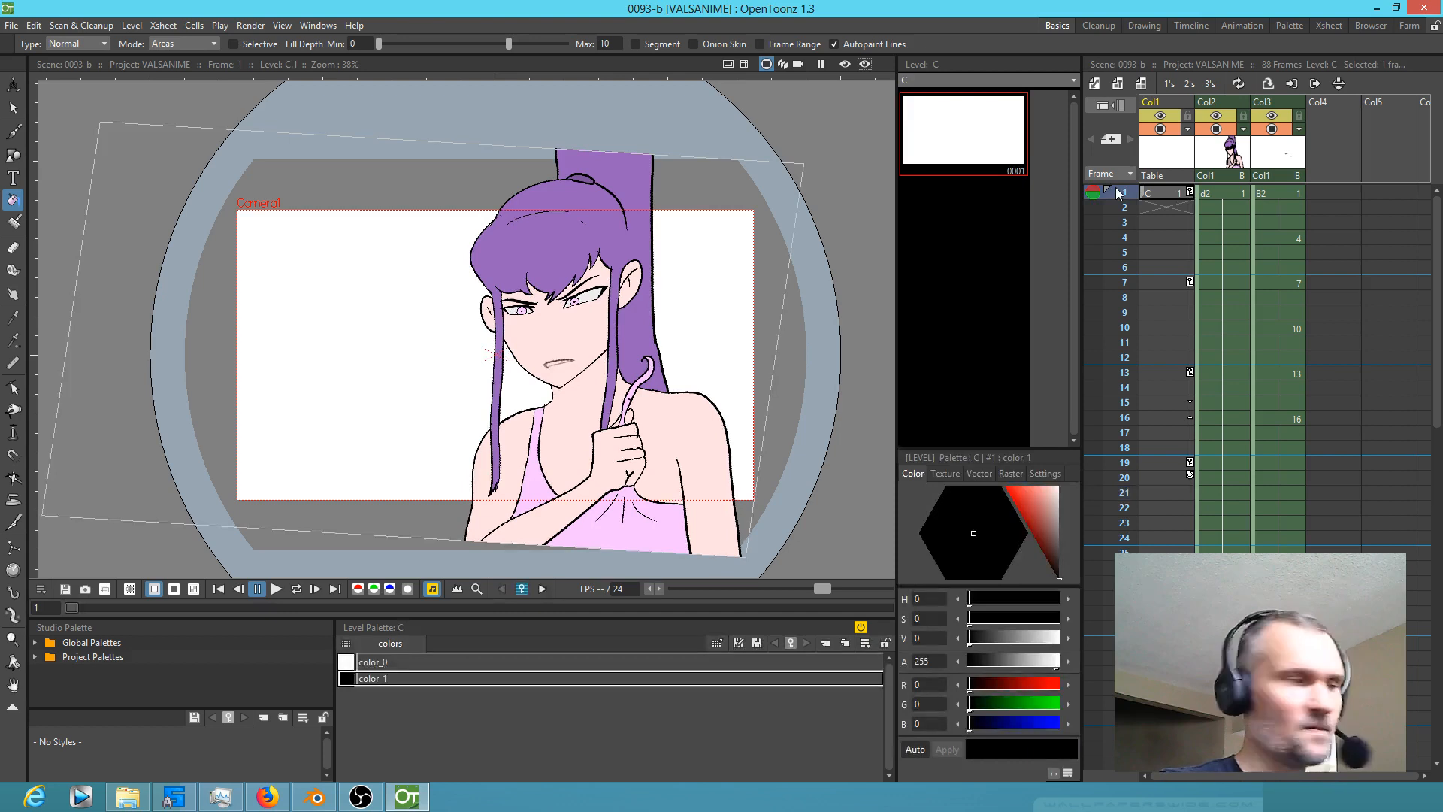
# Step: Play the scene's animation from frame 1 and stop it
pyautogui.press('l')
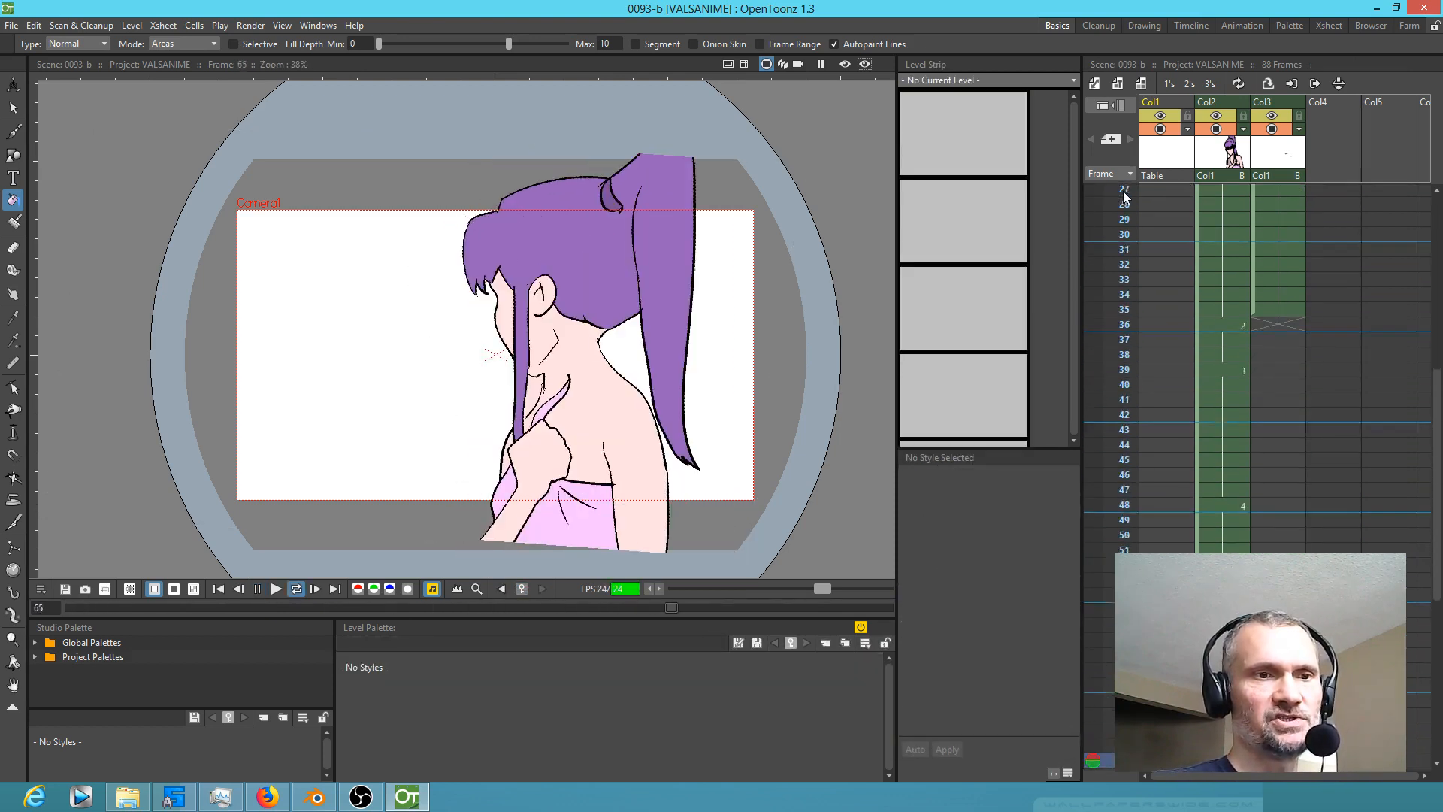
pyautogui.press('l')
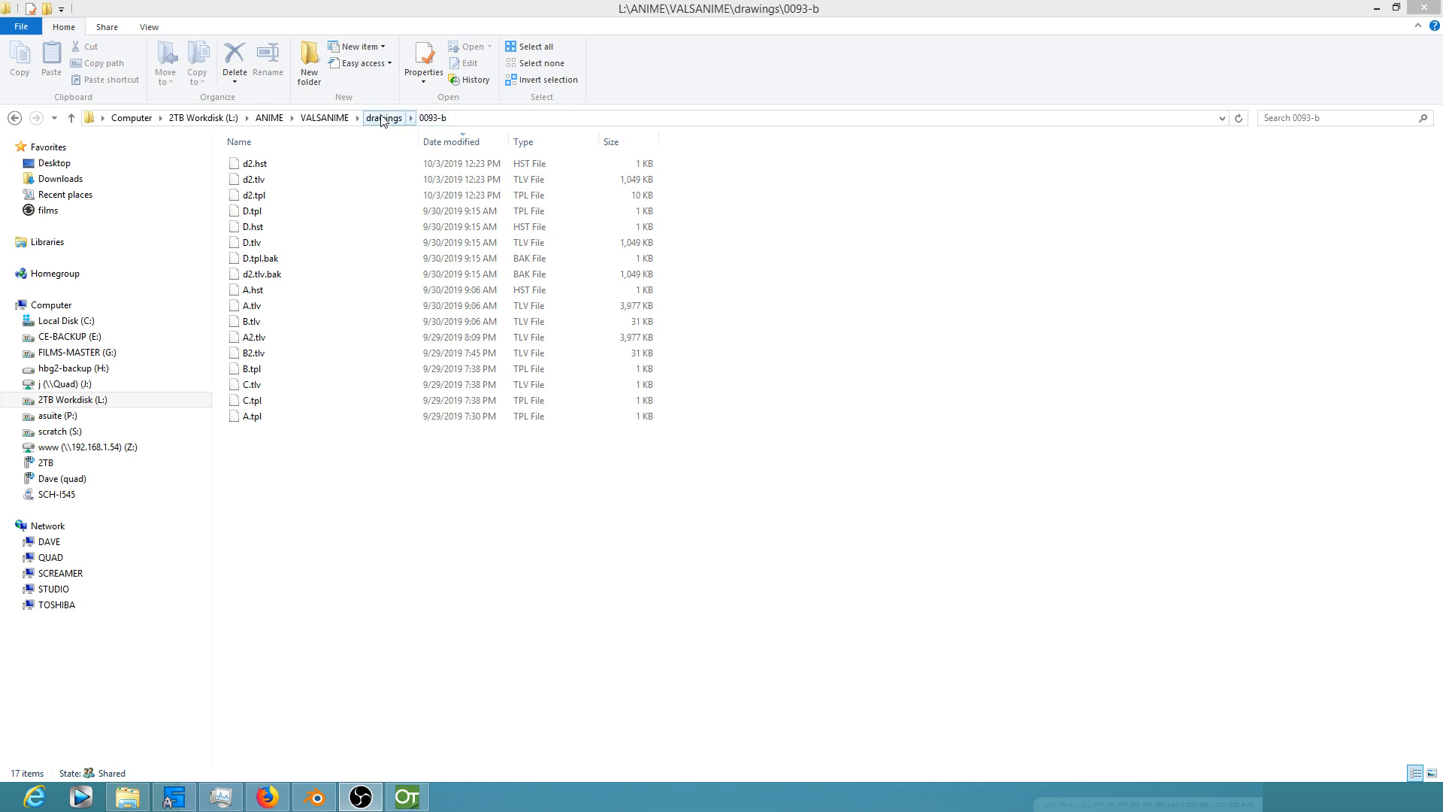
# Step: Switch to File Explorer, browse the VALSANIME project's drawings folder and reopen its 0093-b subfolder
pyautogui.click(338, 120)
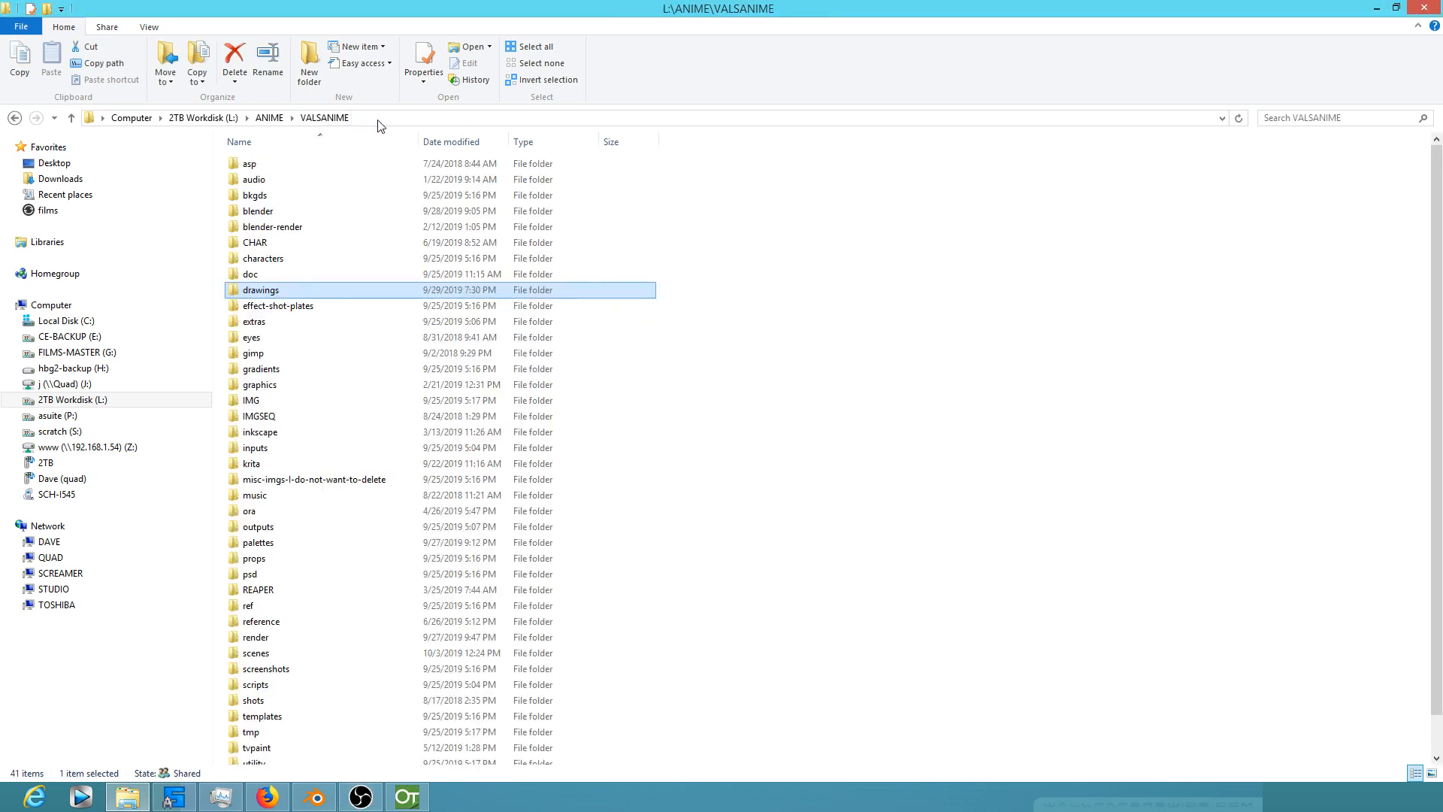
pyautogui.doubleClick(274, 292)
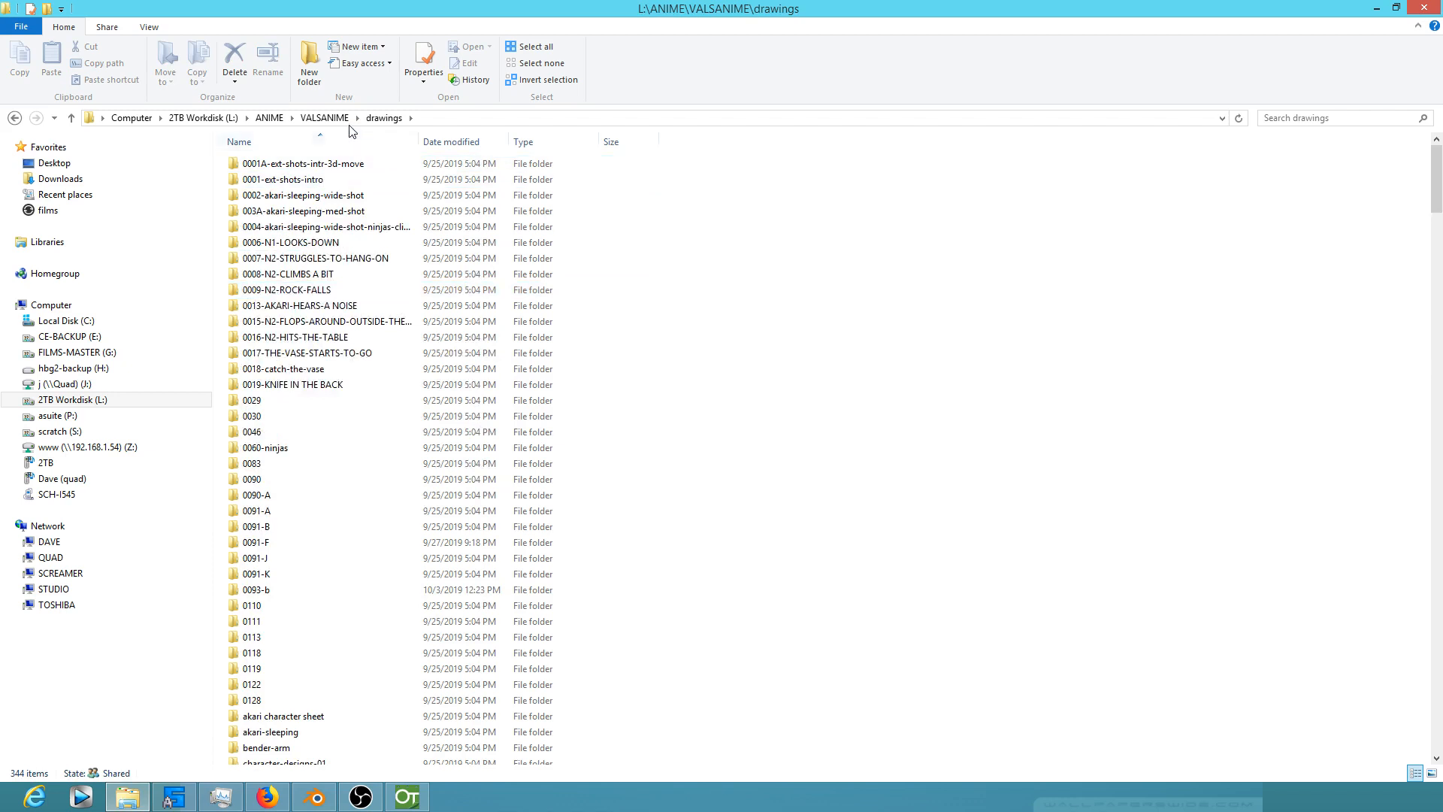
pyautogui.scroll(-20, 642, 398)
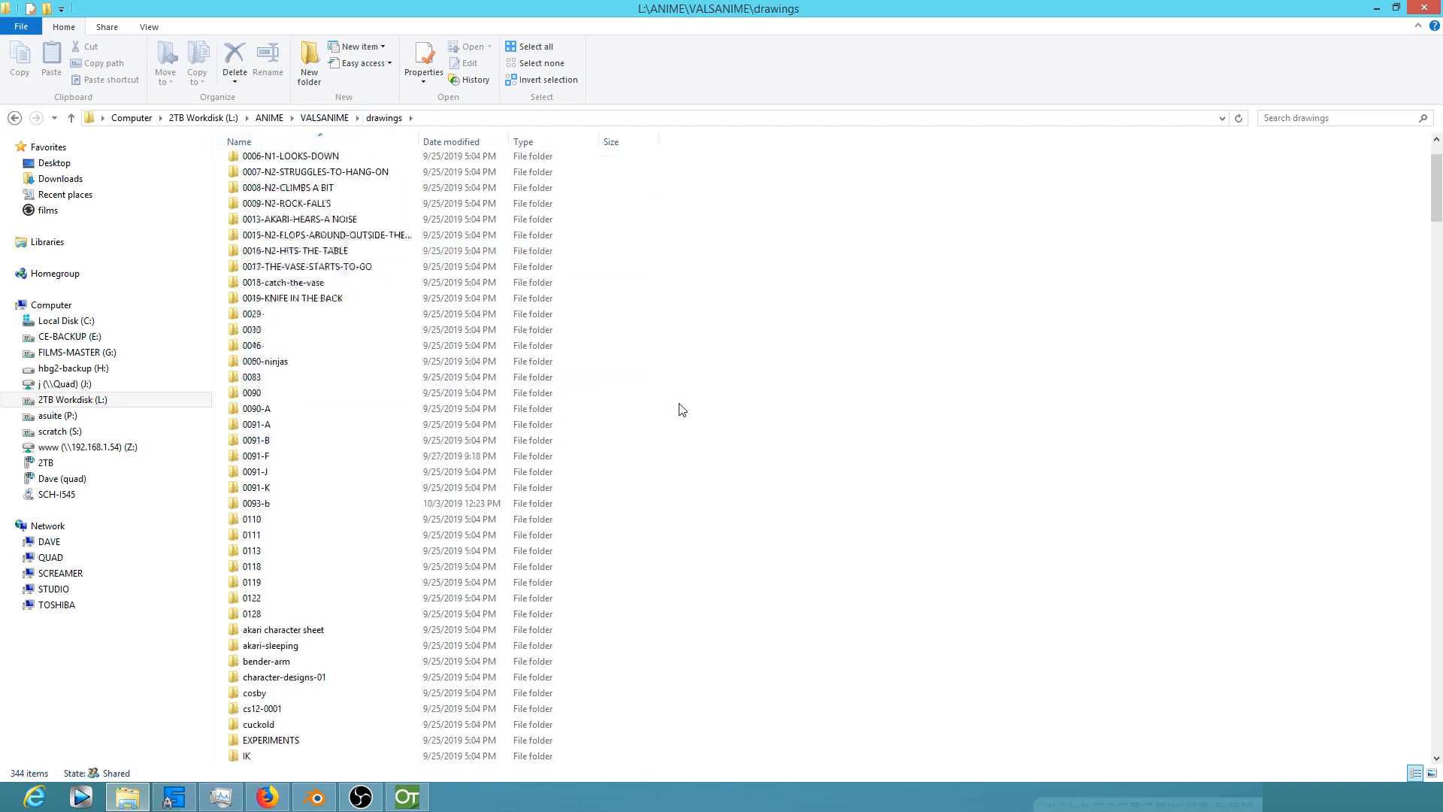
pyautogui.scroll(-3, 653, 443)
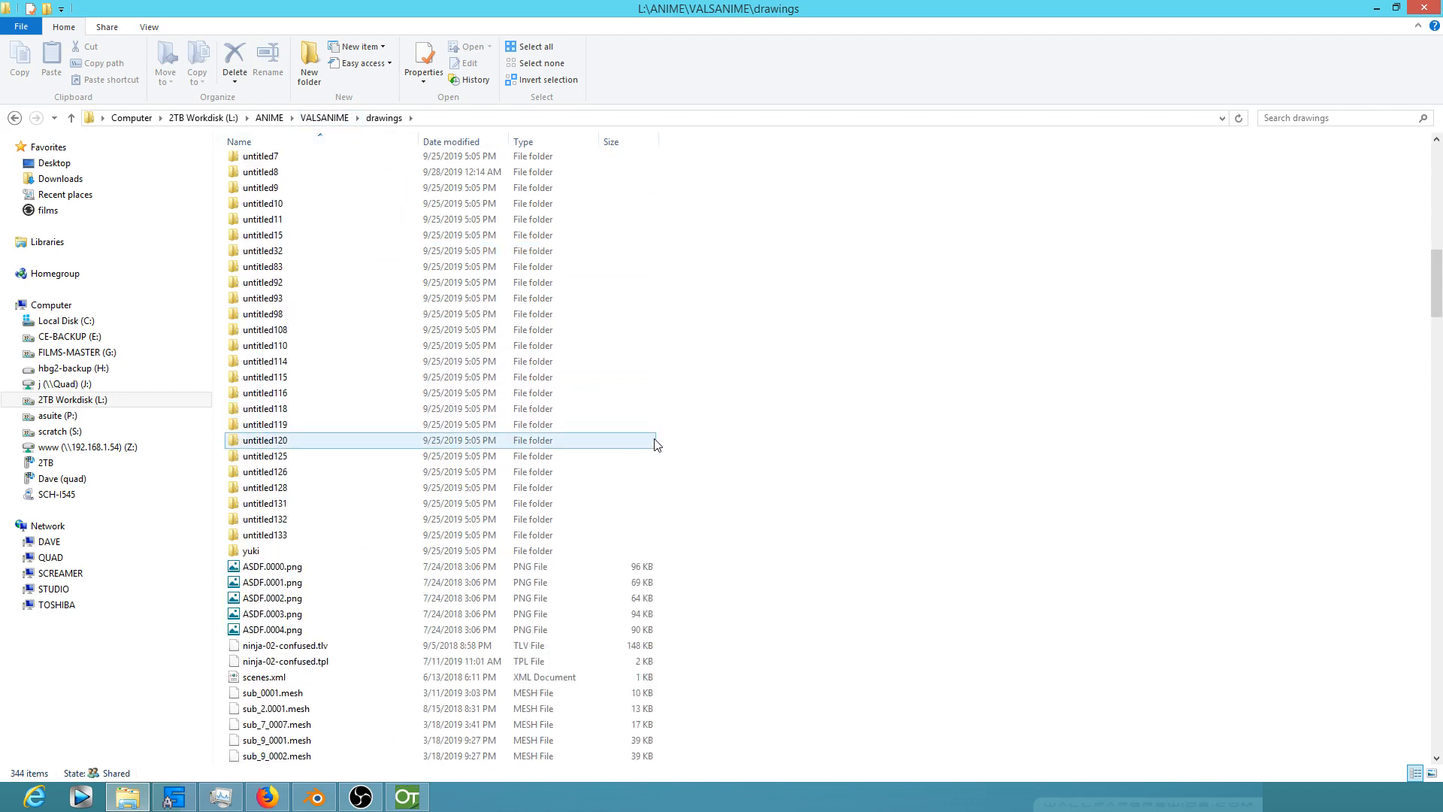
pyautogui.scroll(16, 645, 439)
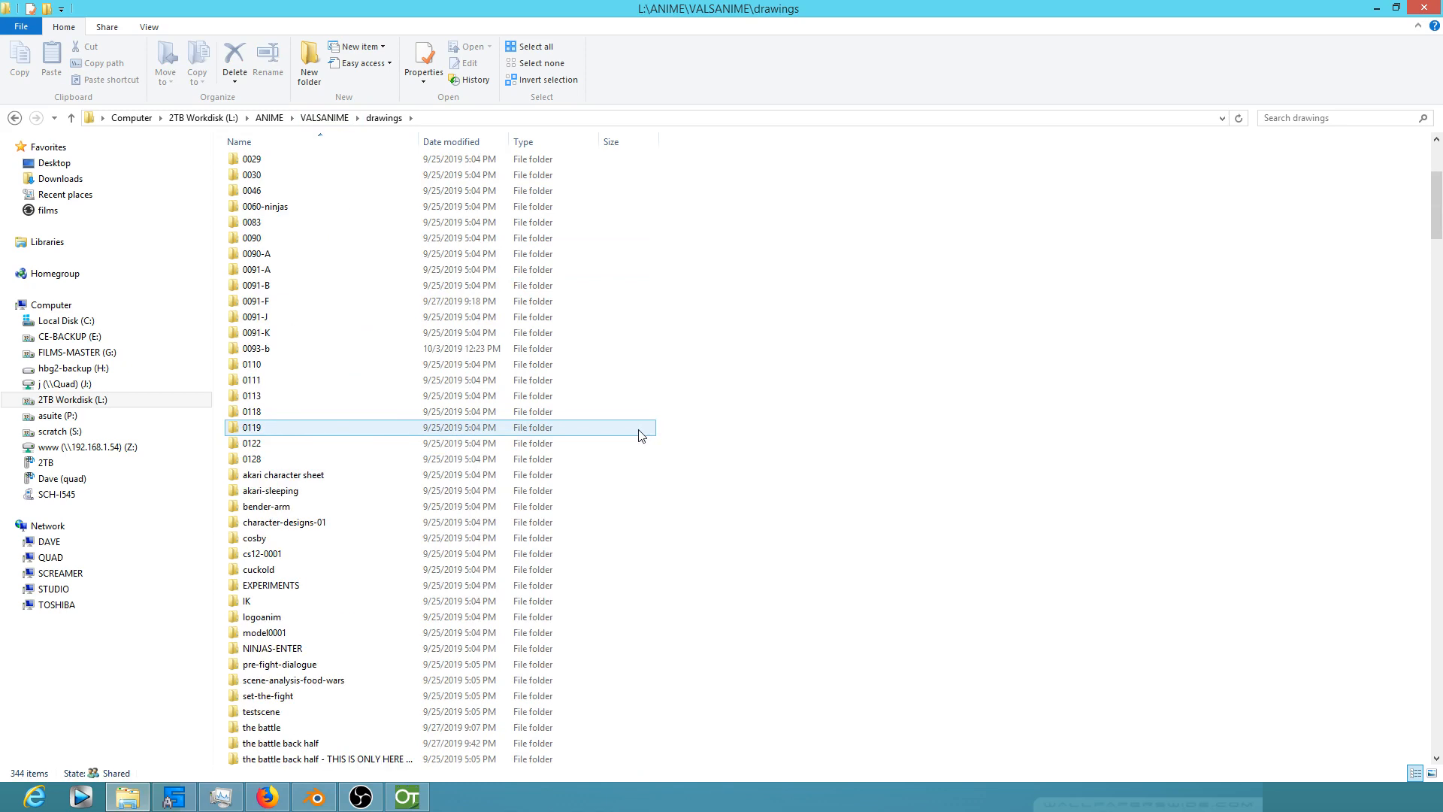
pyautogui.doubleClick(285, 348)
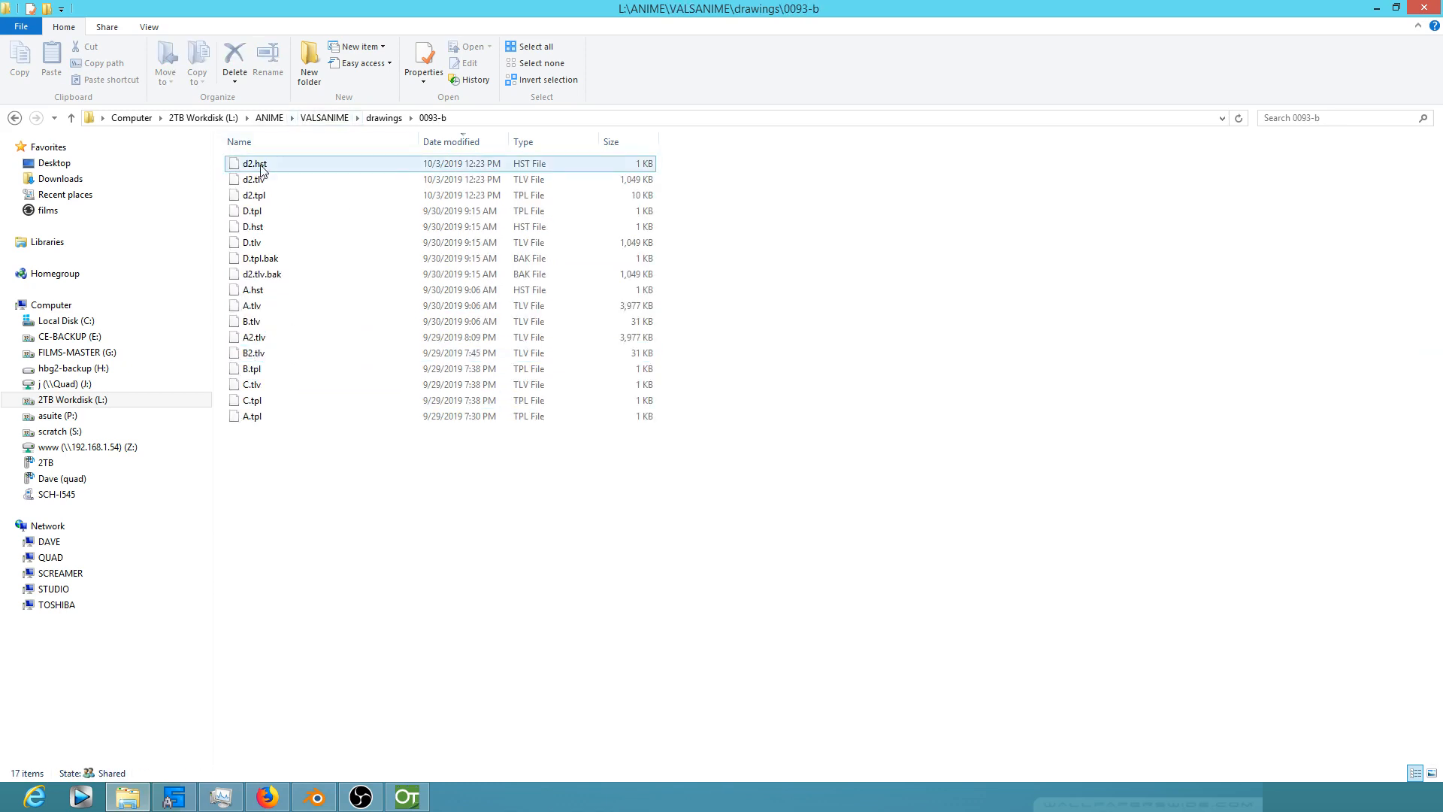
# Step: Load the A.tlv and B.tlv levels from the 0093-b folder into columns 4 and 5 of the OpenToonz xsheet, starting at frame 1
pyautogui.click(278, 308)
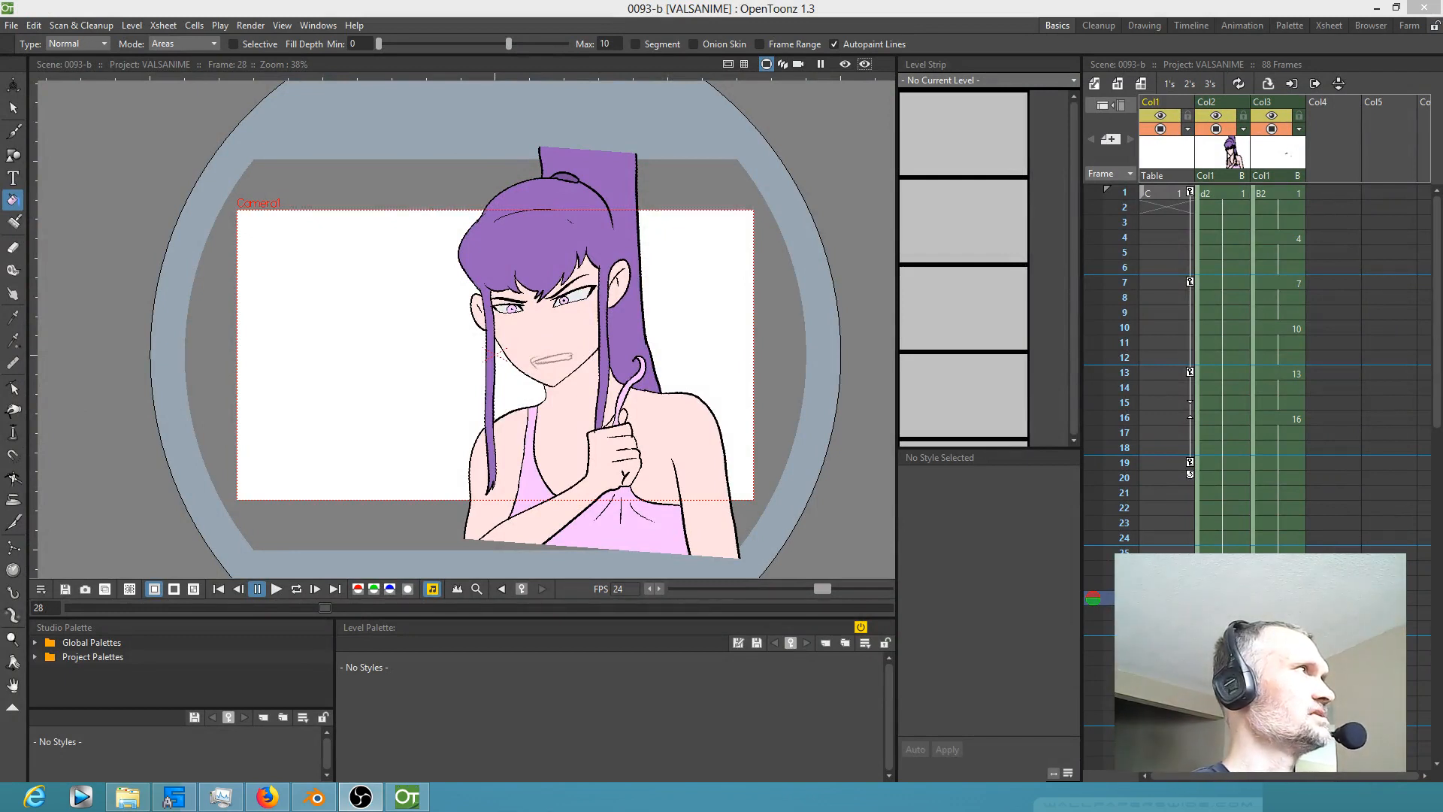
pyautogui.moveTo(908, 20); pyautogui.dragTo(1351, 188)
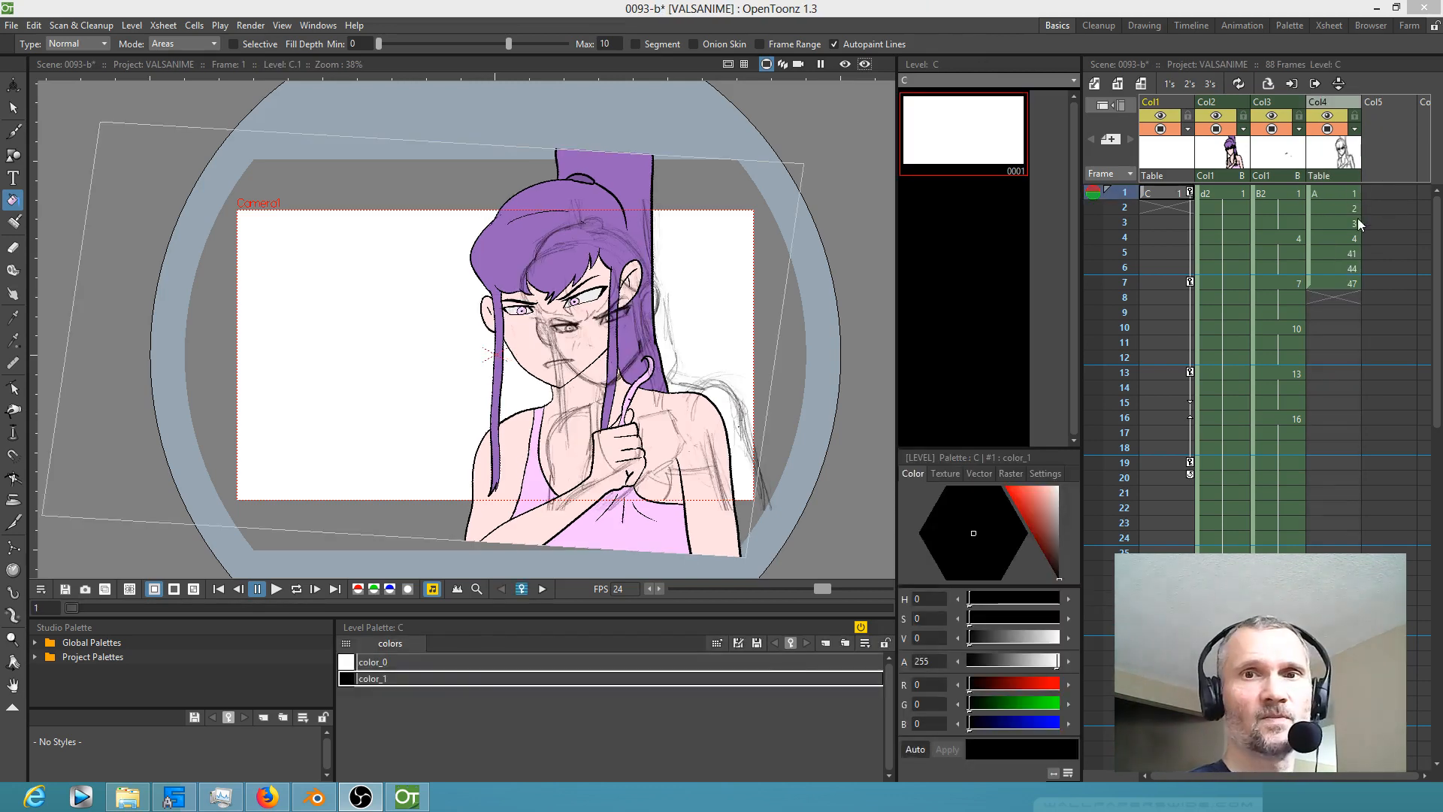
pyautogui.moveTo(1382, 202); pyautogui.dragTo(1334, 210)
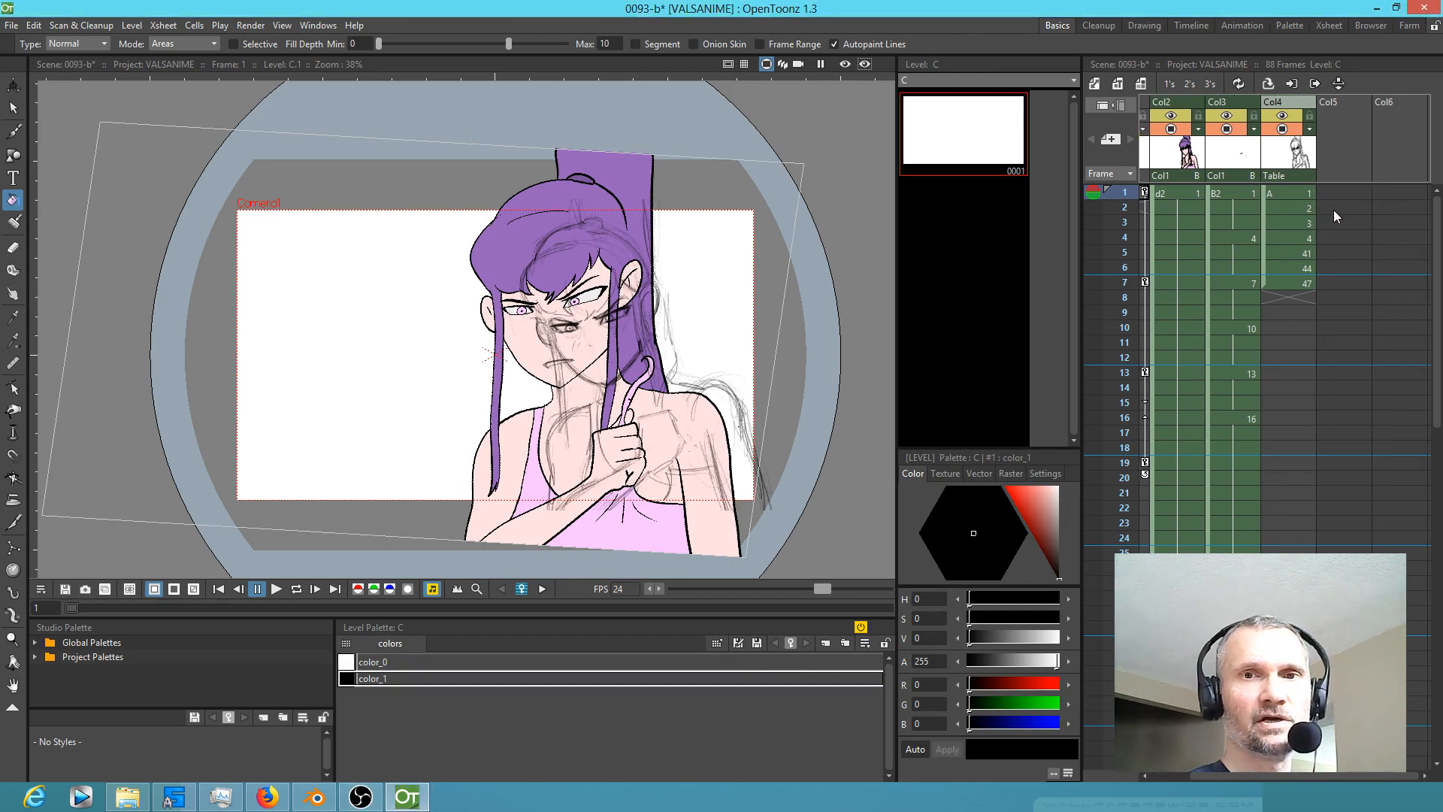
pyautogui.click(1288, 193)
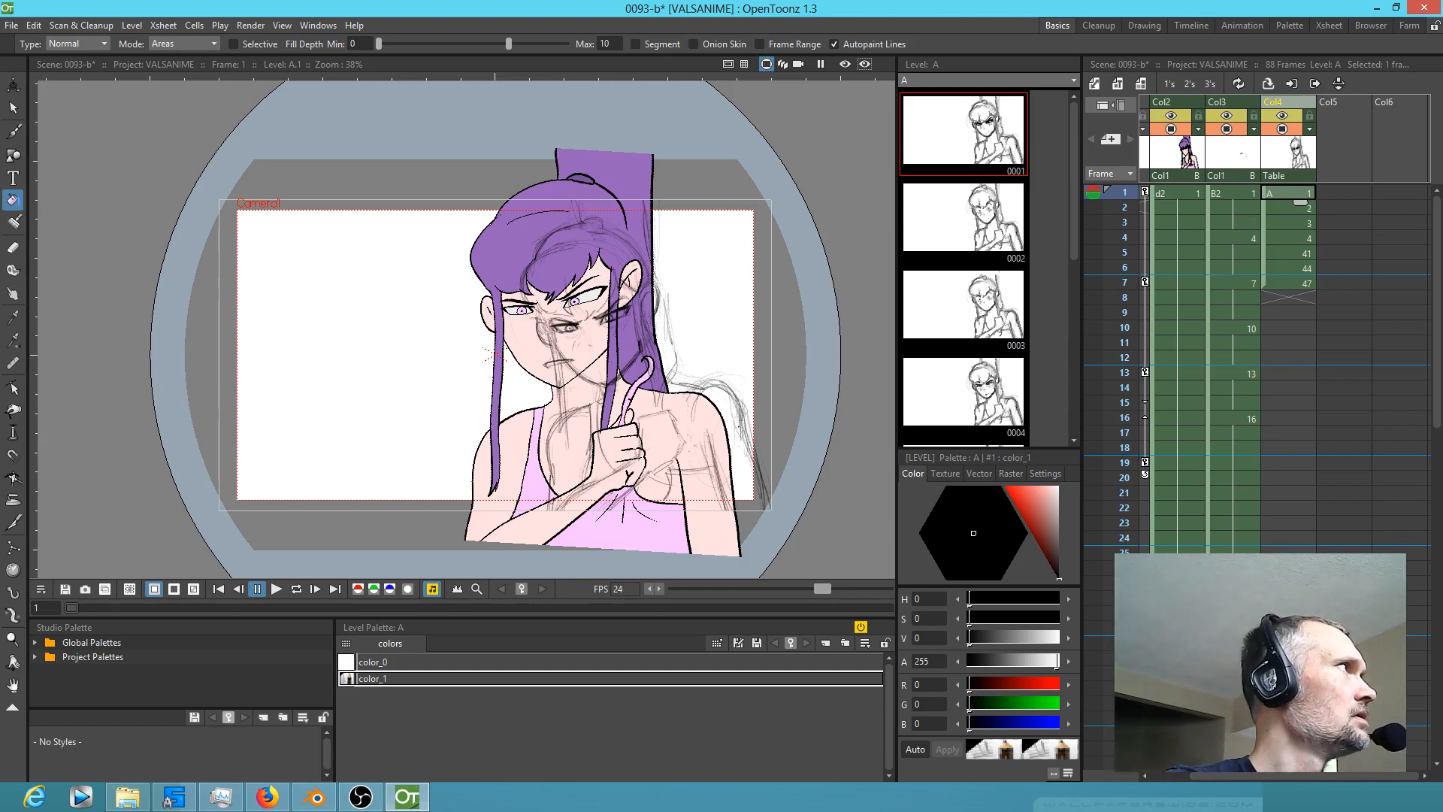
pyautogui.moveTo(1442, 194); pyautogui.dragTo(1340, 190)
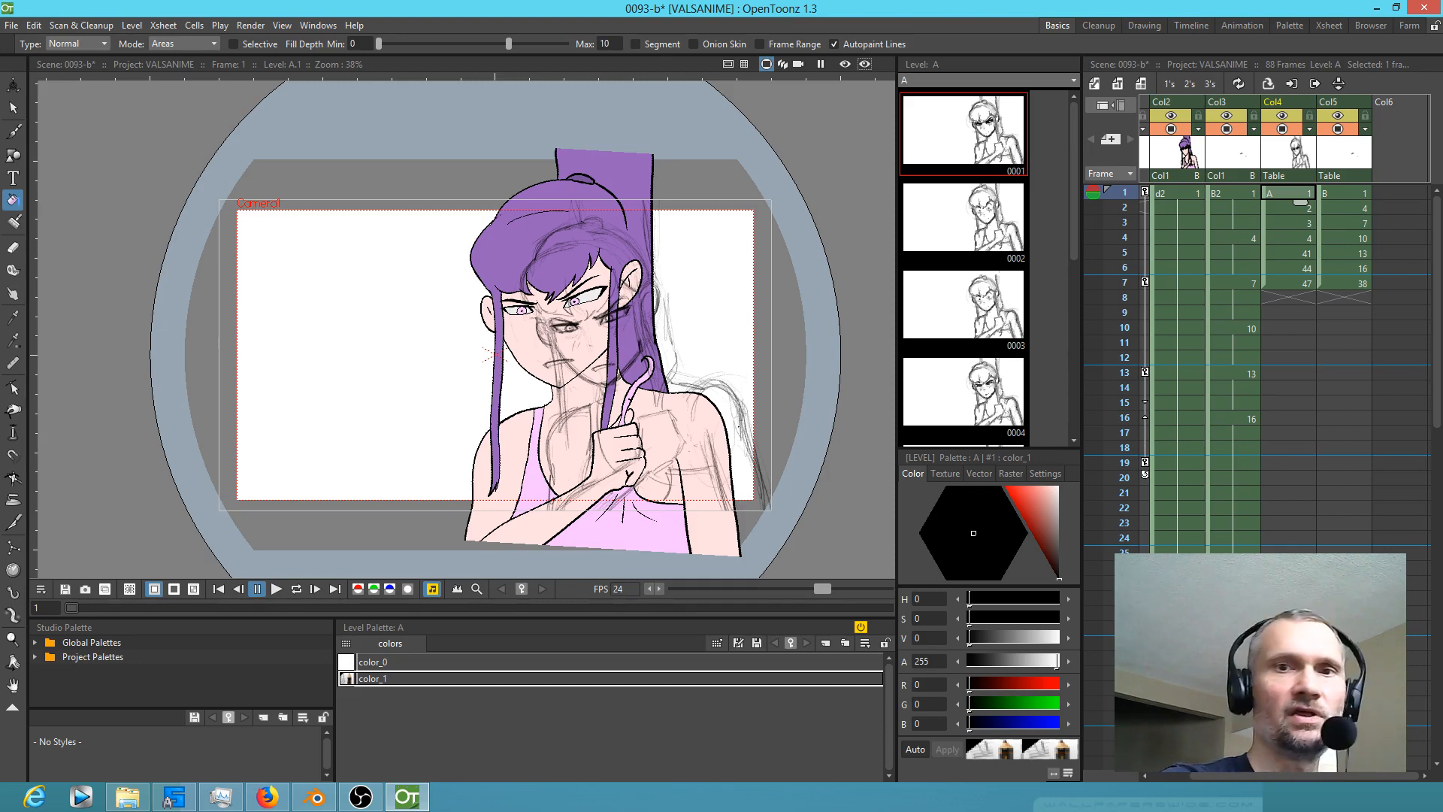
# Step: Delete the newly loaded level A and level B columns from the xsheet
pyautogui.click(1274, 171)
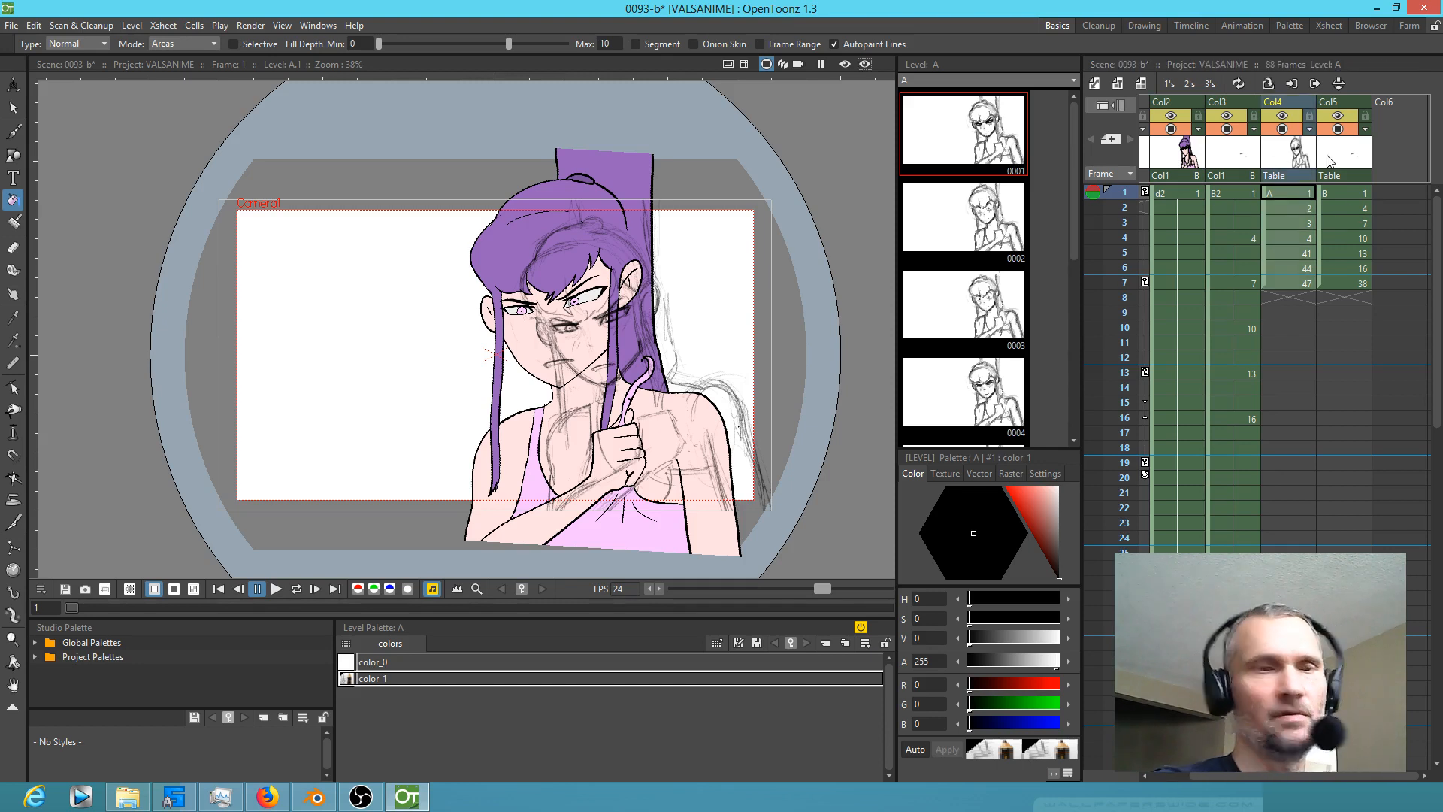
pyautogui.press('Delete')
pyautogui.press('Delete')
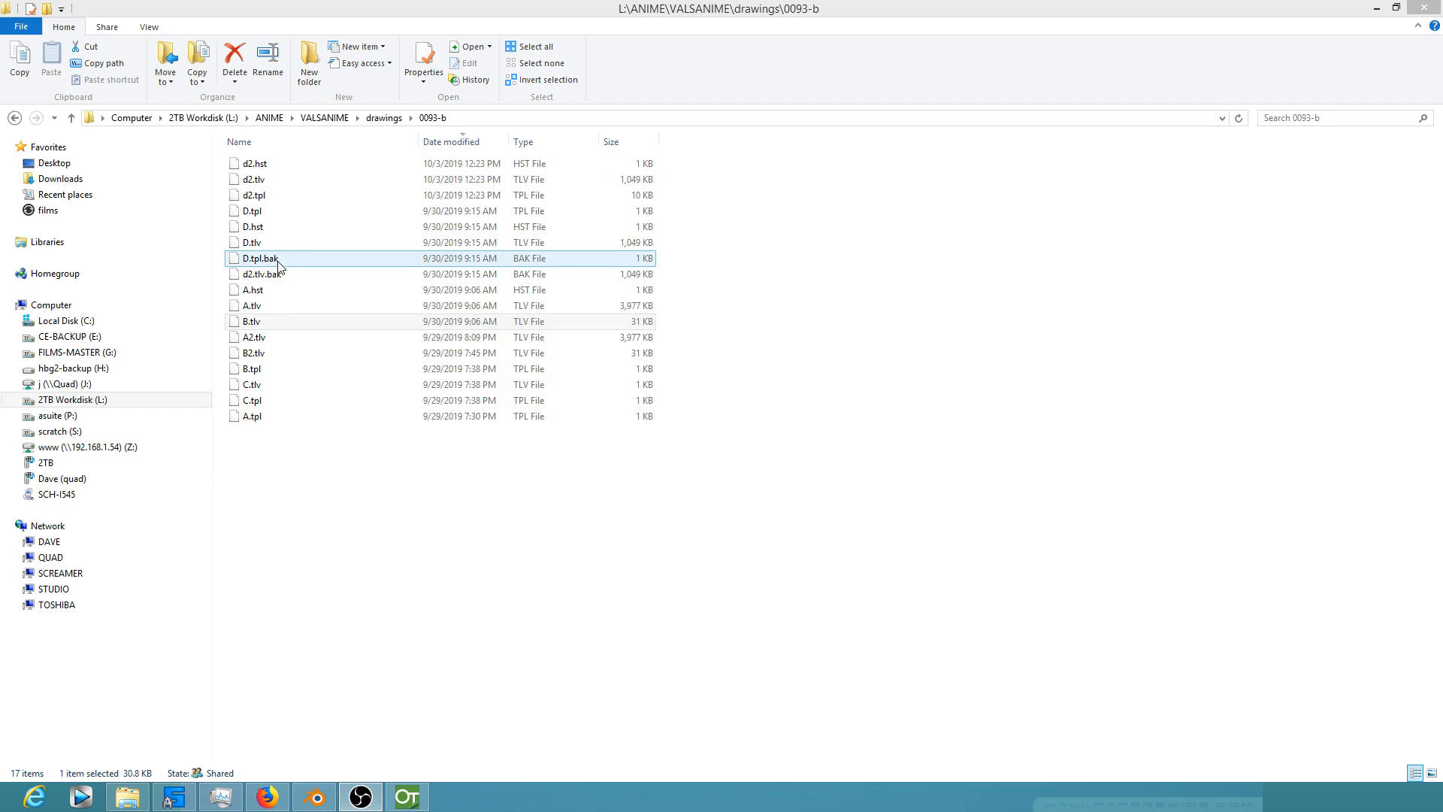
# Step: Switch to File Explorer and try to rename d2.tlv.bak in the 0093-b folder without its .bak extension
pyautogui.click(278, 279)
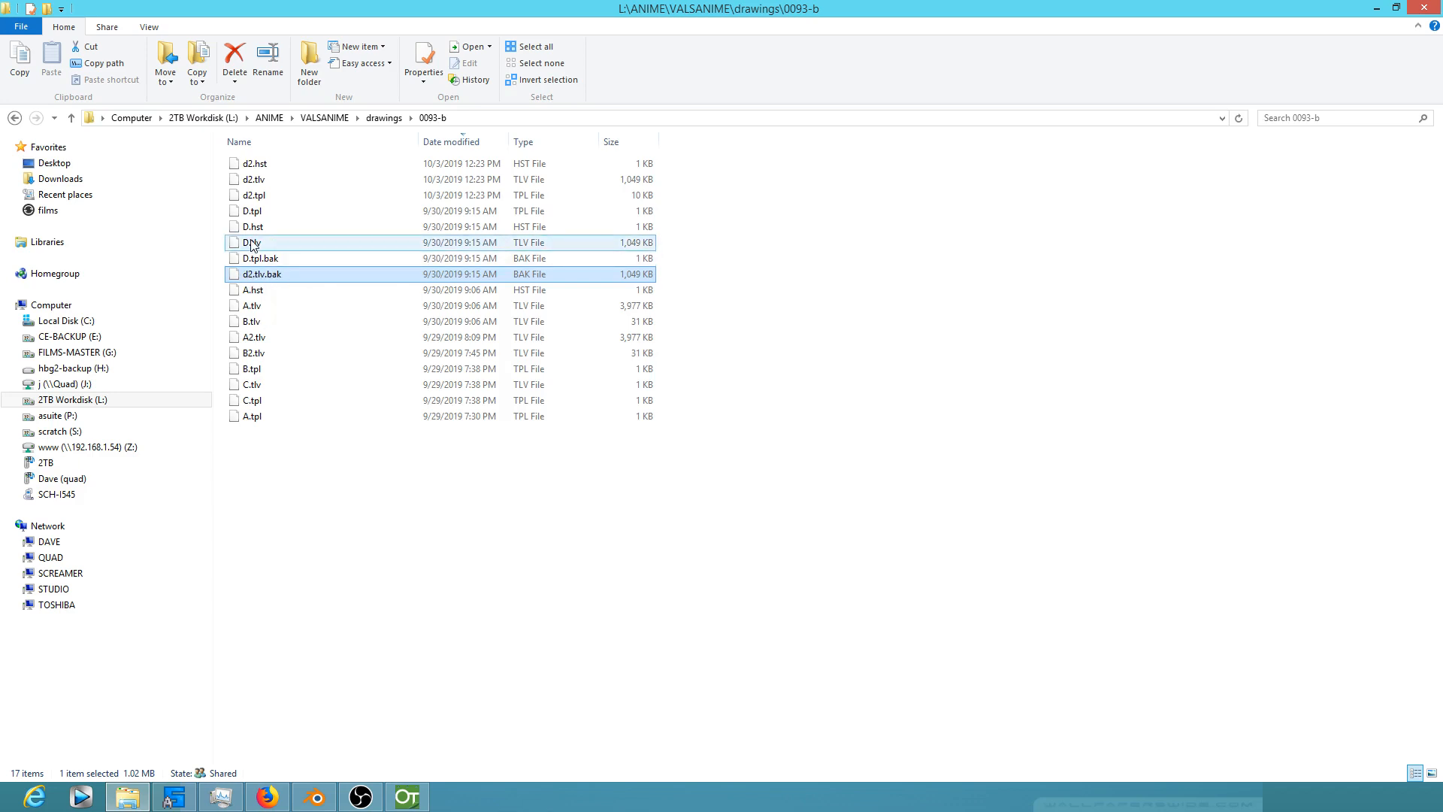
pyautogui.rightClick(267, 278)
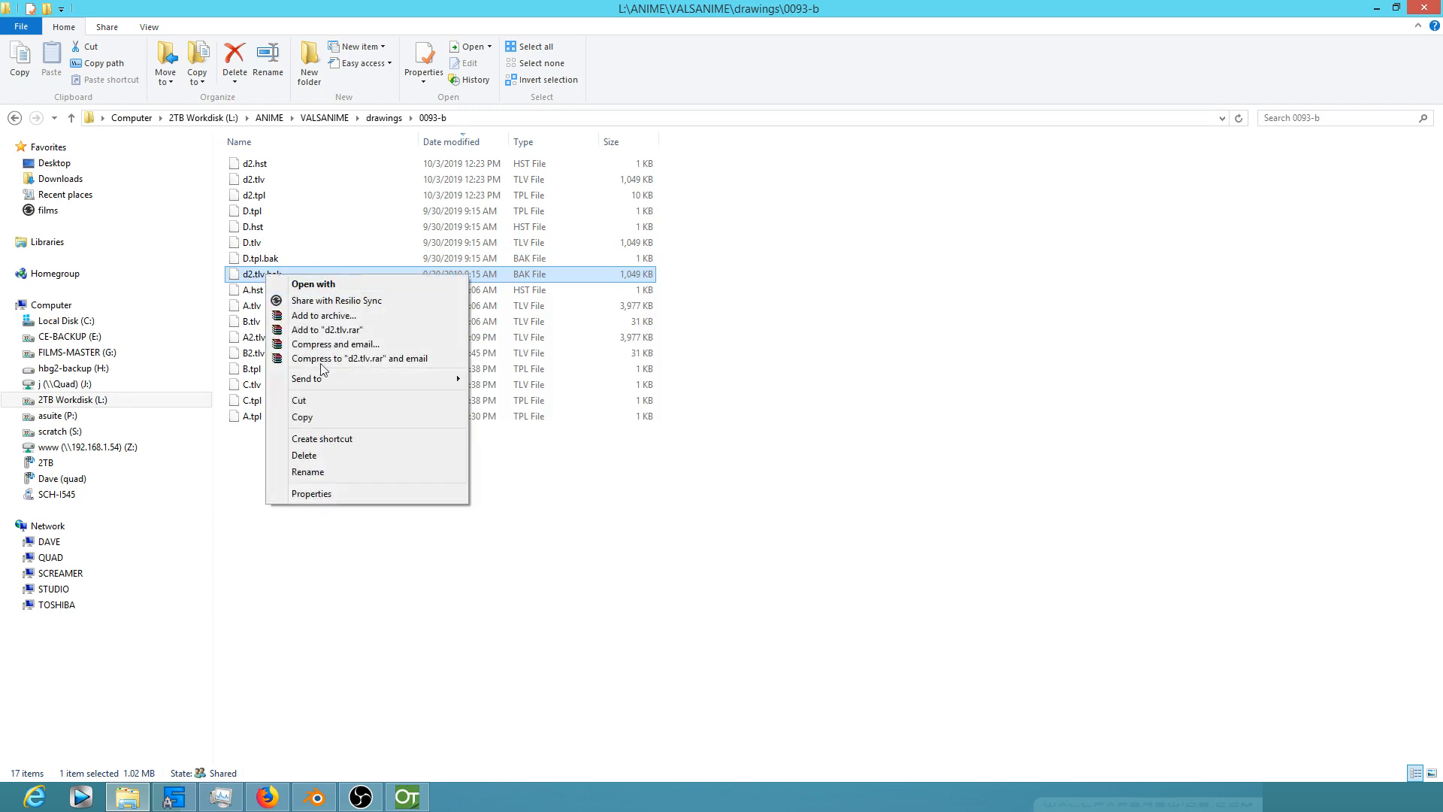
pyautogui.click(340, 470)
pyautogui.press('Right')
pyautogui.press('Right')
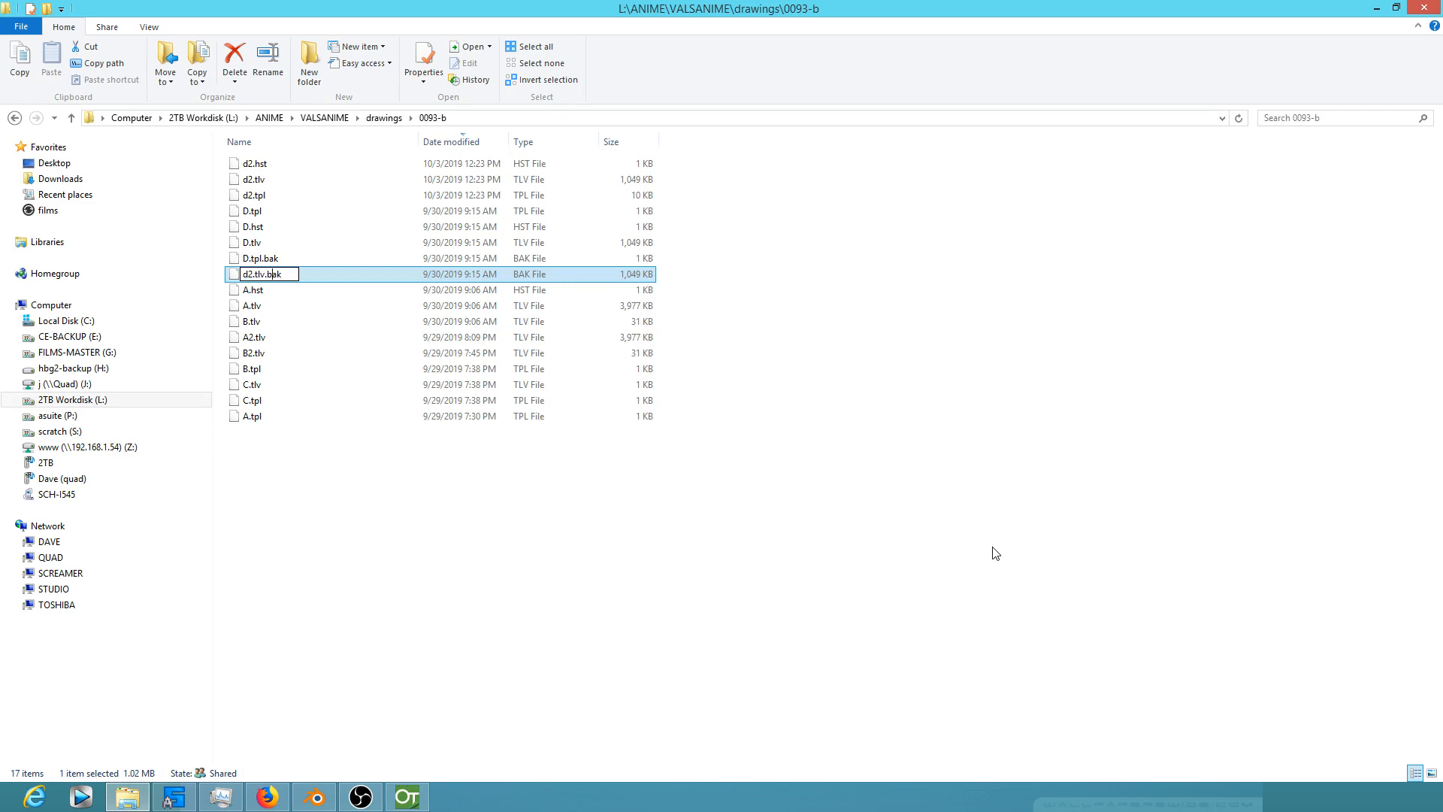
pyautogui.press('BackSpace')
pyautogui.press('BackSpace')
pyautogui.press('BackSpace')
pyautogui.press('BackSpace')
pyautogui.press('Escape')
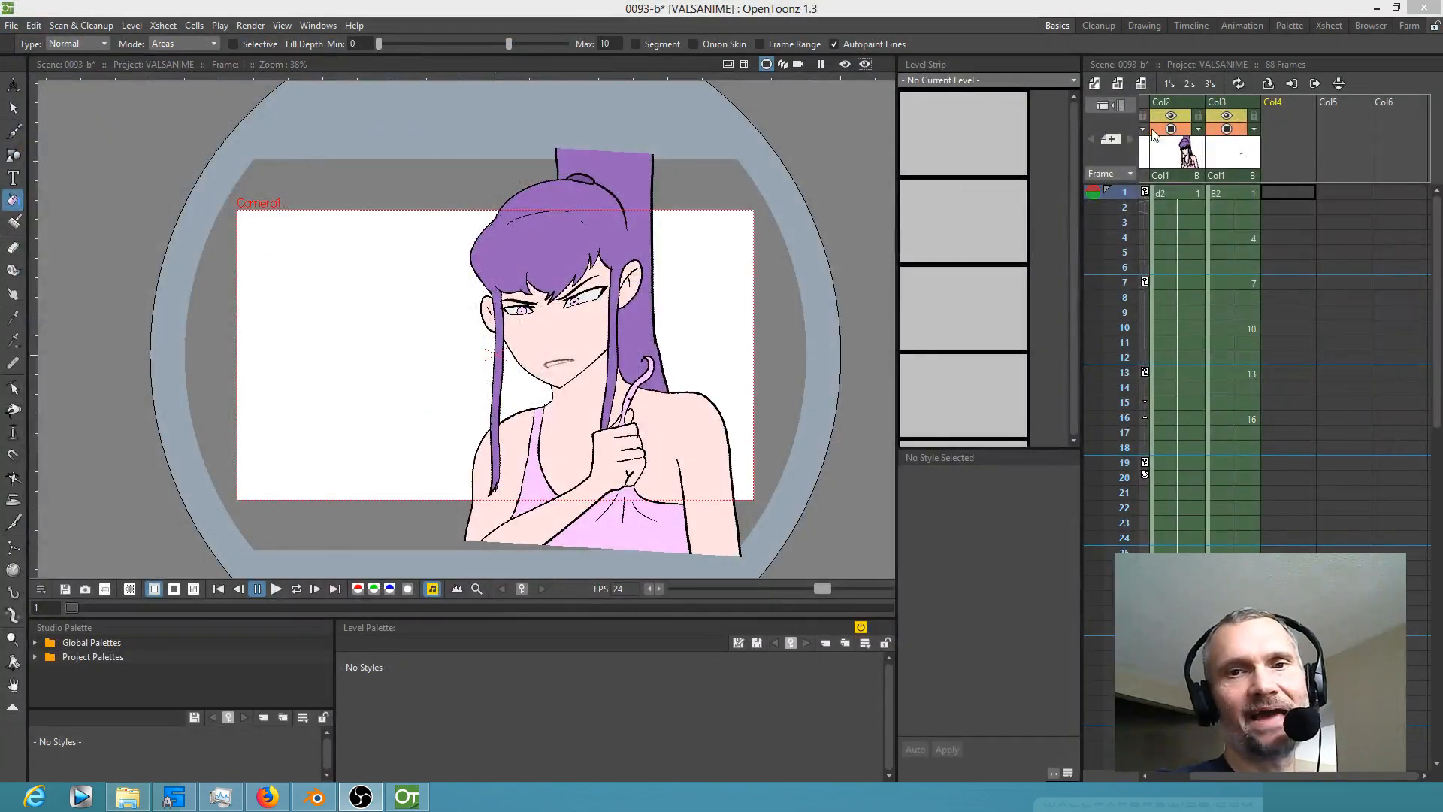
# Step: Switch back to OpenToonz, play the animation from frame 1 and stop it
pyautogui.click(1151, 316)
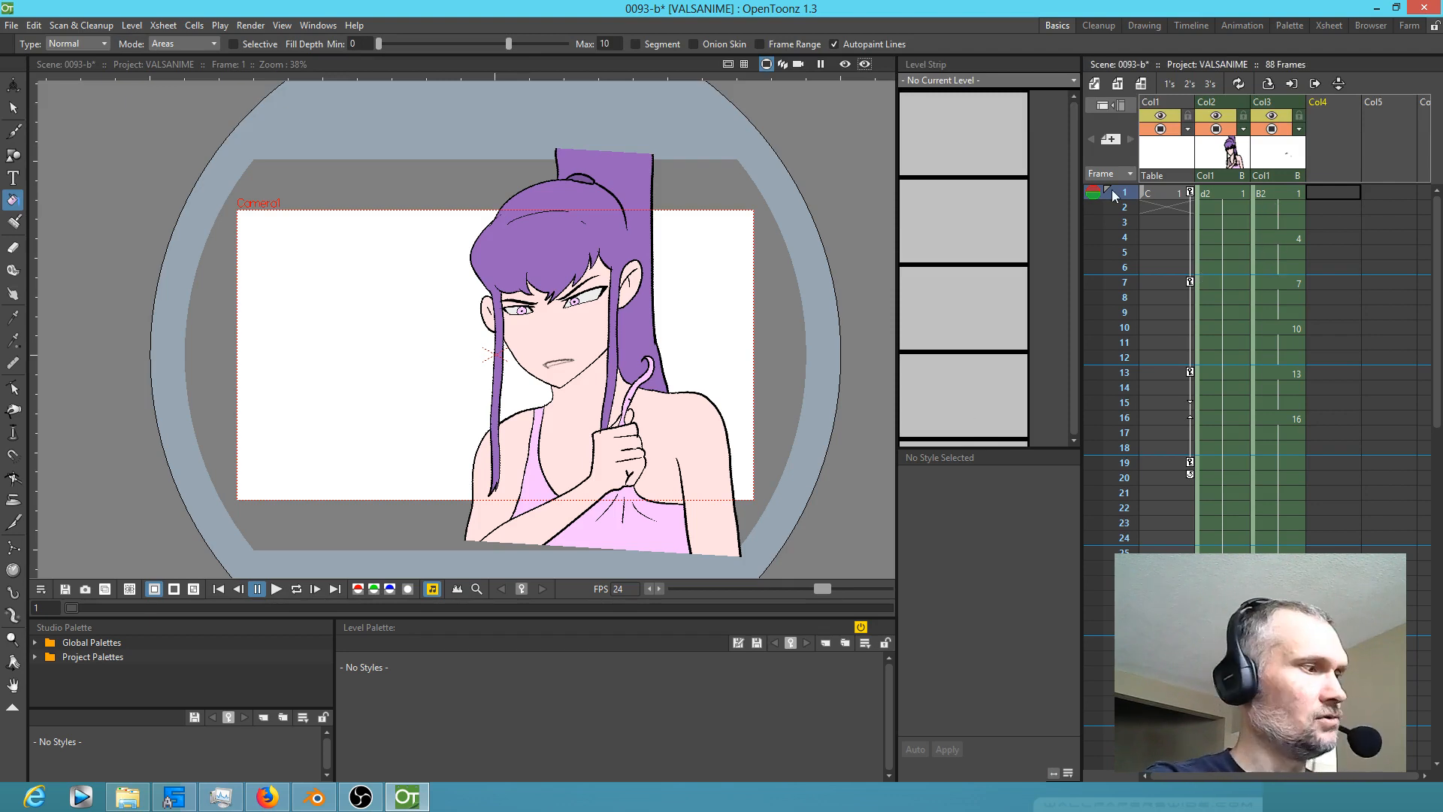
pyautogui.press('l')
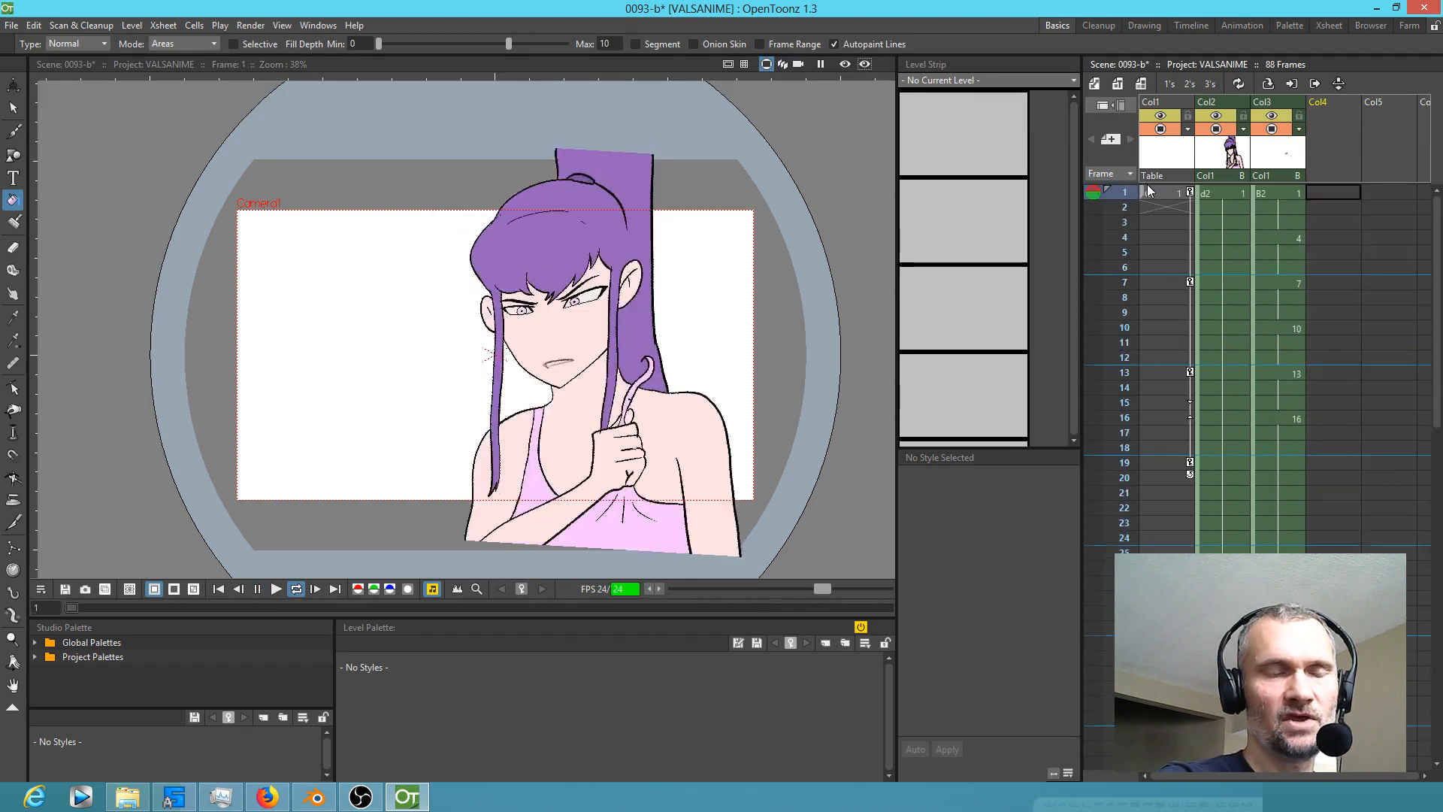
pyautogui.press('l')
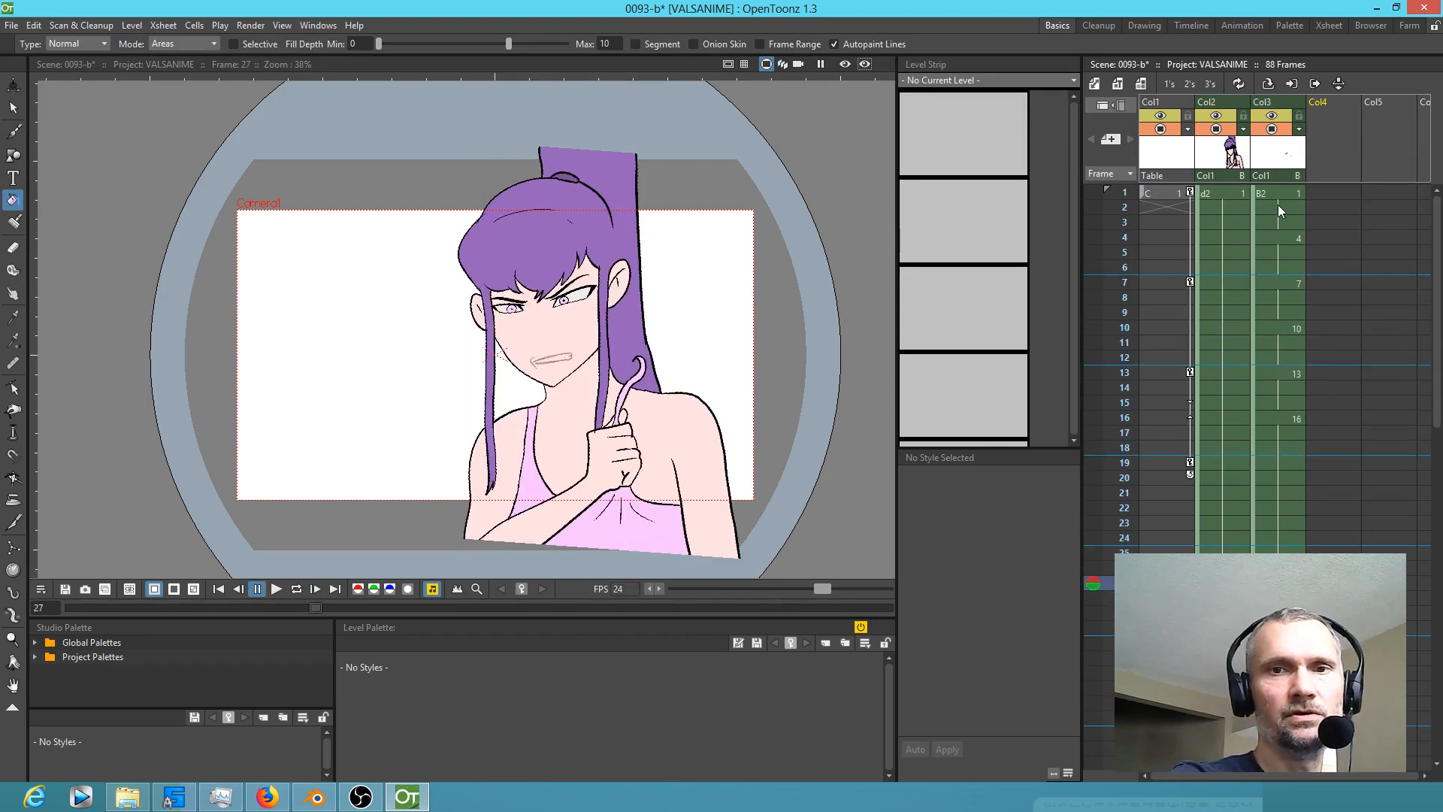
# Step: Paint a small dot near the ponytail's lower end with the Brush tool in empty column 4 at frame 1, then save all
pyautogui.scroll(2, 450, 306)
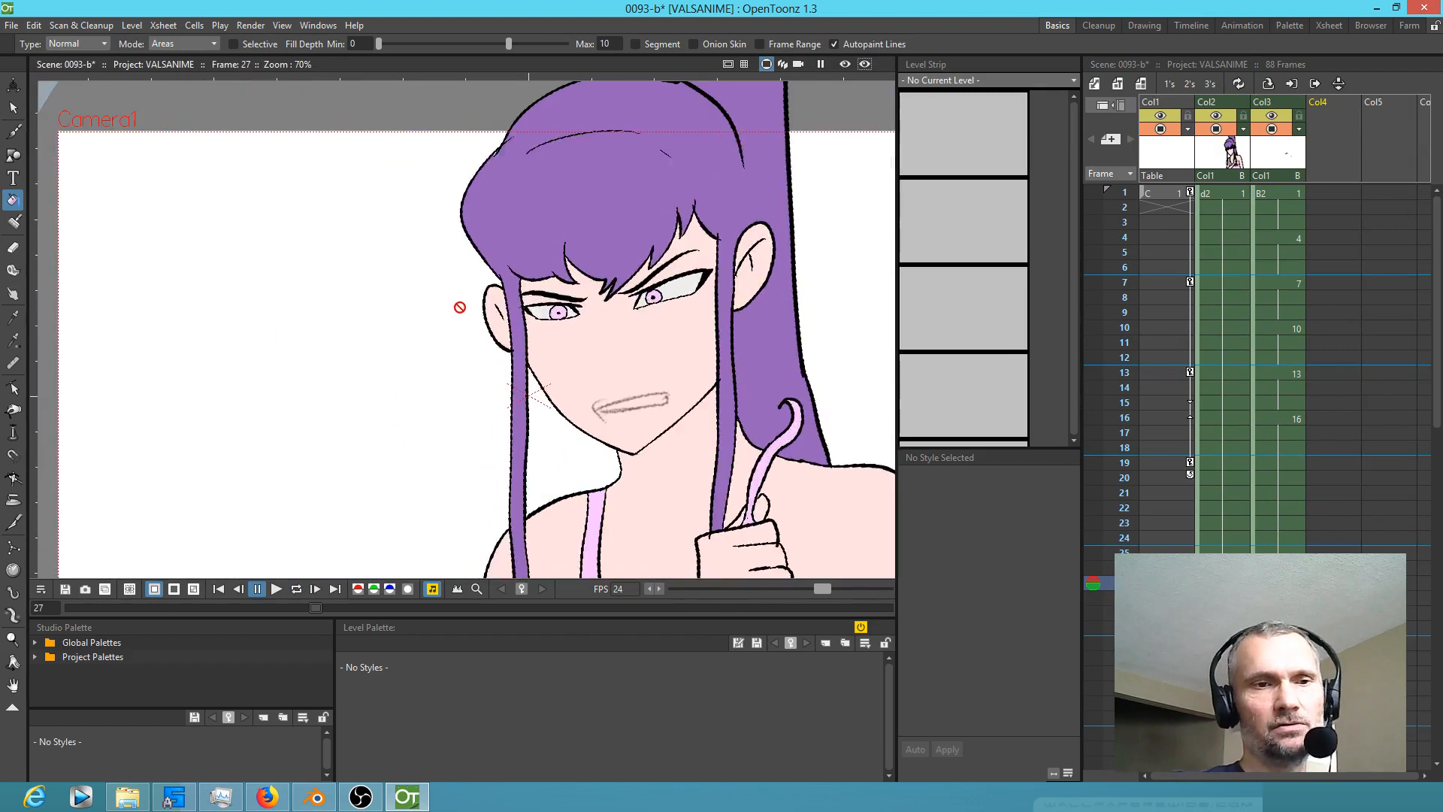
pyautogui.click(1287, 194)
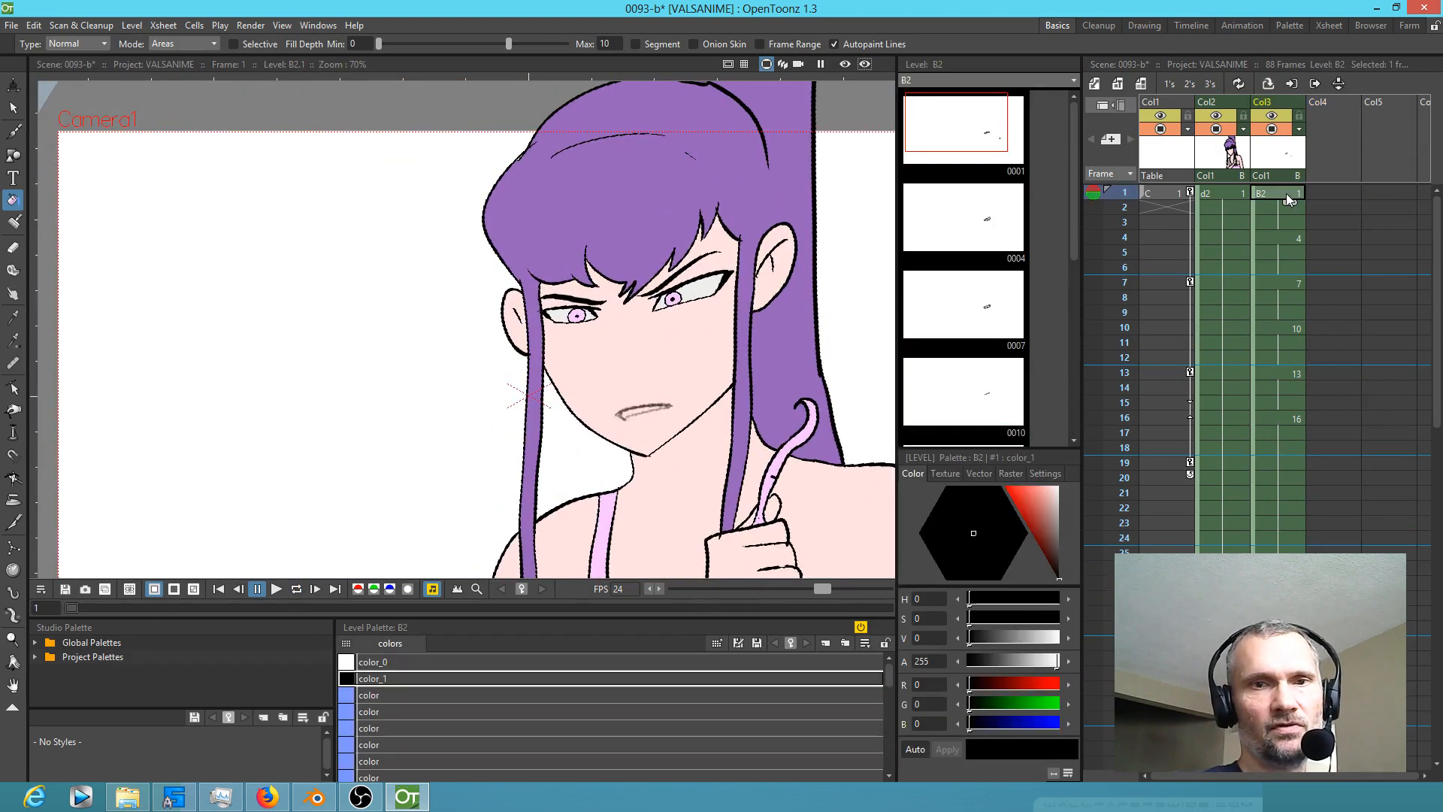
pyautogui.click(1328, 189)
pyautogui.press('b')
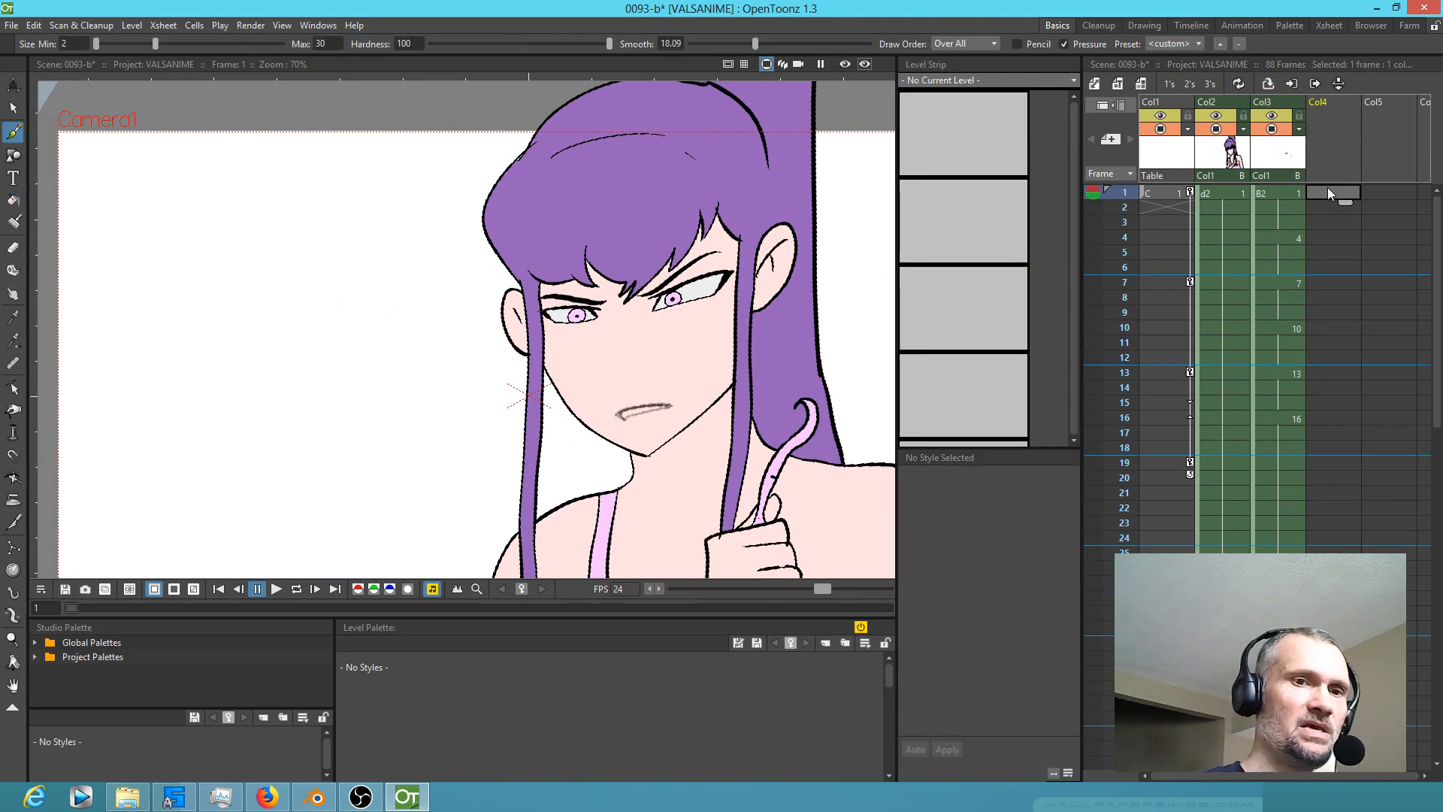
pyautogui.click(828, 462)
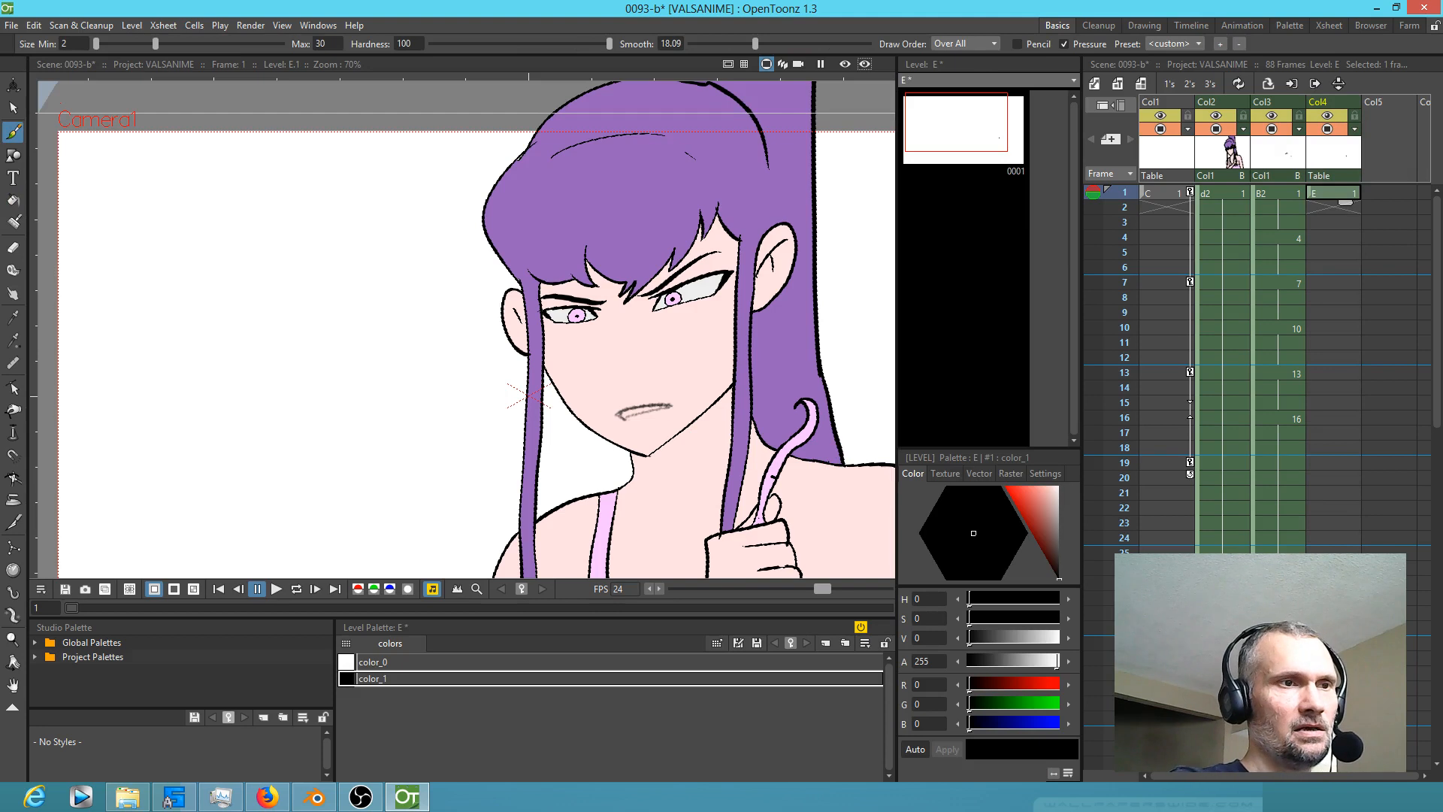
pyautogui.click(12, 25)
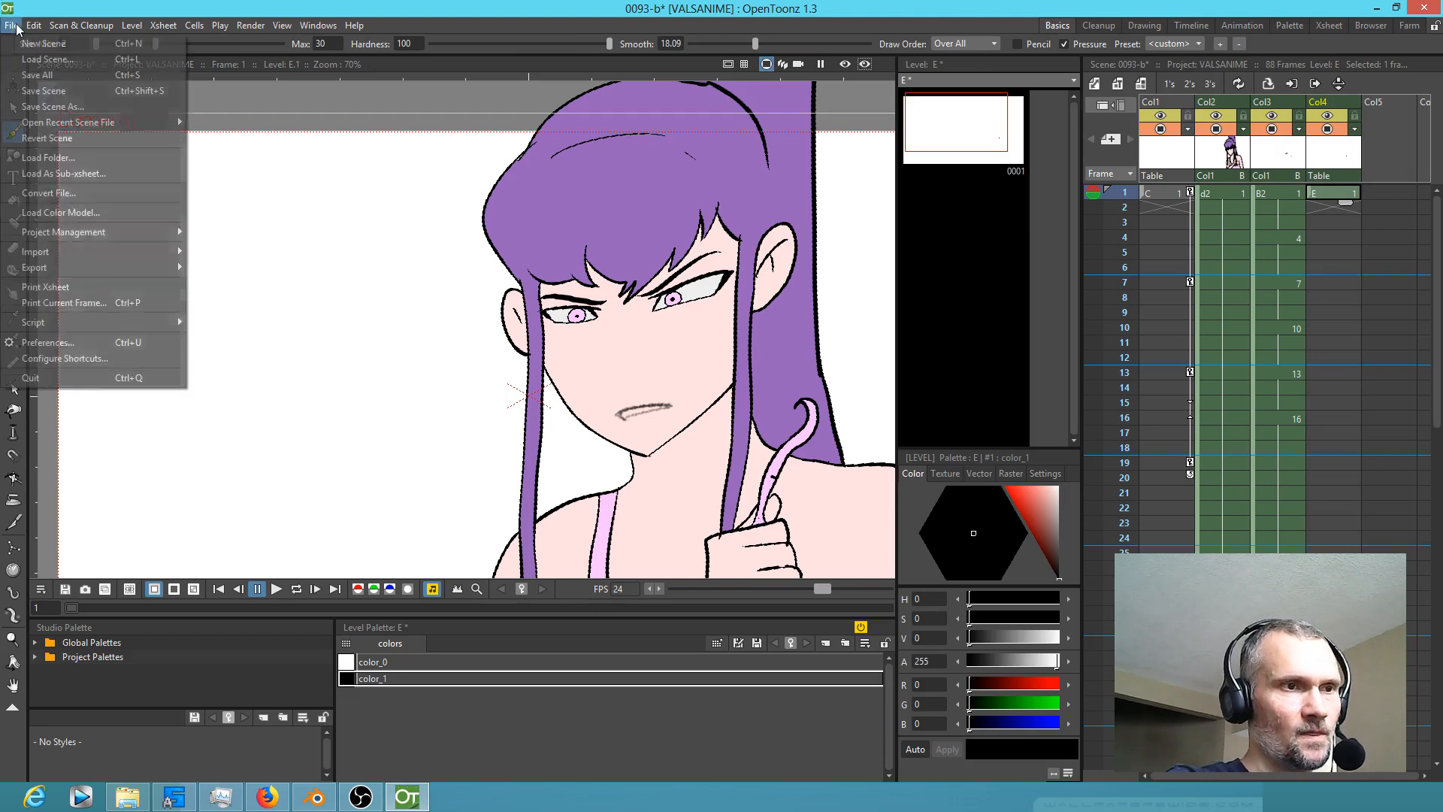
pyautogui.click(28, 76)
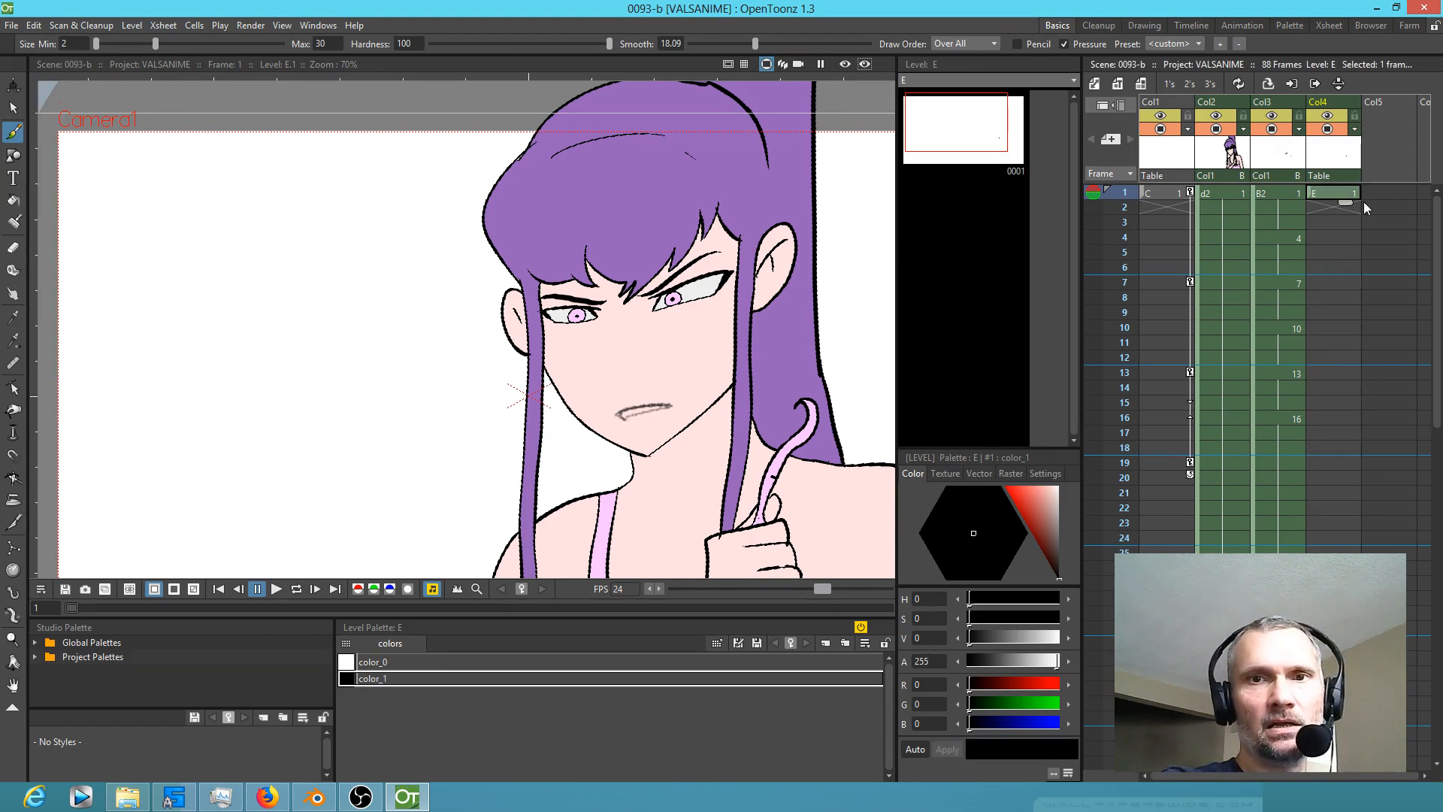
# Step: Open the level settings for the level in column 4 to inspect its name and path
pyautogui.click(1327, 145)
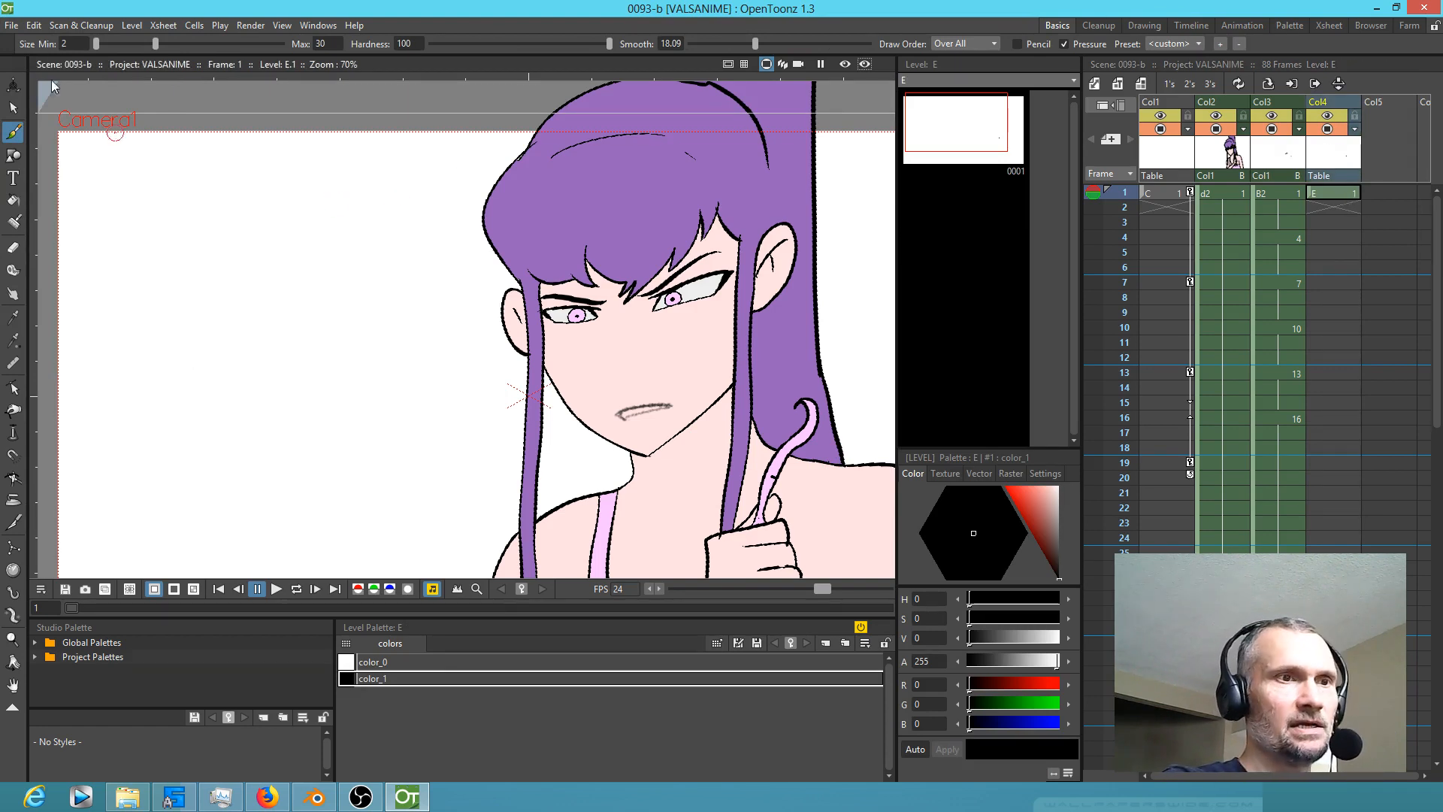
pyautogui.click(145, 26)
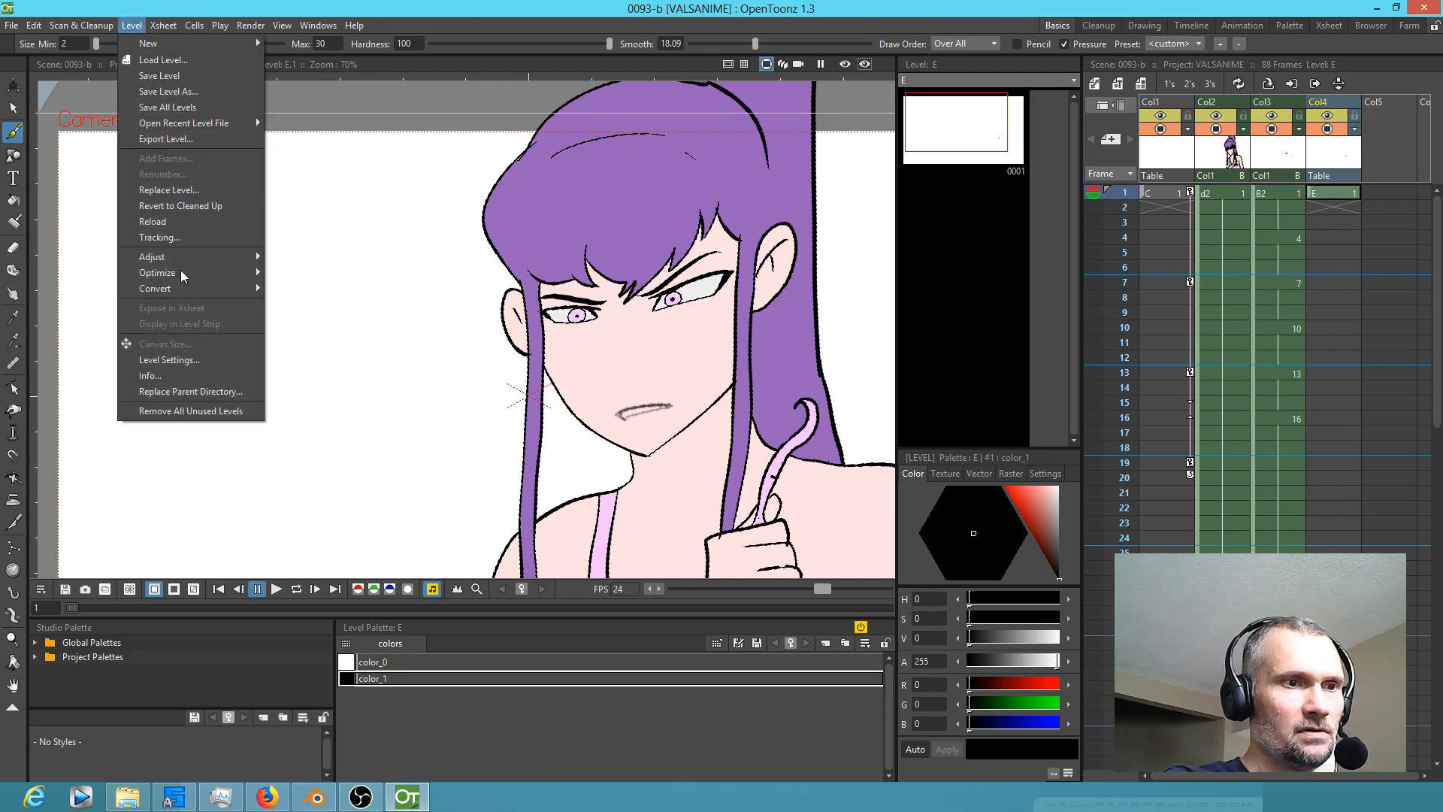
pyautogui.click(169, 361)
pyautogui.click(215, 389)
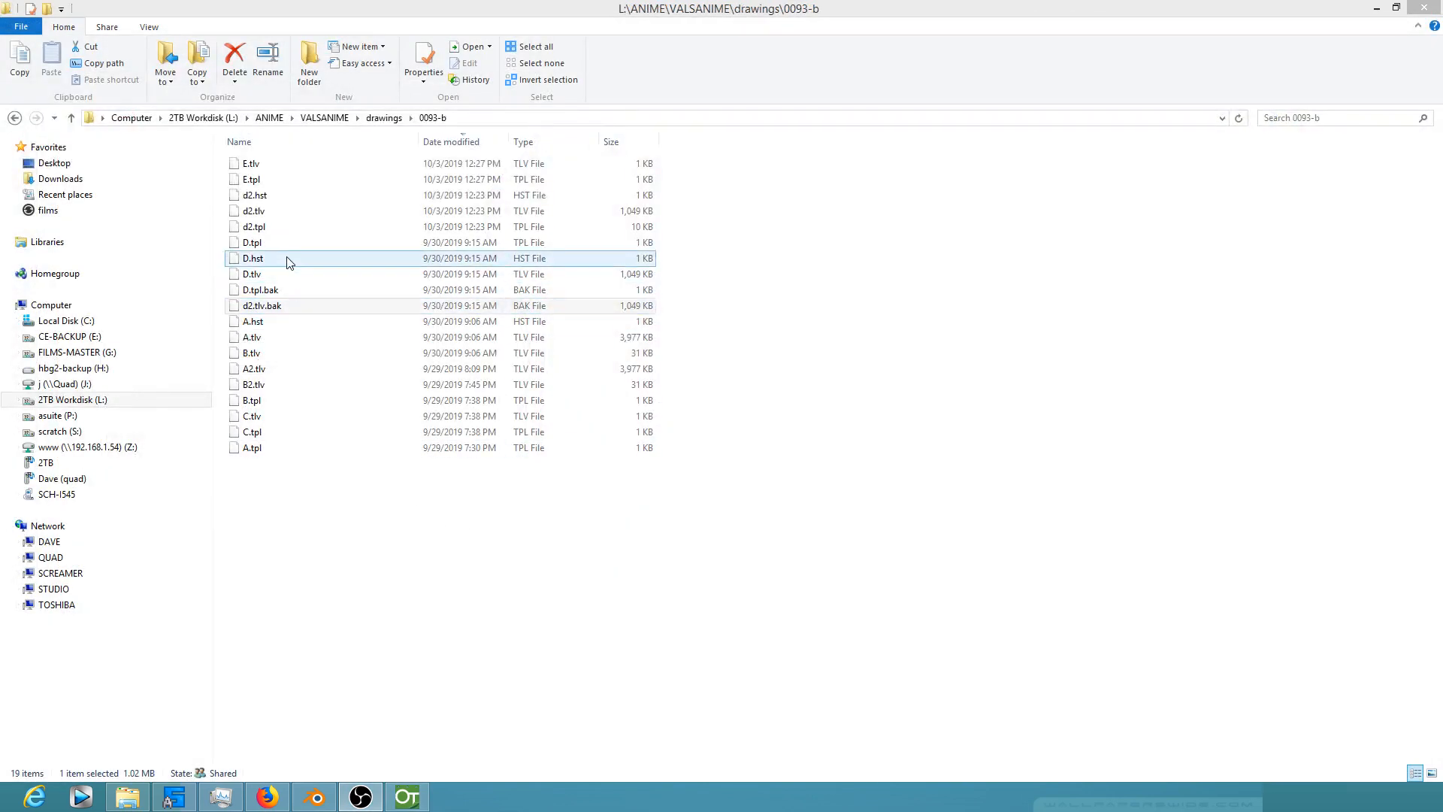
# Step: Switch to File Explorer, locate the E.tlv and E.tpl files in the 0093-b folder, and return to OpenToonz
pyautogui.click(272, 170)
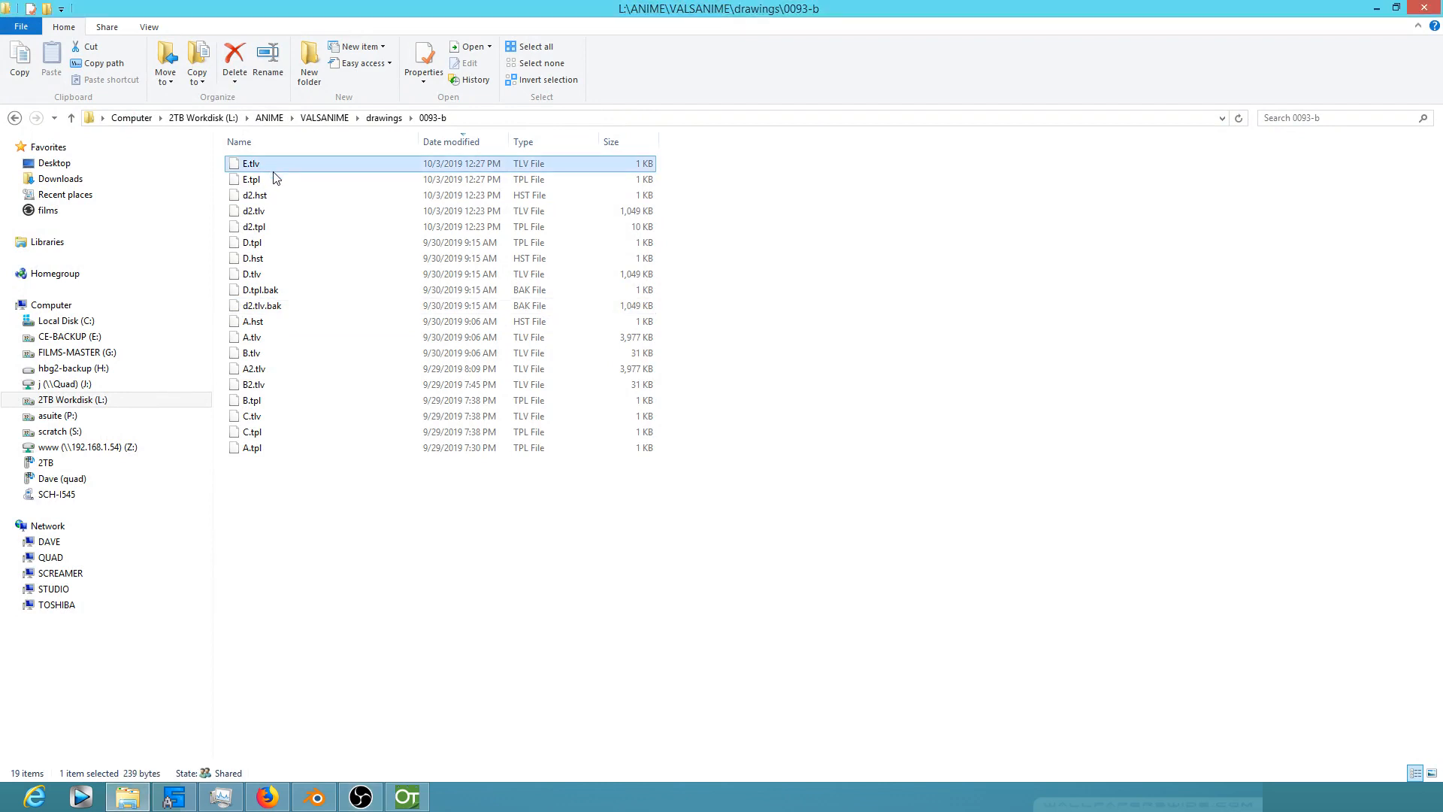
pyautogui.click(278, 181)
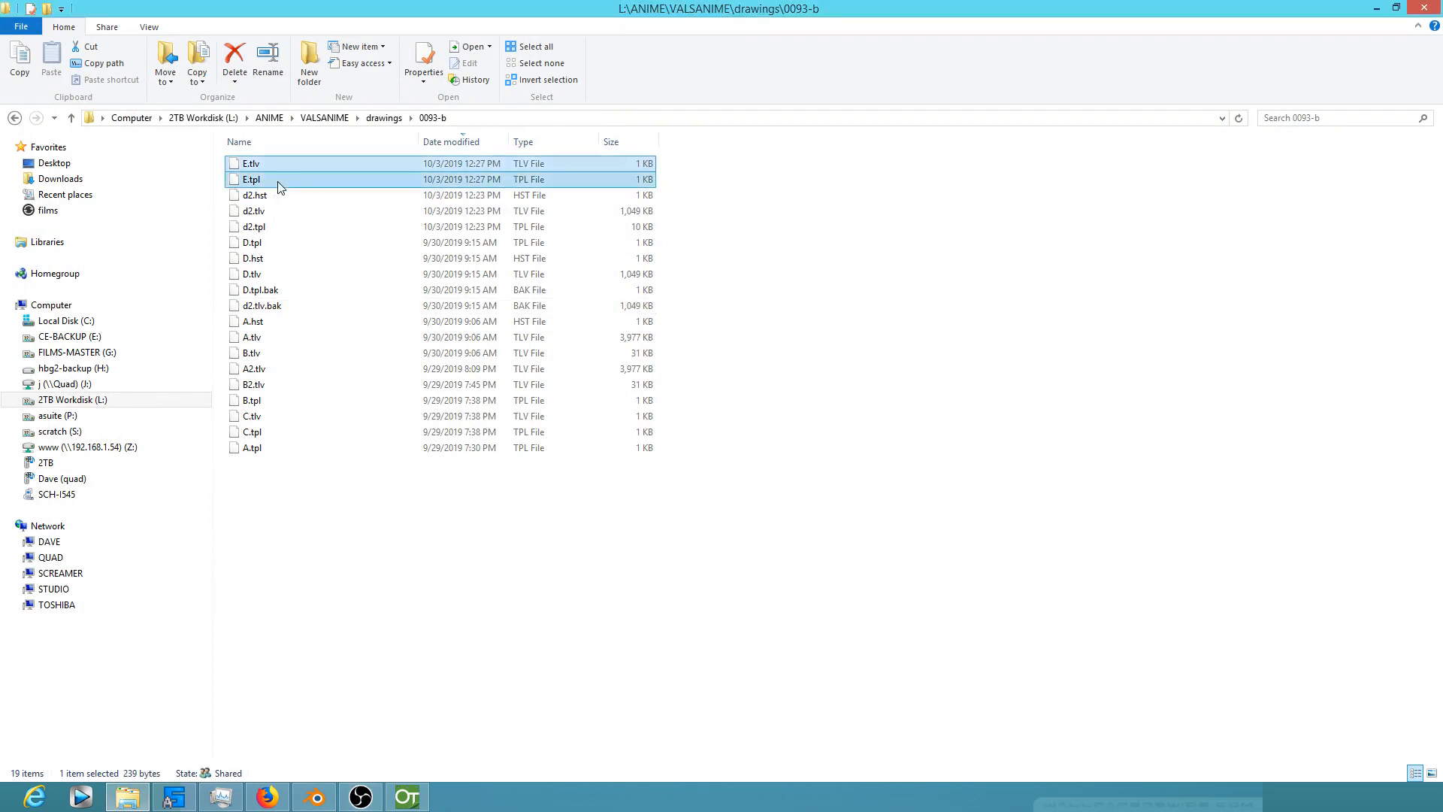
pyautogui.click(293, 167)
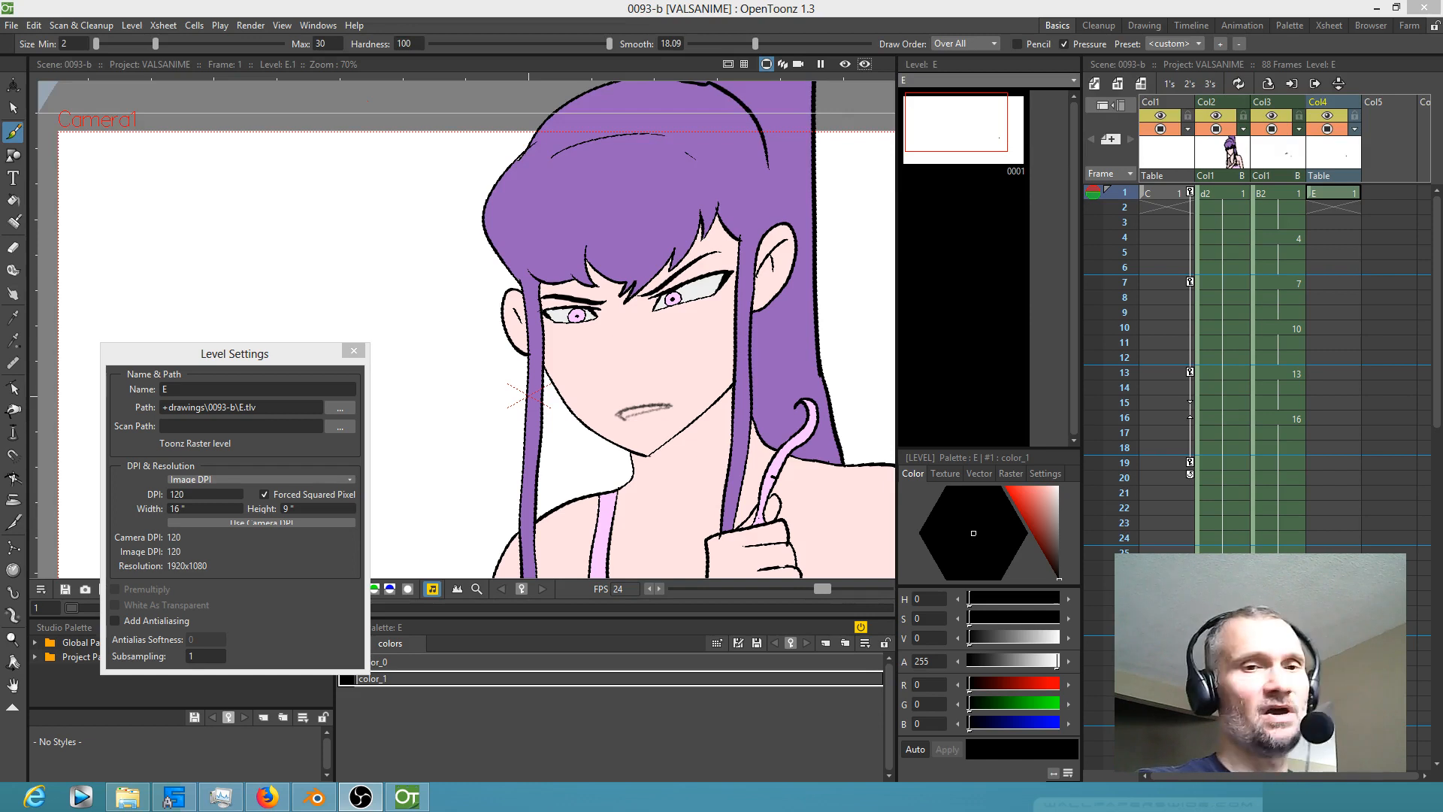
pyautogui.click(575, 715)
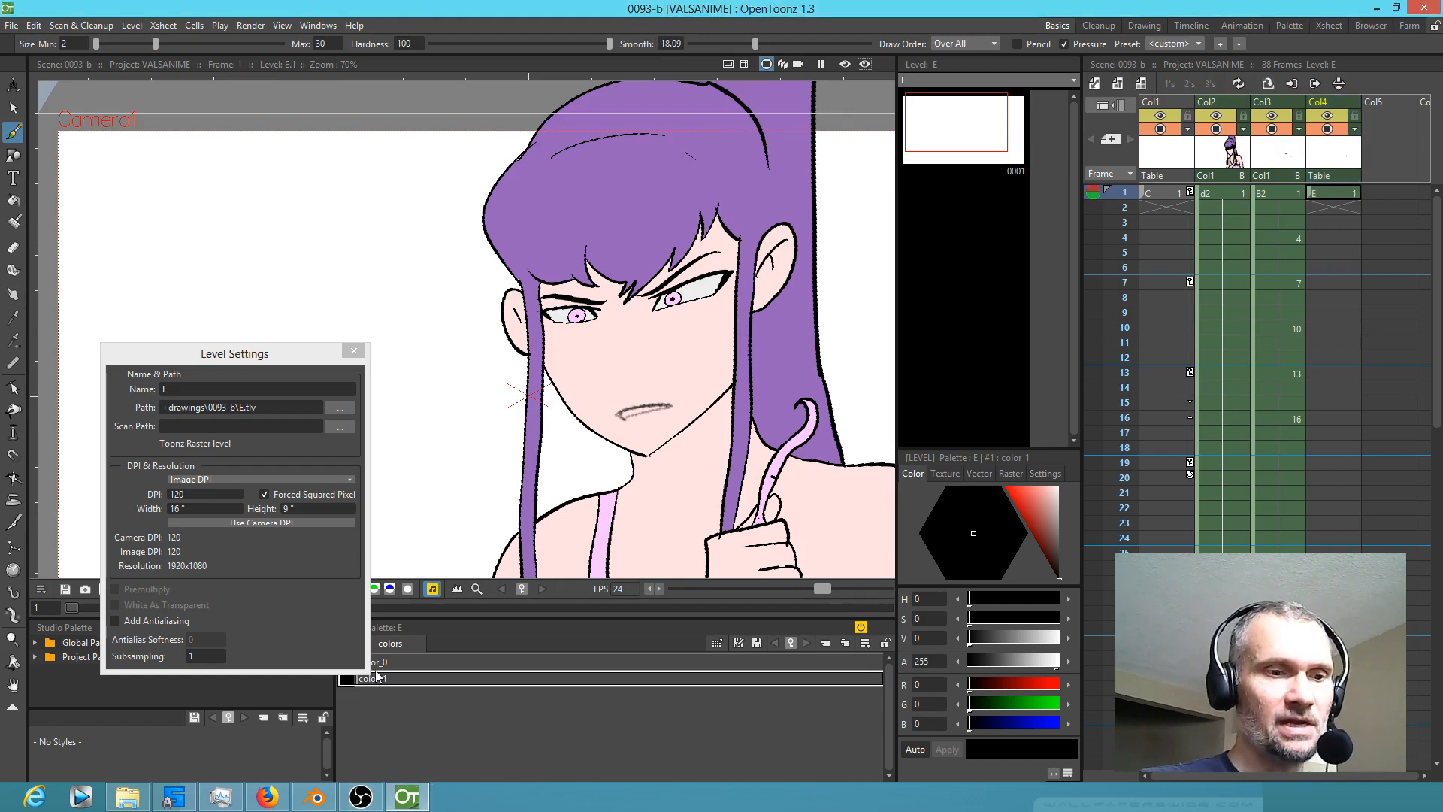
# Step: Close the level settings and lower the opacity of column 3, which holds the B2 rough mouth, to 32
pyautogui.click(358, 355)
pyautogui.click(357, 353)
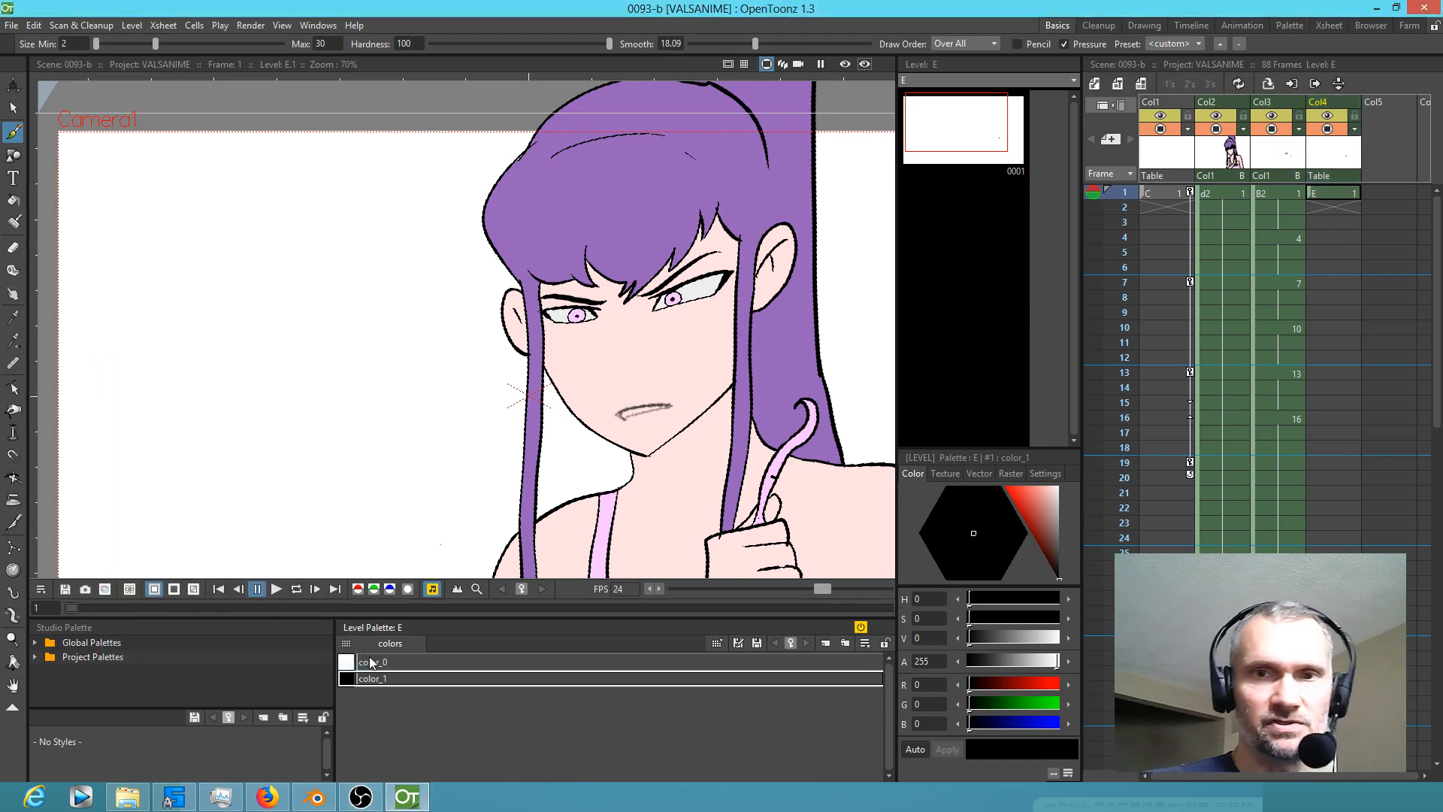
pyautogui.click(1335, 195)
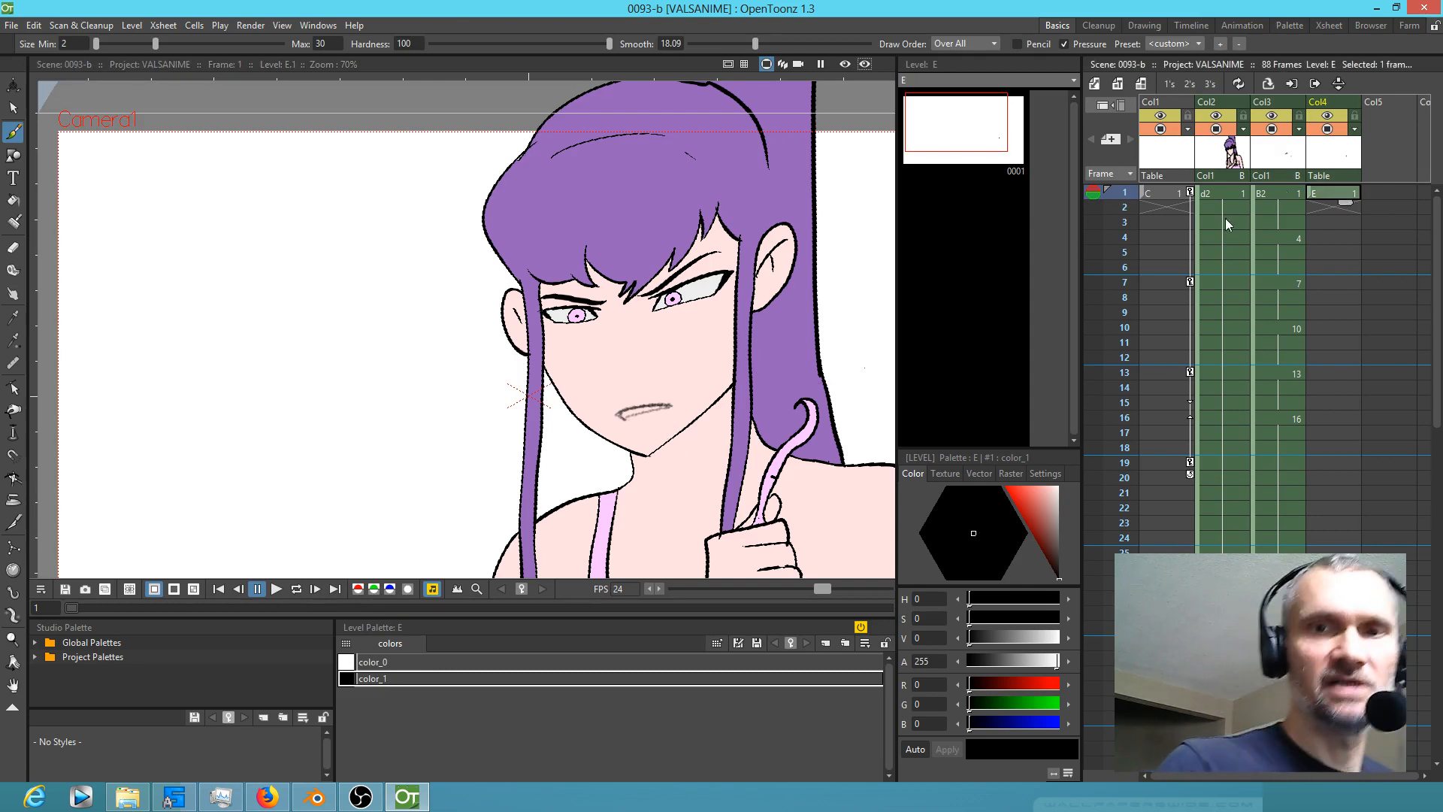
pyautogui.click(1281, 158)
pyautogui.click(1299, 130)
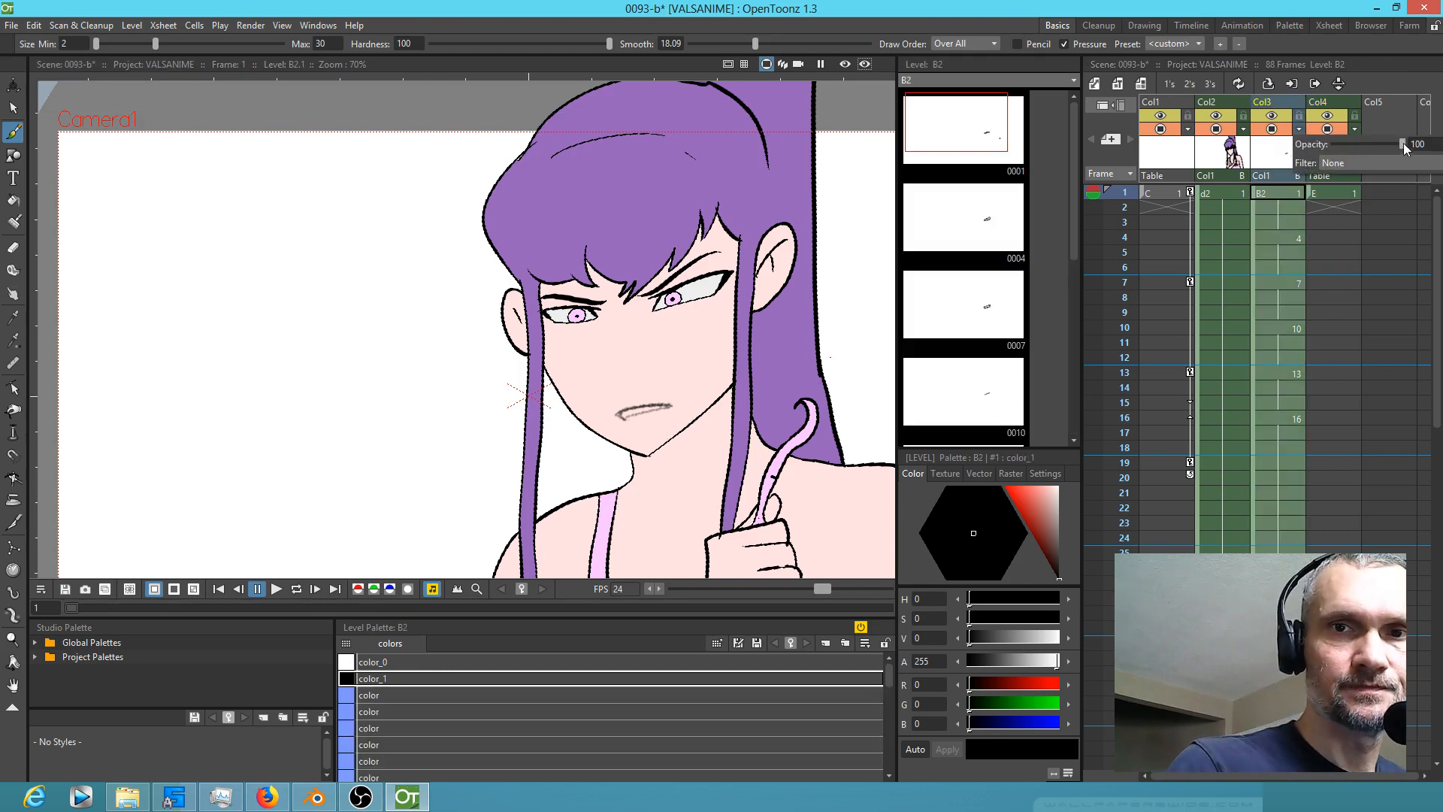
pyautogui.moveTo(1402, 142); pyautogui.dragTo(1350, 143)
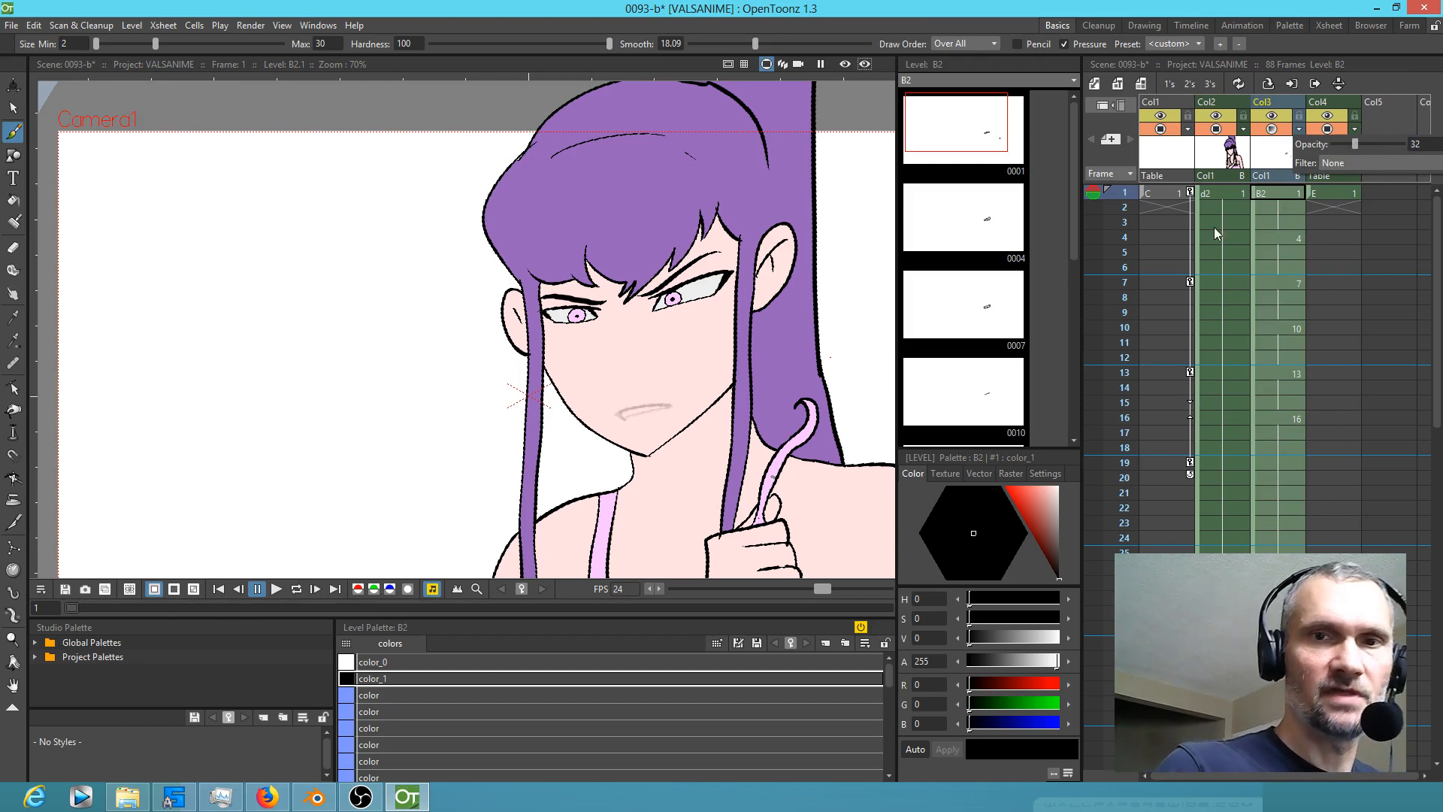
# Step: Delete all the surplus blue styles from level B2's palette, keeping color_0 and color_1, and save the changes
pyautogui.click(1301, 190)
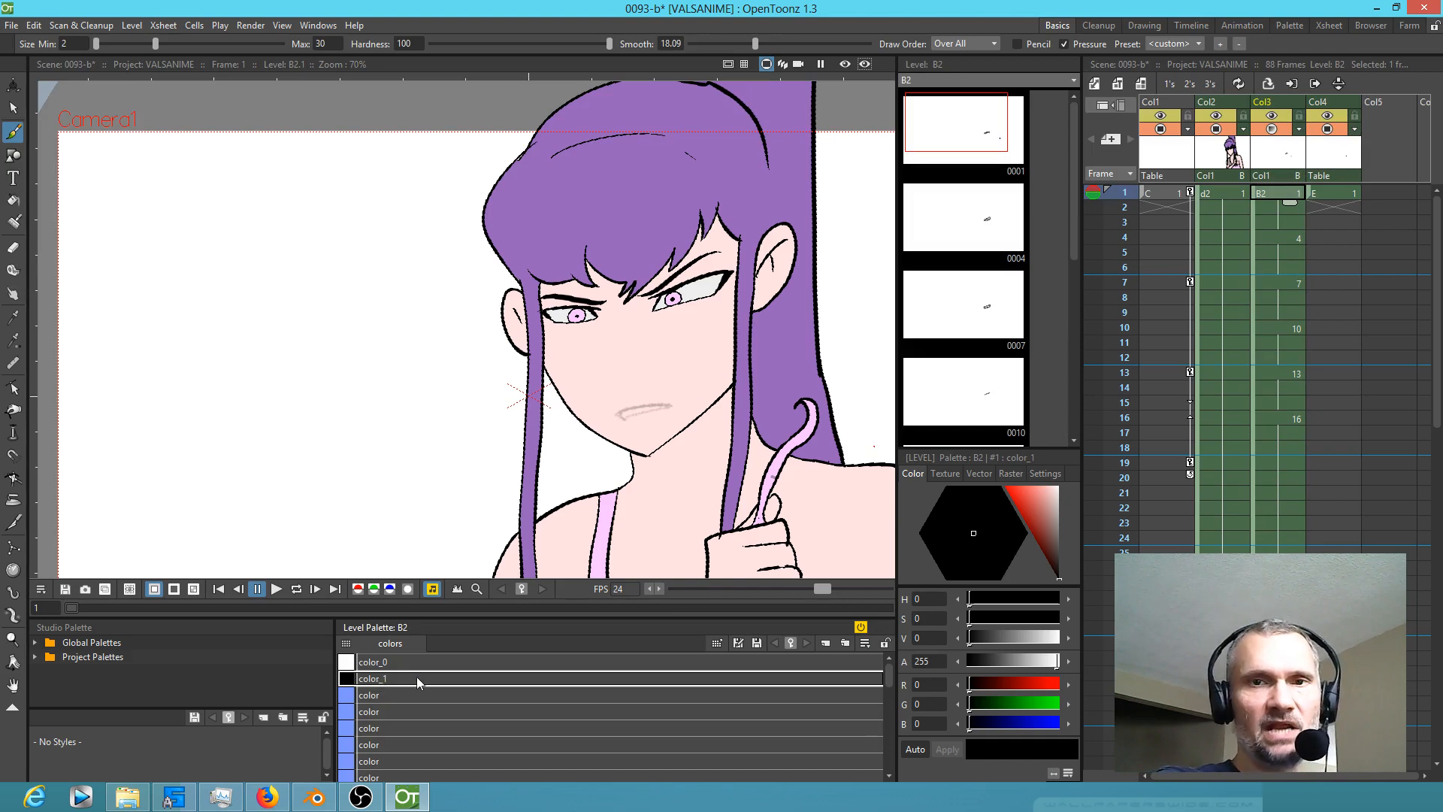
pyautogui.click(418, 697)
pyautogui.scroll(-3, 439, 702)
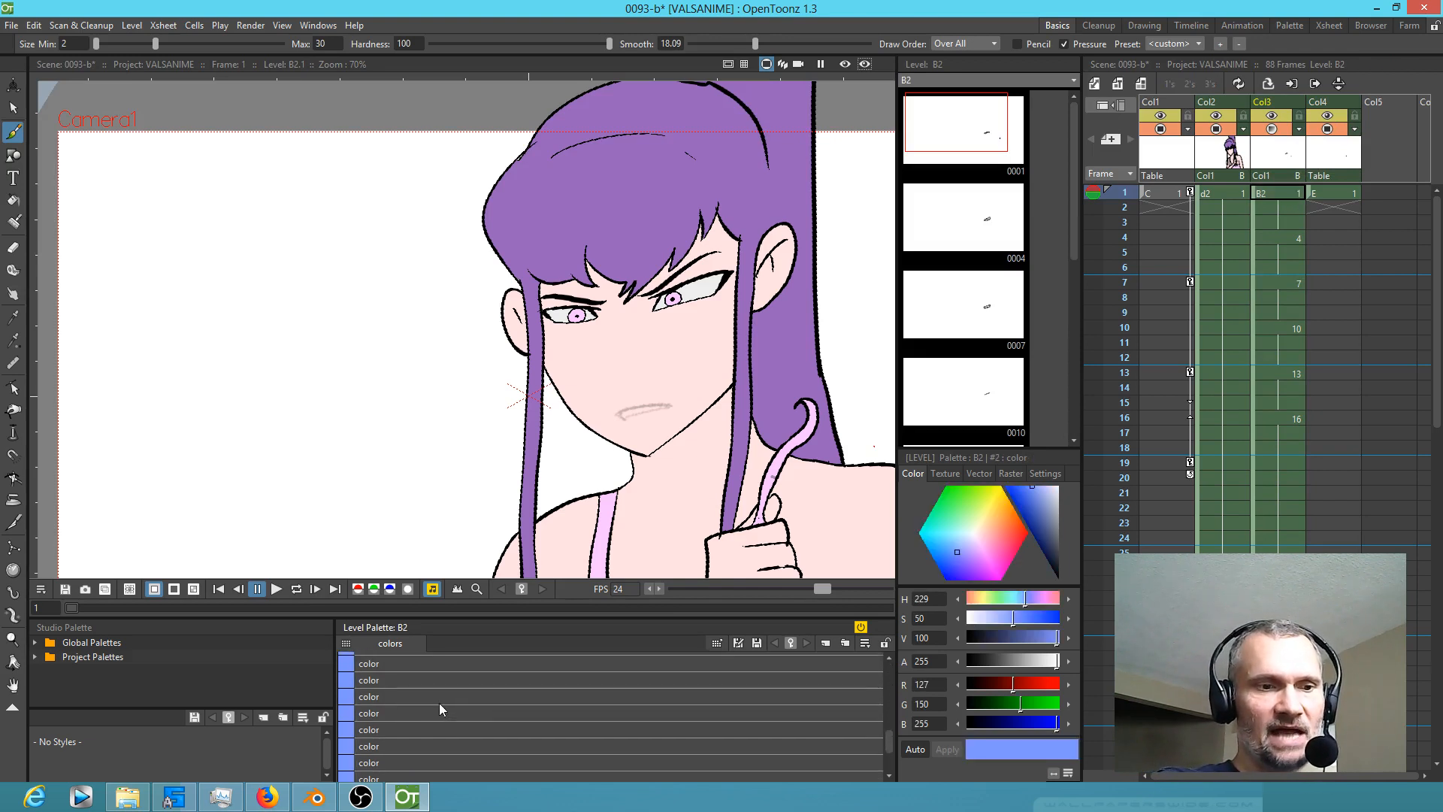
pyautogui.click(432, 769)
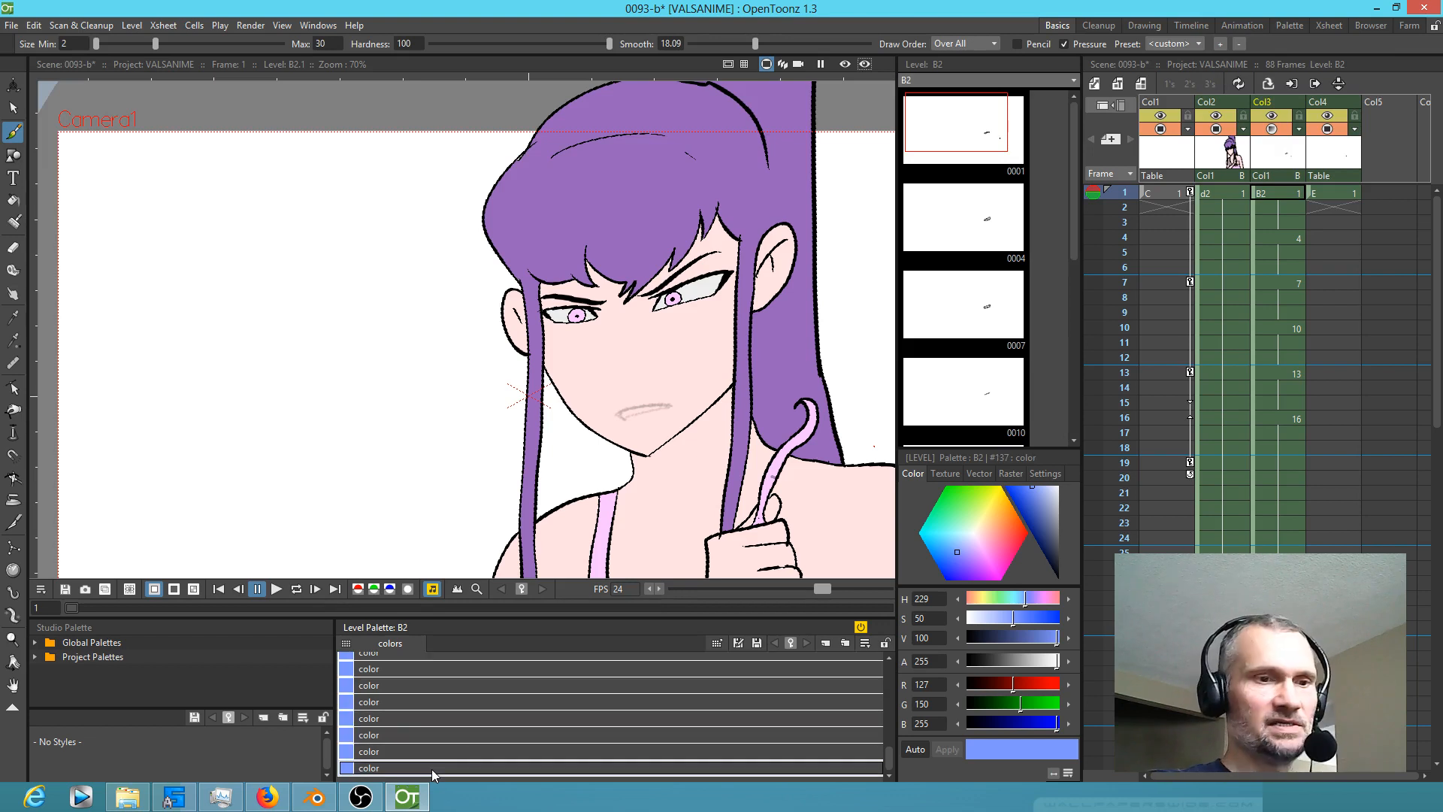
pyautogui.press('Delete')
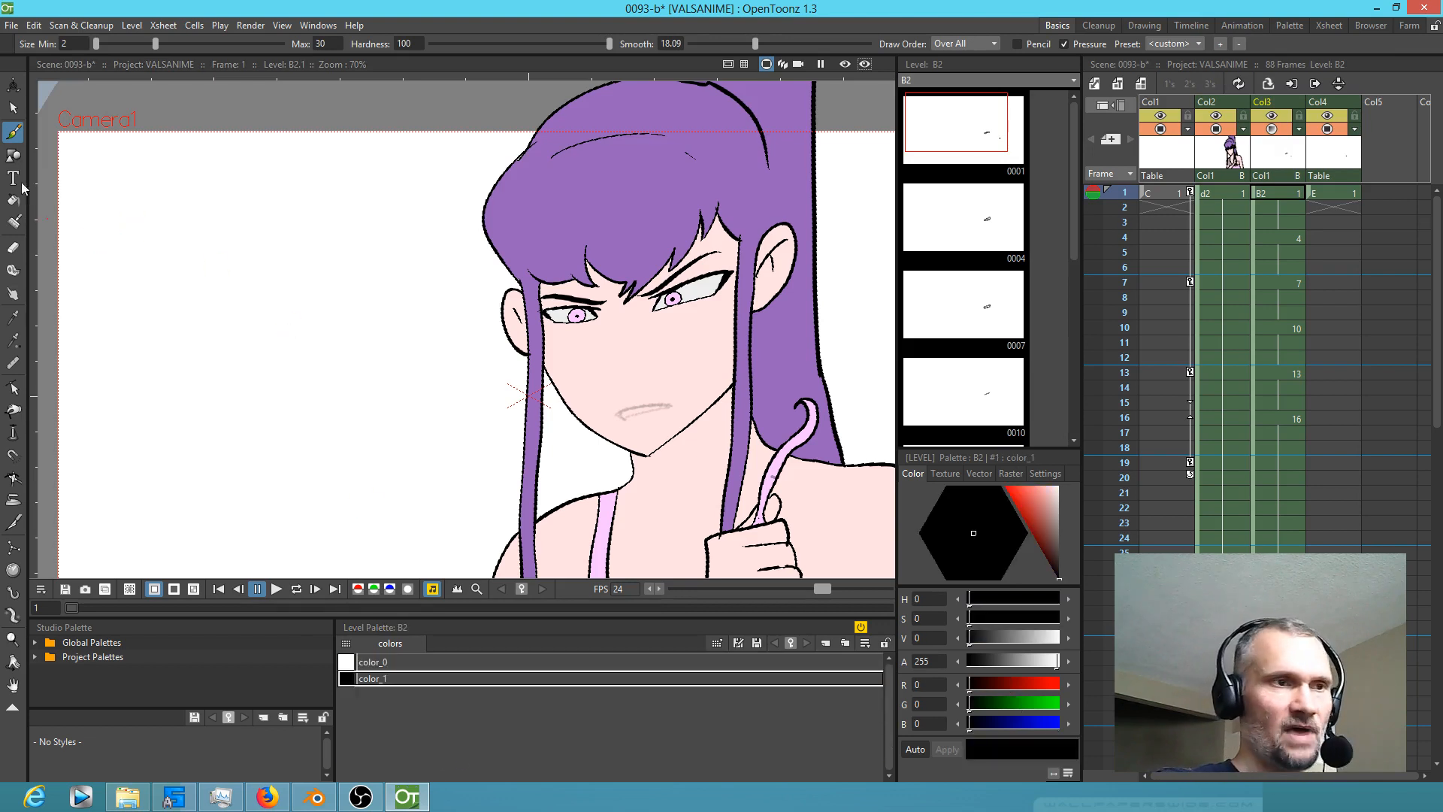
pyautogui.click(11, 25)
pyautogui.click(45, 77)
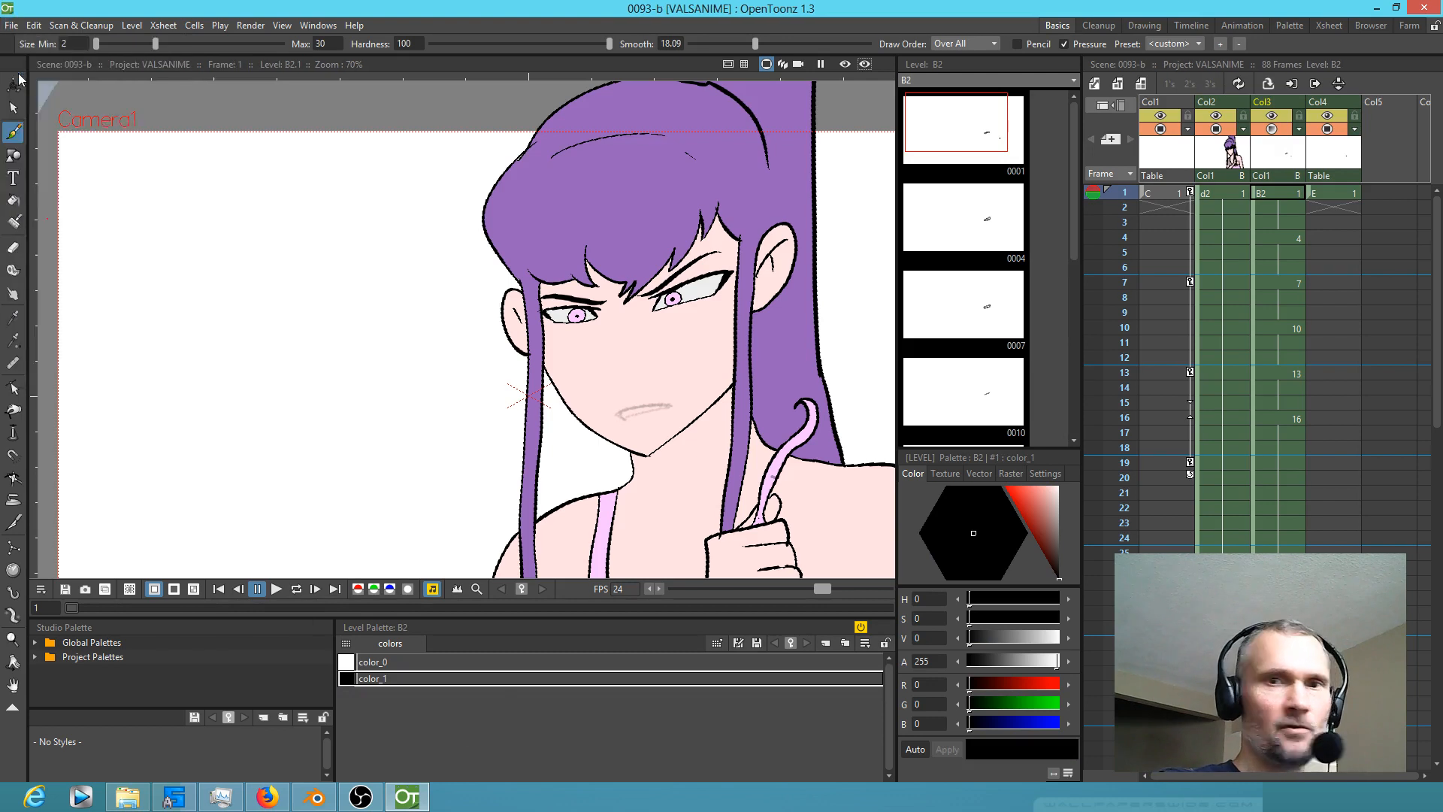
# Step: Trace the rough mouth in black on level E at frame 1 with the Brush tool and extend its exposure down column 4
pyautogui.click(1349, 193)
pyautogui.scroll(3, 630, 428)
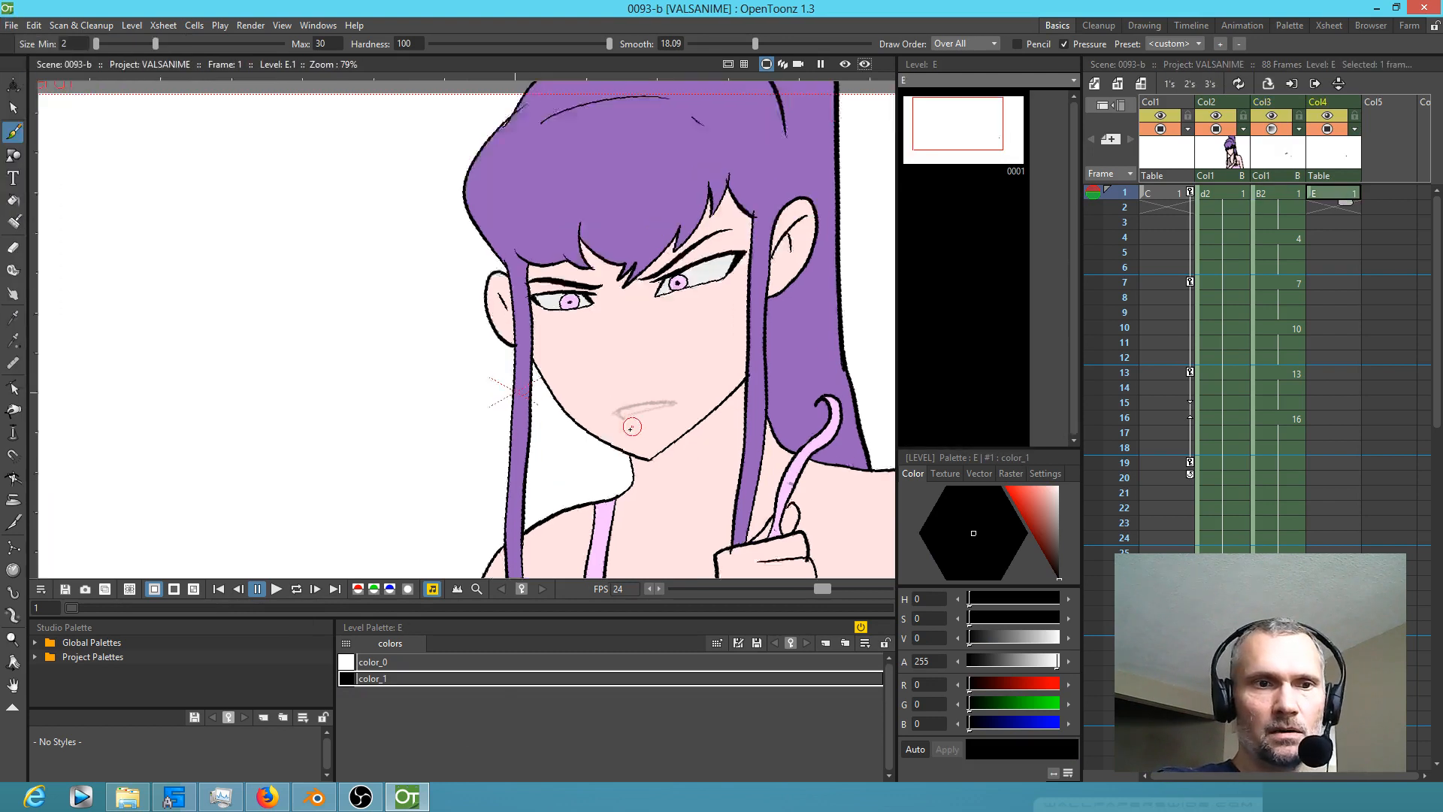
pyautogui.moveTo(619, 396)
pyautogui.mouseDown()
pyautogui.moveTo(617, 413)
pyautogui.moveTo(707, 389)
pyautogui.mouseUp()
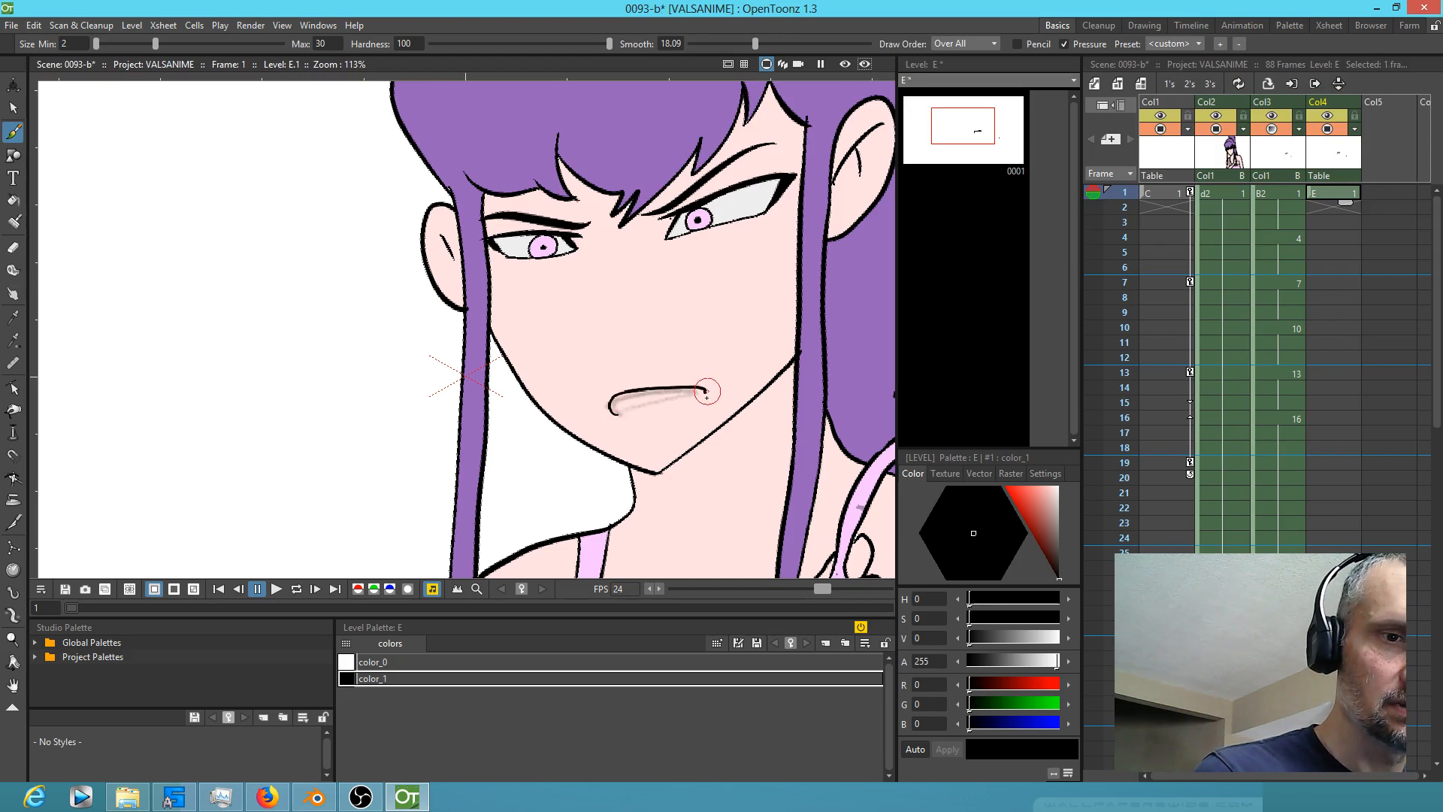
pyautogui.moveTo(614, 416); pyautogui.dragTo(705, 398)
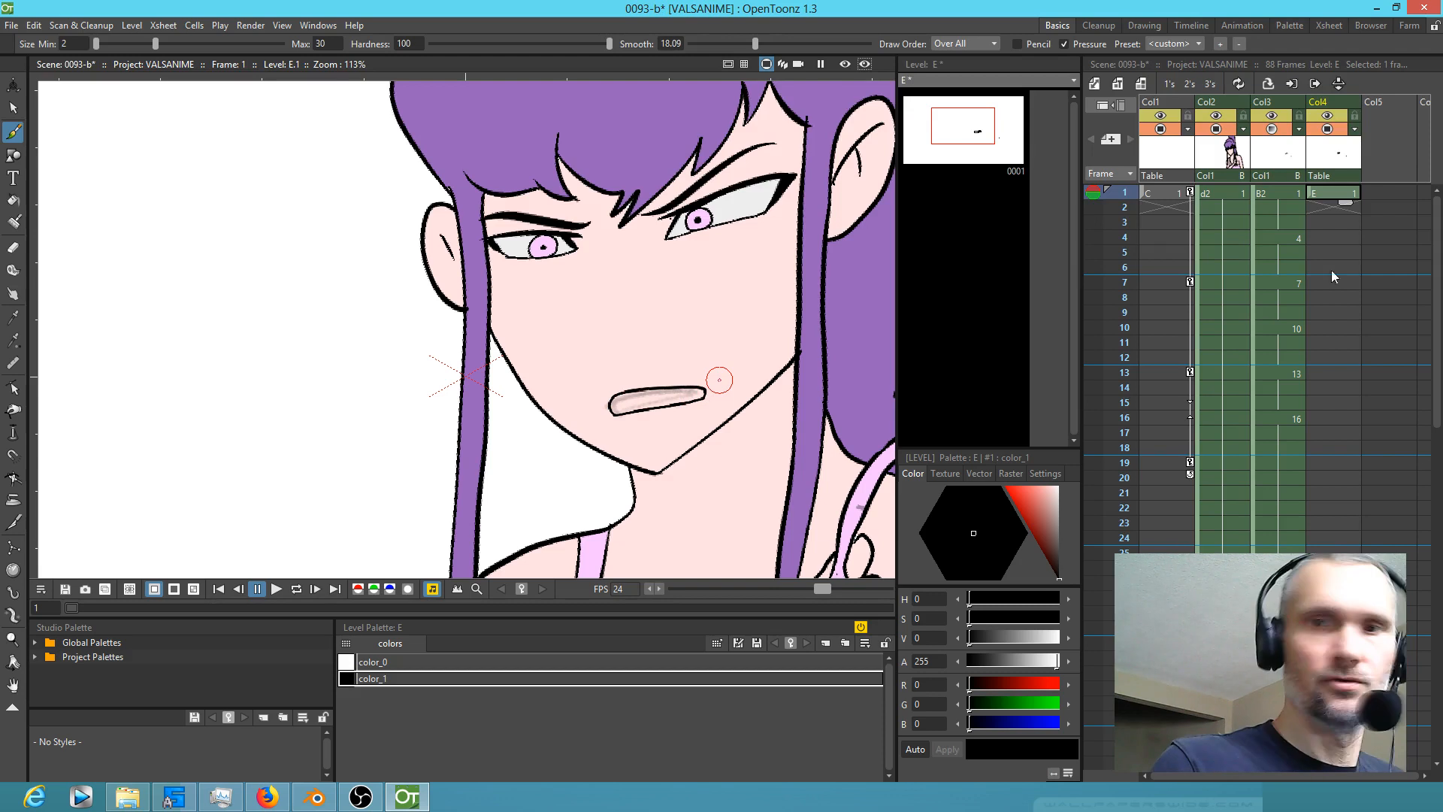
pyautogui.moveTo(1346, 202); pyautogui.dragTo(1346, 455)
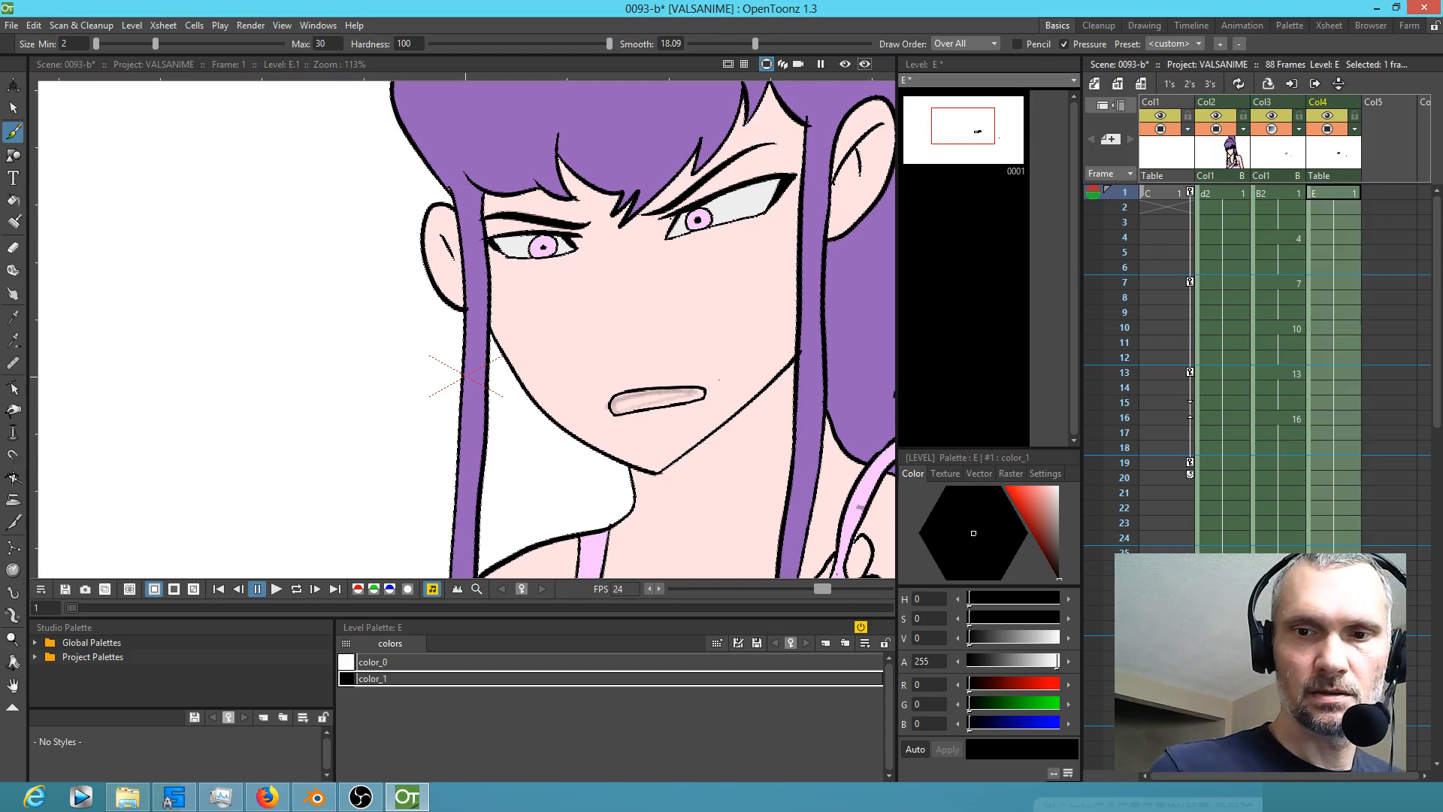
# Step: Trace the rough mouth's four edges in black in column 4 at frame 4 with the Brush tool
pyautogui.click(1338, 239)
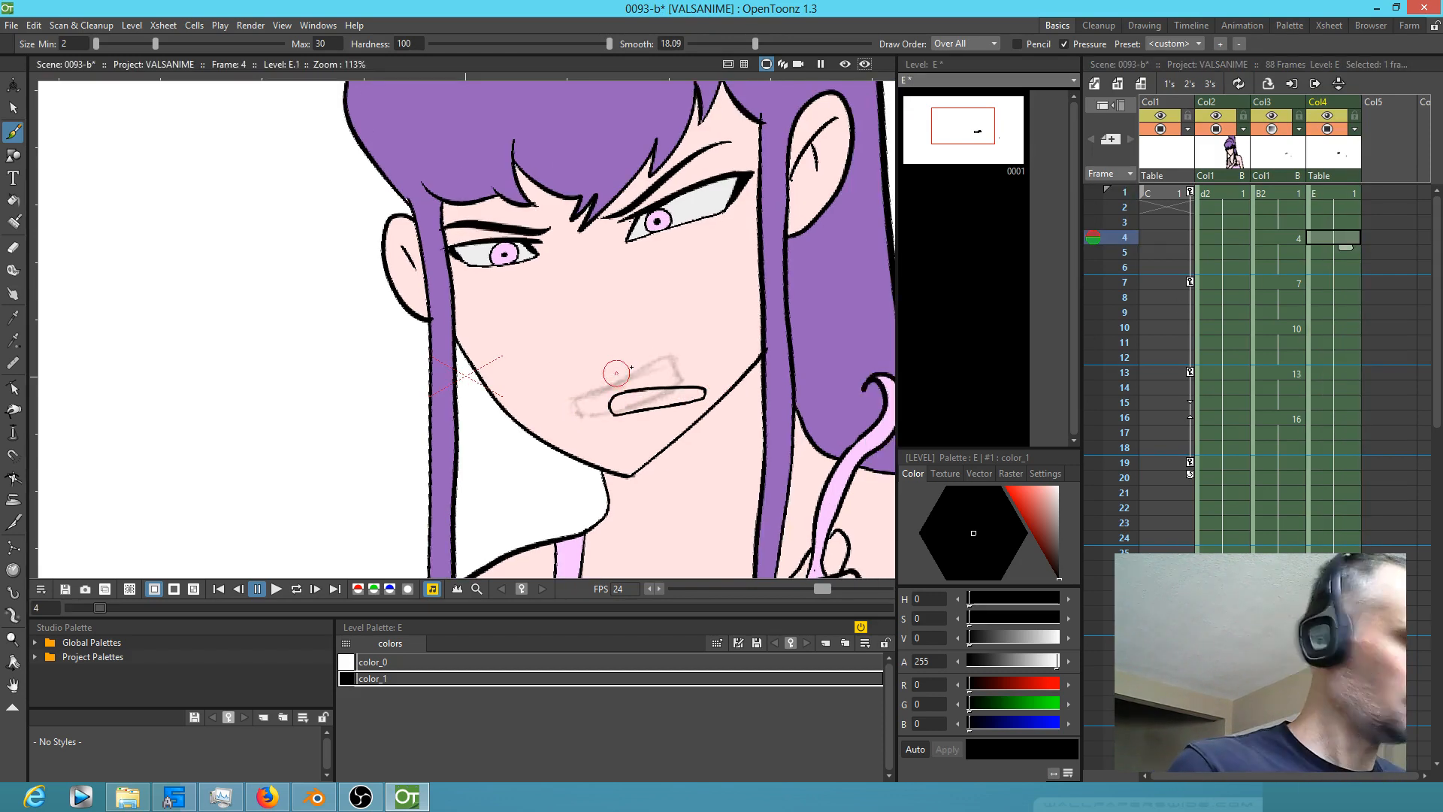
pyautogui.moveTo(578, 405); pyautogui.dragTo(581, 414)
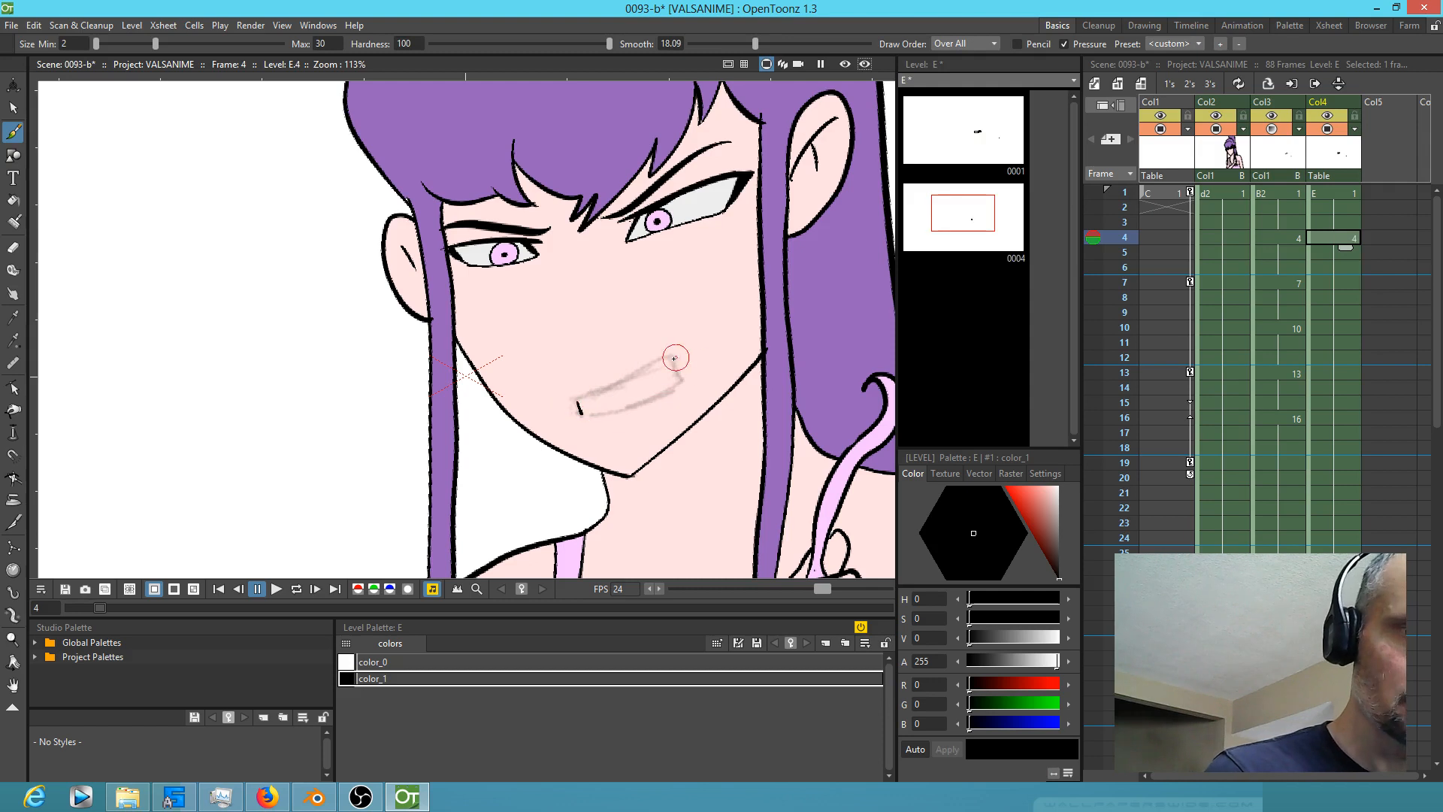
pyautogui.moveTo(671, 357); pyautogui.dragTo(681, 384)
pyautogui.moveTo(569, 398); pyautogui.dragTo(671, 360)
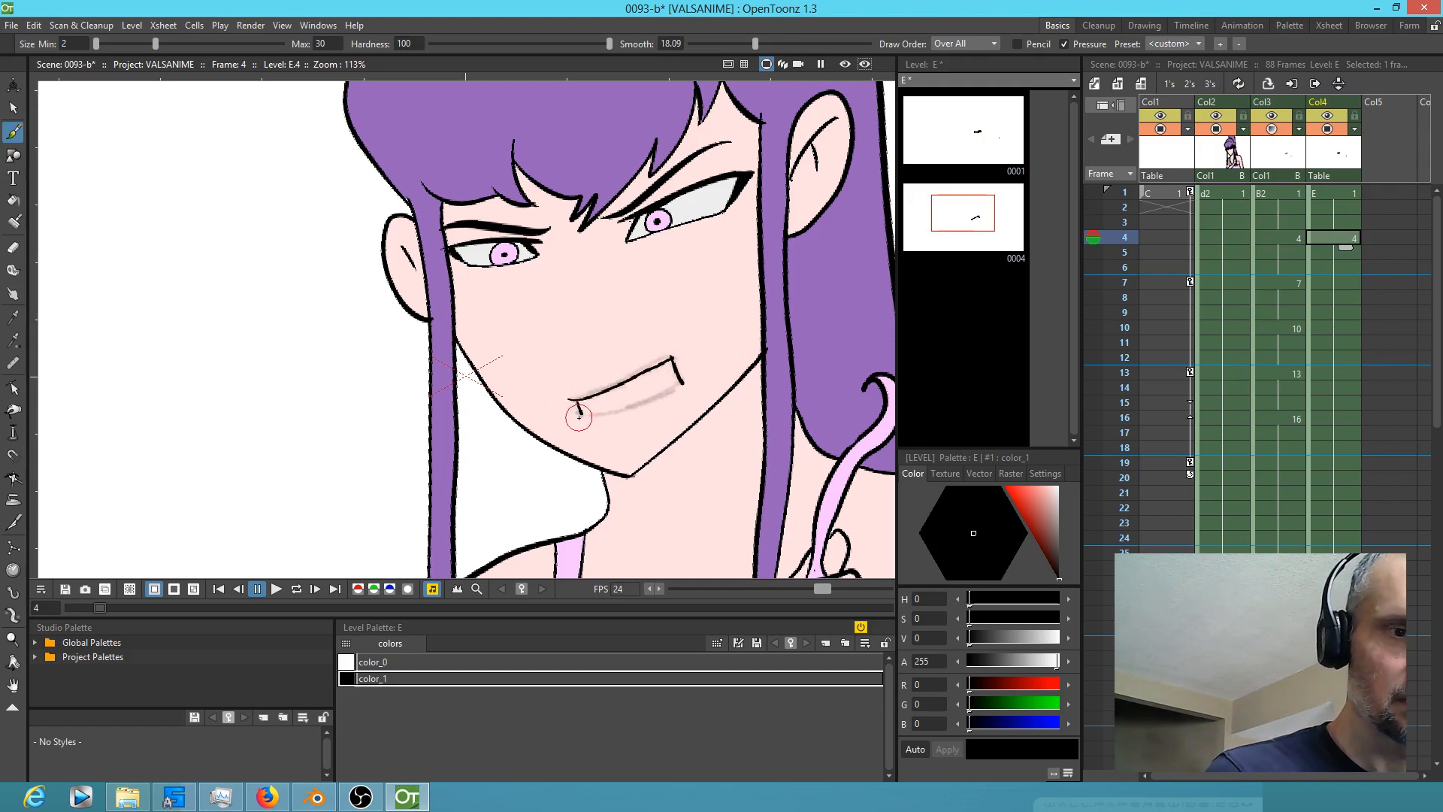
pyautogui.moveTo(580, 414)
pyautogui.mouseDown()
pyautogui.moveTo(686, 380)
pyautogui.moveTo(641, 327)
pyautogui.moveTo(658, 304)
pyautogui.mouseUp()
# Step: Erase the overshooting line ends at the frame 4 mouth's right corners and return to the Brush tool
pyautogui.hotkey('shift', 'space')
pyautogui.moveTo(688, 165); pyautogui.dragTo(674, 262)
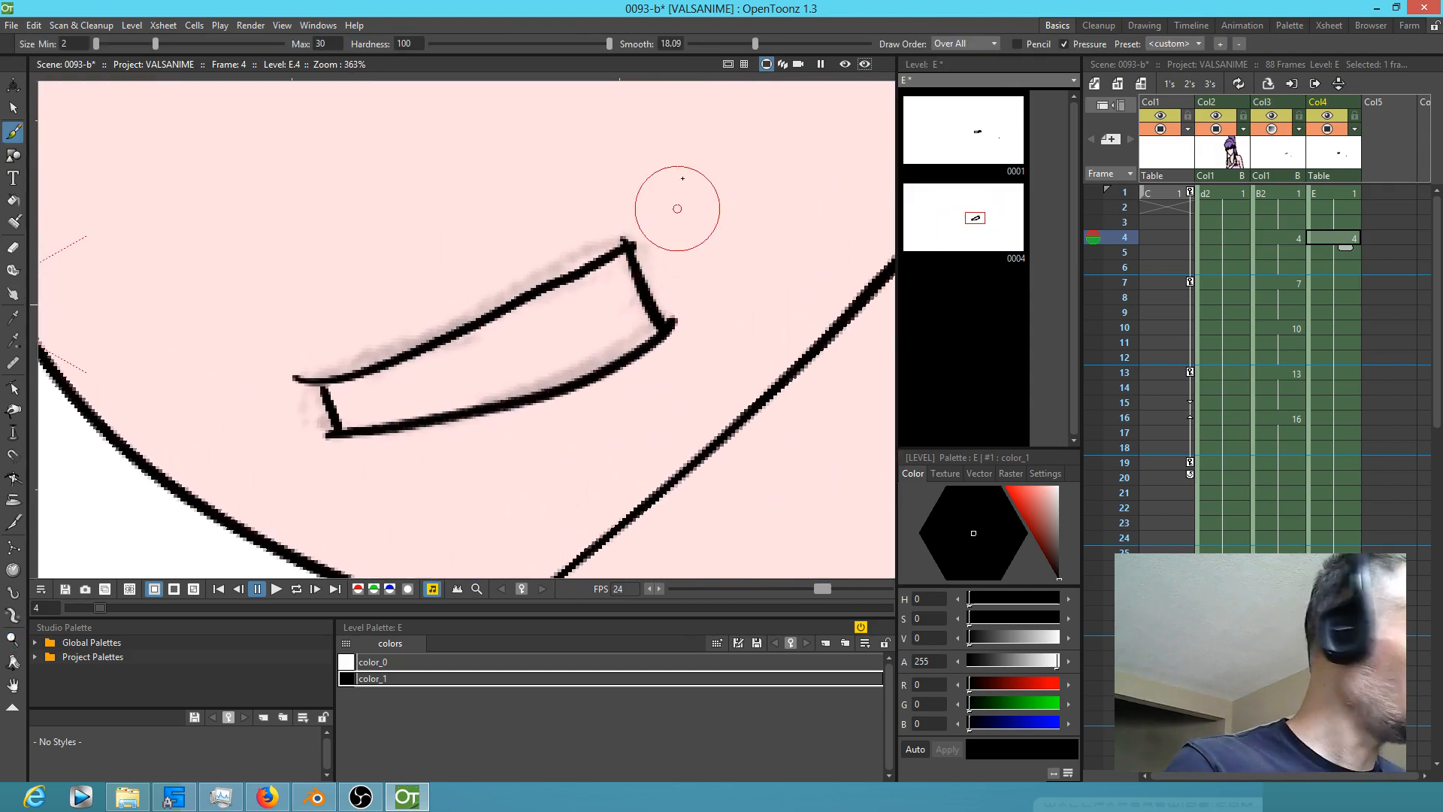
pyautogui.press('e')
pyautogui.click(656, 222)
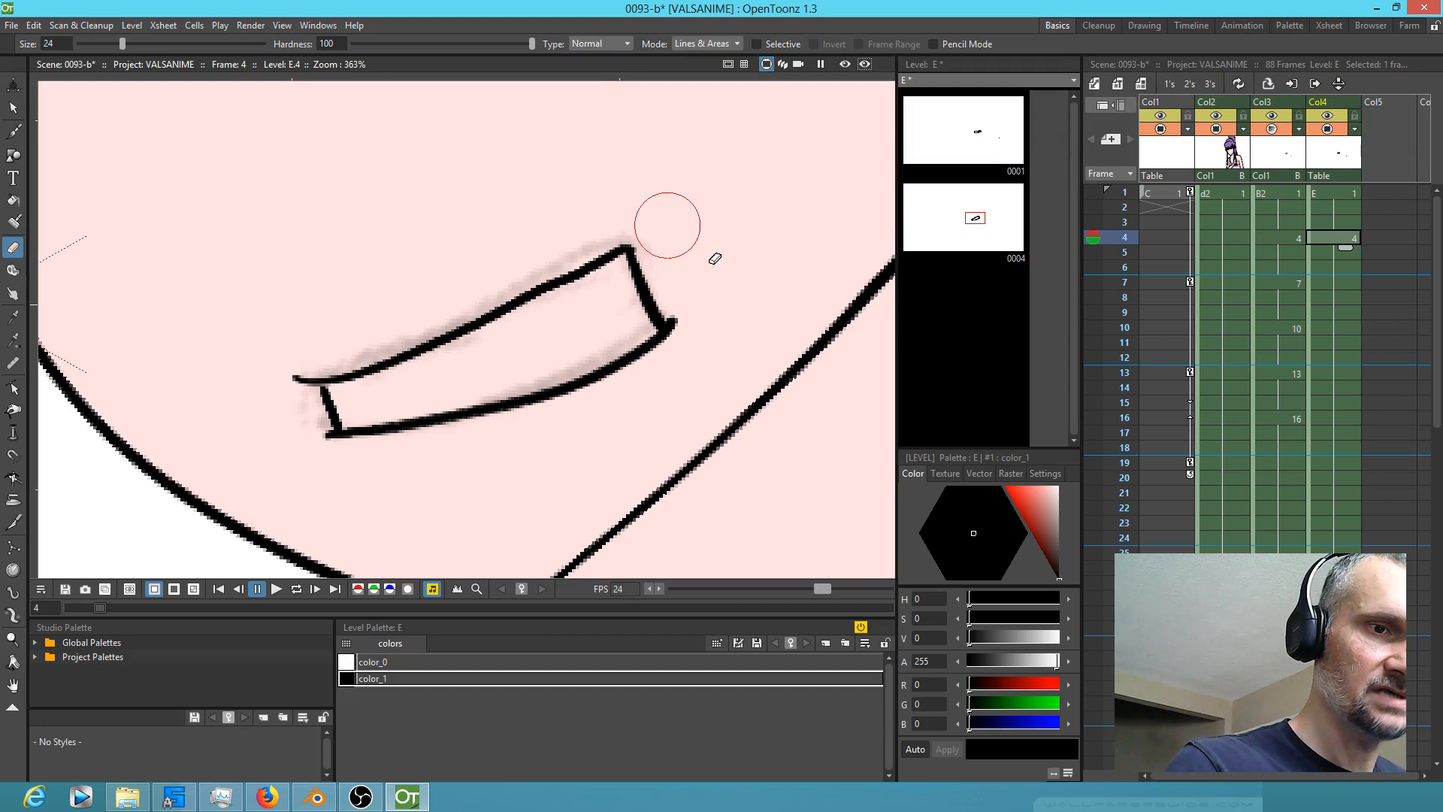
pyautogui.click(696, 303)
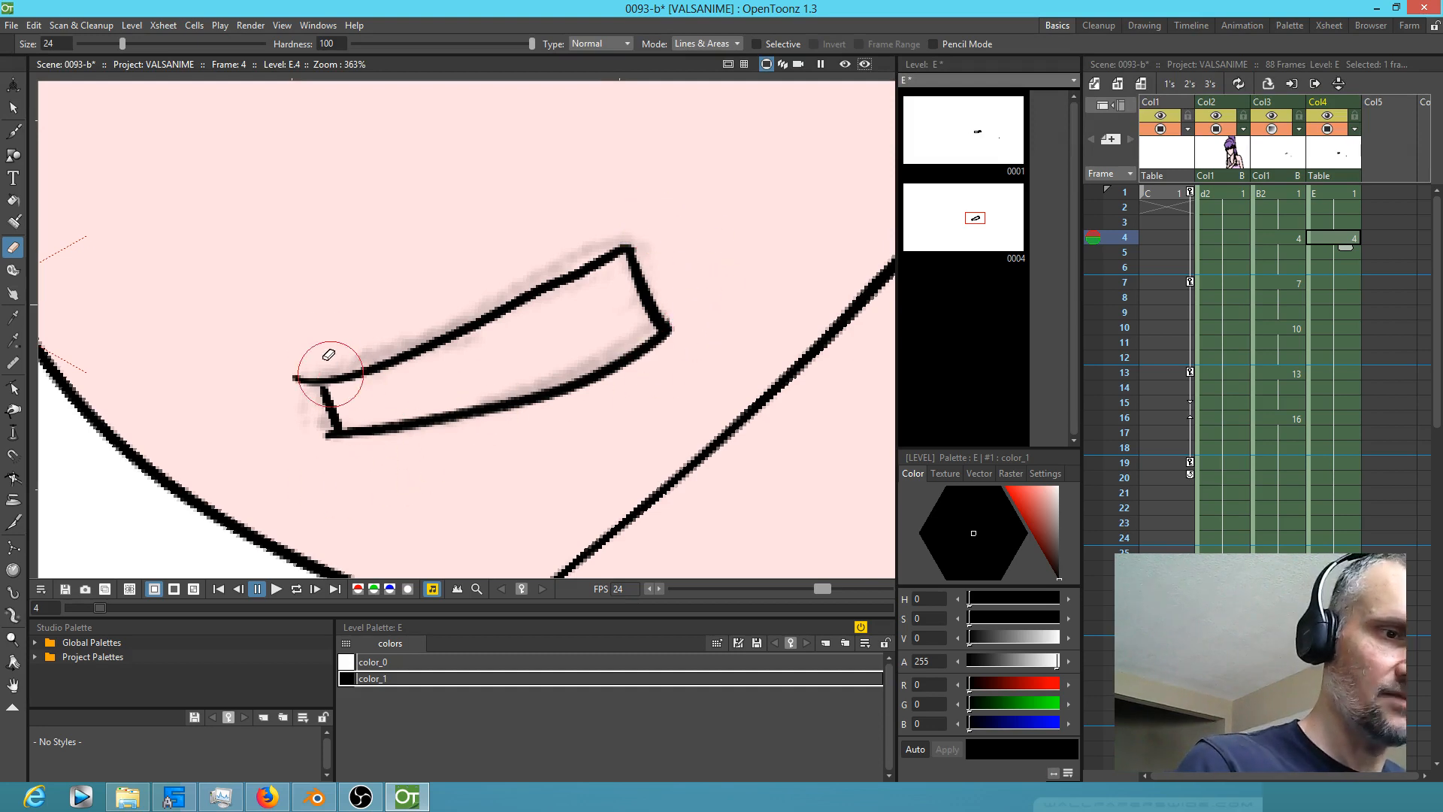
pyautogui.press('b')
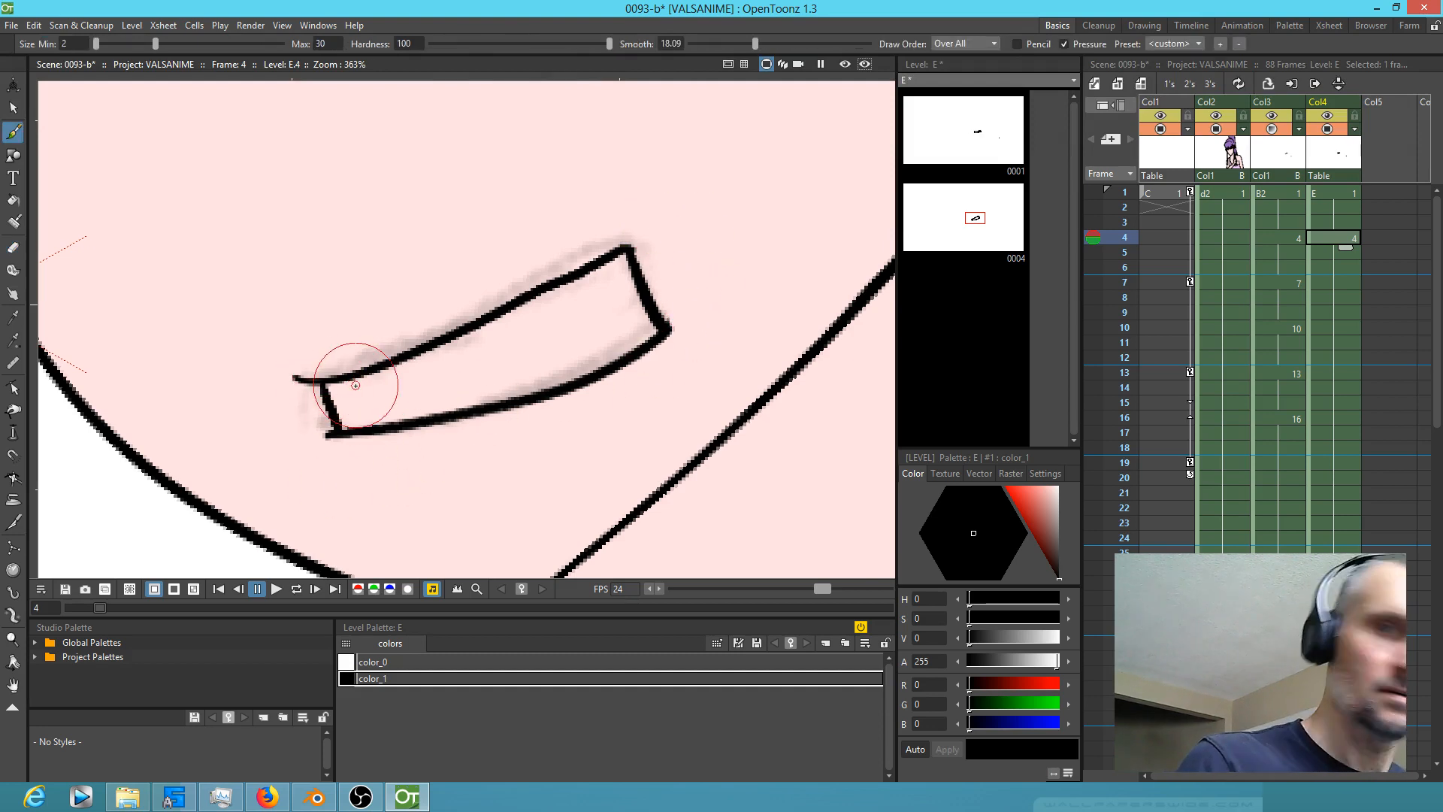
# Step: Trace the rough mouth in black in column 4 at frame 7 with the Brush tool
pyautogui.click(1333, 284)
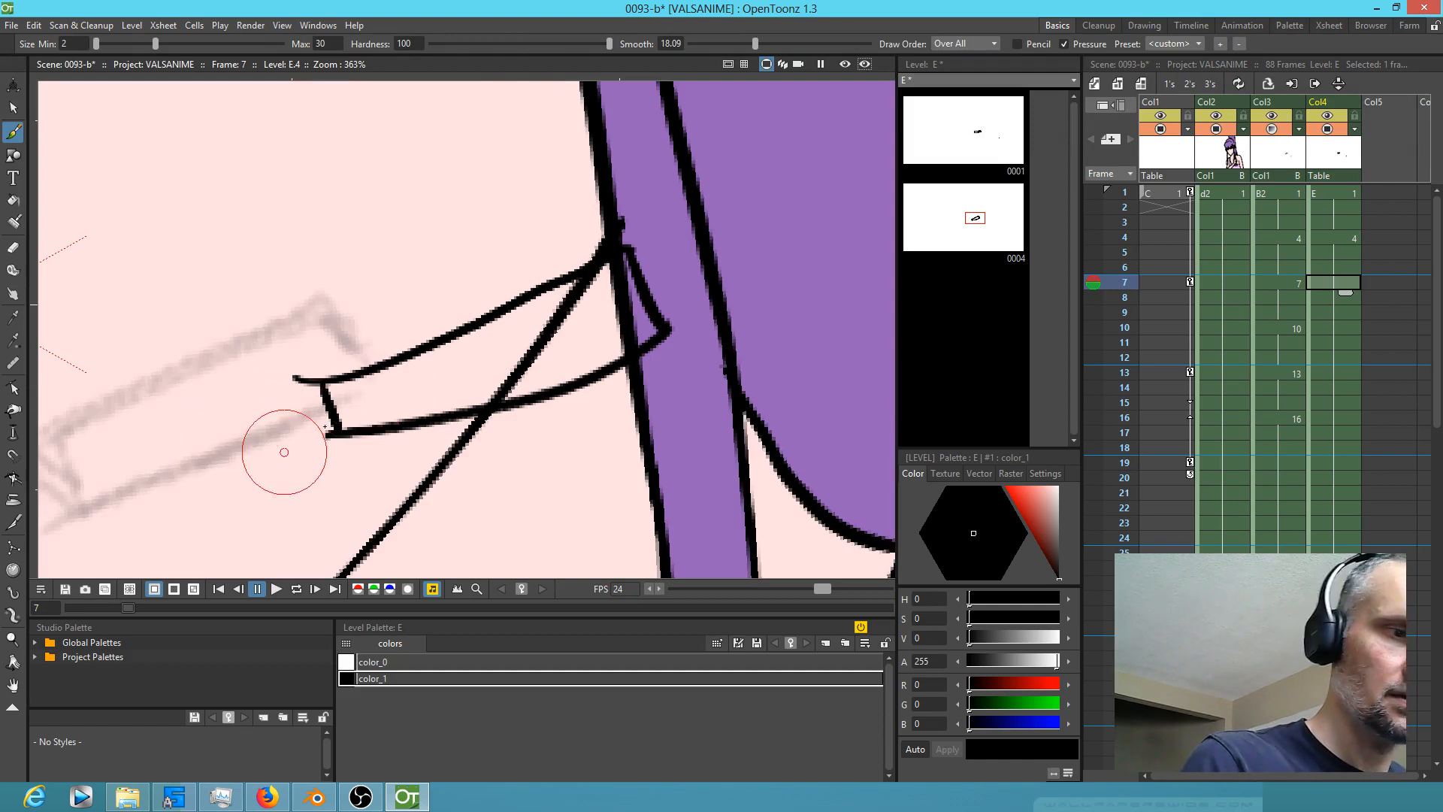
pyautogui.moveTo(411, 396); pyautogui.dragTo(809, 331)
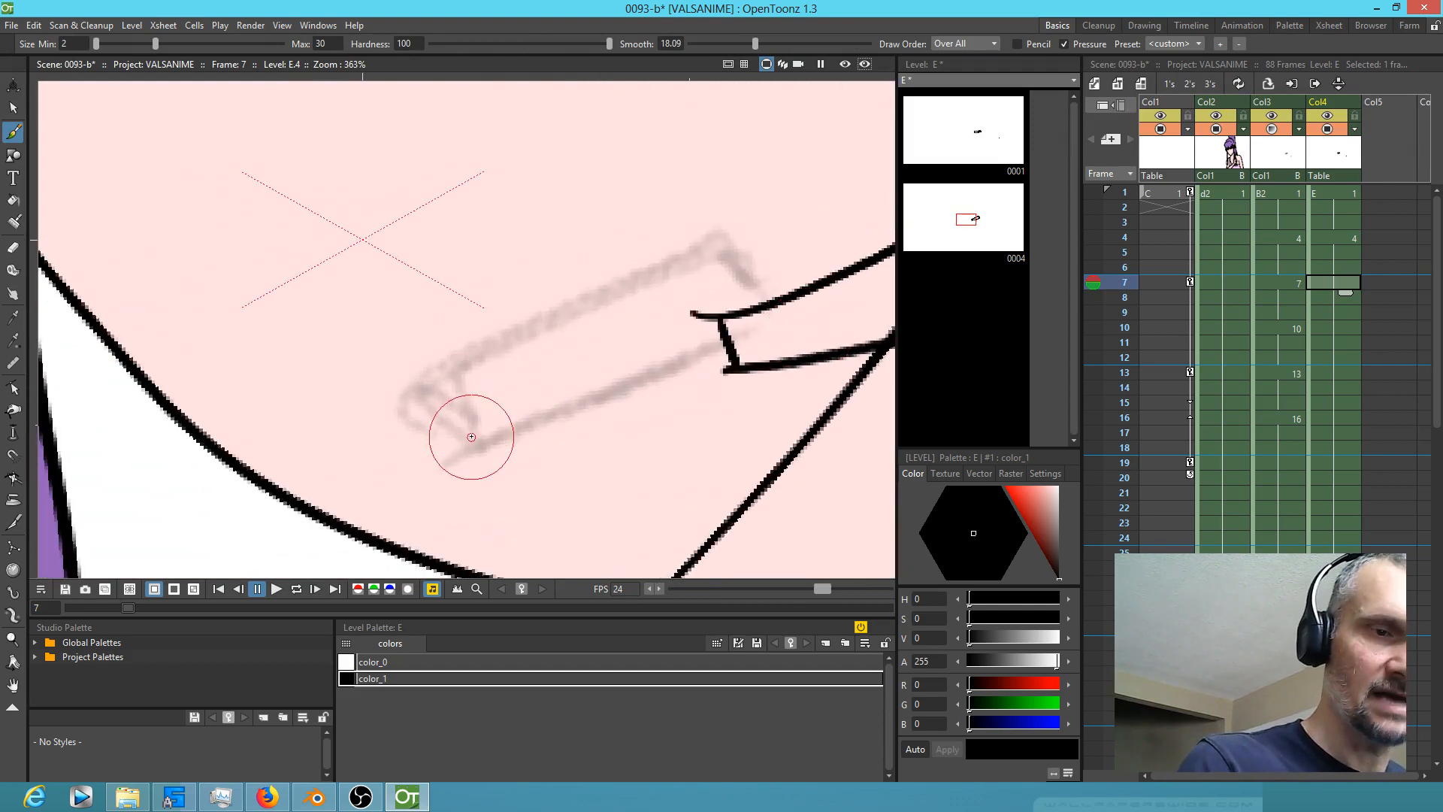
pyautogui.moveTo(472, 443)
pyautogui.mouseDown()
pyautogui.moveTo(439, 376)
pyautogui.moveTo(685, 247)
pyautogui.moveTo(735, 236)
pyautogui.moveTo(770, 323)
pyautogui.mouseUp()
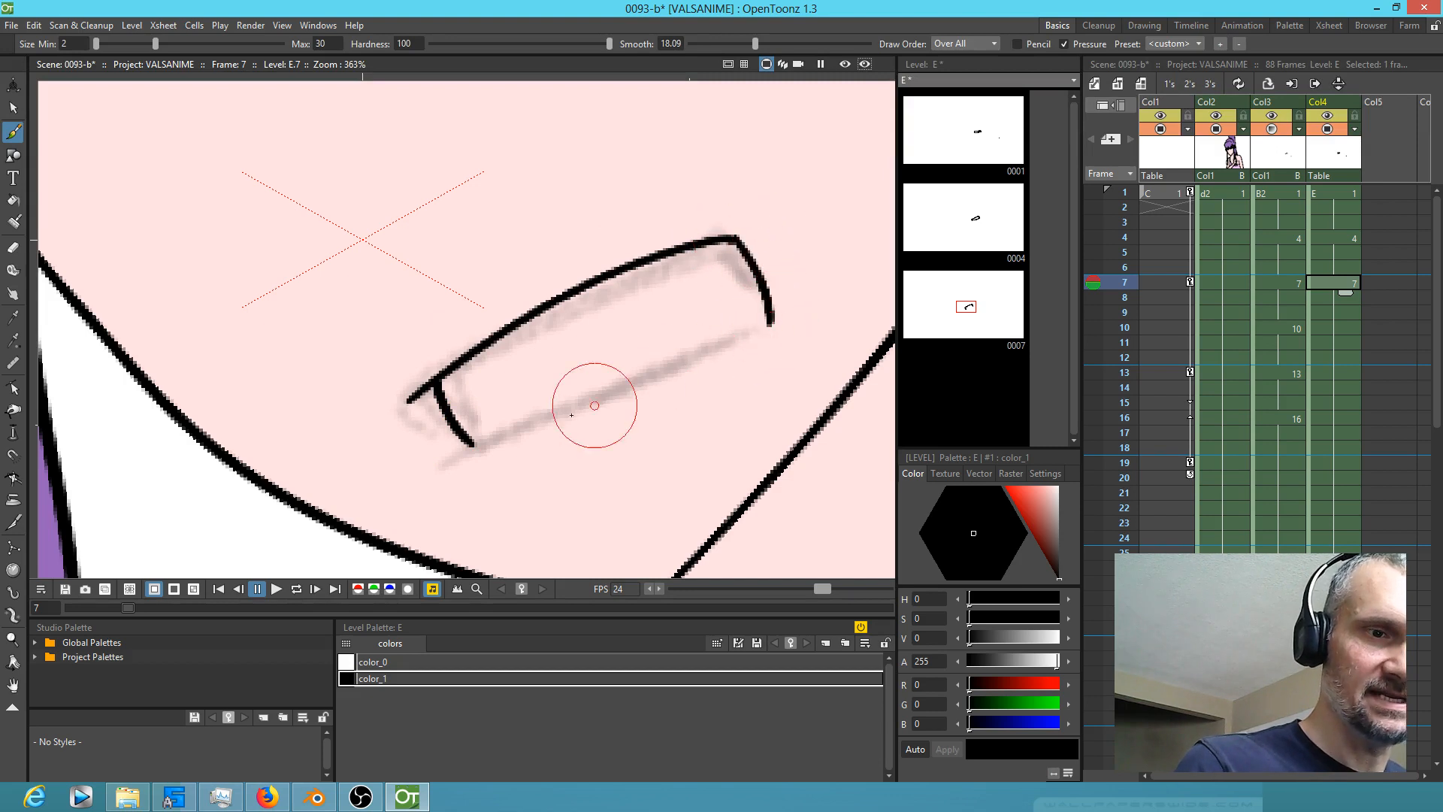
pyautogui.moveTo(456, 451); pyautogui.dragTo(636, 376)
pyautogui.moveTo(764, 331); pyautogui.dragTo(779, 324)
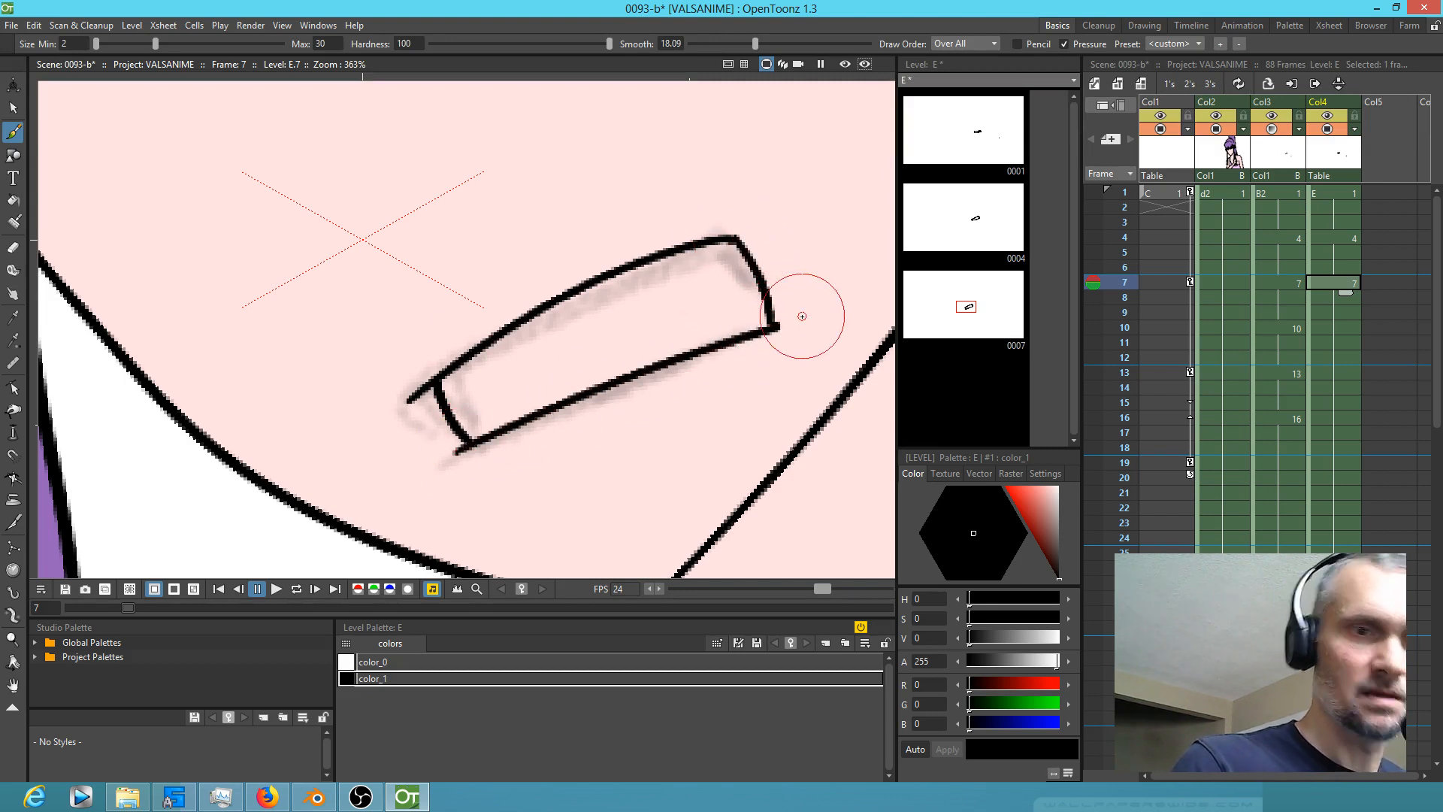
pyautogui.scroll(-7, 802, 317)
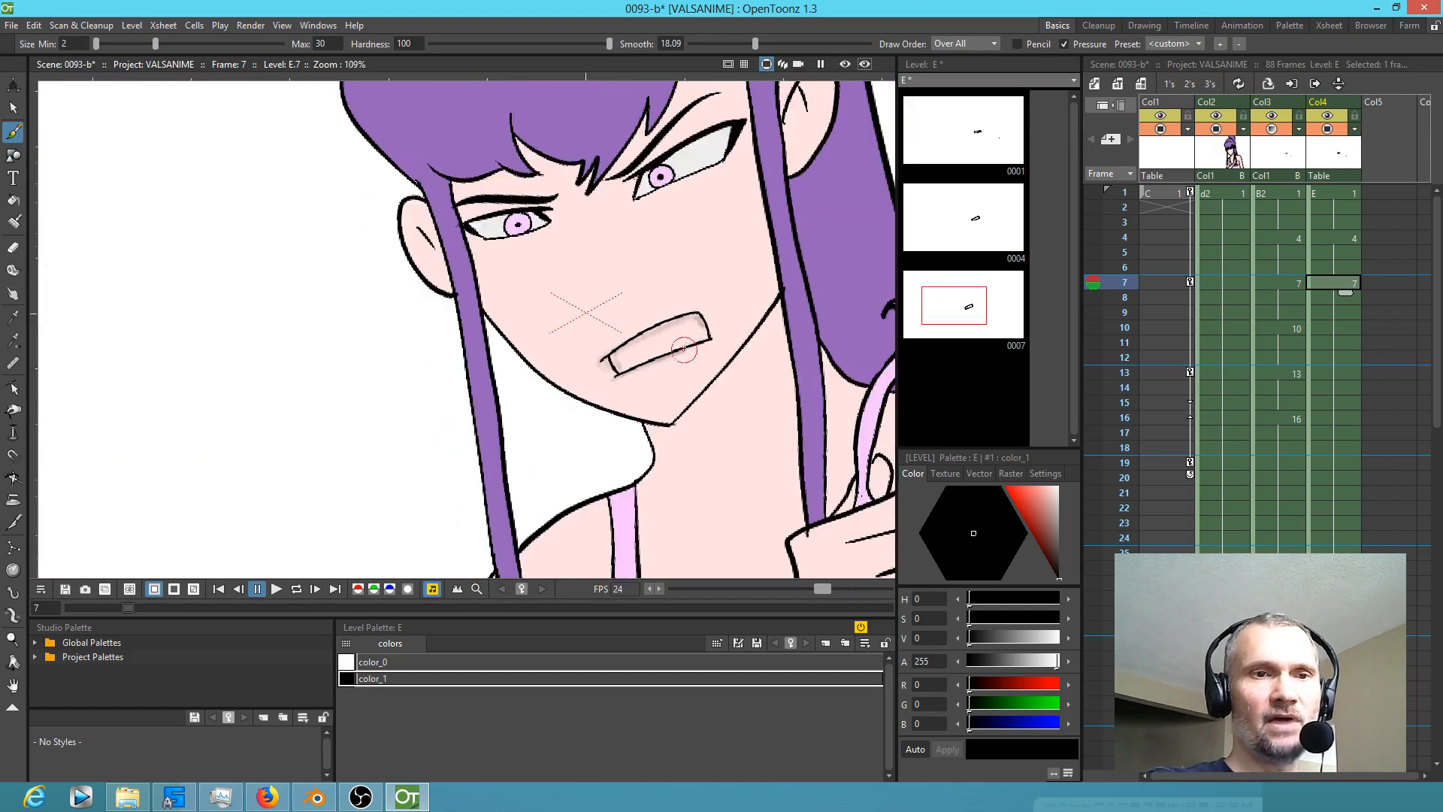
# Step: Return to frame 1 and check the traced E drawing in column 4
pyautogui.moveTo(1116, 189); pyautogui.dragTo(1150, 192)
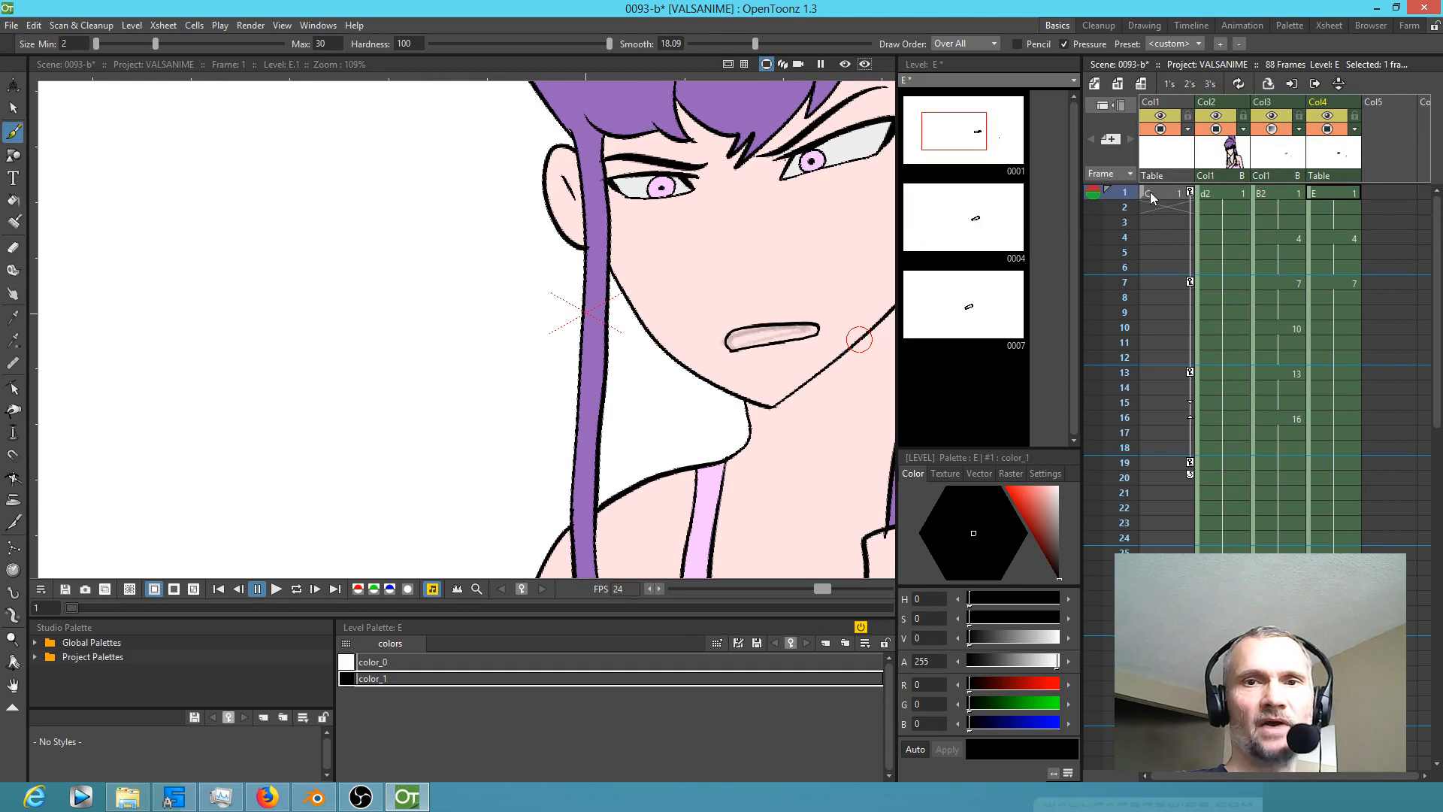
pyautogui.moveTo(1344, 232)
pyautogui.mouseDown()
pyautogui.moveTo(1341, 275)
pyautogui.moveTo(1338, 238)
pyautogui.mouseUp()
pyautogui.click(1335, 195)
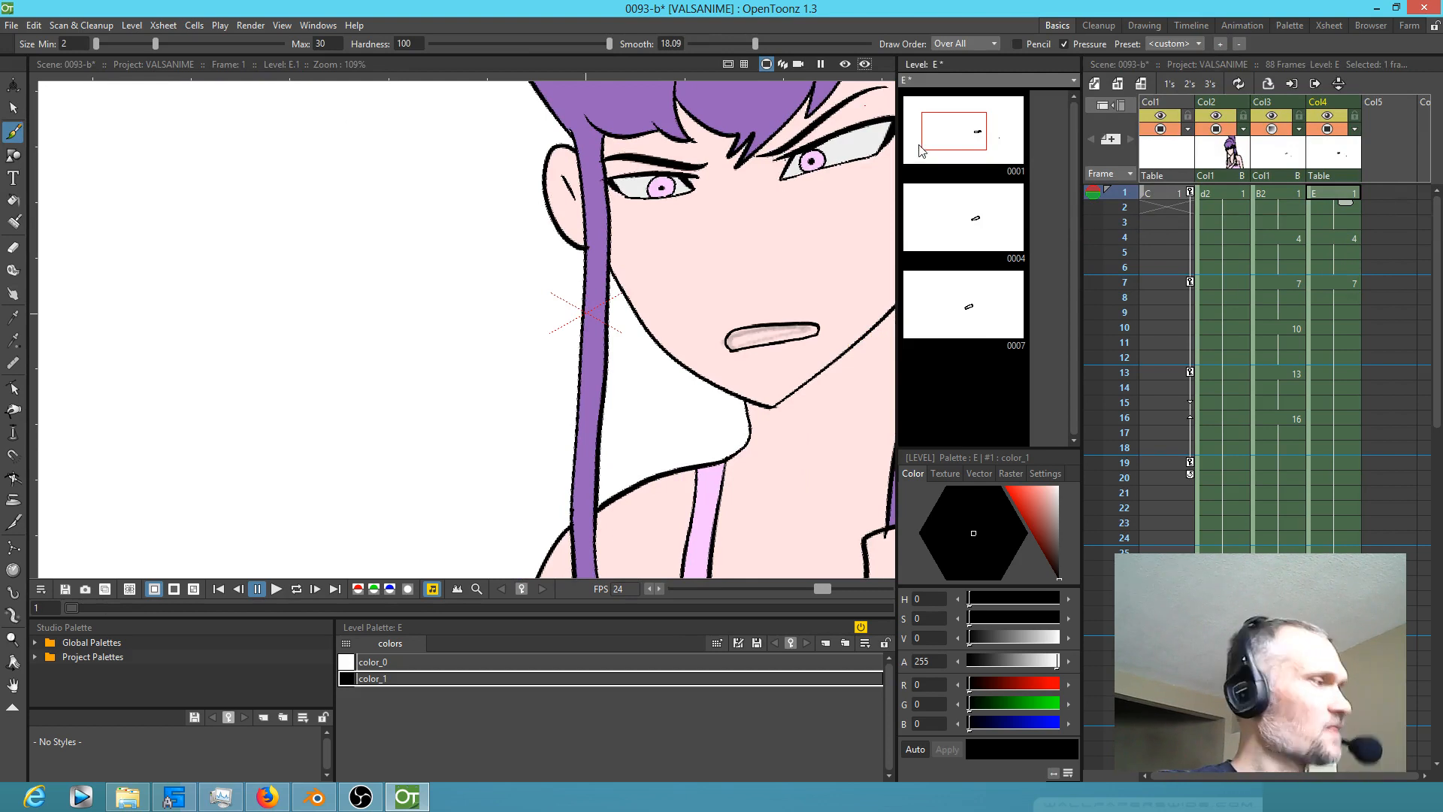
# Step: Open the Stage Schematic and rearrange the column nodes so the links from Table and Col1 are clearly separated
pyautogui.moveTo(856, 0); pyautogui.dragTo(704, 107)
pyautogui.moveTo(485, 347); pyautogui.dragTo(925, 226)
pyautogui.moveTo(539, 387); pyautogui.dragTo(501, 392)
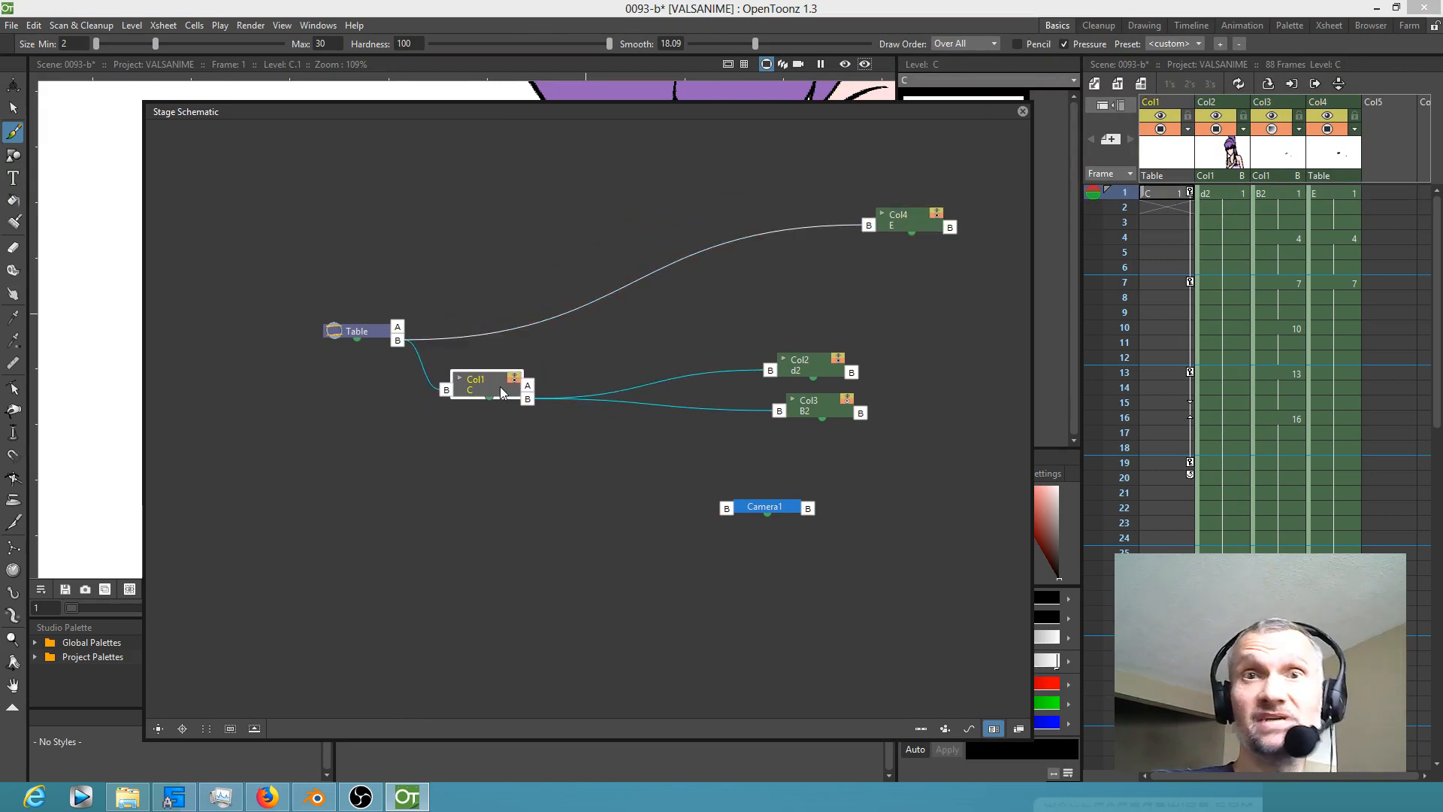
pyautogui.moveTo(519, 398); pyautogui.dragTo(526, 388)
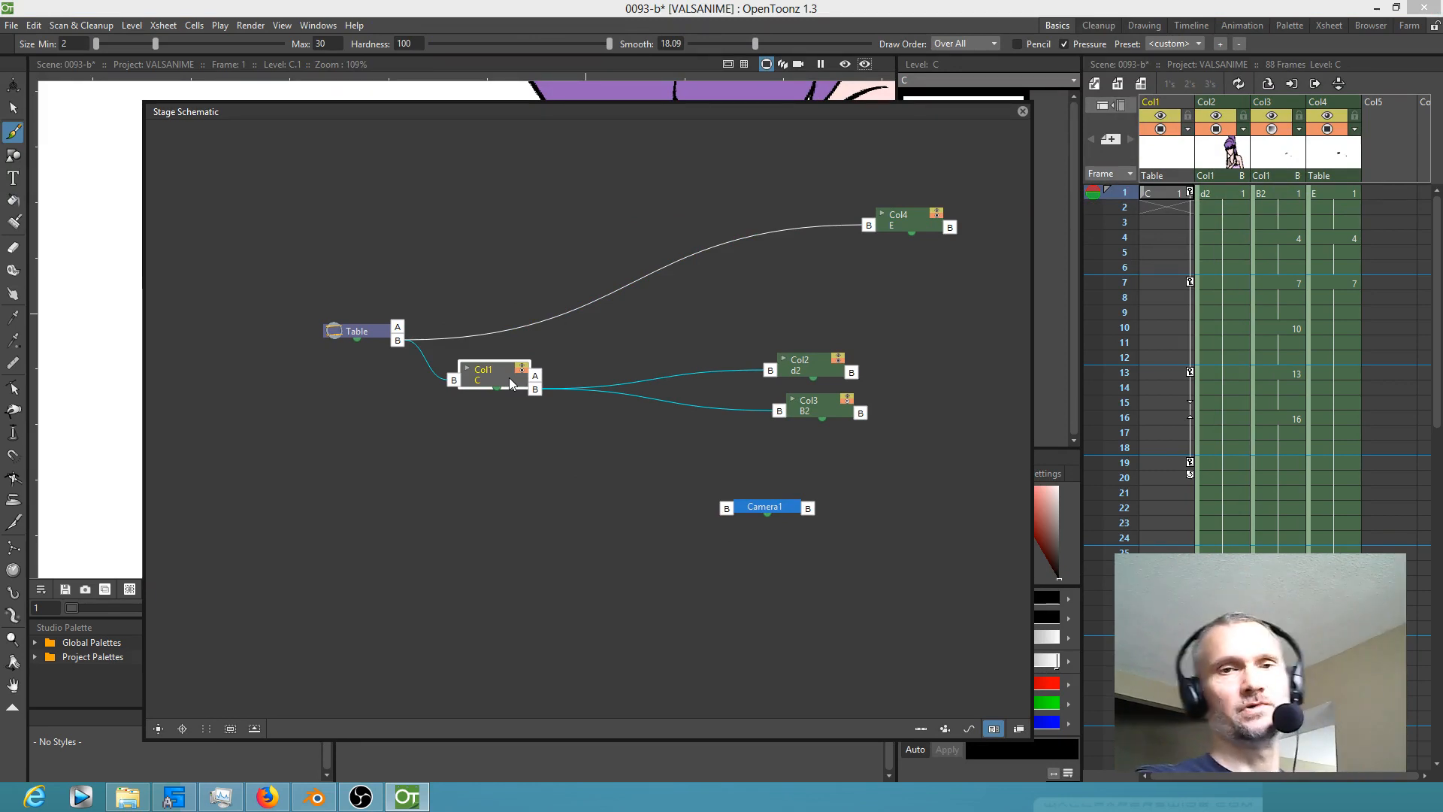
pyautogui.moveTo(820, 365); pyautogui.dragTo(814, 328)
pyautogui.moveTo(819, 406); pyautogui.dragTo(817, 378)
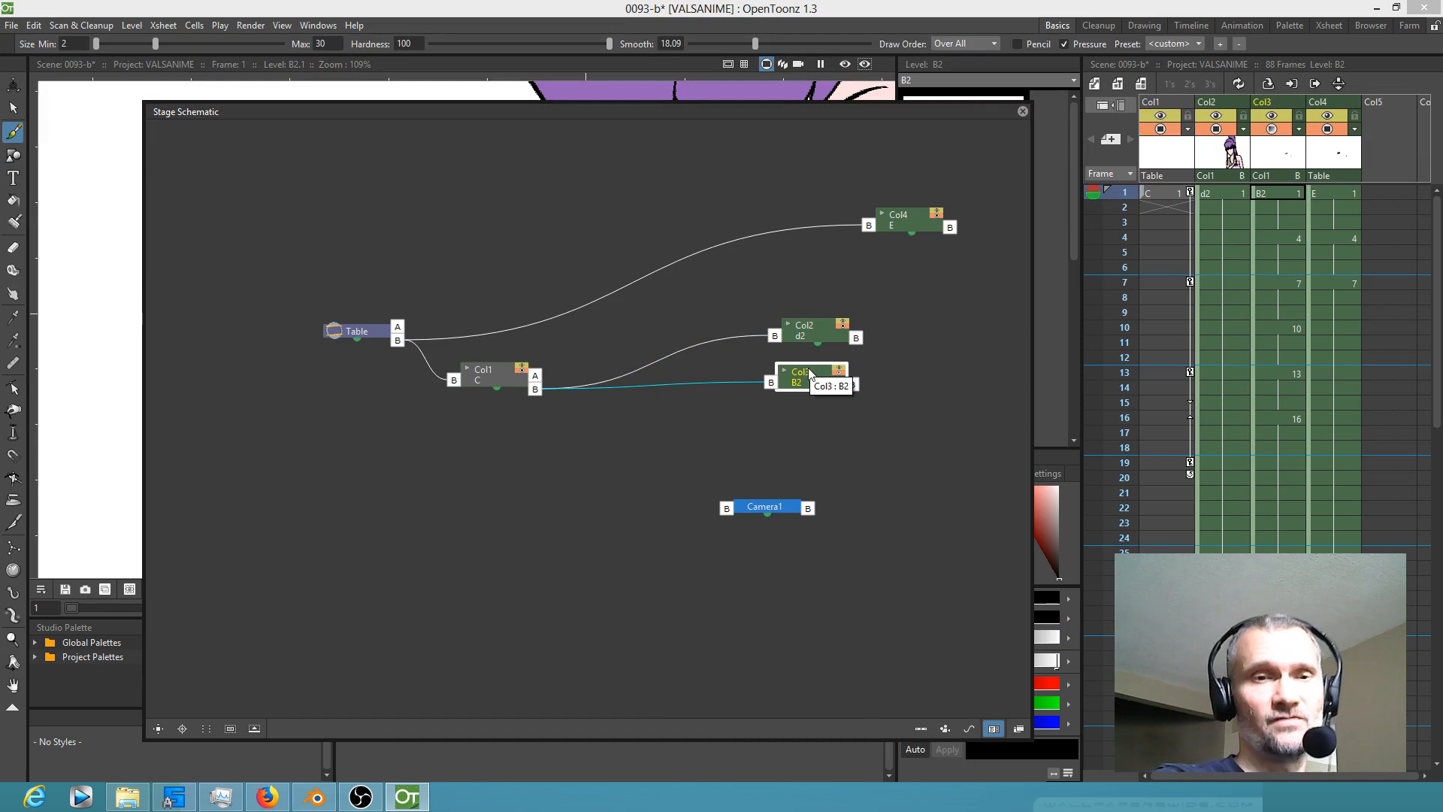
pyautogui.moveTo(810, 374); pyautogui.dragTo(808, 365)
pyautogui.moveTo(510, 378); pyautogui.dragTo(546, 377)
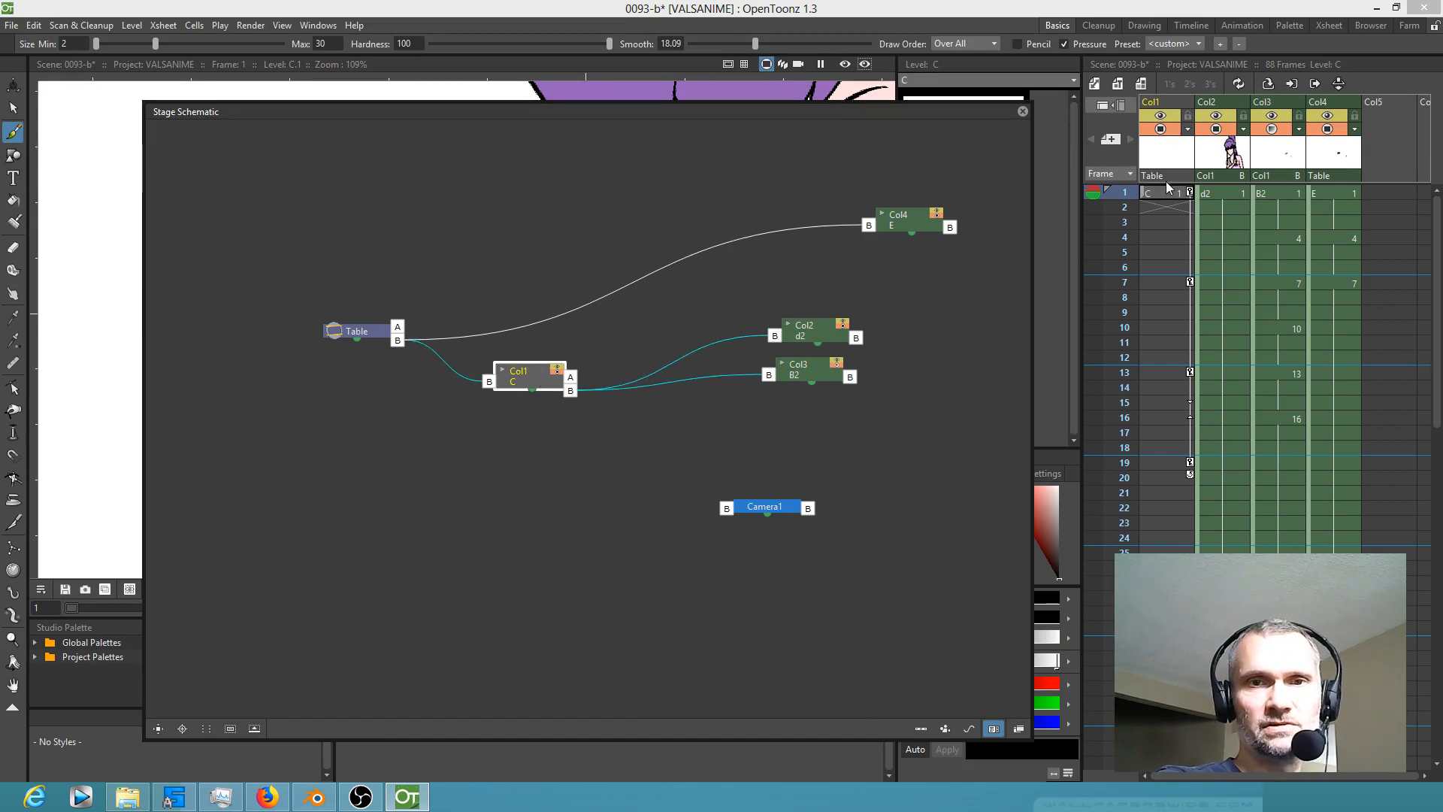
# Step: Relink the Col4 node from Table to Col1, place it below Col3, and close the Stage Schematic
pyautogui.moveTo(872, 224); pyautogui.dragTo(570, 390)
pyautogui.moveTo(925, 229); pyautogui.dragTo(820, 427)
pyautogui.click(1023, 112)
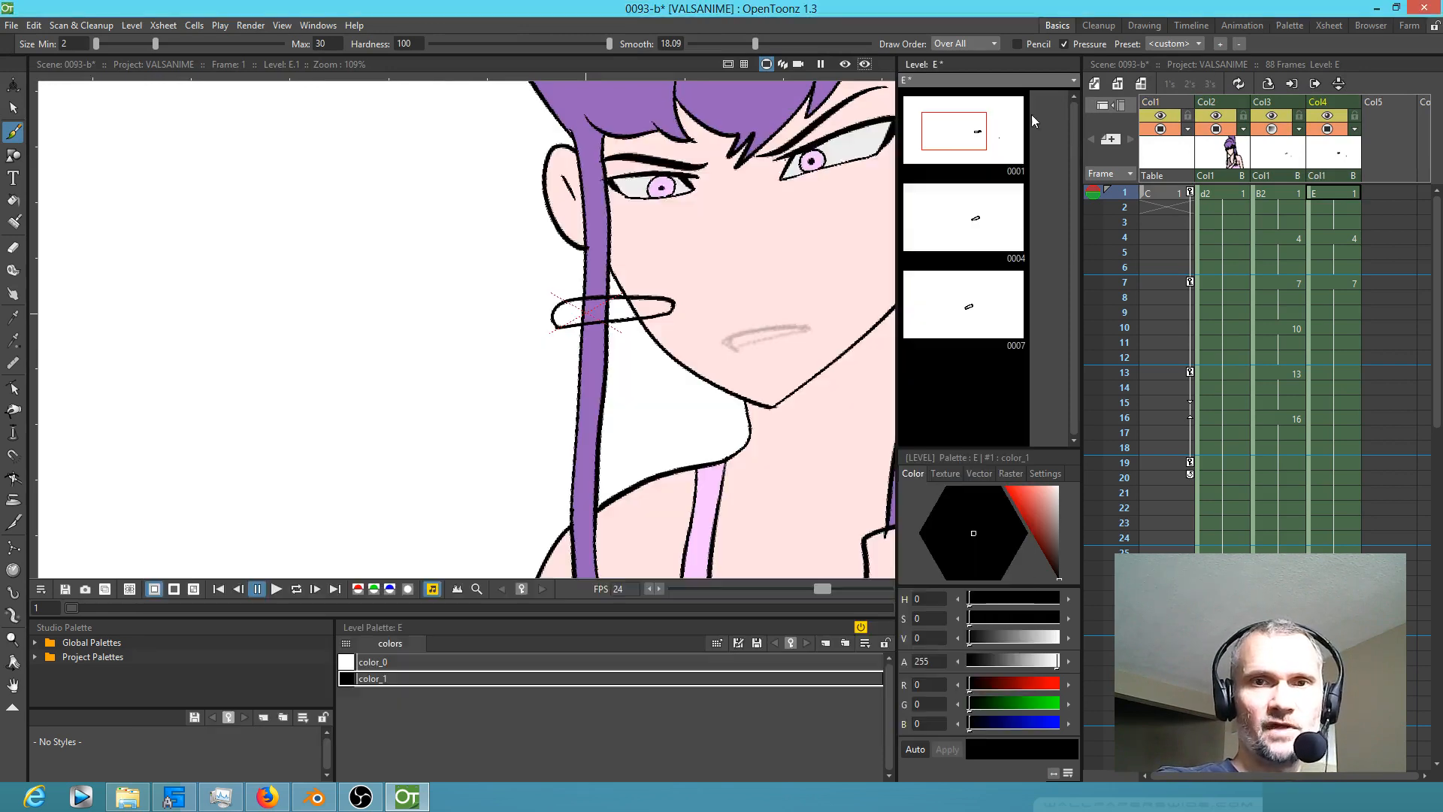
# Step: Erase the misplaced mouth drawing at frame 1 of level E in column 4 with the Eraser tool
pyautogui.moveTo(716, 266); pyautogui.dragTo(419, 287)
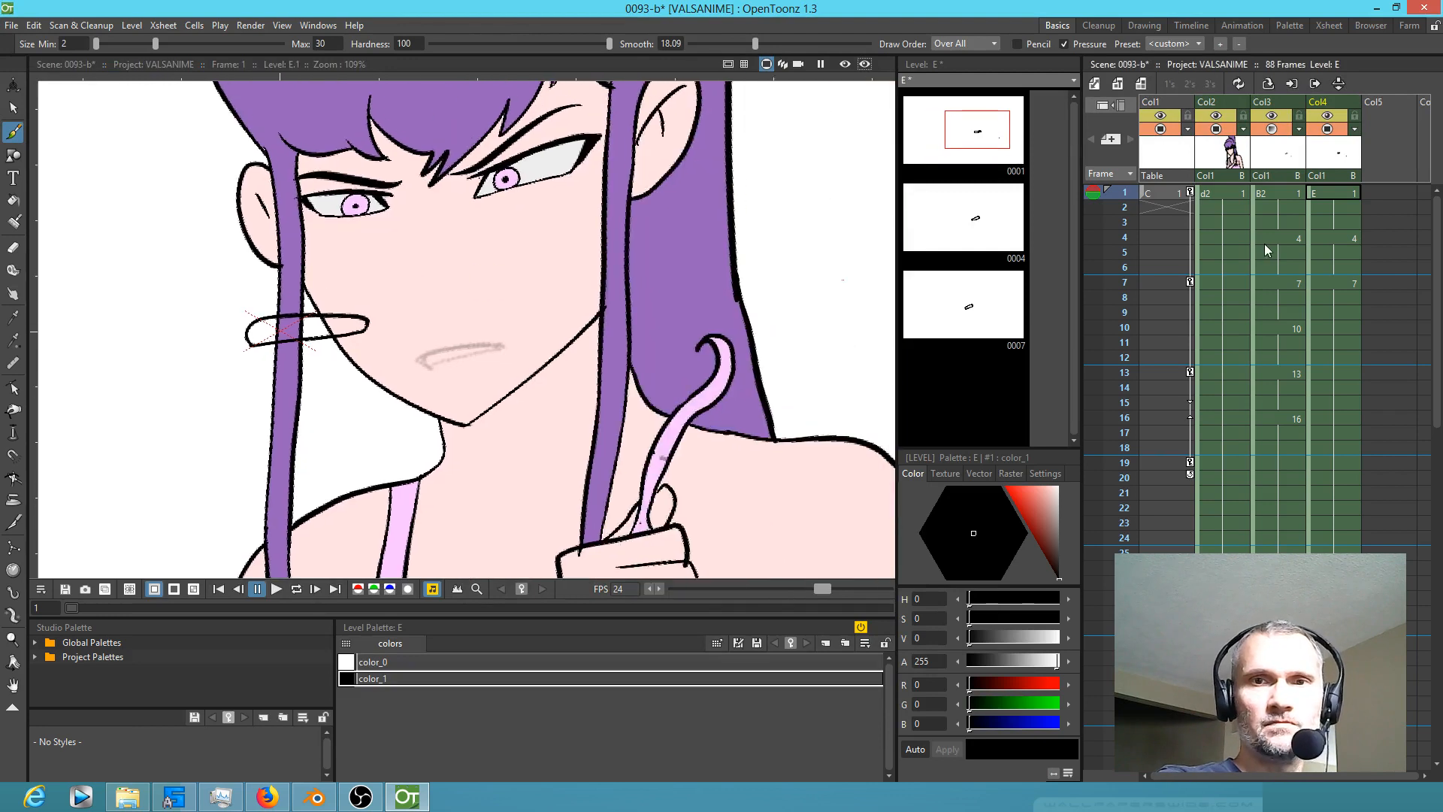
pyautogui.click(1327, 191)
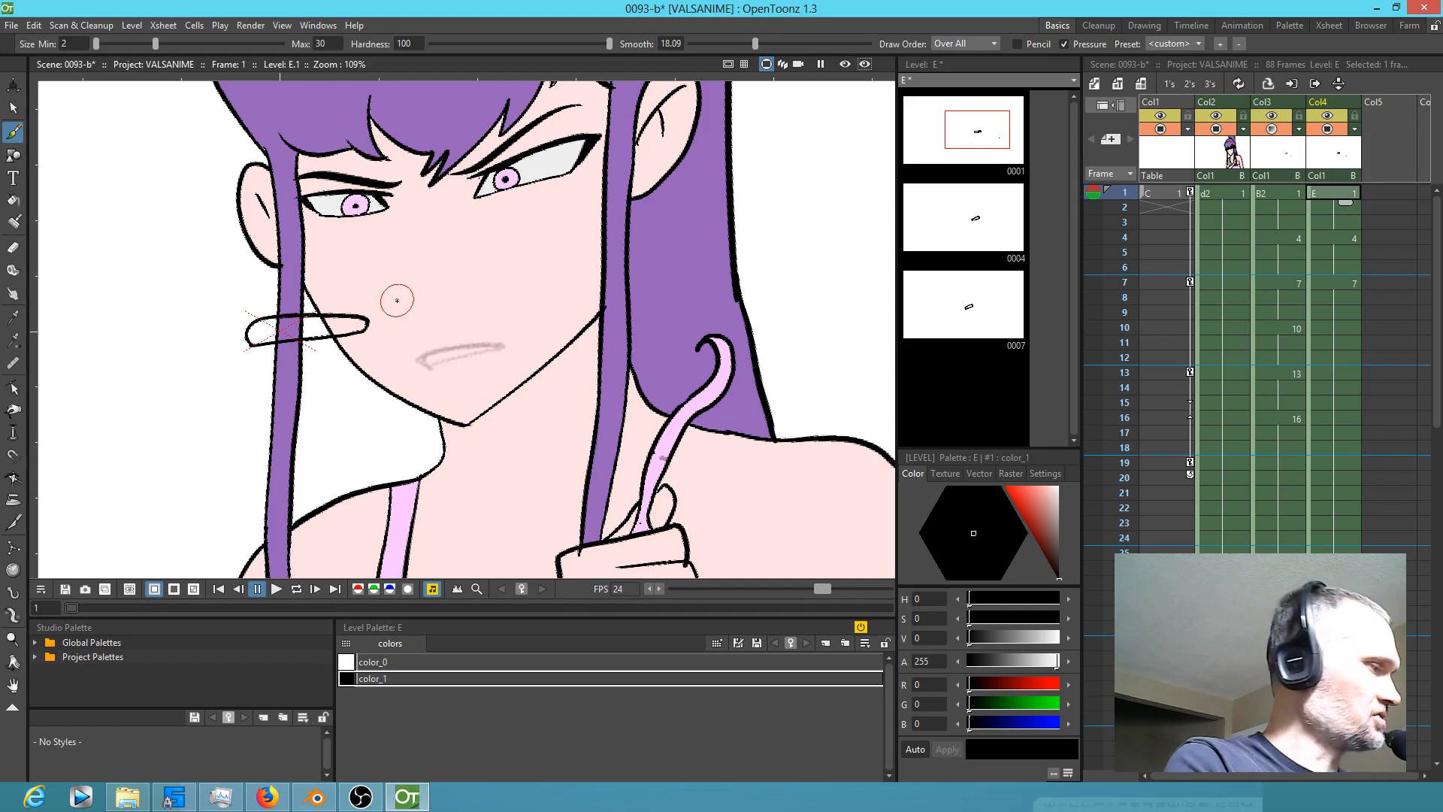
pyautogui.press('s')
pyautogui.click(336, 269)
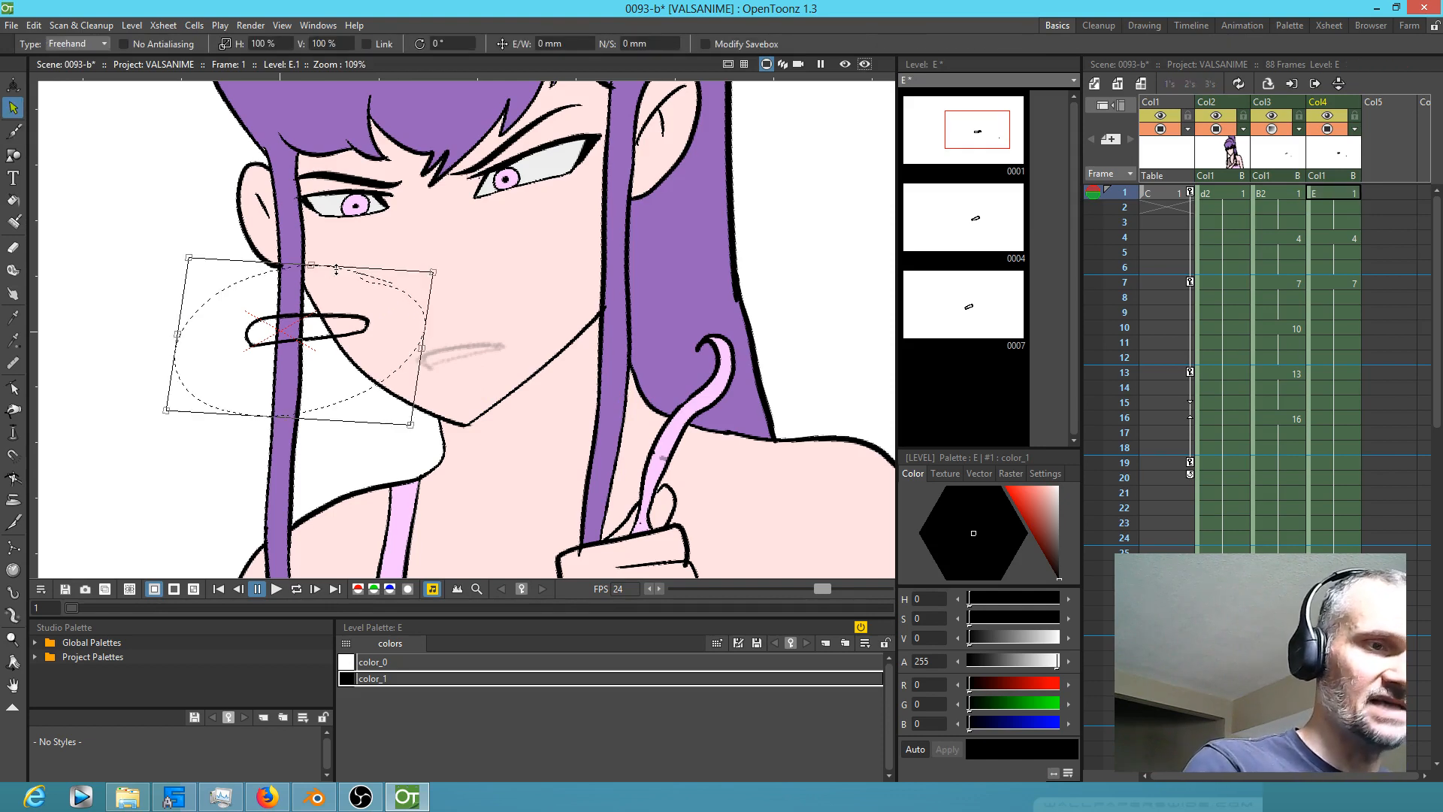
pyautogui.press('Delete')
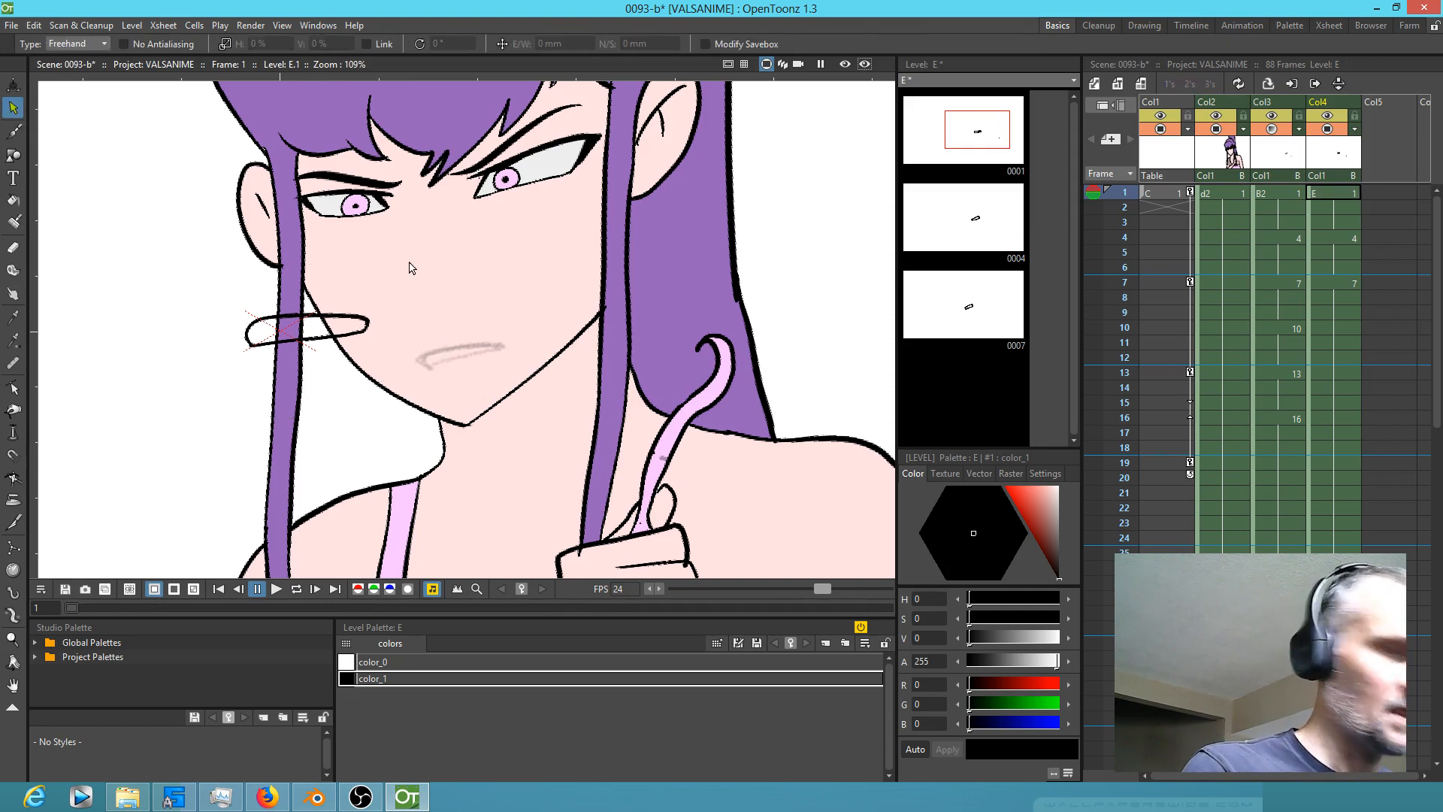
pyautogui.press('e')
pyautogui.moveTo(378, 322)
pyautogui.mouseDown()
pyautogui.moveTo(291, 372)
pyautogui.moveTo(266, 359)
pyautogui.moveTo(351, 268)
pyautogui.mouseUp()
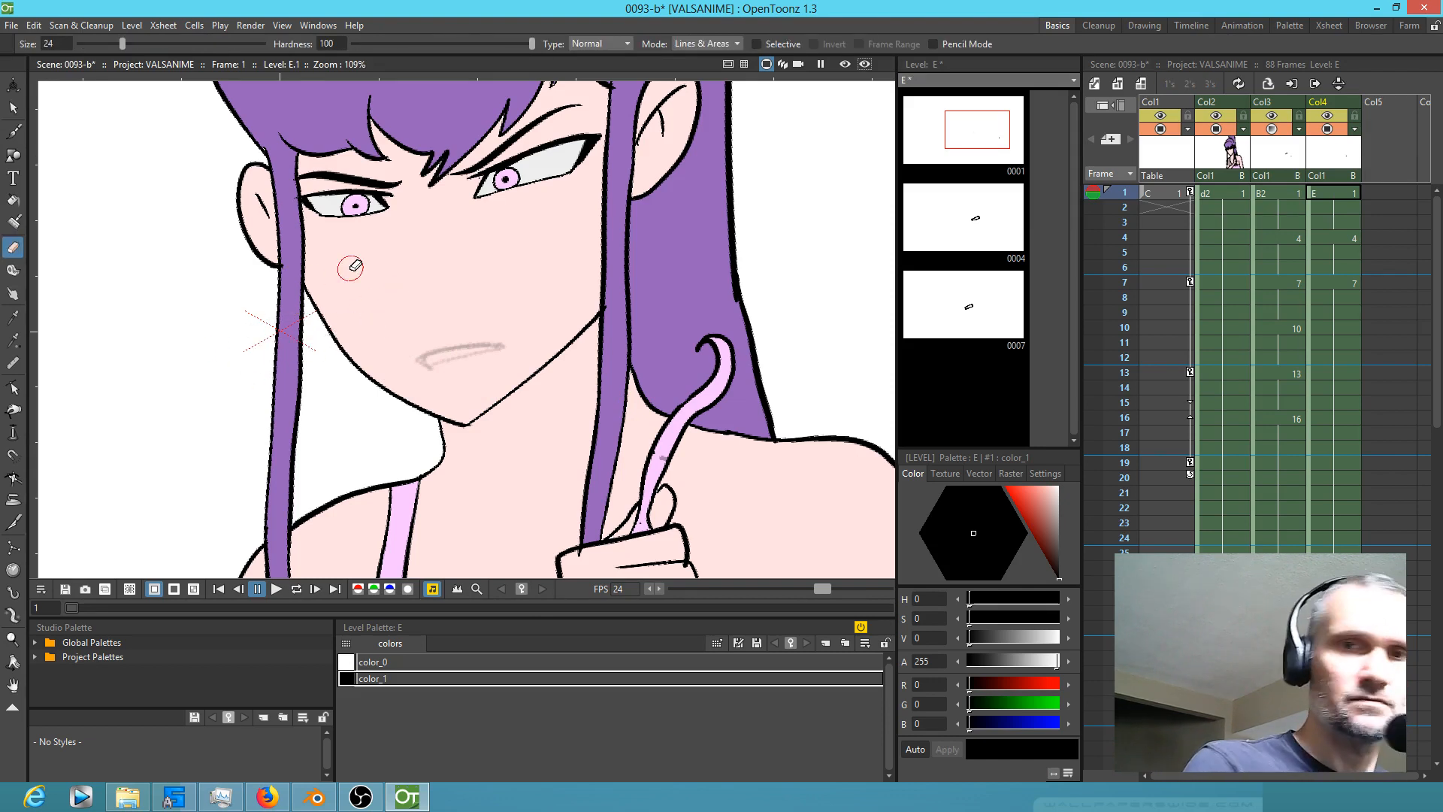
# Step: Erase the misplaced mouth drawings at frames 4 and 7 in column 4
pyautogui.click(1343, 237)
pyautogui.moveTo(210, 324); pyautogui.dragTo(141, 351)
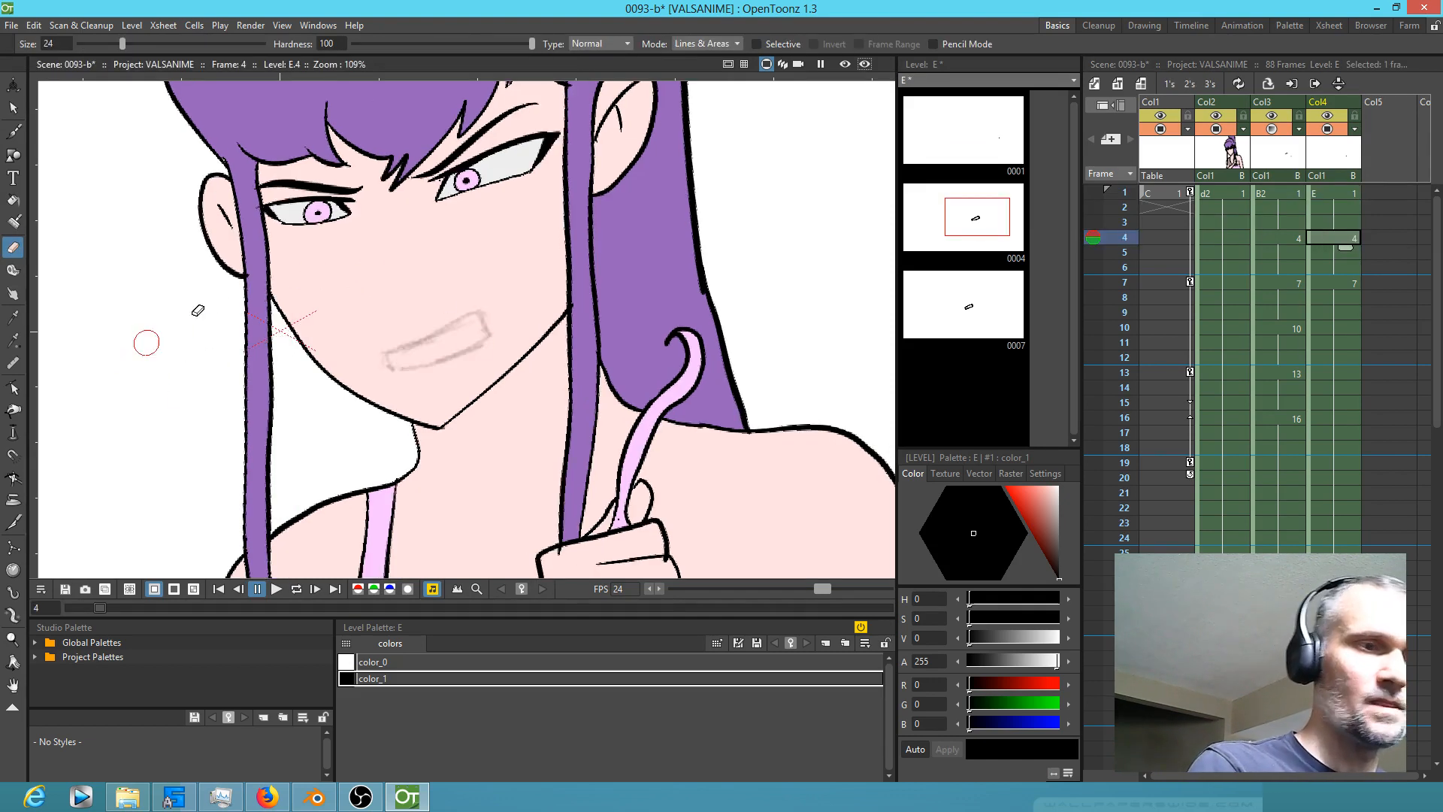
pyautogui.click(1338, 283)
pyautogui.moveTo(188, 443); pyautogui.dragTo(442, 424)
pyautogui.moveTo(344, 338)
pyautogui.mouseDown()
pyautogui.moveTo(376, 354)
pyautogui.moveTo(205, 418)
pyautogui.mouseUp()
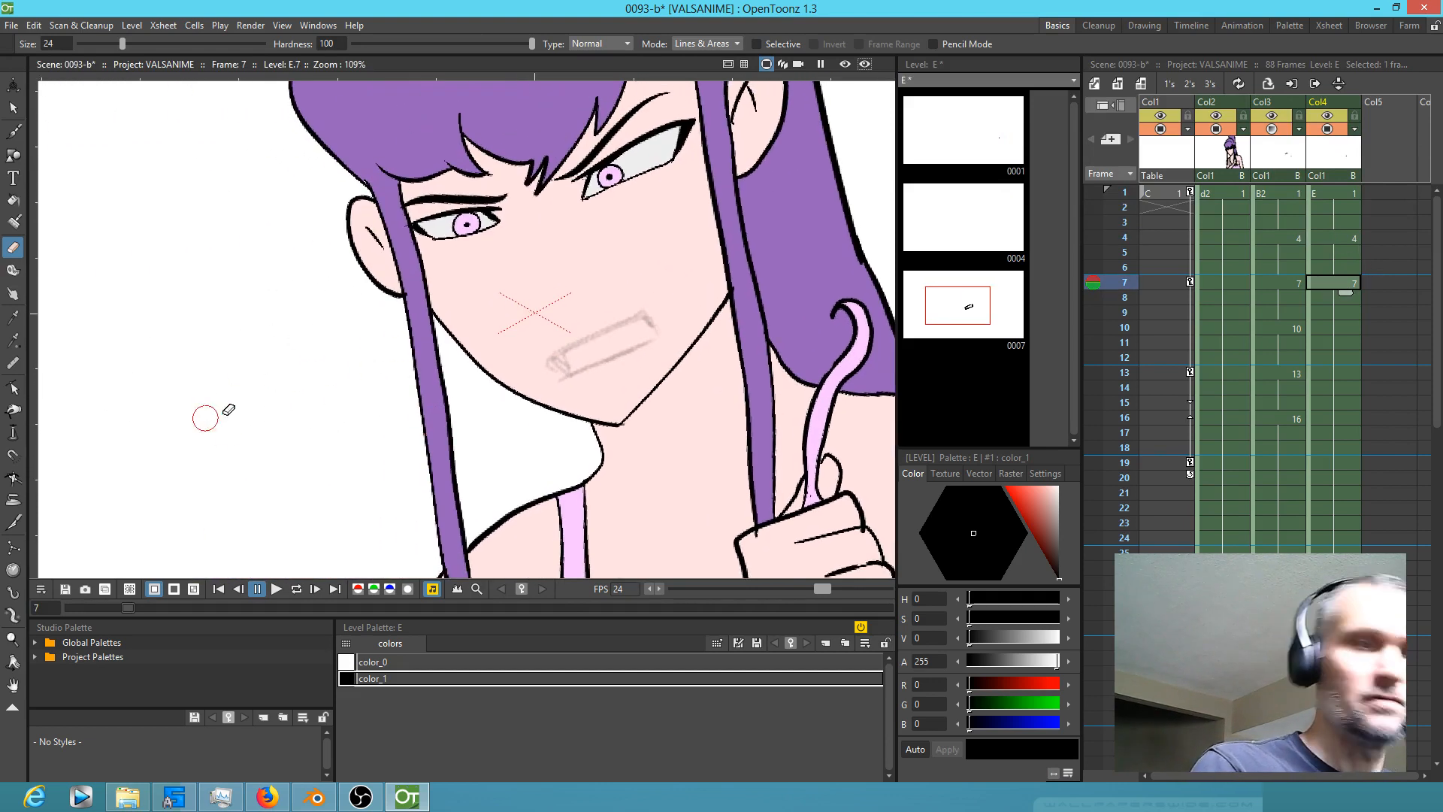
# Step: Review Col1's movement by stepping through its keyframes at frames 1, 7, 13 and 19, ending at frame 1
pyautogui.click(1344, 195)
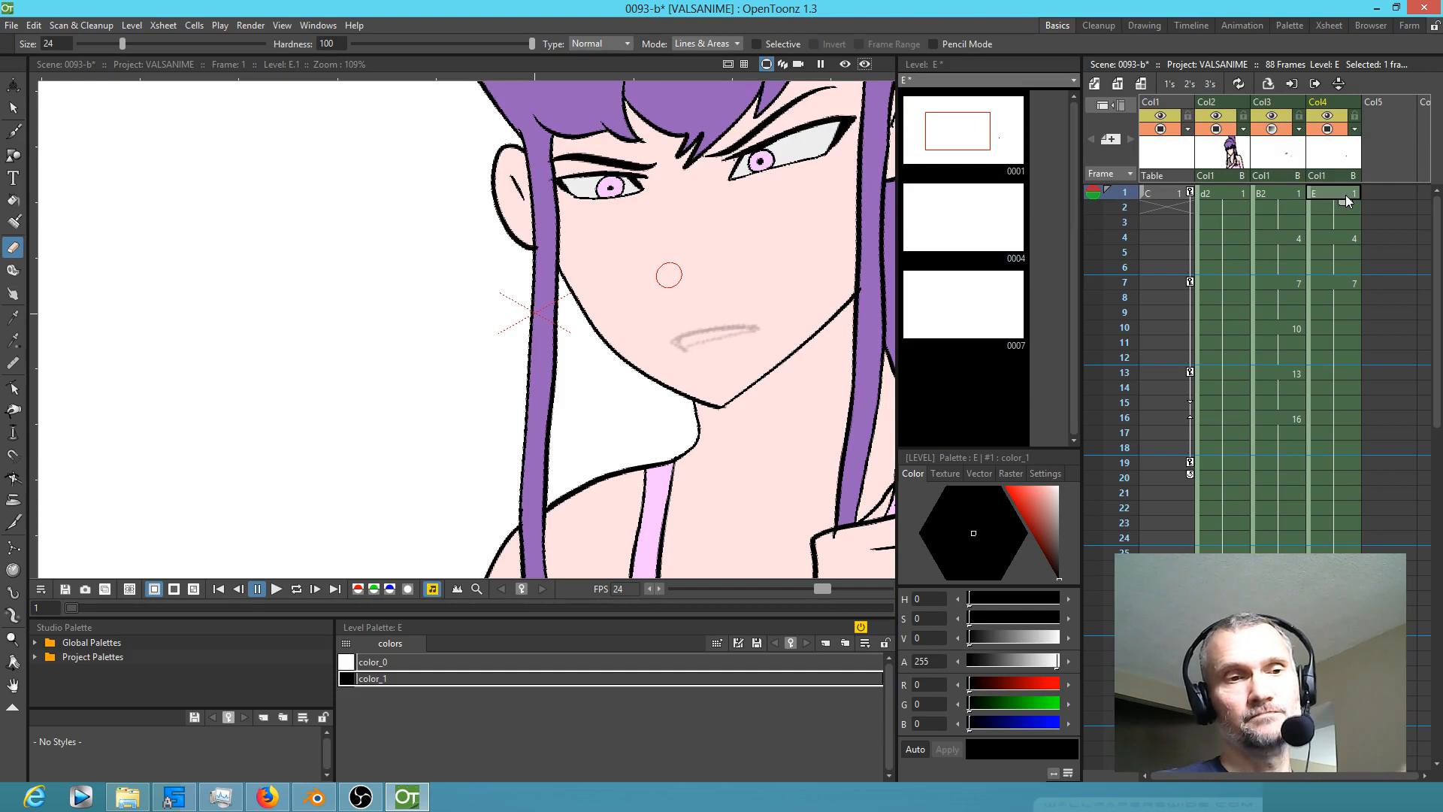
pyautogui.click(1161, 177)
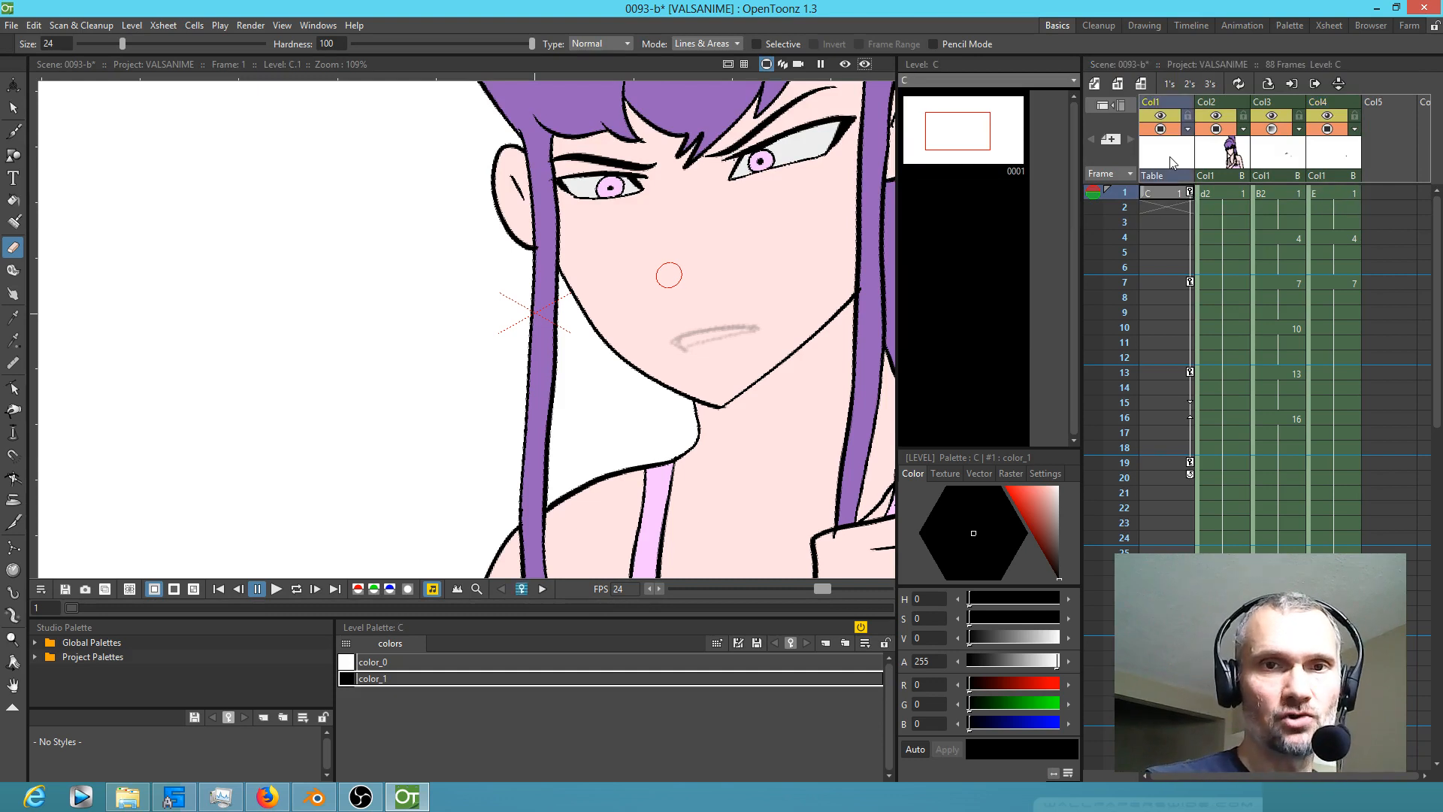
pyautogui.click(1184, 285)
pyautogui.click(1190, 372)
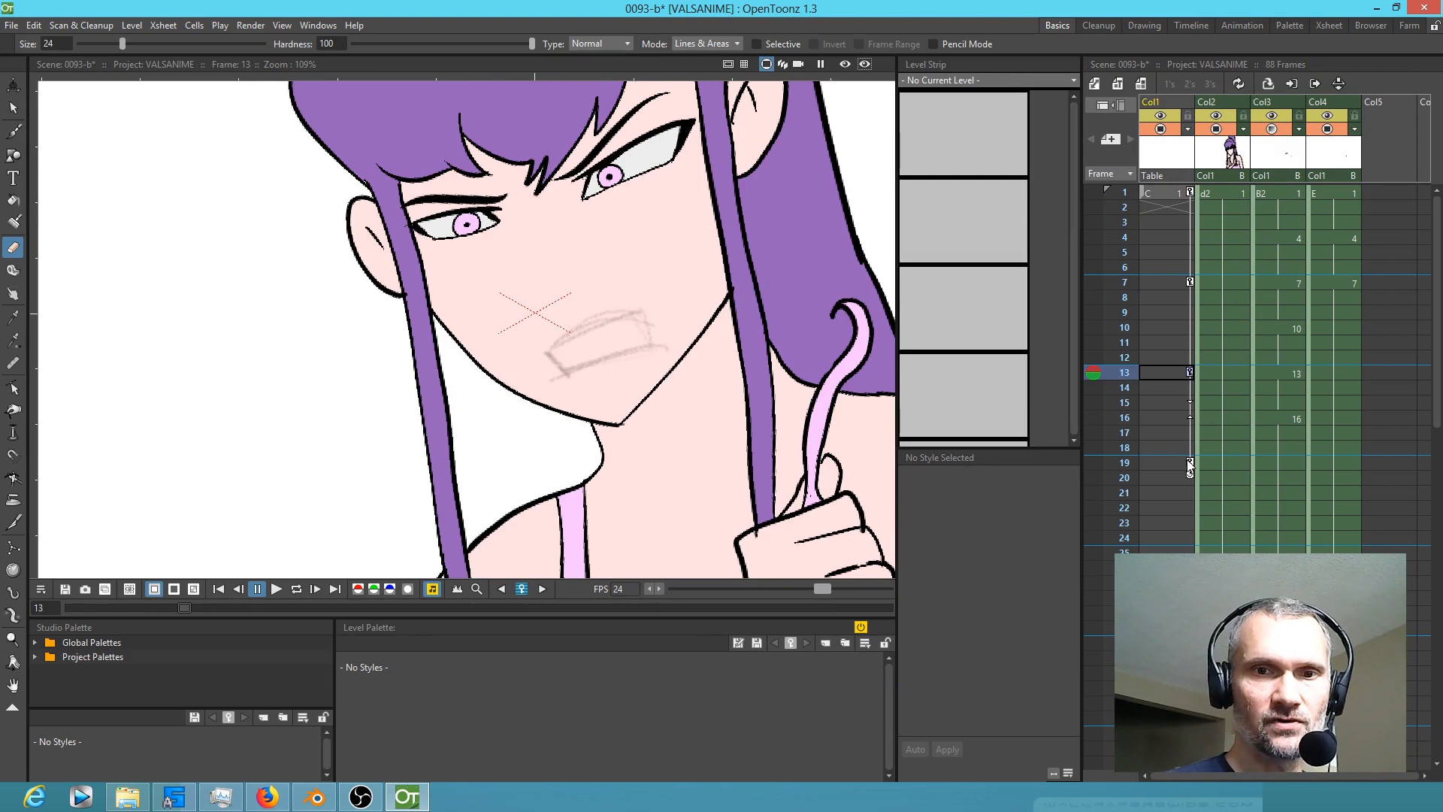
pyautogui.click(1190, 463)
pyautogui.click(1195, 372)
pyautogui.click(1186, 197)
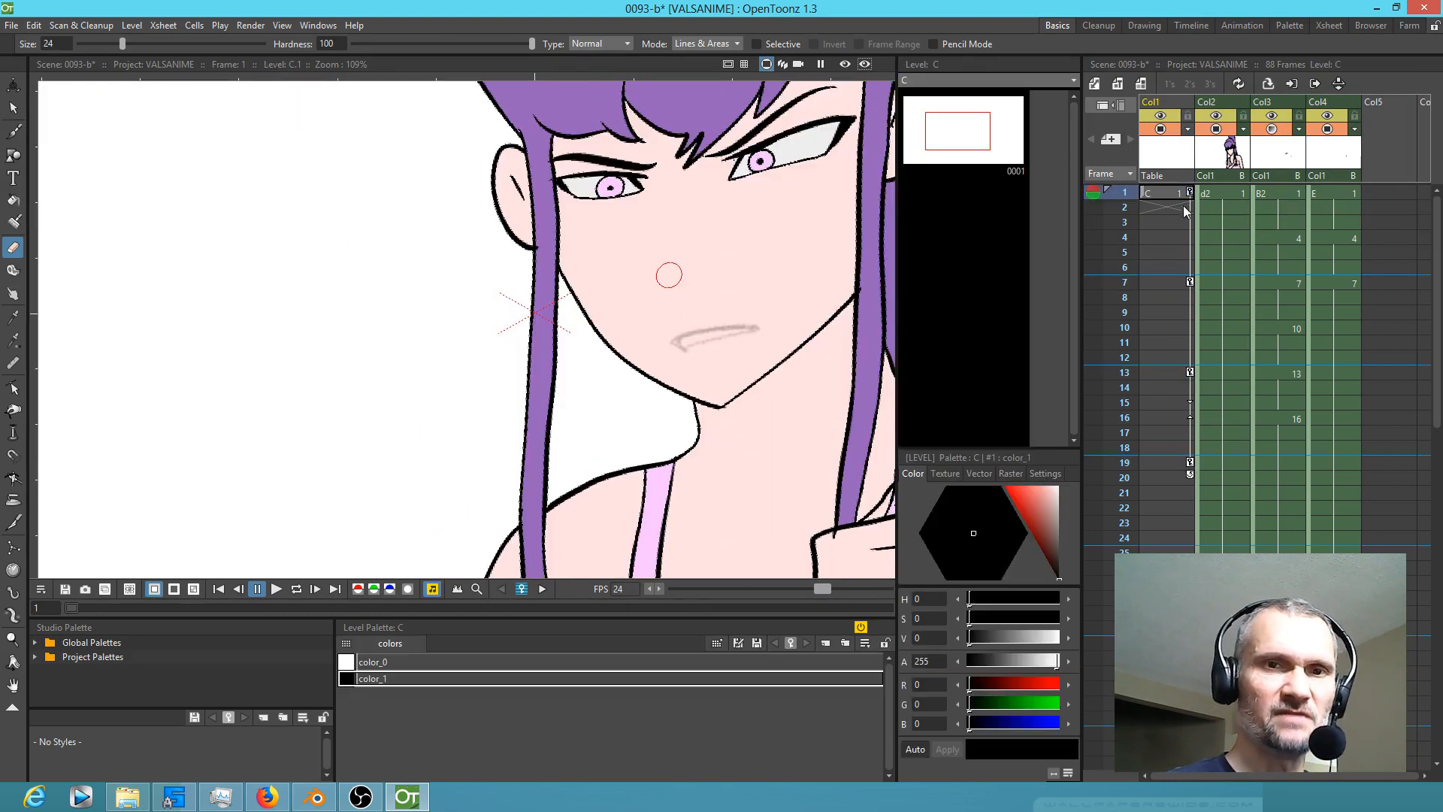
# Step: Trace the rough mouth in black over the face at frame 1 in column 4 with the Brush tool
pyautogui.click(1335, 194)
pyautogui.hotkey('shift', 'space')
pyautogui.moveTo(546, 389); pyautogui.dragTo(613, 338)
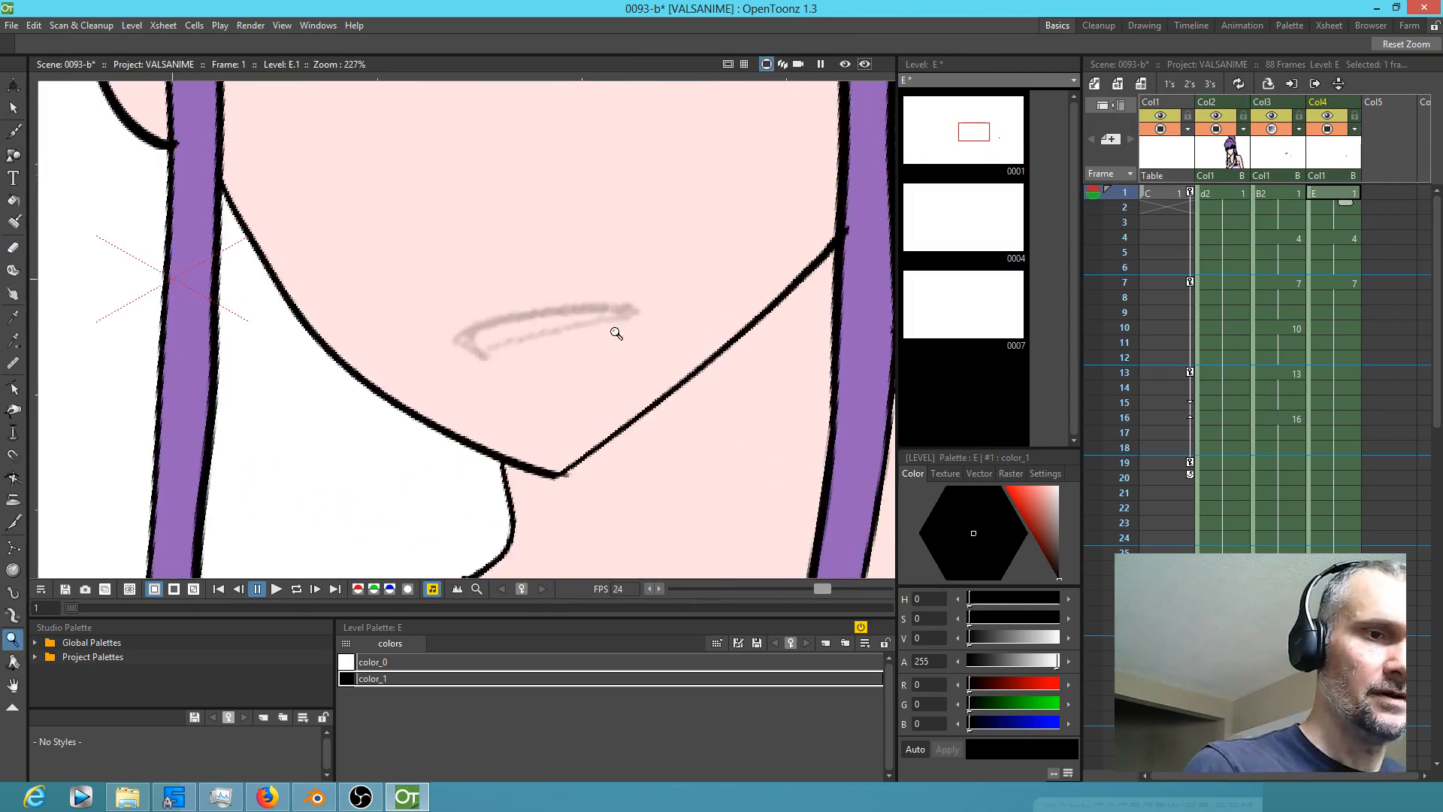
pyautogui.press('b')
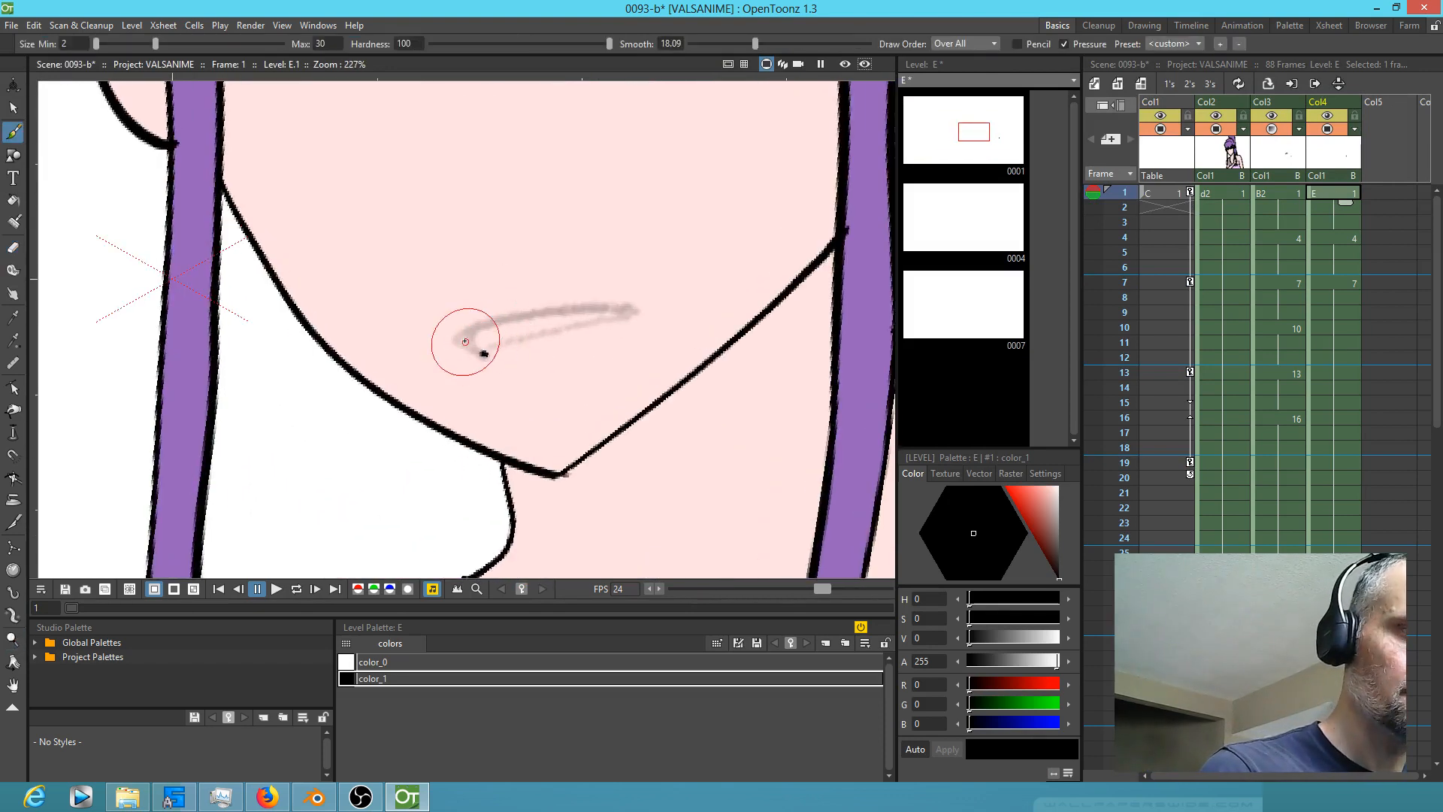
pyautogui.moveTo(487, 354); pyautogui.dragTo(560, 311)
pyautogui.moveTo(476, 350); pyautogui.dragTo(655, 309)
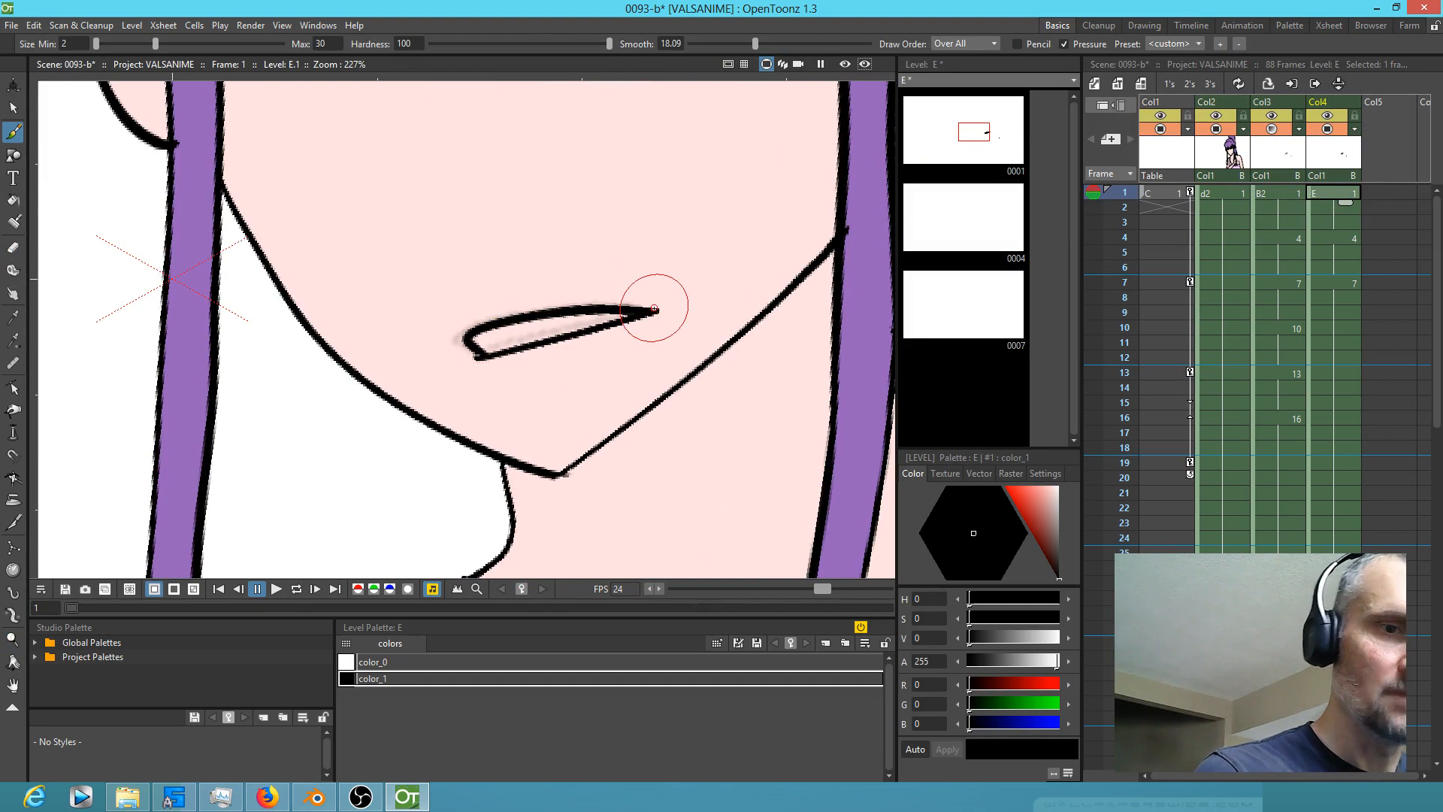
# Step: Trace the rough open mouths in black at frames 4 and 7 in column 4
pyautogui.click(1337, 239)
pyautogui.moveTo(394, 329)
pyautogui.mouseDown()
pyautogui.moveTo(406, 353)
pyautogui.moveTo(583, 241)
pyautogui.moveTo(612, 278)
pyautogui.mouseUp()
pyautogui.moveTo(404, 357)
pyautogui.mouseDown()
pyautogui.moveTo(525, 332)
pyautogui.moveTo(610, 279)
pyautogui.mouseUp()
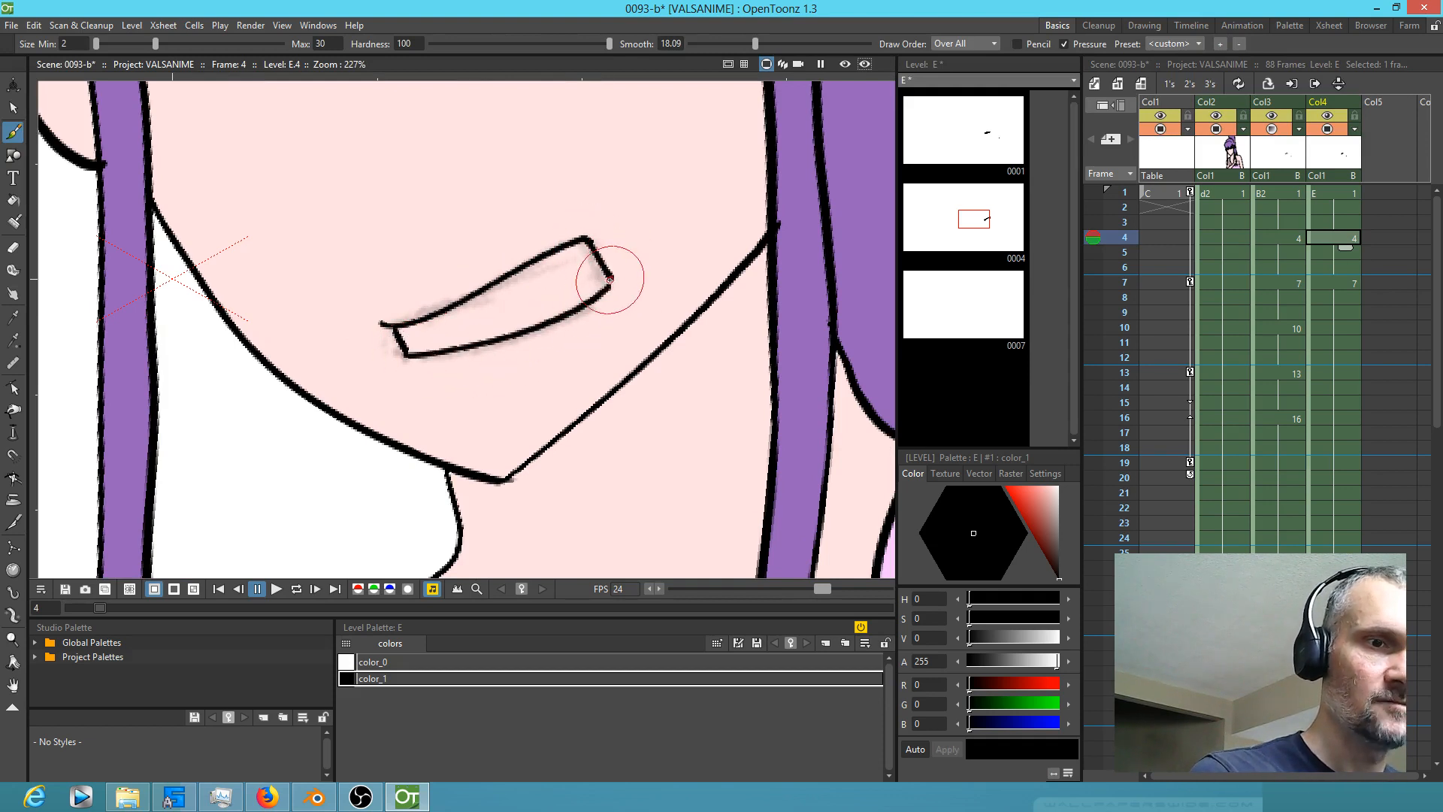
pyautogui.press('.')
pyautogui.moveTo(238, 406)
pyautogui.mouseDown()
pyautogui.moveTo(232, 356)
pyautogui.moveTo(207, 372)
pyautogui.moveTo(338, 301)
pyautogui.moveTo(444, 271)
pyautogui.moveTo(403, 278)
pyautogui.moveTo(435, 313)
pyautogui.mouseUp()
pyautogui.moveTo(226, 405); pyautogui.dragTo(437, 315)
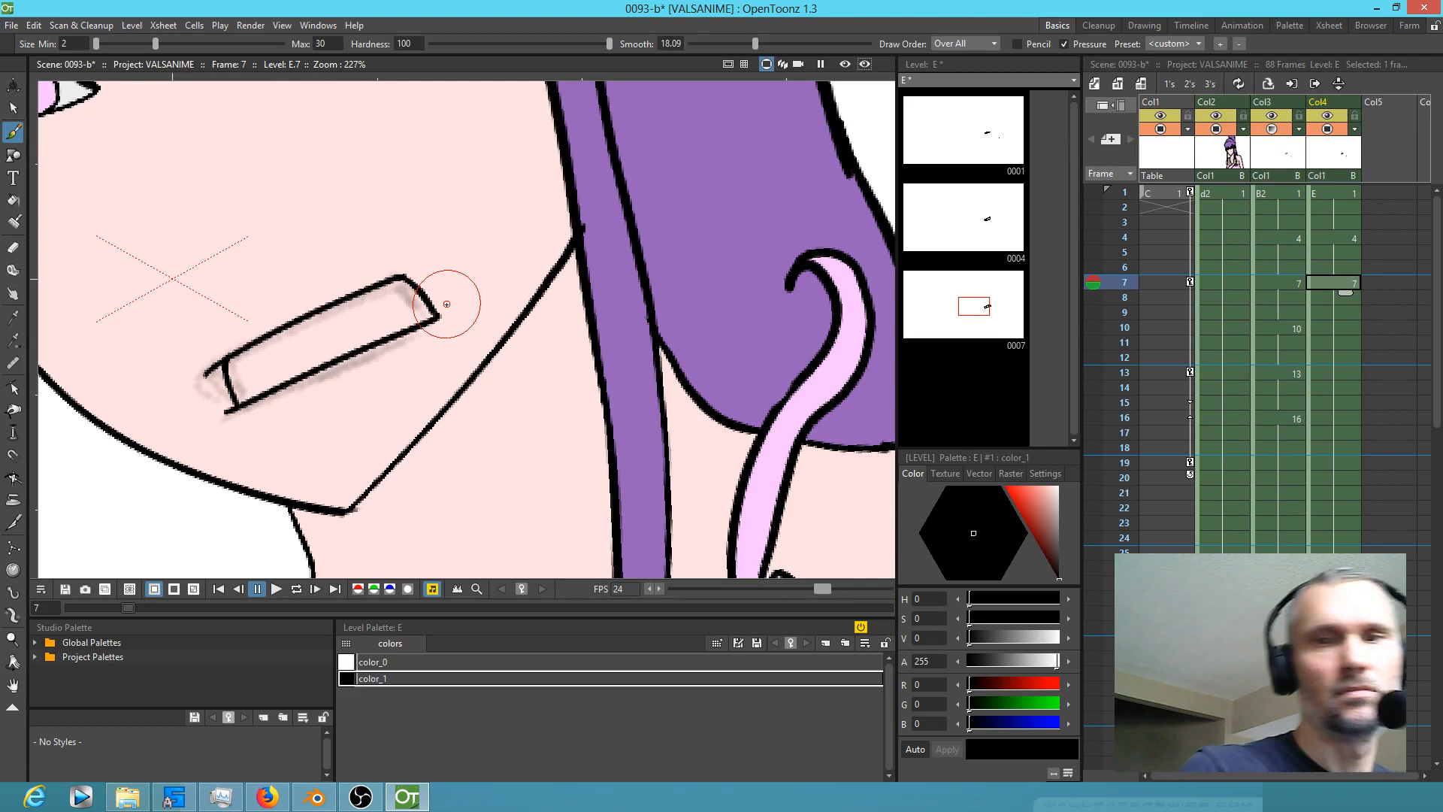
# Step: Trace the mouth as a single line at frame 10 and as an open outline at frame 13 in column 4
pyautogui.click(1328, 331)
pyautogui.moveTo(218, 389); pyautogui.dragTo(399, 307)
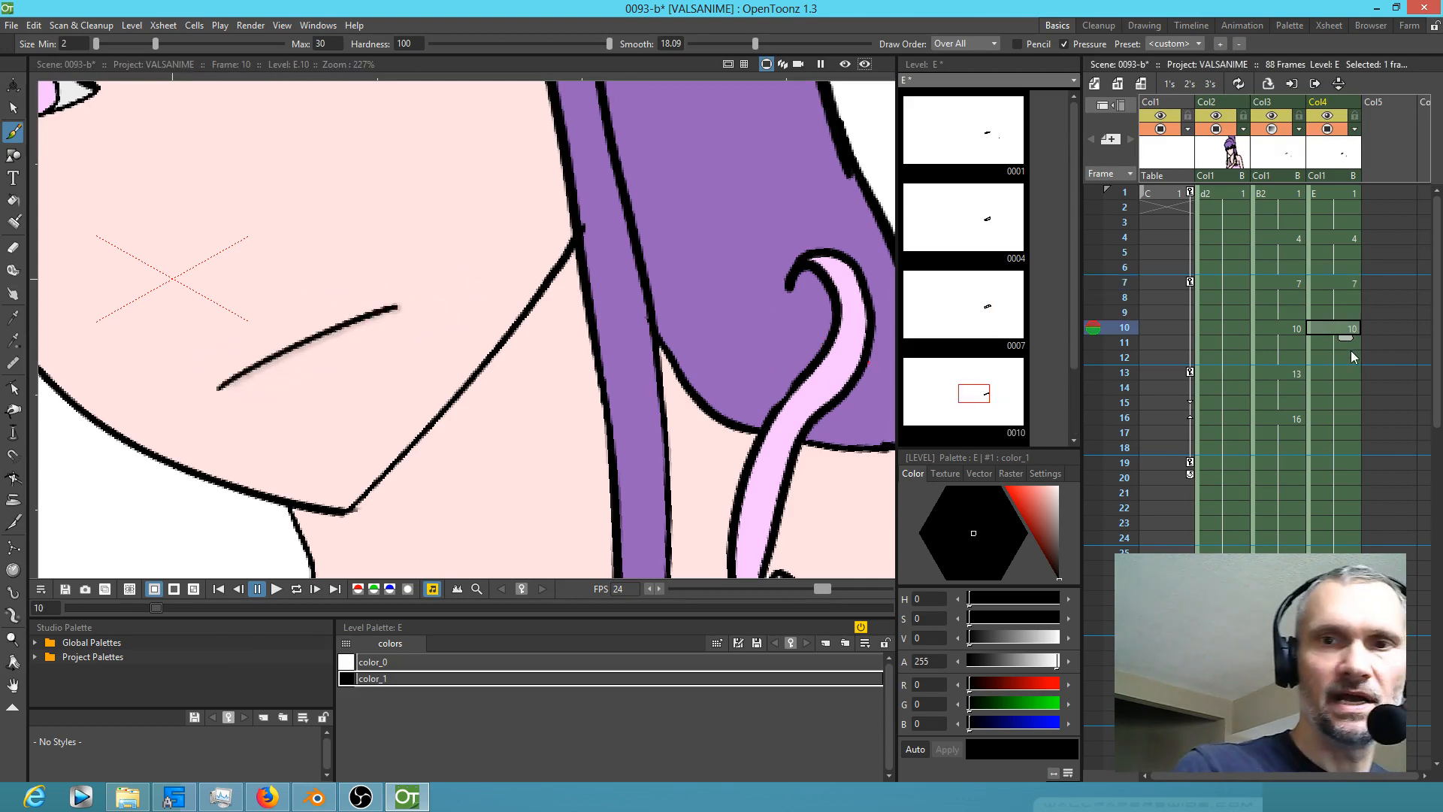
pyautogui.click(1335, 374)
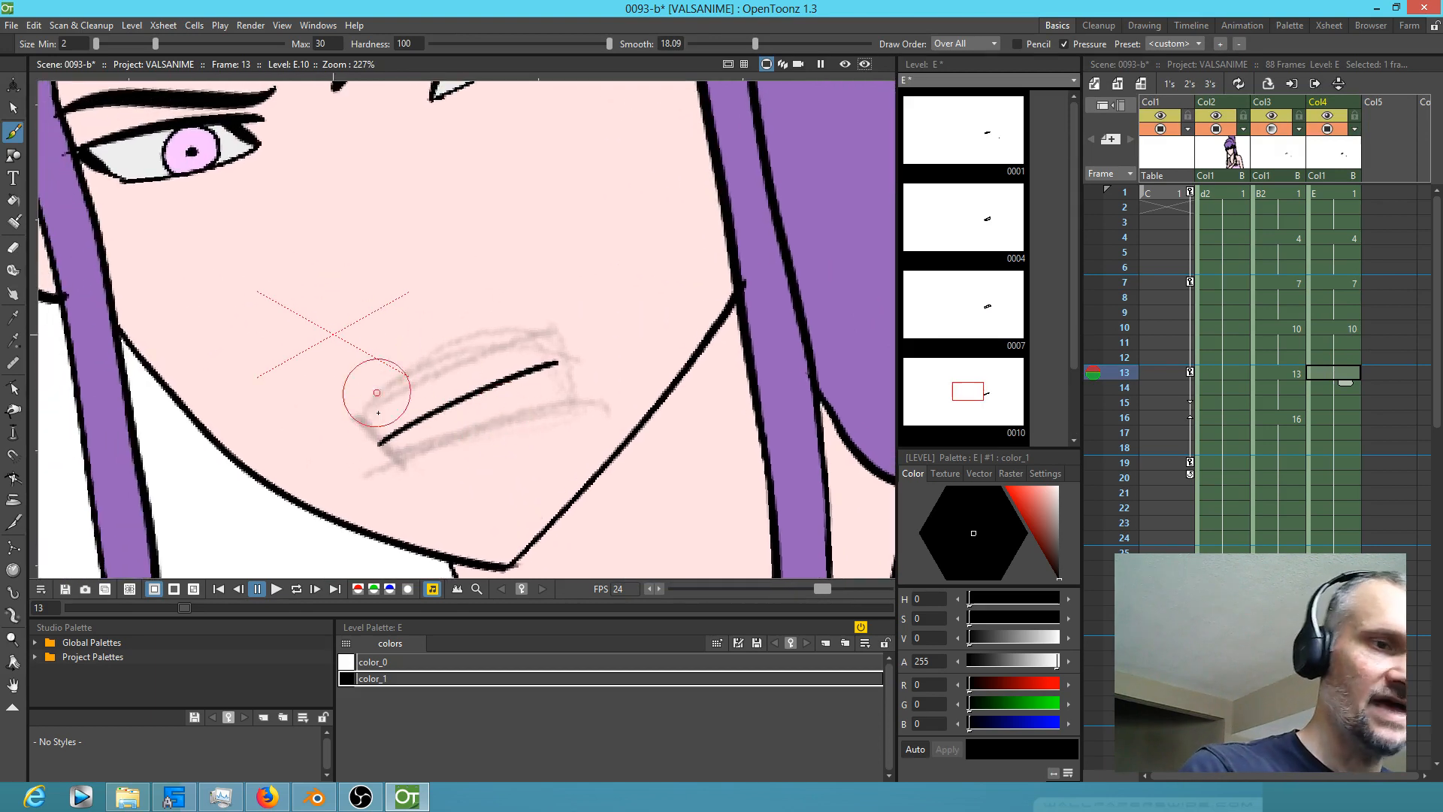
pyautogui.moveTo(363, 418)
pyautogui.mouseDown()
pyautogui.moveTo(395, 446)
pyautogui.moveTo(363, 418)
pyautogui.moveTo(495, 342)
pyautogui.moveTo(584, 338)
pyautogui.moveTo(562, 339)
pyautogui.moveTo(583, 395)
pyautogui.mouseUp()
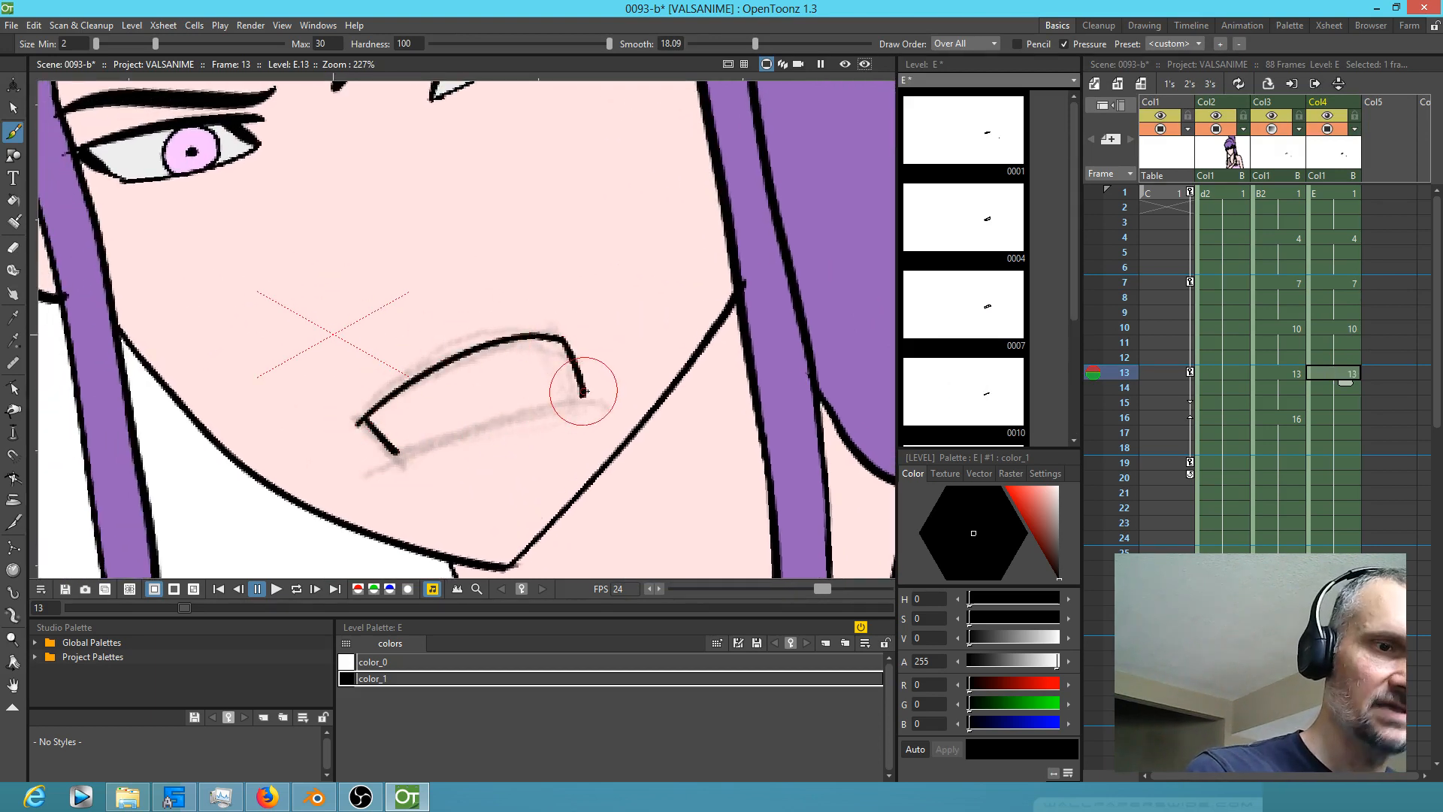
pyautogui.moveTo(387, 453); pyautogui.dragTo(584, 393)
# Step: Trace the narrow open mouth in black at frame 16 in column 4
pyautogui.click(1333, 418)
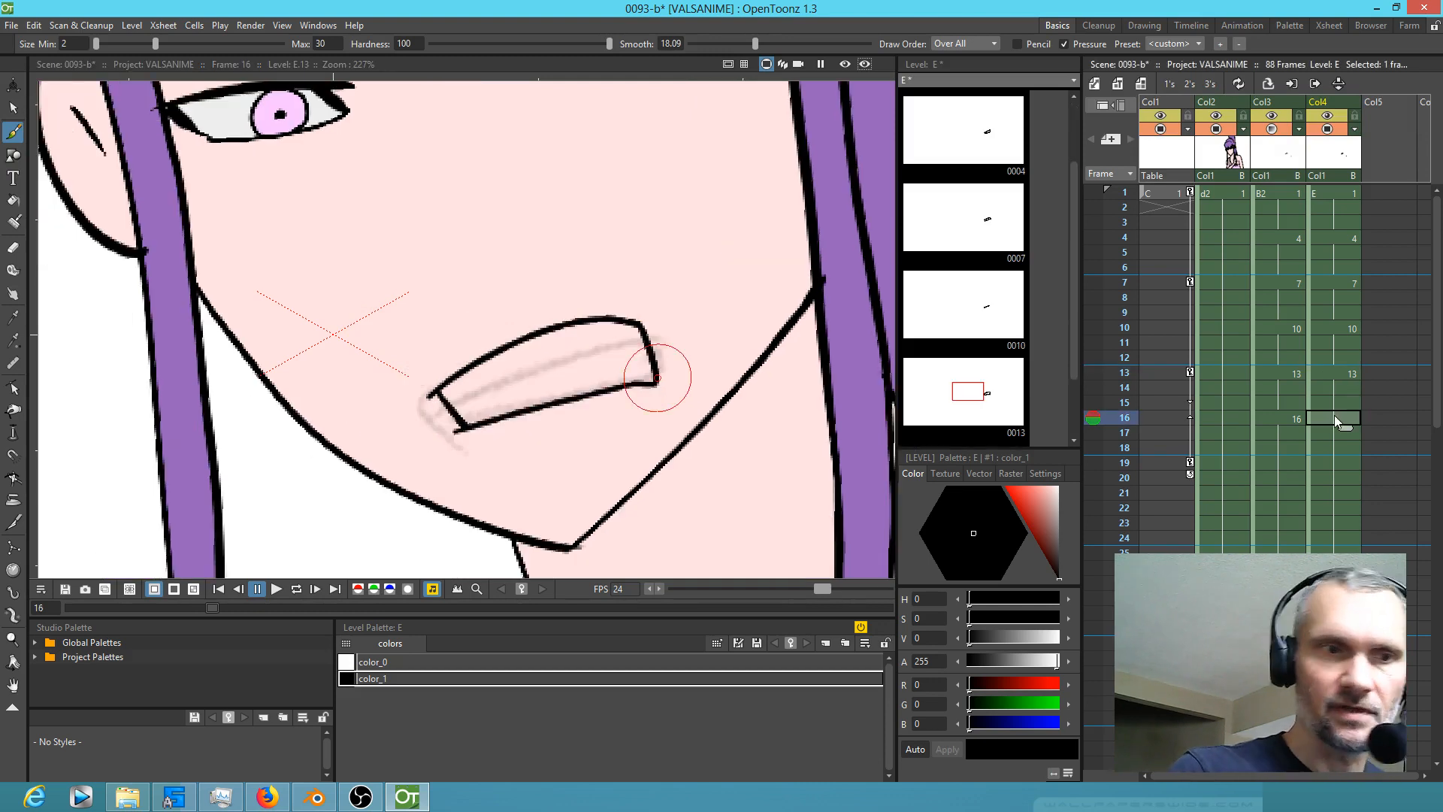
pyautogui.moveTo(441, 412)
pyautogui.mouseDown()
pyautogui.moveTo(454, 430)
pyautogui.moveTo(670, 332)
pyautogui.moveTo(675, 372)
pyautogui.mouseUp()
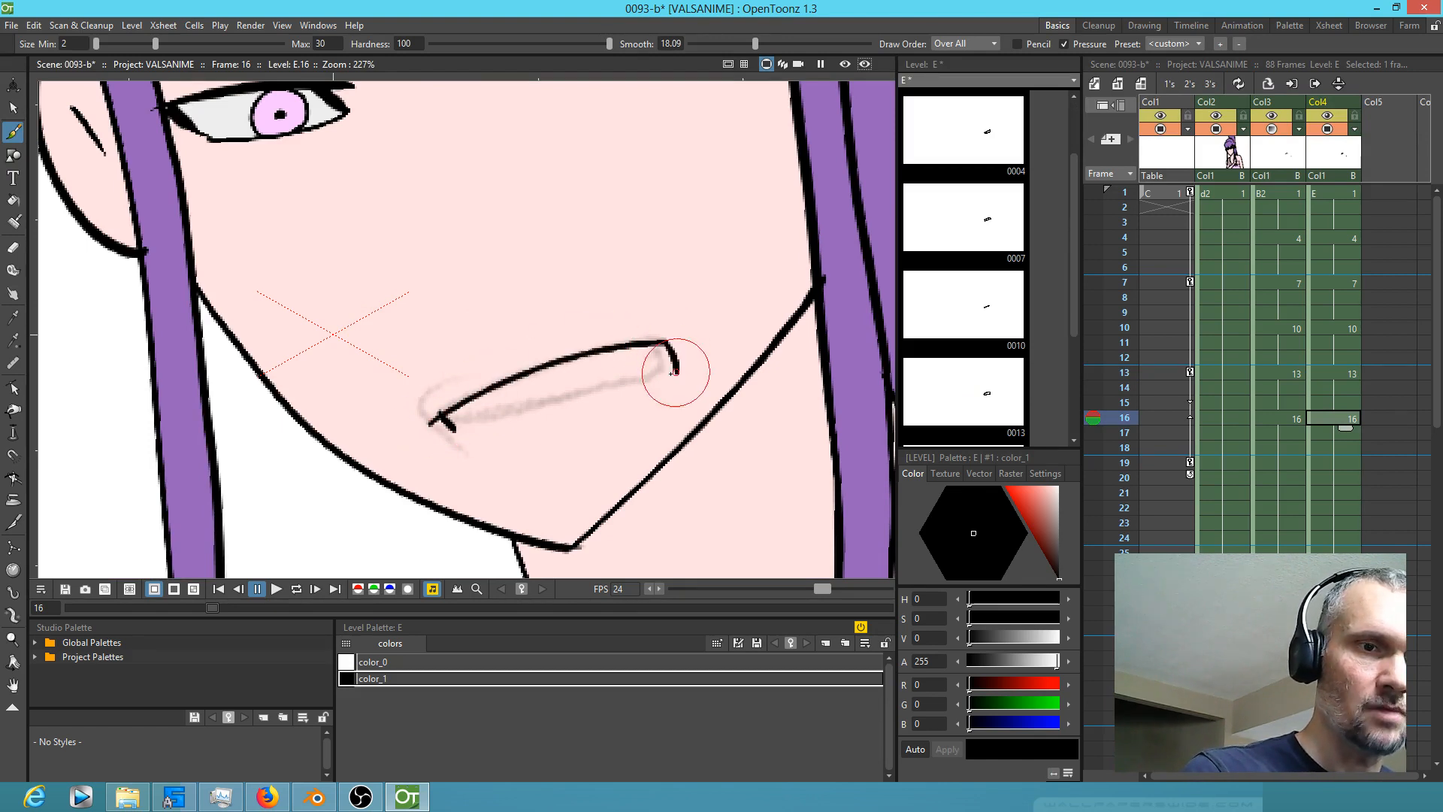
pyautogui.moveTo(453, 429)
pyautogui.mouseDown()
pyautogui.moveTo(666, 386)
pyautogui.moveTo(671, 371)
pyautogui.mouseUp()
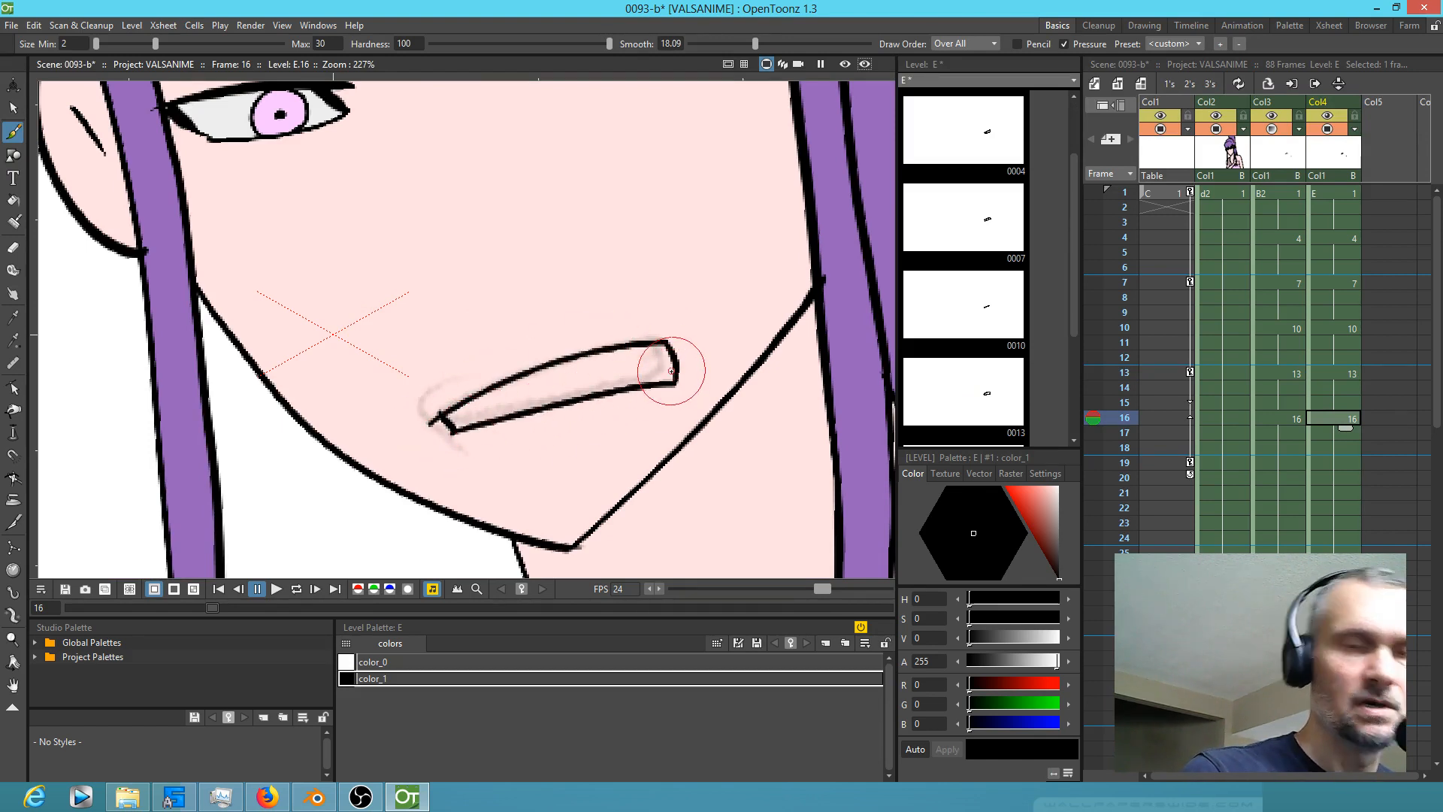
# Step: Draw a small oval open mouth on the face at frame 36 in column 4
pyautogui.scroll(-7, 671, 370)
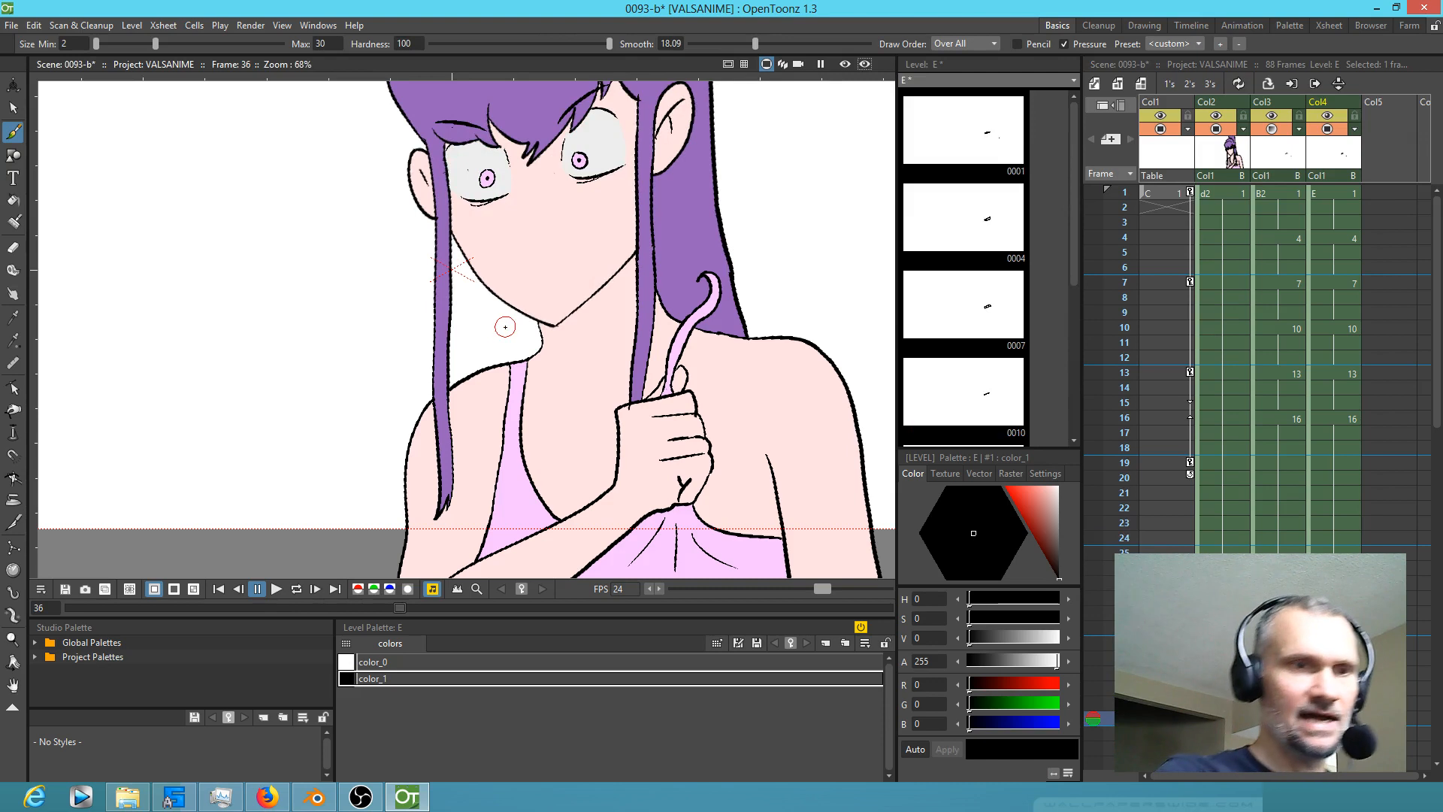
pyautogui.scroll(2, 500, 323)
pyautogui.moveTo(561, 269); pyautogui.dragTo(571, 266)
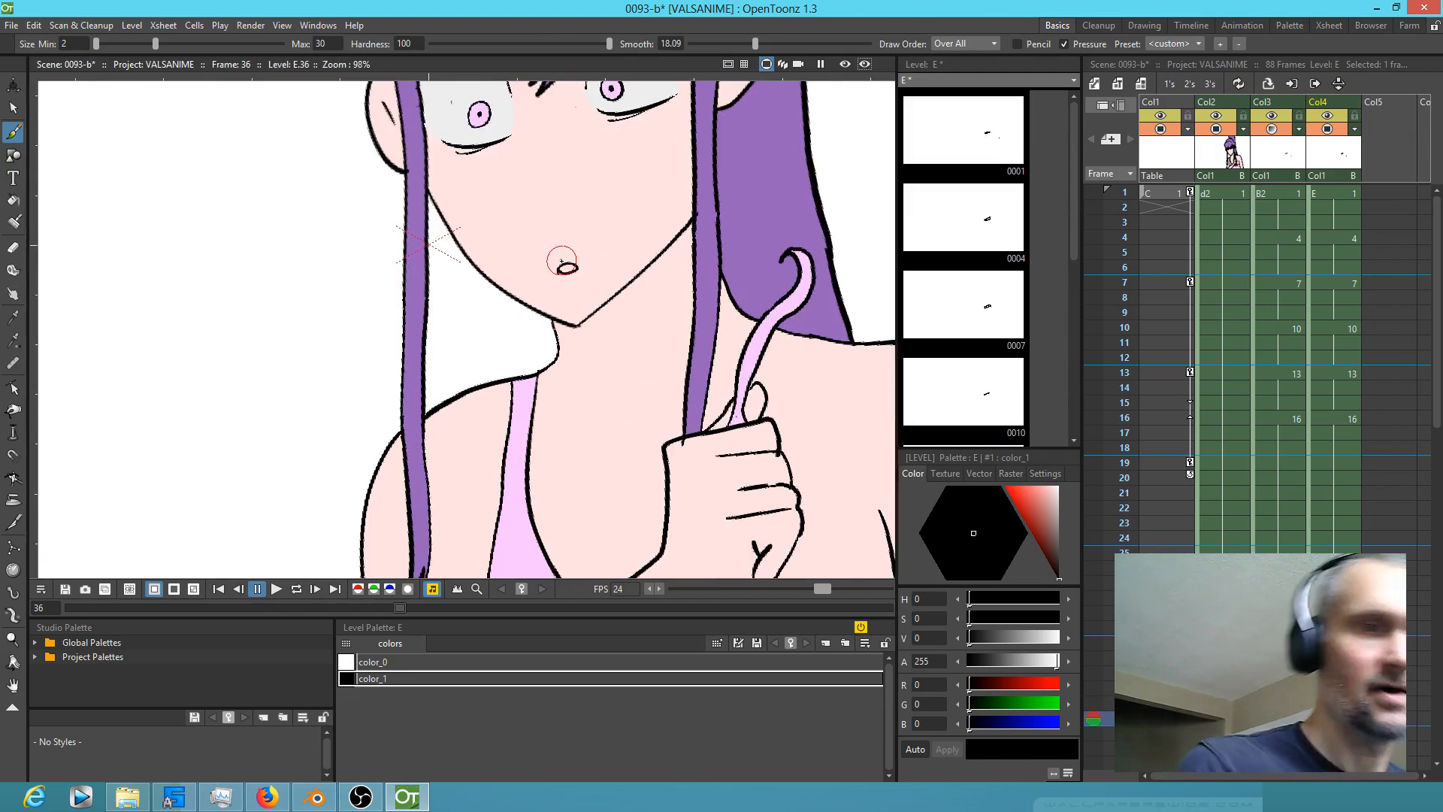
pyautogui.scroll(-4, 634, 292)
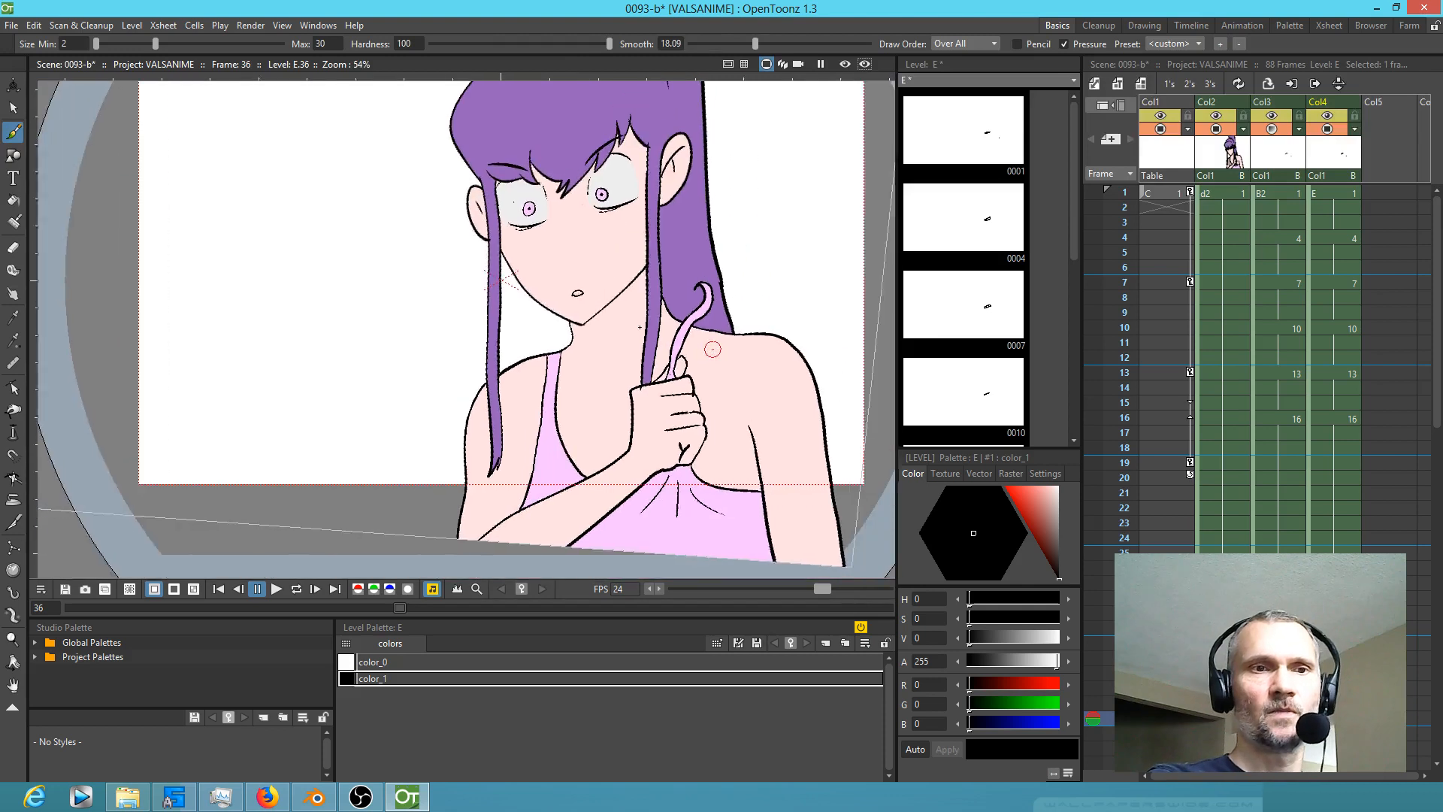
# Step: Draw a short closed-mouth line on the face at frame 39 in column 4
pyautogui.moveTo(1342, 674); pyautogui.dragTo(1285, 444)
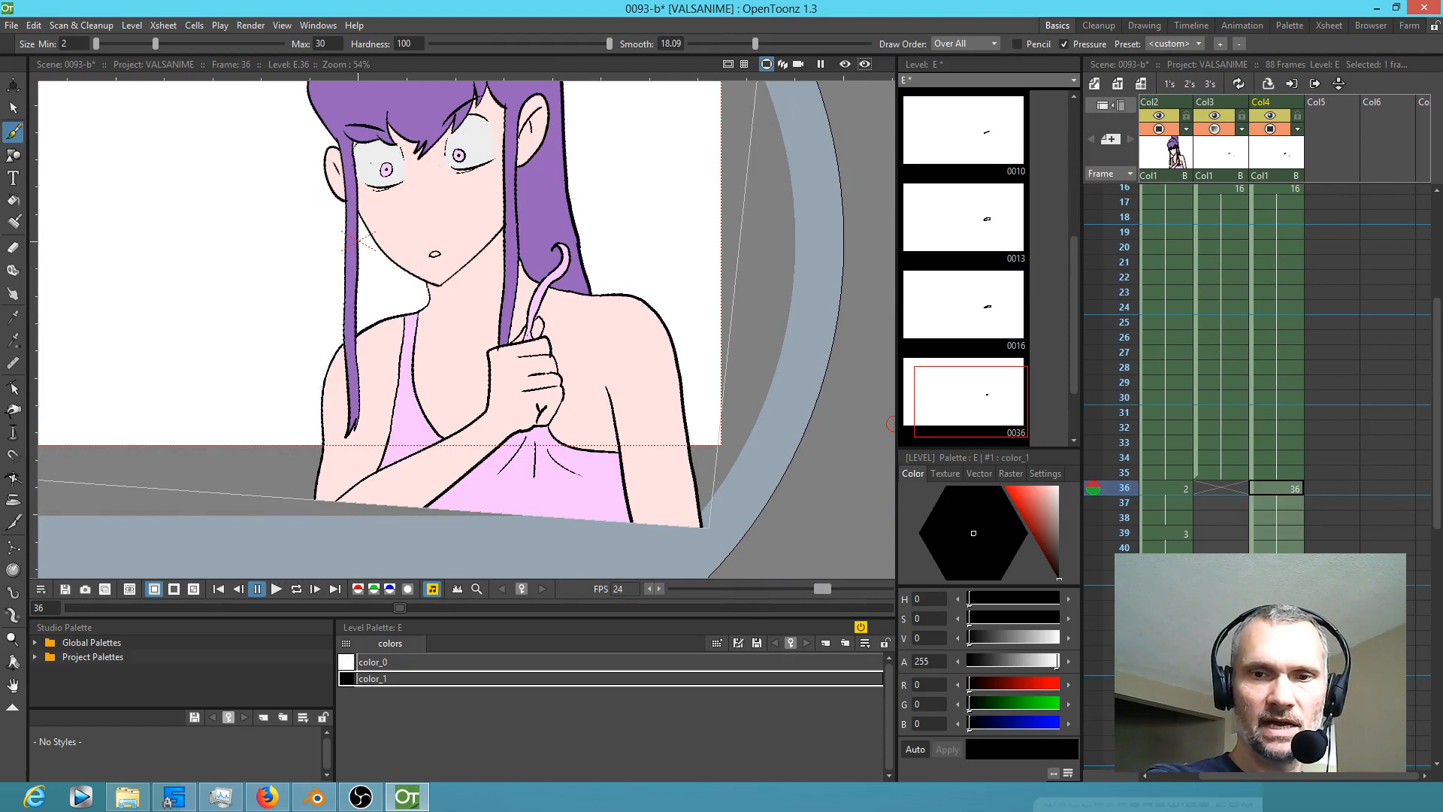
pyautogui.scroll(-10, 1104, 766)
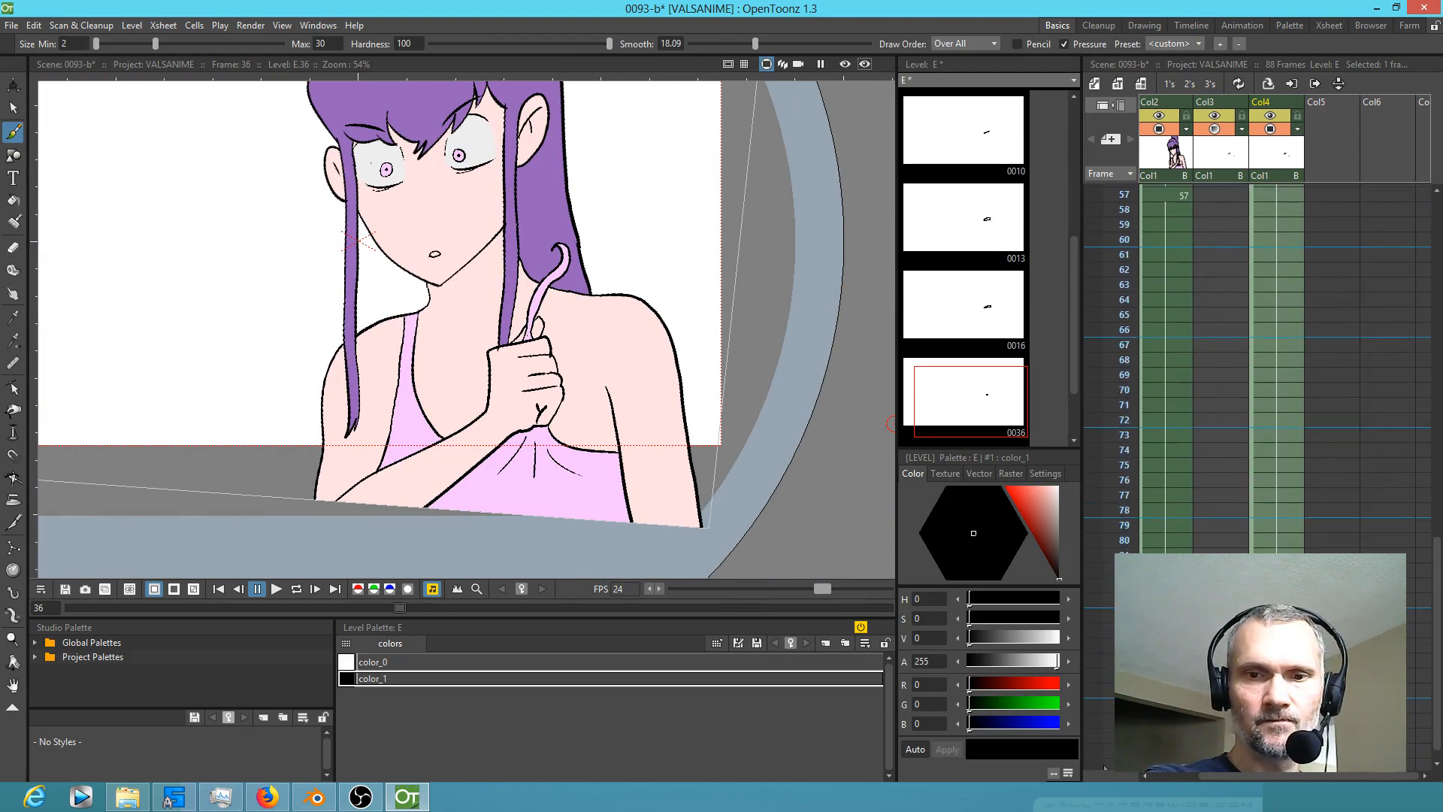
pyautogui.scroll(9, 1105, 663)
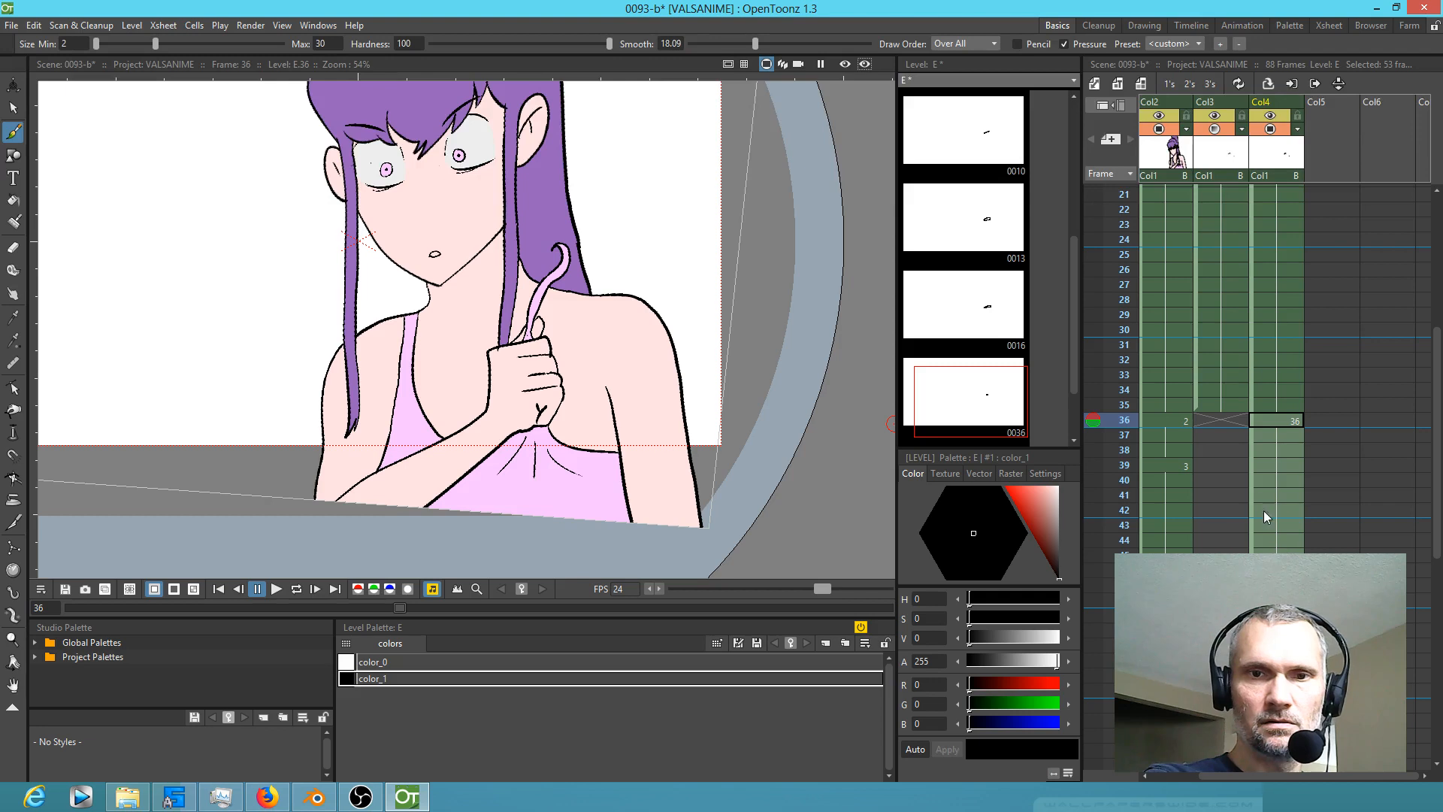
pyautogui.click(1125, 439)
pyautogui.moveTo(1124, 440)
pyautogui.mouseDown()
pyautogui.moveTo(1125, 483)
pyautogui.moveTo(1137, 458)
pyautogui.mouseUp()
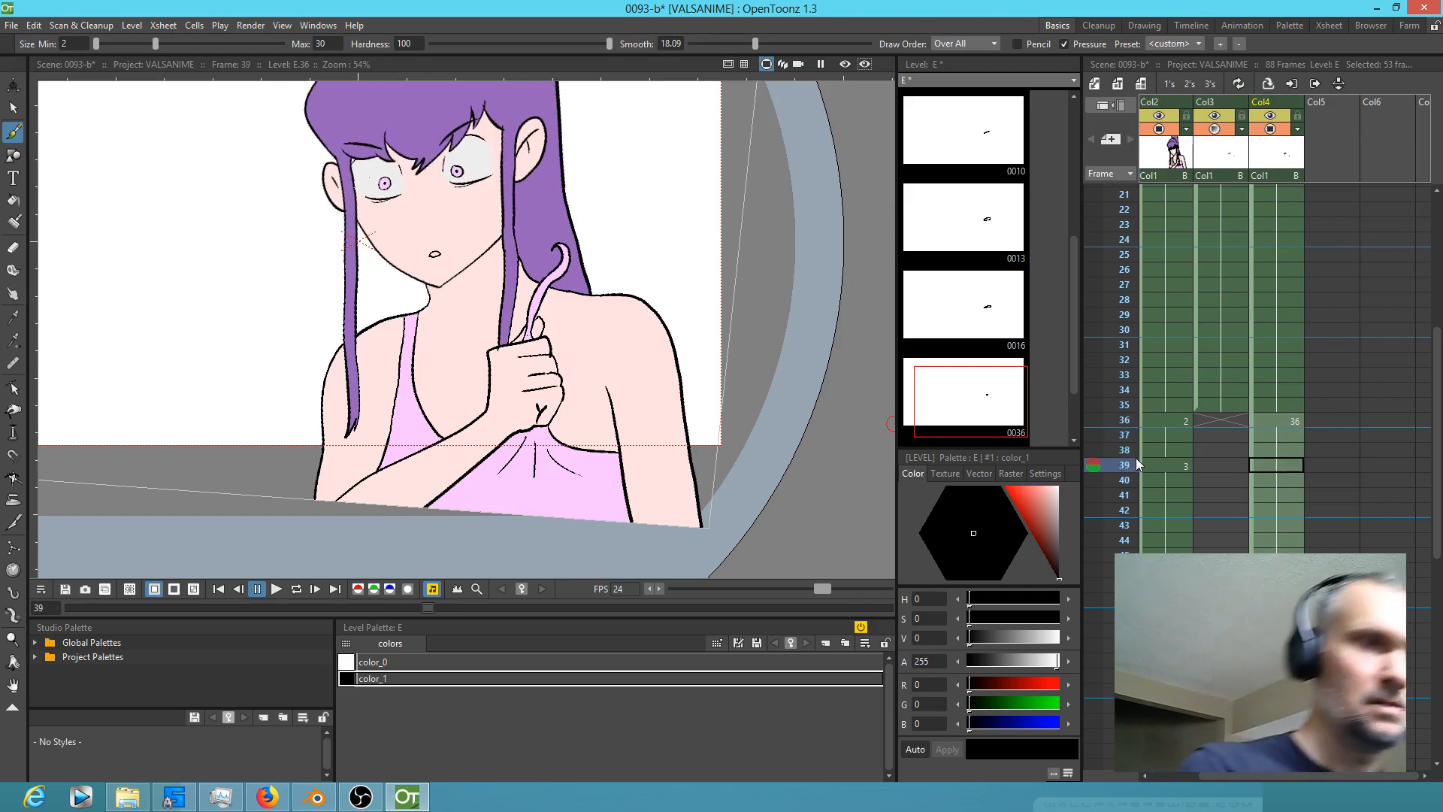
pyautogui.click(426, 256)
pyautogui.moveTo(427, 255); pyautogui.dragTo(441, 253)
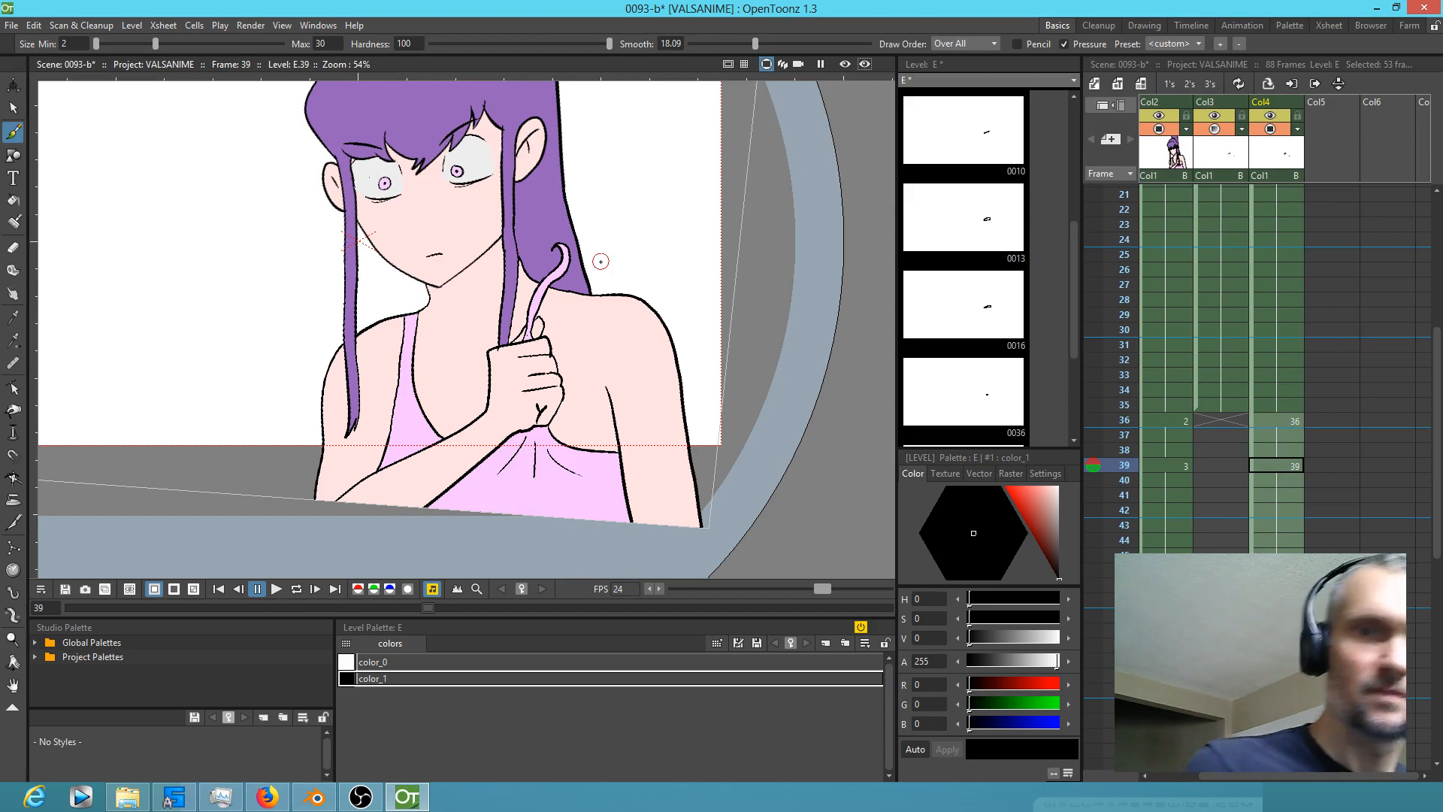
# Step: Clear column 4's cells from frame 48 through frame 88
pyautogui.click(1124, 600)
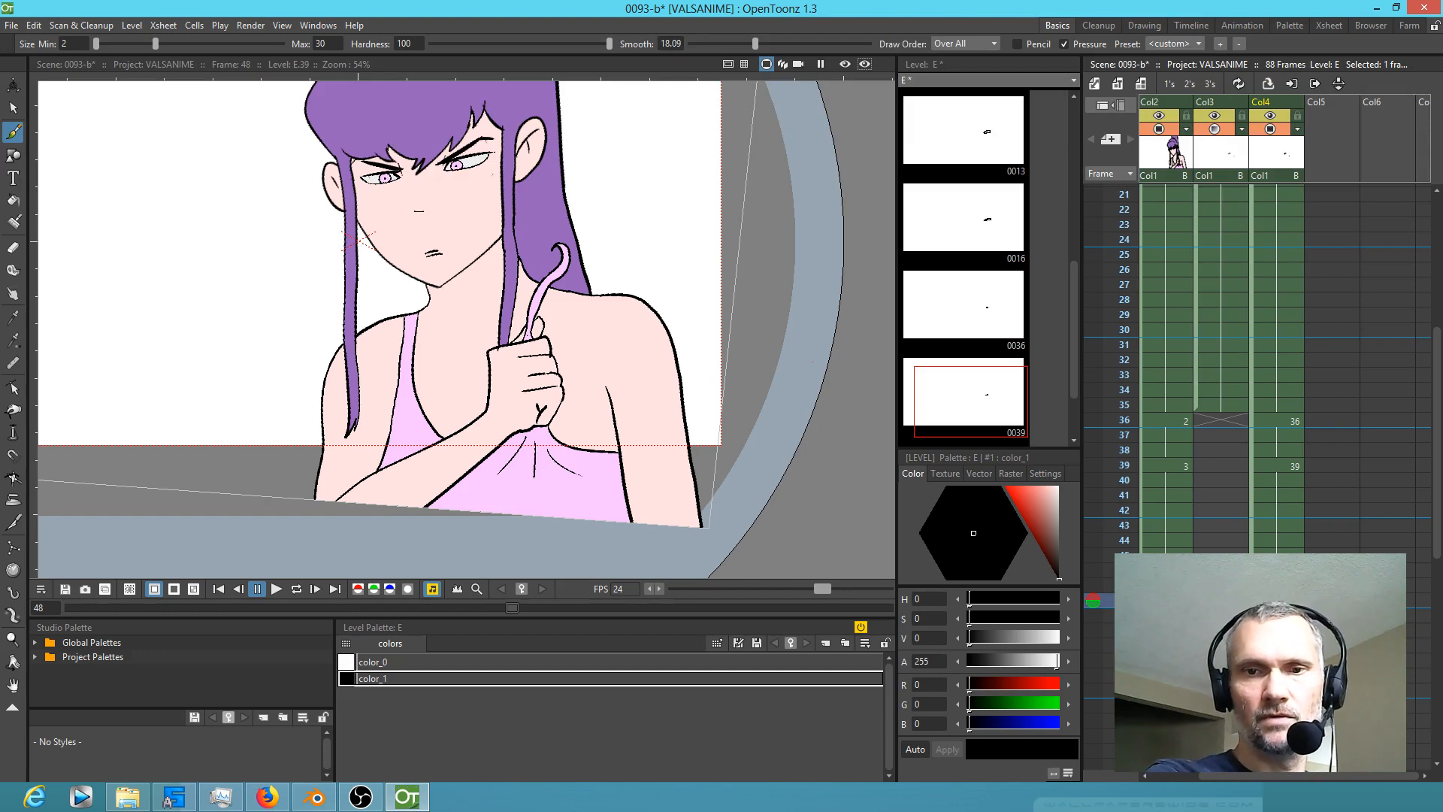
pyautogui.scroll(-6, 1276, 369)
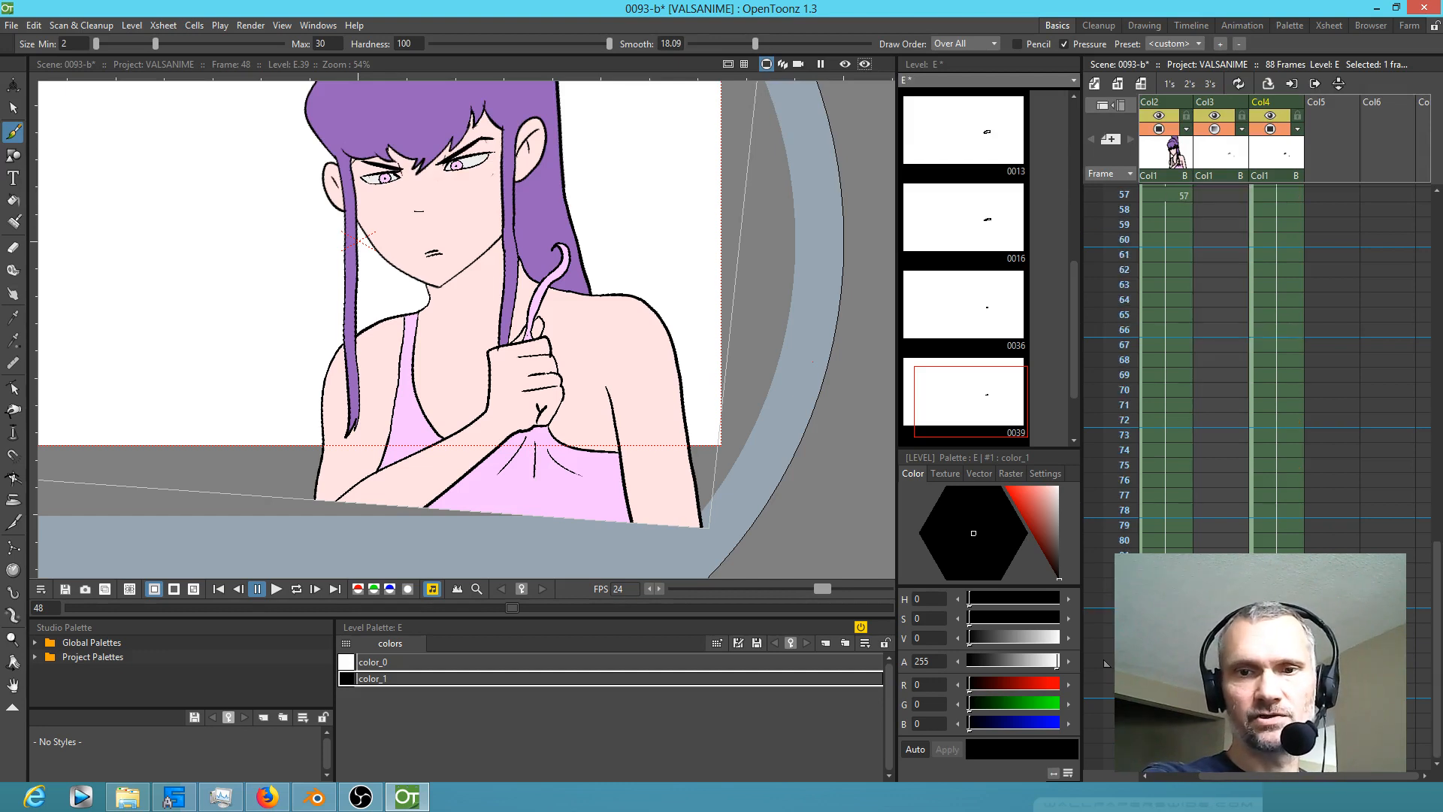
pyautogui.keyDown('shift'); pyautogui.click(1276, 660); pyautogui.keyUp('shift')
pyautogui.scroll(6, 1248, 541)
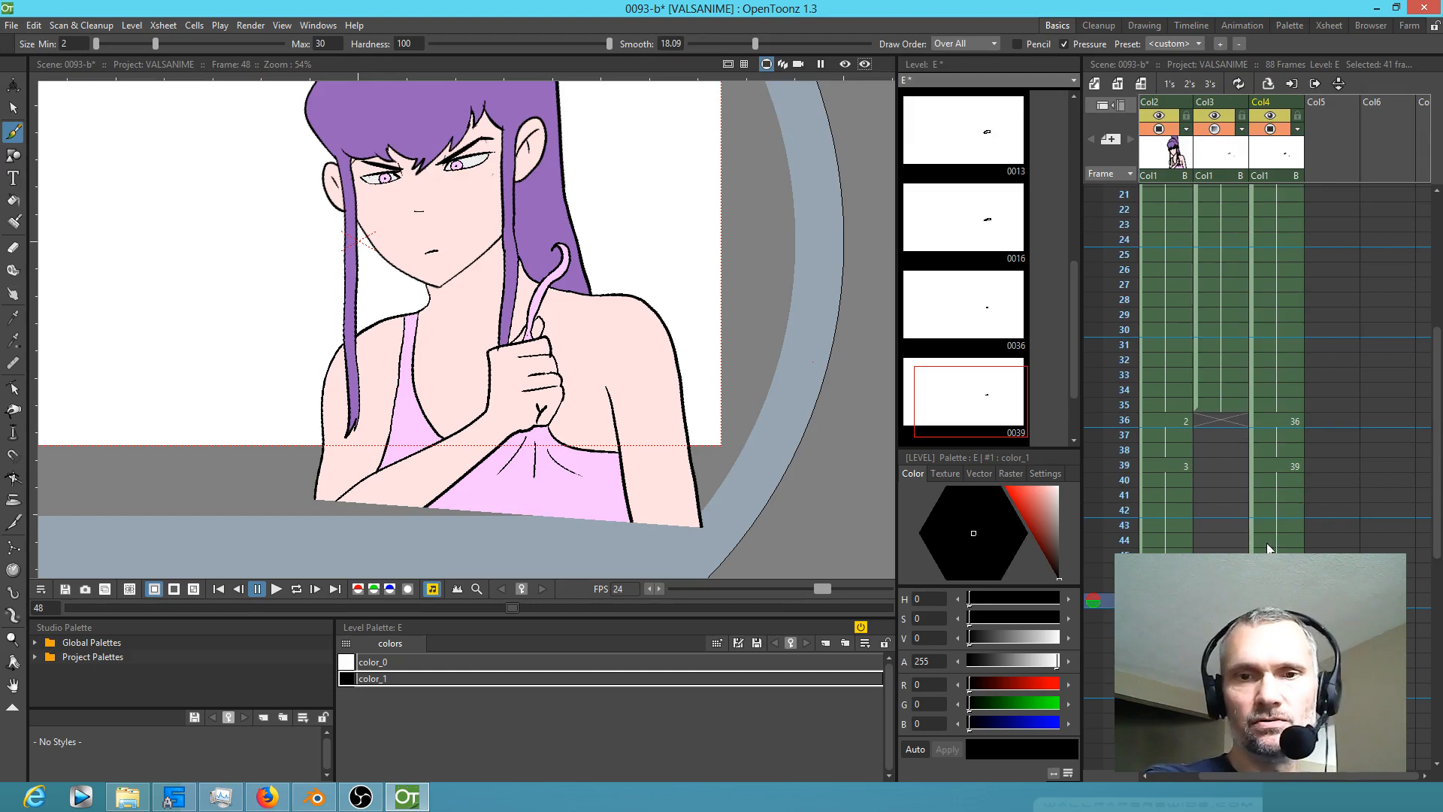
# Step: Scrub through the frames around the mouth change, and return to frame 1 of level d2 in column 2
pyautogui.moveTo(1123, 493); pyautogui.dragTo(1159, 456)
pyautogui.scroll(5, 1206, 402)
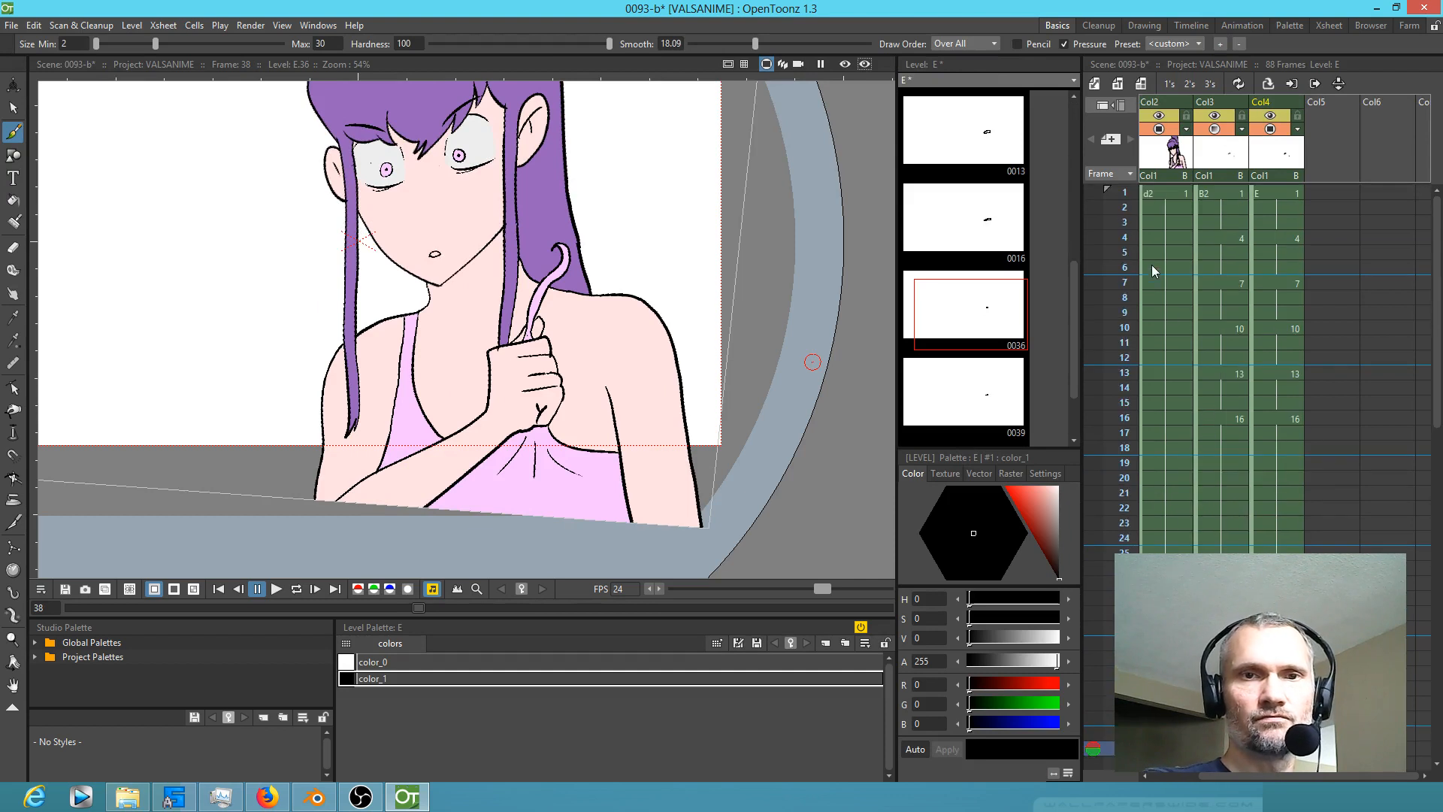
pyautogui.click(1166, 192)
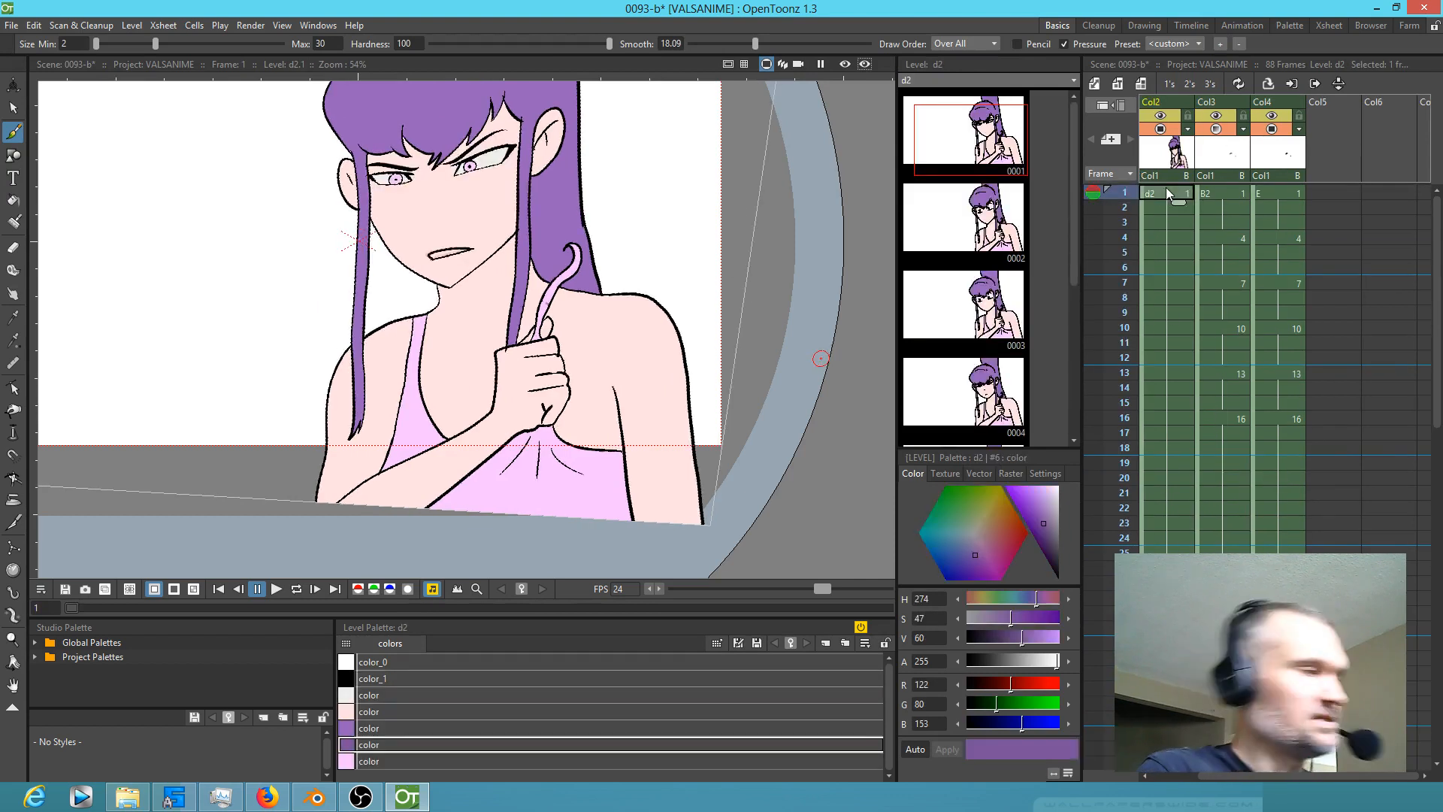
# Step: Fill the mouth on frame 1 of level E with black
pyautogui.click(1274, 194)
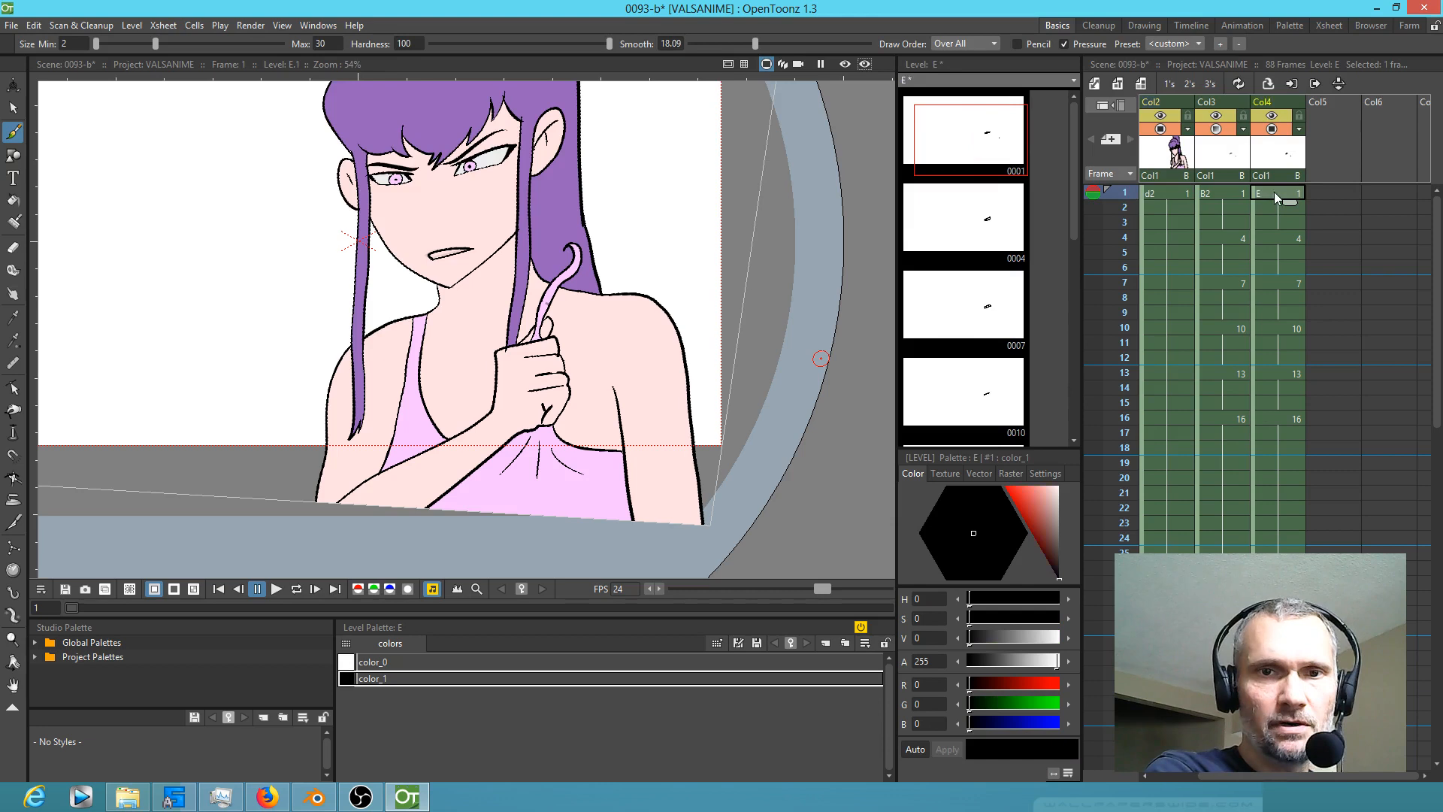
pyautogui.scroll(1, 492, 310)
pyautogui.scroll(2, 491, 310)
pyautogui.press('f')
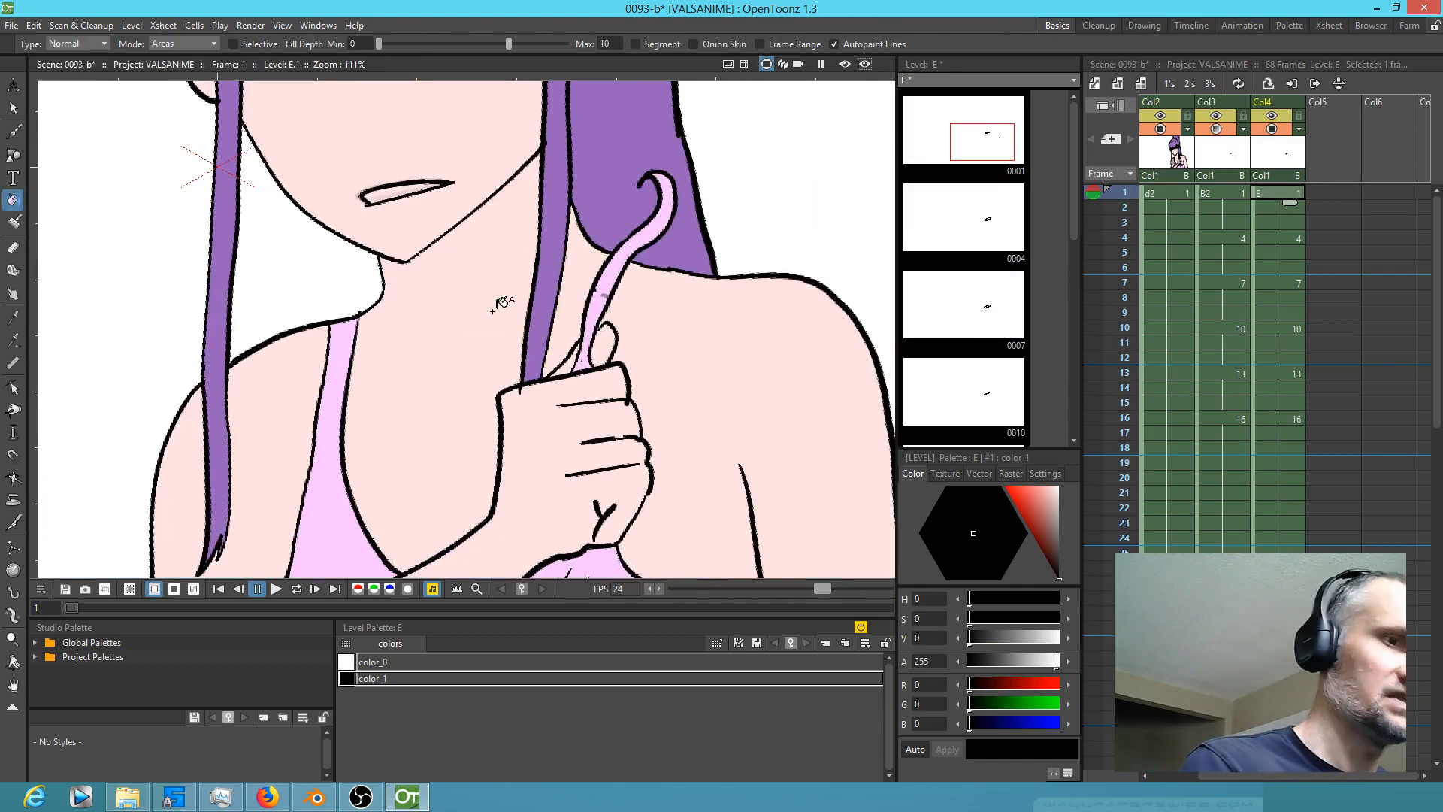
pyautogui.click(391, 189)
# Step: Draw a line separating the upper teeth inside the mouth on frame 7 of level E and fill the lower part black
pyautogui.press('.')
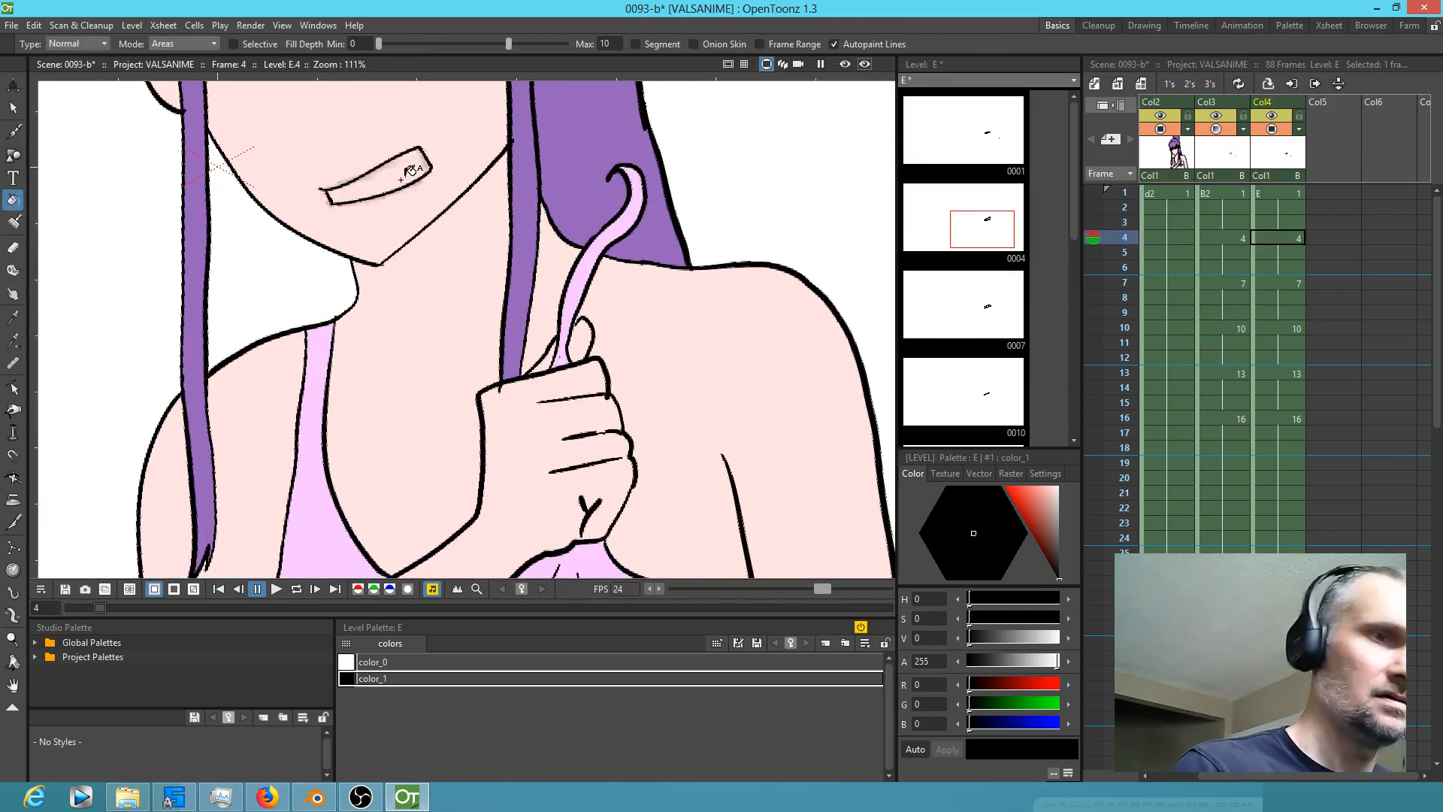
pyautogui.press('.')
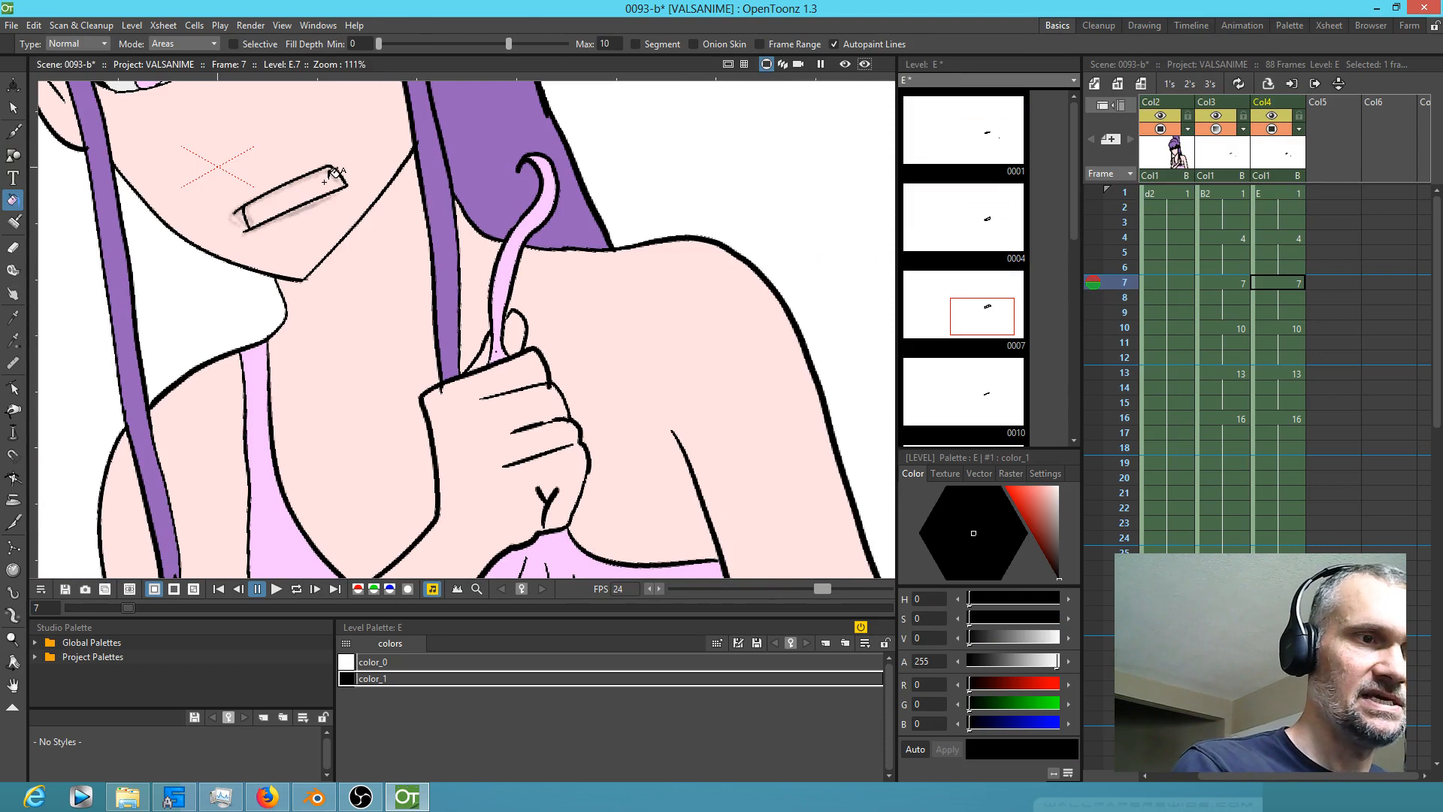
pyautogui.press('b')
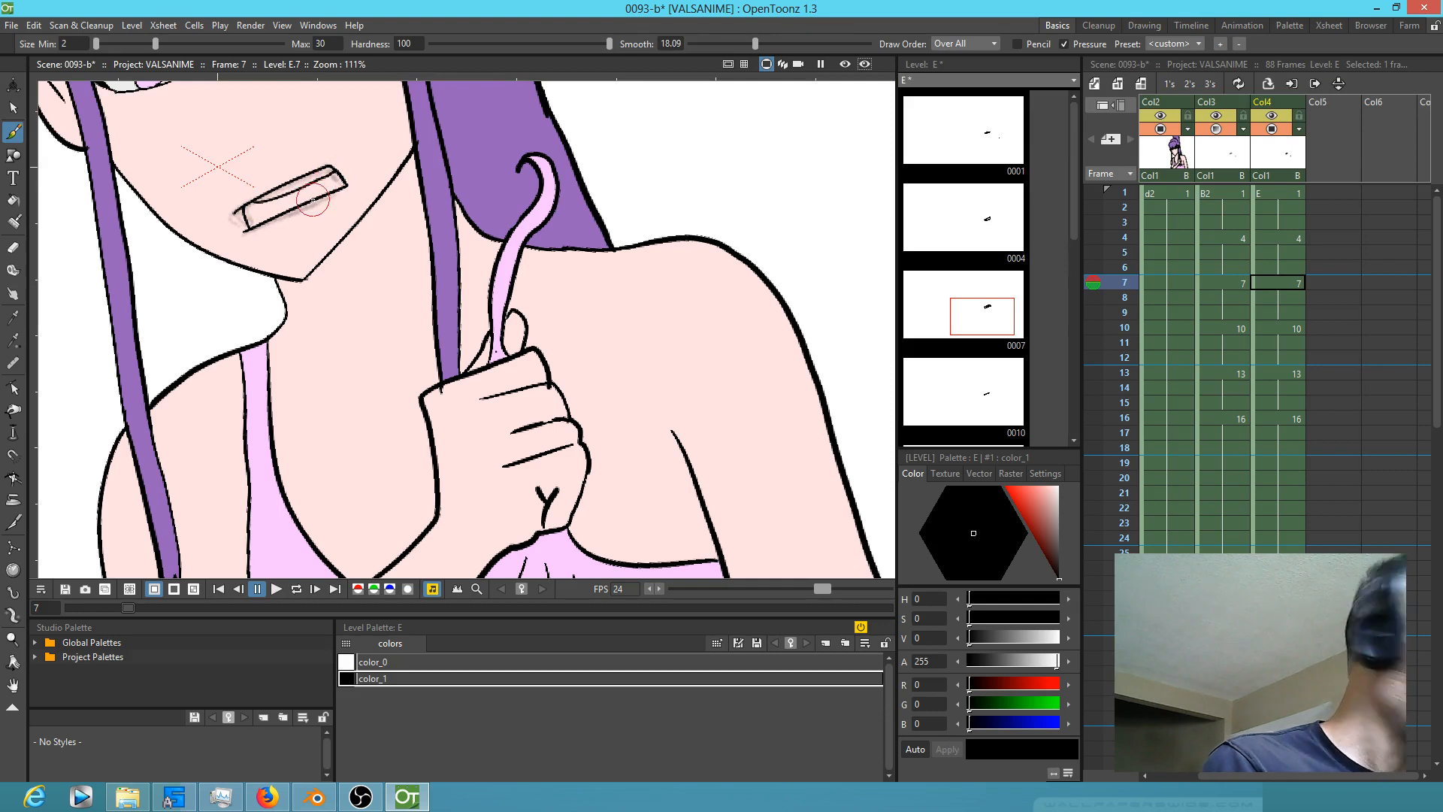
pyautogui.press('f')
pyautogui.click(331, 178)
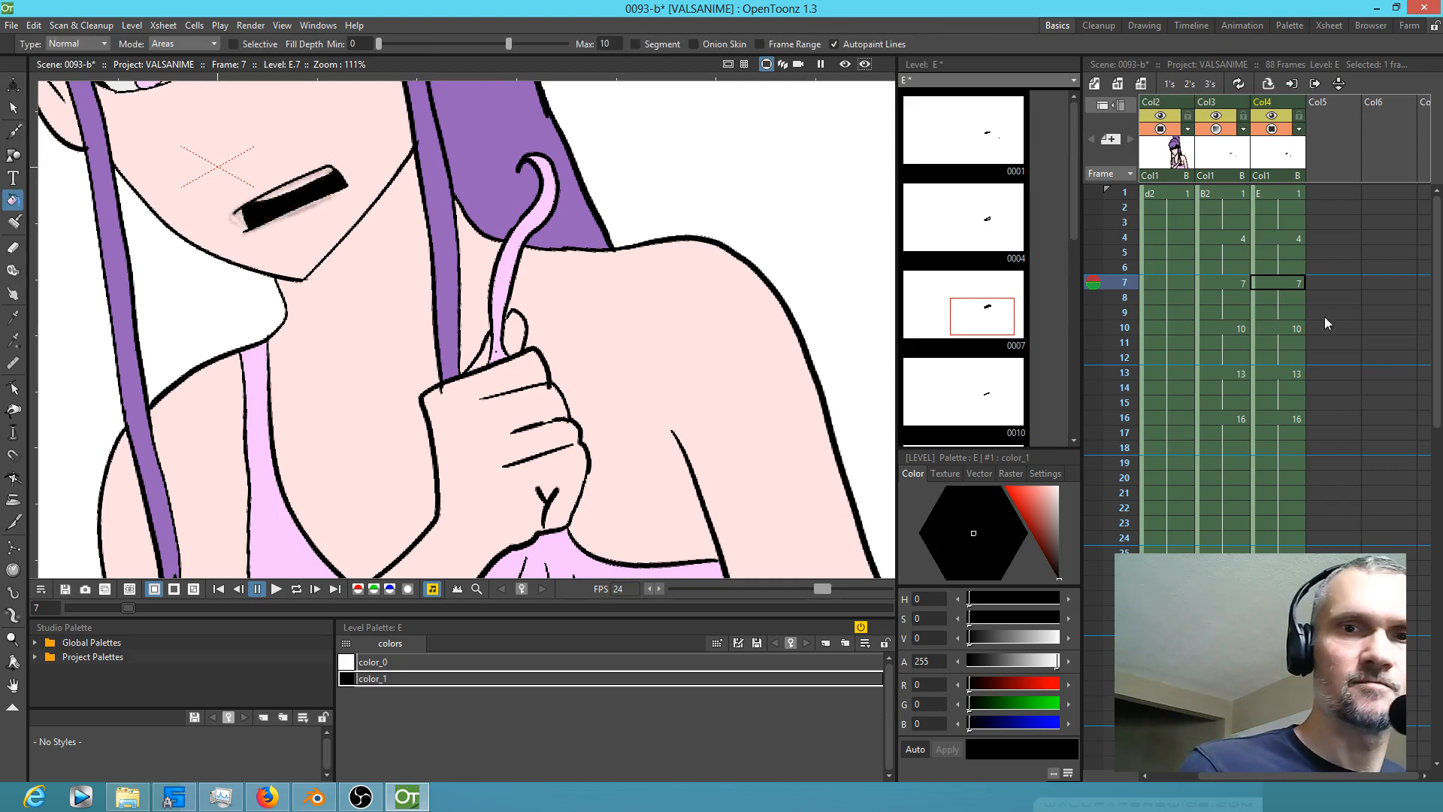
# Step: Draw an upper teeth line inside the mouth on frame 13 of level E and fill the area below it black
pyautogui.click(1277, 329)
pyautogui.click(1285, 373)
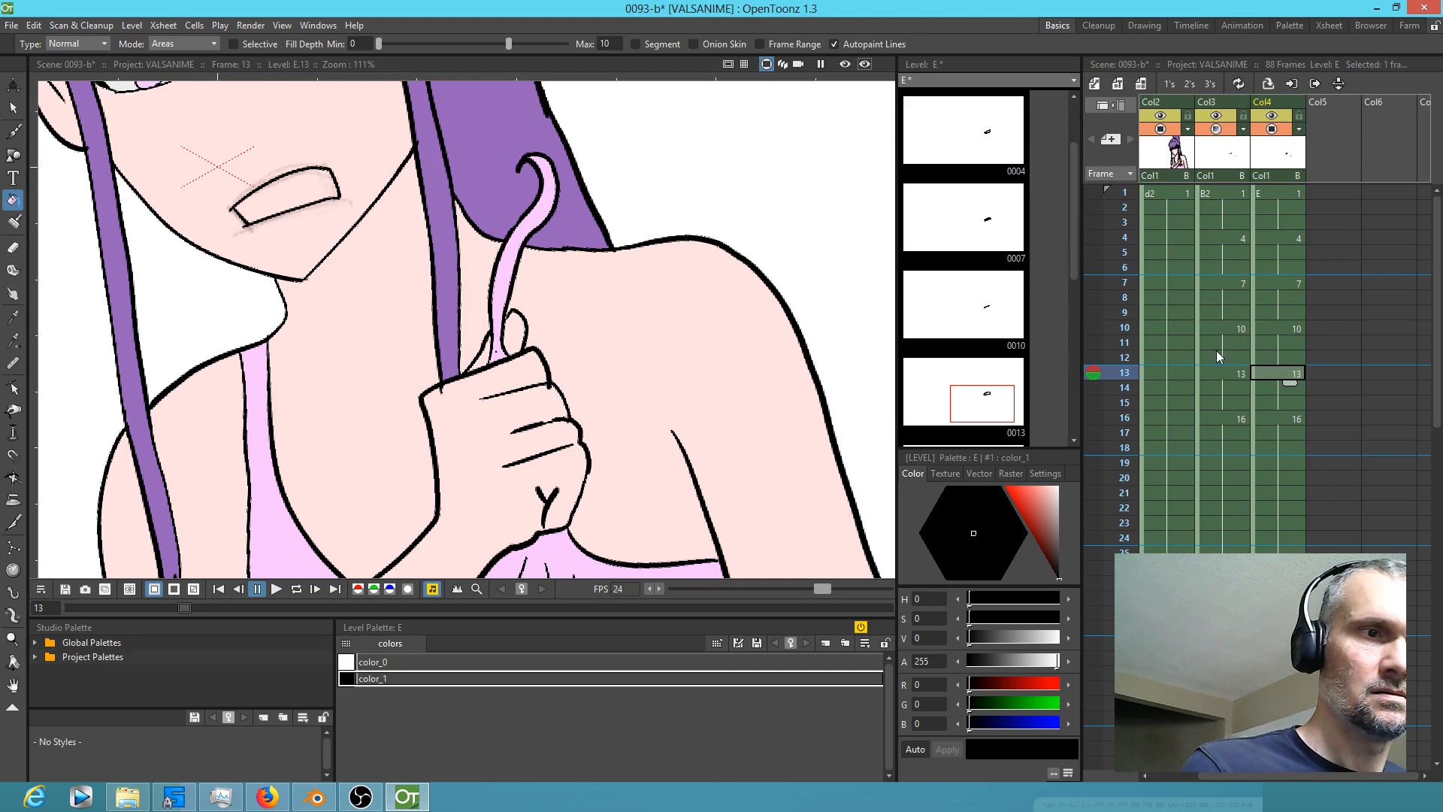
pyautogui.press('b')
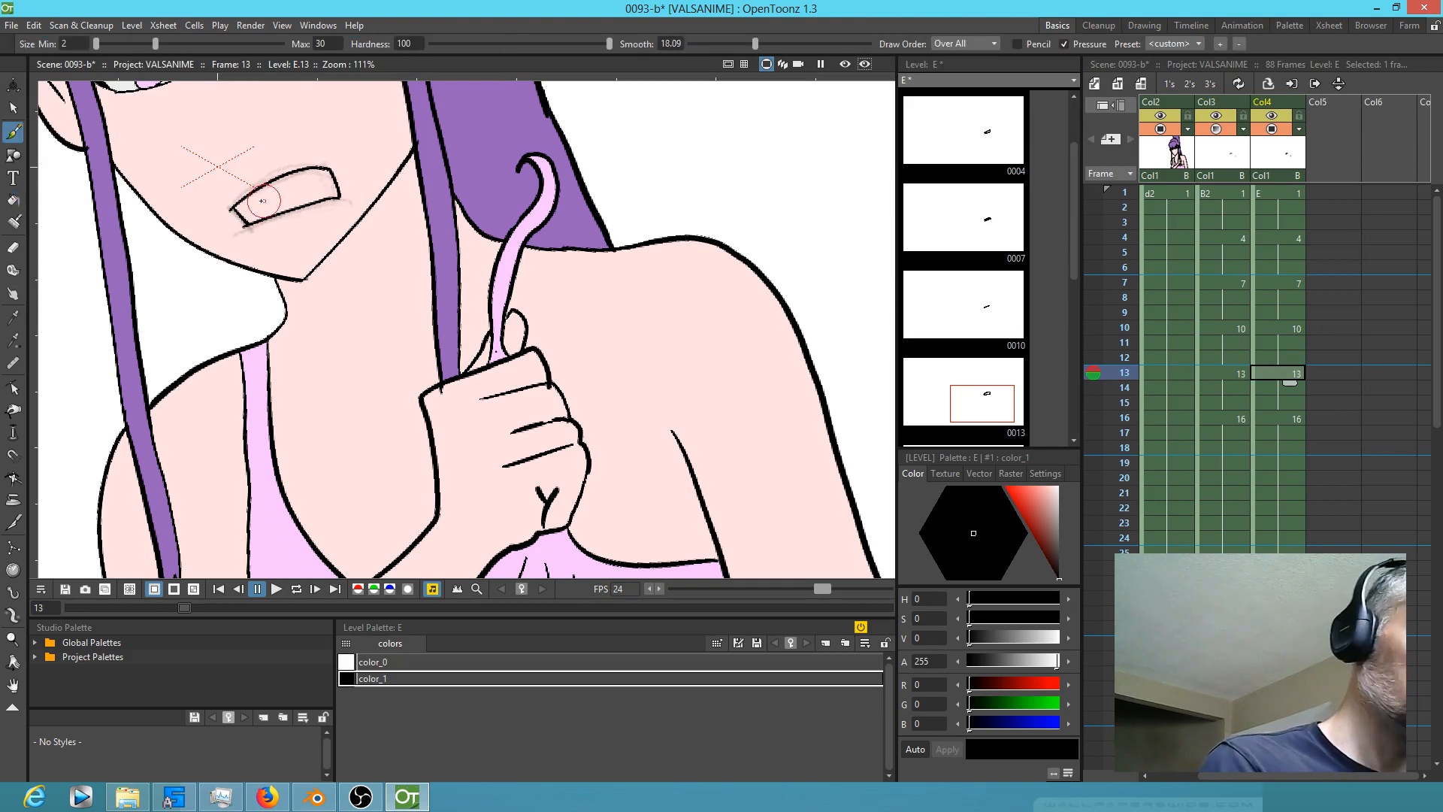
pyautogui.moveTo(246, 202); pyautogui.dragTo(321, 172)
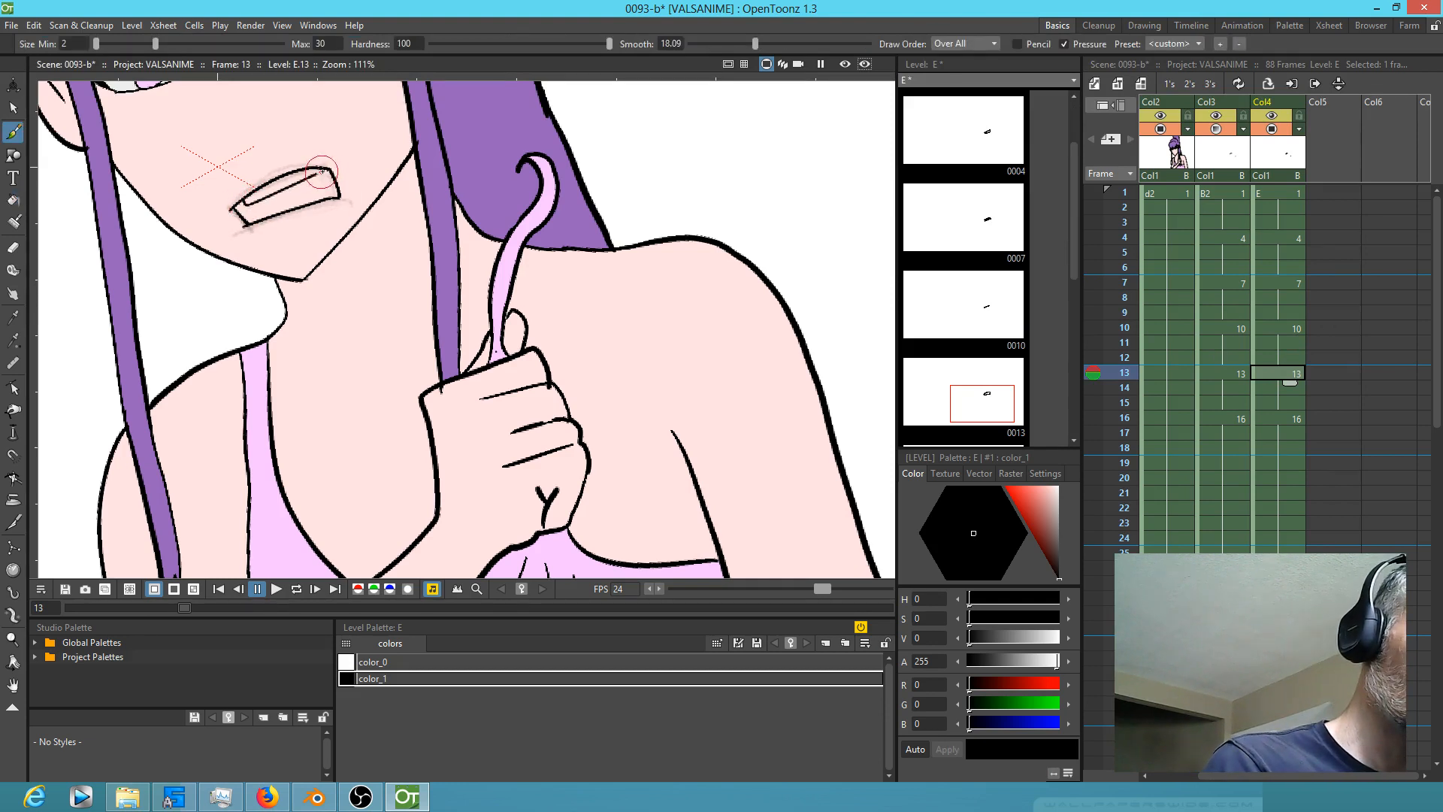
pyautogui.press('f')
pyautogui.click(331, 164)
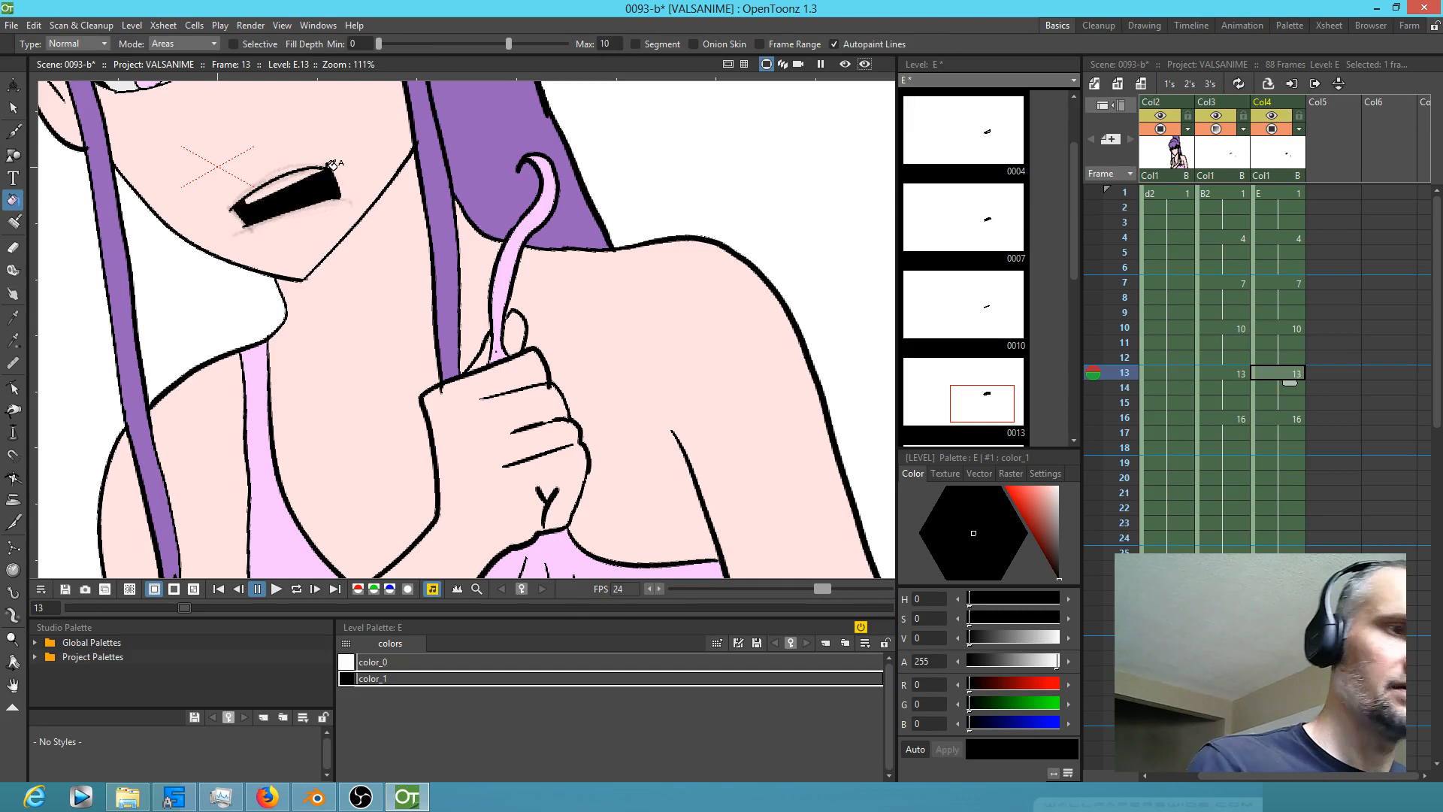
# Step: Review the mouth drawings of level E from frame 16 back to frame 1
pyautogui.click(1277, 418)
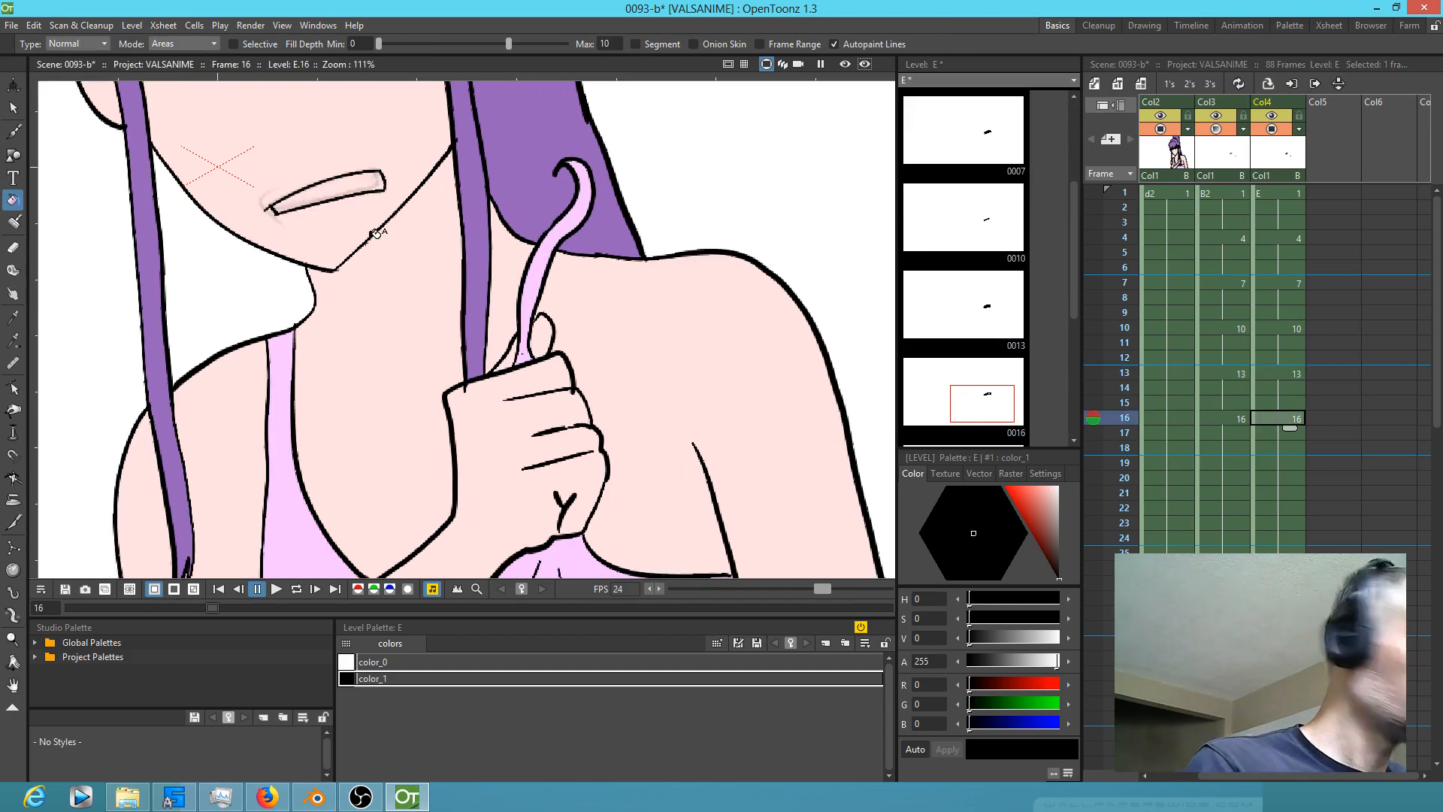
pyautogui.press('b')
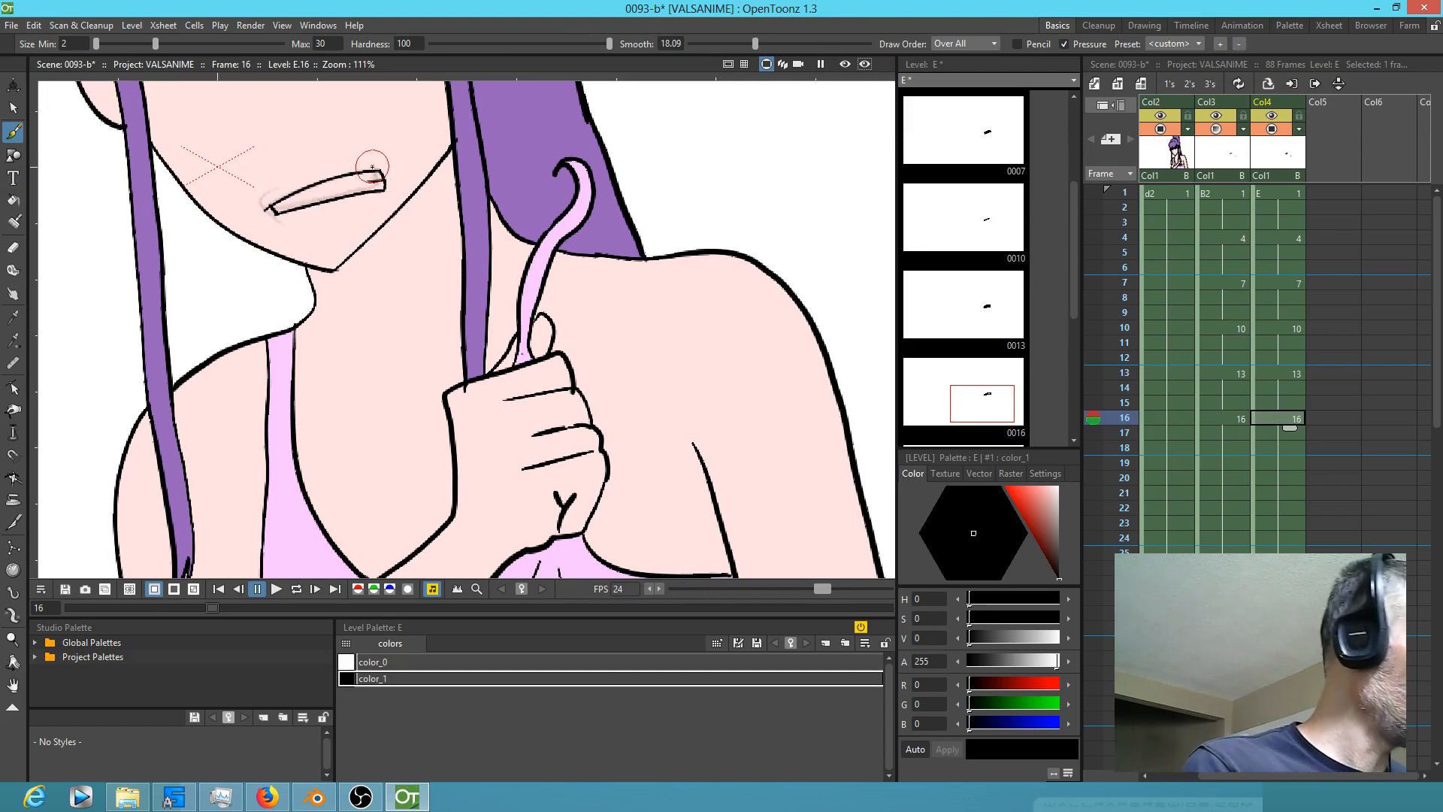
pyautogui.hotkey('shift', ',')
pyautogui.hotkey('shift', ',')
pyautogui.hotkey('shift', ',')
pyautogui.hotkey('shift', ',')
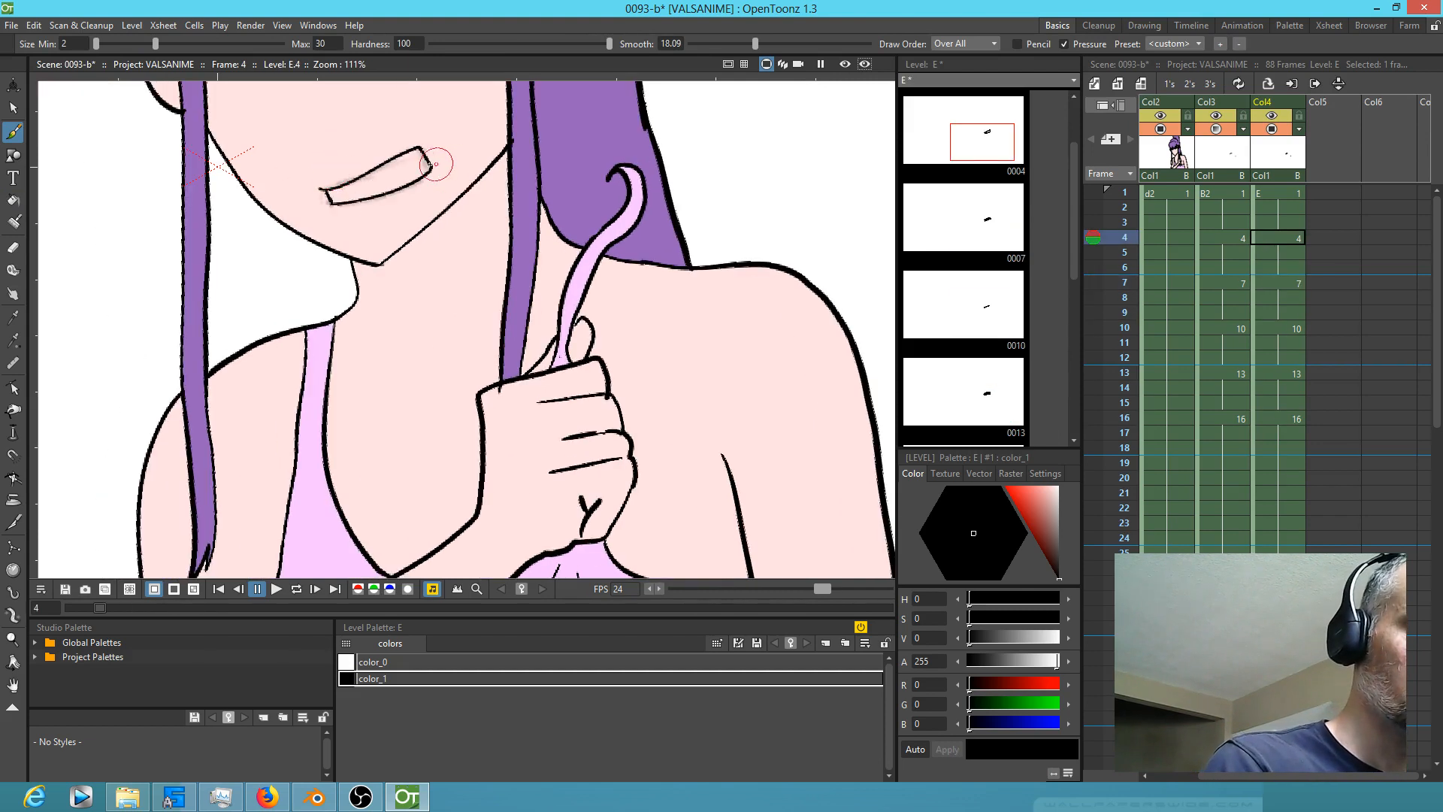
pyautogui.hotkey('shift', ',')
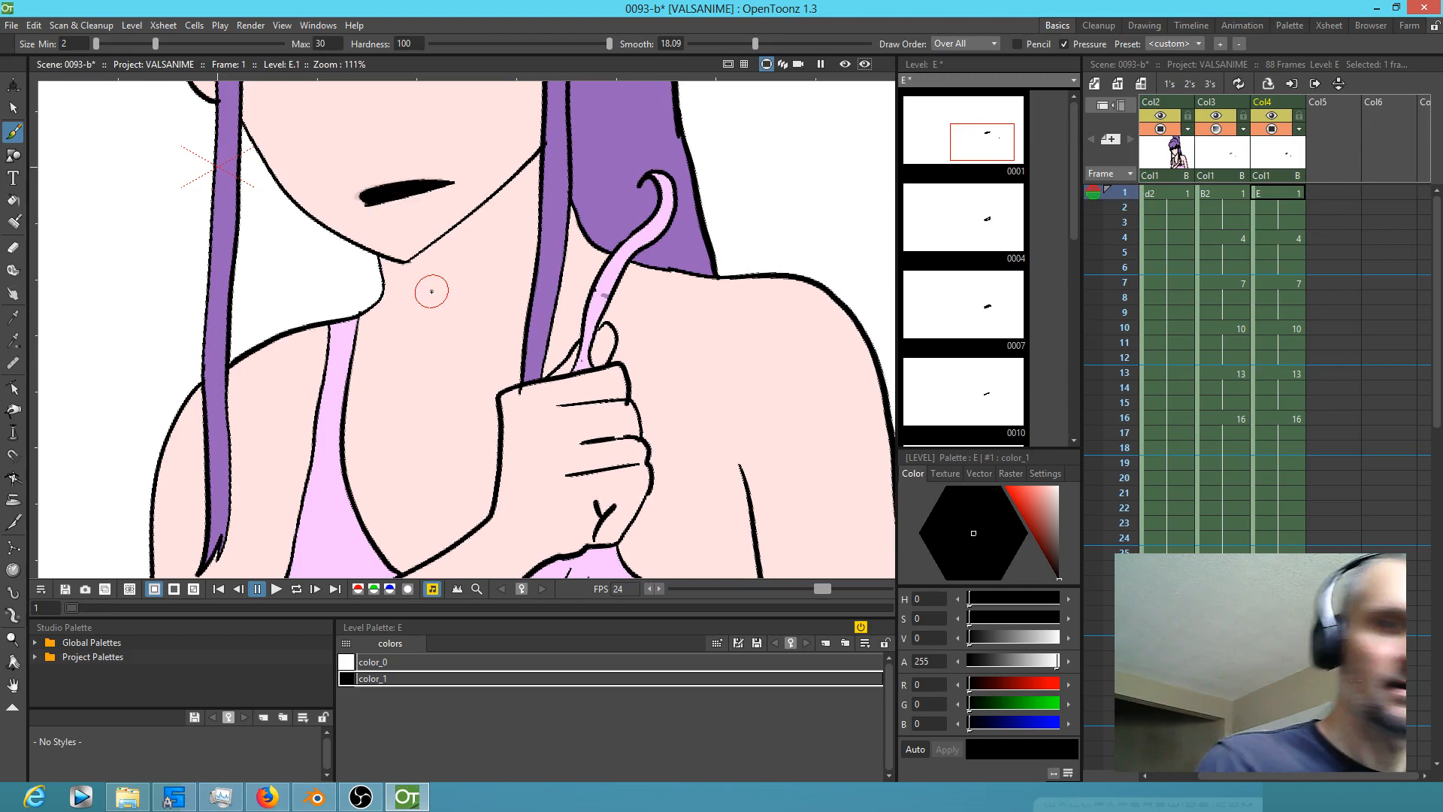
# Step: Add a light grey style (RGB 209) to level E's palette and fill the mouth on frame 4 with it
pyautogui.hotkey('shift', '.')
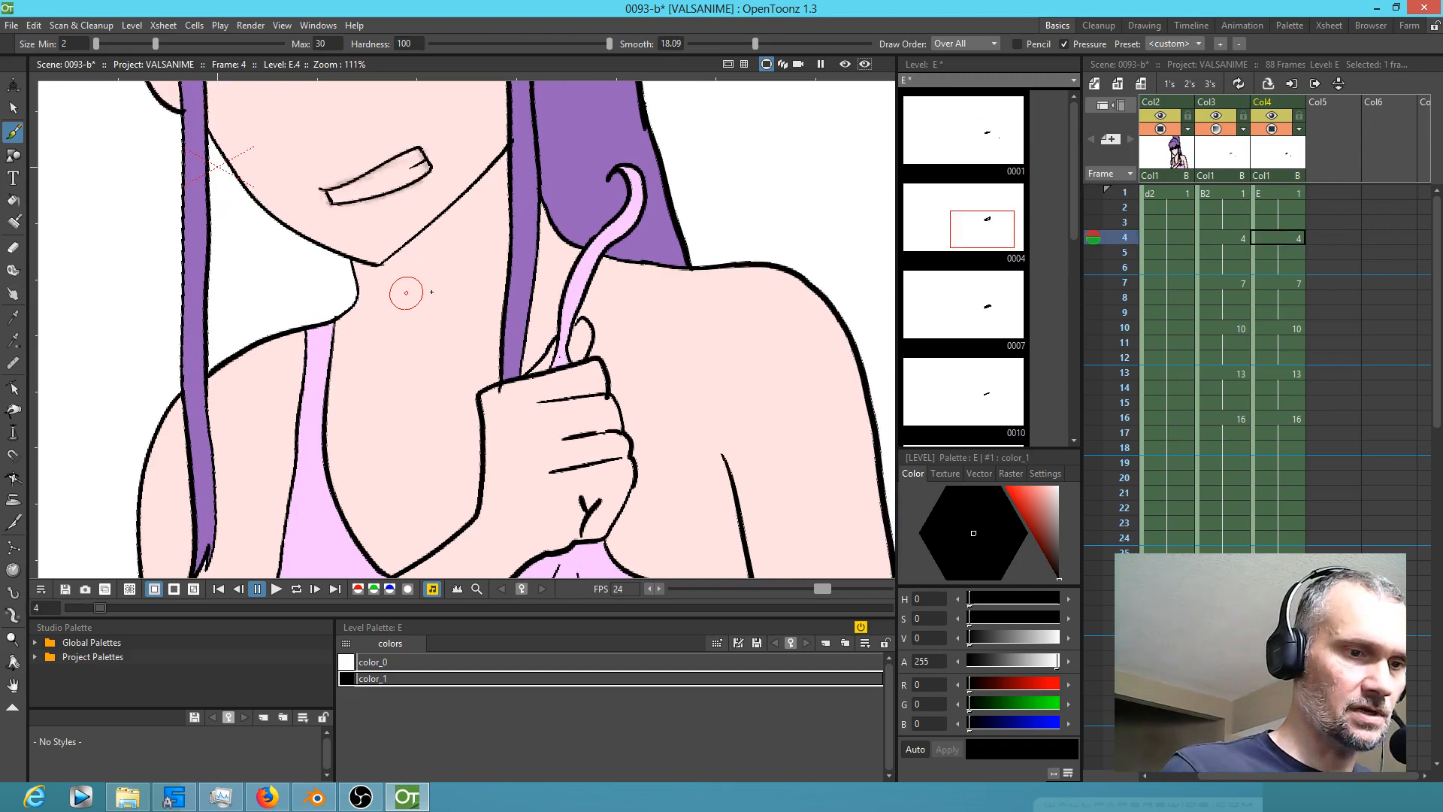
pyautogui.click(408, 679)
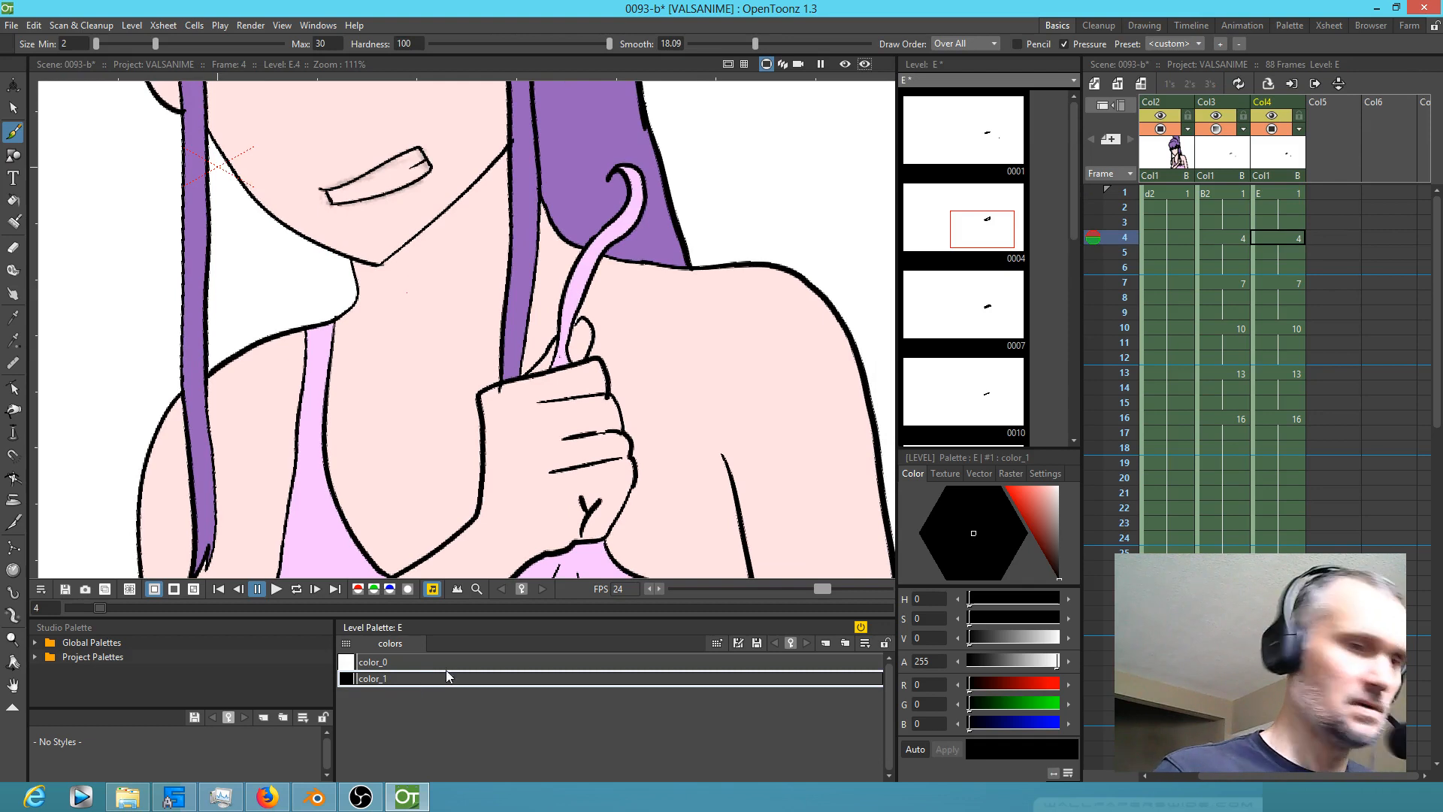
pyautogui.hotkey('ctrl', 'v')
pyautogui.moveTo(1057, 515)
pyautogui.mouseDown()
pyautogui.moveTo(1063, 484)
pyautogui.moveTo(1065, 501)
pyautogui.mouseUp()
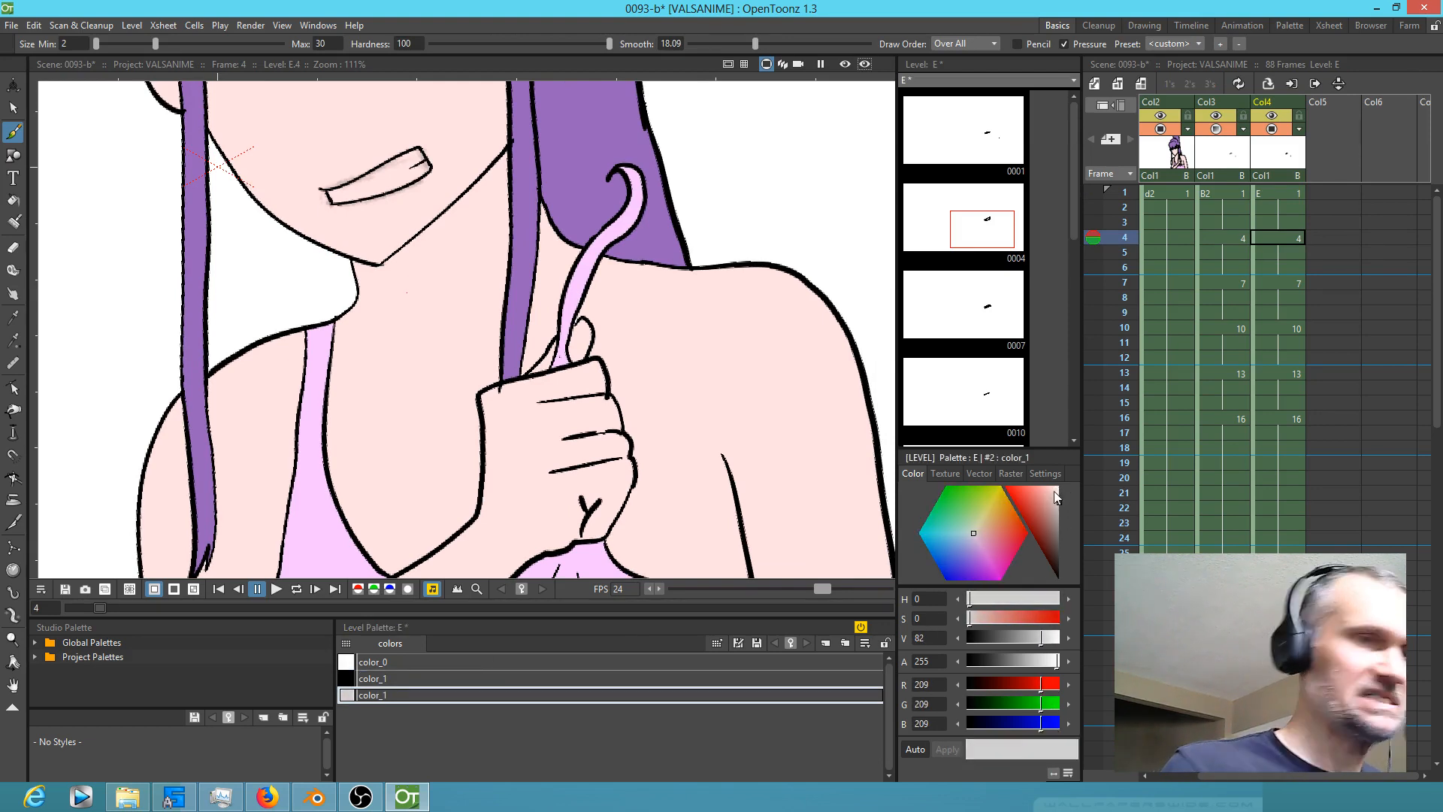
pyautogui.press('f')
pyautogui.click(412, 164)
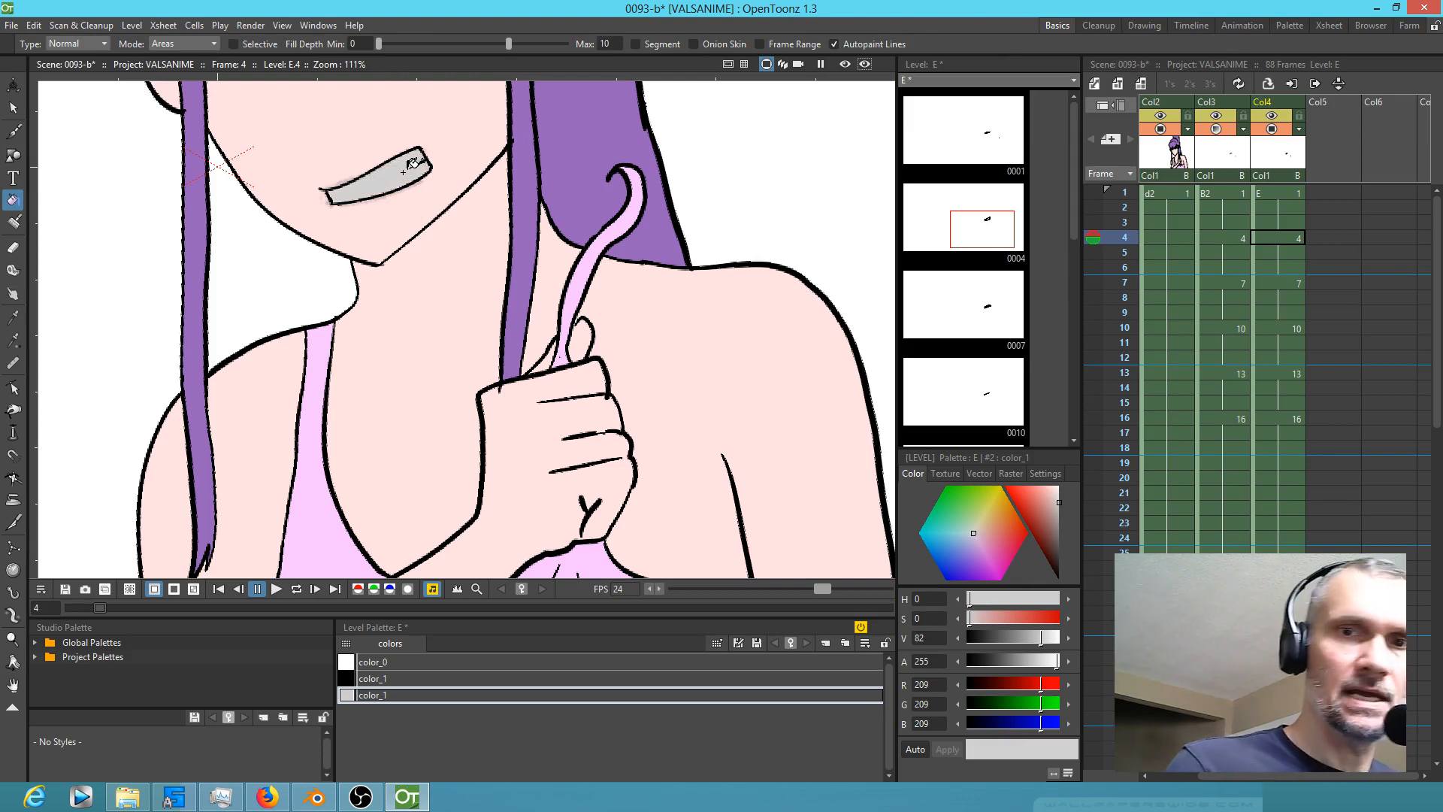
# Step: Fill the upper teeth on frames 7 and 13 of level E with the light grey style
pyautogui.click(1292, 192)
pyautogui.click(1286, 240)
pyautogui.click(1283, 281)
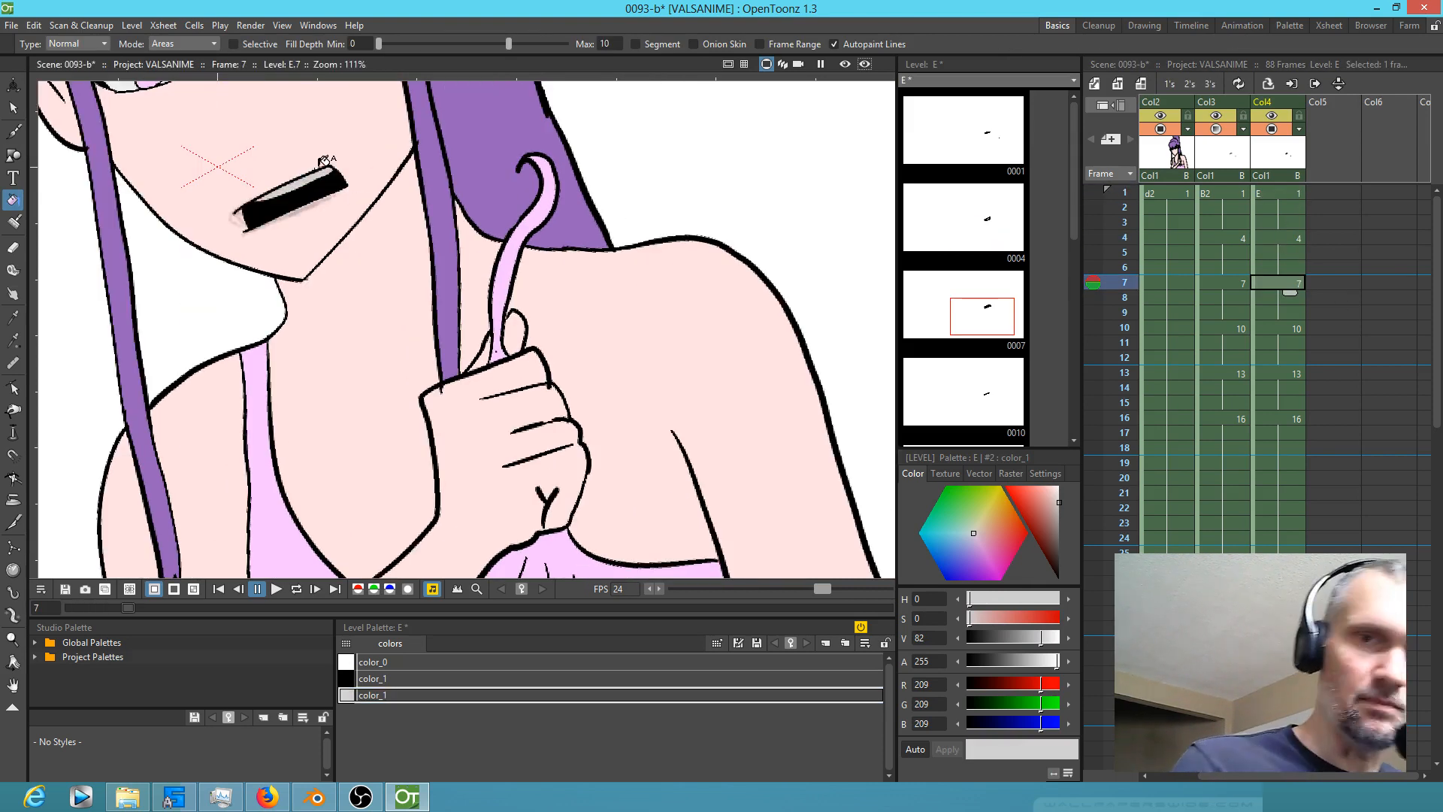
pyautogui.click(1293, 329)
pyautogui.click(1278, 372)
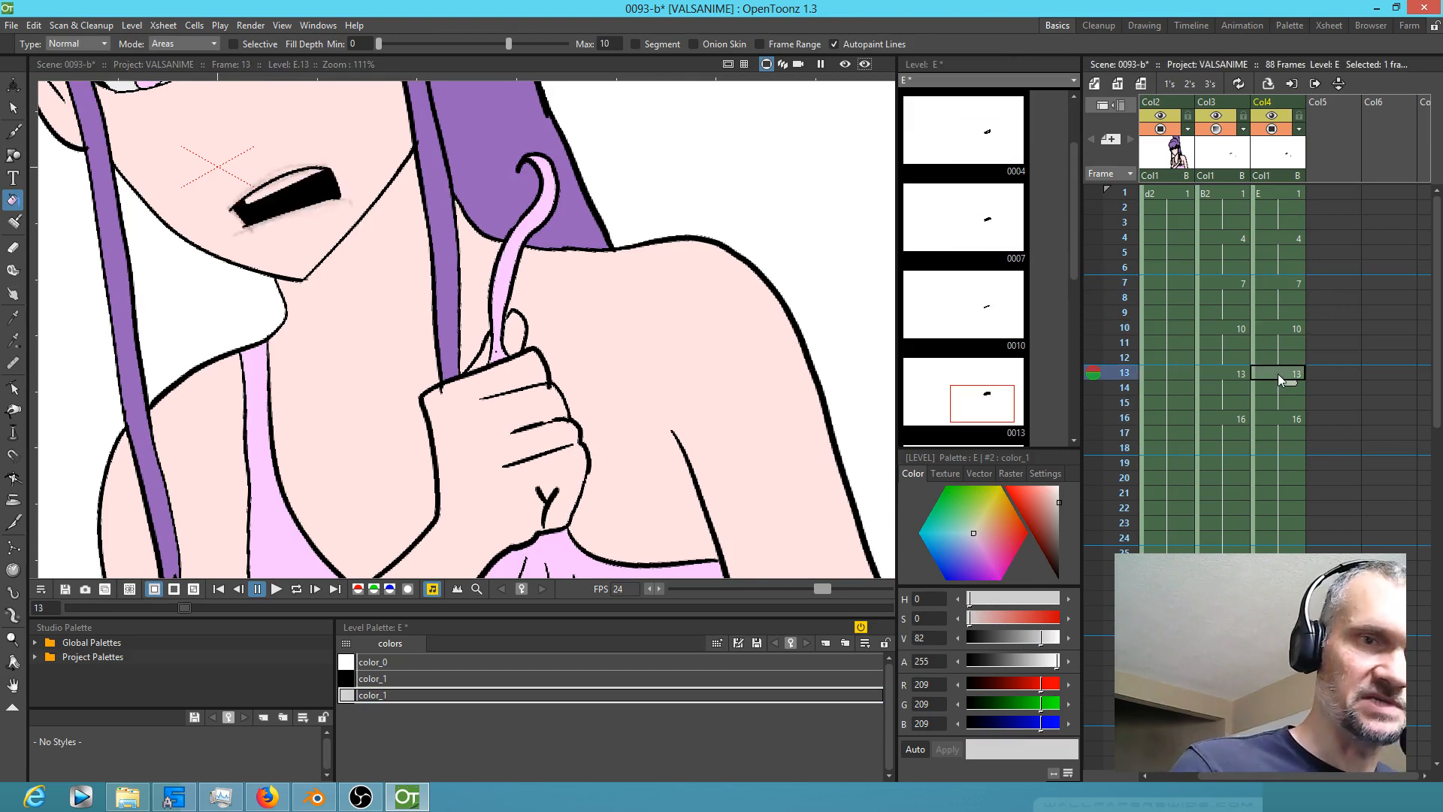
# Step: Check whether color_0 can be edited as a style in the palettes of levels E and B2
pyautogui.click(387, 663)
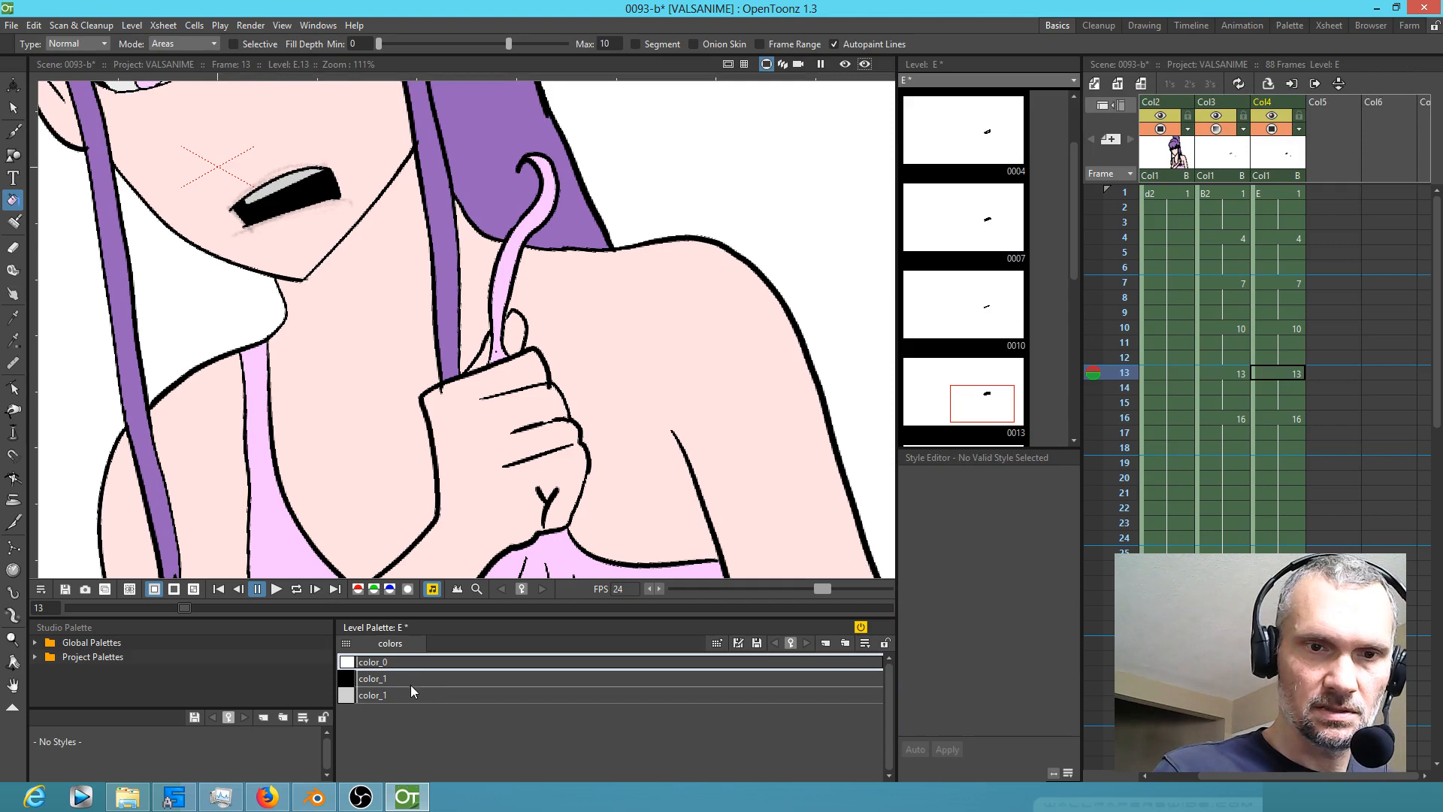
pyautogui.click(399, 678)
pyautogui.click(401, 661)
pyautogui.click(387, 678)
pyautogui.click(391, 665)
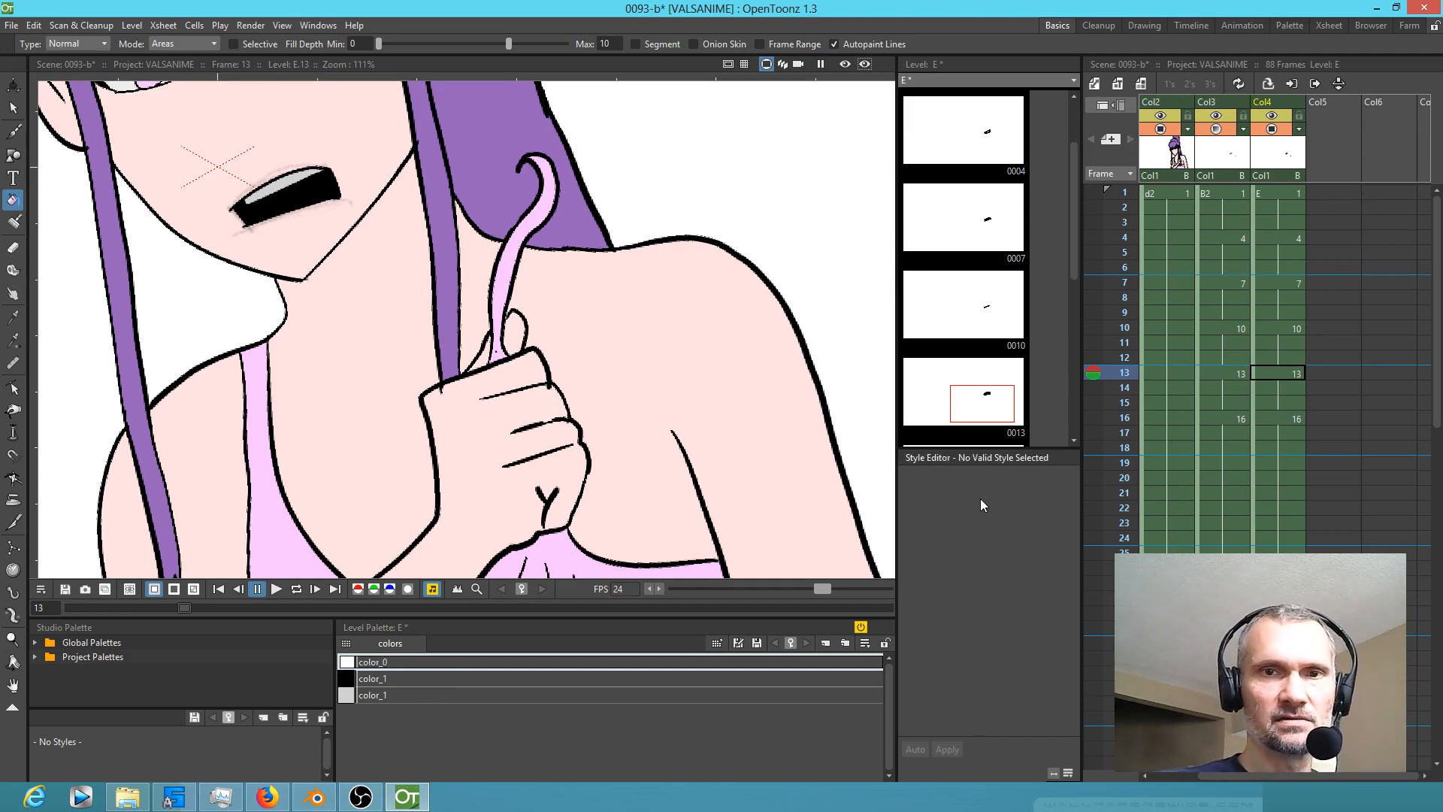
pyautogui.click(1288, 167)
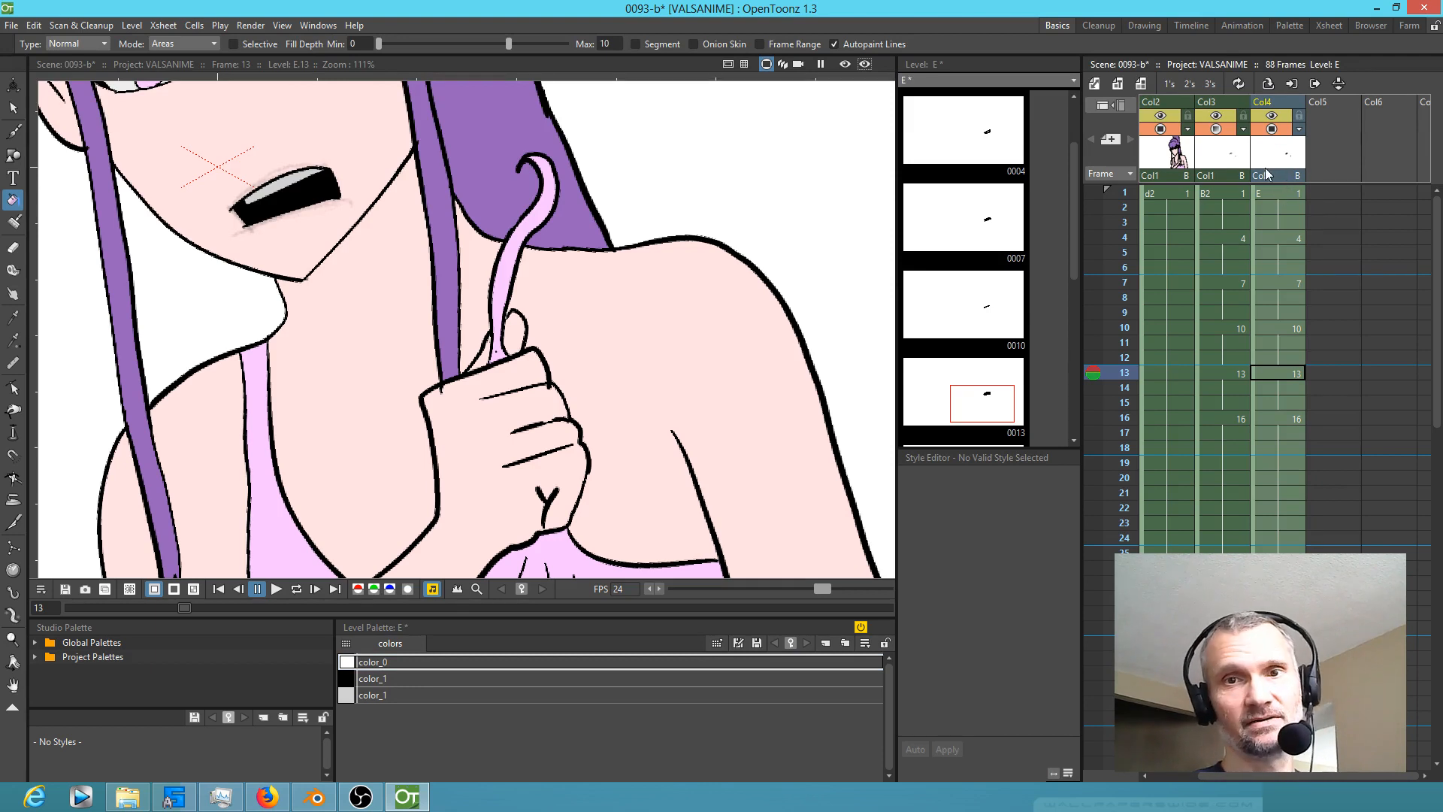
pyautogui.click(1223, 163)
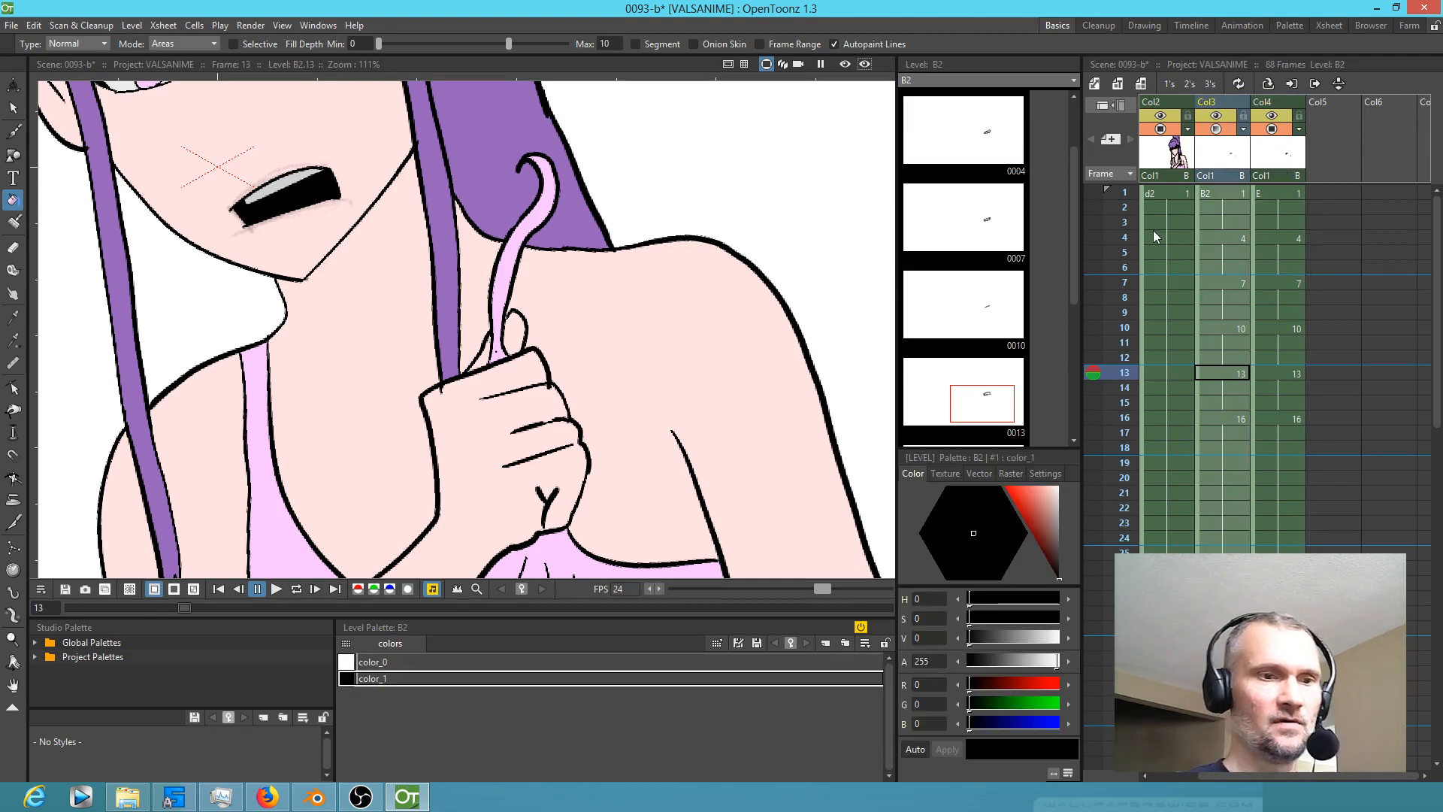
pyautogui.click(406, 663)
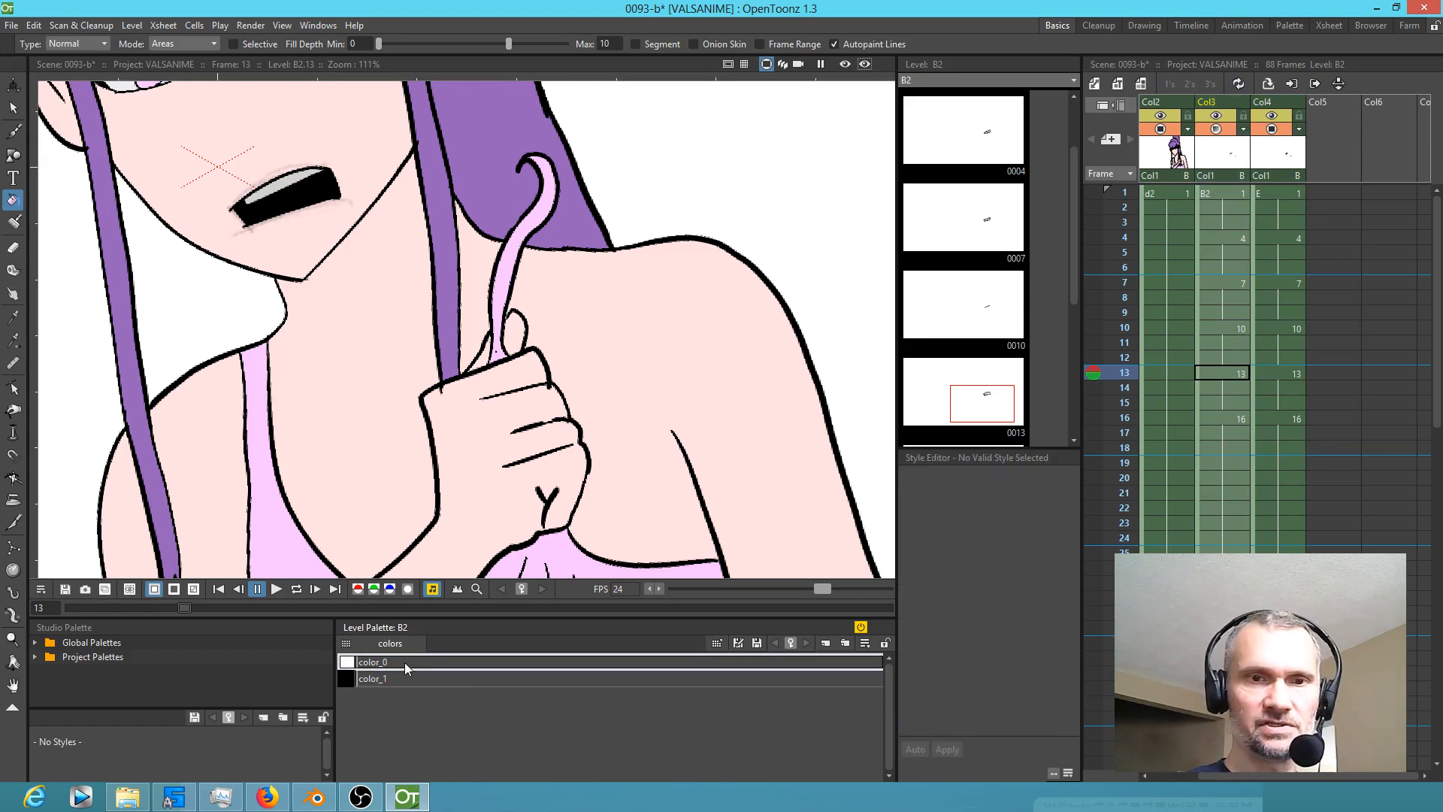
pyautogui.click(1282, 193)
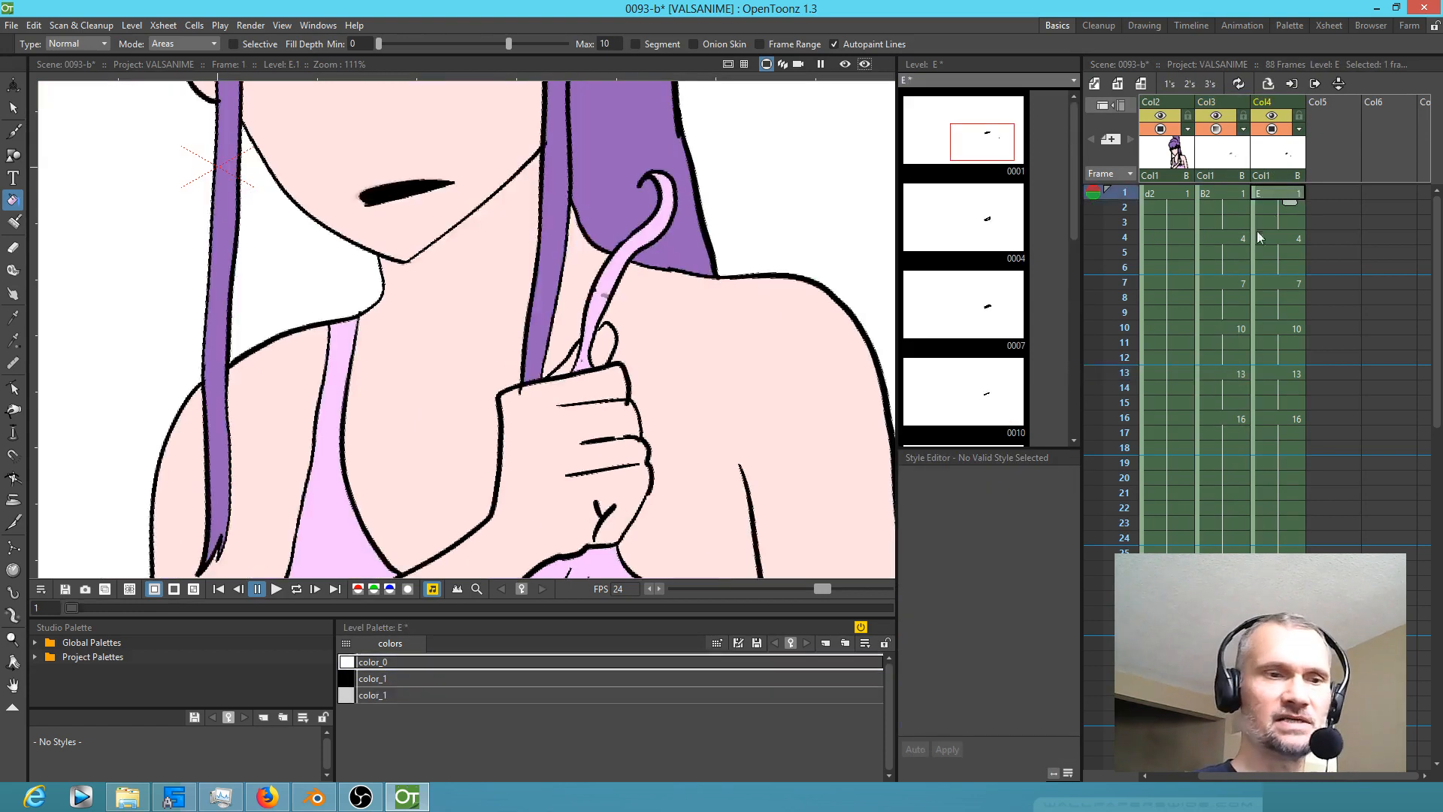
pyautogui.click(386, 669)
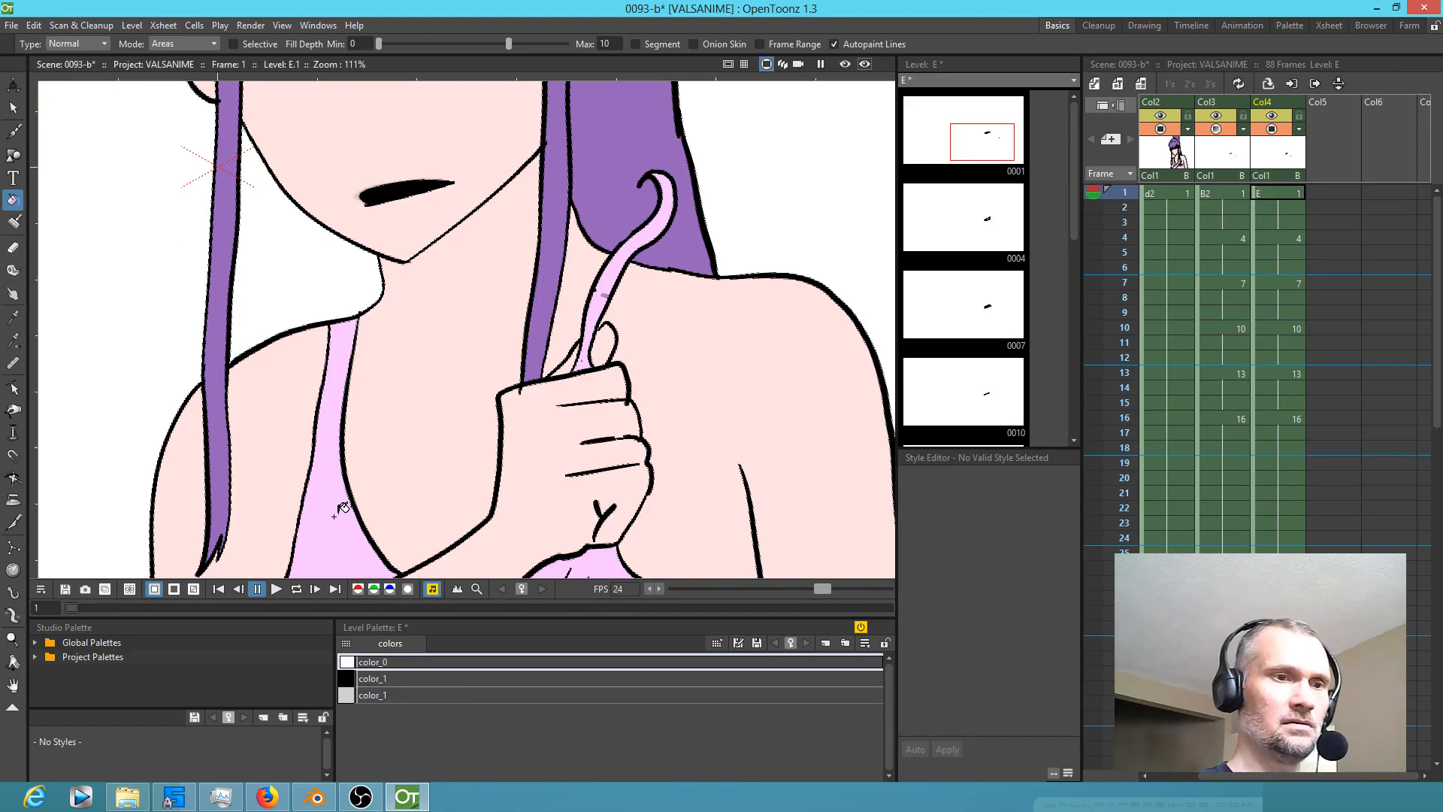
# Step: Try filling the long hair on frame 1 of level d2 with color_0, and undo the fill
pyautogui.moveTo(427, 427); pyautogui.dragTo(509, 622)
pyautogui.moveTo(546, 417); pyautogui.dragTo(552, 521)
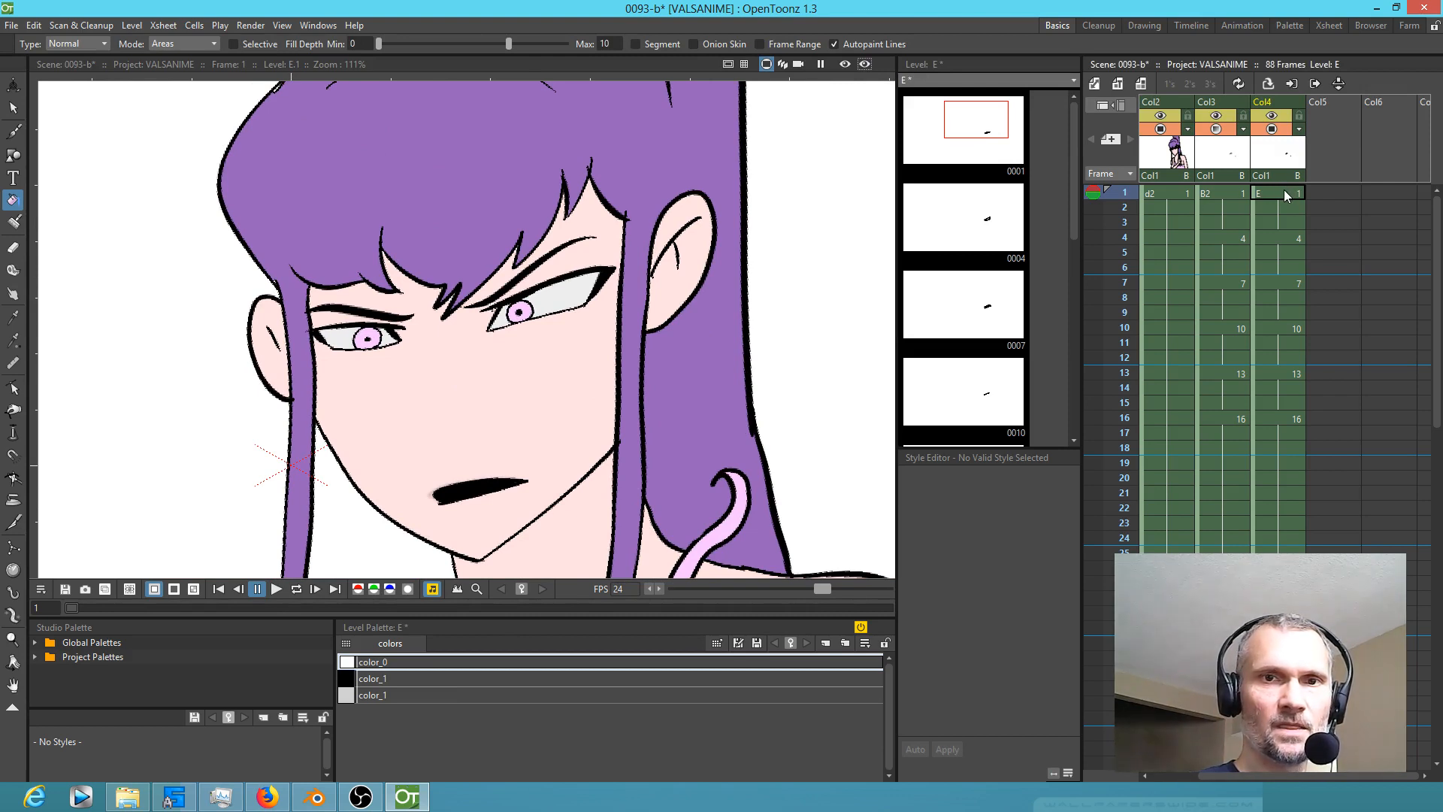
pyautogui.click(1166, 194)
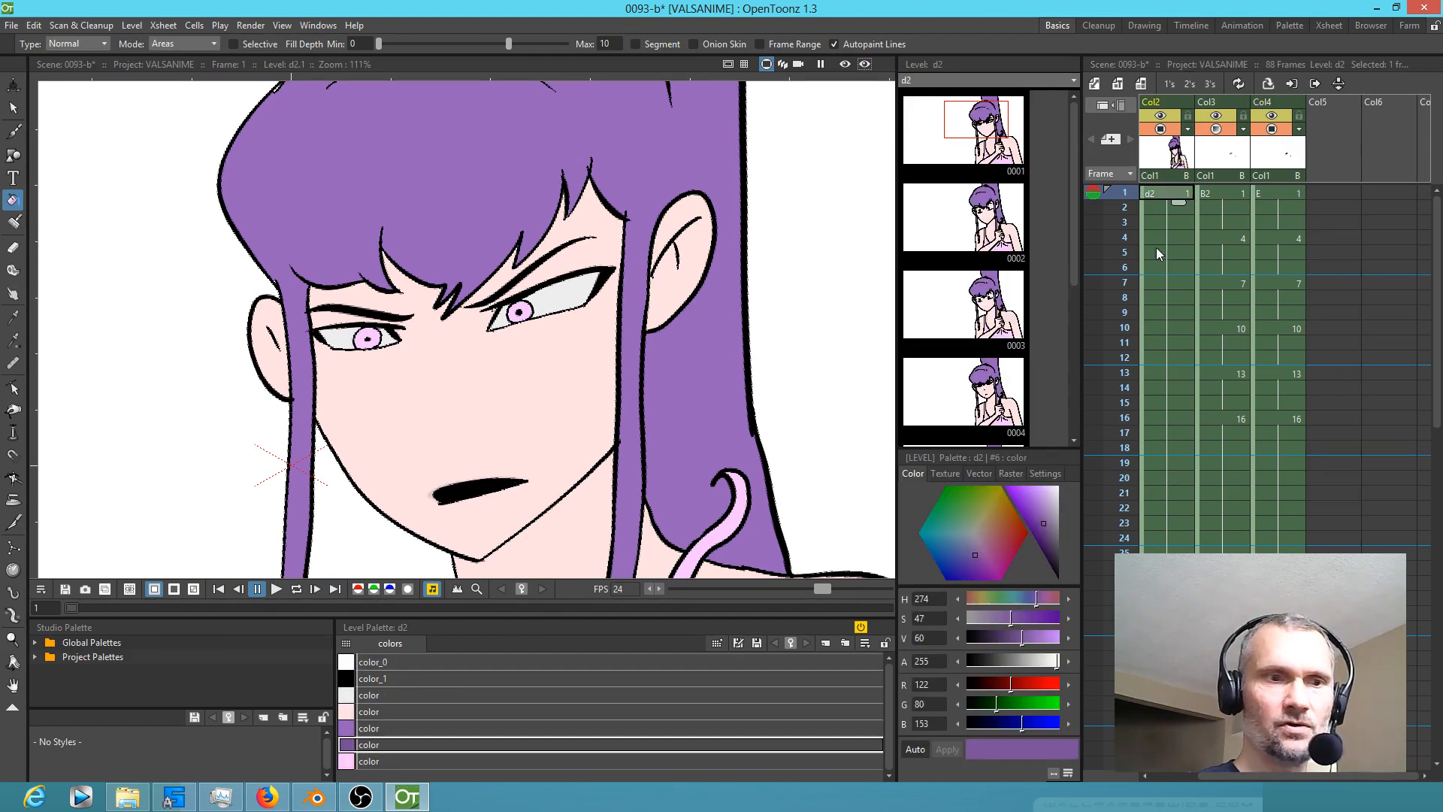
pyautogui.click(398, 661)
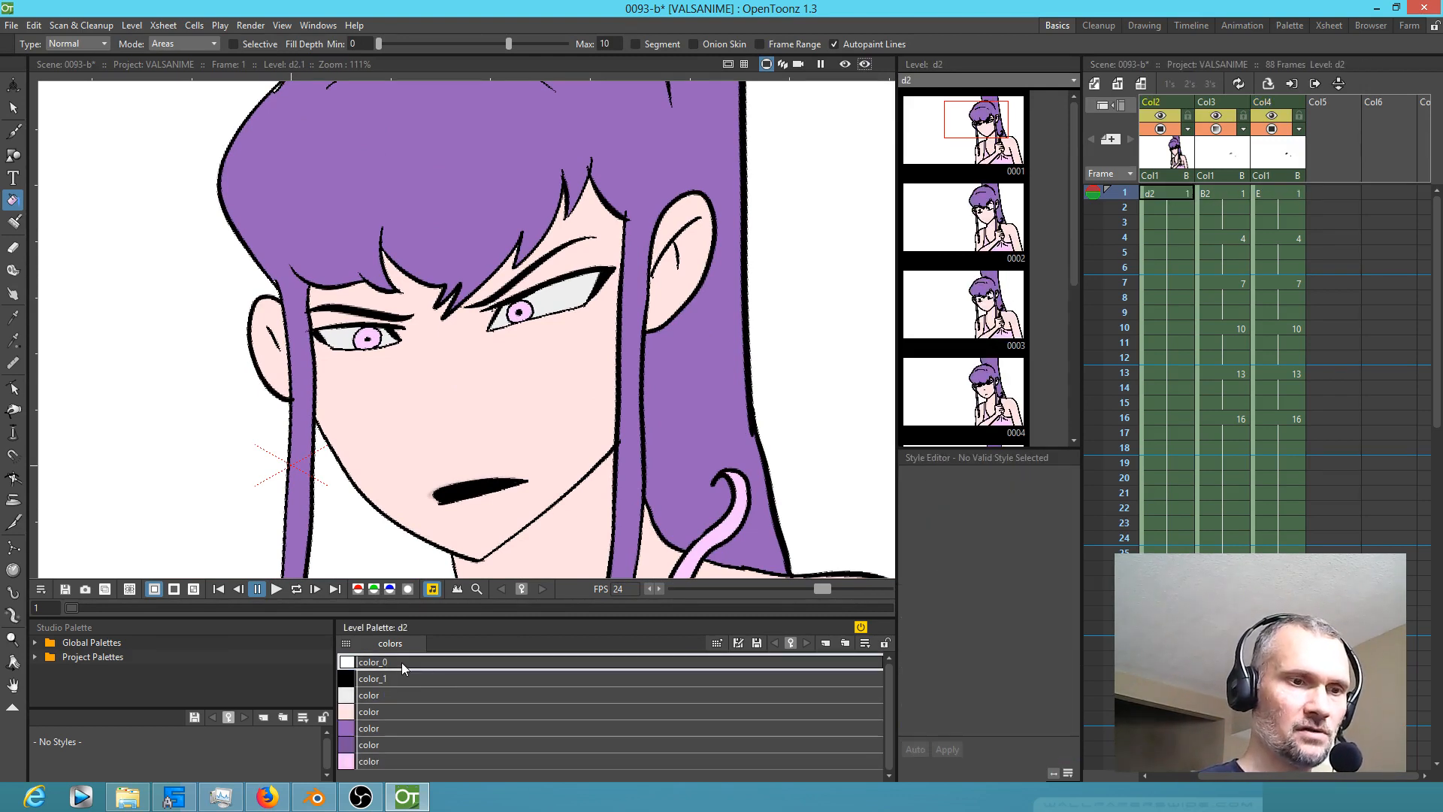
pyautogui.click(707, 406)
pyautogui.hotkey('ctrl', 'z')
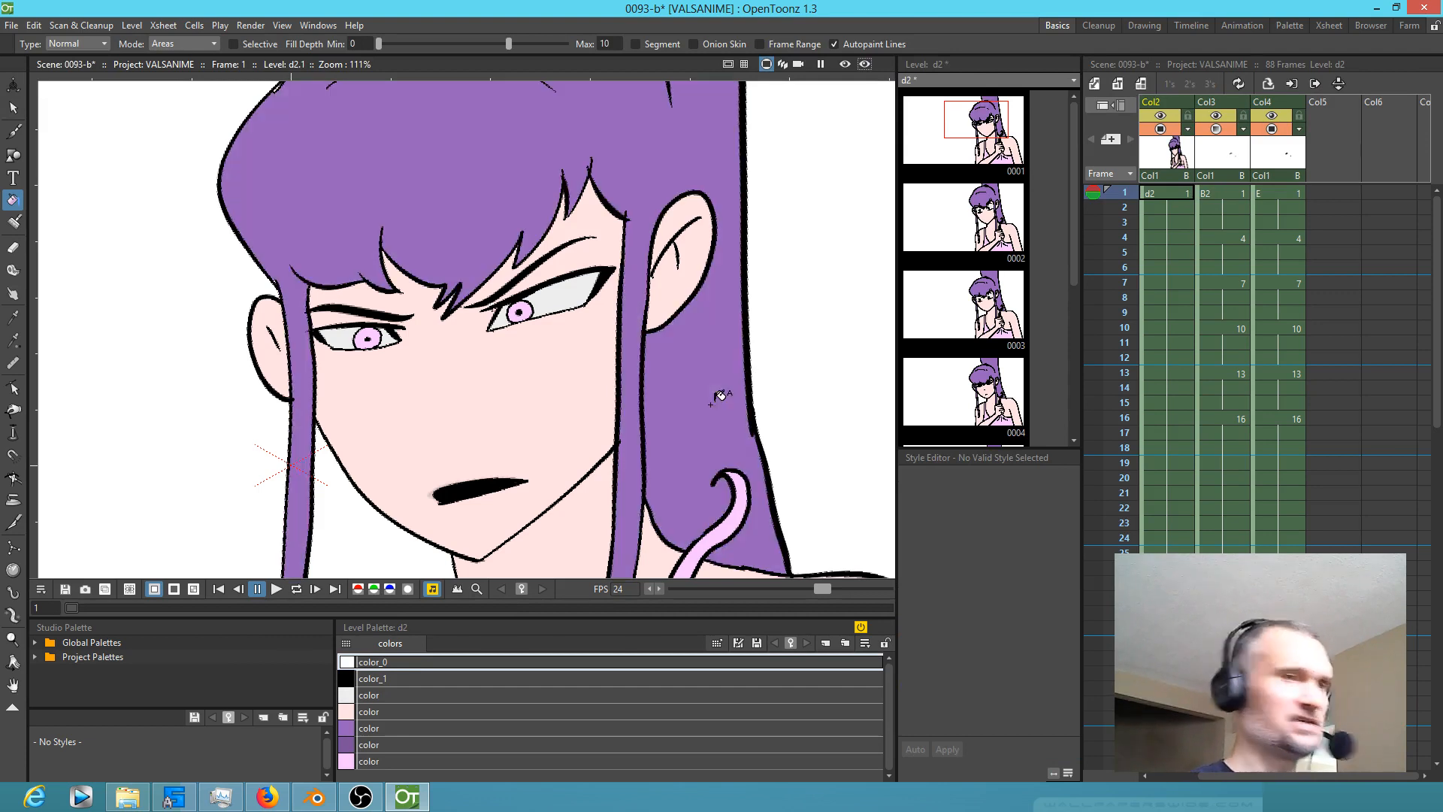
# Step: Review the filled mouths on frames 1, 4, 7, 10 and 13 of level E, with the light grey style selected
pyautogui.click(1278, 193)
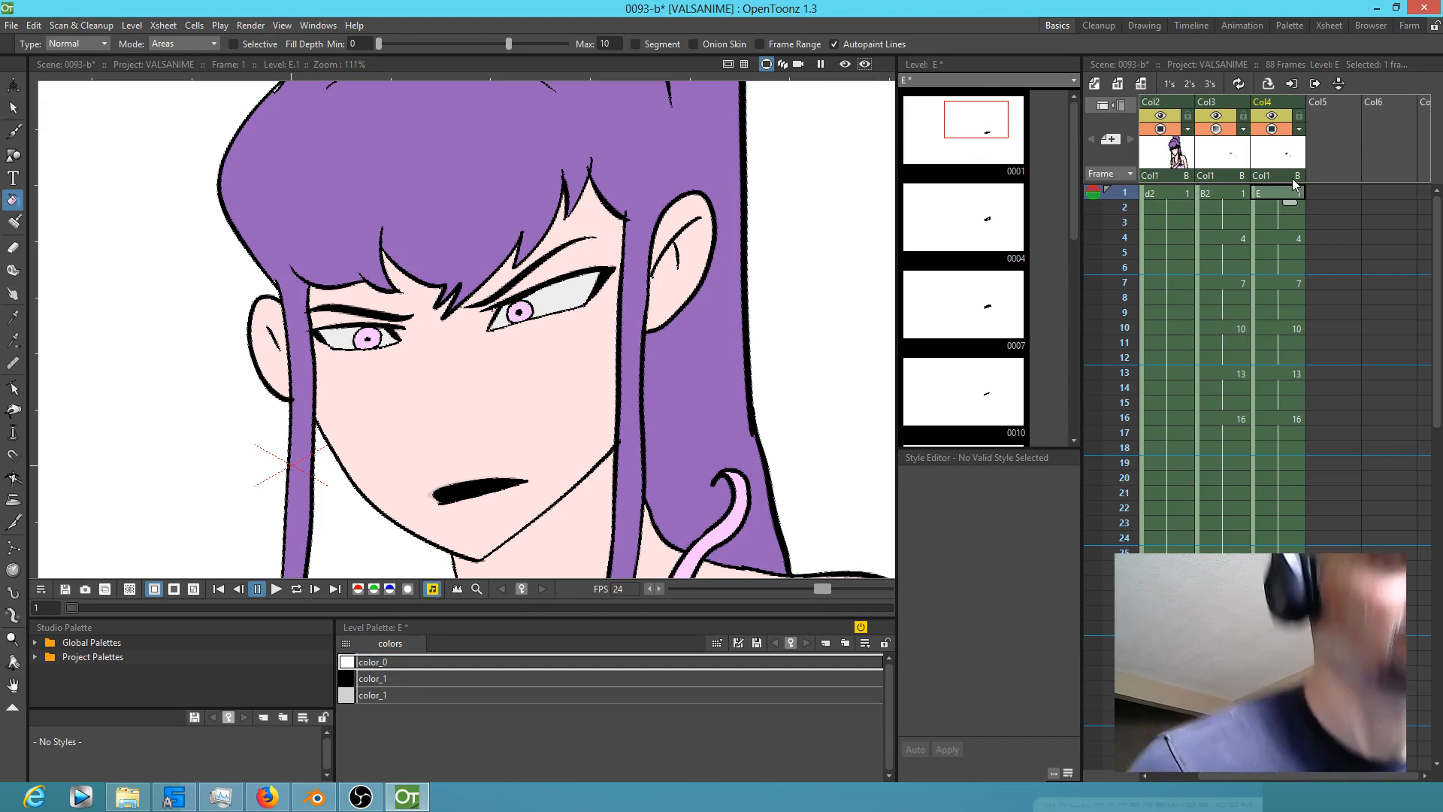
pyautogui.click(1279, 239)
pyautogui.click(384, 695)
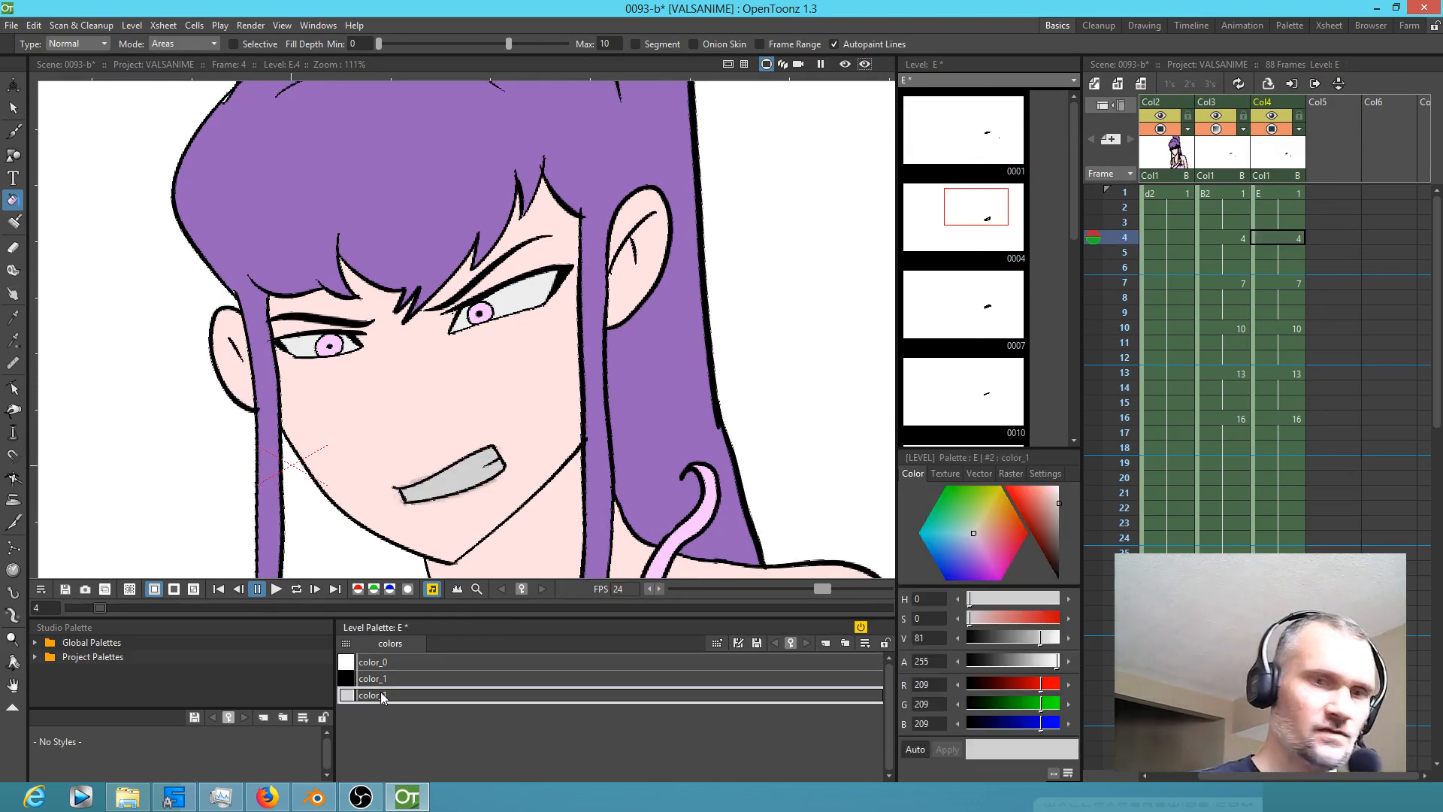
pyautogui.click(1292, 286)
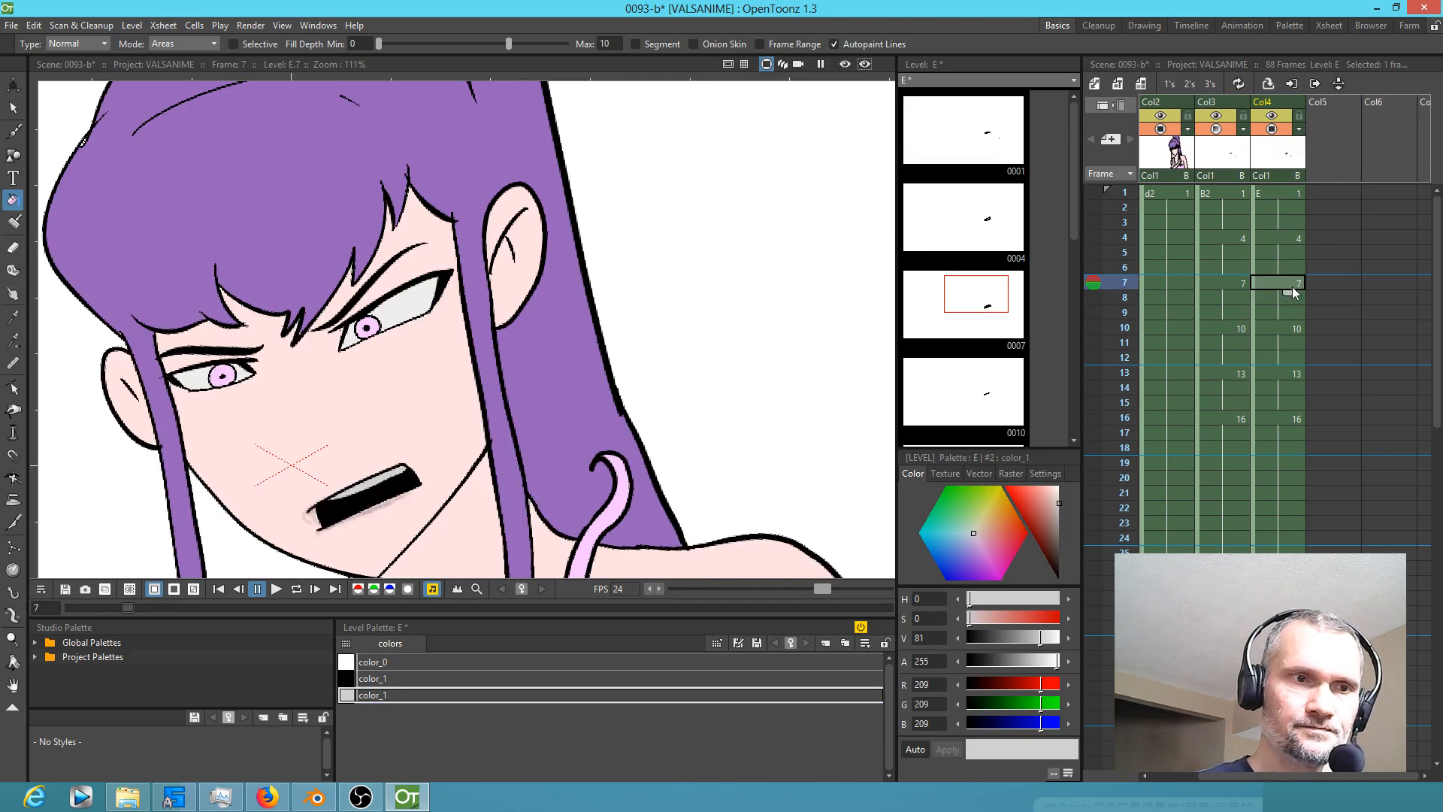
pyautogui.click(1292, 330)
pyautogui.click(1282, 373)
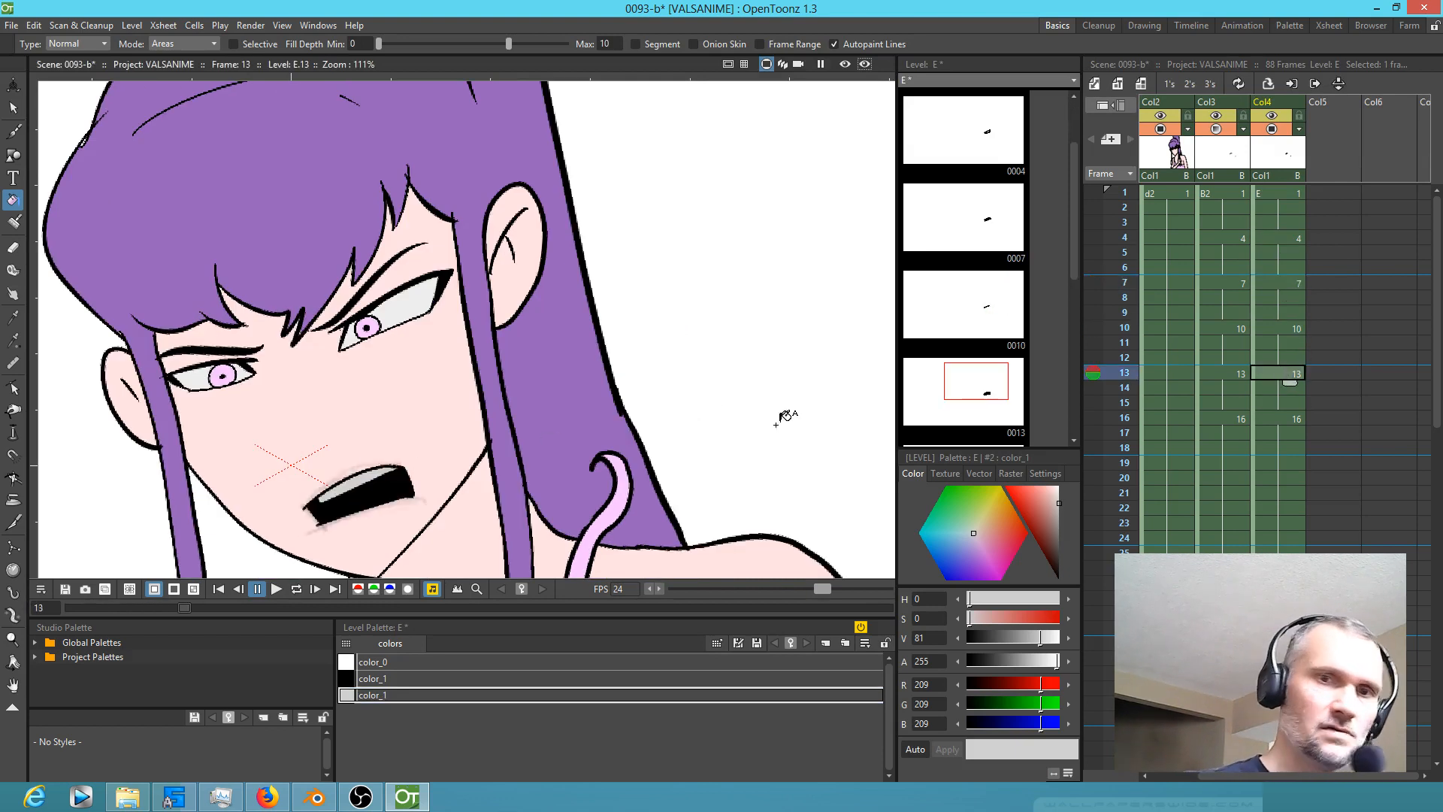
# Step: Fill the teeth on frame 16 of level E with the light grey style and the small mouth on frame 36 with black
pyautogui.press('.')
pyautogui.click(430, 482)
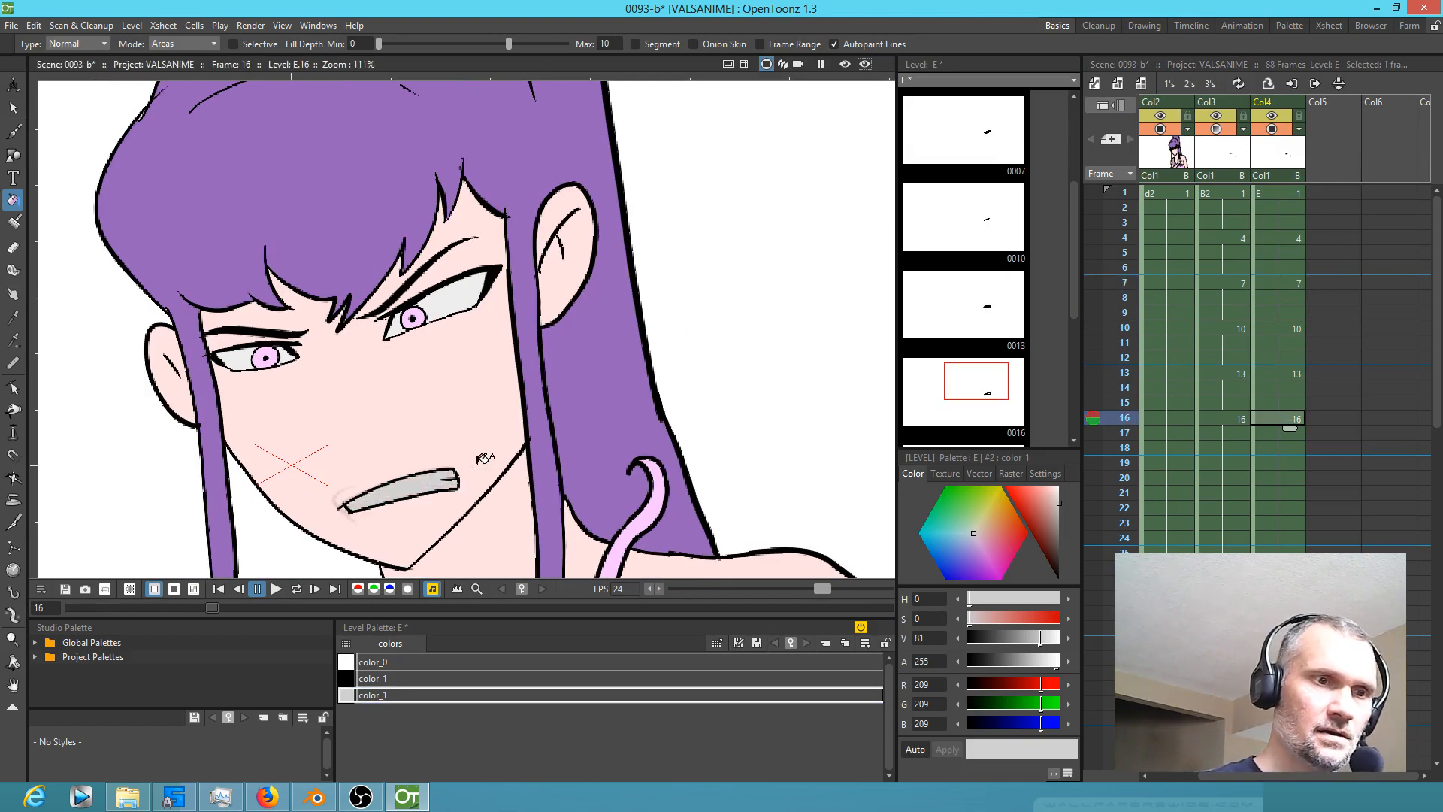
pyautogui.moveTo(1306, 548); pyautogui.dragTo(1338, 427)
pyautogui.click(1325, 527)
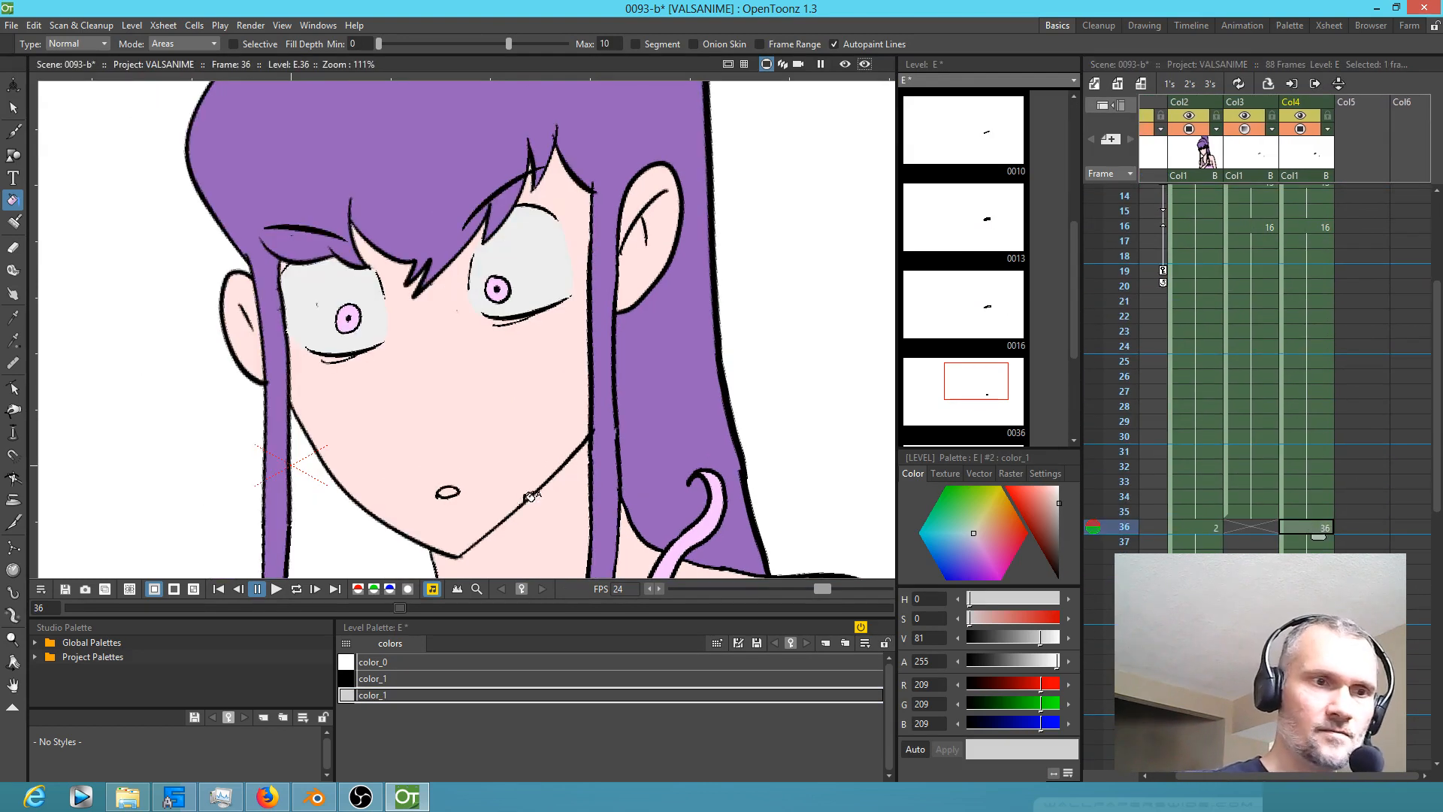
pyautogui.click(385, 678)
pyautogui.click(448, 491)
pyautogui.click(1306, 572)
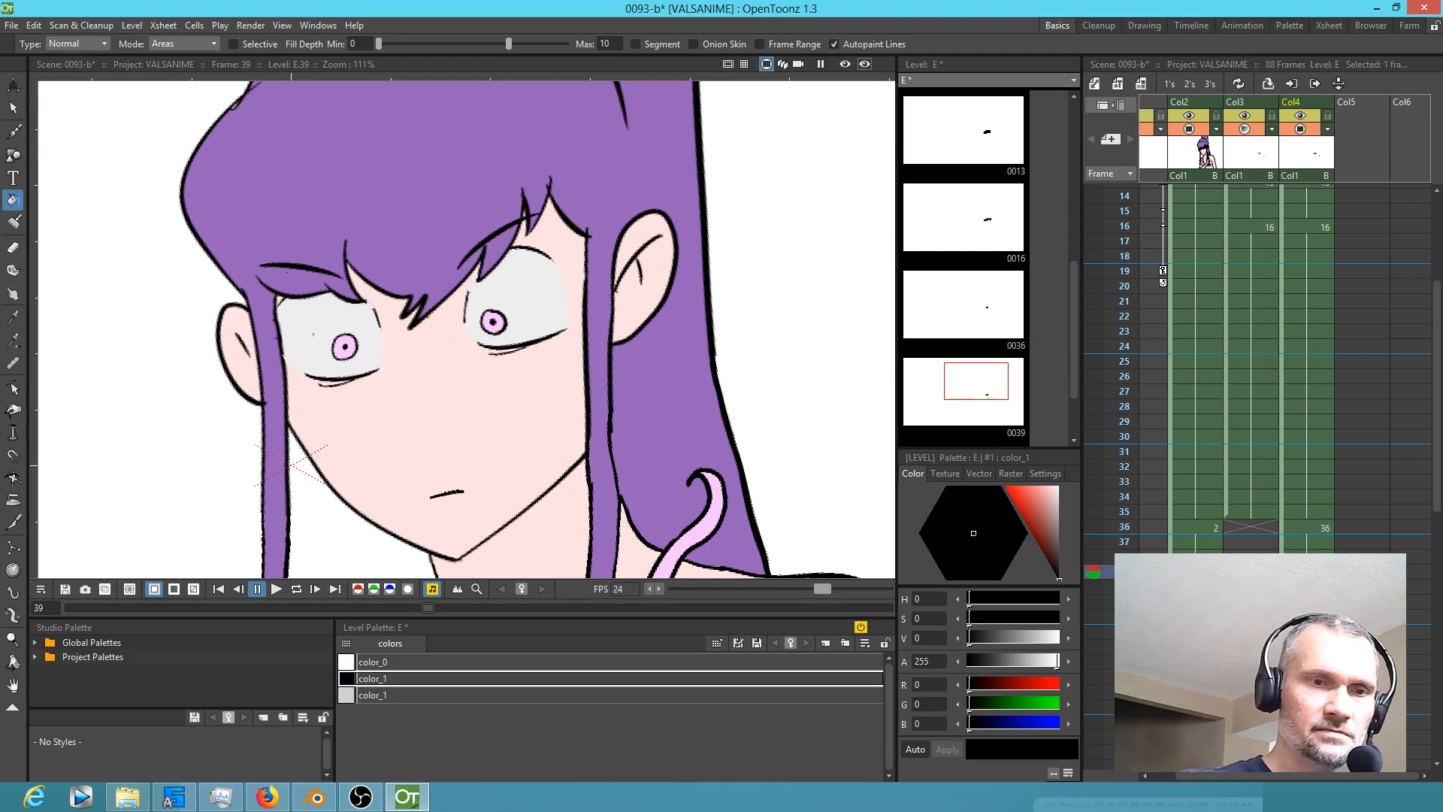
# Step: Lighten the light grey color_1 style of level E to a value (V) of 96, judging it on the teeth in frame 4
pyautogui.moveTo(1135, 635); pyautogui.dragTo(1123, 455)
pyautogui.moveTo(1120, 507)
pyautogui.mouseDown()
pyautogui.moveTo(1108, 644)
pyautogui.moveTo(1104, 143)
pyautogui.moveTo(1094, 151)
pyautogui.mouseUp()
pyautogui.click(405, 694)
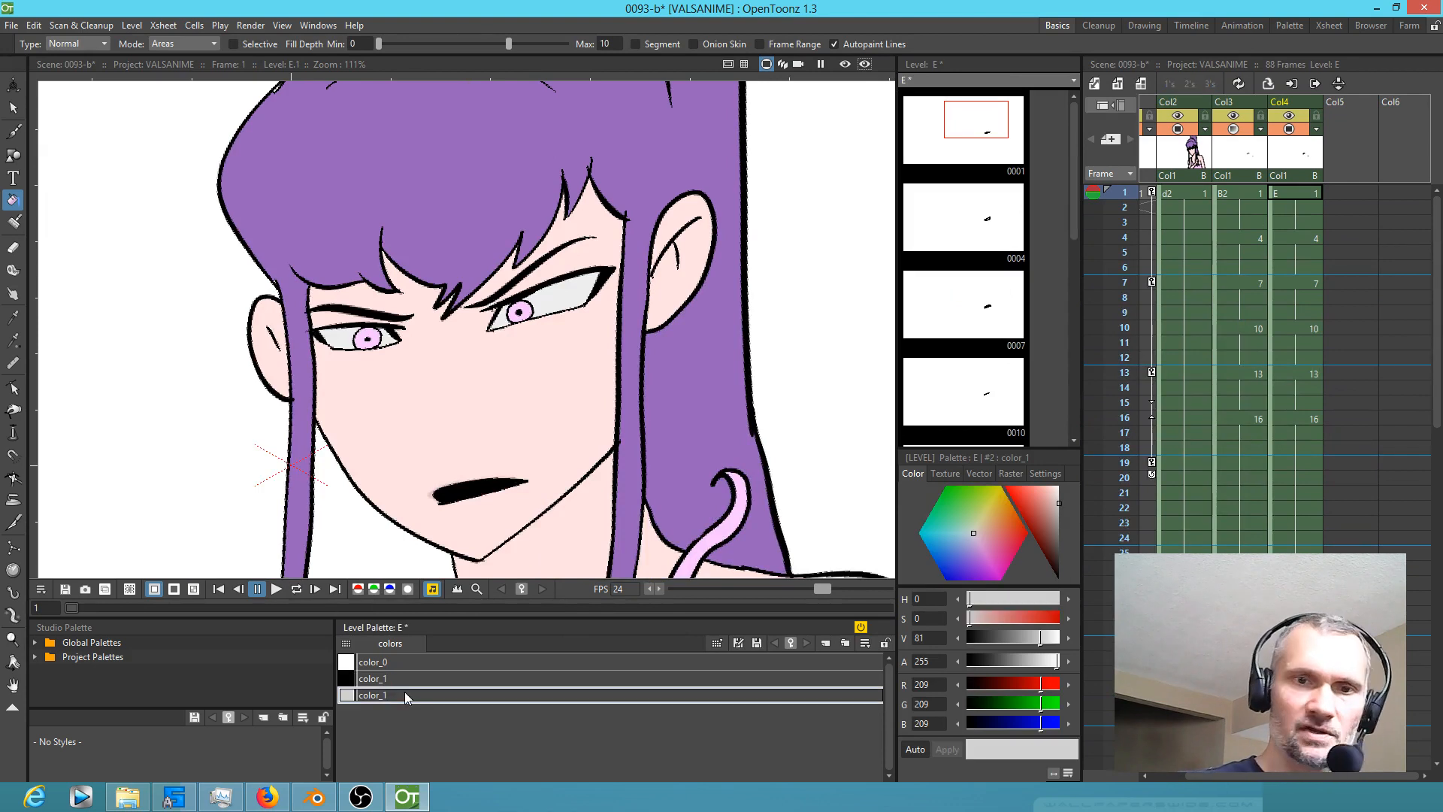
pyautogui.moveTo(1043, 640)
pyautogui.mouseDown()
pyautogui.moveTo(1064, 640)
pyautogui.moveTo(1027, 638)
pyautogui.moveTo(1071, 640)
pyautogui.mouseUp()
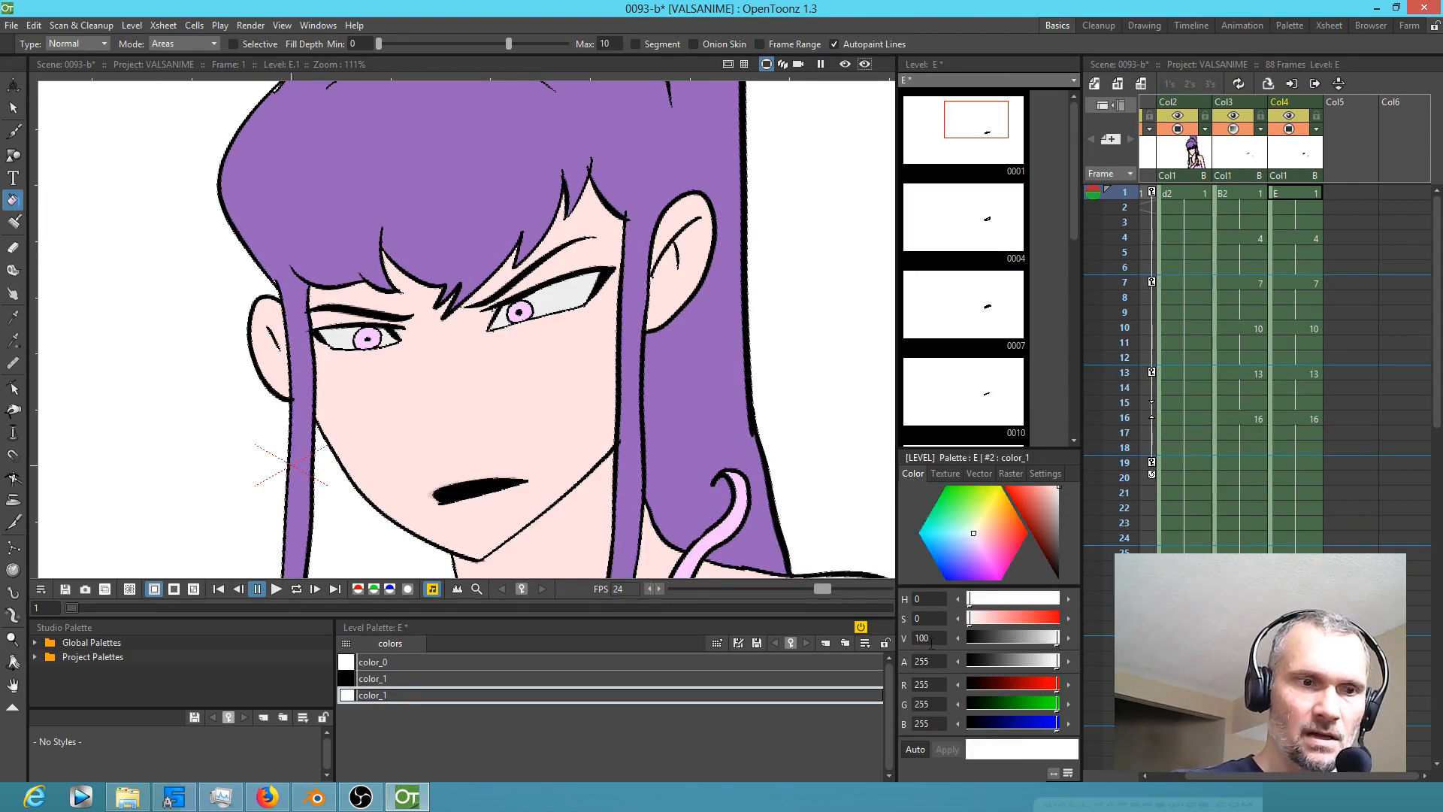
pyautogui.click(1302, 195)
pyautogui.click(430, 695)
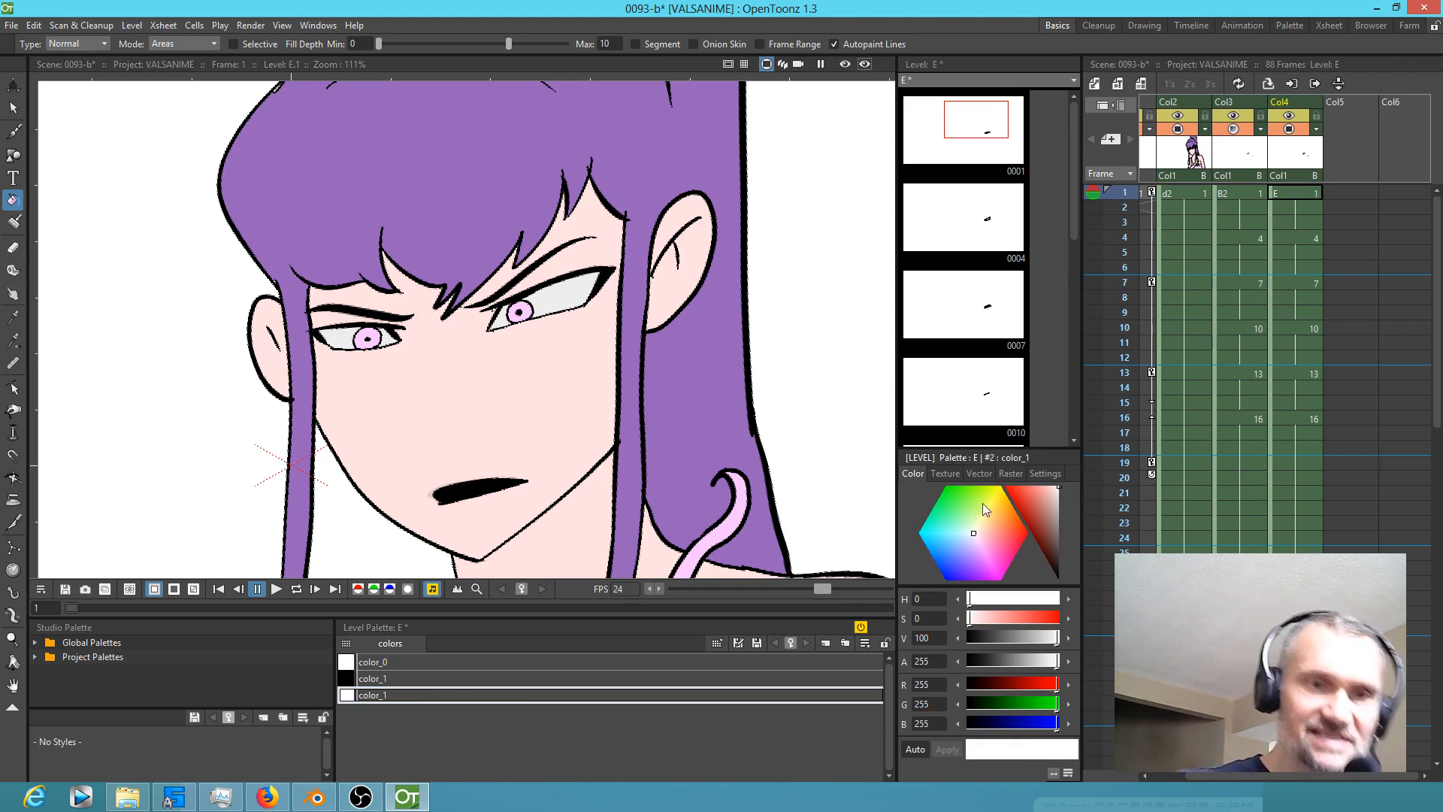
pyautogui.moveTo(1300, 241); pyautogui.dragTo(1301, 251)
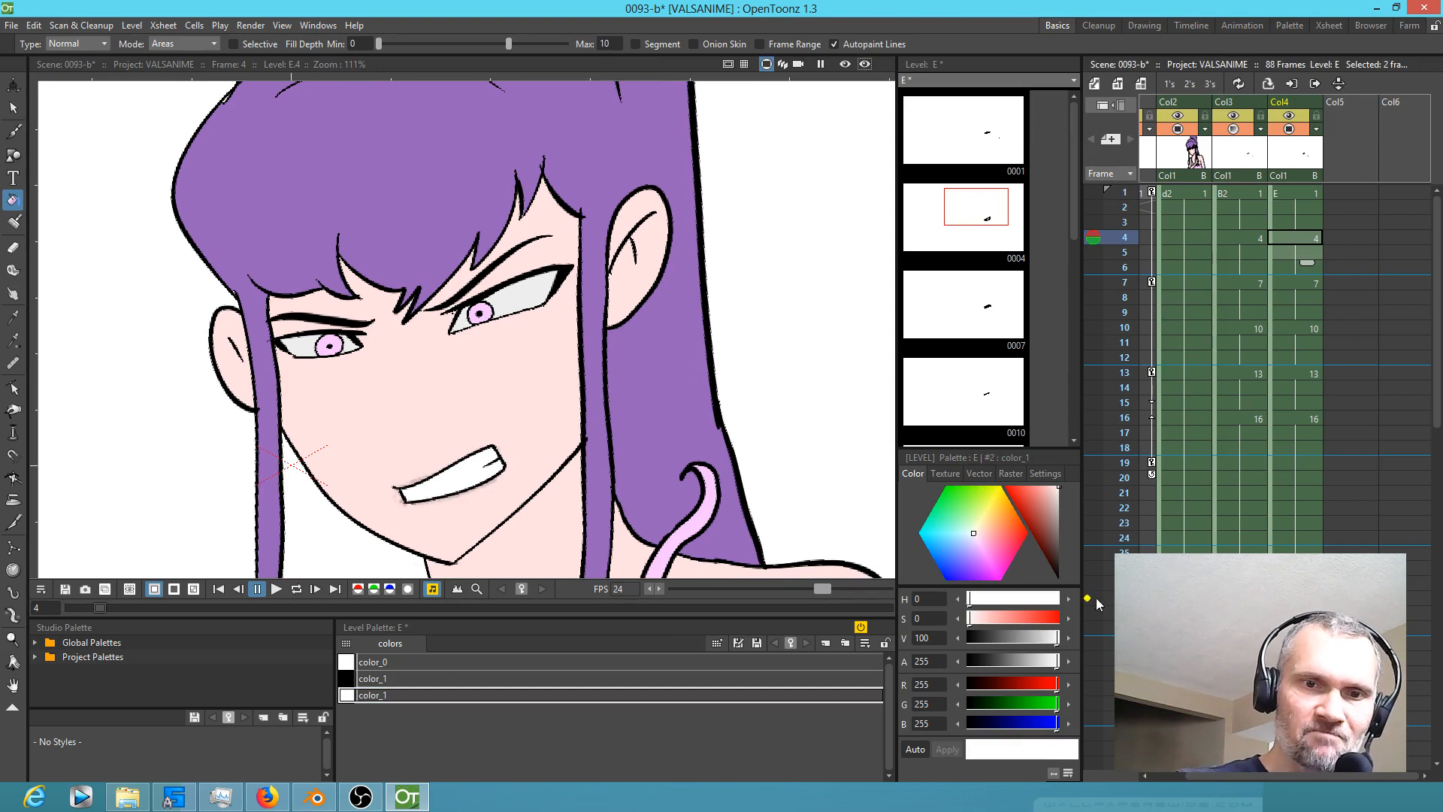
pyautogui.moveTo(1057, 639); pyautogui.dragTo(1053, 645)
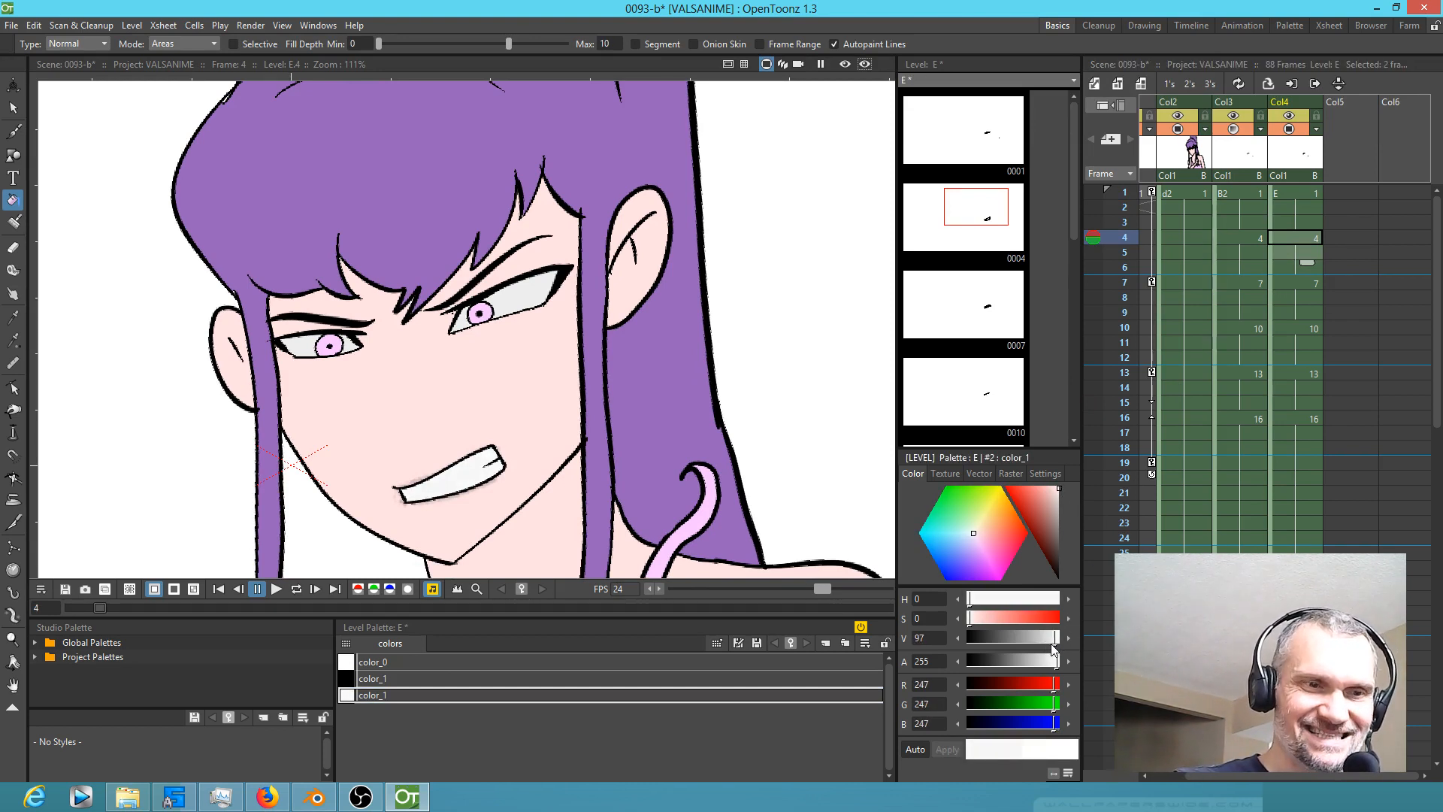
# Step: Delete the column holding the old mouth level B2 from the Xsheet
pyautogui.click(1237, 164)
pyautogui.press('Delete')
pyautogui.moveTo(1257, 307); pyautogui.dragTo(1309, 402)
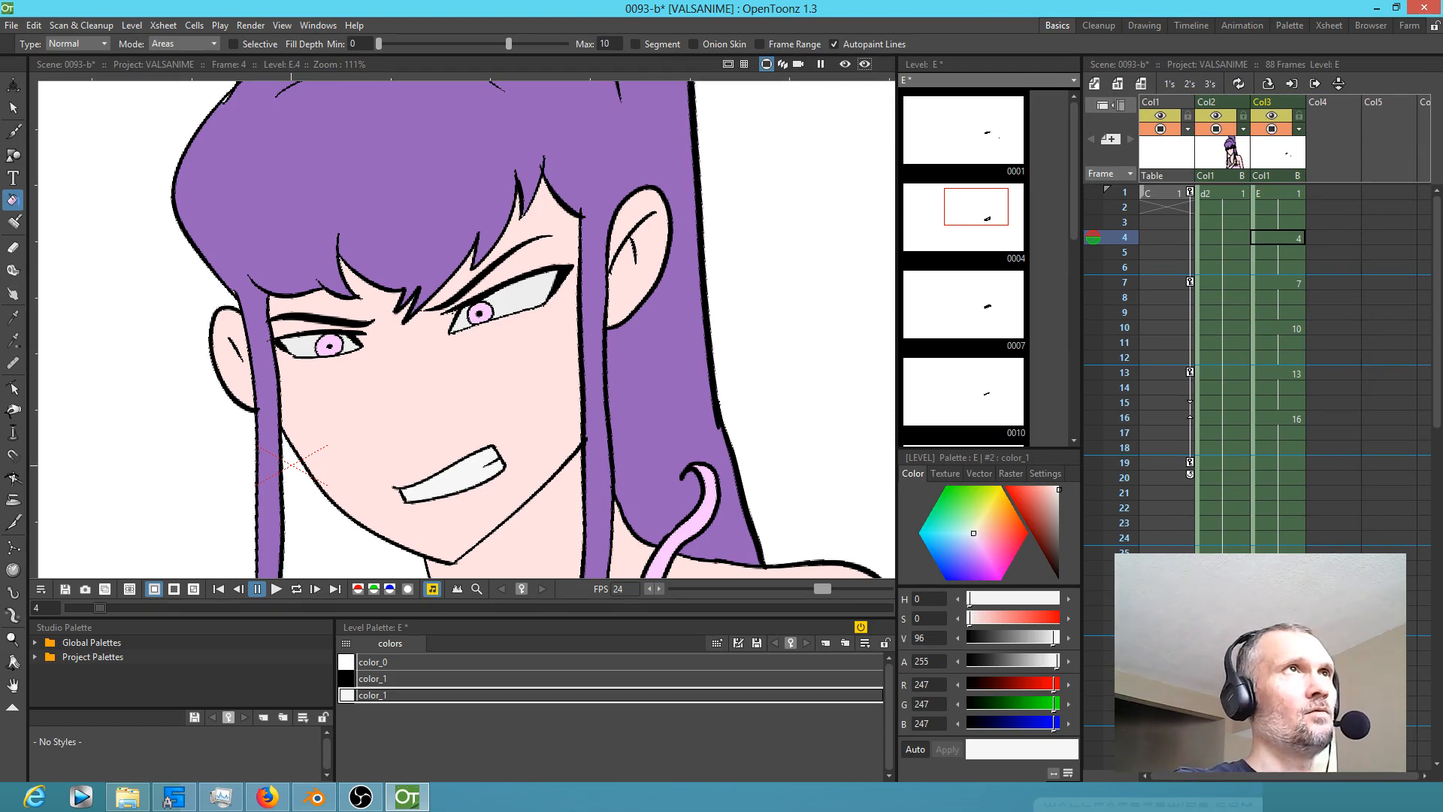
# Step: Remove all unused levels from the Scene Cast of 0093-b
pyautogui.moveTo(579, 0); pyautogui.dragTo(730, 254)
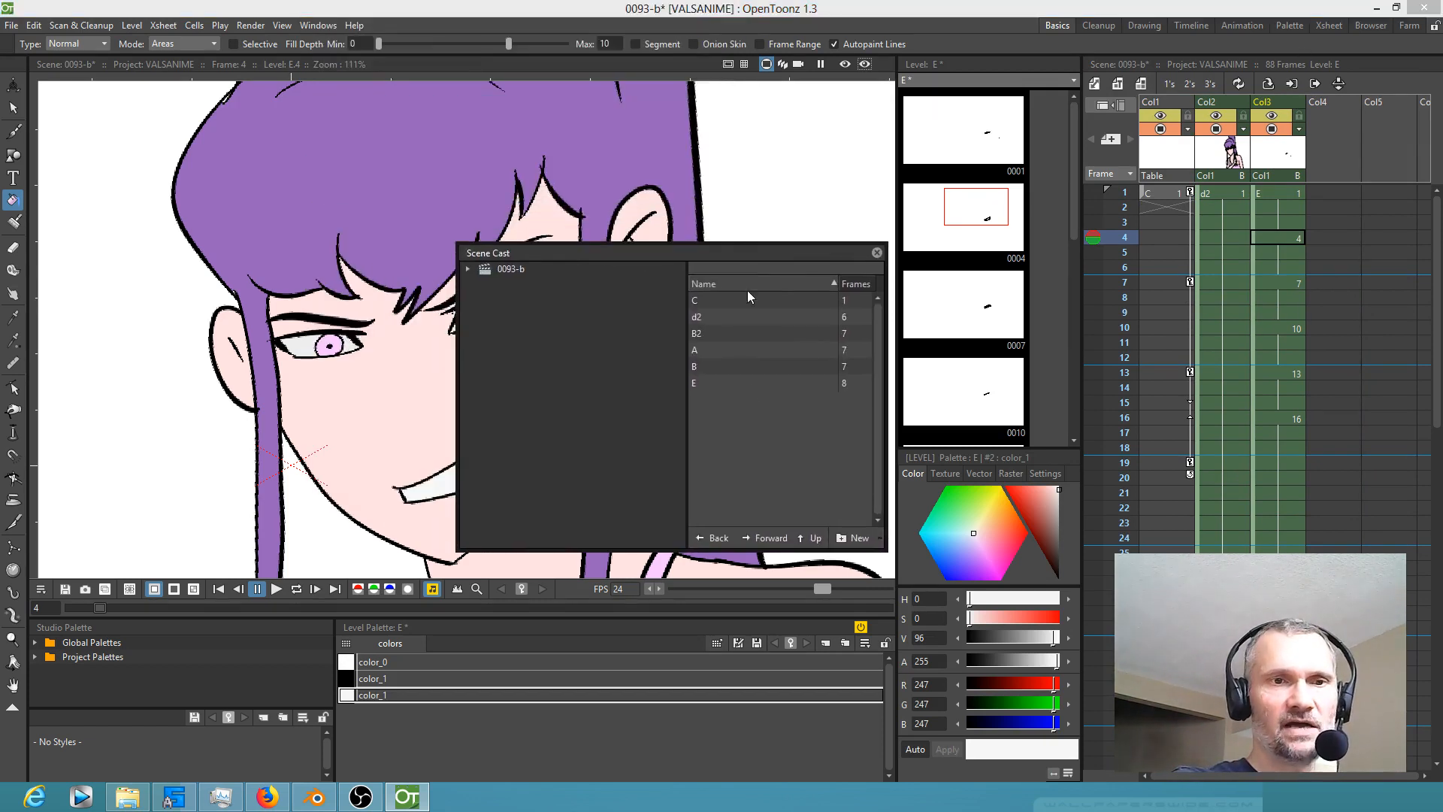
pyautogui.rightClick(737, 426)
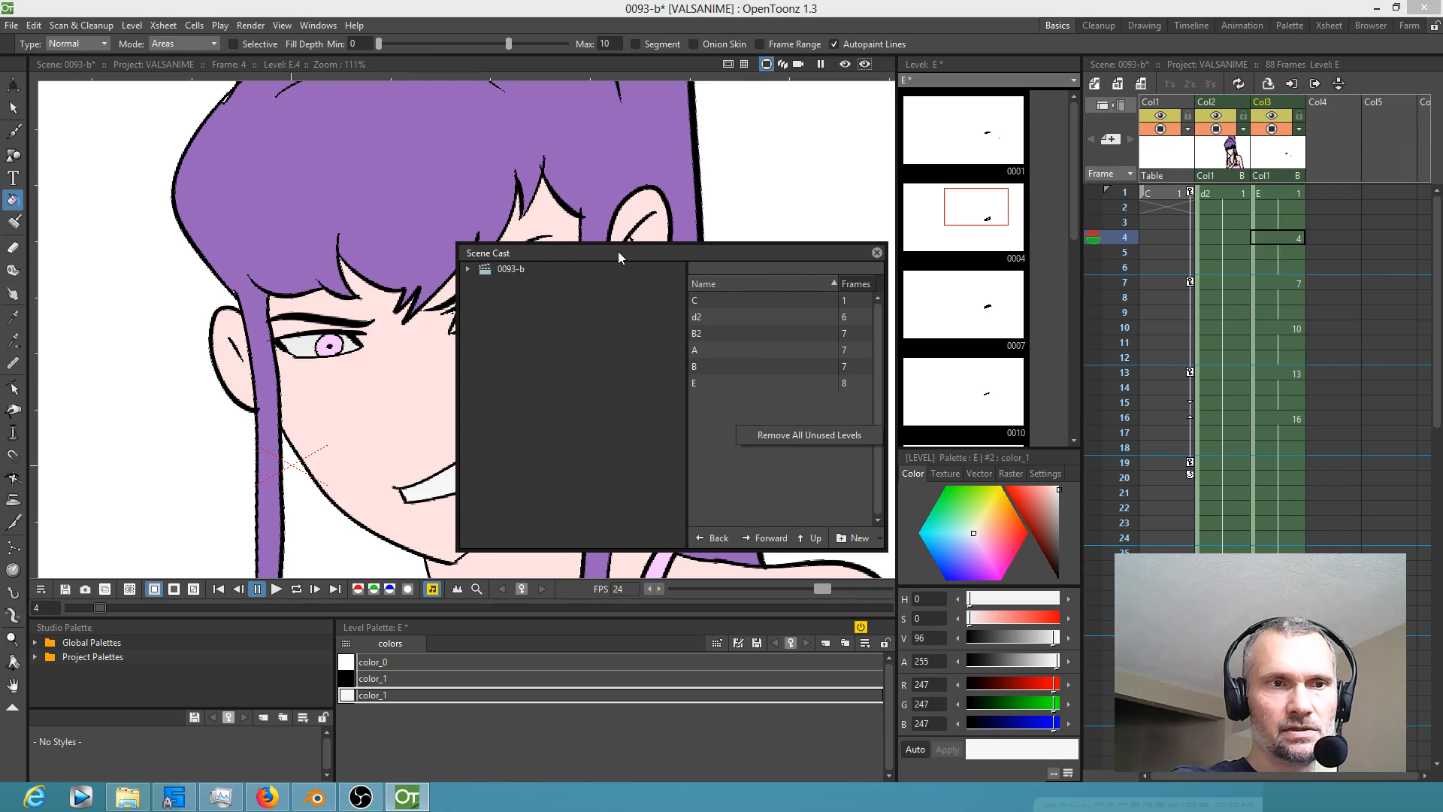
pyautogui.click(494, 268)
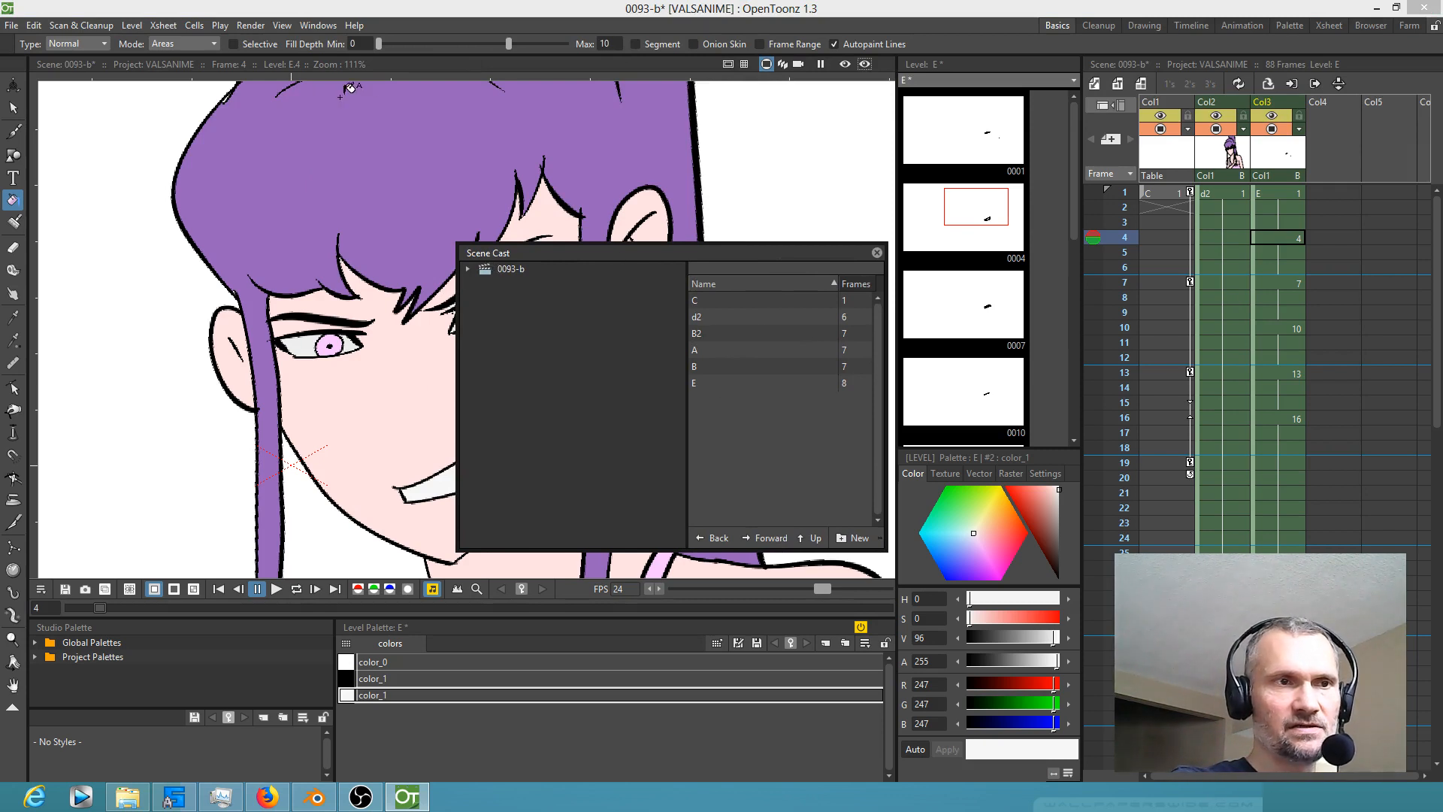
pyautogui.click(309, 26)
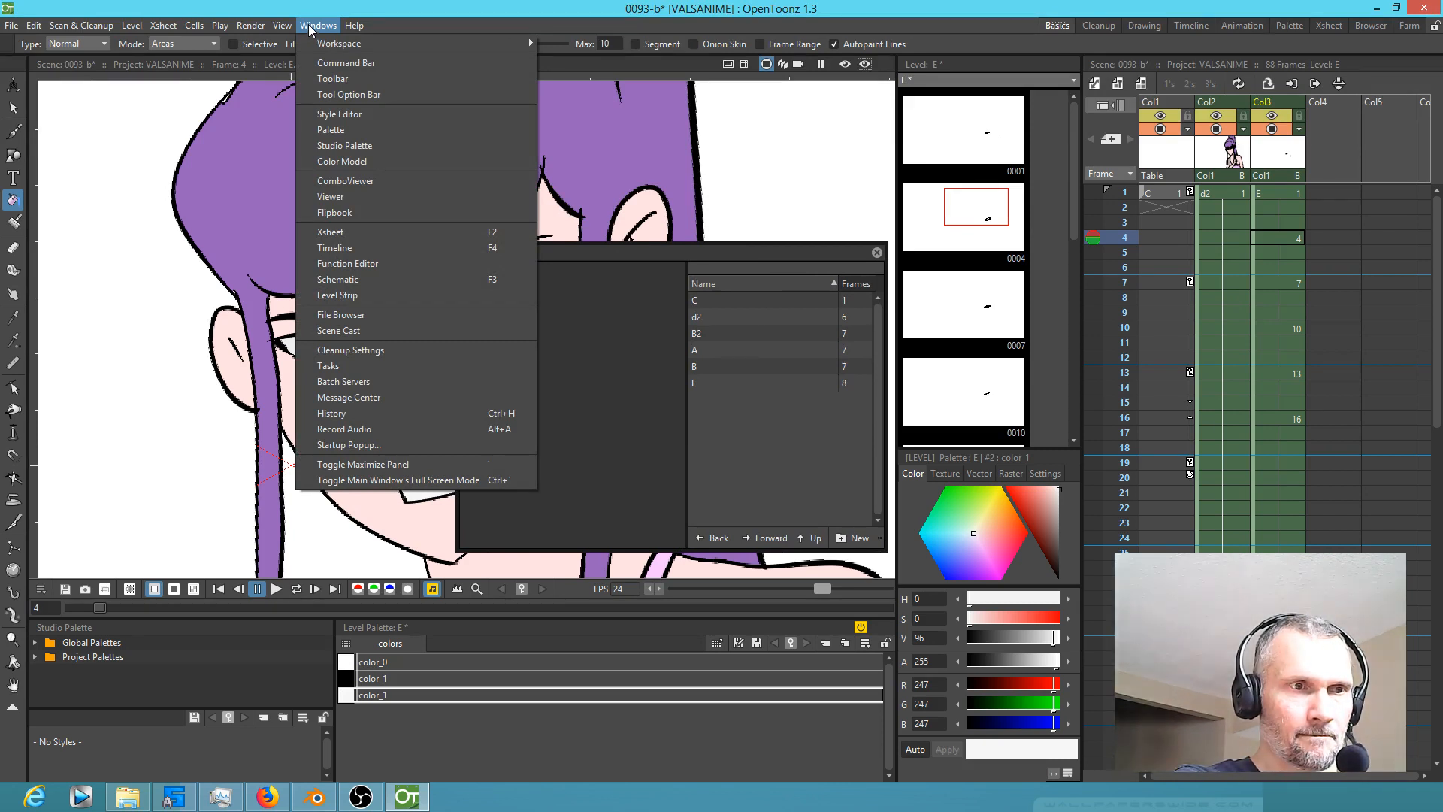
pyautogui.click(424, 328)
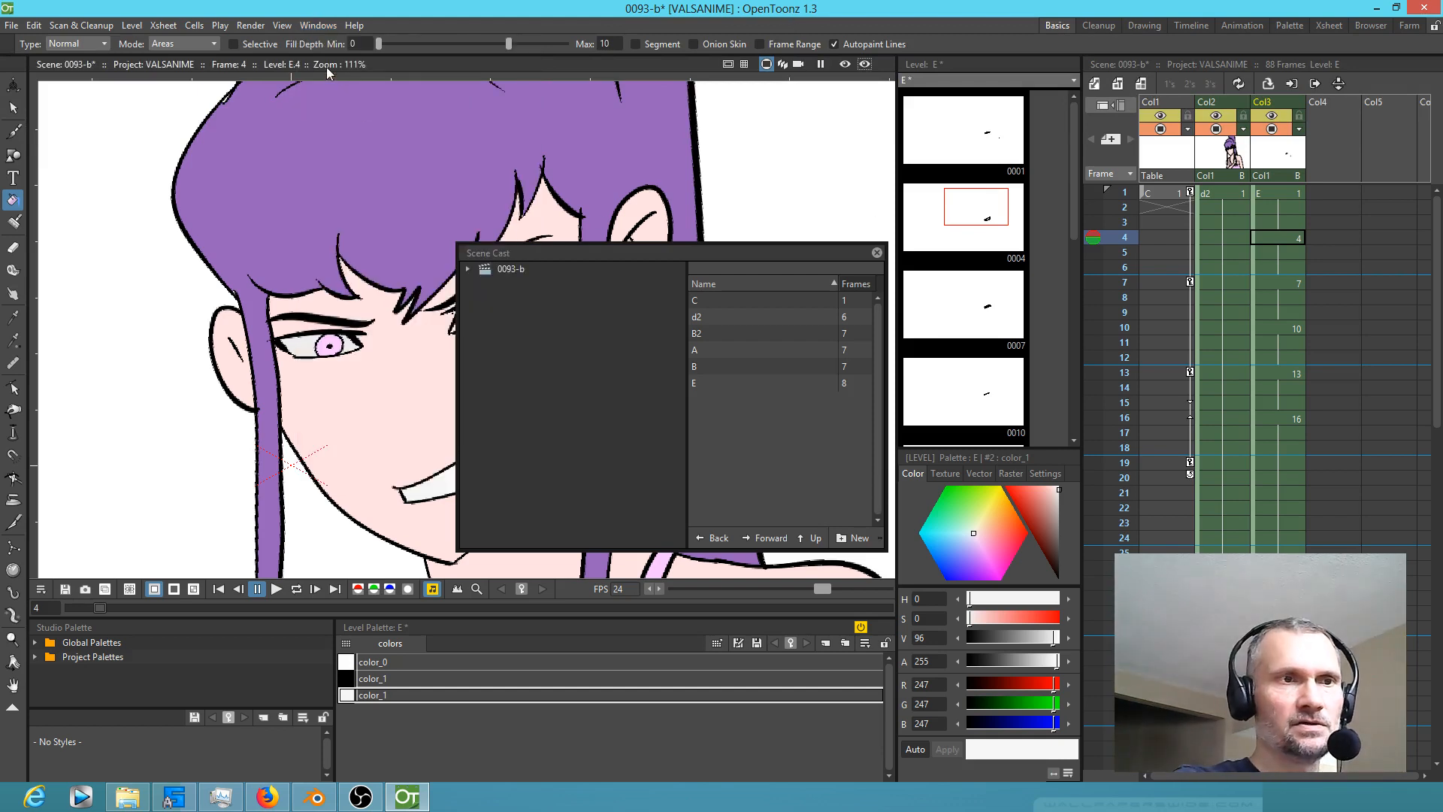
pyautogui.click(318, 26)
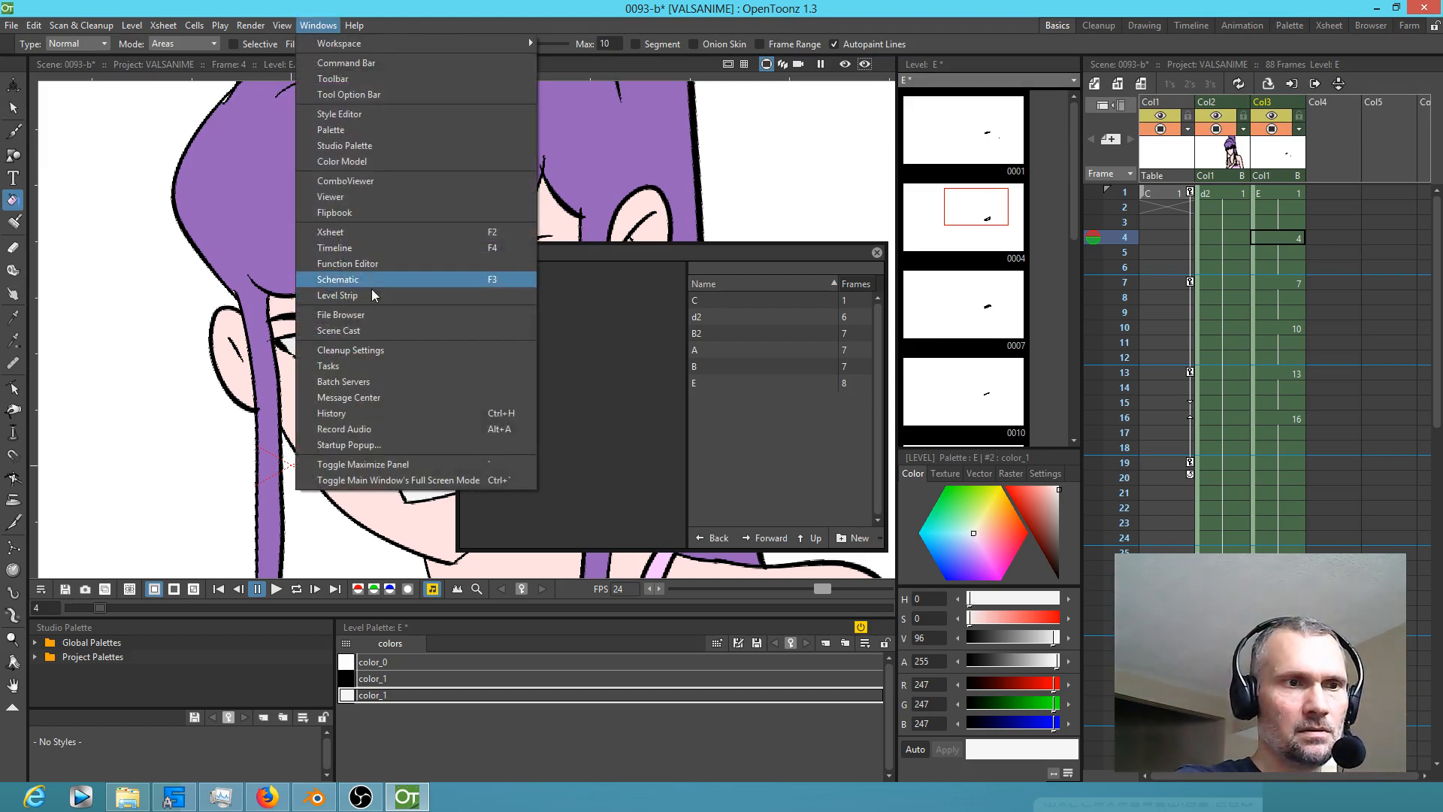
pyautogui.click(554, 24)
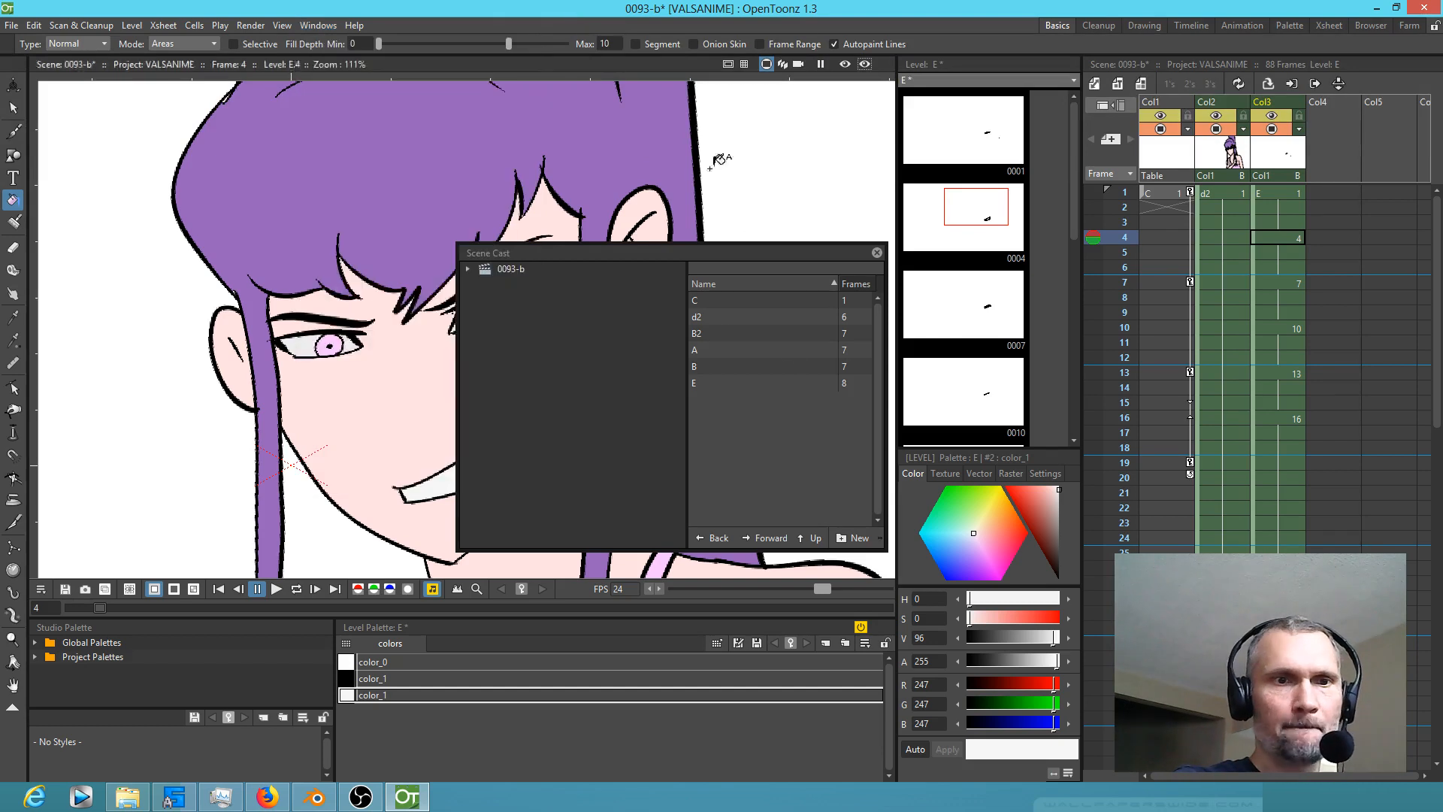
pyautogui.rightClick(743, 436)
pyautogui.click(761, 447)
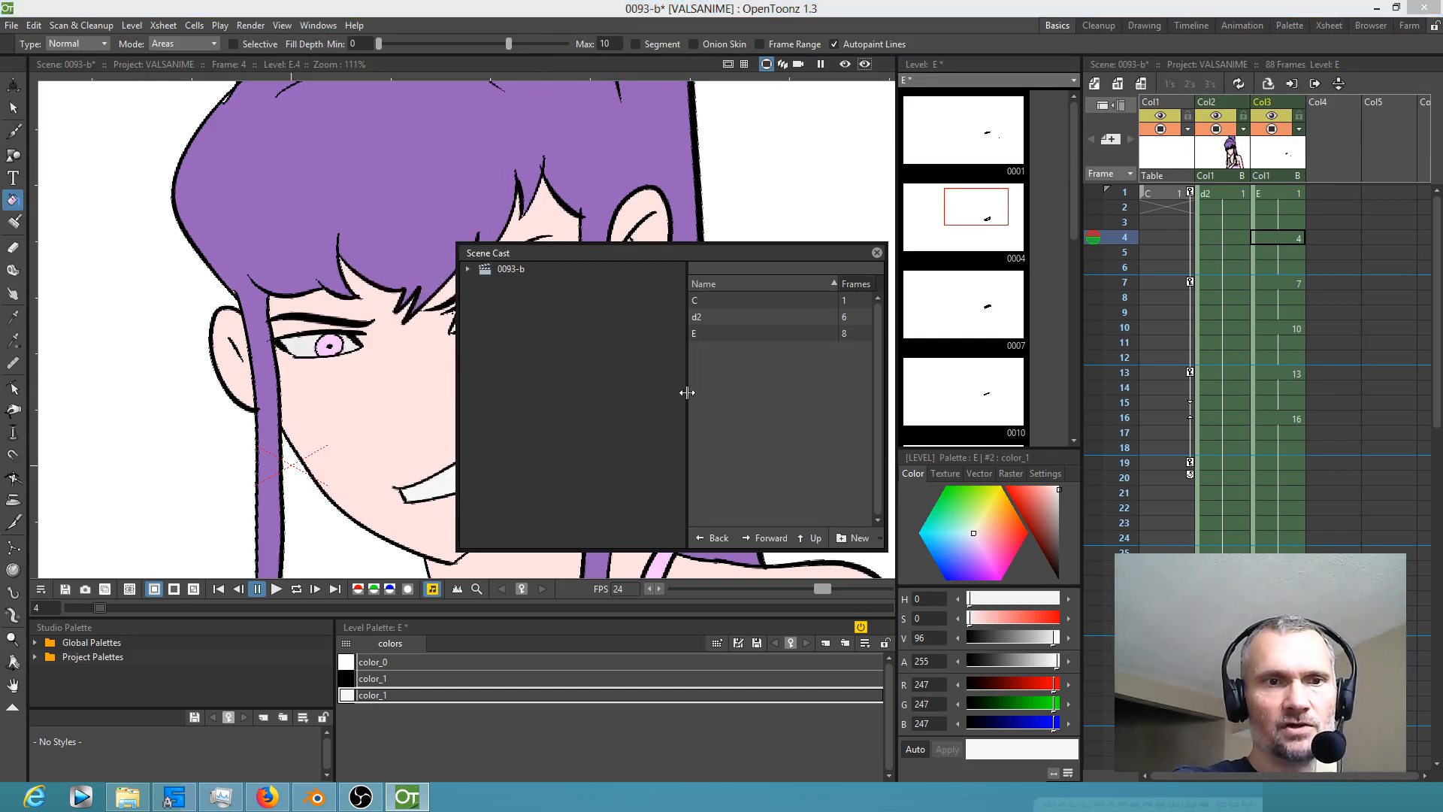
# Step: Close the Scene Cast and save the scene together with its levels
pyautogui.click(876, 254)
pyautogui.click(11, 25)
pyautogui.click(22, 74)
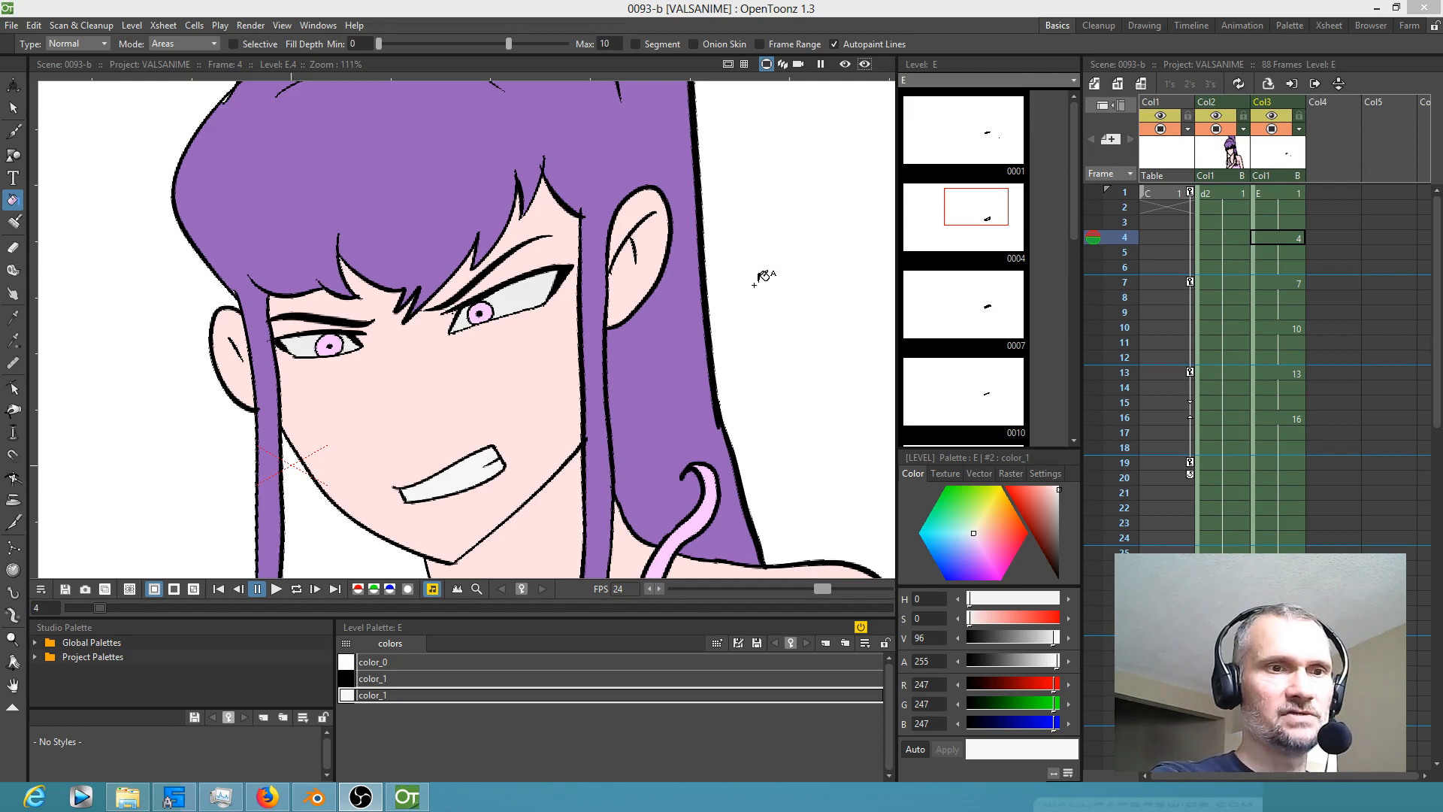
# Step: Create a new level F with the Brush tool at frame 1 of the empty fourth column
pyautogui.scroll(-5, 676, 254)
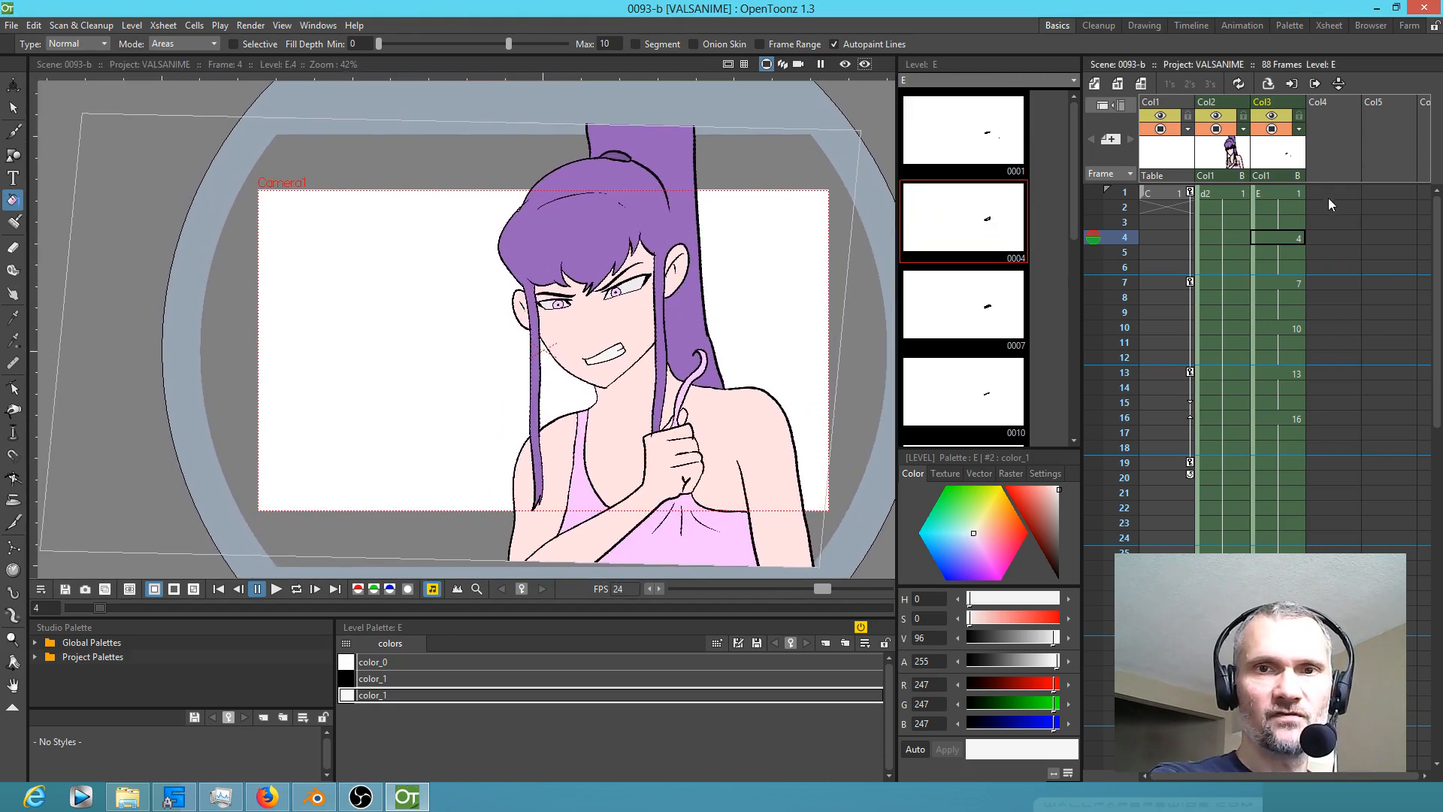
pyautogui.click(1330, 197)
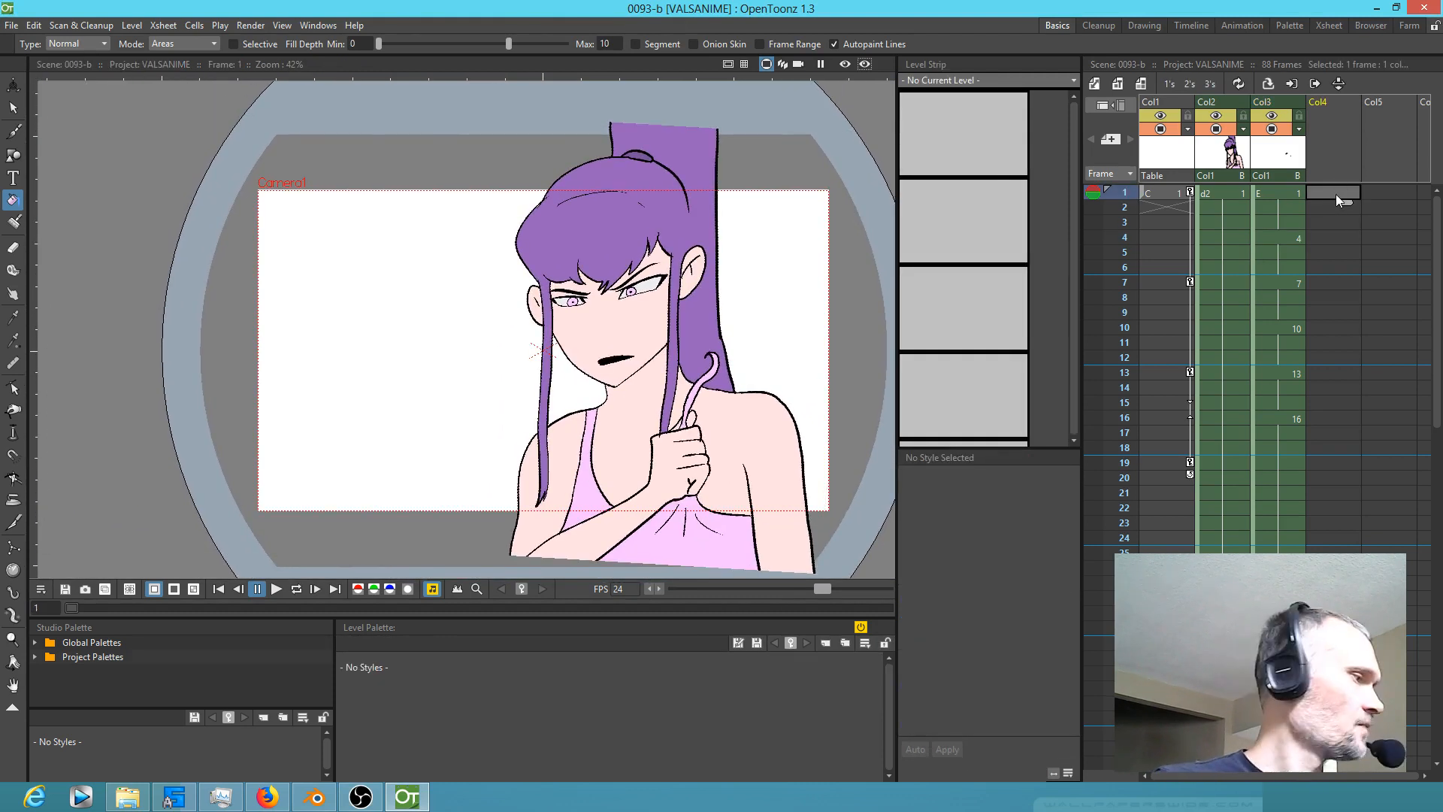
pyautogui.press('b')
pyautogui.click(841, 479)
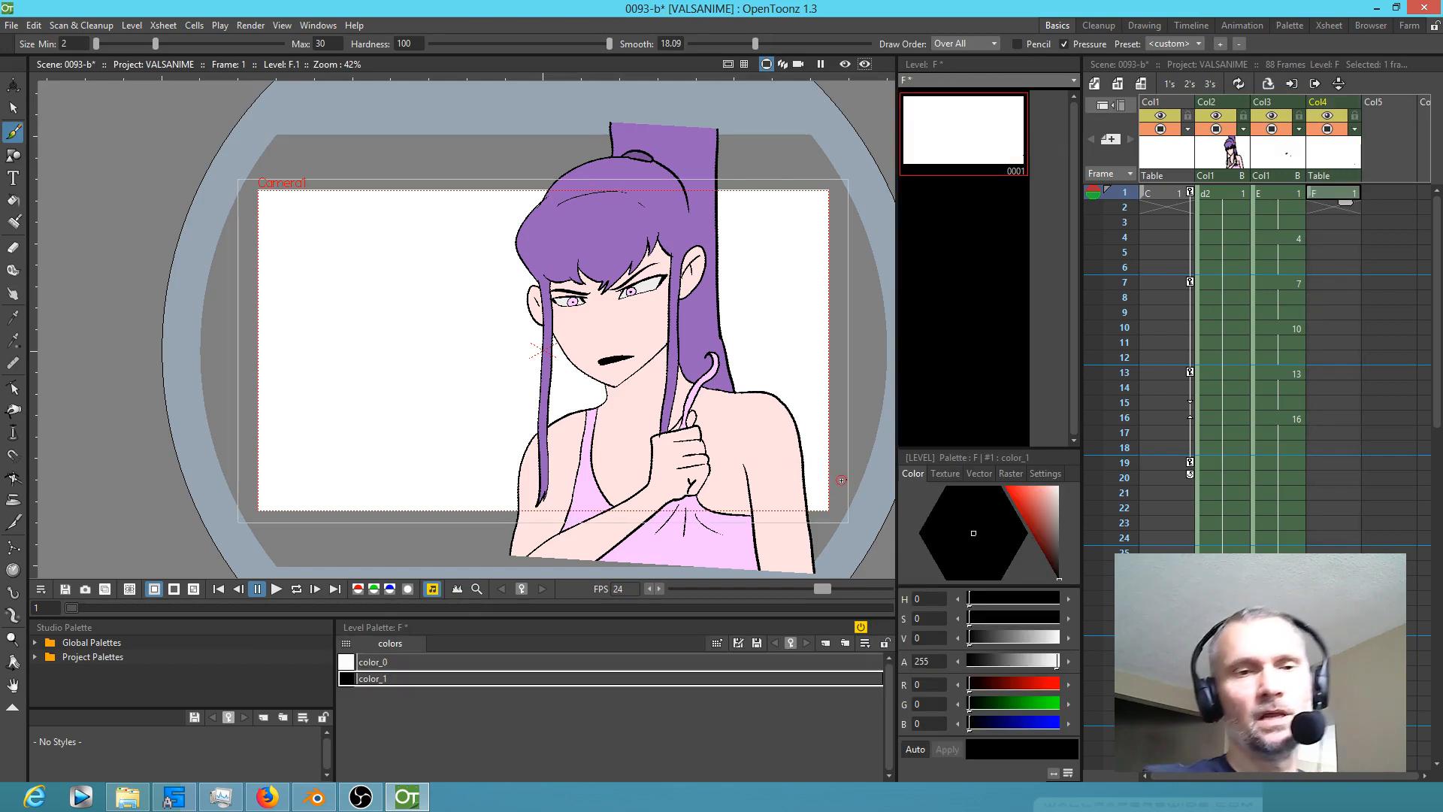
# Step: Switch to Blender to look over the strips in the video edit, and return to OpenToonz
pyautogui.click(314, 797)
pyautogui.moveTo(696, 671); pyautogui.dragTo(911, 690)
pyautogui.scroll(2, 786, 693)
pyautogui.click(407, 796)
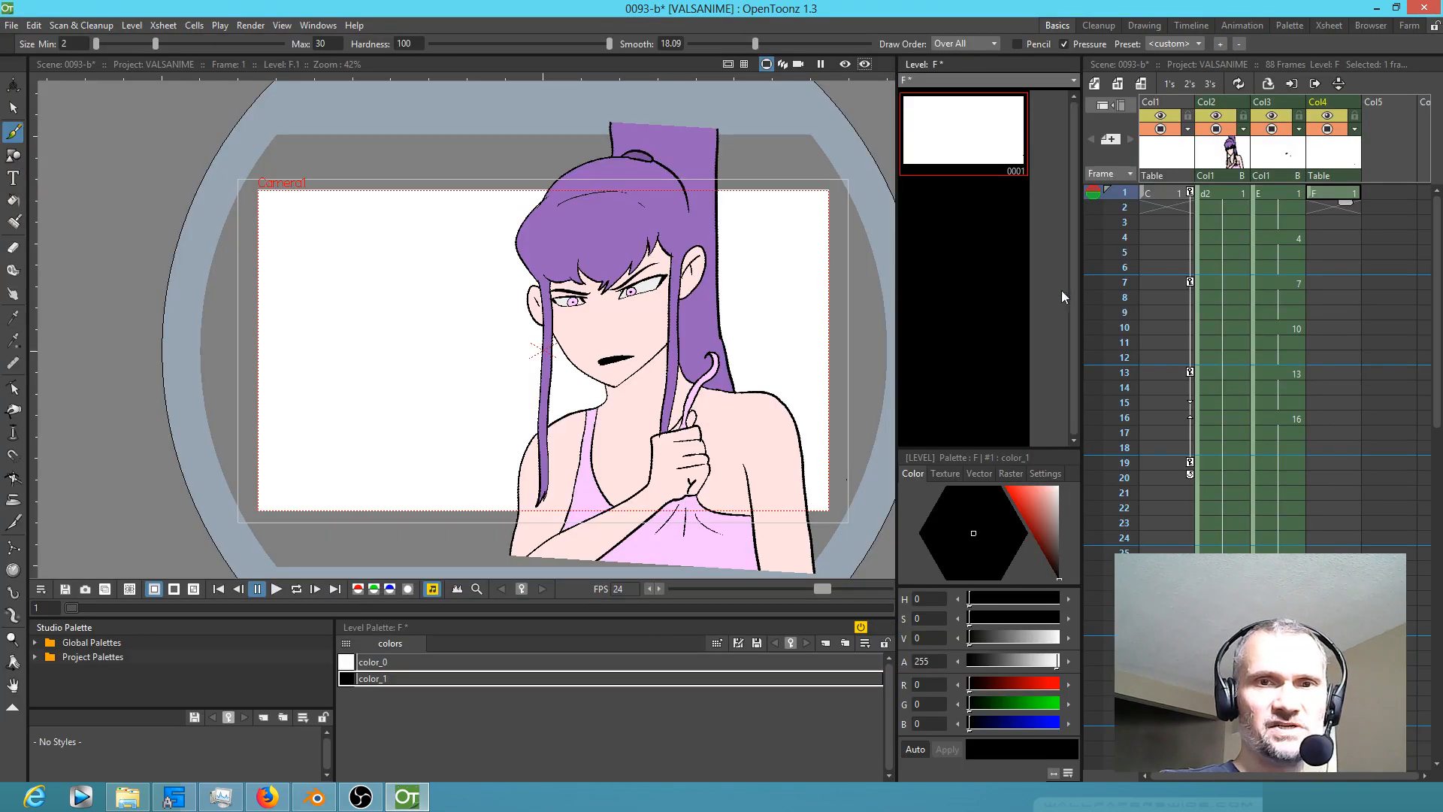
# Step: Scrub through scene 0093-b up to frame 61 to review the character's turn
pyautogui.moveTo(1127, 199)
pyautogui.mouseDown()
pyautogui.moveTo(1125, 541)
pyautogui.moveTo(1153, 199)
pyautogui.moveTo(1153, 242)
pyautogui.moveTo(1096, 777)
pyautogui.moveTo(1105, 372)
pyautogui.moveTo(1131, 142)
pyautogui.moveTo(1153, 300)
pyautogui.moveTo(1150, 688)
pyautogui.moveTo(1148, 477)
pyautogui.moveTo(1146, 534)
pyautogui.mouseUp()
pyautogui.scroll(-5, 1144, 519)
pyautogui.moveTo(1119, 239); pyautogui.dragTo(1146, 733)
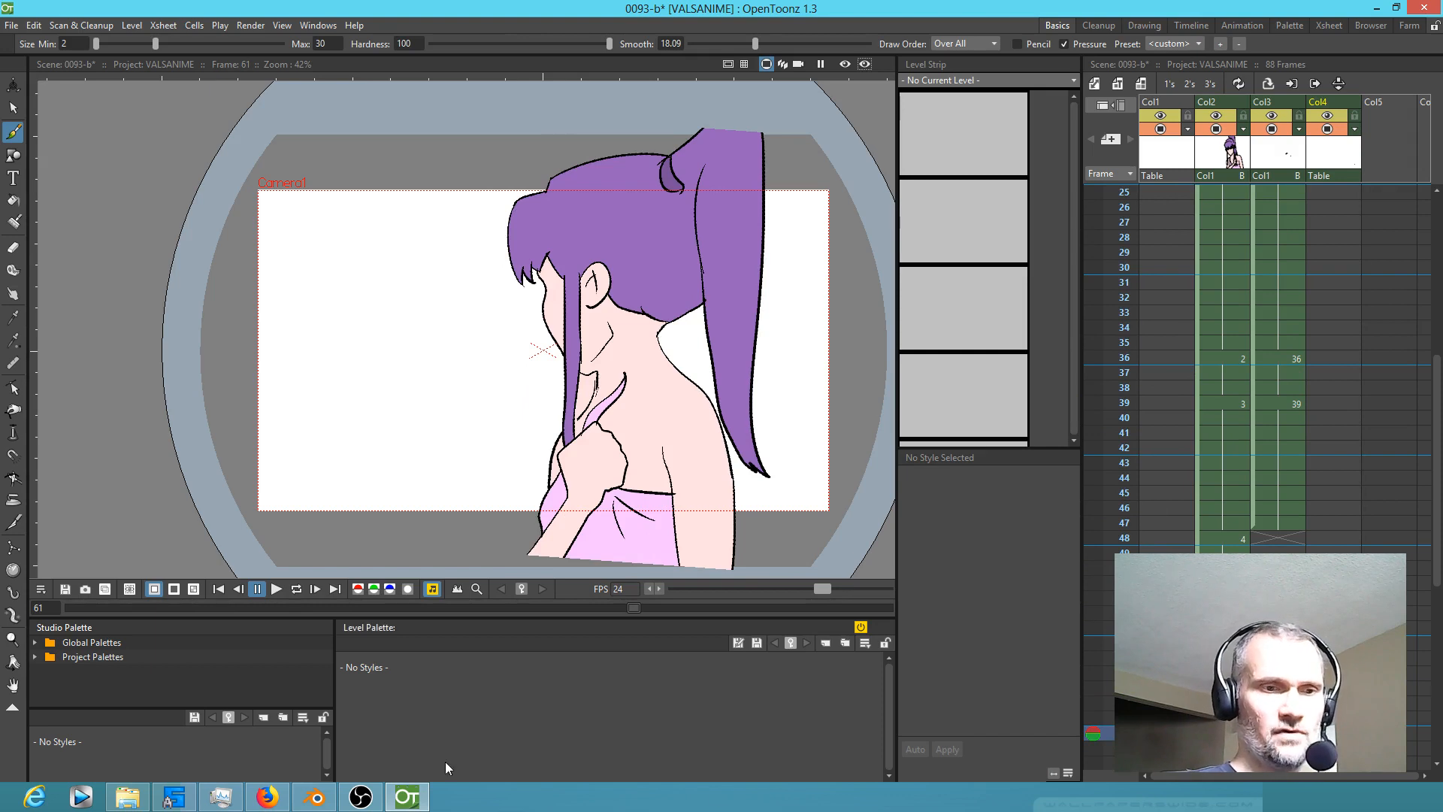
# Step: Switch to Blender to play the opening scene edit briefly, and return to frame 1 in OpenToonz
pyautogui.click(315, 797)
pyautogui.press('space')
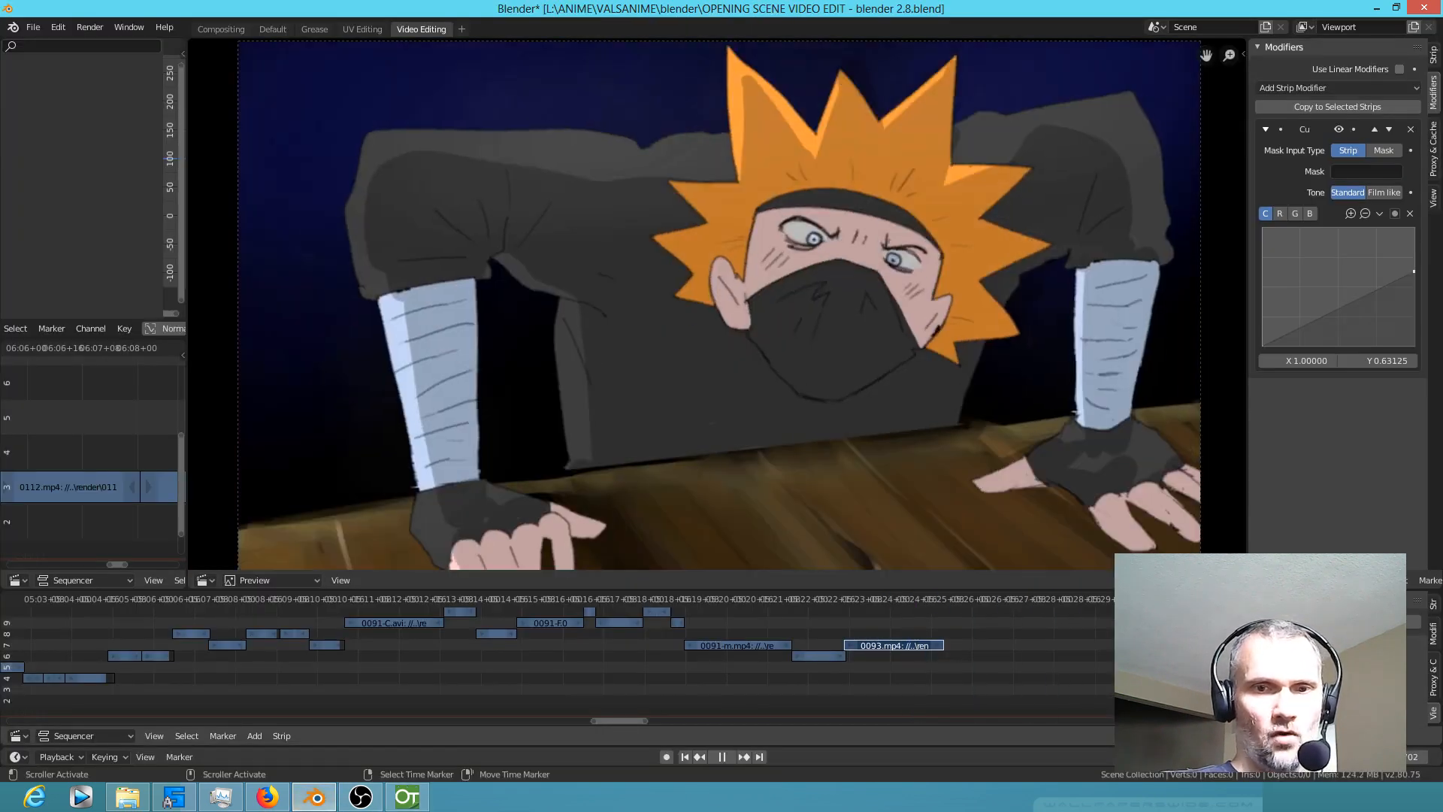
pyautogui.press('space')
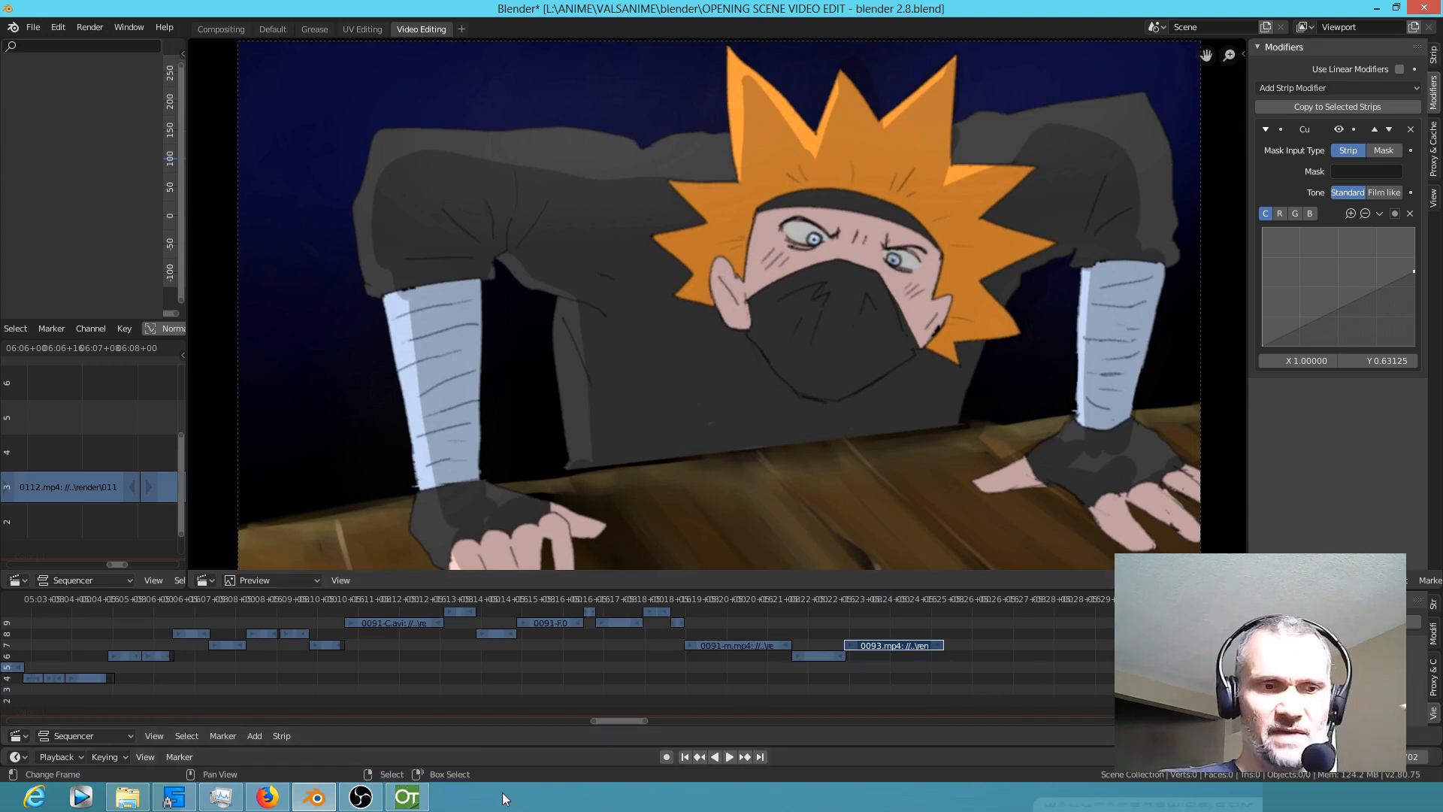
pyautogui.click(409, 797)
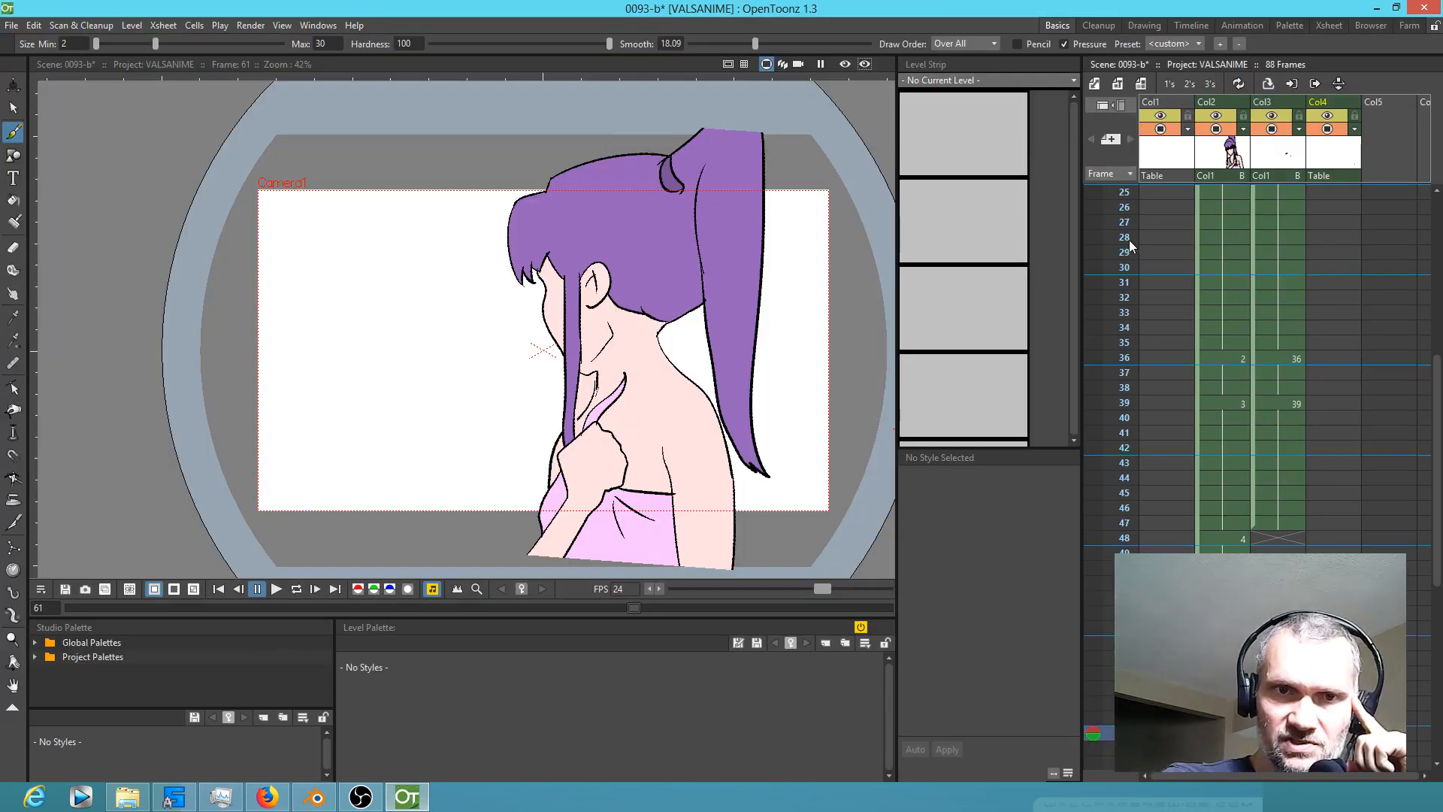
pyautogui.click(1118, 193)
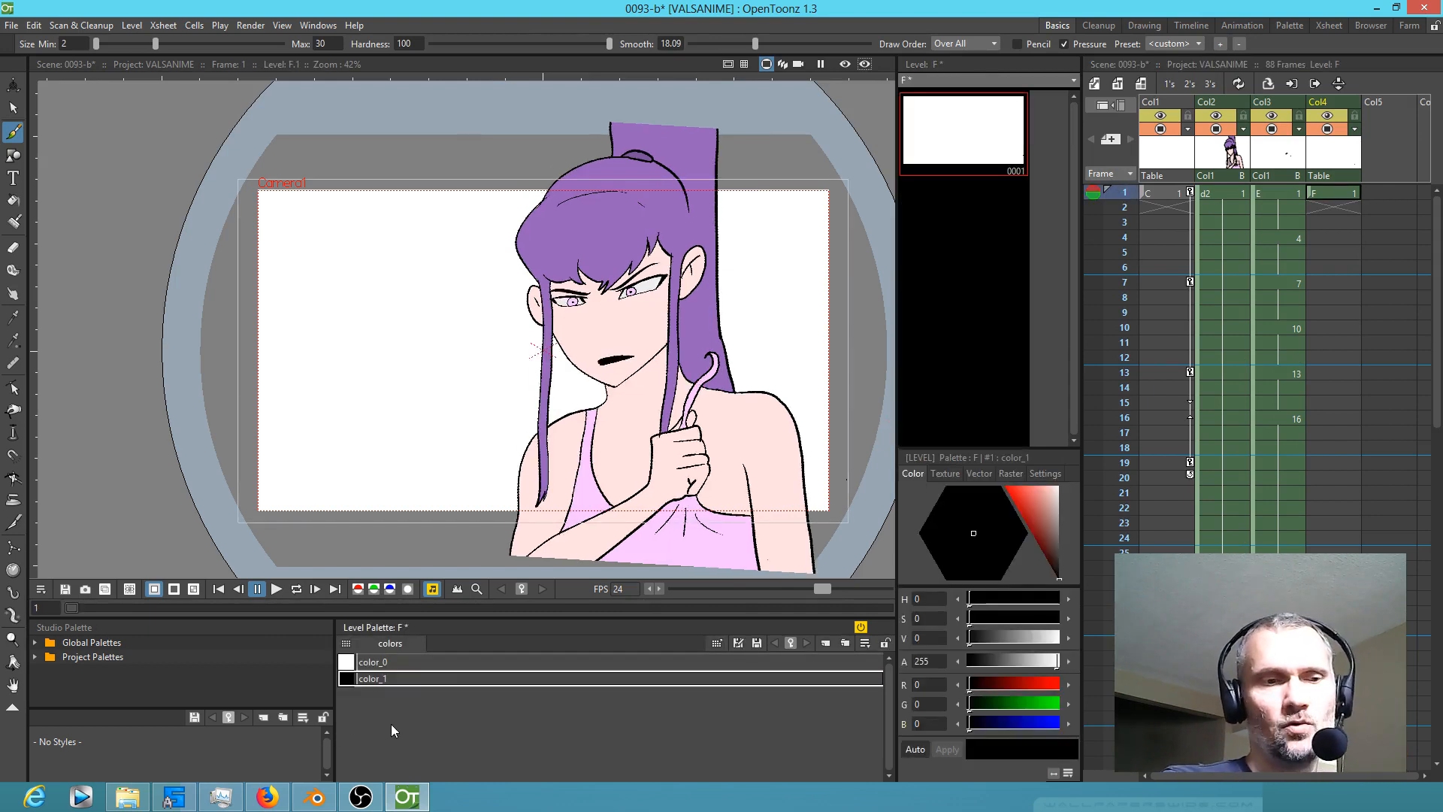
# Step: Try drawing brush strokes beside the hair and over the face on frame 1 of level F, and undo them
pyautogui.click(1335, 197)
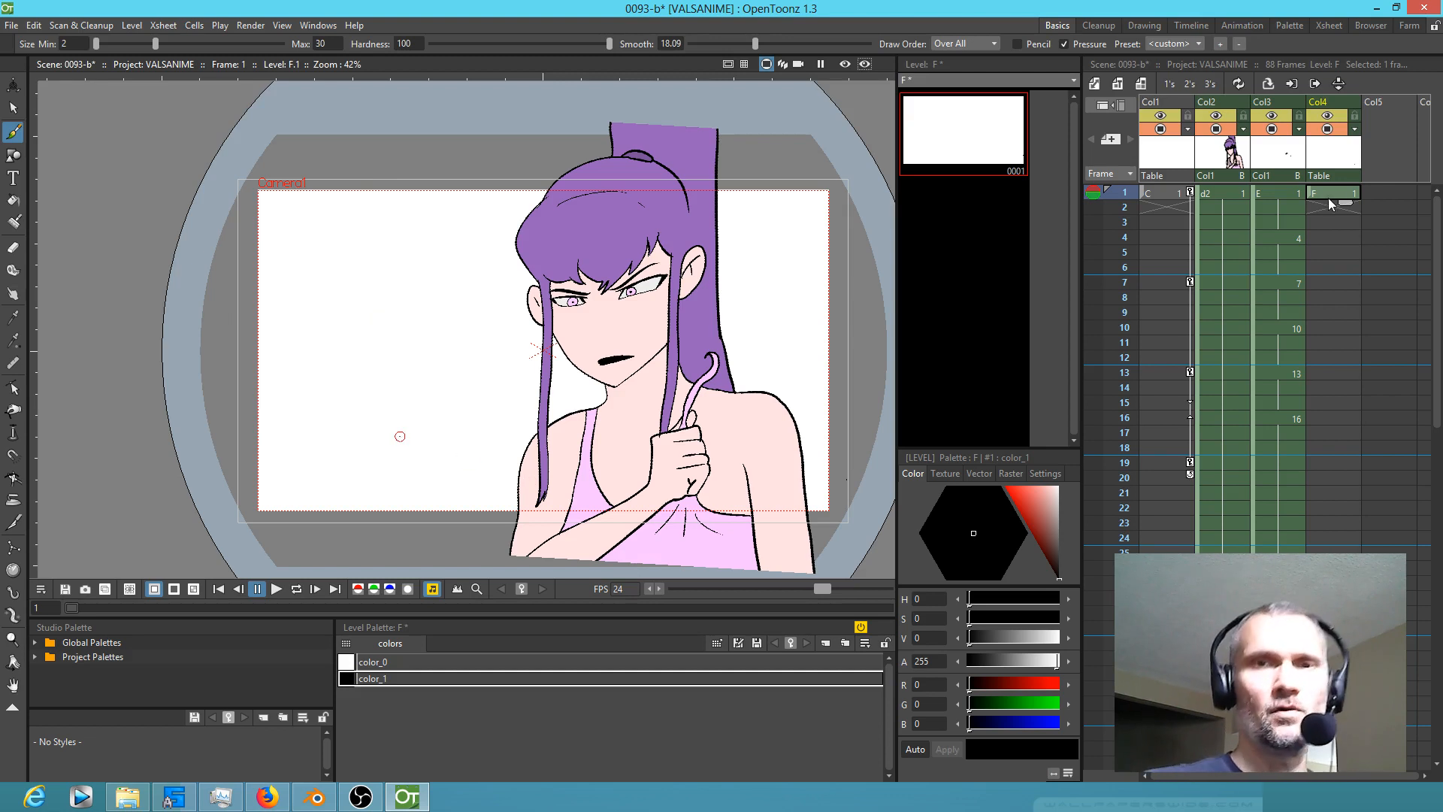
pyautogui.press('s')
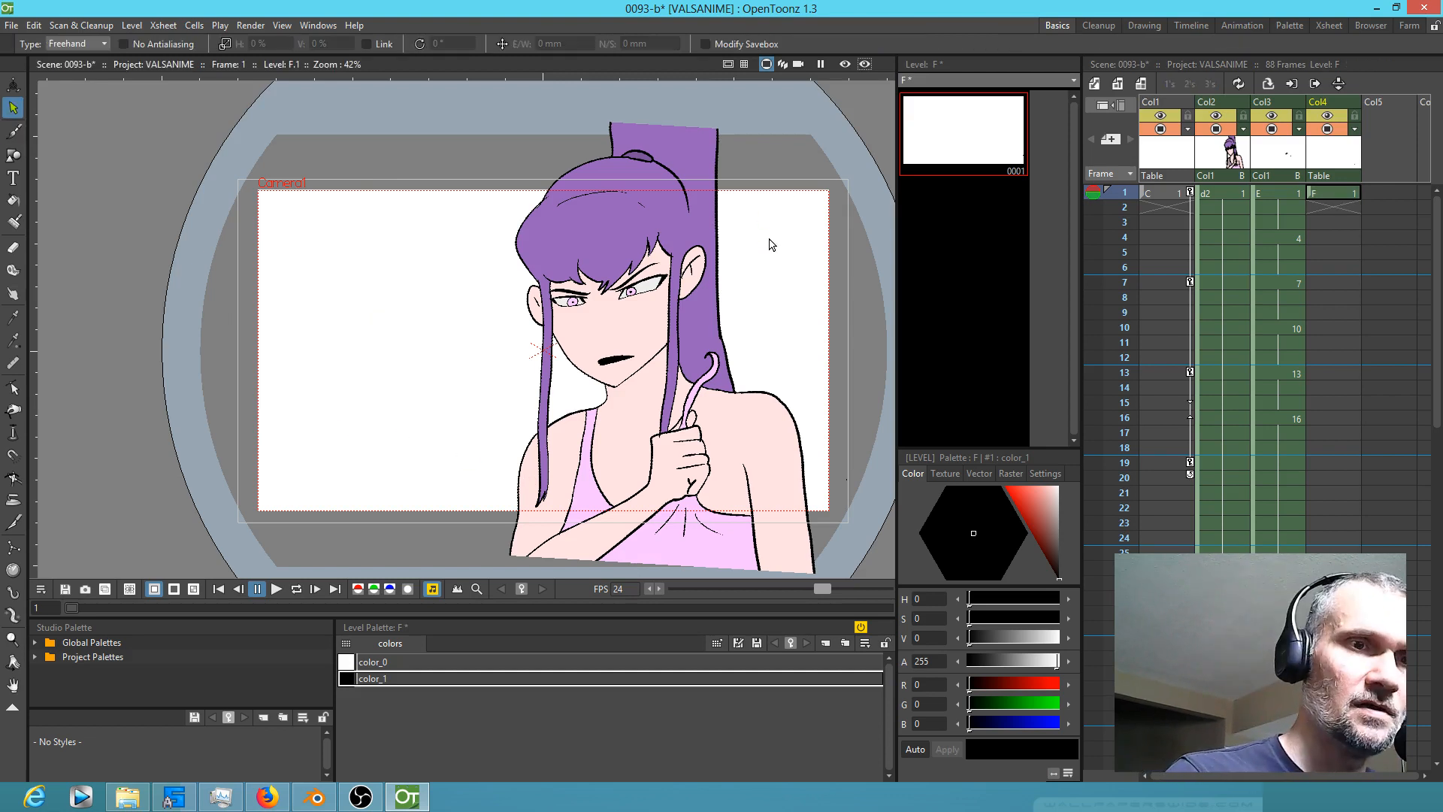
pyautogui.press('b')
pyautogui.moveTo(777, 288); pyautogui.dragTo(774, 182)
pyautogui.moveTo(575, 198); pyautogui.dragTo(566, 279)
pyautogui.moveTo(581, 341); pyautogui.dragTo(617, 381)
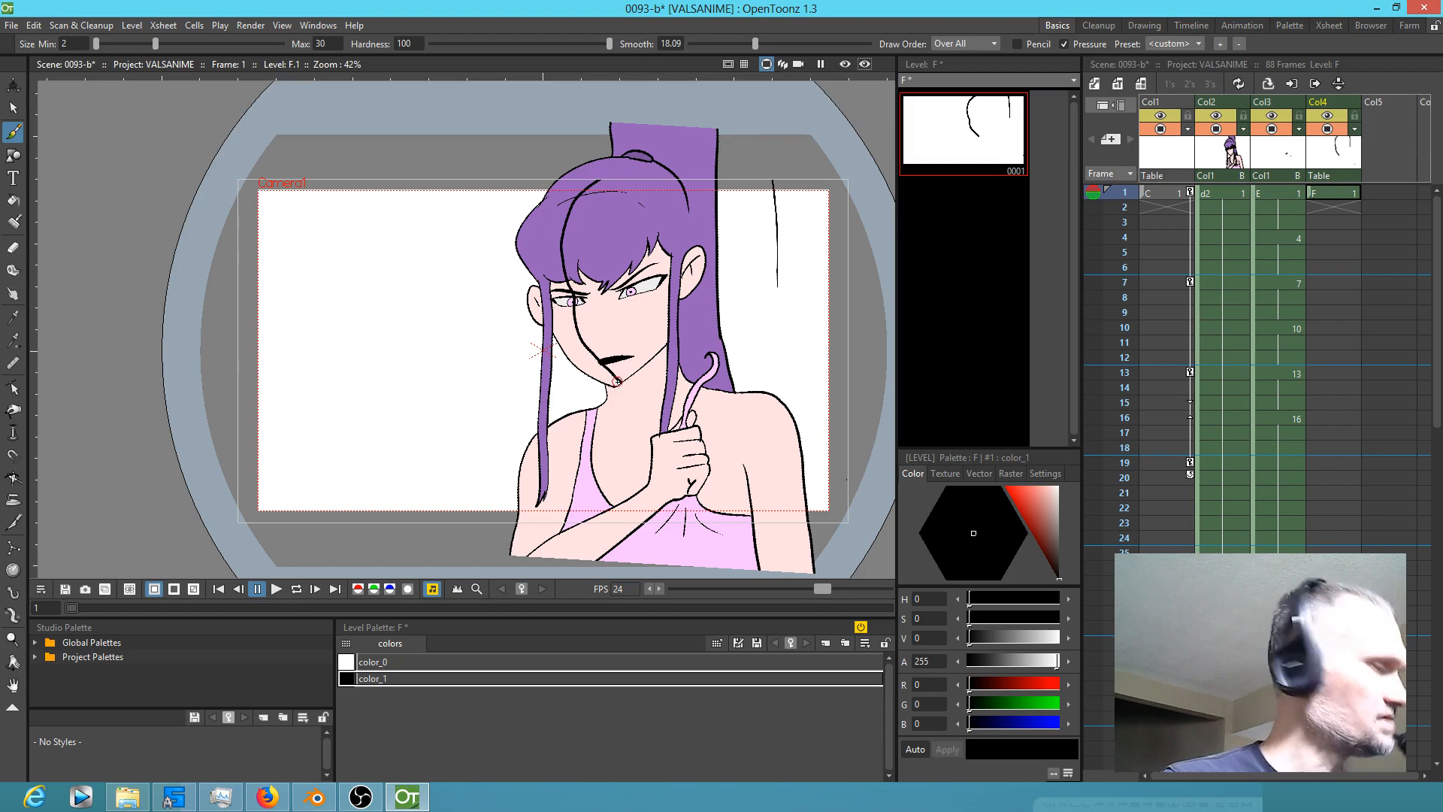
pyautogui.hotkey('ctrl', 'z')
pyautogui.hotkey('ctrl', 'z')
pyautogui.hotkey('ctrl', 'z')
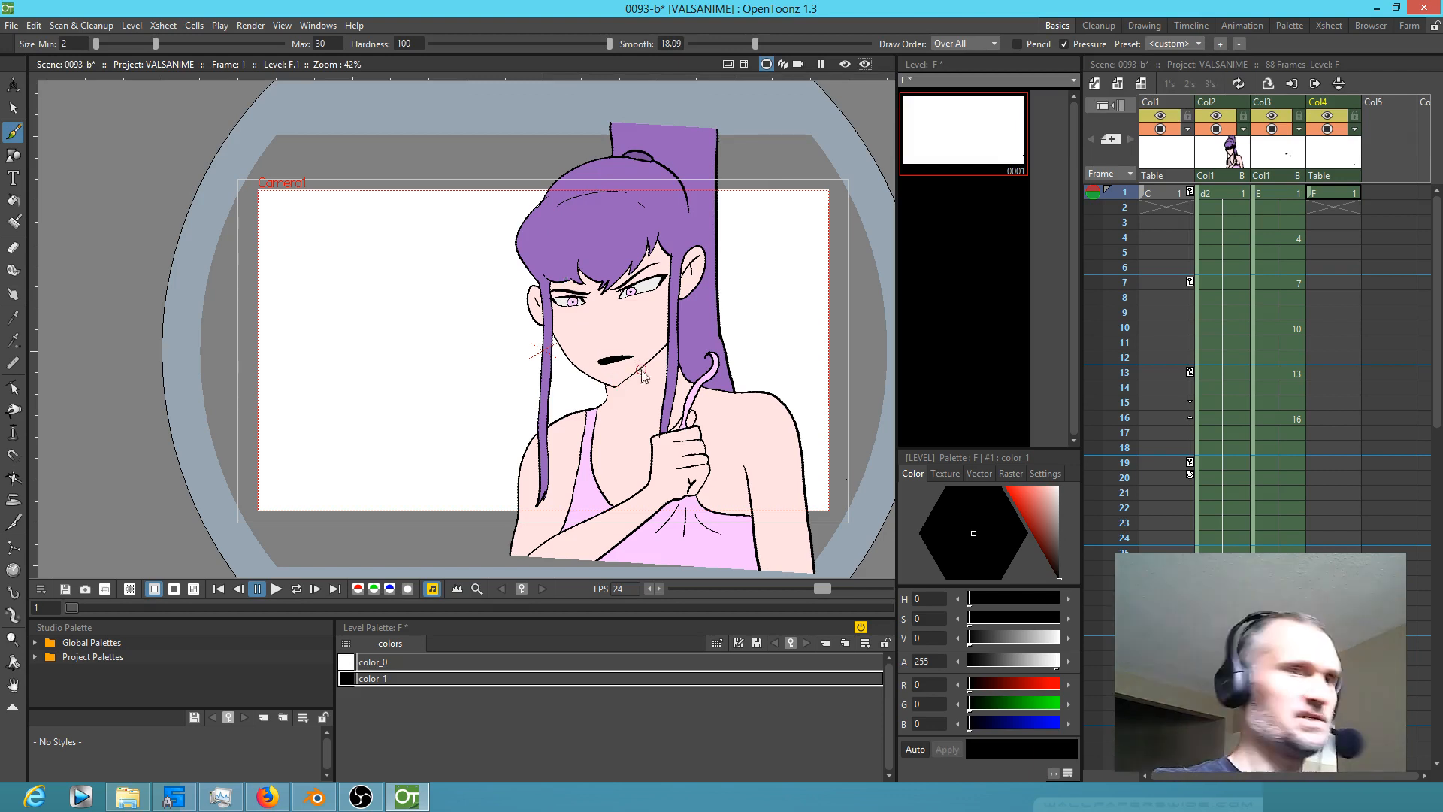
# Step: Parent the column of level F to Col1 and extend its drawing across all 88 frames
pyautogui.hotkey('ctrl', 'shift', 's')
pyautogui.moveTo(462, 340)
pyautogui.mouseDown()
pyautogui.moveTo(829, 243)
pyautogui.moveTo(638, 326)
pyautogui.moveTo(570, 390)
pyautogui.mouseUp()
pyautogui.click(1022, 112)
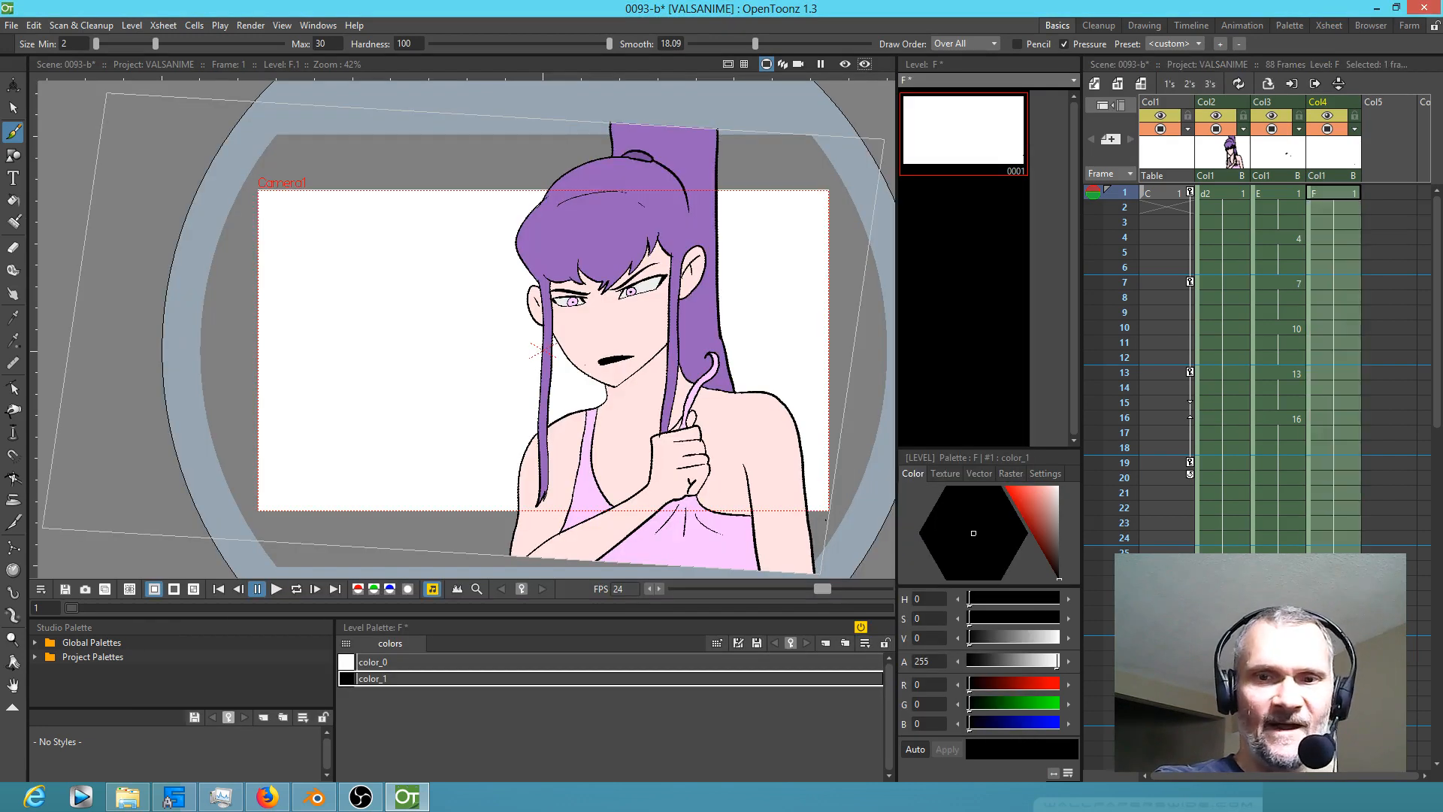
pyautogui.scroll(-10, 1278, 361)
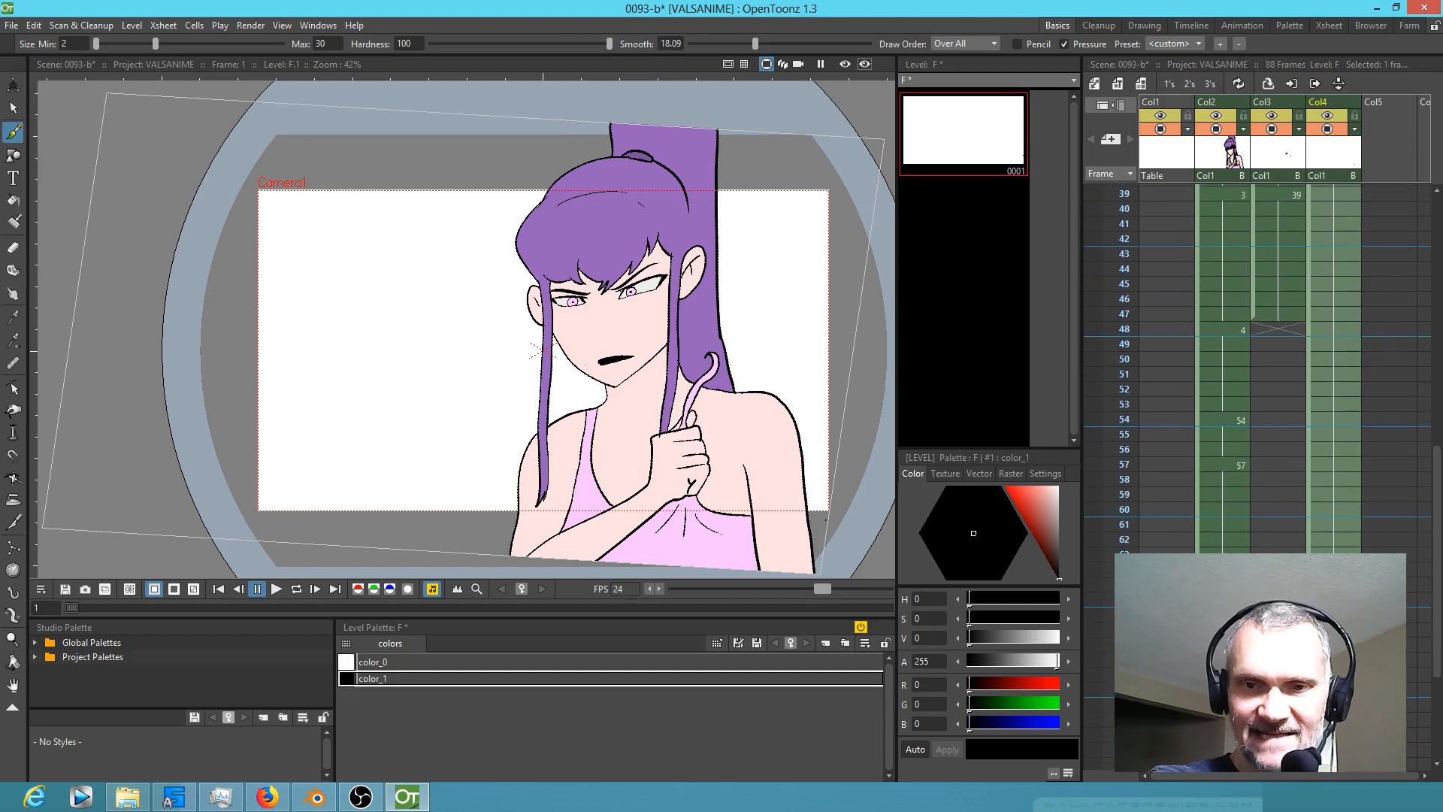
pyautogui.scroll(-5, 1278, 361)
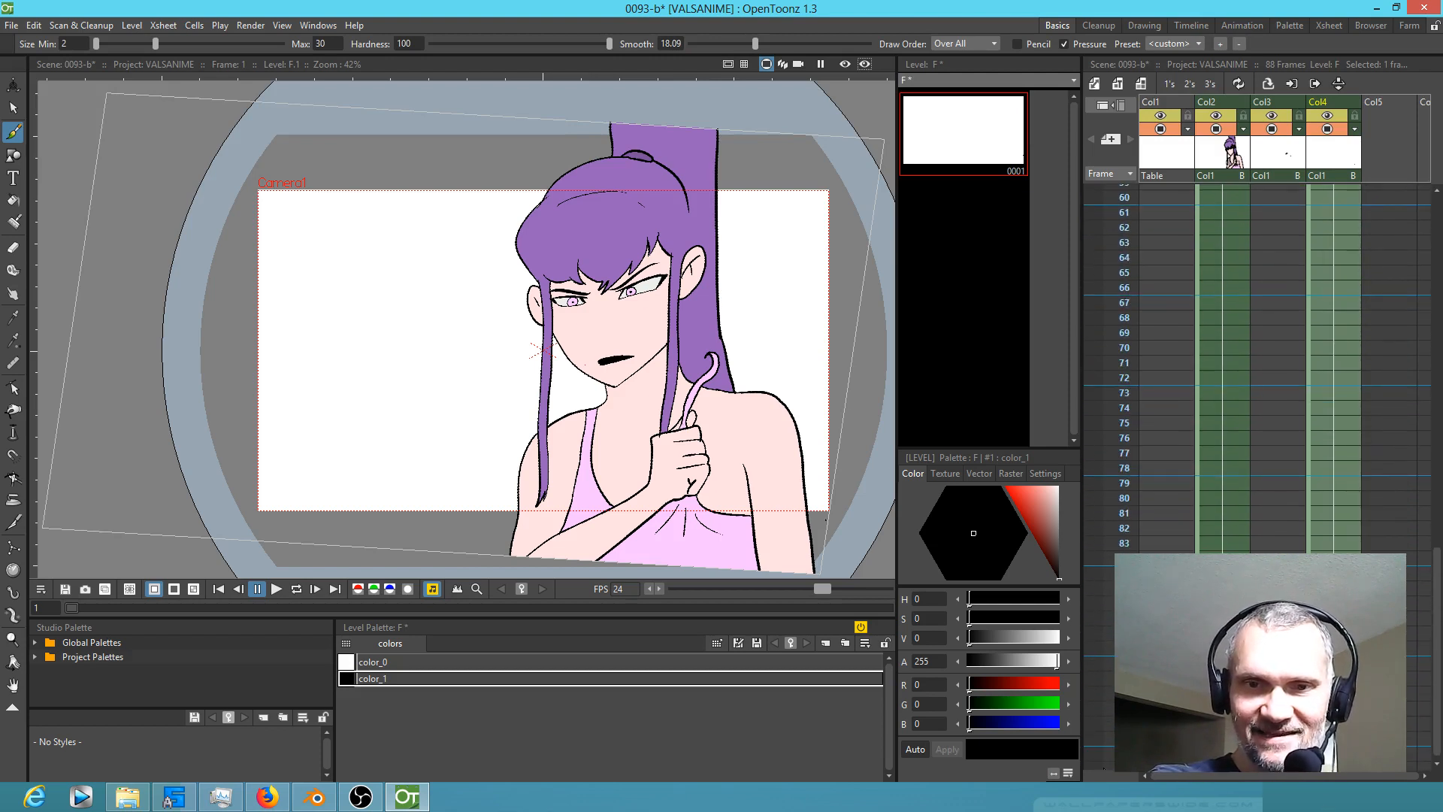
pyautogui.scroll(15, 1216, 384)
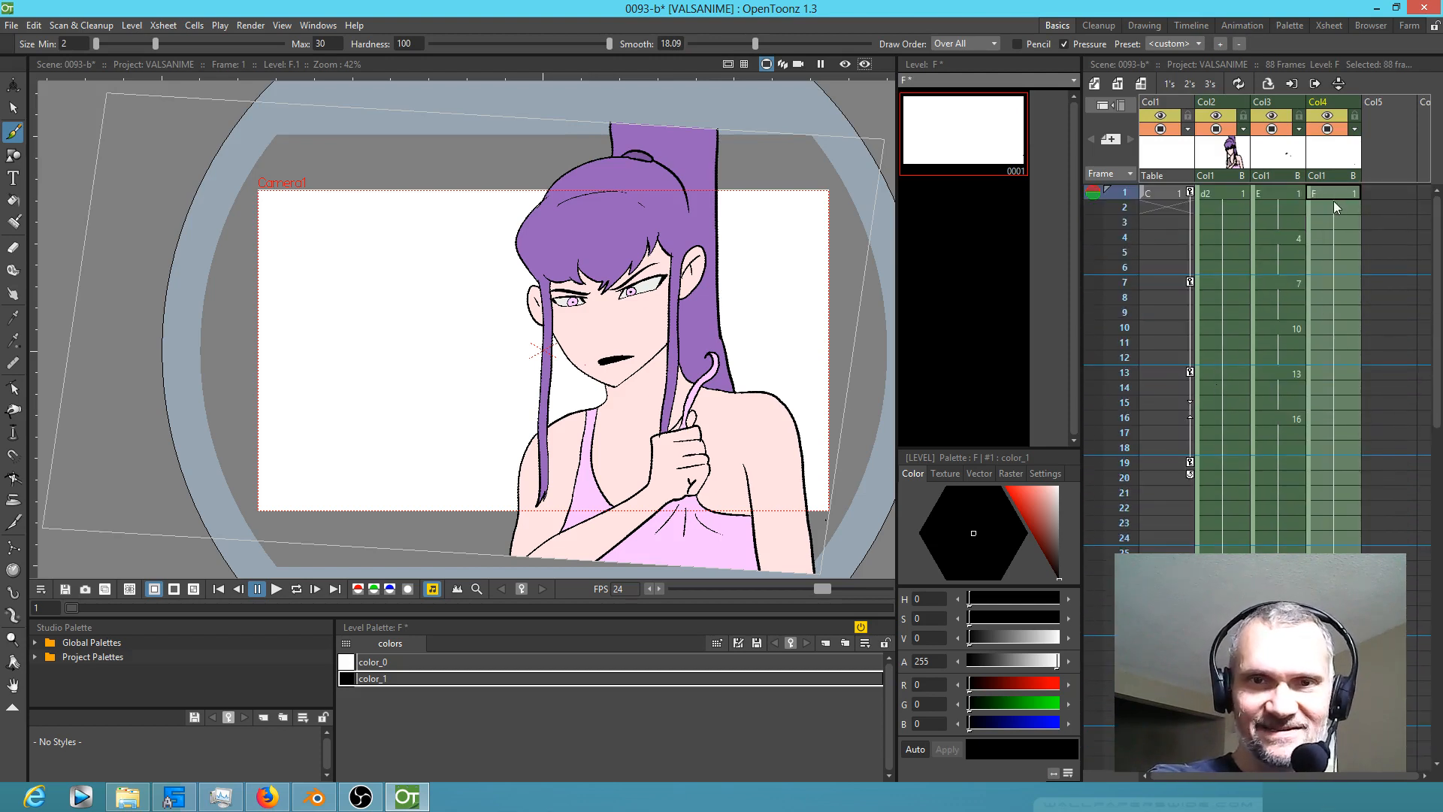
# Step: Draw a shadow outline on frame 1 of level F, running down the hair, face and chest and around behind the shoulder
pyautogui.click(1338, 193)
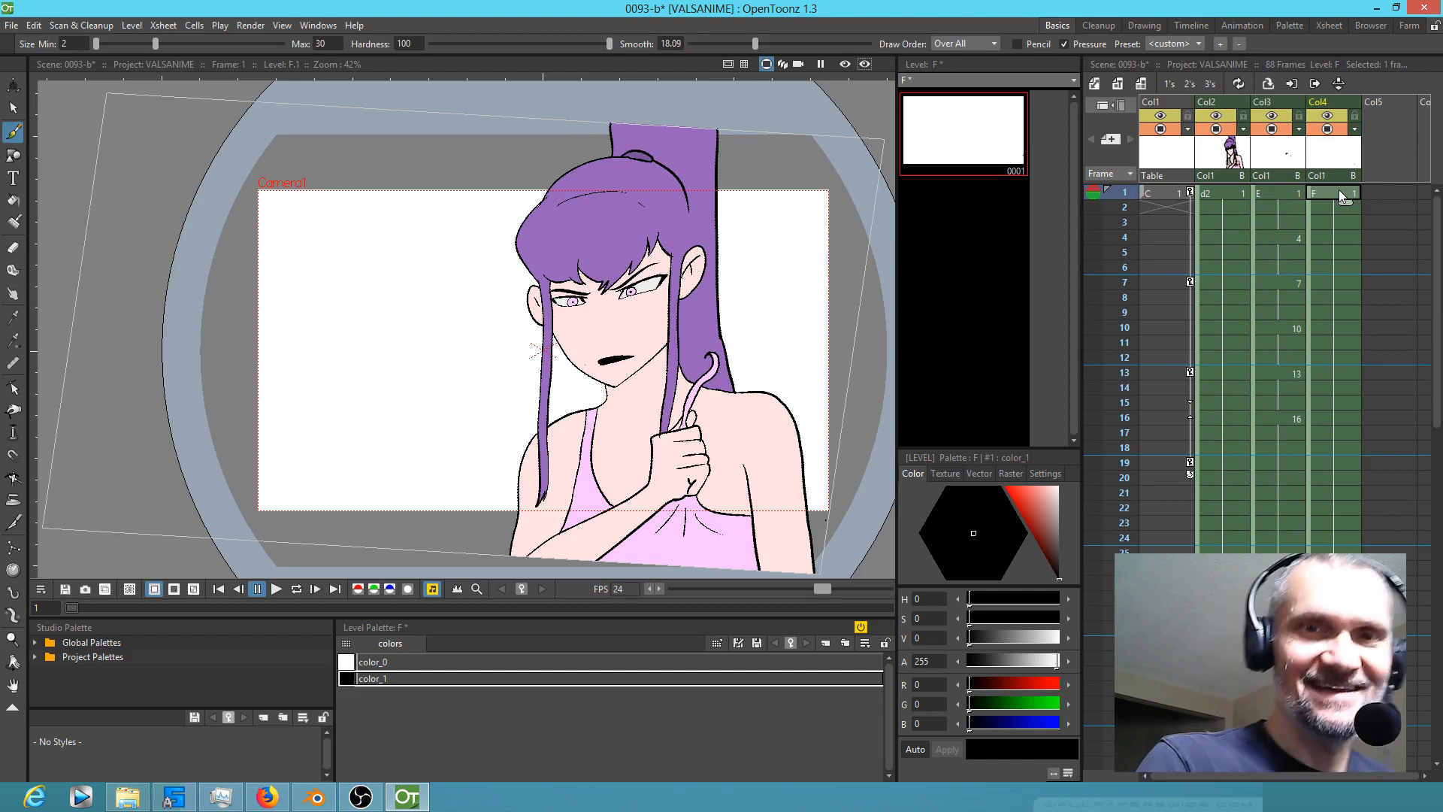
pyautogui.moveTo(647, 125); pyautogui.dragTo(637, 140)
pyautogui.moveTo(609, 190)
pyautogui.mouseDown()
pyautogui.moveTo(553, 241)
pyautogui.moveTo(570, 299)
pyautogui.mouseUp()
pyautogui.moveTo(588, 351)
pyautogui.mouseDown()
pyautogui.moveTo(621, 385)
pyautogui.moveTo(618, 421)
pyautogui.moveTo(562, 485)
pyautogui.moveTo(554, 577)
pyautogui.mouseUp()
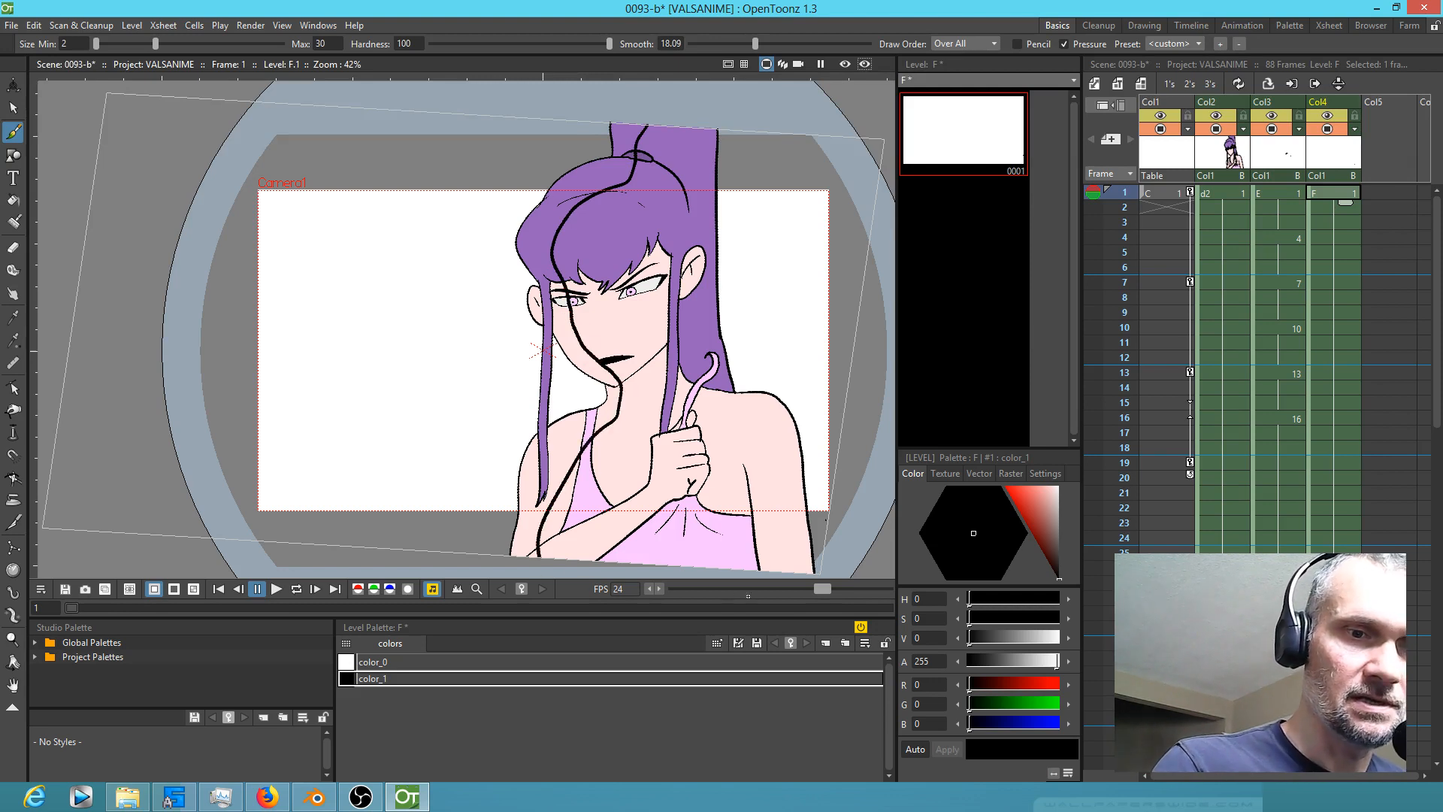
pyautogui.moveTo(846, 395)
pyautogui.mouseDown()
pyautogui.moveTo(789, 335)
pyautogui.moveTo(717, 313)
pyautogui.moveTo(686, 123)
pyautogui.moveTo(650, 106)
pyautogui.mouseUp()
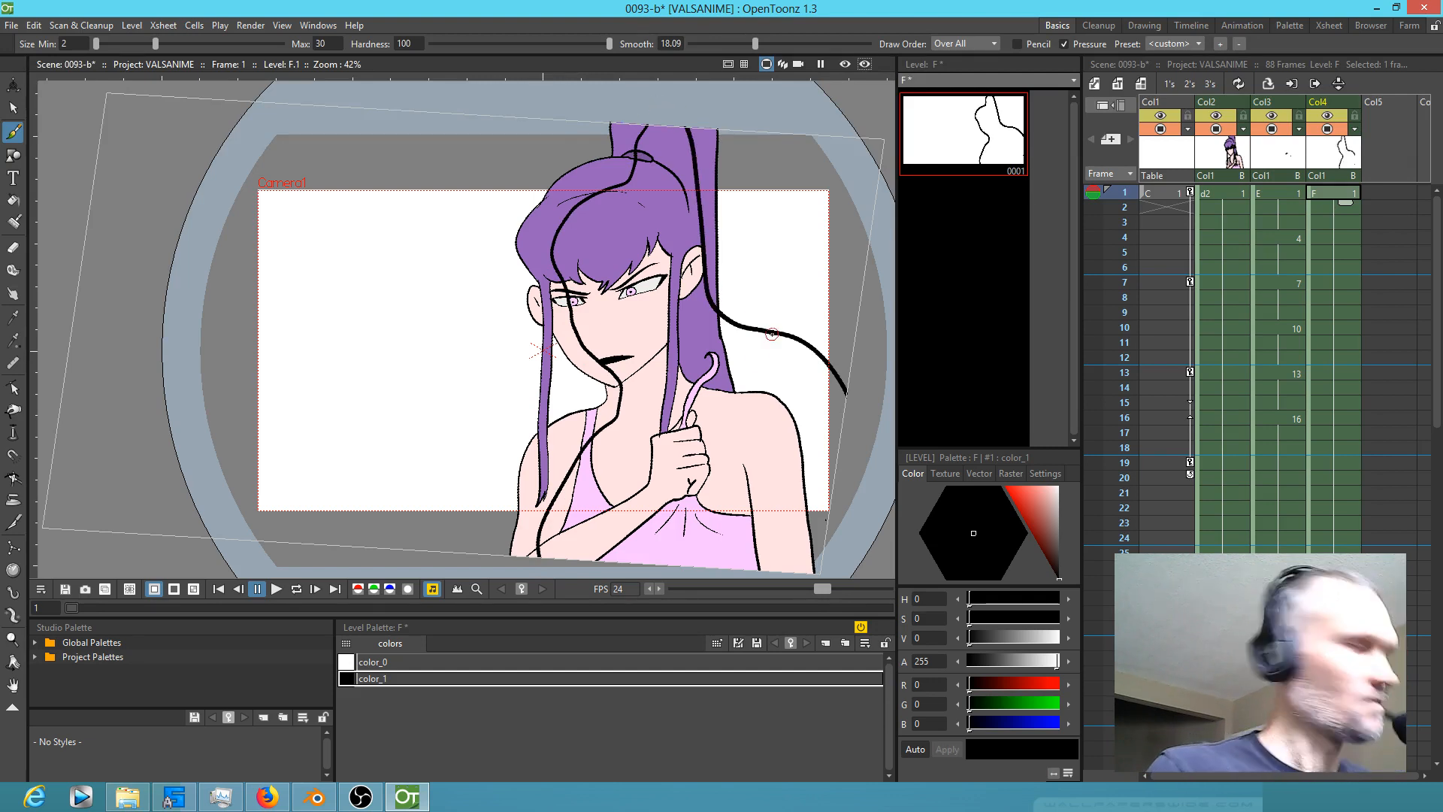
# Step: Fill the outlined shadow area with color_1 and lower that style's alpha to 48
pyautogui.press('f')
pyautogui.click(790, 392)
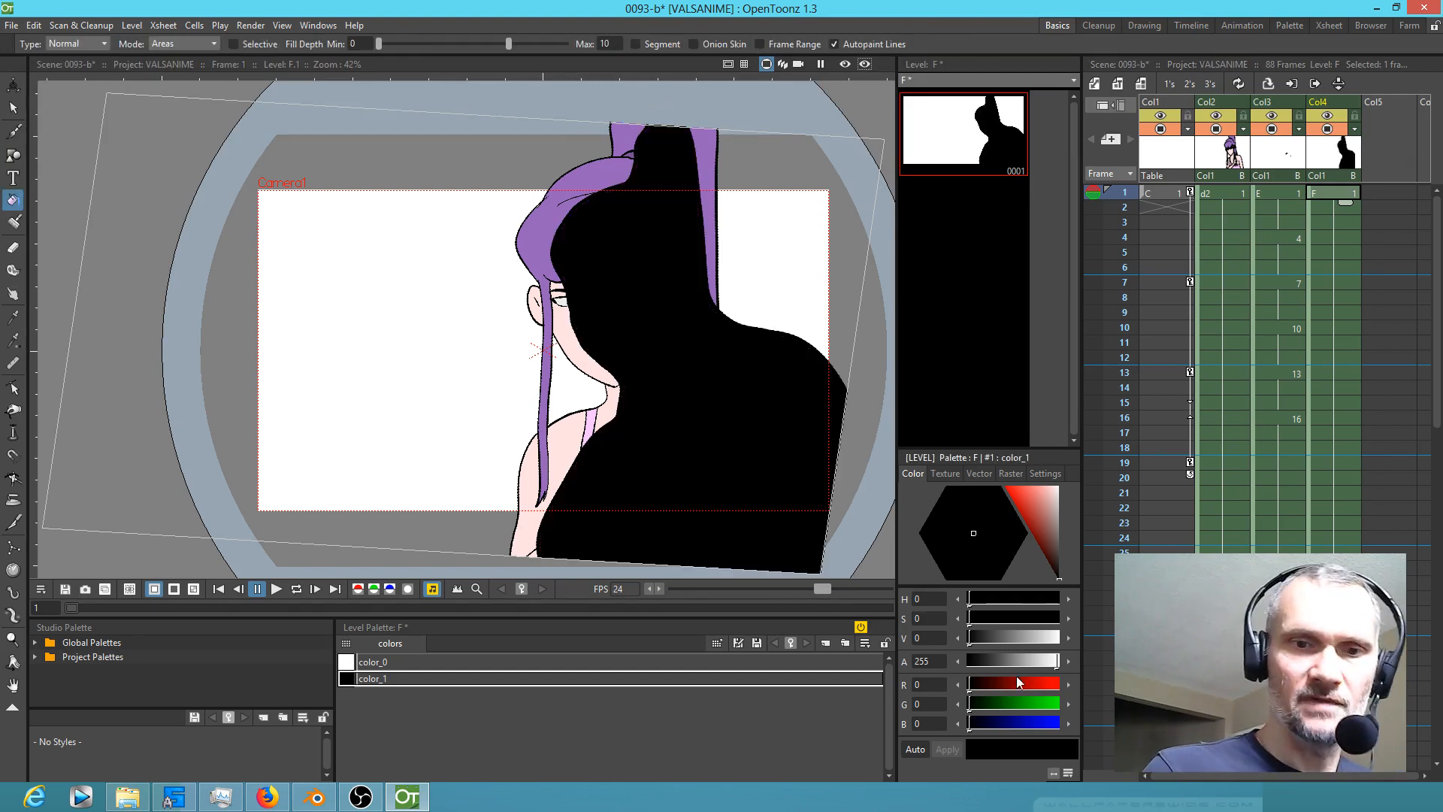
pyautogui.moveTo(1055, 666); pyautogui.dragTo(983, 665)
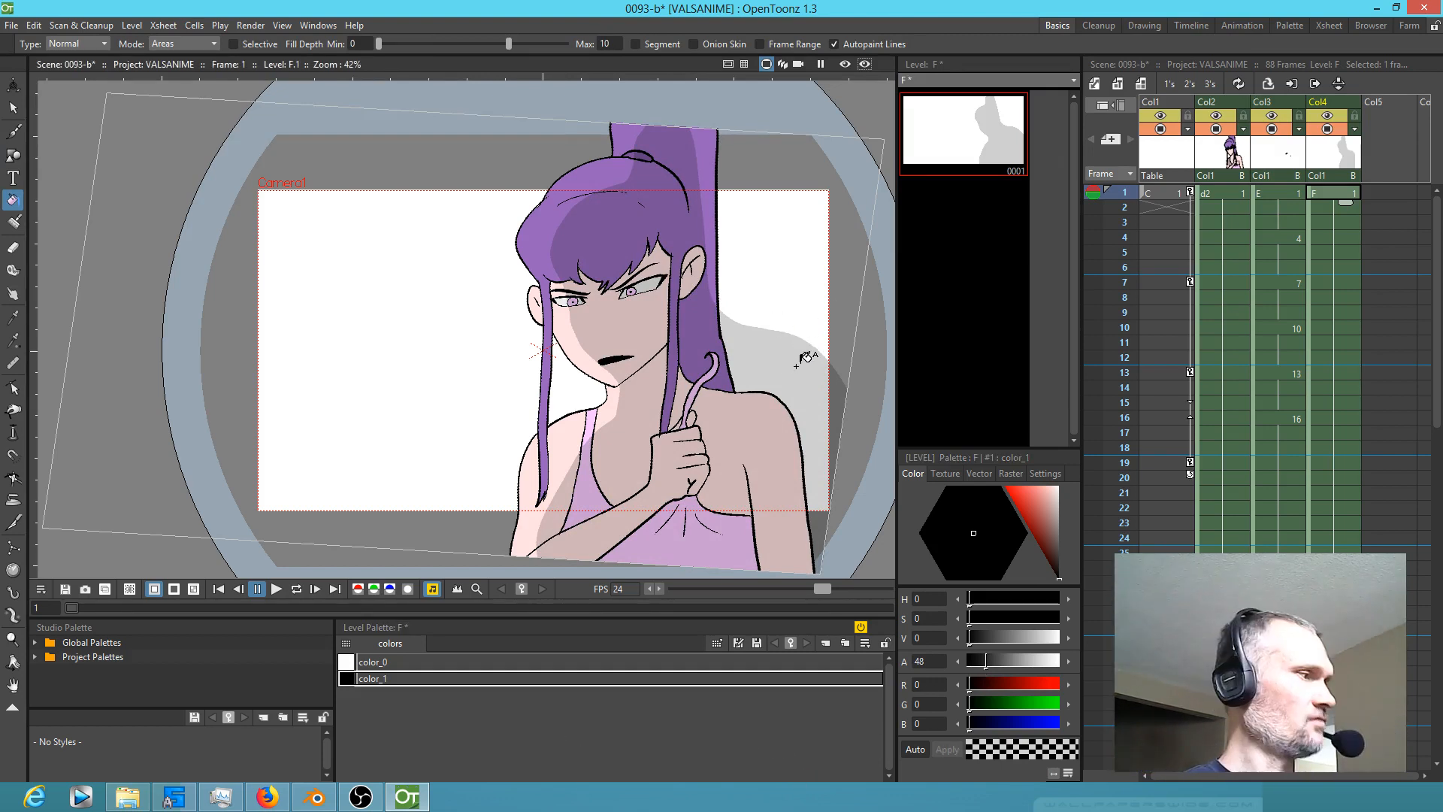
# Step: Open the schematic and switch between its stage and FX views, ending on the FX schematic
pyautogui.press('s')
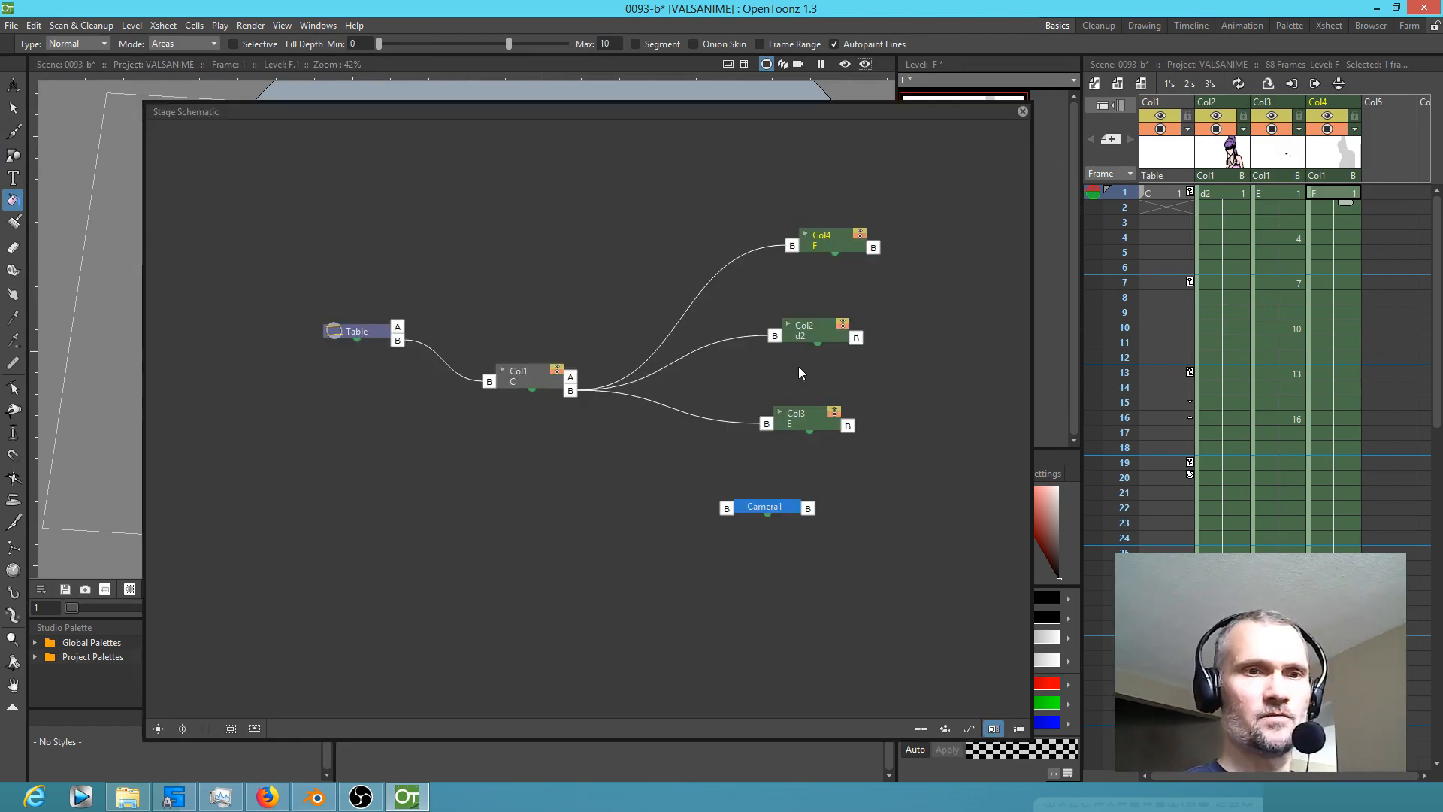
pyautogui.click(1017, 729)
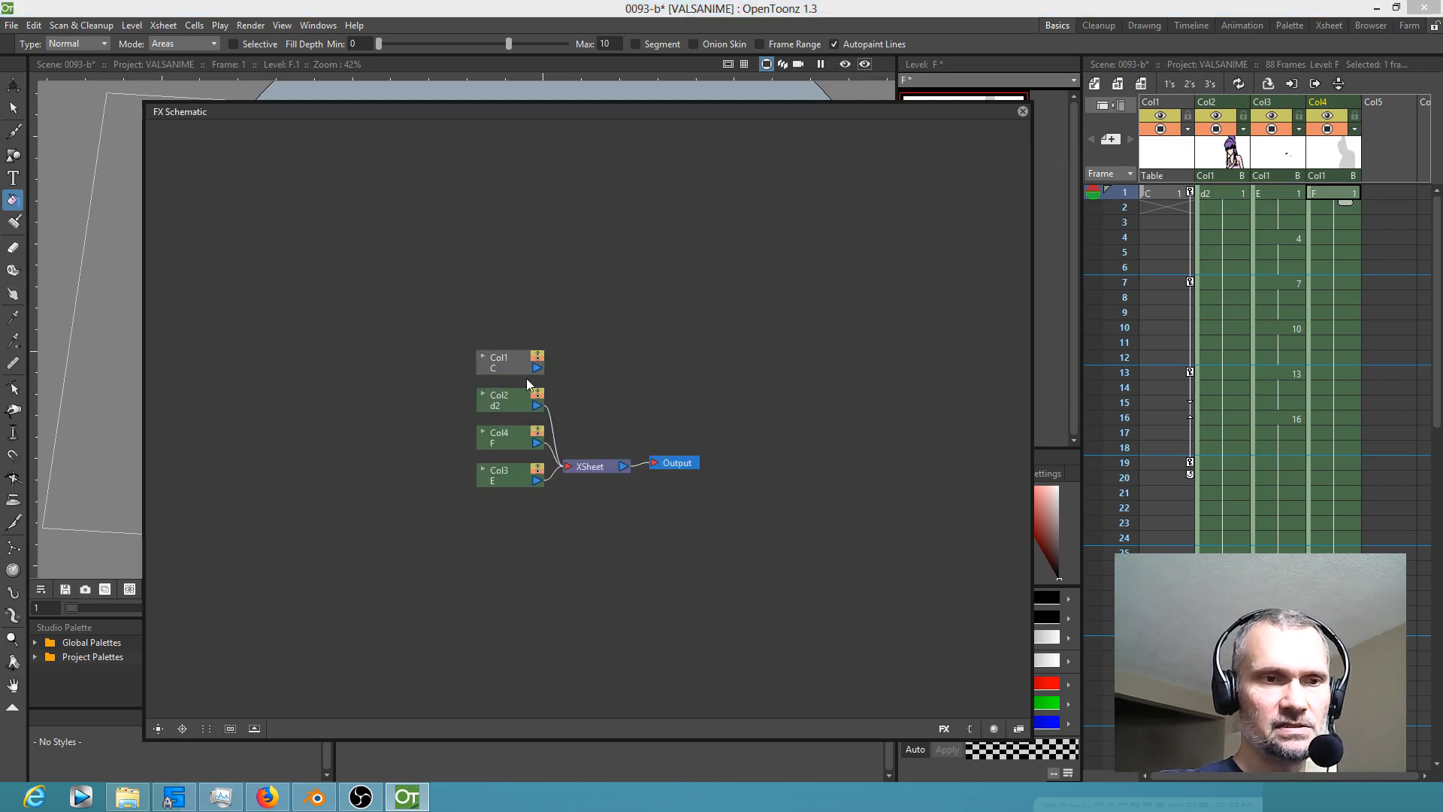
pyautogui.click(1019, 728)
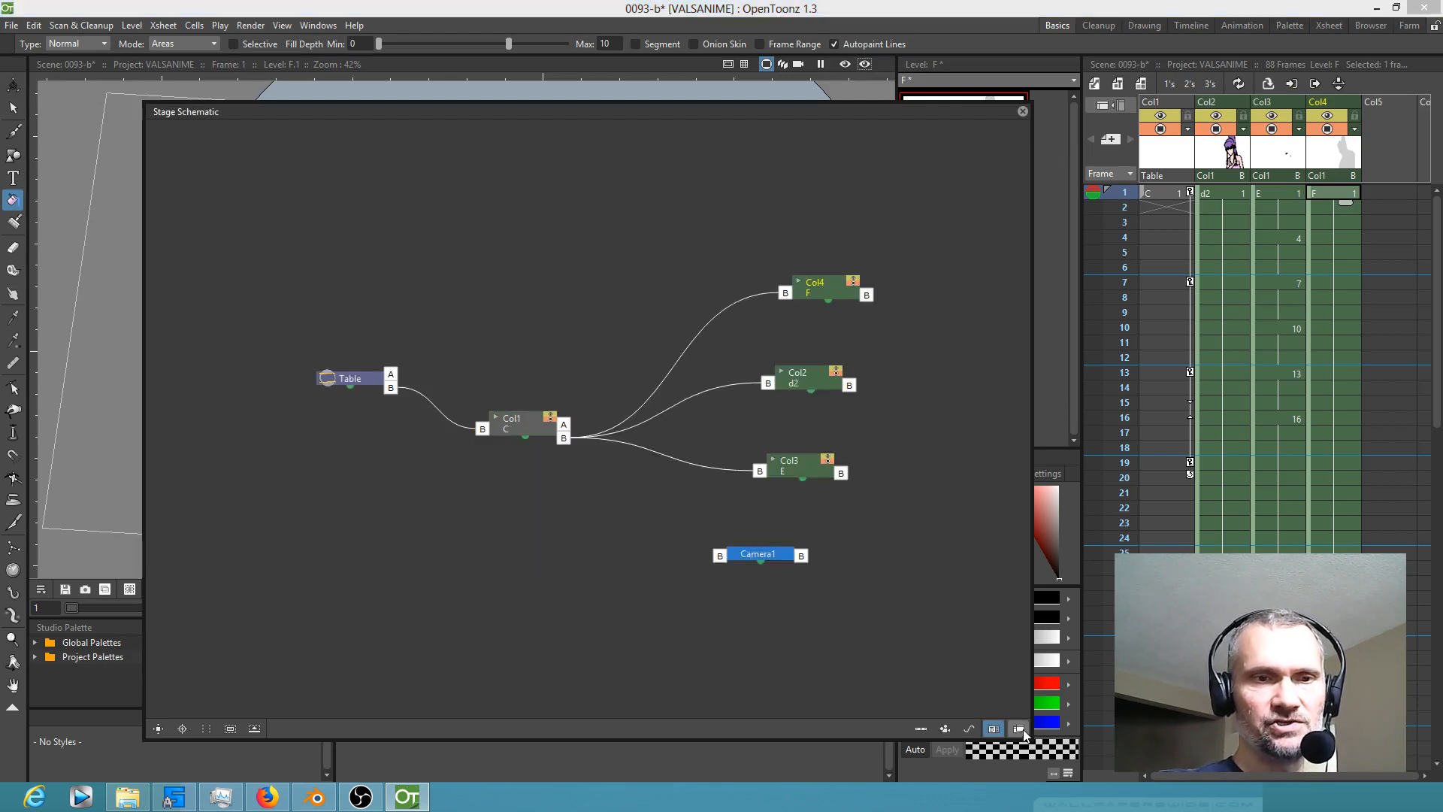
pyautogui.click(1021, 728)
pyautogui.click(1021, 728)
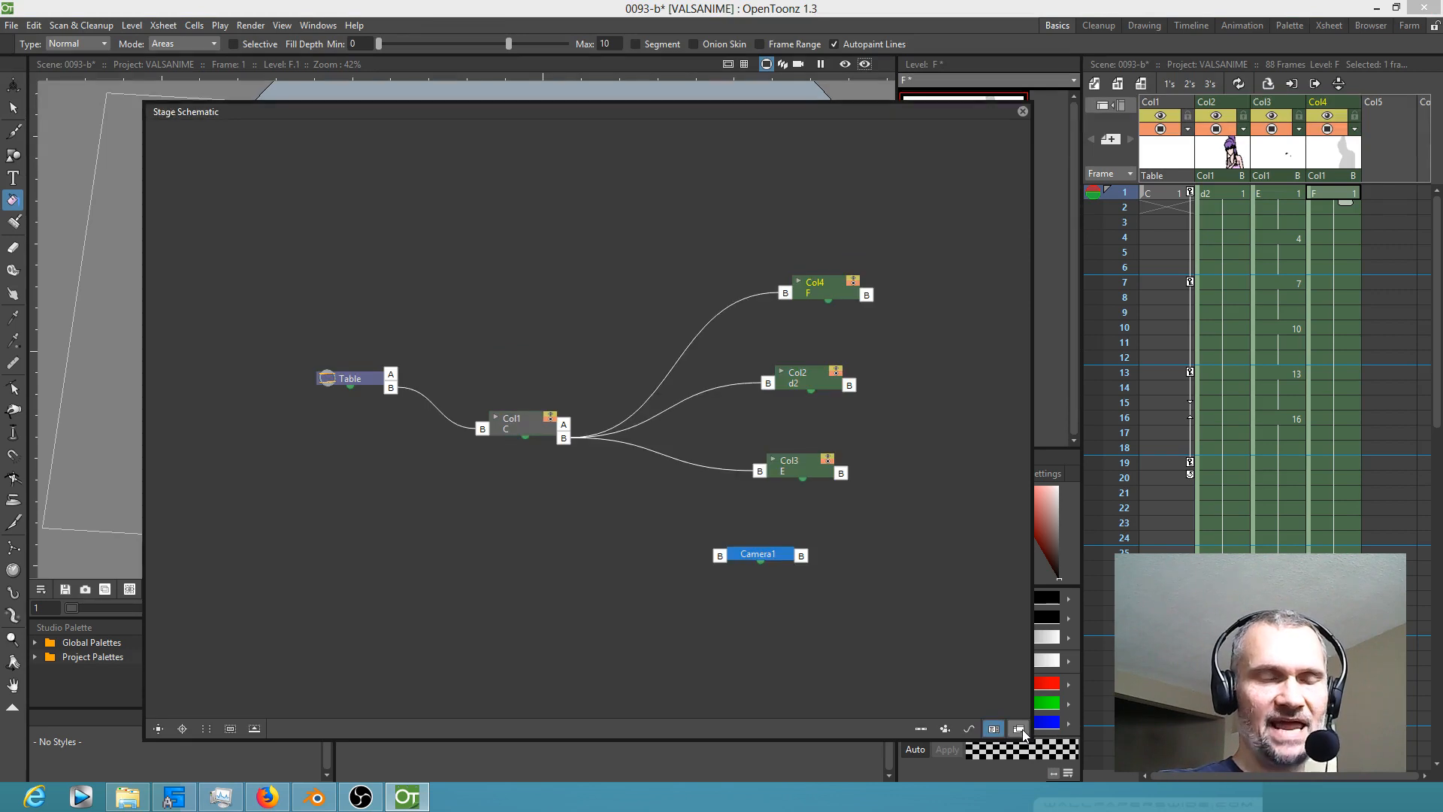
pyautogui.click(1019, 728)
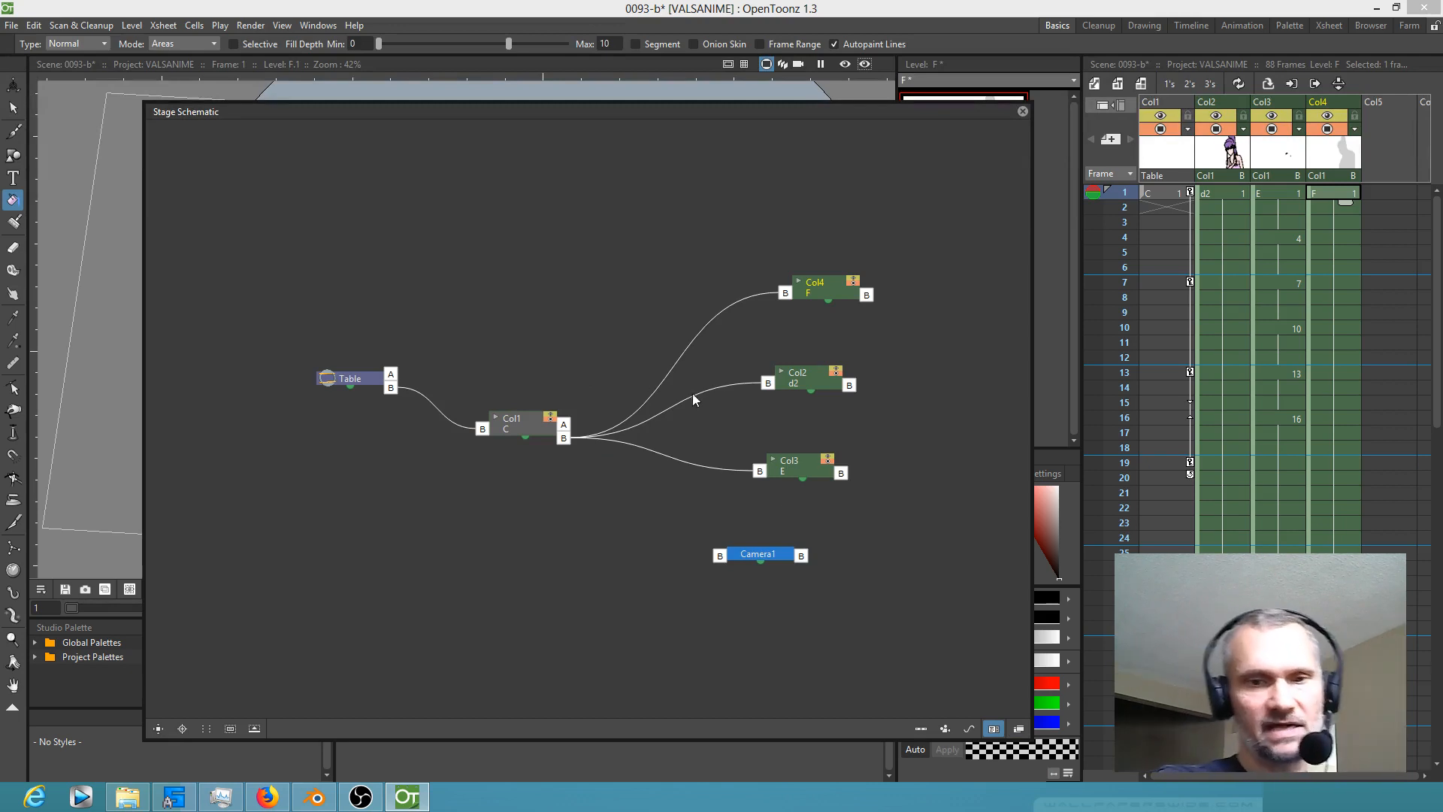
pyautogui.click(1019, 728)
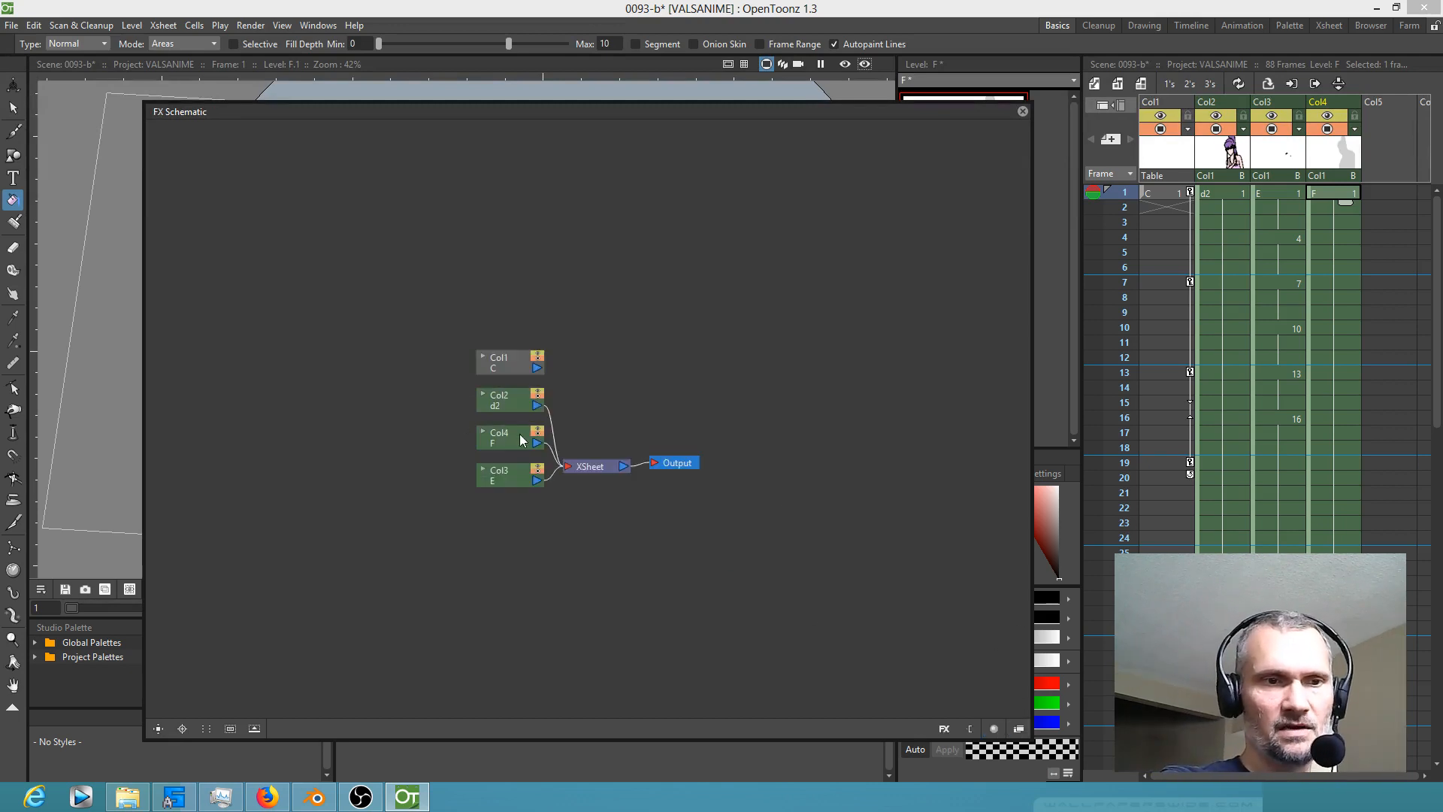
# Step: Insert a Multiply Ino effect between Col4 and the XSheet node, and connect Col2 to its Back input
pyautogui.moveTo(513, 365); pyautogui.dragTo(521, 318)
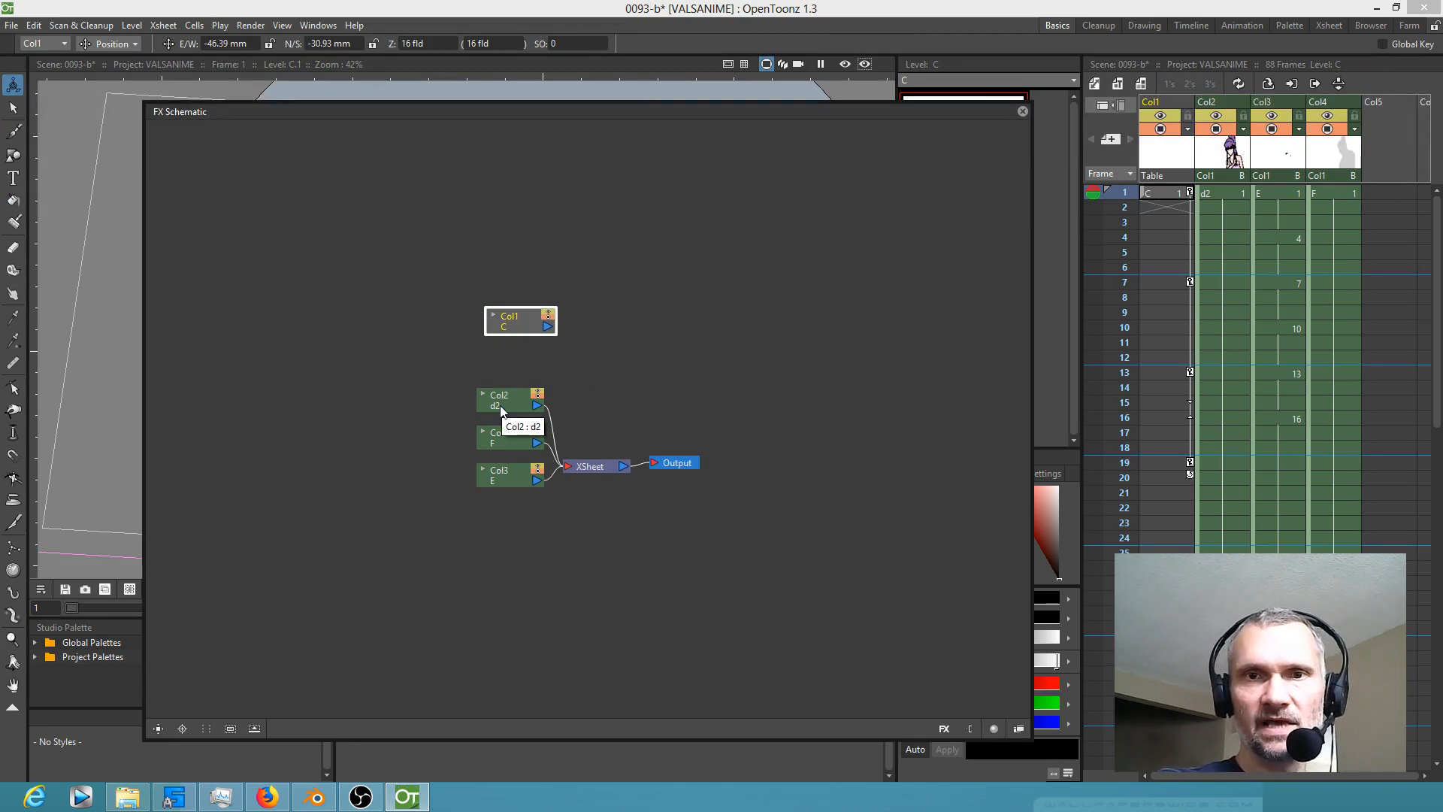
pyautogui.moveTo(516, 441); pyautogui.dragTo(275, 381)
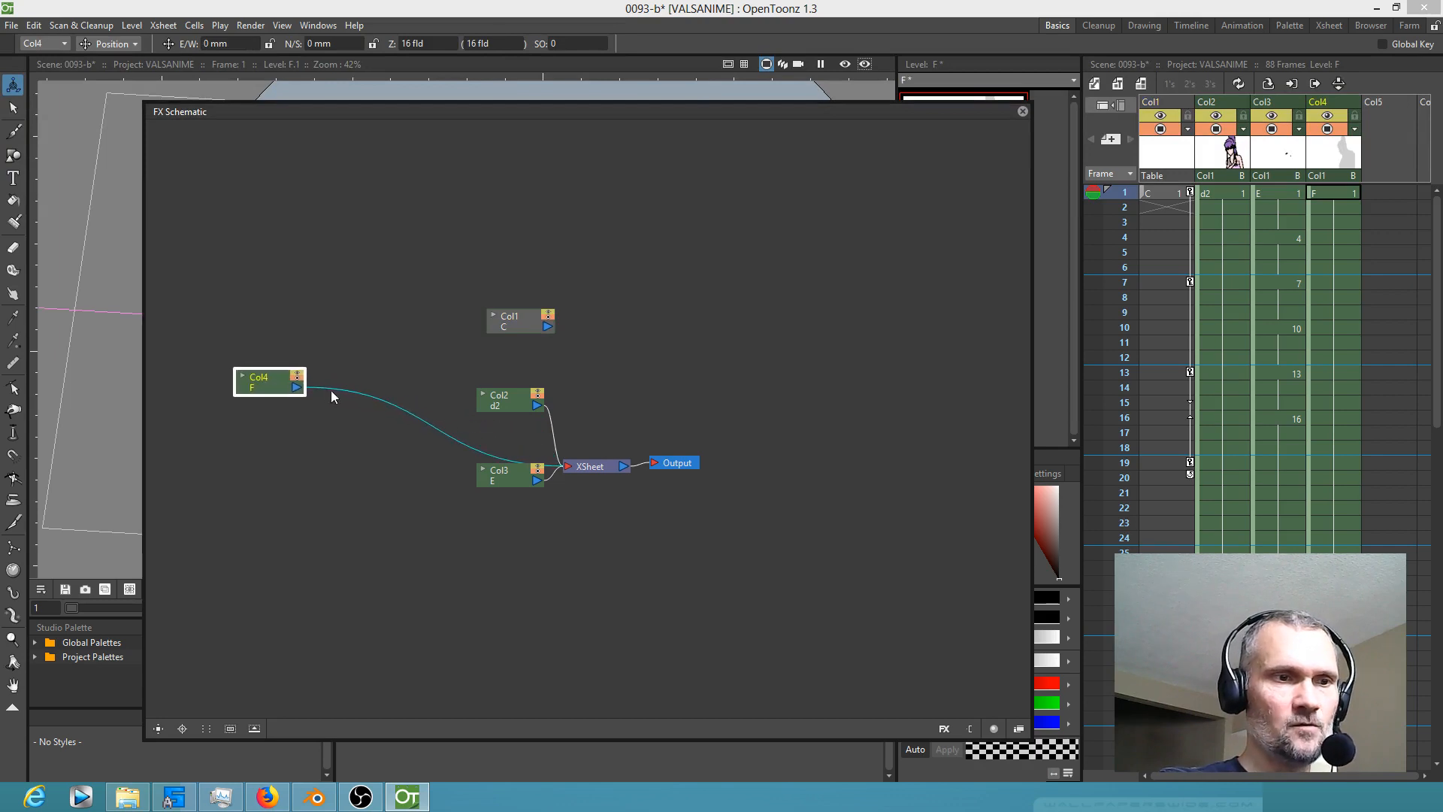
pyautogui.rightClick(334, 389)
pyautogui.moveTo(383, 399)
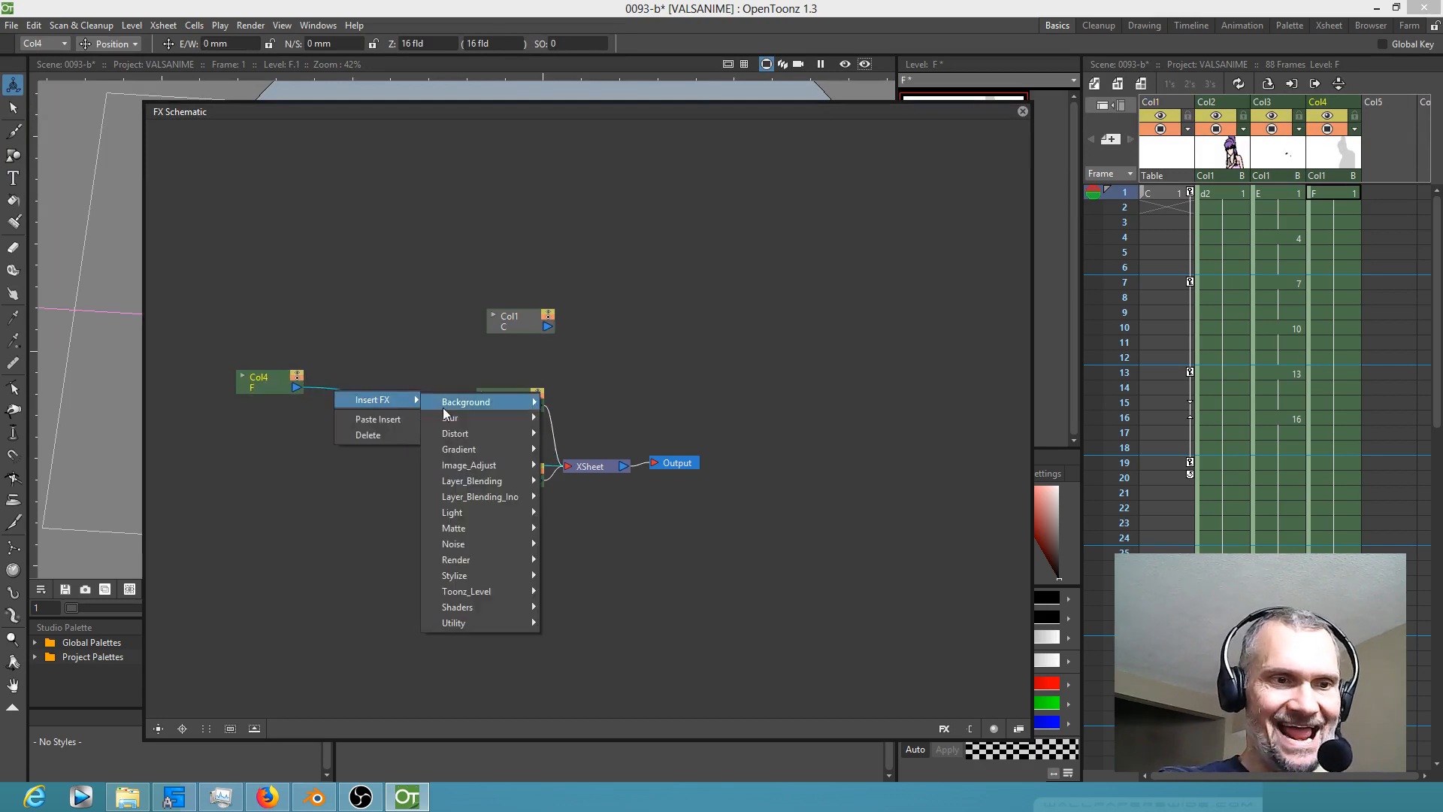
pyautogui.moveTo(488, 497)
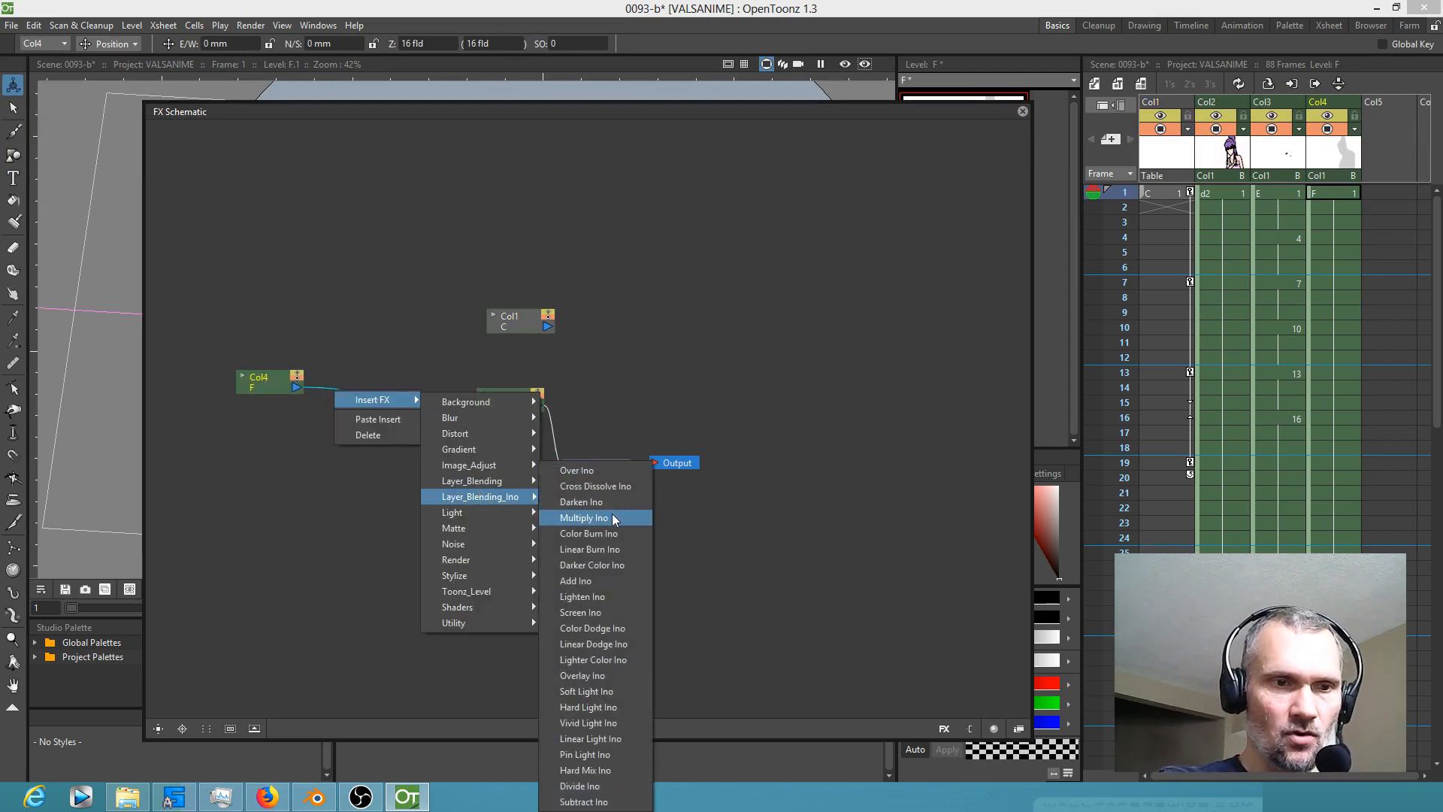
pyautogui.click(612, 513)
pyautogui.moveTo(273, 380); pyautogui.dragTo(284, 335)
pyautogui.moveTo(381, 394); pyautogui.dragTo(400, 365)
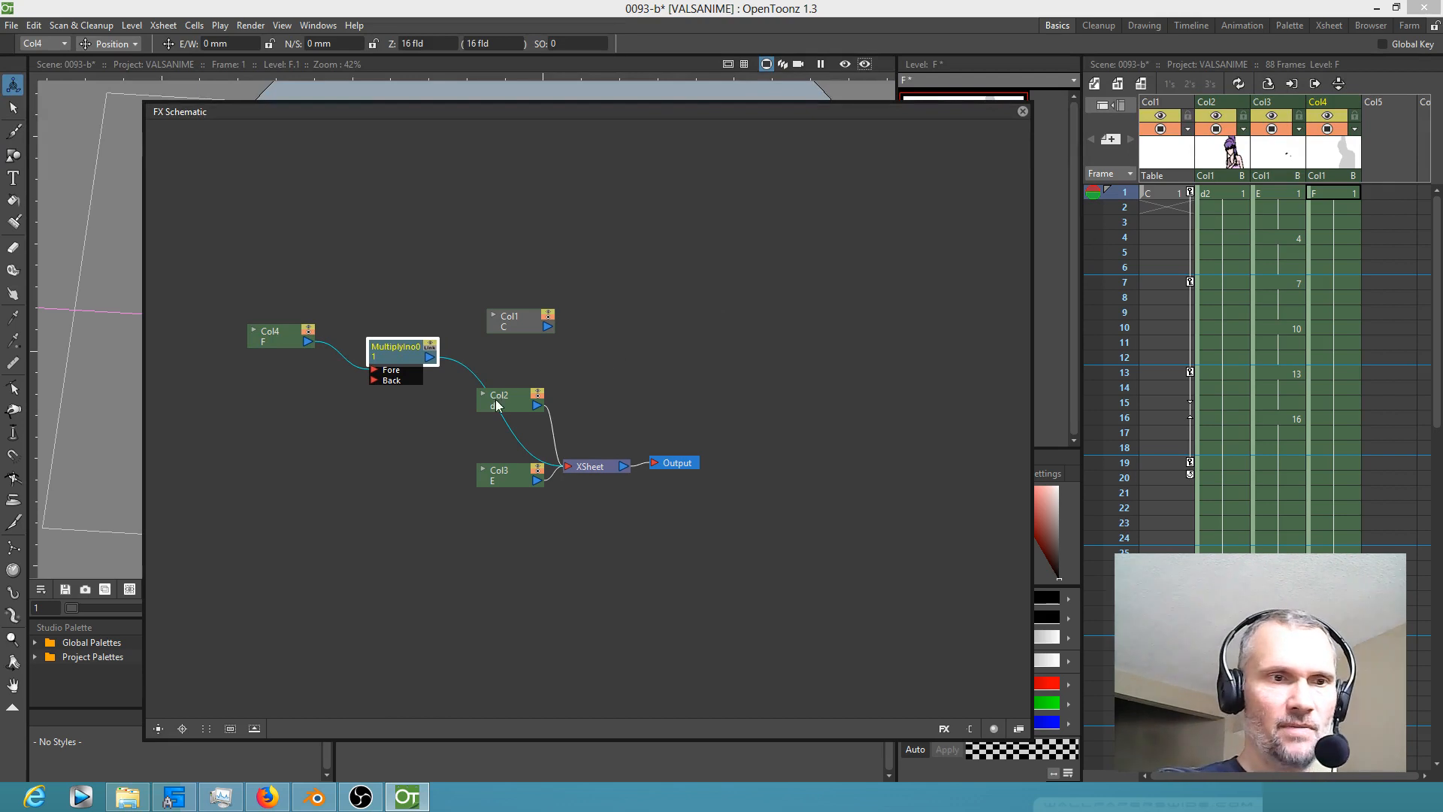
pyautogui.moveTo(499, 399); pyautogui.dragTo(374, 379)
# Step: Examine the Opacity and Clipping Mask settings of the Multiply Ino effect
pyautogui.click(396, 358)
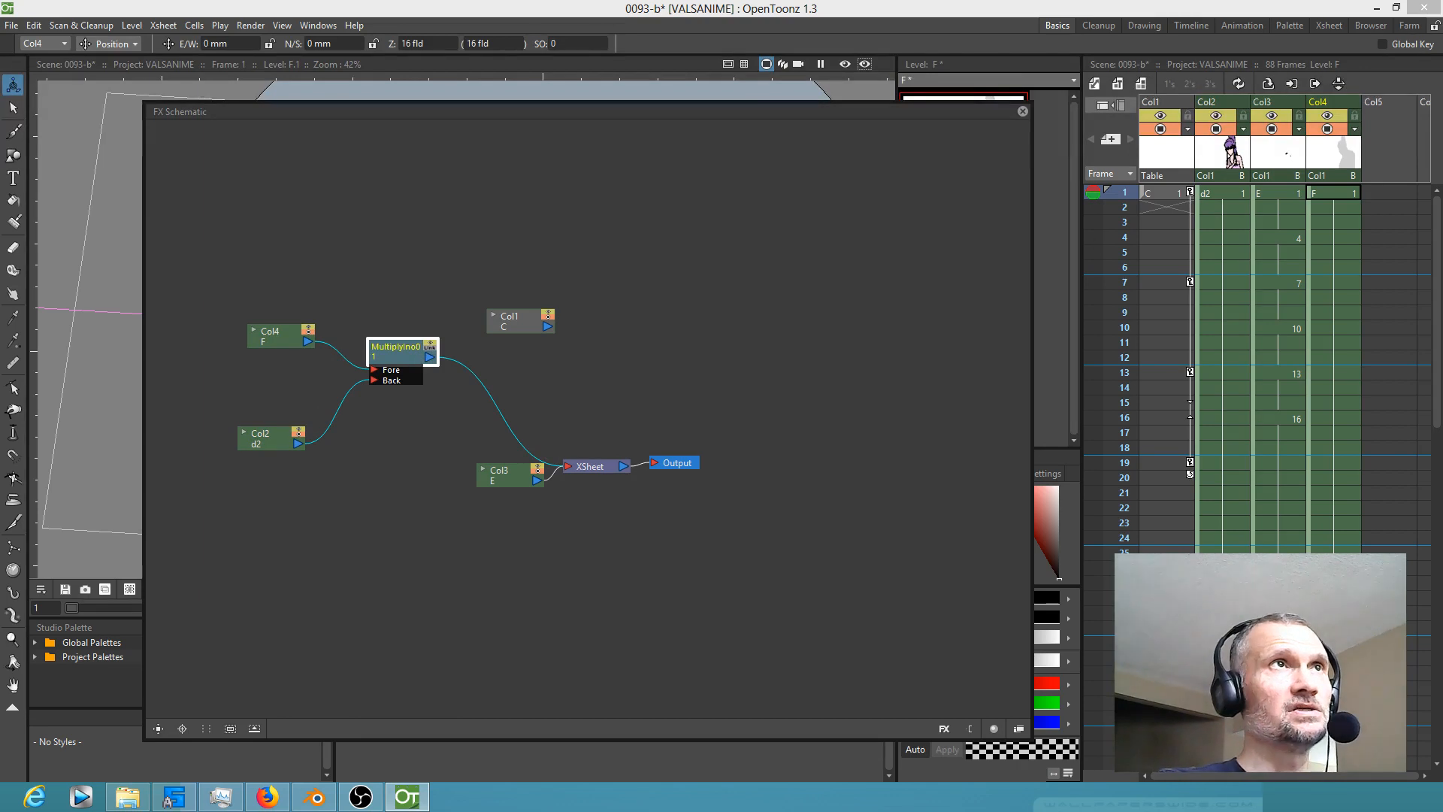
pyautogui.moveTo(863, 301); pyautogui.dragTo(738, 391)
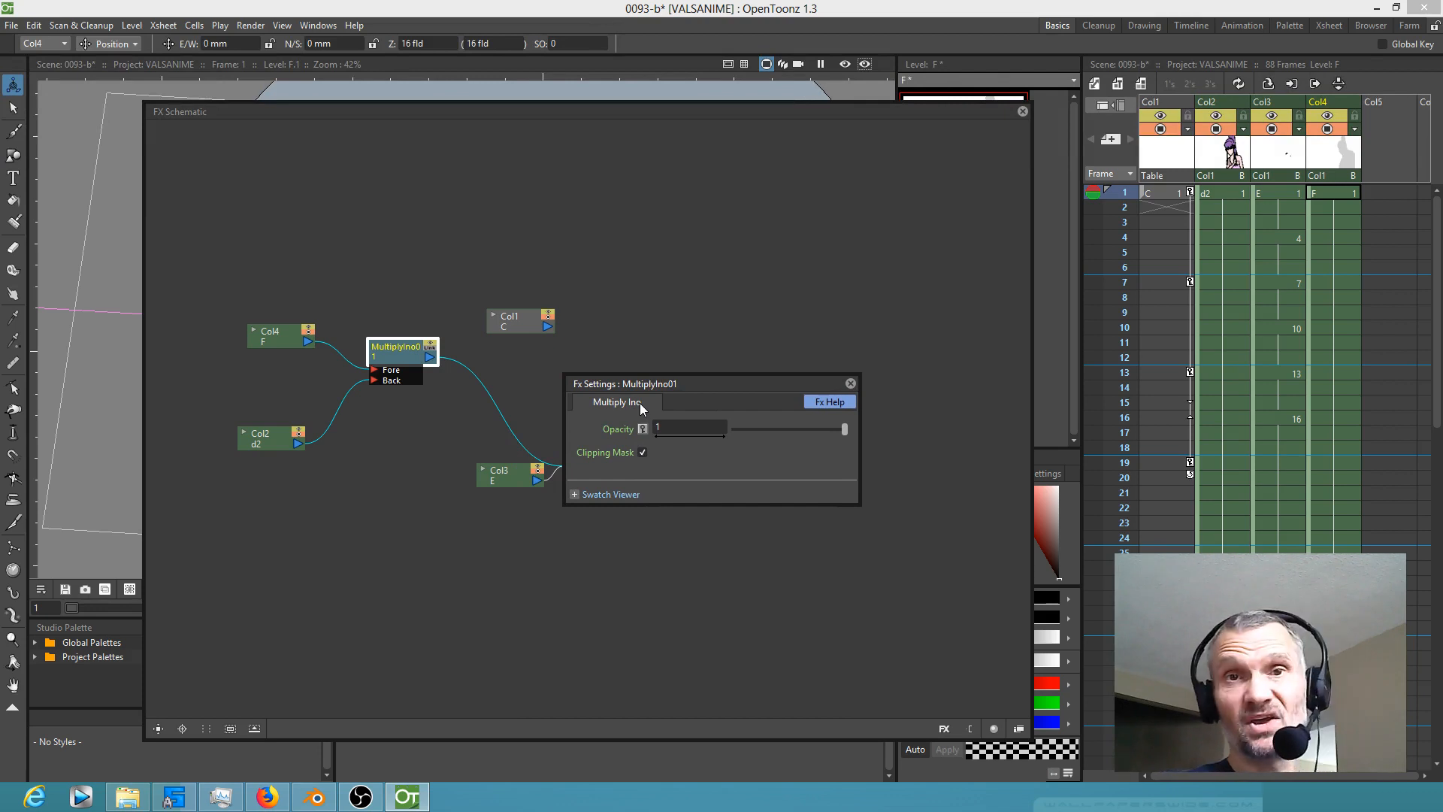
pyautogui.click(641, 452)
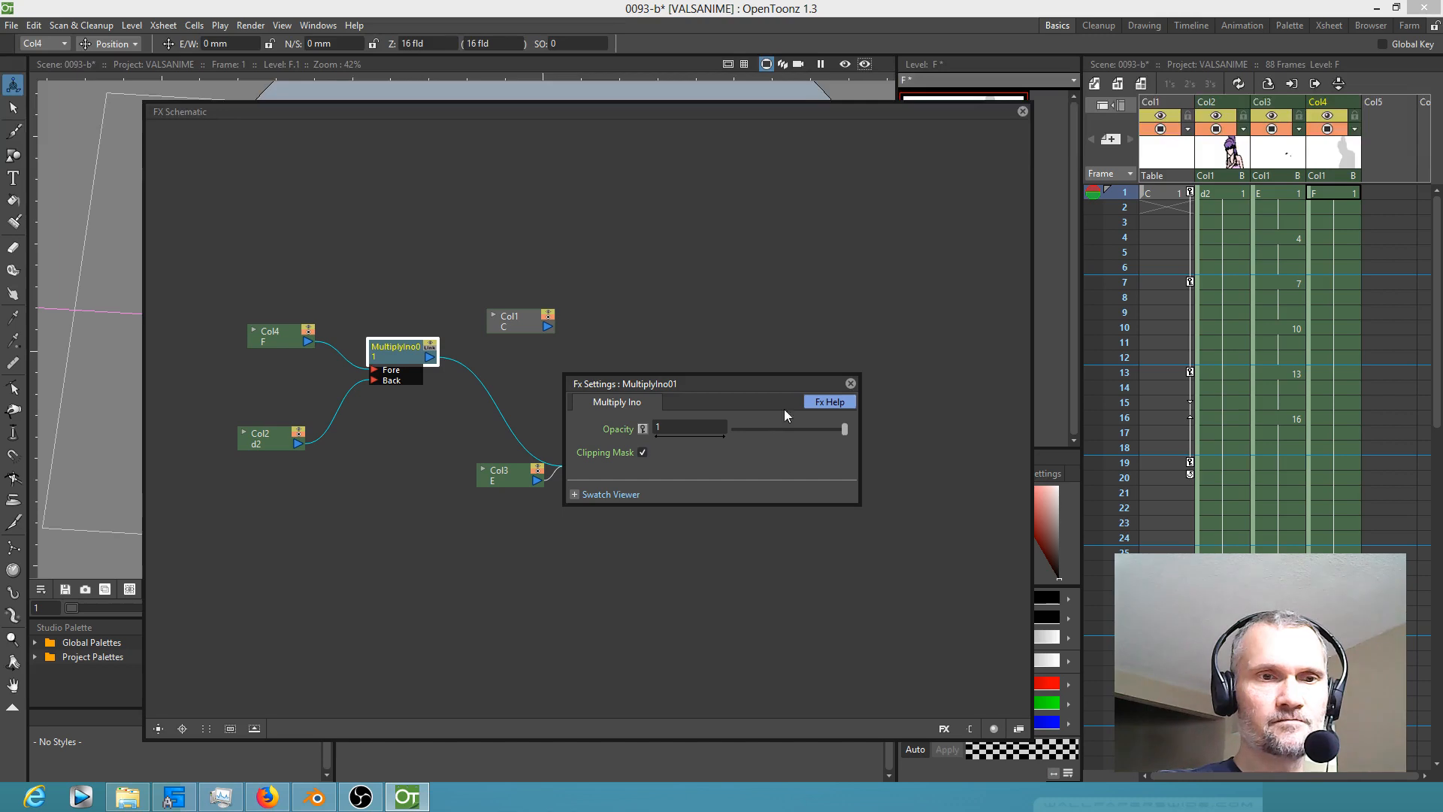
pyautogui.click(850, 384)
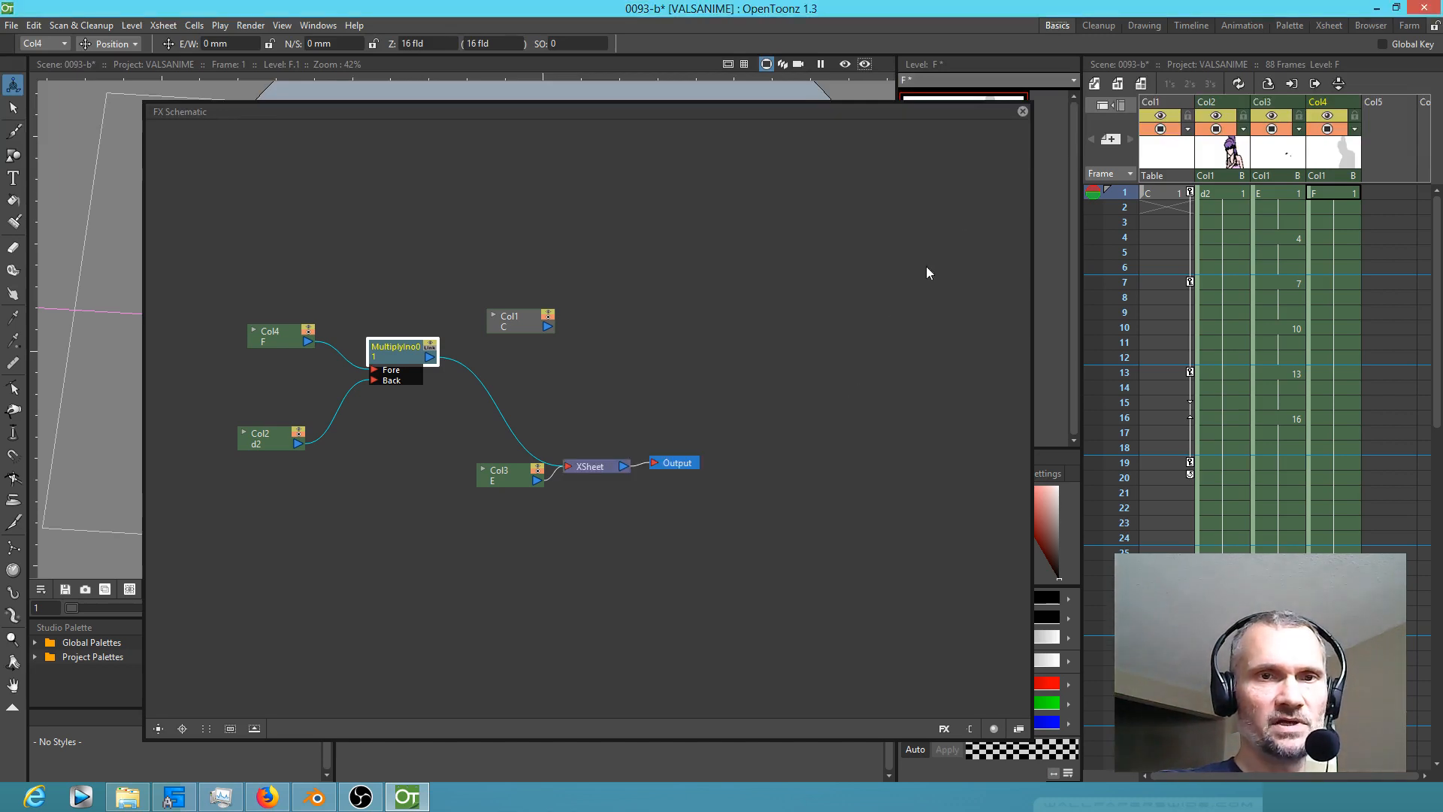
# Step: Preview frame 1 with the multiplied shadow and set the alpha of color_1 to 62
pyautogui.click(1023, 112)
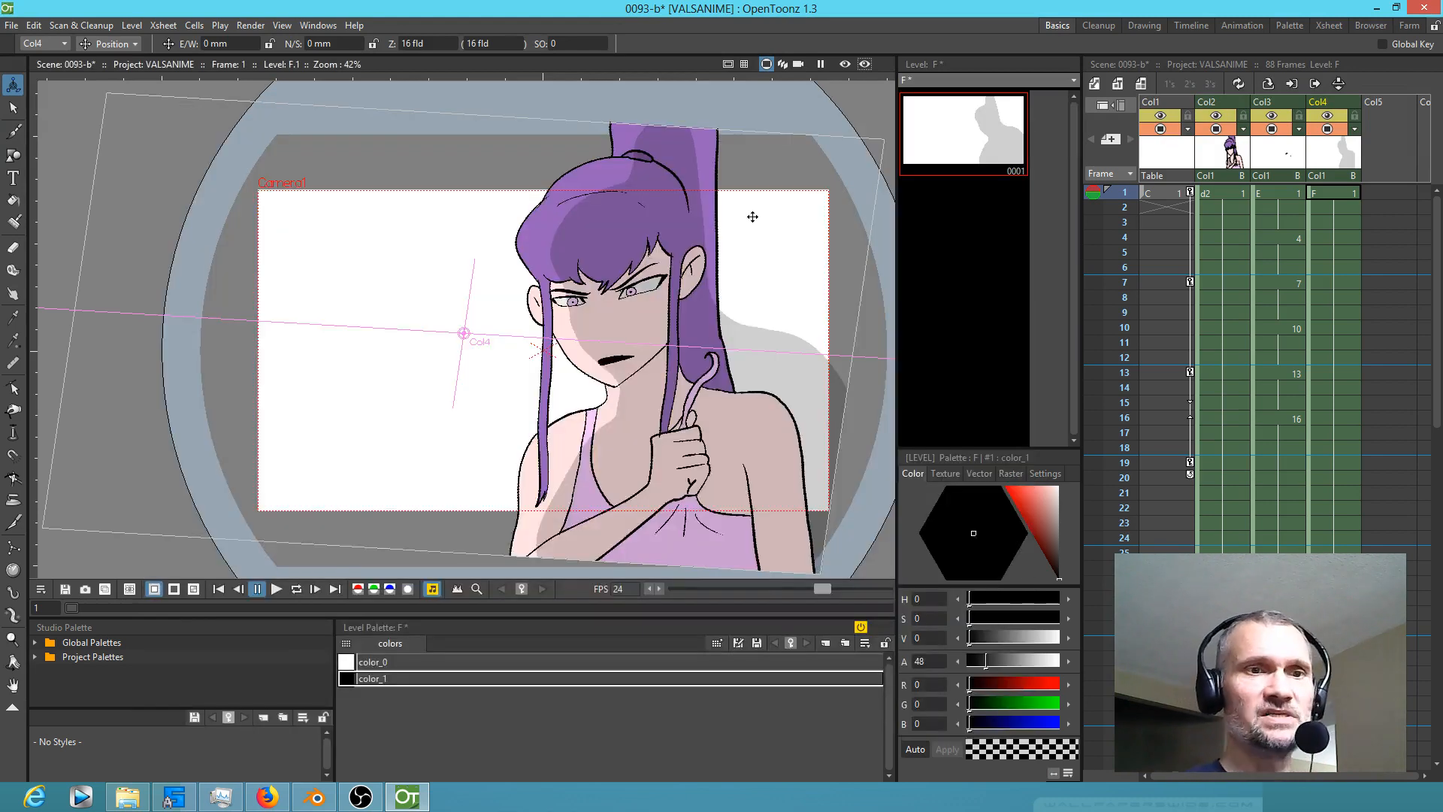
pyautogui.click(845, 65)
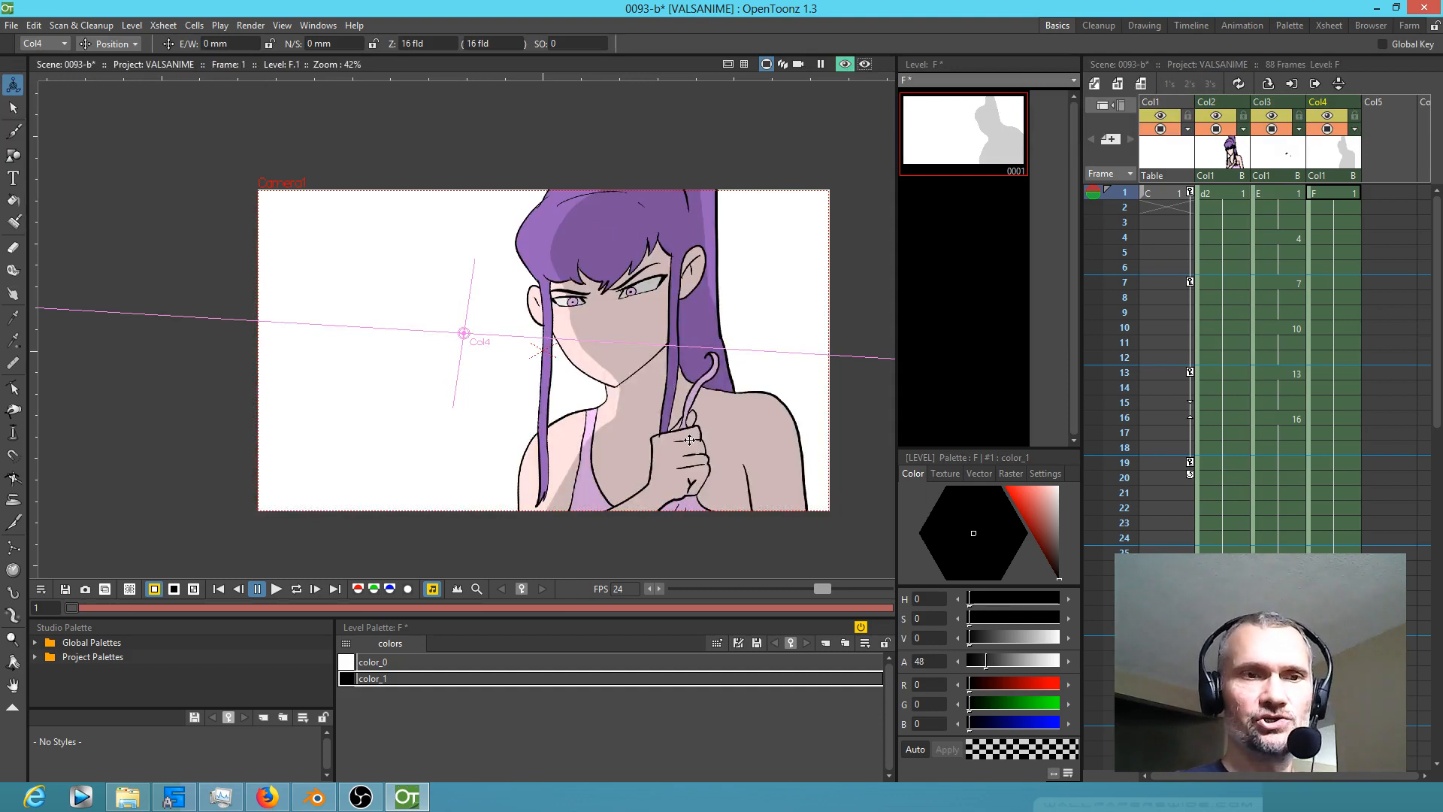
pyautogui.moveTo(985, 657); pyautogui.dragTo(995, 660)
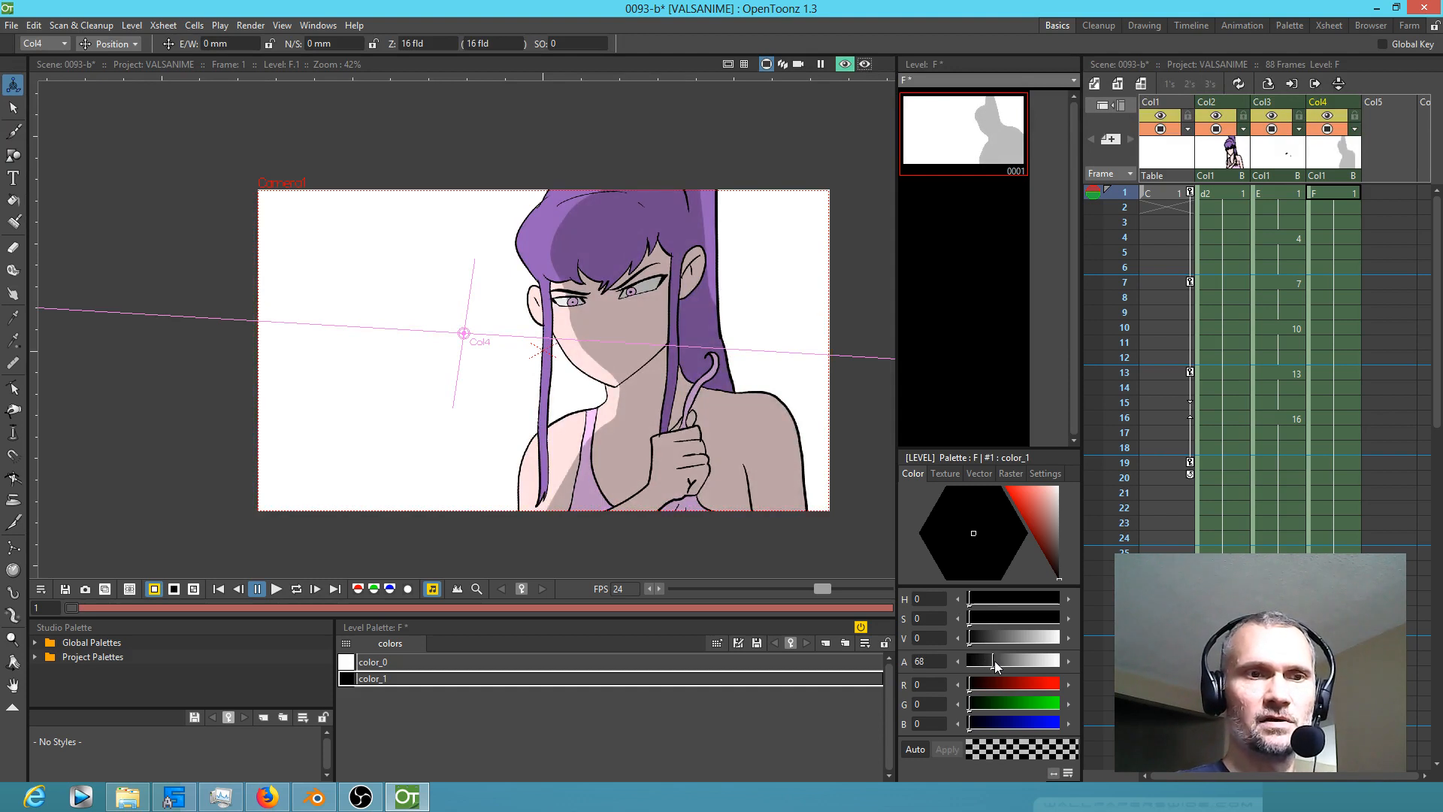
pyautogui.moveTo(994, 661); pyautogui.dragTo(990, 660)
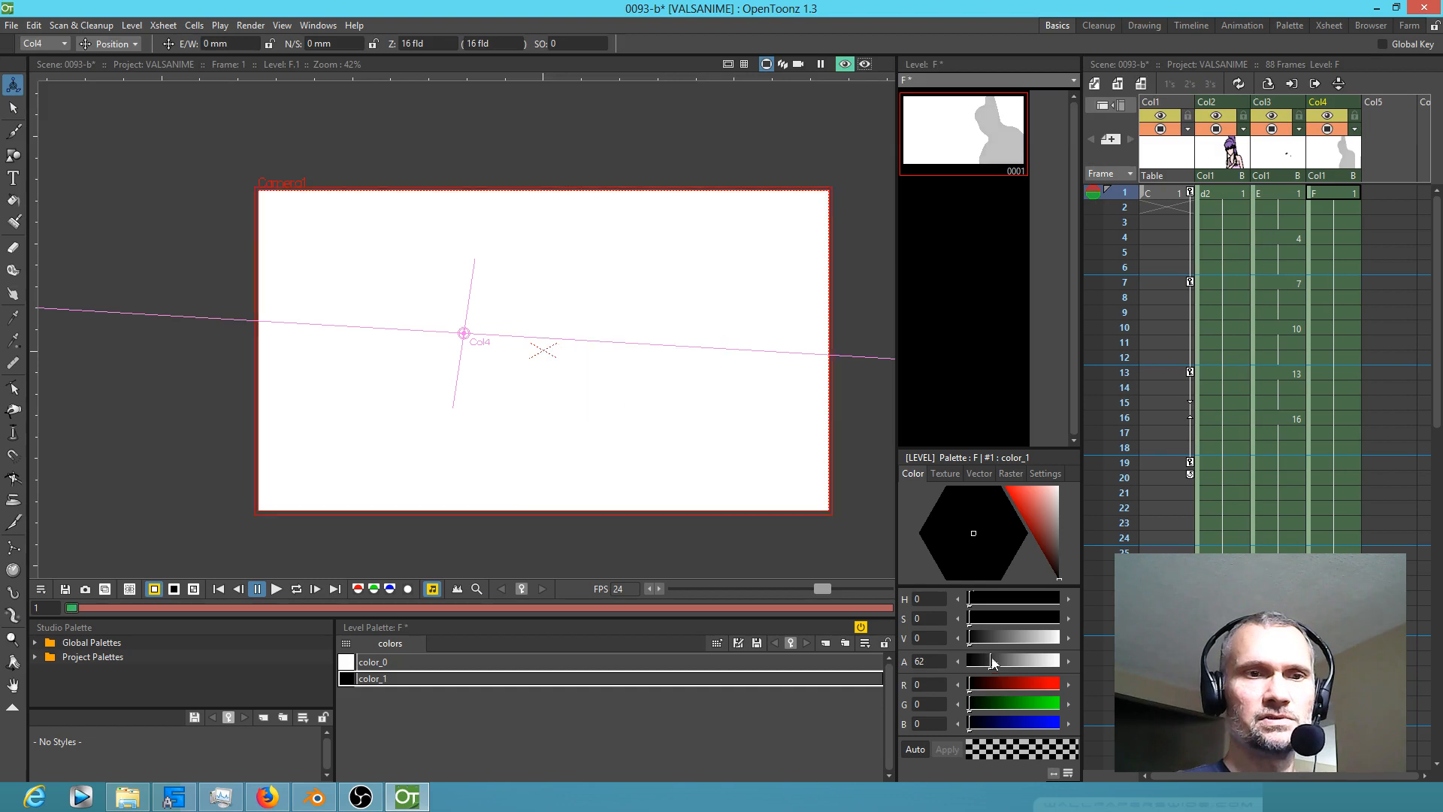
pyautogui.click(844, 65)
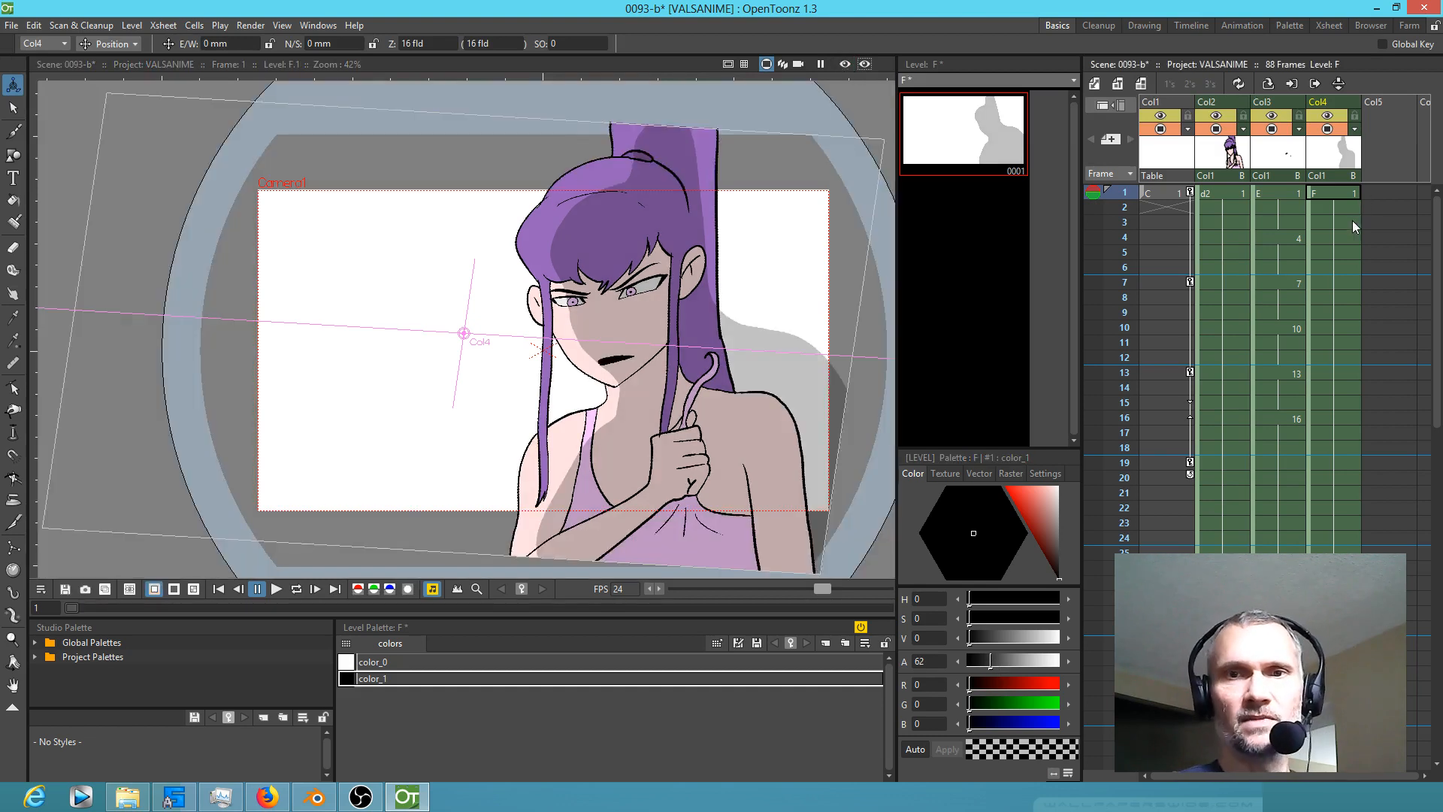
# Step: Scrub from frame 1 to frame 36 to check how the shadow fits the moving character
pyautogui.moveTo(1127, 206)
pyautogui.mouseDown()
pyautogui.moveTo(1139, 613)
pyautogui.moveTo(1135, 205)
pyautogui.moveTo(1143, 385)
pyautogui.moveTo(1128, 496)
pyautogui.moveTo(1141, 299)
pyautogui.mouseUp()
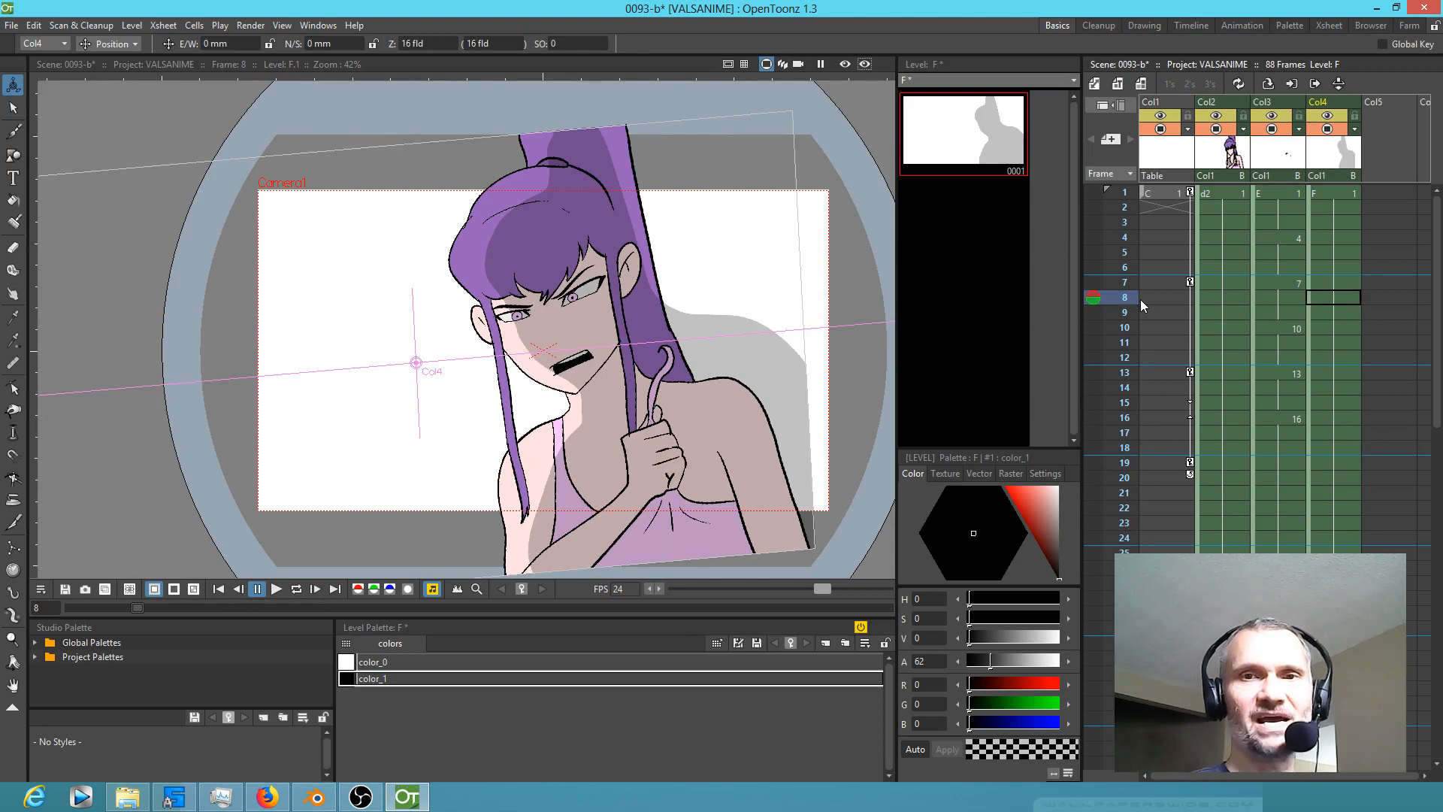
pyautogui.moveTo(1139, 292)
pyautogui.mouseDown()
pyautogui.moveTo(1139, 201)
pyautogui.moveTo(1125, 703)
pyautogui.mouseUp()
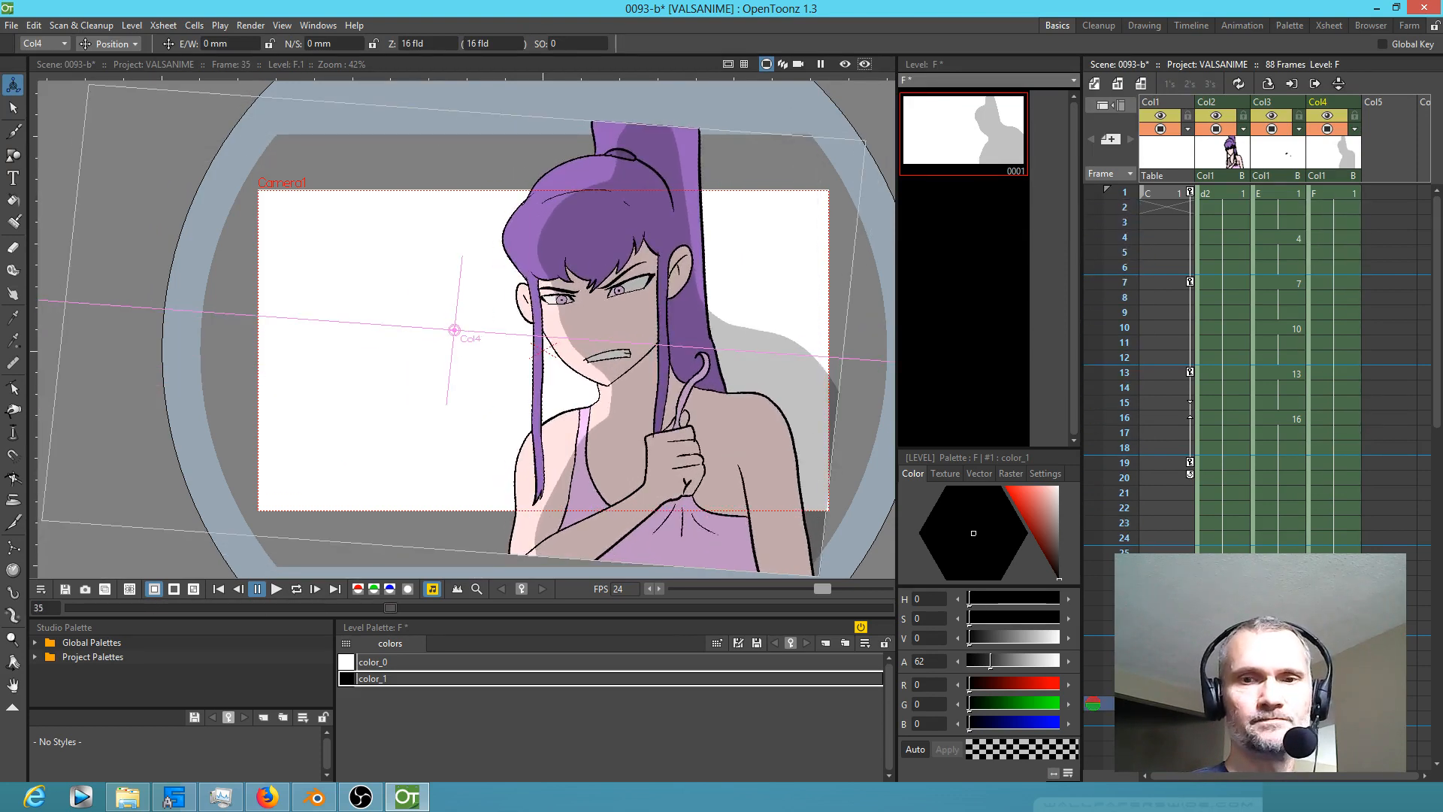
pyautogui.scroll(-6, 1217, 481)
pyautogui.moveTo(1130, 443)
pyautogui.mouseDown()
pyautogui.moveTo(1137, 479)
pyautogui.moveTo(1136, 430)
pyautogui.moveTo(1137, 450)
pyautogui.mouseUp()
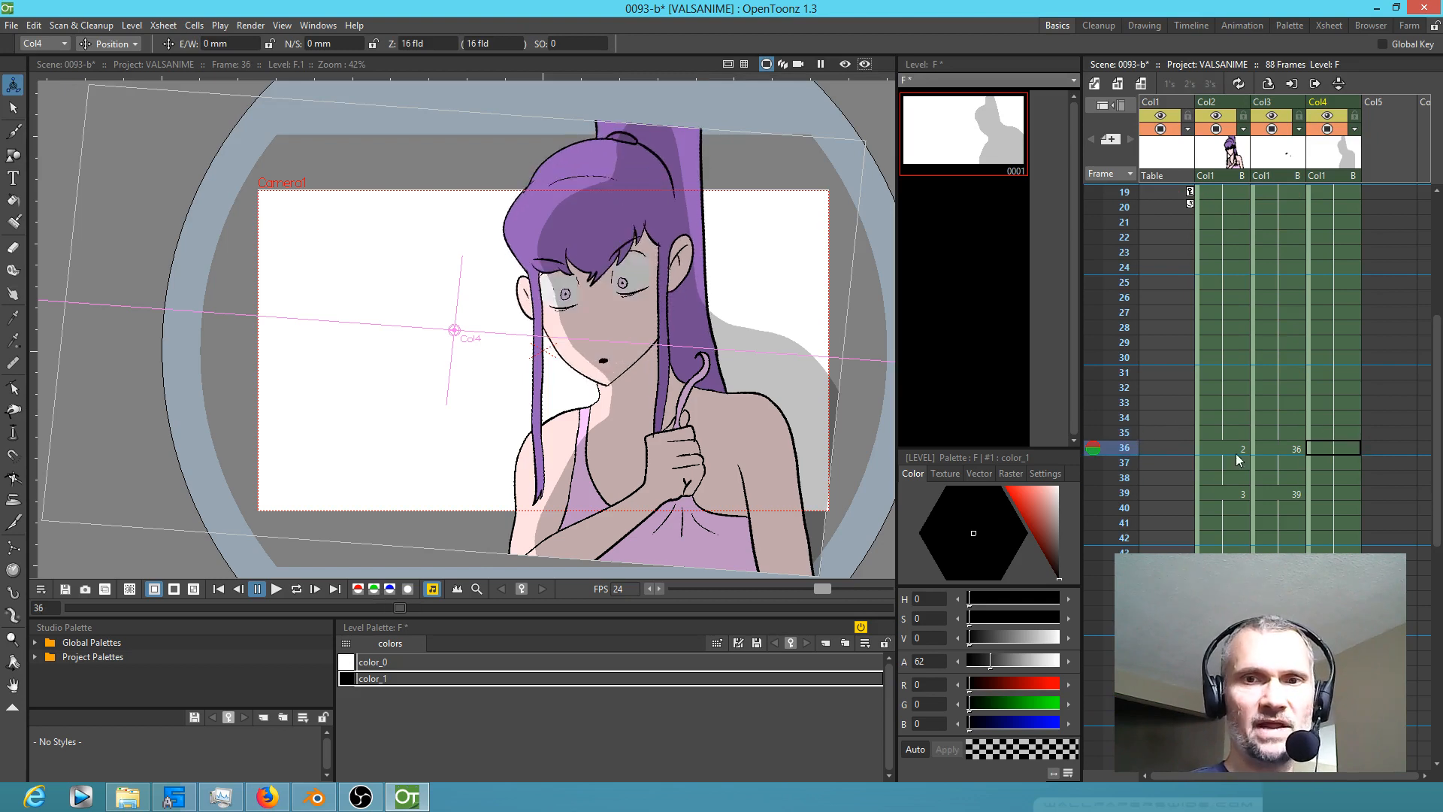
# Step: Try stretching the level F shadow upward at frame 36 using a freehand selection, and undo the change
pyautogui.click(1330, 449)
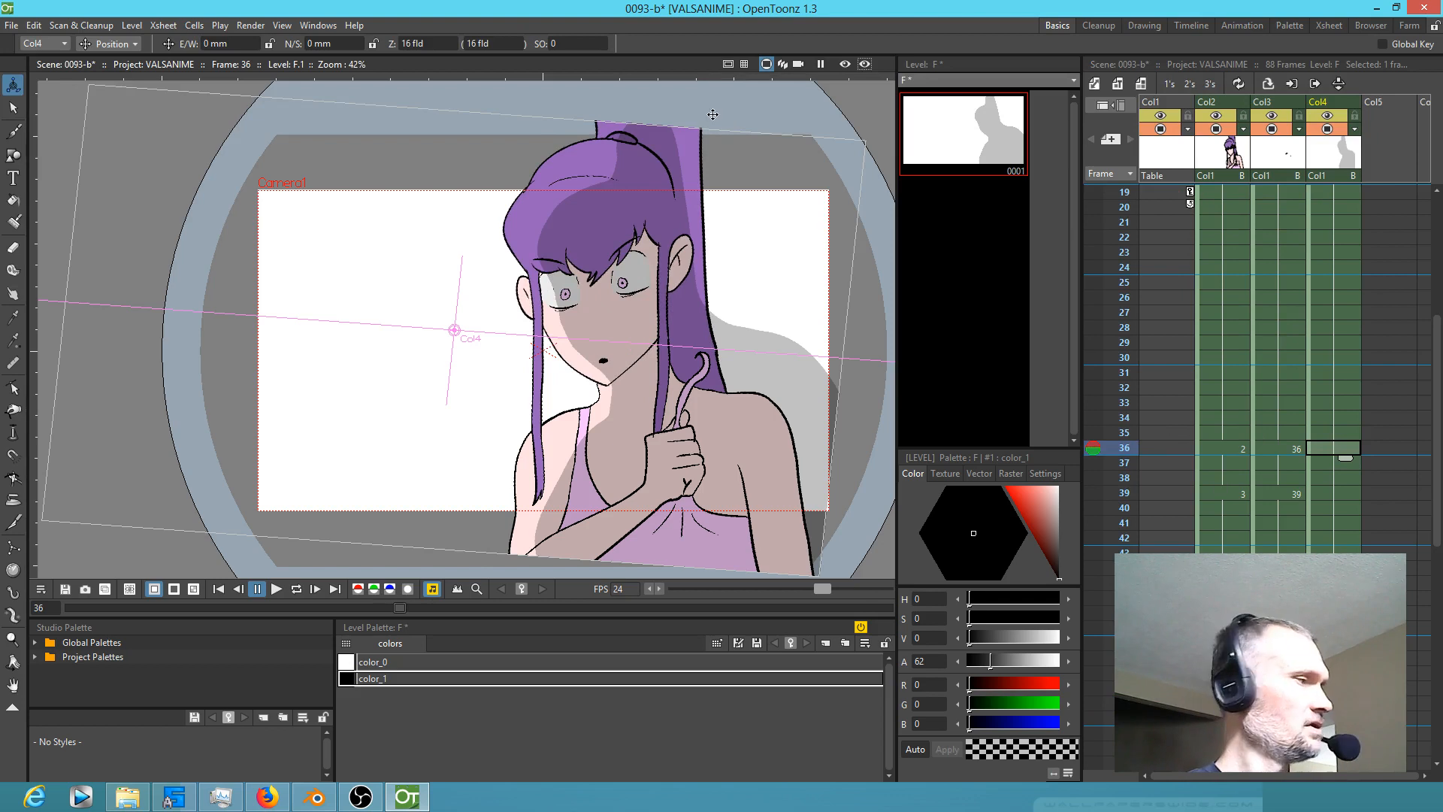
pyautogui.press('s')
pyautogui.moveTo(615, 105)
pyautogui.mouseDown()
pyautogui.moveTo(532, 111)
pyautogui.moveTo(390, 402)
pyautogui.moveTo(657, 661)
pyautogui.mouseUp()
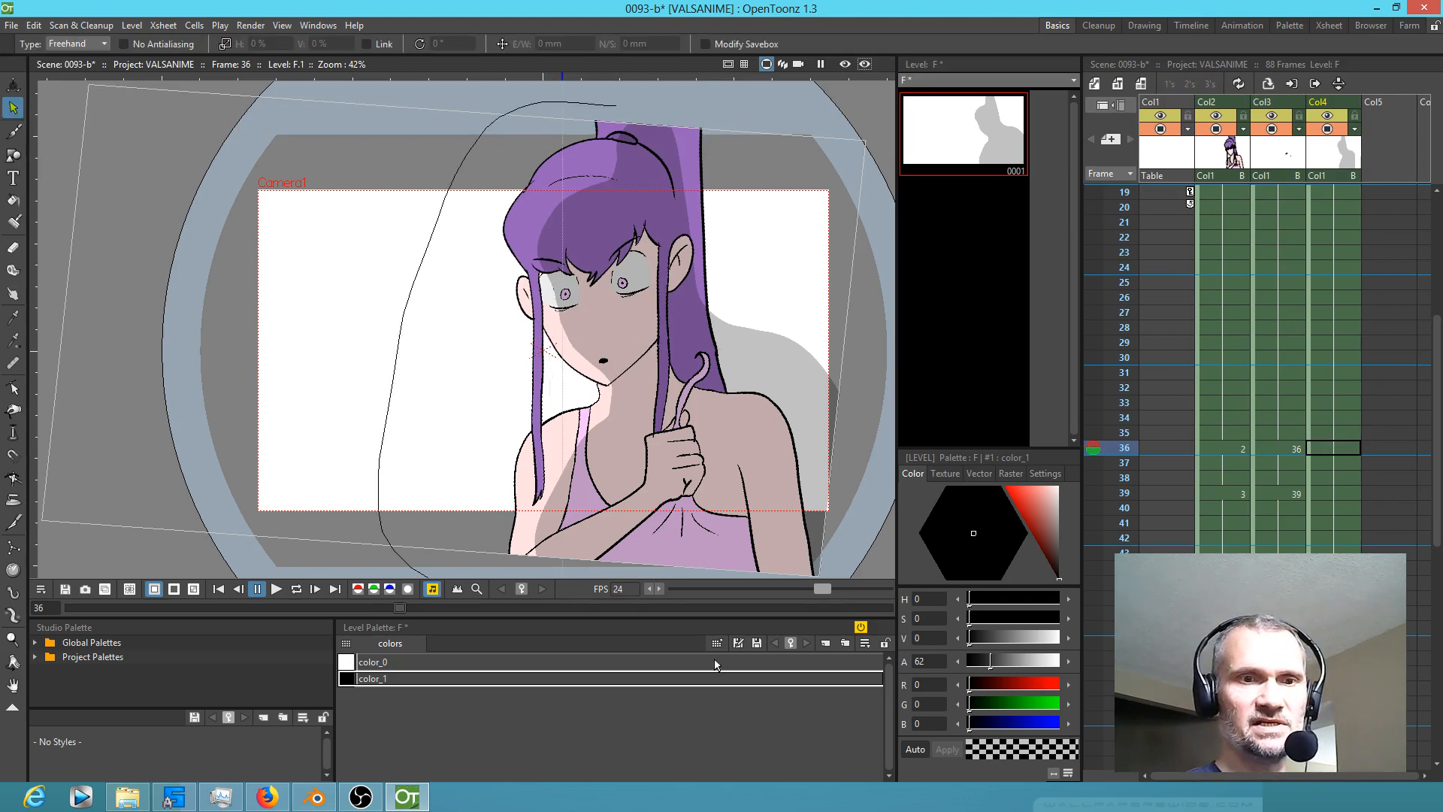
pyautogui.moveTo(906, 302)
pyautogui.mouseDown()
pyautogui.moveTo(809, 137)
pyautogui.moveTo(699, 107)
pyautogui.moveTo(580, 106)
pyautogui.mouseUp()
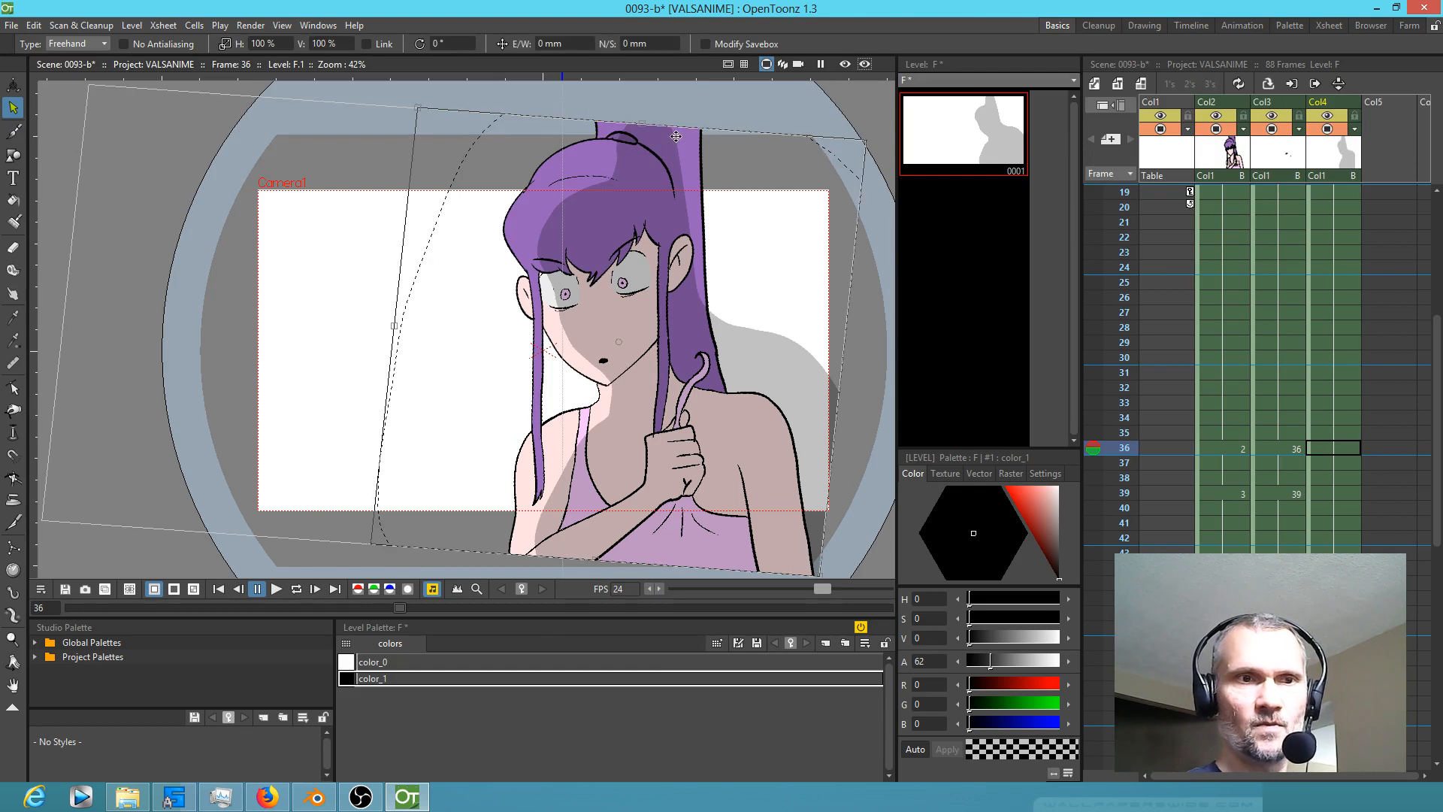
pyautogui.moveTo(643, 119); pyautogui.dragTo(643, 96)
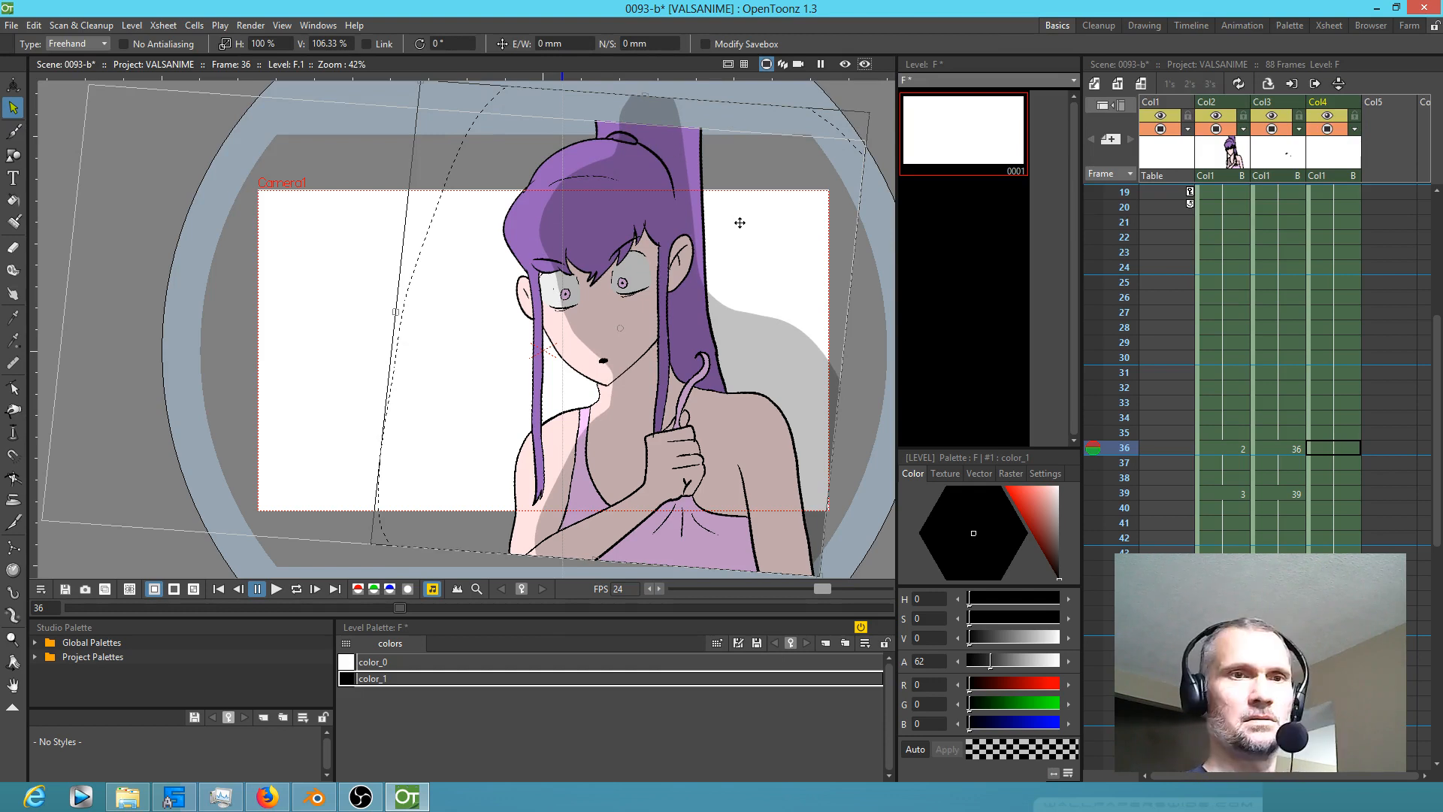
pyautogui.hotkey('ctrl', 'z')
# Step: Duplicate the level F drawing at frame 36 and stretch the copied shadow to 102.56% horizontally and 108.62% vertically
pyautogui.click(1331, 445)
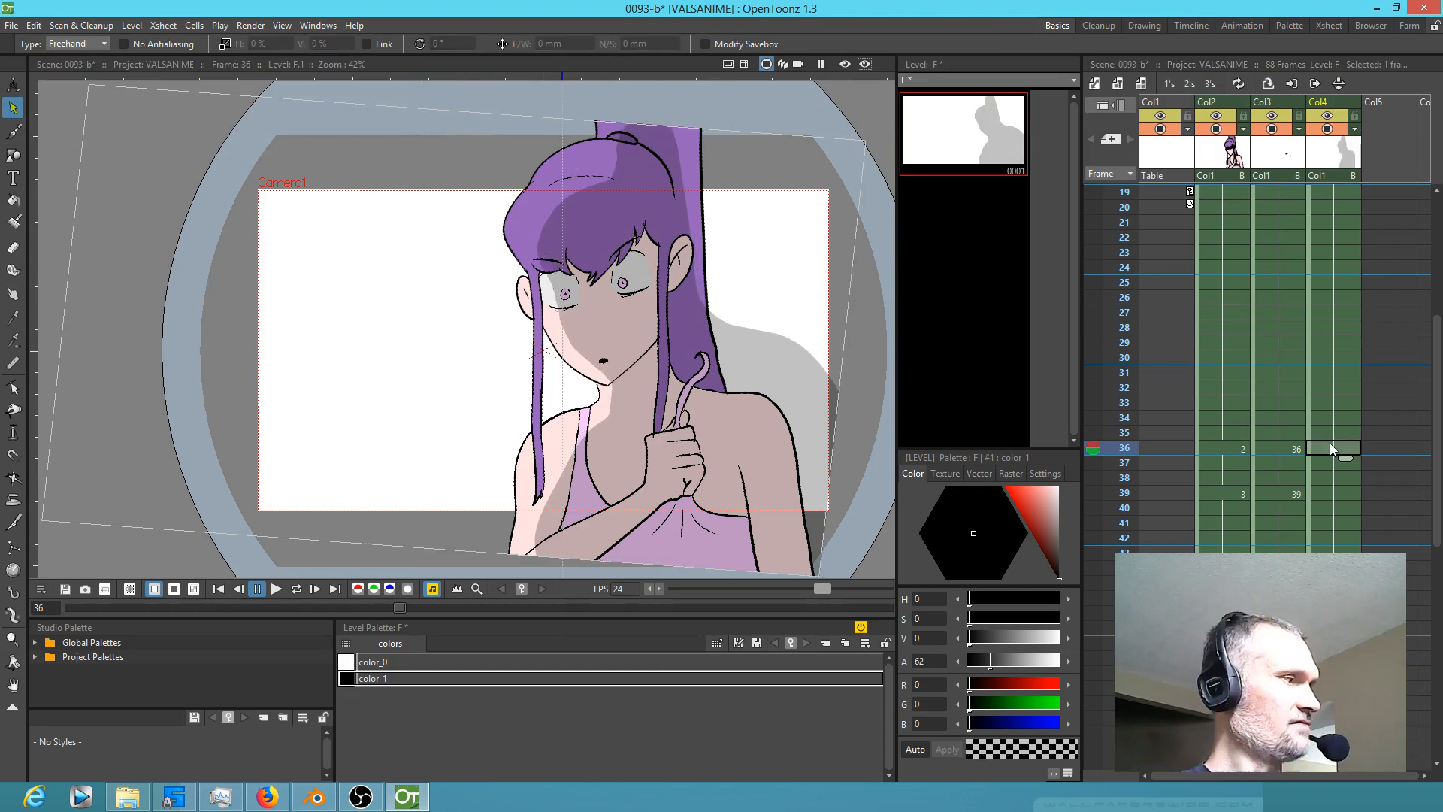
pyautogui.press('d')
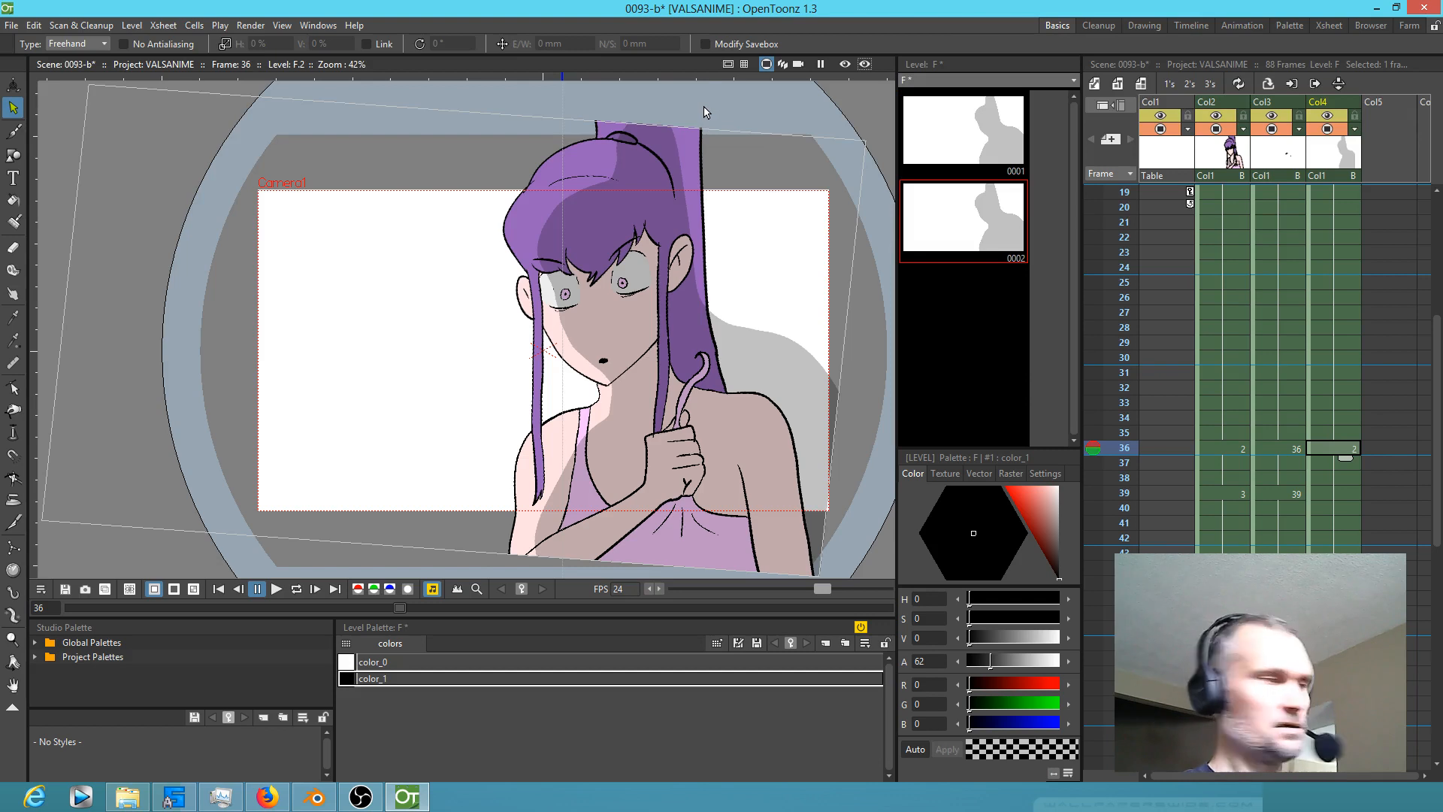
pyautogui.moveTo(705, 111)
pyautogui.mouseDown()
pyautogui.moveTo(619, 104)
pyautogui.moveTo(556, 166)
pyautogui.moveTo(459, 320)
pyautogui.moveTo(440, 475)
pyautogui.moveTo(534, 603)
pyautogui.moveTo(734, 641)
pyautogui.moveTo(873, 579)
pyautogui.moveTo(872, 257)
pyautogui.moveTo(757, 120)
pyautogui.moveTo(679, 98)
pyautogui.mouseUp()
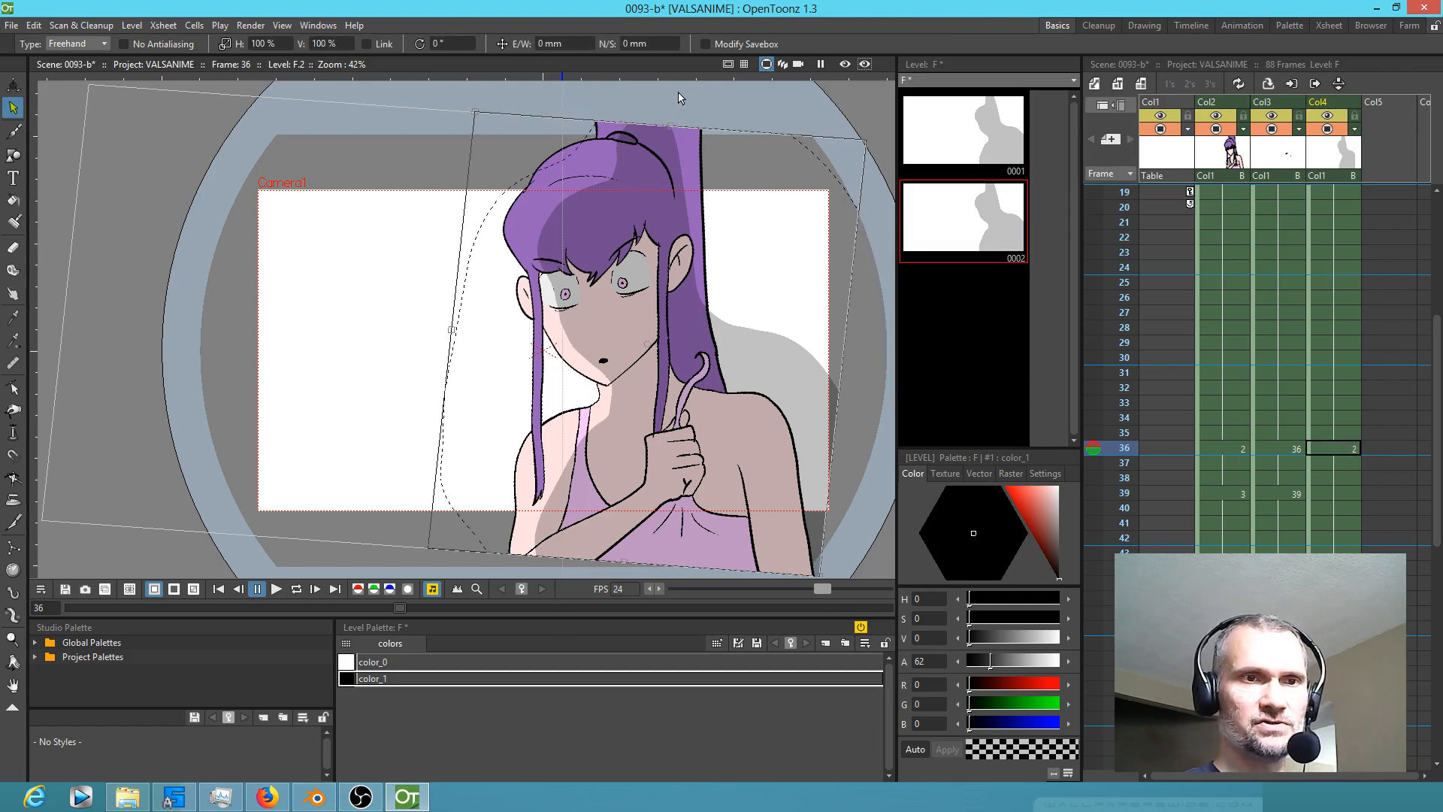
pyautogui.moveTo(664, 123); pyautogui.dragTo(657, 88)
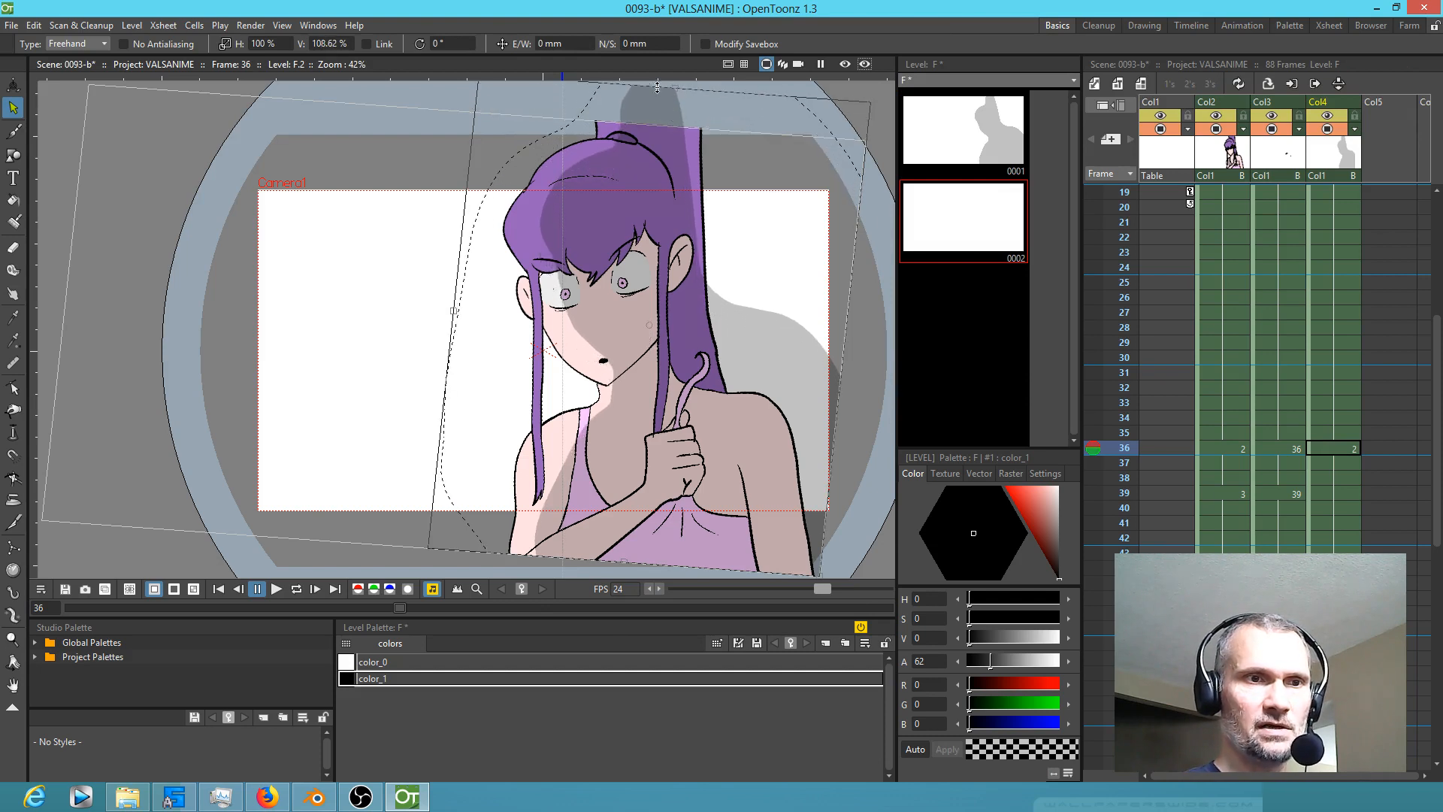
pyautogui.moveTo(453, 312)
pyautogui.mouseDown()
pyautogui.moveTo(429, 313)
pyautogui.moveTo(444, 310)
pyautogui.mouseUp()
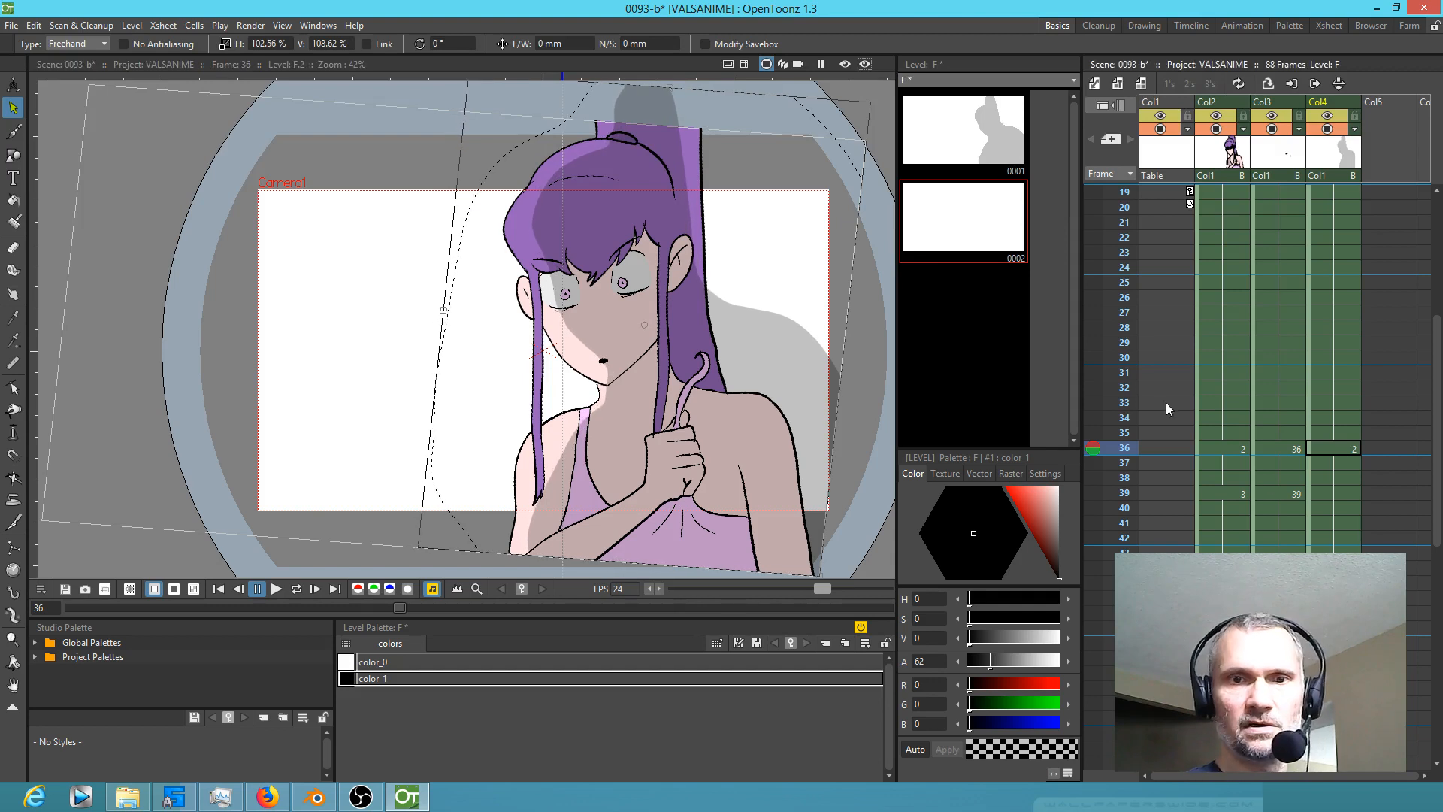
# Step: Set frame 39 of level F to drawing 1 and hold that drawing through frame 53
pyautogui.moveTo(1117, 364); pyautogui.dragTo(1122, 478)
pyautogui.click(1338, 494)
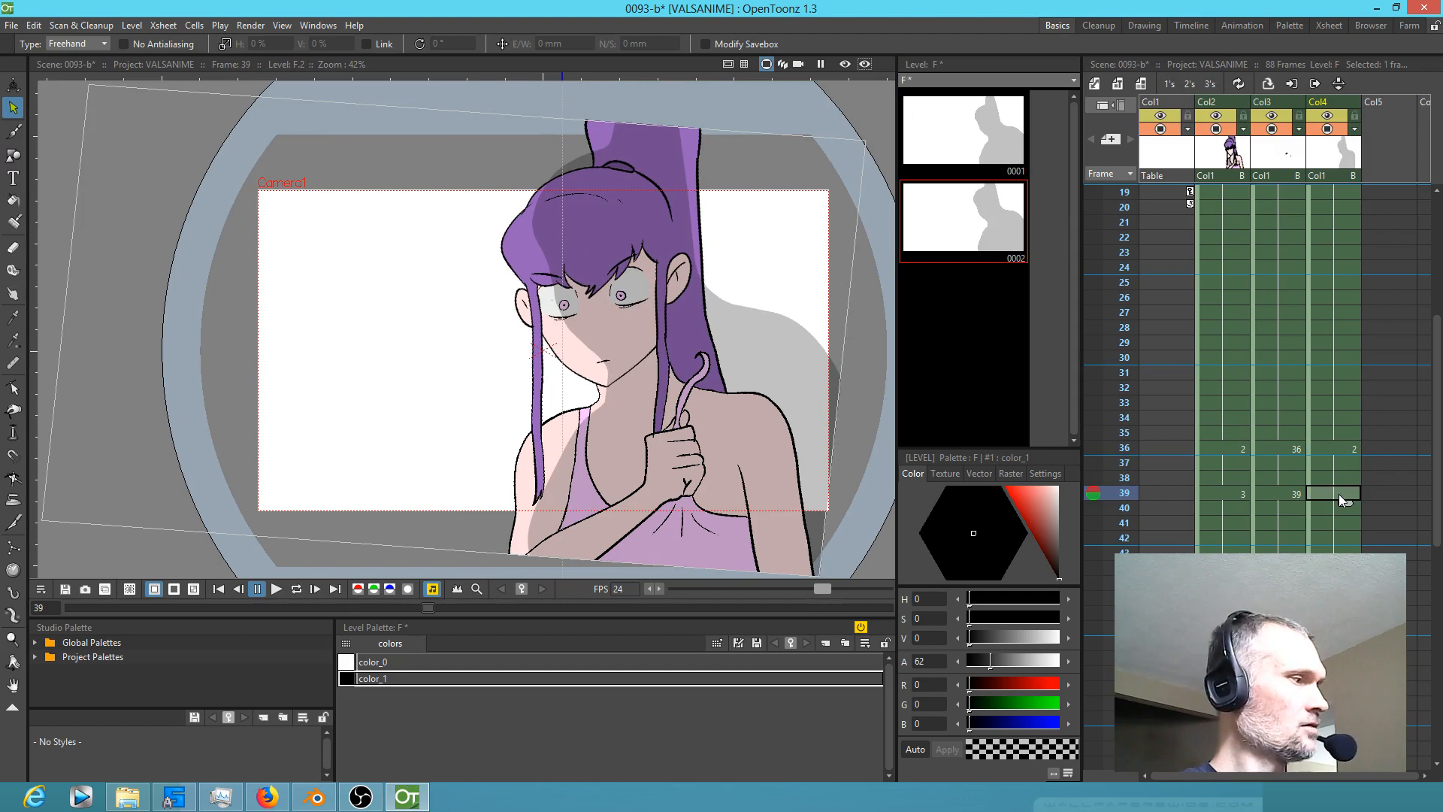
pyautogui.write('1')
pyautogui.press('Return')
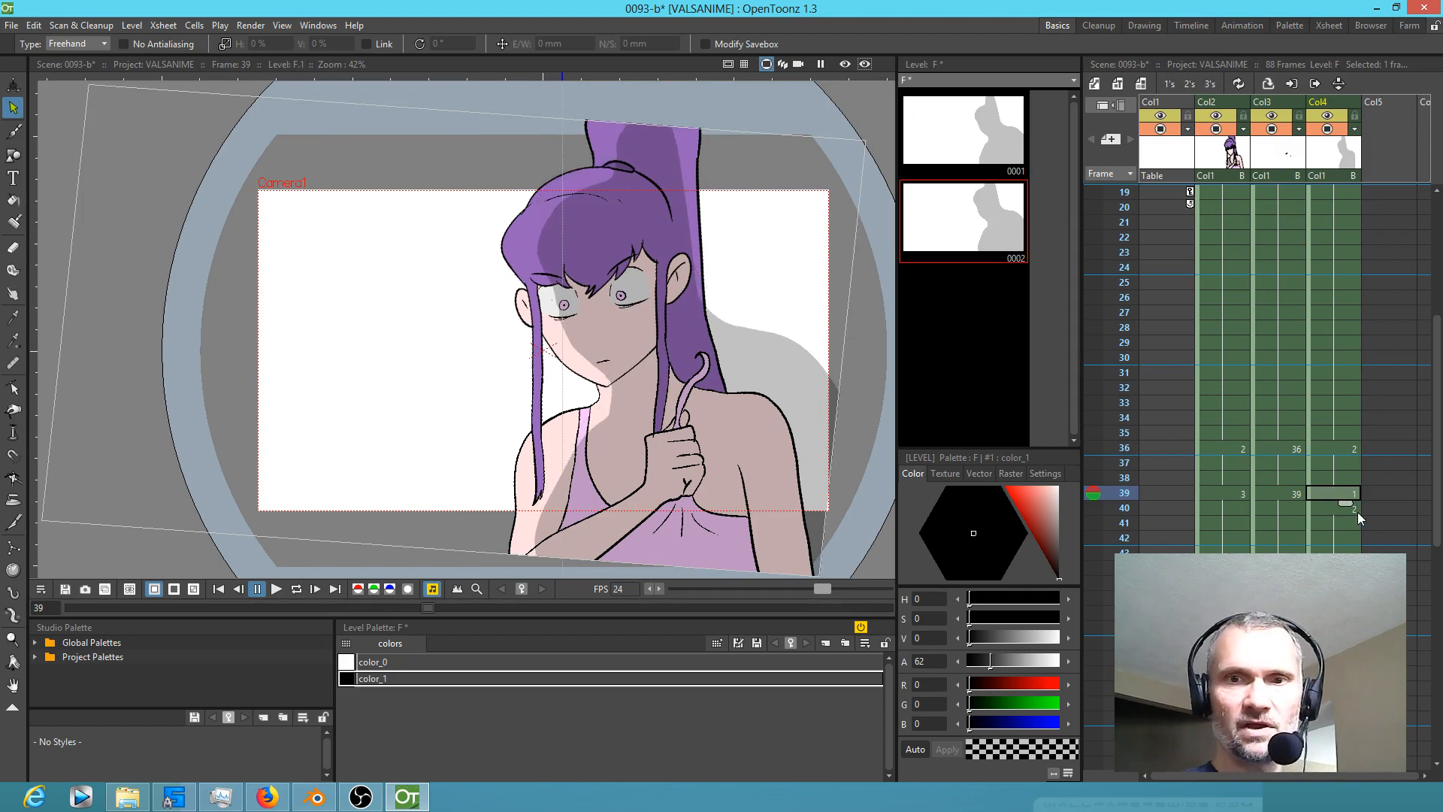
pyautogui.moveTo(1345, 503); pyautogui.dragTo(1344, 613)
pyautogui.click(1338, 628)
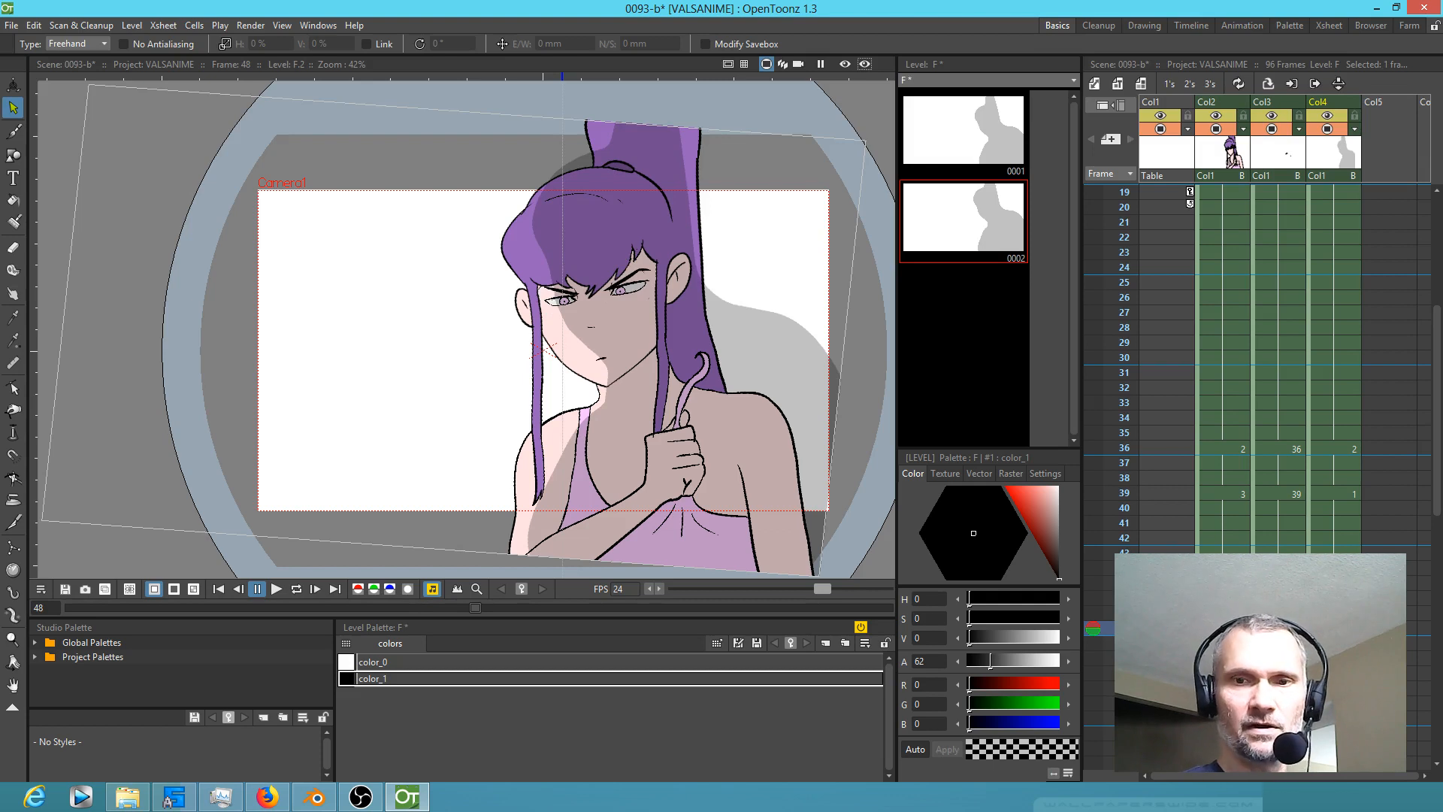
pyautogui.click(1337, 613)
pyautogui.moveTo(1353, 621)
pyautogui.mouseDown()
pyautogui.moveTo(1274, 462)
pyautogui.moveTo(1314, 366)
pyautogui.moveTo(1329, 460)
pyautogui.mouseUp()
pyautogui.click(1205, 456)
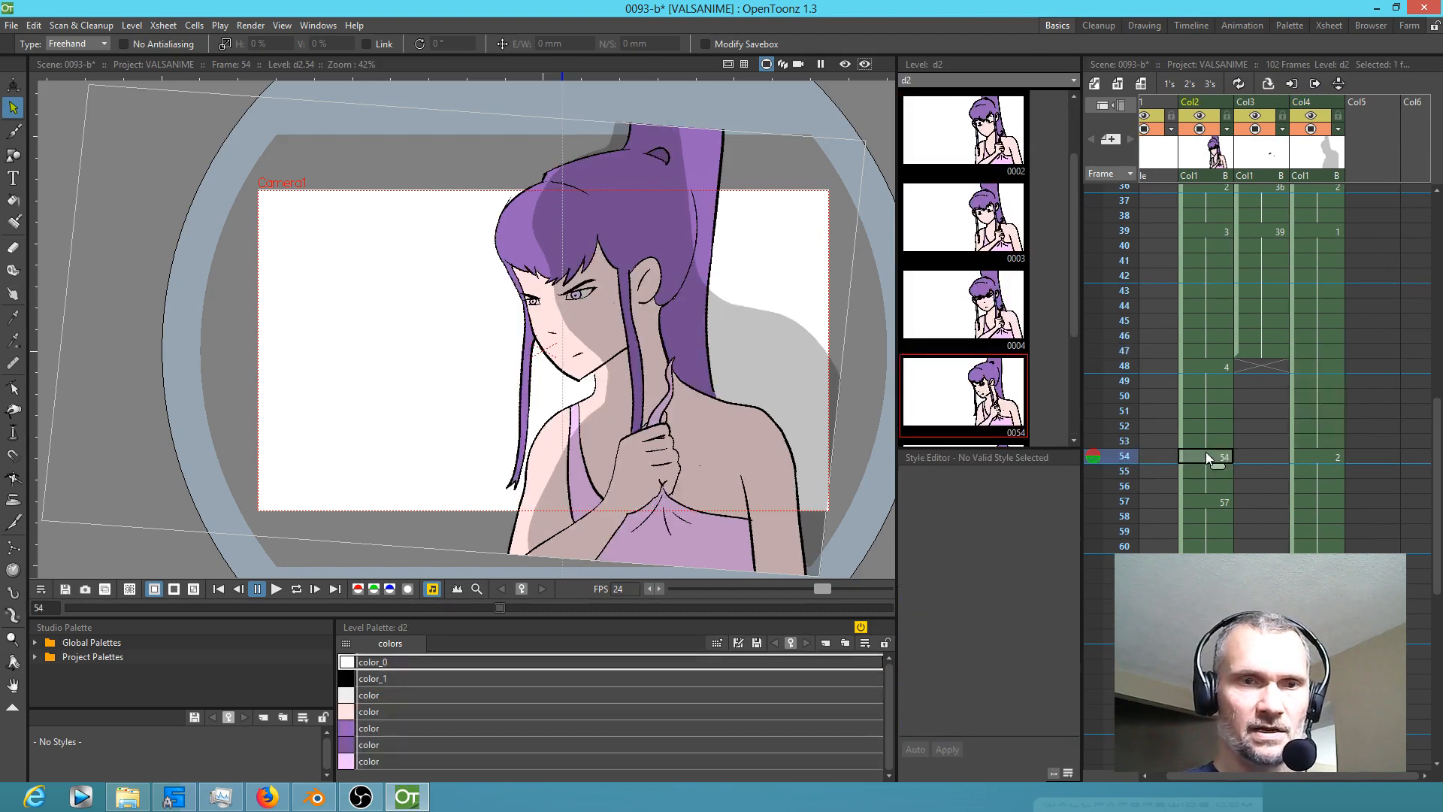
# Step: Delete the level F cells from frame 54 through frame 102
pyautogui.click(1331, 459)
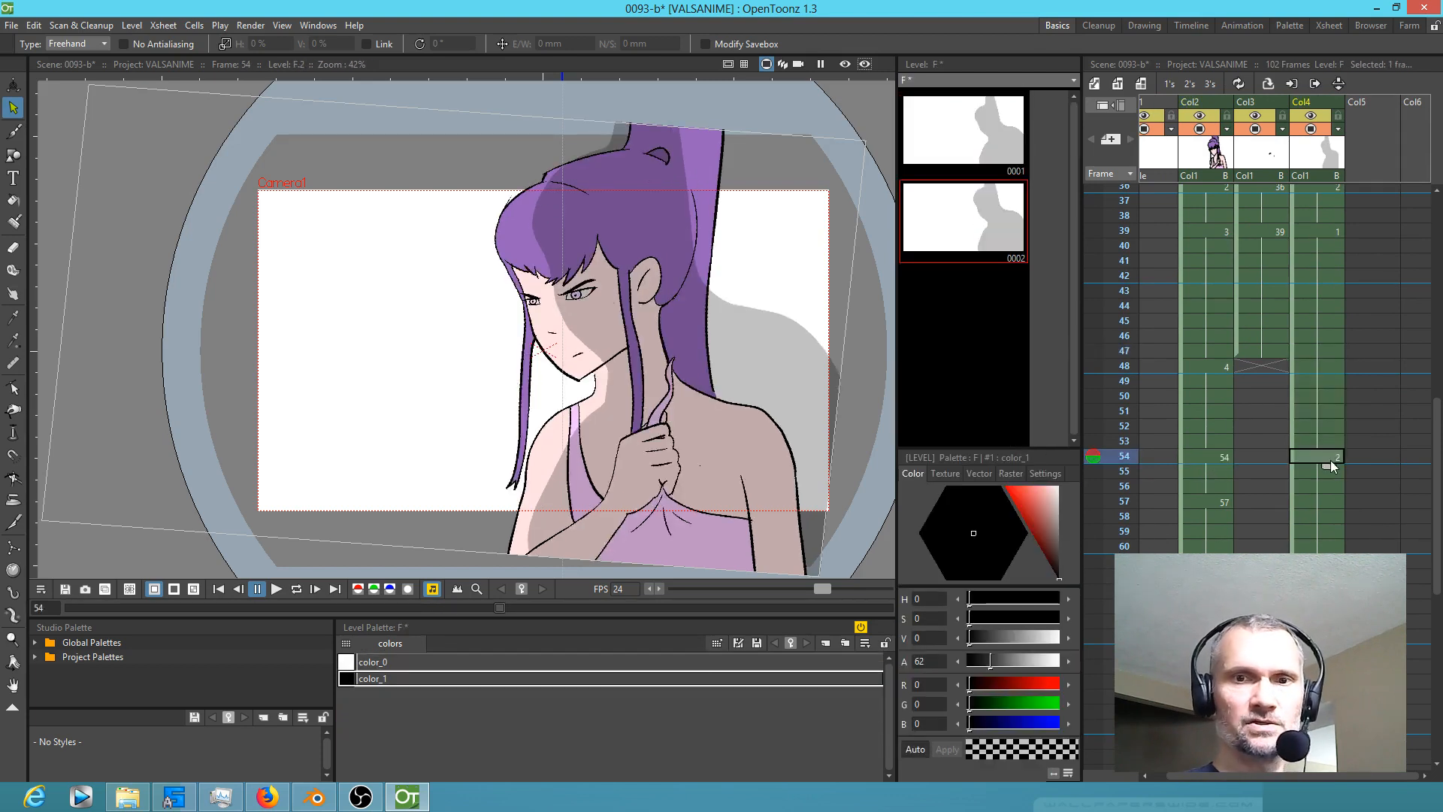
pyautogui.click(1326, 439)
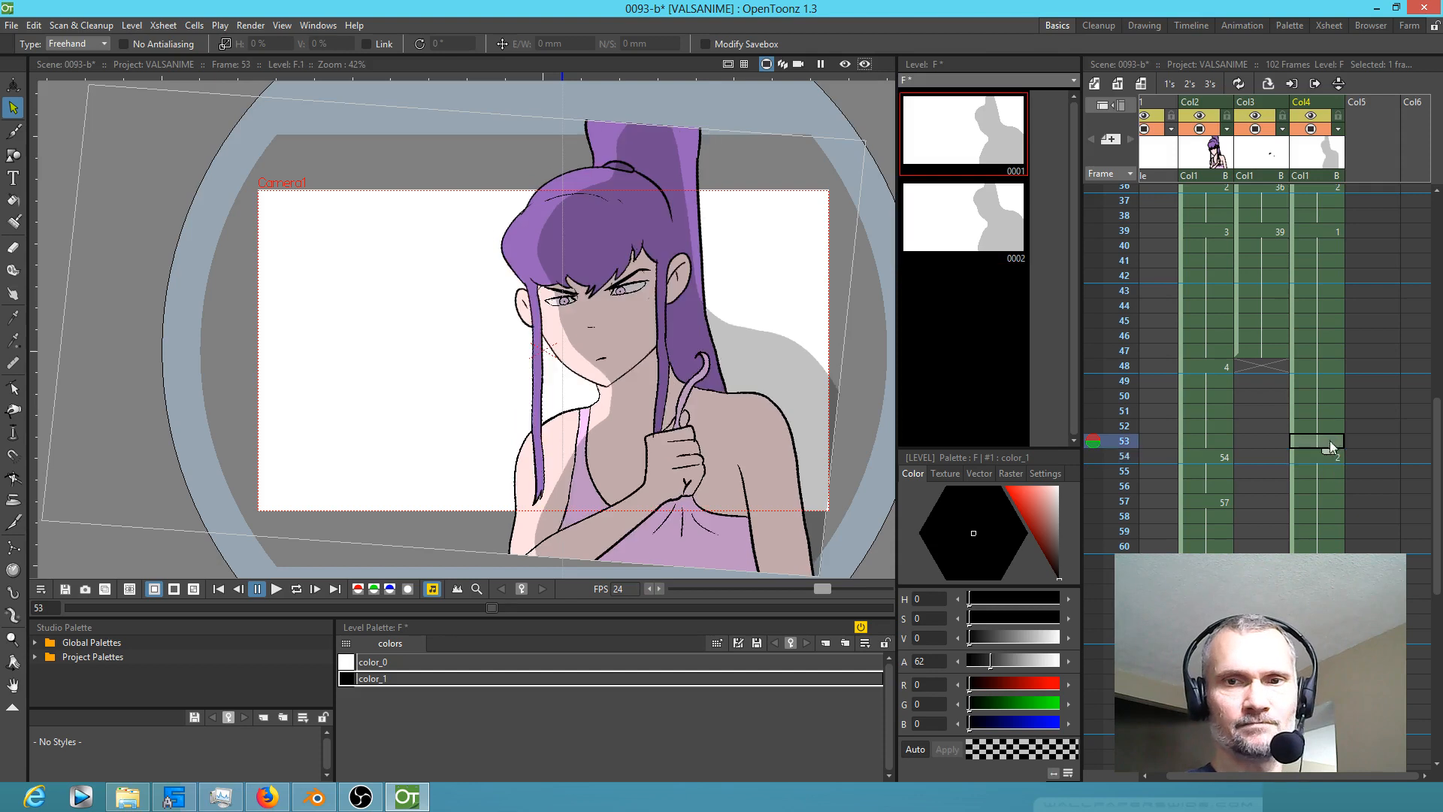
pyautogui.click(1325, 458)
pyautogui.scroll(-10, 1337, 508)
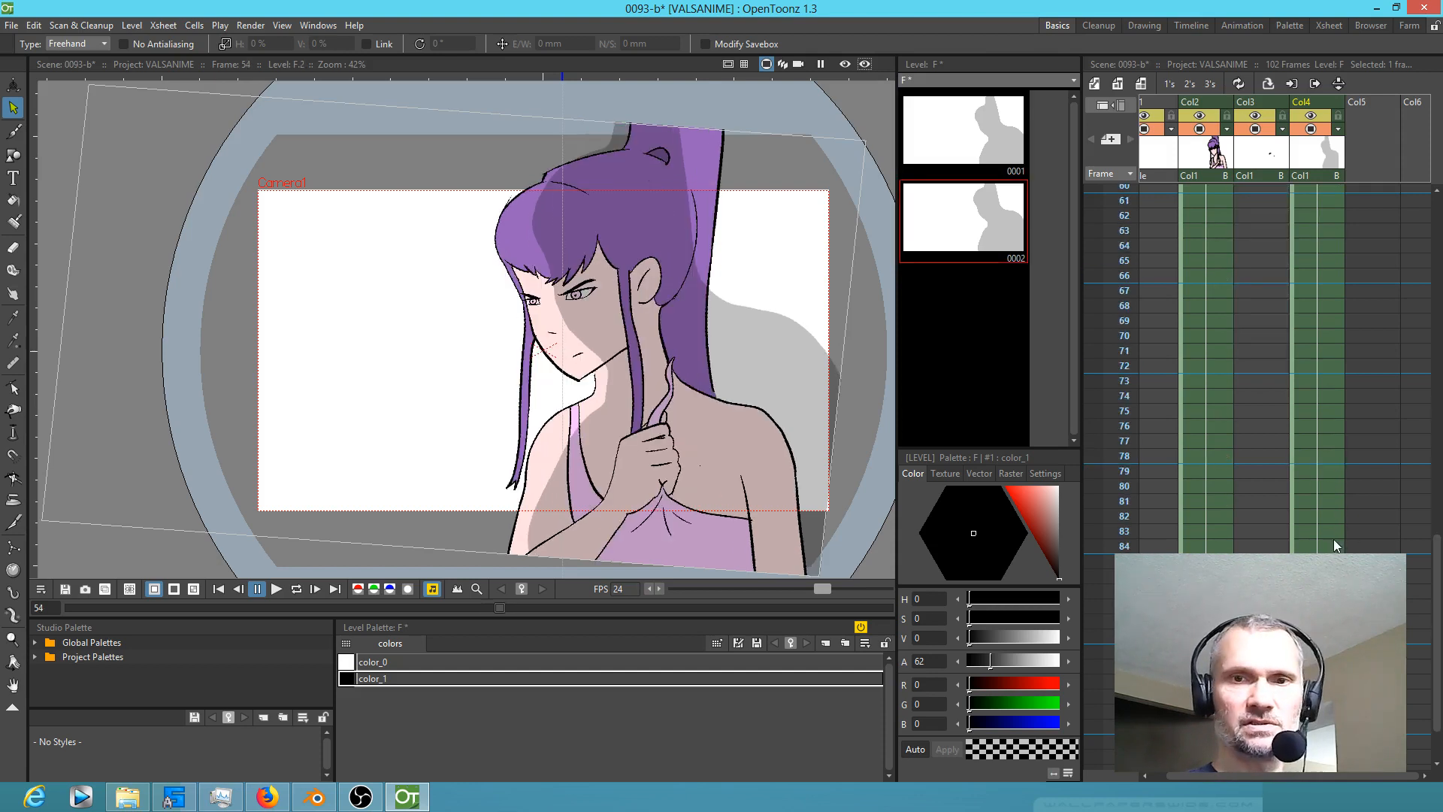
pyautogui.keyDown('shift'); pyautogui.click(1310, 460); pyautogui.keyUp('shift')
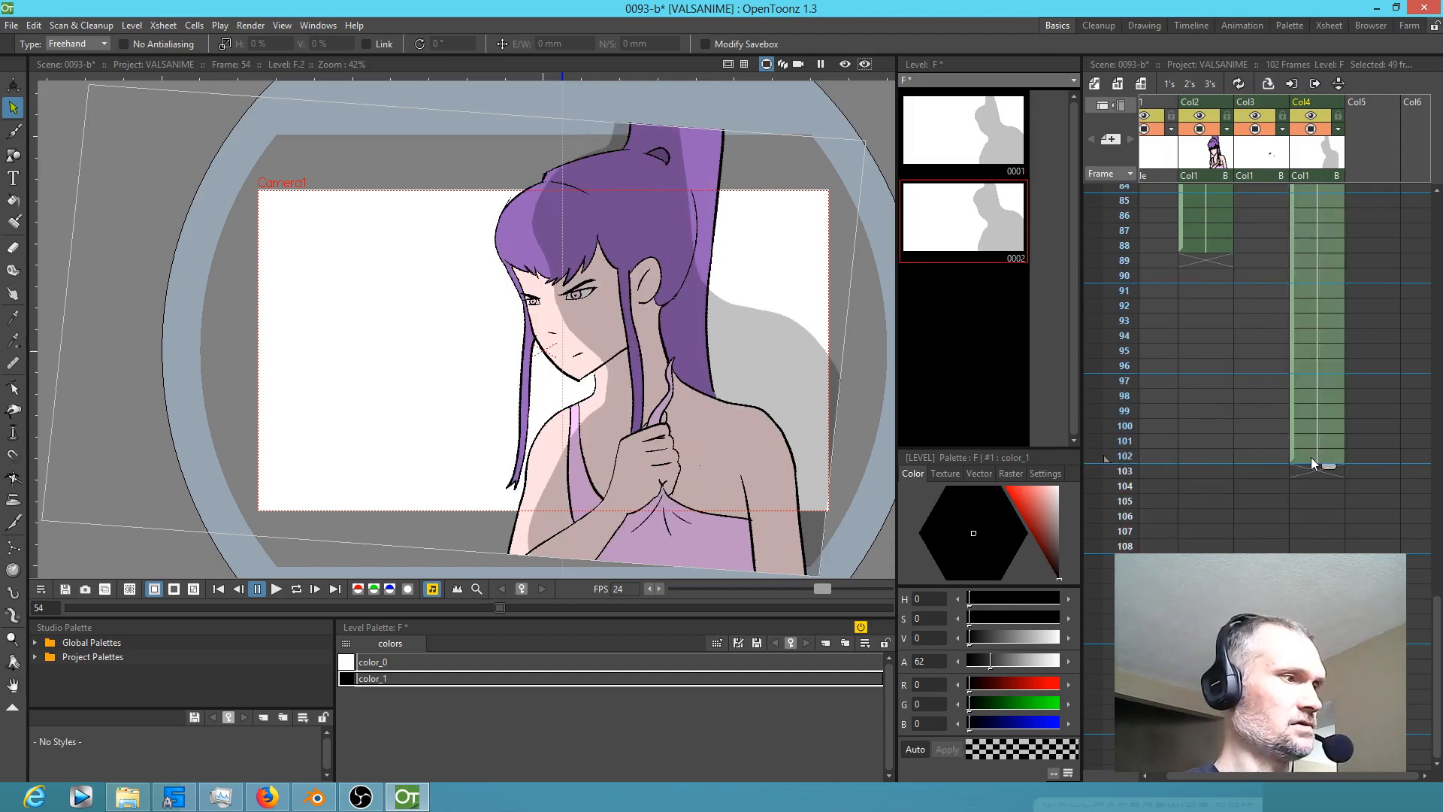
pyautogui.press('Delete')
pyautogui.scroll(8, 1326, 458)
# Step: Duplicate the level F shadow drawing into the empty cell at frame 54
pyautogui.click(1319, 457)
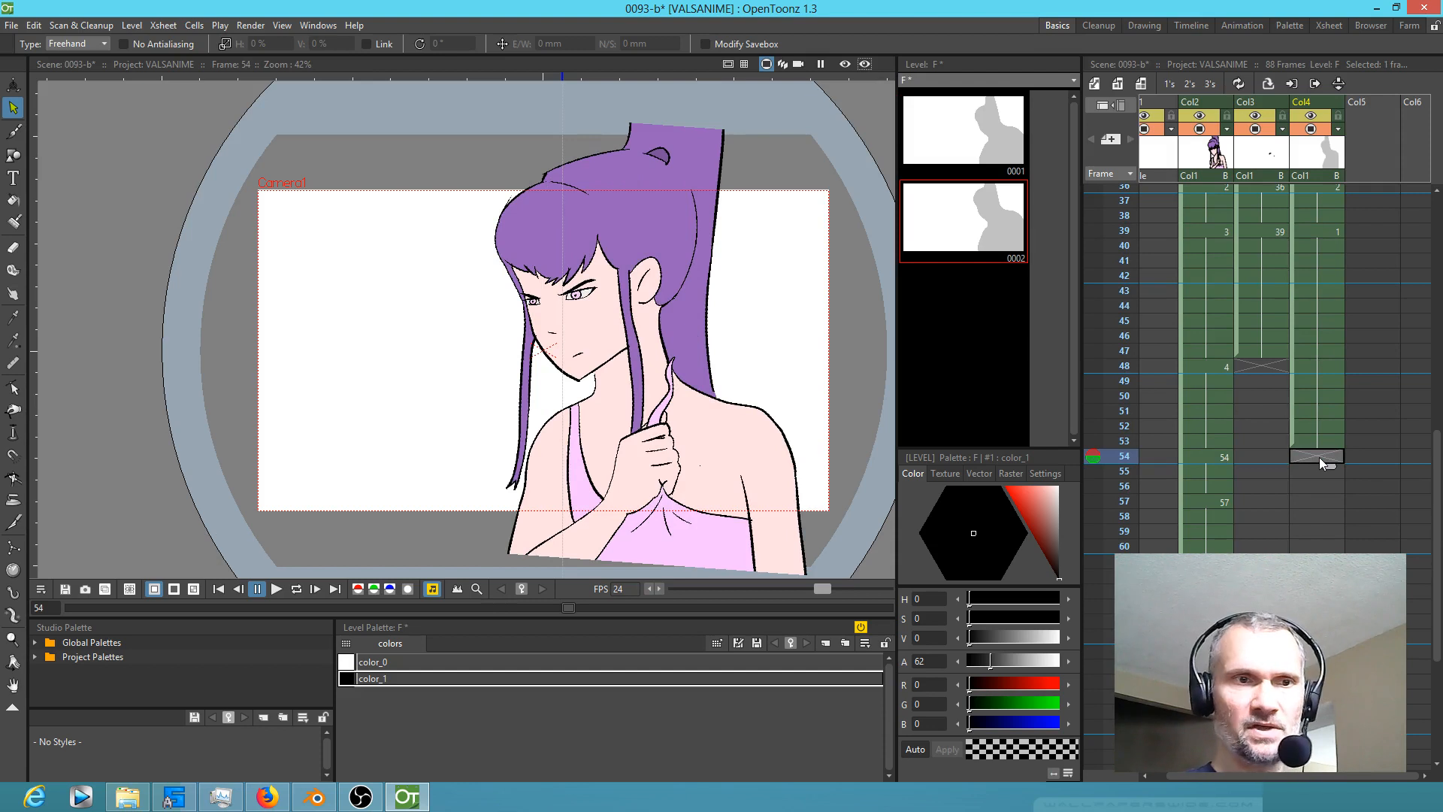
pyautogui.press('d')
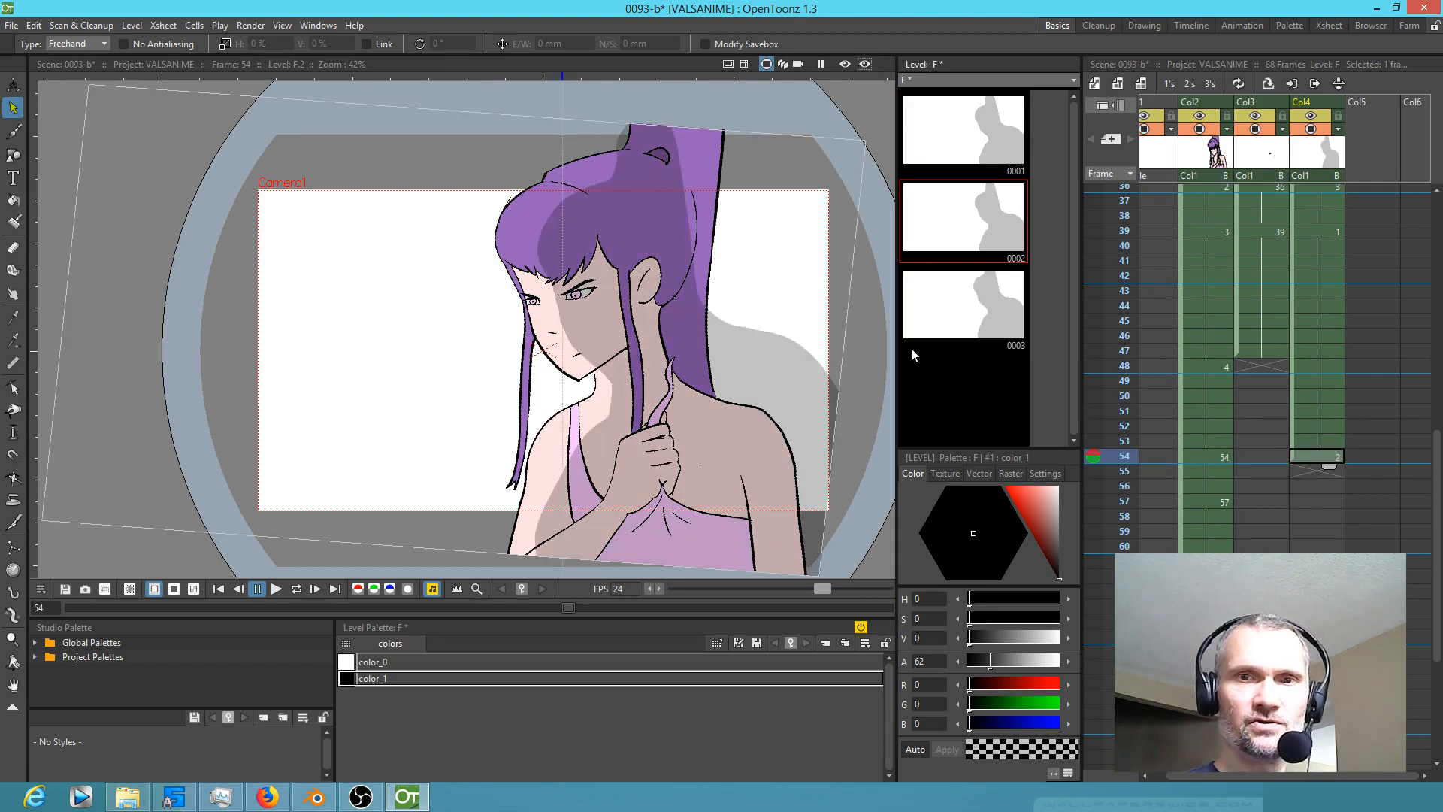
pyautogui.click(1313, 440)
pyautogui.click(1314, 455)
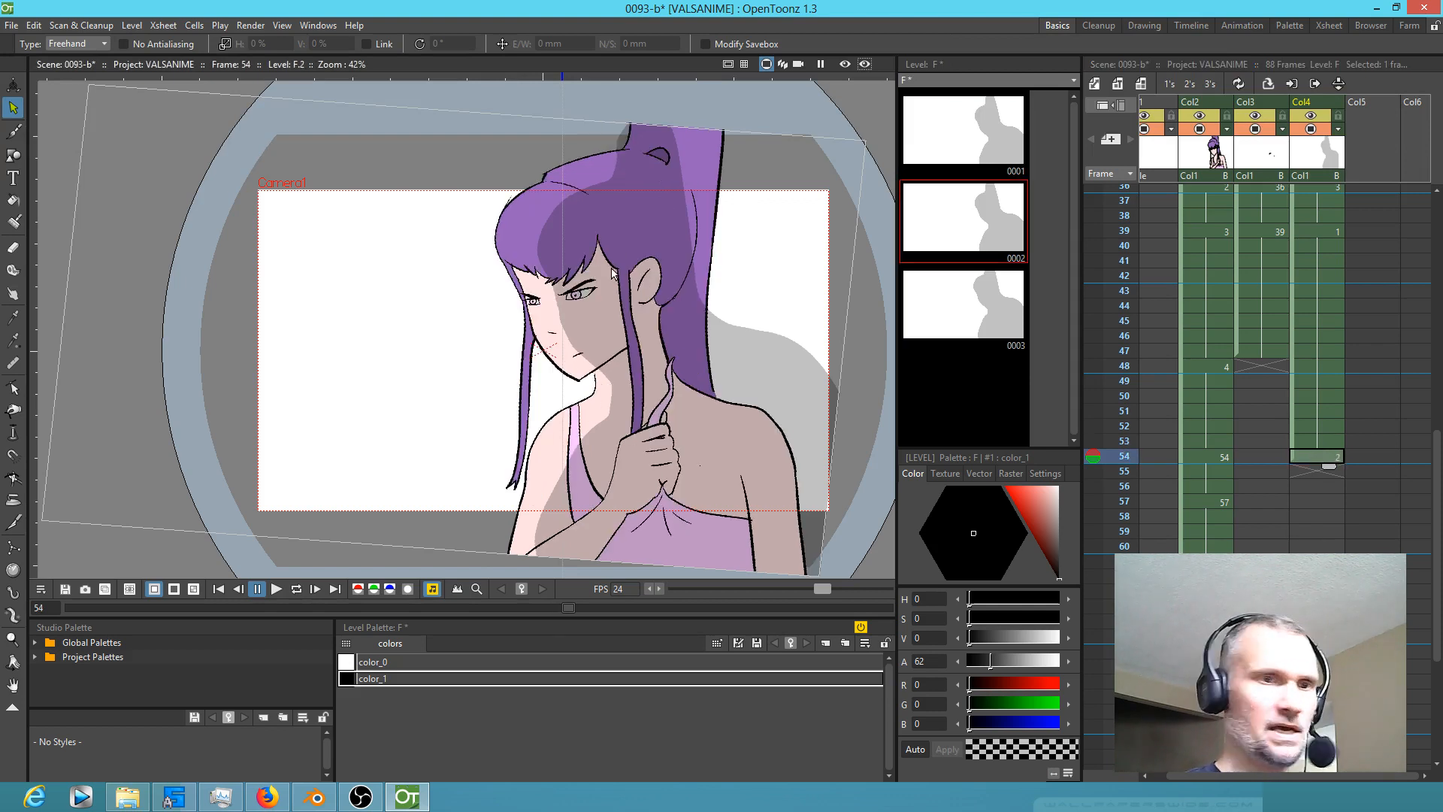
# Step: Widen the frame 54 shadow to 126.56% horizontally with a freehand selection and compare it with the neighbouring drawing
pyautogui.moveTo(647, 97)
pyautogui.mouseDown()
pyautogui.moveTo(578, 106)
pyautogui.moveTo(395, 304)
pyautogui.moveTo(372, 486)
pyautogui.moveTo(563, 664)
pyautogui.moveTo(860, 588)
pyautogui.moveTo(853, 200)
pyautogui.moveTo(752, 92)
pyautogui.moveTo(646, 101)
pyautogui.mouseUp()
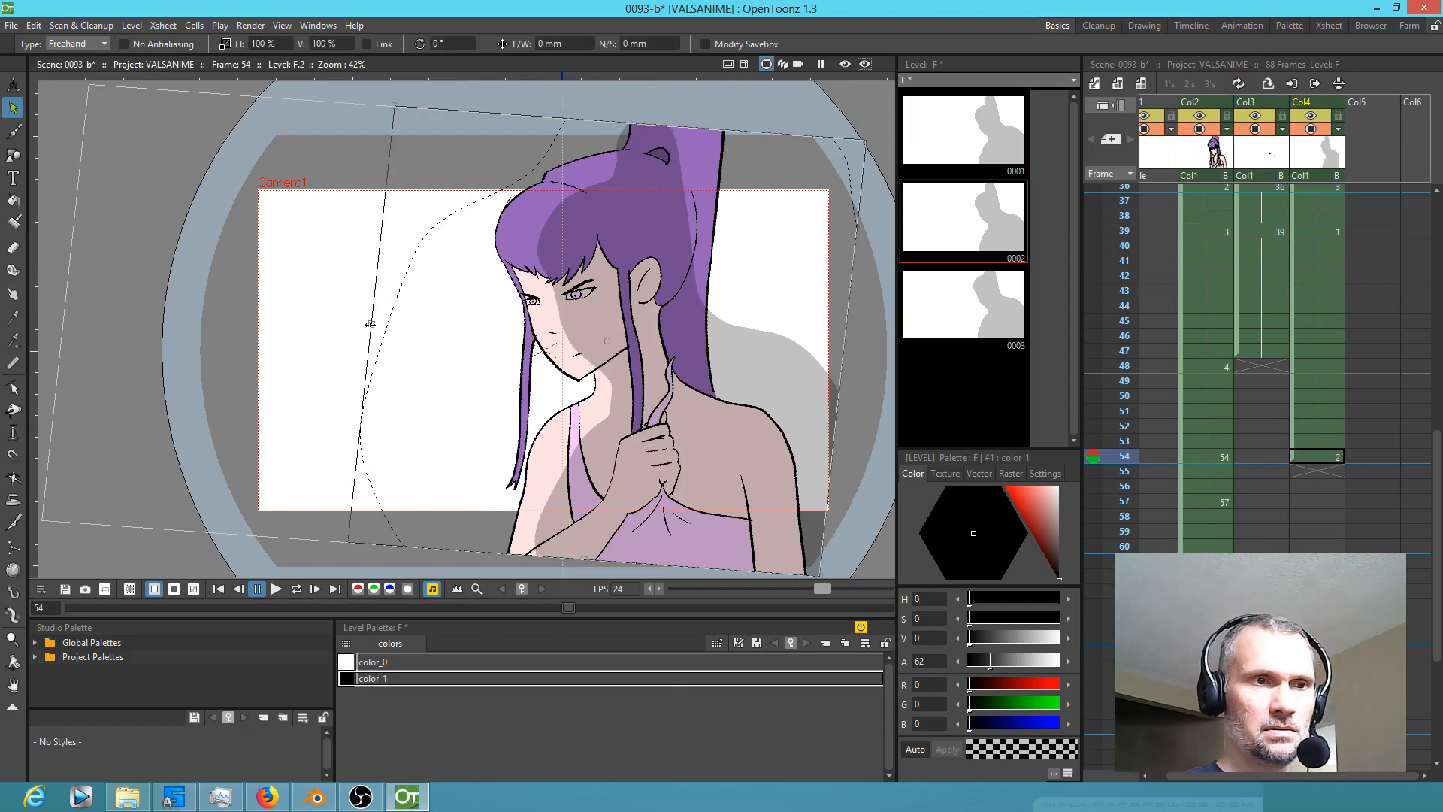
pyautogui.moveTo(370, 324); pyautogui.dragTo(349, 323)
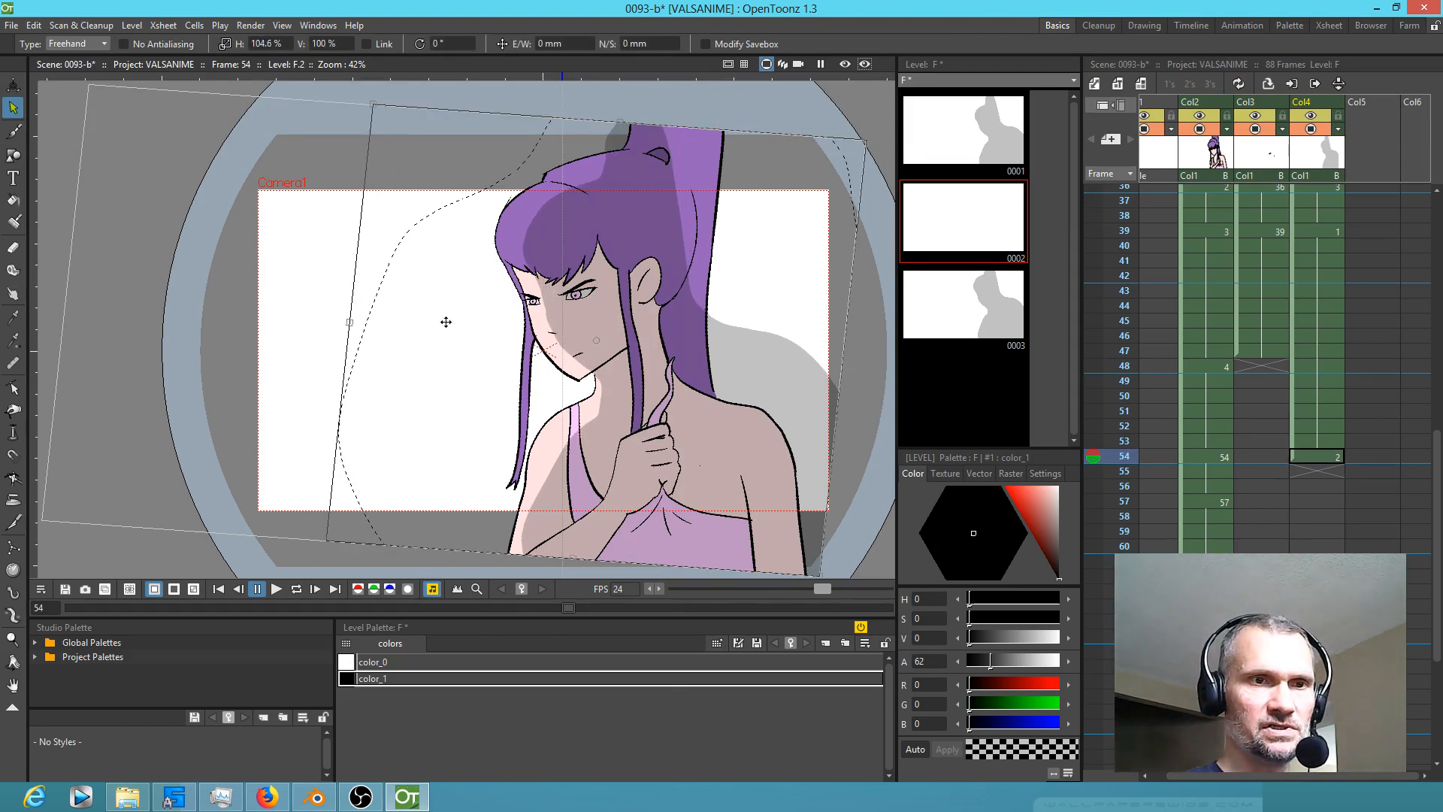
pyautogui.moveTo(855, 223); pyautogui.dragTo(924, 226)
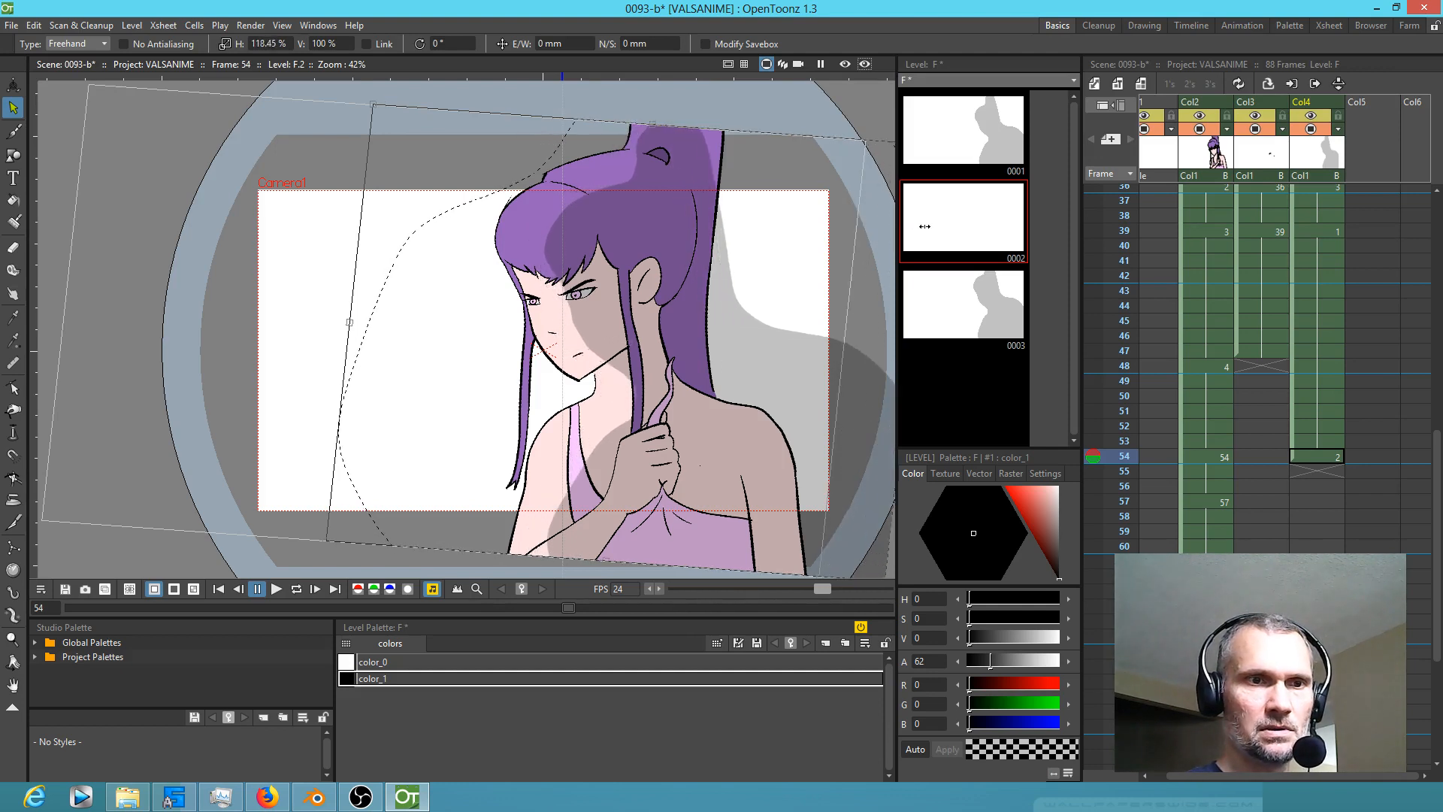
pyautogui.moveTo(348, 322); pyautogui.dragTo(296, 316)
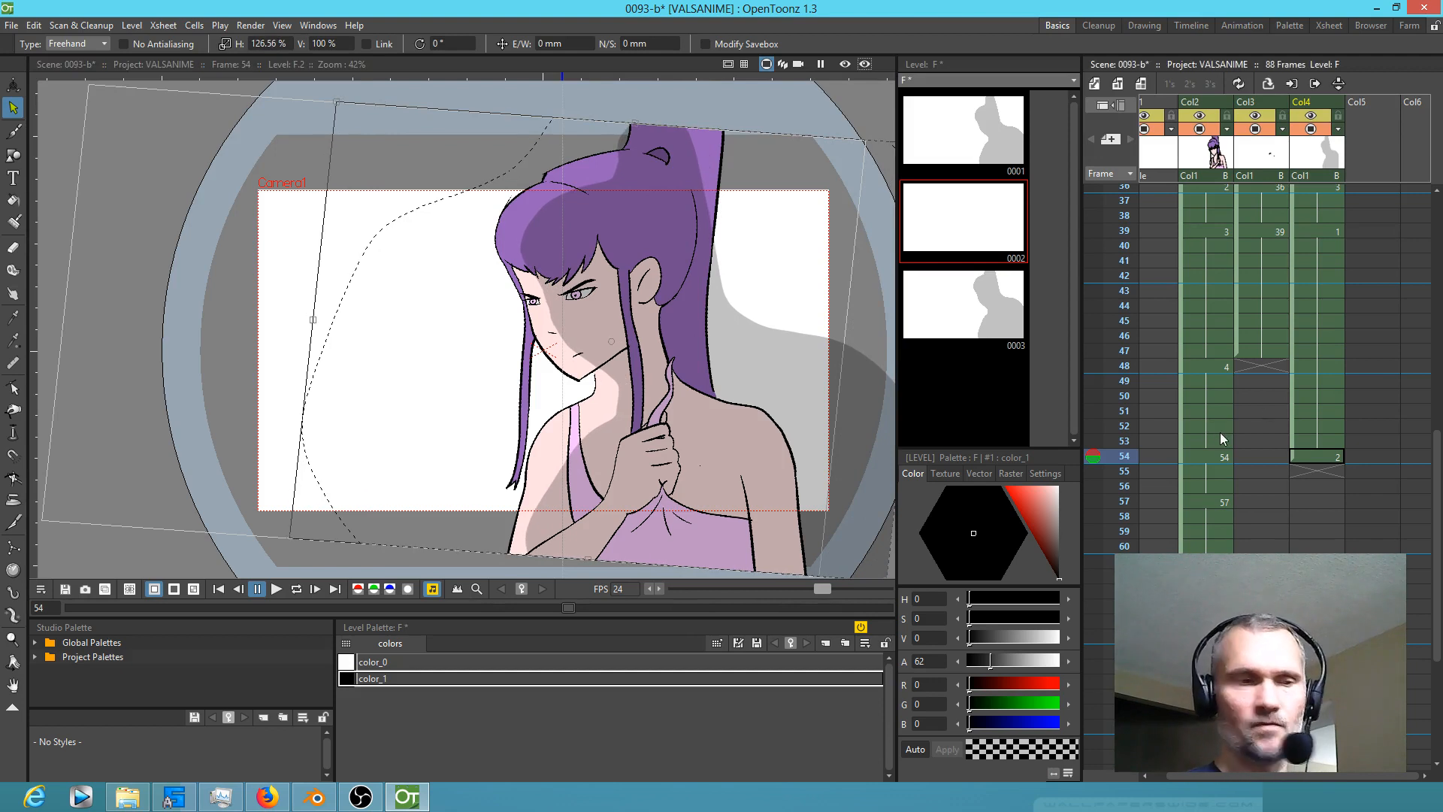
pyautogui.press(',')
pyautogui.press('.')
pyautogui.click(1328, 459)
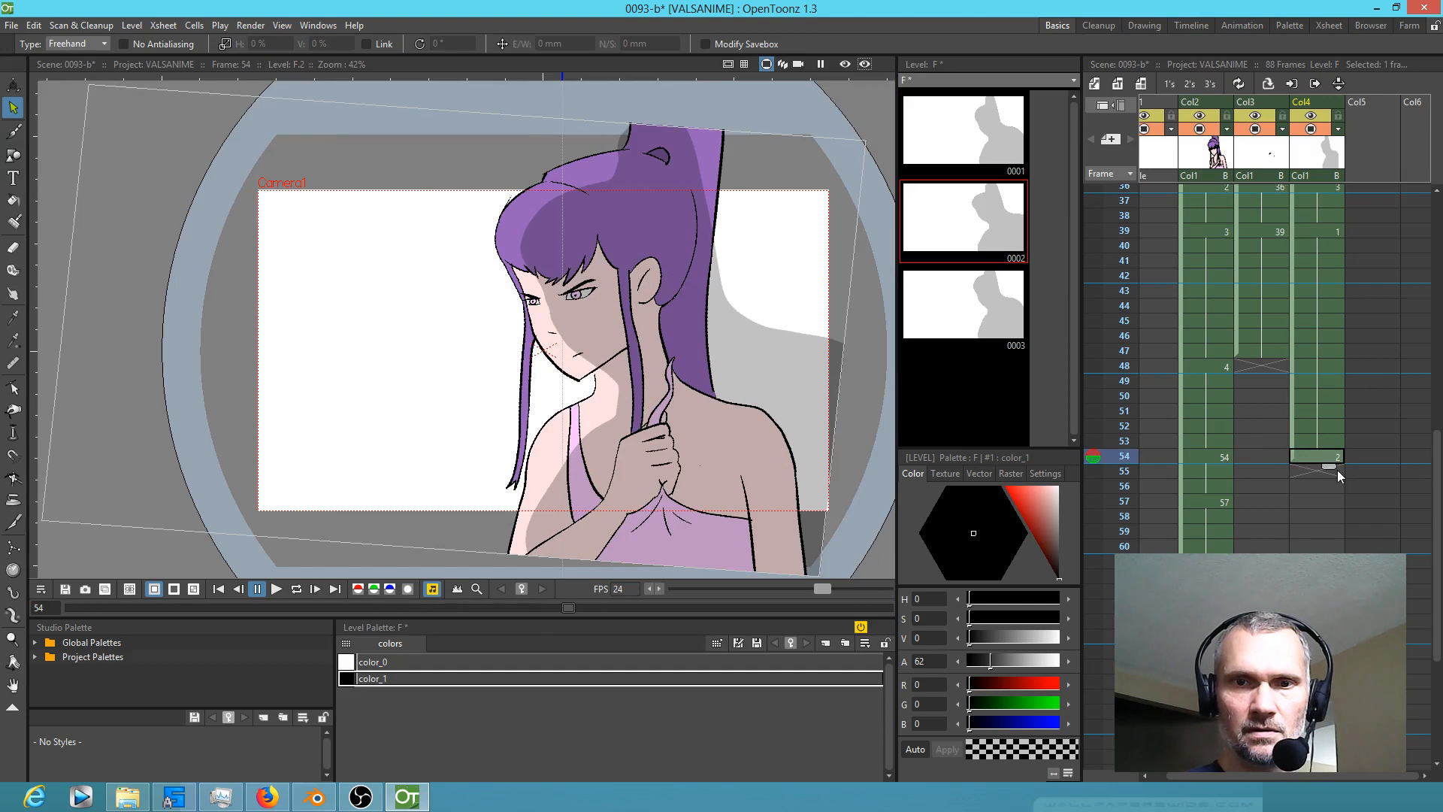
# Step: Extend the frame 54 shadow drawing through frame 88 and duplicate it as a separate drawing at frame 57
pyautogui.moveTo(1332, 467)
pyautogui.mouseDown()
pyautogui.moveTo(1323, 522)
pyautogui.moveTo(1318, 511)
pyautogui.mouseUp()
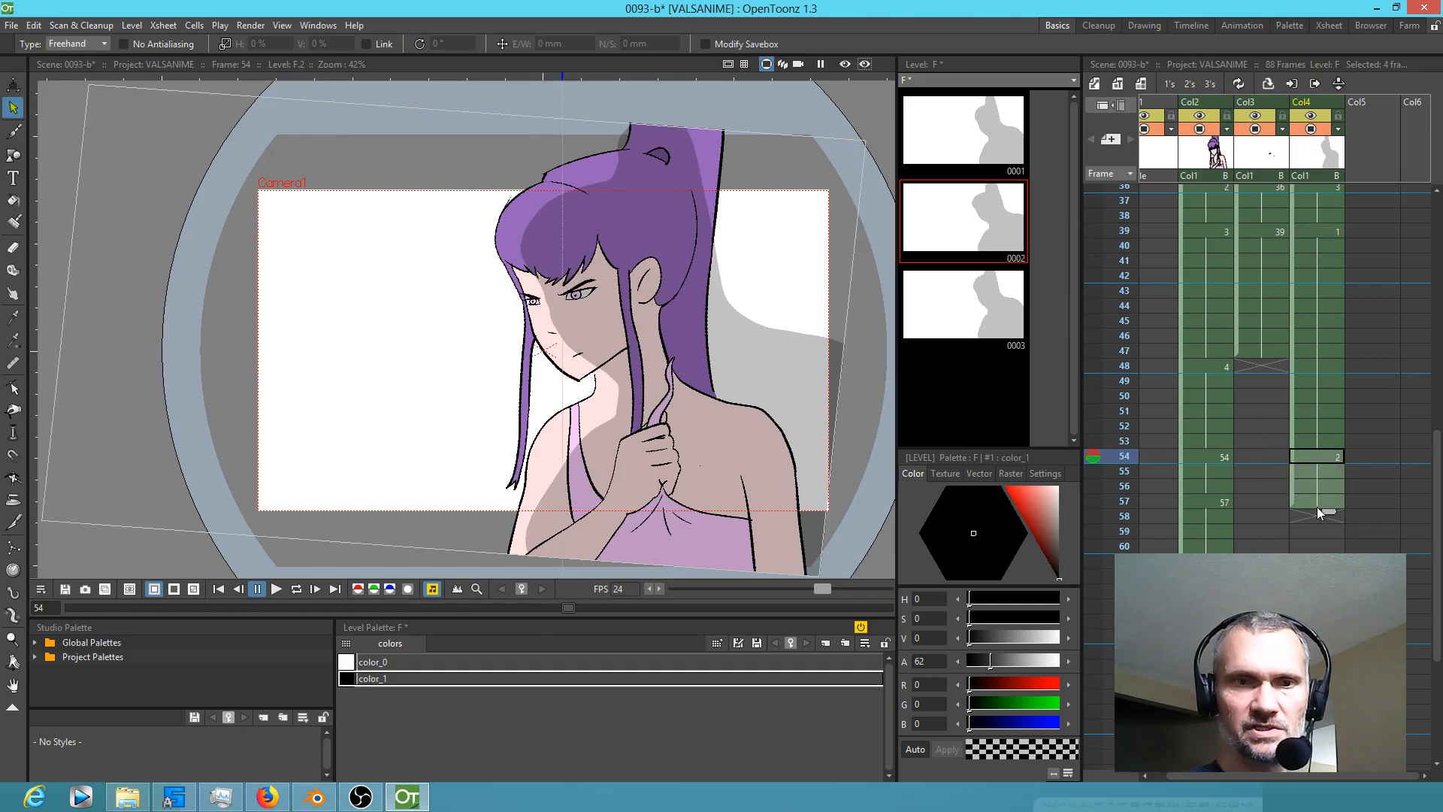
pyautogui.click(1317, 503)
pyautogui.moveTo(1328, 517); pyautogui.dragTo(1277, 624)
pyautogui.scroll(4, 1280, 525)
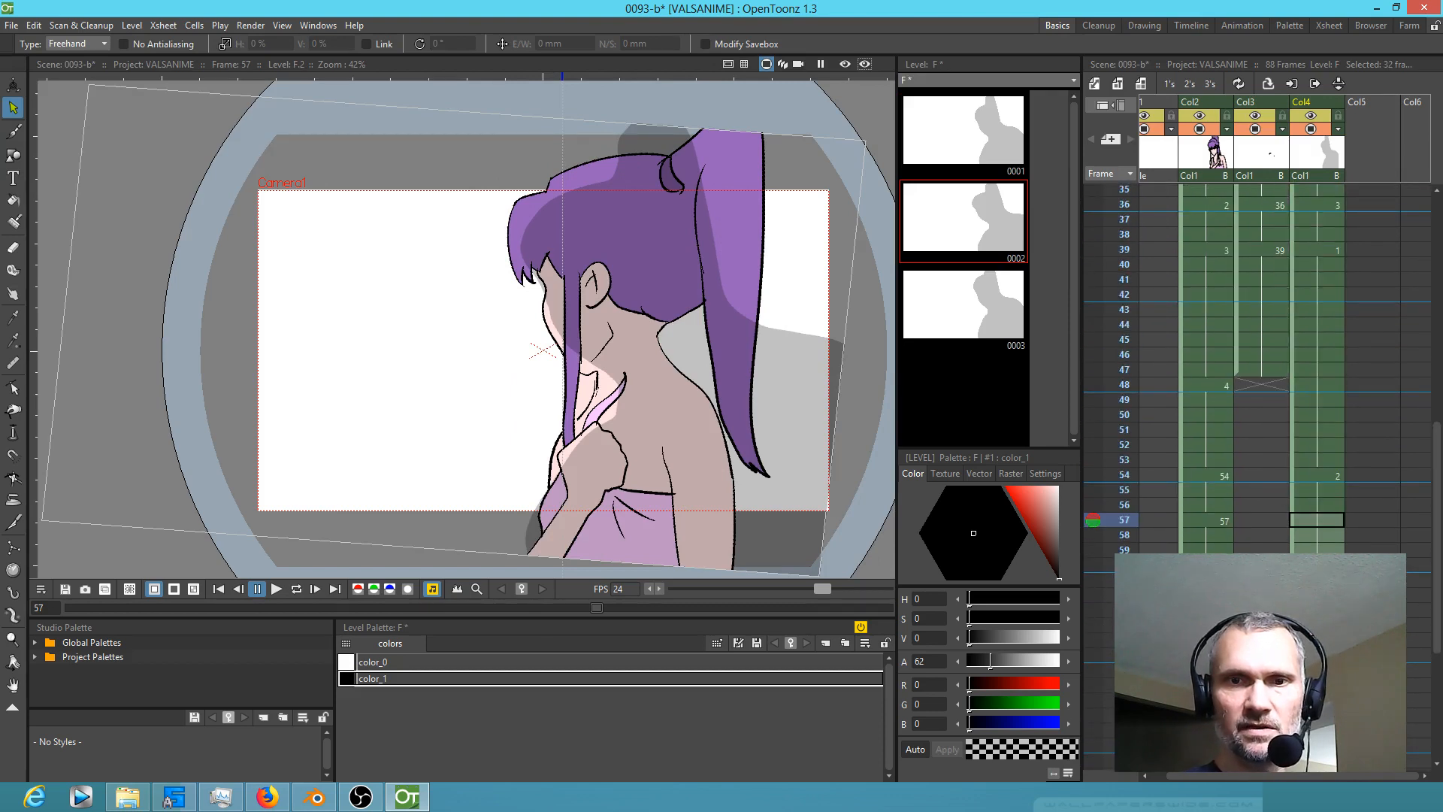
pyautogui.click(1313, 518)
pyautogui.press('d')
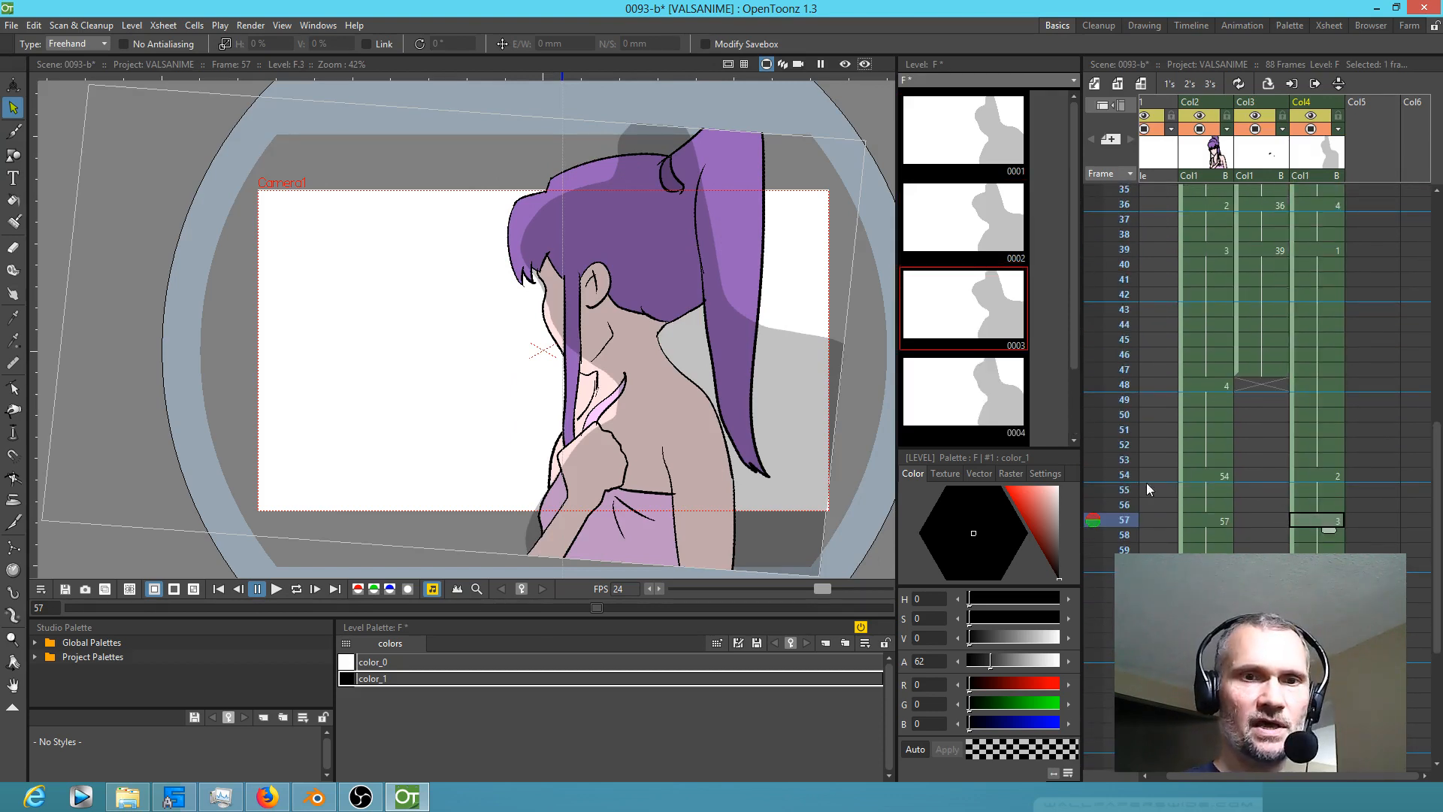
# Step: Distort the frame 57 shadow with a freehand selection, moving its upper-right corner outward and shifting its left and lower edges to suit the turned pose
pyautogui.scroll(-1, 778, 194)
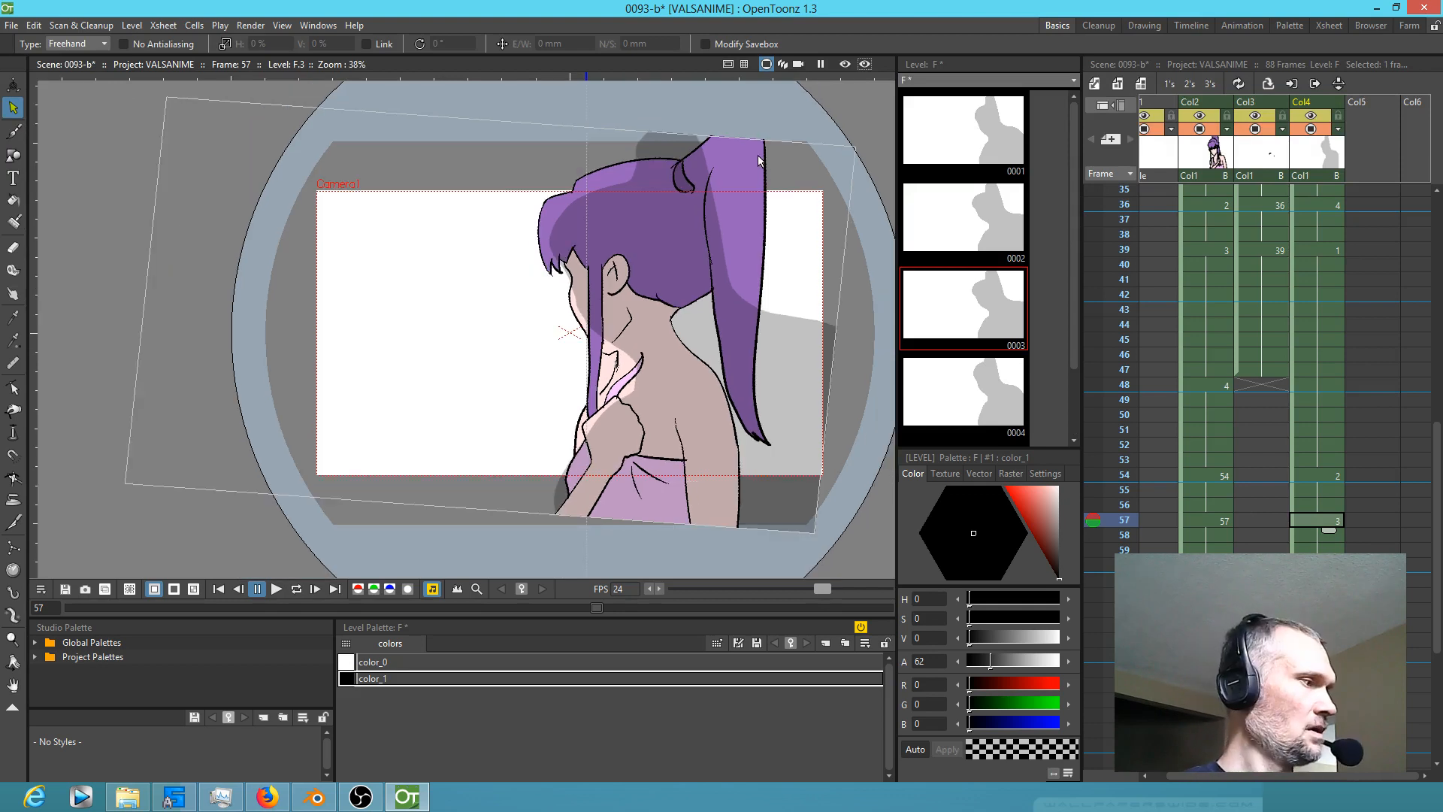
pyautogui.moveTo(757, 102)
pyautogui.mouseDown()
pyautogui.moveTo(649, 93)
pyautogui.moveTo(552, 120)
pyautogui.moveTo(480, 208)
pyautogui.moveTo(406, 511)
pyautogui.moveTo(622, 624)
pyautogui.moveTo(936, 583)
pyautogui.moveTo(912, 272)
pyautogui.moveTo(753, 100)
pyautogui.mouseUp()
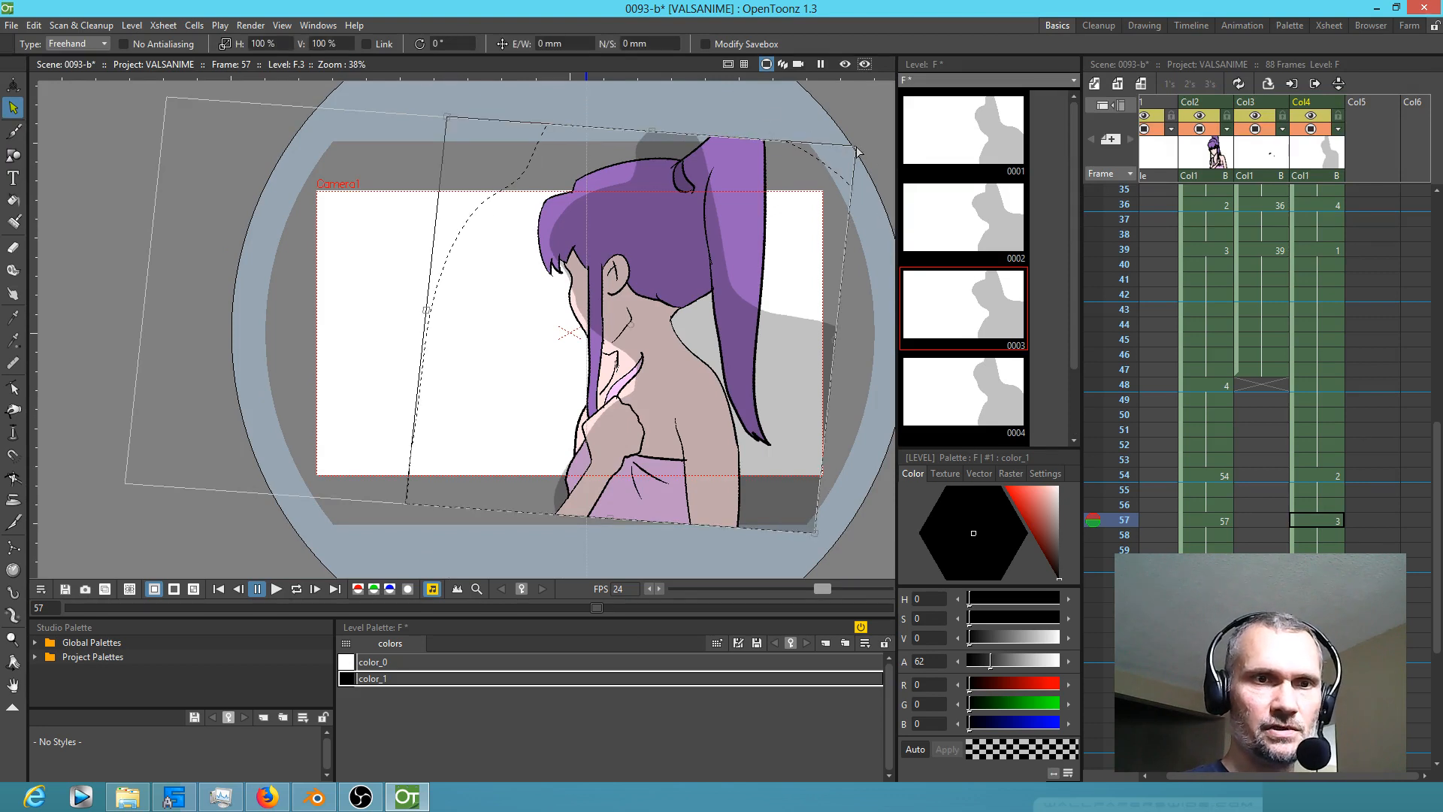
pyautogui.moveTo(857, 151); pyautogui.dragTo(926, 152)
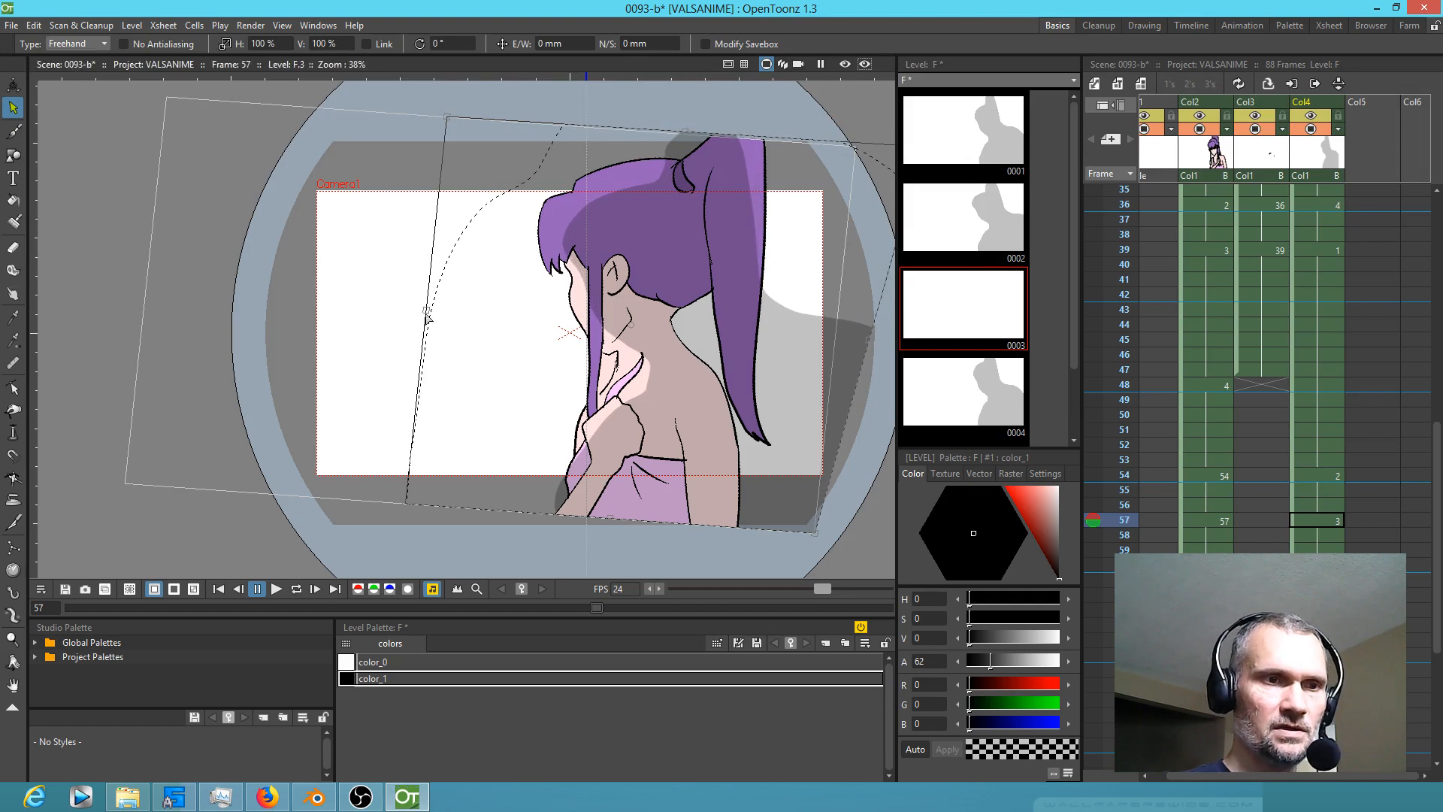
pyautogui.moveTo(428, 312); pyautogui.dragTo(413, 302)
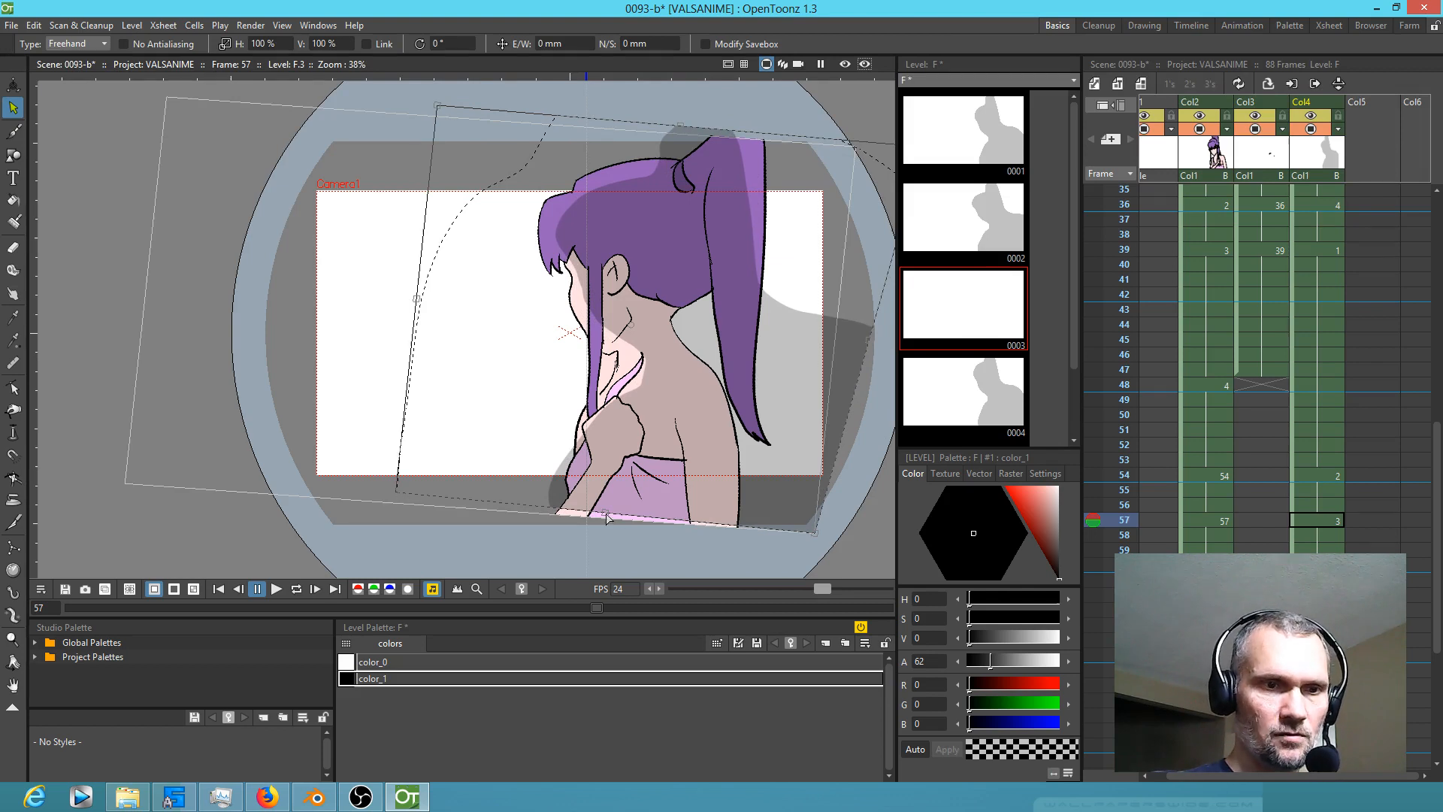
pyautogui.moveTo(606, 517); pyautogui.dragTo(641, 520)
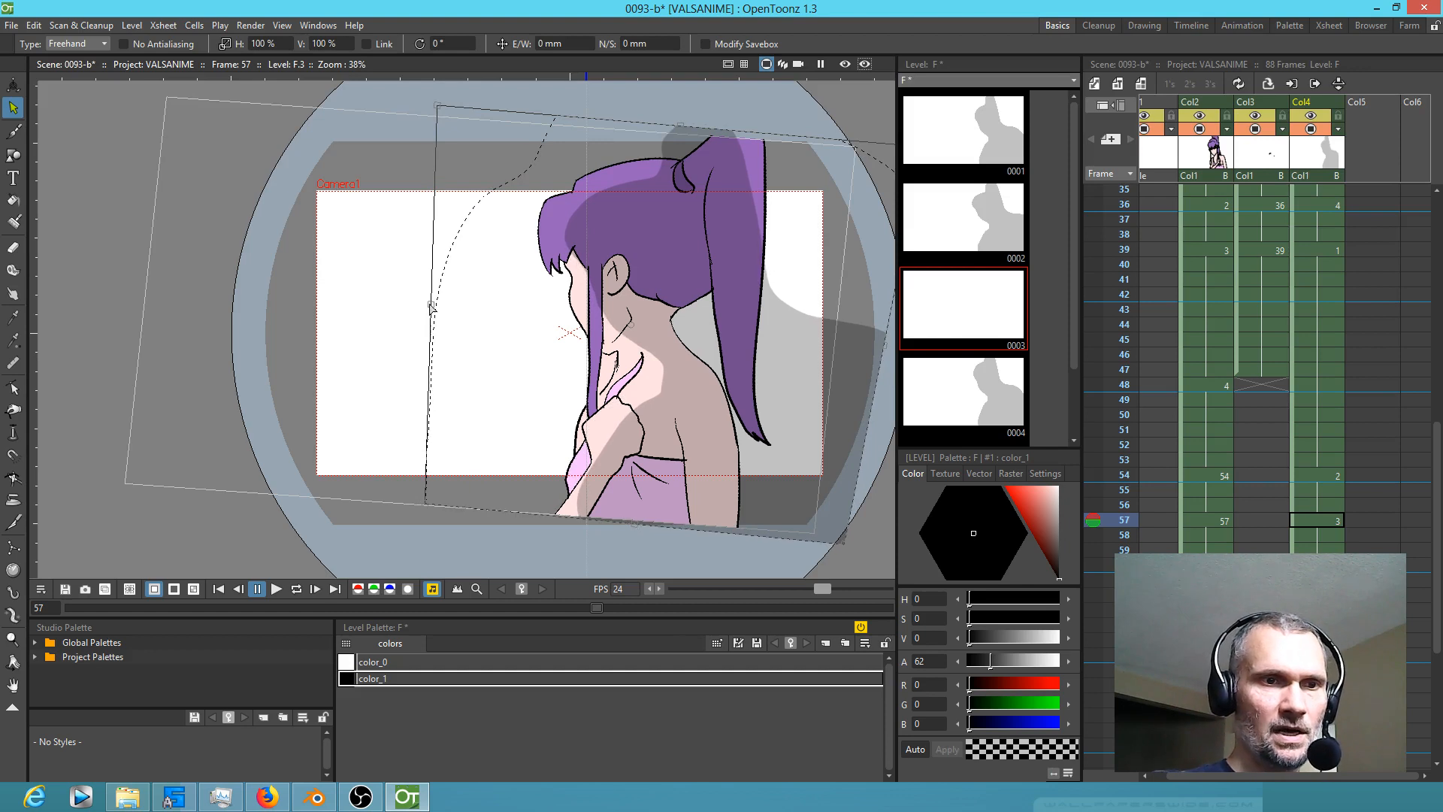
pyautogui.moveTo(418, 309); pyautogui.dragTo(422, 308)
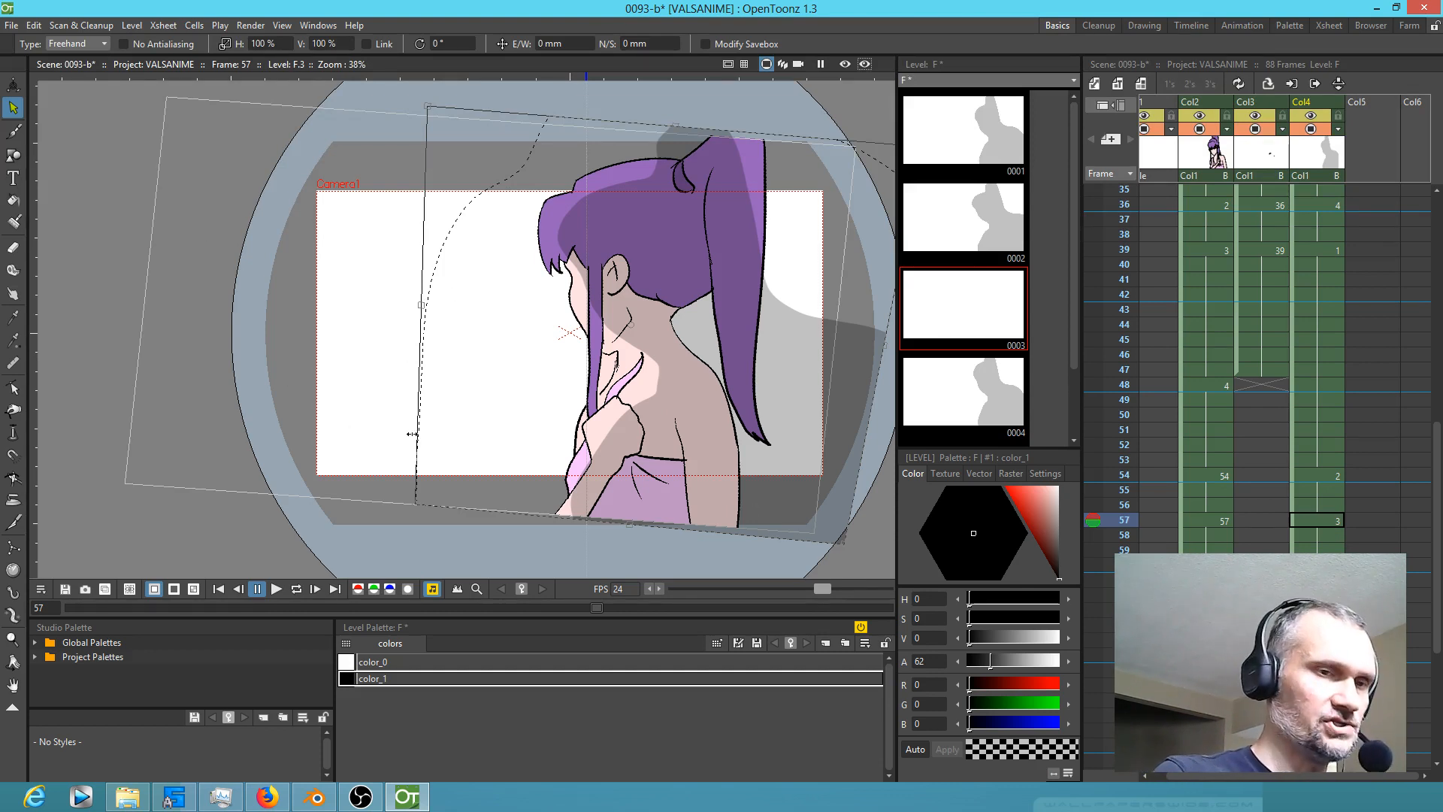
pyautogui.moveTo(713, 397); pyautogui.dragTo(572, 390)
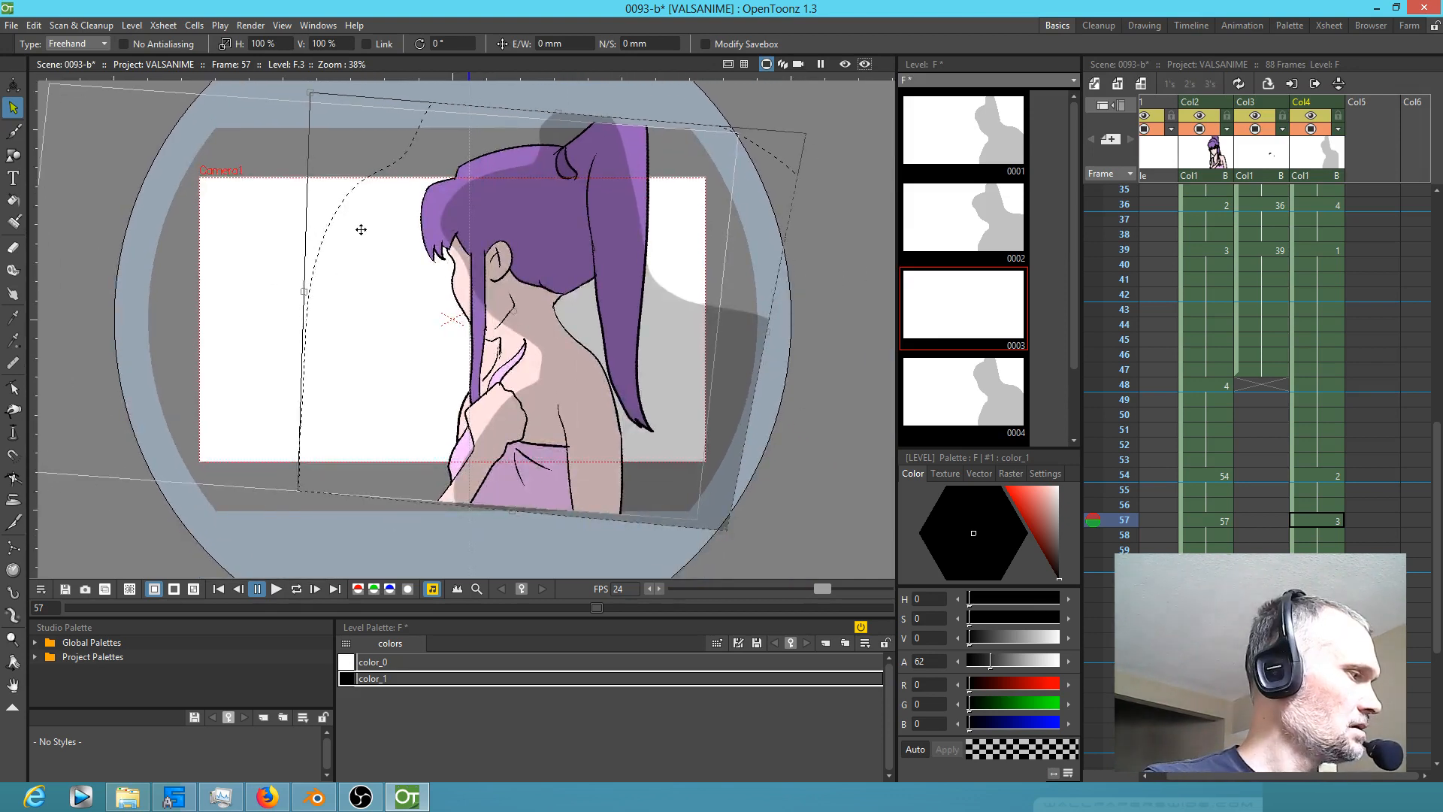
pyautogui.press('j')
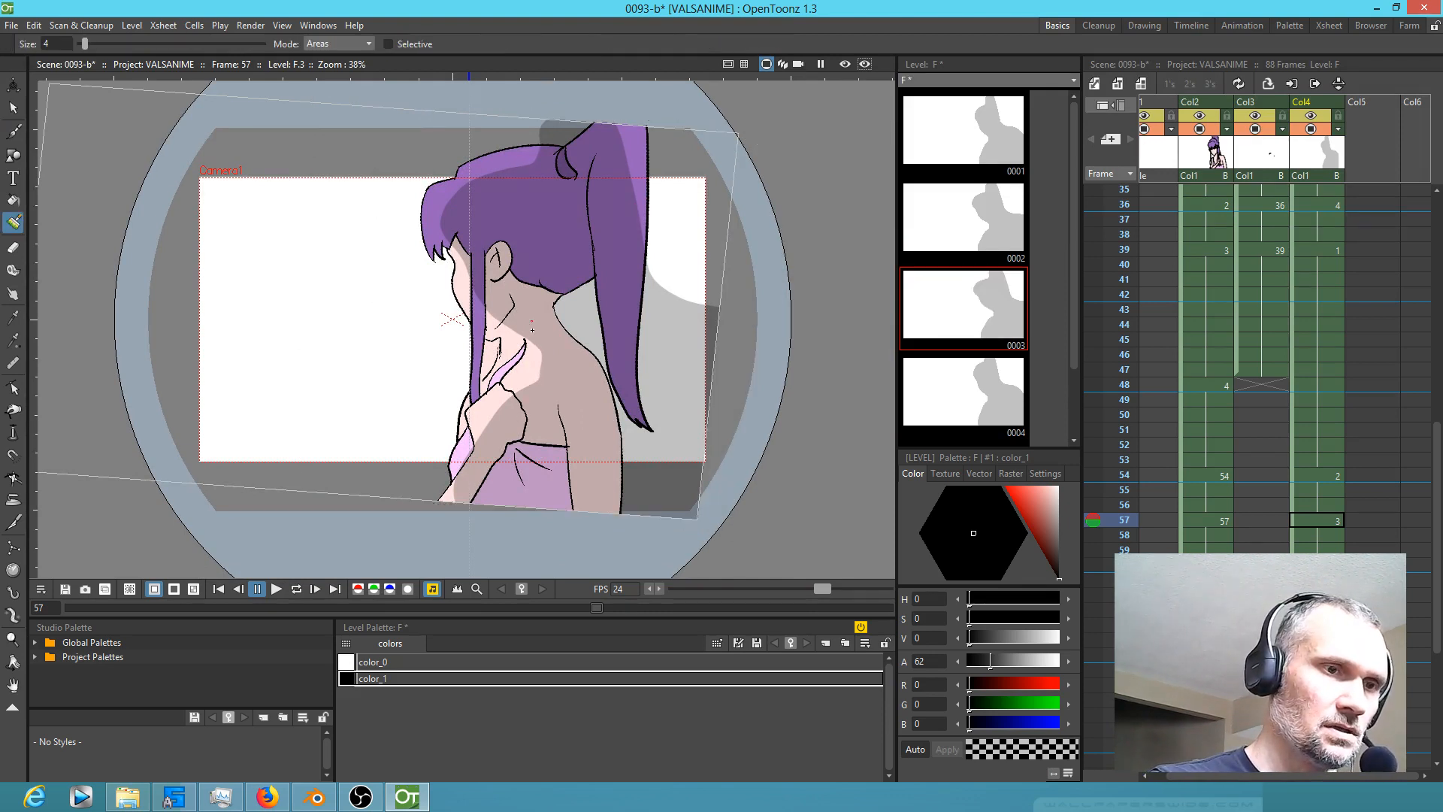
pyautogui.press('b')
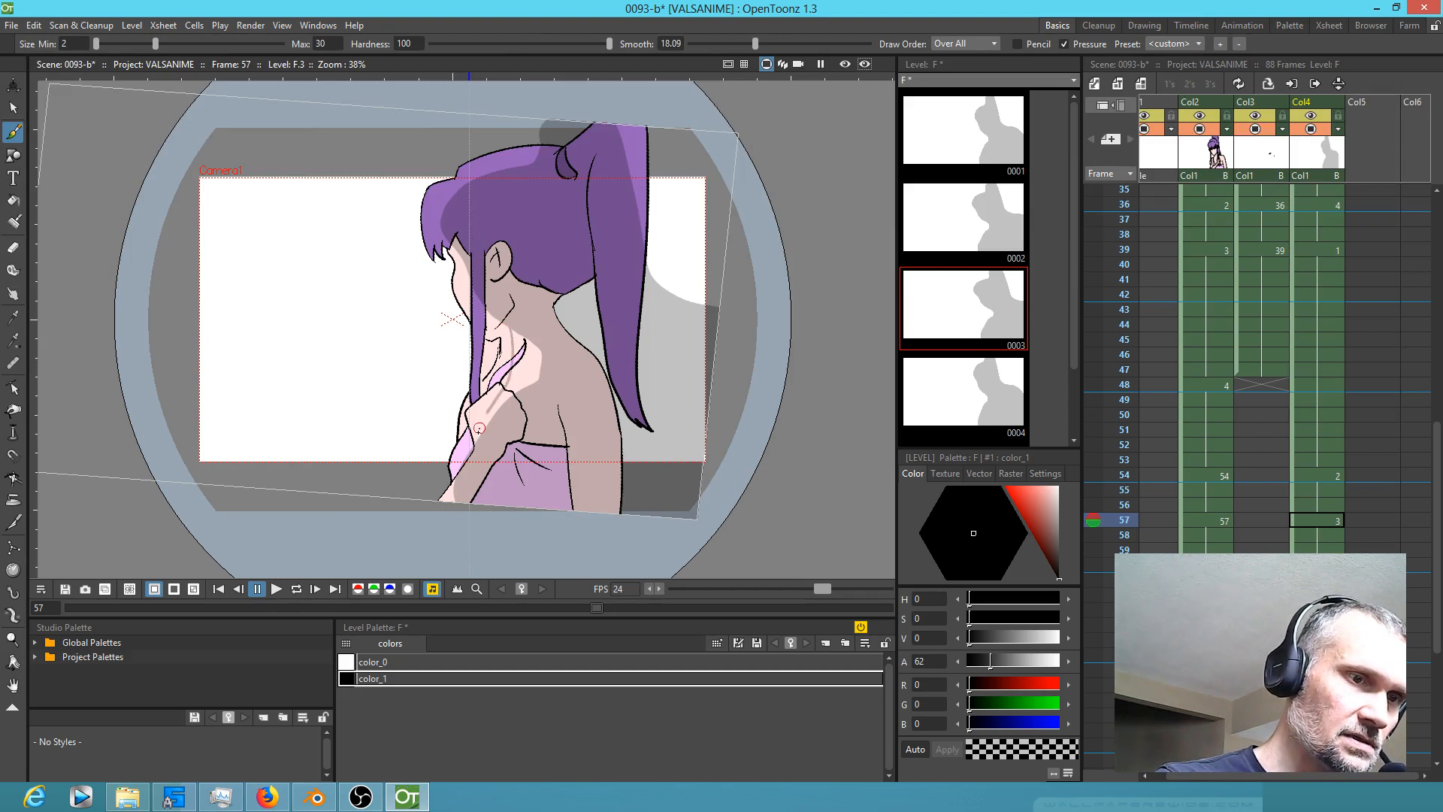
pyautogui.press('f')
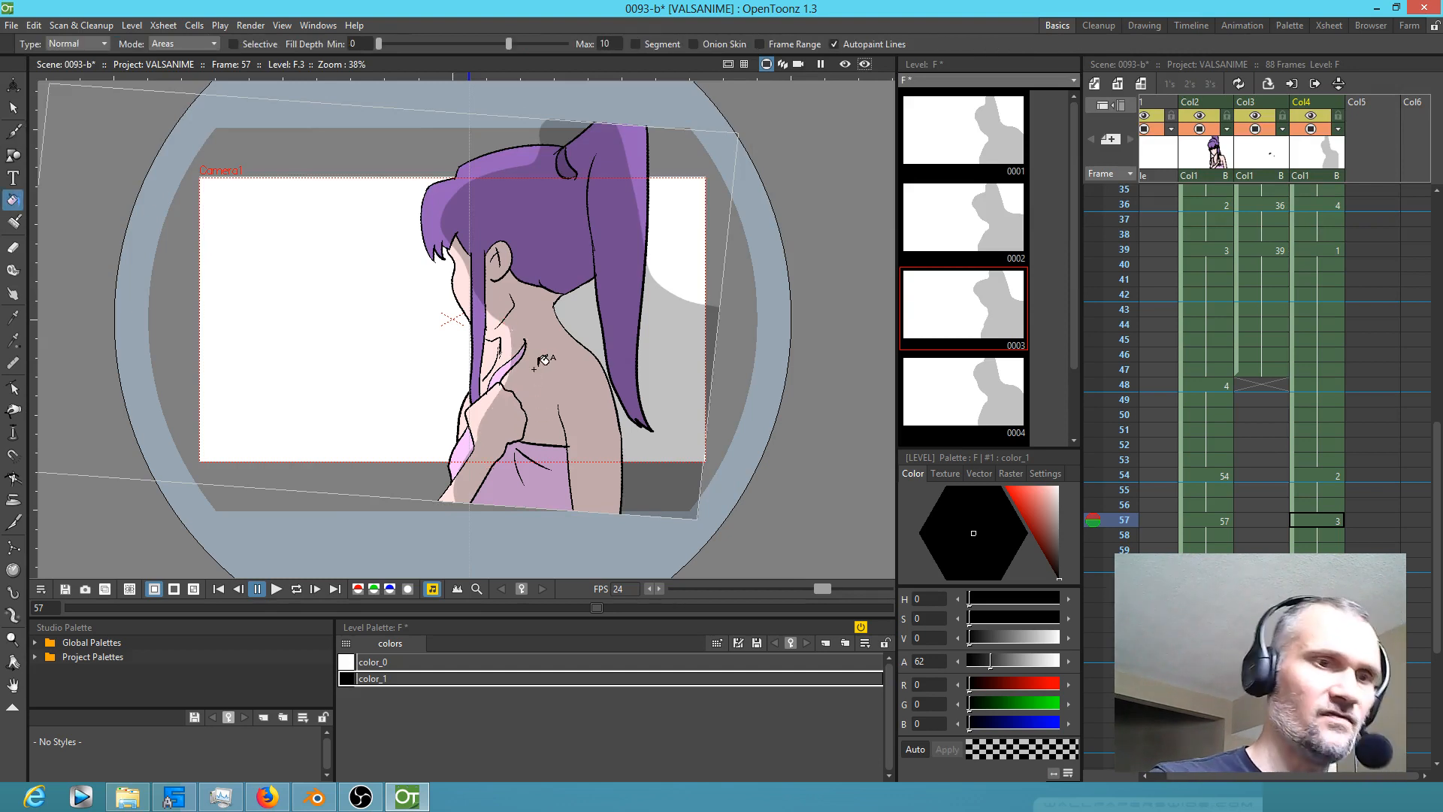
pyautogui.scroll(-2, 544, 359)
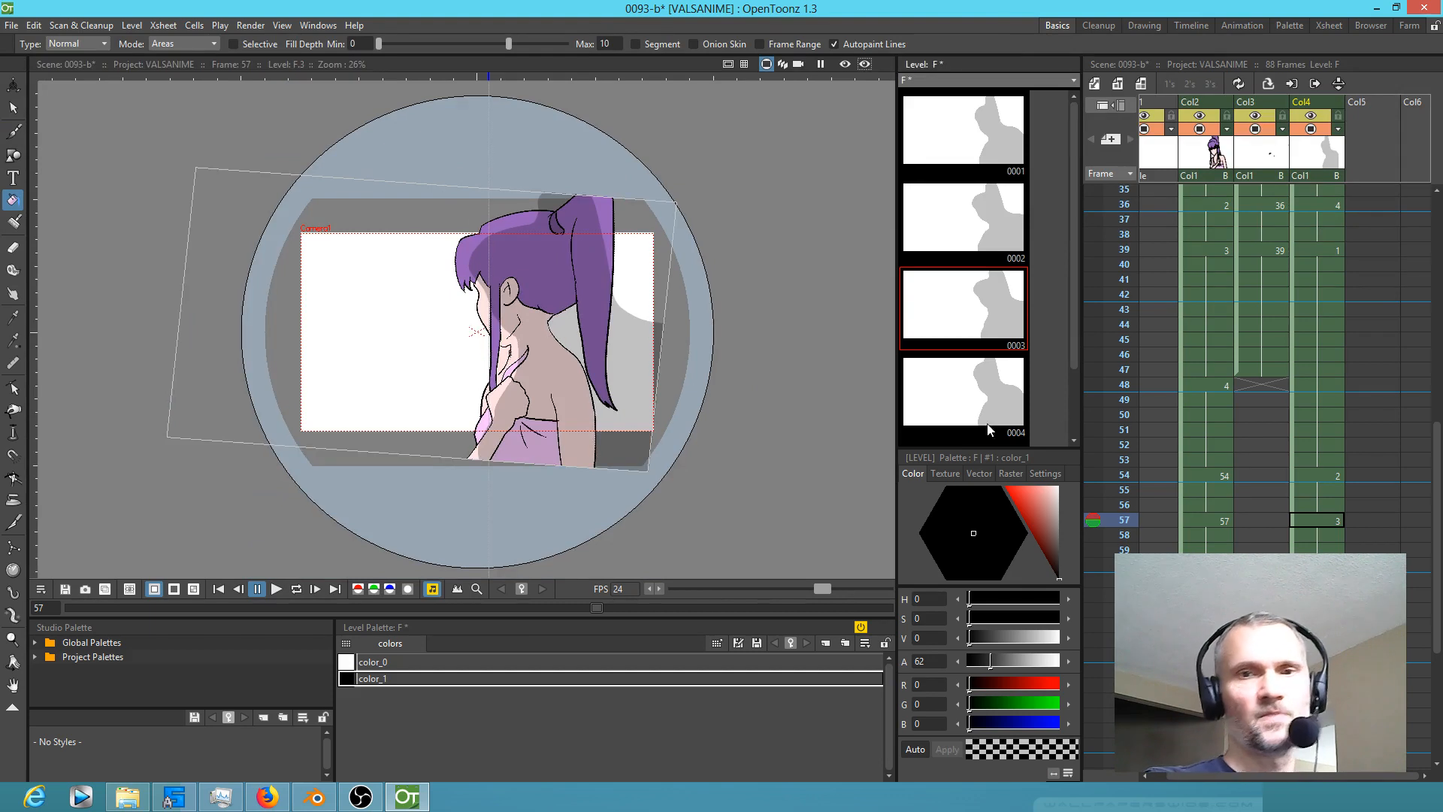
# Step: Play the rendered preview of the scene from frame 1 to check the shadow across the pose changes
pyautogui.moveTo(1114, 524); pyautogui.dragTo(1070, 128)
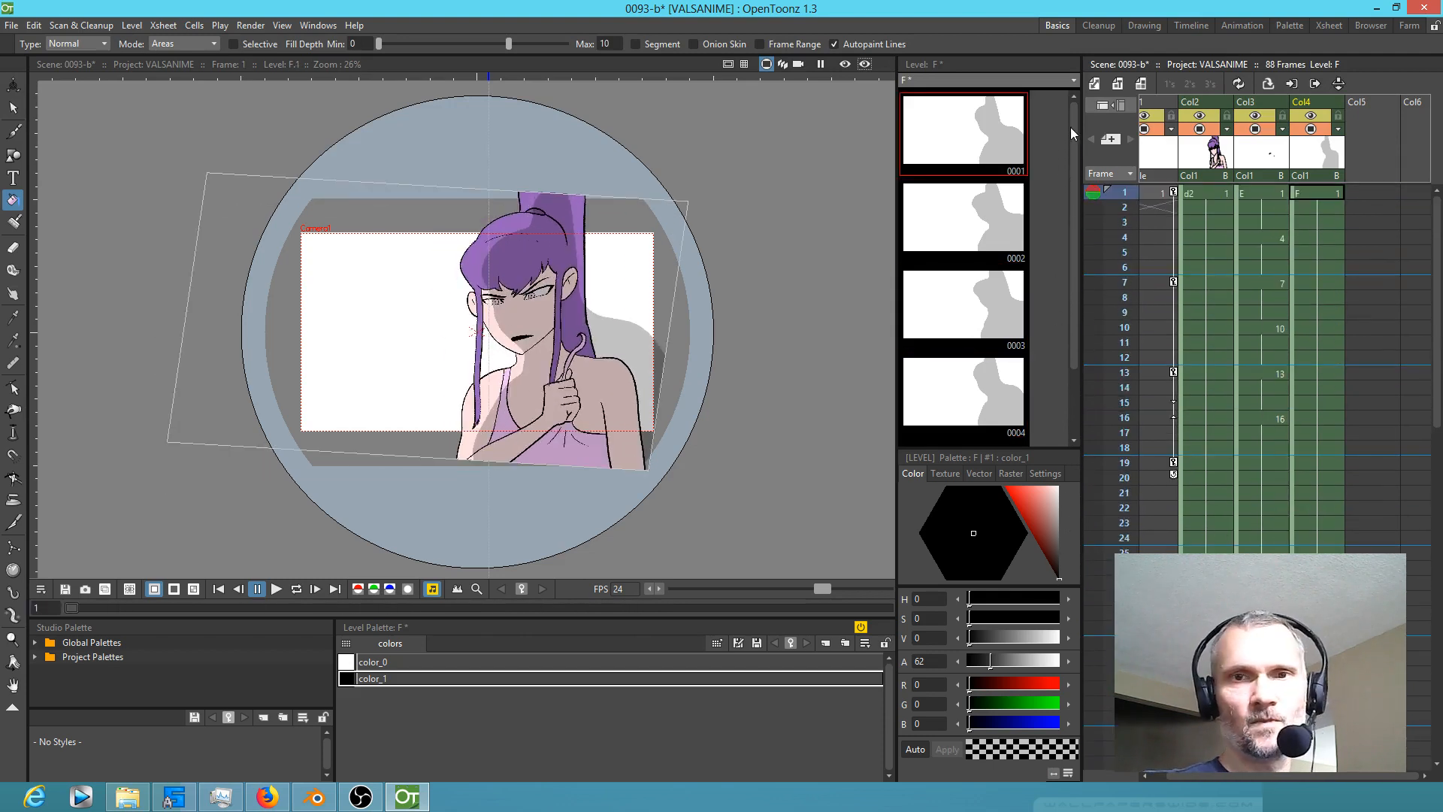
pyautogui.click(845, 64)
pyautogui.scroll(2, 621, 329)
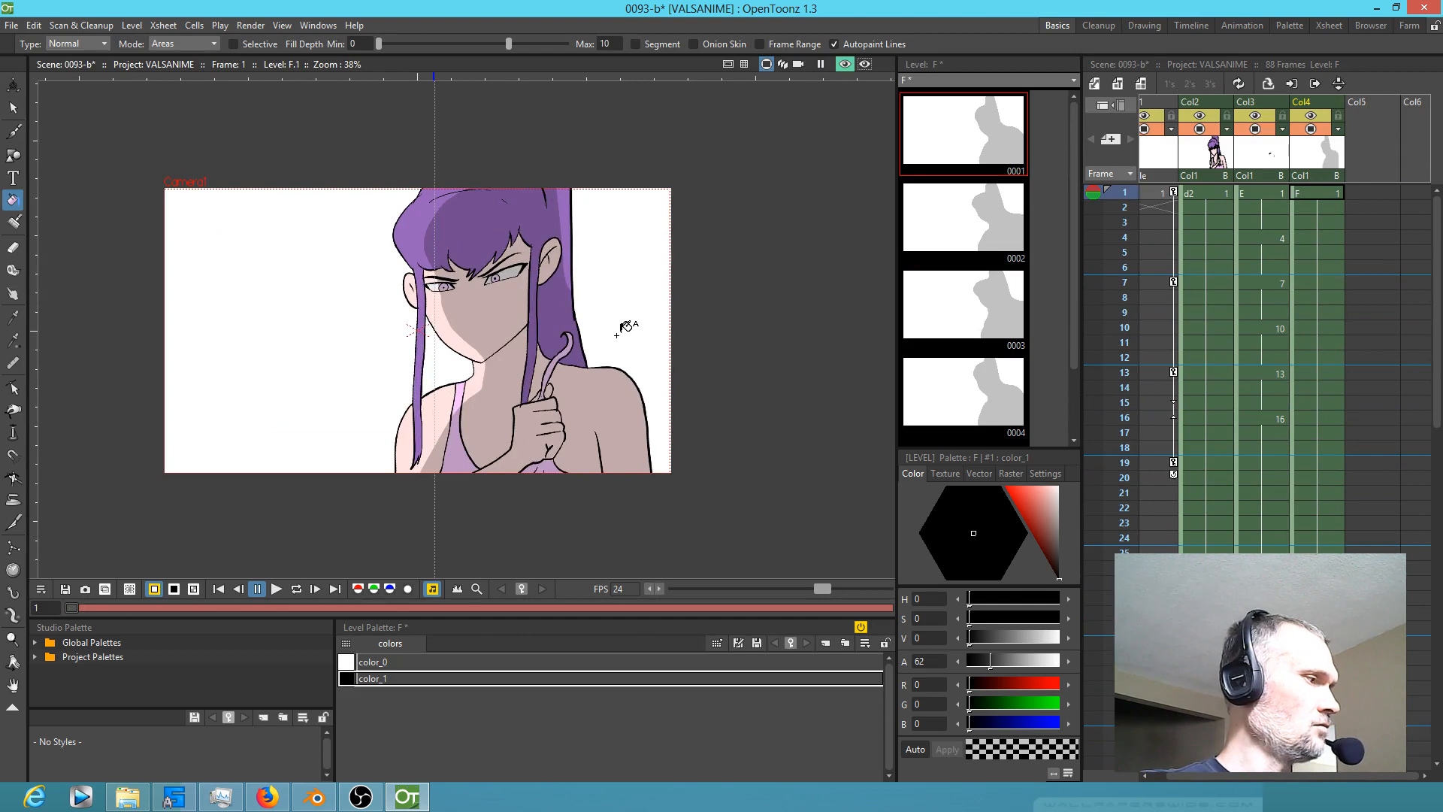
pyautogui.press('p')
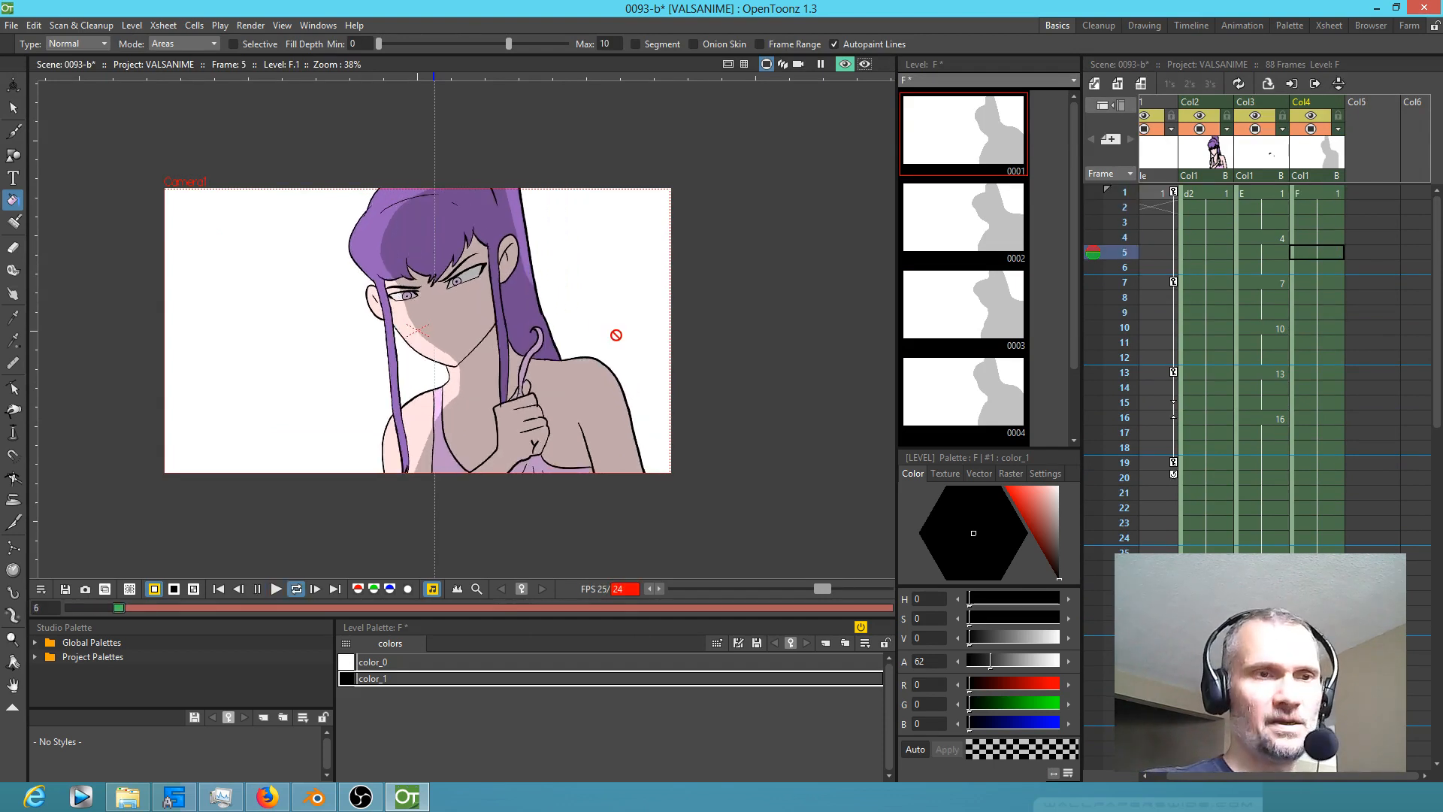
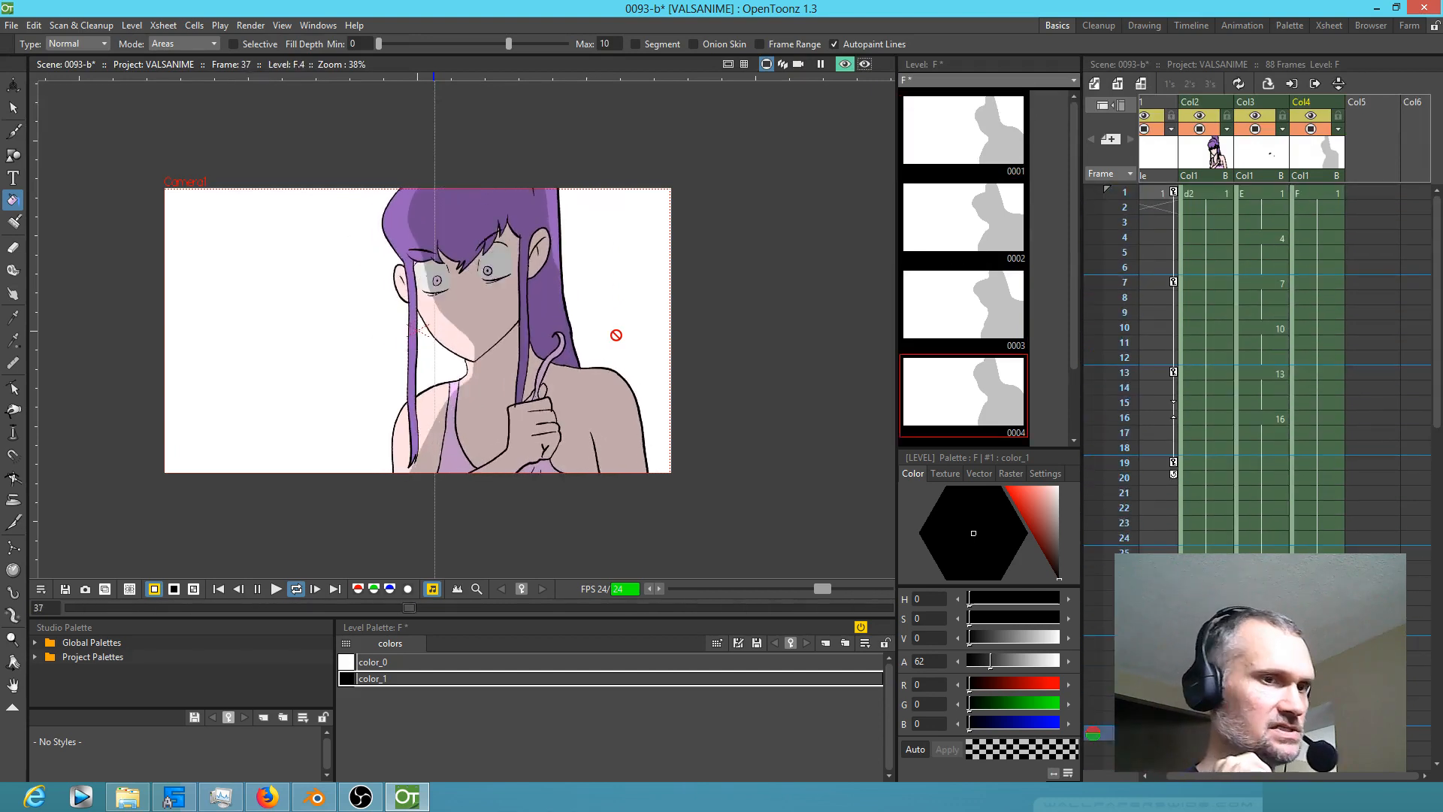
pyautogui.press('l')
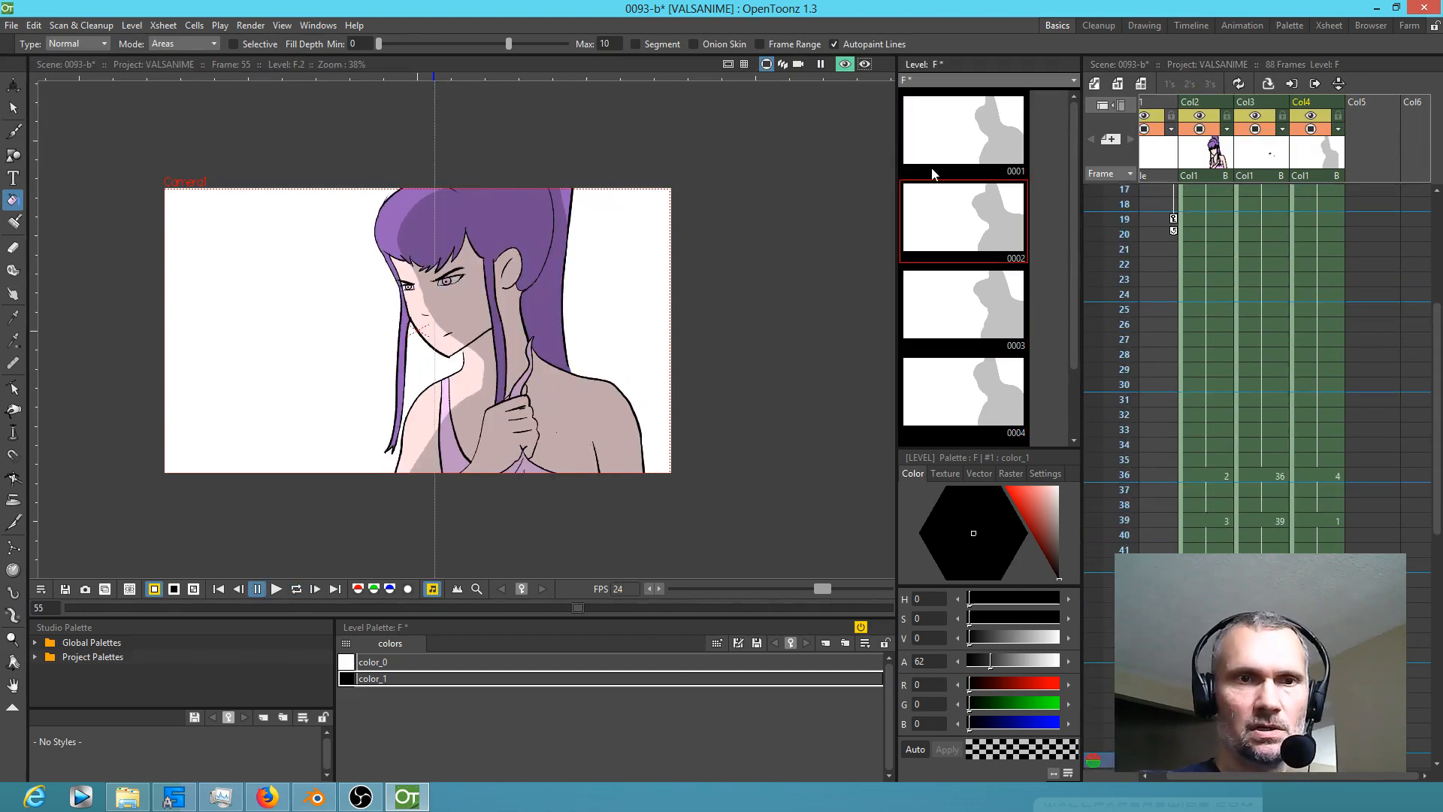
pyautogui.click(843, 65)
# Step: On level d2's frame 57 drawing, erase the rough line between the hair strand and purple strap and redraw it cleanly in color_1
pyautogui.moveTo(1127, 445); pyautogui.dragTo(1153, 301)
pyautogui.click(1317, 289)
pyautogui.click(1215, 260)
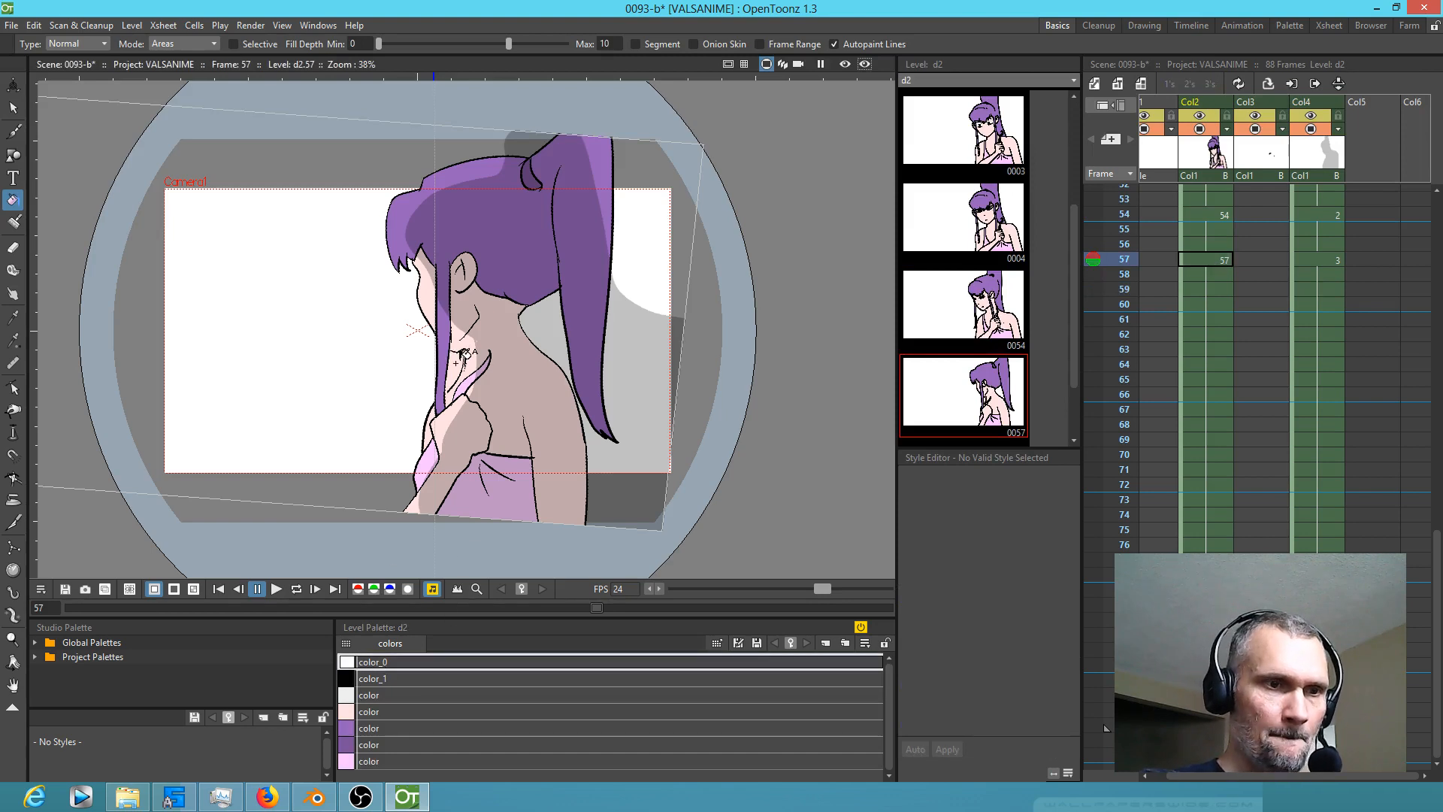
pyautogui.click(493, 379)
pyautogui.hotkey('ctrl', 'z')
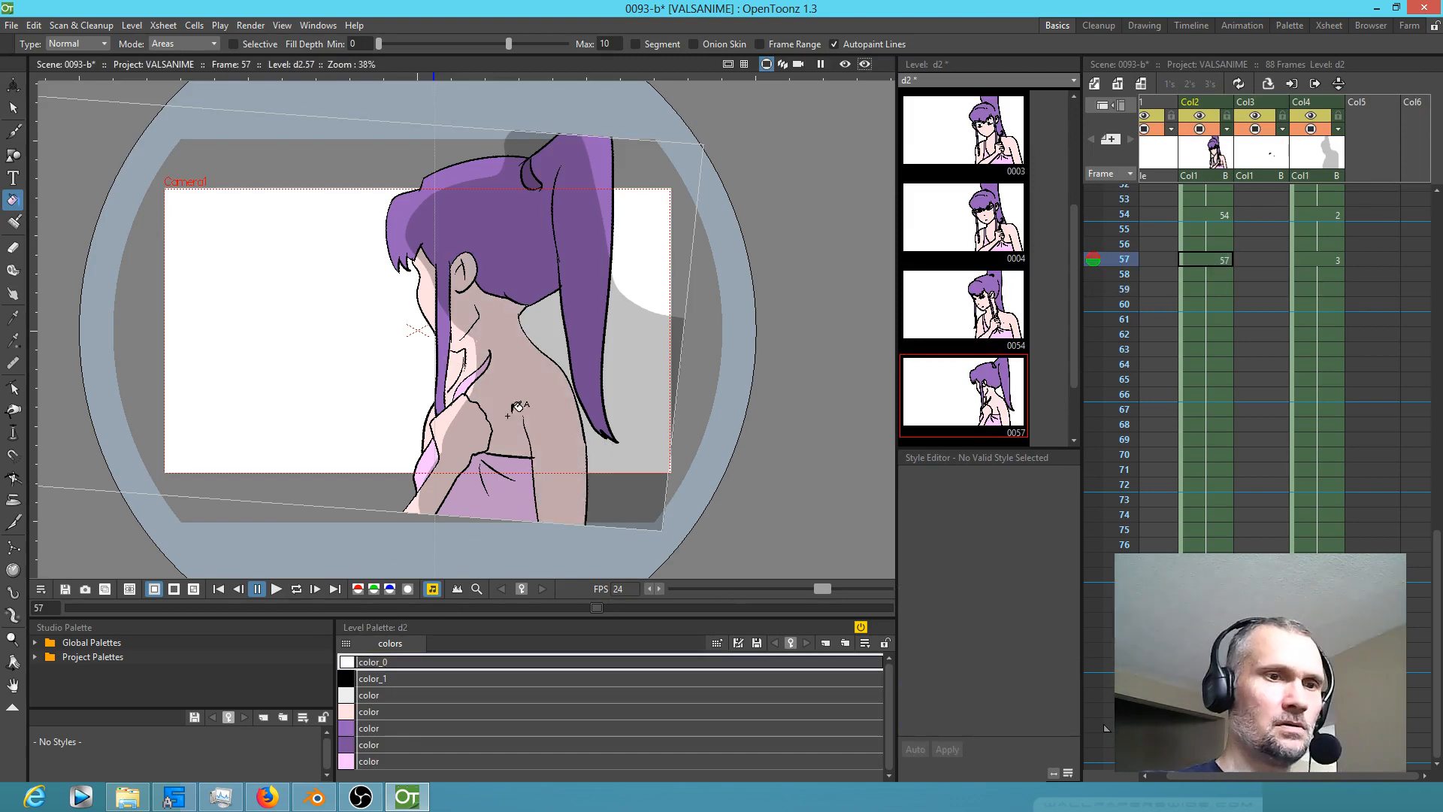
pyautogui.scroll(6, 517, 405)
pyautogui.moveTo(609, 301); pyautogui.dragTo(615, 344)
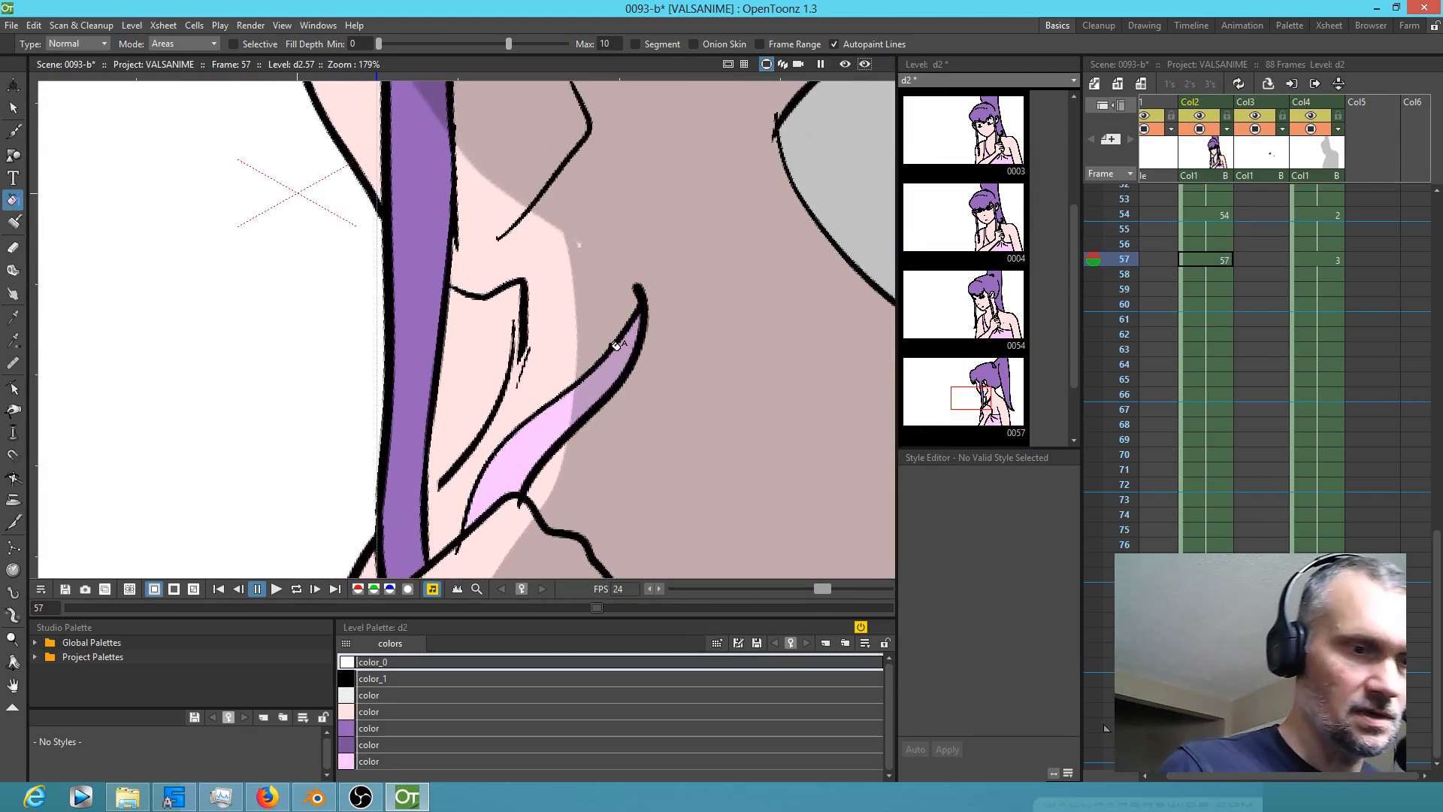
pyautogui.click(376, 679)
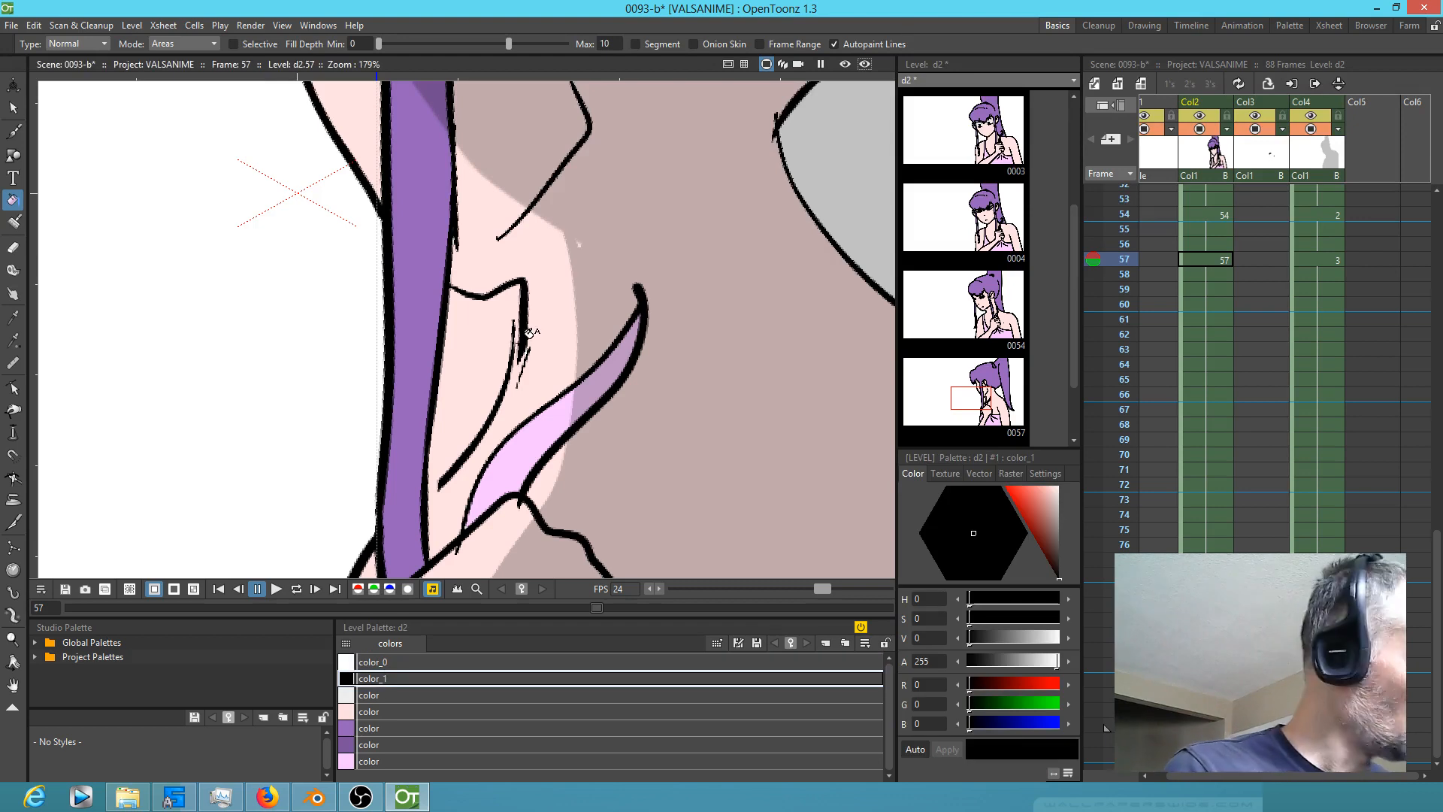
pyautogui.press('b')
pyautogui.press('e')
pyautogui.moveTo(526, 331)
pyautogui.mouseDown()
pyautogui.moveTo(519, 362)
pyautogui.moveTo(454, 470)
pyautogui.mouseUp()
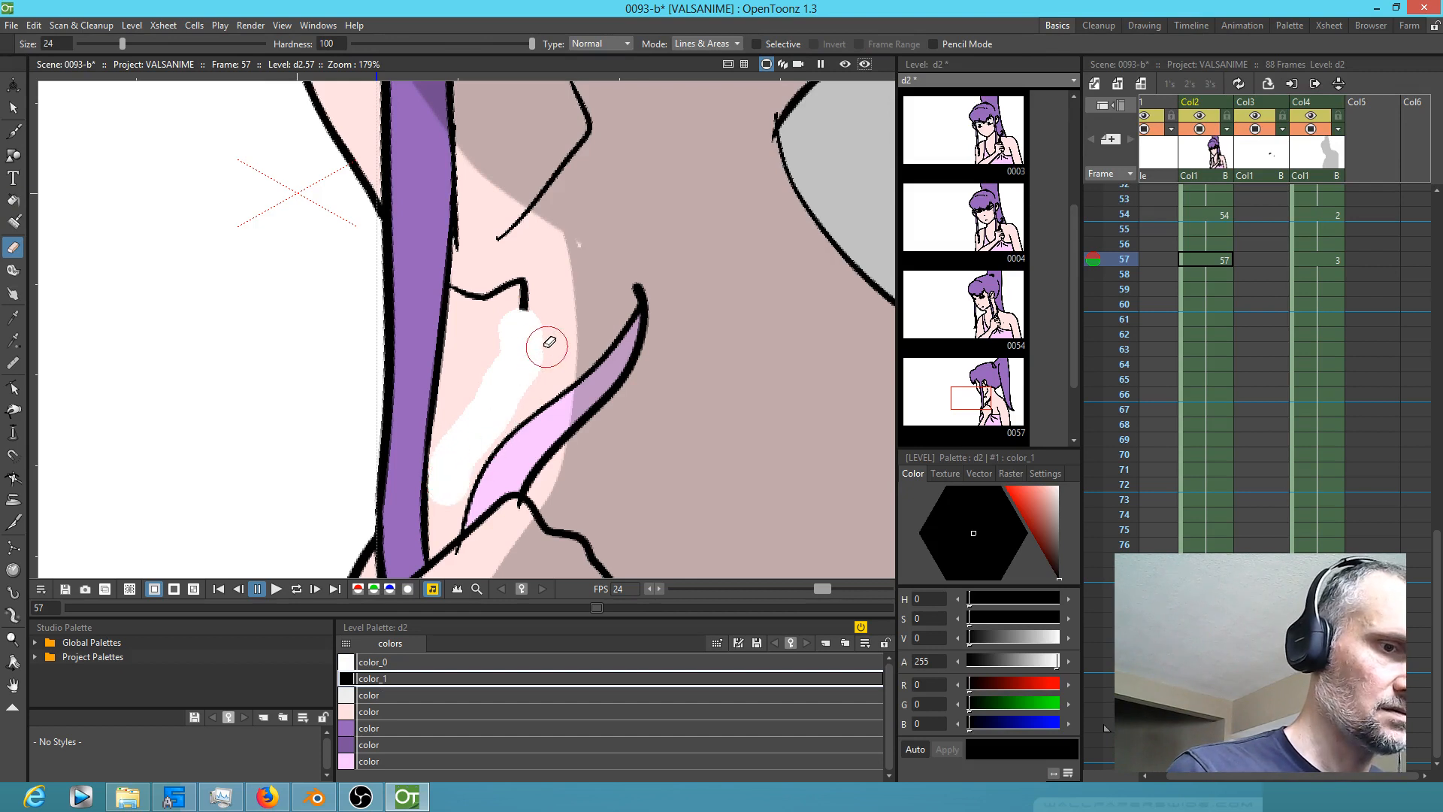
pyautogui.press('b')
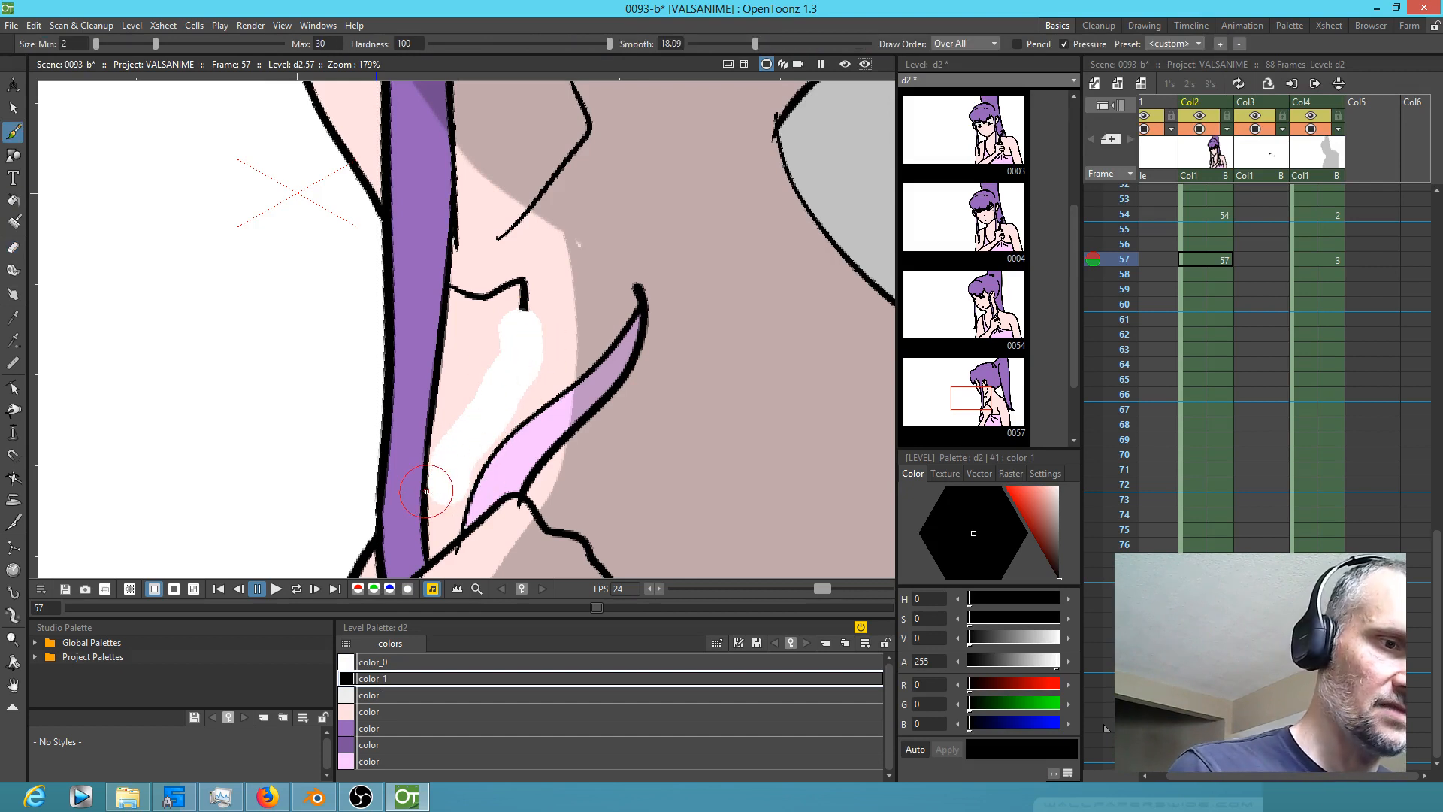
pyautogui.moveTo(426, 492); pyautogui.dragTo(524, 306)
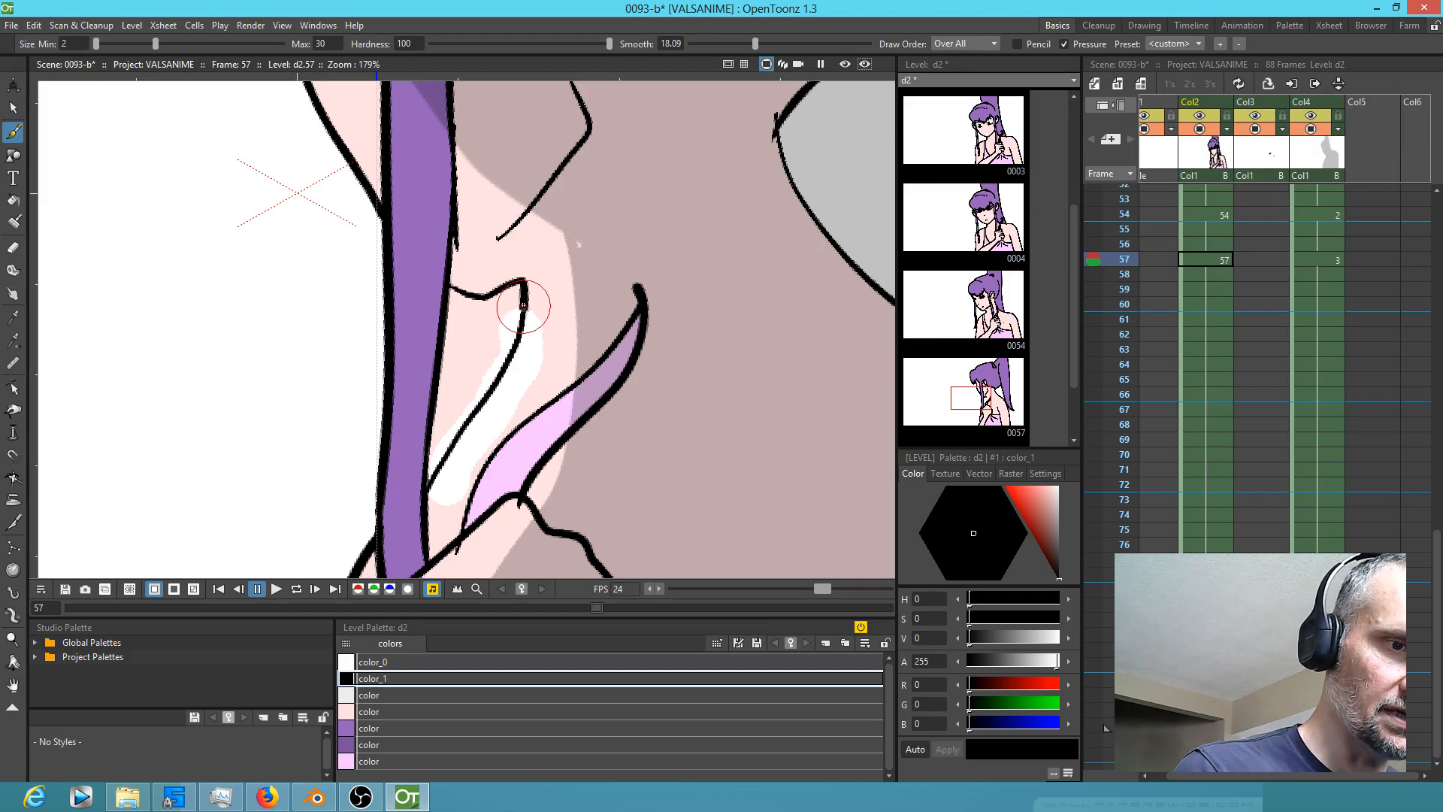
# Step: Fill the area between the hair strand and the redrawn line with color_0, and the erased gap beside it with the skin color
pyautogui.click(372, 661)
pyautogui.press('f')
pyautogui.click(481, 367)
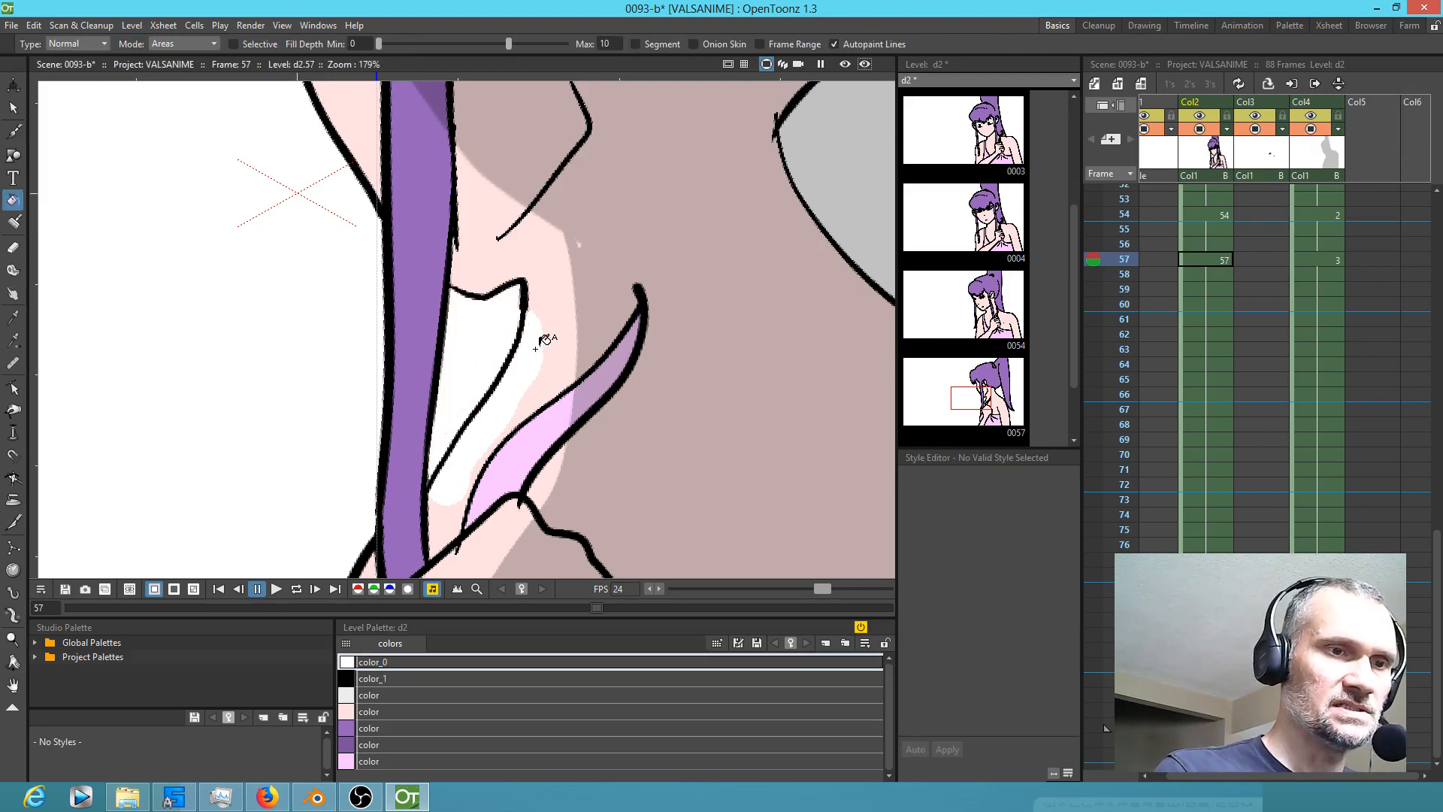
pyautogui.click(372, 711)
pyautogui.click(519, 393)
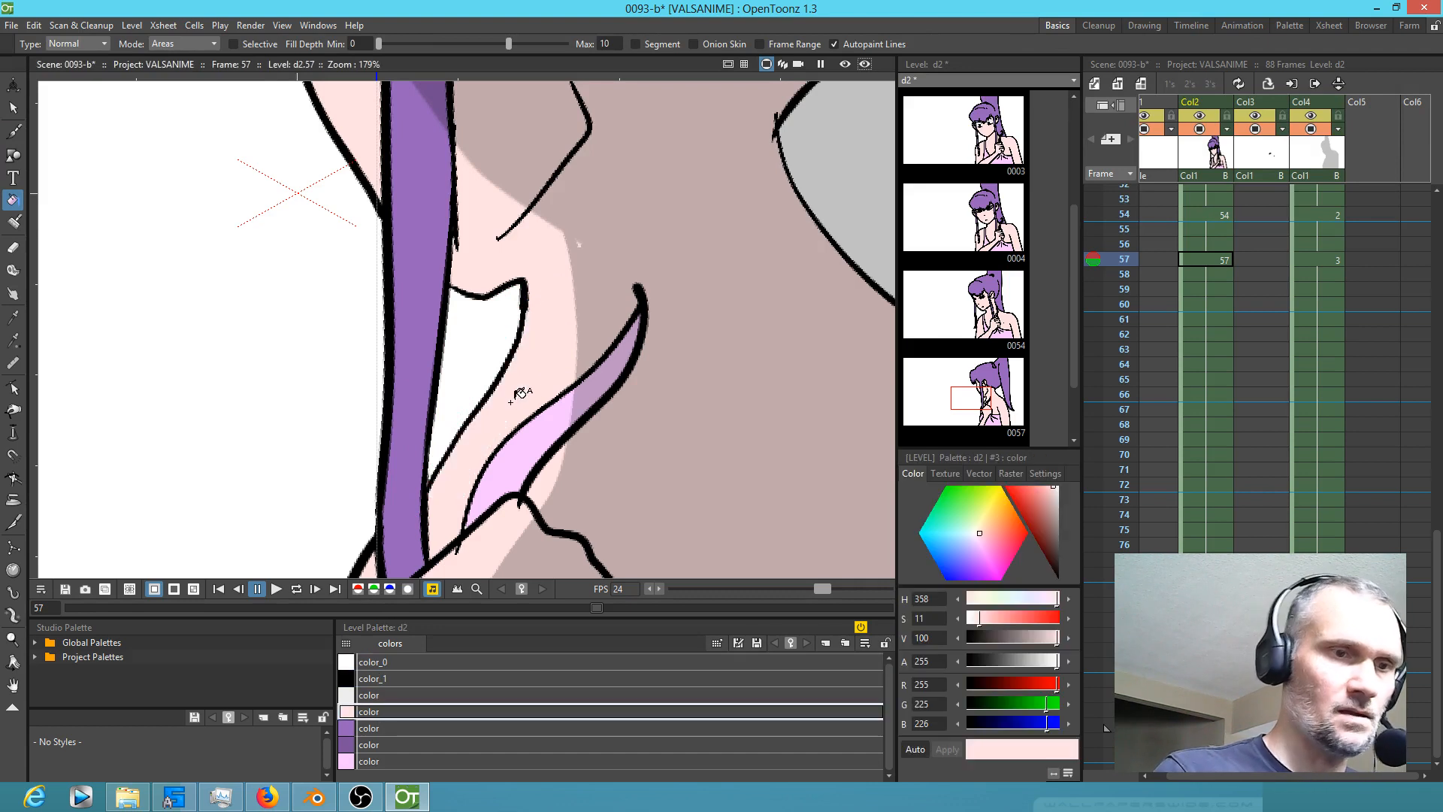
pyautogui.scroll(-6, 518, 392)
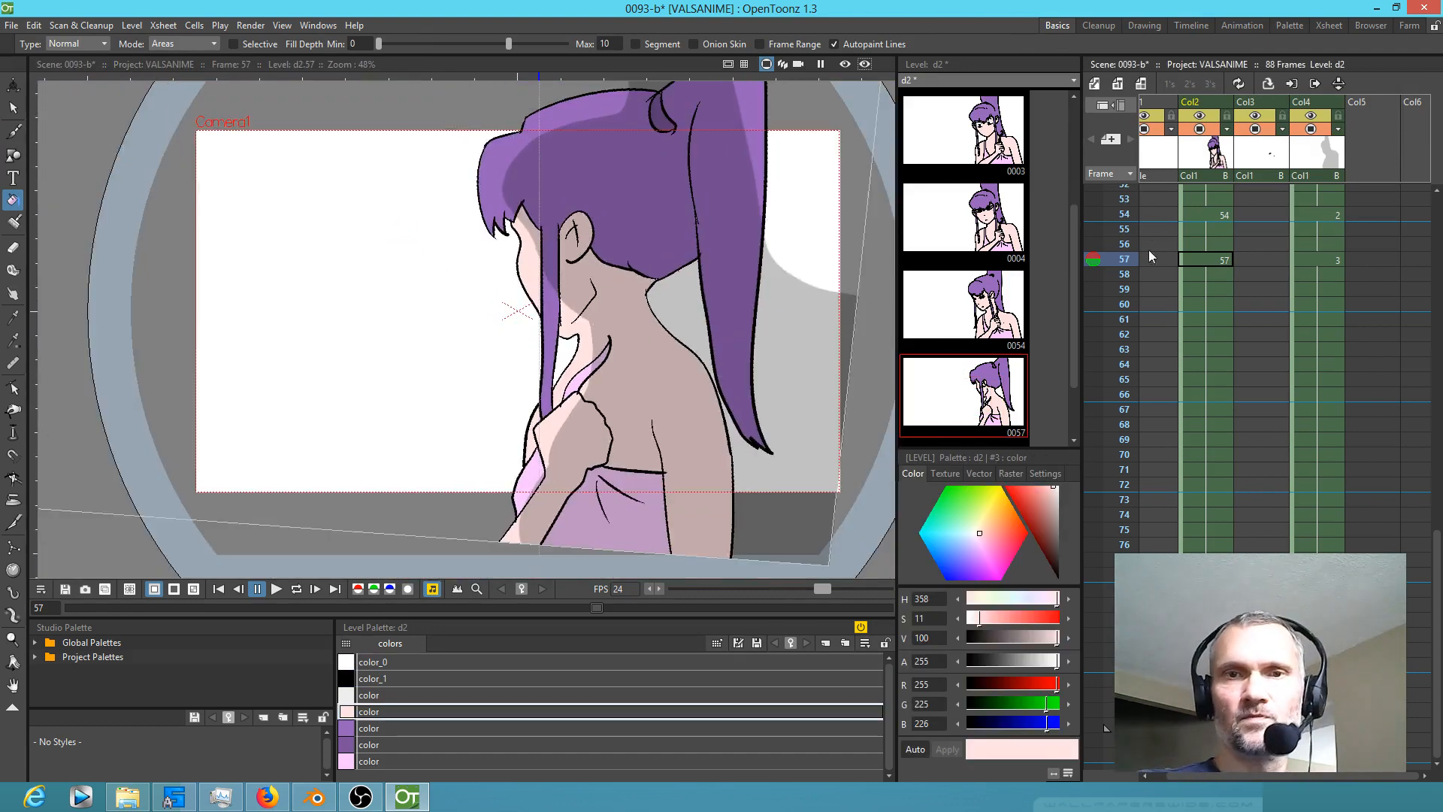
# Step: Preview frame 1 with the level E drawing selected
pyautogui.scroll(10, 1261, 308)
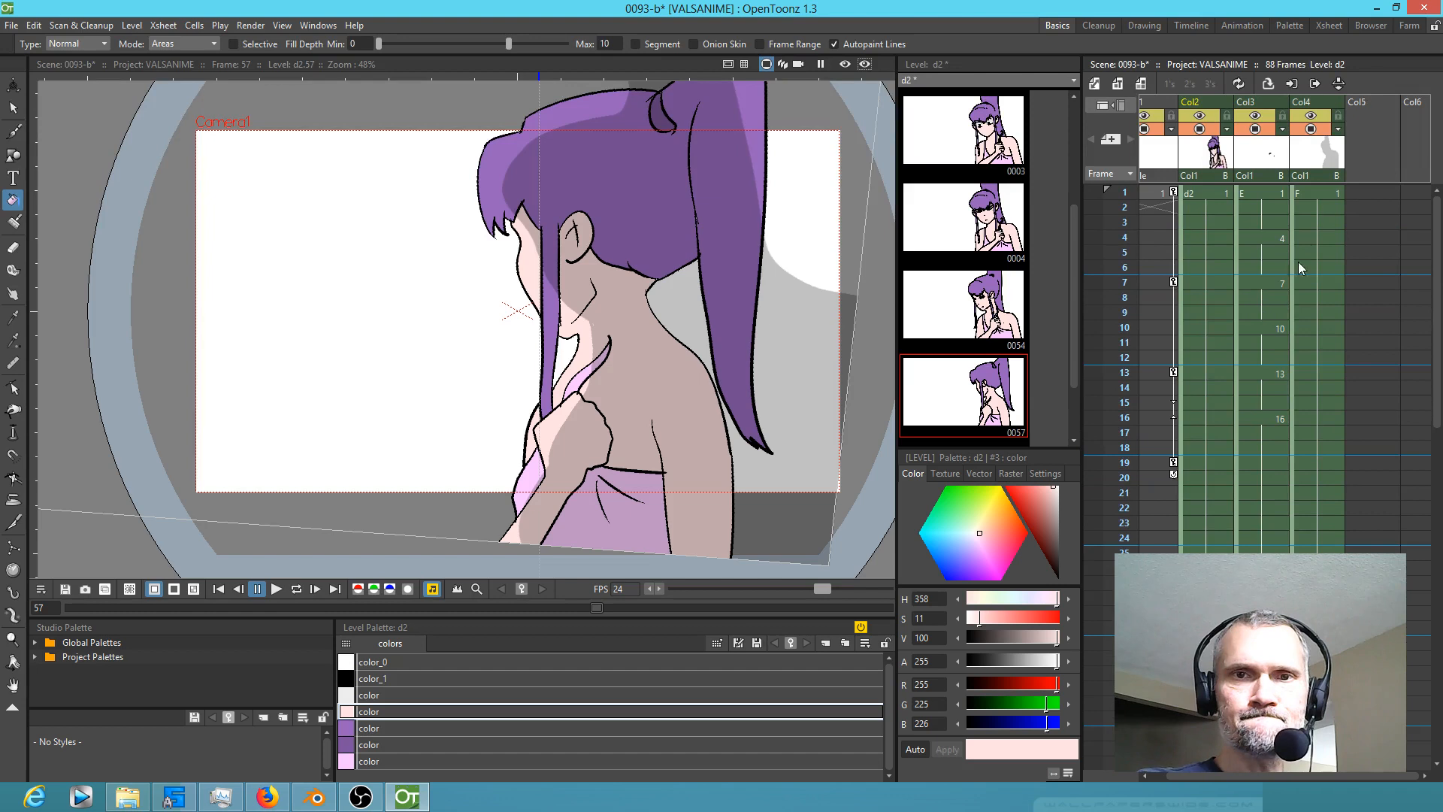
pyautogui.click(1282, 193)
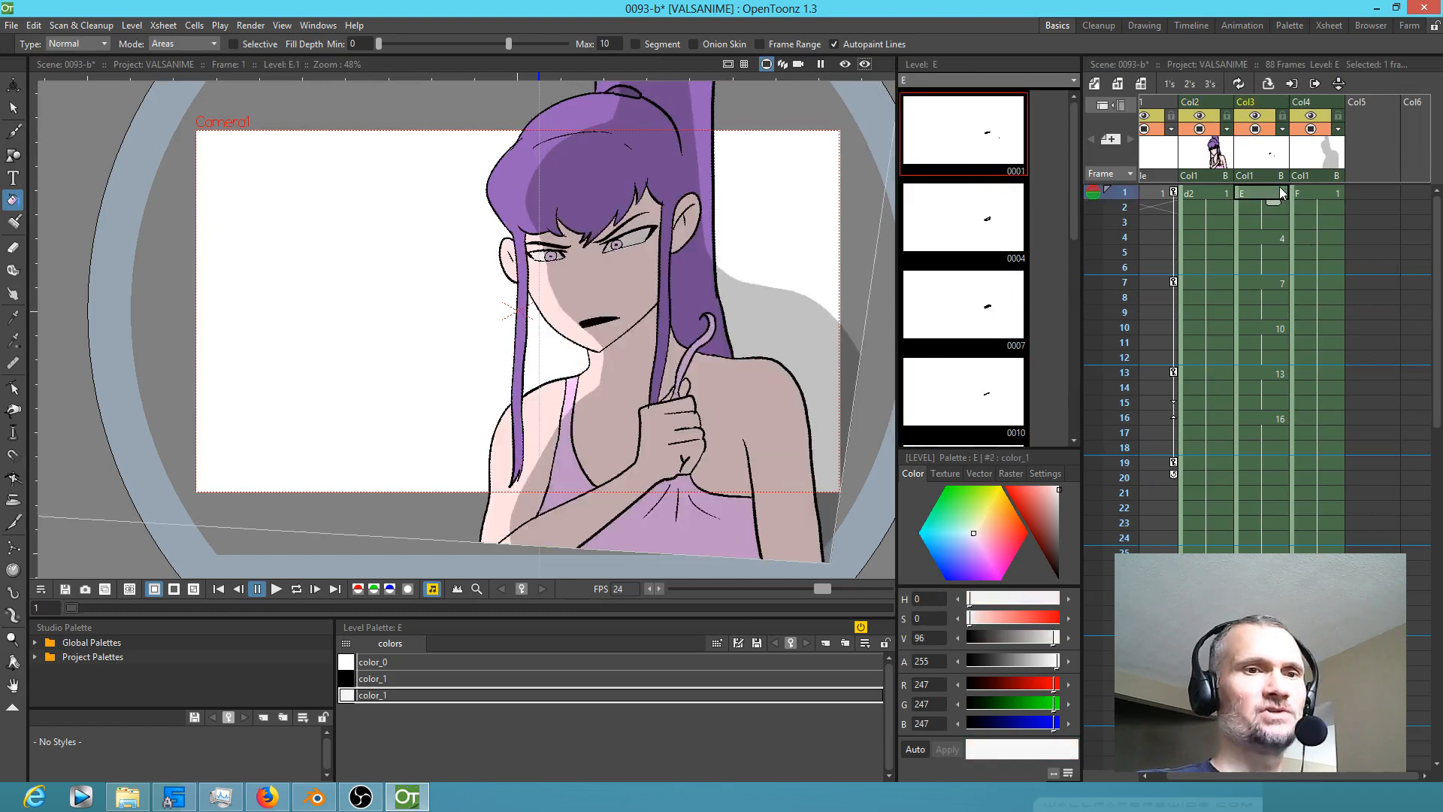
pyautogui.click(845, 66)
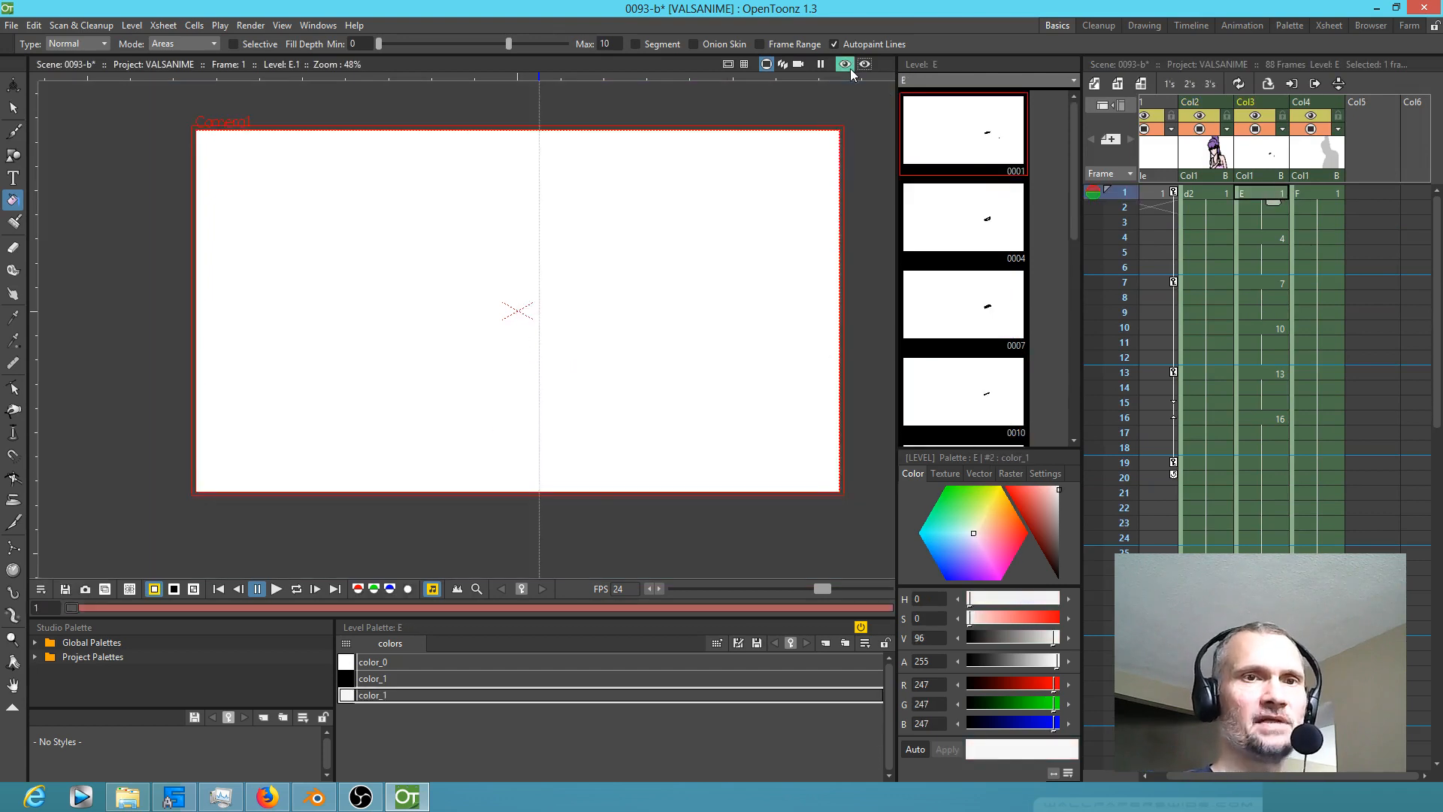
pyautogui.click(844, 65)
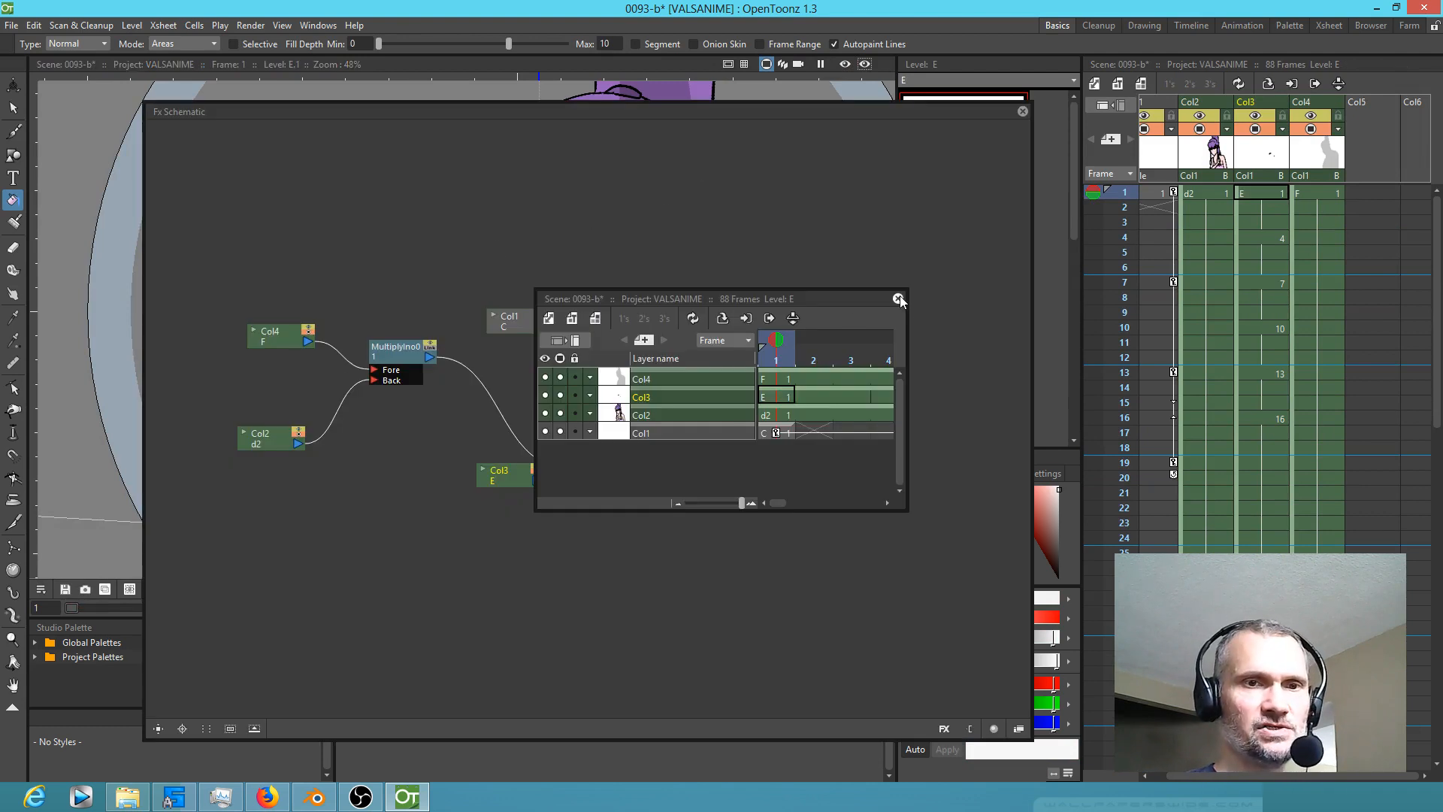
# Step: In the Fx Schematic, place the Col3 (E) node below Col2 and insert an Over effect on its output link
pyautogui.click(898, 299)
pyautogui.moveTo(418, 361); pyautogui.dragTo(448, 390)
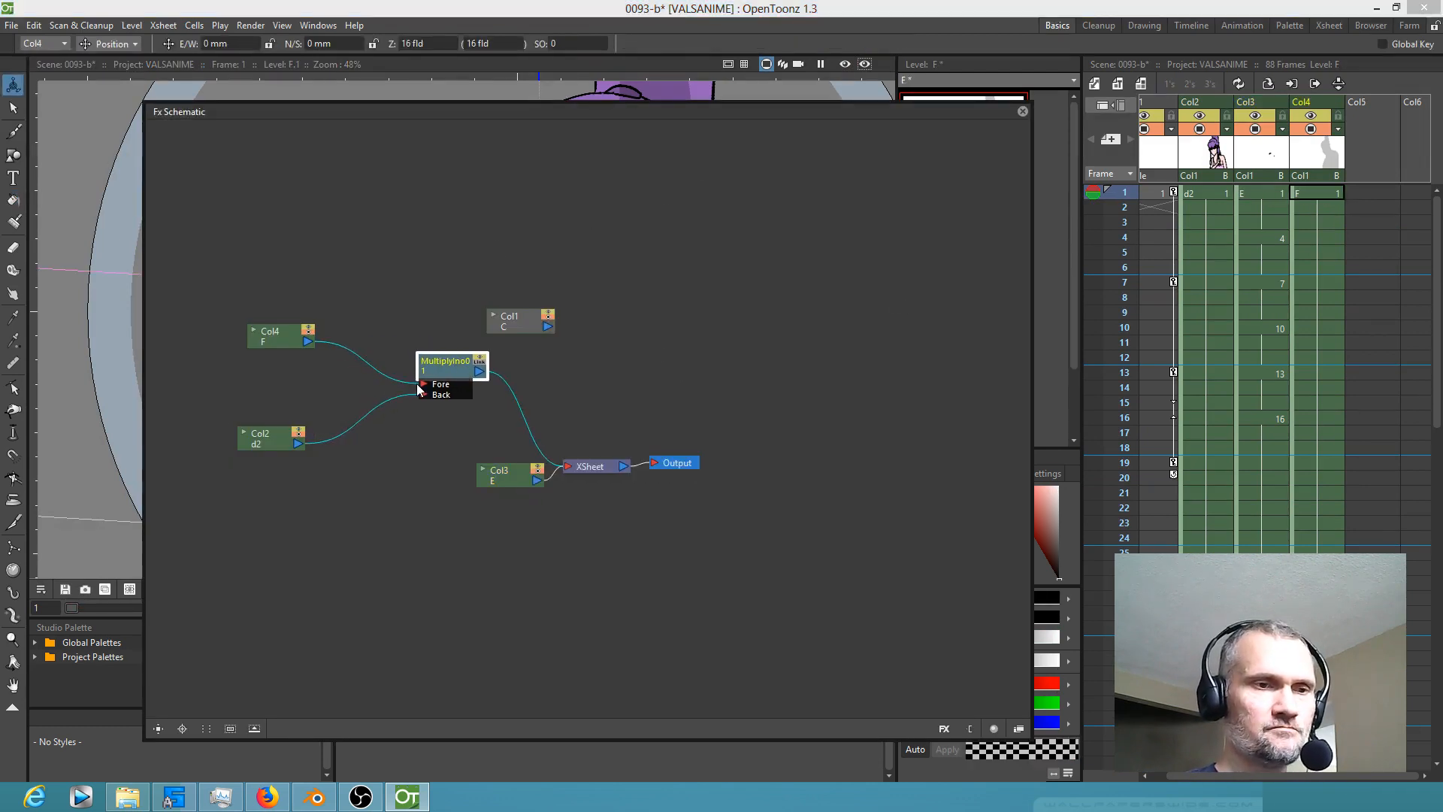
pyautogui.moveTo(257, 433); pyautogui.dragTo(255, 425)
pyautogui.moveTo(483, 486); pyautogui.dragTo(233, 471)
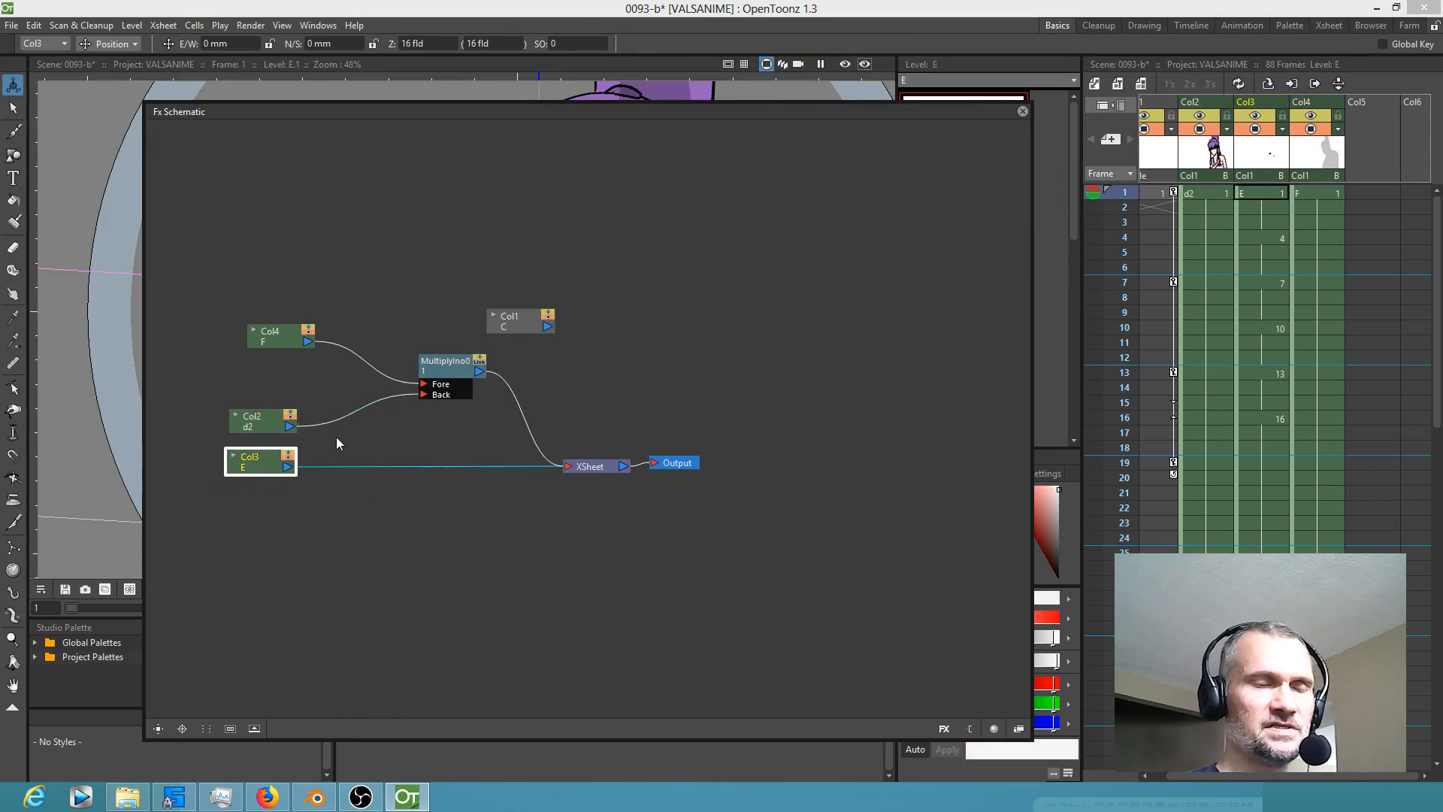
pyautogui.rightClick(355, 470)
pyautogui.moveTo(376, 480)
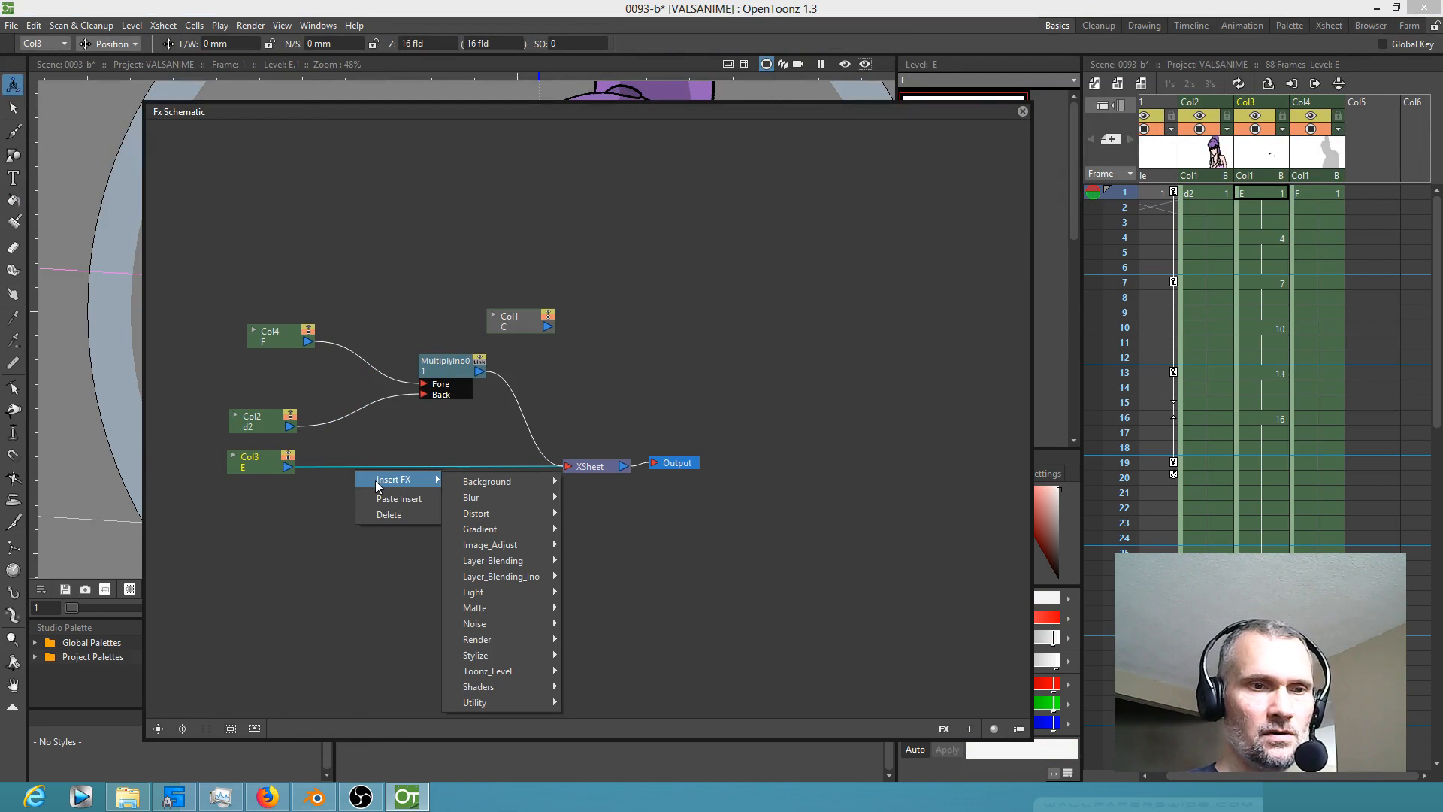
pyautogui.moveTo(544, 565)
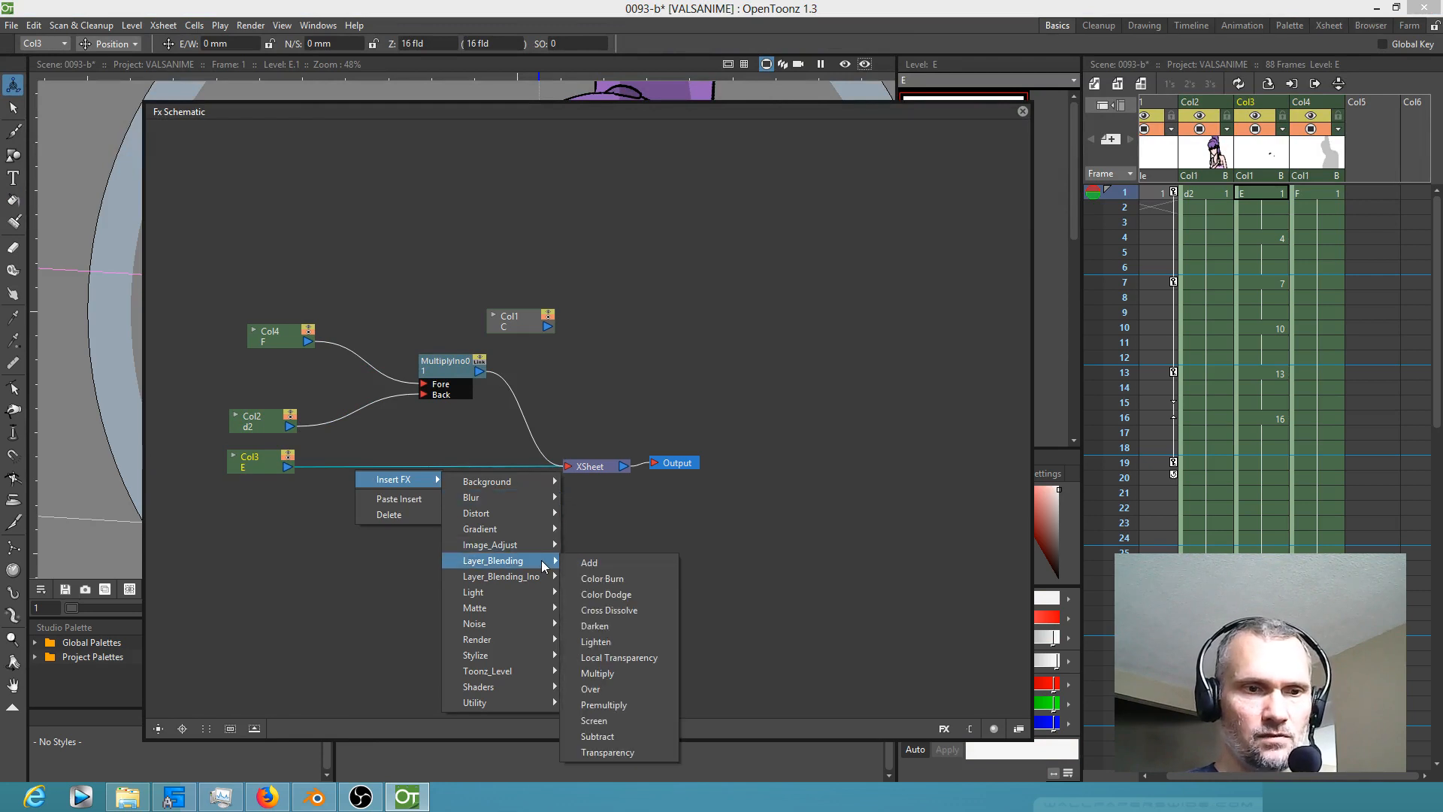
pyautogui.click(629, 689)
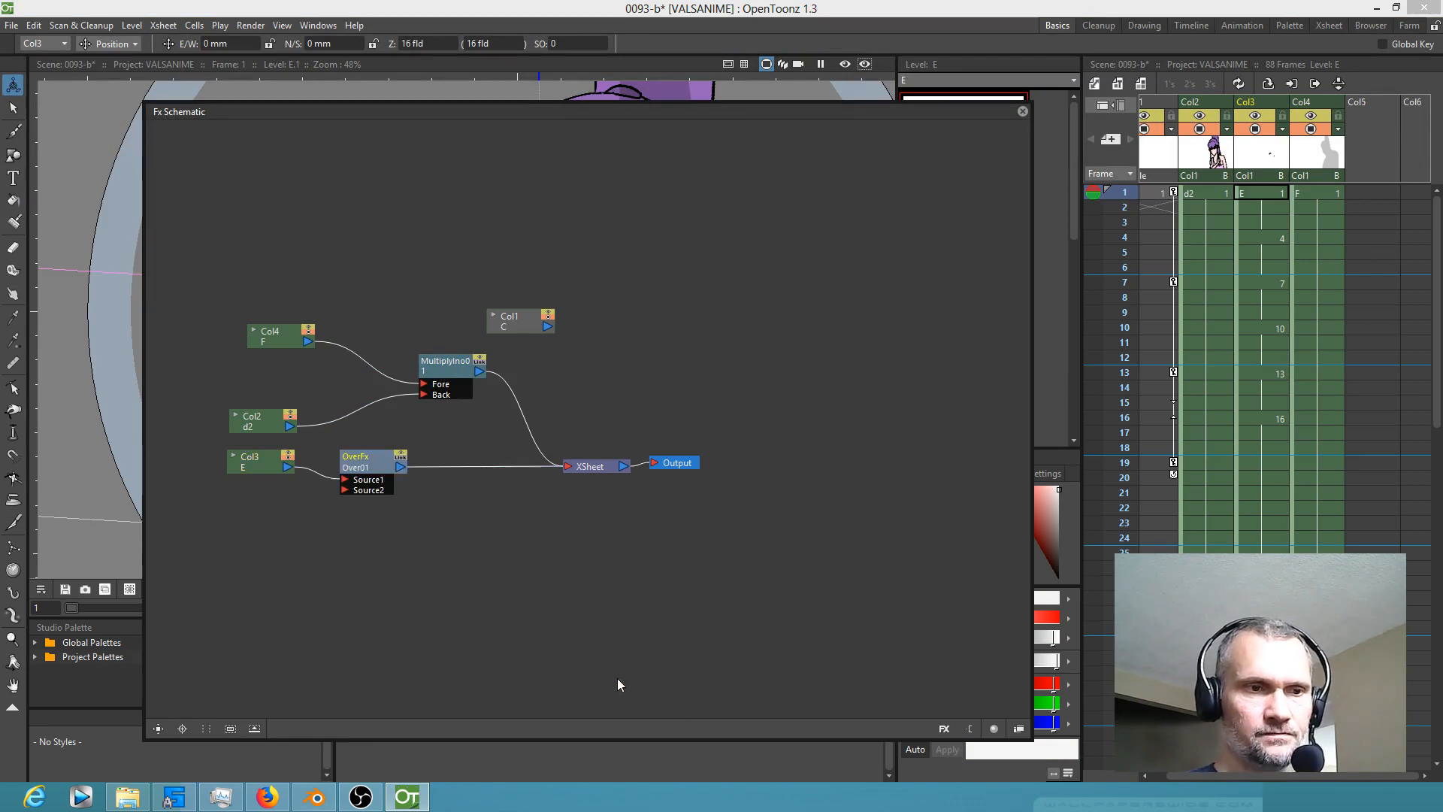
# Step: Connect the Over effect's output to the Multiply effect's Back input, and link Col2 (d2) to the Over effect's Source2
pyautogui.click(407, 471)
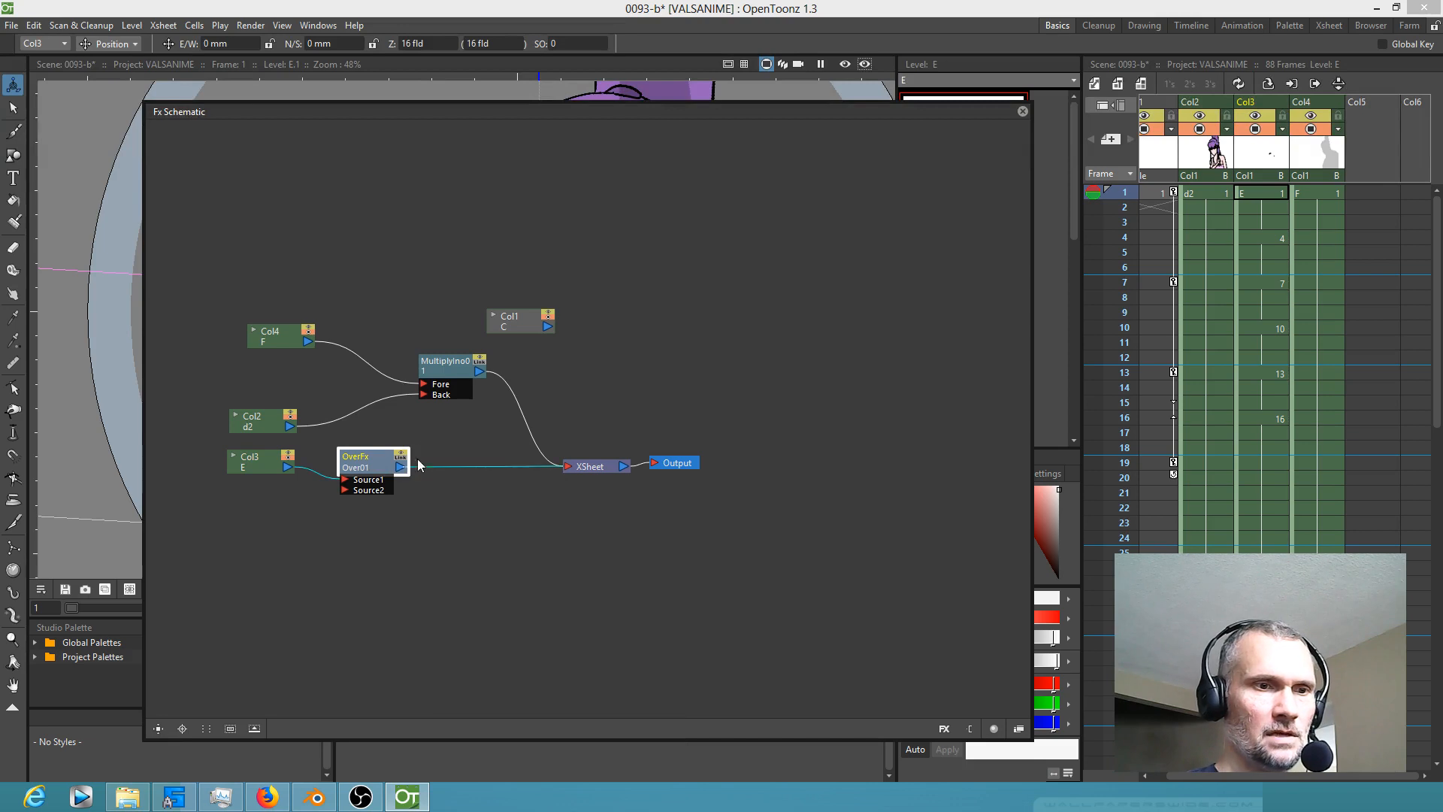
pyautogui.moveTo(423, 399); pyautogui.dragTo(424, 395)
pyautogui.moveTo(381, 458); pyautogui.dragTo(376, 411)
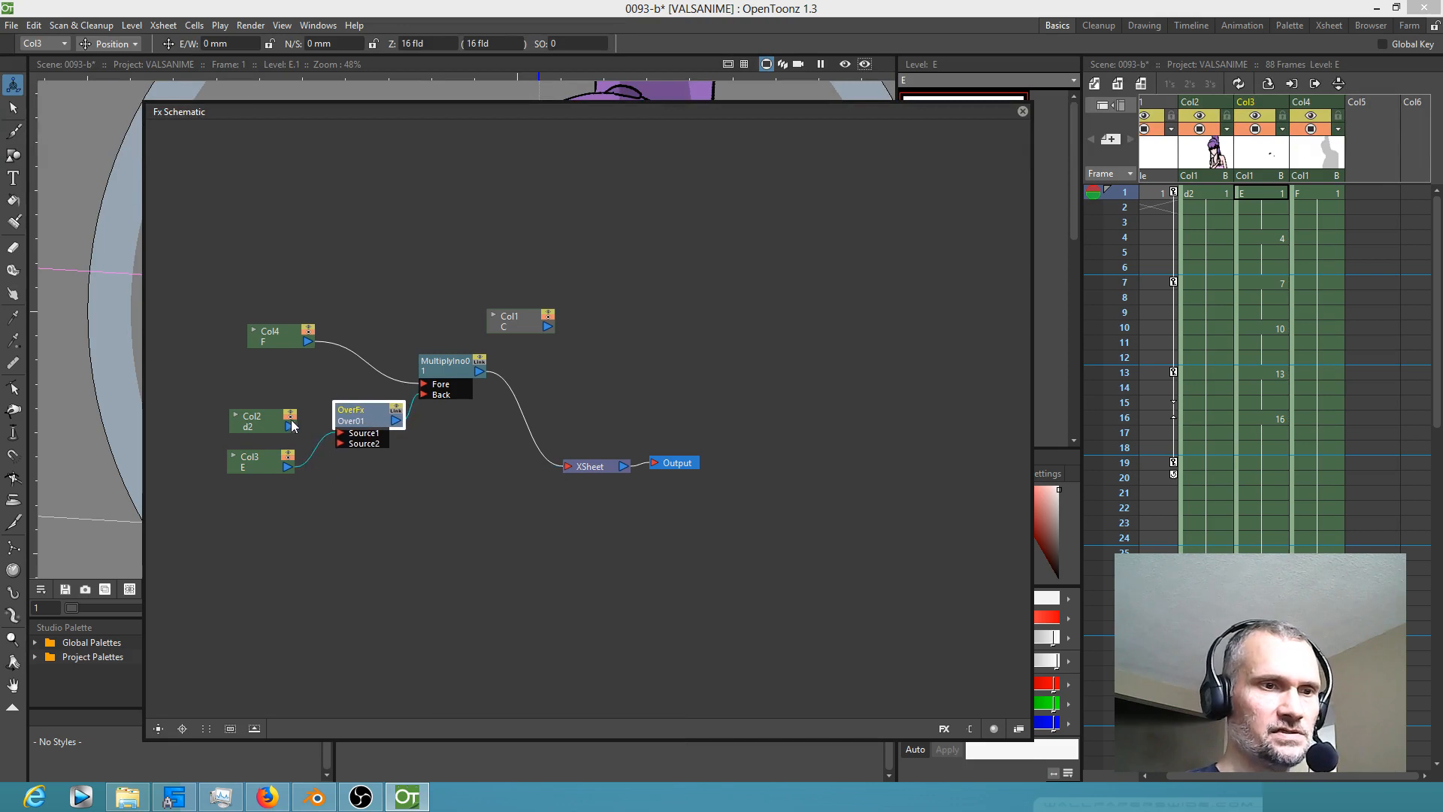
pyautogui.moveTo(291, 428); pyautogui.dragTo(339, 442)
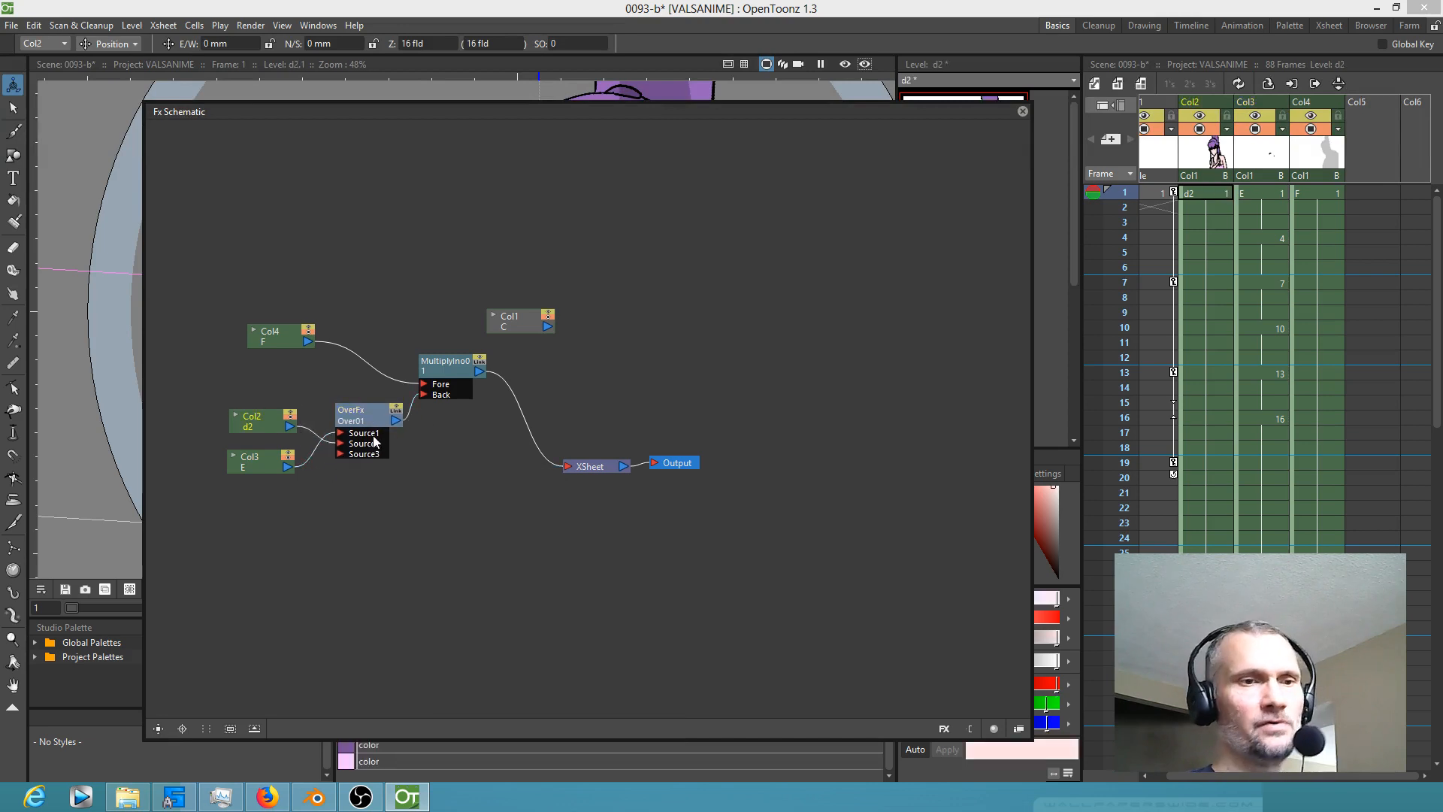
pyautogui.click(1022, 111)
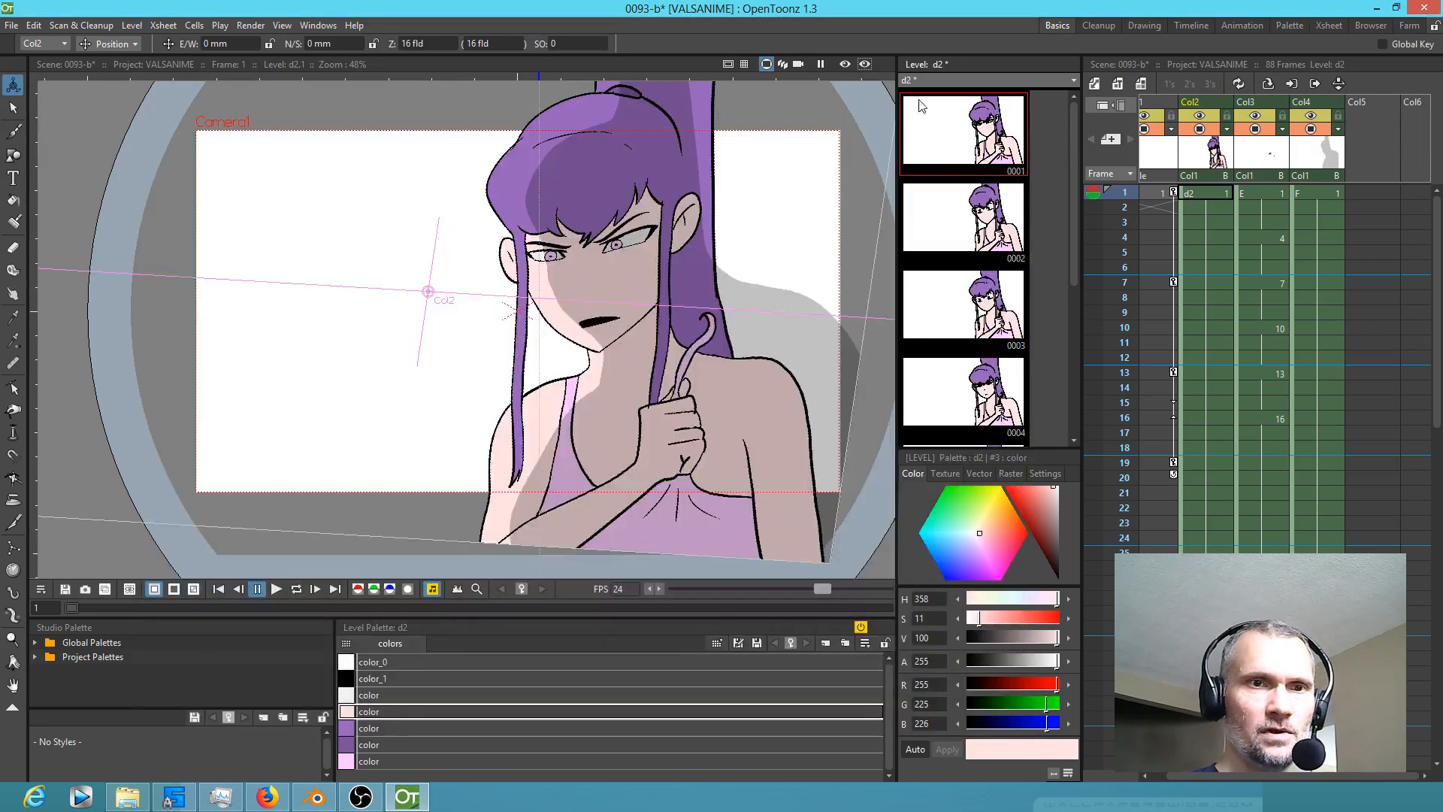
# Step: Preview frame 1 with the new effect links, and play the scene back in camera view
pyautogui.click(845, 65)
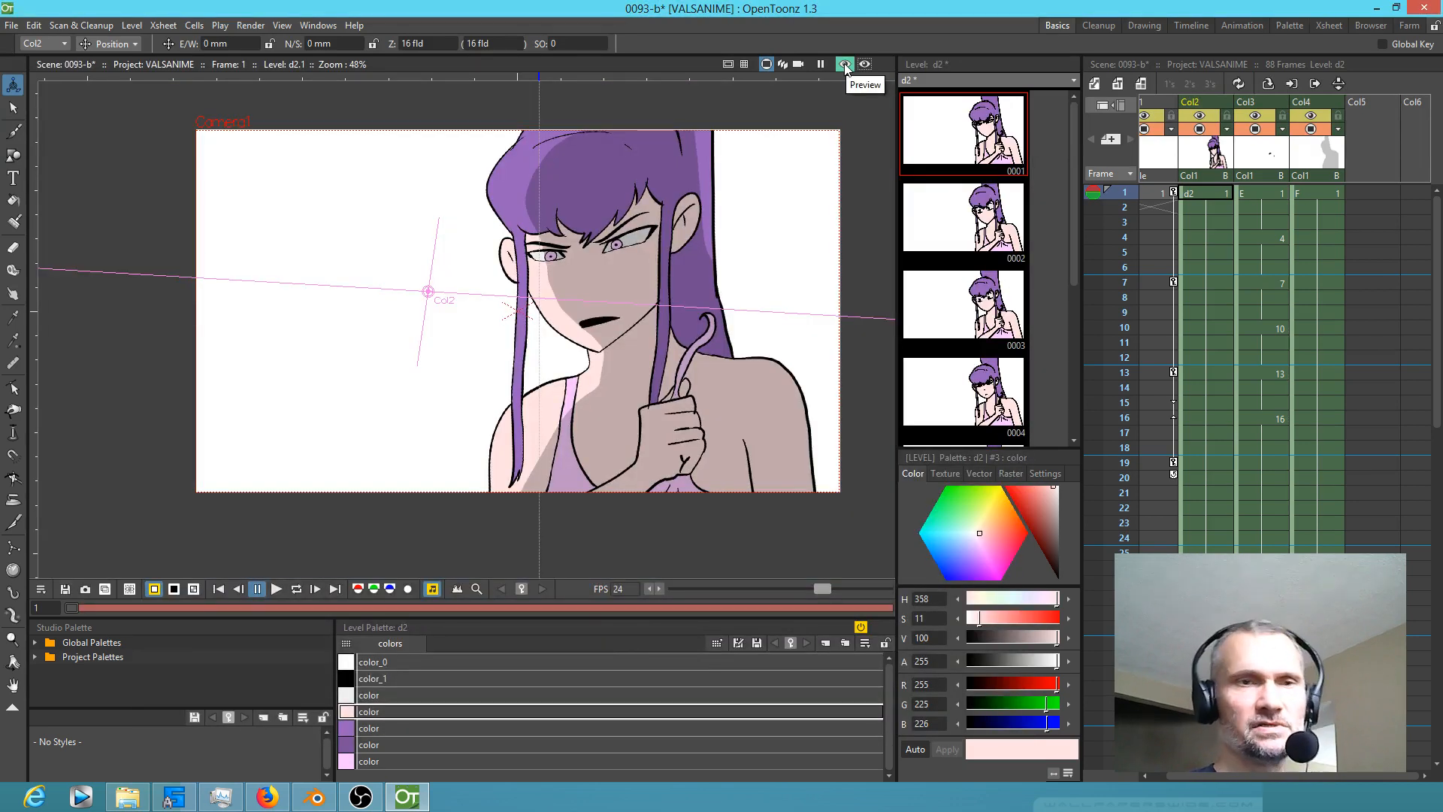
pyautogui.click(845, 63)
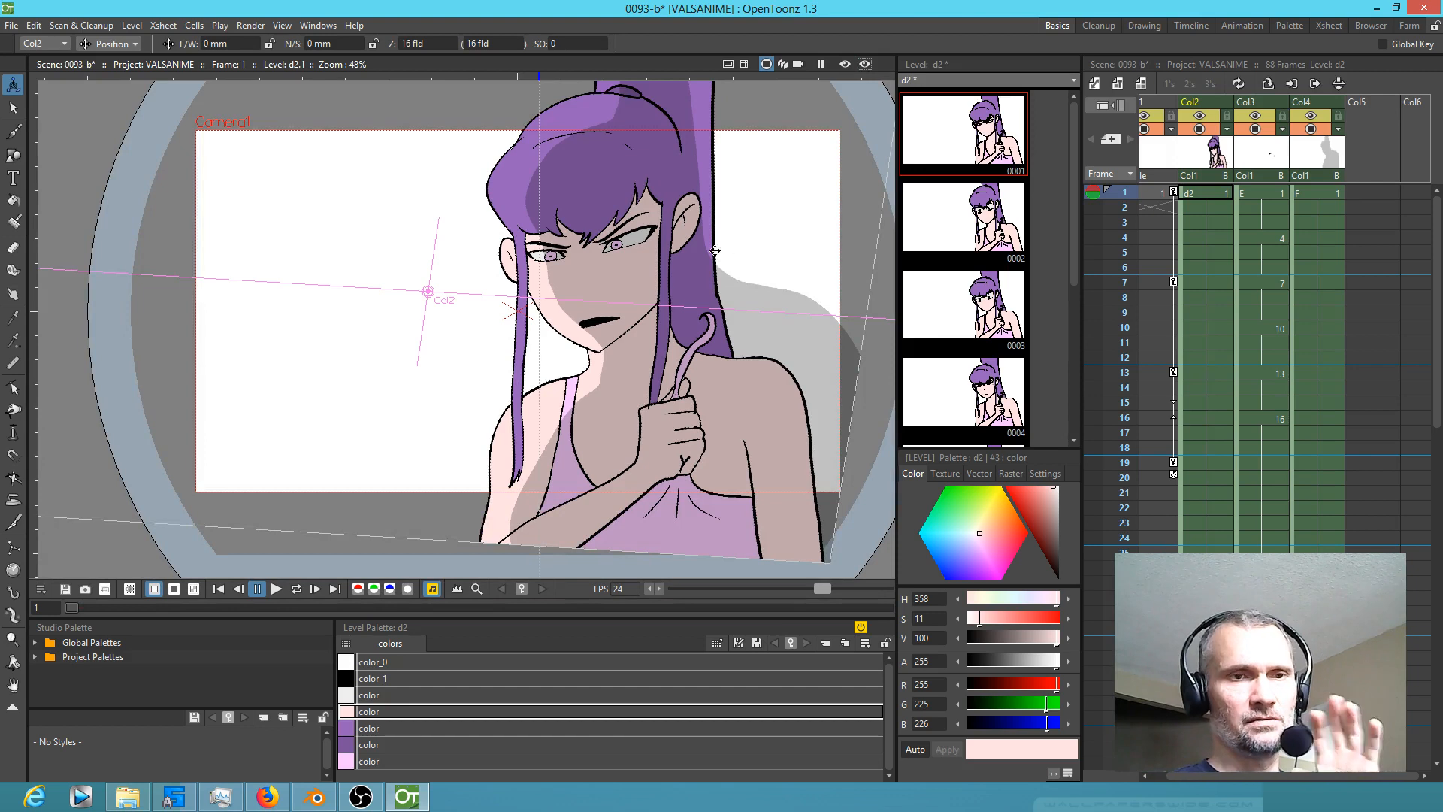
pyautogui.scroll(-3, 722, 234)
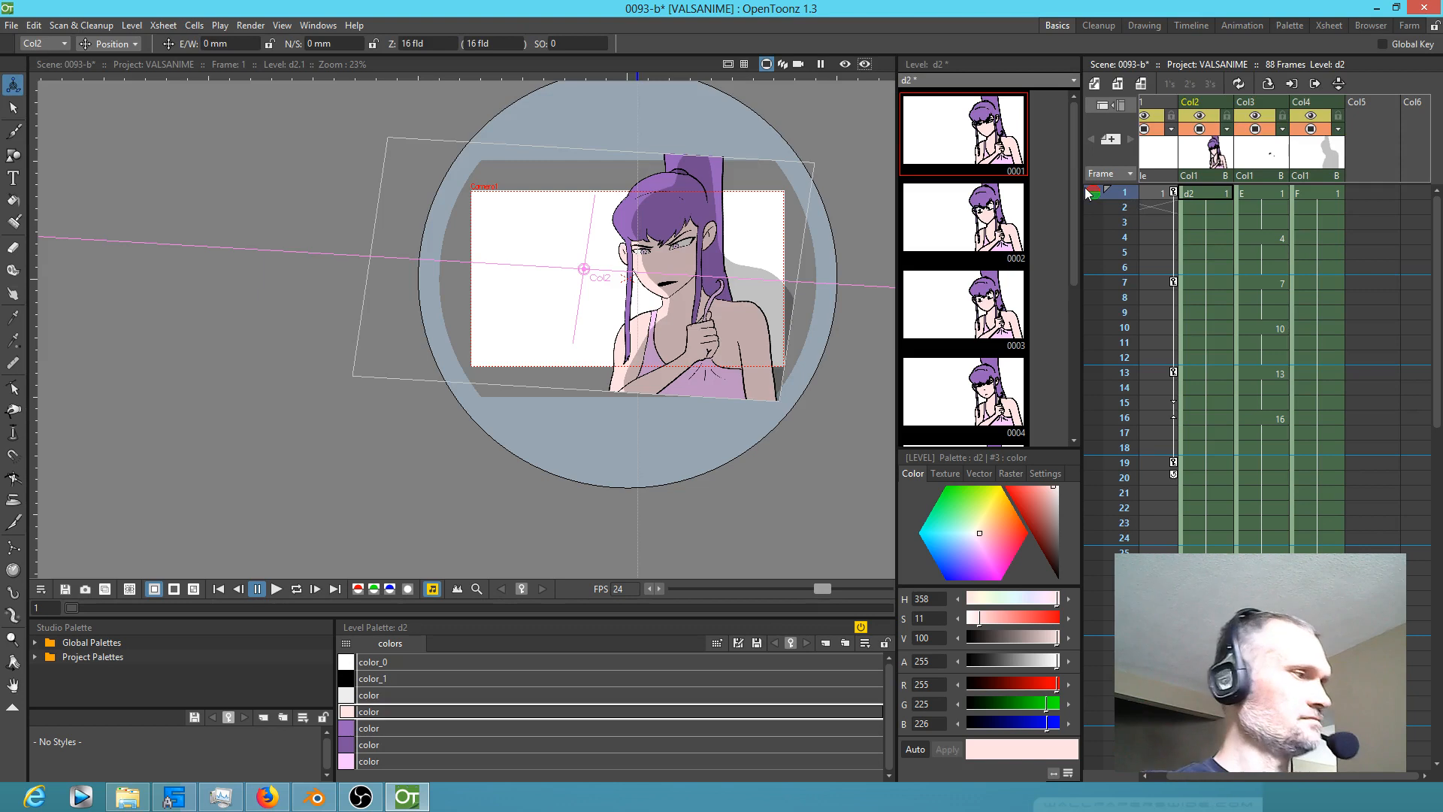
pyautogui.click(799, 64)
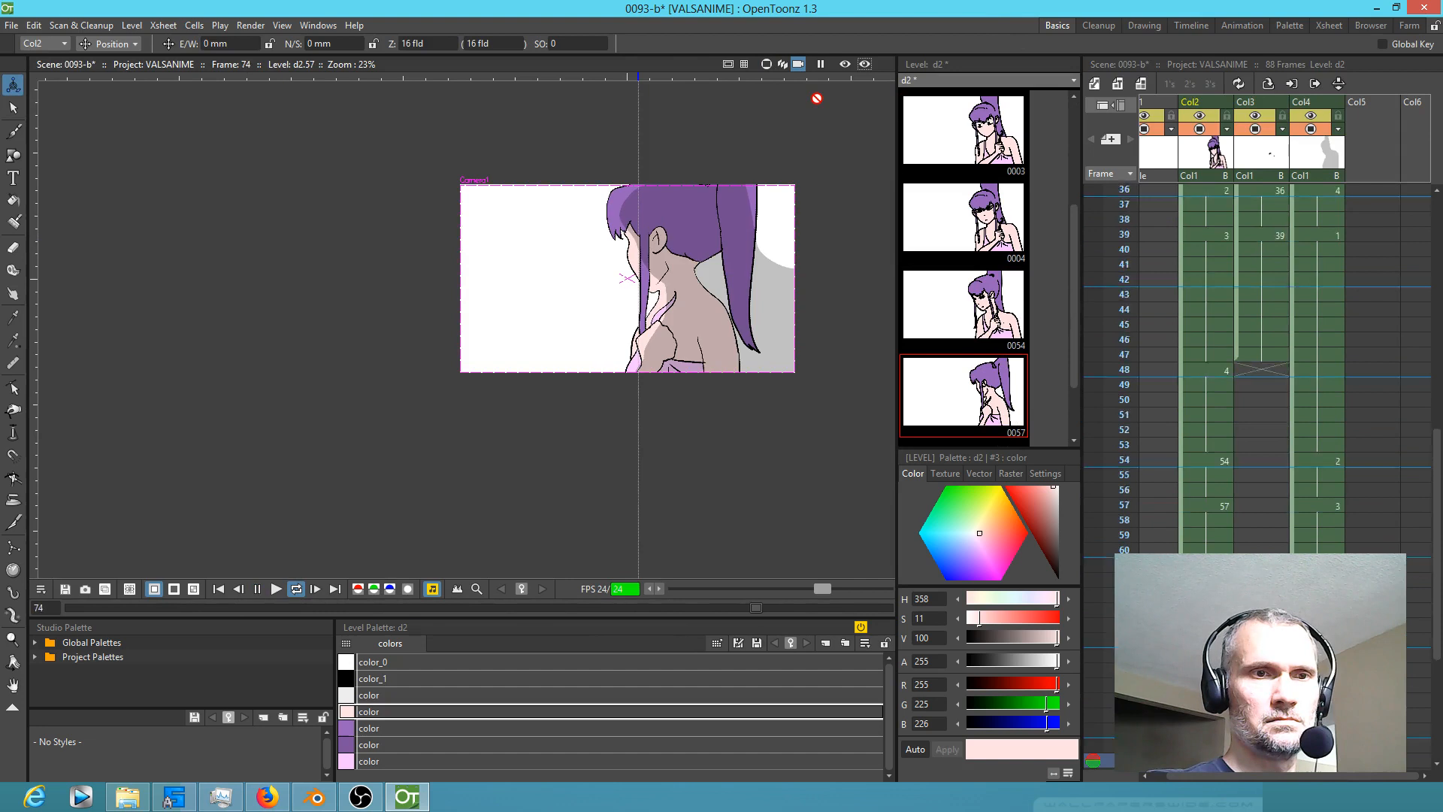
pyautogui.press('l')
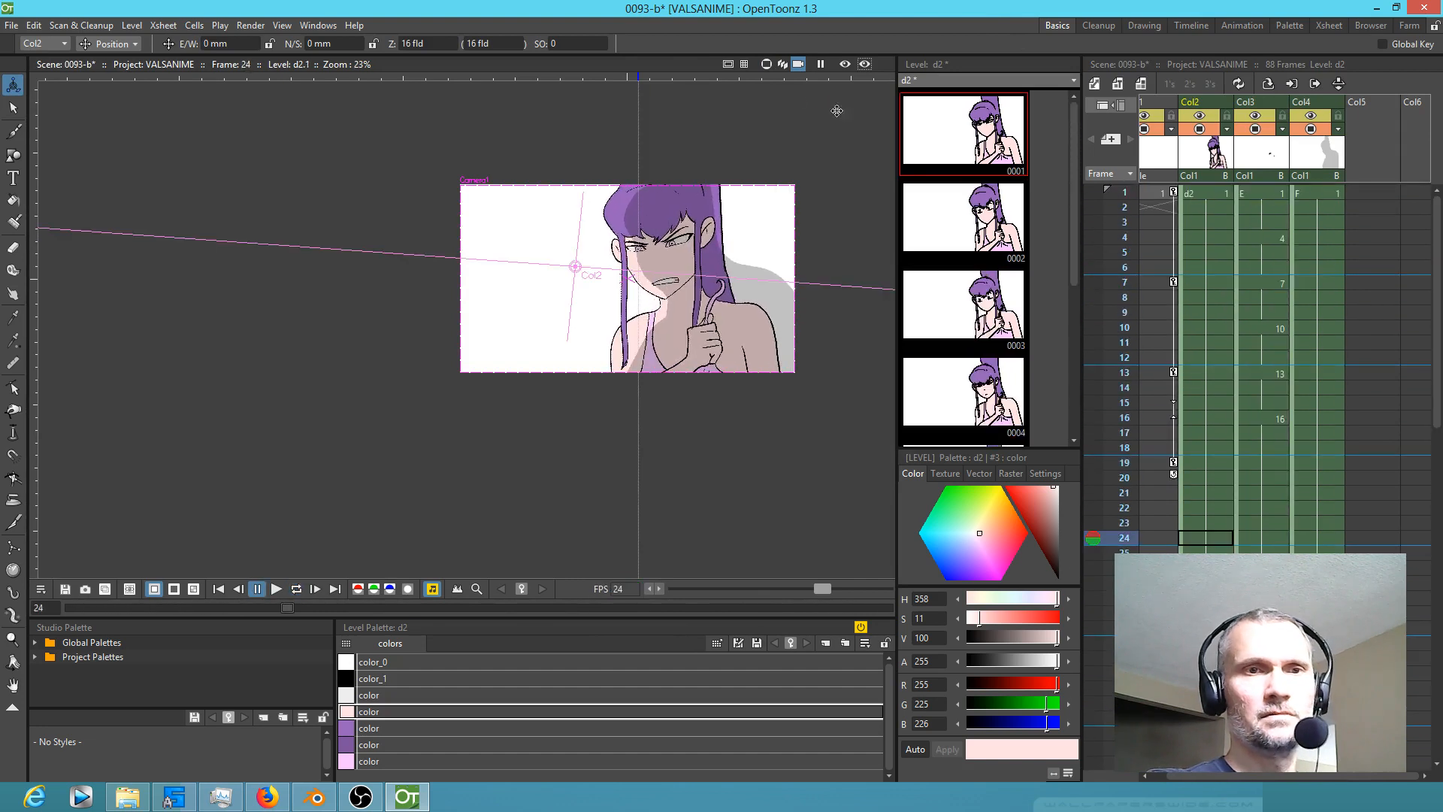
pyautogui.click(765, 66)
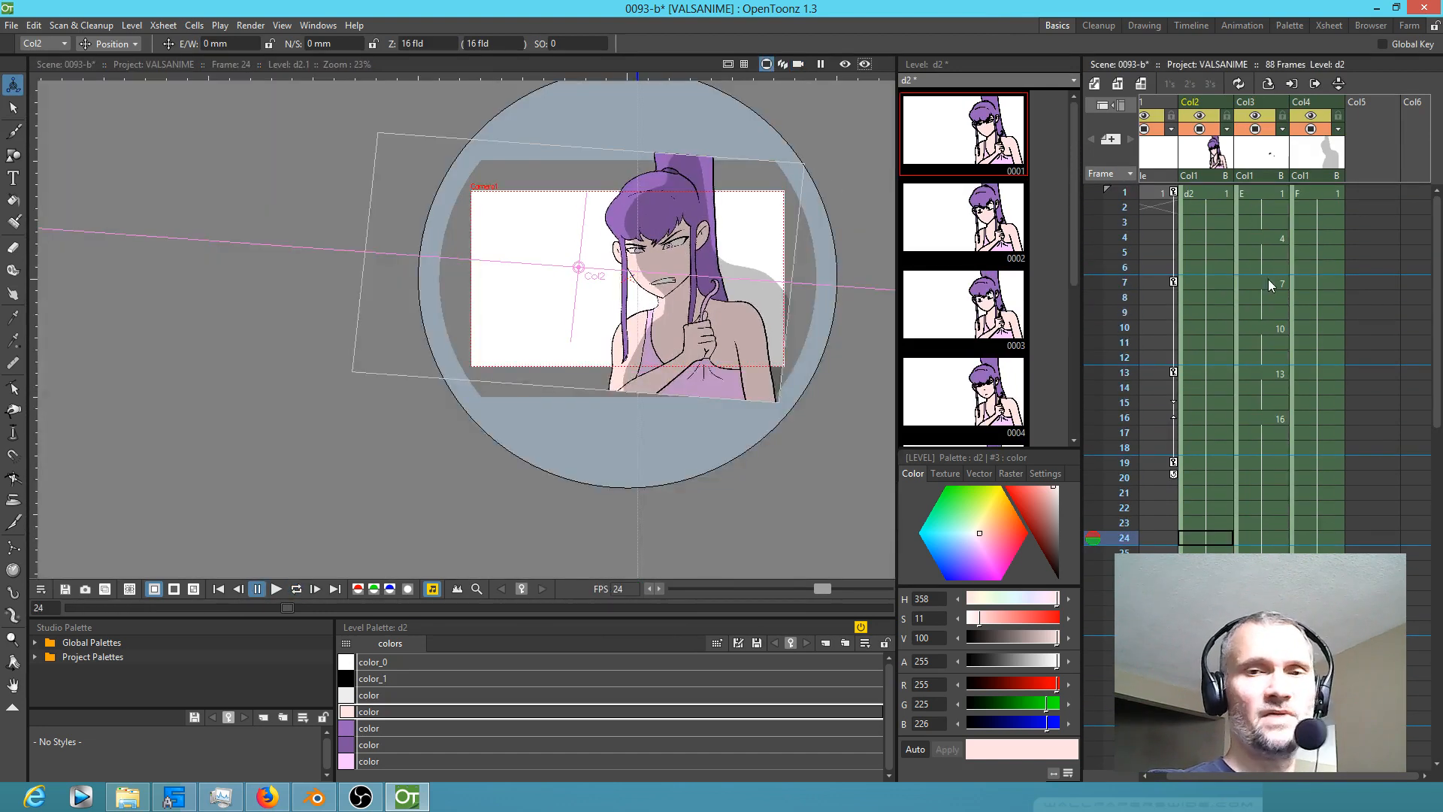
# Step: Move to frame 4 and save the scene together with its modified levels
pyautogui.click(1125, 237)
pyautogui.click(12, 26)
pyautogui.click(41, 75)
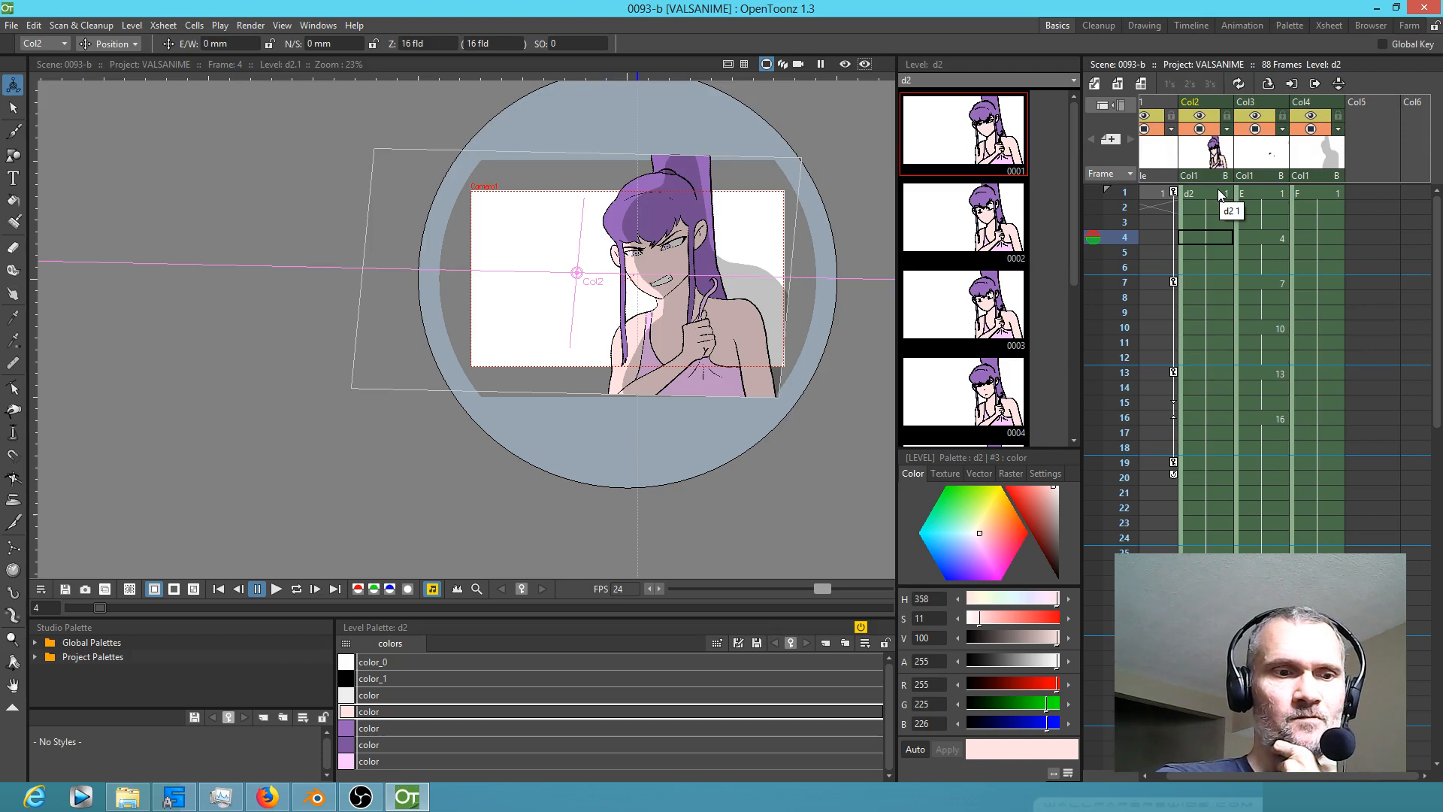
# Step: Save the scene together with all its modified levels again
pyautogui.click(12, 26)
pyautogui.click(25, 74)
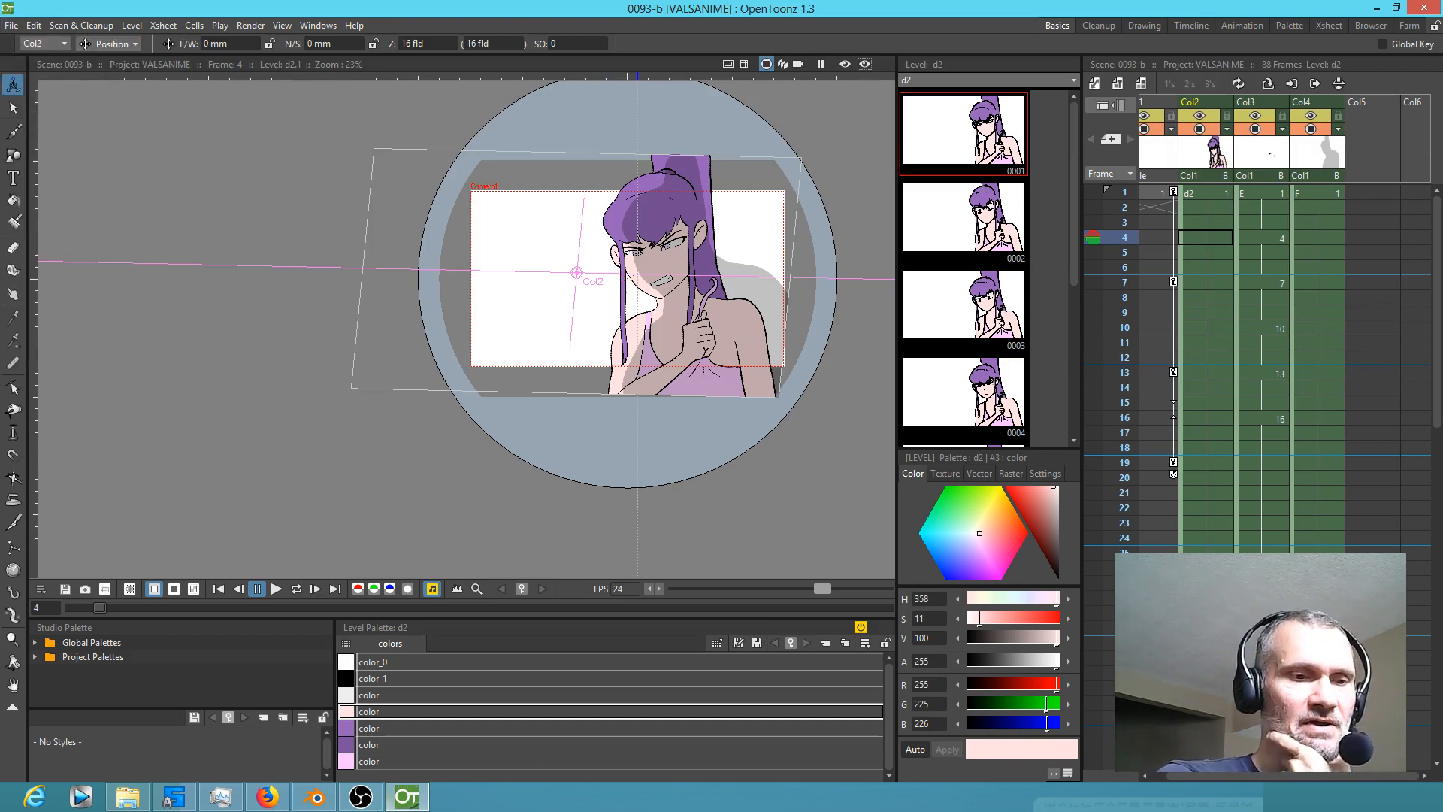
# Step: Switch to Blender and examine the video sequence timeline around the 0093 strip and the strips that follow it
pyautogui.click(322, 792)
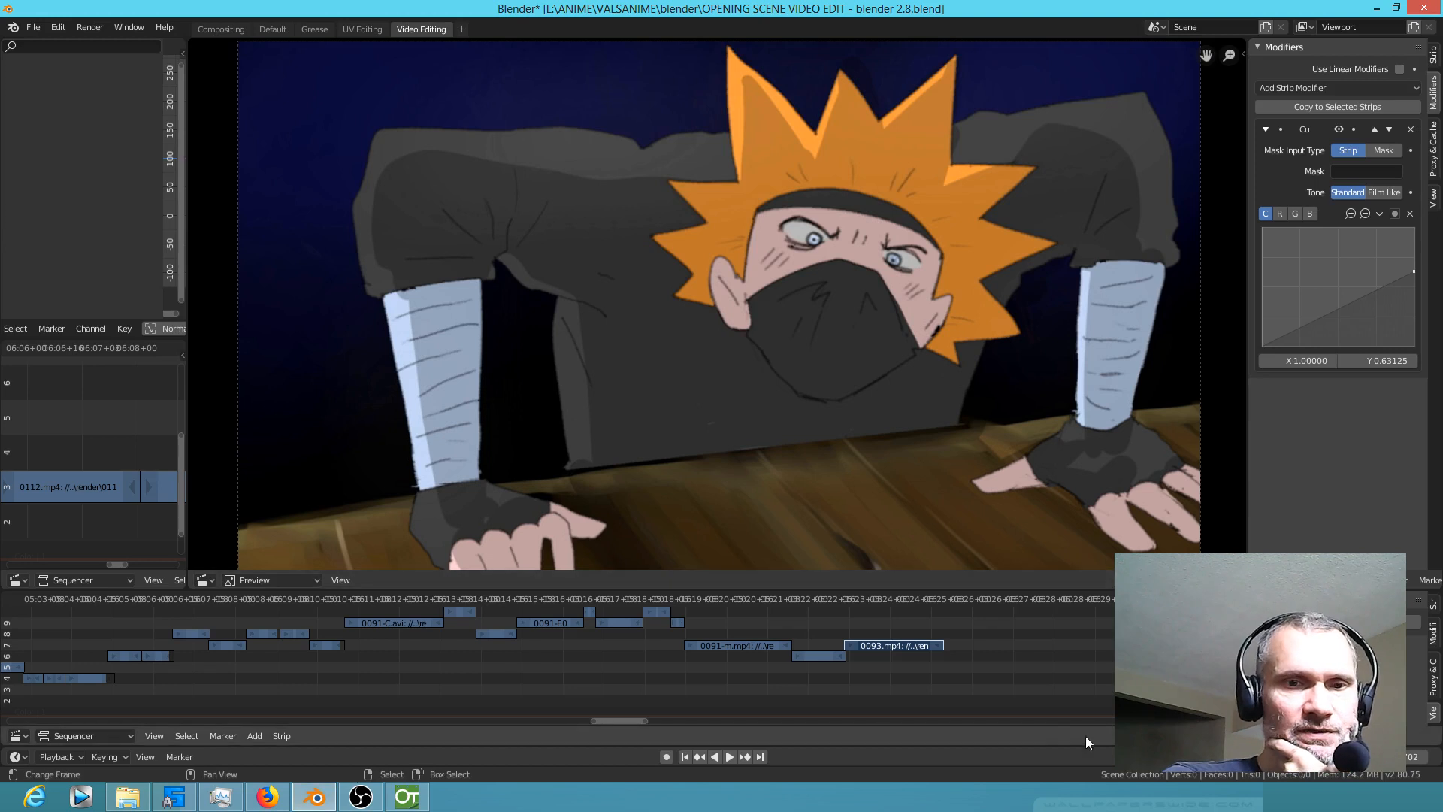
pyautogui.scroll(-3, 1029, 706)
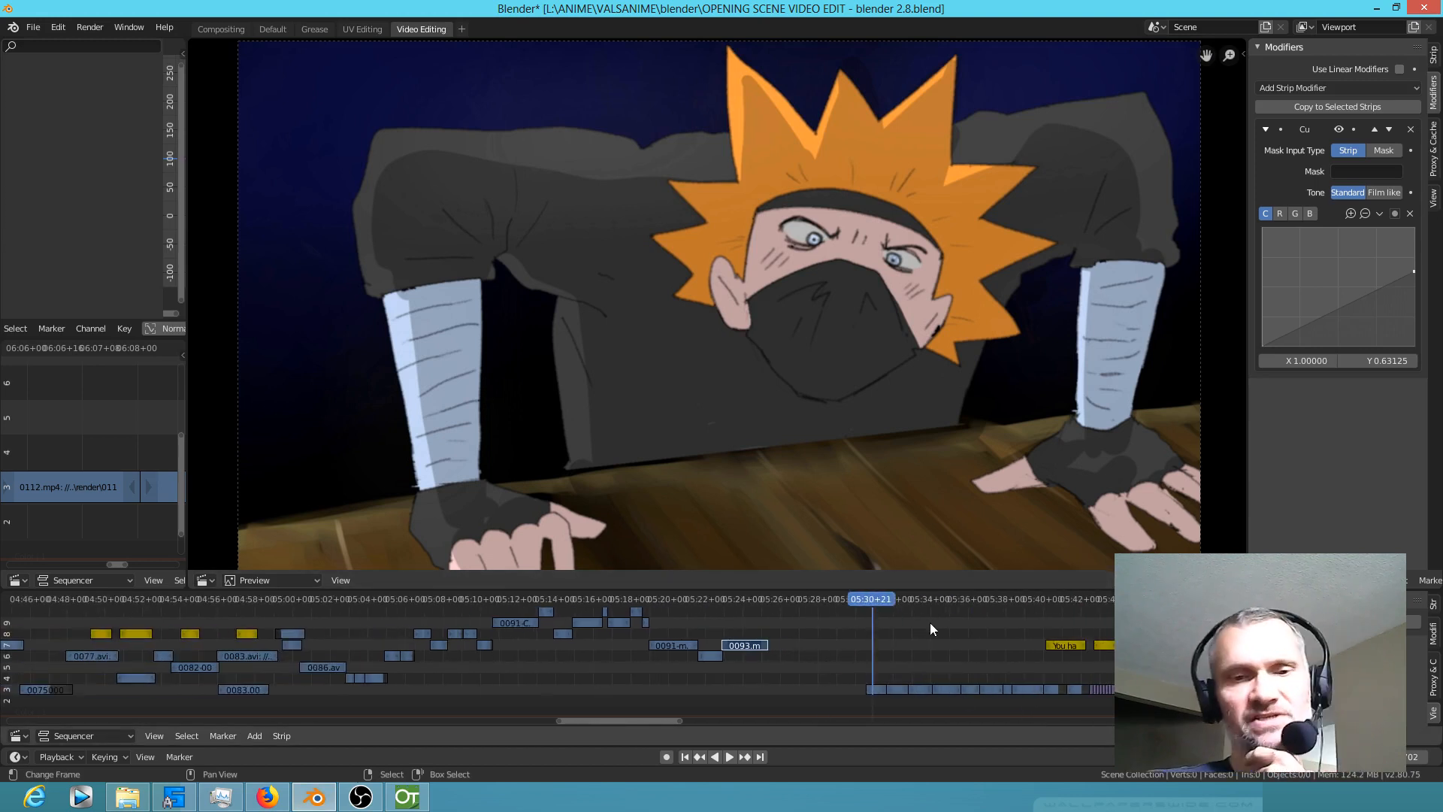
pyautogui.scroll(8, 953, 620)
pyautogui.moveTo(1050, 632); pyautogui.dragTo(545, 663)
pyautogui.moveTo(674, 663); pyautogui.dragTo(645, 659)
pyautogui.scroll(6, 655, 657)
pyautogui.scroll(4, 765, 657)
pyautogui.moveTo(779, 630); pyautogui.dragTo(777, 630)
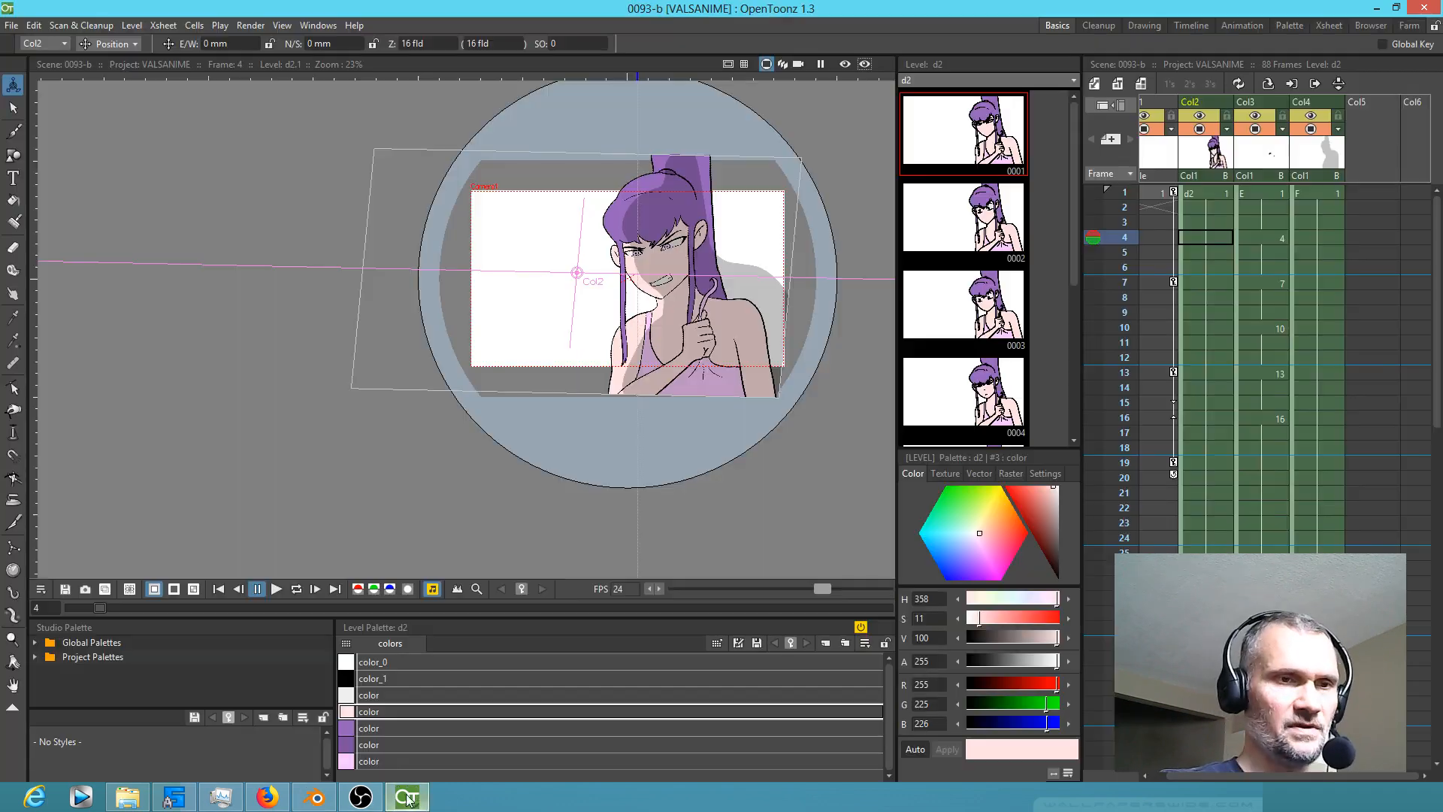
# Step: Switch back to OpenToonz and load the scene "the battle back half.tnz" from the scenes folder
pyautogui.click(407, 797)
pyautogui.click(11, 25)
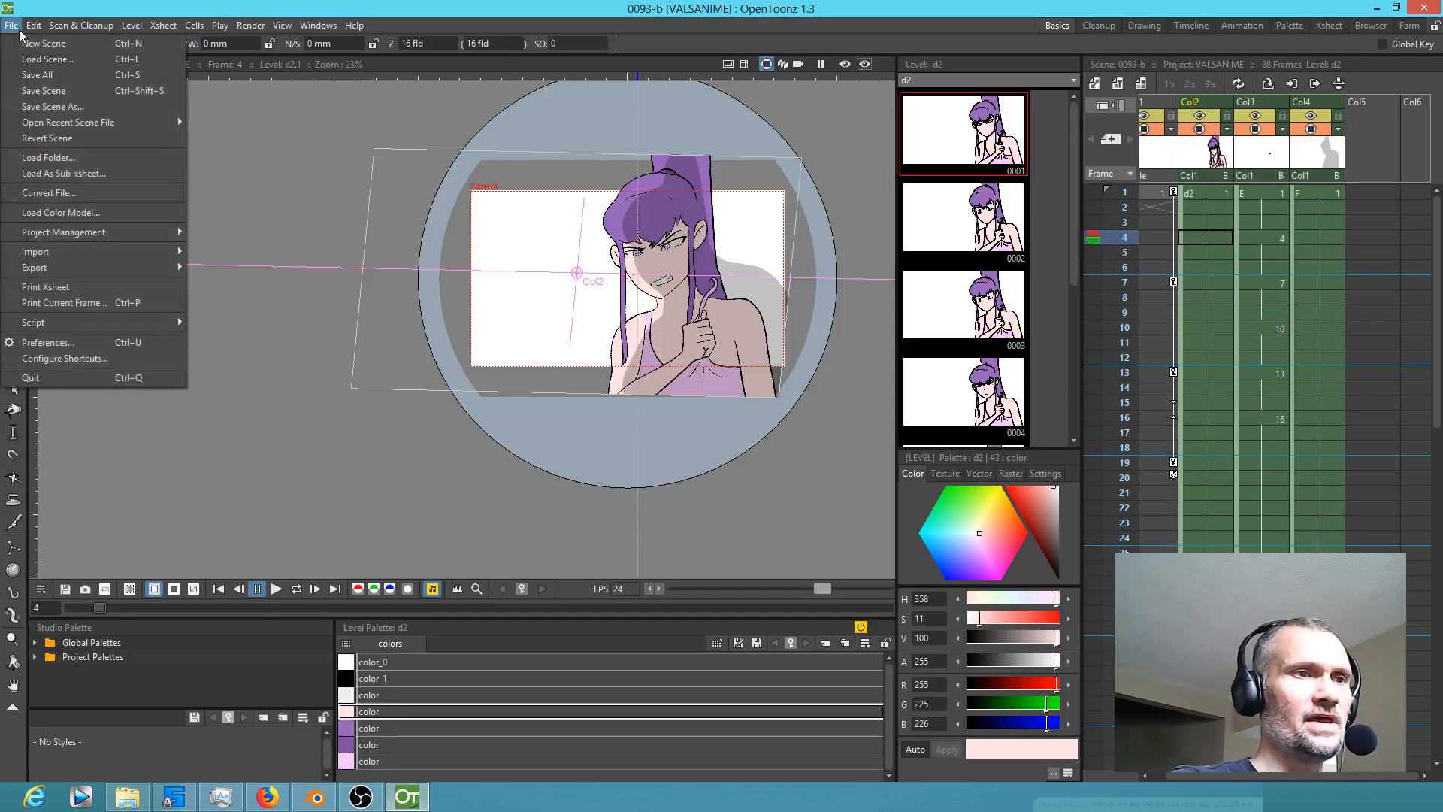
pyautogui.click(21, 60)
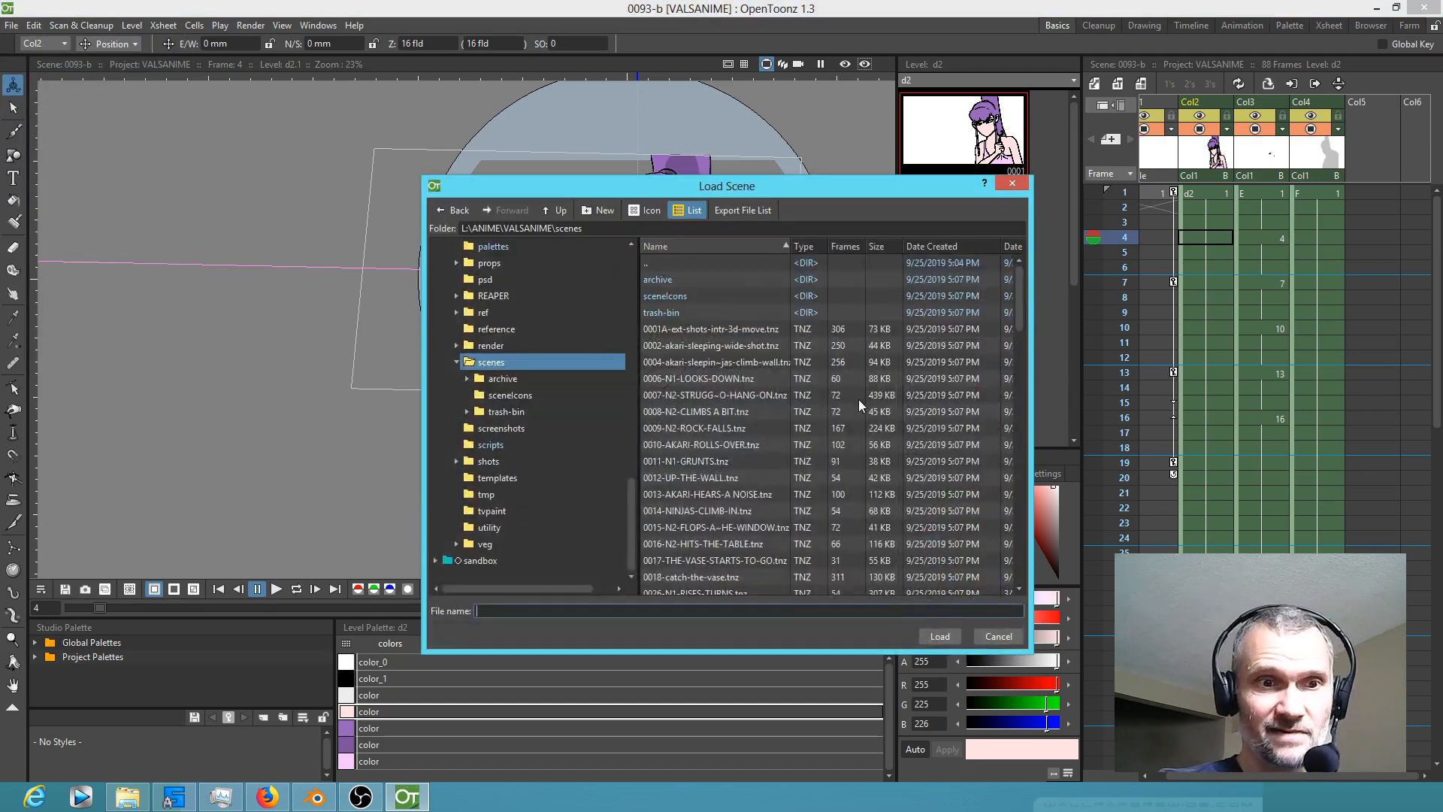
pyautogui.scroll(-10, 860, 400)
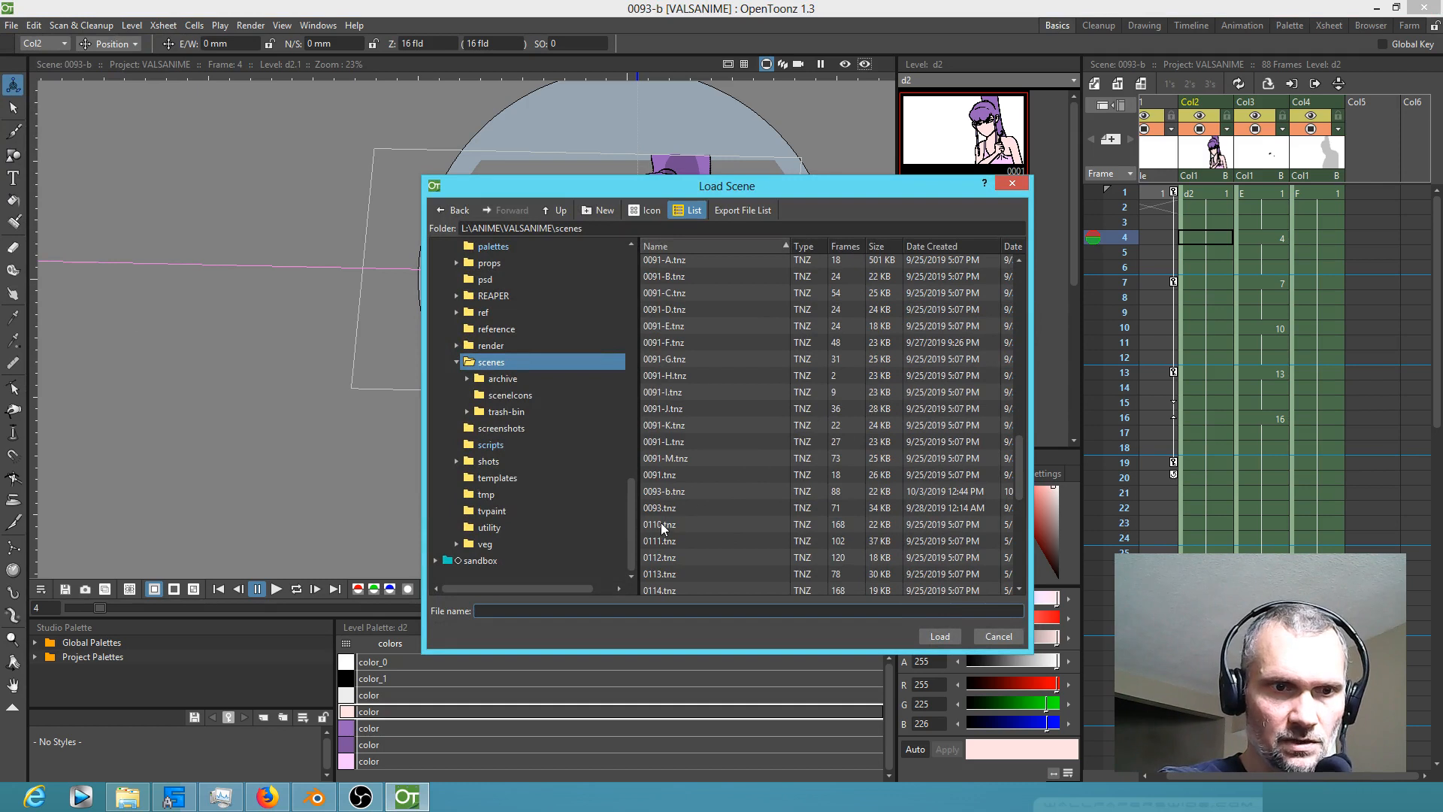
pyautogui.scroll(-7, 699, 522)
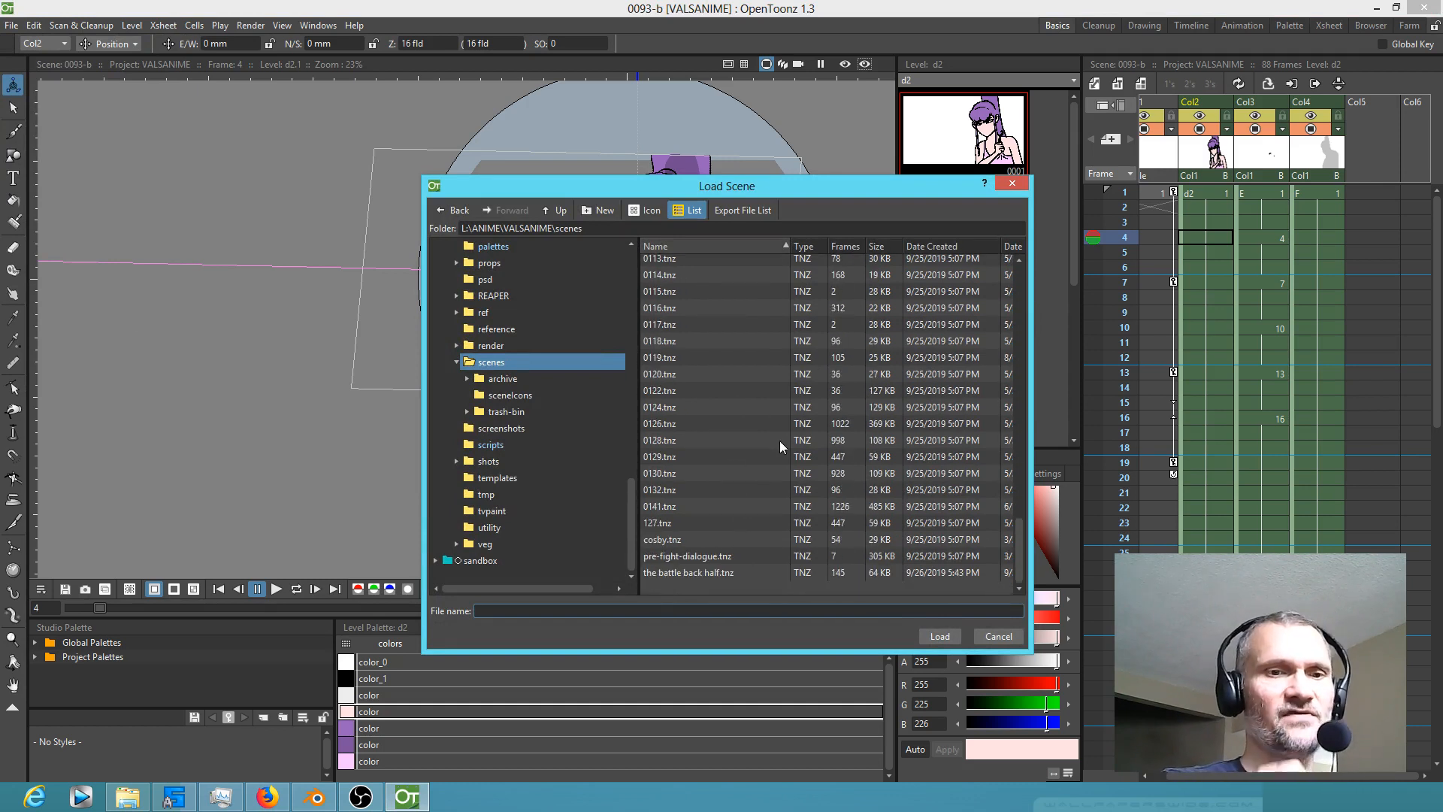
pyautogui.click(702, 574)
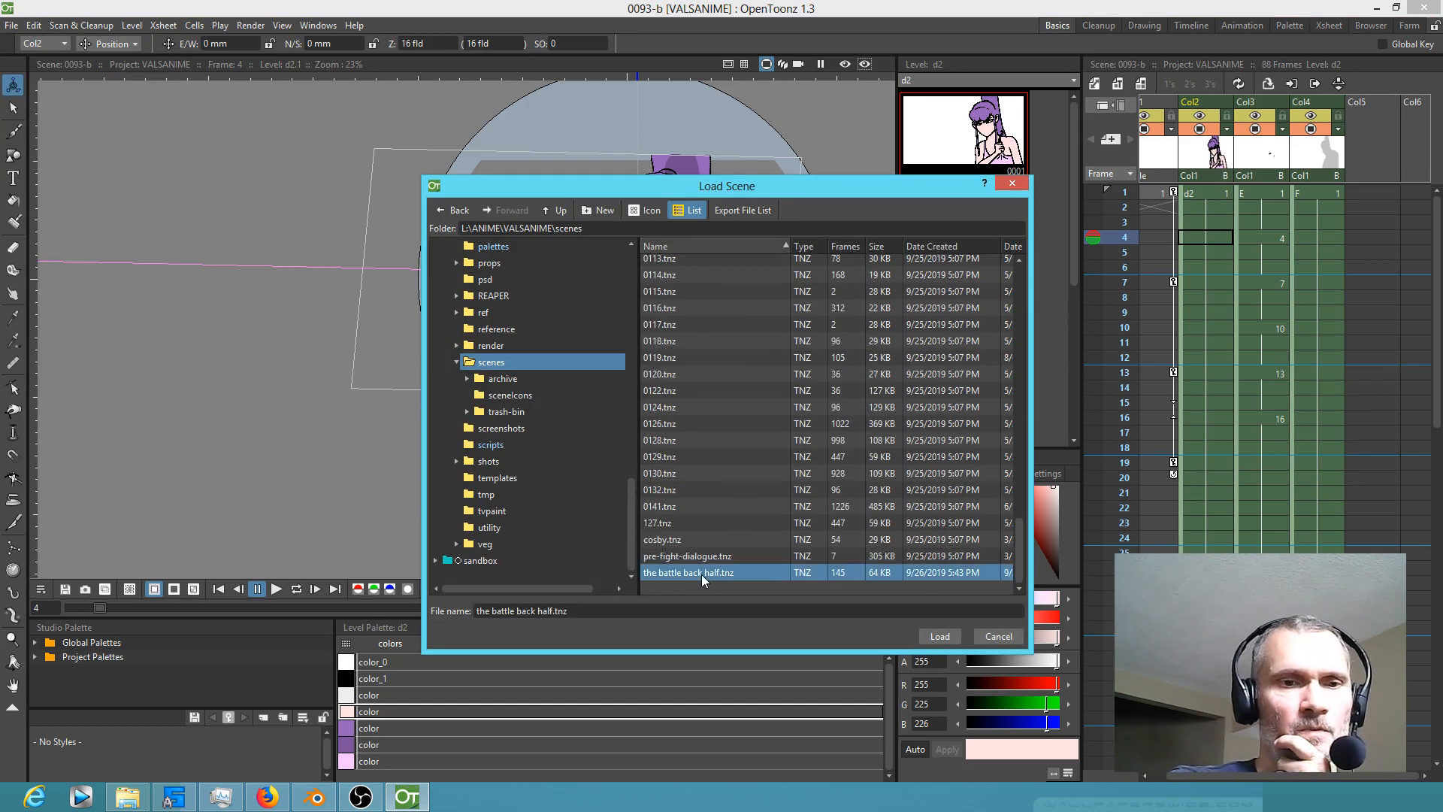
pyautogui.click(937, 638)
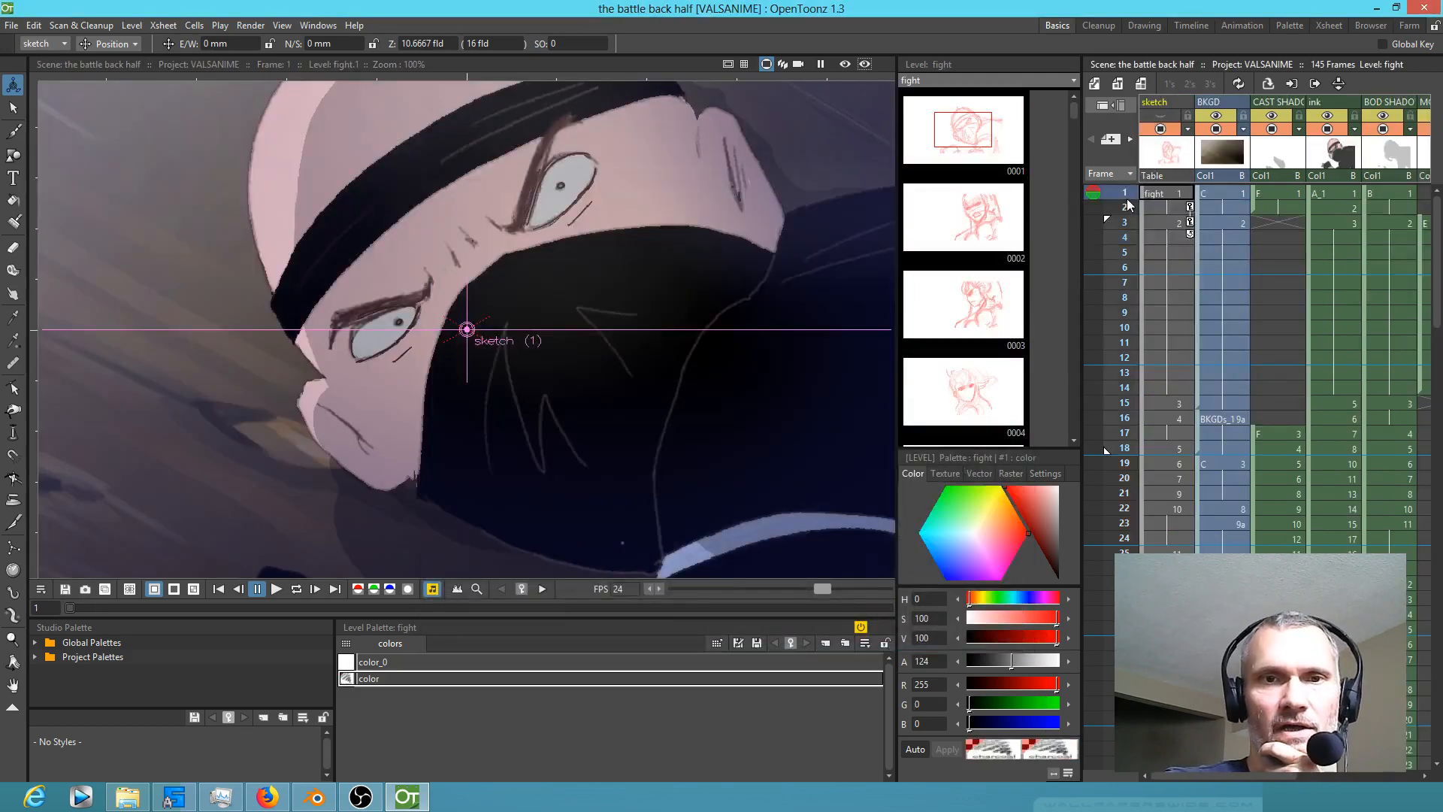
# Step: Scrub through frames 1 to 19 and compare the drawings and backgrounds on frames 18 to 23
pyautogui.moveTo(1126, 200)
pyautogui.mouseDown()
pyautogui.moveTo(1126, 613)
pyautogui.moveTo(1130, 462)
pyautogui.mouseUp()
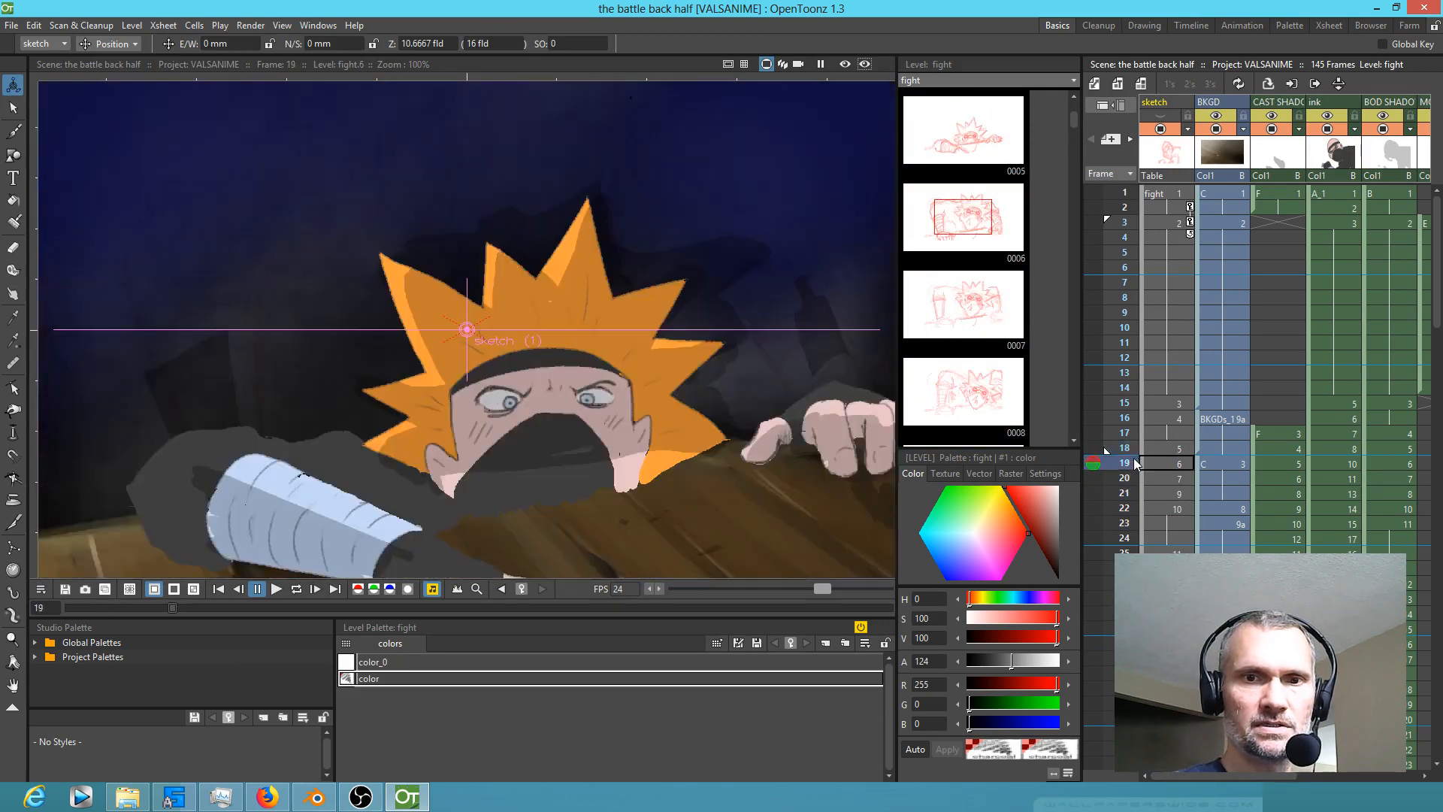
pyautogui.scroll(-4, 1219, 466)
pyautogui.moveTo(1219, 460); pyautogui.dragTo(1289, 455)
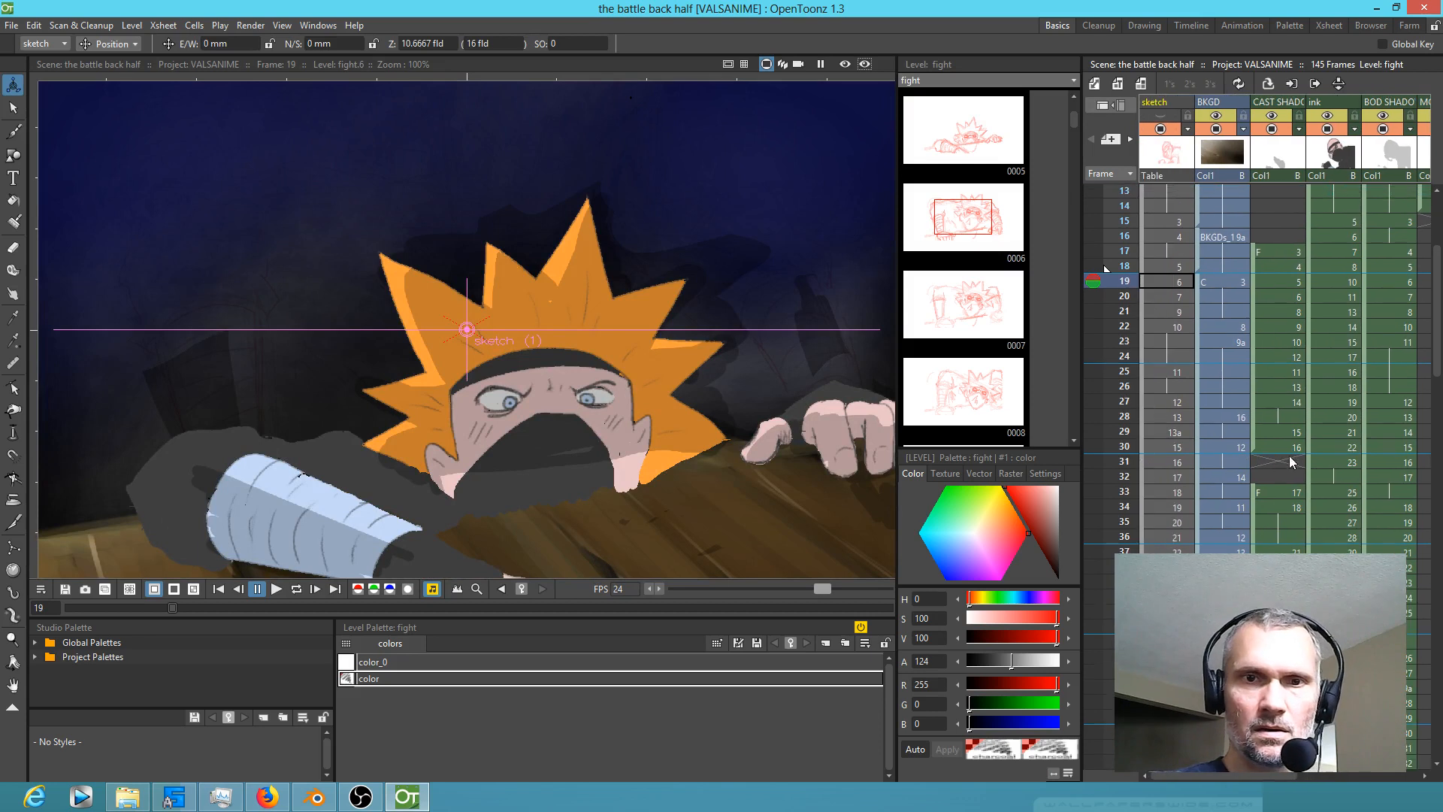
pyautogui.click(1161, 281)
pyautogui.moveTo(1316, 369); pyautogui.dragTo(1319, 388)
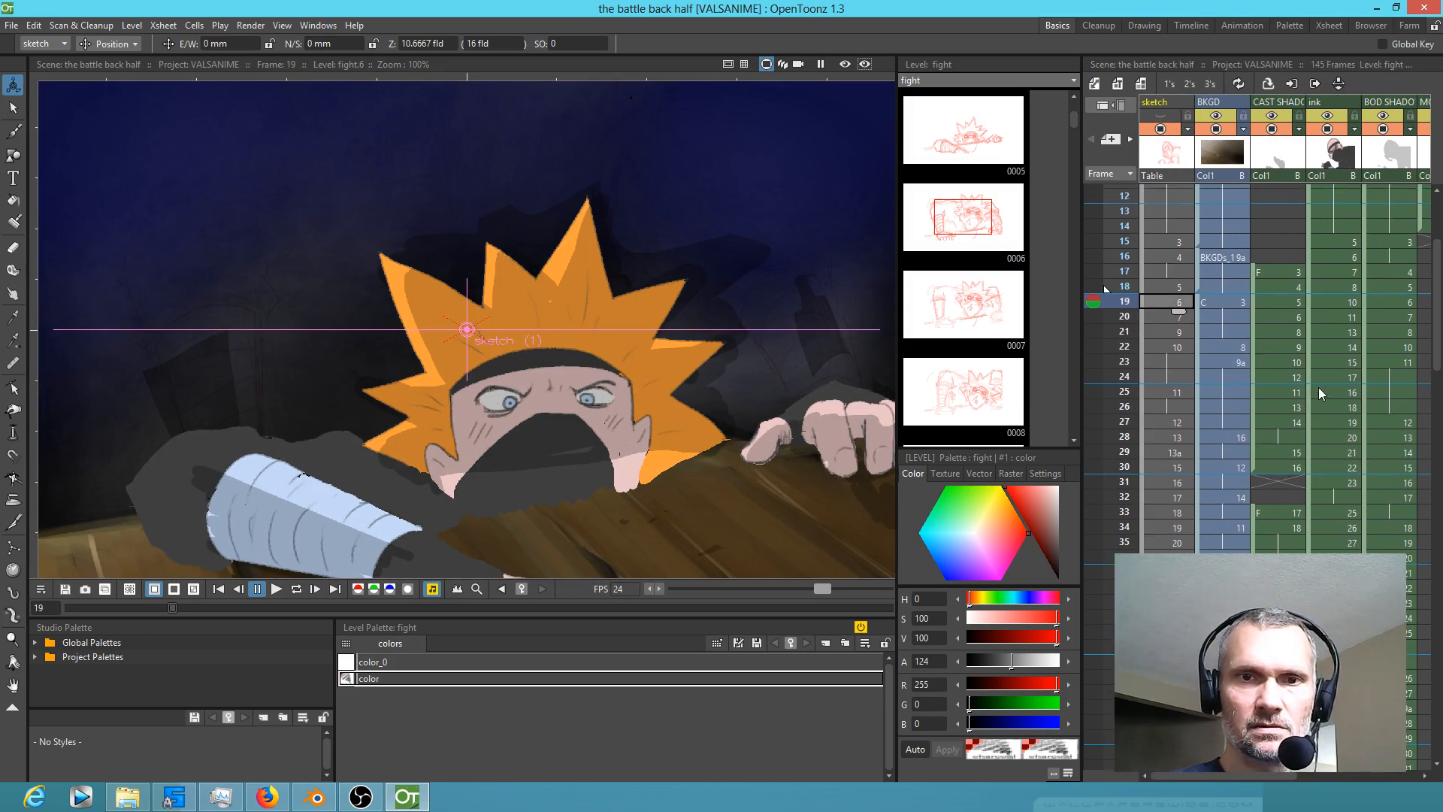
pyautogui.click(1127, 318)
pyautogui.click(1129, 331)
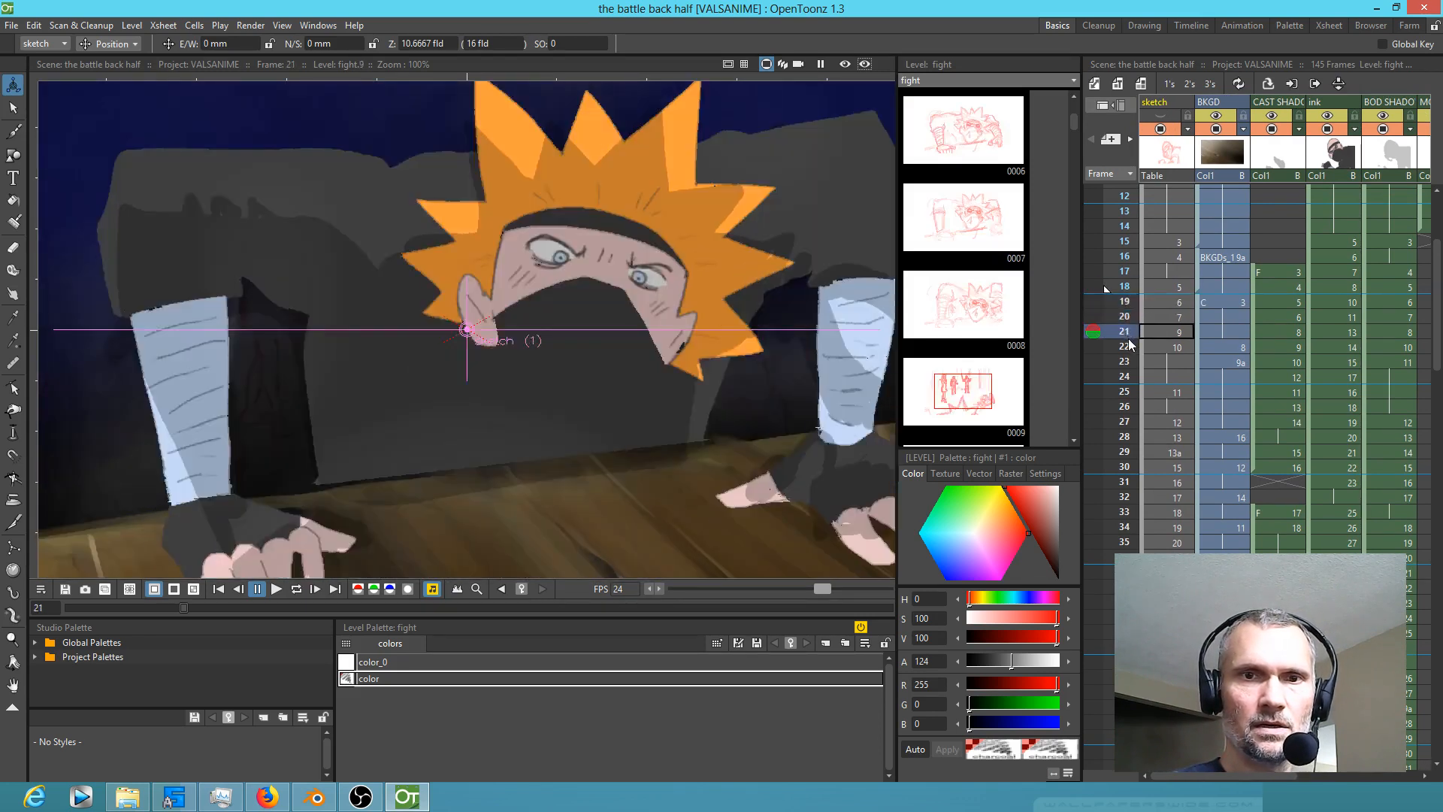
pyautogui.click(1131, 341)
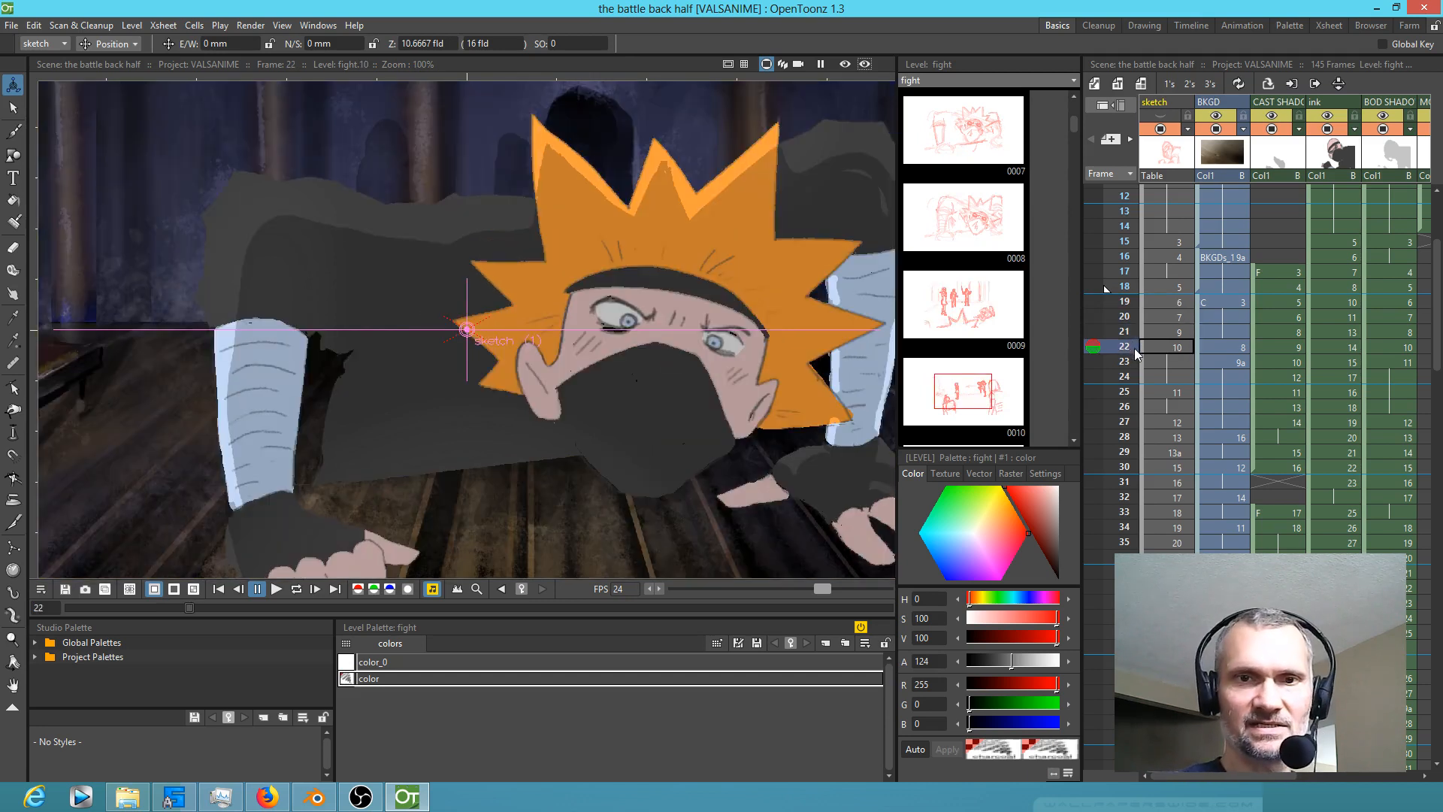
pyautogui.click(1133, 362)
pyautogui.click(1134, 351)
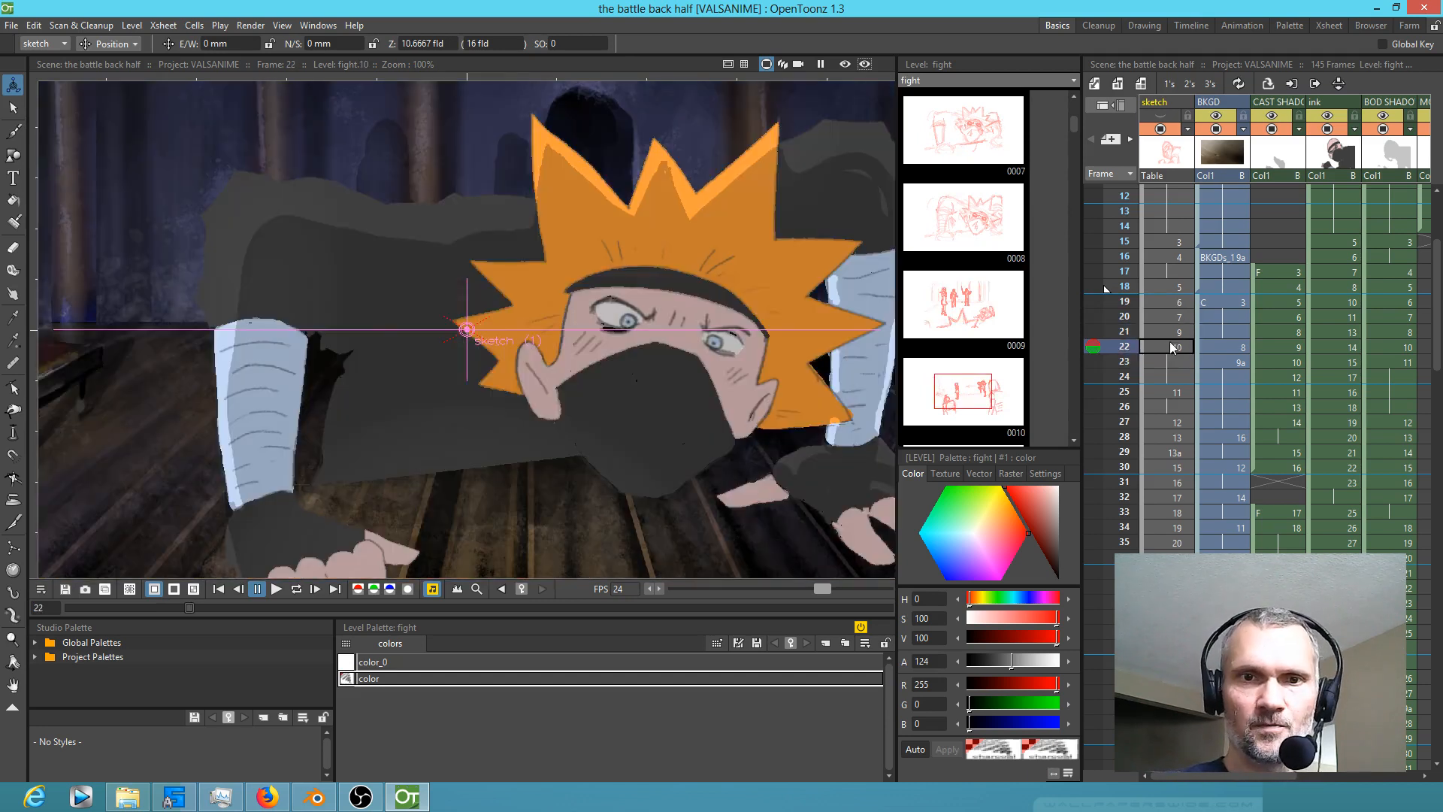
pyautogui.click(1129, 290)
# Step: Delete the sketch column's cells at frames 19 to 21 and move to frame 22
pyautogui.click(1174, 303)
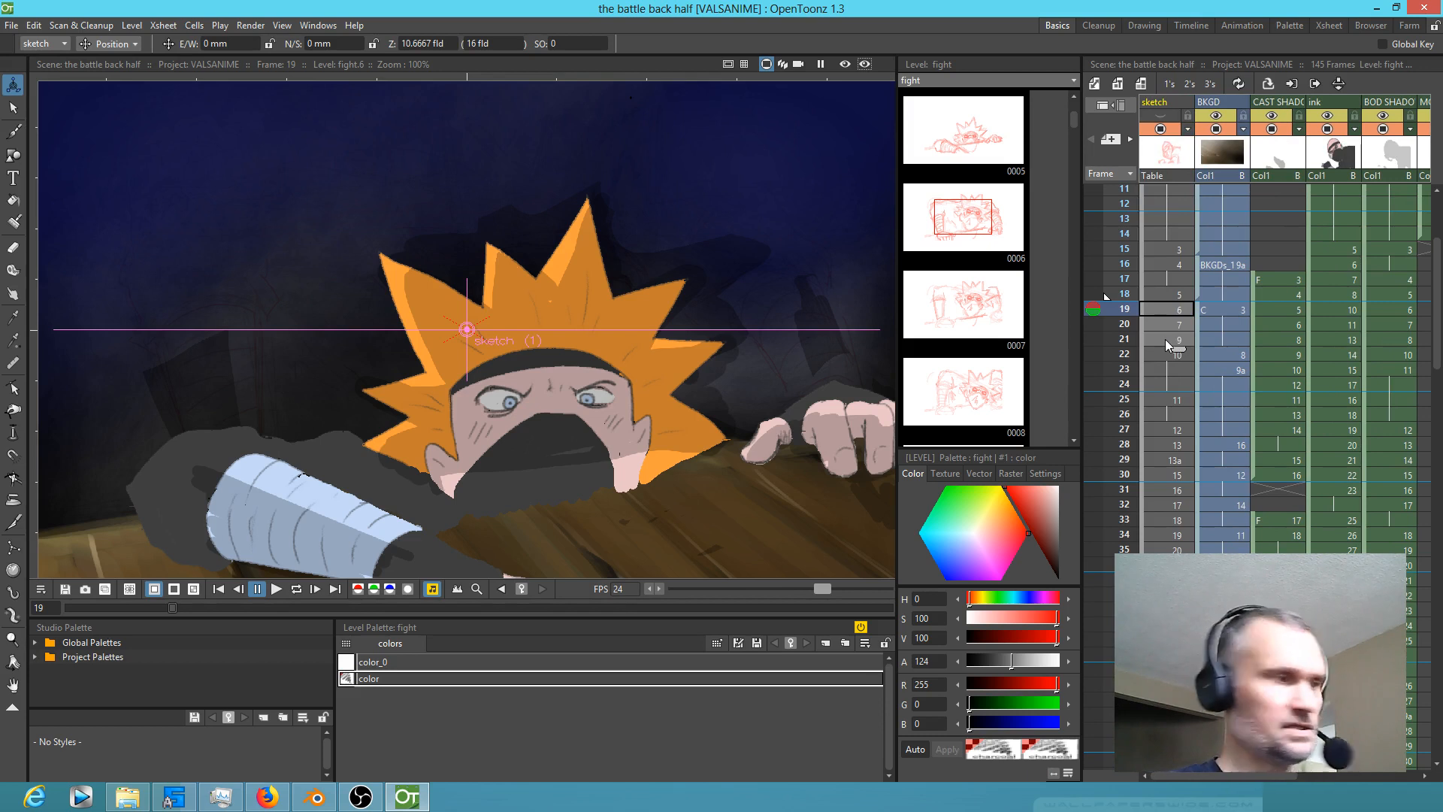
pyautogui.press('Delete')
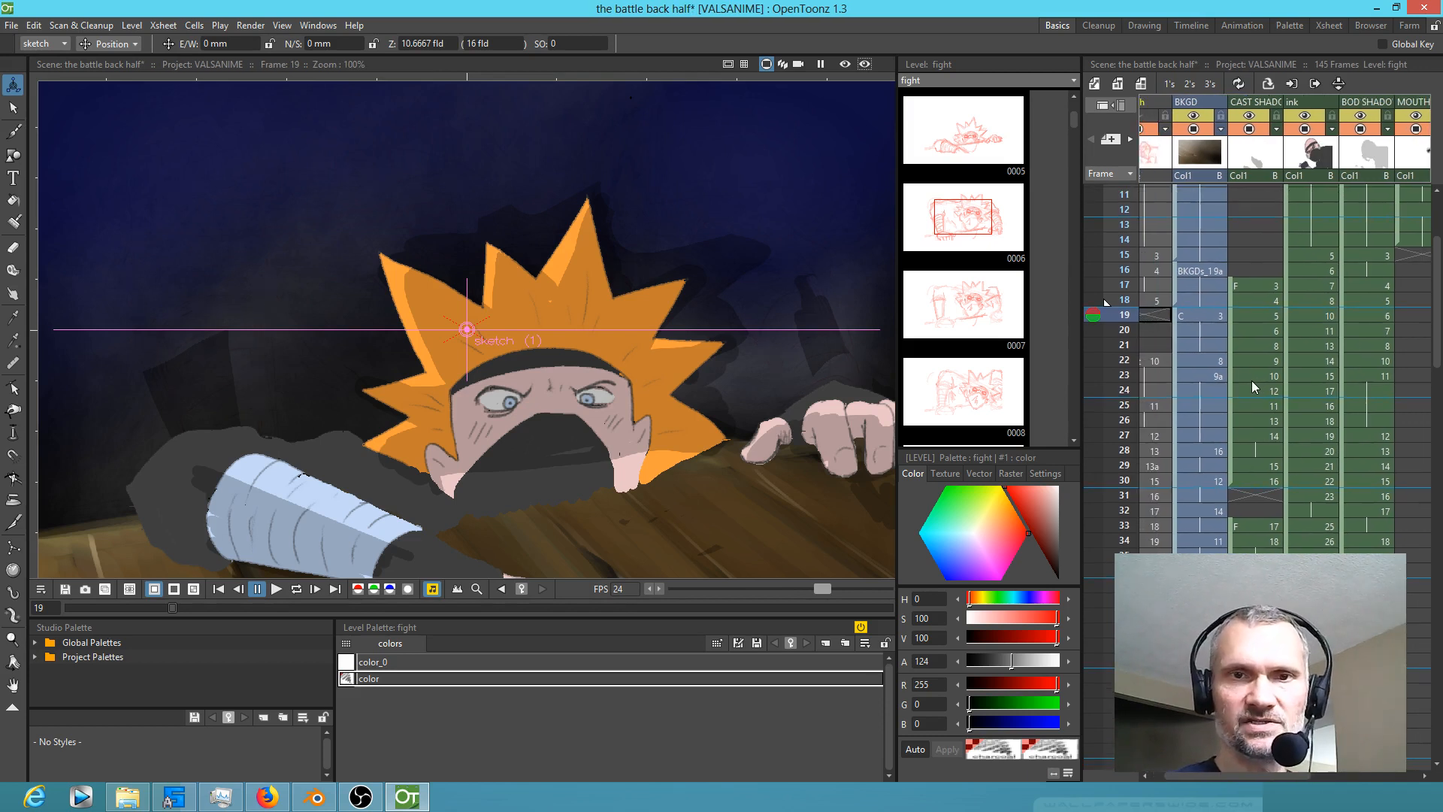
pyautogui.click(1147, 362)
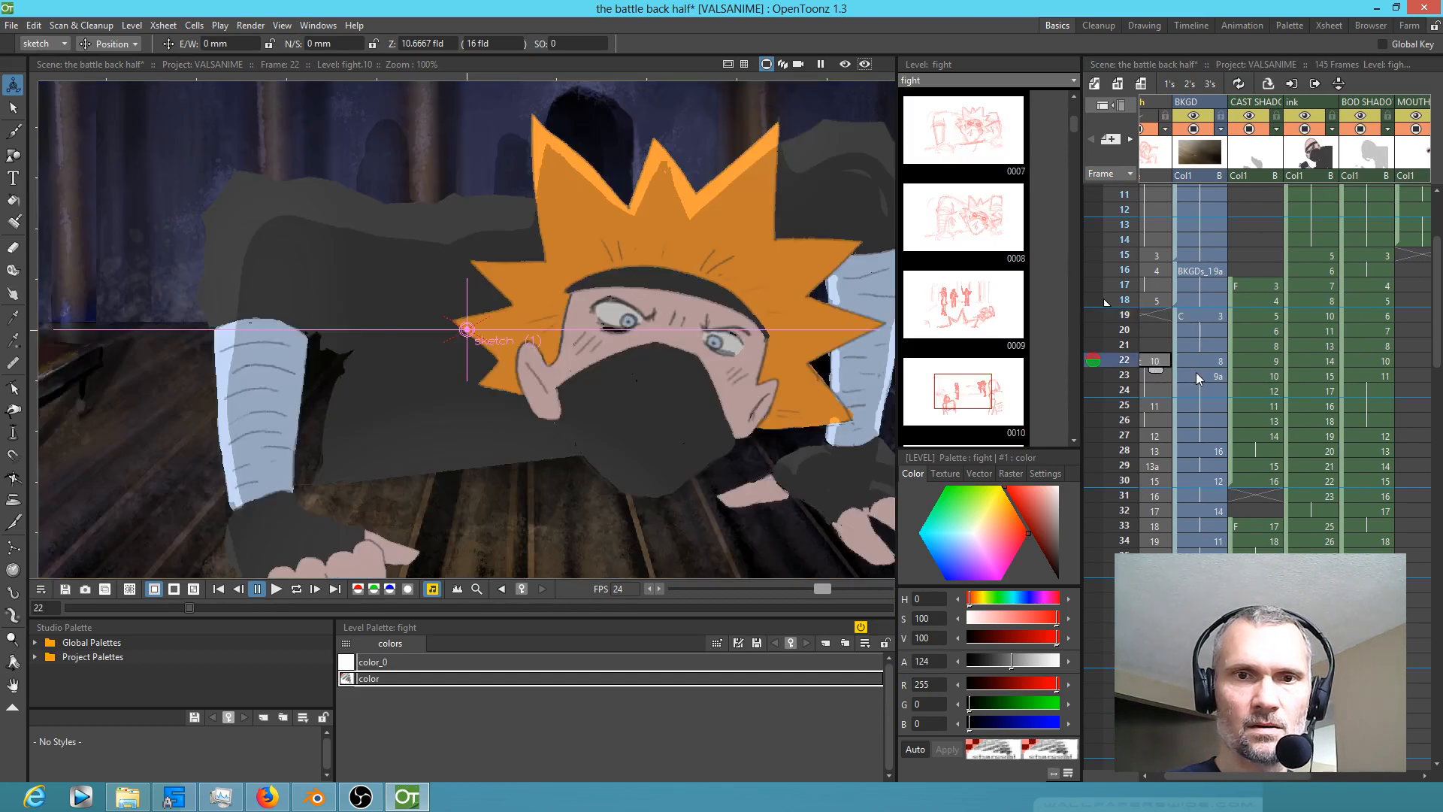
# Step: Extend drawing 3 of level C in the BKGD column through frame 22, shifting the following backgrounds down one frame
pyautogui.click(1216, 349)
pyautogui.moveTo(1213, 355); pyautogui.dragTo(1212, 369)
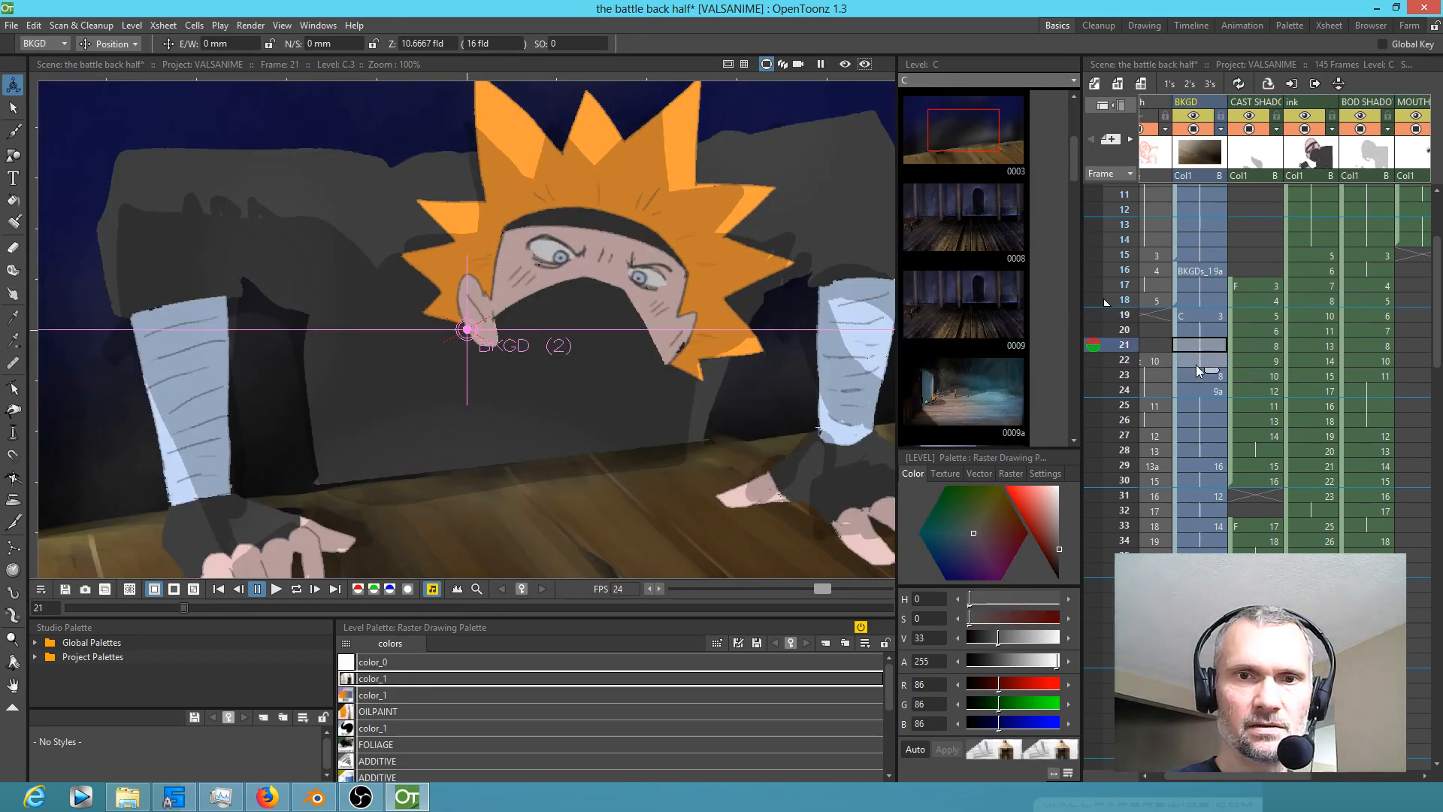
pyautogui.click(1198, 375)
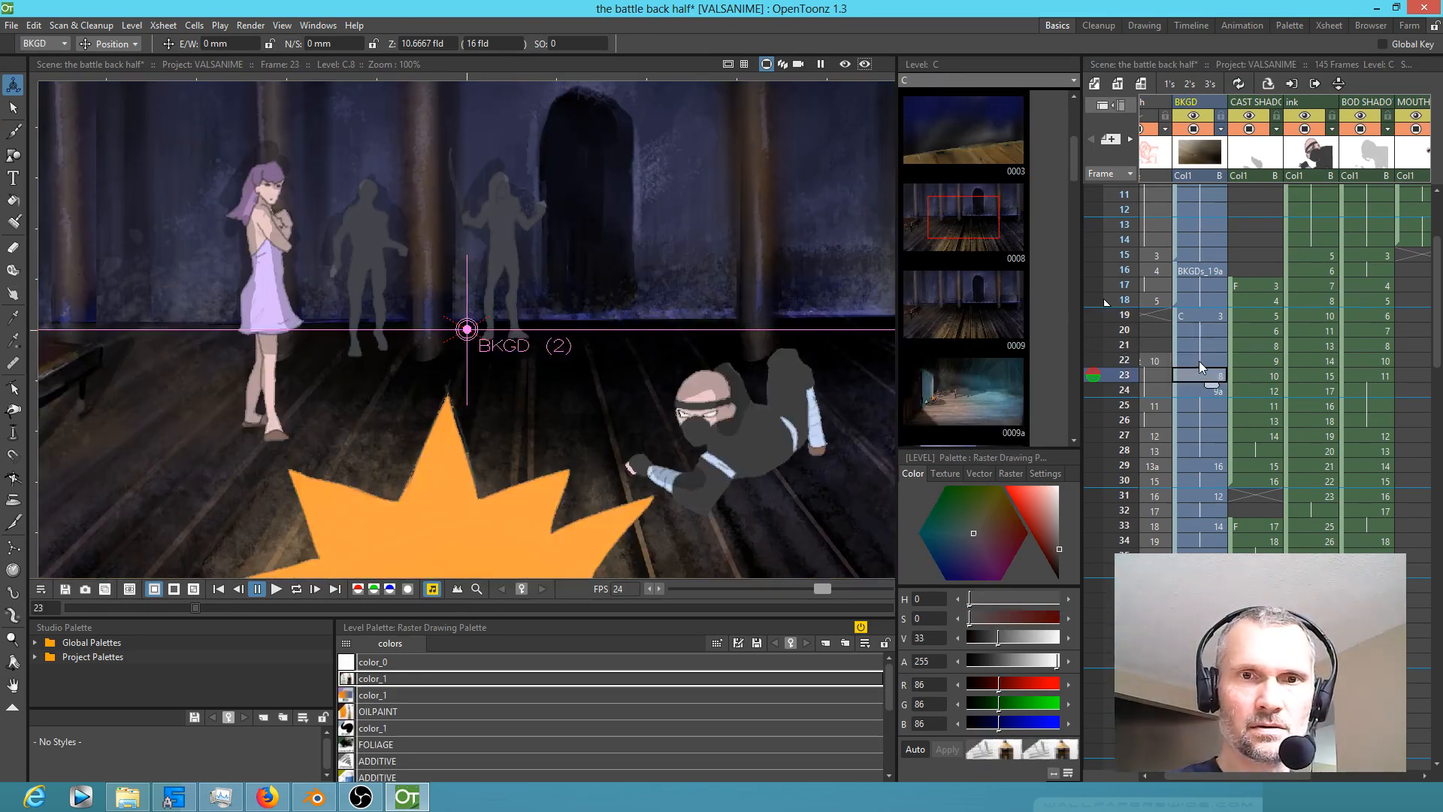
pyautogui.click(1199, 361)
# Step: Extend drawing 8 of level F in the CAST SHADOWS column through frame 22, shifting the following drawings down
pyautogui.click(1253, 363)
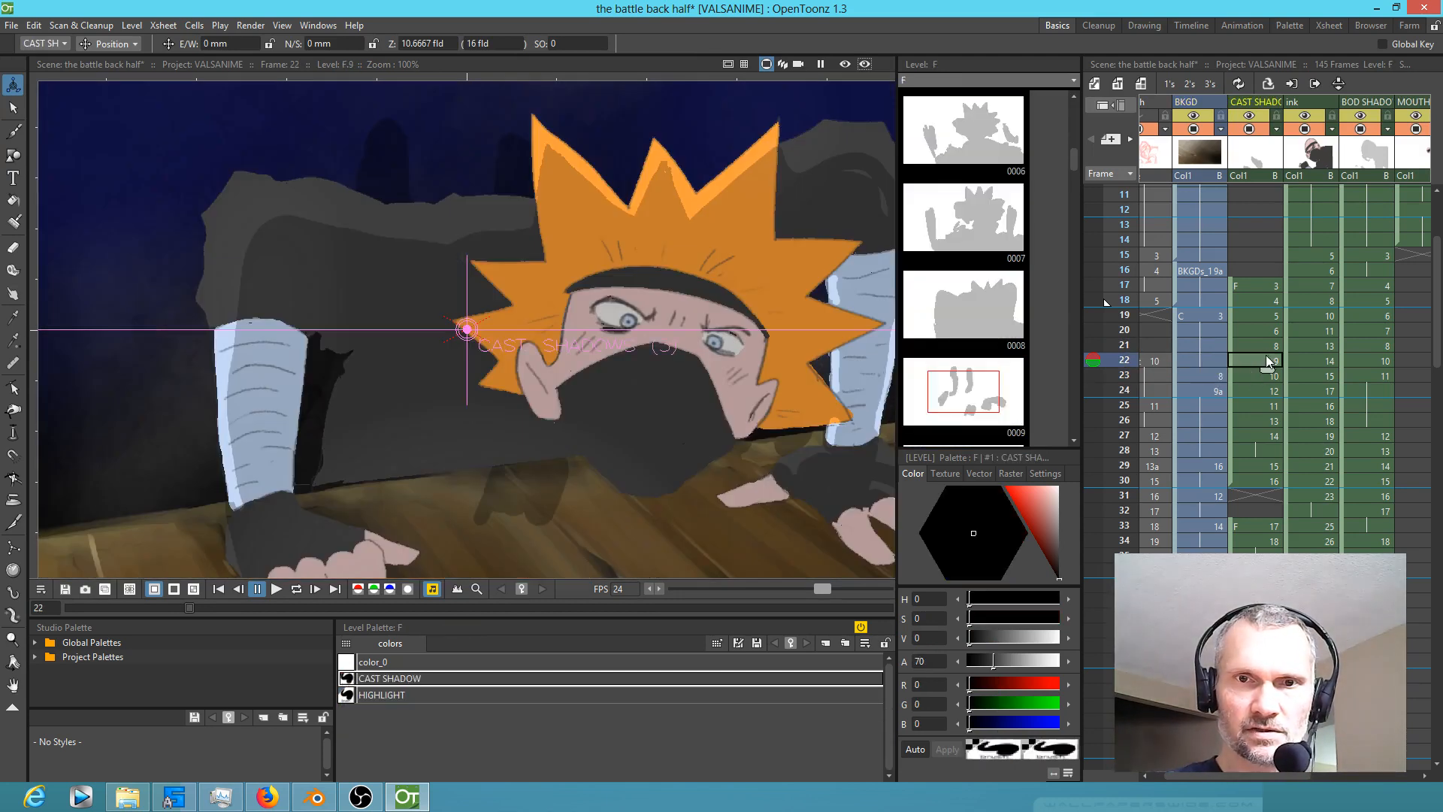
pyautogui.click(1267, 345)
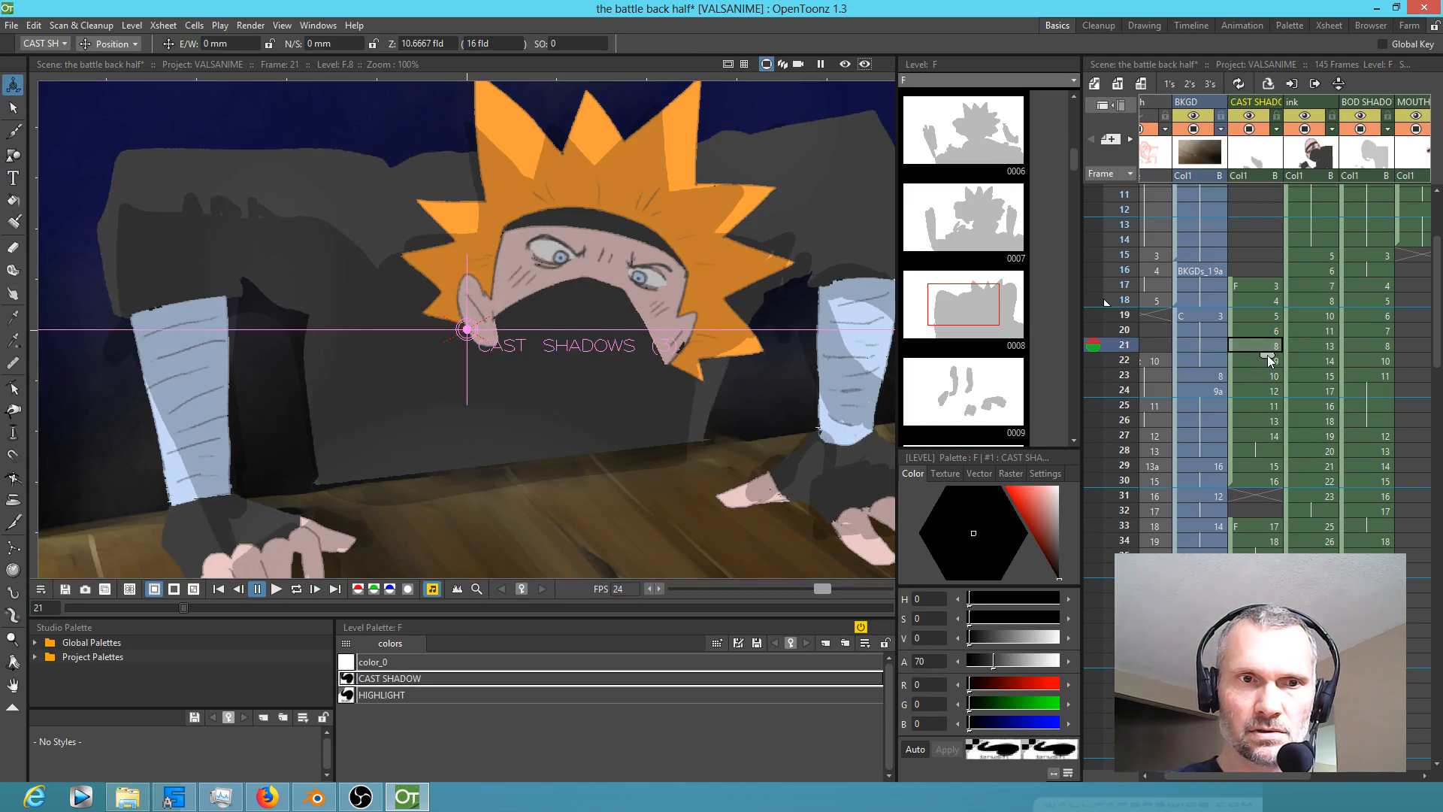
pyautogui.moveTo(1267, 355); pyautogui.dragTo(1268, 369)
pyautogui.click(1271, 366)
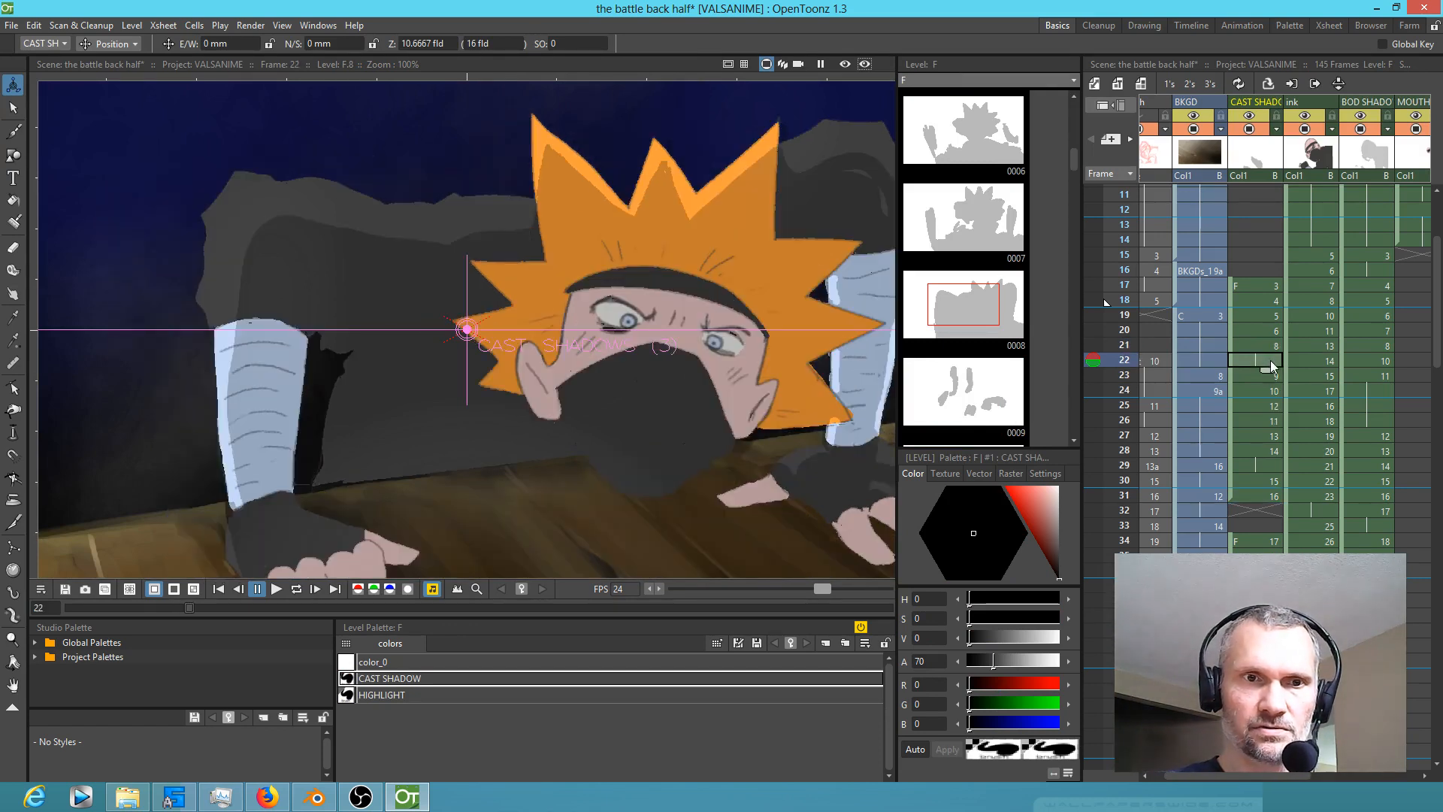
# Step: Compare the cast shadows against the character on frames 20 to 23
pyautogui.click(1277, 348)
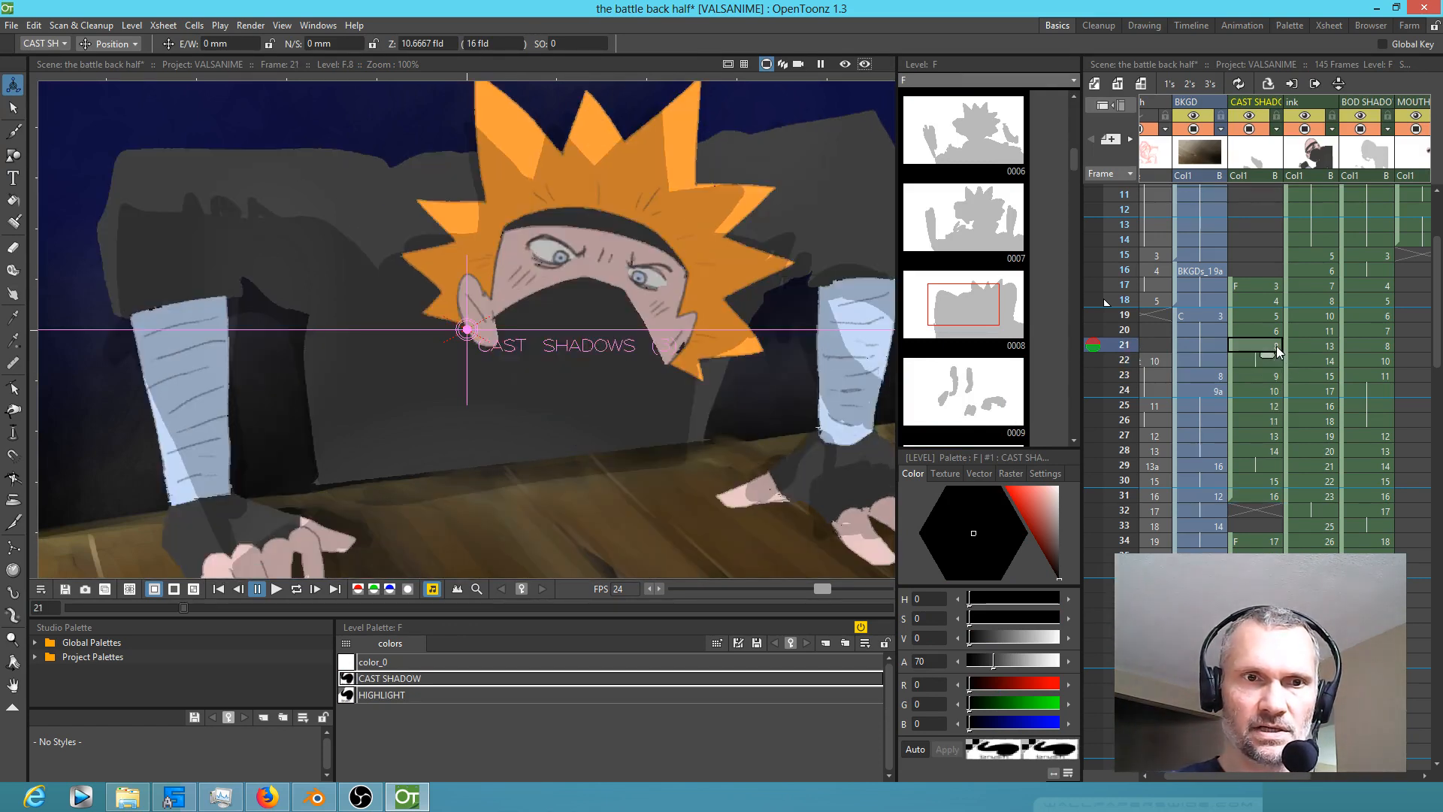
pyautogui.click(1275, 333)
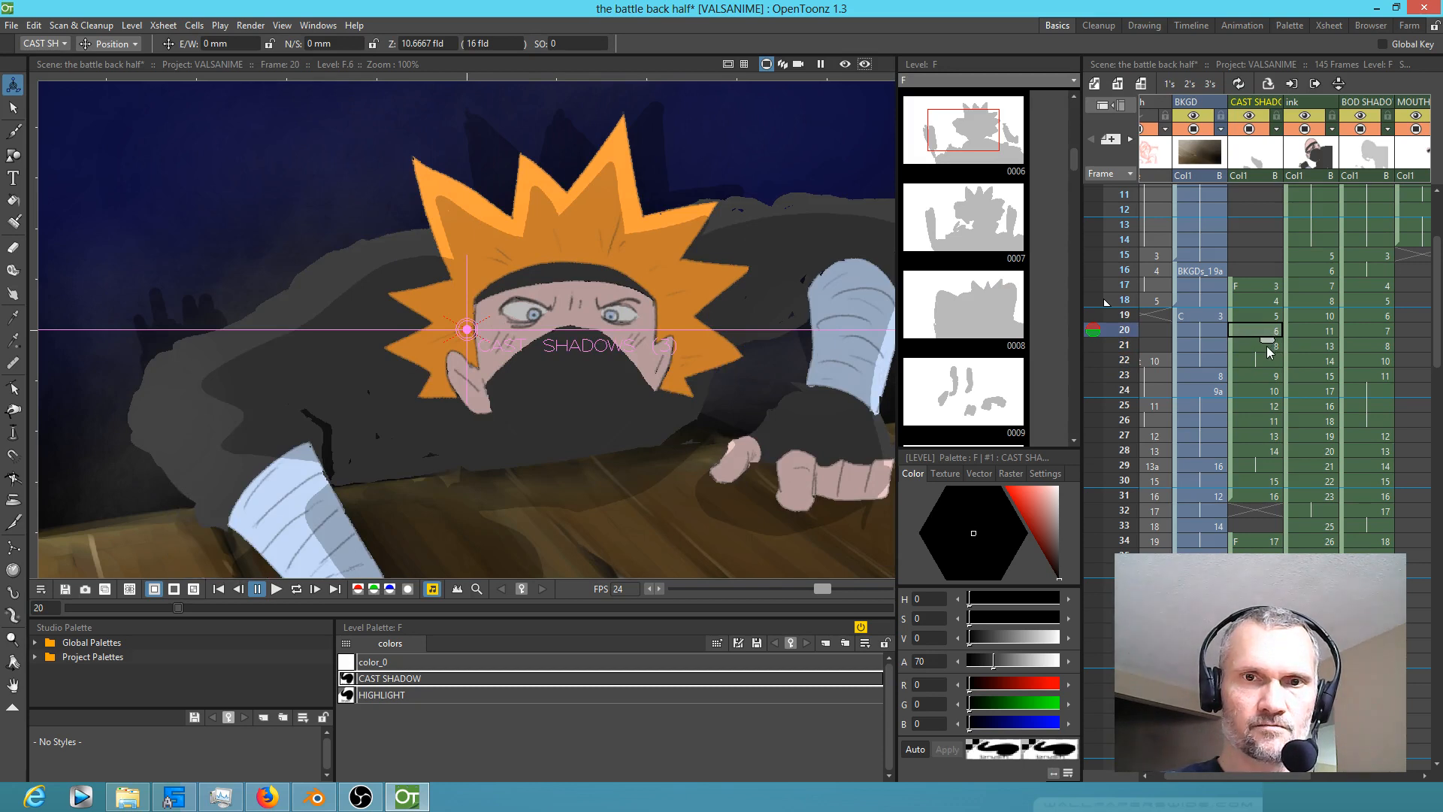
pyautogui.click(1267, 347)
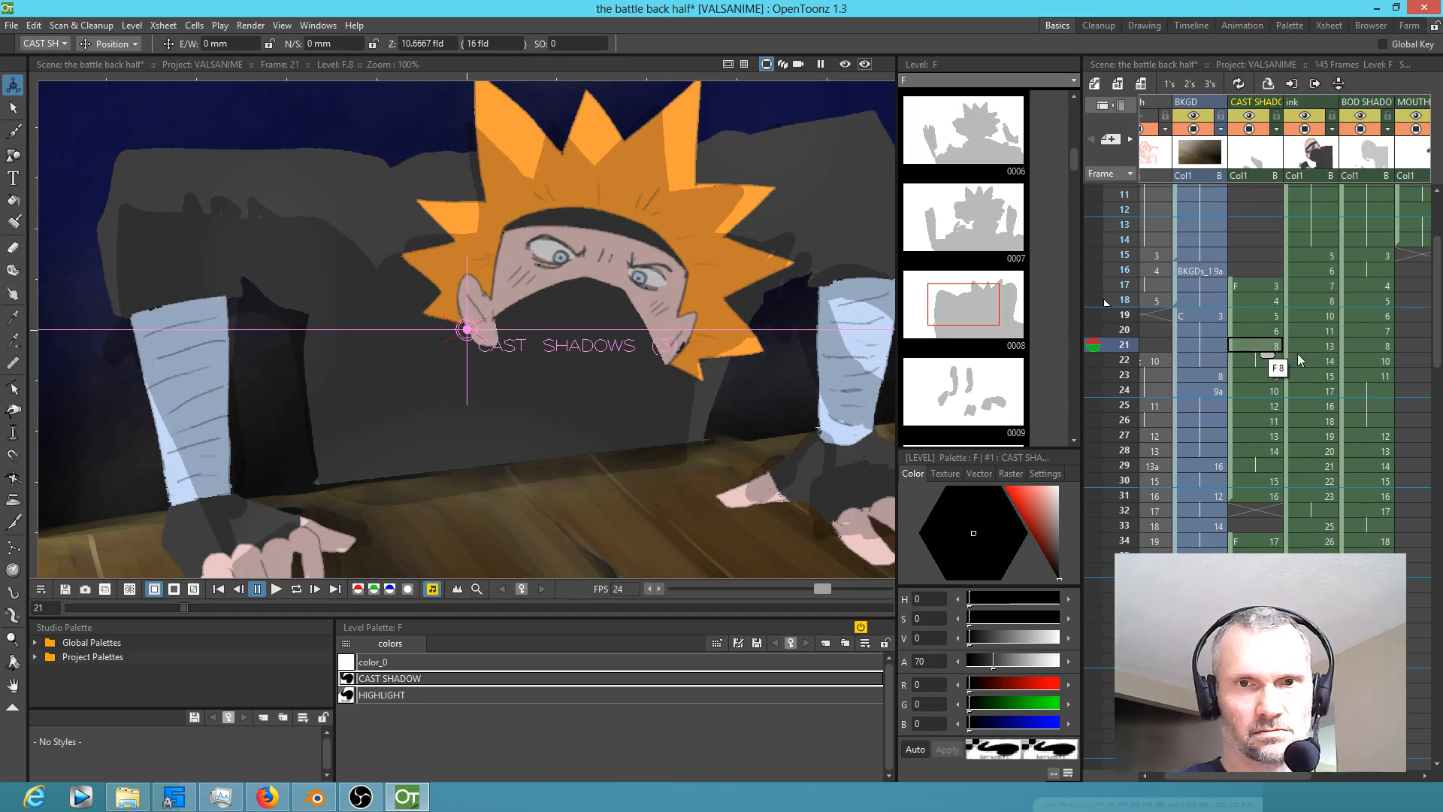
pyautogui.click(1258, 363)
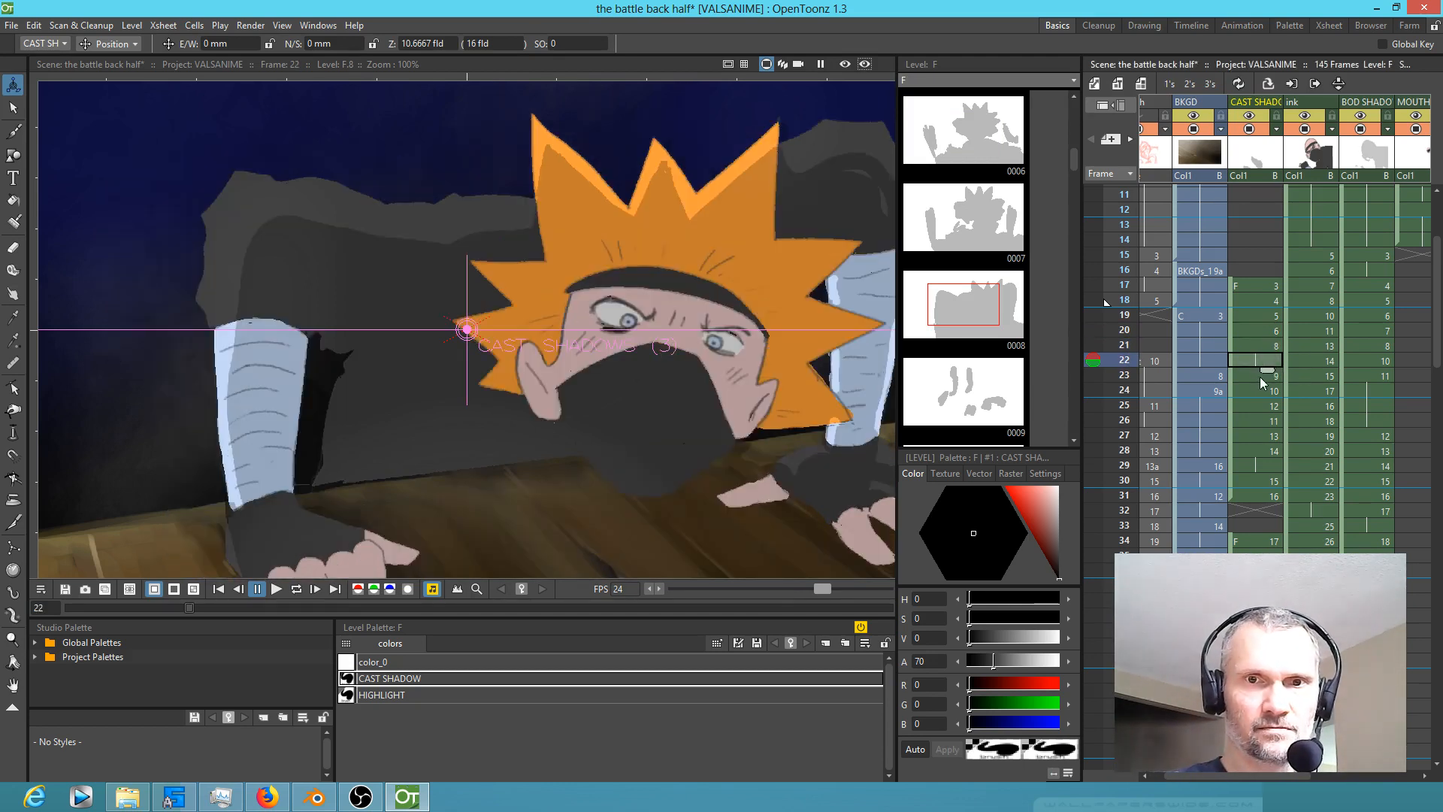
pyautogui.click(1256, 376)
pyautogui.click(1267, 363)
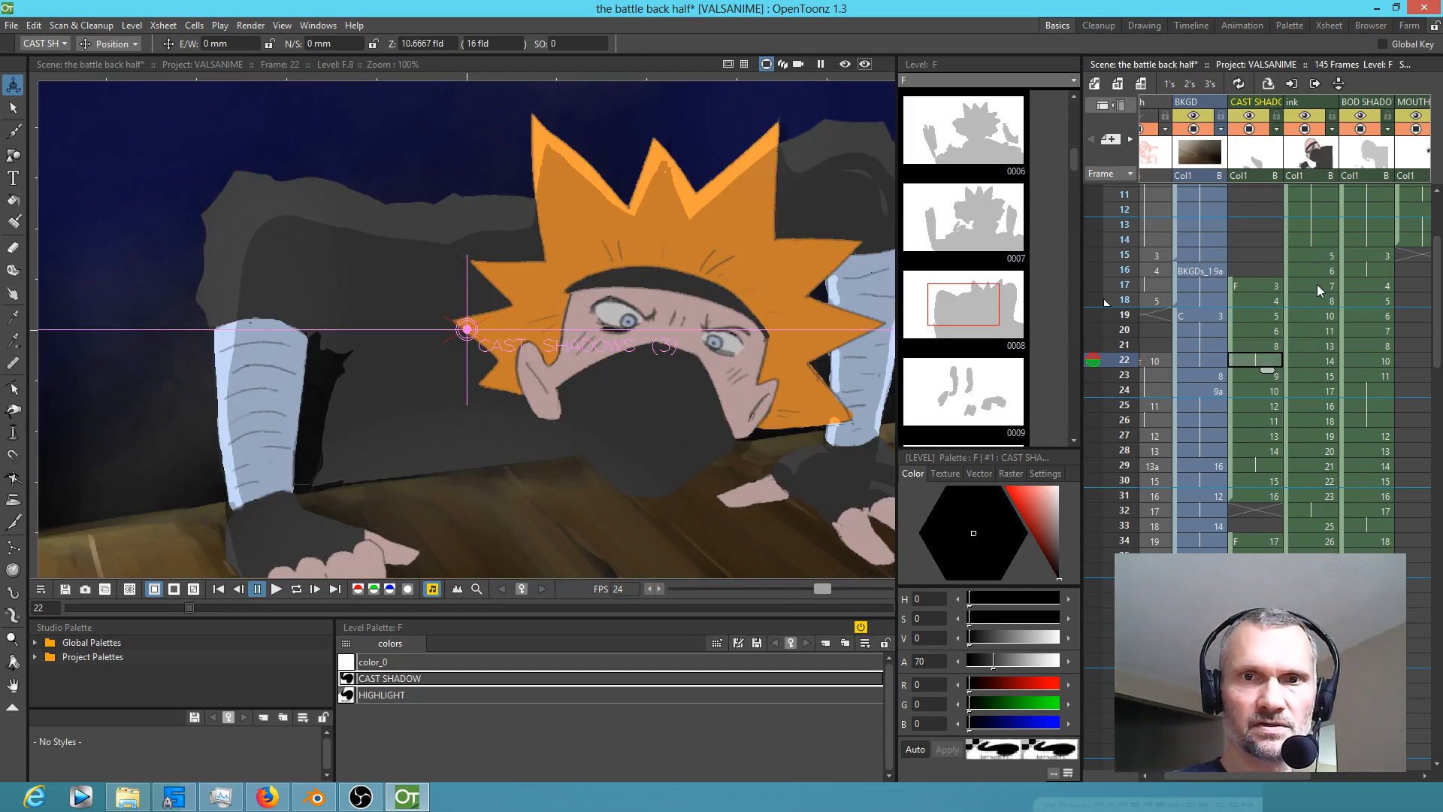
# Step: Hide the ink column on frame 22 to check what artwork it holds, and show it again
pyautogui.click(1305, 131)
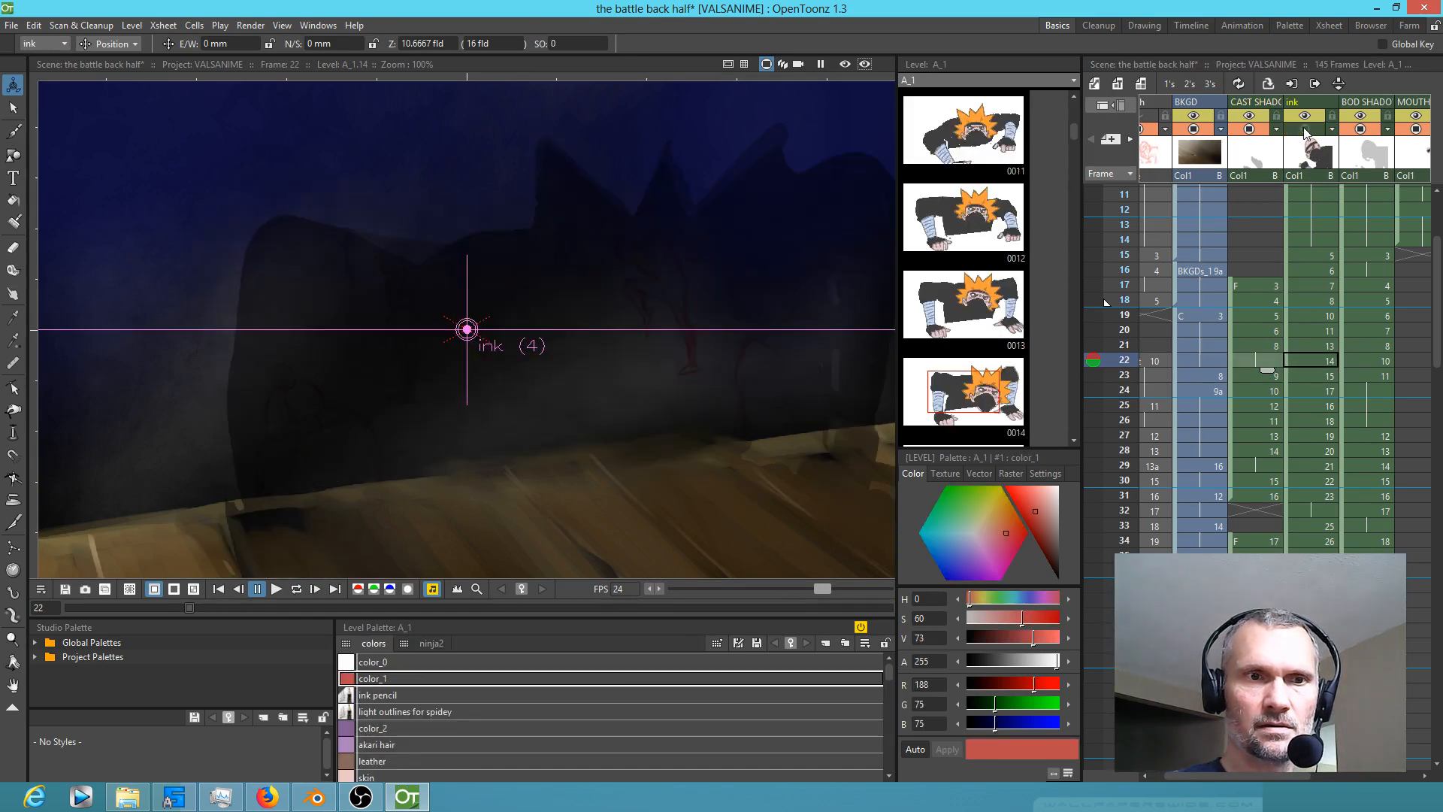
pyautogui.click(1304, 131)
pyautogui.moveTo(1361, 342); pyautogui.dragTo(1351, 344)
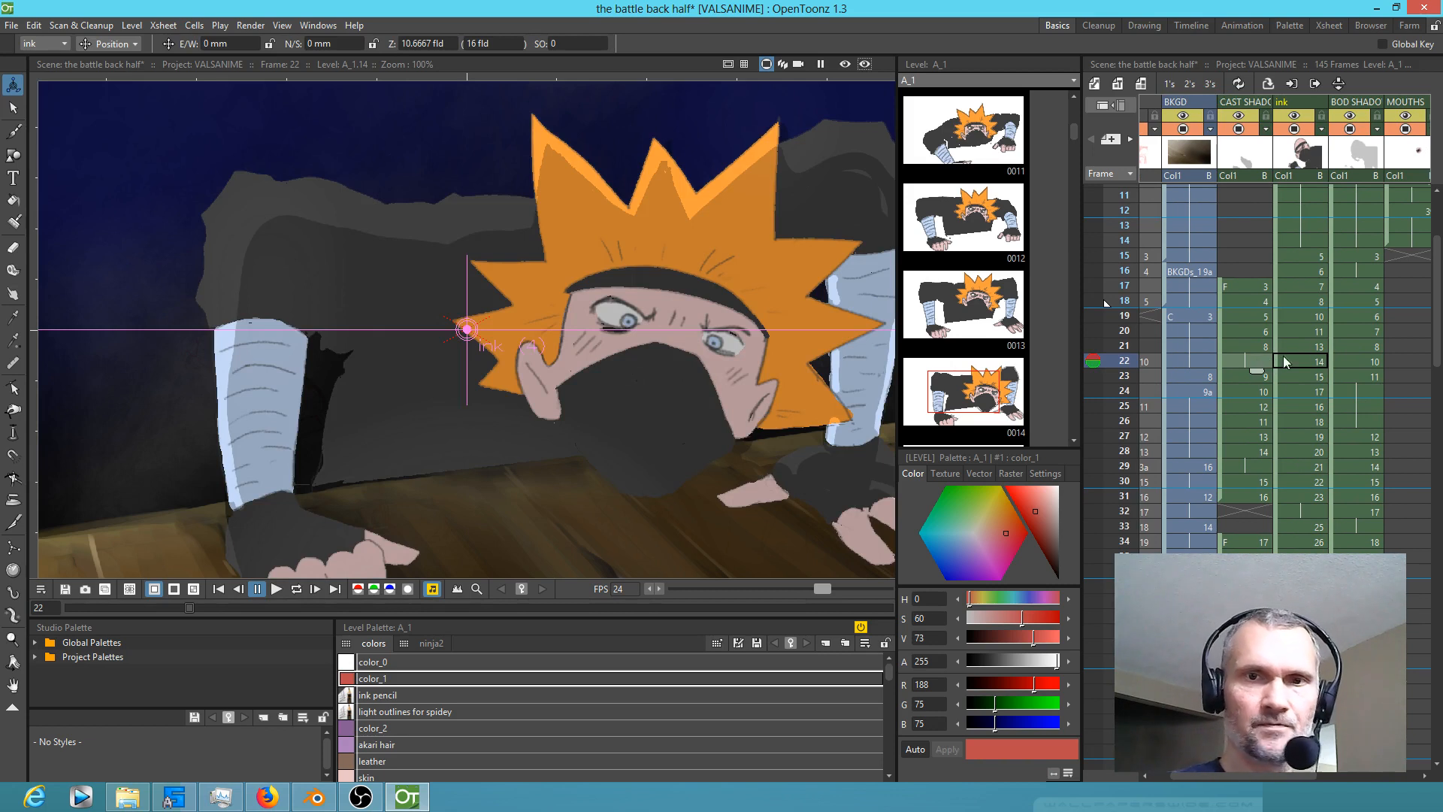
# Step: Check the BOD SHADOWS drawings against the character frame by frame from frame 17 to 23
pyautogui.click(1357, 299)
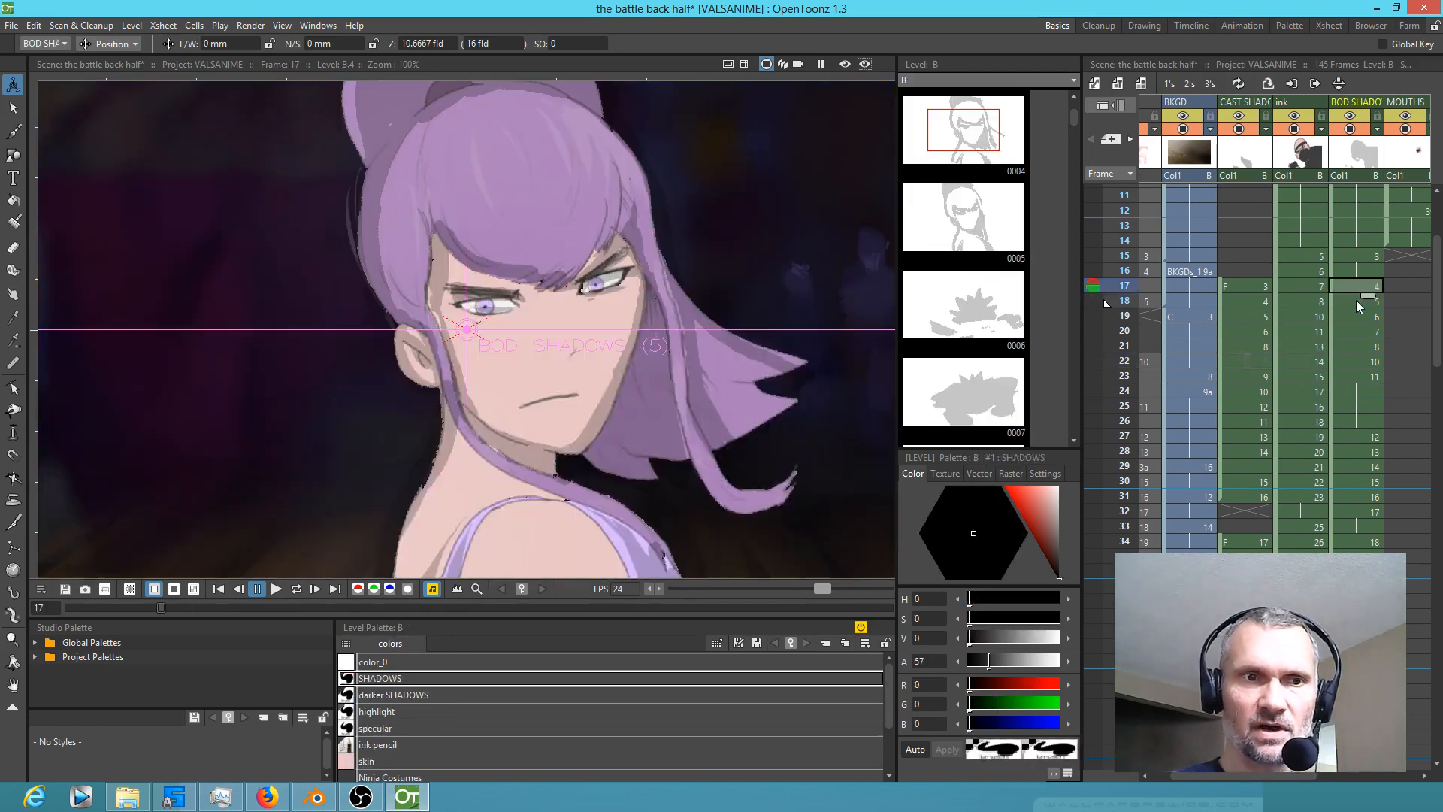
pyautogui.moveTo(1314, 358); pyautogui.dragTo(1396, 352)
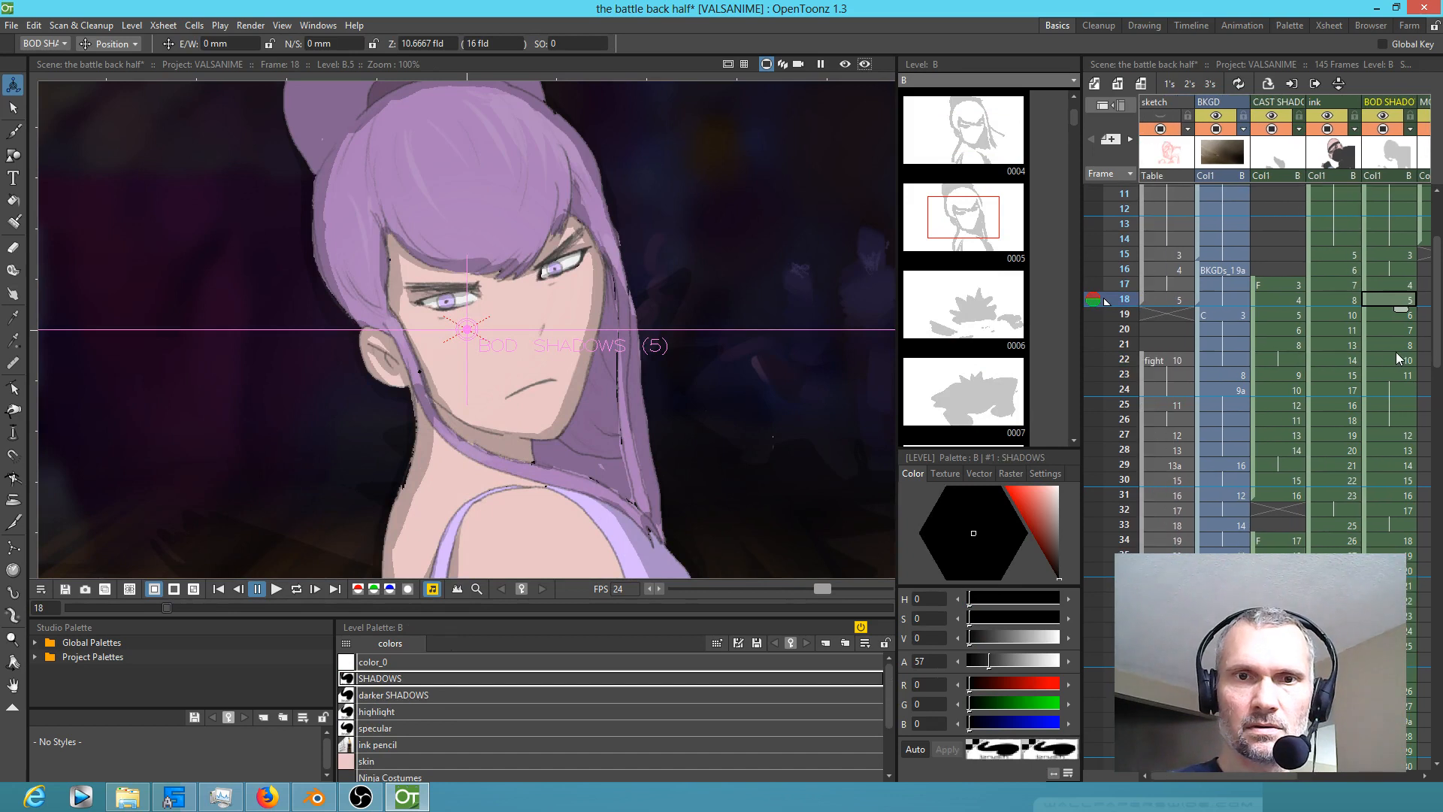
pyautogui.click(1392, 315)
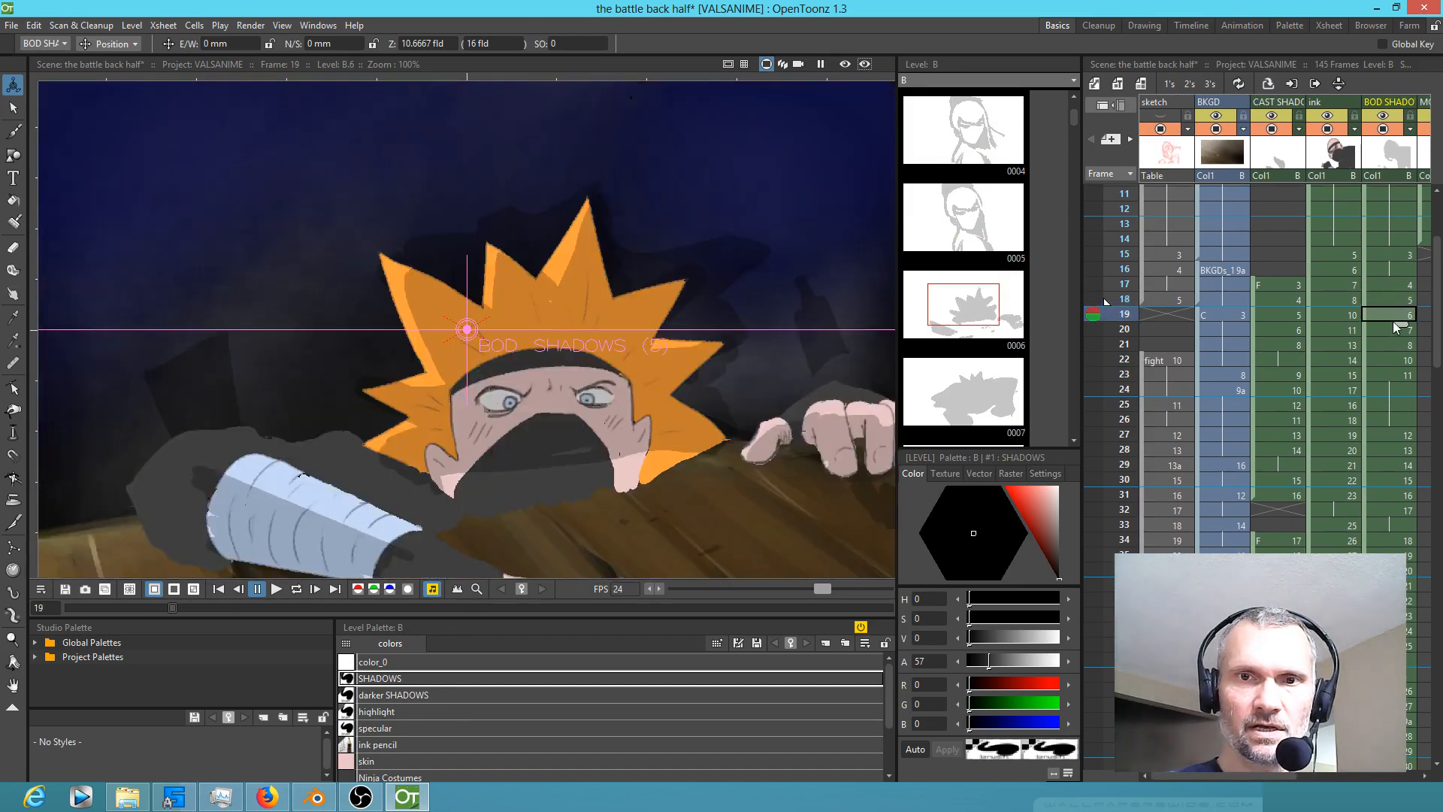
pyautogui.click(1389, 329)
pyautogui.click(1382, 349)
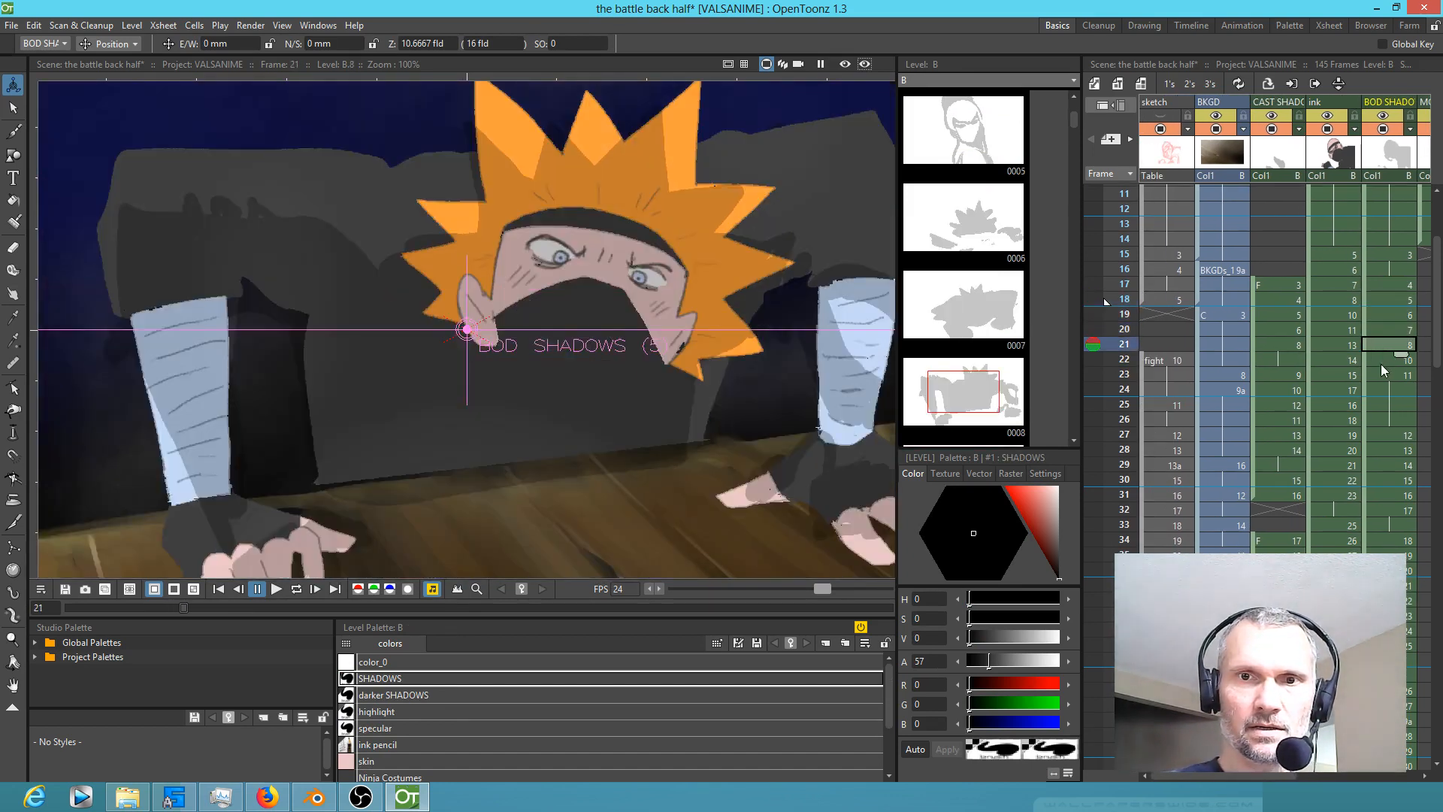
pyautogui.click(1382, 364)
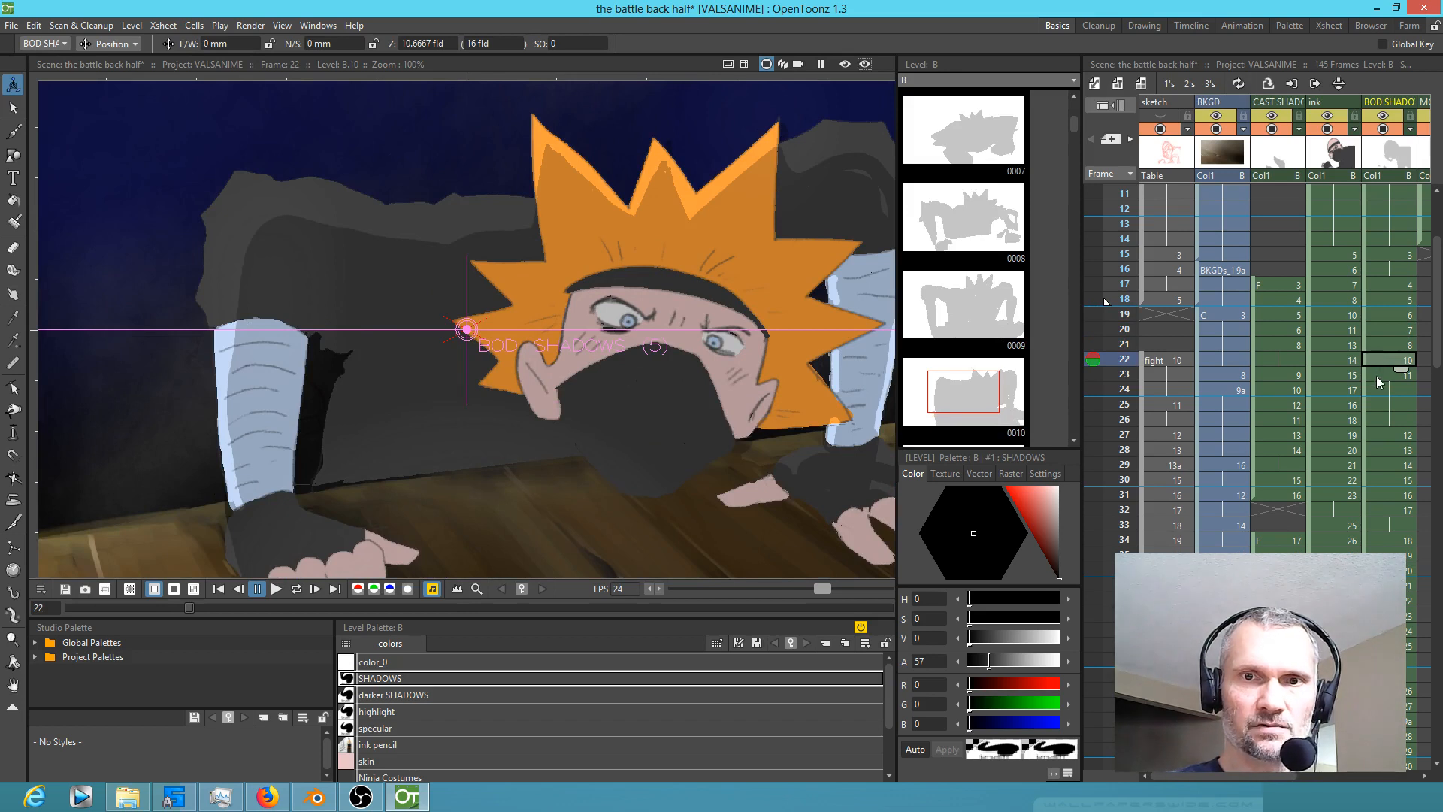
pyautogui.click(1378, 376)
pyautogui.click(1382, 358)
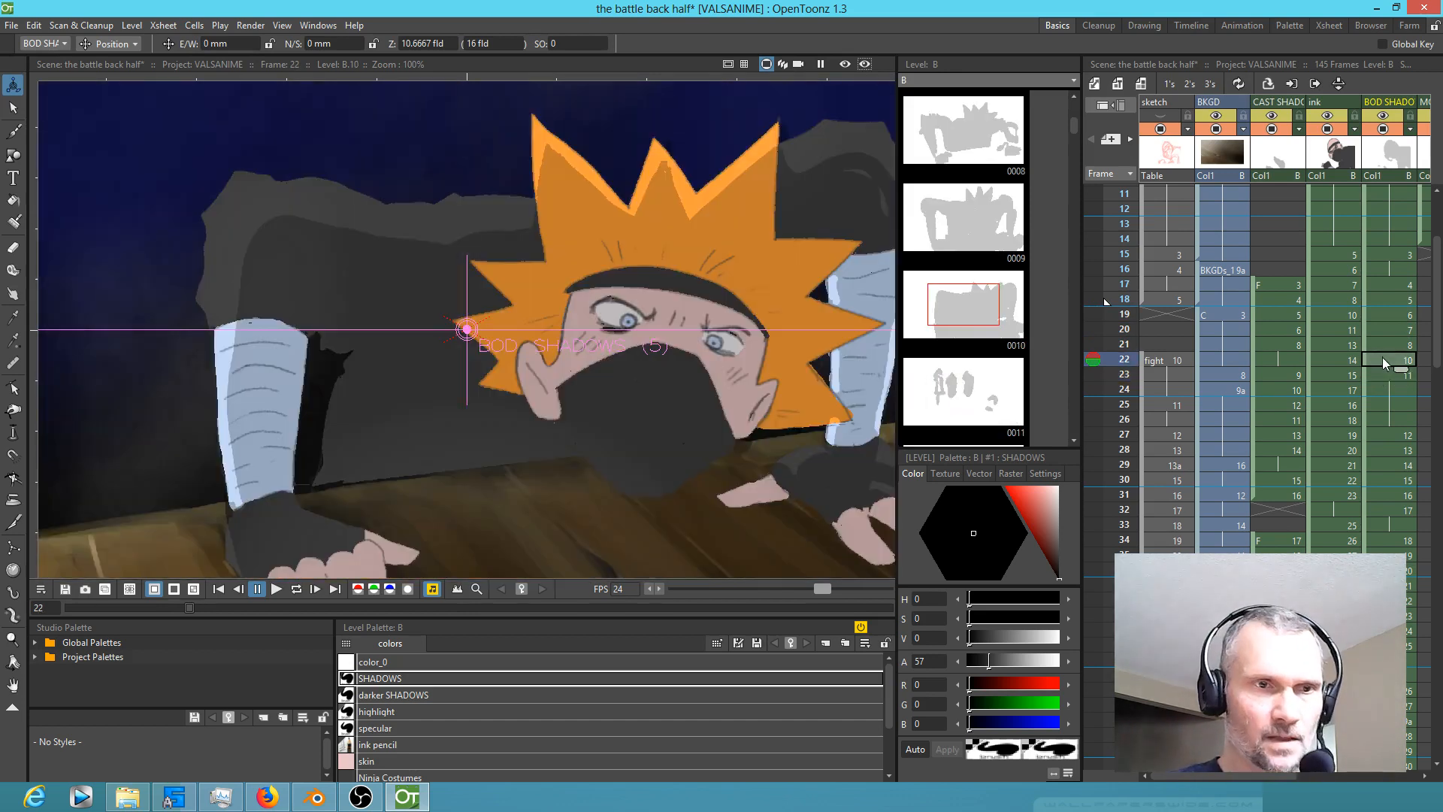
# Step: Flip back and forth between frames 20, 21 and 22 to compare how the body shadows fit the ink drawings
pyautogui.press('Up')
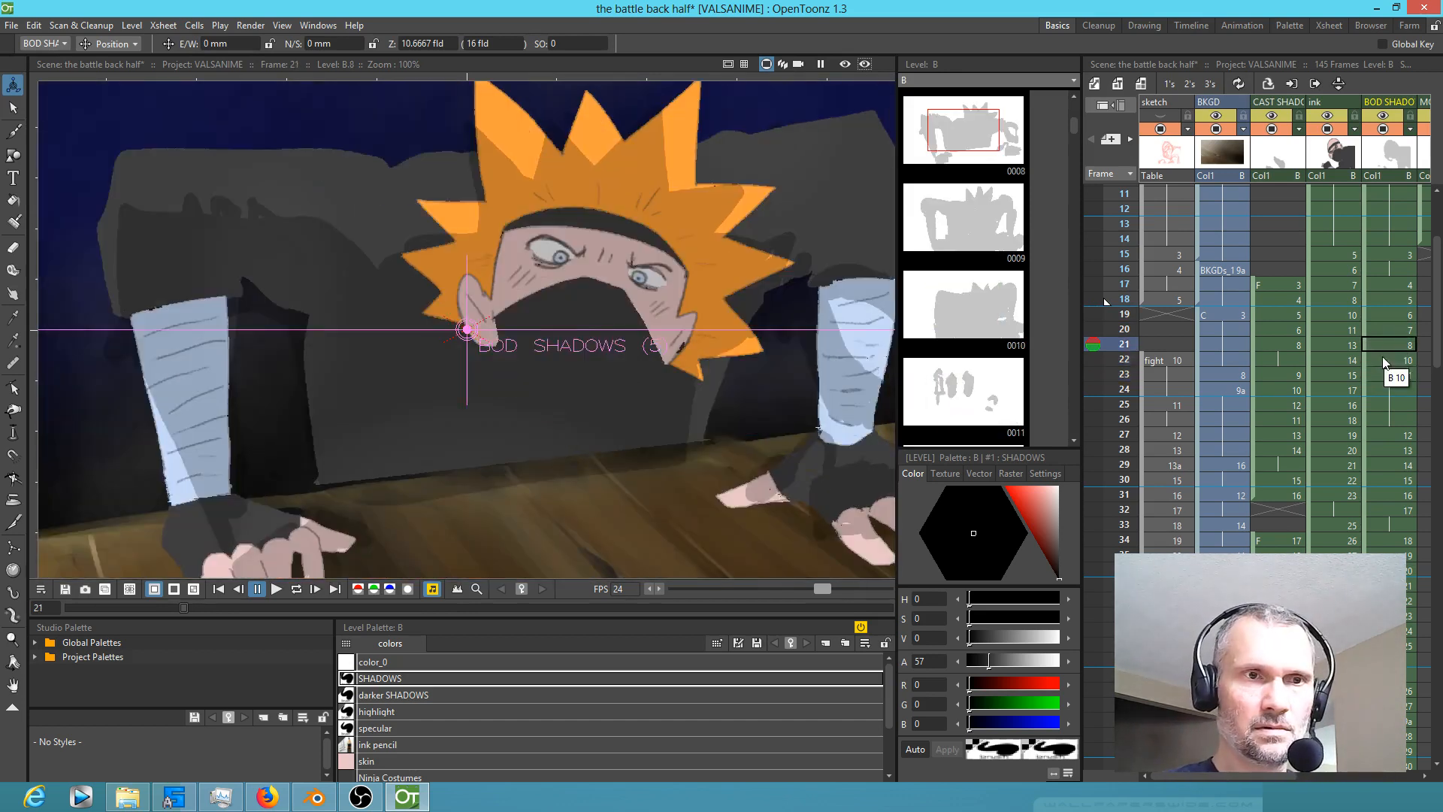
pyautogui.press('Up')
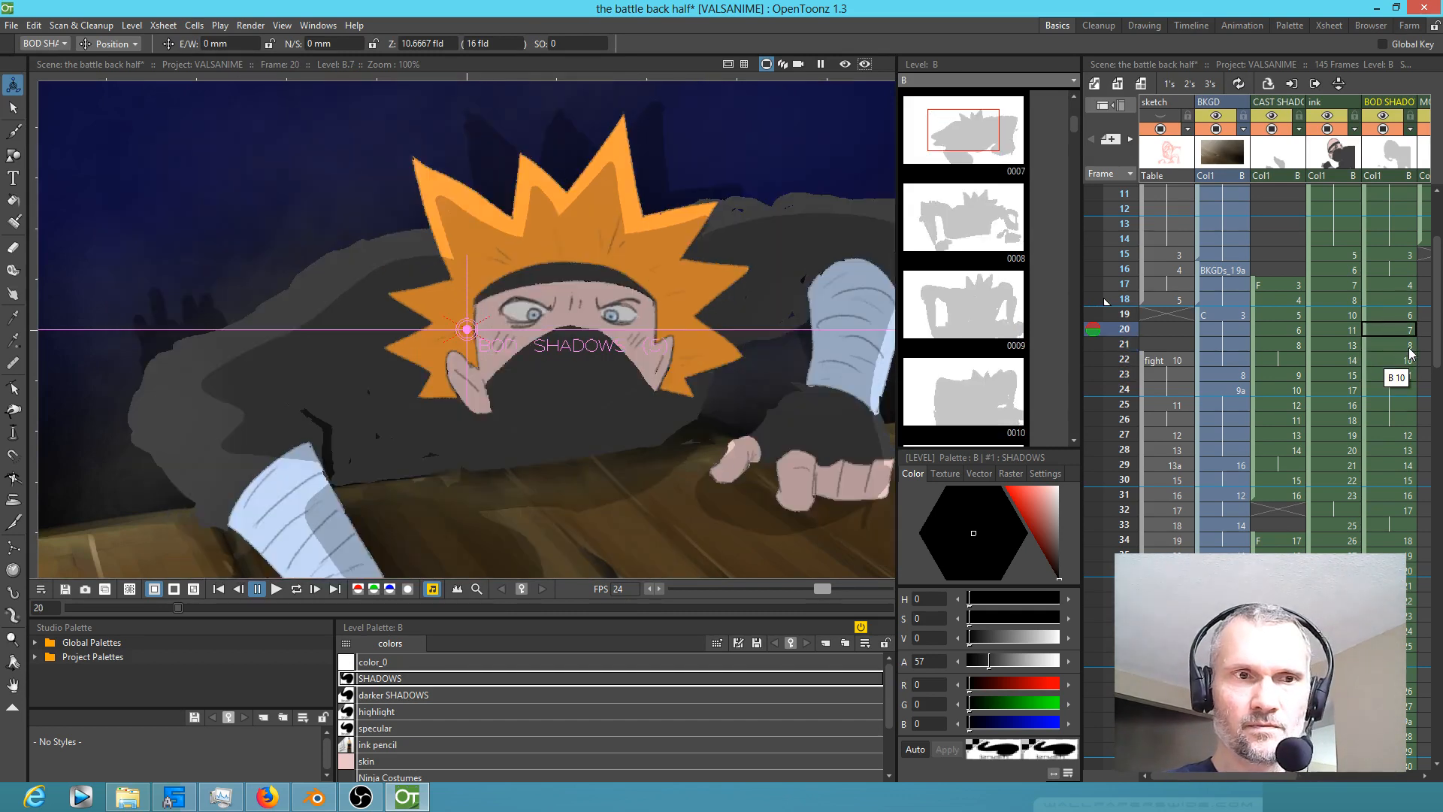
pyautogui.press('Down')
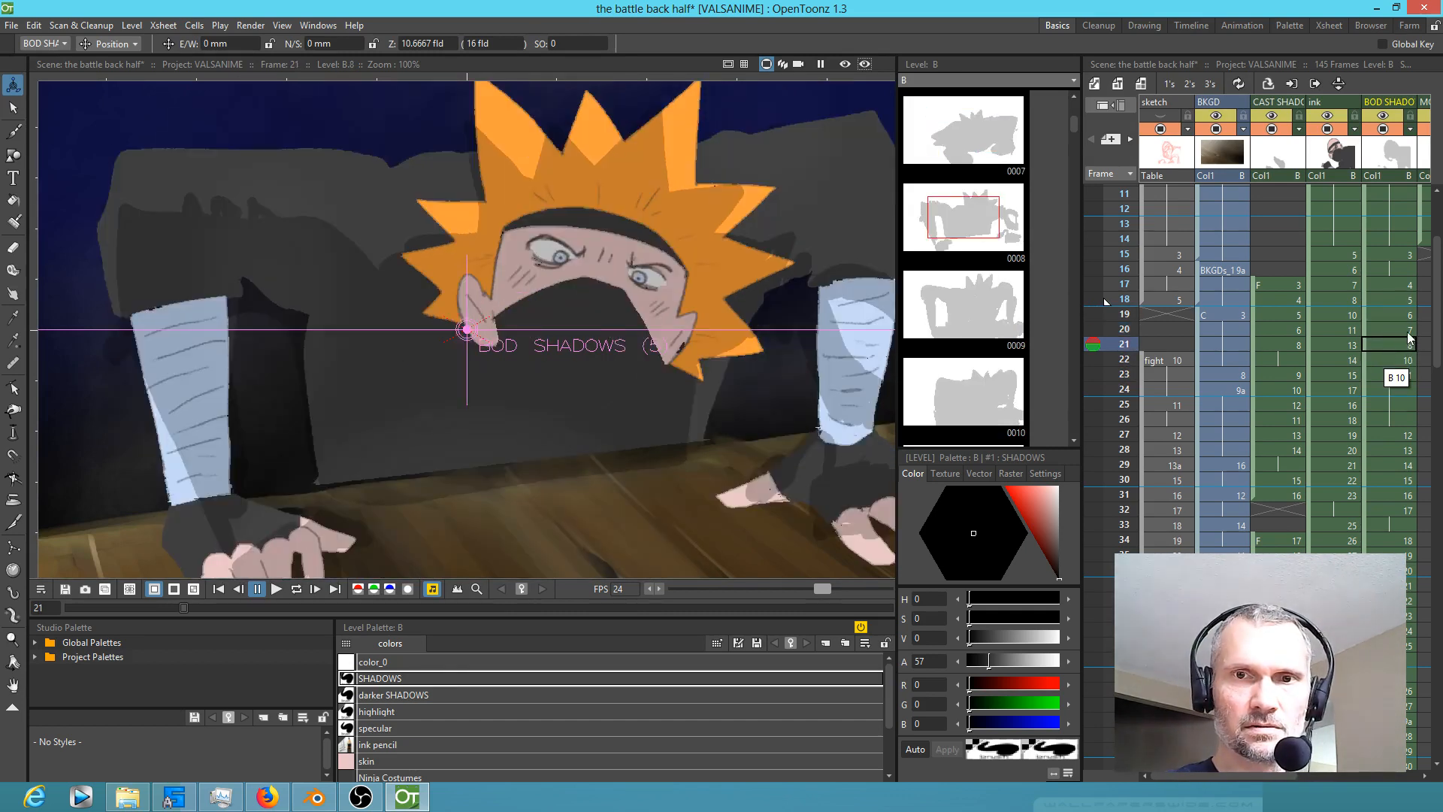
pyautogui.press('Up')
pyautogui.press('Down')
pyautogui.click(1396, 355)
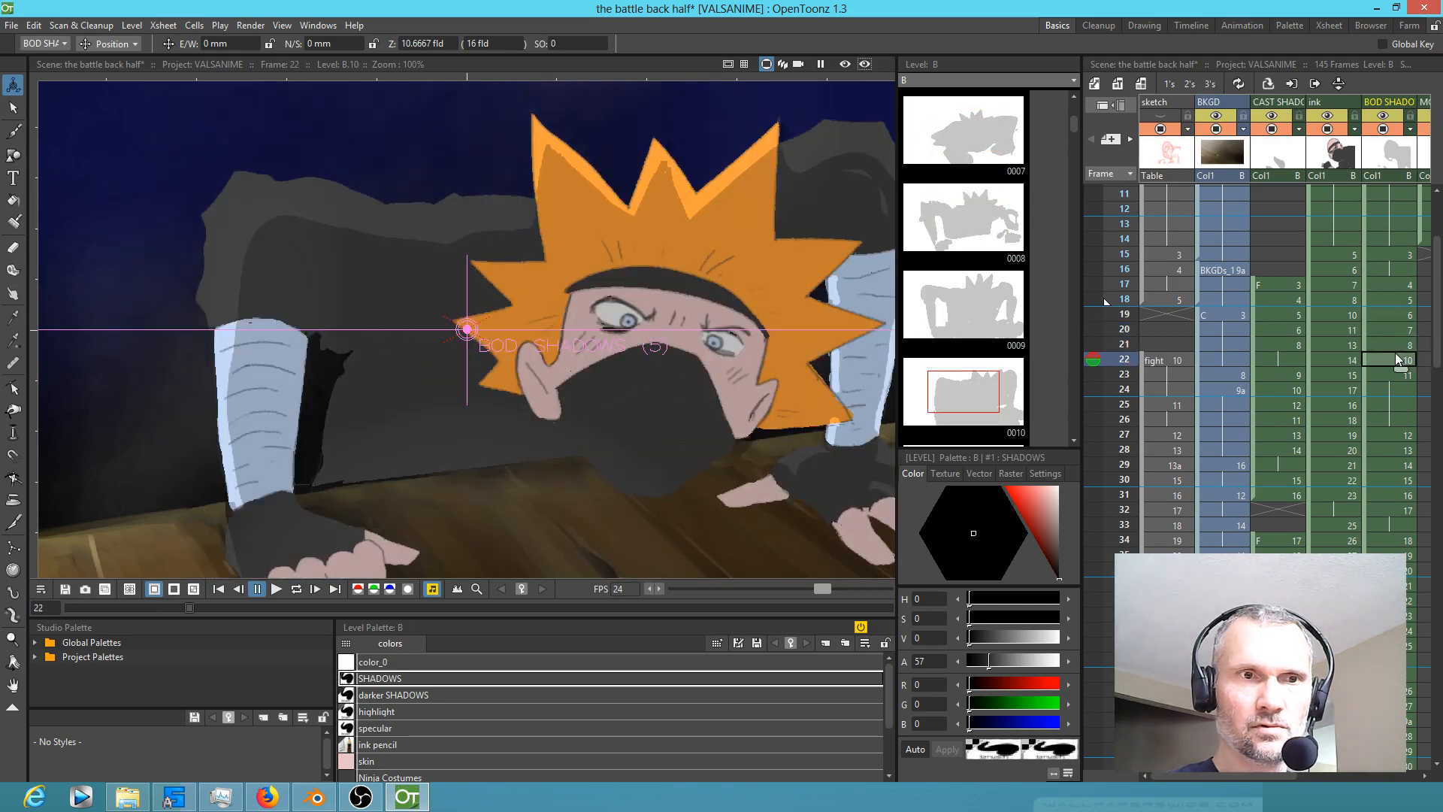
pyautogui.press('Up')
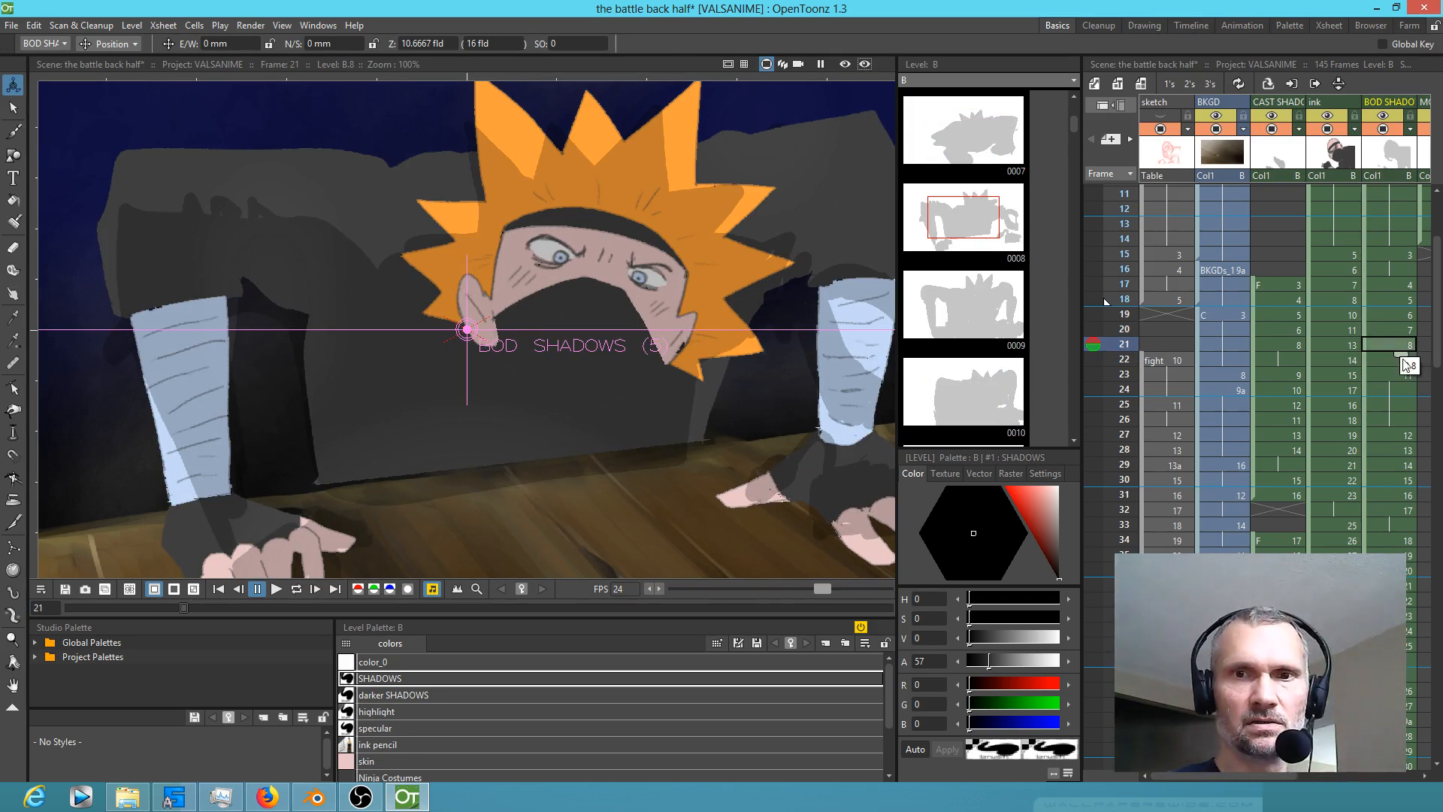
pyautogui.press('Up')
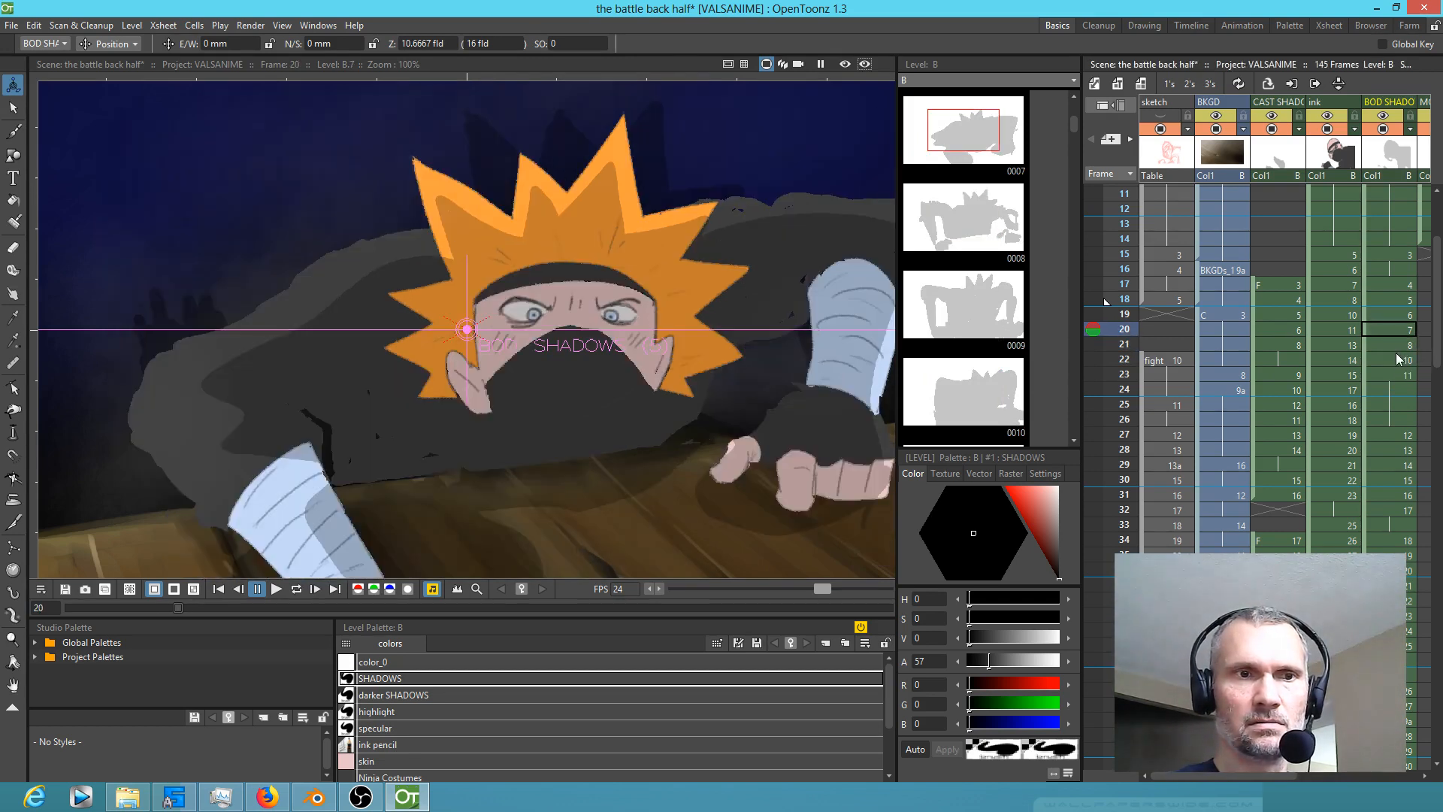
pyautogui.press('Down')
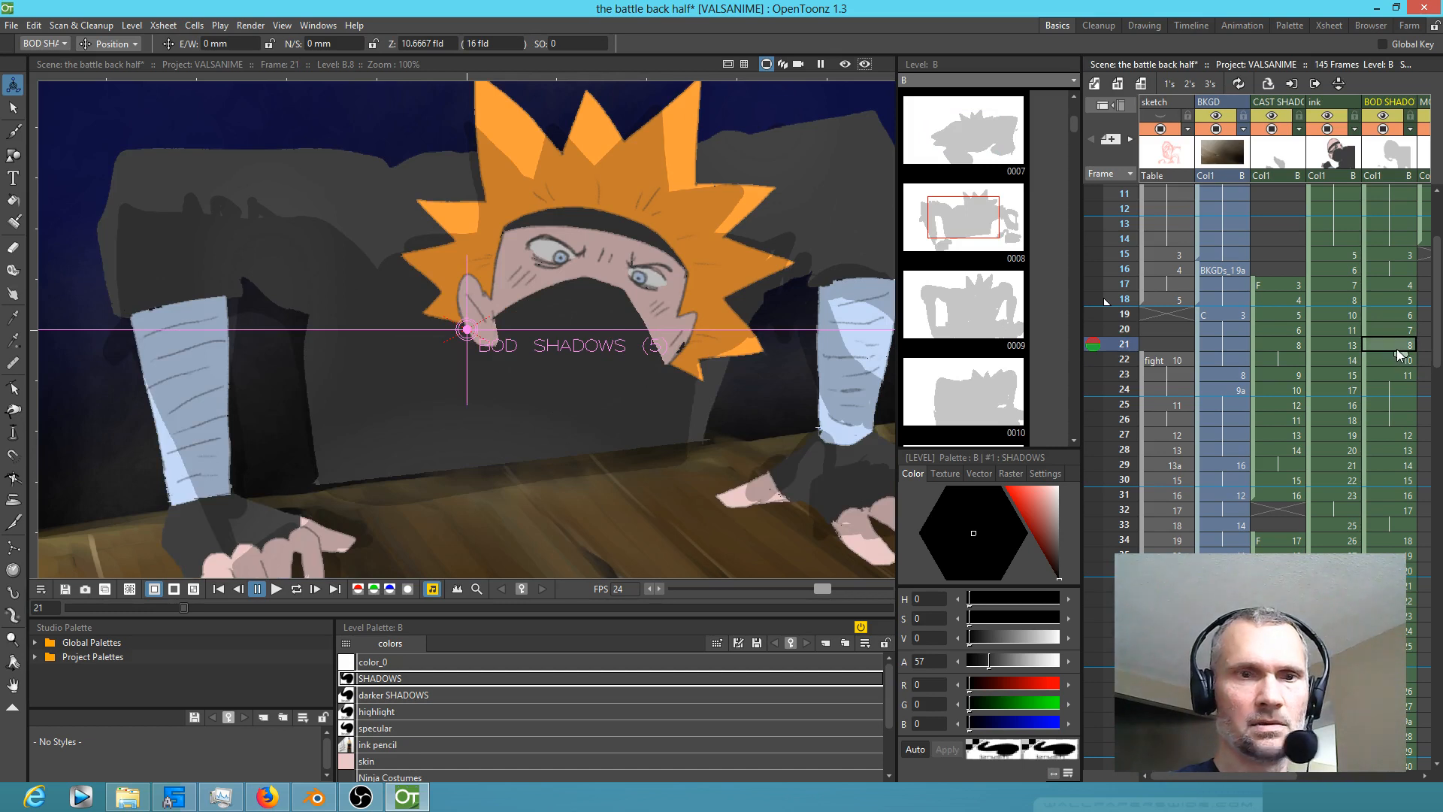
# Step: Try to remove drawing 8 from frame 21 of BOD SHADOWS and move the following drawings up one frame
pyautogui.press('Delete')
pyautogui.moveTo(1367, 359); pyautogui.dragTo(1368, 349)
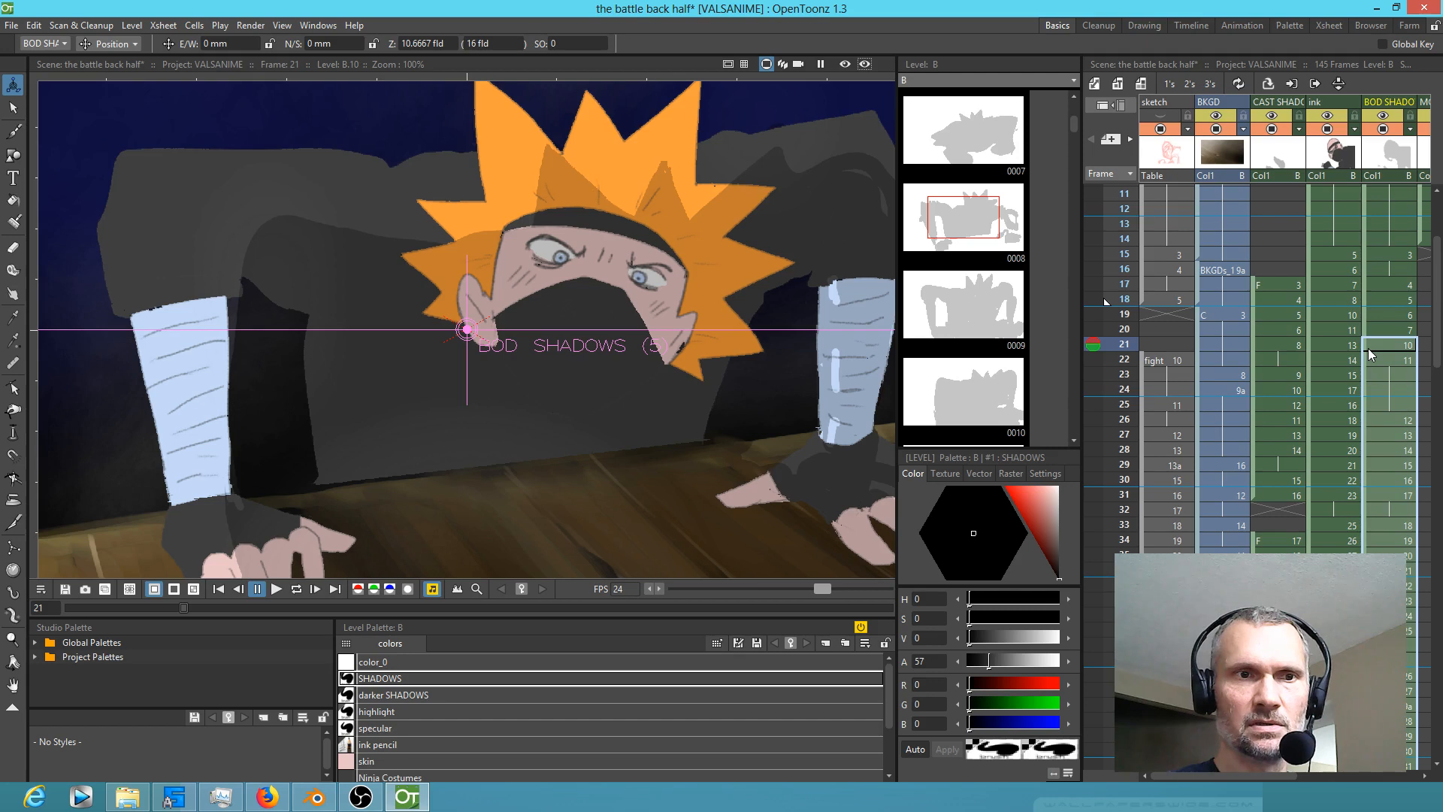
pyautogui.hotkey('ctrl', 'z')
pyautogui.hotkey('ctrl', 'z')
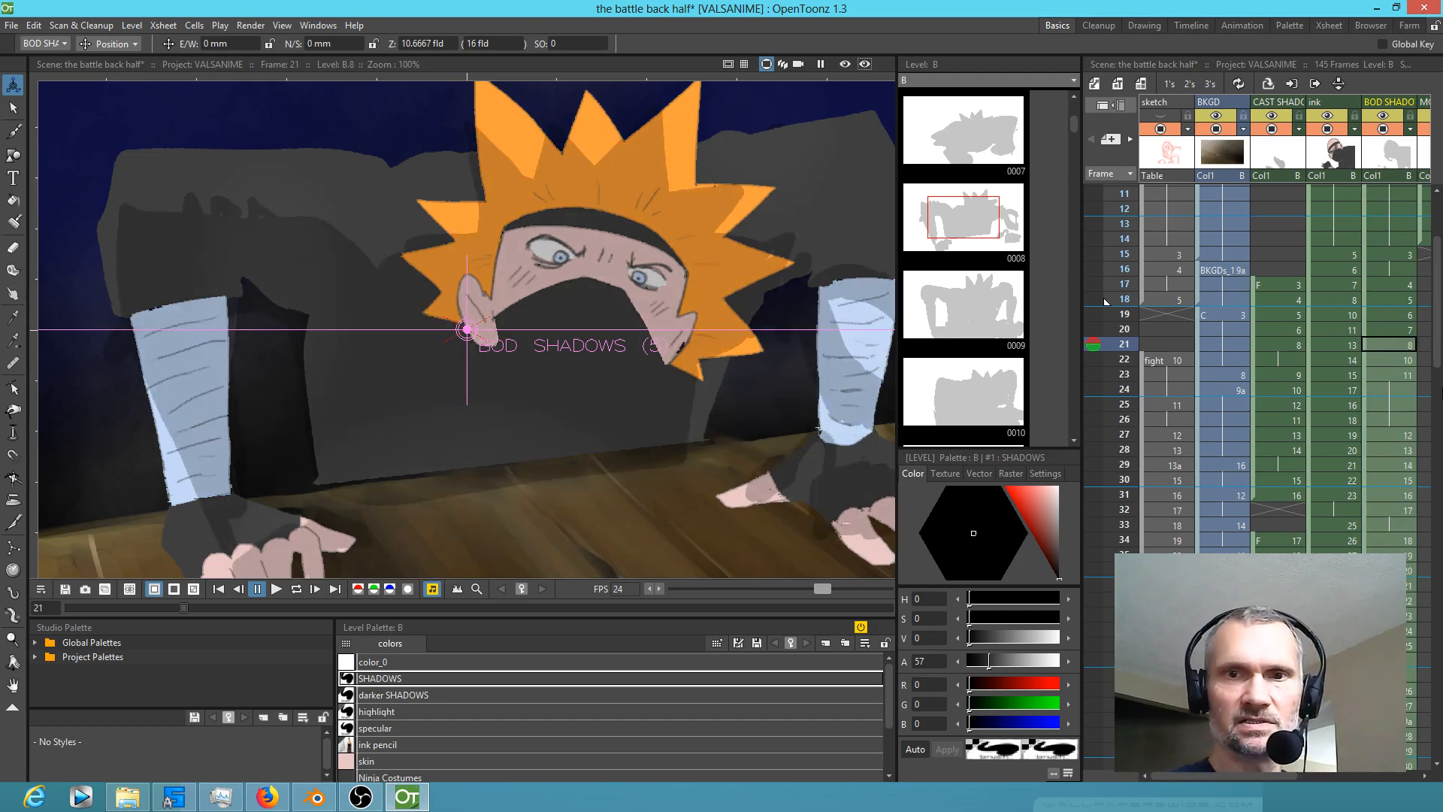
# Step: Recheck the body shadow drawings against the character on frames 20 to 23
pyautogui.click(1399, 329)
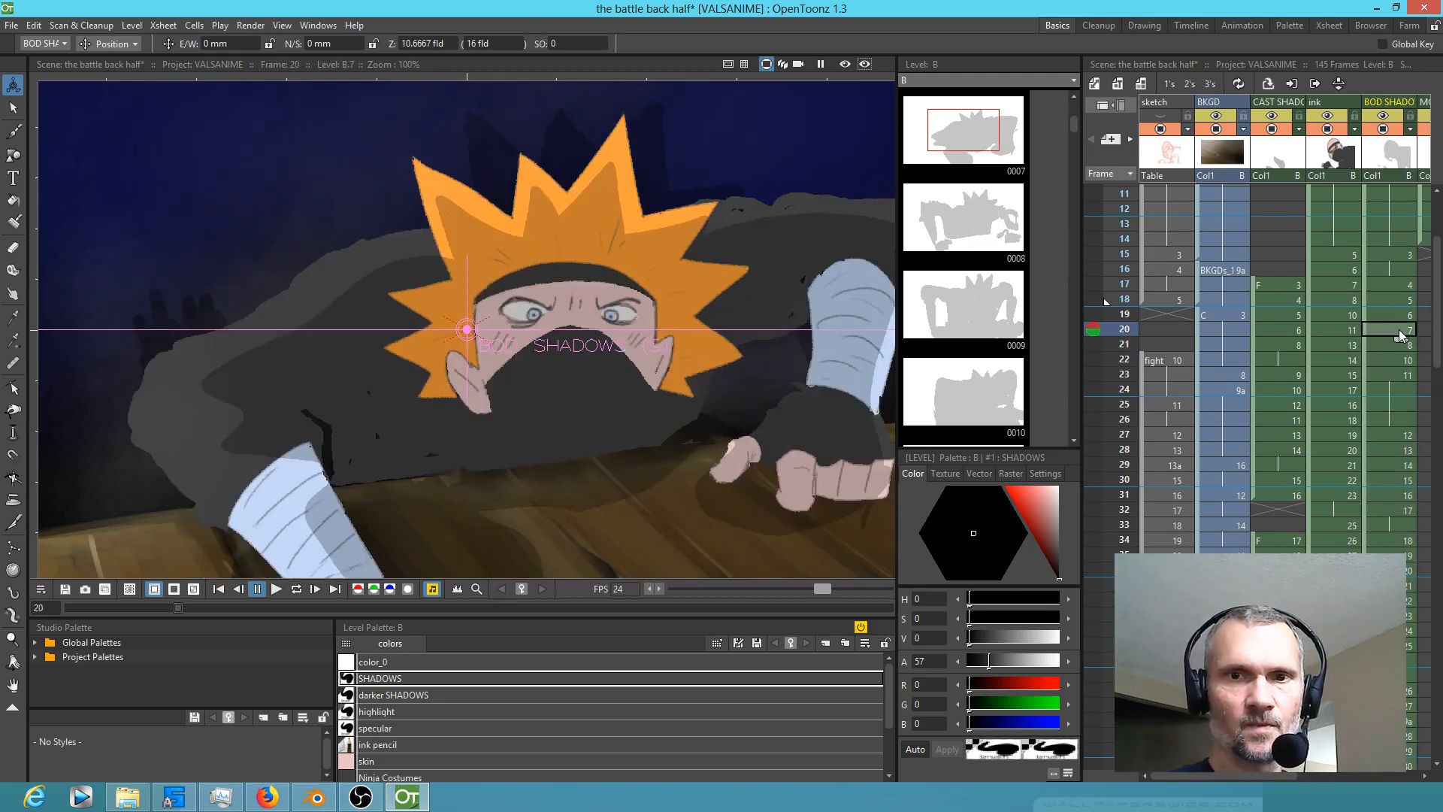
pyautogui.click(1393, 343)
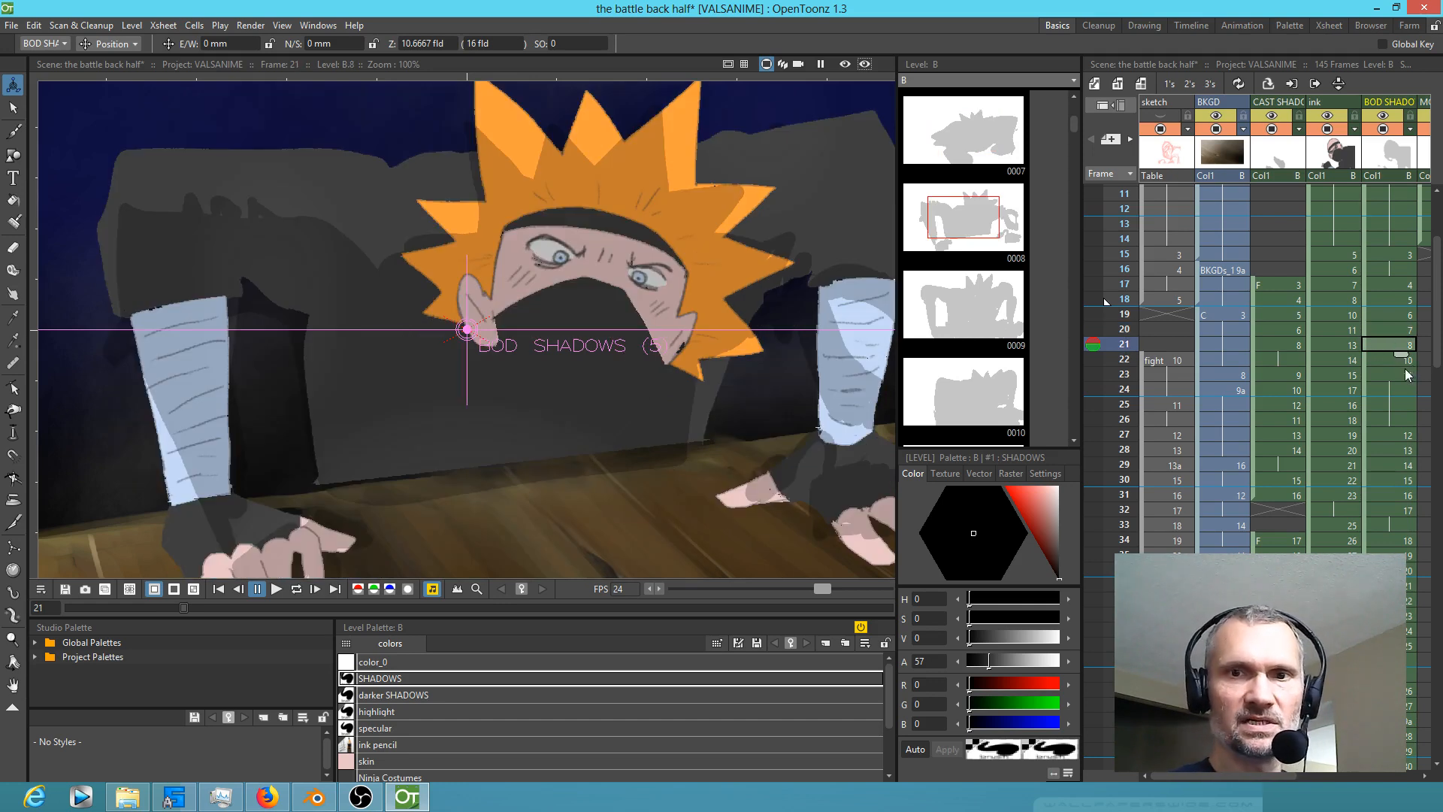
pyautogui.click(1395, 360)
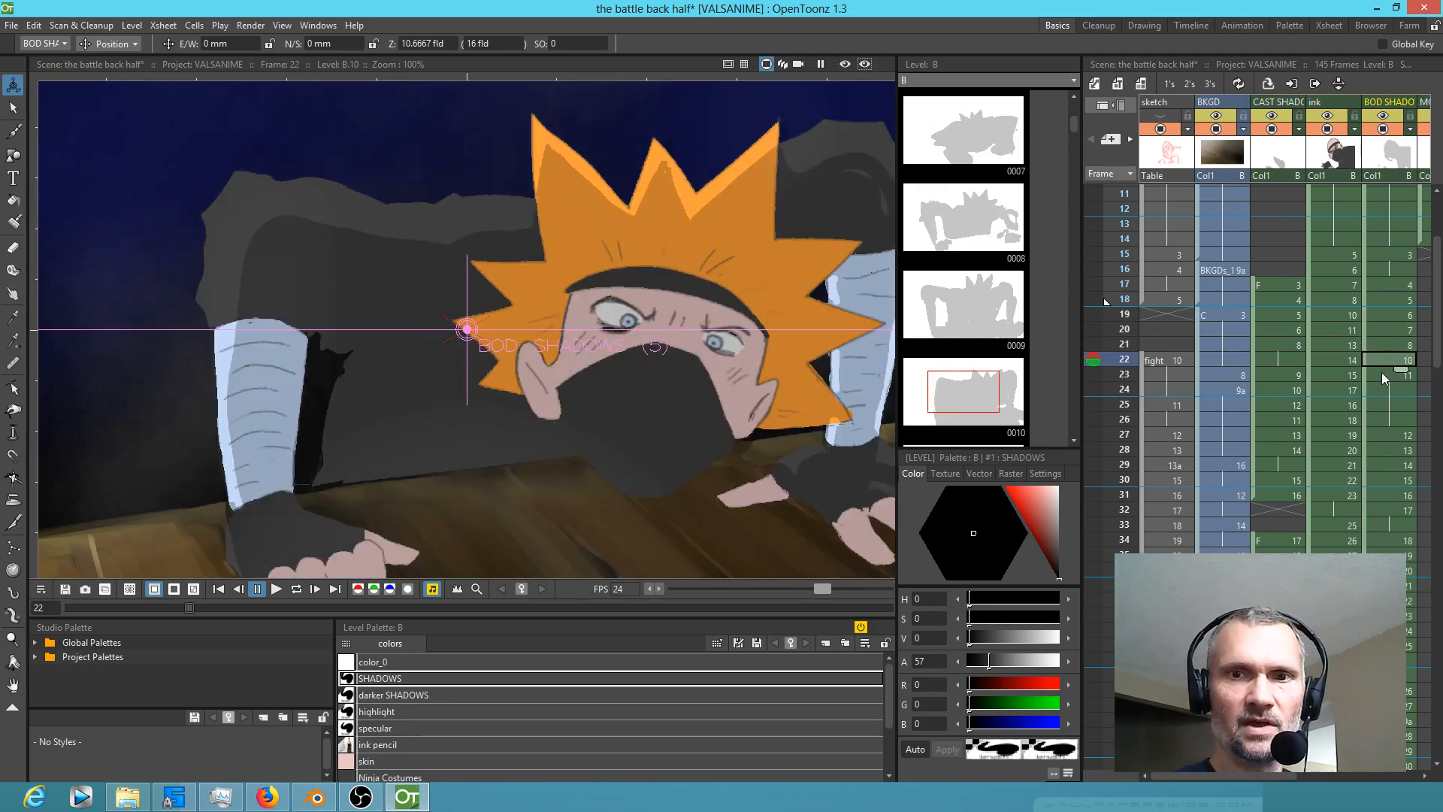
pyautogui.click(1382, 373)
pyautogui.click(1383, 359)
pyautogui.moveTo(1383, 359)
pyautogui.mouseDown()
pyautogui.moveTo(1346, 376)
pyautogui.moveTo(1388, 395)
pyautogui.mouseUp()
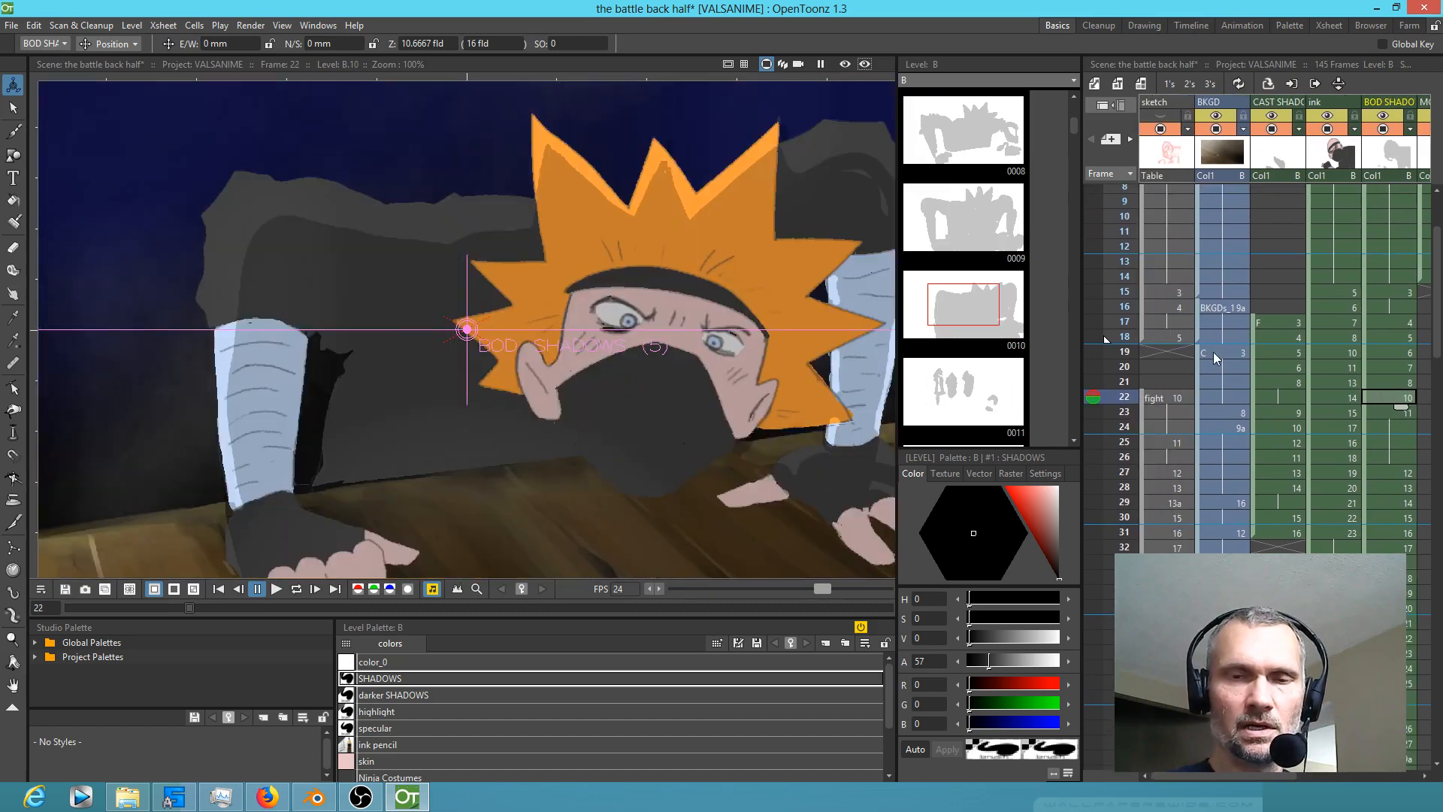
# Step: Clear the cells in frames 1 to 18 across all columns of the Xsheet
pyautogui.click(1167, 336)
pyautogui.moveTo(1315, 340); pyautogui.dragTo(1353, 160)
pyautogui.press('Delete')
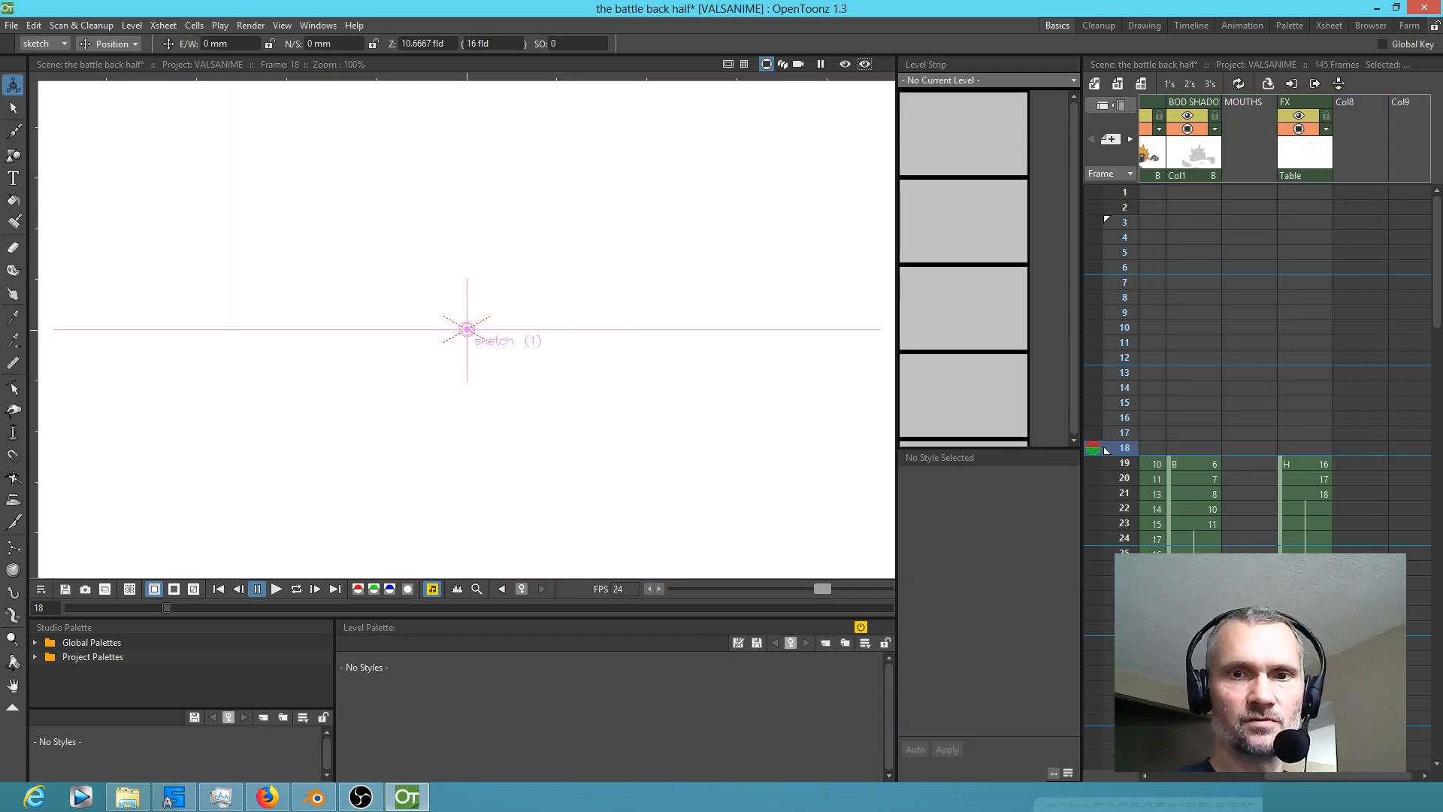
# Step: Switch to the Xsheet workspace and clear the cells from frame 22 through frame 146 across all columns from sketch to FX
pyautogui.scroll(-3, 1212, 520)
pyautogui.moveTo(1211, 520); pyautogui.dragTo(1374, 526)
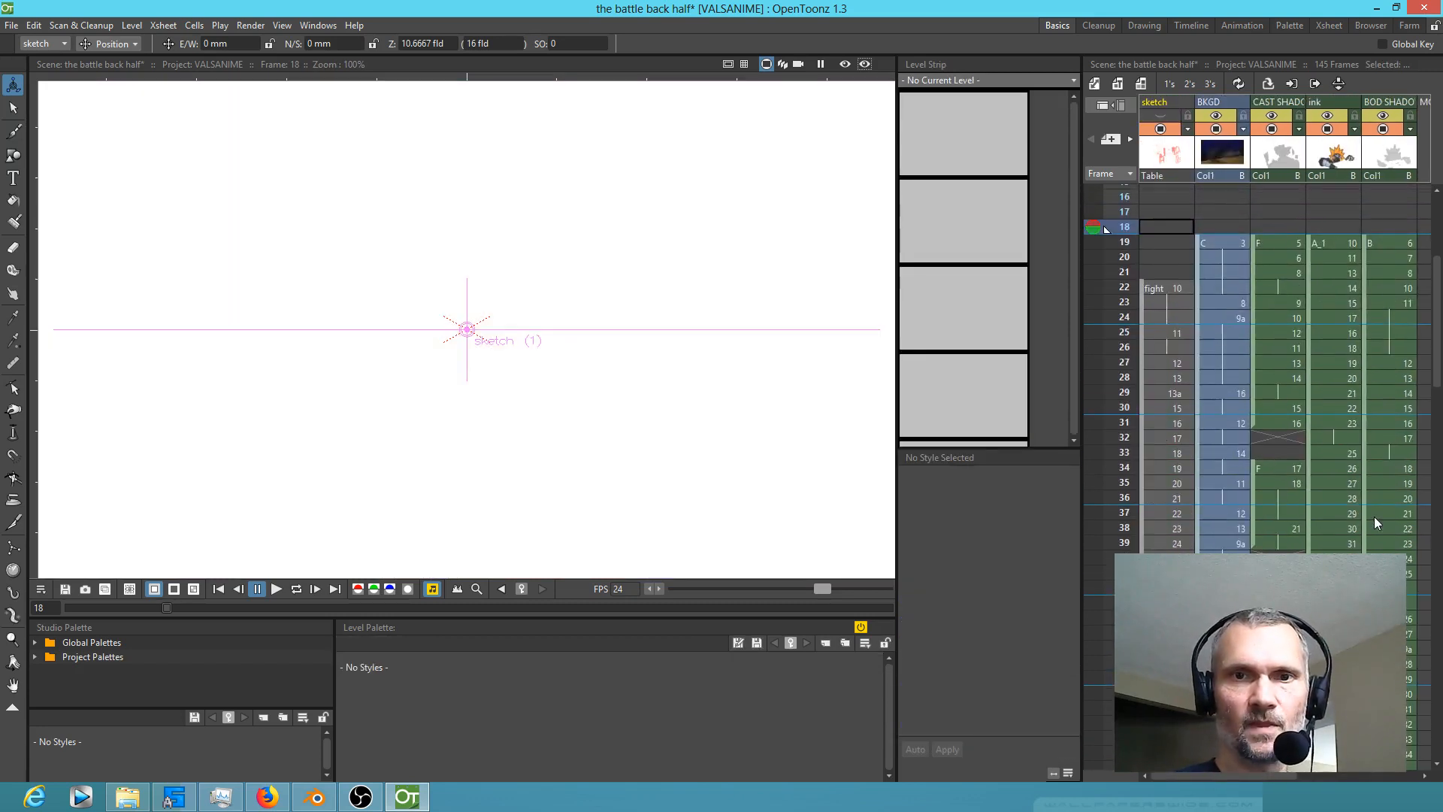
pyautogui.click(1153, 287)
pyautogui.scroll(-10, 1255, 453)
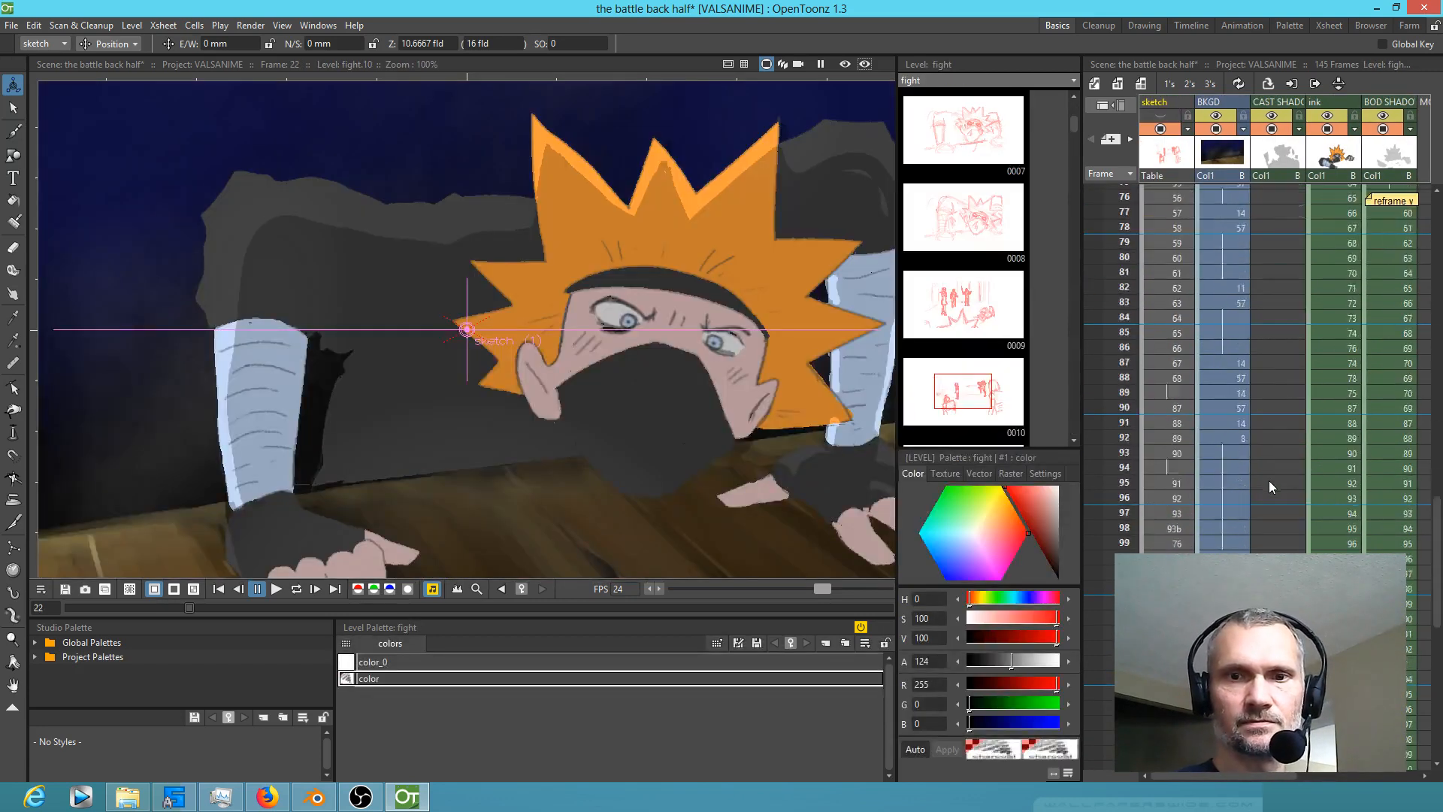
pyautogui.click(1329, 25)
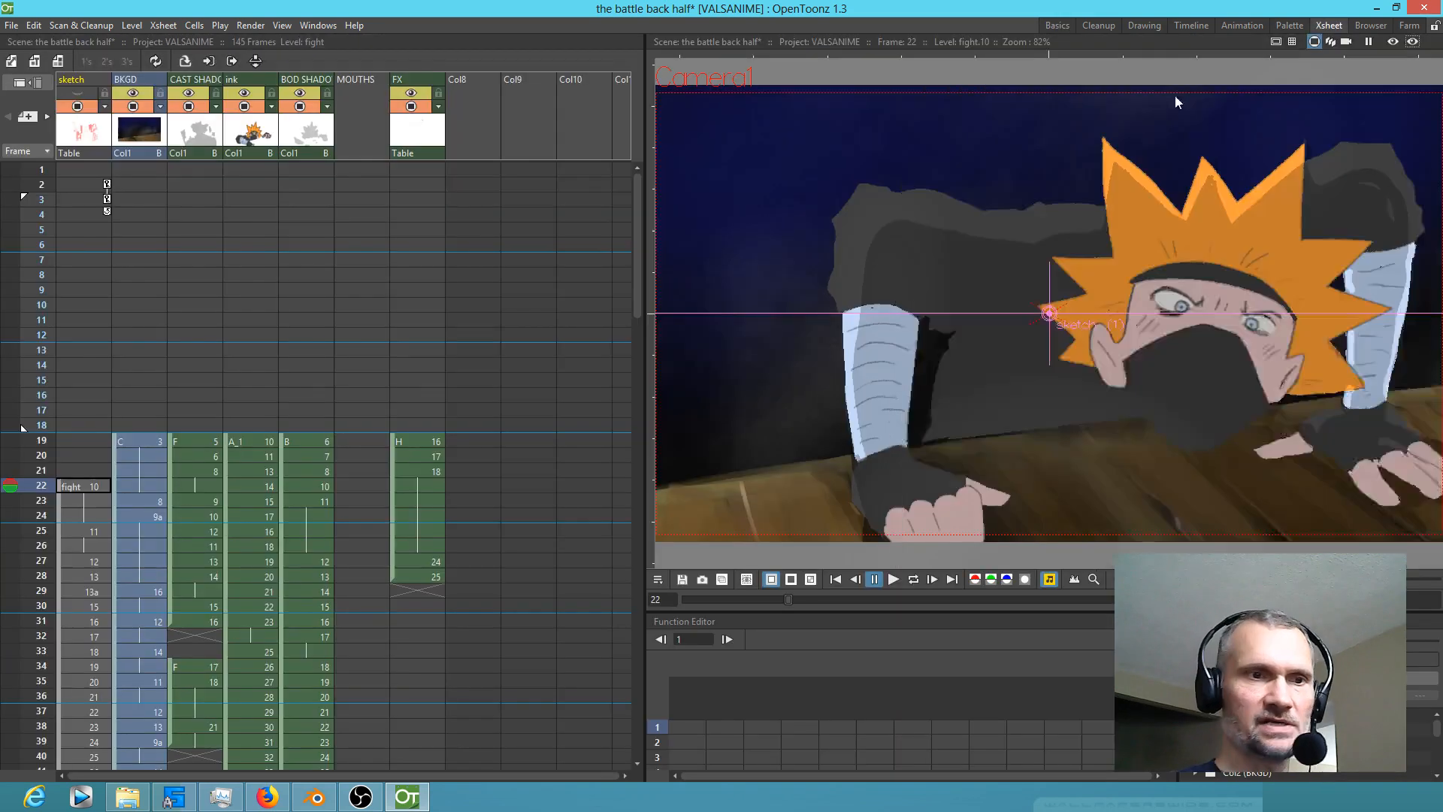
pyautogui.scroll(-10, 526, 481)
pyautogui.scroll(-15, 537, 482)
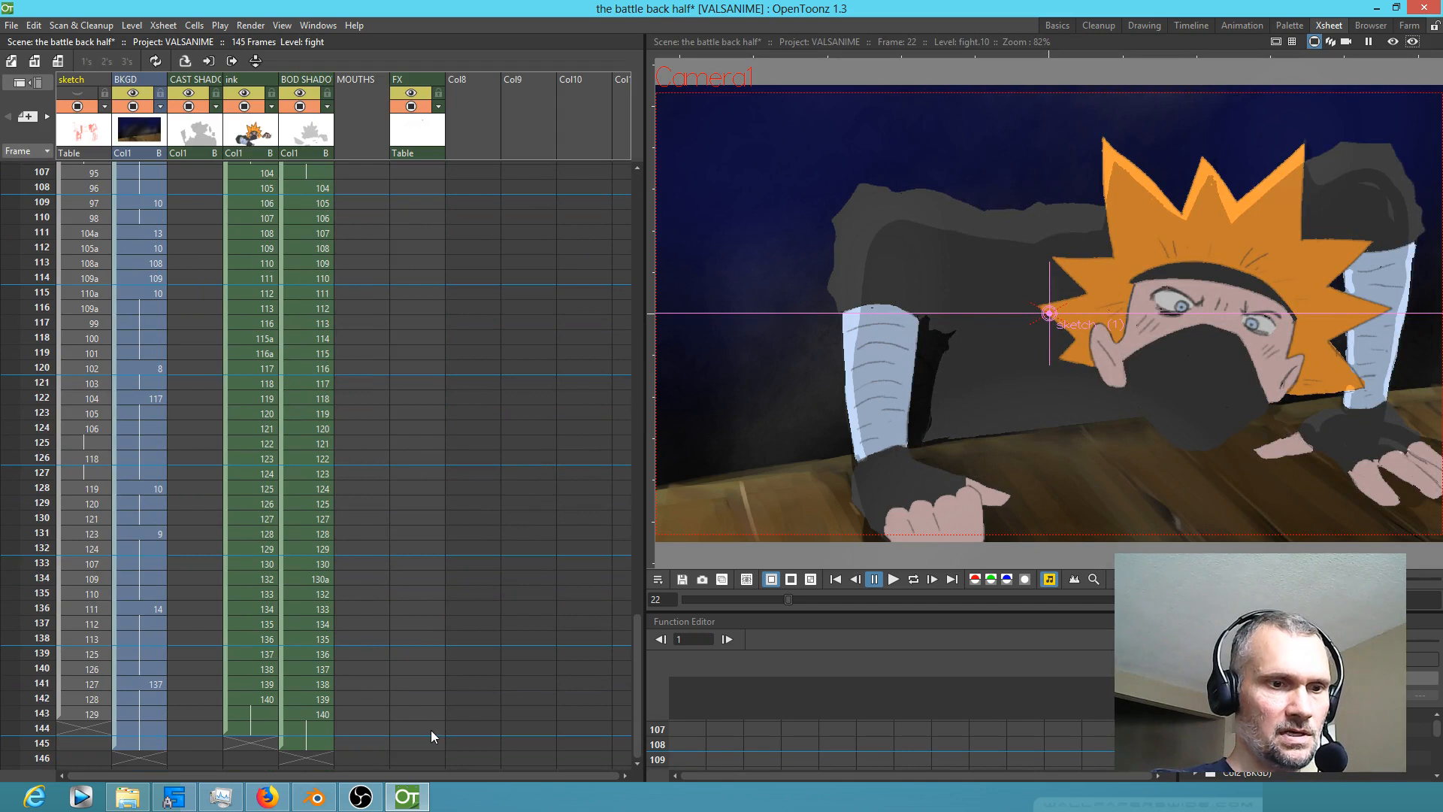
pyautogui.click(432, 757)
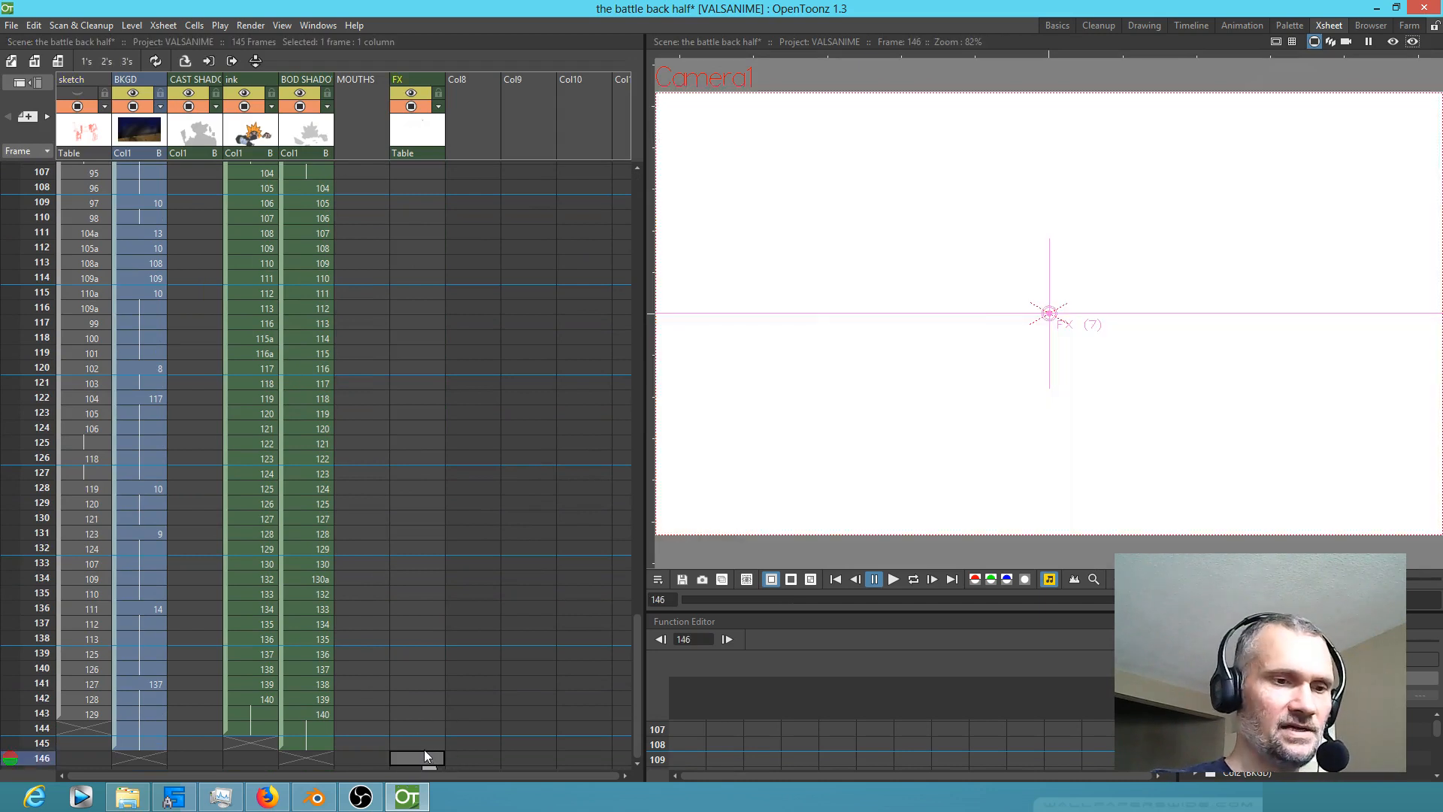
pyautogui.moveTo(421, 756)
pyautogui.mouseDown()
pyautogui.moveTo(52, 512)
pyautogui.moveTo(181, 435)
pyautogui.moveTo(26, 216)
pyautogui.moveTo(61, 90)
pyautogui.moveTo(125, 408)
pyautogui.moveTo(75, 499)
pyautogui.moveTo(68, 487)
pyautogui.mouseUp()
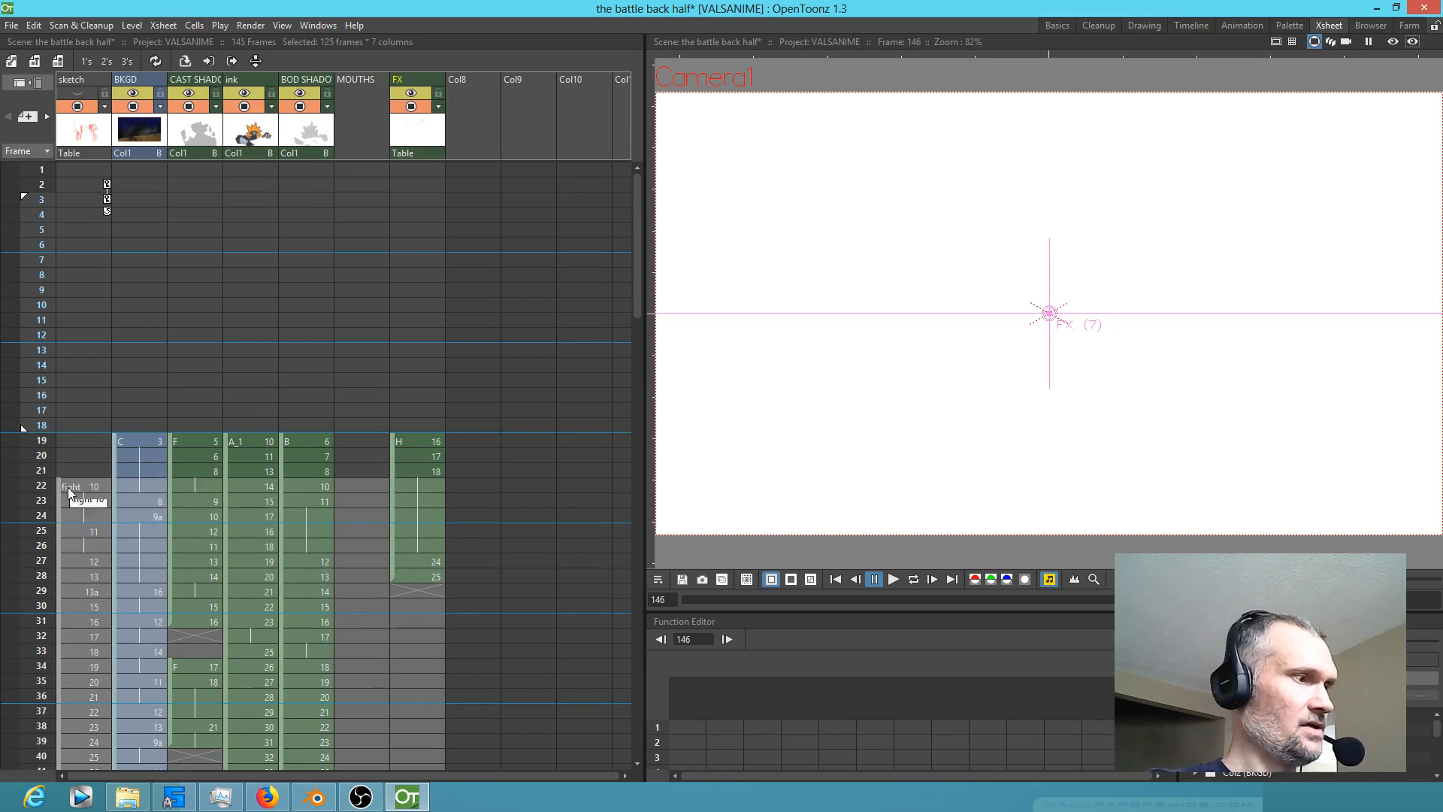
pyautogui.press('Delete')
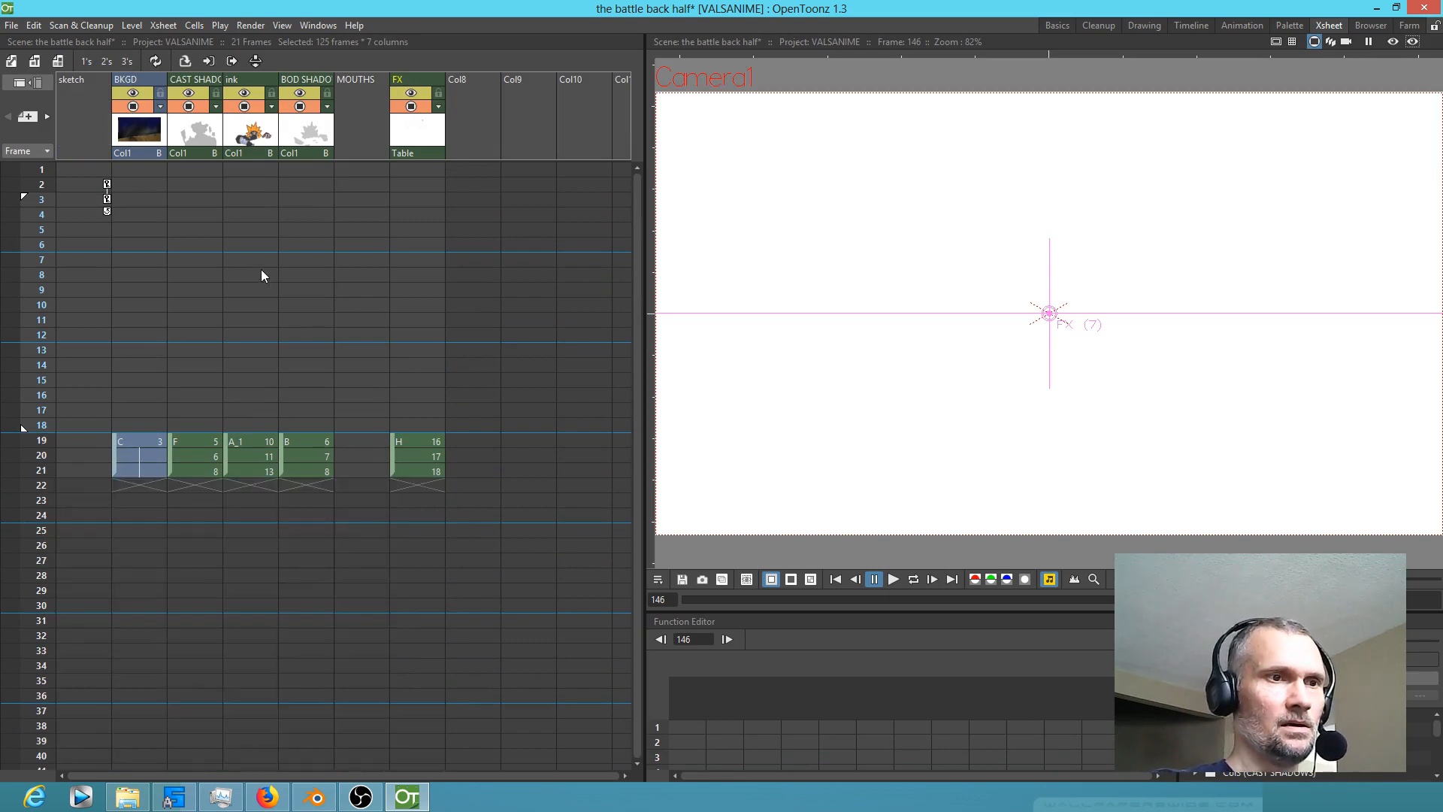
# Step: Delete the empty sketch and MOUTHS columns from the Xsheet
pyautogui.click(94, 120)
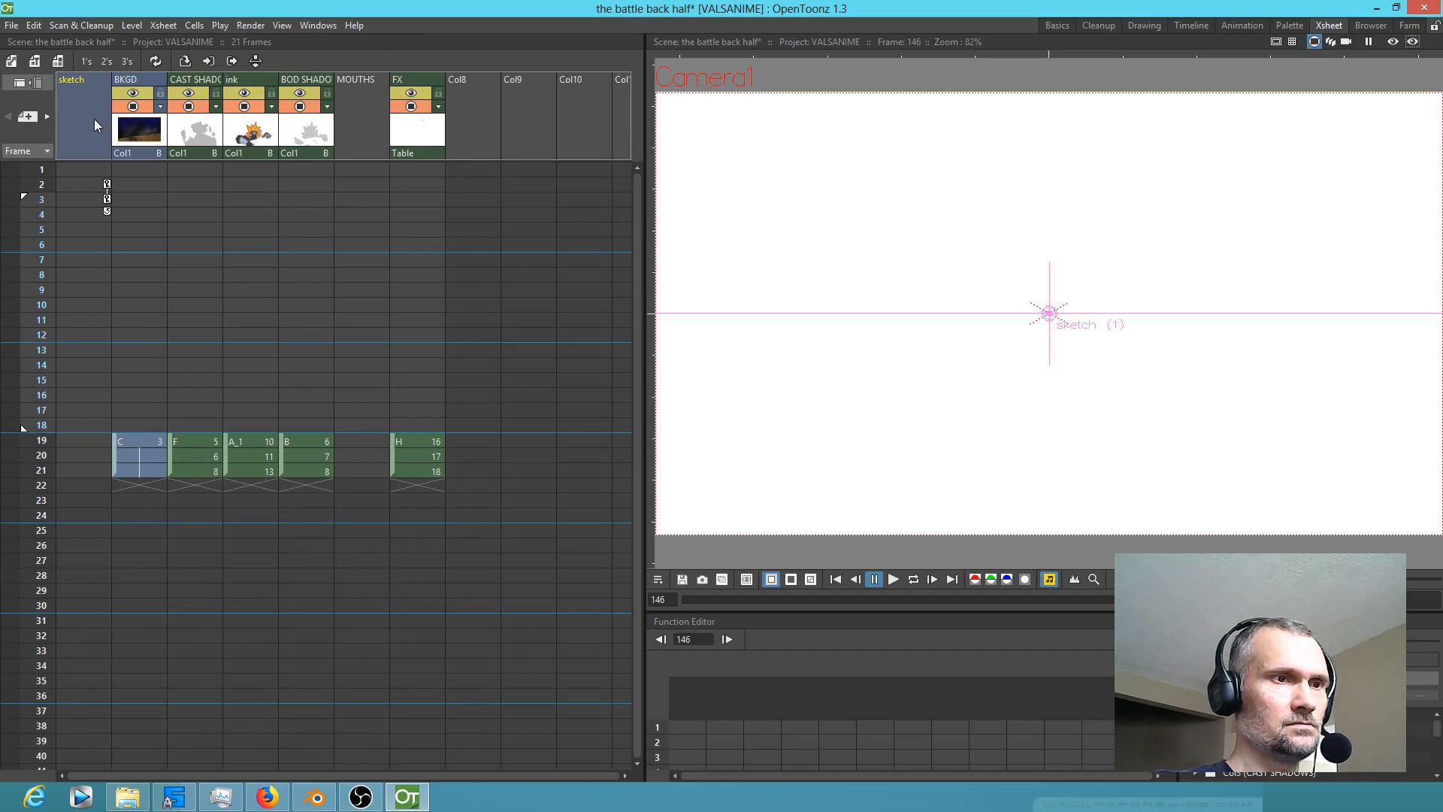
pyautogui.press('Delete')
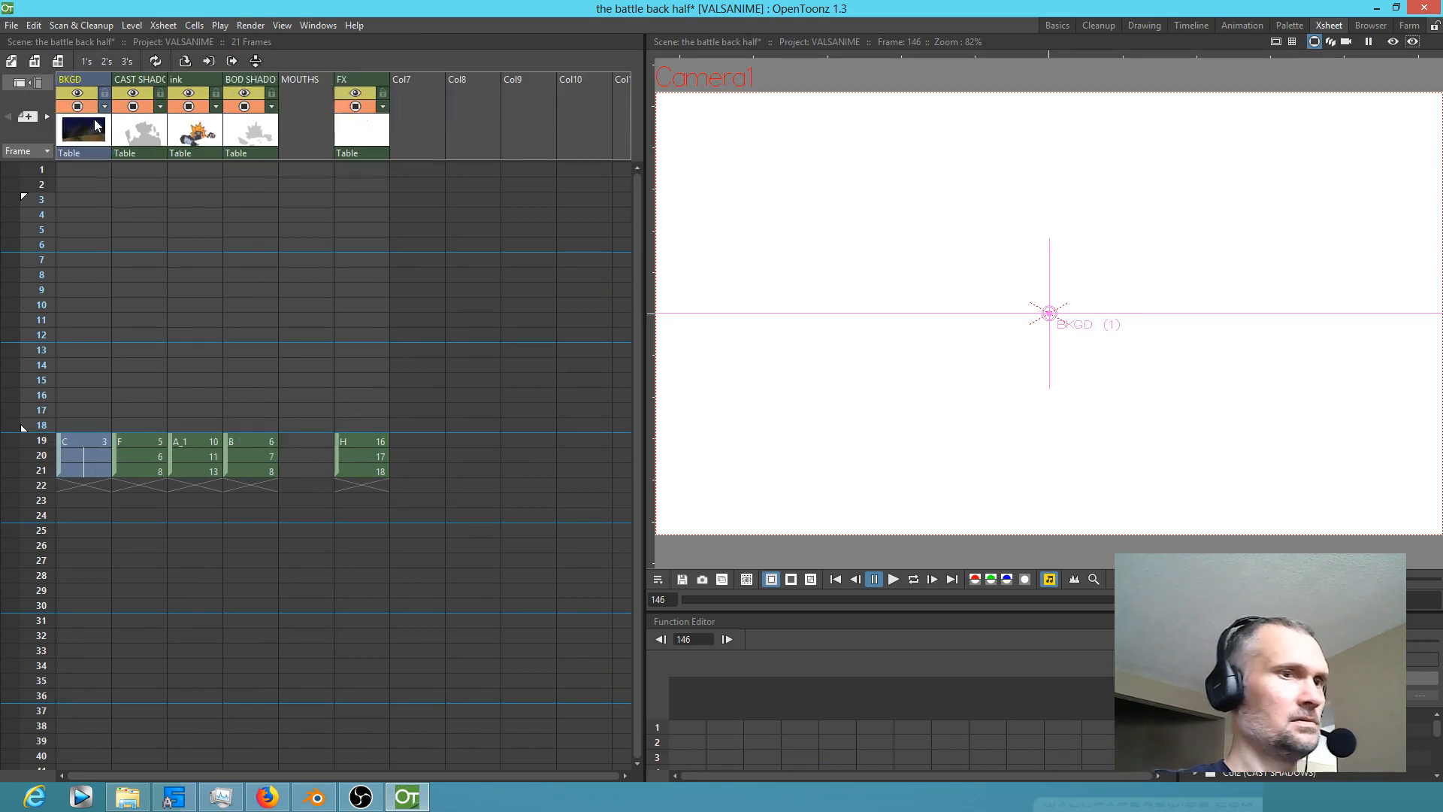
pyautogui.click(316, 129)
pyautogui.press('Delete')
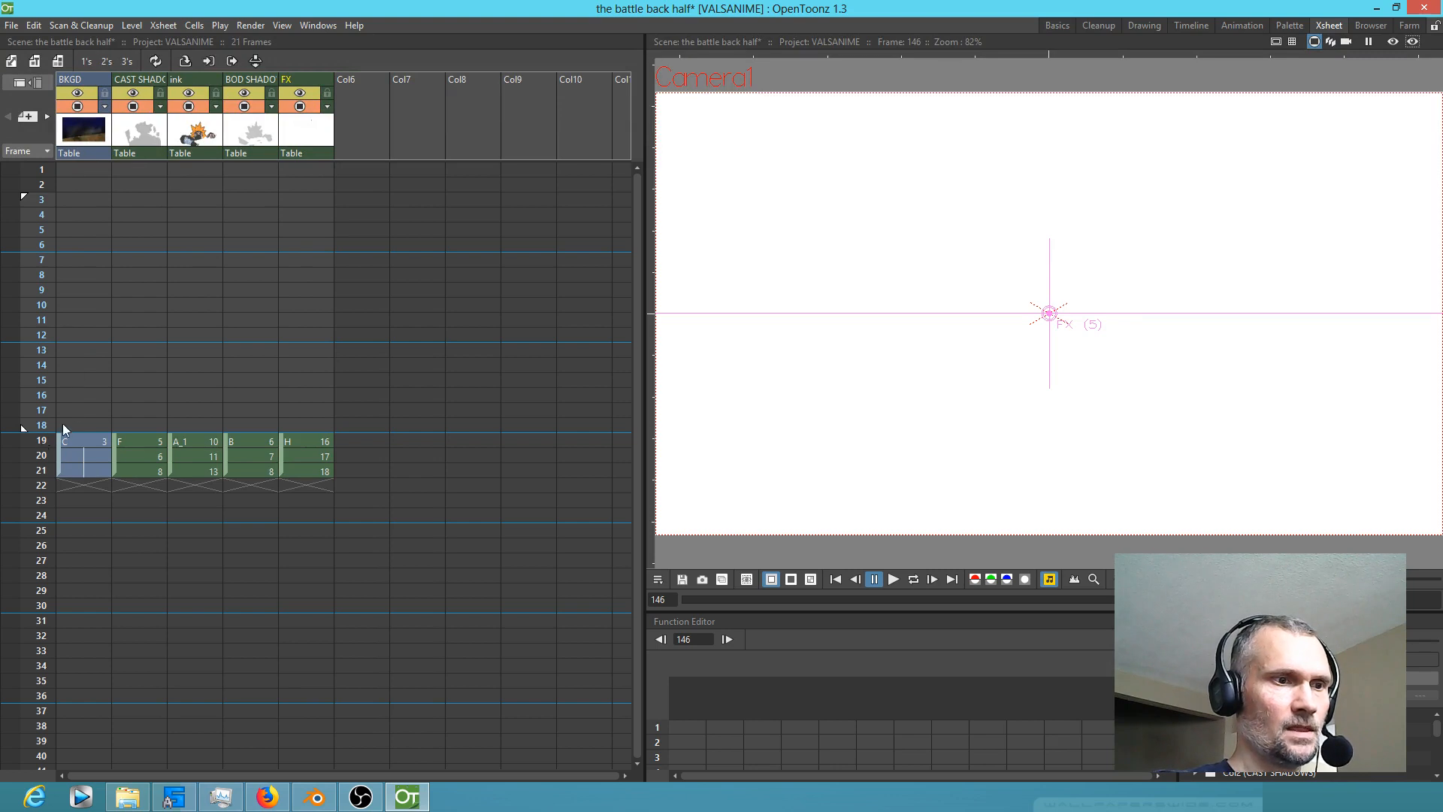
# Step: Remove the 18 empty frames ahead of the drawings so that every column starts at frame 1
pyautogui.click(65, 169)
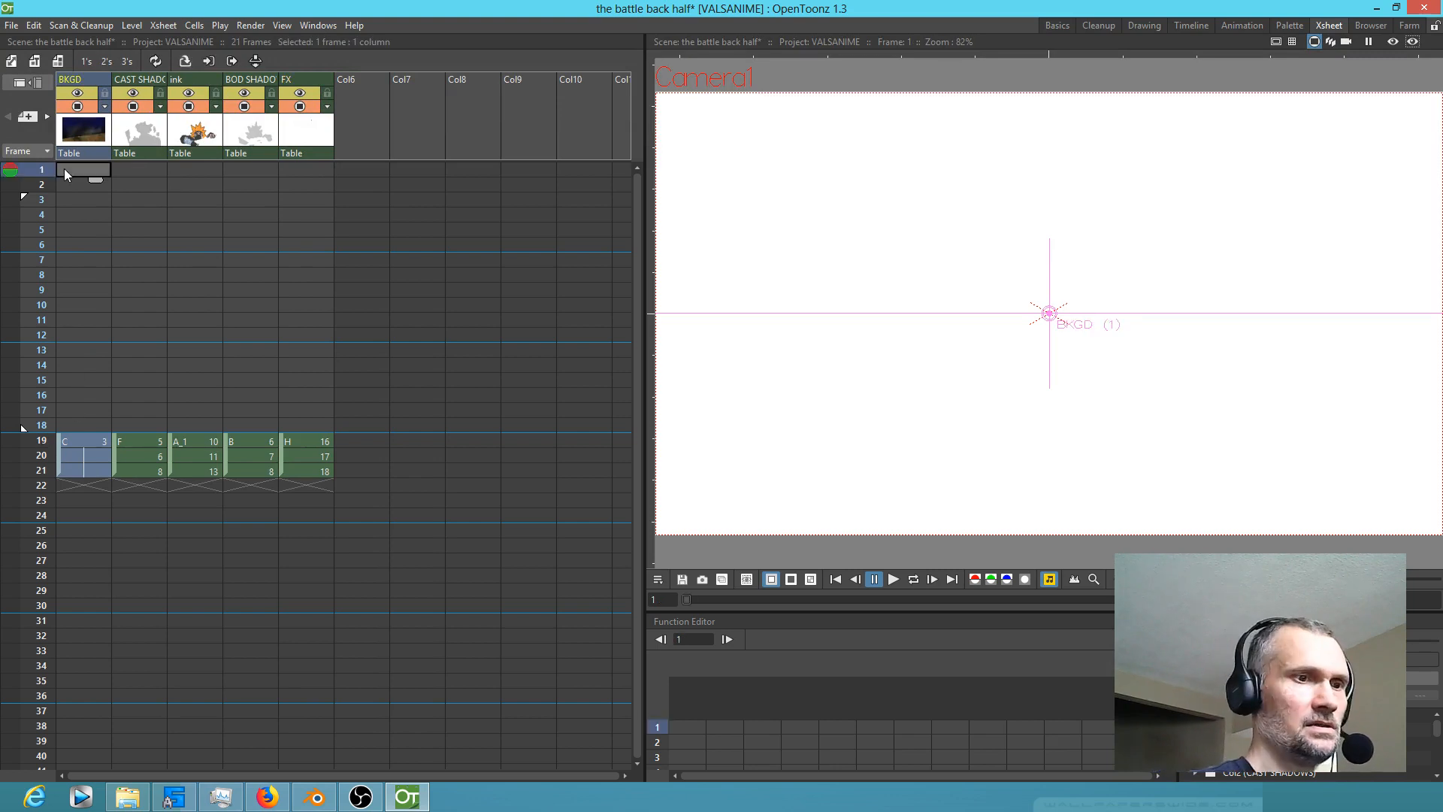
pyautogui.press('Delete')
pyautogui.press('Delete')
pyautogui.press('Delete')
pyautogui.press('Delete')
pyautogui.press('Delete')
pyautogui.press('Delete')
pyautogui.press('Delete')
pyautogui.press('Delete')
pyautogui.press('Delete')
pyautogui.press('Delete')
pyautogui.press('Delete')
pyautogui.press('Delete')
pyautogui.press('Delete')
pyautogui.press('Delete')
pyautogui.press('Delete')
pyautogui.press('Delete')
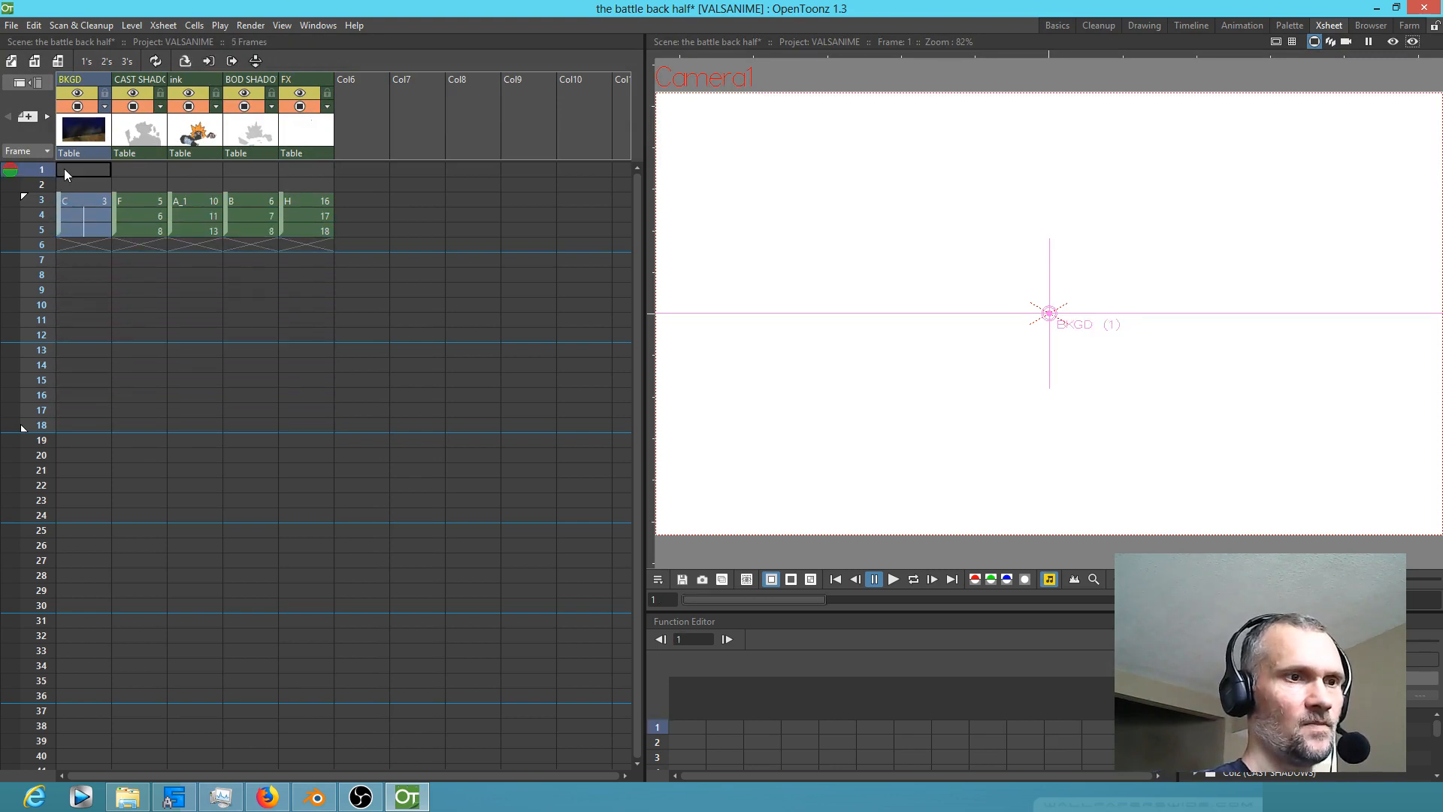
pyautogui.press('Delete')
pyautogui.press('Delete')
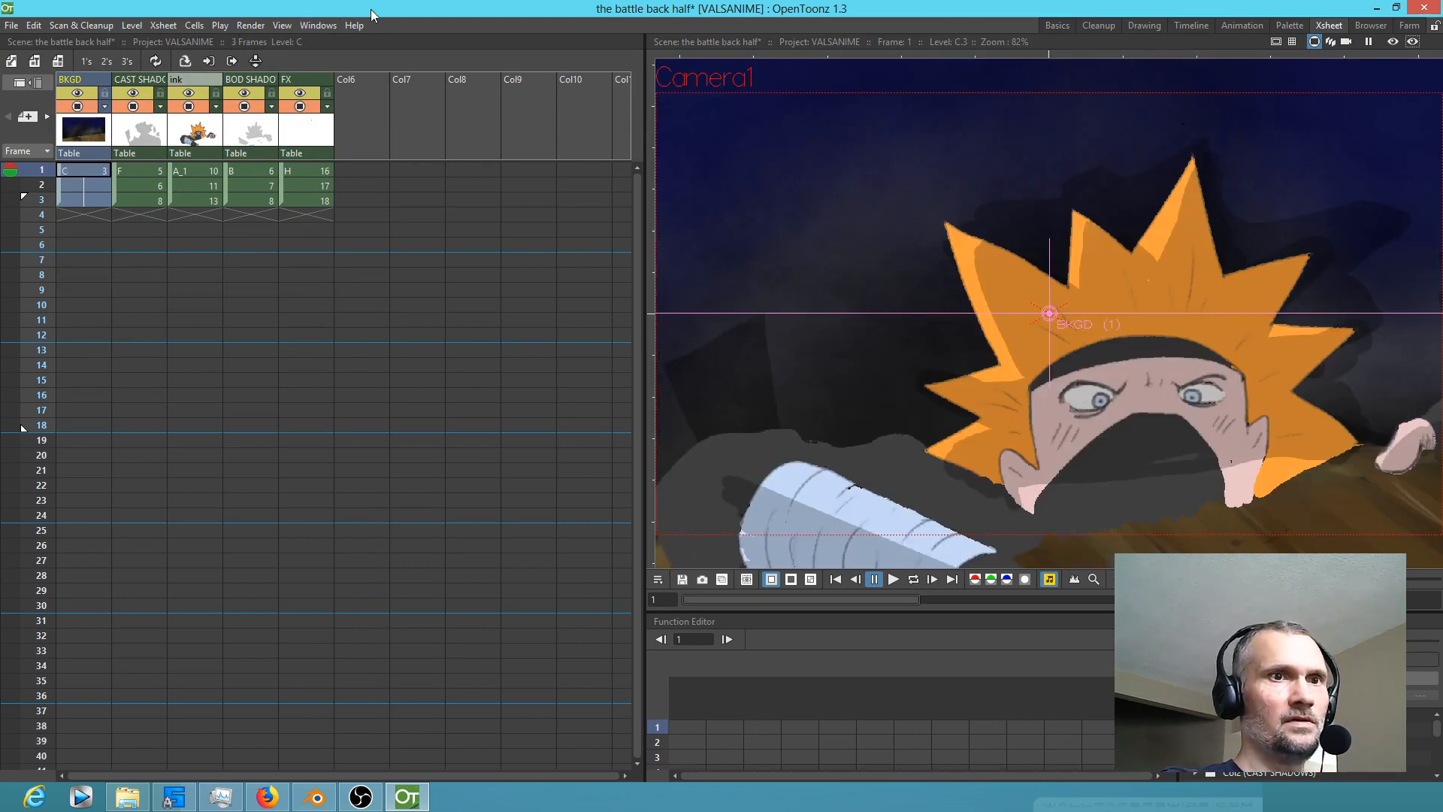
# Step: Remove the unused levels from the scene cast and close the Scene Cast window
pyautogui.click(306, 26)
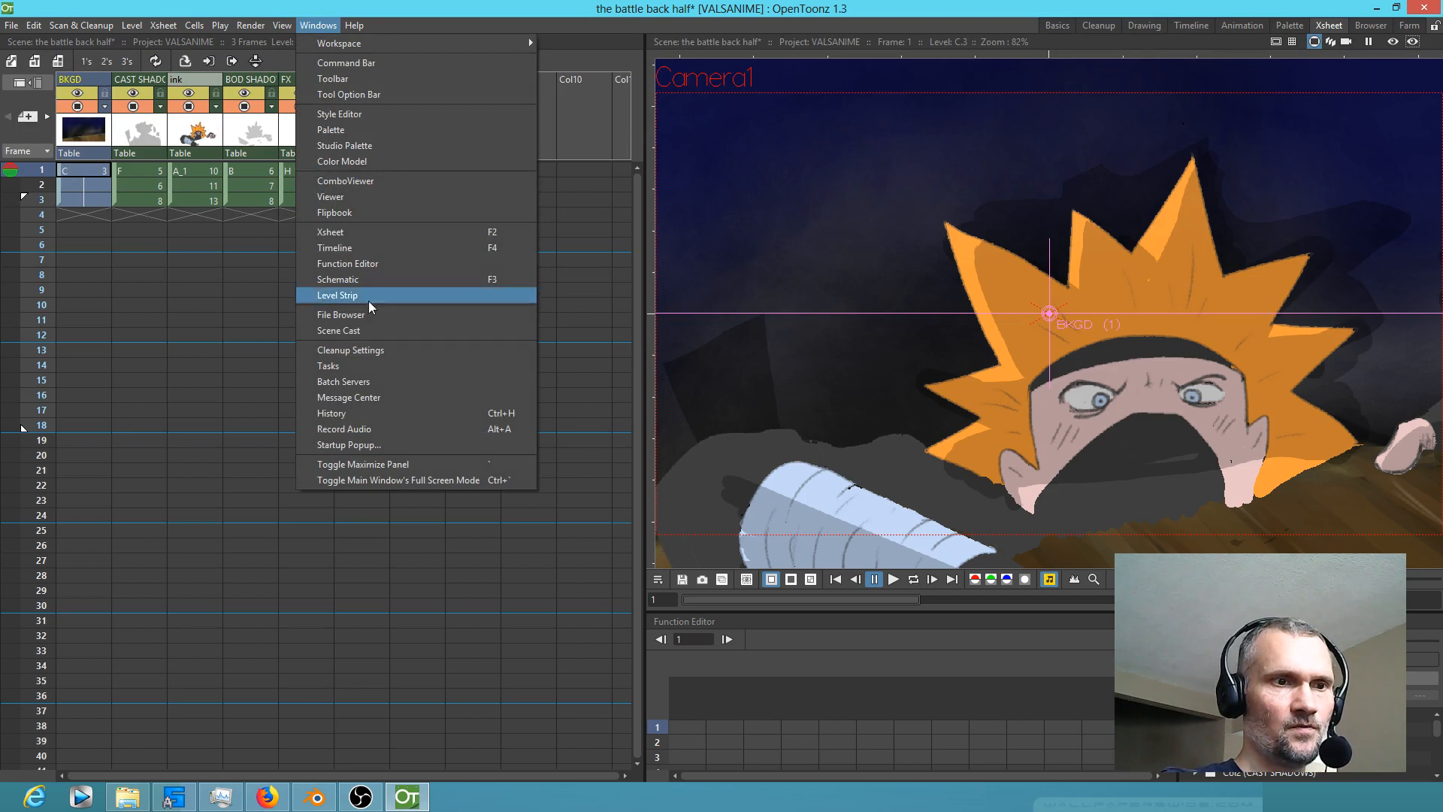
pyautogui.click(364, 325)
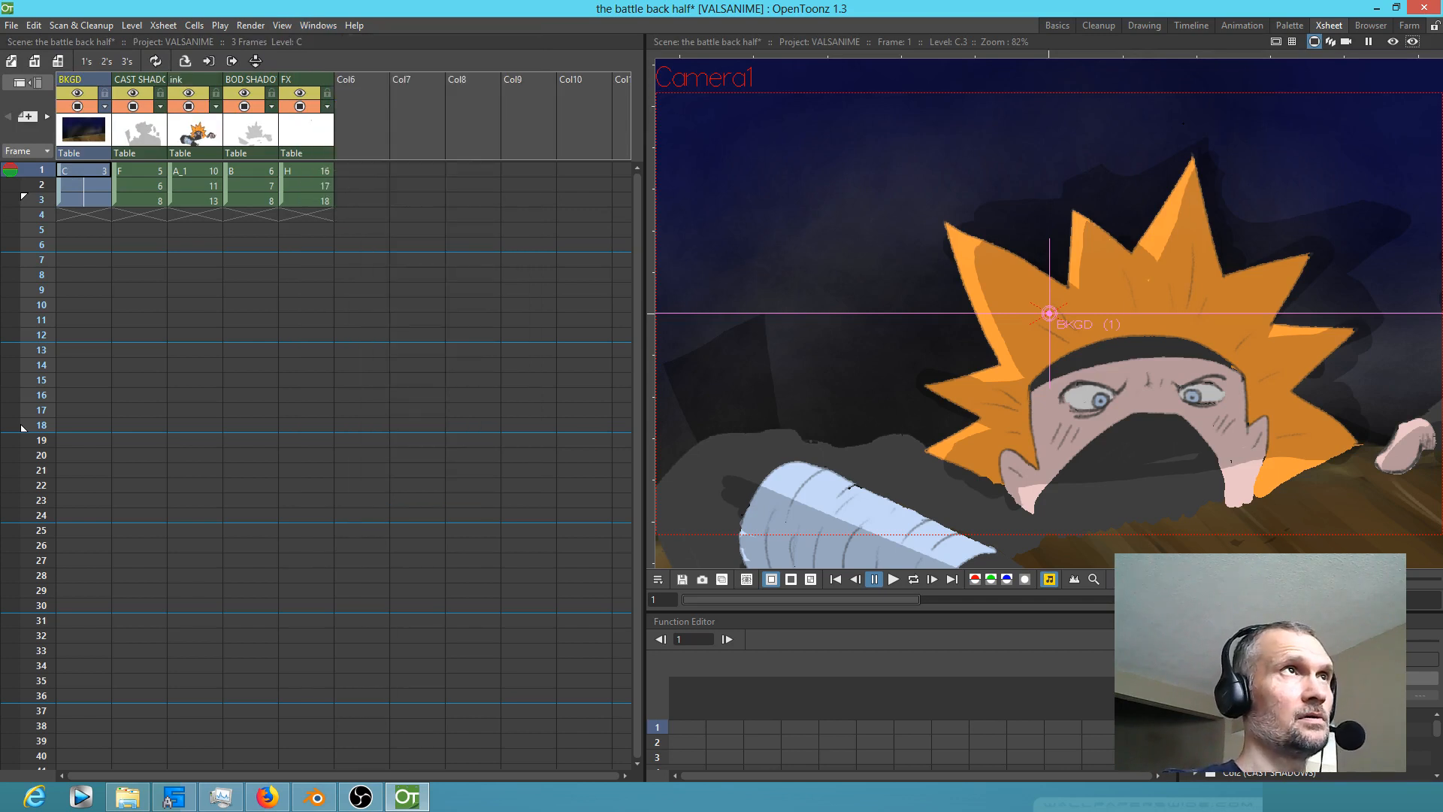
pyautogui.moveTo(772, 212); pyautogui.dragTo(502, 336)
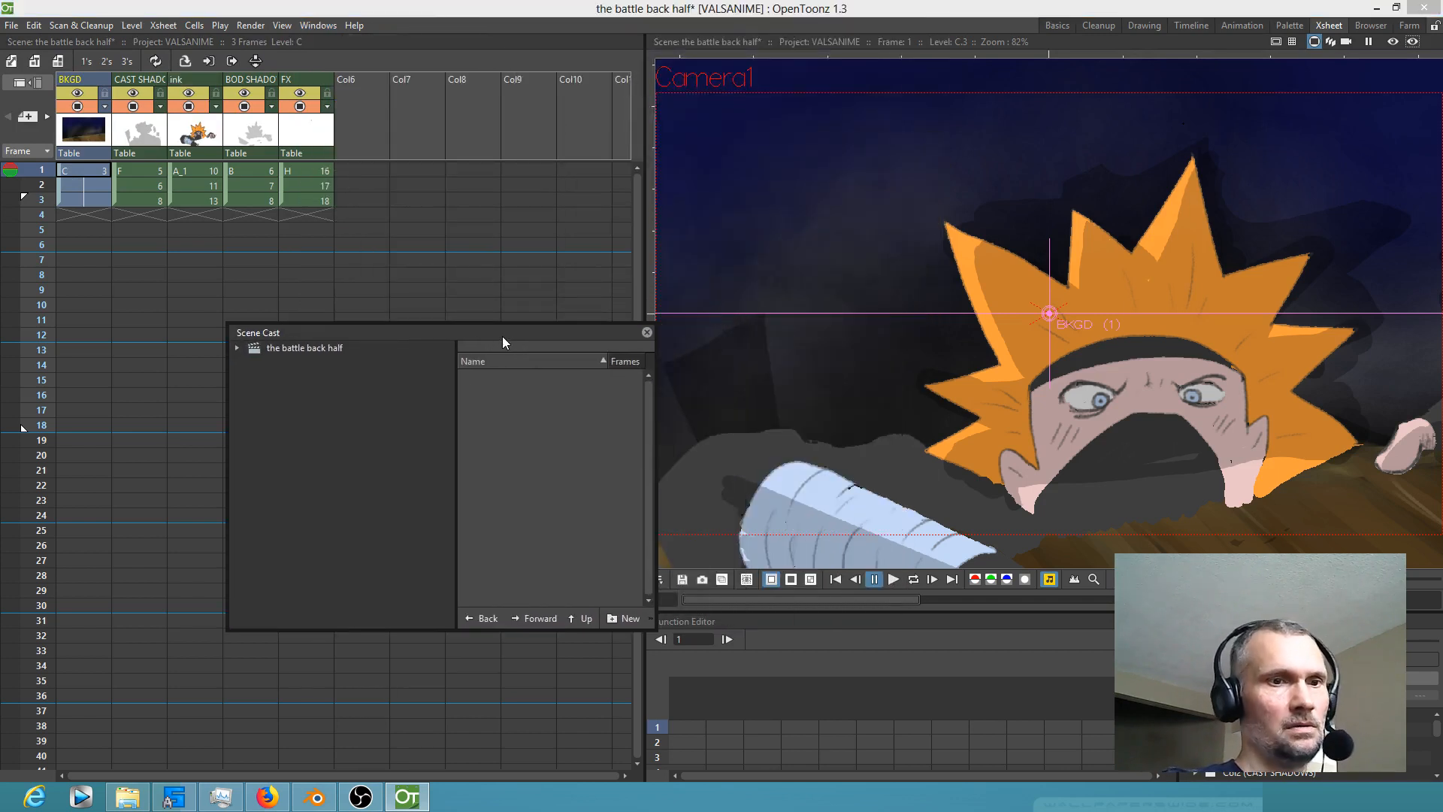
pyautogui.rightClick(508, 442)
pyautogui.click(529, 450)
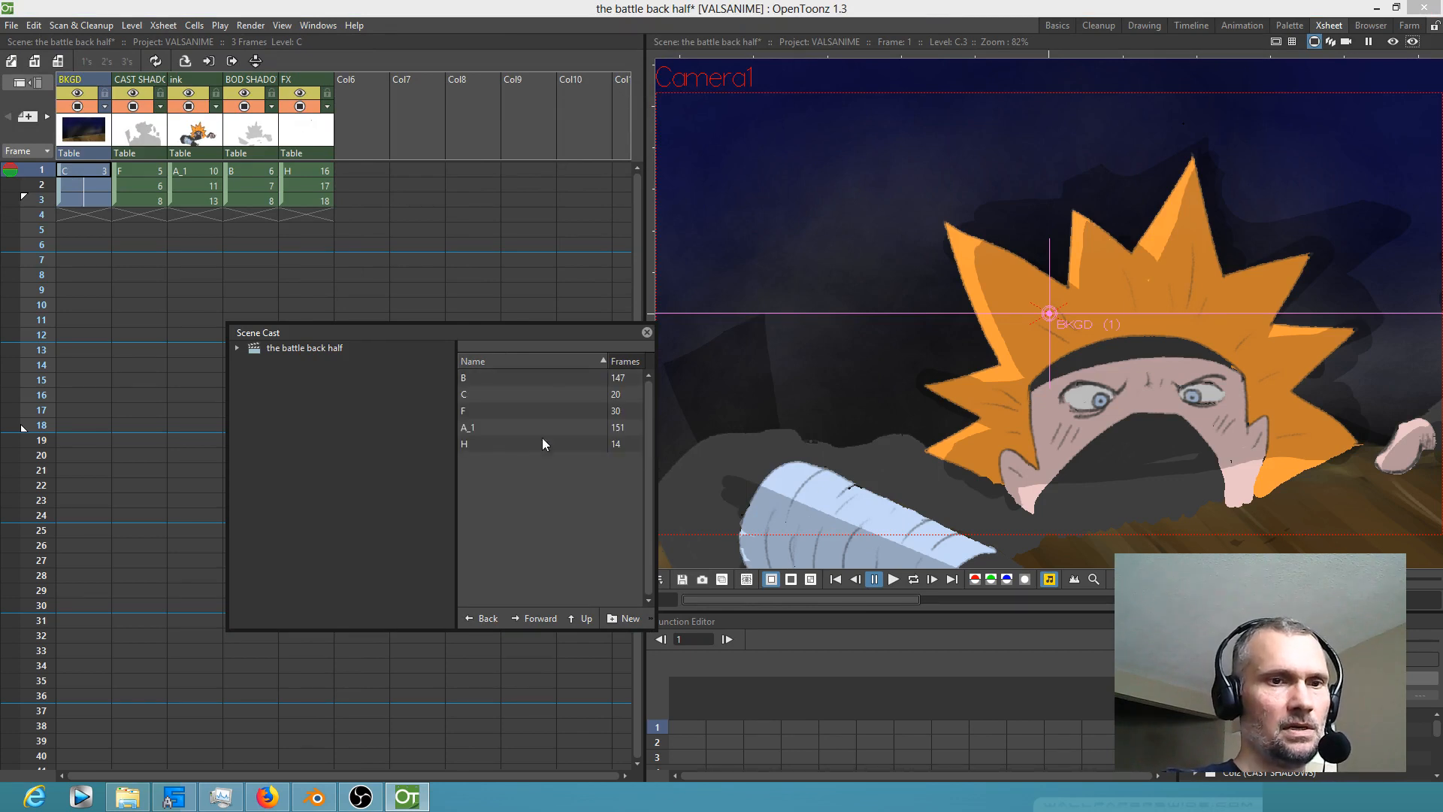
pyautogui.click(646, 331)
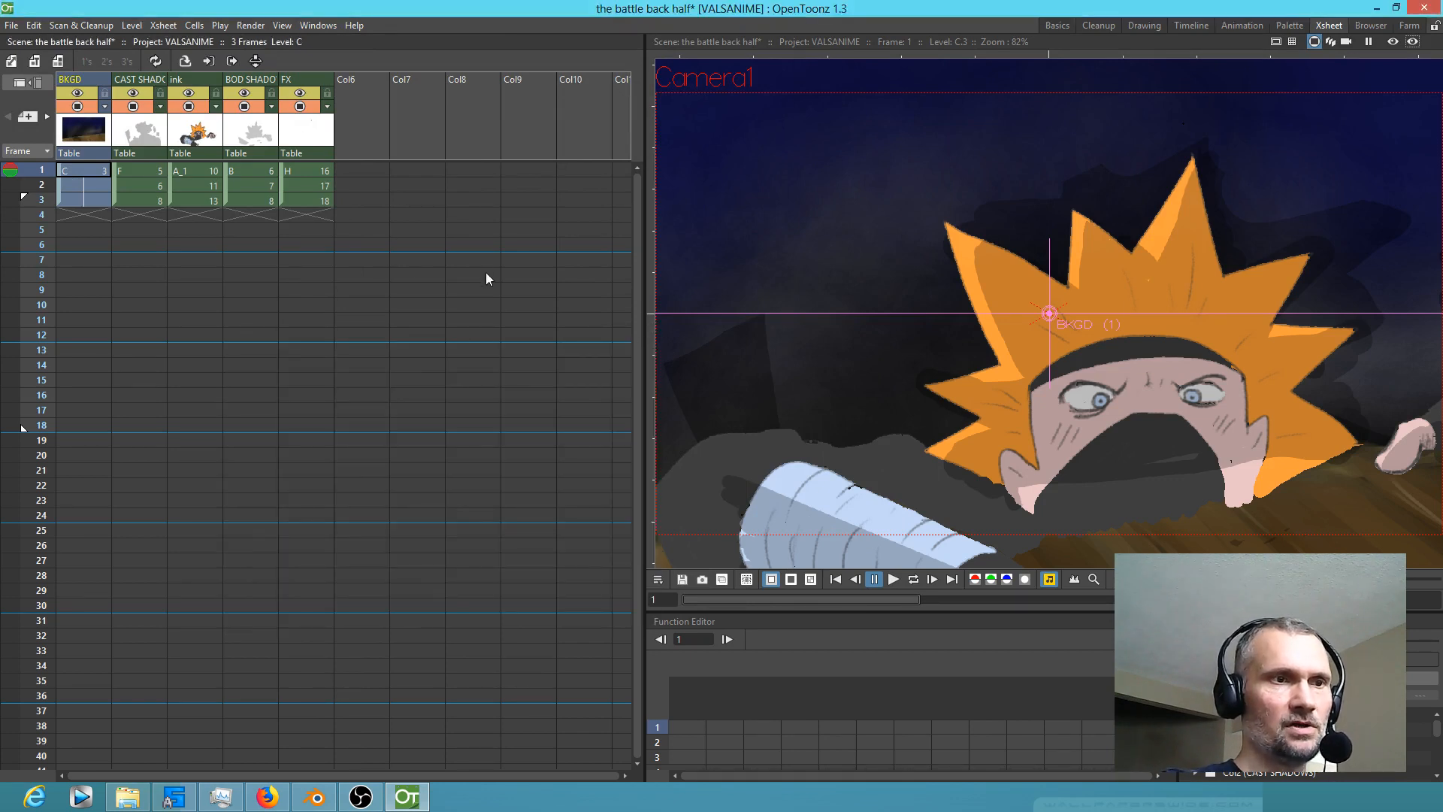
# Step: Check the shot's clip number in the Blender video edit, then save the OpenToonz scene as 0094 in the scenes folder
pyautogui.click(316, 796)
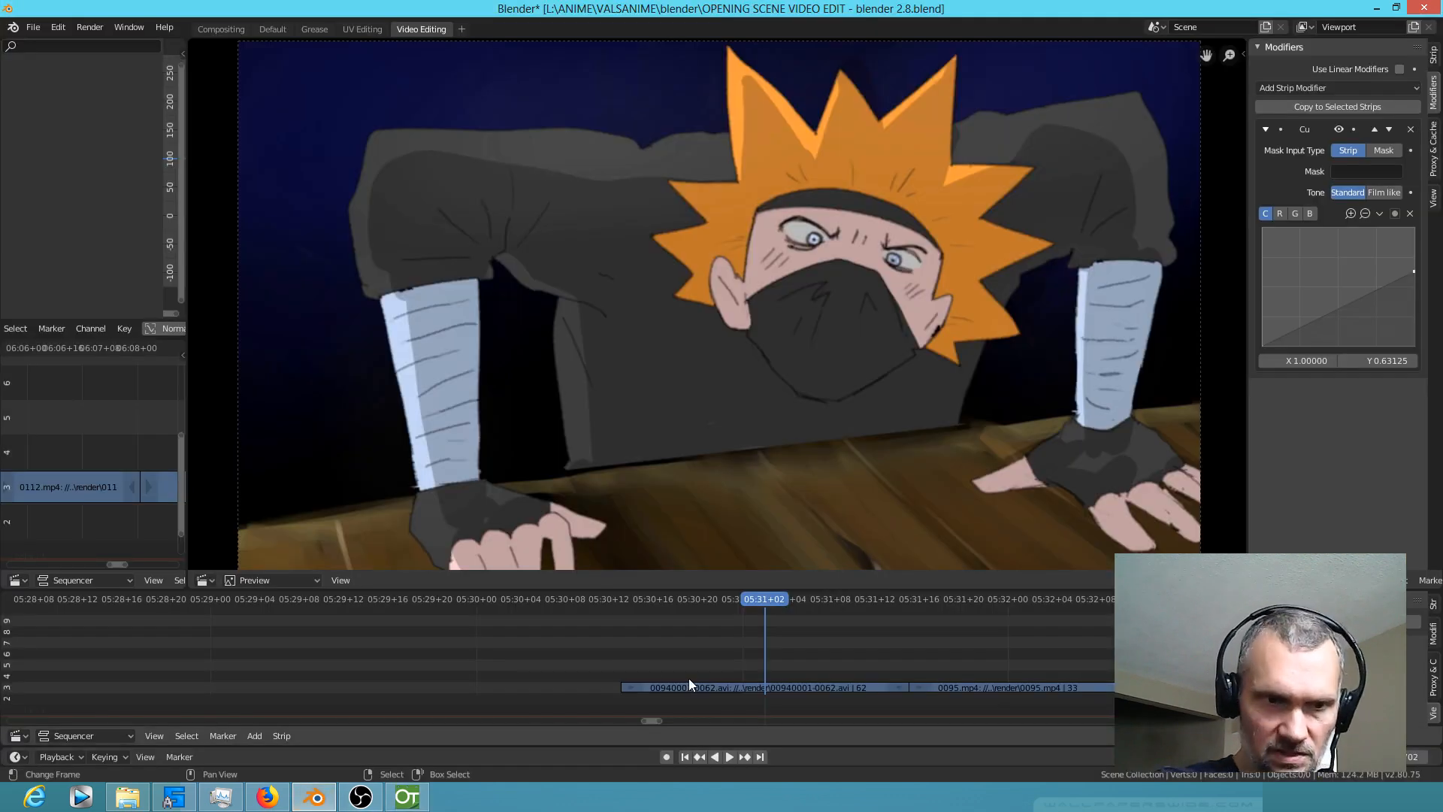
pyautogui.click(406, 797)
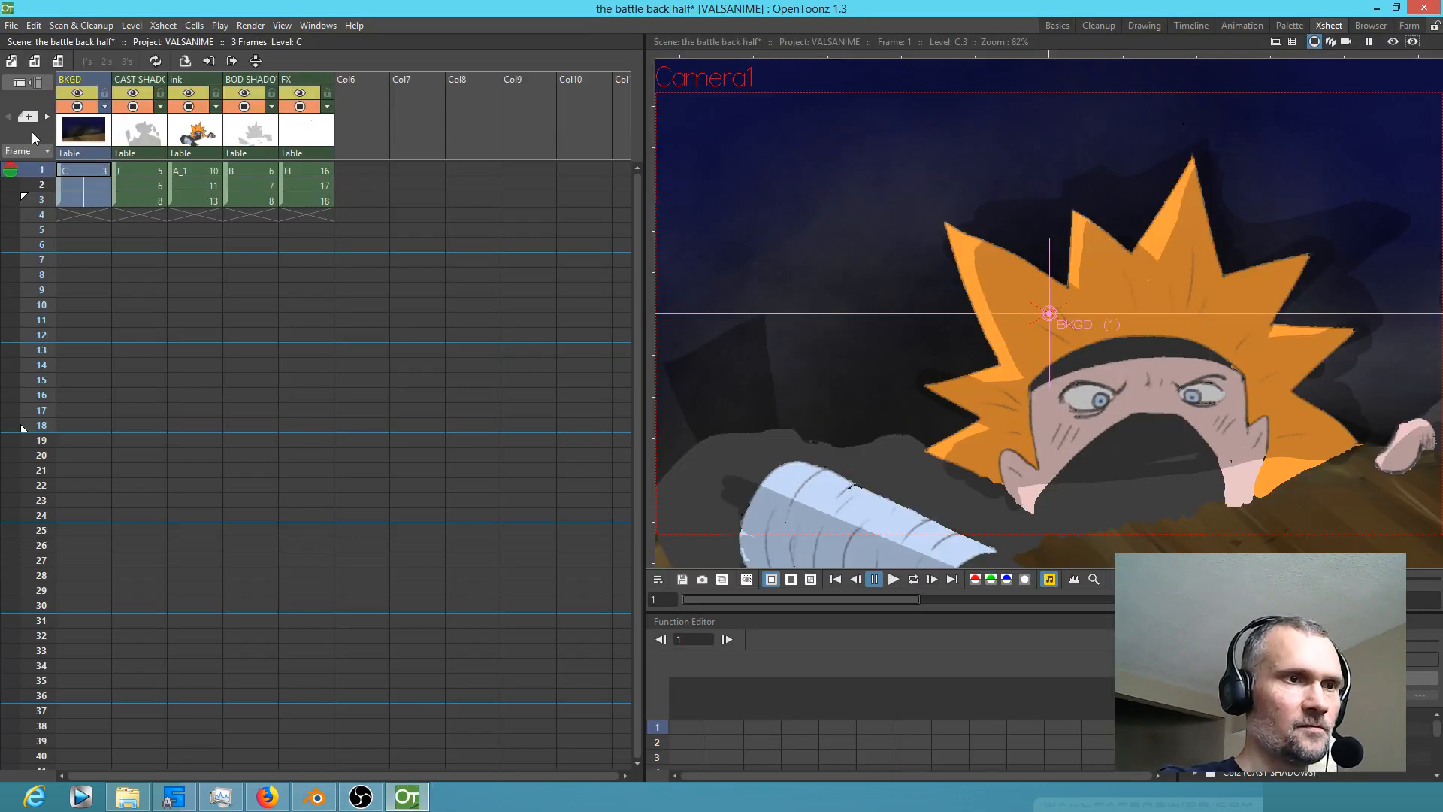
pyautogui.click(11, 25)
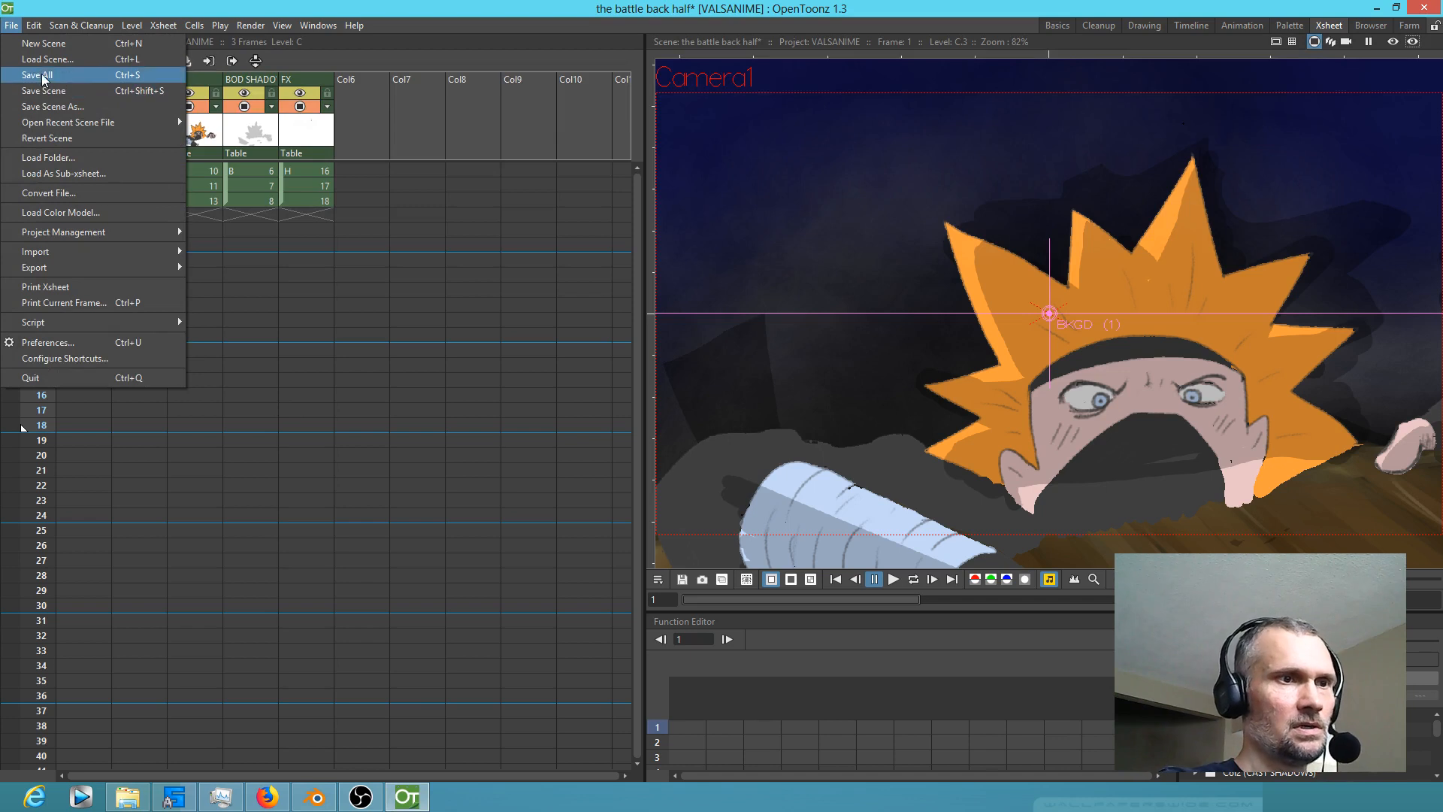
pyautogui.click(51, 106)
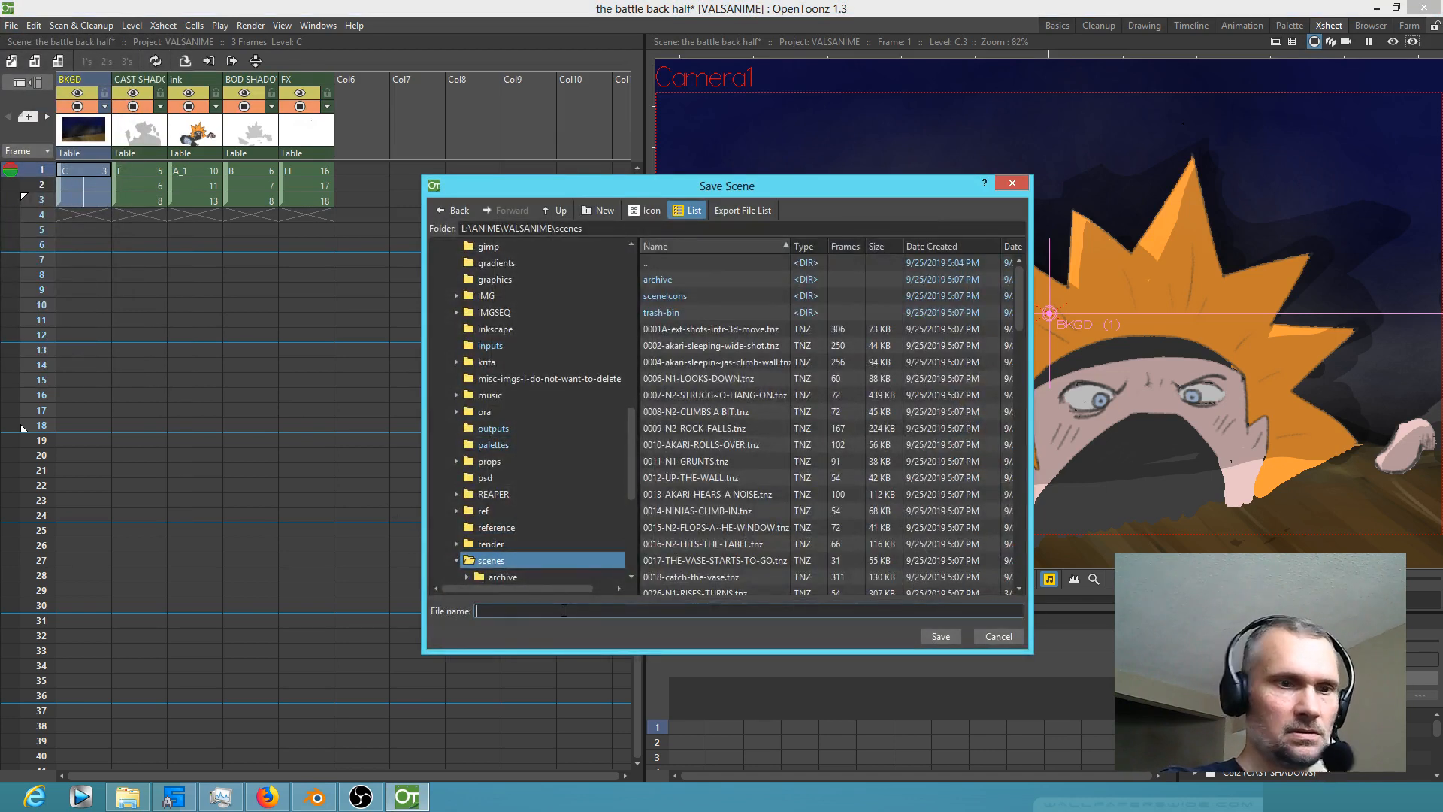
pyautogui.write('0094')
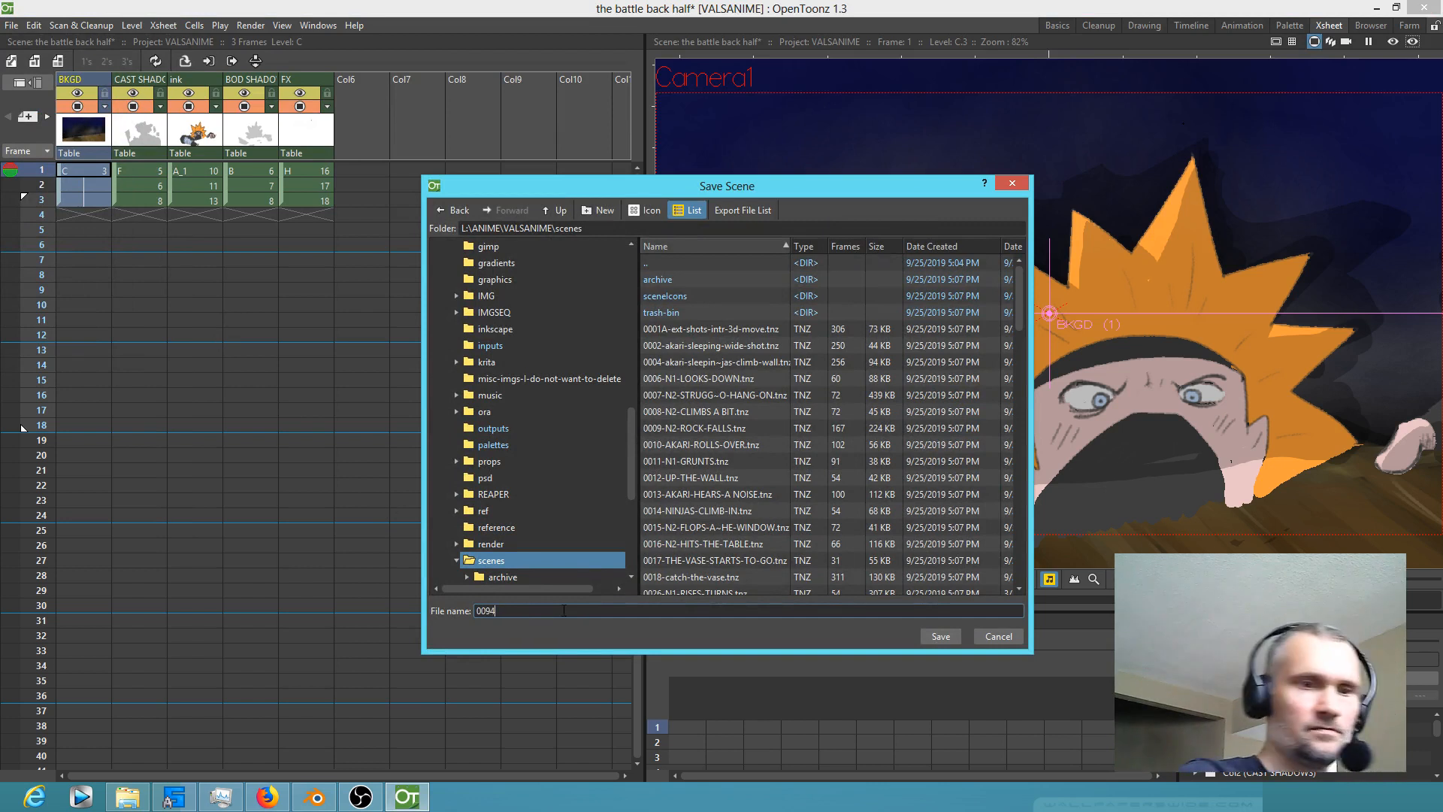
pyautogui.click(941, 636)
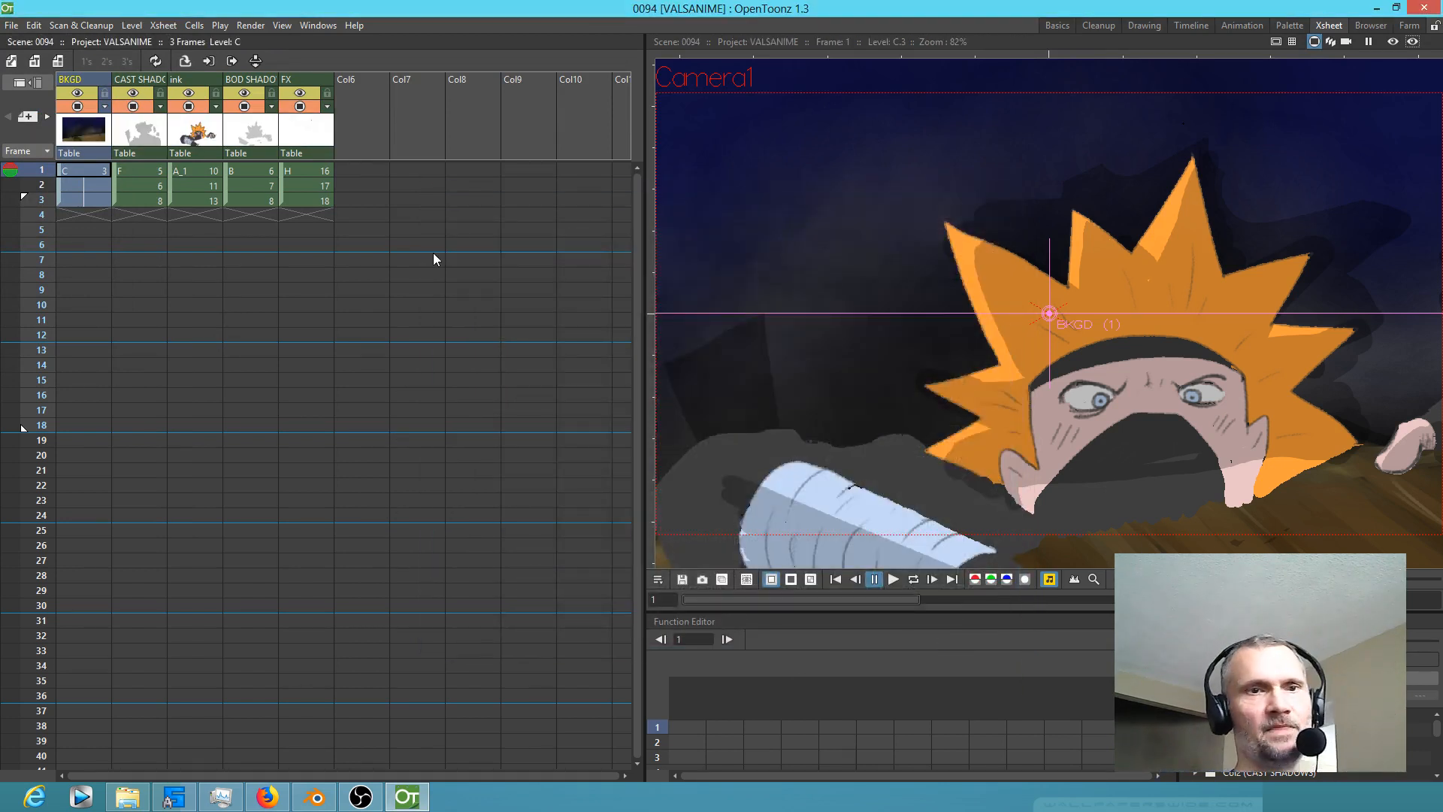
pyautogui.click(11, 25)
pyautogui.click(27, 83)
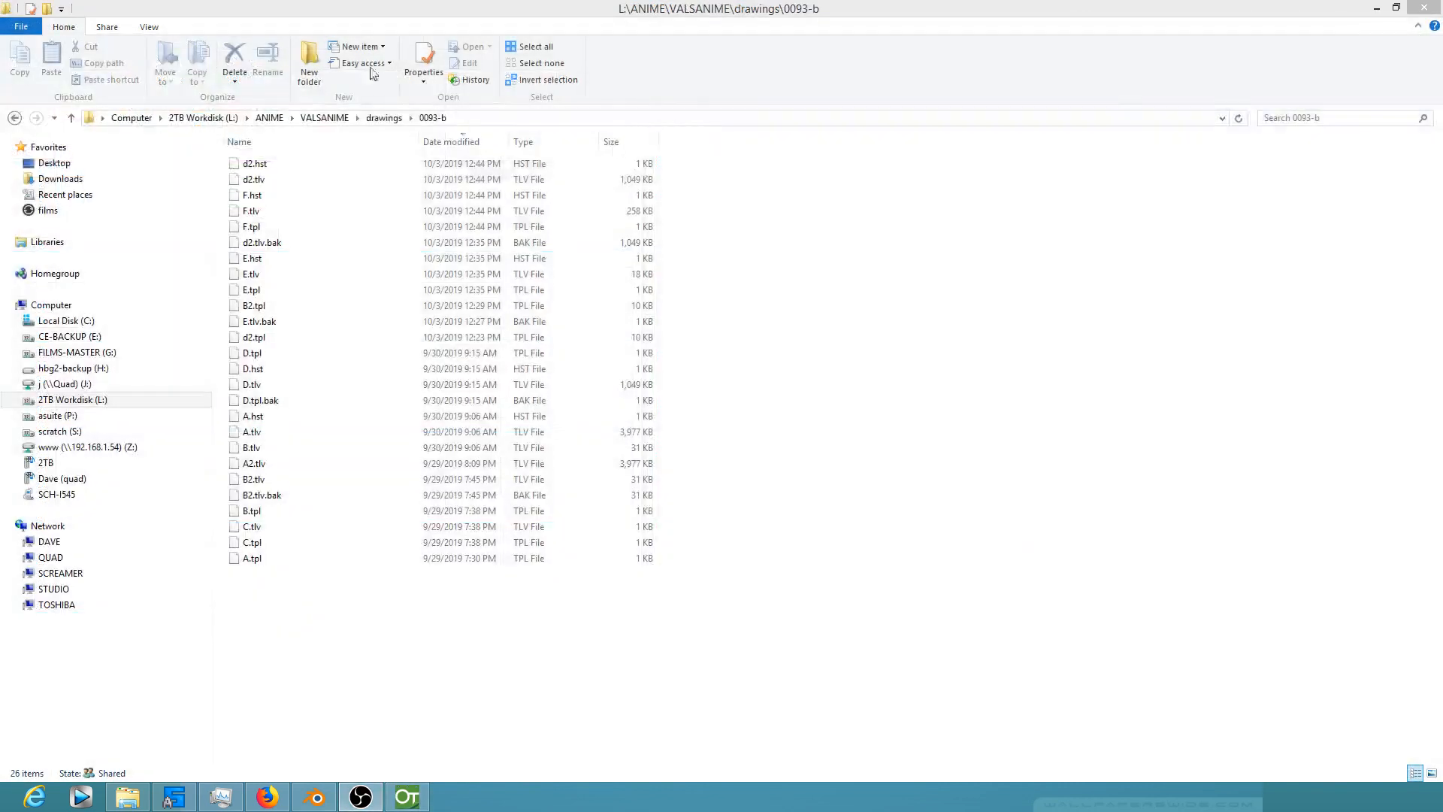
# Step: Look through the project's drawings and scenes folders in File Explorer for the files belonging to scene 0094
pyautogui.click(382, 118)
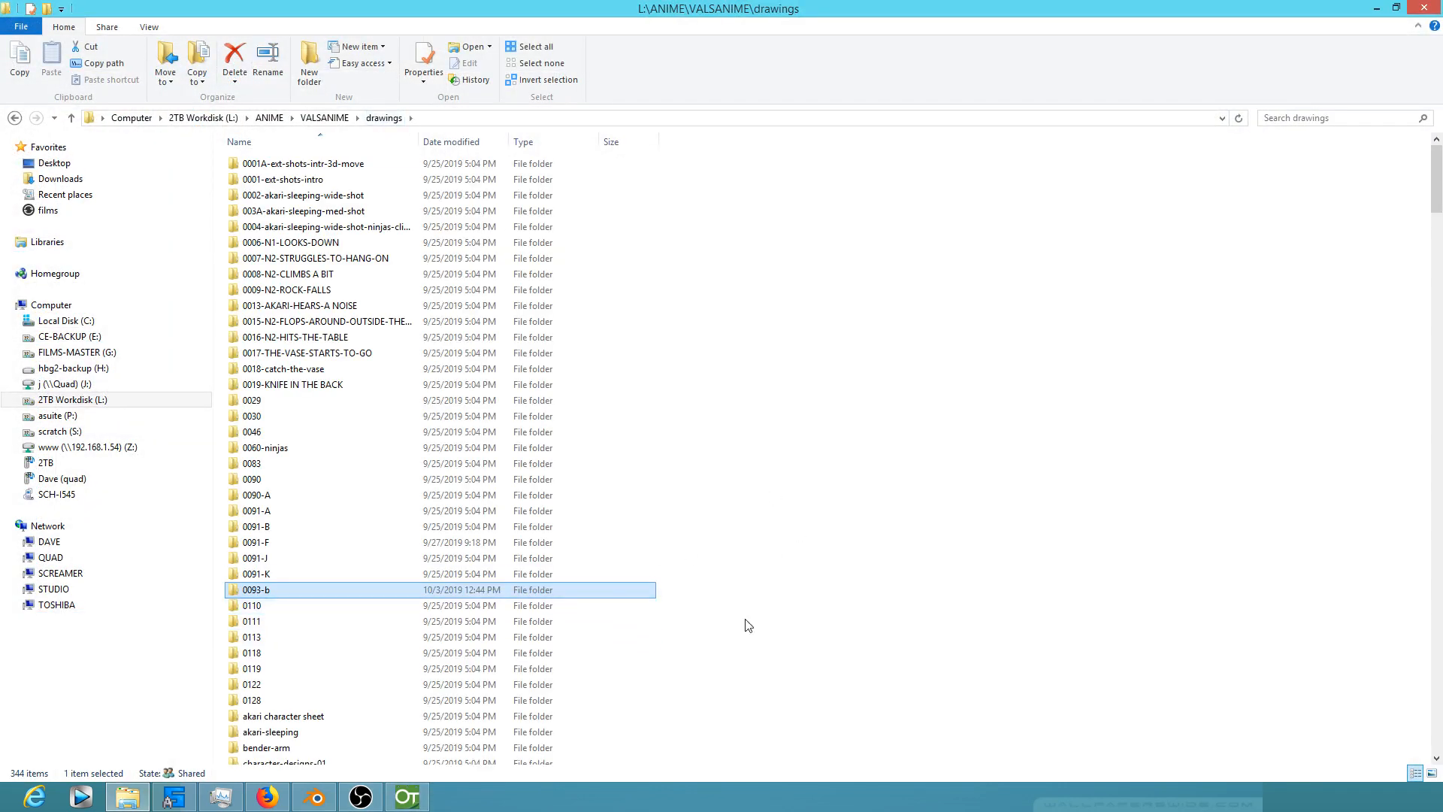
pyautogui.click(785, 624)
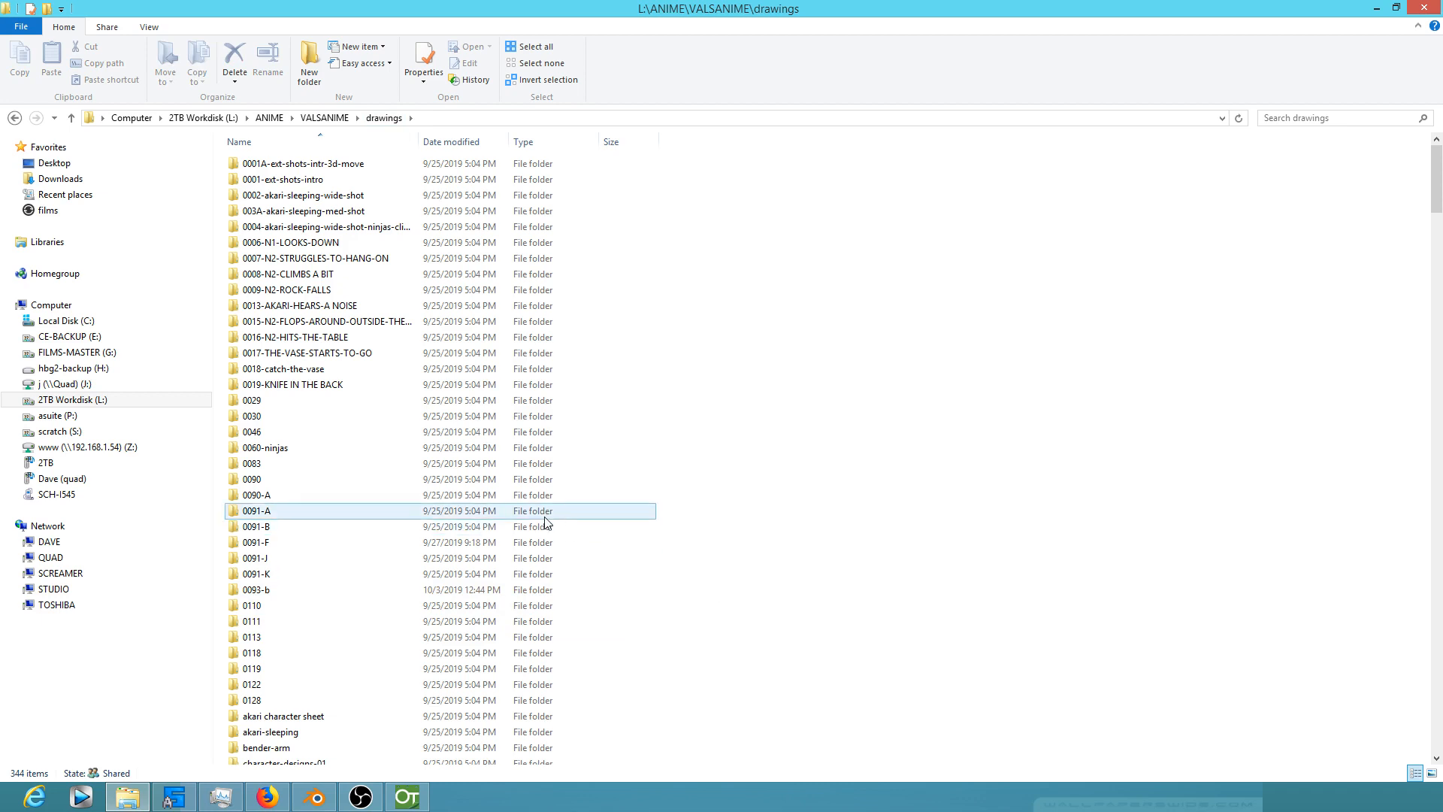
pyautogui.scroll(-18, 612, 582)
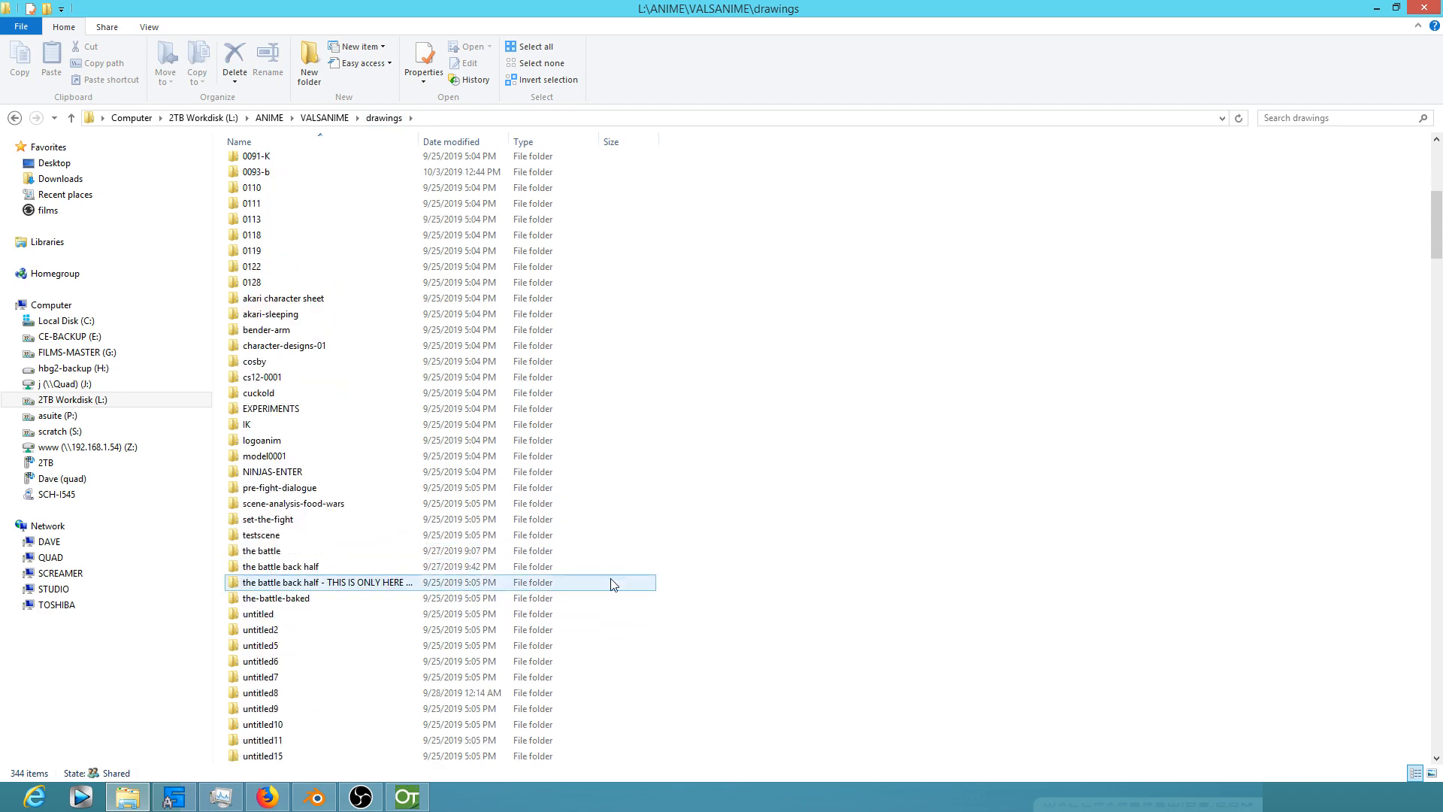
pyautogui.scroll(-20, 621, 594)
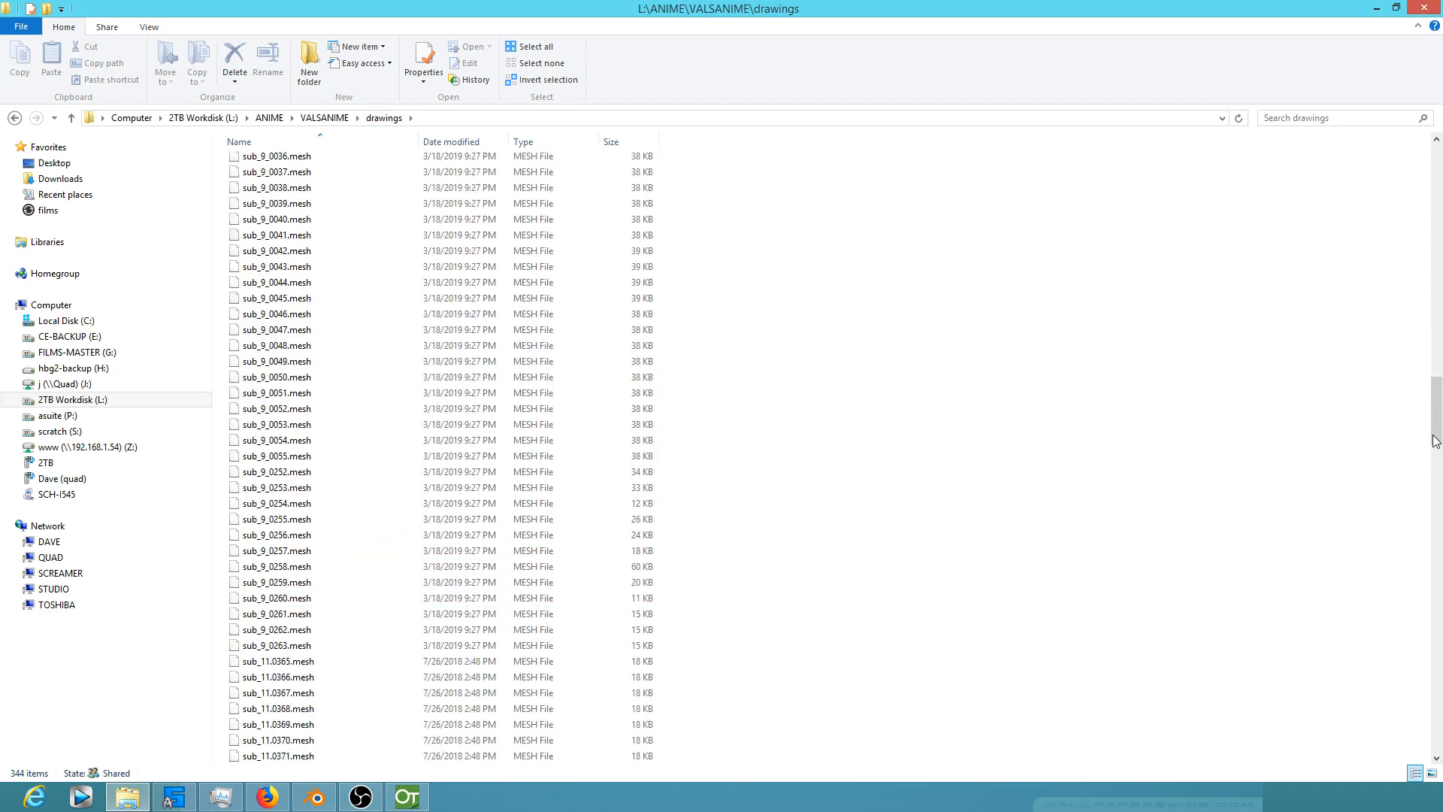
pyautogui.moveTo(1437, 432)
pyautogui.mouseDown()
pyautogui.moveTo(1437, 496)
pyautogui.moveTo(1437, 181)
pyautogui.moveTo(1437, 431)
pyautogui.mouseUp()
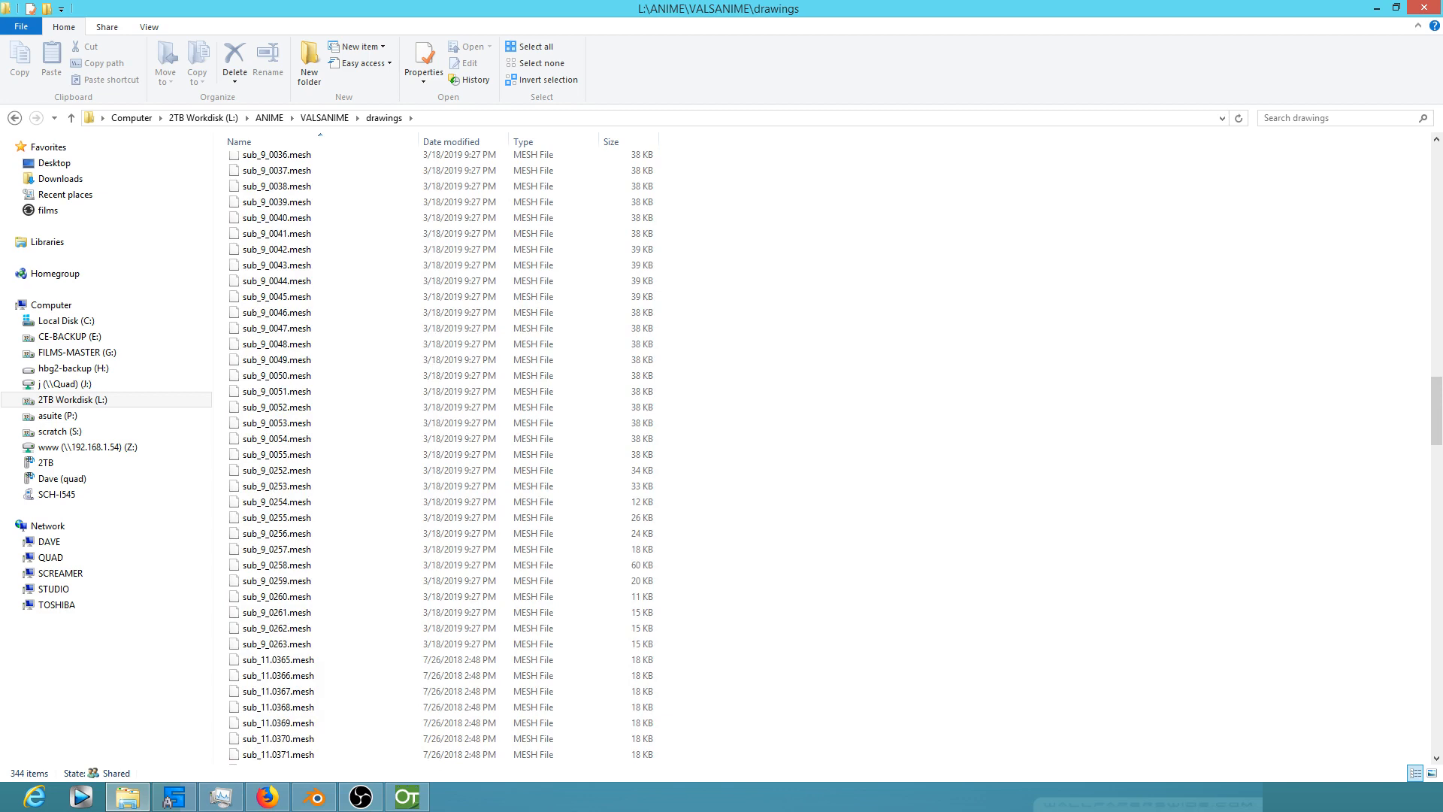
pyautogui.click(331, 118)
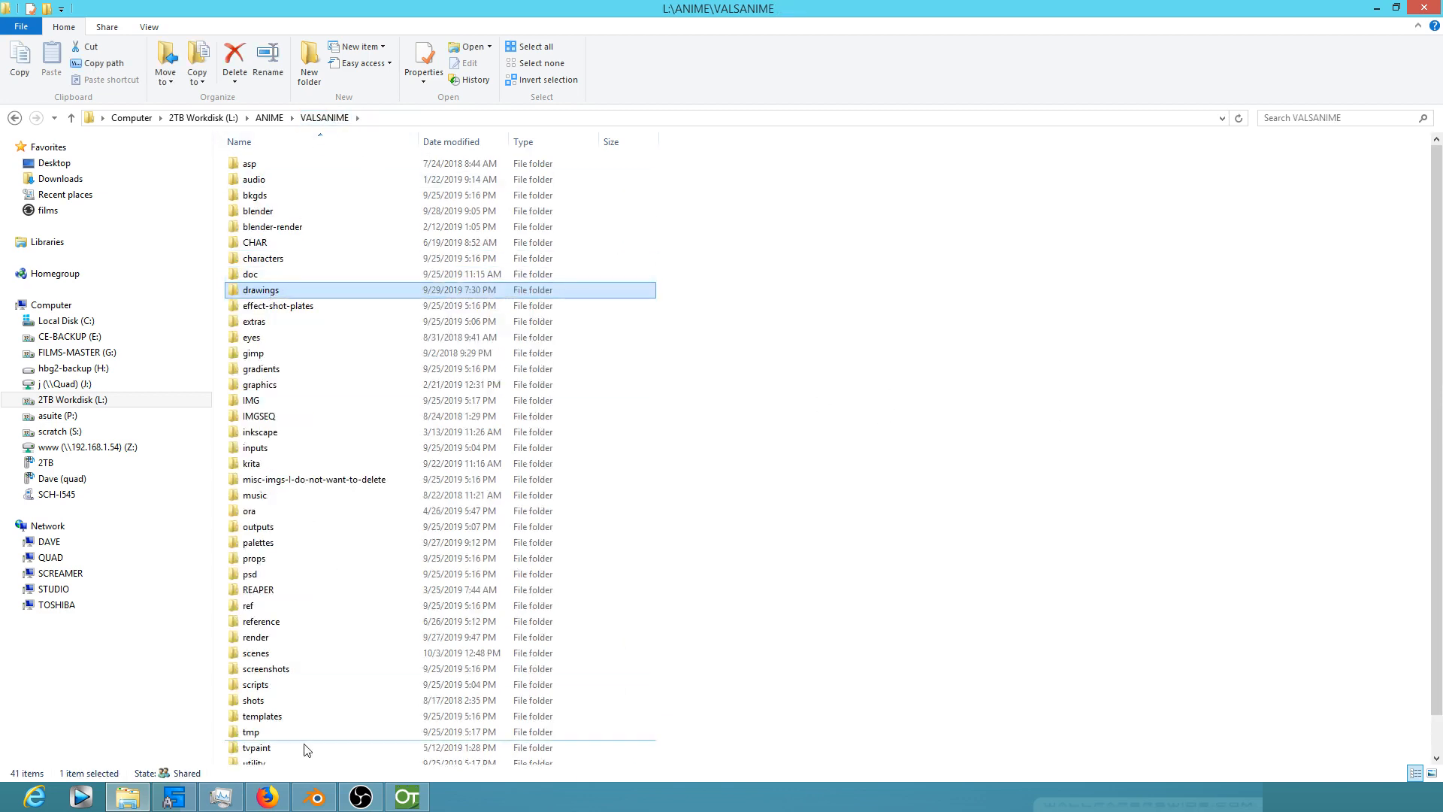
pyautogui.doubleClick(256, 652)
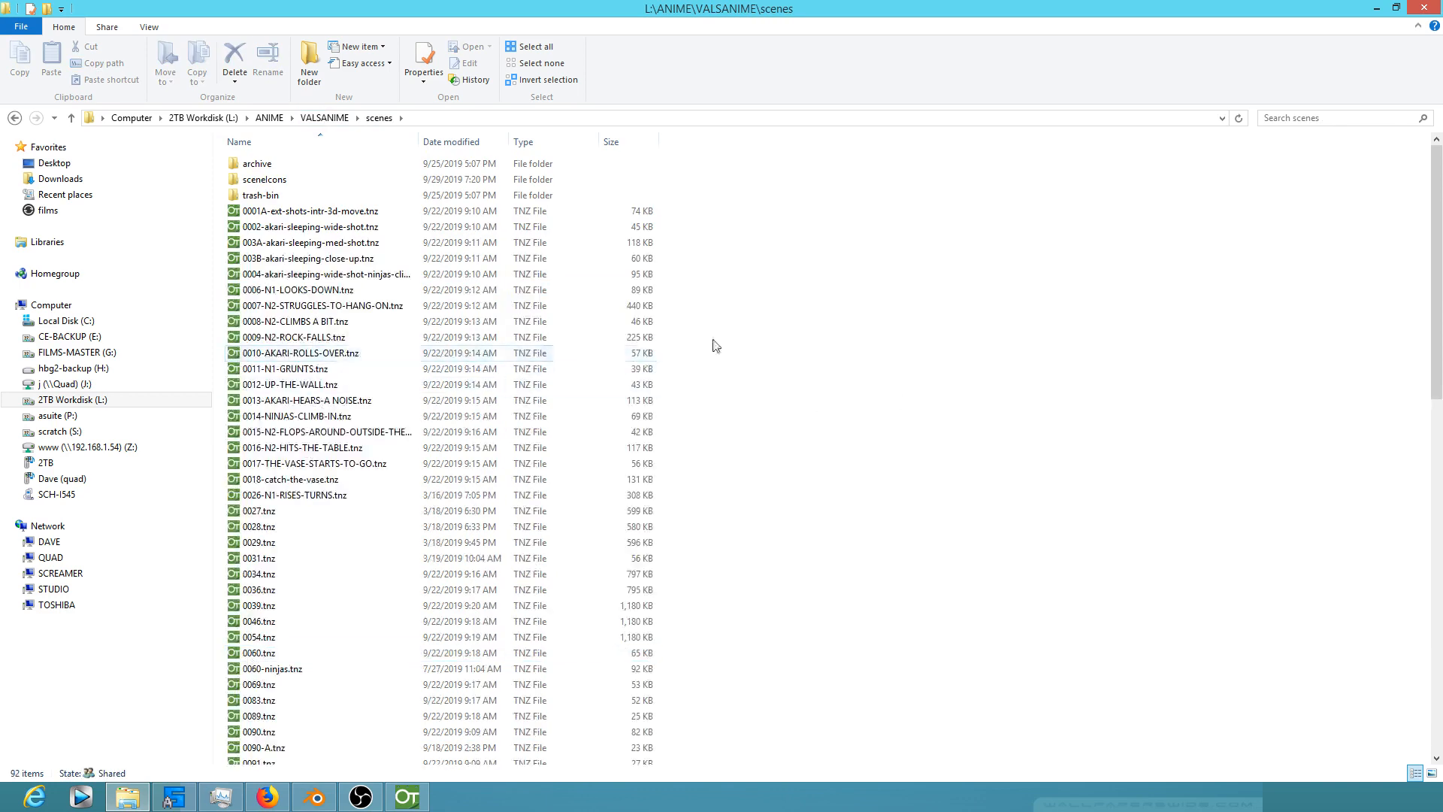
pyautogui.scroll(-18, 828, 409)
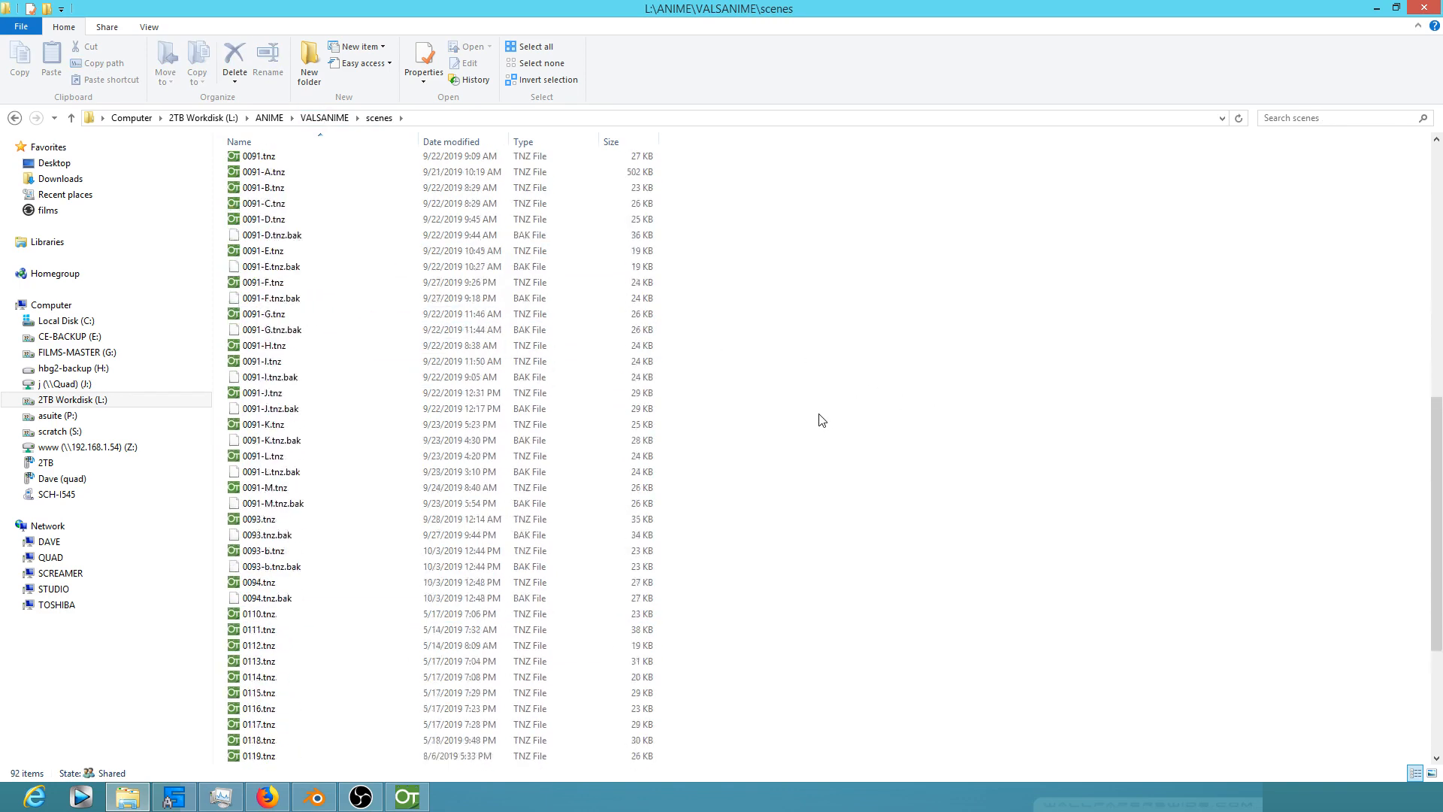
pyautogui.click(266, 365)
pyautogui.click(252, 396)
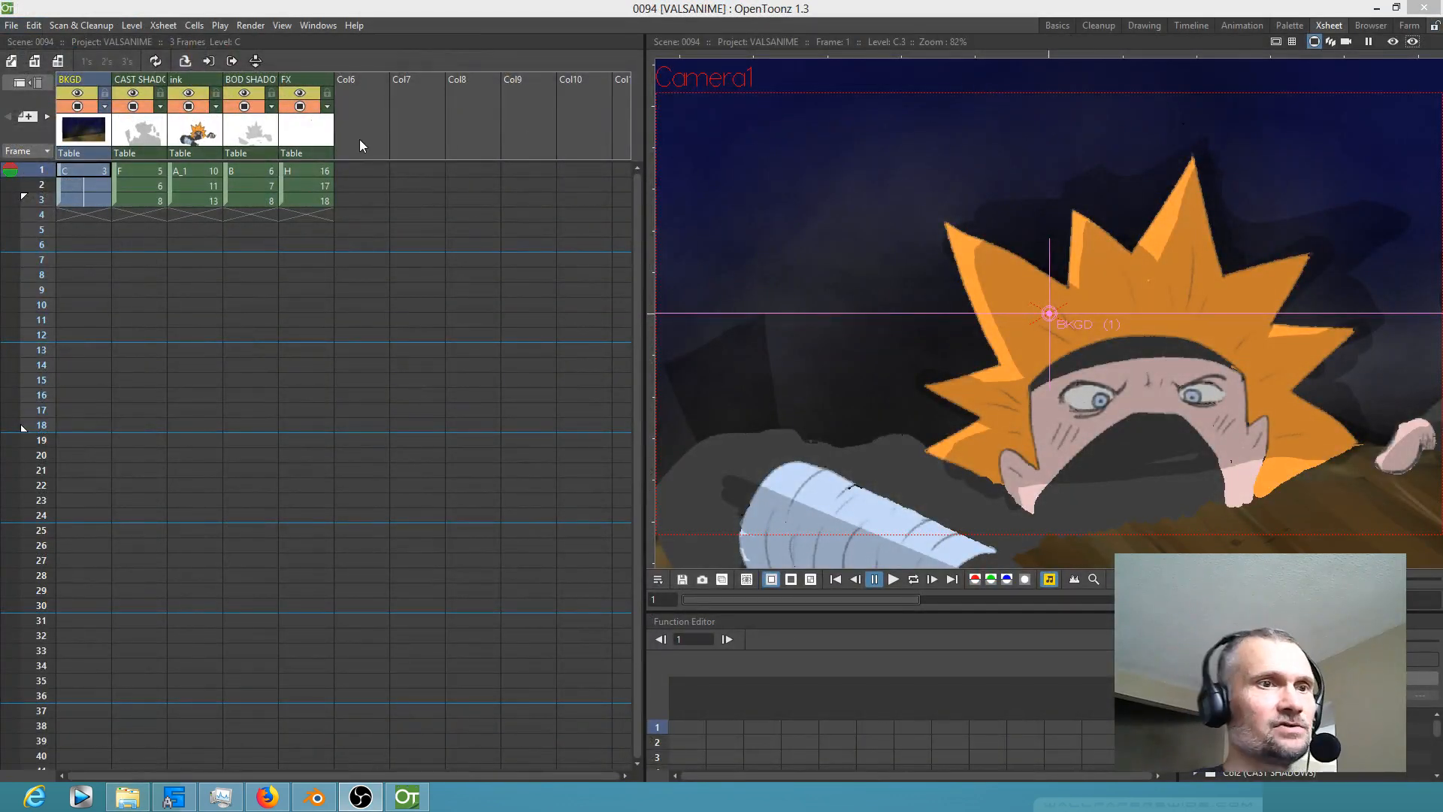
# Step: Open the recent scene 0093-b in a second OpenToonz window and save all of its data
pyautogui.click(88, 129)
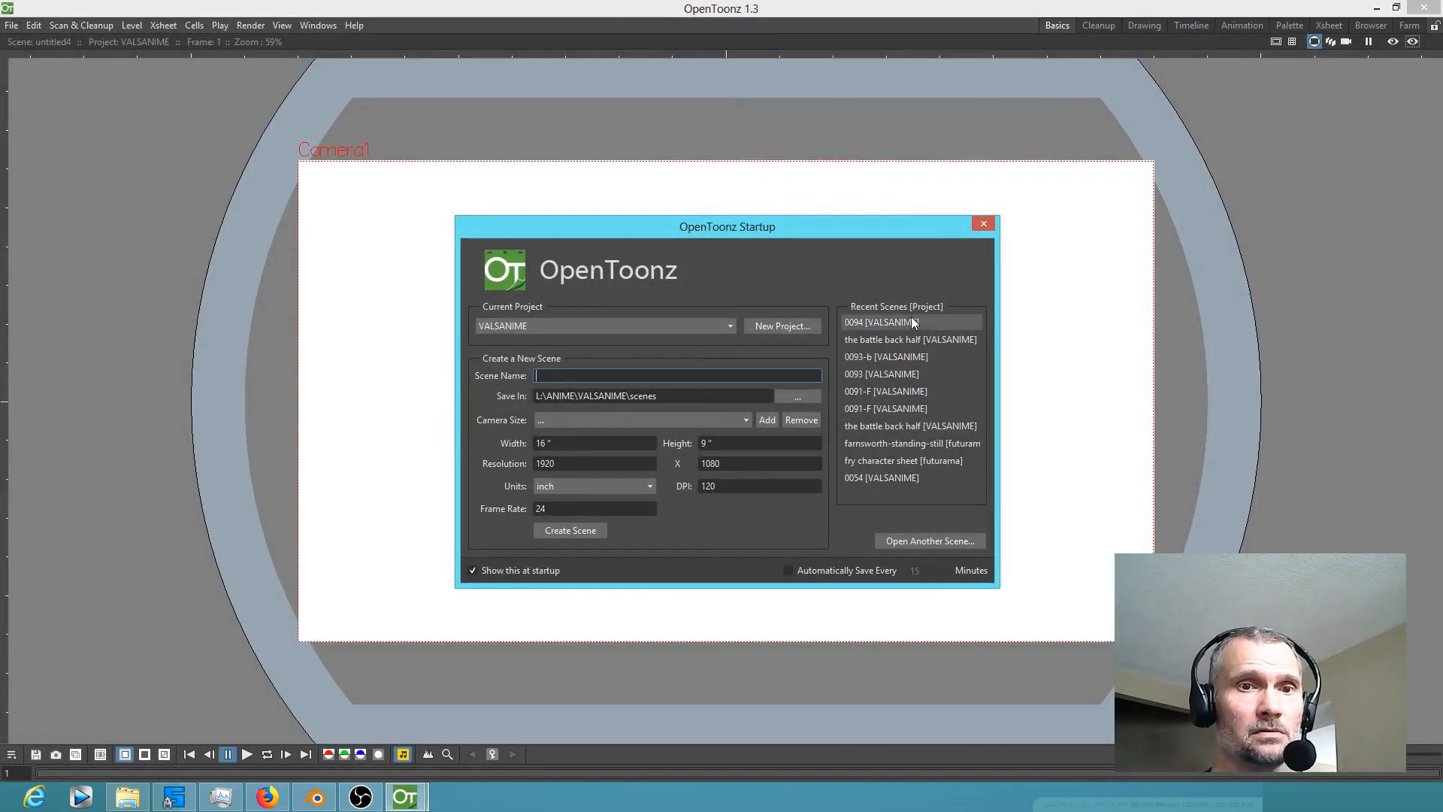
pyautogui.click(887, 358)
pyautogui.scroll(-5, 794, 259)
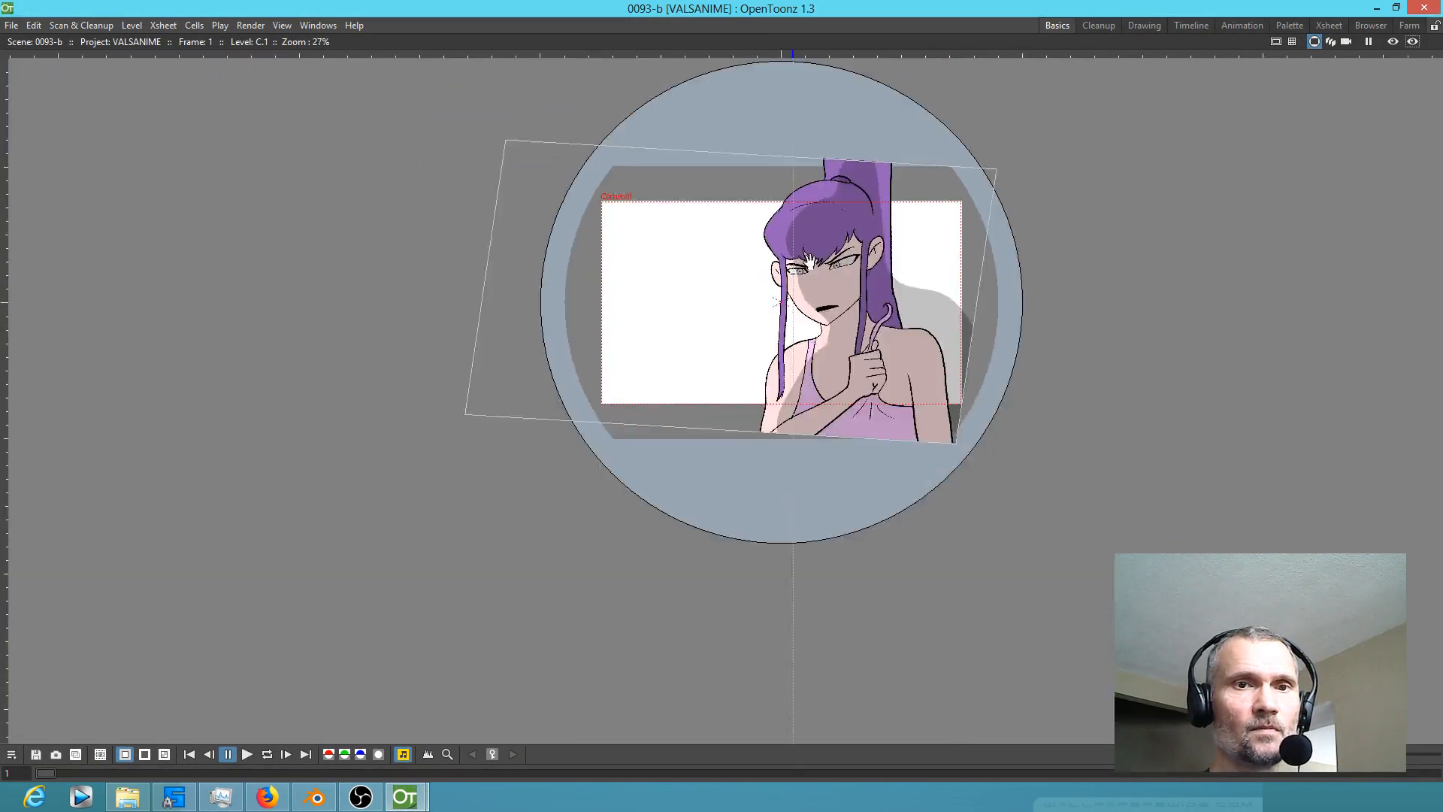
pyautogui.scroll(2, 811, 260)
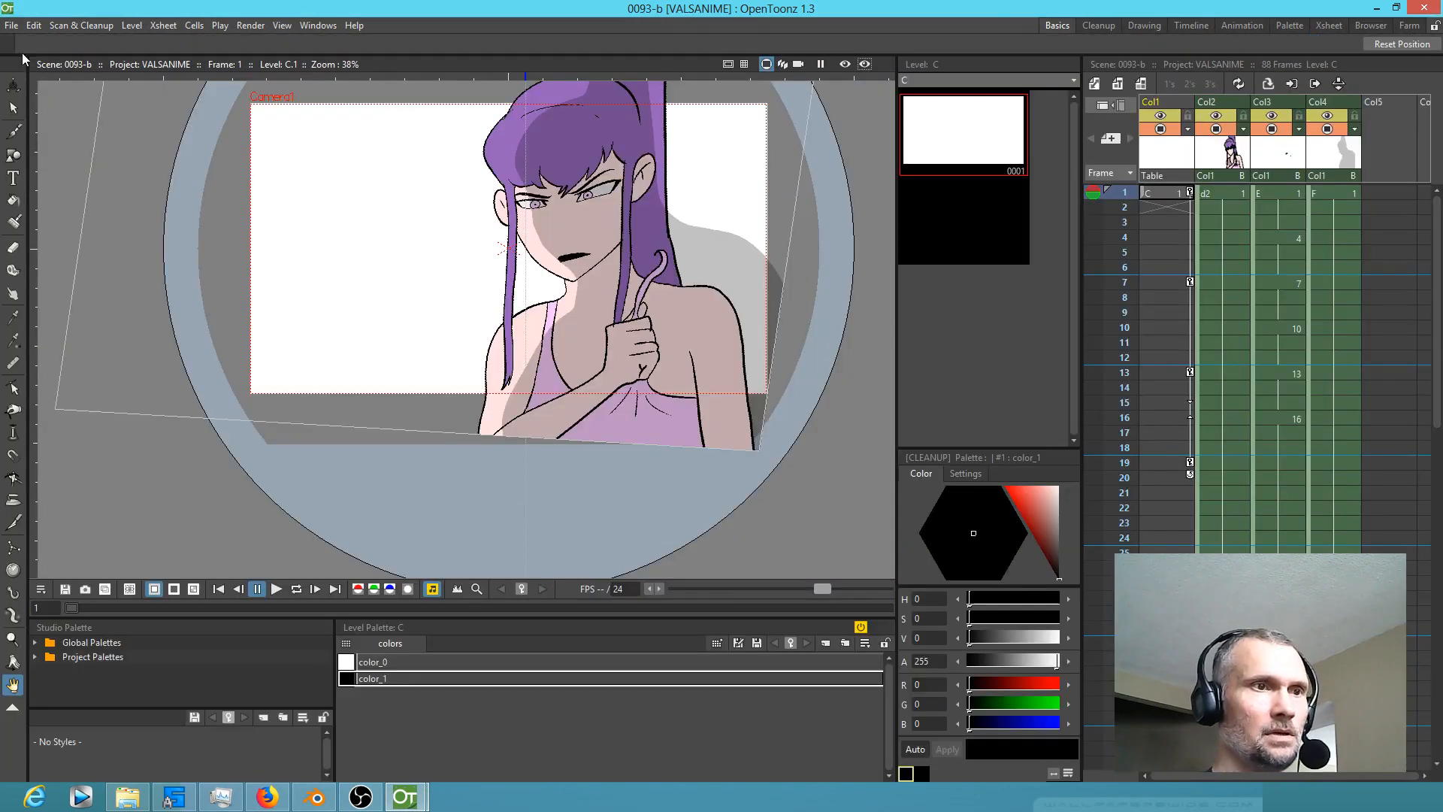
pyautogui.click(11, 25)
pyautogui.click(25, 75)
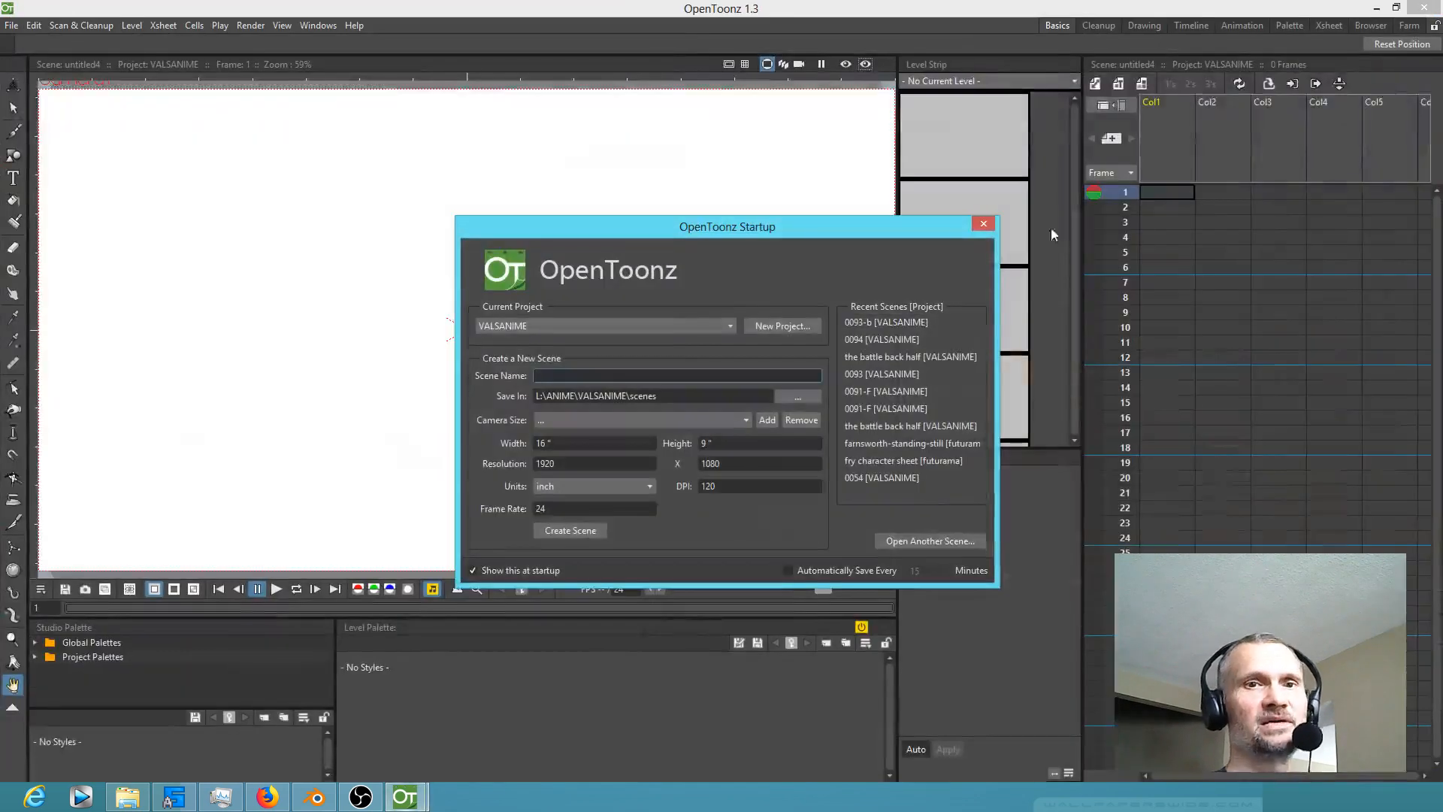
# Step: Reopen the recent scene 0093-b and select the frame 1 cell of the empty Col6
pyautogui.click(905, 325)
pyautogui.scroll(-4, 747, 242)
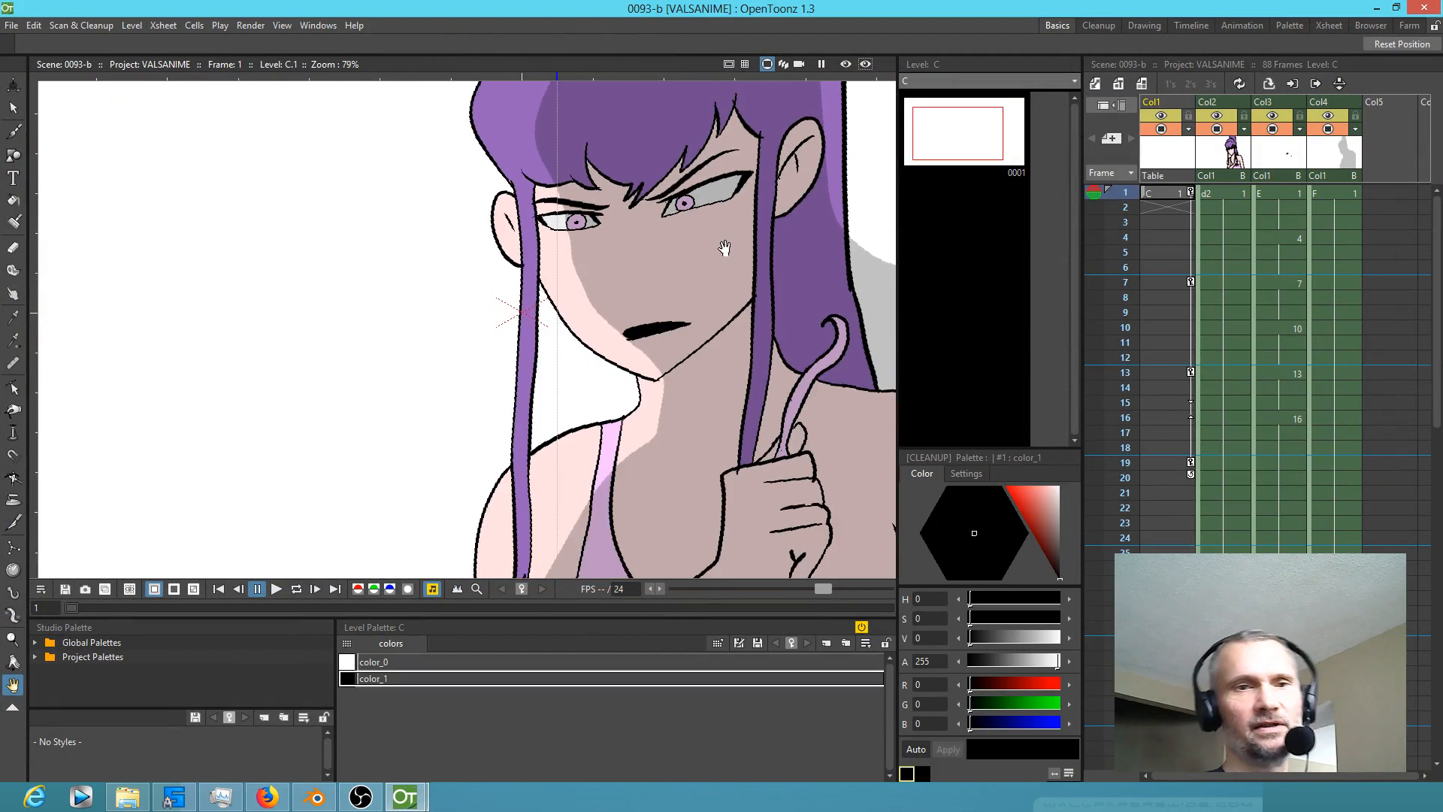
pyautogui.hscroll(3, 1232, 263)
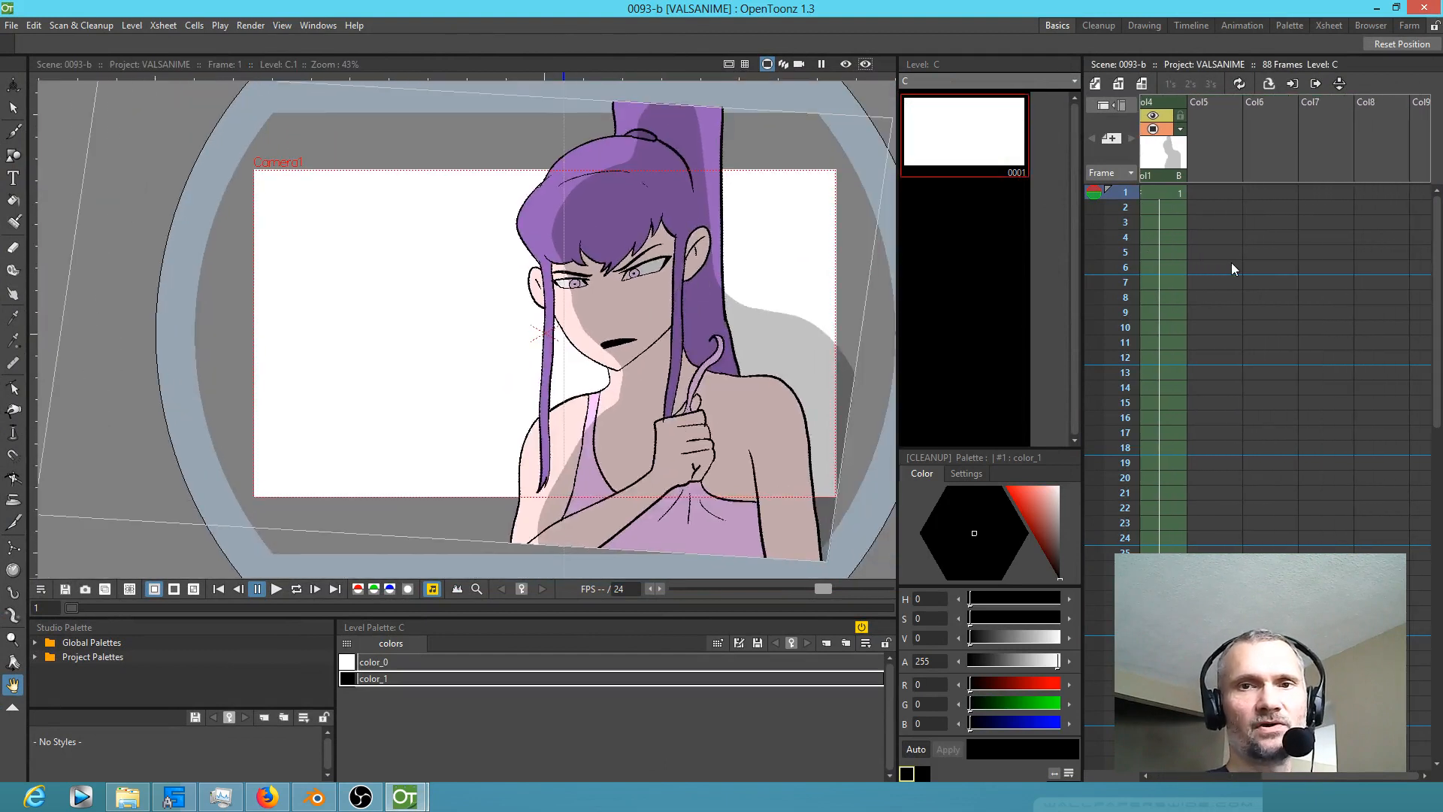
pyautogui.click(1267, 193)
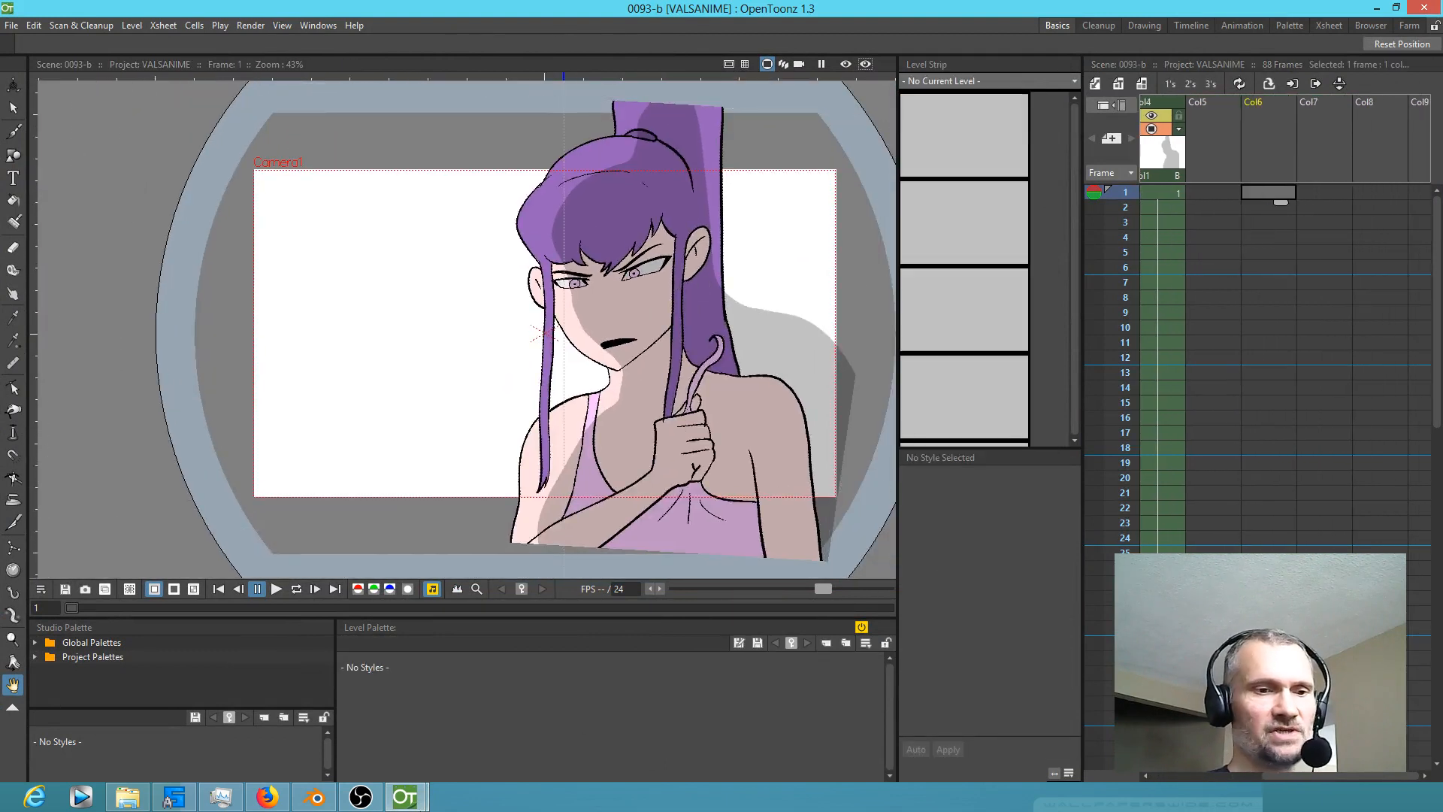
# Step: Try to copy frames 1 to 3 of all five columns from scene 0094 into Col6 of scene 0093-b
pyautogui.moveTo(405, 797)
pyautogui.click(329, 726)
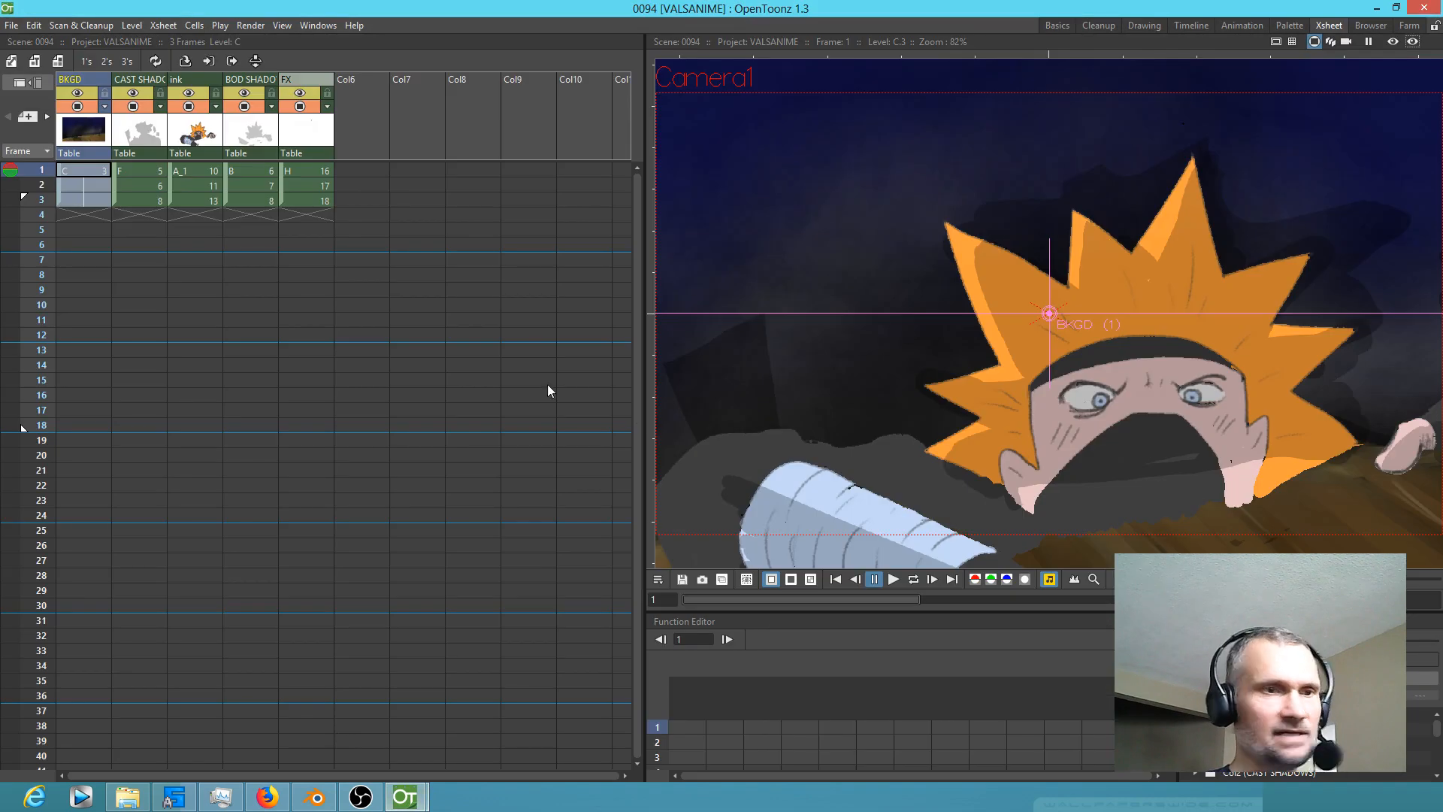
pyautogui.click(78, 170)
pyautogui.keyDown('shift'); pyautogui.click(319, 200); pyautogui.keyUp('shift')
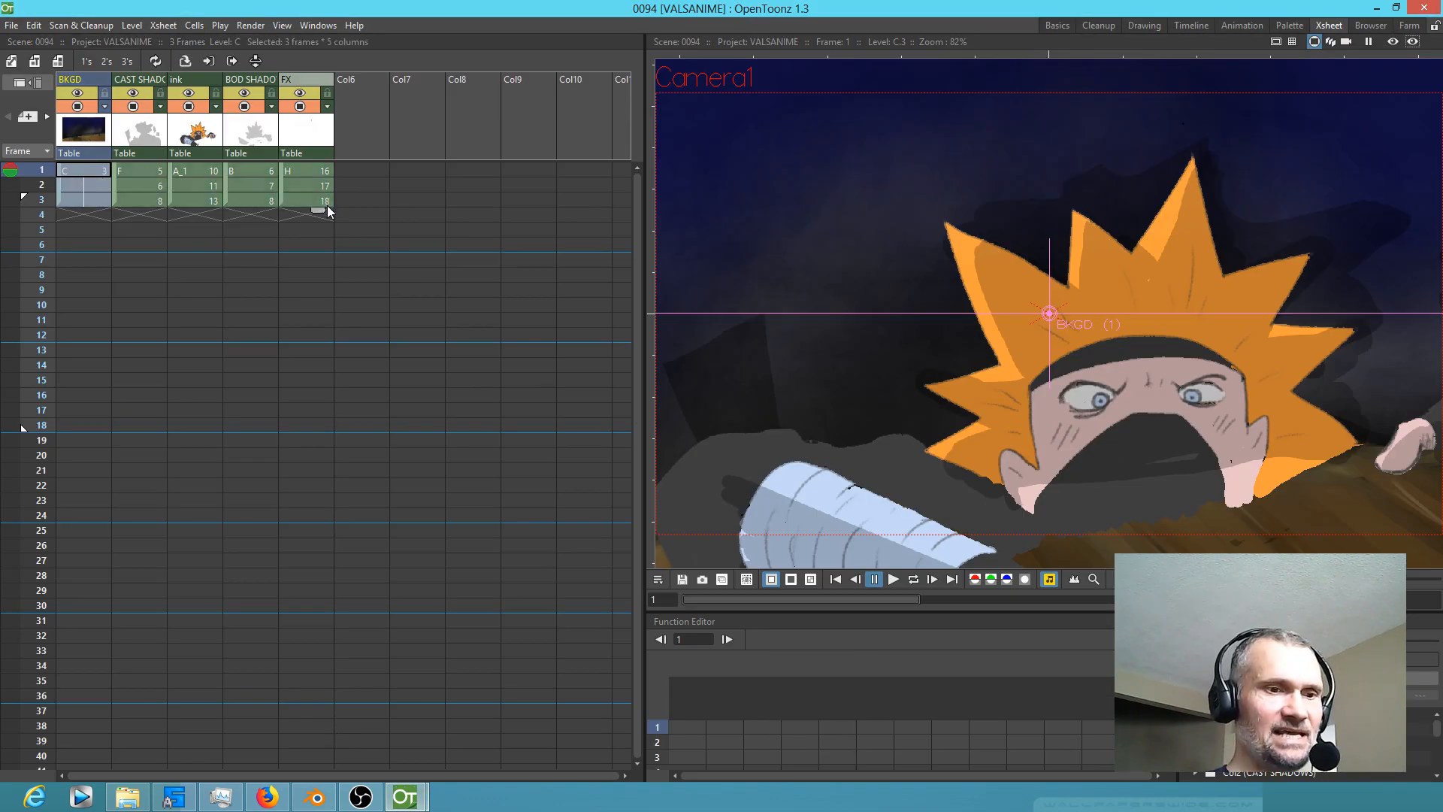
pyautogui.moveTo(405, 795)
pyautogui.click(485, 756)
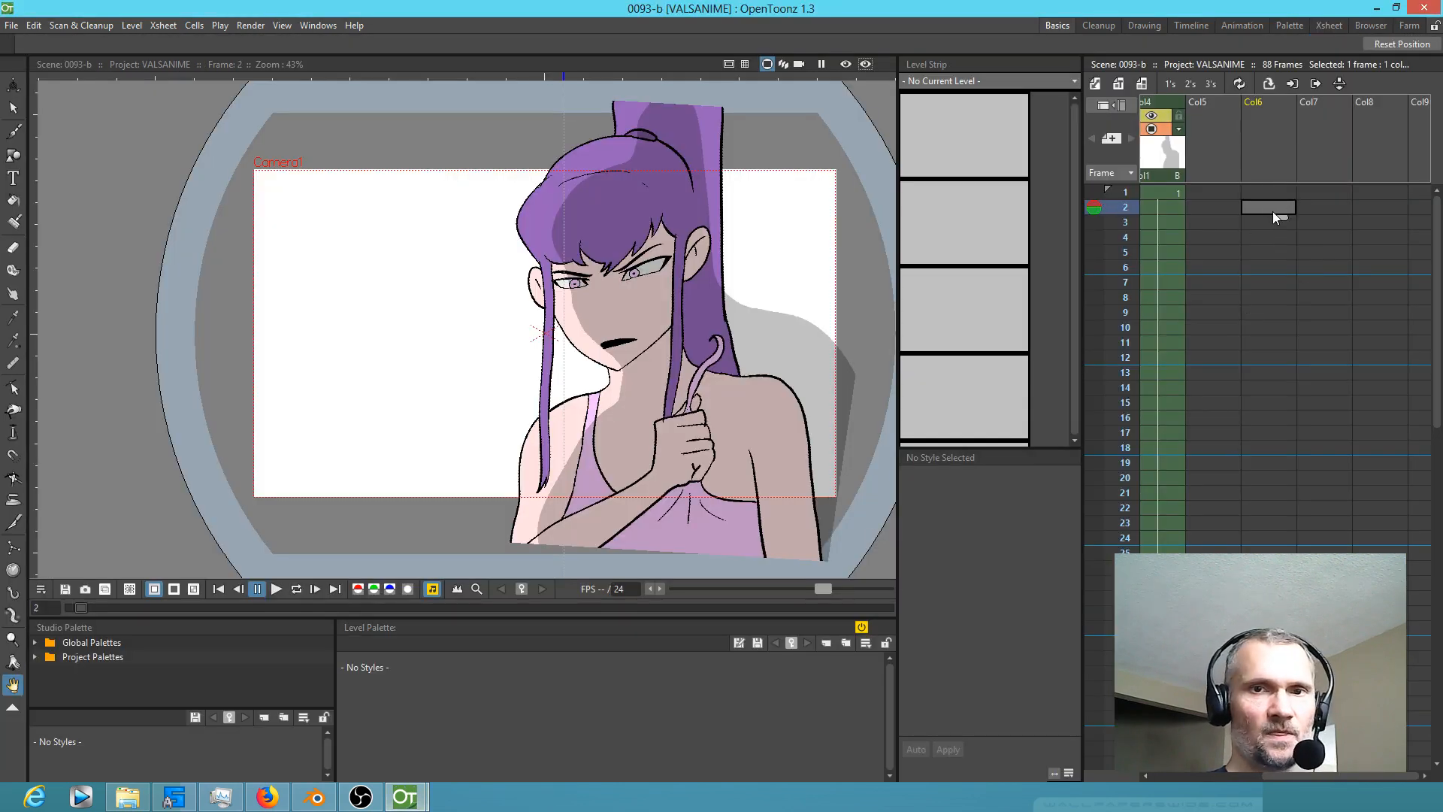
pyautogui.hotkey('ctrl', 'v')
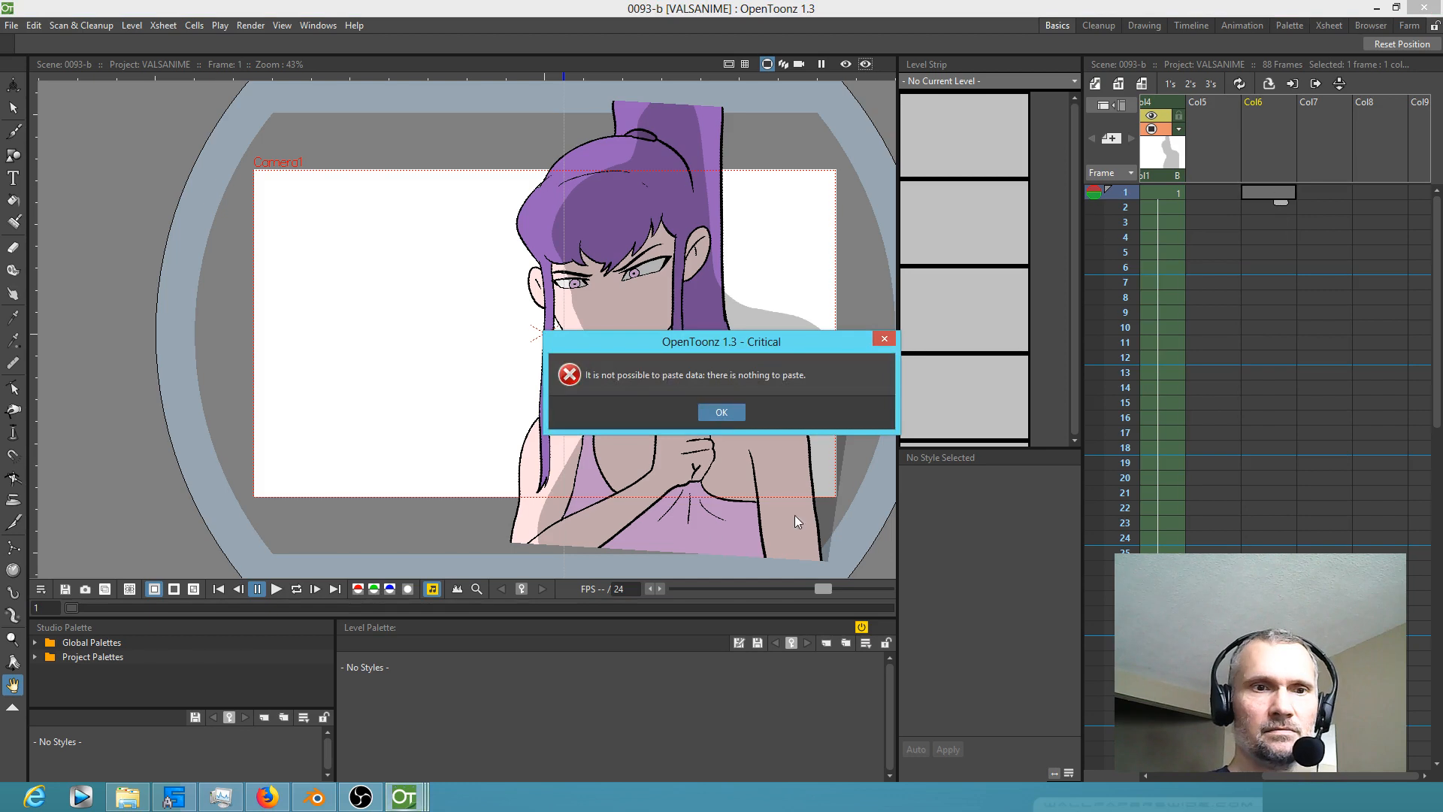
pyautogui.click(728, 416)
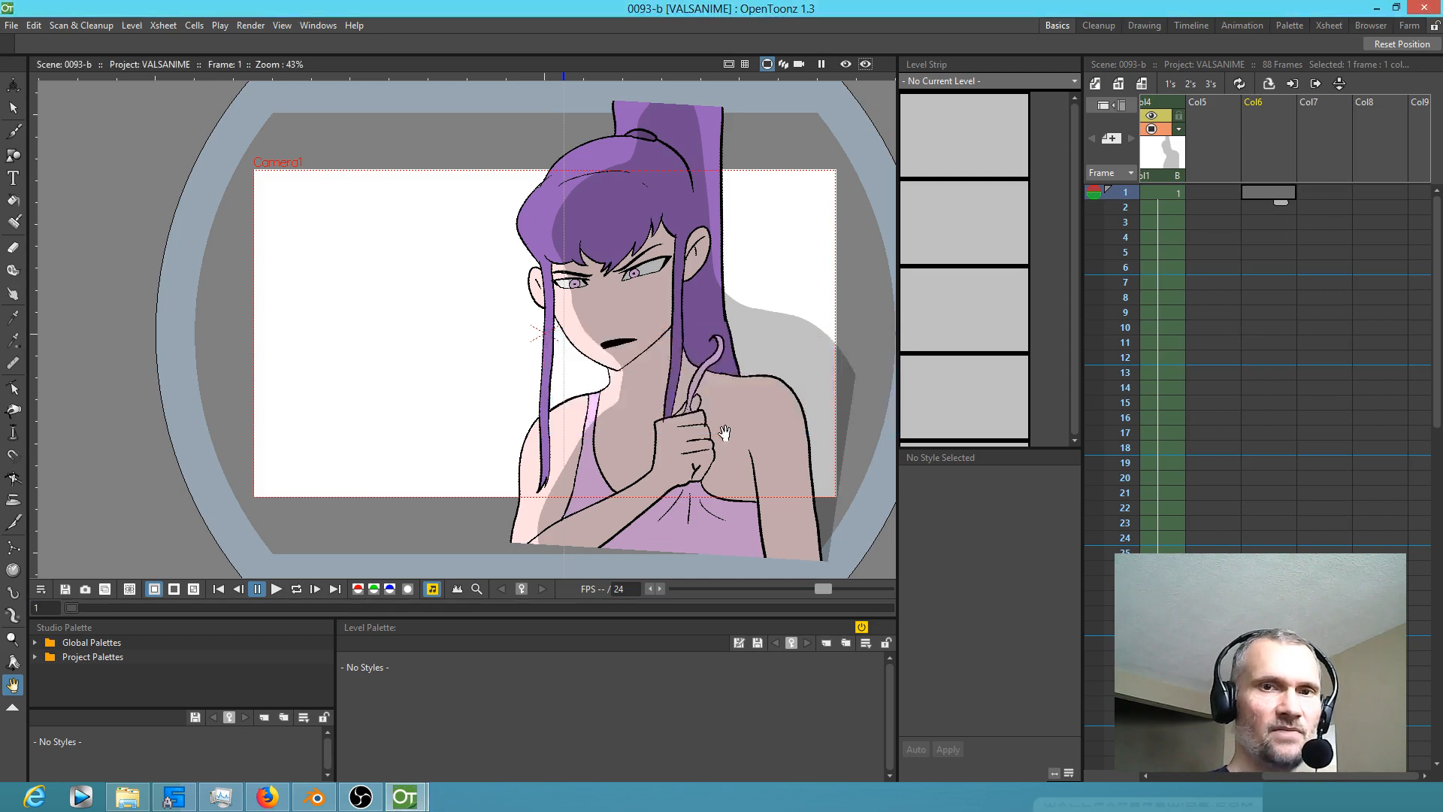
# Step: Load scene 0094 as a sub-xsheet at frame 88 of Col7 in scene 0093-b, keeping the sub-xsheet's original camera settings
pyautogui.moveTo(404, 795)
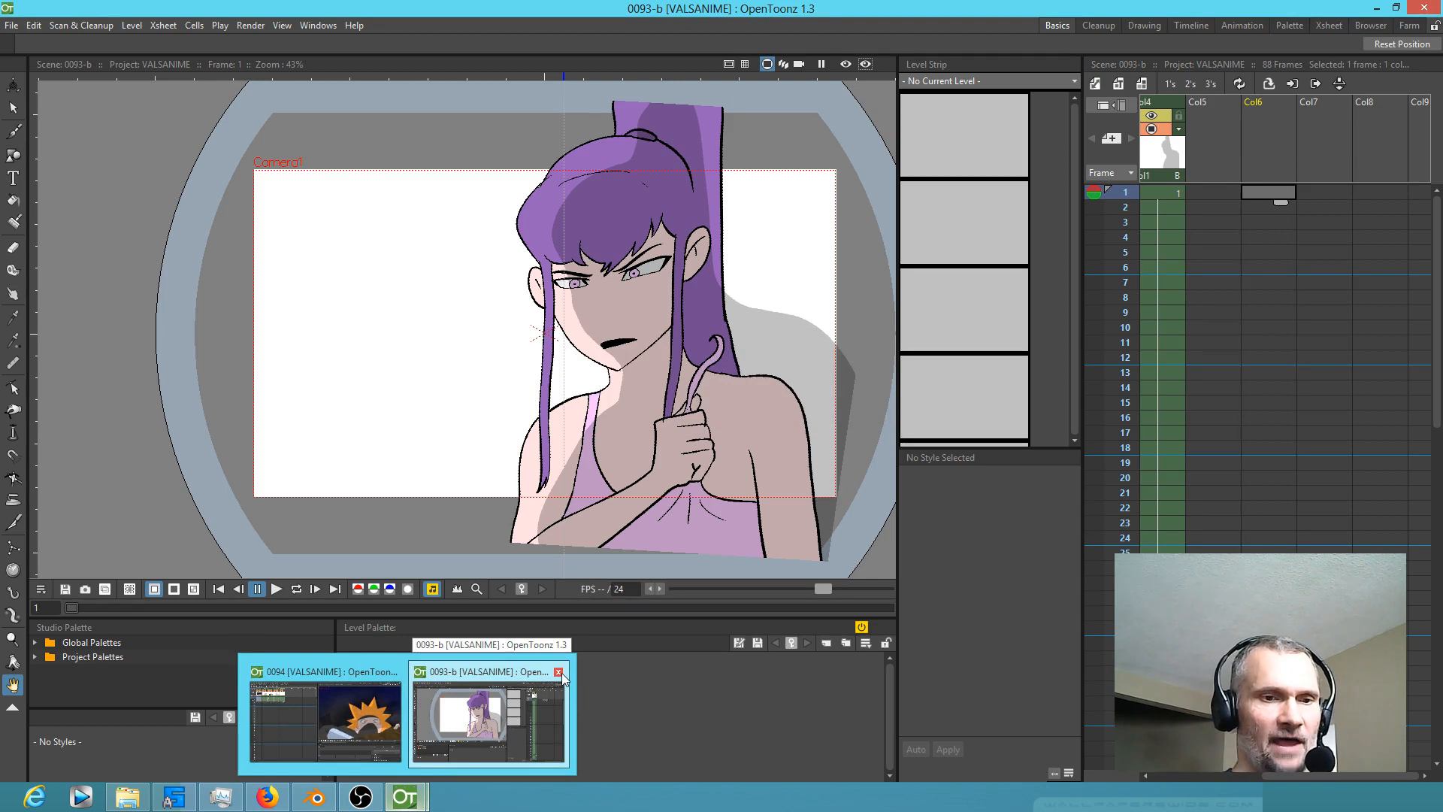
pyautogui.moveTo(400, 693)
pyautogui.click(488, 714)
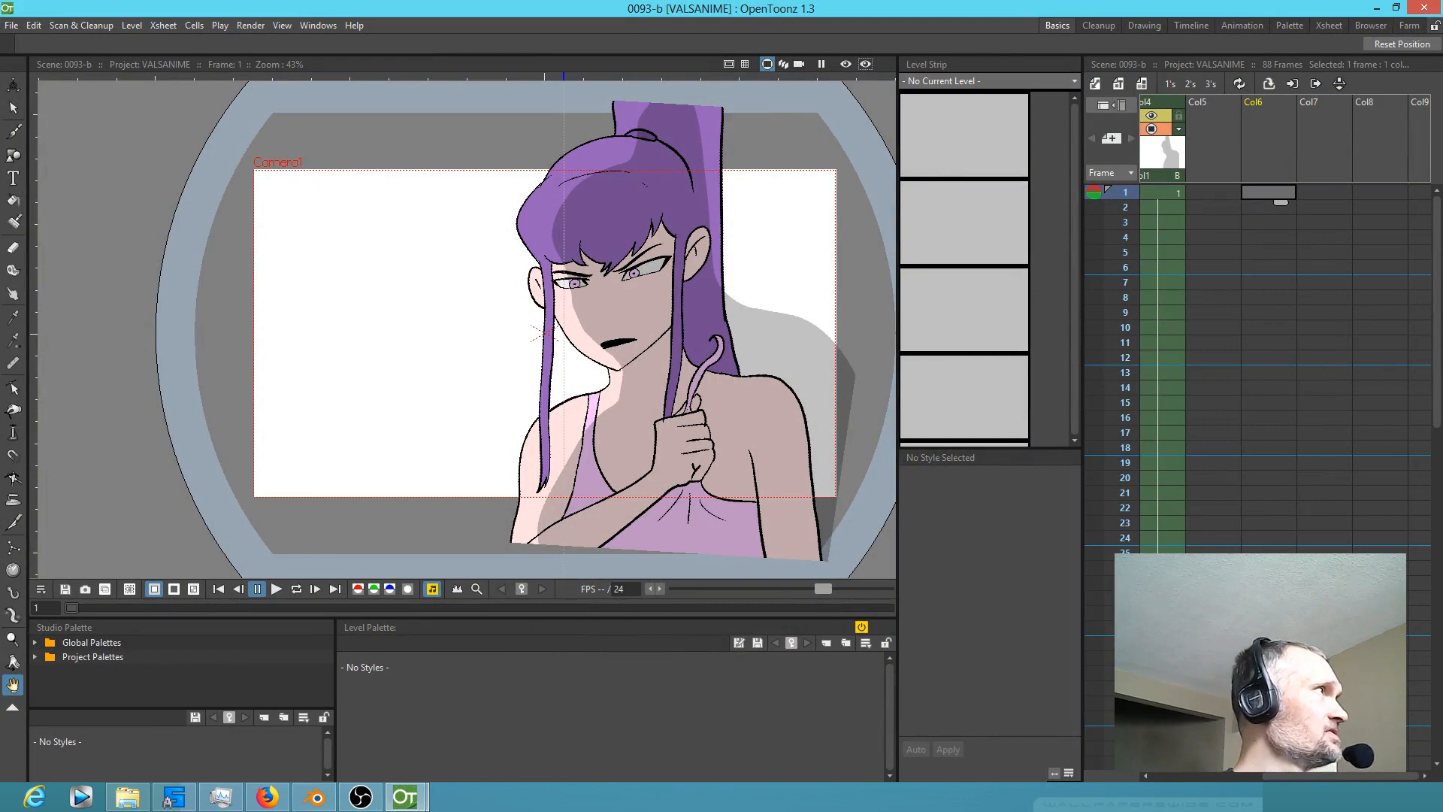
pyautogui.moveTo(1018, 38); pyautogui.dragTo(1273, 283)
pyautogui.scroll(-5, 1282, 361)
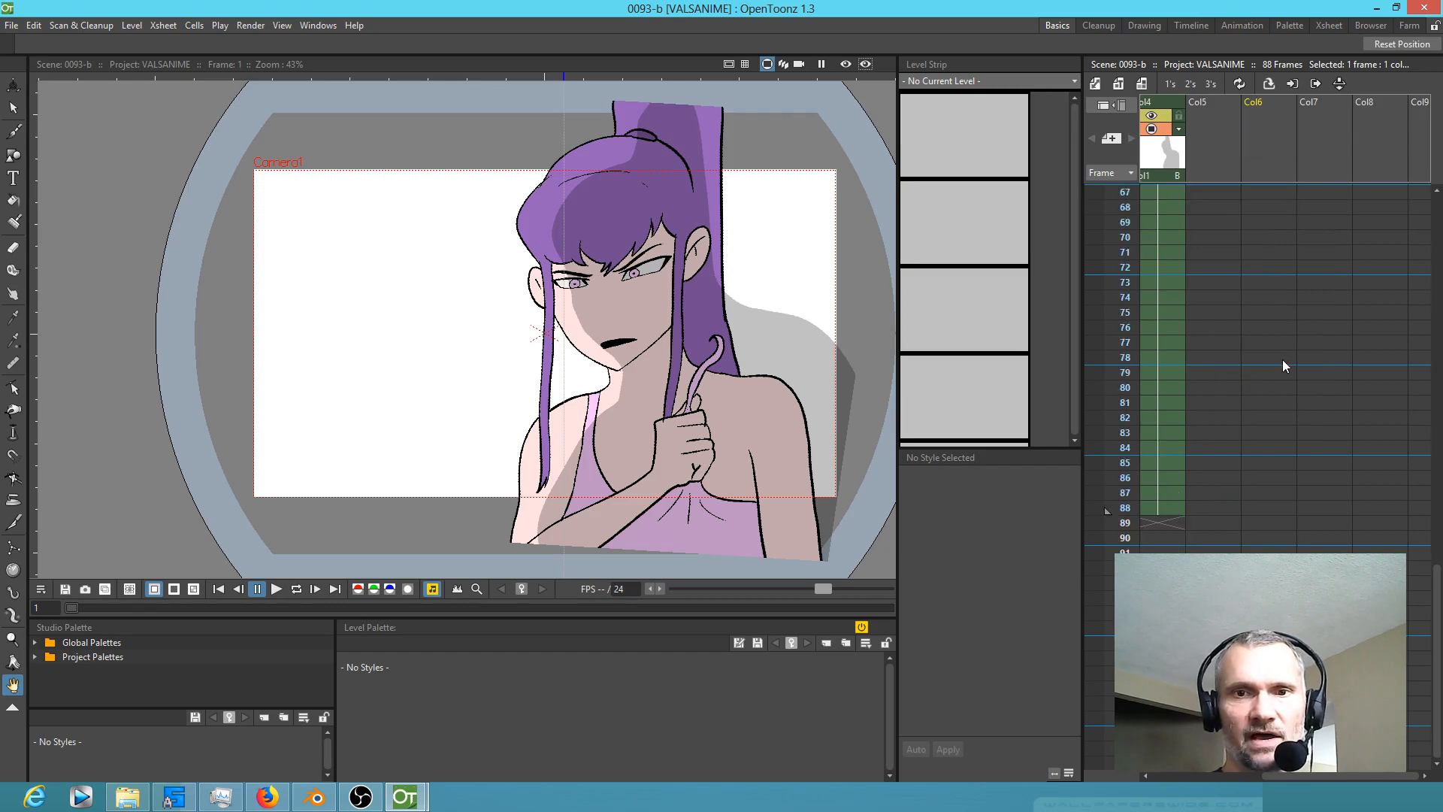
pyautogui.scroll(-7, 1259, 434)
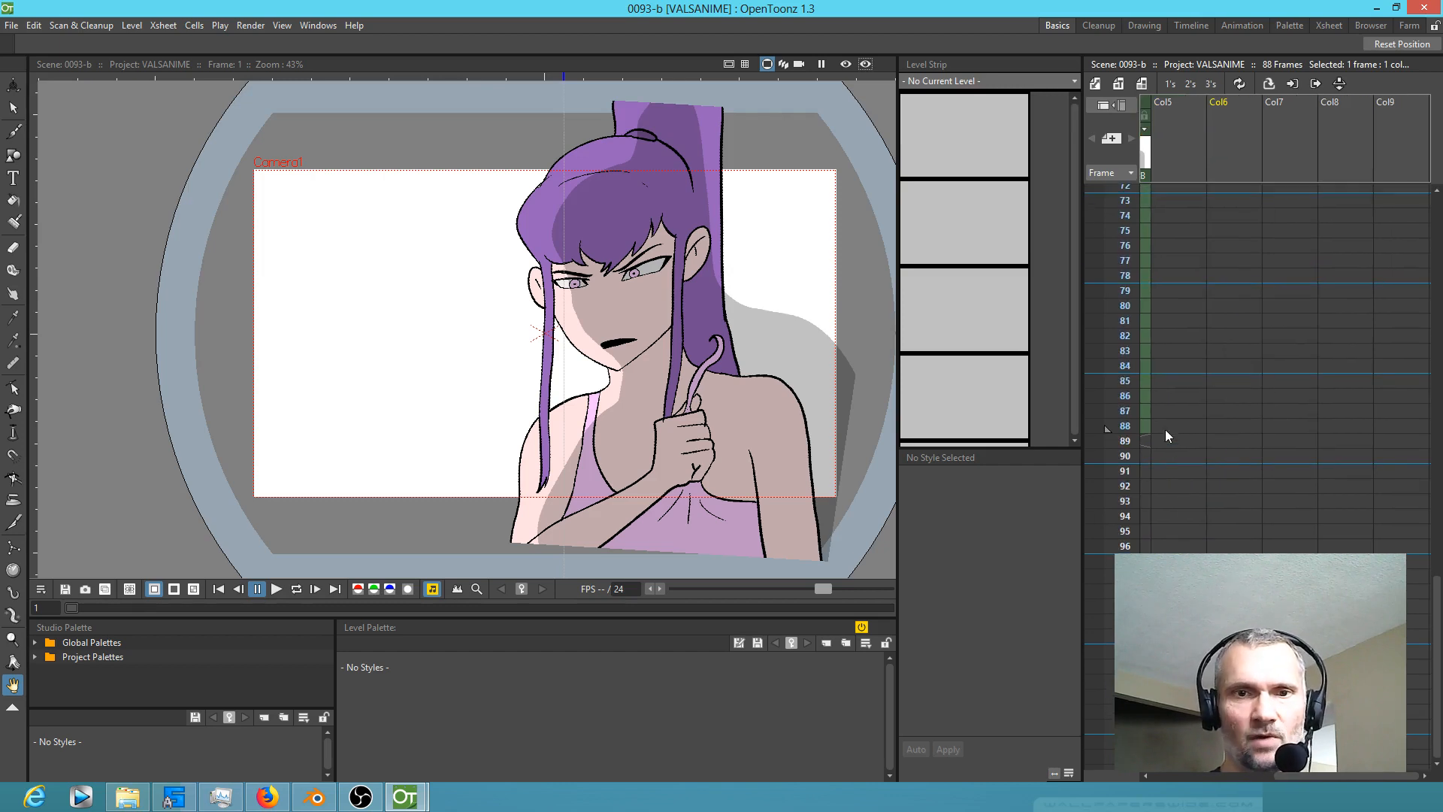
pyautogui.moveTo(1094, 306)
pyautogui.mouseDown()
pyautogui.moveTo(1107, 388)
pyautogui.moveTo(1103, 302)
pyautogui.mouseUp()
pyautogui.moveTo(1121, 361); pyautogui.dragTo(1121, 430)
pyautogui.click(1287, 426)
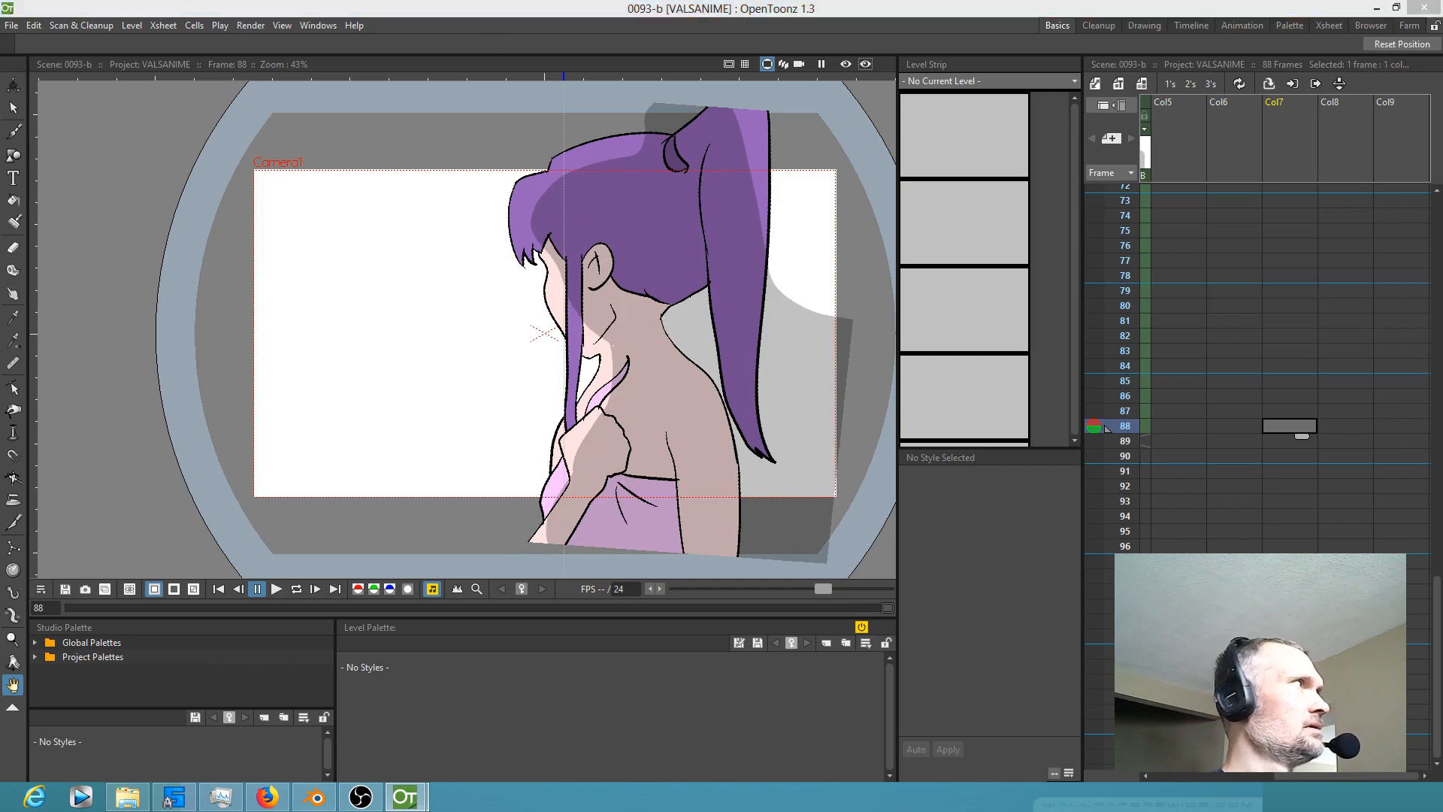
pyautogui.moveTo(819, 53); pyautogui.dragTo(1300, 426)
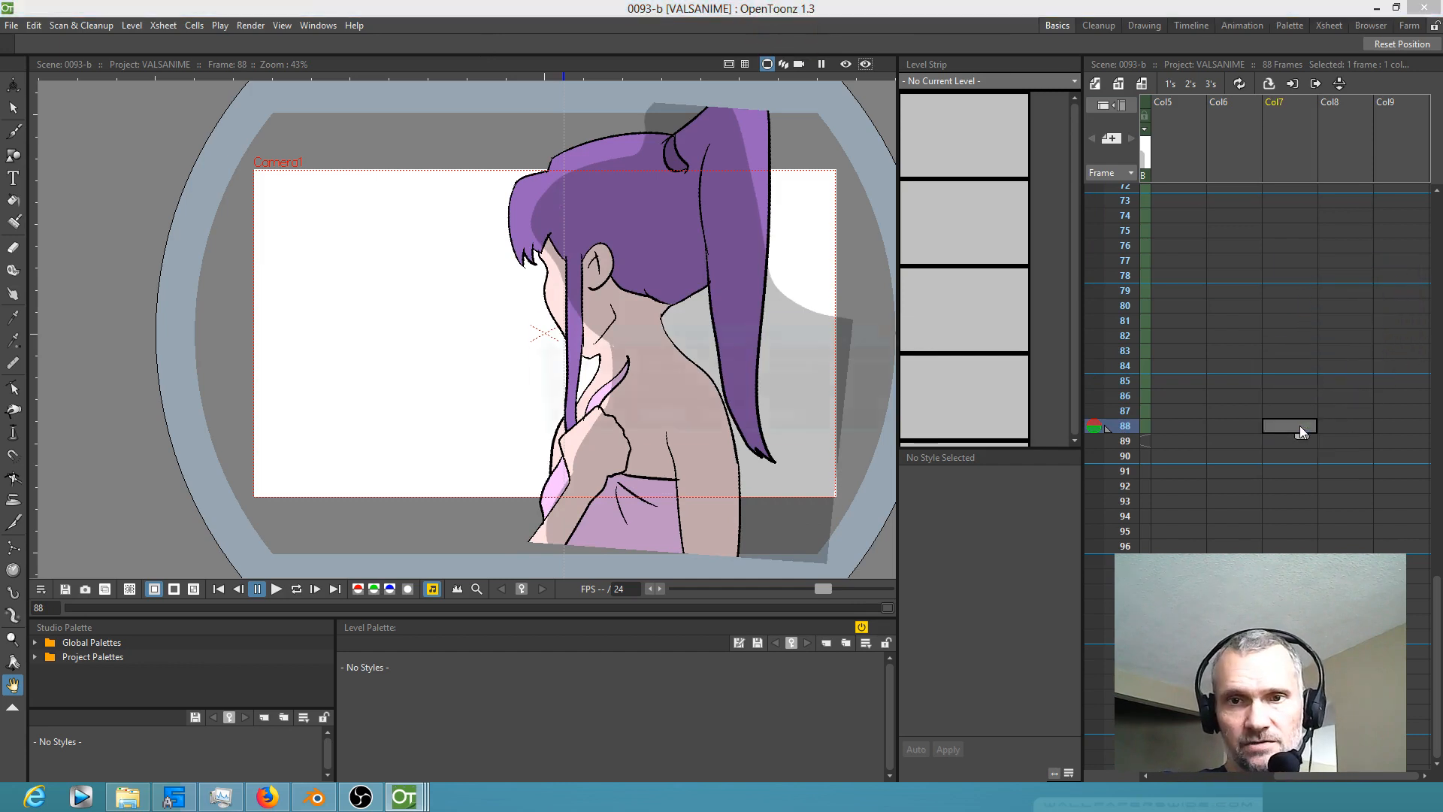
pyautogui.click(737, 422)
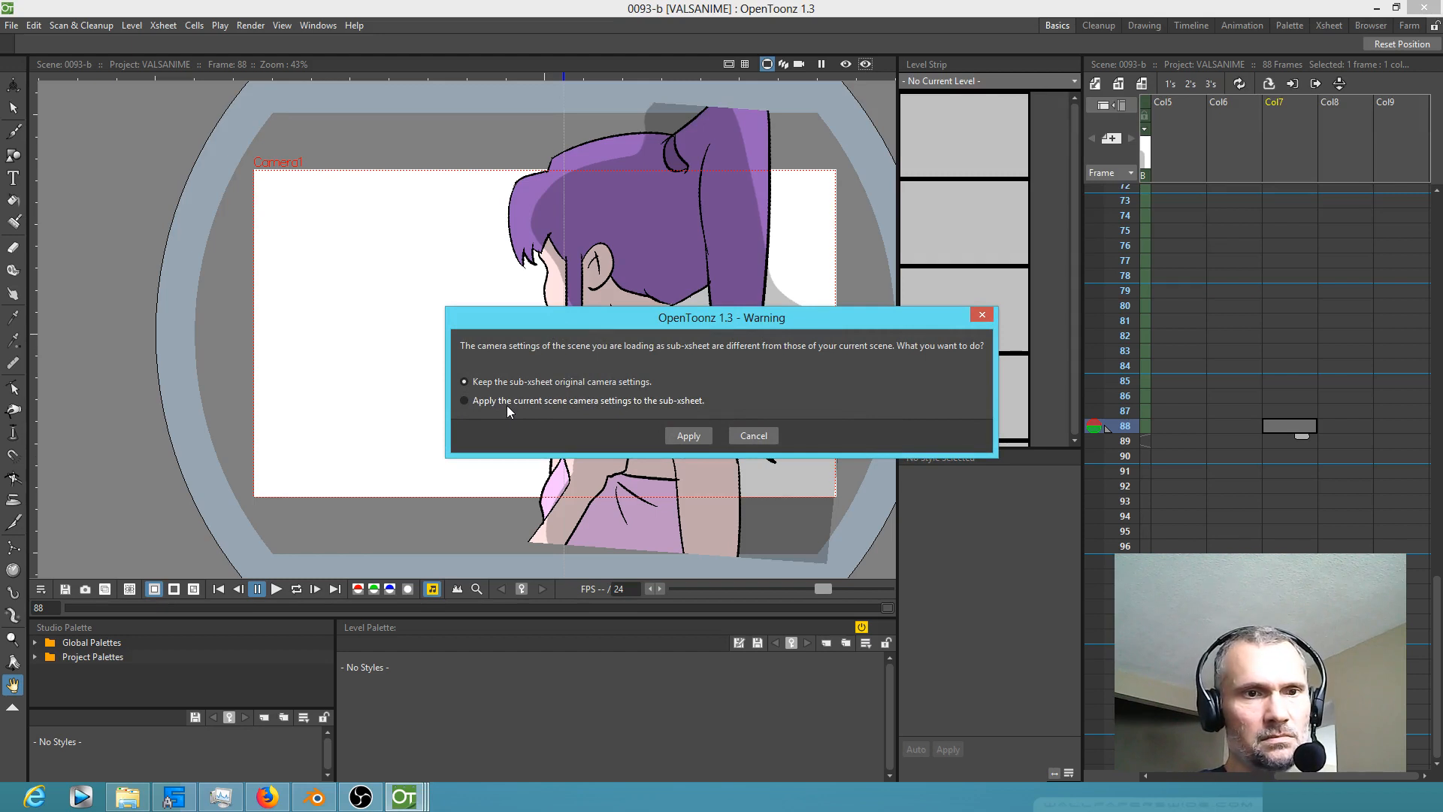
pyautogui.click(698, 435)
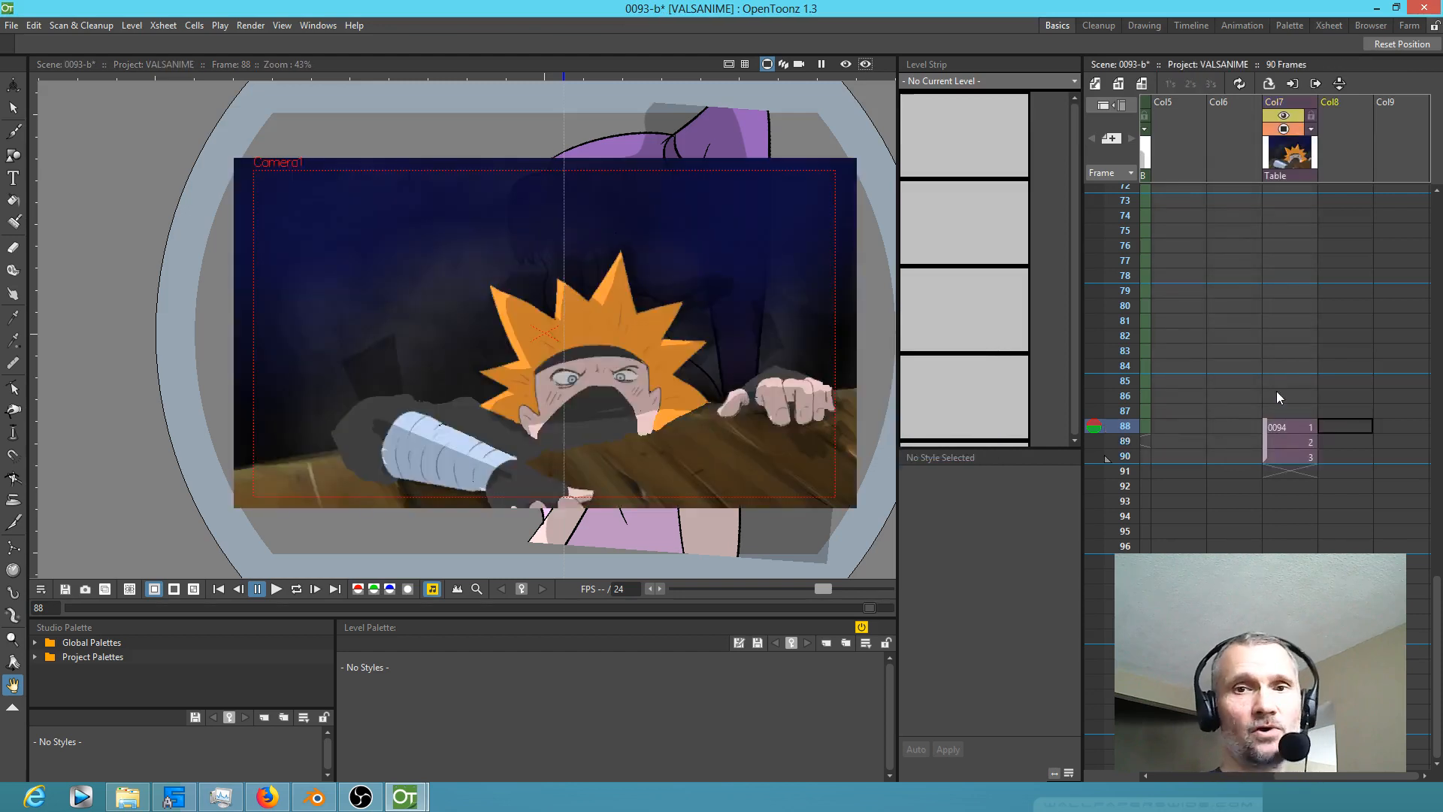
# Step: Explode the 0094 sub-xsheet column, bringing the relevant pegbars into the main xsheet
pyautogui.click(1301, 163)
pyautogui.rightClick(1301, 162)
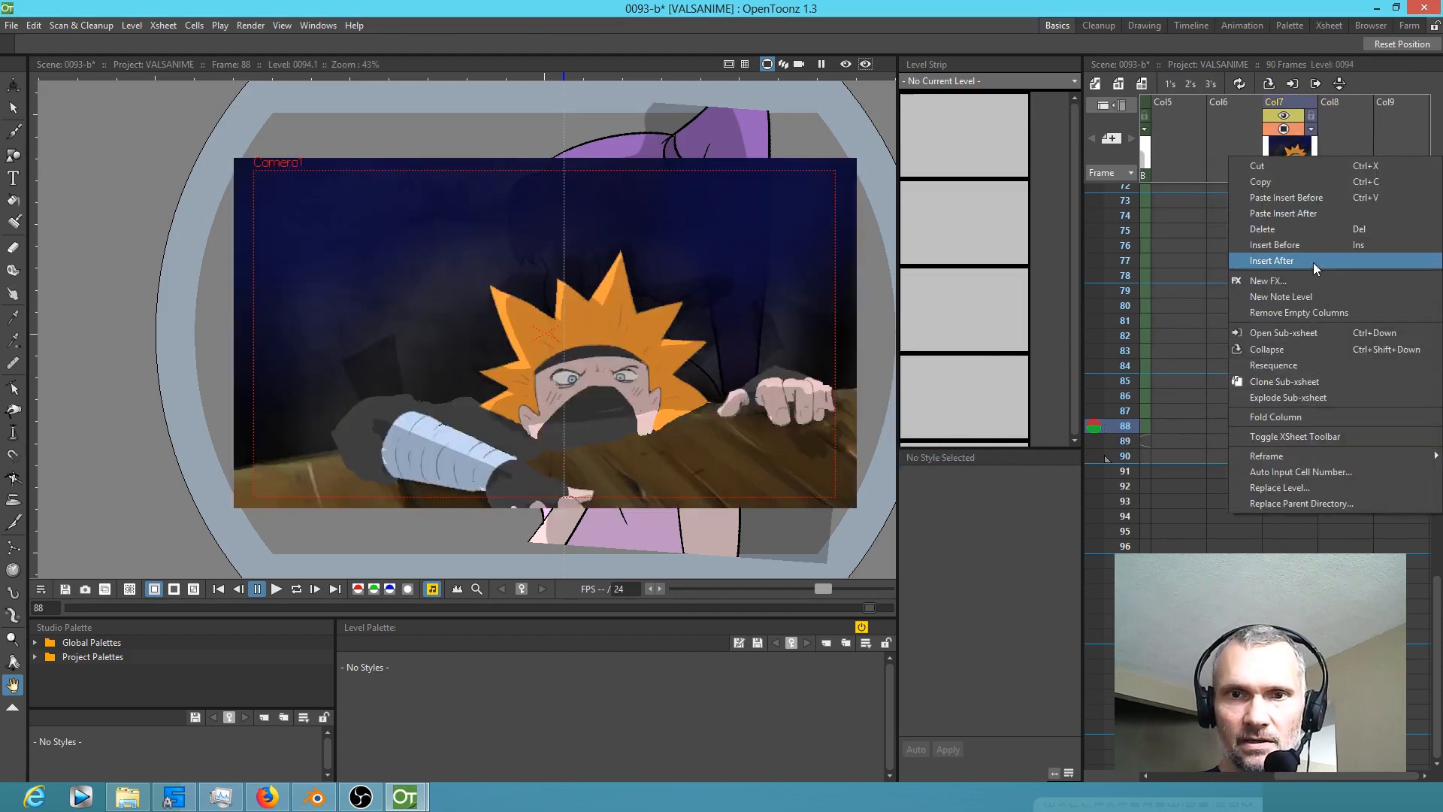
pyautogui.click(1308, 396)
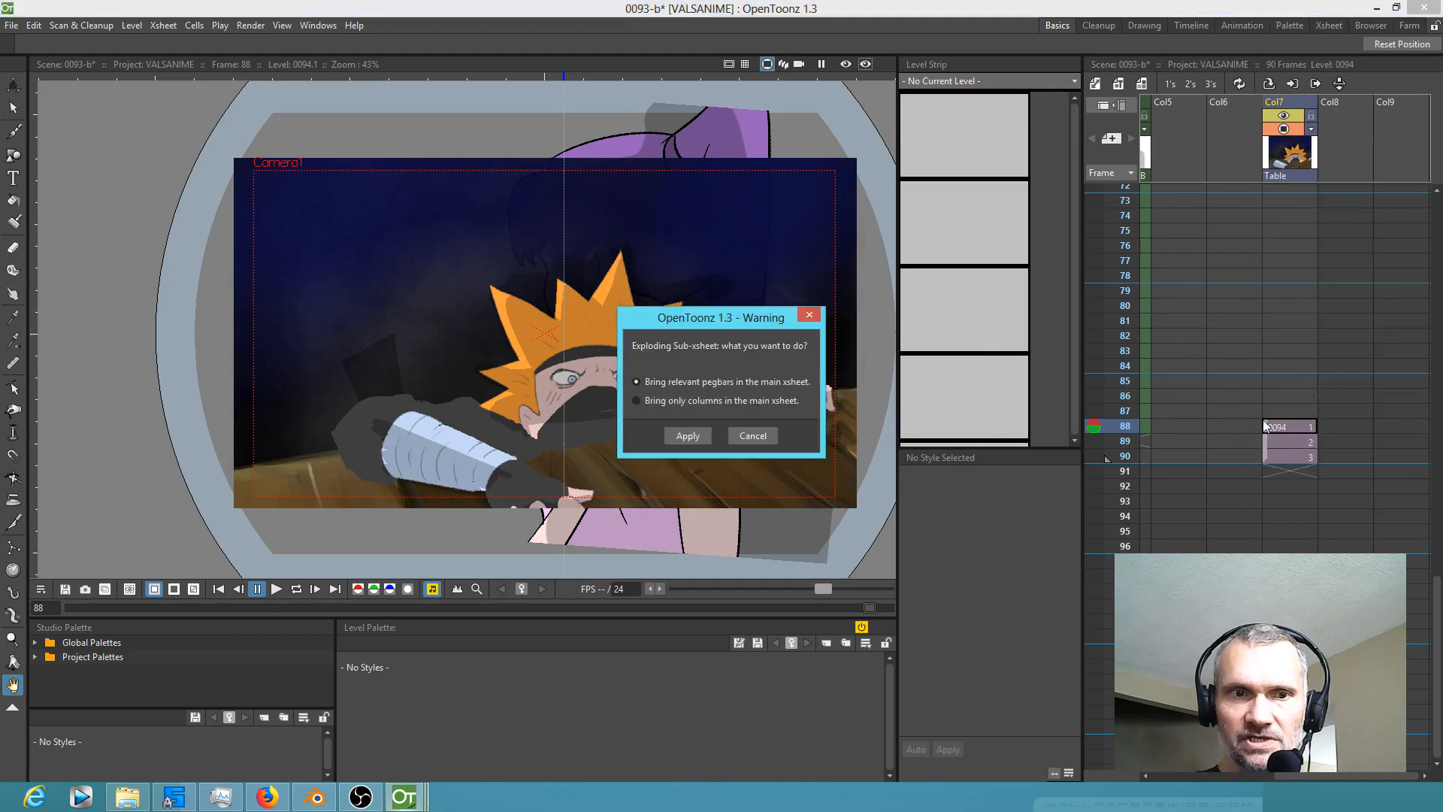
pyautogui.click(693, 432)
# Step: Try to select the first frames of the exploded columns, BKGD through FX, as one block
pyautogui.scroll(5, 1305, 203)
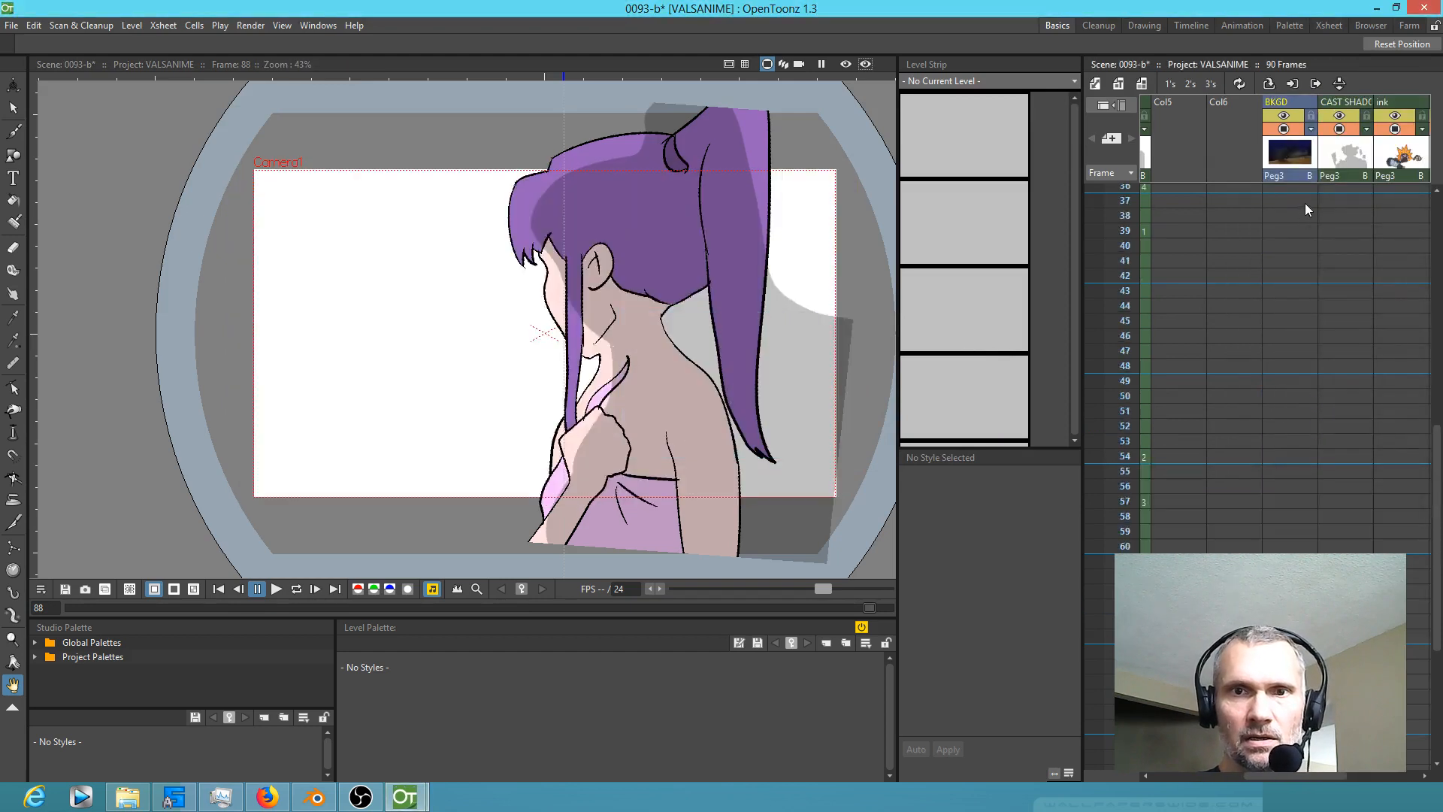
pyautogui.scroll(10, 1305, 205)
pyautogui.click(1291, 191)
pyautogui.hscroll(3, 1306, 299)
pyautogui.keyDown('shift'); pyautogui.click(1350, 224); pyautogui.keyUp('shift')
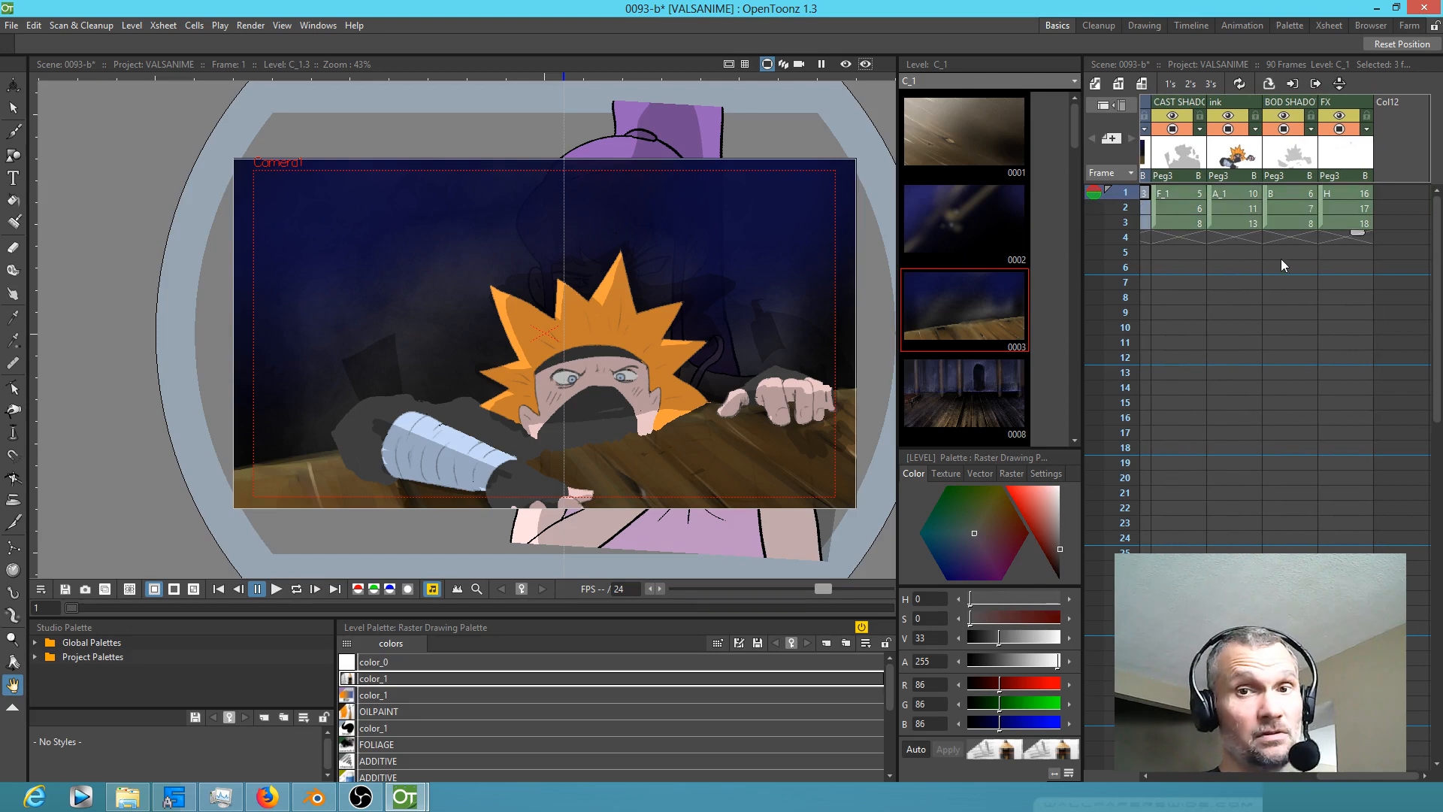
pyautogui.hscroll(-3, 1292, 273)
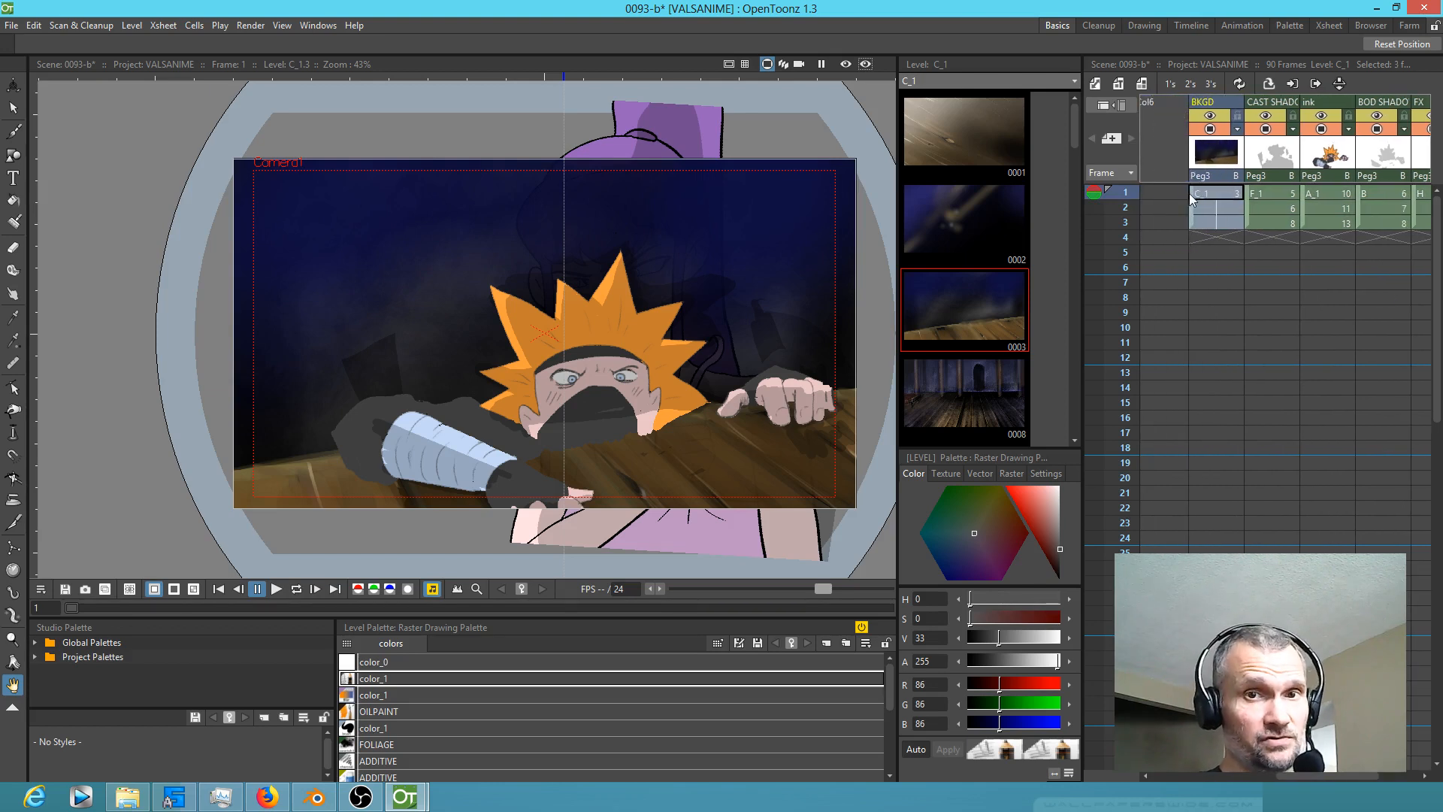
pyautogui.moveTo(1211, 192); pyautogui.dragTo(1419, 238)
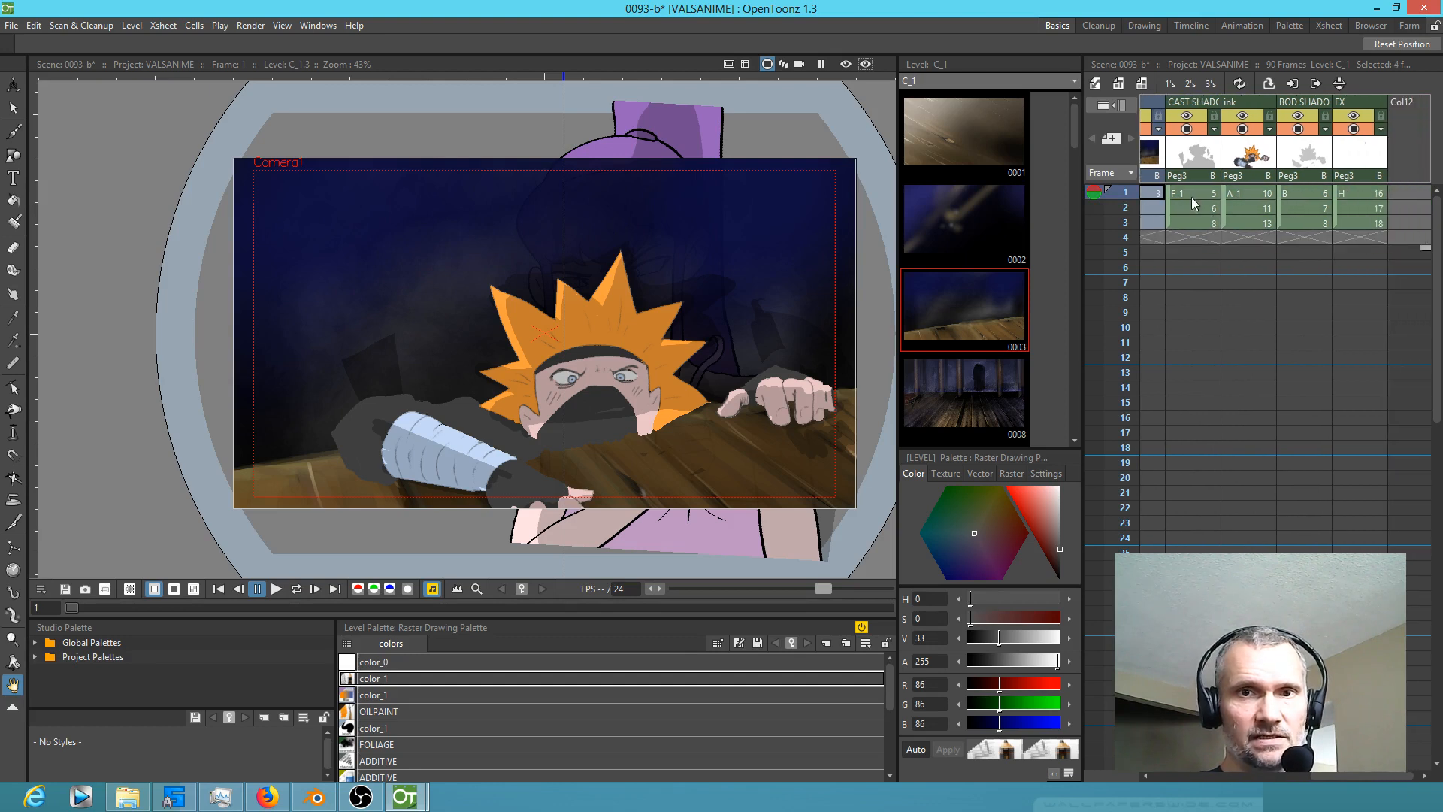
pyautogui.moveTo(1284, 269); pyautogui.dragTo(1440, 328)
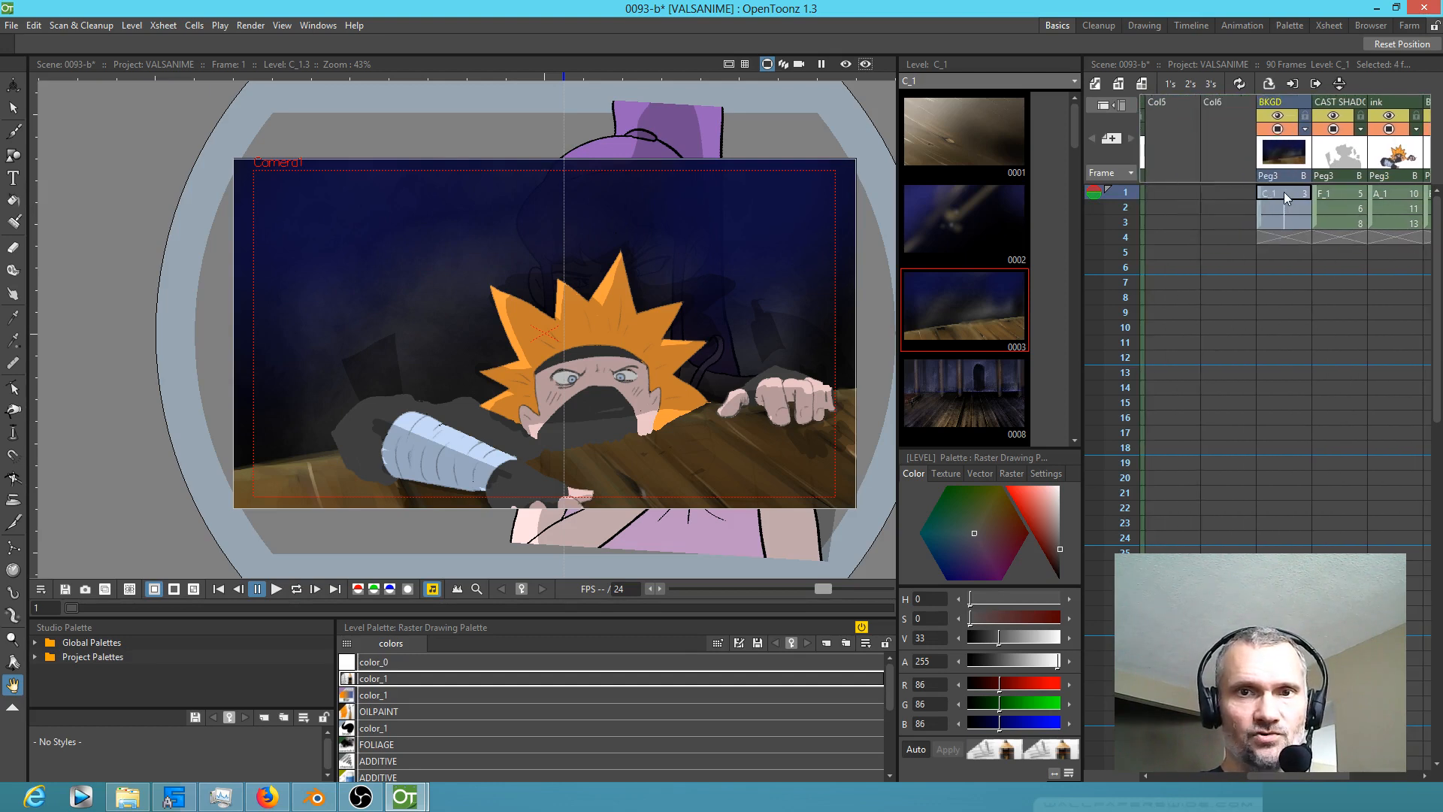
pyautogui.click(1283, 192)
pyautogui.moveTo(1324, 282); pyautogui.dragTo(1290, 248)
# Step: Switch to the Xsheet room and move the exploded five-column block from frames 1–3 to frames 90–92, starting at Col5
pyautogui.click(1329, 26)
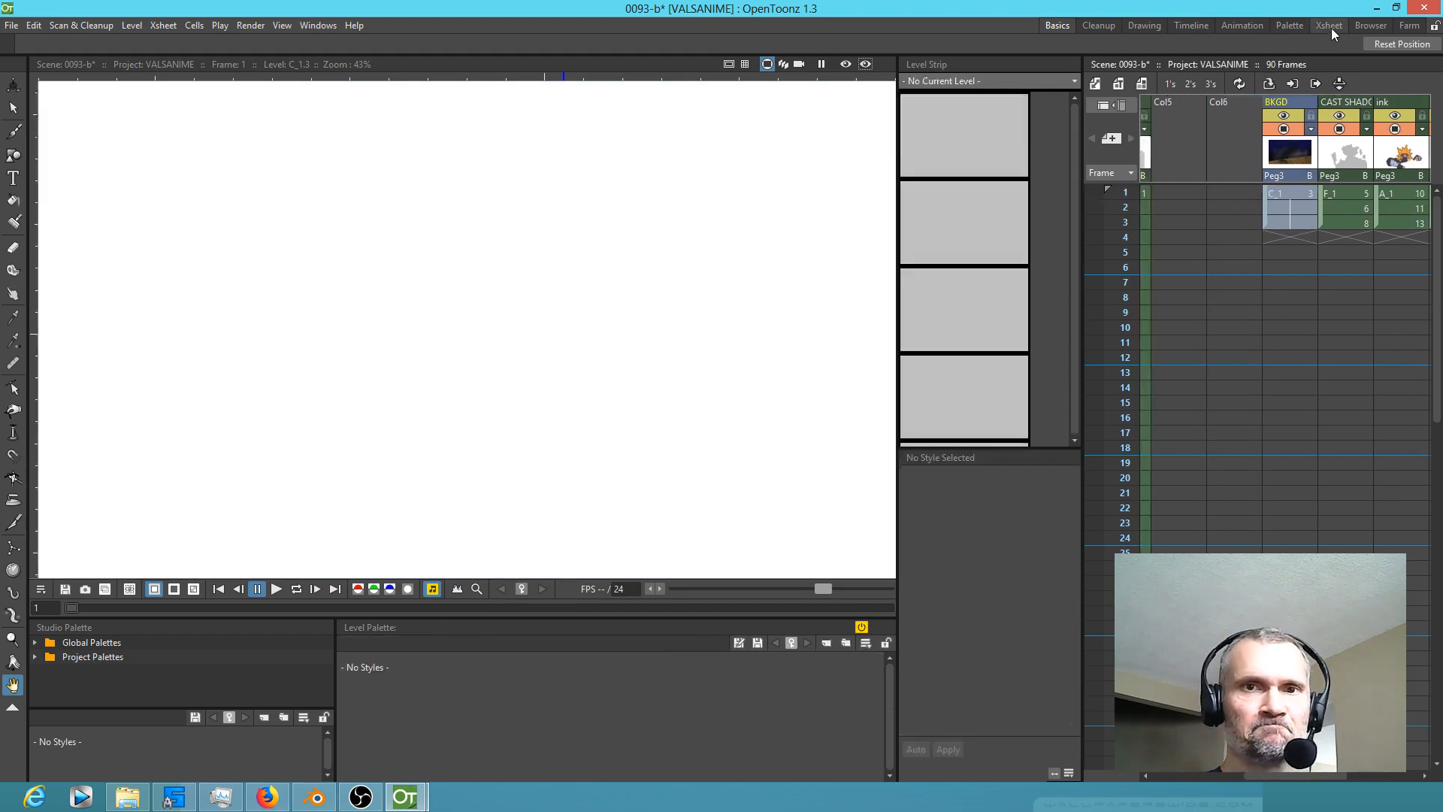
pyautogui.moveTo(545, 286); pyautogui.dragTo(389, 361)
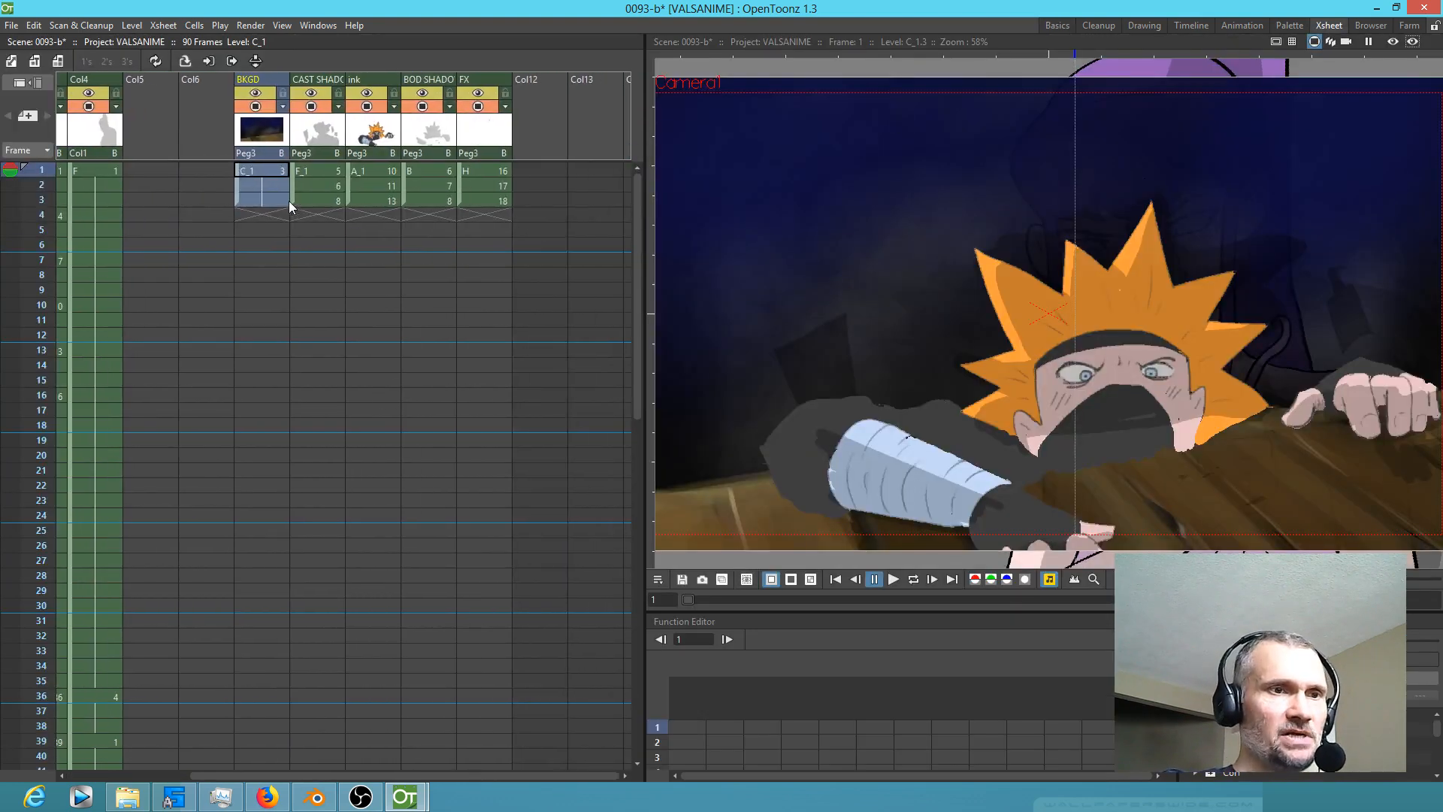
pyautogui.click(255, 171)
pyautogui.moveTo(257, 173); pyautogui.dragTo(472, 202)
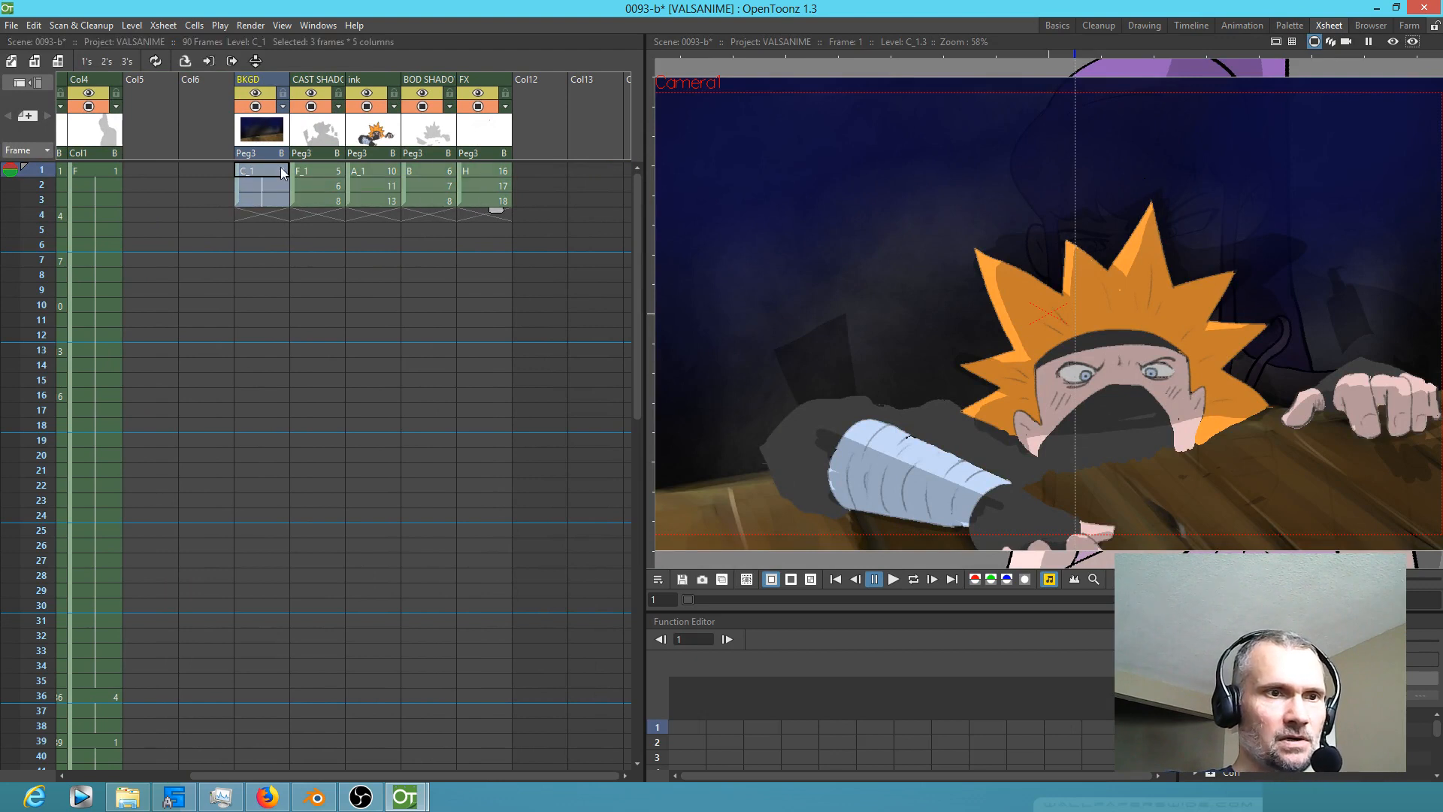
pyautogui.moveTo(238, 192)
pyautogui.mouseDown()
pyautogui.moveTo(225, 308)
pyautogui.moveTo(233, 780)
pyautogui.moveTo(244, 777)
pyautogui.moveTo(255, 655)
pyautogui.moveTo(161, 654)
pyautogui.mouseUp()
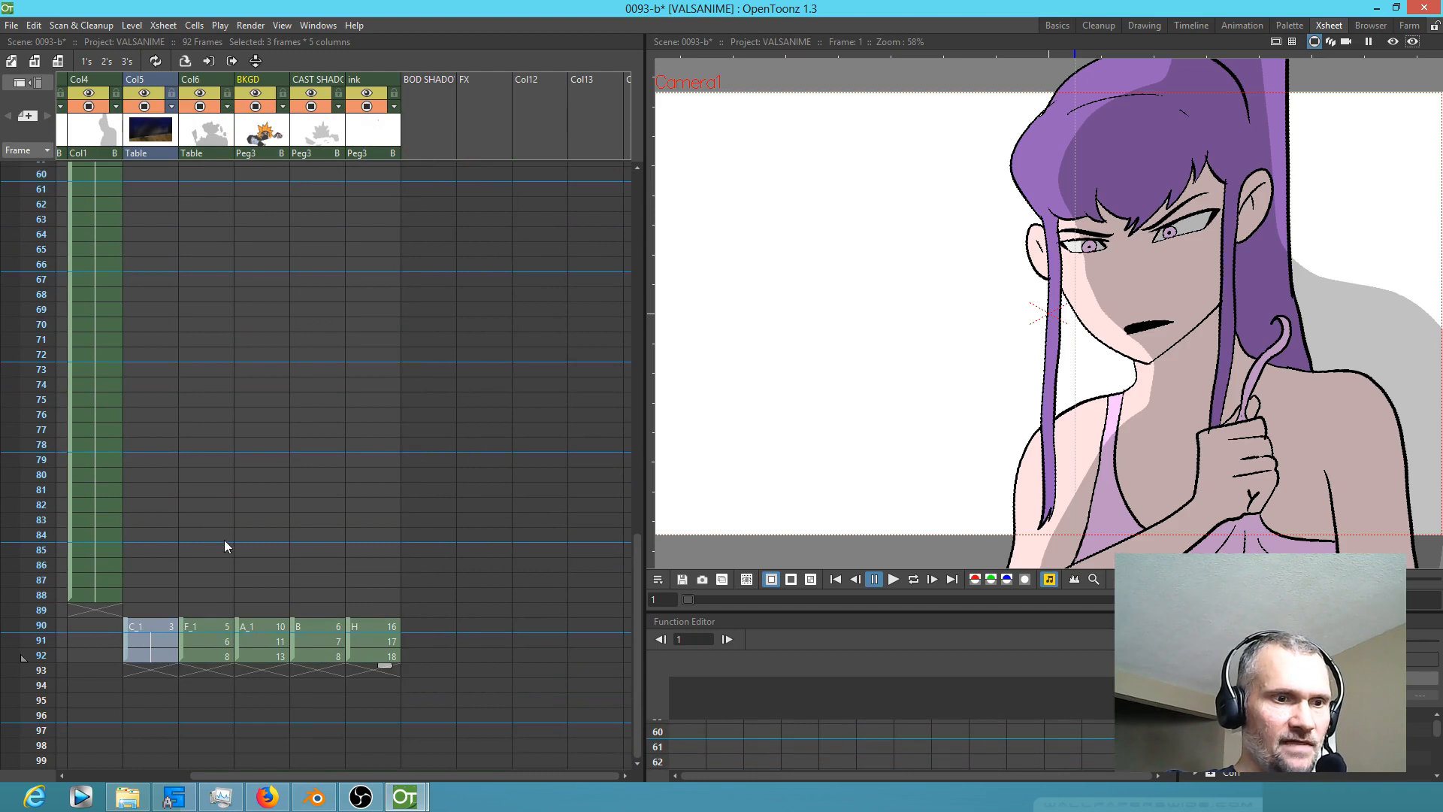
# Step: Save all changes to scene 0093-b and its levels
pyautogui.click(11, 24)
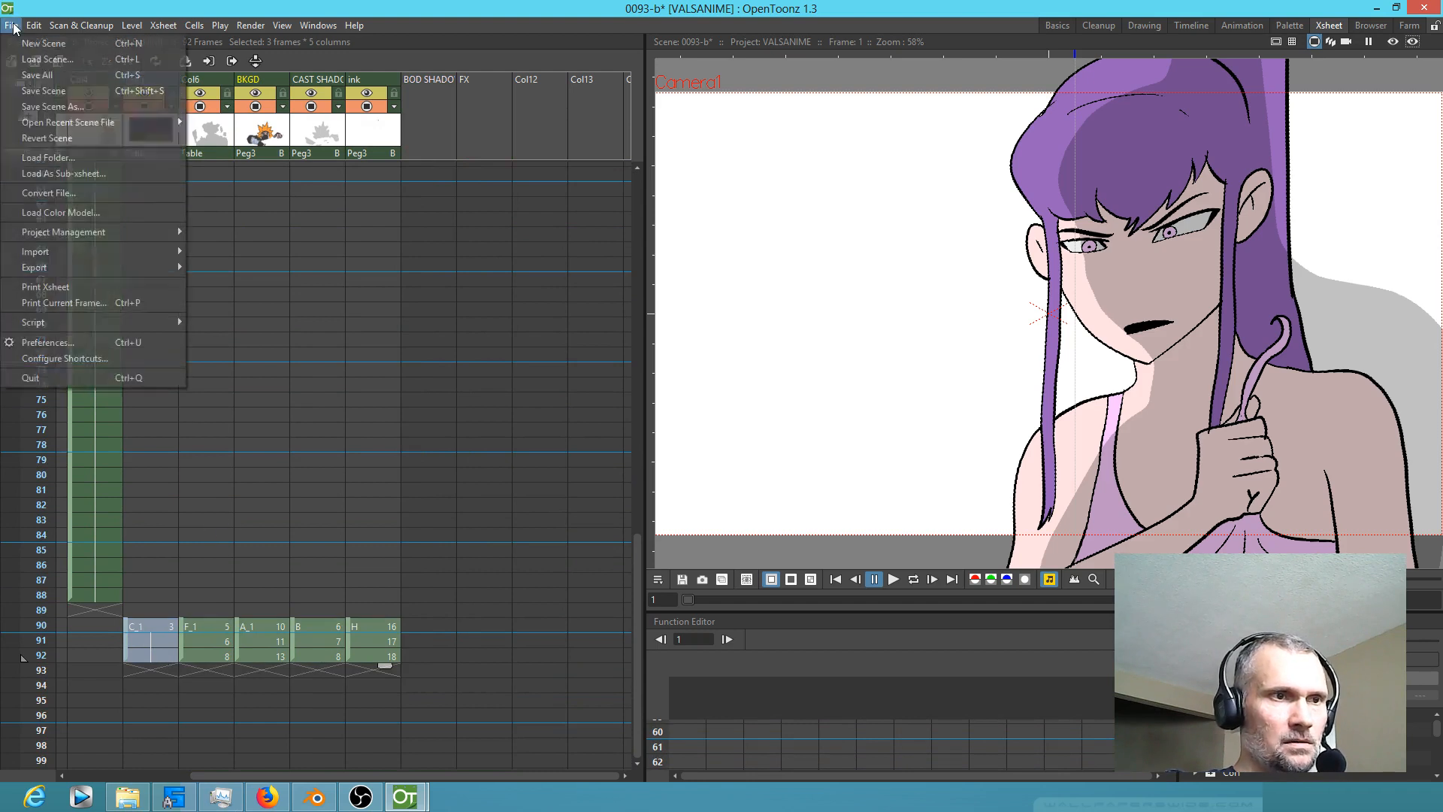
pyautogui.click(28, 76)
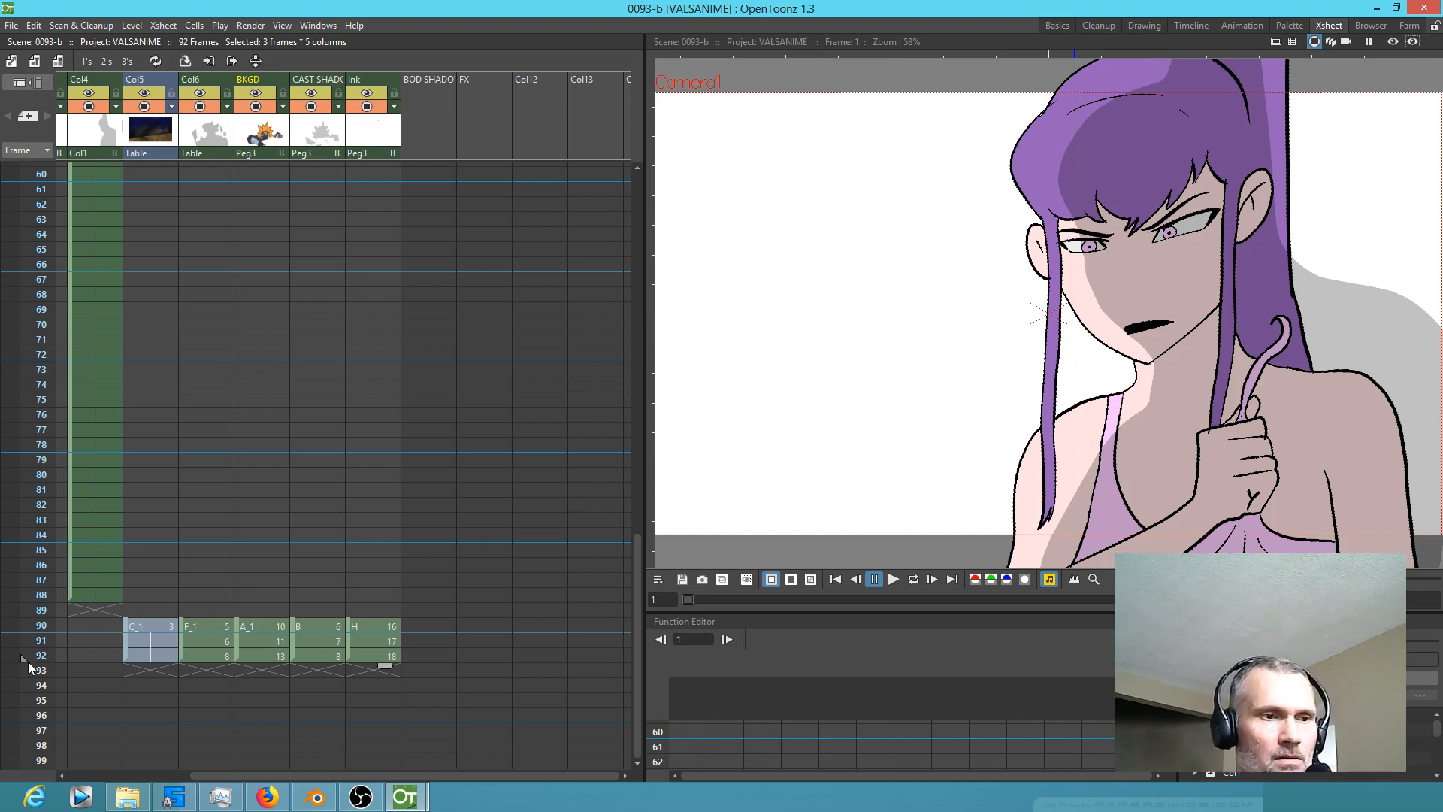
# Step: Show frame 90, then switch to File Explorer and open the 0093-b folder inside the VALSANIME drawings folder
pyautogui.click(42, 631)
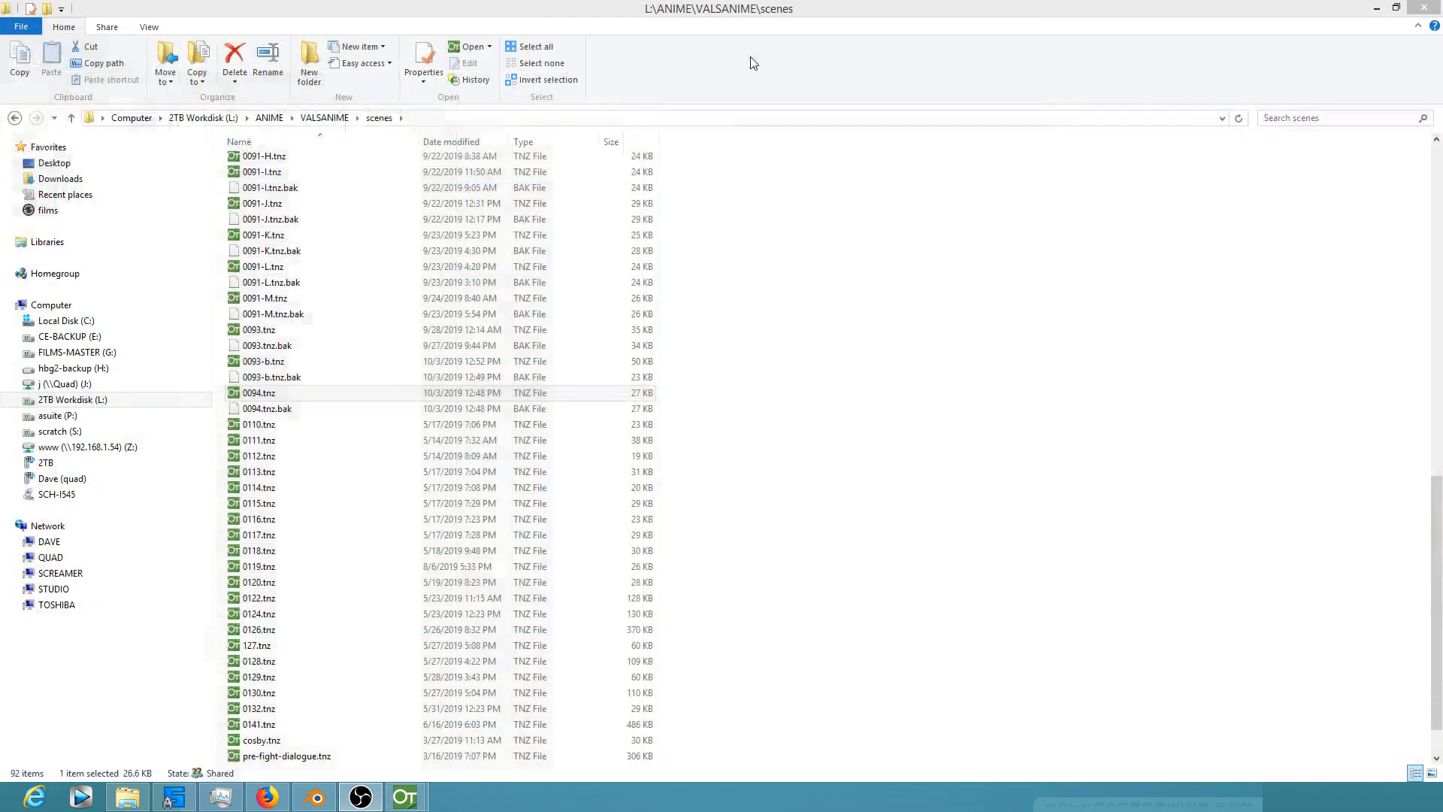
pyautogui.click(325, 118)
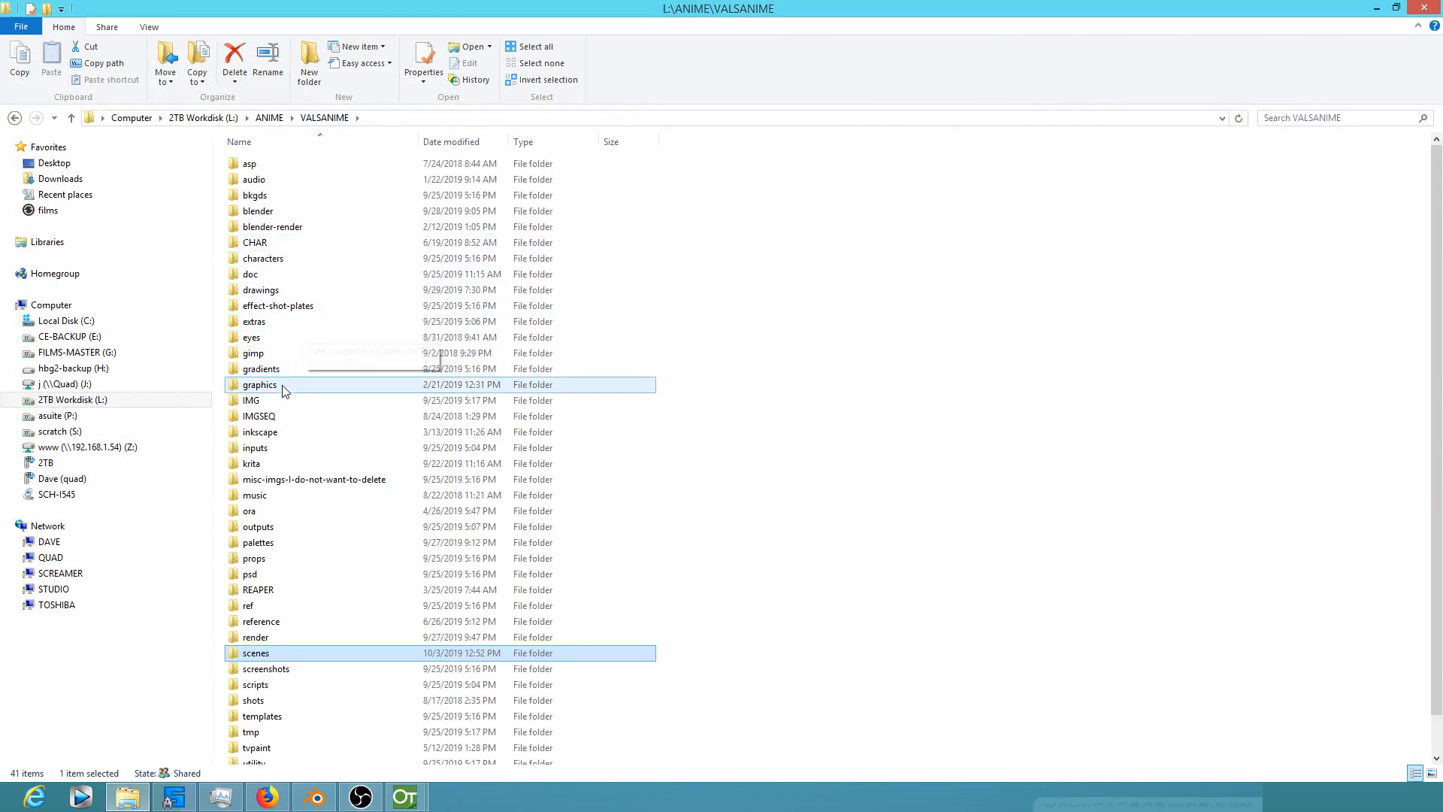
pyautogui.doubleClick(261, 290)
pyautogui.scroll(-8, 674, 509)
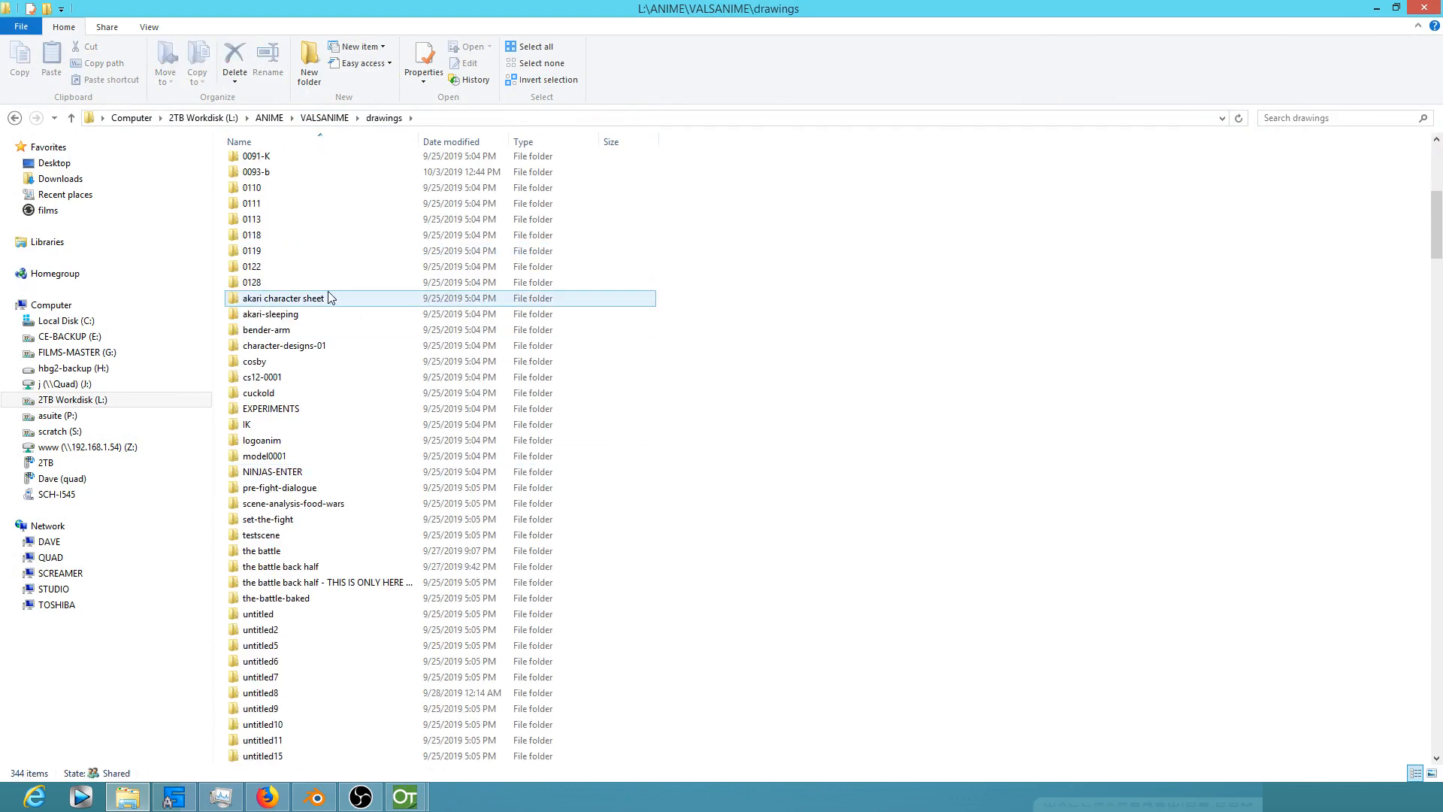
pyautogui.scroll(5, 354, 297)
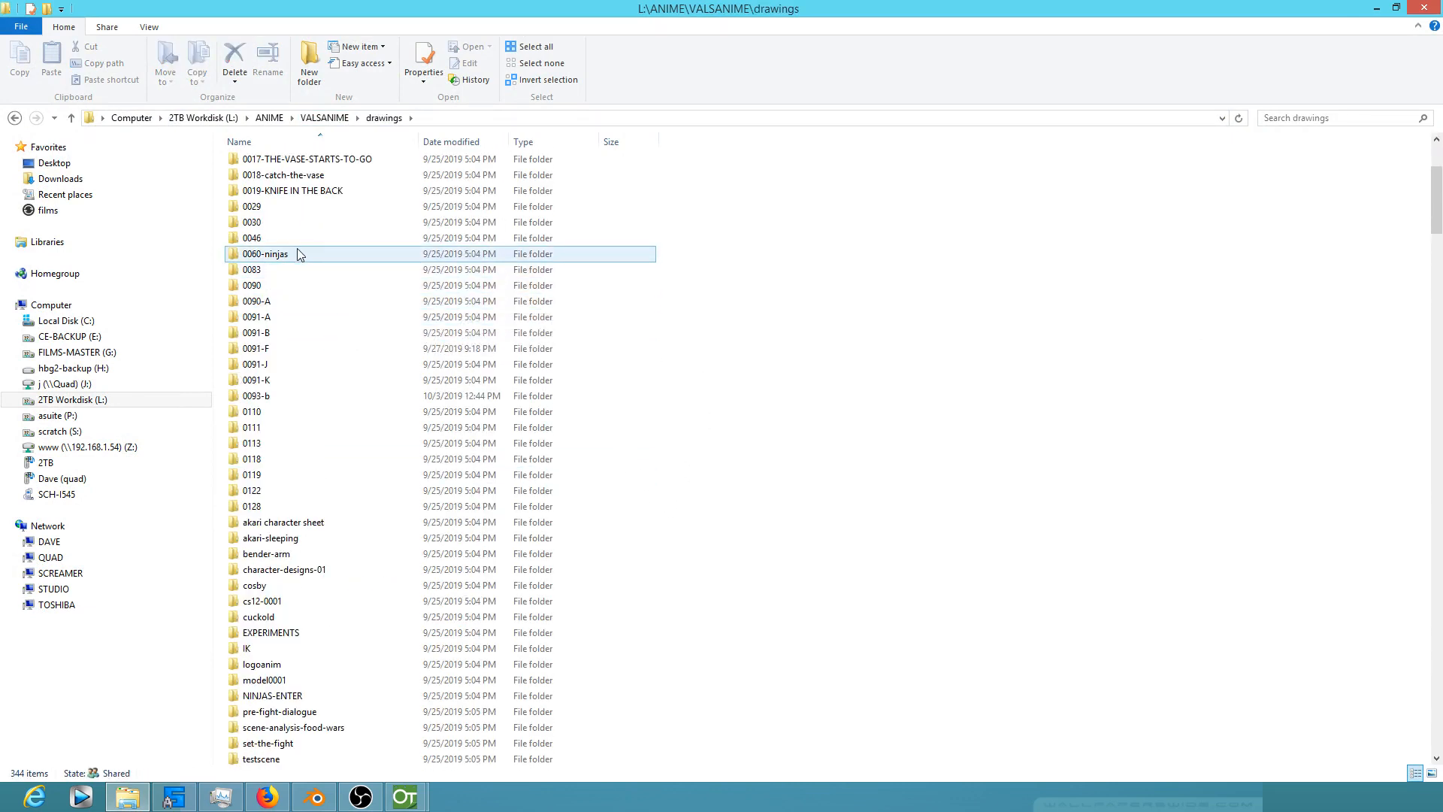
pyautogui.doubleClick(269, 396)
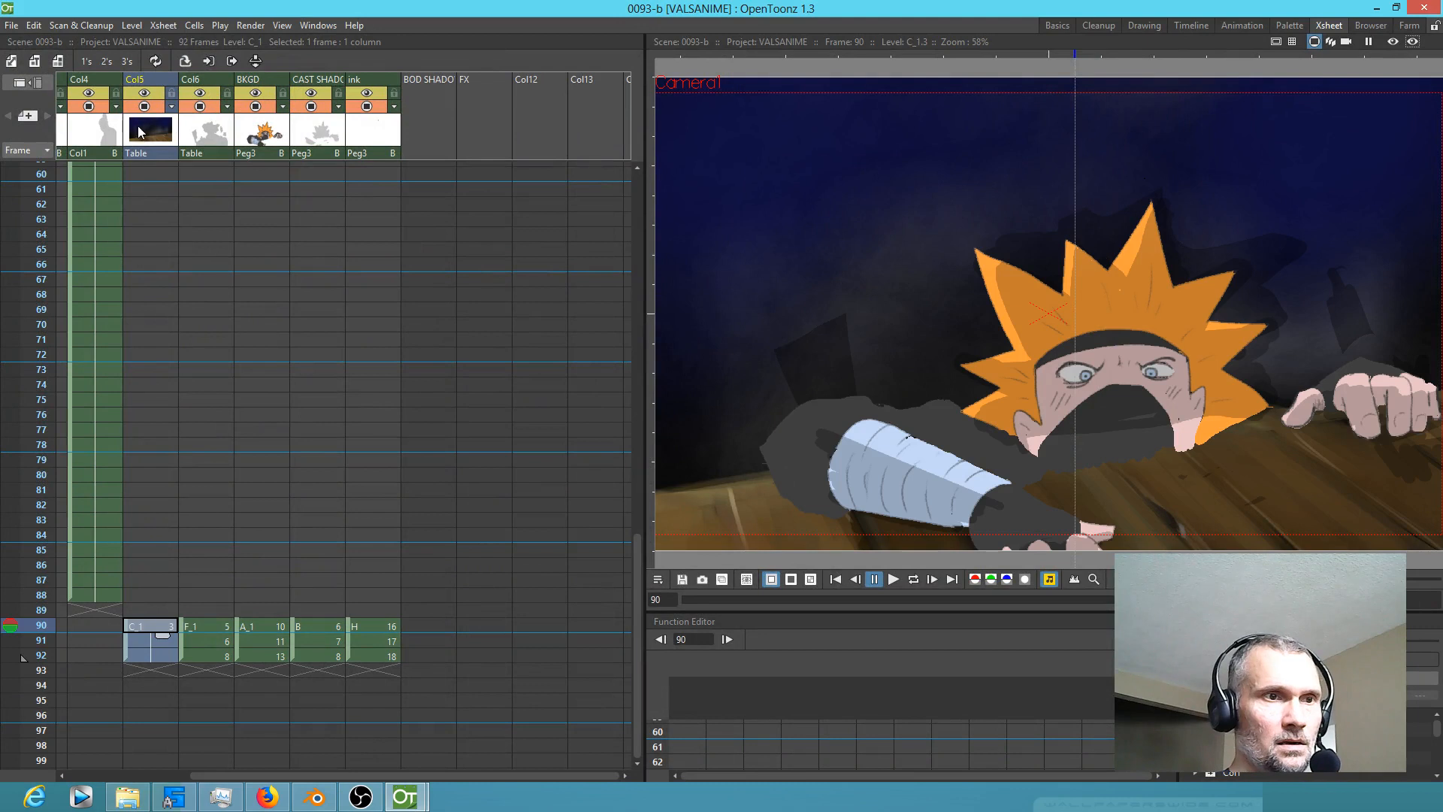
# Step: Check the file paths of levels C_1, F_1, A_1, B and H in Level Settings
pyautogui.click(131, 26)
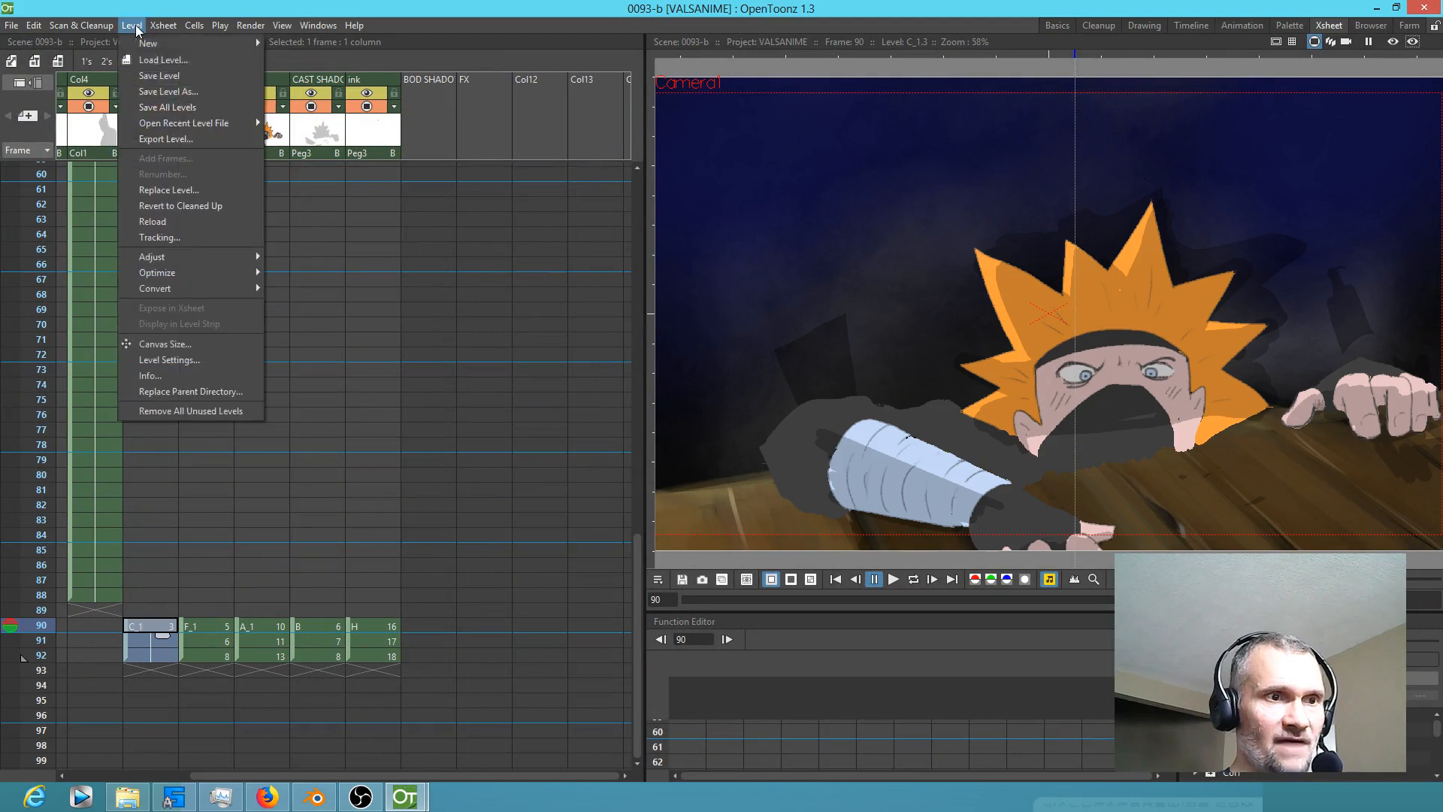
pyautogui.click(188, 360)
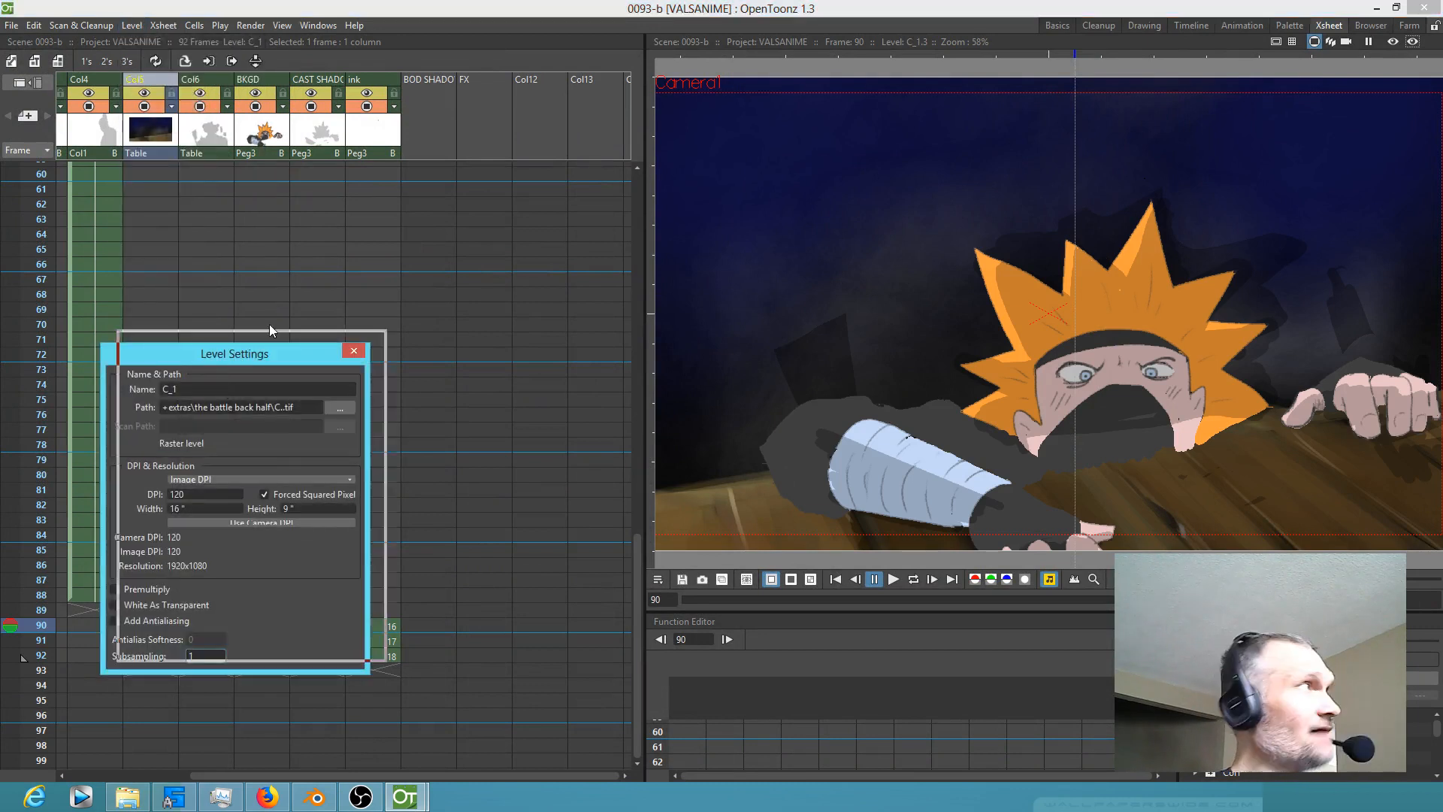
pyautogui.press('Escape')
pyautogui.click(160, 138)
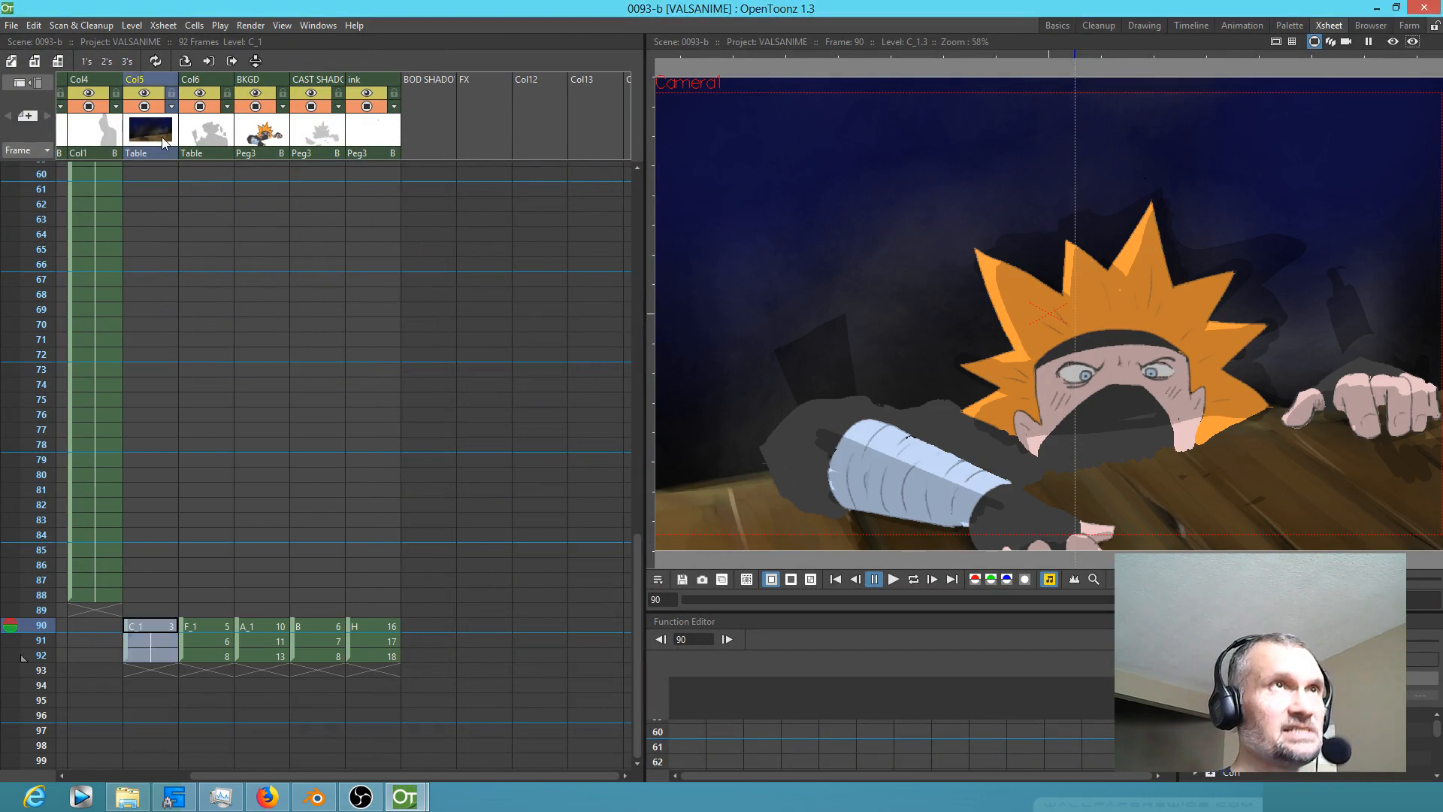
pyautogui.moveTo(1442, 183); pyautogui.dragTo(741, 208)
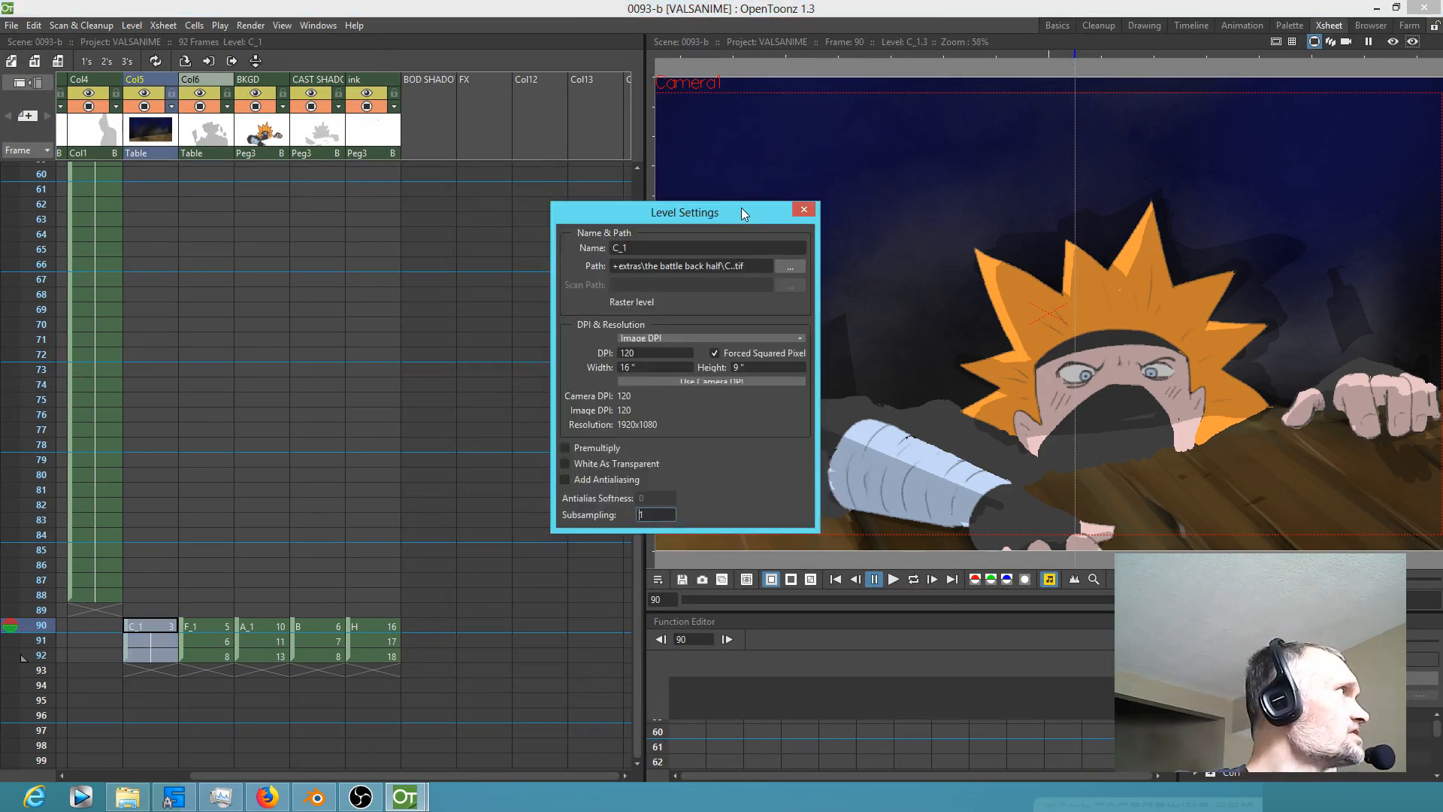
pyautogui.click(212, 628)
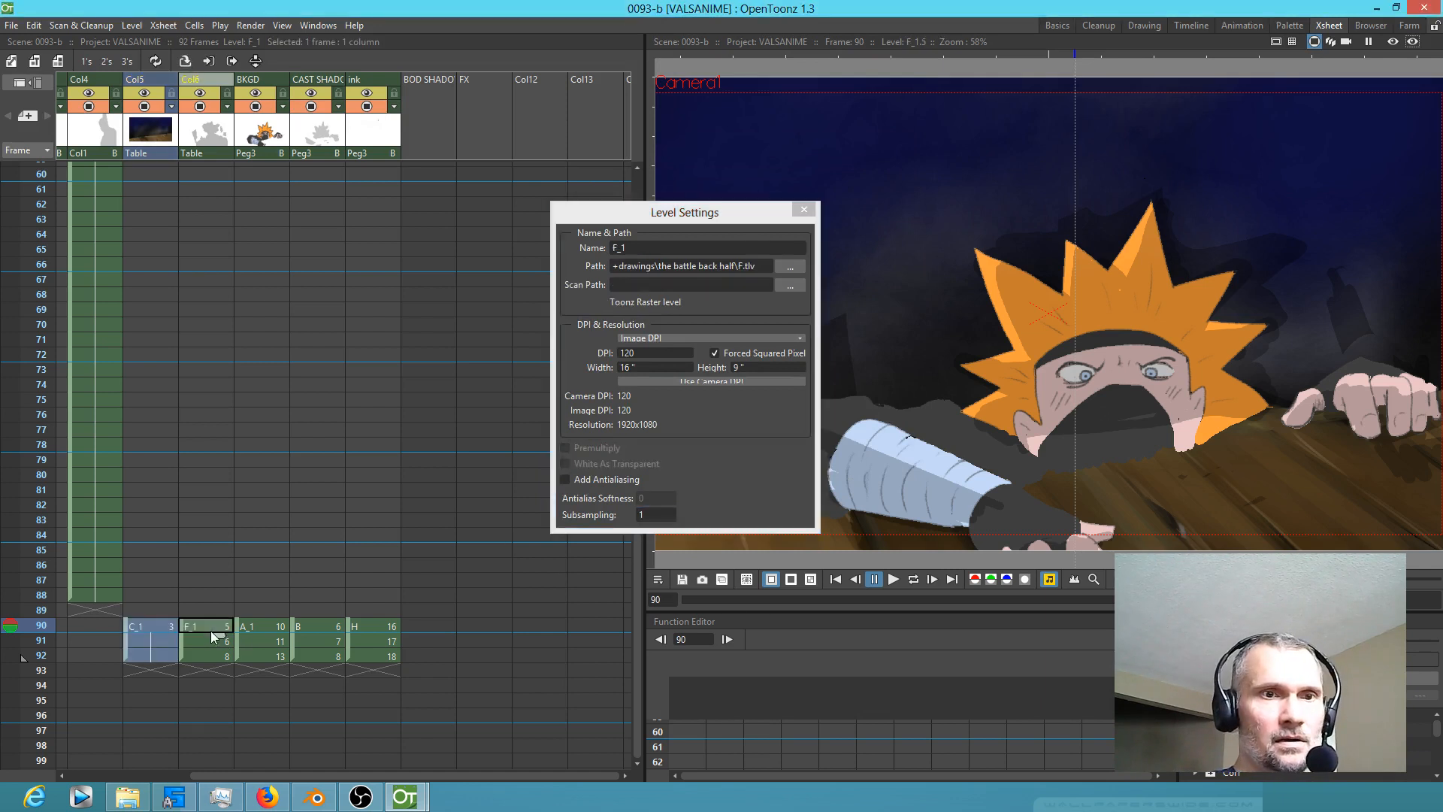
pyautogui.click(251, 629)
pyautogui.click(333, 639)
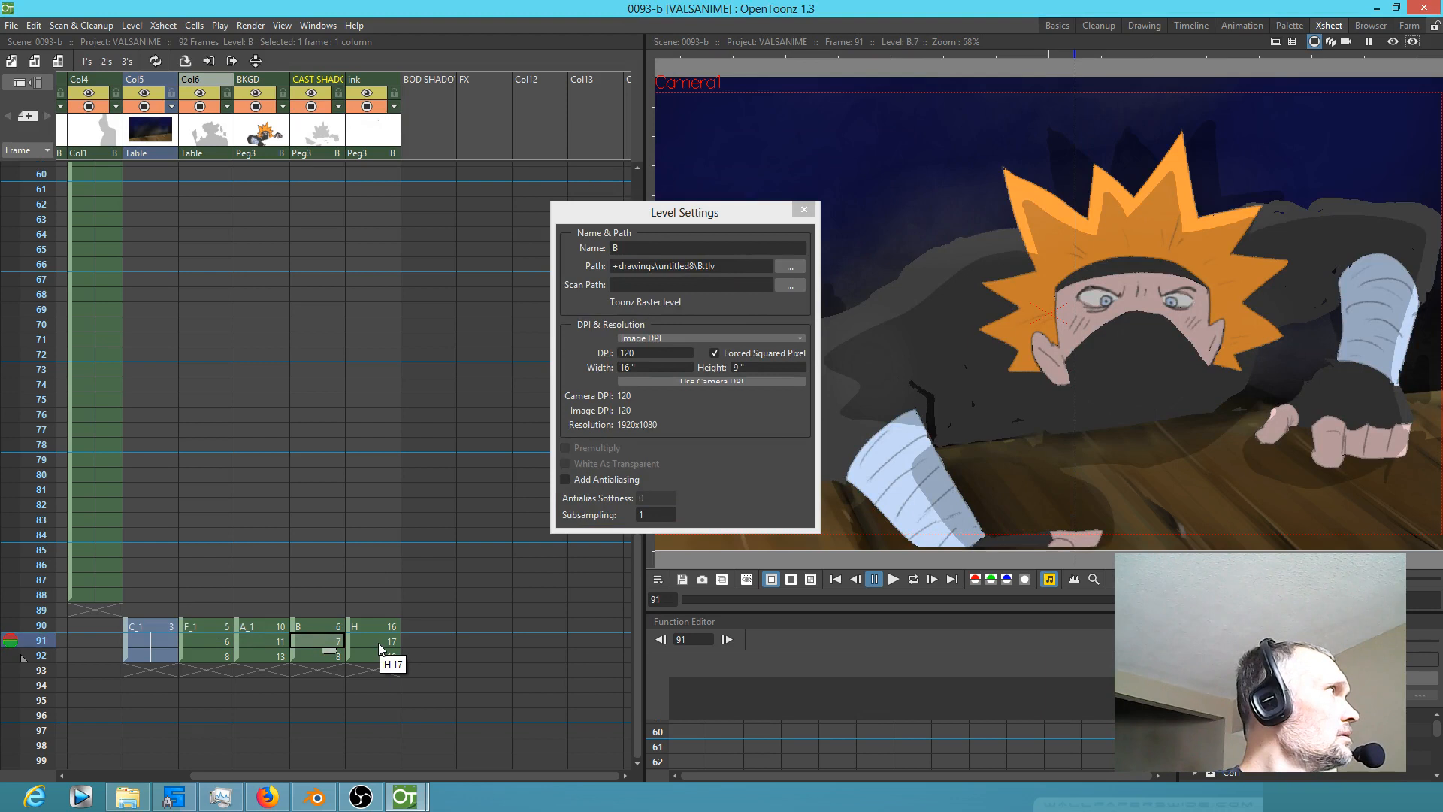
pyautogui.click(380, 645)
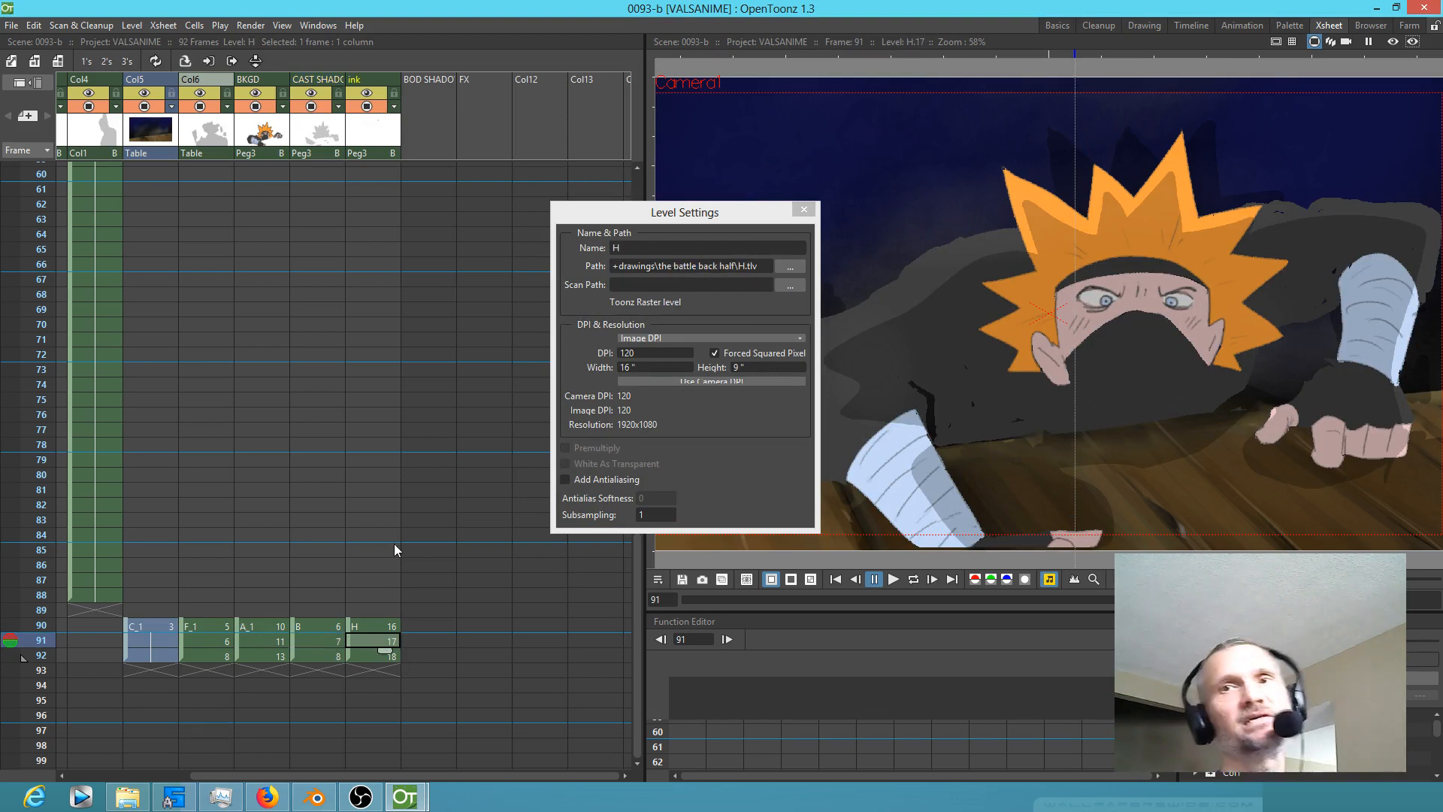
pyautogui.click(806, 209)
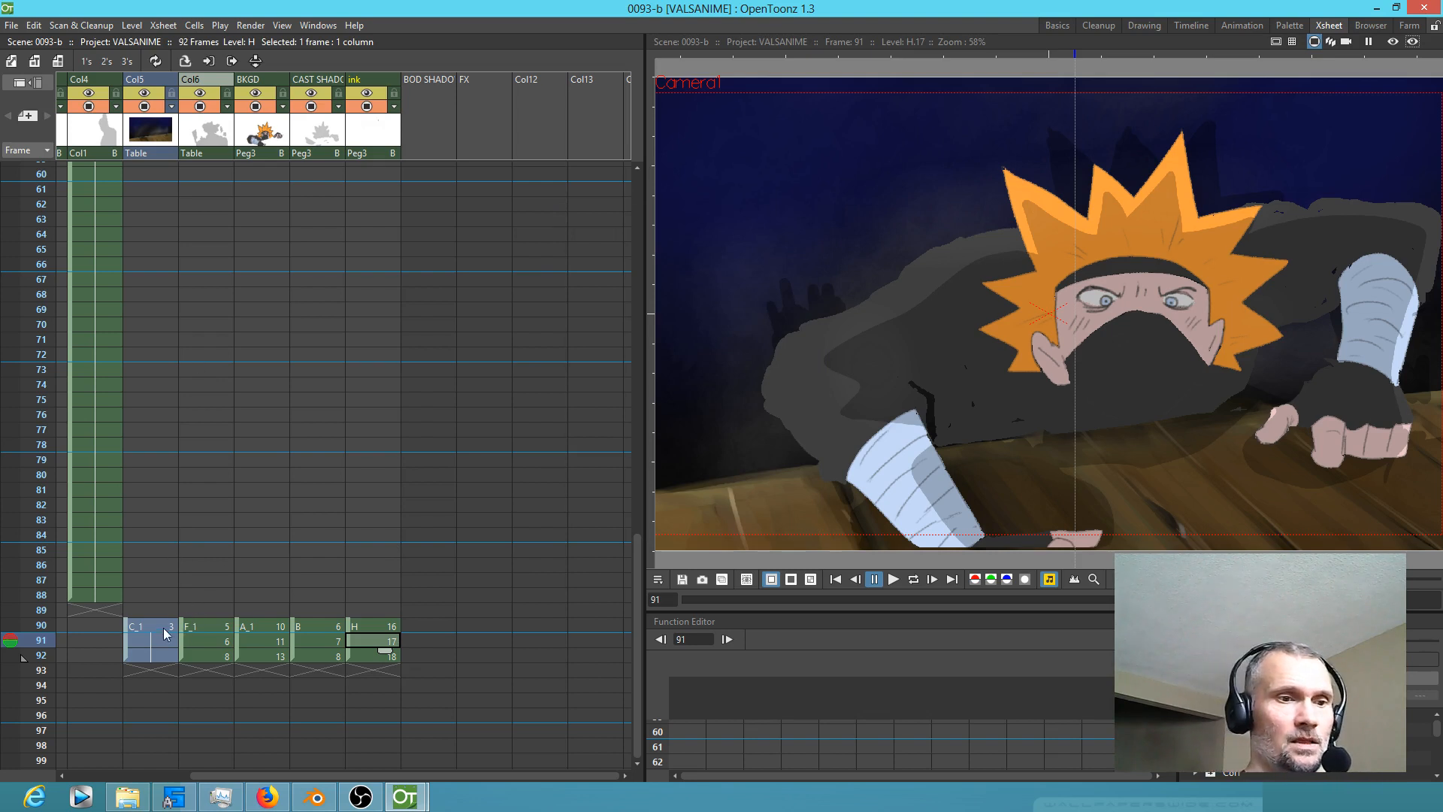
# Step: Try to clone the C_1 cells at frames 90–92 as a level named C_clone
pyautogui.moveTo(157, 625); pyautogui.dragTo(151, 657)
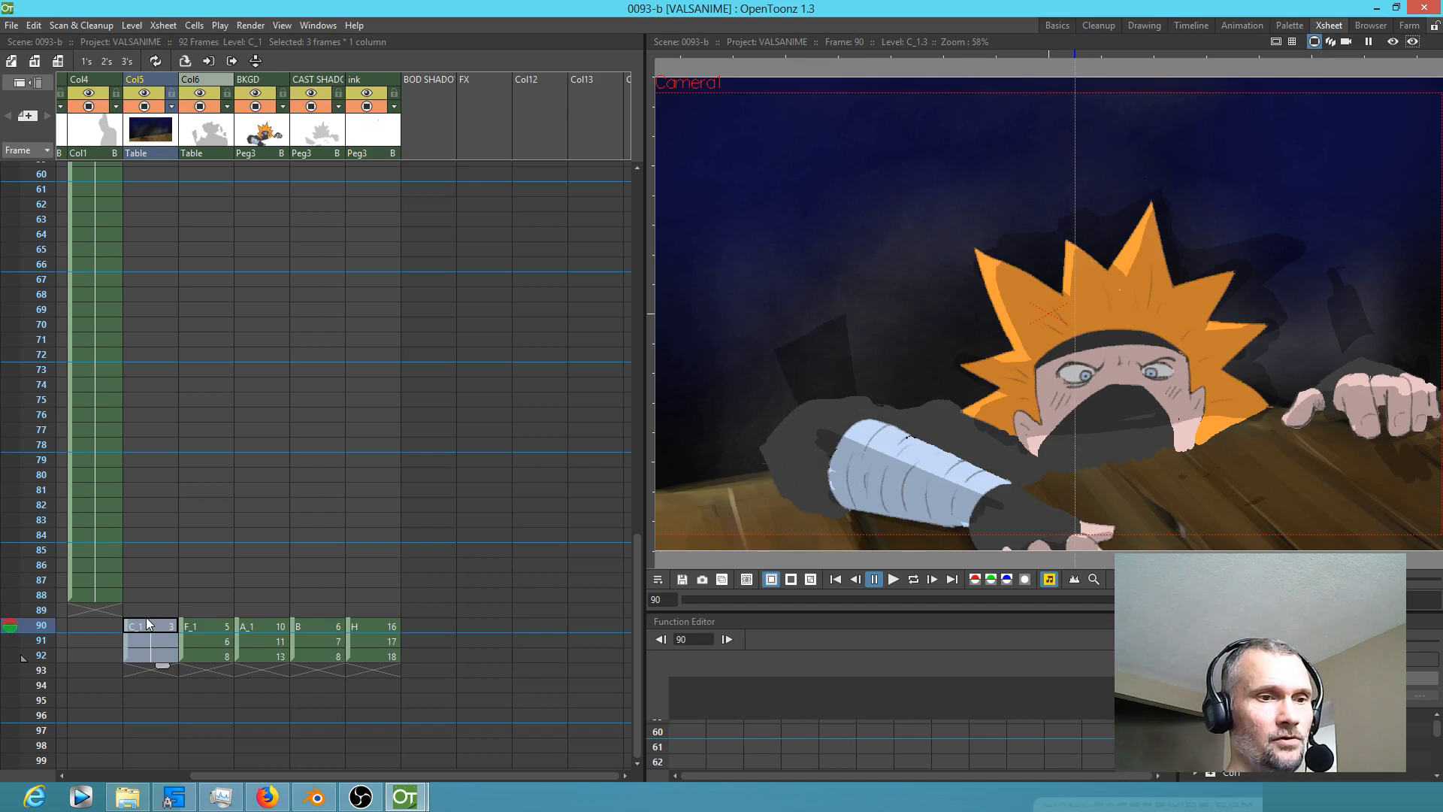
pyautogui.click(134, 27)
pyautogui.moveTo(187, 295)
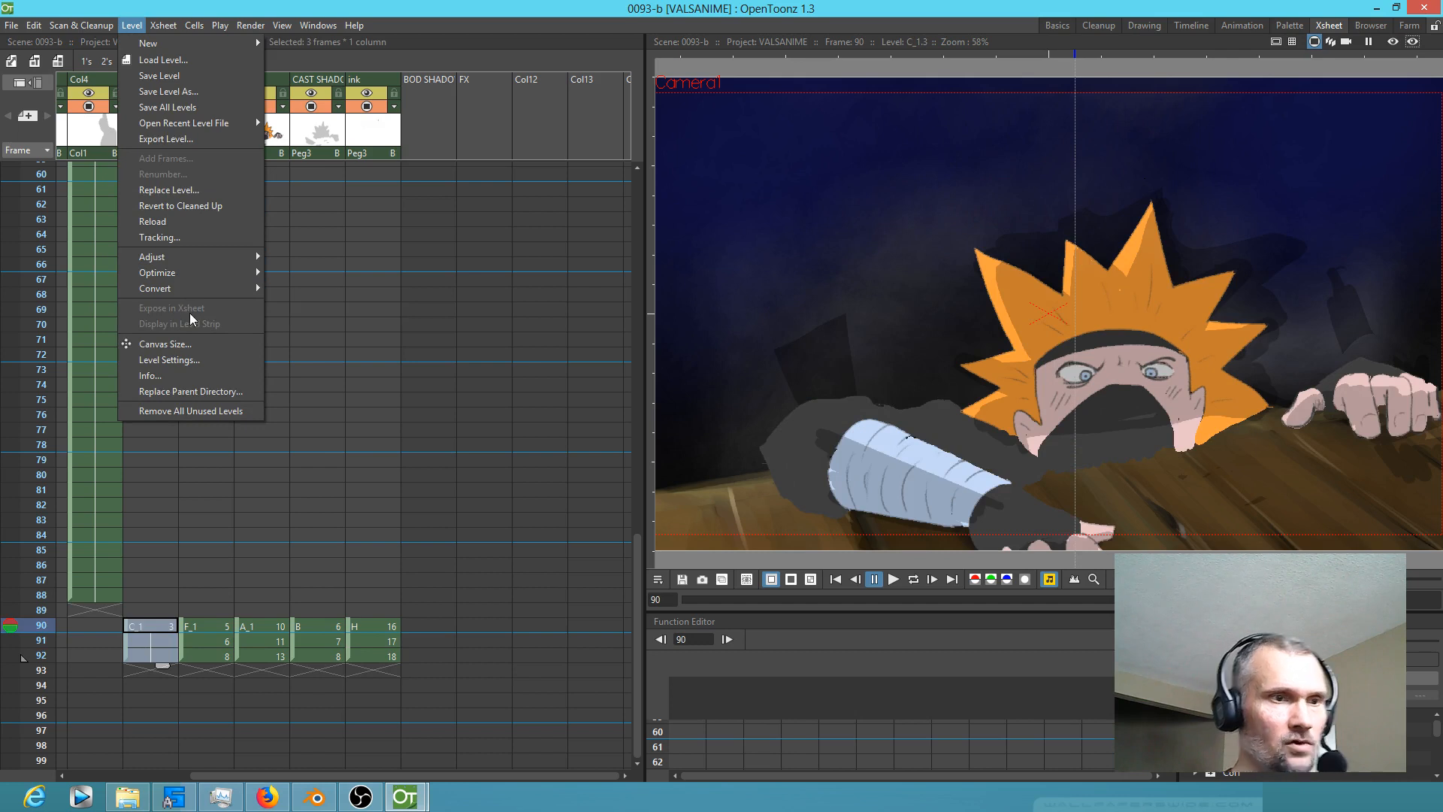
pyautogui.moveTo(202, 27)
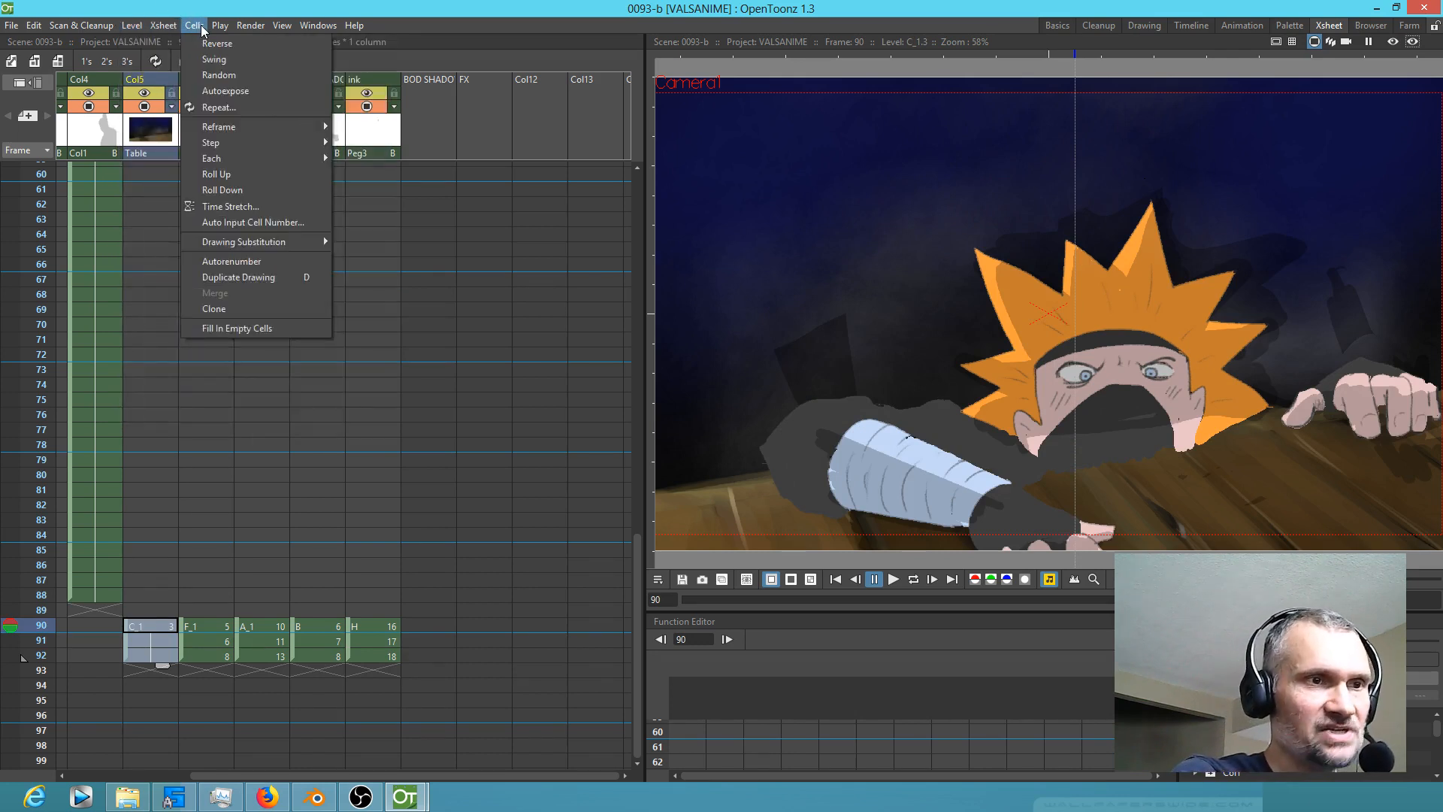
pyautogui.click(221, 309)
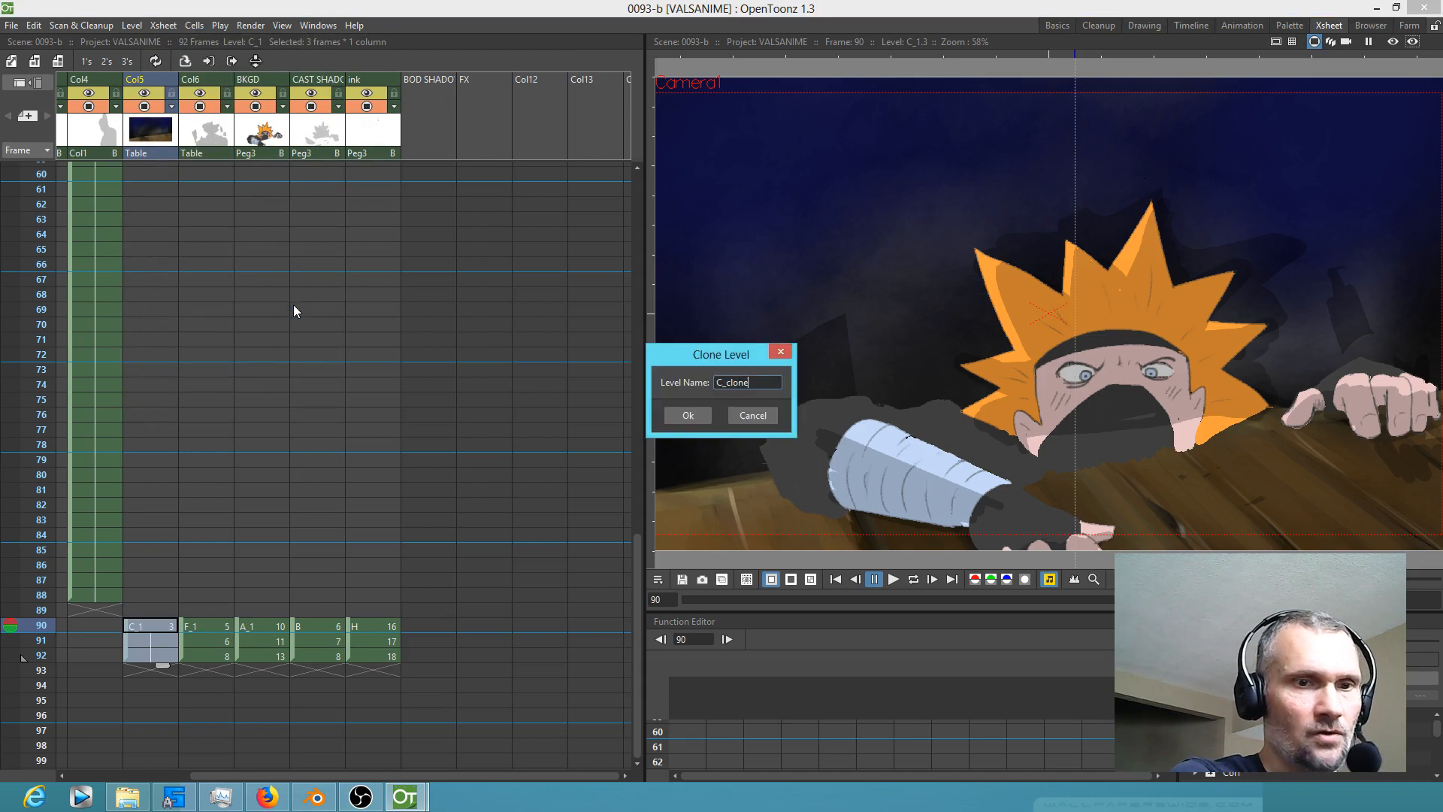
pyautogui.click(698, 414)
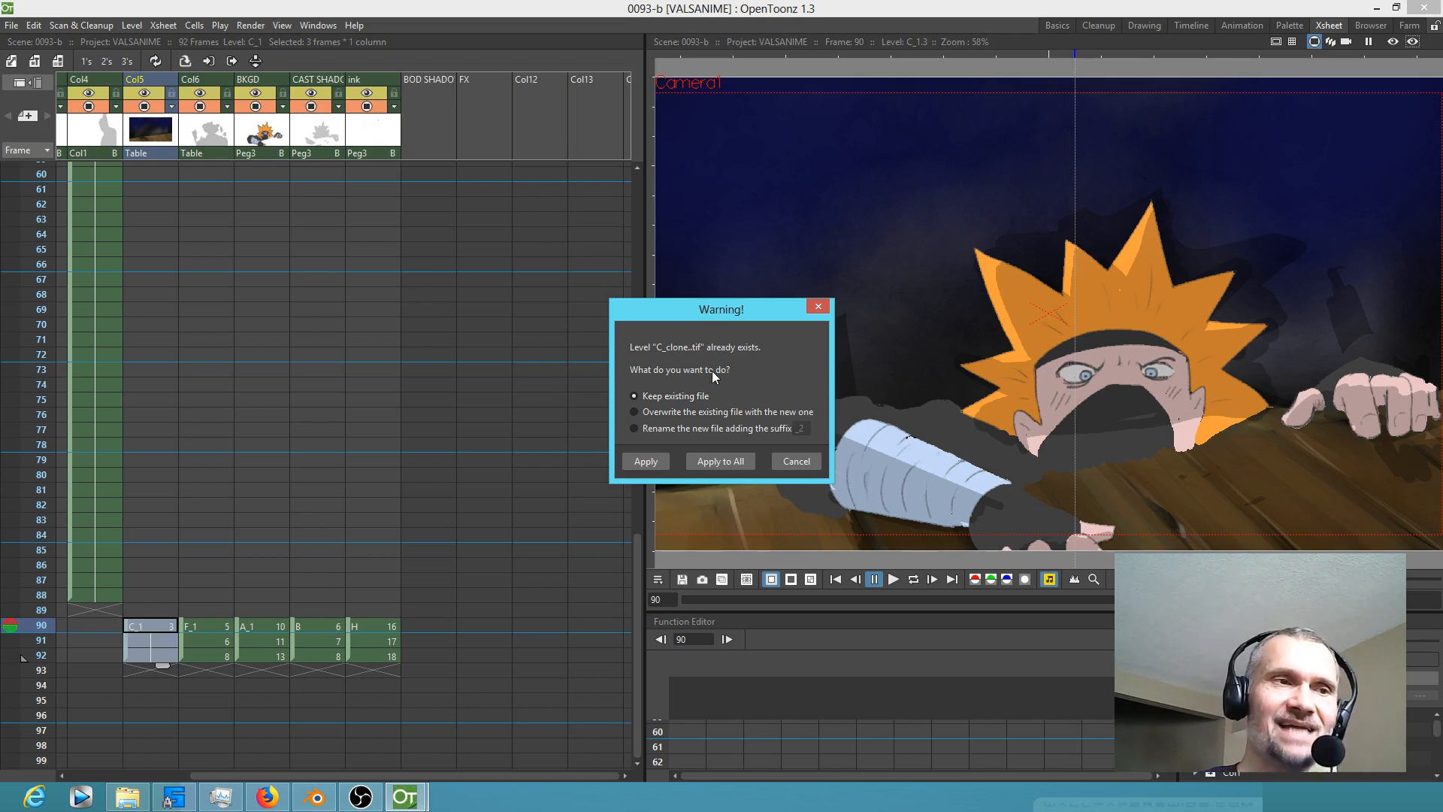
pyautogui.click(813, 306)
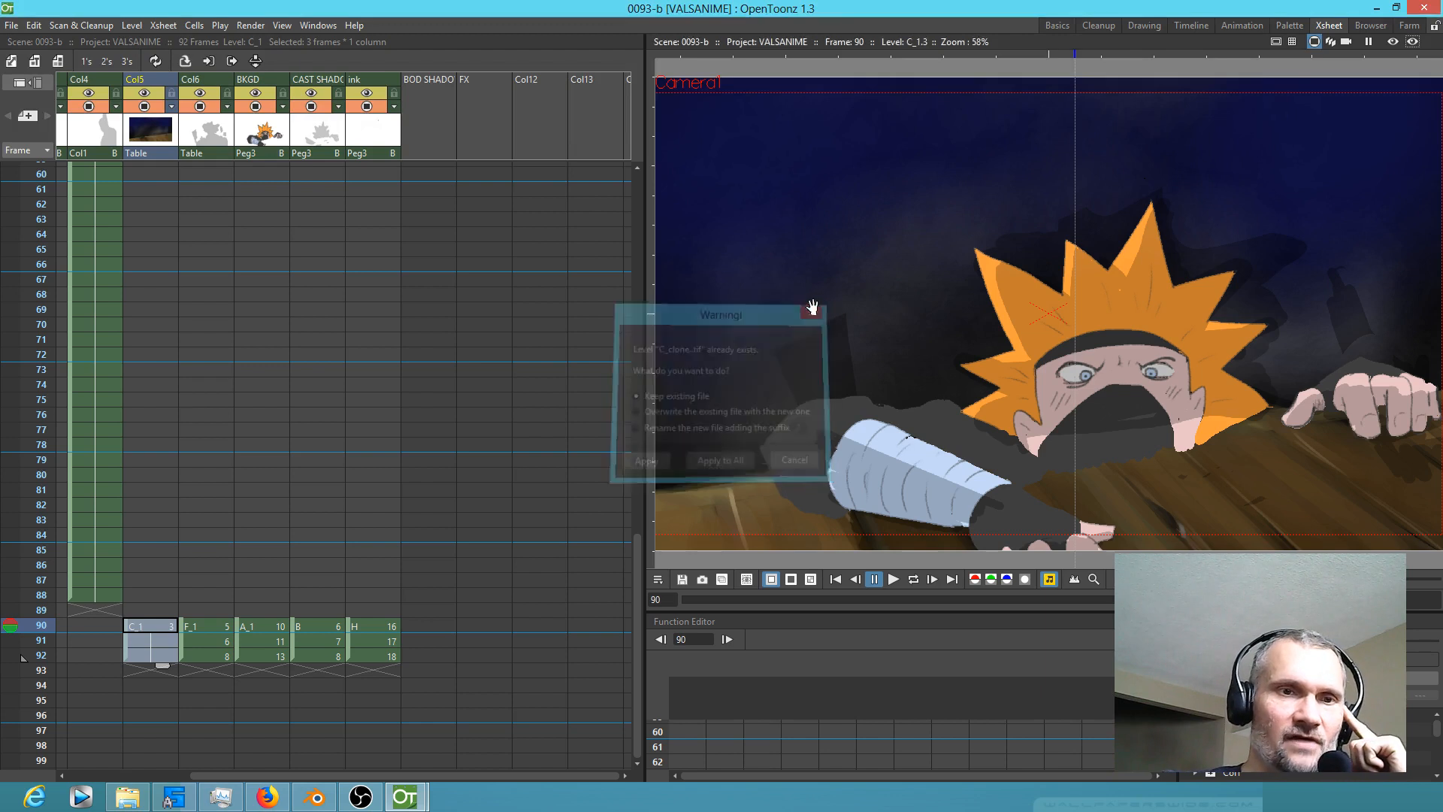
# Step: Try to clone the F_1 cells at frames 90–92 as a level named F_clone
pyautogui.click(214, 626)
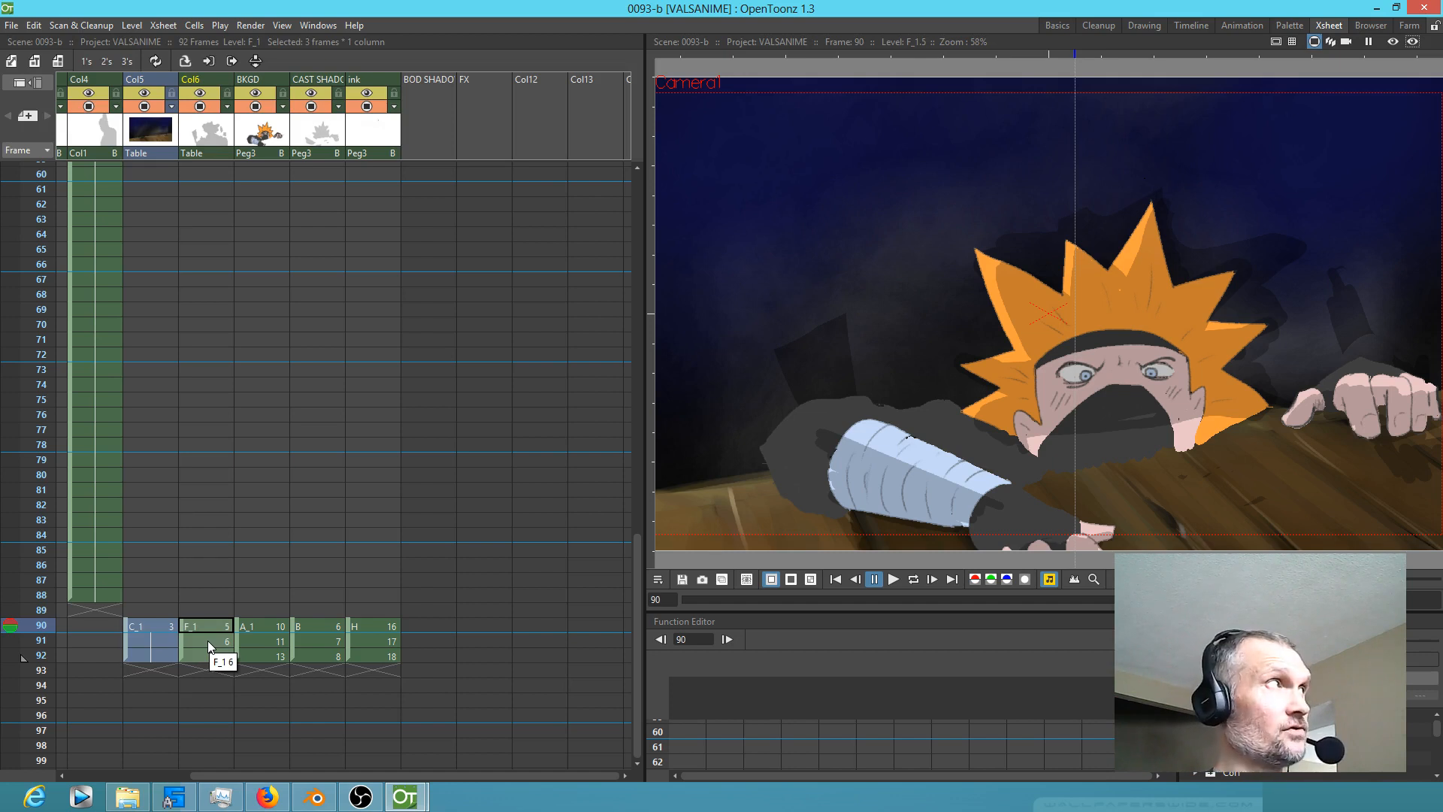
pyautogui.click(155, 651)
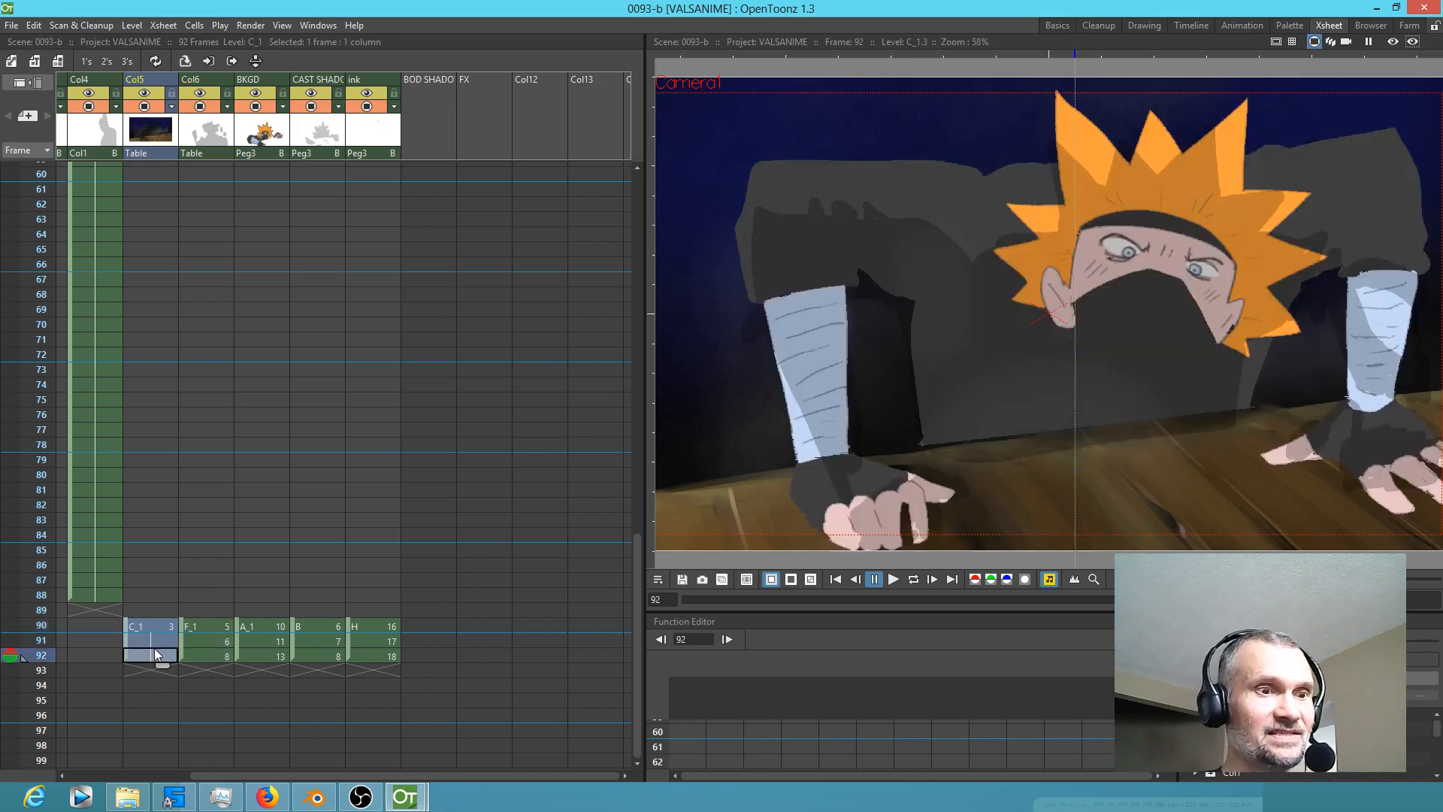
pyautogui.click(200, 624)
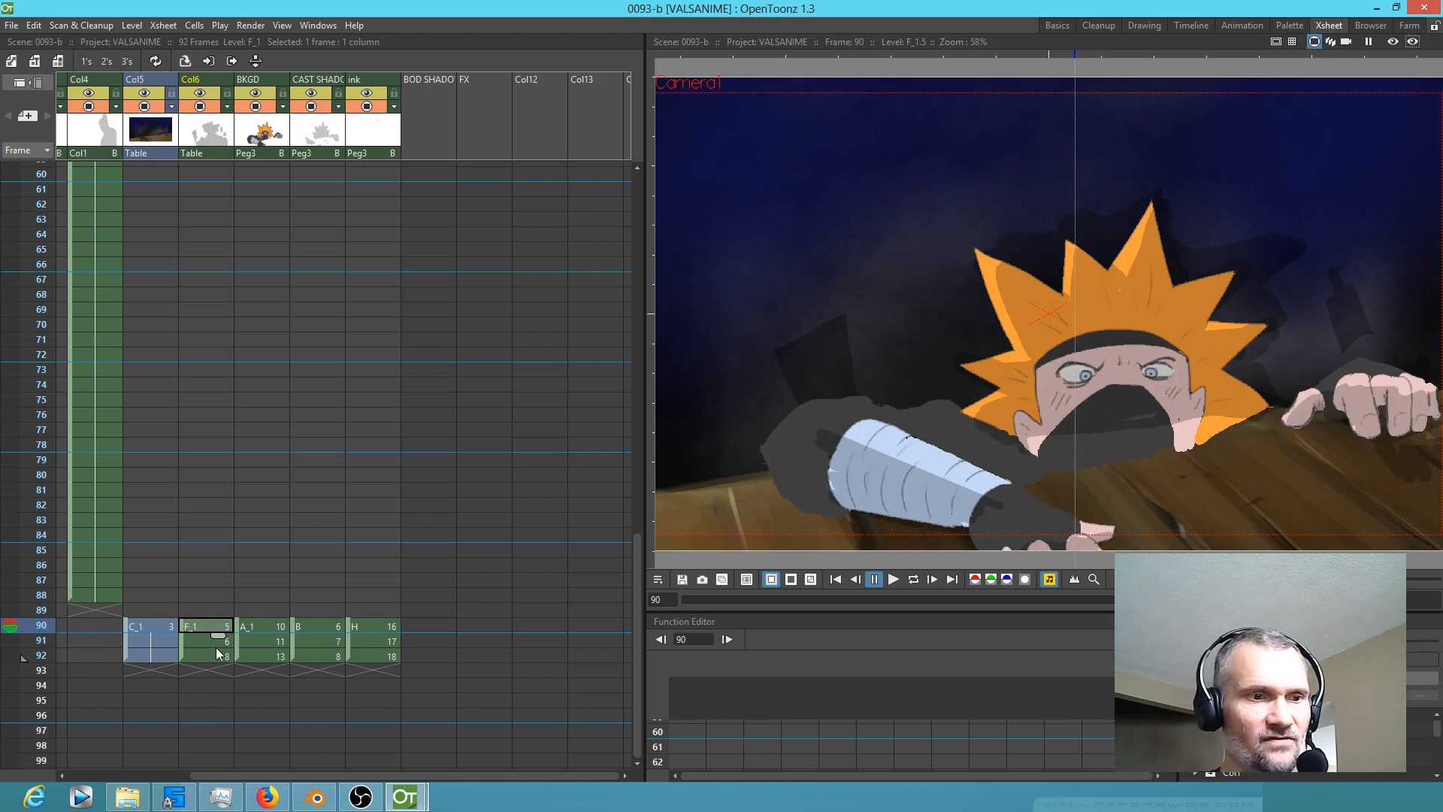
pyautogui.click(193, 25)
pyautogui.click(240, 307)
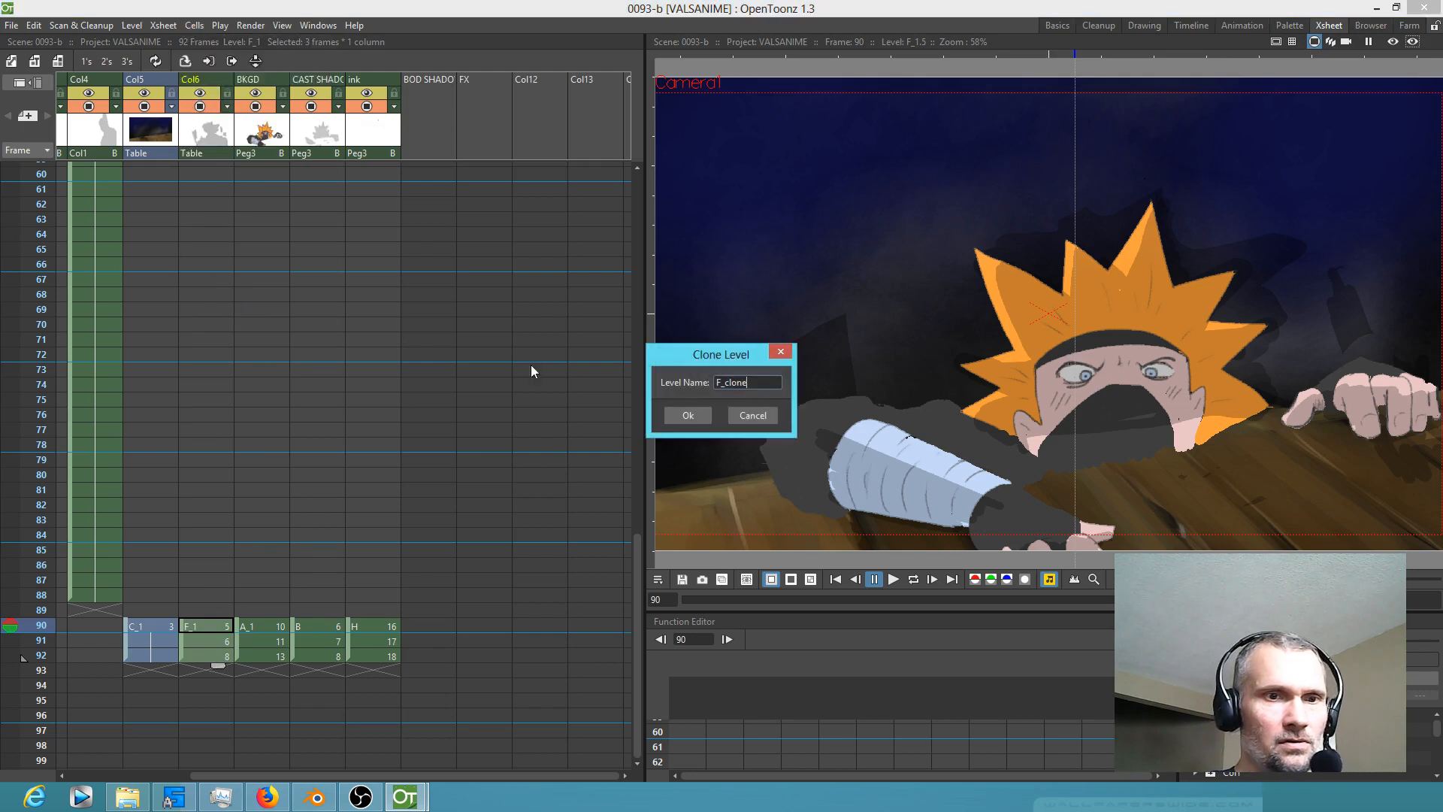
pyautogui.click(689, 415)
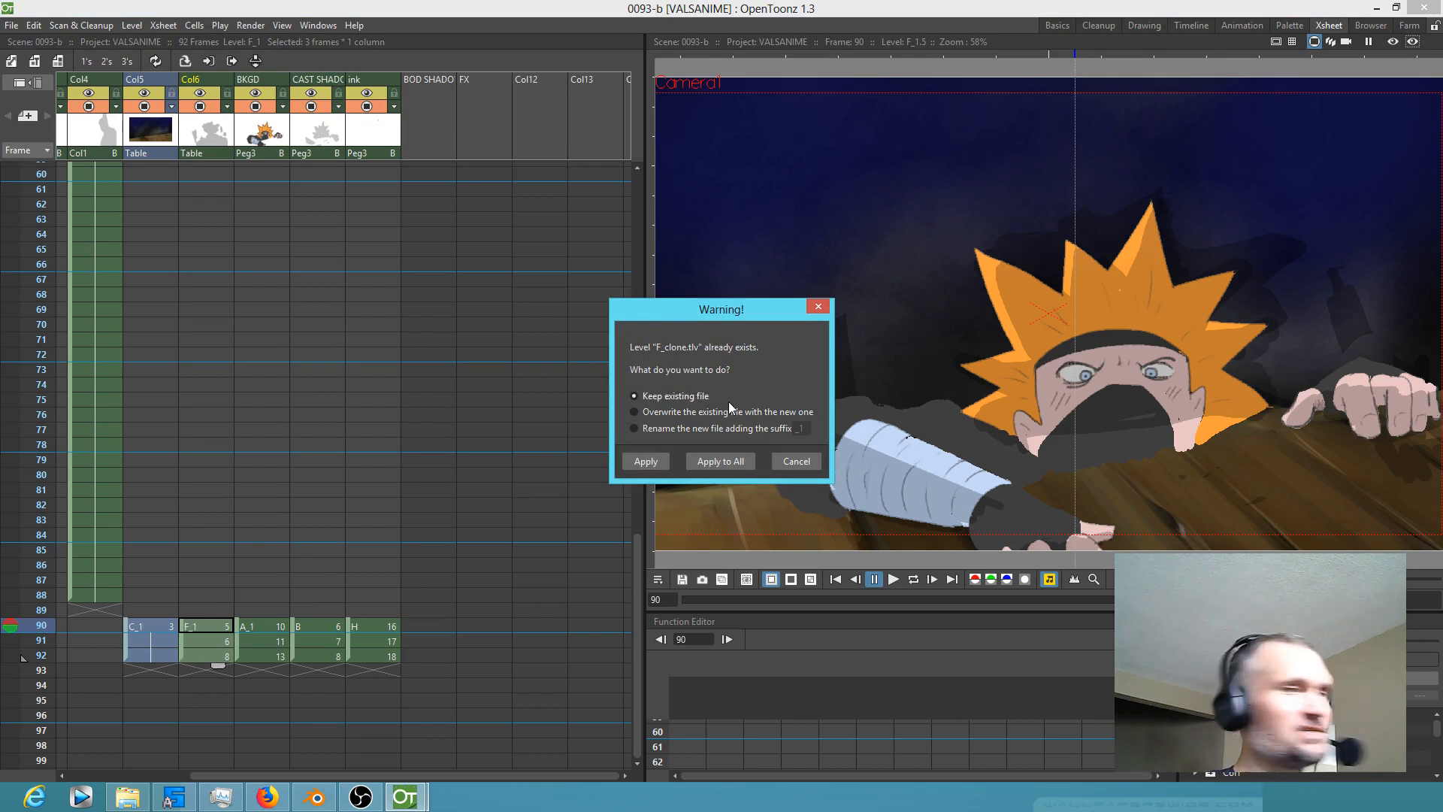
pyautogui.click(796, 460)
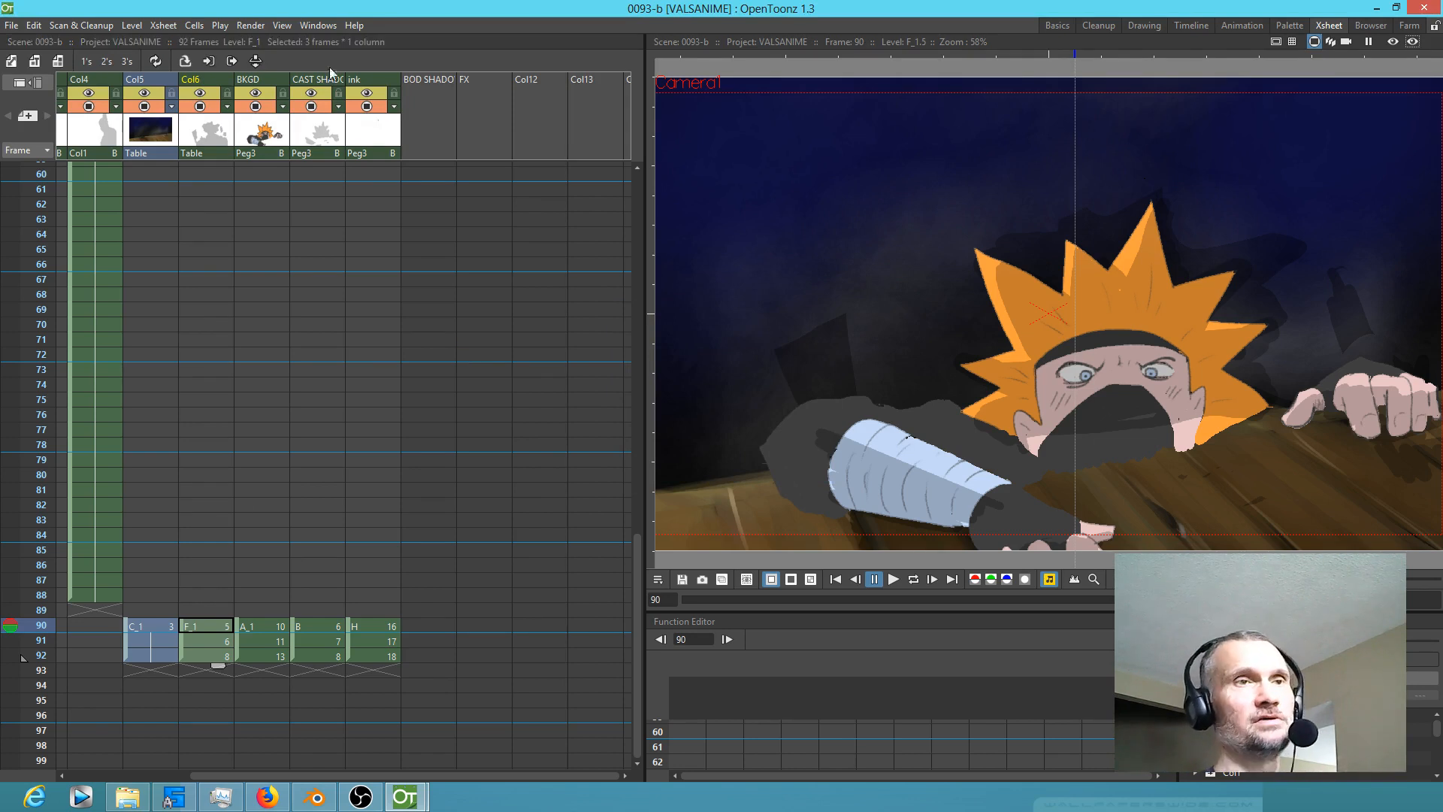
# Step: Select the BKGD column and open Level Settings for its A_1 level
pyautogui.click(265, 137)
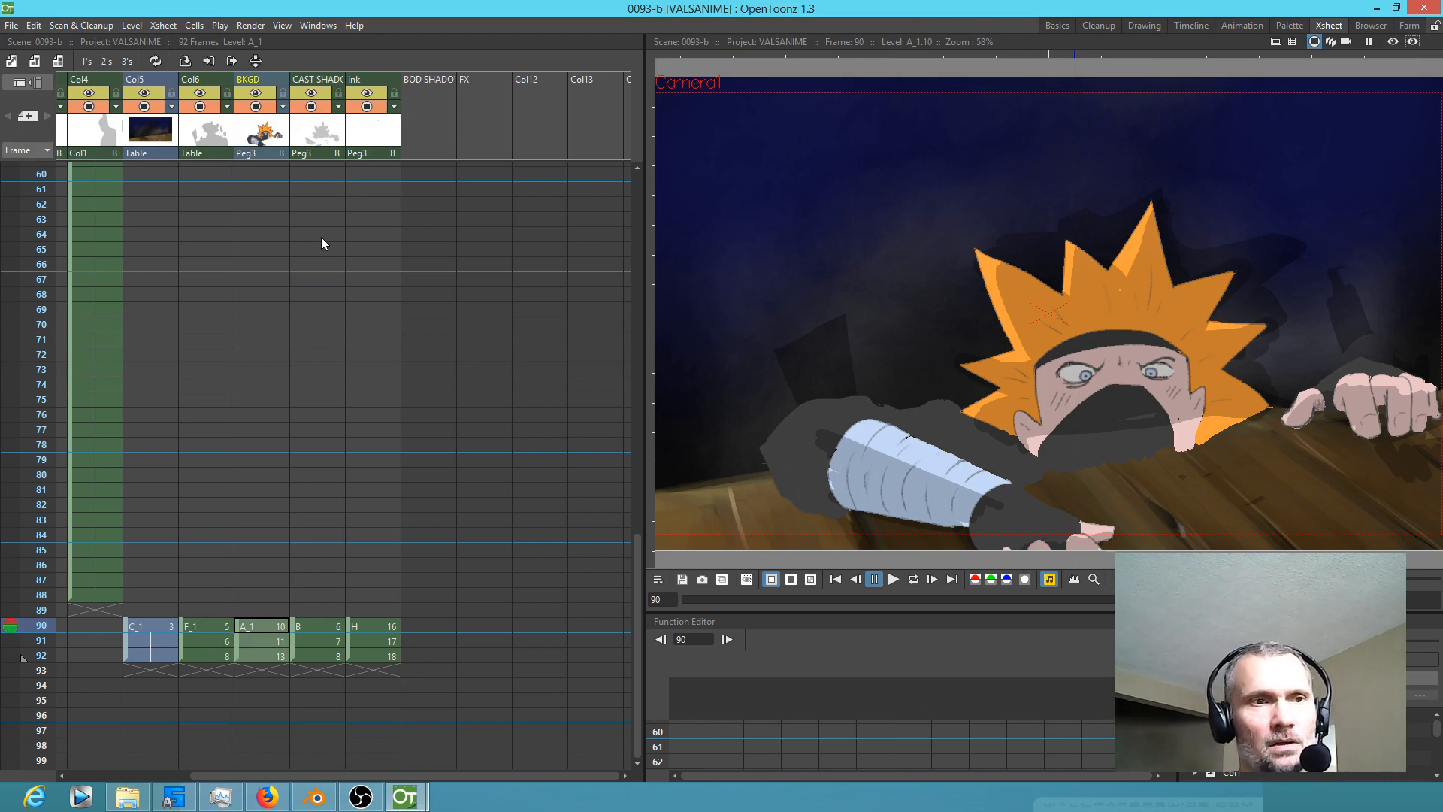
pyautogui.moveTo(299, 272); pyautogui.dragTo(530, 284)
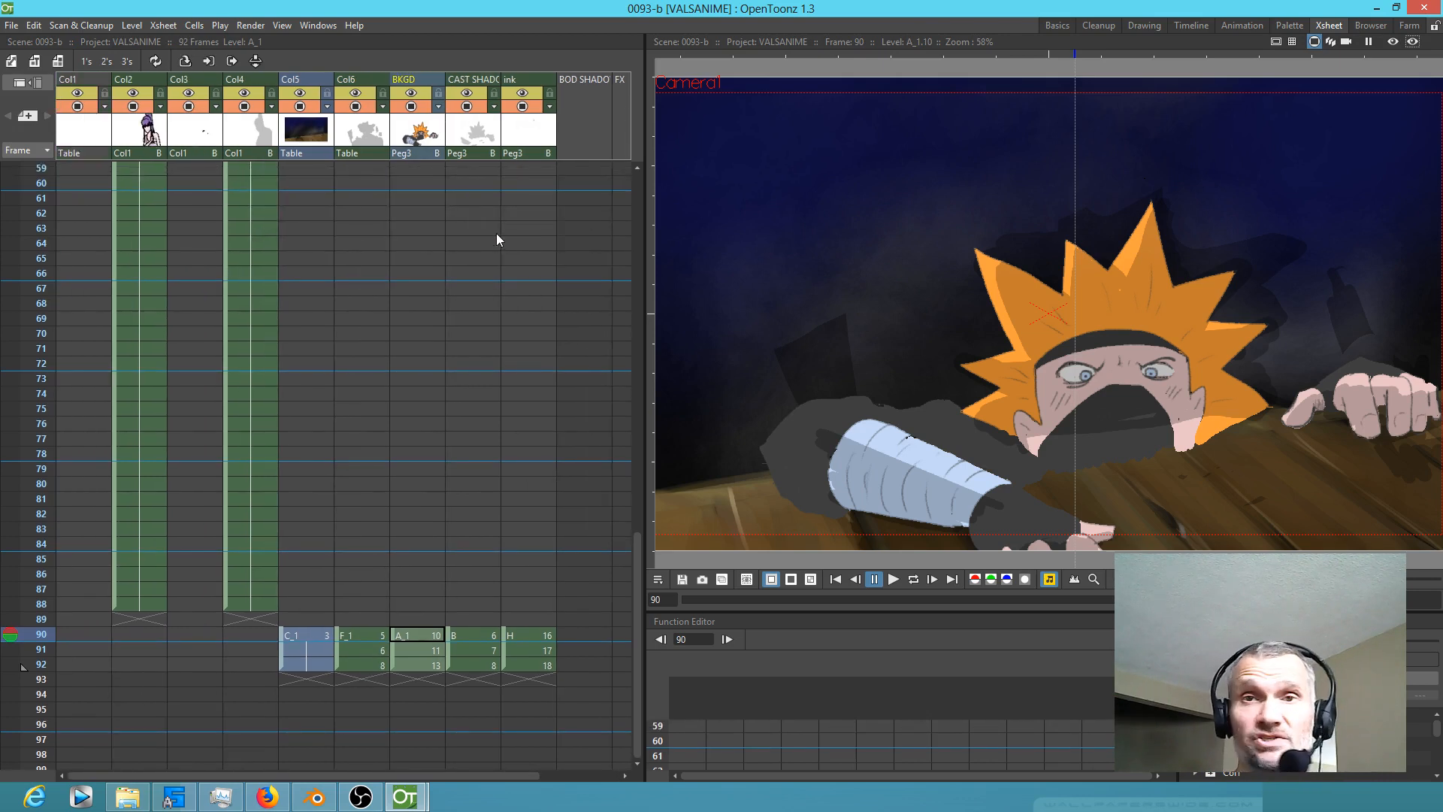
pyautogui.moveTo(329, 242); pyautogui.dragTo(320, 461)
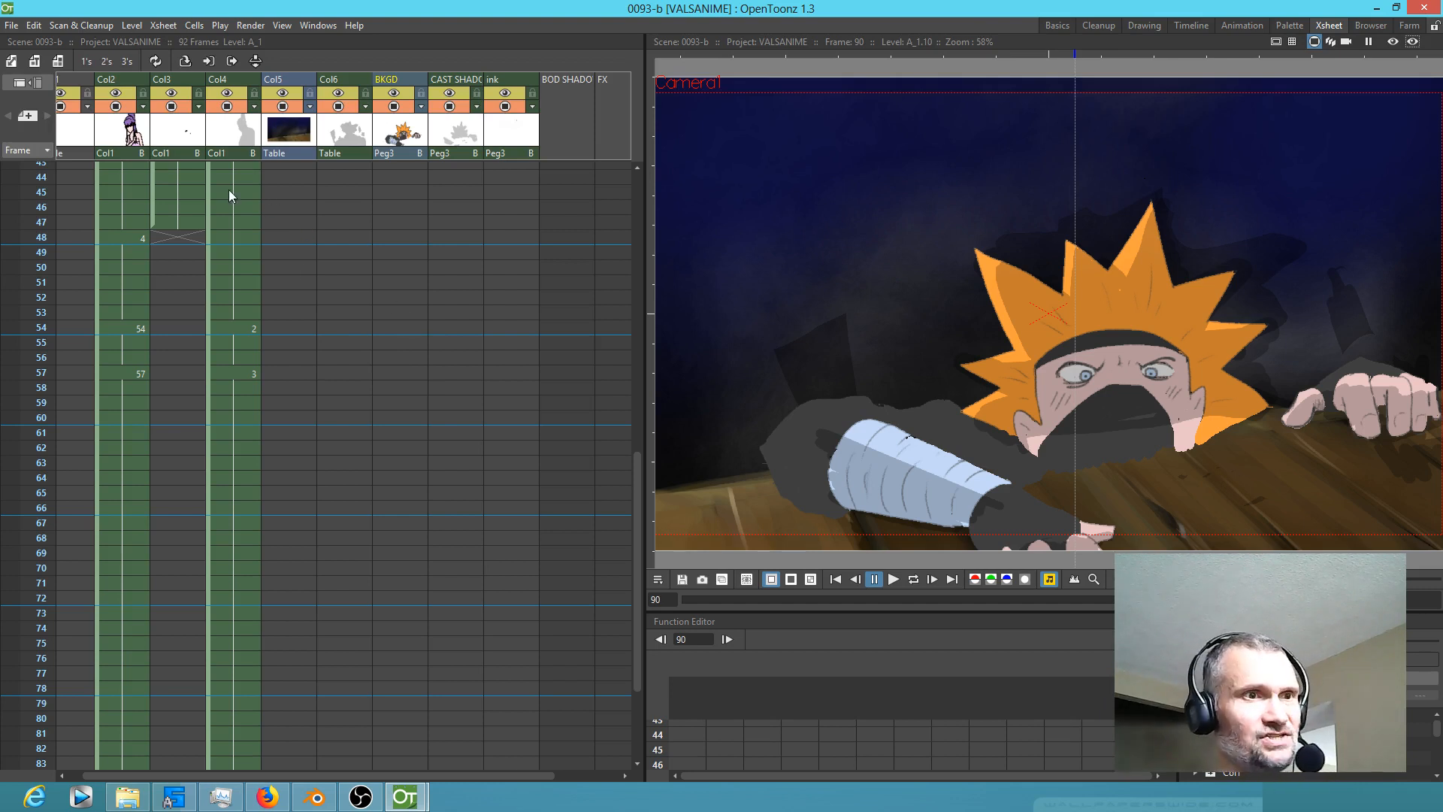
pyautogui.click(15, 25)
pyautogui.click(25, 66)
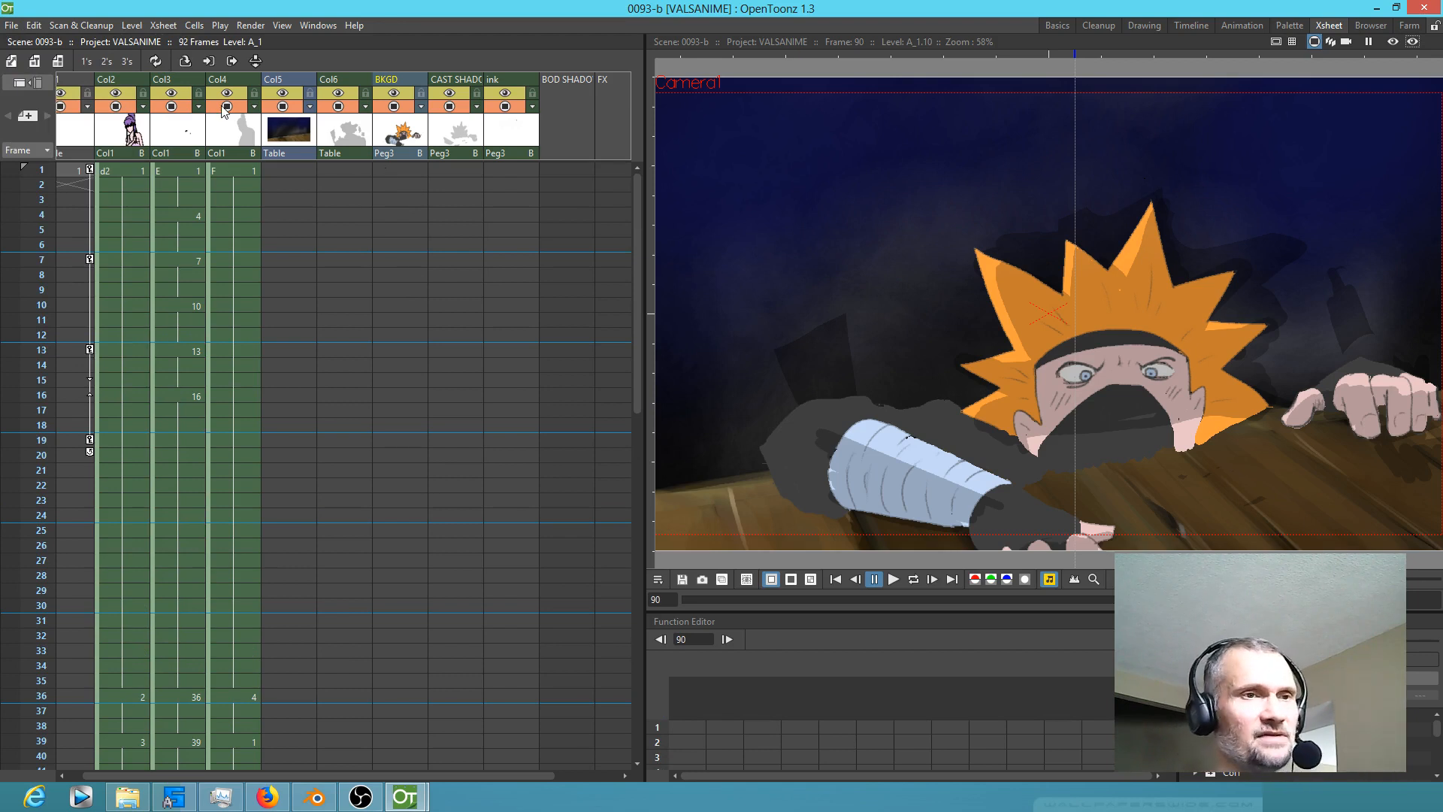
pyautogui.click(133, 26)
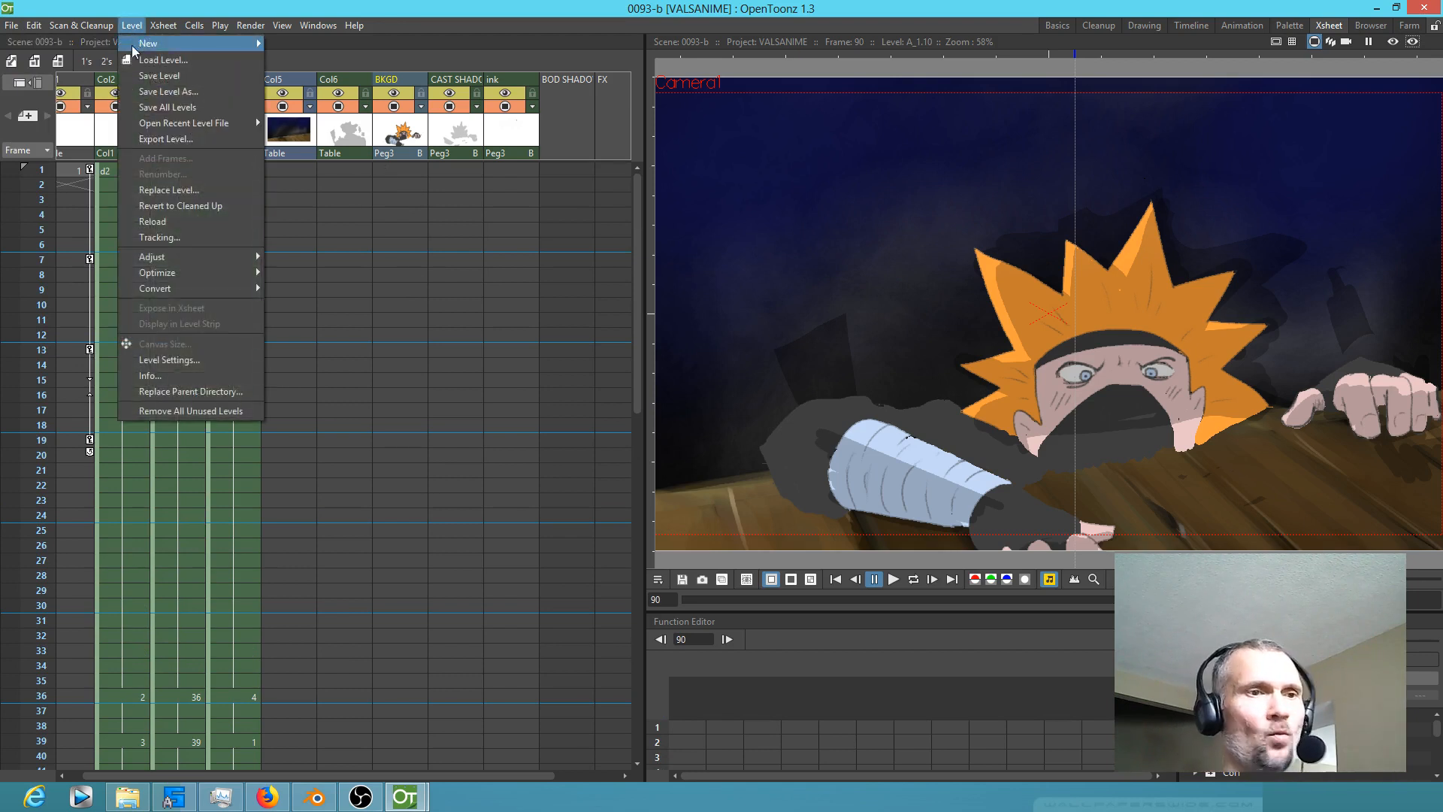
pyautogui.click(155, 360)
pyautogui.moveTo(671, 212); pyautogui.dragTo(890, 326)
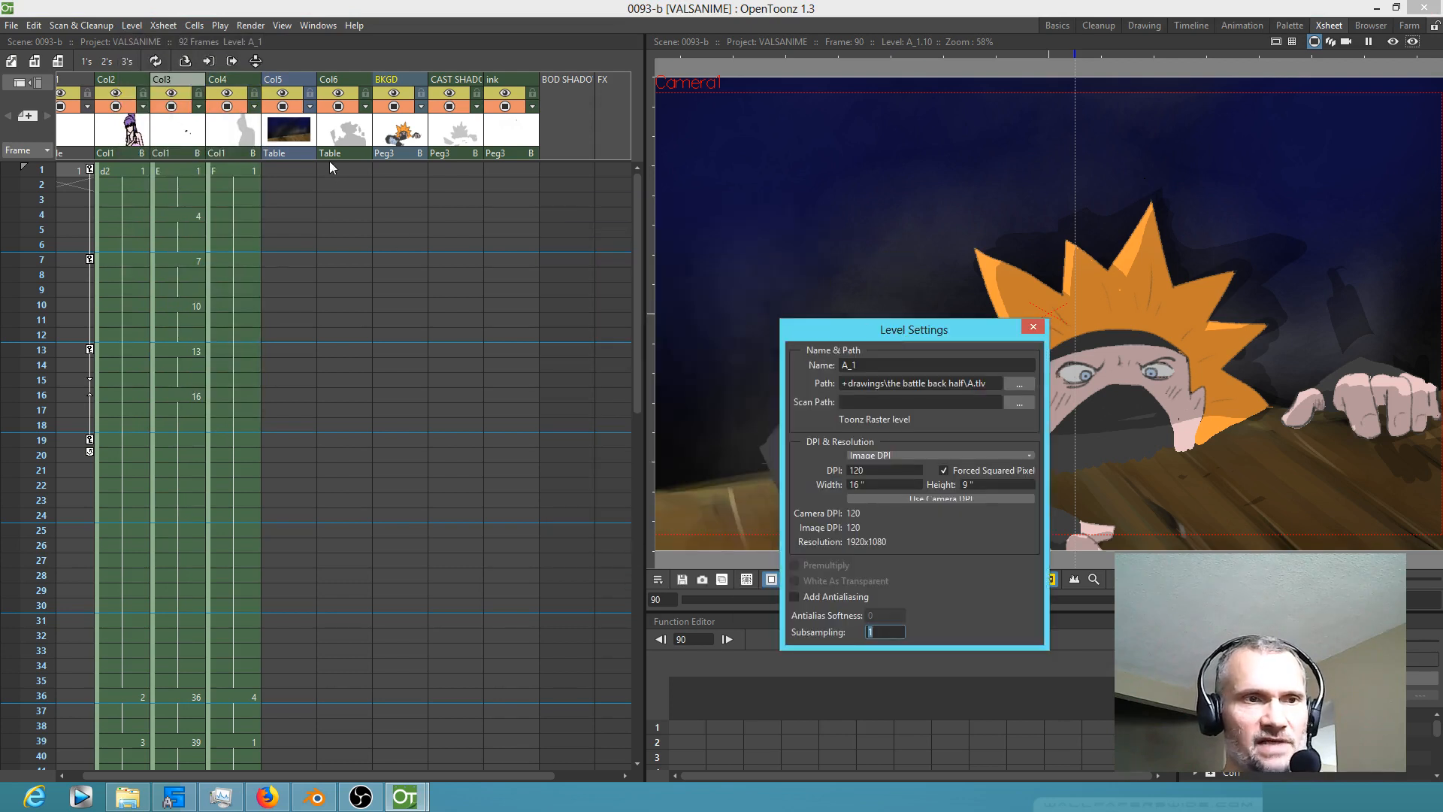
# Step: Examine the Col5 and Col6 level settings, highlight the file name in F_1's path, and close Level Settings
pyautogui.click(293, 129)
pyautogui.click(339, 128)
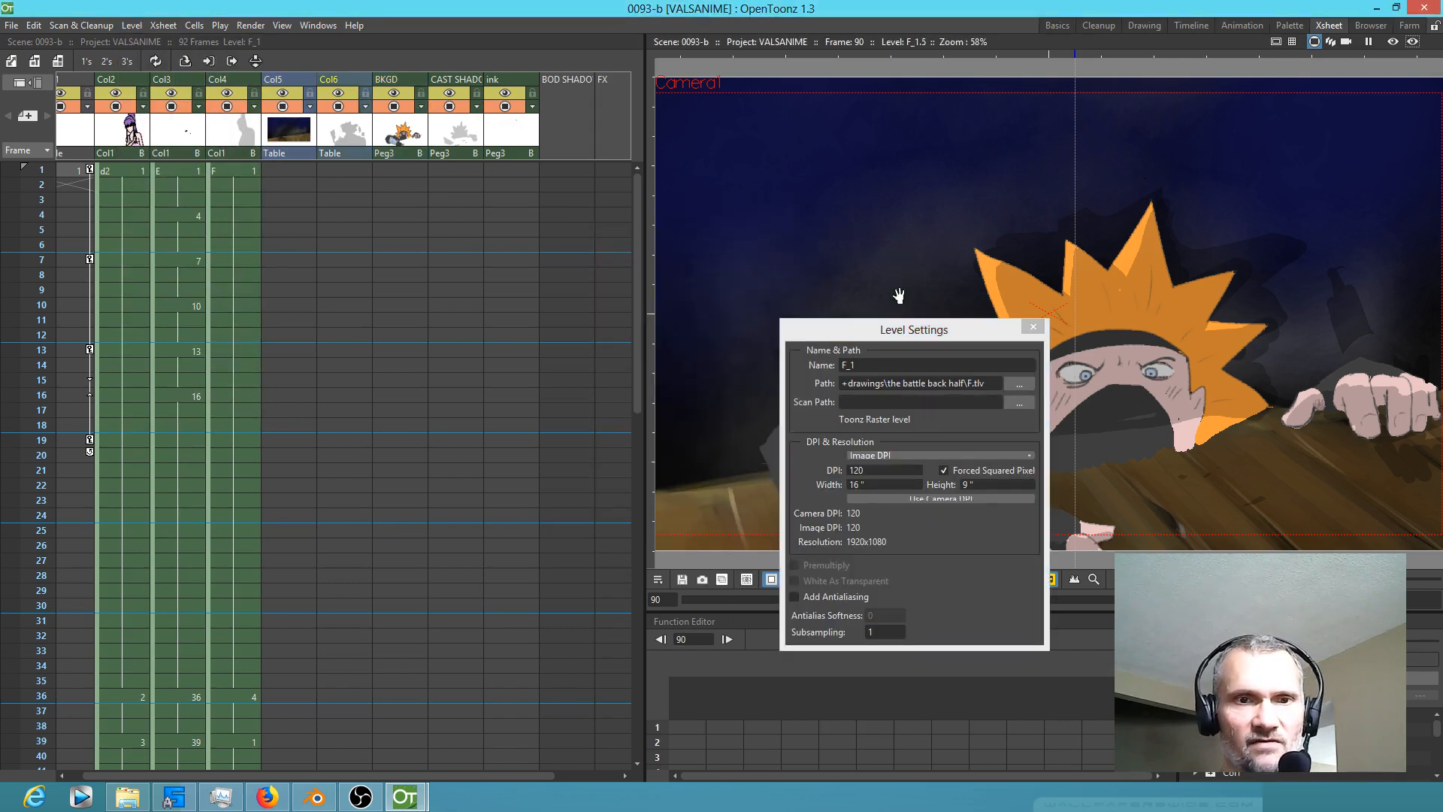
pyautogui.moveTo(990, 384); pyautogui.dragTo(842, 384)
pyautogui.click(914, 387)
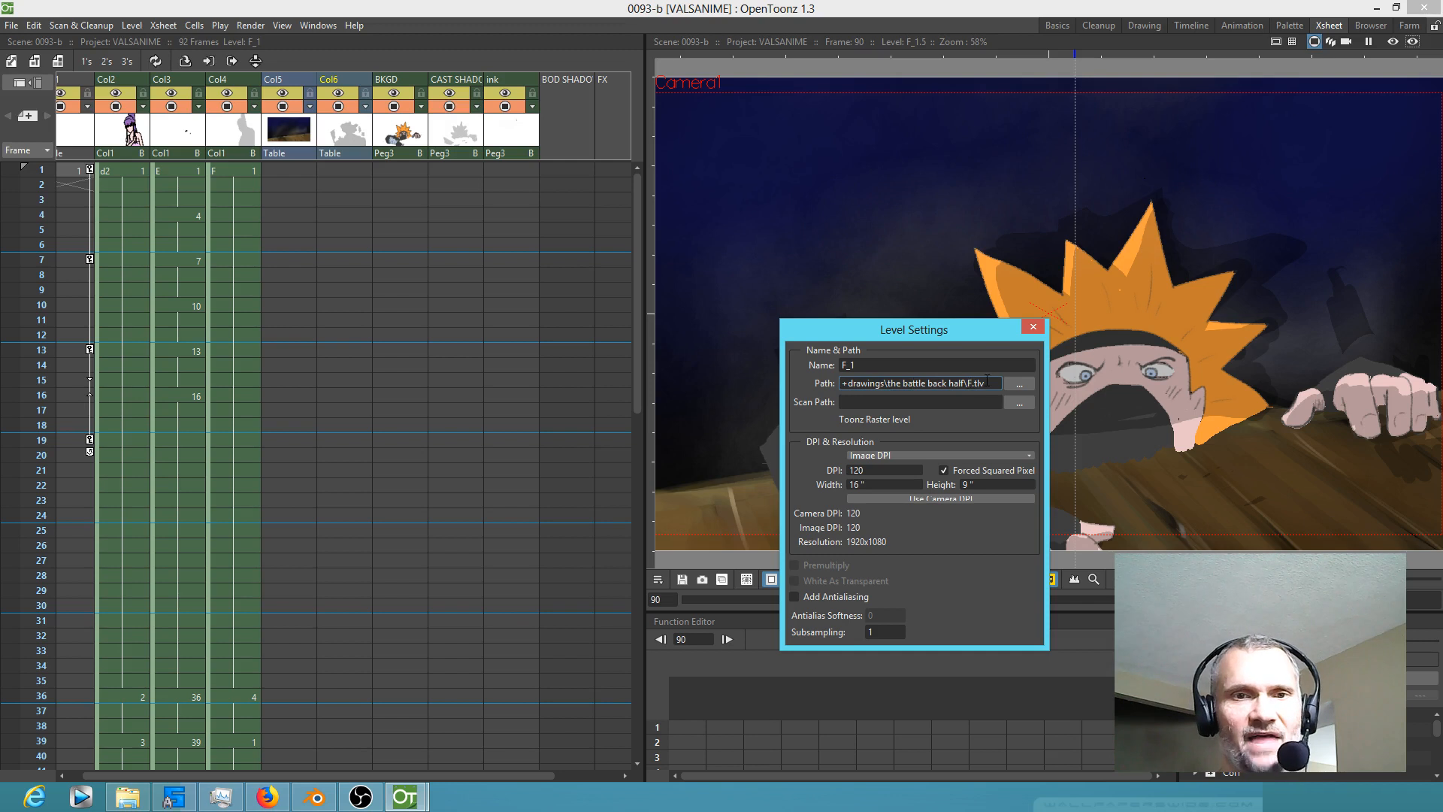
pyautogui.moveTo(987, 382); pyautogui.dragTo(964, 381)
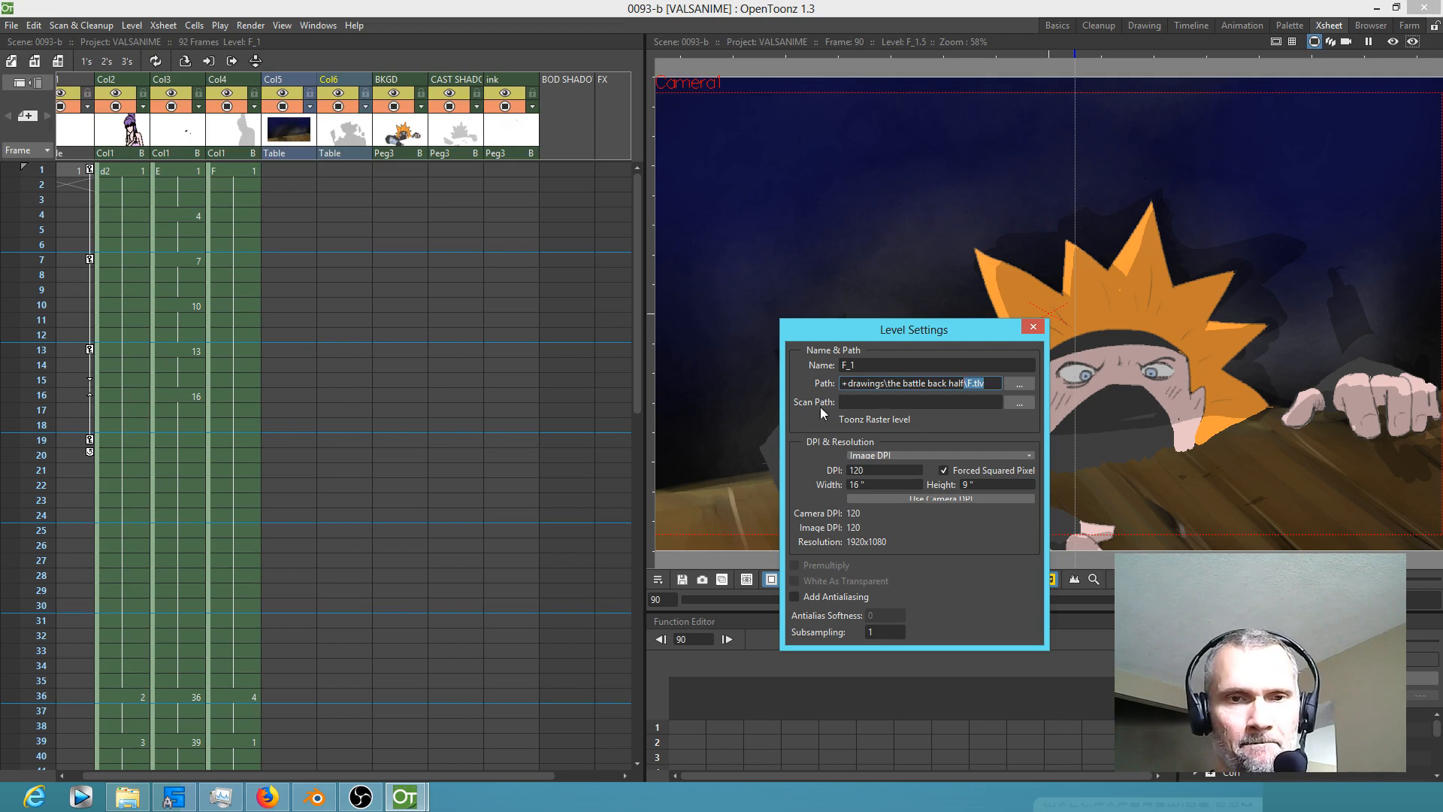
pyautogui.click(1032, 328)
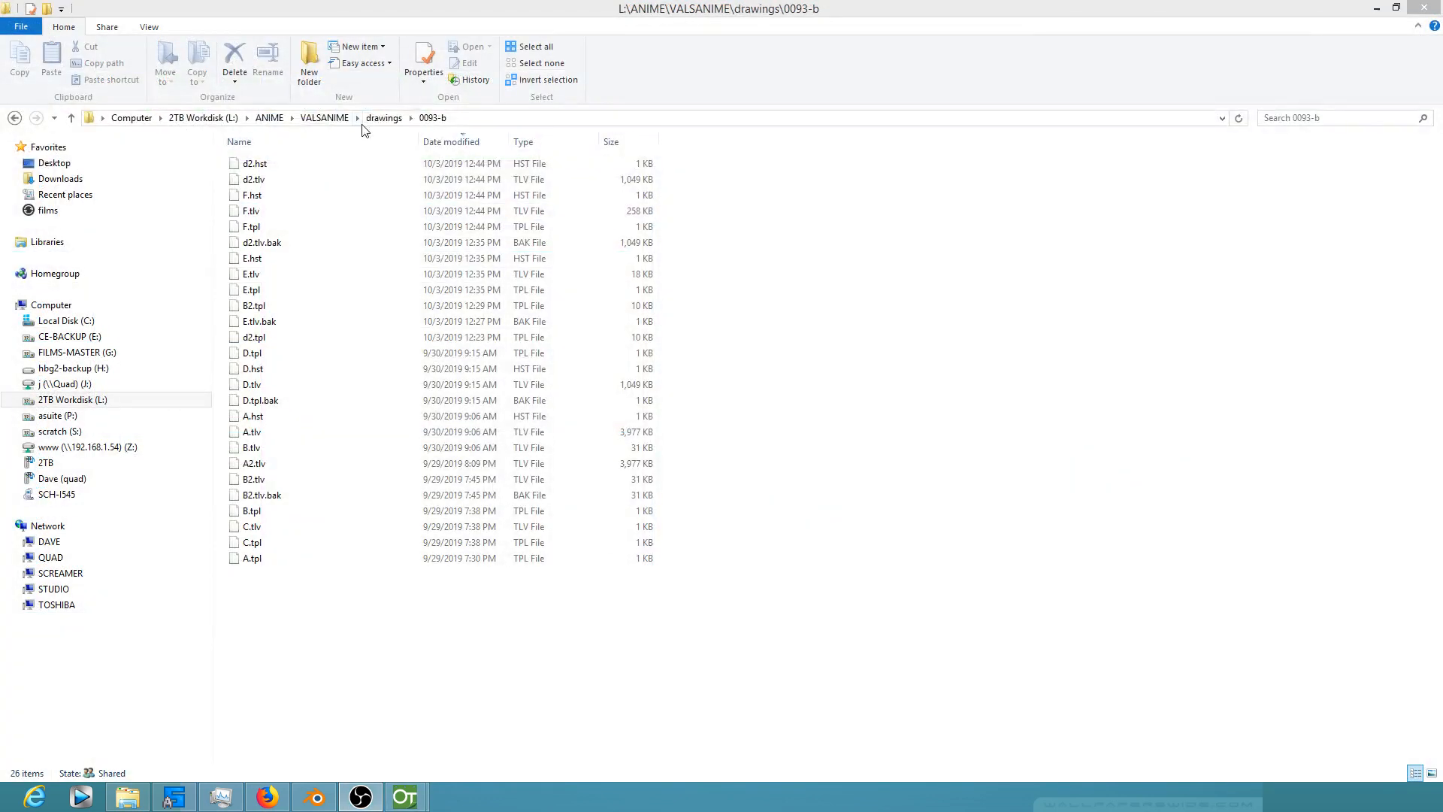
# Step: Examine the level files stored in the battle back half folder under the project's drawings folder
pyautogui.click(378, 121)
pyautogui.click(379, 120)
pyautogui.scroll(-10, 594, 308)
pyautogui.click(391, 654)
pyautogui.doubleClick(310, 521)
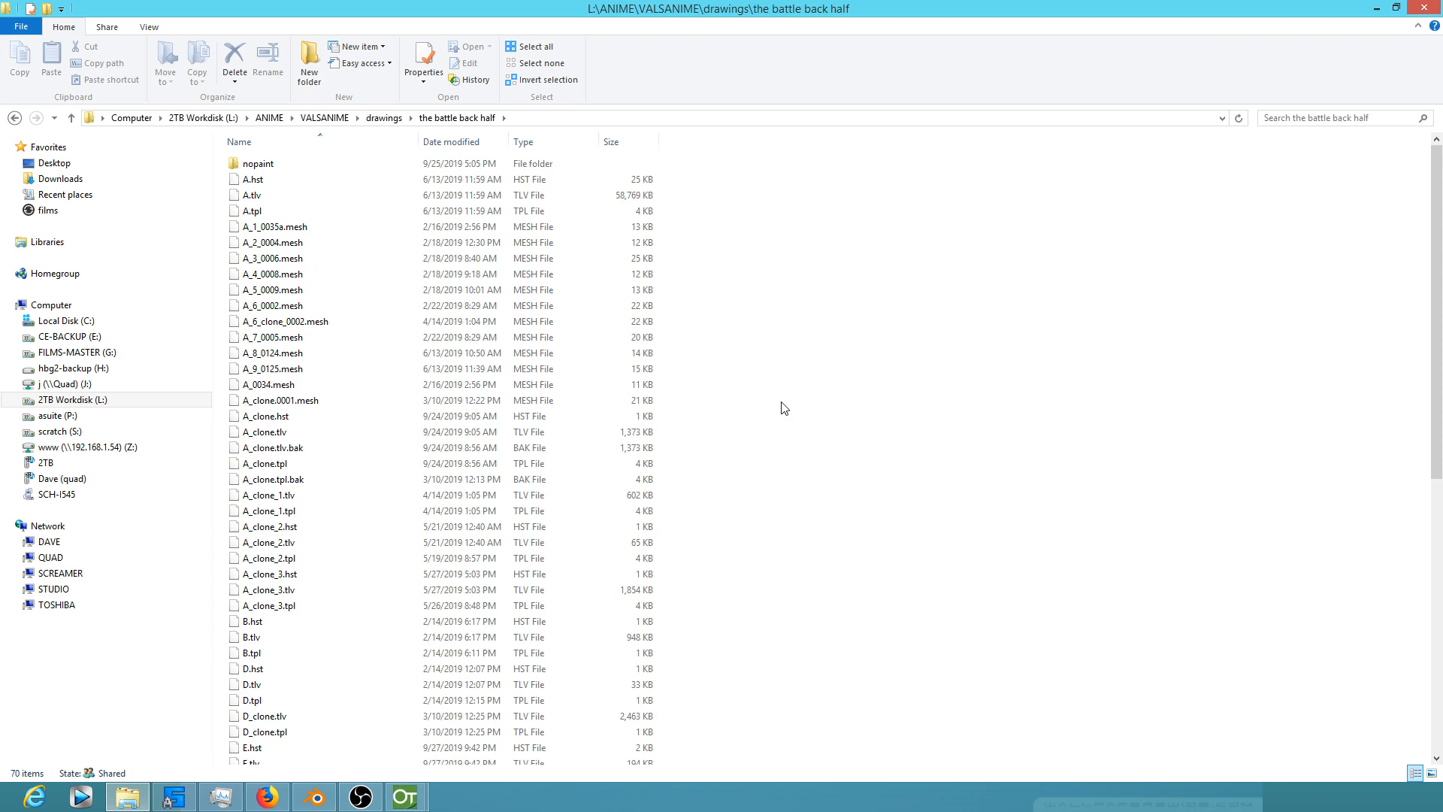
pyautogui.scroll(-9, 756, 419)
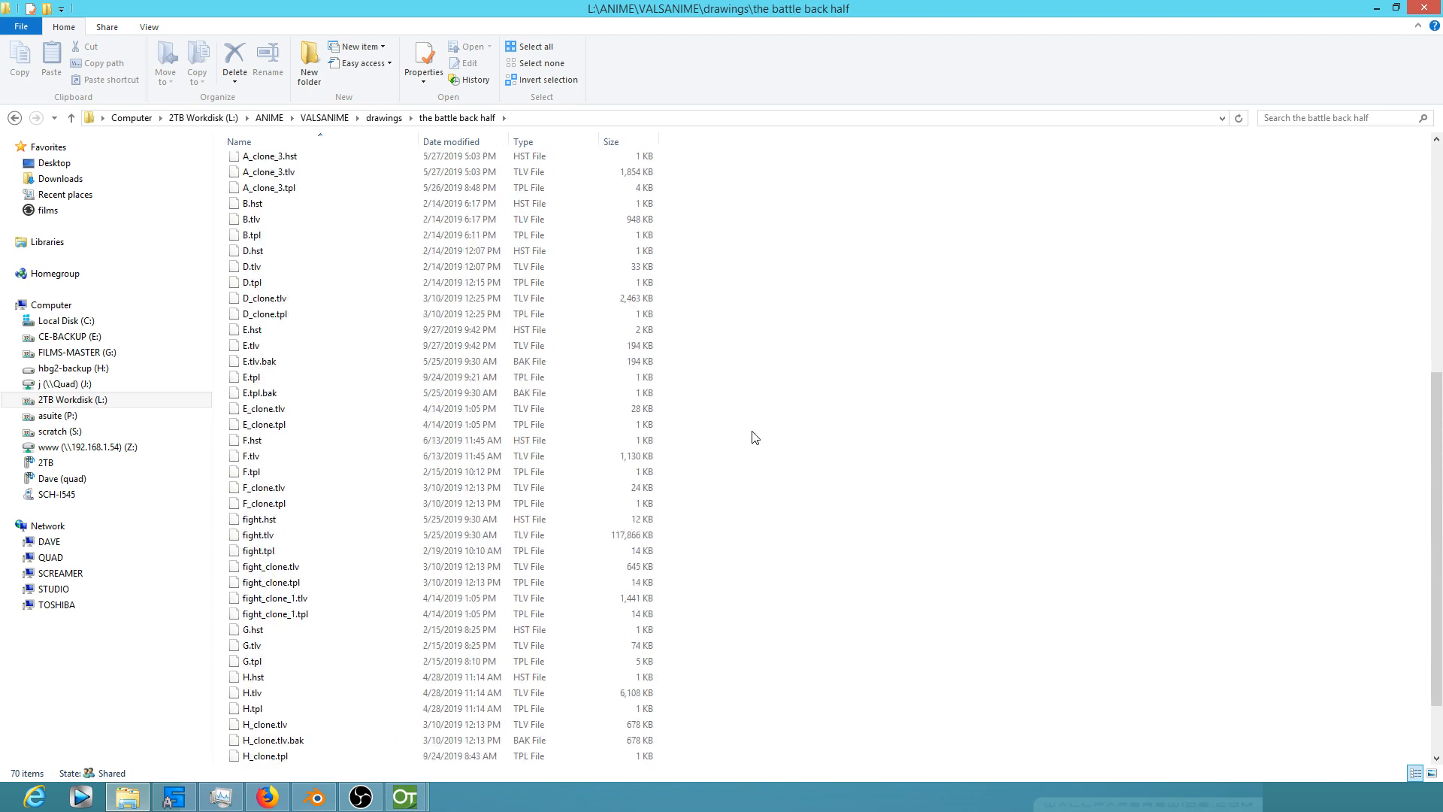
pyautogui.click(332, 461)
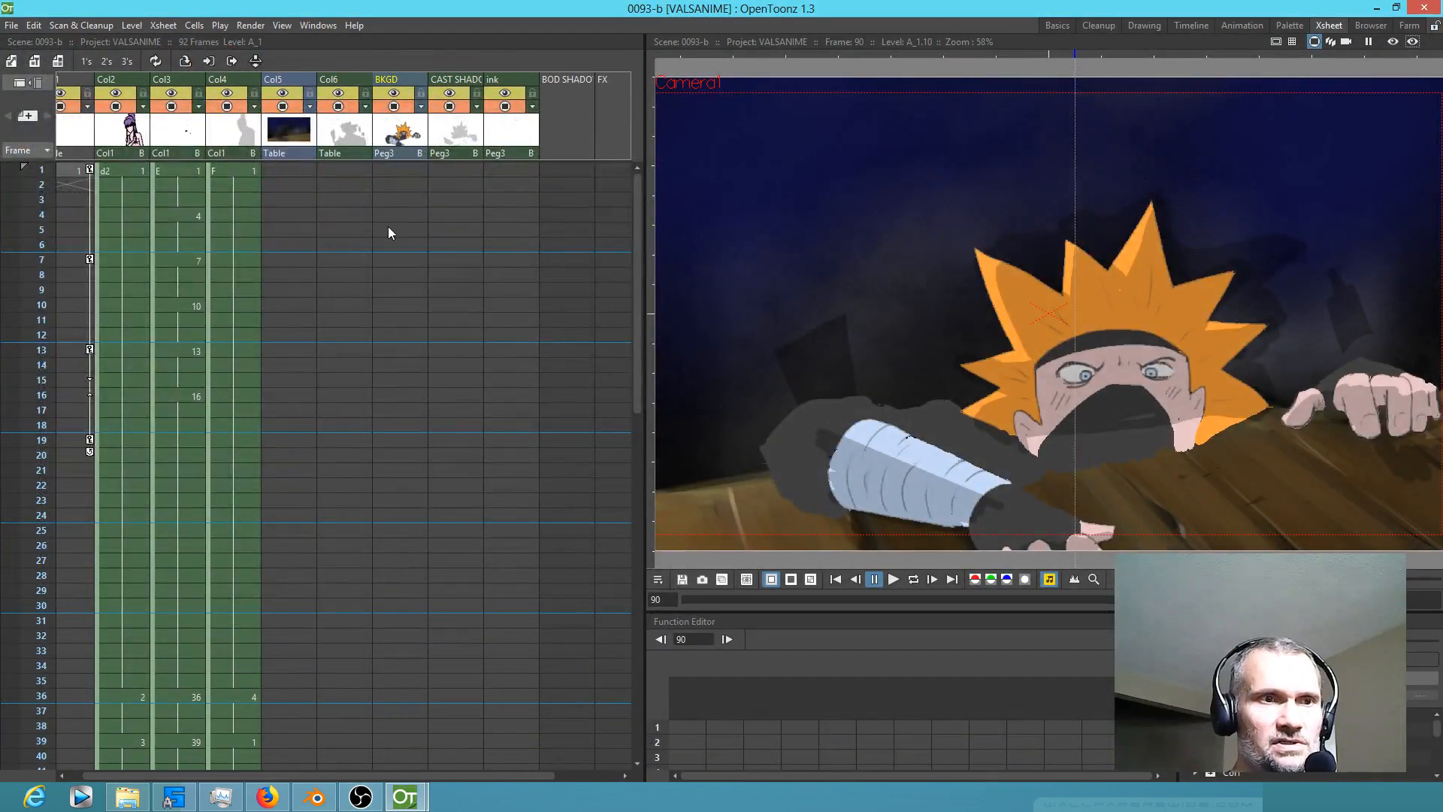
# Step: Check the file path in Level Settings for the A_1 cell at frame 90 in the BKGD column
pyautogui.scroll(-10, 387, 227)
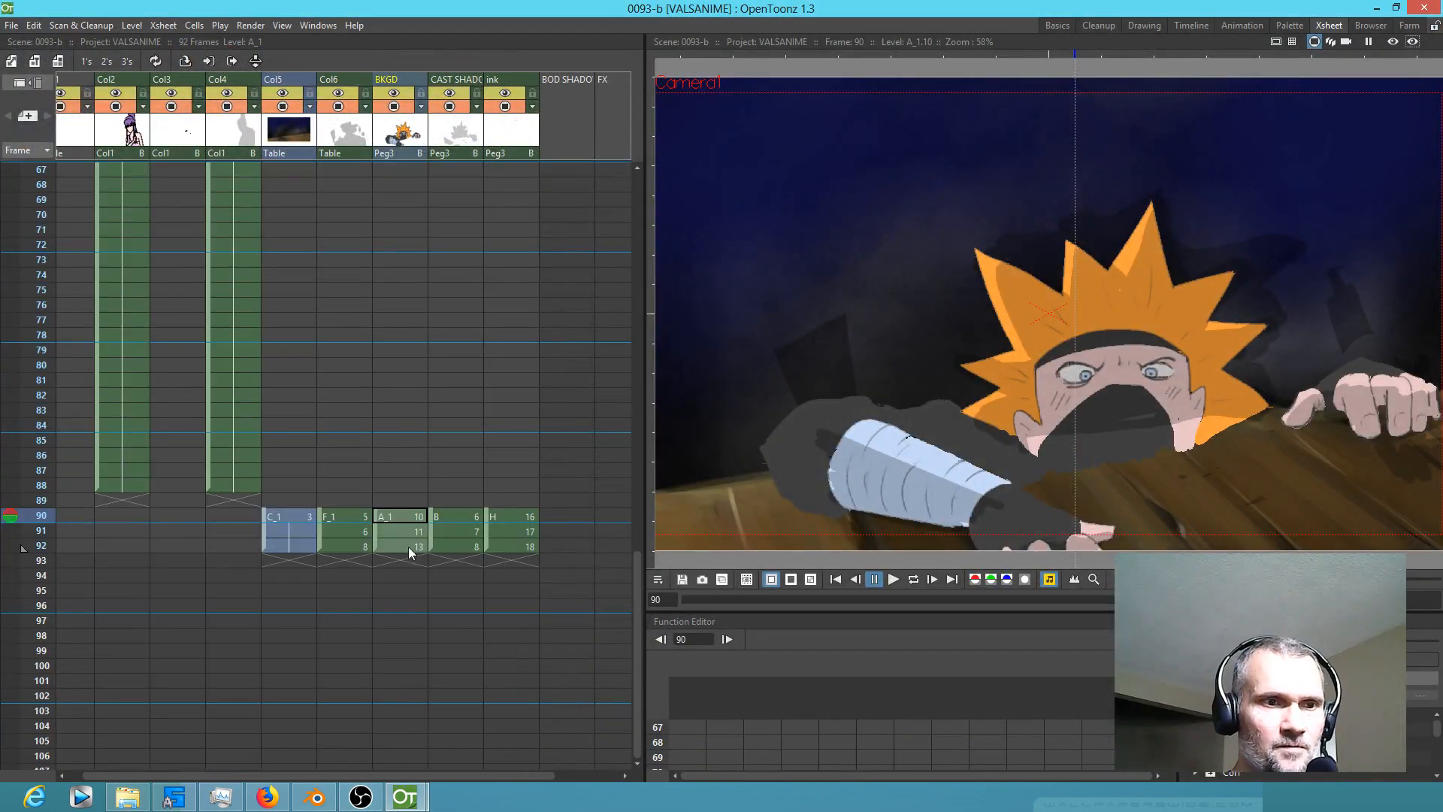
pyautogui.click(402, 517)
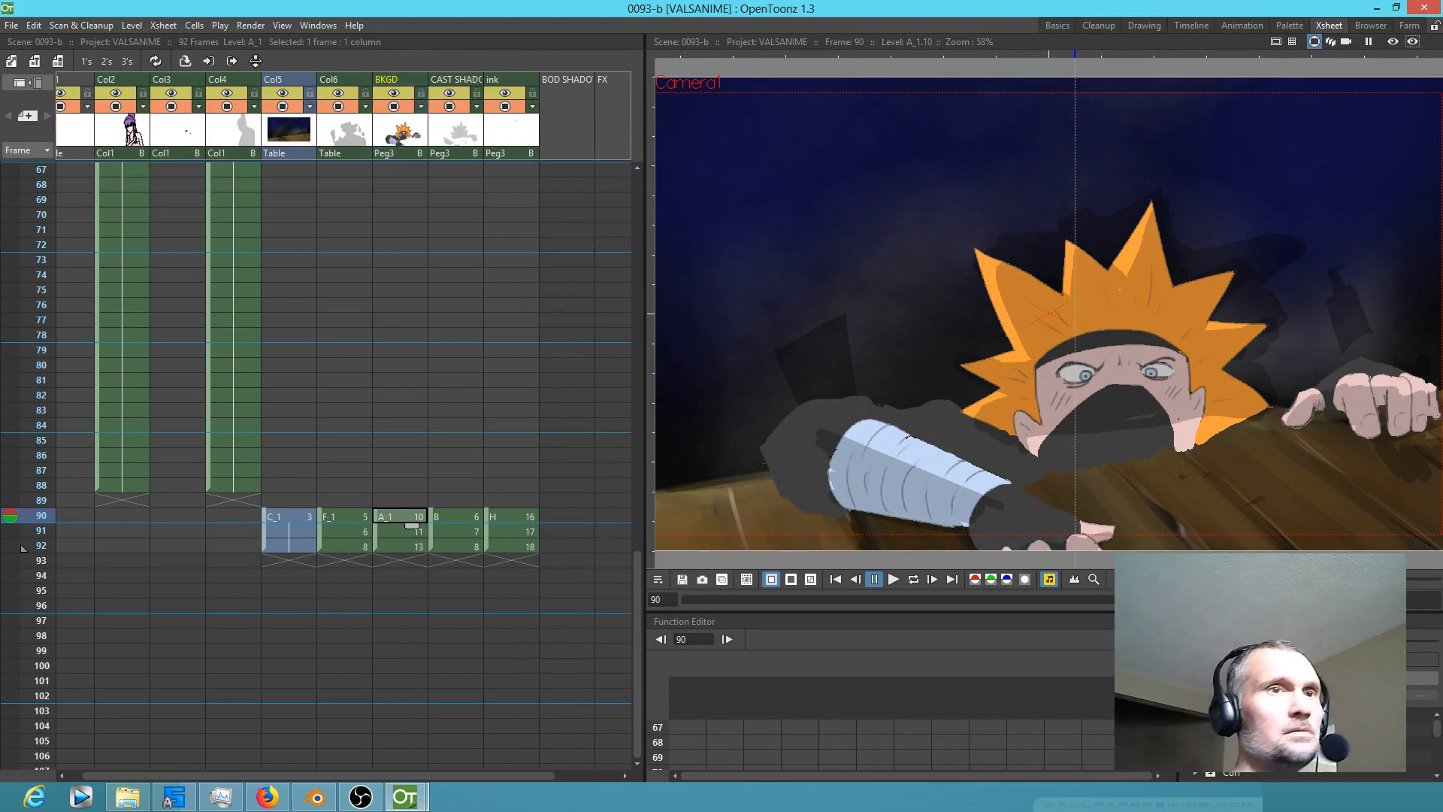
pyautogui.click(138, 25)
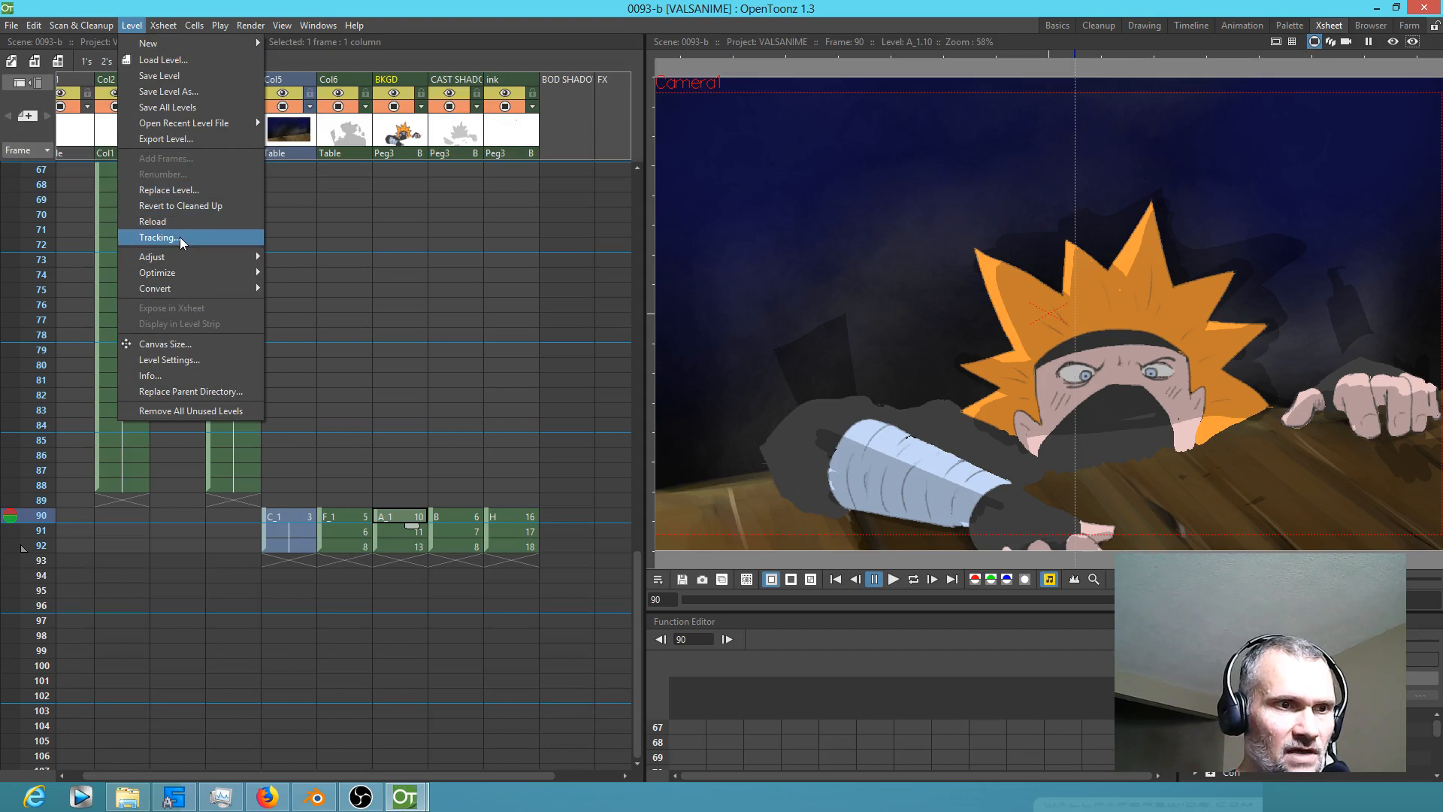
pyautogui.click(160, 360)
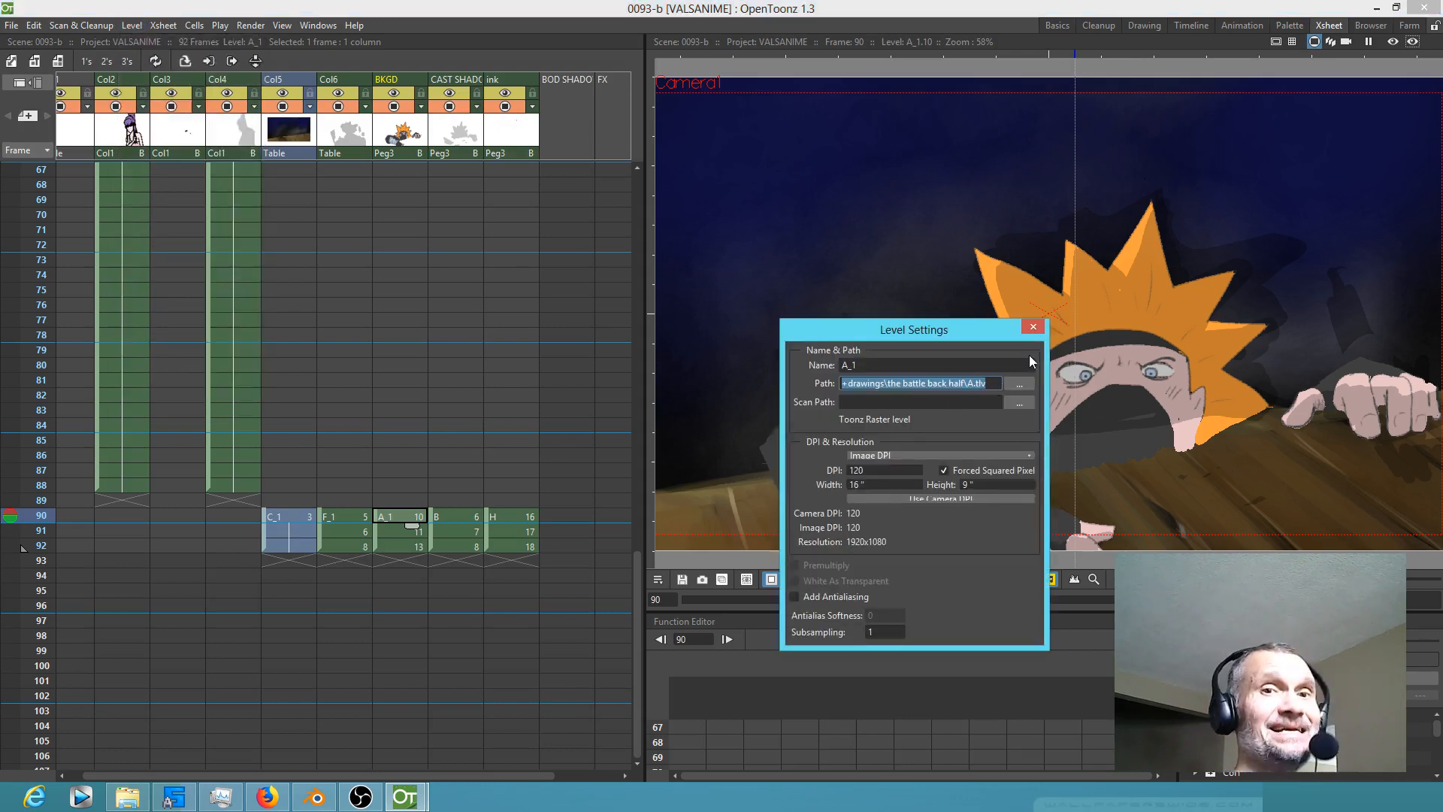
pyautogui.click(1033, 328)
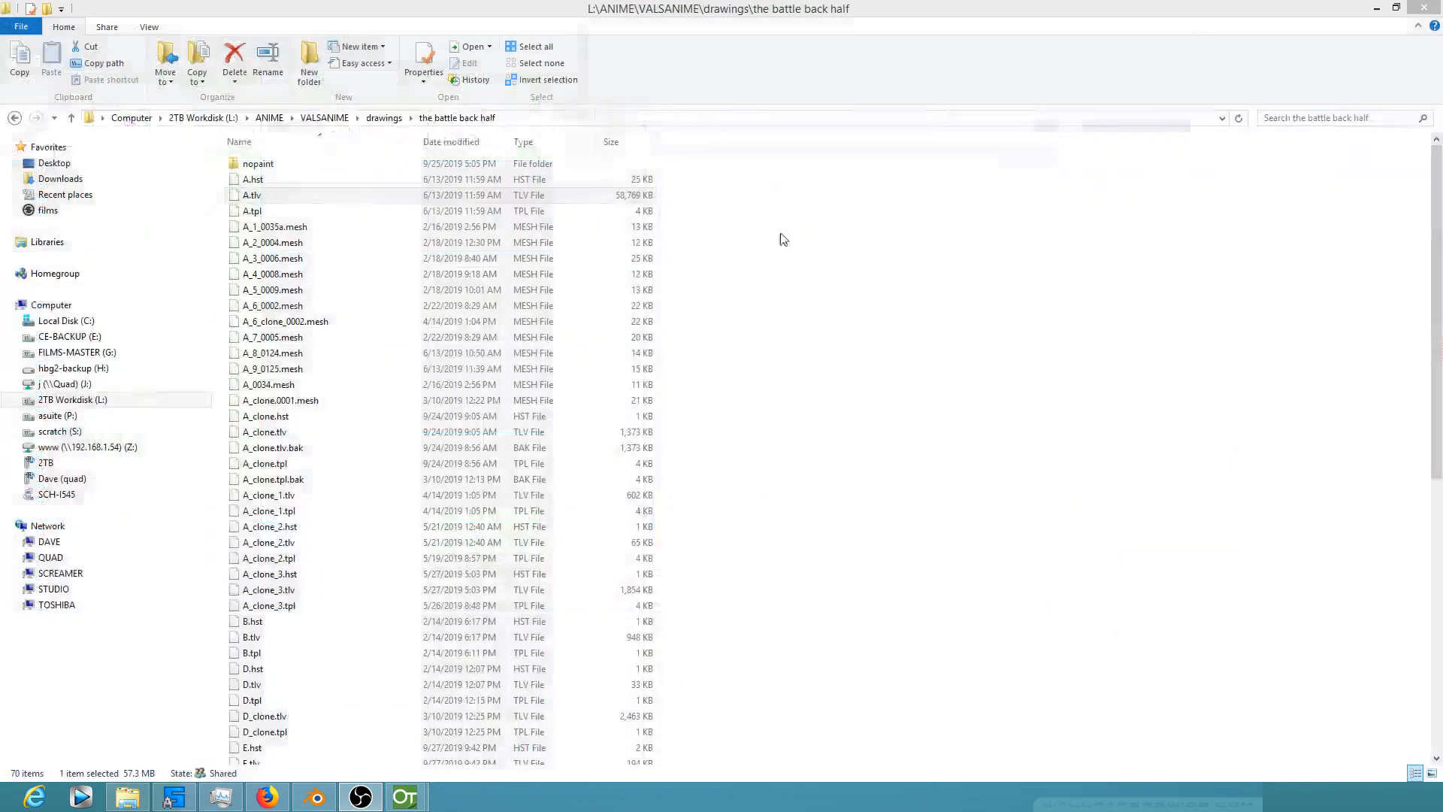
# Step: Load A.tlv from the battle back half folder into the BOD SHADO column from frame 79, and delete that column
pyautogui.click(605, 197)
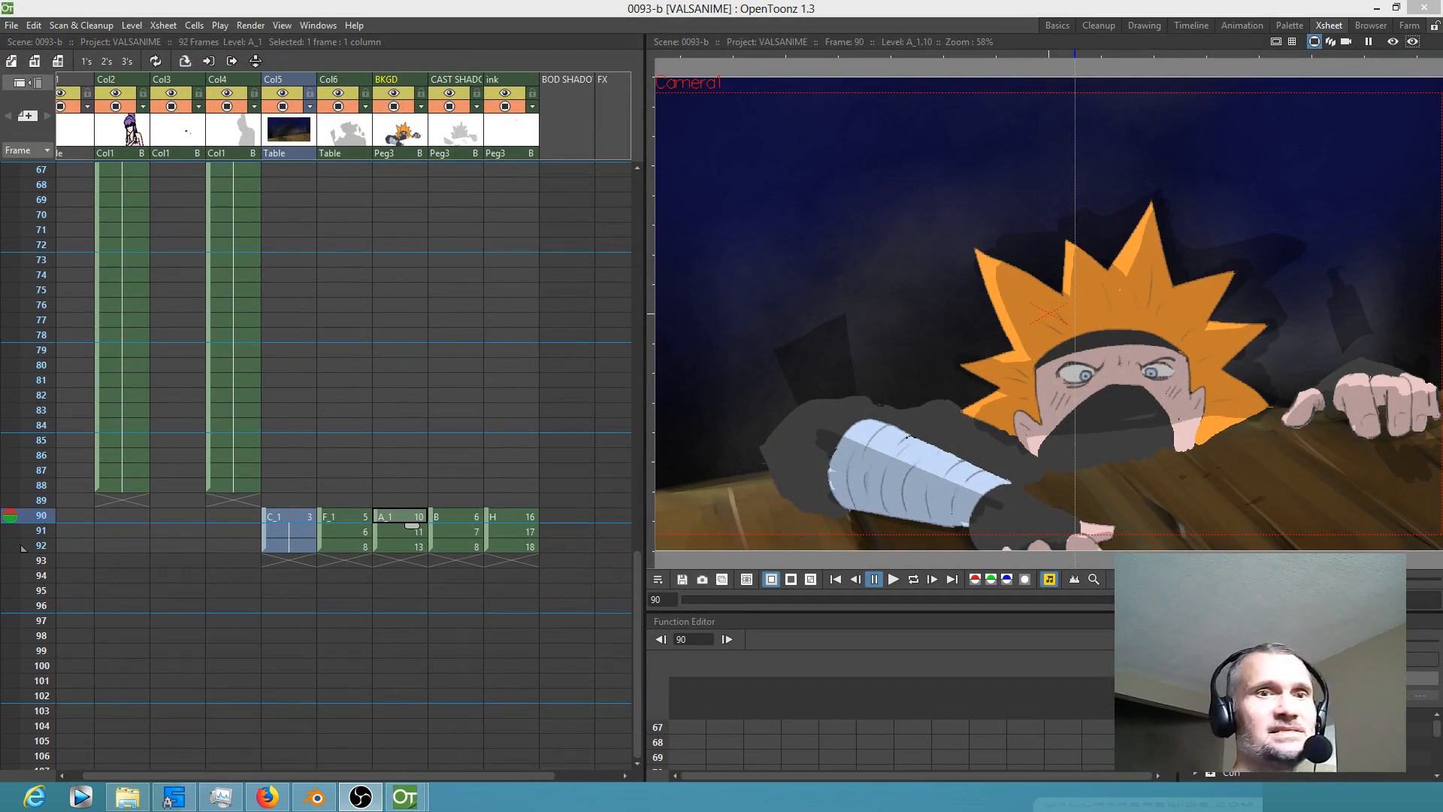
pyautogui.moveTo(469, 423)
pyautogui.mouseDown()
pyautogui.moveTo(649, 504)
pyautogui.moveTo(595, 345)
pyautogui.moveTo(580, 349)
pyautogui.mouseUp()
pyautogui.moveTo(39, 356)
pyautogui.mouseDown()
pyautogui.moveTo(16, 546)
pyautogui.moveTo(17, 756)
pyautogui.moveTo(20, 447)
pyautogui.moveTo(17, 715)
pyautogui.mouseUp()
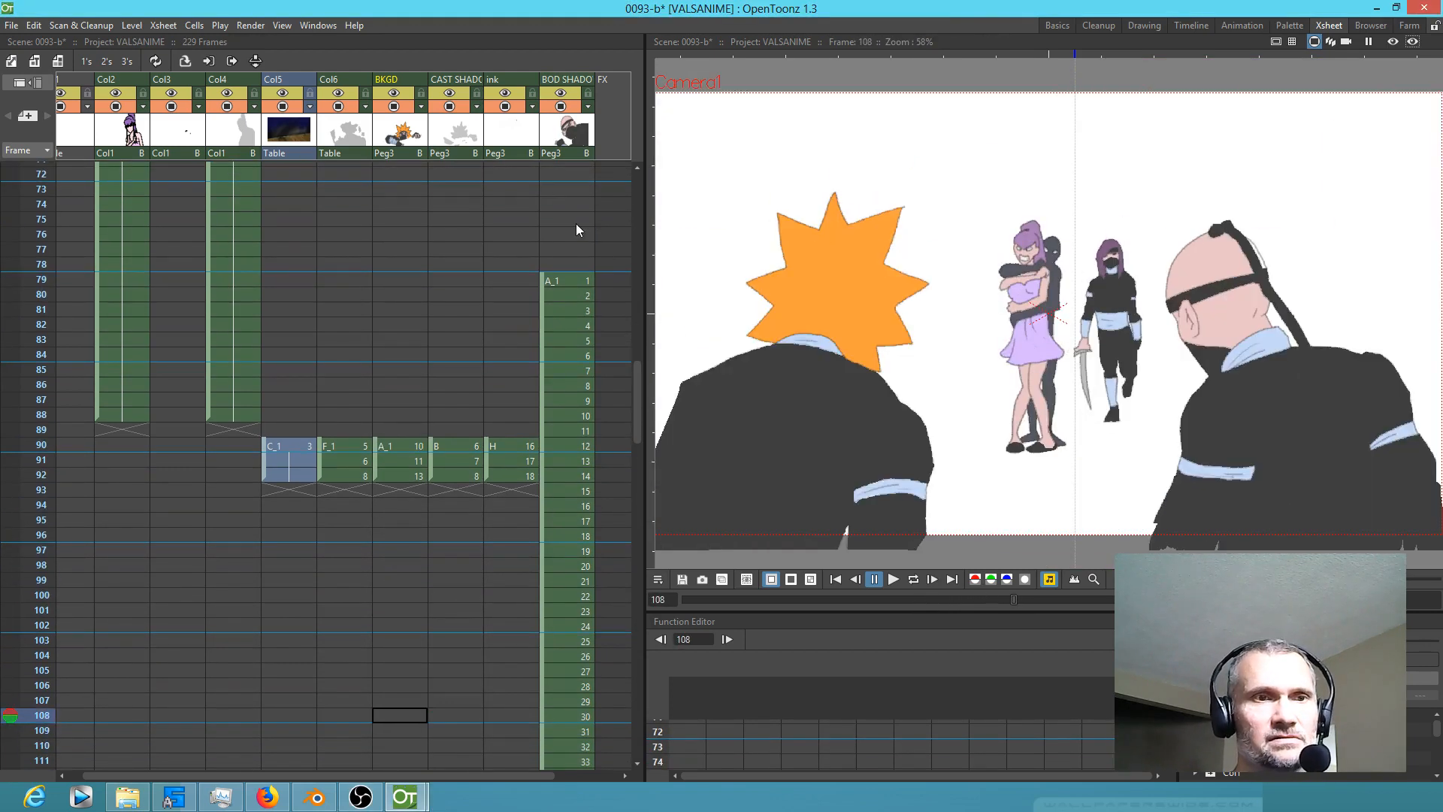
pyautogui.click(564, 137)
pyautogui.press('Delete')
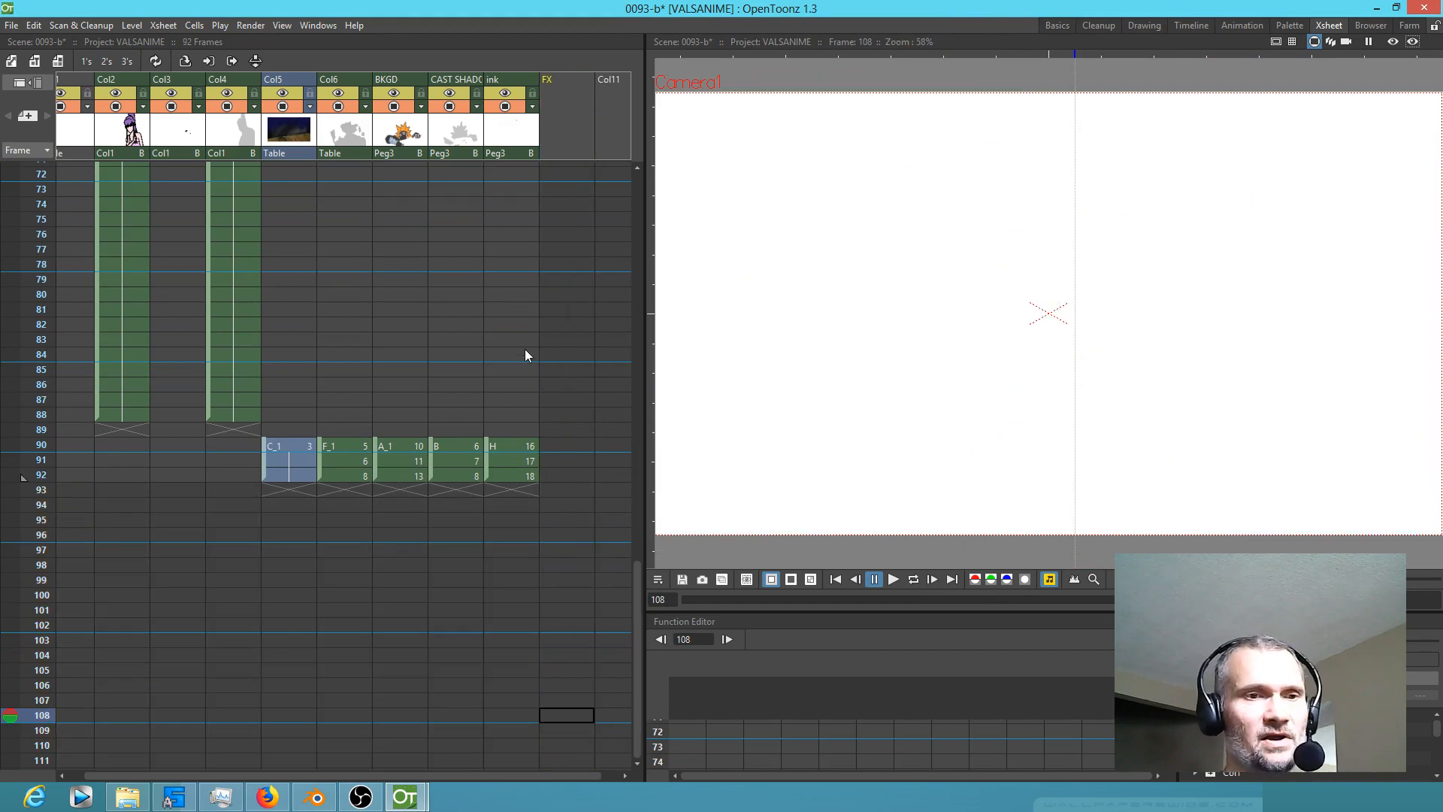
# Step: View the A_1 drawings at frames 90 to 92 and save the scene together with all its levels
pyautogui.click(397, 445)
pyautogui.click(406, 461)
pyautogui.click(415, 476)
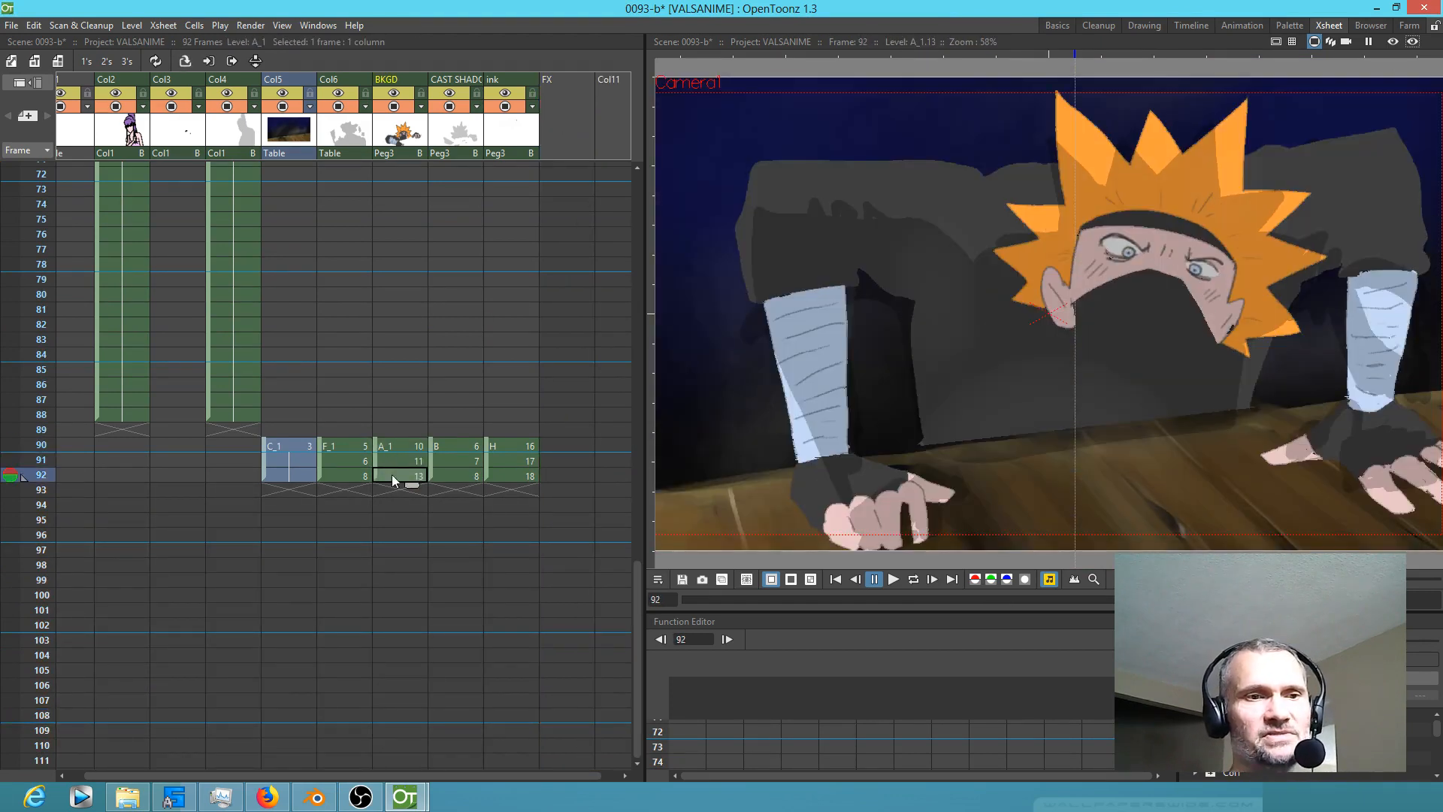
pyautogui.scroll(3, 432, 413)
pyautogui.hscroll(1, 439, 411)
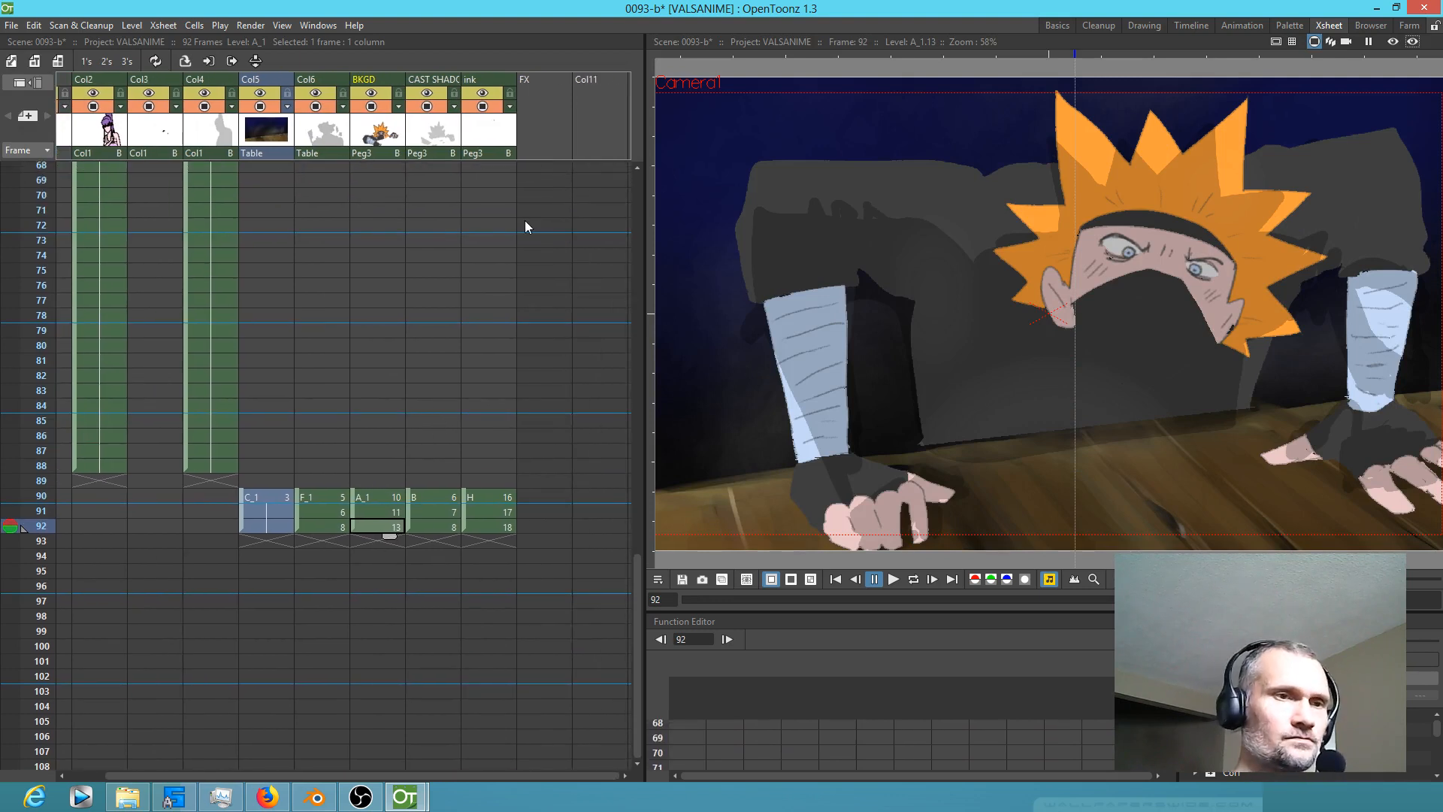
pyautogui.click(12, 26)
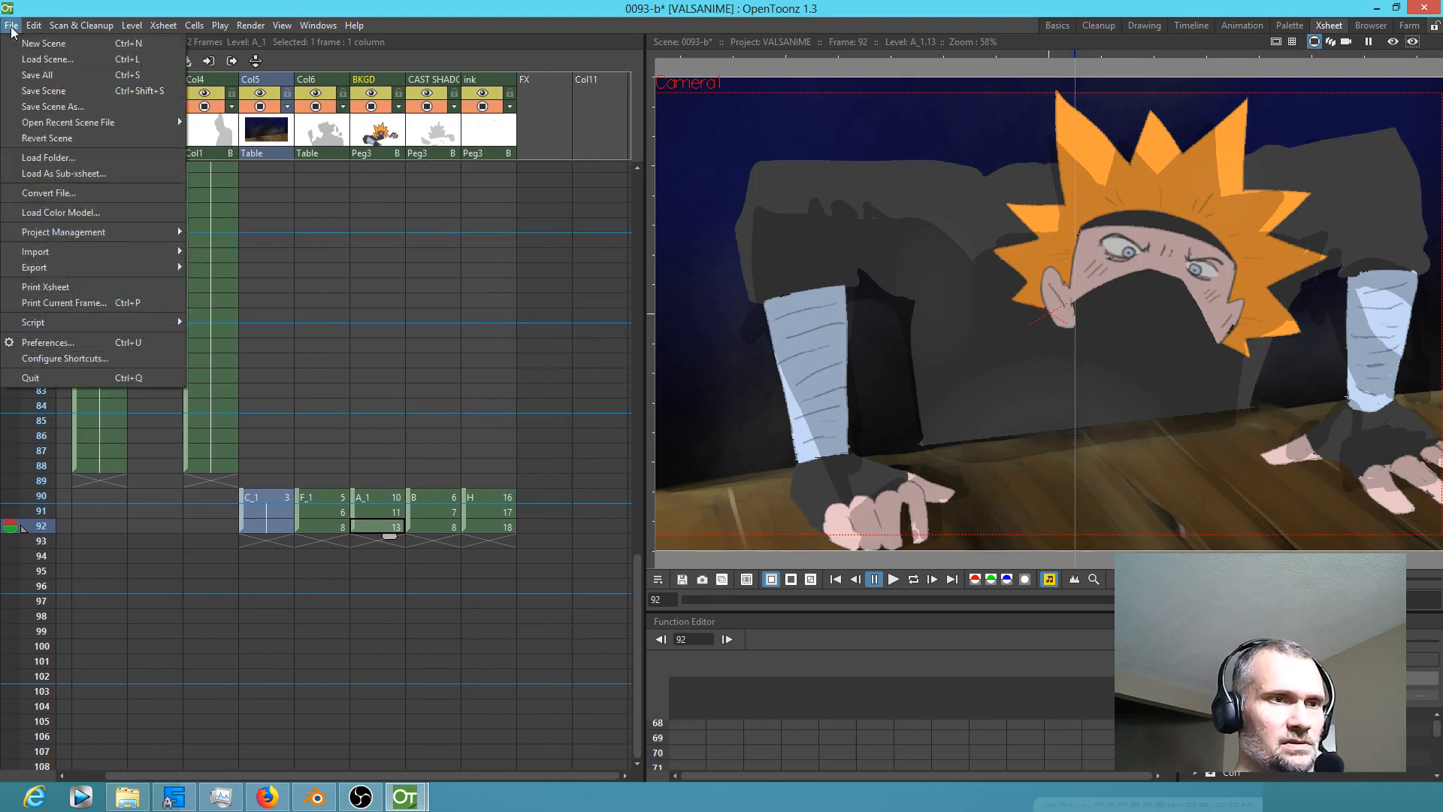
pyautogui.click(45, 75)
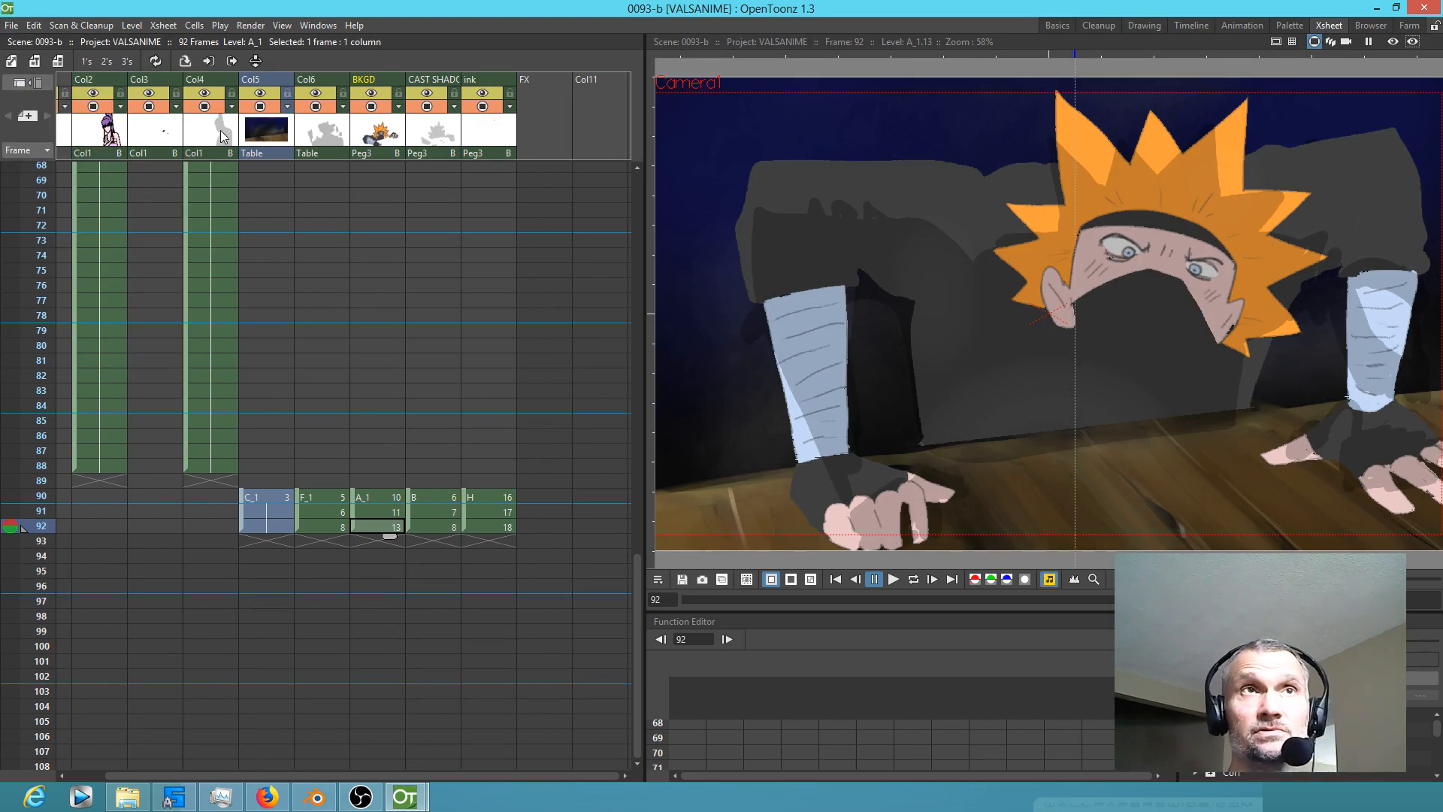
# Step: Close the open OpenToonz scenes, including 0094, restart the program, and reopen the recent scene 0093-b
pyautogui.click(8, 25)
pyautogui.click(7, 26)
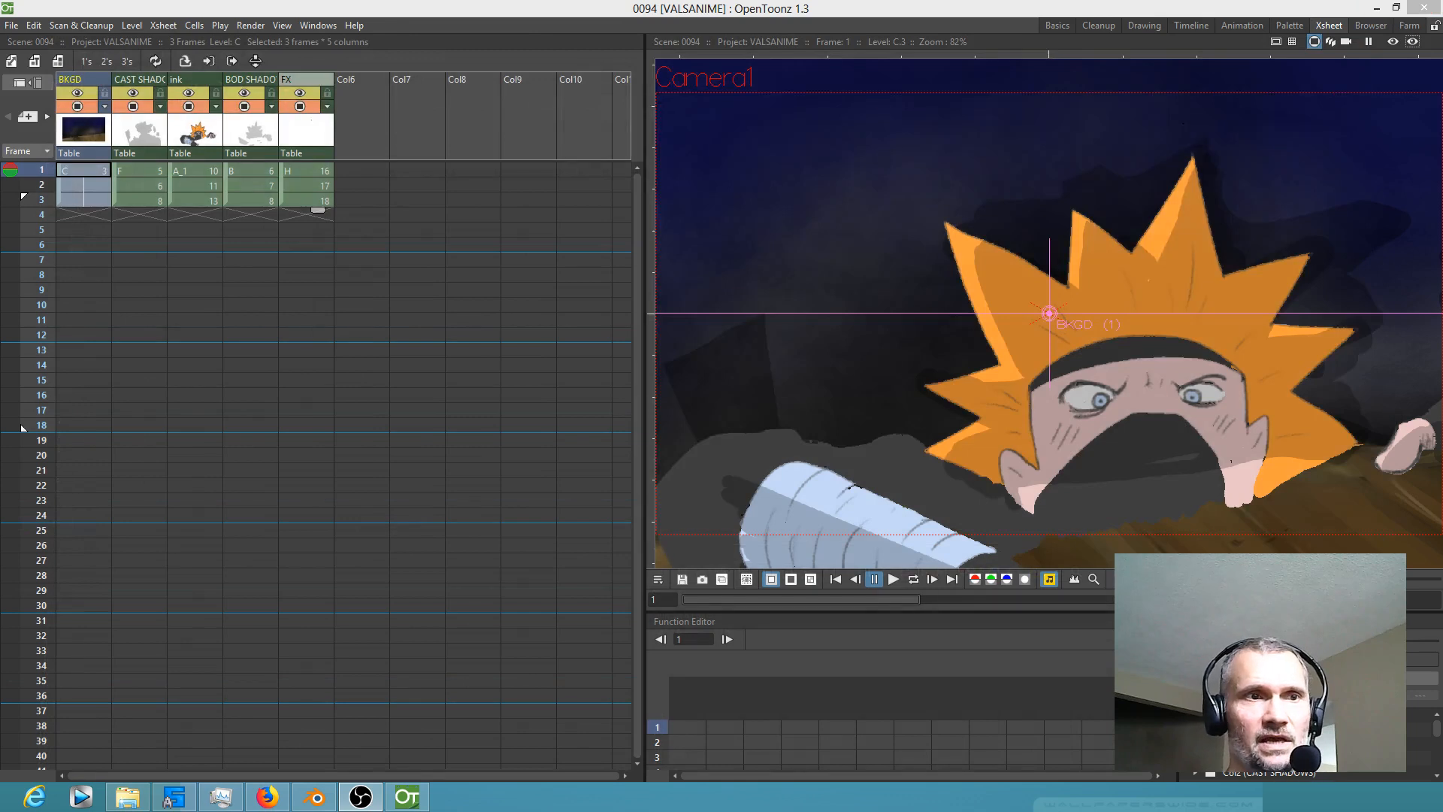
pyautogui.click(1424, 8)
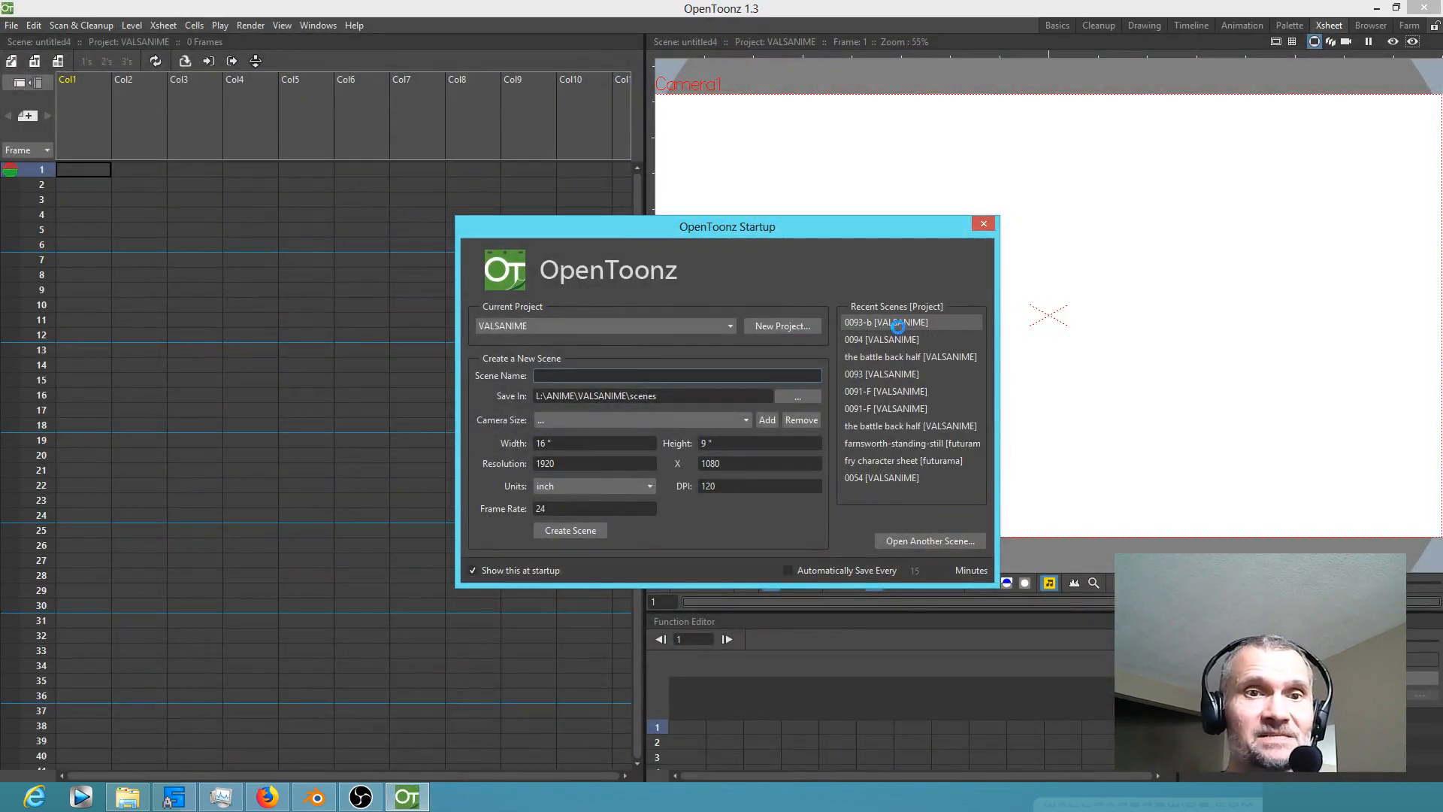
pyautogui.click(886, 322)
# Step: Examine the reopened scene's columns in the Xsheet room and its camera view at frames 1 and 90
pyautogui.scroll(-5, 391, 319)
pyautogui.scroll(-5, 419, 322)
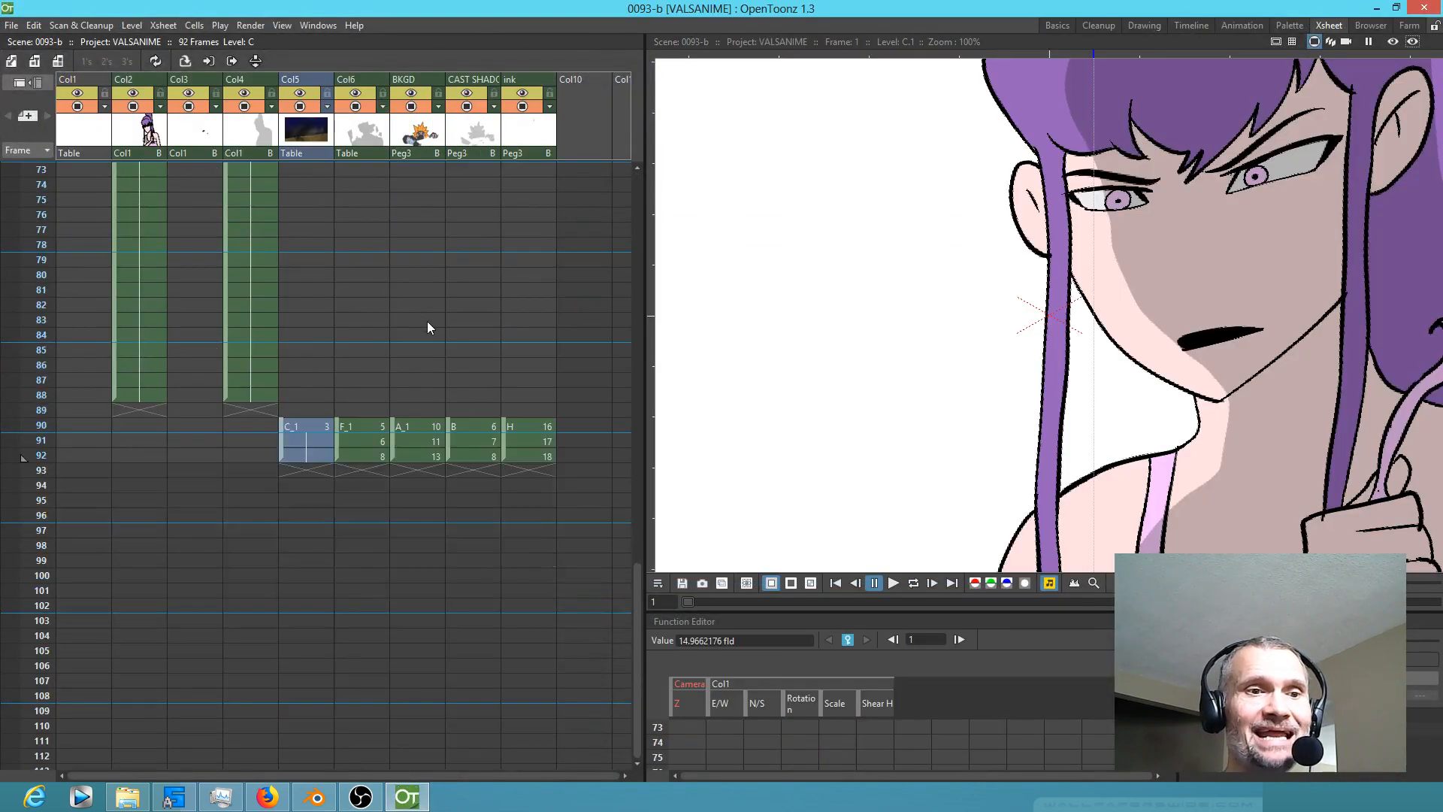
pyautogui.scroll(12, 422, 326)
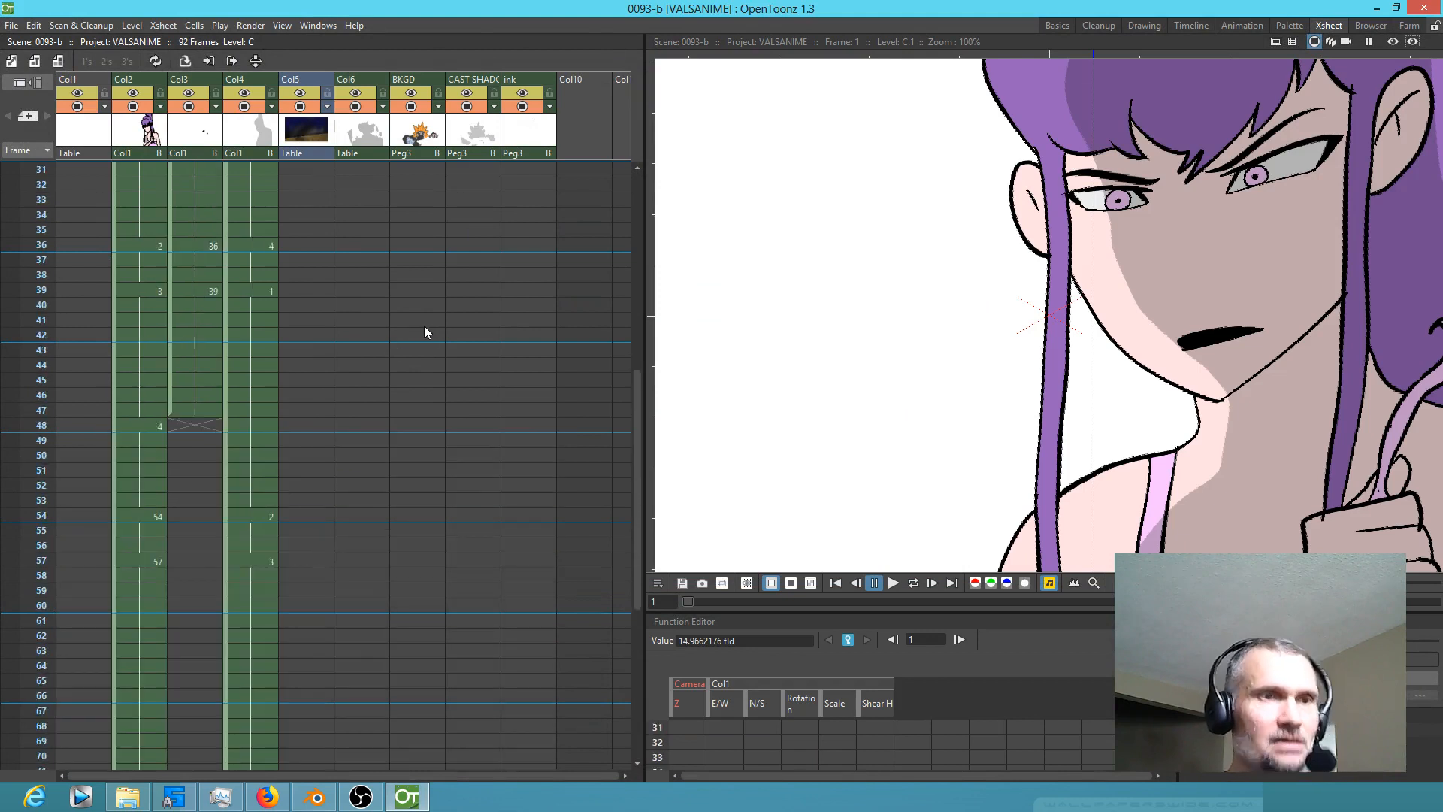
pyautogui.scroll(-5, 974, 255)
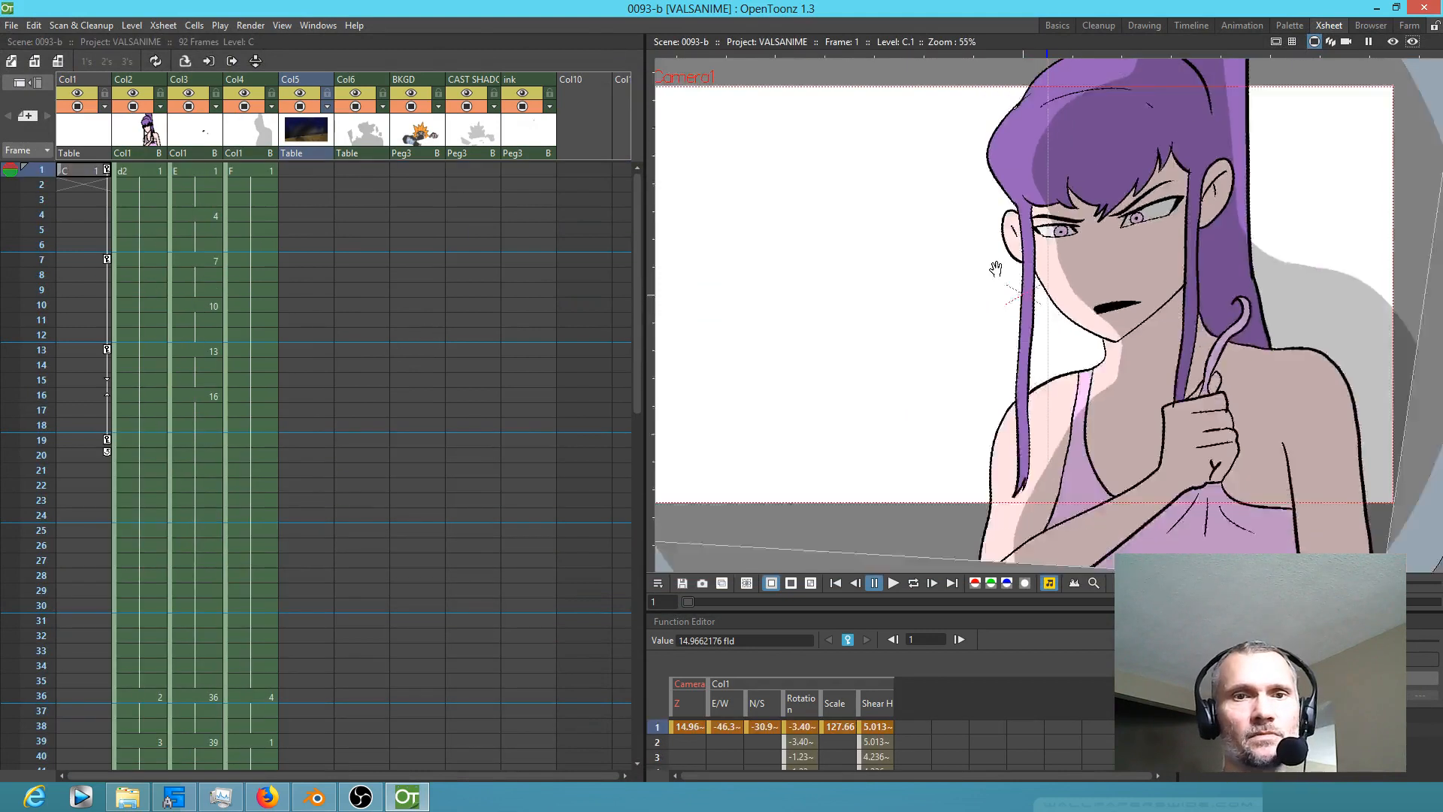
pyautogui.scroll(4, 1071, 260)
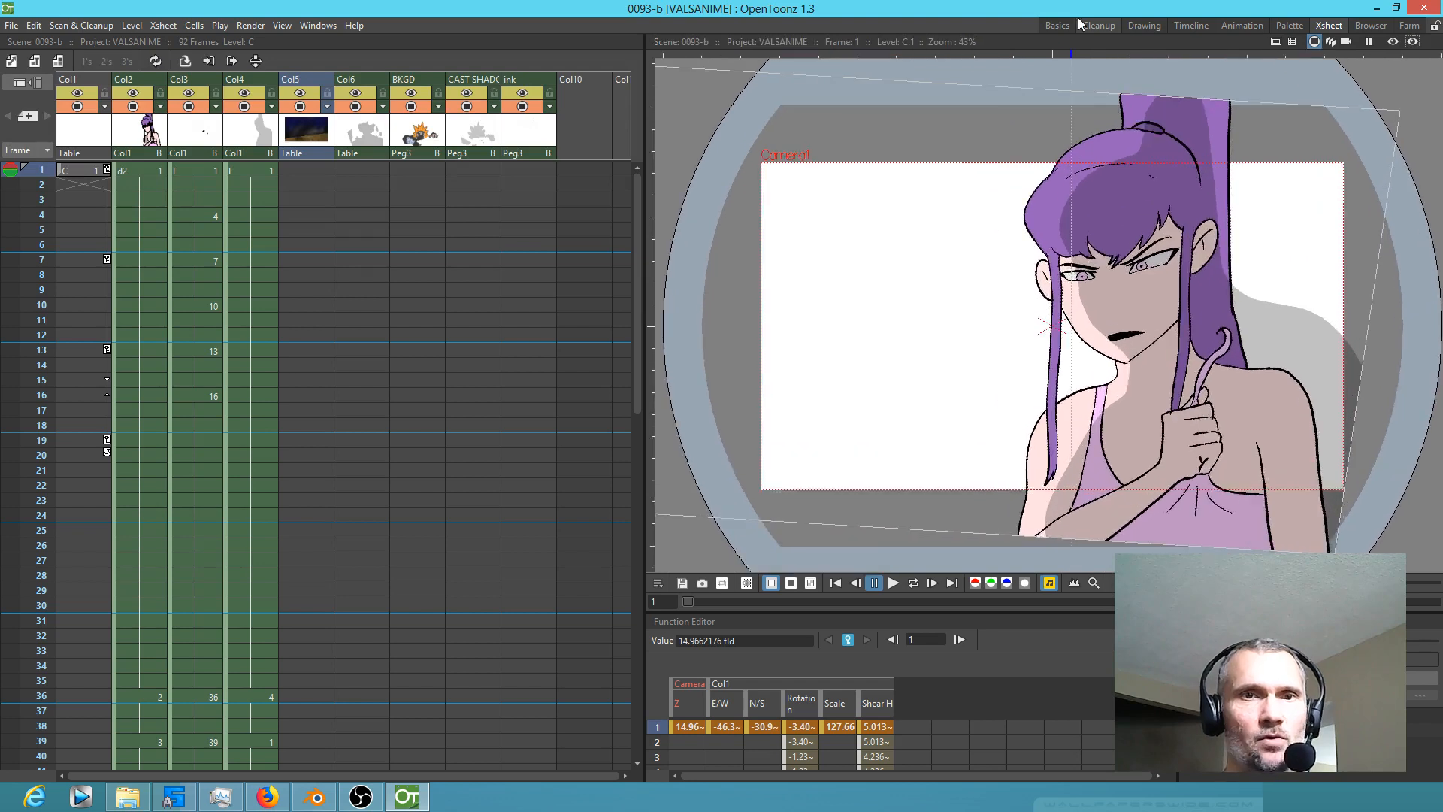
pyautogui.click(1058, 25)
pyautogui.click(1329, 24)
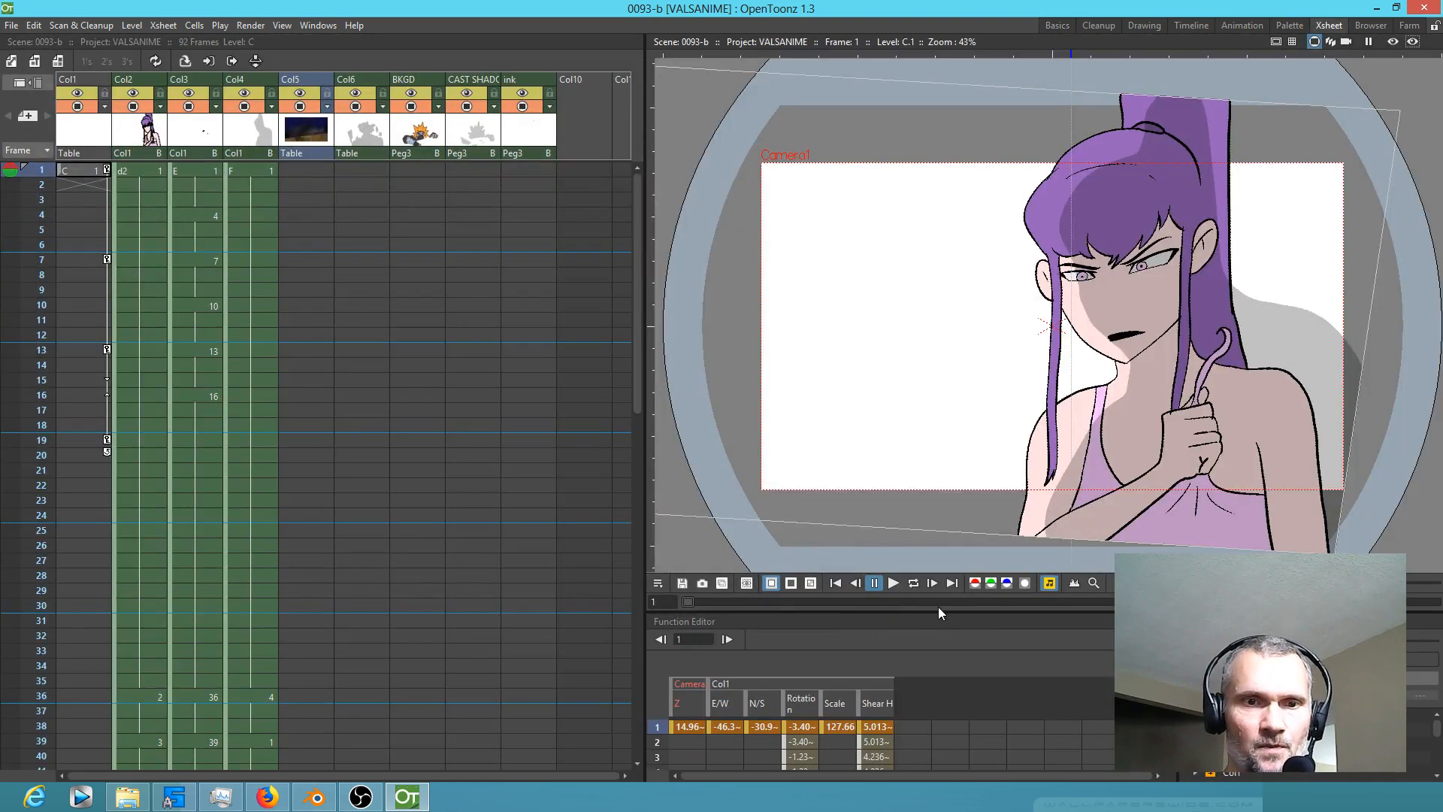
pyautogui.moveTo(37, 182)
pyautogui.mouseDown()
pyautogui.moveTo(2, 744)
pyautogui.moveTo(143, 373)
pyautogui.moveTo(140, 389)
pyautogui.mouseUp()
pyautogui.scroll(-2, 1005, 388)
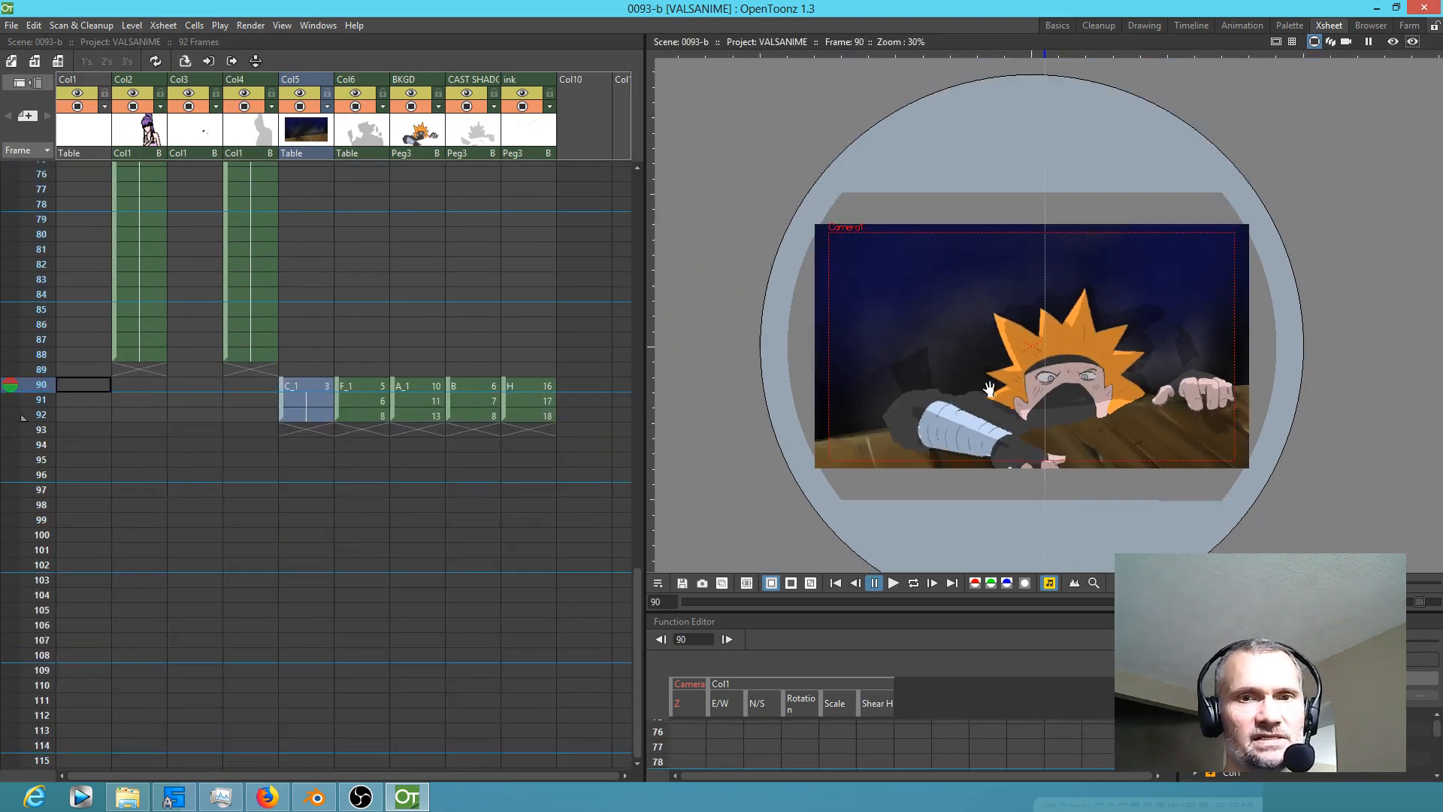
pyautogui.scroll(1, 1004, 388)
pyautogui.scroll(4, 601, 373)
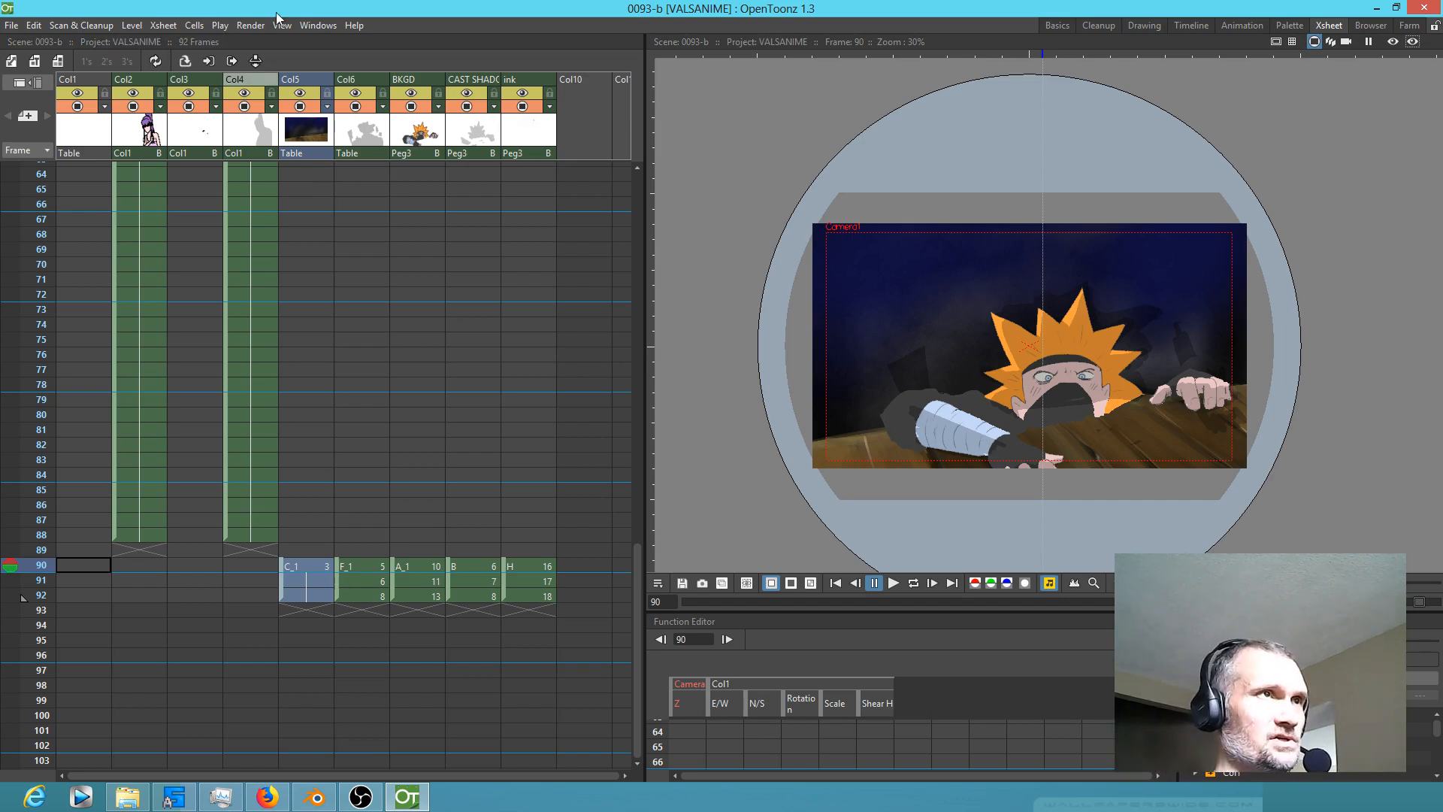
# Step: Switch to YouTube in Firefox, search for "ed tadeo", and open the Ed Tadeo channel to view its uploads
pyautogui.click(267, 796)
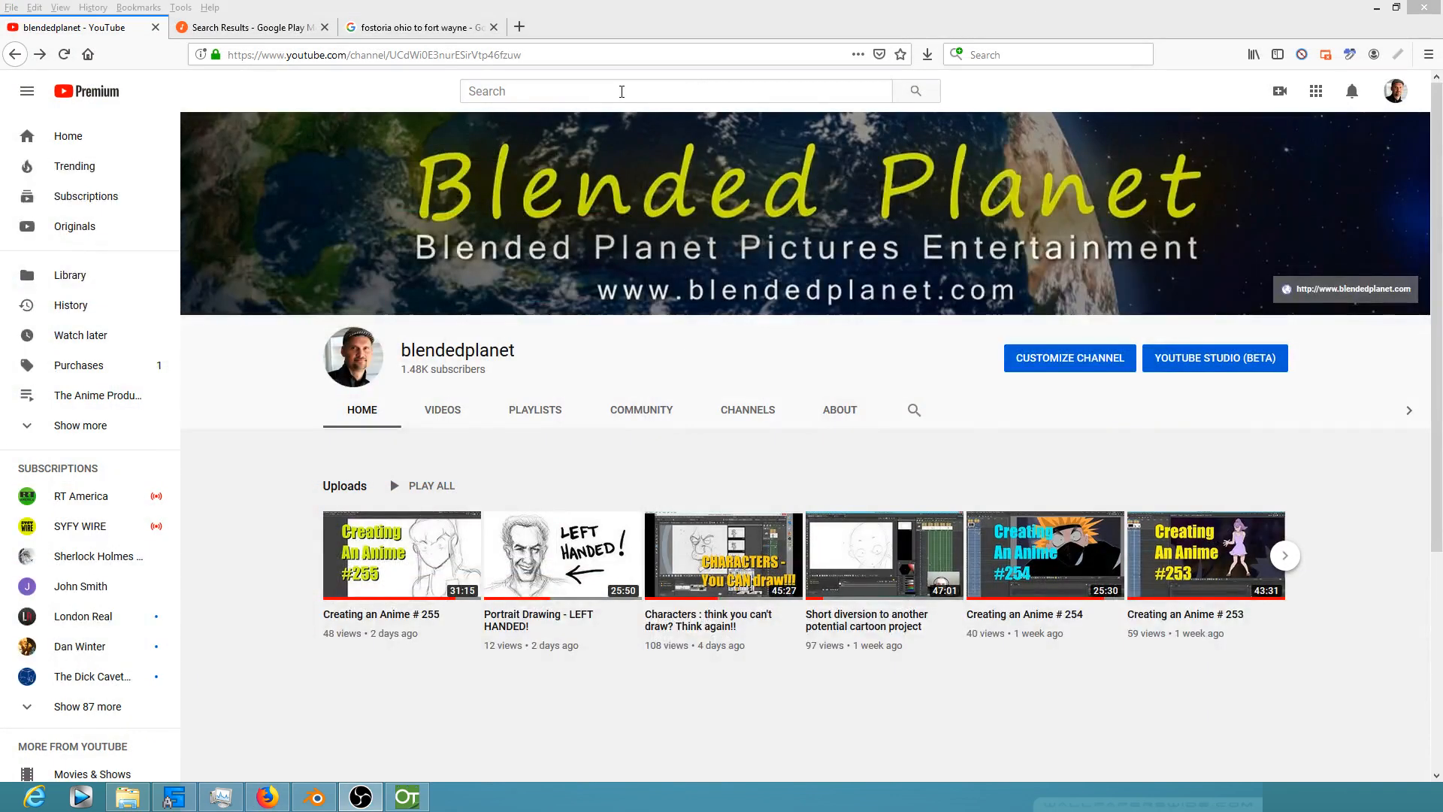
pyautogui.click(1340, 173)
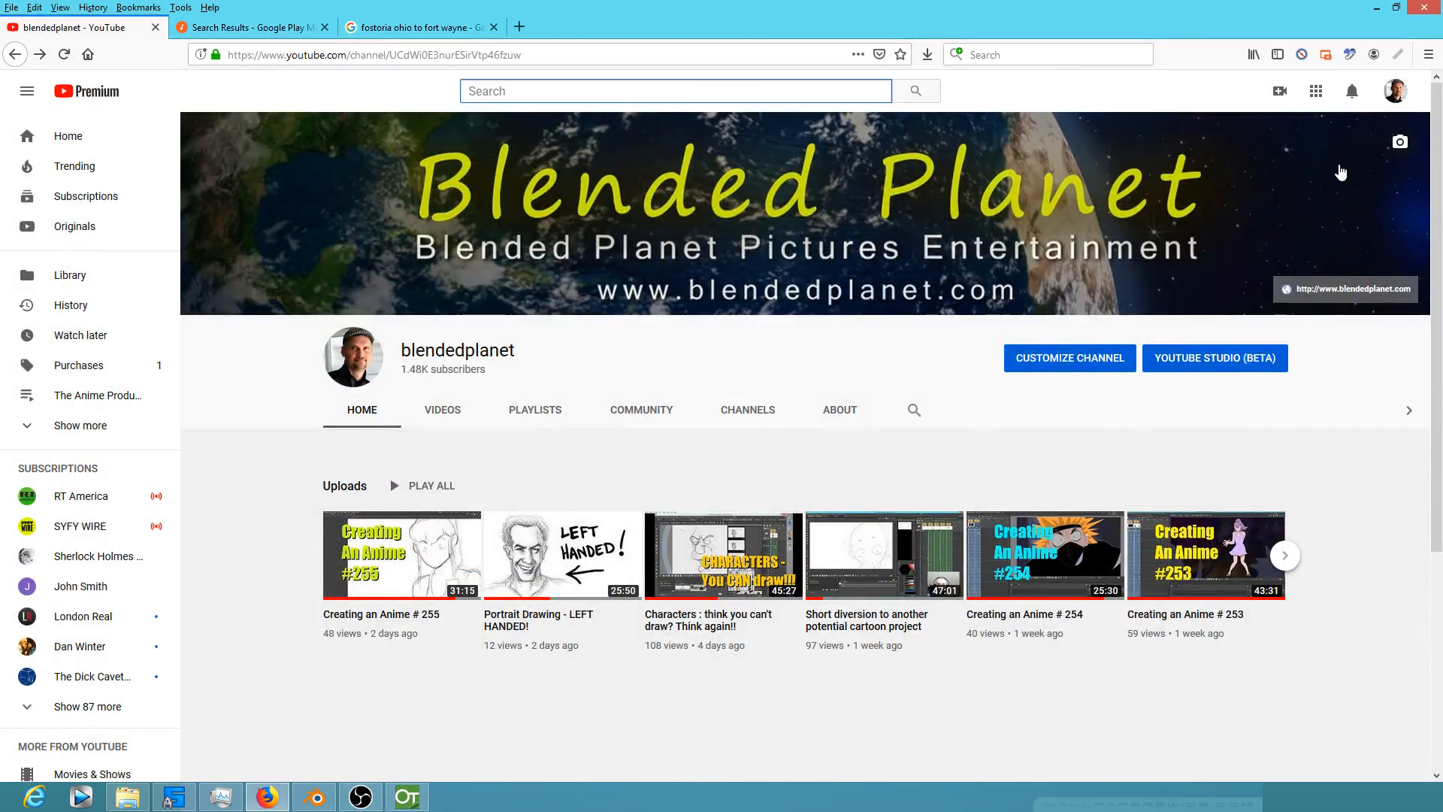
pyautogui.write('ed t')
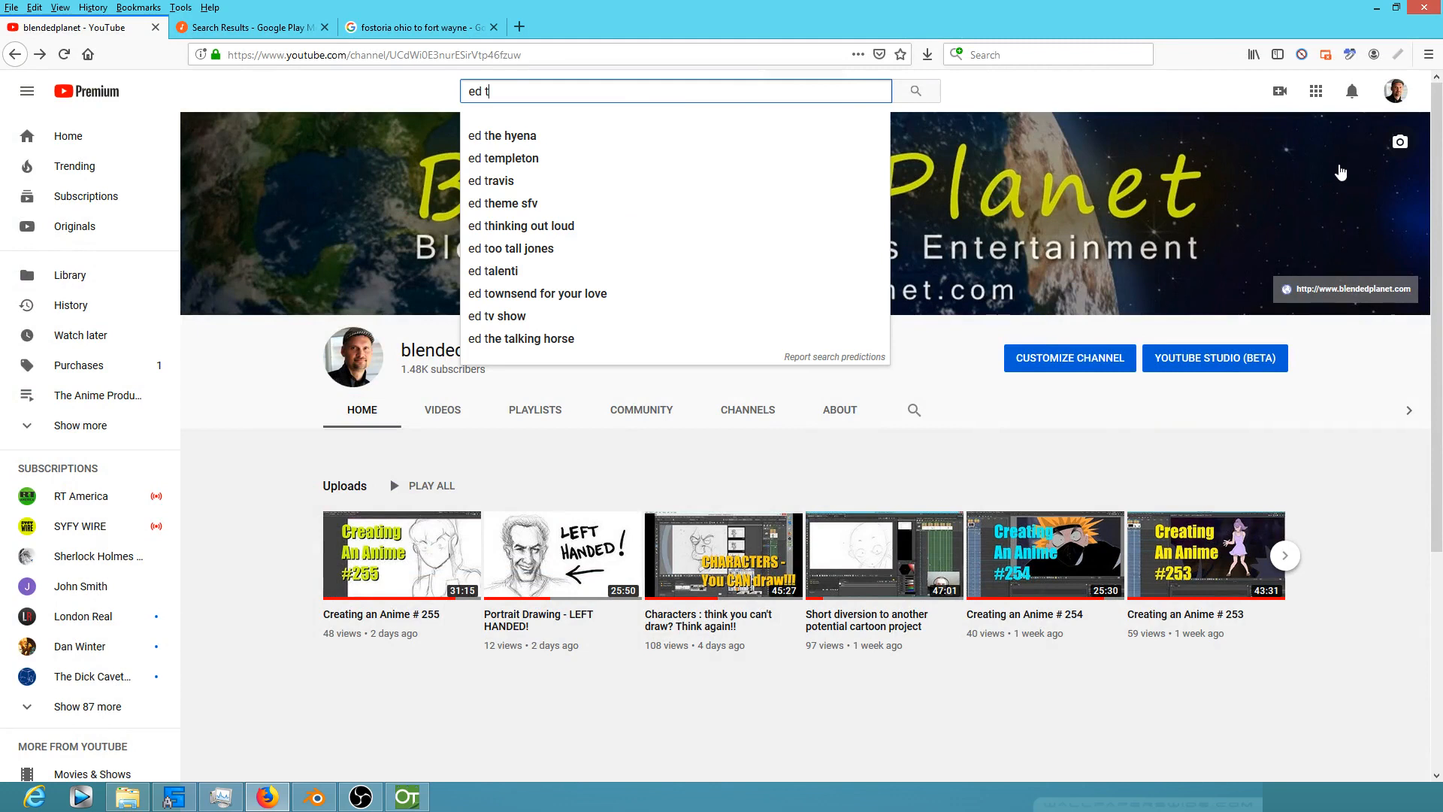
pyautogui.write('adeo')
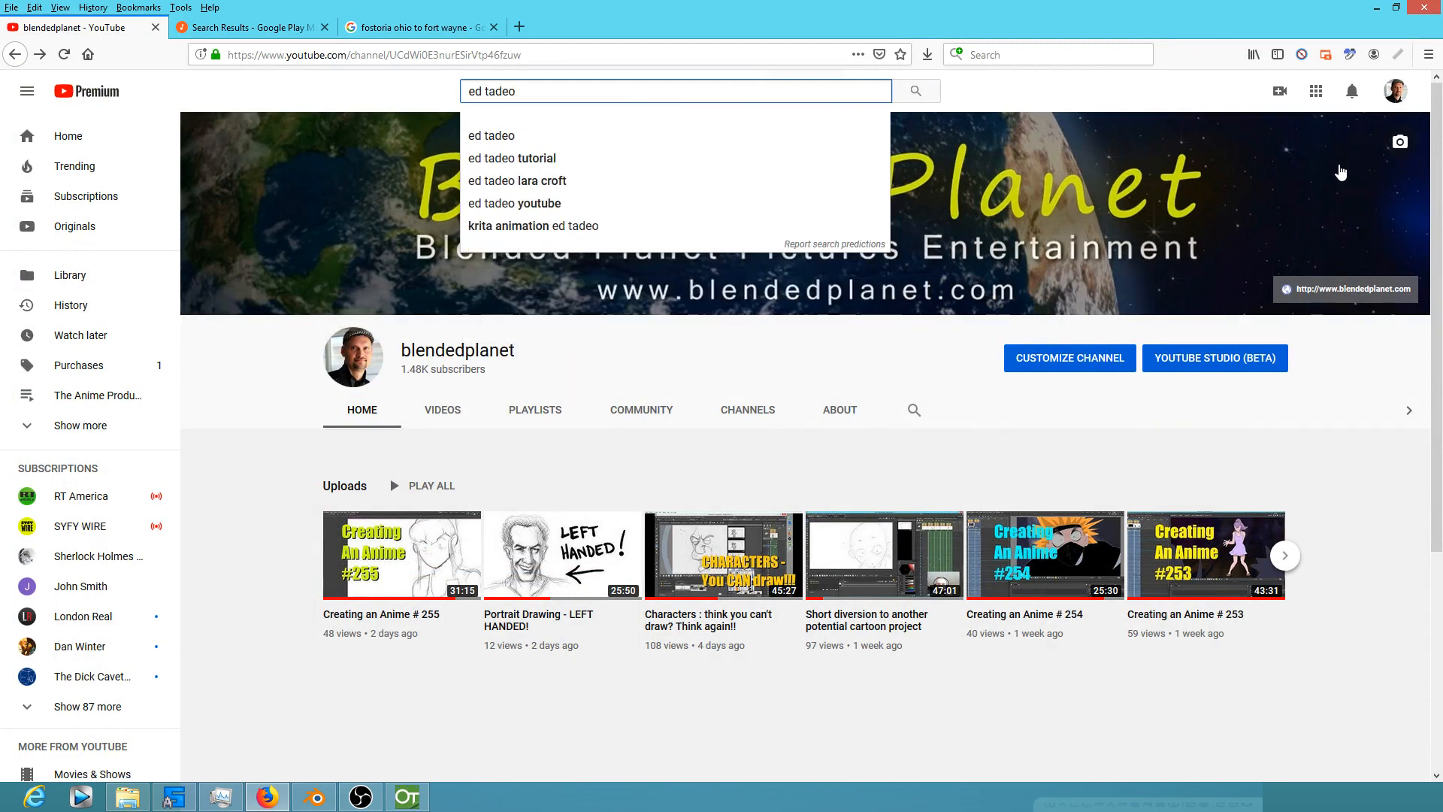
pyautogui.press('Return')
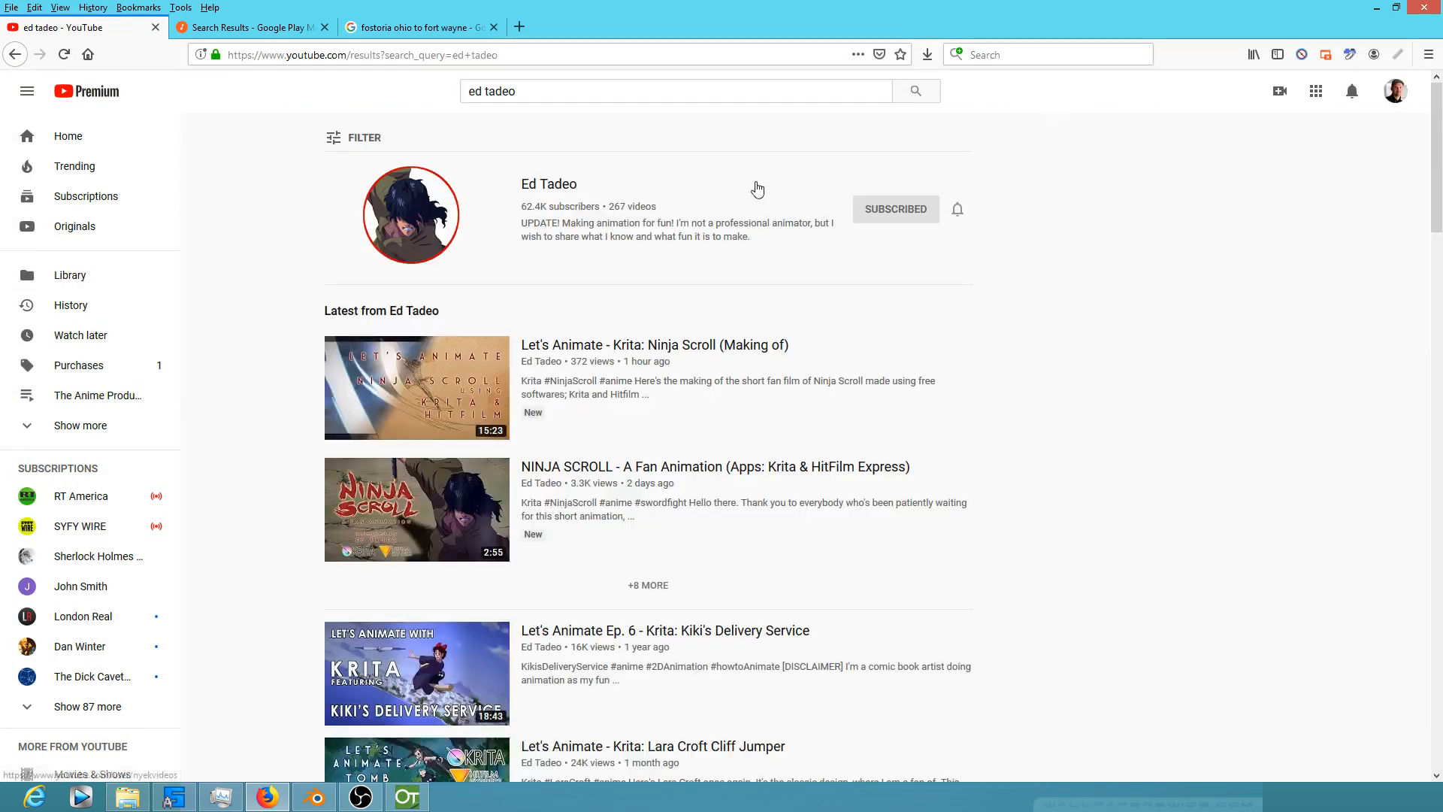
pyautogui.click(556, 189)
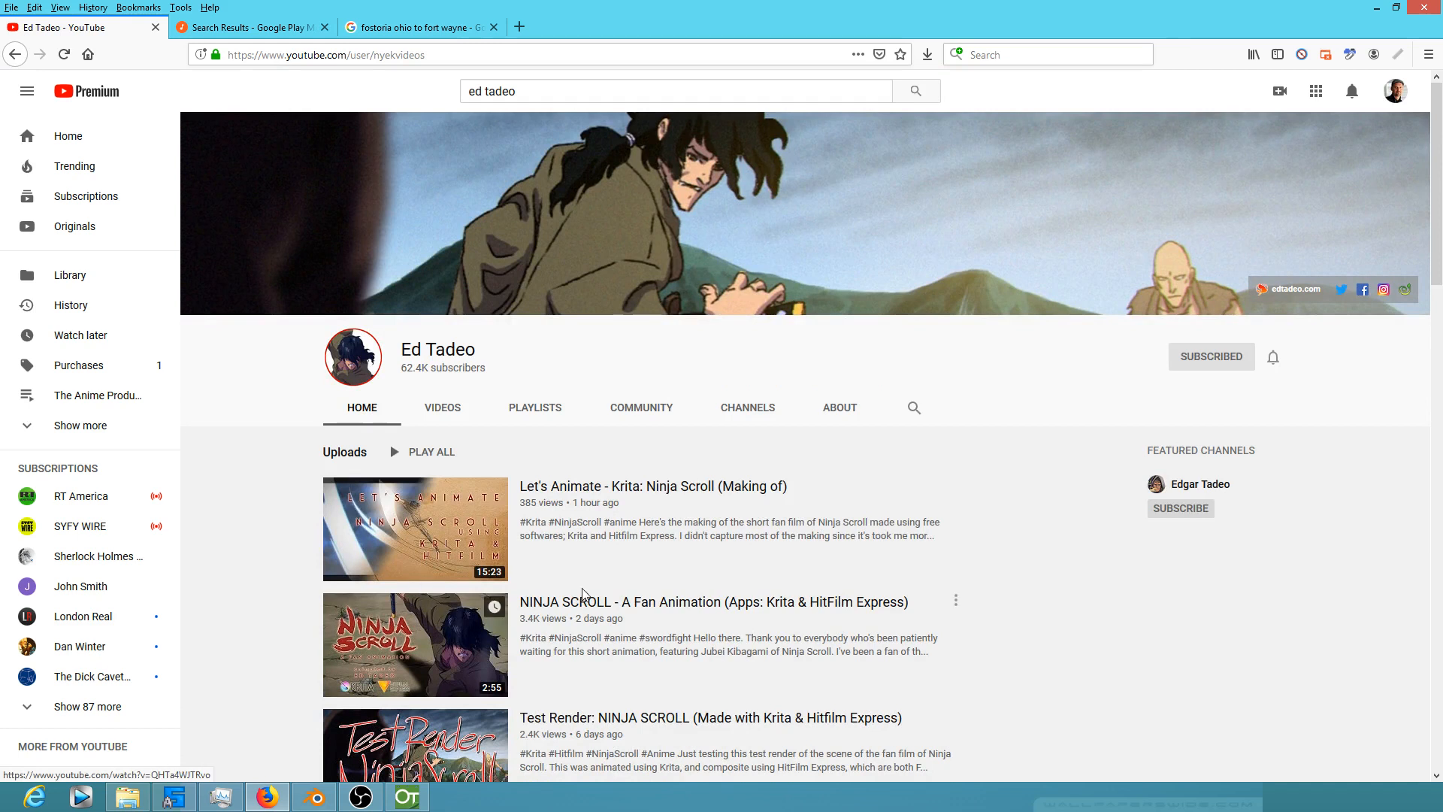
pyautogui.scroll(-1, 1337, 358)
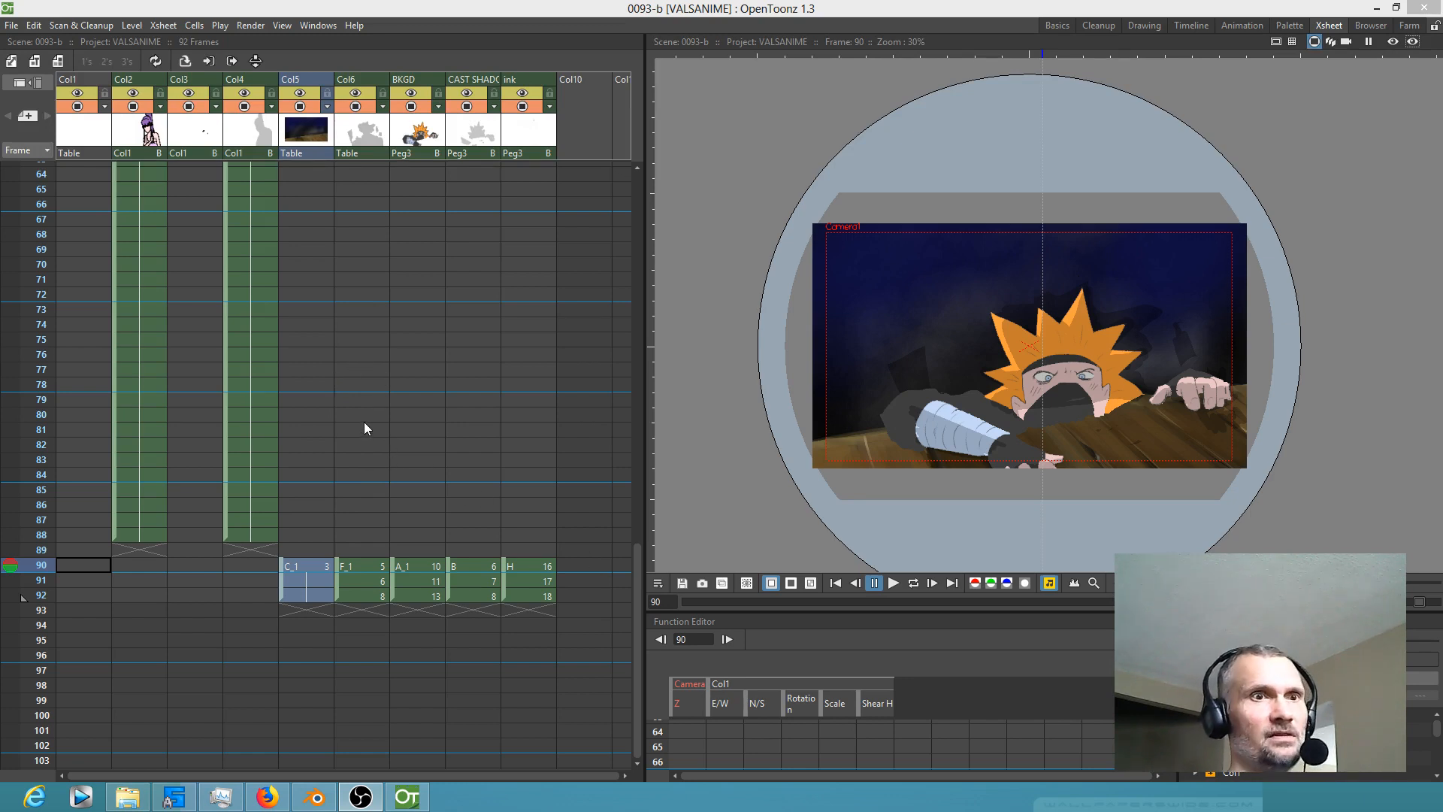
# Step: Return to OpenToonz, delete the columns holding C_1 and F_1, and insert an empty column before BKGD
pyautogui.click(311, 414)
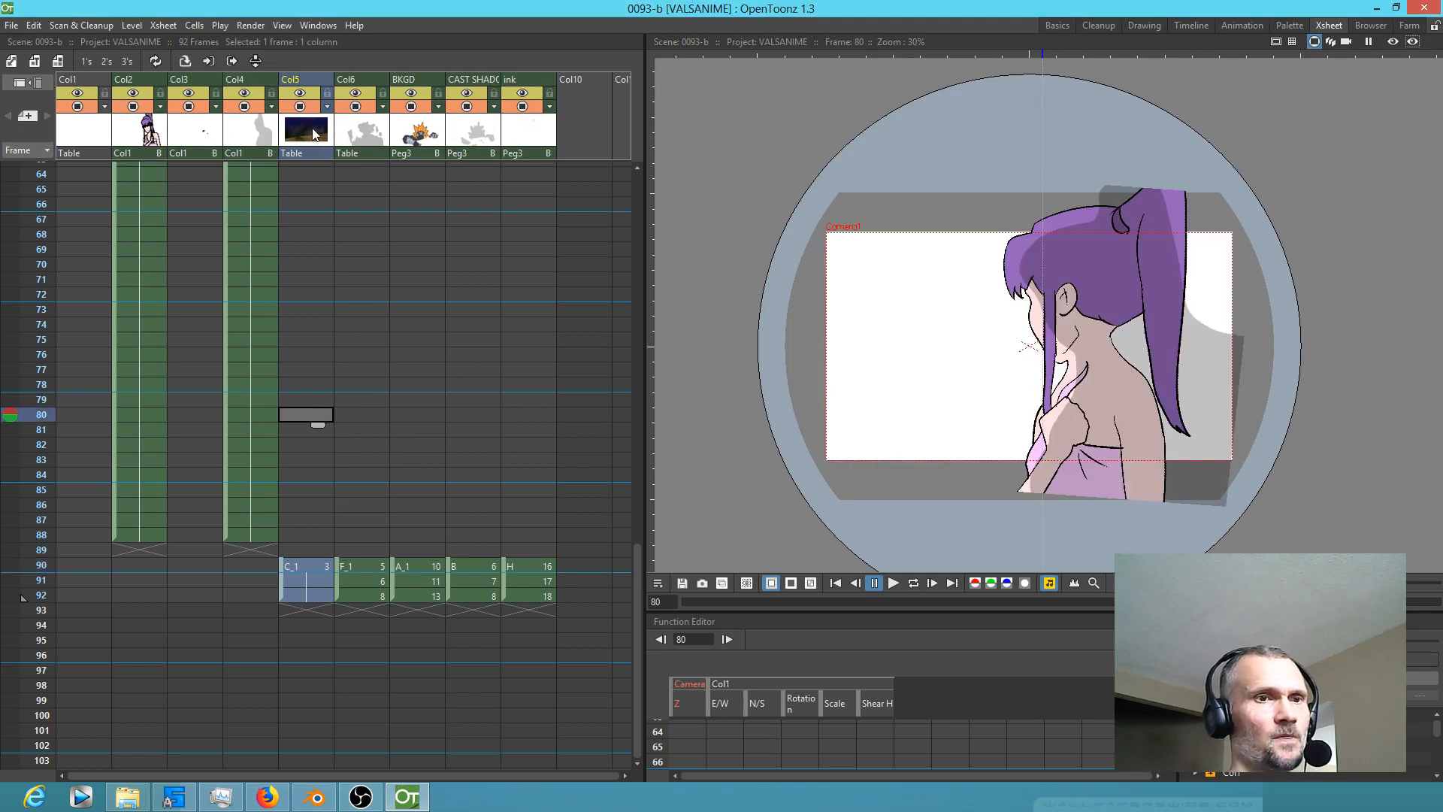
pyautogui.press('Delete')
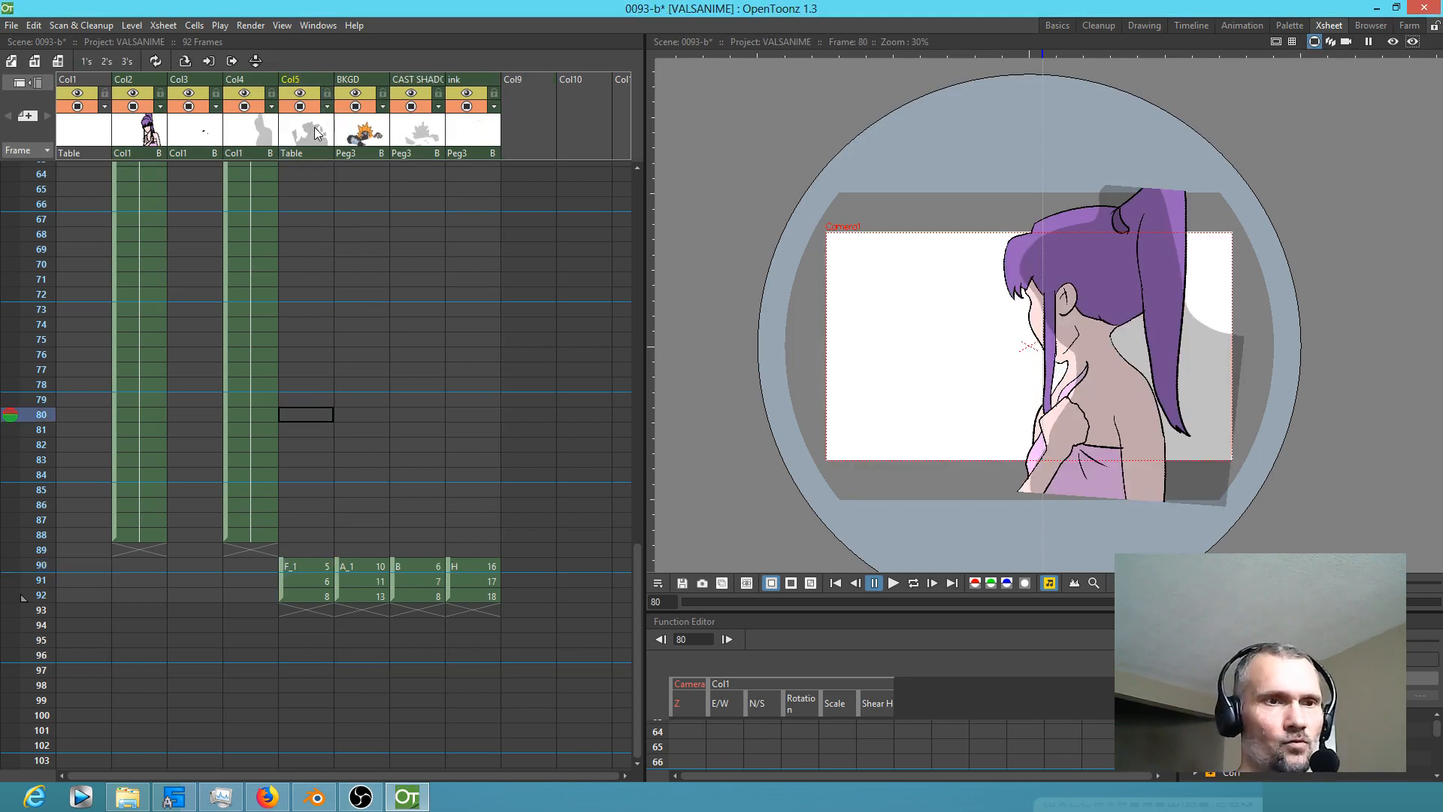
pyautogui.click(317, 133)
pyautogui.press('Delete')
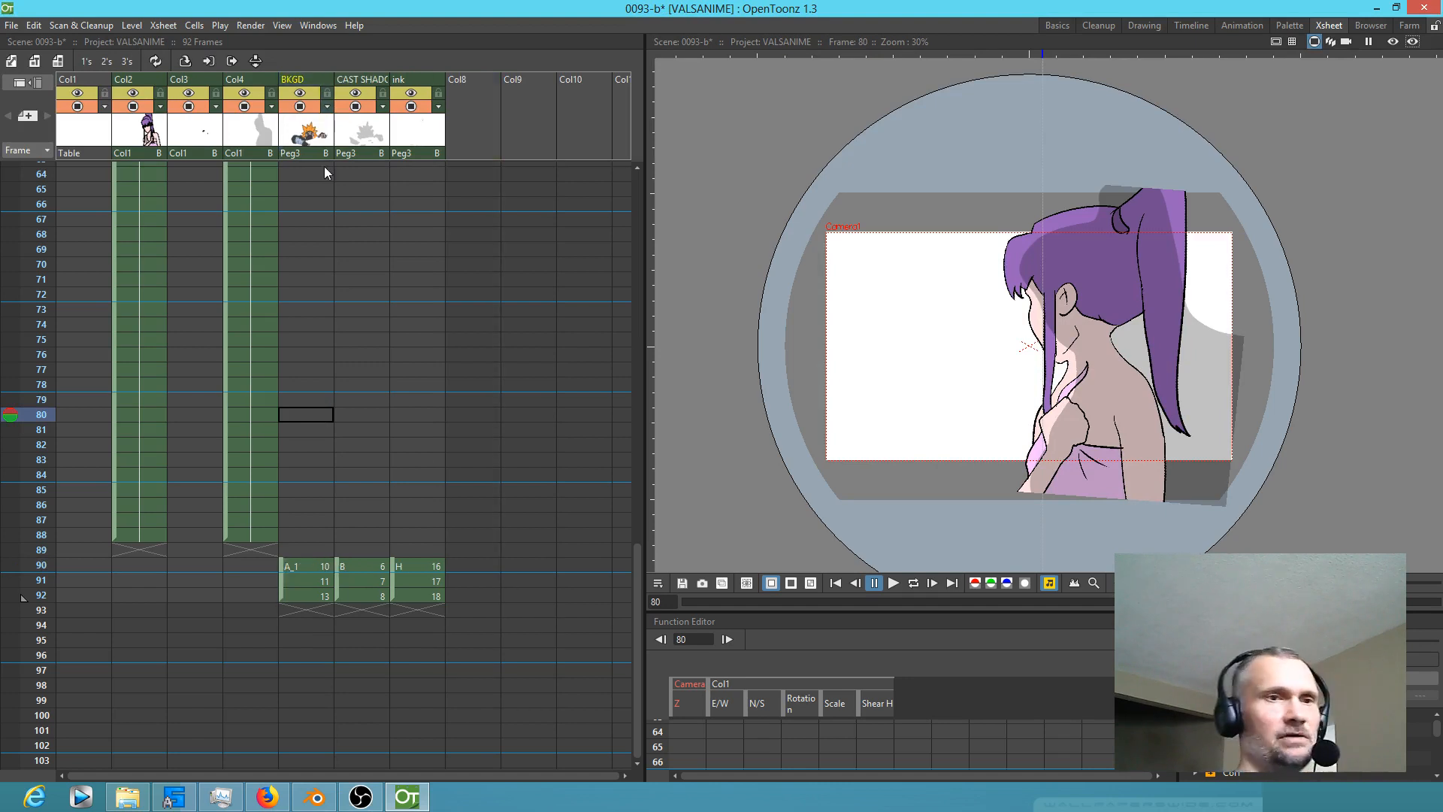
pyautogui.click(305, 126)
pyautogui.press('Insert')
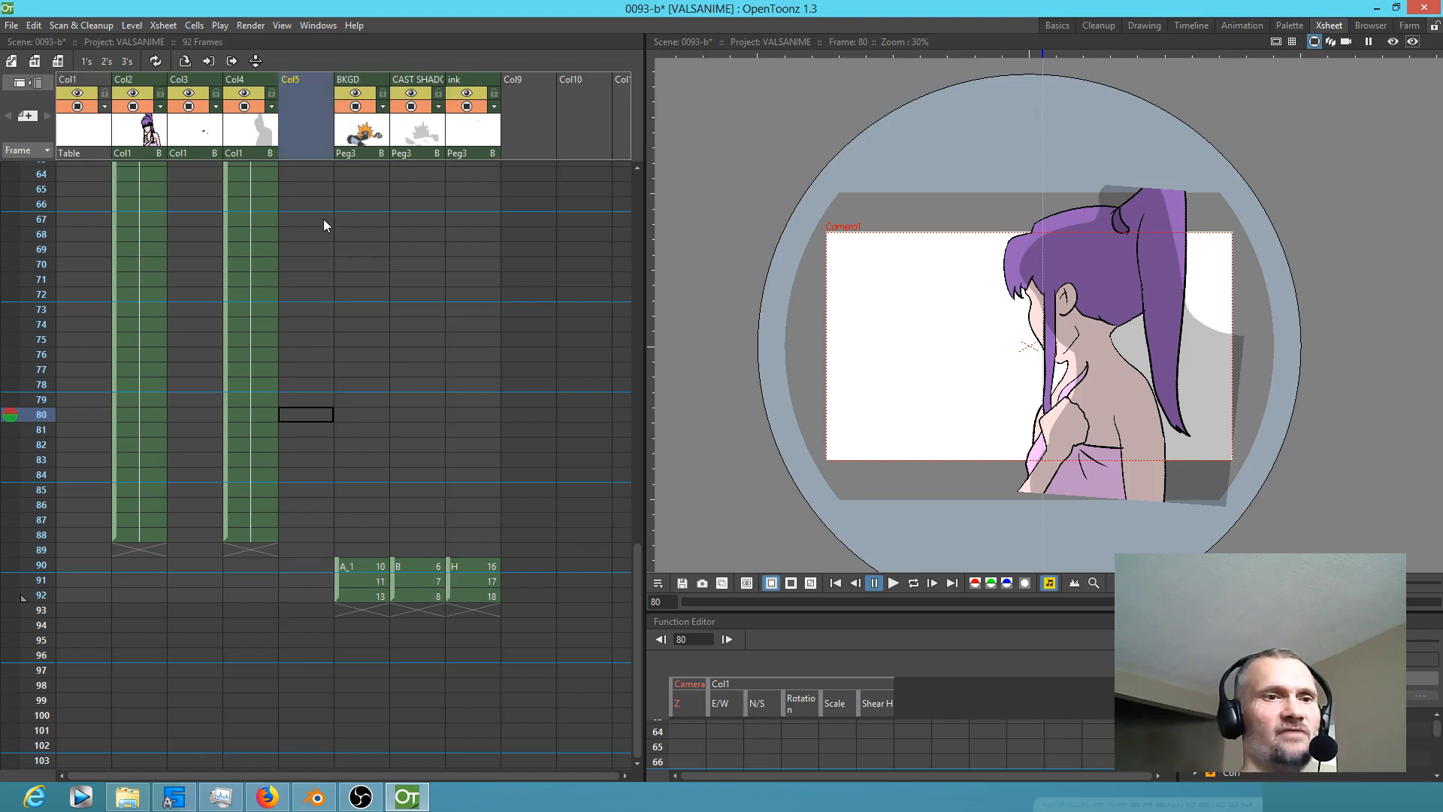
# Step: Save the current scene together with all of its levels after the column changes
pyautogui.scroll(15, 339, 259)
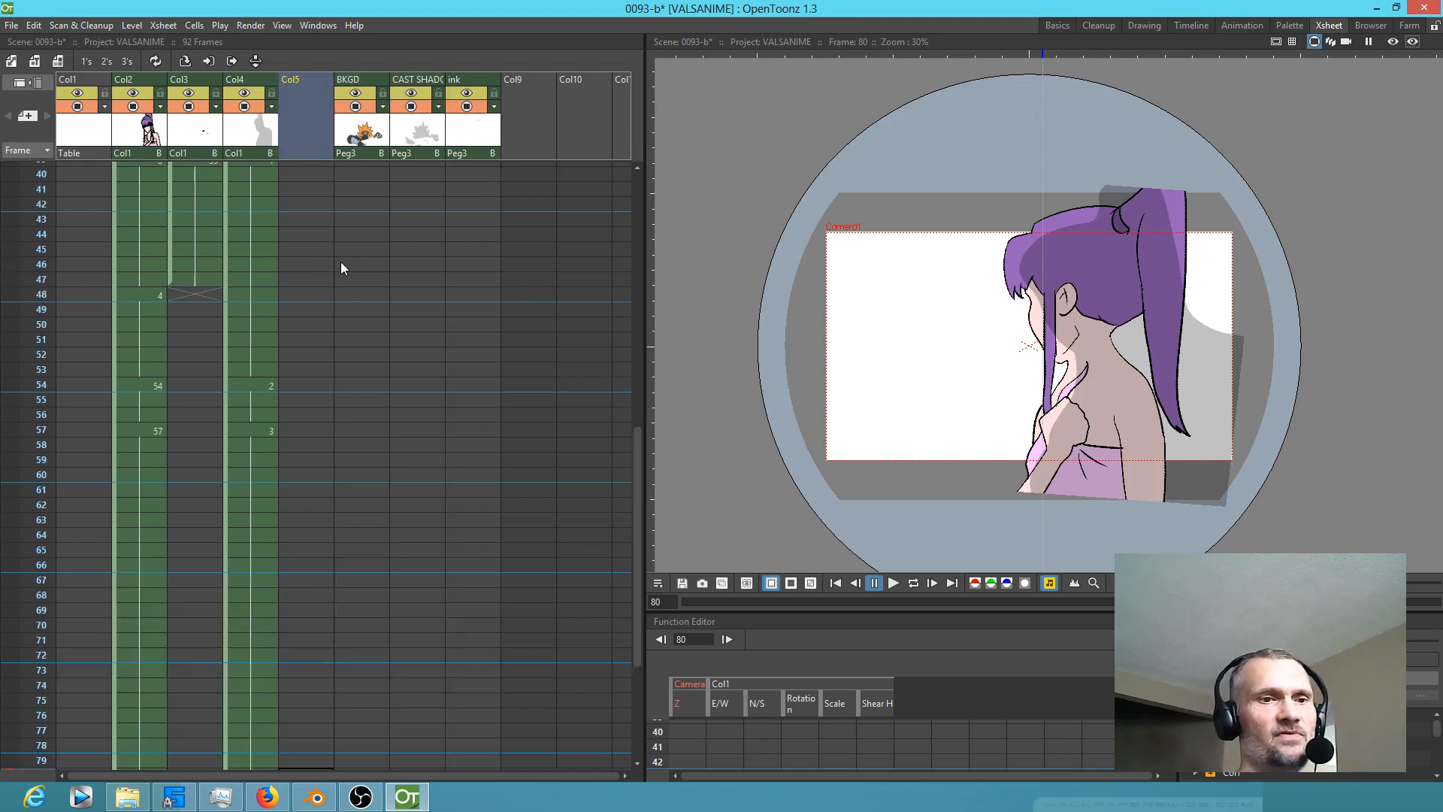
pyautogui.scroll(-13, 338, 257)
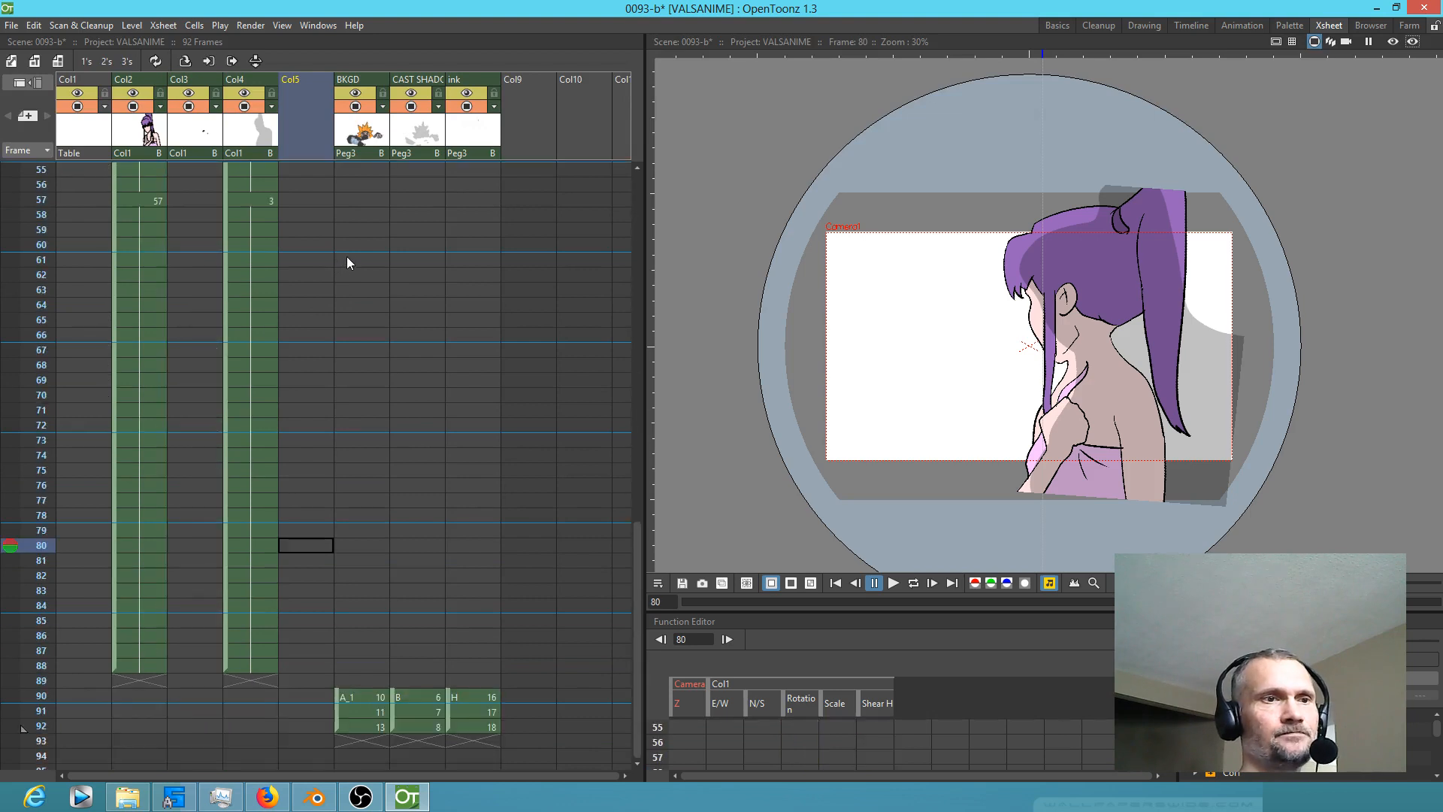
pyautogui.click(15, 25)
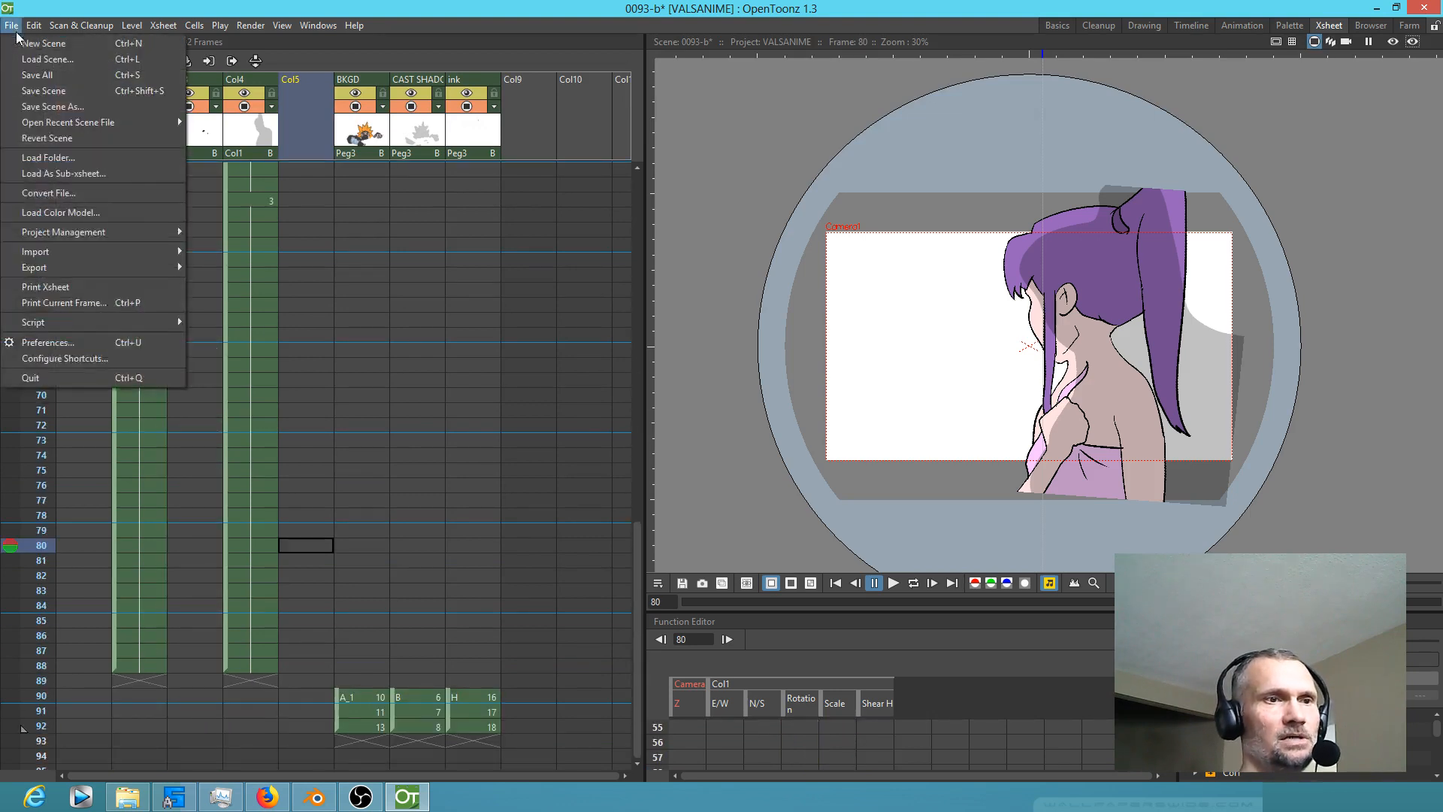
pyautogui.click(34, 73)
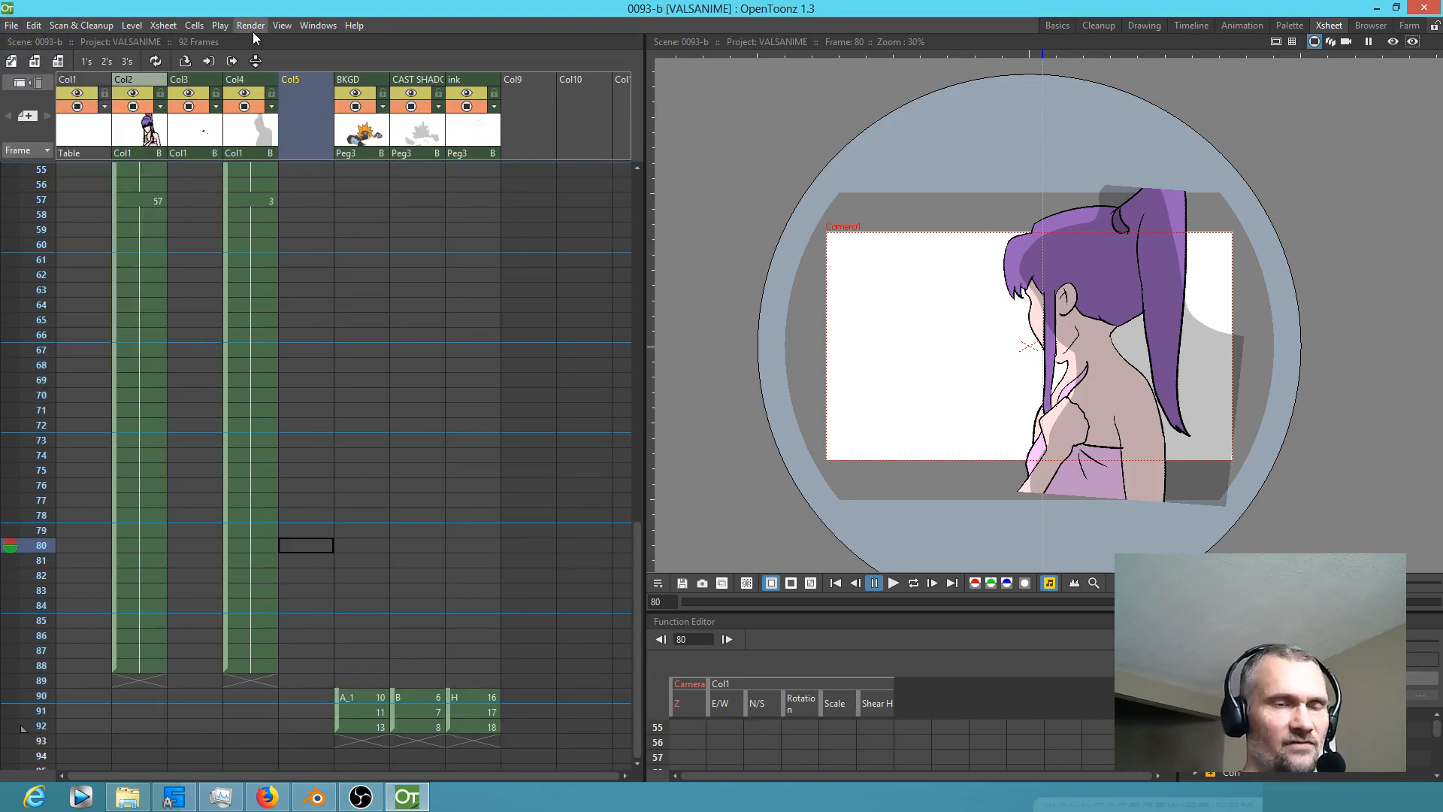
# Step: Remove the unused levels from the Scene Cast of 0093-b and save the scene
pyautogui.click(311, 27)
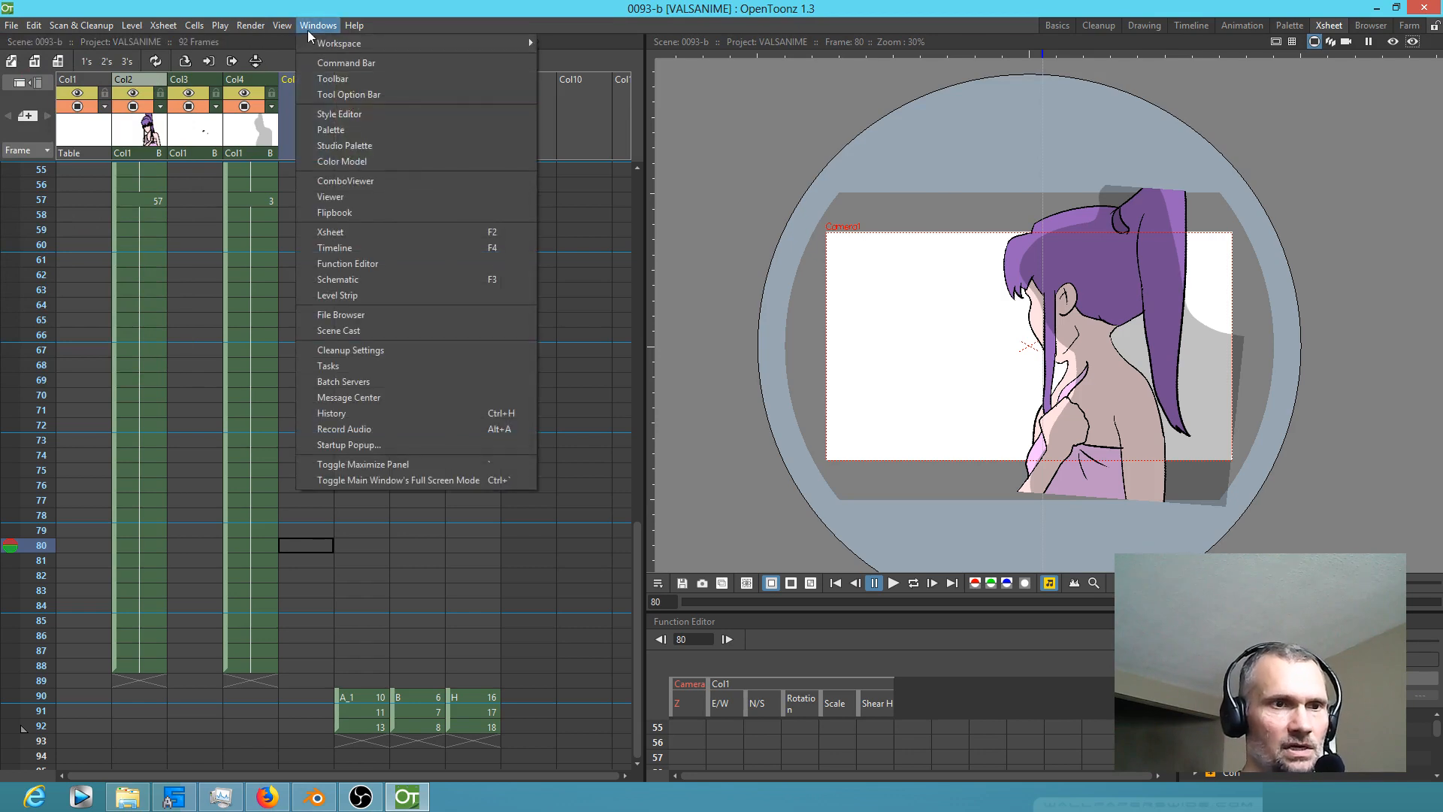
pyautogui.click(322, 330)
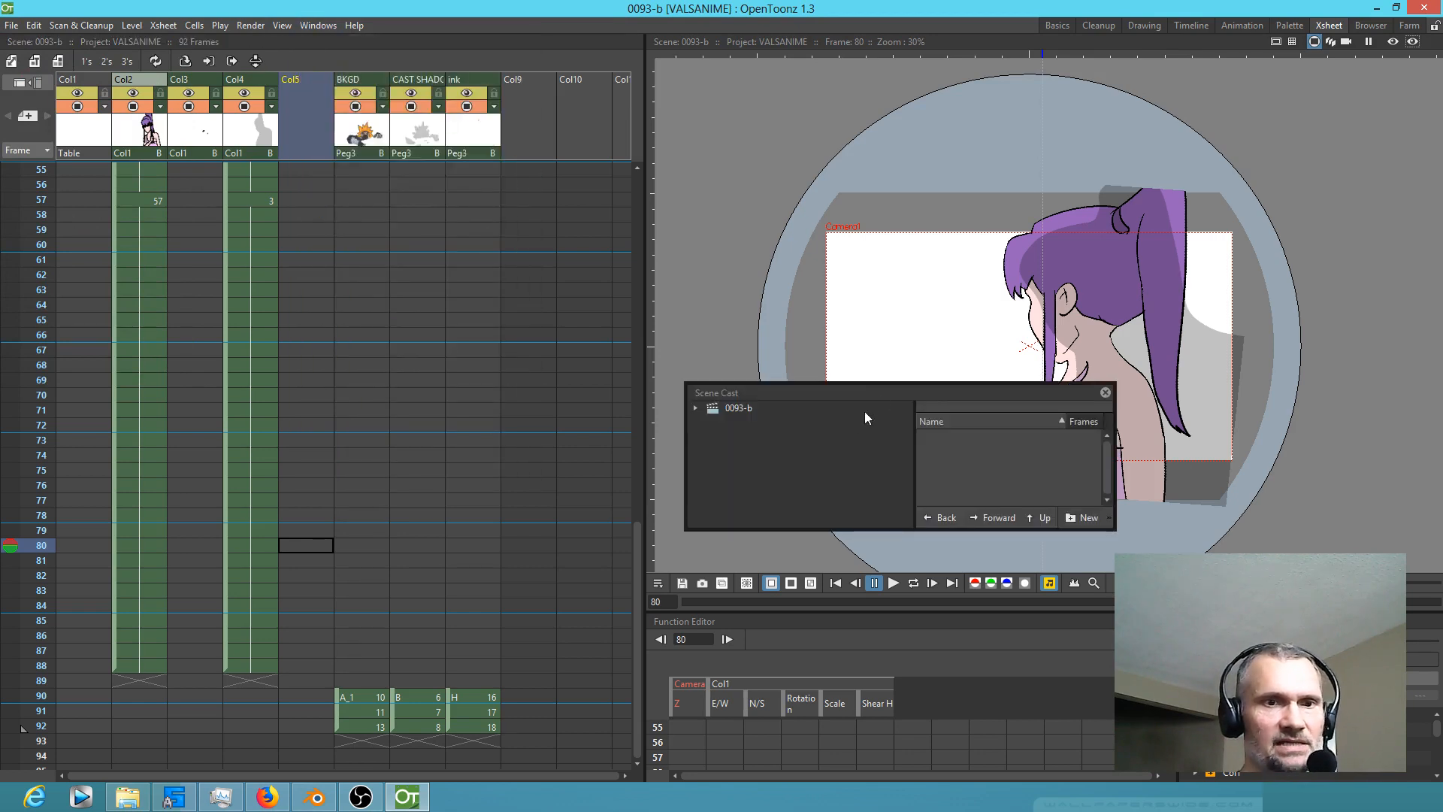
pyautogui.rightClick(1016, 450)
pyautogui.click(1039, 458)
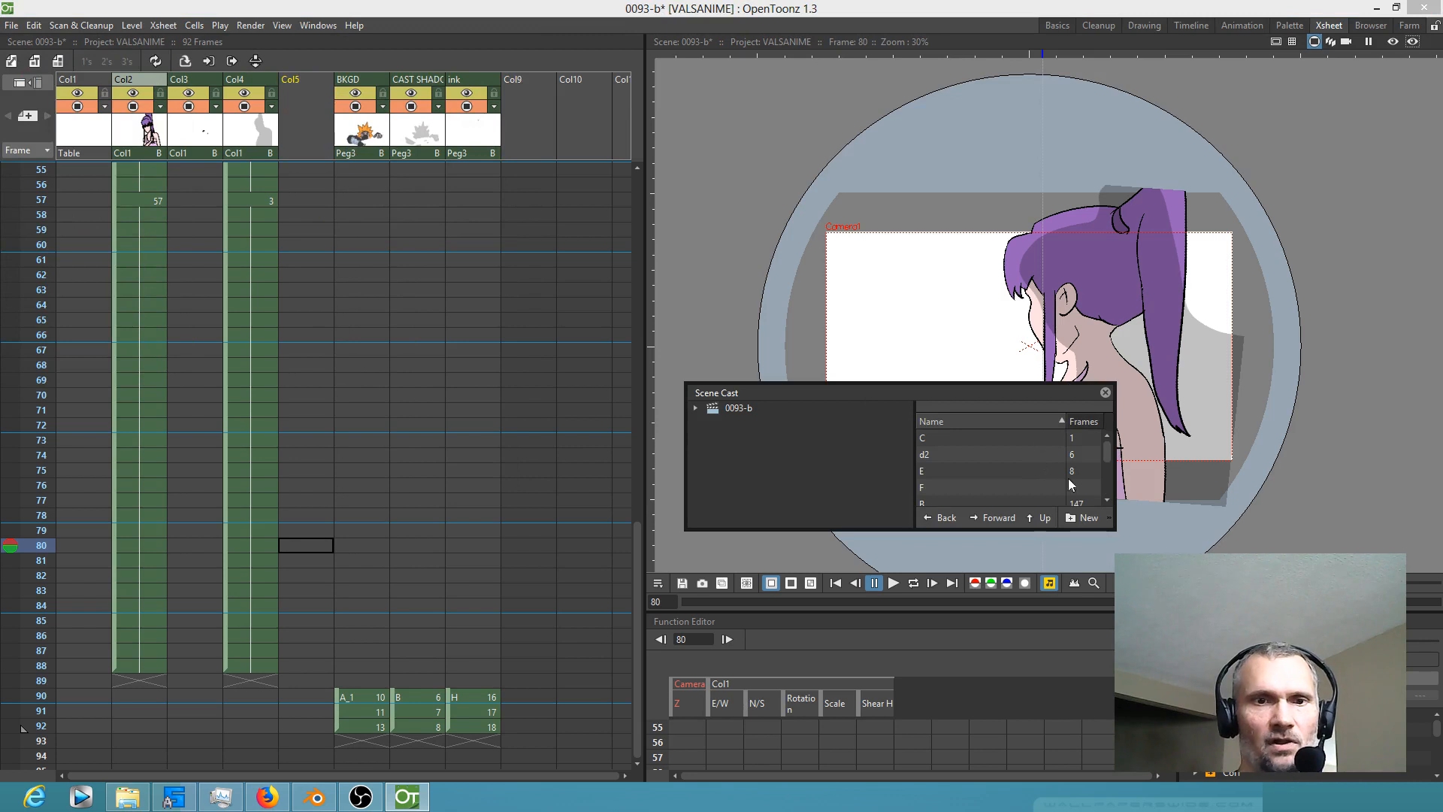
pyautogui.moveTo(1112, 530); pyautogui.dragTo(1234, 780)
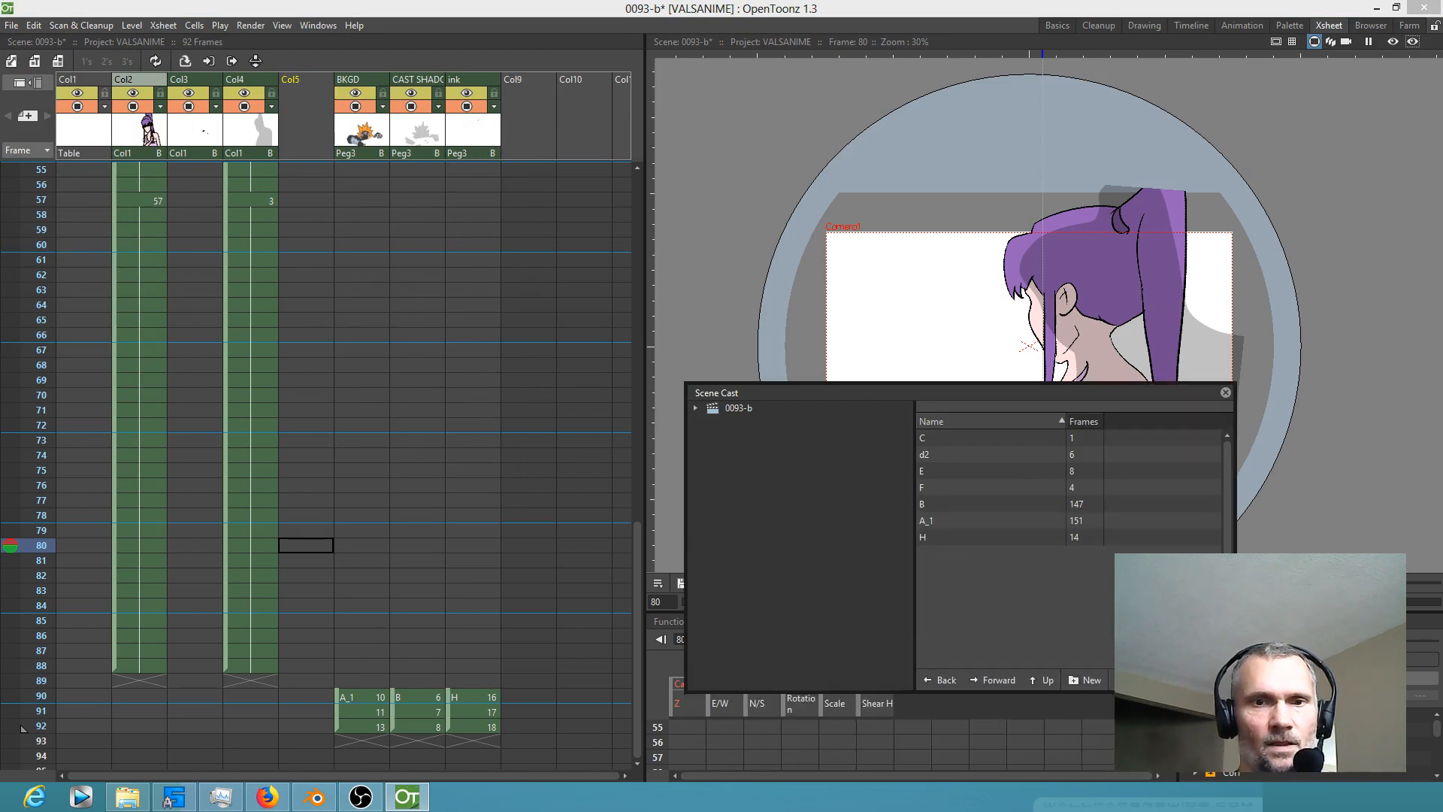
pyautogui.click(1223, 392)
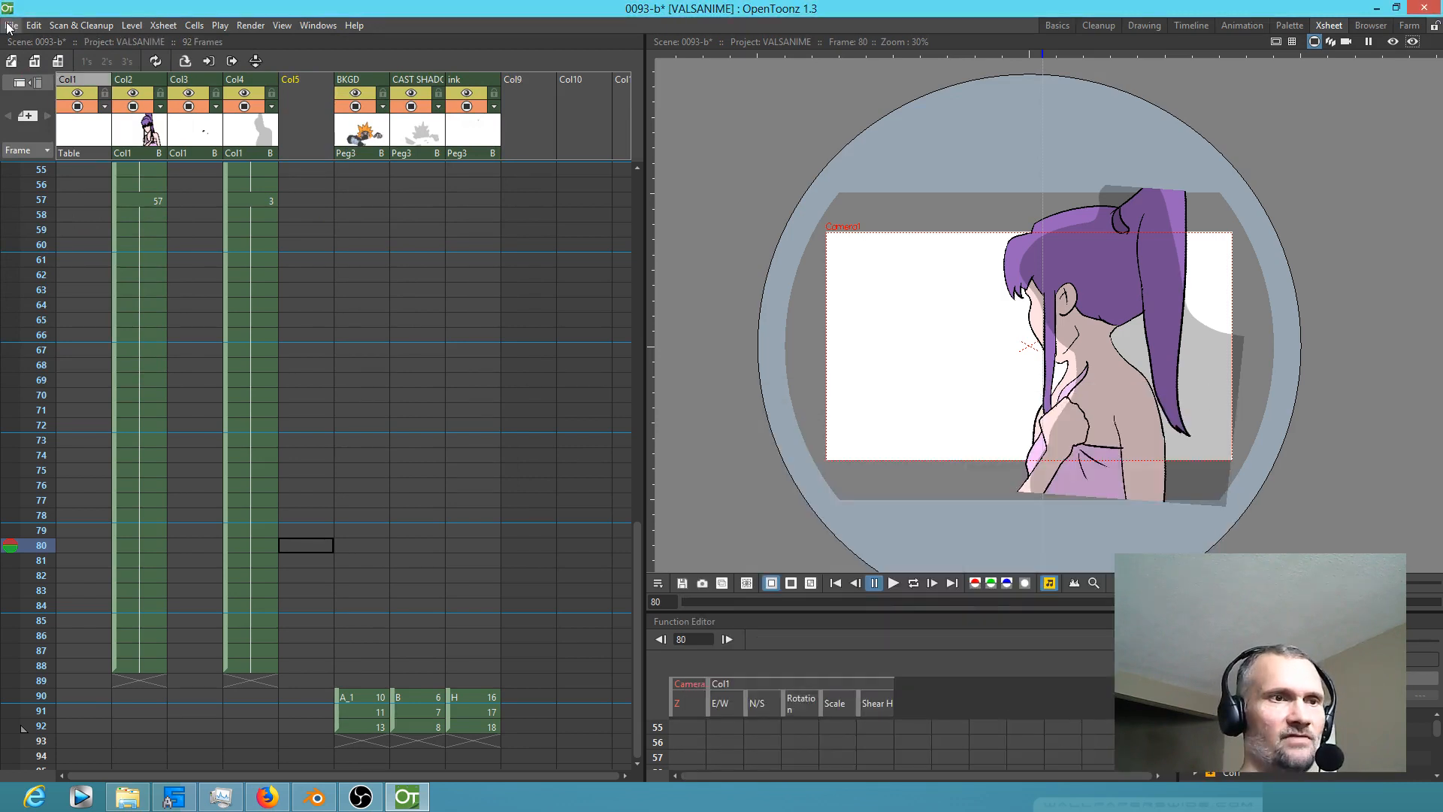
pyautogui.click(11, 25)
pyautogui.click(33, 84)
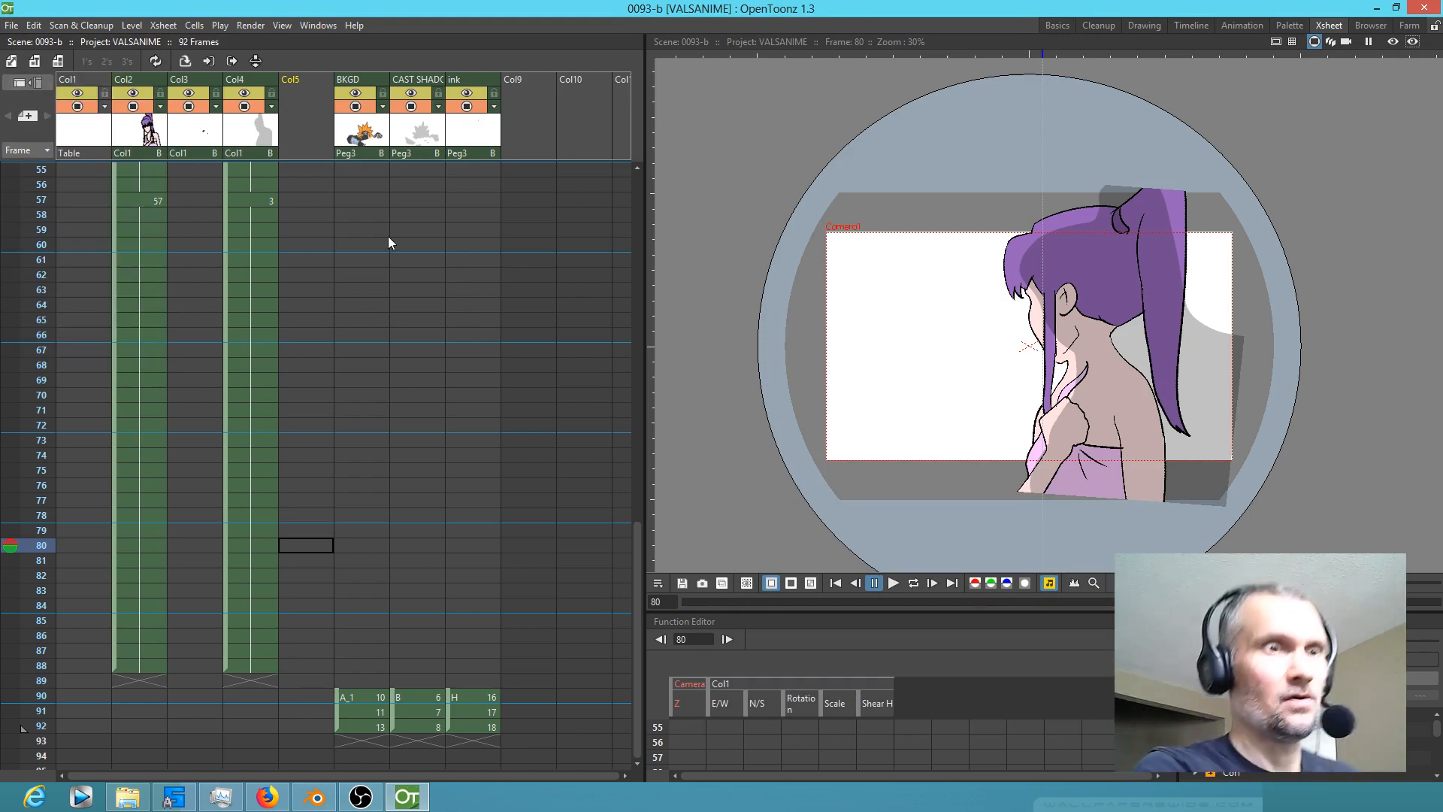
# Step: Enlarge the viewer, switch it to 3D view, and examine how the layers are stacked at frames 80 and 90
pyautogui.scroll(-4, 322, 228)
pyautogui.scroll(4, 329, 226)
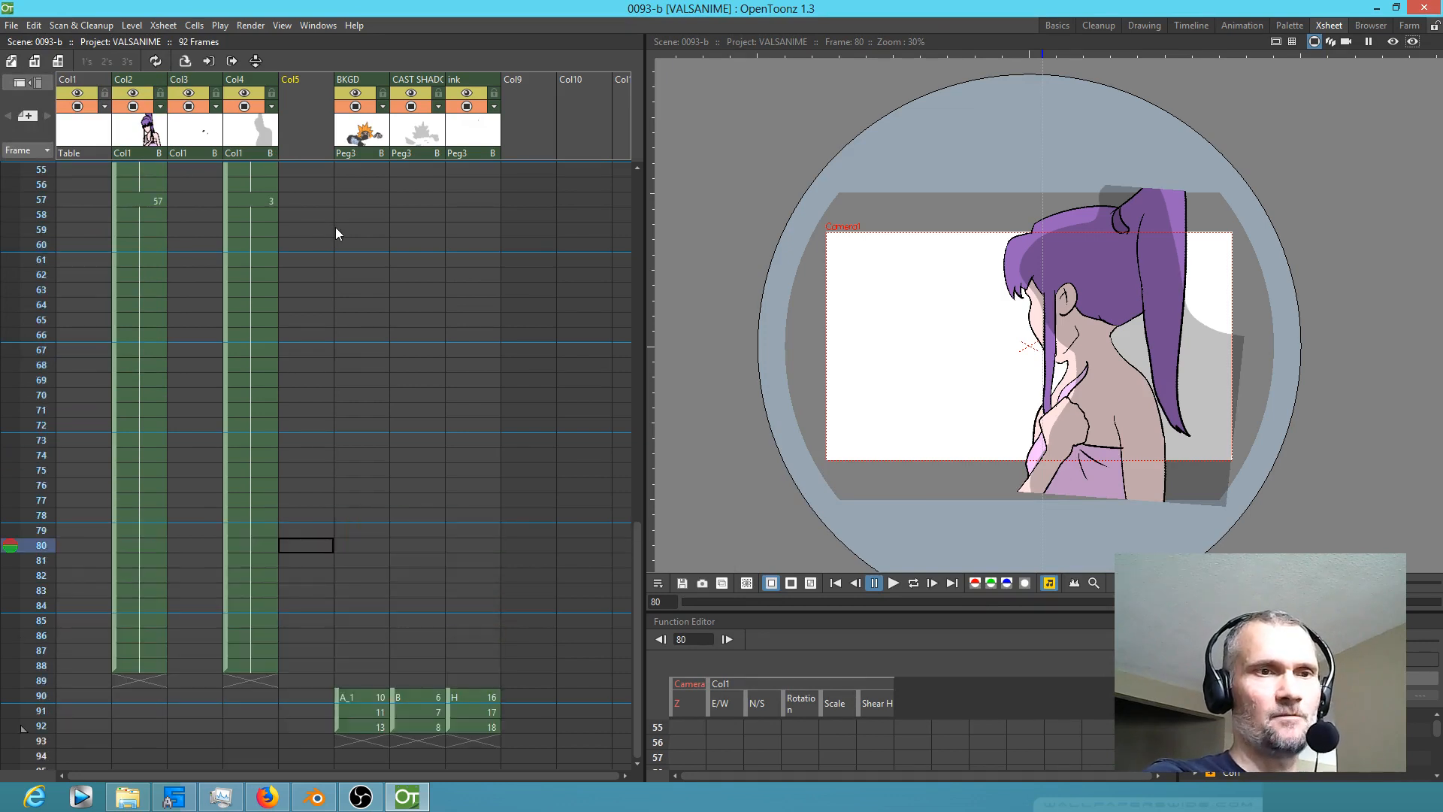
pyautogui.click(1332, 42)
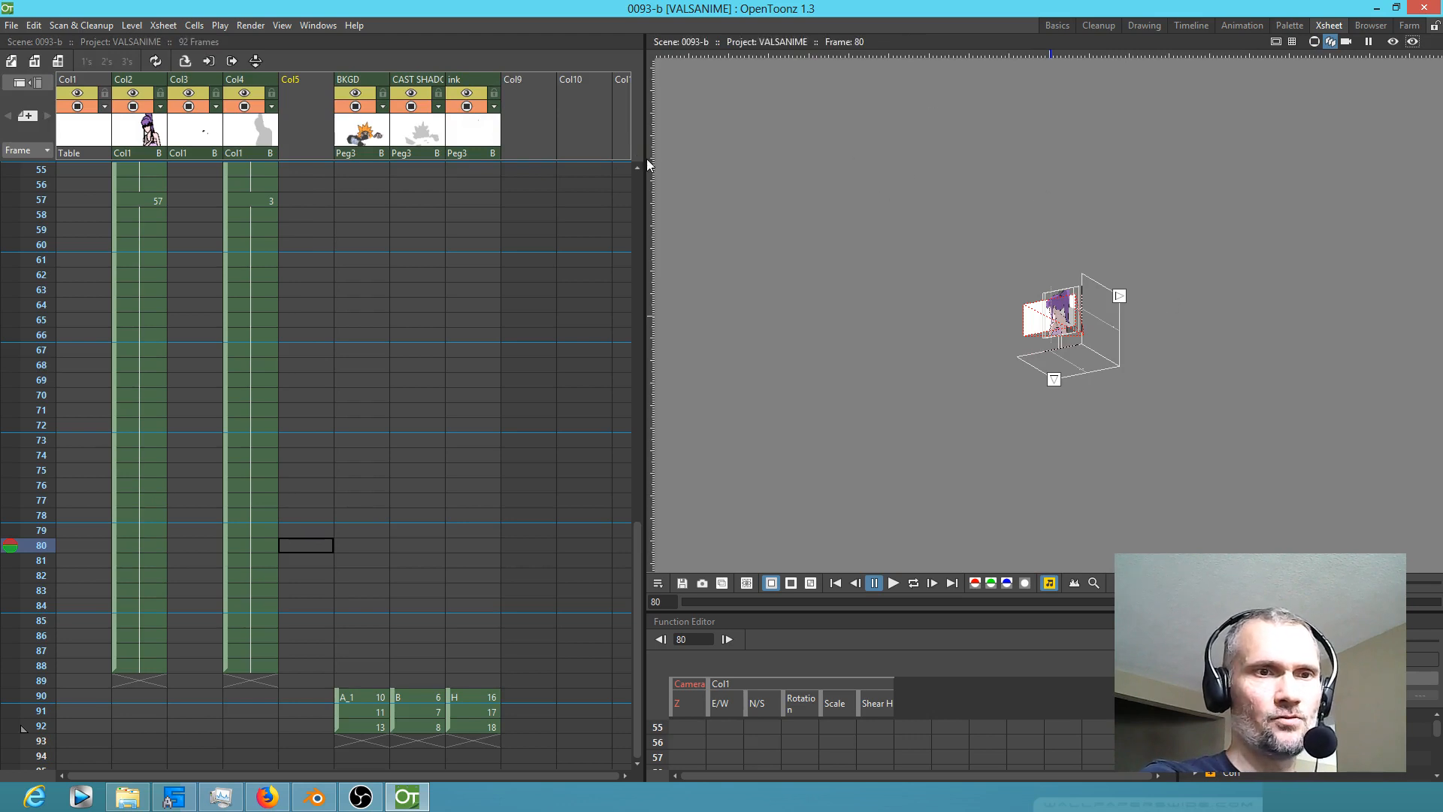
pyautogui.moveTo(648, 164); pyautogui.dragTo(588, 161)
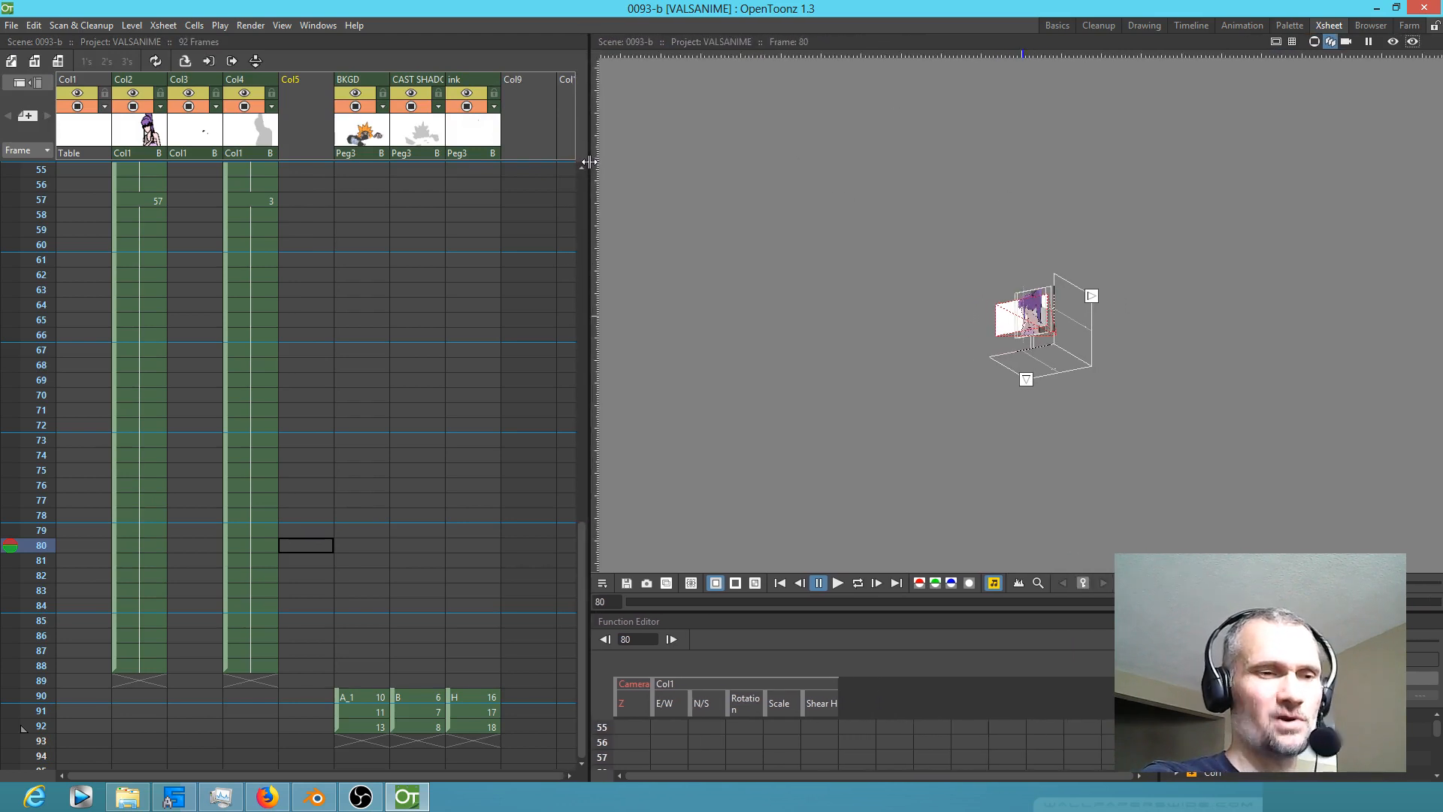
pyautogui.scroll(3, 1062, 320)
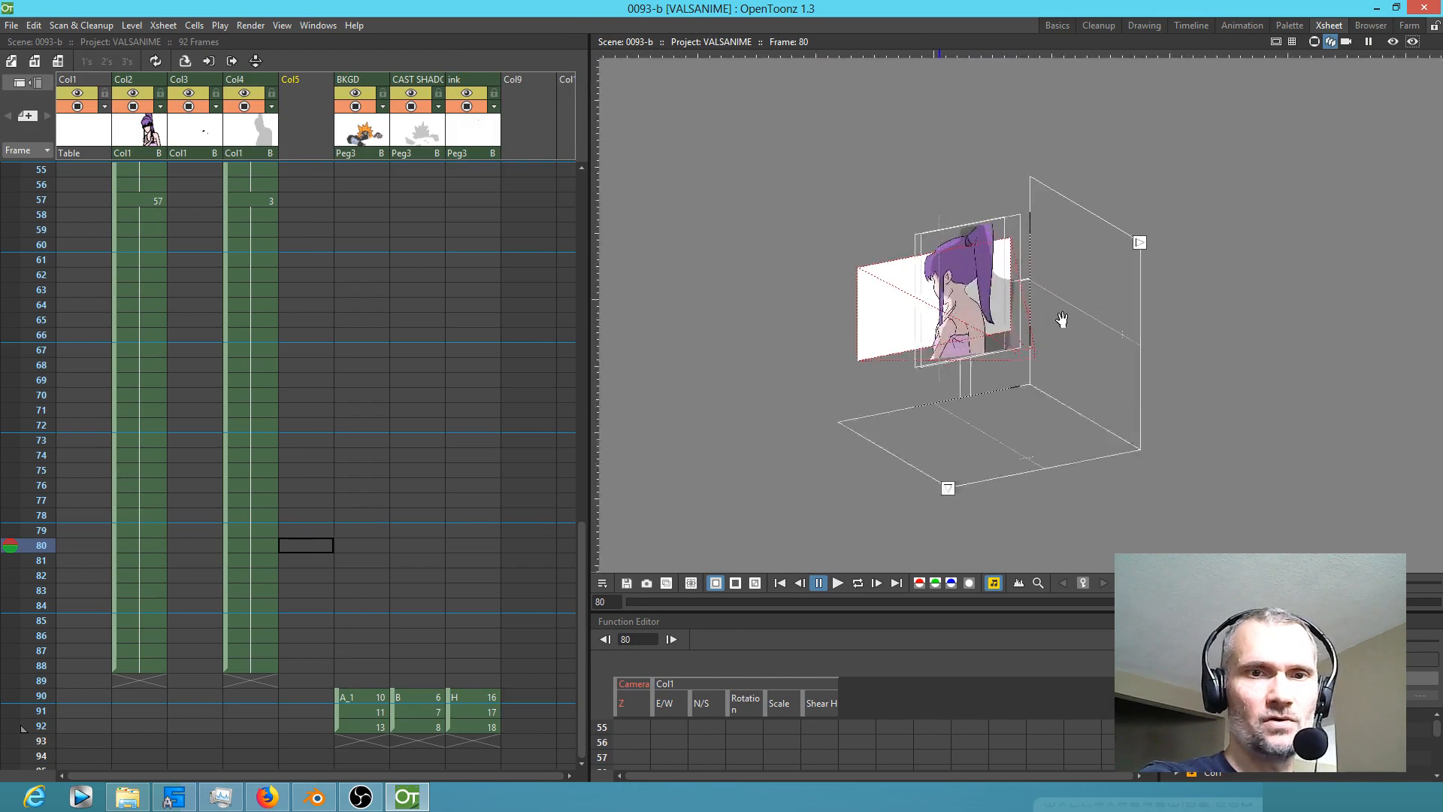
pyautogui.scroll(6, 1062, 320)
pyautogui.moveTo(1143, 361); pyautogui.dragTo(1228, 343)
pyautogui.scroll(-3, 1188, 336)
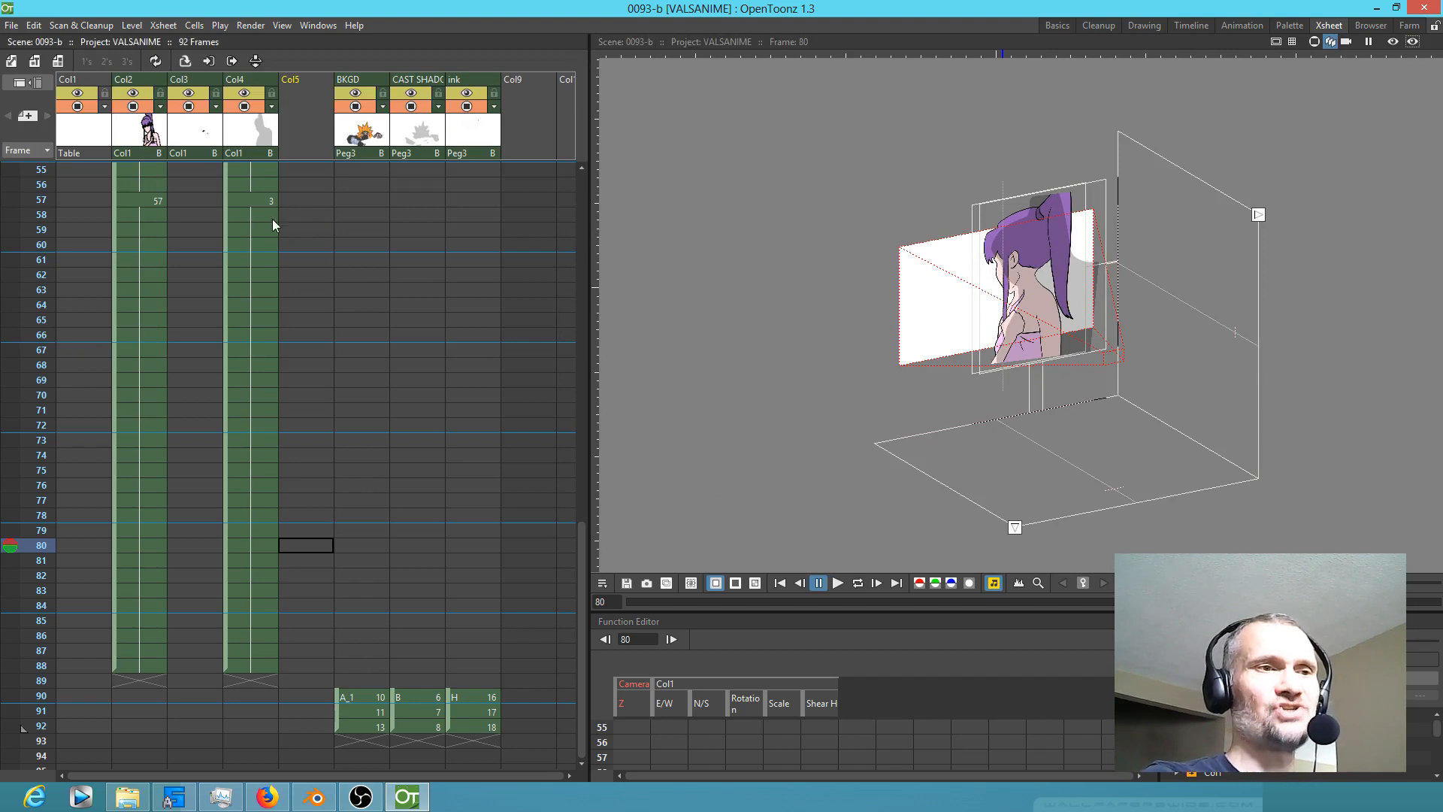
pyautogui.click(358, 694)
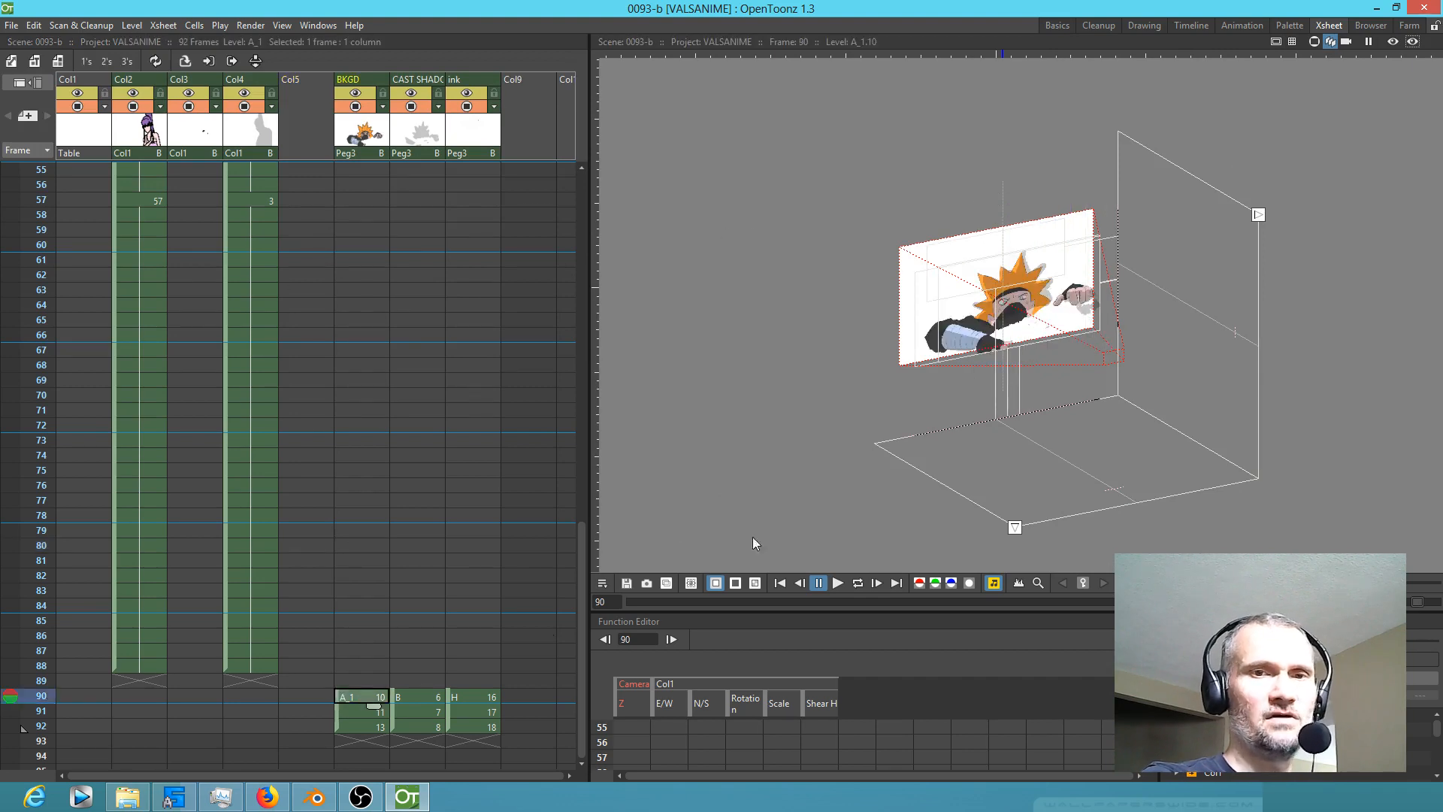
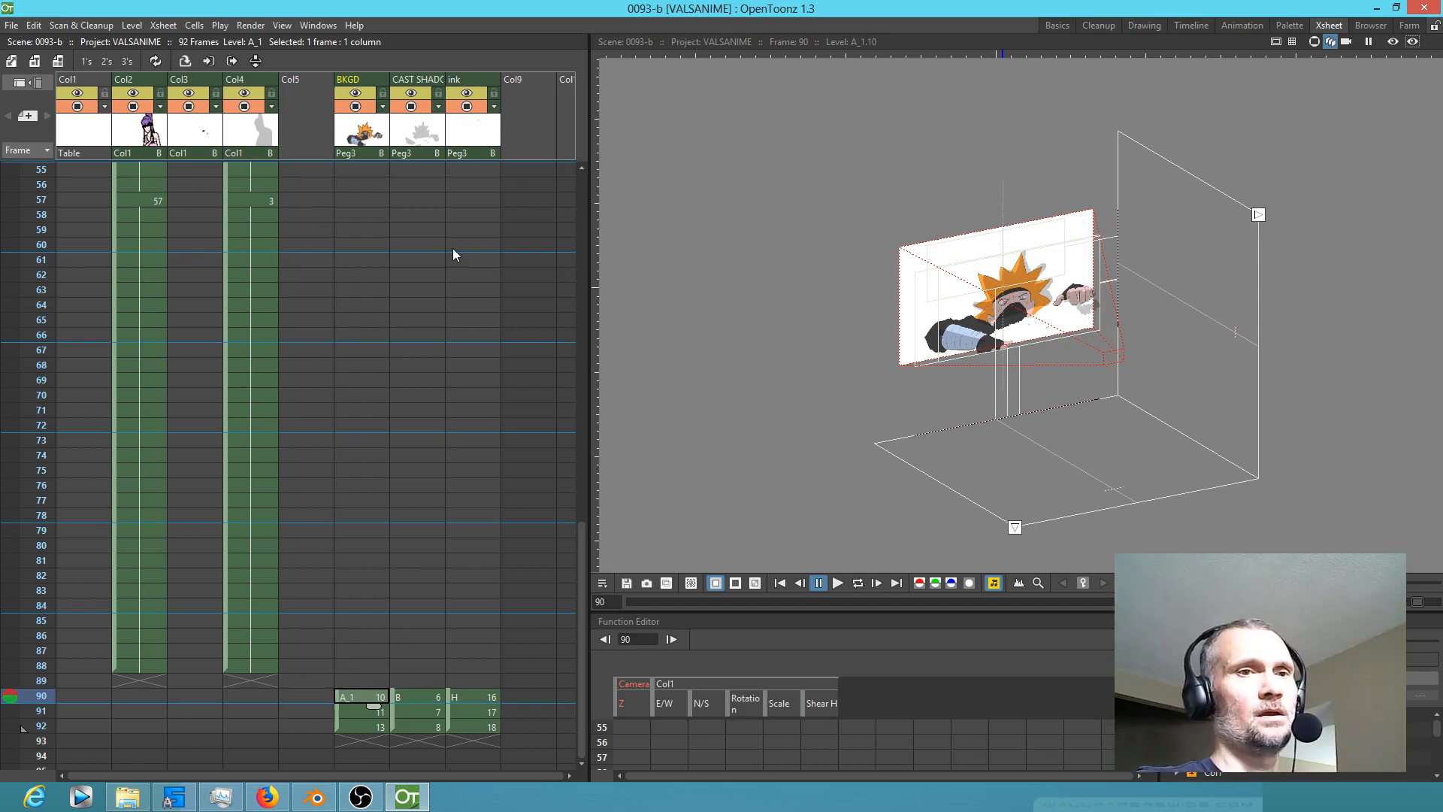
# Step: Insert an empty column before BKGD and create a new level G in it at frame 1
pyautogui.click(361, 136)
pyautogui.press('Insert')
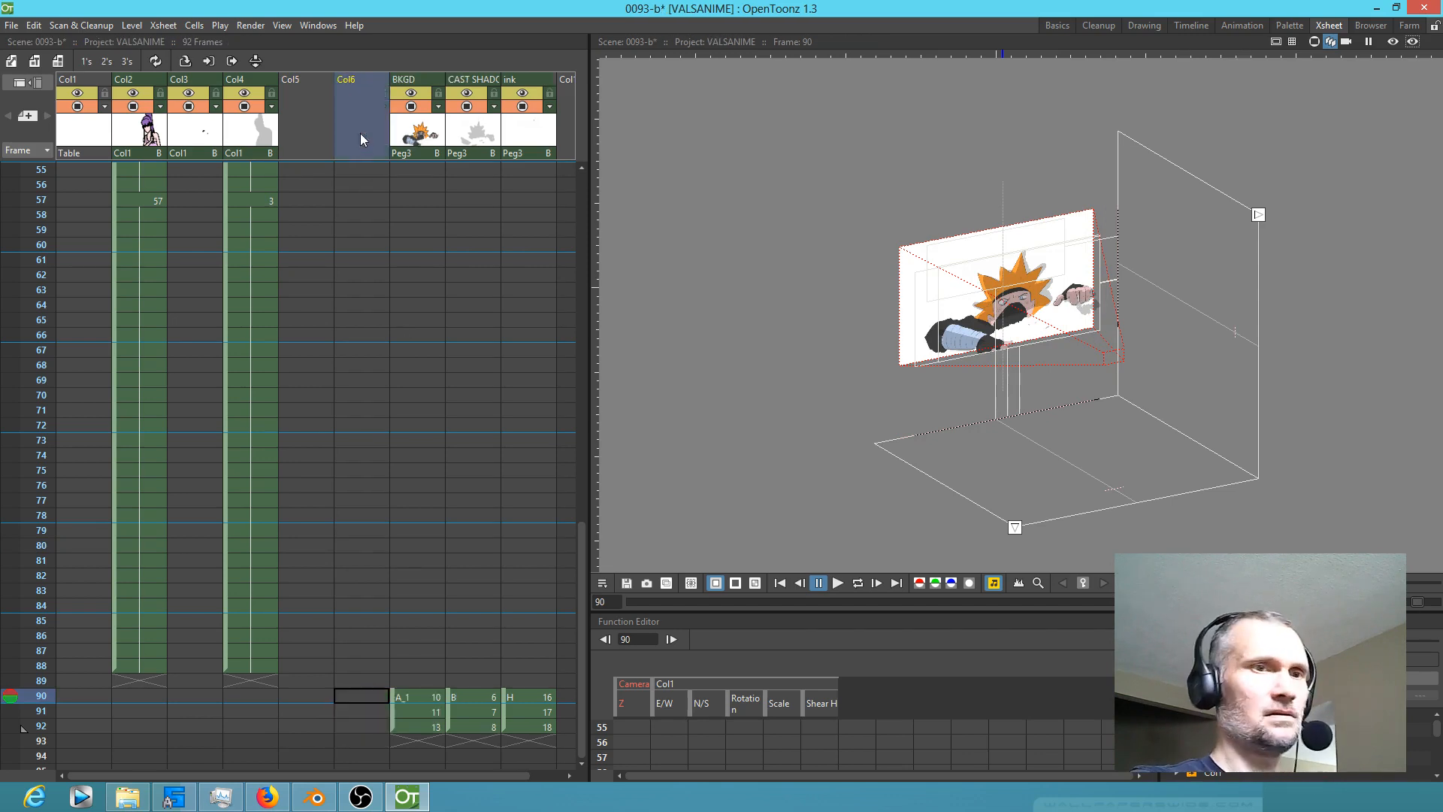
pyautogui.click(363, 170)
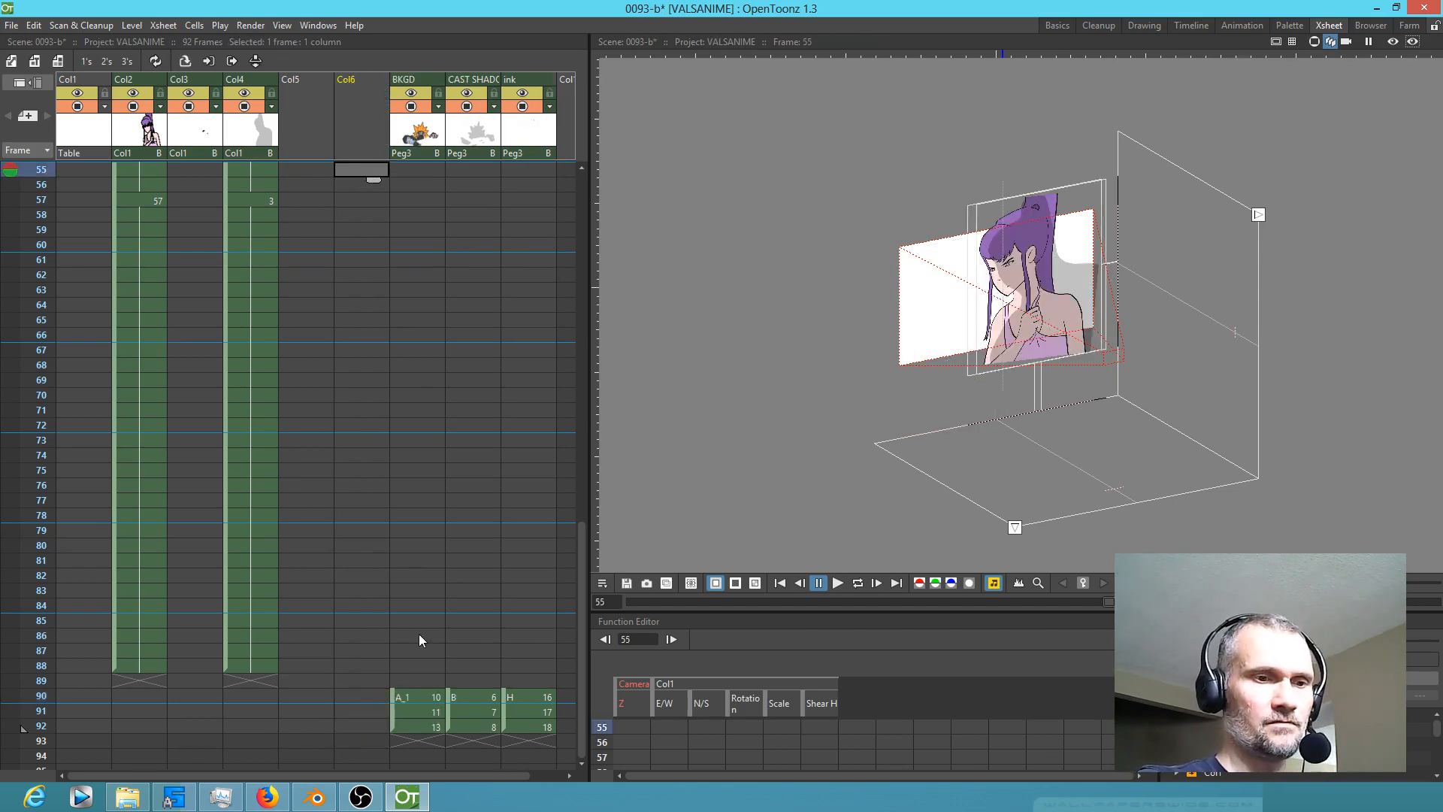
pyautogui.click(365, 696)
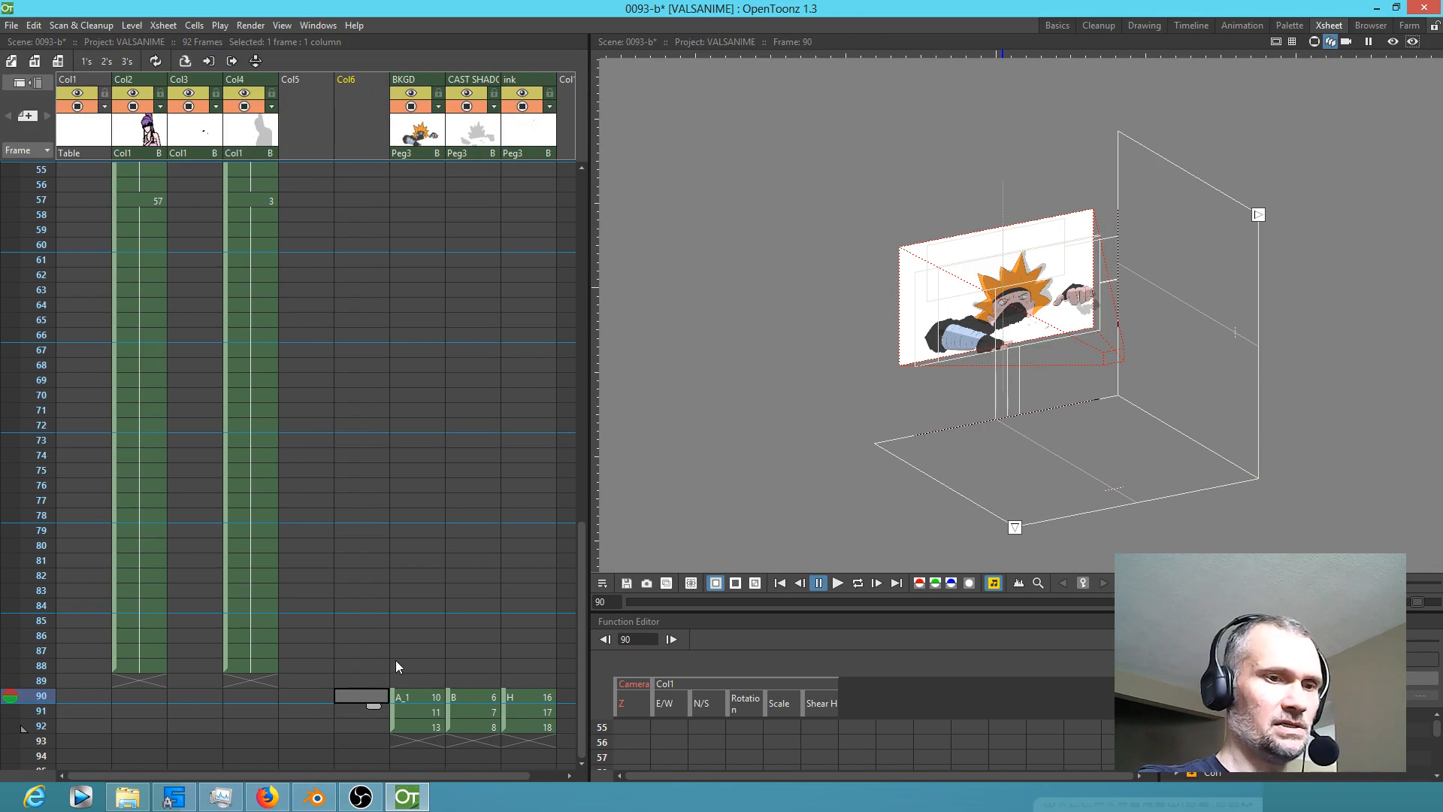
pyautogui.scroll(10, 373, 373)
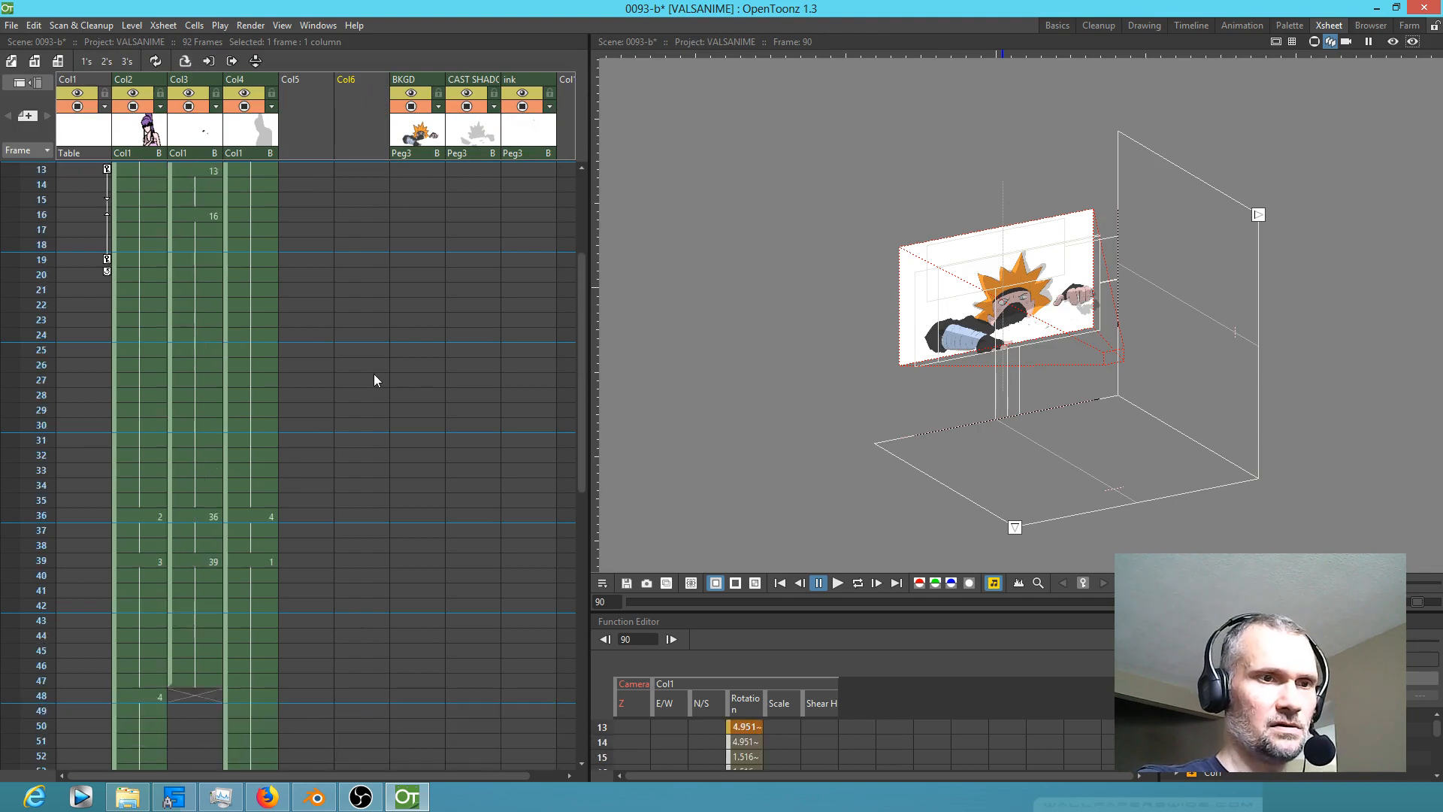
pyautogui.click(376, 173)
pyautogui.click(754, 408)
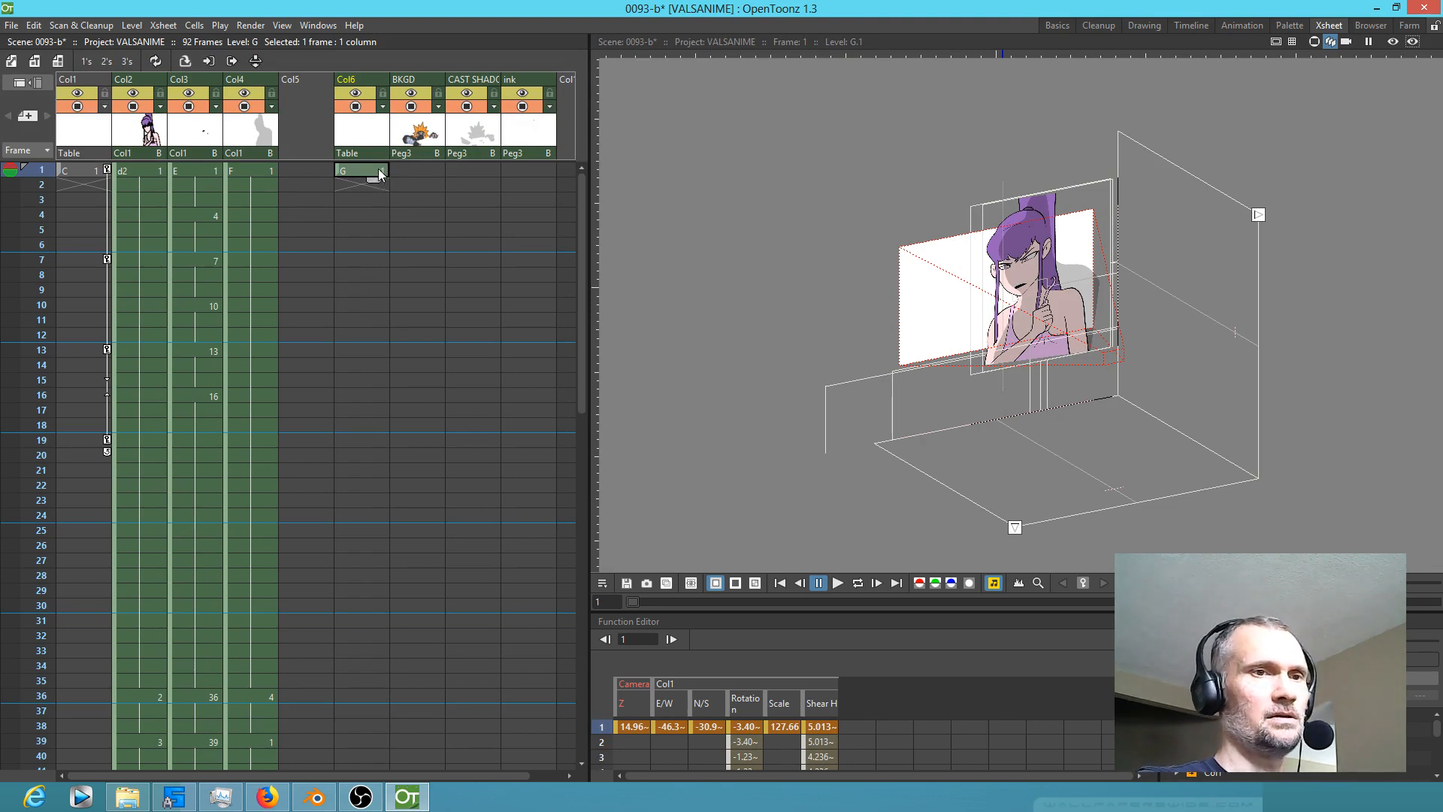
# Step: In the Stage Schematic, ungroup Group 1 and delete the peg that carries the imported columns
pyautogui.hotkey('shift', 's')
pyautogui.moveTo(643, 239); pyautogui.dragTo(539, 162)
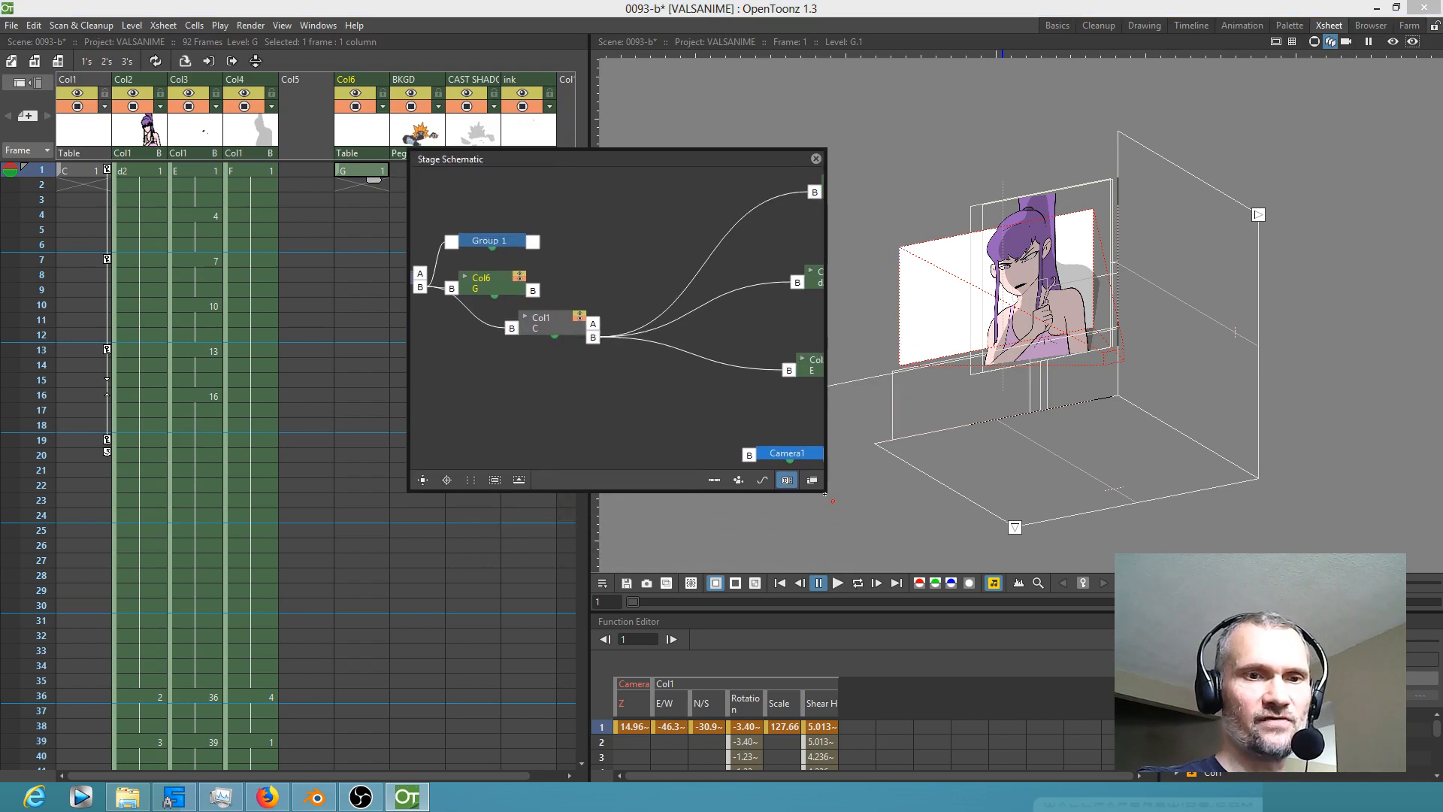
pyautogui.moveTo(825, 490); pyautogui.dragTo(1218, 710)
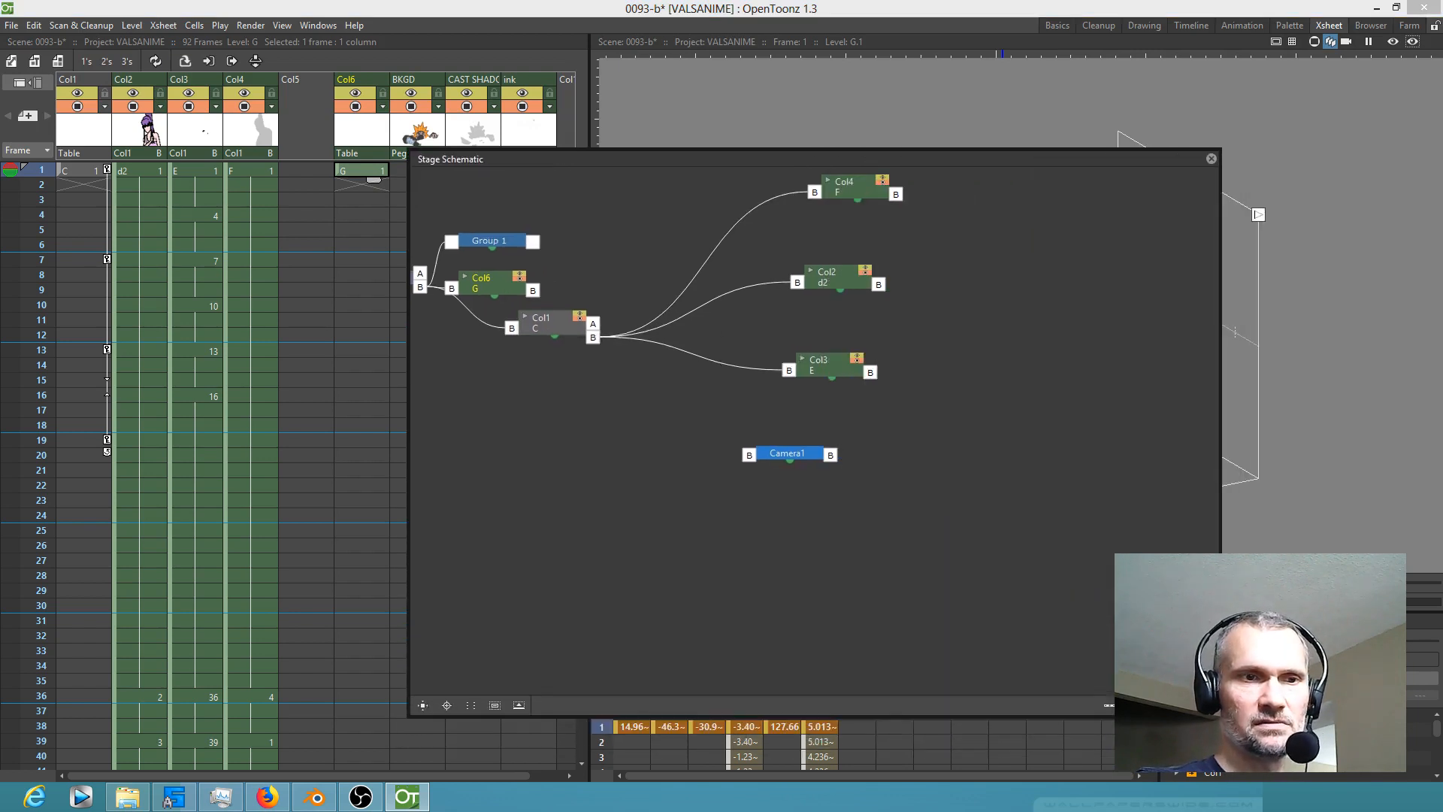
pyautogui.moveTo(474, 280); pyautogui.dragTo(699, 225)
pyautogui.click(500, 332)
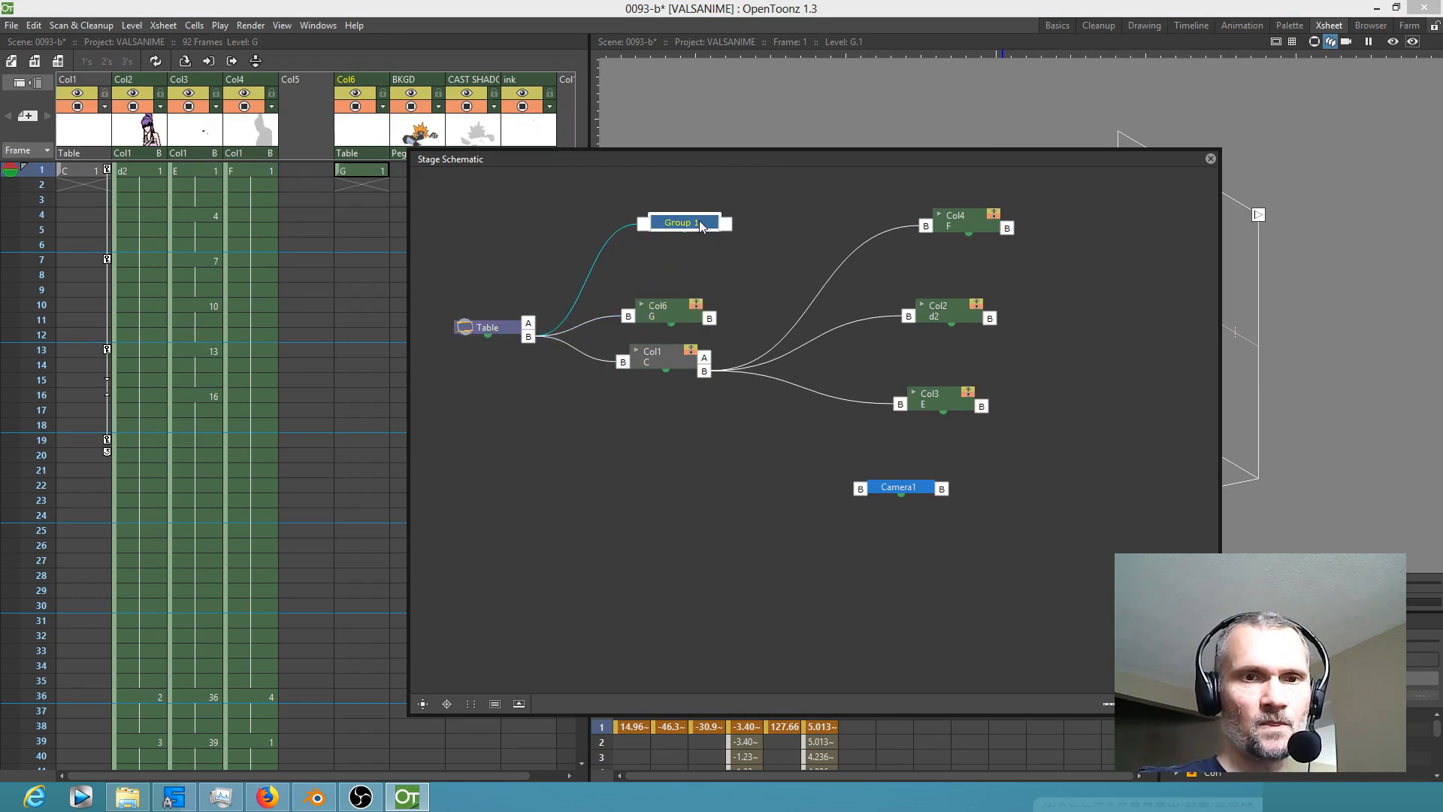
pyautogui.rightClick(696, 220)
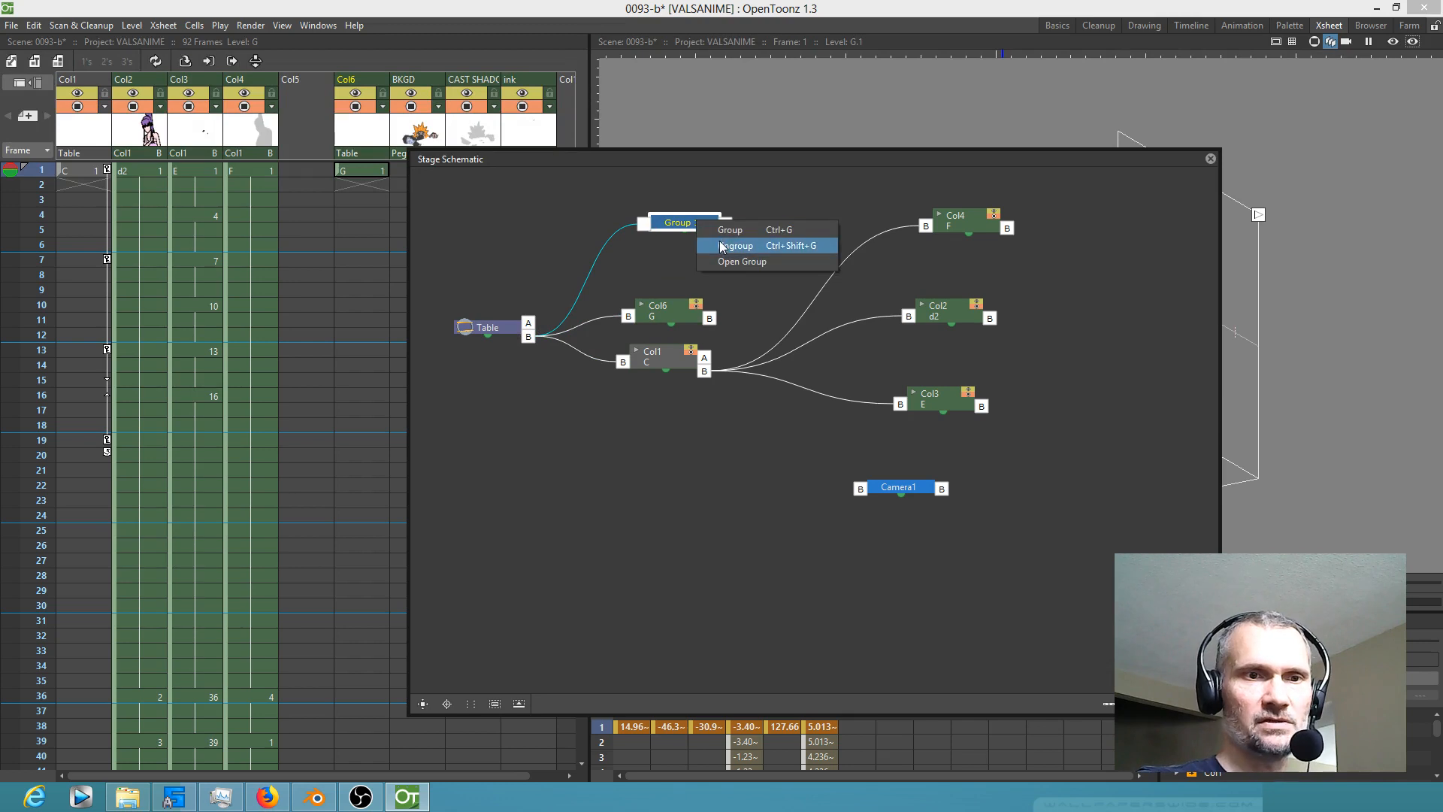
pyautogui.click(723, 246)
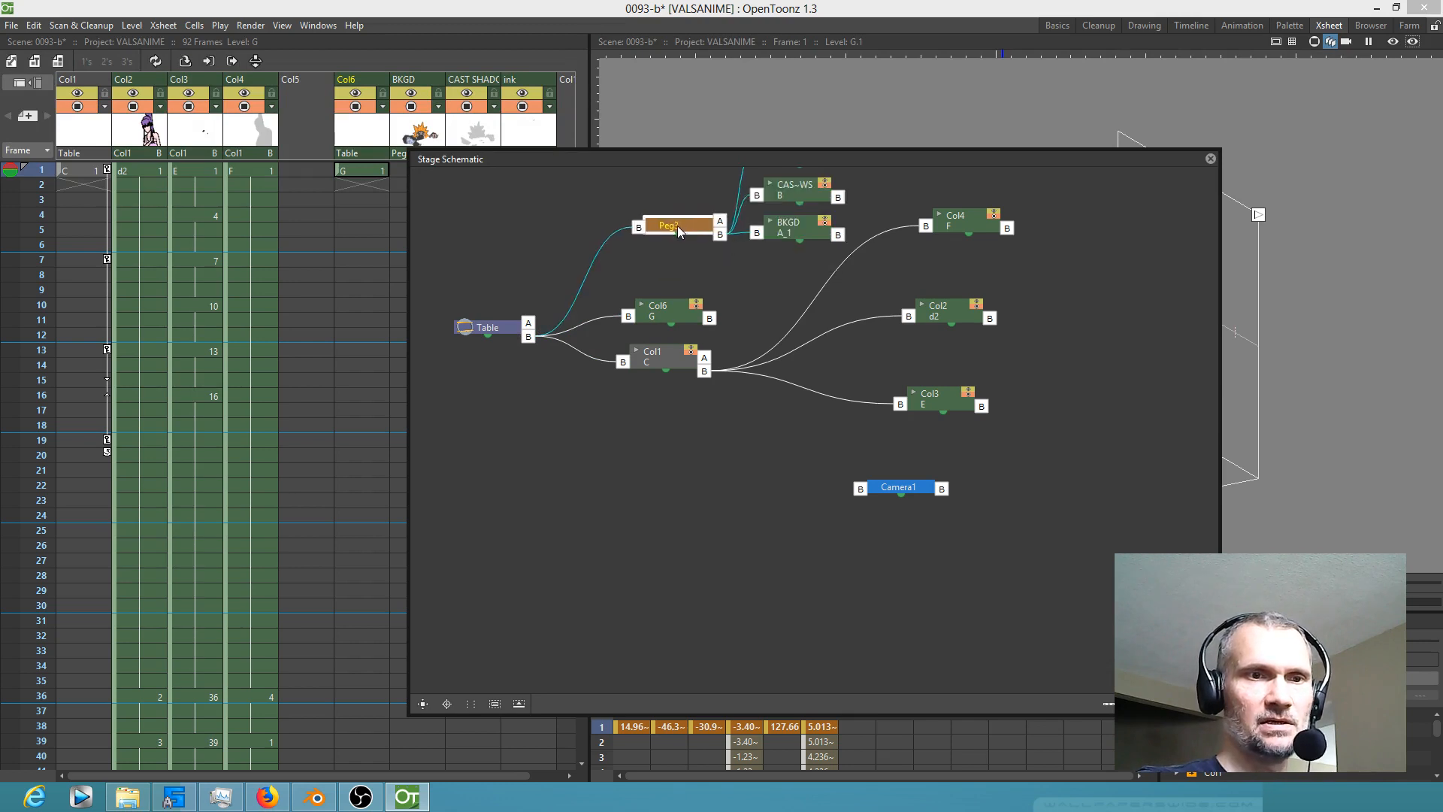
pyautogui.moveTo(683, 223); pyautogui.dragTo(644, 242)
pyautogui.press('Delete')
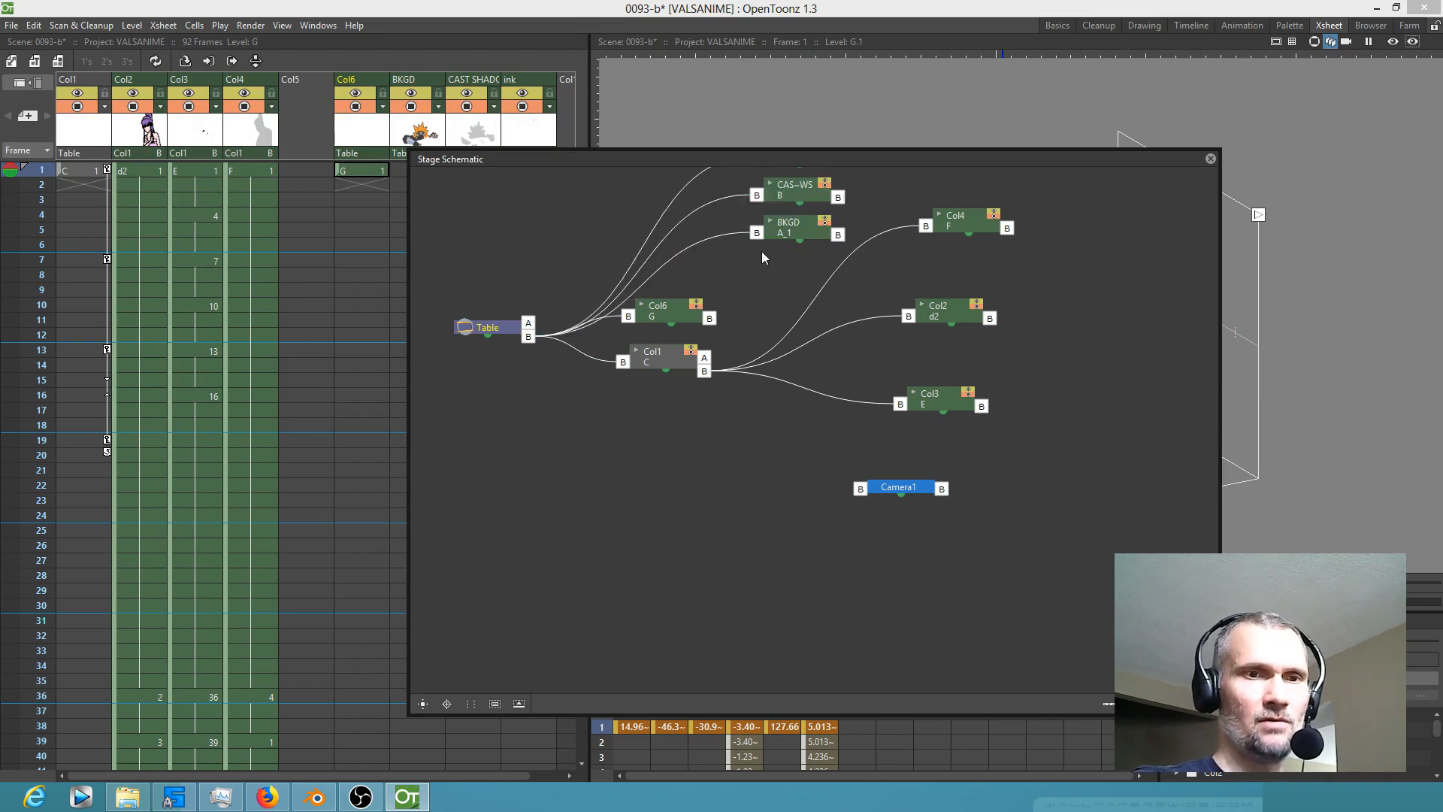
# Step: Link the BKGD, CAST SHADOWS and ink column nodes to Col6 as their parent in the Stage Schematic
pyautogui.moveTo(758, 234); pyautogui.dragTo(709, 324)
pyautogui.moveTo(756, 195); pyautogui.dragTo(710, 325)
pyautogui.moveTo(785, 290)
pyautogui.mouseDown()
pyautogui.moveTo(781, 348)
pyautogui.moveTo(802, 376)
pyautogui.mouseUp()
pyautogui.moveTo(774, 264)
pyautogui.mouseDown()
pyautogui.moveTo(738, 315)
pyautogui.moveTo(729, 434)
pyautogui.mouseUp()
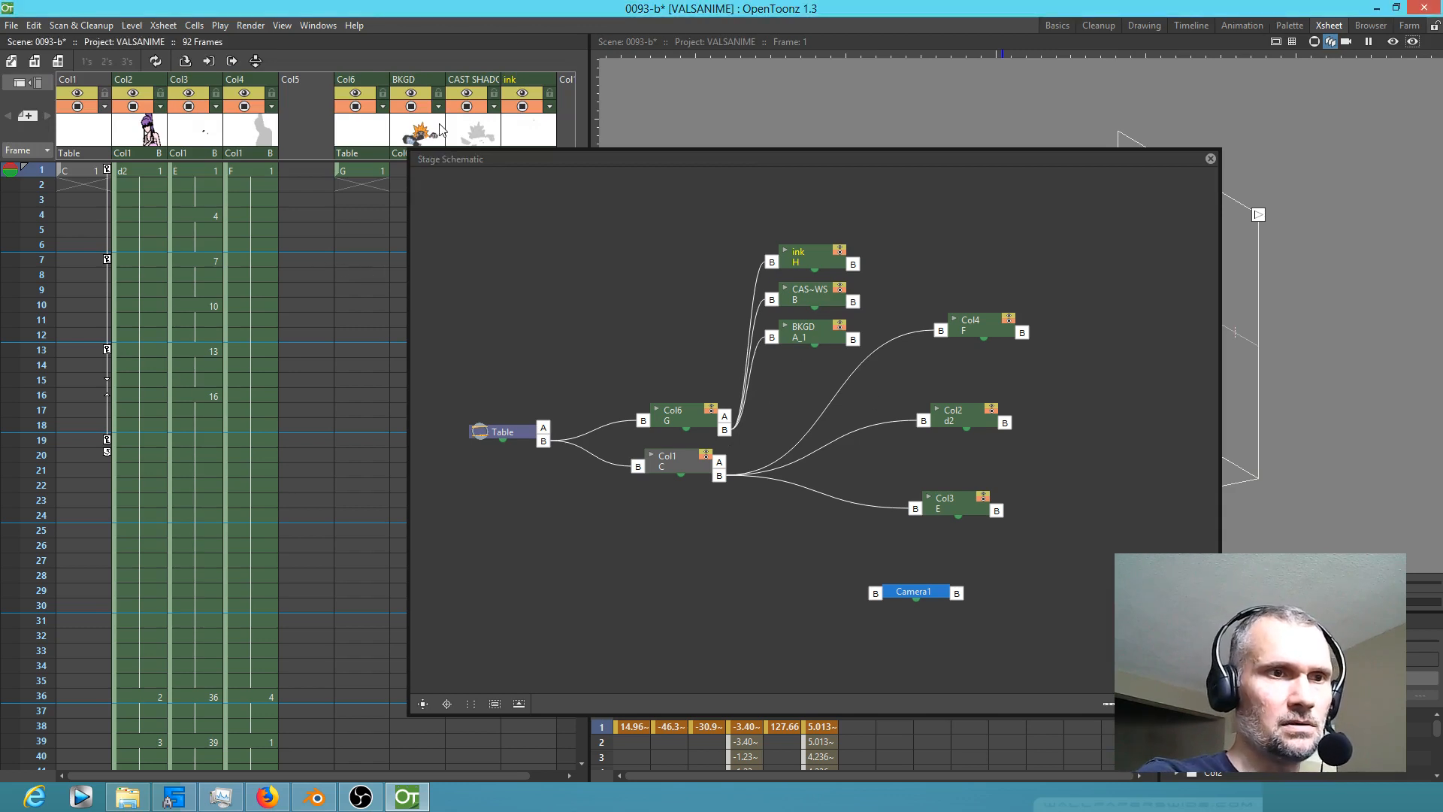
# Step: Rename the BKGD column as n2 and close the Stage Schematic
pyautogui.click(418, 96)
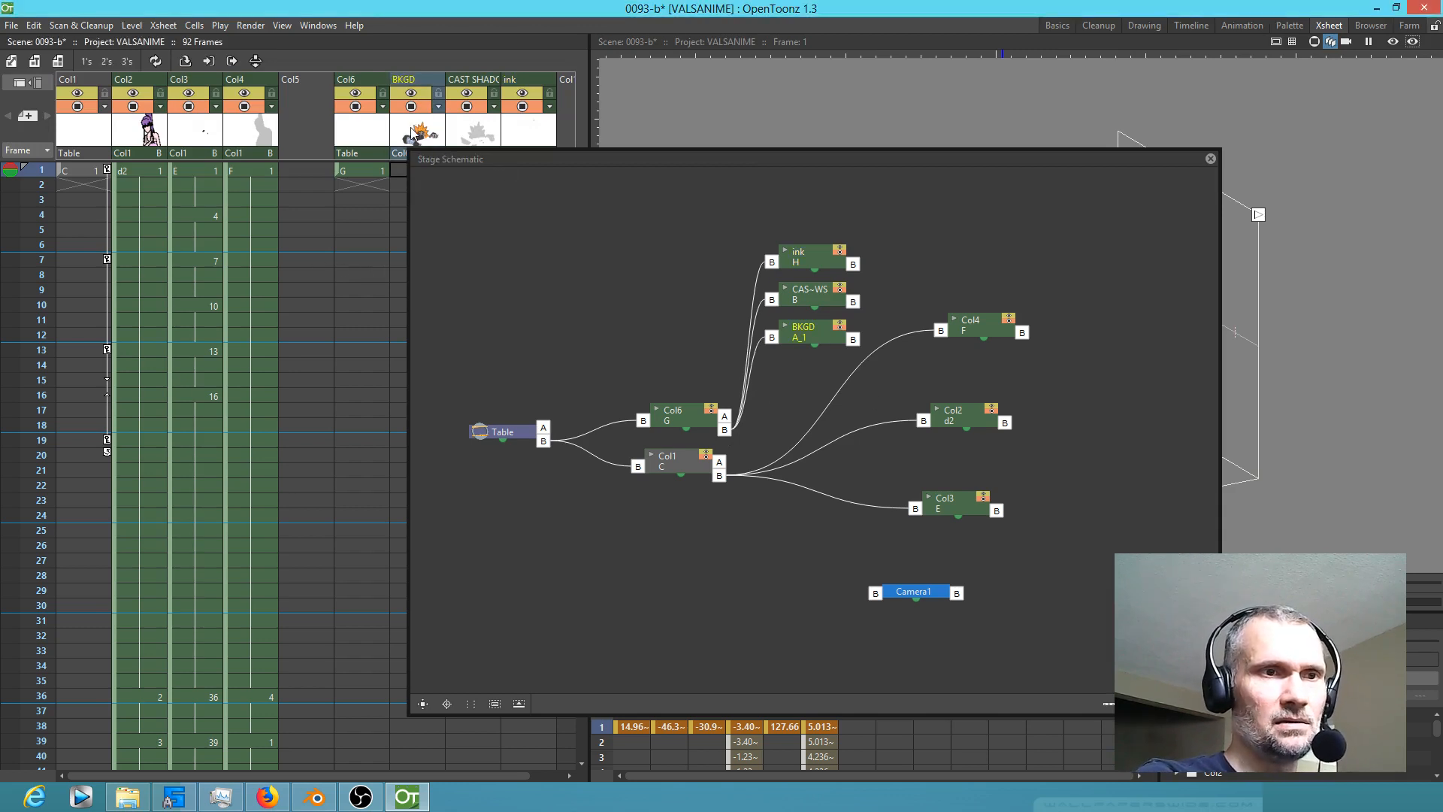
pyautogui.doubleClick(420, 81)
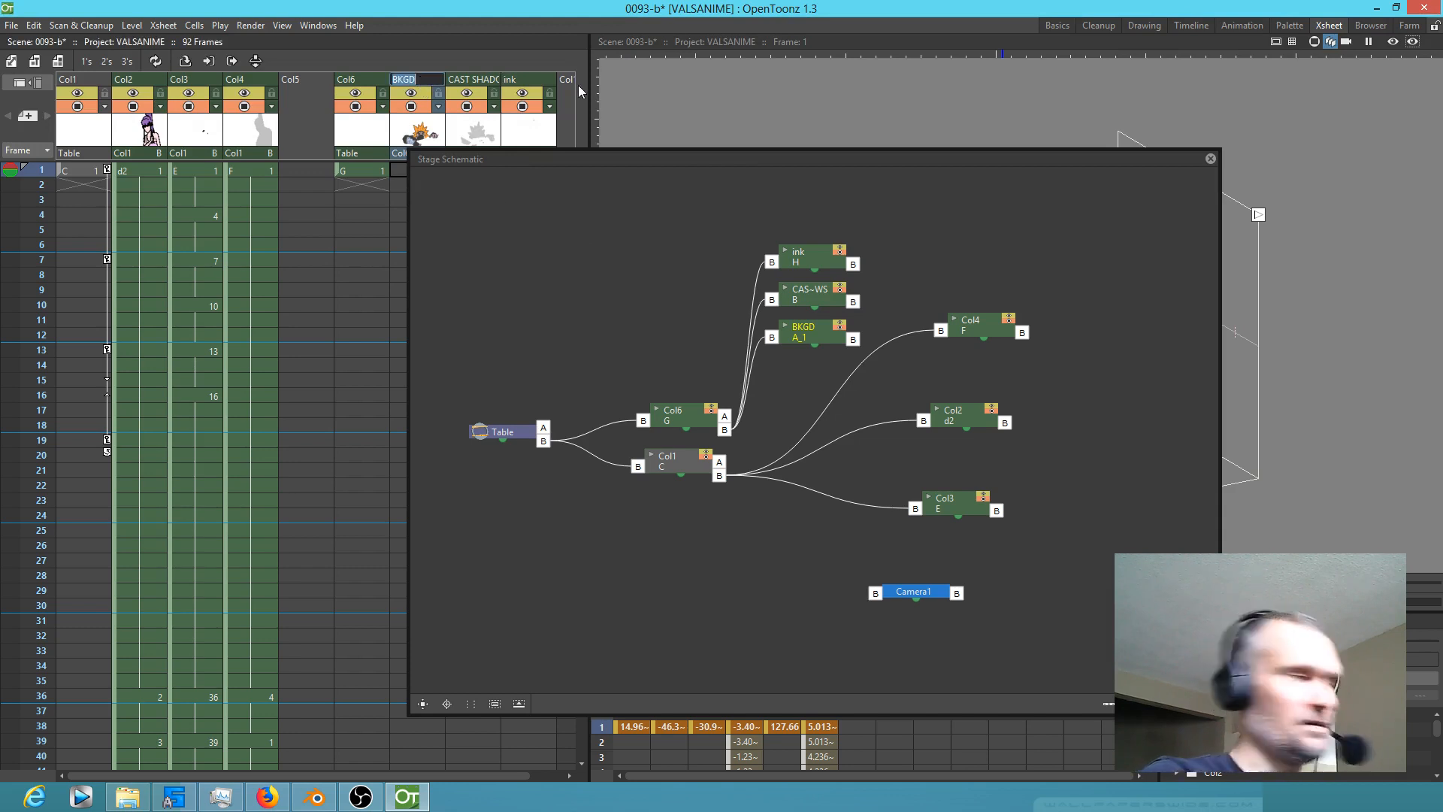
pyautogui.write('n2')
pyautogui.press('Return')
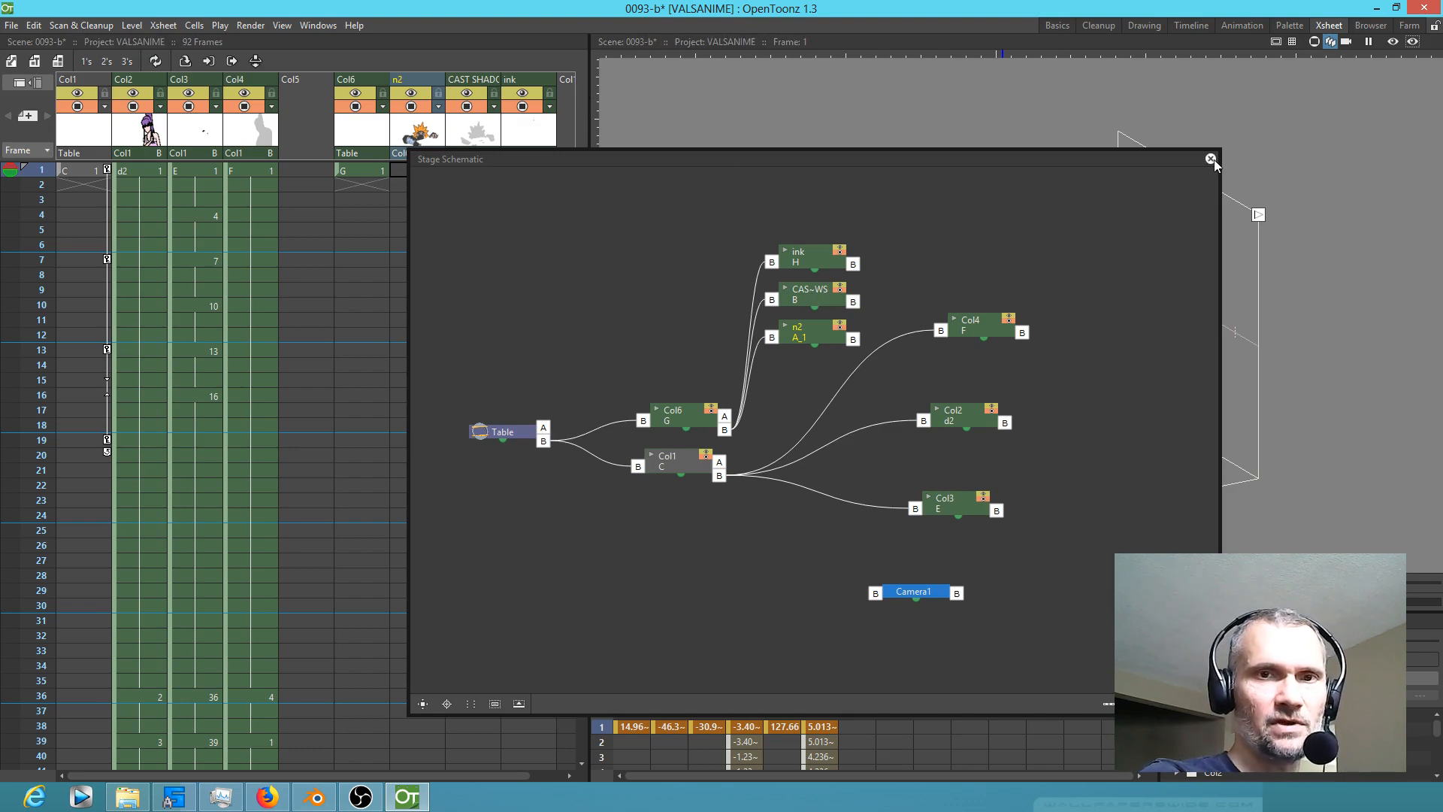
pyautogui.moveTo(1171, 159); pyautogui.dragTo(1149, 0)
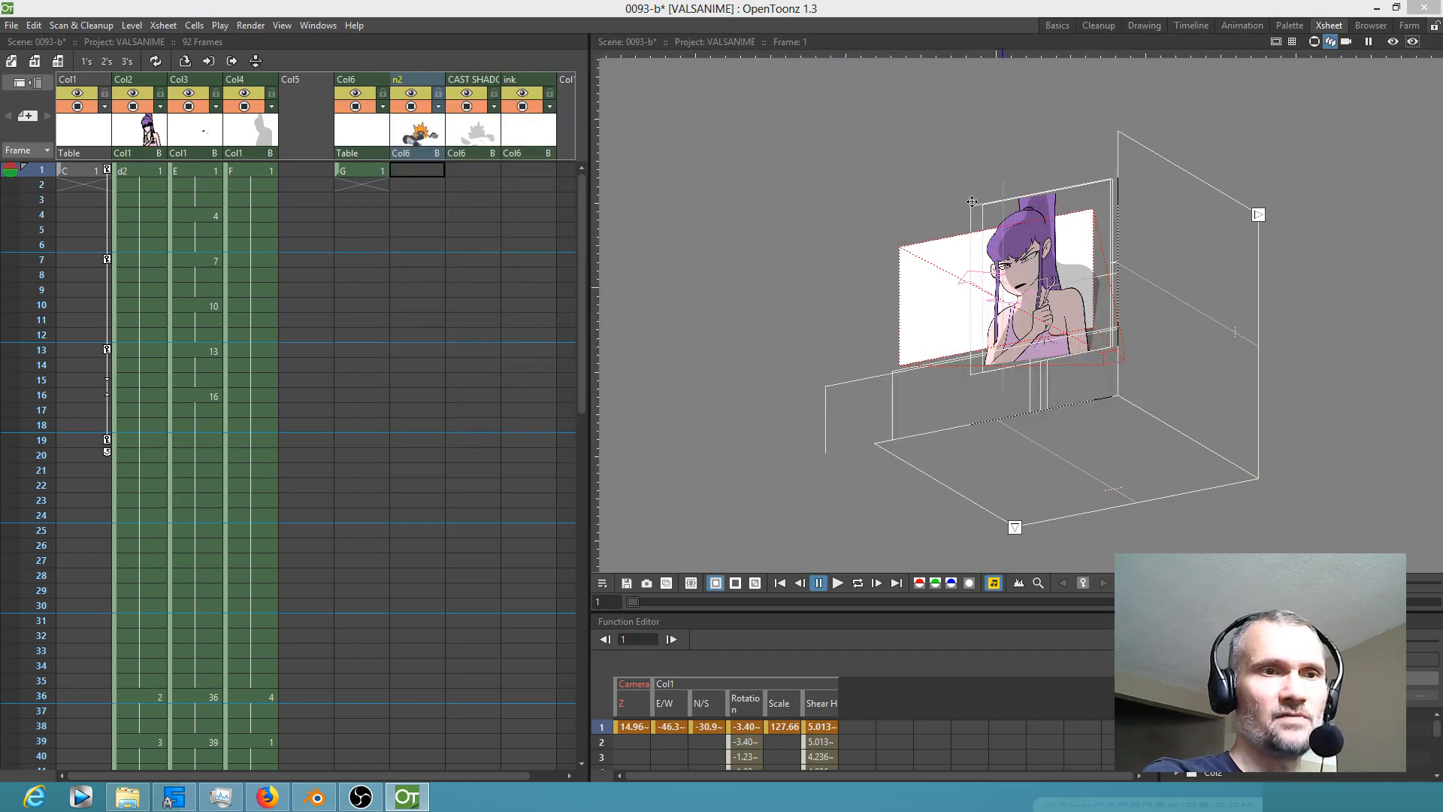
# Step: Go to frame 91 in the n2 column and view its A_1 drawing
pyautogui.click(425, 174)
pyautogui.scroll(-15, 433, 210)
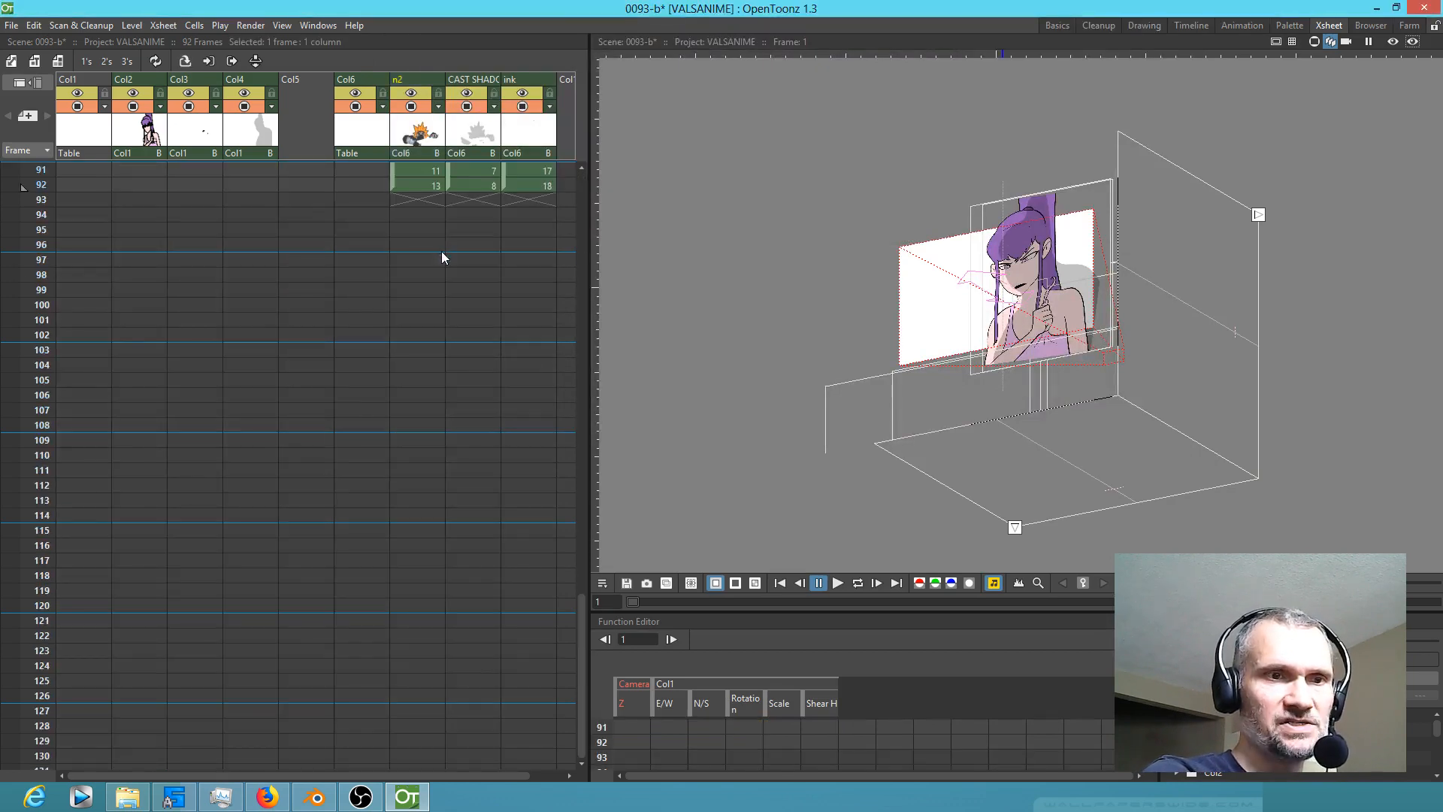
pyautogui.click(423, 173)
pyautogui.scroll(4, 431, 183)
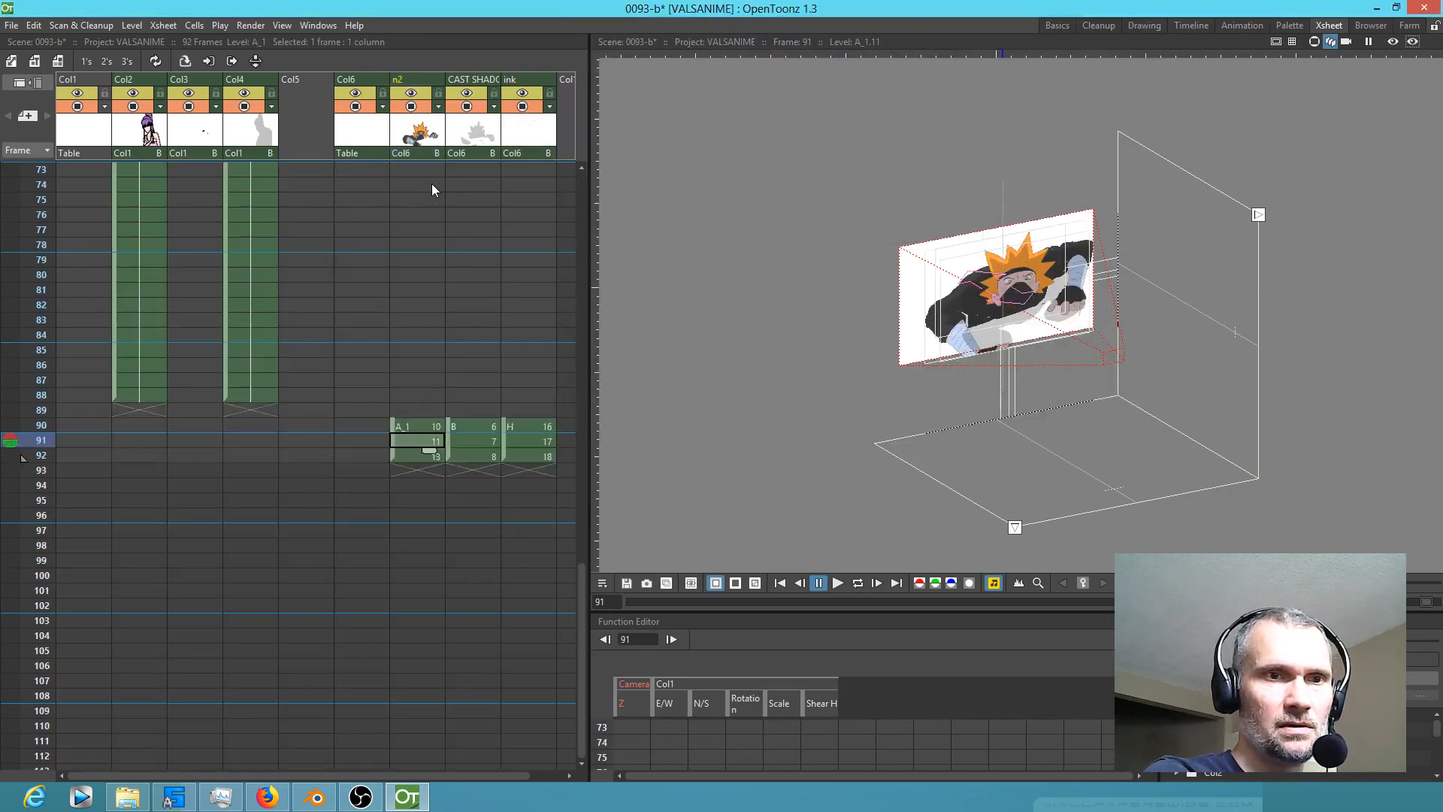
# Step: Hide the n2 and CAST SHADOWS columns and examine what the ink column contains around frames 90 to 93
pyautogui.click(411, 107)
pyautogui.click(412, 107)
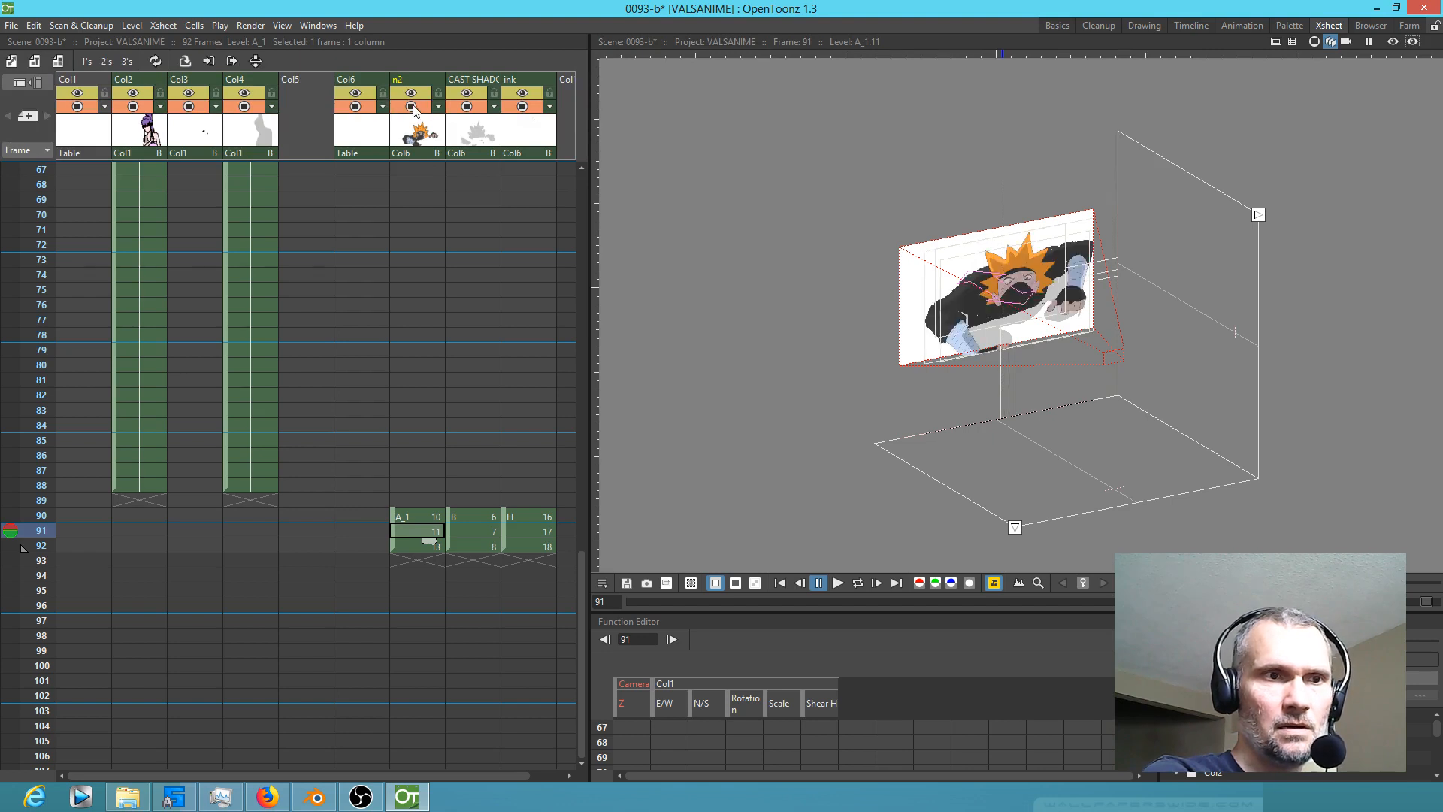
pyautogui.click(523, 107)
pyautogui.click(524, 109)
pyautogui.click(412, 106)
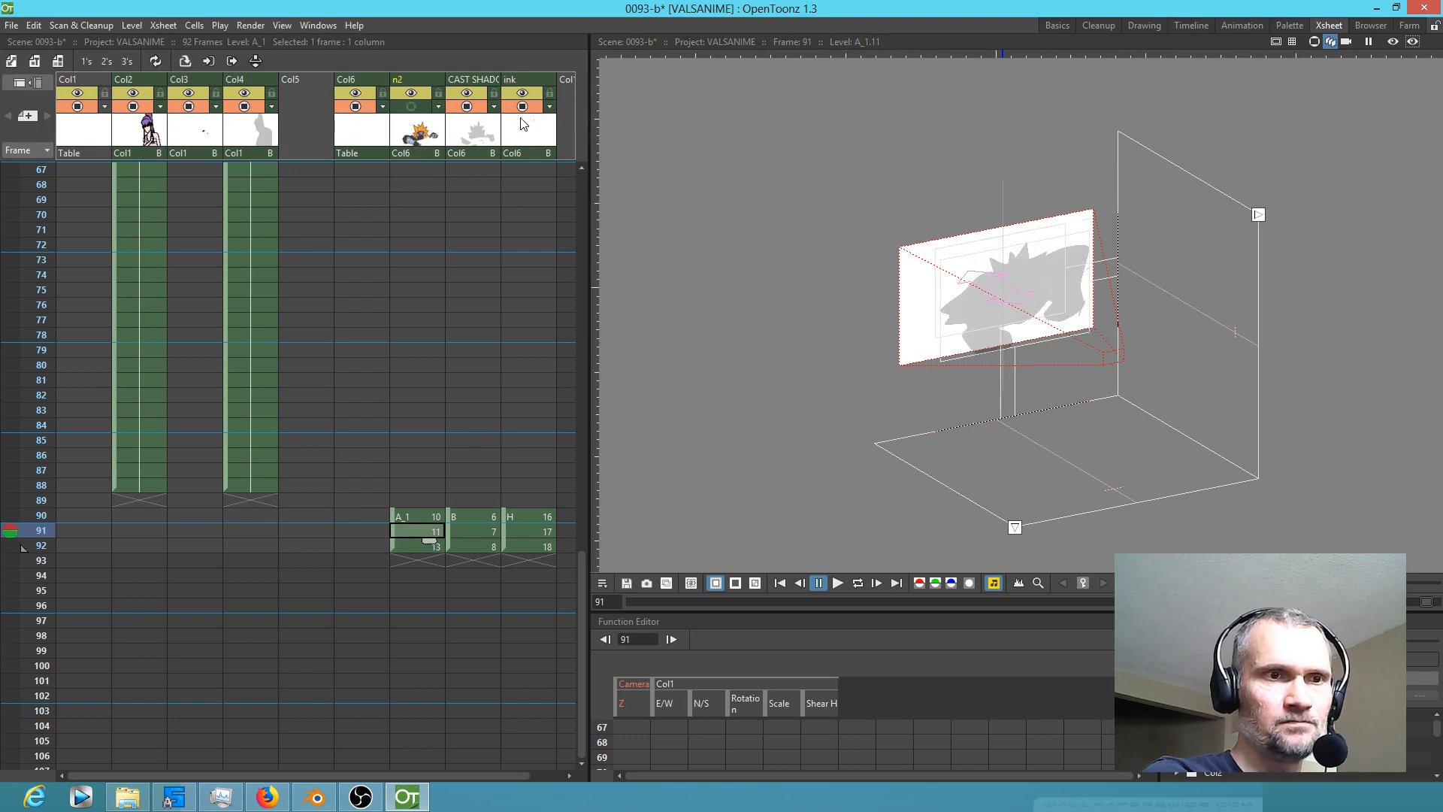
pyautogui.click(531, 531)
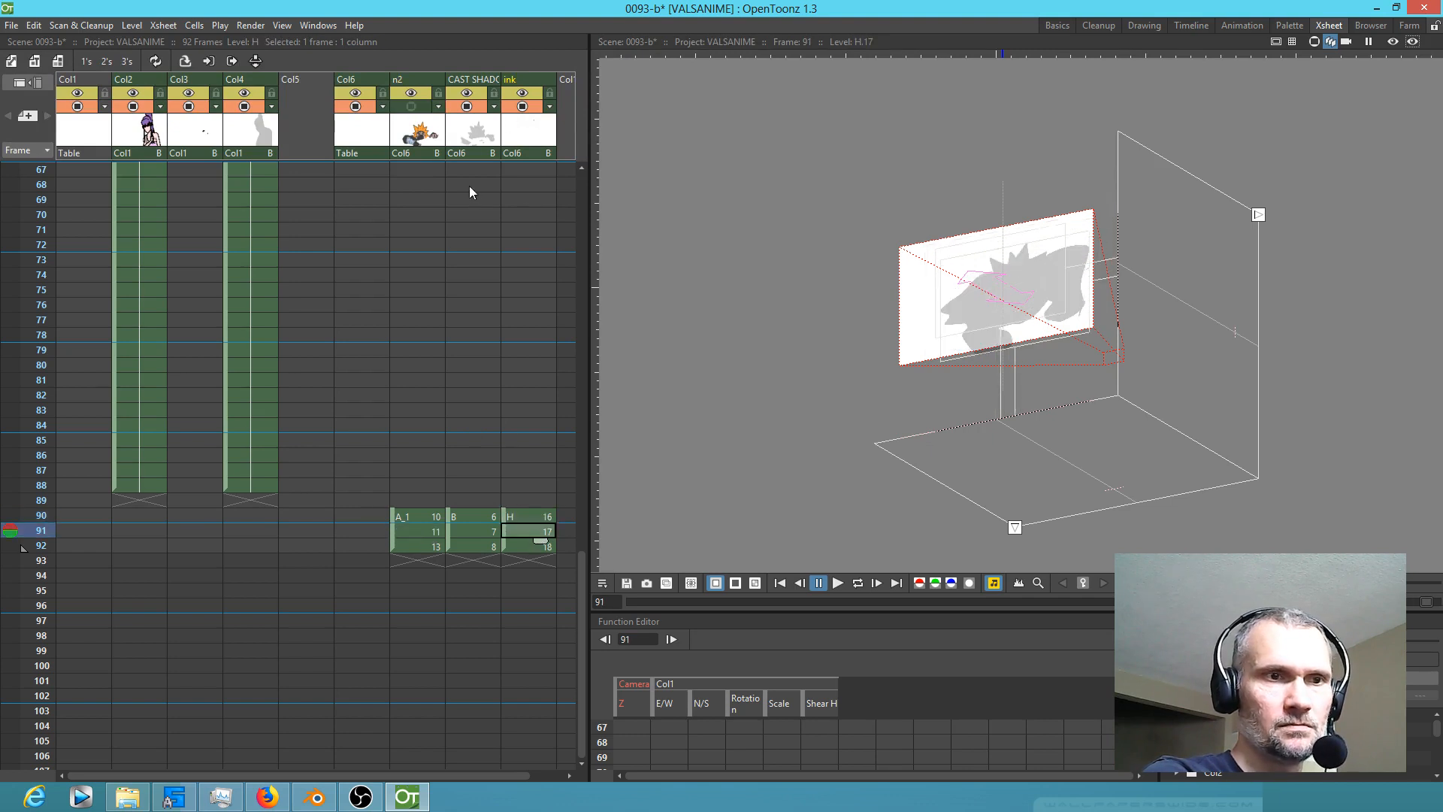
pyautogui.click(467, 106)
pyautogui.click(532, 529)
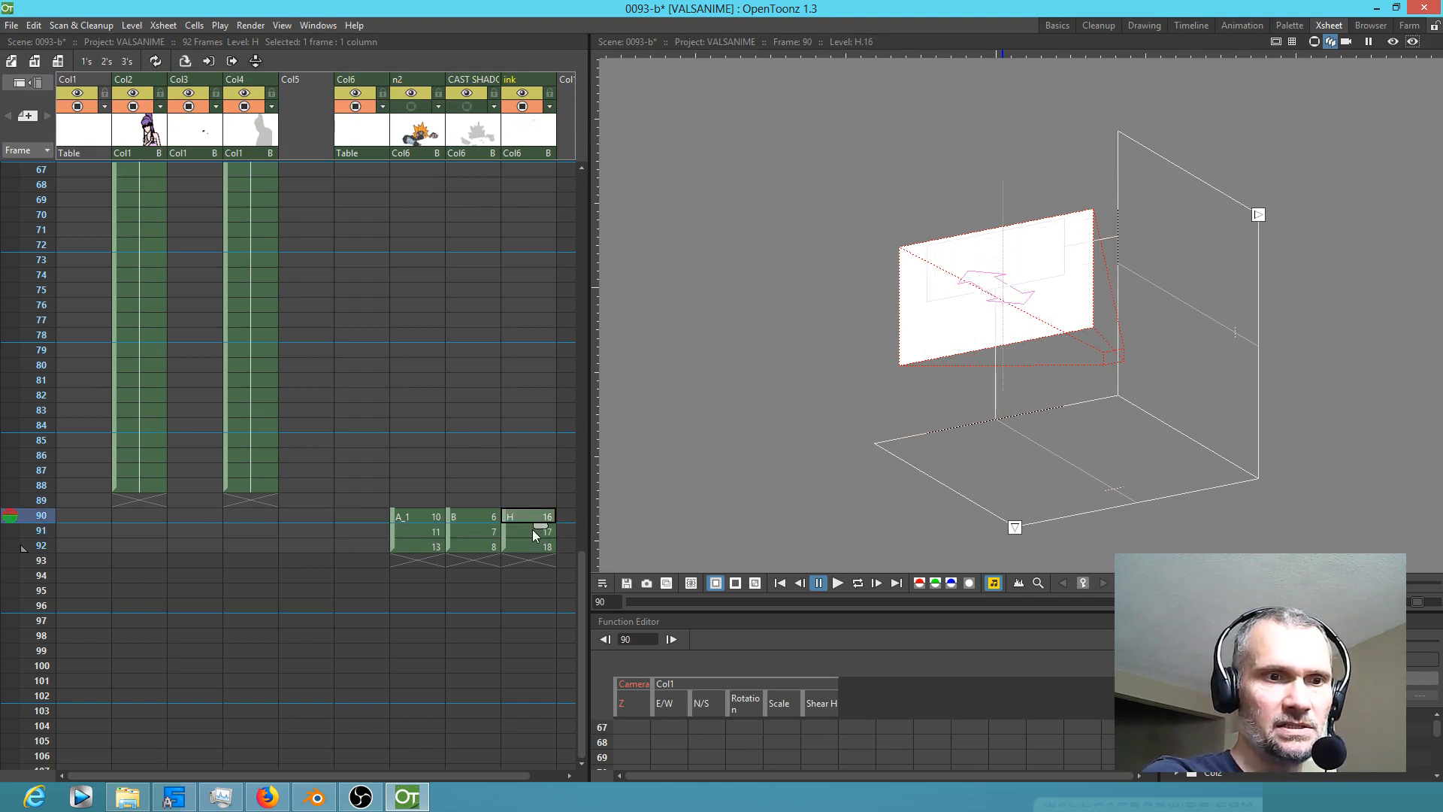
pyautogui.click(531, 559)
# Step: Delete the ink column and check the scene's remaining levels in the Scene Cast
pyautogui.click(528, 93)
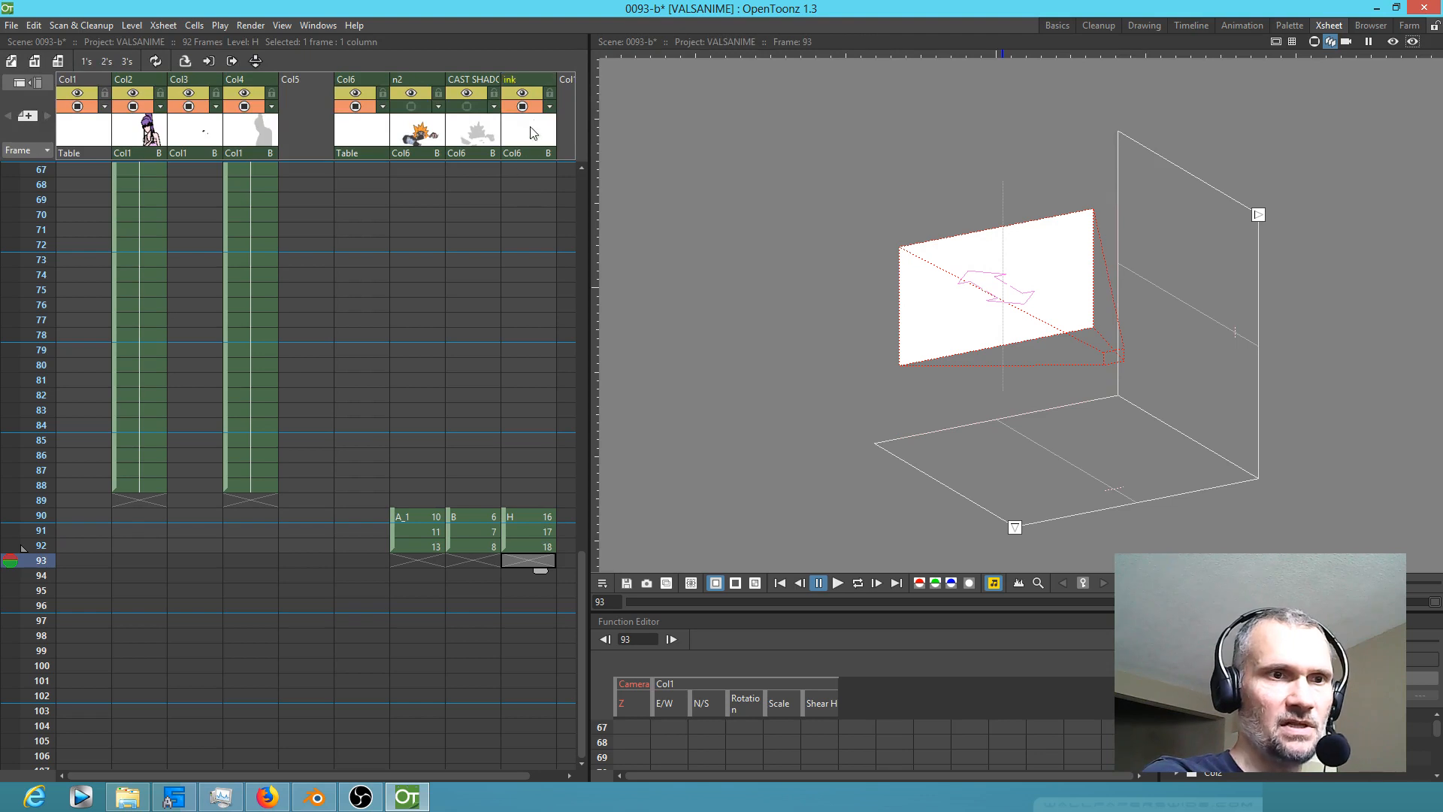
pyautogui.press('Delete')
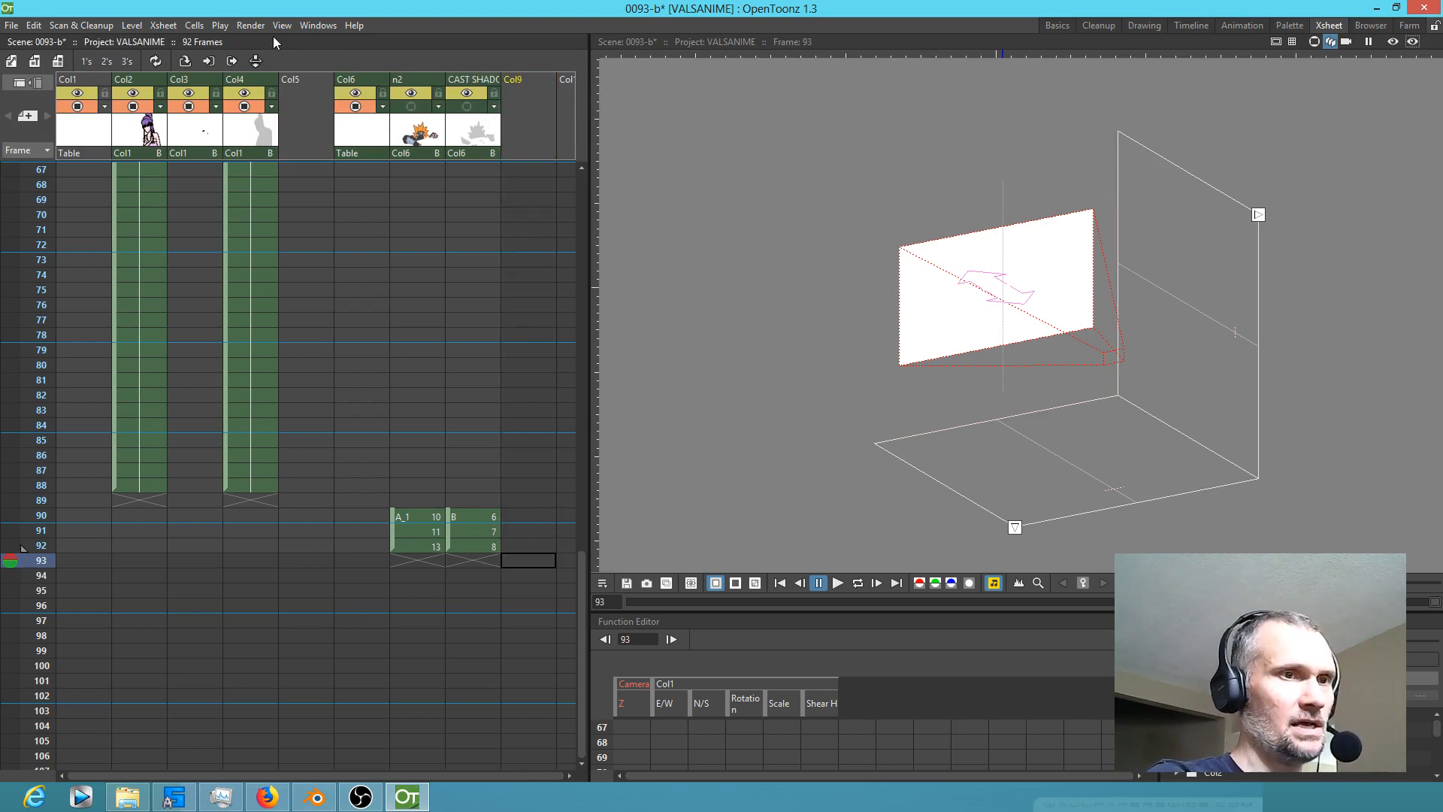
pyautogui.click(305, 26)
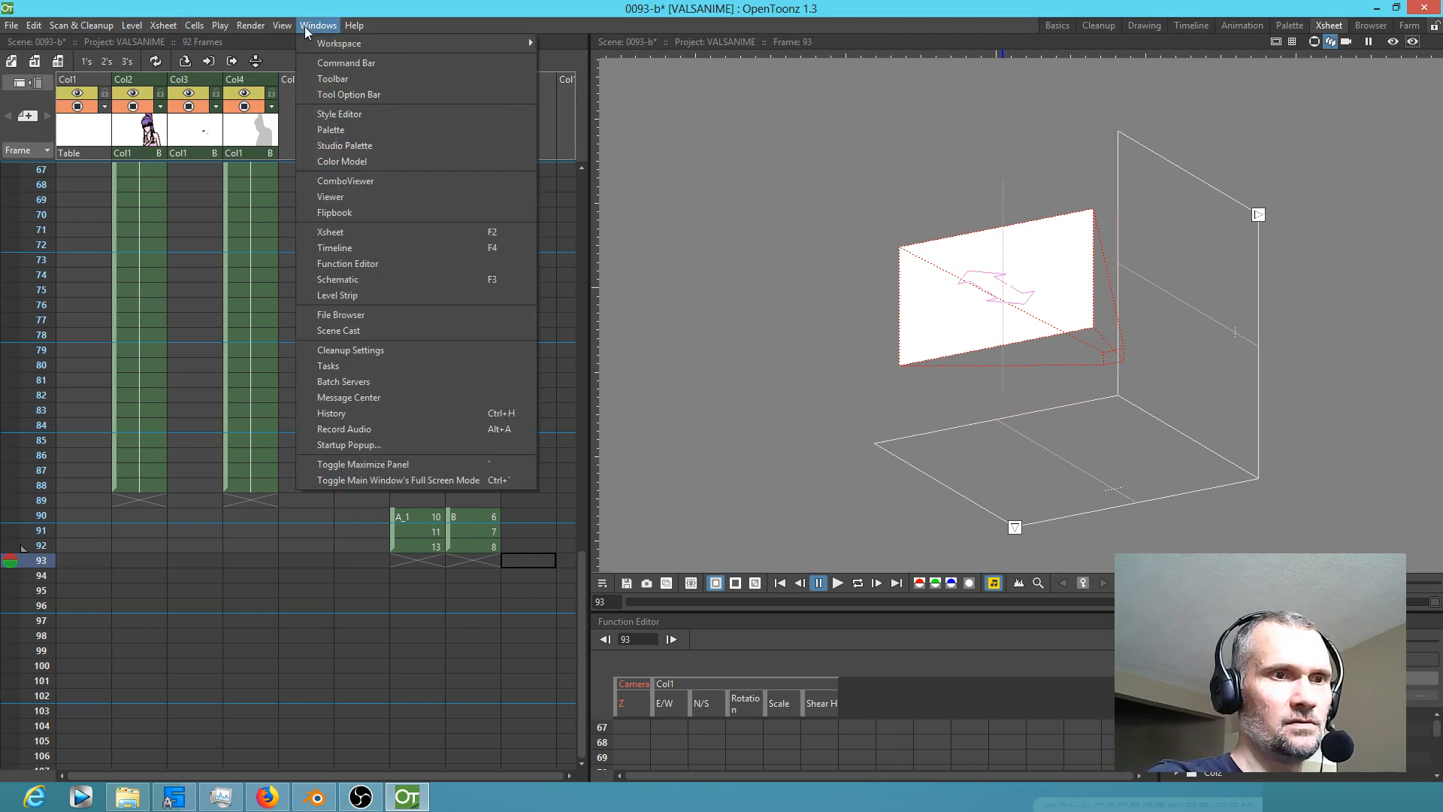
pyautogui.click(346, 332)
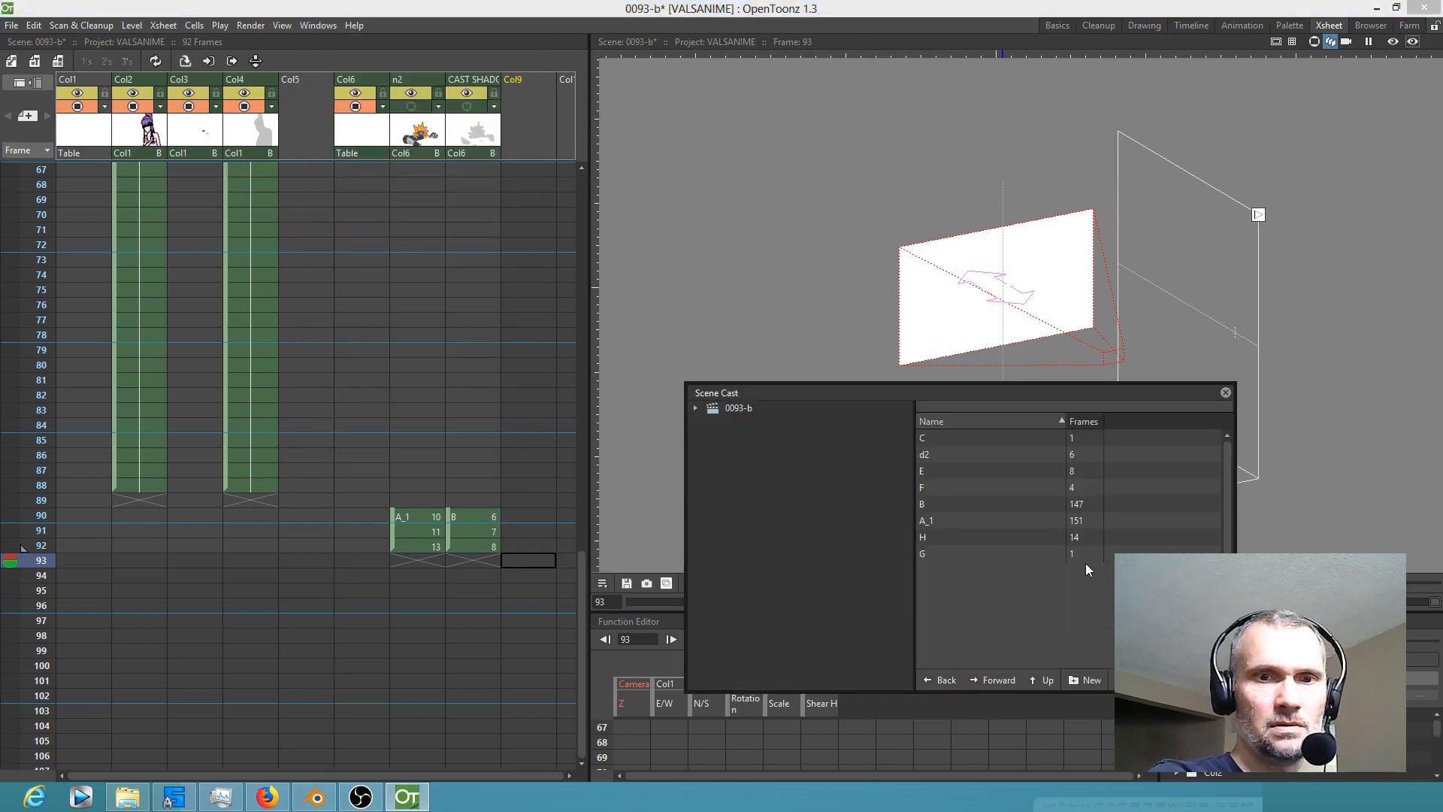
pyautogui.click(1225, 393)
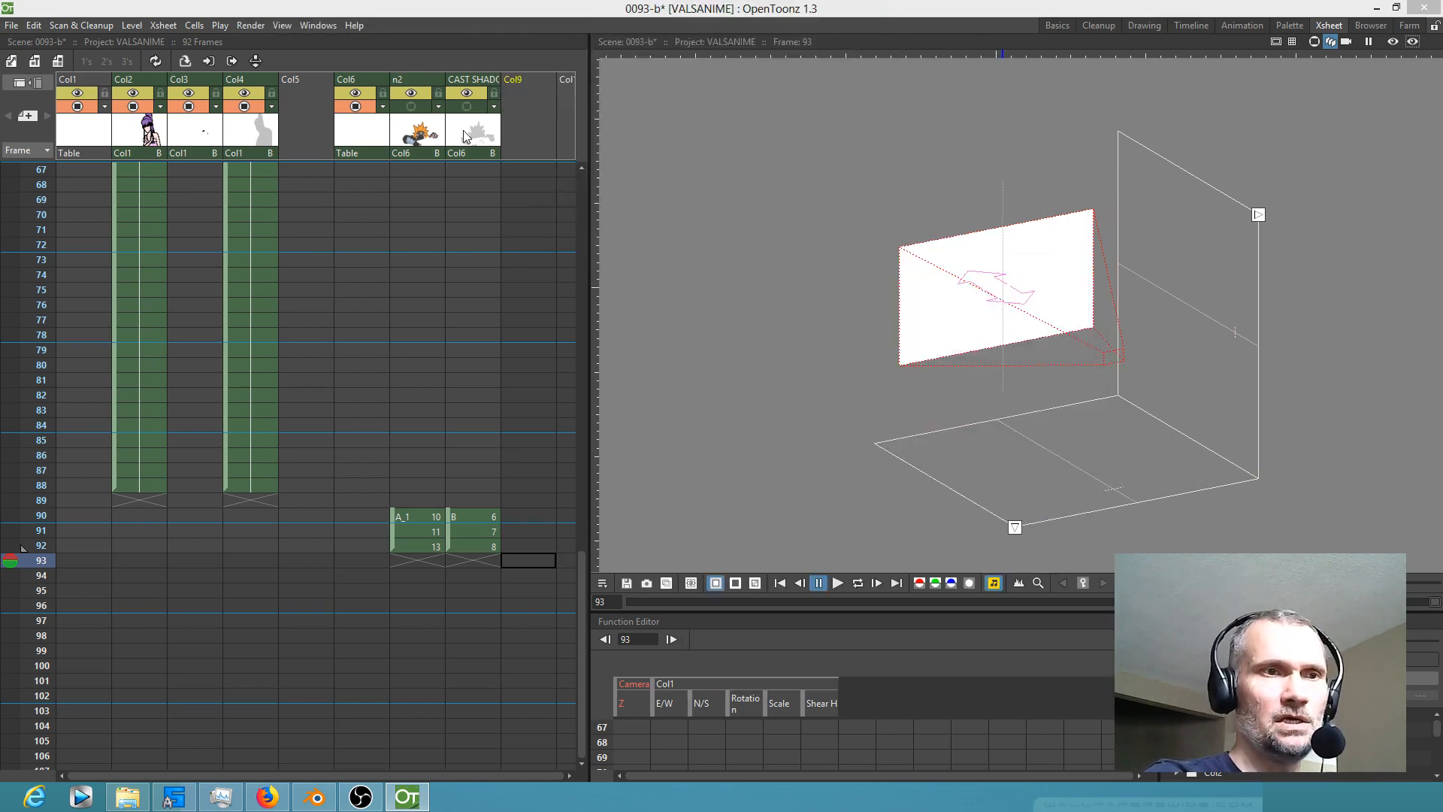
# Step: Step through the A_1 drawings at frames 90 to 92 and show the n2 and CAST SHADOWS columns again
pyautogui.click(425, 137)
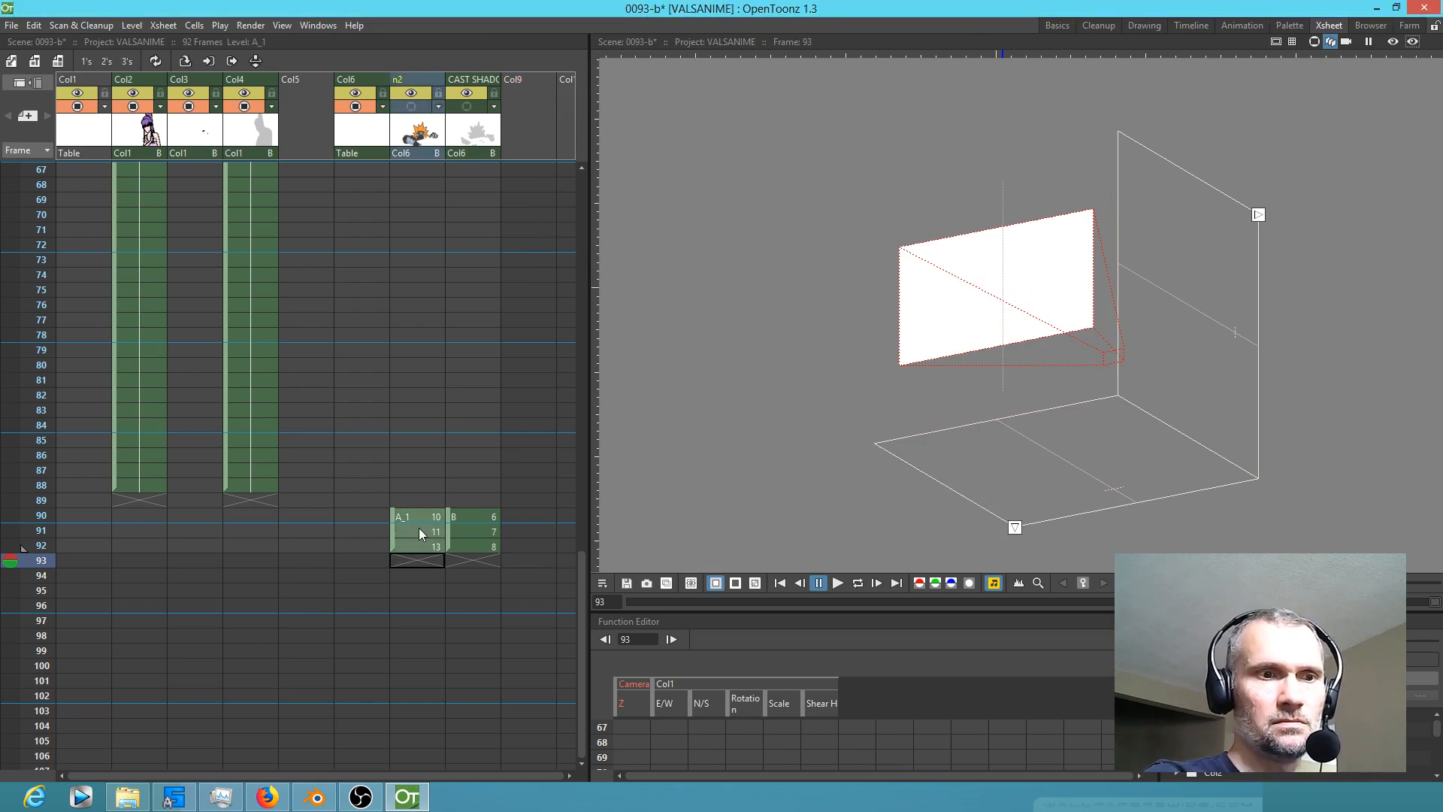
pyautogui.click(420, 519)
pyautogui.click(413, 534)
pyautogui.click(412, 545)
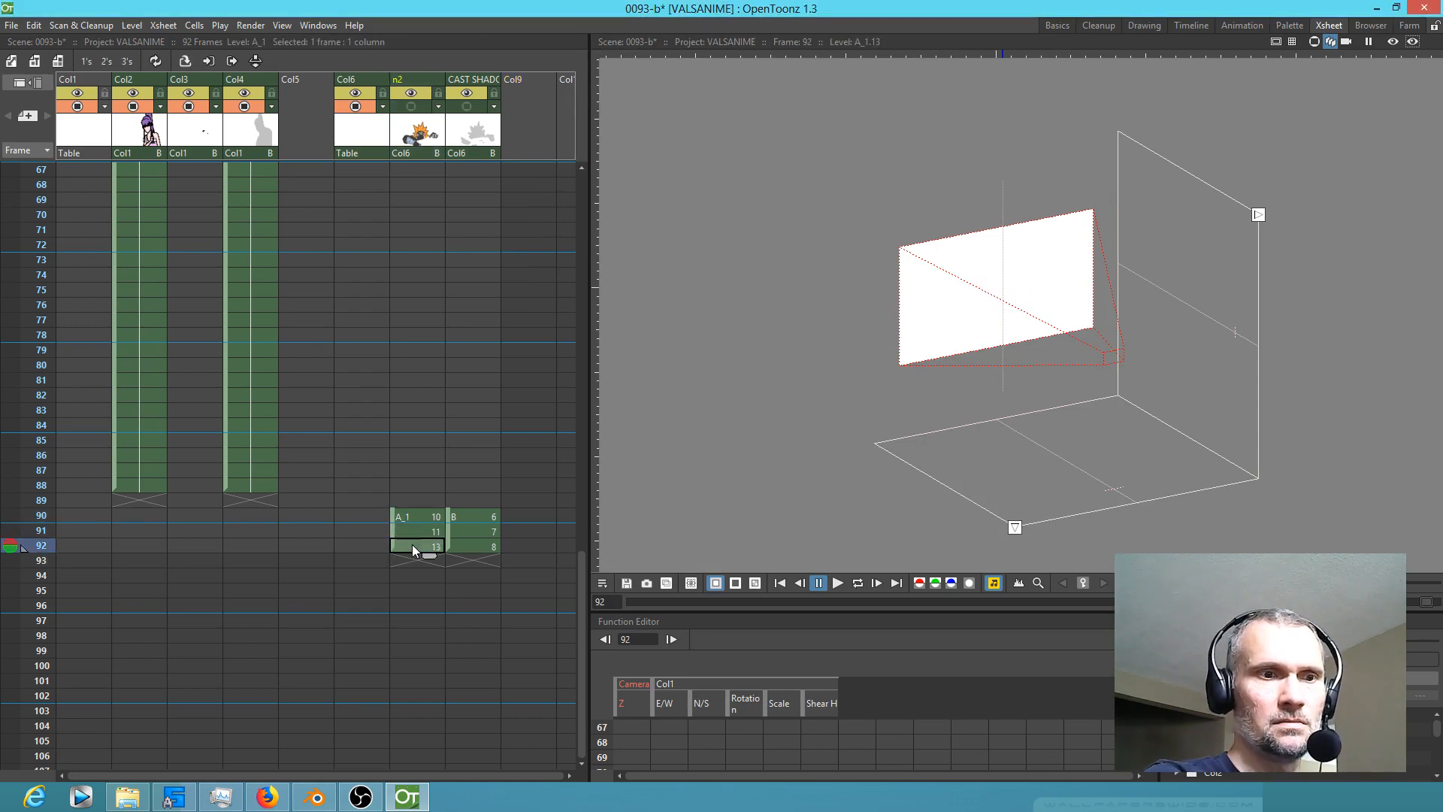
pyautogui.click(411, 106)
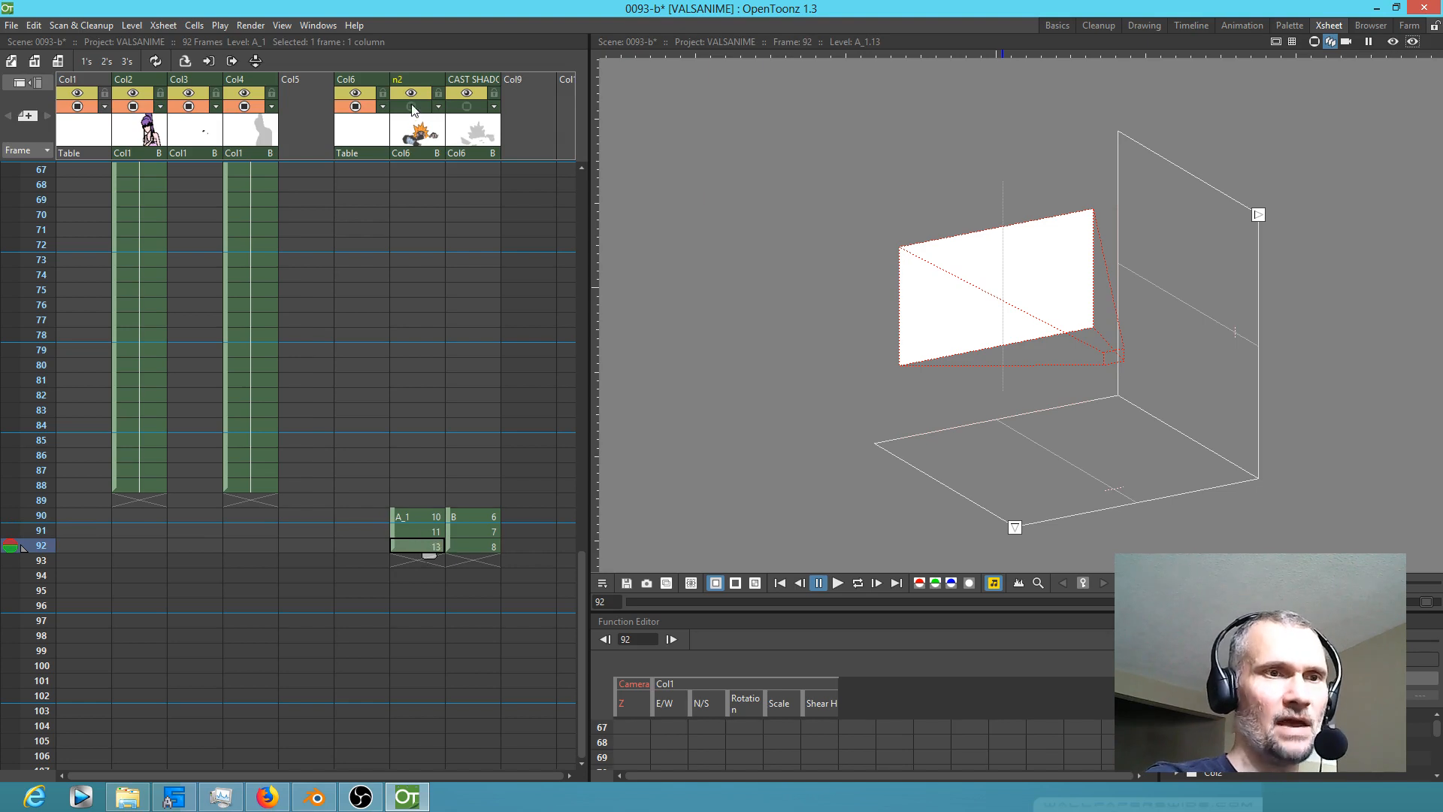
pyautogui.click(467, 107)
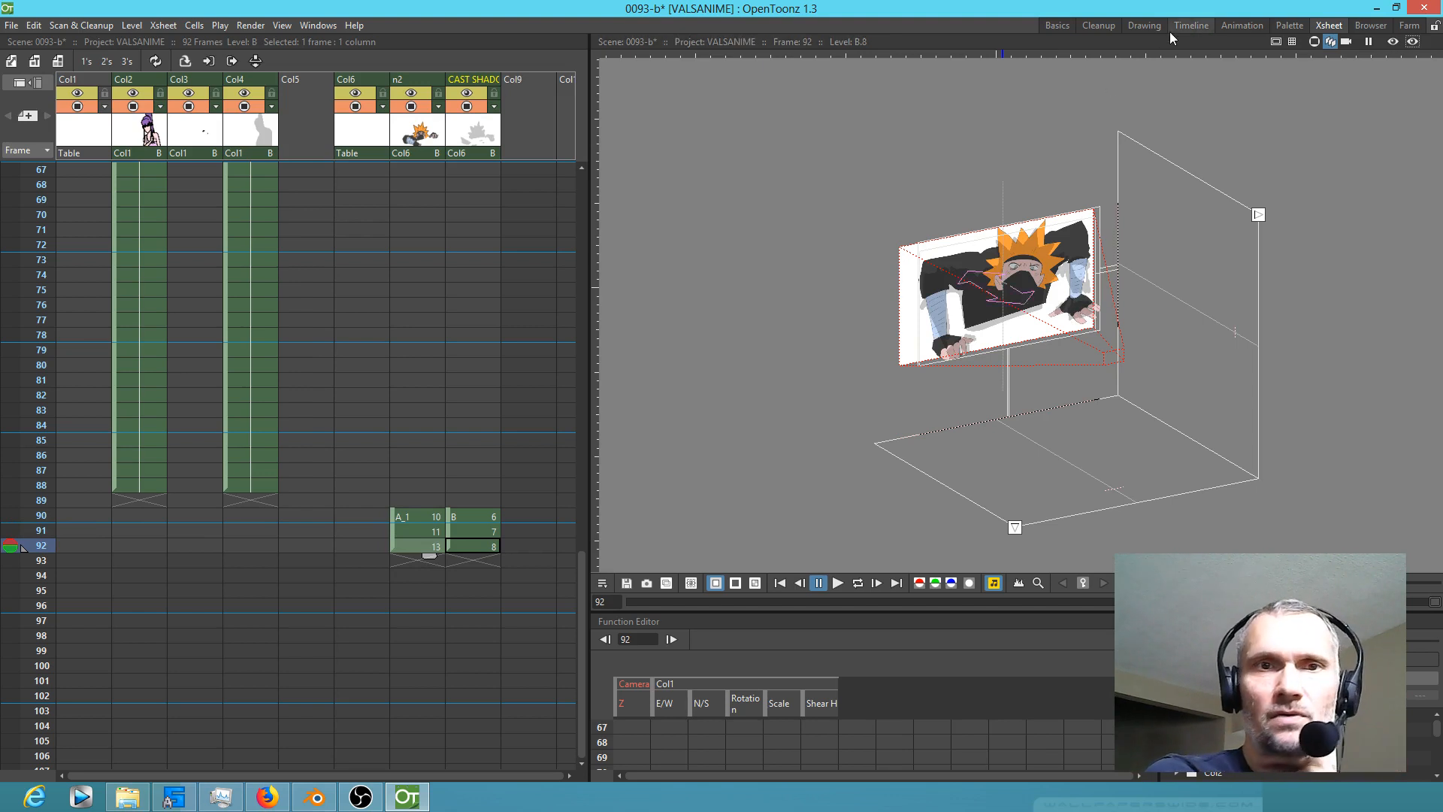
# Step: Switch to the Animation workspace and move the Col6 node beside its CAST SHADOWS and n2 child nodes in the Stage Schematic
pyautogui.click(1371, 25)
pyautogui.click(1328, 25)
pyautogui.click(1246, 26)
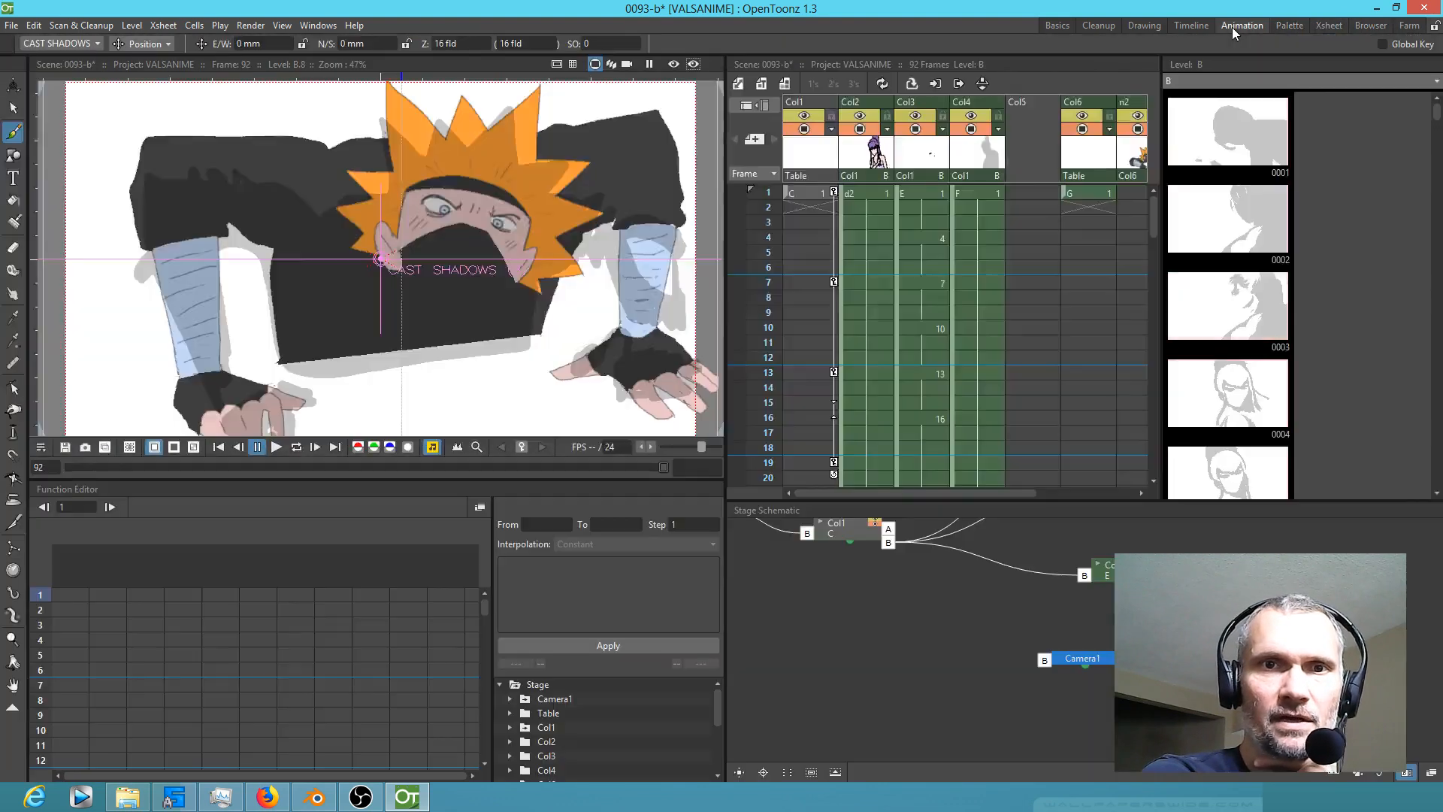
pyautogui.moveTo(829, 637); pyautogui.dragTo(1008, 714)
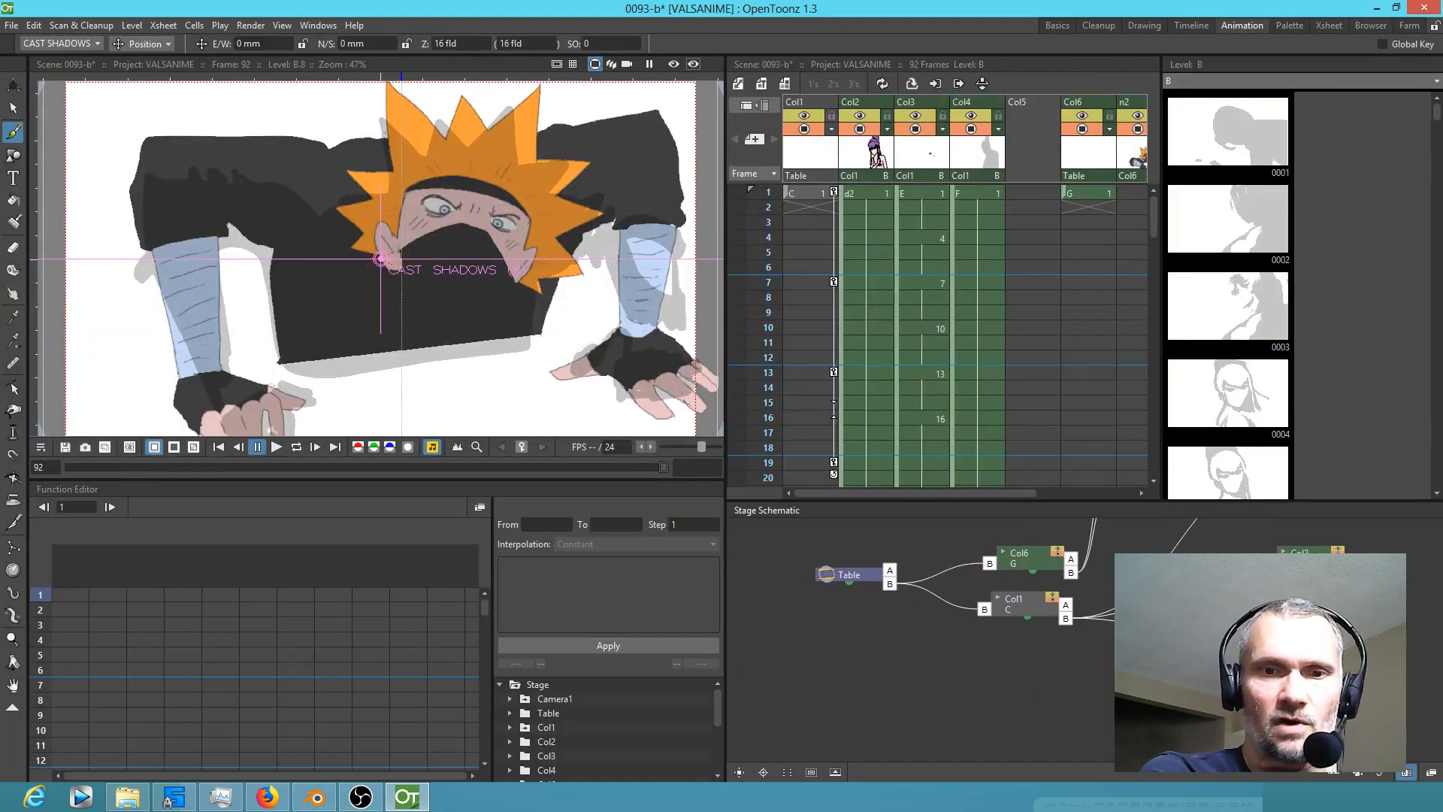
pyautogui.moveTo(1069, 661); pyautogui.dragTo(1003, 725)
pyautogui.moveTo(1085, 609); pyautogui.dragTo(1096, 675)
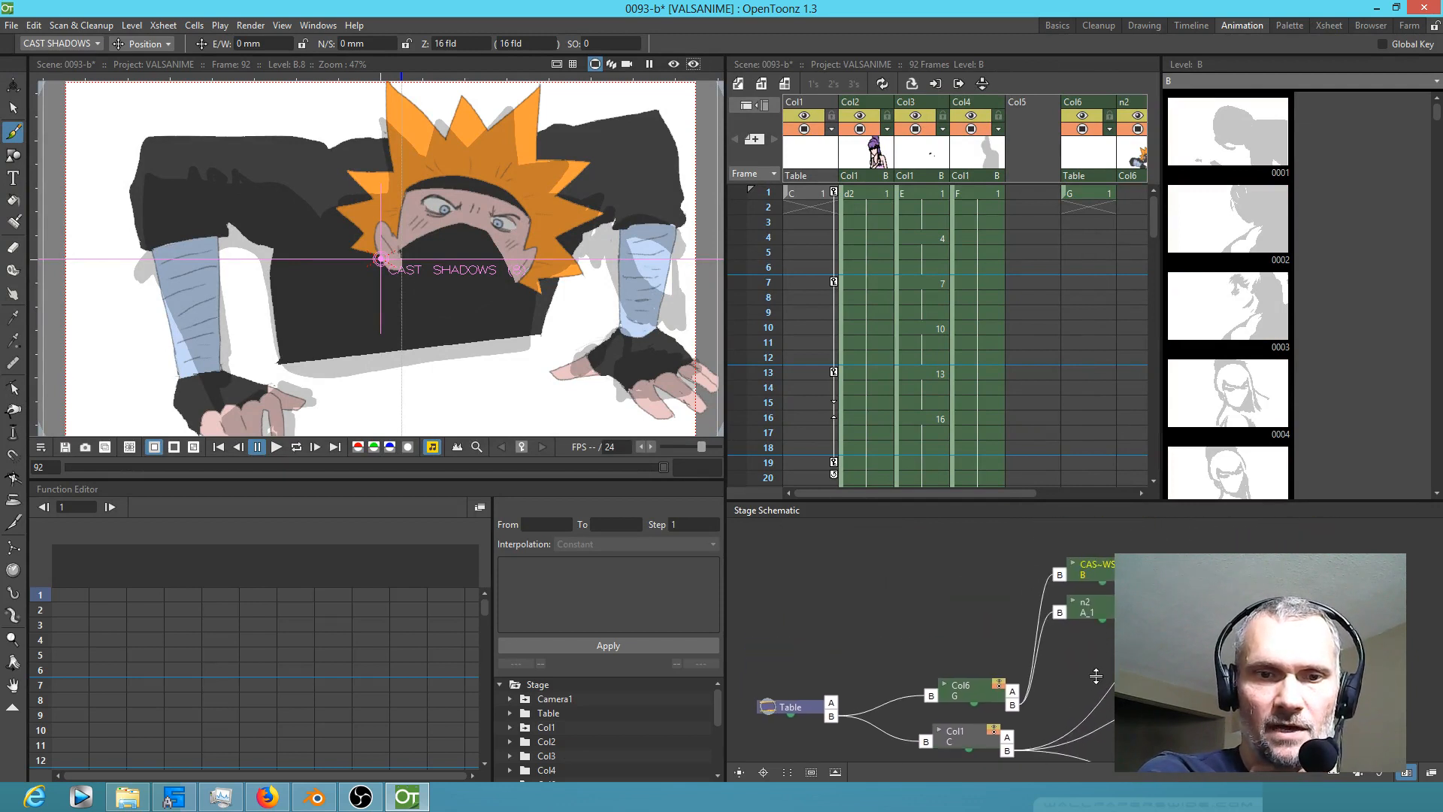
pyautogui.moveTo(986, 703); pyautogui.dragTo(950, 586)
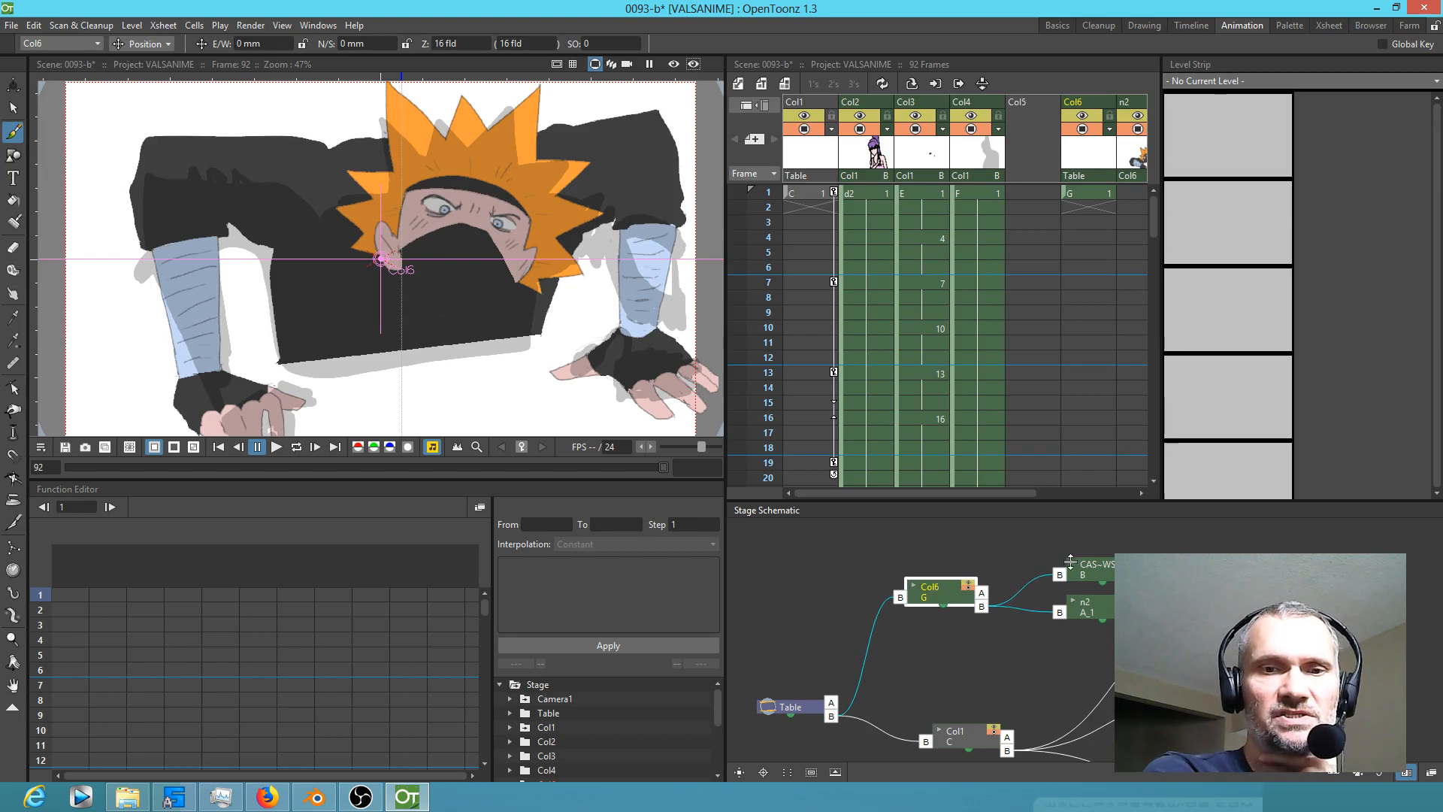
pyautogui.click(1097, 573)
pyautogui.click(1103, 606)
pyautogui.click(952, 599)
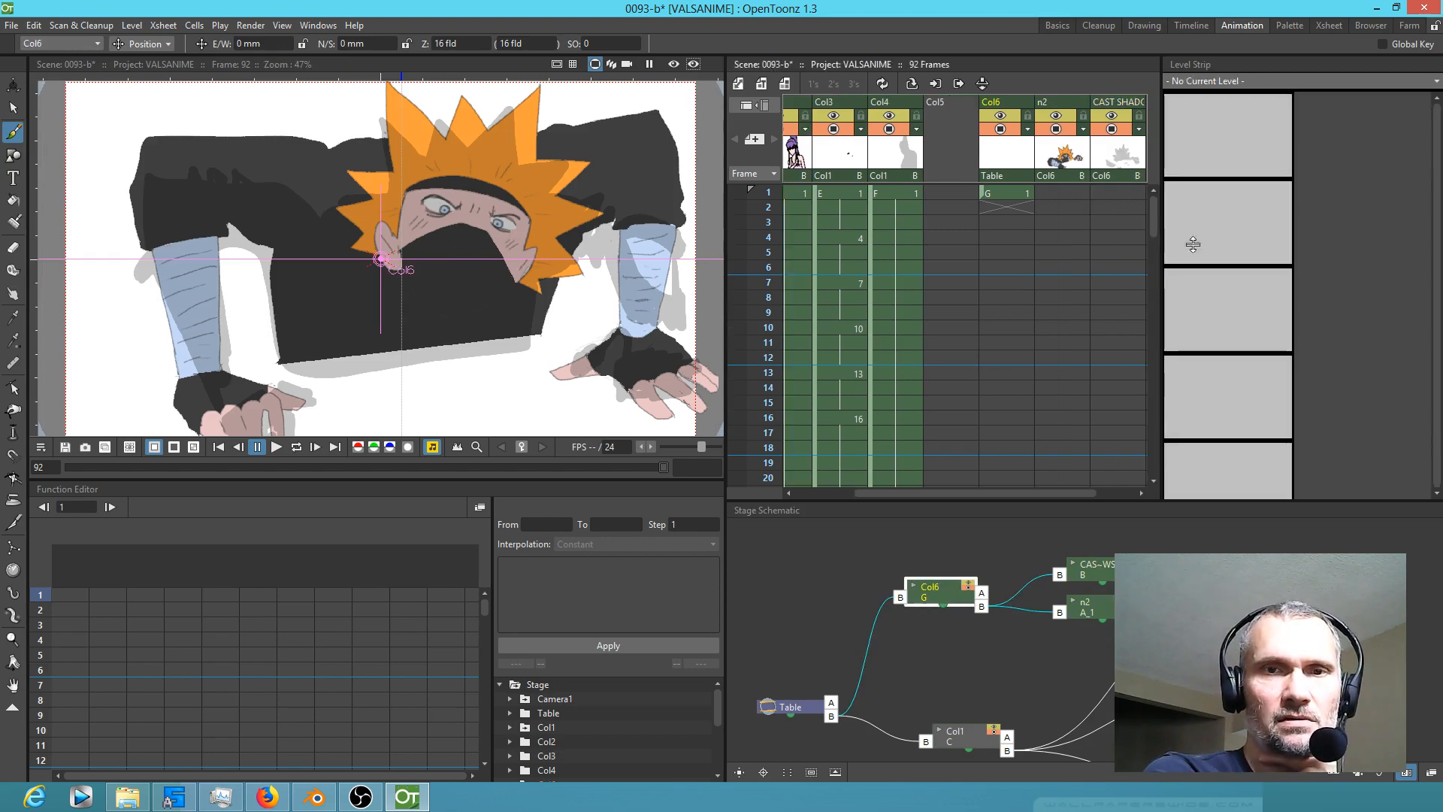
# Step: Try to move Col6 at frame 90 in the Xsheet workspace's 3D view, and undo the move
pyautogui.click(1331, 27)
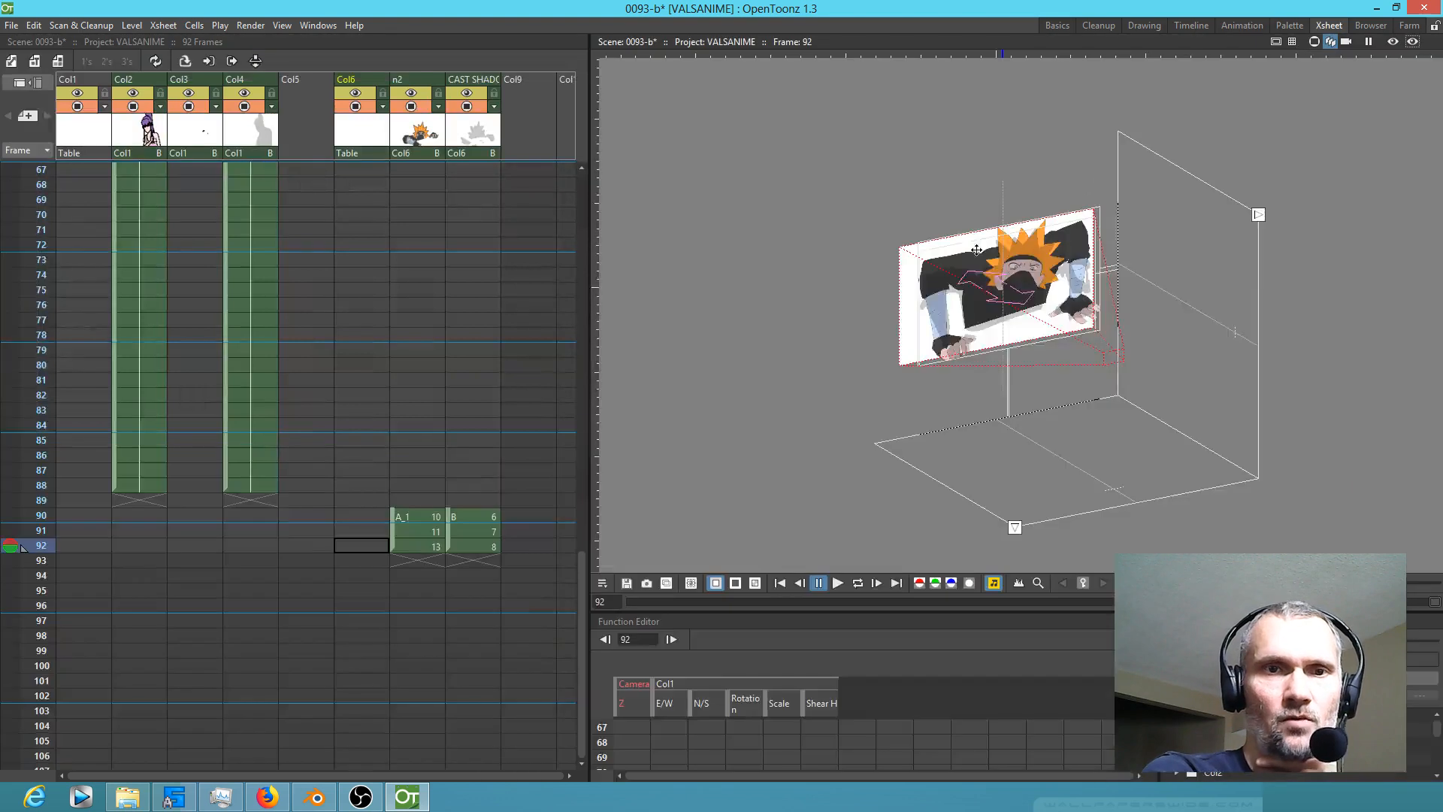
pyautogui.click(377, 519)
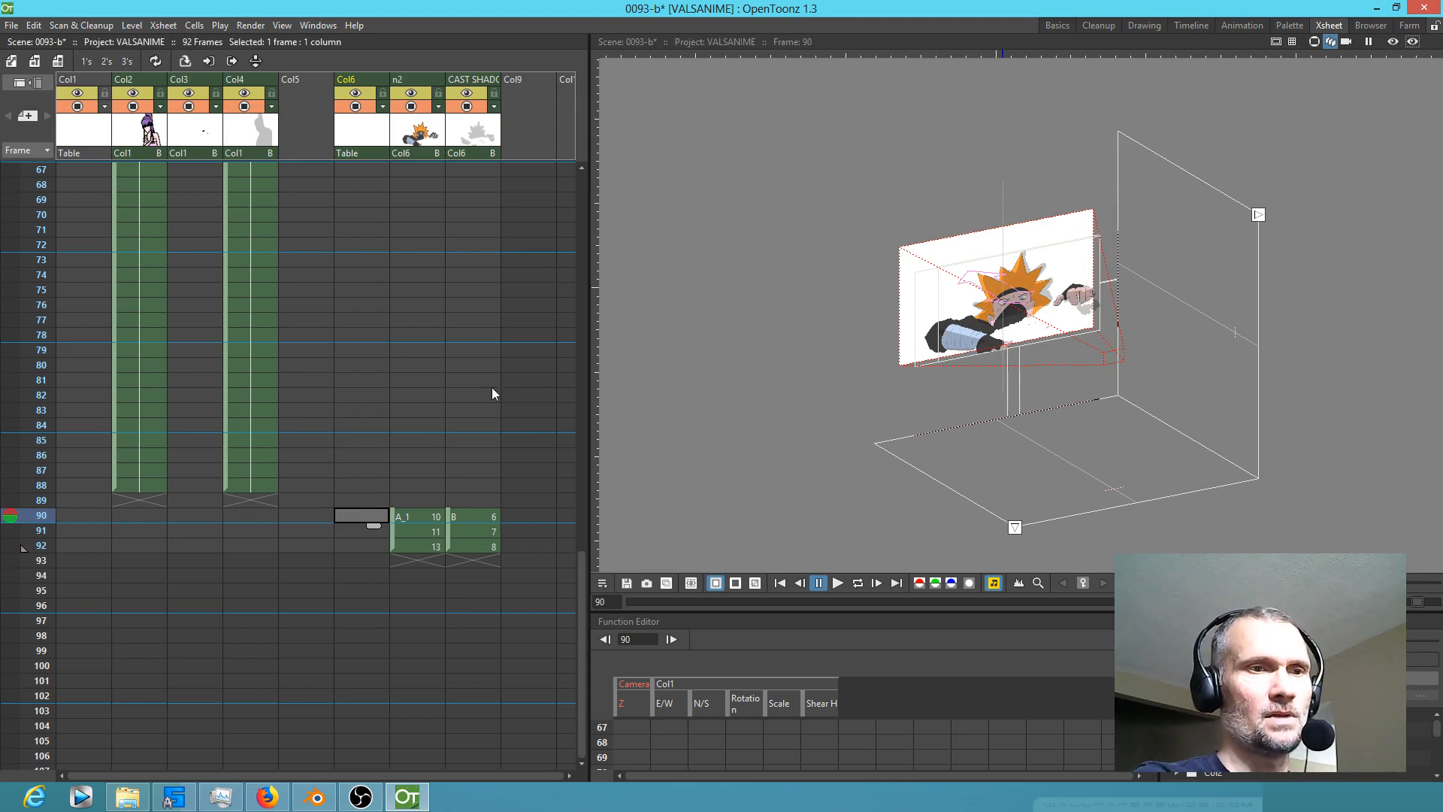
pyautogui.click(346, 125)
pyautogui.click(356, 517)
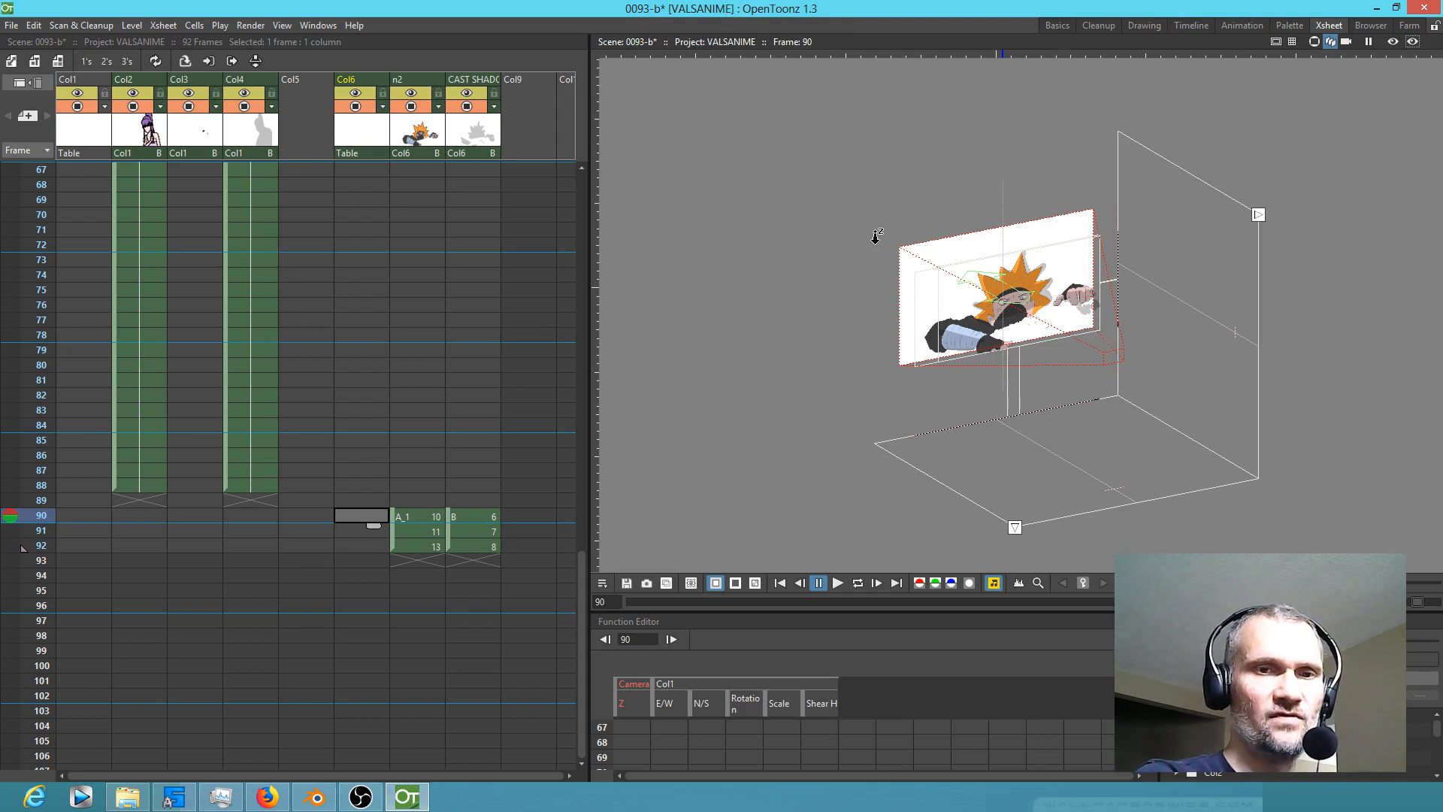
pyautogui.moveTo(1105, 336); pyautogui.dragTo(932, 296)
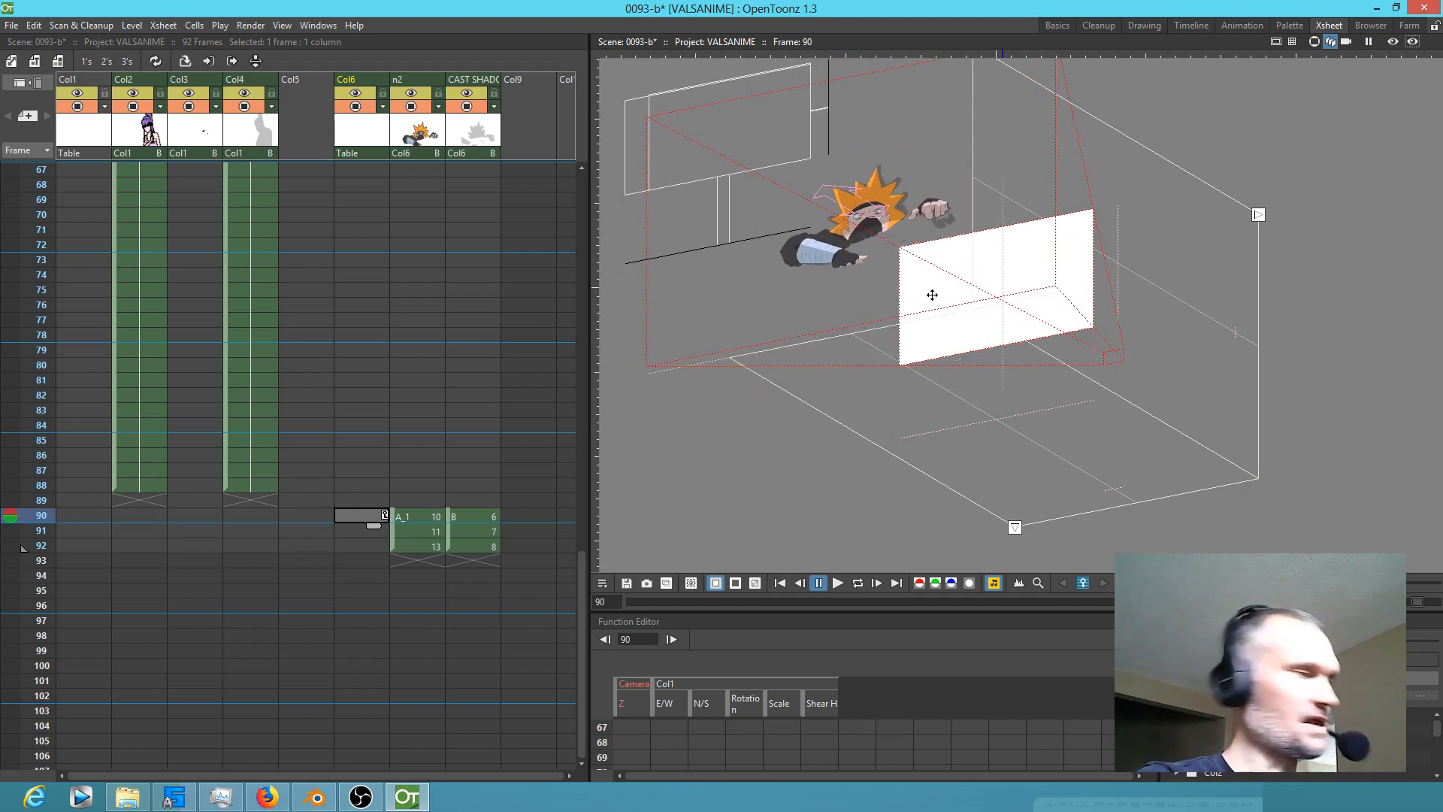
pyautogui.hotkey('ctrl', 'z')
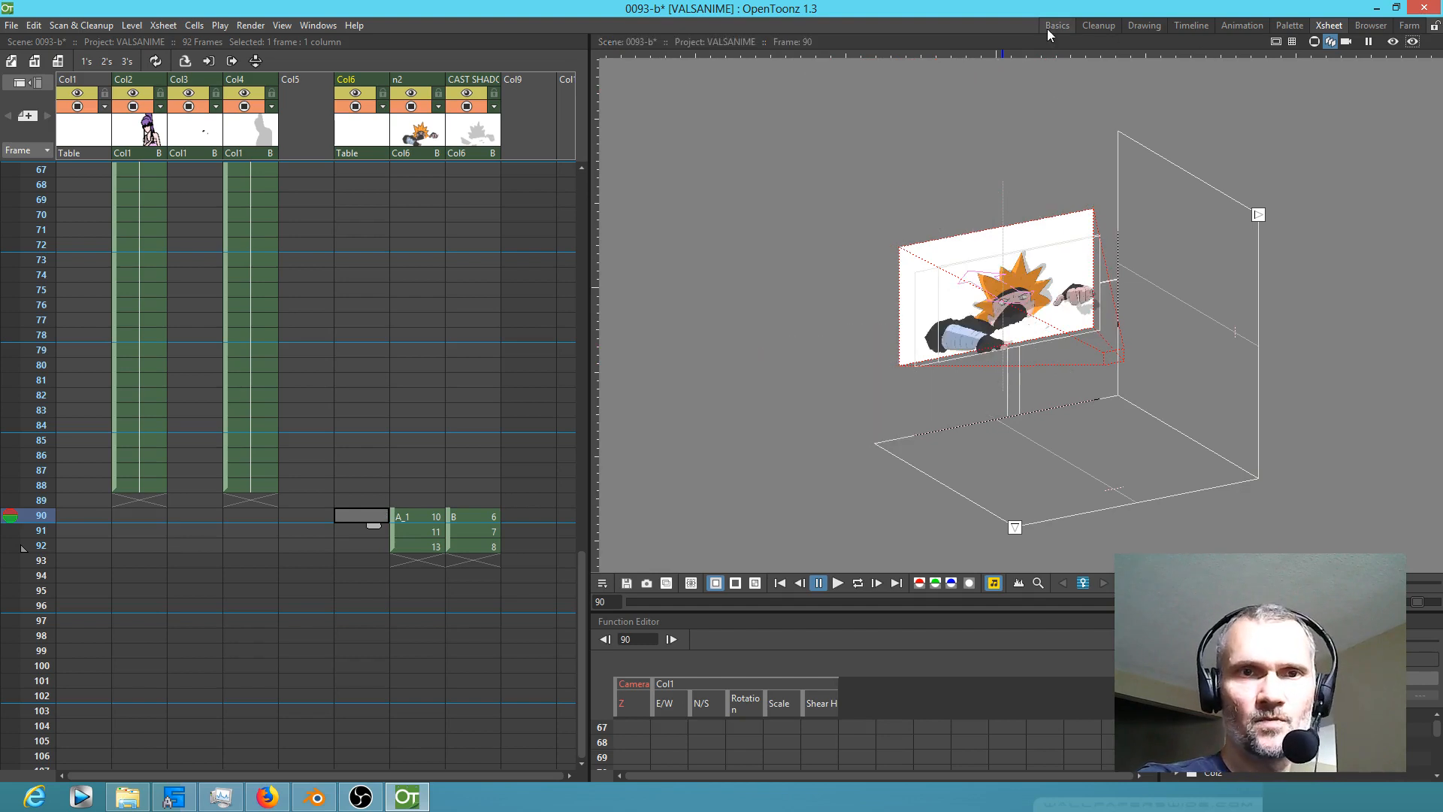
pyautogui.click(1049, 25)
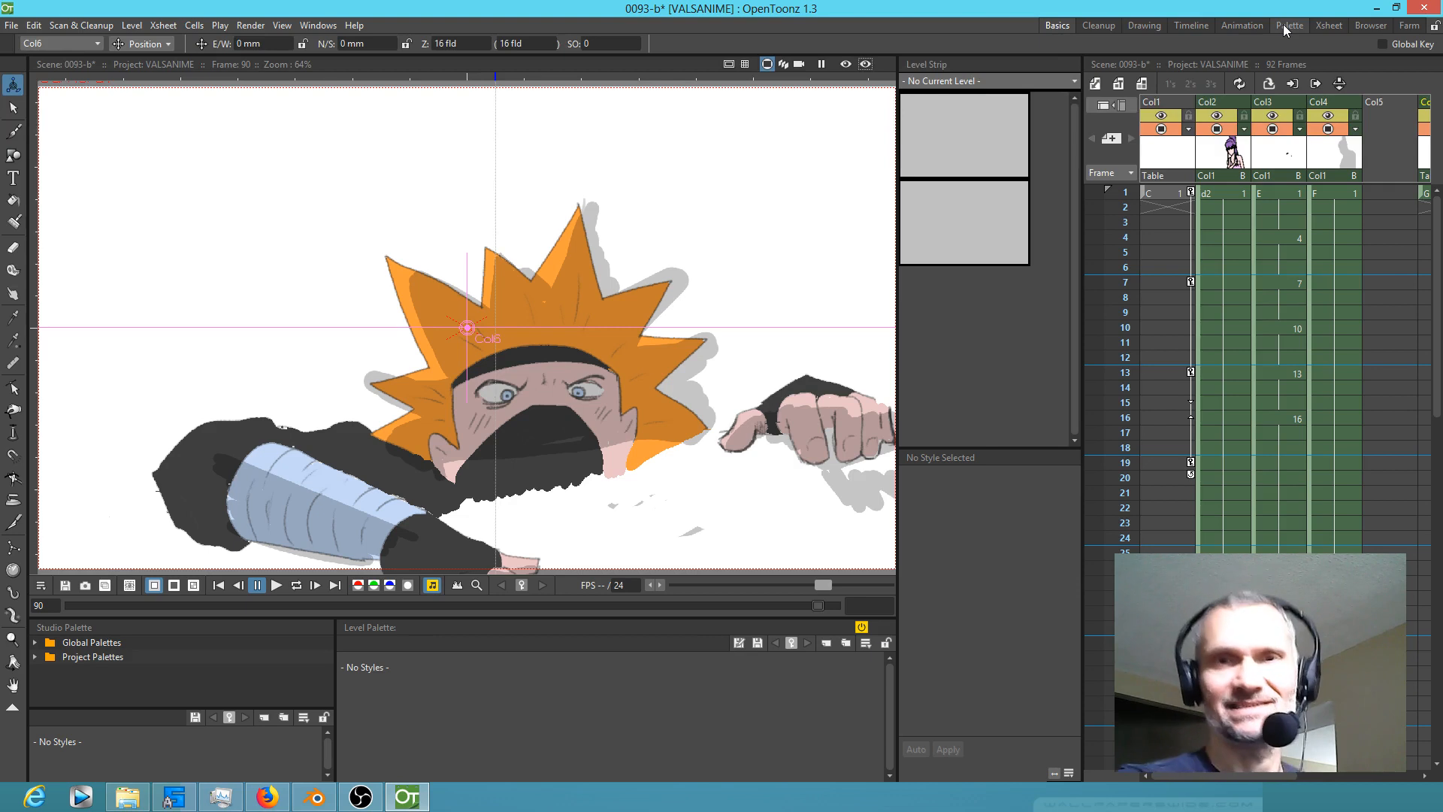
pyautogui.click(1251, 24)
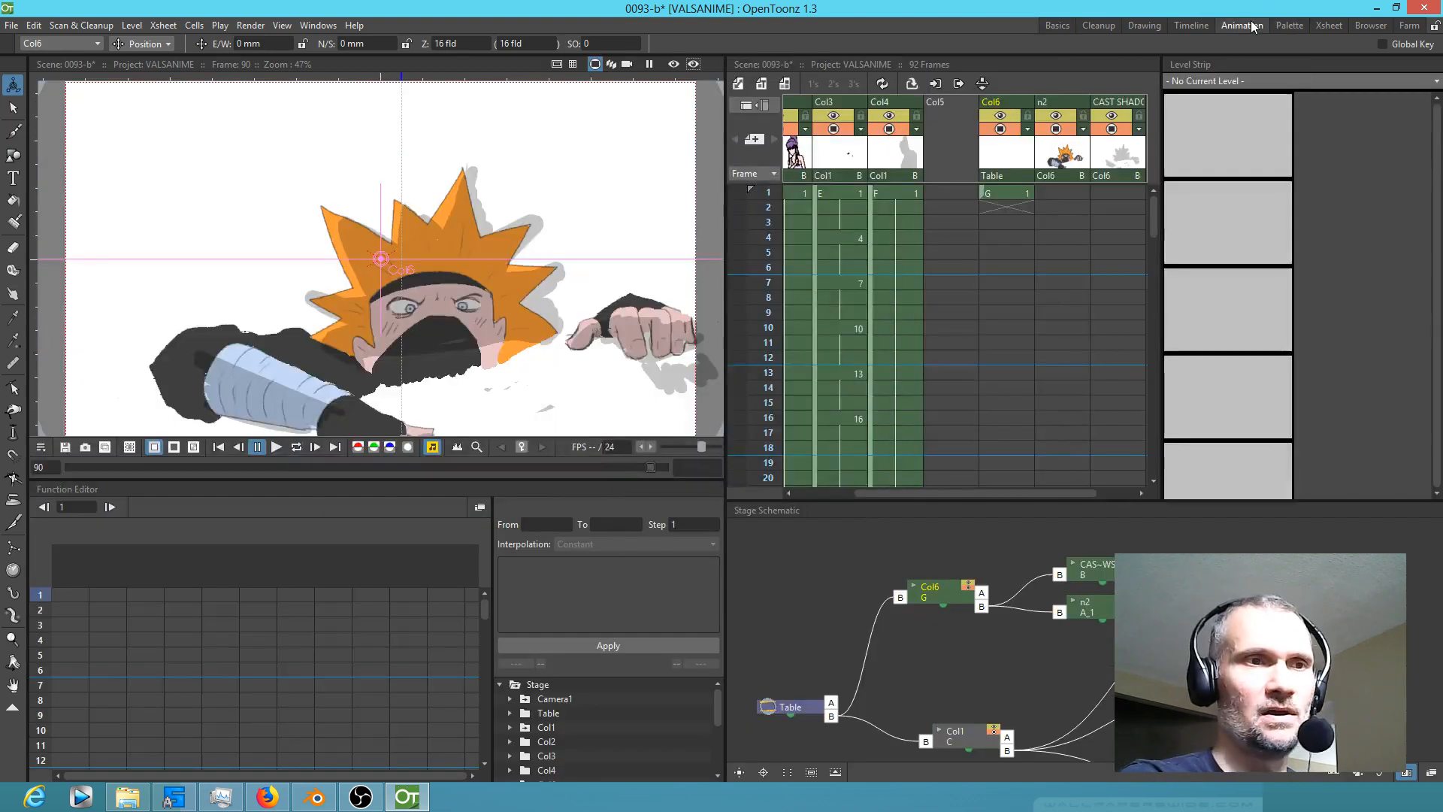
pyautogui.click(1327, 25)
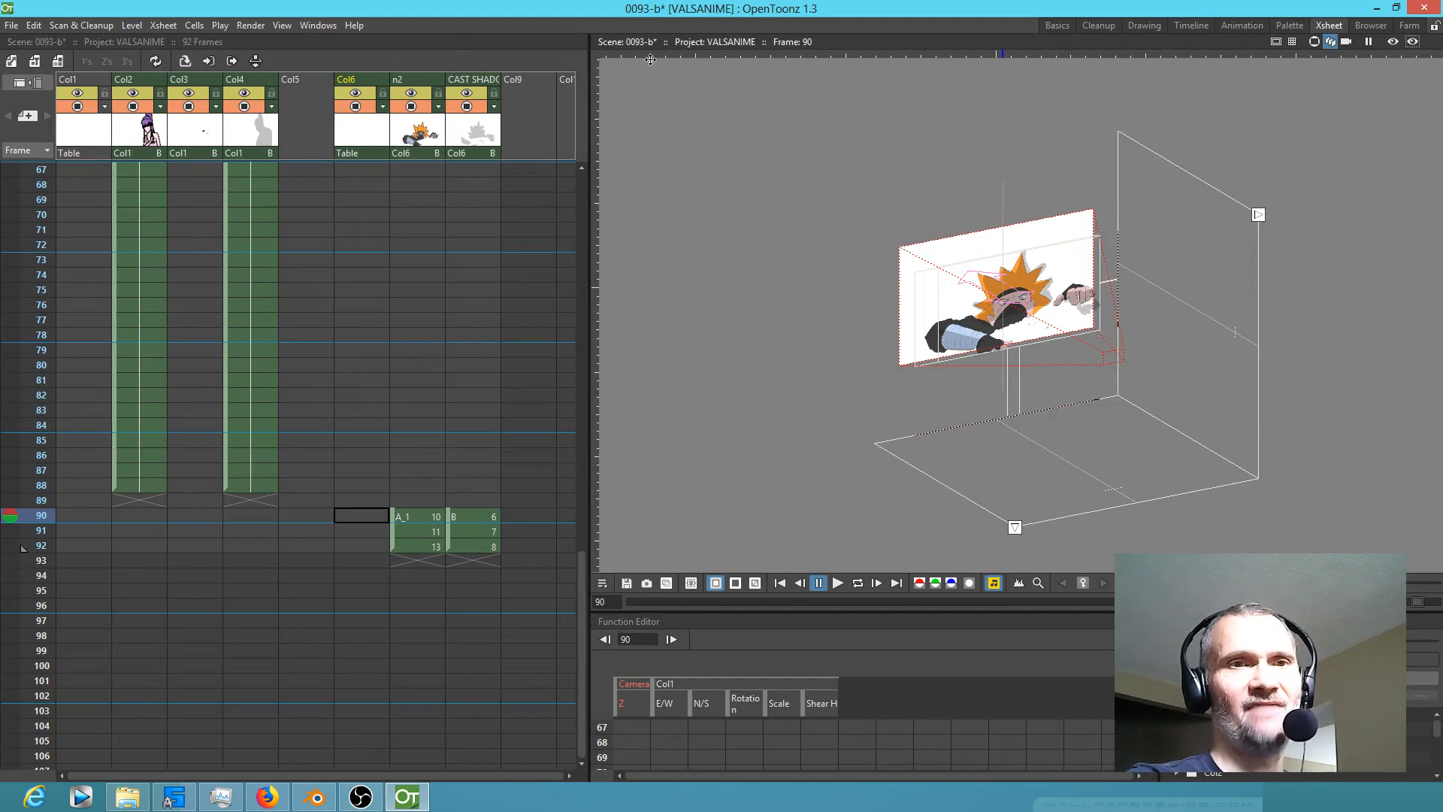
pyautogui.click(1239, 25)
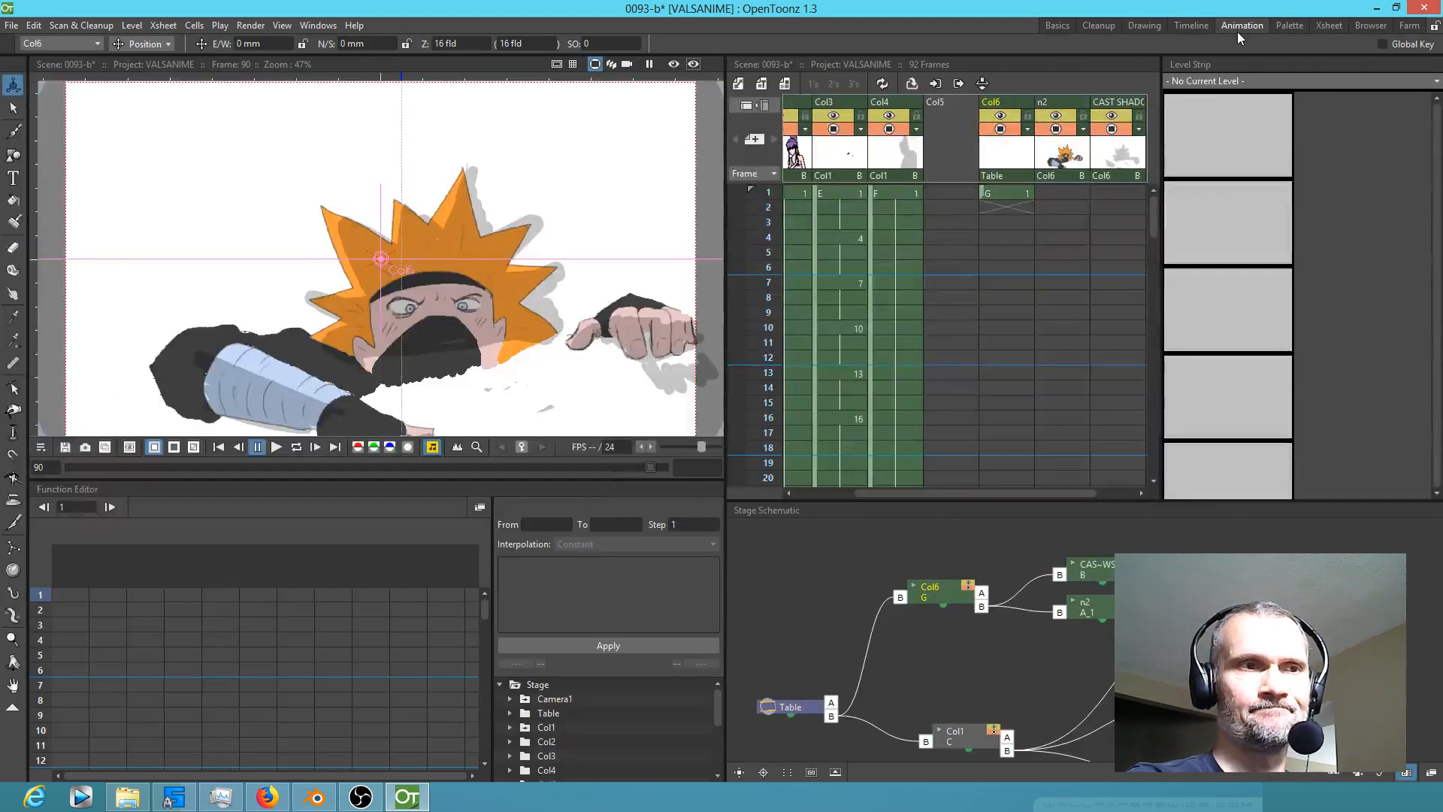
# Step: Switch to the Basics workspace and select frame 90 of Col6 in the Xsheet
pyautogui.click(1063, 26)
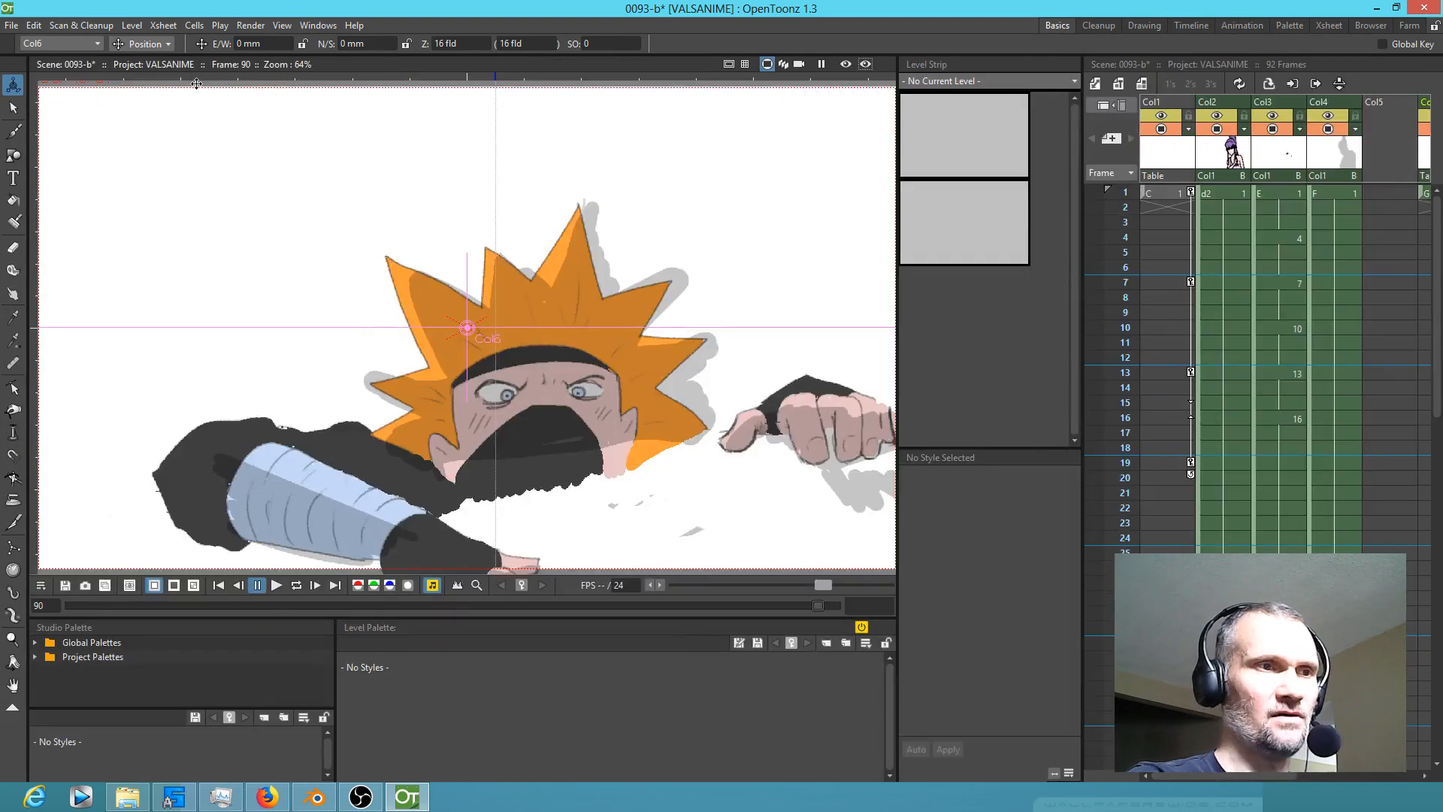
pyautogui.hscroll(3, 1342, 272)
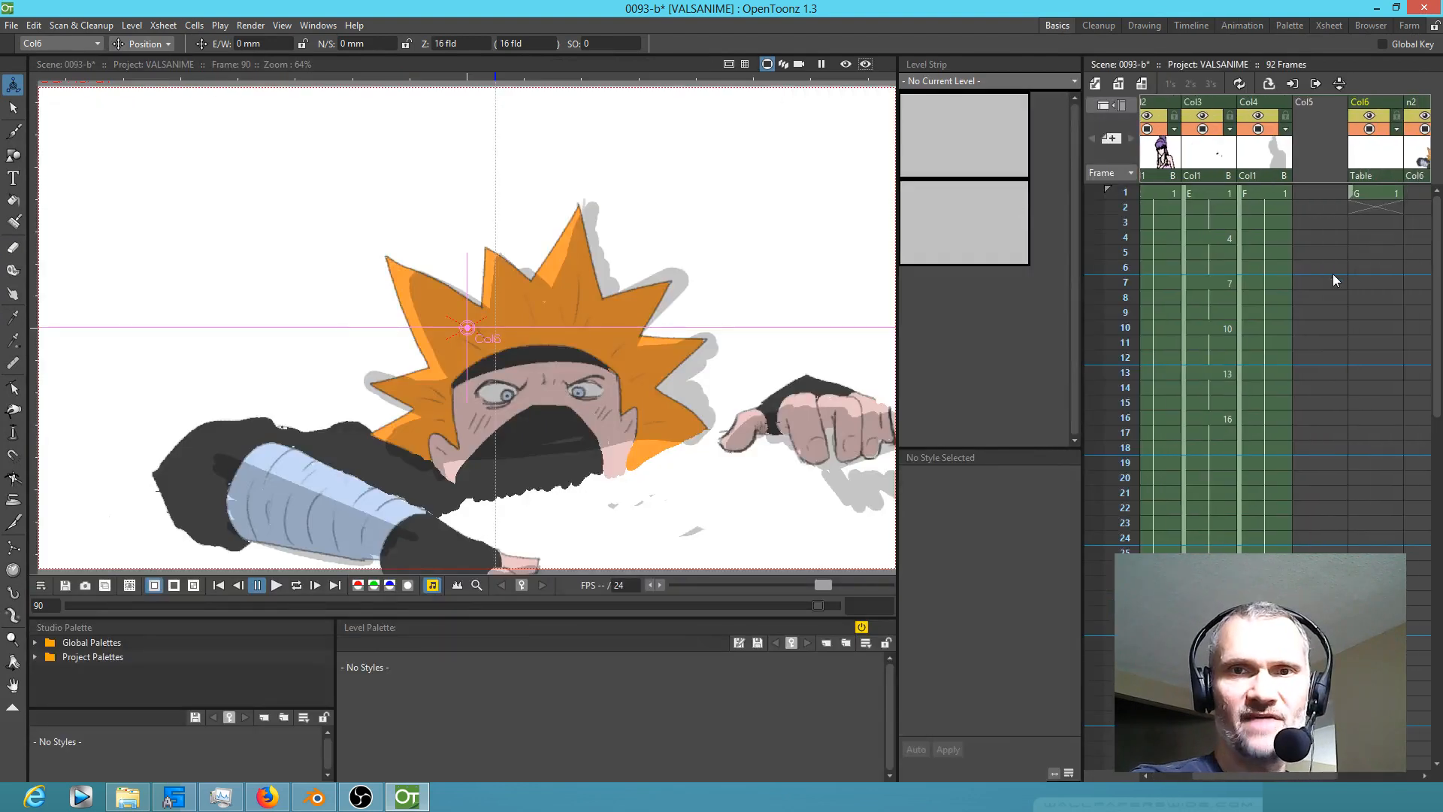
pyautogui.click(1301, 197)
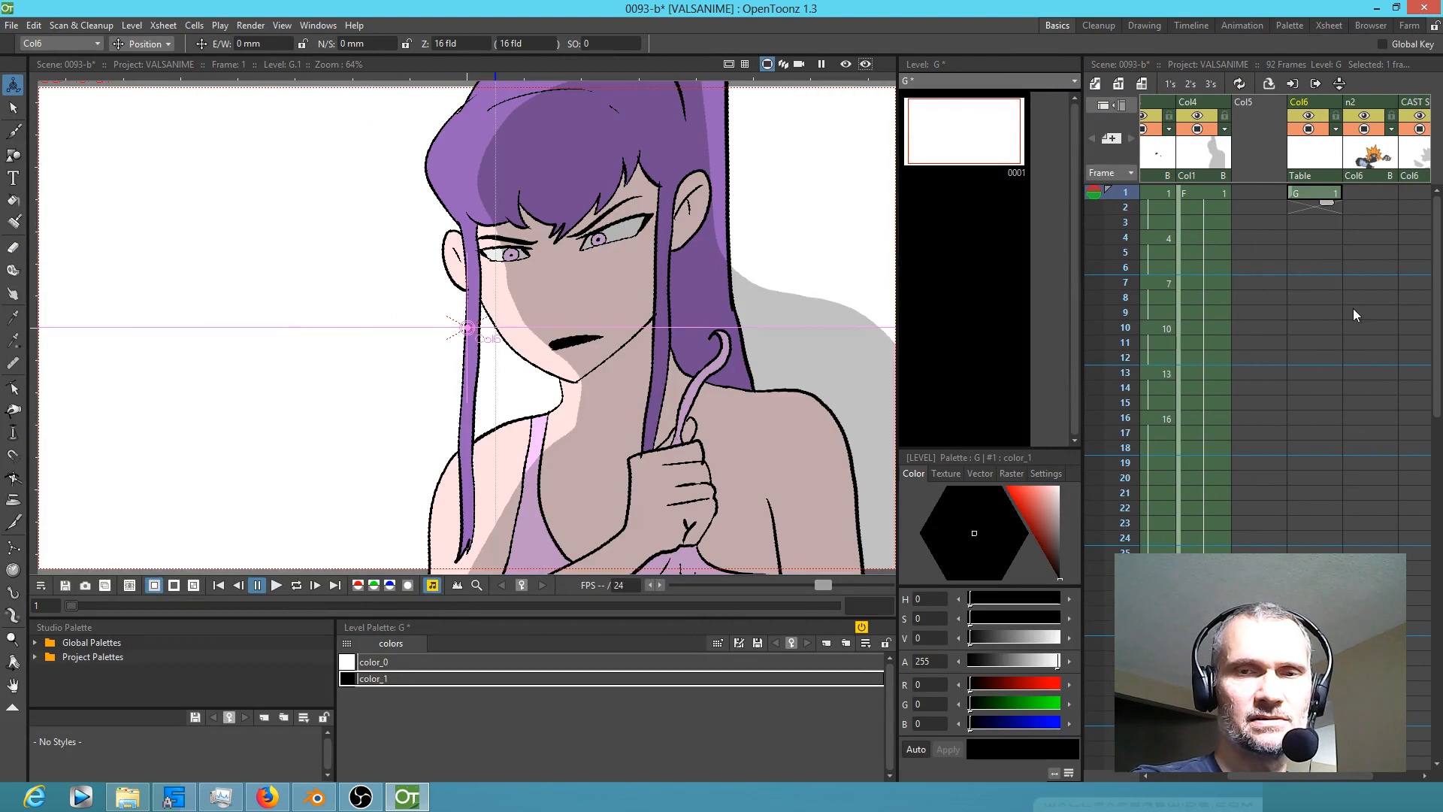
pyautogui.scroll(-15, 1342, 333)
pyautogui.click(1314, 448)
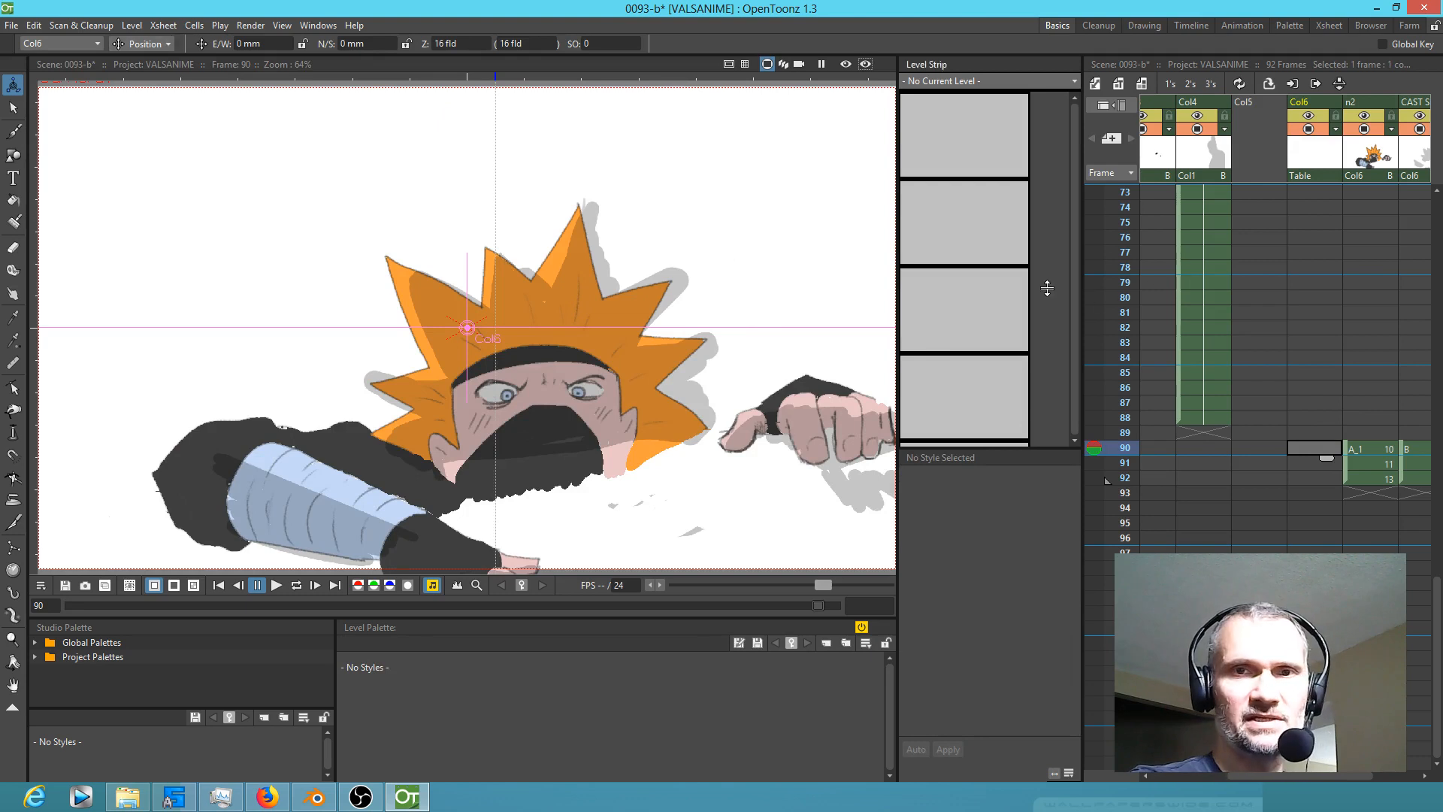
pyautogui.moveTo(1323, 243); pyautogui.dragTo(1264, 252)
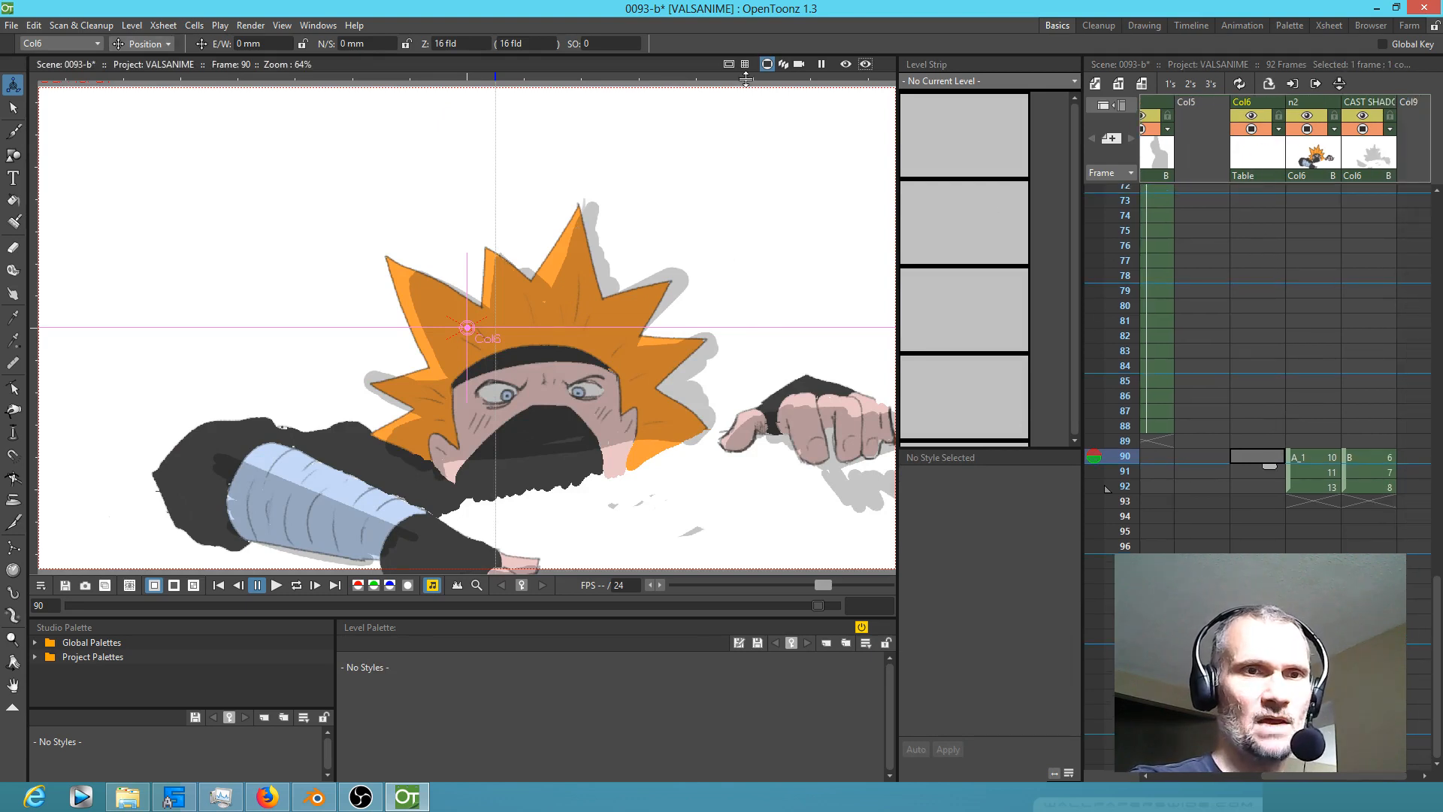
# Step: Inspect the layers' arrangement at frame 90 in the 3D view, and return to the camera stand view
pyautogui.click(784, 65)
pyautogui.scroll(15, 509, 360)
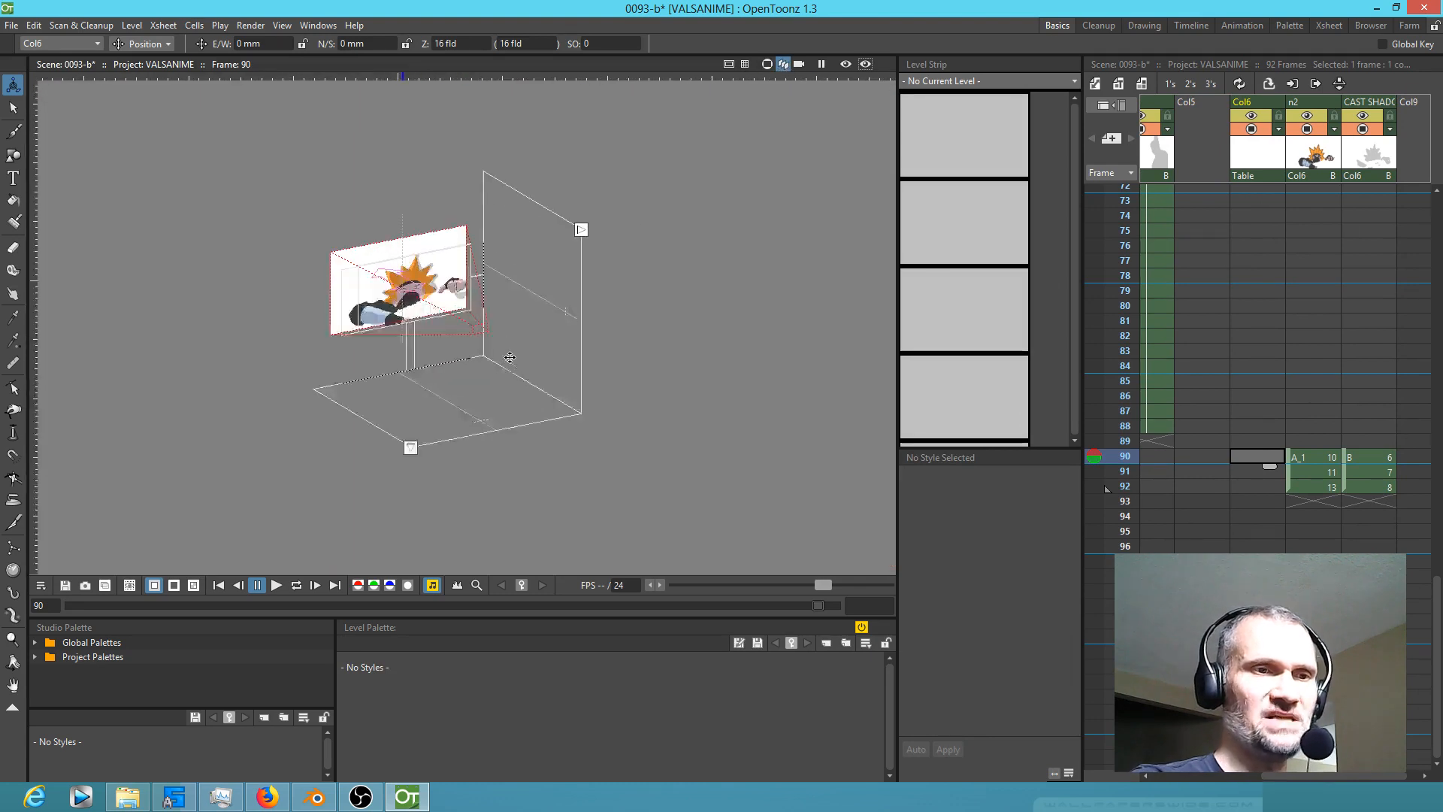
pyautogui.moveTo(509, 358); pyautogui.dragTo(707, 154)
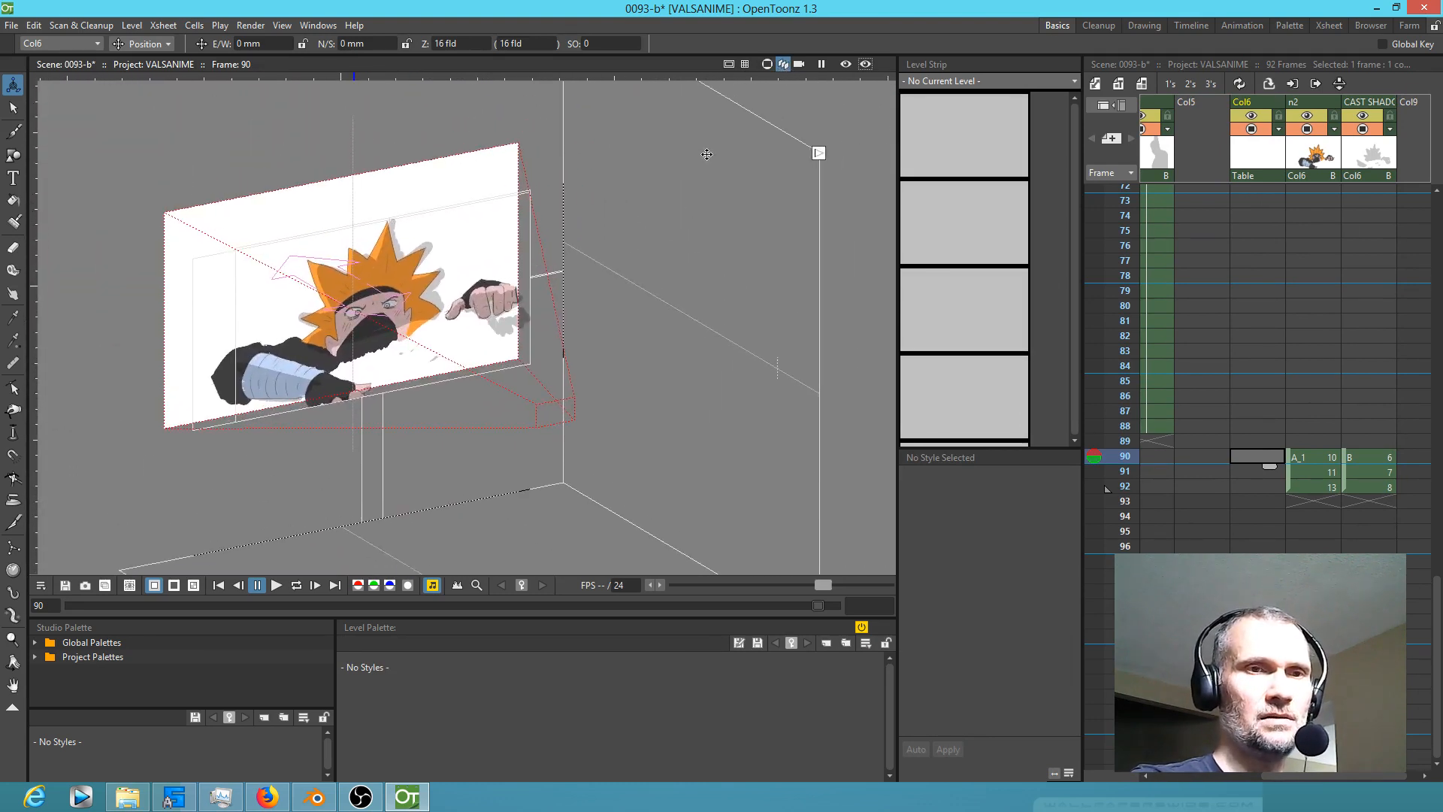
pyautogui.click(767, 64)
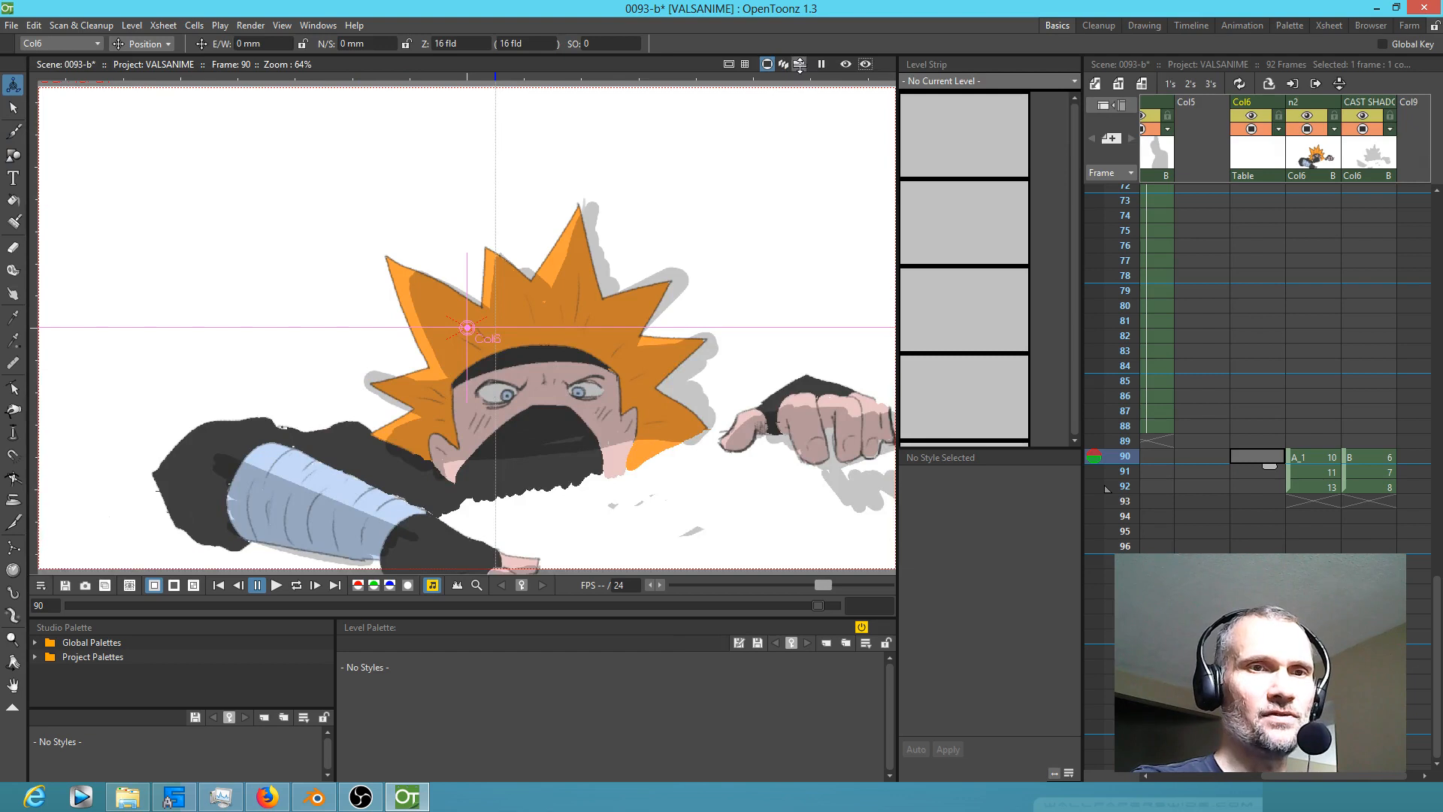
# Step: At frame 90, push Col6 to a Z depth of about 43.2 fld and move it to about -766 mm E/W and -67 mm N/S
pyautogui.click(800, 65)
pyautogui.click(766, 65)
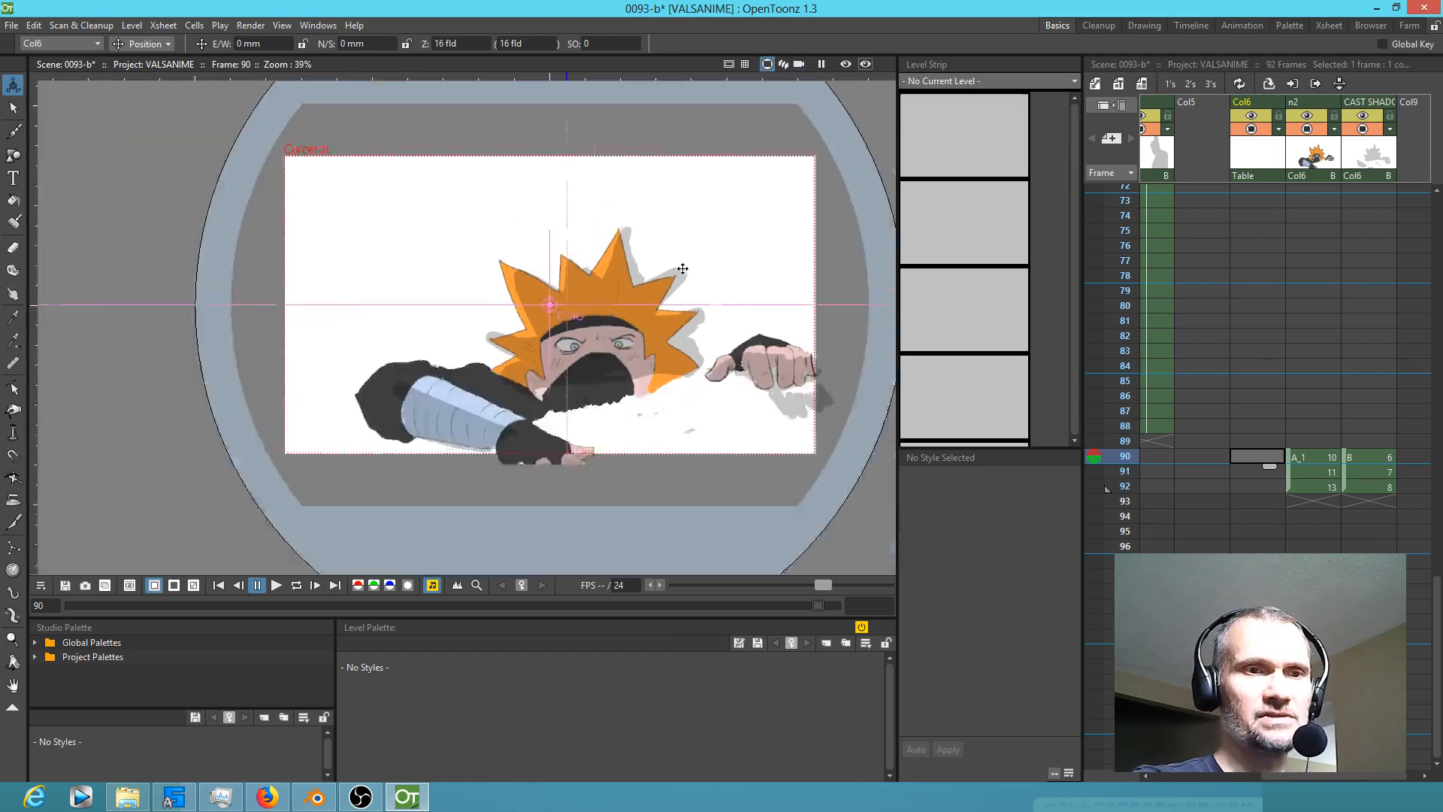
pyautogui.scroll(-4, 680, 263)
pyautogui.scroll(2, 679, 264)
pyautogui.scroll(-2, 681, 286)
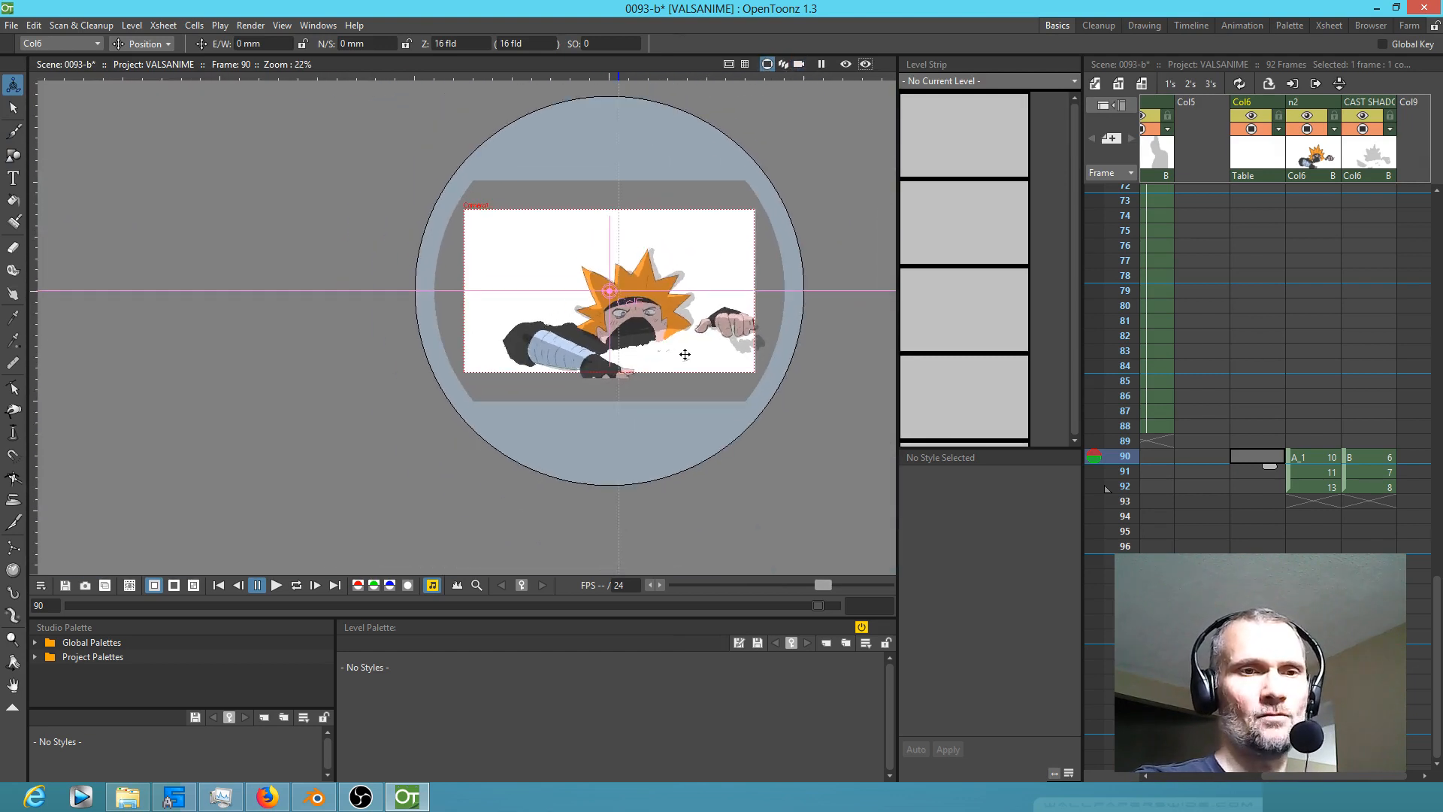
pyautogui.moveTo(672, 347); pyautogui.dragTo(214, 147)
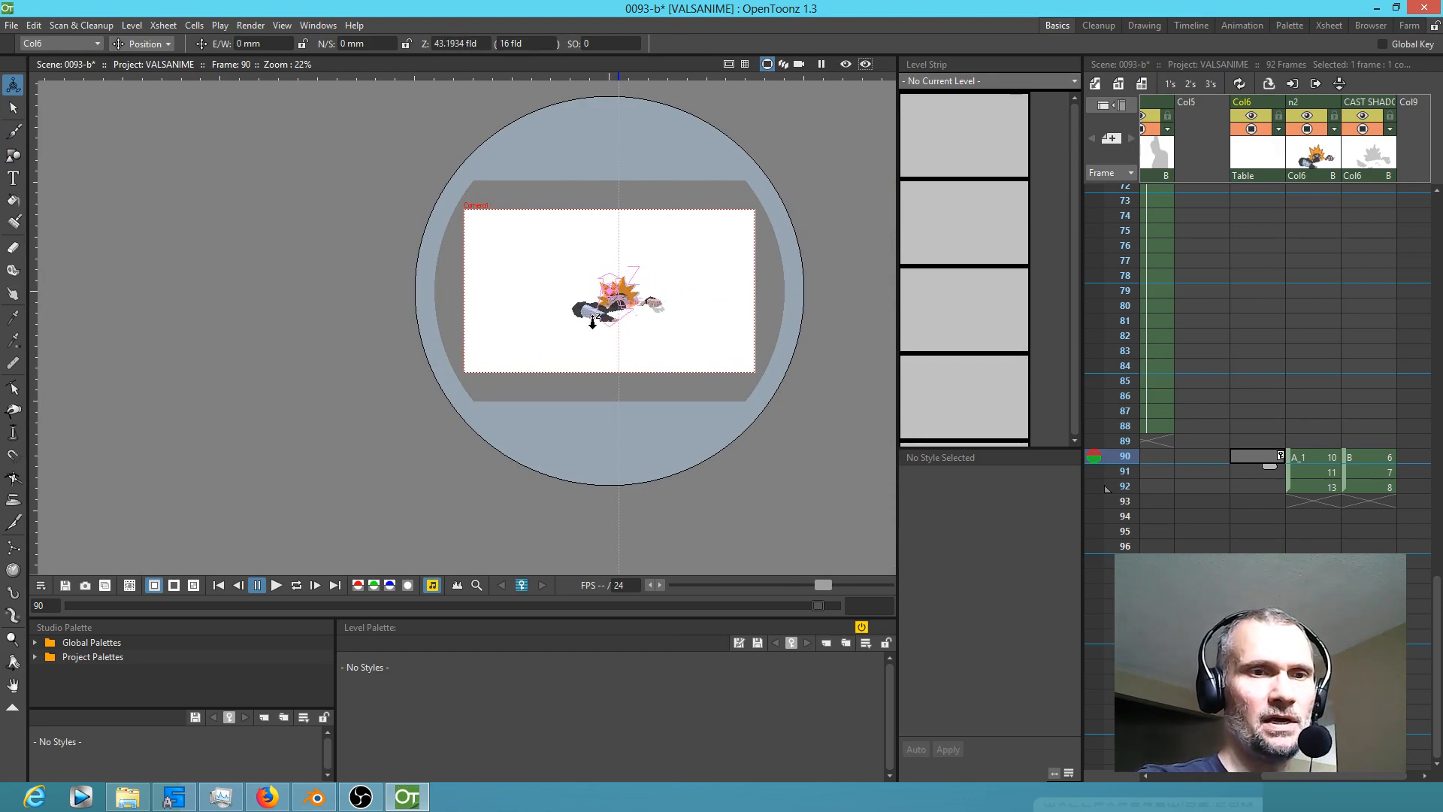
pyautogui.moveTo(631, 329); pyautogui.dragTo(45, 379)
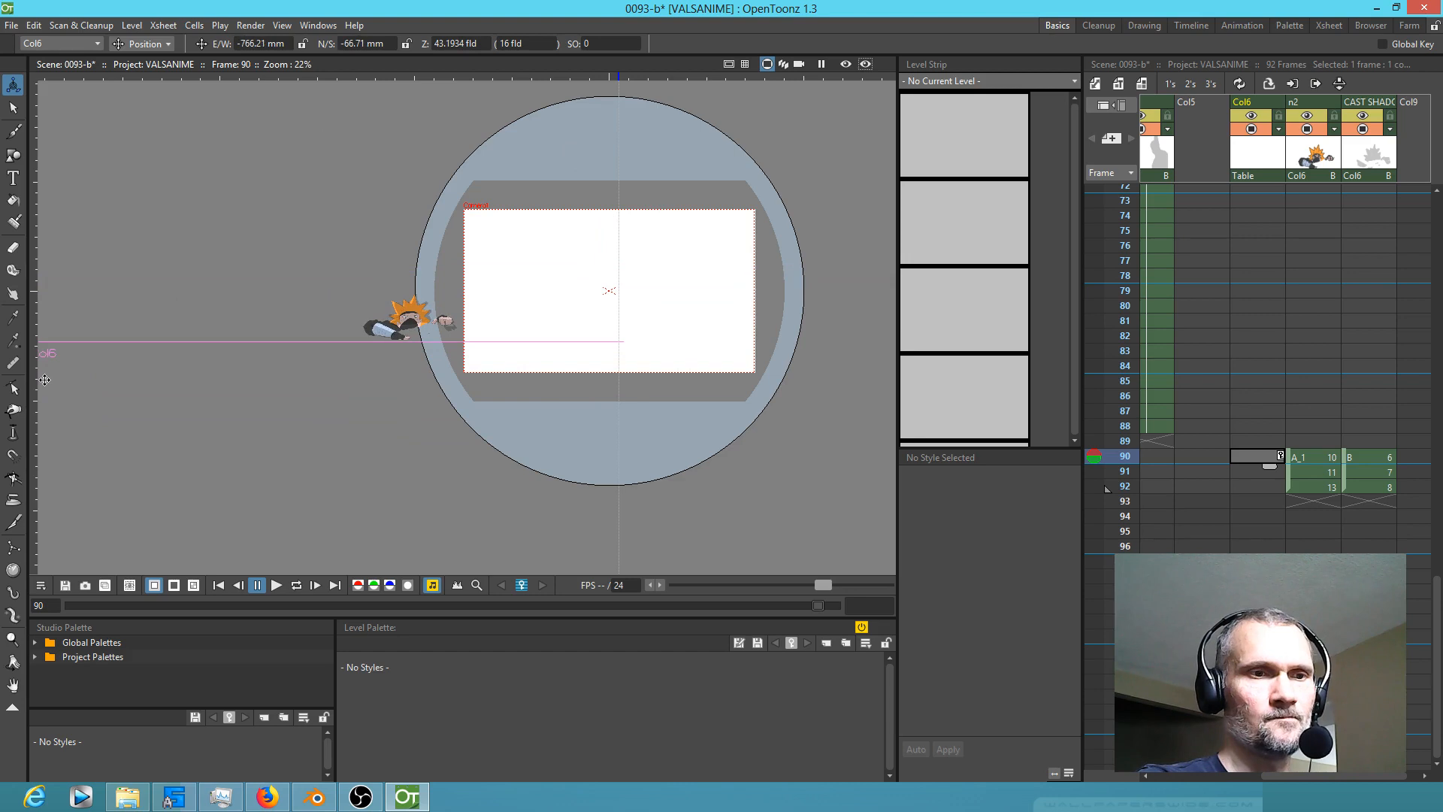
# Step: Switch to the 3D view and extend the Col2 and Col4 exposures in the Xsheet from frame 88 to frame 156
pyautogui.click(783, 64)
pyautogui.scroll(-4, 424, 327)
pyautogui.scroll(-4, 428, 331)
pyautogui.moveTo(453, 343); pyautogui.dragTo(628, 370)
pyautogui.moveTo(1179, 440); pyautogui.dragTo(1343, 390)
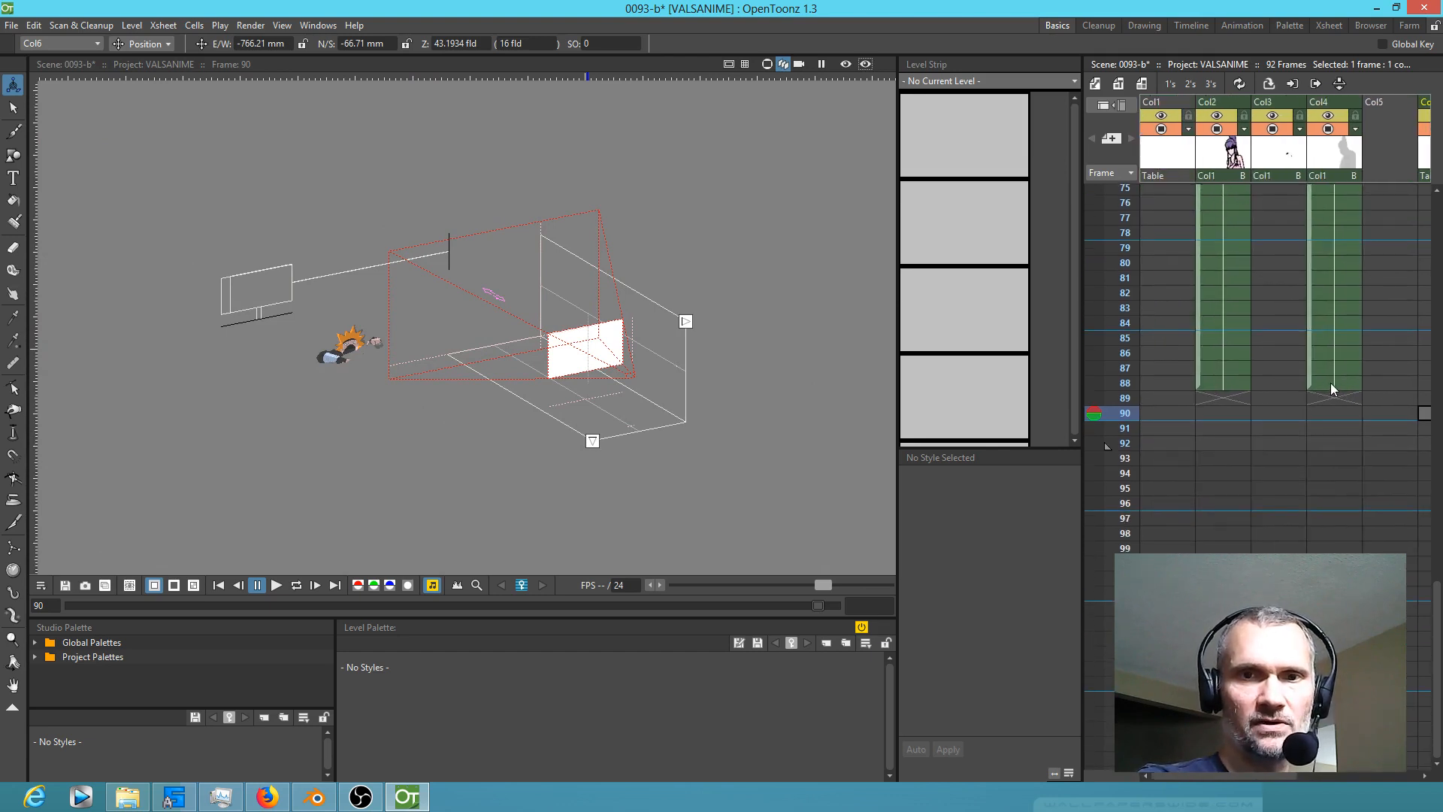
pyautogui.click(1330, 381)
pyautogui.moveTo(1345, 399); pyautogui.dragTo(1344, 578)
pyautogui.moveTo(1318, 810); pyautogui.dragTo(1323, 703)
pyautogui.scroll(8, 618, 373)
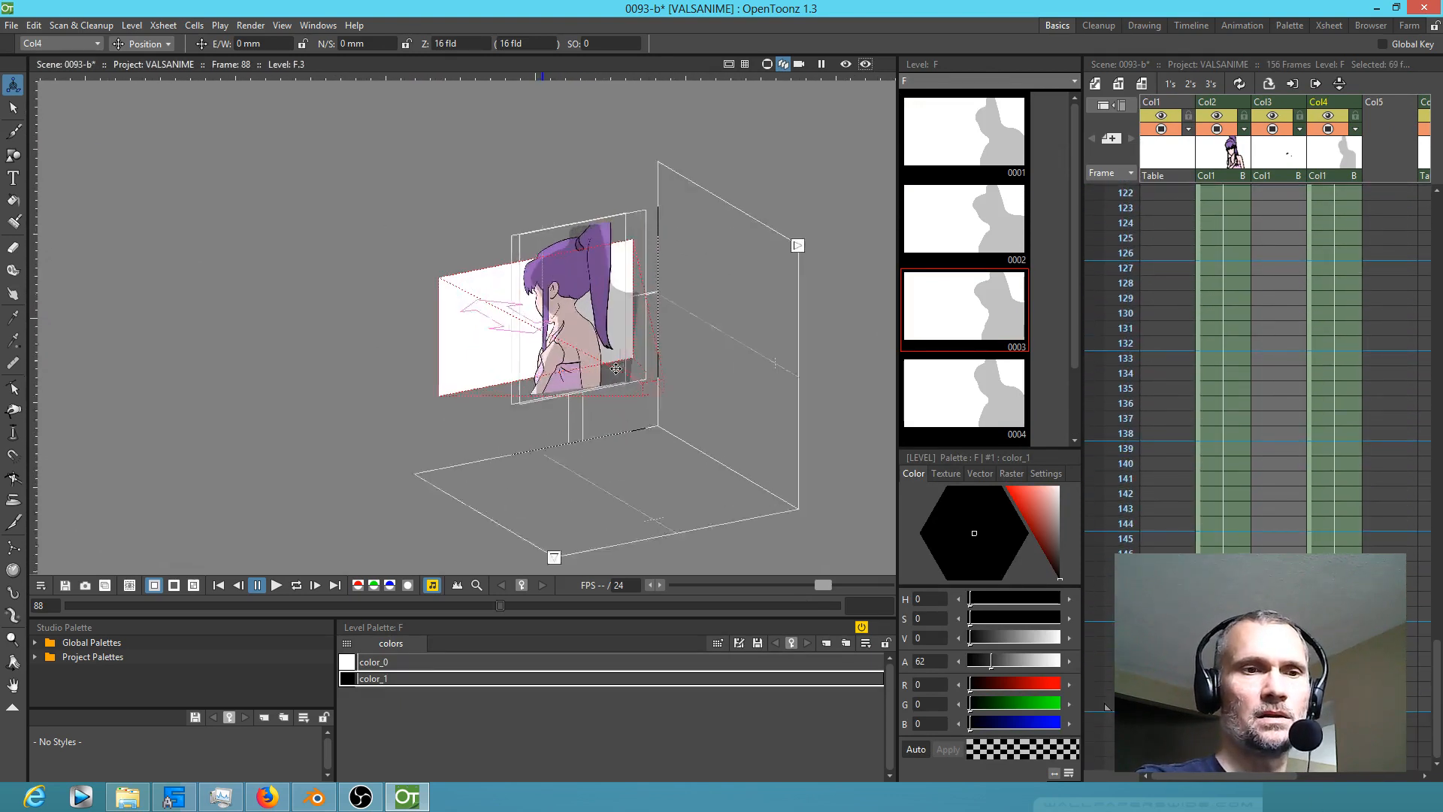
# Step: Move the n2 and CAST SHADOWS drawings from frames 90–92 up to frames 1–3
pyautogui.moveTo(1294, 299); pyautogui.dragTo(1071, 458)
pyautogui.moveTo(1285, 364); pyautogui.dragTo(1278, 548)
pyautogui.moveTo(1308, 218); pyautogui.dragTo(1240, 549)
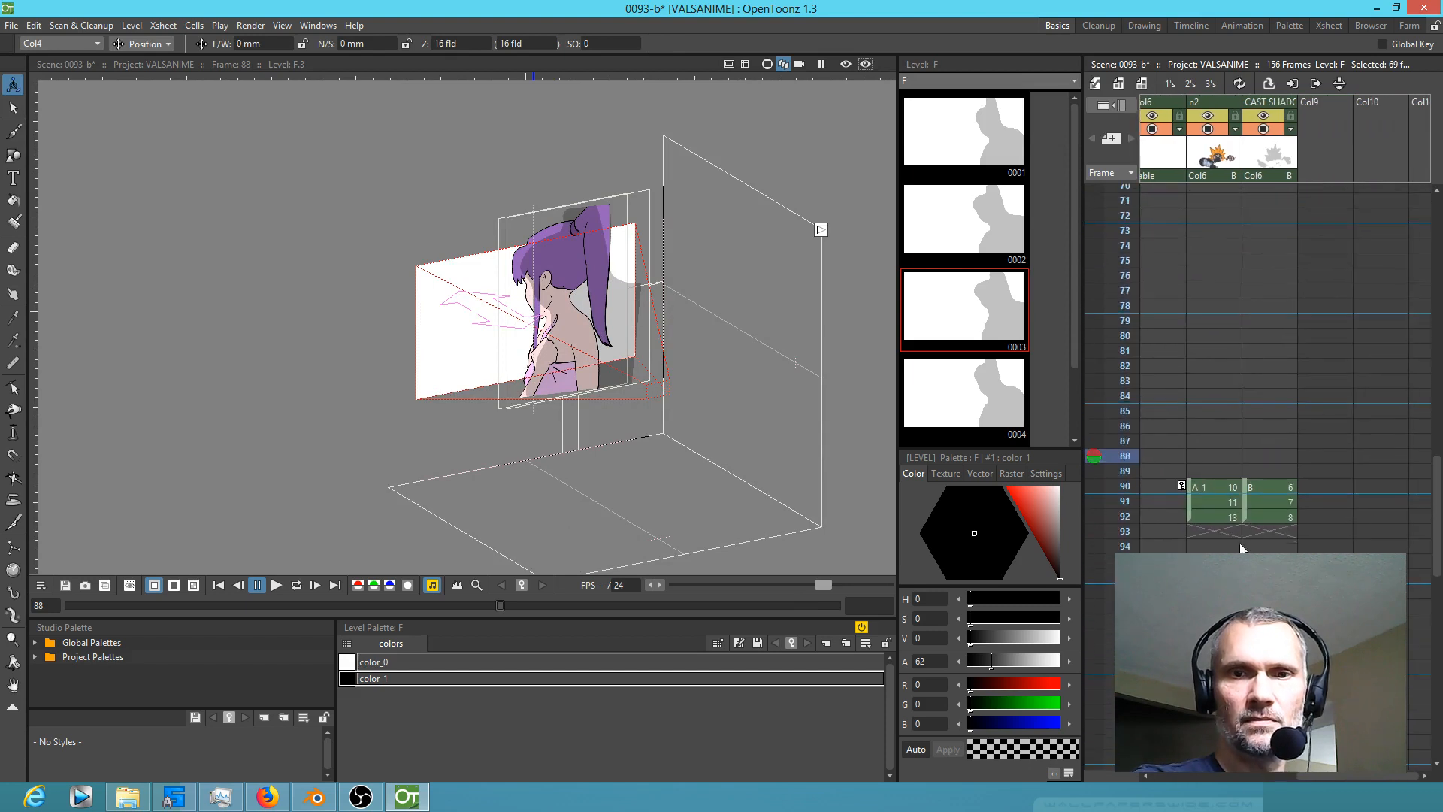
pyautogui.click(1201, 487)
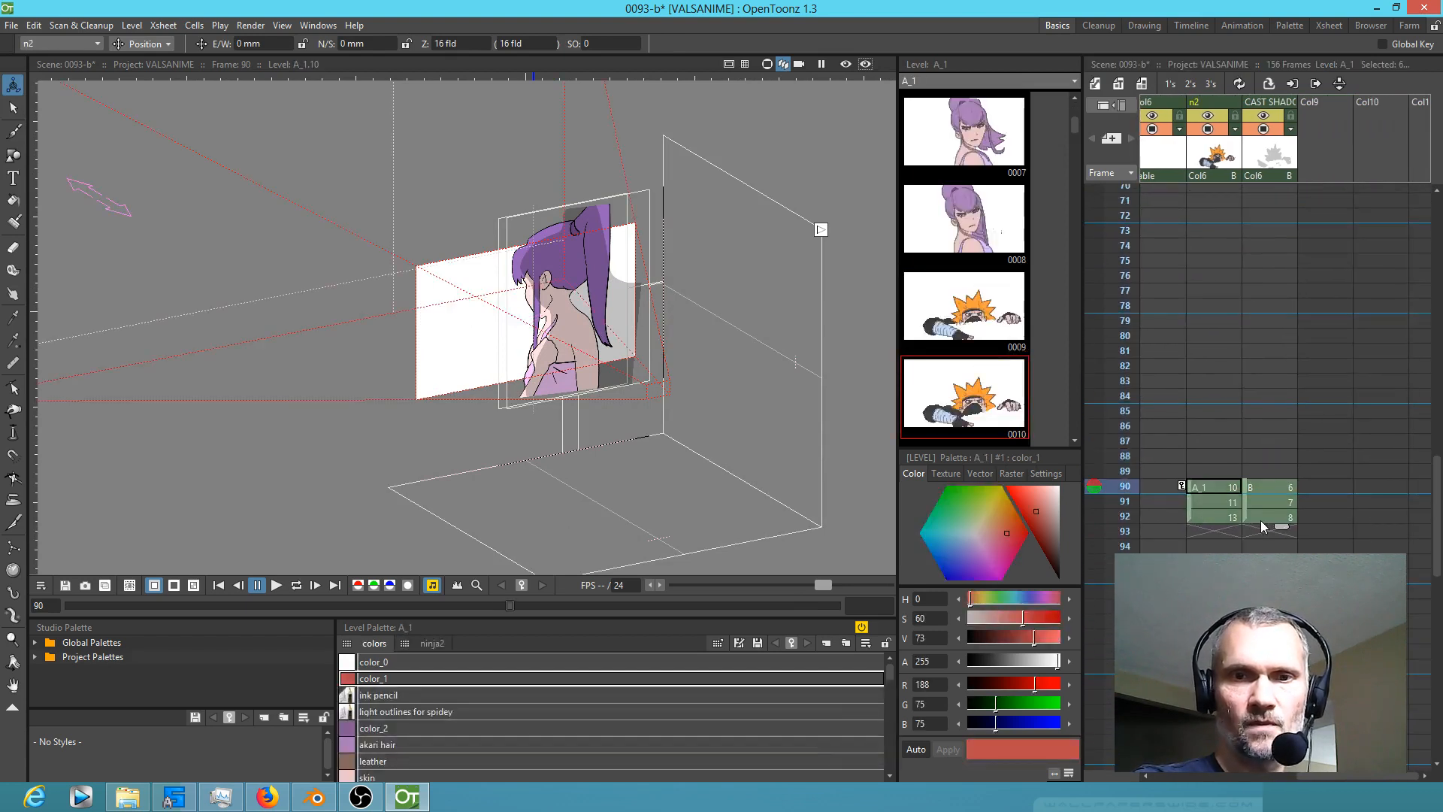
pyautogui.moveTo(1192, 504); pyautogui.dragTo(1190, 223)
pyautogui.moveTo(1189, 157); pyautogui.dragTo(1276, 227)
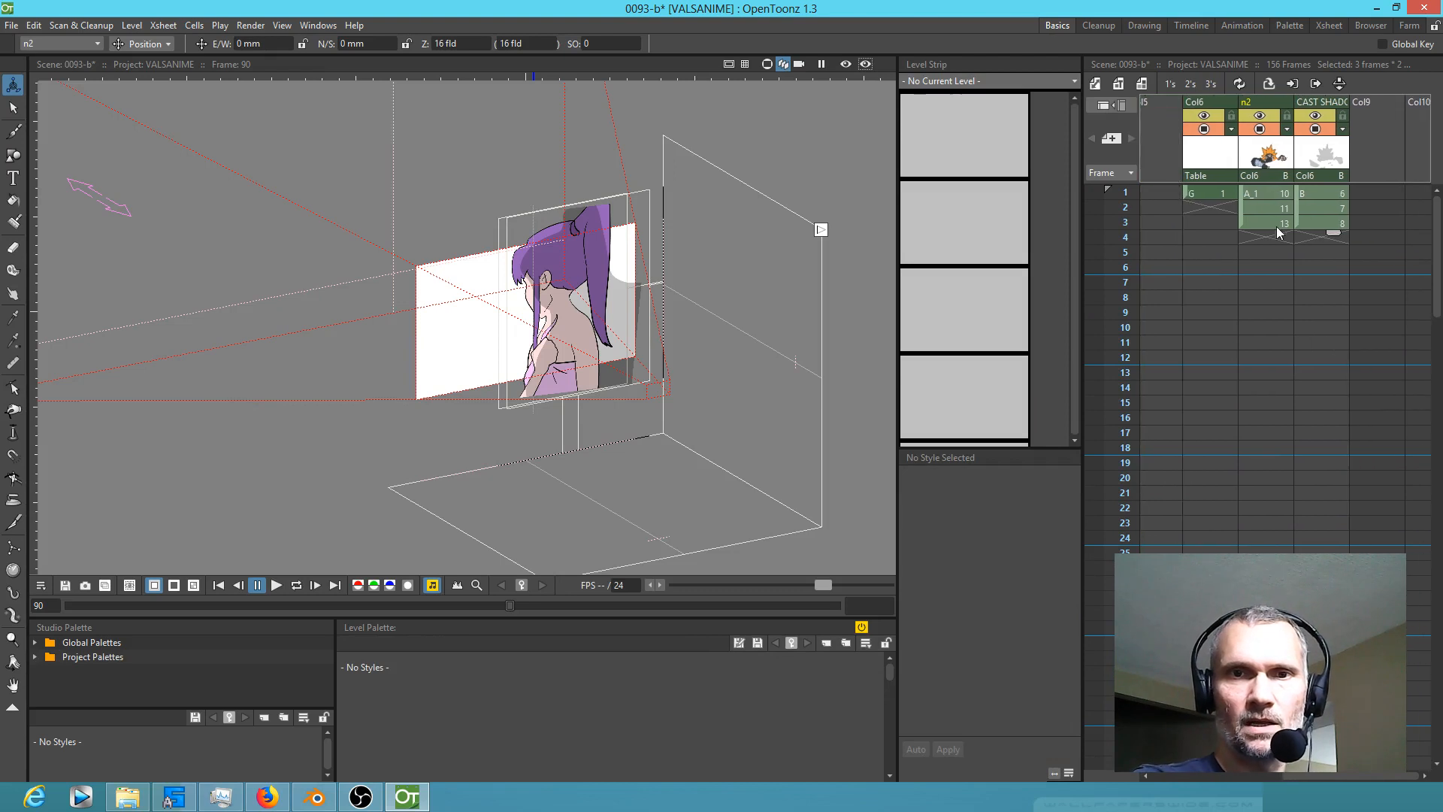
# Step: Hold the first drawings of n2 and CAST SHADOWS from frame 1 down past frame 89, replacing the drawings below them
pyautogui.click(1270, 194)
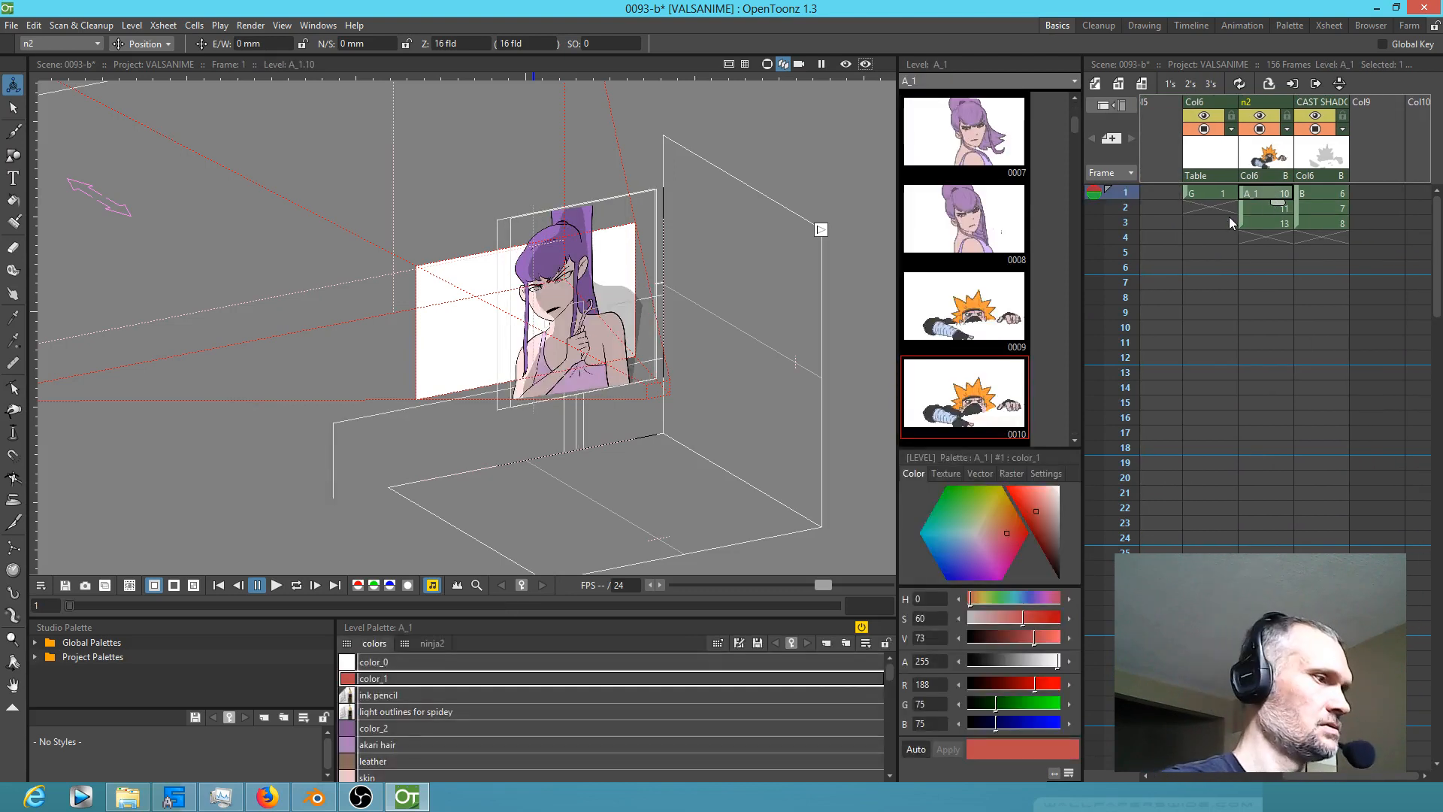
pyautogui.press('Insert')
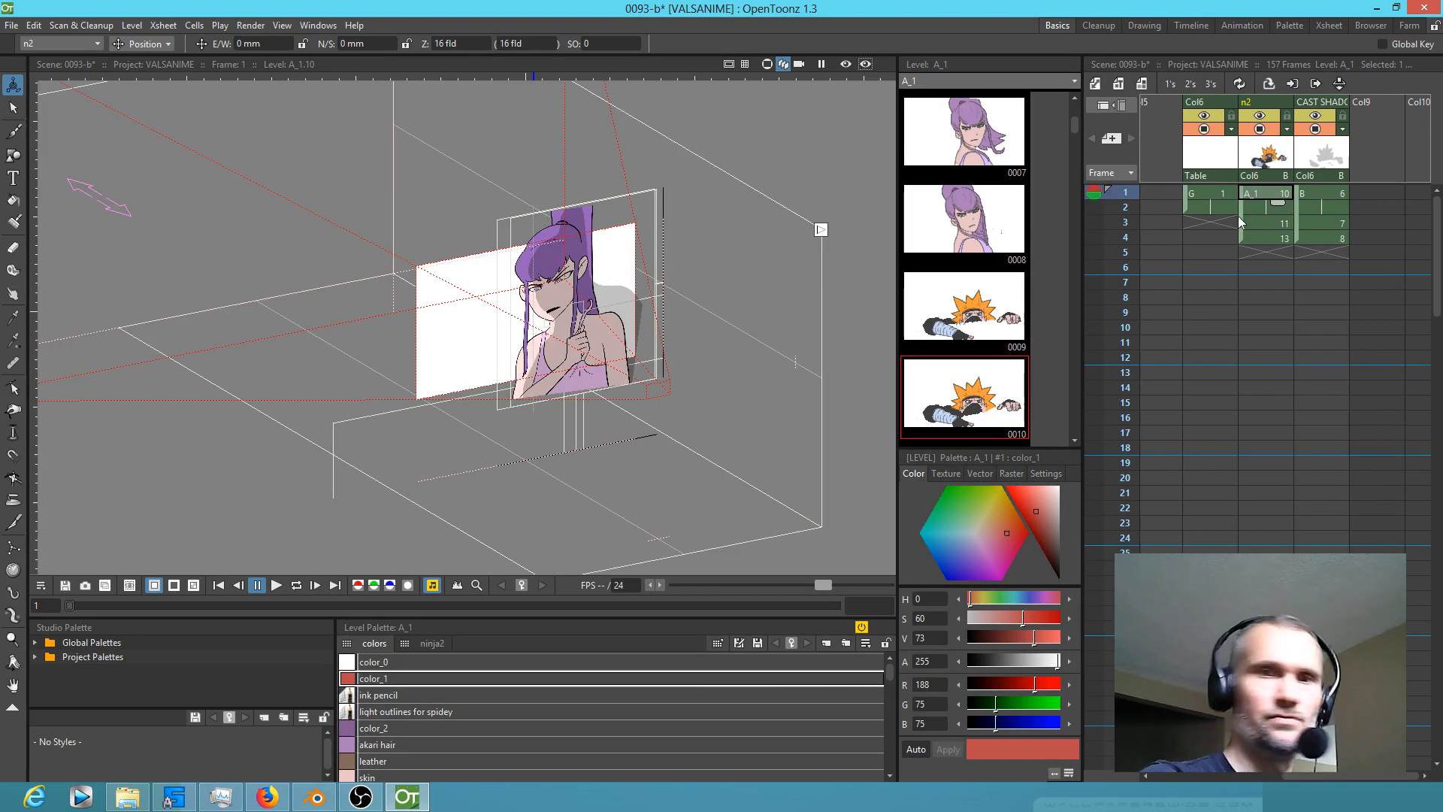
pyautogui.hotkey('ctrl', 'z')
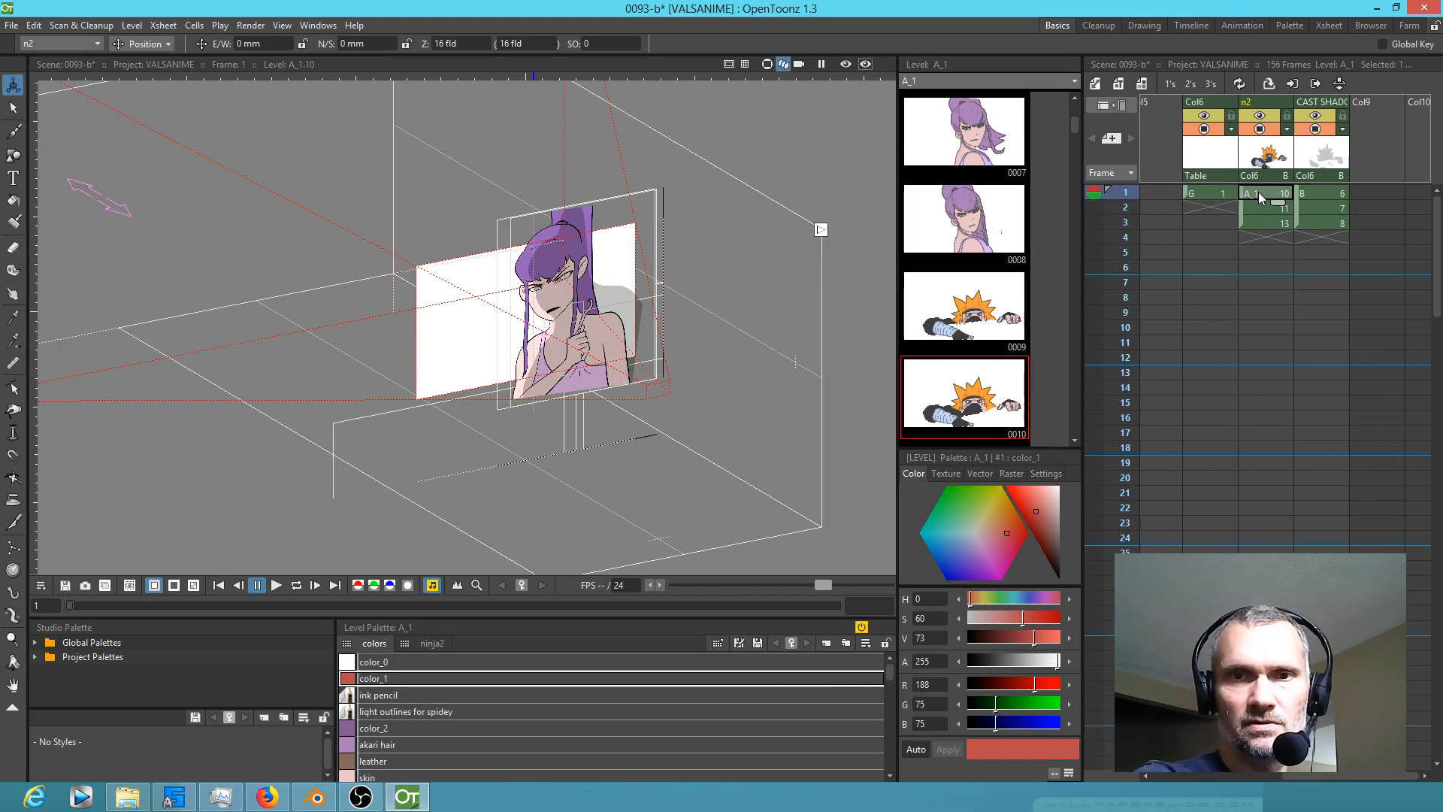
pyautogui.moveTo(1328, 200); pyautogui.dragTo(1346, 571)
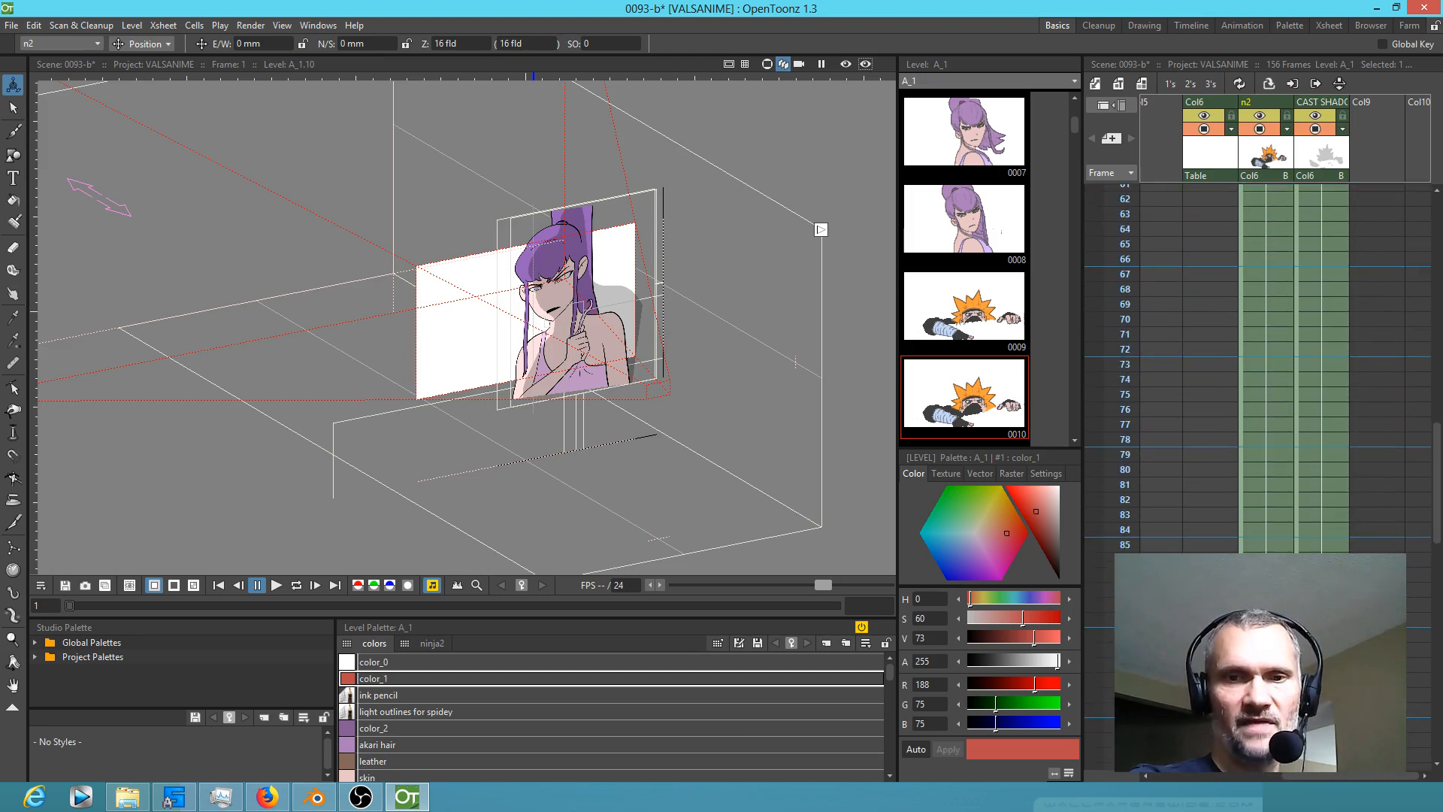
pyautogui.click(1266, 605)
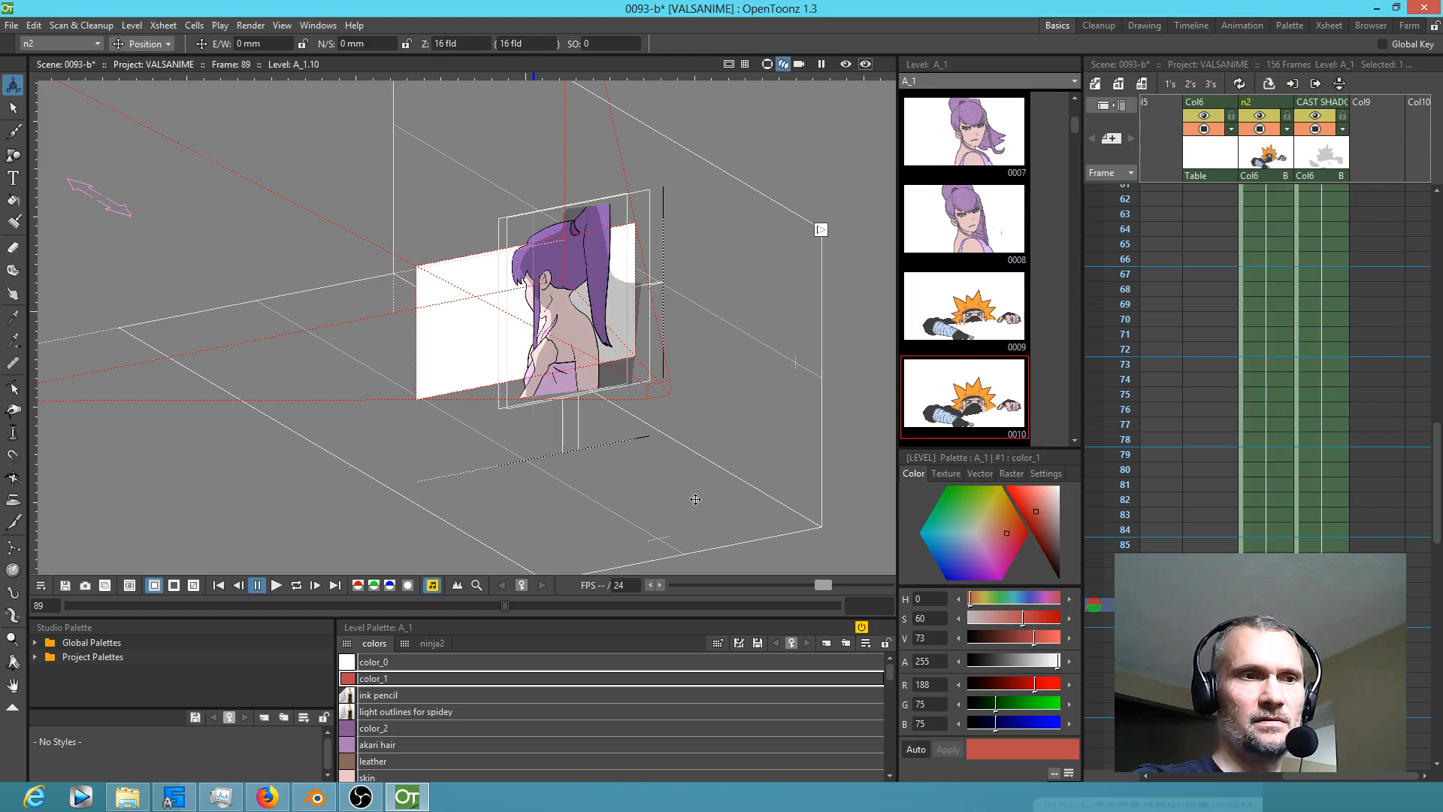
# Step: Examine how the two characters' layers are arranged in the 3D view at frame 89
pyautogui.scroll(-7, 629, 485)
pyautogui.scroll(5, 629, 485)
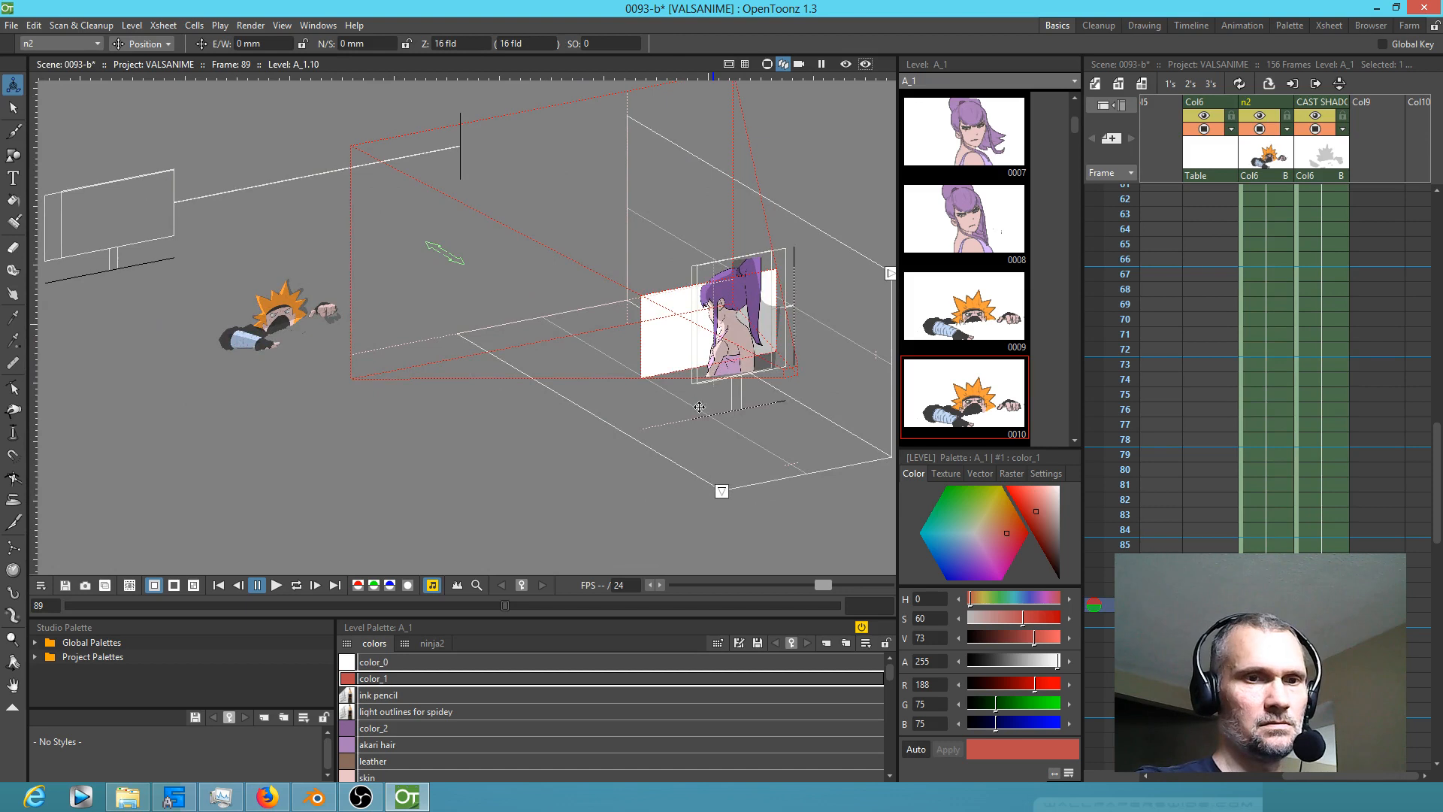
pyautogui.moveTo(663, 287); pyautogui.dragTo(556, 300)
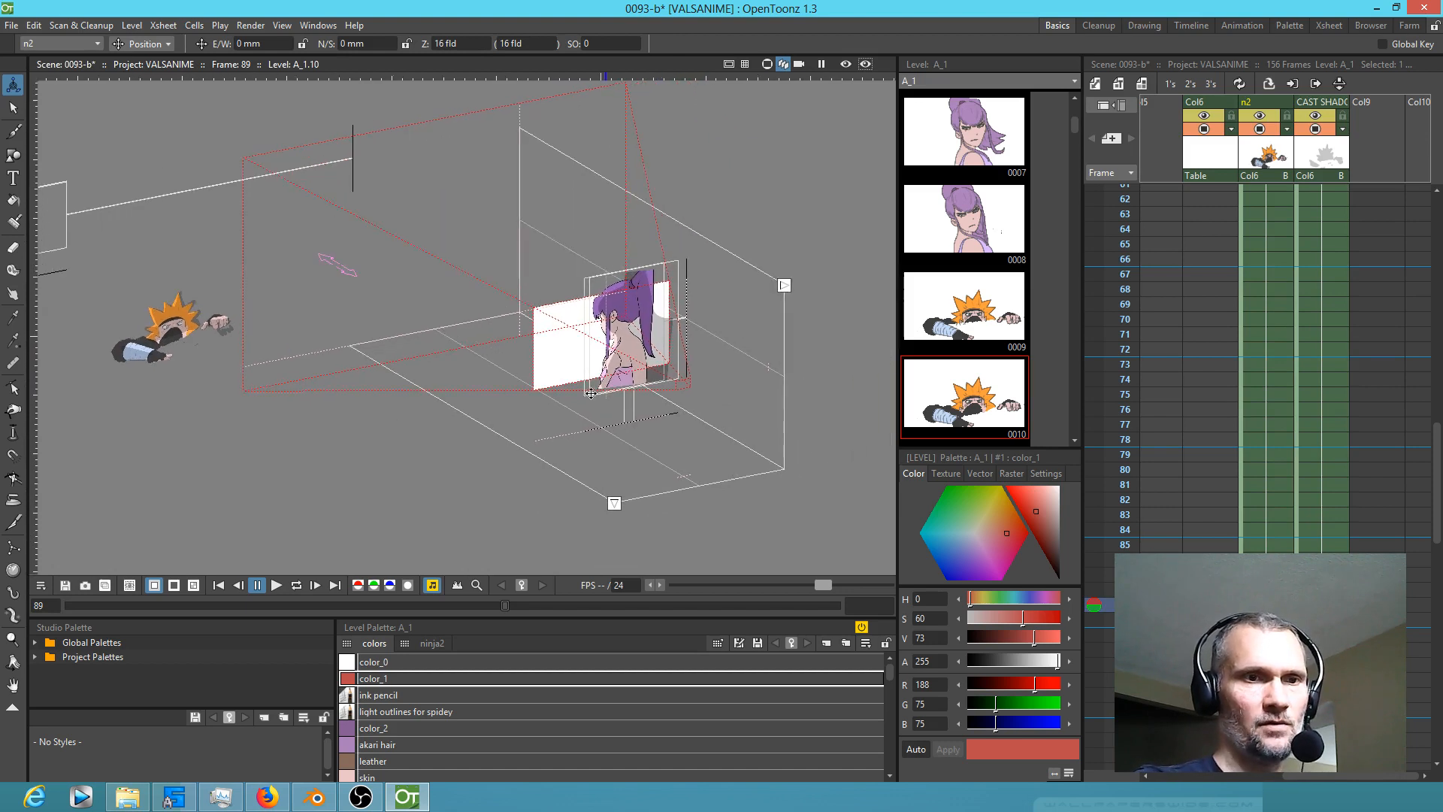
pyautogui.moveTo(590, 394); pyautogui.dragTo(607, 389)
pyautogui.moveTo(536, 450); pyautogui.dragTo(568, 470)
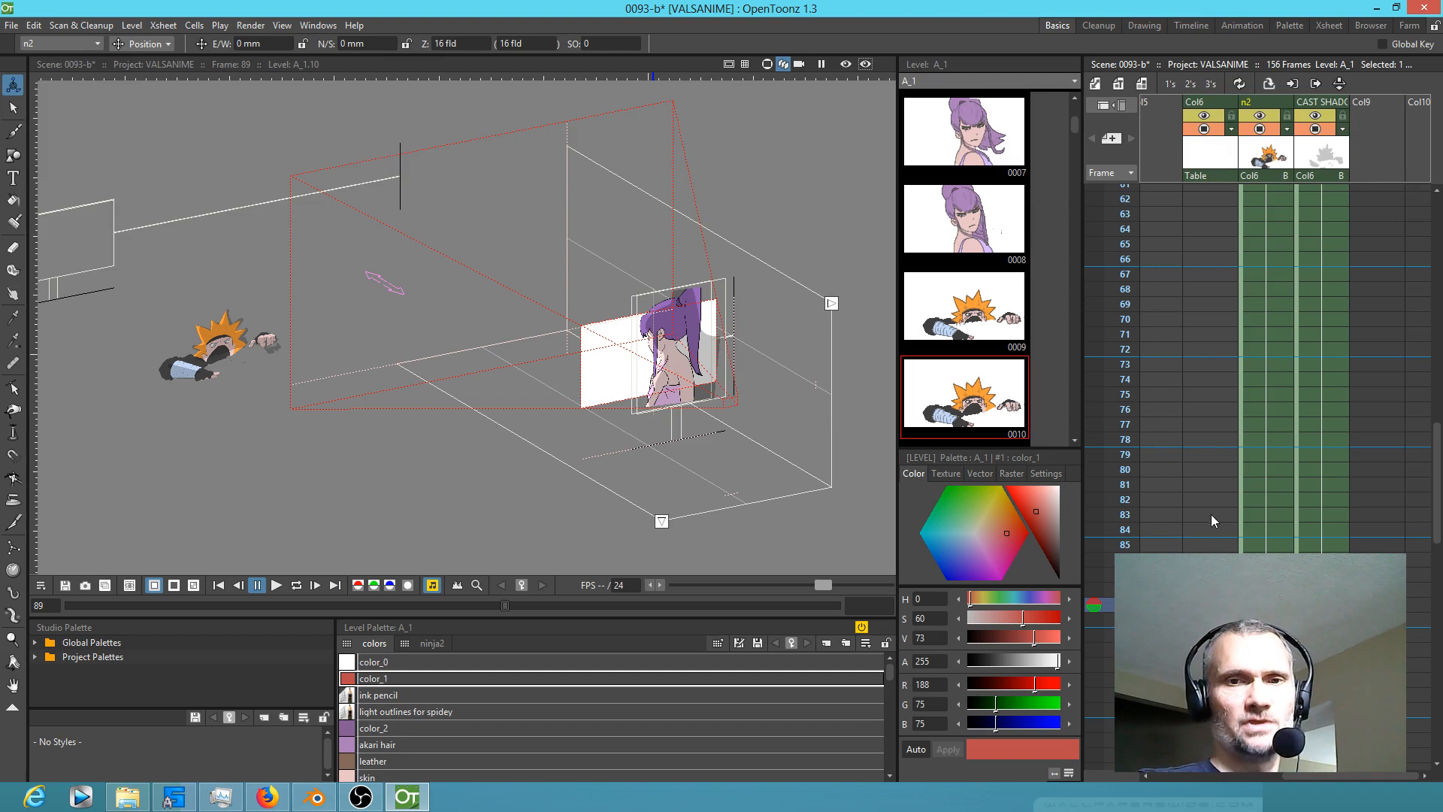
# Step: Play the animation in the 3D view from frame 1 and watch how the layers change, stopping at frame 88
pyautogui.moveTo(1215, 512); pyautogui.dragTo(1316, 722)
pyautogui.scroll(7, 1202, 442)
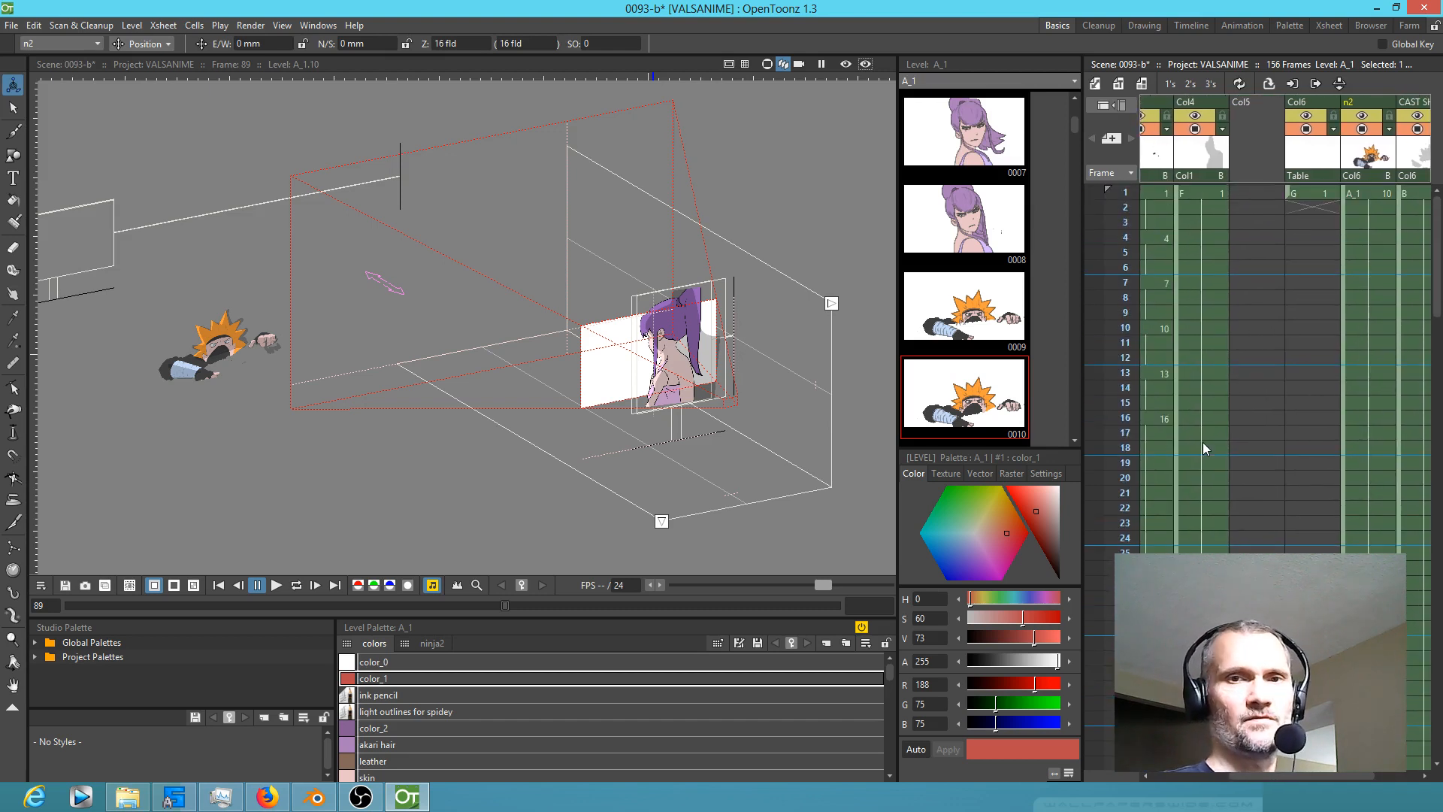
pyautogui.click(1131, 191)
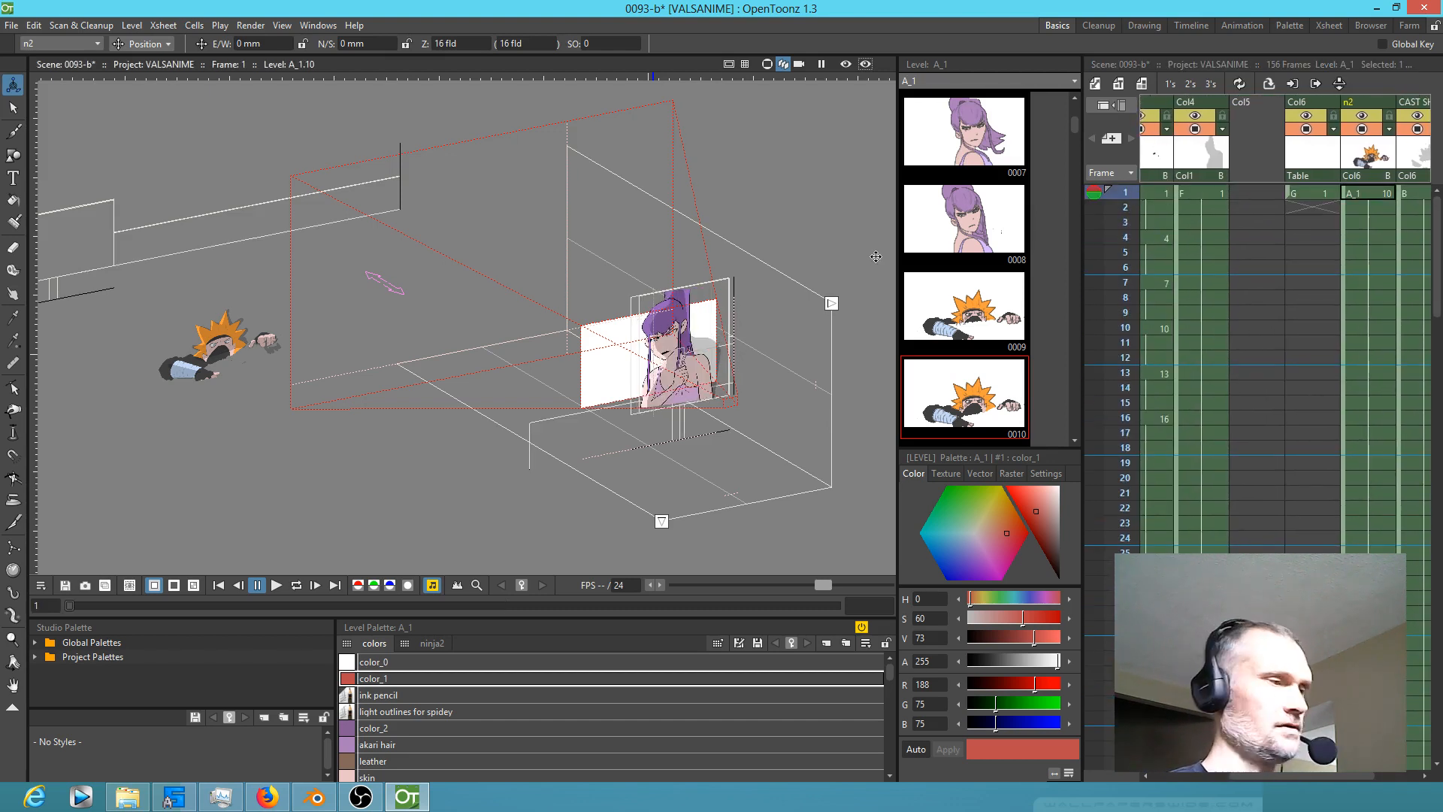
pyautogui.scroll(3, 753, 439)
pyautogui.moveTo(718, 432); pyautogui.dragTo(824, 430)
pyautogui.hotkey('shift', 'space')
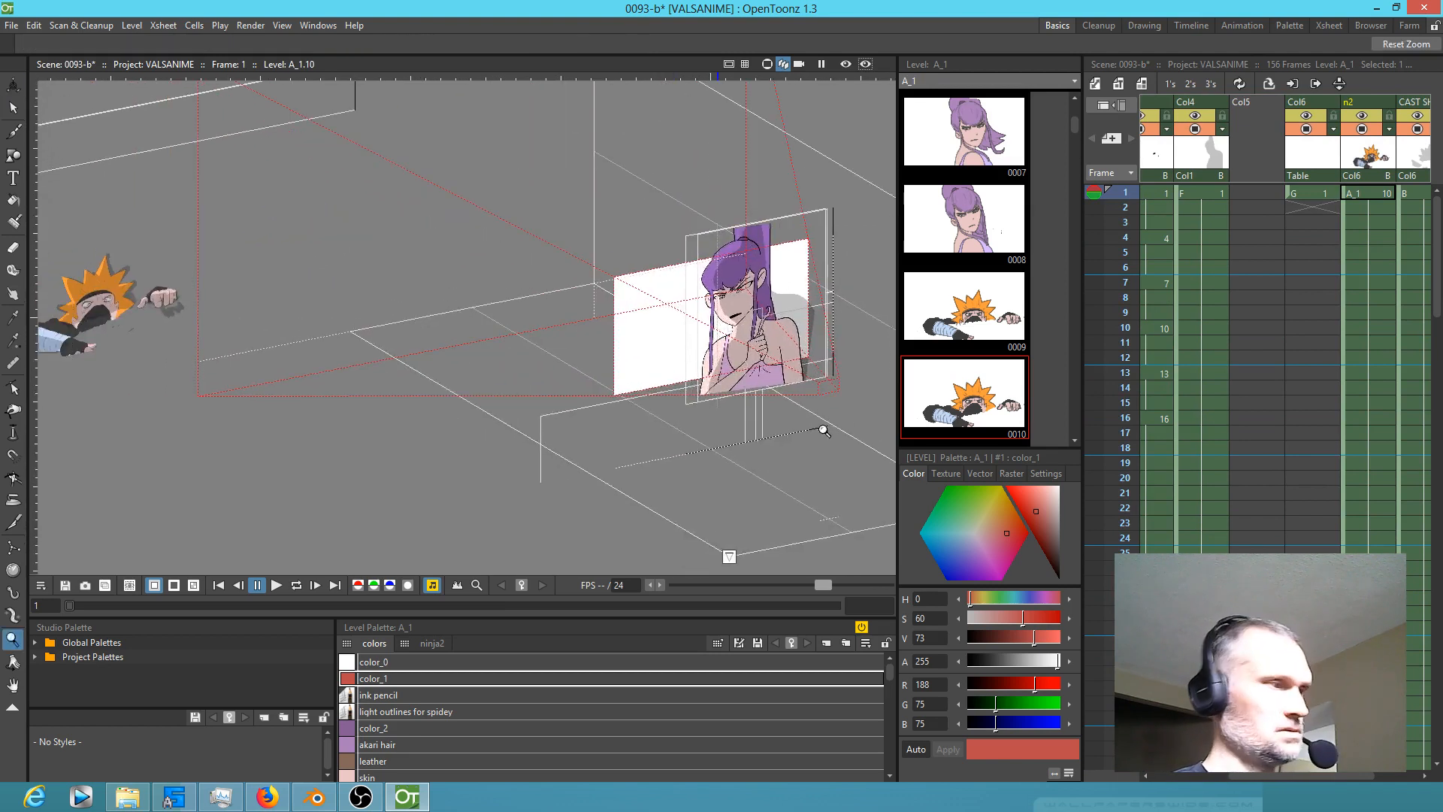
pyautogui.press('l')
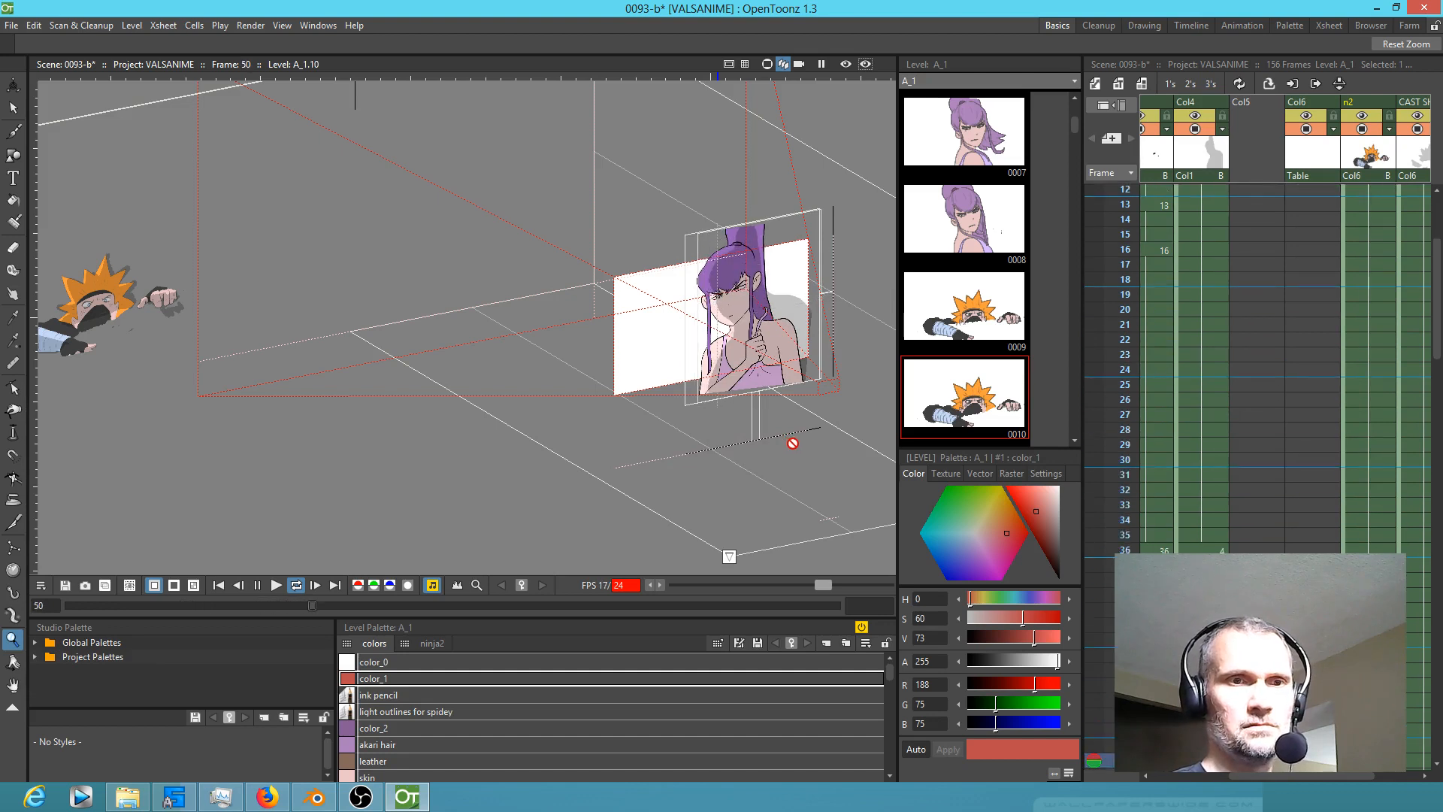
pyautogui.press('l')
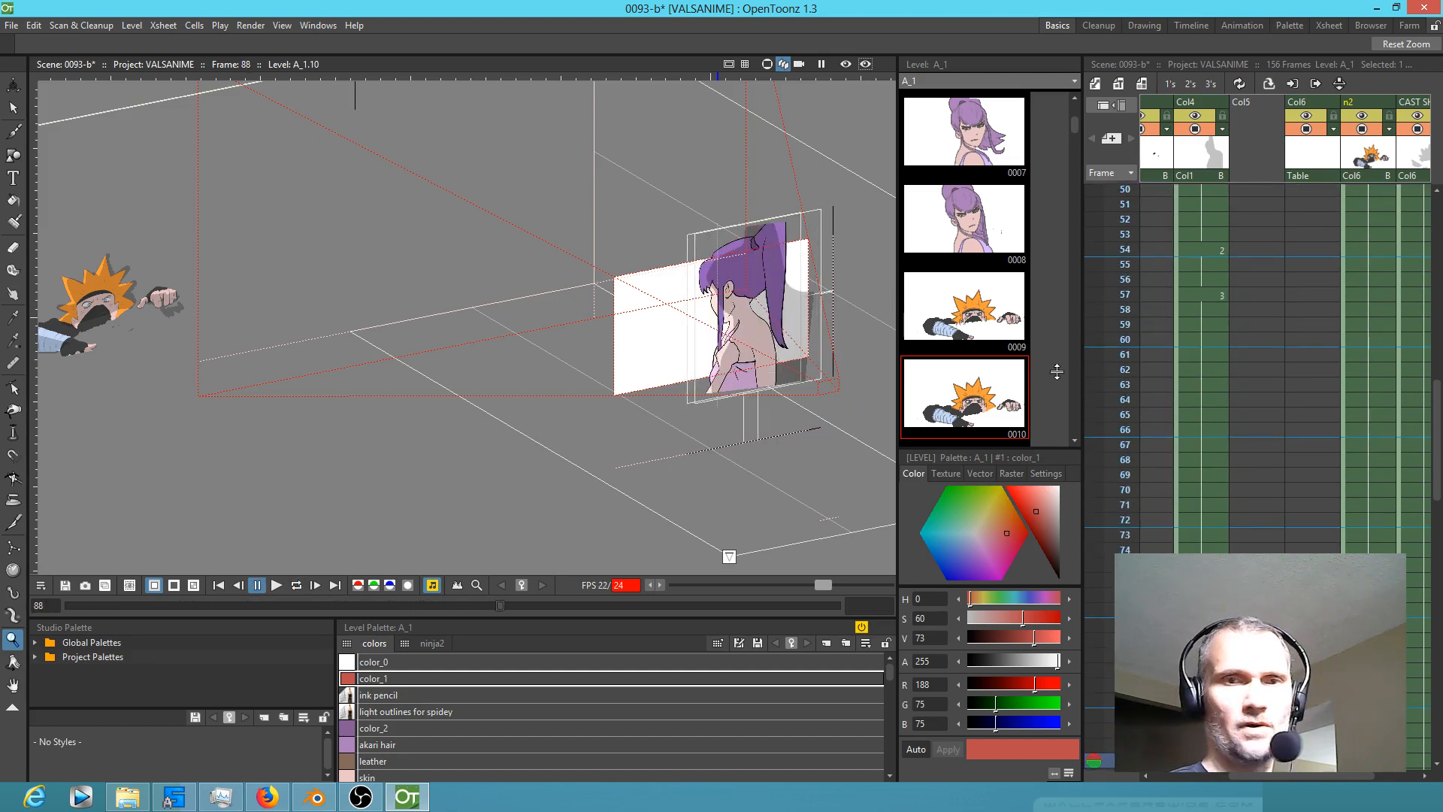
# Step: Play the animation again in the 3D view from frame 11 and stop it at frame 72
pyautogui.scroll(7, 1177, 336)
pyautogui.click(1127, 248)
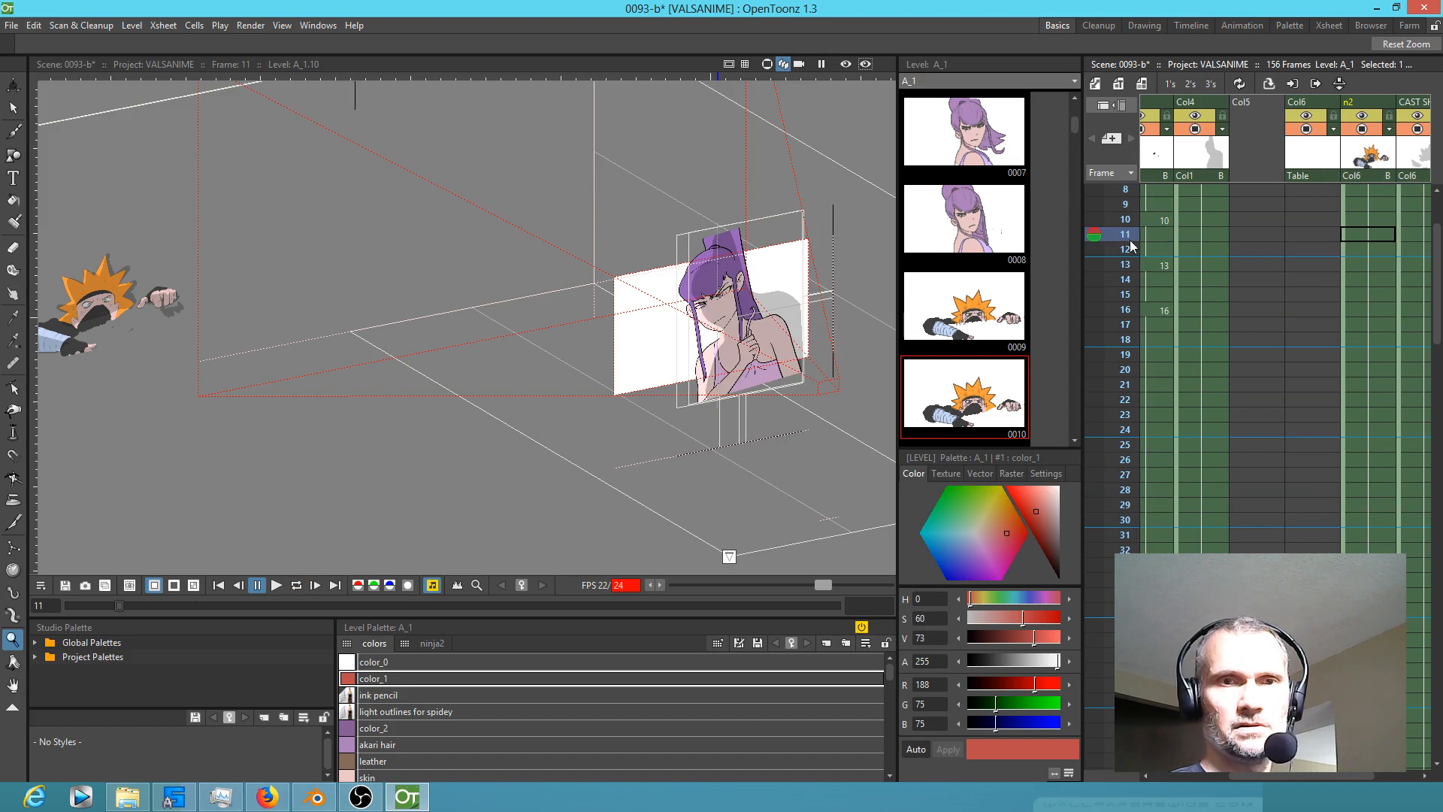
pyautogui.press('l')
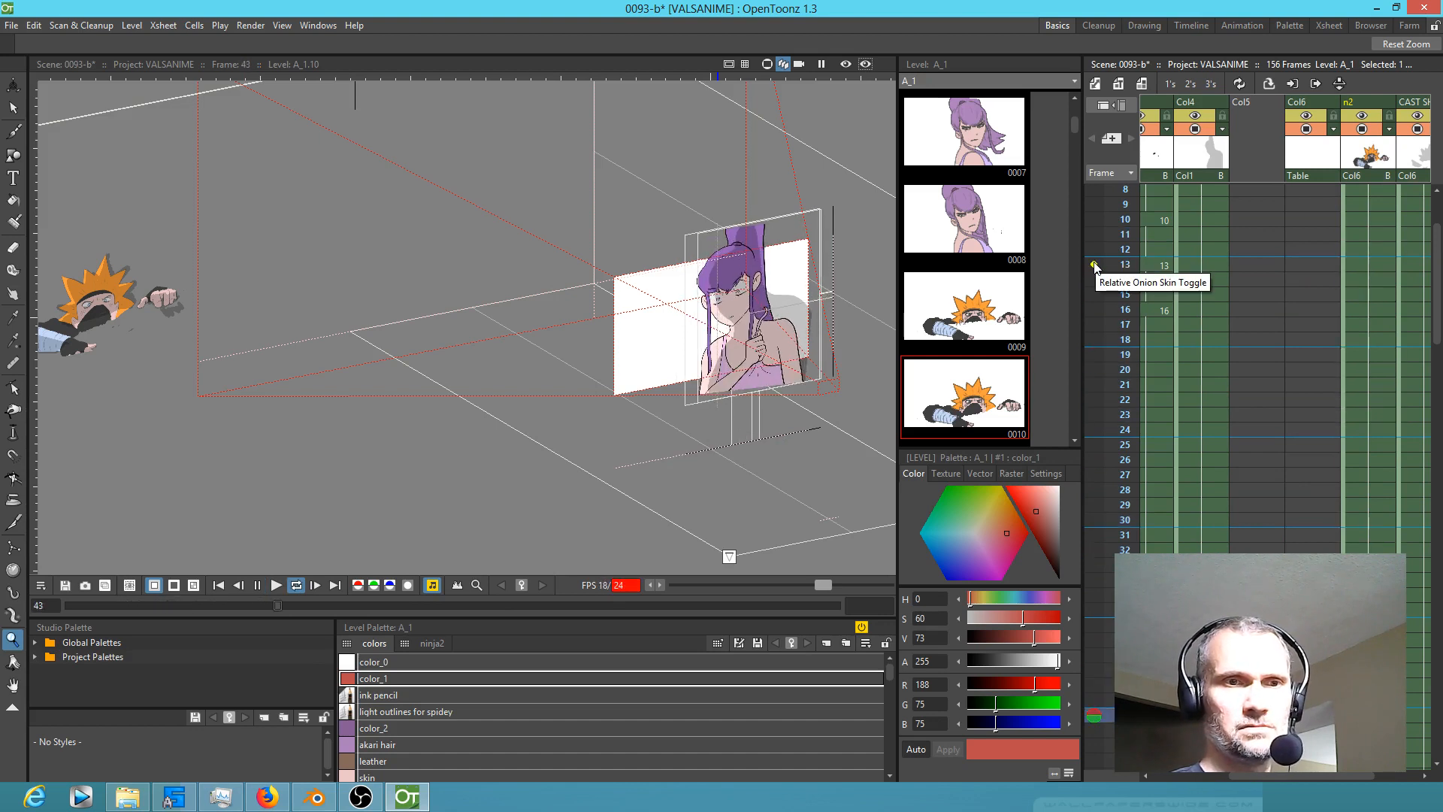
pyautogui.press('l')
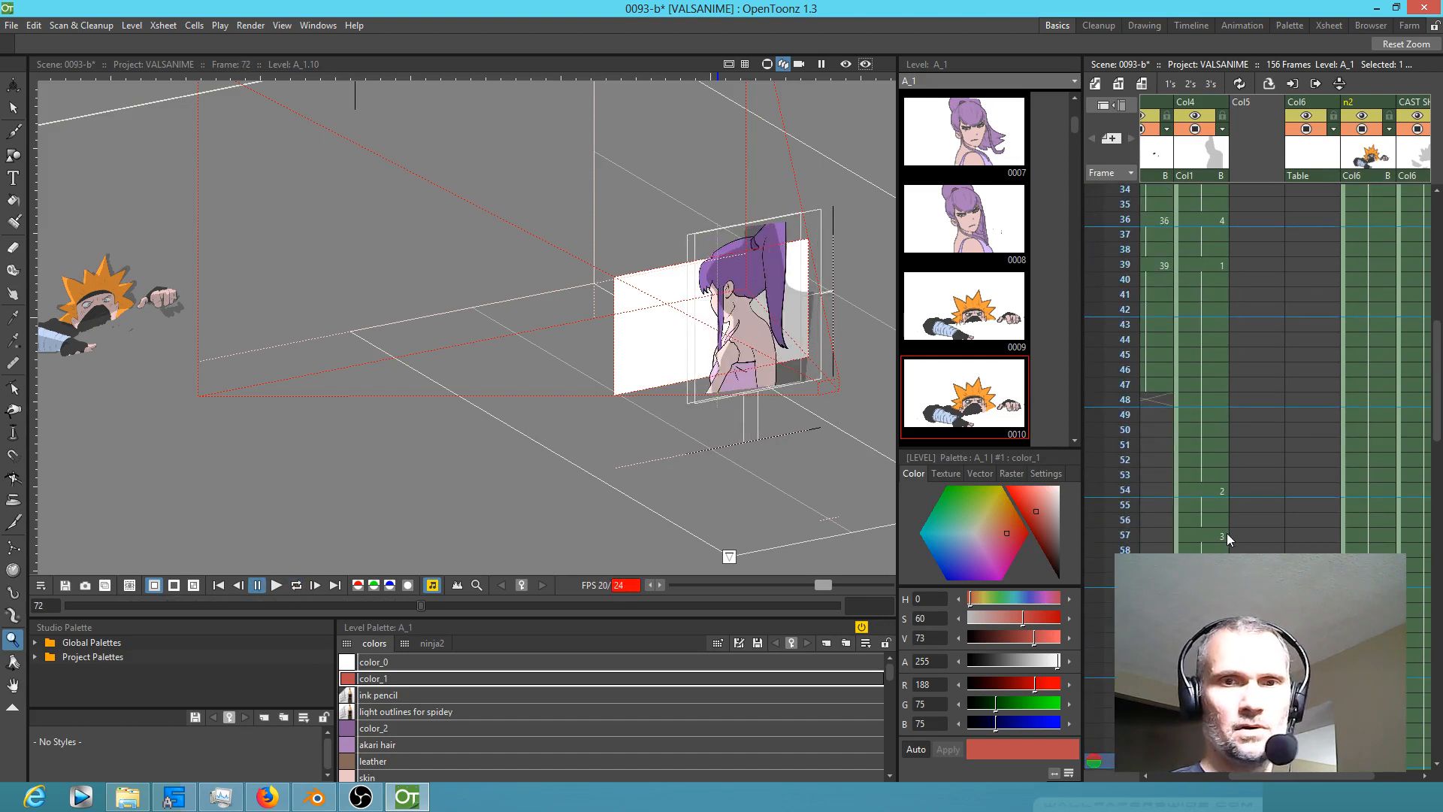
# Step: Open the Stage Schematic, hide Col4 in the camera stand view, and group the Col4 and Col2 nodes above Col3
pyautogui.moveTo(1206, 696); pyautogui.dragTo(1272, 491)
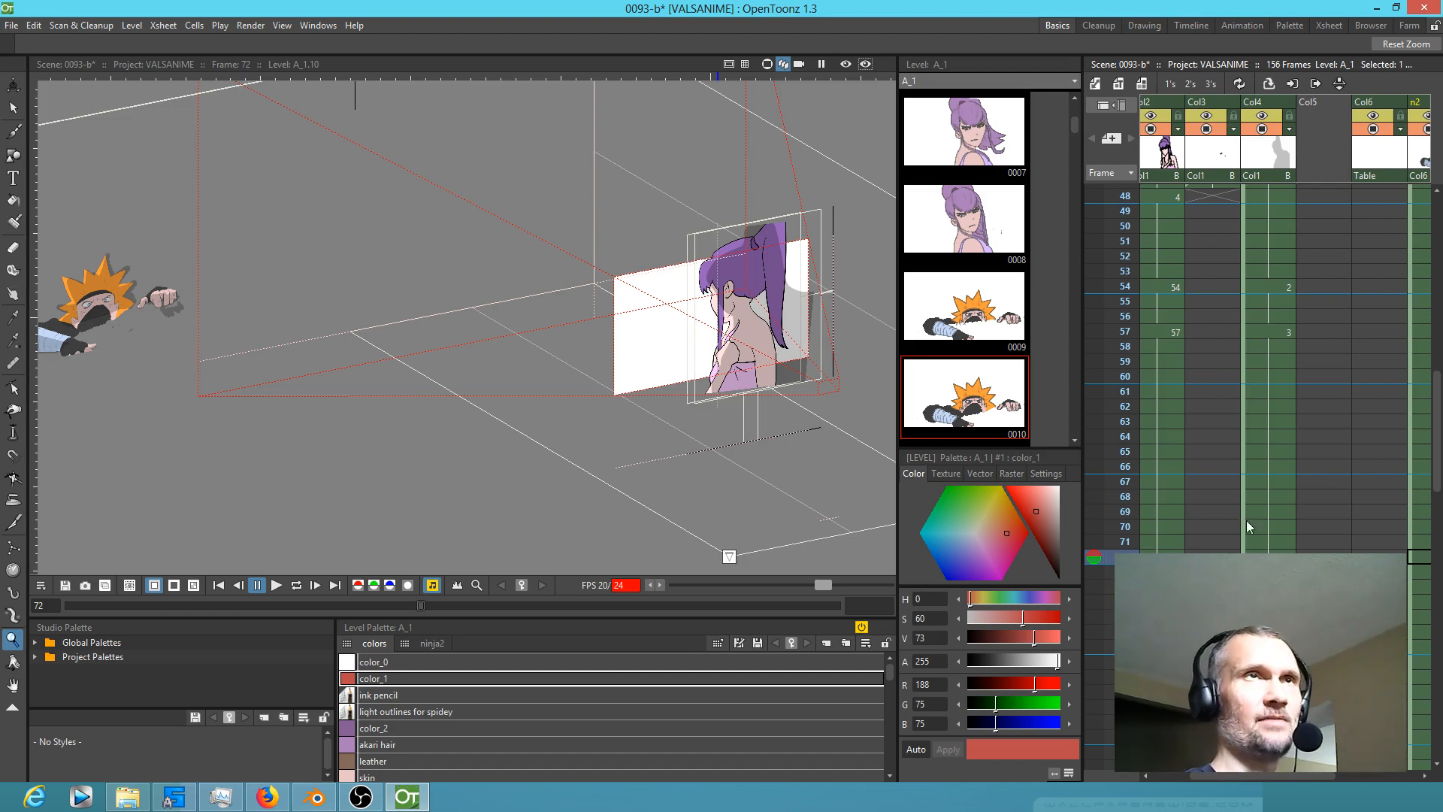
pyautogui.moveTo(936, 0); pyautogui.dragTo(798, 138)
pyautogui.moveTo(609, 288); pyautogui.dragTo(638, 277)
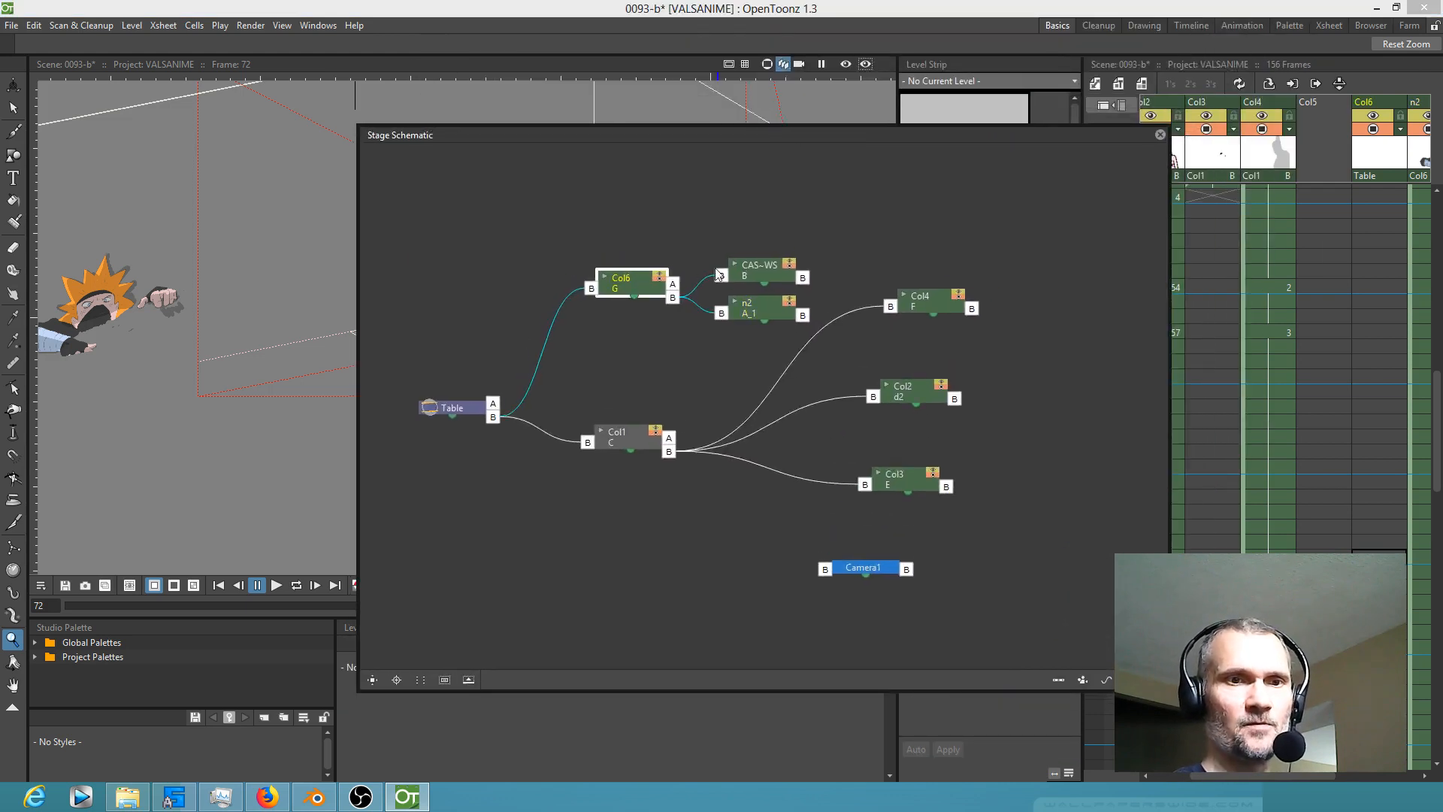
pyautogui.click(955, 295)
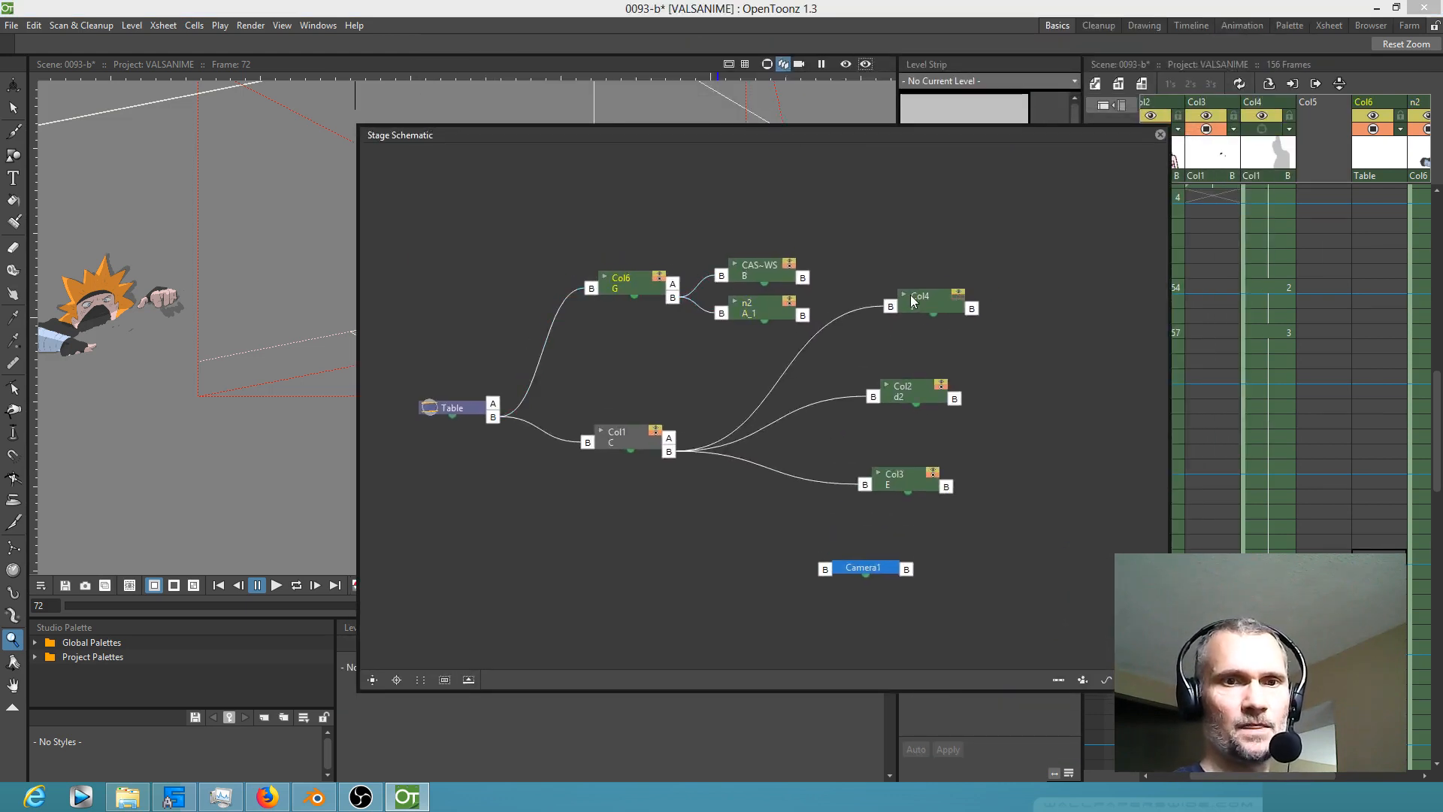
pyautogui.moveTo(909, 397); pyautogui.dragTo(894, 448)
pyautogui.moveTo(925, 310); pyautogui.dragTo(893, 416)
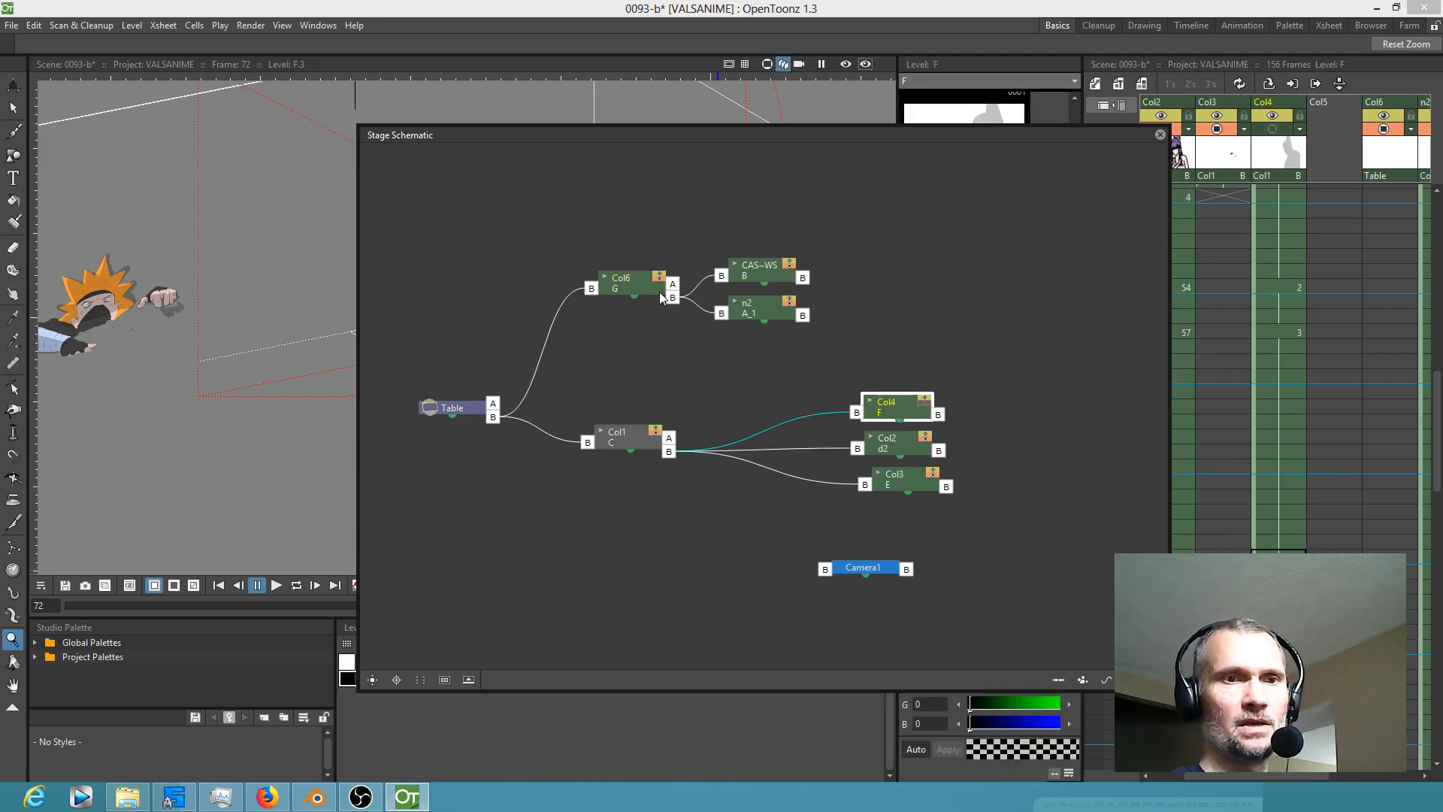
# Step: Move the n2, CAST SHADOWS and Col6 nodes together farther away from the Table node
pyautogui.moveTo(792, 313); pyautogui.dragTo(982, 310)
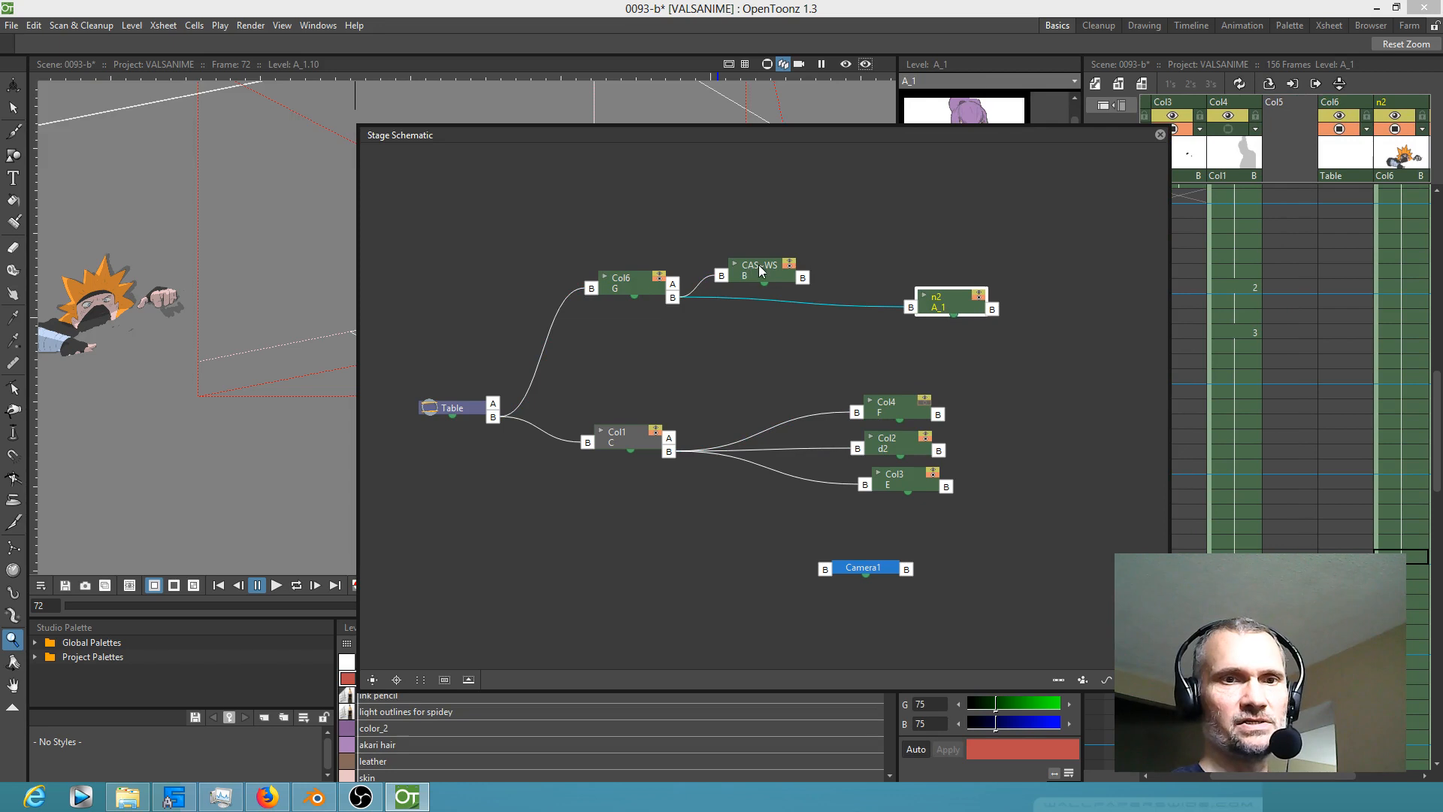
pyautogui.moveTo(759, 264); pyautogui.dragTo(932, 265)
pyautogui.moveTo(638, 288); pyautogui.dragTo(831, 293)
# Step: Create a new drawing at frame 1 of the empty Col5 with a small Brush mark outside the camera frame
pyautogui.moveTo(1232, 278); pyautogui.dragTo(1278, 400)
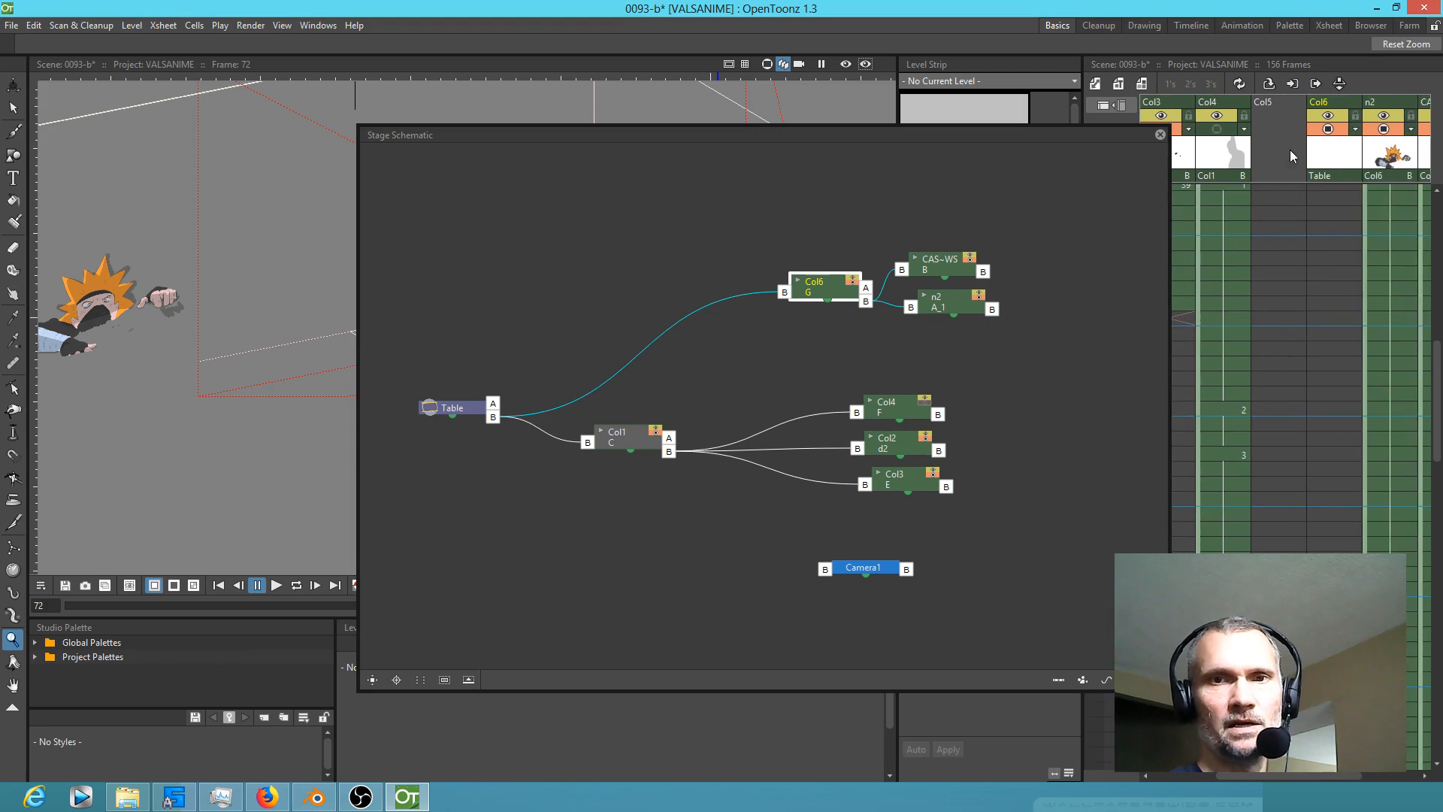
pyautogui.scroll(7, 1275, 211)
pyautogui.click(1282, 194)
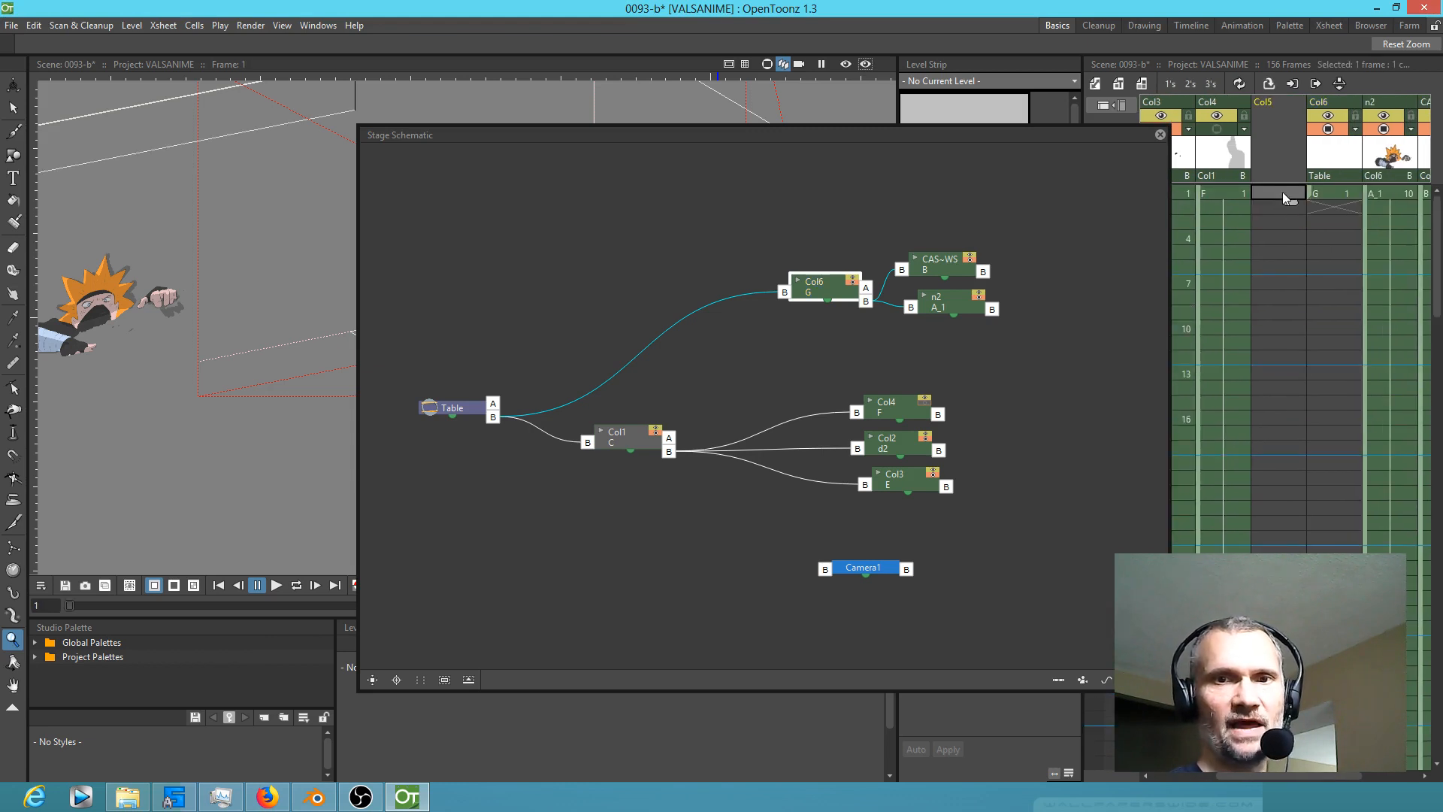
pyautogui.press('b')
pyautogui.click(153, 488)
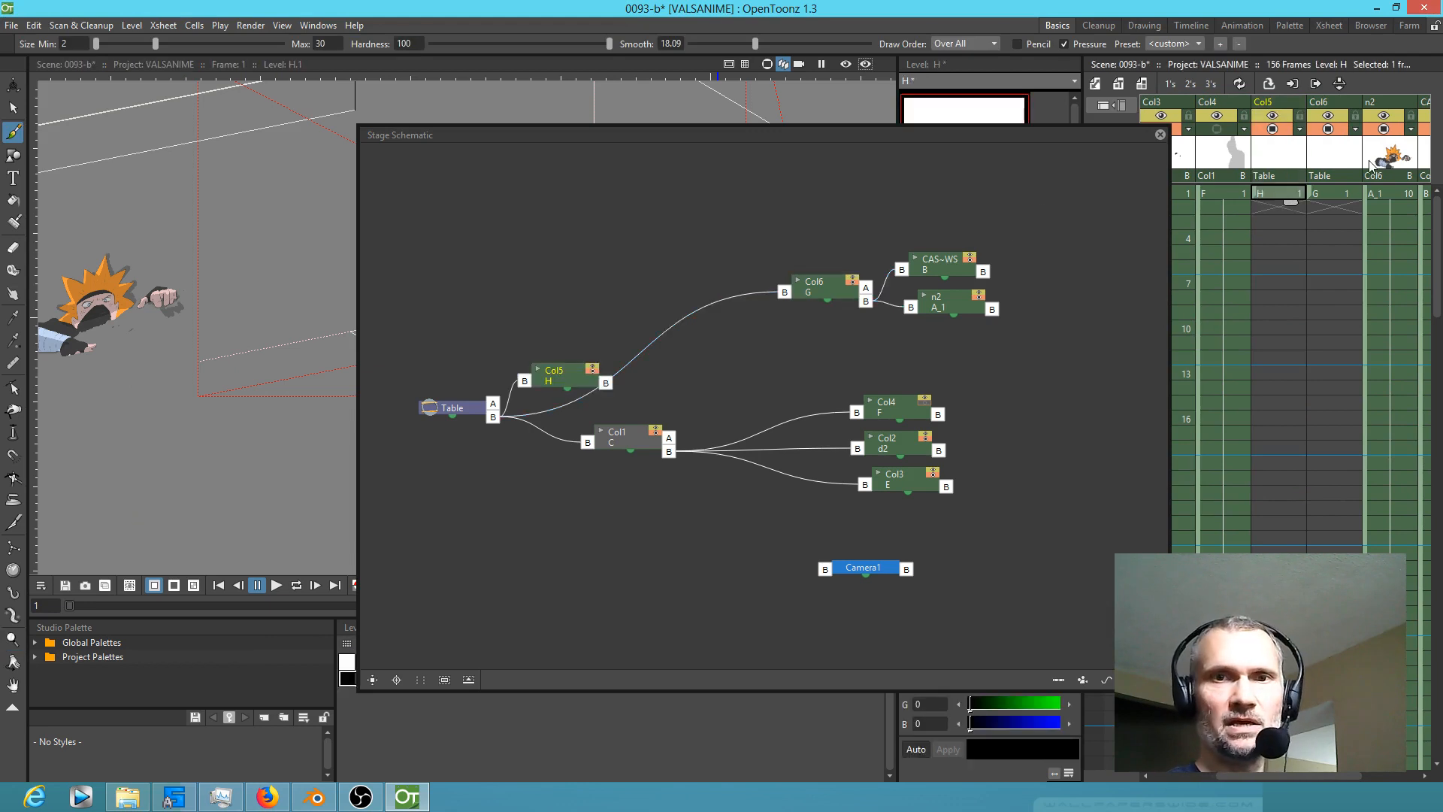
# Step: Link Camera1 to Col5 as its parent, arrange both nodes above Col6, and close the Stage Schematic
pyautogui.click(671, 407)
pyautogui.moveTo(551, 377); pyautogui.dragTo(658, 248)
pyautogui.moveTo(824, 567); pyautogui.dragTo(716, 251)
pyautogui.moveTo(854, 574); pyautogui.dragTo(928, 214)
pyautogui.moveTo(681, 251); pyautogui.dragTo(710, 238)
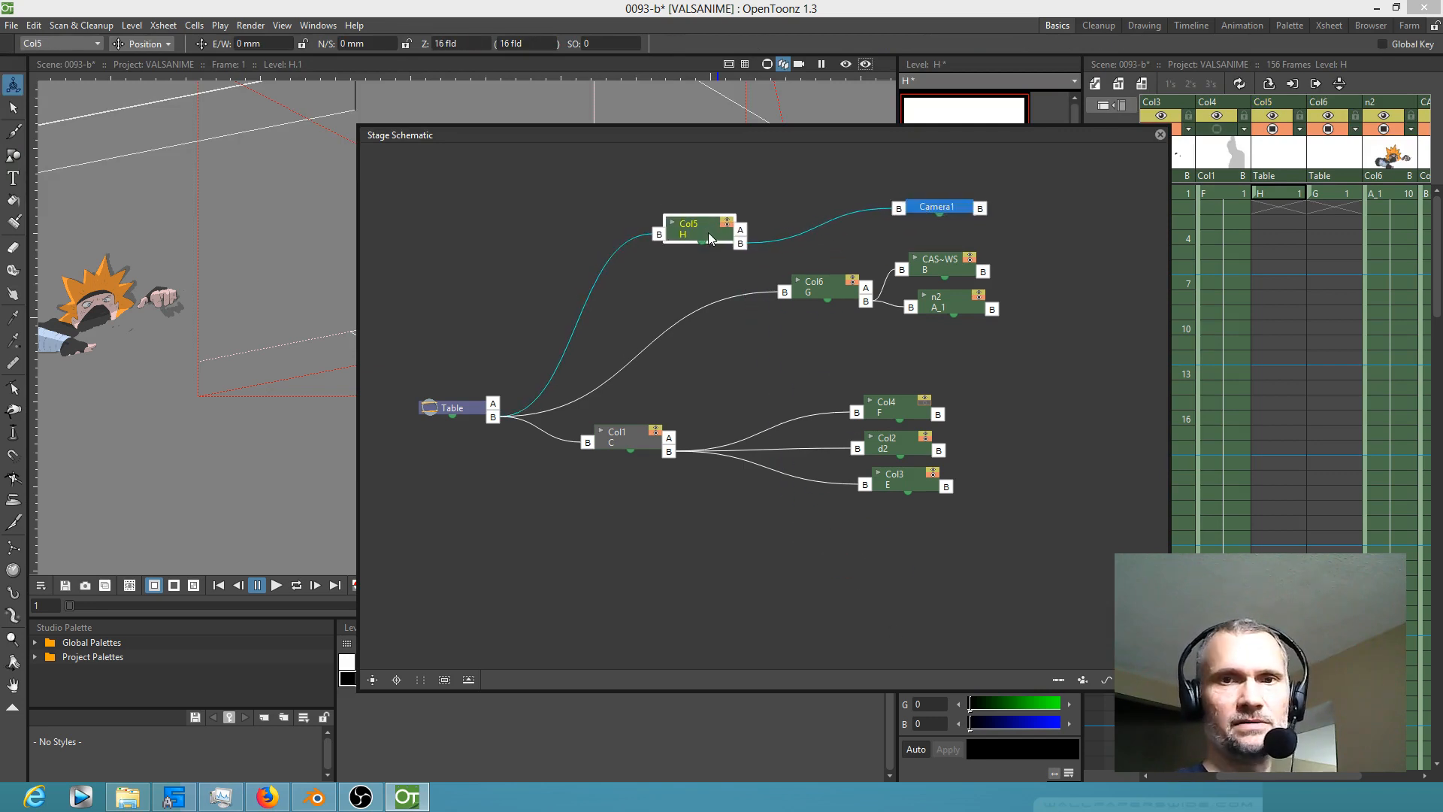
pyautogui.click(1161, 135)
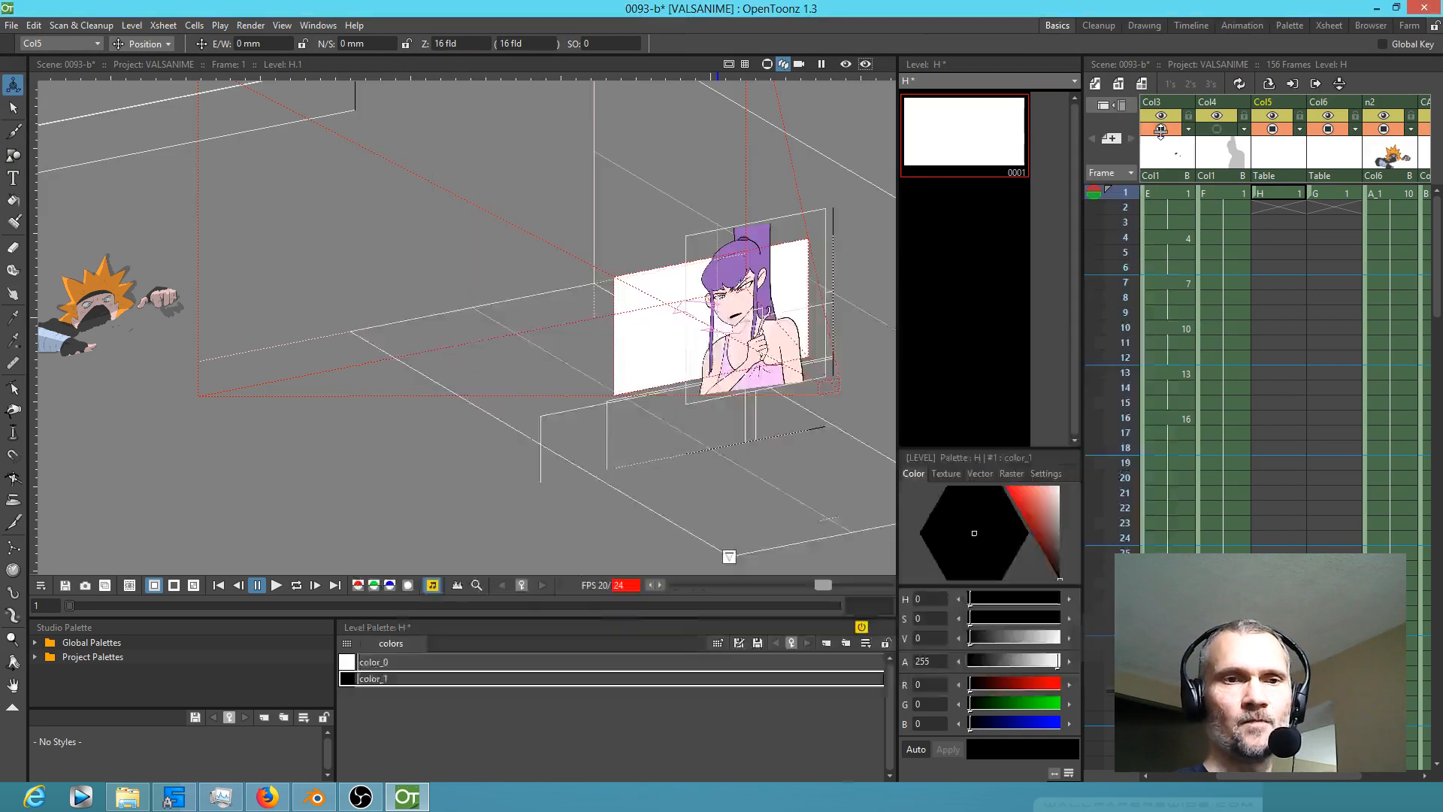
# Step: Look through the camera view at frame 1 and set a keyframe on Col5 there
pyautogui.click(1274, 191)
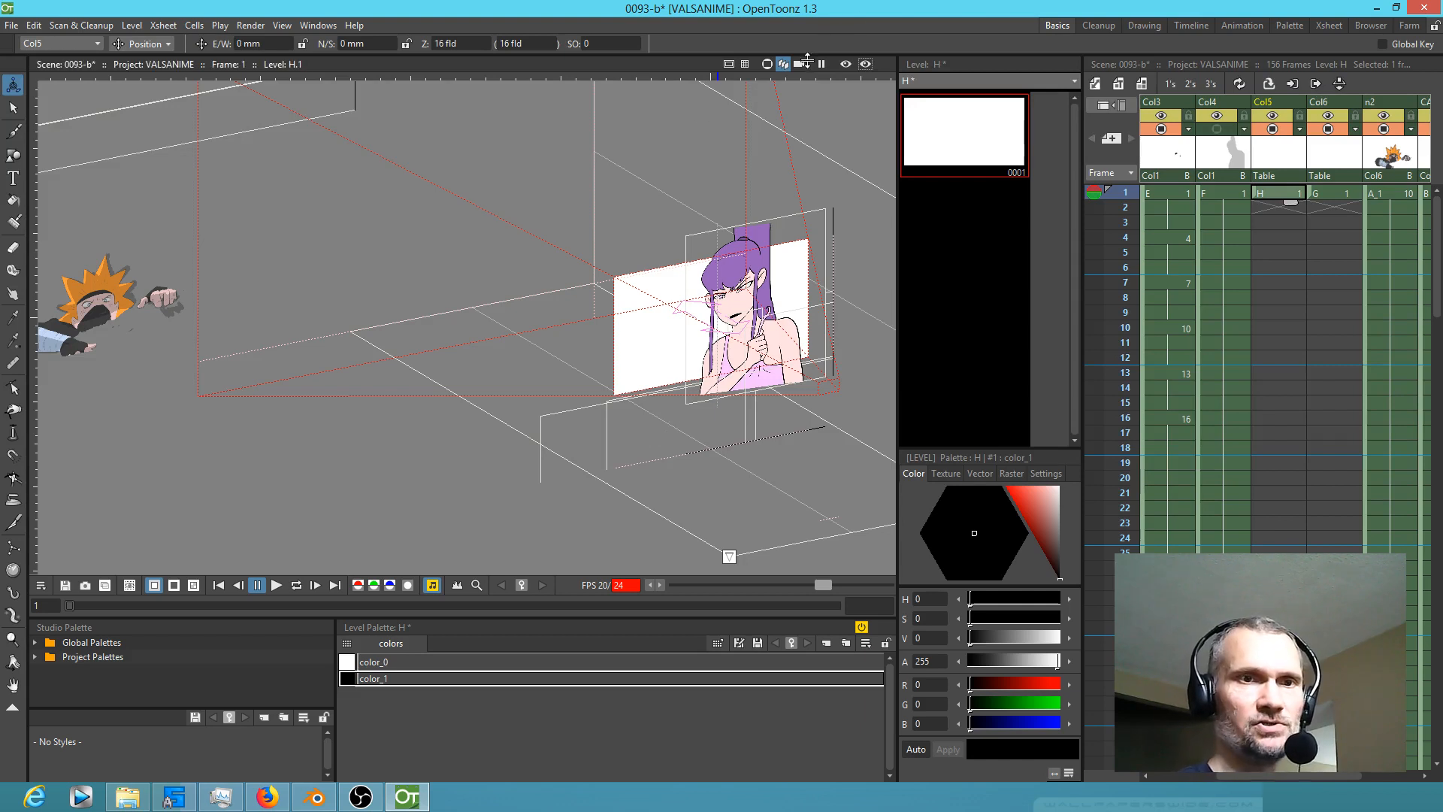
pyautogui.click(798, 66)
pyautogui.scroll(3, 764, 283)
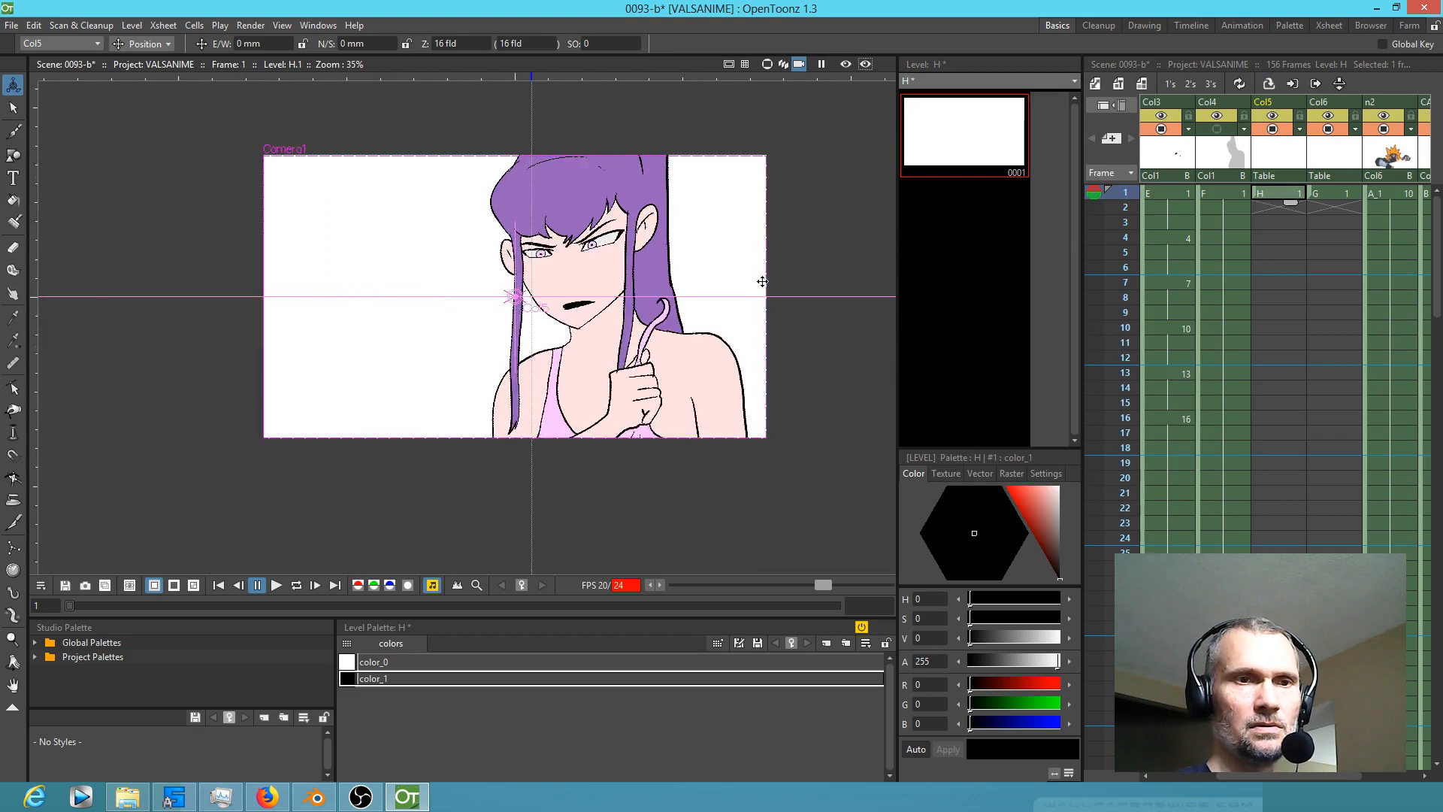
pyautogui.click(768, 64)
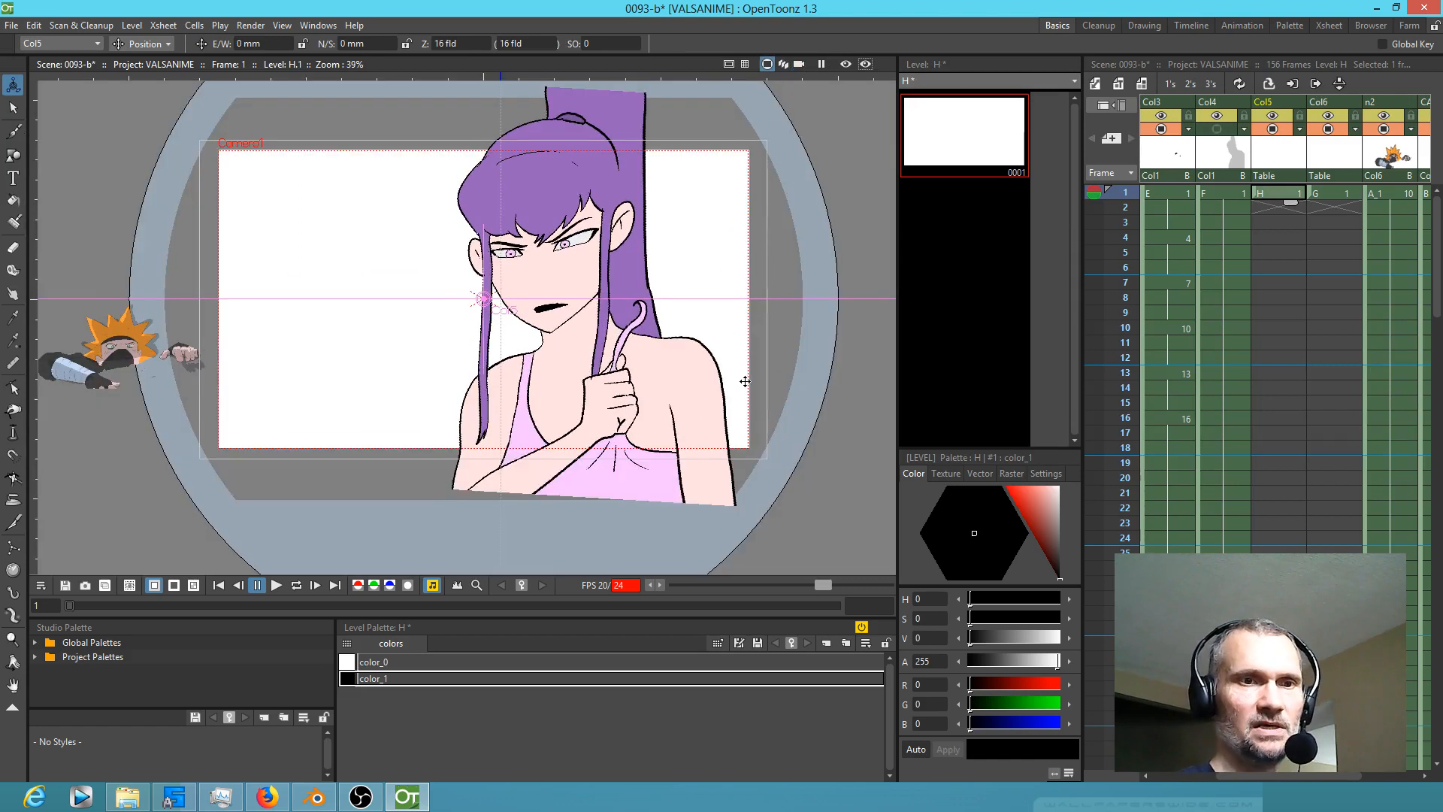
pyautogui.click(799, 65)
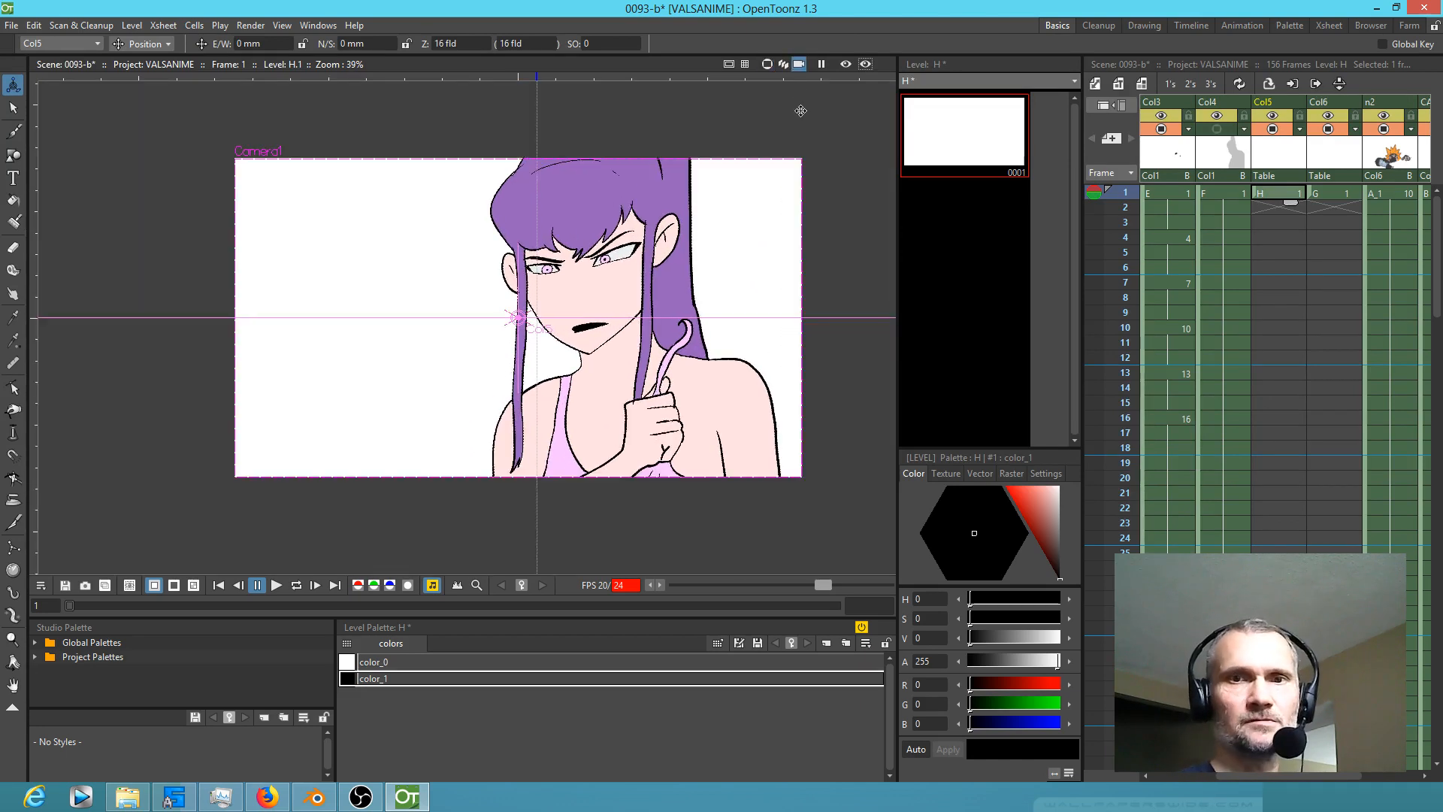
pyautogui.click(1283, 164)
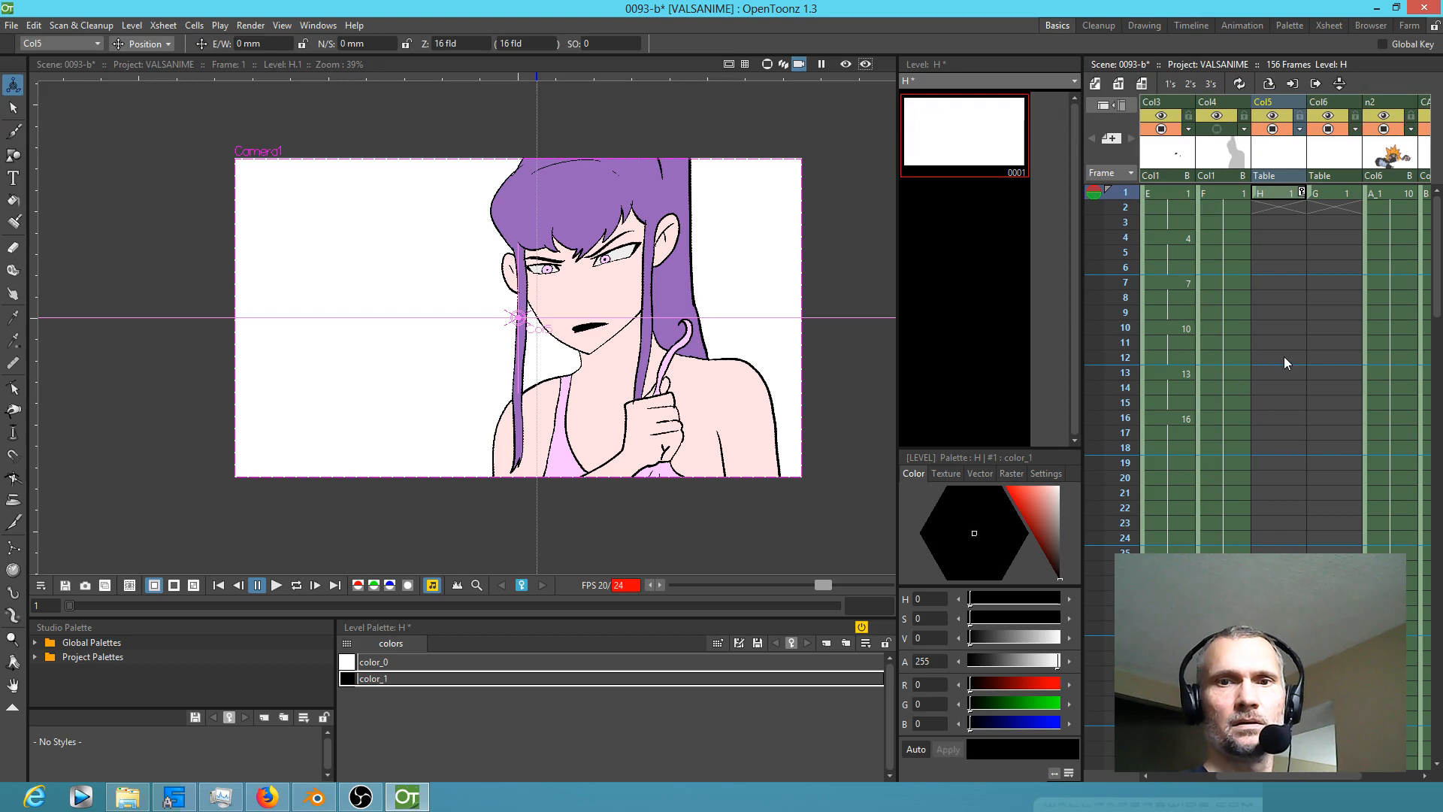
# Step: Set a second Col5 keyframe at frame 73 to hold the camera position until then
pyautogui.scroll(-4, 1283, 359)
pyautogui.scroll(-20, 1283, 360)
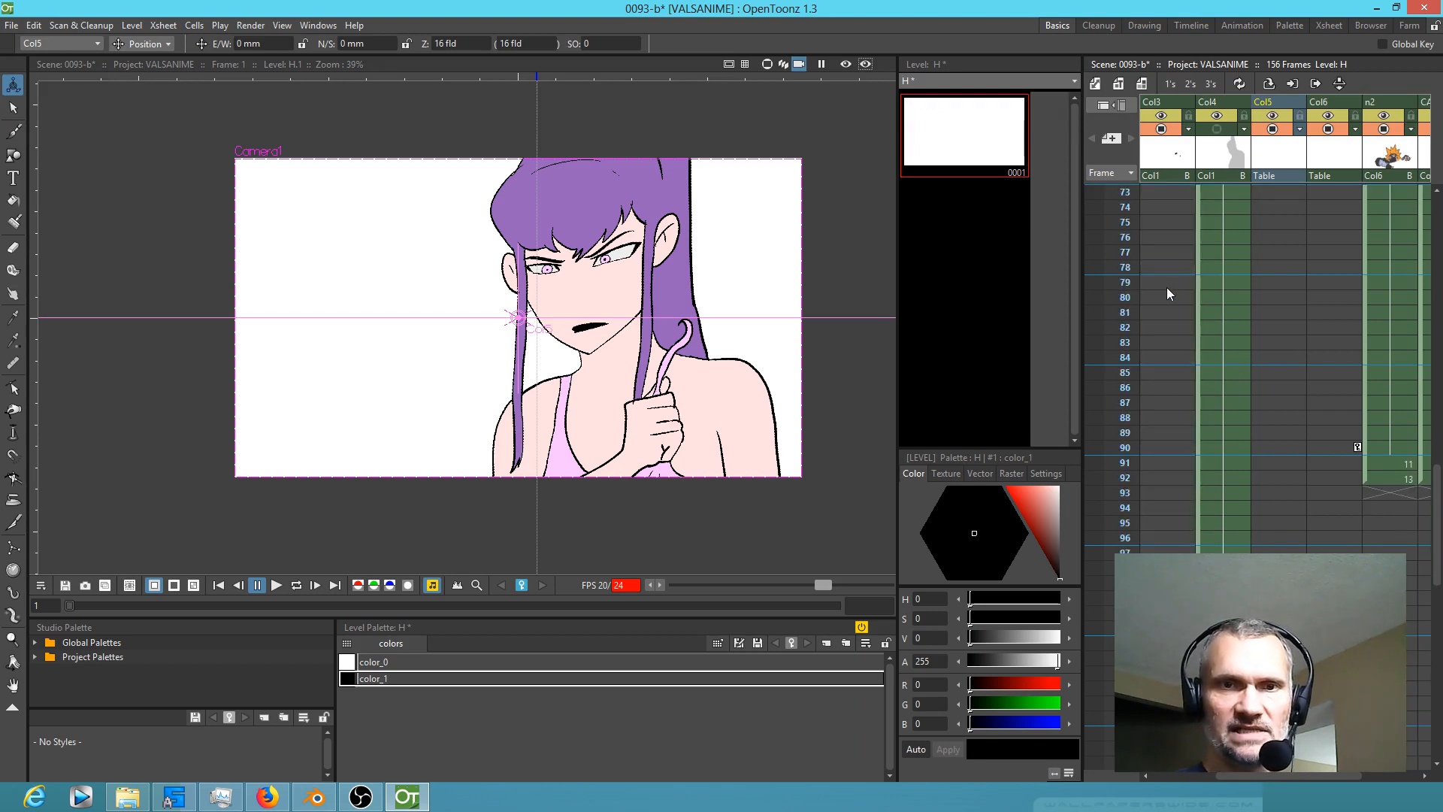
pyautogui.scroll(2, 1225, 245)
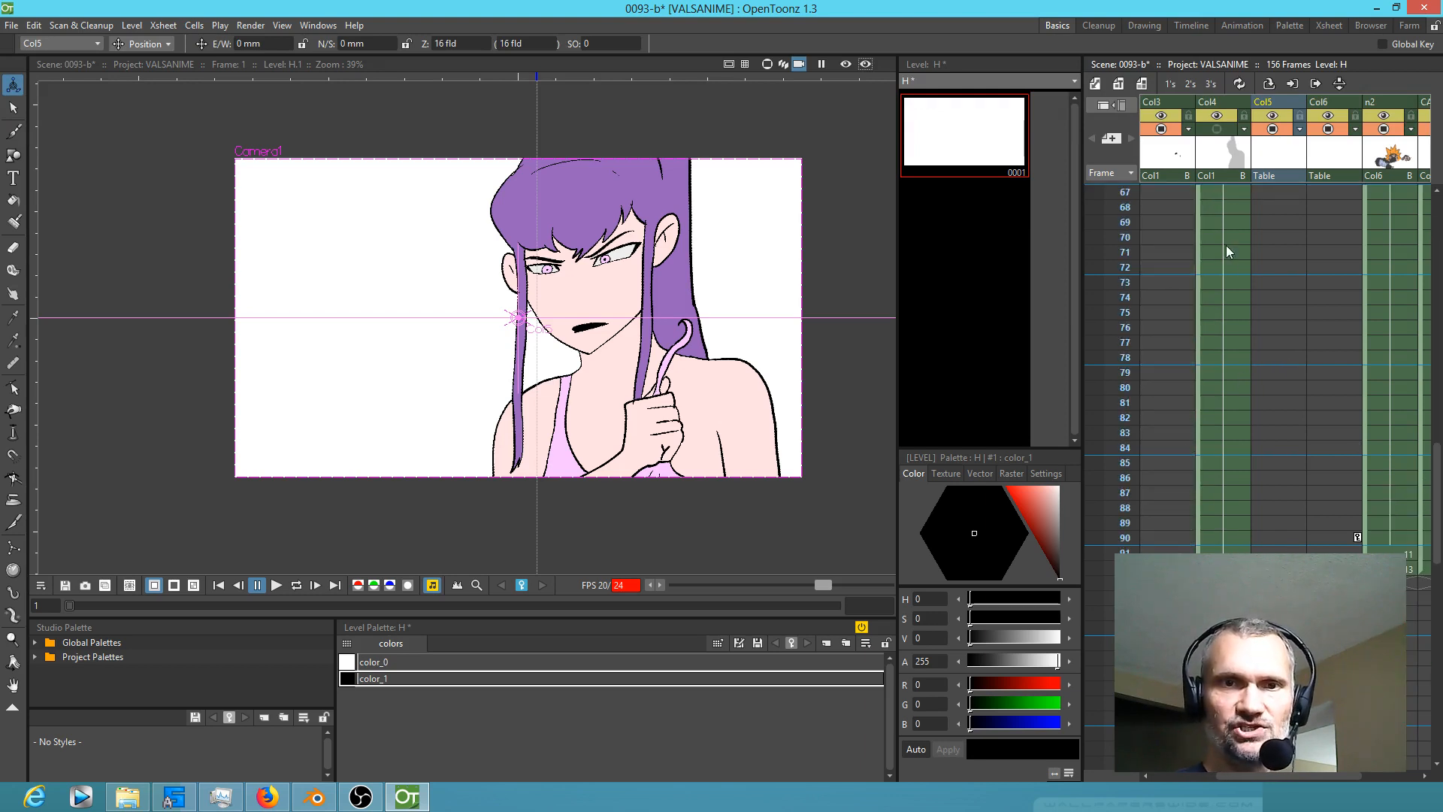
pyautogui.click(1301, 283)
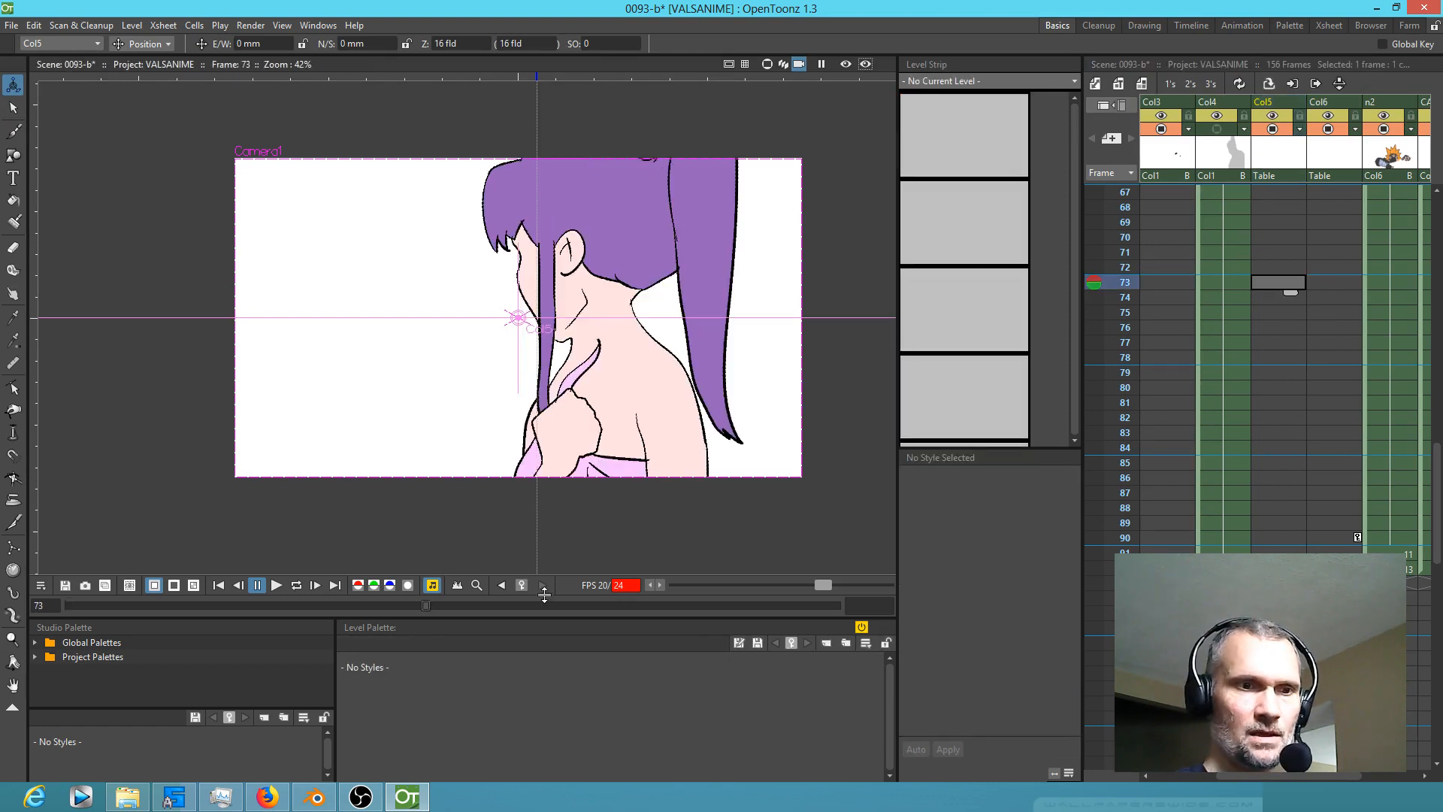
pyautogui.click(523, 585)
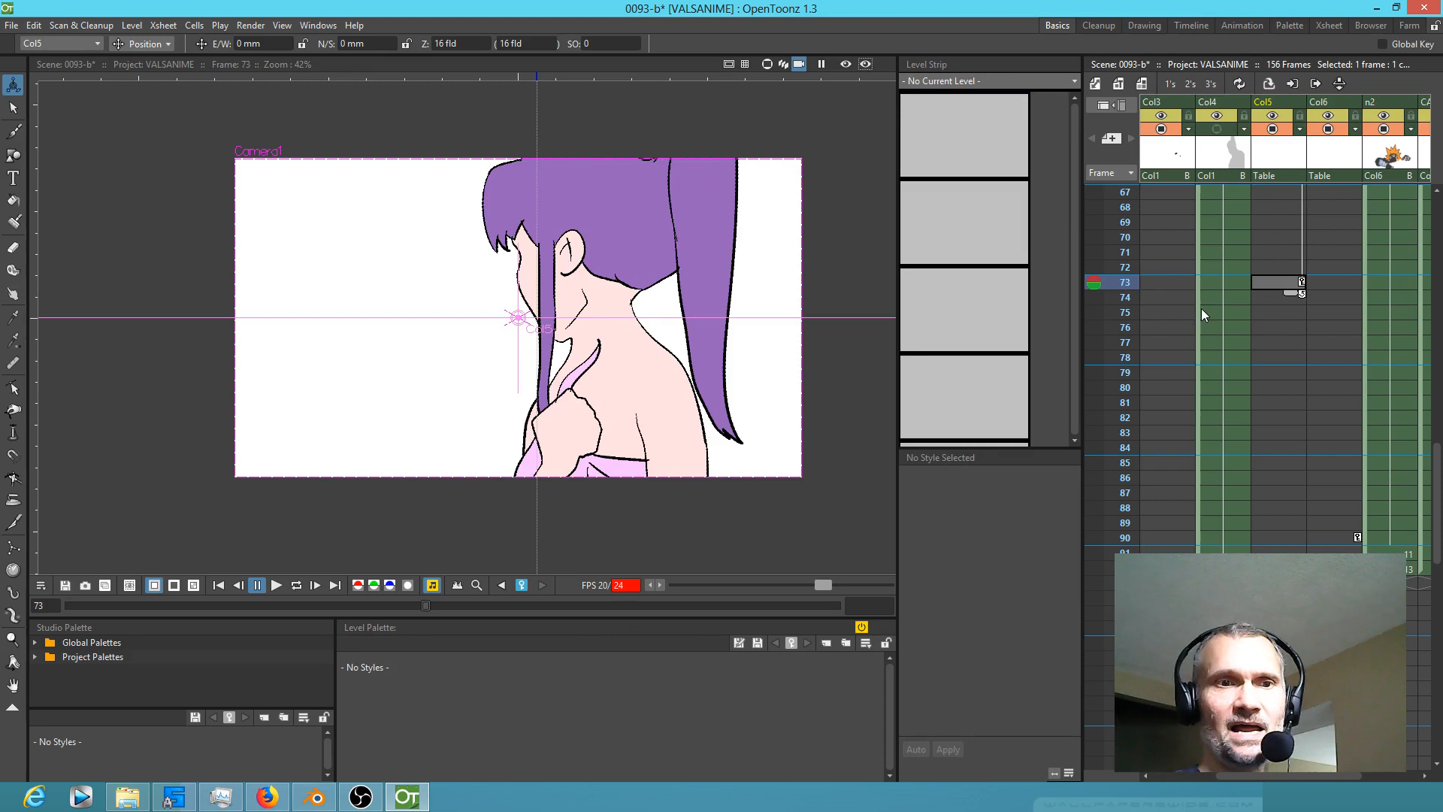
# Step: At frame 90, move Col5 until the camera frames the orange-haired ninja, and push it in to about Z 39.88 fld
pyautogui.click(1293, 539)
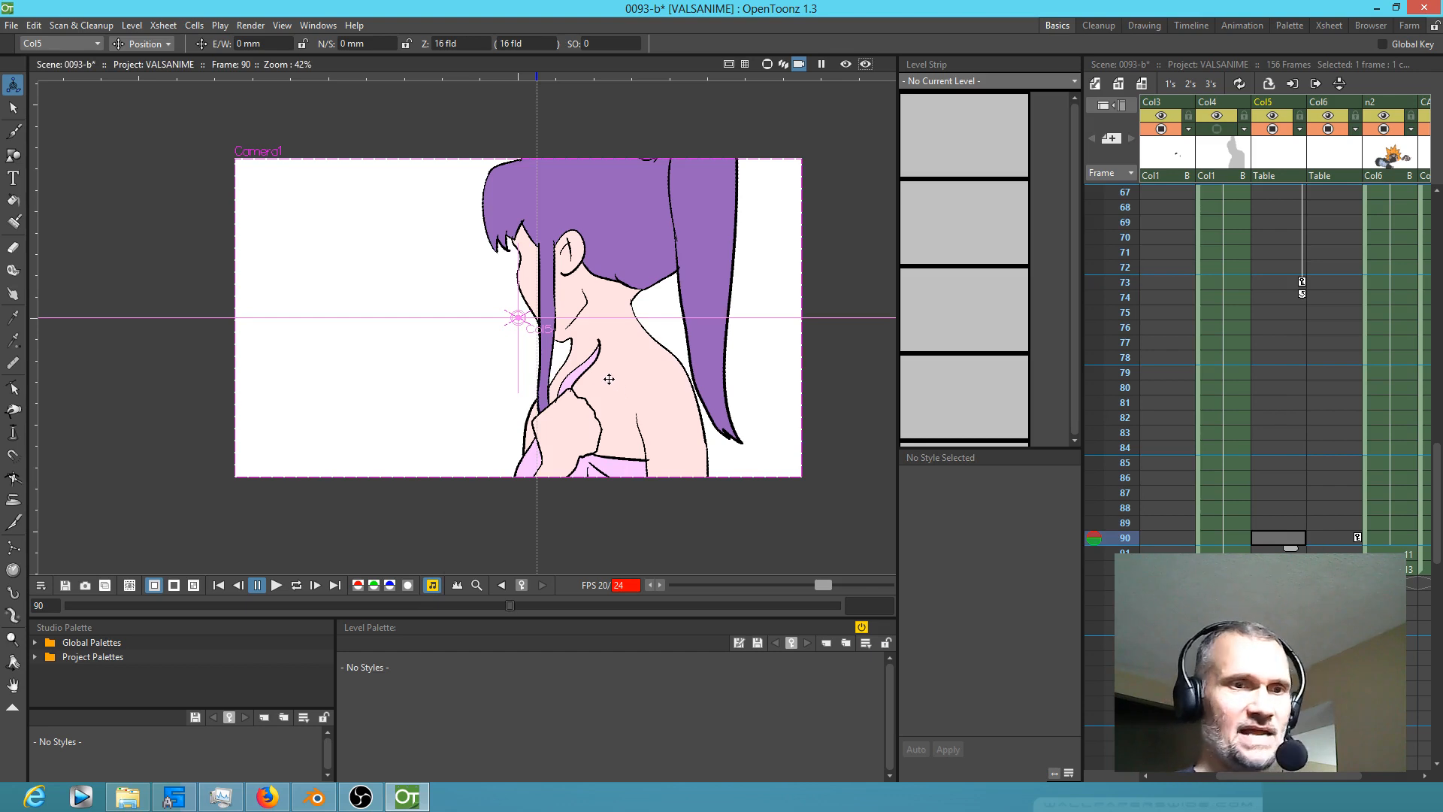
pyautogui.moveTo(588, 378)
pyautogui.mouseDown()
pyautogui.moveTo(557, 380)
pyautogui.moveTo(670, 396)
pyautogui.moveTo(628, 406)
pyautogui.mouseUp()
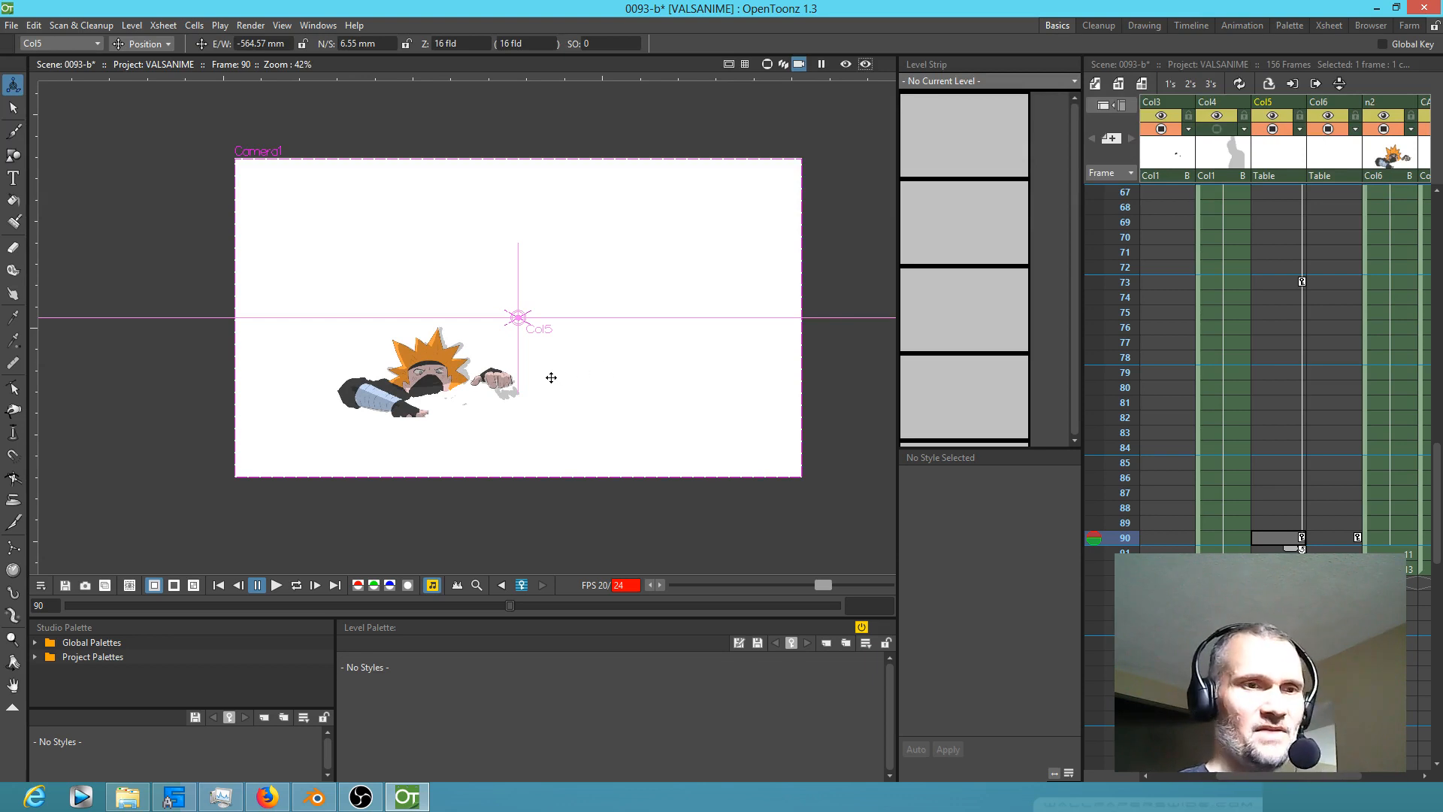
pyautogui.moveTo(548, 390); pyautogui.dragTo(586, 392)
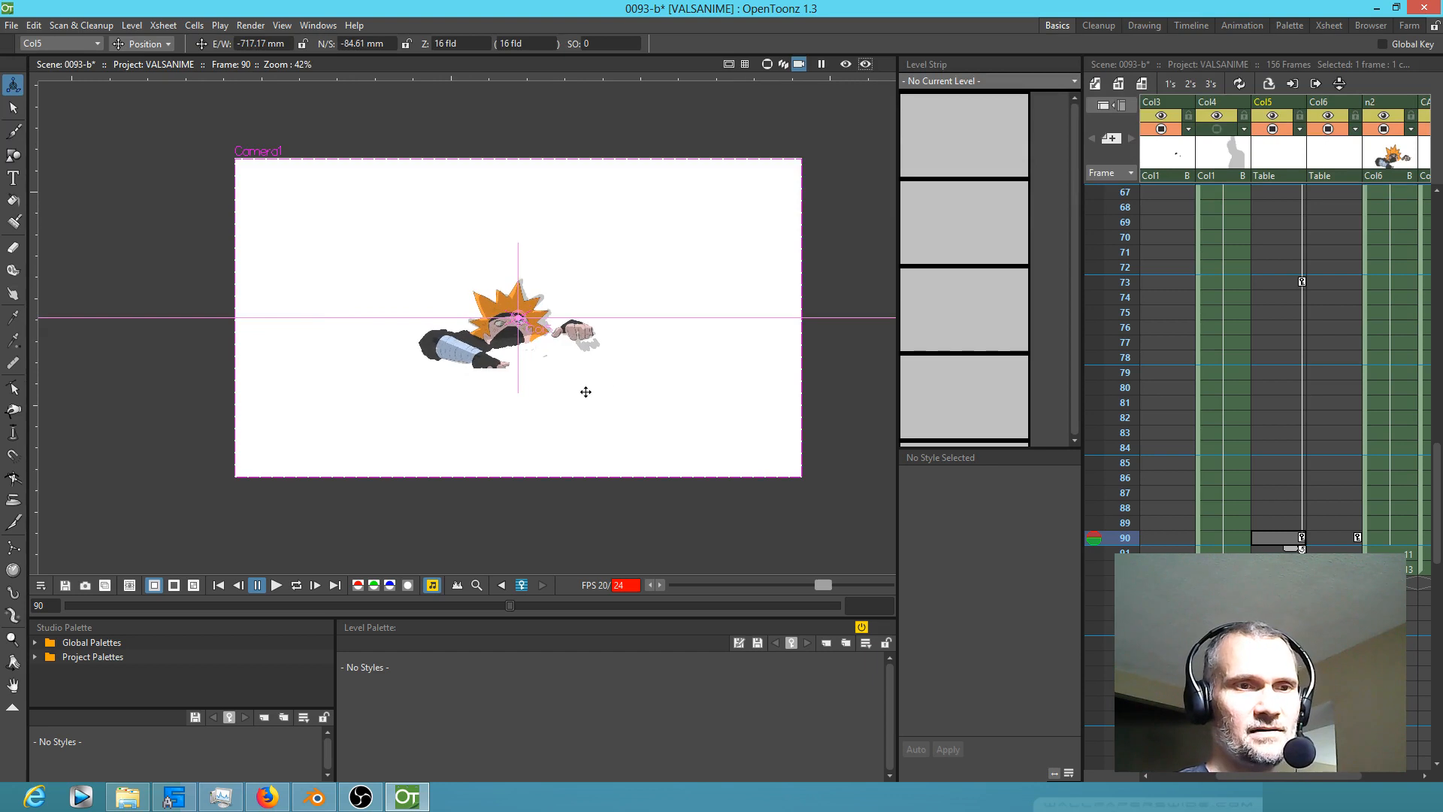
pyautogui.moveTo(582, 335); pyautogui.dragTo(449, 348)
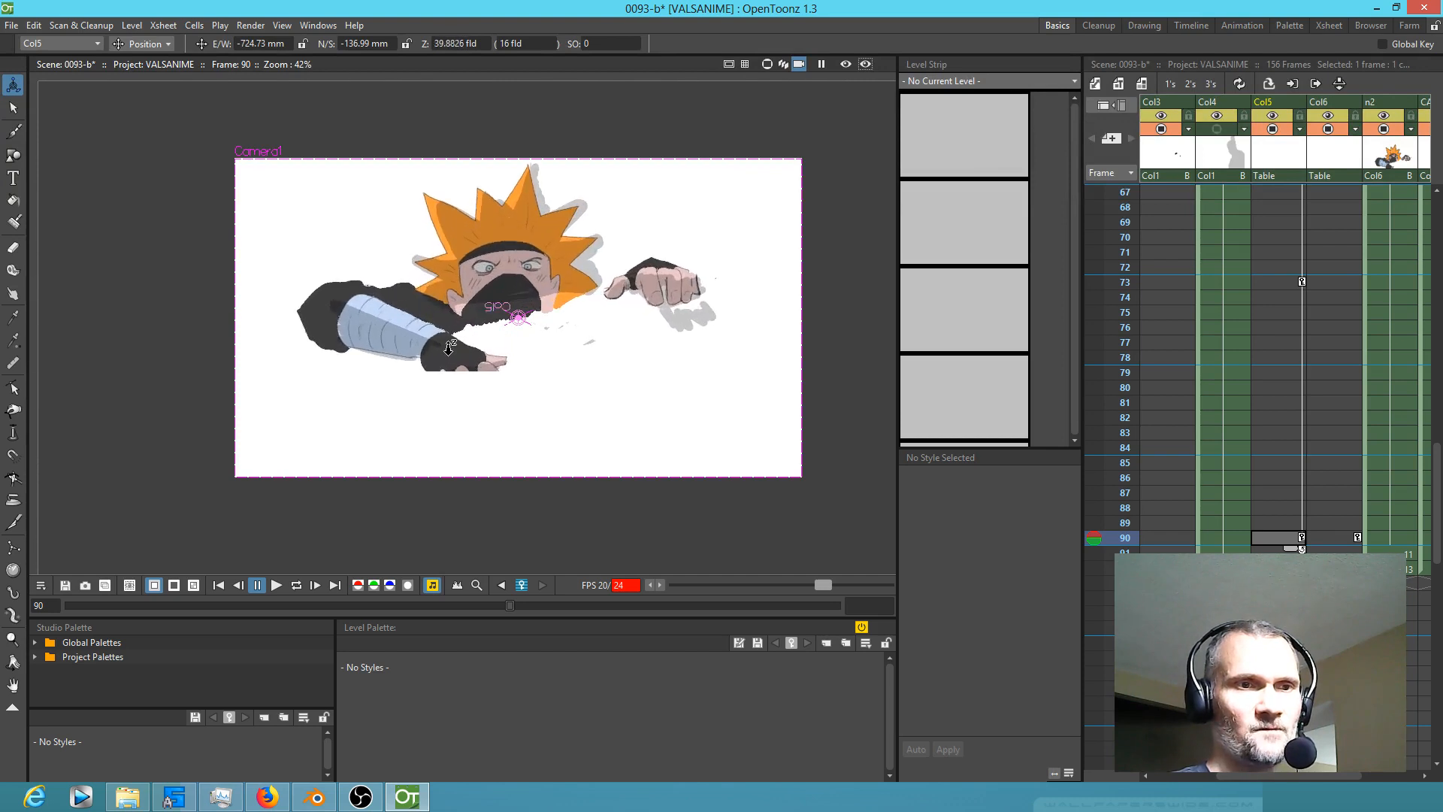
pyautogui.moveTo(548, 345); pyautogui.dragTo(570, 314)
# Step: Check the frame 90 camera placement in the camera stand view, then return to the camera view
pyautogui.click(768, 65)
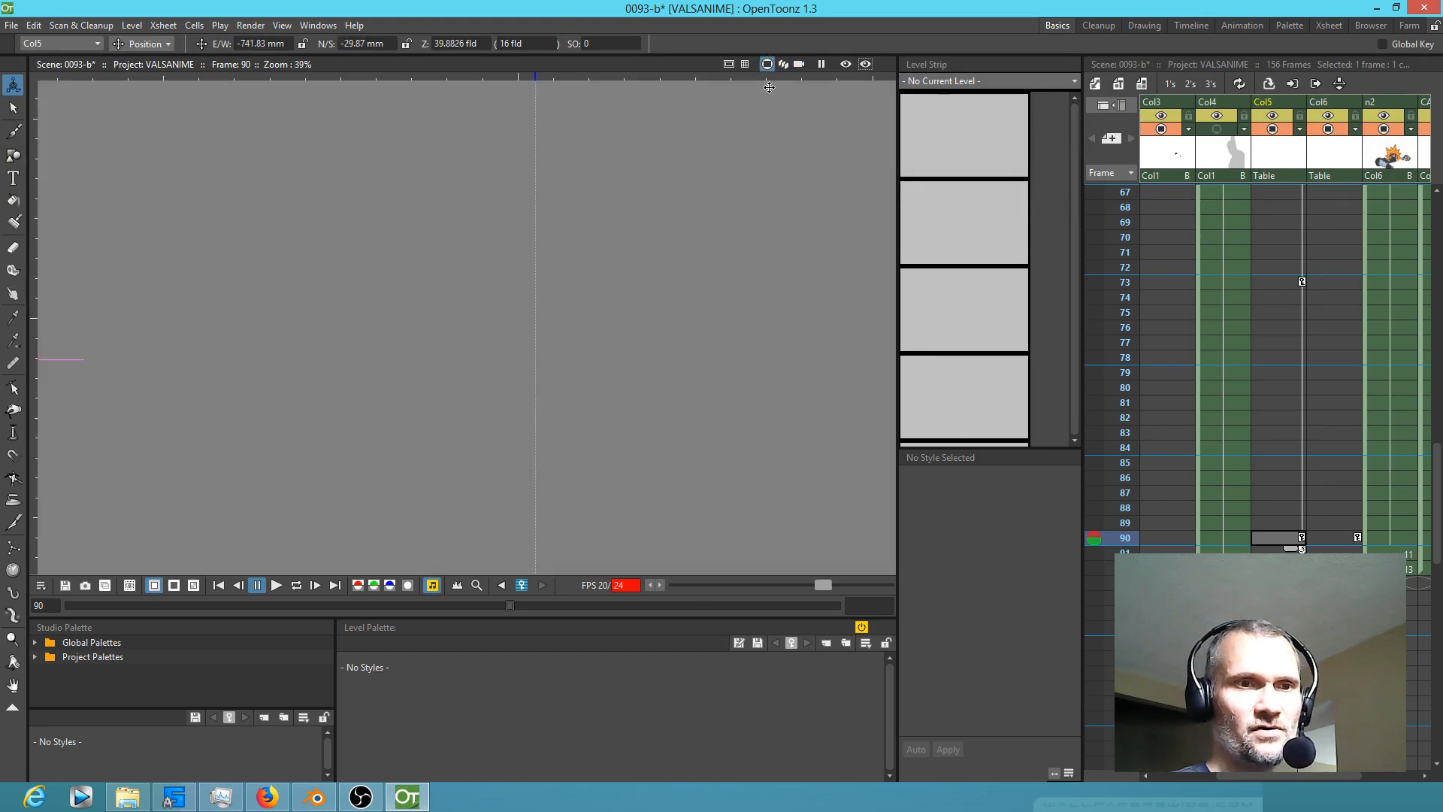
pyautogui.scroll(-4, 516, 304)
pyautogui.scroll(-6, 188, 367)
pyautogui.moveTo(60, 383); pyautogui.dragTo(309, 399)
pyautogui.scroll(5, 308, 399)
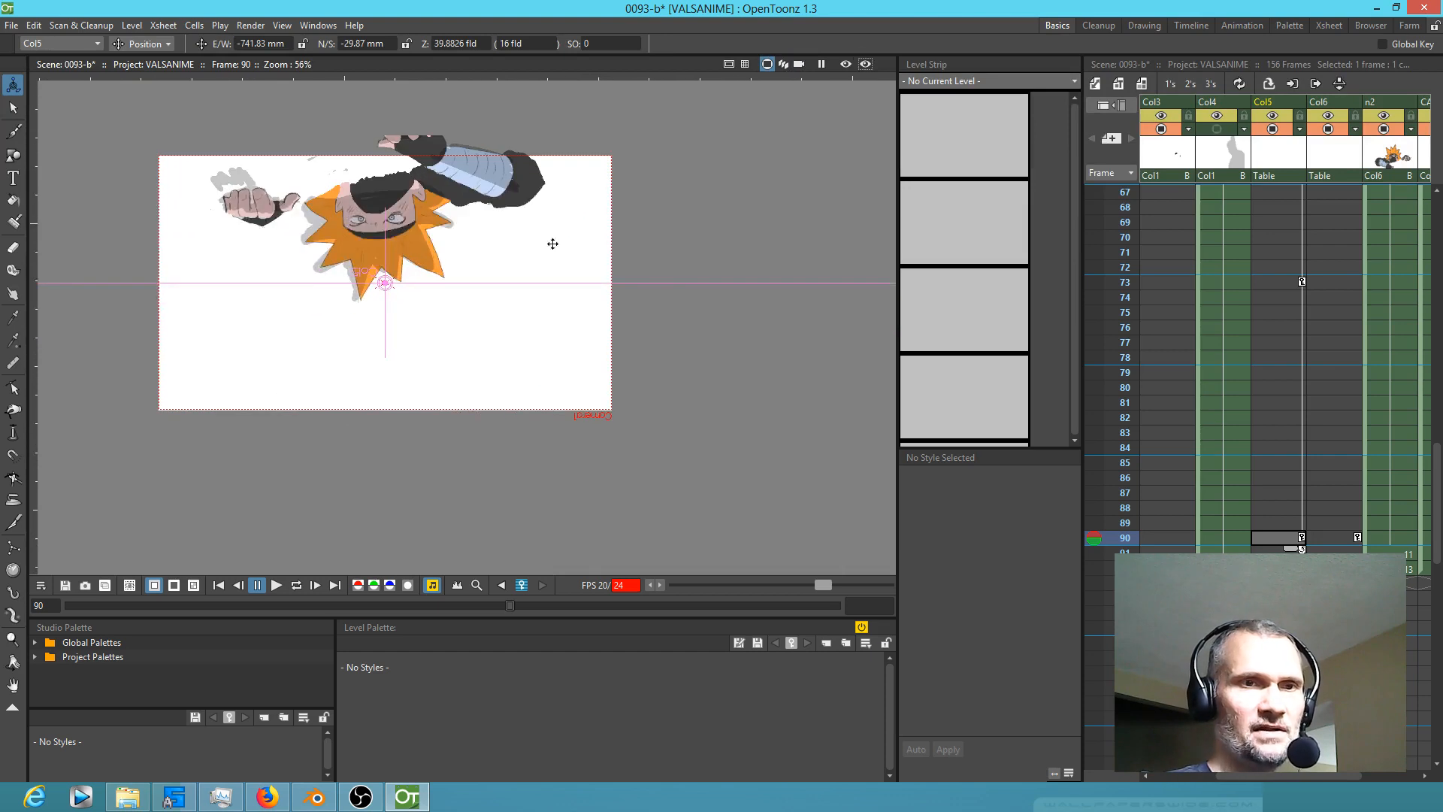
pyautogui.click(800, 65)
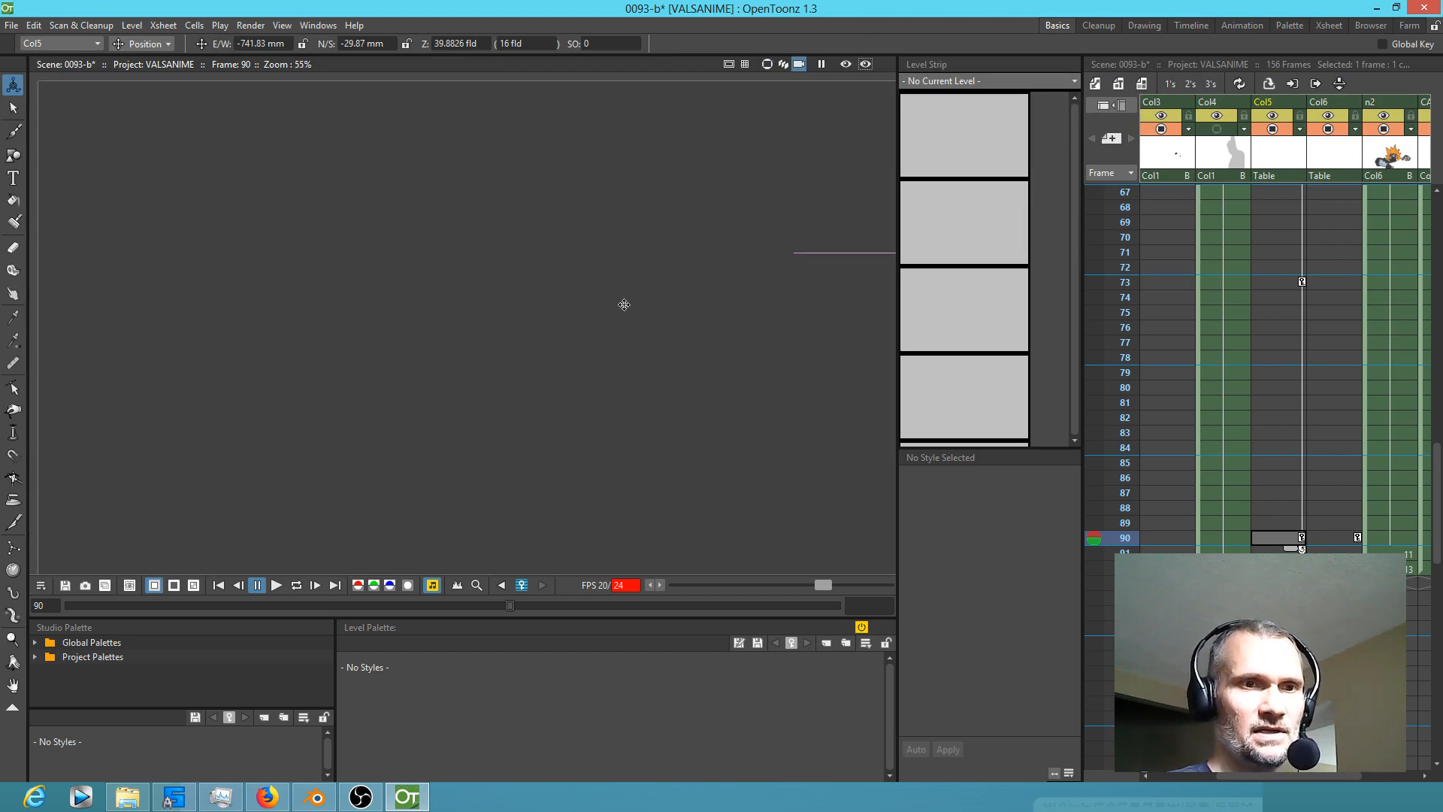
pyautogui.moveTo(737, 327); pyautogui.dragTo(427, 369)
pyautogui.scroll(4, 496, 390)
pyautogui.scroll(1, 548, 431)
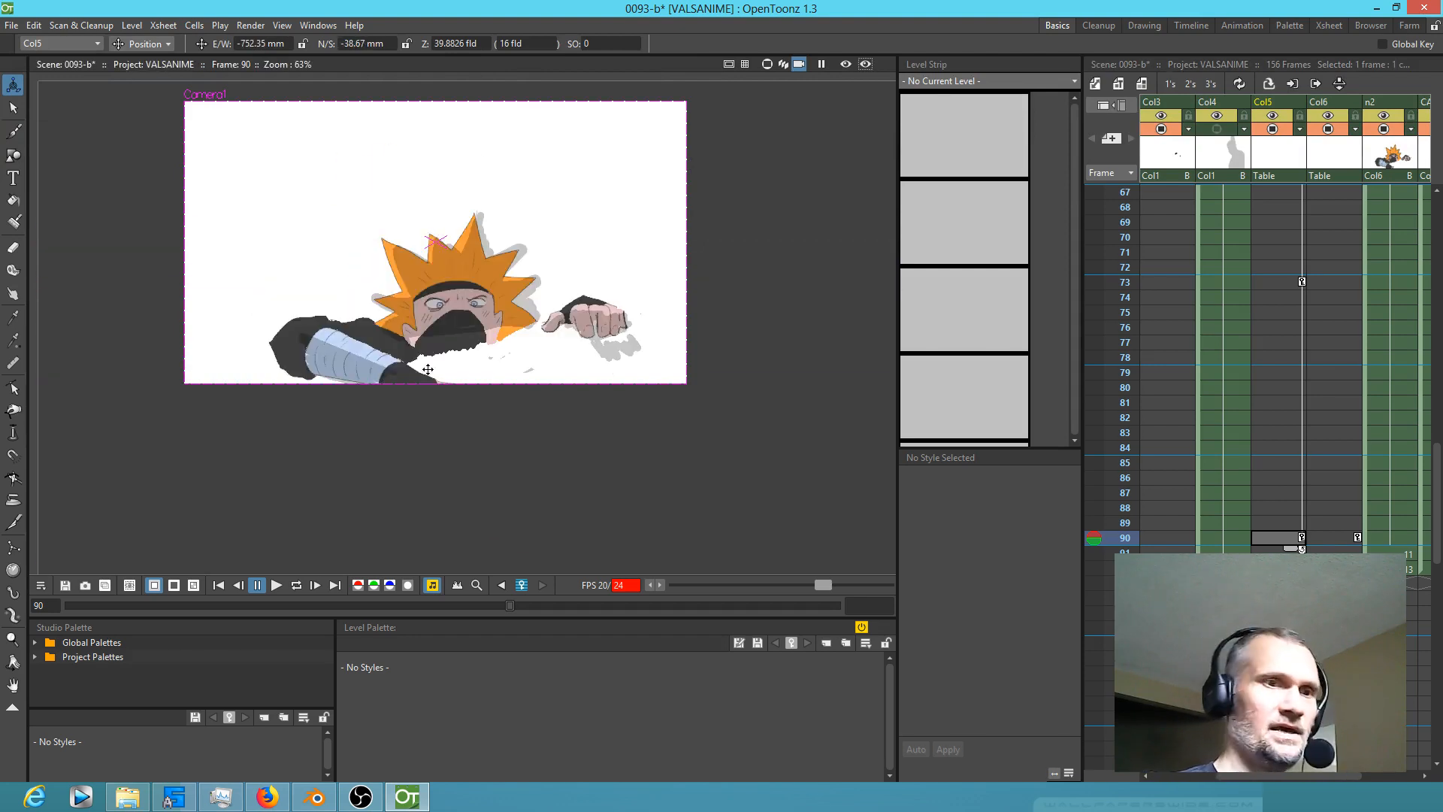
# Step: Reframe the ninja with Col5 at frame 90, at about E/W -740 mm, N/S -92 mm and Z 37.76 fld
pyautogui.click(1333, 536)
pyautogui.click(1283, 539)
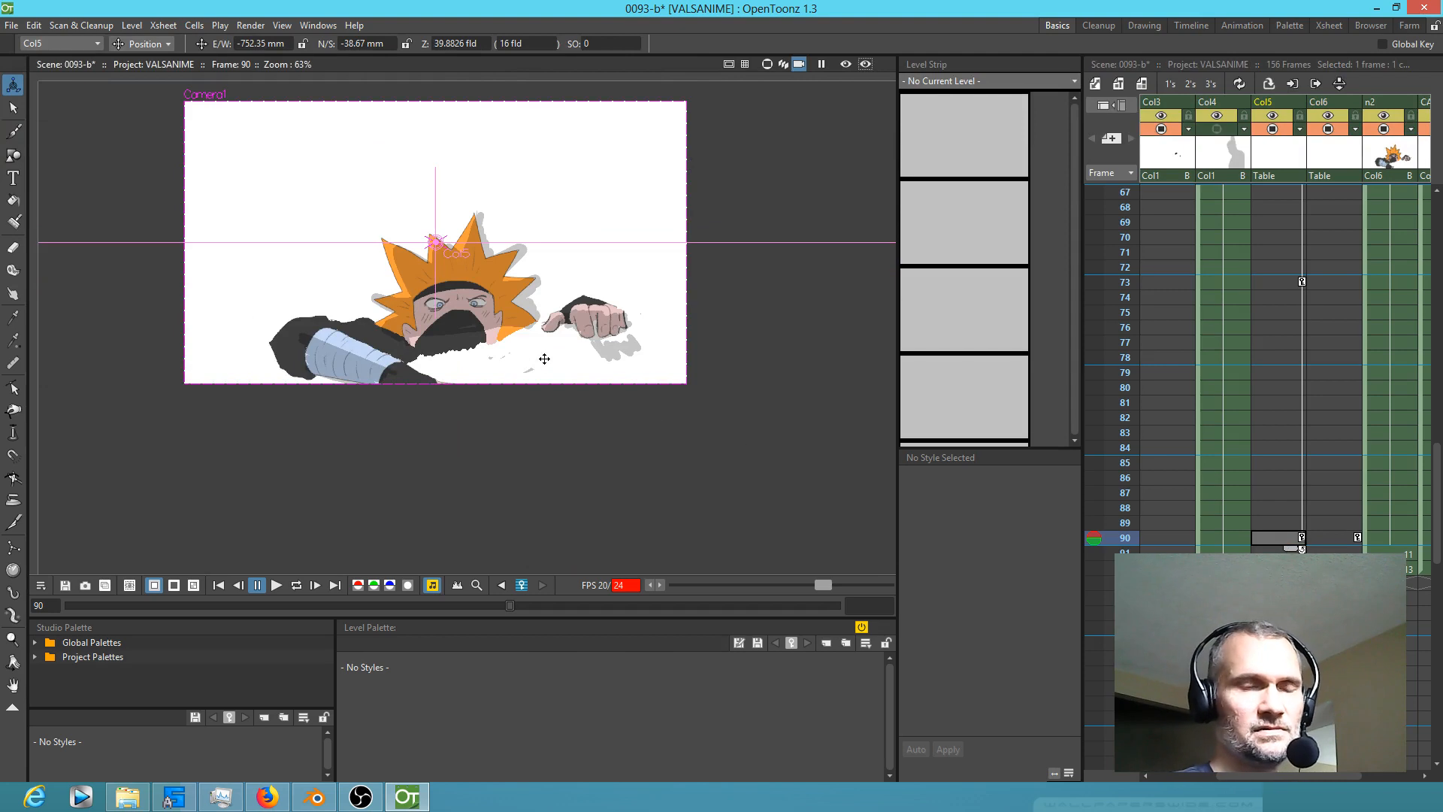
pyautogui.moveTo(1117, 508); pyautogui.dragTo(1157, 532)
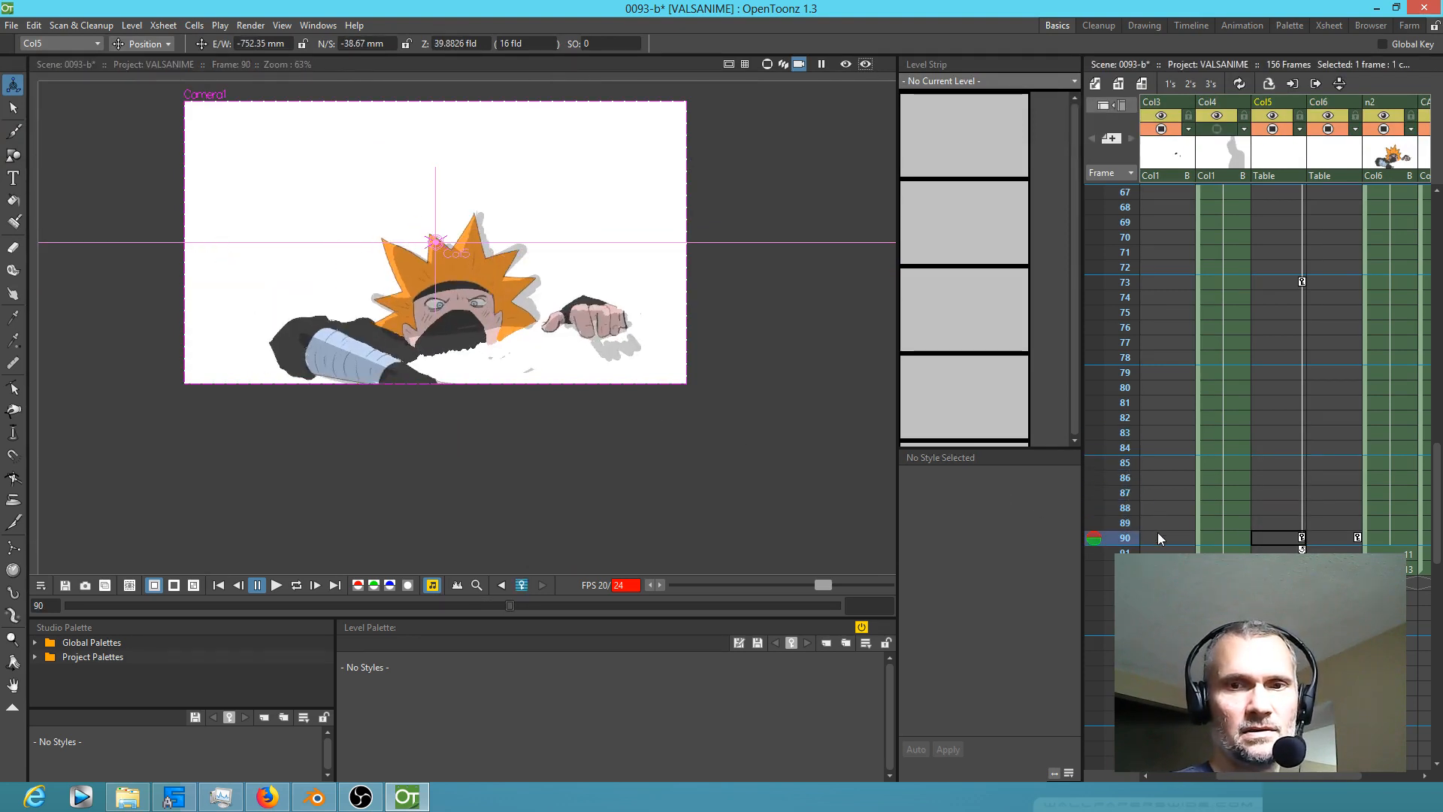
pyautogui.moveTo(521, 325); pyautogui.dragTo(483, 355)
pyautogui.hotkey('ctrl', 'z')
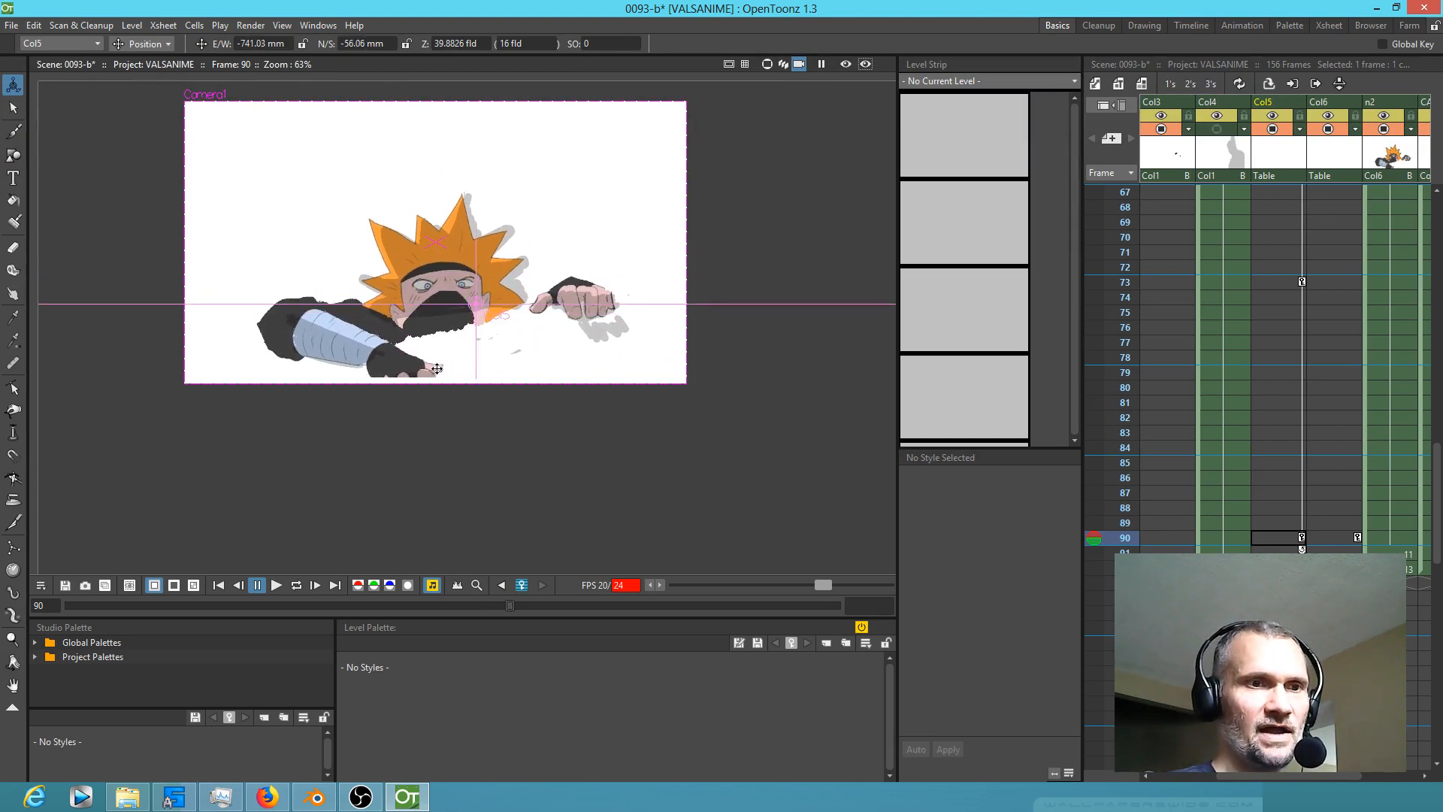
pyautogui.moveTo(477, 375); pyautogui.dragTo(556, 356)
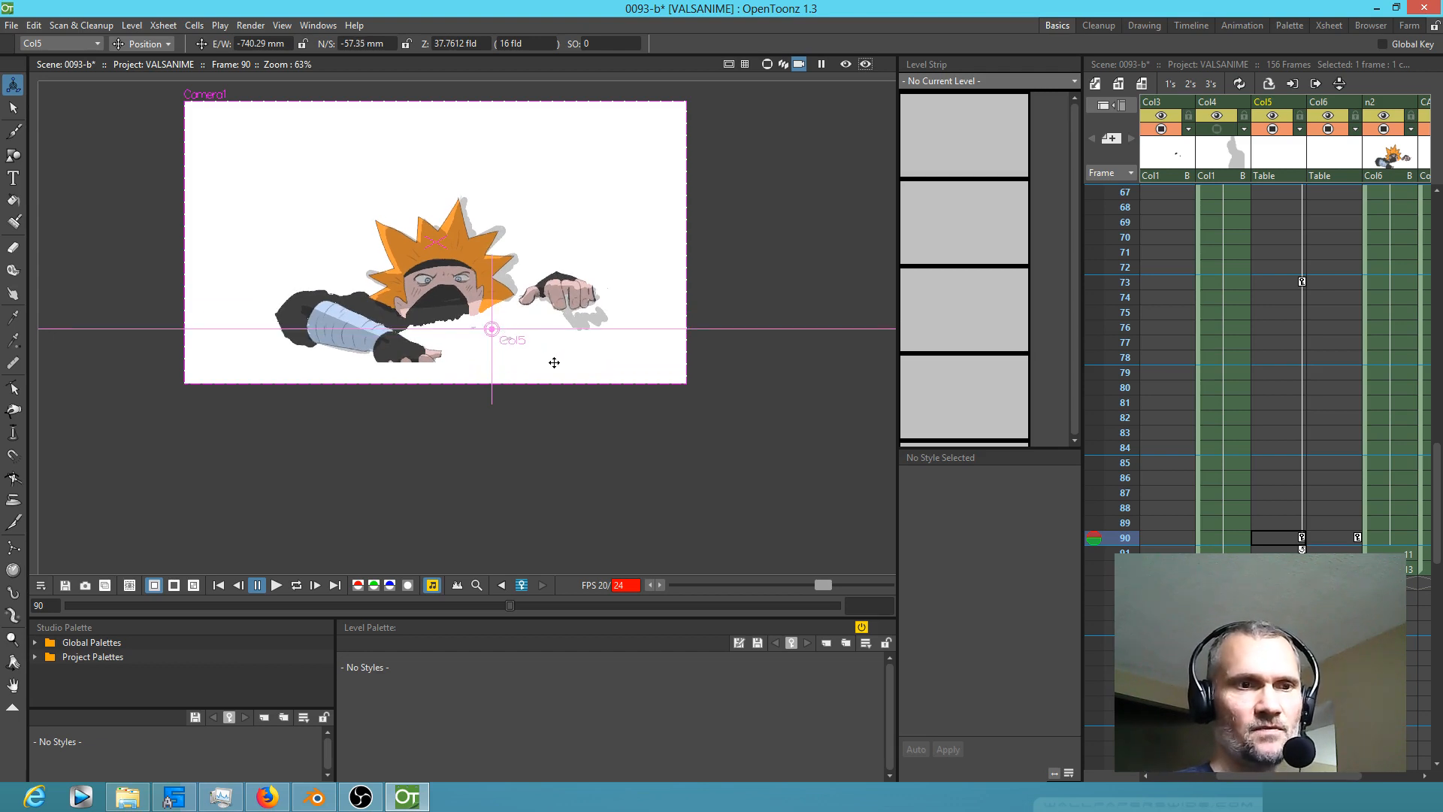
pyautogui.moveTo(554, 362); pyautogui.dragTo(554, 371)
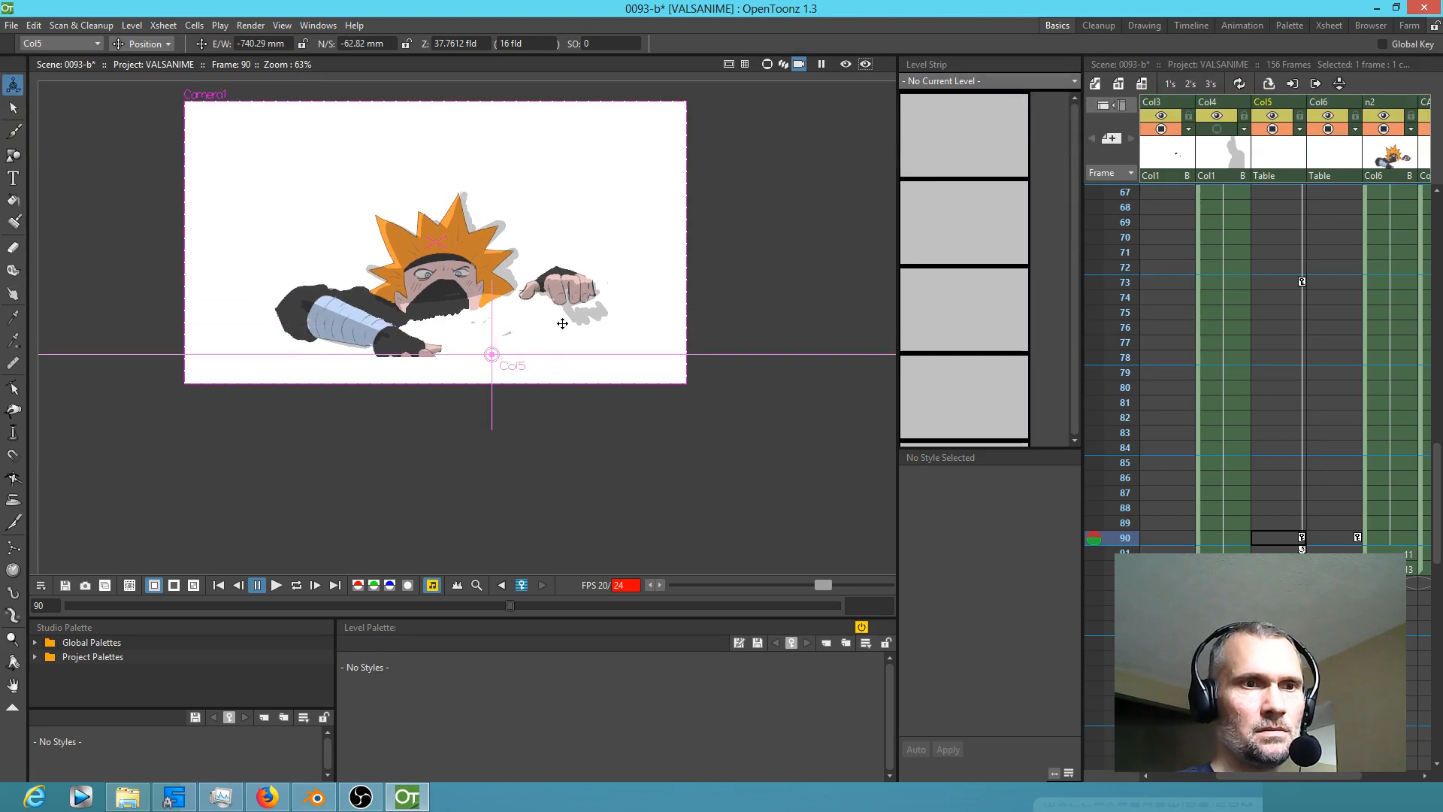
pyautogui.moveTo(564, 318); pyautogui.dragTo(477, 365)
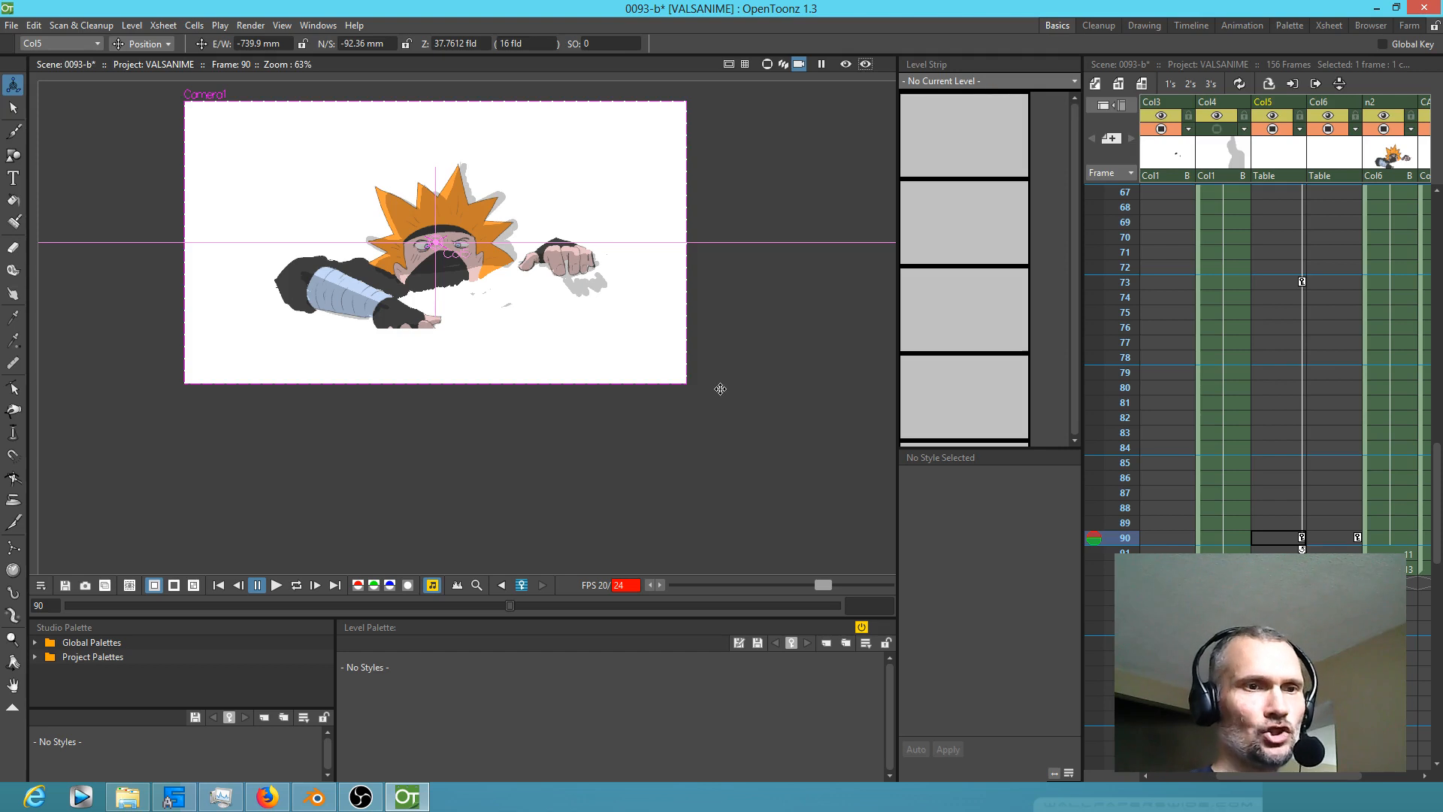
# Step: Pull Col5 back slightly at frame 90 to about Z 36.63 fld, undoing the stray position shift
pyautogui.moveTo(596, 332); pyautogui.dragTo(636, 358)
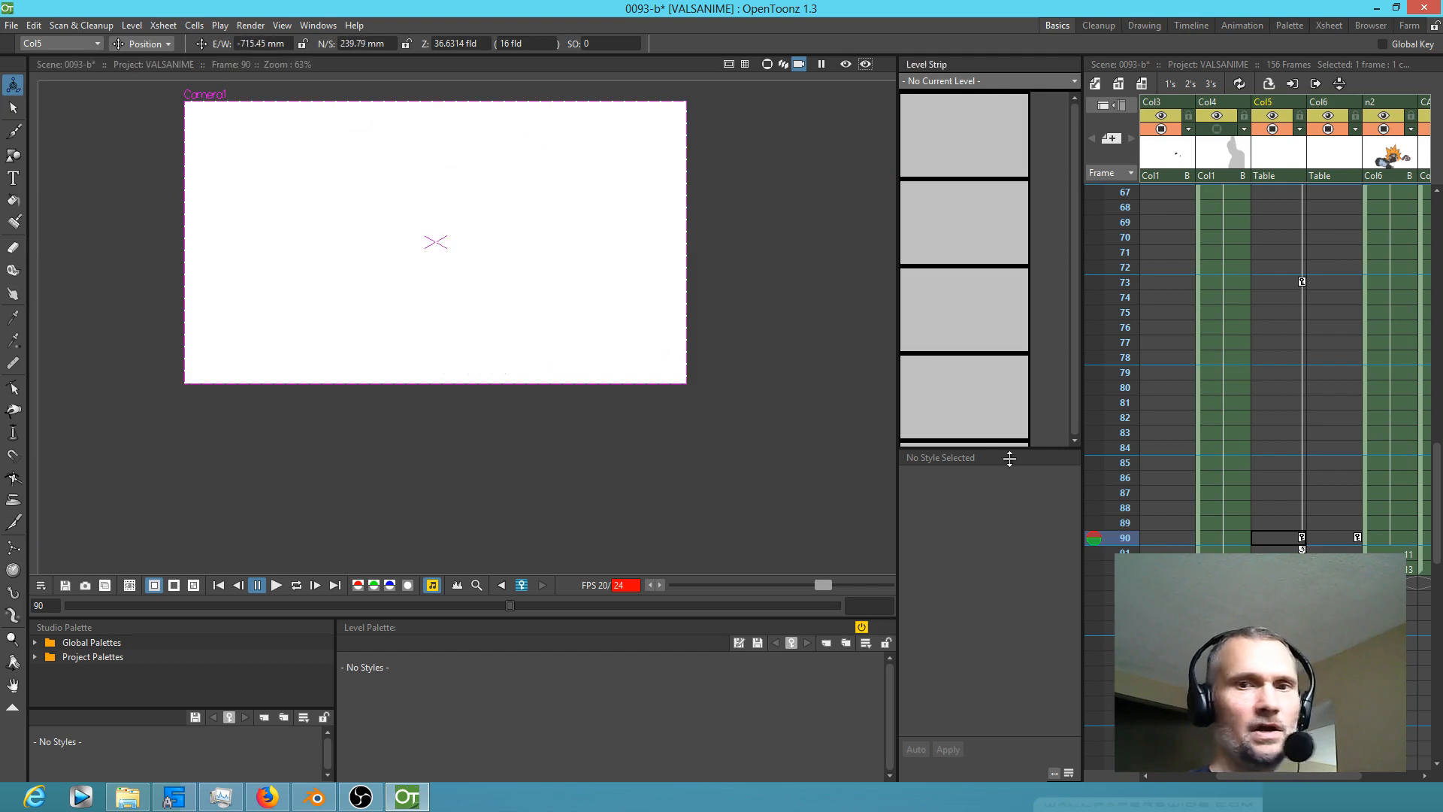
pyautogui.hotkey('ctrl', 'z')
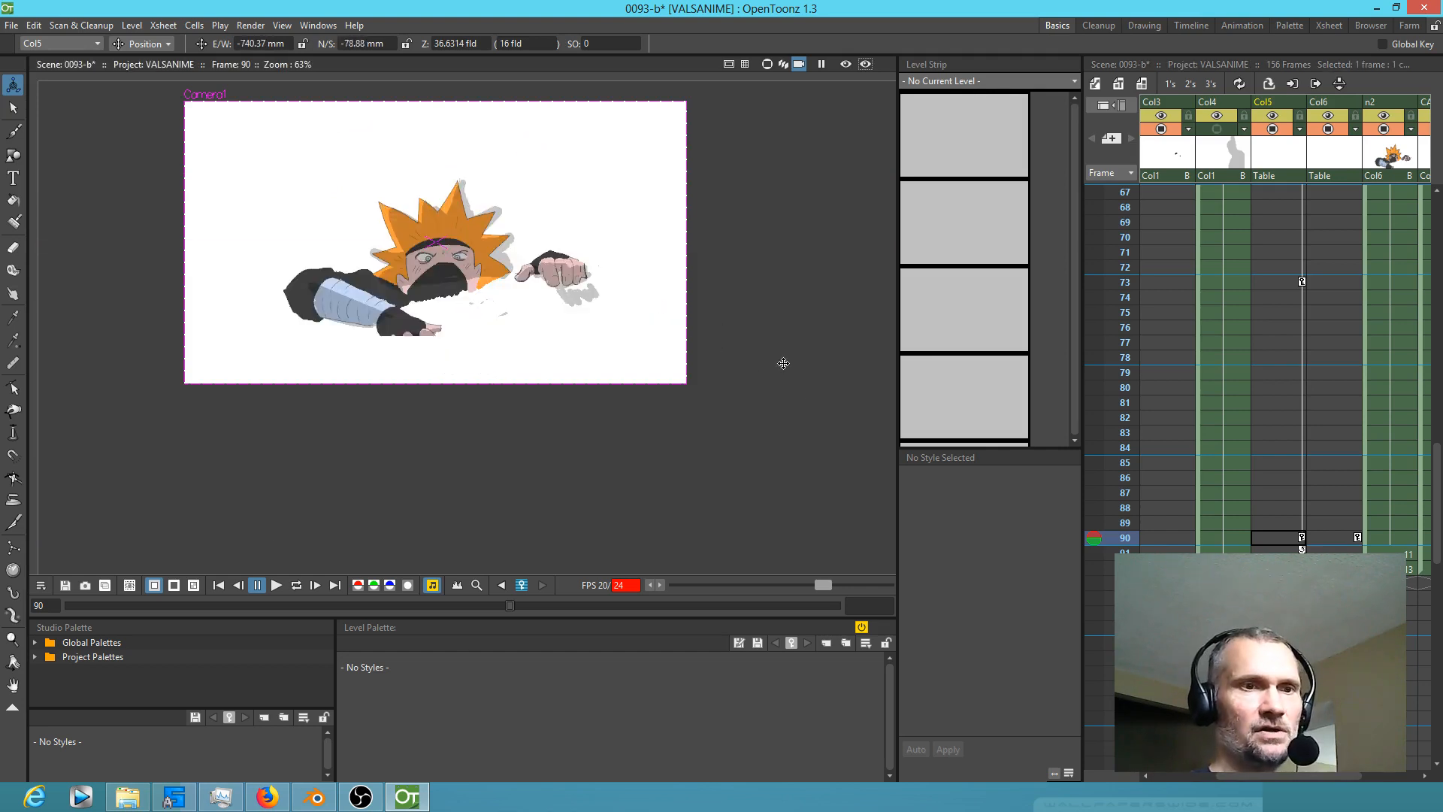
pyautogui.moveTo(587, 309); pyautogui.dragTo(589, 313)
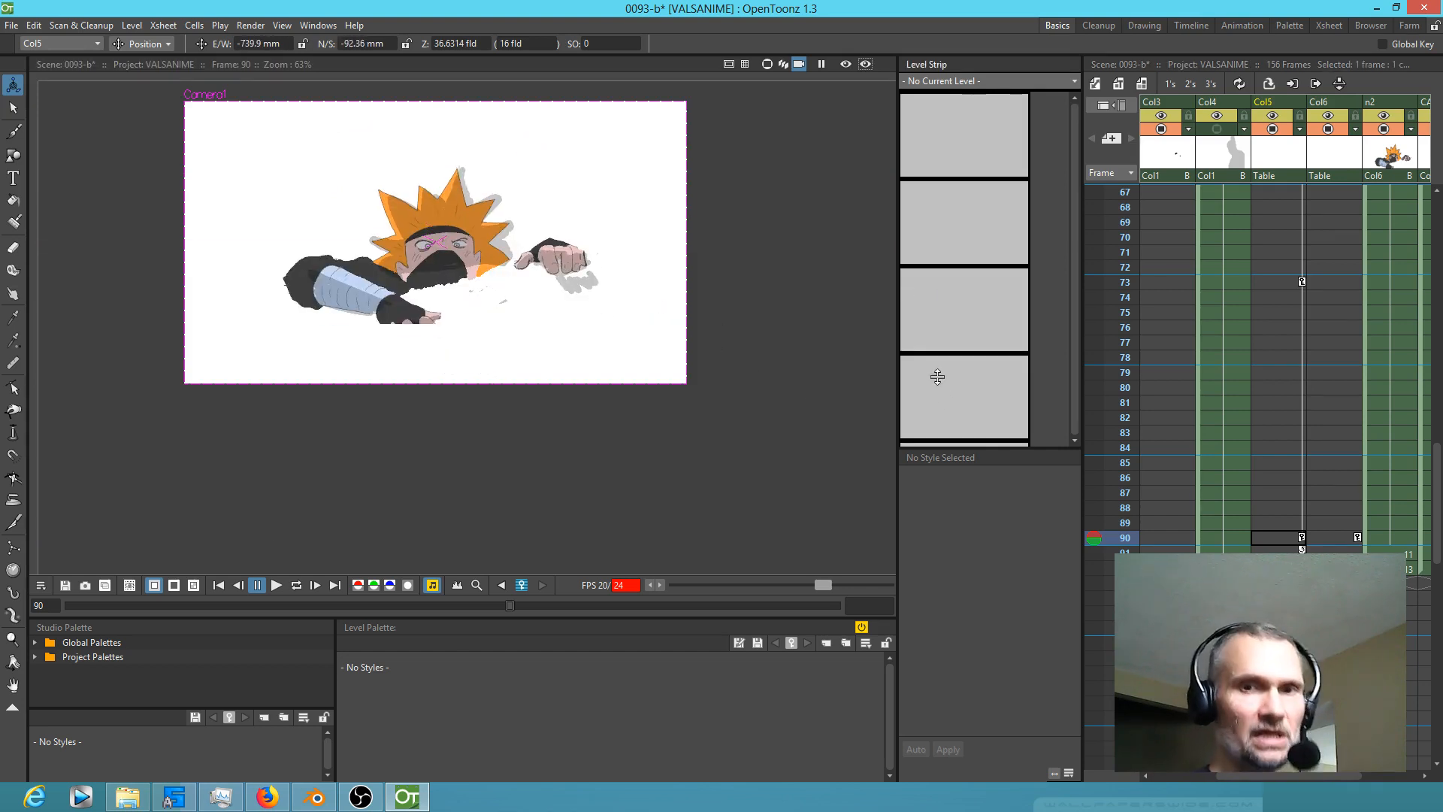
pyautogui.scroll(-5, 676, 331)
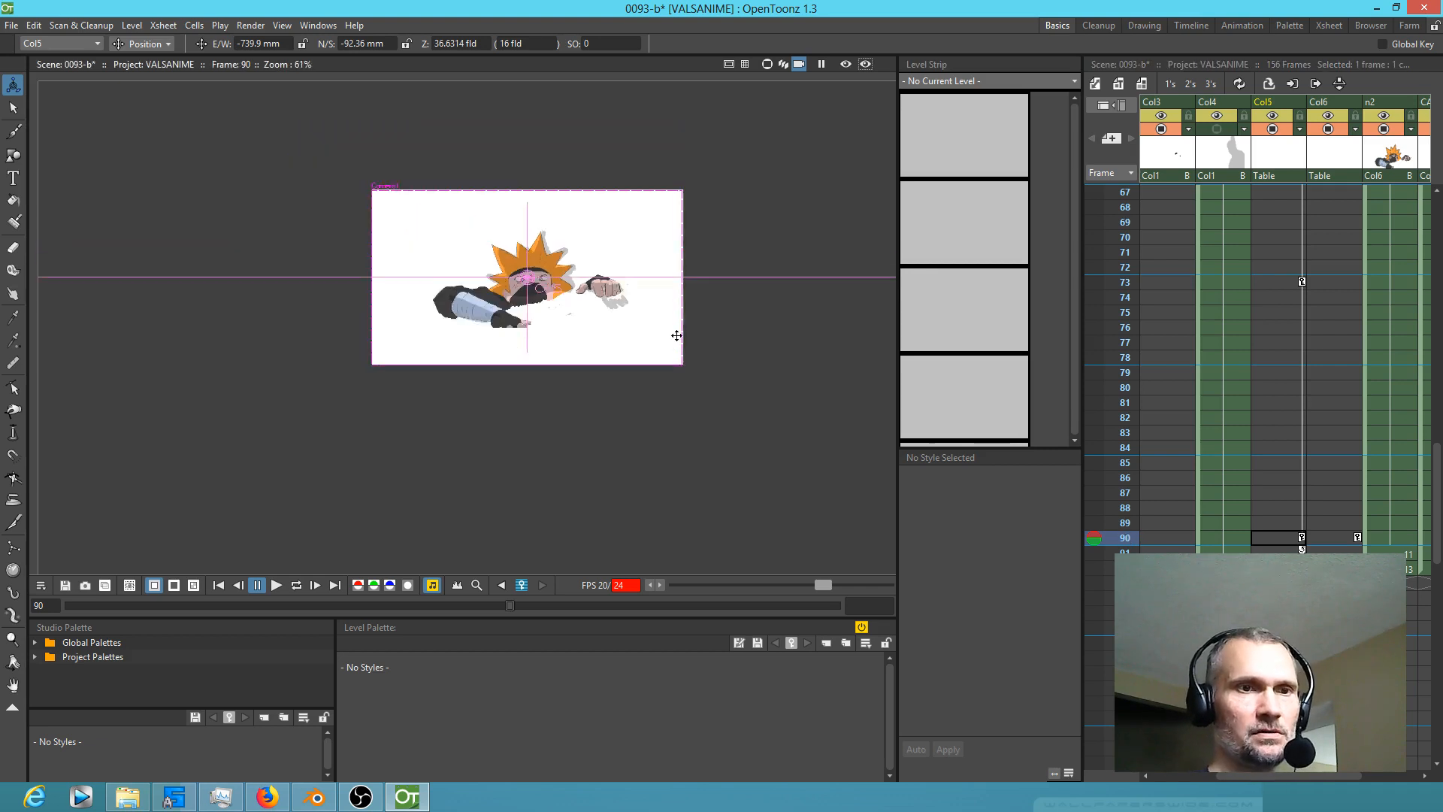
pyautogui.scroll(4, 722, 335)
pyautogui.scroll(3, 722, 335)
# Step: Insert repeated frames at frame 91 to lengthen the hold of drawing 10 in n2 along with its CAST SHADOWS column
pyautogui.moveTo(1129, 524)
pyautogui.mouseDown()
pyautogui.moveTo(1127, 233)
pyautogui.moveTo(1128, 274)
pyautogui.mouseUp()
pyautogui.moveTo(1154, 44); pyautogui.dragTo(1183, 390)
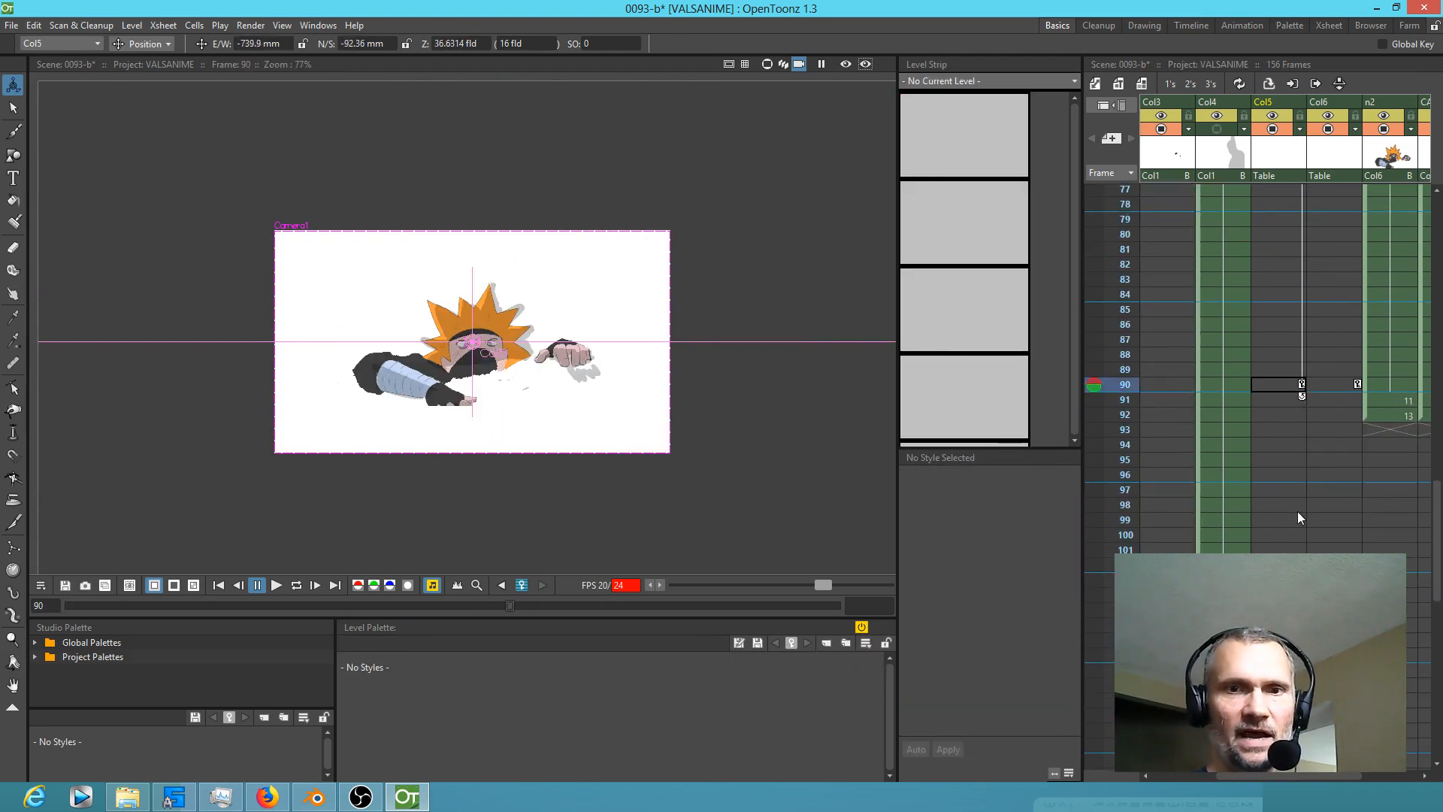
pyautogui.moveTo(1307, 498); pyautogui.dragTo(1261, 507)
pyautogui.click(1351, 411)
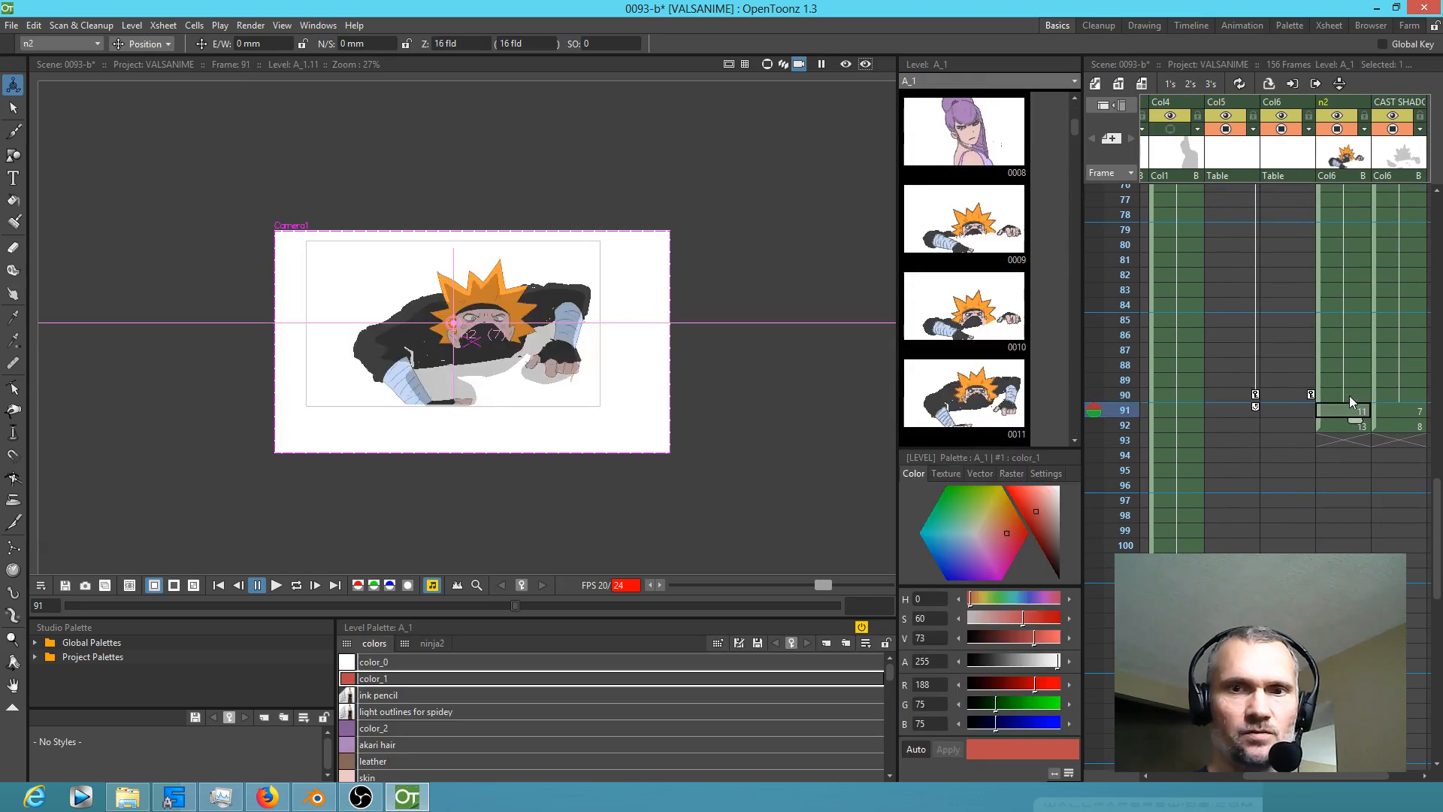
pyautogui.click(1350, 395)
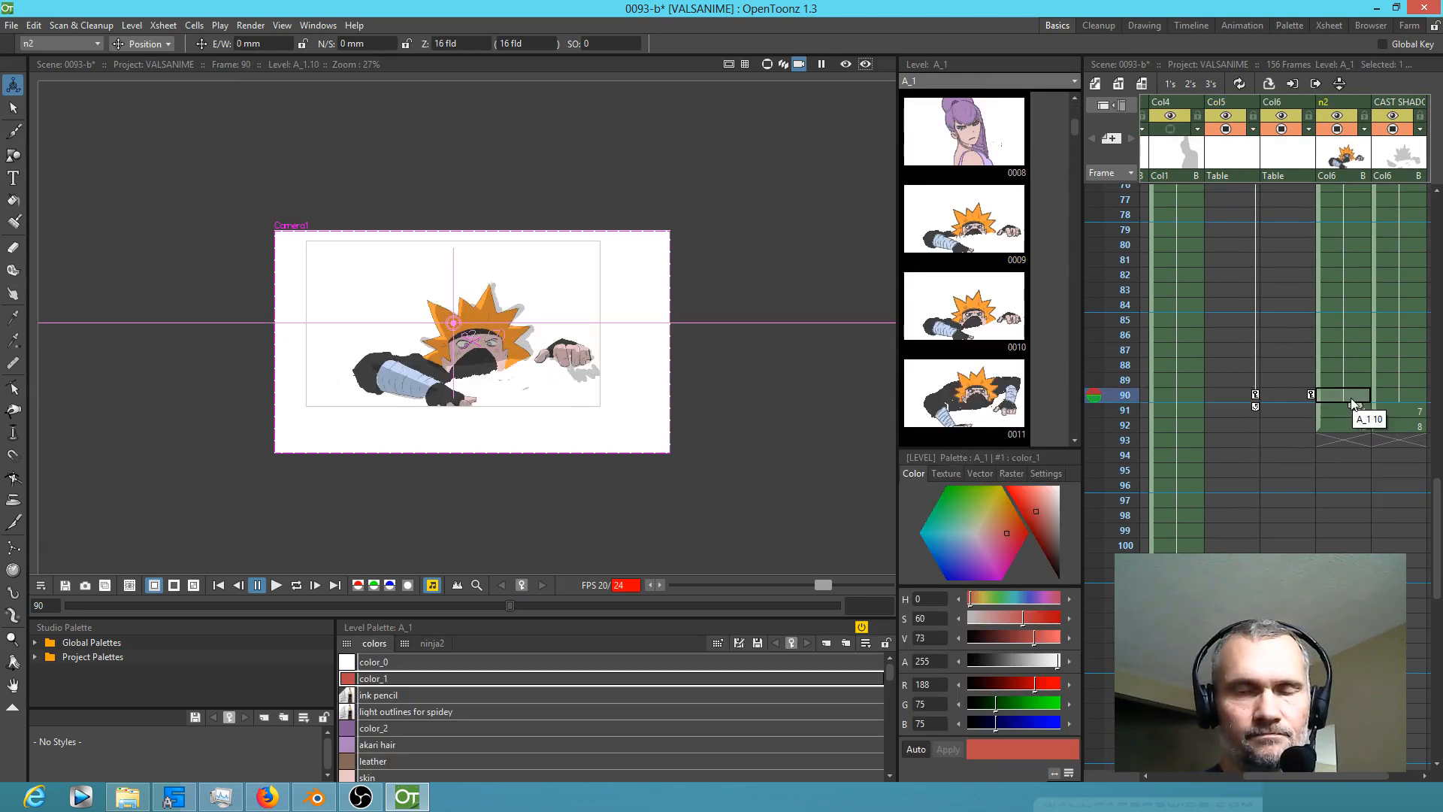
pyautogui.moveTo(1357, 395); pyautogui.dragTo(1337, 422)
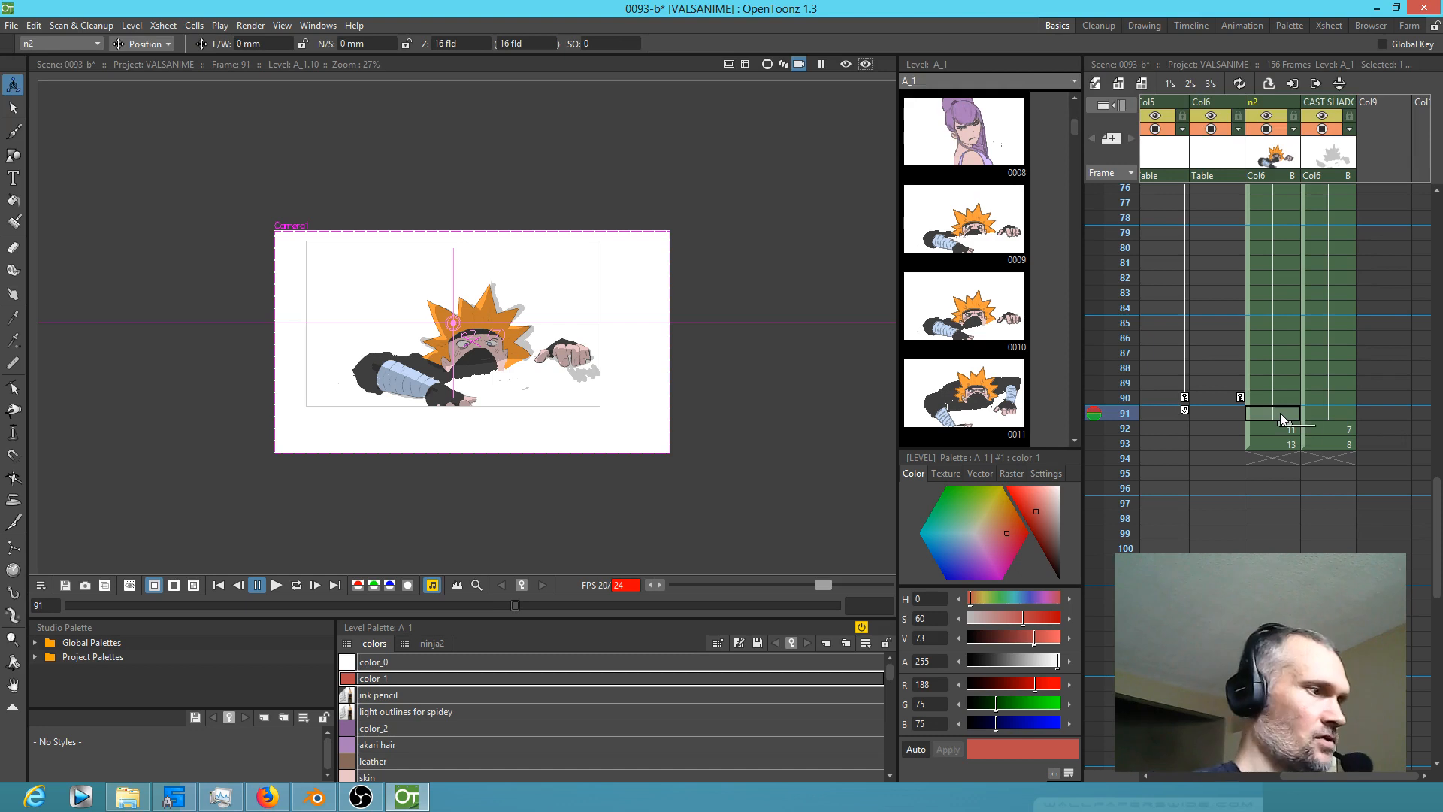
pyautogui.press('Insert')
pyautogui.press('Insert')
pyautogui.press('Insert')
pyautogui.press('Insert')
pyautogui.press('Insert')
pyautogui.press('Insert')
pyautogui.press('Insert')
pyautogui.press('Insert')
pyautogui.press('Insert')
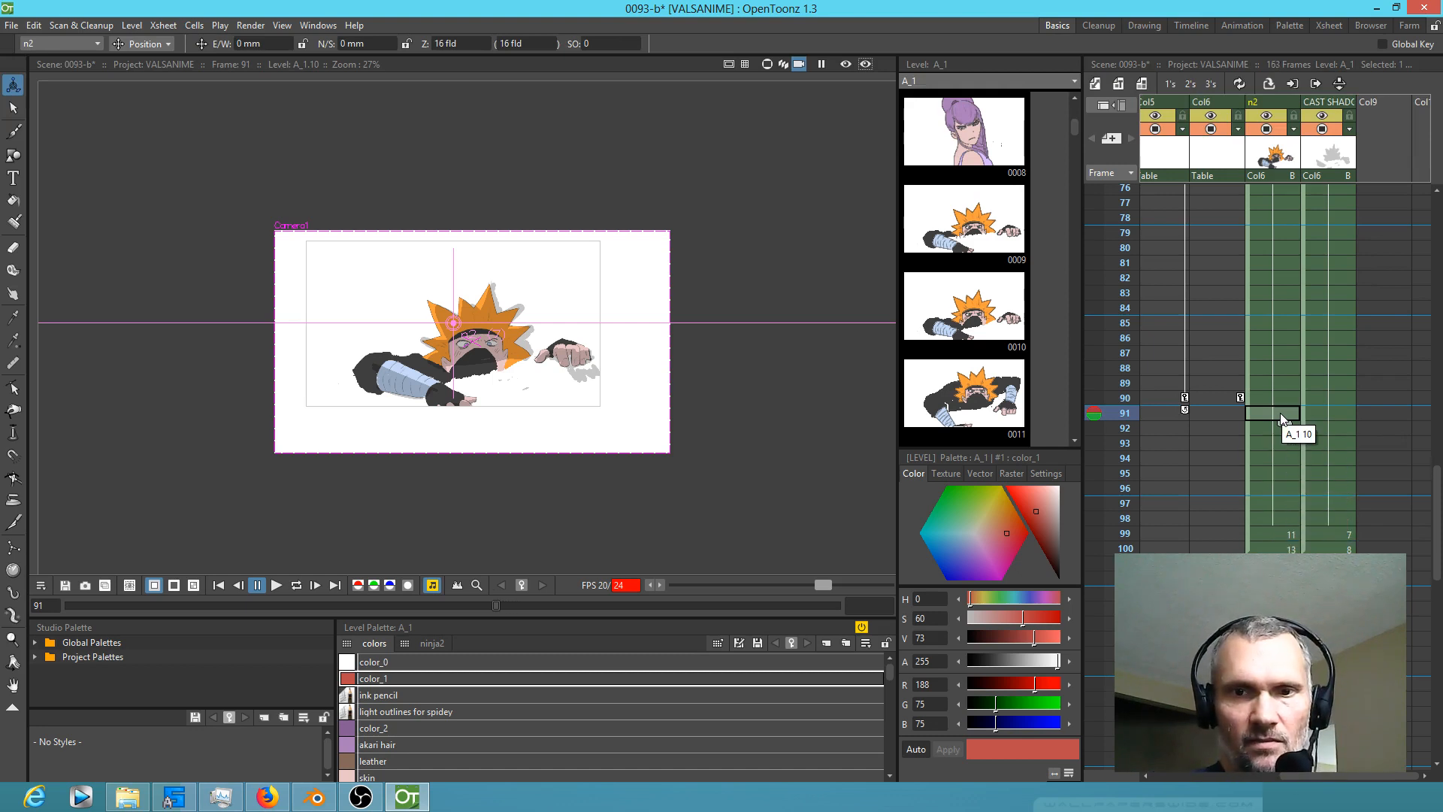
pyautogui.press('Insert')
# Step: Lengthen the holds of drawings 11 and 13 in n2 and the matching shadow drawings, inserting frames at 103 and 106
pyautogui.press('Down')
pyautogui.press('Down')
pyautogui.press('Down')
pyautogui.press('Down')
pyautogui.press('Down')
pyautogui.press('Down')
pyautogui.press('Down')
pyautogui.press('Down')
pyautogui.press('Down')
pyautogui.press('Down')
pyautogui.press('Down')
pyautogui.press('Down')
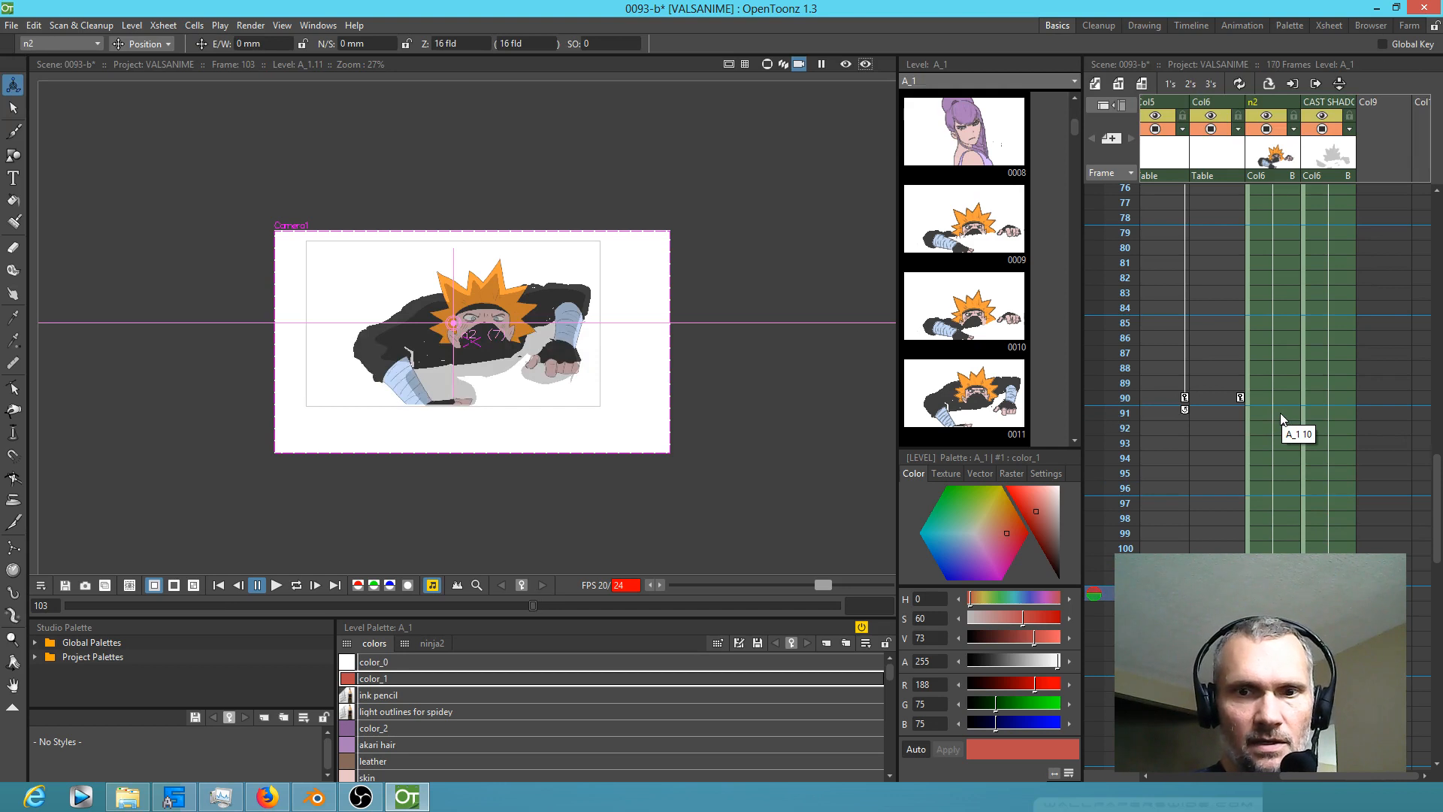
pyautogui.press('Down')
pyautogui.press('Down')
pyautogui.press('Down')
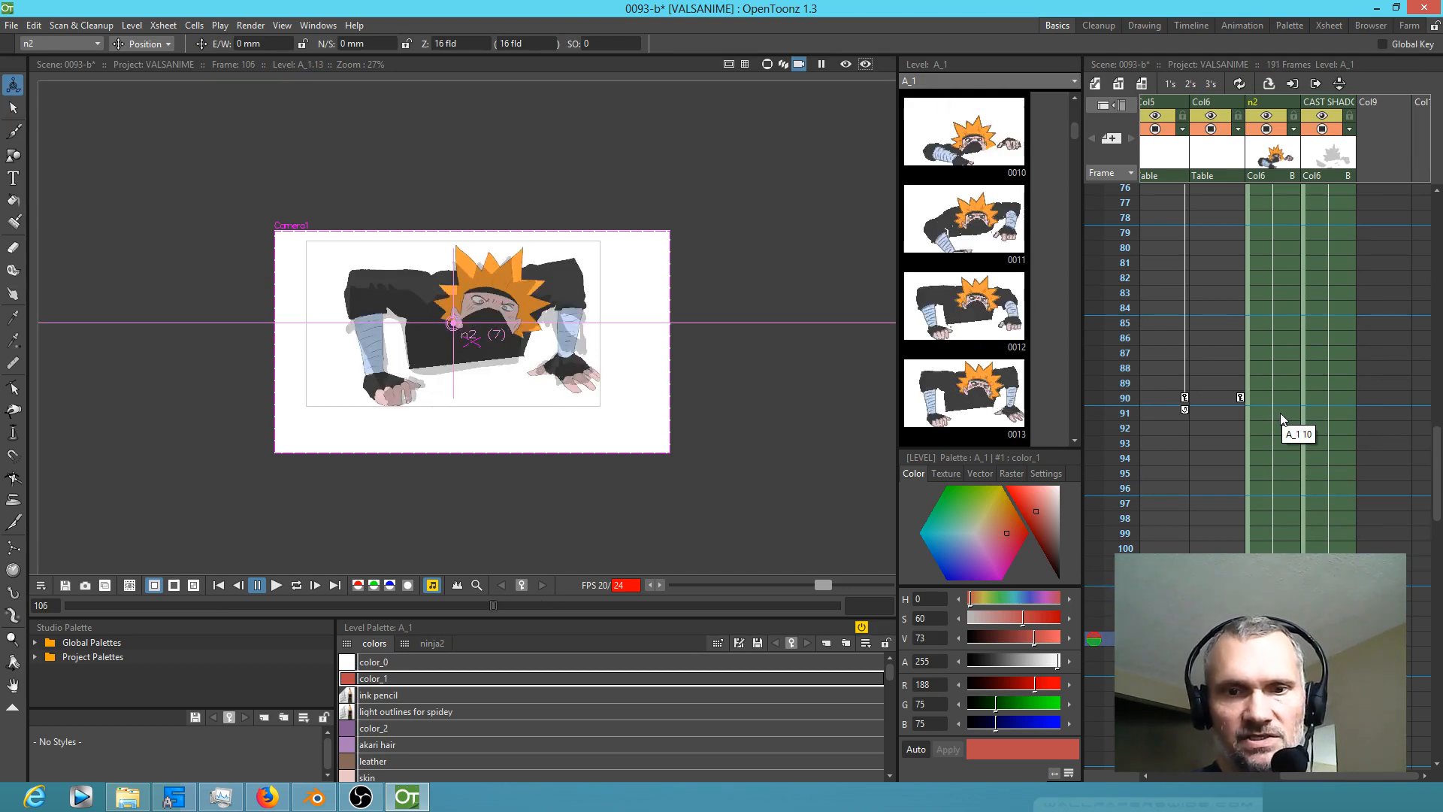
pyautogui.scroll(-8, 1287, 498)
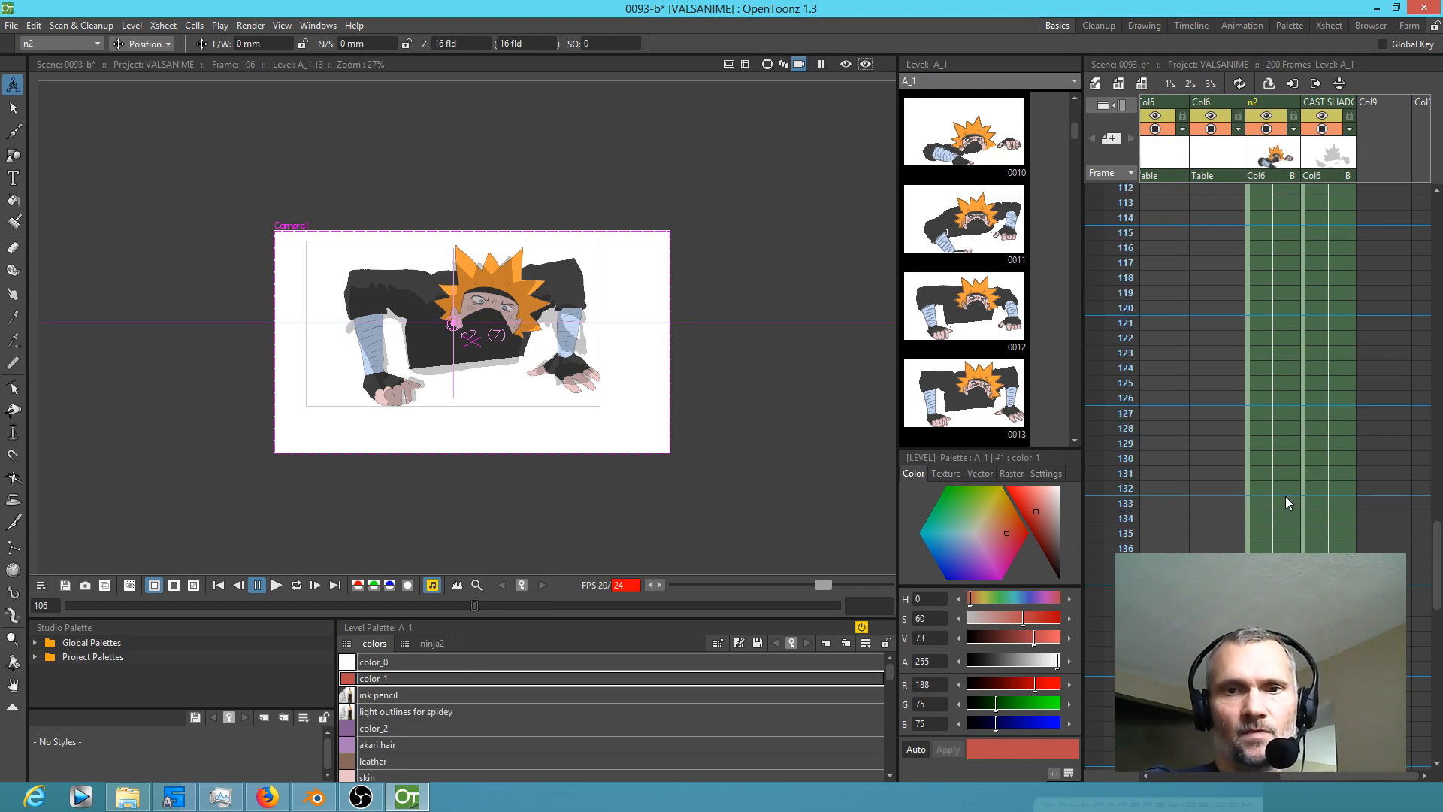
# Step: Insert repeated frames at frame 134 to greatly lengthen the hold of drawing 13 in n2 and the matching cast shadow
pyautogui.click(1261, 517)
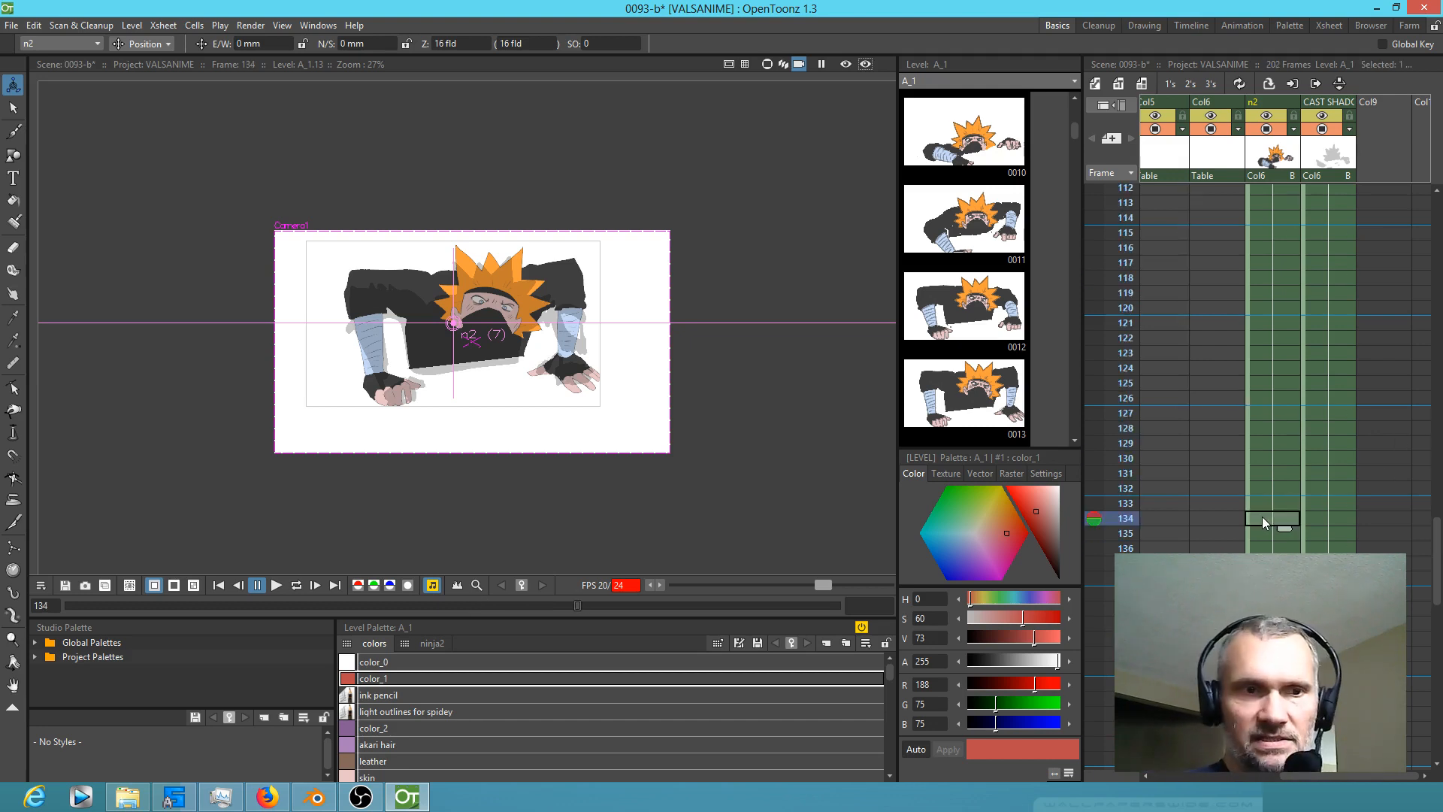
pyautogui.hotkey('ctrl', 'v')
pyautogui.hotkey('ctrl', 'v')
pyautogui.hotkey('ctrl', 'v')
pyautogui.hotkey('ctrl', 'v')
pyautogui.hotkey('ctrl', 'v')
pyautogui.hotkey('ctrl', 'v')
pyautogui.hotkey('ctrl', 'v')
pyautogui.hotkey('ctrl', 'v')
pyautogui.hotkey('ctrl', 'v')
pyautogui.hotkey('ctrl', 'v')
pyautogui.hotkey('ctrl', 'v')
pyautogui.hotkey('ctrl', 'v')
pyautogui.hotkey('ctrl', 'v')
pyautogui.hotkey('ctrl', 'v')
pyautogui.hotkey('ctrl', 'v')
pyautogui.hotkey('ctrl', 'v')
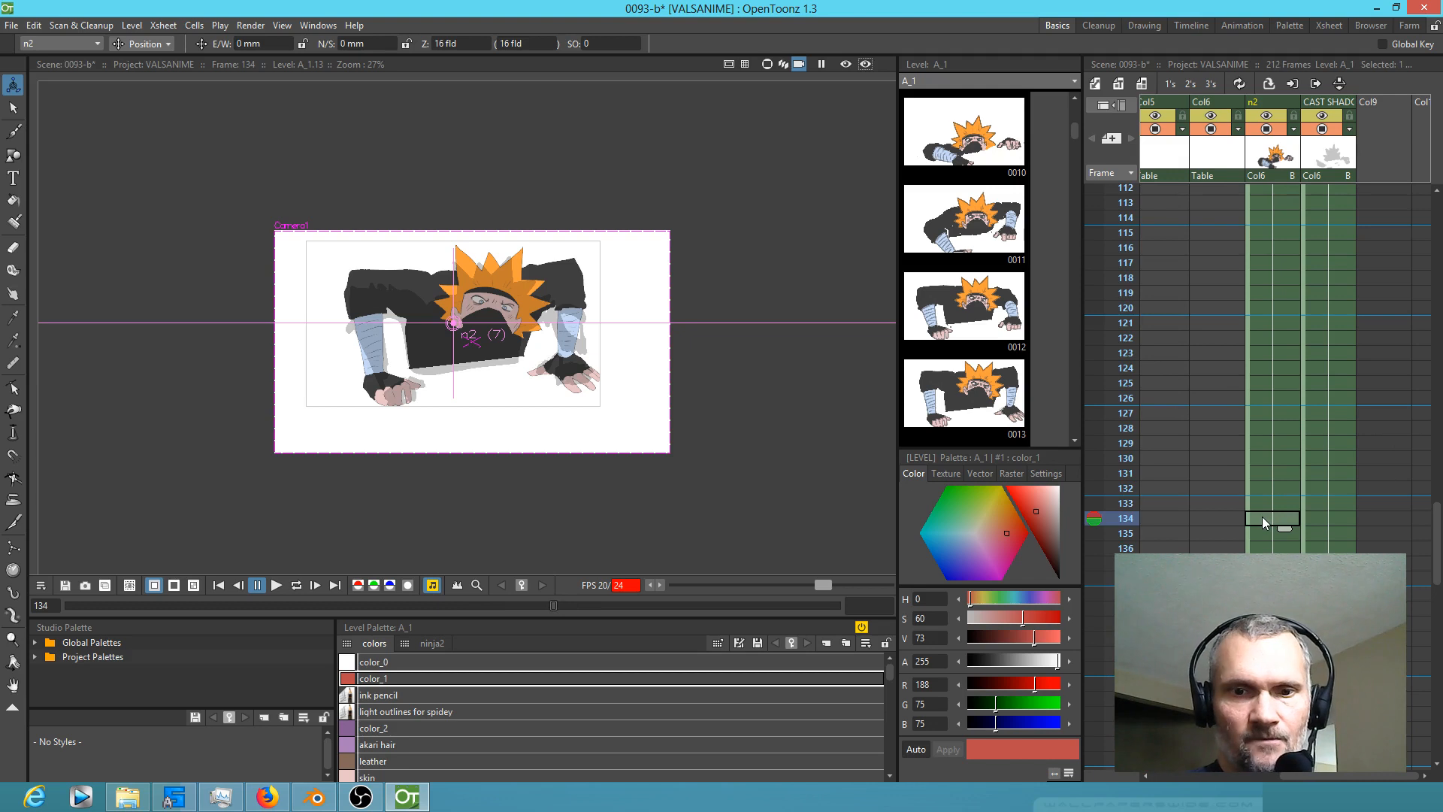
pyautogui.hotkey('ctrl', 'v')
pyautogui.hotkey('ctrl', 'v')
pyautogui.hotkey('ctrl', 'v')
pyautogui.hotkey('ctrl', 'v')
pyautogui.hotkey('ctrl', 'v')
pyautogui.hotkey('ctrl', 'v')
pyautogui.hotkey('ctrl', 'v')
pyautogui.hotkey('ctrl', 'v')
pyautogui.hotkey('ctrl', 'v')
pyautogui.hotkey('ctrl', 'v')
pyautogui.hotkey('ctrl', 'v')
pyautogui.hotkey('ctrl', 'v')
pyautogui.hotkey('ctrl', 'v')
pyautogui.hotkey('ctrl', 'v')
pyautogui.hotkey('ctrl', 'v')
pyautogui.hotkey('ctrl', 'v')
pyautogui.hotkey('ctrl', 'v')
pyautogui.hotkey('ctrl', 'v')
pyautogui.hotkey('ctrl', 'v')
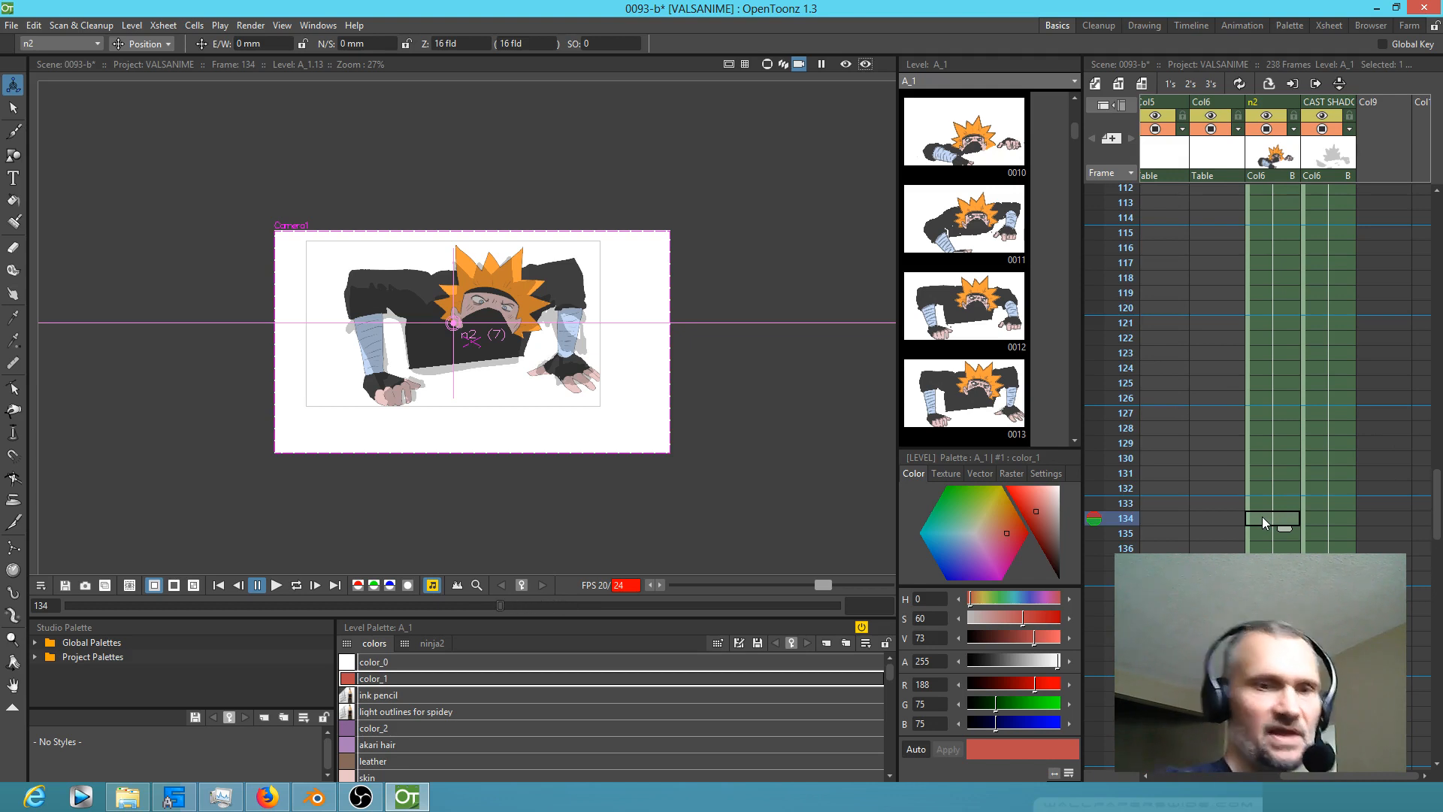
# Step: Pull Col5 back at frame 90 to about Z 32.14 fld and scrub ahead to check the ninja's framing
pyautogui.scroll(8, 1317, 435)
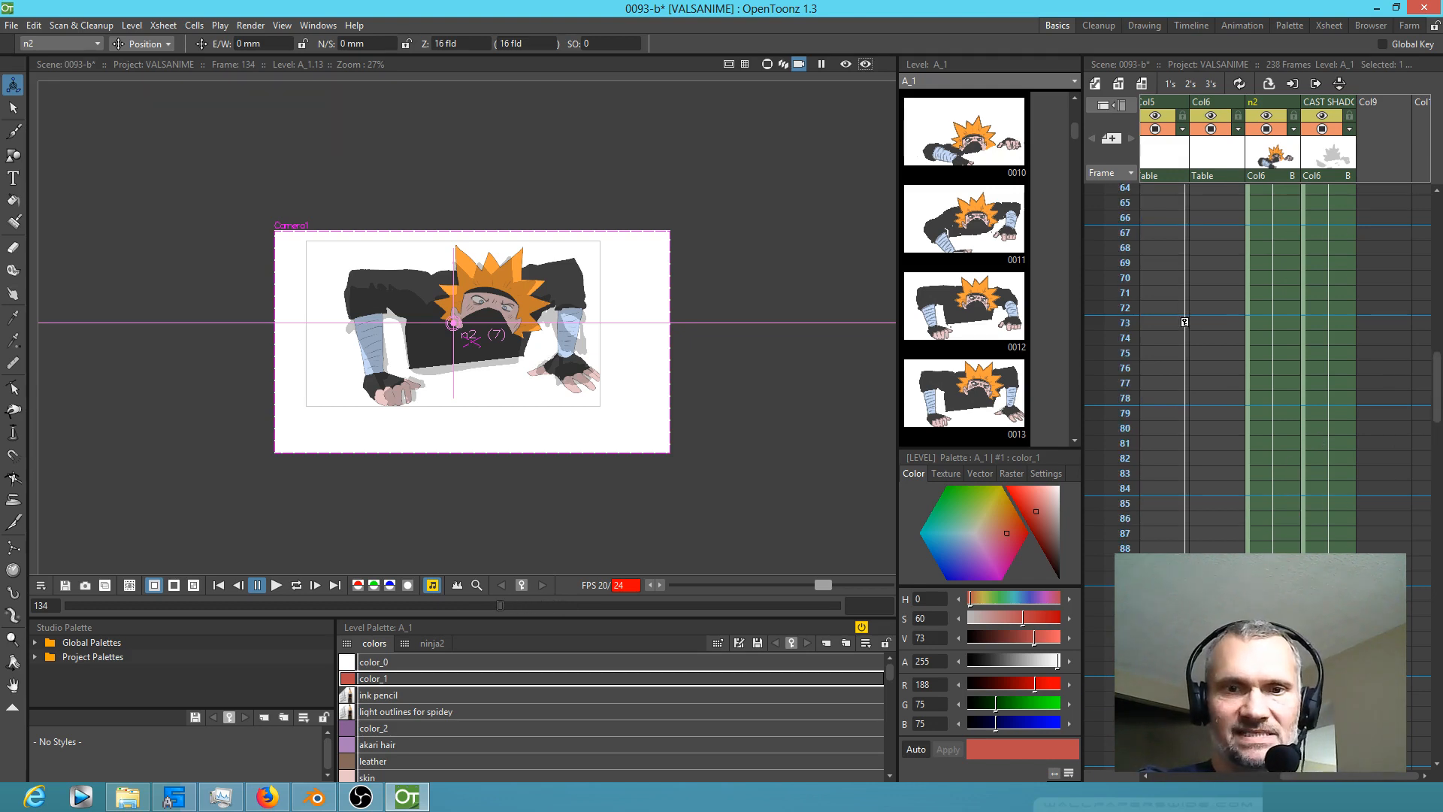
pyautogui.click(1173, 578)
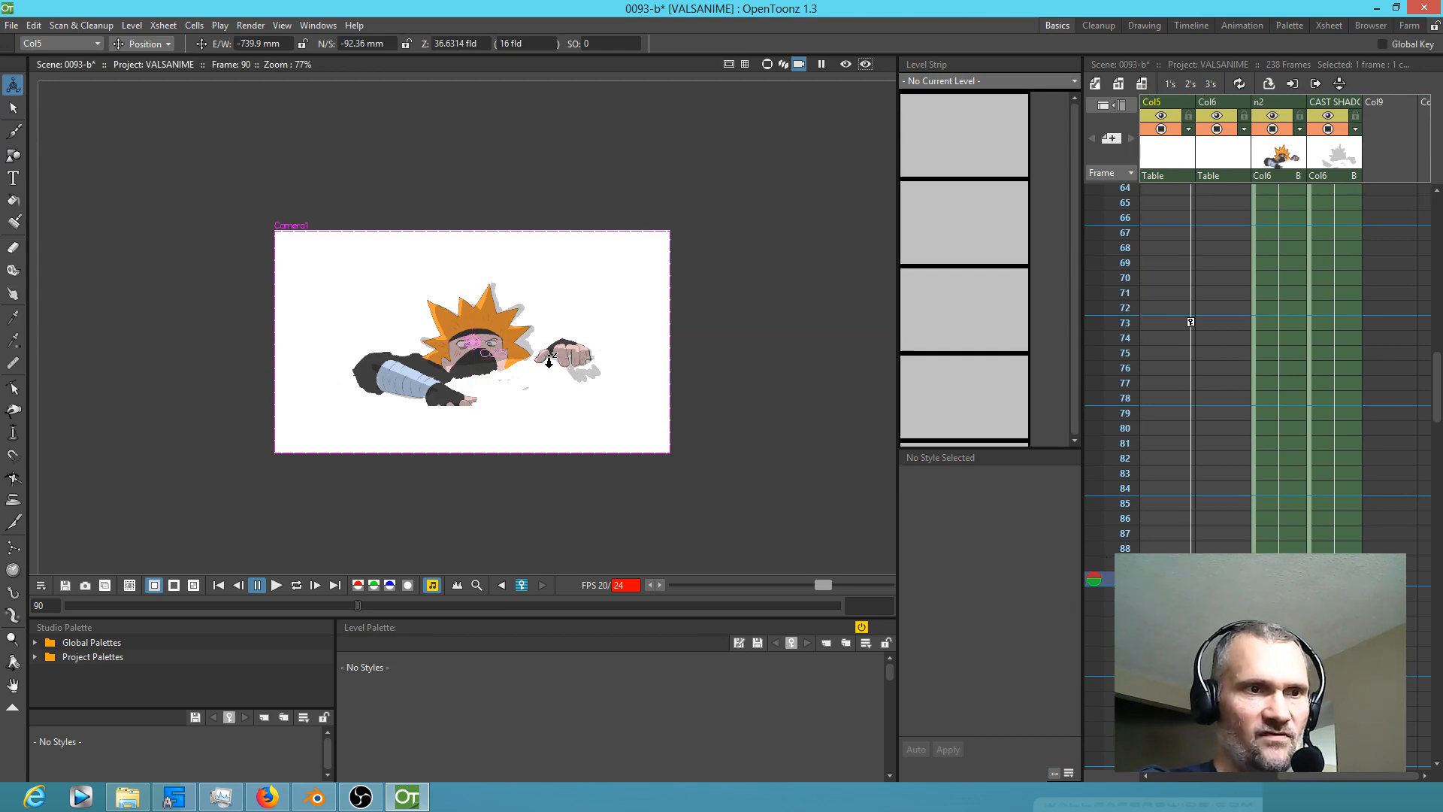
pyautogui.moveTo(543, 368); pyautogui.dragTo(622, 316)
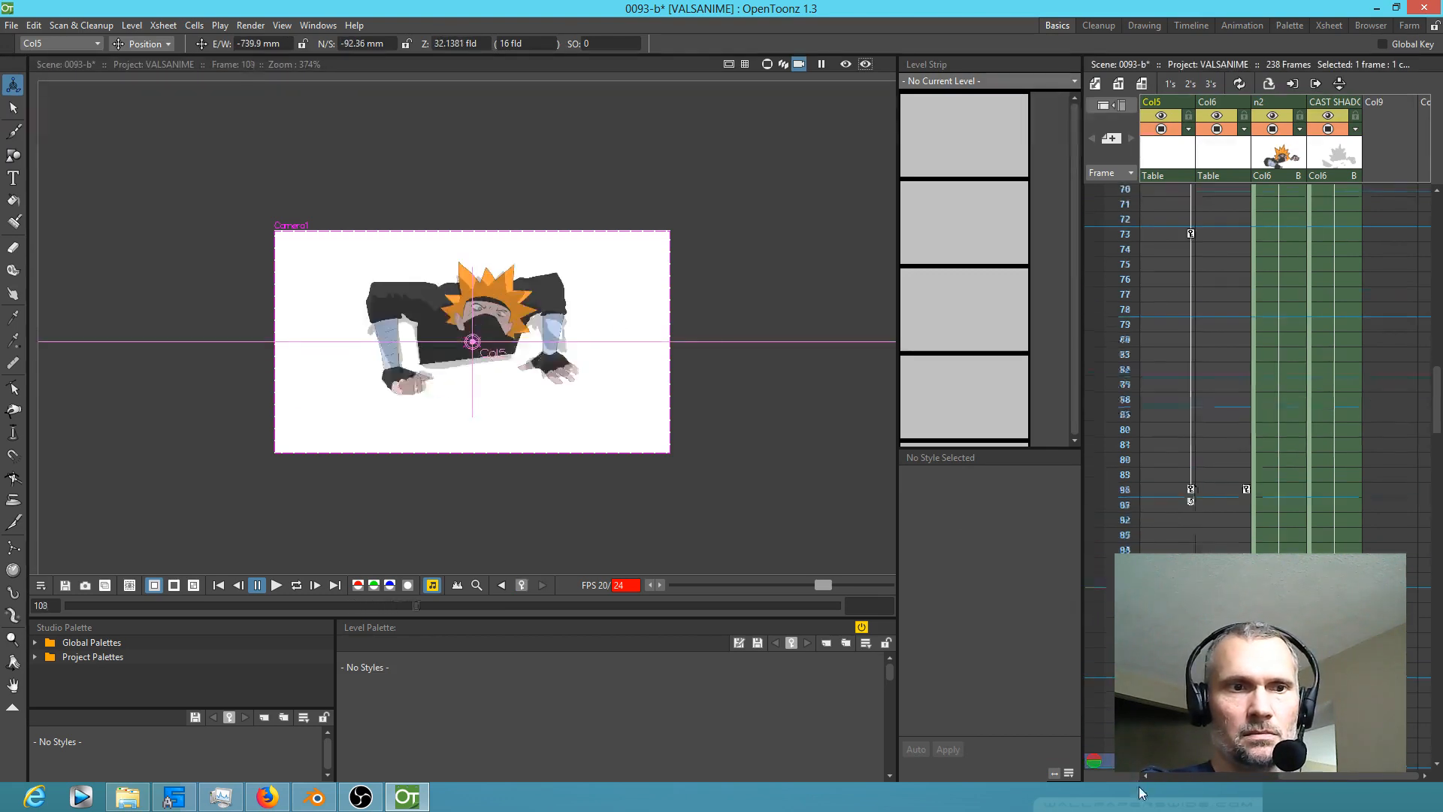
pyautogui.click(1165, 398)
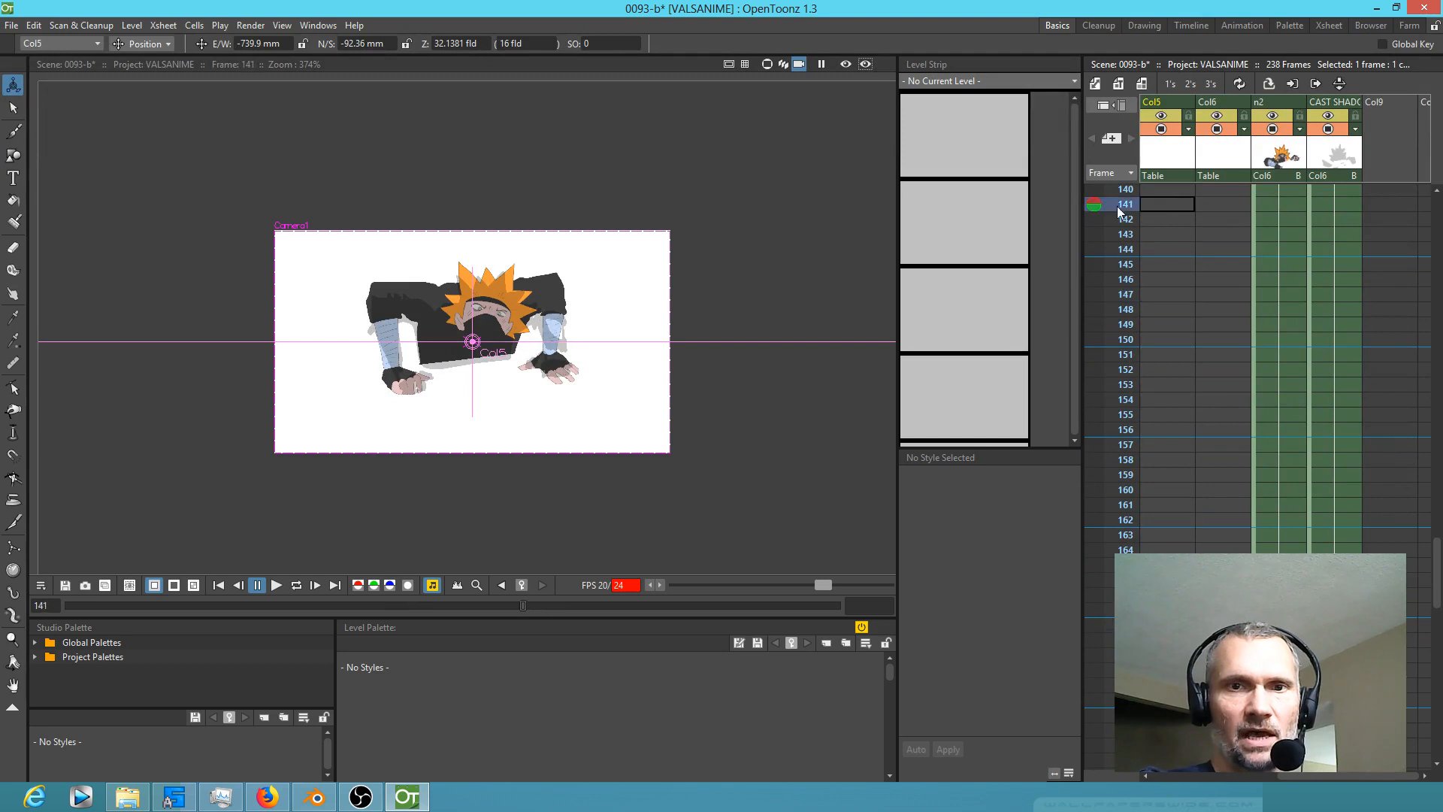
pyautogui.moveTo(1129, 161); pyautogui.dragTo(1162, 389)
# Step: Nudge Col5 vertically at frame 90 to about N/S -100 mm, undoing the jumps that overshoot
pyautogui.click(1158, 400)
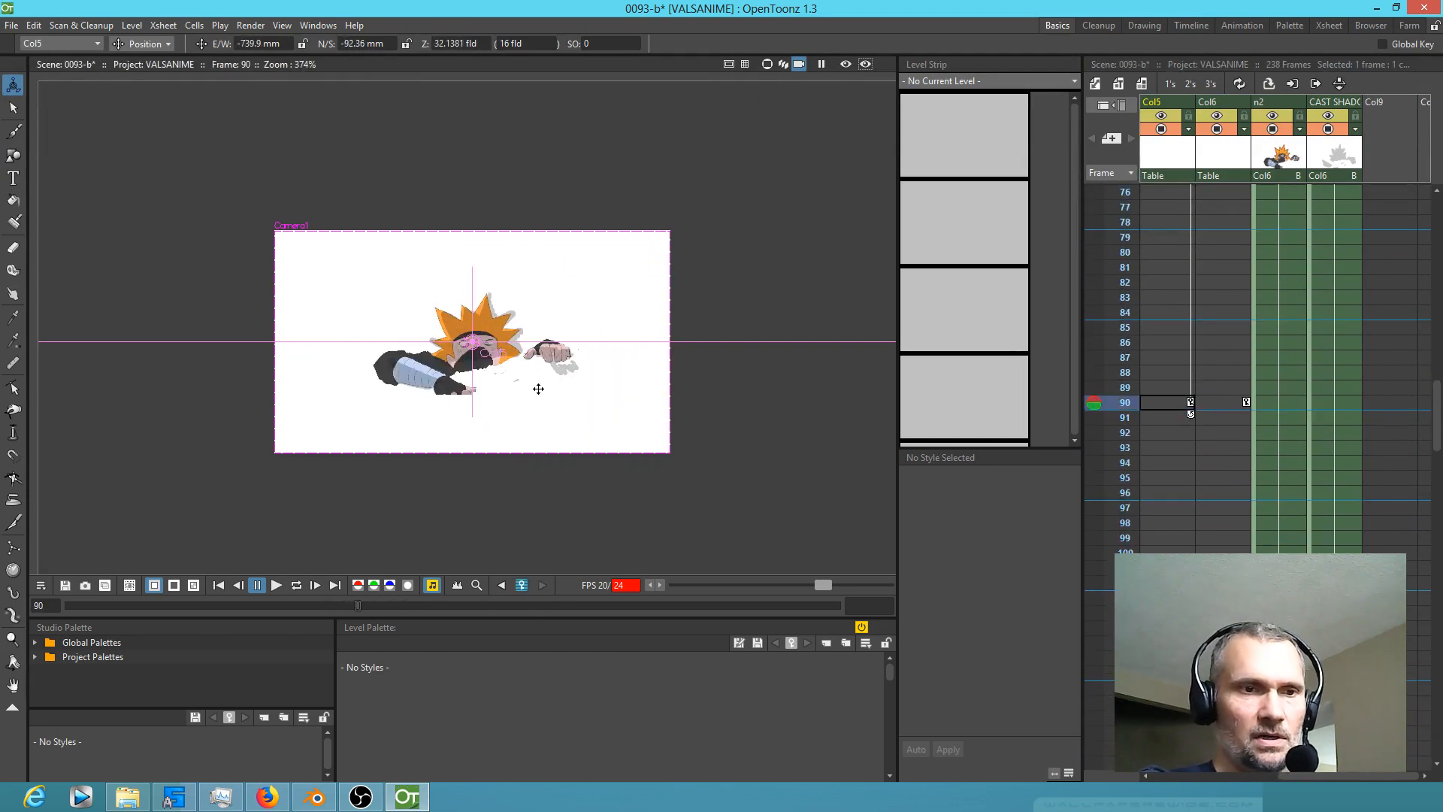
pyautogui.moveTo(531, 377); pyautogui.dragTo(530, 375)
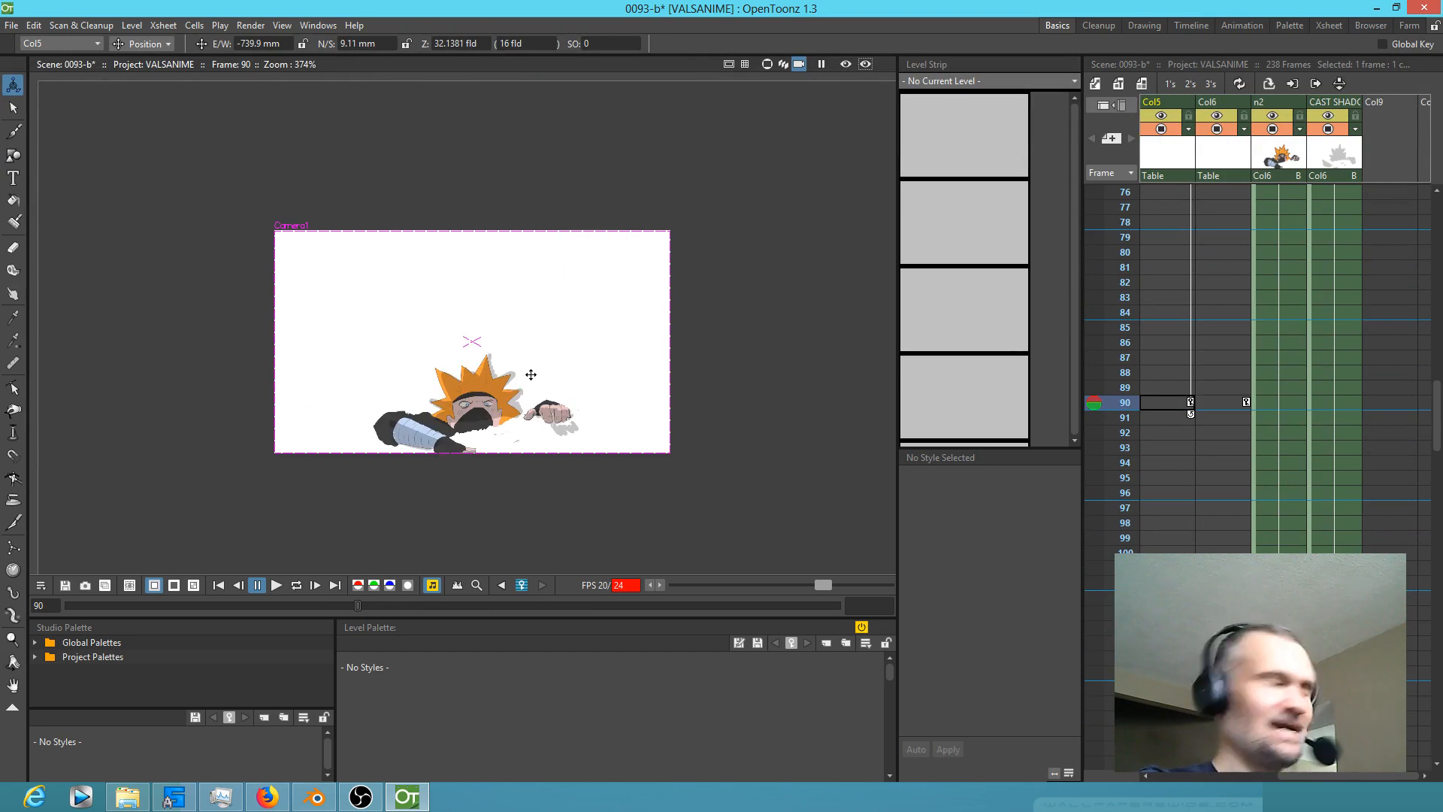
pyautogui.hotkey('ctrl', 'z')
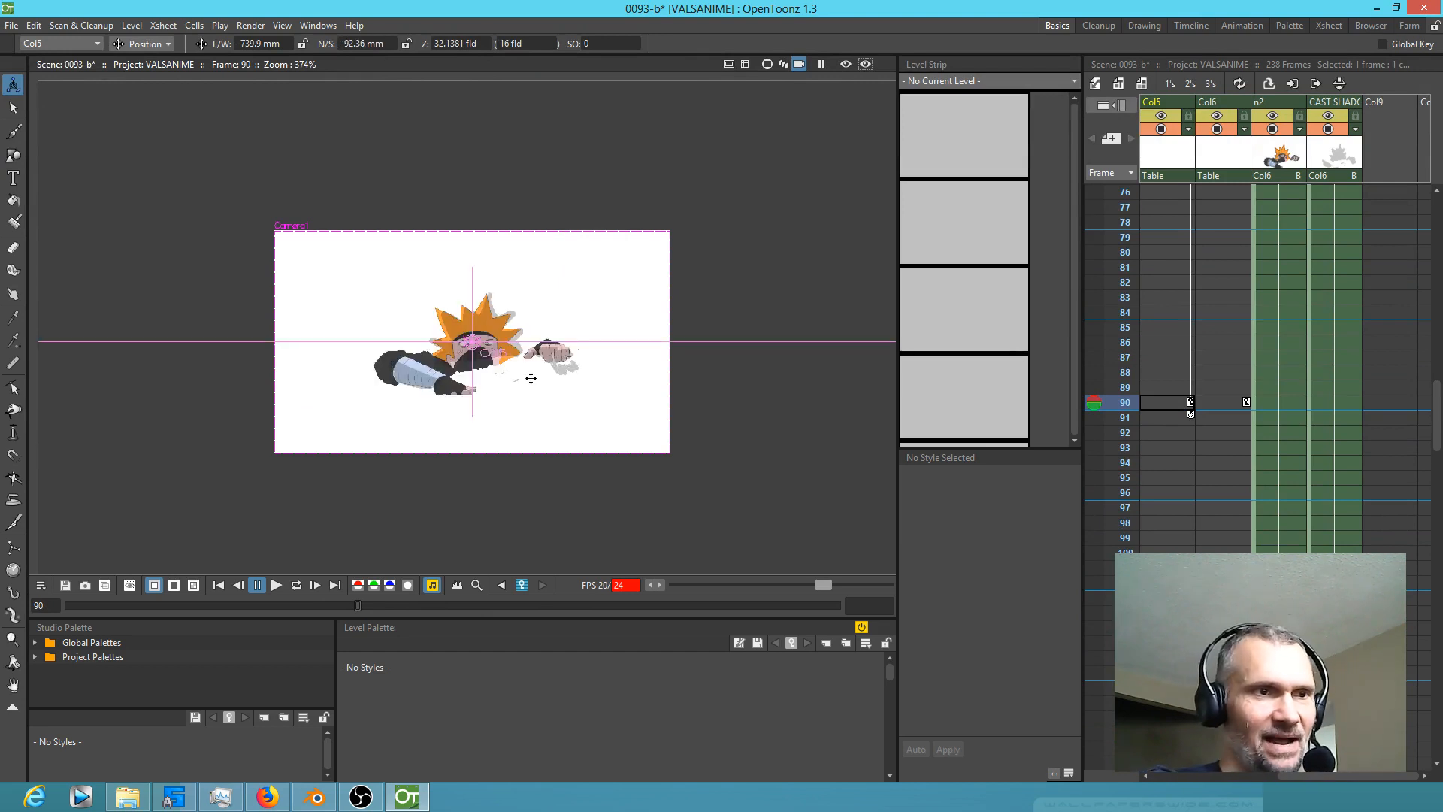
pyautogui.moveTo(529, 378); pyautogui.dragTo(529, 376)
pyautogui.hotkey('ctrl', 'z')
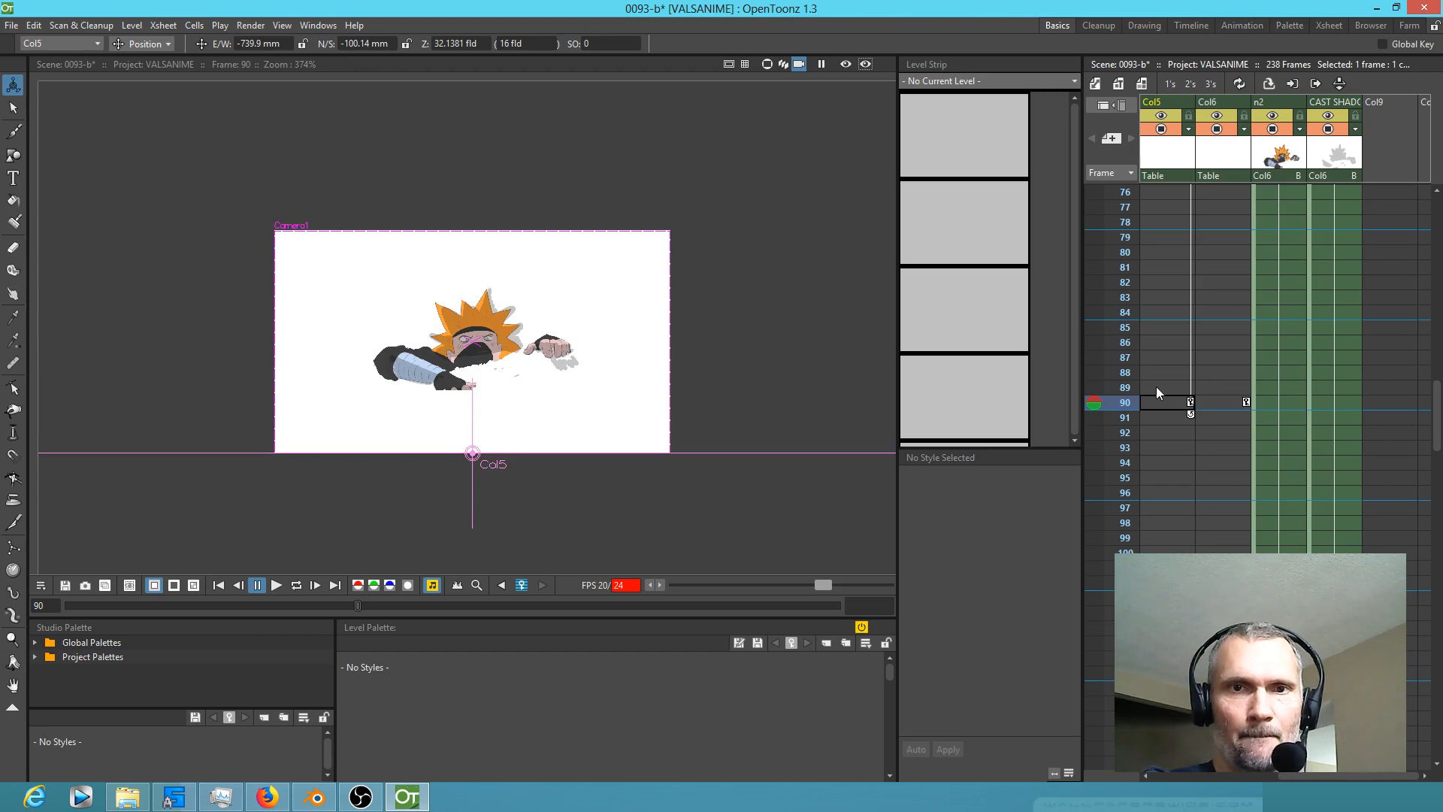
# Step: Move Col6's keyframe from frame 90 to frame 84 and scrub ahead to frame 107
pyautogui.click(1225, 401)
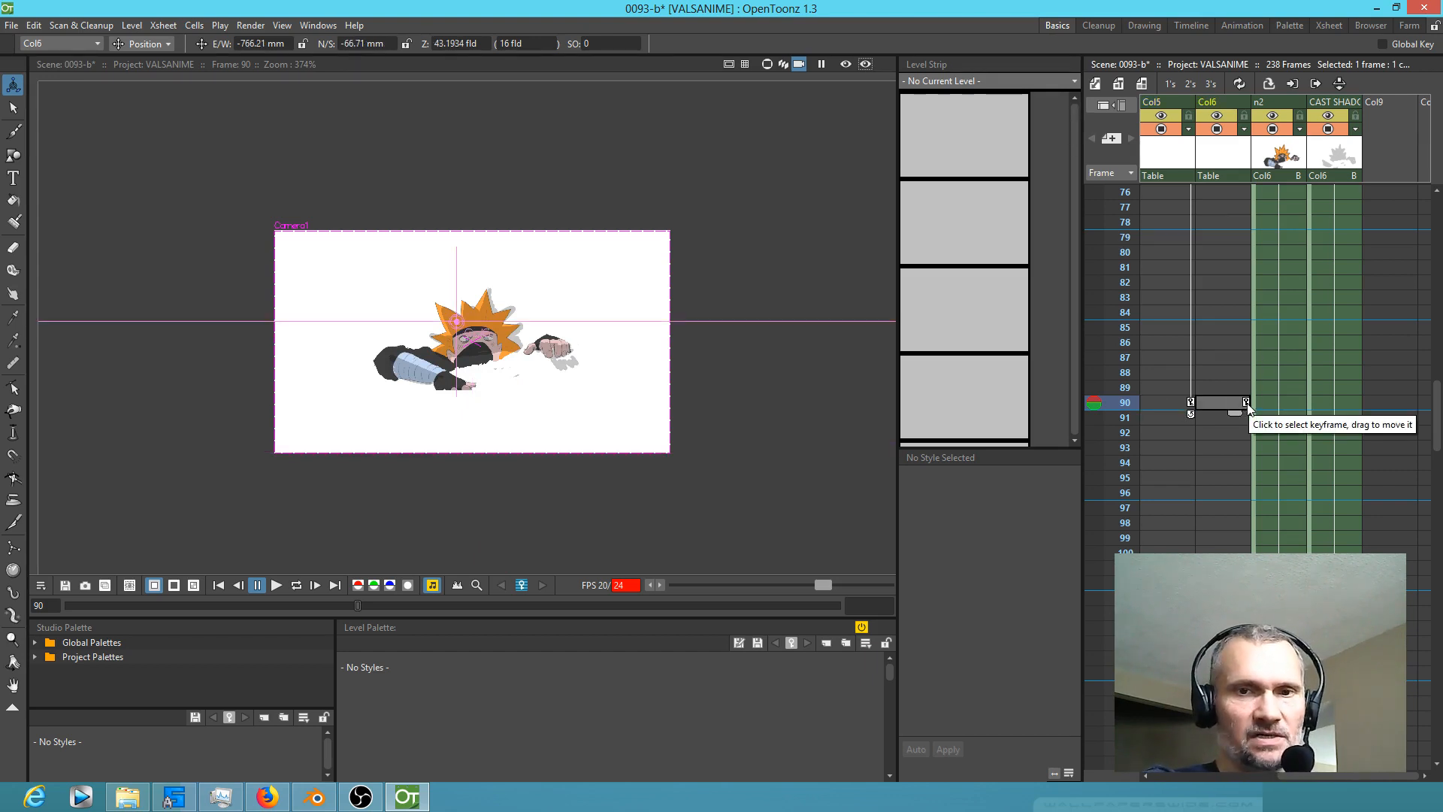
pyautogui.click(1246, 403)
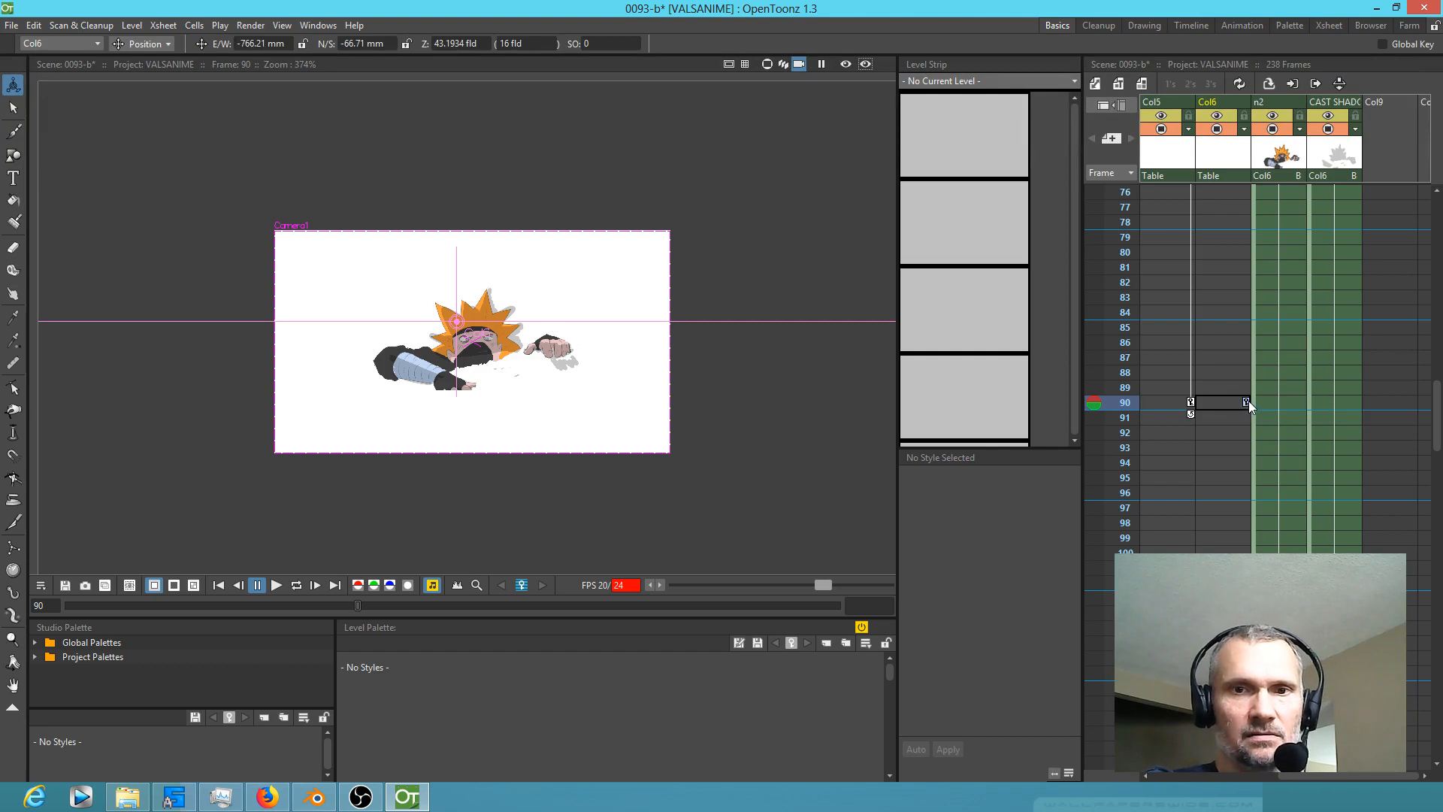
pyautogui.moveTo(1125, 289); pyautogui.dragTo(1101, 652)
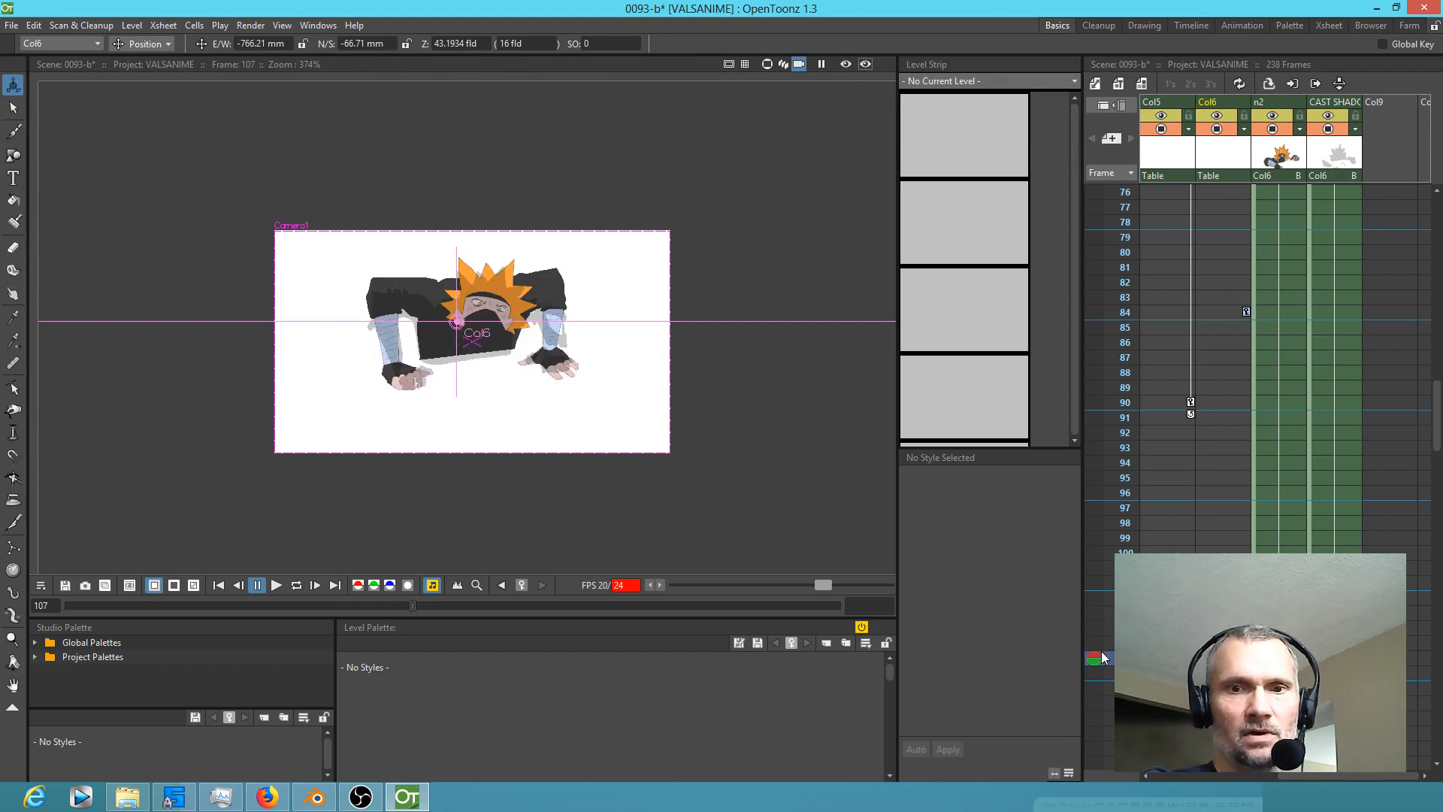
# Step: Key Col5's vertical position at frame 107, trying N/S -120 mm and settling on -70 mm
pyautogui.click(1165, 658)
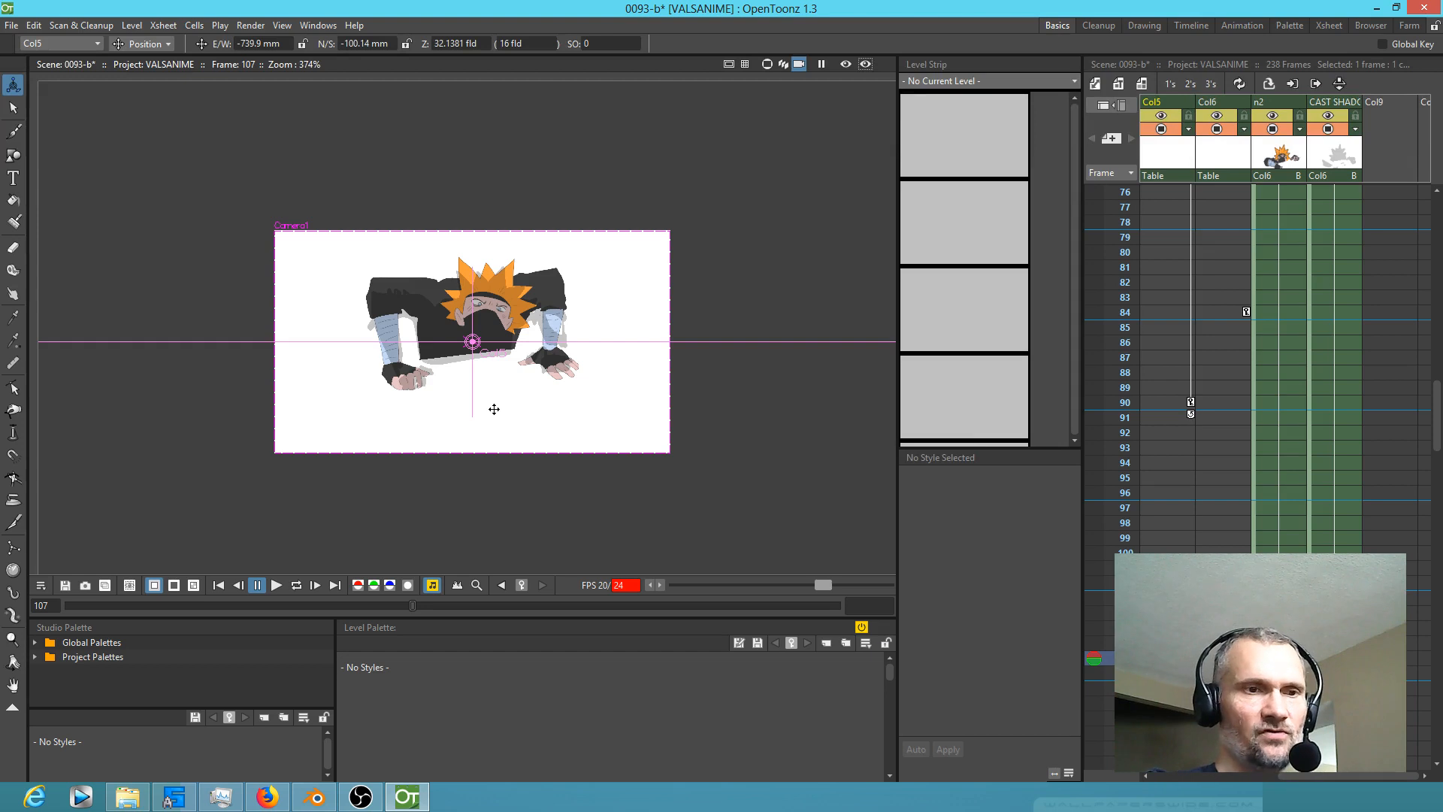
pyautogui.moveTo(493, 406); pyautogui.dragTo(492, 404)
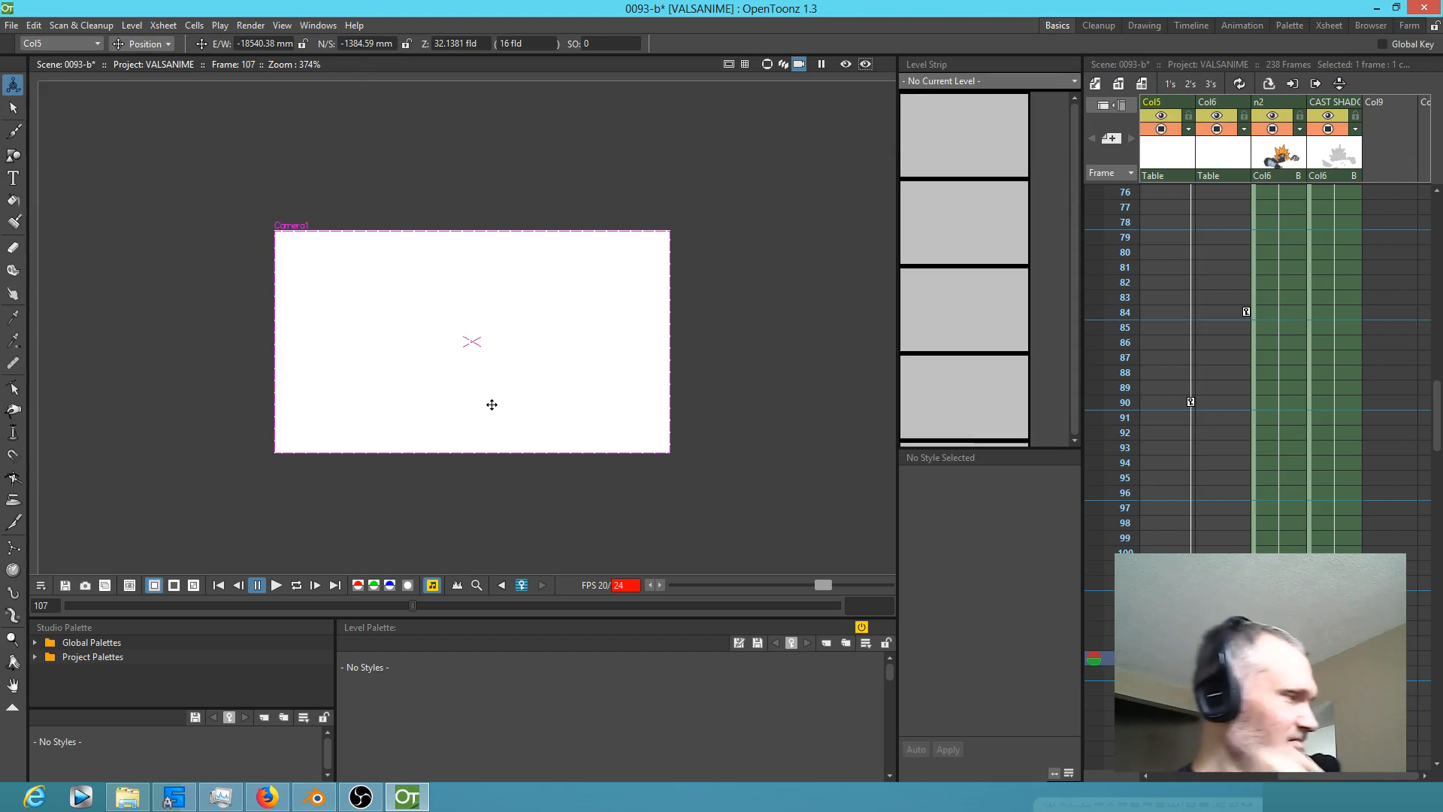
pyautogui.hotkey('ctrl', 'z')
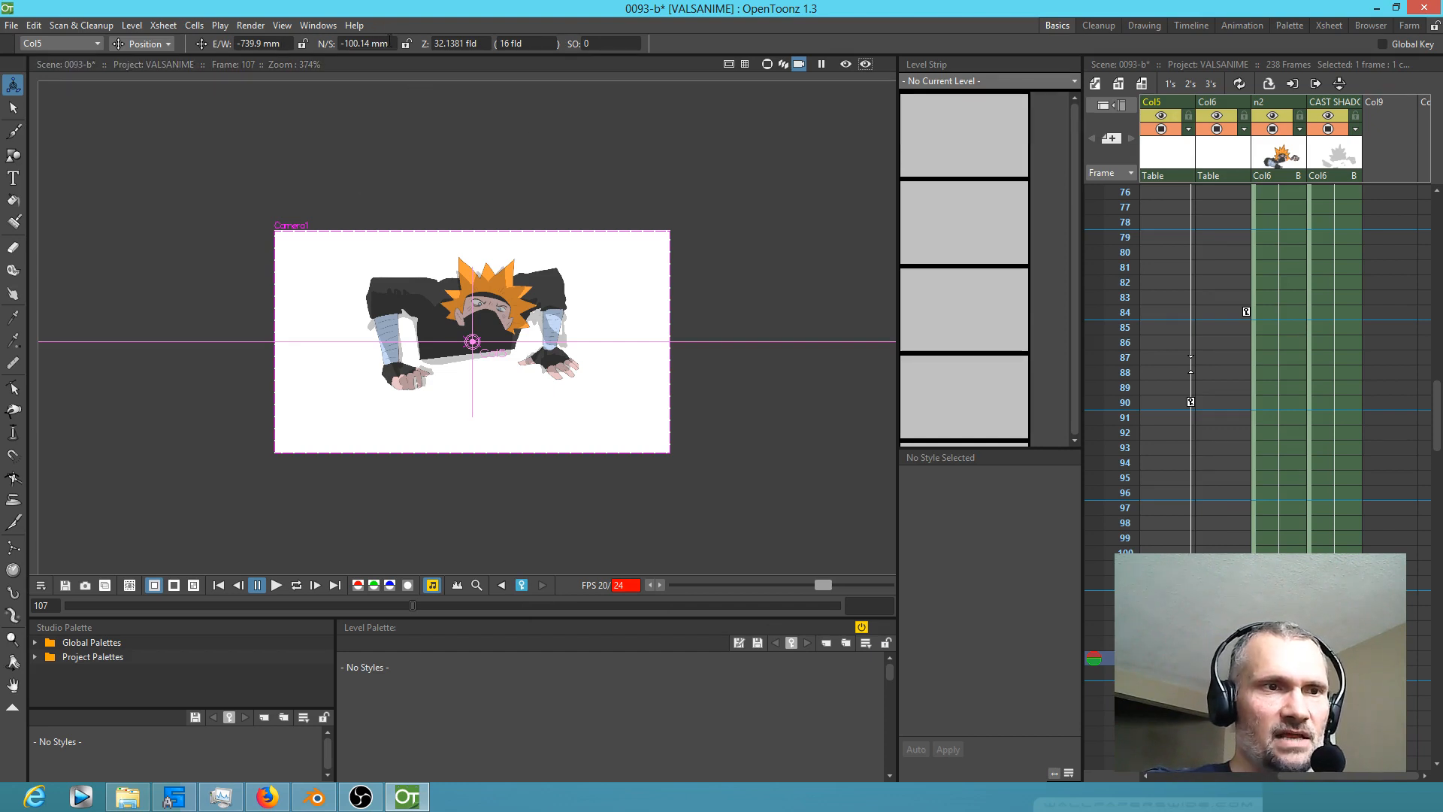
pyautogui.click(389, 43)
pyautogui.write('-')
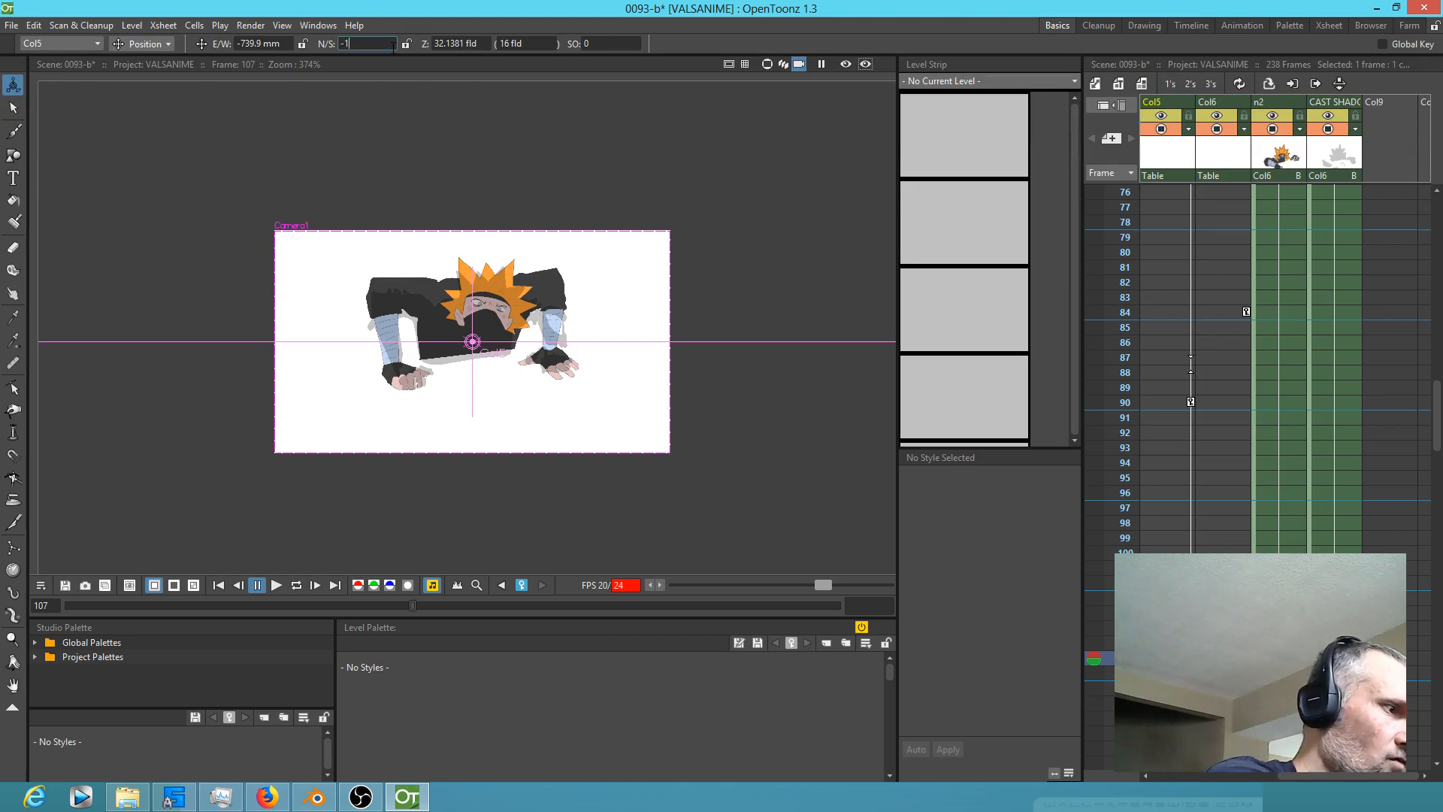
pyautogui.write('120')
pyautogui.press('Return')
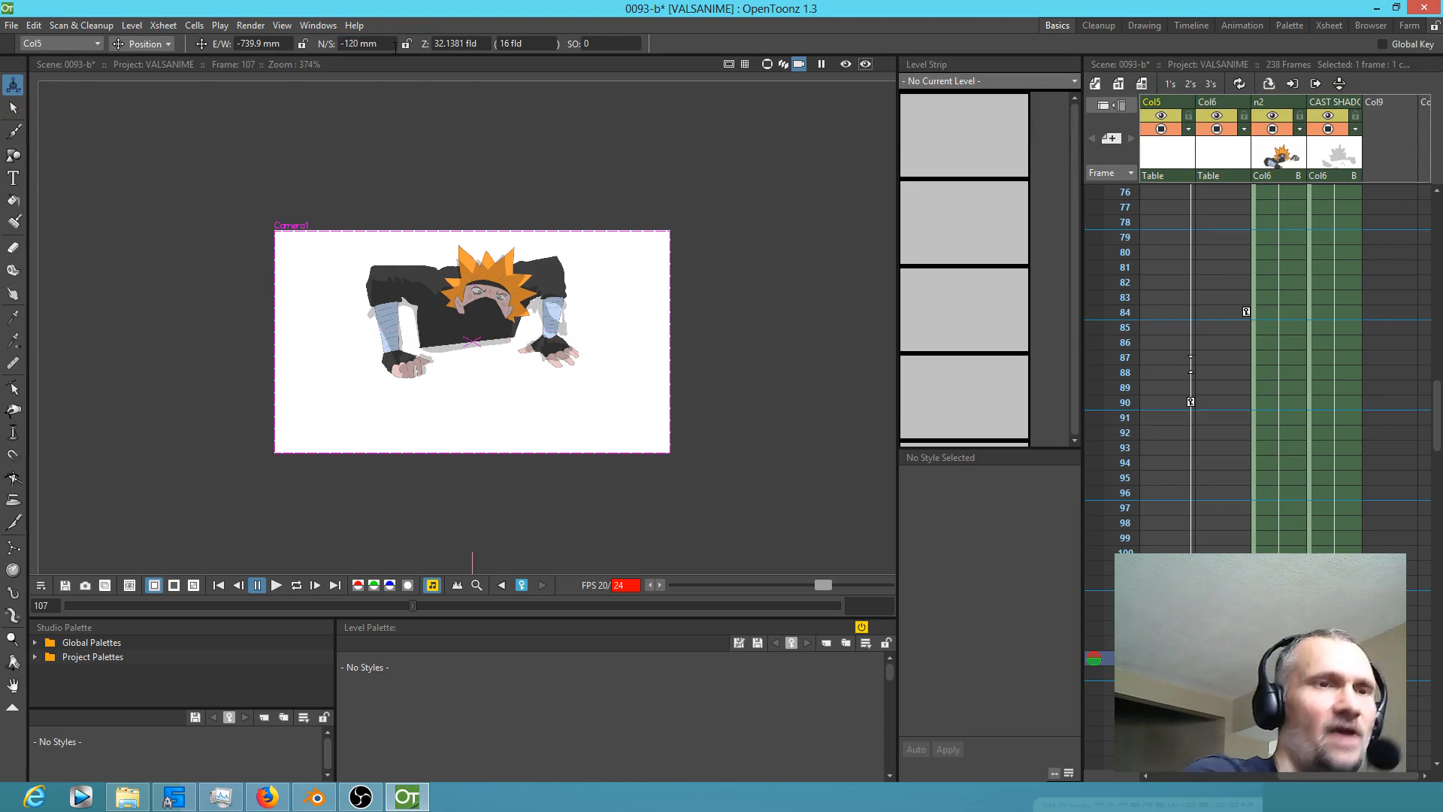
pyautogui.click(387, 43)
pyautogui.write('-70')
pyautogui.press('Return')
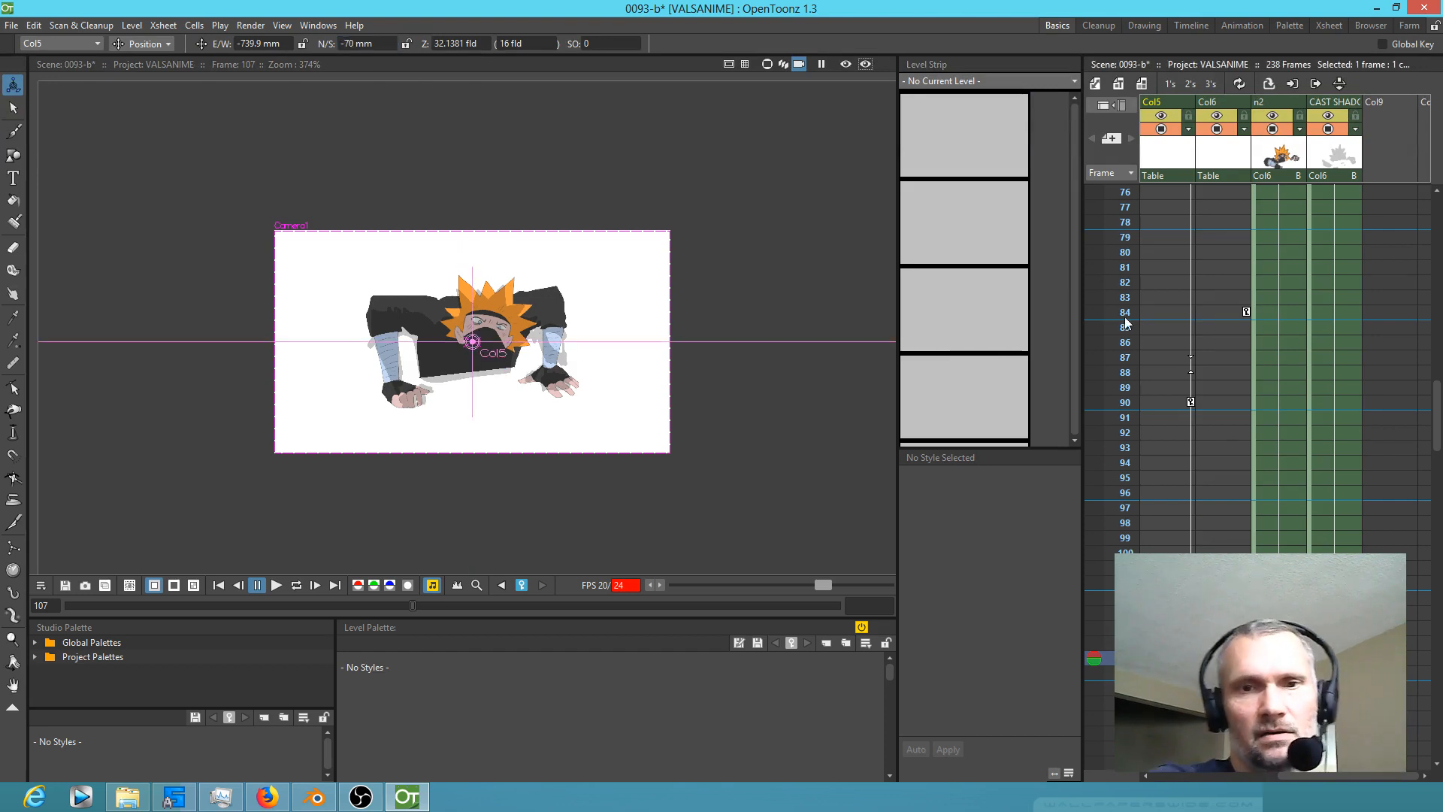
# Step: Delete Col5's keyframe at frame 90 and move its frame 107 keyframe into that place
pyautogui.click(1127, 417)
pyautogui.moveTo(1129, 415)
pyautogui.mouseDown()
pyautogui.moveTo(1130, 658)
pyautogui.moveTo(1135, 457)
pyautogui.moveTo(1153, 412)
pyautogui.mouseUp()
pyautogui.click(1190, 402)
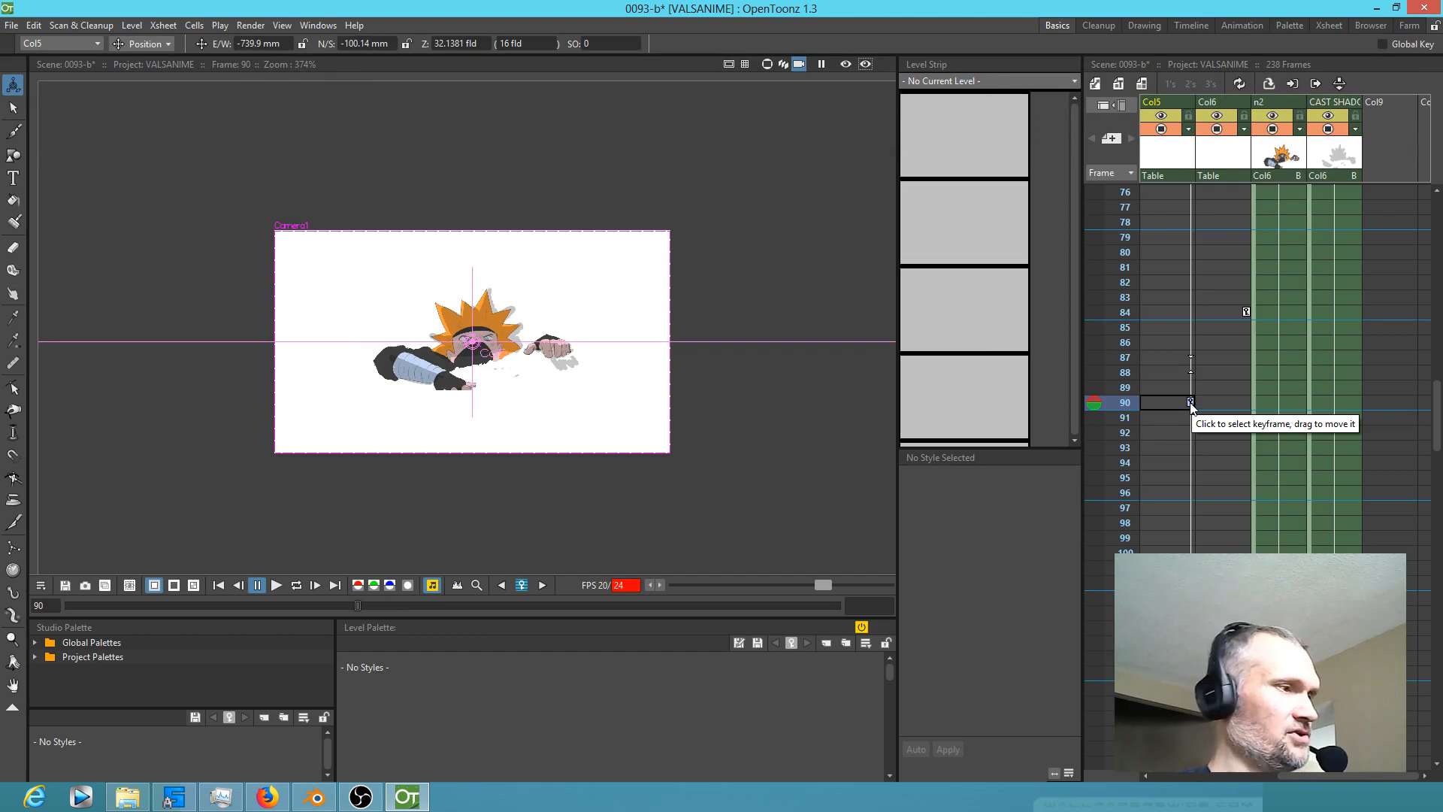
pyautogui.press('Delete')
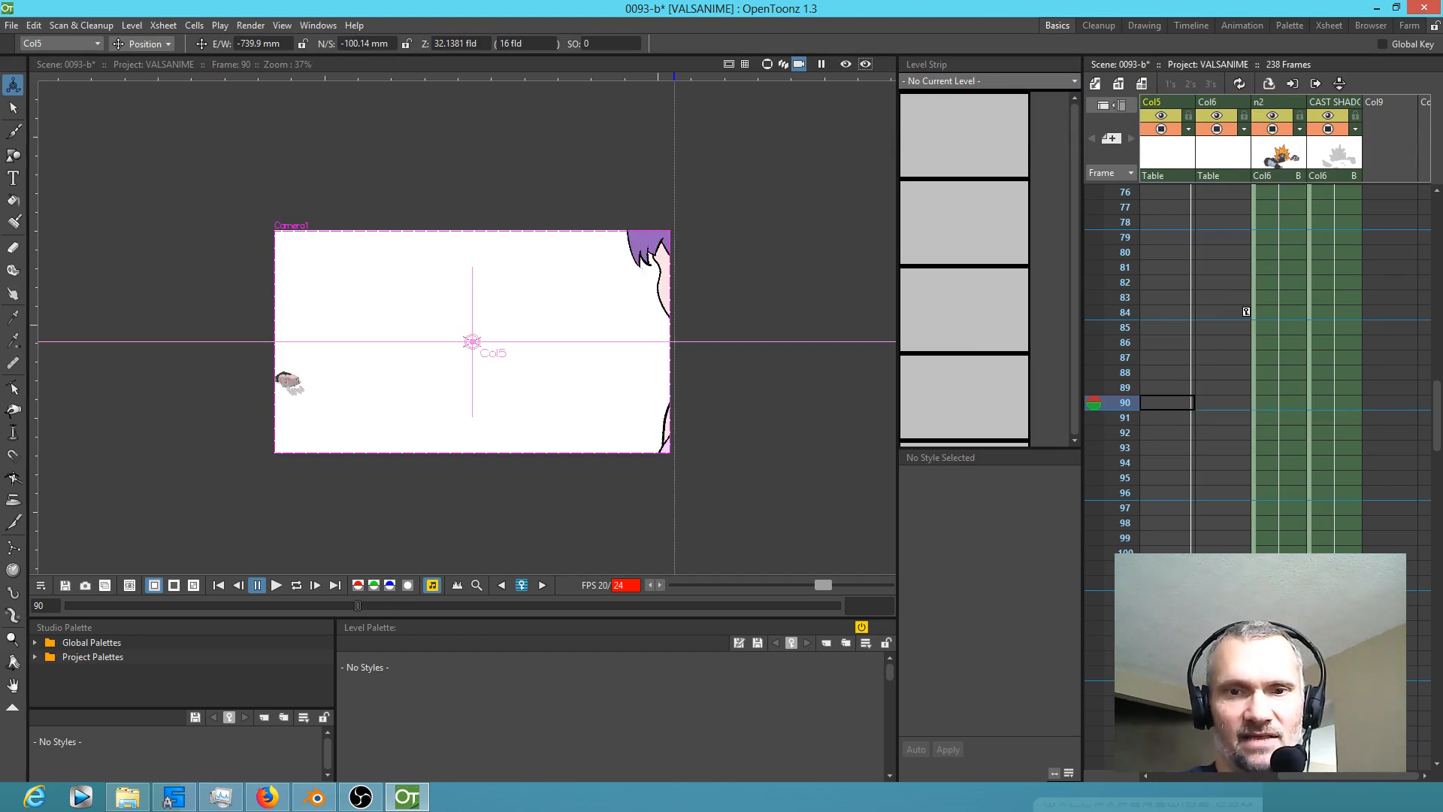
pyautogui.click(1190, 658)
pyautogui.click(1190, 403)
pyautogui.moveTo(1111, 372); pyautogui.dragTo(1111, 715)
pyautogui.click(1144, 251)
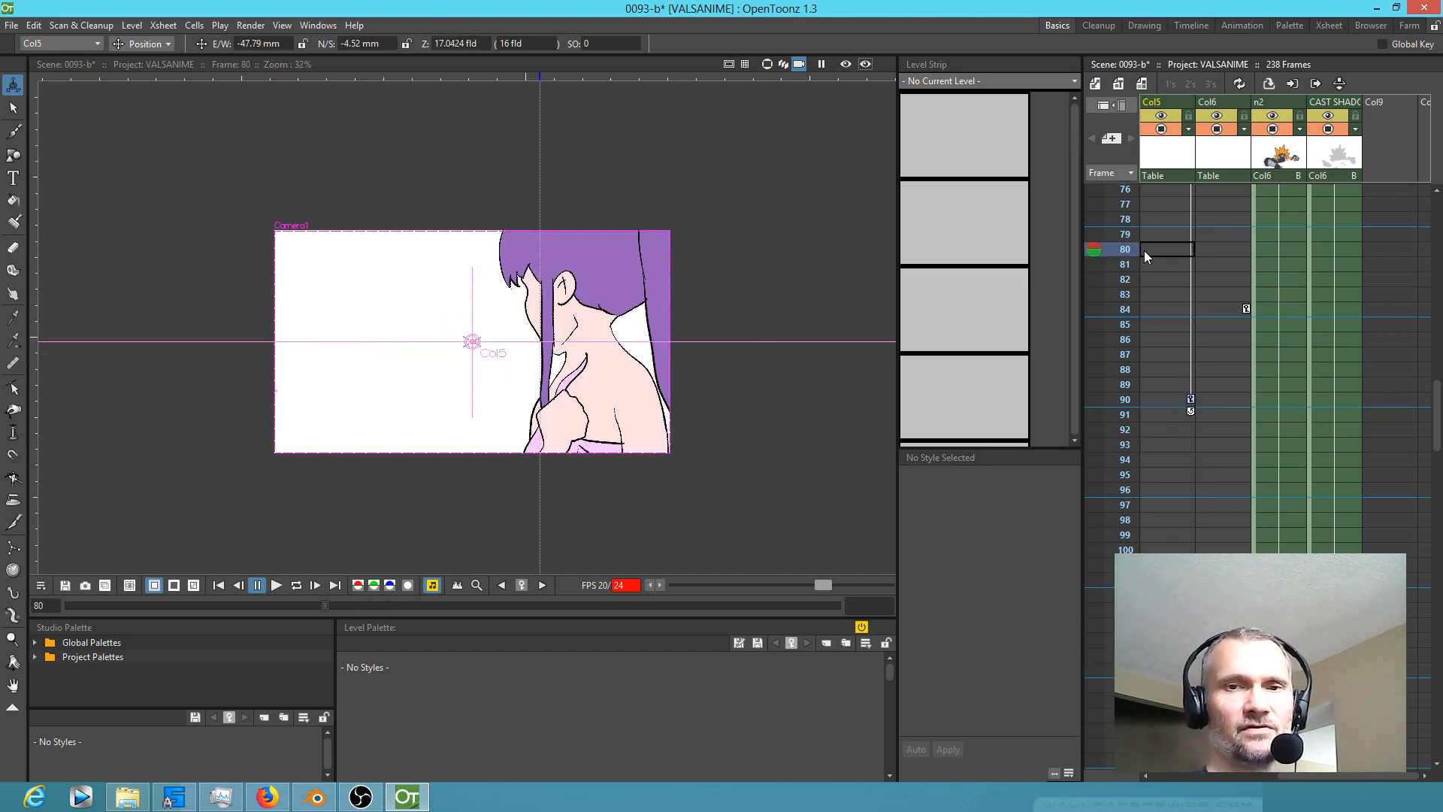
# Step: Set the playback stop marker at frame 169, near the end of the ninja's hold
pyautogui.scroll(-4, 1150, 252)
pyautogui.scroll(-15, 1154, 263)
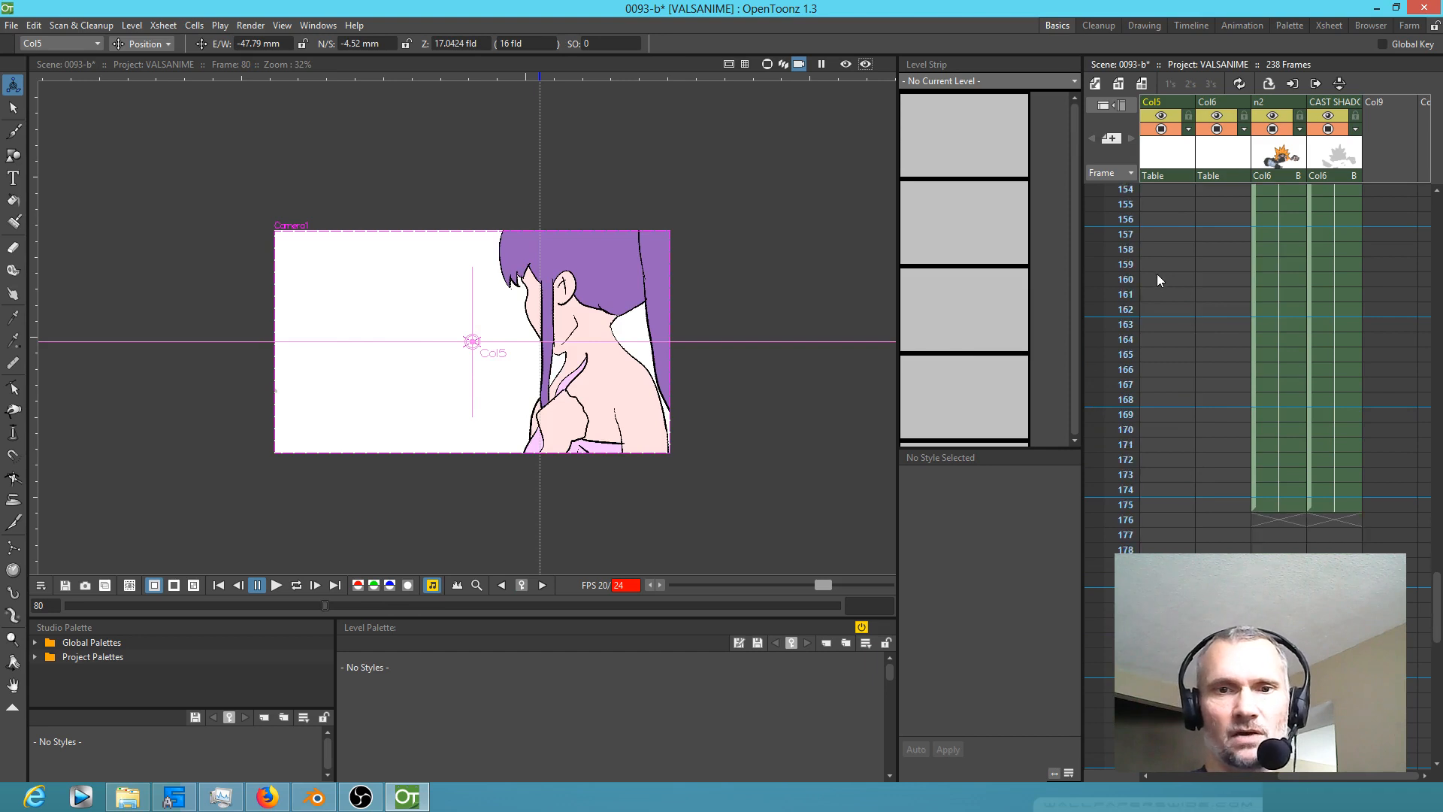
pyautogui.rightClick(1109, 410)
pyautogui.click(1161, 434)
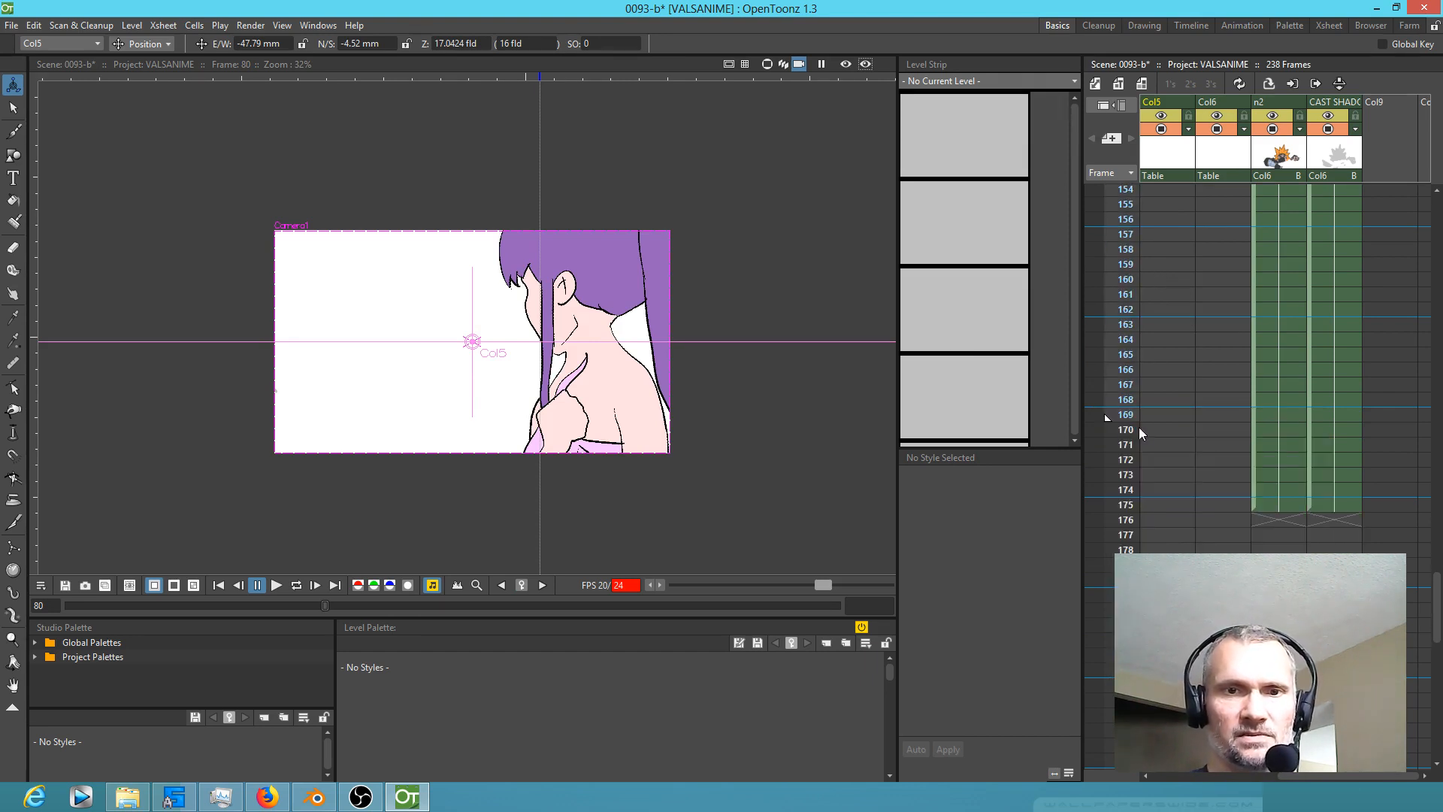
# Step: Play the combined shot in a loop from frame 1 to review the camera move and drawing timing
pyautogui.press('Home')
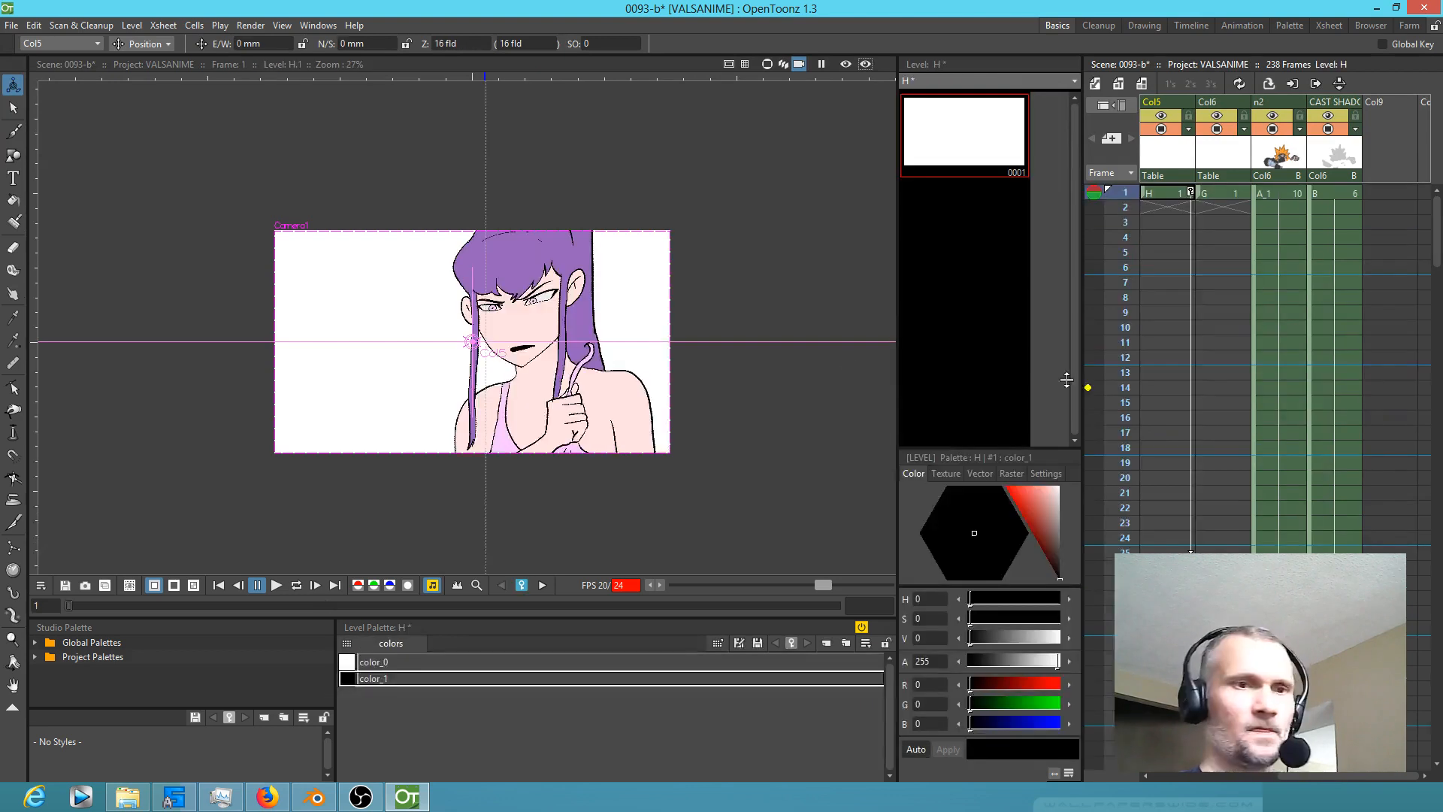
pyautogui.scroll(-2, 619, 354)
pyautogui.scroll(2, 617, 336)
pyautogui.scroll(1, 617, 337)
pyautogui.press('l')
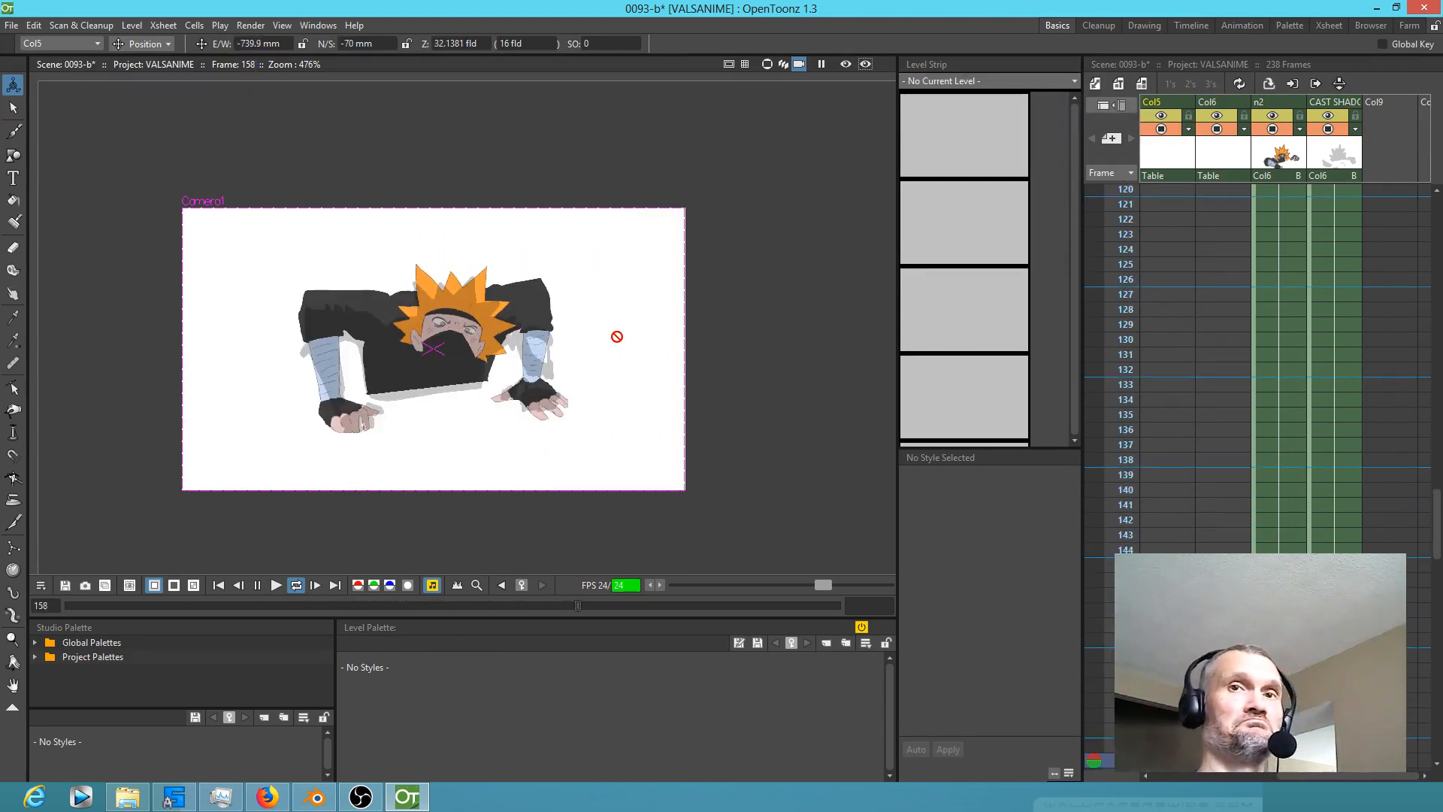
pyautogui.press('p')
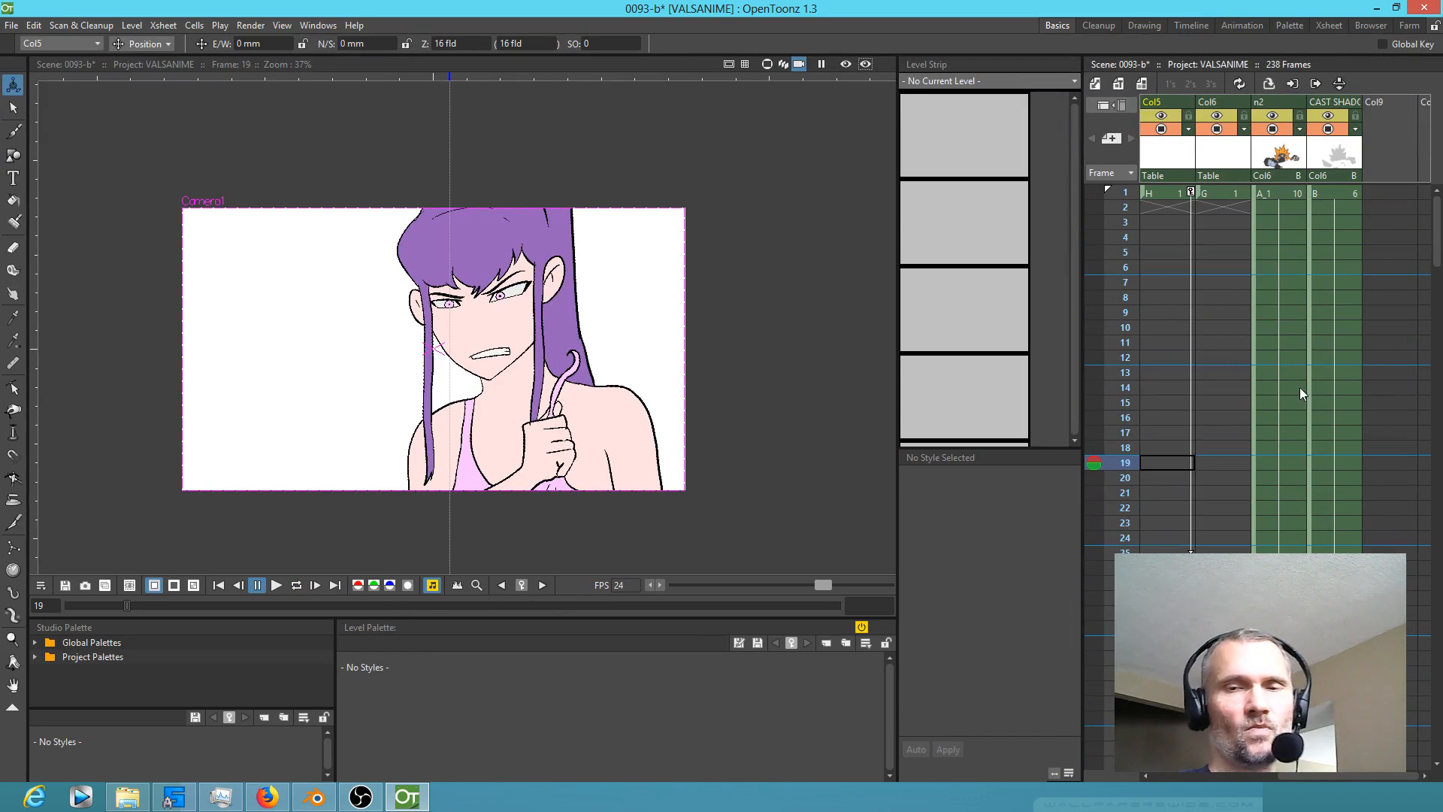
# Step: Scrub through the ninja's final hold between frames 174 and 112 to check its drawings
pyautogui.scroll(-16, 1275, 440)
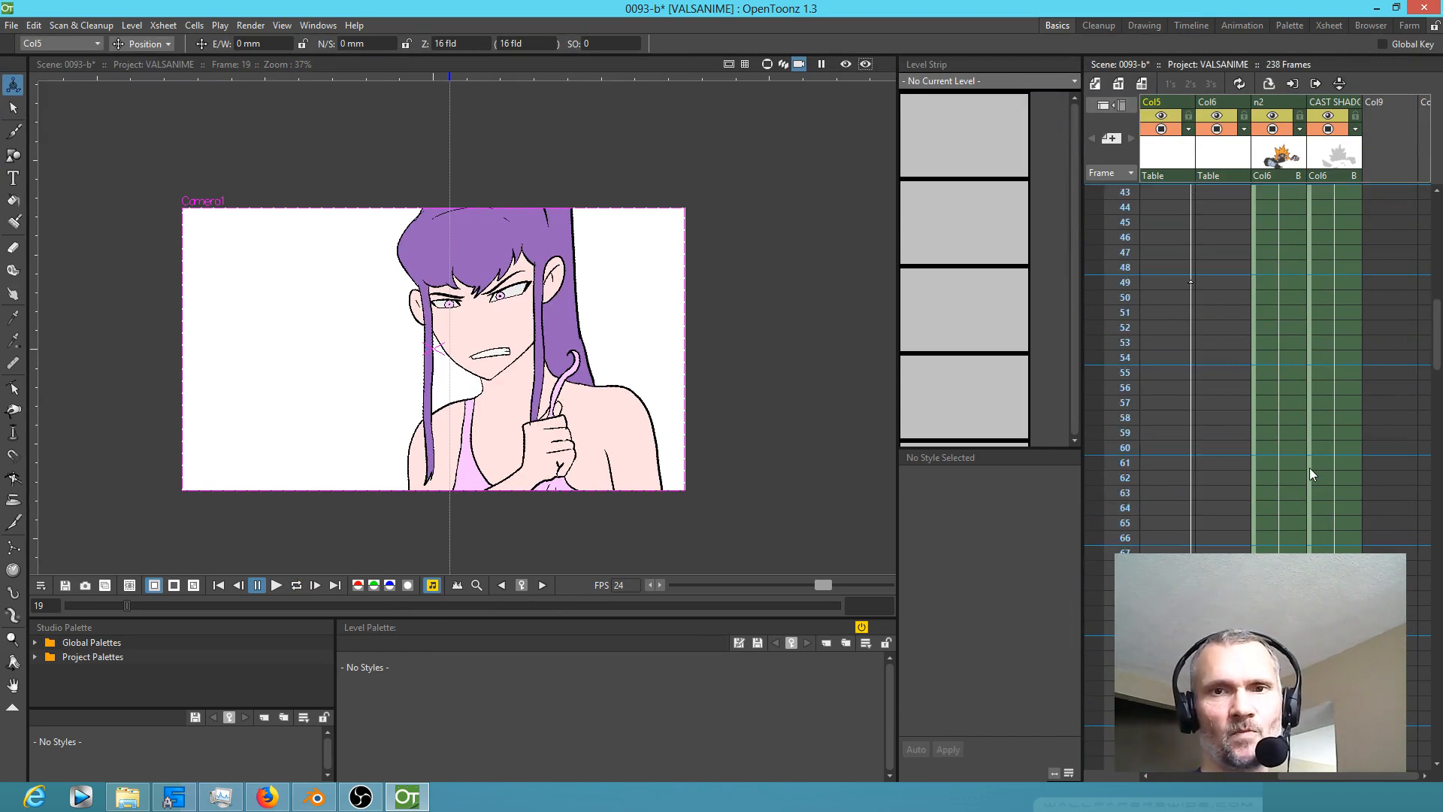
pyautogui.moveTo(1325, 476); pyautogui.dragTo(1277, 430)
pyautogui.moveTo(1134, 338); pyautogui.dragTo(1093, 688)
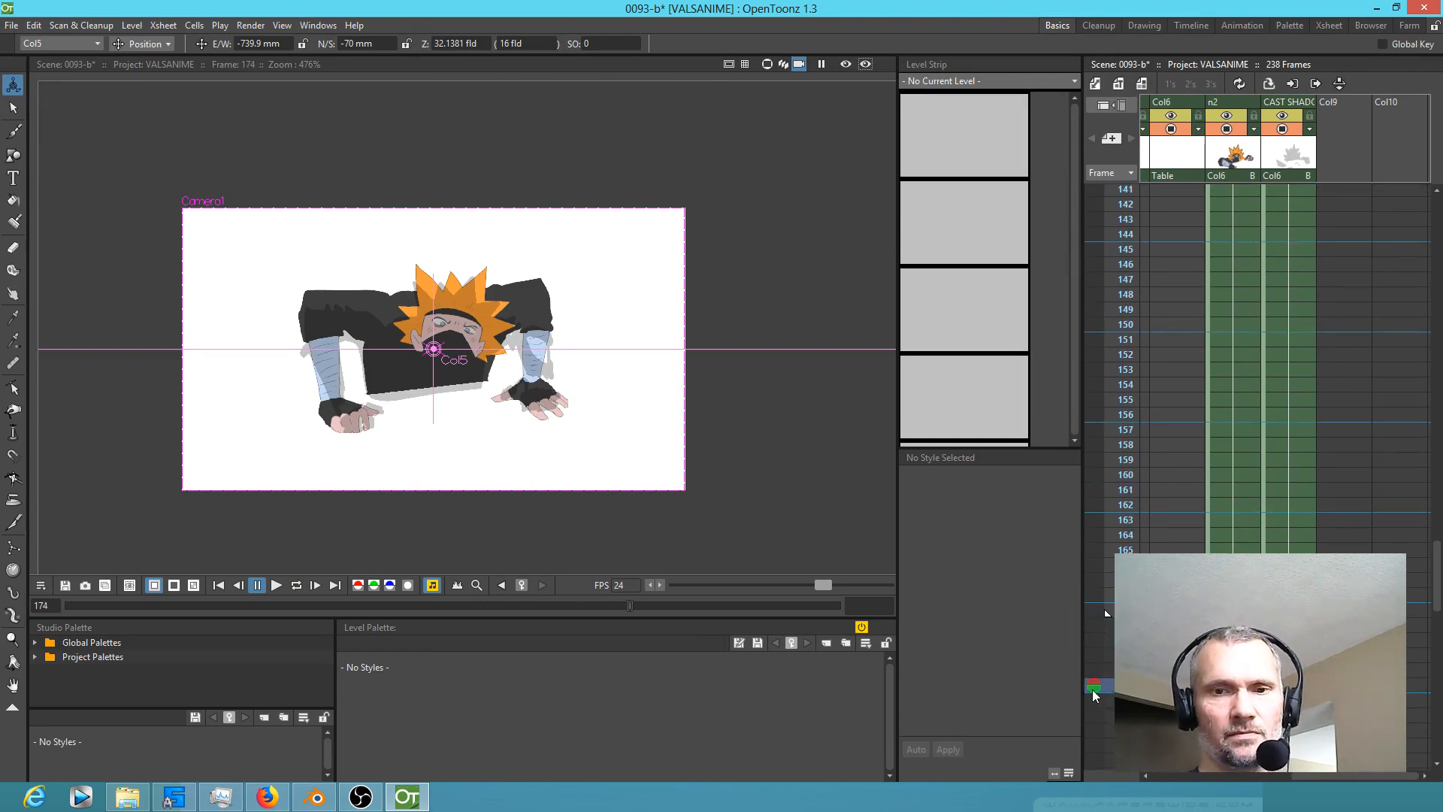
pyautogui.scroll(10, 1148, 359)
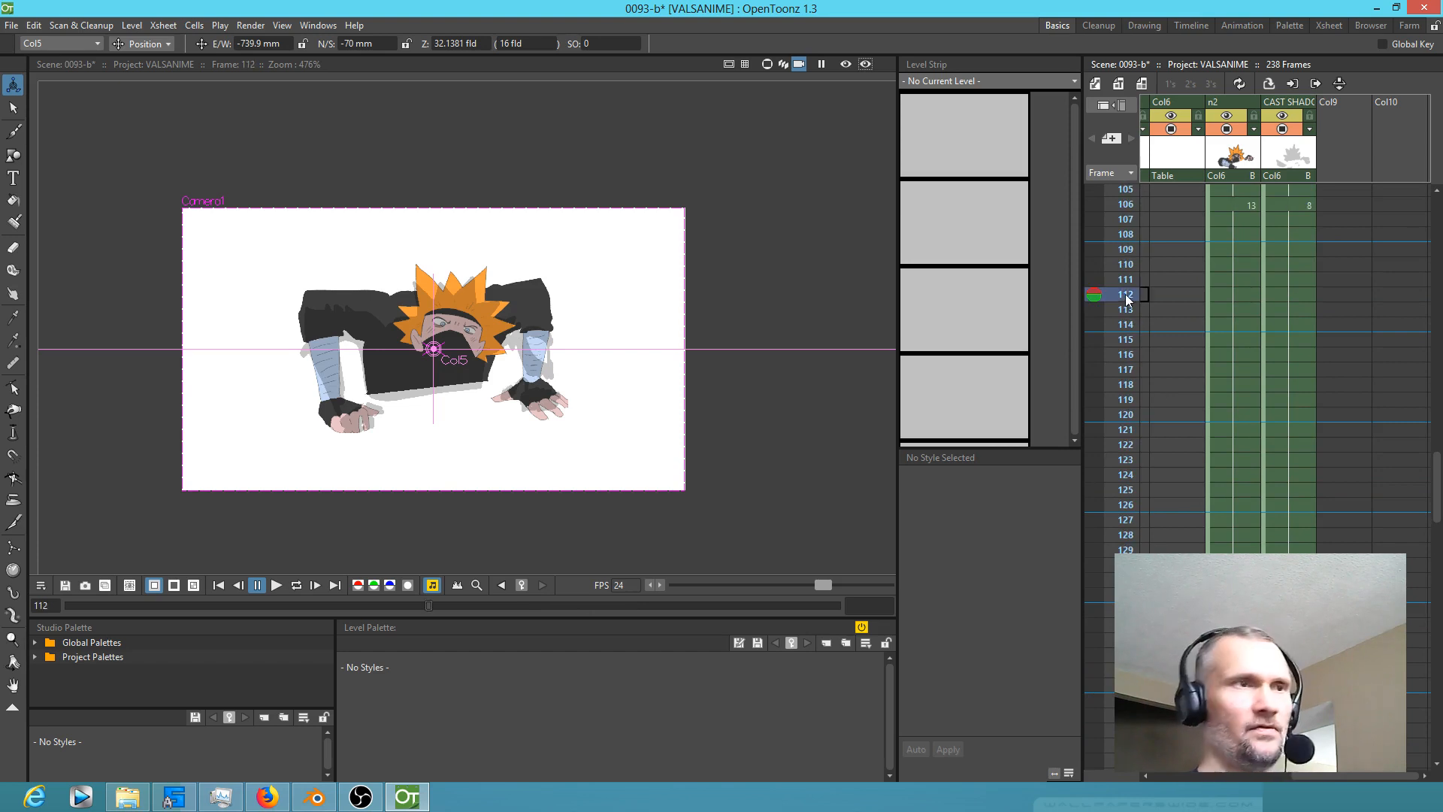
# Step: Switch to Blender and scrub the video edit back to the ninja's pose in the 0094 clip for reference
pyautogui.hotkey('alt', 'Tab')
pyautogui.press('space')
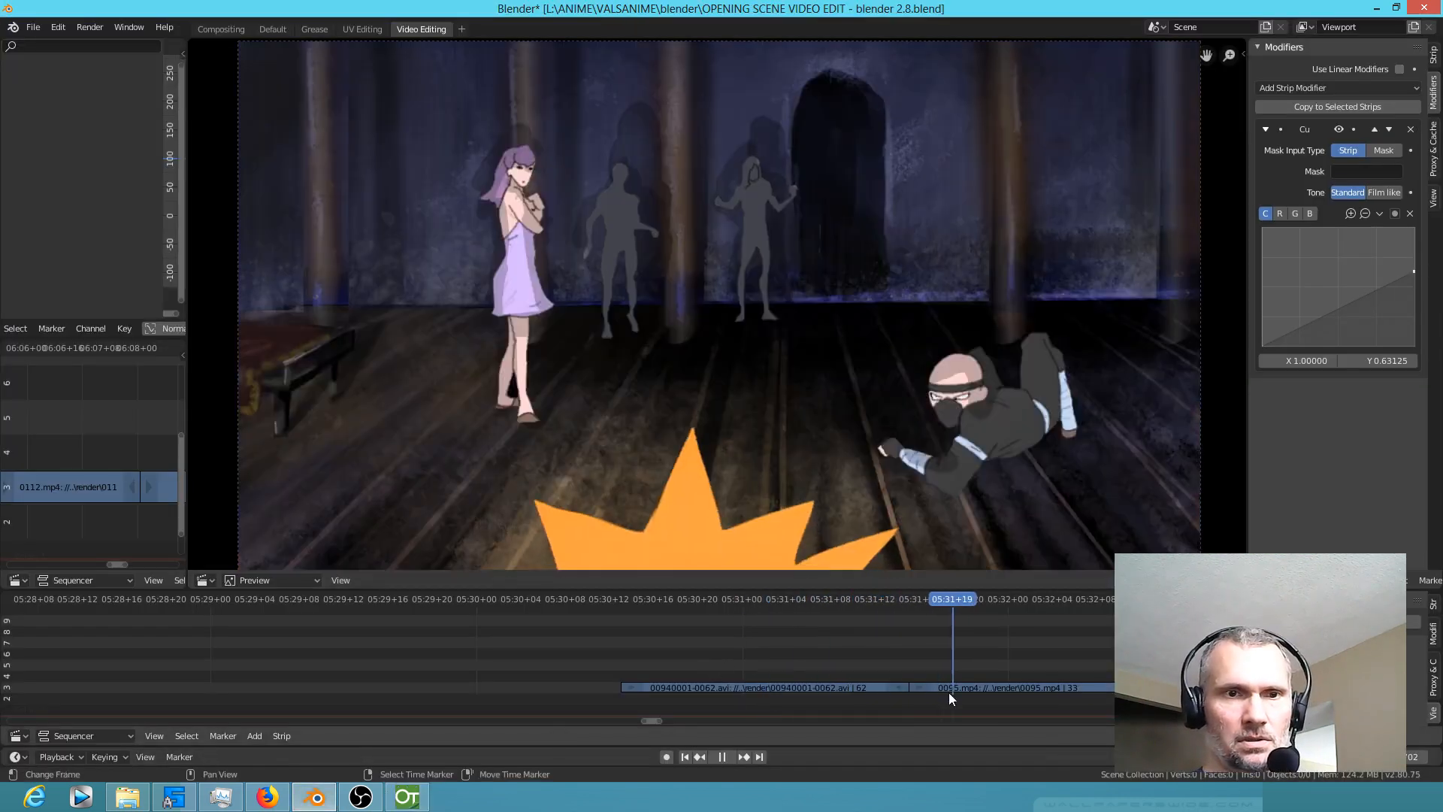
pyautogui.moveTo(948, 692); pyautogui.dragTo(798, 680)
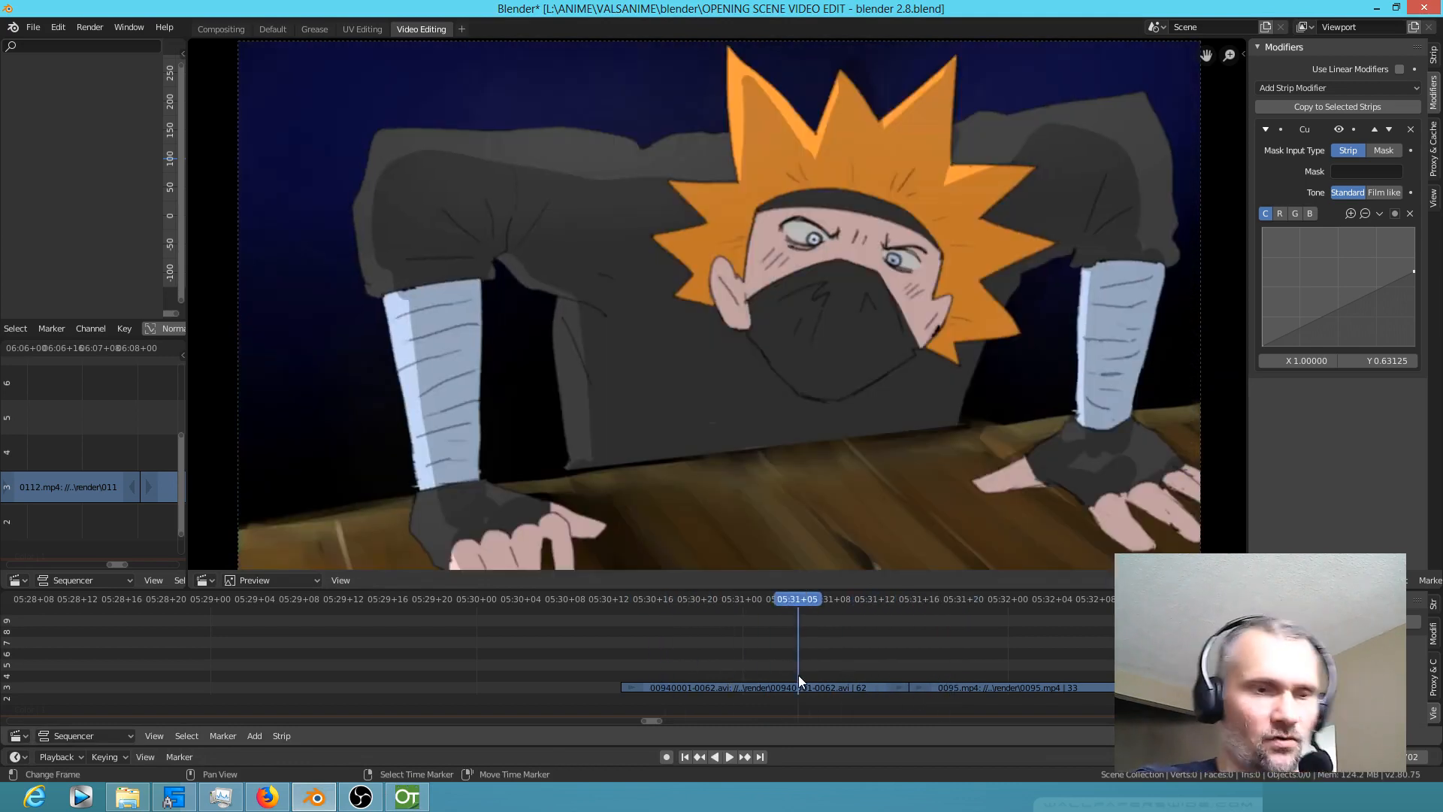
# Step: Switch back to OpenToonz and select the ninja's n2 drawing at frame 115, within his final hold
pyautogui.click(407, 798)
pyautogui.moveTo(1275, 602); pyautogui.dragTo(1262, 372)
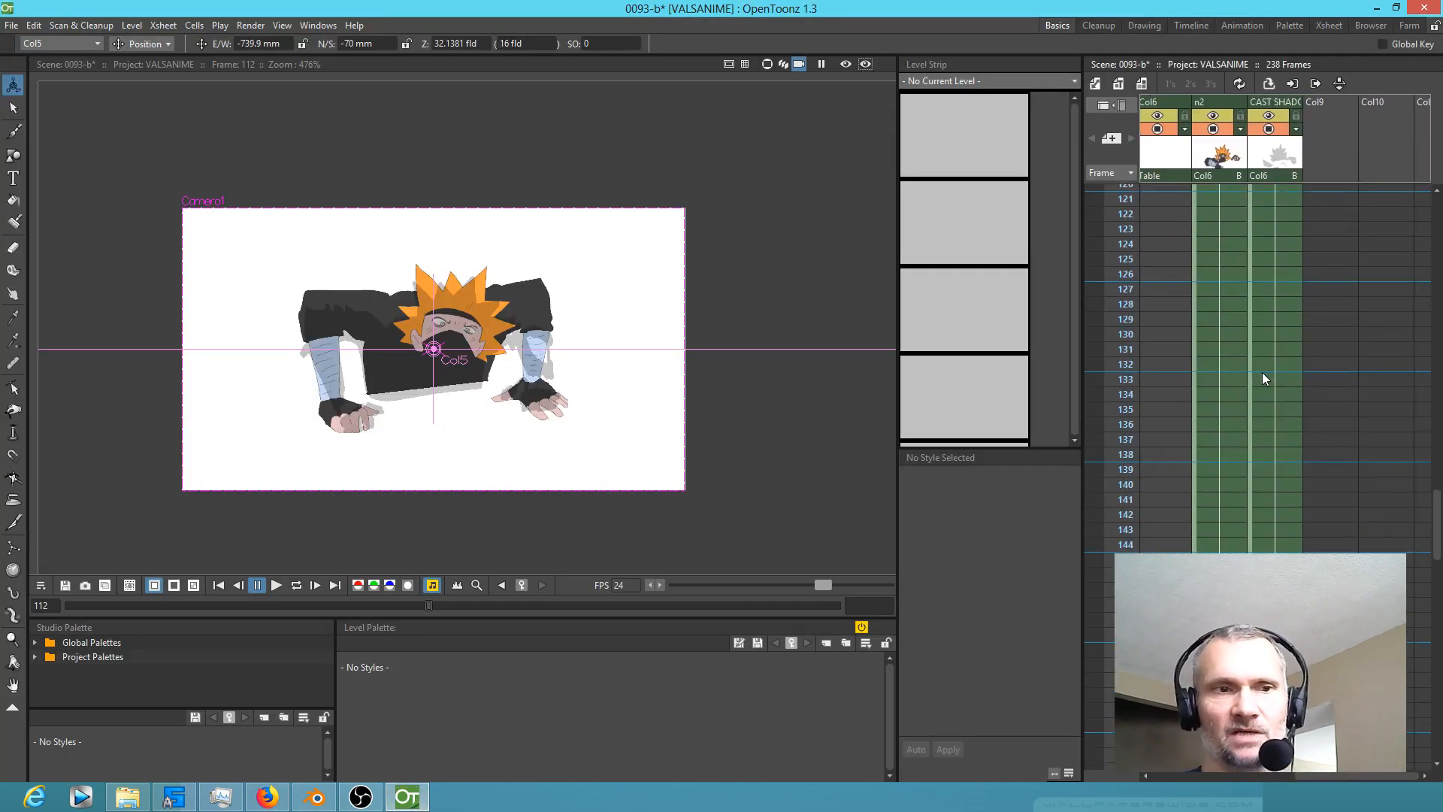
pyautogui.moveTo(1106, 507)
pyautogui.mouseDown()
pyautogui.moveTo(1126, 549)
pyautogui.moveTo(1111, 170)
pyautogui.moveTo(1117, 568)
pyautogui.mouseUp()
pyautogui.click(1219, 568)
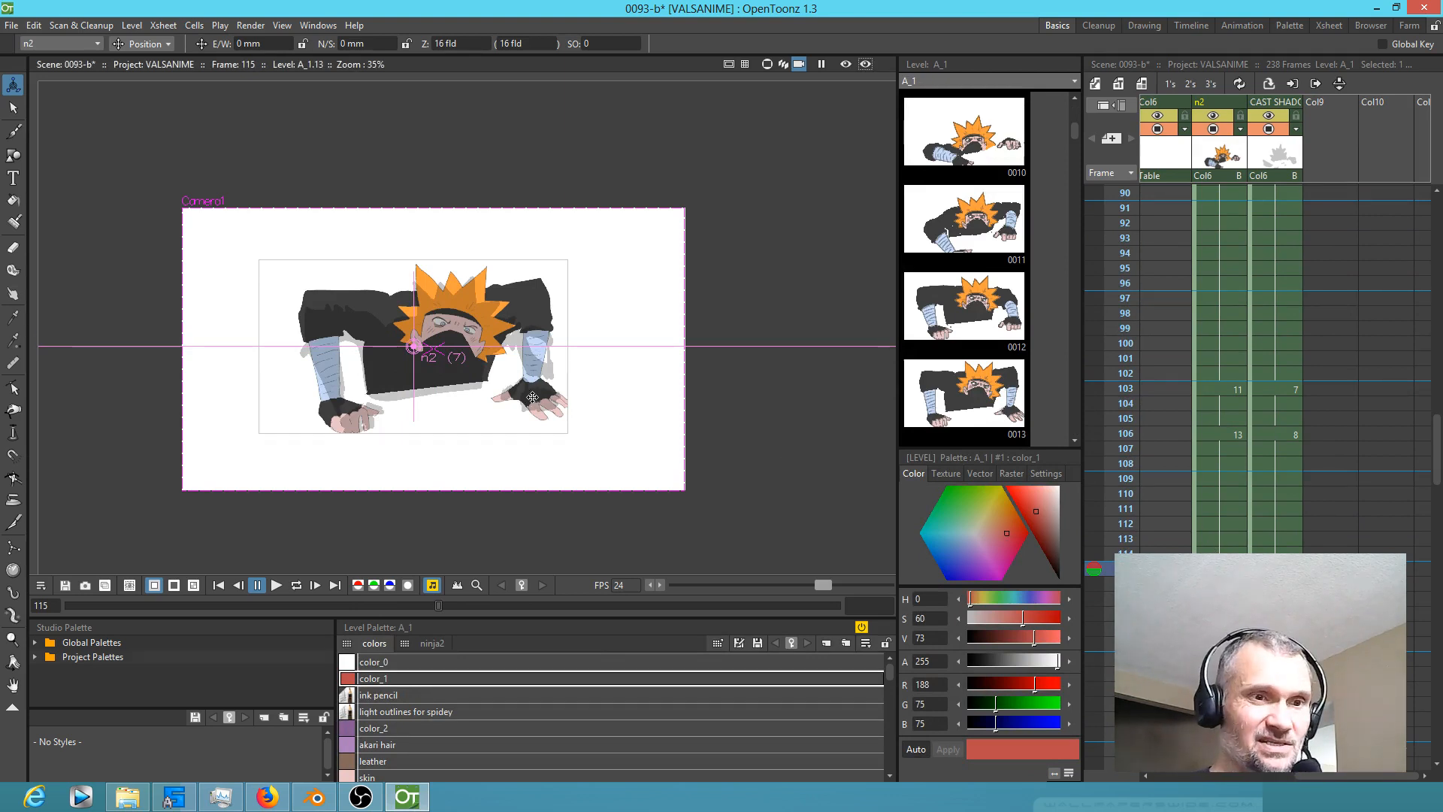
# Step: Create a plastic mesh for the ninja drawing with an edge length of about 12.92 mm, choosing a different path for the mesh level
pyautogui.scroll(3, 533, 398)
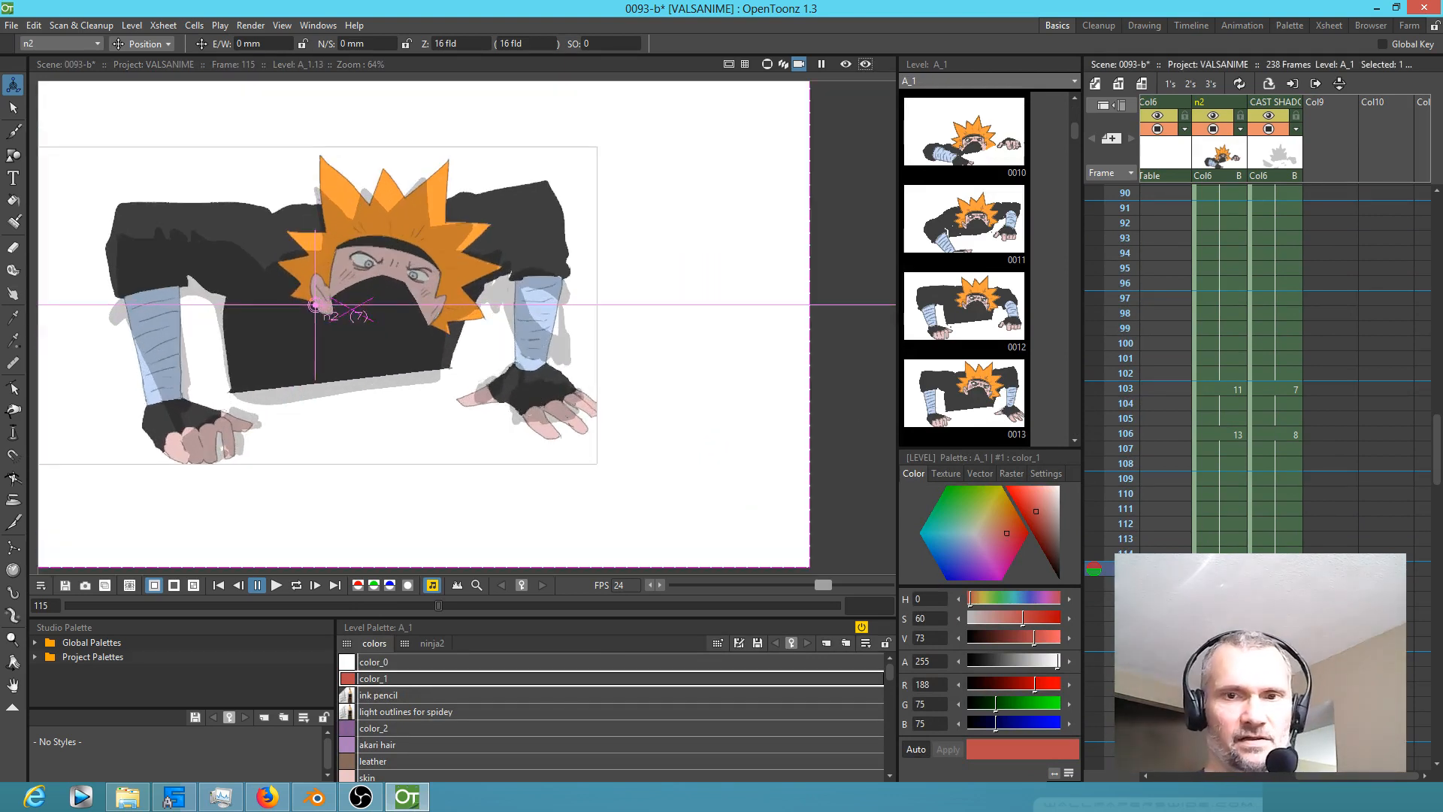
pyautogui.press('k')
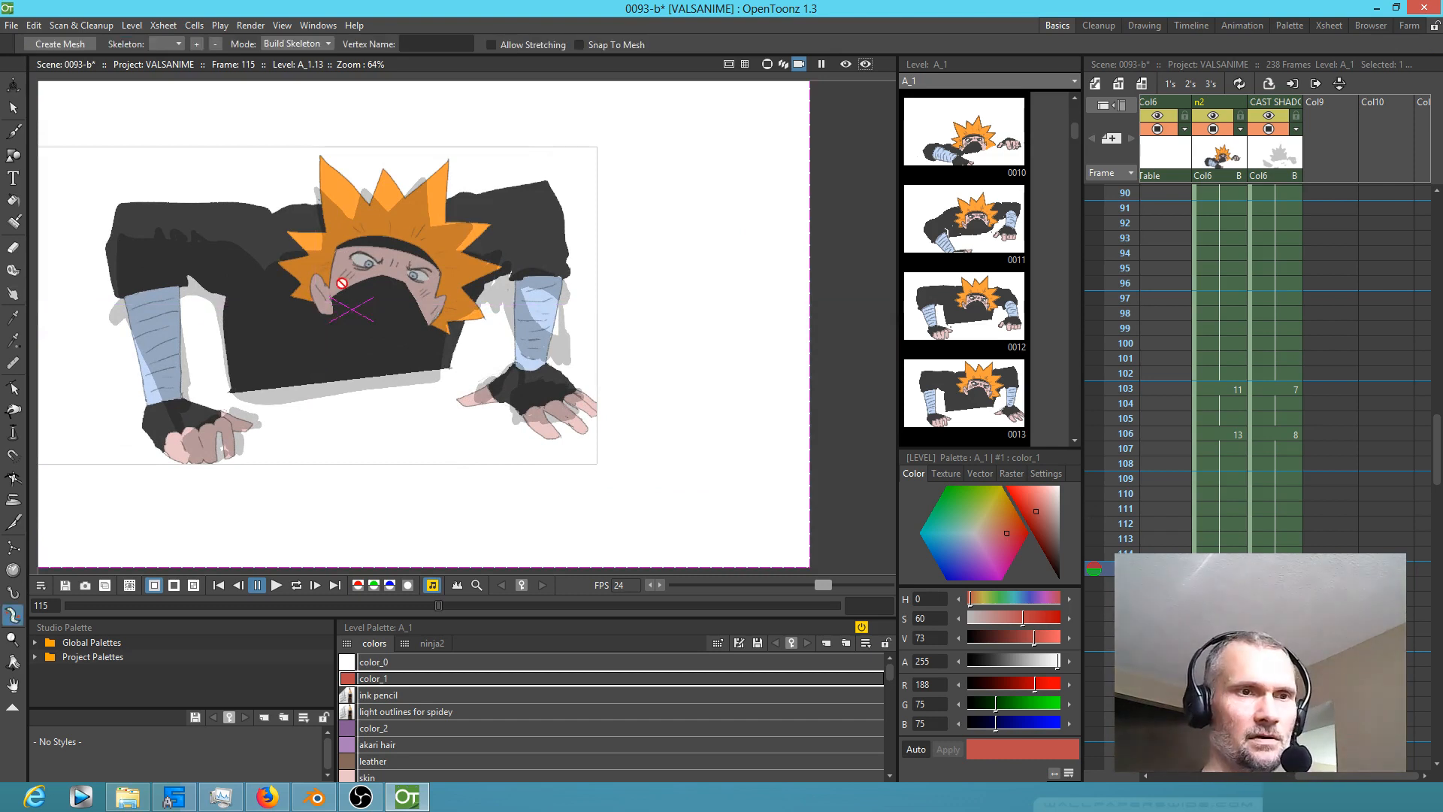
pyautogui.click(72, 43)
pyautogui.moveTo(716, 147); pyautogui.dragTo(731, 153)
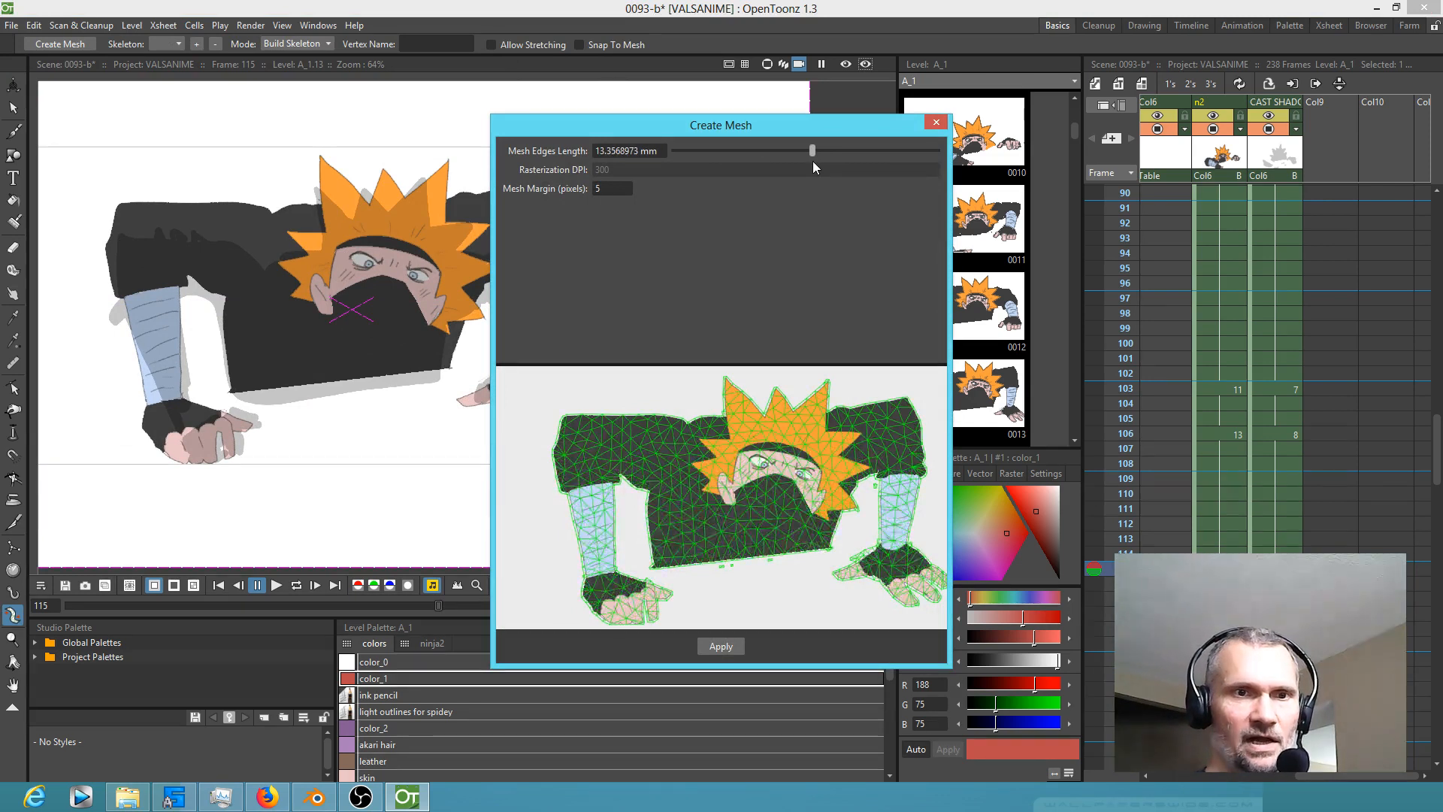
pyautogui.moveTo(813, 149); pyautogui.dragTo(809, 148)
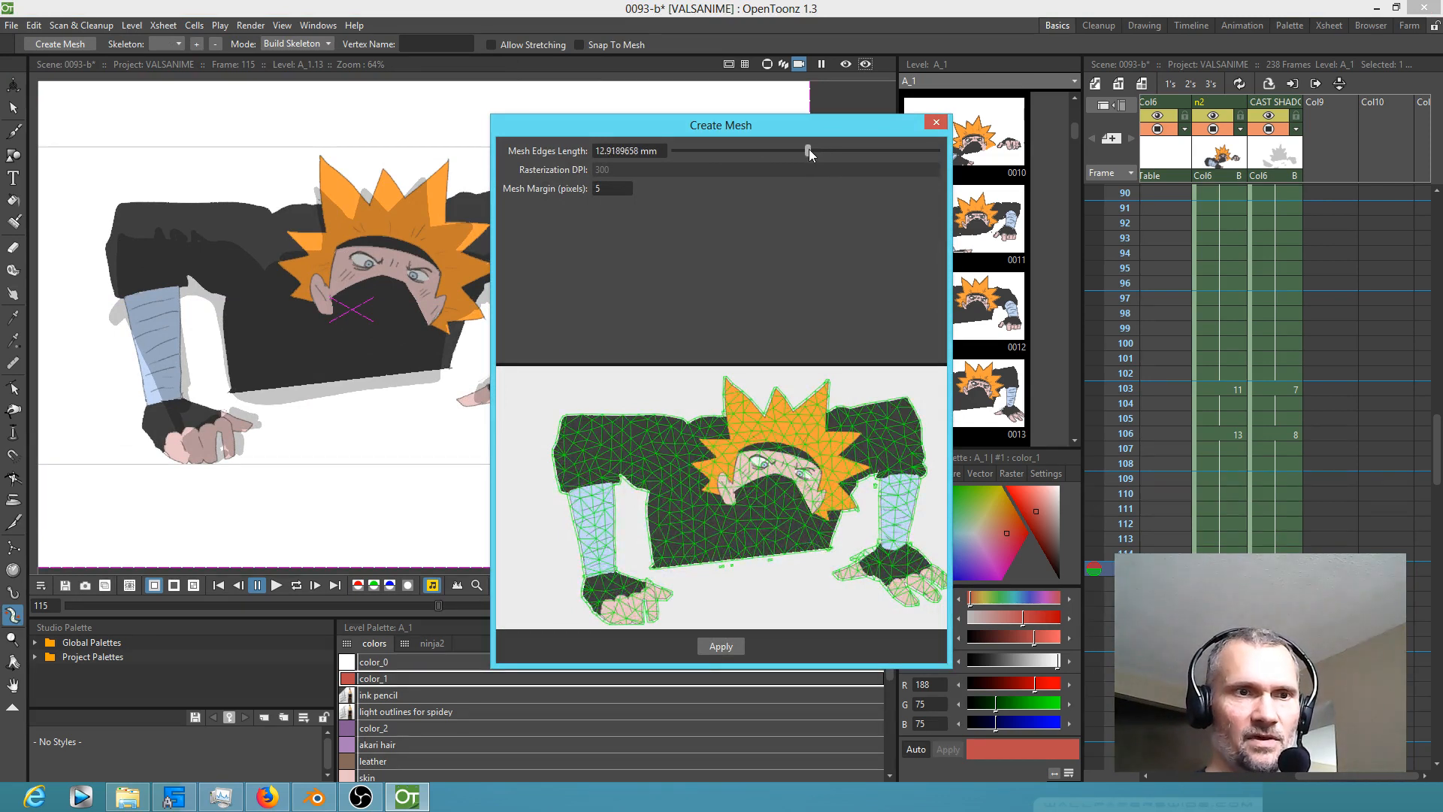
pyautogui.click(721, 648)
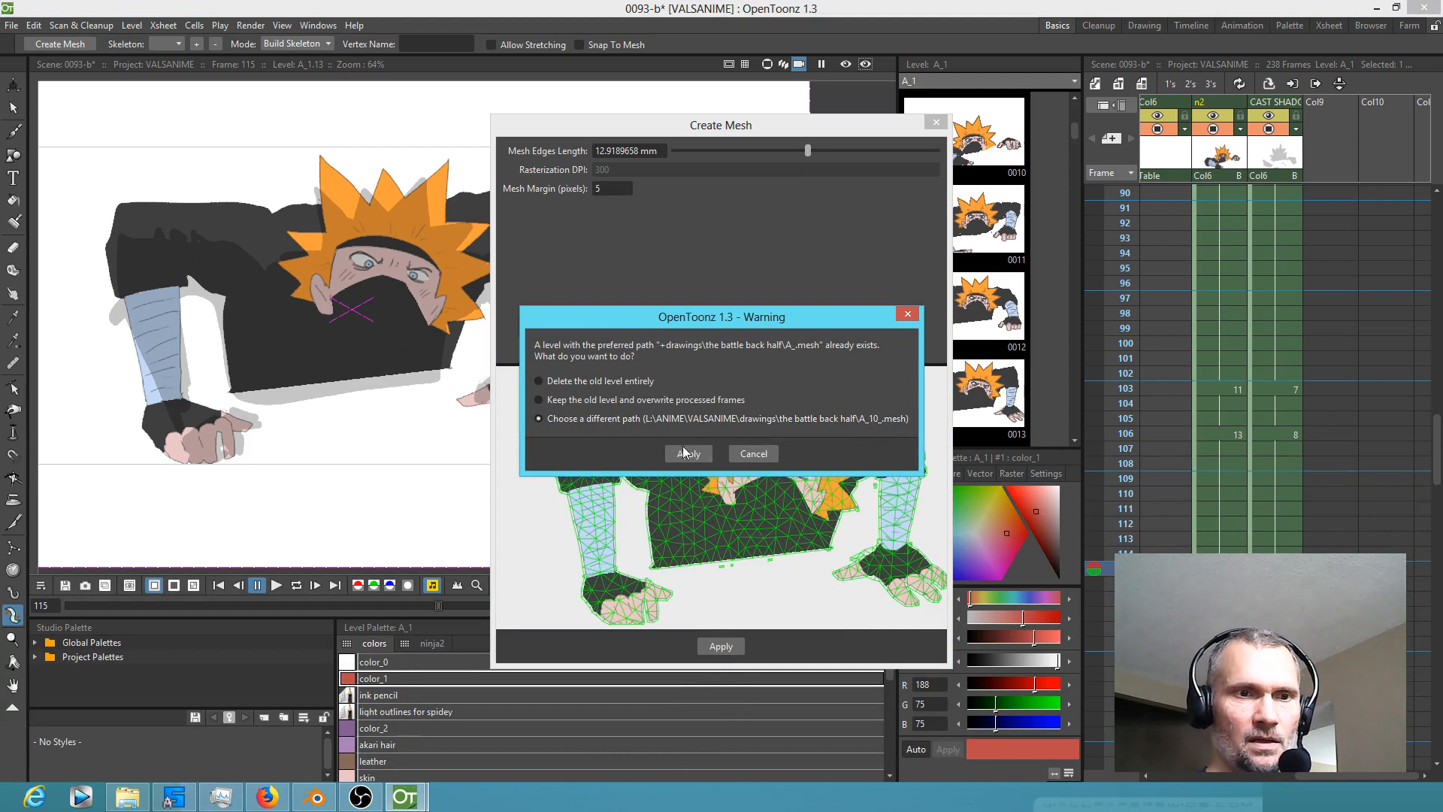
pyautogui.click(687, 454)
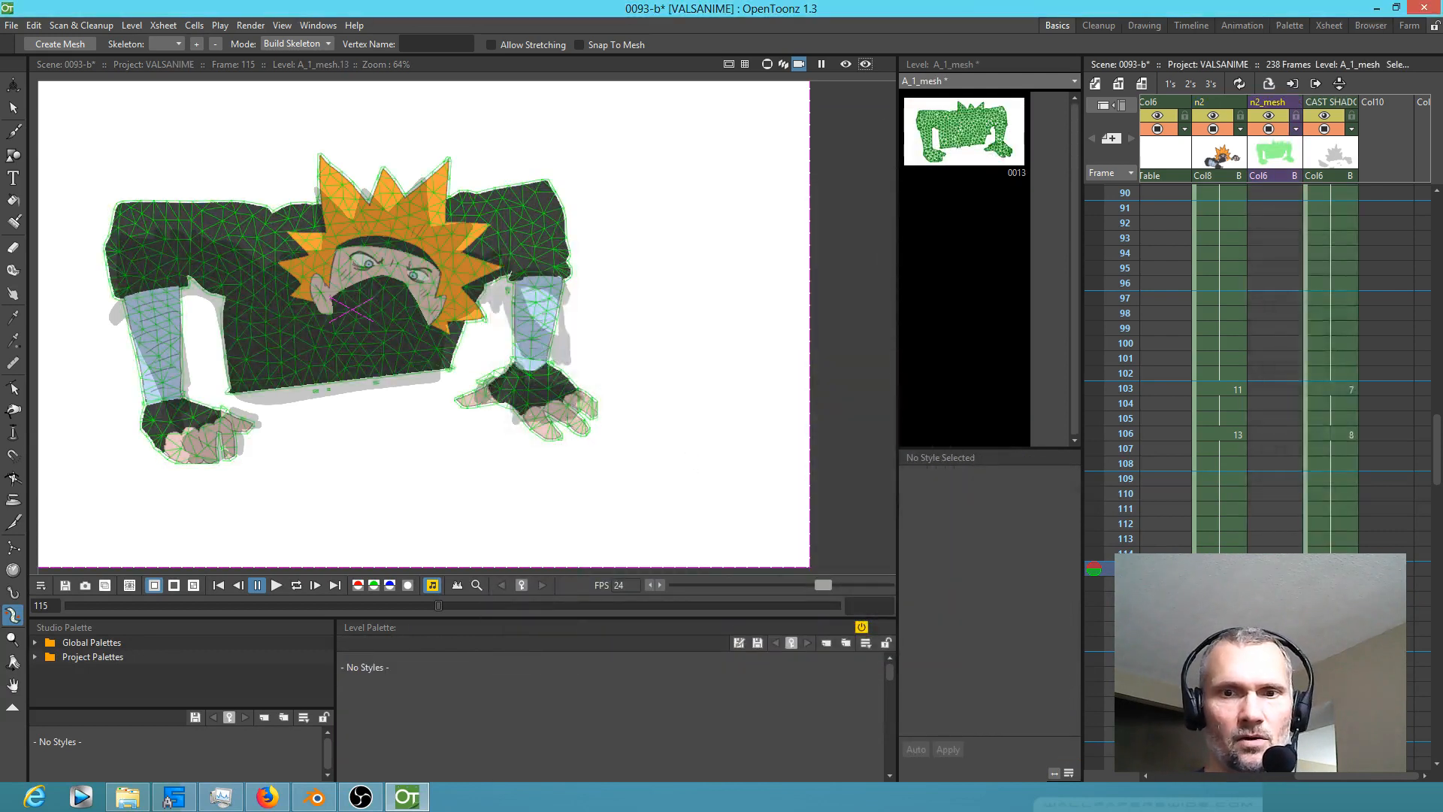
# Step: Start a skeleton on the n2_mesh column at frame 115 with a root below the ninja's torso and a second vertex just above it
pyautogui.moveTo(1275, 579); pyautogui.dragTo(1276, 810)
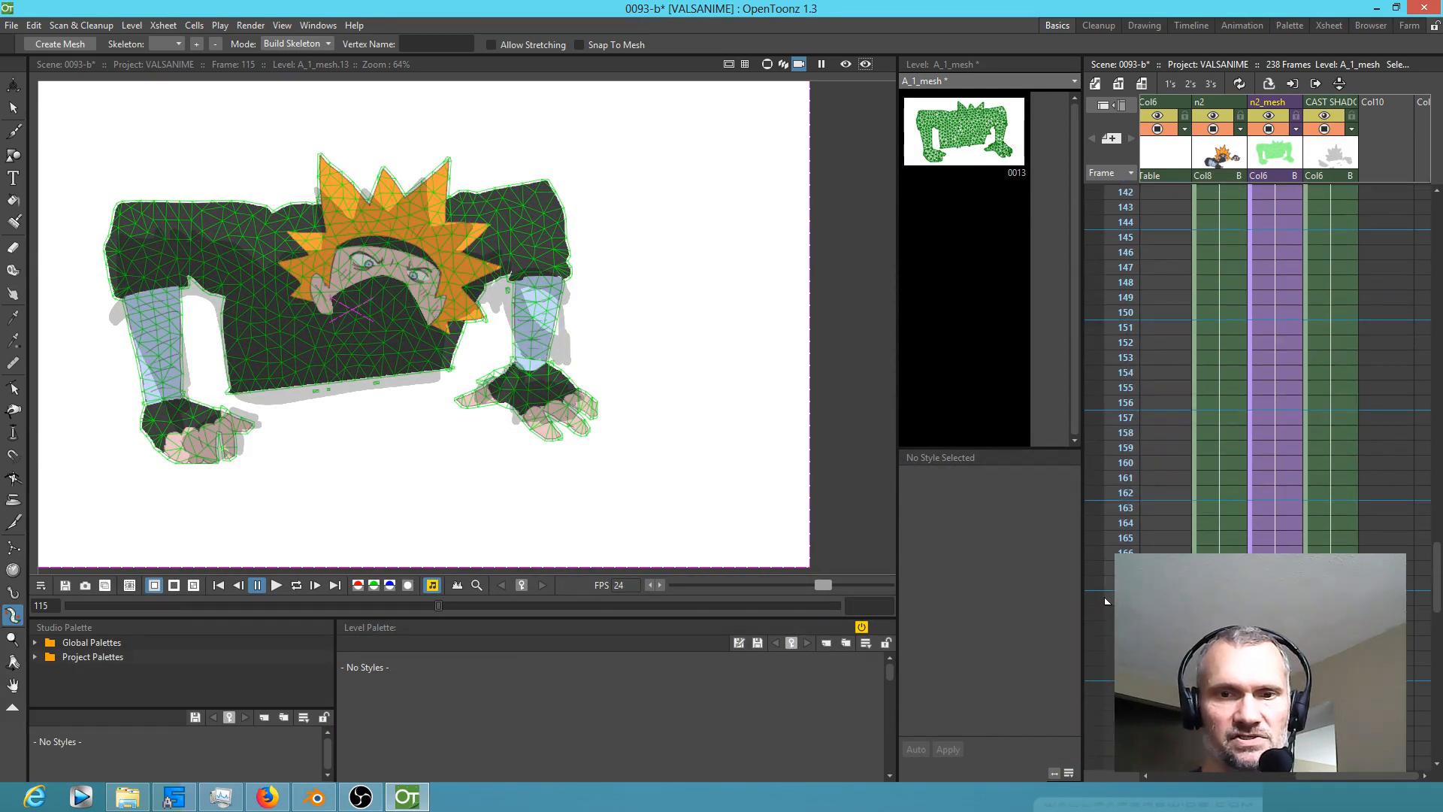
pyautogui.scroll(5, 1219, 389)
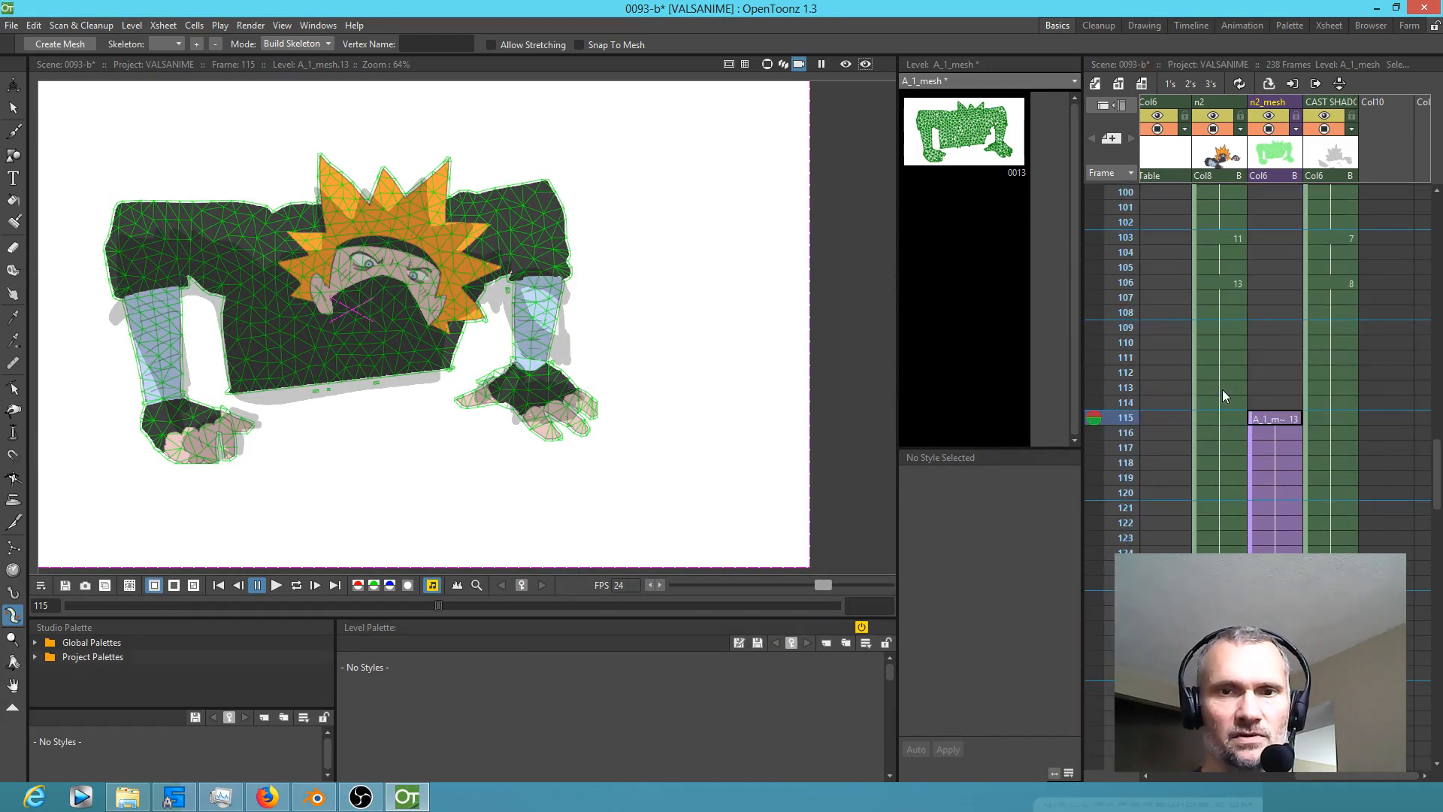
pyautogui.click(1274, 417)
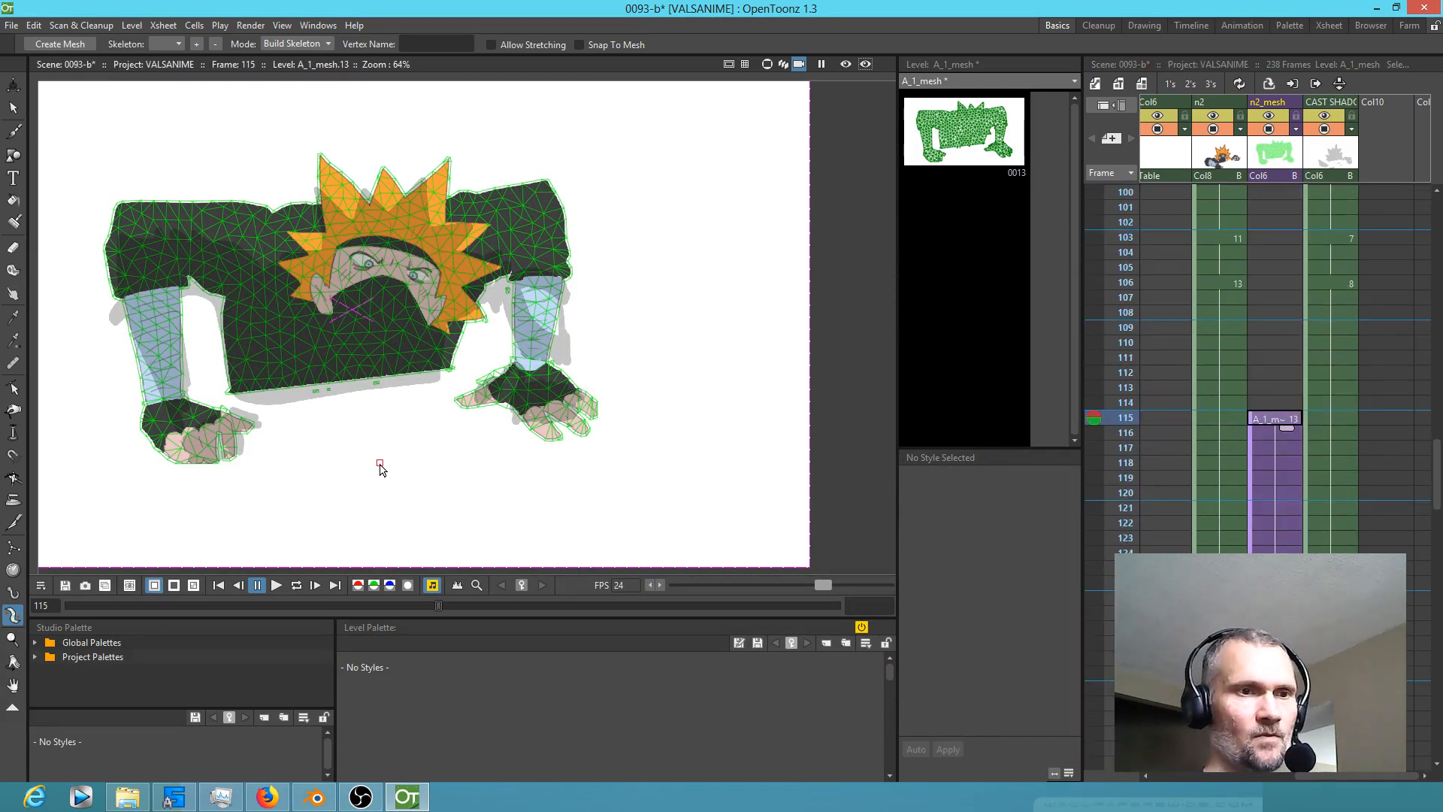
pyautogui.click(366, 469)
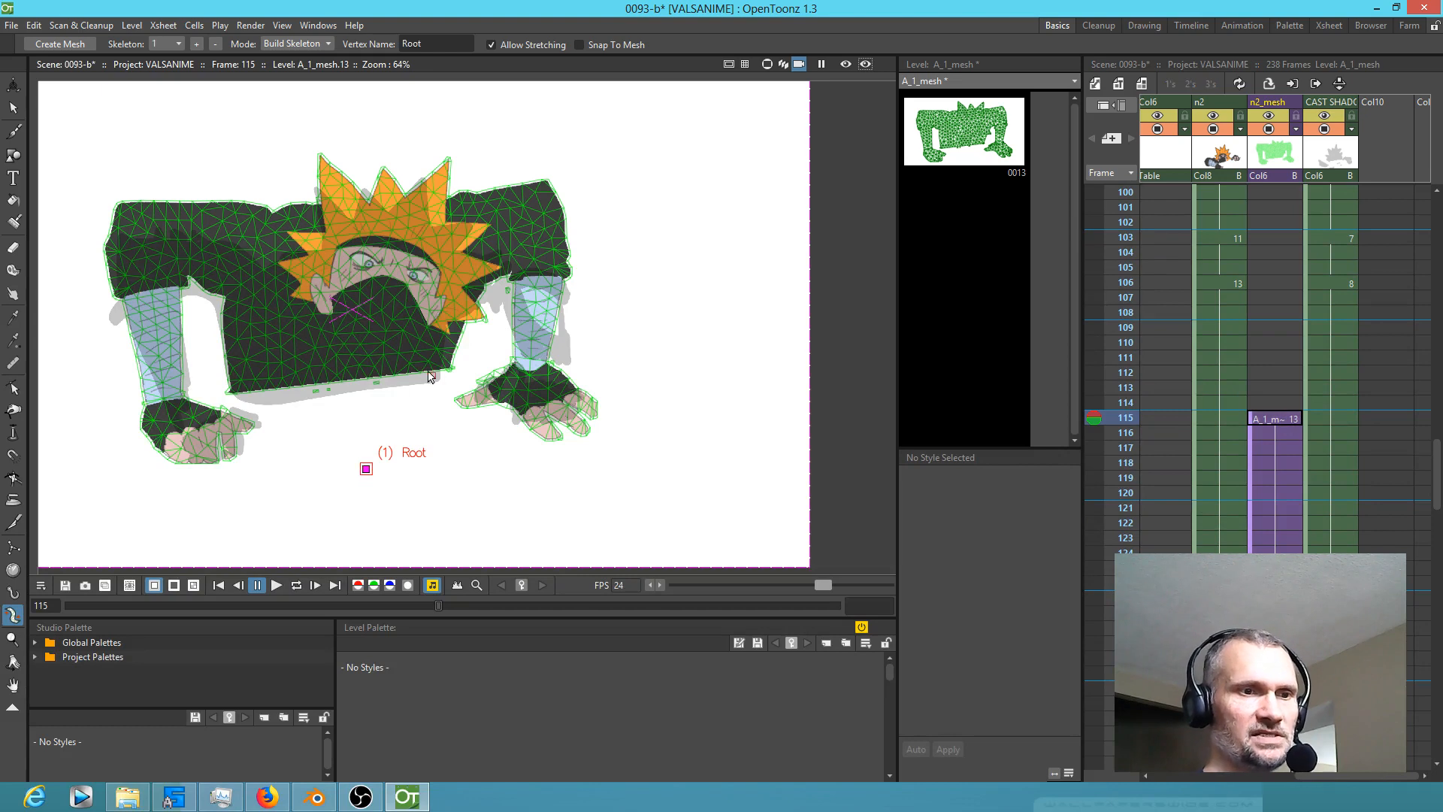
pyautogui.click(353, 412)
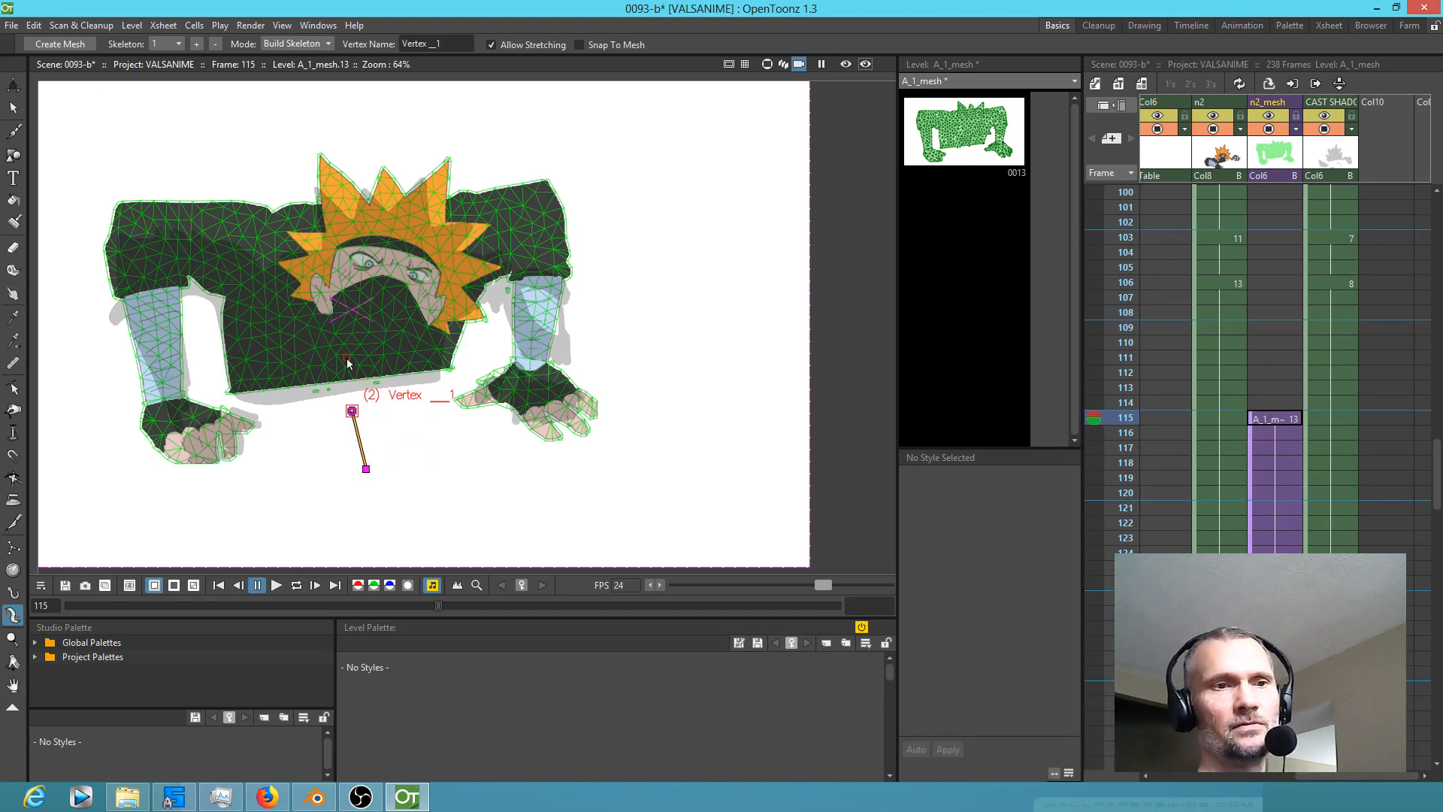
# Step: Extend the skeleton from the waist up through the chest to the forehead and lower the chest vertex slightly
pyautogui.click(367, 316)
pyautogui.click(391, 235)
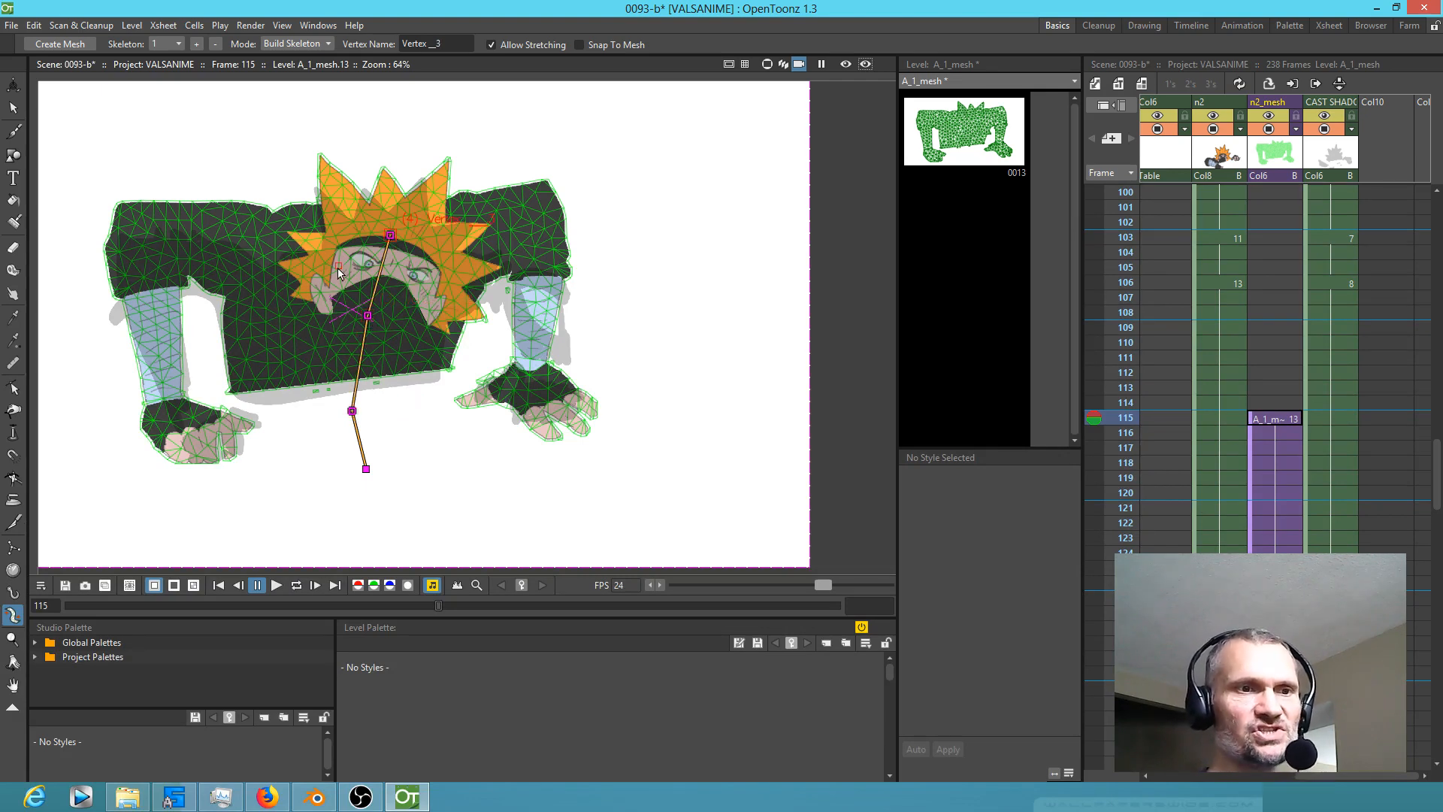
pyautogui.moveTo(369, 322); pyautogui.dragTo(363, 340)
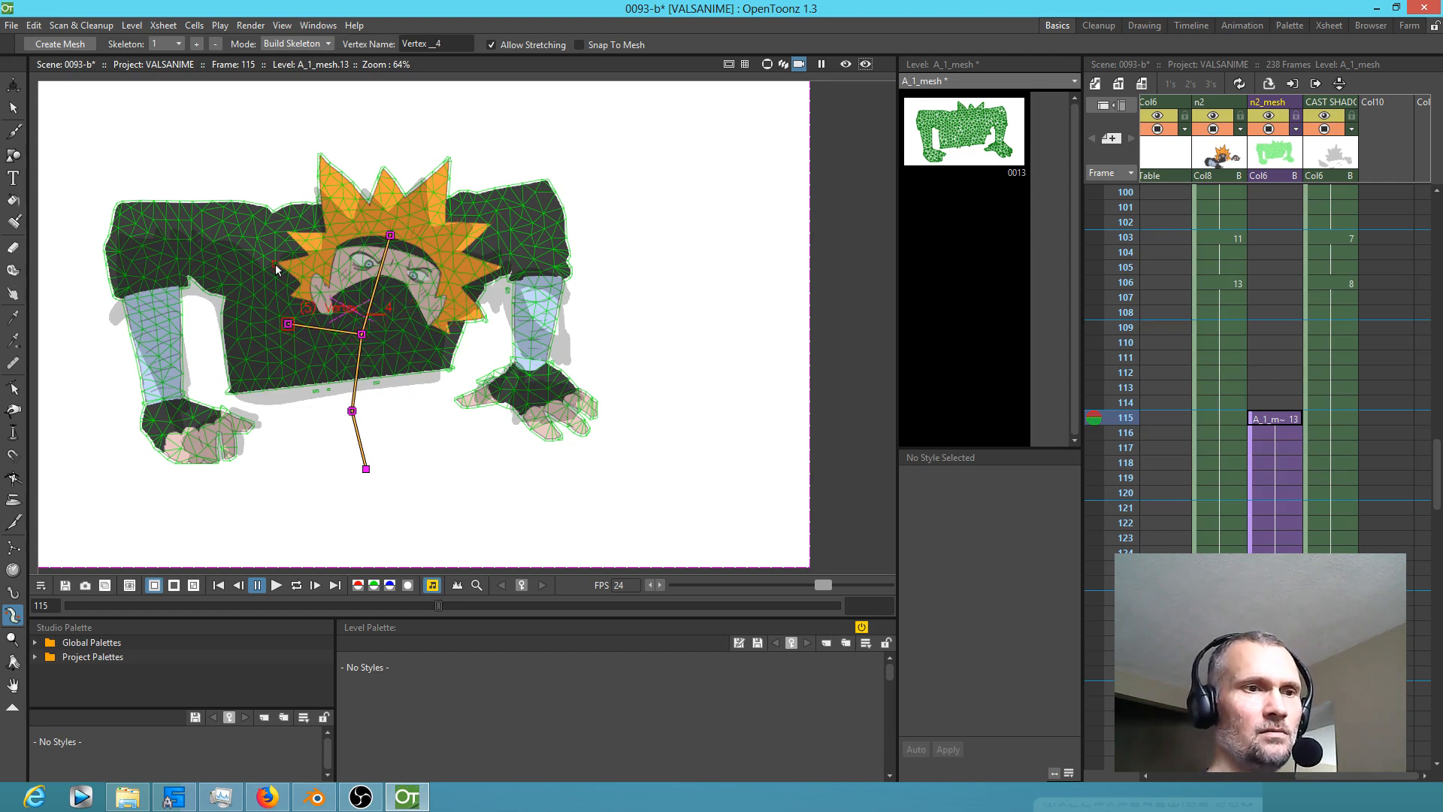
# Step: Build a bone chain from the chest through the shoulder, elbow and wrist to the hand of the arm on the drawing's left
pyautogui.click(144, 233)
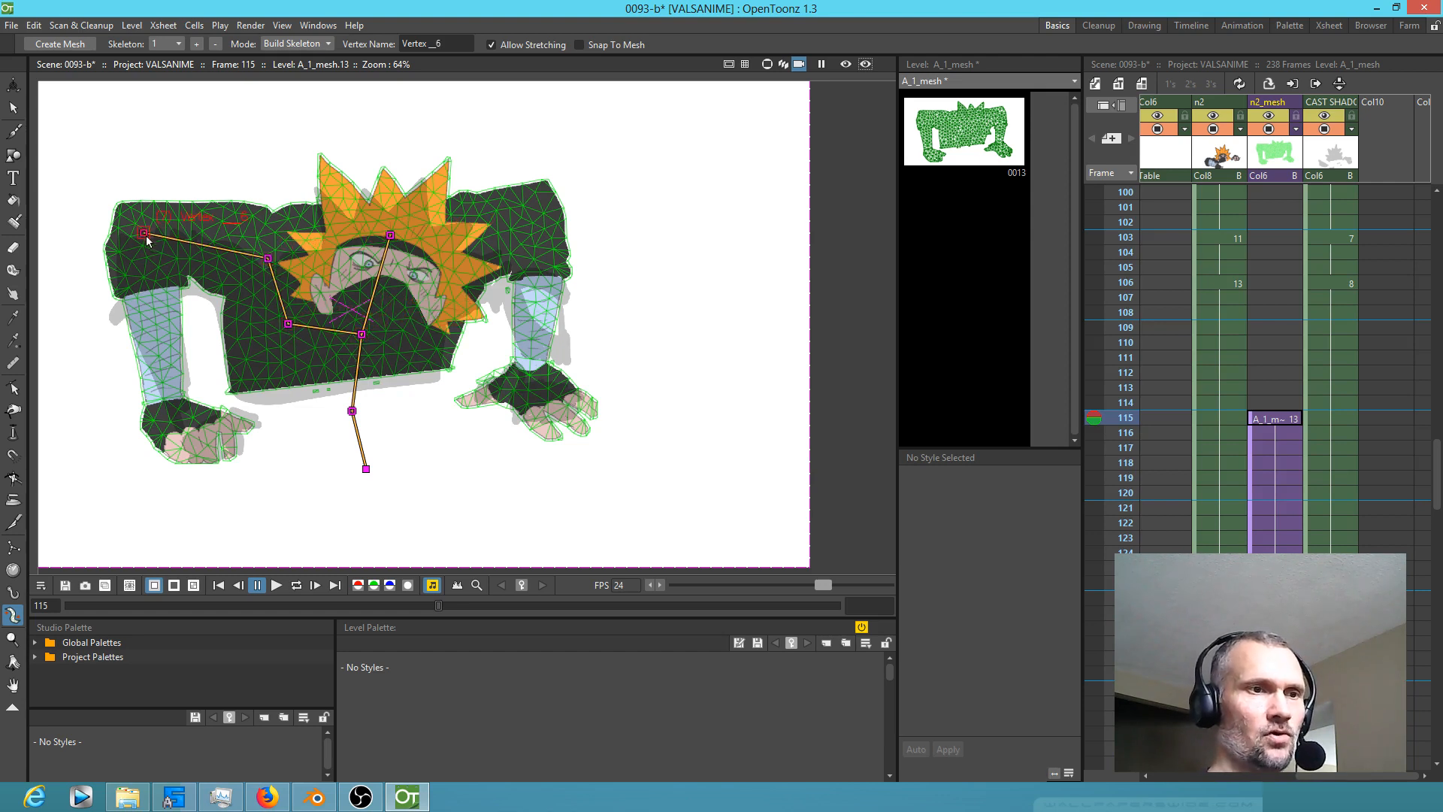
pyautogui.click(164, 402)
pyautogui.click(181, 429)
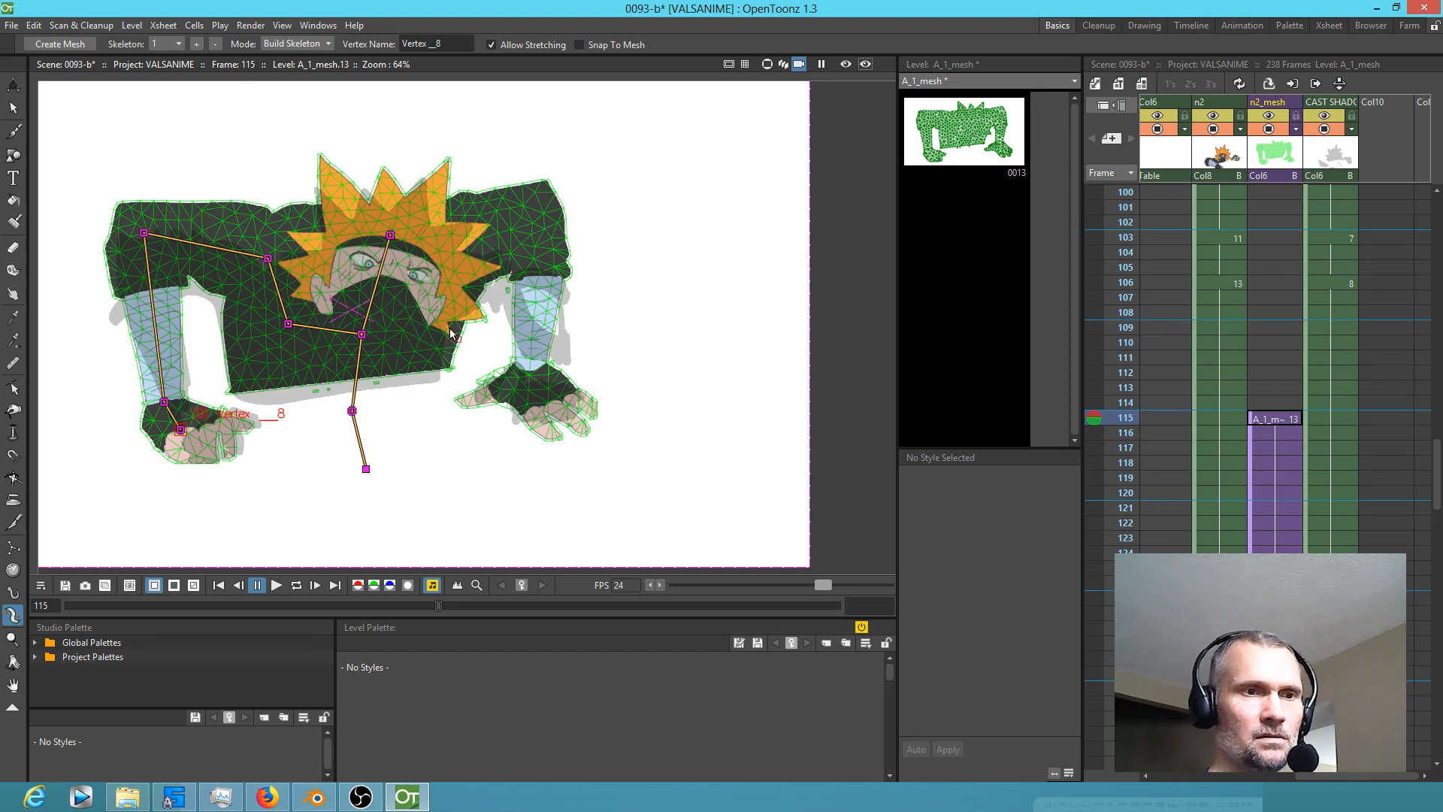
# Step: Branch a bone chain from the chest through the drawing's right shoulder, elbow and wrist to the hand, with a side vertex at the shoulder
pyautogui.click(363, 334)
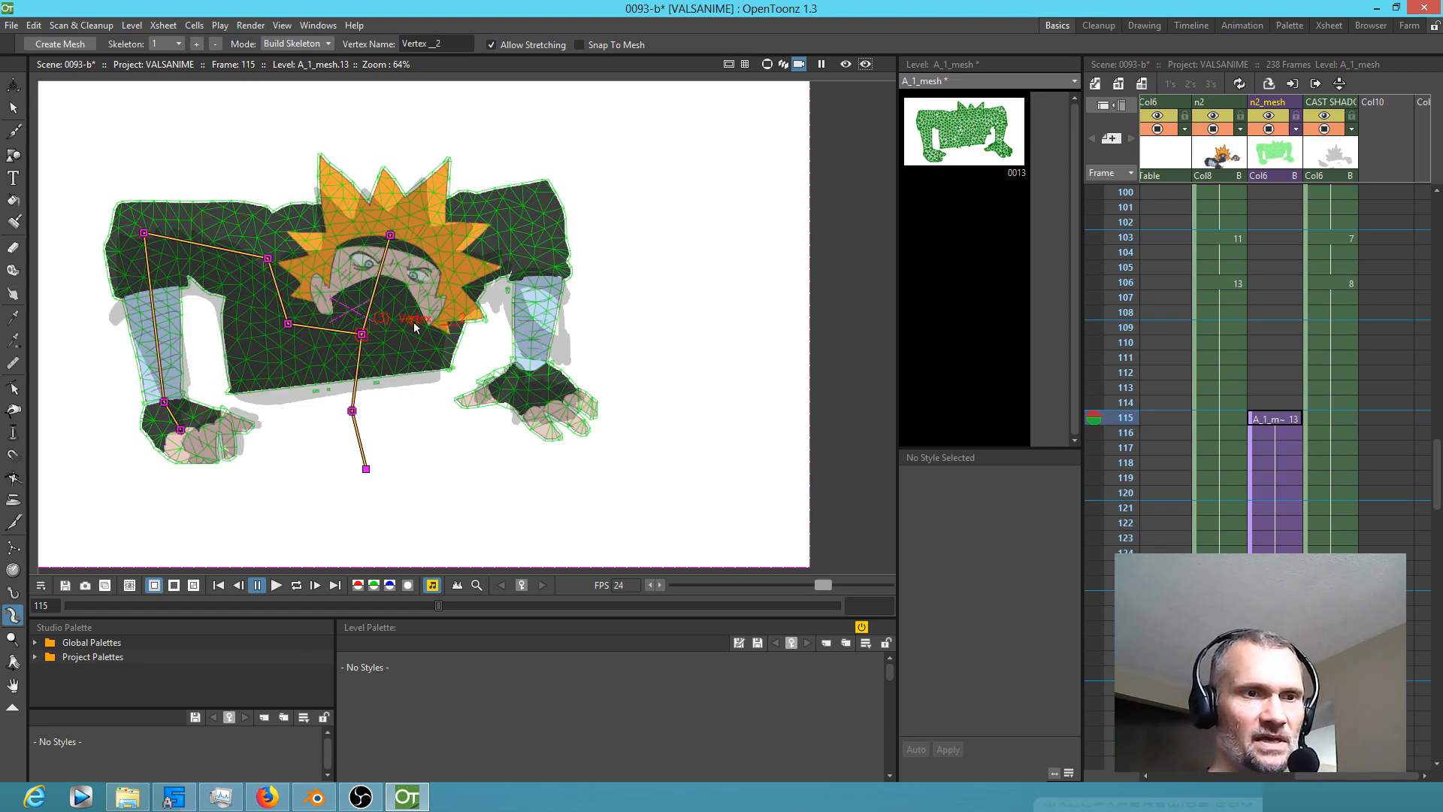
pyautogui.click(503, 247)
pyautogui.click(500, 216)
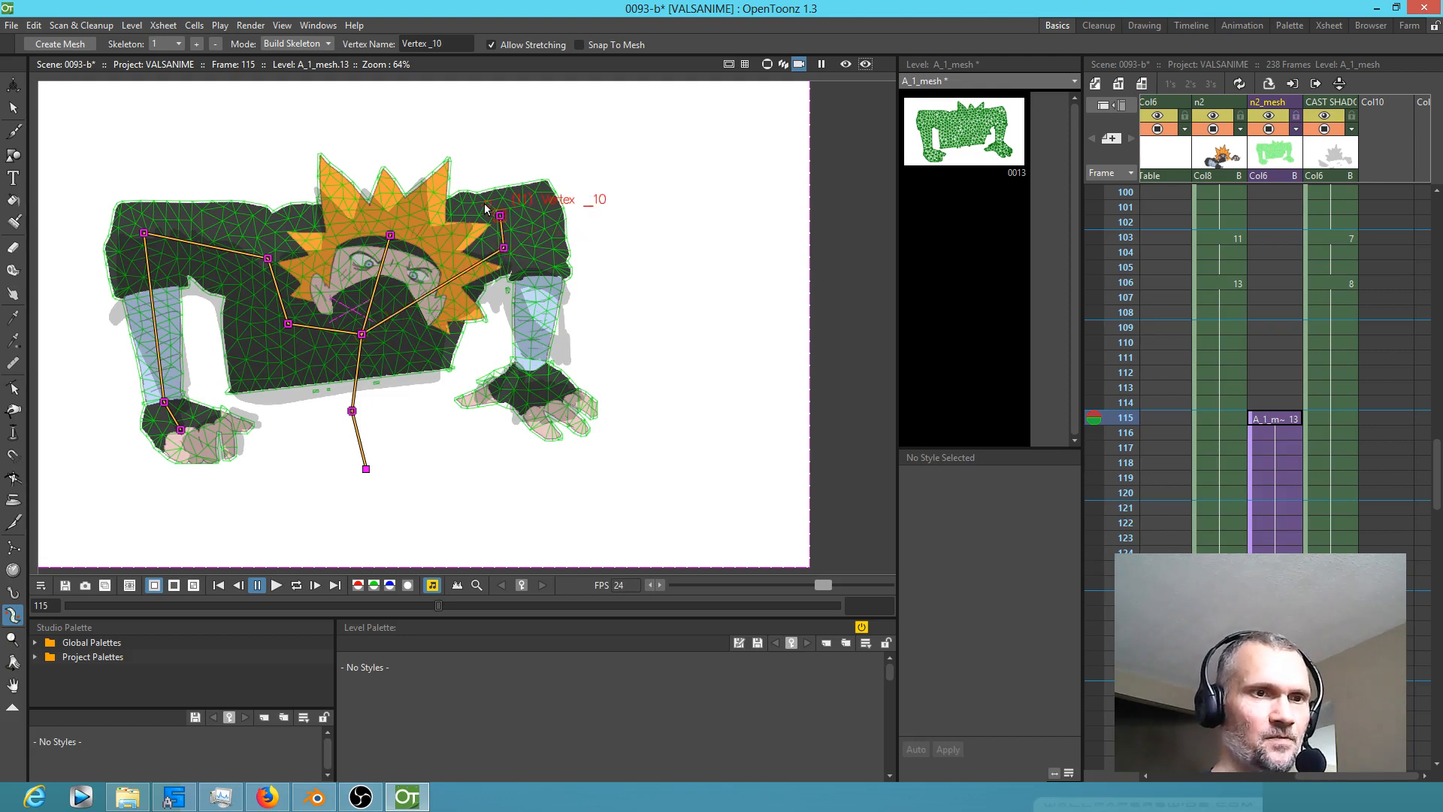
pyautogui.click(481, 202)
pyautogui.click(500, 216)
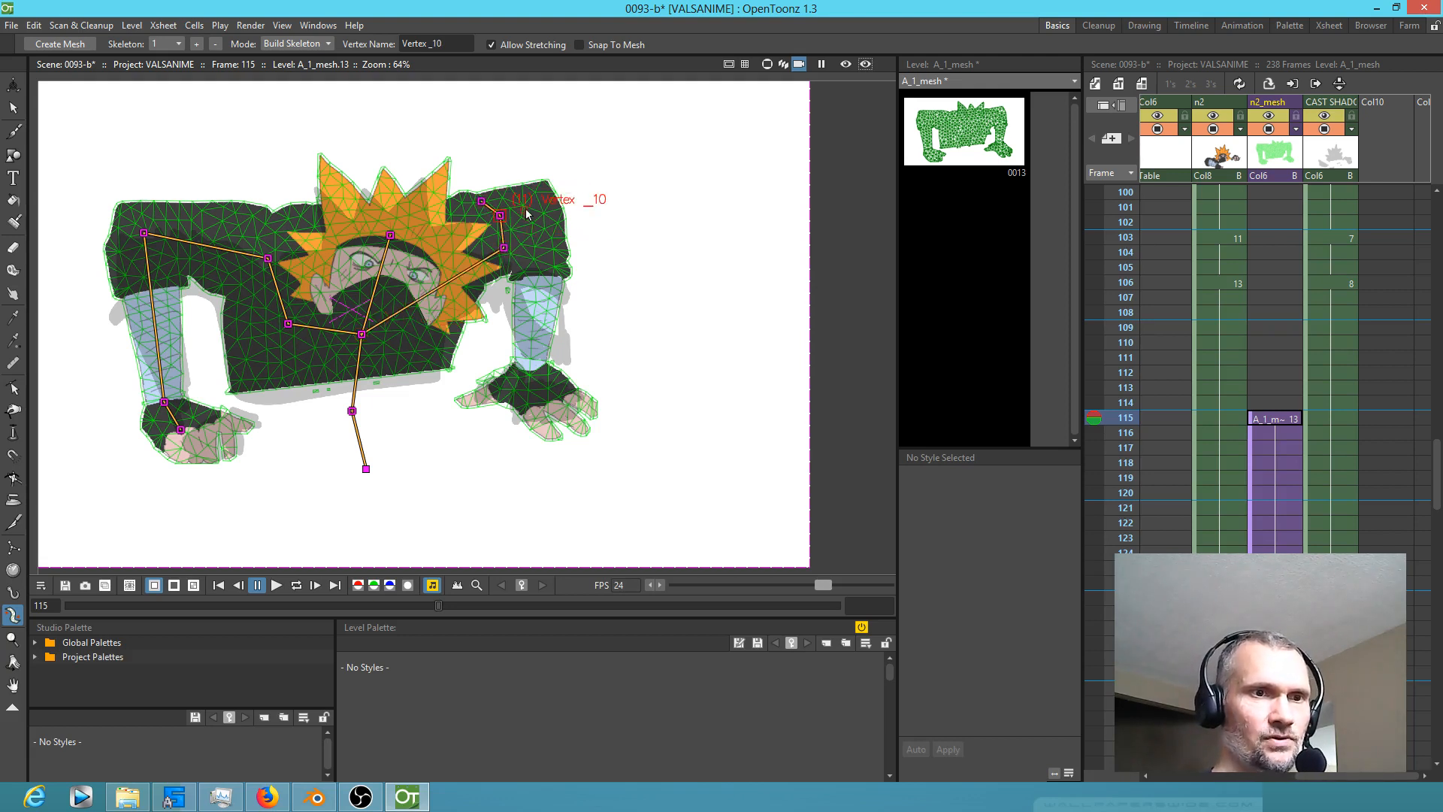
pyautogui.click(536, 203)
pyautogui.click(530, 366)
pyautogui.click(550, 389)
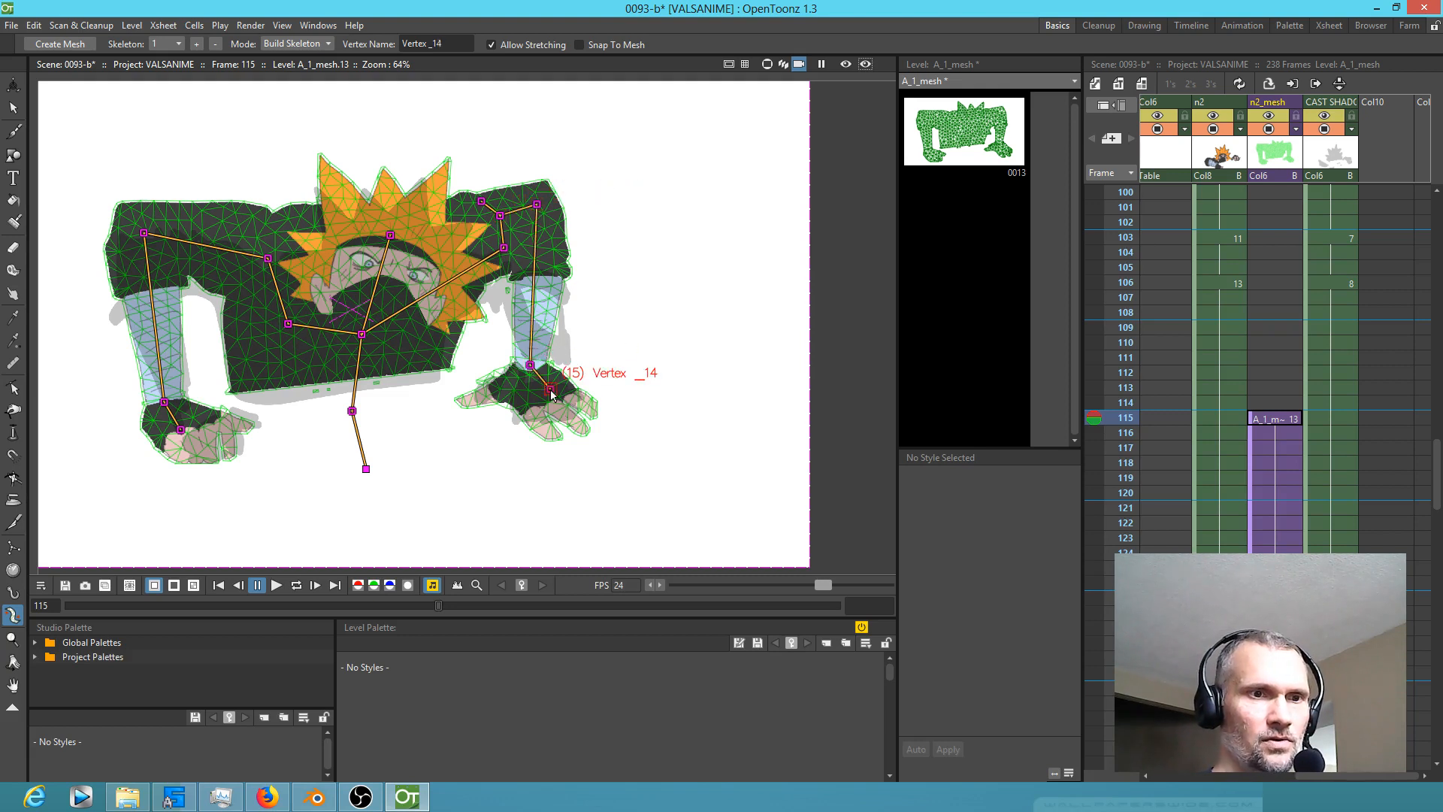
# Step: Shift the drawing's left shoulder vertex slightly outward and run a chain of vertices from it across the upper shoulder and hair spikes
pyautogui.moveTo(268, 258); pyautogui.dragTo(258, 257)
pyautogui.click(270, 225)
pyautogui.click(304, 216)
pyautogui.click(335, 190)
pyautogui.click(360, 218)
pyautogui.click(391, 194)
pyautogui.click(416, 214)
pyautogui.click(432, 196)
pyautogui.click(456, 229)
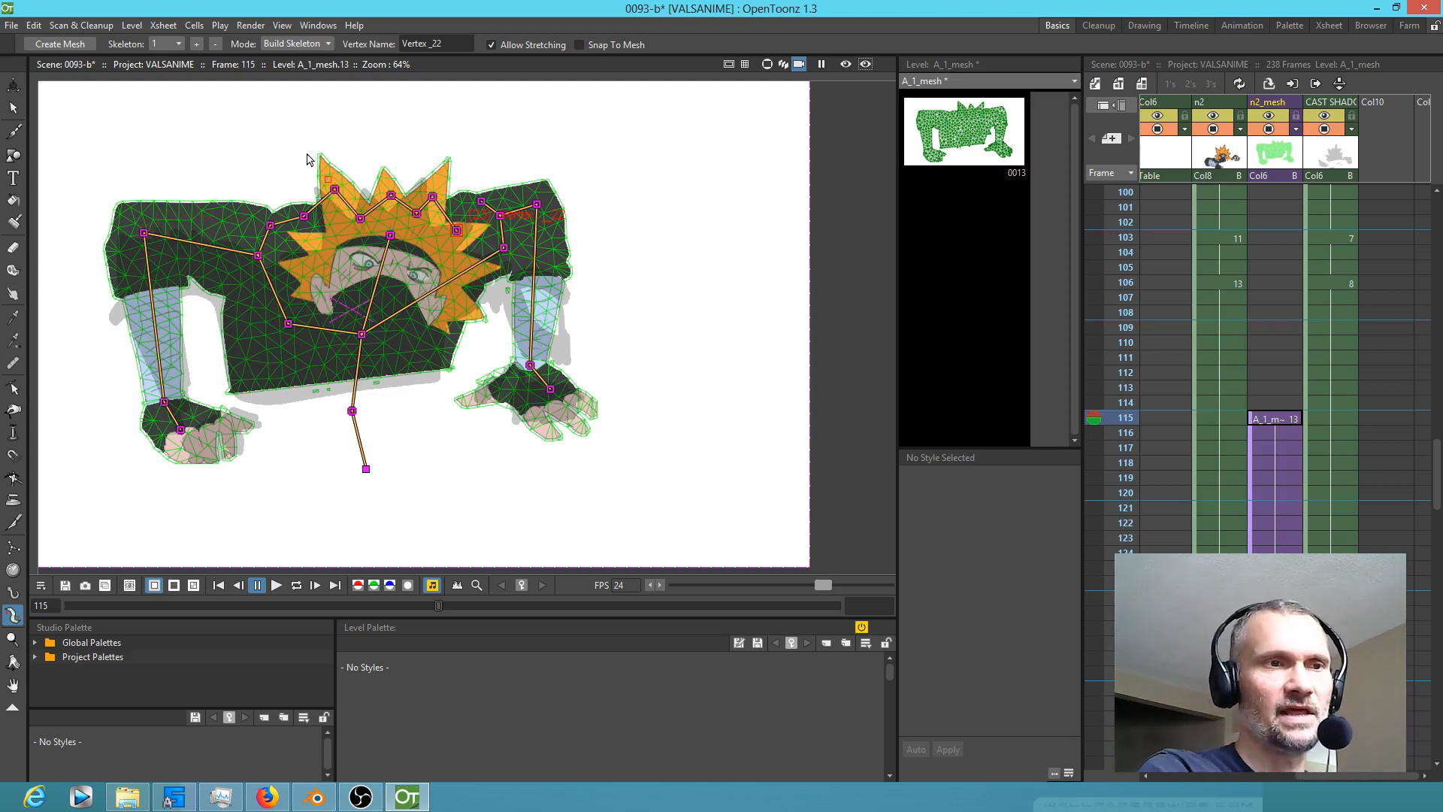
# Step: Switch the skeleton to Animate mode, set a keyframe at frame 115, and rotate the drawing's right elbow vertex 0.45° at frame 118
pyautogui.click(317, 42)
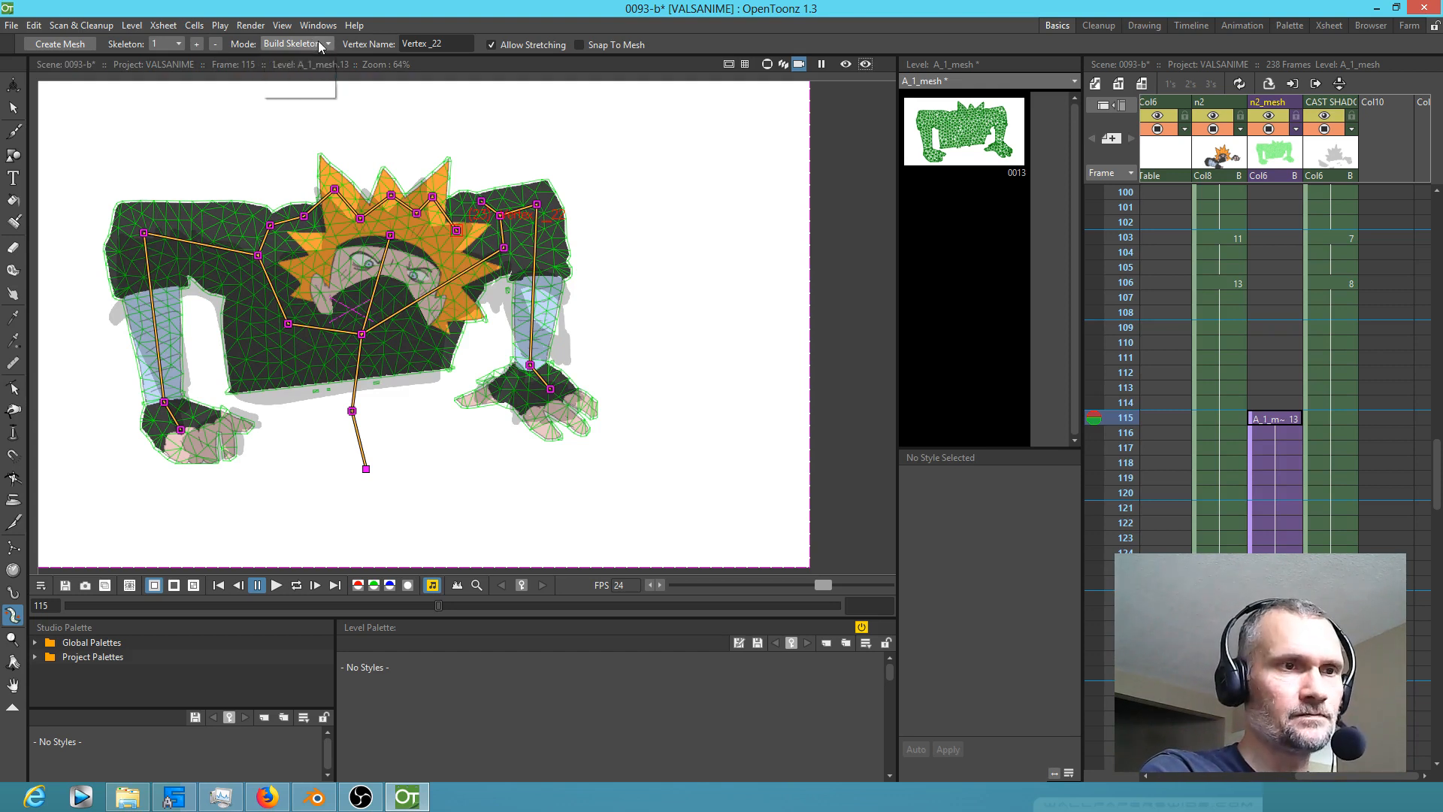
pyautogui.click(308, 91)
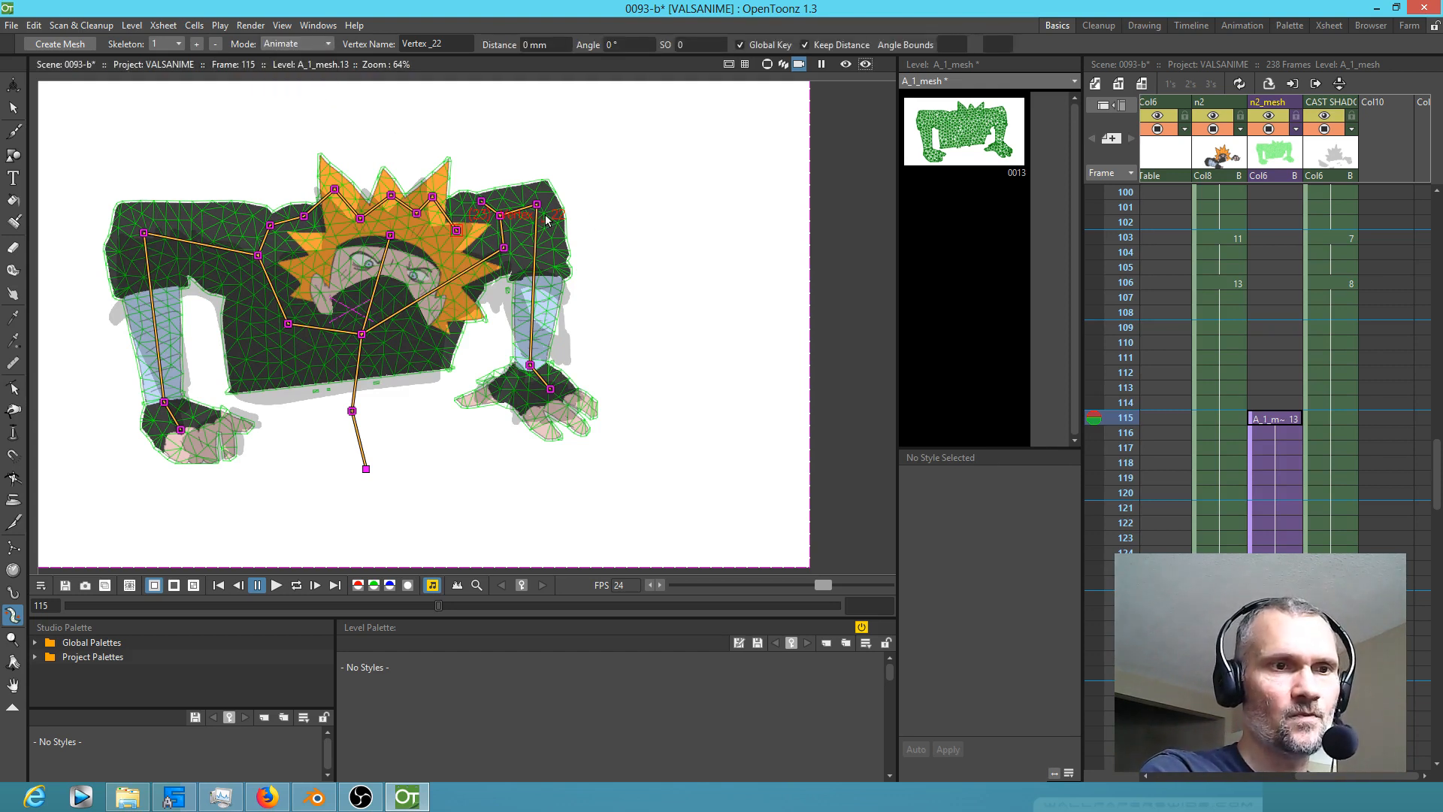
pyautogui.click(521, 584)
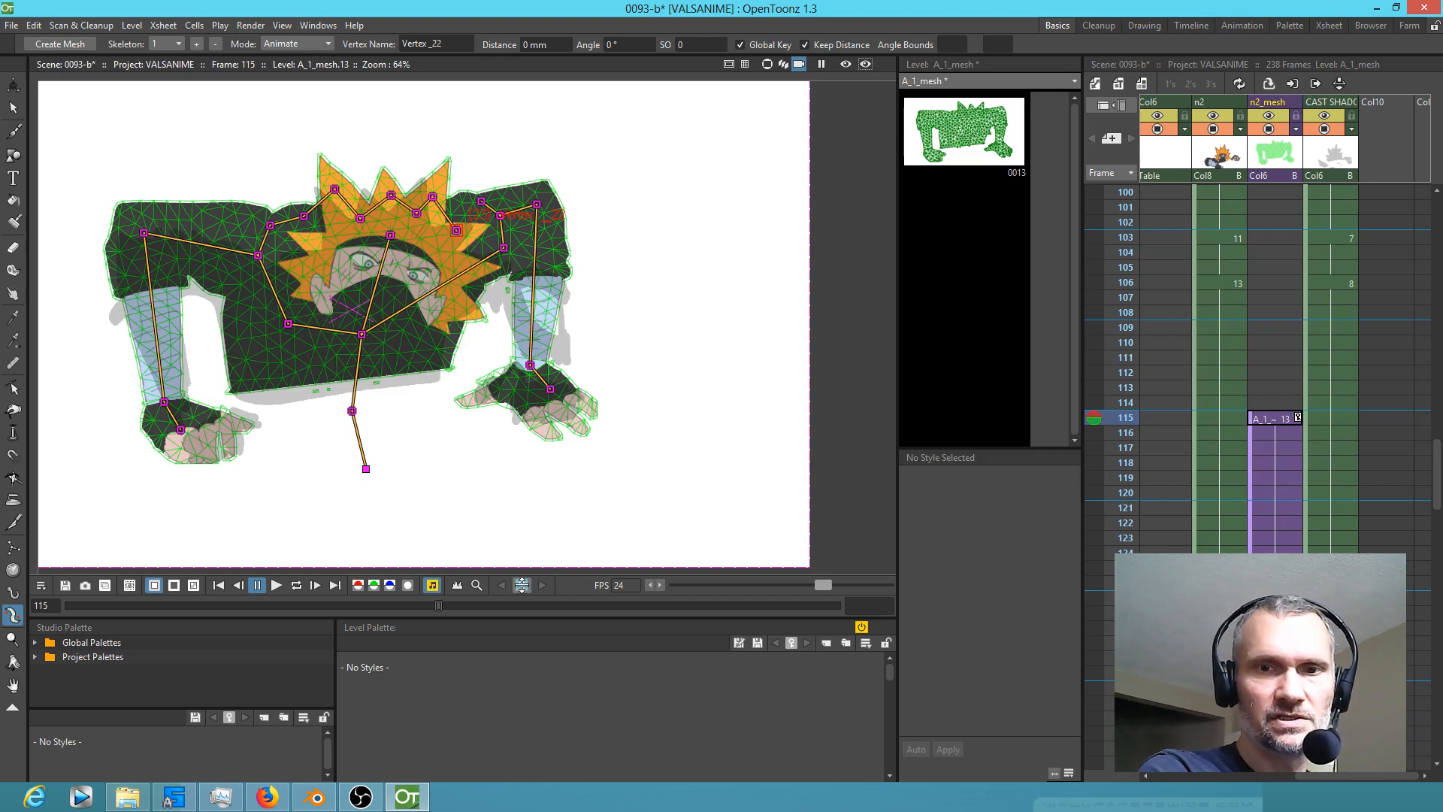
pyautogui.click(1297, 463)
pyautogui.moveTo(538, 208); pyautogui.dragTo(541, 208)
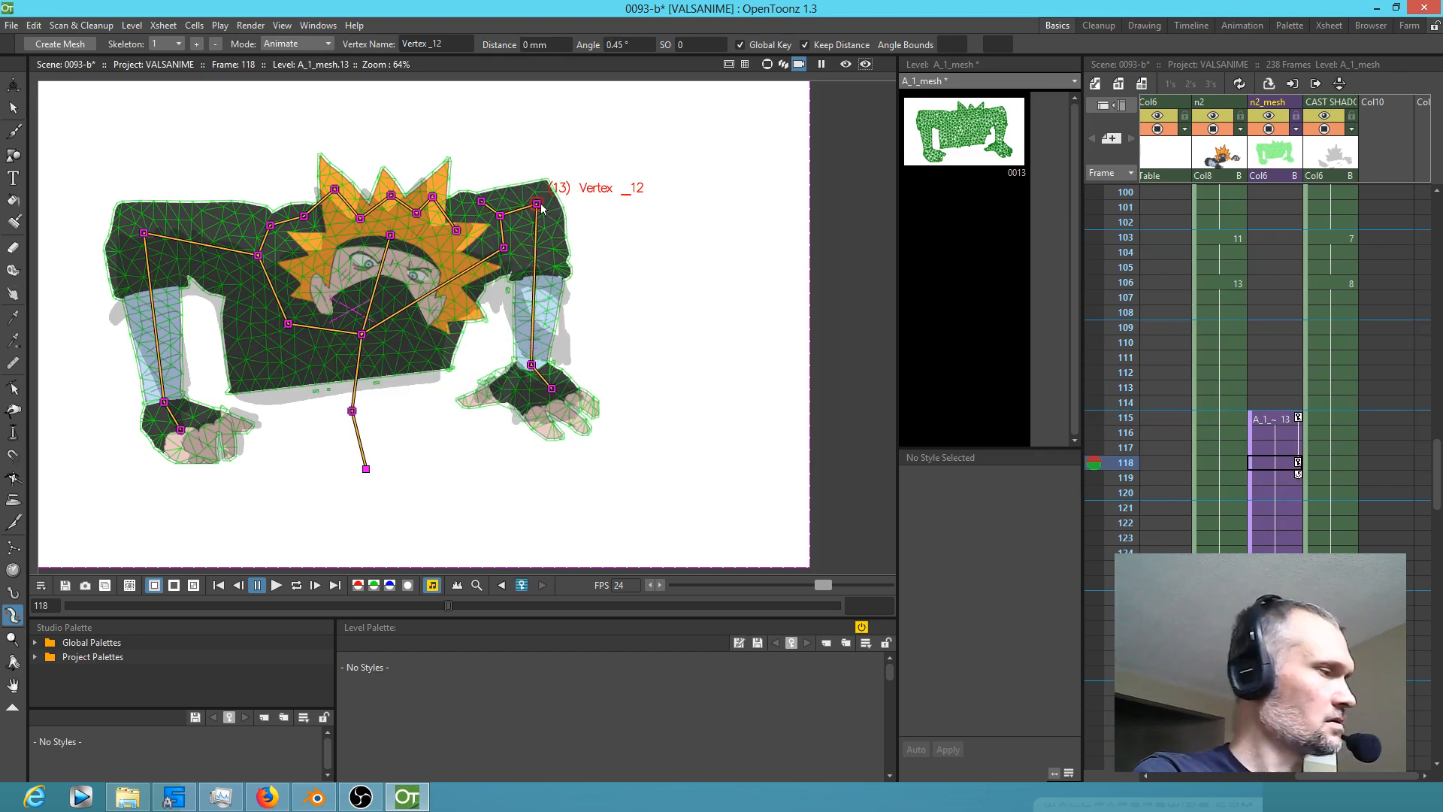
# Step: In Build Skeleton mode, rework the drawing's right arm so the shoulder connects to the wrist, which branches to the elbow and two hand vertices
pyautogui.click(314, 44)
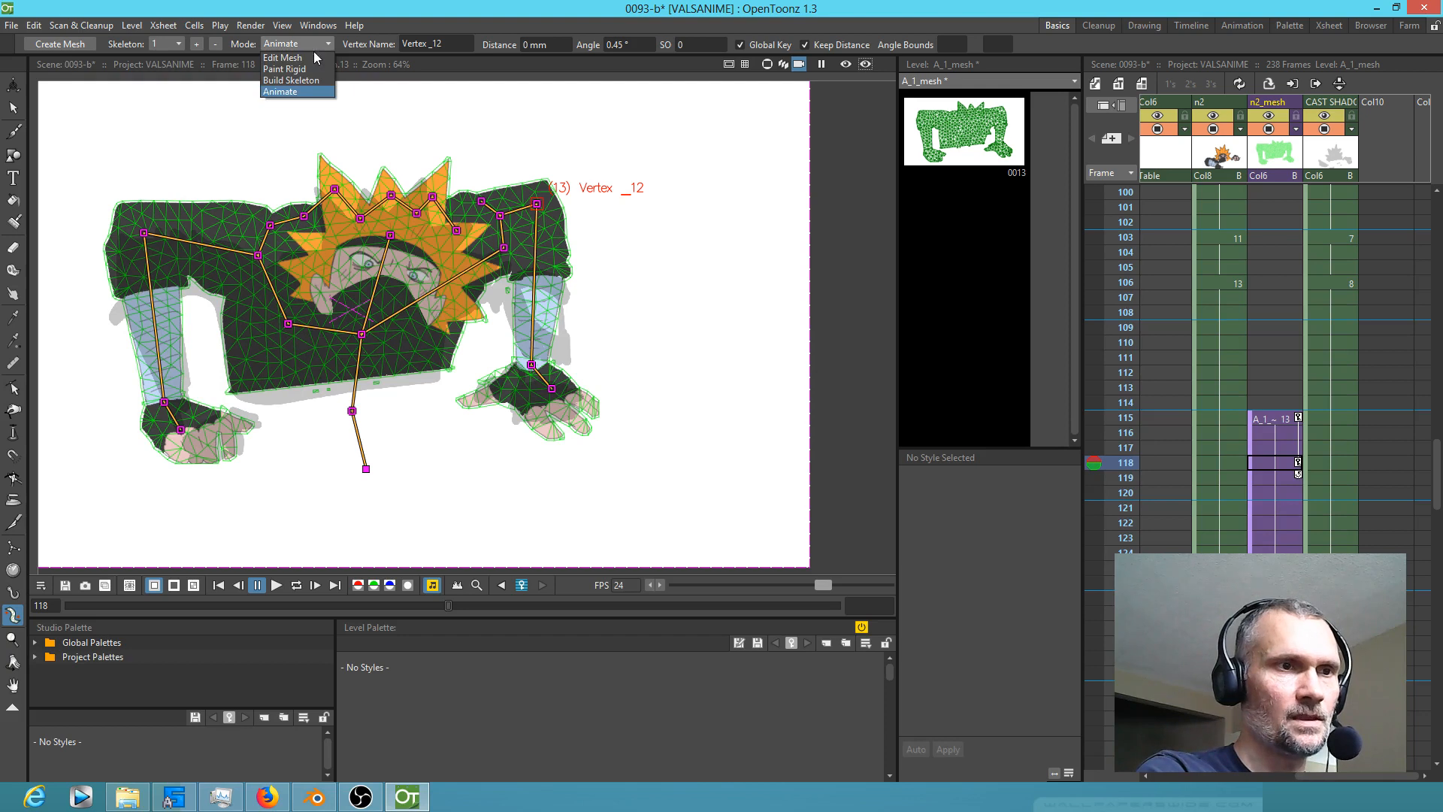
pyautogui.click(293, 58)
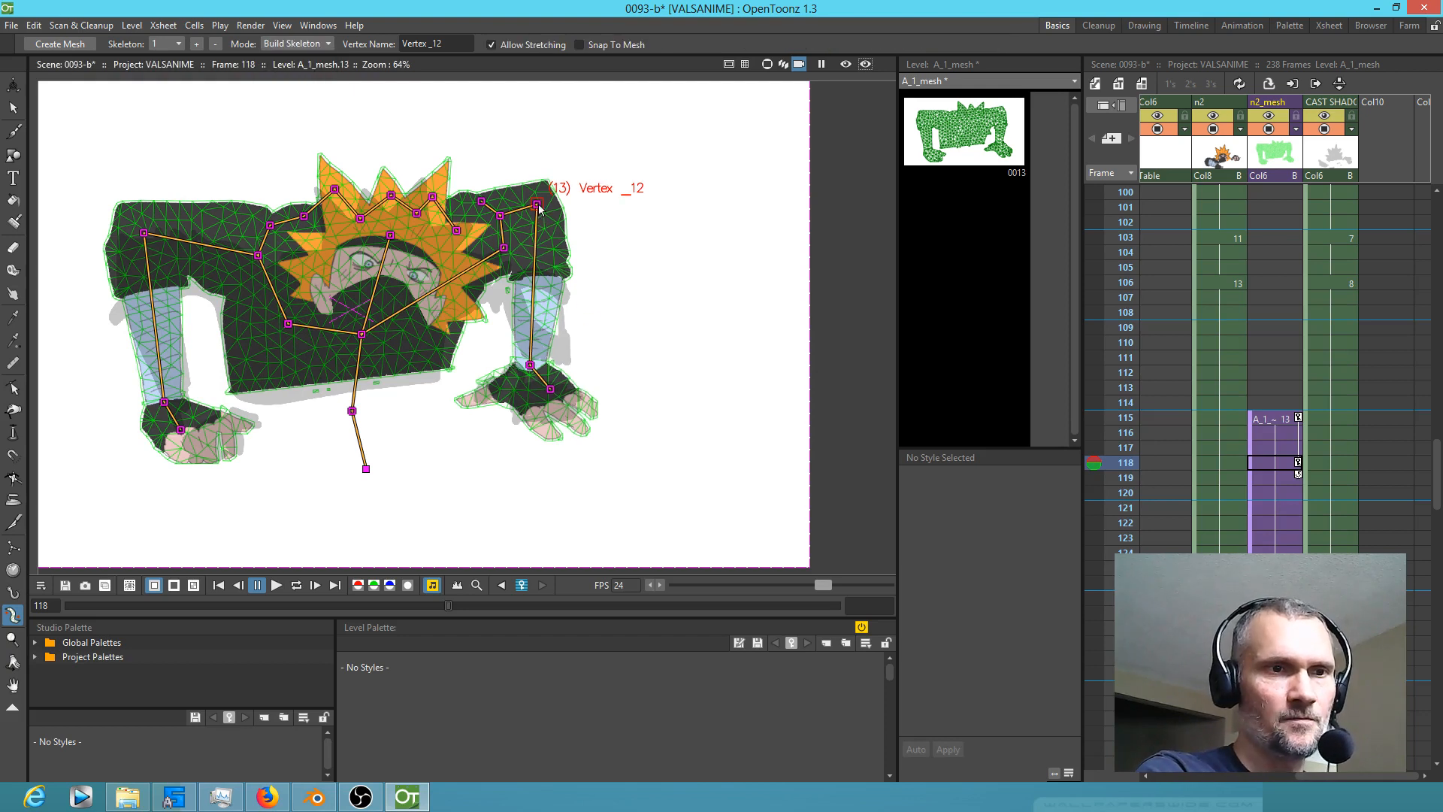
pyautogui.moveTo(539, 208)
pyautogui.mouseDown()
pyautogui.moveTo(519, 272)
pyautogui.moveTo(526, 392)
pyautogui.moveTo(532, 209)
pyautogui.mouseUp()
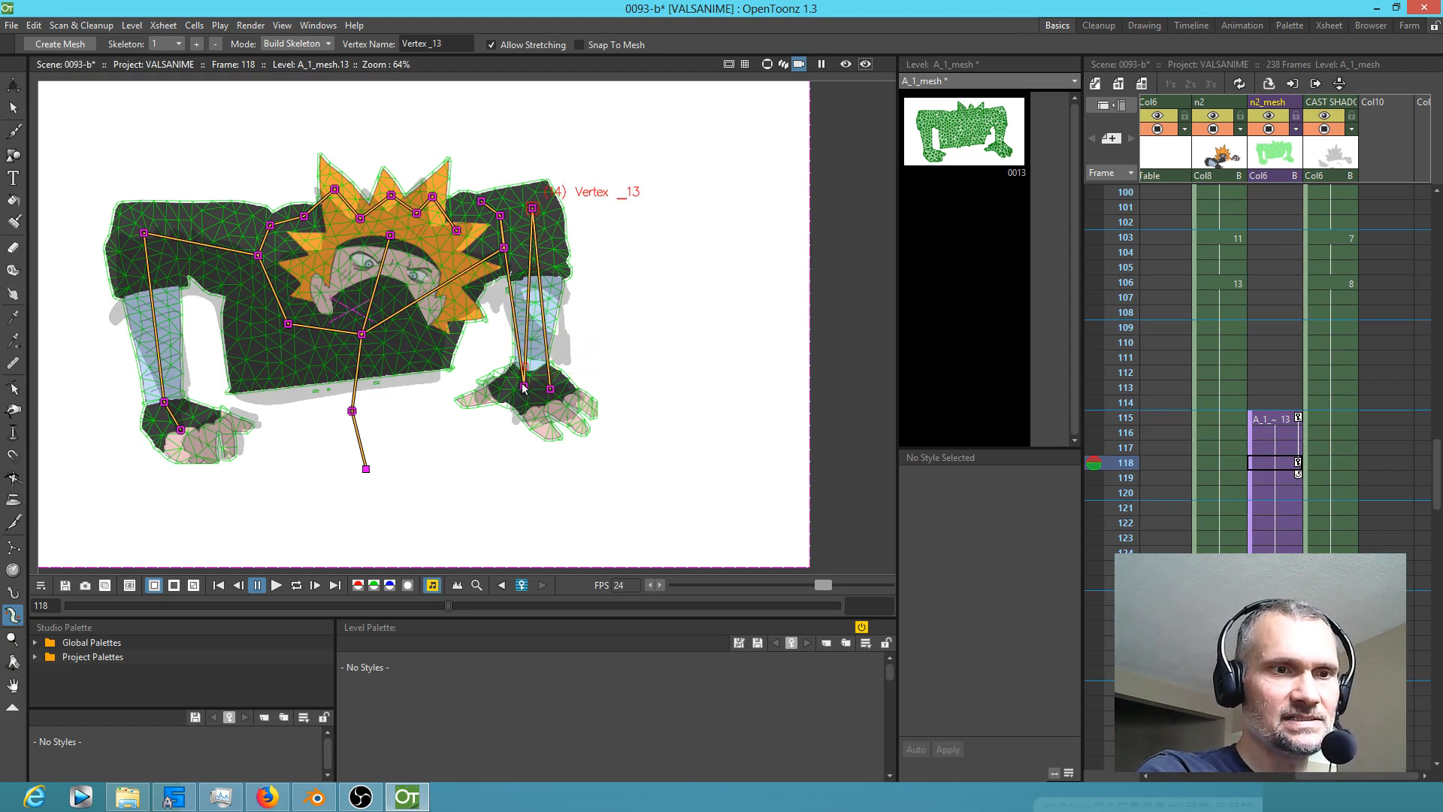
pyautogui.moveTo(524, 386); pyautogui.dragTo(581, 187)
pyautogui.press('Delete')
pyautogui.moveTo(535, 212); pyautogui.dragTo(540, 204)
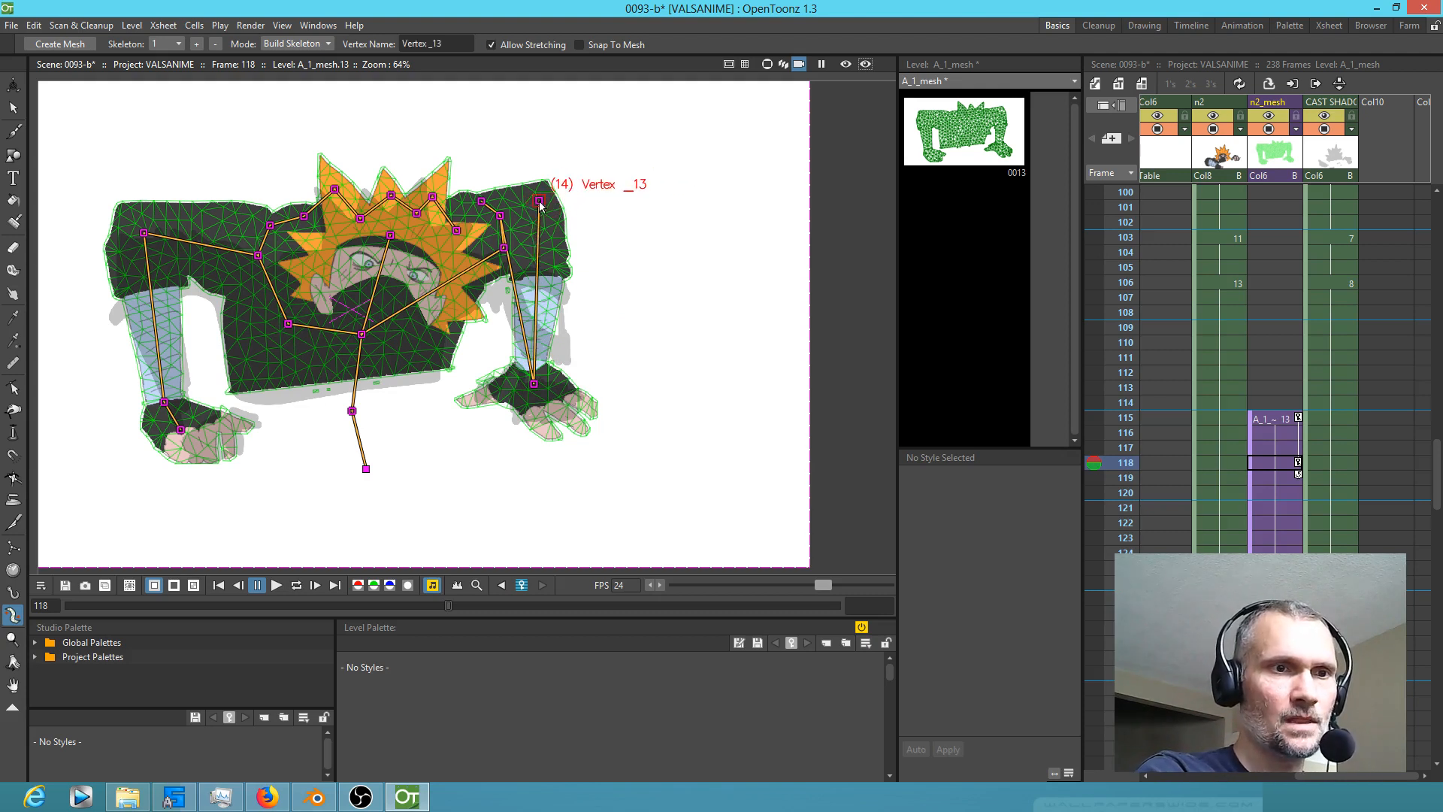
pyautogui.moveTo(535, 388); pyautogui.dragTo(536, 378)
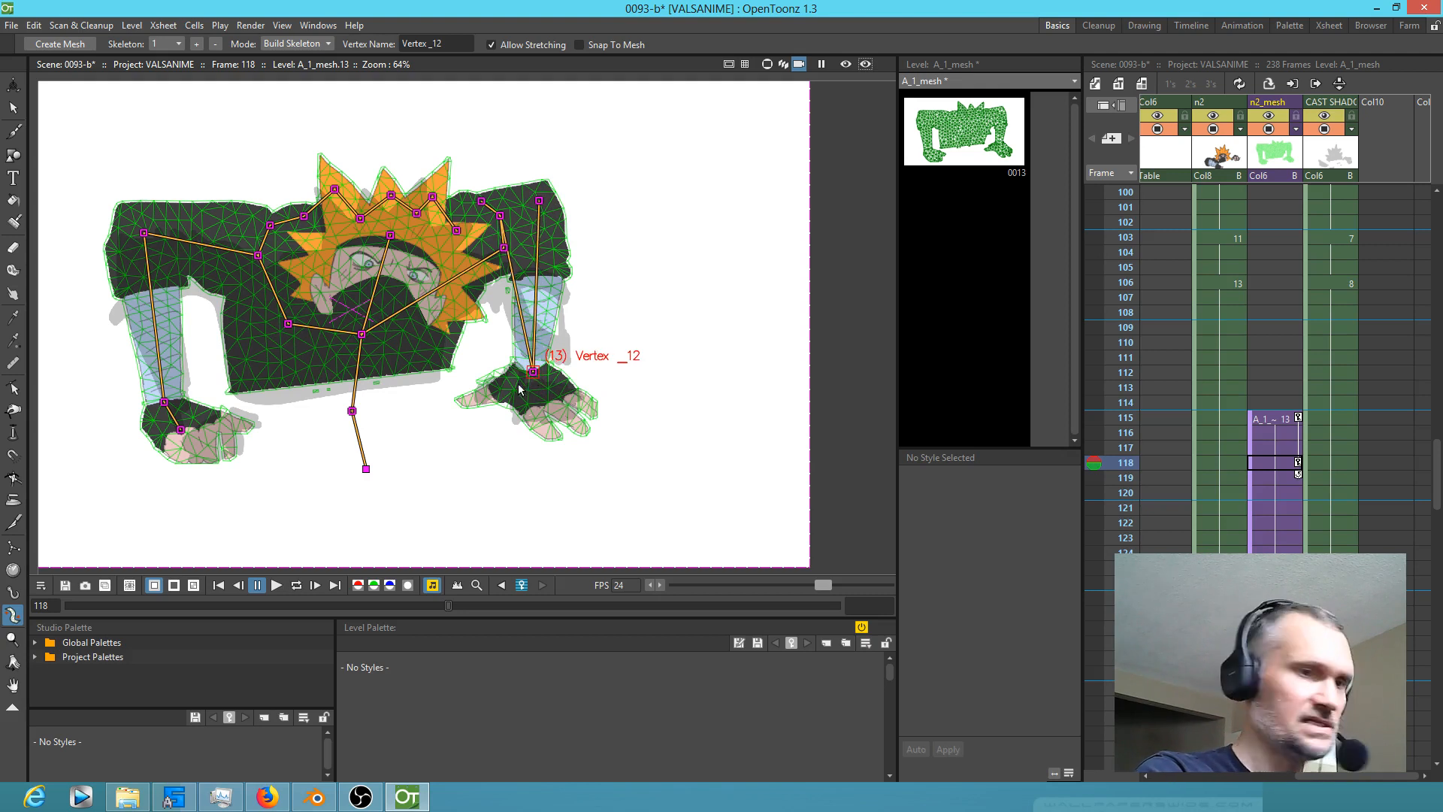
pyautogui.click(511, 385)
pyautogui.click(551, 384)
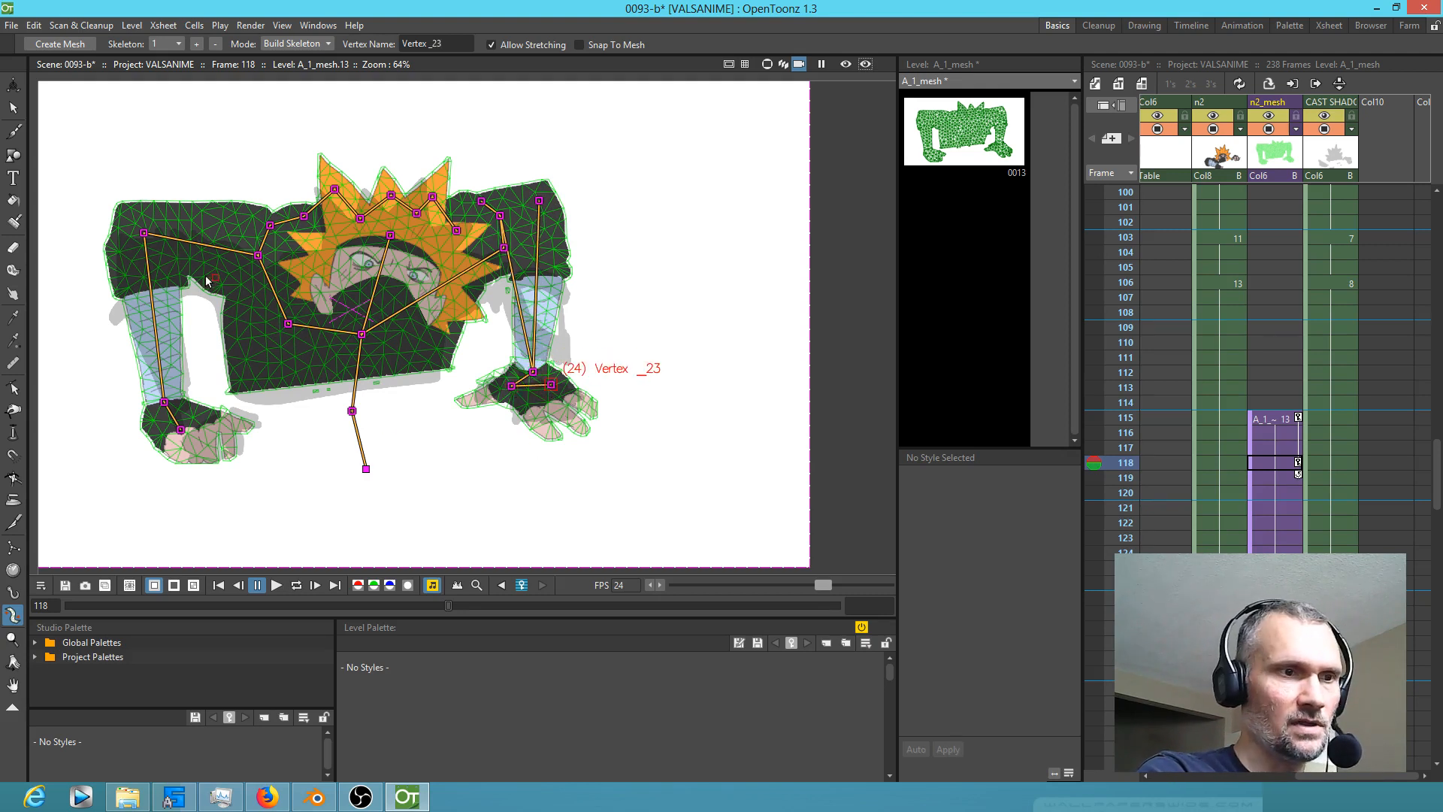
# Step: Rearrange the drawing's left arm bones so the shoulder connects to the wrist and the wrist to the elbow, and add a hand vertex
pyautogui.moveTo(147, 237)
pyautogui.mouseDown()
pyautogui.moveTo(188, 406)
pyautogui.moveTo(167, 404)
pyautogui.moveTo(143, 225)
pyautogui.mouseUp()
pyautogui.moveTo(181, 430); pyautogui.dragTo(173, 229)
pyautogui.moveTo(182, 411); pyautogui.dragTo(169, 406)
pyautogui.click(194, 425)
# Step: In Animate mode at frame 118, rotate the drawing's right elbow vertex to -3.03° and the left elbow vertex to -2.77°
pyautogui.click(297, 44)
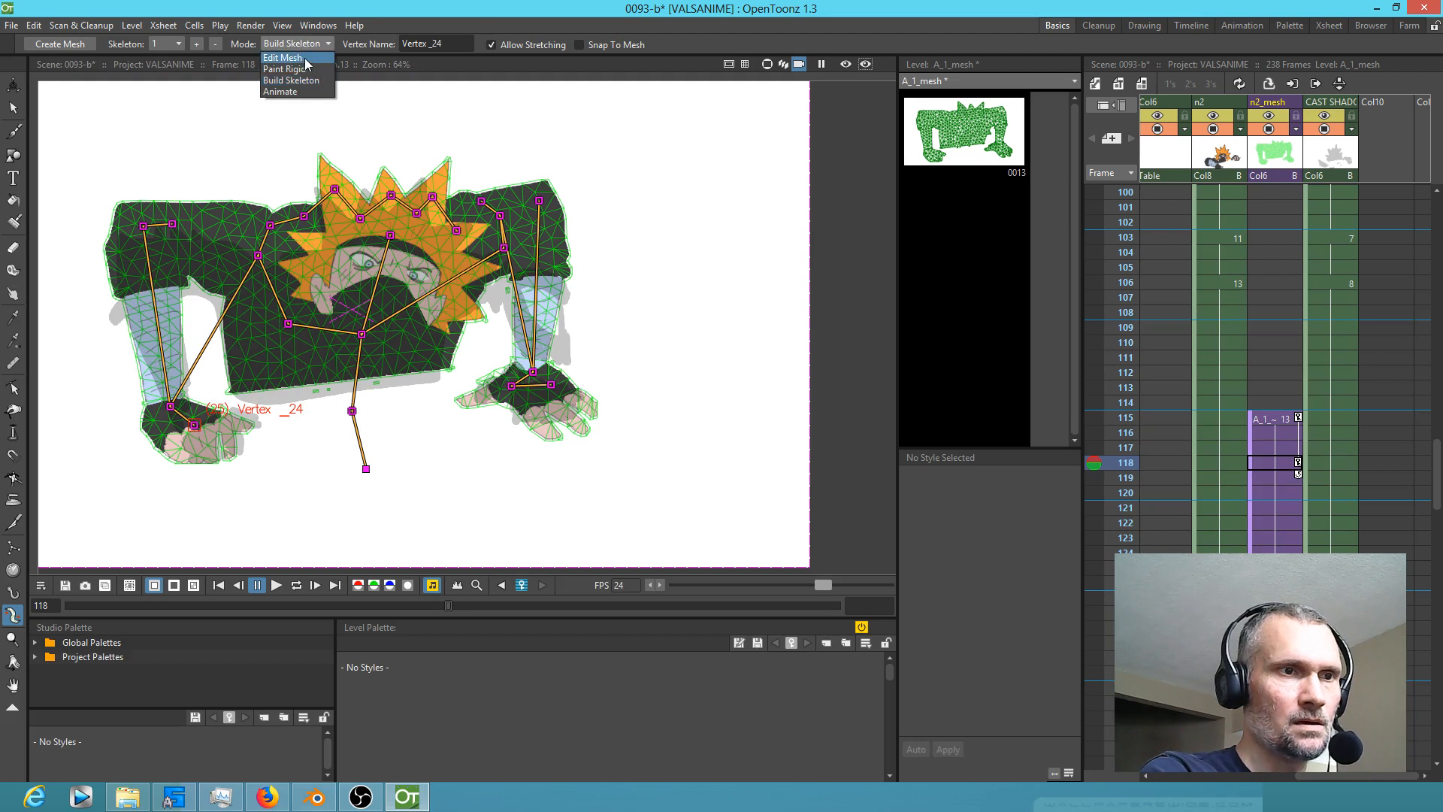
pyautogui.click(299, 72)
pyautogui.moveTo(539, 200); pyautogui.dragTo(549, 205)
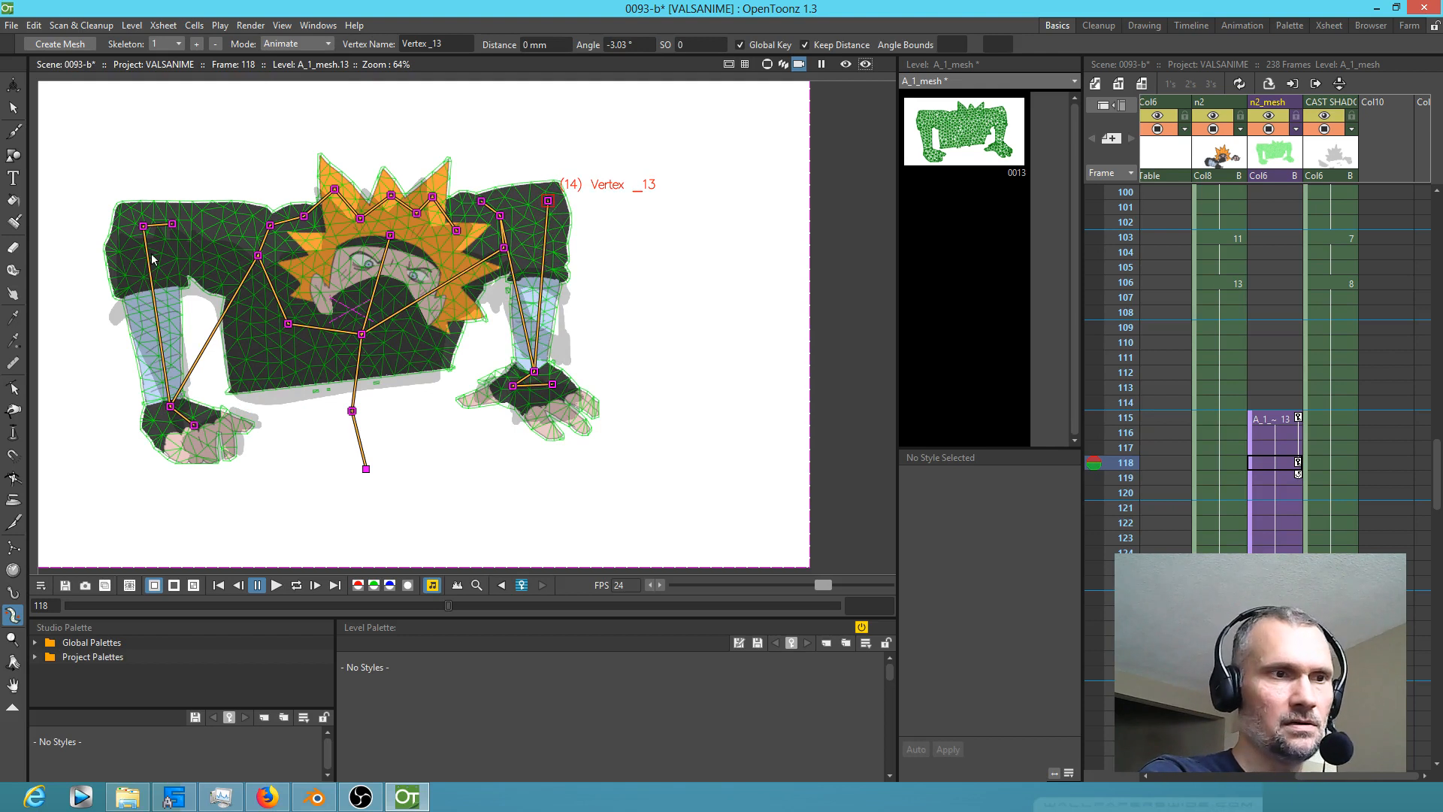
pyautogui.click(143, 226)
pyautogui.moveTo(143, 230); pyautogui.dragTo(152, 225)
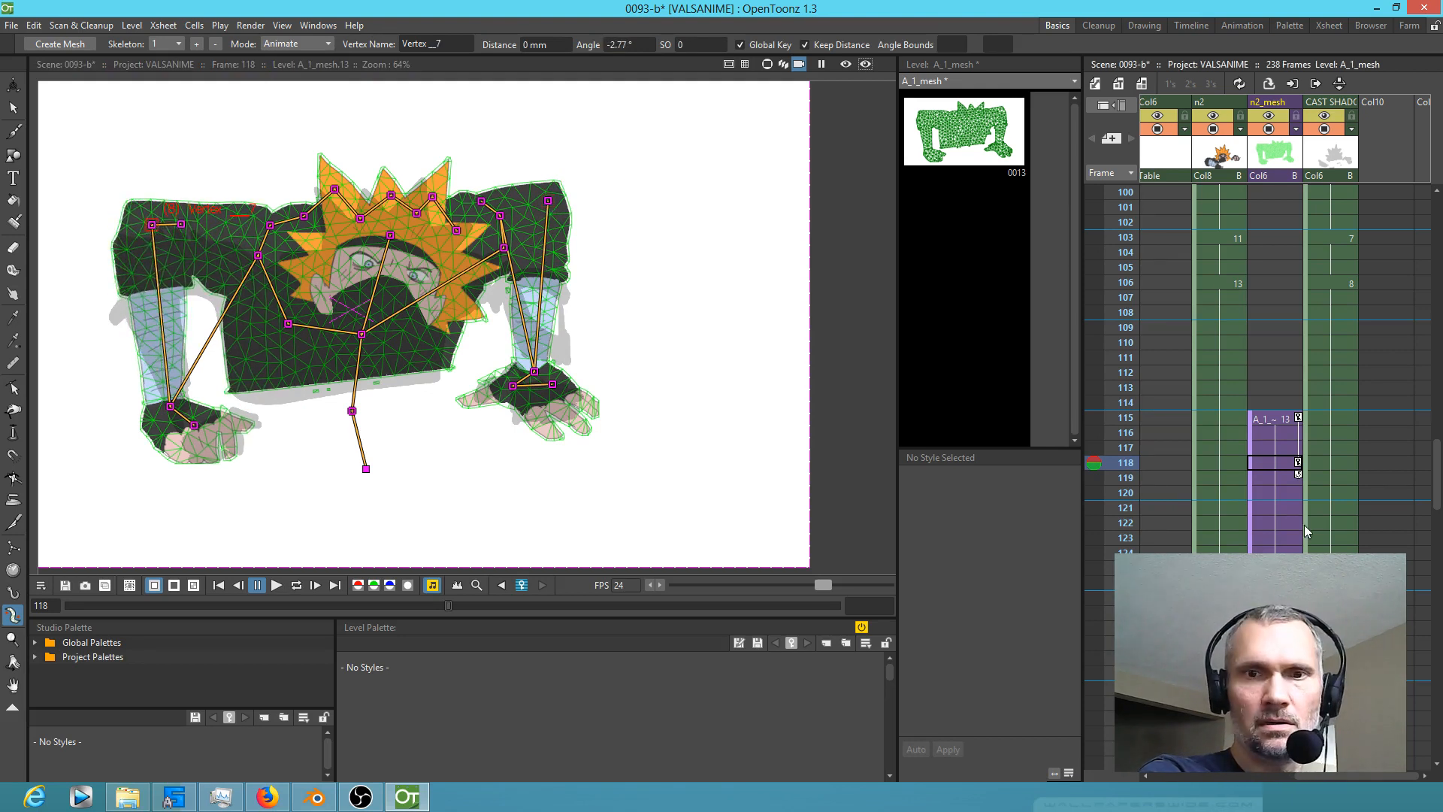
# Step: Compare the mesh pose at frames 121 and 115, and rotate the drawing's right elbow vertex to -2.3° at frame 115
pyautogui.click(1287, 501)
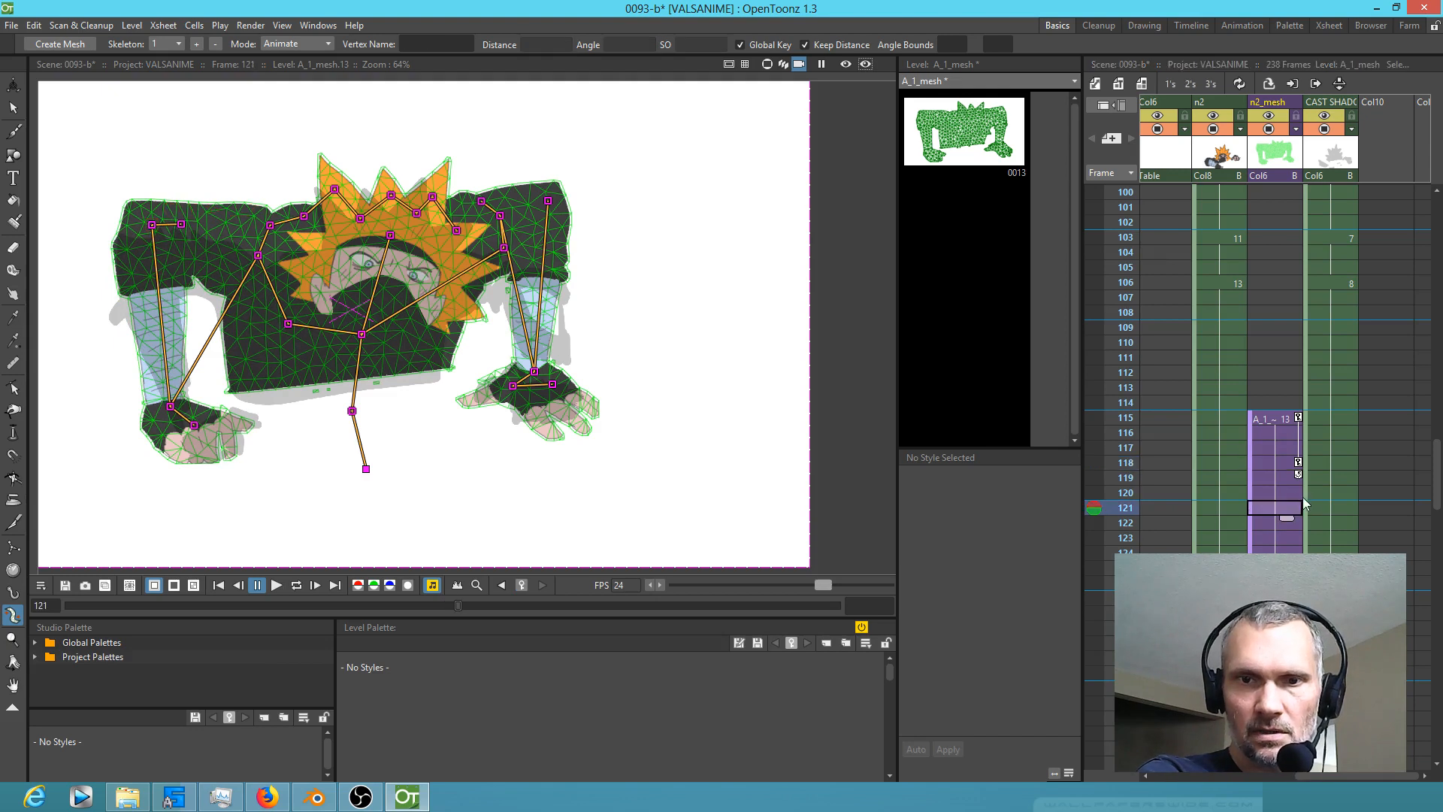
pyautogui.click(1284, 470)
pyautogui.click(1284, 501)
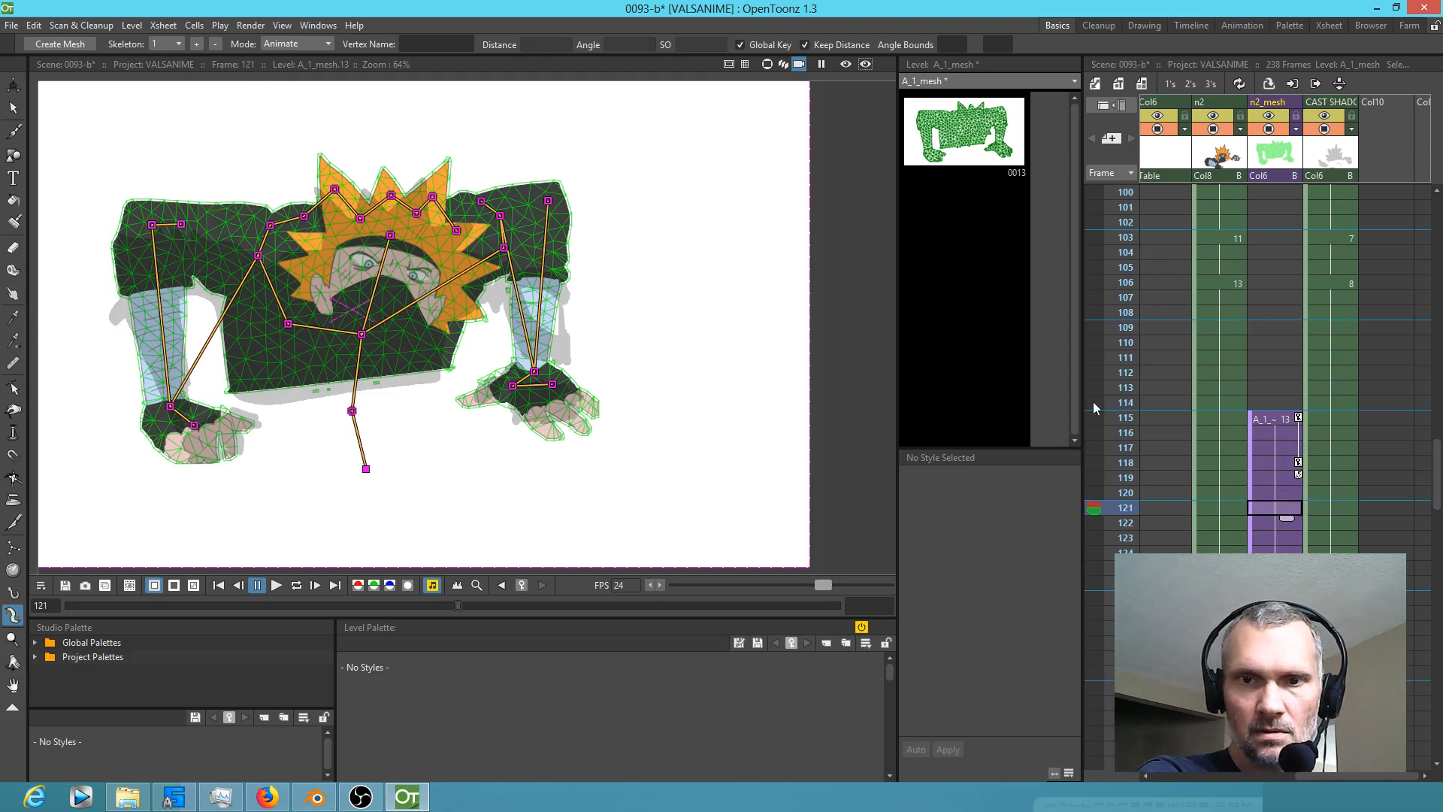
pyautogui.click(1282, 421)
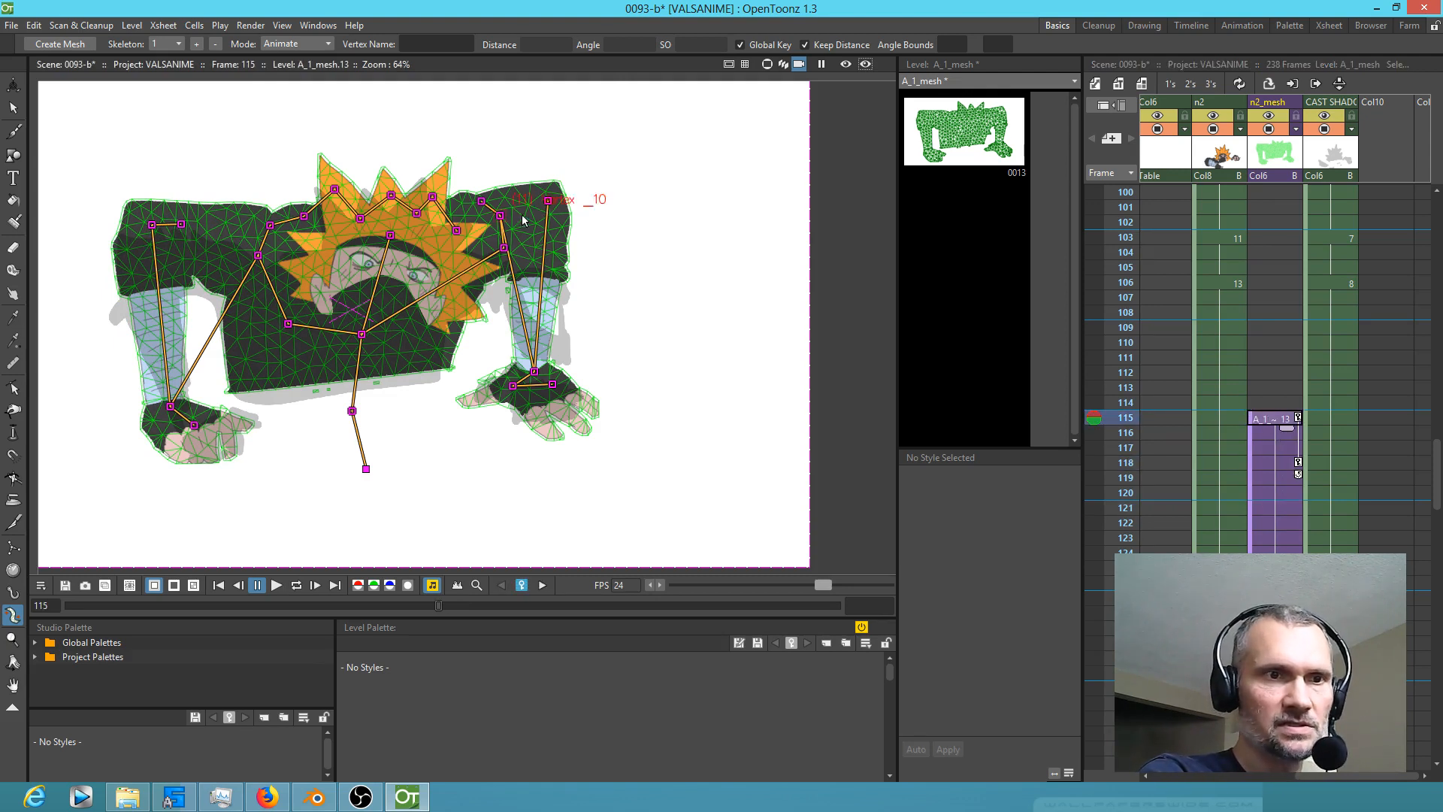
pyautogui.moveTo(548, 202); pyautogui.dragTo(547, 202)
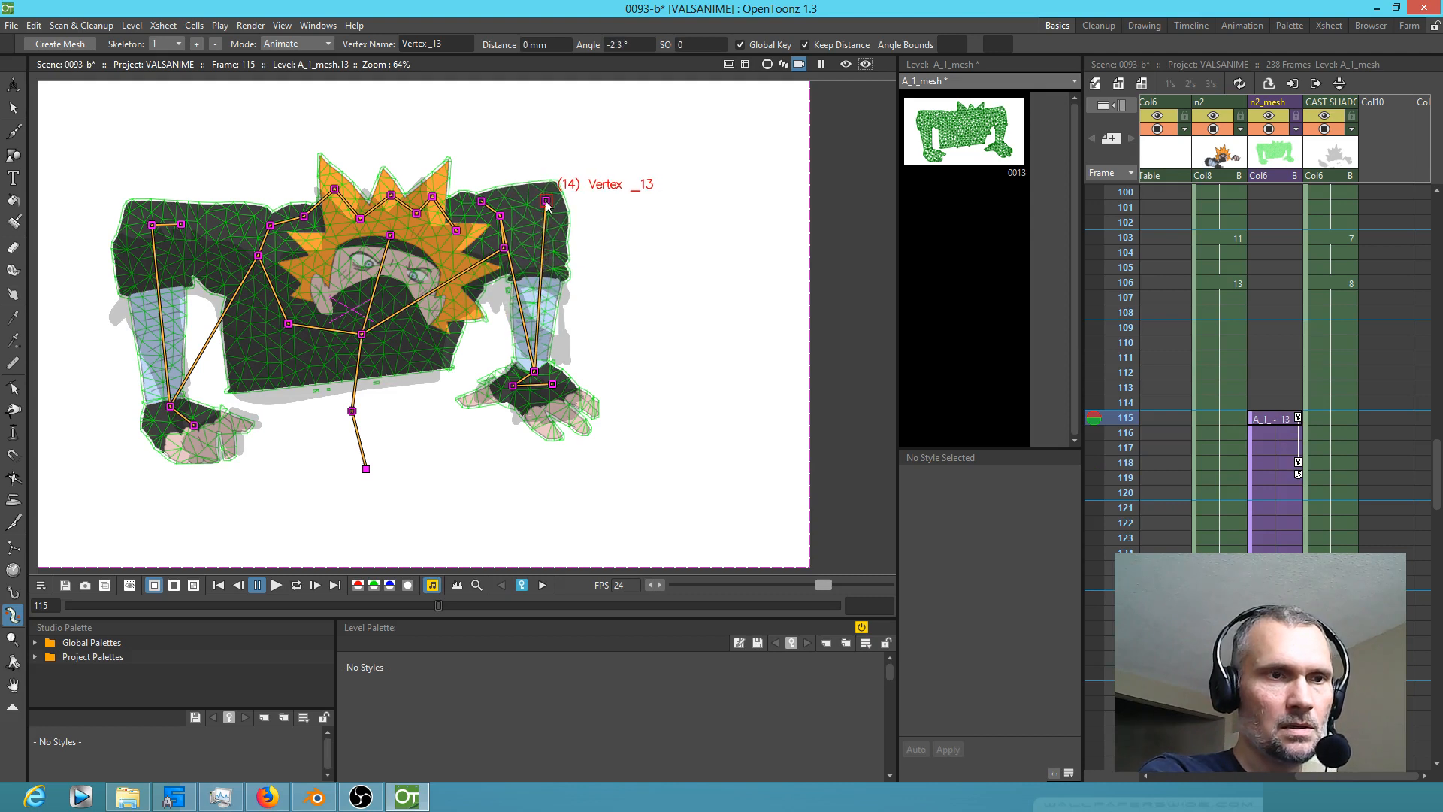
# Step: In Build Skeleton mode, move the drawing's right elbow vertex down to the sleeve's lower edge and add a vertex above it near the shoulder top
pyautogui.click(299, 44)
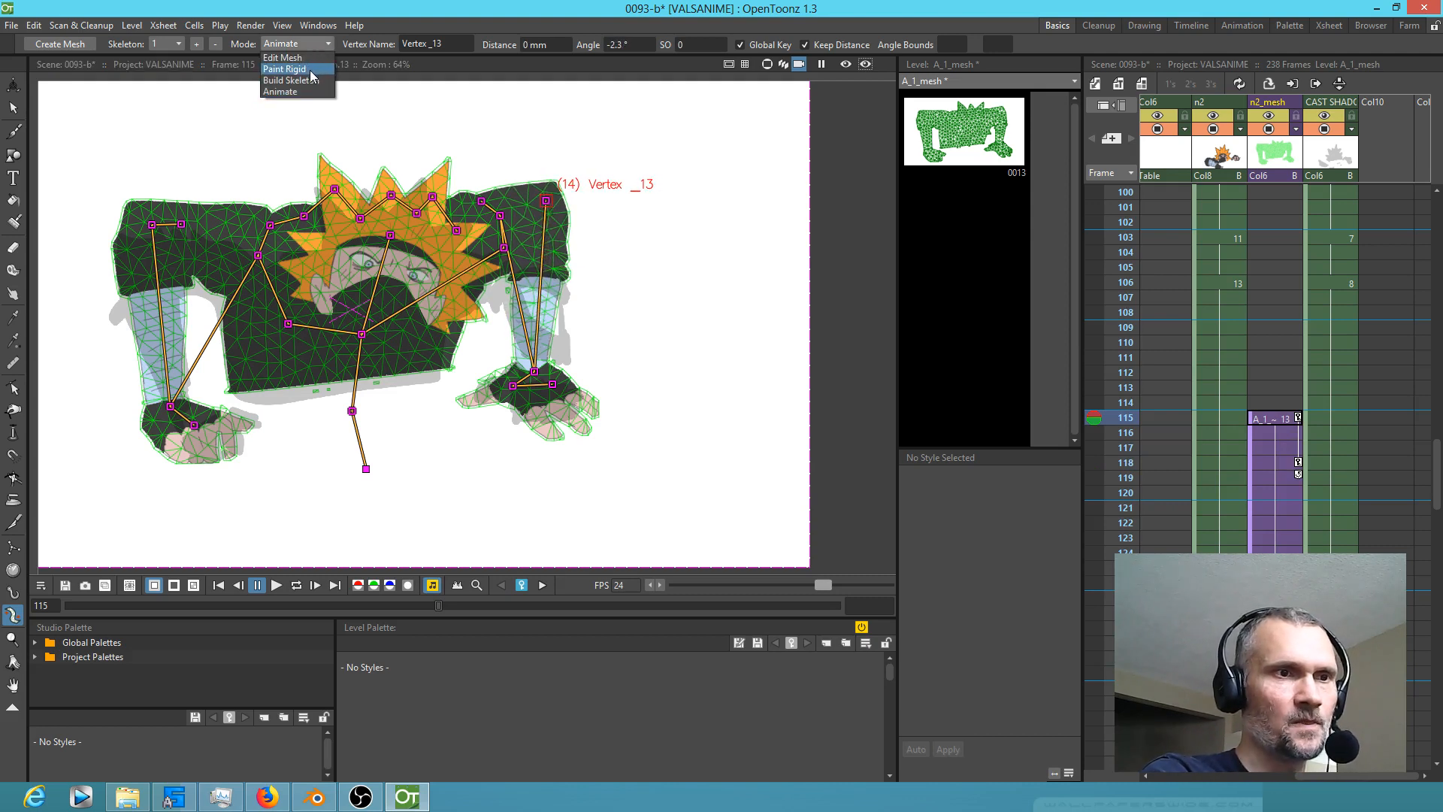
pyautogui.click(313, 81)
pyautogui.moveTo(540, 201); pyautogui.dragTo(540, 277)
pyautogui.click(539, 199)
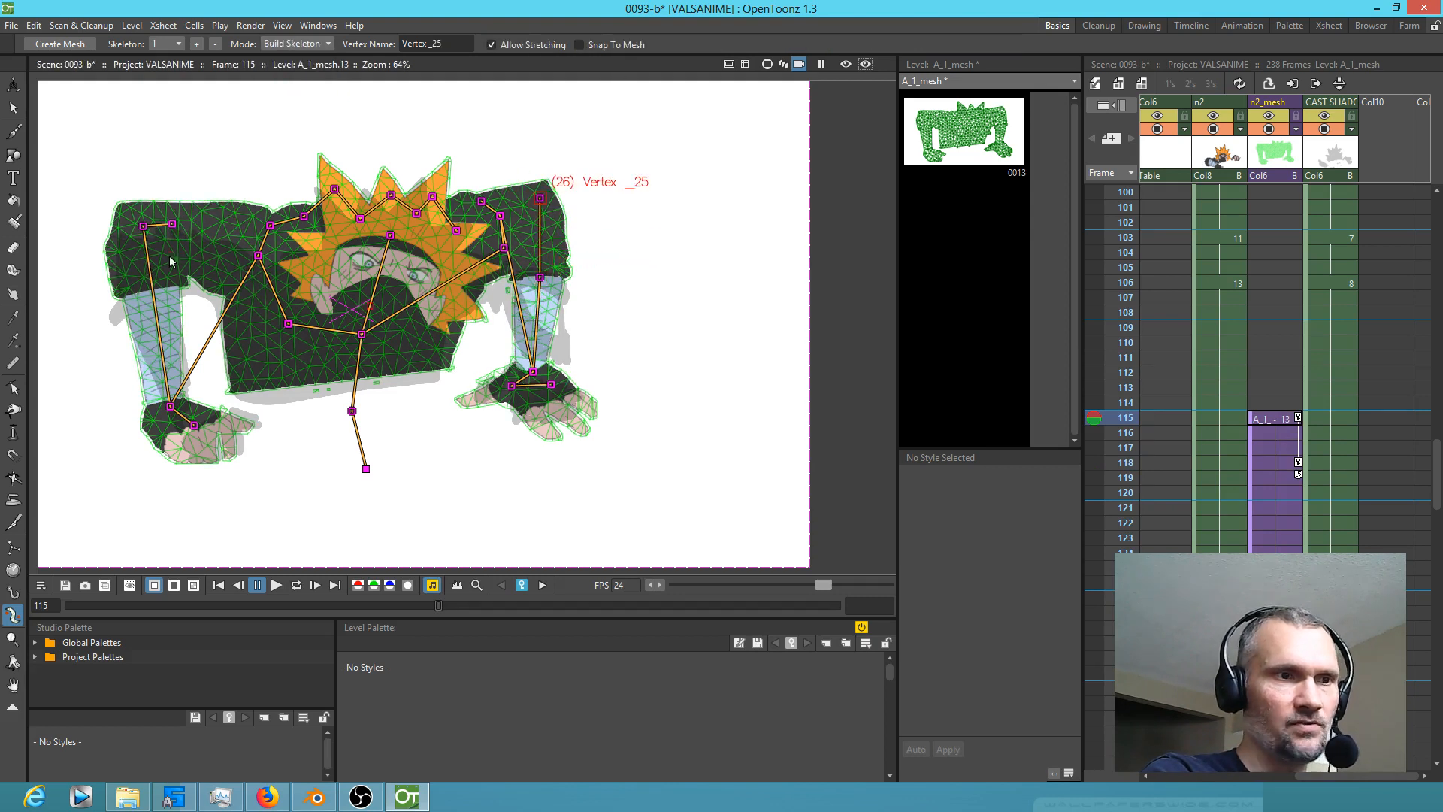
# Step: Move the drawing's left elbow vertex down to the sleeve edge, place its end vertex near the sleeve's outer top, and add another vertex along the sleeve
pyautogui.moveTo(144, 227); pyautogui.dragTo(146, 298)
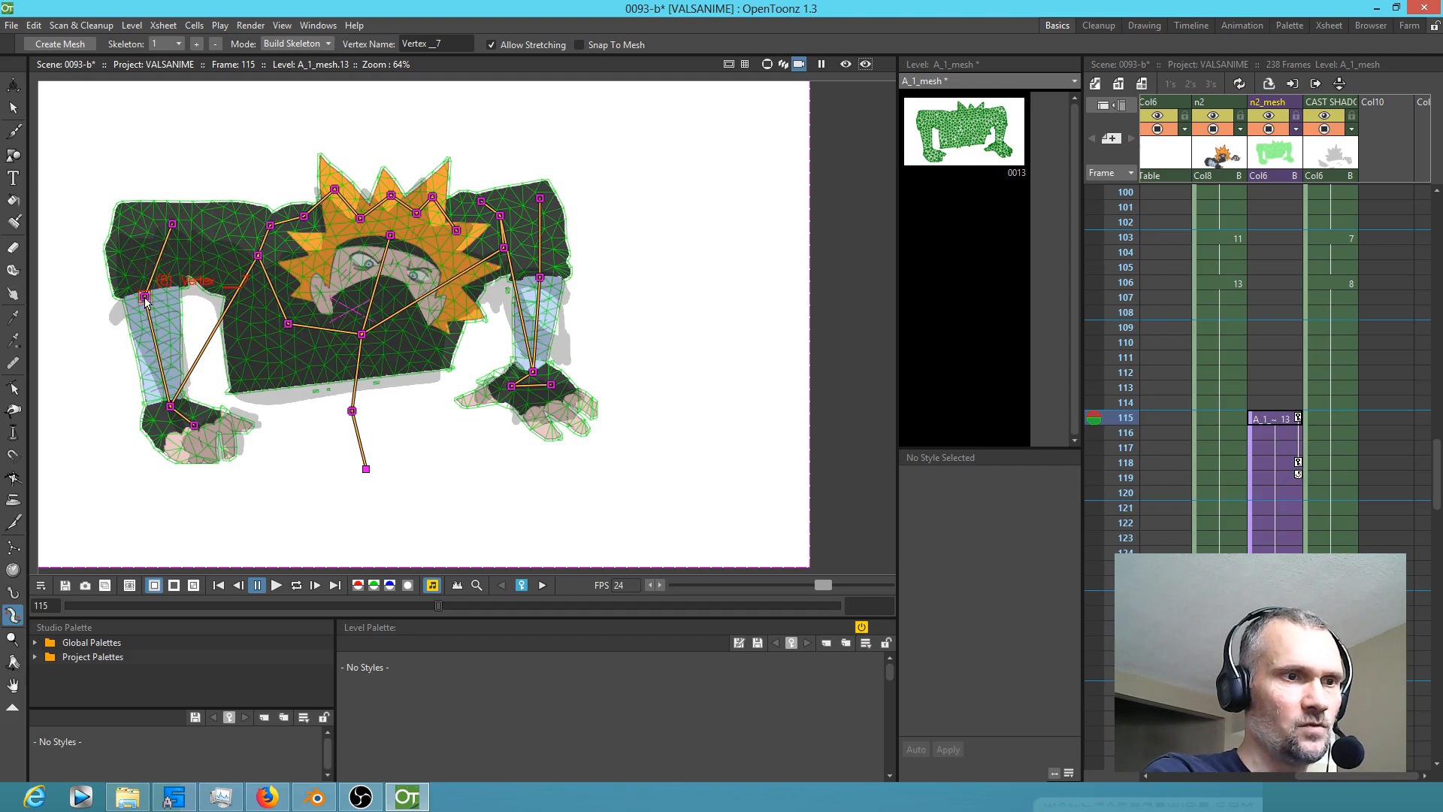
pyautogui.moveTo(173, 224); pyautogui.dragTo(141, 224)
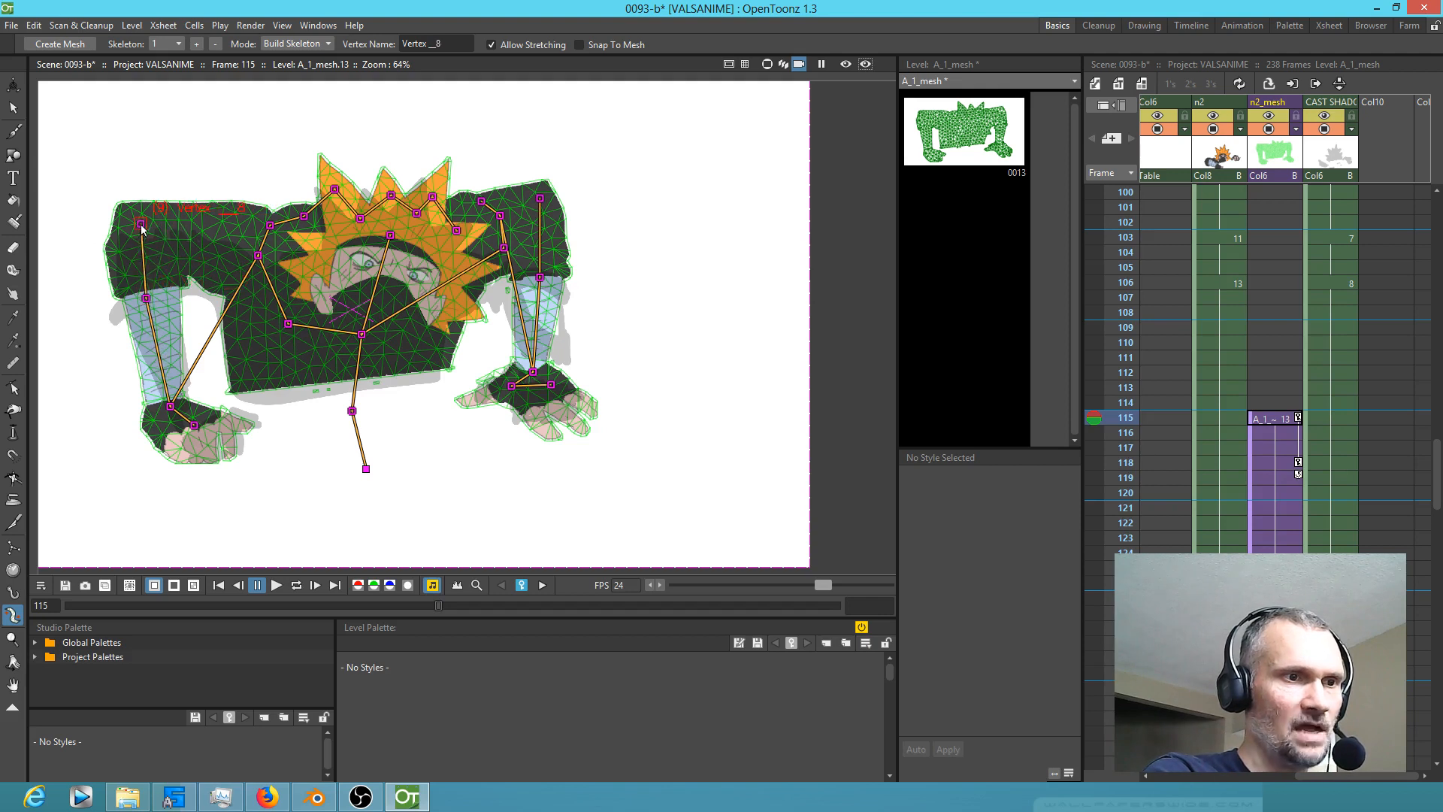
pyautogui.click(198, 229)
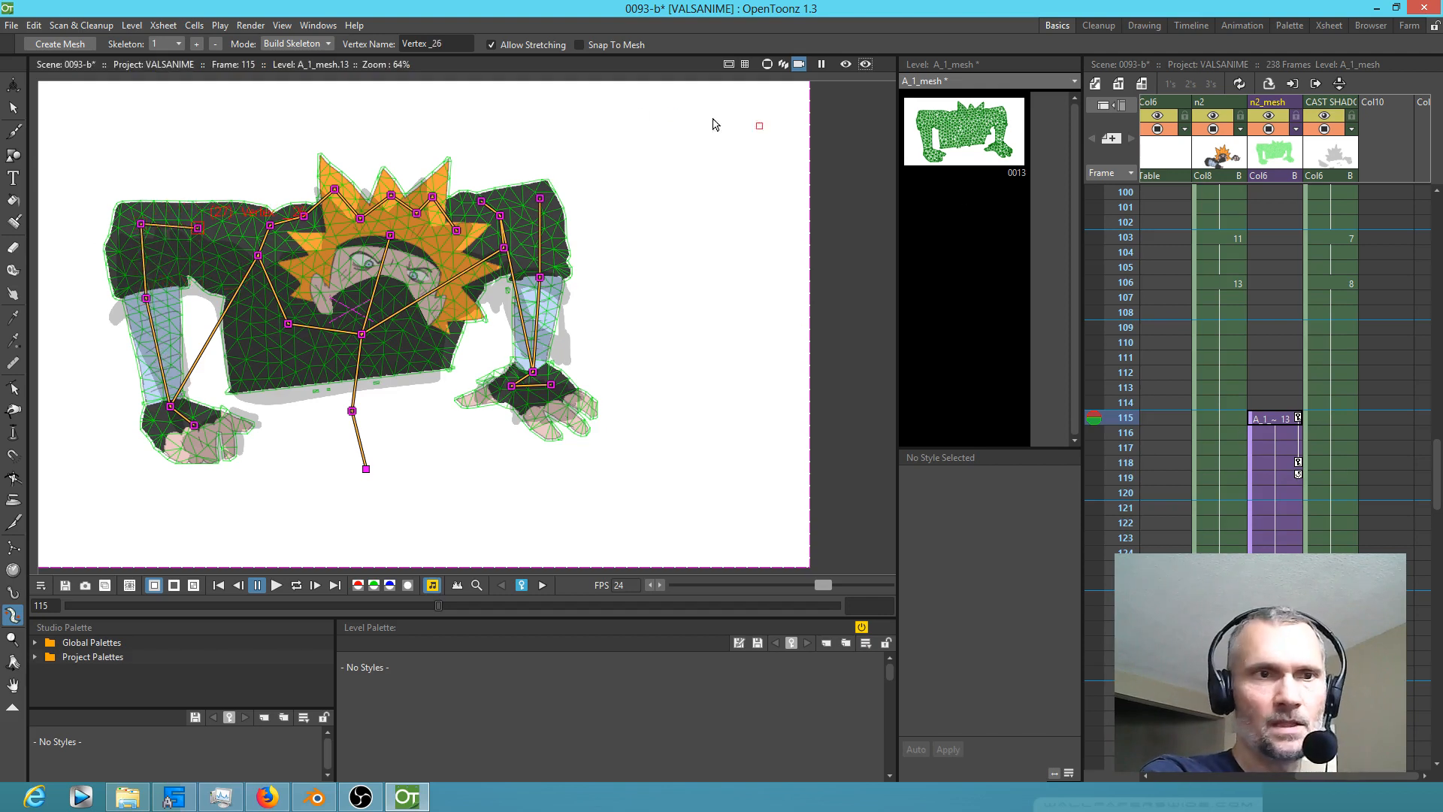
# Step: In Animate mode at frame 118, adjust the drawing's right forearm and rotate its upper sleeve vertex to 1.37°, comparing the pose with frame 115
pyautogui.click(315, 44)
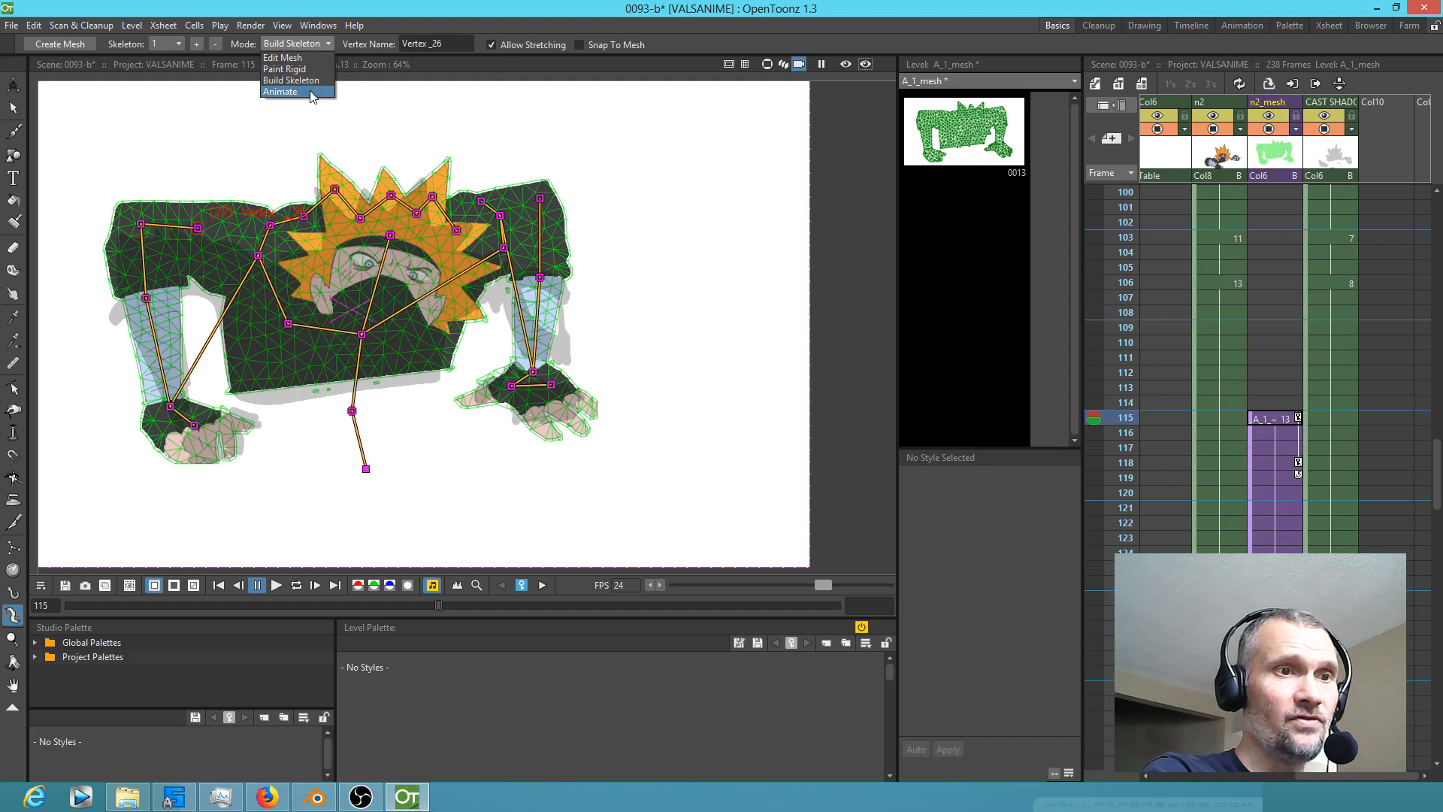
pyautogui.click(286, 91)
pyautogui.click(1264, 461)
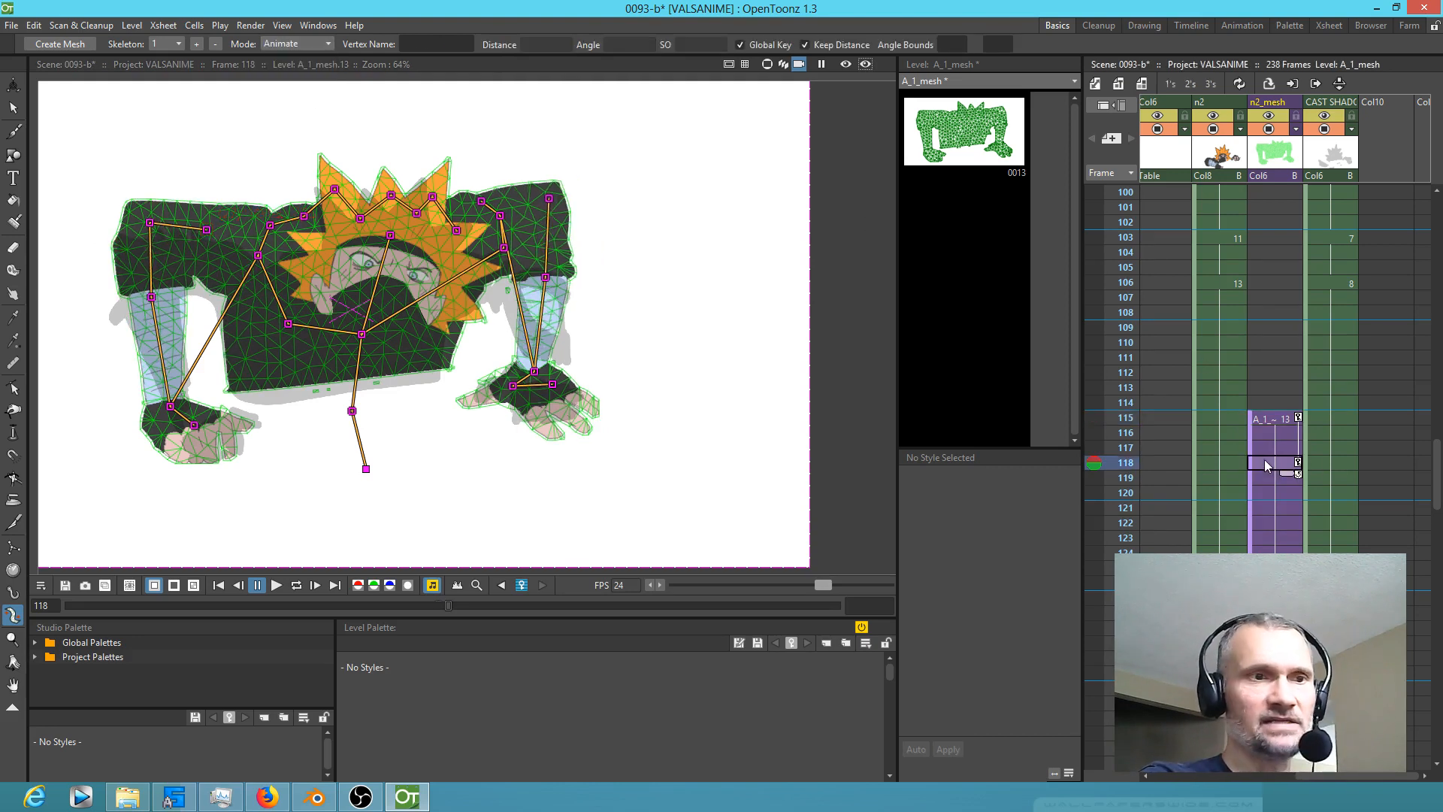
pyautogui.moveTo(549, 203); pyautogui.dragTo(562, 201)
pyautogui.moveTo(550, 279); pyautogui.dragTo(547, 279)
pyautogui.moveTo(555, 200); pyautogui.dragTo(551, 201)
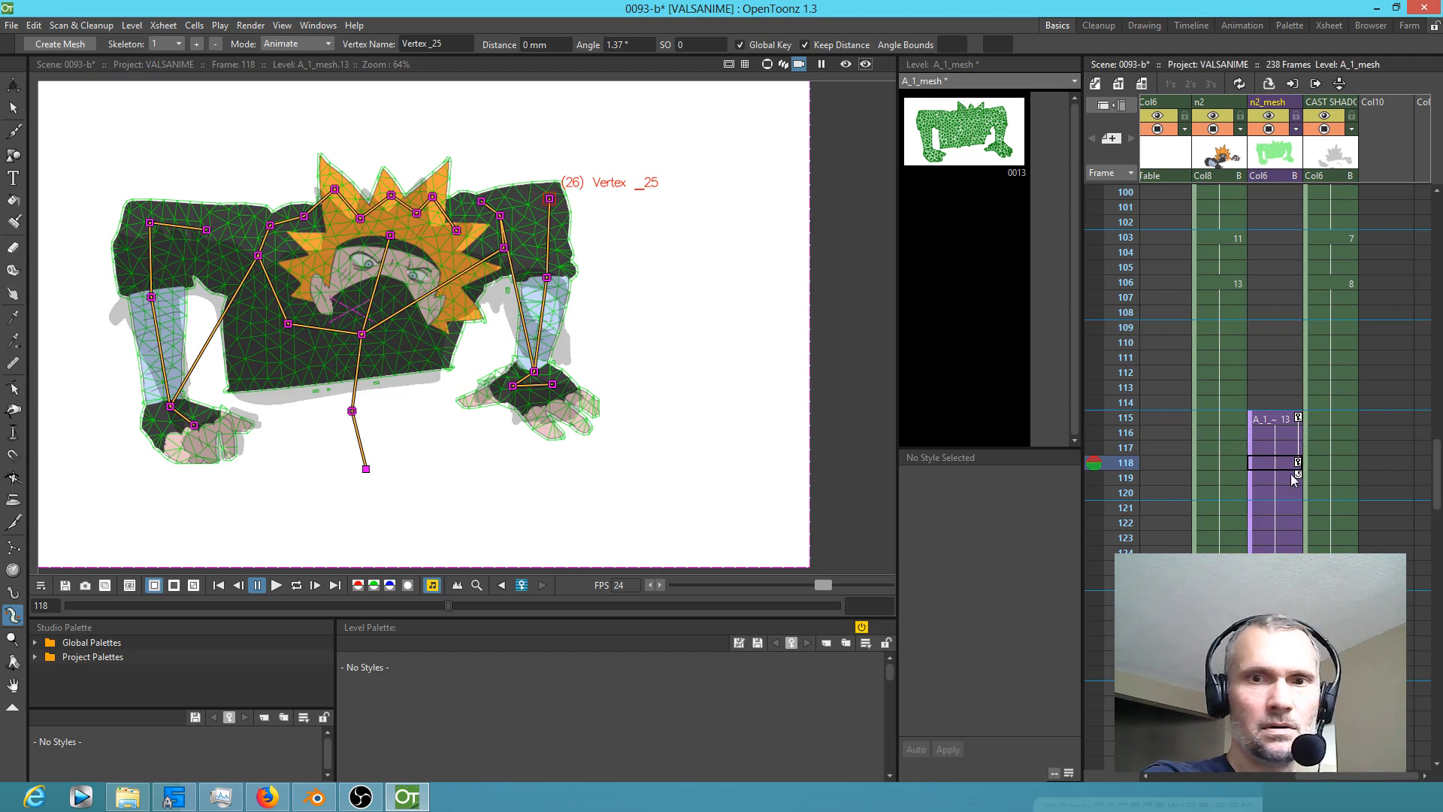
pyautogui.click(1266, 421)
pyautogui.click(1277, 463)
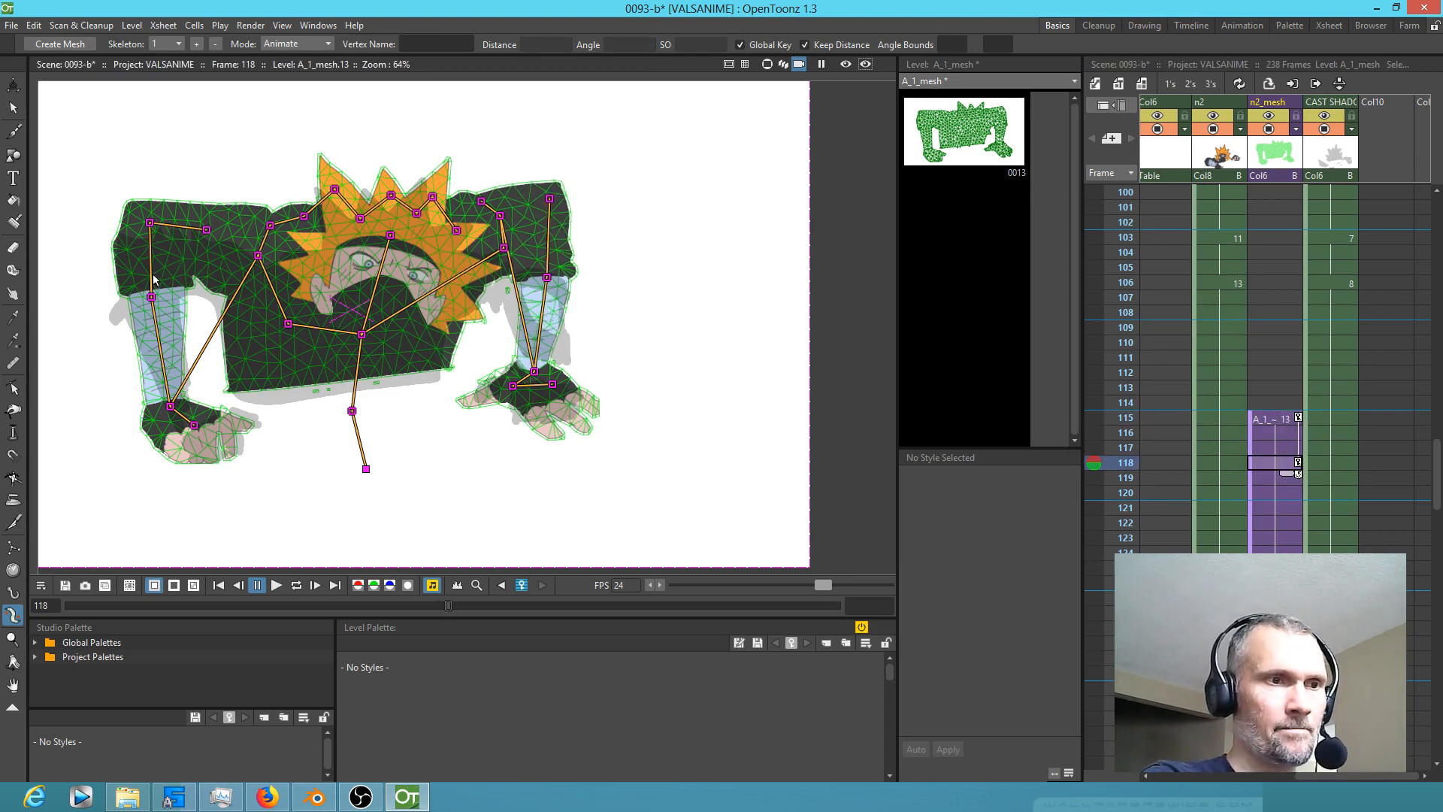
# Step: At frame 115, rotate the drawing's left upper sleeve vertex to 2.71° and left elbow vertex to -1.37°, comparing the pose with frame 118
pyautogui.click(1276, 422)
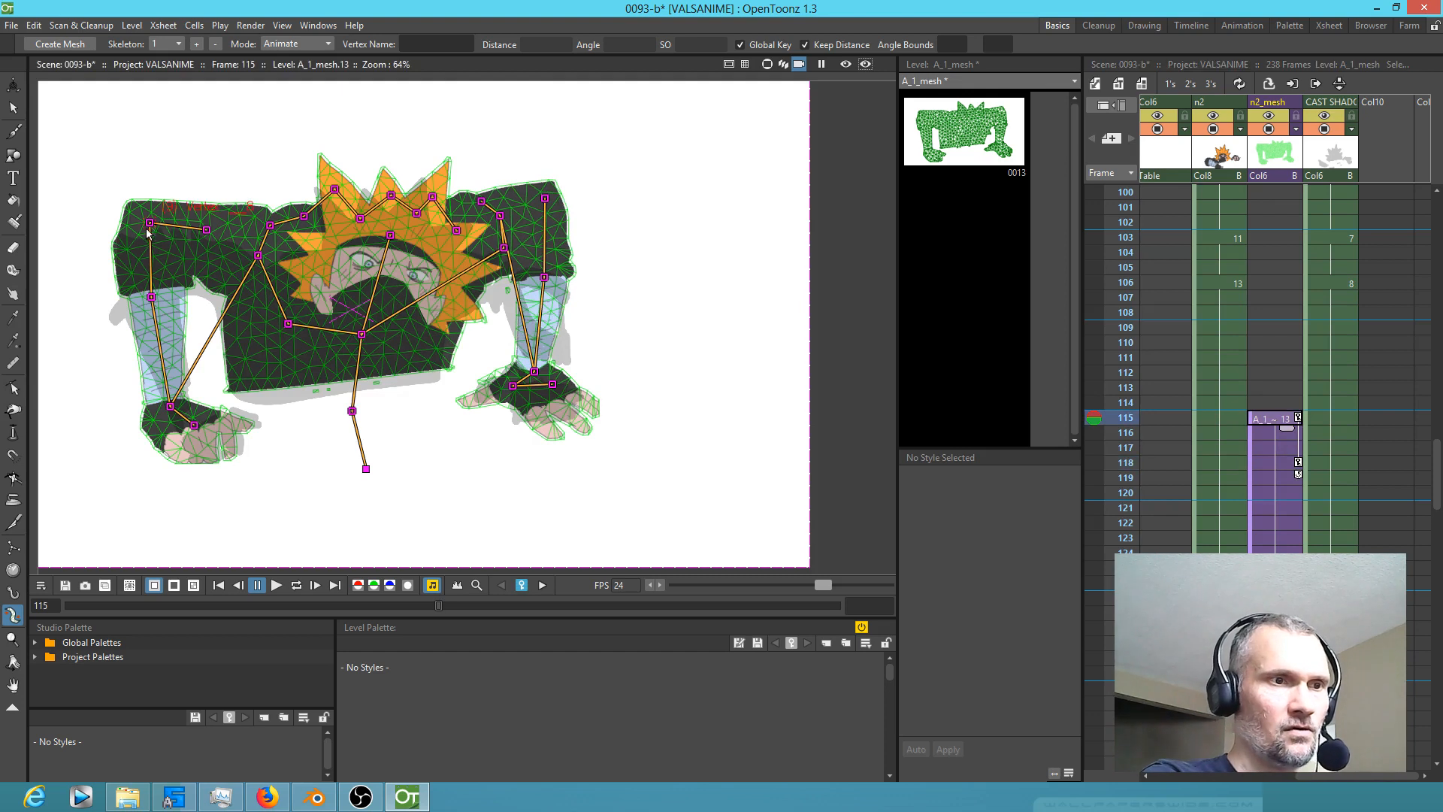
pyautogui.moveTo(148, 225); pyautogui.dragTo(156, 242)
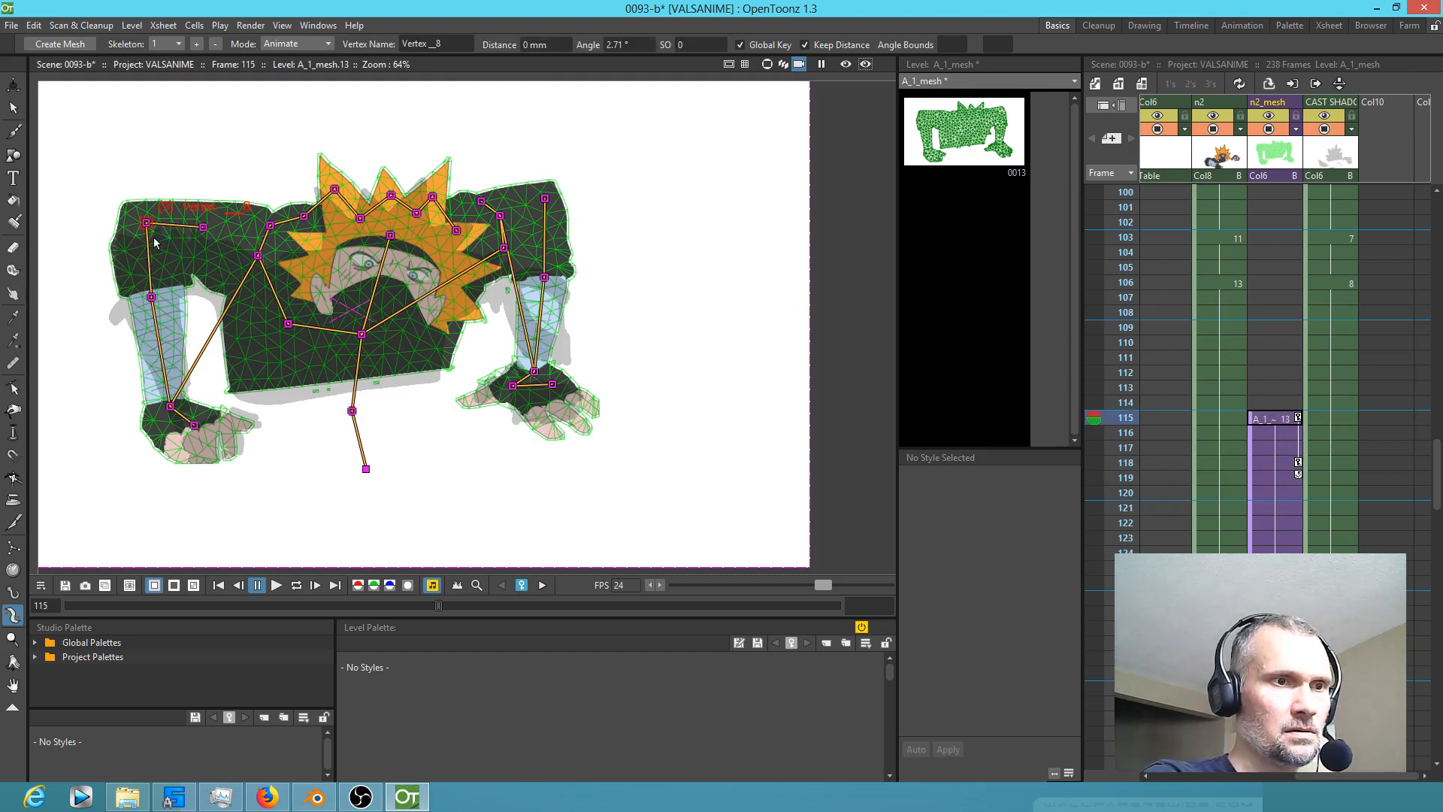
pyautogui.moveTo(152, 298); pyautogui.dragTo(149, 301)
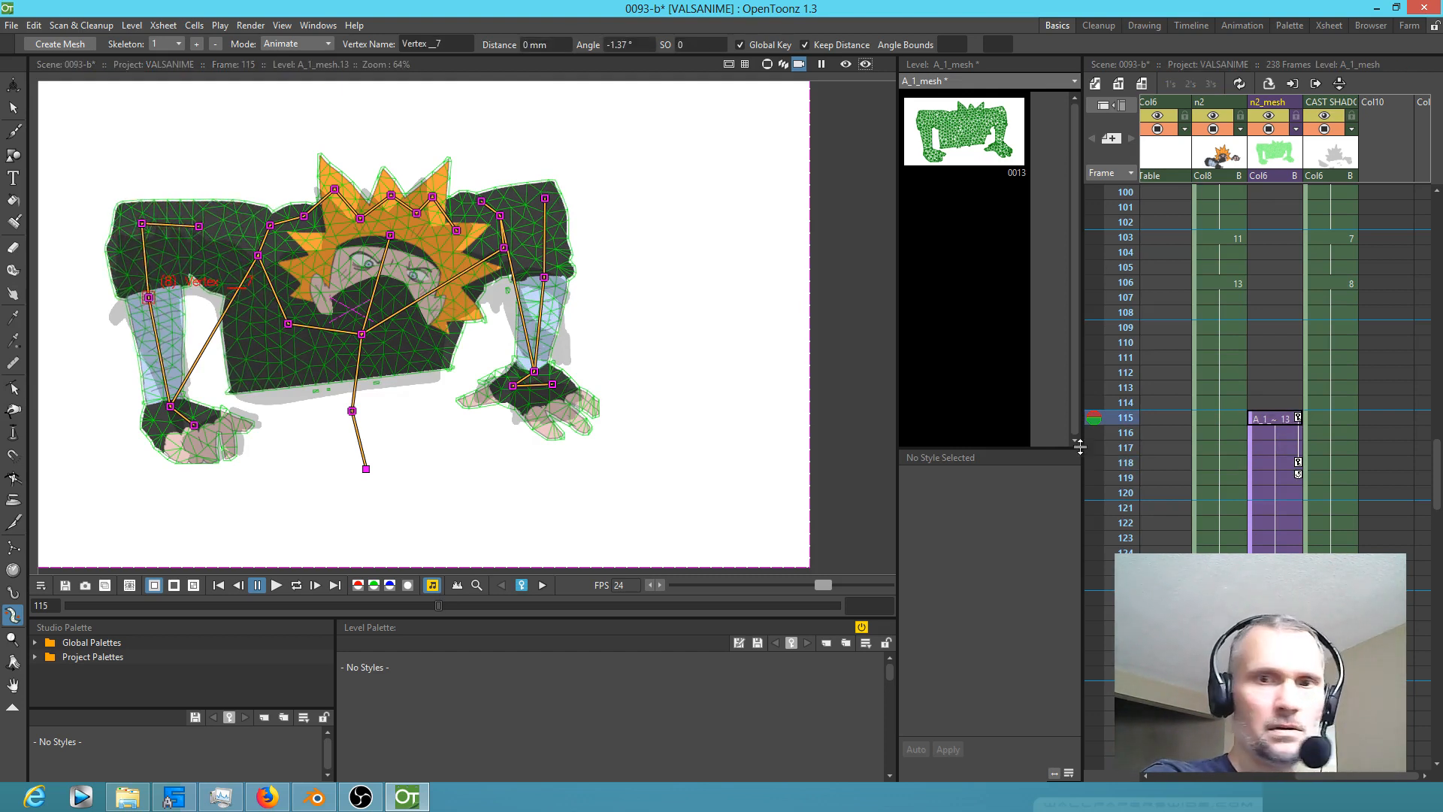
pyautogui.click(1280, 462)
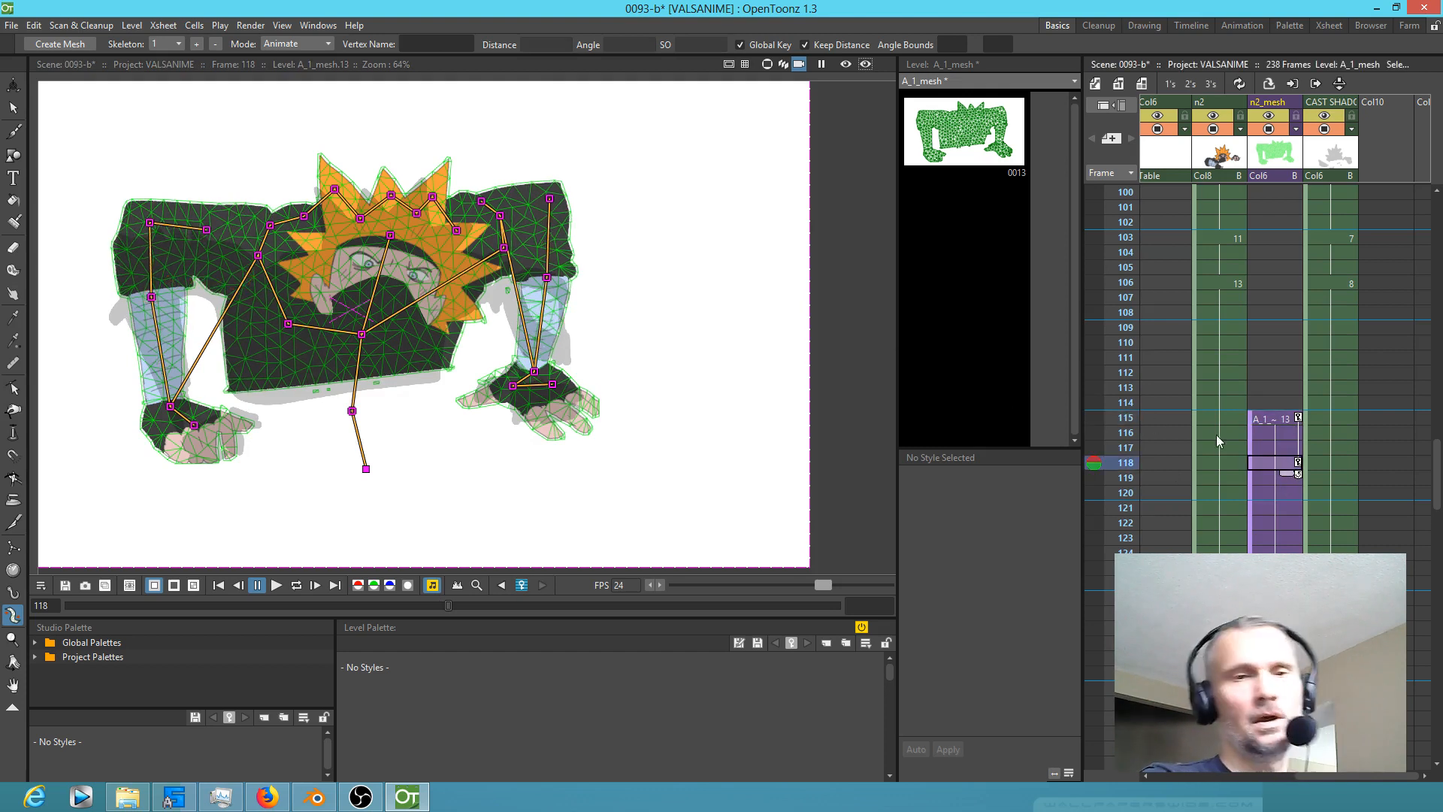
# Step: Set the playback start marker at frame 115 and the stop marker at frame 120, and preview that range in a loop
pyautogui.rightClick(1129, 423)
pyautogui.click(1146, 428)
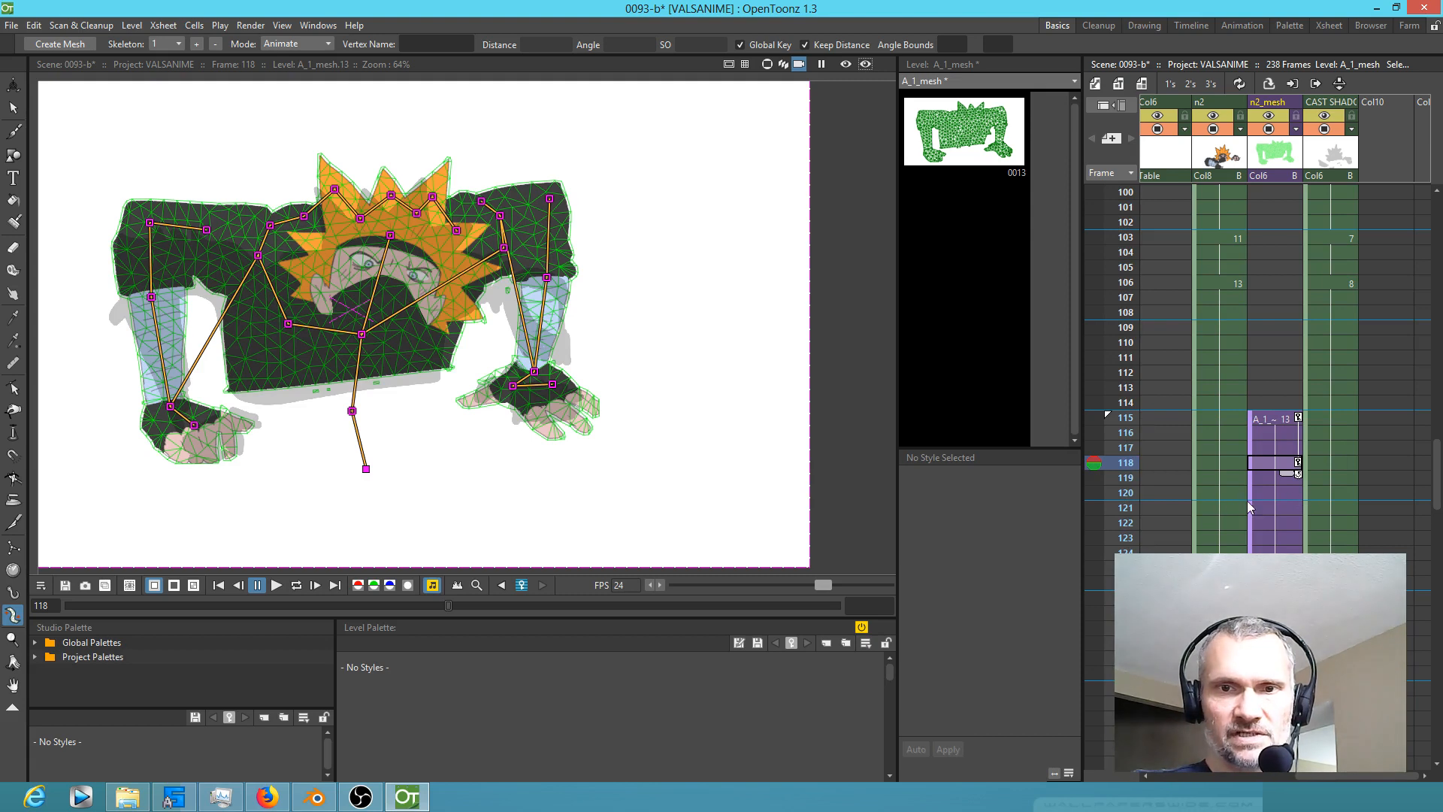
pyautogui.rightClick(1111, 515)
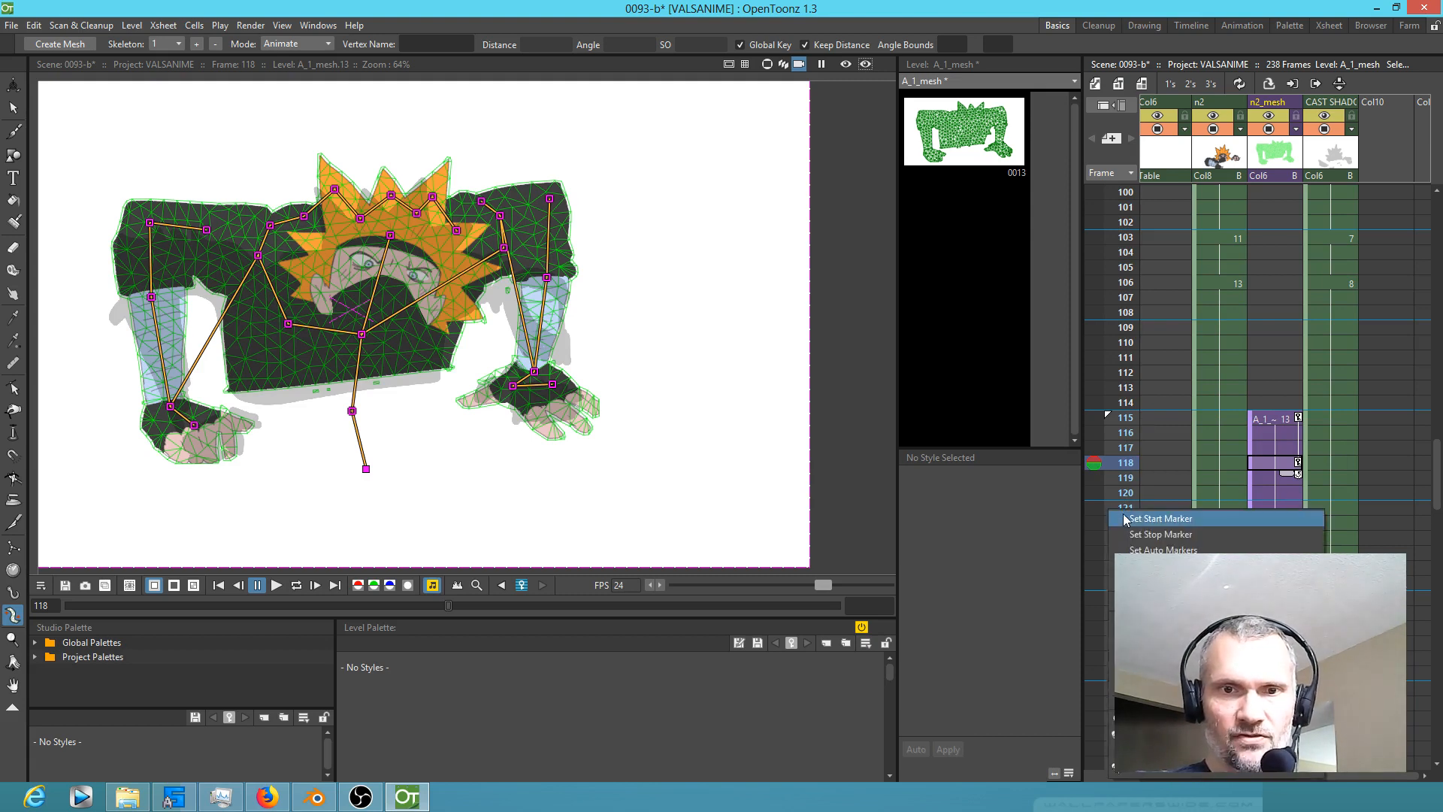
pyautogui.click(1172, 533)
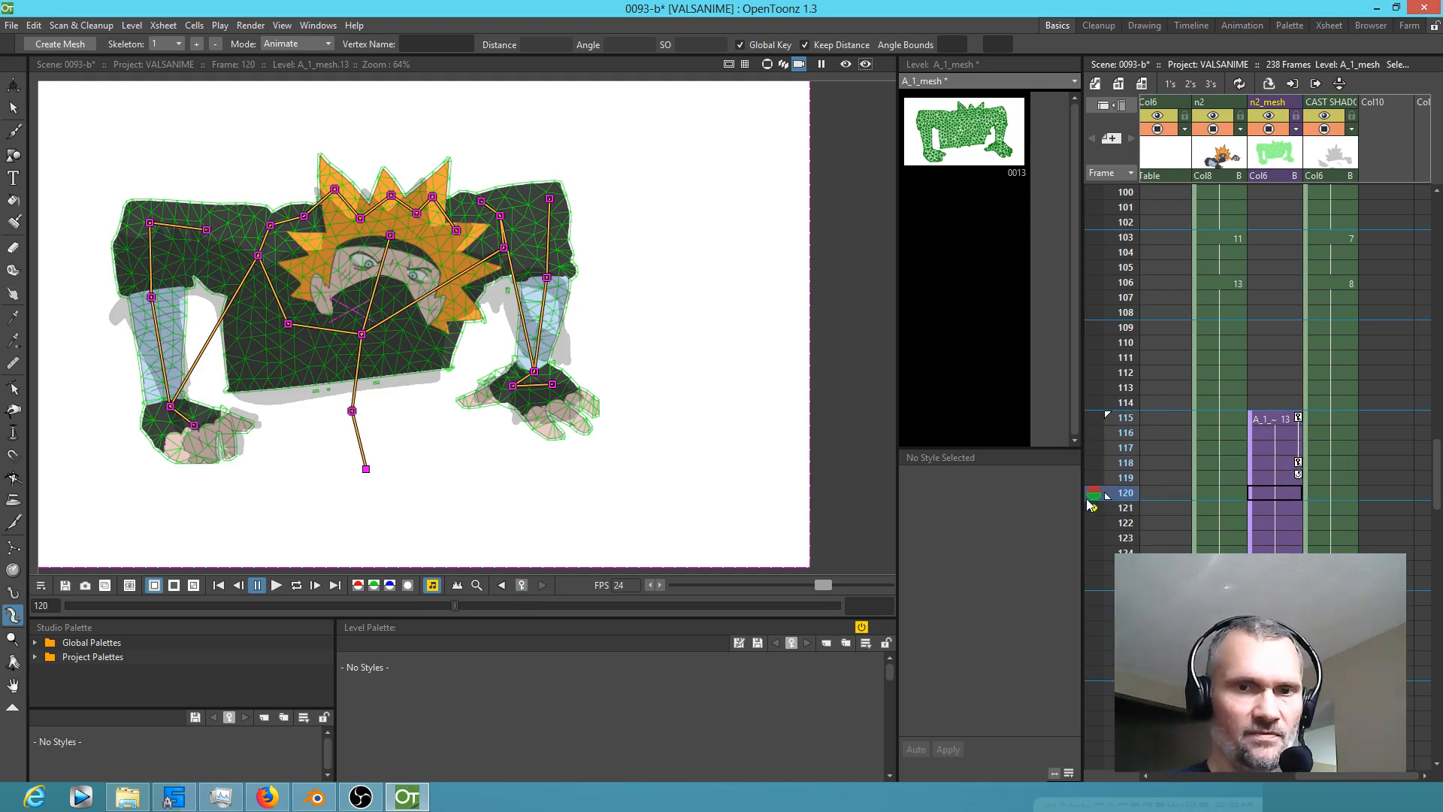
pyautogui.click(1122, 423)
pyautogui.press('l')
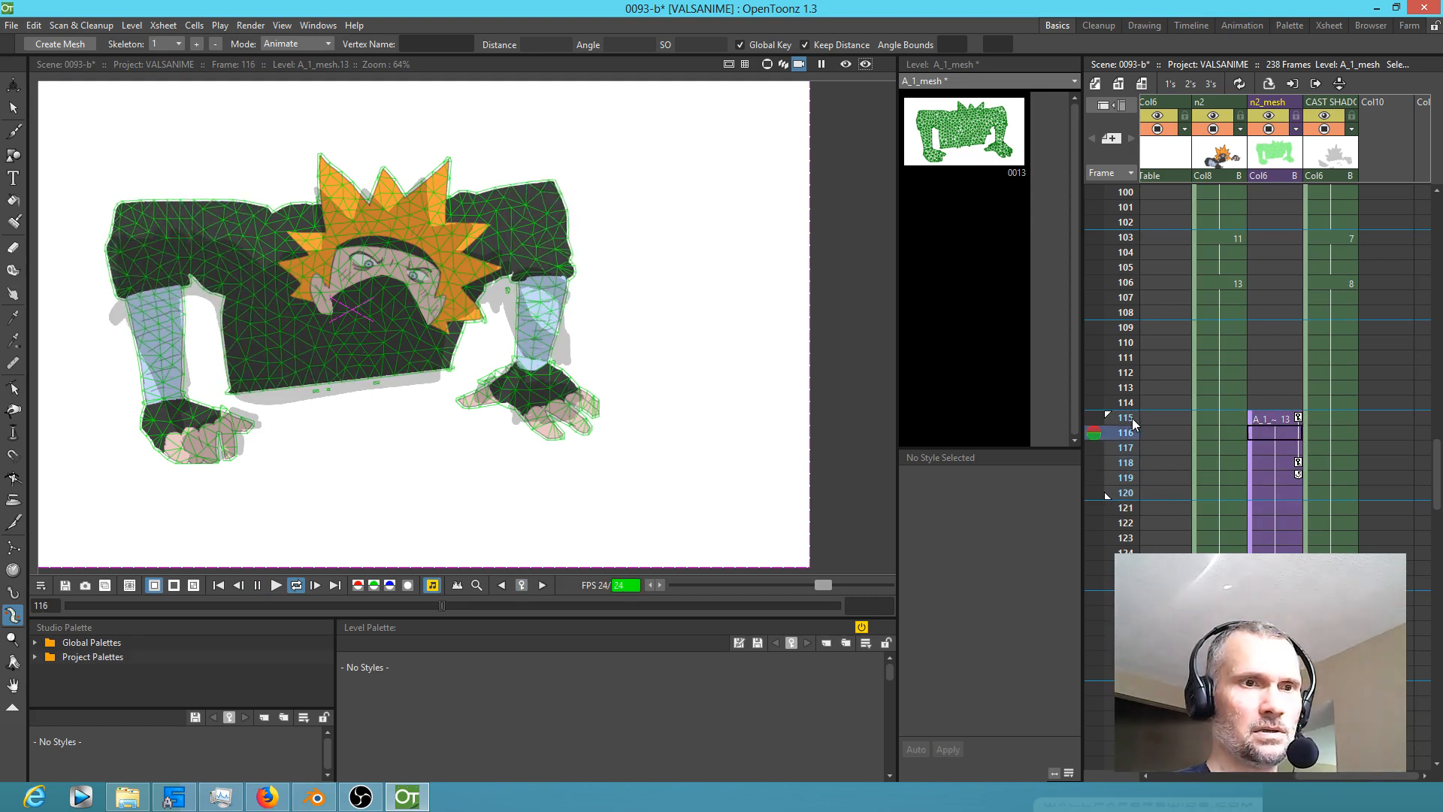
# Step: Compare frames 115 and 118, rotate the drawing's right elbow vertex to -3.5° and left elbow vertex to -3.81° at frame 118, and preview the loop
pyautogui.click(1276, 433)
pyautogui.click(1300, 464)
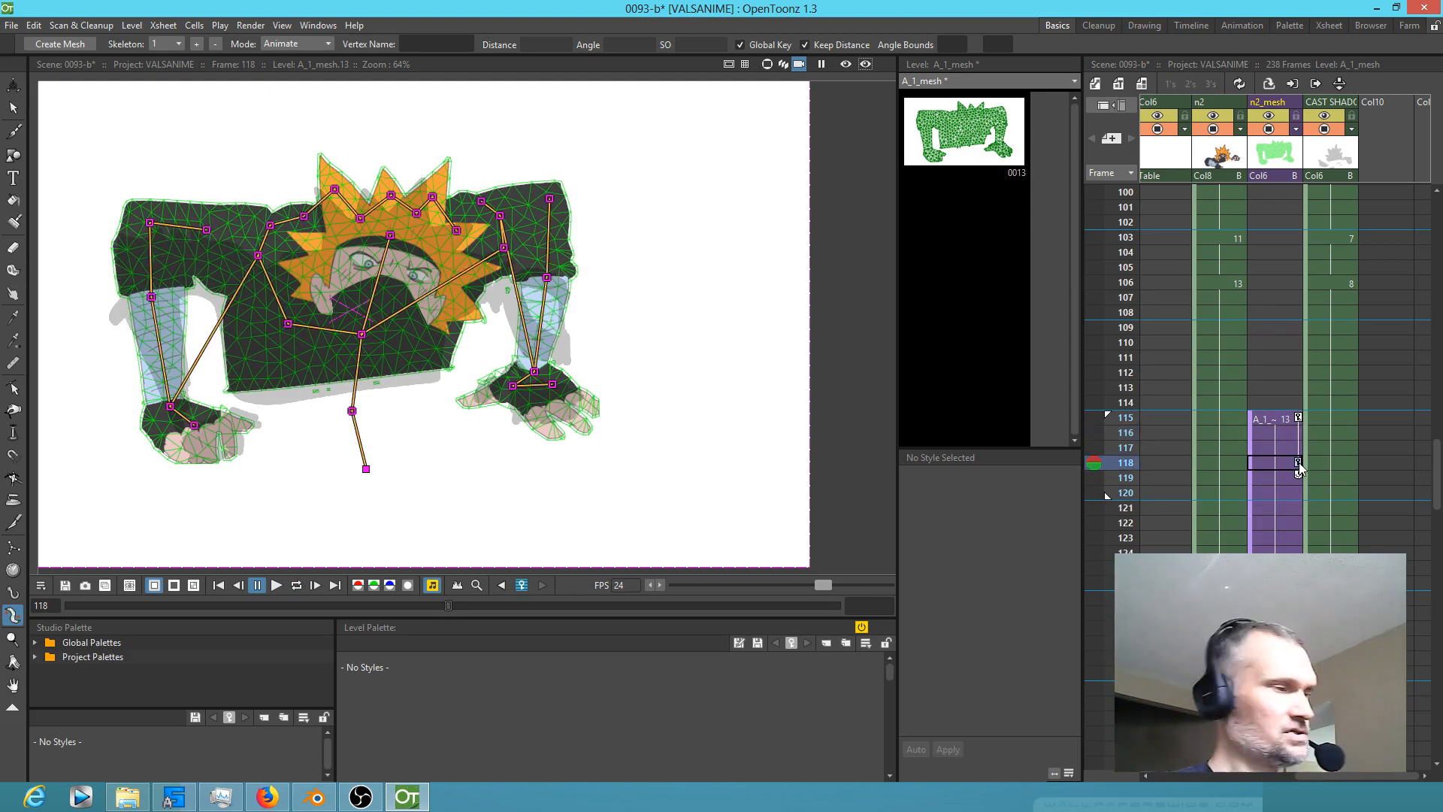
pyautogui.click(1299, 423)
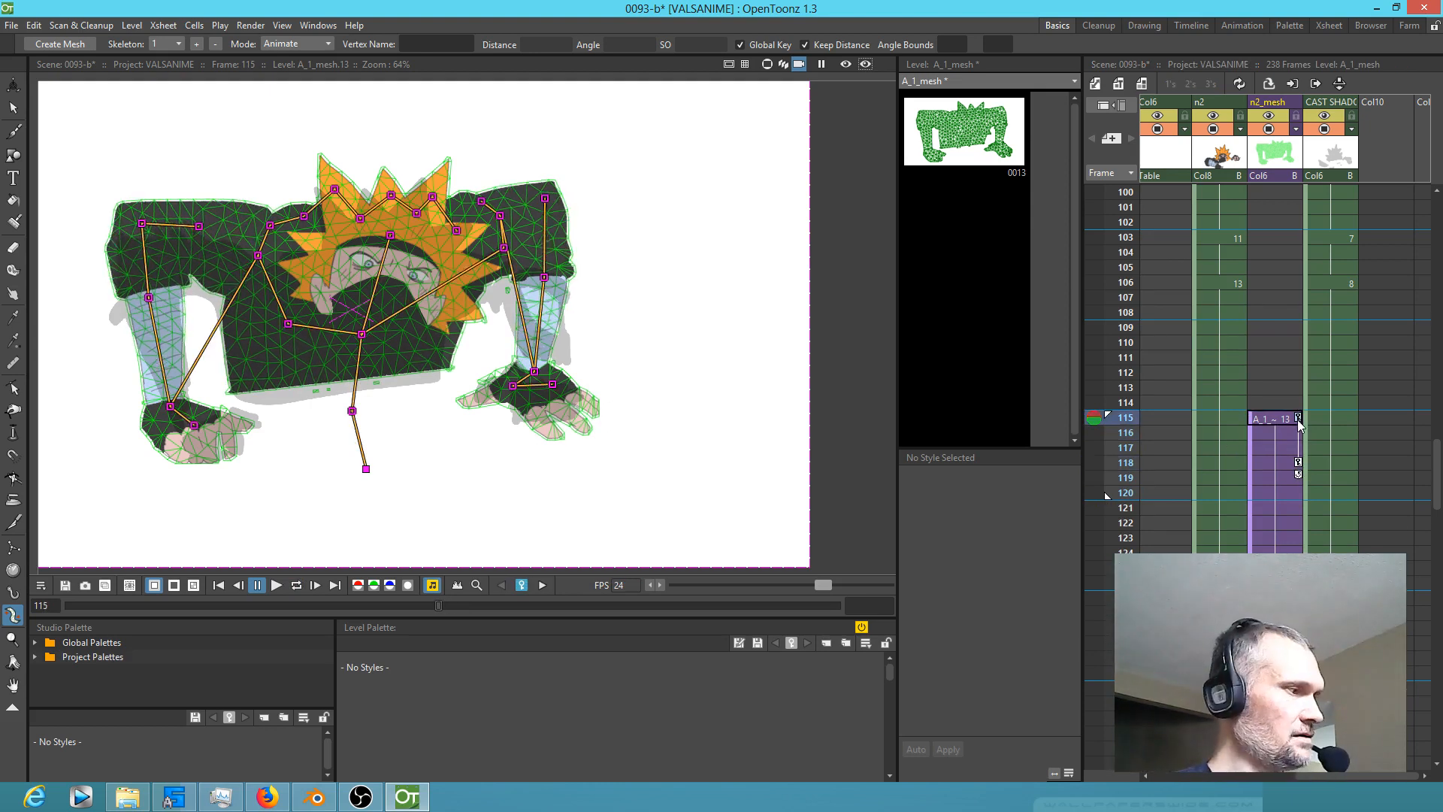
pyautogui.click(1298, 465)
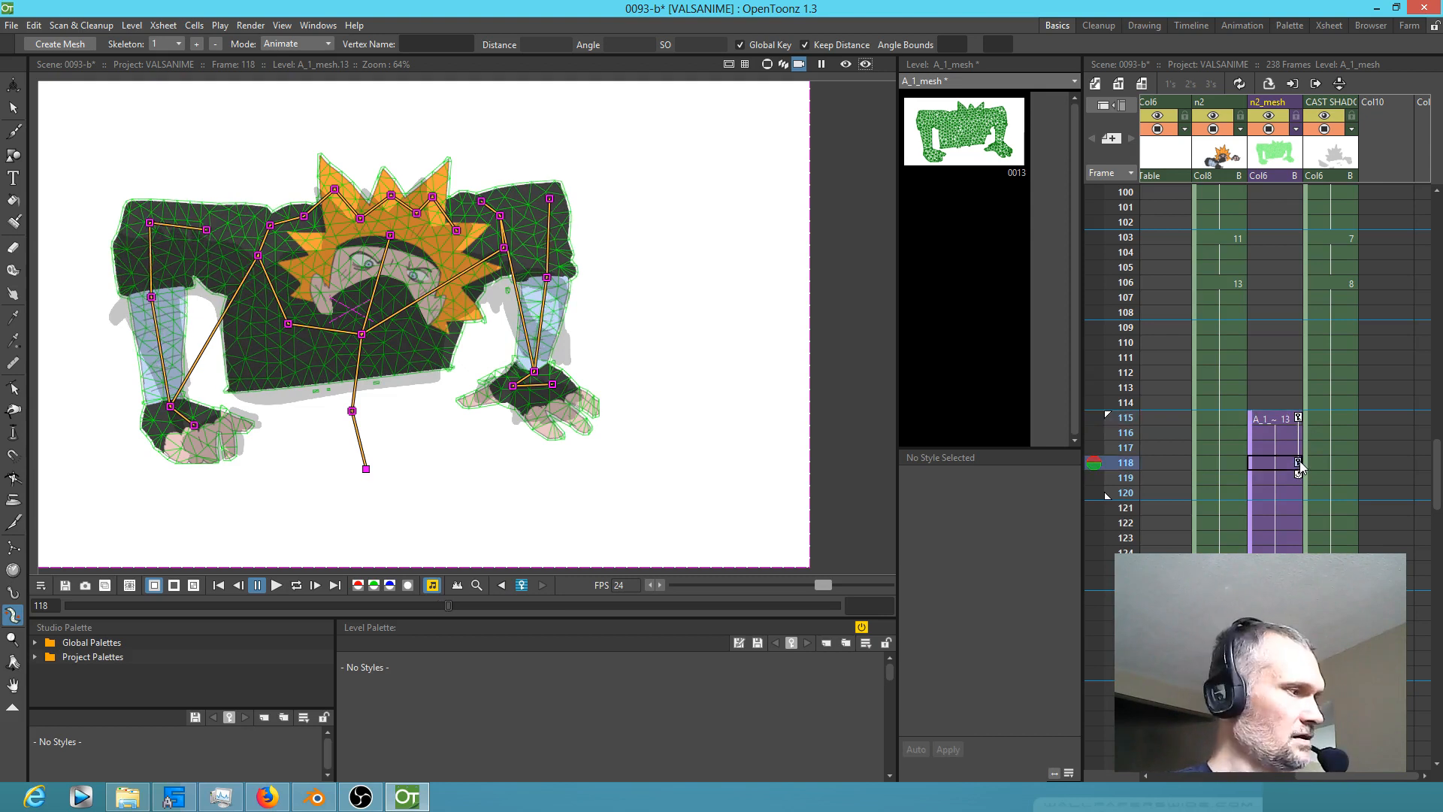
pyautogui.click(1290, 464)
pyautogui.click(543, 279)
pyautogui.moveTo(546, 283); pyautogui.dragTo(547, 284)
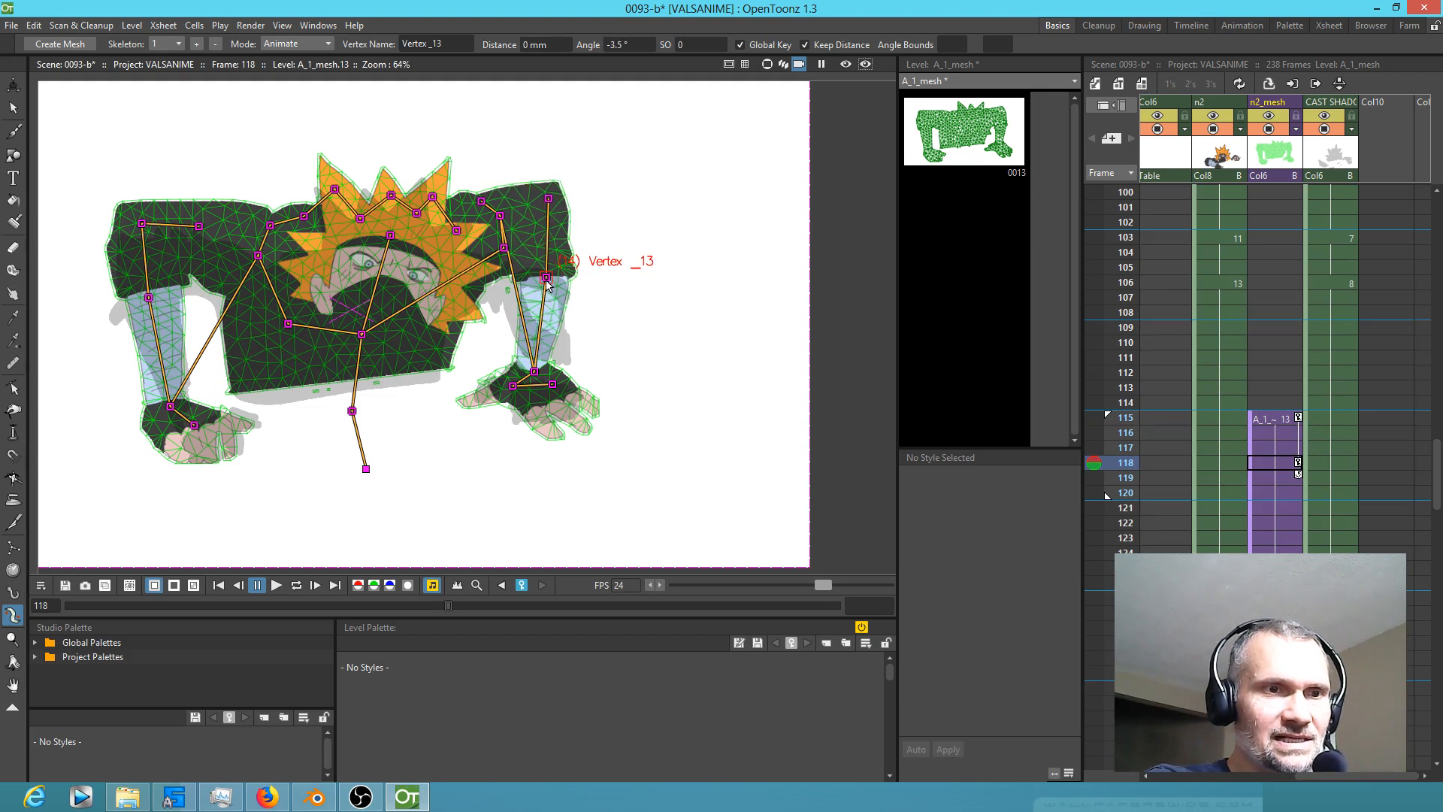
pyautogui.moveTo(154, 299); pyautogui.dragTo(157, 297)
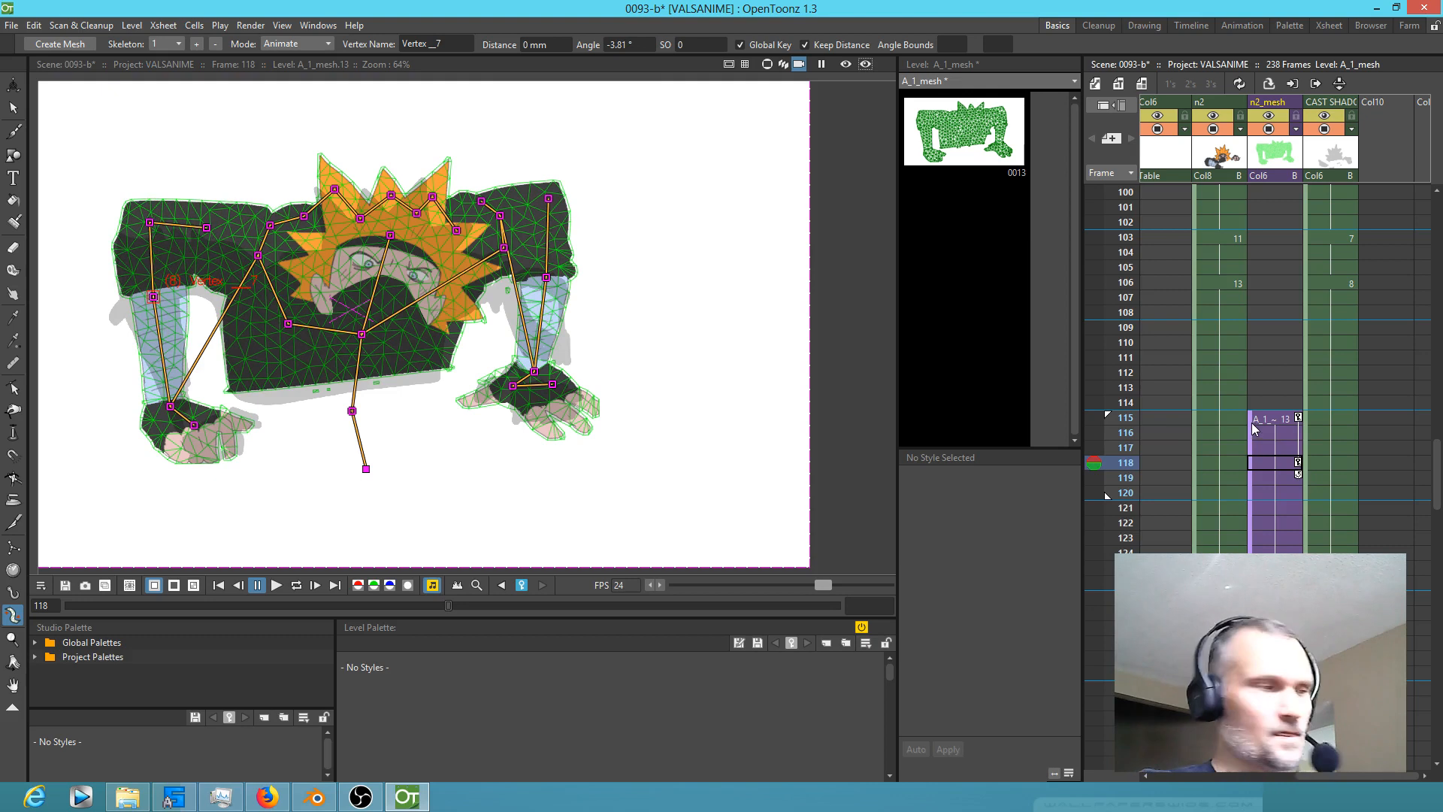
pyautogui.press('l')
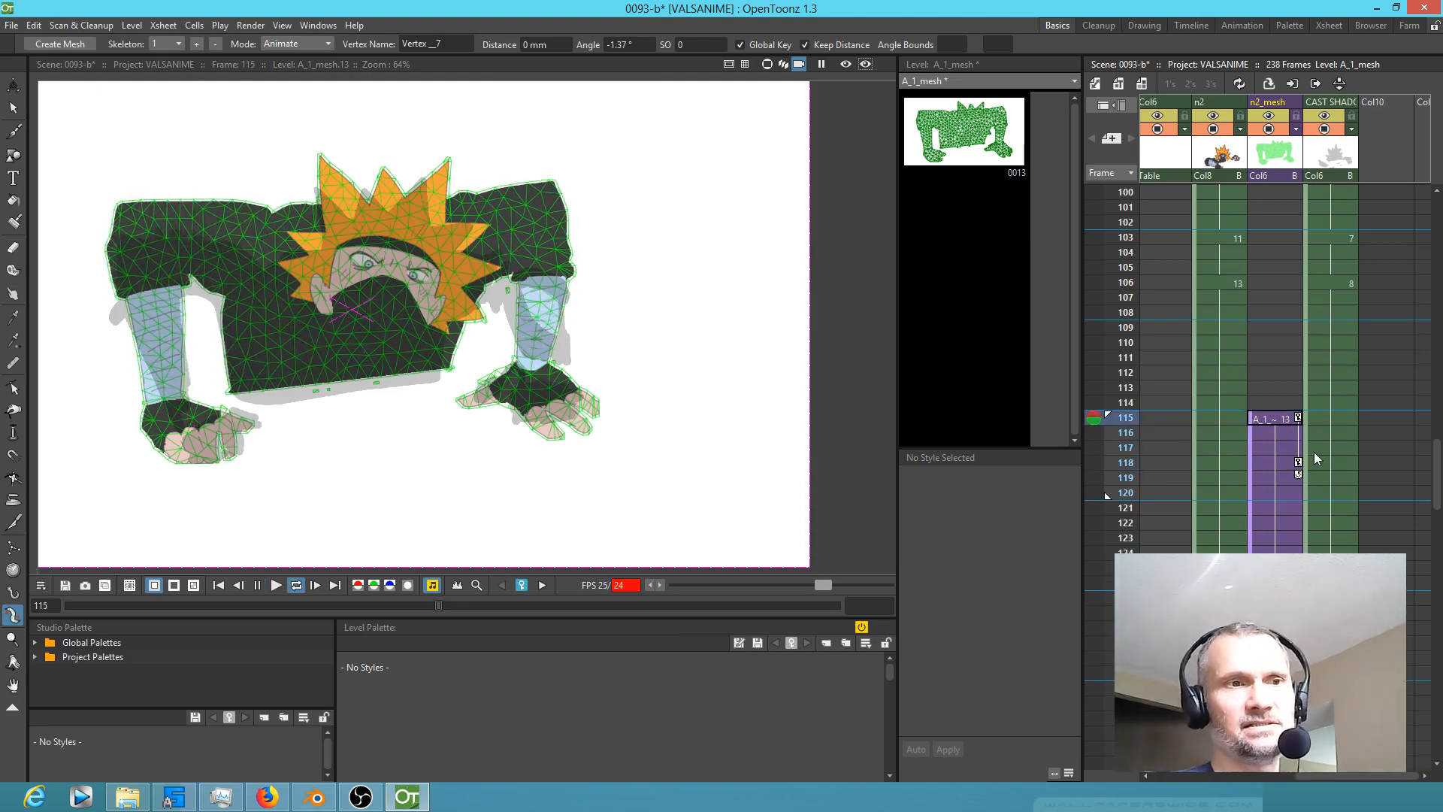
# Step: Rotate the drawing's left elbow vertex to -2.7° at frame 118 and preview the loop from frame 115
pyautogui.click(1270, 464)
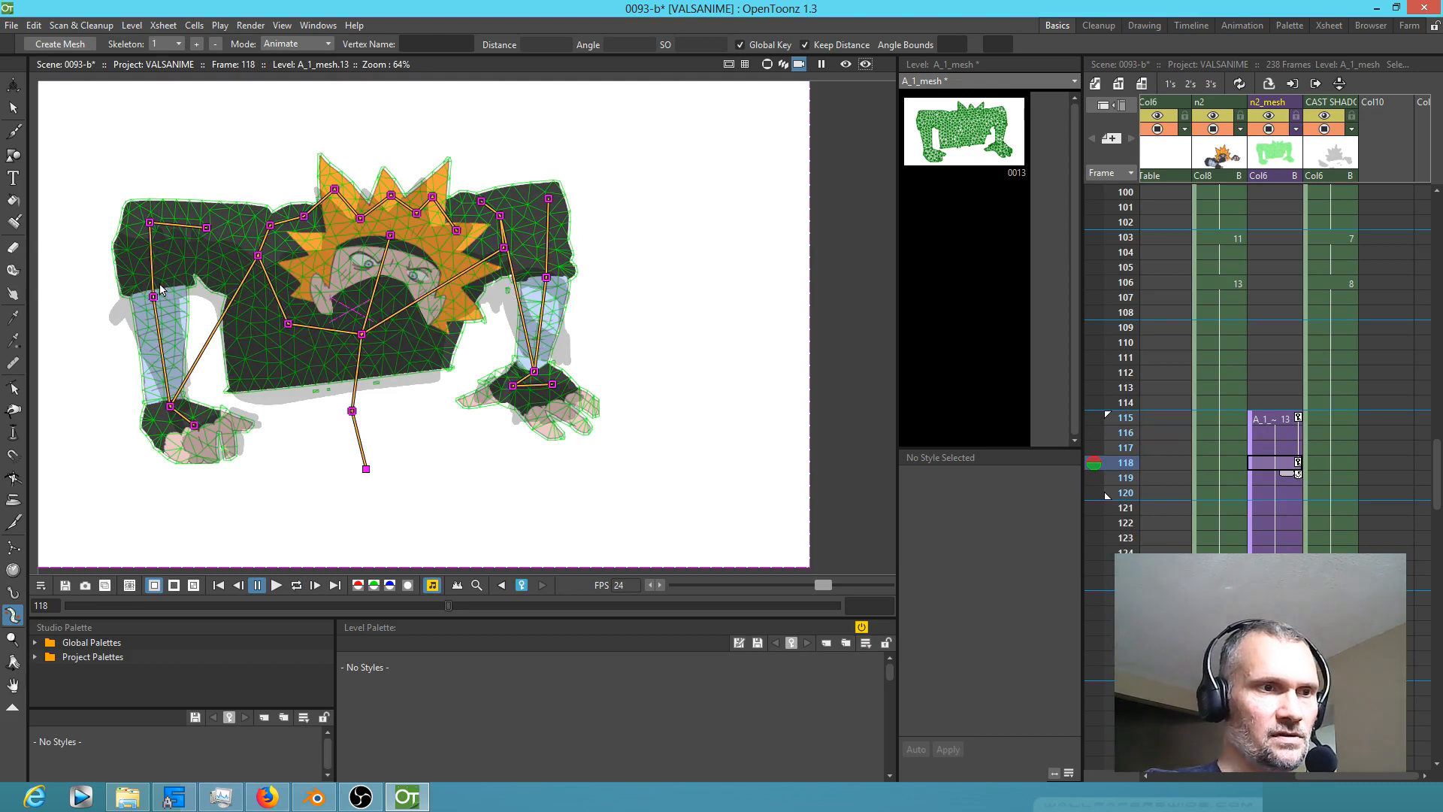
pyautogui.moveTo(154, 296); pyautogui.dragTo(152, 299)
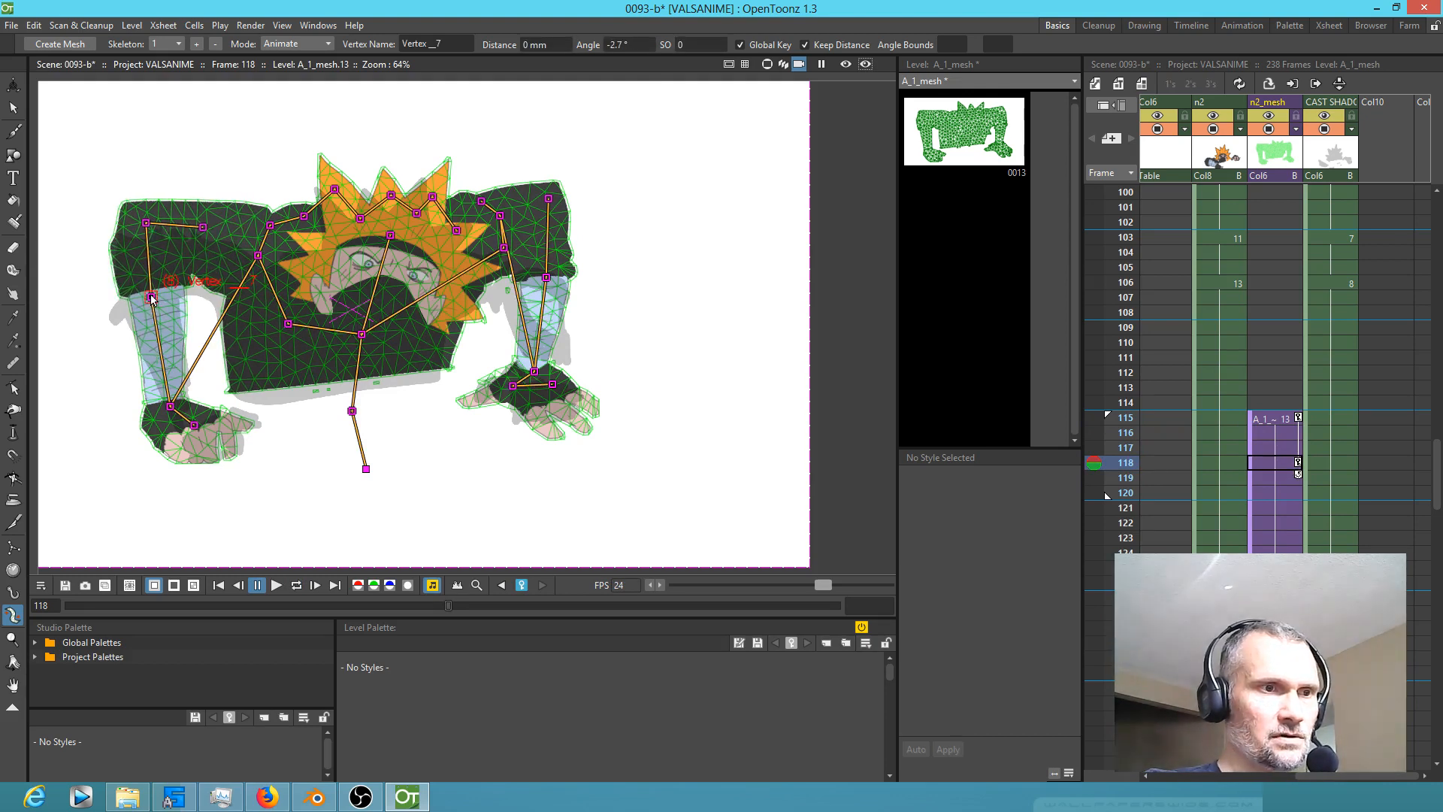
pyautogui.click(1285, 418)
pyautogui.press('l')
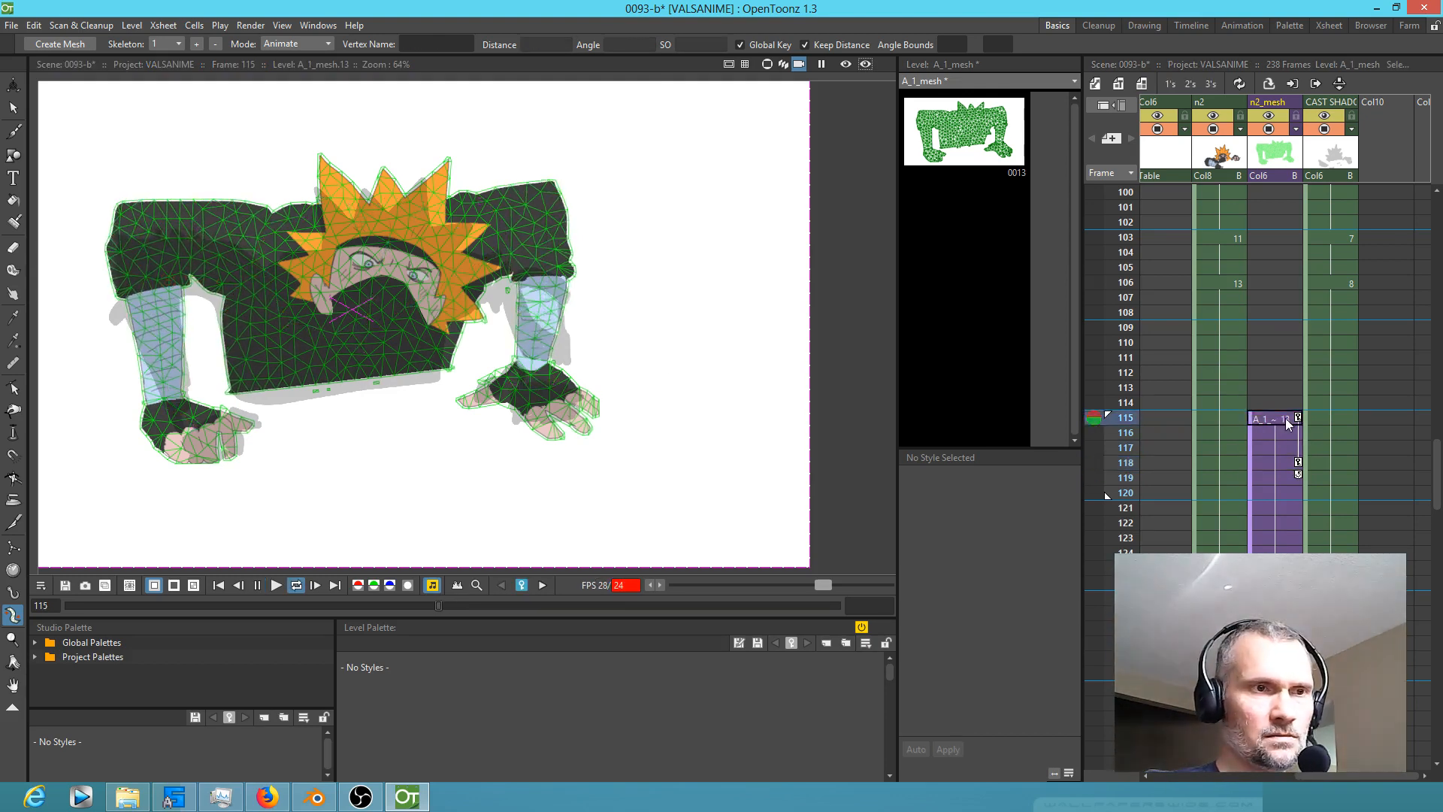
pyautogui.click(1284, 438)
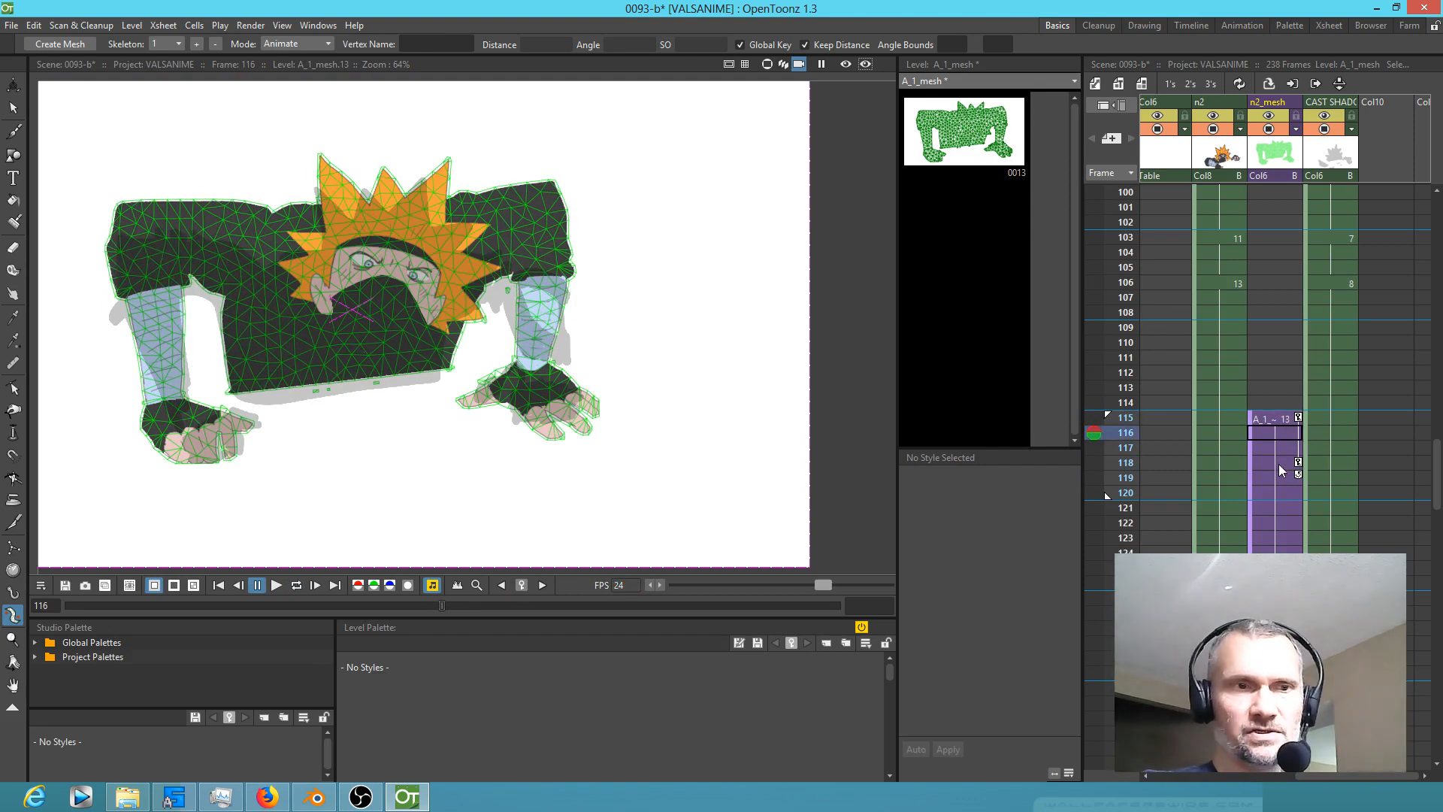
# Step: Rotate the head vertex to -2.37° at frame 115 and to -1.72° at frame 118, and preview the loop
pyautogui.click(1273, 421)
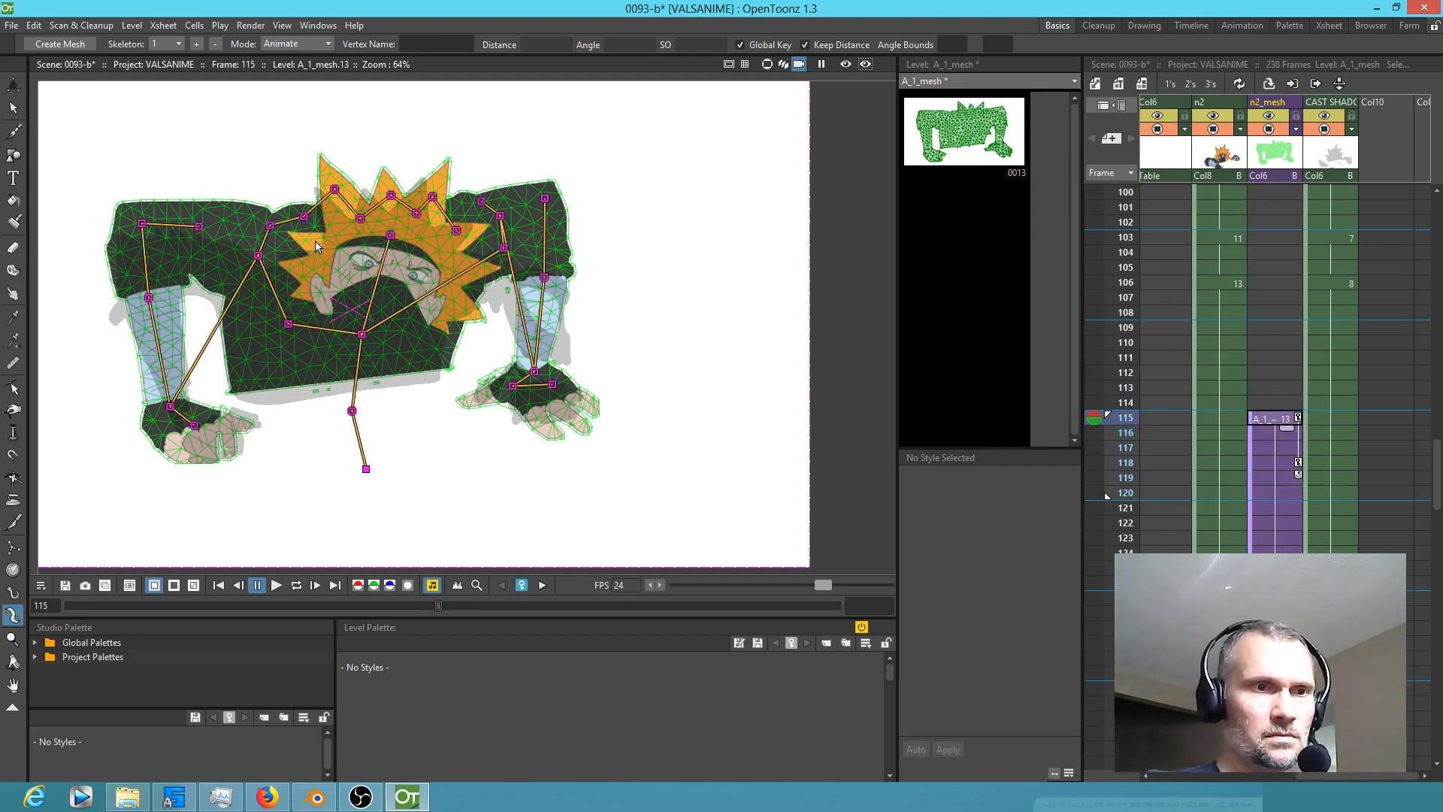
pyautogui.moveTo(390, 239); pyautogui.dragTo(396, 243)
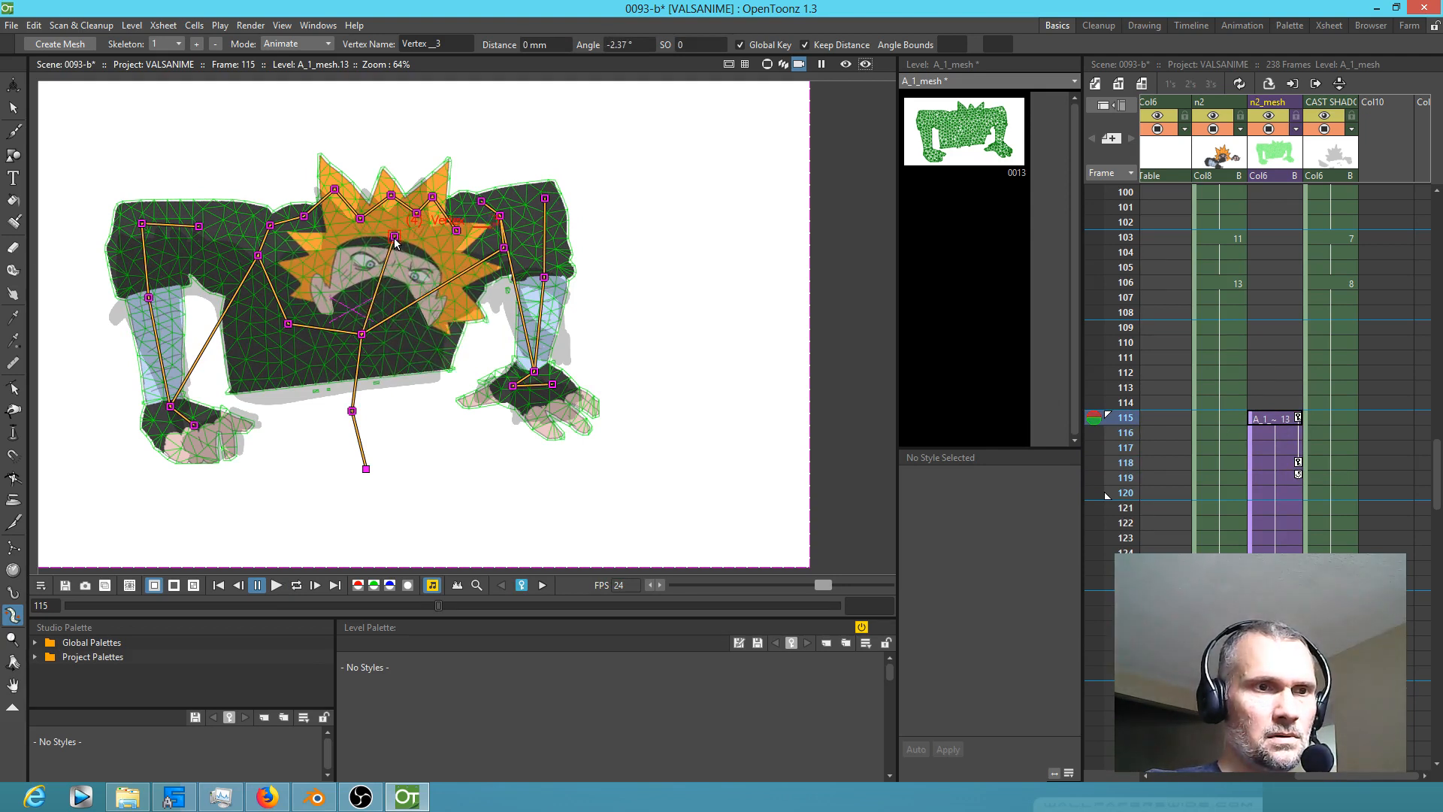
pyautogui.click(1274, 464)
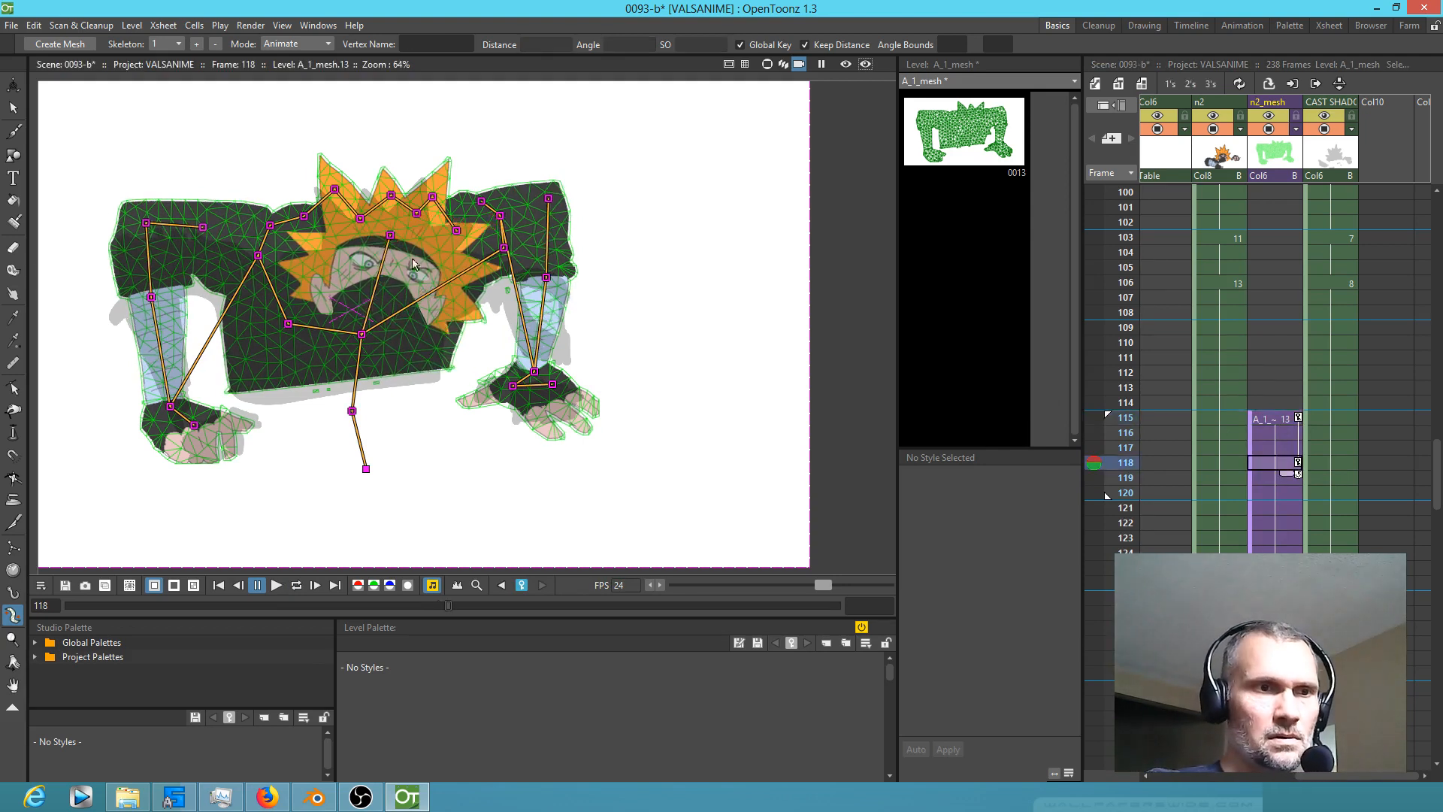
pyautogui.moveTo(392, 240); pyautogui.dragTo(394, 240)
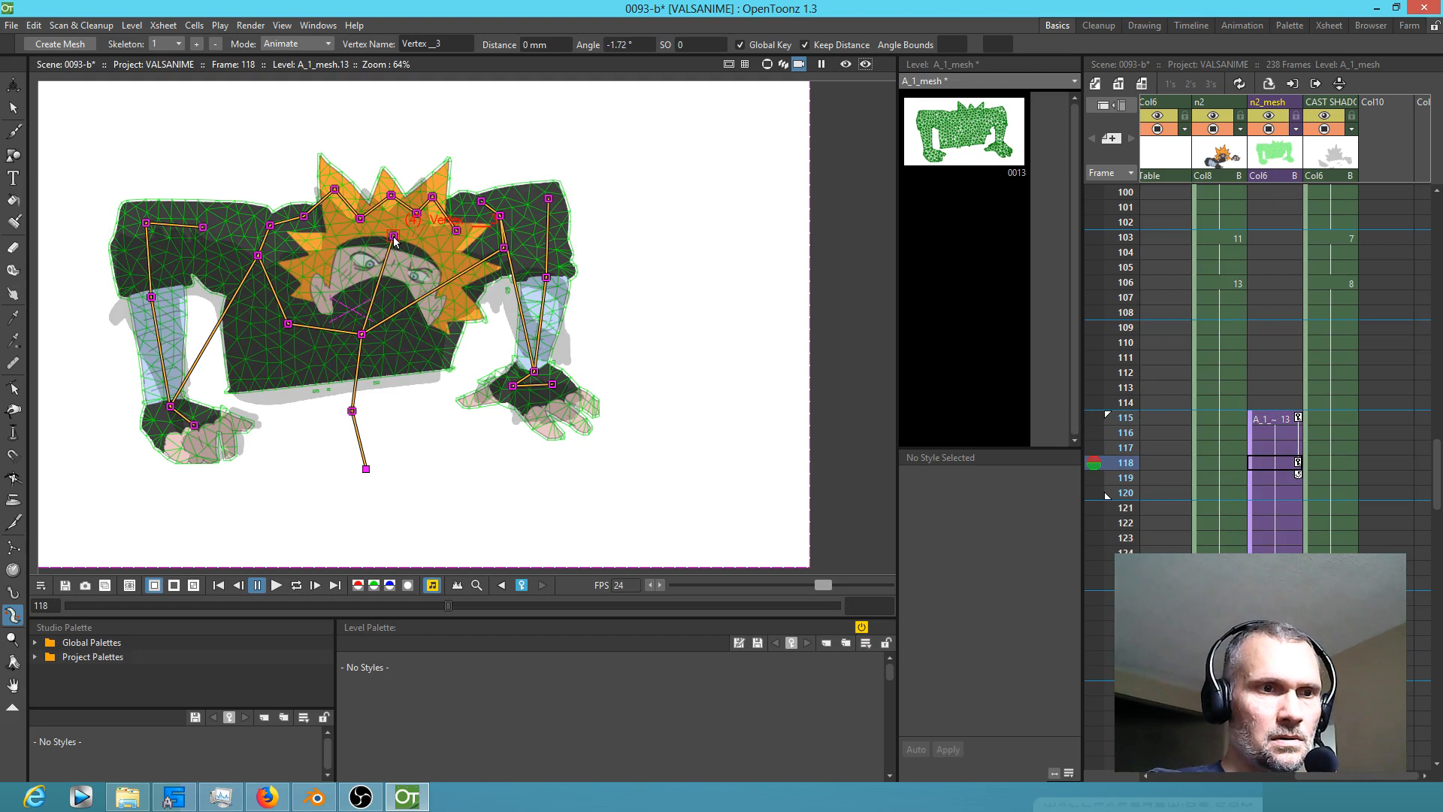
pyautogui.press('l')
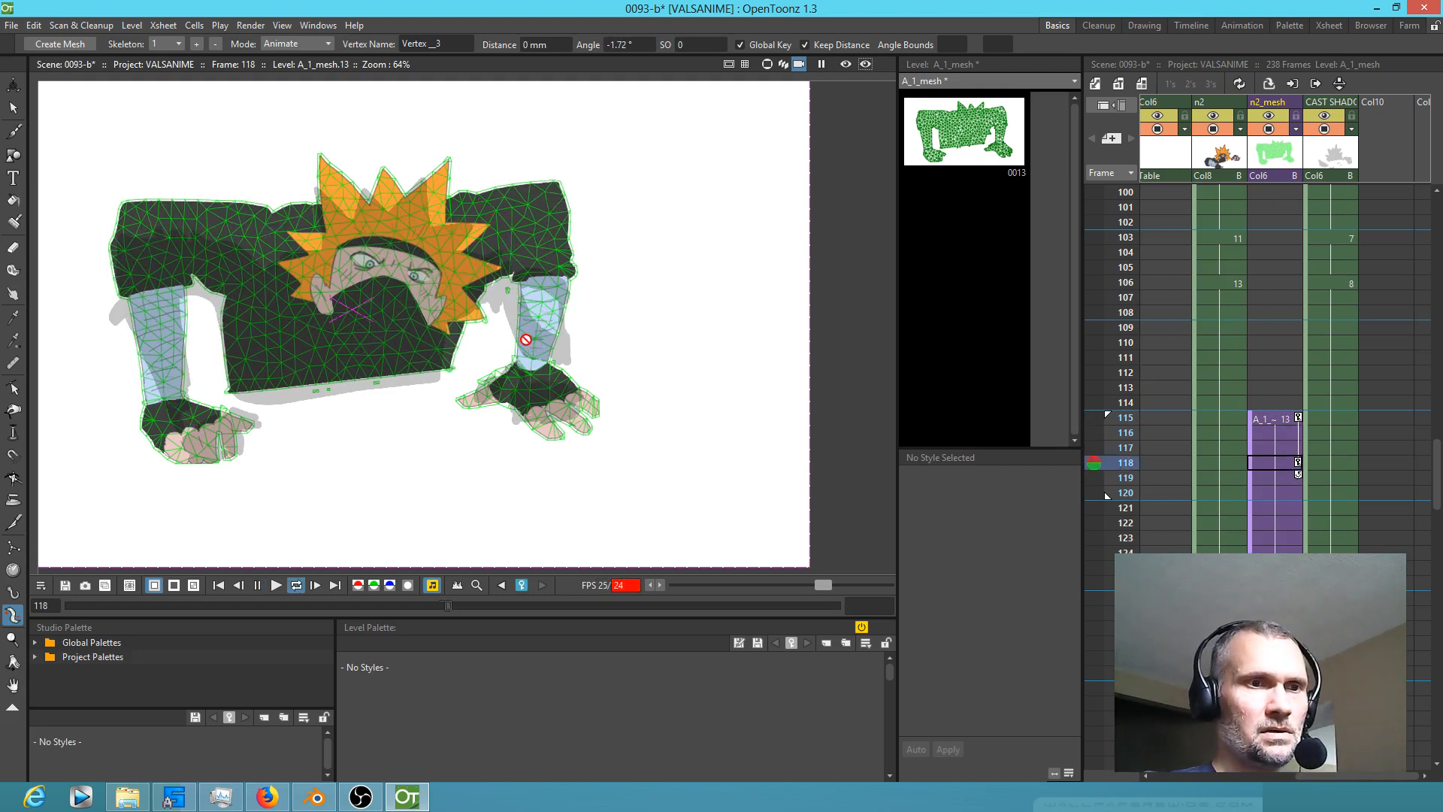
# Step: Rotate the head vertex to -3.96° at frame 118 and preview the looped motion
pyautogui.press('l')
pyautogui.click(1278, 463)
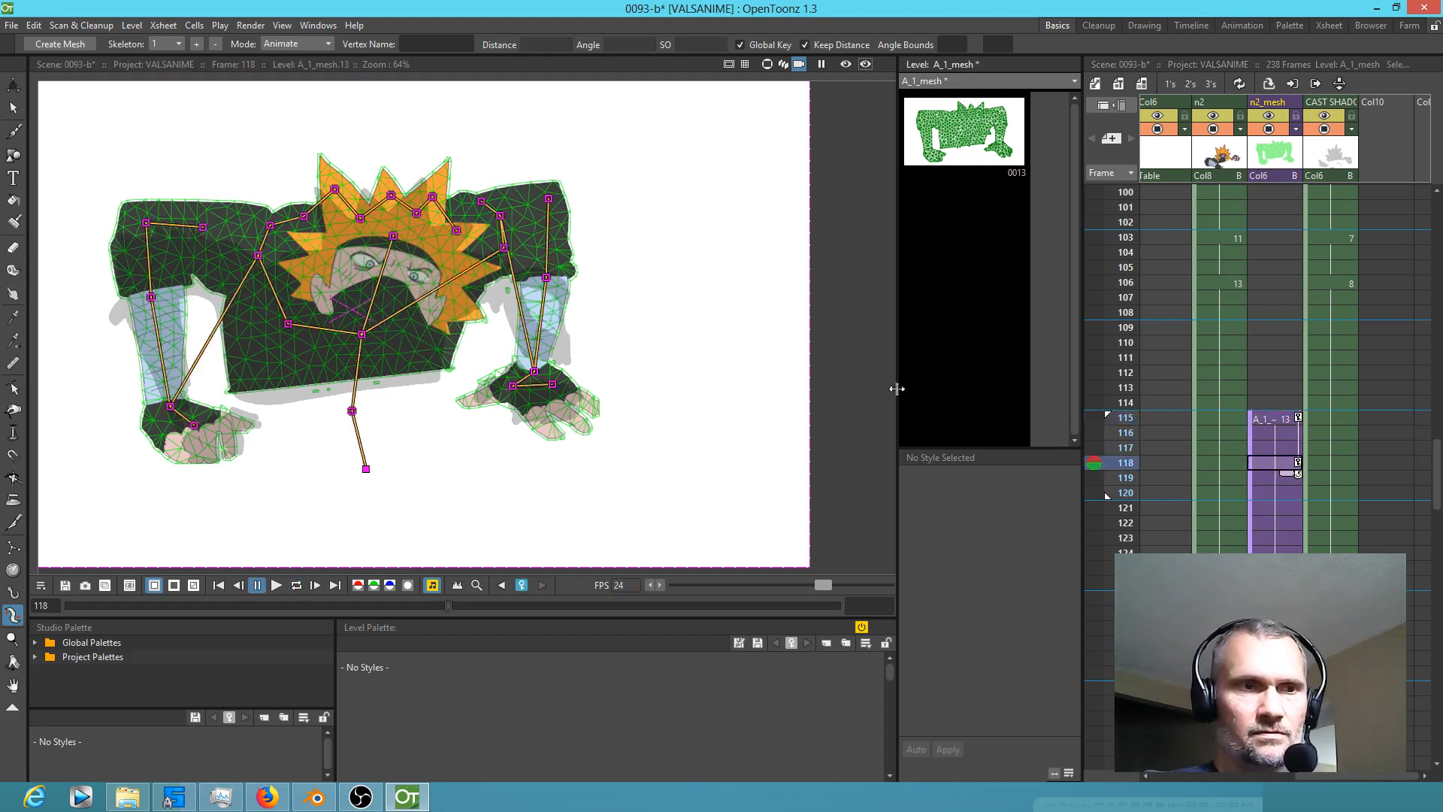
pyautogui.click(394, 239)
pyautogui.moveTo(394, 239); pyautogui.dragTo(399, 237)
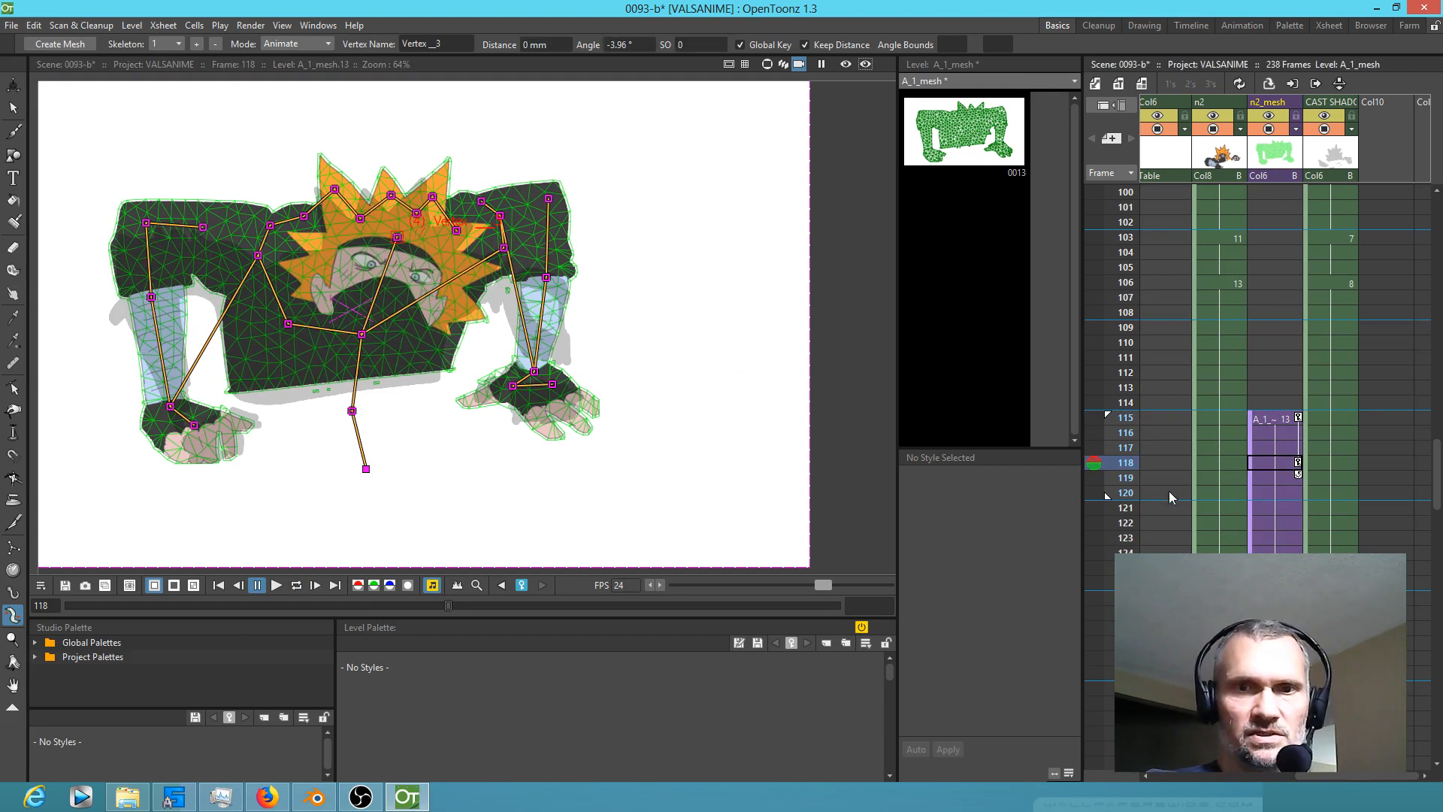
pyautogui.press('l')
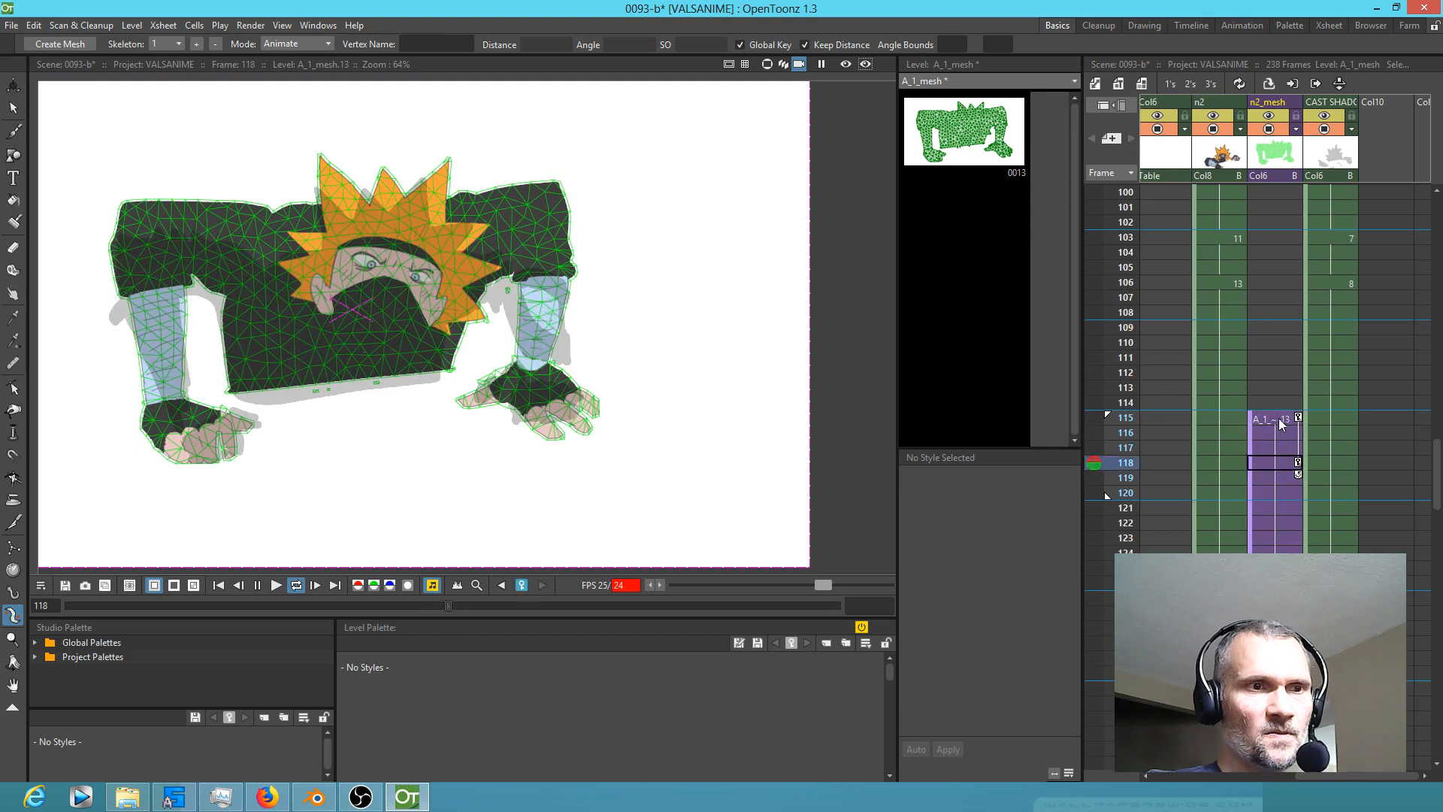
# Step: At frame 118, rotate the vertex in the drawing's leftmost tall hair spike to 1.73° and preview the loop
pyautogui.click(1287, 419)
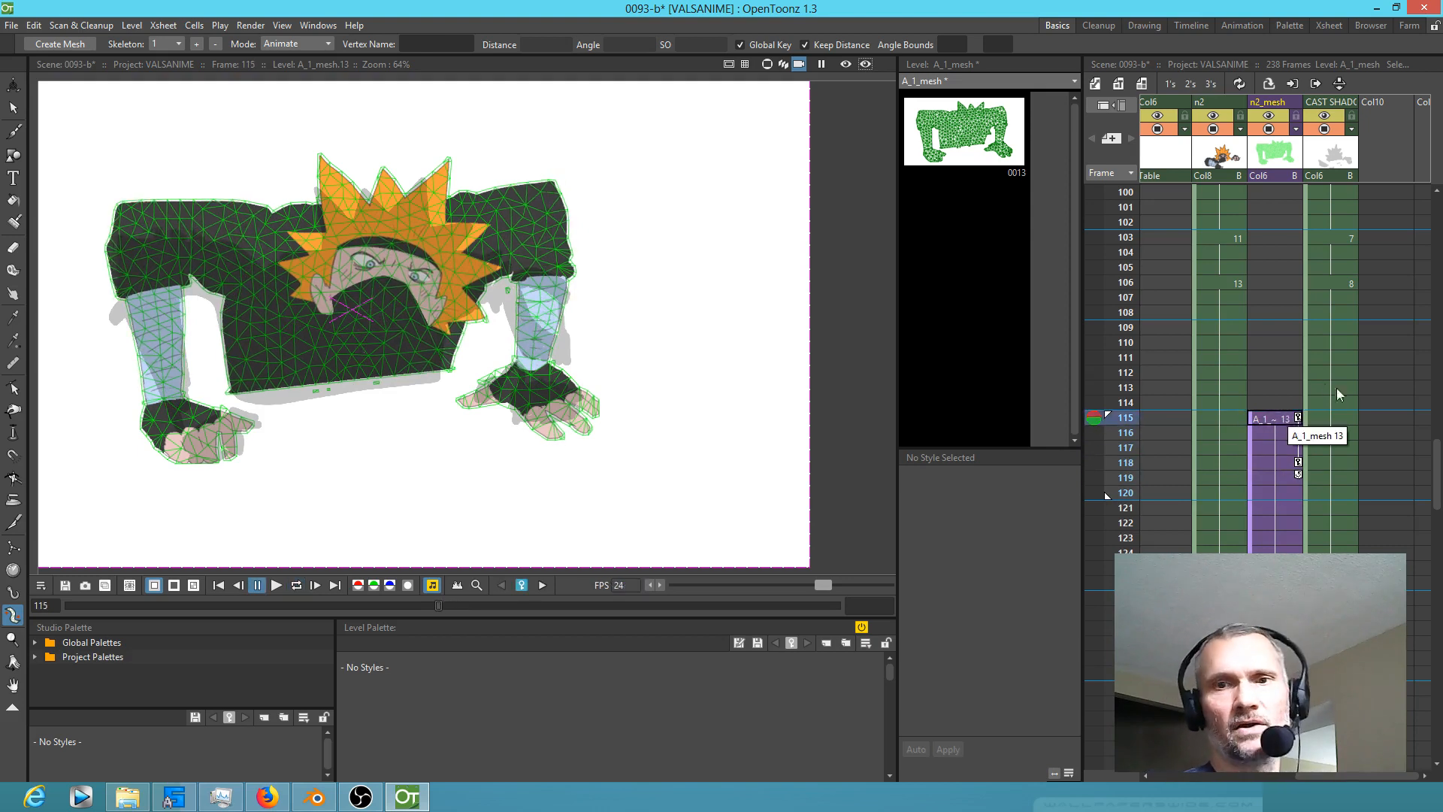
pyautogui.click(1276, 461)
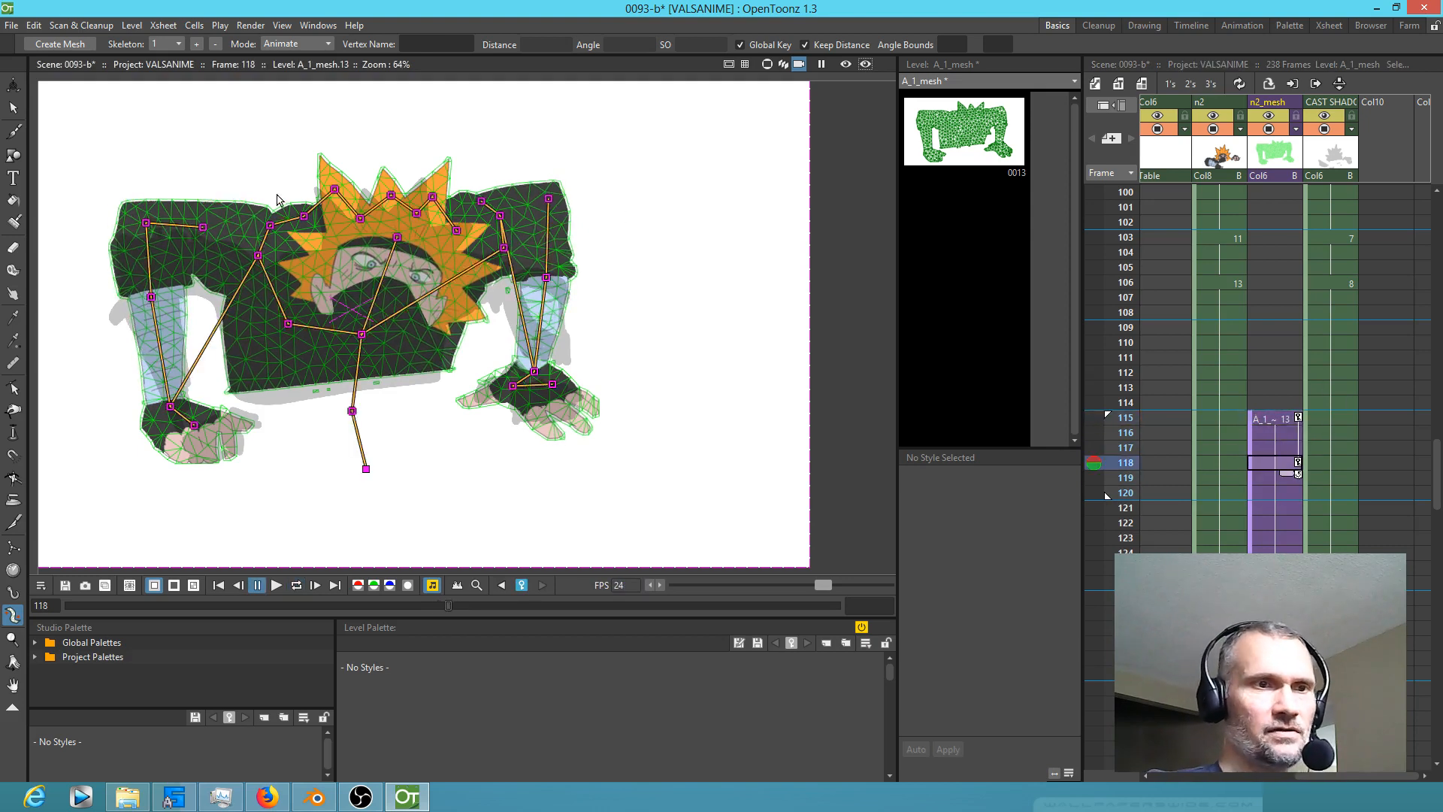
pyautogui.scroll(3, 359, 212)
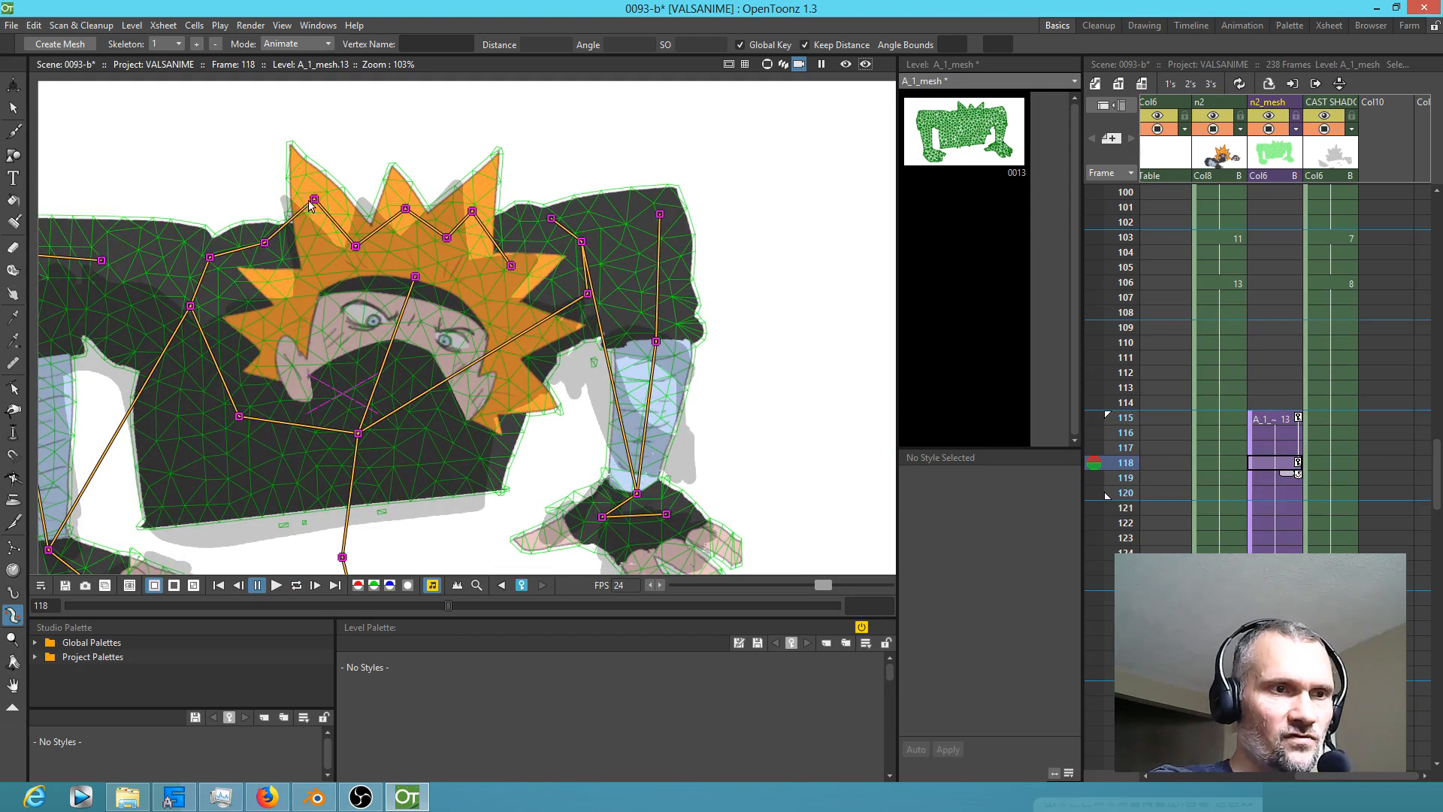
pyautogui.moveTo(316, 203); pyautogui.dragTo(315, 203)
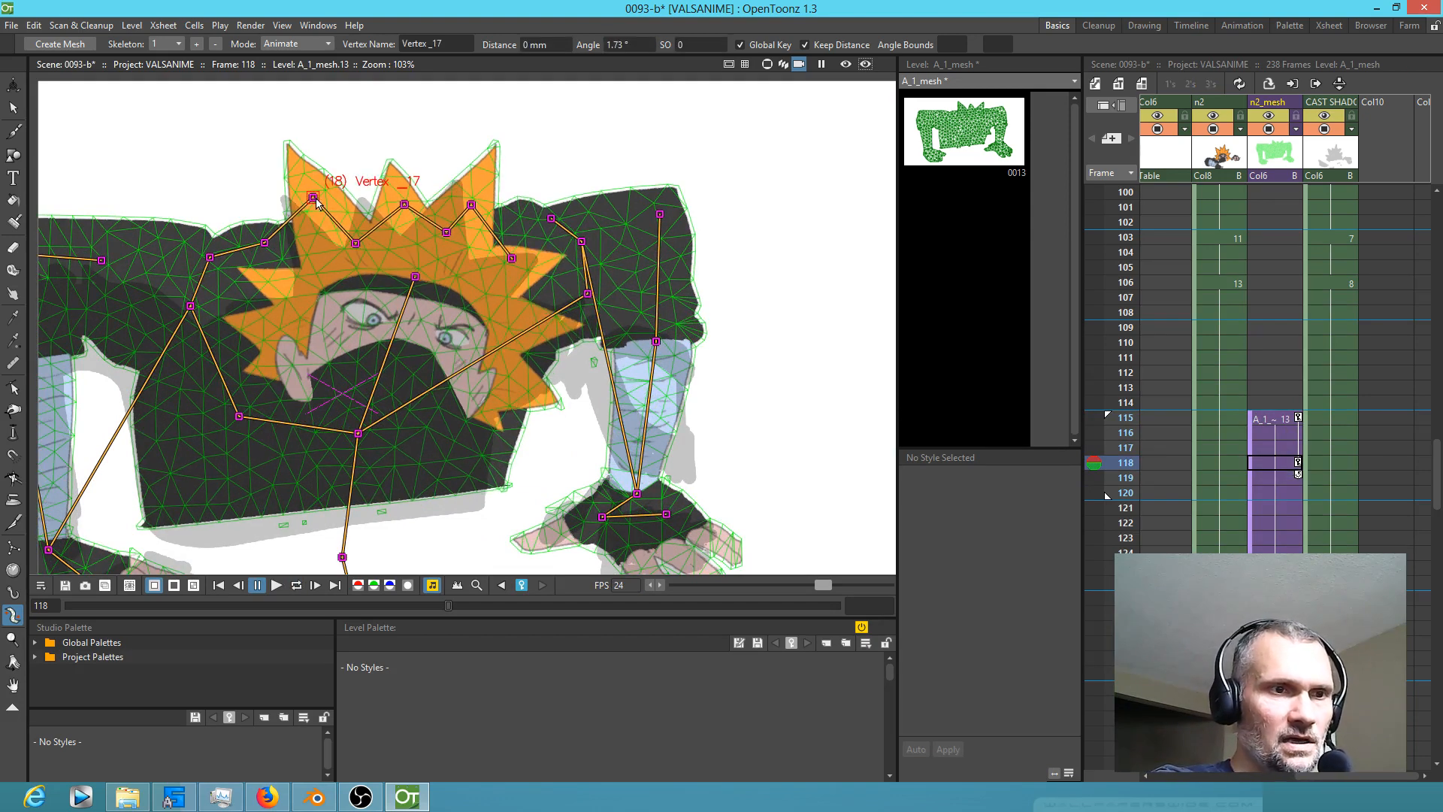
pyautogui.click(1287, 421)
pyautogui.press('l')
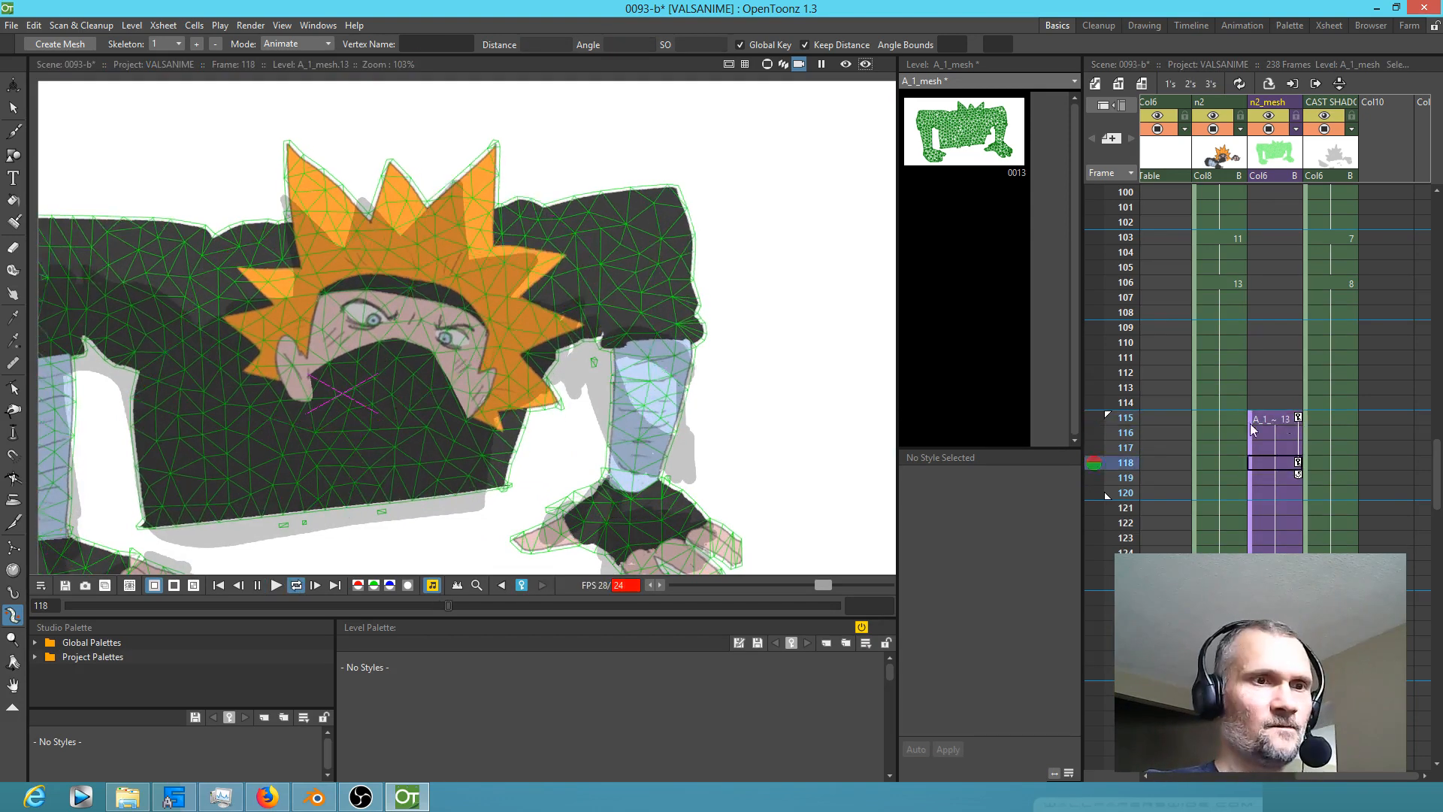
# Step: Move the mesh's keyframe from frame 118 to 117, set the playback stop marker at frame 118, and preview the shortened loop
pyautogui.scroll(-1, 776, 418)
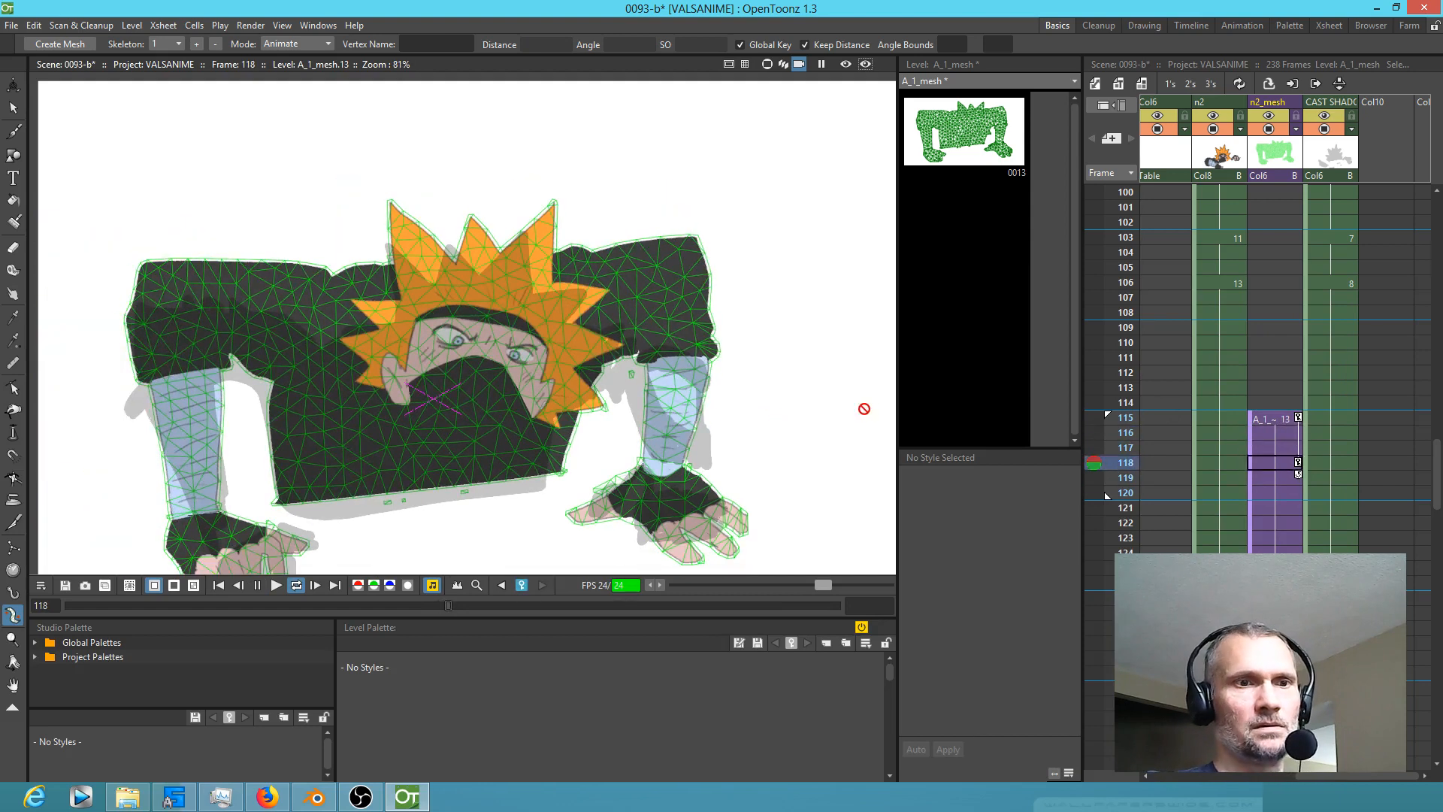
pyautogui.press('l')
pyautogui.click(1298, 462)
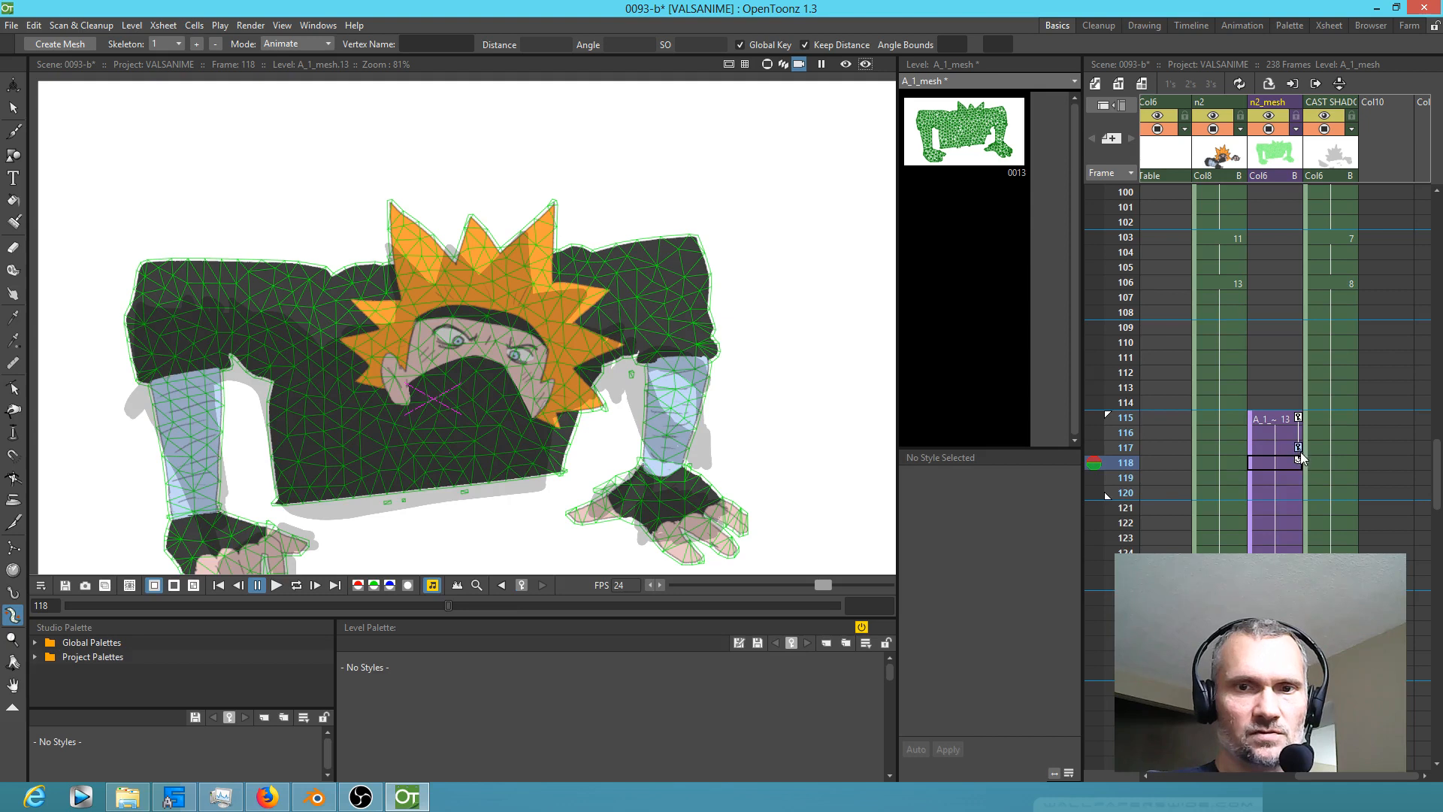
pyautogui.click(1252, 466)
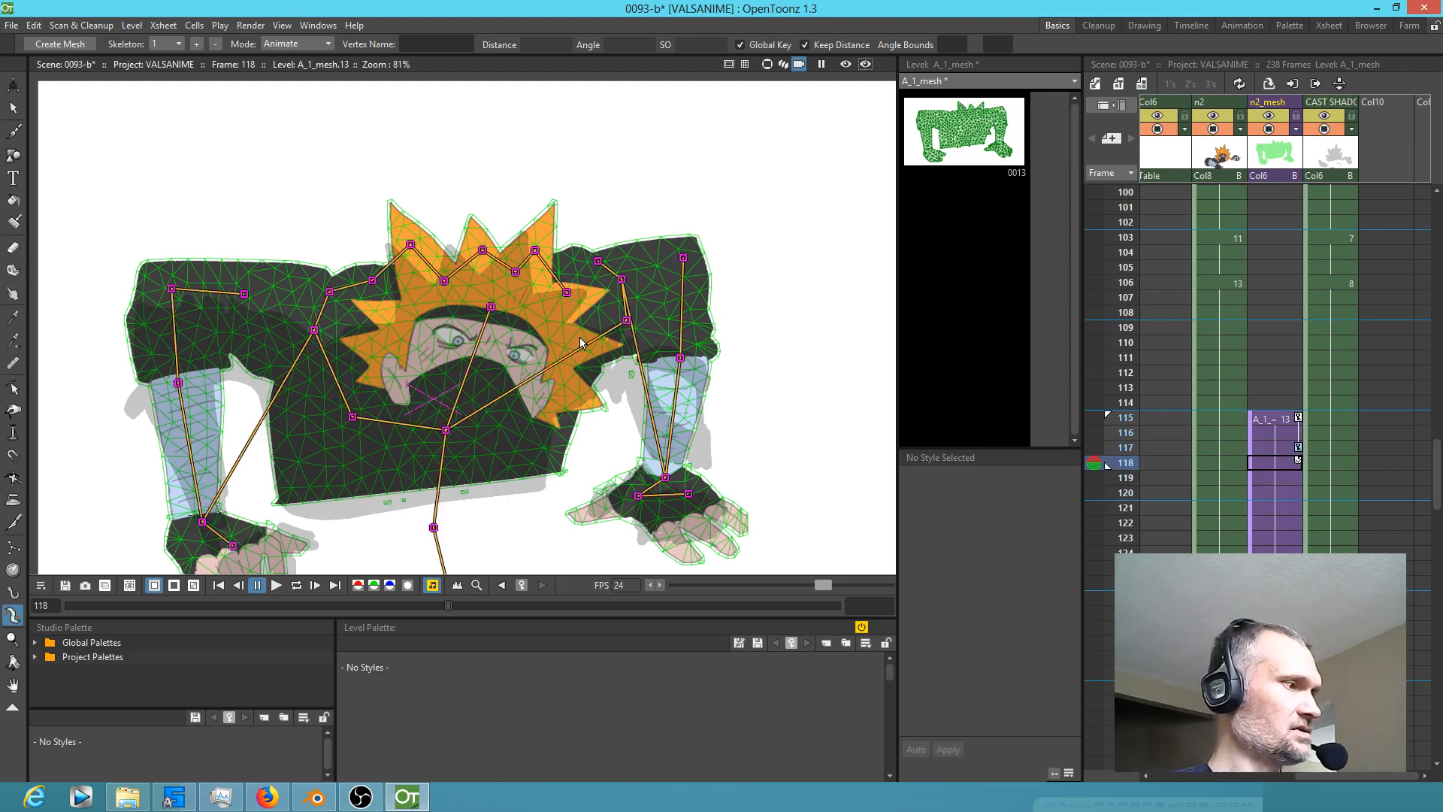
pyautogui.press('l')
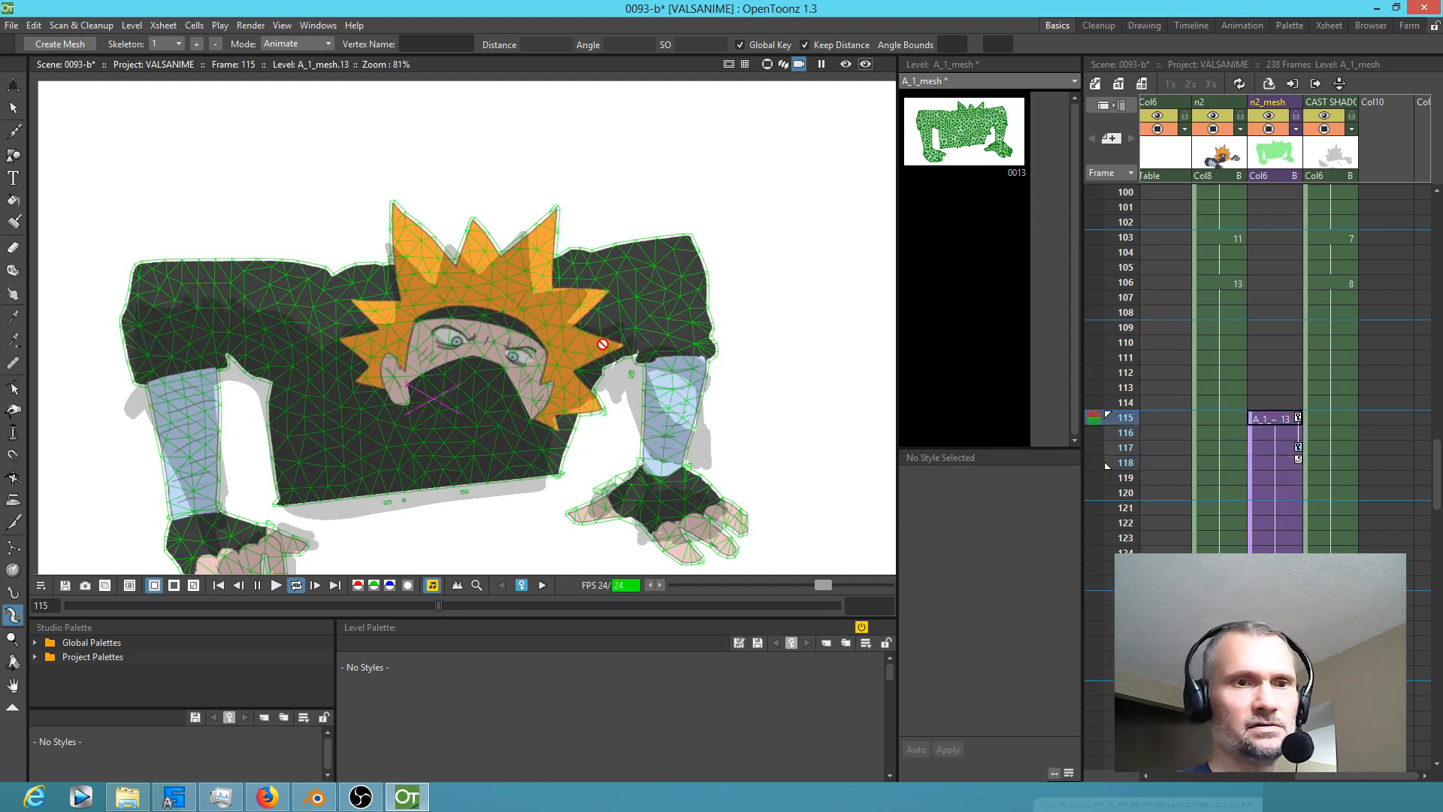
# Step: Stop the loop preview and scrub through frames 105 to 118 to review the character's motion
pyautogui.scroll(-2, 602, 345)
pyautogui.press('l')
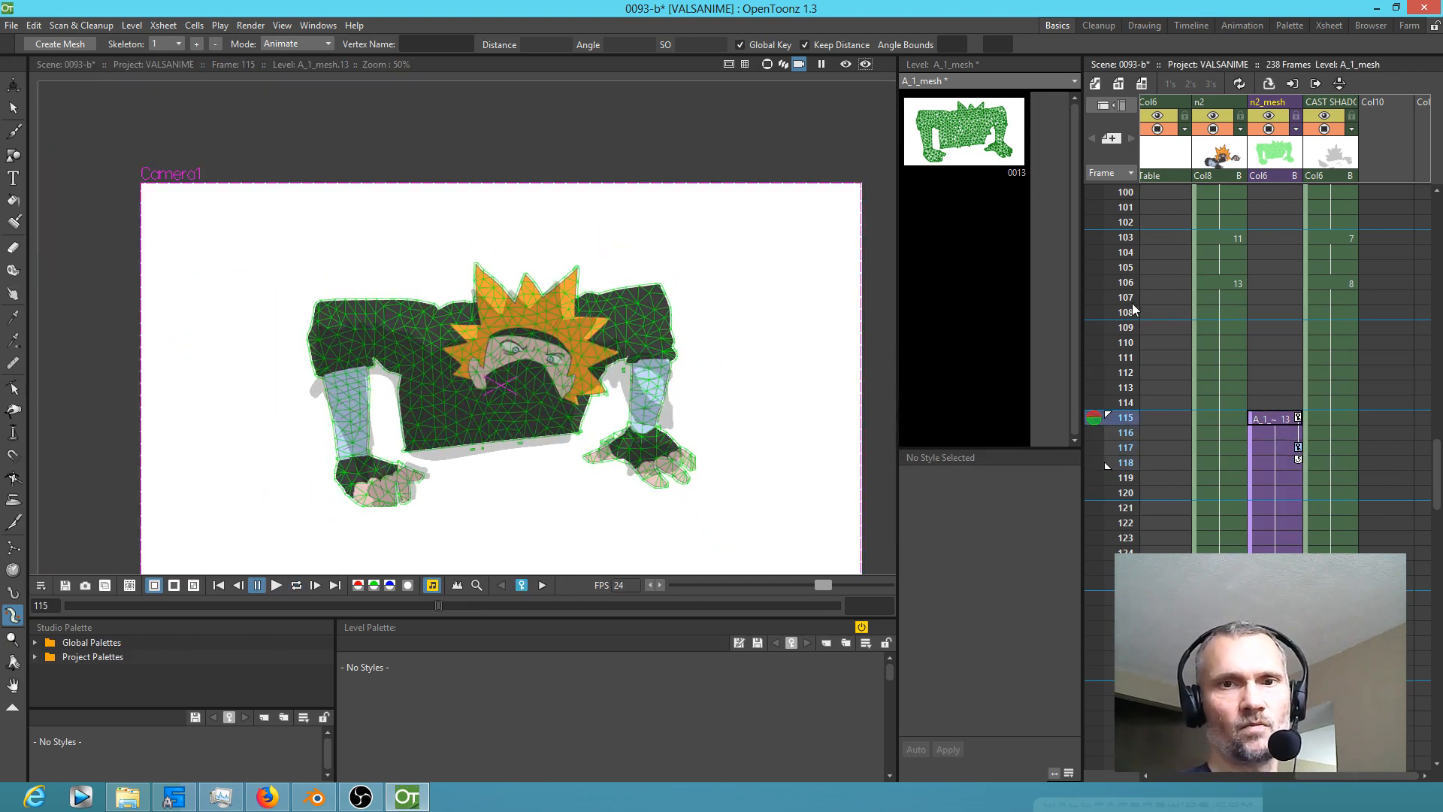
pyautogui.click(1130, 268)
pyautogui.moveTo(1130, 267)
pyautogui.mouseDown()
pyautogui.moveTo(1151, 469)
pyautogui.moveTo(1147, 227)
pyautogui.moveTo(1162, 463)
pyautogui.mouseUp()
pyautogui.press('l')
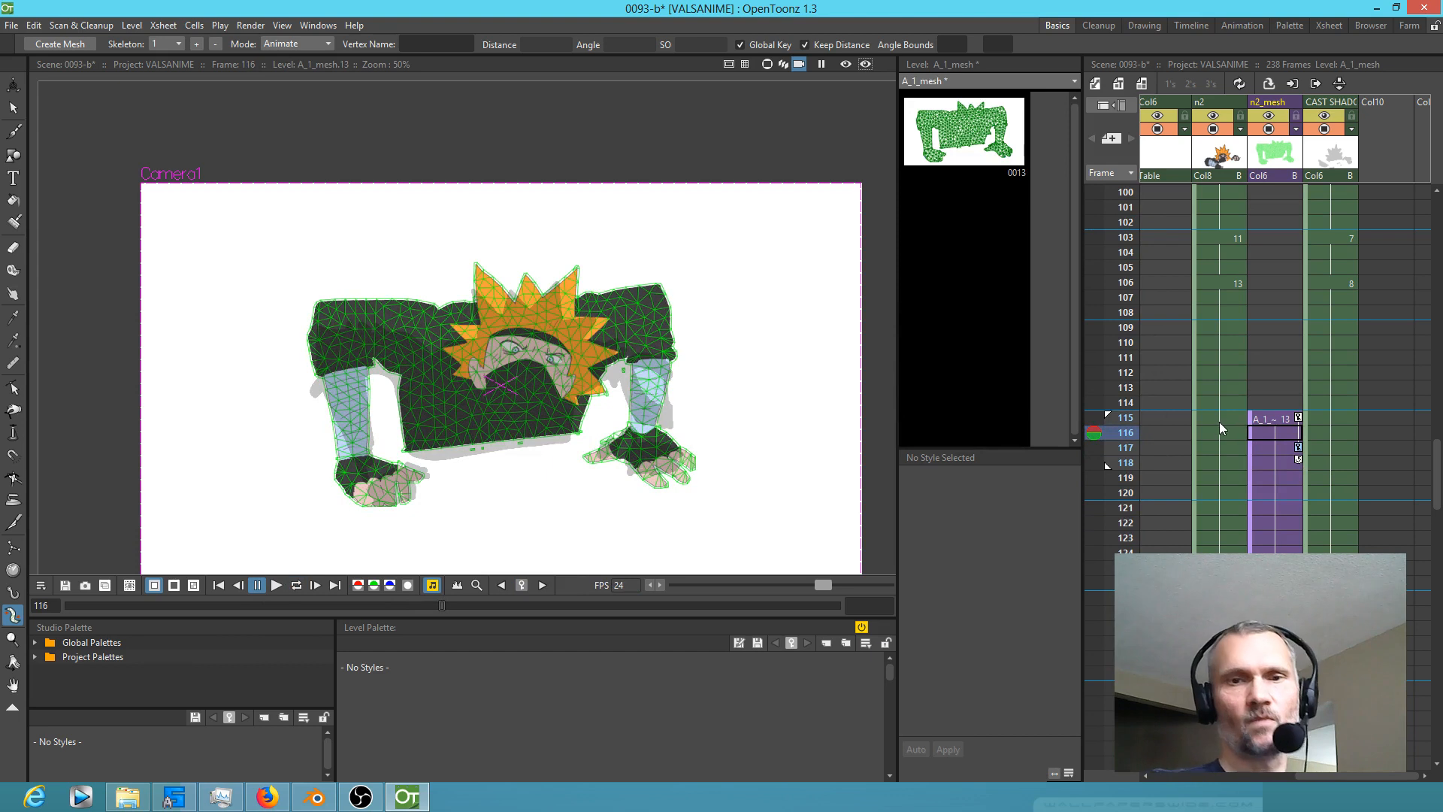
# Step: Switch to Blender, play the crouching character's shot in the video edit, and return to OpenToonz
pyautogui.click(323, 798)
pyautogui.moveTo(670, 659); pyautogui.dragTo(818, 638)
pyautogui.press('space')
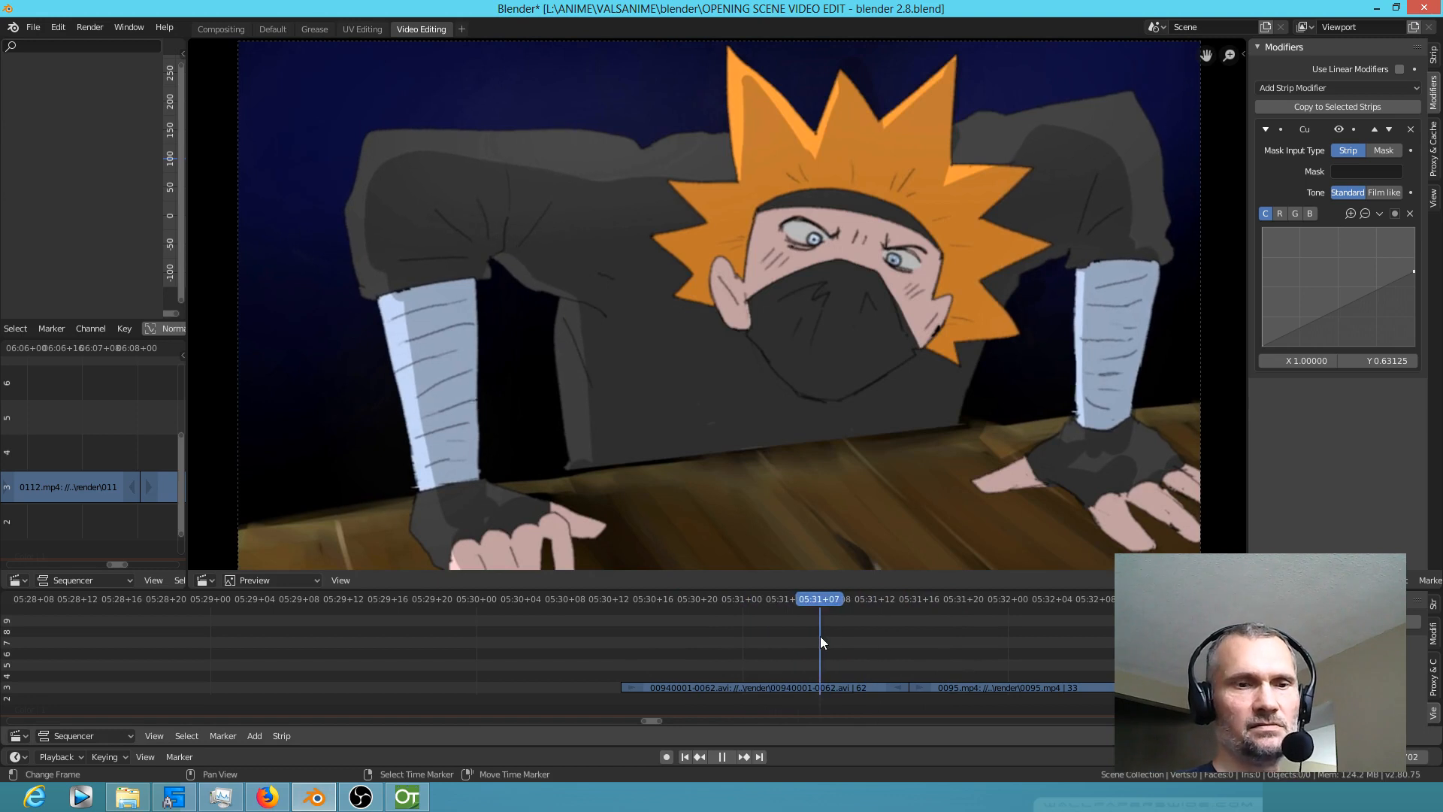
pyautogui.click(406, 797)
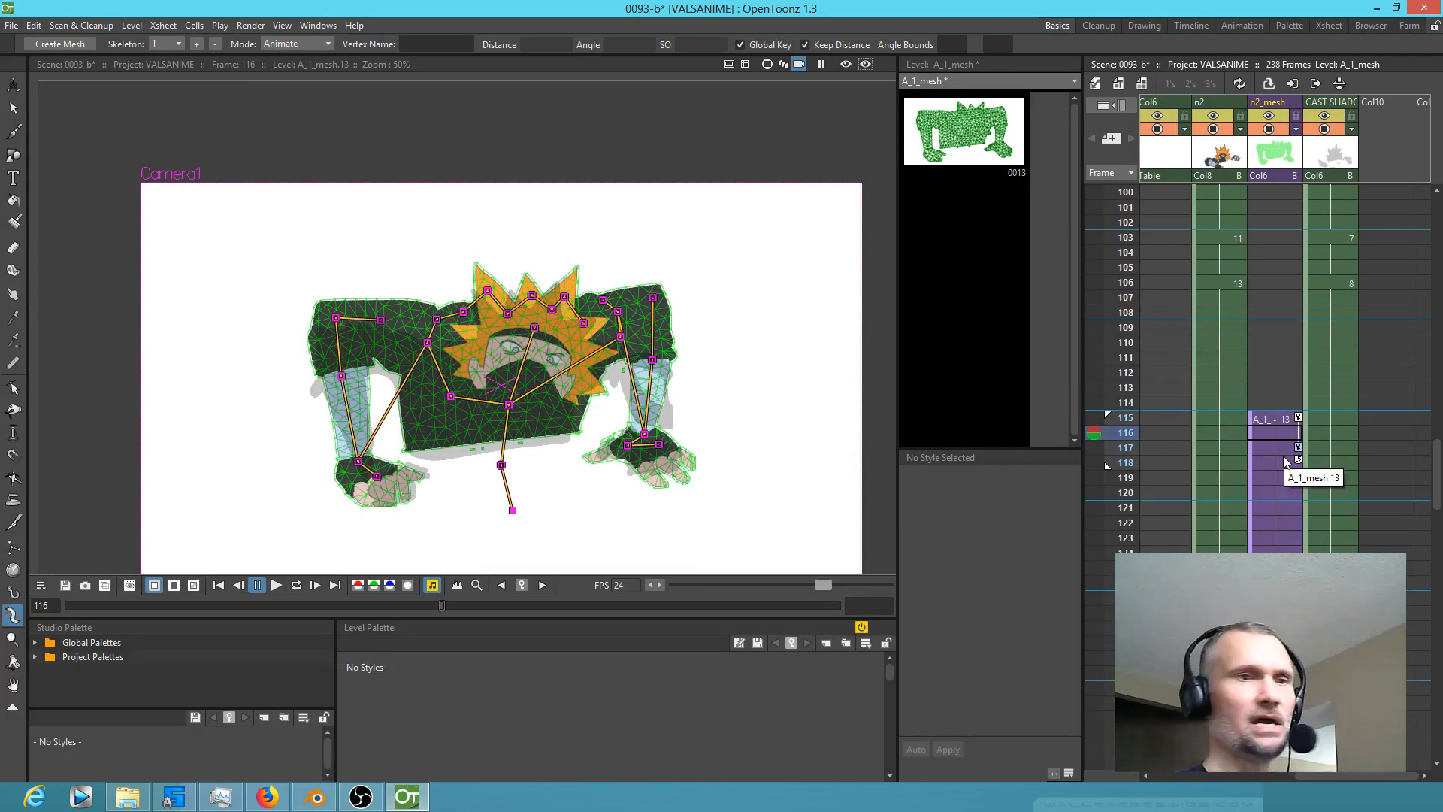
# Step: Open the Stage Schematic and save the scene
pyautogui.hotkey('ctrl', 'shift', 's')
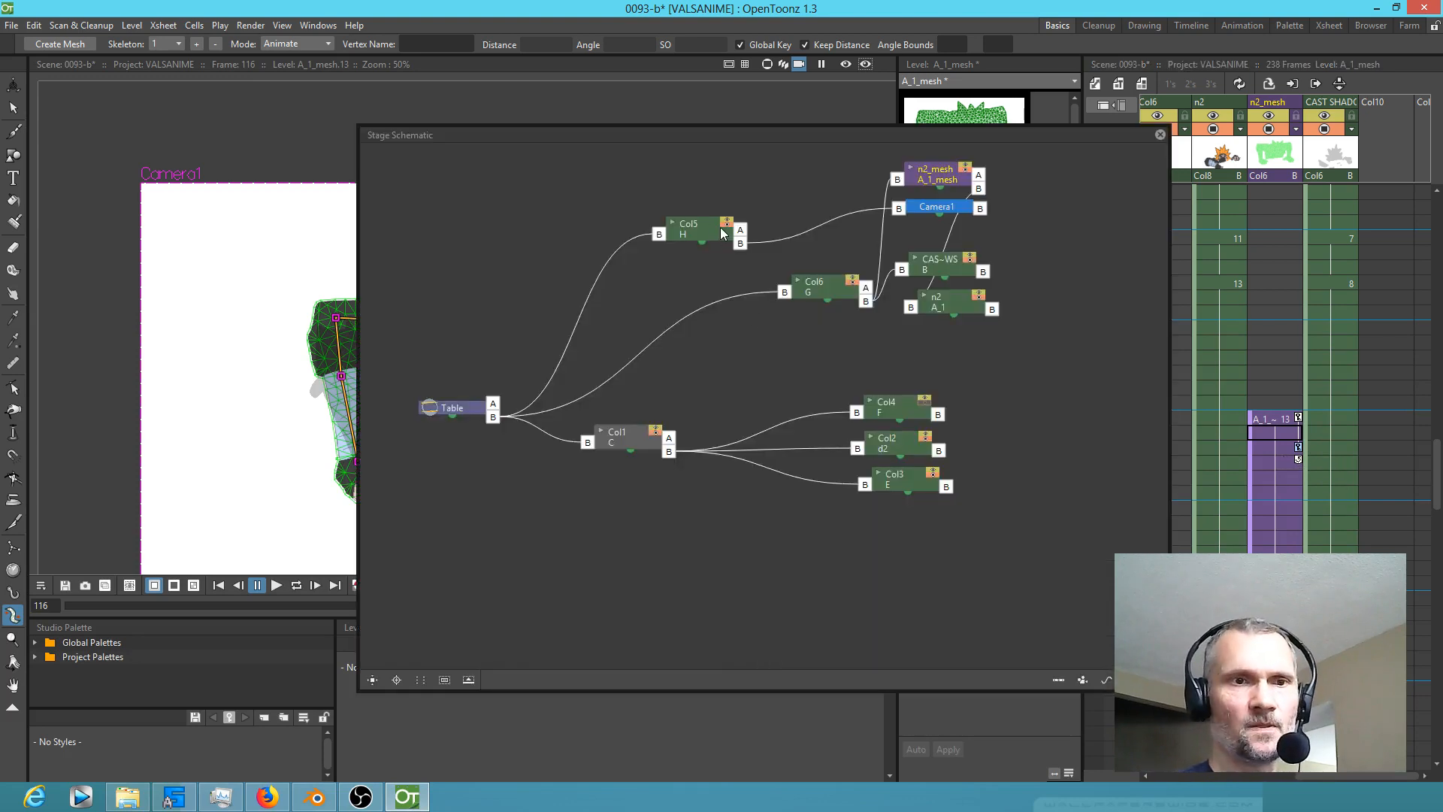
pyautogui.moveTo(722, 234); pyautogui.dragTo(721, 232)
pyautogui.click(11, 25)
pyautogui.click(30, 86)
# Step: Rearrange the Camera1, Col5, Col6, n2 and n2_mesh nodes in the schematic so their links are easy to read
pyautogui.moveTo(951, 214); pyautogui.dragTo(808, 186)
pyautogui.moveTo(676, 233); pyautogui.dragTo(684, 169)
pyautogui.moveTo(816, 290); pyautogui.dragTo(708, 274)
pyautogui.moveTo(967, 314); pyautogui.dragTo(1095, 205)
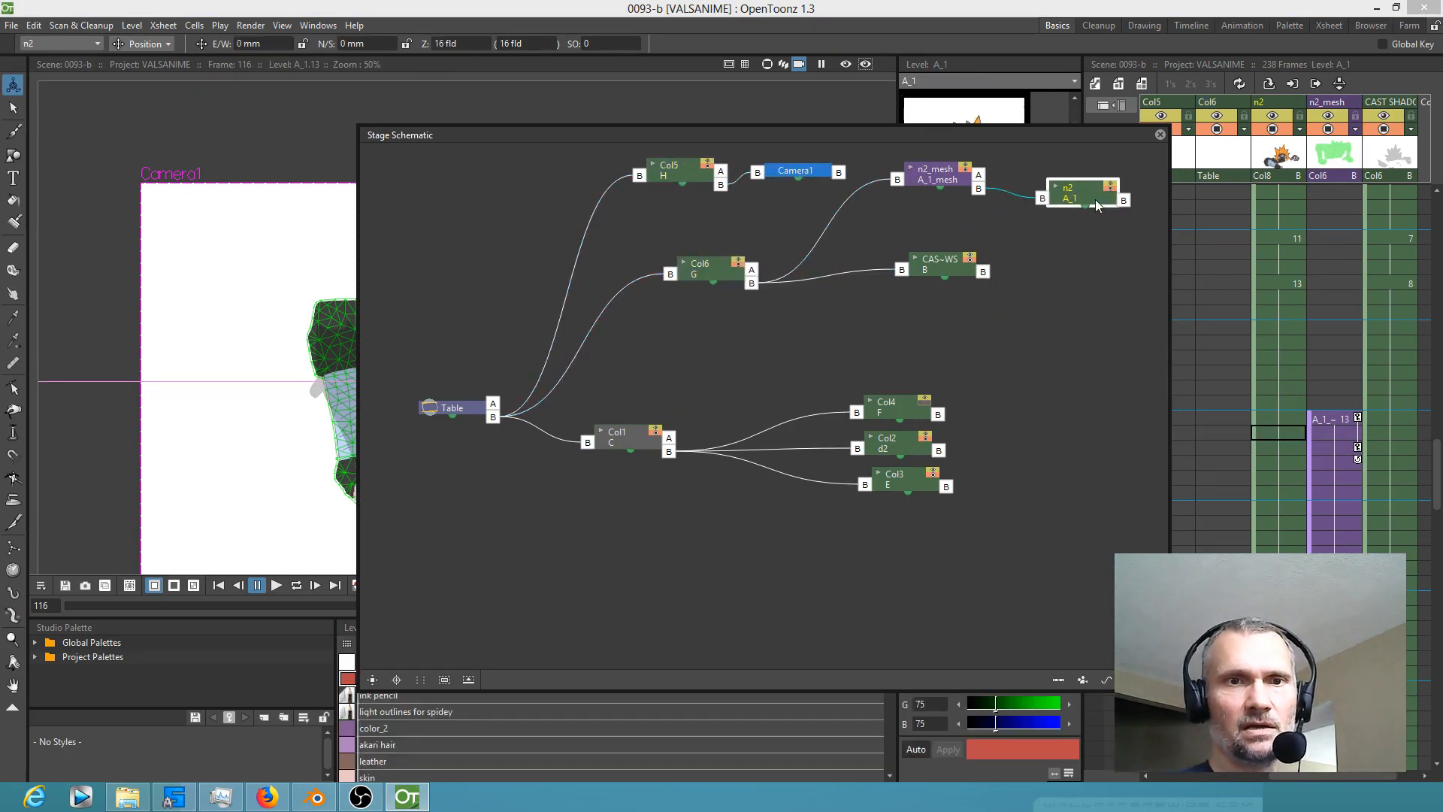
pyautogui.moveTo(942, 177); pyautogui.dragTo(840, 237)
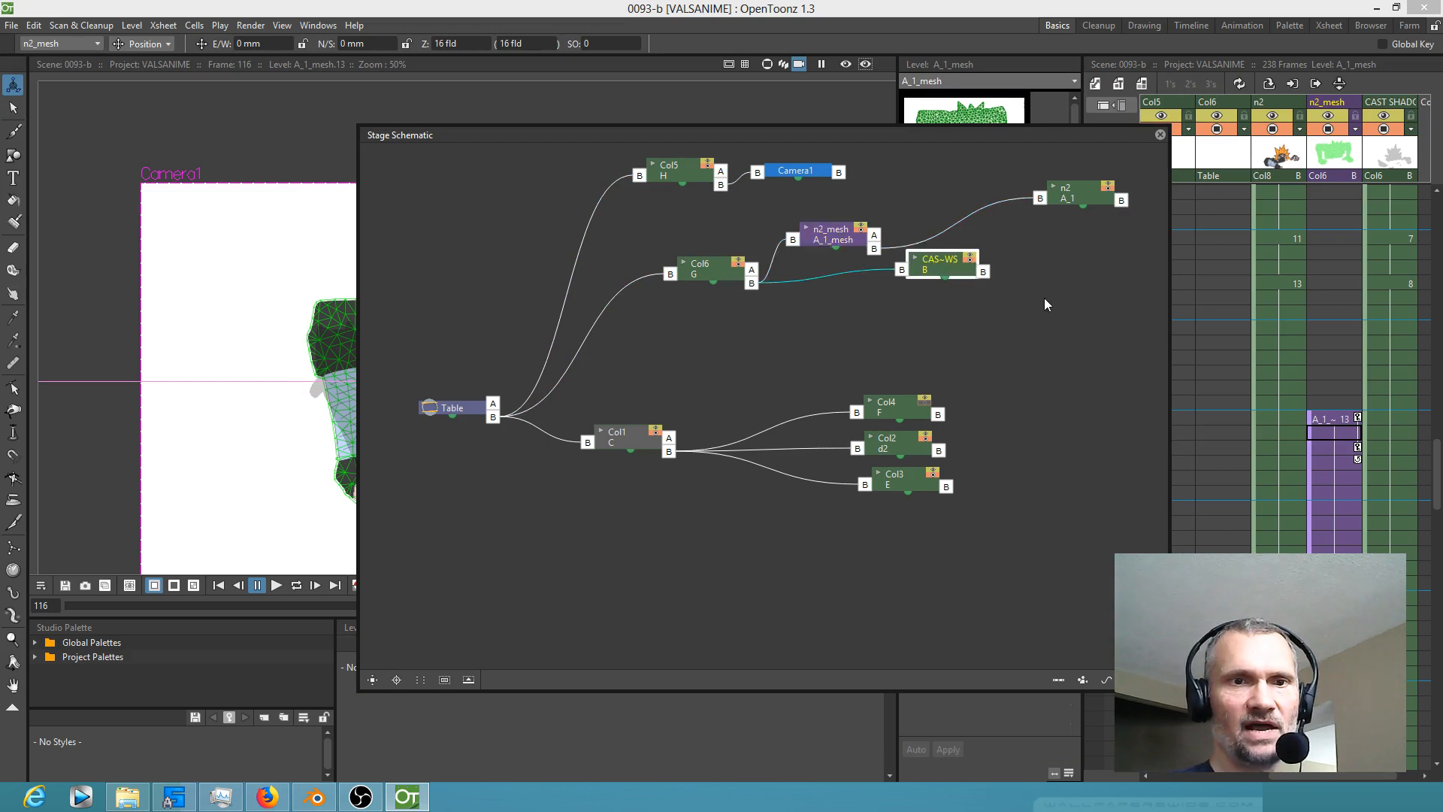
# Step: Link the CAST SHADOWS node to the n2_mesh node and space both nodes apart in the schematic
pyautogui.moveTo(937, 272); pyautogui.dragTo(1060, 299)
pyautogui.click(980, 307)
pyautogui.moveTo(827, 236); pyautogui.dragTo(868, 241)
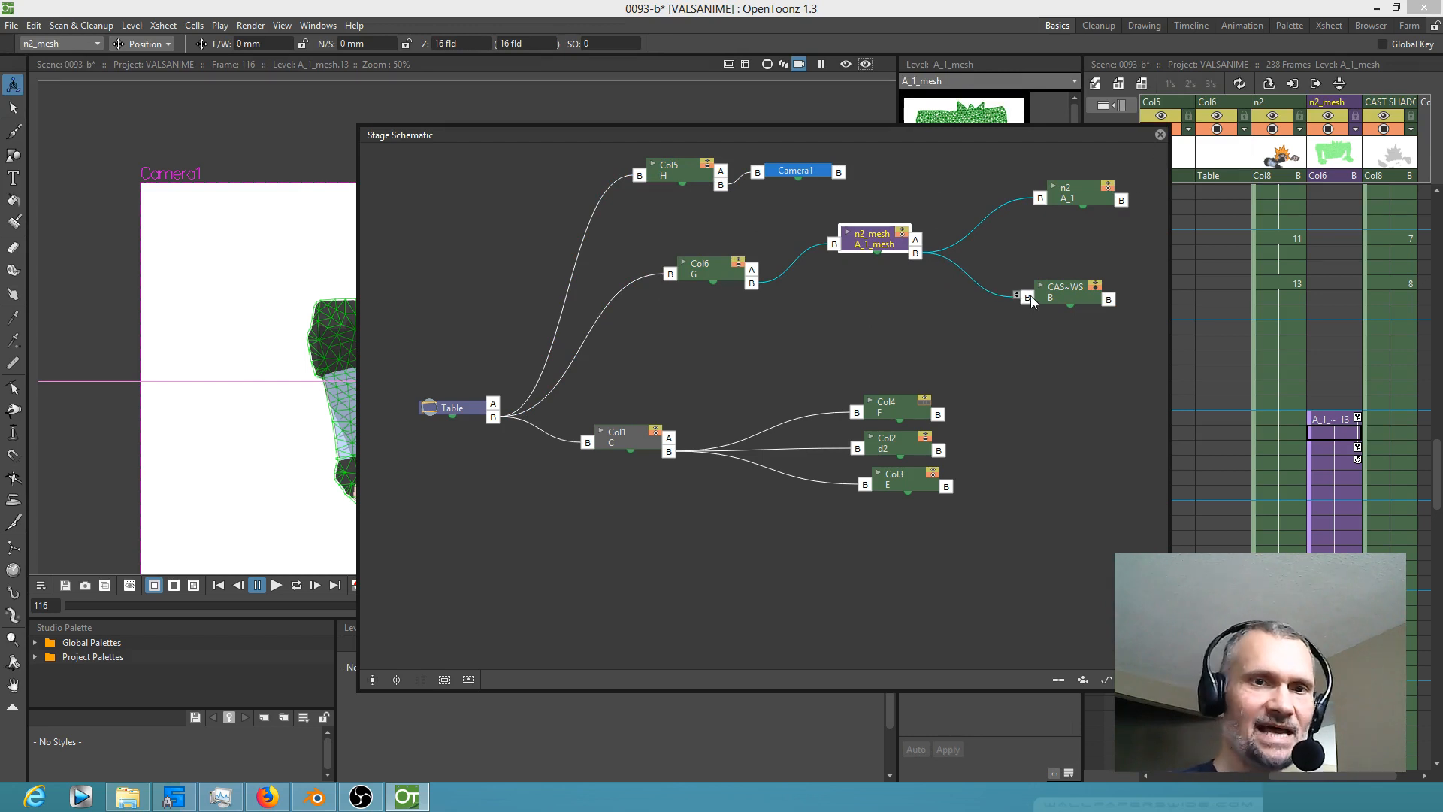
pyautogui.moveTo(873, 237); pyautogui.dragTo(894, 197)
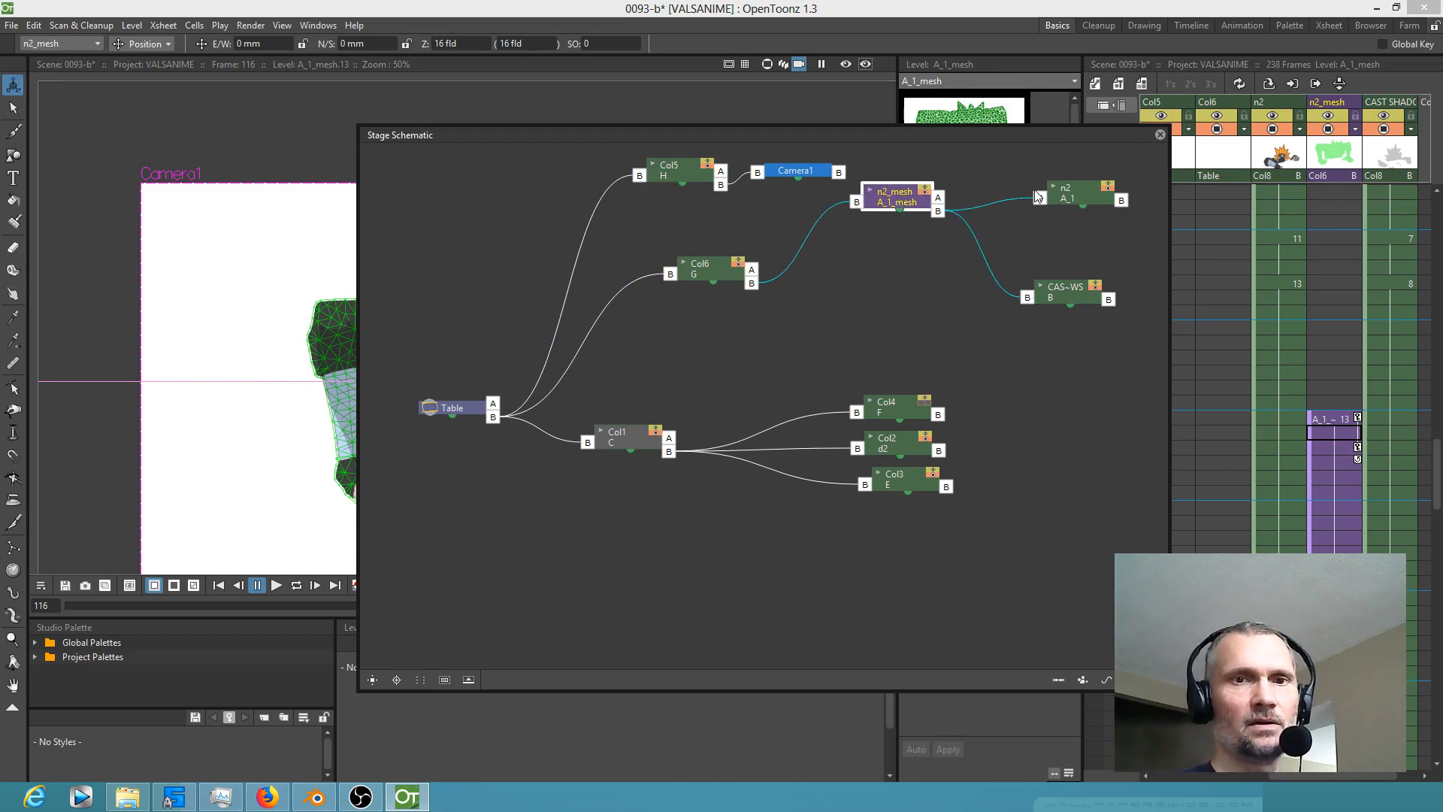
# Step: Relink the n2 and CAST SHADOWS nodes from n2_mesh to Col6, and close the Stage Schematic
pyautogui.moveTo(1041, 198); pyautogui.dragTo(822, 255)
pyautogui.moveTo(750, 284); pyautogui.dragTo(750, 284)
pyautogui.click(1075, 249)
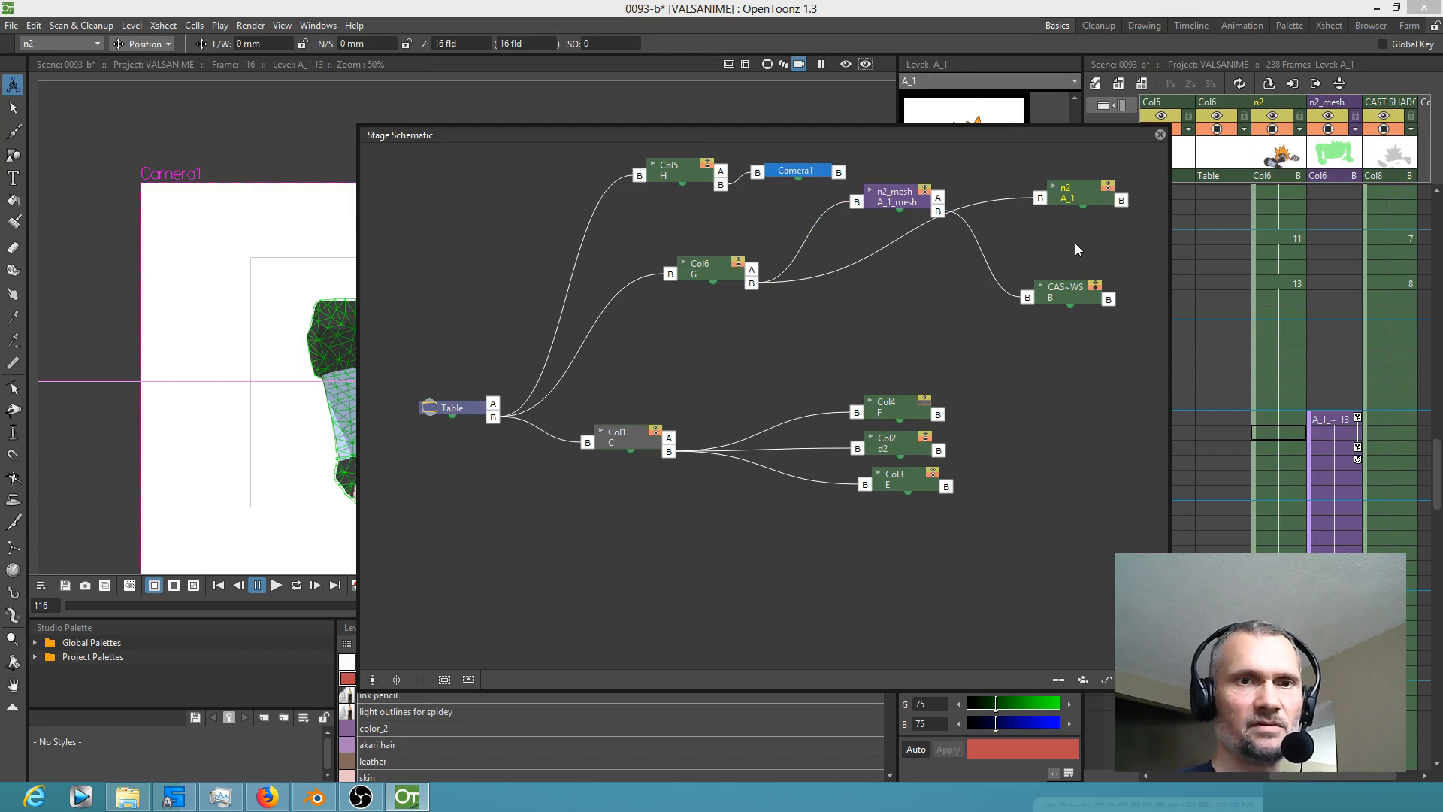
pyautogui.moveTo(1029, 299); pyautogui.dragTo(750, 284)
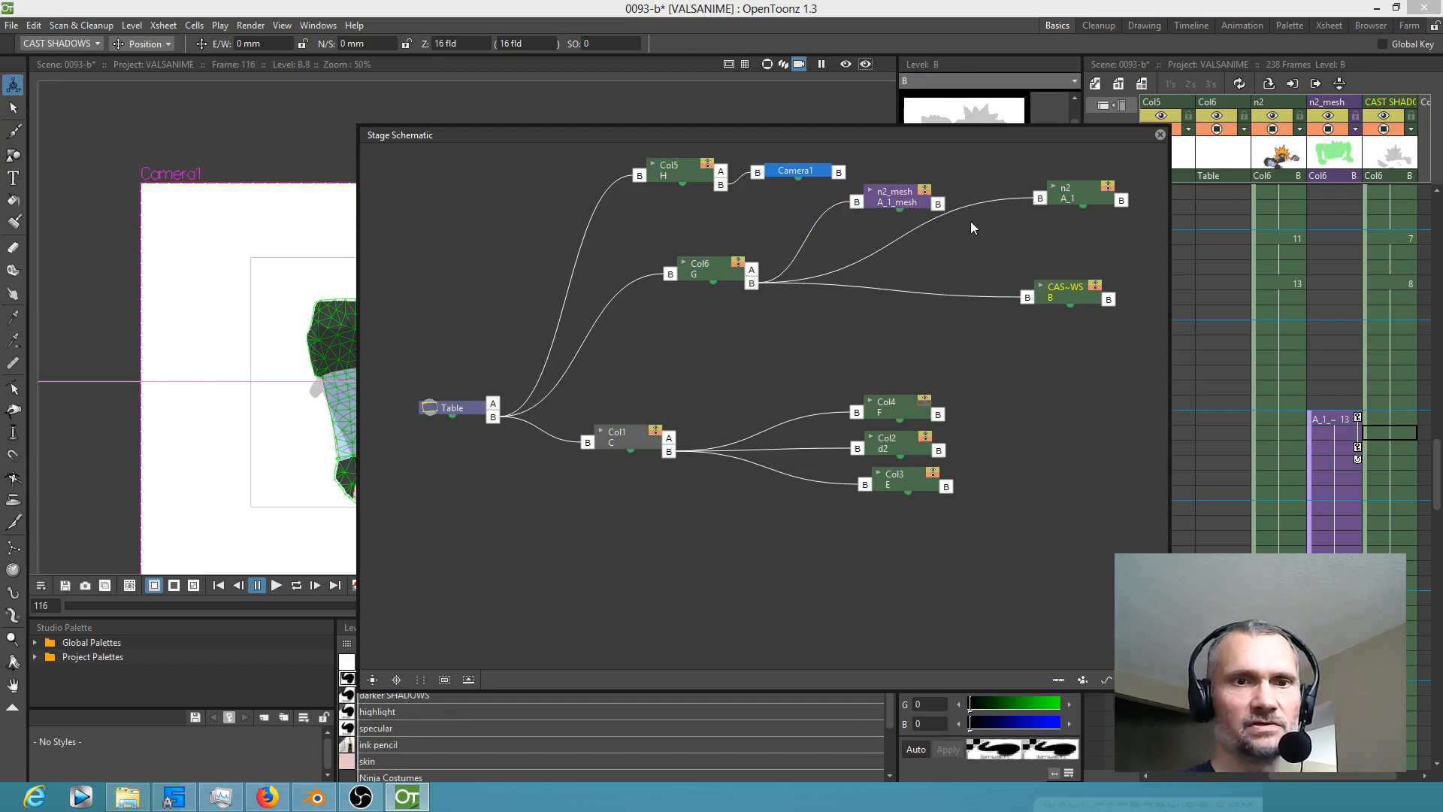
pyautogui.moveTo(1072, 202); pyautogui.dragTo(1056, 246)
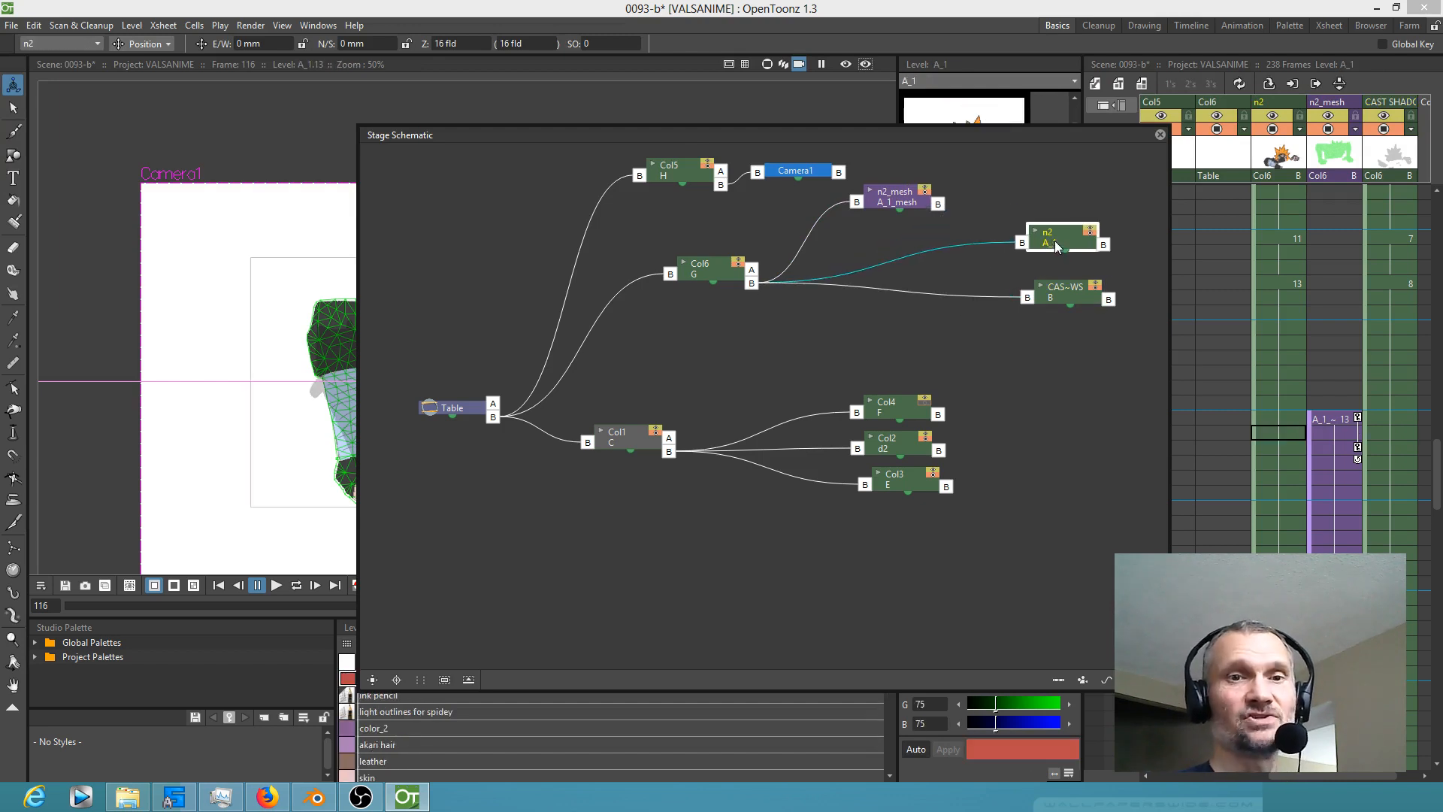
pyautogui.click(1160, 134)
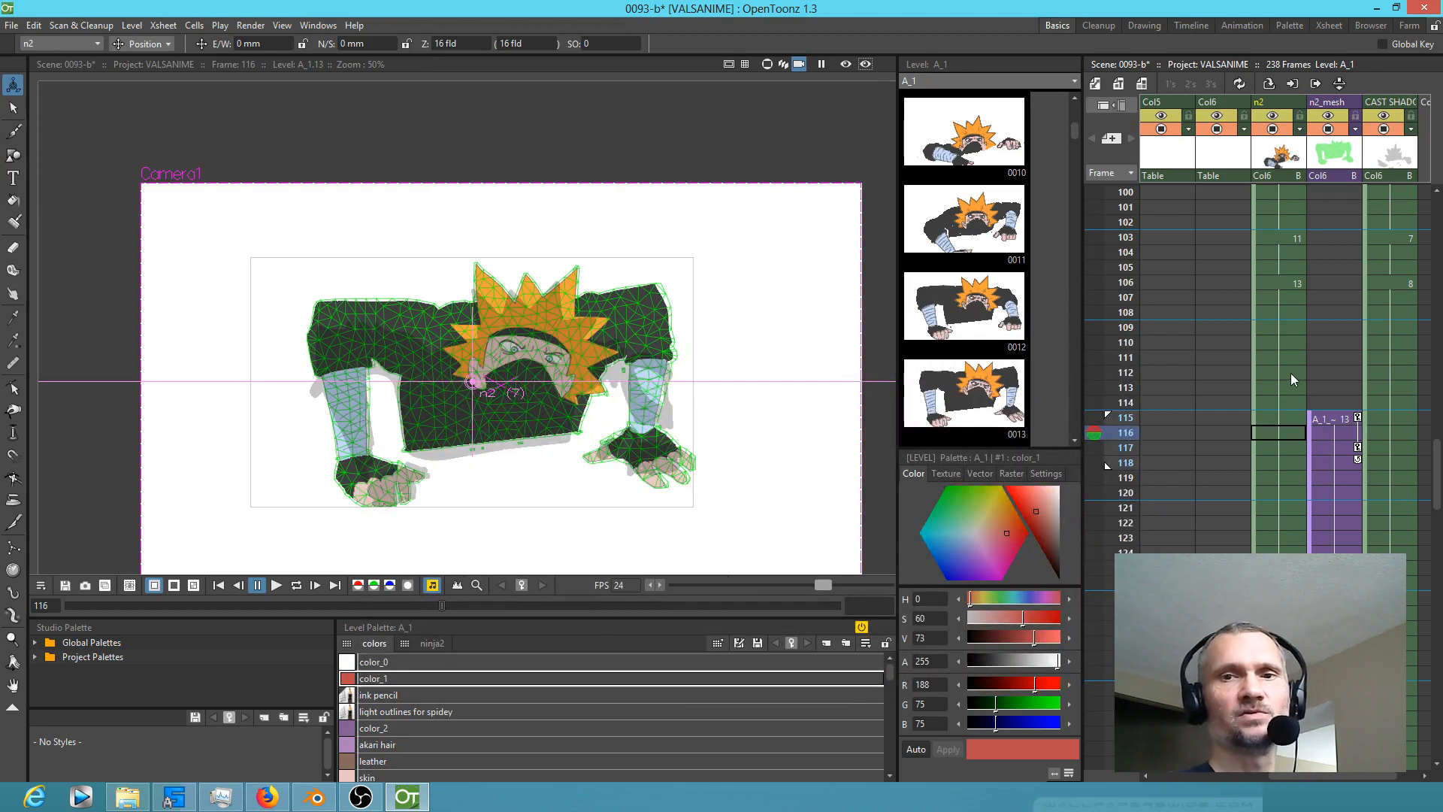
# Step: Turn off the n2_mesh column's visibility in the viewer and select the n2 drawing at frame 115
pyautogui.click(1292, 420)
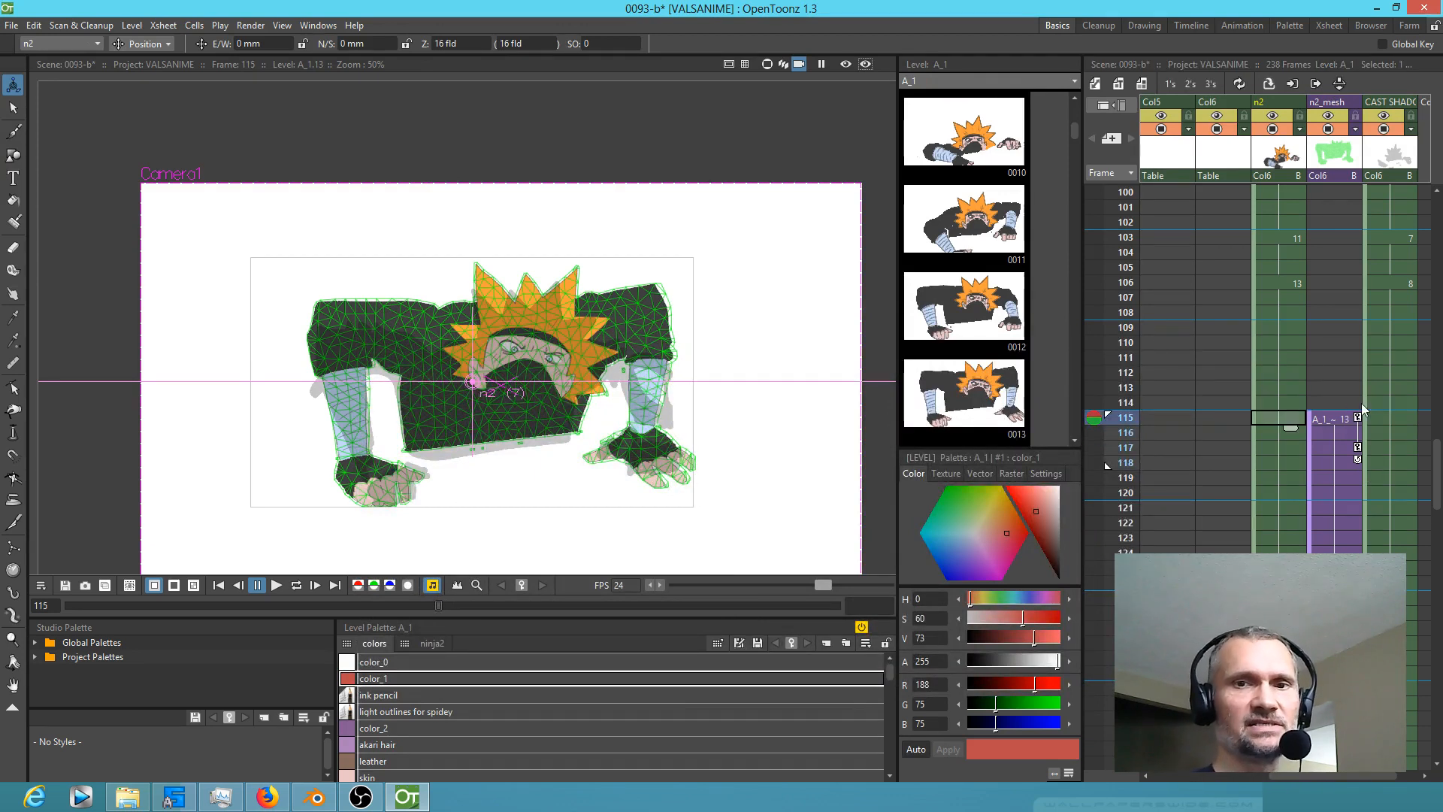
pyautogui.click(1330, 130)
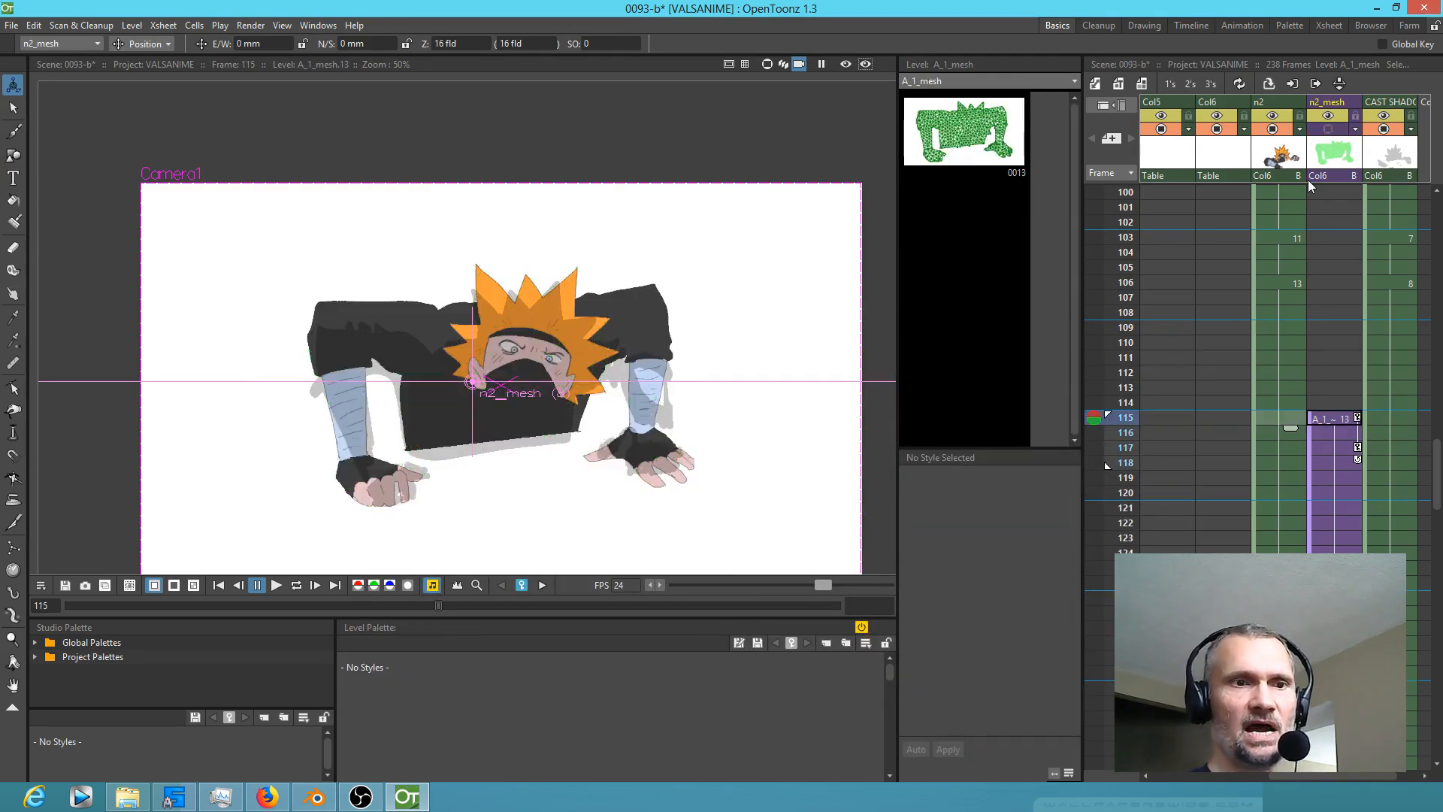
pyautogui.hscroll(2, 1128, 373)
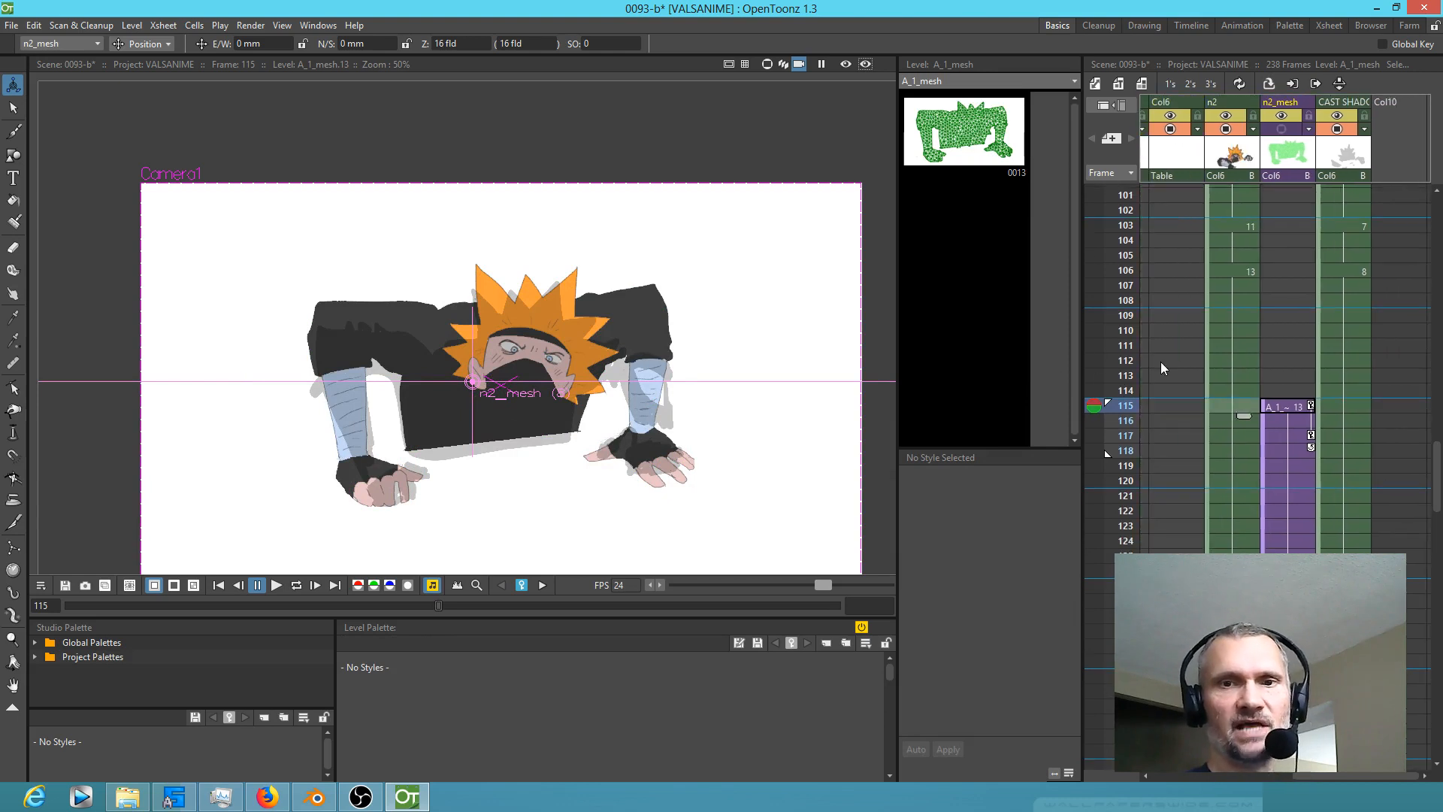
pyautogui.click(1237, 405)
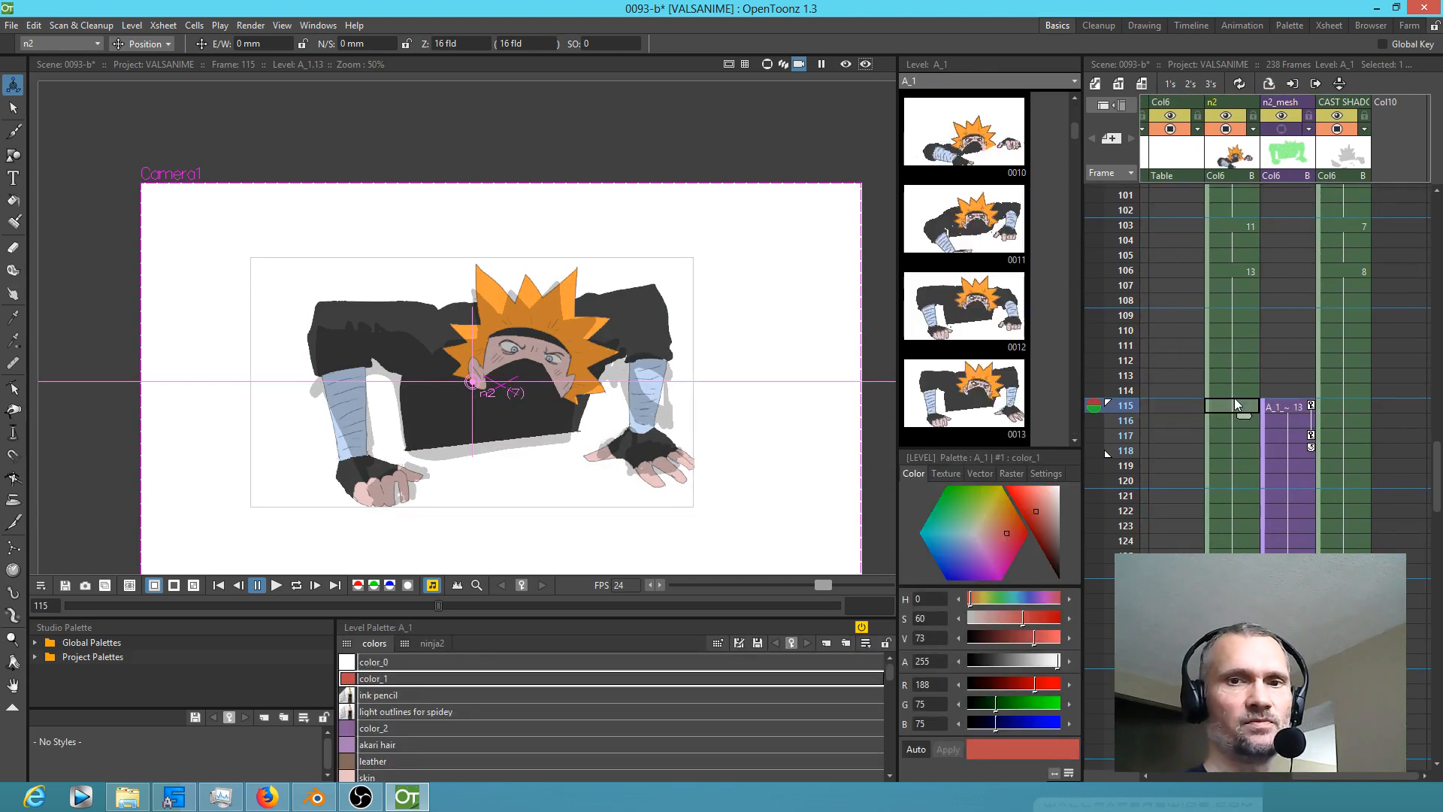
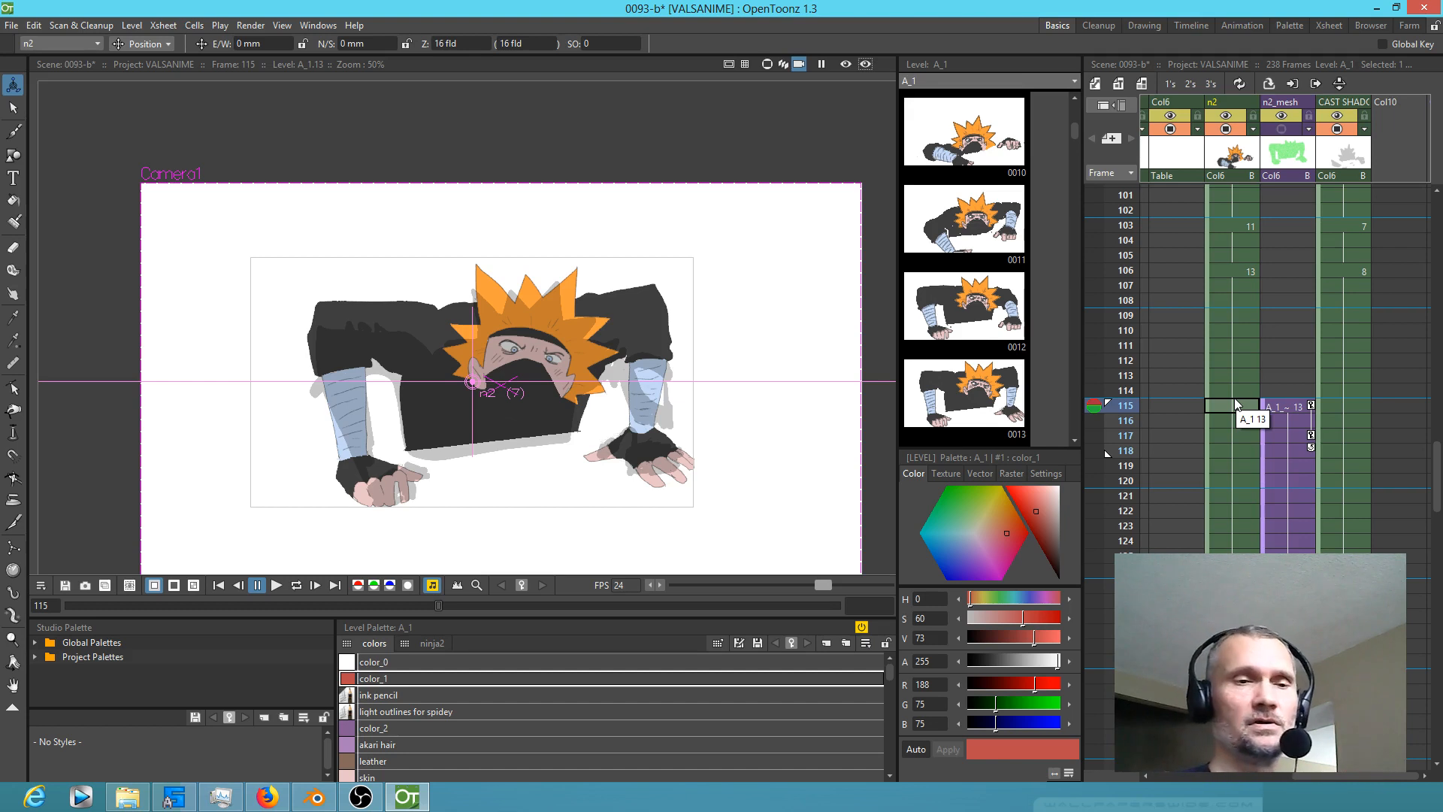
# Step: Check drawings 12 and 11 of level A_1 and compare the n2 column at frames 115, 106 and 103
pyautogui.click(988, 299)
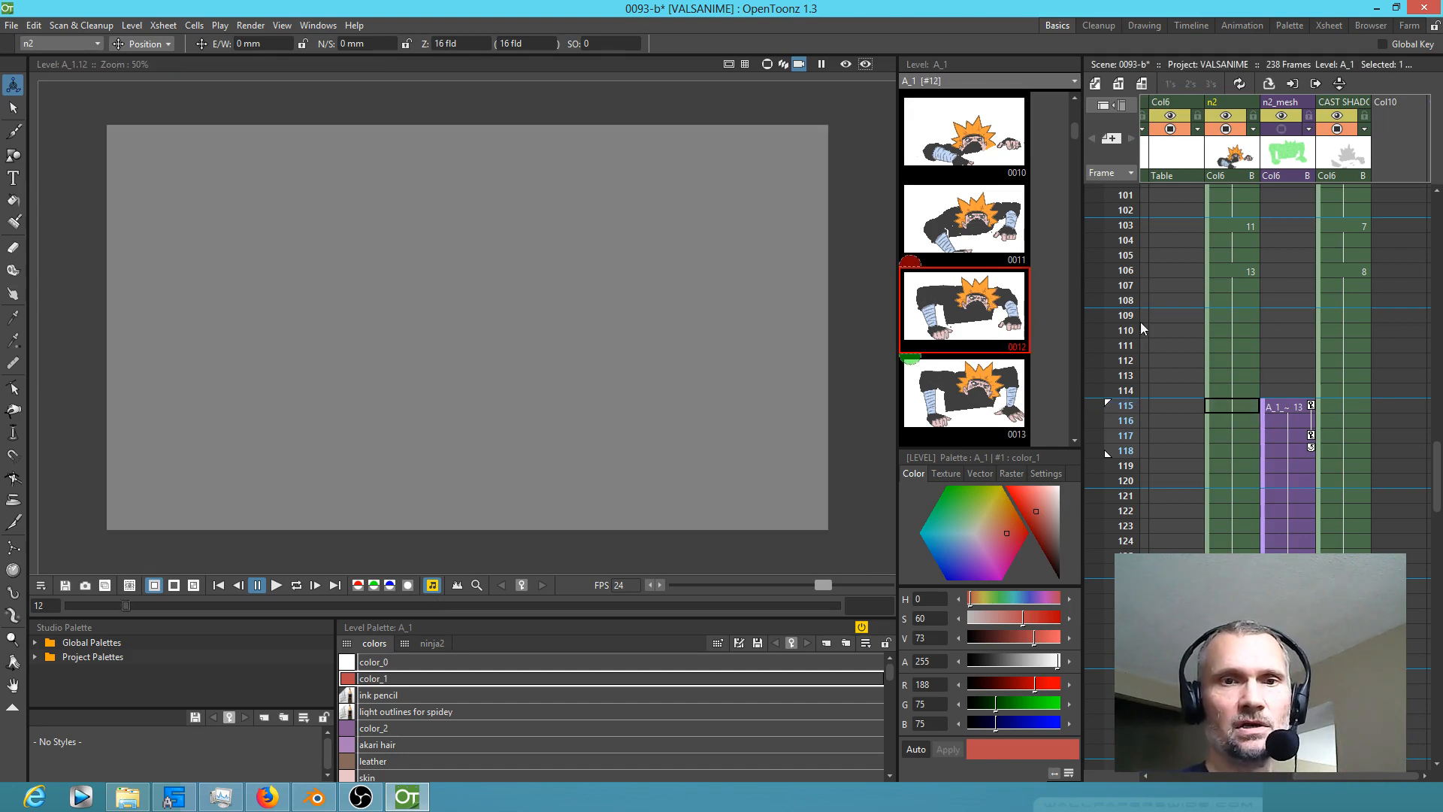
pyautogui.click(984, 221)
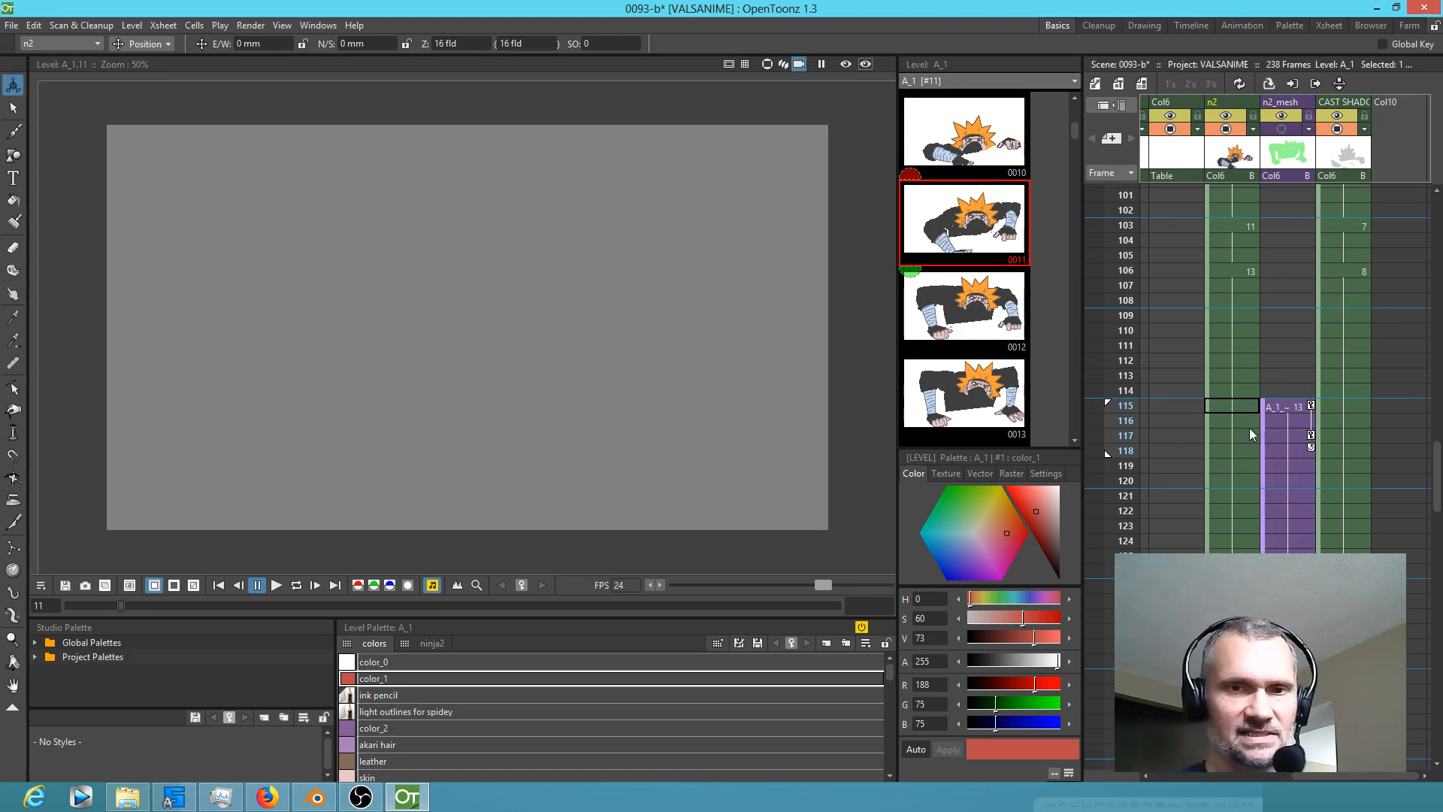
pyautogui.click(1232, 406)
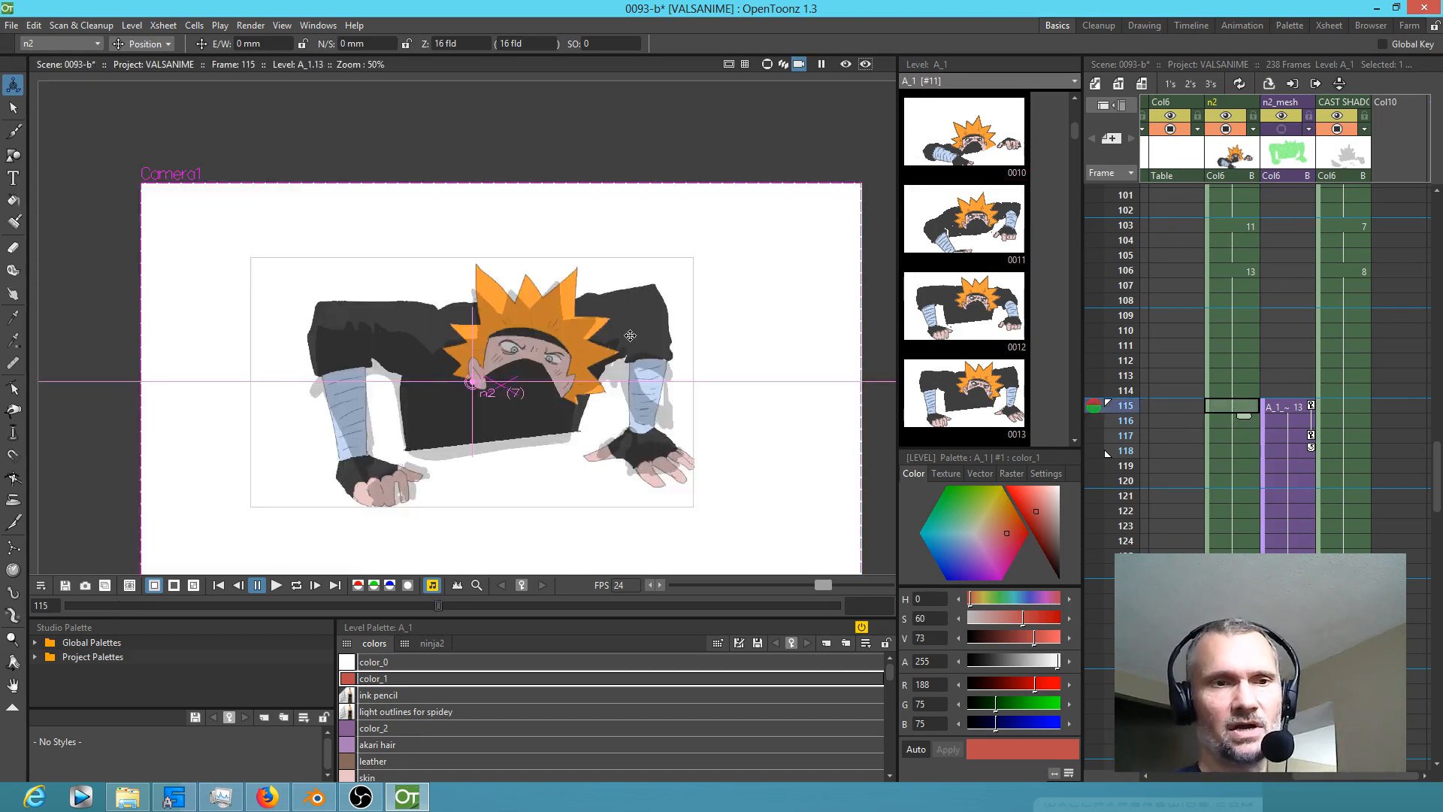
pyautogui.click(1238, 269)
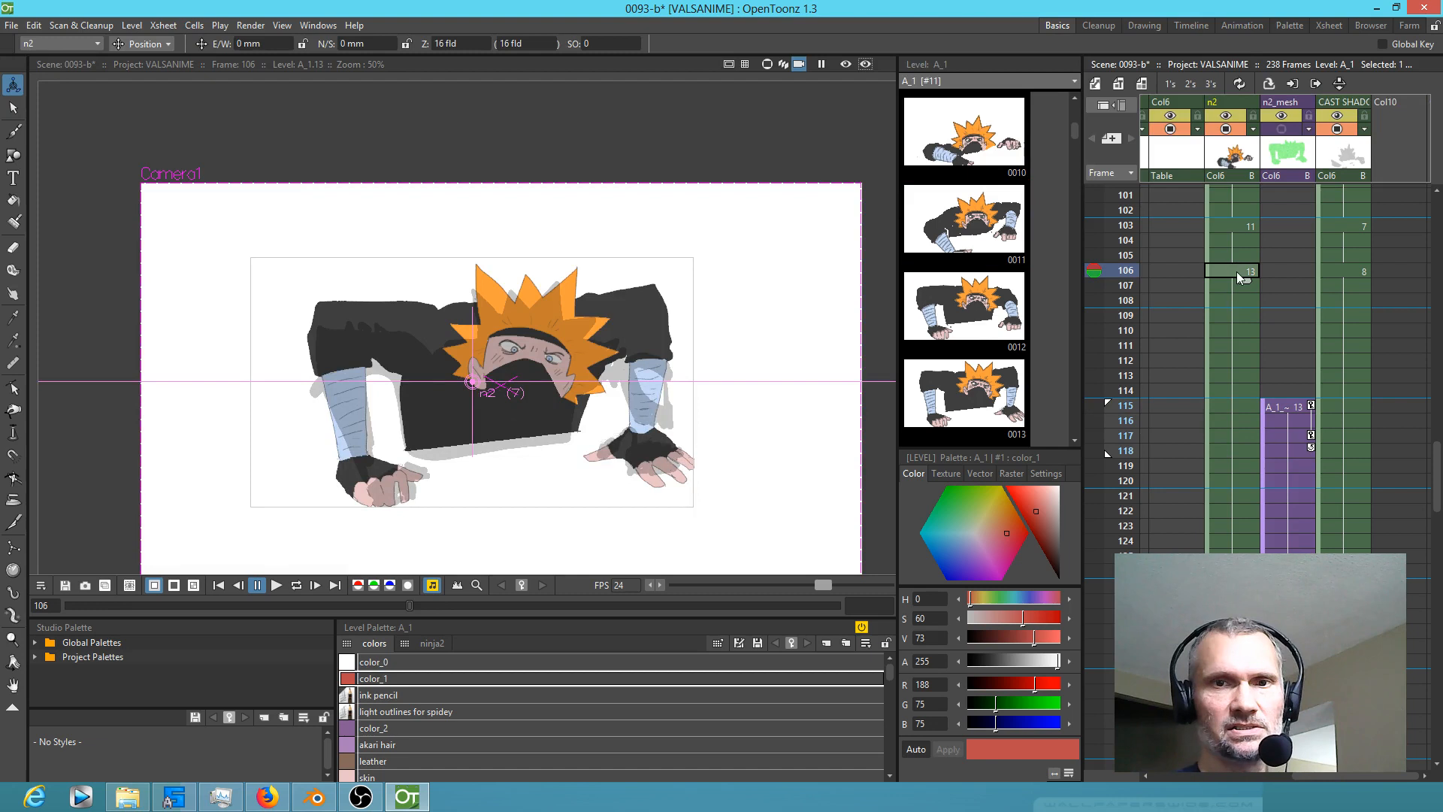
pyautogui.scroll(6, 1236, 316)
pyautogui.click(1226, 490)
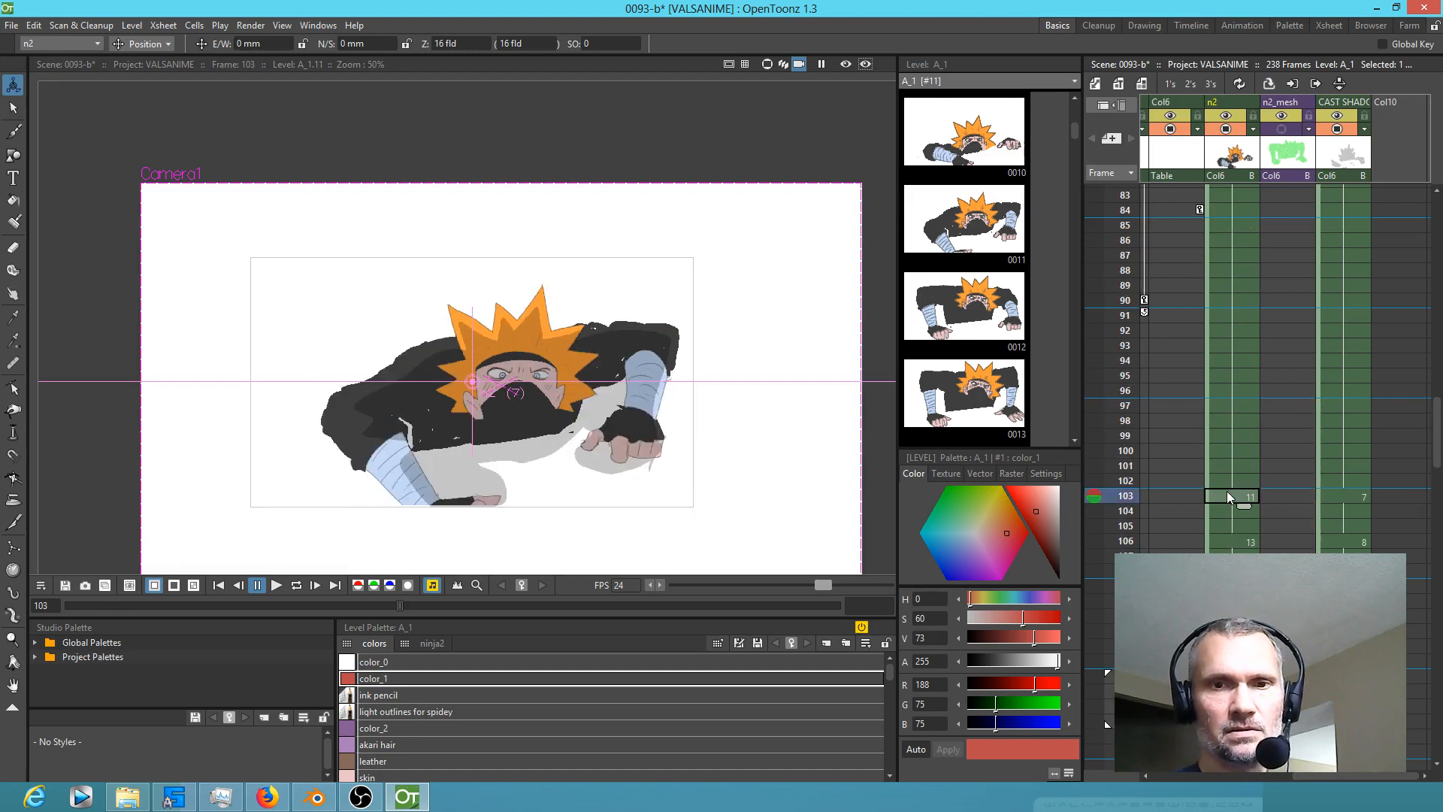
pyautogui.click(1225, 540)
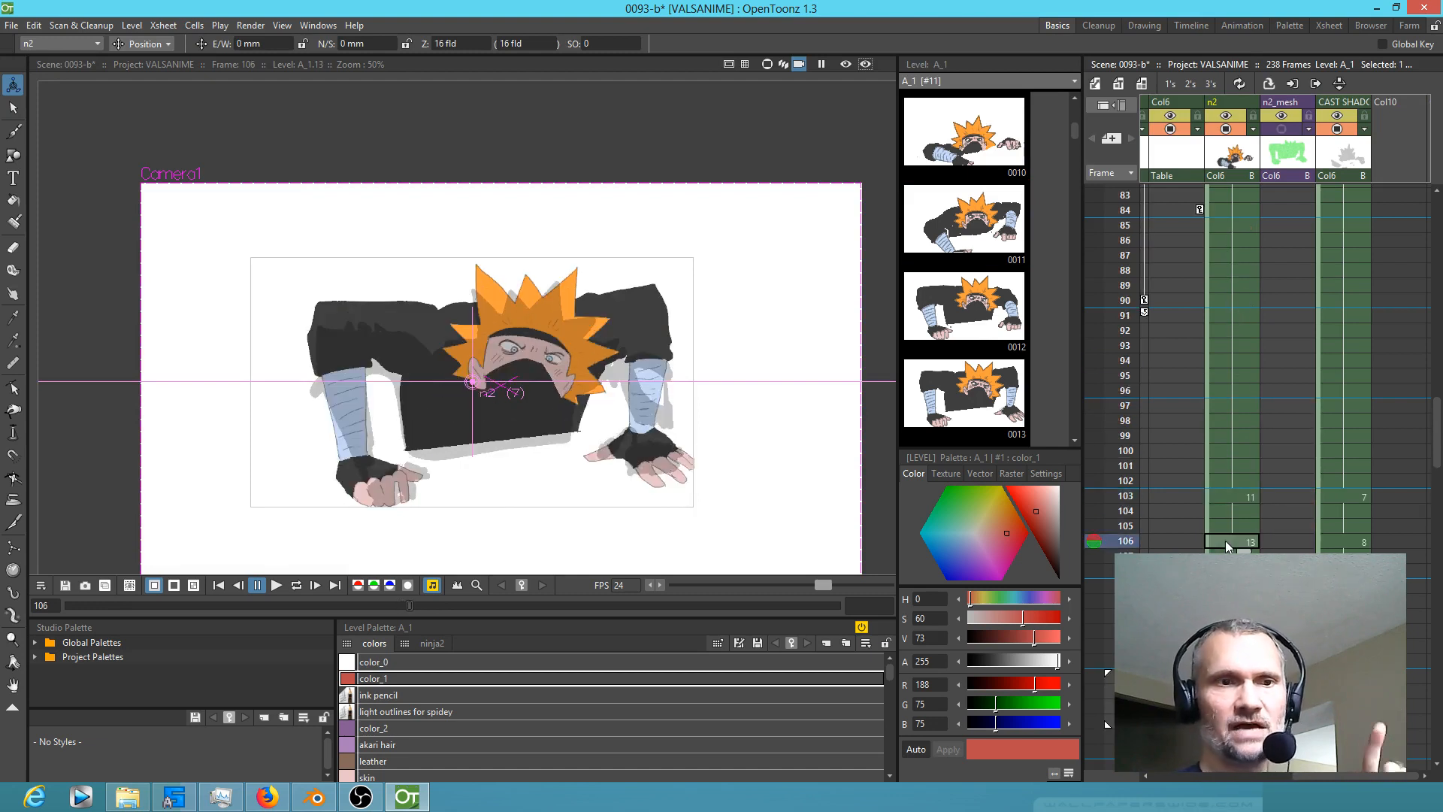
# Step: Delete the entire shadow drawing in the CAST SHADOWS column at frame 106 using a freehand selection
pyautogui.click(1343, 541)
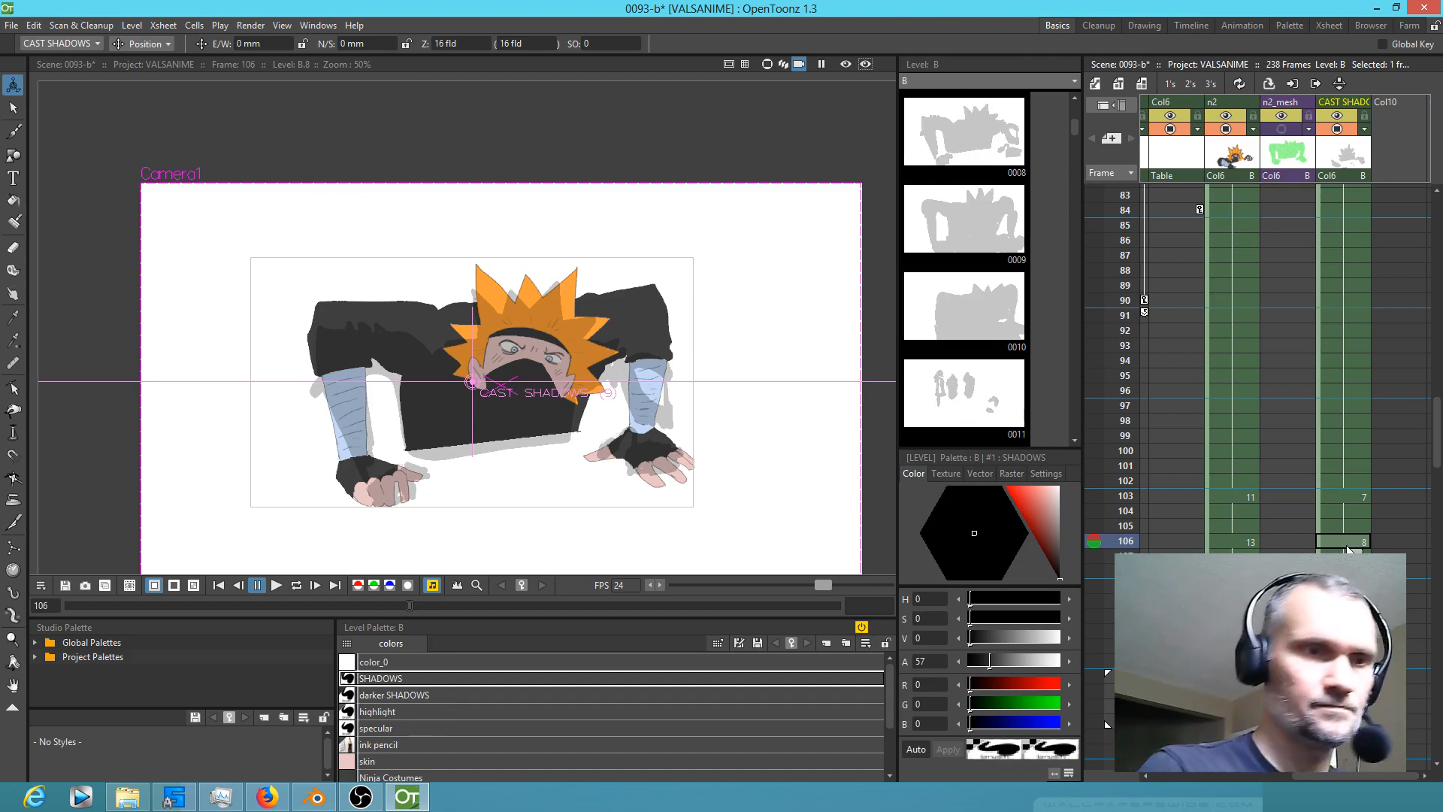
pyautogui.press('e')
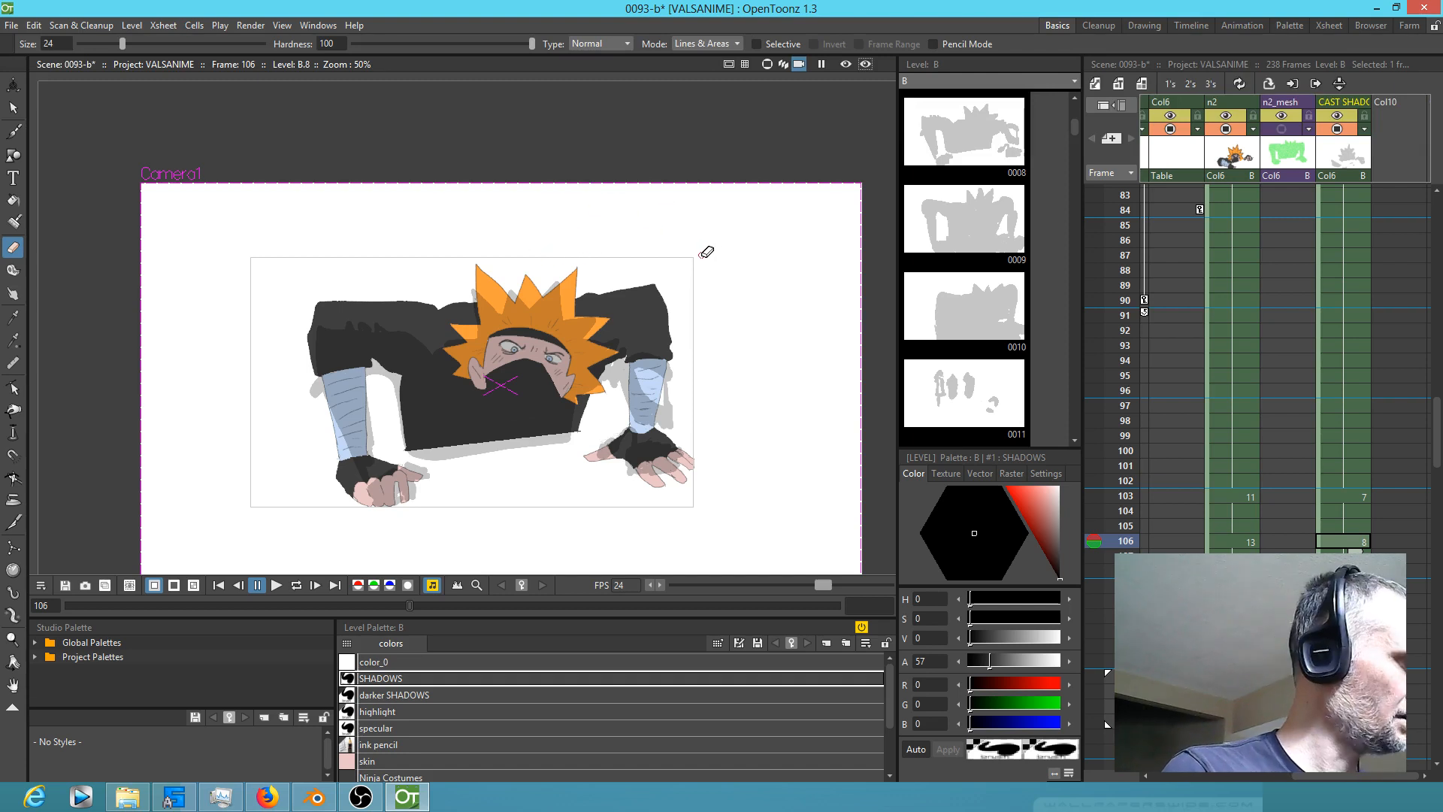
pyautogui.press('s')
pyautogui.moveTo(709, 245)
pyautogui.mouseDown()
pyautogui.moveTo(219, 356)
pyautogui.moveTo(692, 531)
pyautogui.moveTo(654, 216)
pyautogui.mouseUp()
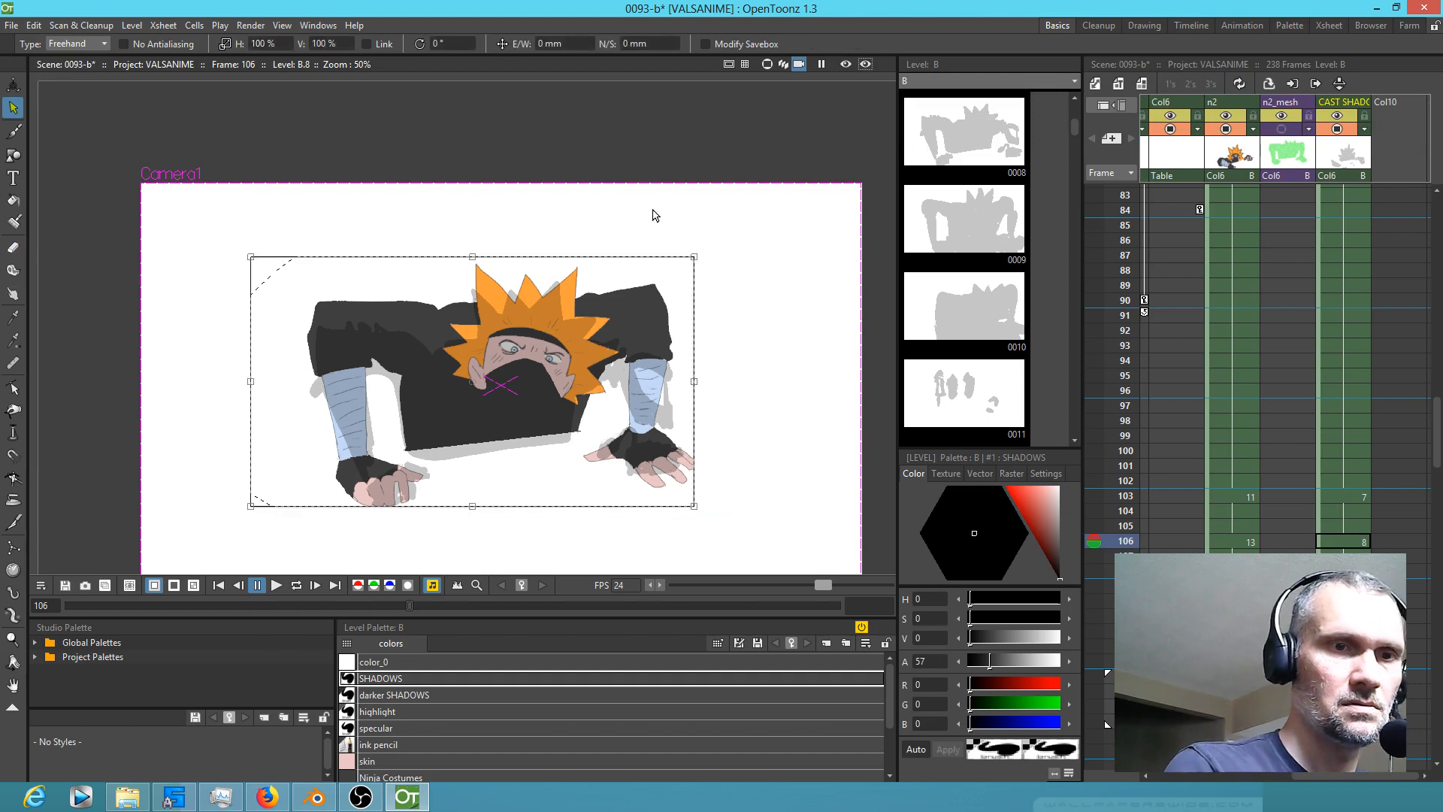
pyautogui.press('Delete')
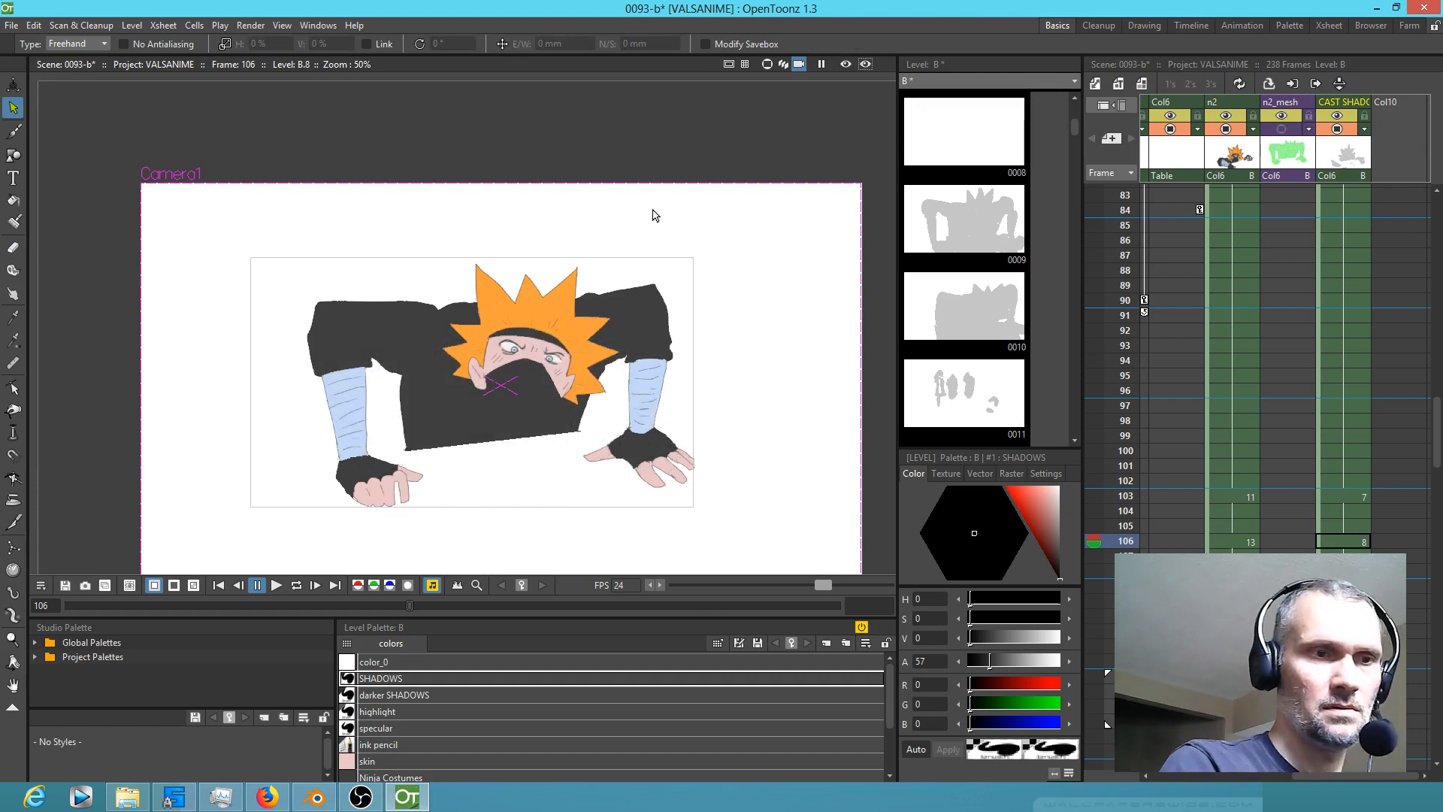
# Step: Compare the CAST SHADOWS column at frames 103 and 106, and check frame 103 in preview mode
pyautogui.click(1347, 498)
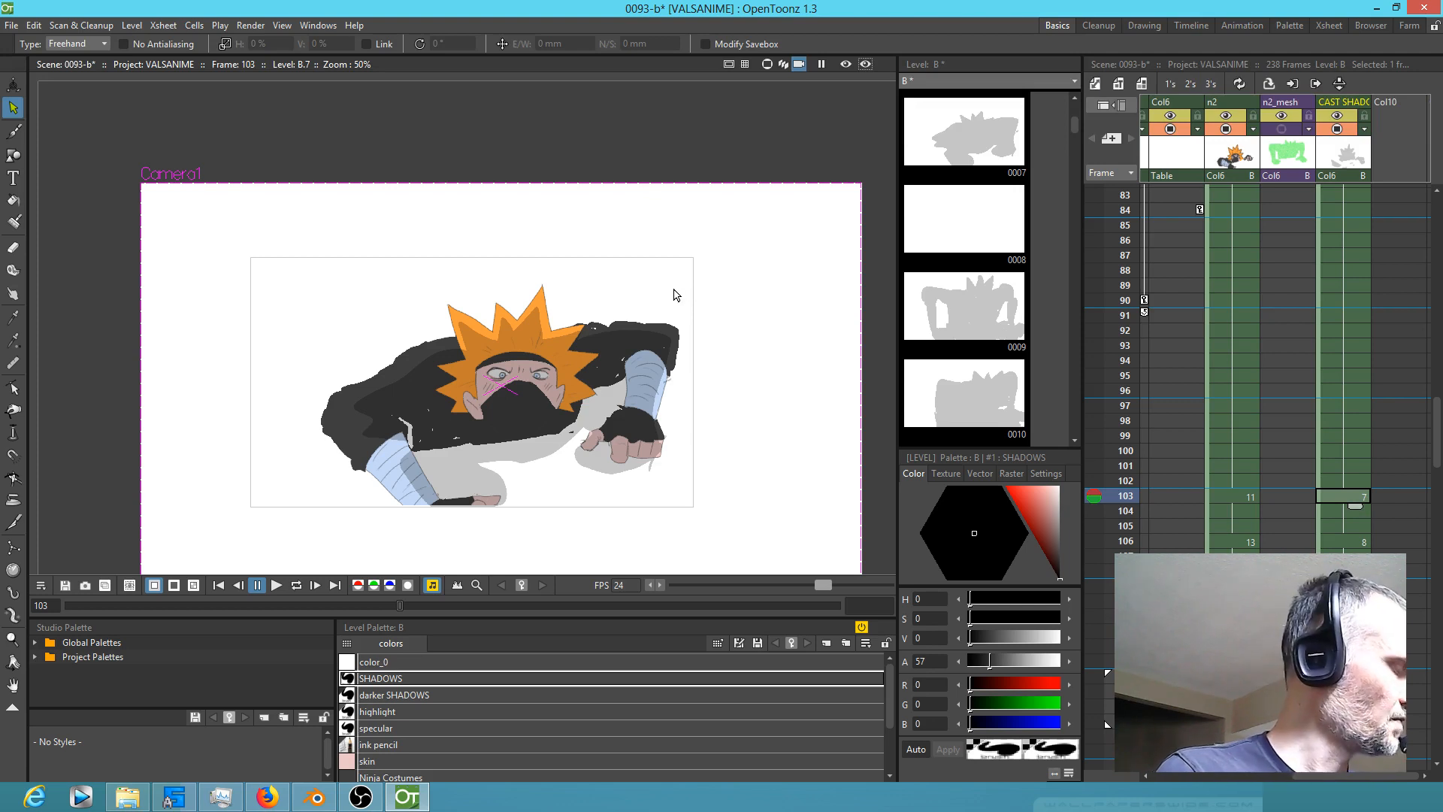
pyautogui.moveTo(703, 291)
pyautogui.mouseDown()
pyautogui.moveTo(273, 387)
pyautogui.moveTo(669, 489)
pyautogui.moveTo(693, 451)
pyautogui.mouseUp()
pyautogui.click(1341, 540)
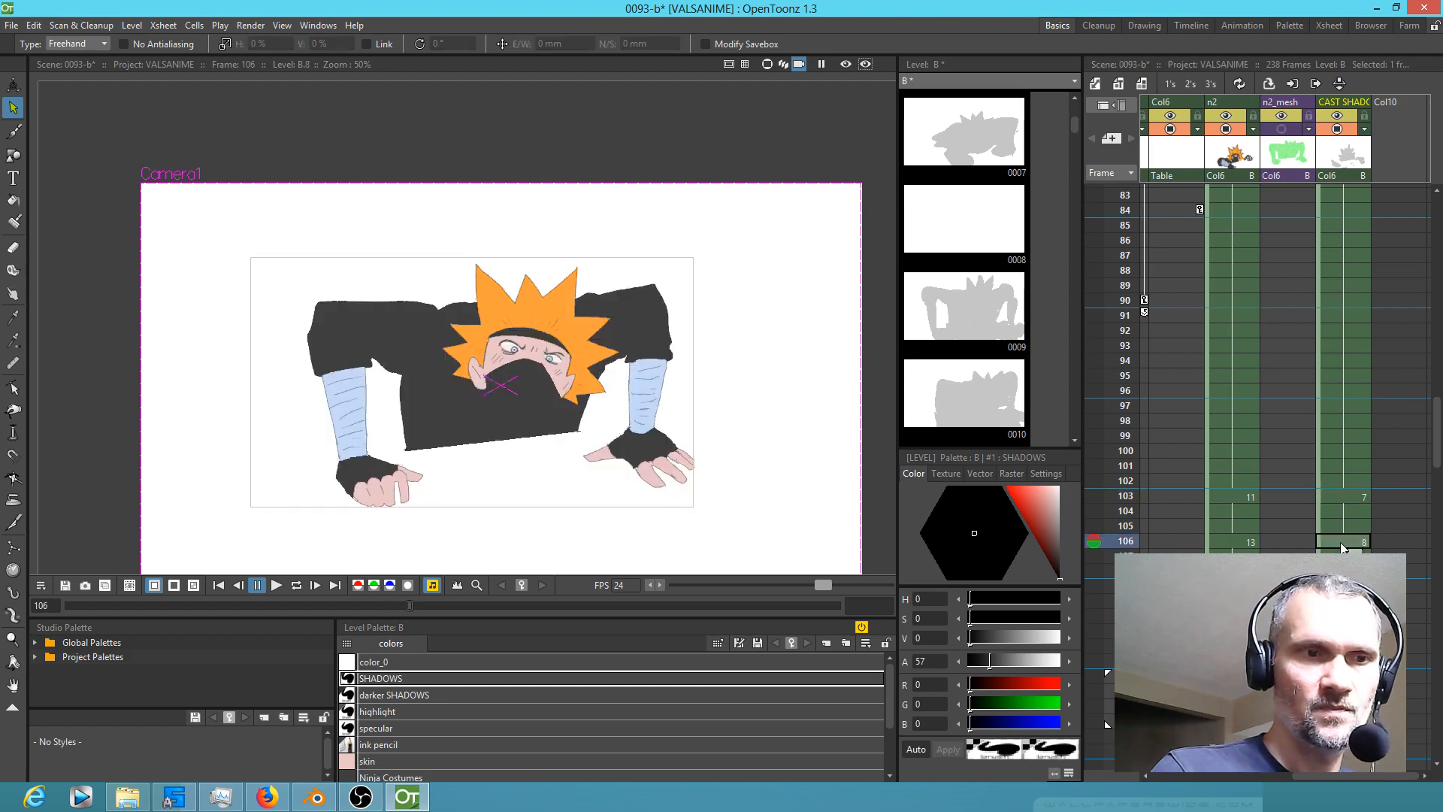
pyautogui.click(1357, 498)
pyautogui.click(1349, 526)
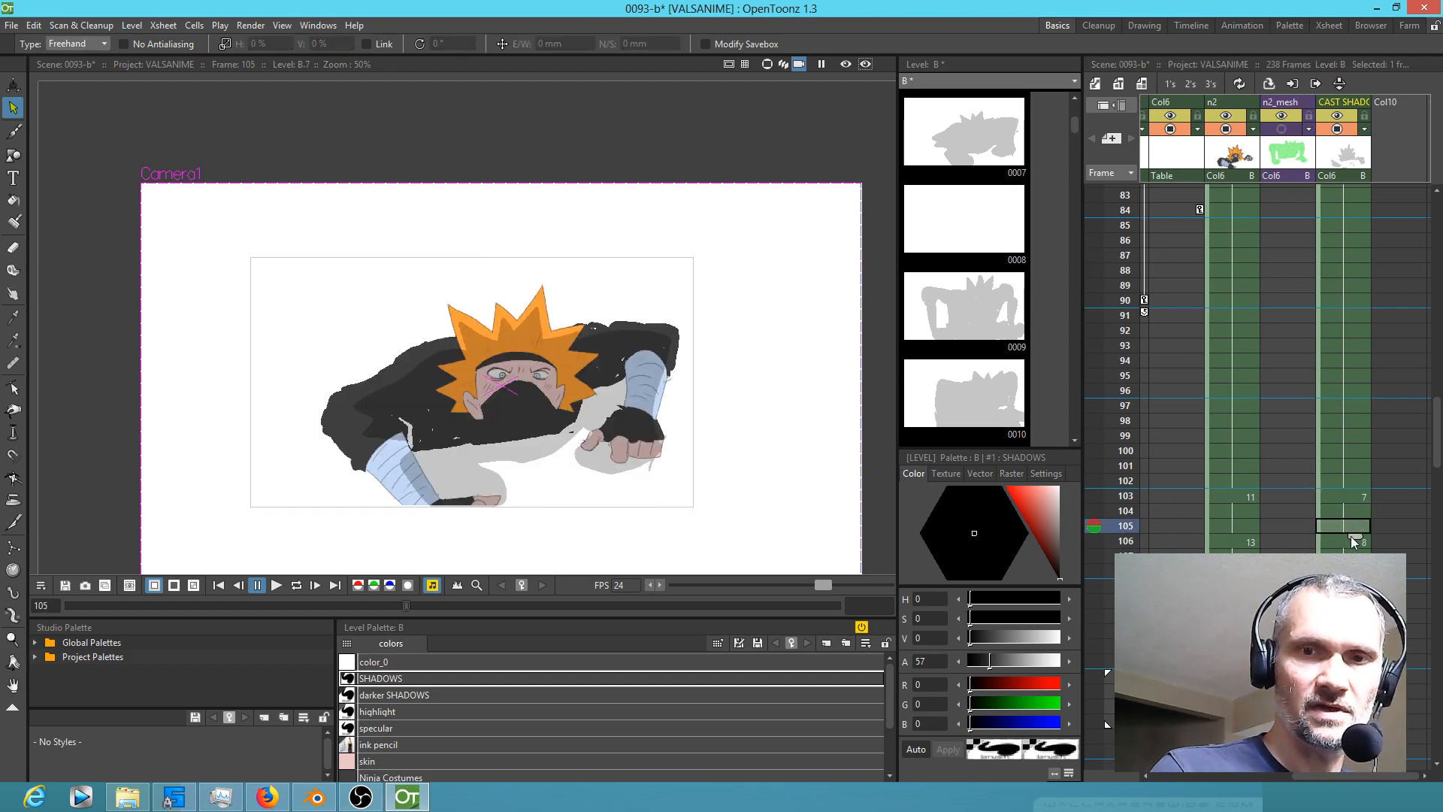
pyautogui.click(1342, 542)
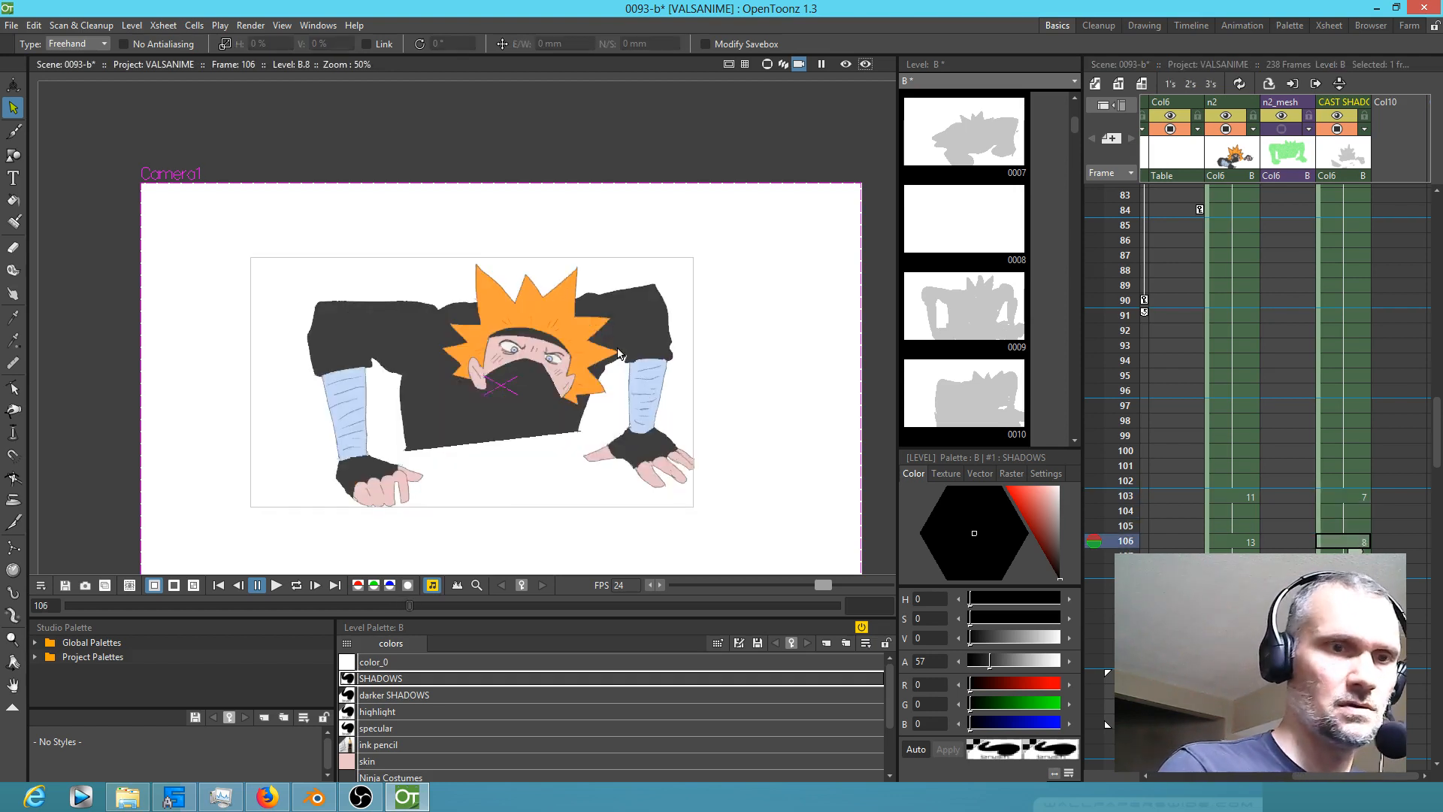
pyautogui.click(1350, 498)
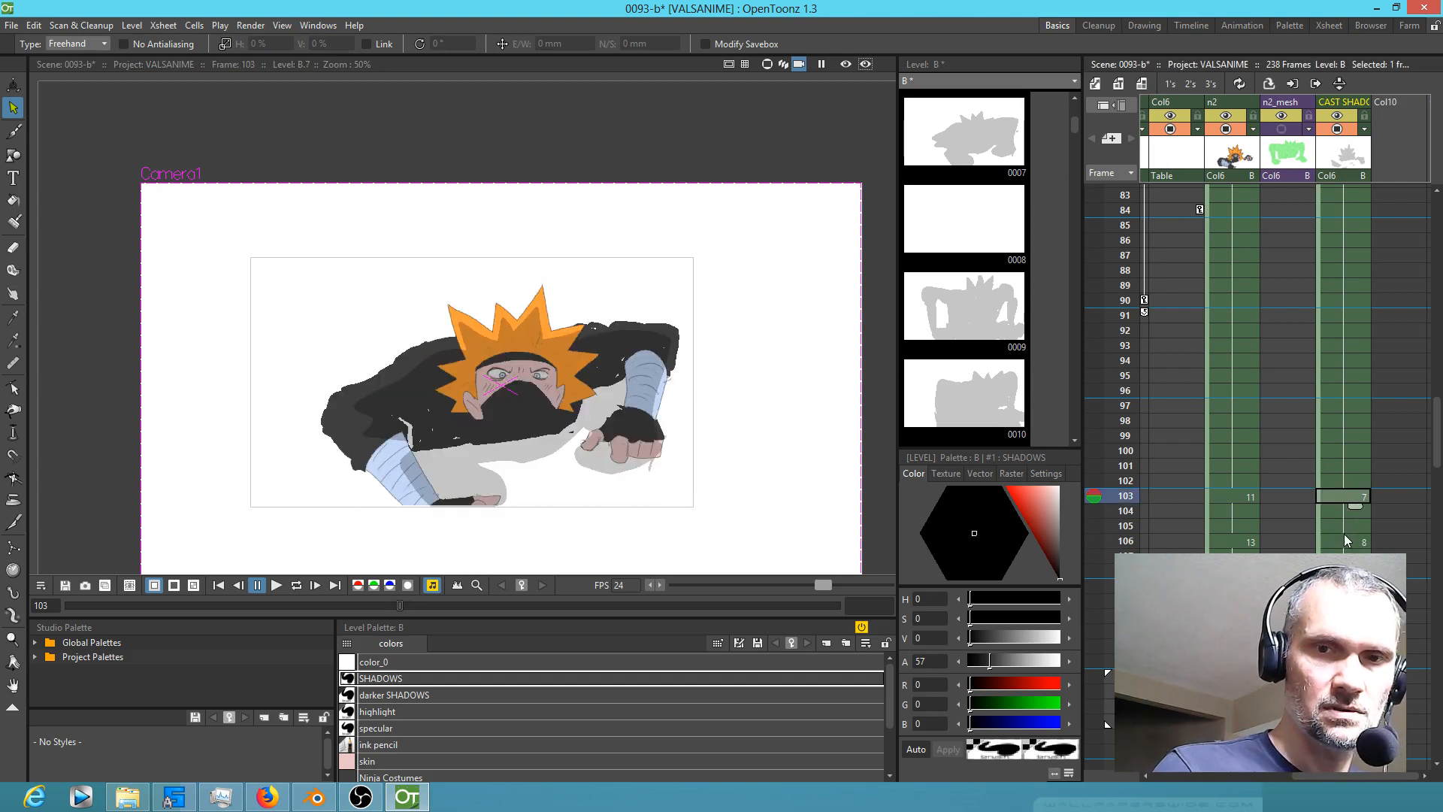
pyautogui.click(847, 64)
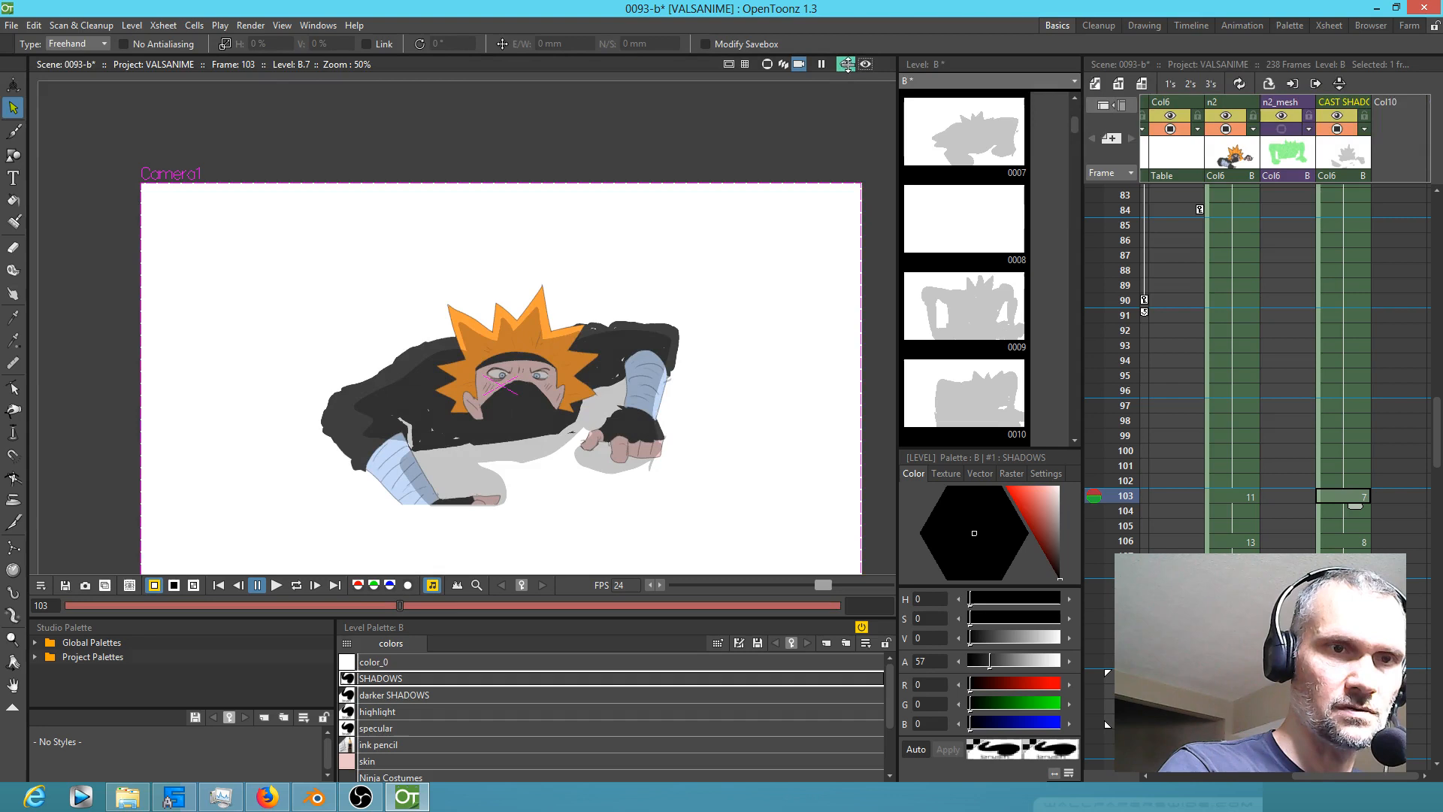
pyautogui.click(1340, 539)
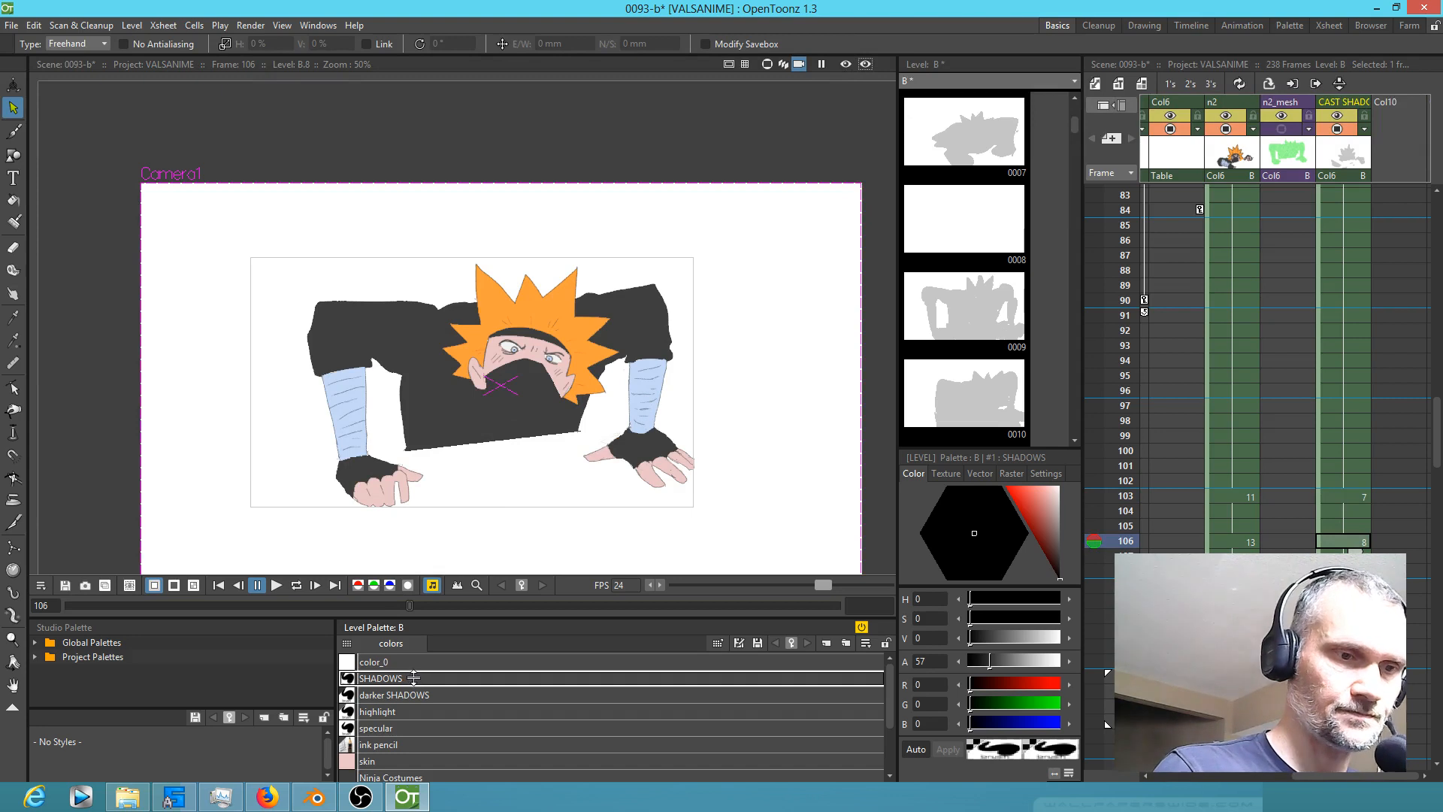
# Step: Brush a closed cast shadow outline over and around the character at frame 106 with the SHADOWS style and fill its area
pyautogui.press('b')
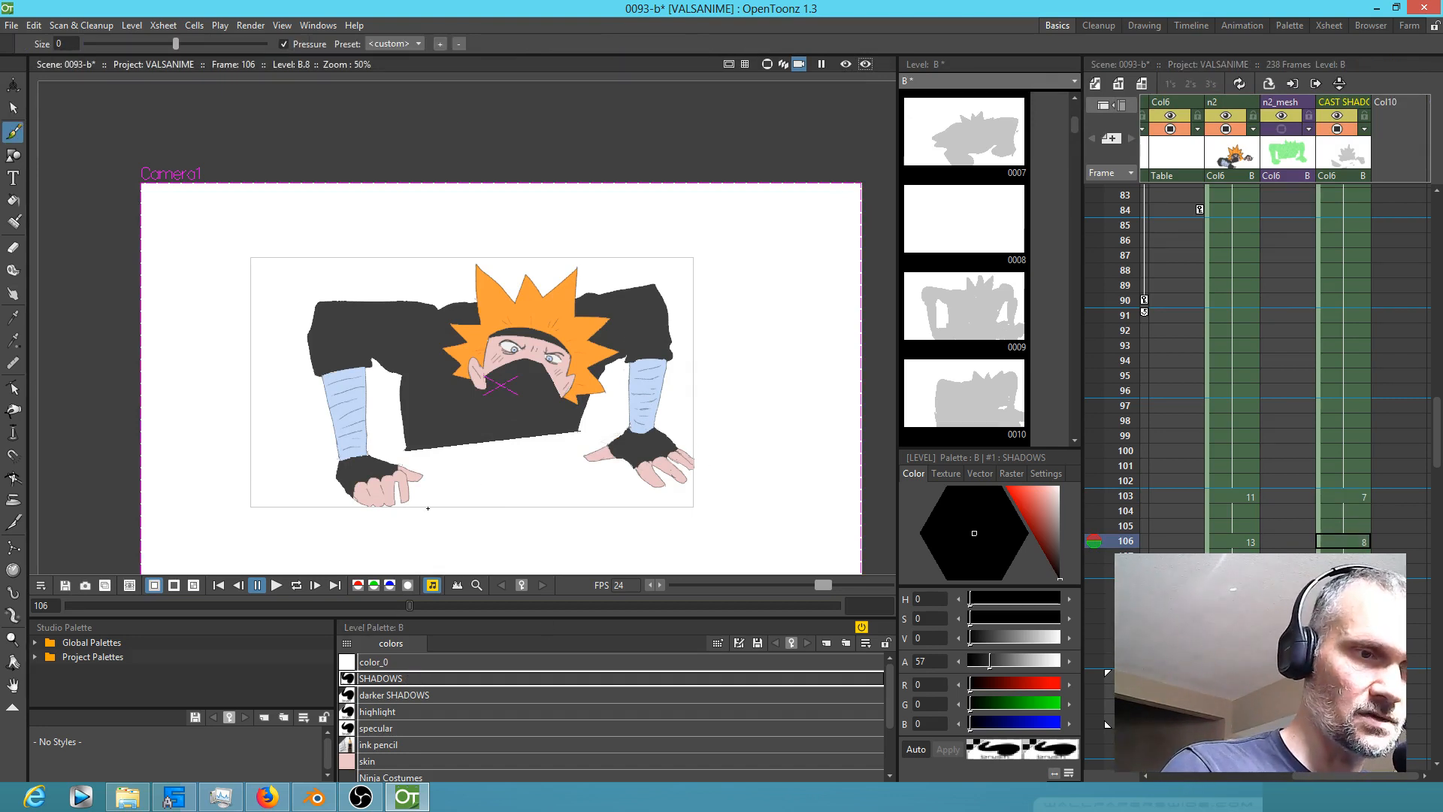
pyautogui.moveTo(431, 505)
pyautogui.mouseDown()
pyautogui.moveTo(374, 427)
pyautogui.moveTo(376, 384)
pyautogui.moveTo(404, 448)
pyautogui.moveTo(453, 470)
pyautogui.moveTo(545, 470)
pyautogui.moveTo(591, 498)
pyautogui.moveTo(669, 507)
pyautogui.moveTo(721, 463)
pyautogui.moveTo(688, 404)
pyautogui.moveTo(691, 291)
pyautogui.moveTo(670, 282)
pyautogui.moveTo(568, 318)
pyautogui.moveTo(561, 296)
pyautogui.moveTo(517, 316)
pyautogui.moveTo(490, 295)
pyautogui.moveTo(486, 331)
pyautogui.moveTo(343, 321)
pyautogui.moveTo(341, 396)
pyautogui.mouseUp()
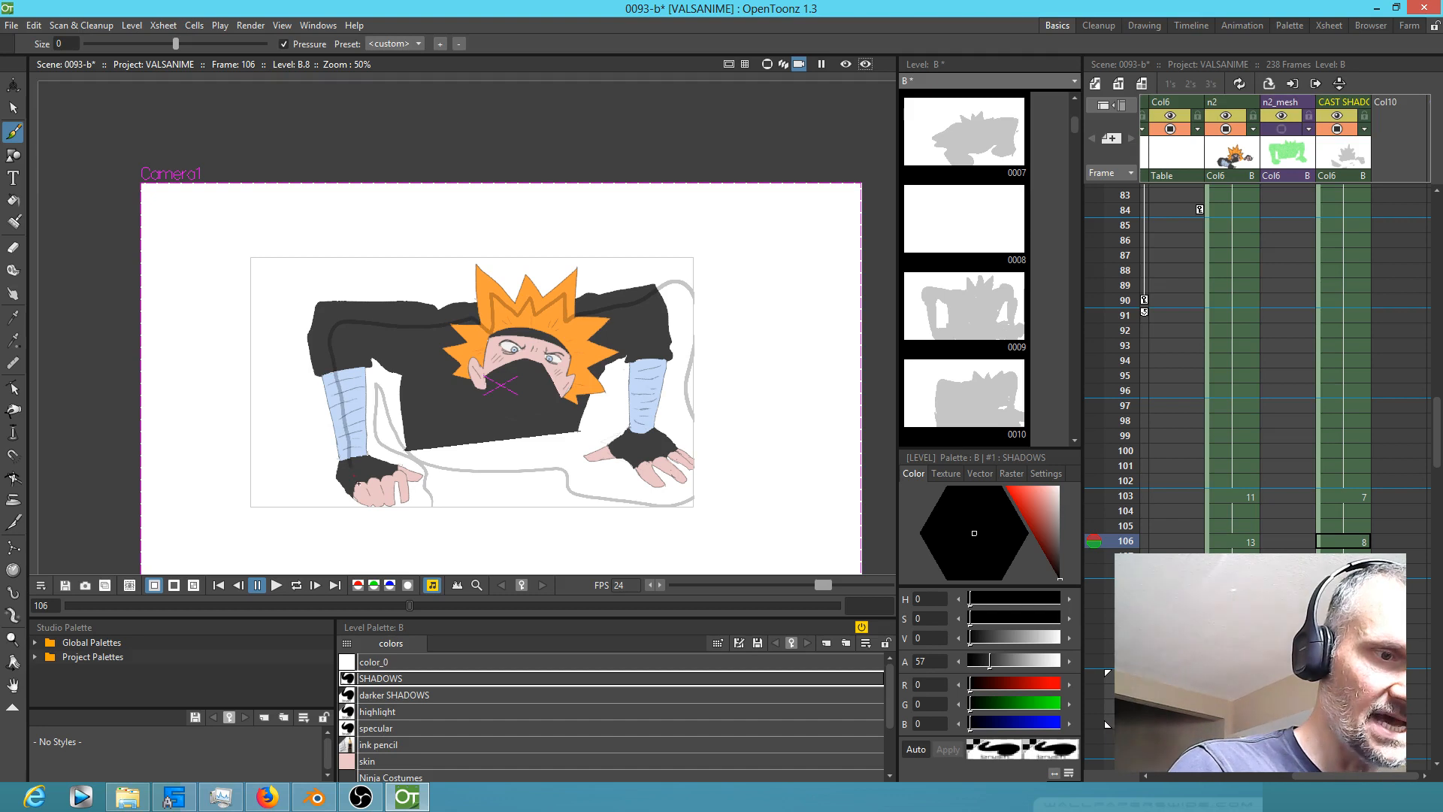
pyautogui.press('f')
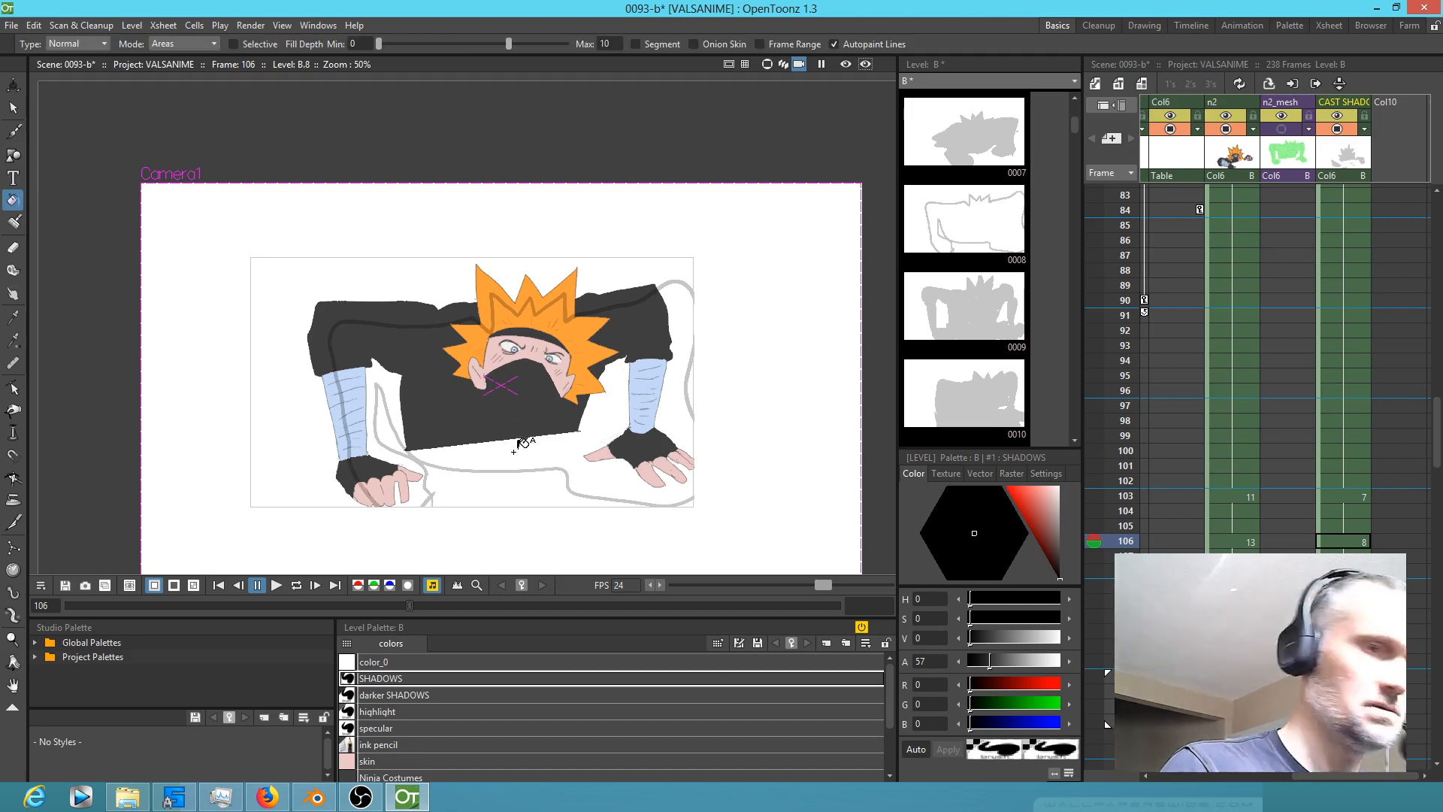
pyautogui.click(513, 450)
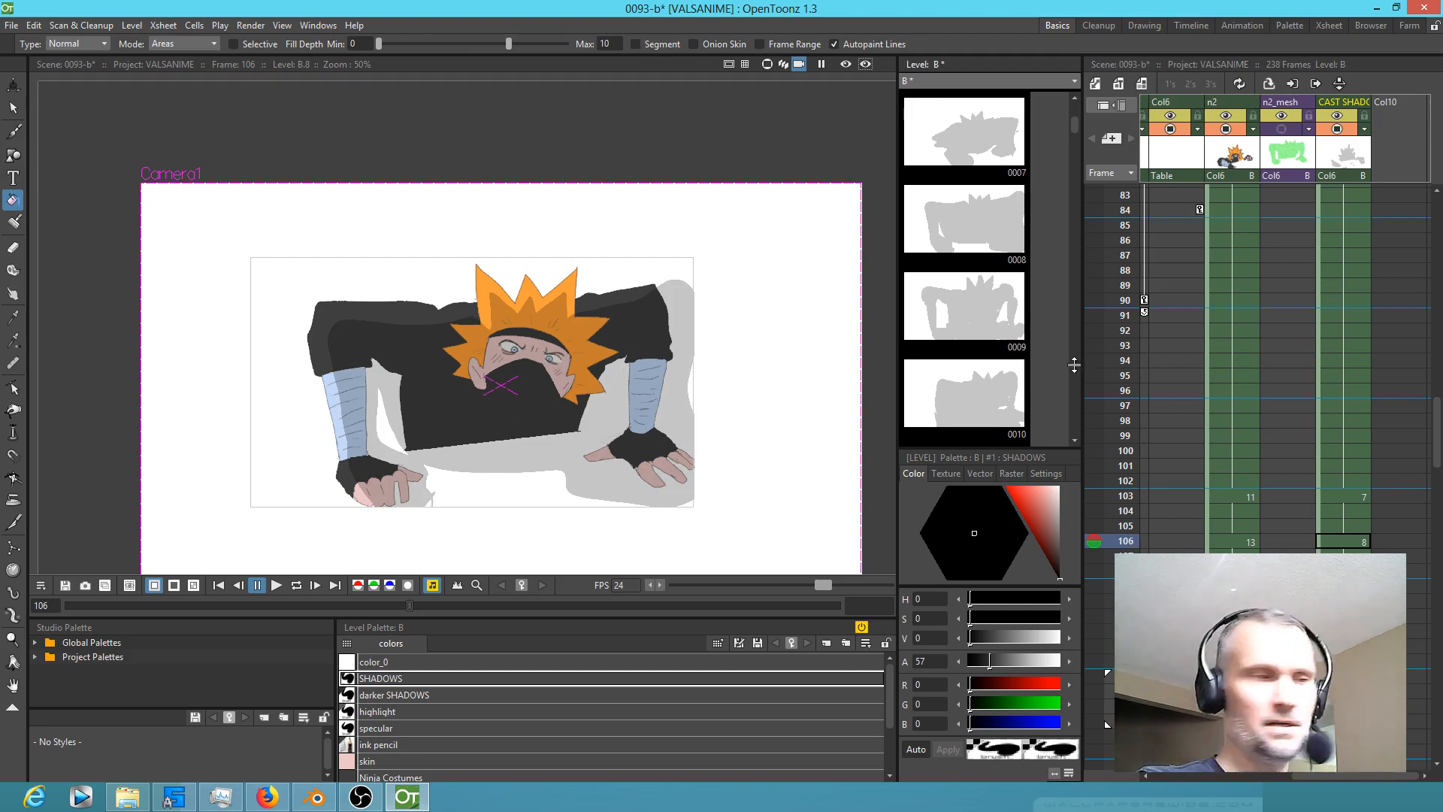
# Step: Link the n2 and CAST SHADOWS columns to the n2_mesh column in the stage schematic
pyautogui.press('s')
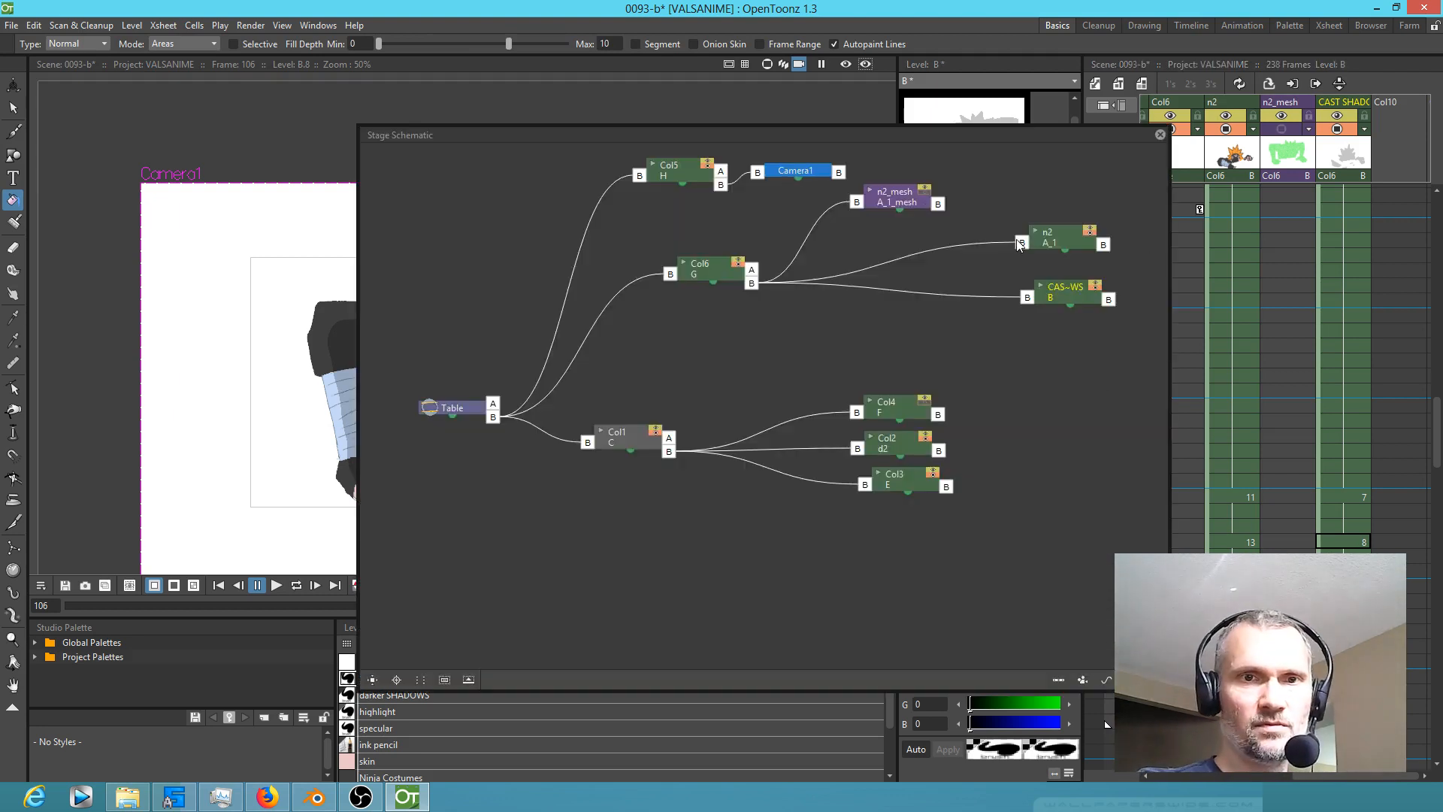
pyautogui.moveTo(1019, 240); pyautogui.dragTo(972, 220)
pyautogui.moveTo(1020, 298); pyautogui.dragTo(871, 299)
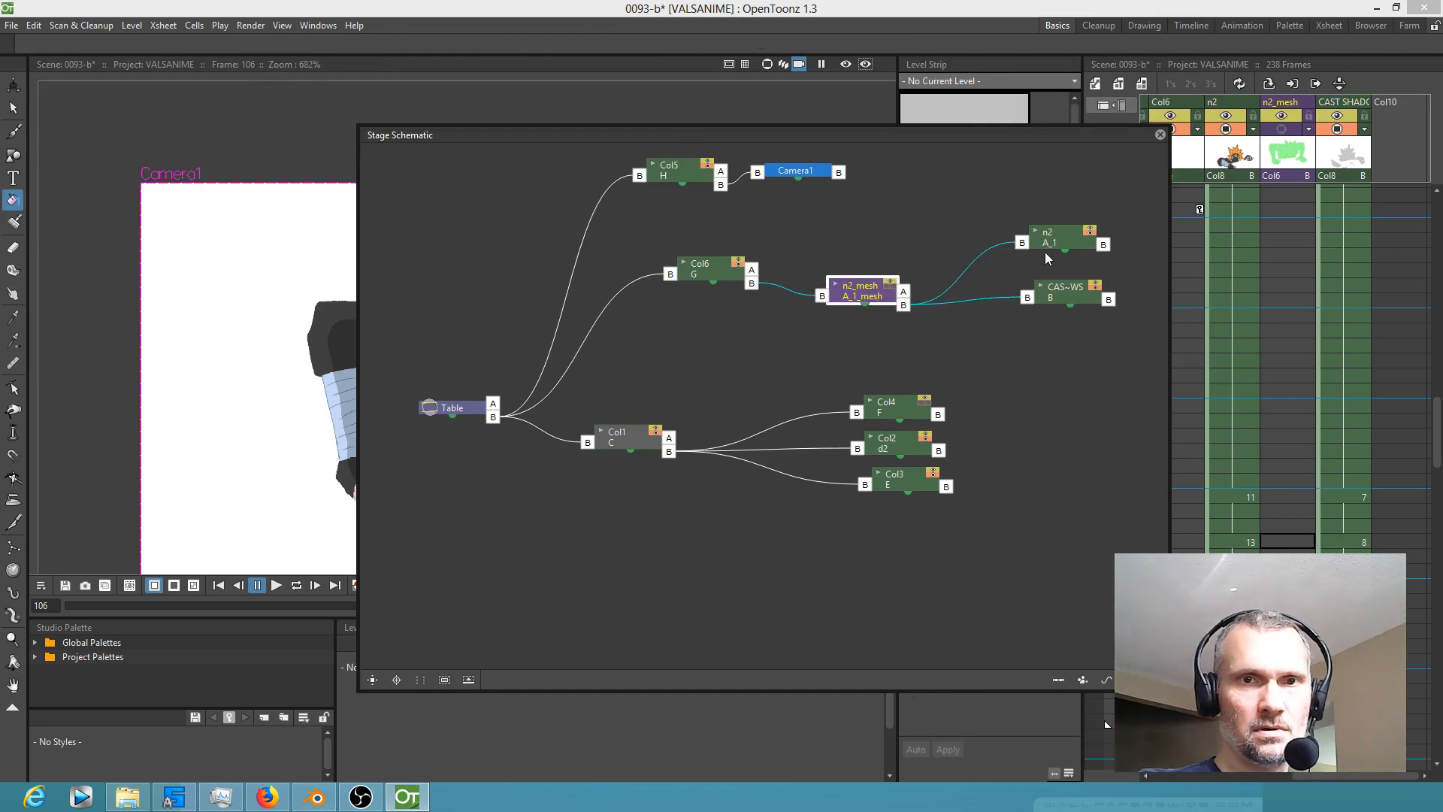
pyautogui.click(1160, 135)
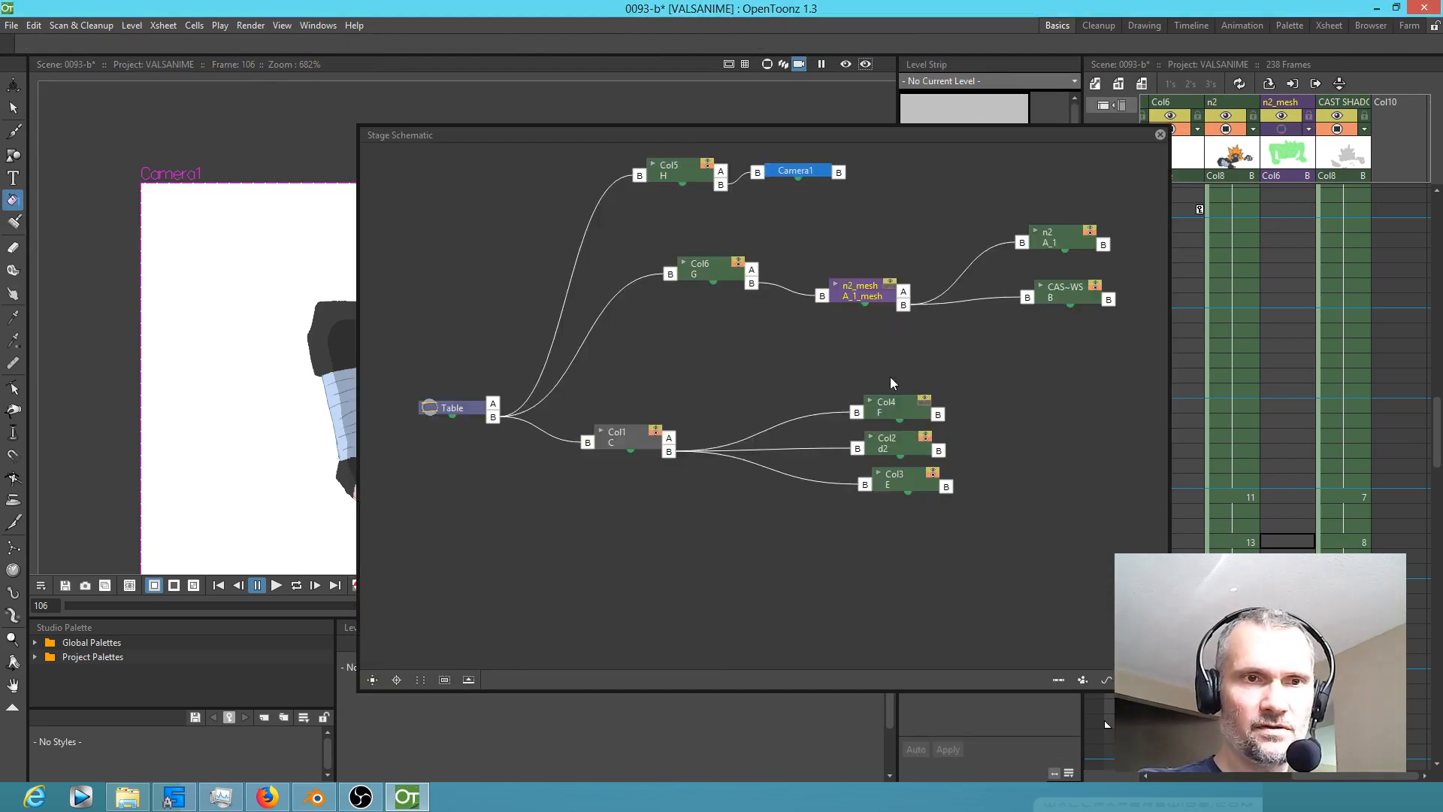
# Step: Ungroup the Group 1 node in the FX schematic and move the Col4 node aside
pyautogui.click(1106, 680)
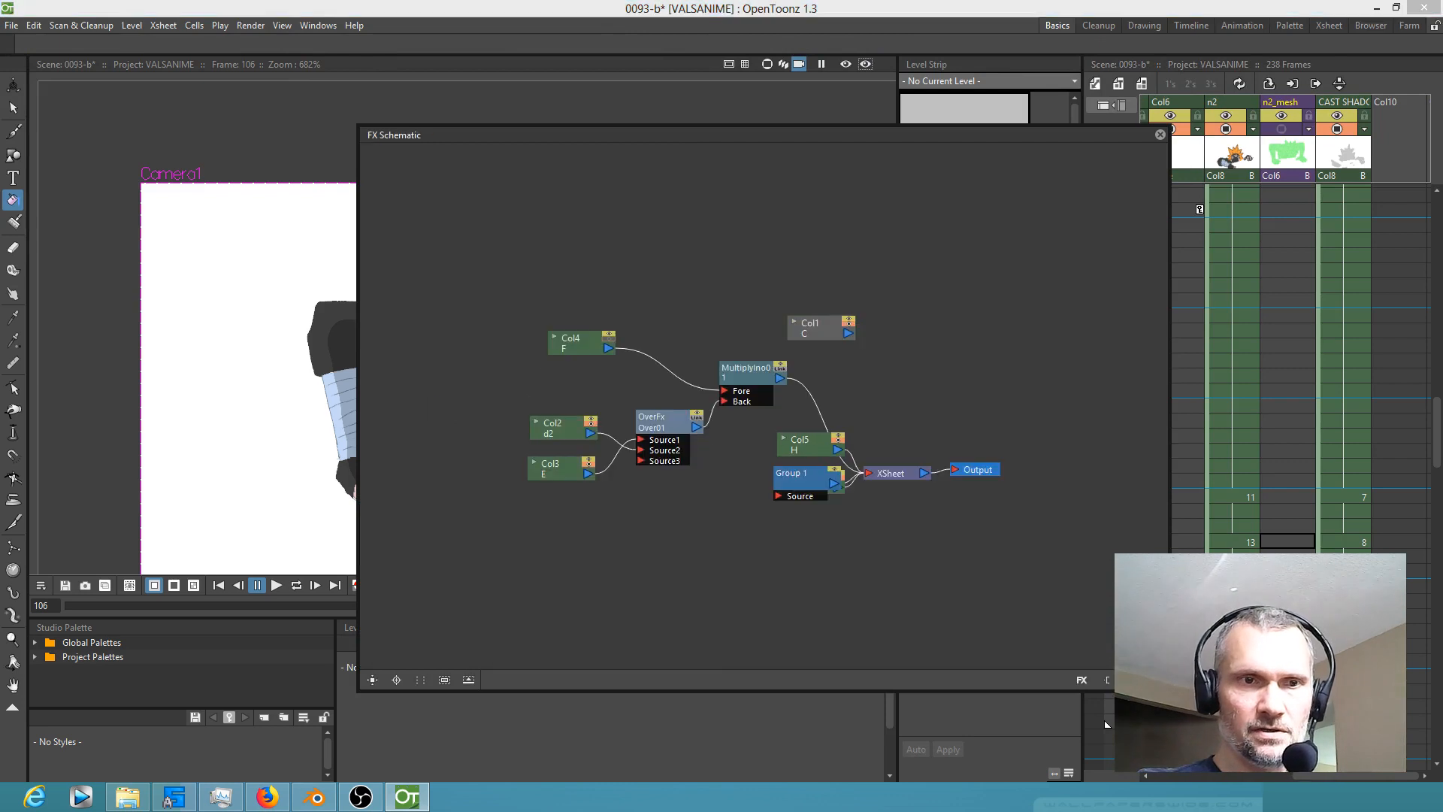
pyautogui.moveTo(565, 348); pyautogui.dragTo(550, 353)
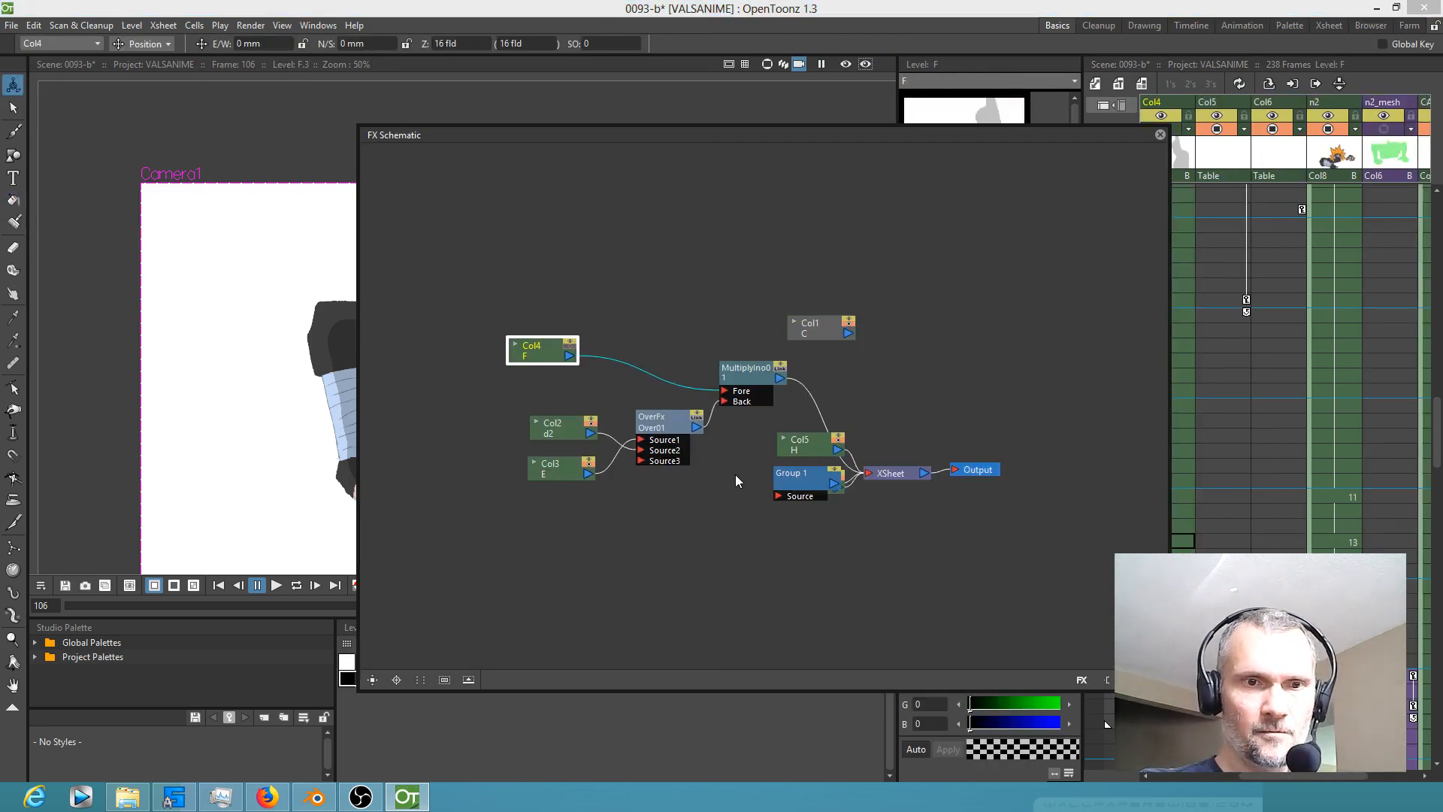
pyautogui.moveTo(809, 486); pyautogui.dragTo(686, 550)
pyautogui.rightClick(686, 550)
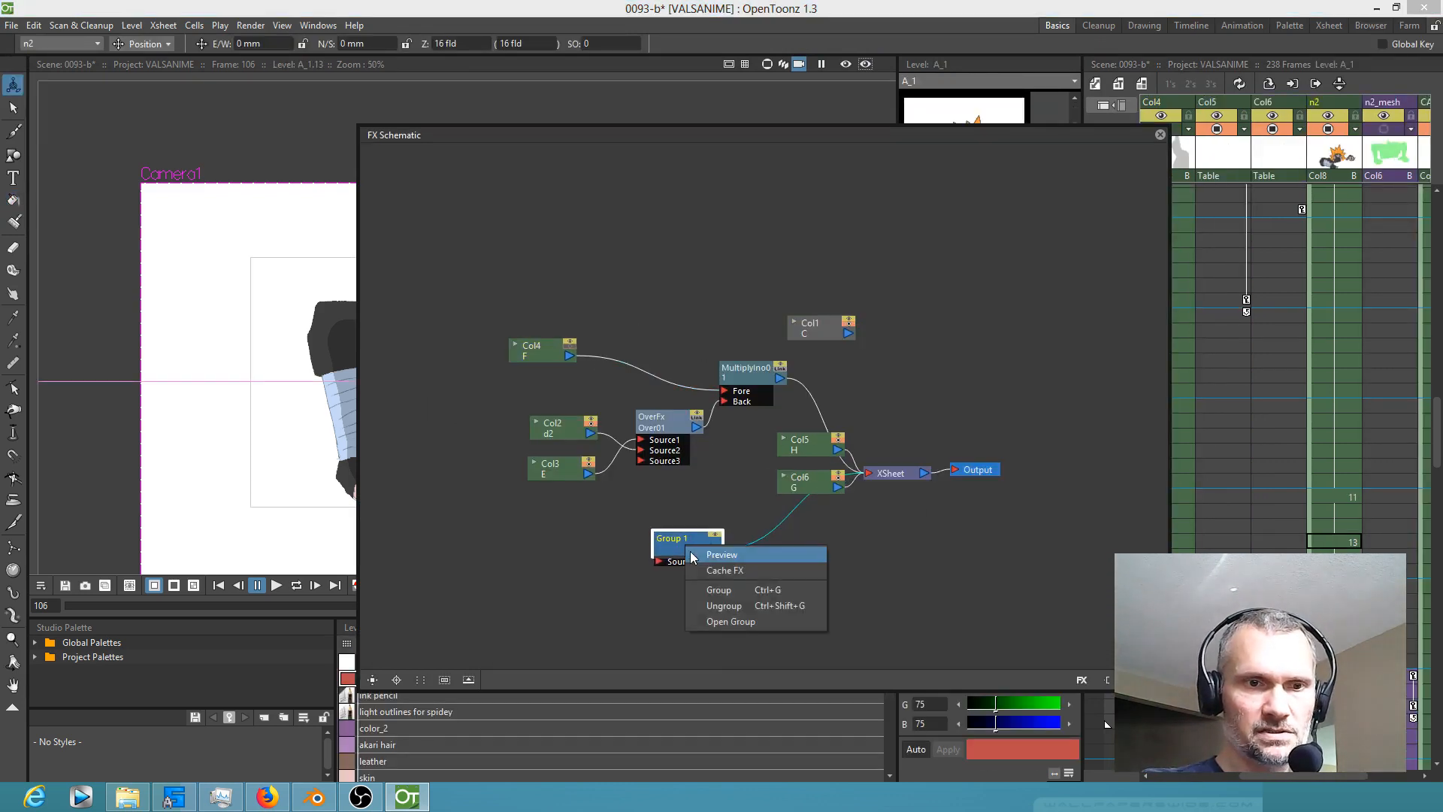
pyautogui.click(705, 608)
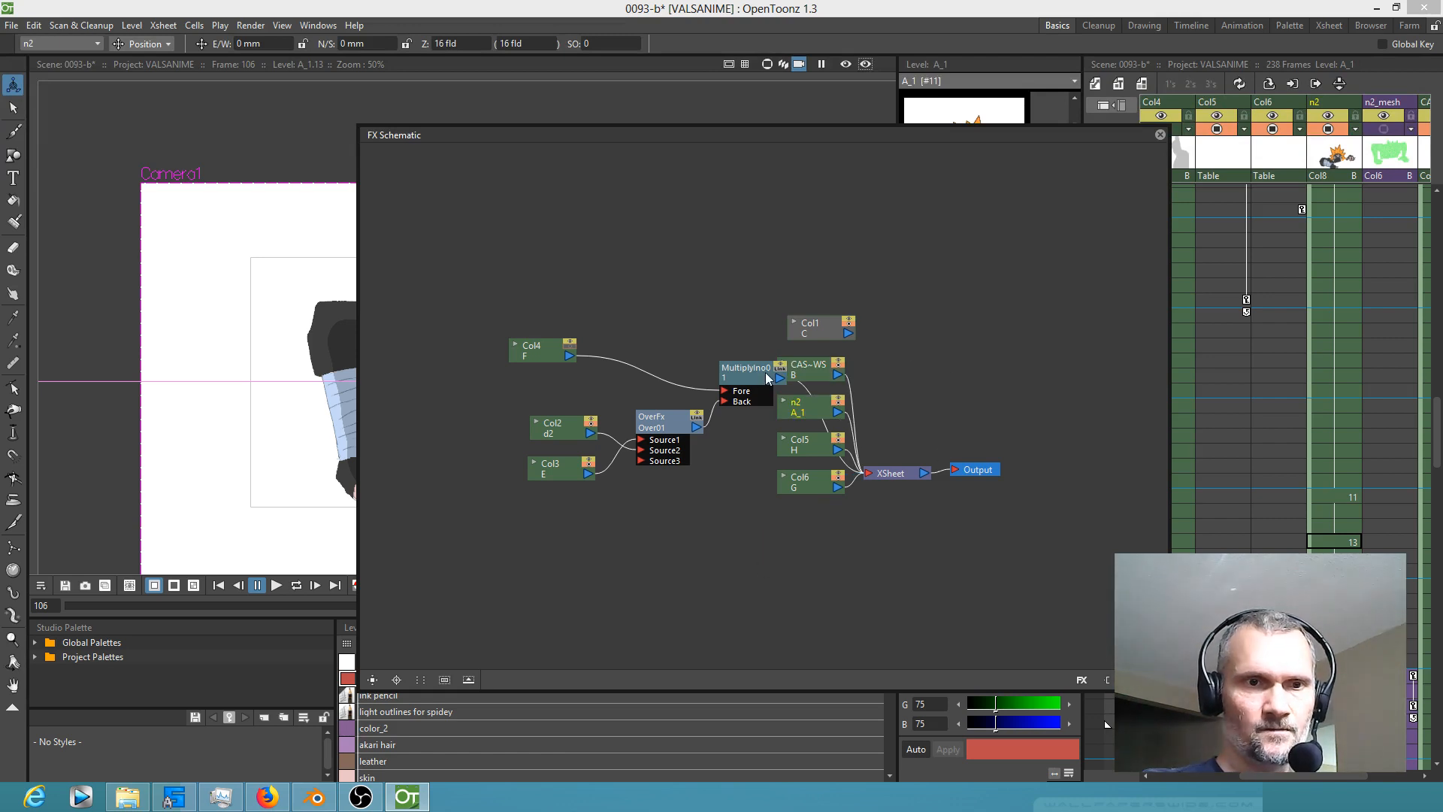
# Step: Spread the CAST SHADOWS, Col6, Col5 and n2 nodes out below the existing effect nodes in the FX schematic
pyautogui.moveTo(810, 370); pyautogui.dragTo(690, 532)
pyautogui.moveTo(816, 487); pyautogui.dragTo(697, 577)
pyautogui.moveTo(812, 450); pyautogui.dragTo(685, 618)
pyautogui.moveTo(803, 407); pyautogui.dragTo(544, 533)
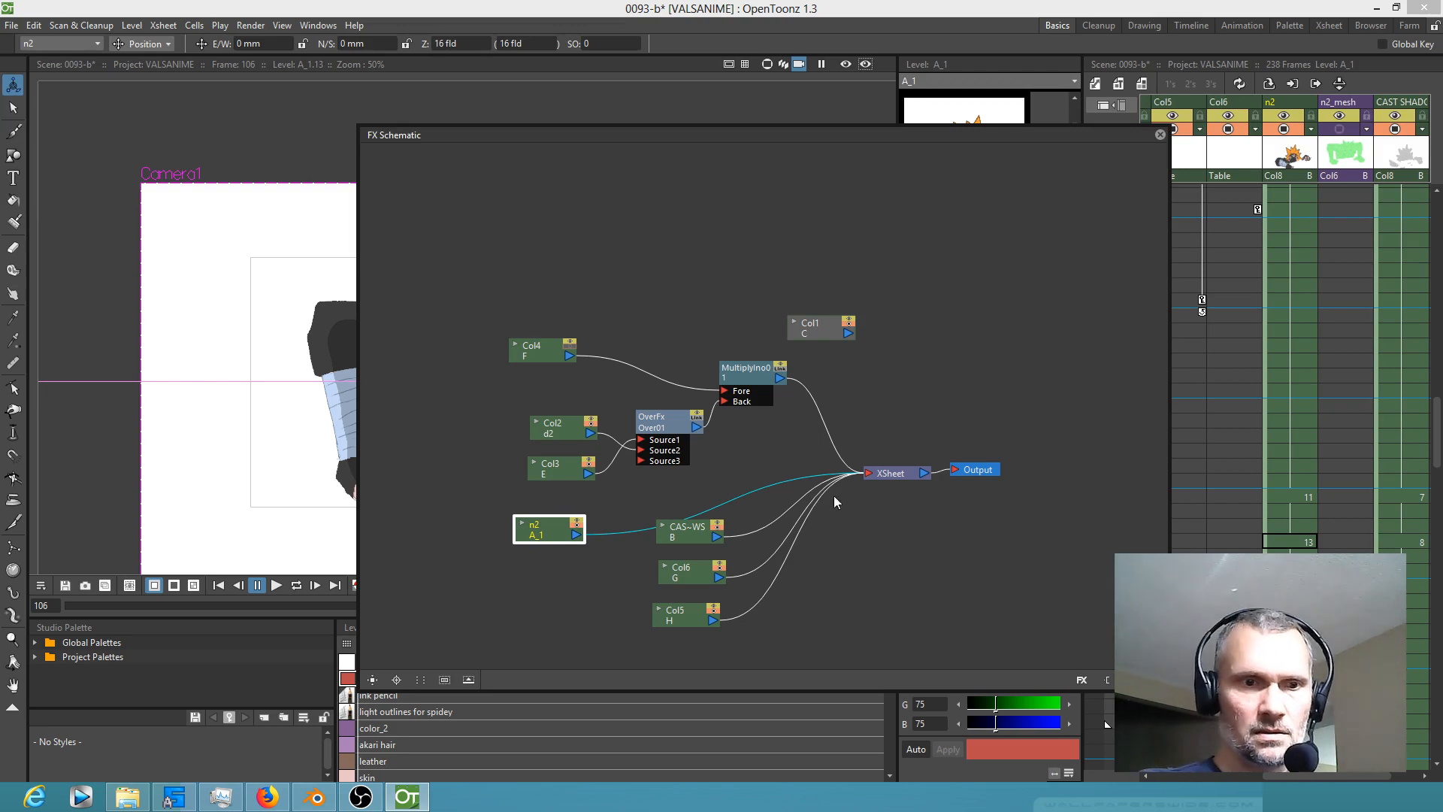
# Step: Insert a Multiply Ino effect on the CAST SHADOWS node after moving that node below n2
pyautogui.moveTo(693, 535); pyautogui.dragTo(524, 586)
pyautogui.rightClick(573, 580)
pyautogui.moveTo(601, 592)
pyautogui.moveTo(721, 675)
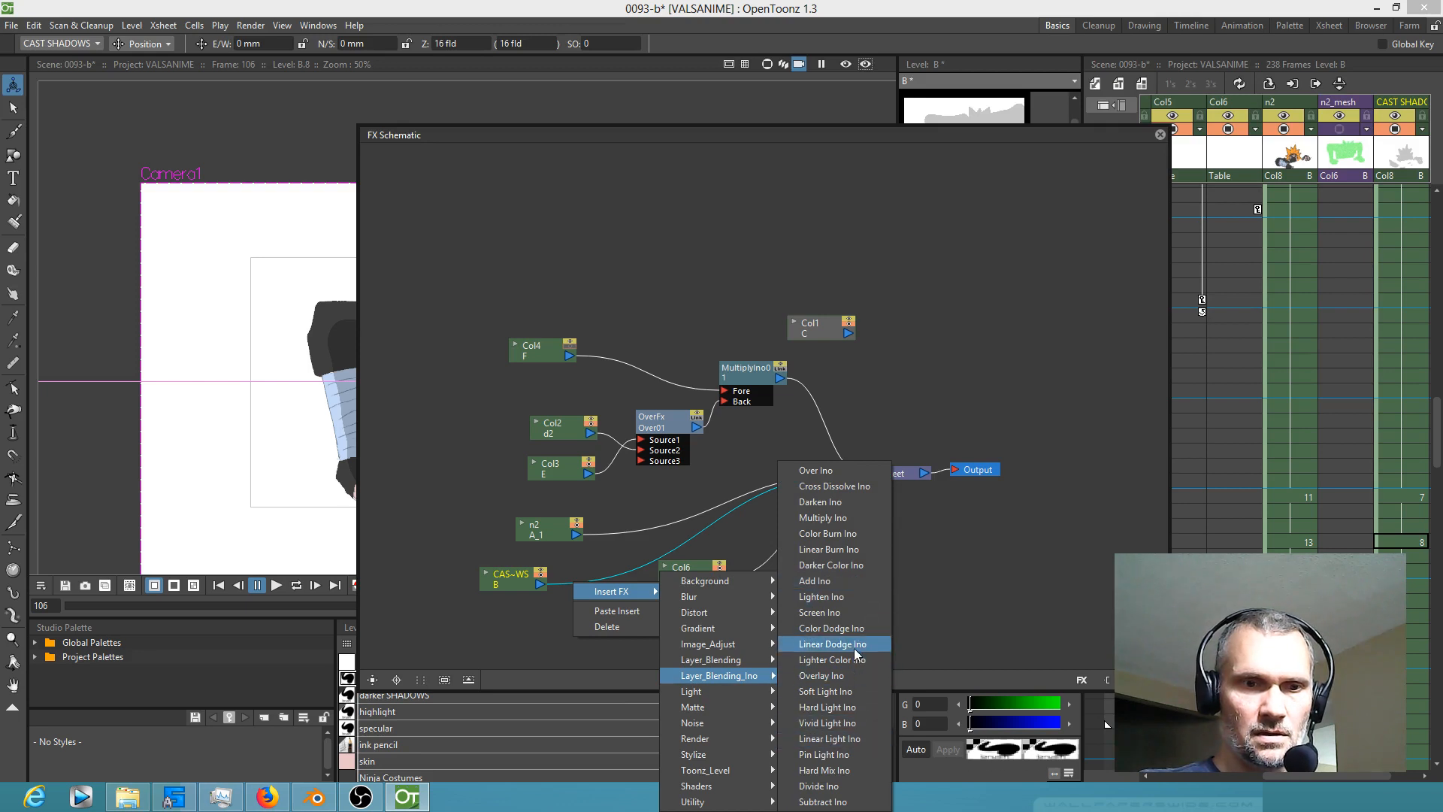
pyautogui.click(865, 518)
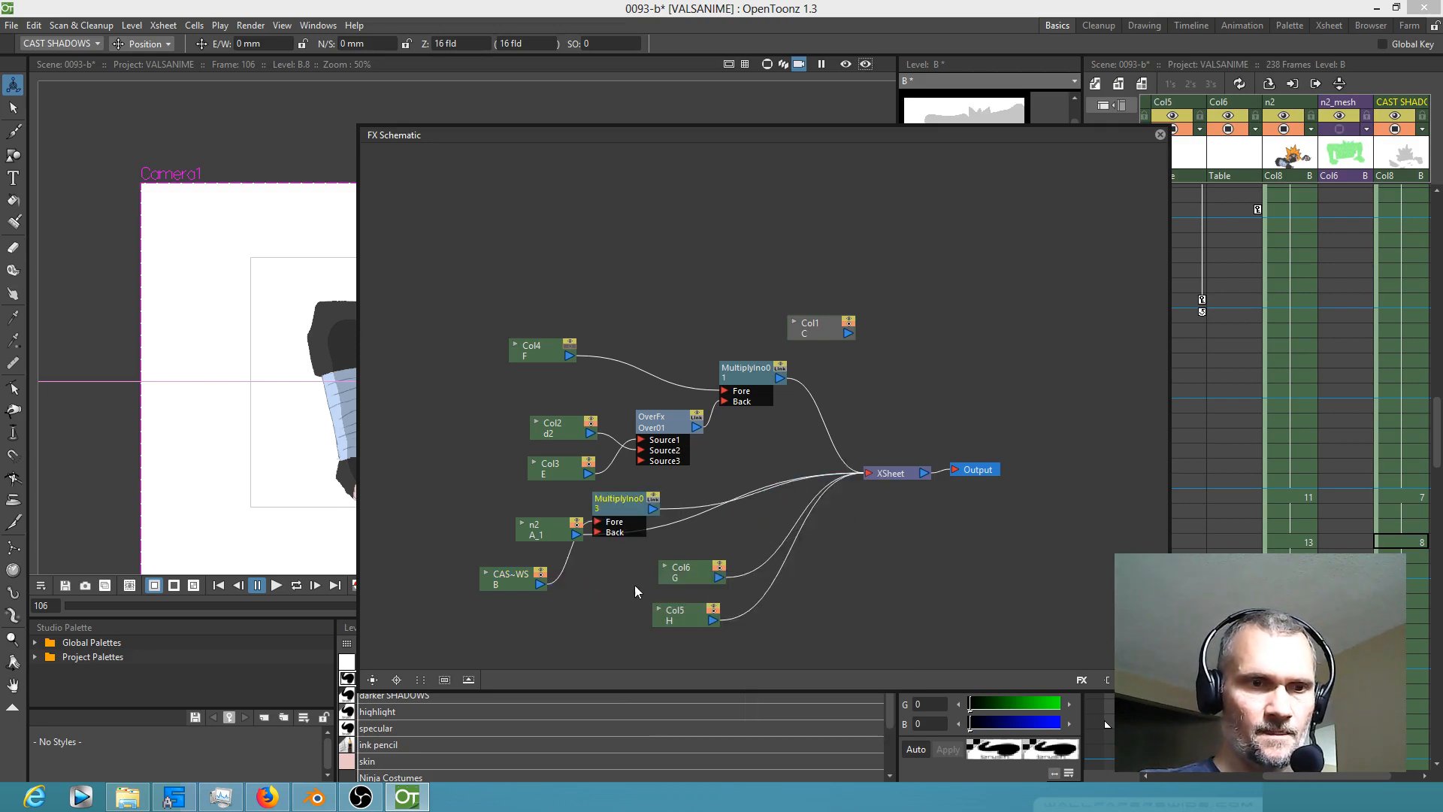
# Step: Connect n2 to the new Multiply effect's Back input and remove the direct link from n2 to the XSheet node
pyautogui.moveTo(558, 535); pyautogui.dragTo(651, 538)
pyautogui.click(602, 513)
pyautogui.press('Delete')
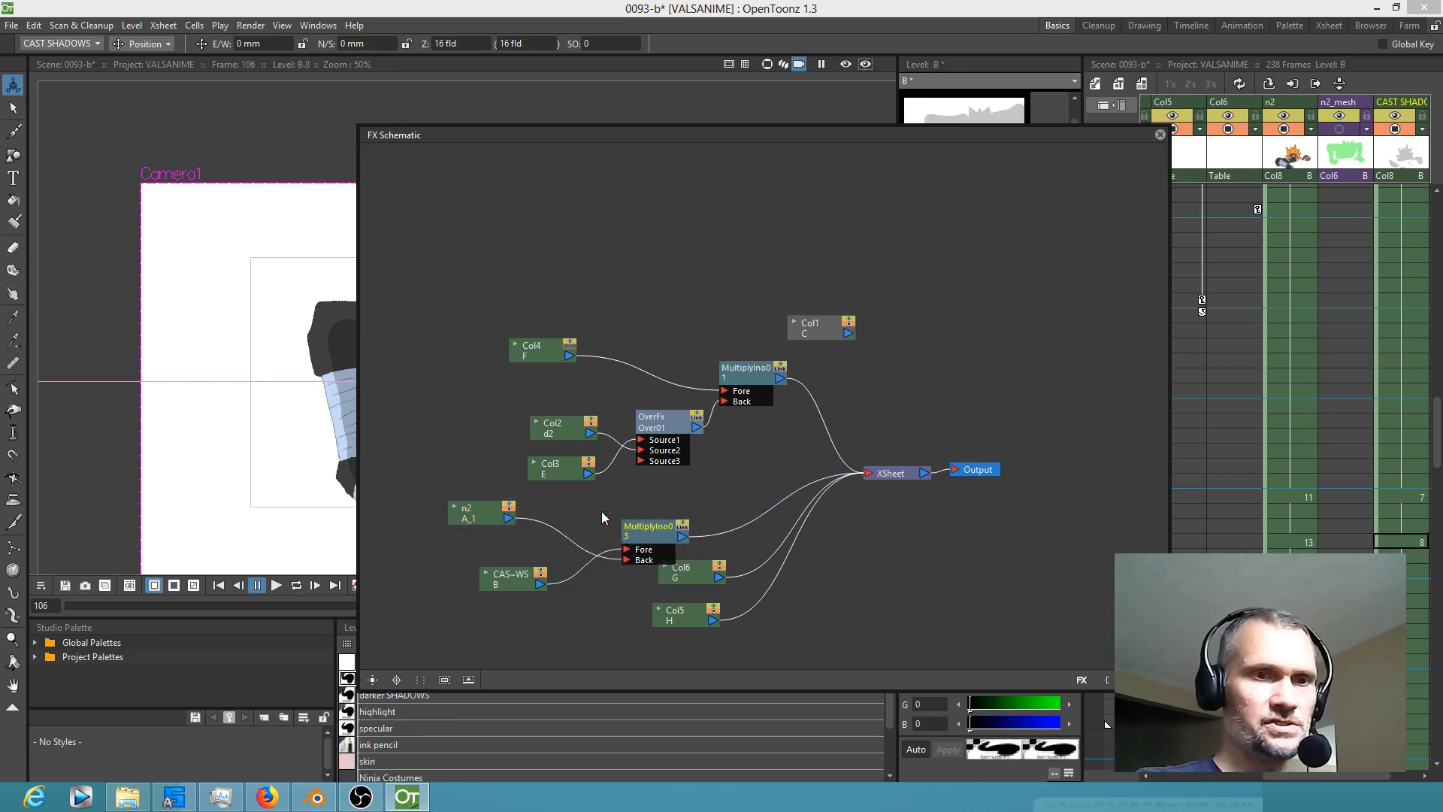
pyautogui.moveTo(651, 534); pyautogui.dragTo(657, 501)
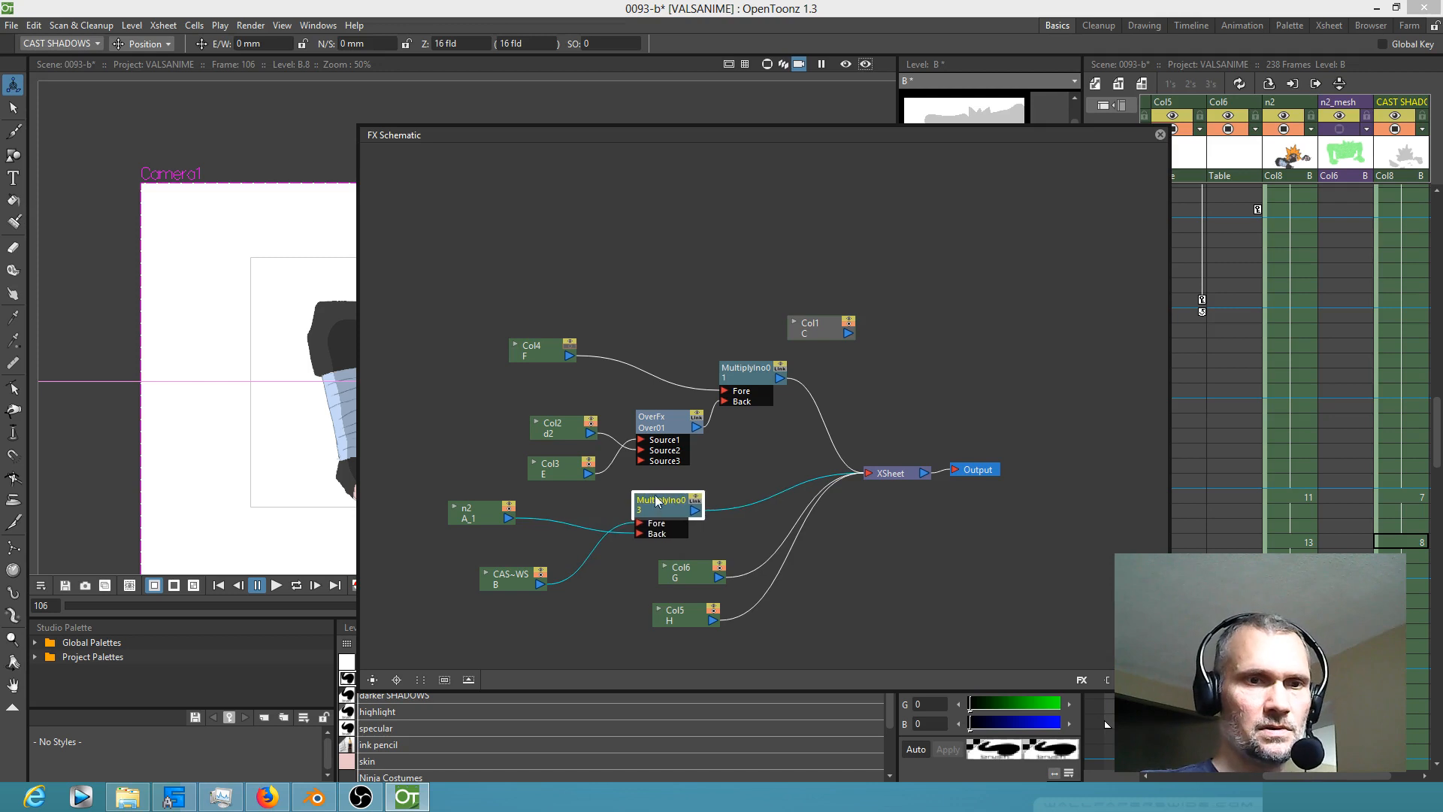
# Step: Close the FX schematic and check the multiplied cast shadow at frame 106 in preview mode
pyautogui.click(1159, 135)
pyautogui.click(847, 65)
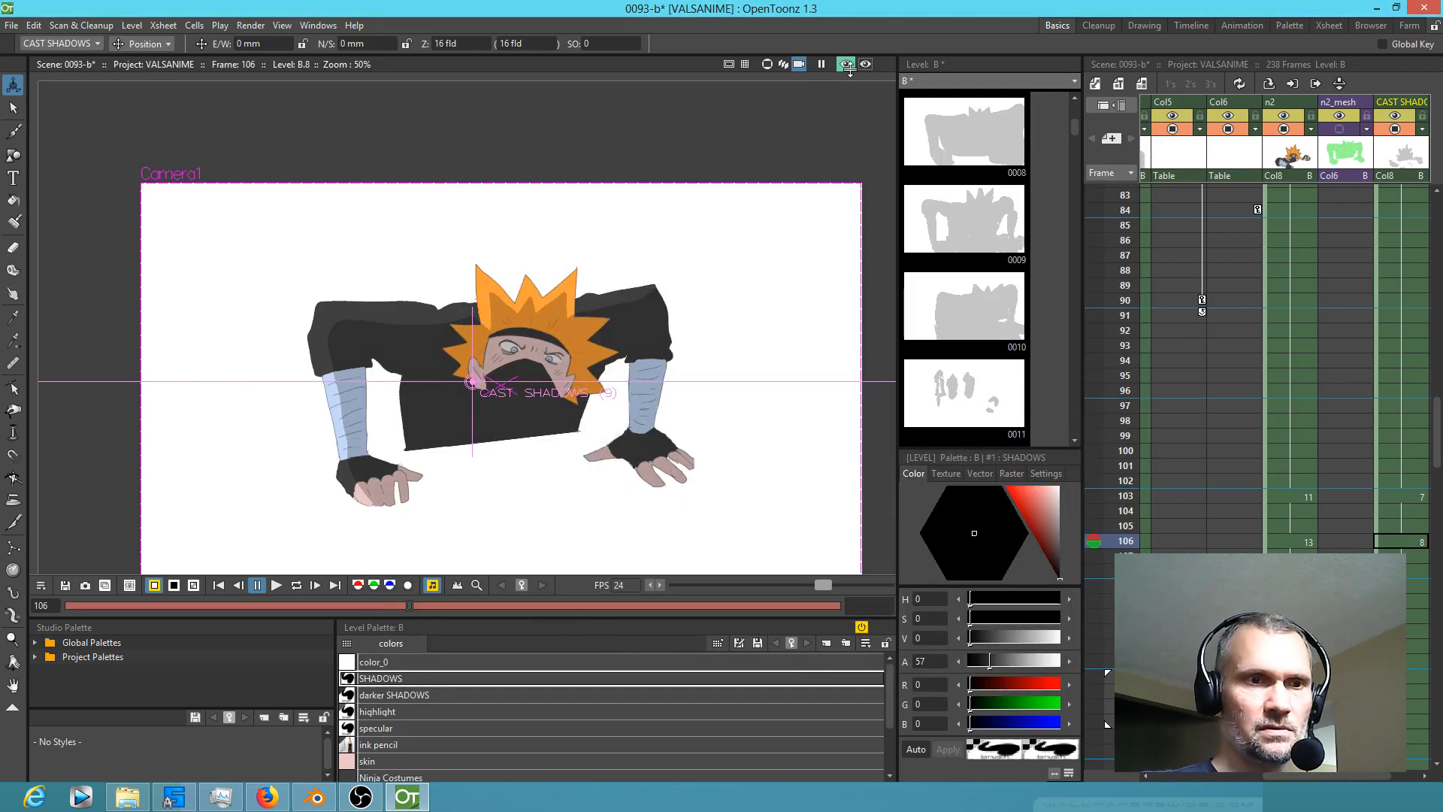
pyautogui.scroll(-6, 1198, 384)
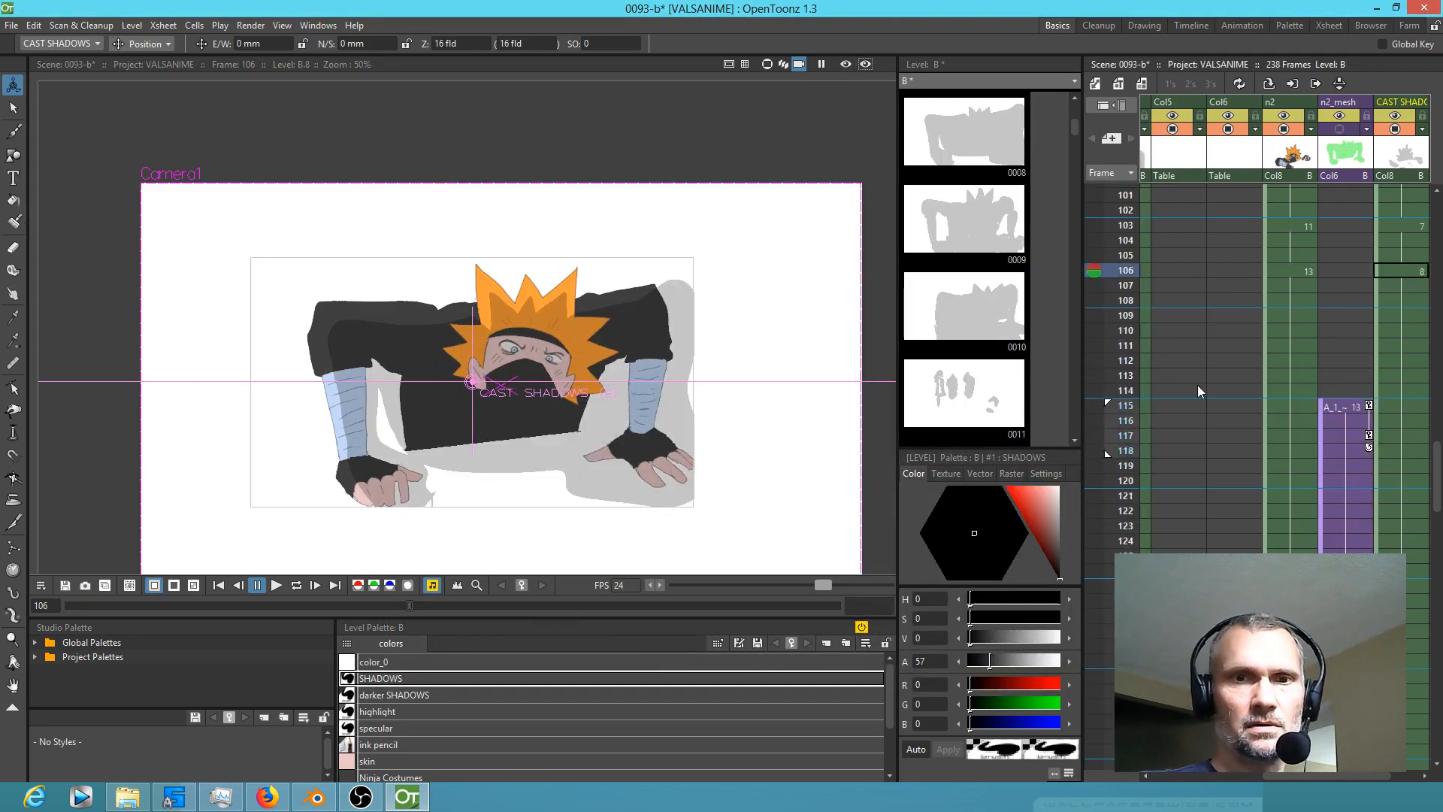
# Step: Select Col3 at frame 1 and save the scene
pyautogui.scroll(20, 1221, 391)
pyautogui.hscroll(-3, 1319, 410)
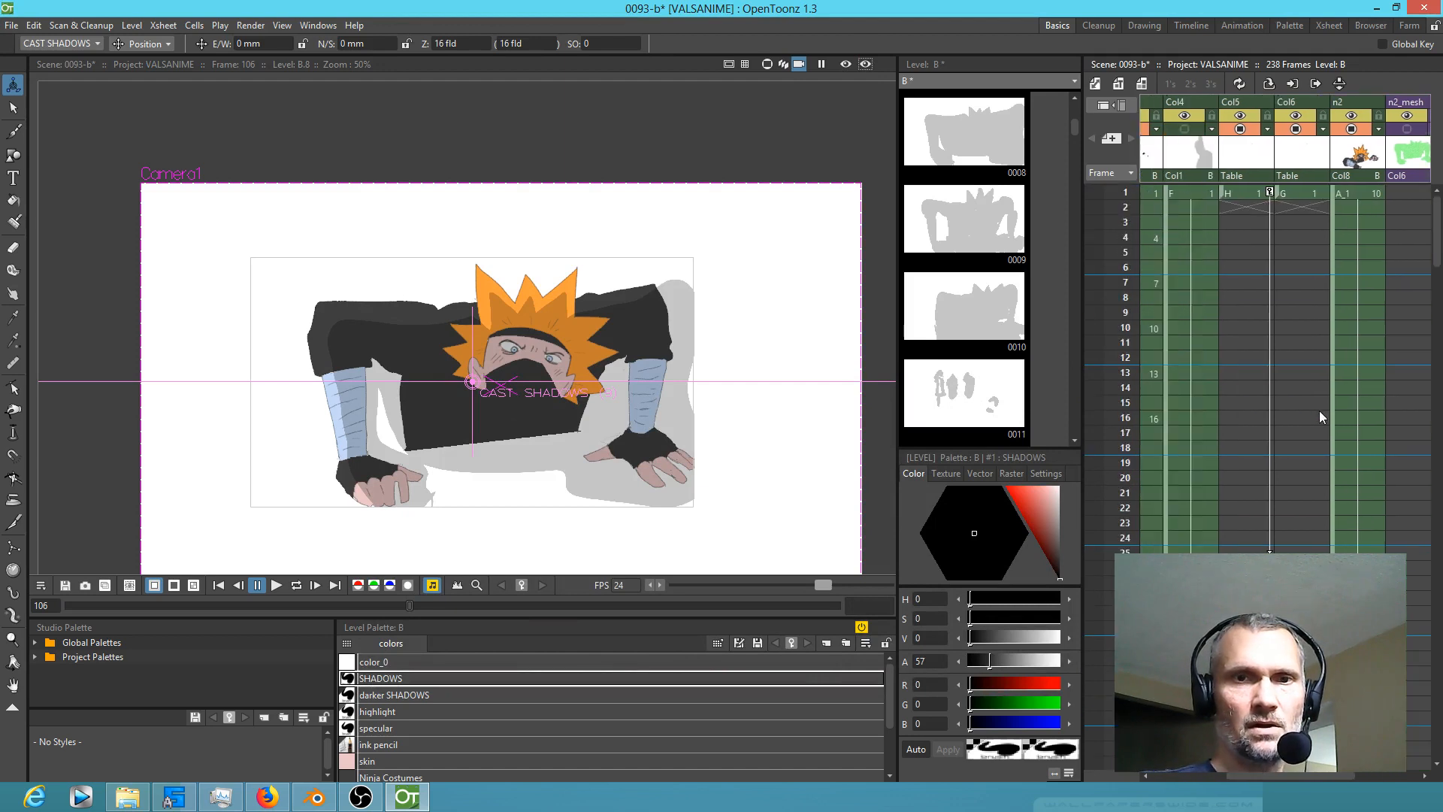
pyautogui.click(1153, 190)
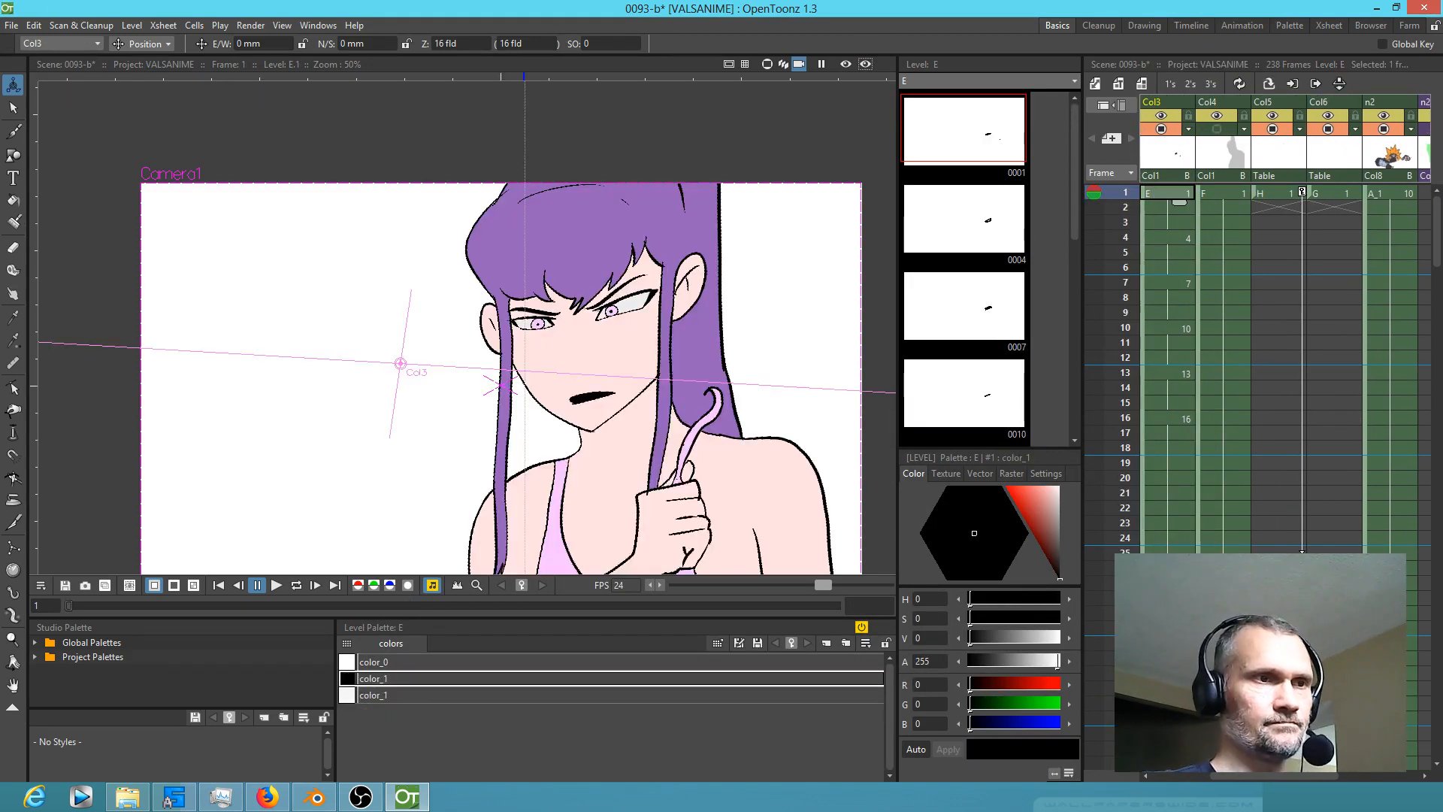
pyautogui.click(11, 26)
pyautogui.click(45, 75)
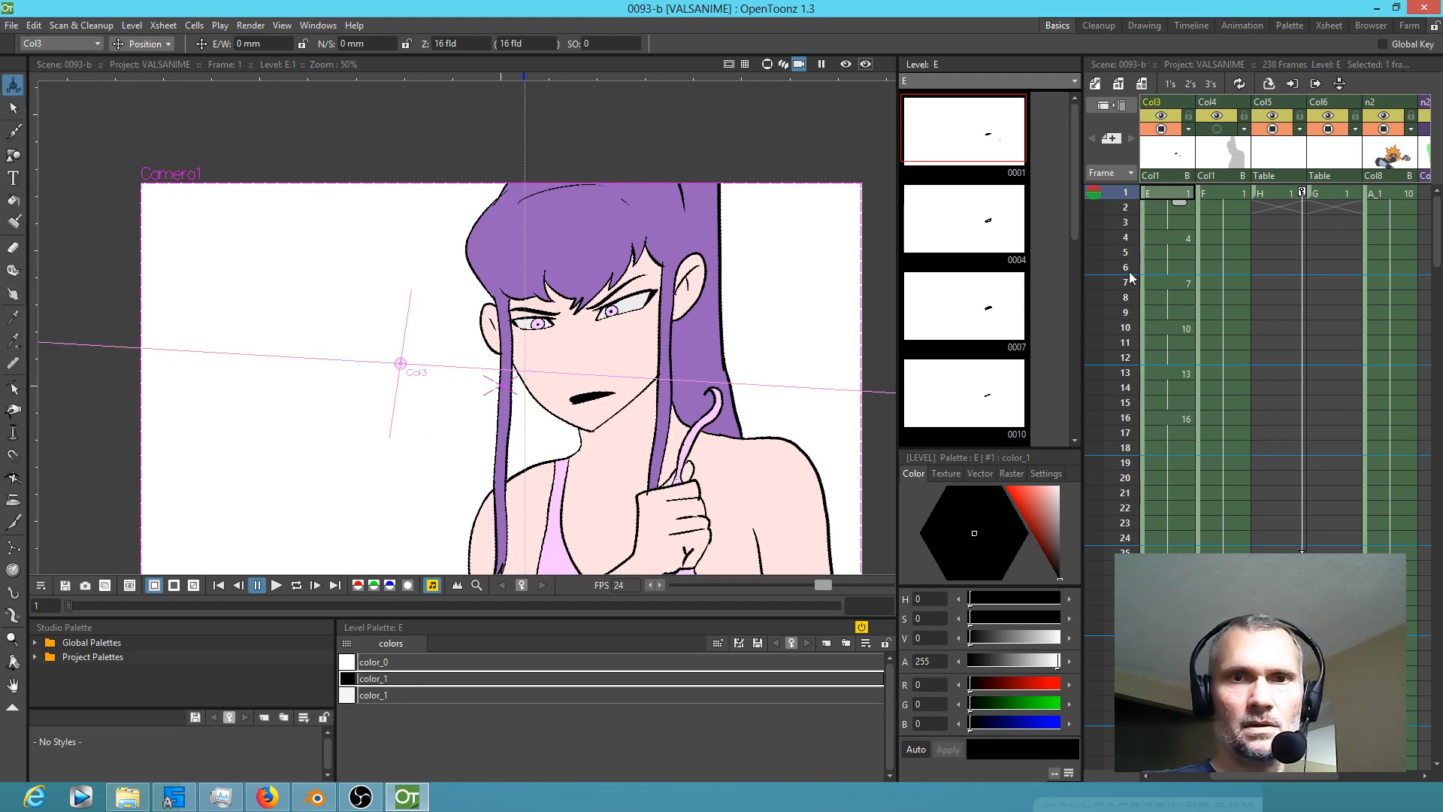
# Step: Turn on the Col4 shadow column's visibility in the viewer and select its drawing at frame 1
pyautogui.click(1216, 129)
pyautogui.click(1222, 193)
pyautogui.scroll(-1, 731, 375)
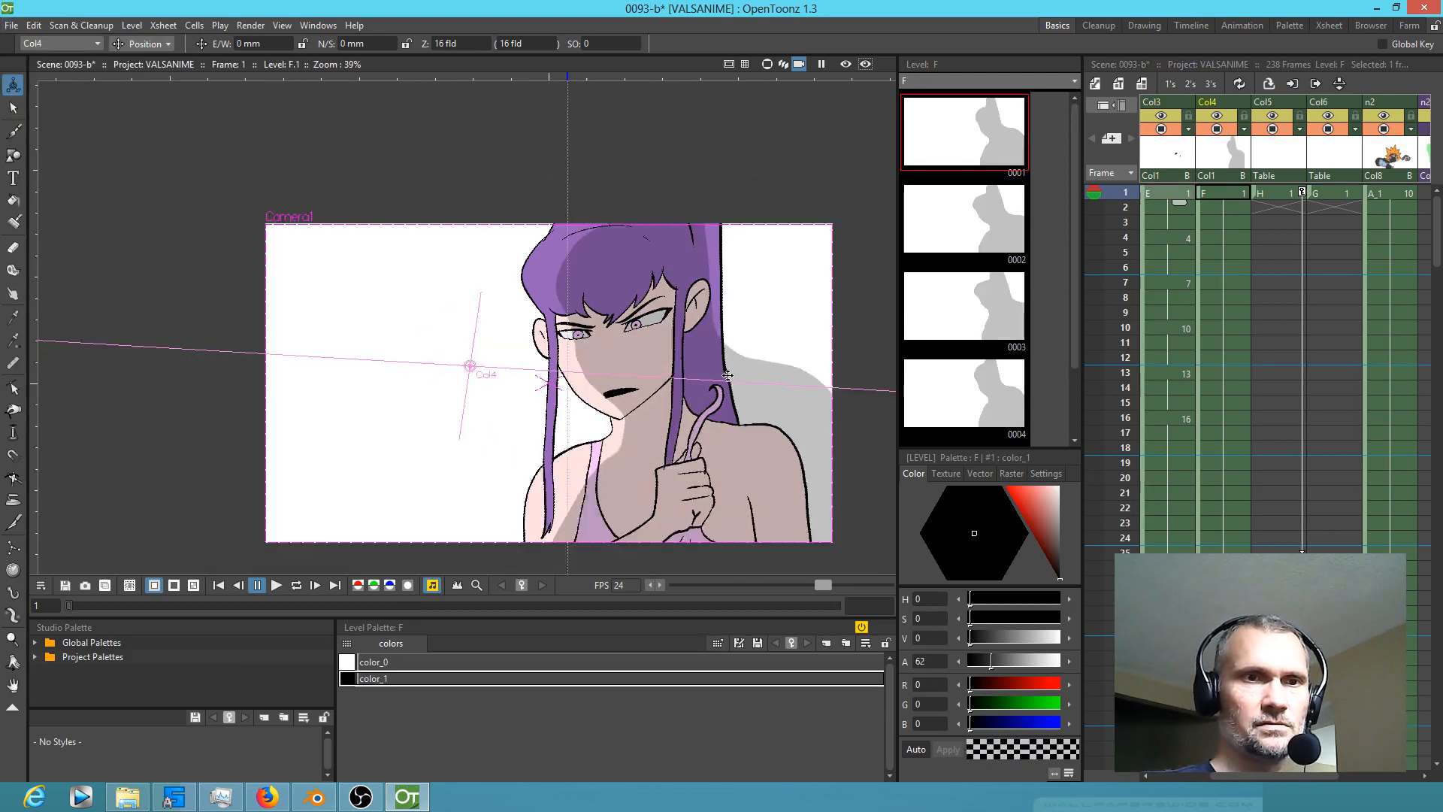
pyautogui.moveTo(733, 403); pyautogui.dragTo(639, 354)
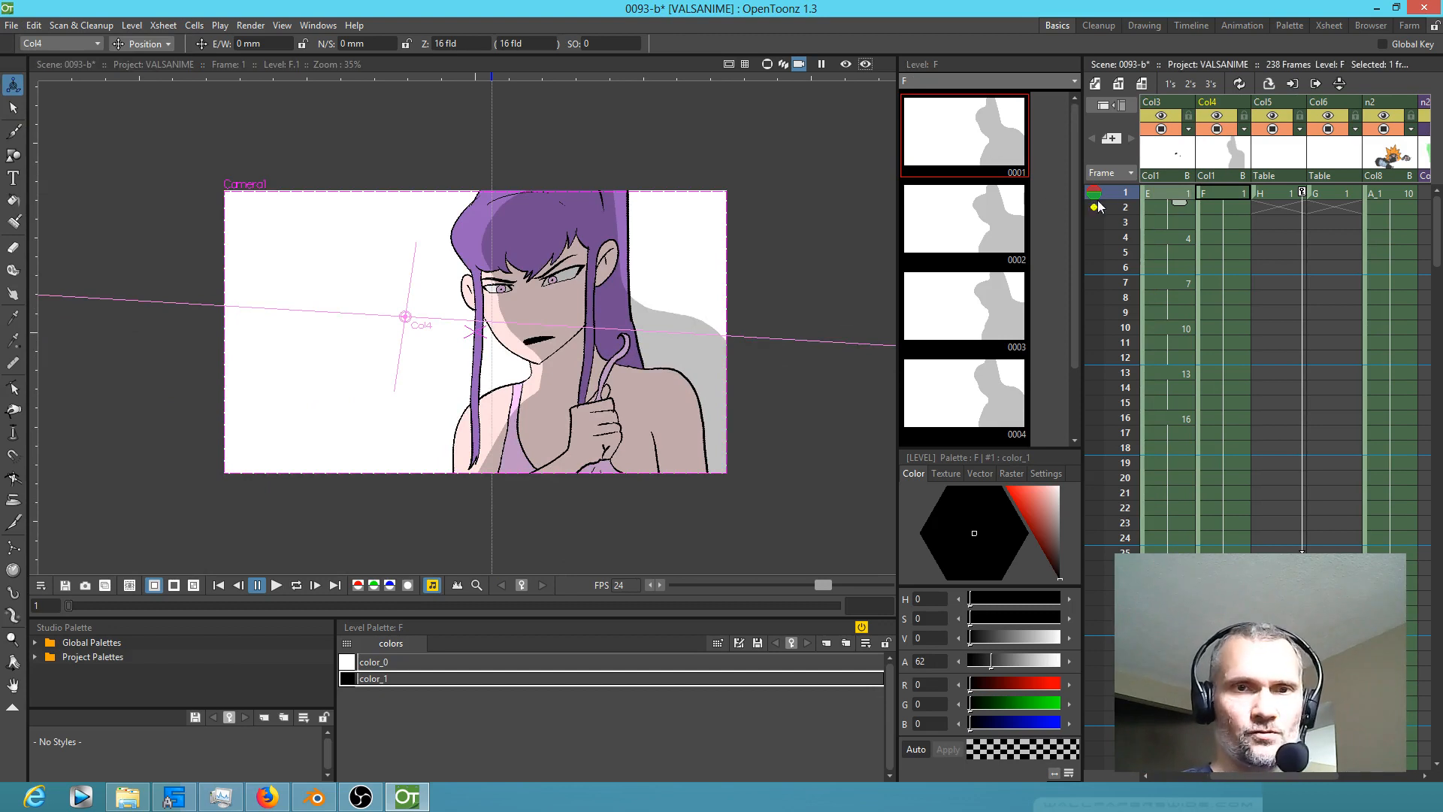
# Step: Set the playback range with the start marker at frame 1 and the stop marker at frame 151
pyautogui.rightClick(1126, 200)
pyautogui.click(1135, 207)
pyautogui.scroll(-20, 1158, 492)
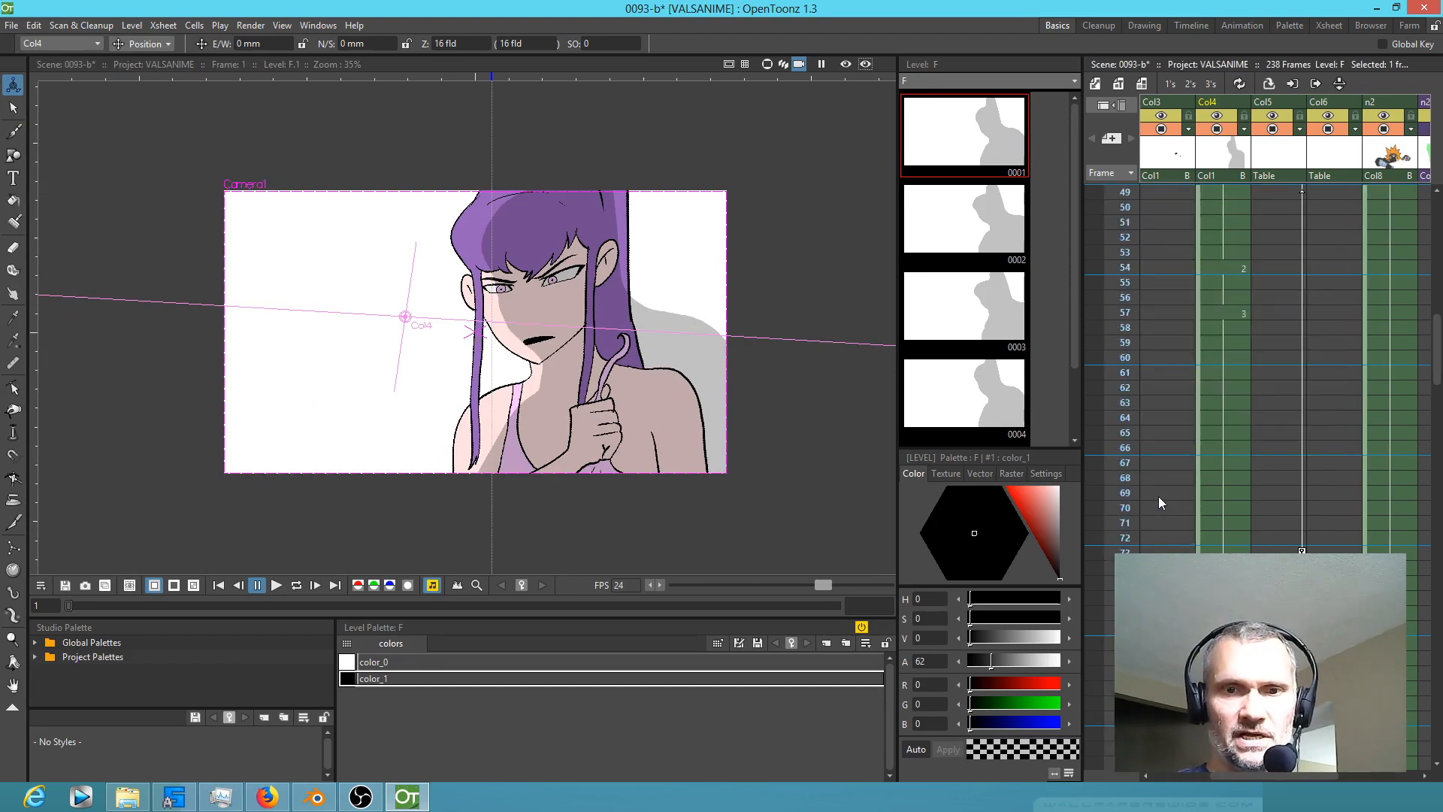
pyautogui.scroll(-17, 1165, 490)
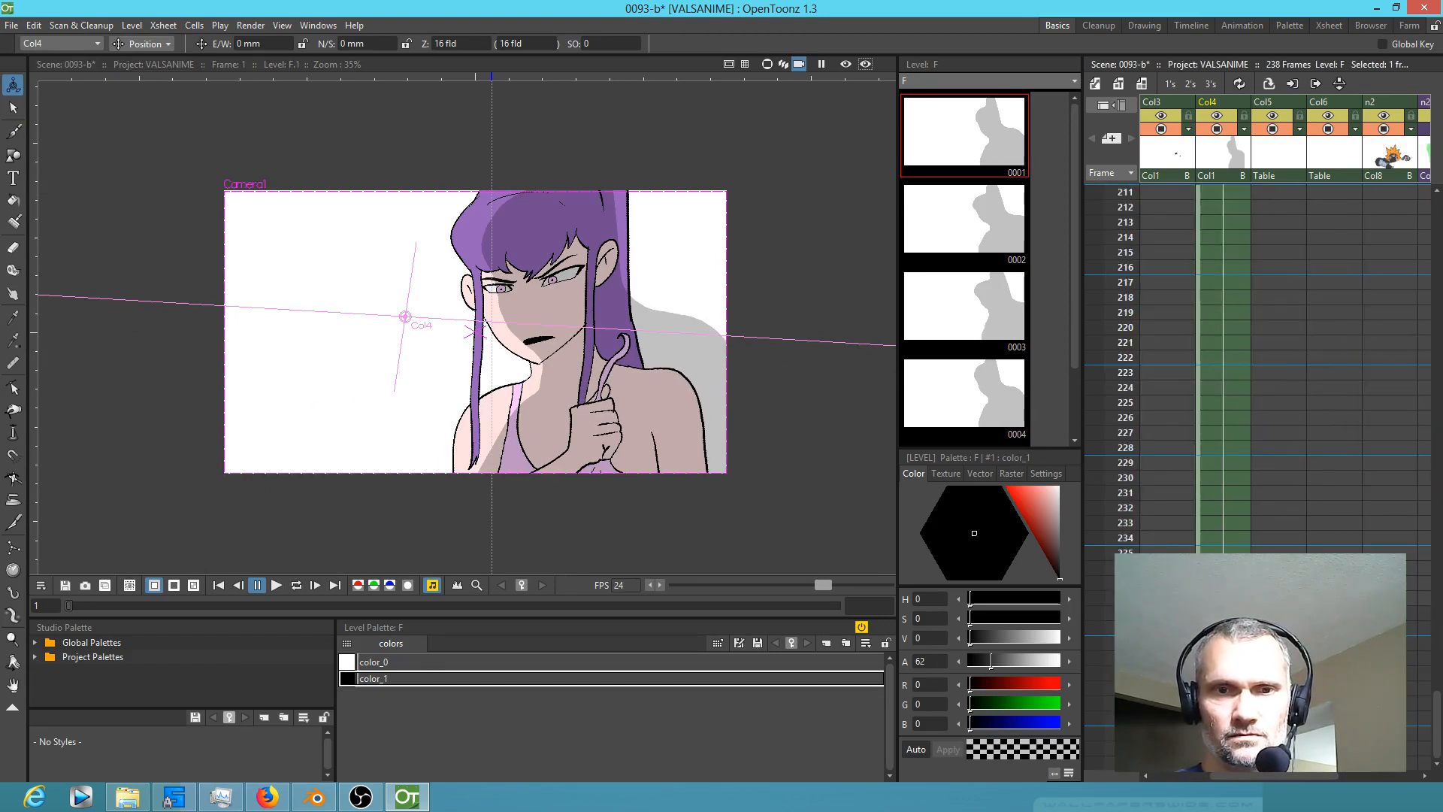
pyautogui.scroll(6, 1296, 484)
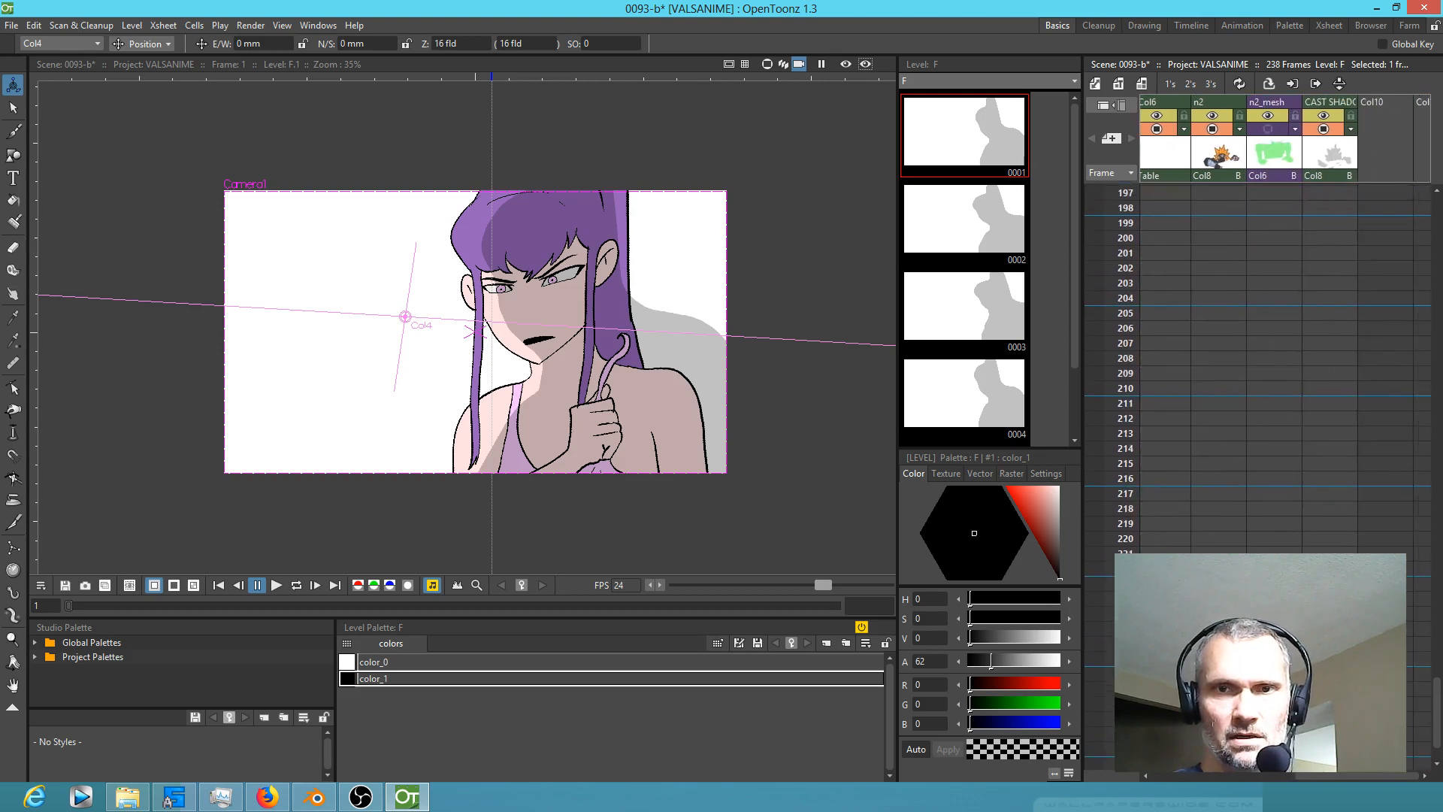
pyautogui.scroll(12, 1319, 420)
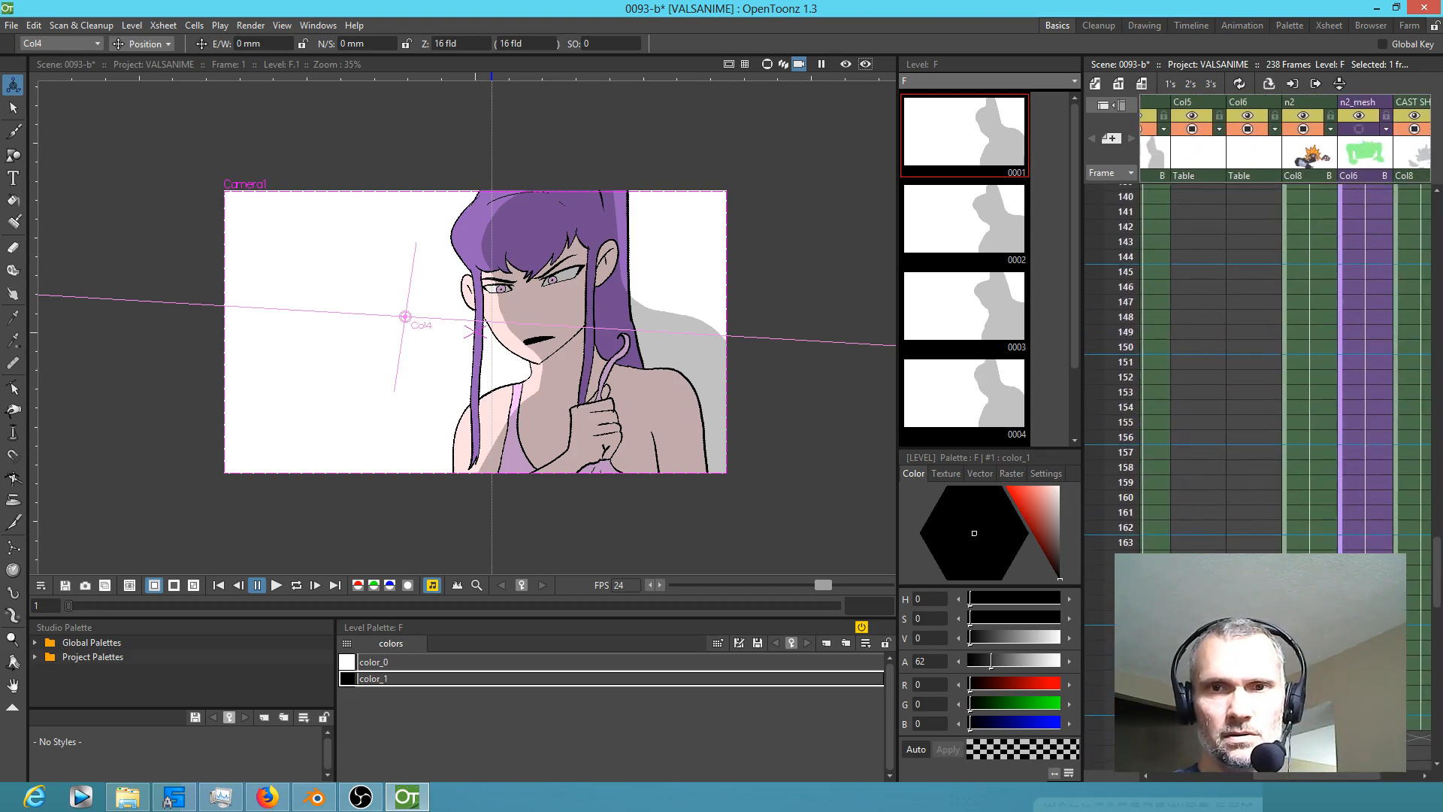
pyautogui.scroll(8, 1302, 516)
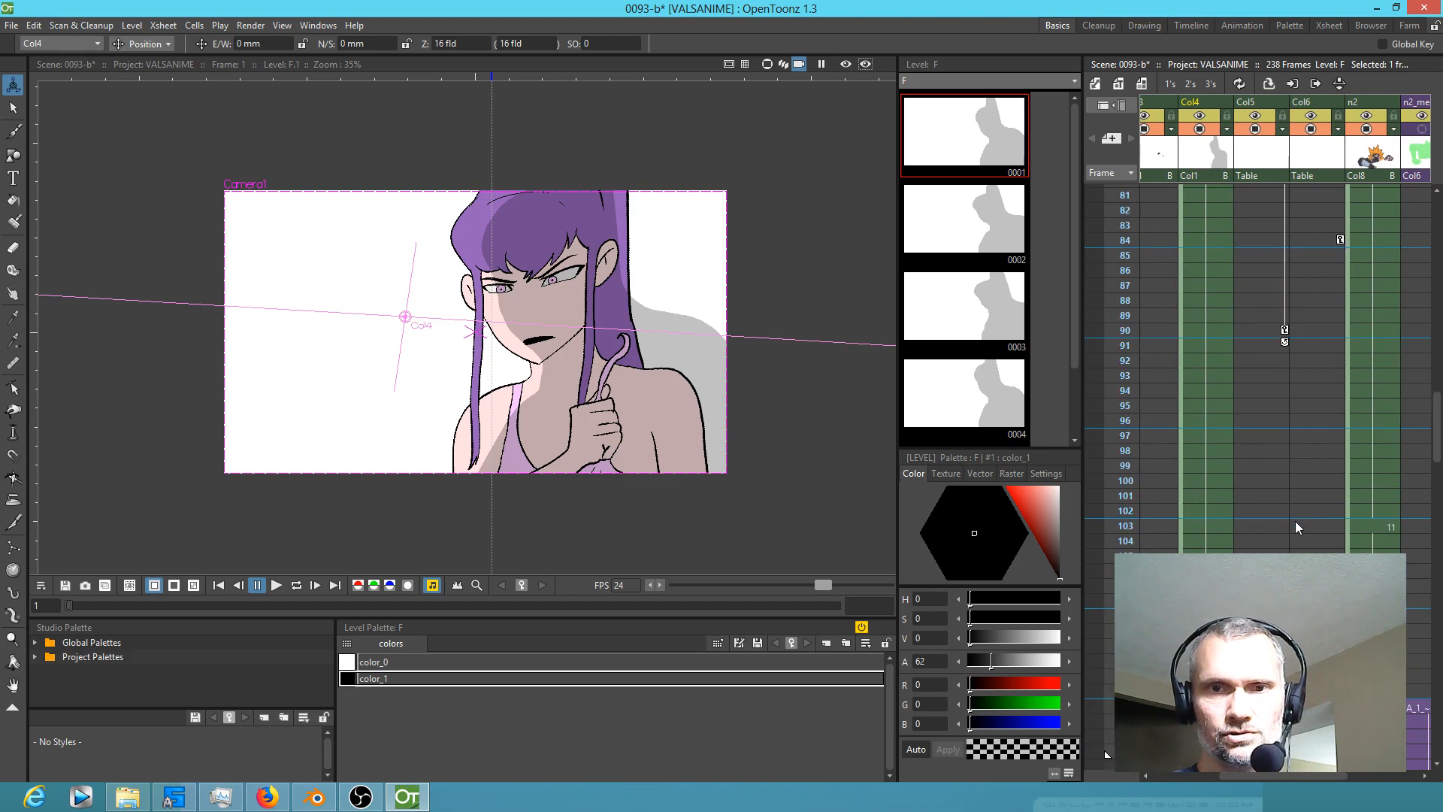
pyautogui.scroll(-5, 1296, 481)
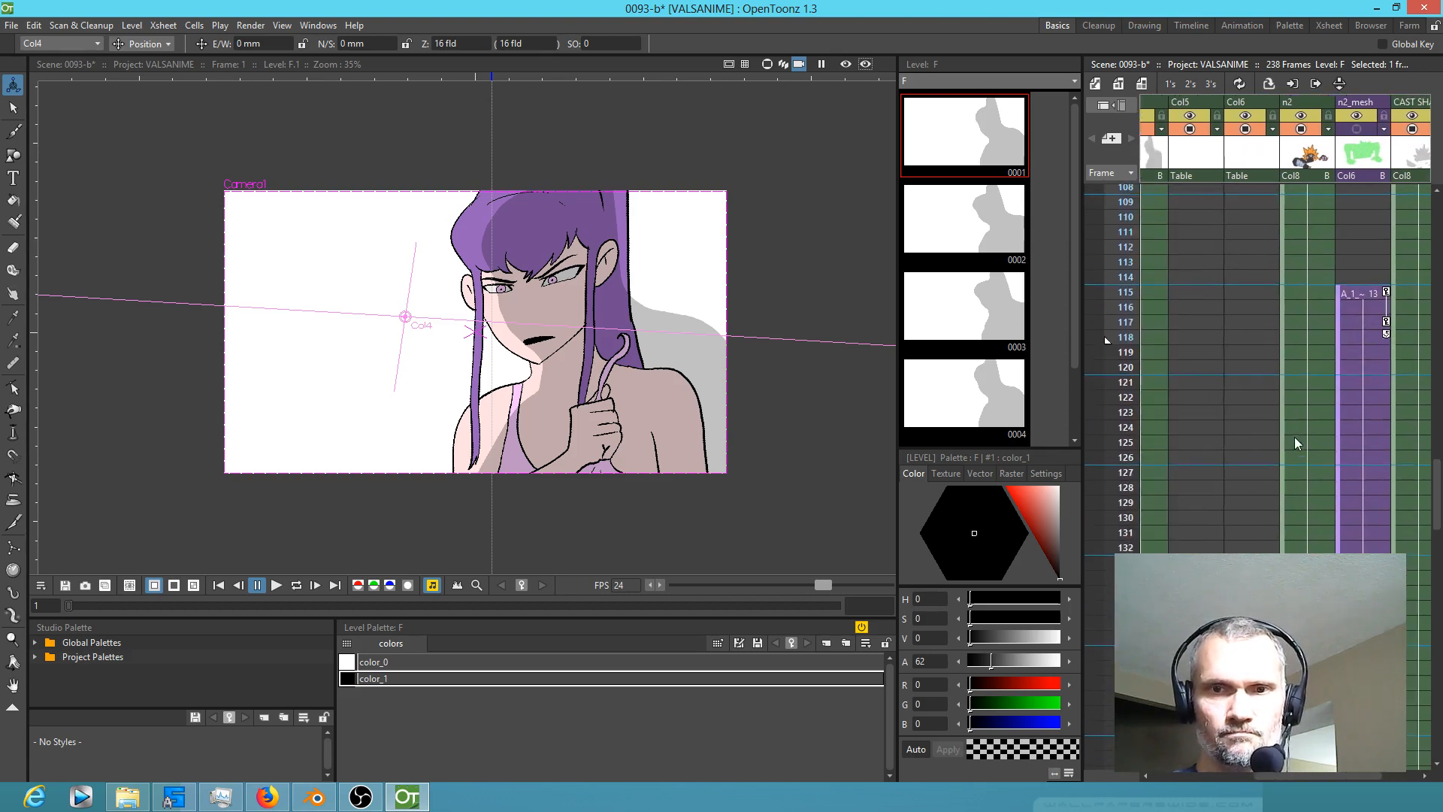
pyautogui.scroll(-4, 1270, 390)
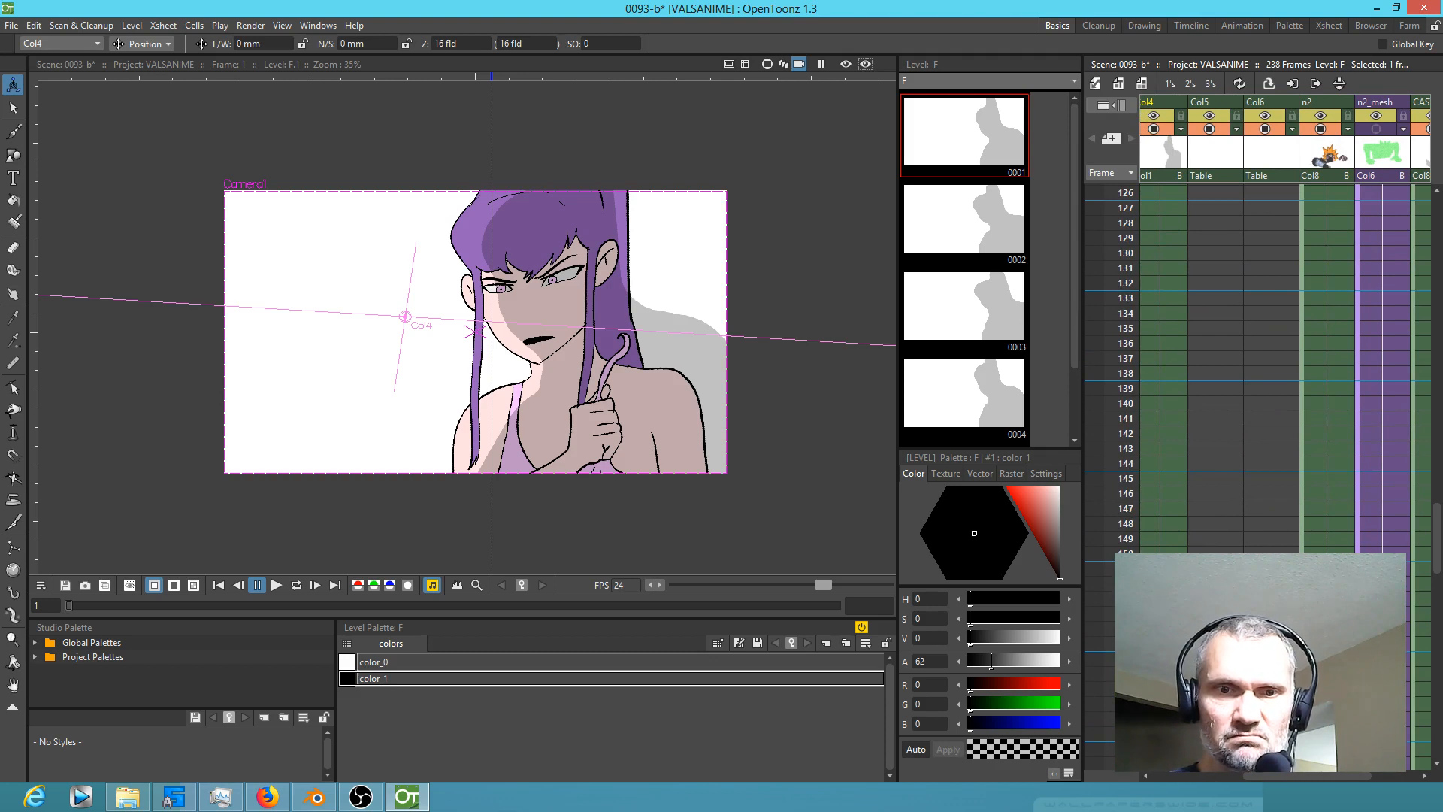
pyautogui.rightClick(1131, 496)
pyautogui.click(1168, 325)
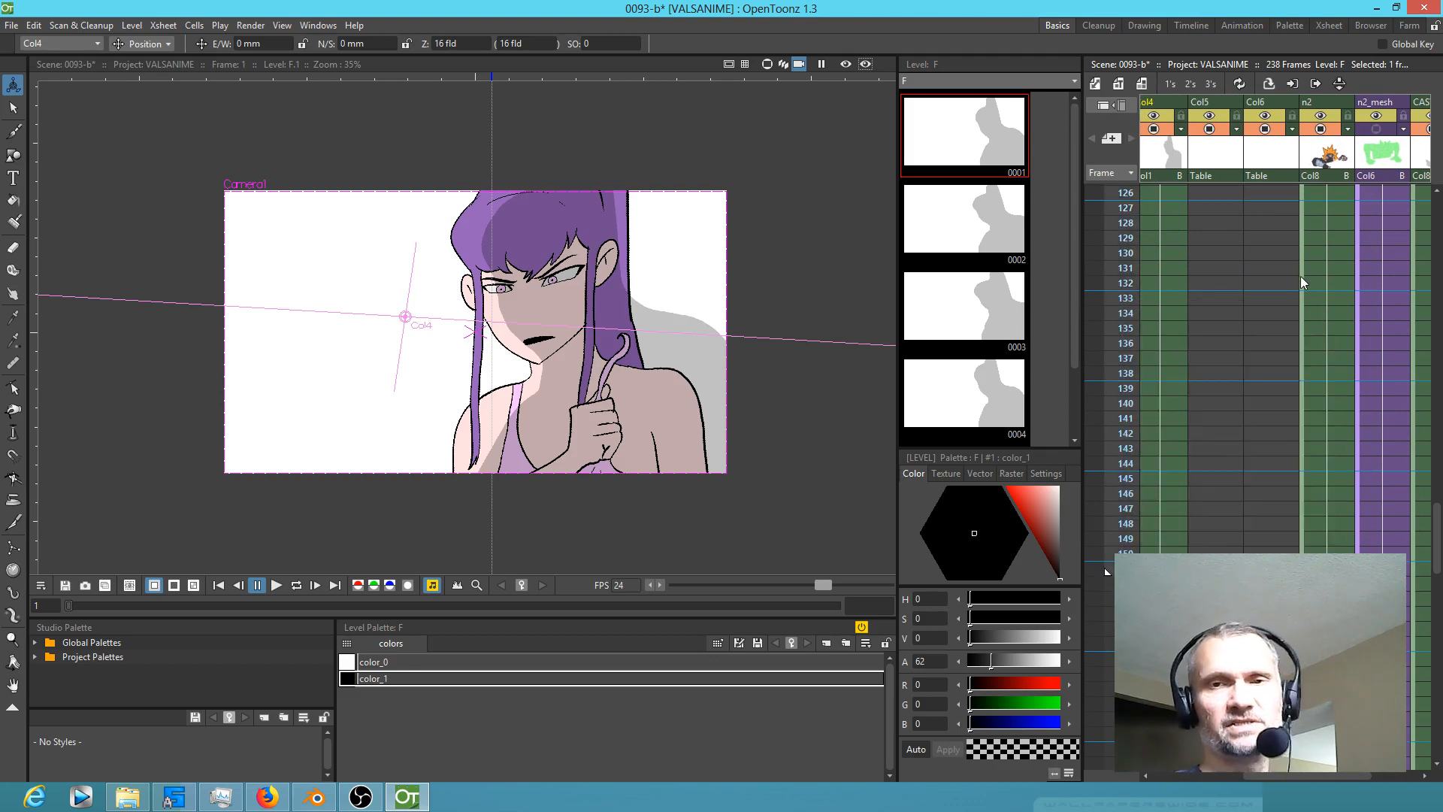
# Step: Copy the n2_mesh keyframes at frames 115 and 117 and paste them at frames 119 and 122
pyautogui.scroll(4, 1248, 513)
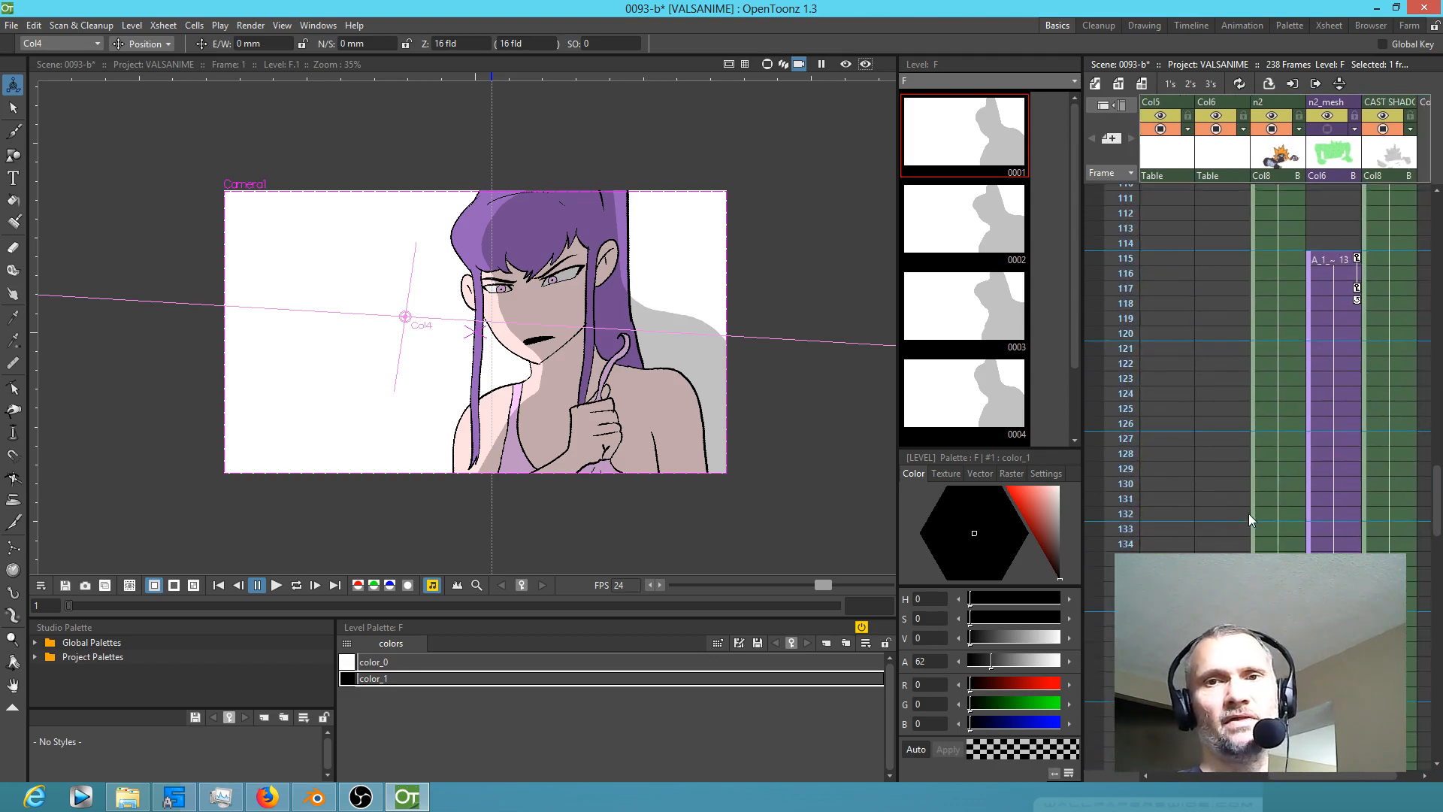
pyautogui.click(1359, 260)
pyautogui.click(1358, 290)
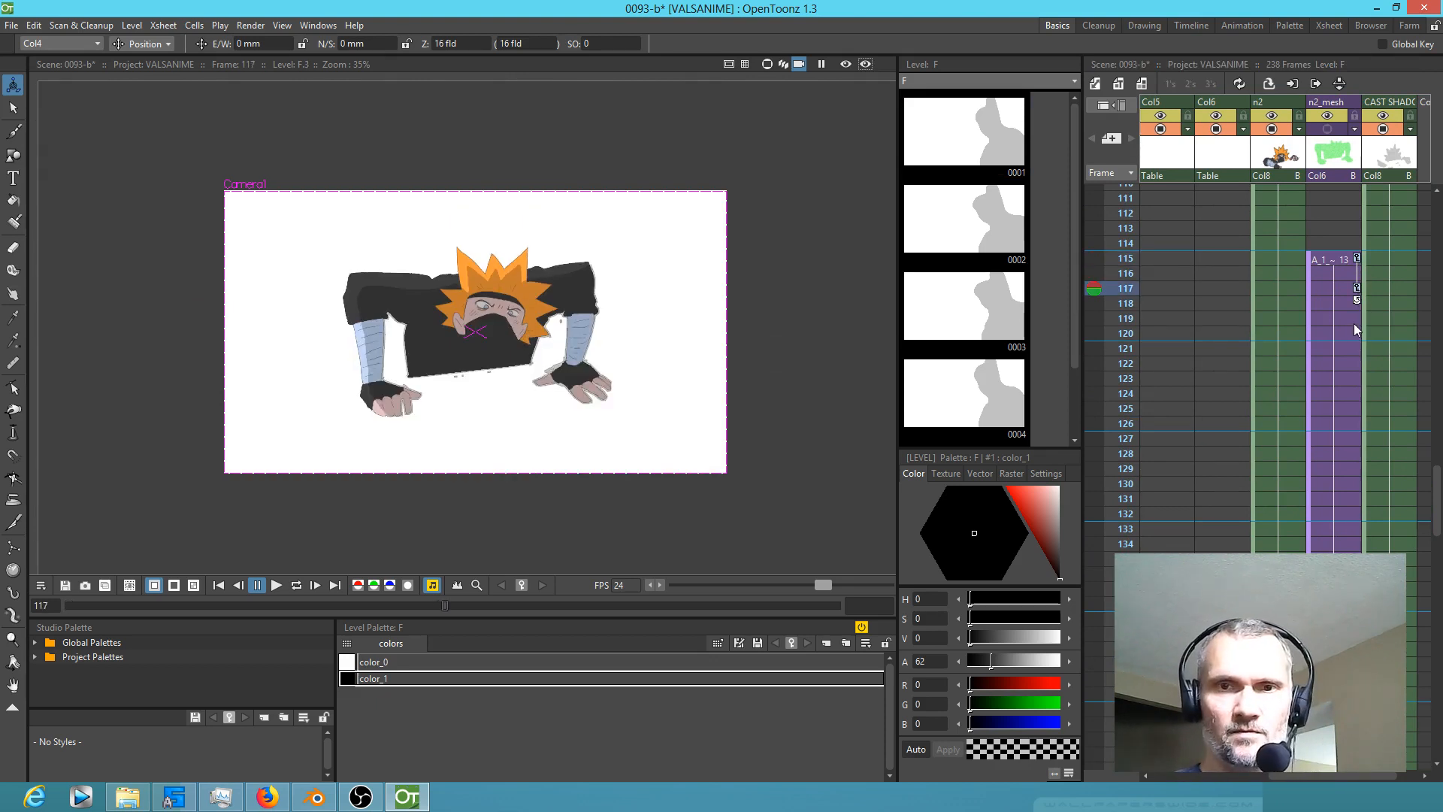
pyautogui.click(1346, 319)
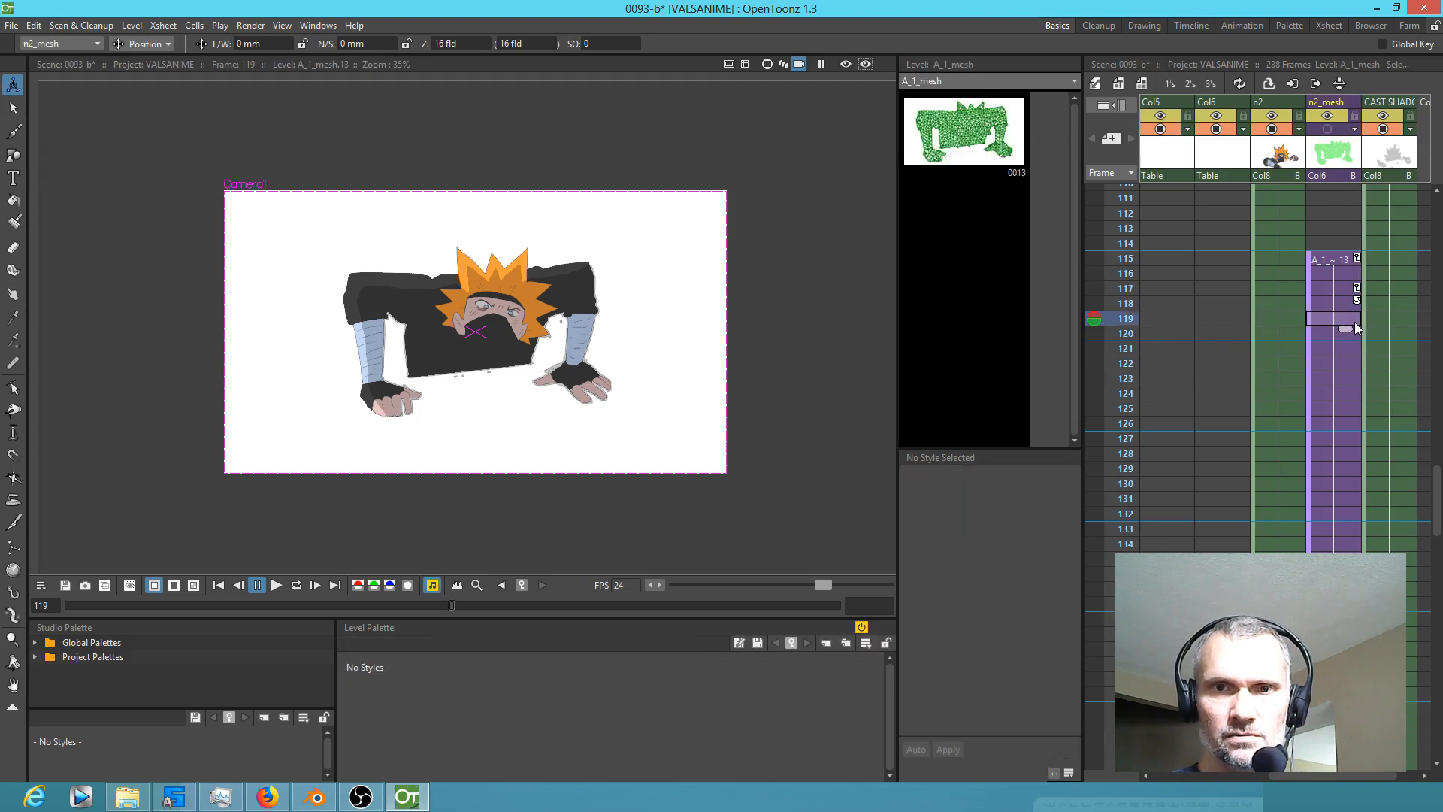
pyautogui.hotkey('ctrl', 'v')
pyautogui.hotkey('ctrl', 'v')
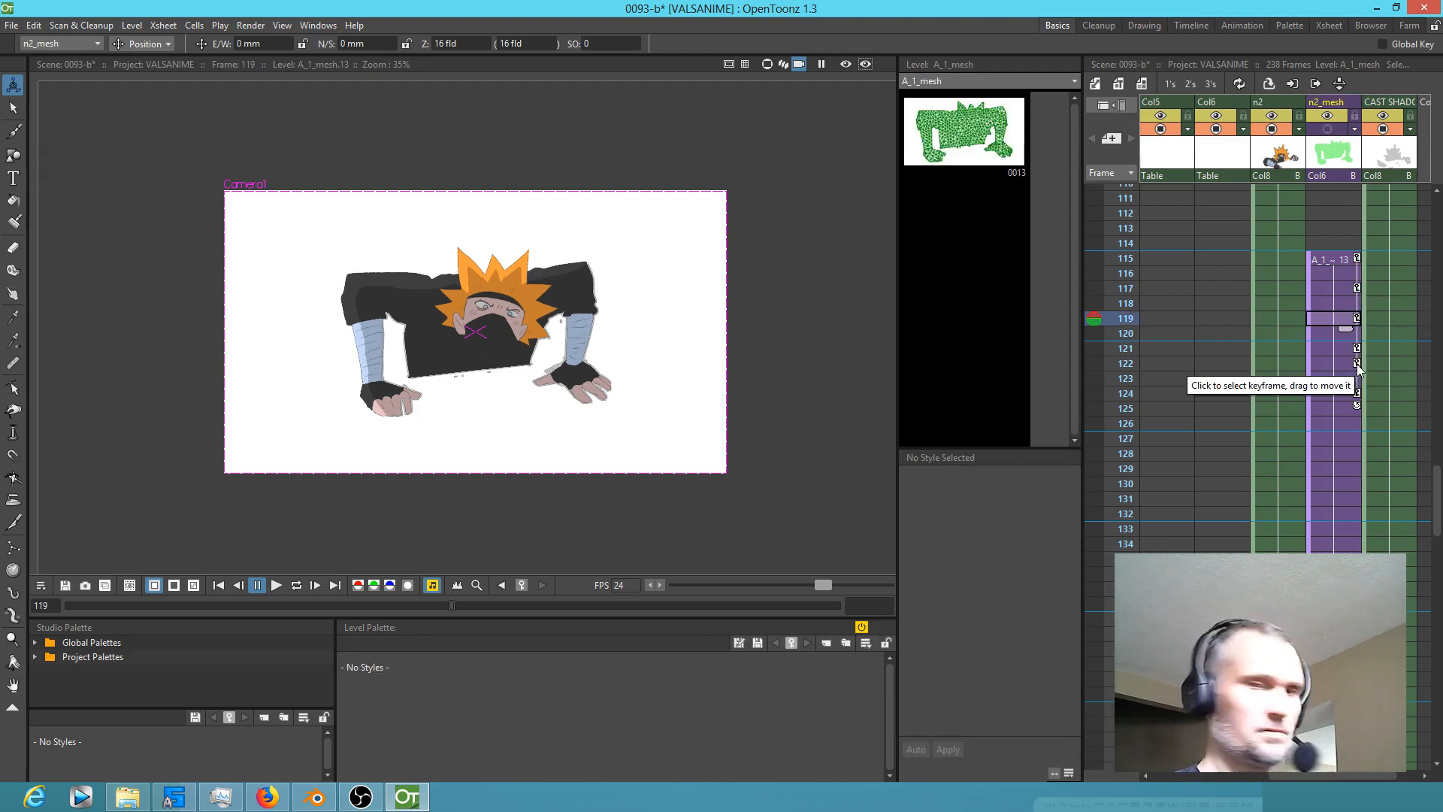
# Step: Paste the copied n2_mesh keyframes at frames 123, 127, 131 and 135
pyautogui.click(1357, 381)
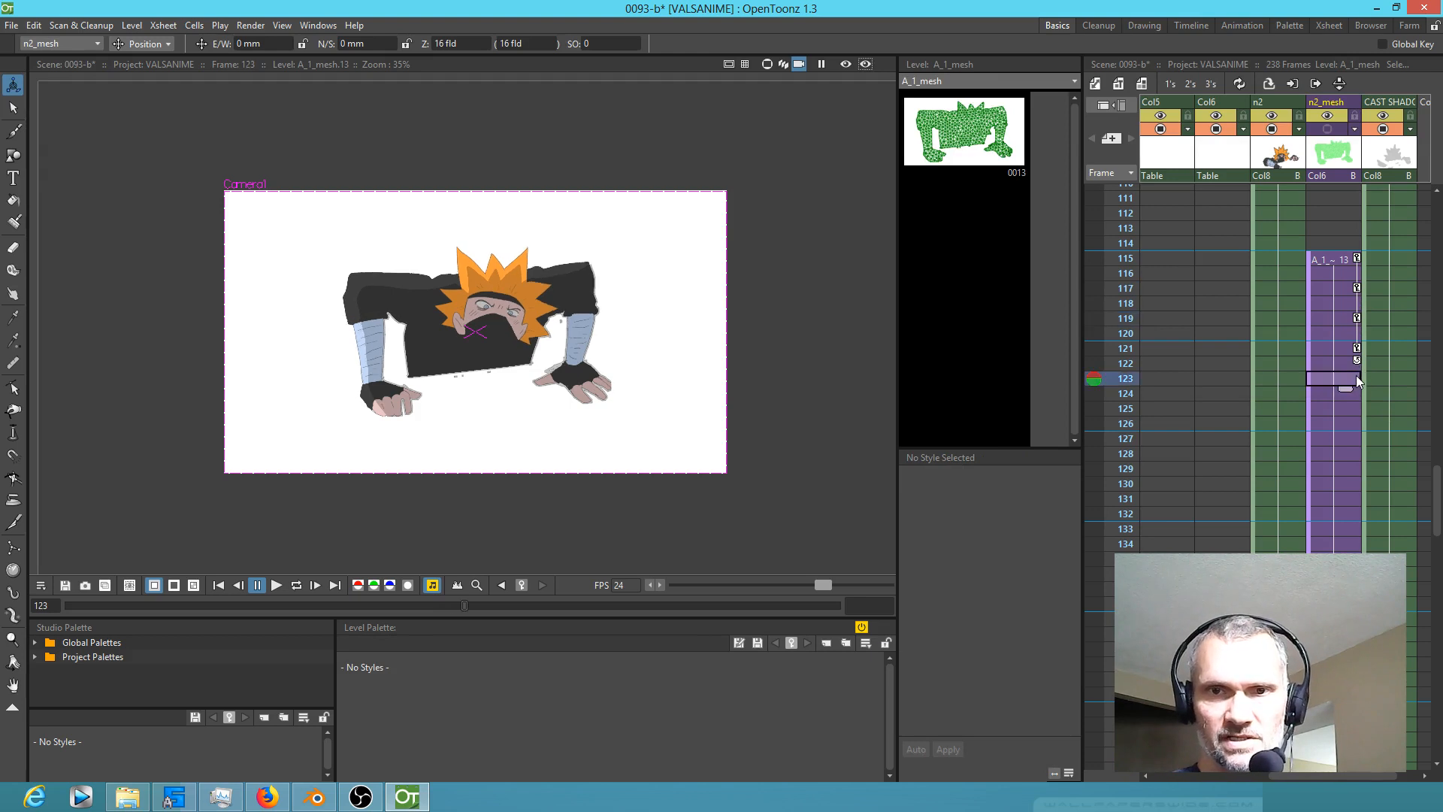
pyautogui.hotkey('ctrl', 'v')
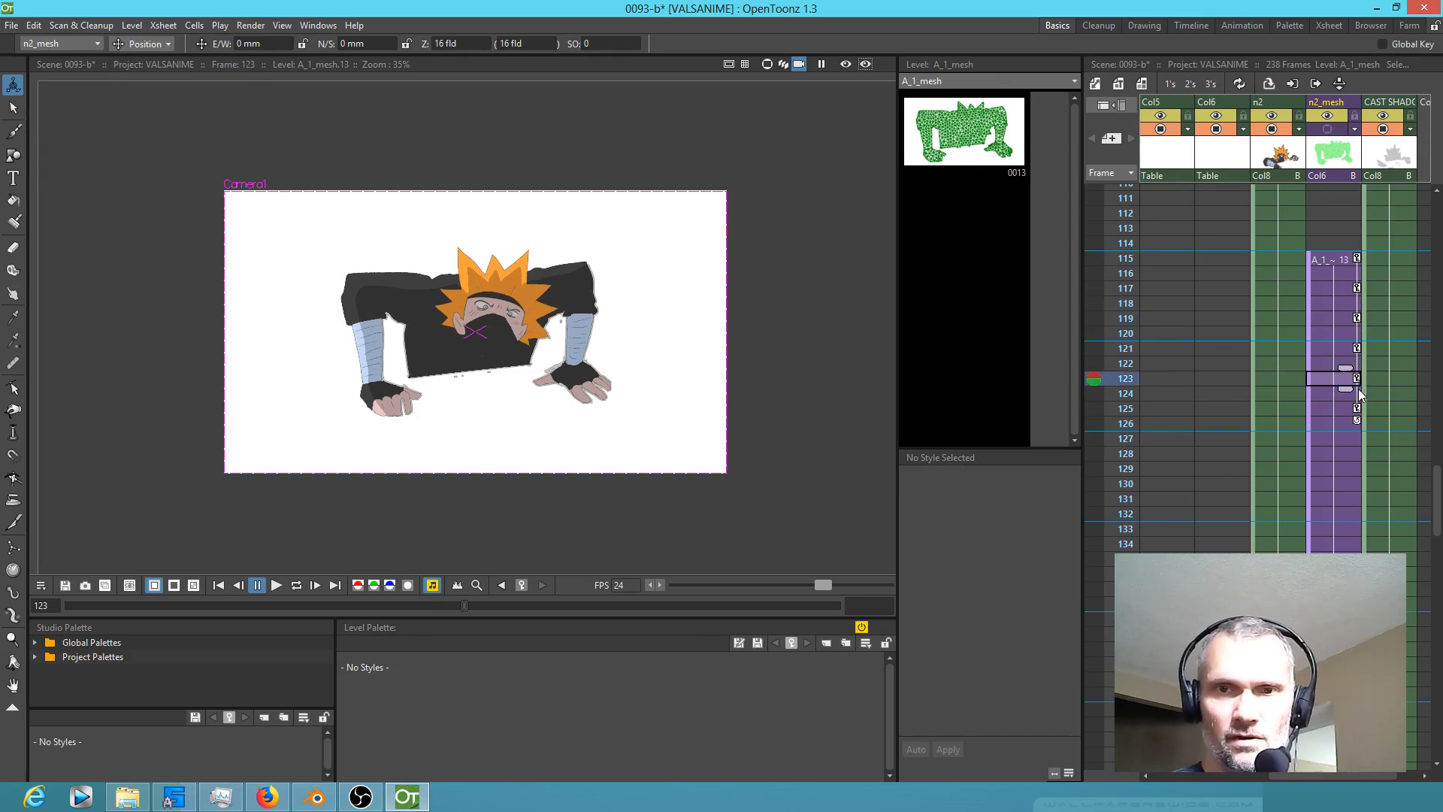
pyautogui.click(1357, 443)
pyautogui.hotkey('ctrl', 'v')
pyautogui.click(1359, 502)
pyautogui.hotkey('ctrl', 'v')
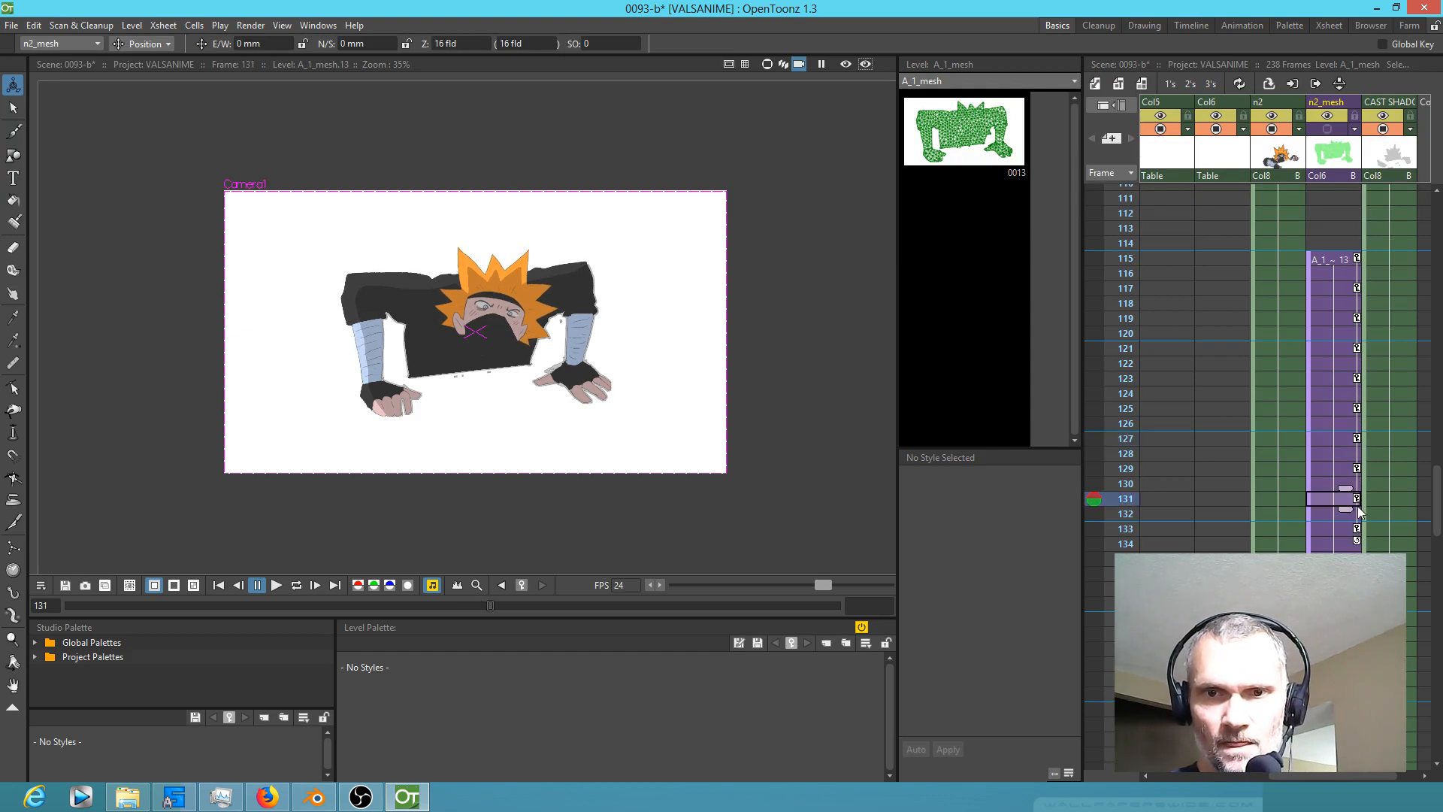
pyautogui.click(1346, 558)
pyautogui.hotkey('ctrl', 'v')
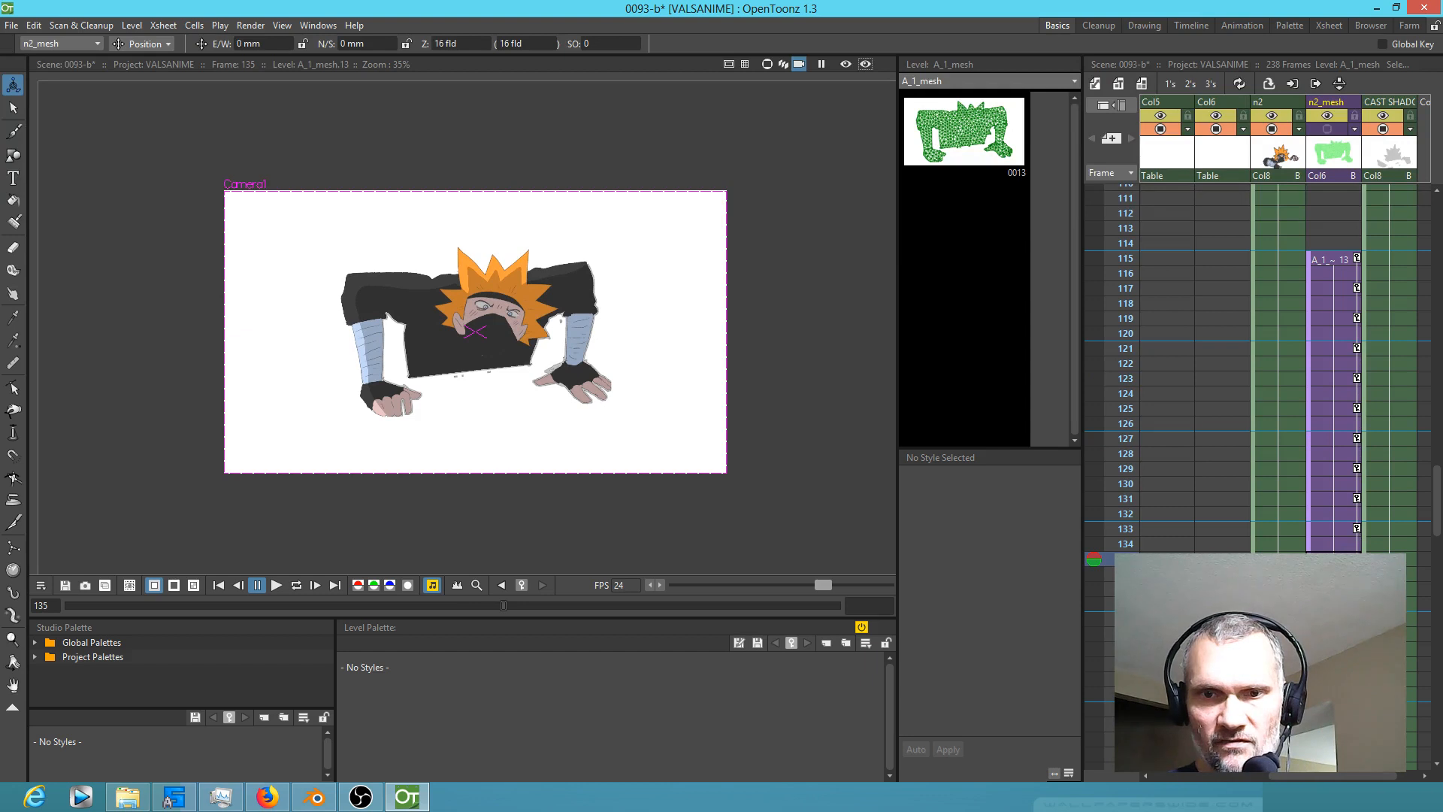
# Step: Continue the n2_mesh loop by pasting the same keyframes at frames 139, 143, 147 and 151
pyautogui.click(1345, 619)
pyautogui.hotkey('ctrl', 'v')
pyautogui.moveTo(1345, 619); pyautogui.dragTo(1292, 333)
pyautogui.click(1306, 394)
pyautogui.hotkey('ctrl', 'v')
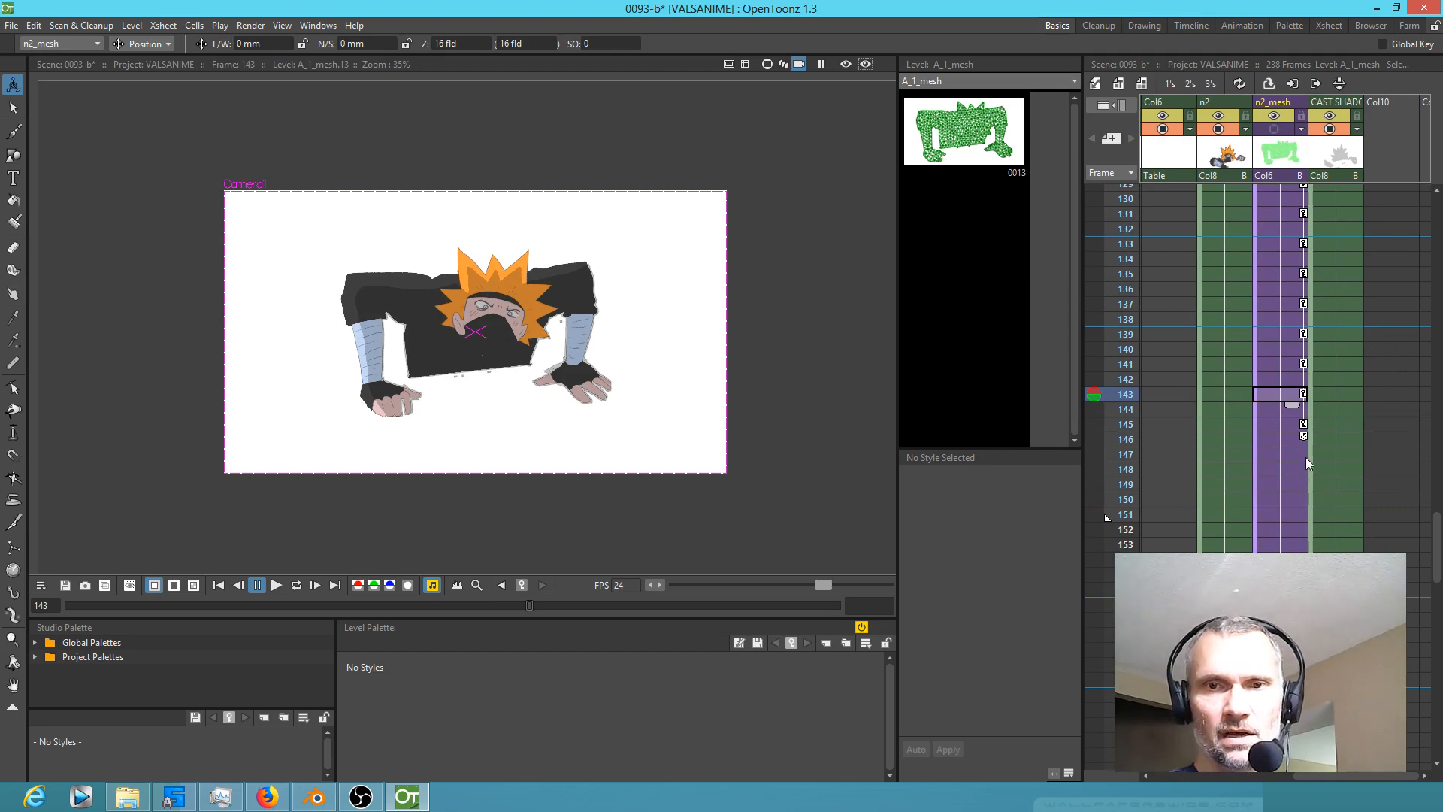
pyautogui.click(1305, 456)
pyautogui.hotkey('ctrl', 'v')
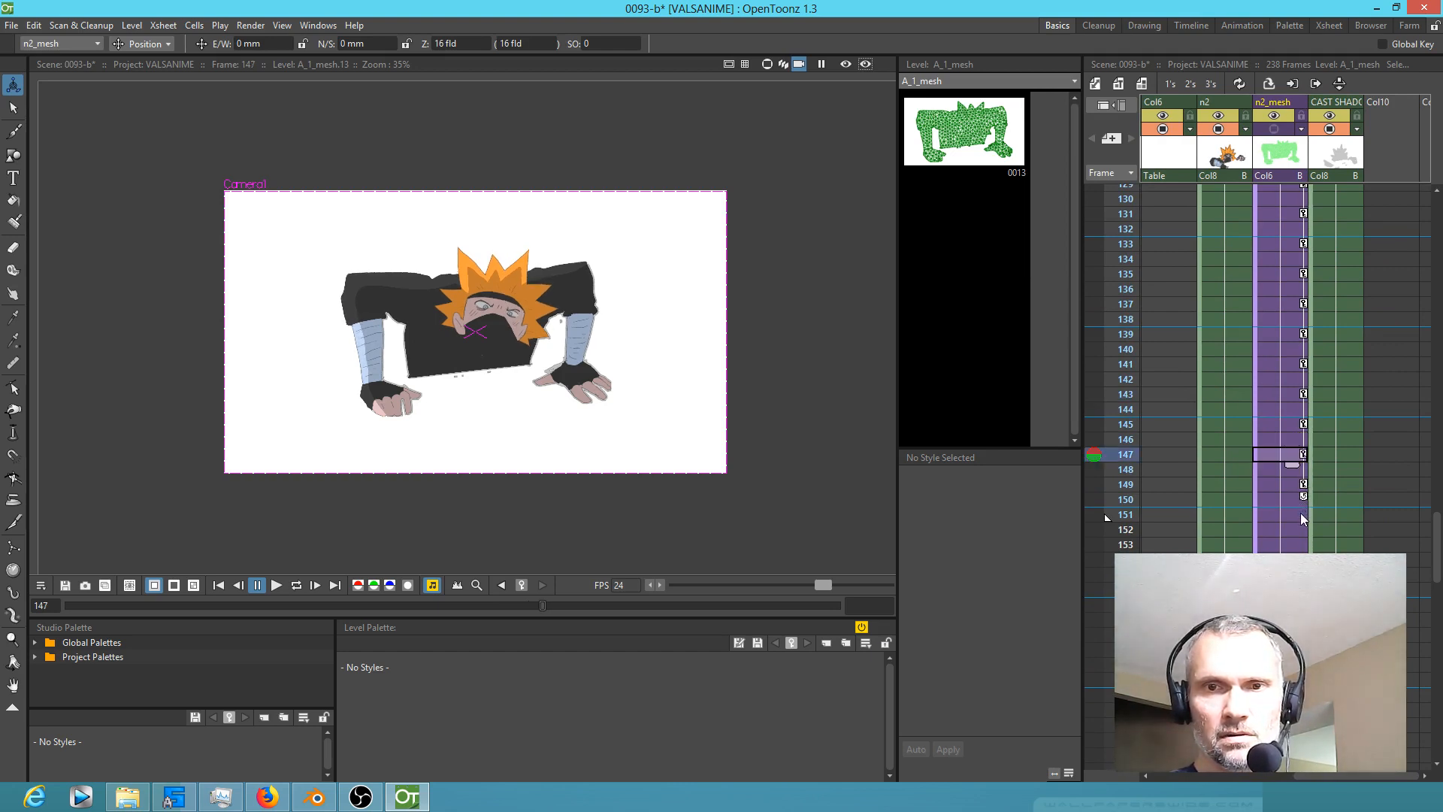
pyautogui.click(1304, 519)
pyautogui.hotkey('ctrl', 'v')
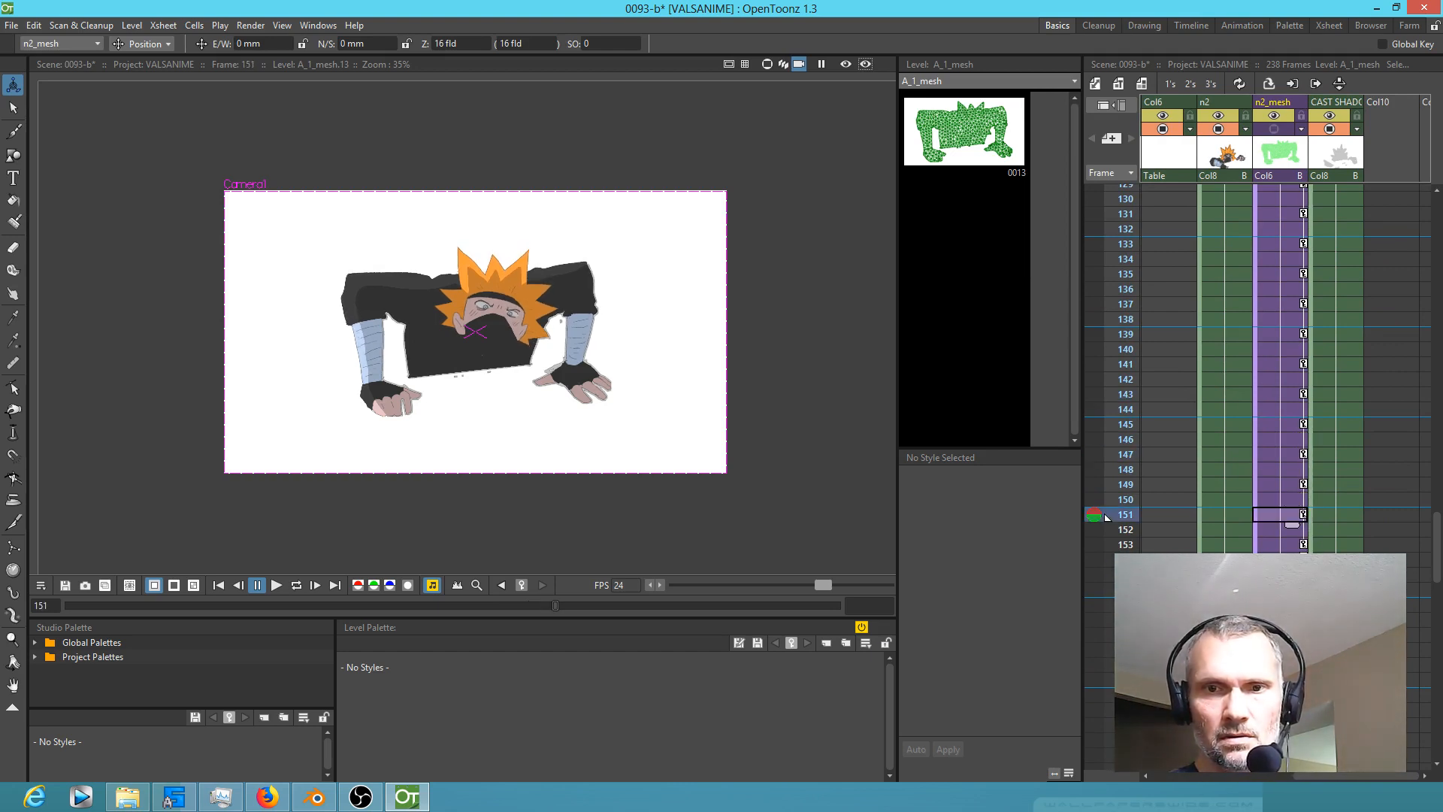
# Step: Select n2_mesh at frame 155 and save the scene
pyautogui.click(1304, 574)
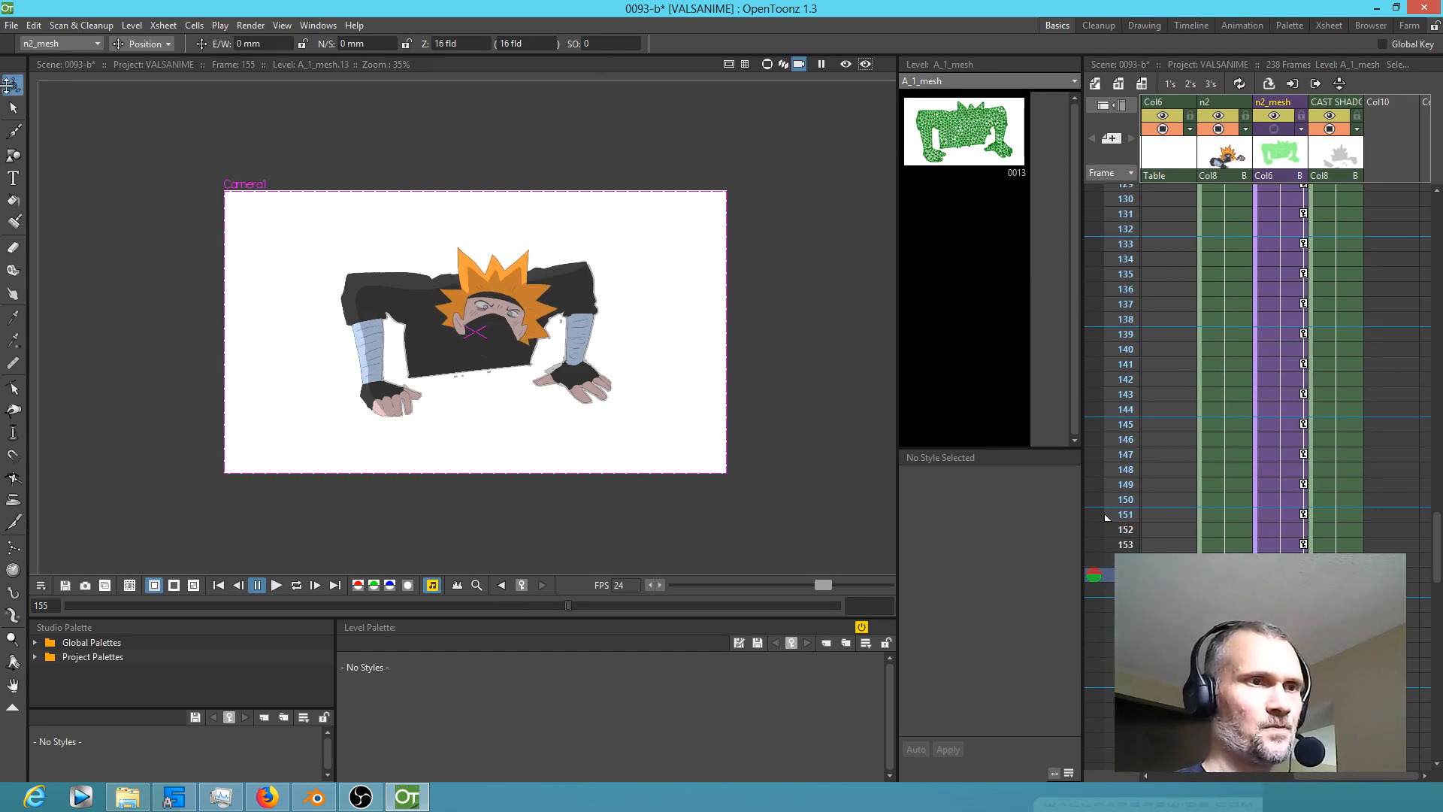
pyautogui.click(10, 28)
pyautogui.click(42, 75)
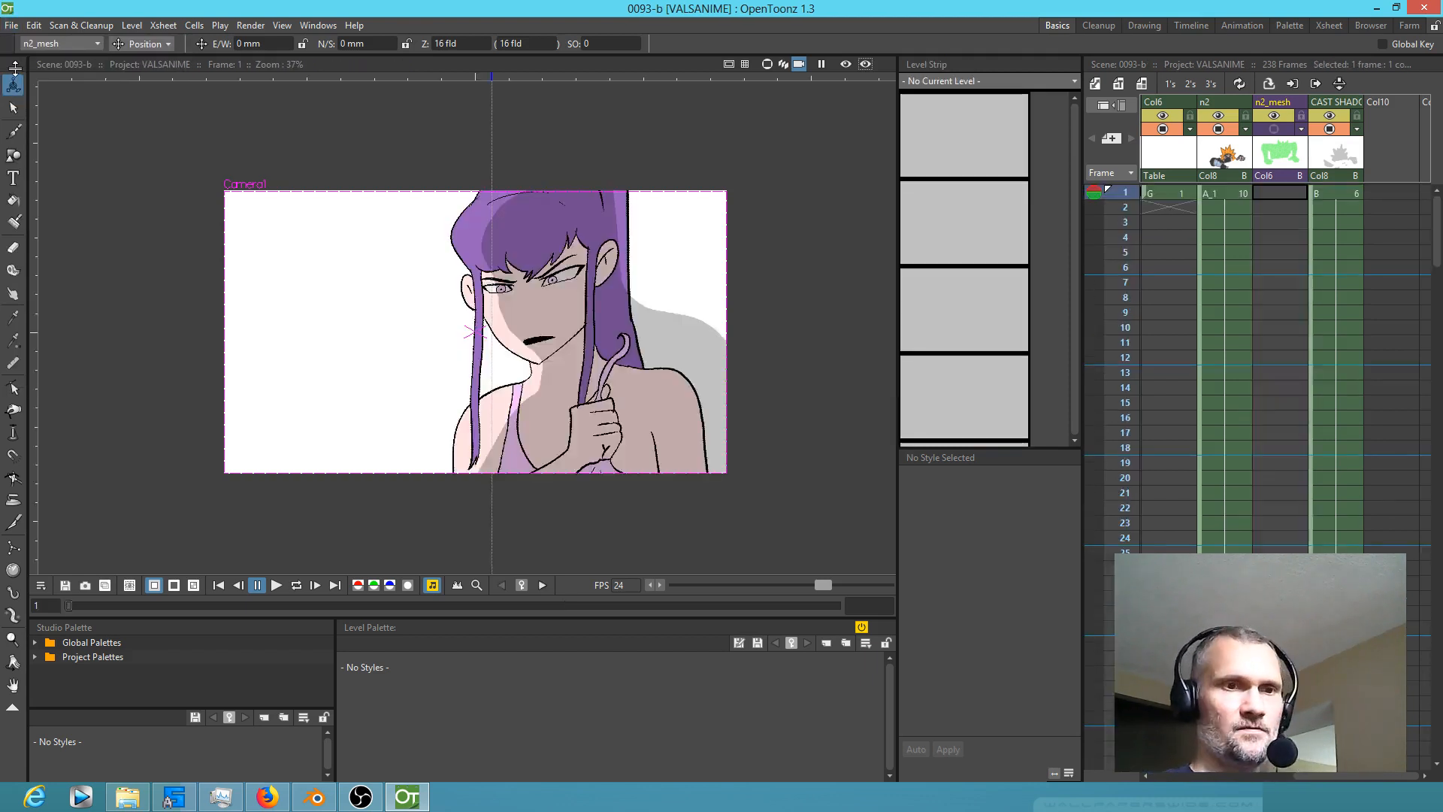
# Step: Play the scene in a loop to check the animation, and stop the playback
pyautogui.scroll(3, 585, 253)
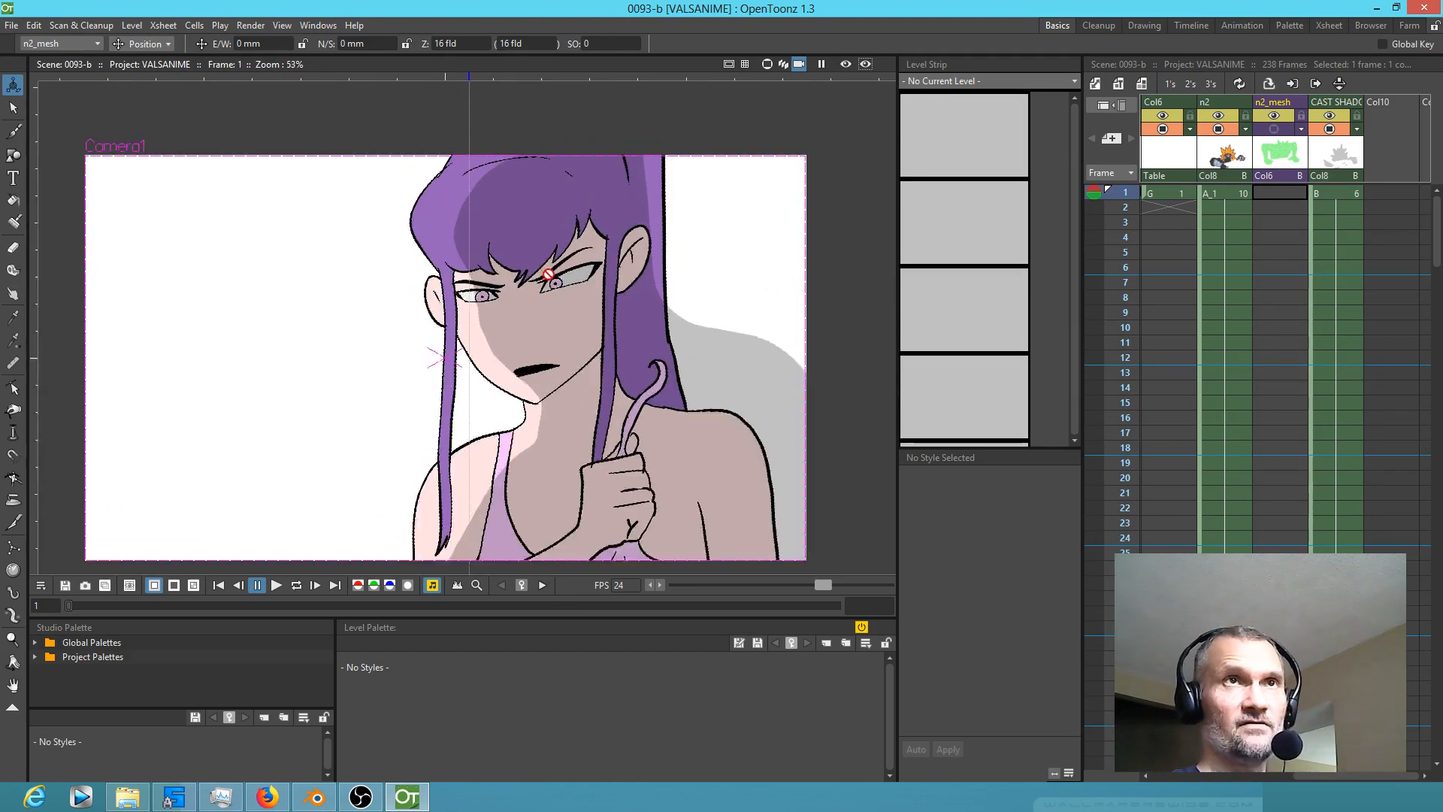
pyautogui.press('p')
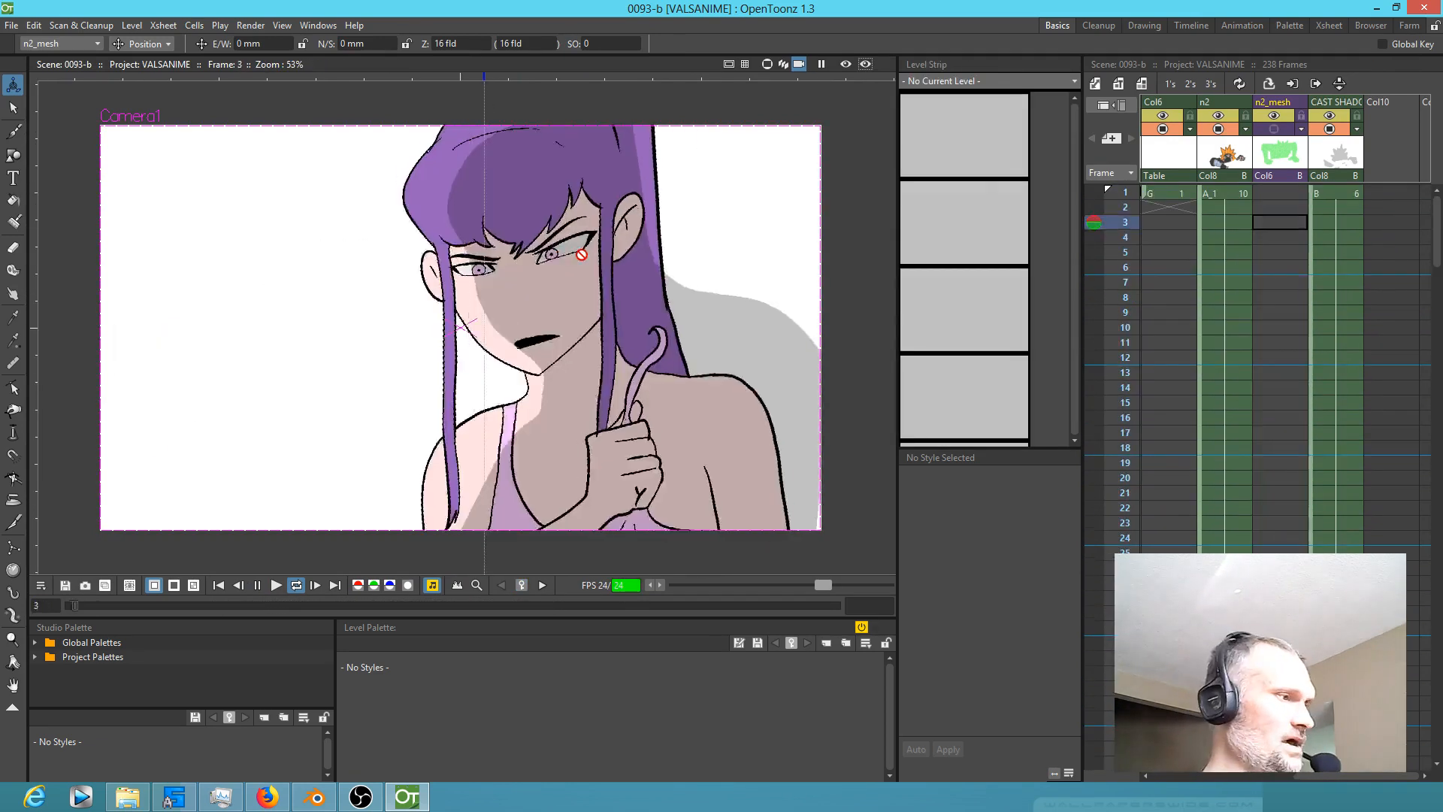
pyautogui.press('p')
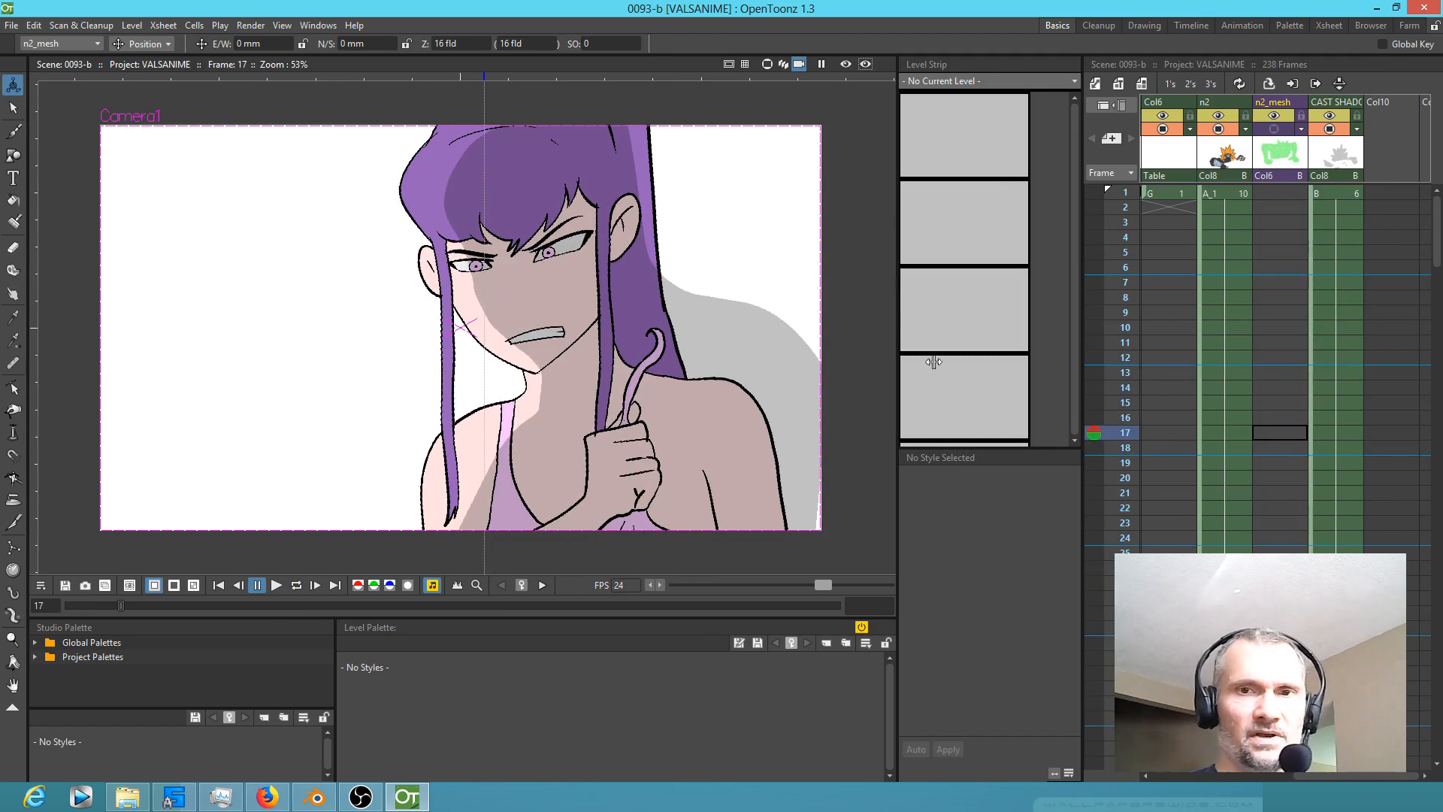
# Step: Examine the n2 column's ninja drawings at frames 103 and 85 in close-up for unpainted gaps
pyautogui.click(1227, 264)
pyautogui.scroll(-15, 1227, 285)
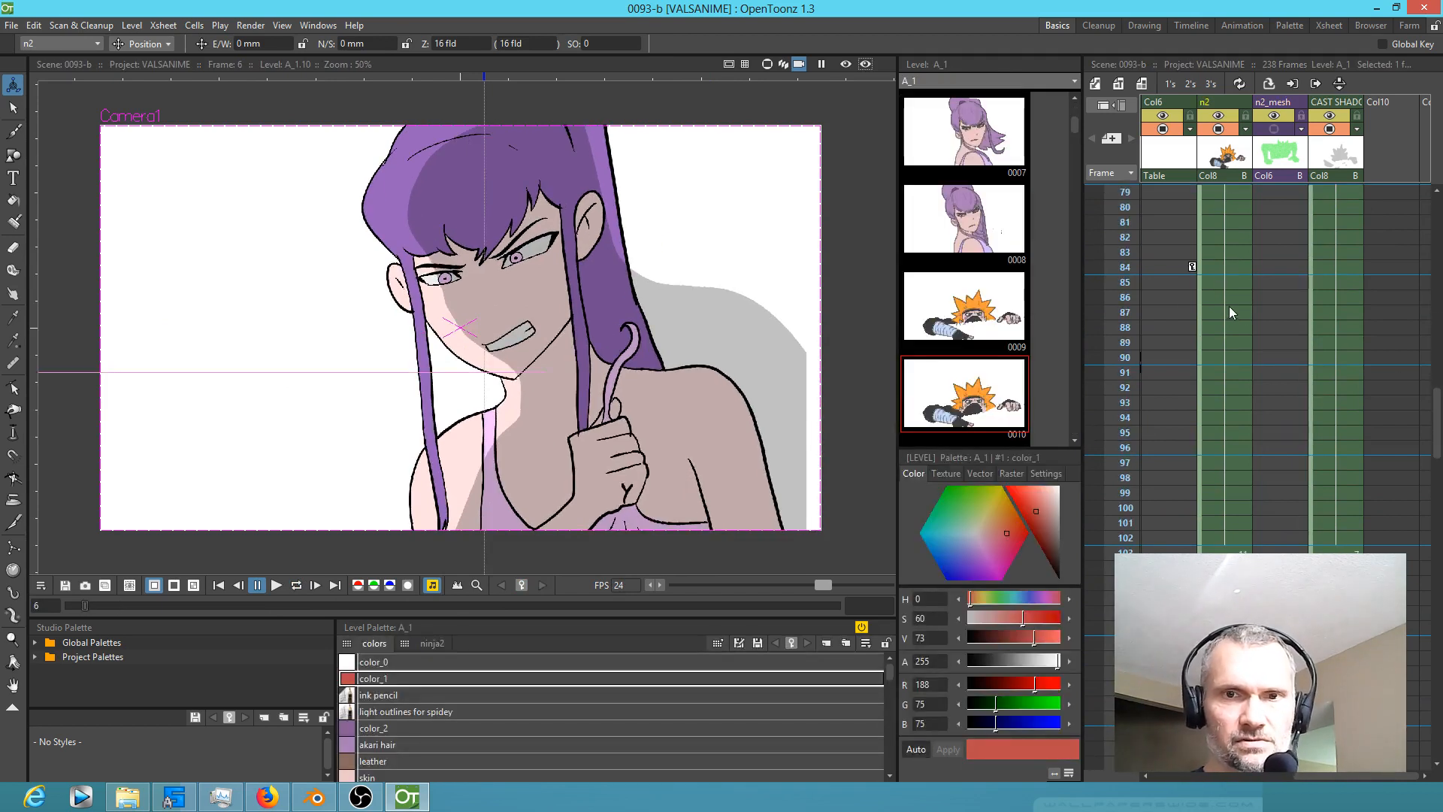
pyautogui.click(1242, 551)
pyautogui.scroll(4, 619, 330)
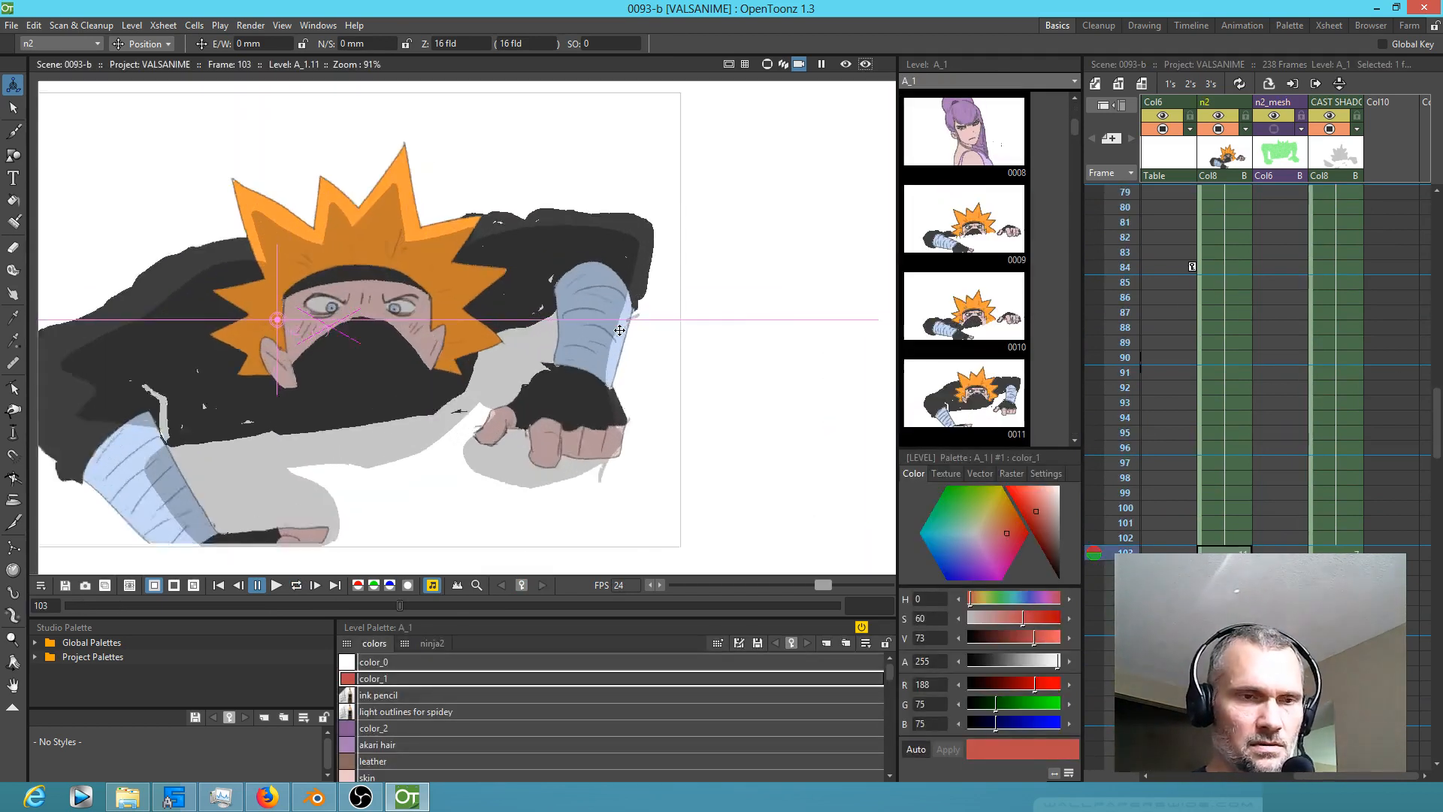
pyautogui.moveTo(619, 330); pyautogui.dragTo(813, 360)
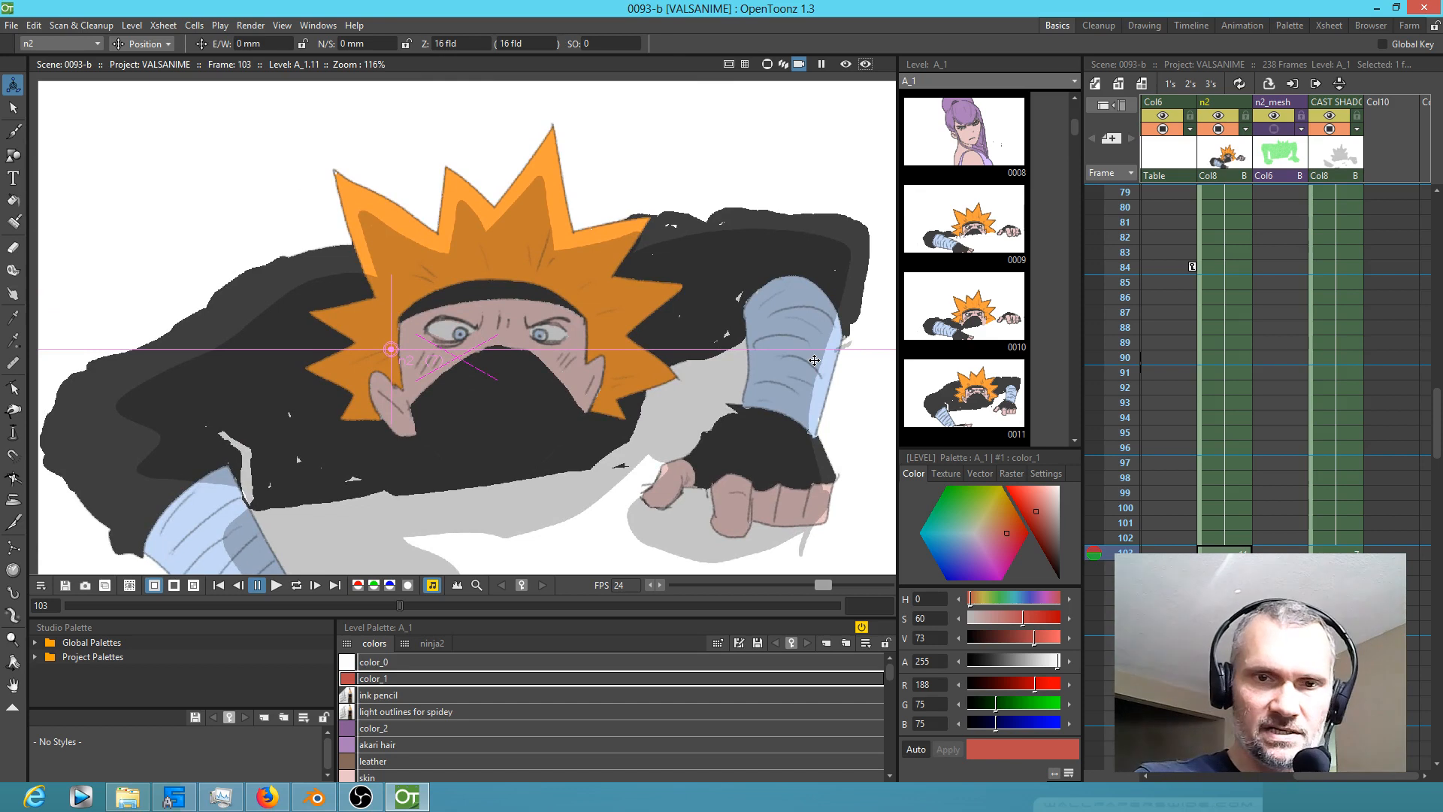
pyautogui.scroll(3, 1247, 478)
pyautogui.scroll(3, 1247, 368)
pyautogui.moveTo(1125, 634); pyautogui.dragTo(1125, 498)
pyautogui.scroll(6, 1278, 323)
pyautogui.scroll(15, 1256, 342)
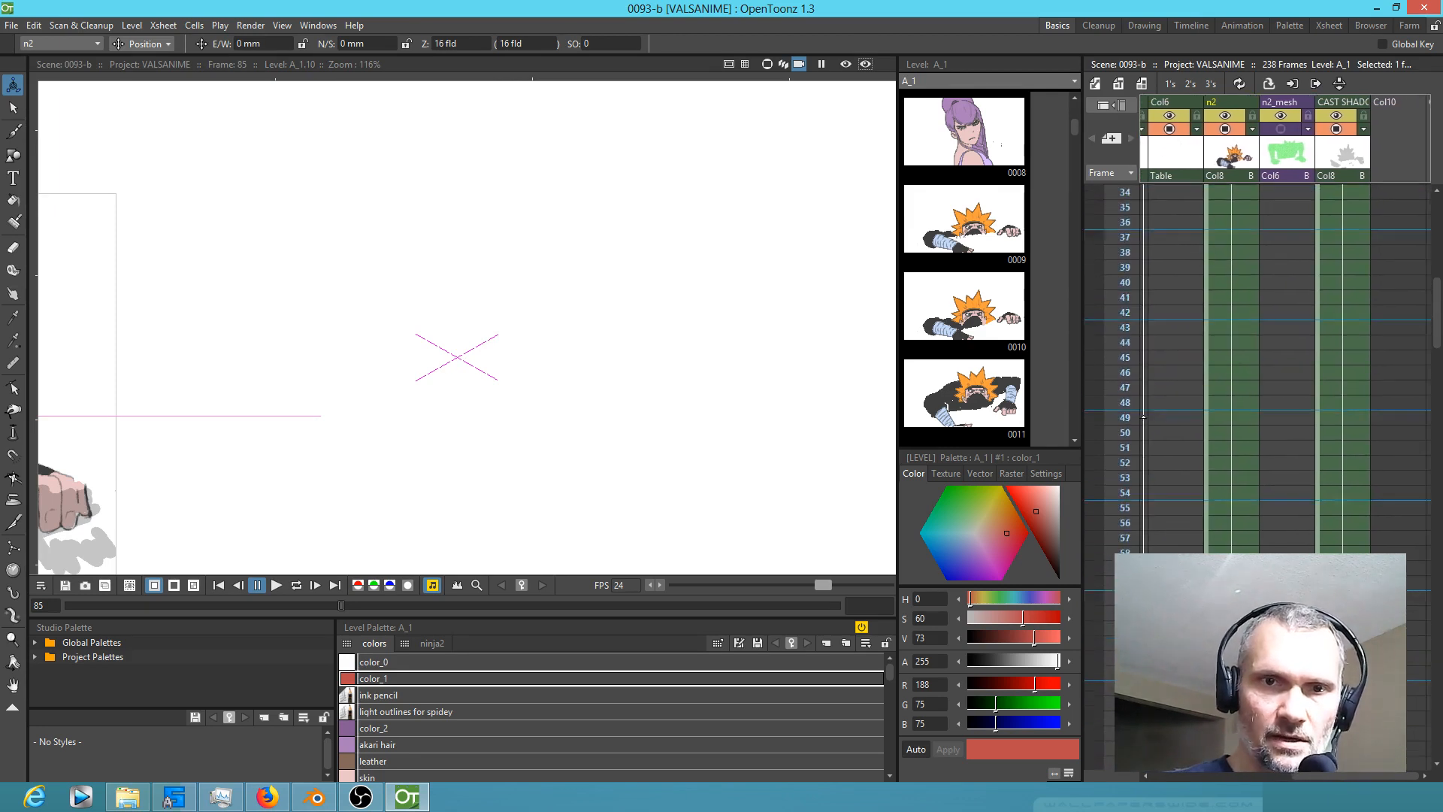
pyautogui.hscroll(-2, 1244, 468)
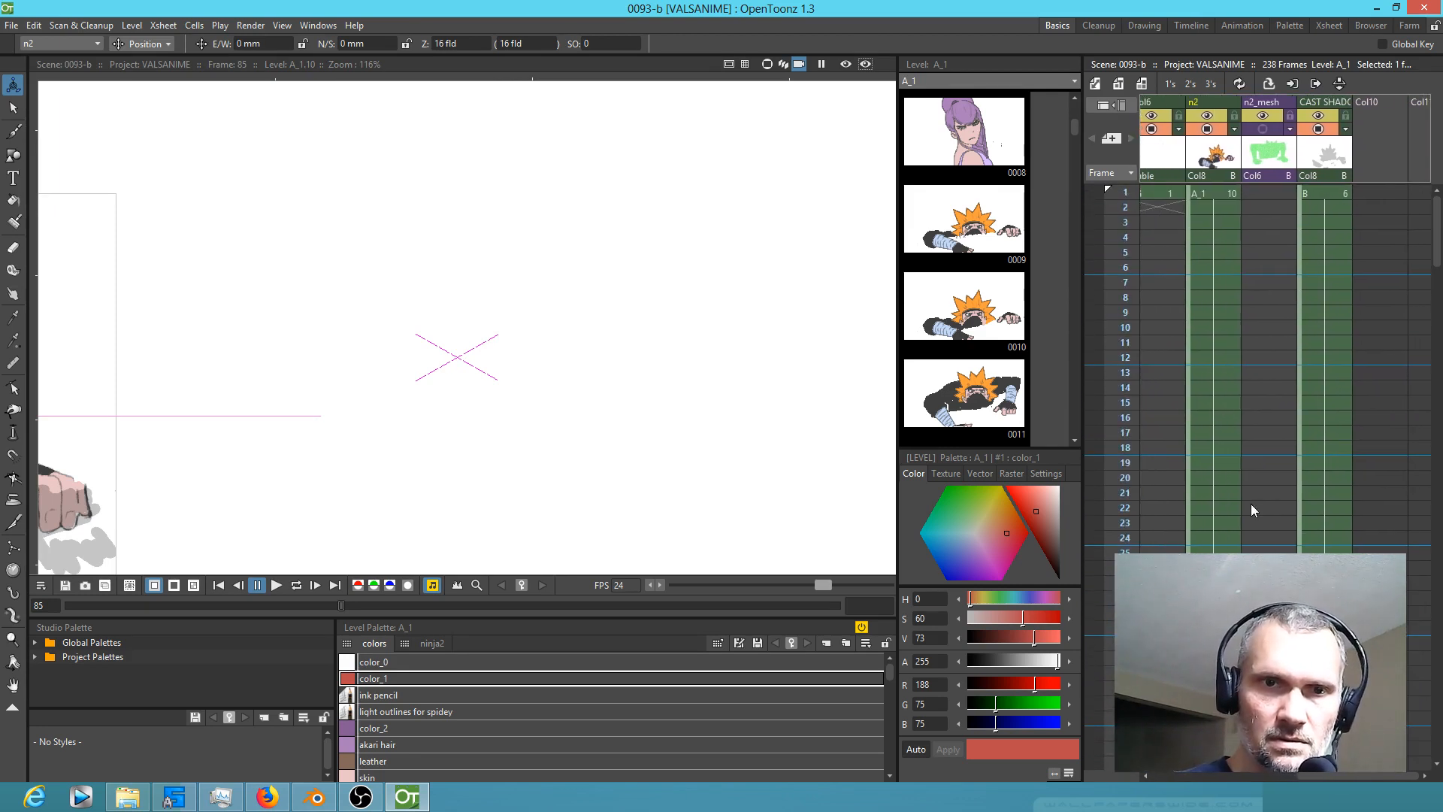
# Step: Select n2 at frame 1 and open drawing 0010 of level A_1 for editing
pyautogui.click(1239, 194)
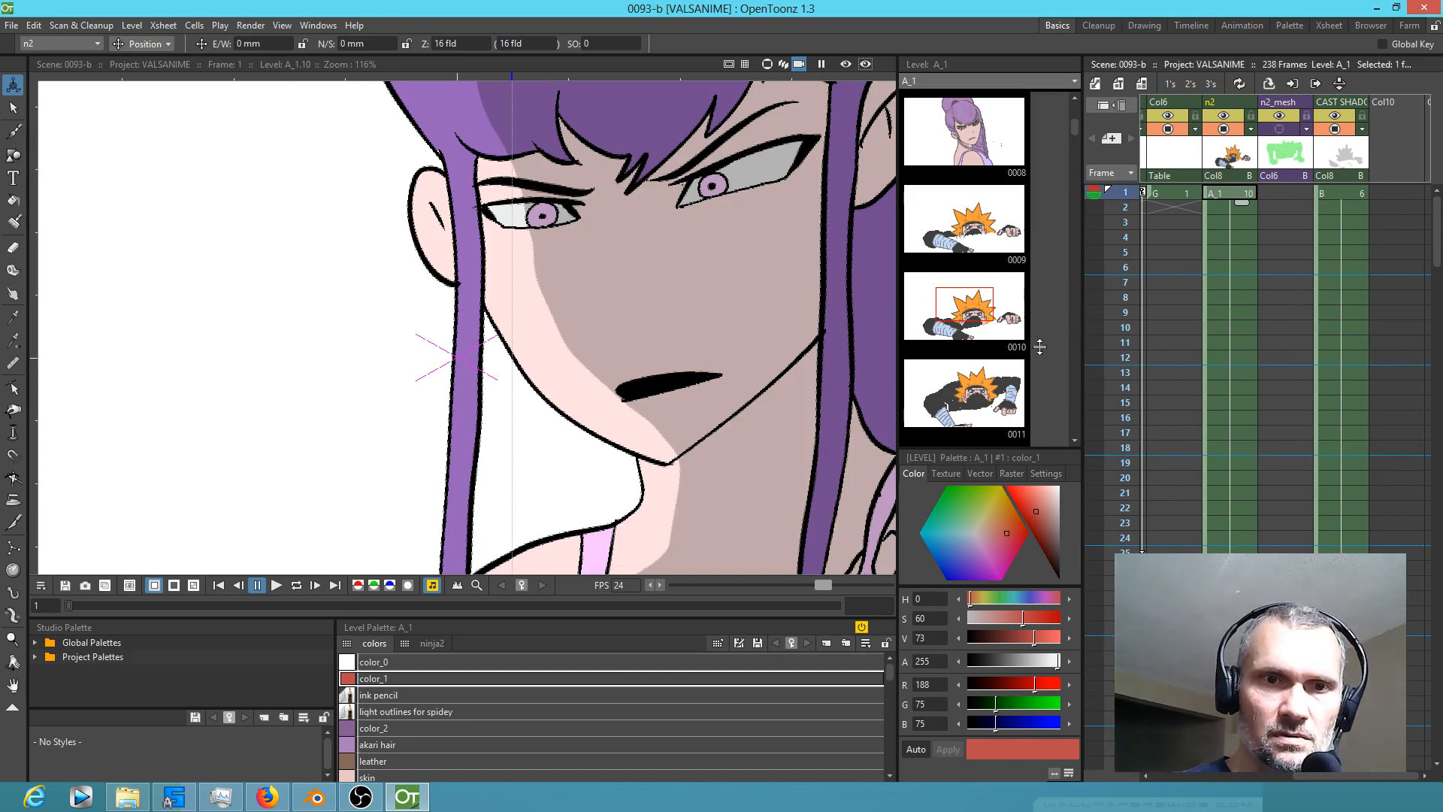
pyautogui.click(976, 292)
pyautogui.moveTo(781, 489)
pyautogui.mouseDown()
pyautogui.moveTo(824, 157)
pyautogui.moveTo(722, 313)
pyautogui.moveTo(809, 235)
pyautogui.moveTo(859, 352)
pyautogui.moveTo(844, 338)
pyautogui.mouseUp()
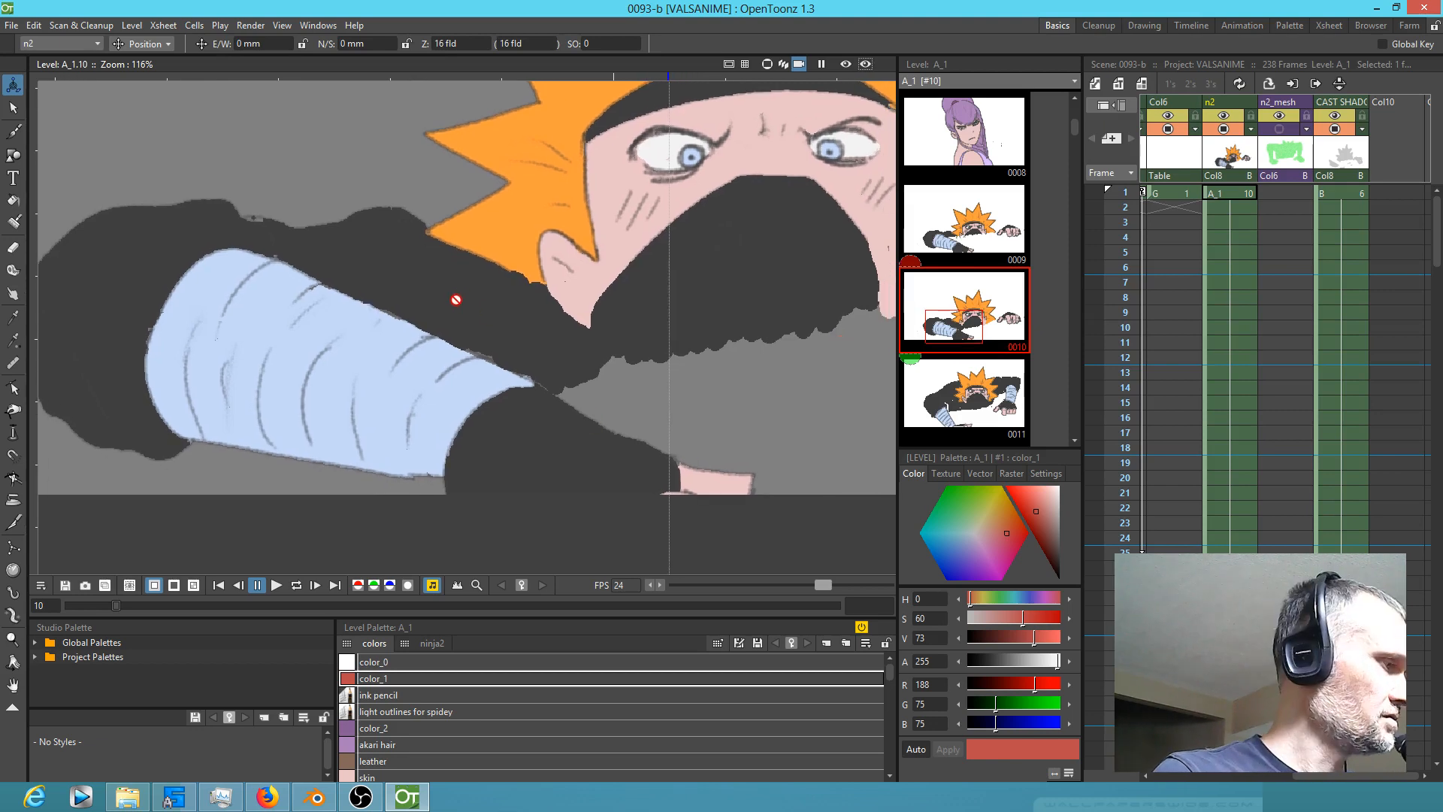
# Step: Pick the Ninja Costumes style from the black sleeve and paint over its white gaps in drawing 0010 with a size 17 Areas brush
pyautogui.press('k')
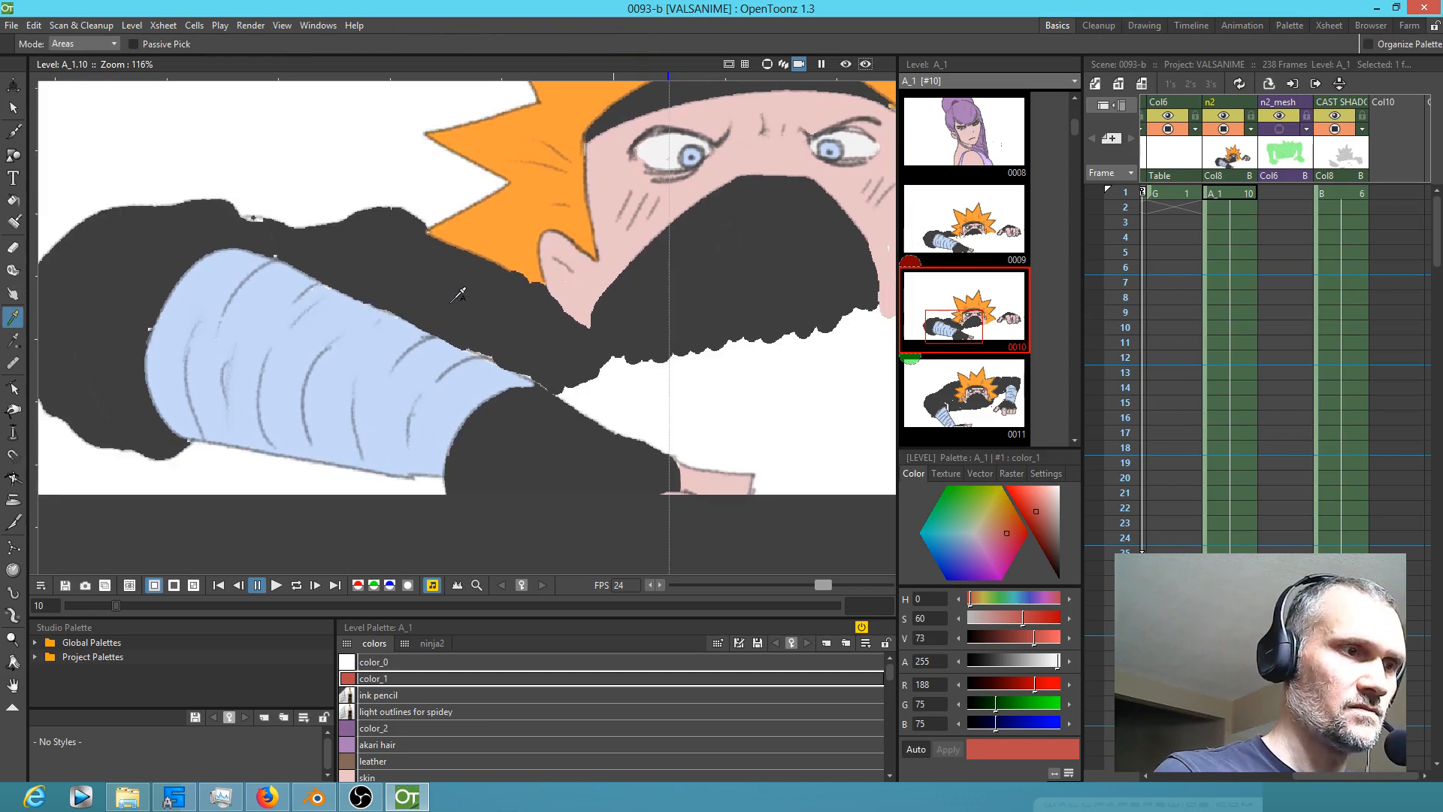
pyautogui.click(466, 298)
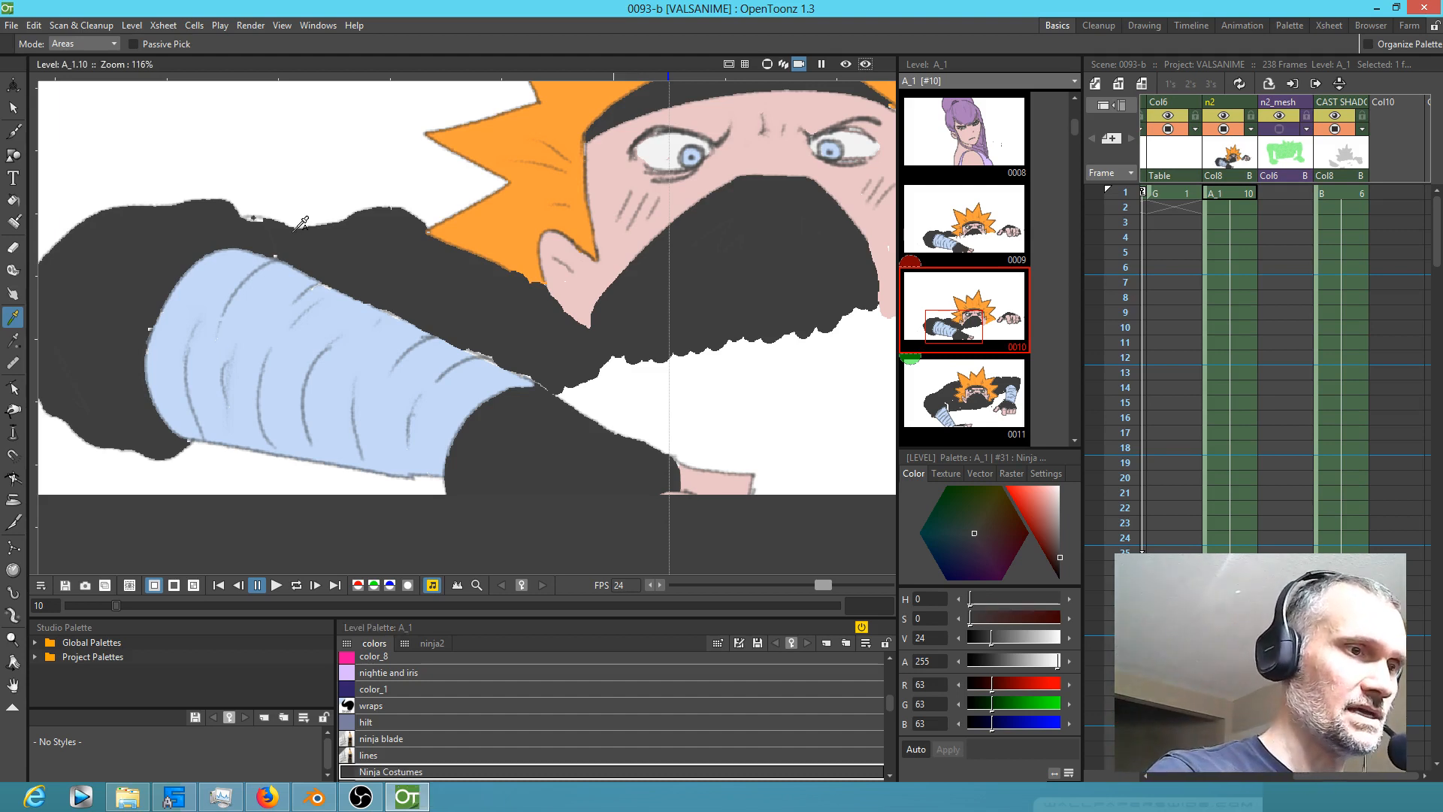
pyautogui.press('k')
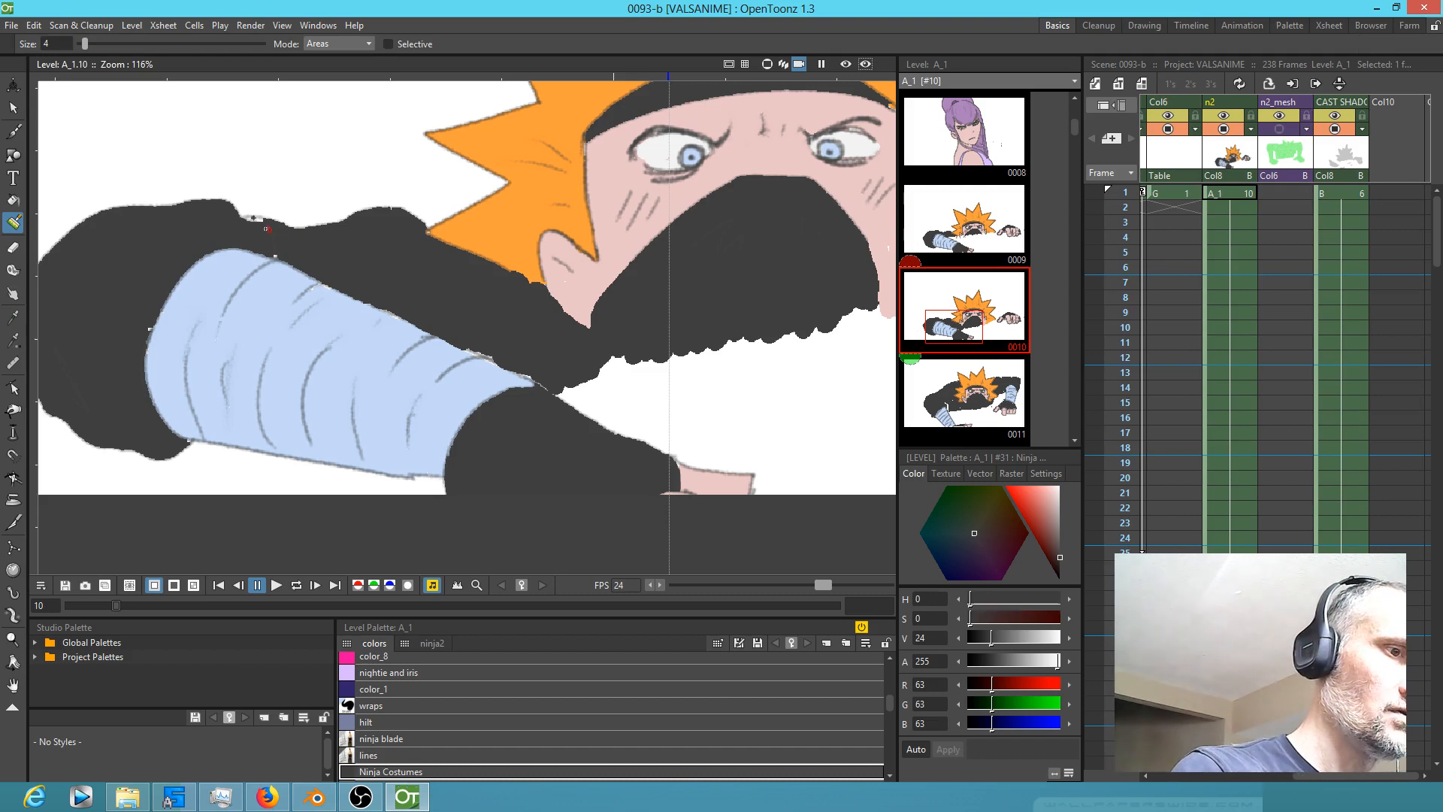
pyautogui.moveTo(264, 221); pyautogui.dragTo(149, 310)
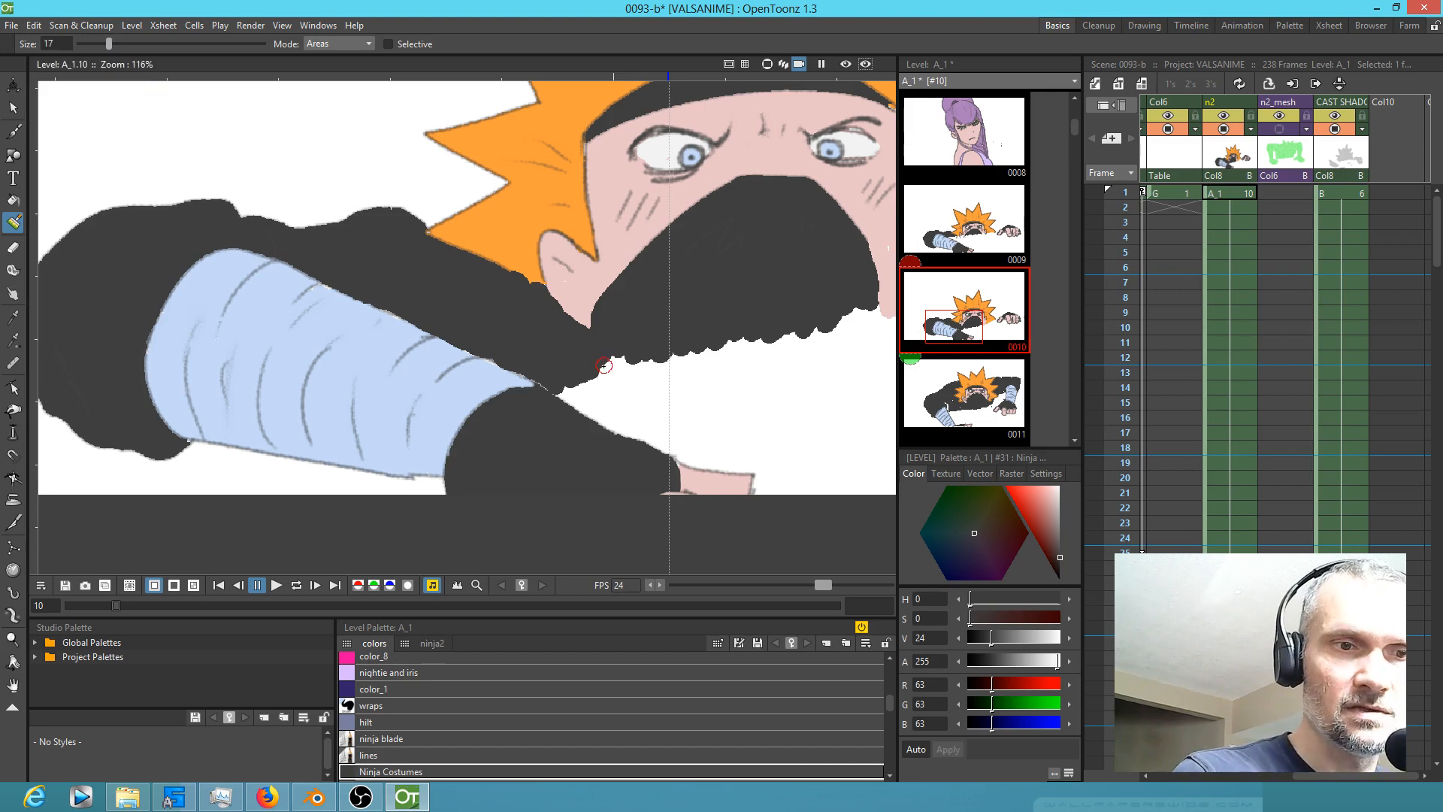
# Step: Try to even out the black torso's ragged lower edge in drawing 0010 with the same brush
pyautogui.moveTo(666, 360); pyautogui.dragTo(814, 336)
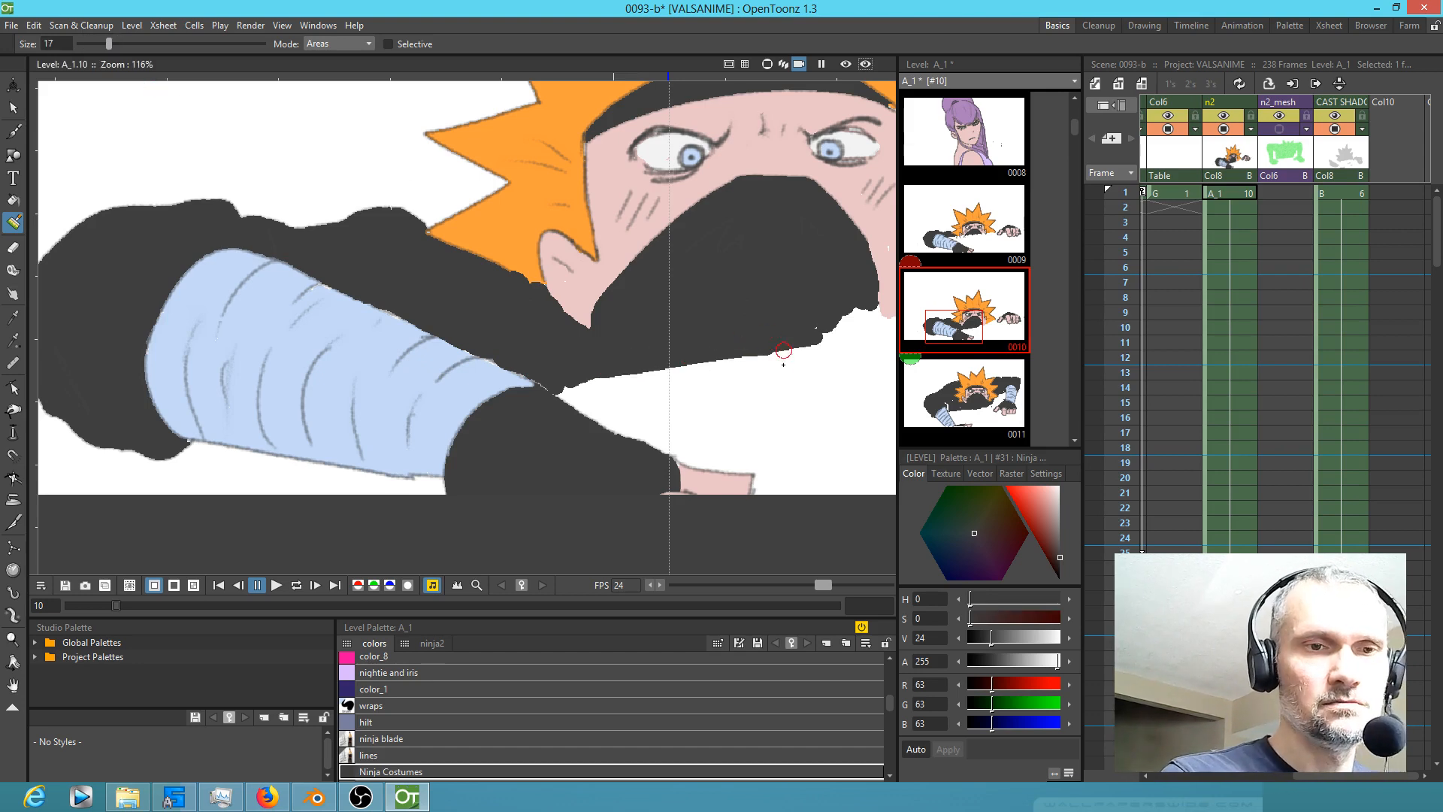
pyautogui.hotkey('ctrl', 'z')
pyautogui.moveTo(799, 402); pyautogui.dragTo(444, 397)
pyautogui.moveTo(658, 371)
pyautogui.mouseDown()
pyautogui.moveTo(622, 396)
pyautogui.moveTo(659, 379)
pyautogui.mouseUp()
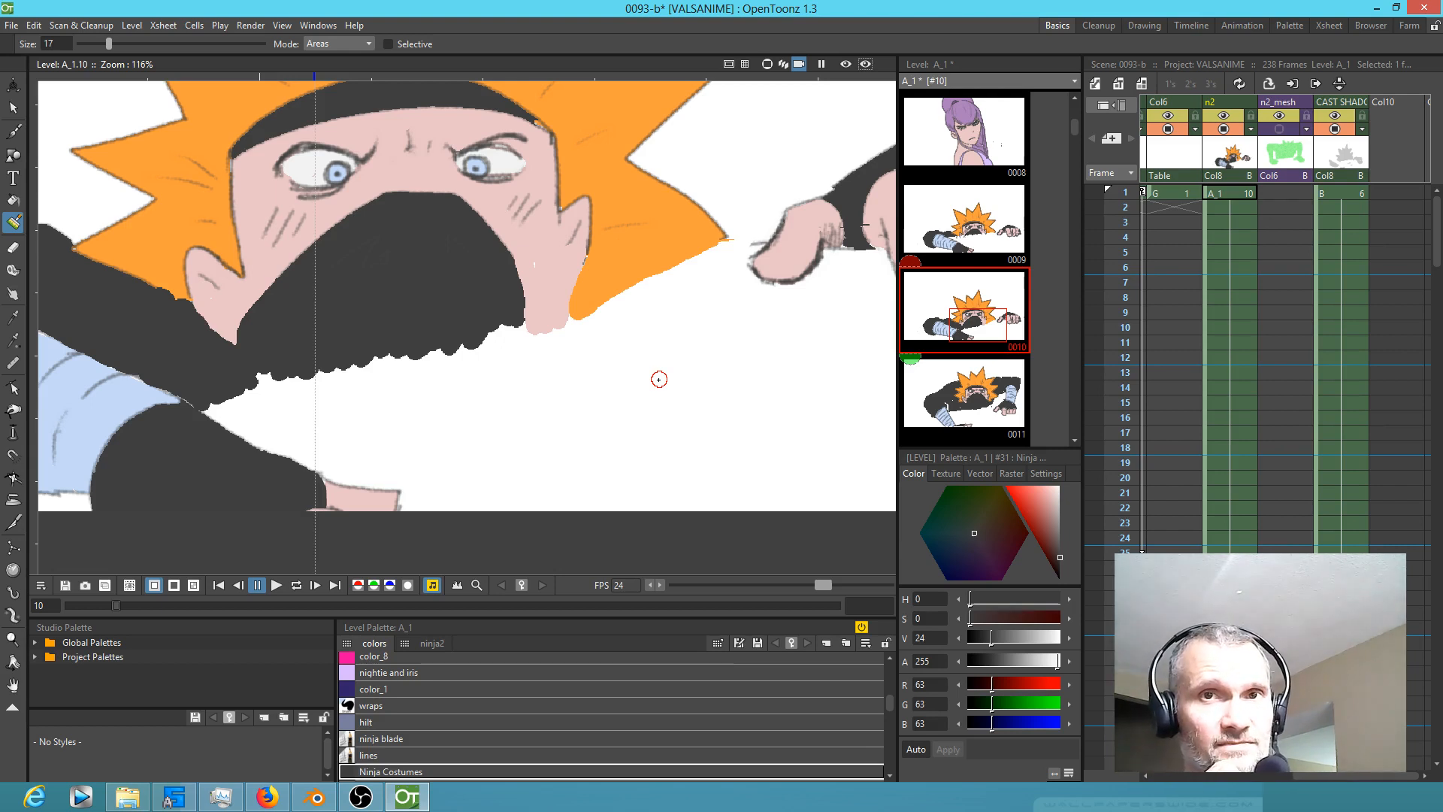
pyautogui.scroll(-5, 634, 366)
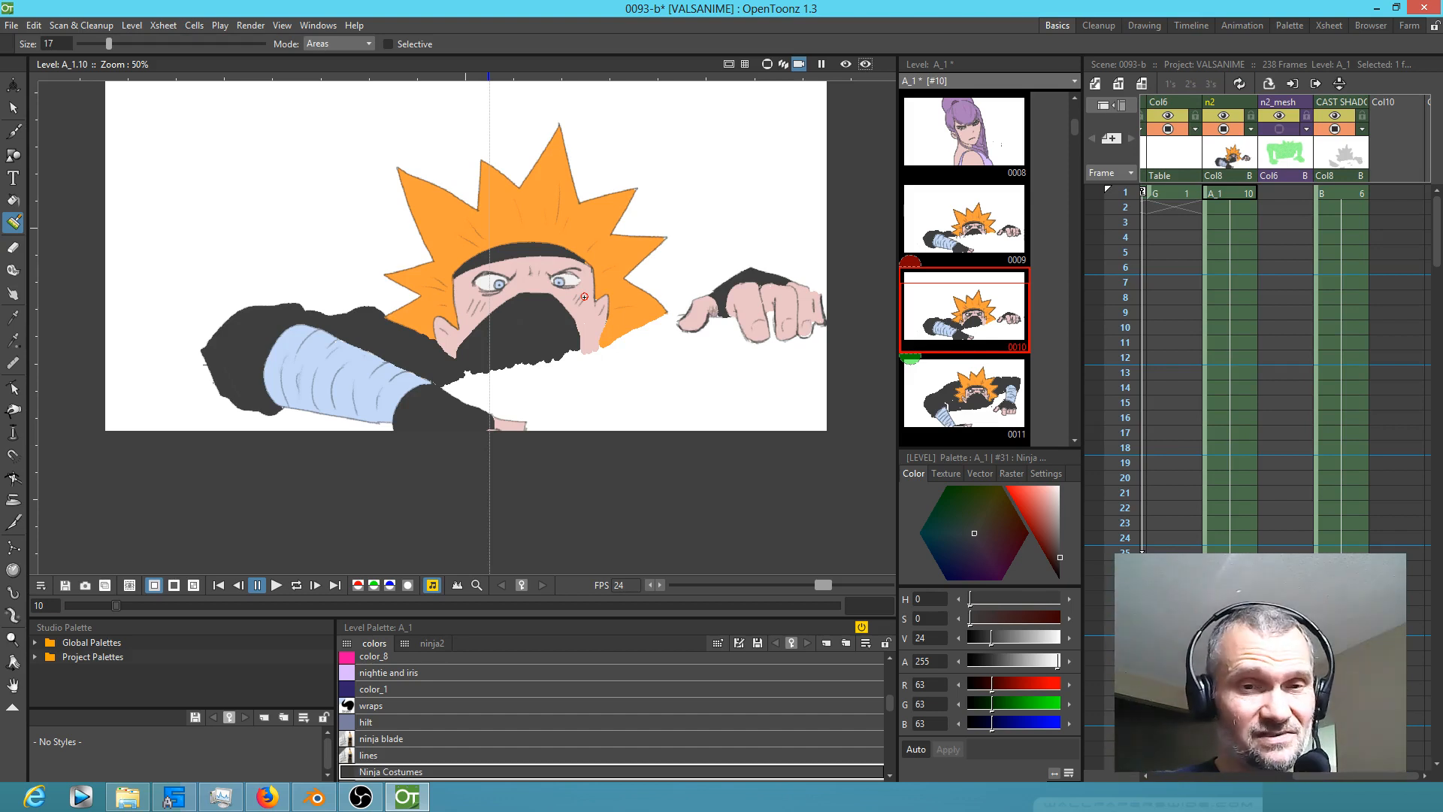
# Step: Open drawing 0011 of A_1 and paint over the white gaps in the ninja's black torso and both sleeves
pyautogui.click(963, 417)
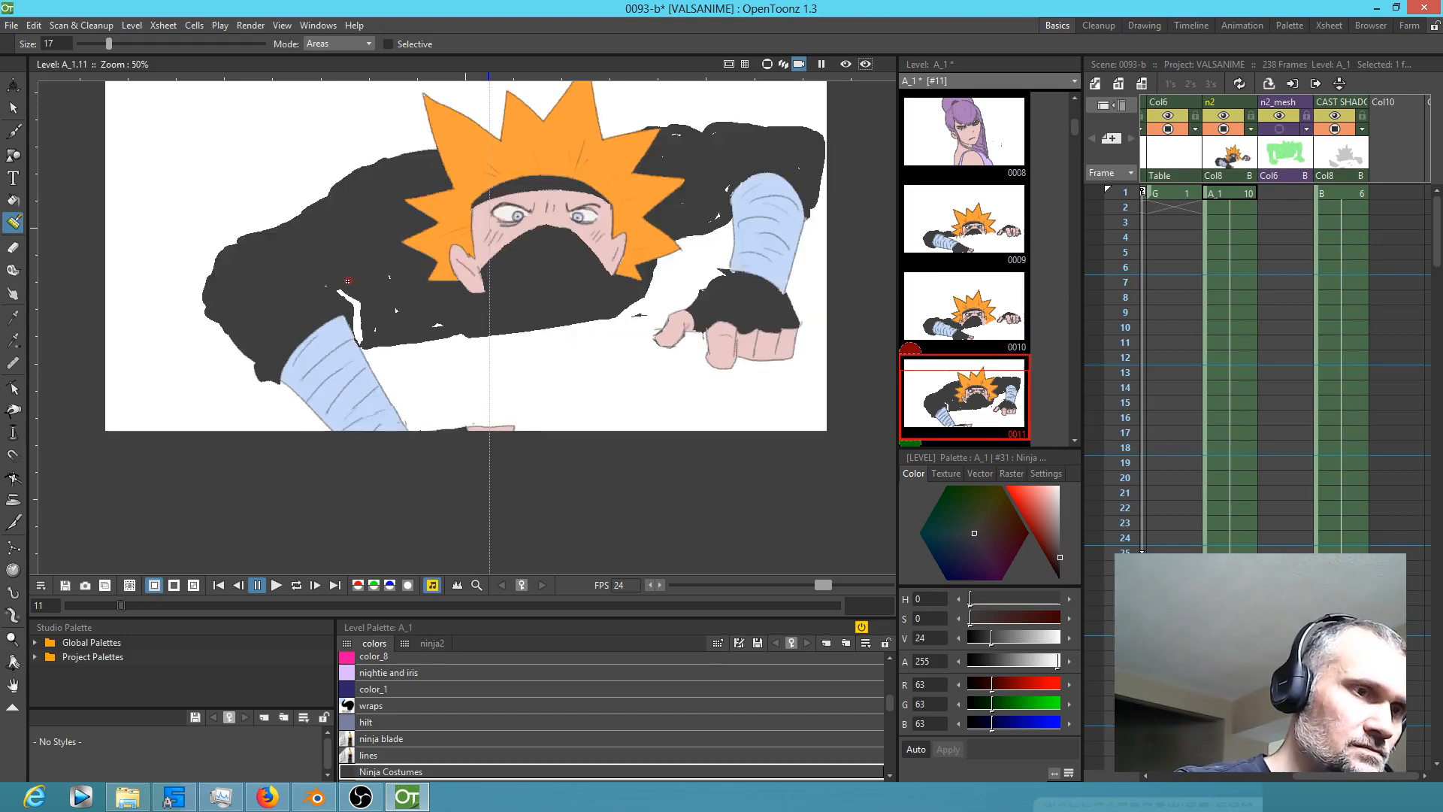
pyautogui.moveTo(358, 307)
pyautogui.mouseDown()
pyautogui.moveTo(360, 340)
pyautogui.moveTo(352, 326)
pyautogui.mouseUp()
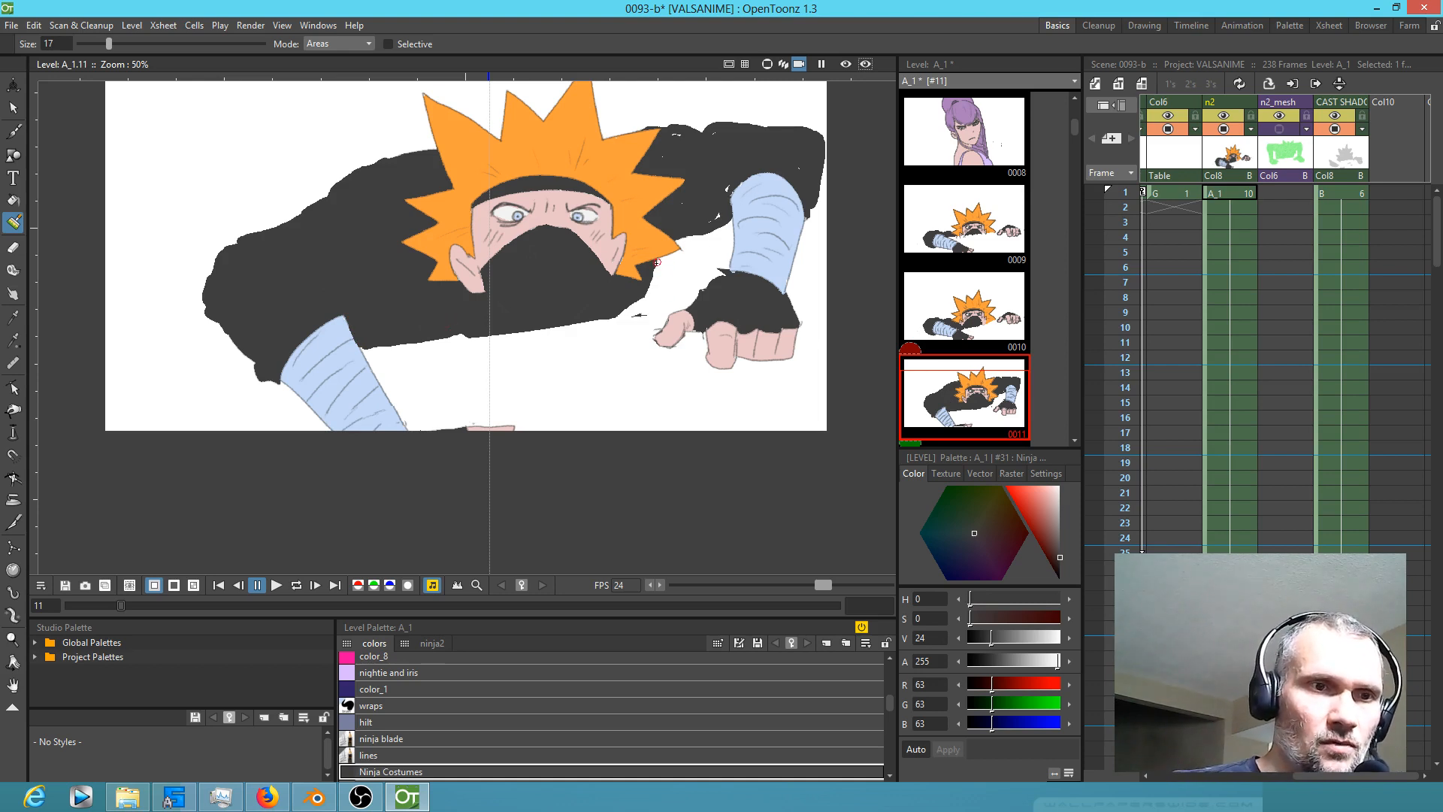
pyautogui.moveTo(660, 260)
pyautogui.mouseDown()
pyautogui.moveTo(649, 312)
pyautogui.moveTo(612, 316)
pyautogui.moveTo(648, 298)
pyautogui.mouseUp()
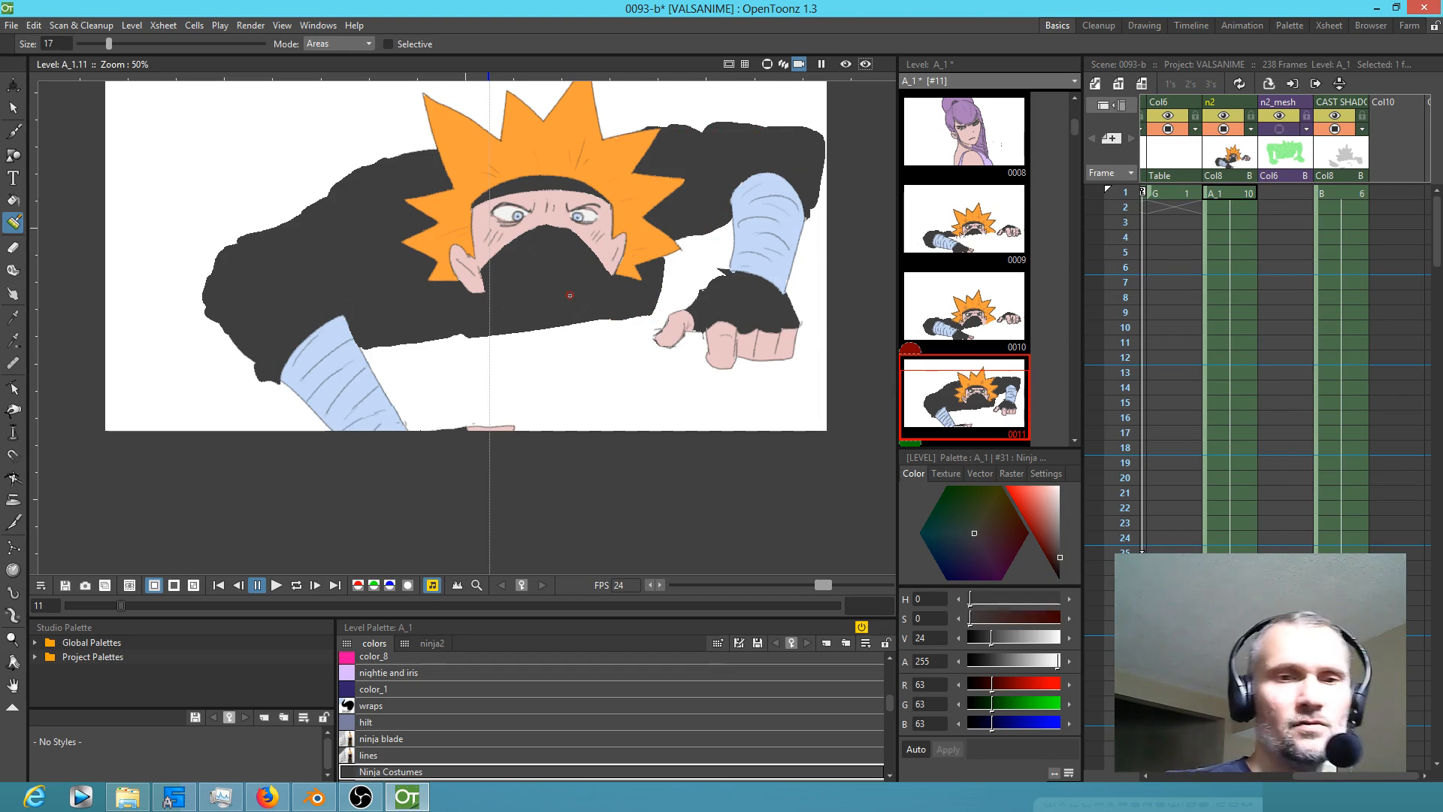
# Step: Play the scene in a loop, pause it at frame 126 and switch the viewer to the camera stand view
pyautogui.click(1232, 197)
pyautogui.press('l')
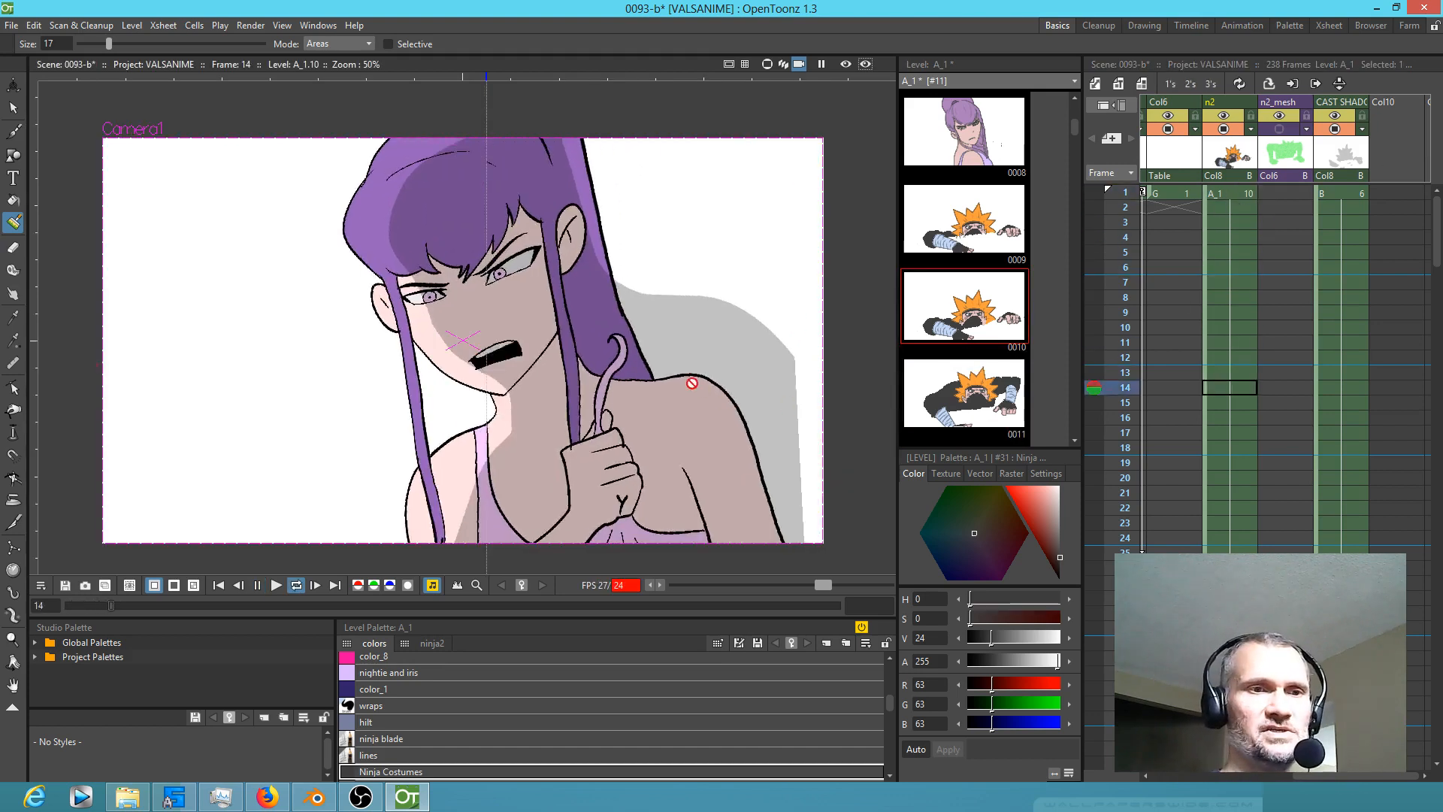
pyautogui.scroll(-1, 691, 384)
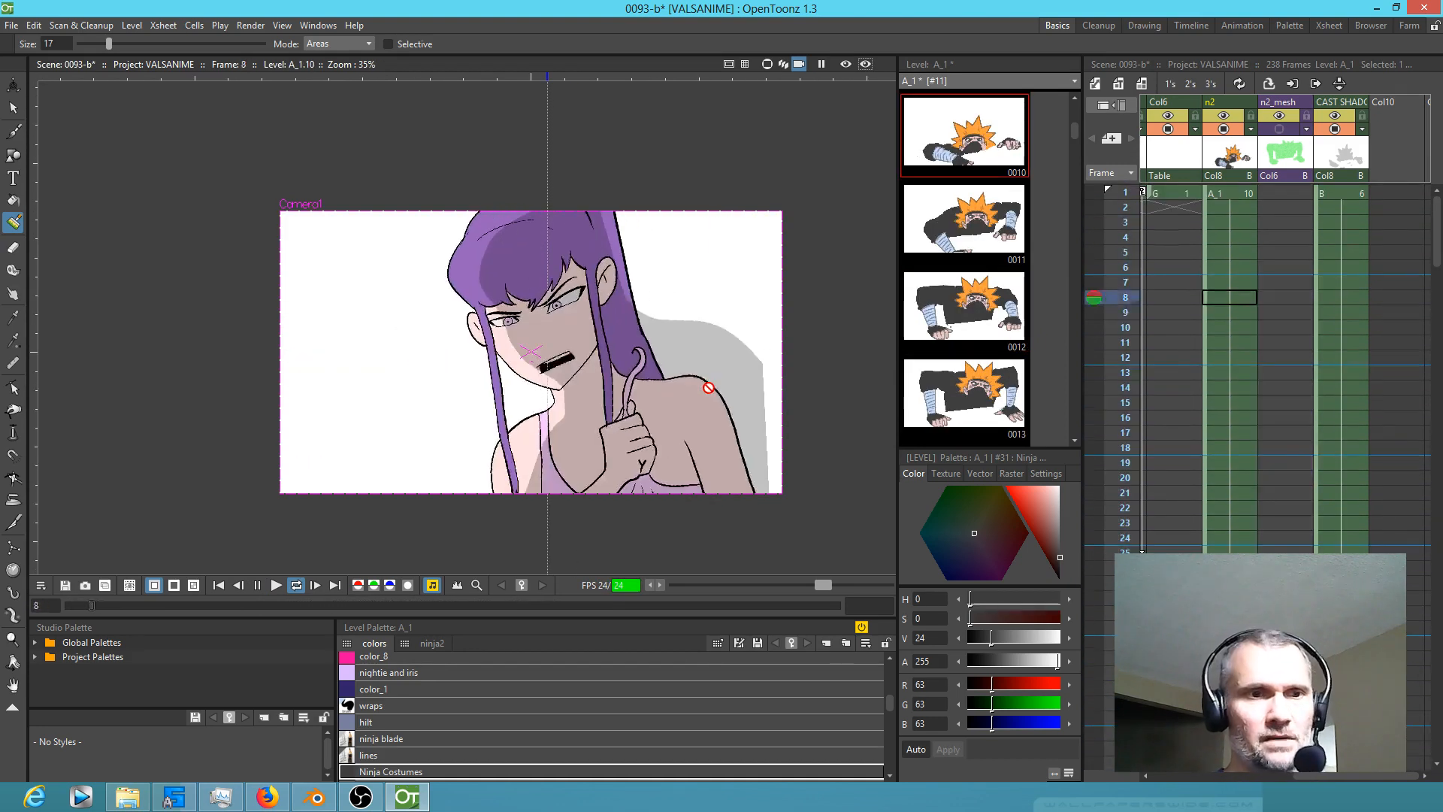
pyautogui.scroll(1, 734, 387)
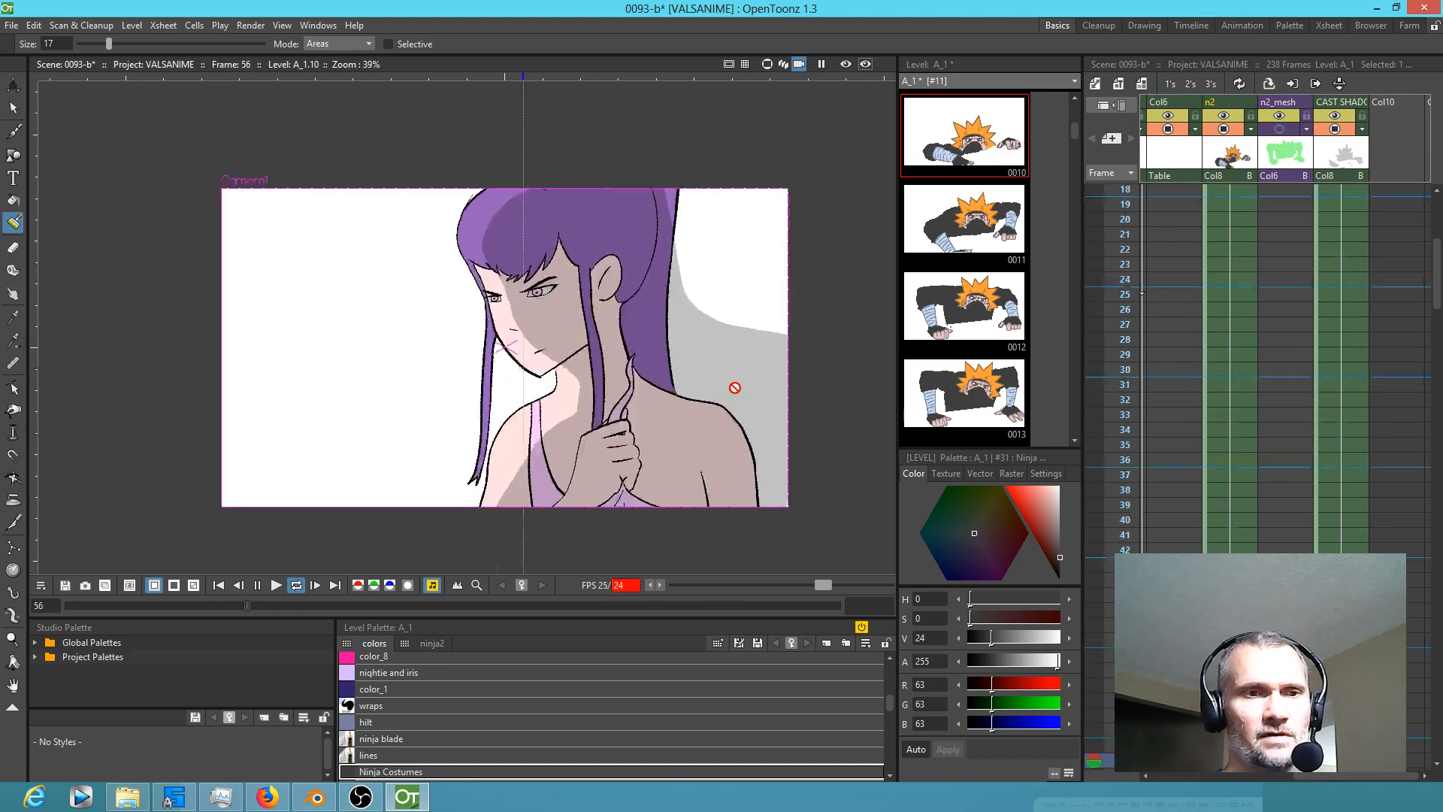
pyautogui.scroll(3, 734, 388)
pyautogui.scroll(-2, 711, 436)
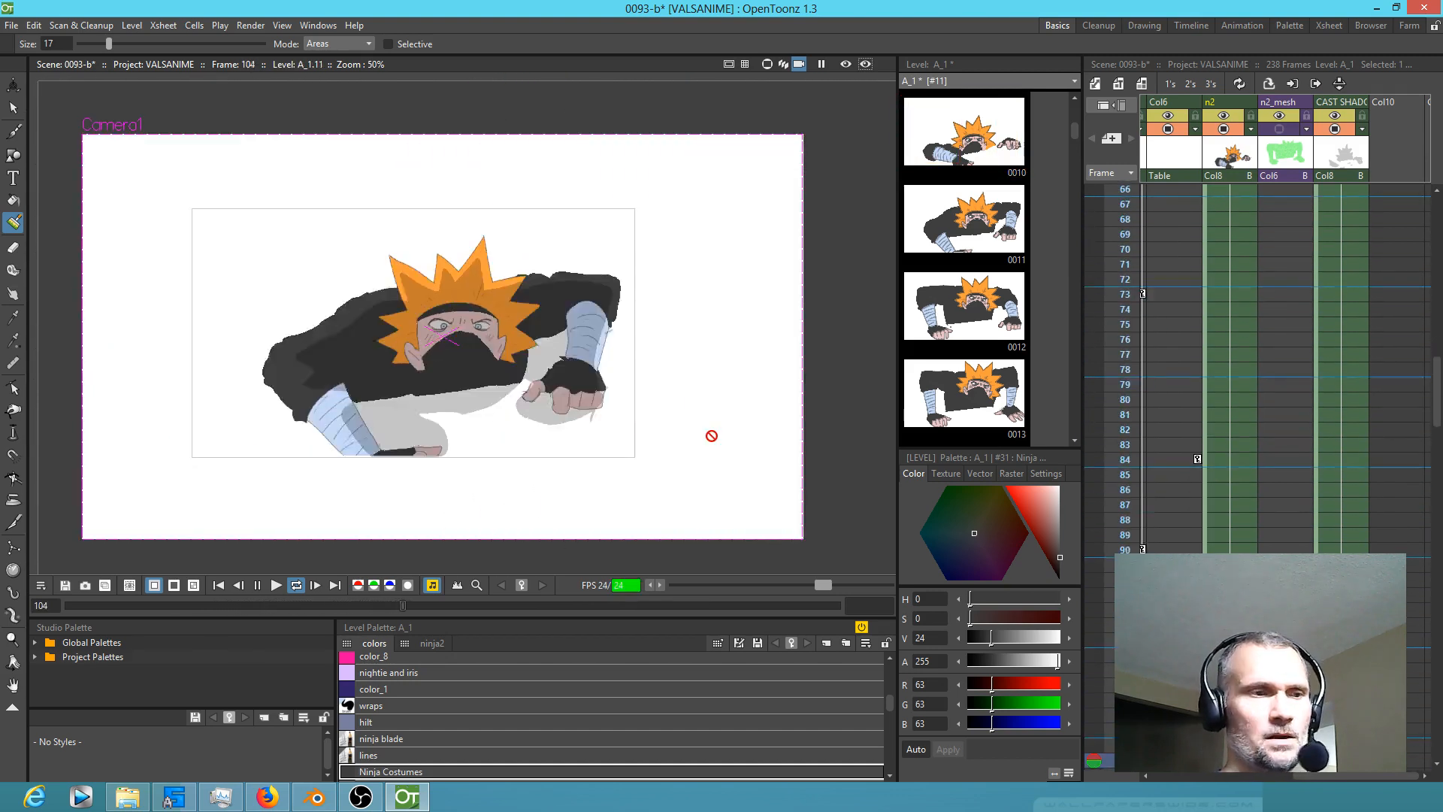
pyautogui.press('p')
pyautogui.scroll(-6, 629, 399)
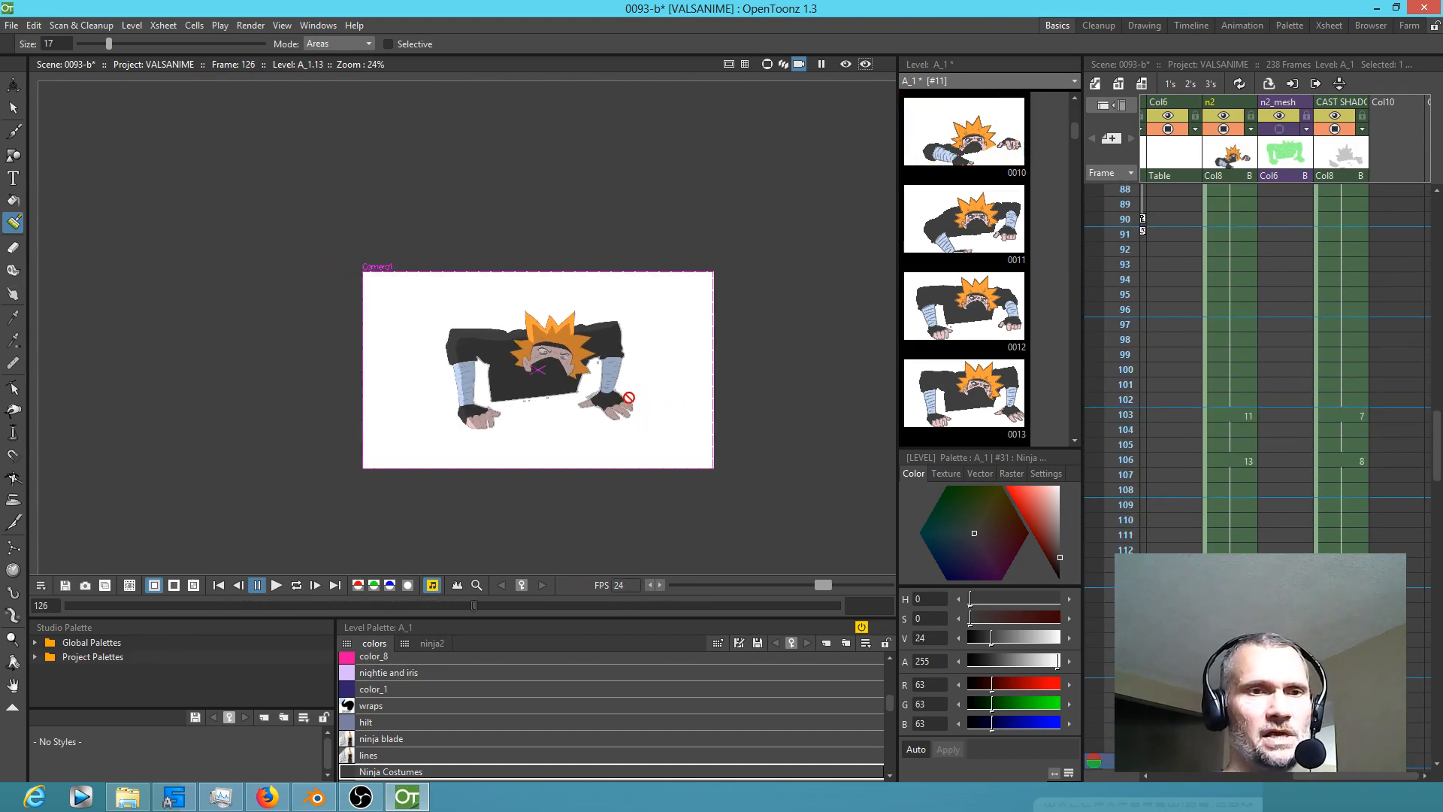
pyautogui.click(767, 65)
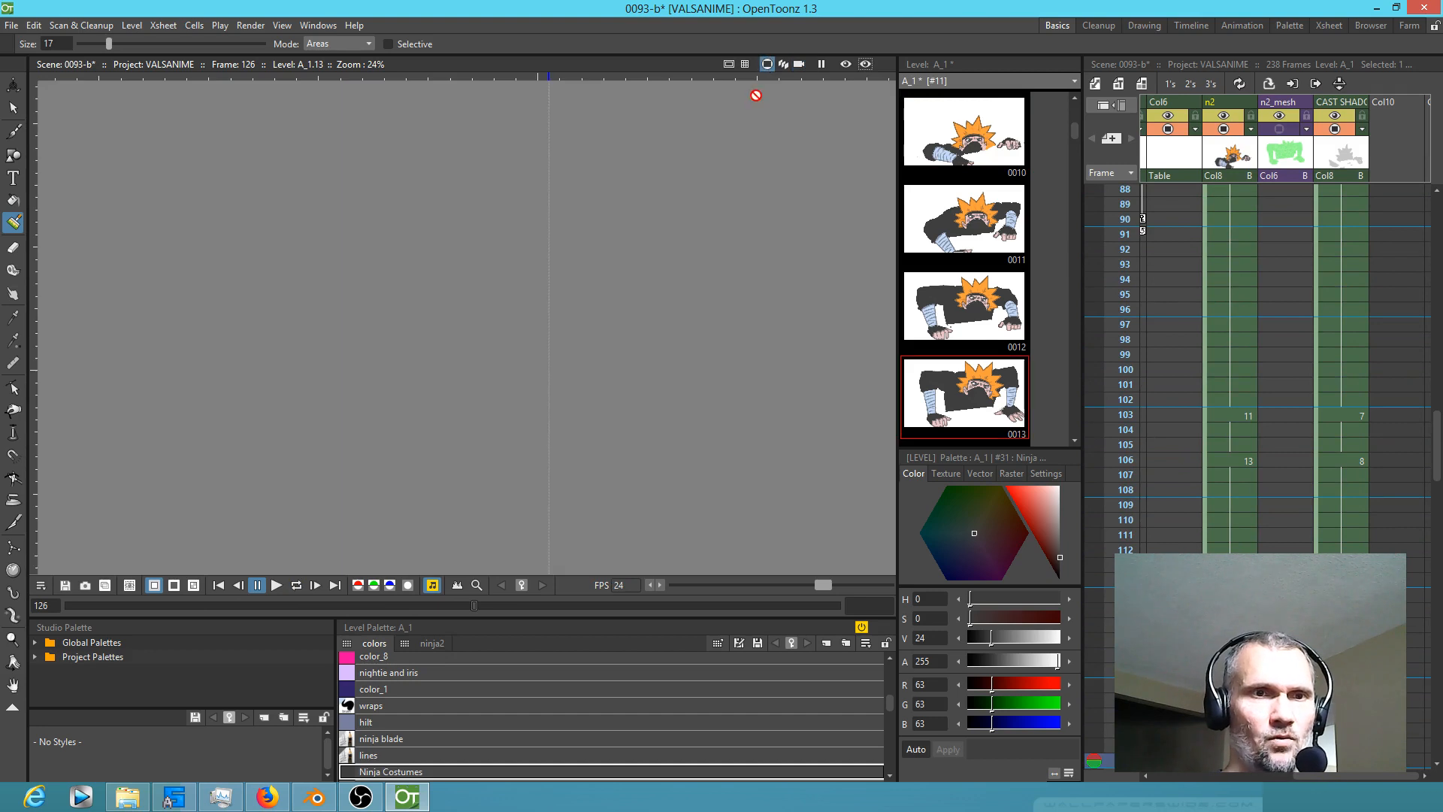
# Step: Examine the ninja's drawing inside the camera frame at frame 126
pyautogui.scroll(-11, 704, 272)
pyautogui.scroll(8, 455, 327)
pyautogui.moveTo(616, 190); pyautogui.dragTo(509, 336)
pyautogui.scroll(7, 509, 335)
pyautogui.moveTo(616, 445); pyautogui.dragTo(651, 248)
pyautogui.scroll(7, 551, 312)
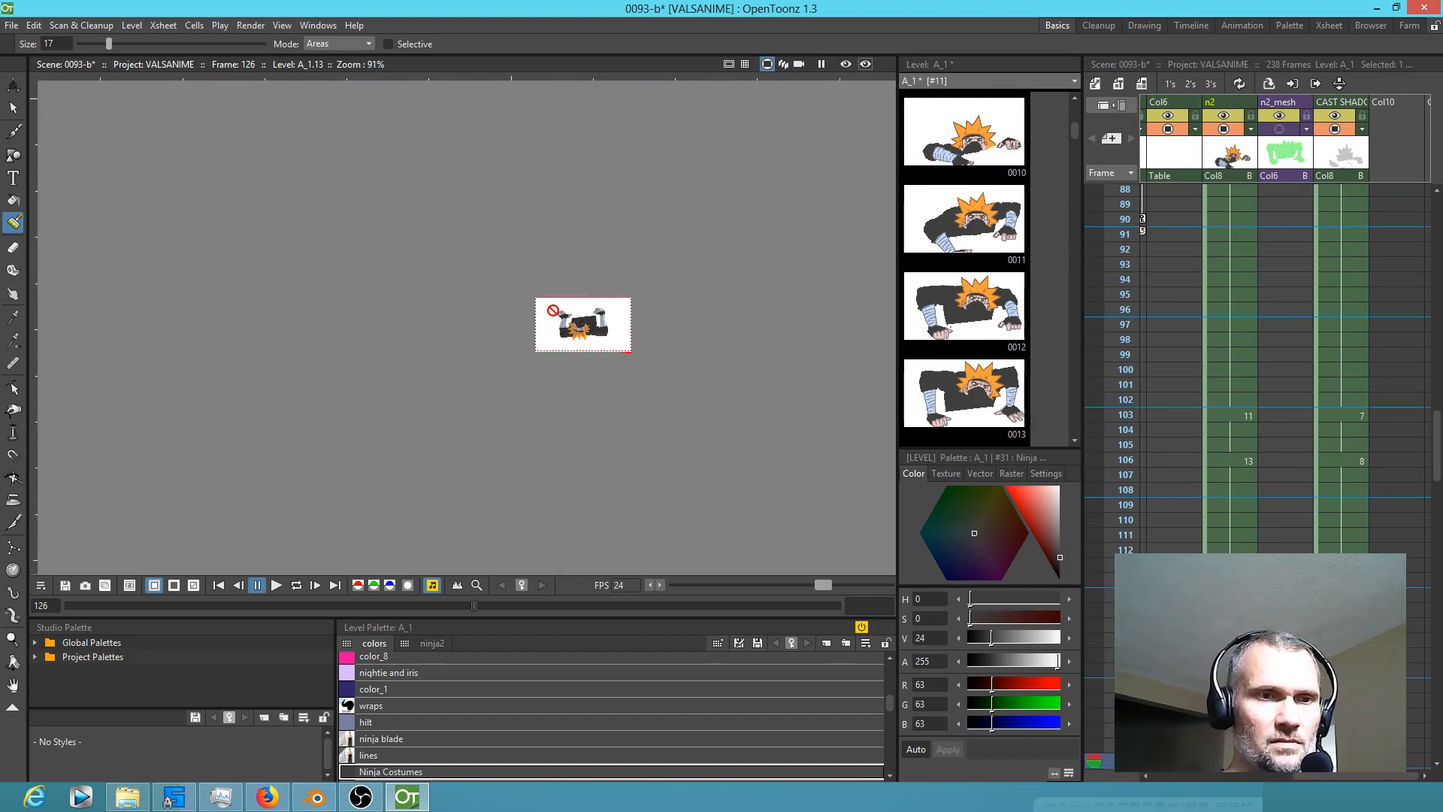
pyautogui.scroll(6, 553, 310)
pyautogui.moveTo(756, 354)
pyautogui.mouseDown()
pyautogui.moveTo(515, 259)
pyautogui.moveTo(492, 275)
pyautogui.mouseUp()
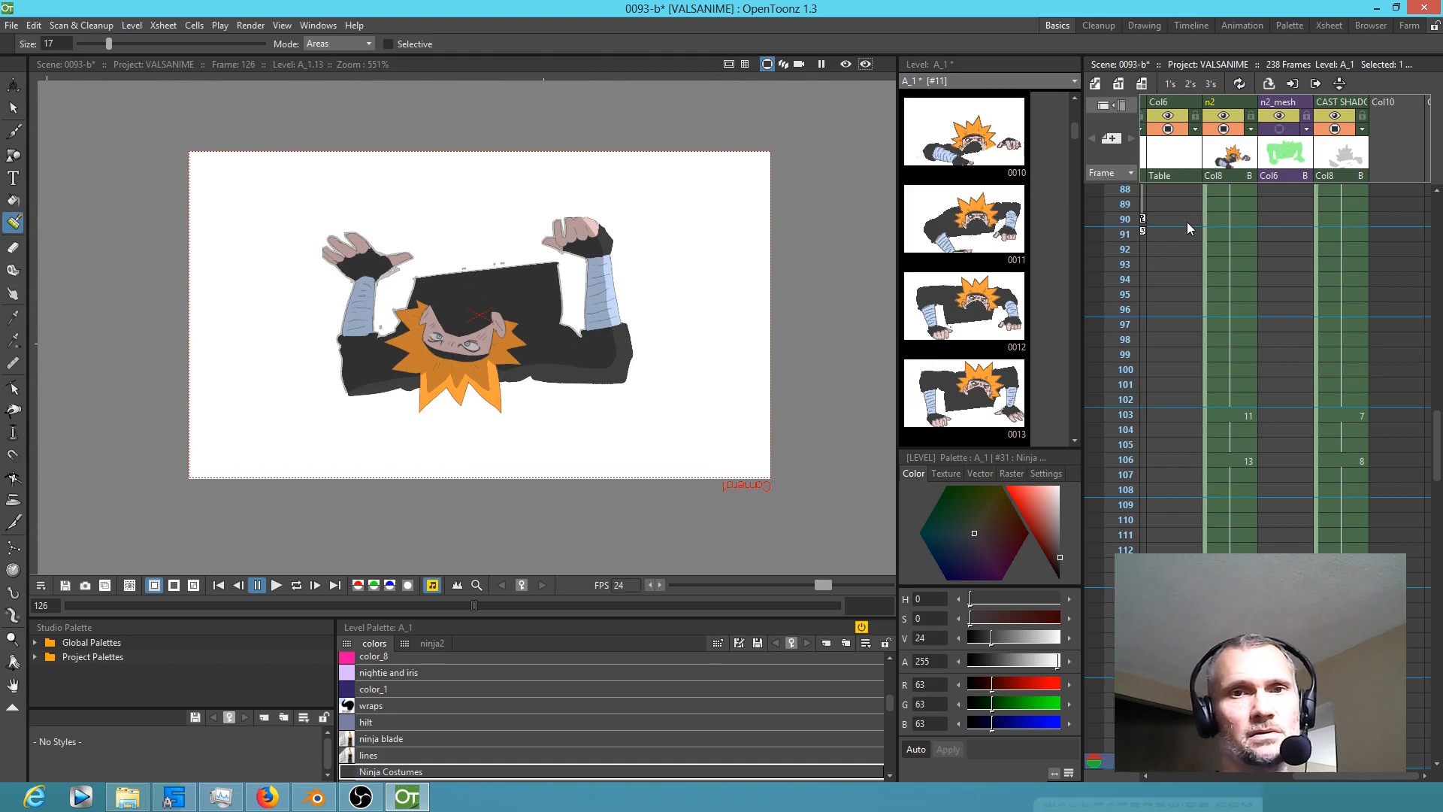
# Step: Go to frame 1 and frame both characters and the camera area in the maximized viewer
pyautogui.click(1124, 205)
pyautogui.scroll(3, 1125, 204)
pyautogui.scroll(20, 1125, 142)
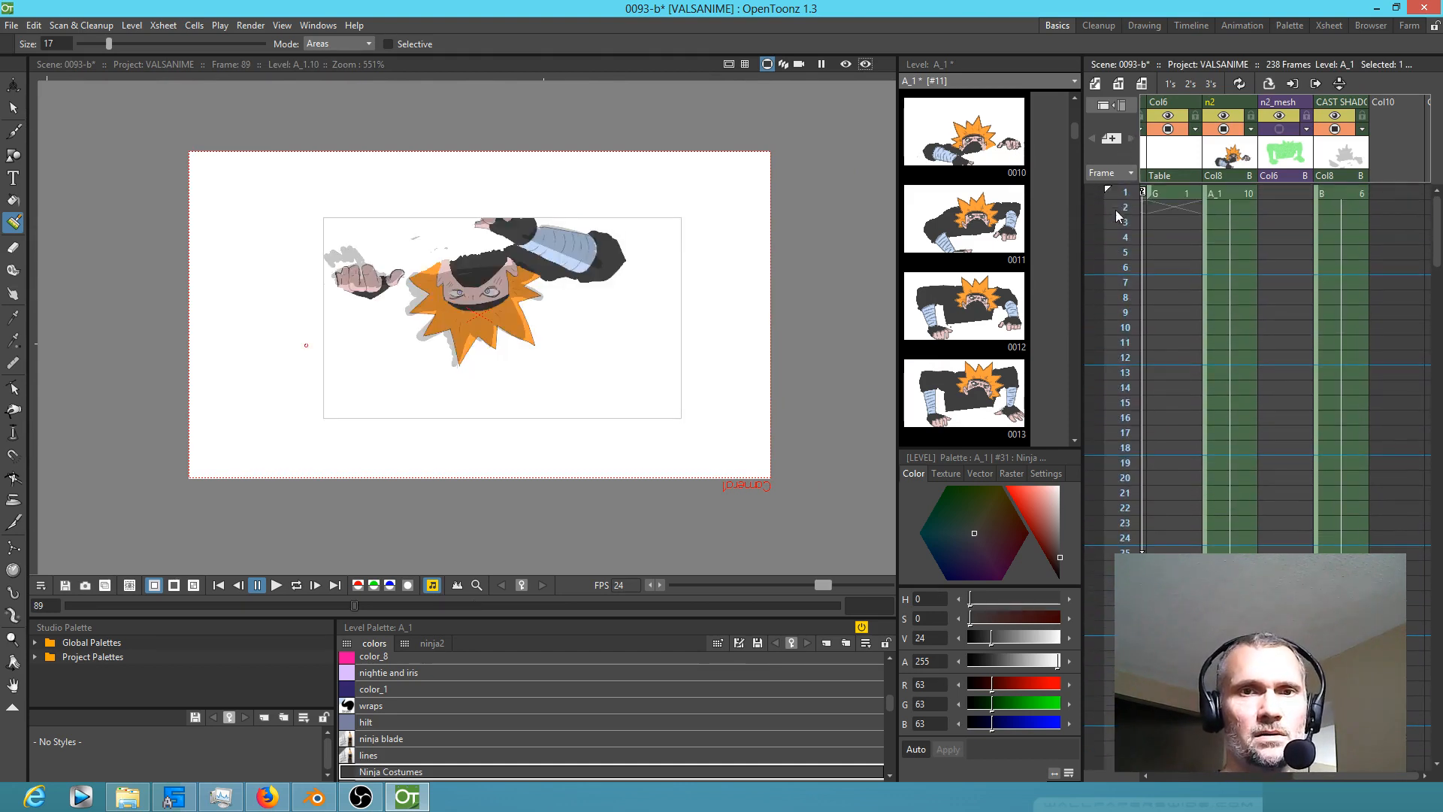
pyautogui.click(1125, 193)
pyautogui.scroll(-15, 664, 342)
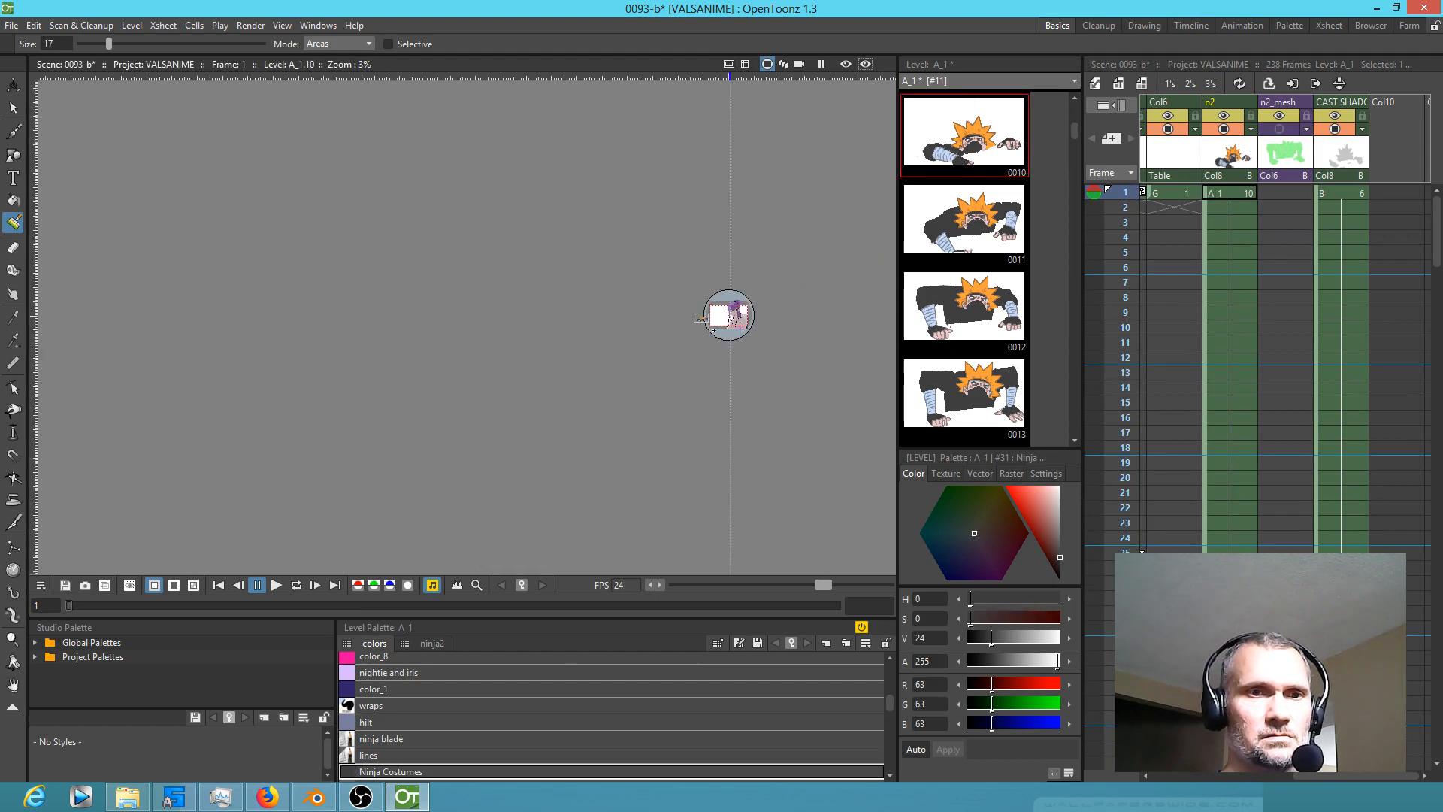
pyautogui.scroll(6, 681, 321)
pyautogui.scroll(3, 620, 285)
pyautogui.press('`')
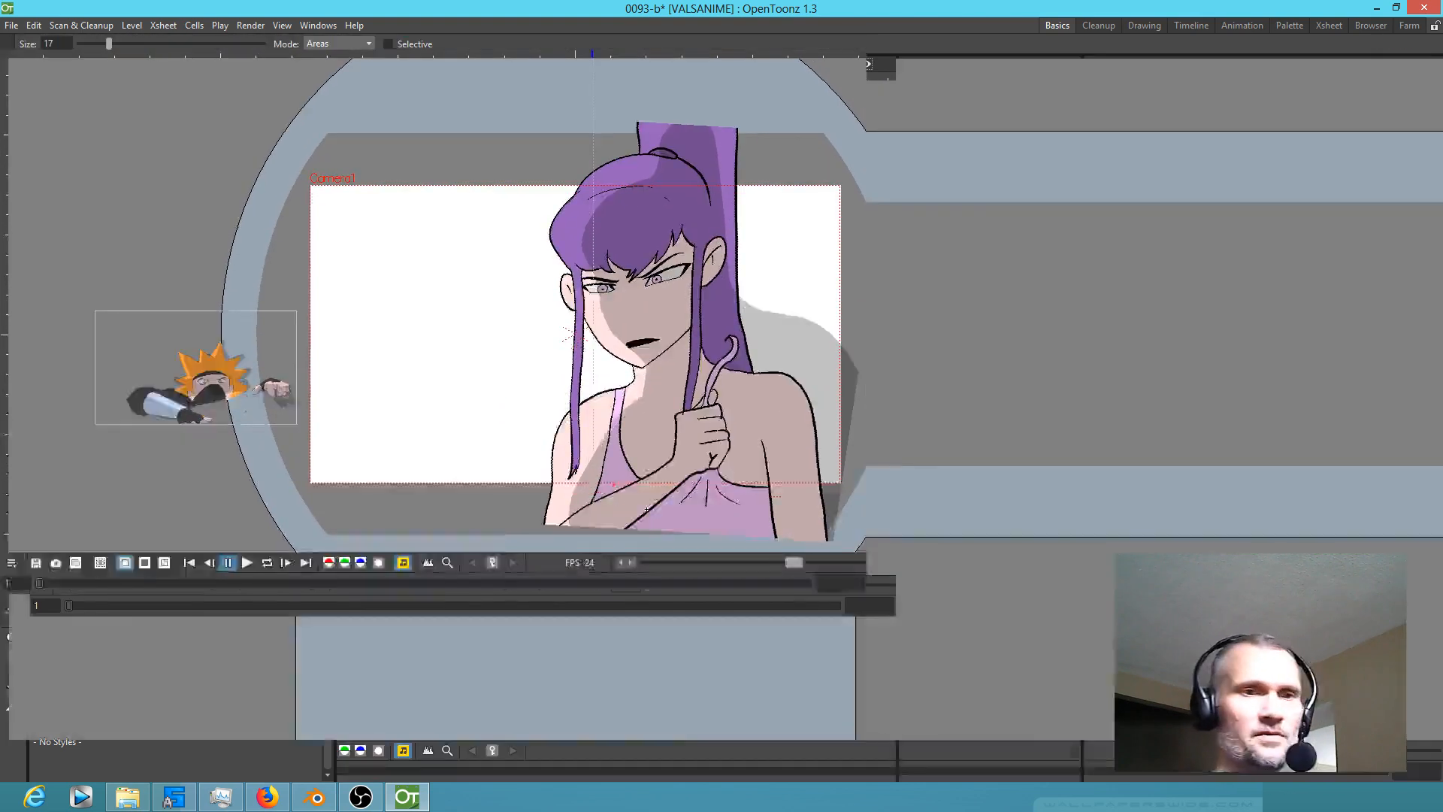
pyautogui.scroll(3, 945, 517)
pyautogui.scroll(-1, 945, 517)
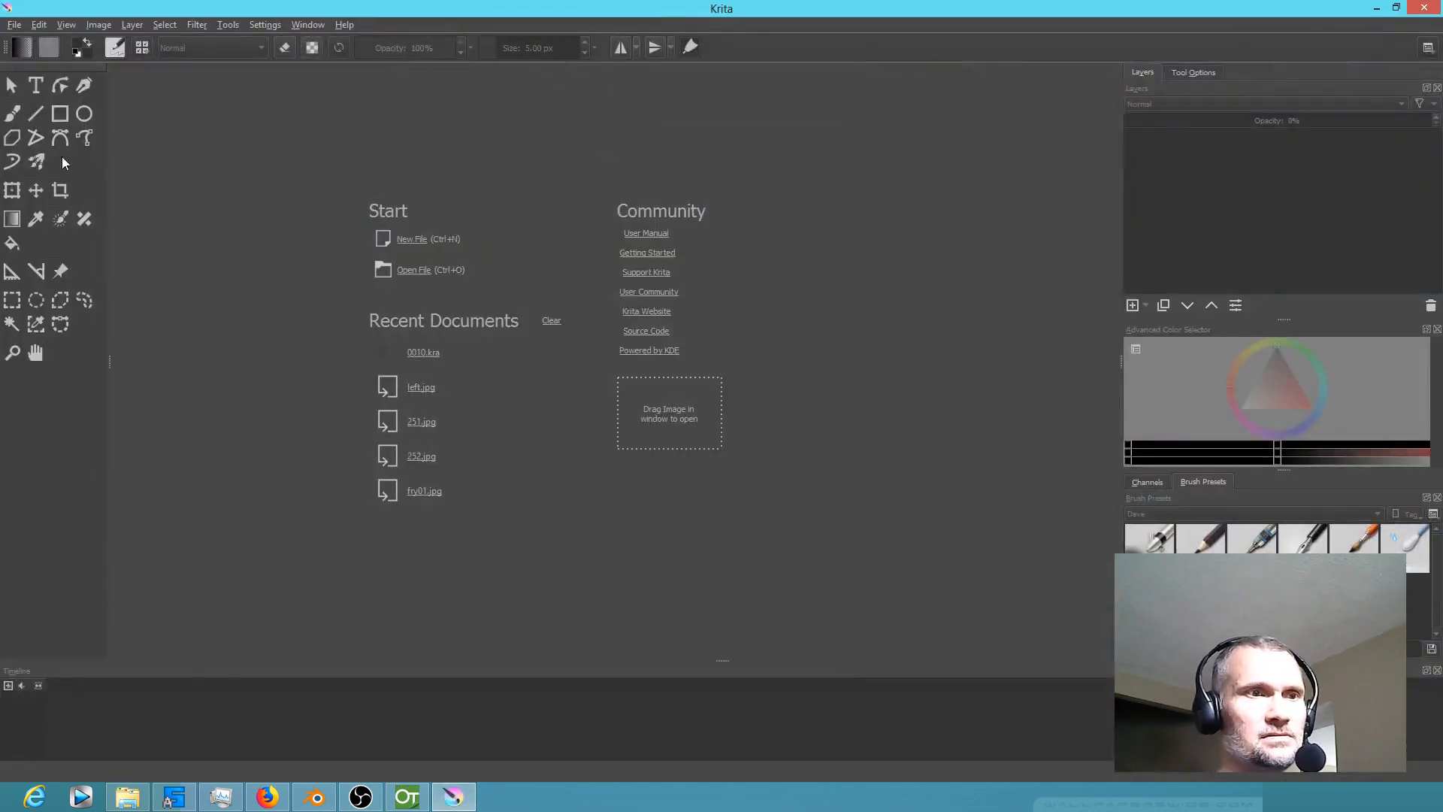
# Step: In Krita, create a 1920 by 1040 px document from the scene screenshot in the clipboard
pyautogui.hotkey('alt', 'f')
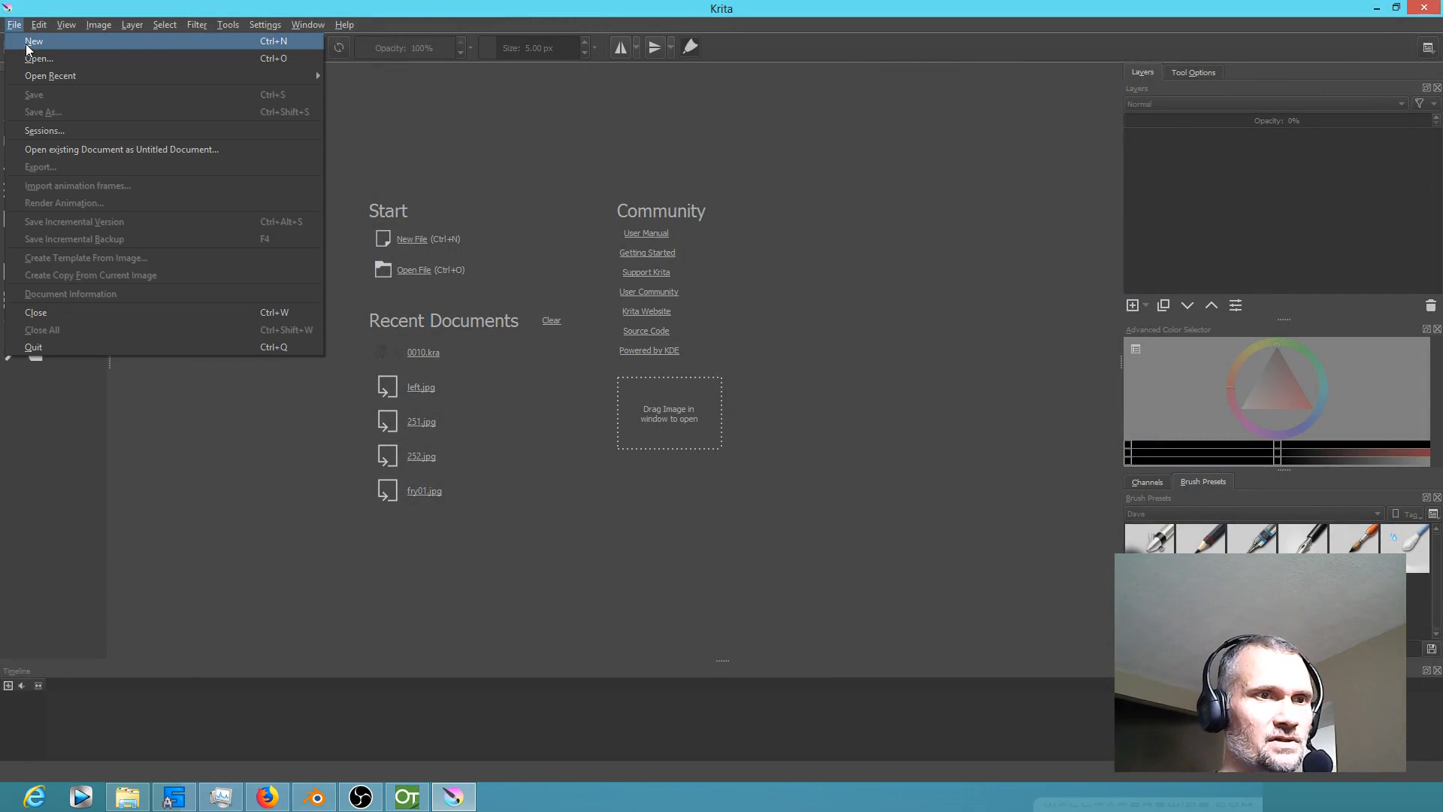
pyautogui.click(30, 41)
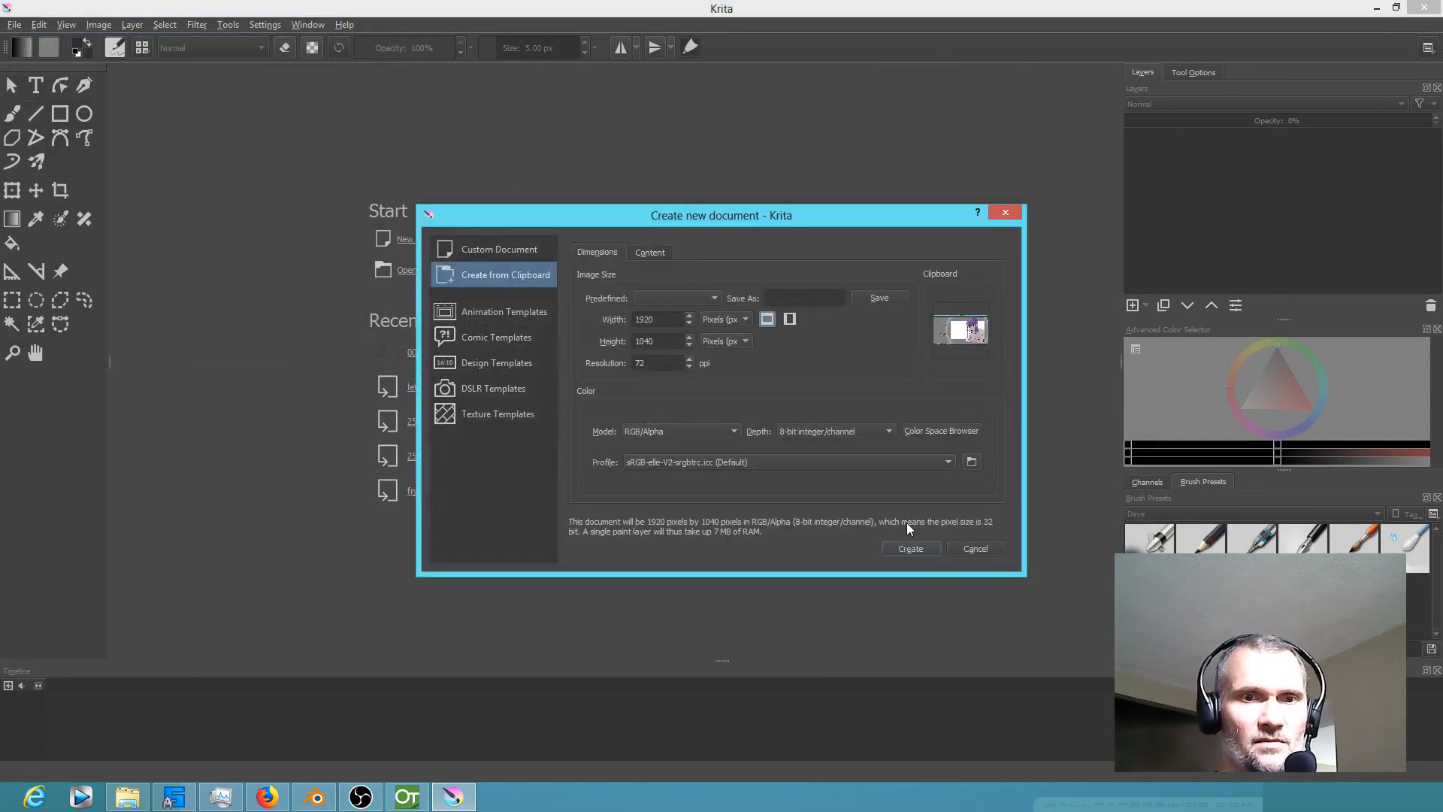
pyautogui.click(921, 545)
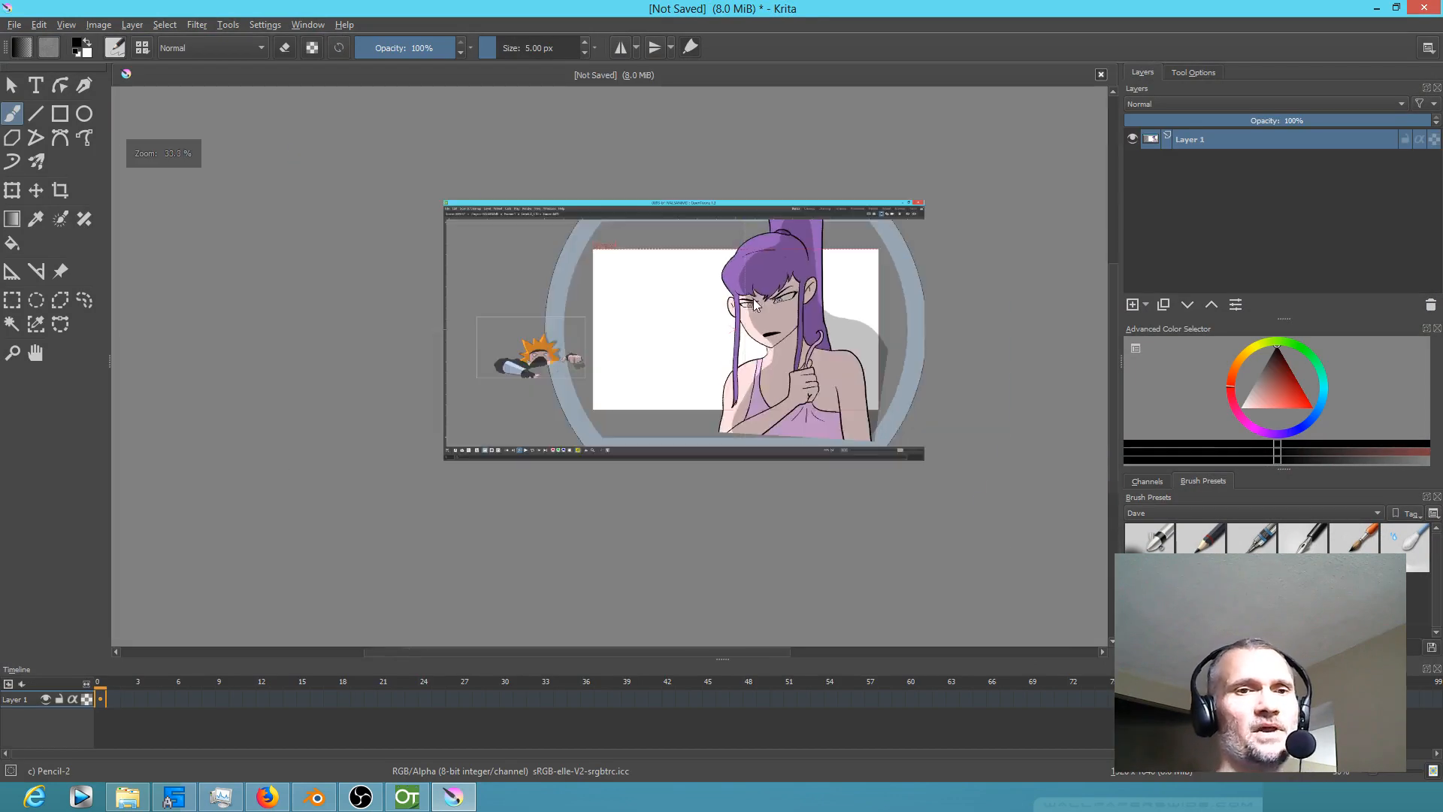
# Step: Scale the image to a width of 3000 px with constrained proportions
pyautogui.click(99, 26)
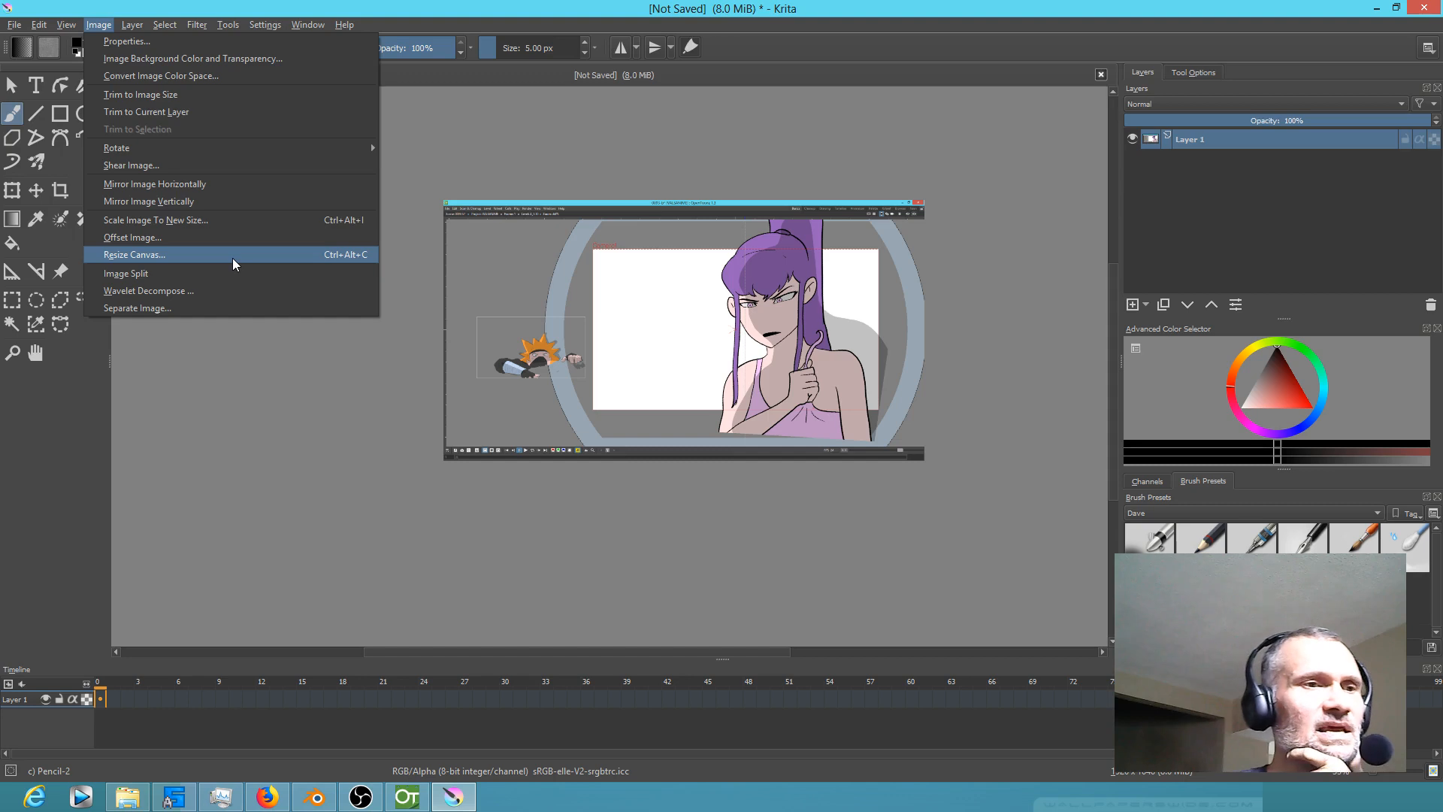
pyautogui.click(227, 221)
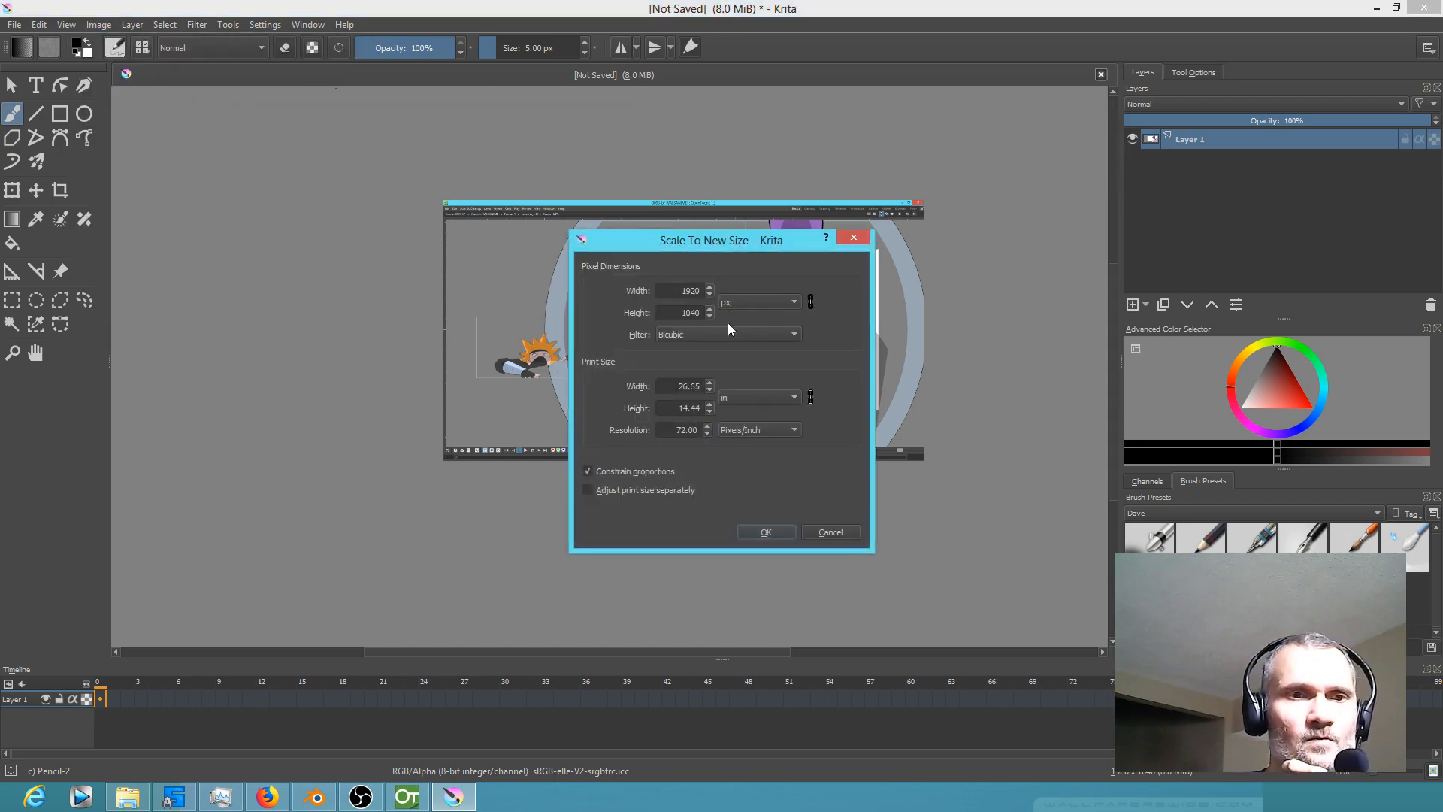
pyautogui.doubleClick(668, 291)
pyautogui.write('3000')
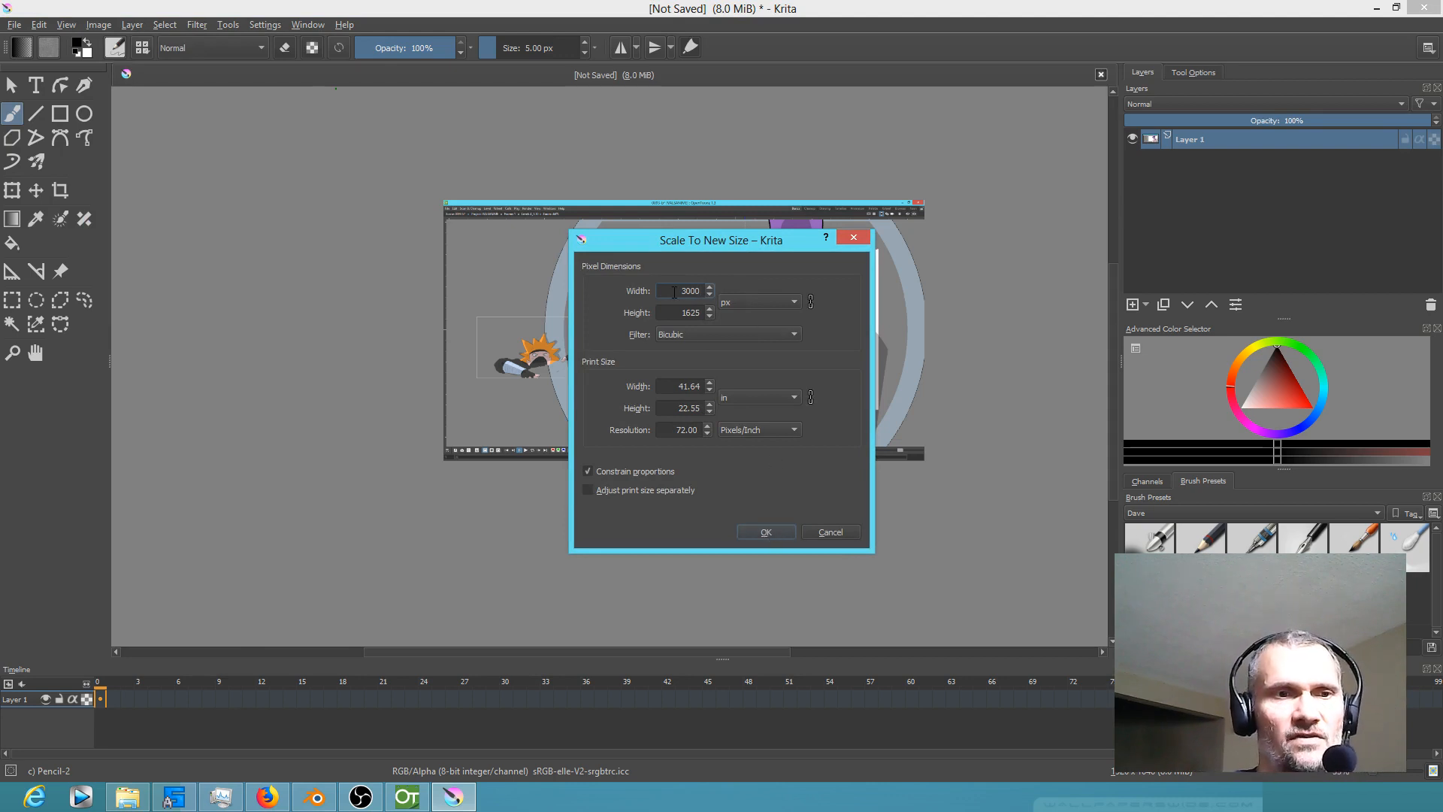
pyautogui.moveTo(728, 248); pyautogui.dragTo(964, 261)
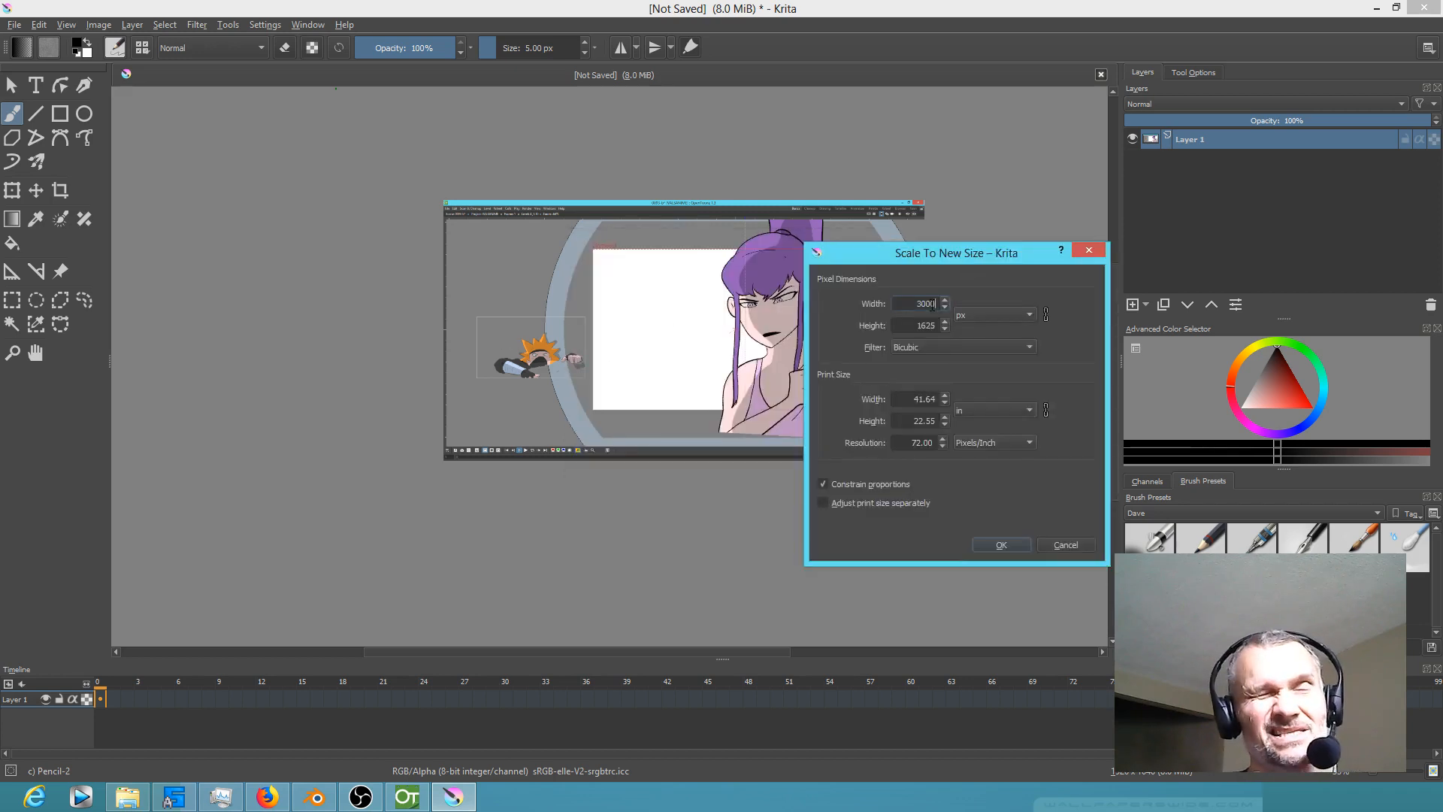
pyautogui.click(1006, 546)
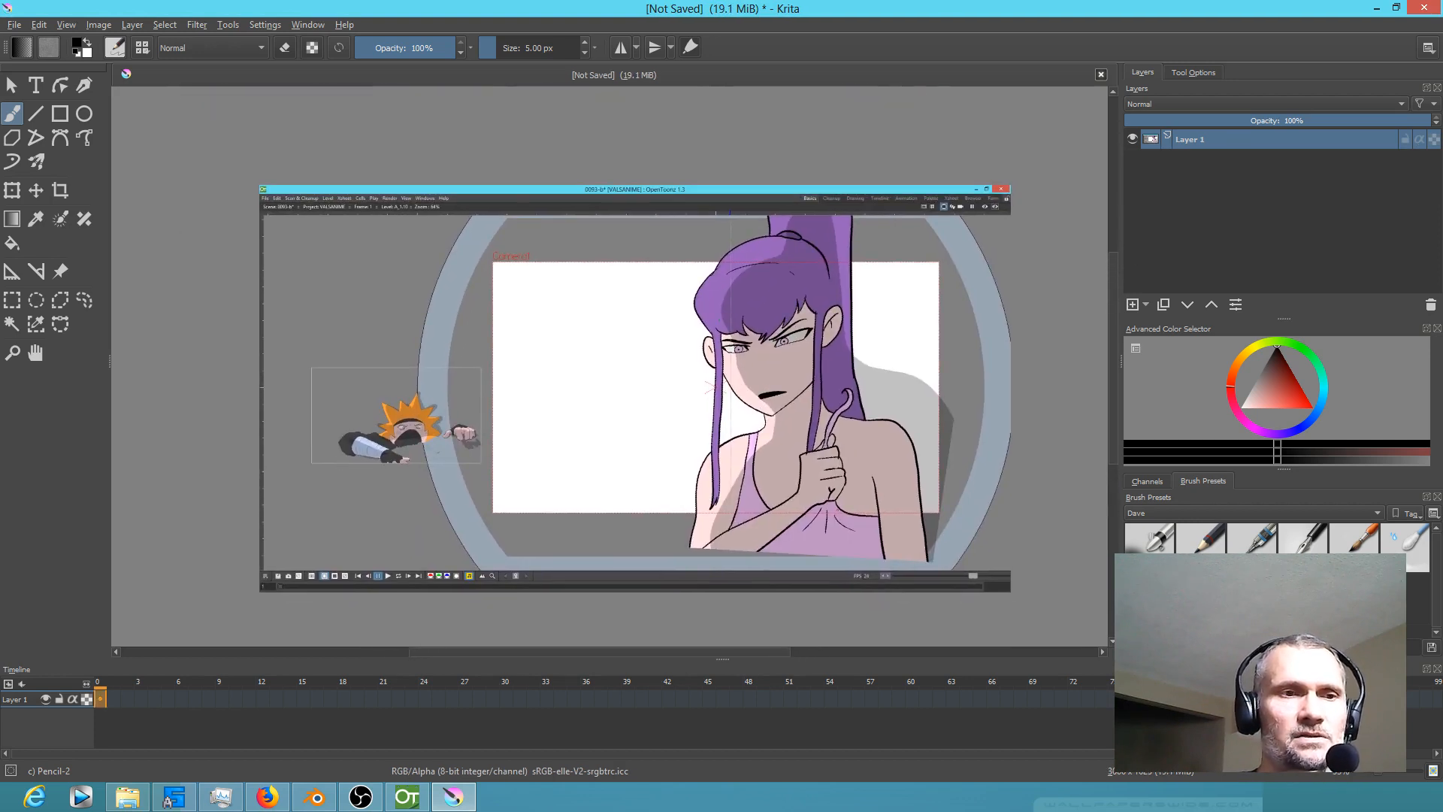
# Step: Save the document as 0093-b-background in the krita folder of ANIME\VALSANIME on the 2TB Workdisk (L:)
pyautogui.click(14, 26)
pyautogui.click(42, 111)
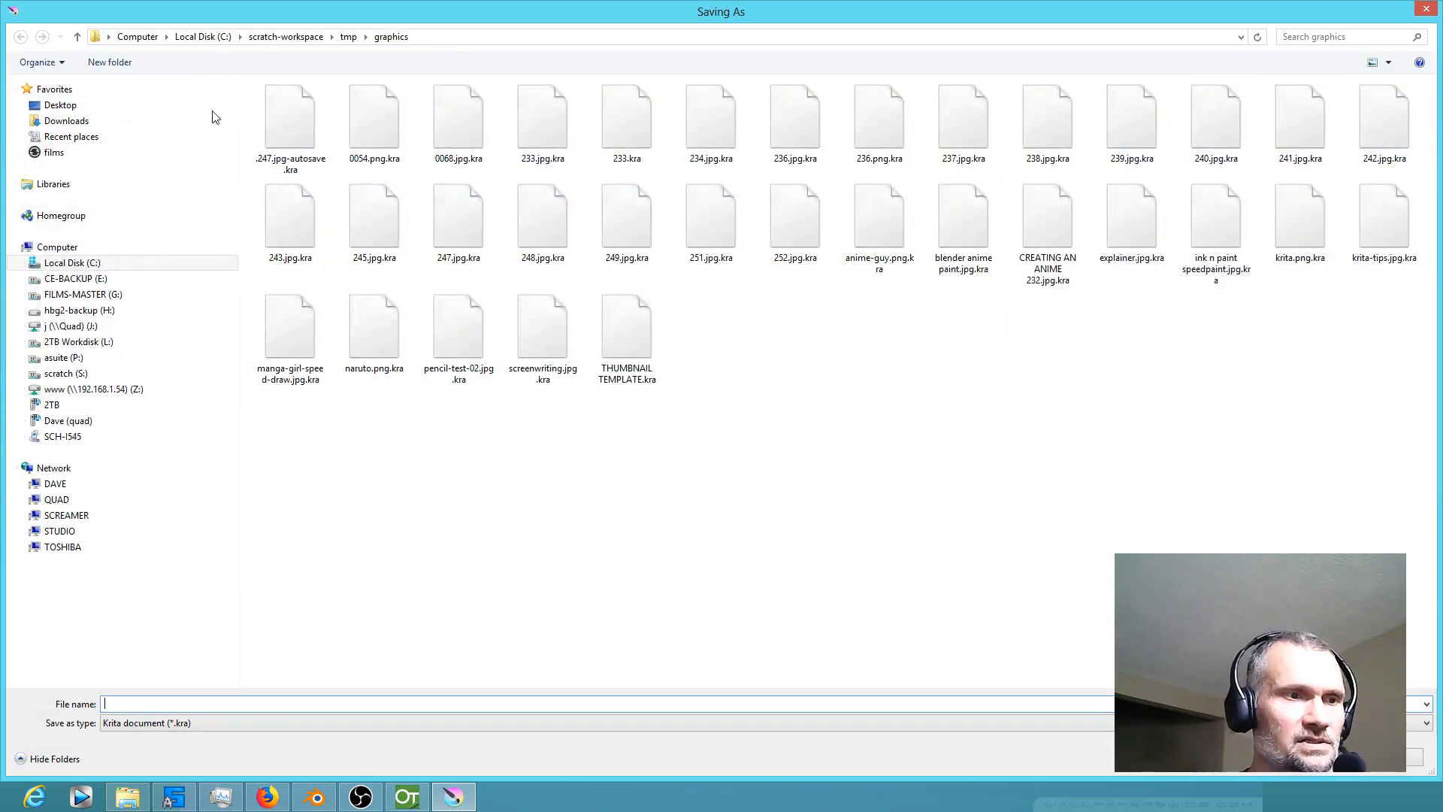
pyautogui.click(89, 343)
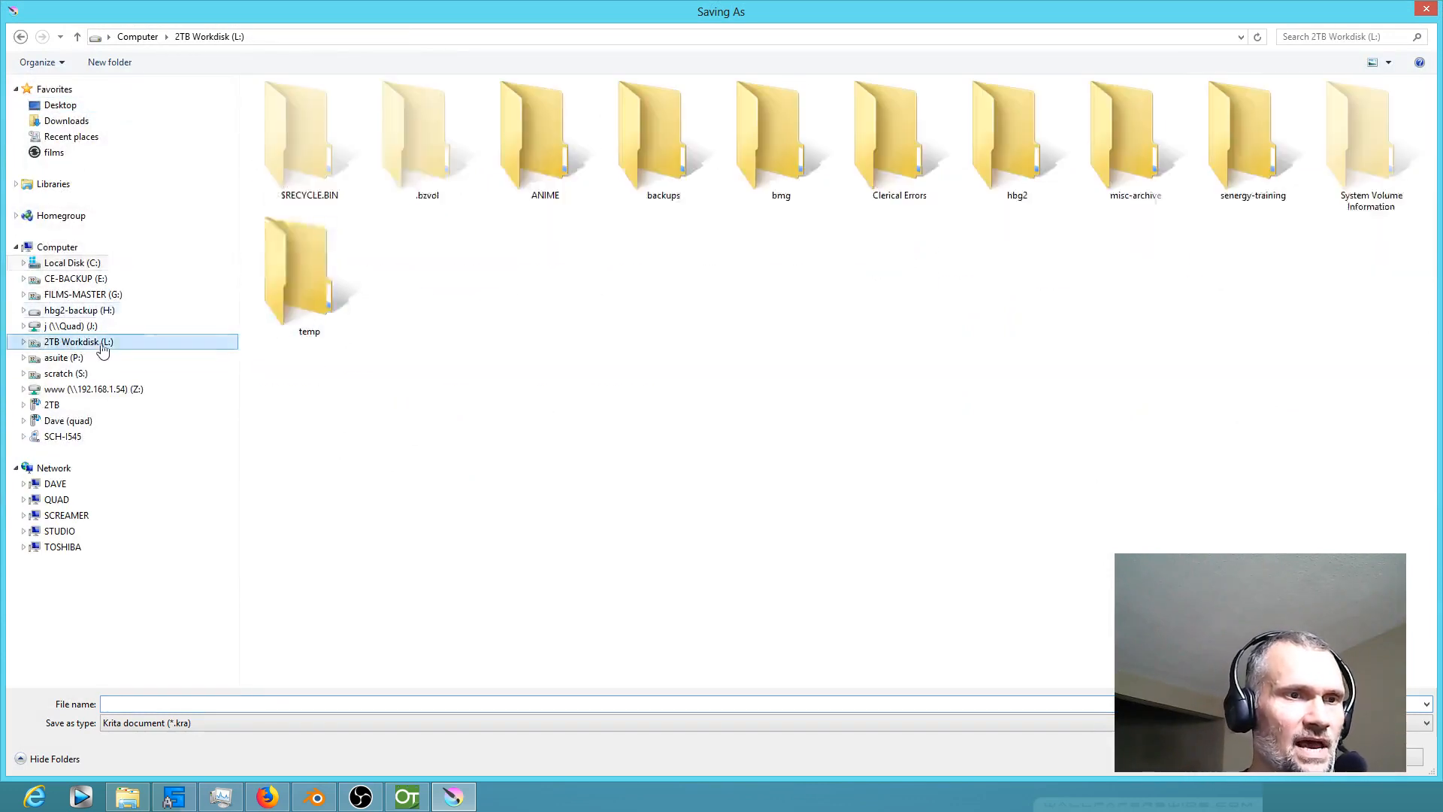
pyautogui.doubleClick(533, 164)
pyautogui.doubleClick(323, 199)
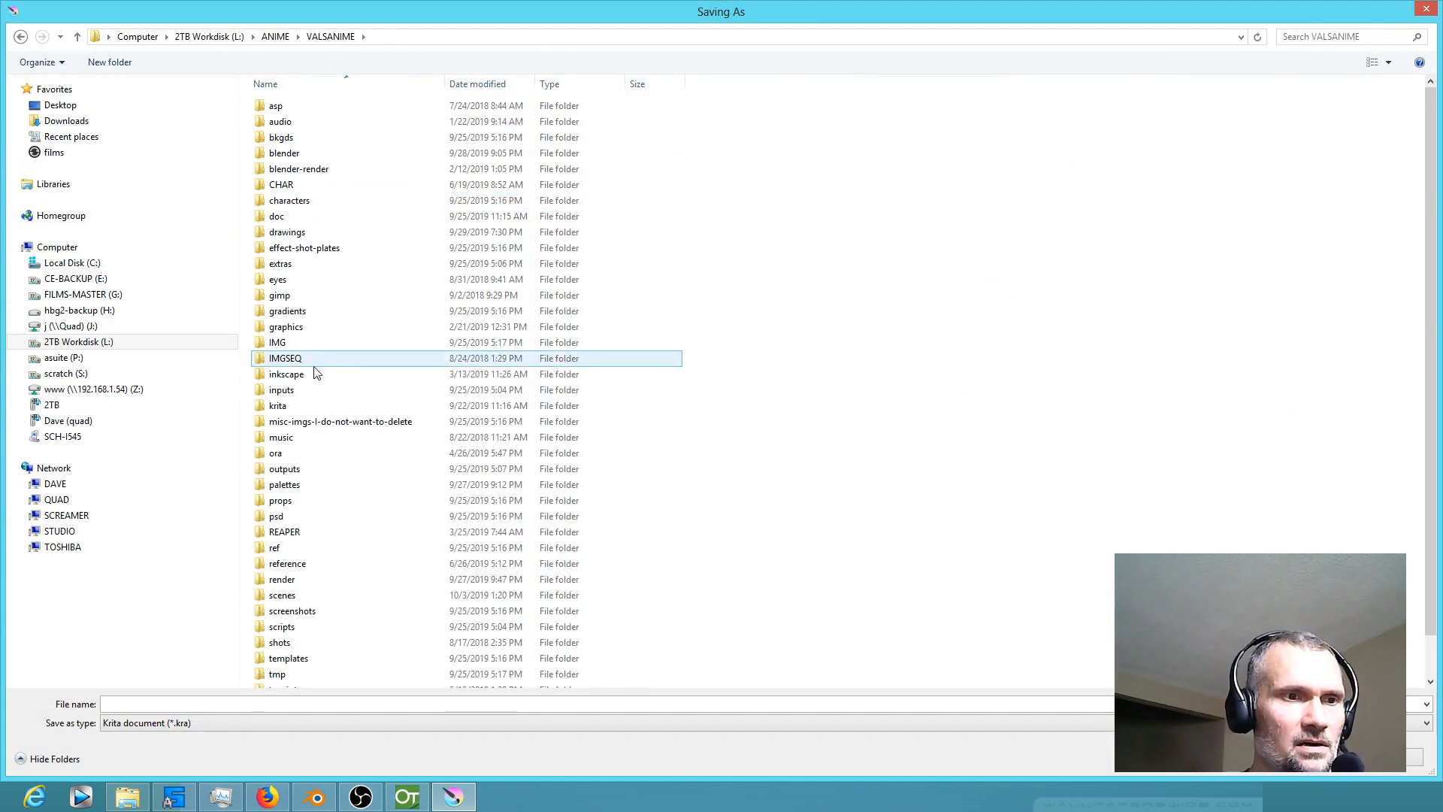
pyautogui.doubleClick(305, 405)
pyautogui.click(151, 704)
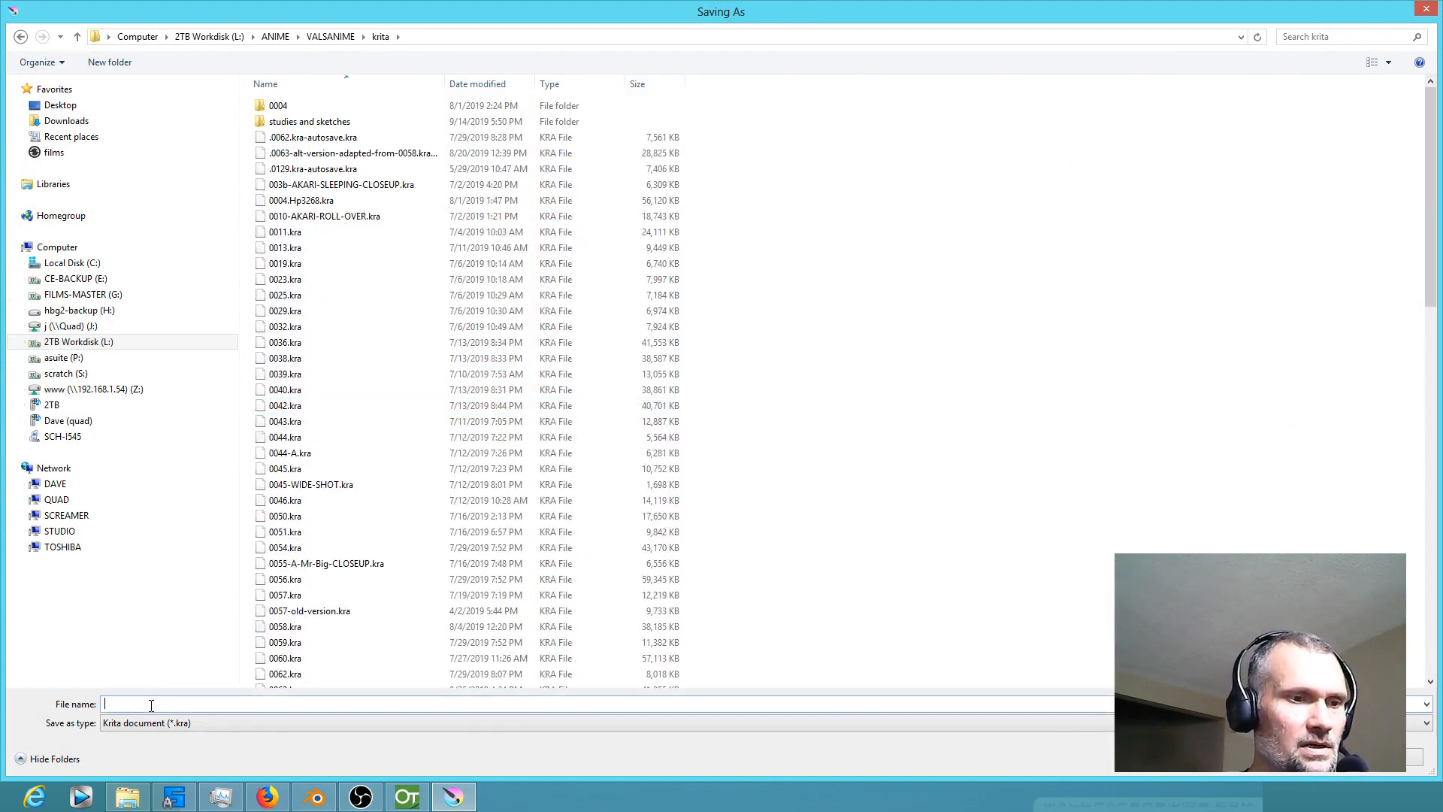
pyautogui.write('009')
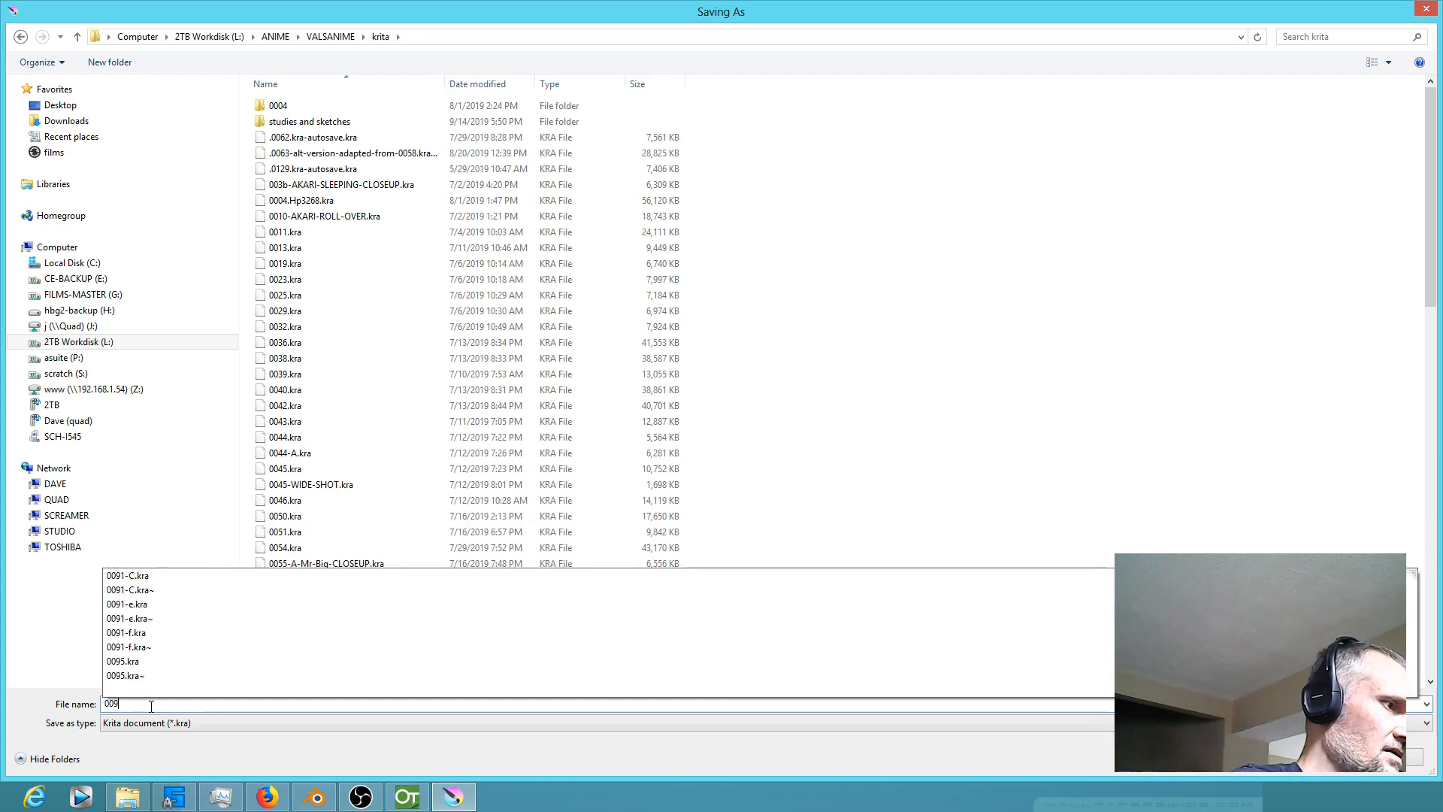
pyautogui.write('3-b-')
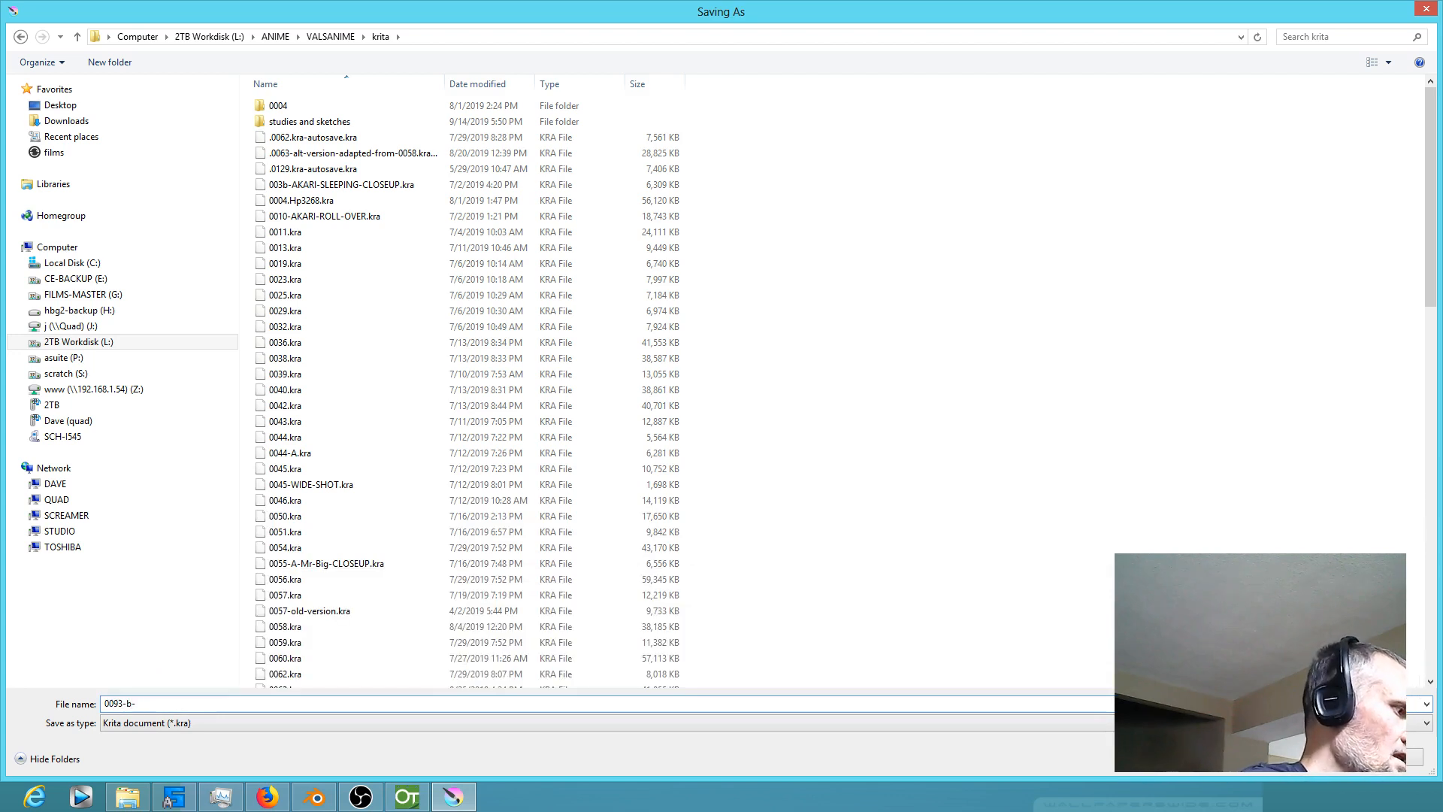
pyautogui.write('background')
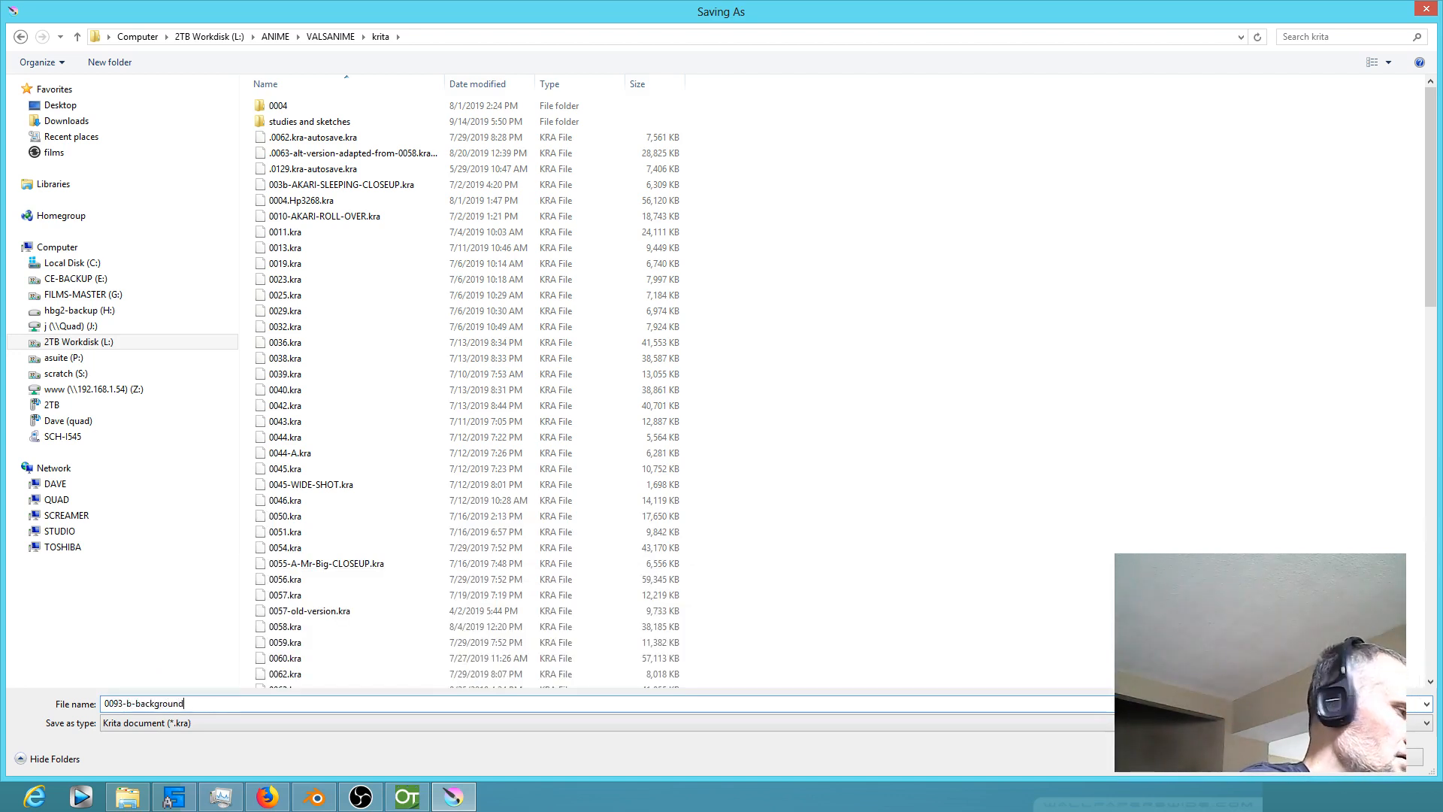
pyautogui.press('Return')
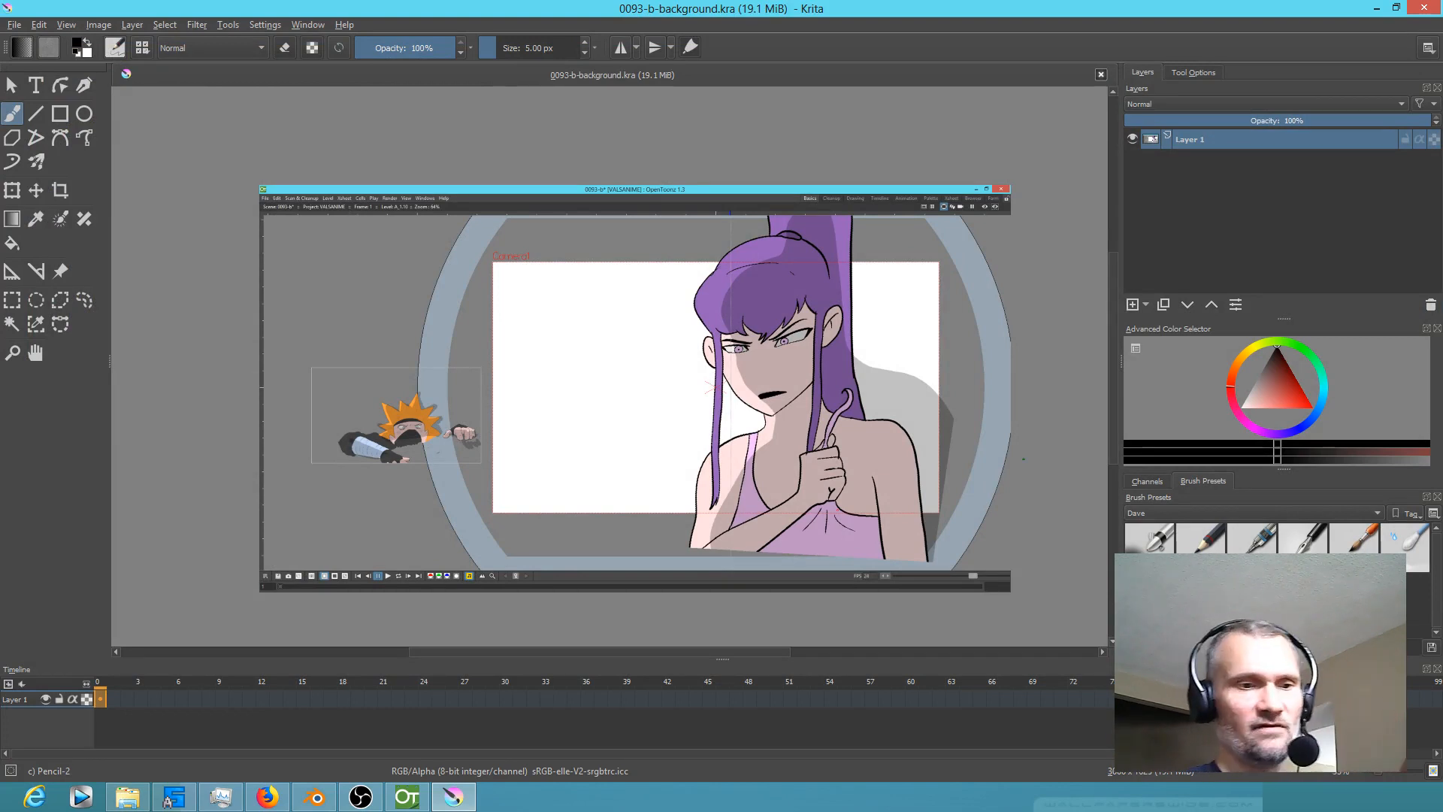
# Step: Switch to OpenToonz, restore the viewer from its maximized size, and return to Krita
pyautogui.click(407, 796)
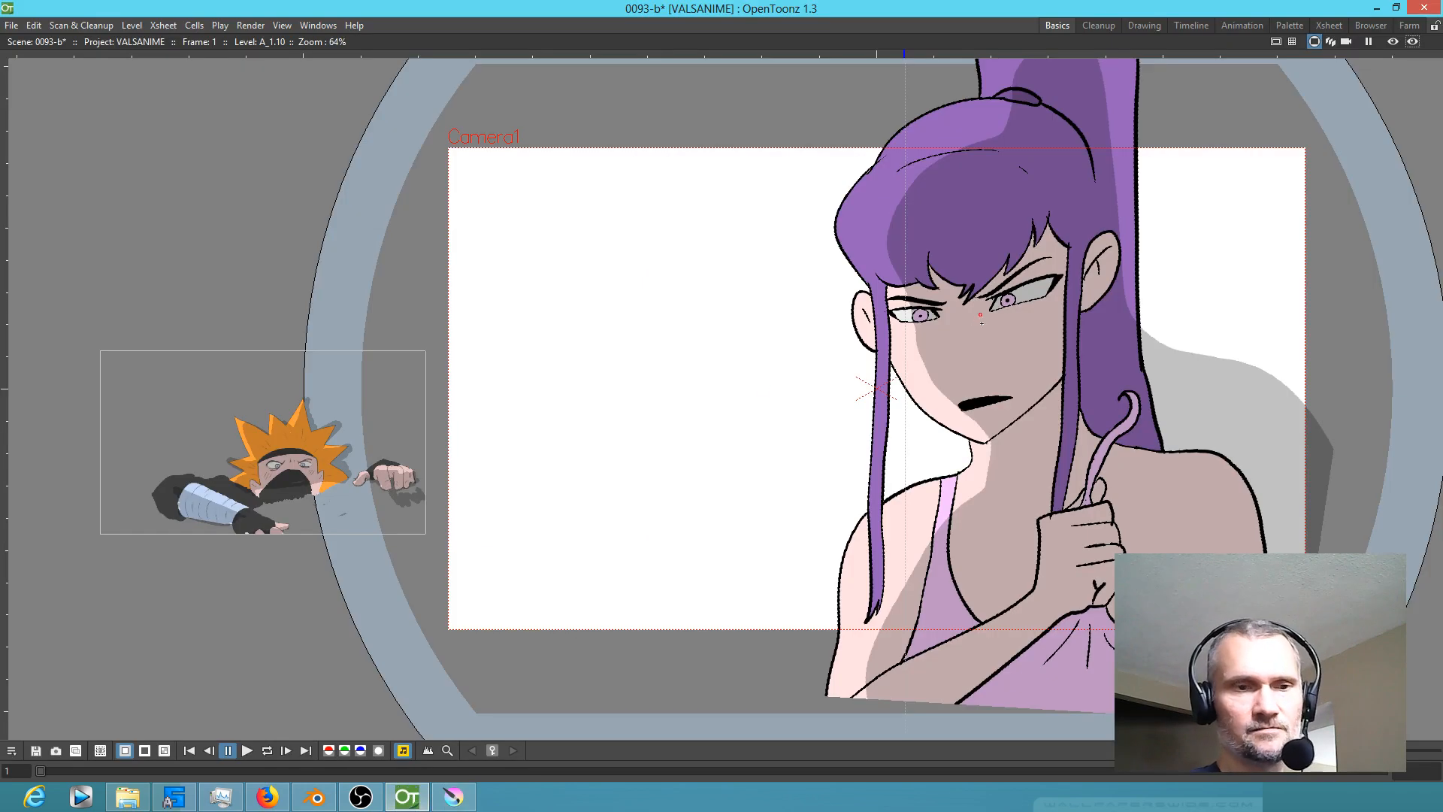
pyautogui.press('`')
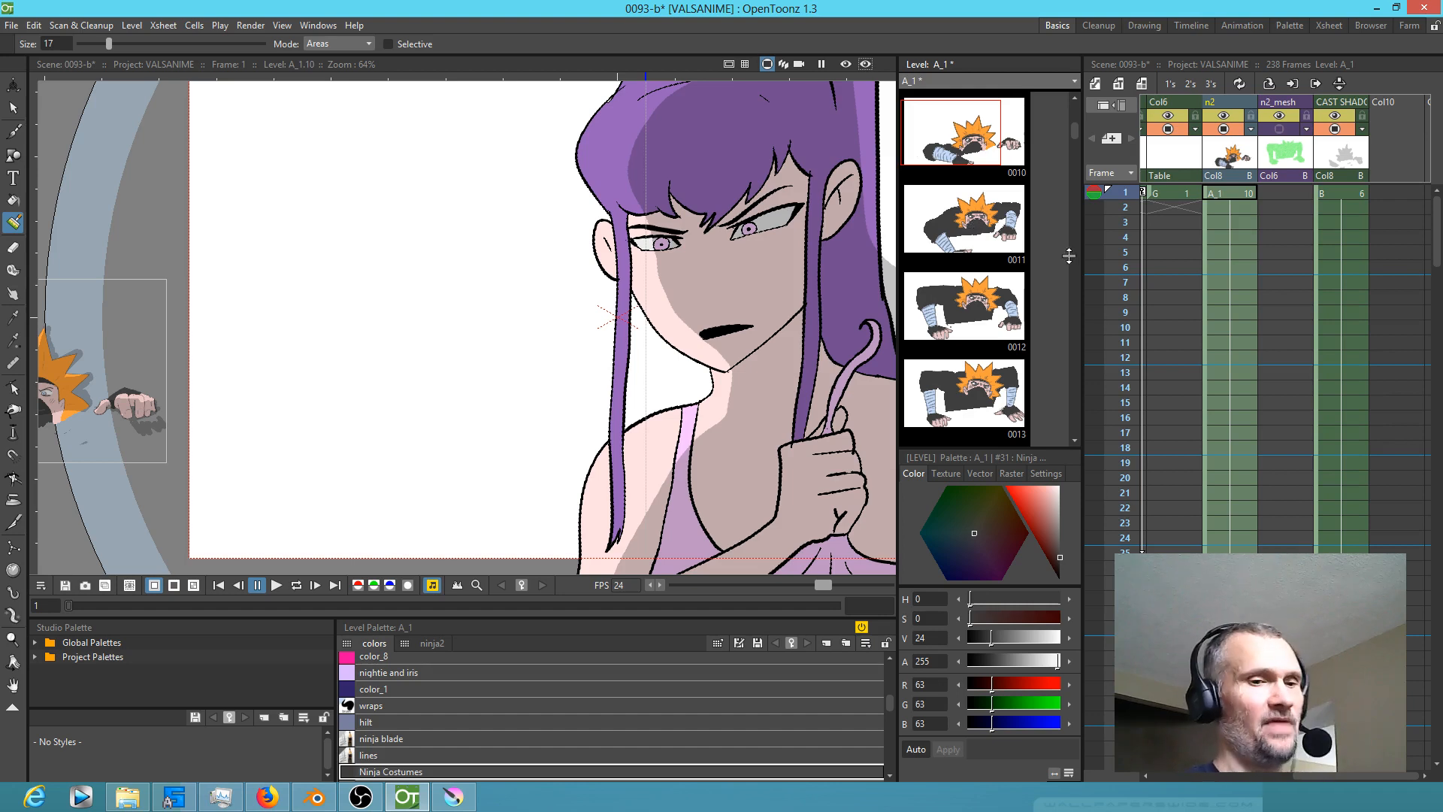
pyautogui.click(453, 797)
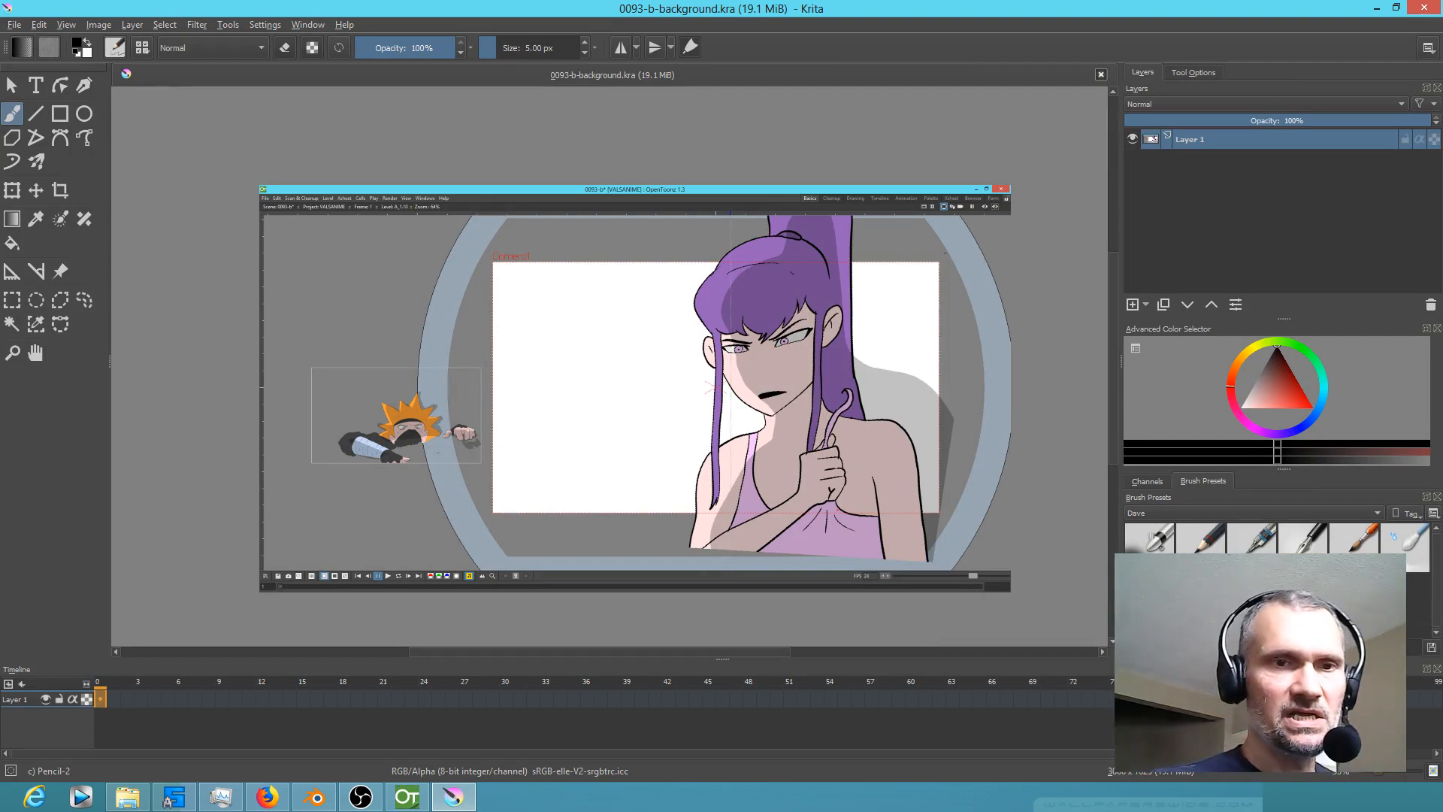
# Step: Freehand-select and erase the background behind the woman, along her ponytail, shoulder and arm
pyautogui.press('l')
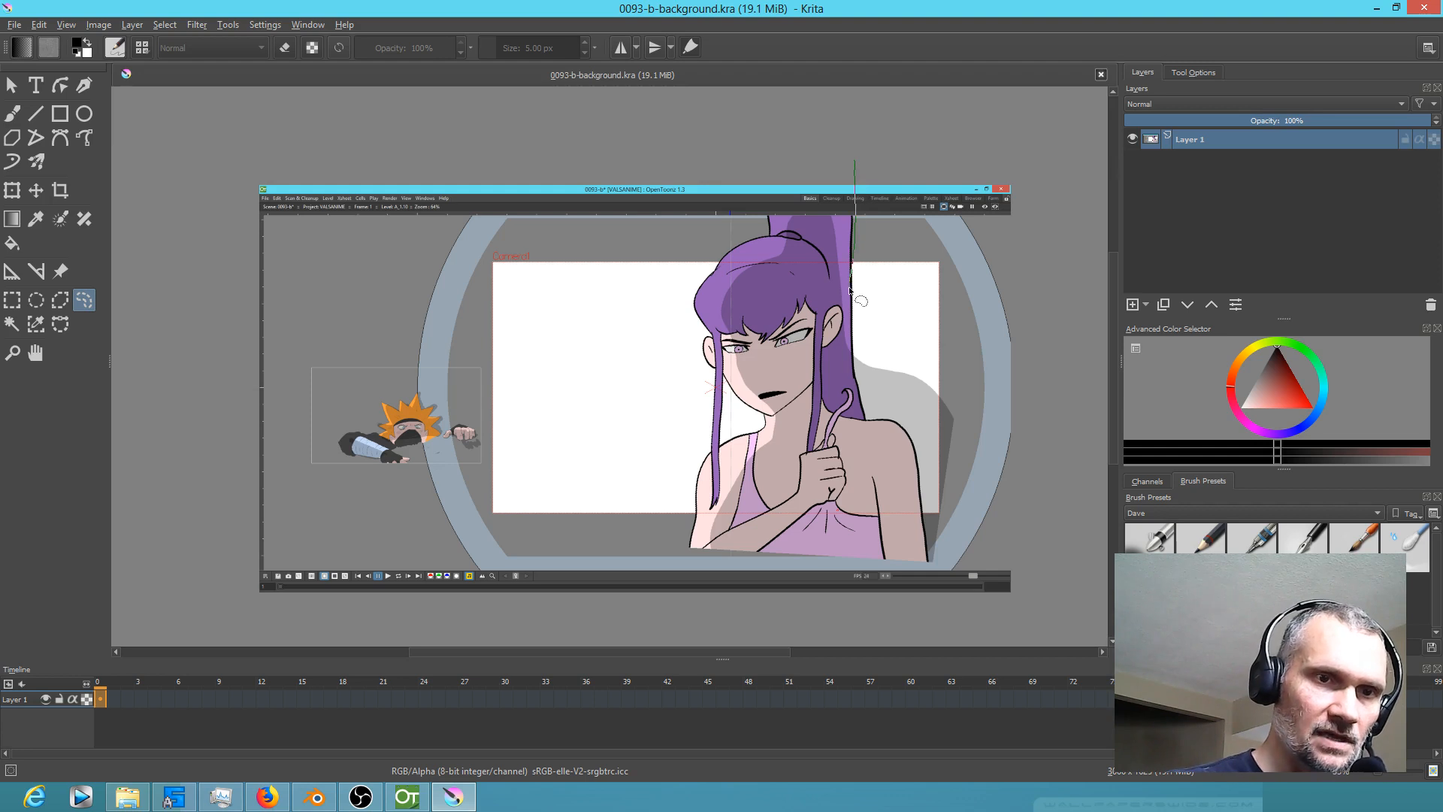
pyautogui.moveTo(892, 425); pyautogui.dragTo(890, 435)
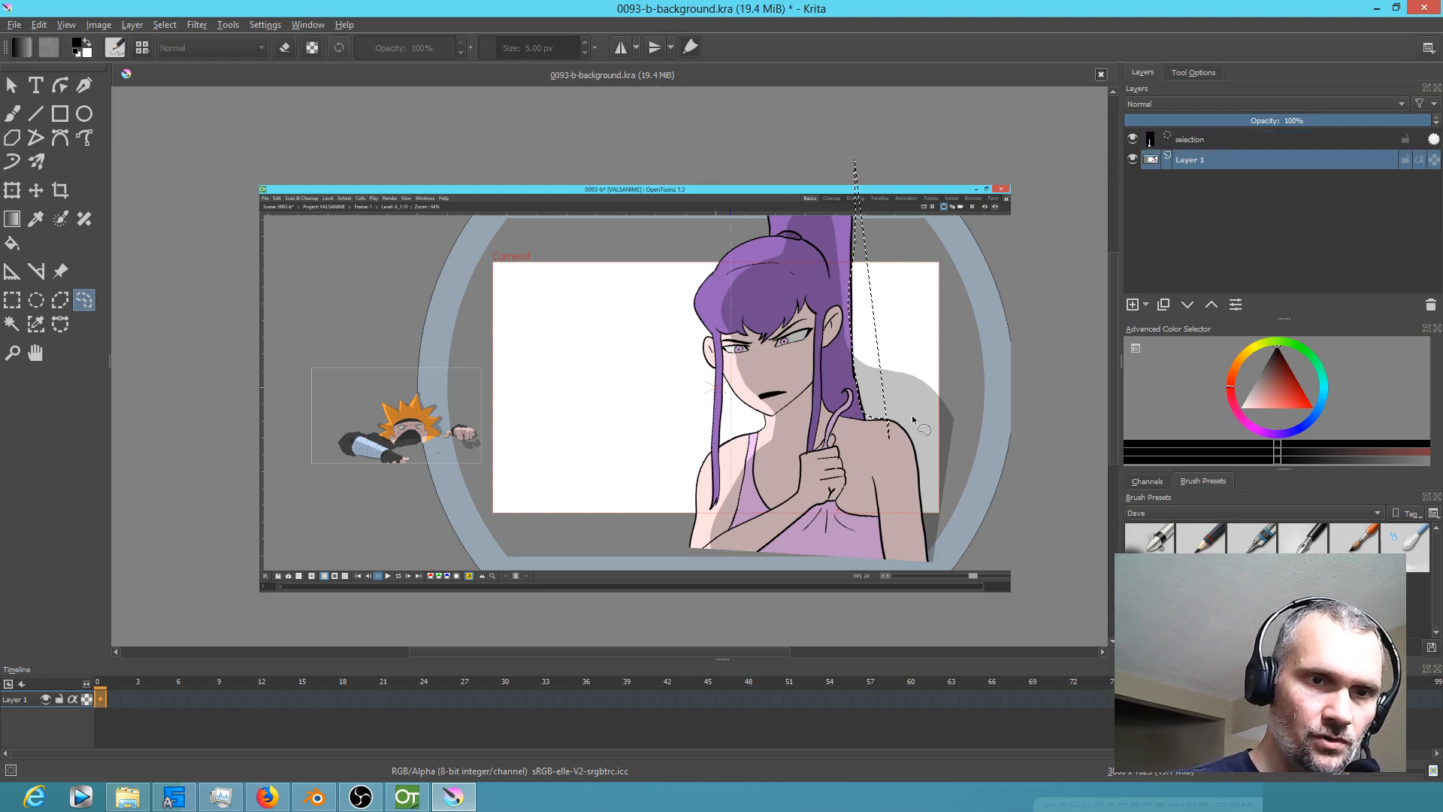
pyautogui.press('Delete')
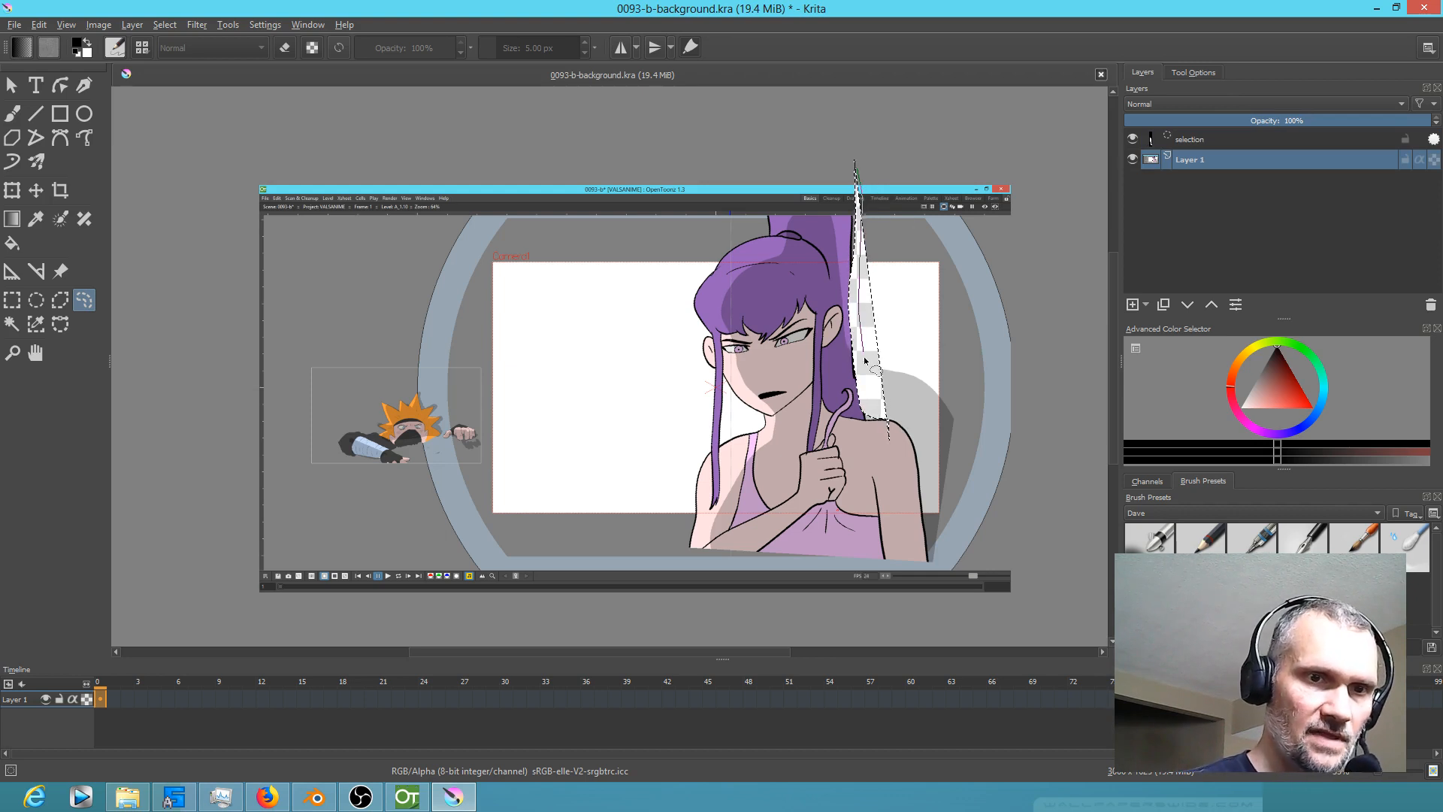
pyautogui.moveTo(1018, 621)
pyautogui.mouseDown()
pyautogui.moveTo(1071, 508)
pyautogui.moveTo(1053, 266)
pyautogui.moveTo(969, 124)
pyautogui.moveTo(846, 129)
pyautogui.mouseUp()
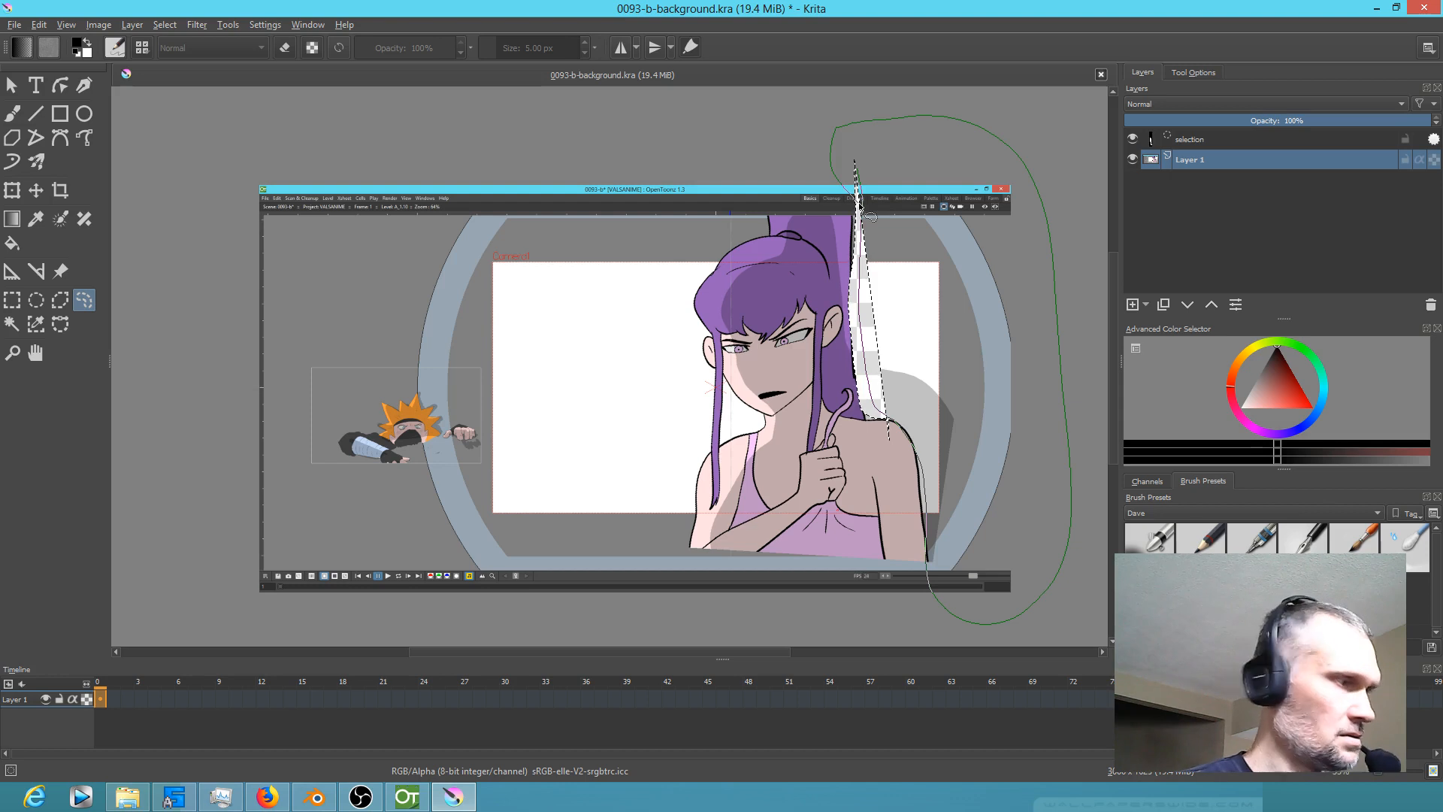
pyautogui.moveTo(858, 203); pyautogui.dragTo(857, 197)
pyautogui.press('Delete')
# Step: Freehand-select and erase the background between the two characters and above, around and below the ninja
pyautogui.moveTo(661, 130)
pyautogui.mouseDown()
pyautogui.moveTo(571, 123)
pyautogui.moveTo(199, 350)
pyautogui.moveTo(353, 432)
pyautogui.moveTo(412, 402)
pyautogui.moveTo(468, 410)
pyautogui.moveTo(573, 497)
pyautogui.moveTo(612, 628)
pyautogui.moveTo(688, 545)
pyautogui.moveTo(715, 374)
pyautogui.moveTo(699, 297)
pyautogui.moveTo(756, 237)
pyautogui.moveTo(774, 184)
pyautogui.moveTo(731, 141)
pyautogui.mouseUp()
pyautogui.press('Delete')
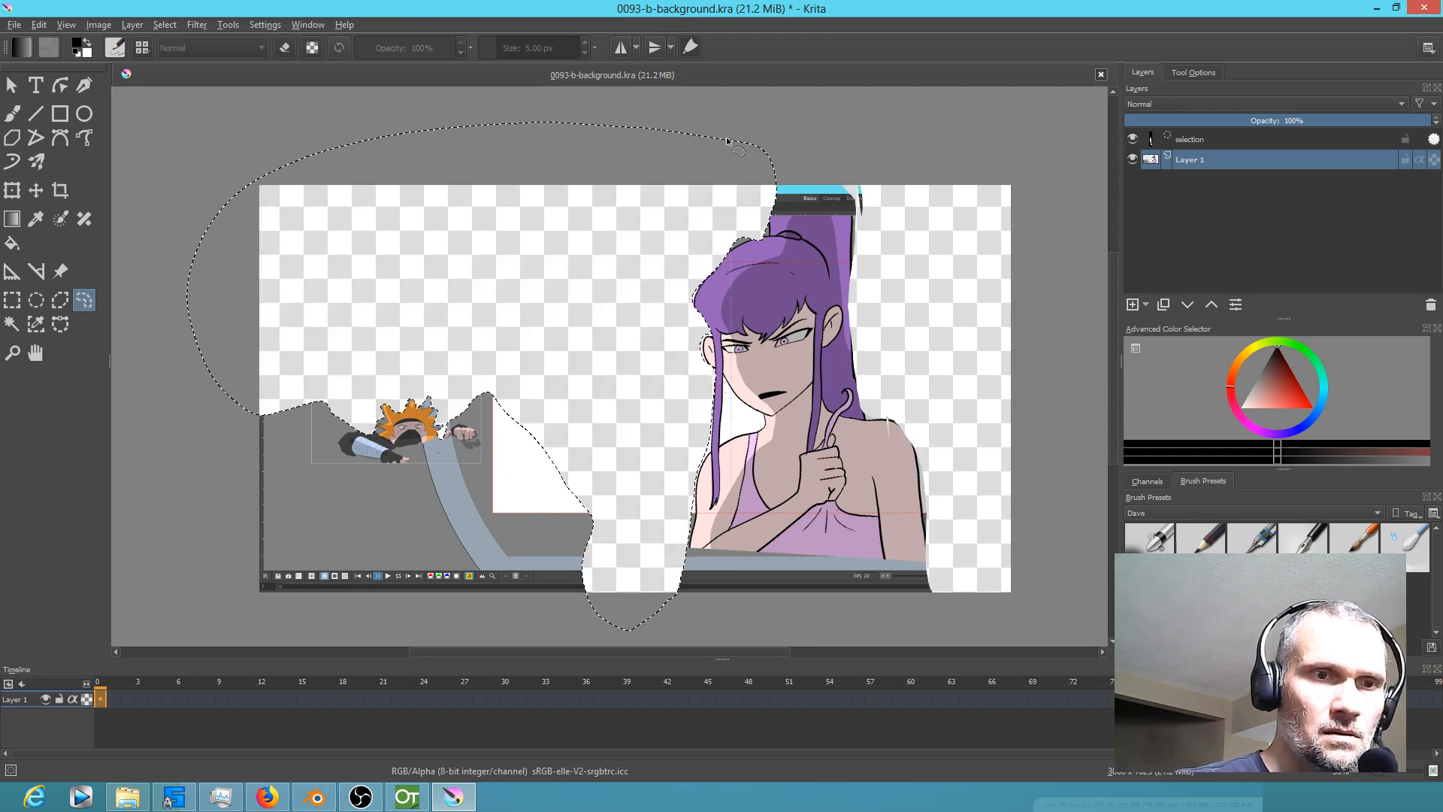
pyautogui.moveTo(514, 373)
pyautogui.mouseDown()
pyautogui.moveTo(456, 399)
pyautogui.moveTo(459, 427)
pyautogui.moveTo(480, 438)
pyautogui.moveTo(397, 452)
pyautogui.moveTo(406, 464)
pyautogui.moveTo(352, 455)
pyautogui.moveTo(347, 417)
pyautogui.moveTo(298, 391)
pyautogui.moveTo(219, 541)
pyautogui.moveTo(322, 637)
pyautogui.moveTo(483, 643)
pyautogui.moveTo(605, 593)
pyautogui.mouseUp()
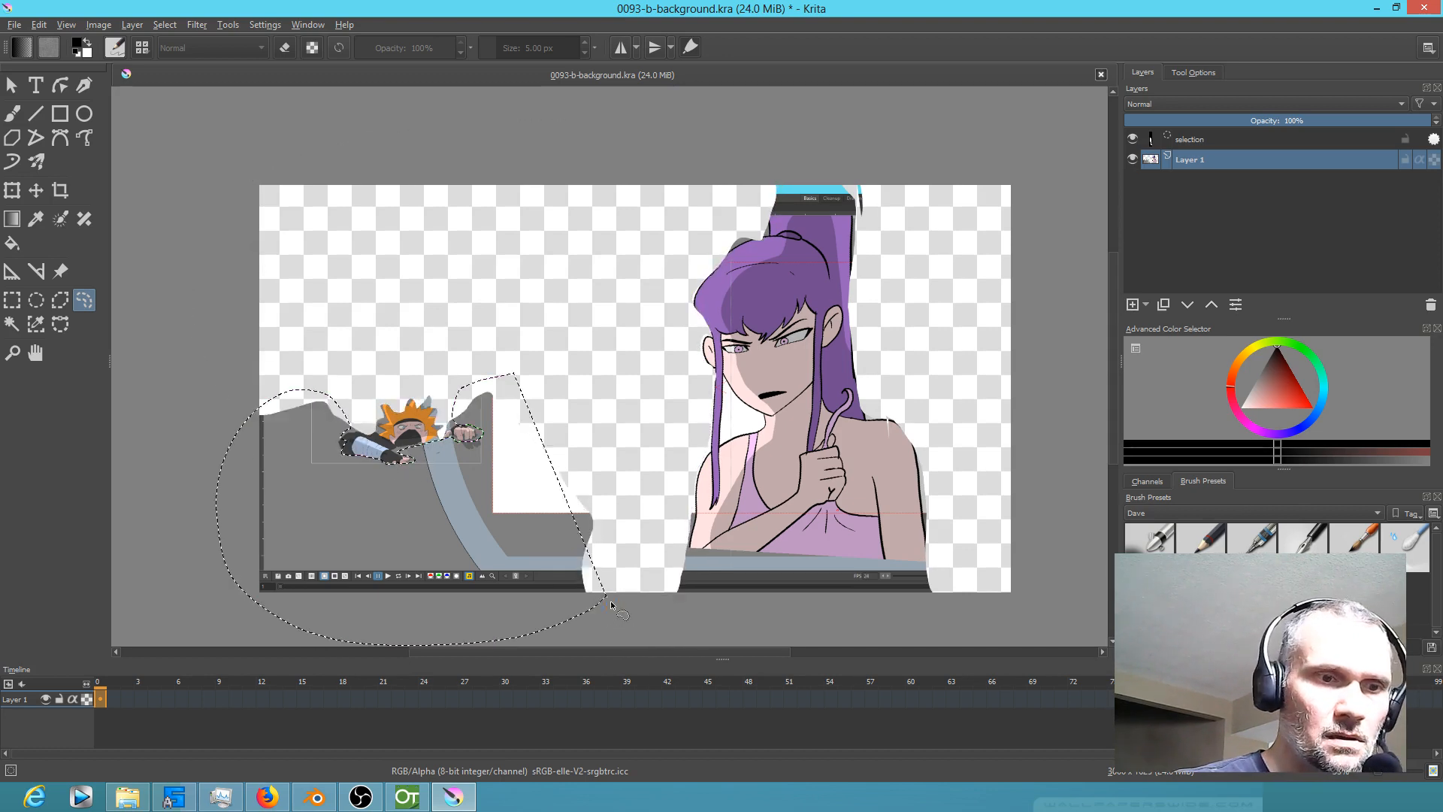
pyautogui.press('Delete')
# Step: Erase the background patch between the woman's front hair and neck and the strip below her torso, and save the document
pyautogui.moveTo(742, 410)
pyautogui.mouseDown()
pyautogui.moveTo(728, 390)
pyautogui.moveTo(740, 430)
pyautogui.moveTo(756, 412)
pyautogui.mouseUp()
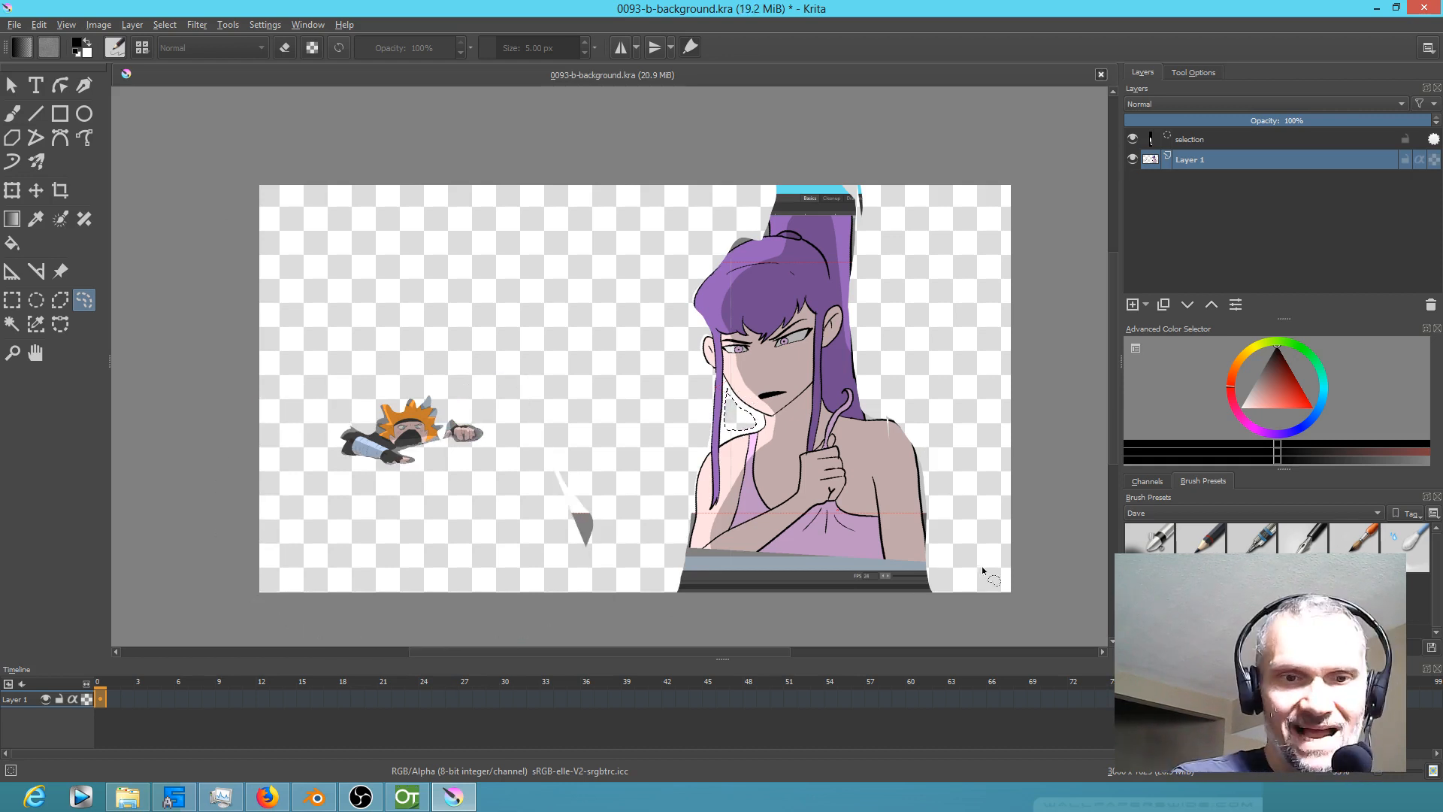
pyautogui.moveTo(686, 634); pyautogui.dragTo(956, 554)
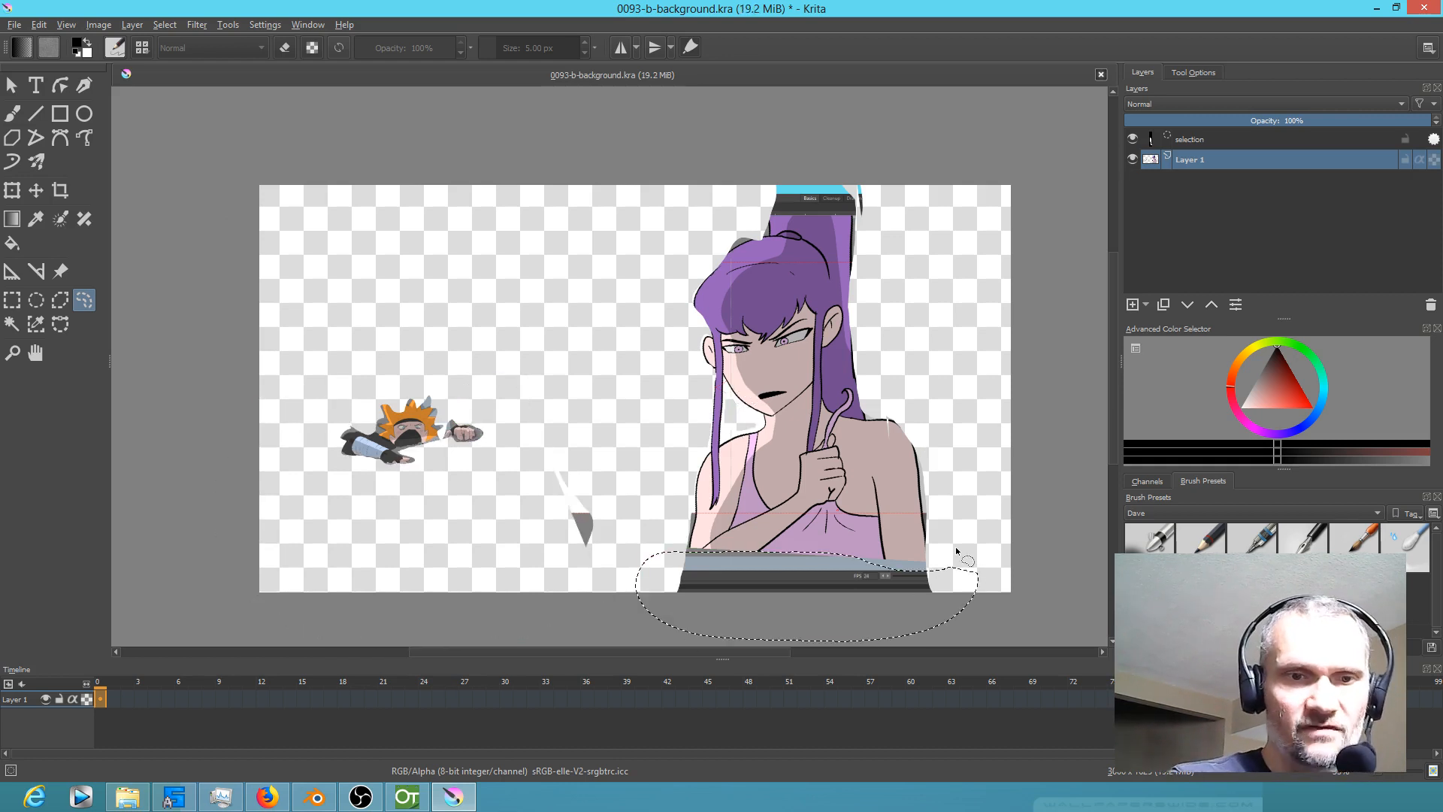
pyautogui.press('Delete')
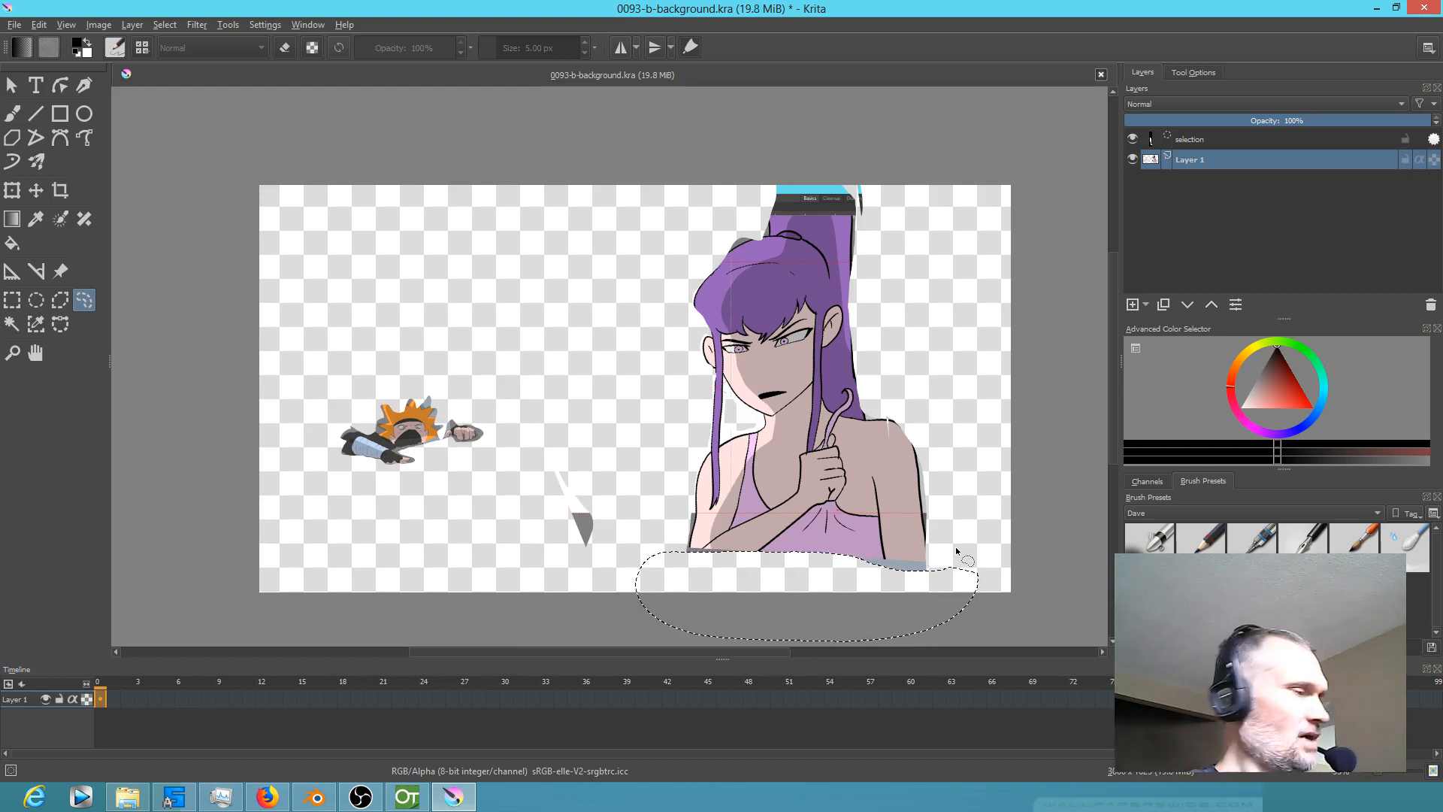
pyautogui.hotkey('ctrl', 's')
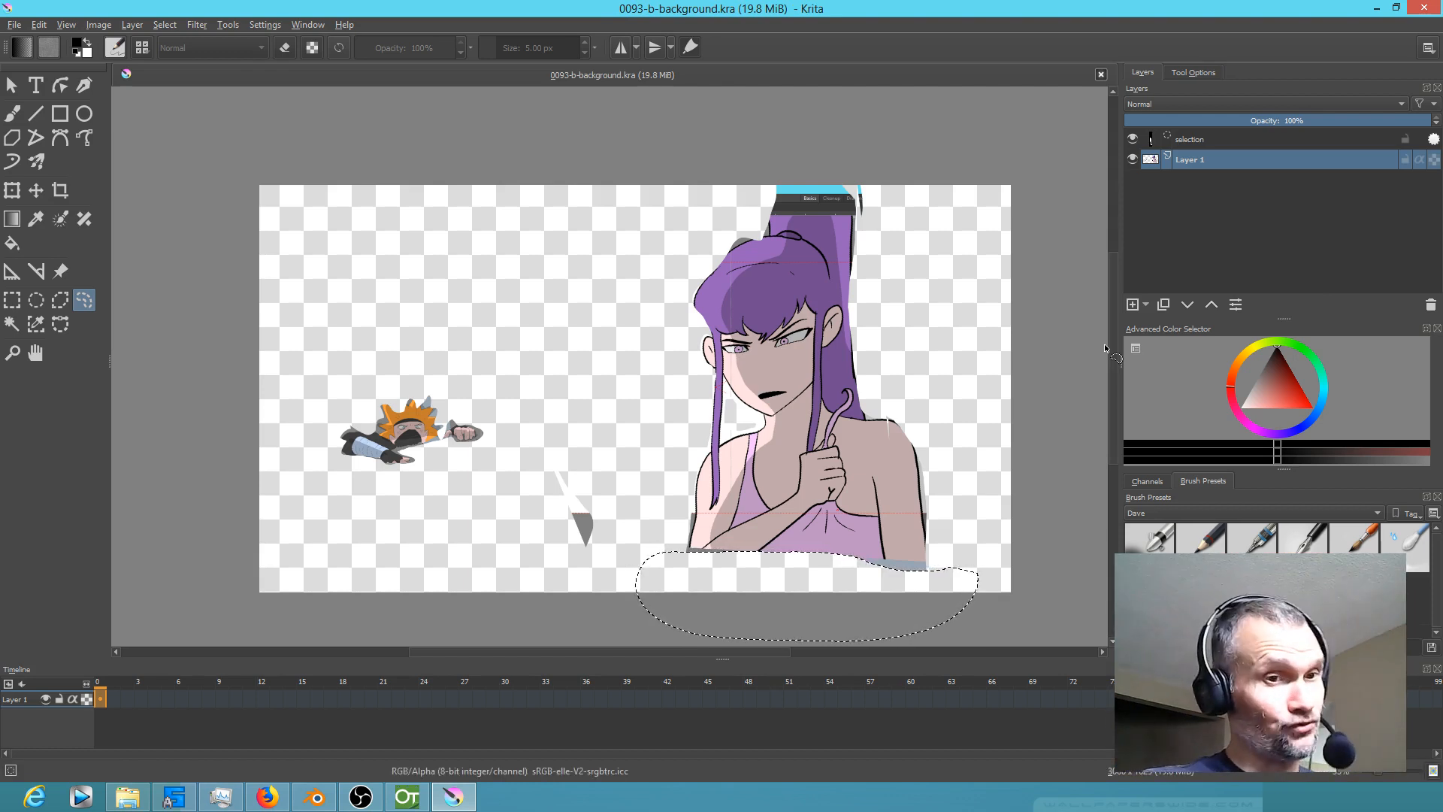
# Step: Freehand-select and erase the leftover background patch between the two characters, and clear the selection
pyautogui.moveTo(571, 447)
pyautogui.mouseDown()
pyautogui.moveTo(525, 522)
pyautogui.moveTo(544, 460)
pyautogui.mouseUp()
pyautogui.press('Delete')
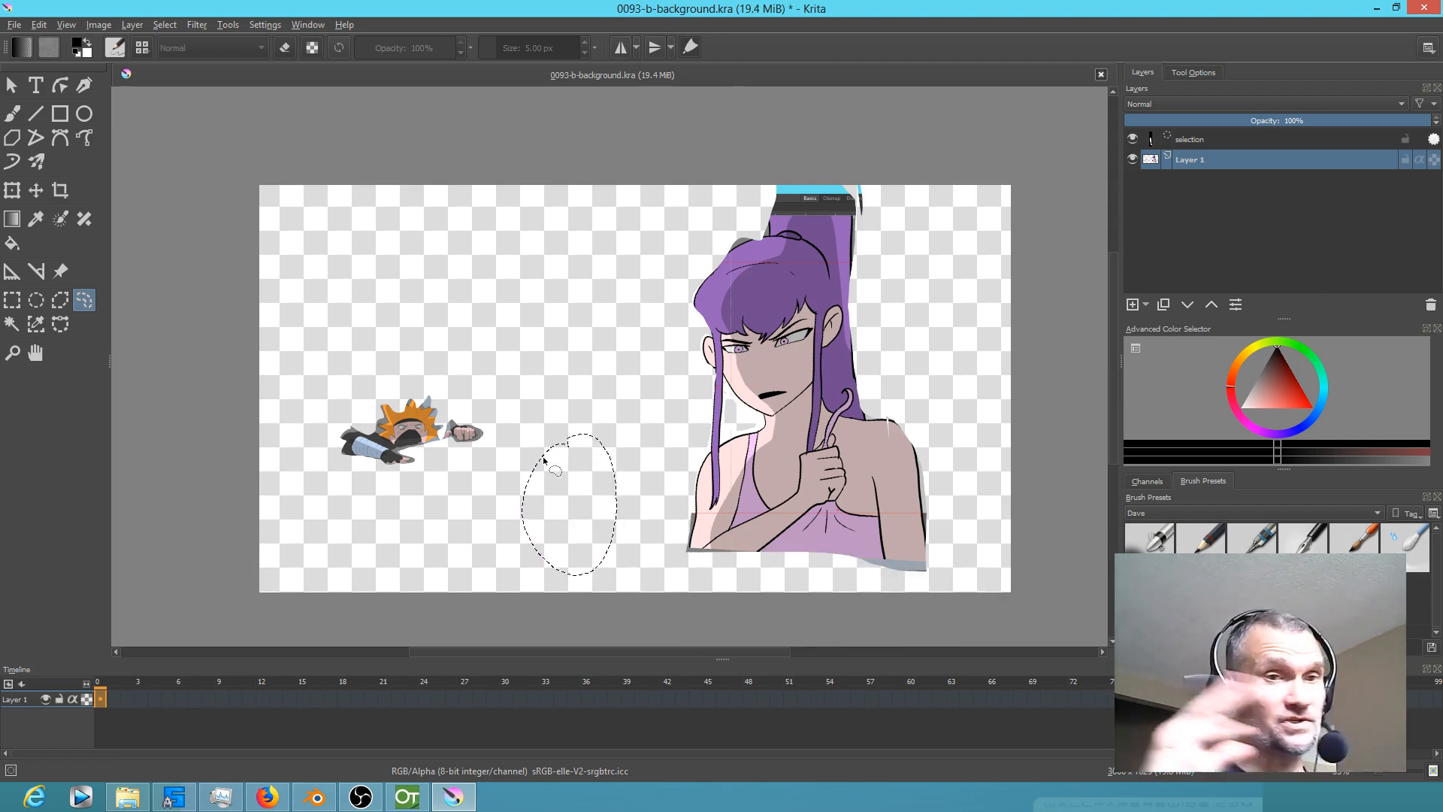
pyautogui.hotkey('ctrl', 'shift', 'a')
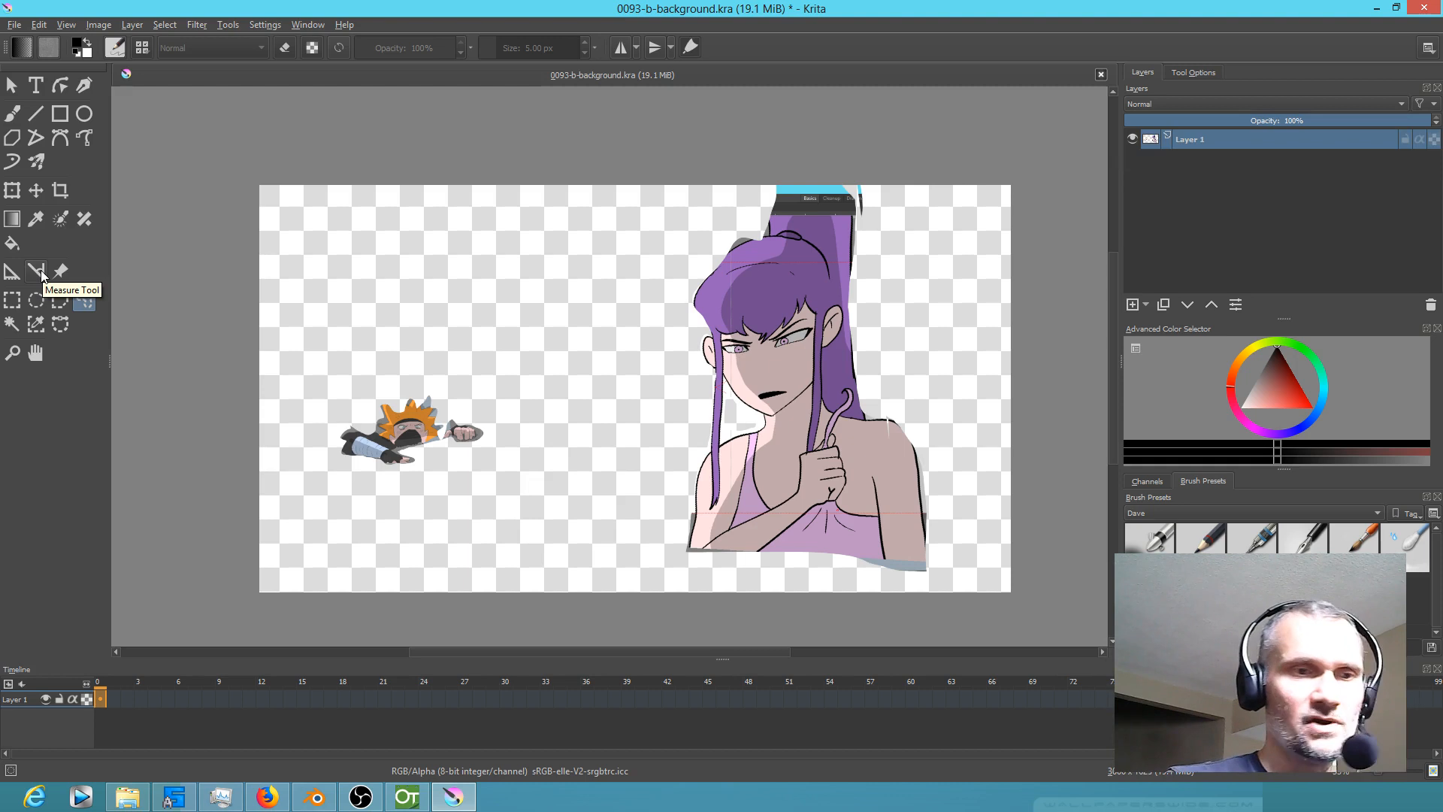
# Step: Add a new layer and sketch a tall red doorway frame around the ninja with the Pencil-2 brush
pyautogui.press('Insert')
pyautogui.moveTo(1288, 391); pyautogui.dragTo(1312, 405)
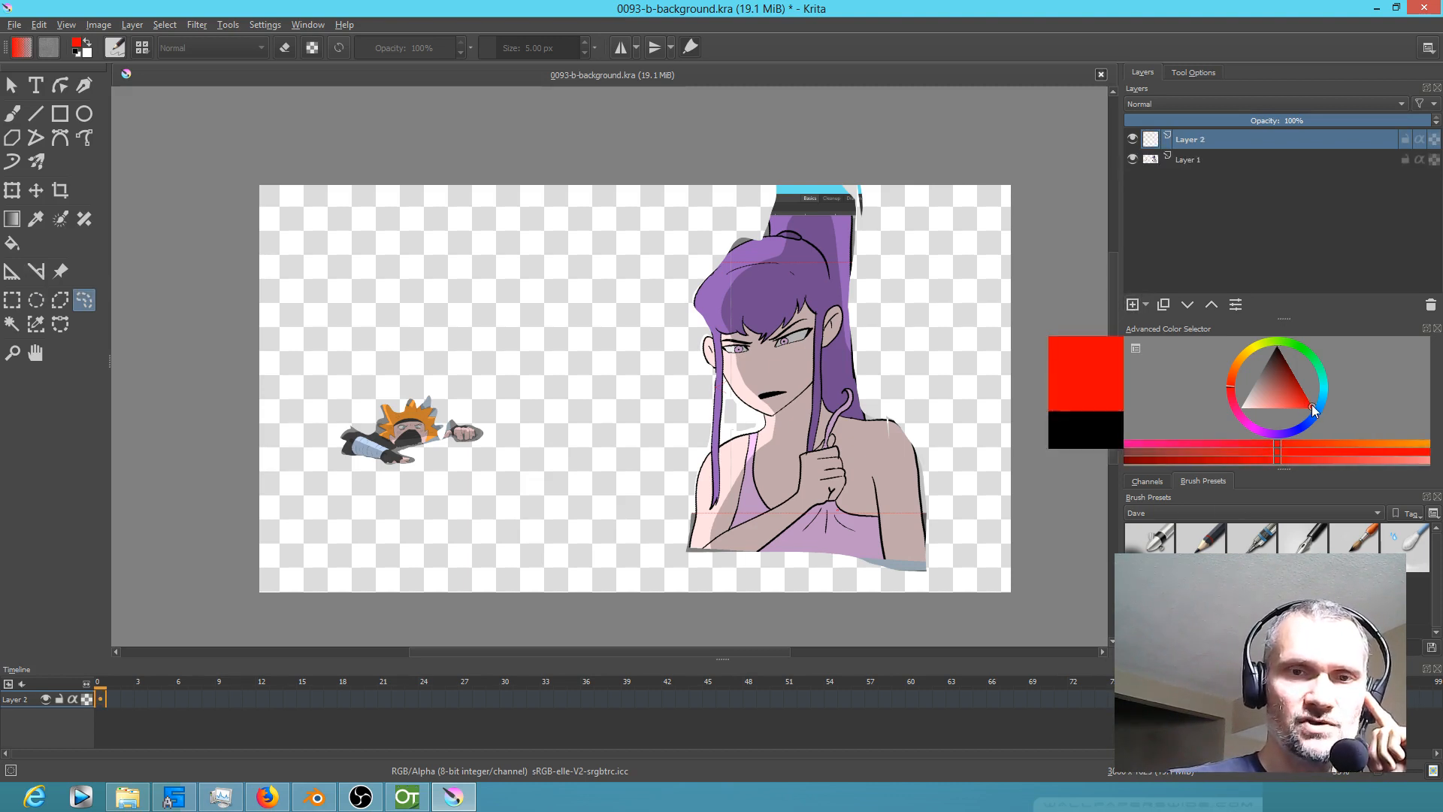
pyautogui.click(1197, 538)
pyautogui.moveTo(353, 473)
pyautogui.mouseDown()
pyautogui.moveTo(410, 451)
pyautogui.moveTo(311, 457)
pyautogui.moveTo(485, 434)
pyautogui.mouseUp()
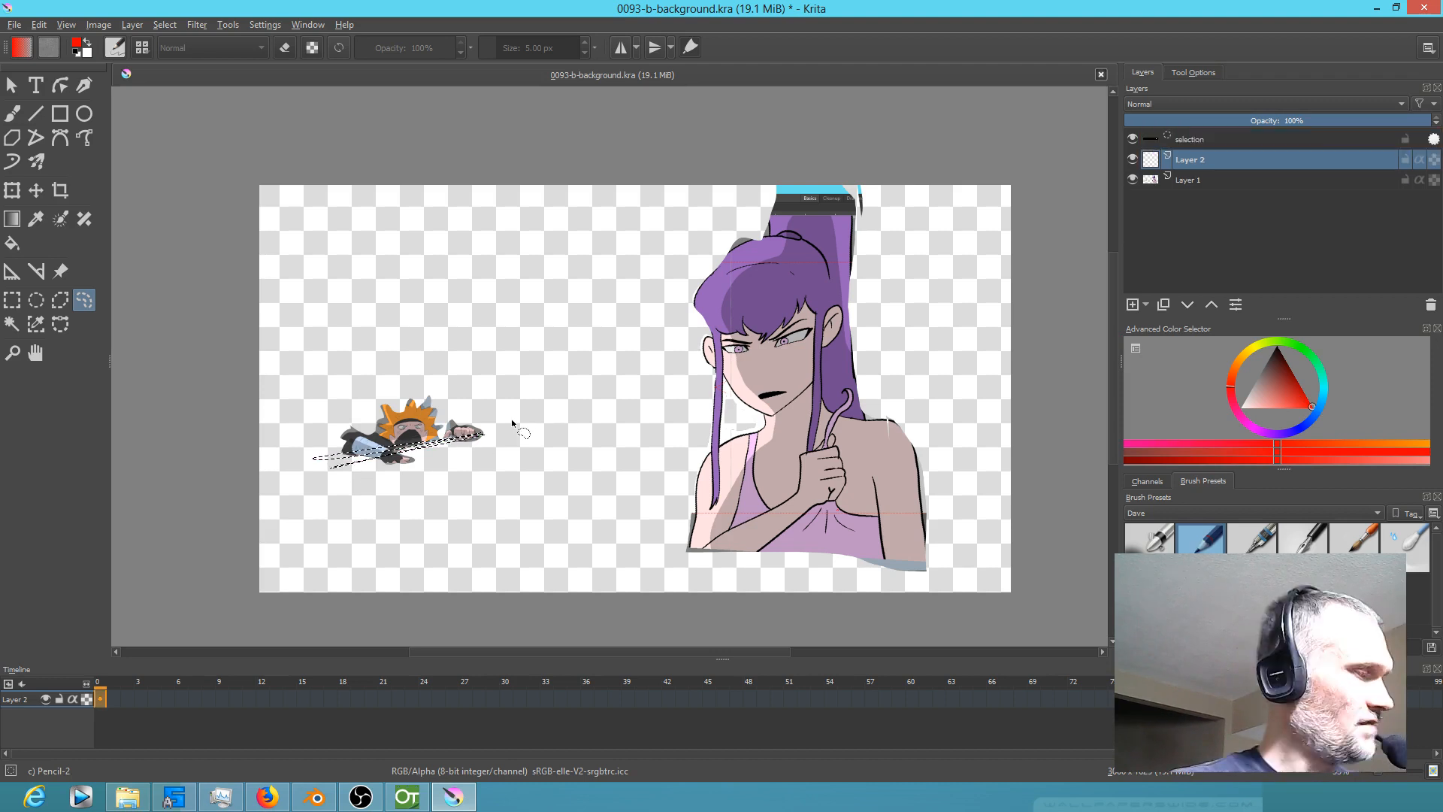
pyautogui.hotkey('ctrl', 'shift', 'a')
pyautogui.press('b')
pyautogui.moveTo(307, 469); pyautogui.dragTo(505, 421)
pyautogui.moveTo(488, 242)
pyautogui.mouseDown()
pyautogui.moveTo(491, 428)
pyautogui.moveTo(475, 287)
pyautogui.mouseUp()
pyautogui.moveTo(314, 301)
pyautogui.mouseDown()
pyautogui.moveTo(329, 460)
pyautogui.moveTo(315, 456)
pyautogui.moveTo(308, 346)
pyautogui.mouseUp()
pyautogui.moveTo(290, 261); pyautogui.dragTo(309, 376)
pyautogui.moveTo(285, 218); pyautogui.dragTo(472, 196)
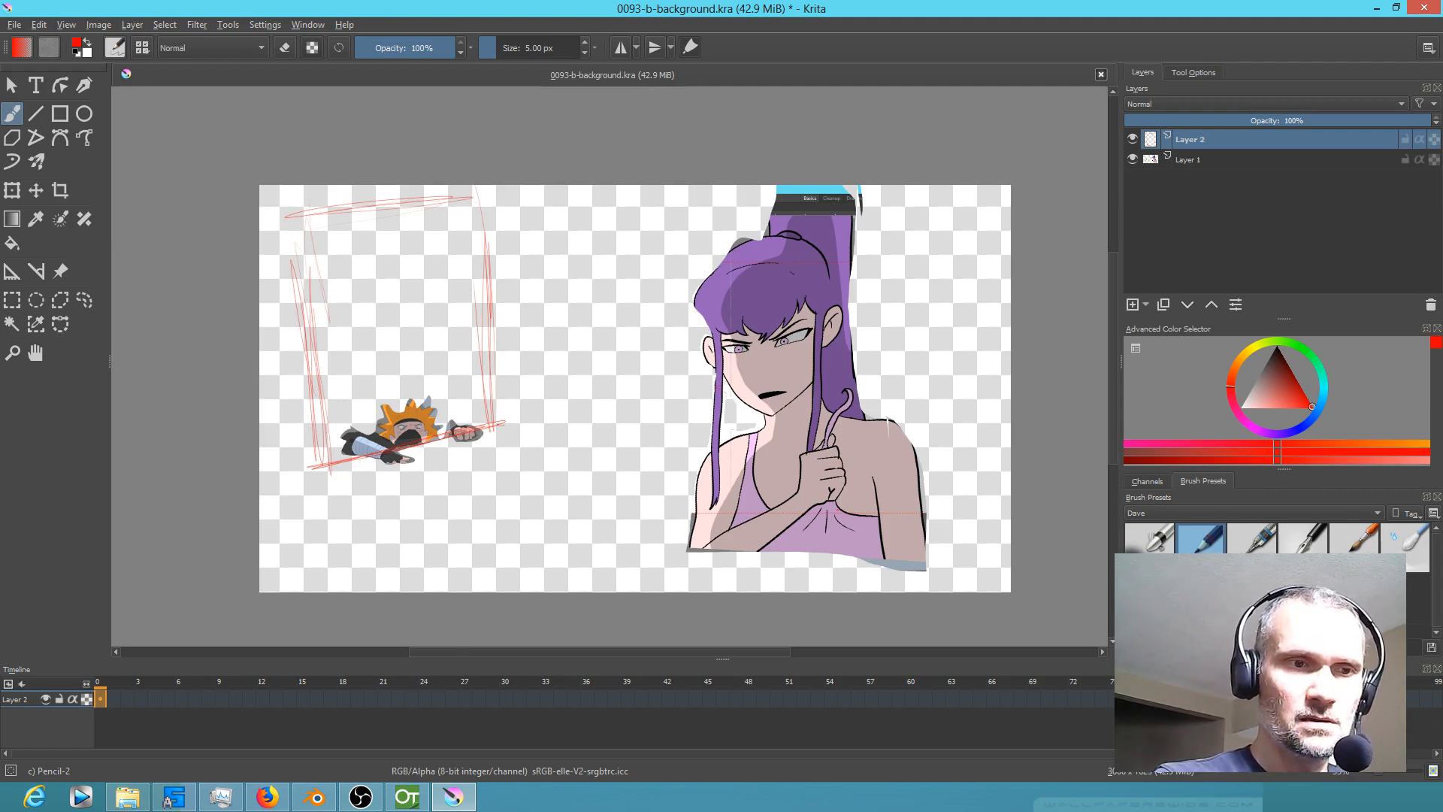
# Step: Sketch perspective floor lines fanning out from the doorway's base and the wall's base line running behind the woman
pyautogui.moveTo(428, 447); pyautogui.dragTo(635, 594)
pyautogui.moveTo(331, 466); pyautogui.dragTo(377, 591)
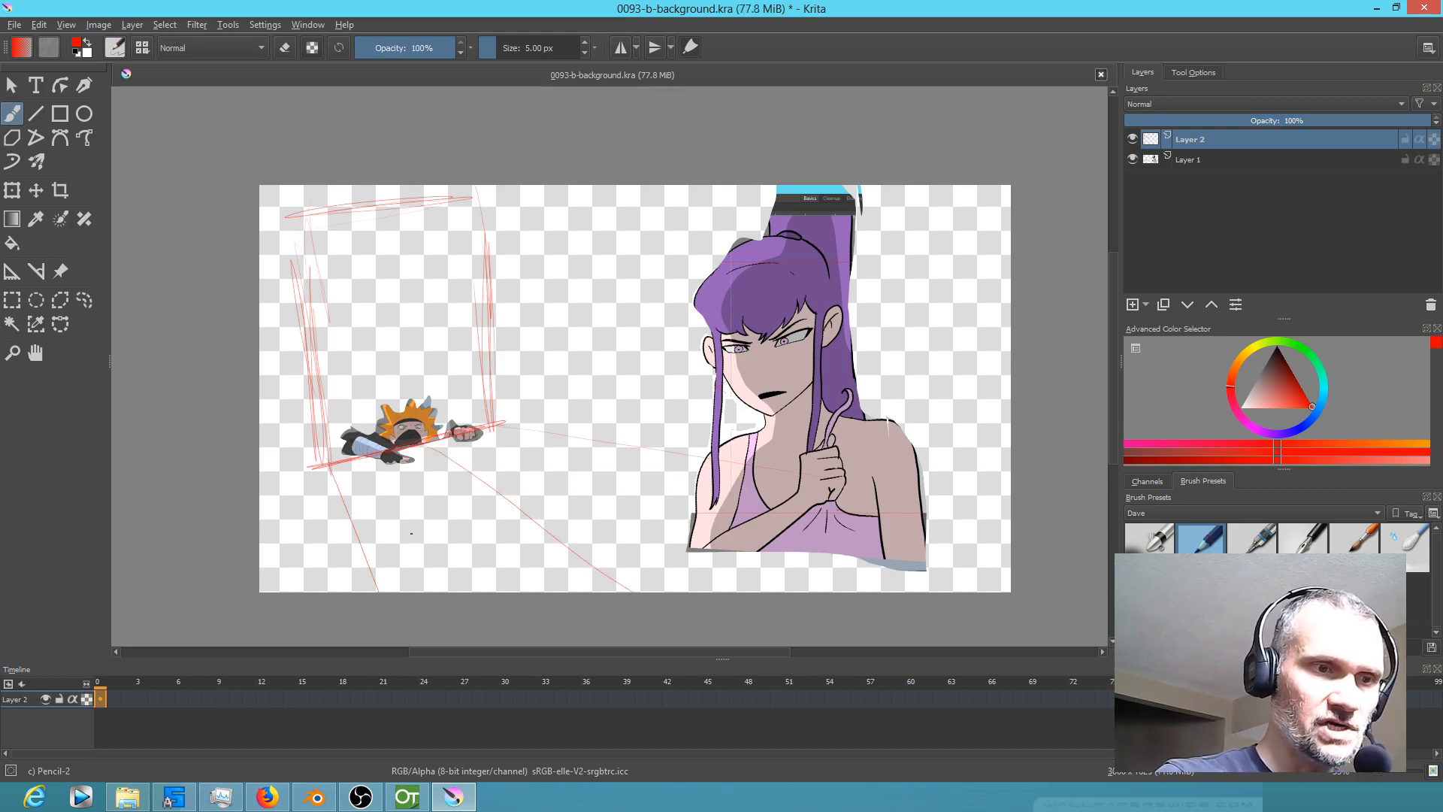
pyautogui.moveTo(483, 435); pyautogui.dragTo(706, 581)
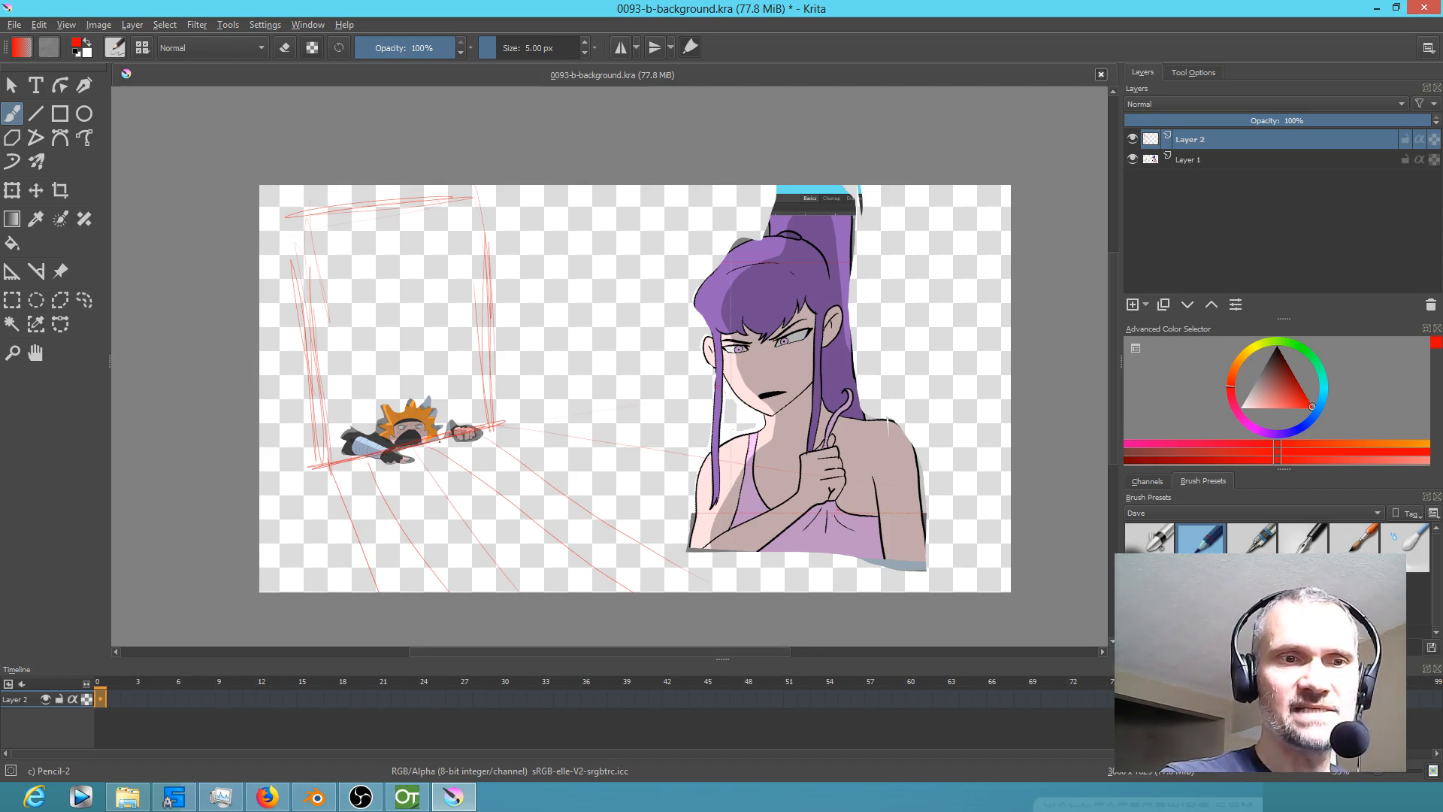
pyautogui.moveTo(855, 370); pyautogui.dragTo(1132, 319)
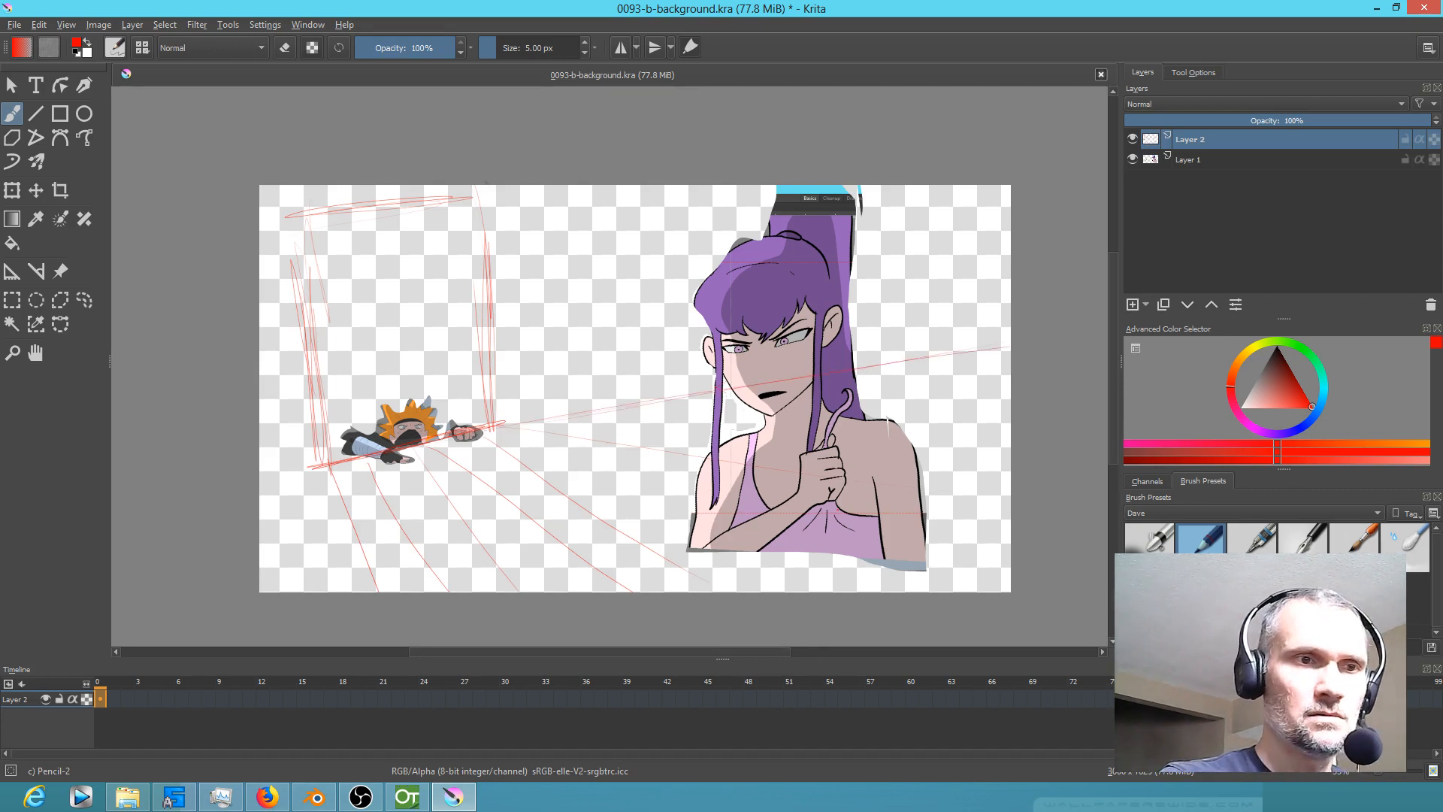
# Step: Reinforce both side edges of the doorway frame with more red strokes
pyautogui.moveTo(466, 187); pyautogui.dragTo(501, 435)
pyautogui.moveTo(296, 197); pyautogui.dragTo(332, 461)
pyautogui.moveTo(293, 211); pyautogui.dragTo(322, 369)
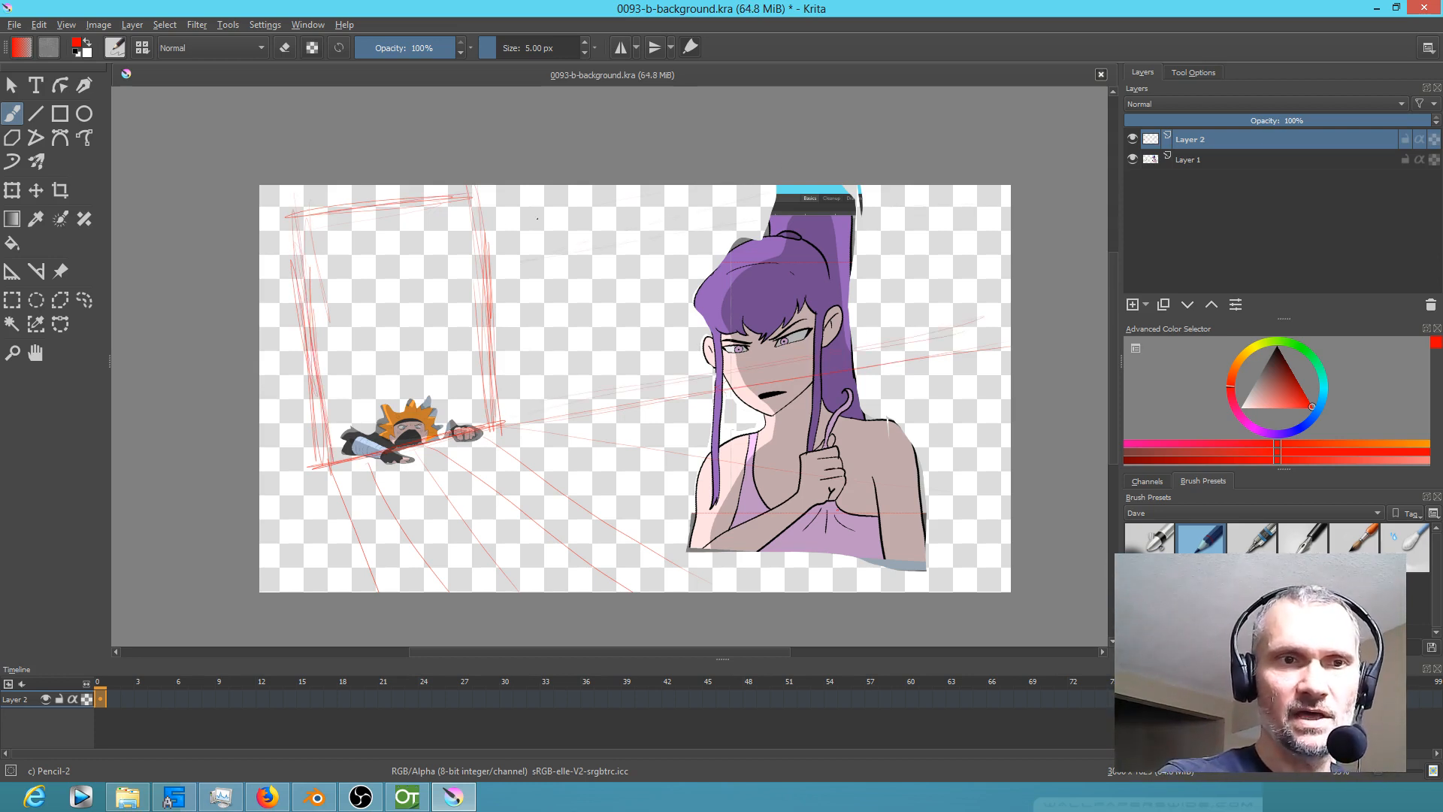
# Step: Sketch vertical fold lines with a wavy lower edge along the wall between the doorway and the woman
pyautogui.moveTo(502, 218); pyautogui.dragTo(530, 410)
pyautogui.moveTo(505, 332); pyautogui.dragTo(512, 426)
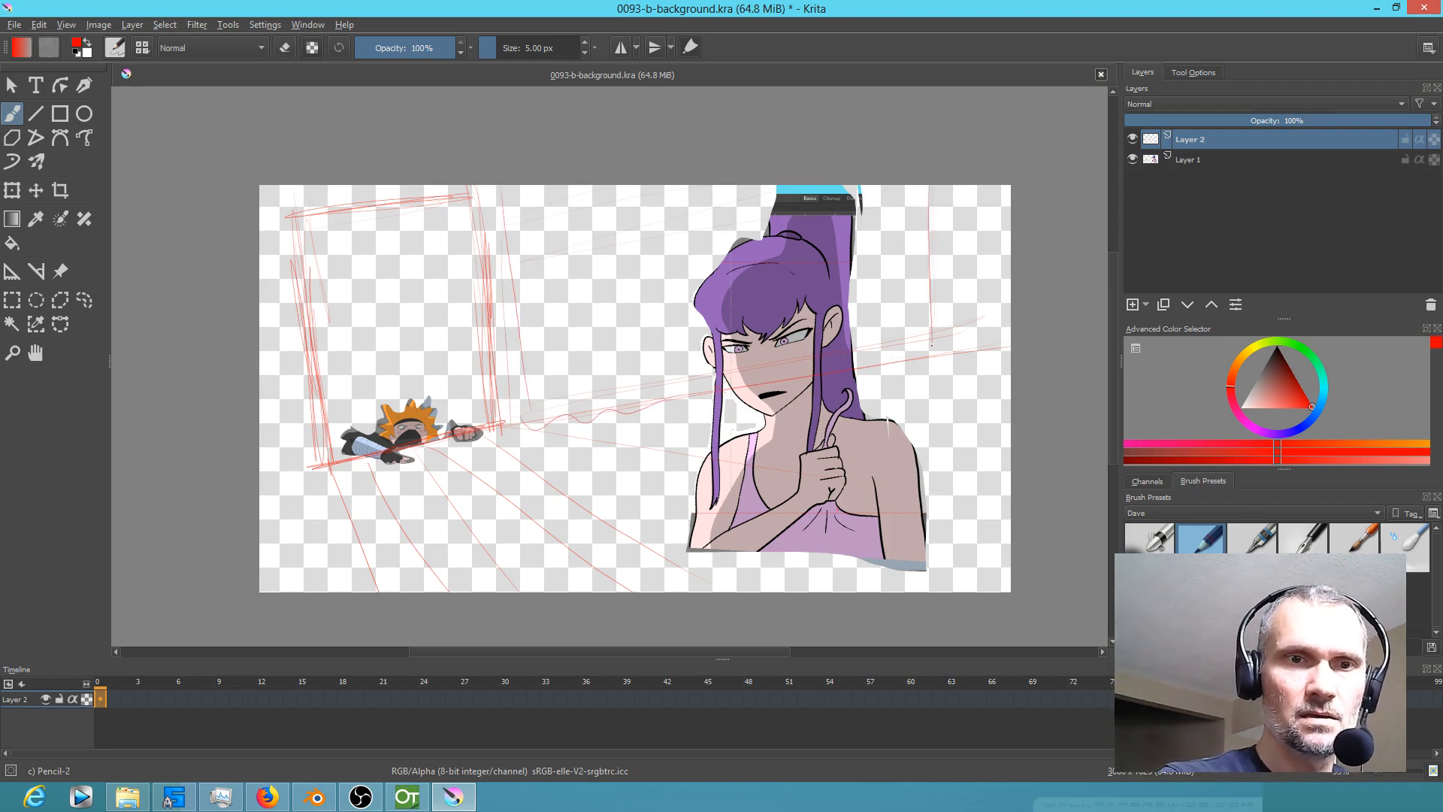
pyautogui.moveTo(599, 188); pyautogui.dragTo(620, 380)
pyautogui.moveTo(668, 186); pyautogui.dragTo(686, 299)
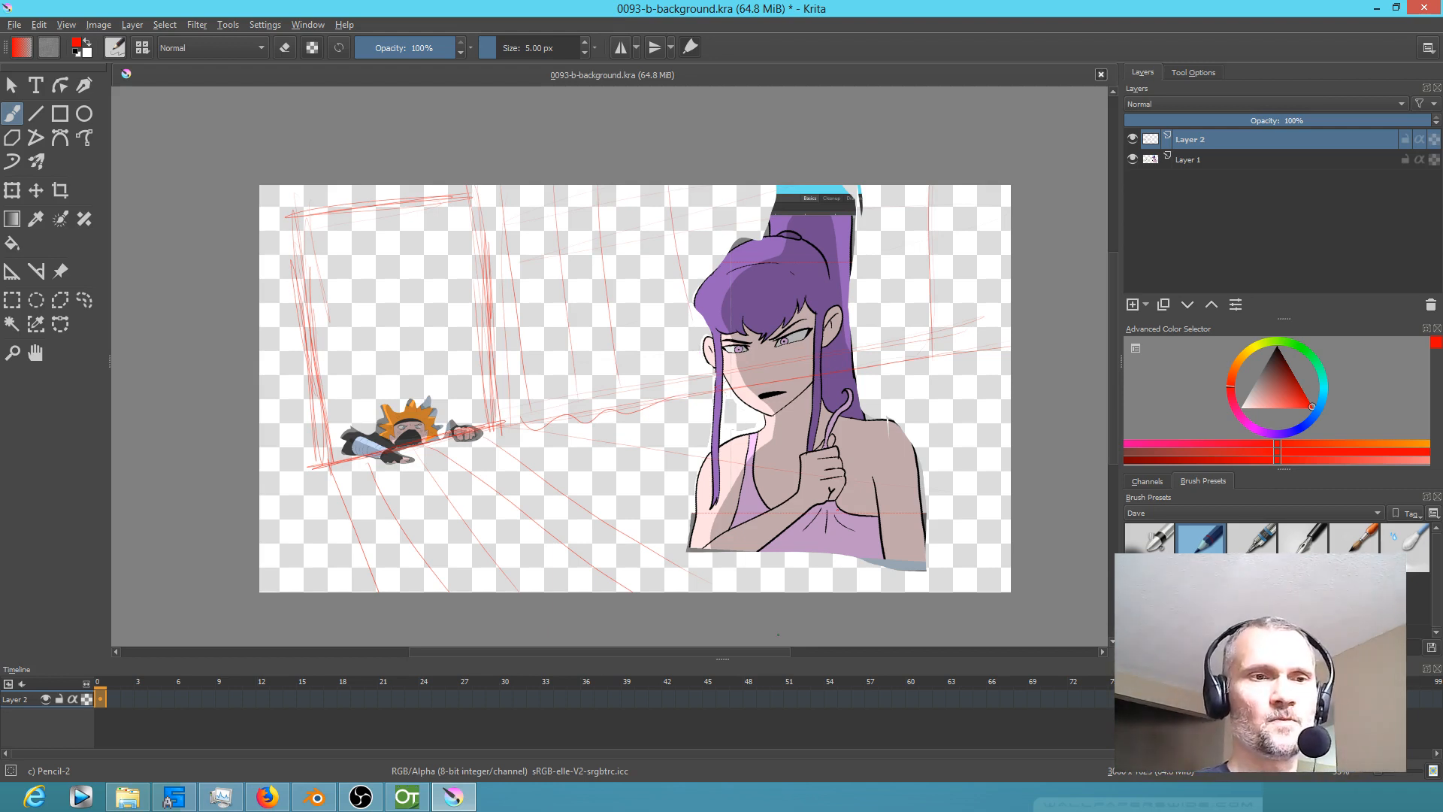
# Step: Add a new layer beneath the character cutouts and fill it with black
pyautogui.click(1190, 160)
pyautogui.click(1144, 309)
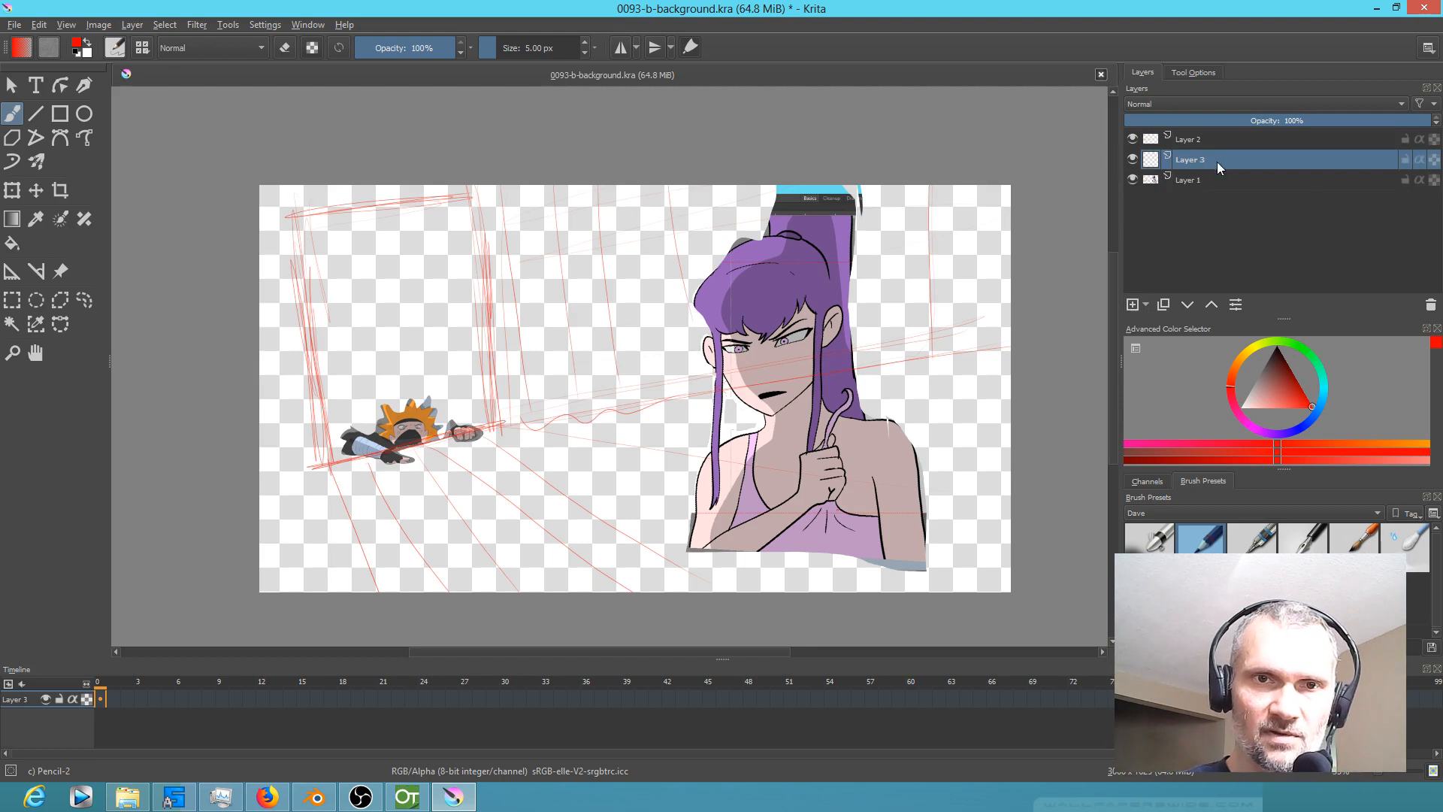
pyautogui.click(1187, 304)
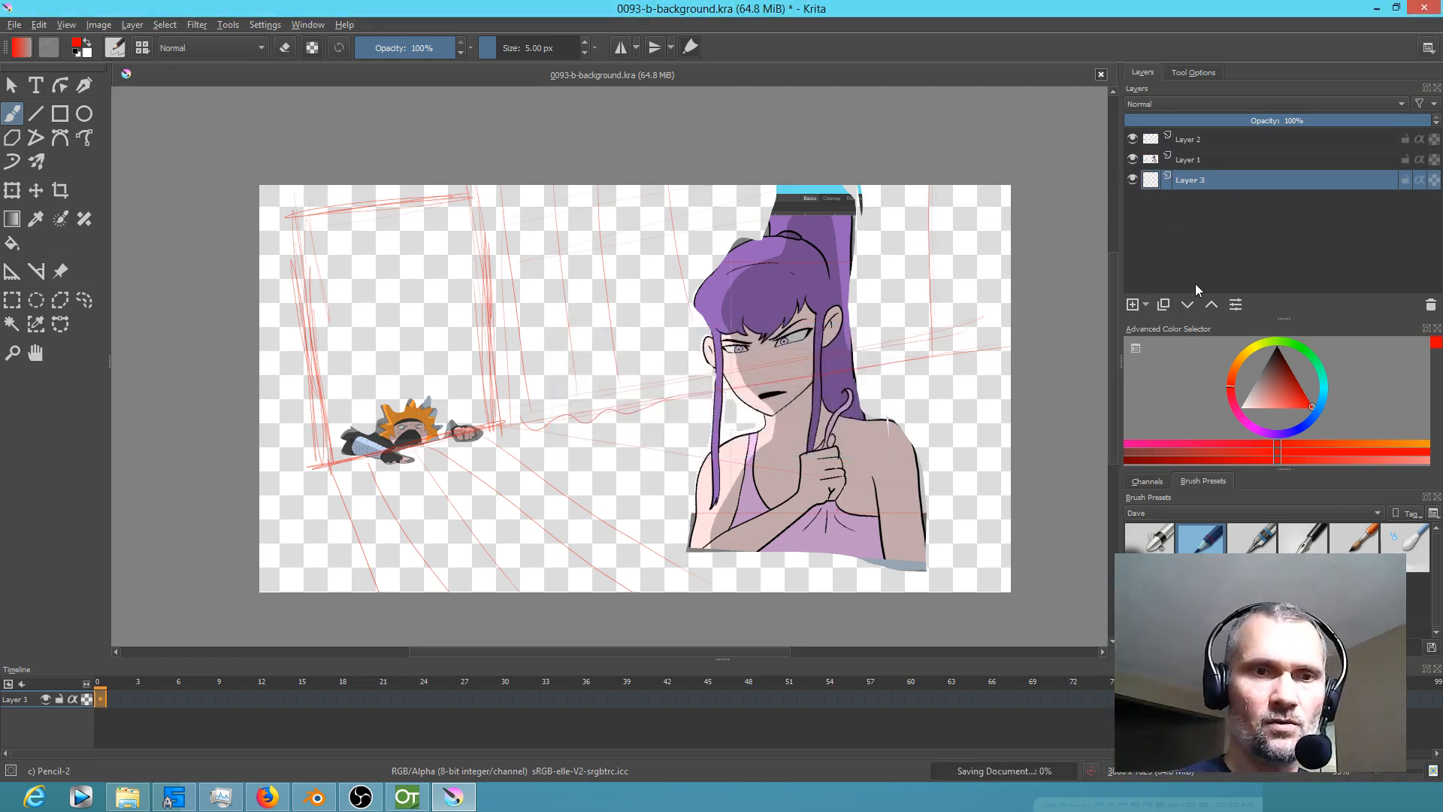
pyautogui.moveTo(1275, 358); pyautogui.dragTo(1274, 332)
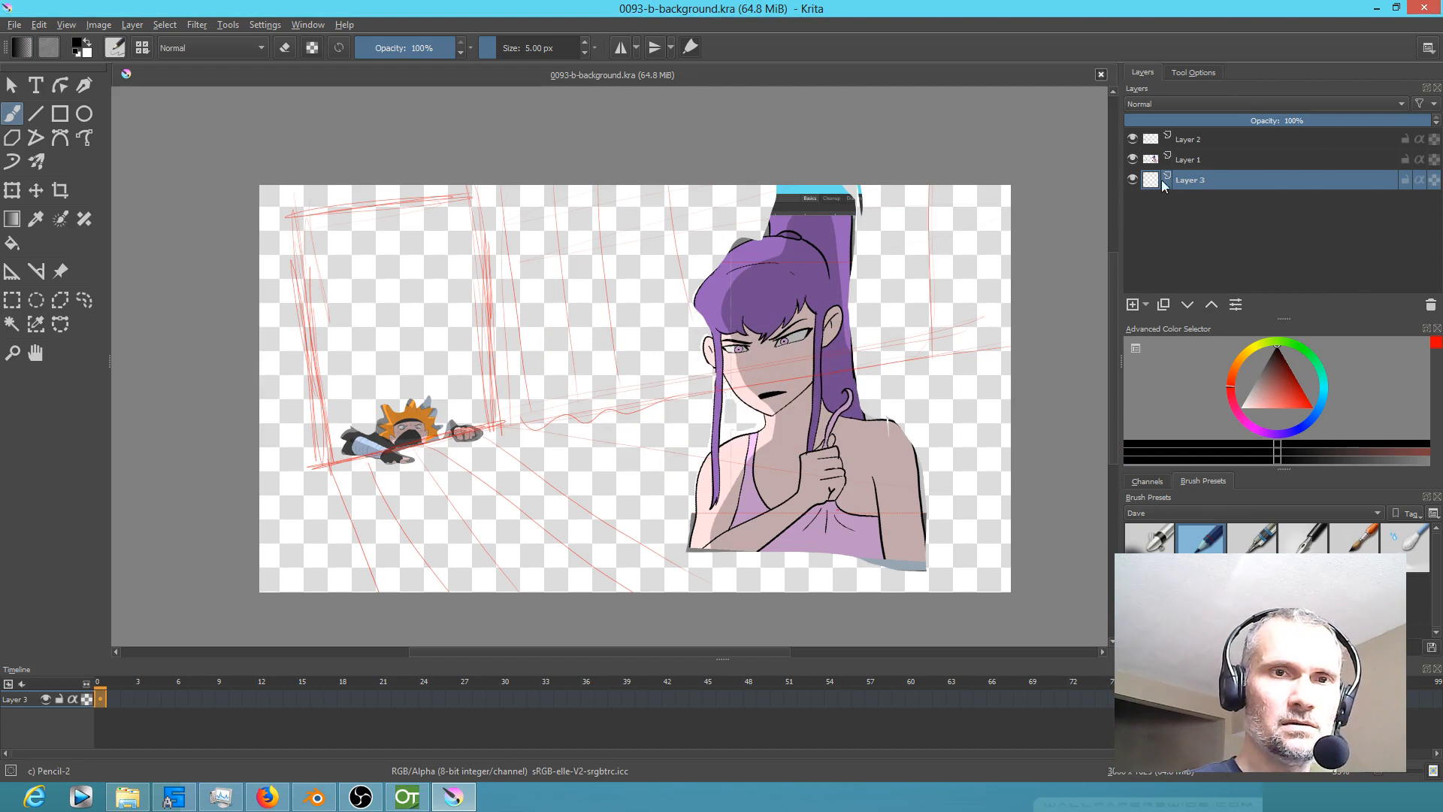
pyautogui.click(761, 386)
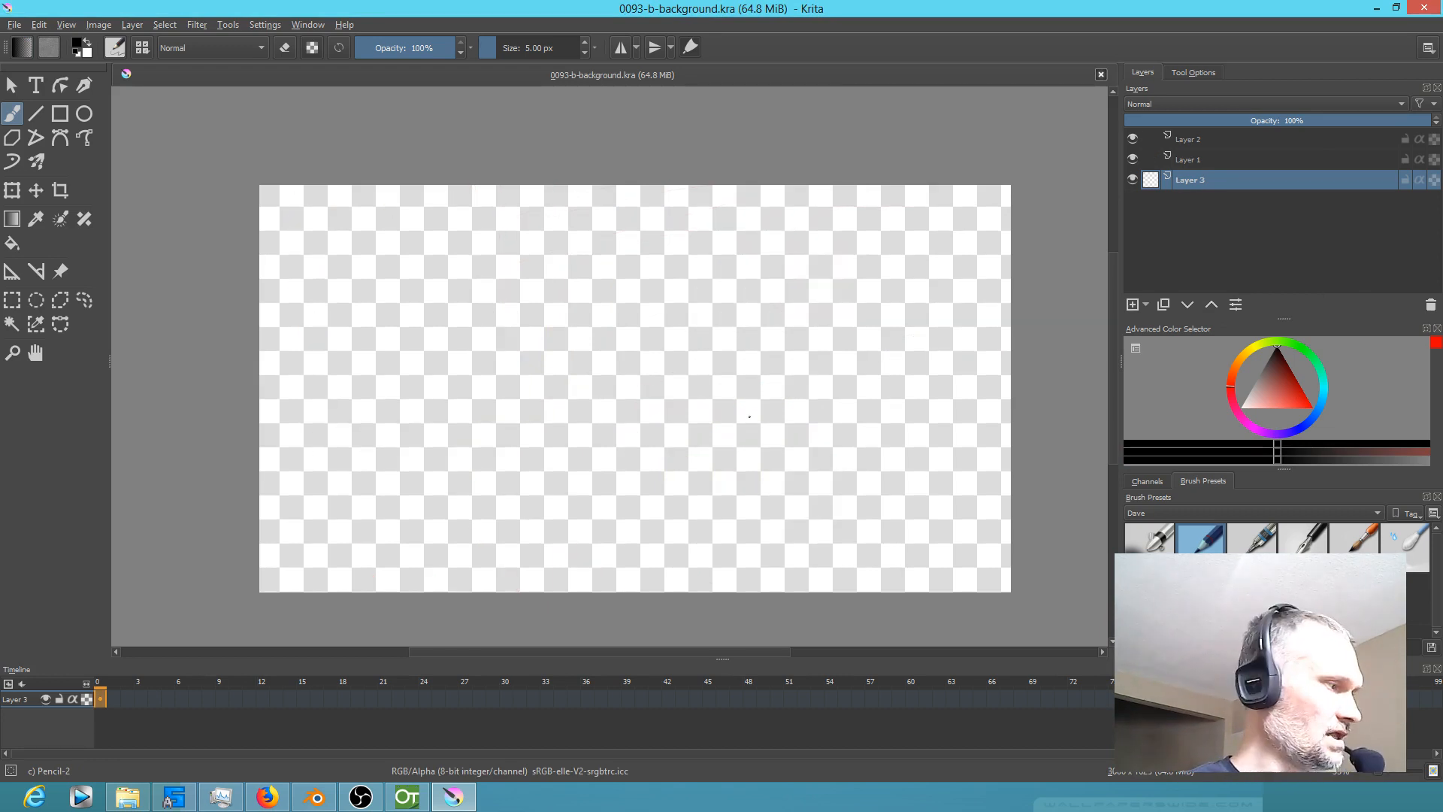
pyautogui.press('f')
pyautogui.click(733, 432)
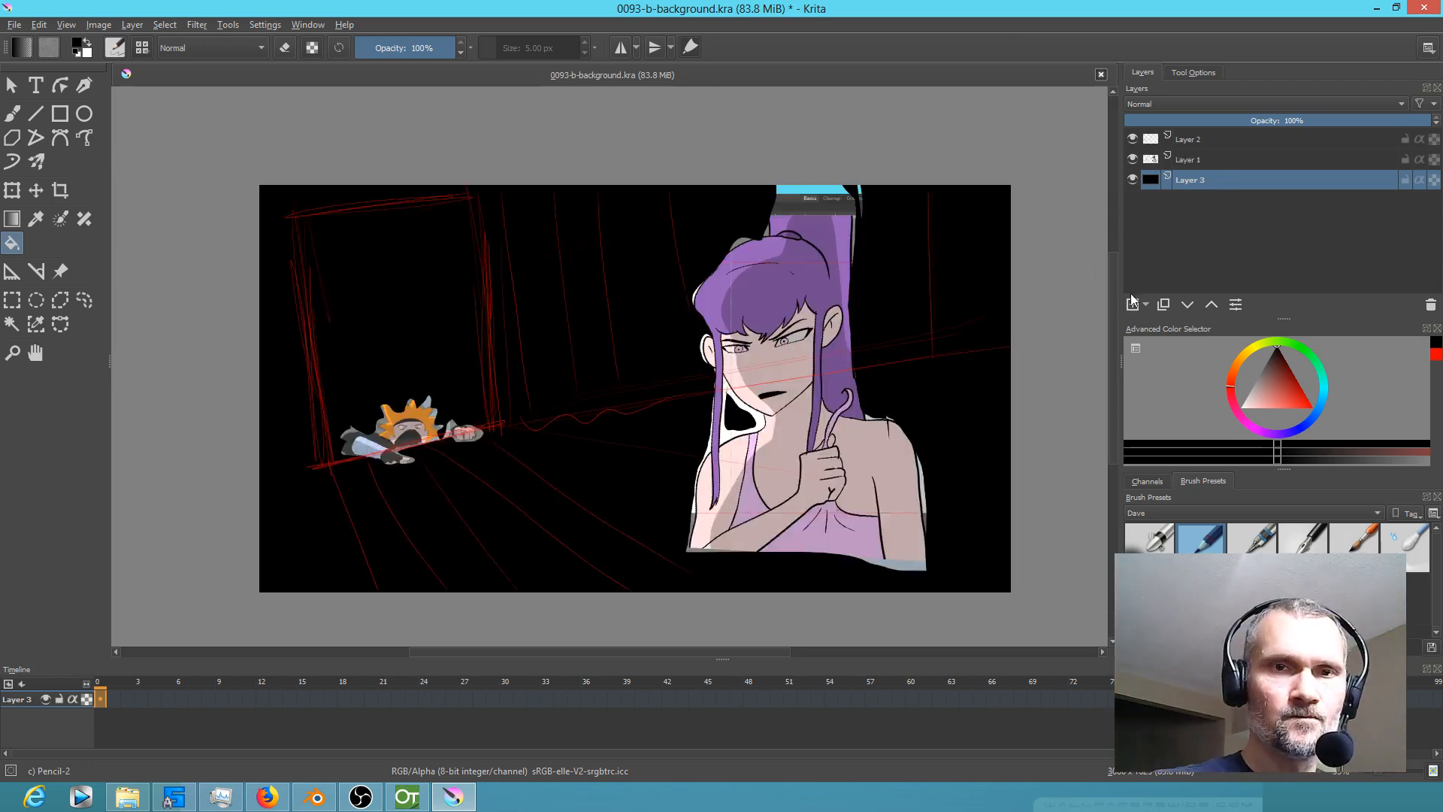
# Step: Choose a muted red and switch to the Wet Smear brush from the complete preset list
pyautogui.moveTo(1241, 119); pyautogui.dragTo(1417, 137)
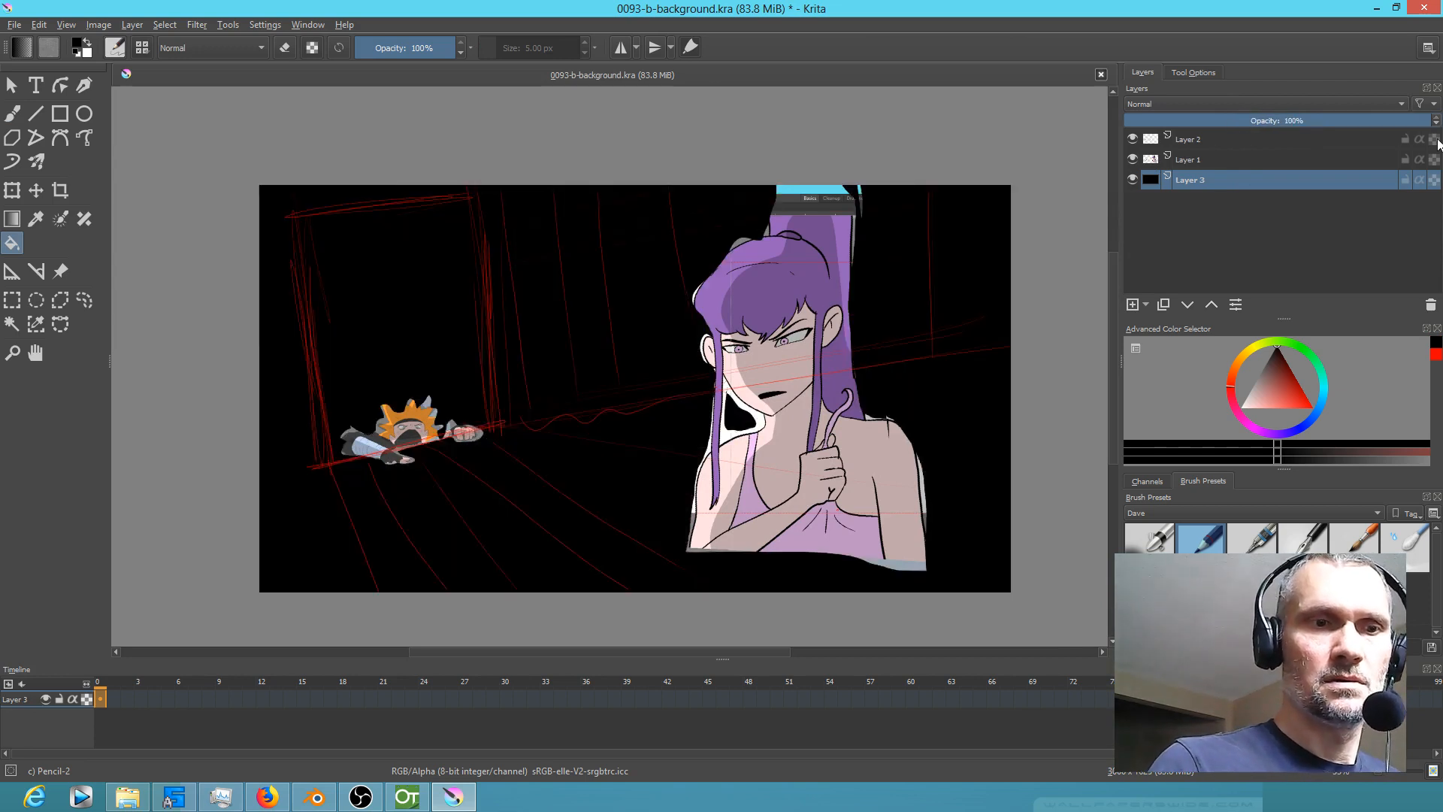
pyautogui.click(1275, 381)
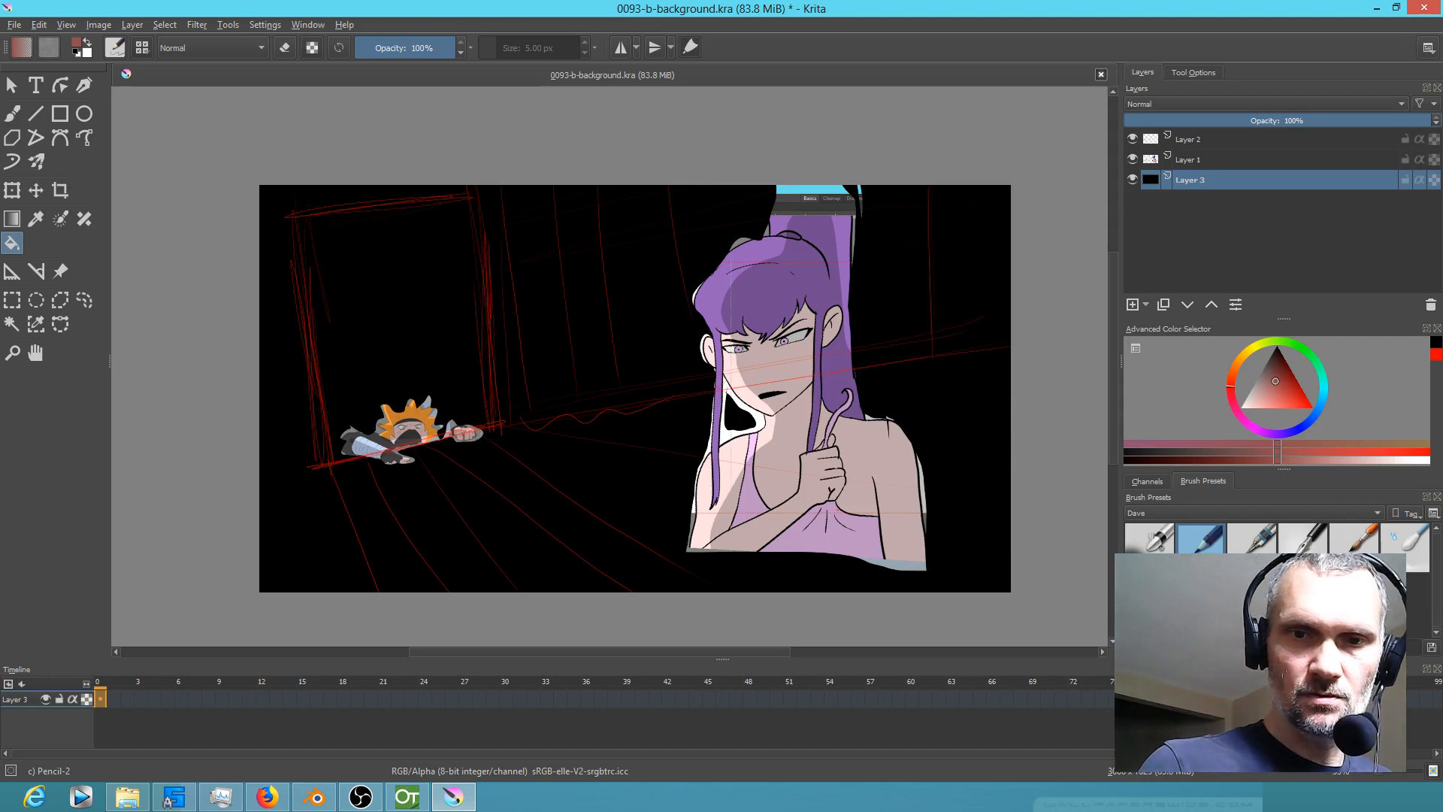
pyautogui.click(1290, 513)
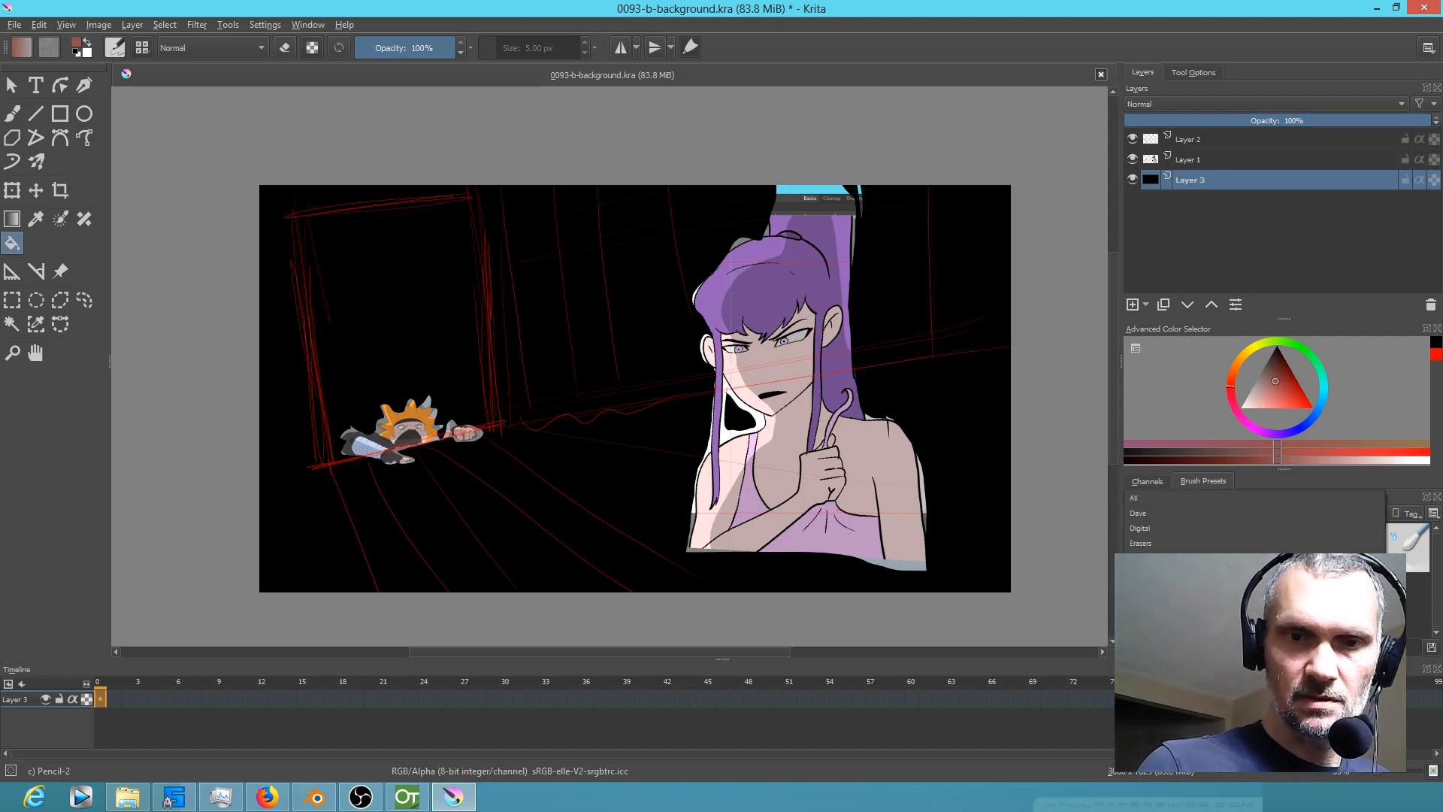
pyautogui.click(1256, 497)
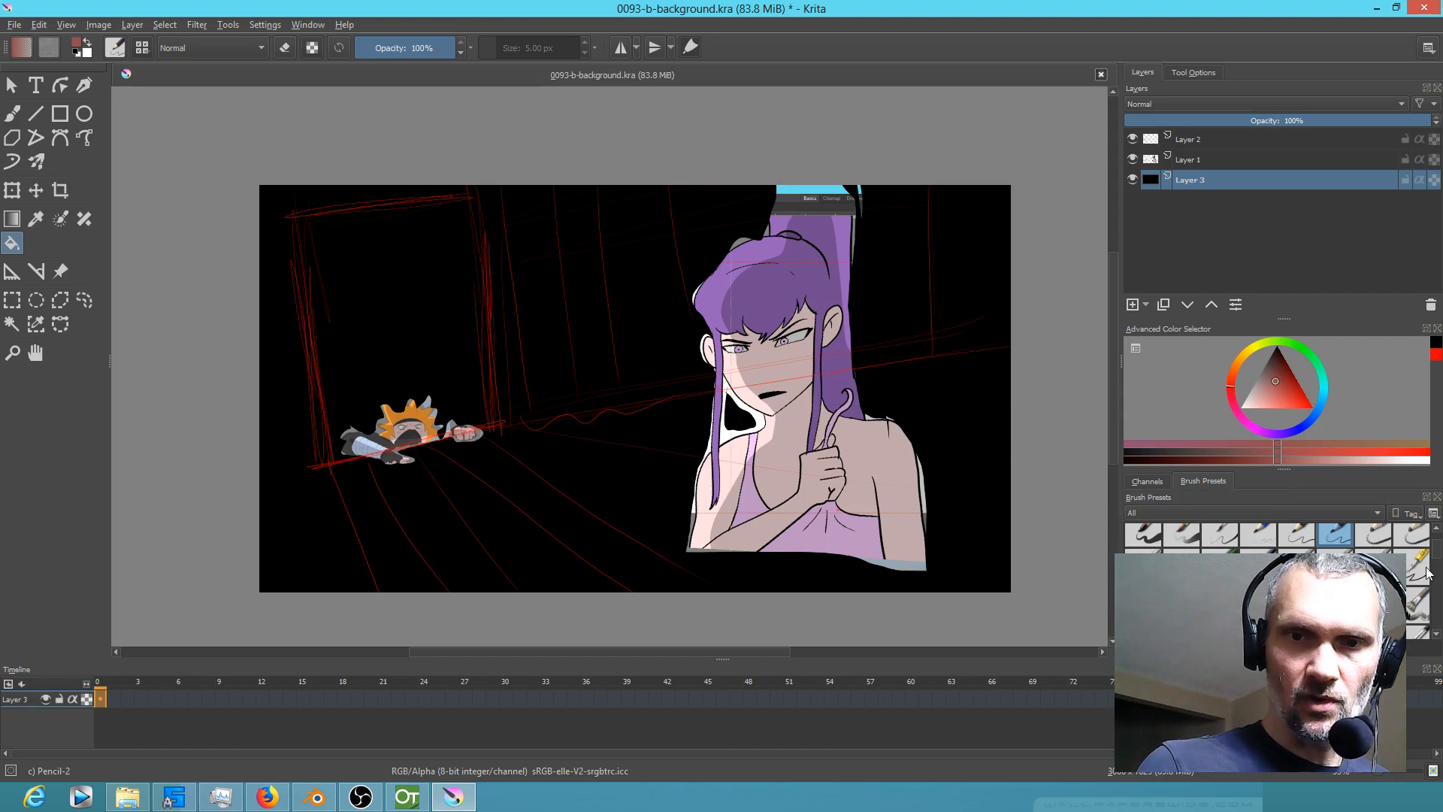
pyautogui.moveTo(1438, 562); pyautogui.dragTo(1438, 584)
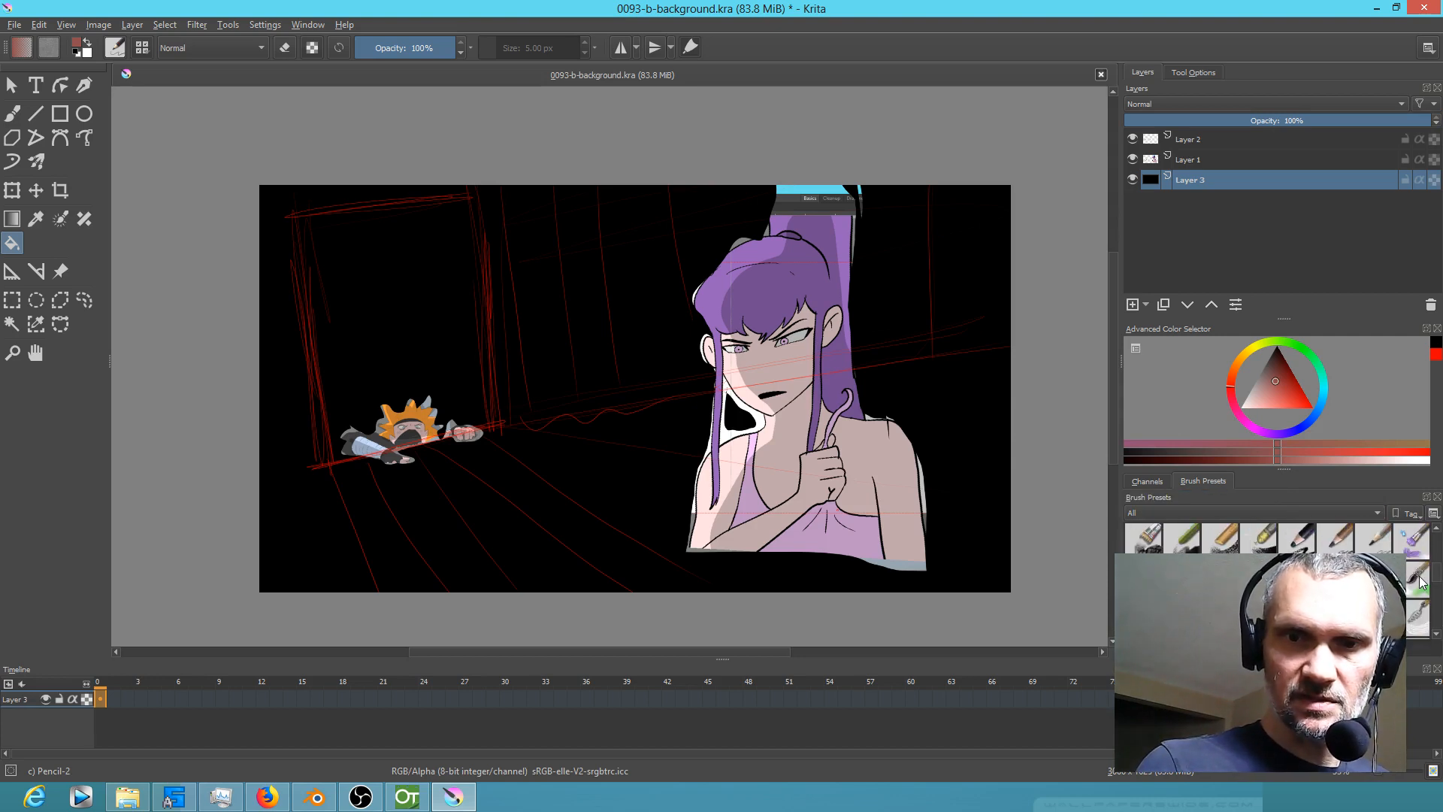
pyautogui.click(1259, 579)
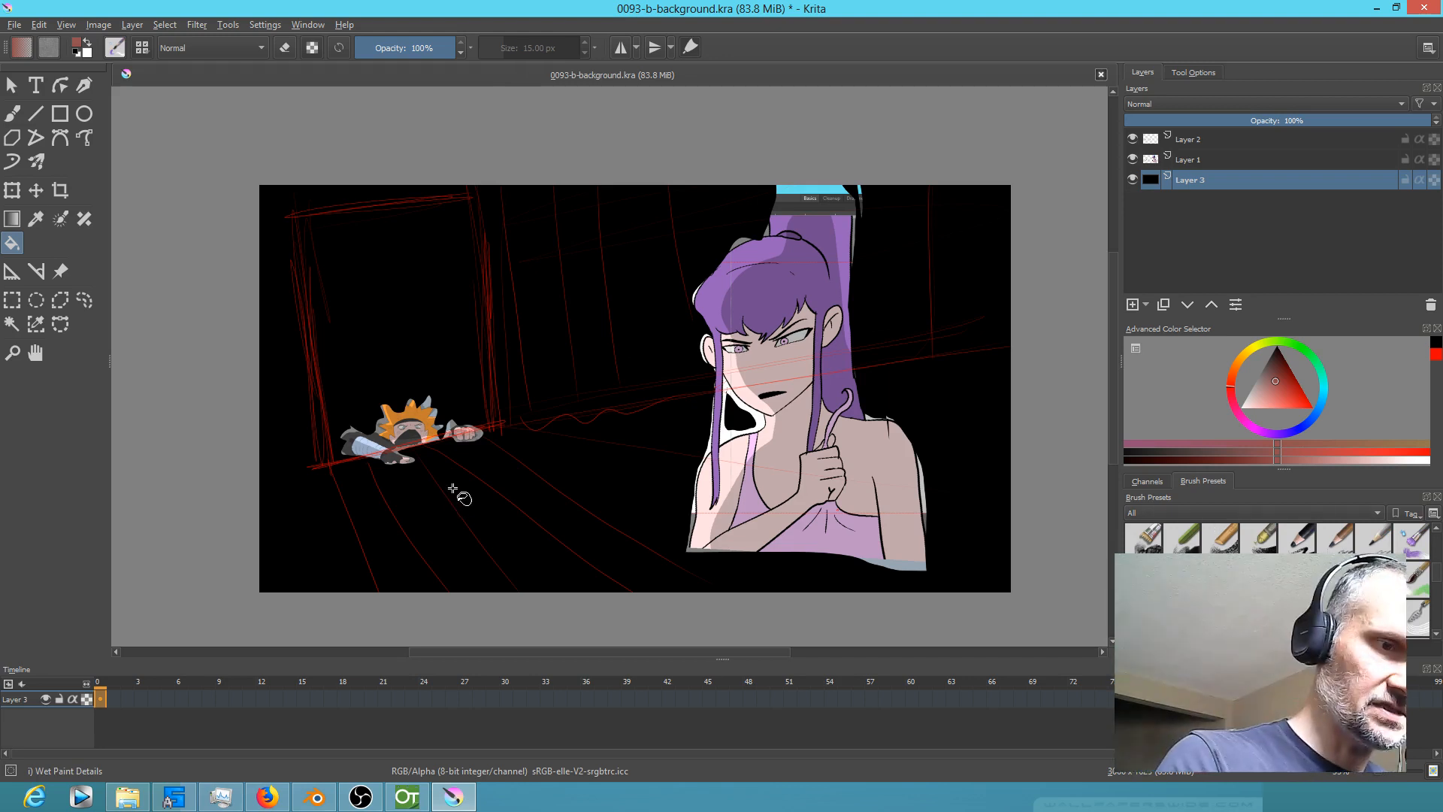
pyautogui.press('b')
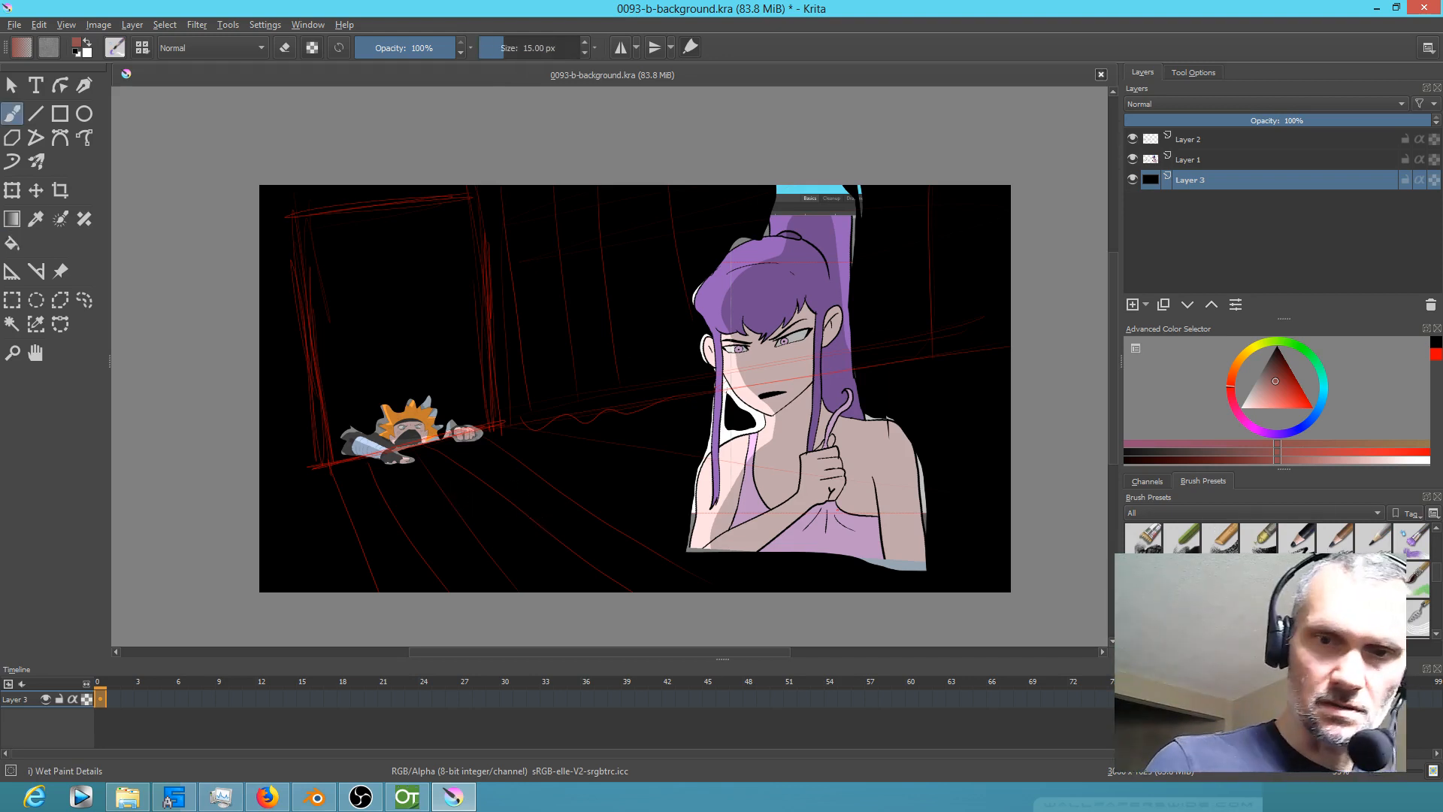
pyautogui.press('/')
# Step: Paint the floor below the doorway and wall line in muted reddish brown, with the brush enlarged to about 334 px
pyautogui.moveTo(509, 464)
pyautogui.mouseDown()
pyautogui.moveTo(564, 509)
pyautogui.moveTo(493, 445)
pyautogui.moveTo(545, 472)
pyautogui.mouseUp()
pyautogui.click(1278, 377)
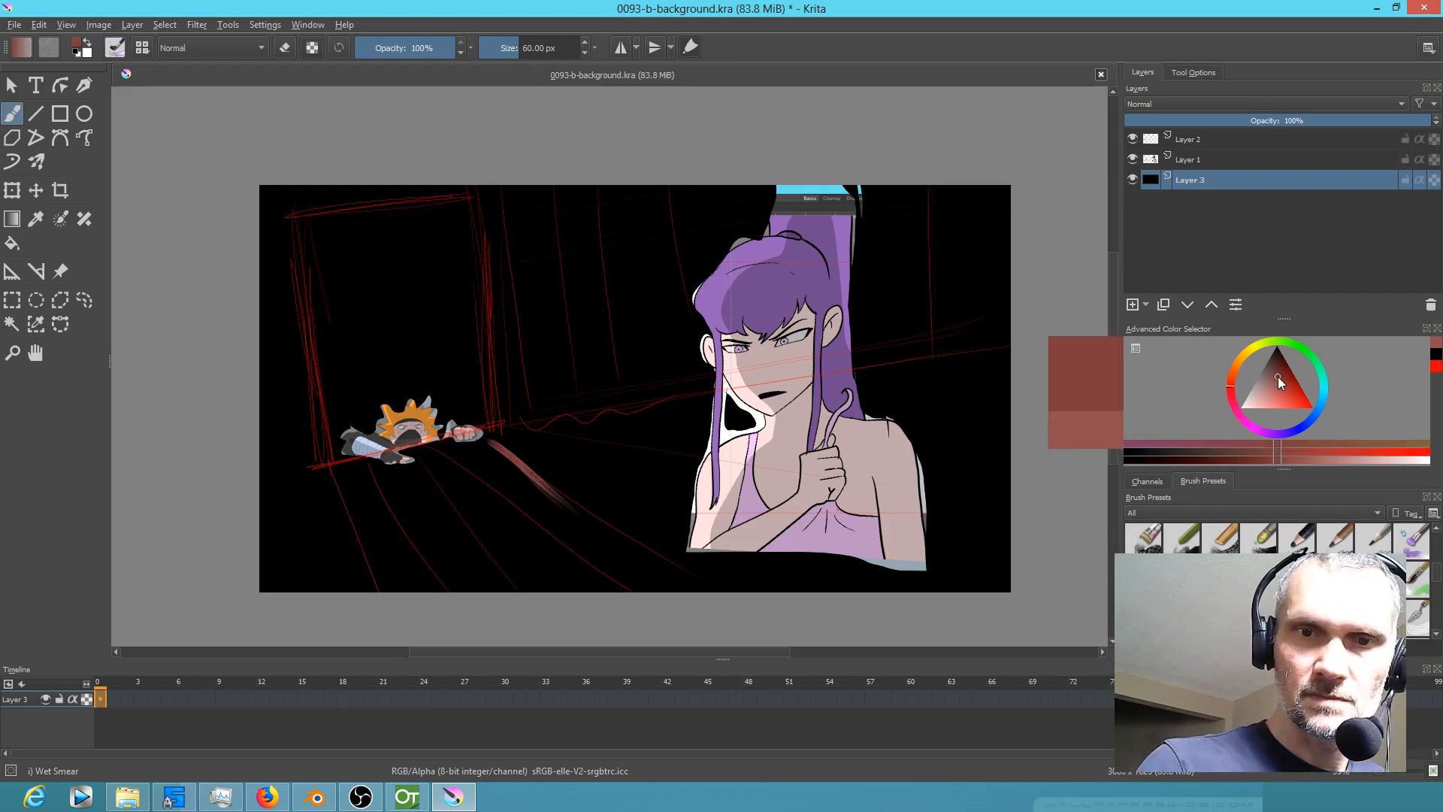
pyautogui.moveTo(1274, 376); pyautogui.dragTo(1273, 371)
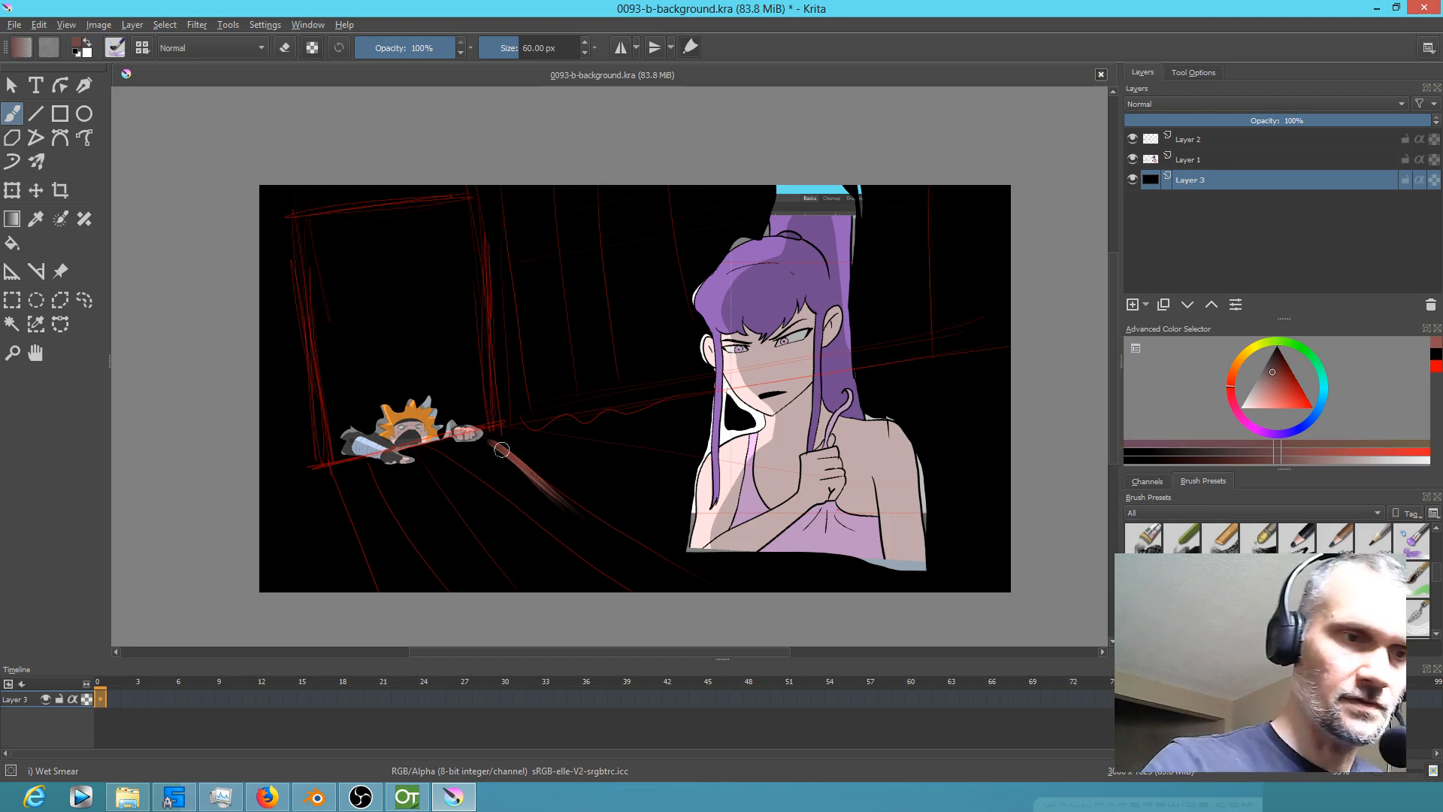
pyautogui.keyDown('shift'); pyautogui.moveTo(443, 502); pyautogui.dragTo(640, 500); pyautogui.keyUp('shift')
pyautogui.moveTo(295, 520)
pyautogui.mouseDown()
pyautogui.moveTo(643, 456)
pyautogui.moveTo(307, 512)
pyautogui.moveTo(546, 459)
pyautogui.moveTo(414, 466)
pyautogui.moveTo(489, 450)
pyautogui.moveTo(406, 476)
pyautogui.moveTo(566, 439)
pyautogui.moveTo(462, 479)
pyautogui.moveTo(791, 388)
pyautogui.moveTo(542, 460)
pyautogui.moveTo(669, 448)
pyautogui.moveTo(628, 474)
pyautogui.moveTo(459, 518)
pyautogui.moveTo(787, 447)
pyautogui.moveTo(546, 520)
pyautogui.moveTo(784, 478)
pyautogui.moveTo(549, 541)
pyautogui.moveTo(626, 533)
pyautogui.moveTo(622, 563)
pyautogui.moveTo(567, 590)
pyautogui.moveTo(778, 537)
pyautogui.moveTo(695, 590)
pyautogui.moveTo(986, 559)
pyautogui.moveTo(883, 612)
pyautogui.moveTo(841, 614)
pyautogui.moveTo(834, 573)
pyautogui.moveTo(734, 548)
pyautogui.moveTo(274, 620)
pyautogui.moveTo(519, 530)
pyautogui.moveTo(222, 566)
pyautogui.moveTo(440, 504)
pyautogui.moveTo(201, 516)
pyautogui.moveTo(347, 487)
pyautogui.moveTo(399, 489)
pyautogui.mouseUp()
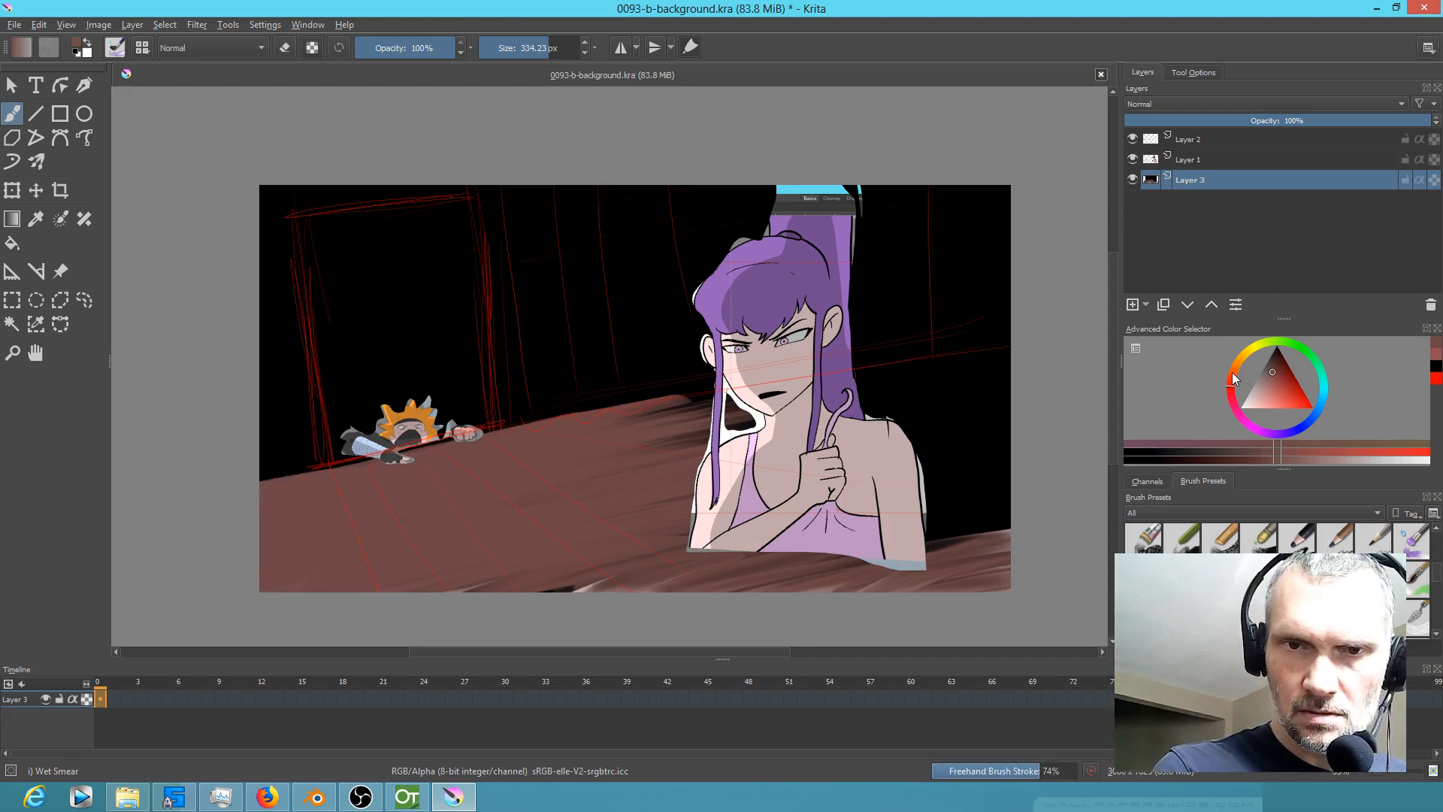
# Step: Repaint the floor in a warmer orange-brown and extend it up to the wall's base line behind the woman
pyautogui.click(1233, 370)
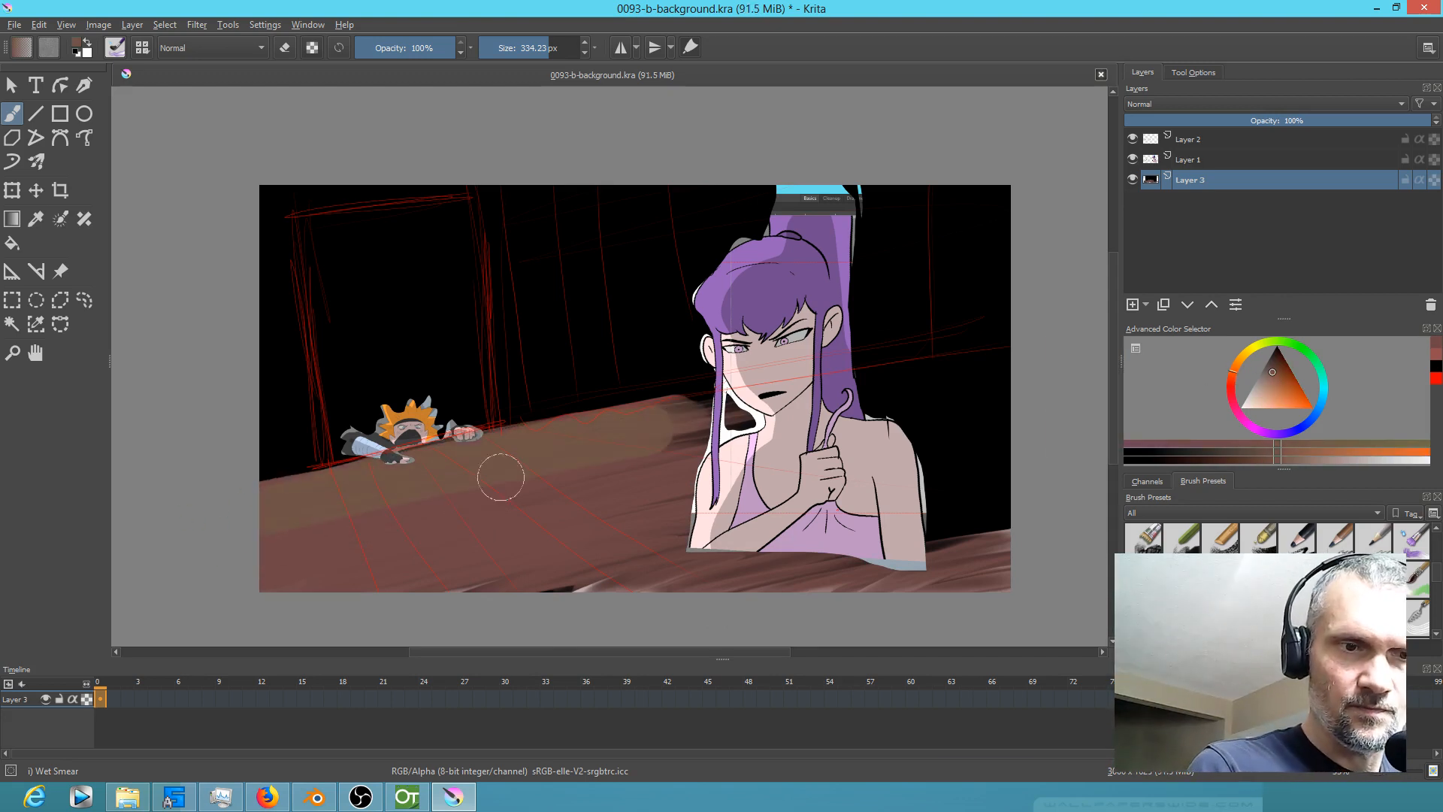
pyautogui.moveTo(683, 517); pyautogui.dragTo(1014, 499)
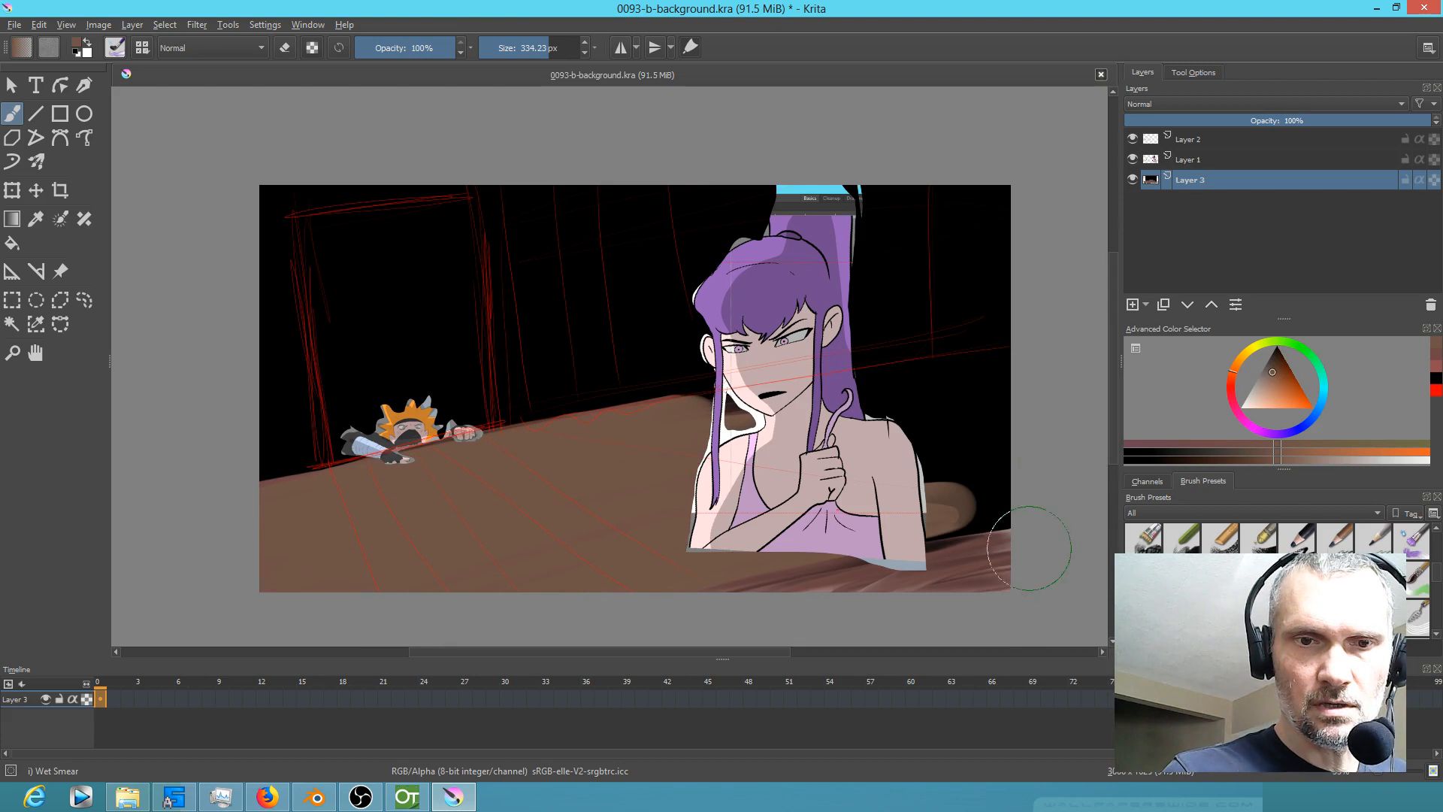
pyautogui.moveTo(1030, 535)
pyautogui.mouseDown()
pyautogui.moveTo(1006, 517)
pyautogui.moveTo(964, 518)
pyautogui.moveTo(816, 546)
pyautogui.moveTo(1038, 435)
pyautogui.moveTo(747, 467)
pyautogui.moveTo(977, 399)
pyautogui.moveTo(888, 389)
pyautogui.moveTo(685, 419)
pyautogui.moveTo(994, 339)
pyautogui.moveTo(626, 418)
pyautogui.moveTo(997, 329)
pyautogui.mouseUp()
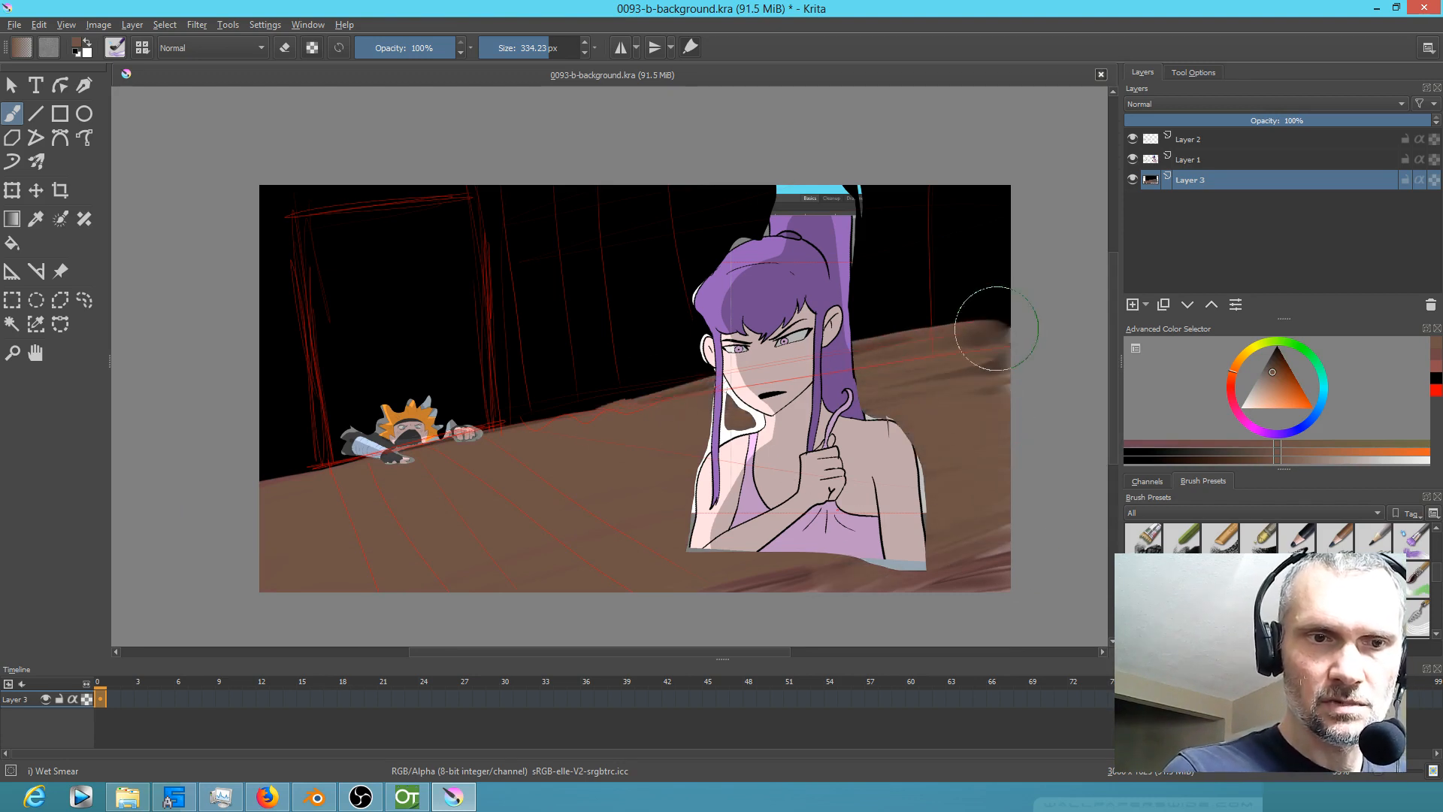
# Step: Pick a dark blue and brush vertical strokes down the wall between the doorway and the woman
pyautogui.click(1245, 427)
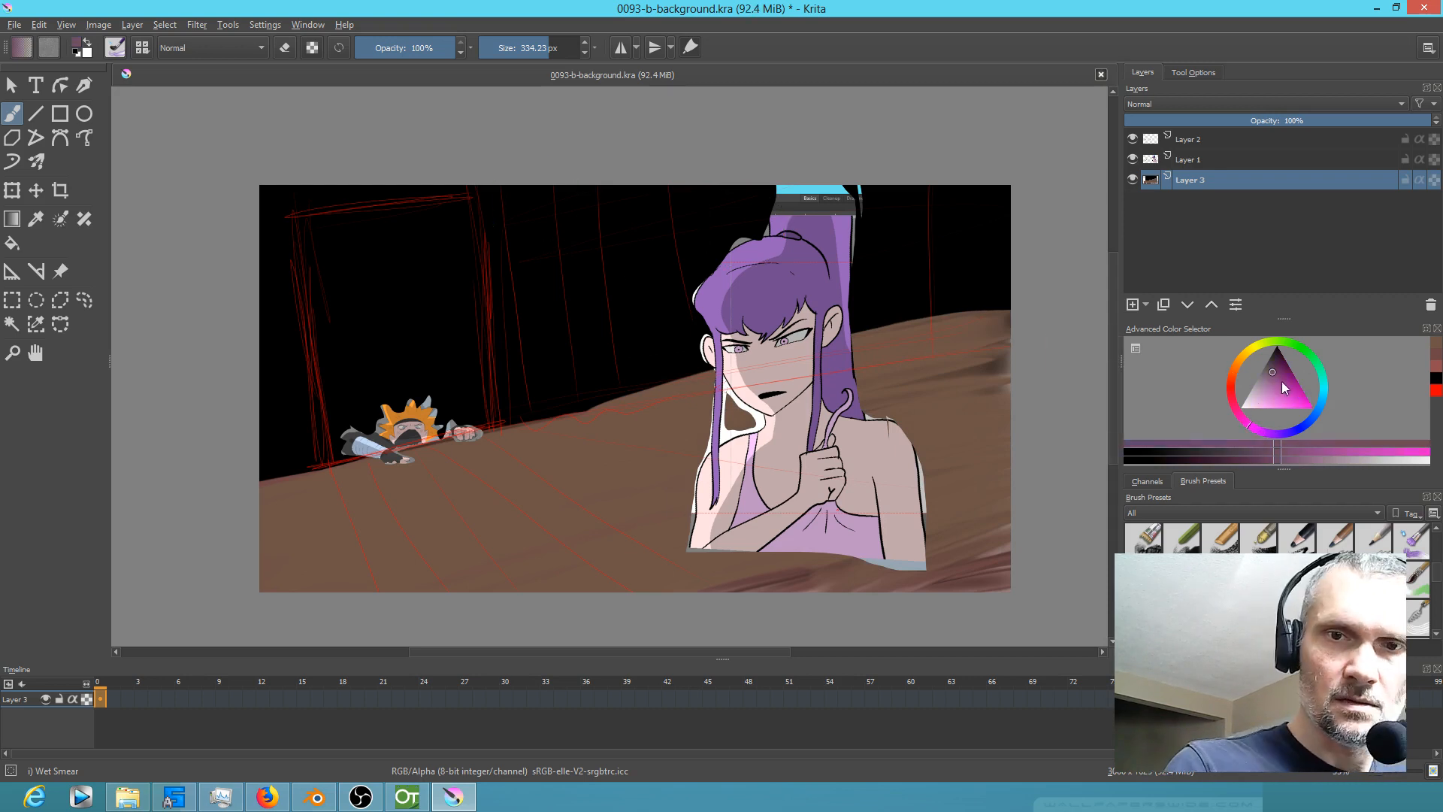
pyautogui.click(1275, 435)
pyautogui.moveTo(503, 187)
pyautogui.mouseDown()
pyautogui.moveTo(518, 225)
pyautogui.moveTo(543, 214)
pyautogui.mouseUp()
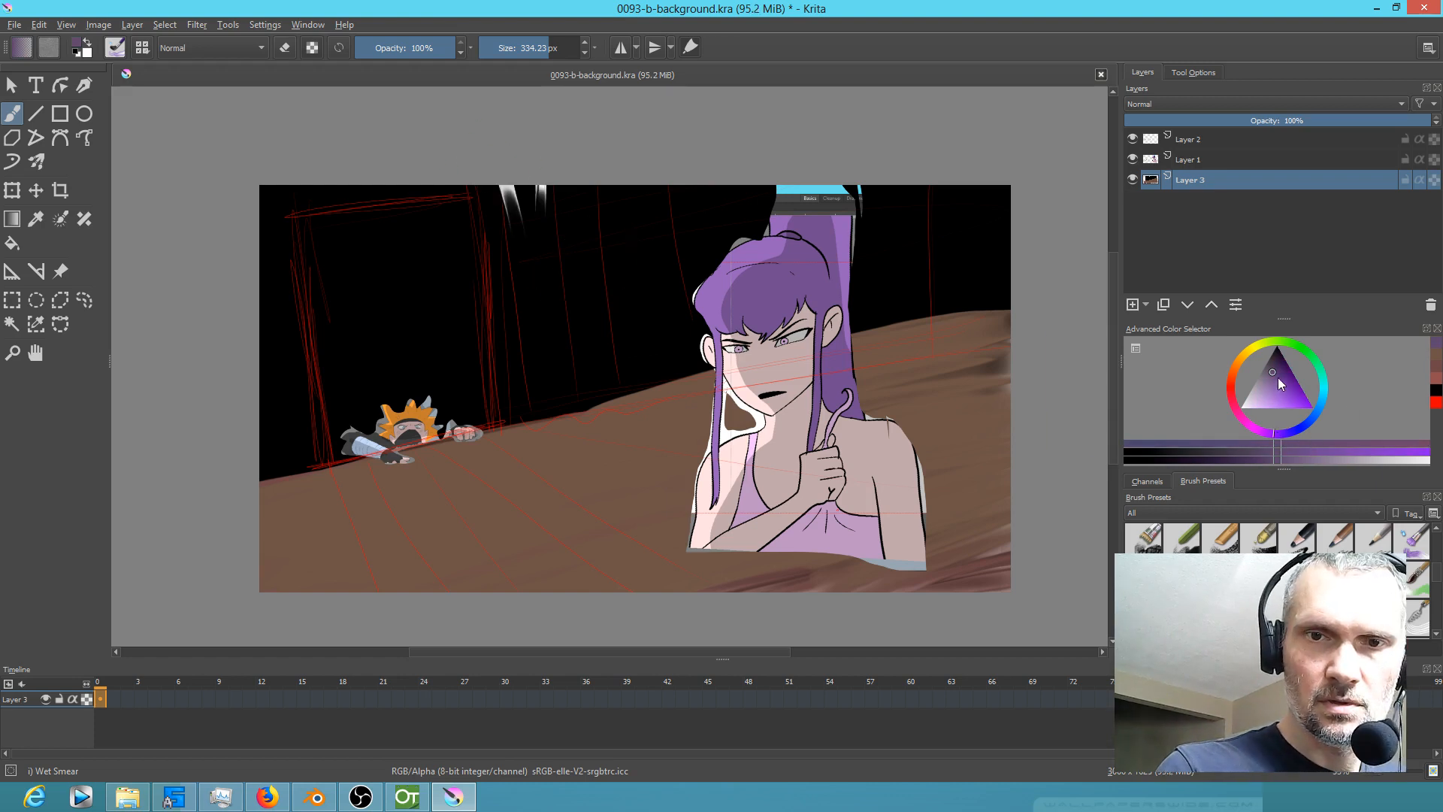
pyautogui.click(1304, 428)
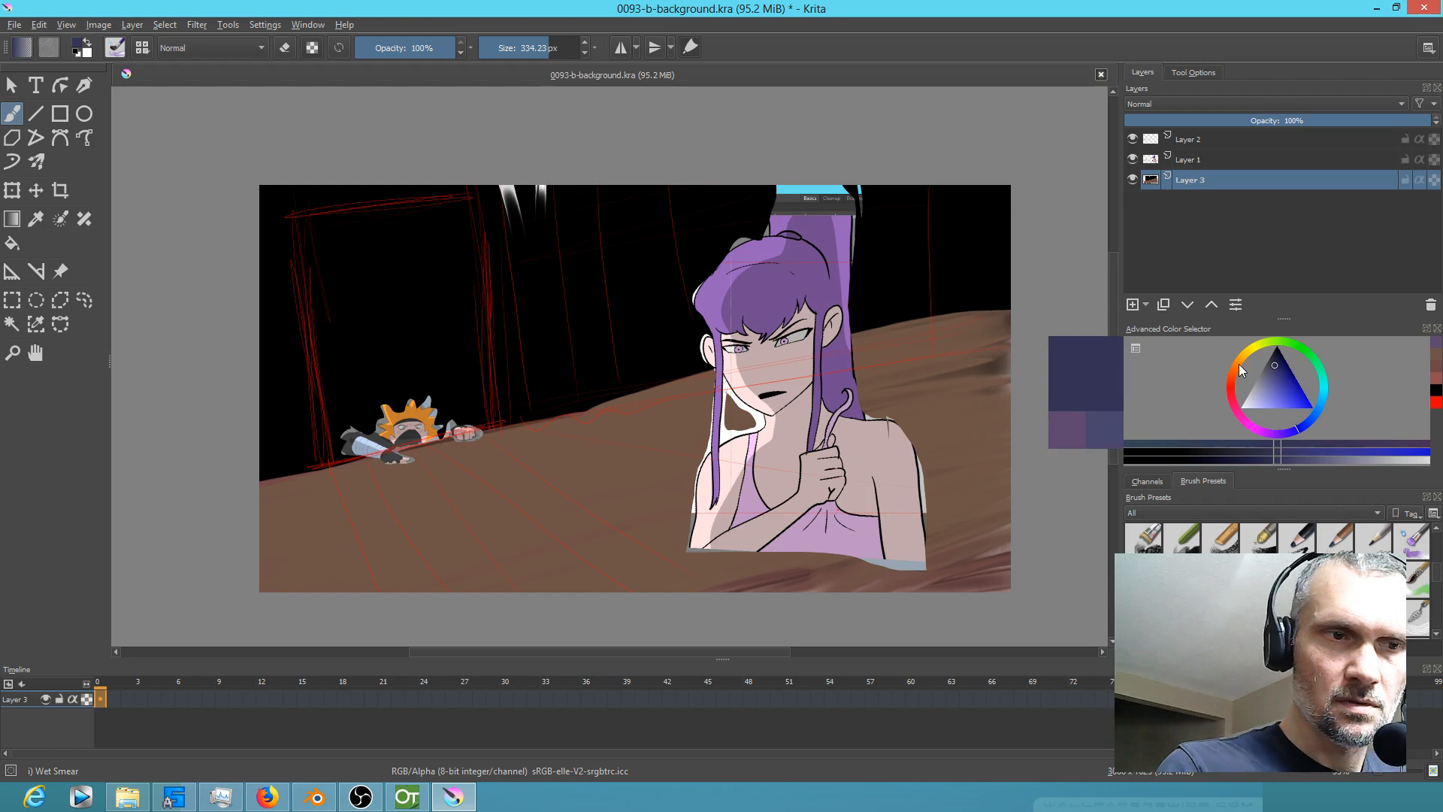
pyautogui.moveTo(548, 321)
pyautogui.mouseDown()
pyautogui.moveTo(526, 183)
pyautogui.moveTo(524, 270)
pyautogui.moveTo(553, 413)
pyautogui.moveTo(574, 151)
pyautogui.moveTo(632, 370)
pyautogui.moveTo(646, 148)
pyautogui.moveTo(676, 360)
pyautogui.moveTo(706, 376)
pyautogui.moveTo(735, 180)
pyautogui.mouseUp()
# Step: Cover the wall between the doorway and the woman, above the doorway and on its far side with dark blue-grey
pyautogui.moveTo(1278, 368); pyautogui.dragTo(1273, 356)
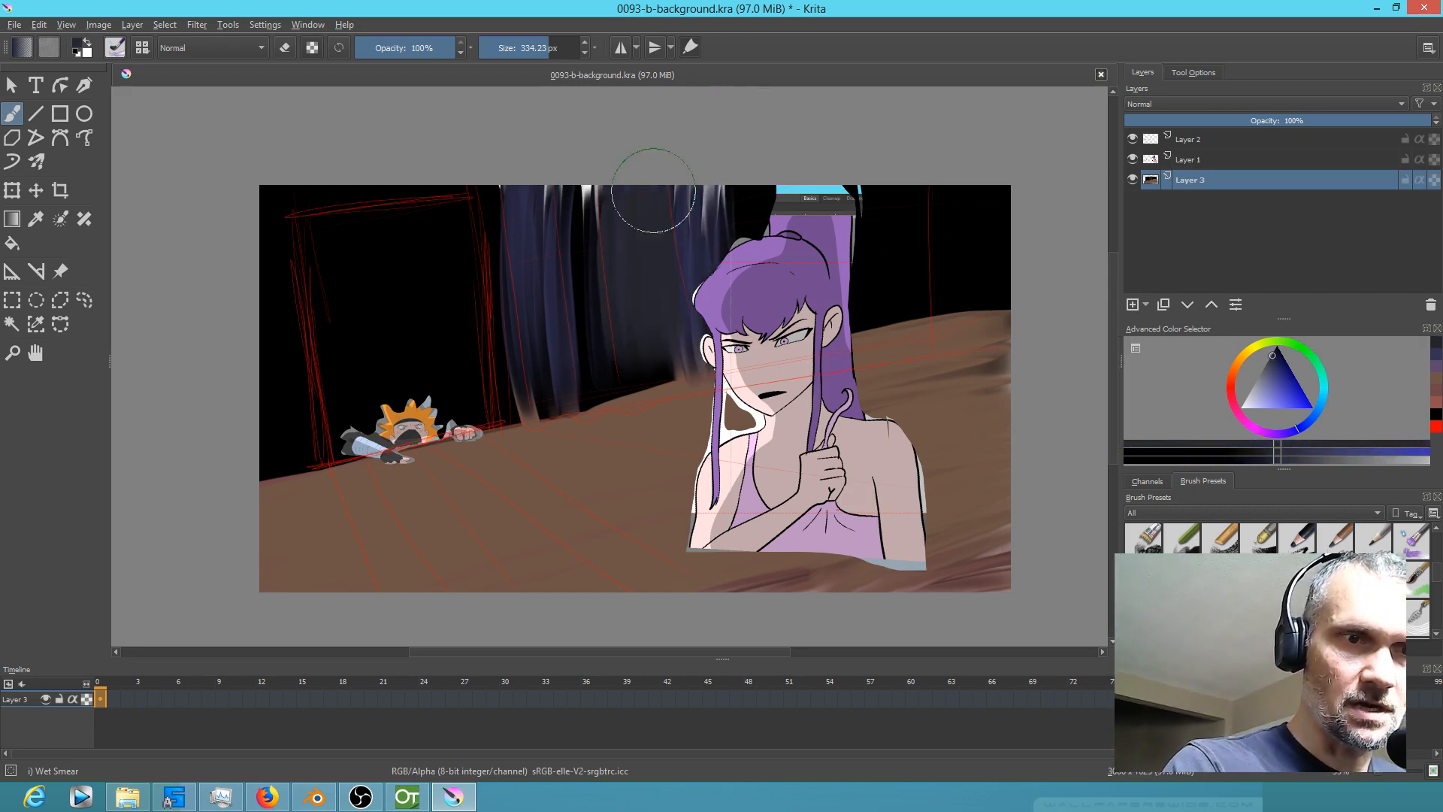
pyautogui.moveTo(599, 333)
pyautogui.mouseDown()
pyautogui.moveTo(570, 133)
pyautogui.moveTo(553, 163)
pyautogui.moveTo(526, 393)
pyautogui.moveTo(495, 200)
pyautogui.moveTo(520, 405)
pyautogui.moveTo(518, 233)
pyautogui.moveTo(549, 245)
pyautogui.moveTo(601, 235)
pyautogui.mouseUp()
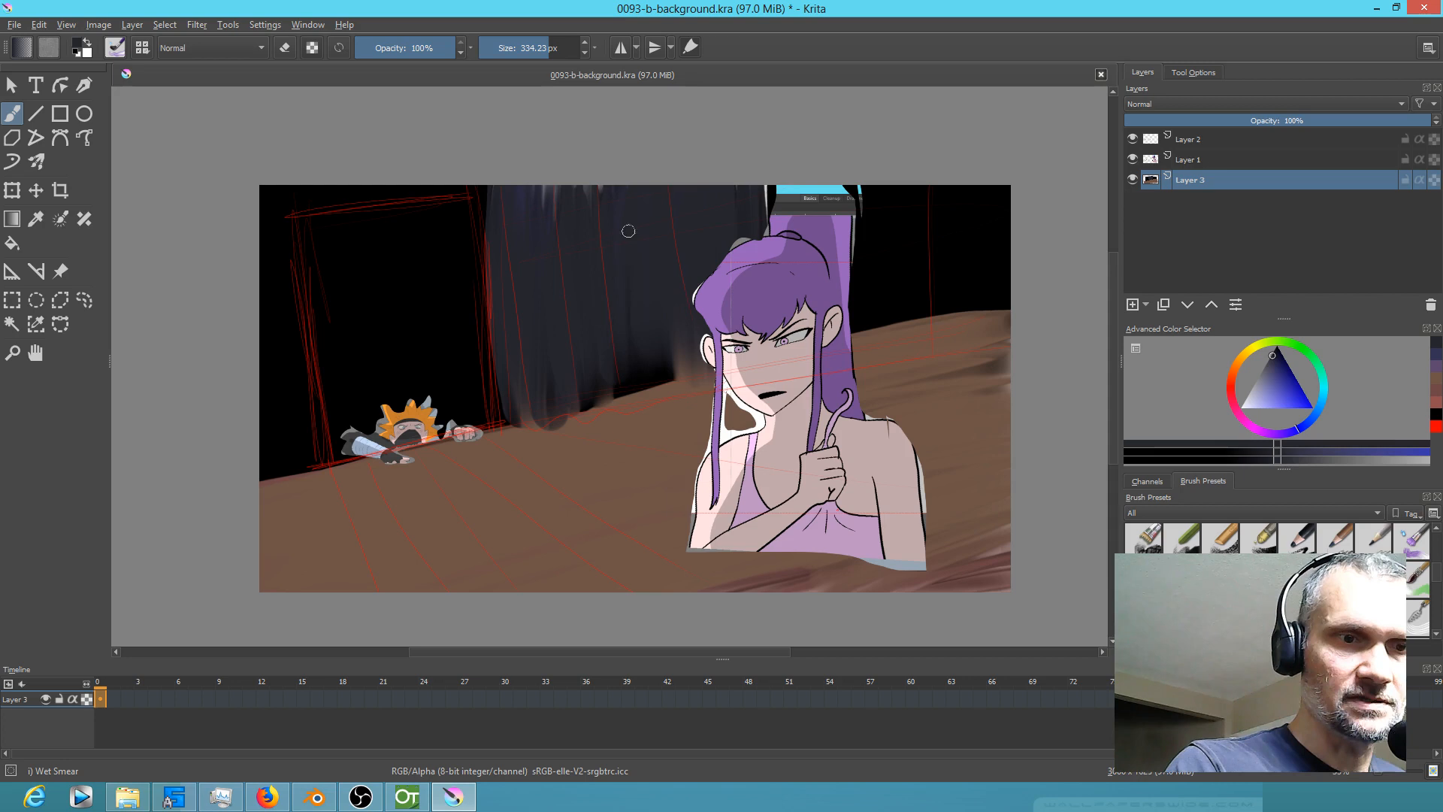
pyautogui.moveTo(655, 307)
pyautogui.mouseDown()
pyautogui.moveTo(596, 380)
pyautogui.moveTo(551, 384)
pyautogui.mouseUp()
pyautogui.moveTo(506, 269); pyautogui.dragTo(481, 151)
pyautogui.moveTo(304, 192)
pyautogui.mouseDown()
pyautogui.moveTo(391, 188)
pyautogui.moveTo(362, 177)
pyautogui.mouseUp()
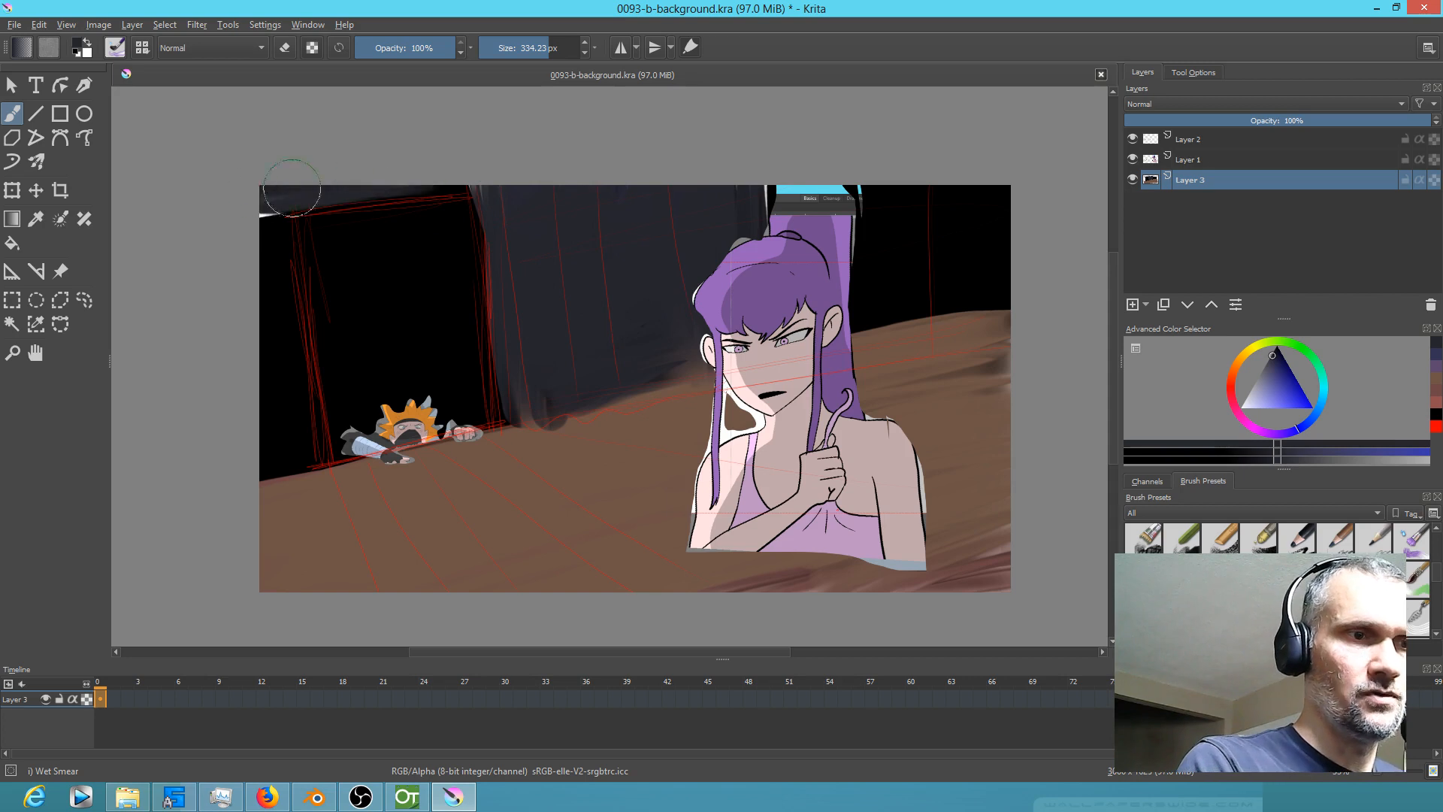
pyautogui.moveTo(249, 210)
pyautogui.mouseDown()
pyautogui.moveTo(280, 349)
pyautogui.moveTo(267, 211)
pyautogui.moveTo(298, 452)
pyautogui.moveTo(290, 396)
pyautogui.moveTo(275, 436)
pyautogui.mouseUp()
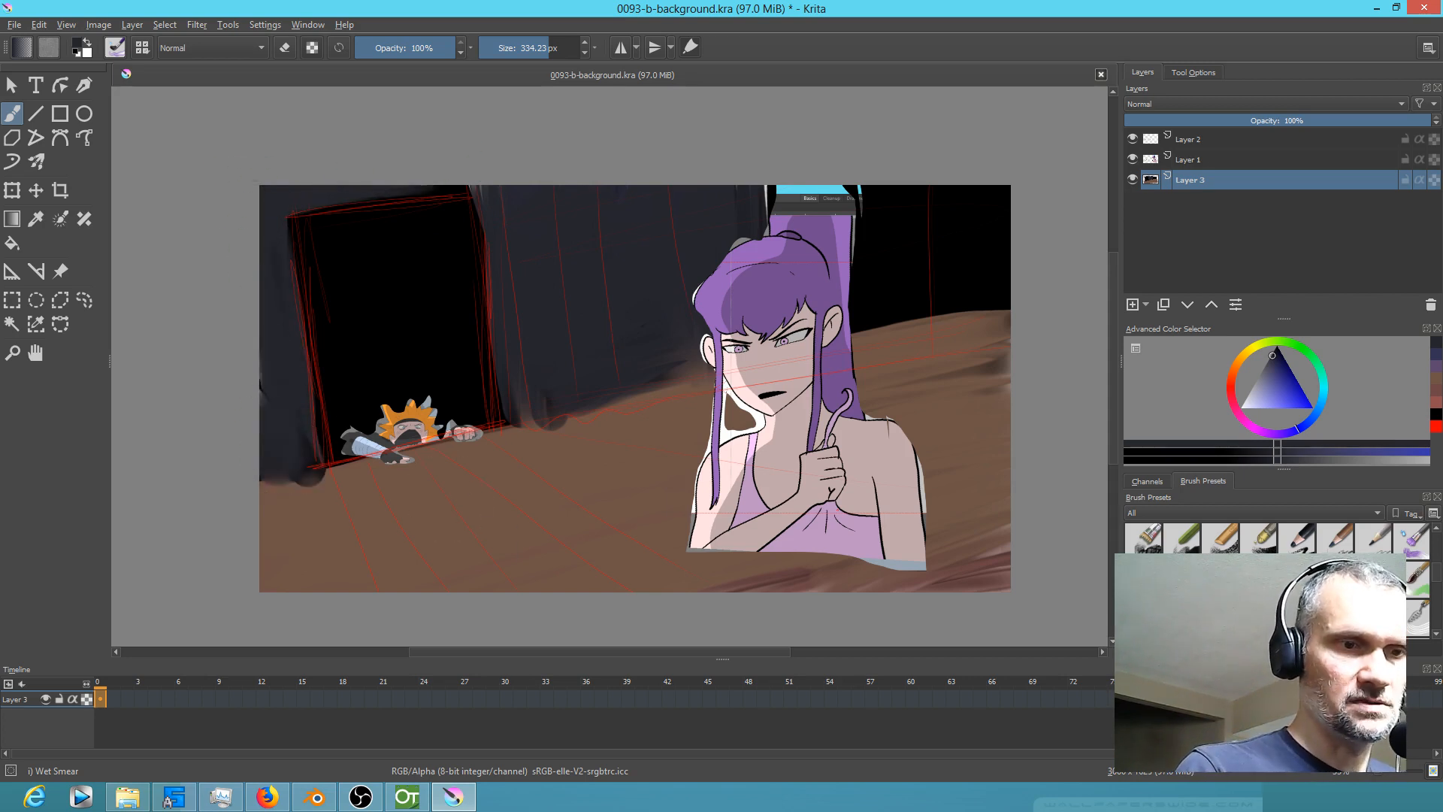
# Step: Restore the floor's edge at the wall base with sampled floor brown, and brush diagonal plank streaks across the floor in a richer brown
pyautogui.keyDown('ctrl'); pyautogui.click(451, 481); pyautogui.keyUp('ctrl')
pyautogui.moveTo(459, 462)
pyautogui.mouseDown()
pyautogui.moveTo(499, 435)
pyautogui.moveTo(621, 421)
pyautogui.moveTo(706, 387)
pyautogui.mouseUp()
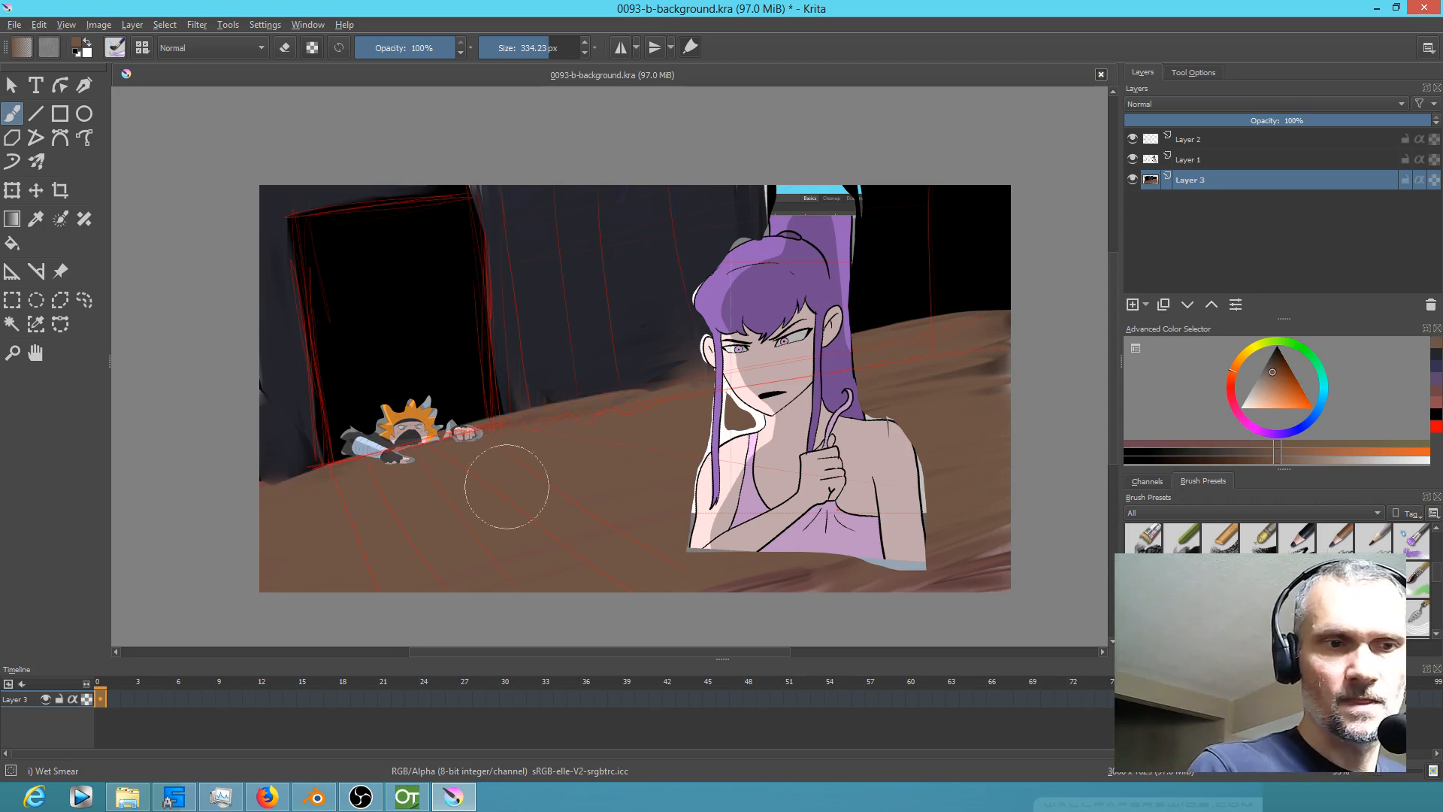
pyautogui.click(1275, 368)
pyautogui.moveTo(473, 460)
pyautogui.mouseDown()
pyautogui.moveTo(616, 650)
pyautogui.moveTo(494, 489)
pyautogui.mouseUp()
pyautogui.moveTo(446, 446)
pyautogui.mouseDown()
pyautogui.moveTo(648, 620)
pyautogui.moveTo(631, 594)
pyautogui.mouseUp()
pyautogui.moveTo(514, 441); pyautogui.dragTo(700, 597)
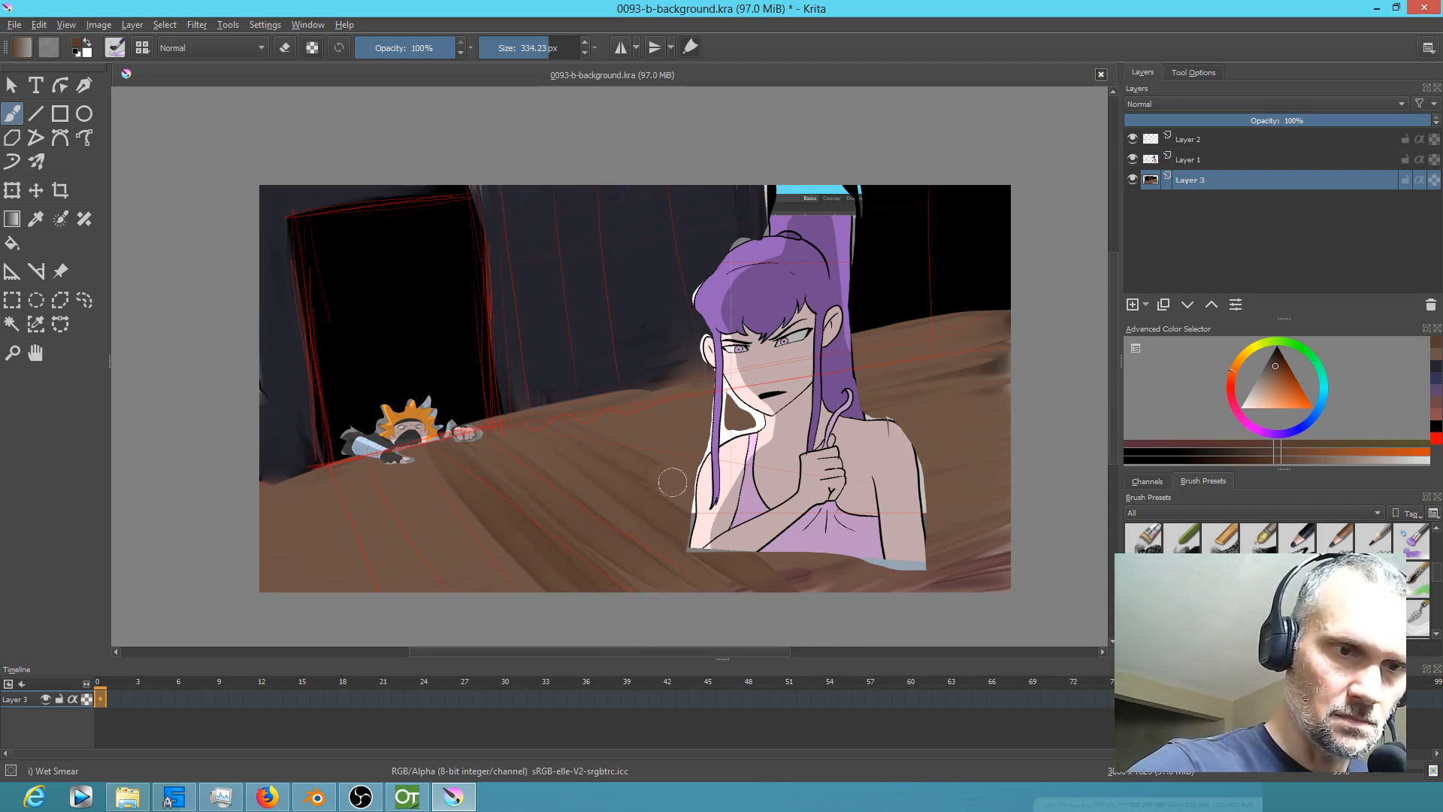
pyautogui.moveTo(415, 451); pyautogui.dragTo(547, 601)
pyautogui.moveTo(376, 448); pyautogui.dragTo(379, 451)
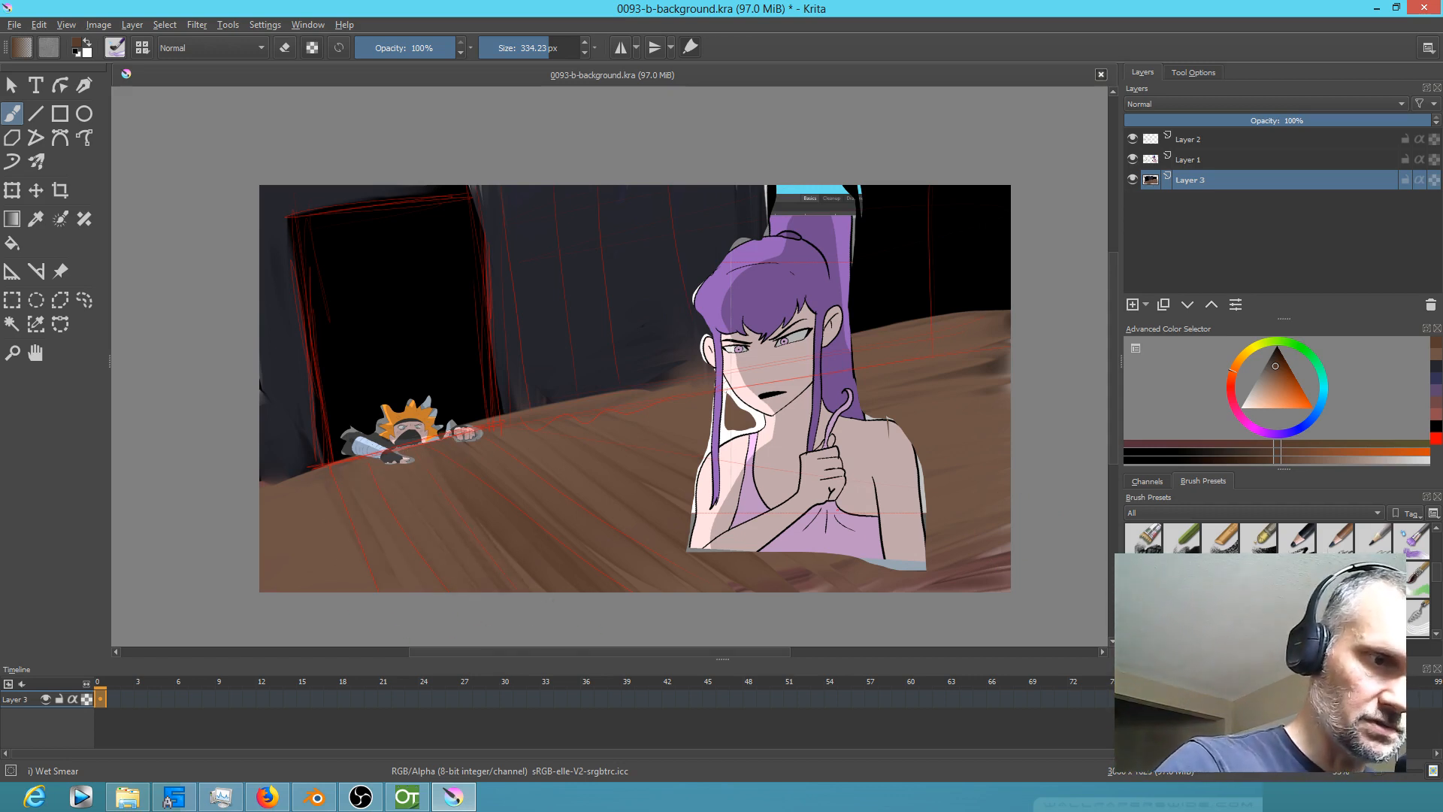
# Step: Check the wooden floor in the finished ninja close-up in Blender and return to the Krita painting
pyautogui.moveTo(280, 705)
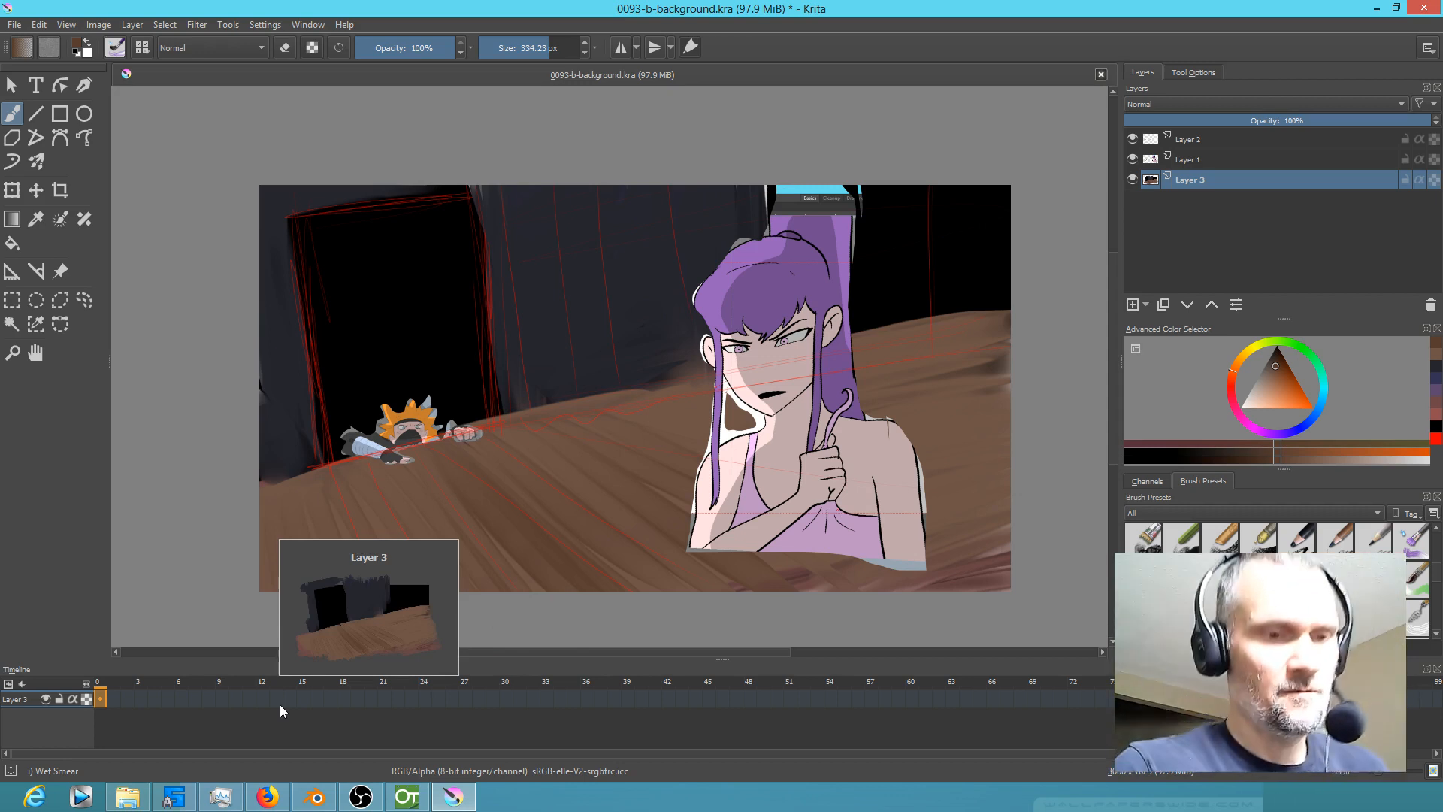
pyautogui.click(315, 796)
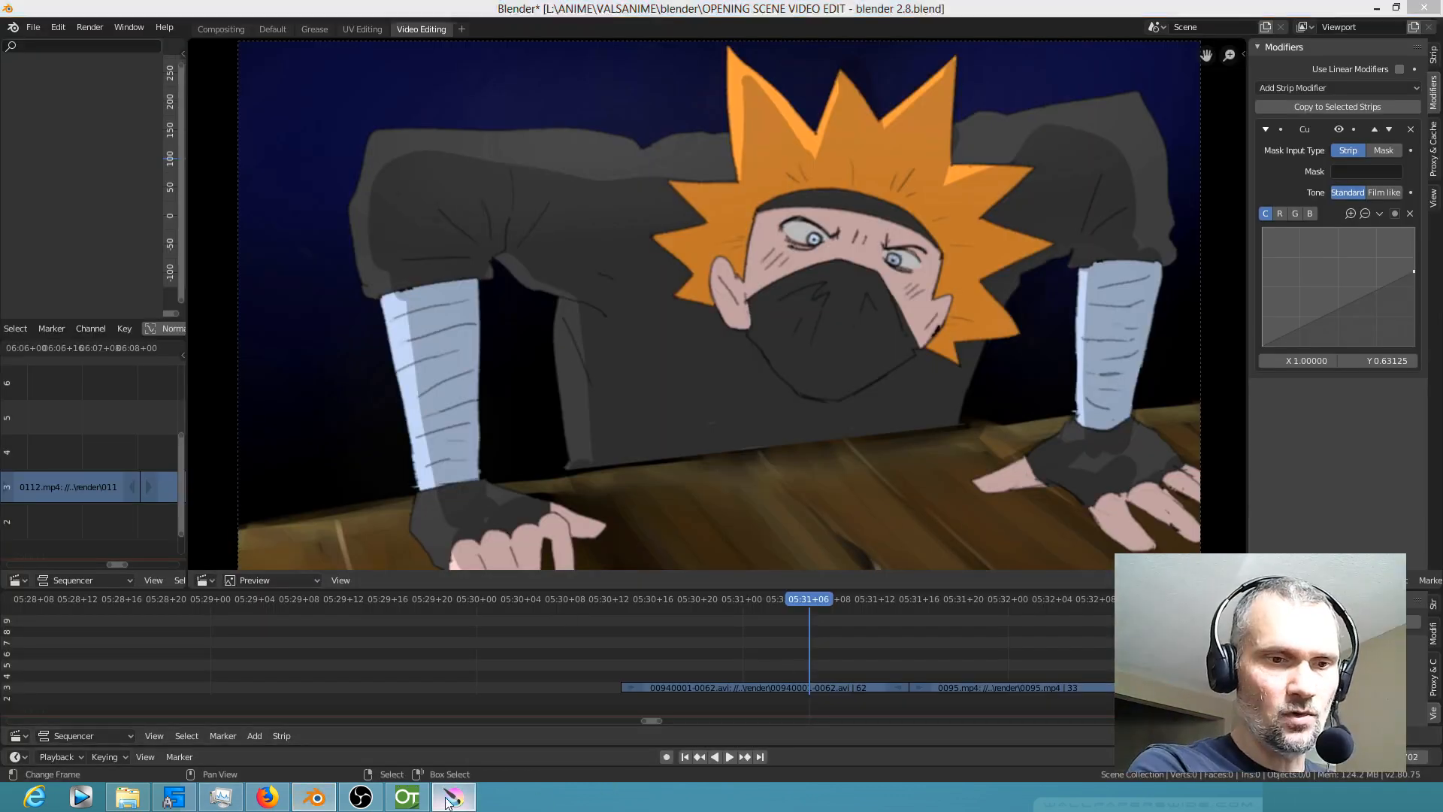
pyautogui.click(453, 797)
# Step: Reduce the brush to about 94 px and paint reddish-brown plank strokes on the floor below the peeking ninja
pyautogui.scroll(8, 371, 444)
pyautogui.scroll(-5, 379, 444)
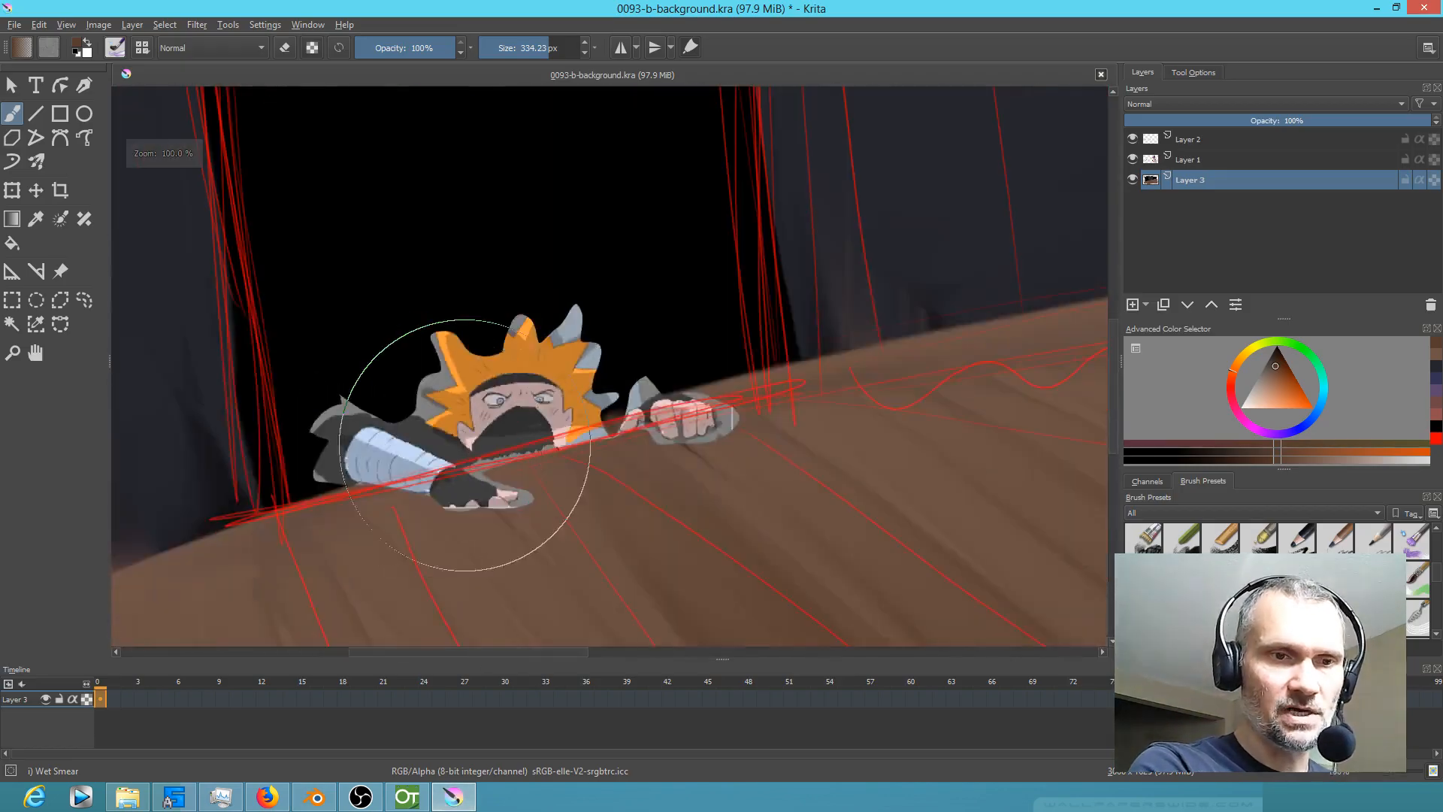
pyautogui.scroll(2, 470, 442)
pyautogui.scroll(-1, 488, 441)
pyautogui.moveTo(614, 485); pyautogui.dragTo(545, 489)
pyautogui.scroll(1, 719, 323)
pyautogui.scroll(-1, 718, 323)
pyautogui.scroll(-3, 733, 456)
pyautogui.scroll(3, 612, 461)
pyautogui.moveTo(645, 451)
pyautogui.mouseDown()
pyautogui.moveTo(982, 408)
pyautogui.moveTo(976, 354)
pyautogui.moveTo(953, 361)
pyautogui.mouseUp()
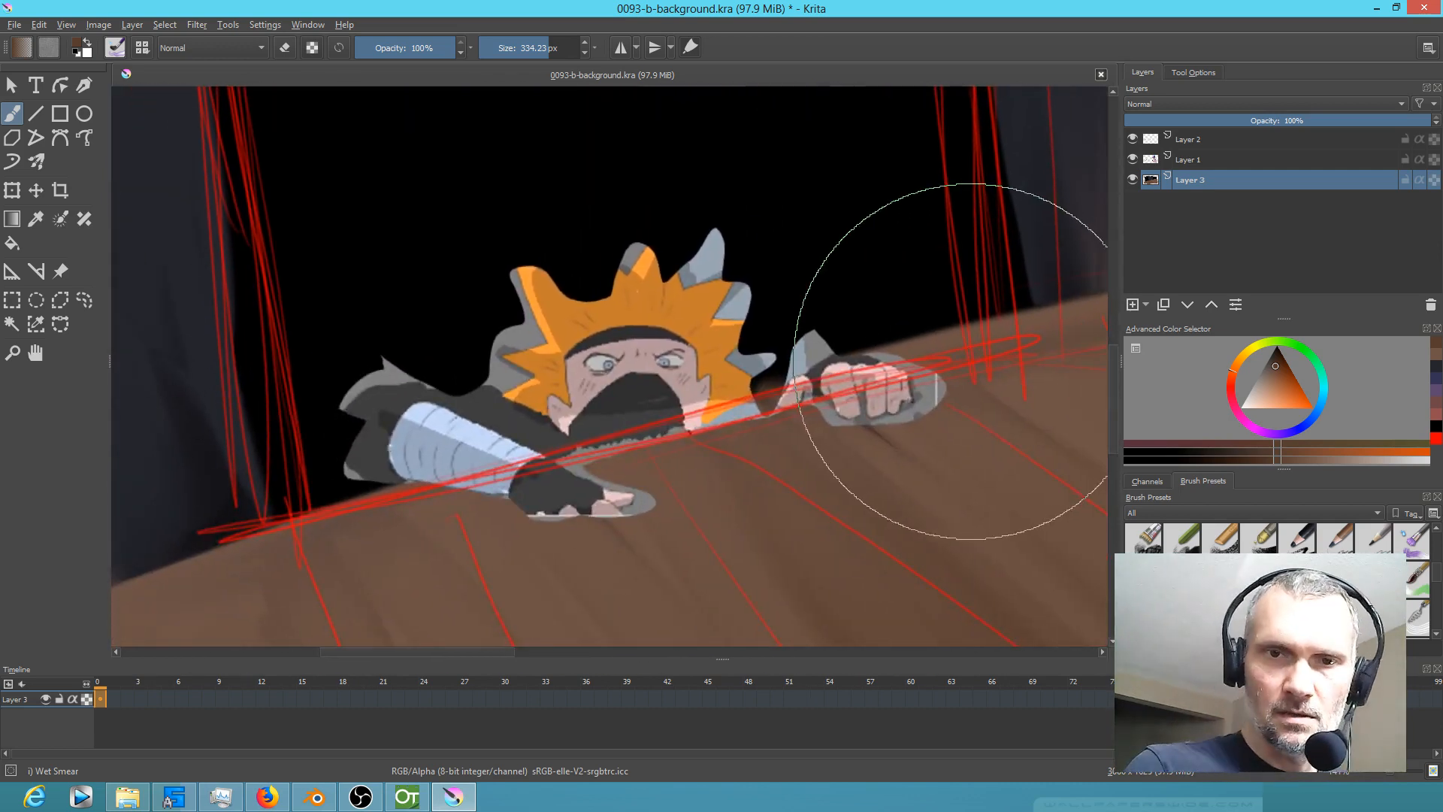
pyautogui.click(1277, 372)
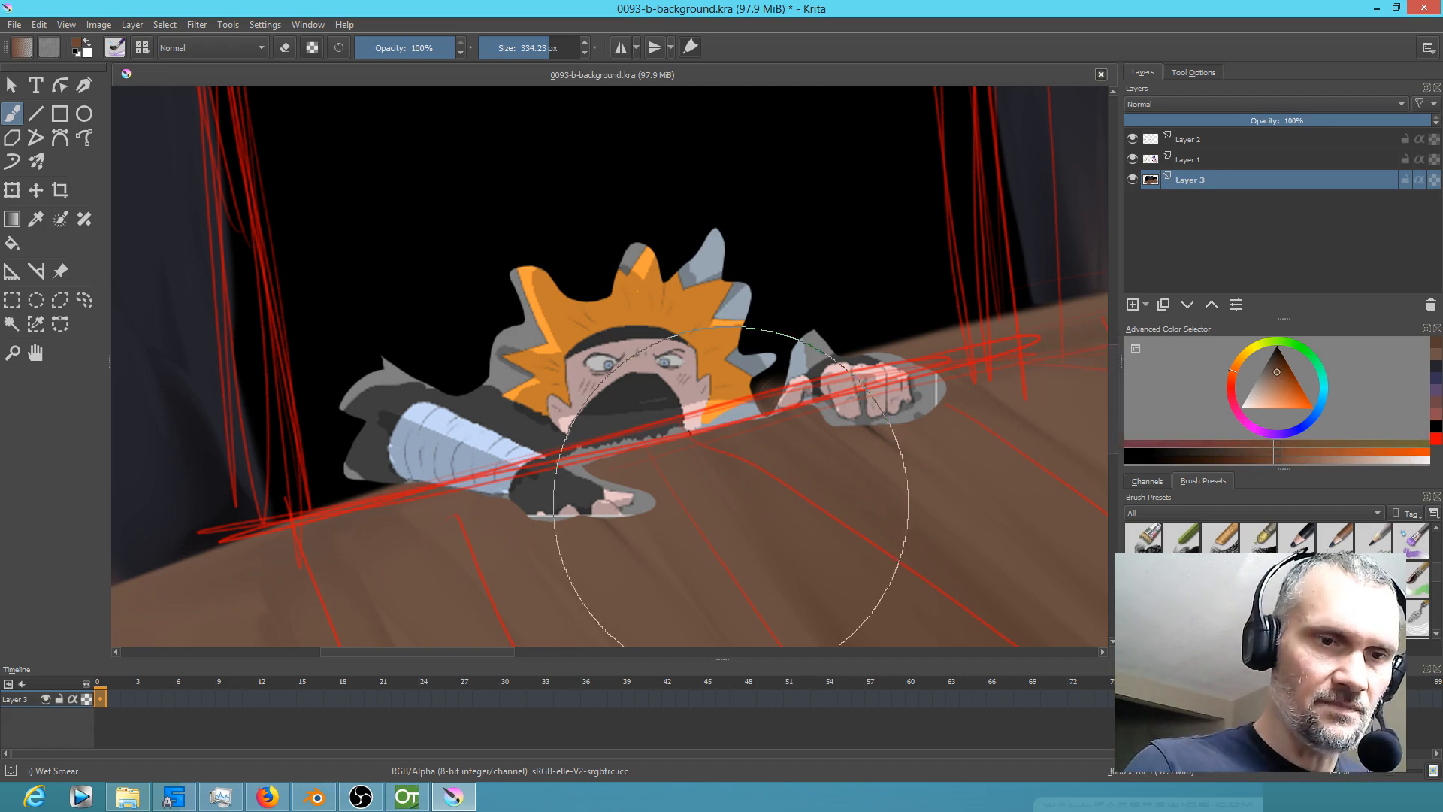
pyautogui.moveTo(821, 466)
pyautogui.keyDown('shift'); pyautogui.mouseDown()
pyautogui.moveTo(596, 594)
pyautogui.moveTo(562, 632)
pyautogui.mouseUp(); pyautogui.keyUp('shift')
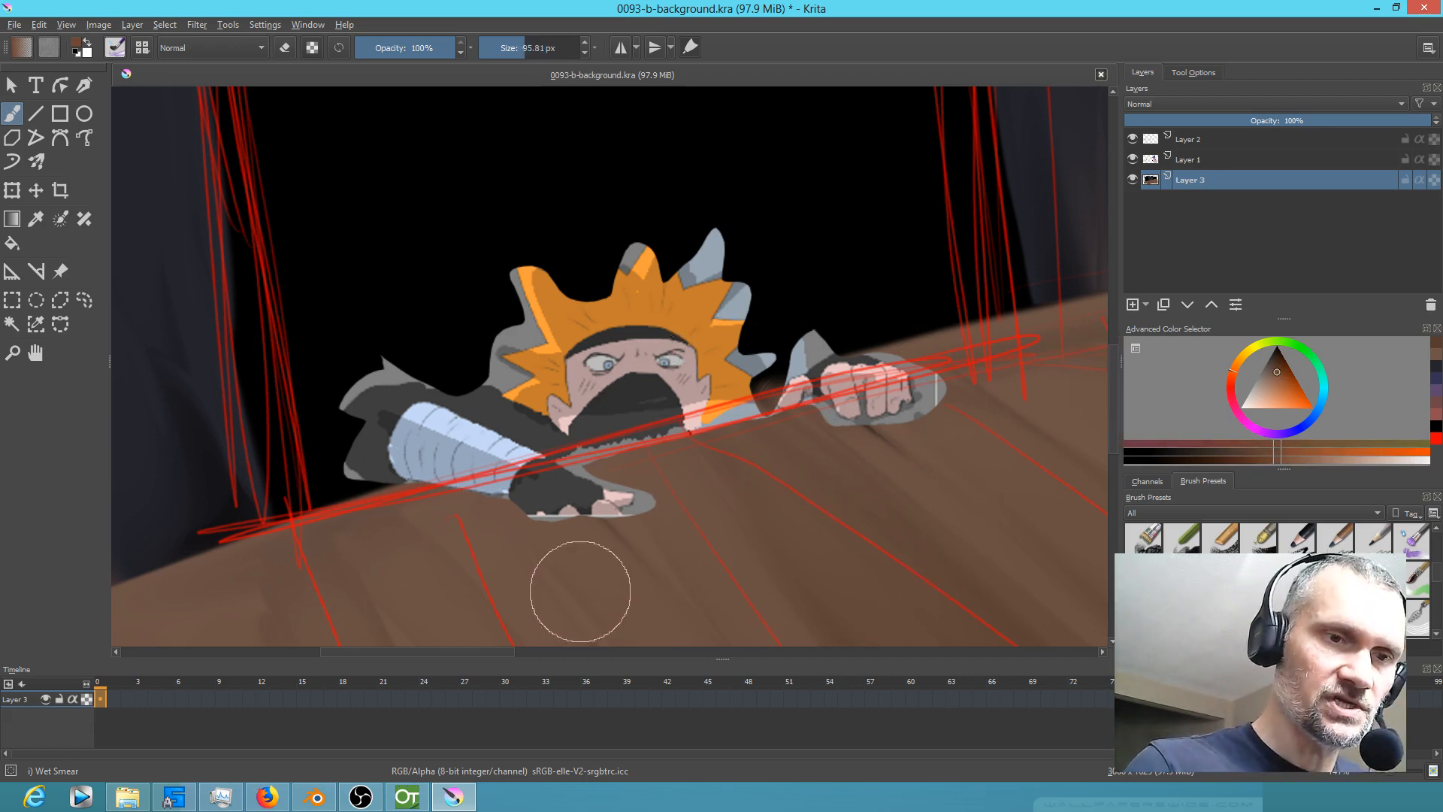
pyautogui.moveTo(761, 487); pyautogui.dragTo(926, 658)
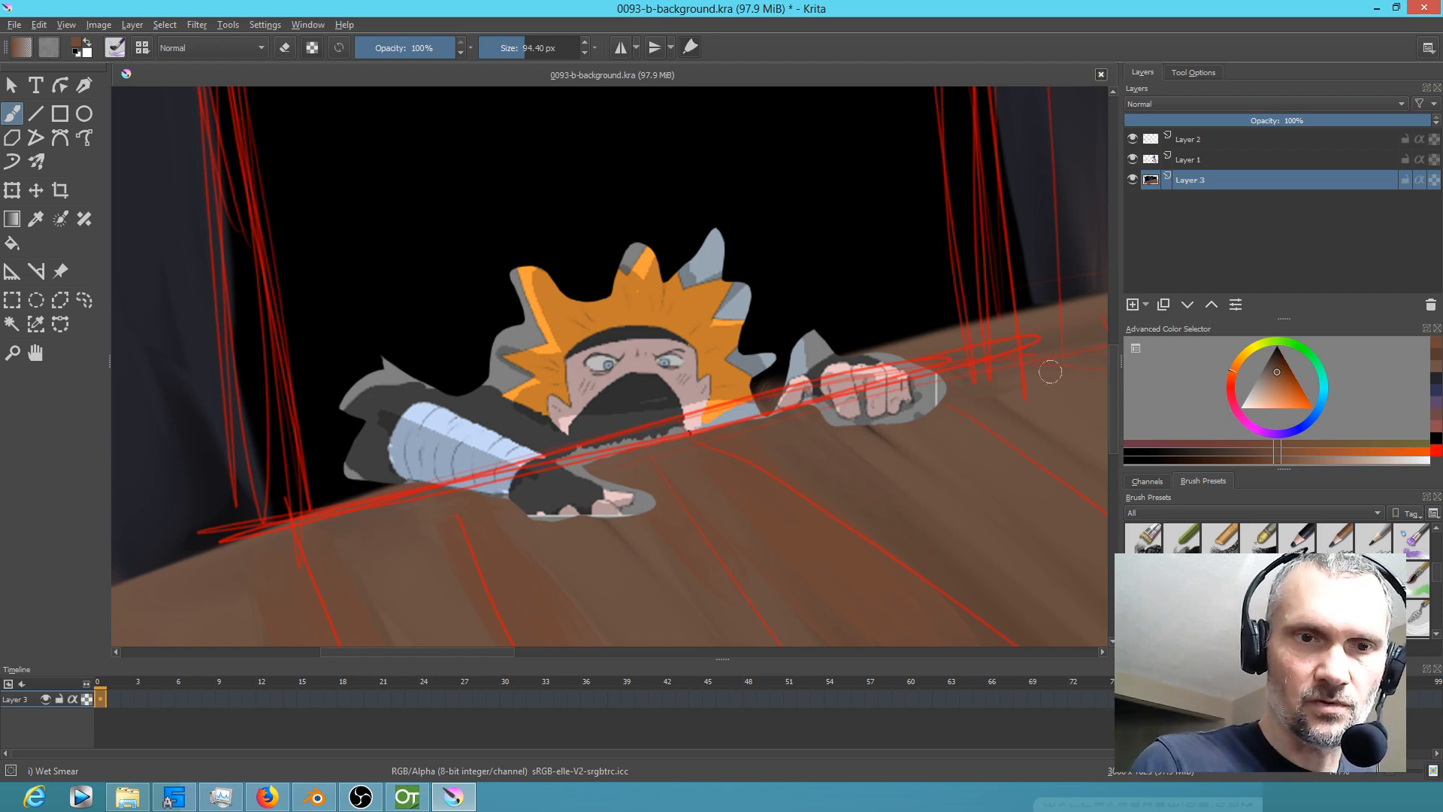
# Step: Paint a light brown diagonal plank highlight below the ninja's fist and hide the red sketch on Layer 2
pyautogui.click(1273, 384)
pyautogui.moveTo(750, 461); pyautogui.dragTo(956, 617)
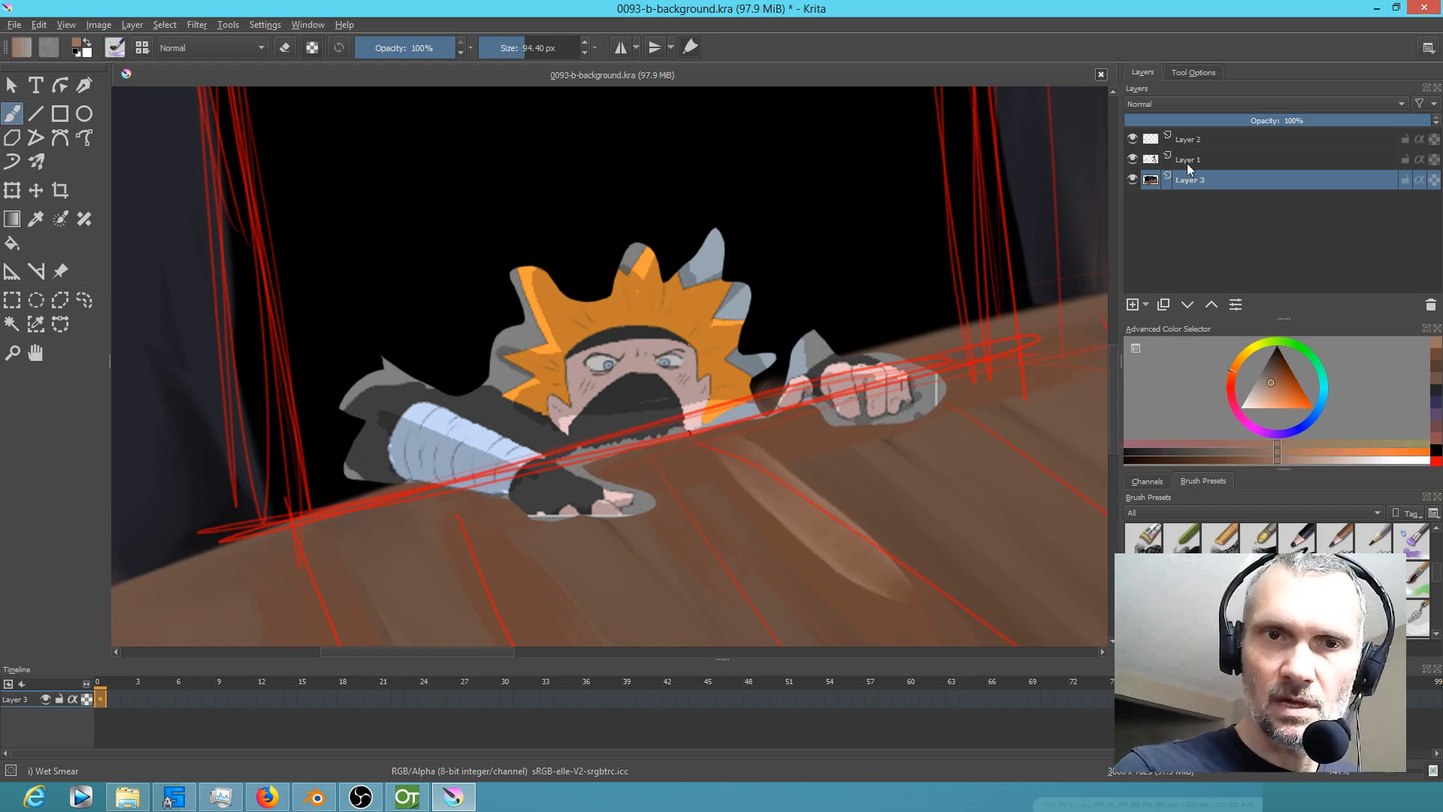
pyautogui.click(1133, 140)
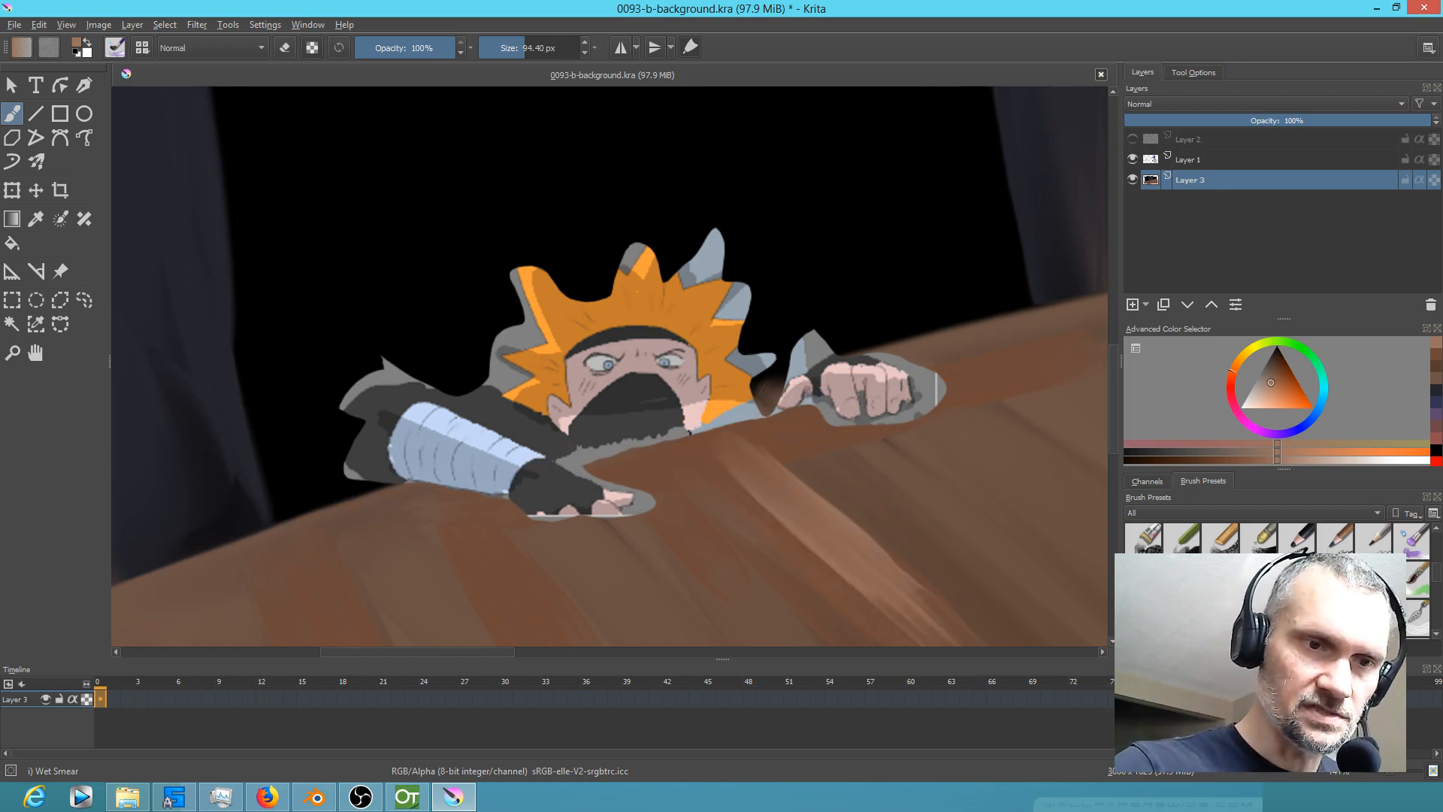
# Step: Lower the brush opacity to 27% and blend light brown diagonal wood-grain strokes over the floor in front of the ninja
pyautogui.click(383, 48)
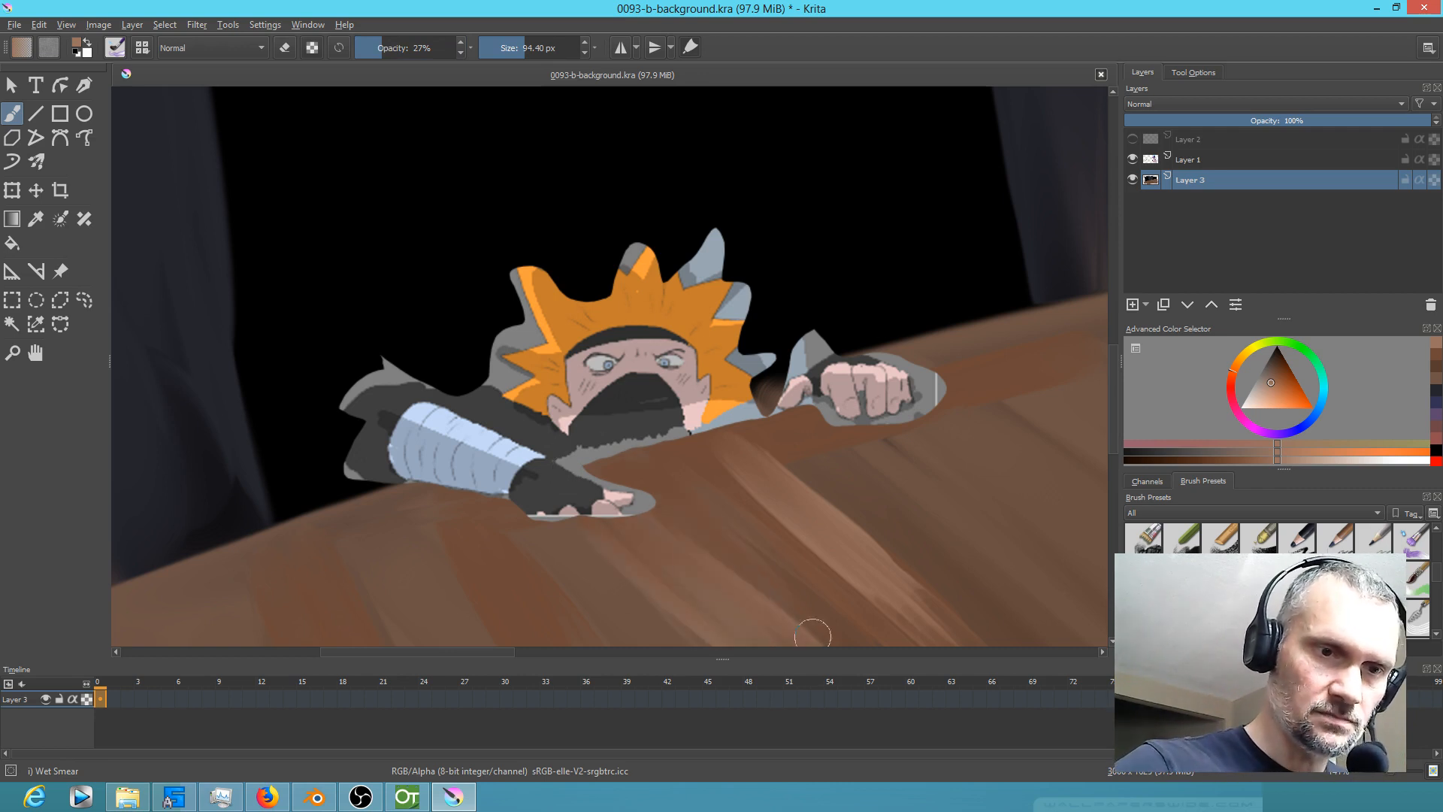
pyautogui.moveTo(406, 485)
pyautogui.mouseDown()
pyautogui.moveTo(439, 499)
pyautogui.moveTo(429, 550)
pyautogui.mouseUp()
pyautogui.moveTo(793, 481); pyautogui.dragTo(759, 398)
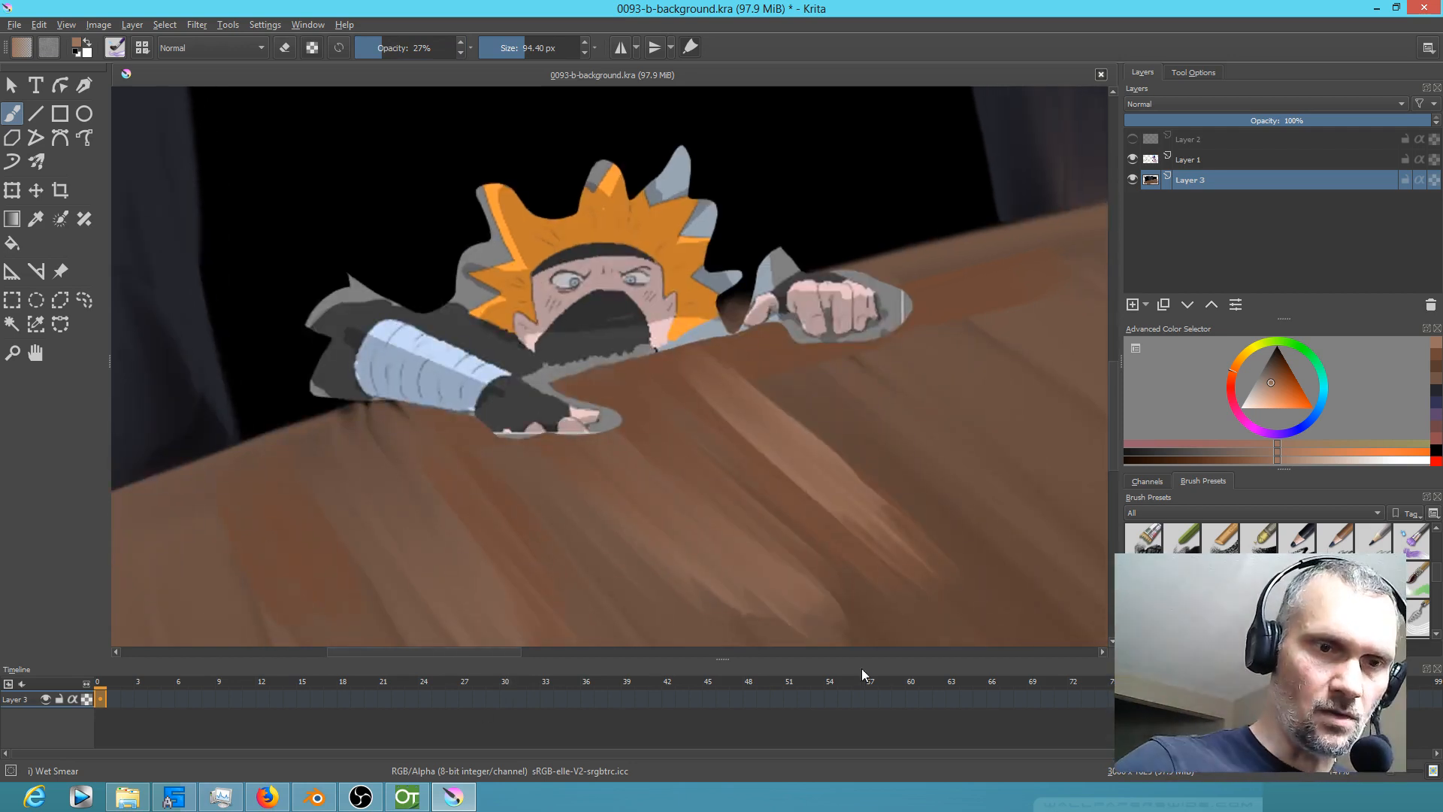
pyautogui.moveTo(796, 424); pyautogui.dragTo(918, 548)
pyautogui.moveTo(864, 478)
pyautogui.mouseDown()
pyautogui.moveTo(981, 595)
pyautogui.moveTo(988, 559)
pyautogui.mouseUp()
pyautogui.moveTo(937, 366); pyautogui.dragTo(1096, 518)
pyautogui.moveTo(928, 322); pyautogui.dragTo(1101, 475)
pyautogui.moveTo(785, 508); pyautogui.dragTo(573, 536)
pyautogui.moveTo(703, 388)
pyautogui.mouseDown()
pyautogui.moveTo(960, 596)
pyautogui.moveTo(1063, 635)
pyautogui.mouseUp()
pyautogui.moveTo(757, 366); pyautogui.dragTo(992, 571)
pyautogui.moveTo(825, 396); pyautogui.dragTo(1027, 593)
pyautogui.moveTo(759, 421); pyautogui.dragTo(977, 602)
pyautogui.moveTo(679, 358); pyautogui.dragTo(910, 598)
pyautogui.moveTo(673, 429); pyautogui.dragTo(815, 610)
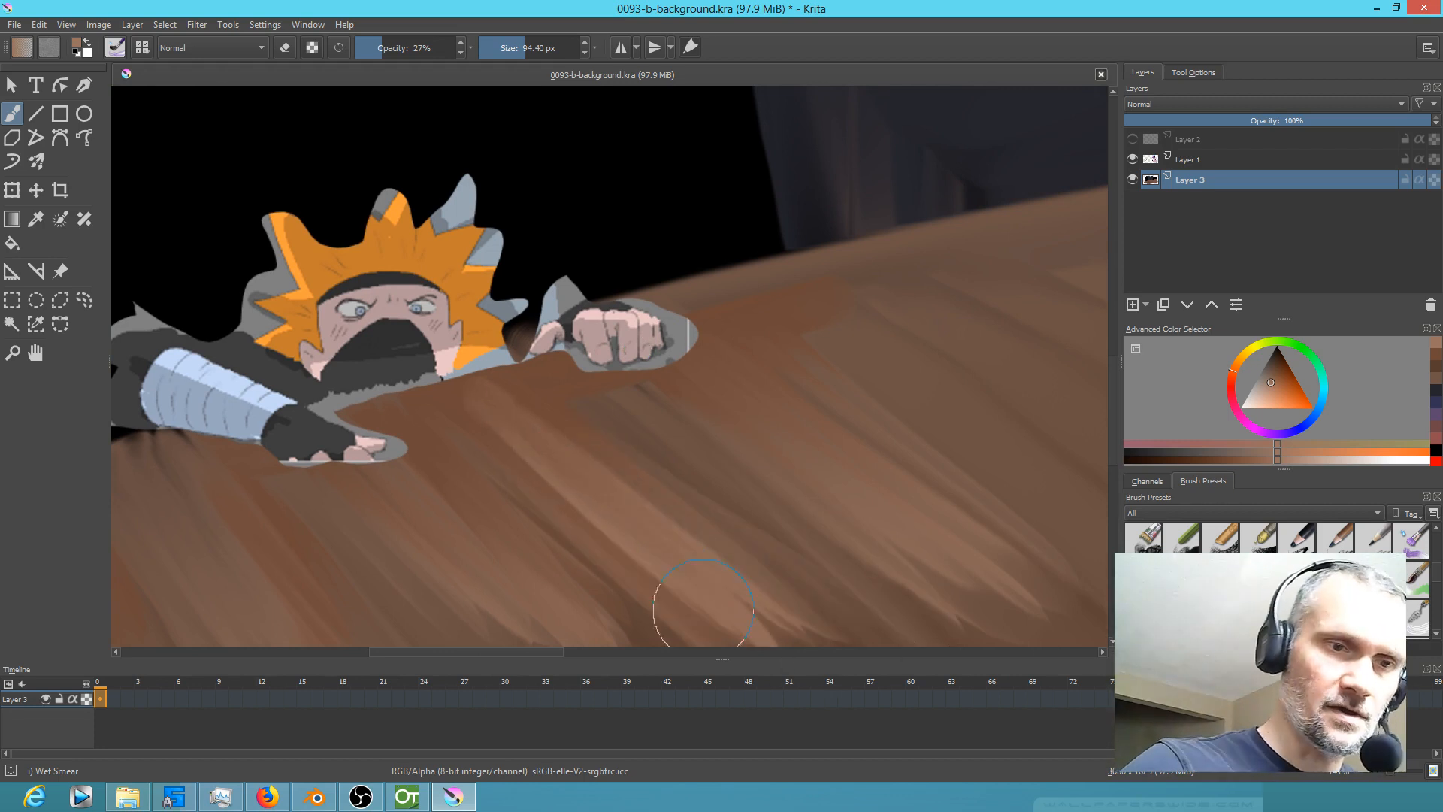
# Step: Pick a medium blue, enlarge the brush to about 172 px and brush it over the wall between the doorway and the woman
pyautogui.scroll(-6, 815, 404)
pyautogui.moveTo(863, 418); pyautogui.dragTo(599, 487)
pyautogui.scroll(3, 675, 429)
pyautogui.scroll(-1, 672, 427)
pyautogui.keyDown('ctrl'); pyautogui.click(472, 330); pyautogui.keyUp('ctrl')
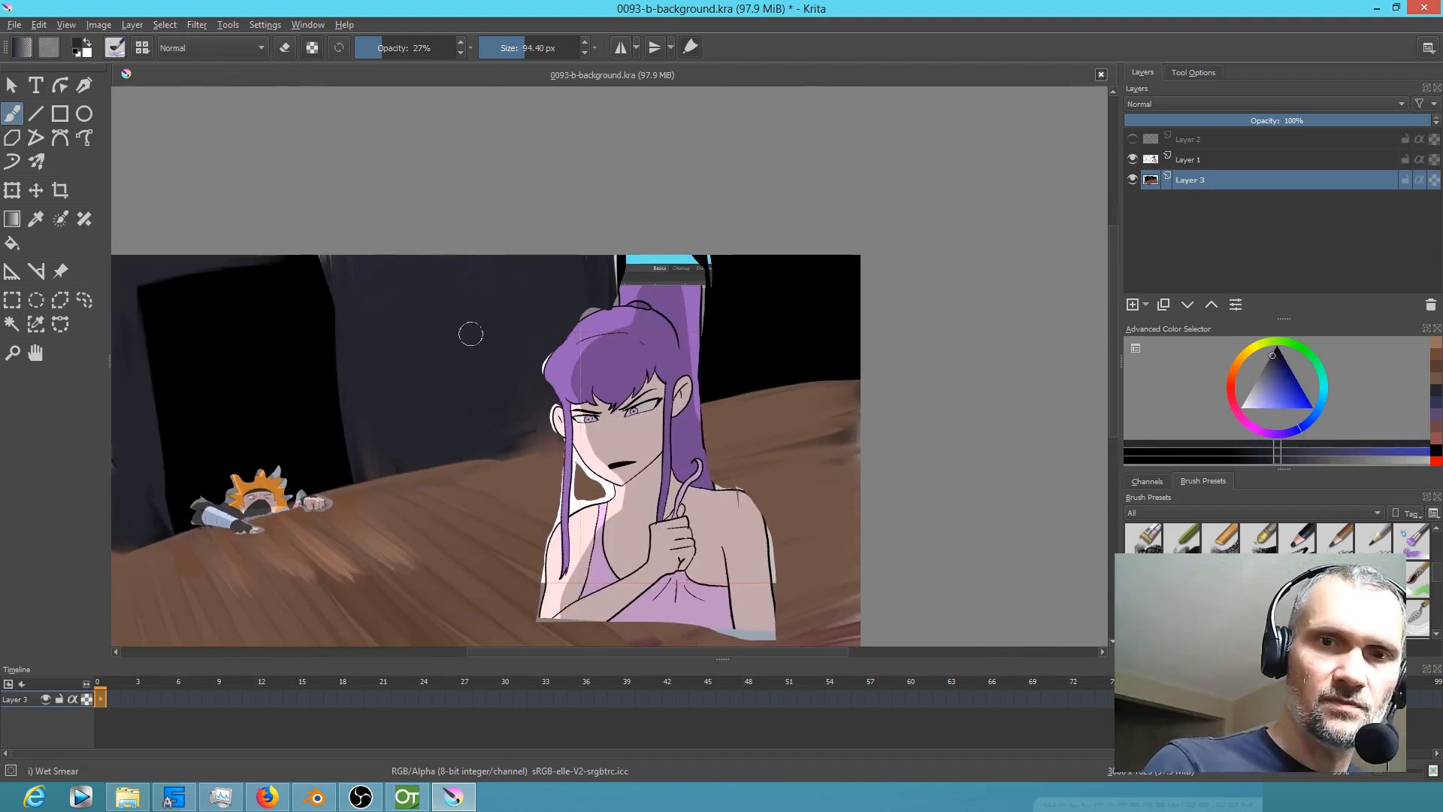
pyautogui.click(1274, 378)
pyautogui.click(459, 298)
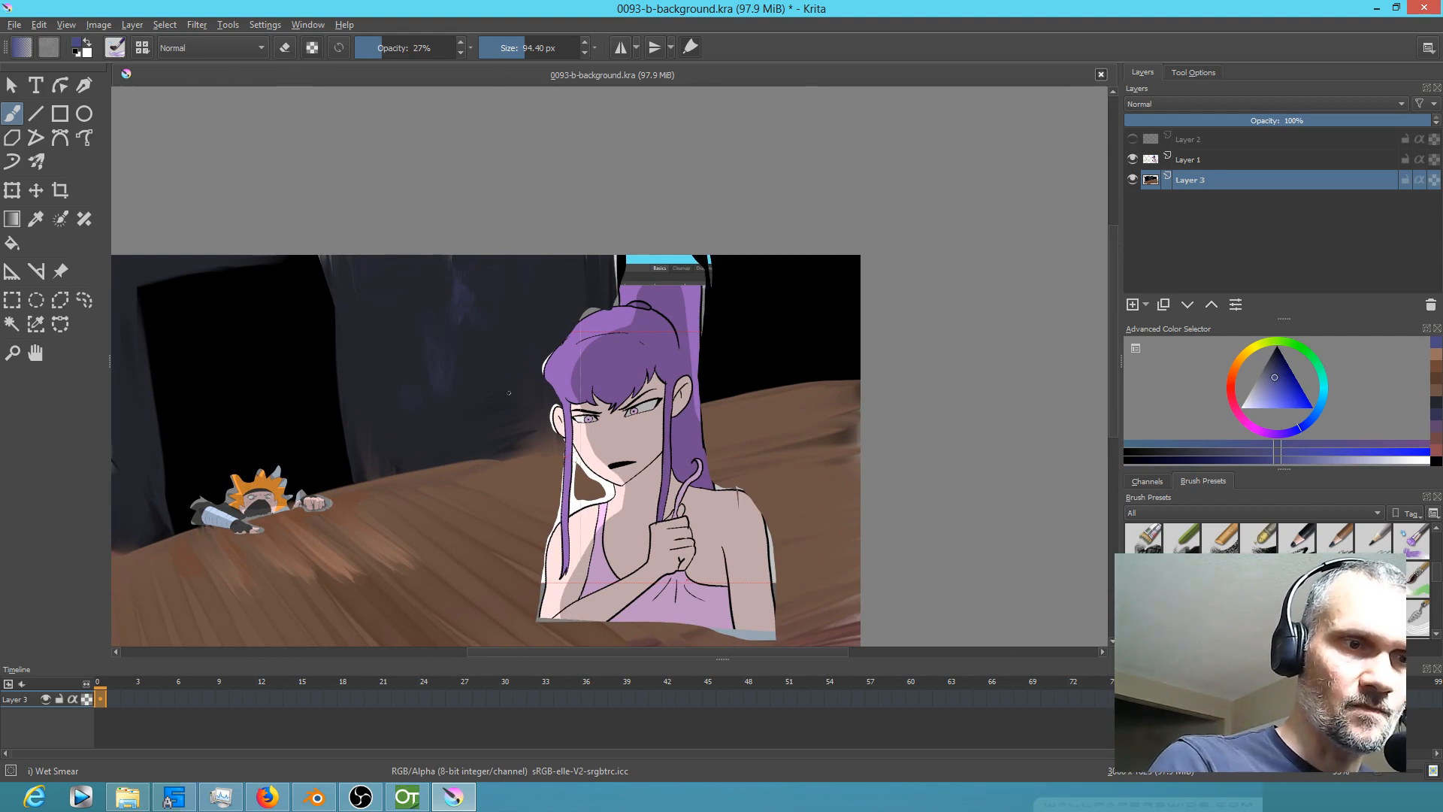
pyautogui.moveTo(456, 386)
pyautogui.keyDown('shift'); pyautogui.mouseDown()
pyautogui.moveTo(503, 385)
pyautogui.moveTo(435, 273)
pyautogui.moveTo(474, 375)
pyautogui.mouseUp(); pyautogui.keyUp('shift')
pyautogui.moveTo(503, 275); pyautogui.dragTo(412, 356)
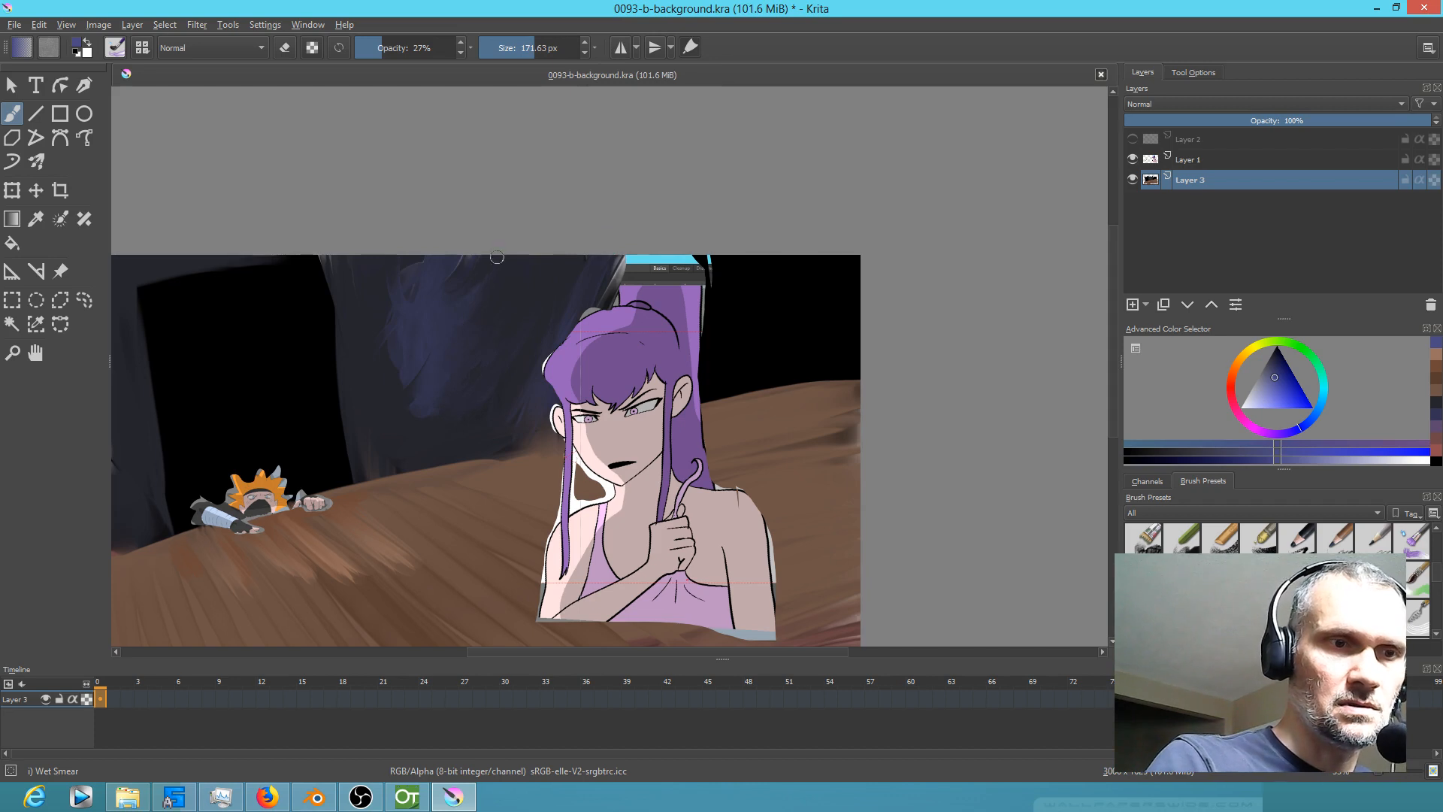
# Step: Tone down the wall's blue patch with deep blue, shade it near-black beside the woman's hair, and choose a medium blue
pyautogui.moveTo(1278, 384); pyautogui.dragTo(1275, 356)
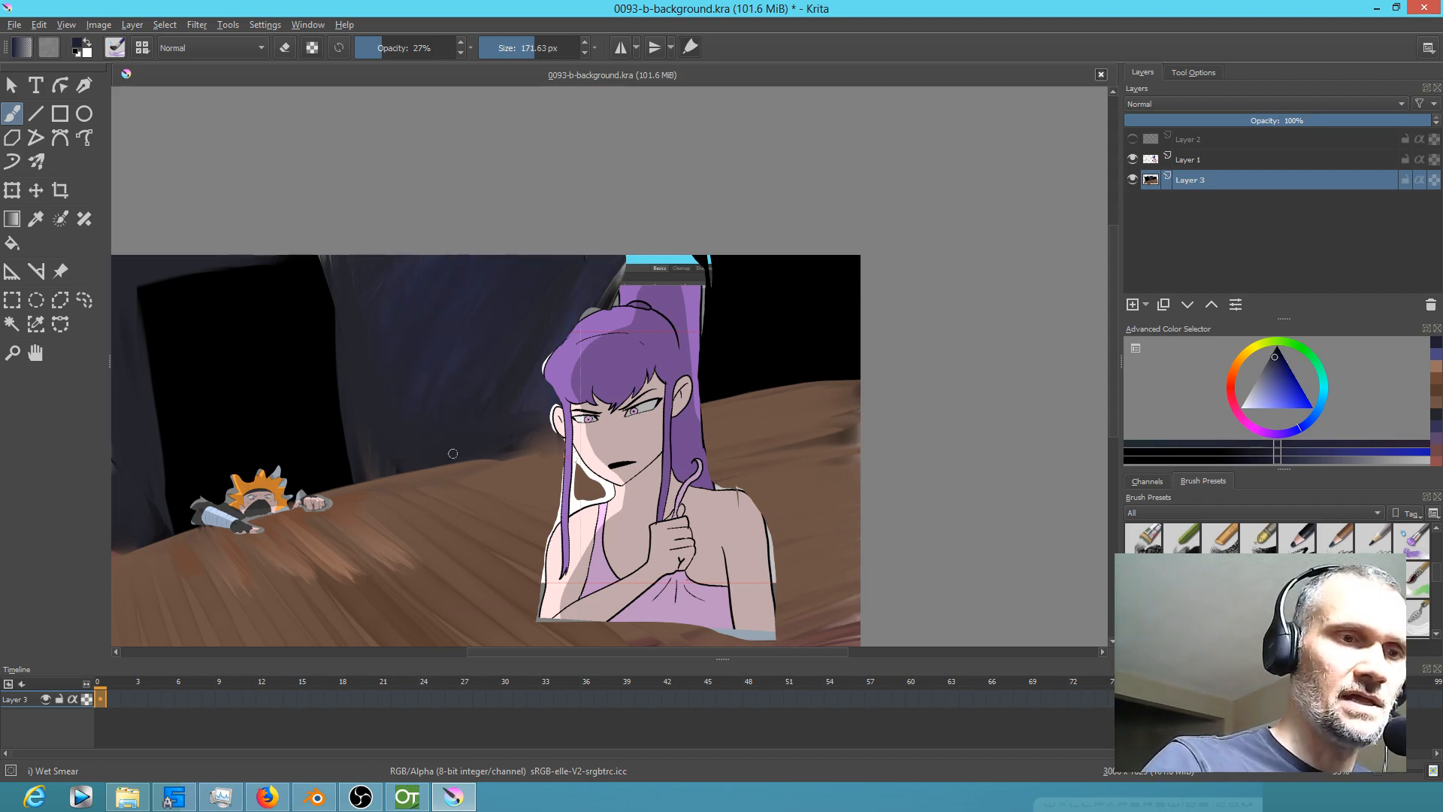
pyautogui.moveTo(1275, 358); pyautogui.dragTo(1275, 348)
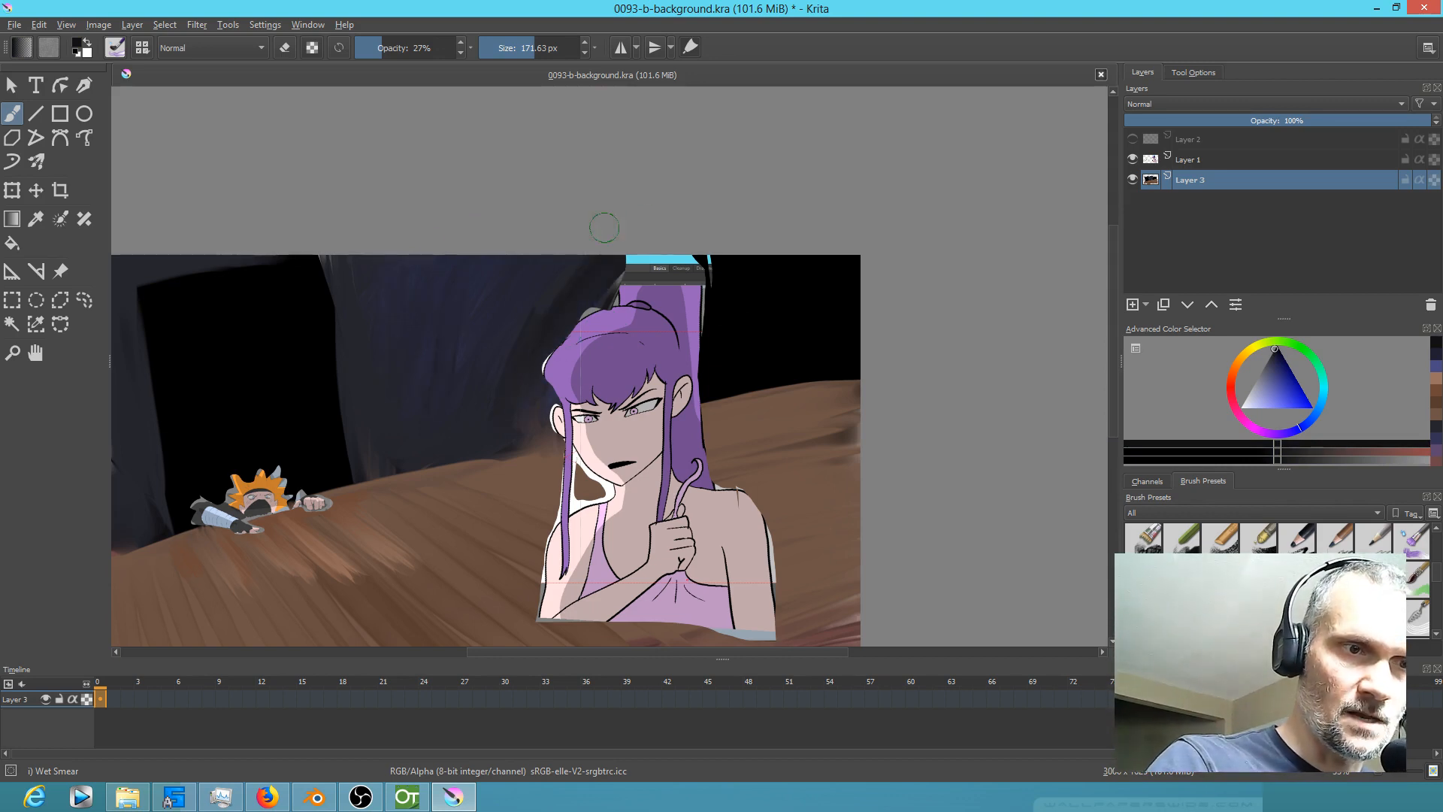
pyautogui.click(1279, 386)
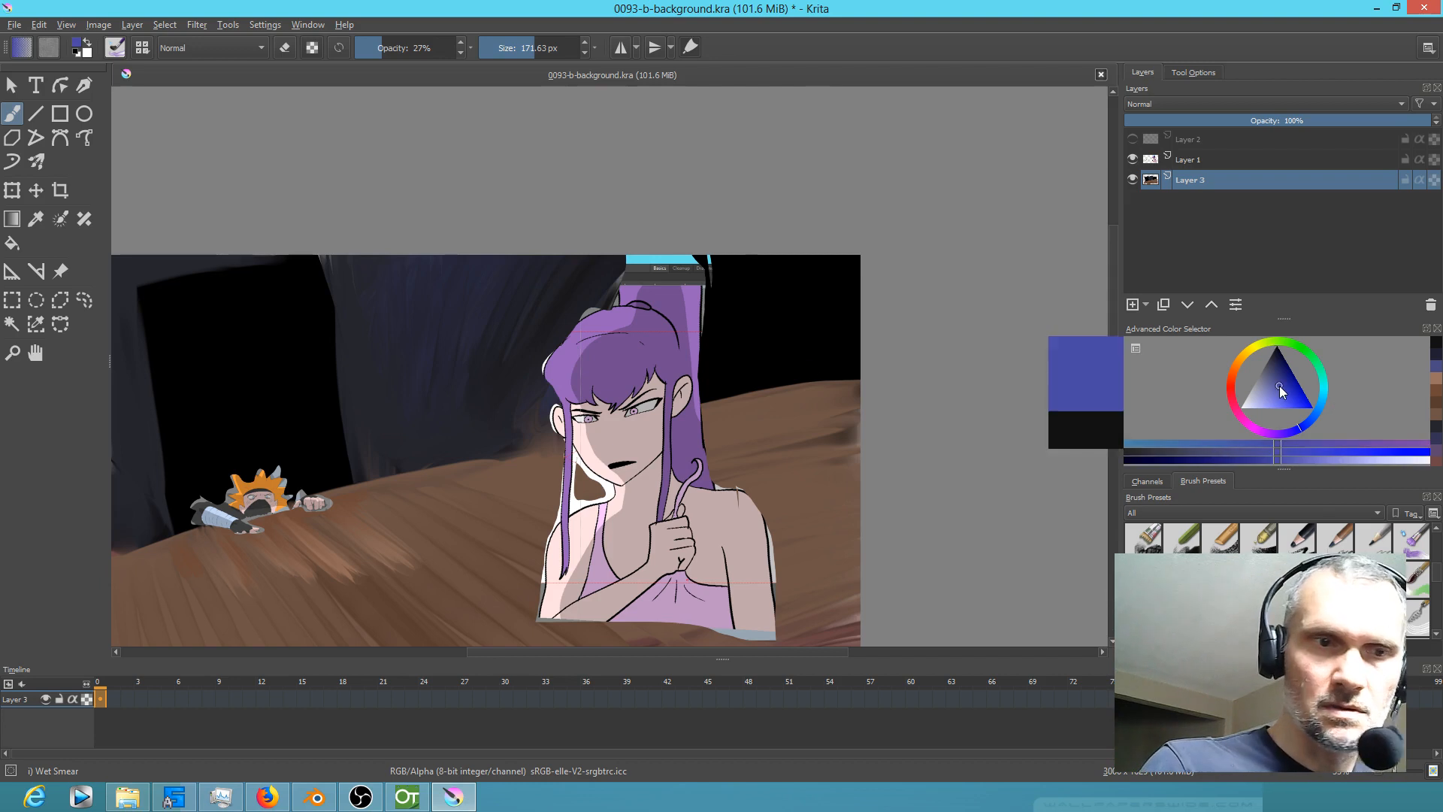
pyautogui.click(371, 46)
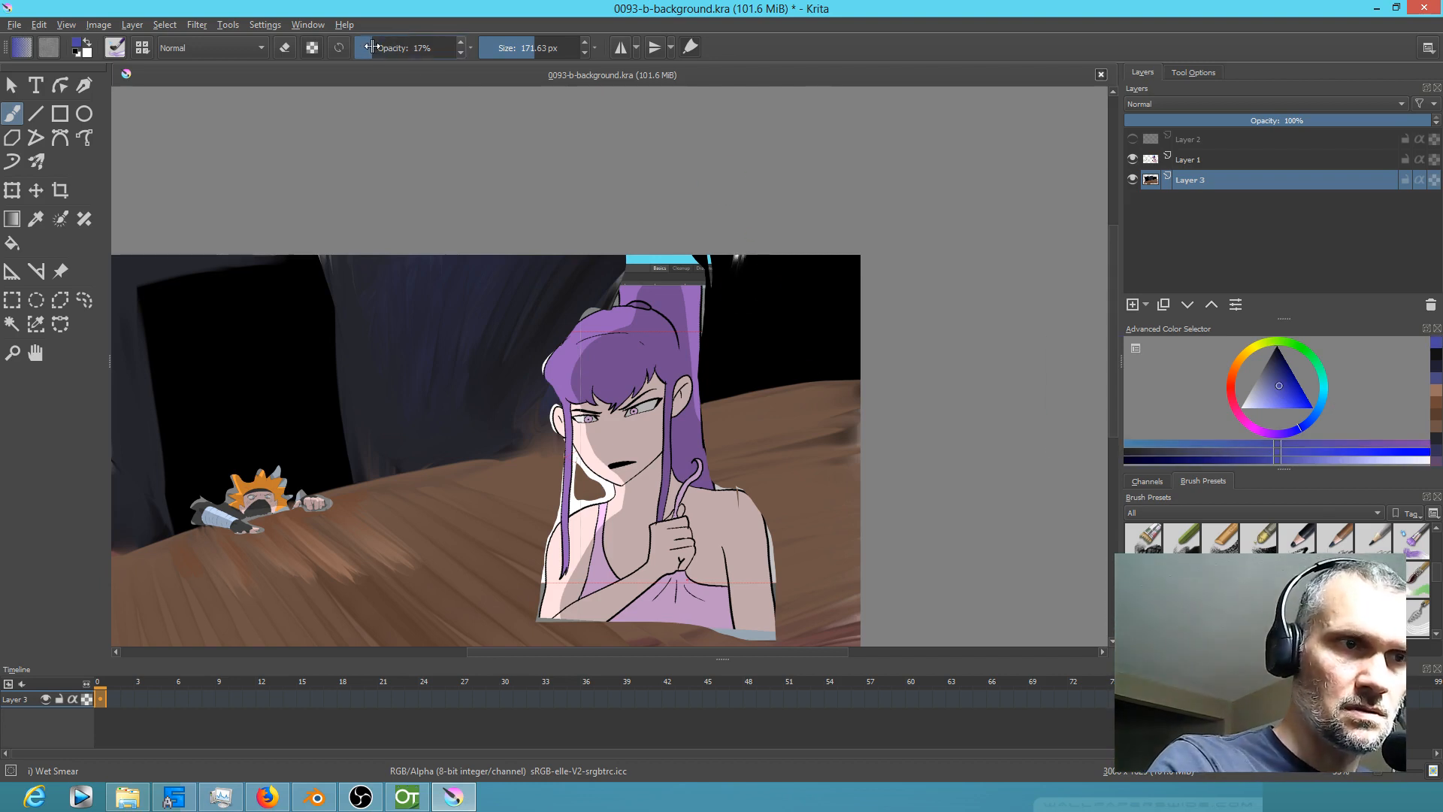
pyautogui.moveTo(706, 331); pyautogui.dragTo(832, 271)
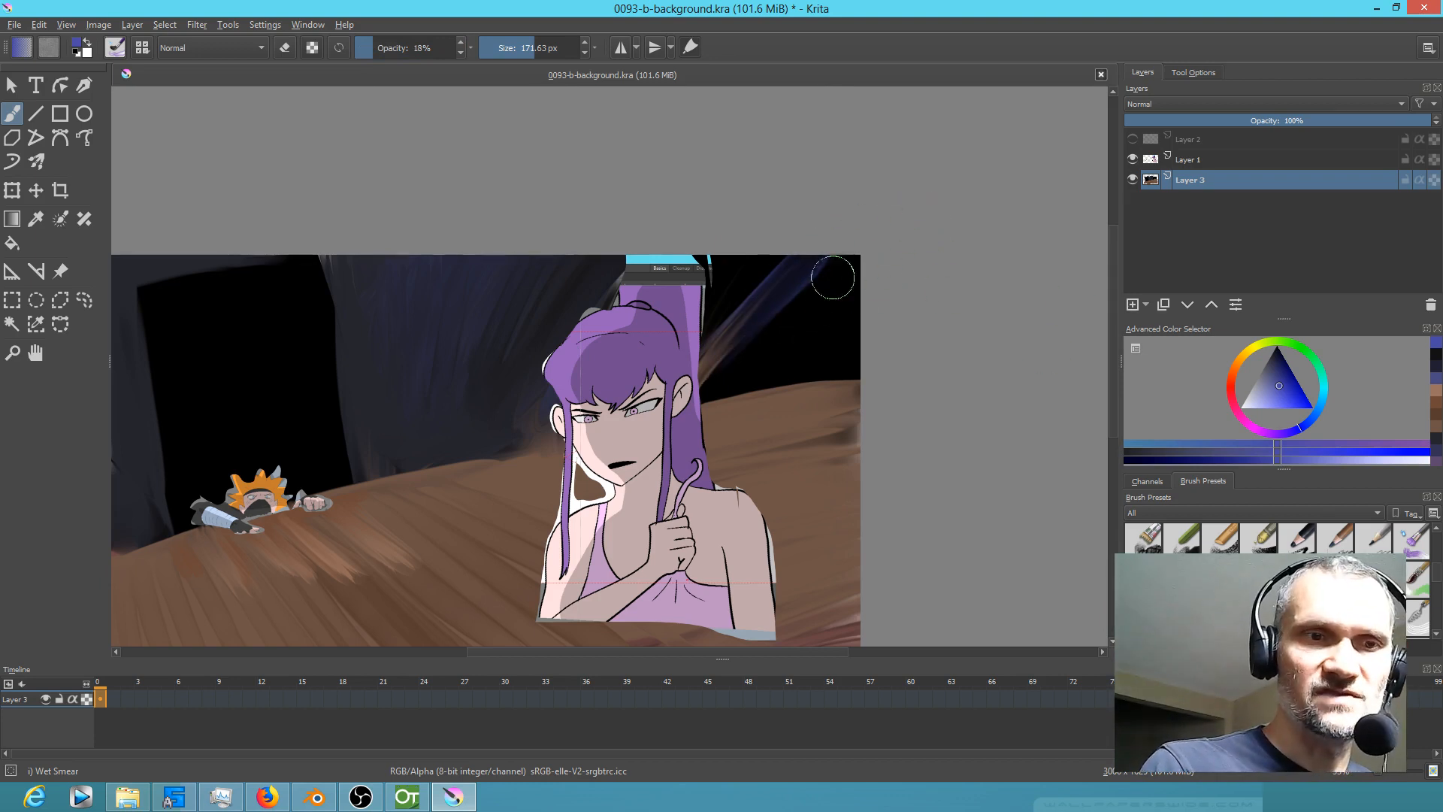
pyautogui.hotkey('ctrl', 'z')
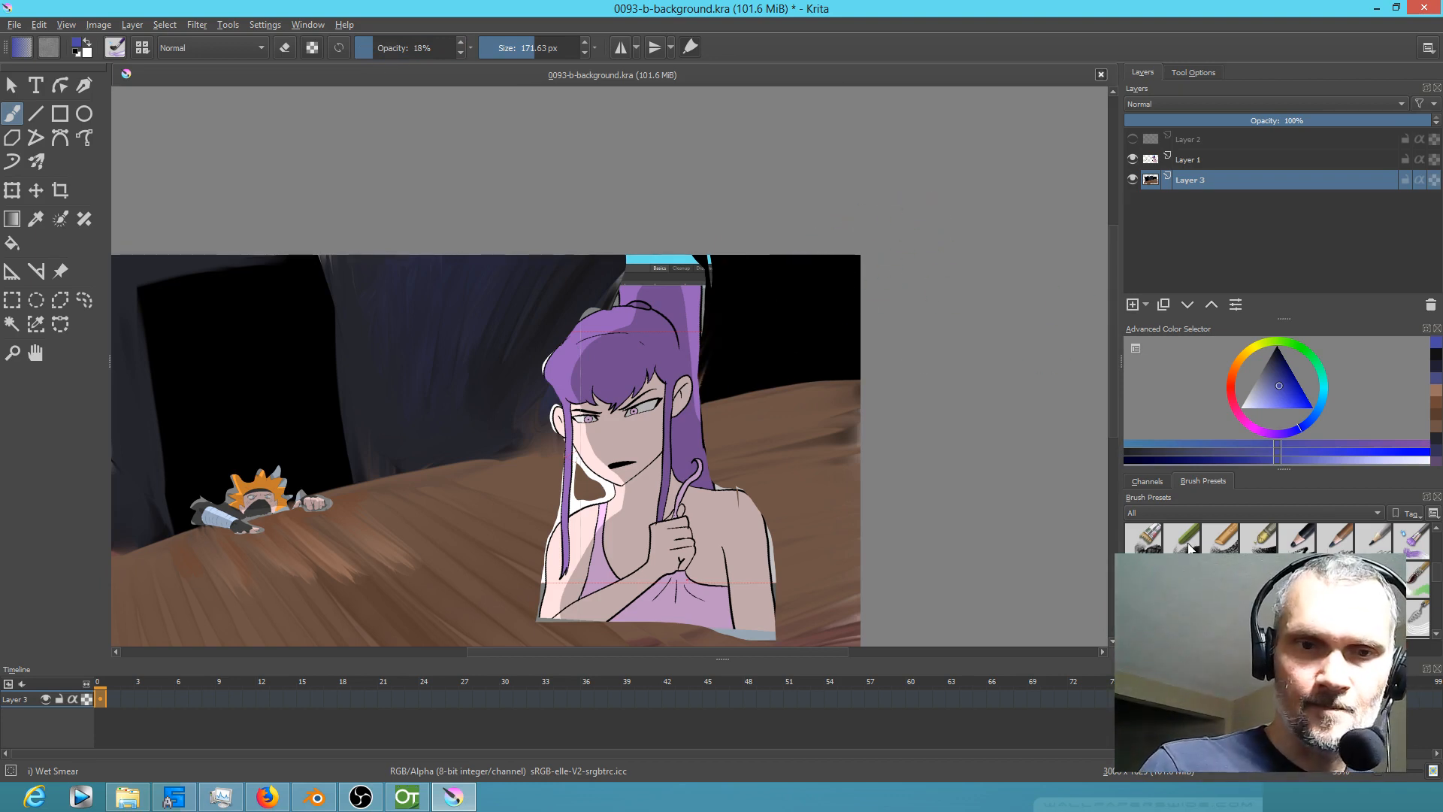
# Step: Brush diagonal blue streaks into the black area behind the woman's ponytail with Chalk Details at 22% opacity and about 297 px
pyautogui.click(1184, 539)
pyautogui.moveTo(727, 354)
pyautogui.keyDown('shift'); pyautogui.mouseDown()
pyautogui.moveTo(810, 331)
pyautogui.moveTo(779, 279)
pyautogui.mouseUp(); pyautogui.keyUp('shift')
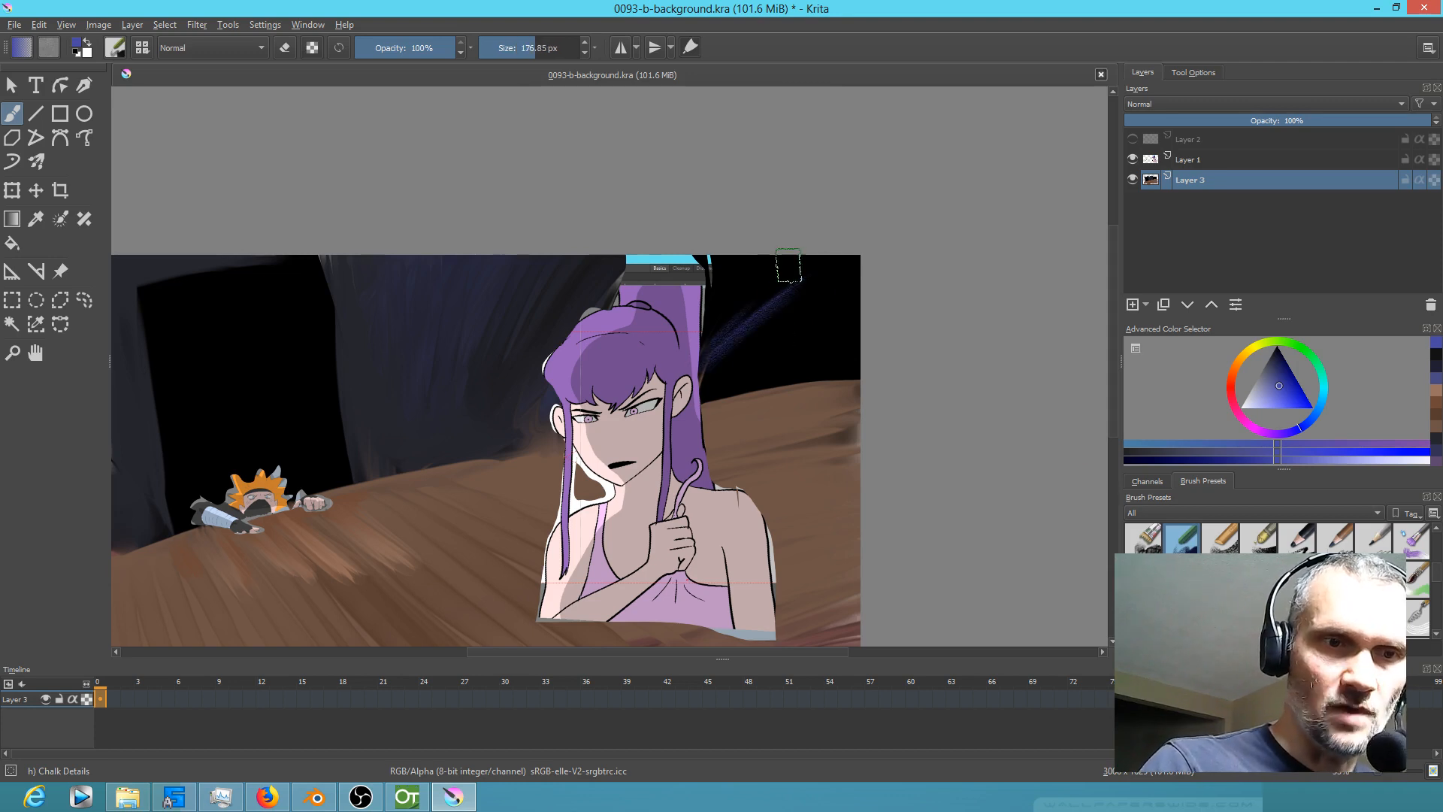
pyautogui.moveTo(405, 59); pyautogui.dragTo(380, 51)
pyautogui.keyDown('shift'); pyautogui.moveTo(703, 374); pyautogui.dragTo(789, 373); pyautogui.keyUp('shift')
pyautogui.moveTo(706, 353); pyautogui.dragTo(768, 256)
pyautogui.moveTo(778, 304); pyautogui.dragTo(738, 371)
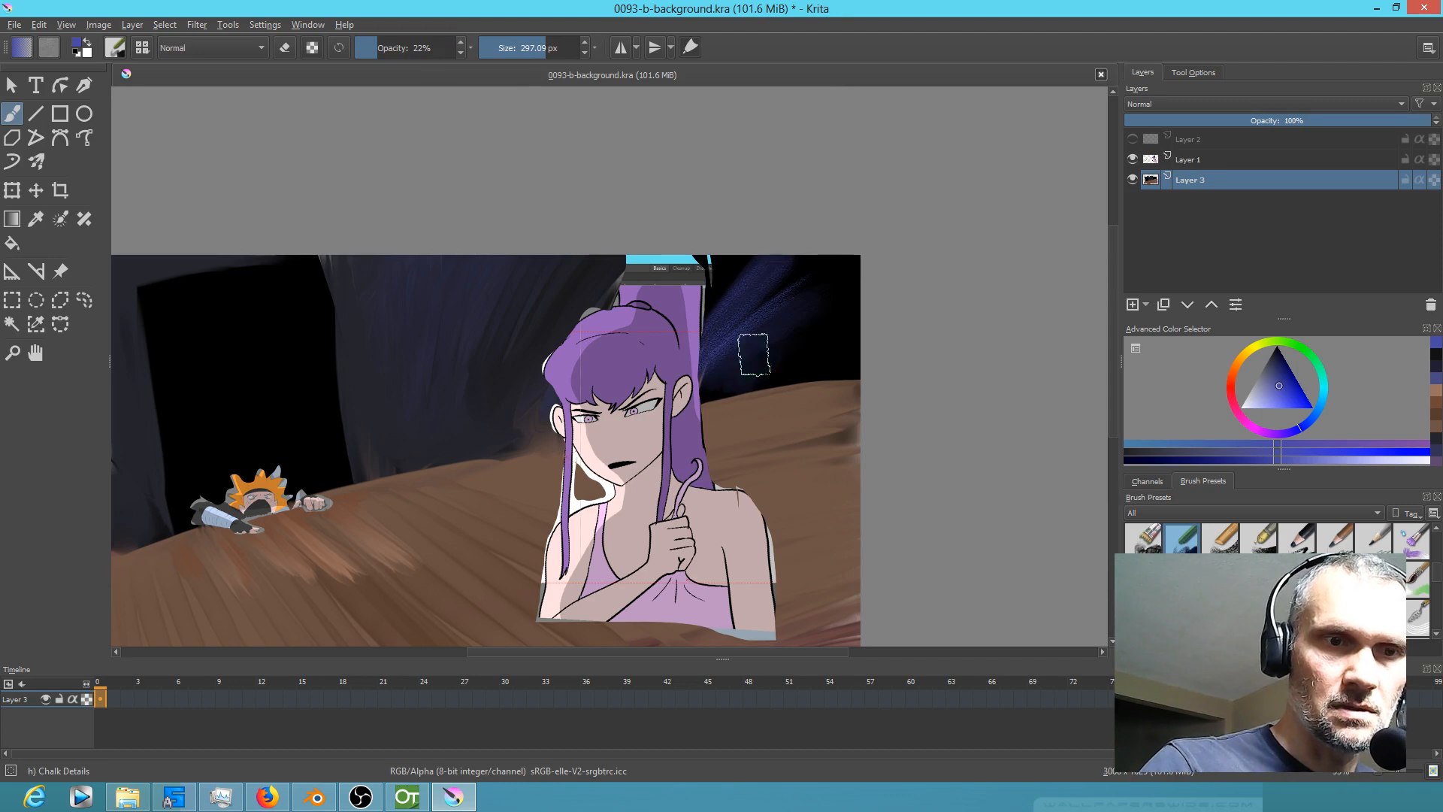
# Step: Try erasing the blue streaks behind the woman, undo it, and subdue them with black brush strokes instead
pyautogui.press('e')
pyautogui.moveTo(783, 299)
pyautogui.mouseDown()
pyautogui.moveTo(695, 374)
pyautogui.moveTo(747, 251)
pyautogui.mouseUp()
pyautogui.hotkey('ctrl', 'z')
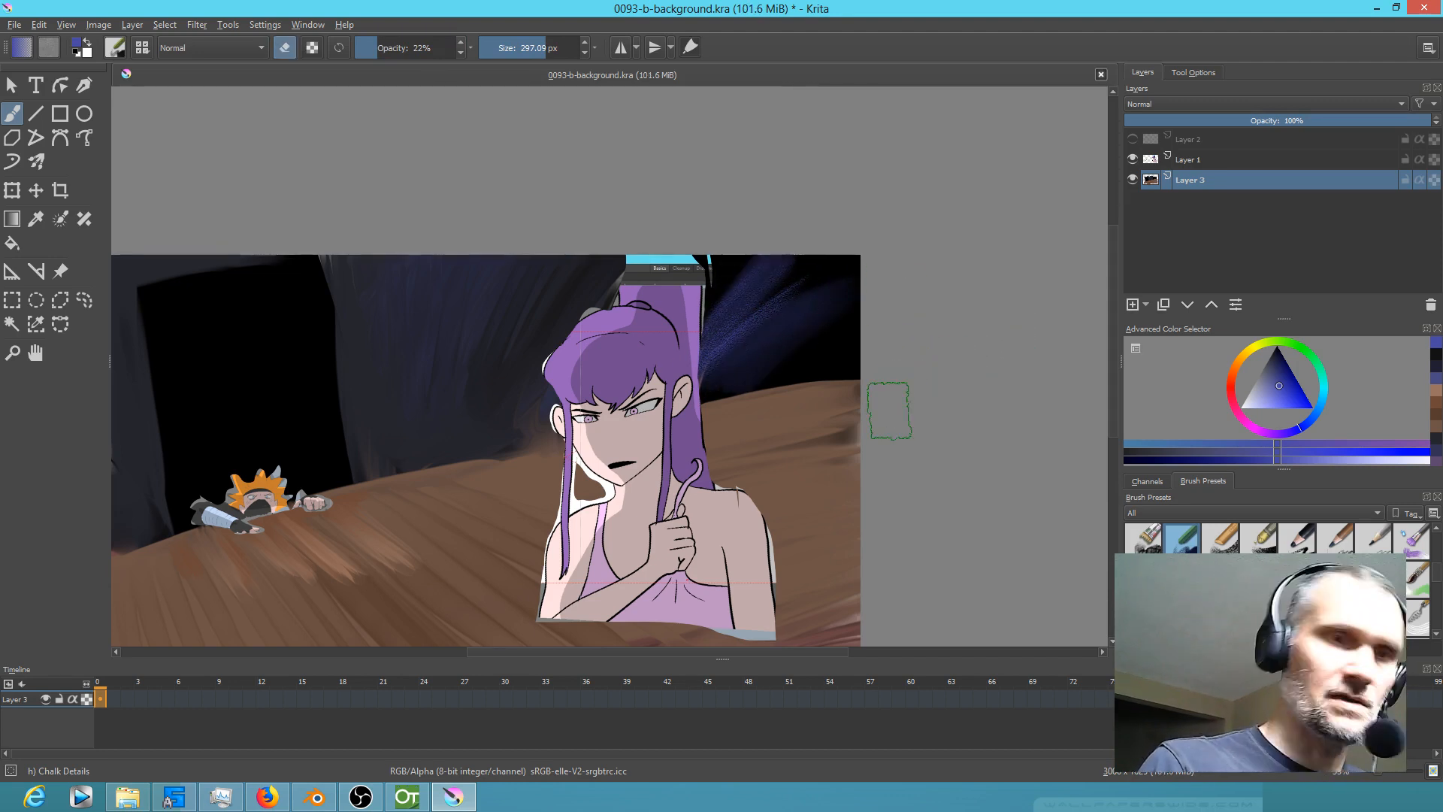
pyautogui.press('d')
pyautogui.press('e')
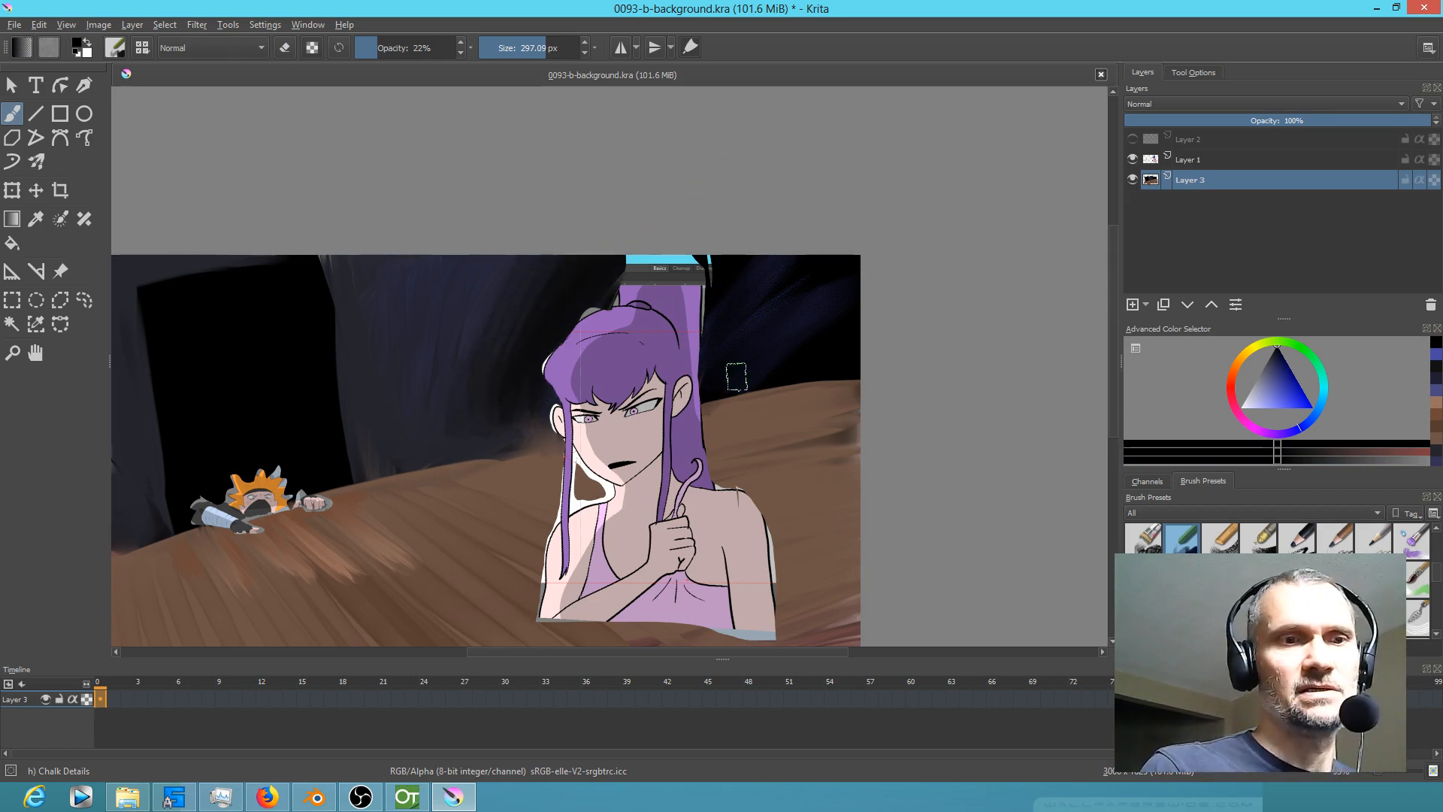
# Step: Soften the floor's far edge against the walls with sampled floor brown, raising the chalk brush's opacity to 31%
pyautogui.keyDown('ctrl'); pyautogui.click(770, 416); pyautogui.keyUp('ctrl')
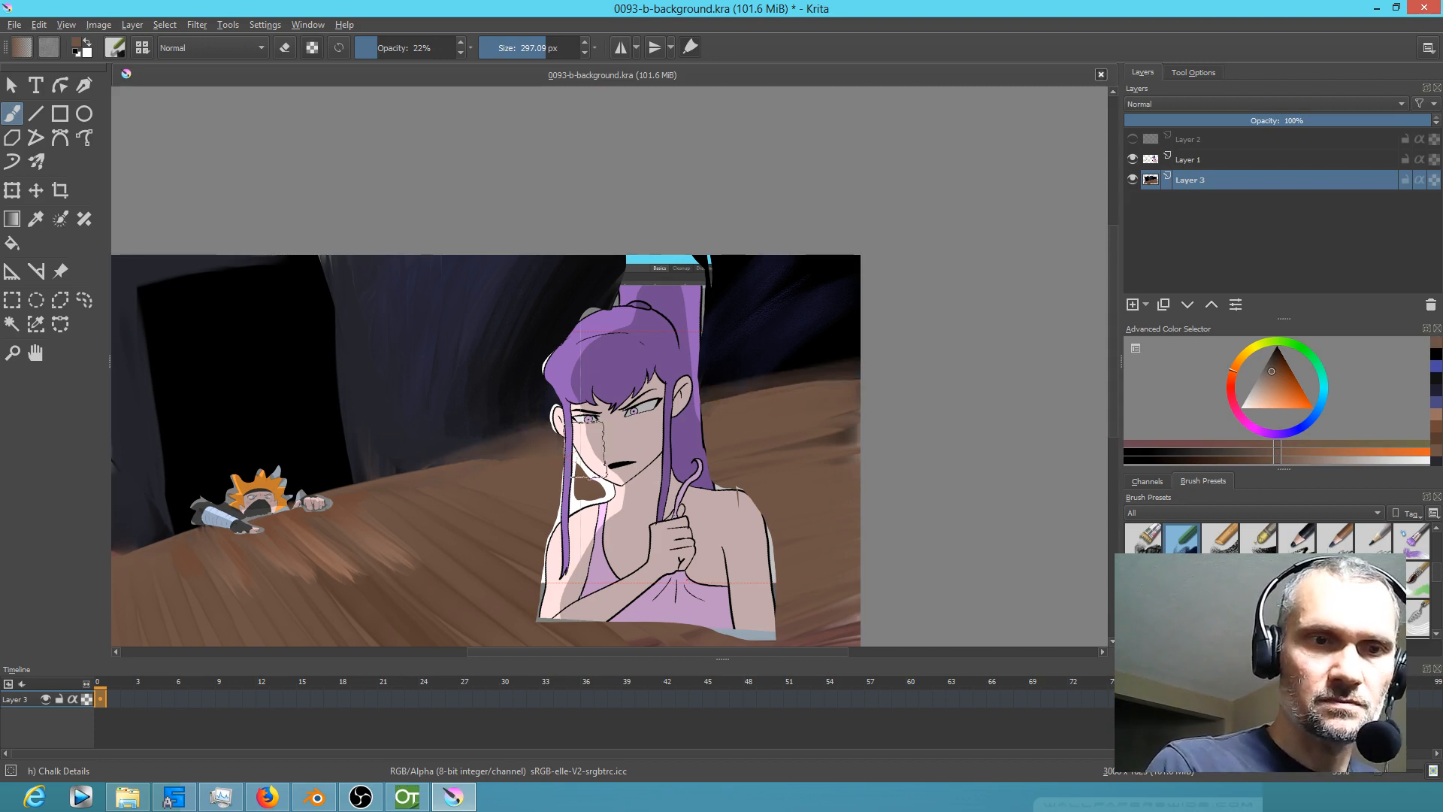
pyautogui.moveTo(384, 52); pyautogui.dragTo(387, 53)
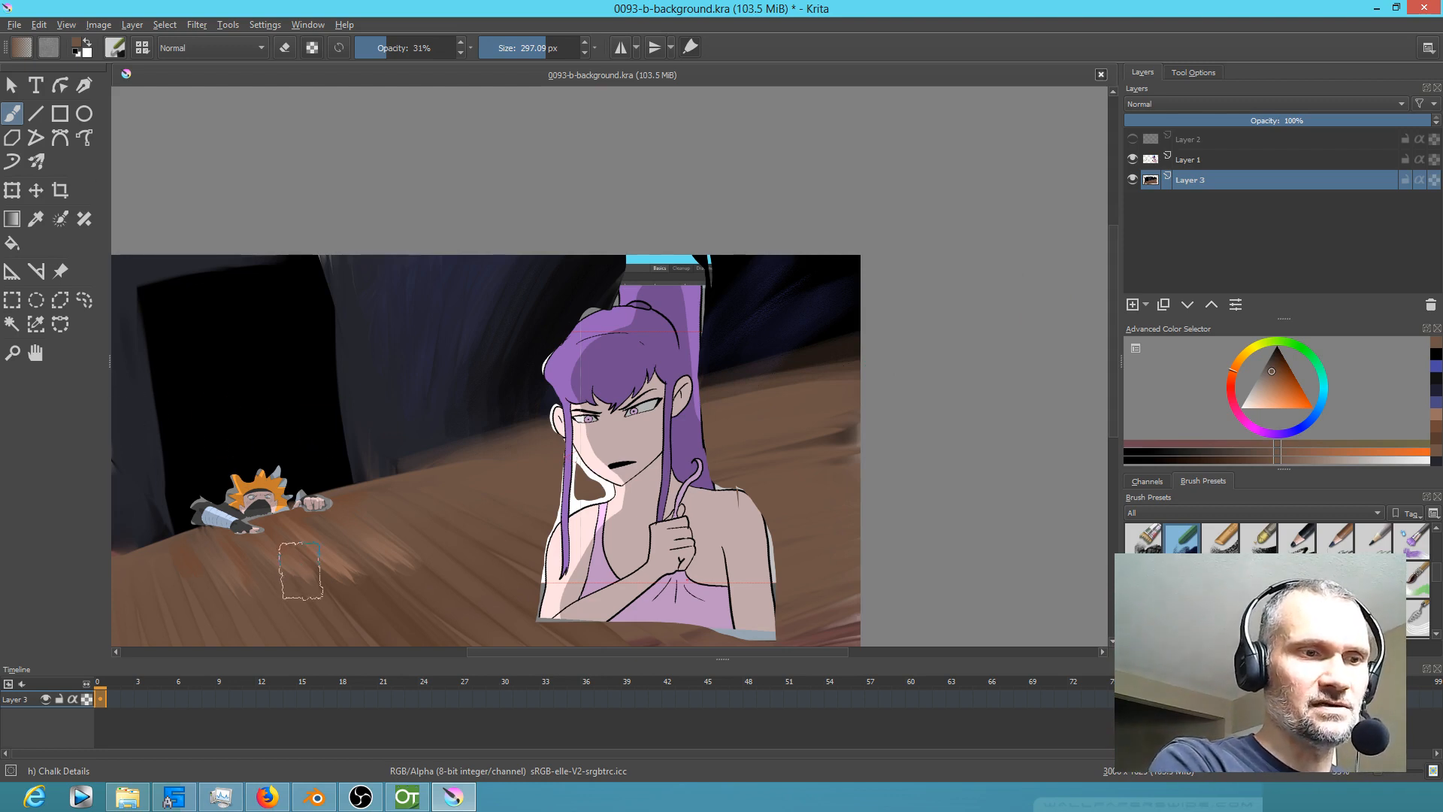
# Step: Apply a Lens Blur with a pentagon iris and radius 35 to Layer 3, and save the document
pyautogui.click(200, 29)
pyautogui.moveTo(209, 100)
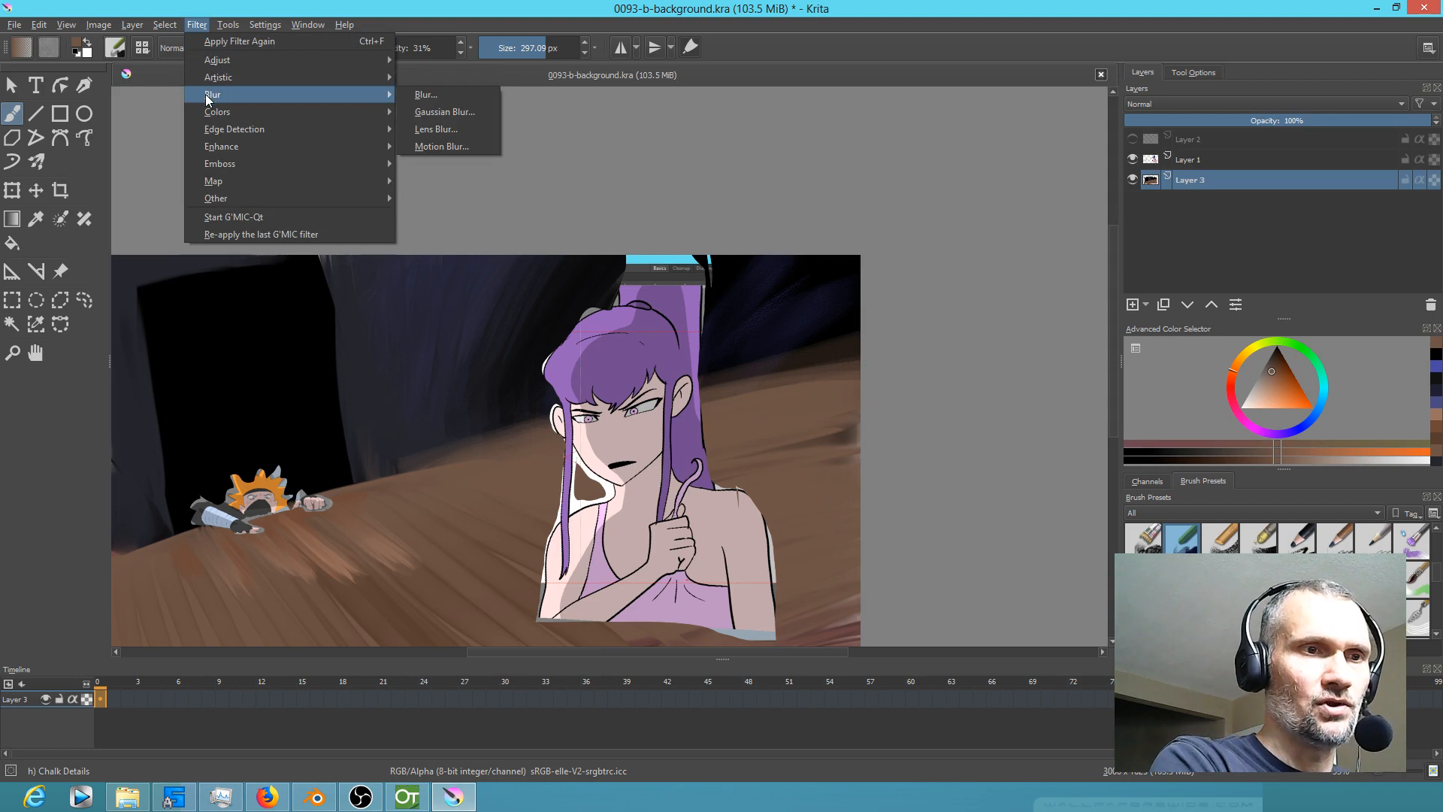
pyautogui.click(434, 129)
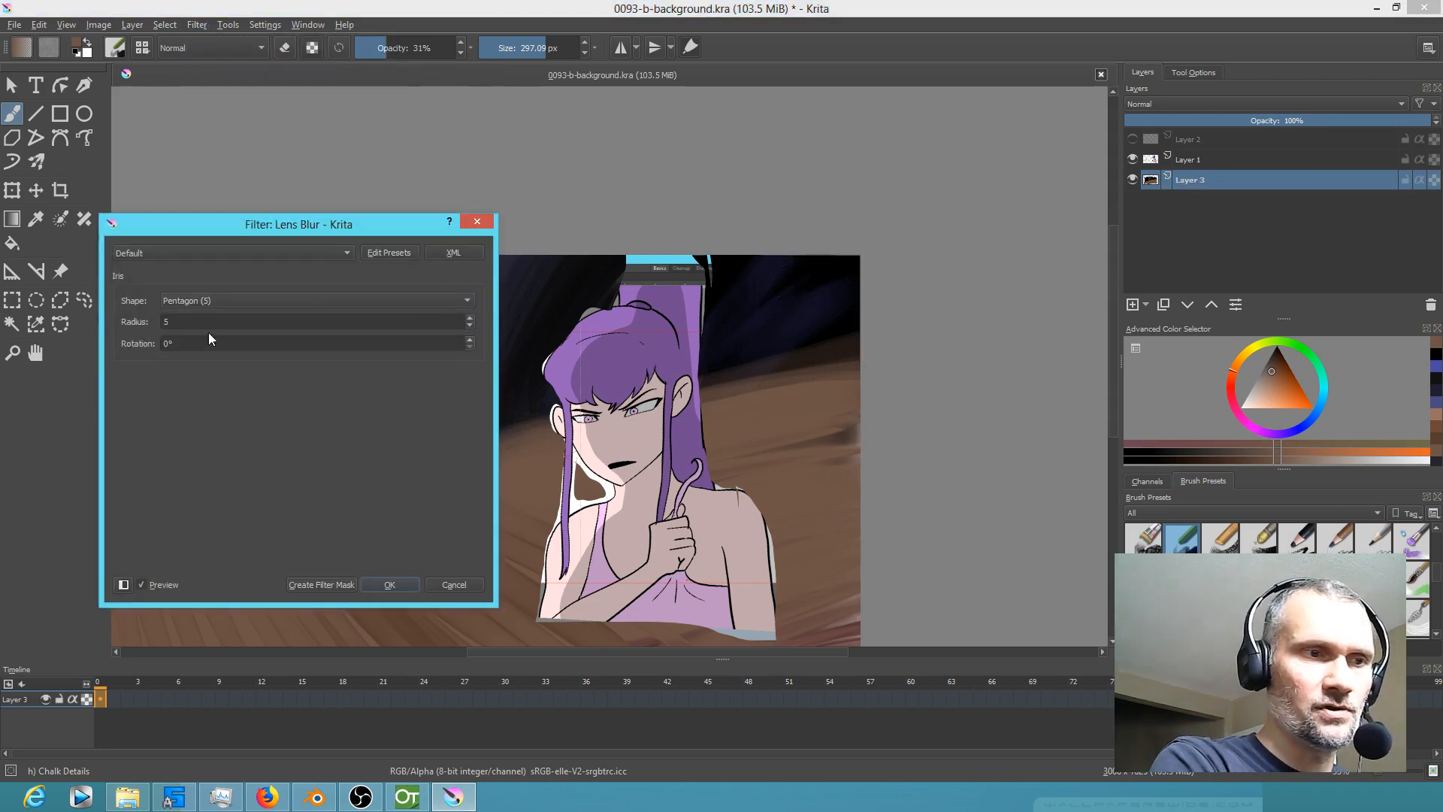
pyautogui.moveTo(392, 324); pyautogui.dragTo(156, 321)
pyautogui.write('356')
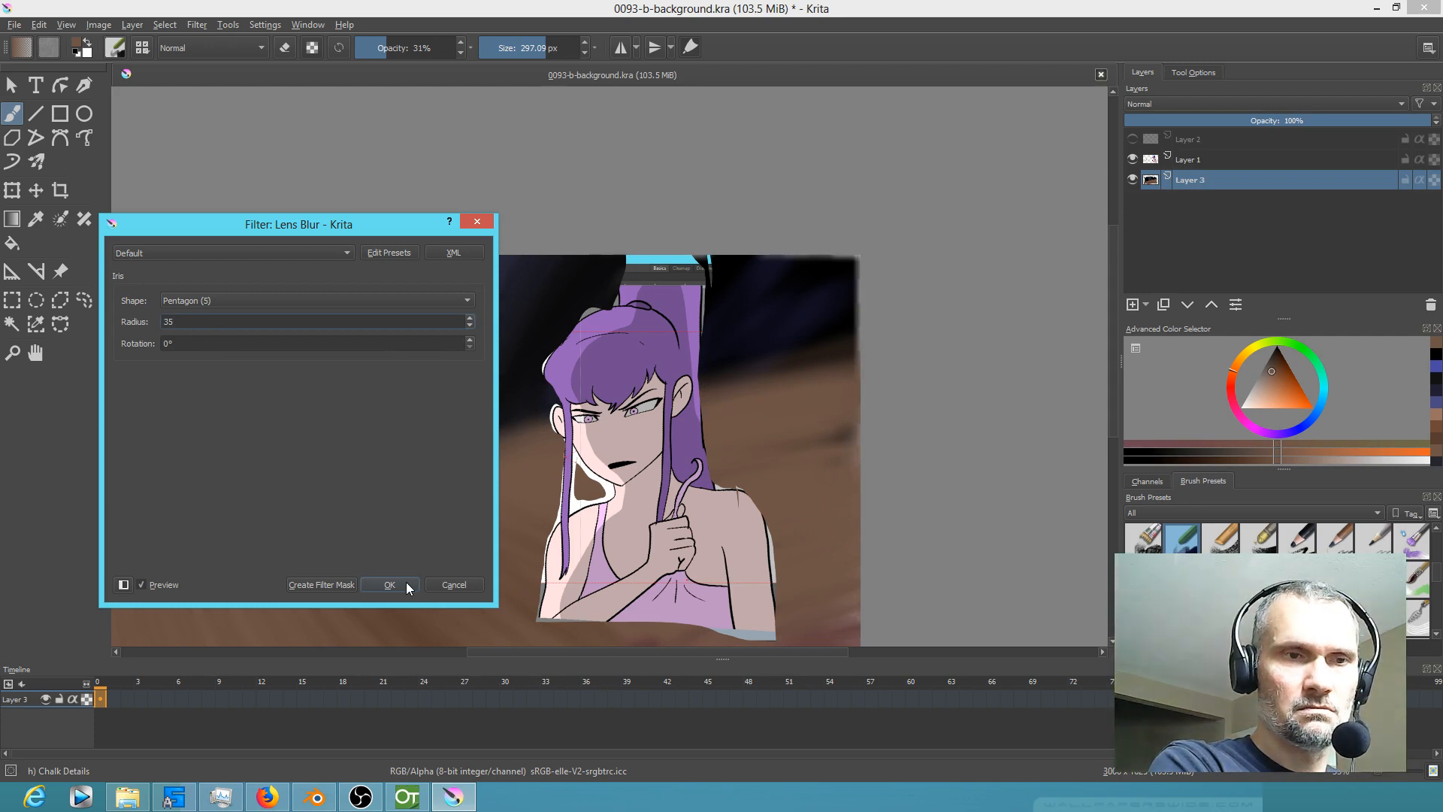
pyautogui.moveTo(367, 235); pyautogui.dragTo(158, 330)
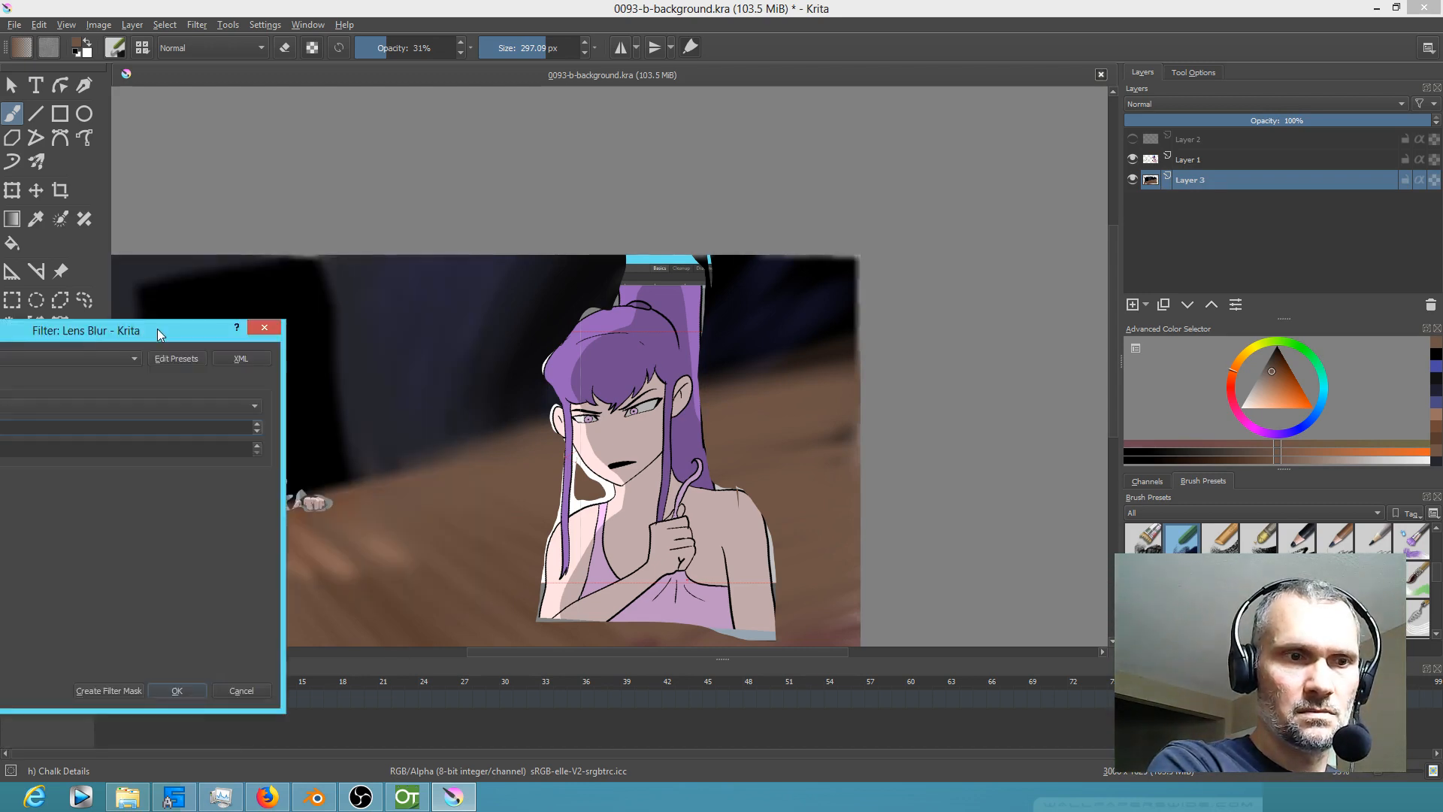
pyautogui.click(177, 690)
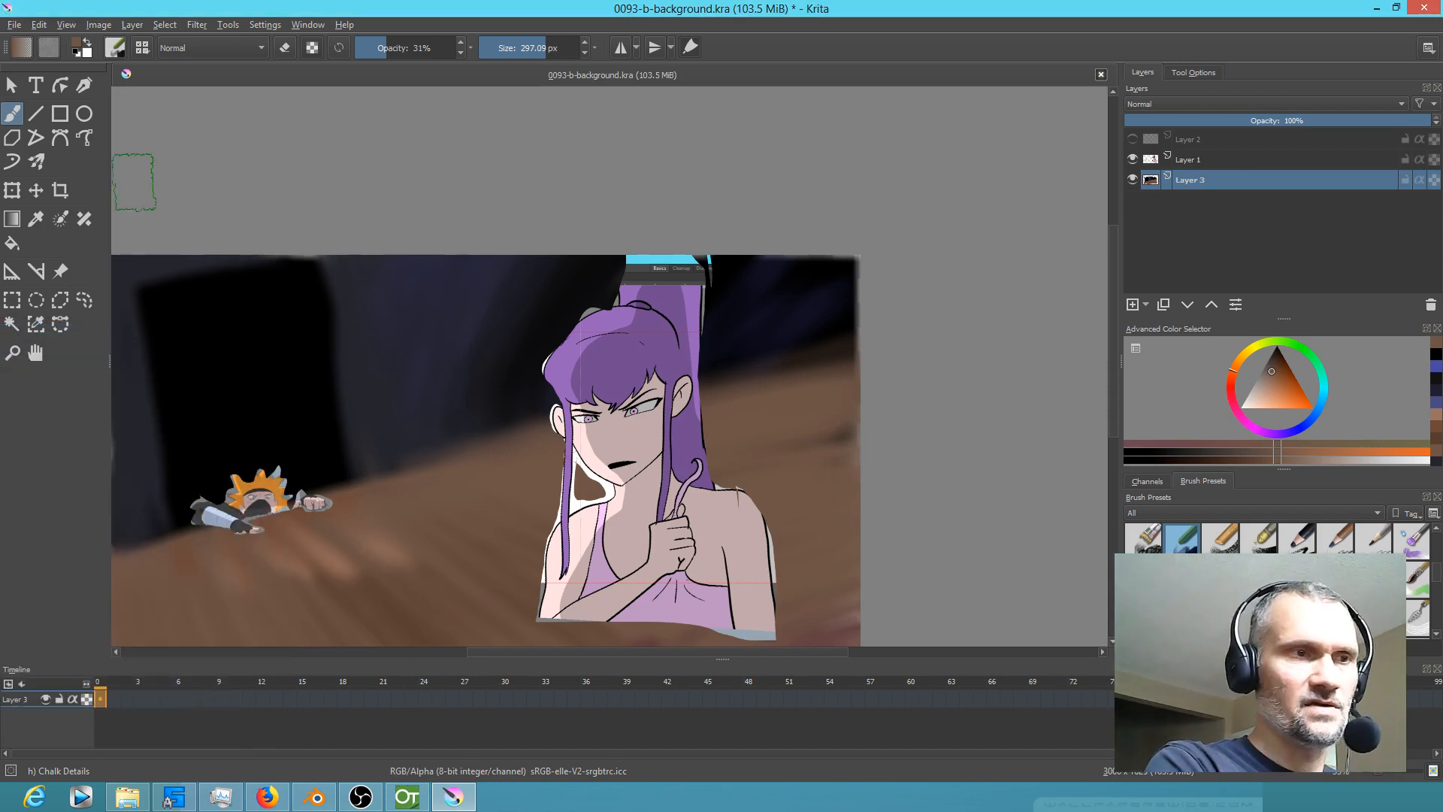
pyautogui.click(15, 24)
pyautogui.click(32, 93)
# Step: Reduce the chalk brush to about 84 px and dab brown onto the floor below the hidden ninja's fist
pyautogui.moveTo(417, 517); pyautogui.dragTo(569, 466)
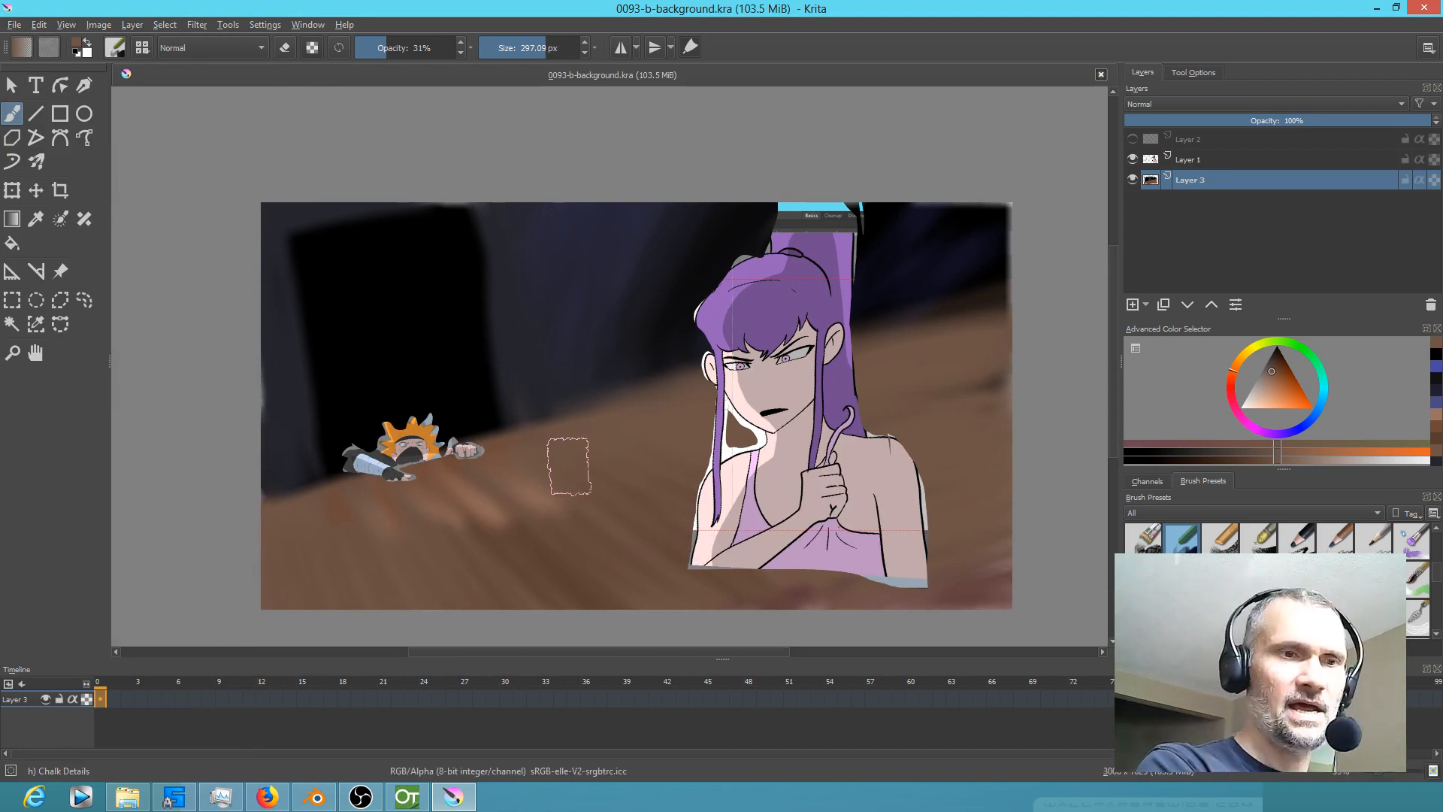
pyautogui.scroll(2, 569, 466)
pyautogui.scroll(-1, 571, 470)
pyautogui.moveTo(590, 481); pyautogui.dragTo(822, 487)
pyautogui.scroll(2, 713, 489)
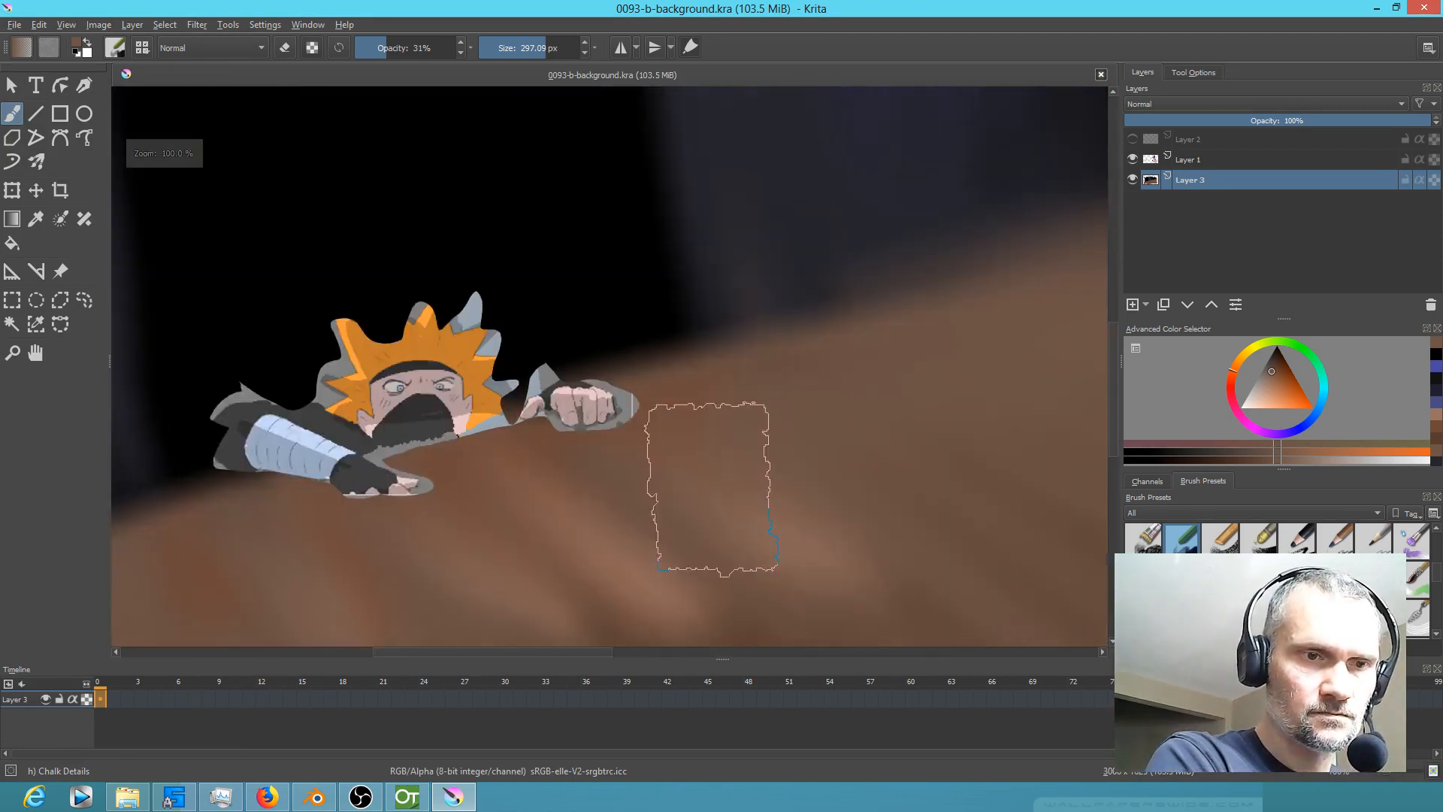
pyautogui.press('[')
pyautogui.press('[')
pyautogui.press('[')
pyautogui.press('[')
pyautogui.press('[')
pyautogui.press('[')
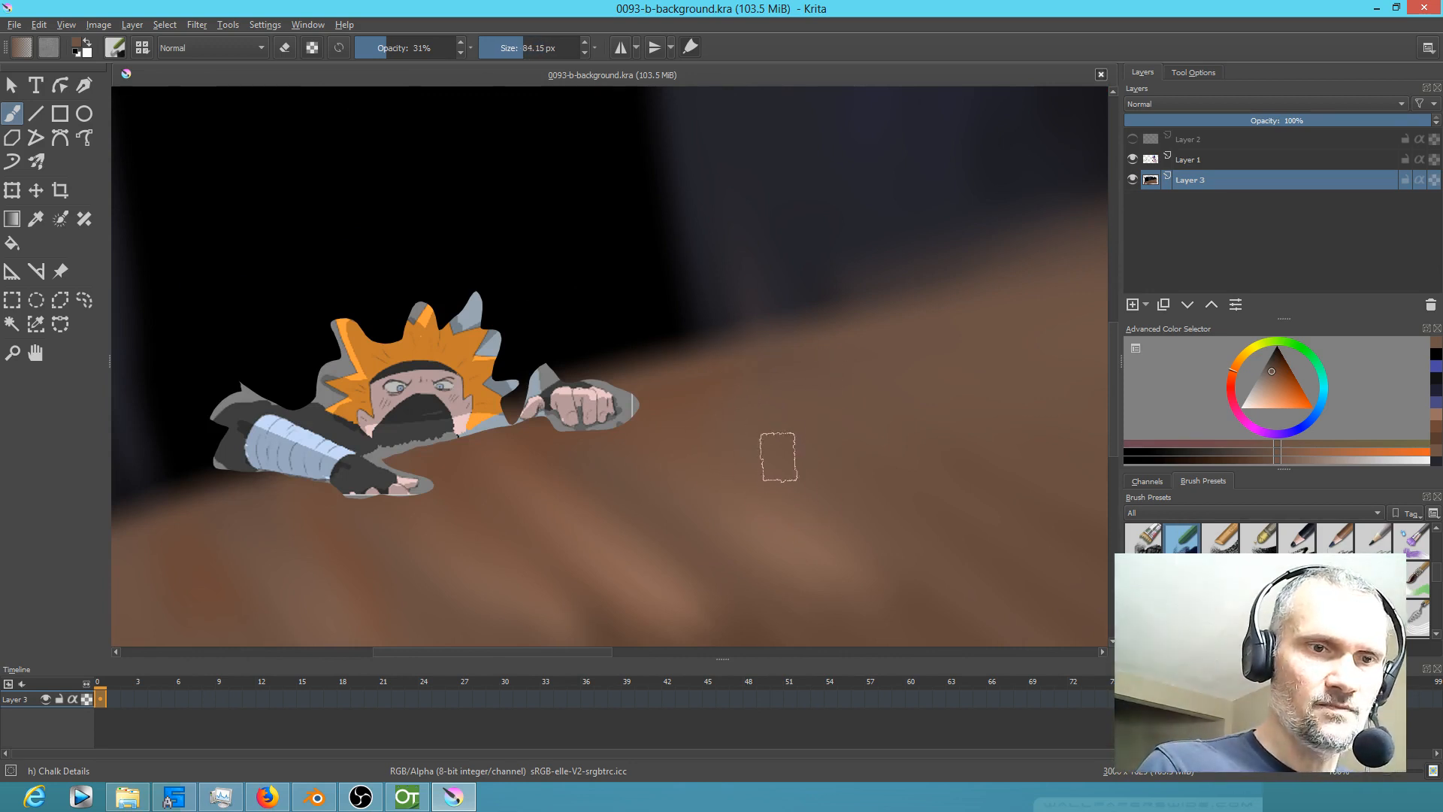
pyautogui.click(547, 455)
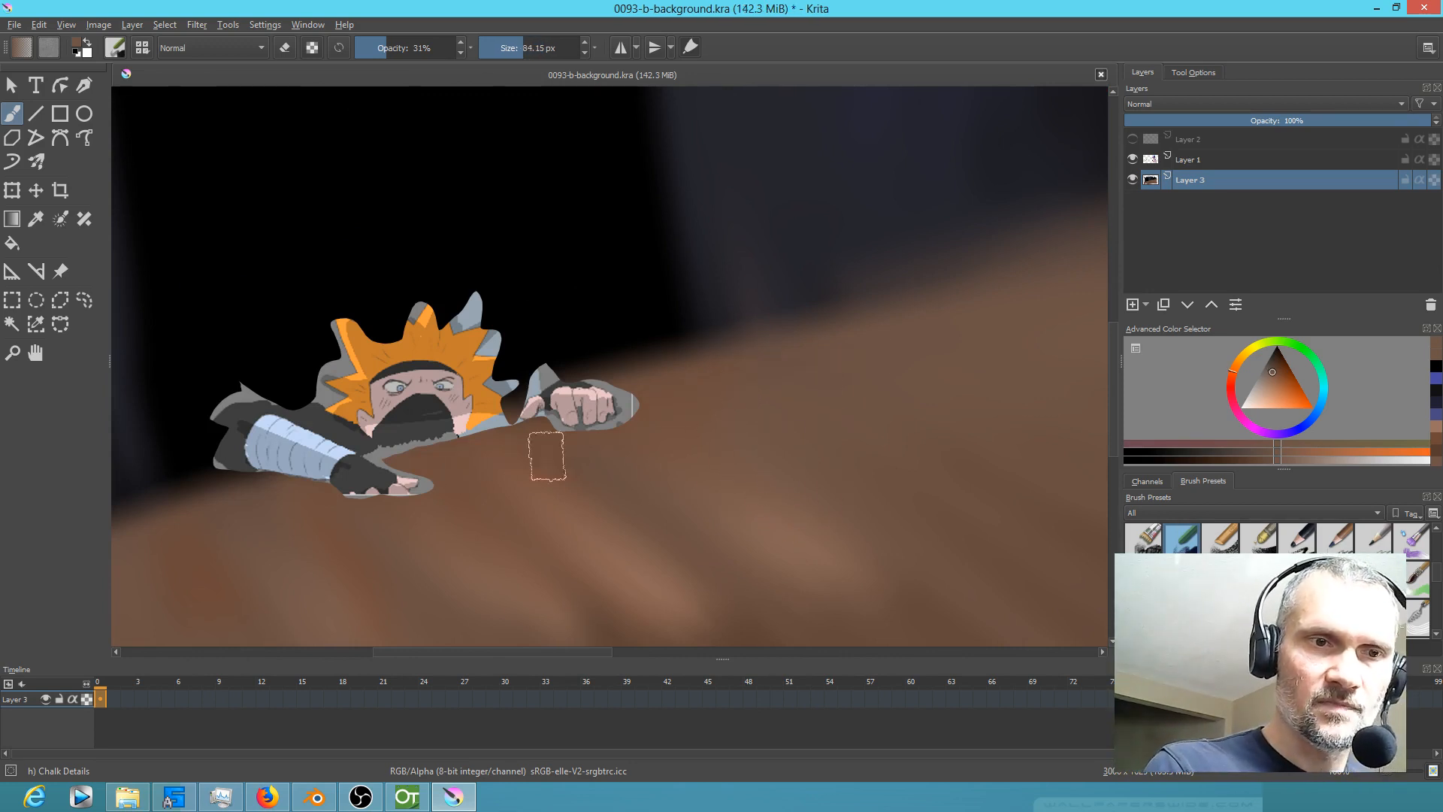
# Step: Sharpen the black doorway's edge nearest the woman with sampled dark wall blue at 100% brush opacity
pyautogui.moveTo(786, 290); pyautogui.dragTo(780, 454)
pyautogui.keyDown('ctrl'); pyautogui.click(844, 390); pyautogui.keyUp('ctrl')
pyautogui.moveTo(710, 201)
pyautogui.mouseDown()
pyautogui.moveTo(692, 426)
pyautogui.moveTo(673, 460)
pyautogui.moveTo(680, 216)
pyautogui.moveTo(661, 344)
pyautogui.mouseUp()
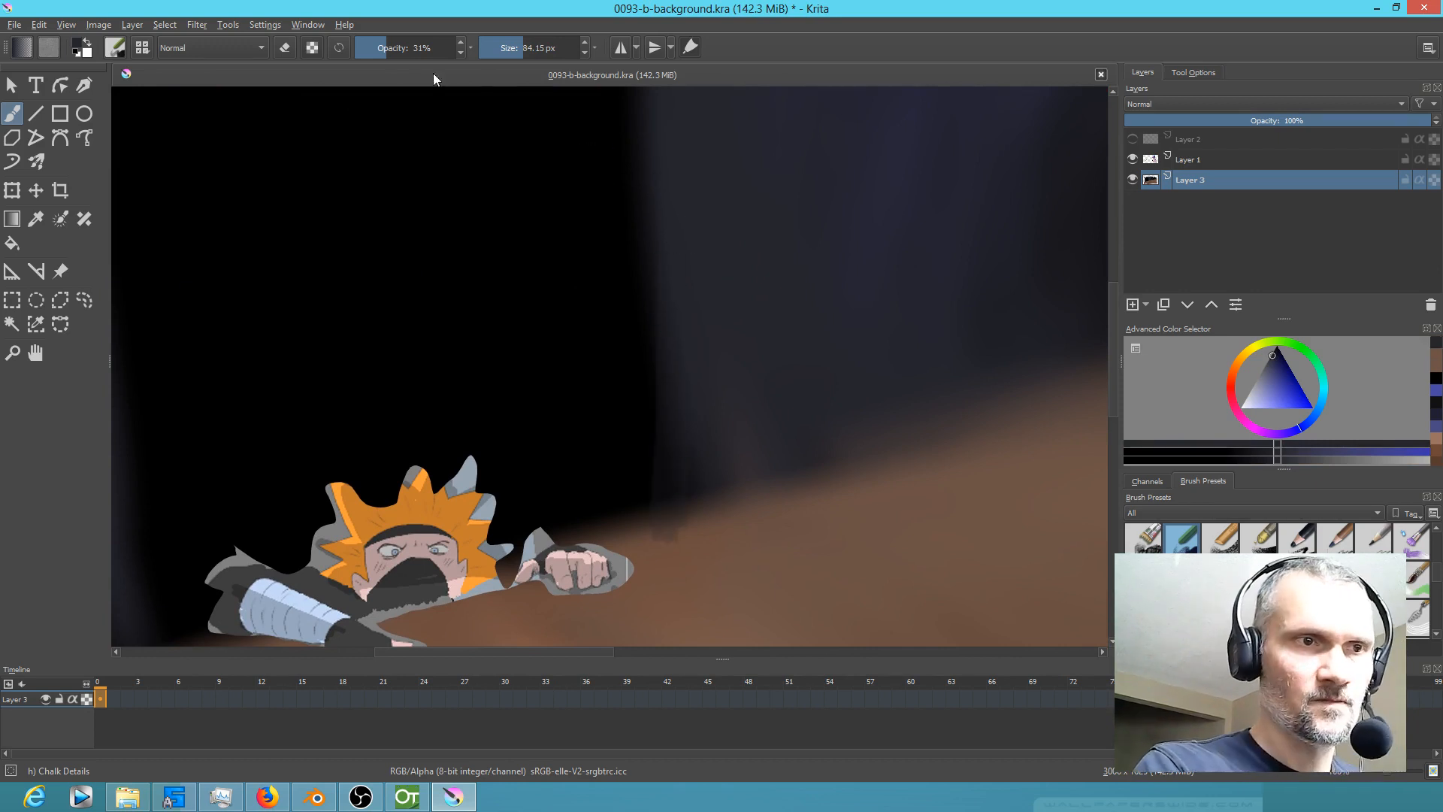
pyautogui.moveTo(376, 48); pyautogui.dragTo(538, 34)
pyautogui.moveTo(671, 255)
pyautogui.mouseDown()
pyautogui.moveTo(668, 240)
pyautogui.moveTo(663, 485)
pyautogui.mouseUp()
pyautogui.moveTo(653, 263); pyautogui.dragTo(658, 451)
pyautogui.moveTo(702, 319)
pyautogui.mouseDown()
pyautogui.moveTo(732, 413)
pyautogui.moveTo(828, 271)
pyautogui.moveTo(842, 299)
pyautogui.mouseUp()
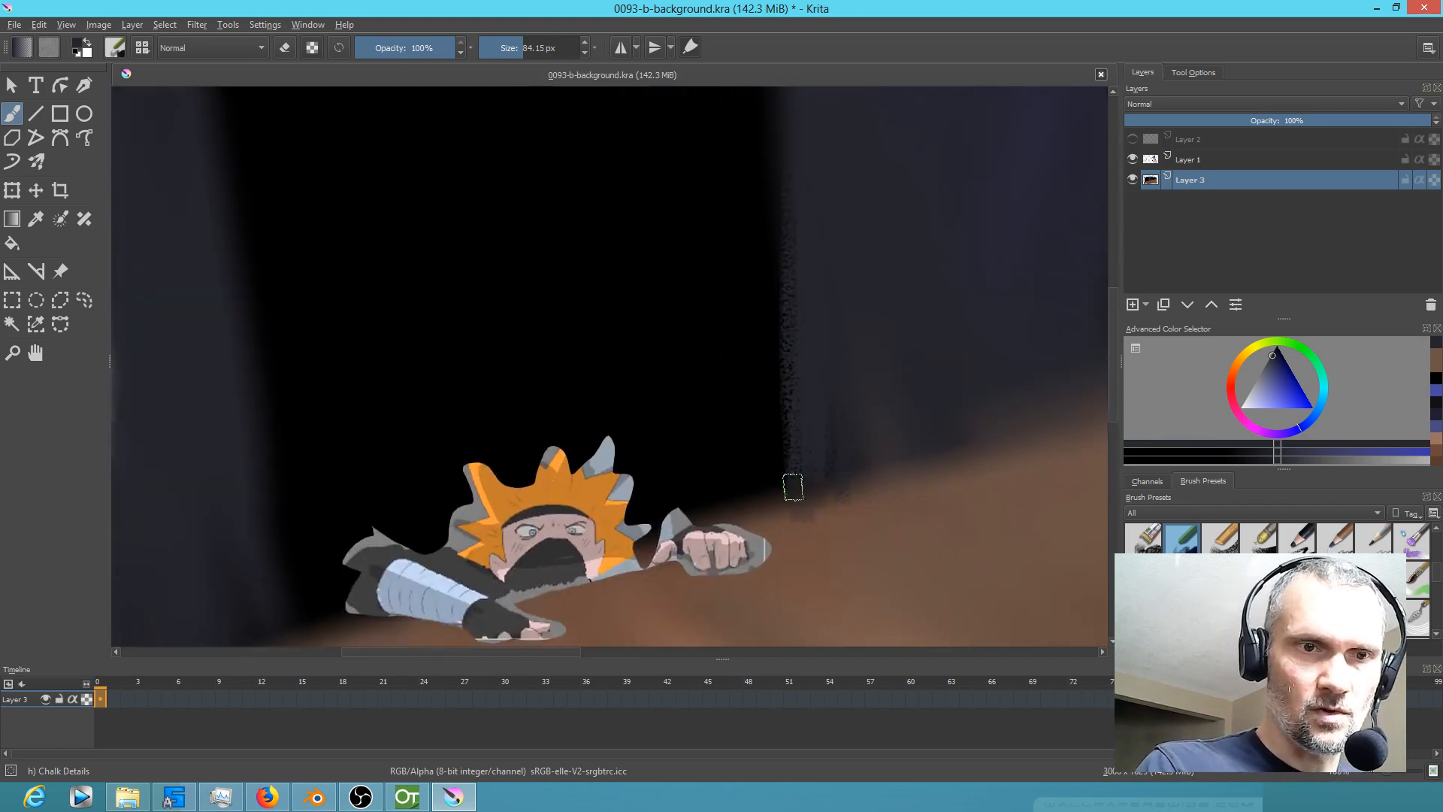
pyautogui.moveTo(800, 216); pyautogui.dragTo(786, 485)
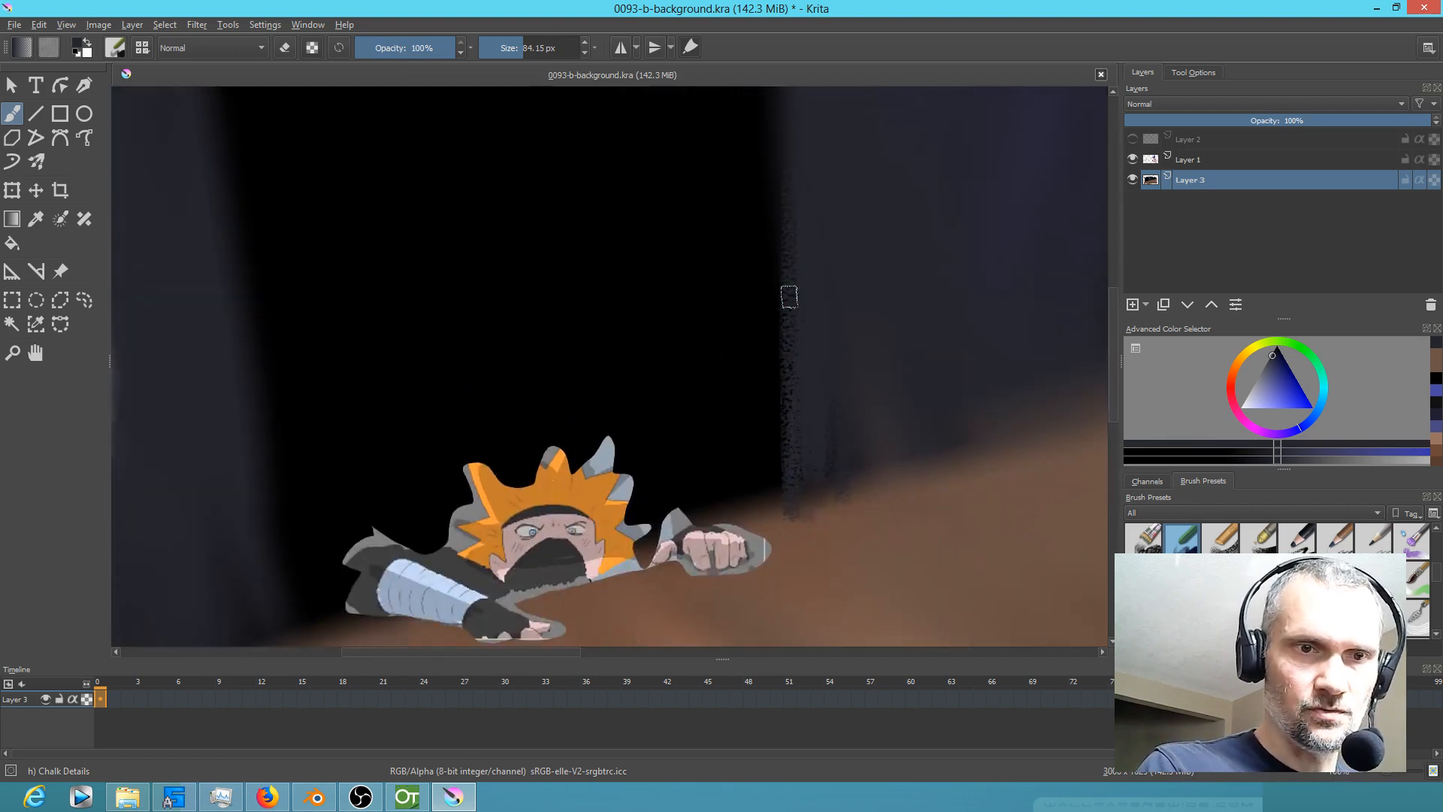
# Step: Choose a lighter blue and paint chalky highlight strips along both vertical edges of the doorway
pyautogui.click(1271, 380)
pyautogui.moveTo(764, 145)
pyautogui.mouseDown()
pyautogui.moveTo(778, 413)
pyautogui.moveTo(763, 461)
pyautogui.moveTo(779, 444)
pyautogui.moveTo(771, 328)
pyautogui.mouseUp()
pyautogui.moveTo(290, 582)
pyautogui.mouseDown()
pyautogui.moveTo(295, 528)
pyautogui.moveTo(219, 195)
pyautogui.moveTo(235, 357)
pyautogui.moveTo(209, 141)
pyautogui.mouseUp()
pyautogui.moveTo(753, 497); pyautogui.dragTo(817, 343)
# Step: Hide the Layer 1 character reference and define the floor's far edge beneath the doorway with sampled floor brown
pyautogui.keyDown('ctrl'); pyautogui.click(618, 427); pyautogui.keyUp('ctrl')
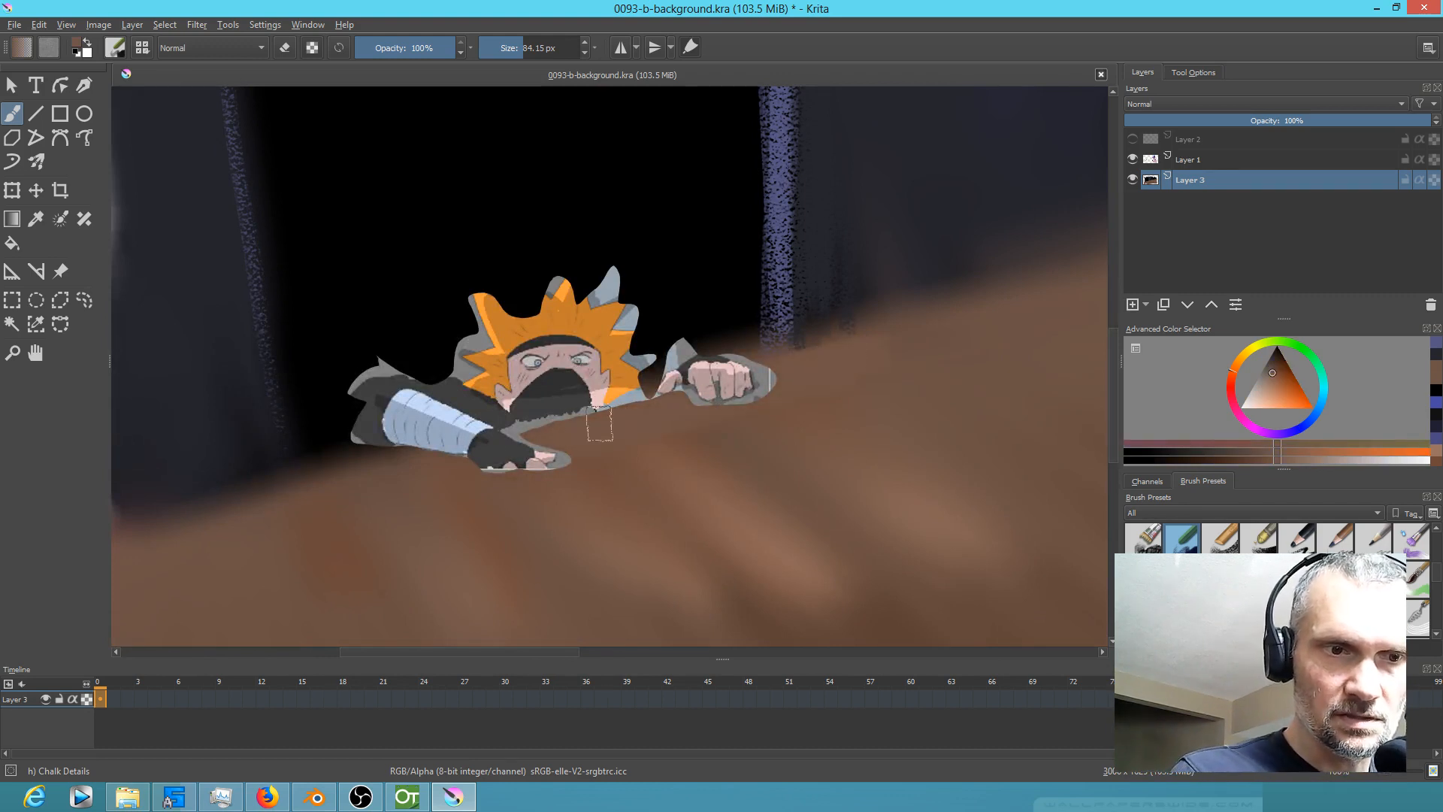
pyautogui.moveTo(679, 402)
pyautogui.mouseDown()
pyautogui.moveTo(631, 413)
pyautogui.moveTo(667, 438)
pyautogui.moveTo(784, 430)
pyautogui.mouseUp()
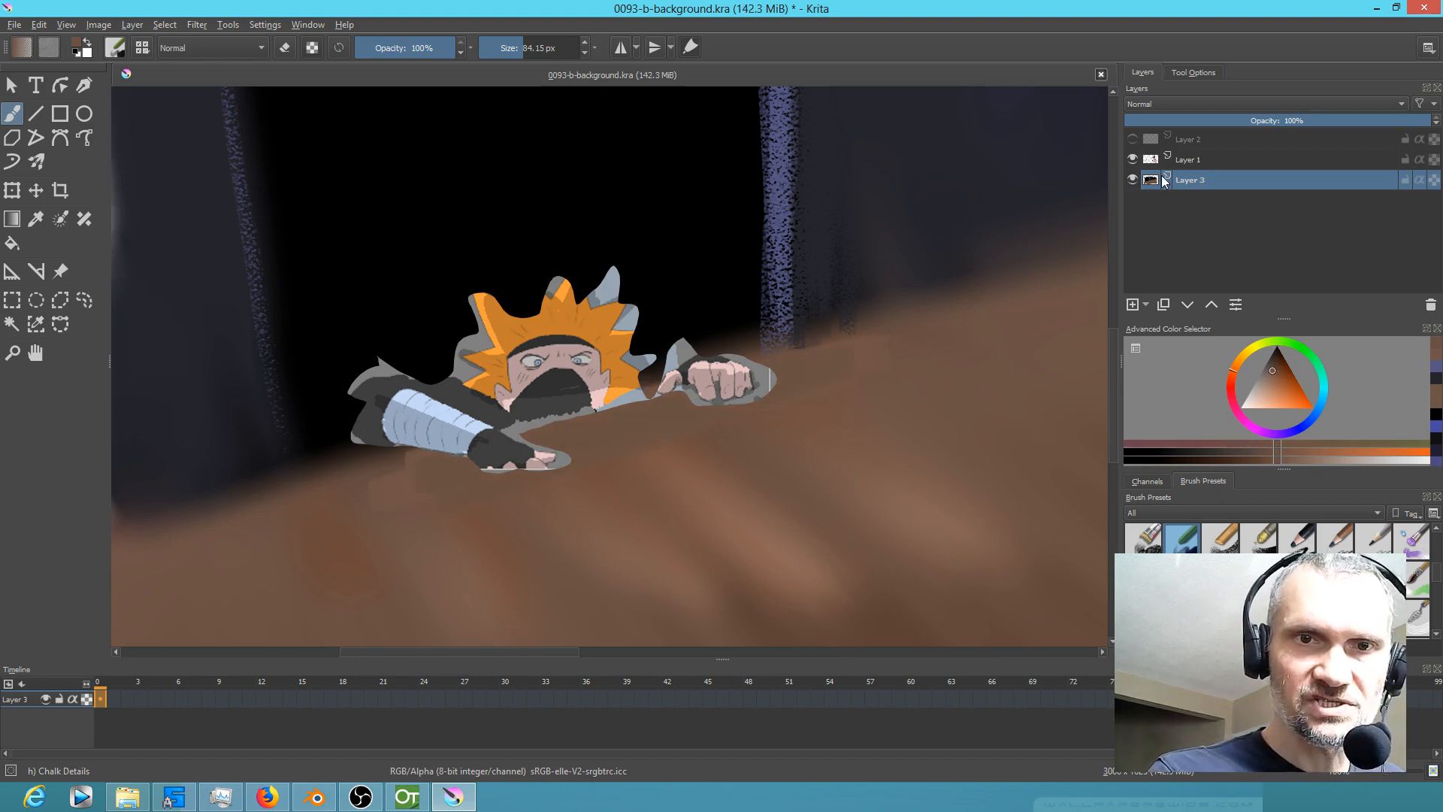
pyautogui.click(1135, 160)
pyautogui.moveTo(671, 396); pyautogui.dragTo(539, 439)
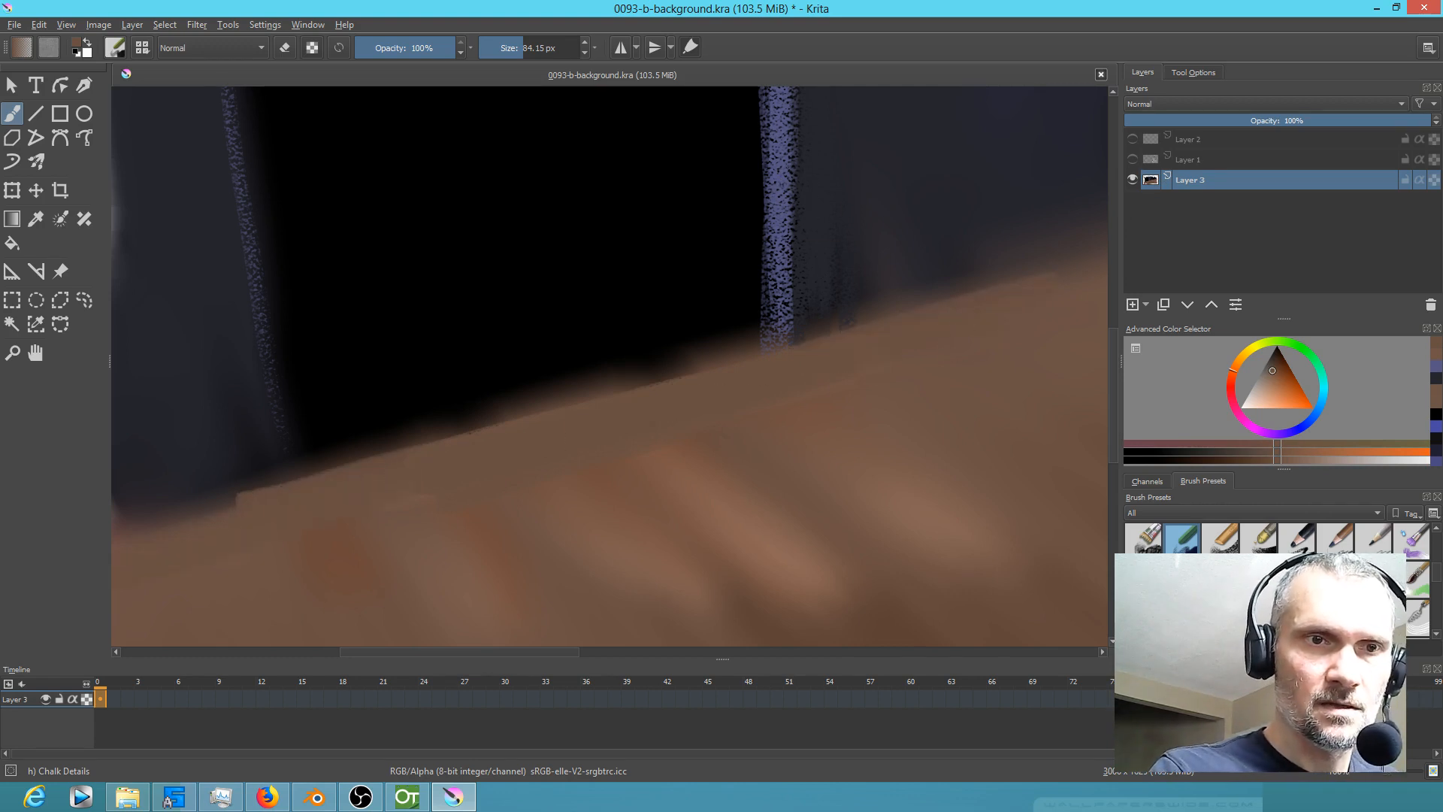
# Step: Paint diagonal light-brown plank streaks on the floor with Charcoal pencil large at 47% opacity and about 75 px
pyautogui.keyDown('ctrl'); pyautogui.click(784, 155); pyautogui.keyUp('ctrl')
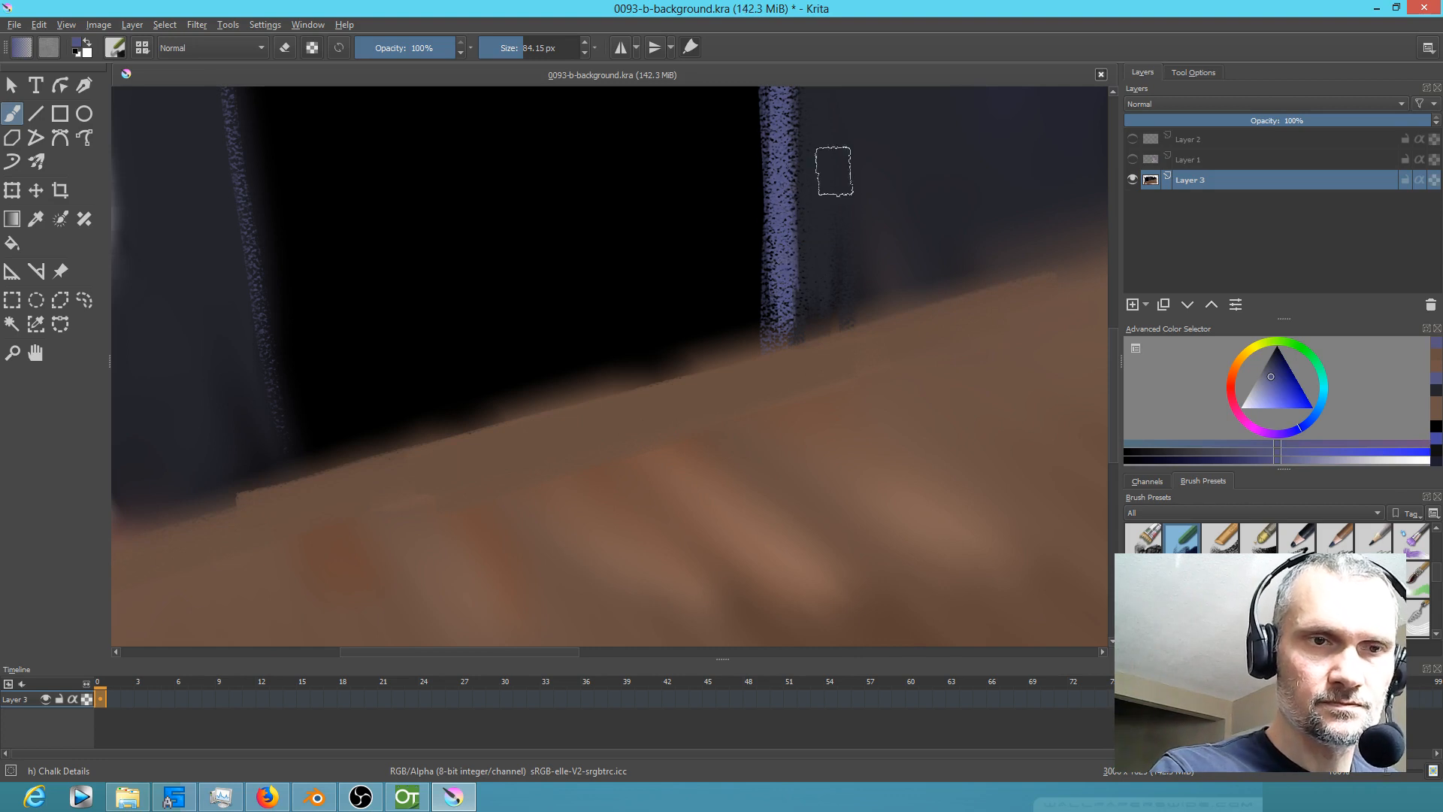
pyautogui.keyDown('ctrl'); pyautogui.click(828, 181); pyautogui.keyUp('ctrl')
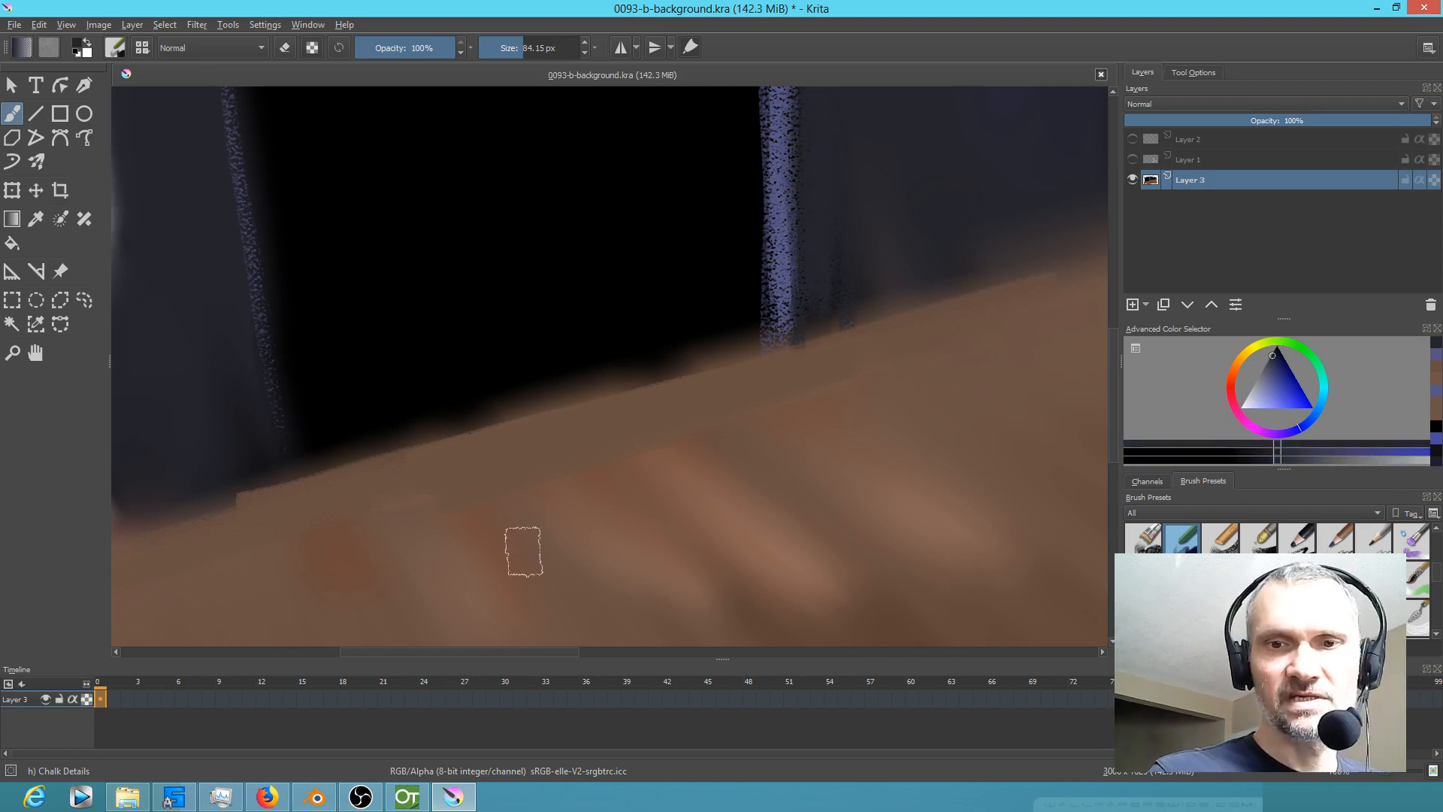
pyautogui.click(1303, 547)
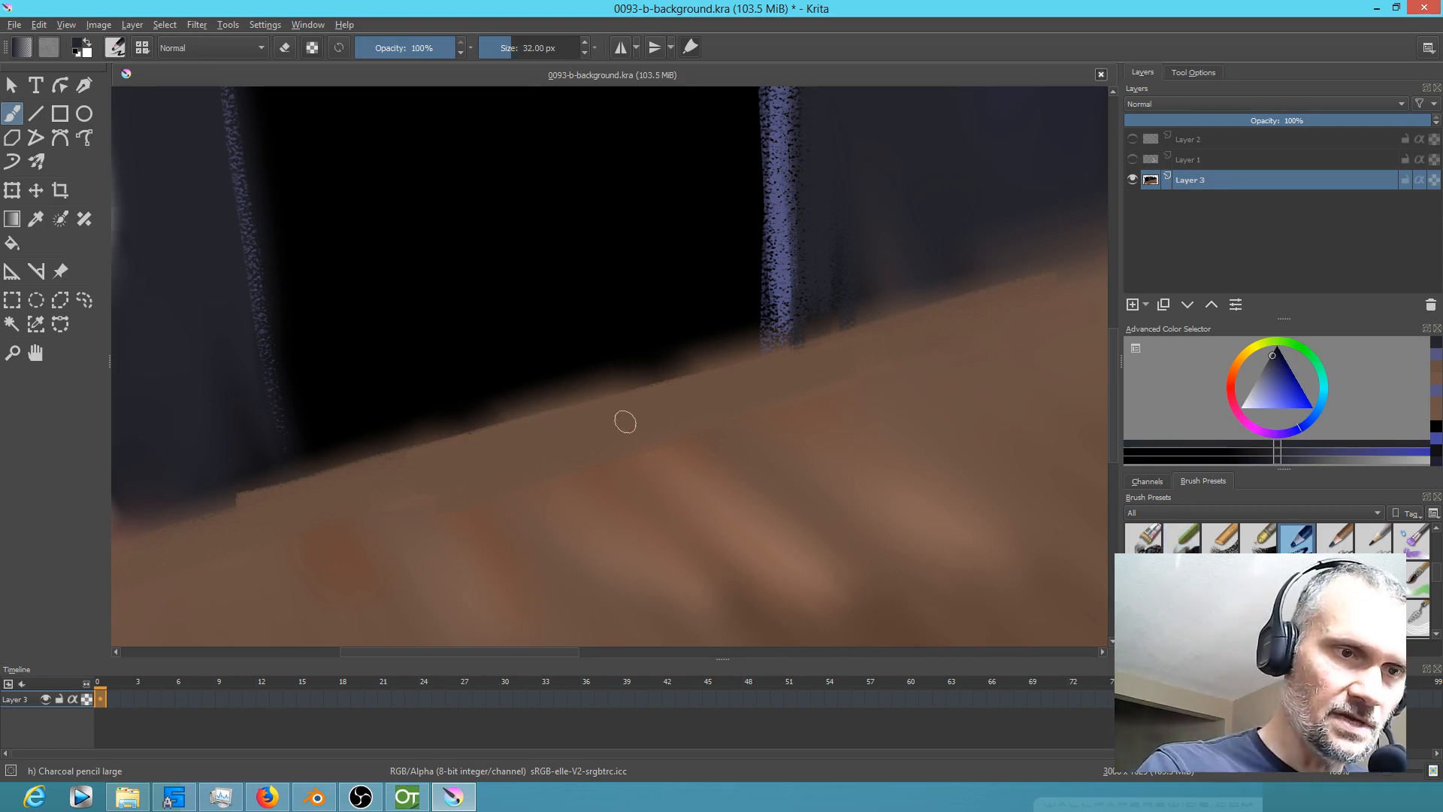
pyautogui.keyDown('ctrl'); pyautogui.click(748, 534); pyautogui.keyUp('ctrl')
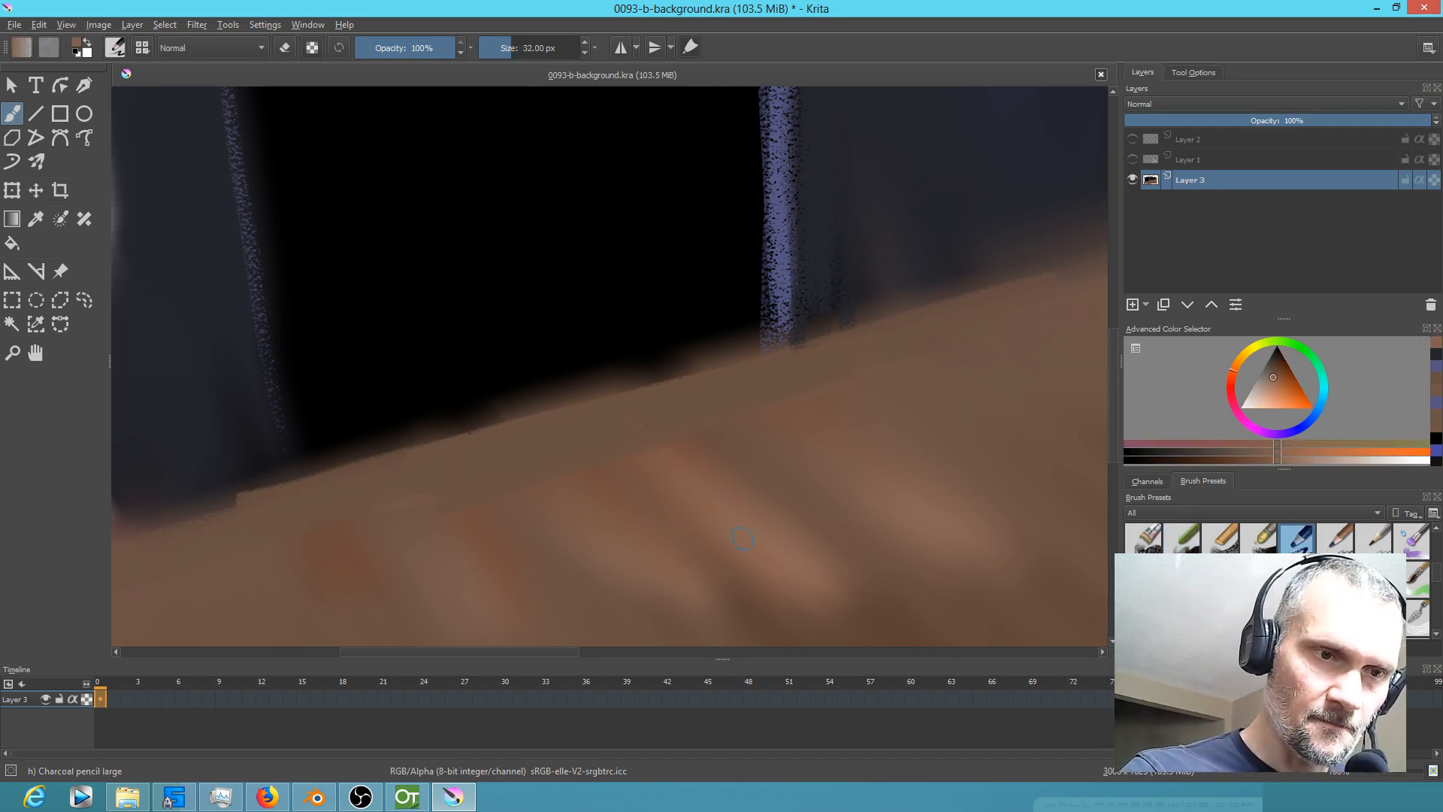
pyautogui.moveTo(768, 507)
pyautogui.mouseDown()
pyautogui.moveTo(767, 532)
pyautogui.moveTo(771, 503)
pyautogui.moveTo(786, 502)
pyautogui.mouseUp()
pyautogui.moveTo(411, 49); pyautogui.dragTo(401, 49)
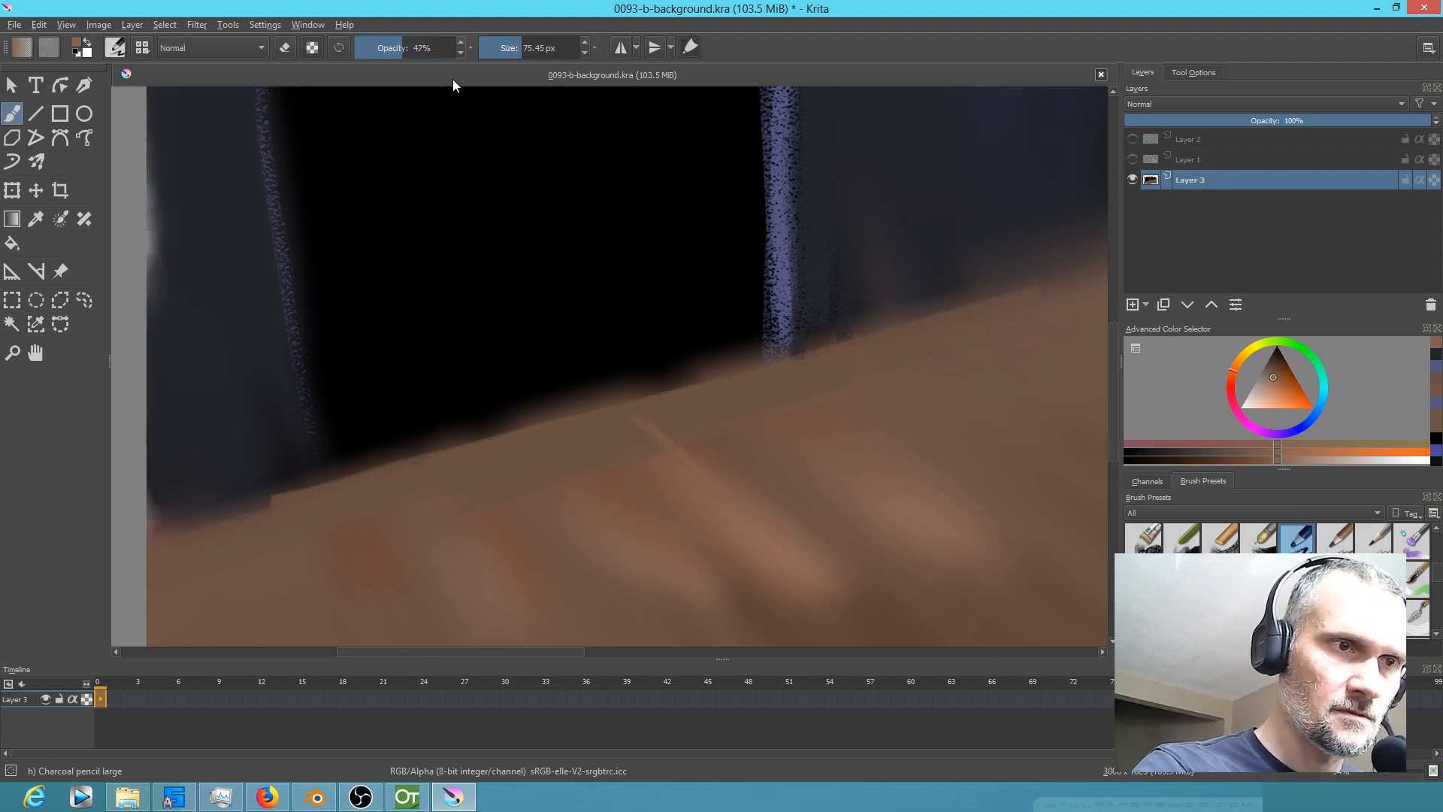
pyautogui.moveTo(829, 552); pyautogui.dragTo(605, 495)
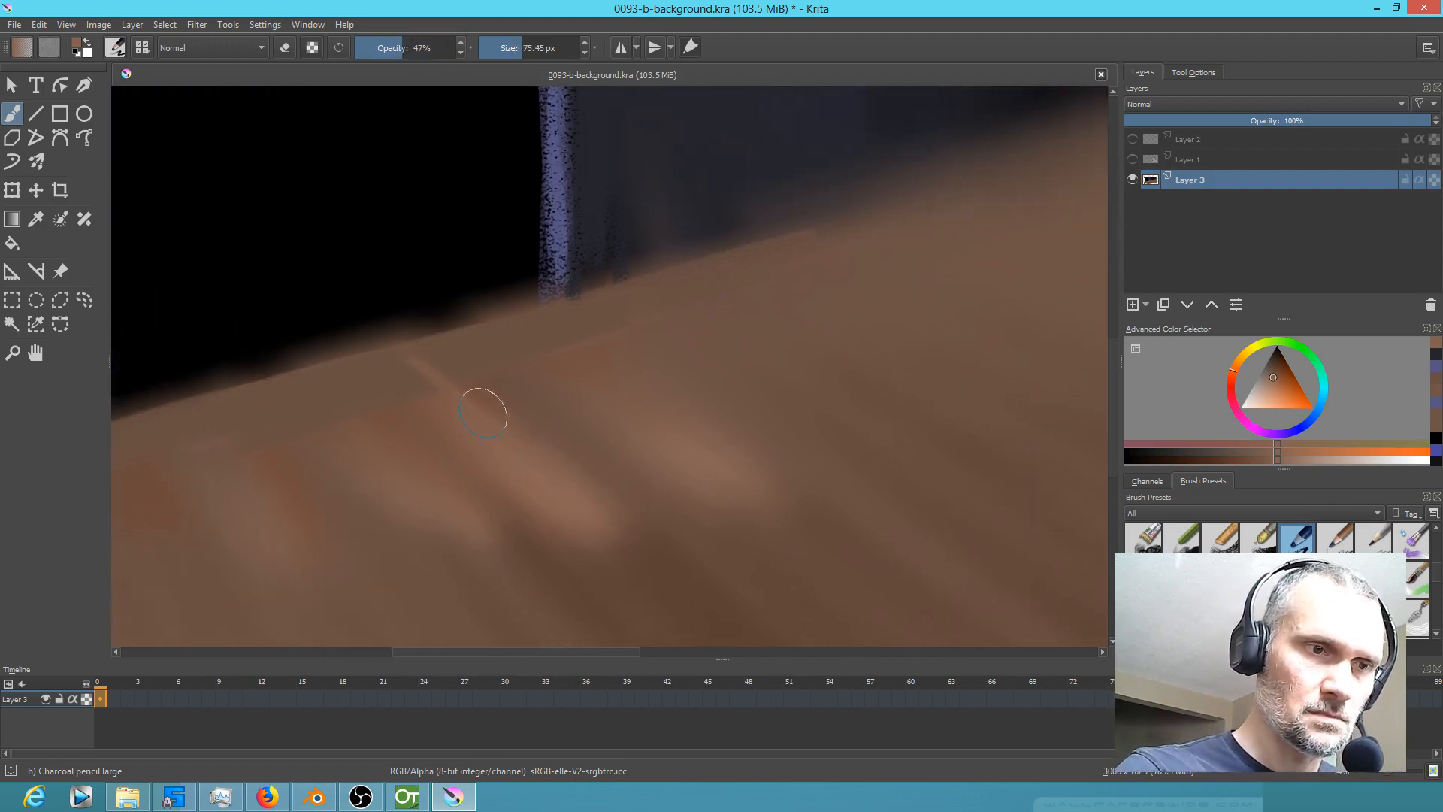
pyautogui.moveTo(443, 384); pyautogui.dragTo(805, 683)
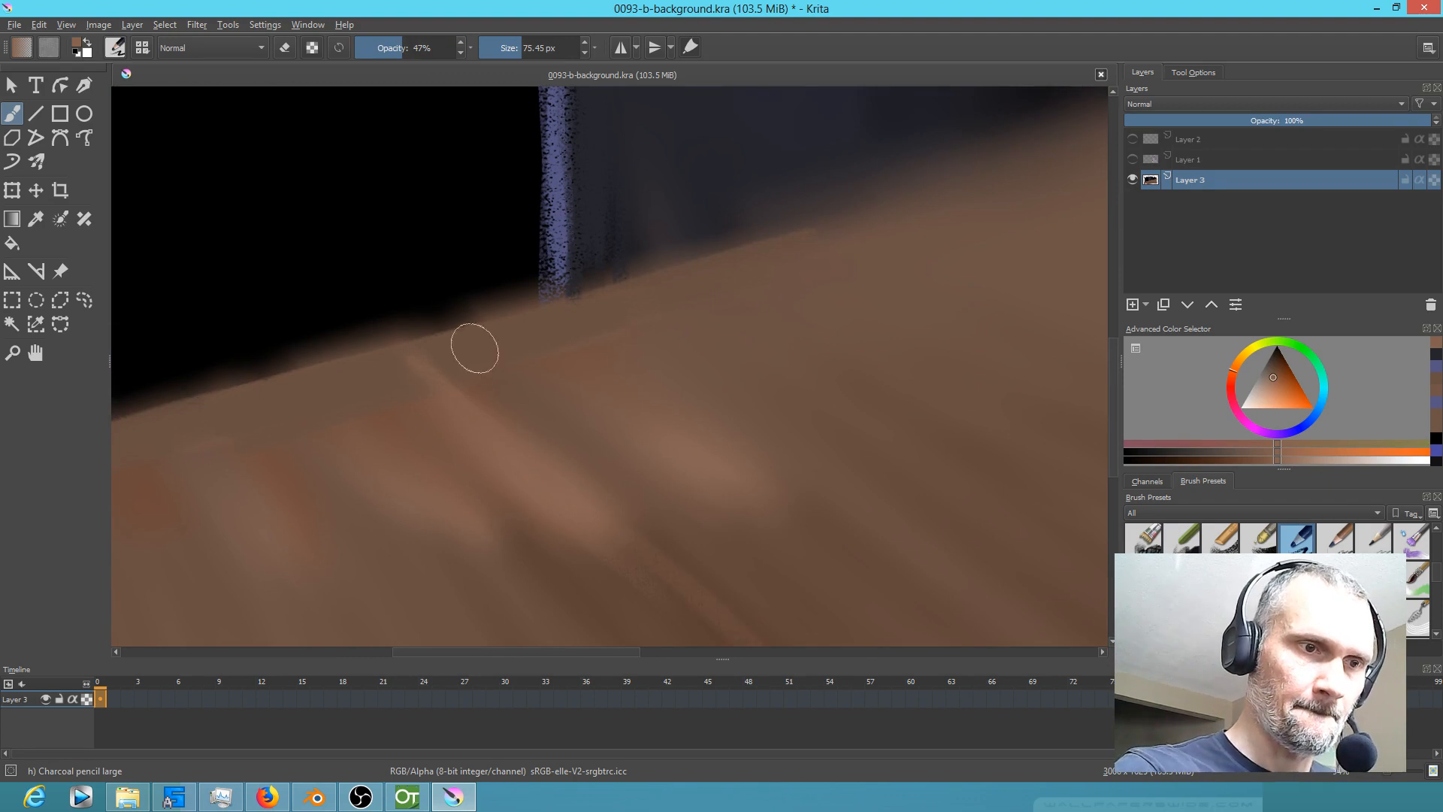
pyautogui.moveTo(476, 351); pyautogui.dragTo(841, 608)
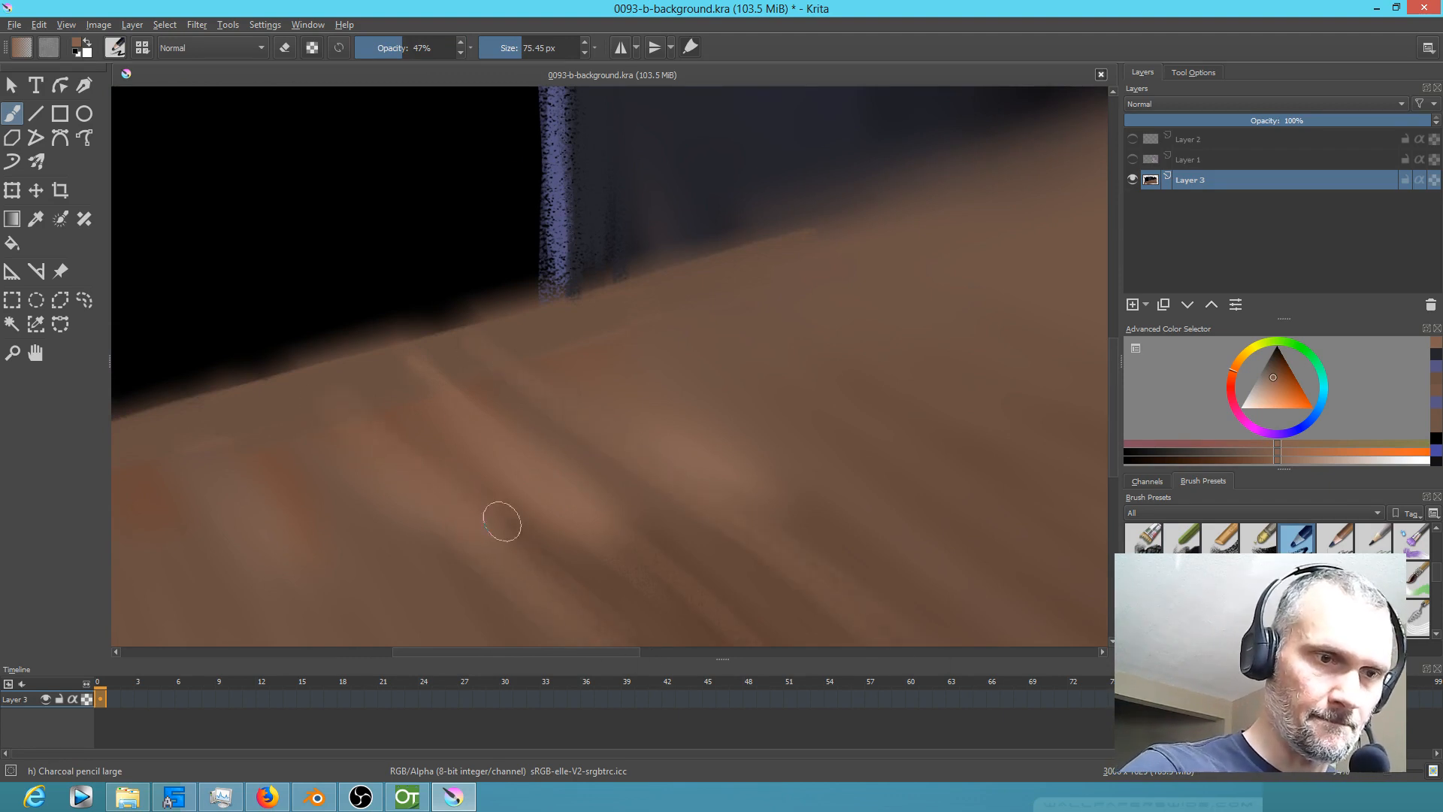
pyautogui.moveTo(461, 498); pyautogui.dragTo(628, 356)
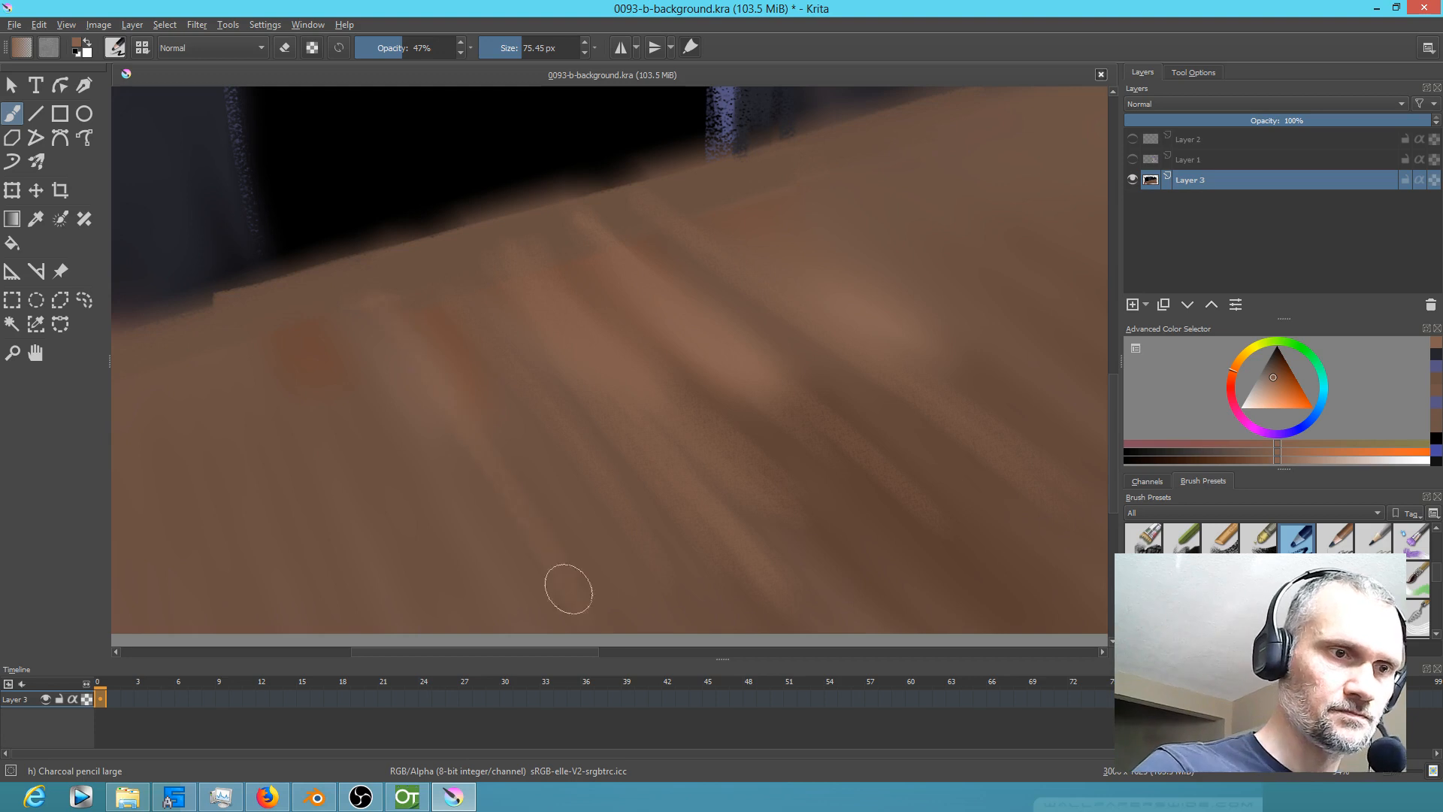
pyautogui.moveTo(739, 422); pyautogui.dragTo(789, 481)
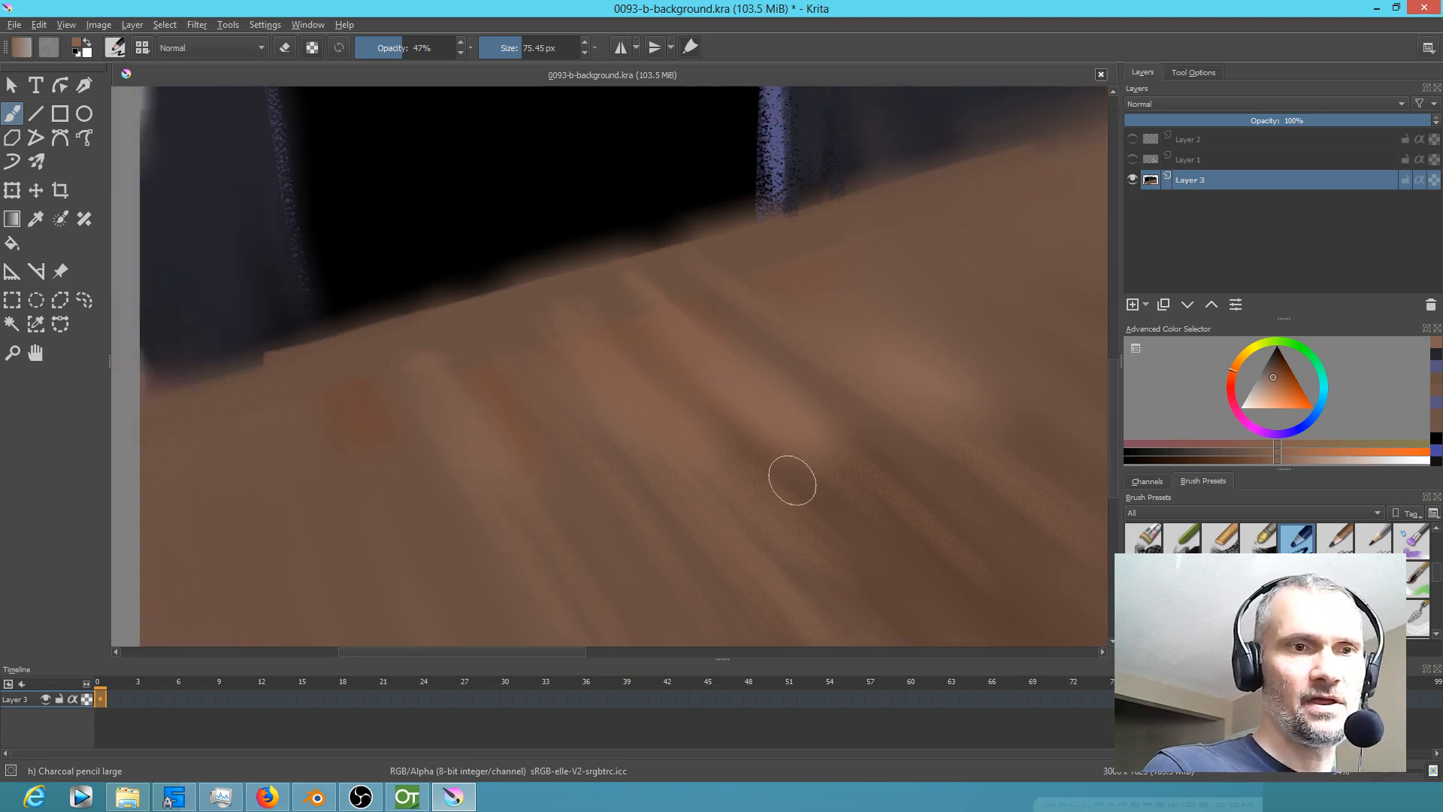
# Step: Darken the doorway's floor line with sampled black and tone down its light blue edge strips with dark blue
pyautogui.moveTo(624, 356); pyautogui.dragTo(654, 444)
pyautogui.keyDown('ctrl'); pyautogui.click(542, 320); pyautogui.keyUp('ctrl')
pyautogui.moveTo(507, 352); pyautogui.dragTo(733, 312)
pyautogui.keyDown('ctrl'); pyautogui.click(788, 183); pyautogui.keyUp('ctrl')
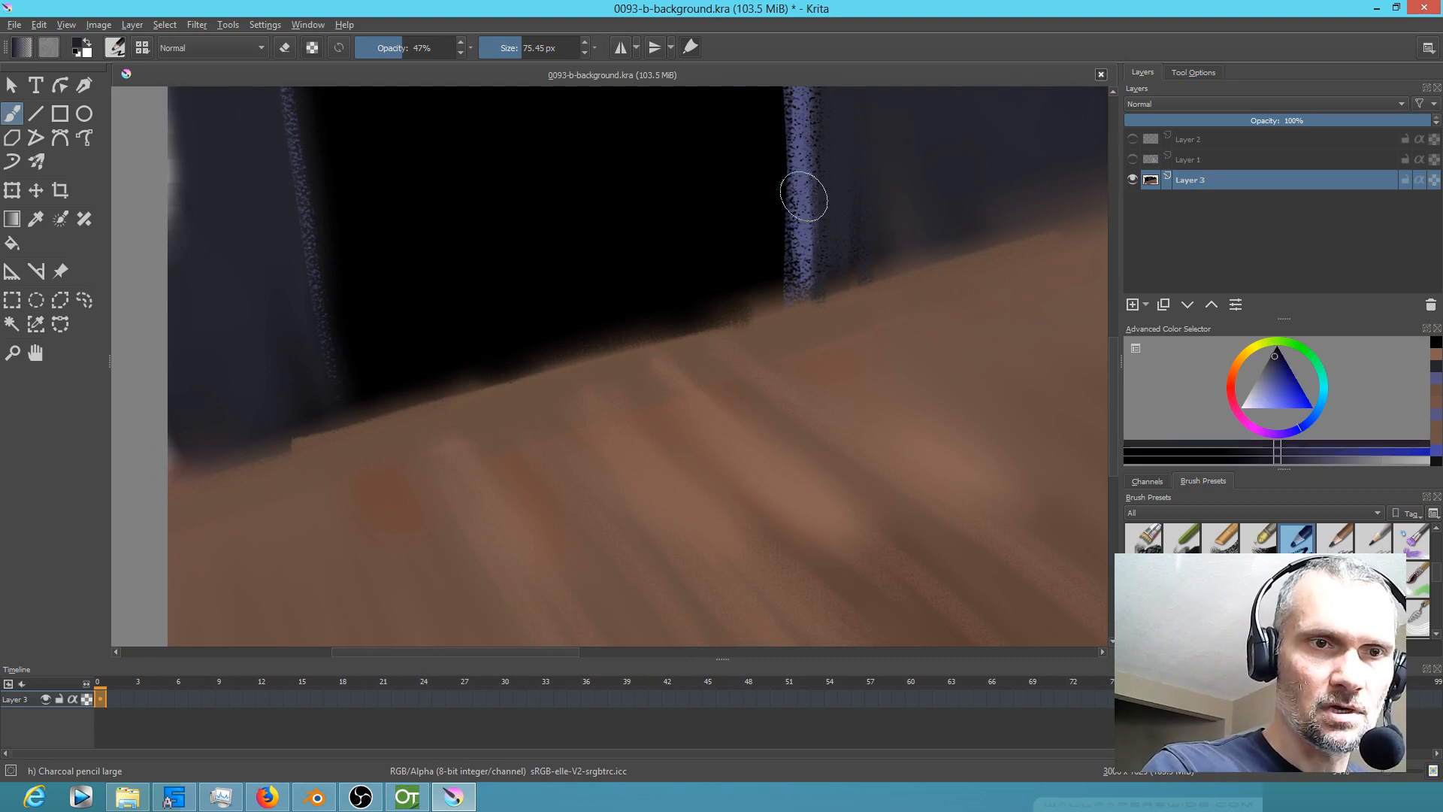
pyautogui.moveTo(814, 255); pyautogui.dragTo(843, 417)
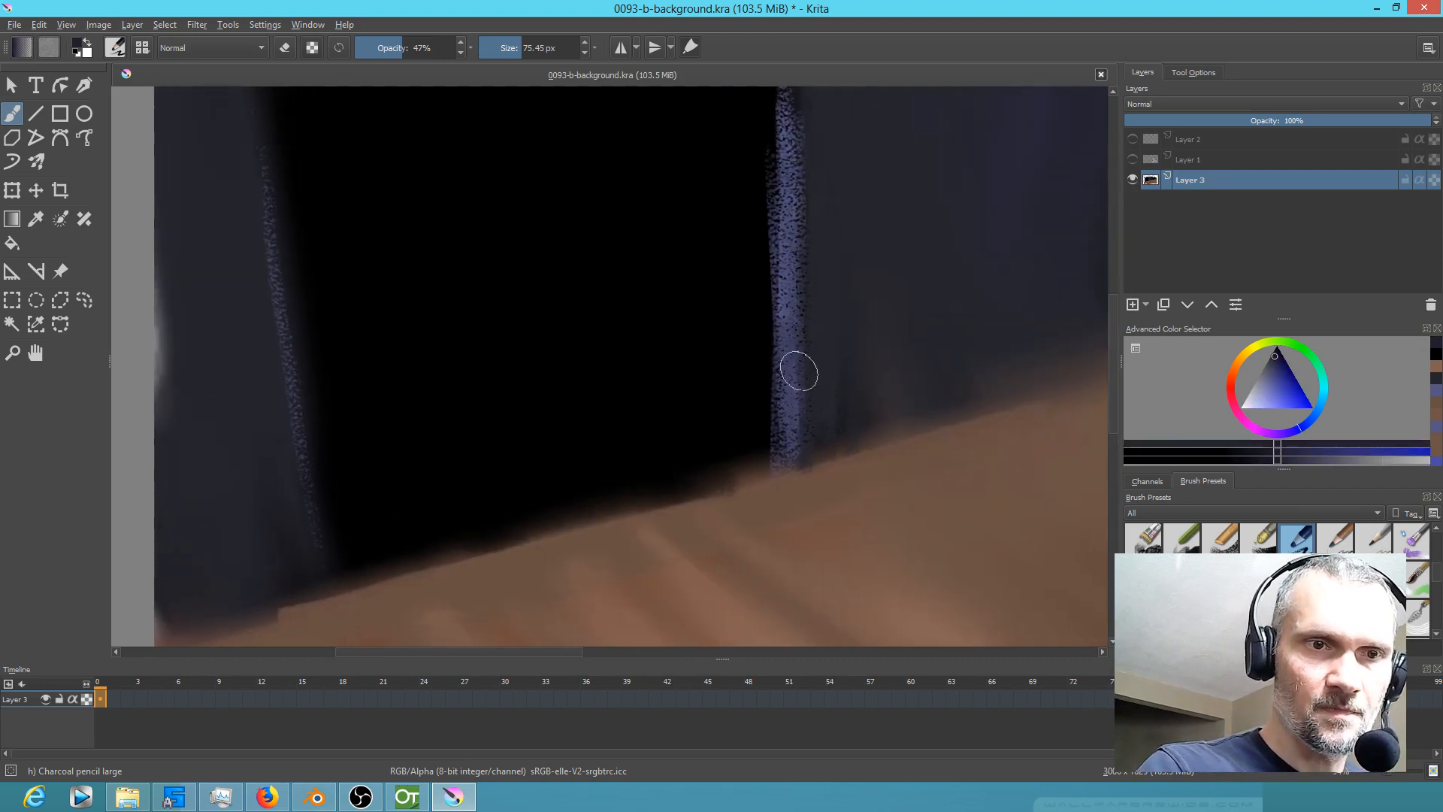
pyautogui.moveTo(782, 119); pyautogui.dragTo(800, 325)
pyautogui.moveTo(789, 149); pyautogui.dragTo(789, 409)
# Step: Smooth the floor's far edge below the wall beside the doorway with sampled floor brown
pyautogui.moveTo(770, 501); pyautogui.dragTo(826, 301)
pyautogui.keyDown('ctrl'); pyautogui.click(488, 460); pyautogui.keyUp('ctrl')
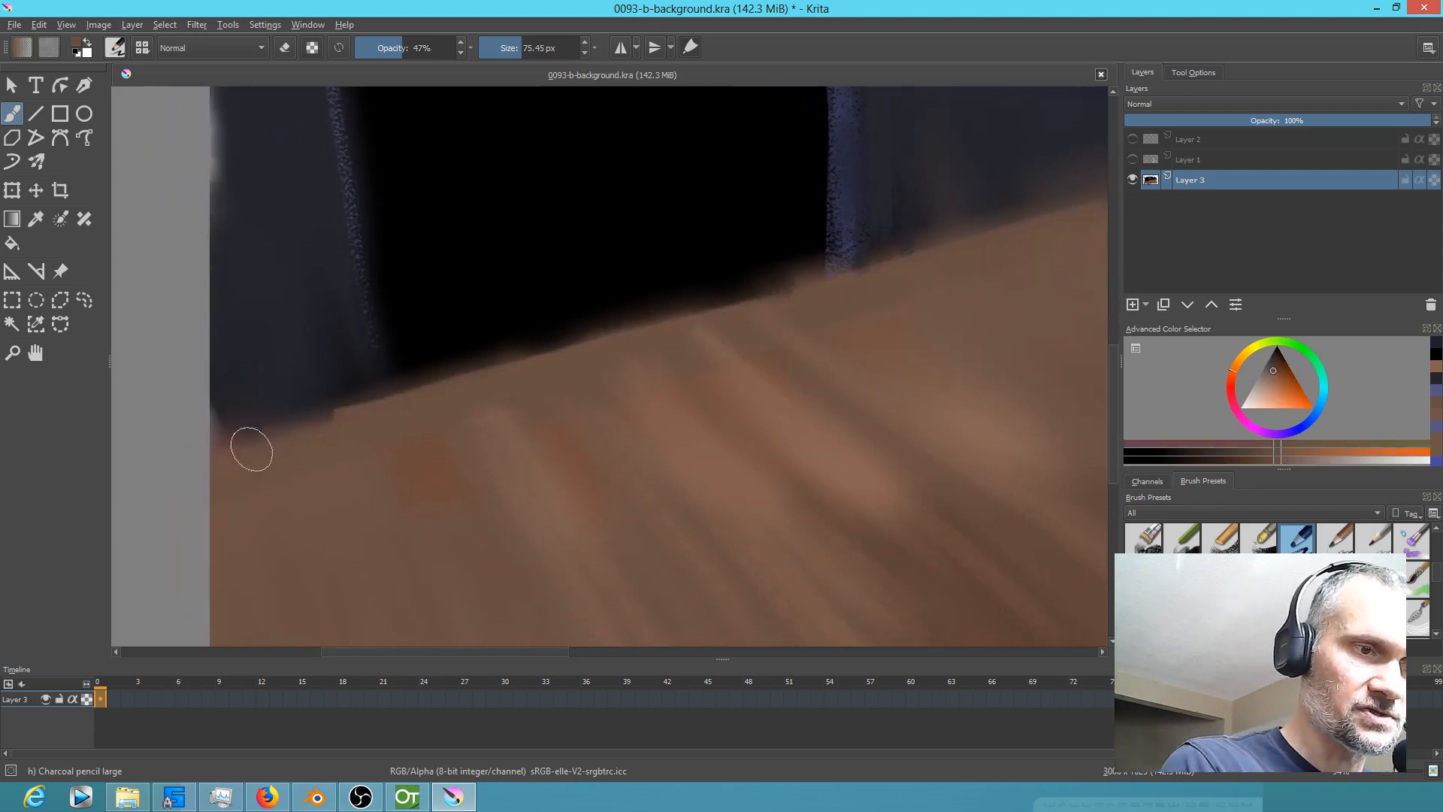
pyautogui.moveTo(461, 467); pyautogui.dragTo(790, 411)
pyautogui.moveTo(621, 383); pyautogui.dragTo(705, 371)
pyautogui.moveTo(710, 509); pyautogui.dragTo(526, 493)
# Step: Raise the brush opacity to 63%, choose a darker brown, and brush diagonal shadow streaks between the floor planks
pyautogui.moveTo(403, 50); pyautogui.dragTo(420, 48)
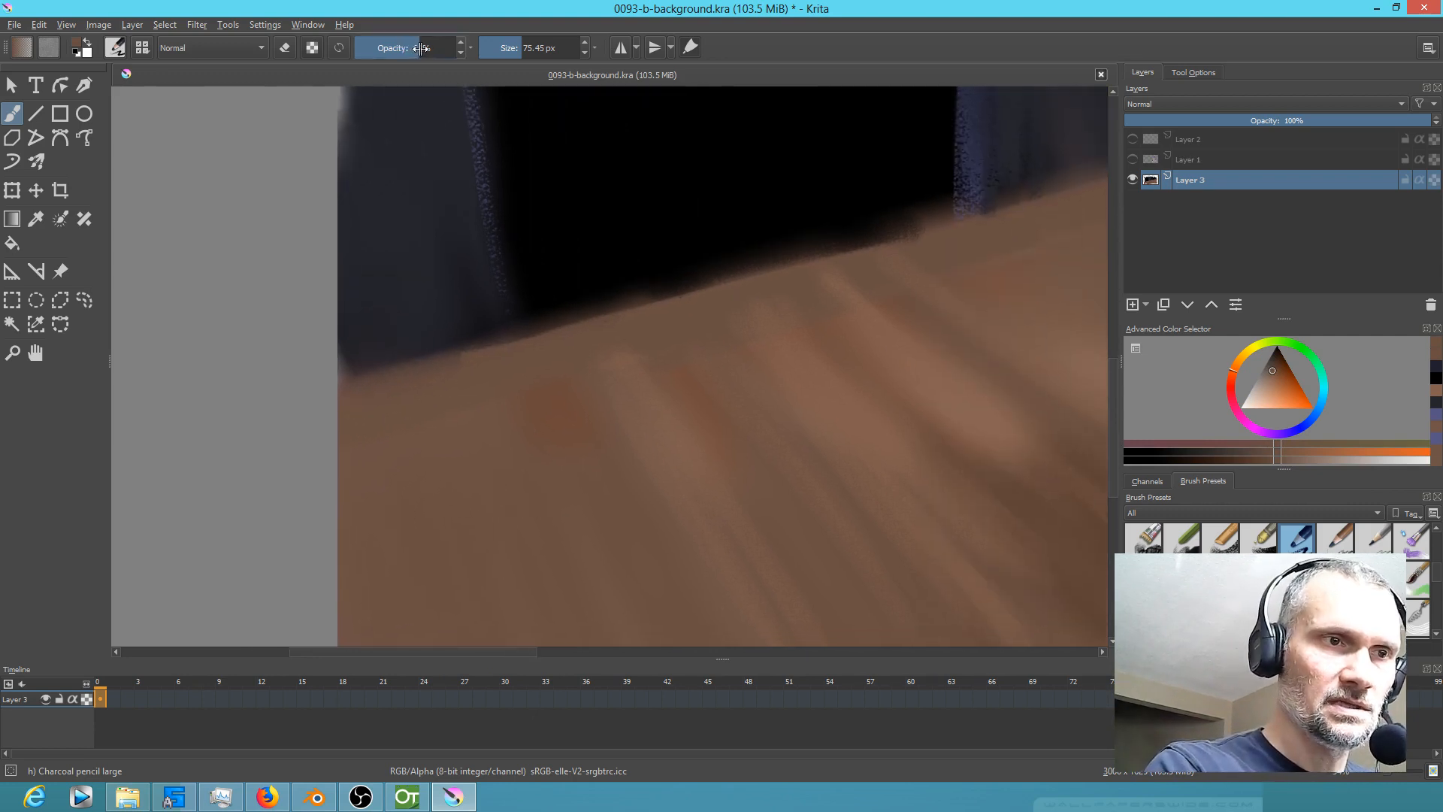
pyautogui.click(1277, 367)
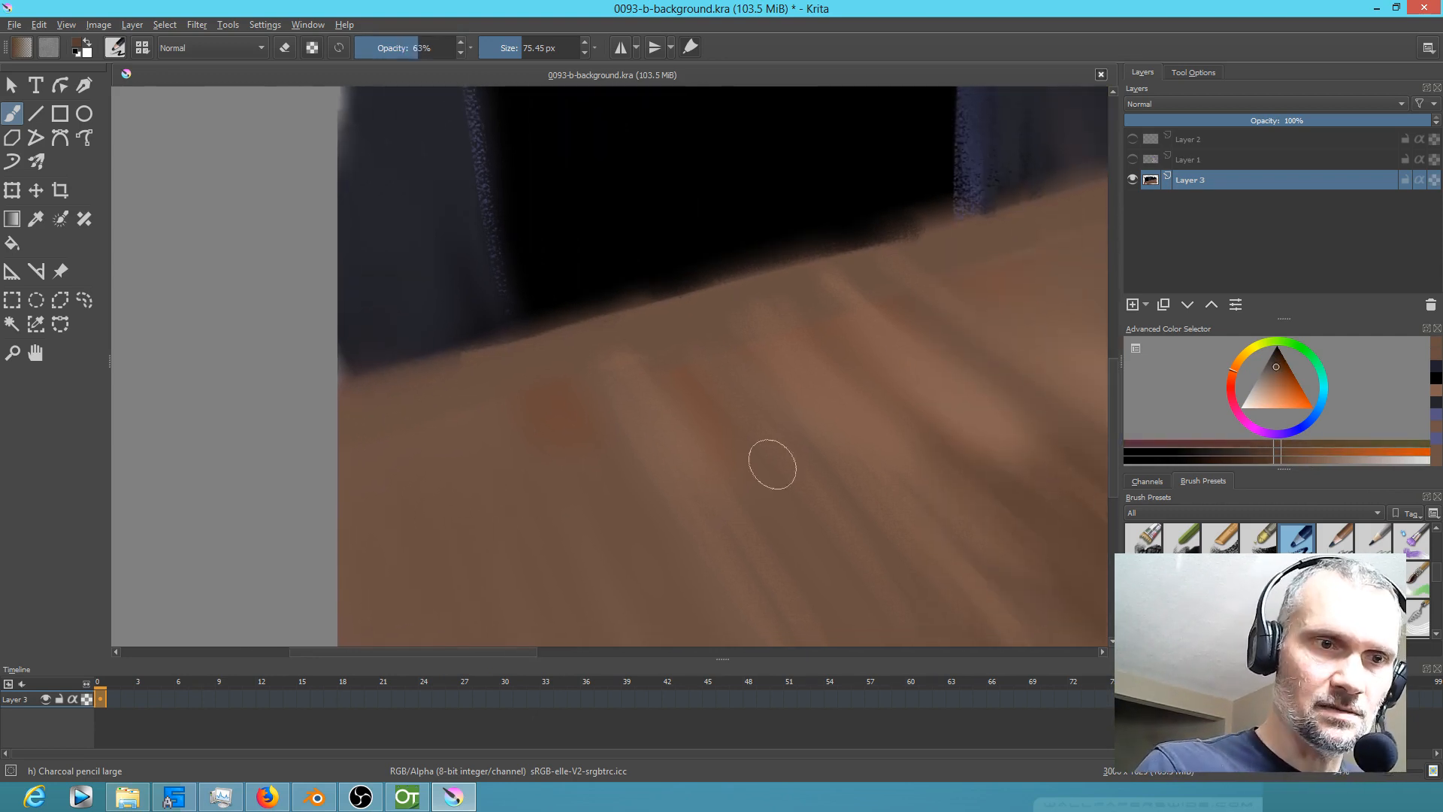
pyautogui.moveTo(601, 381); pyautogui.dragTo(742, 585)
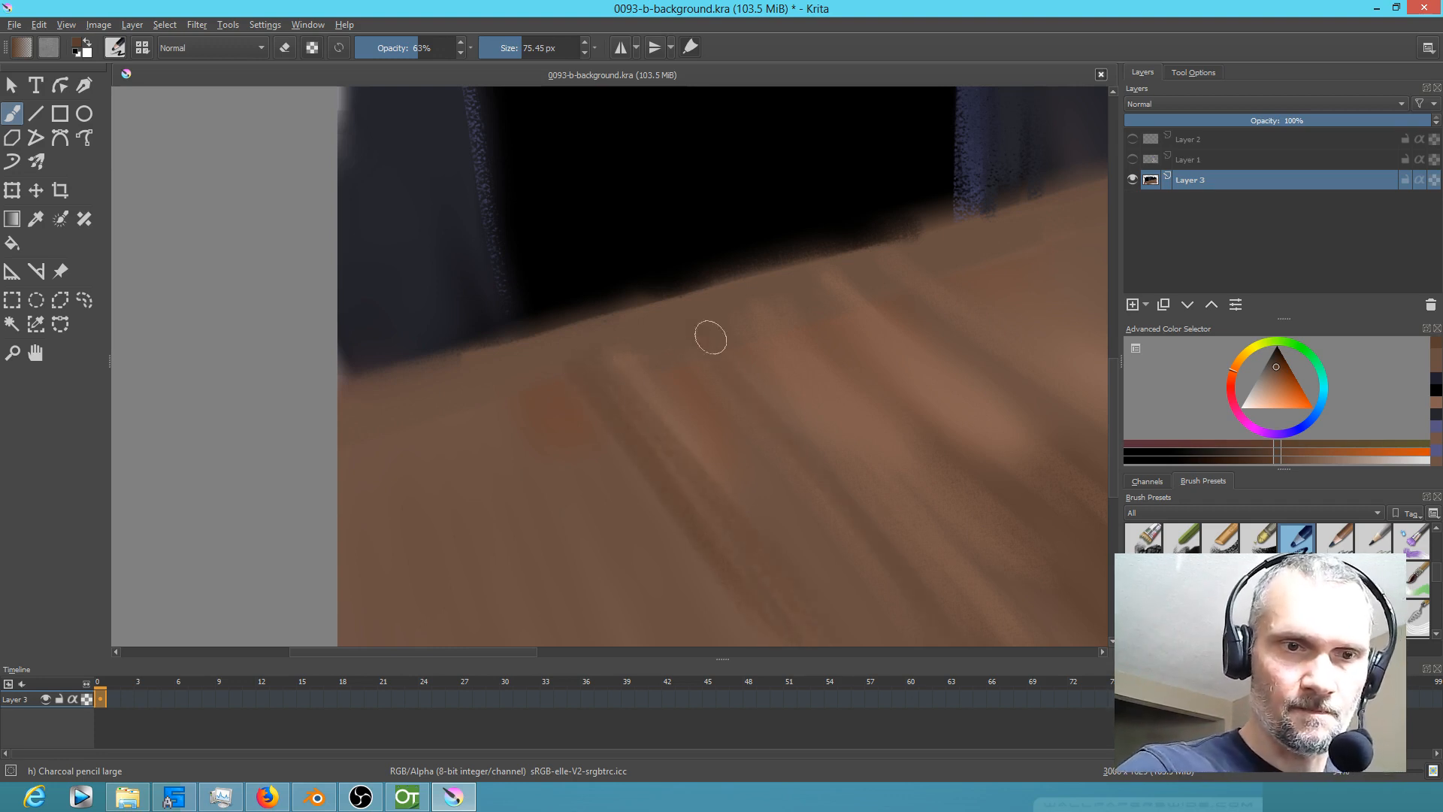
pyautogui.moveTo(890, 503); pyautogui.dragTo(872, 427)
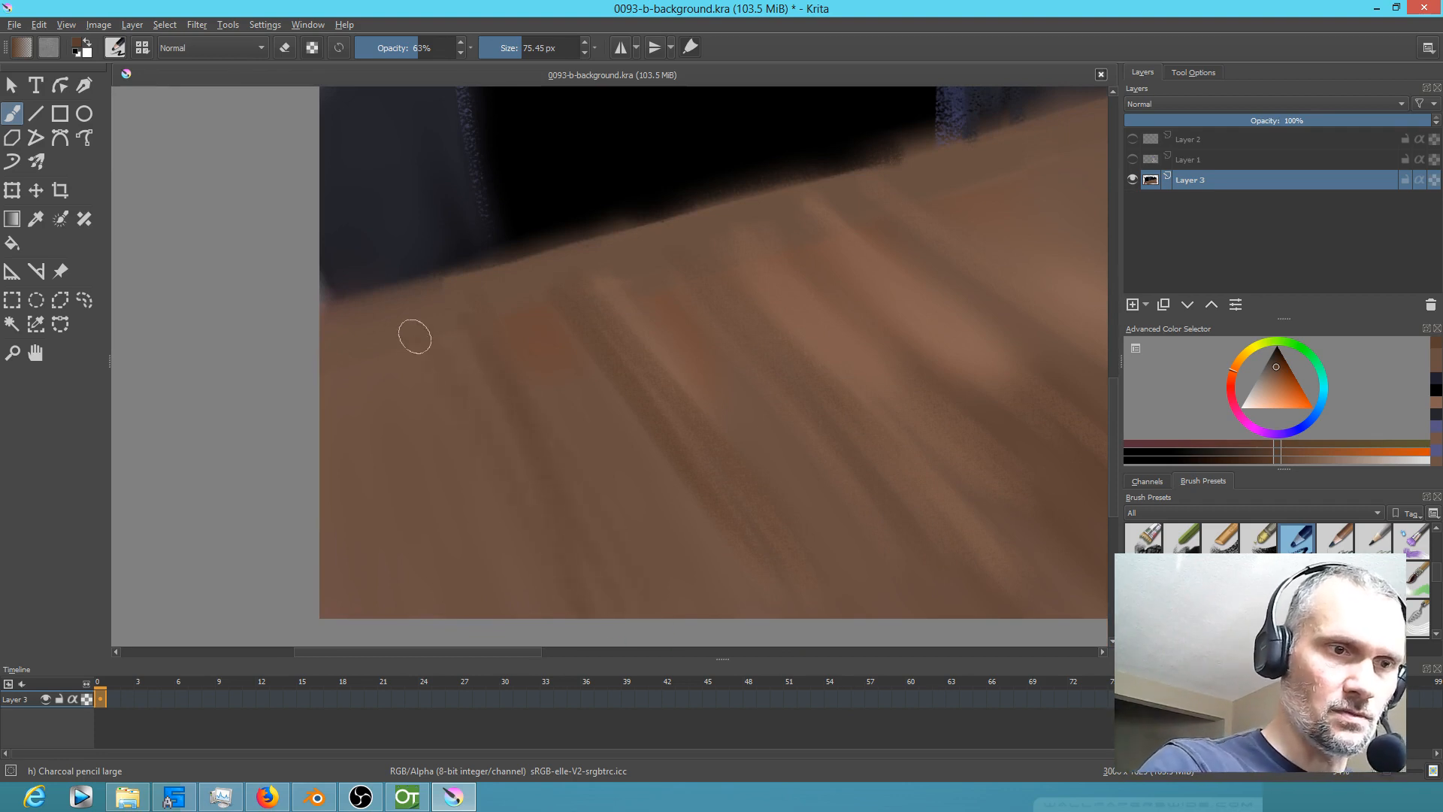
pyautogui.moveTo(907, 461); pyautogui.dragTo(579, 561)
pyautogui.moveTo(701, 398); pyautogui.dragTo(783, 451)
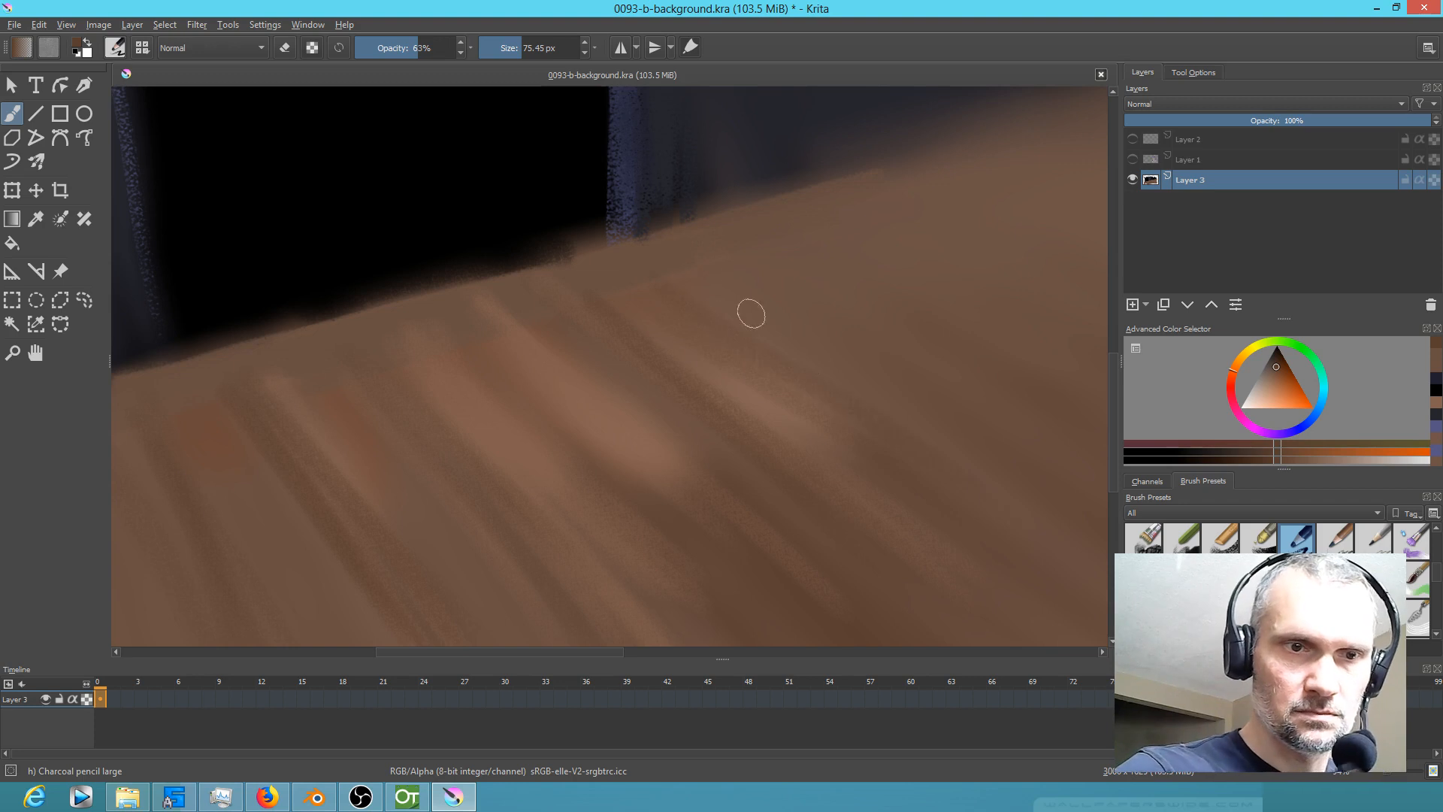
# Step: Set the brush size to 15.90 px, choose a lighter brown, and paint thin highlights along the floor edge at the doorway
pyautogui.moveTo(689, 443); pyautogui.dragTo(794, 442)
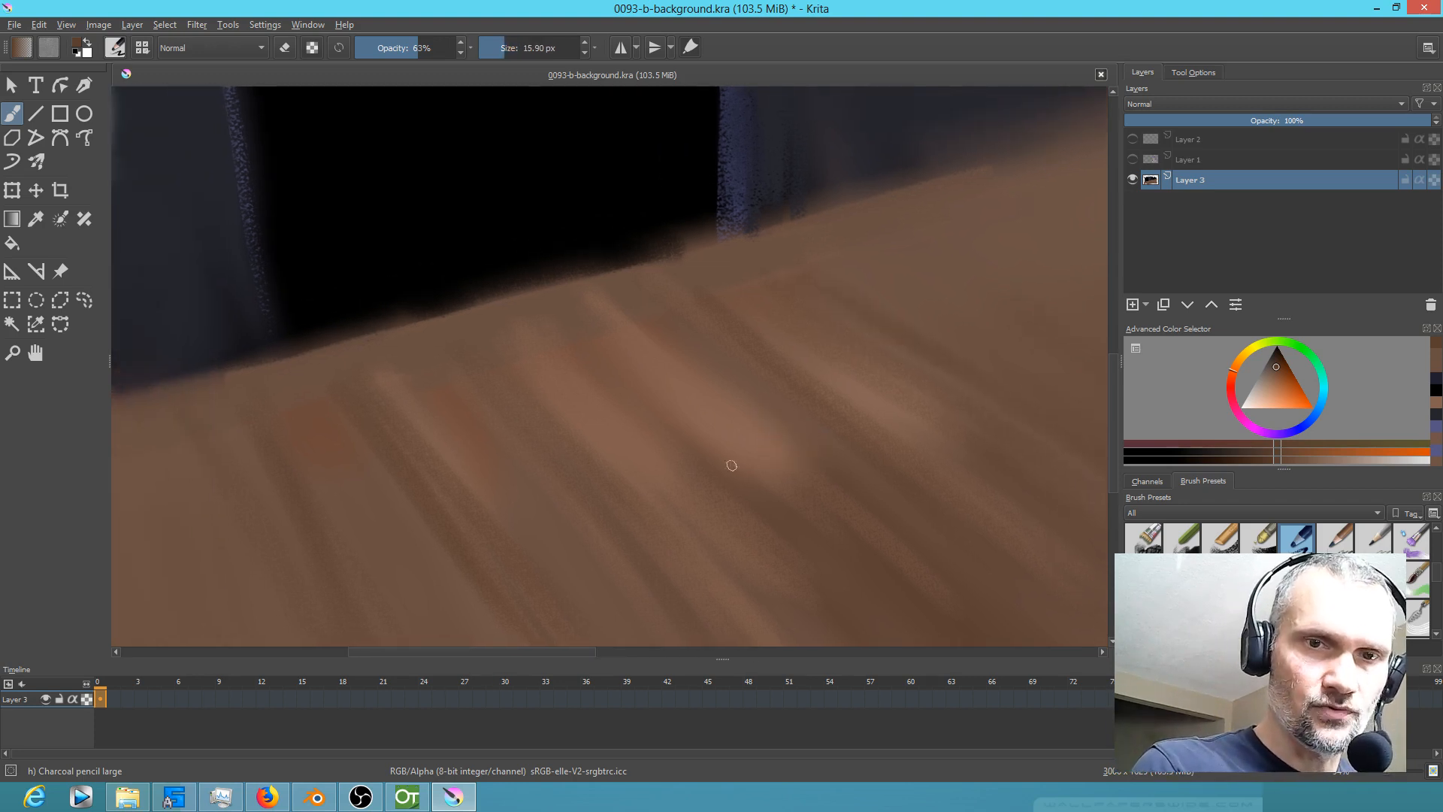
pyautogui.click(1270, 383)
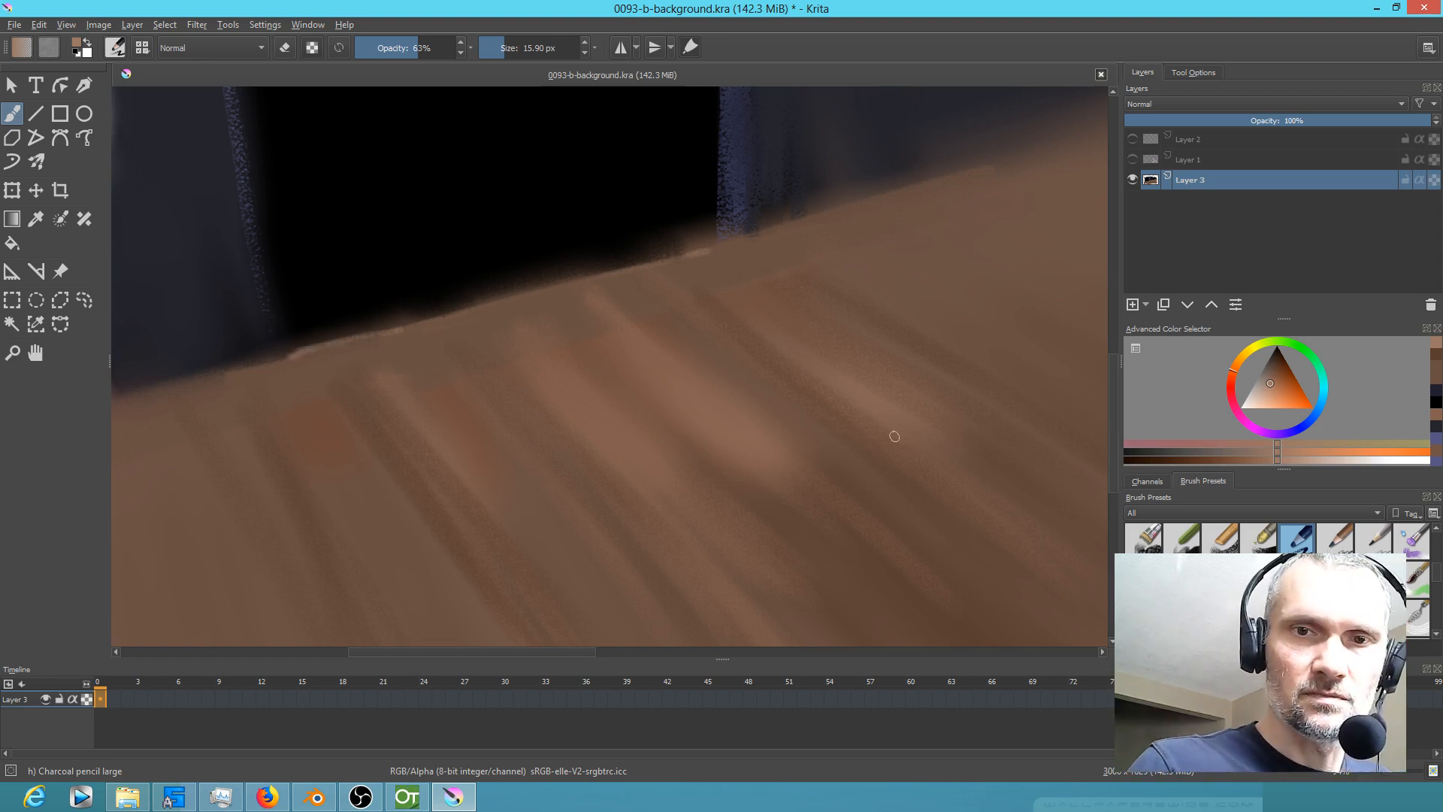
# Step: Choose near-black and switch to the Ink-7 Brush Rough preset from the Dave tag
pyautogui.click(1277, 349)
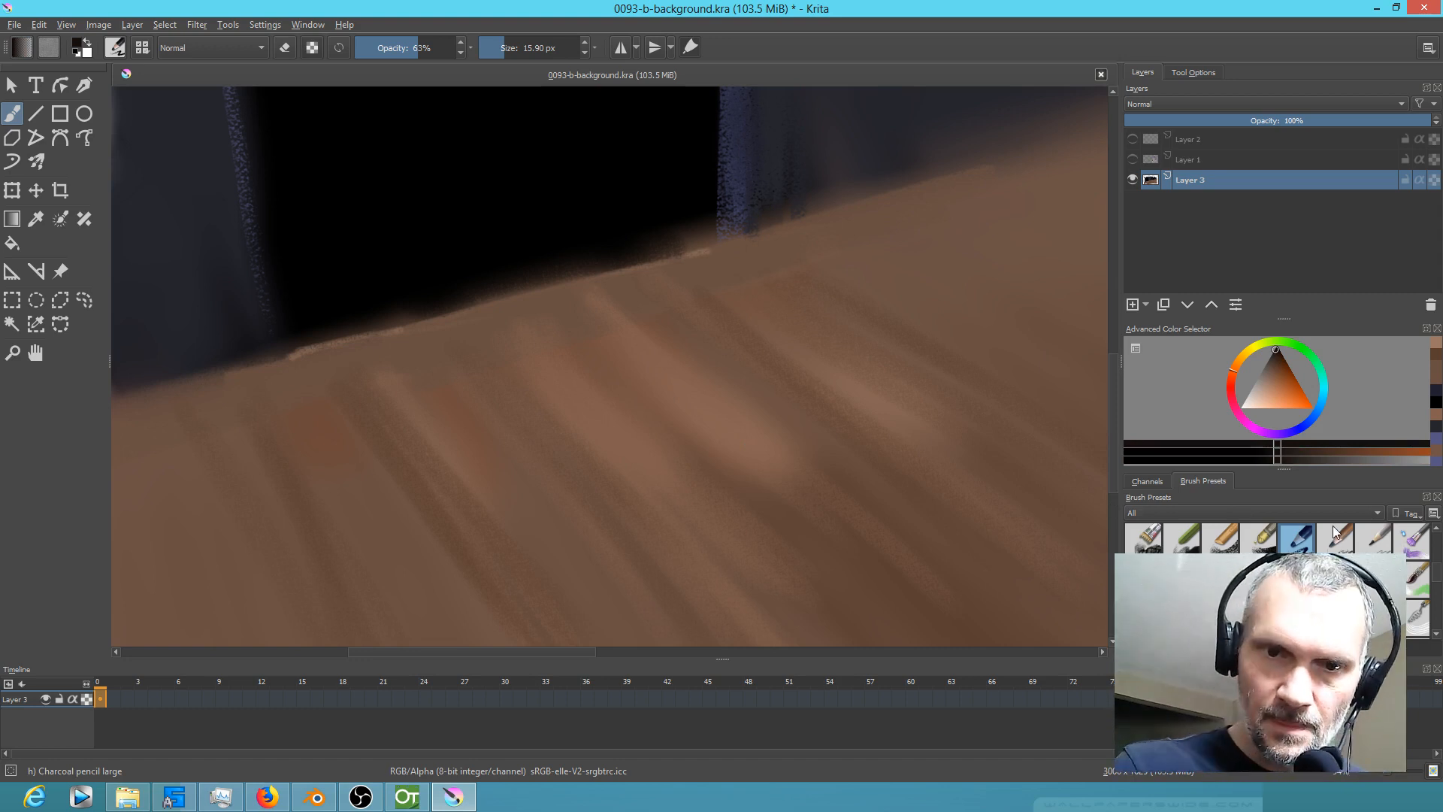
pyautogui.click(1204, 513)
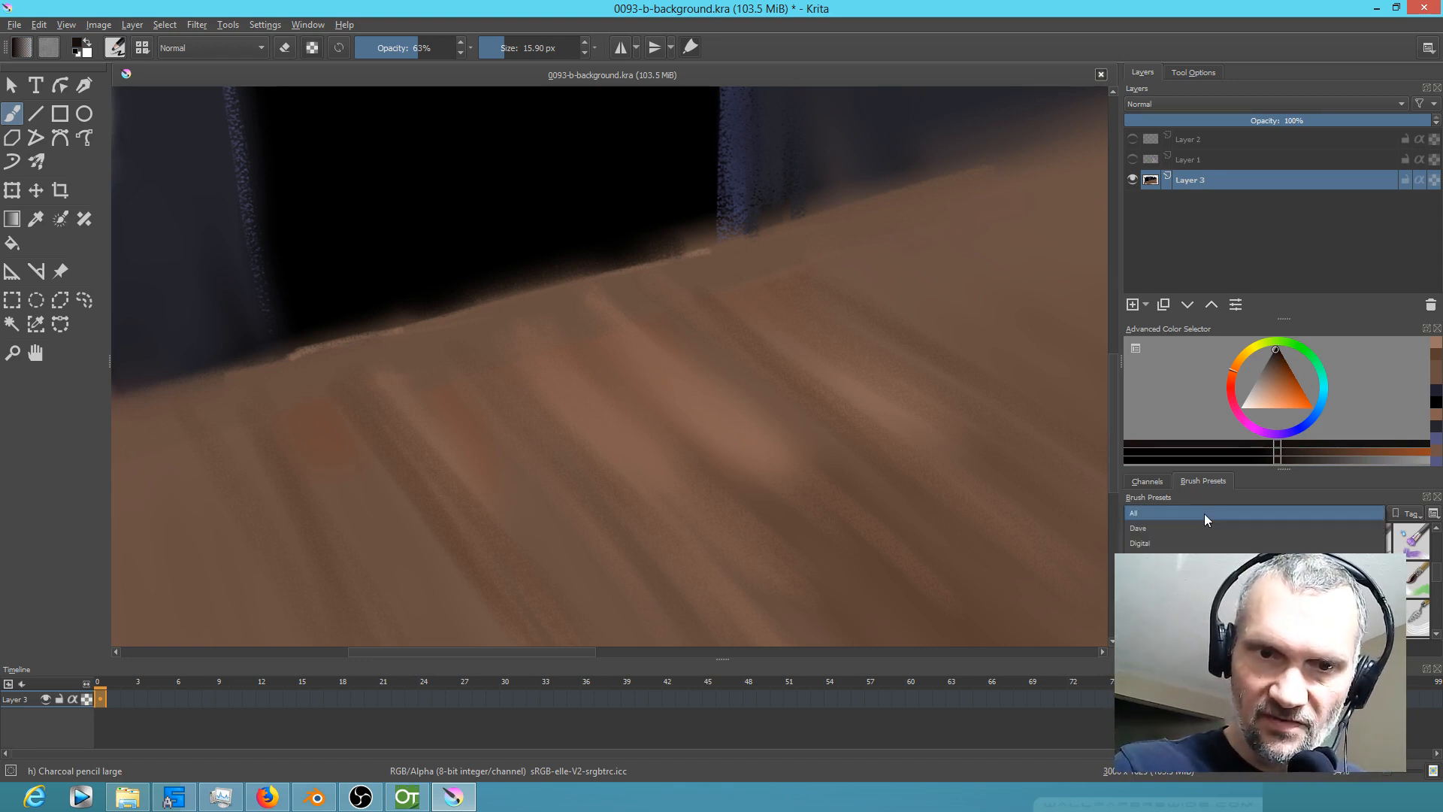
pyautogui.click(1216, 523)
pyautogui.click(1302, 540)
pyautogui.click(1252, 539)
pyautogui.click(1353, 540)
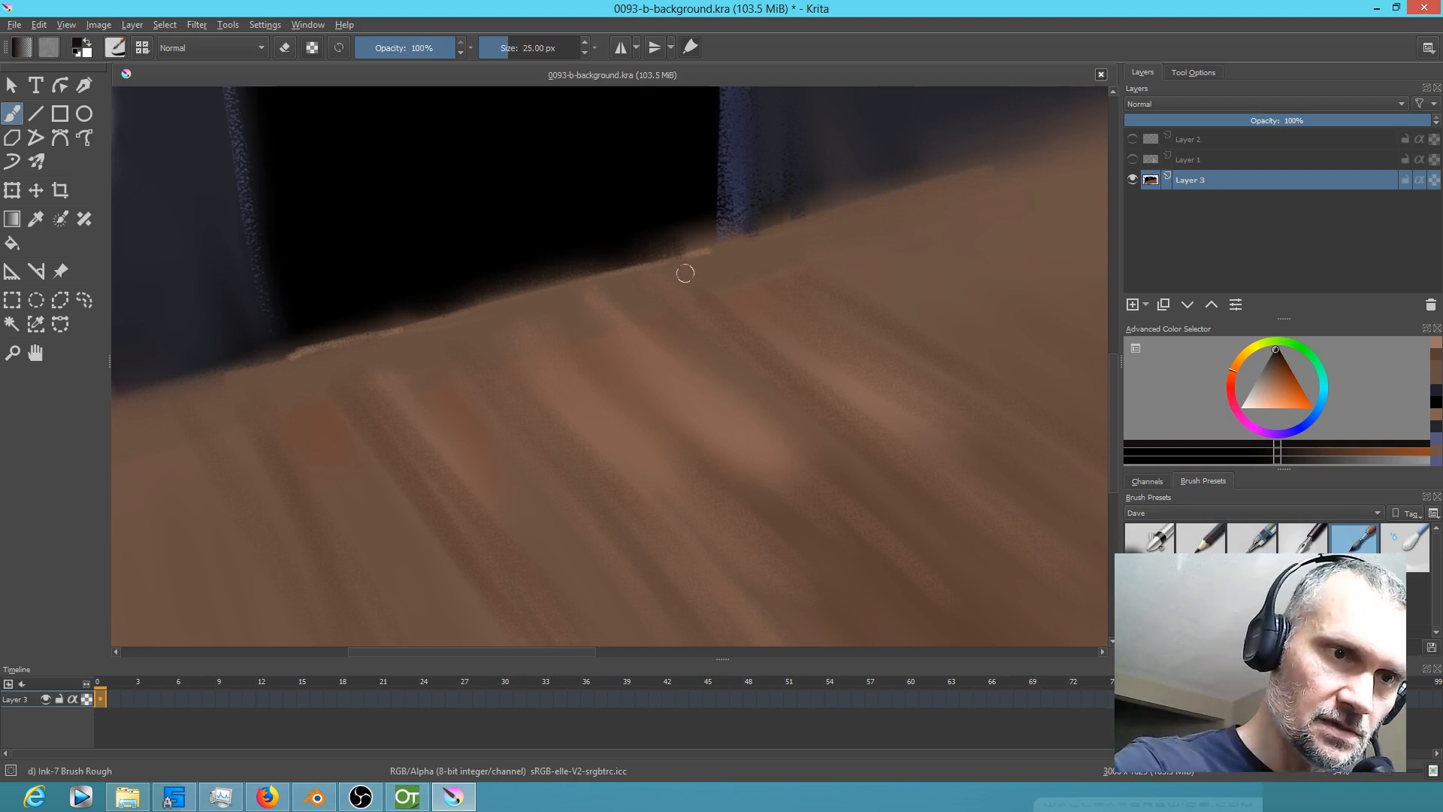
# Step: Draw four thin near-black diagonal cracks along the floor planks with the 25 px ink brush
pyautogui.moveTo(699, 286); pyautogui.dragTo(857, 410)
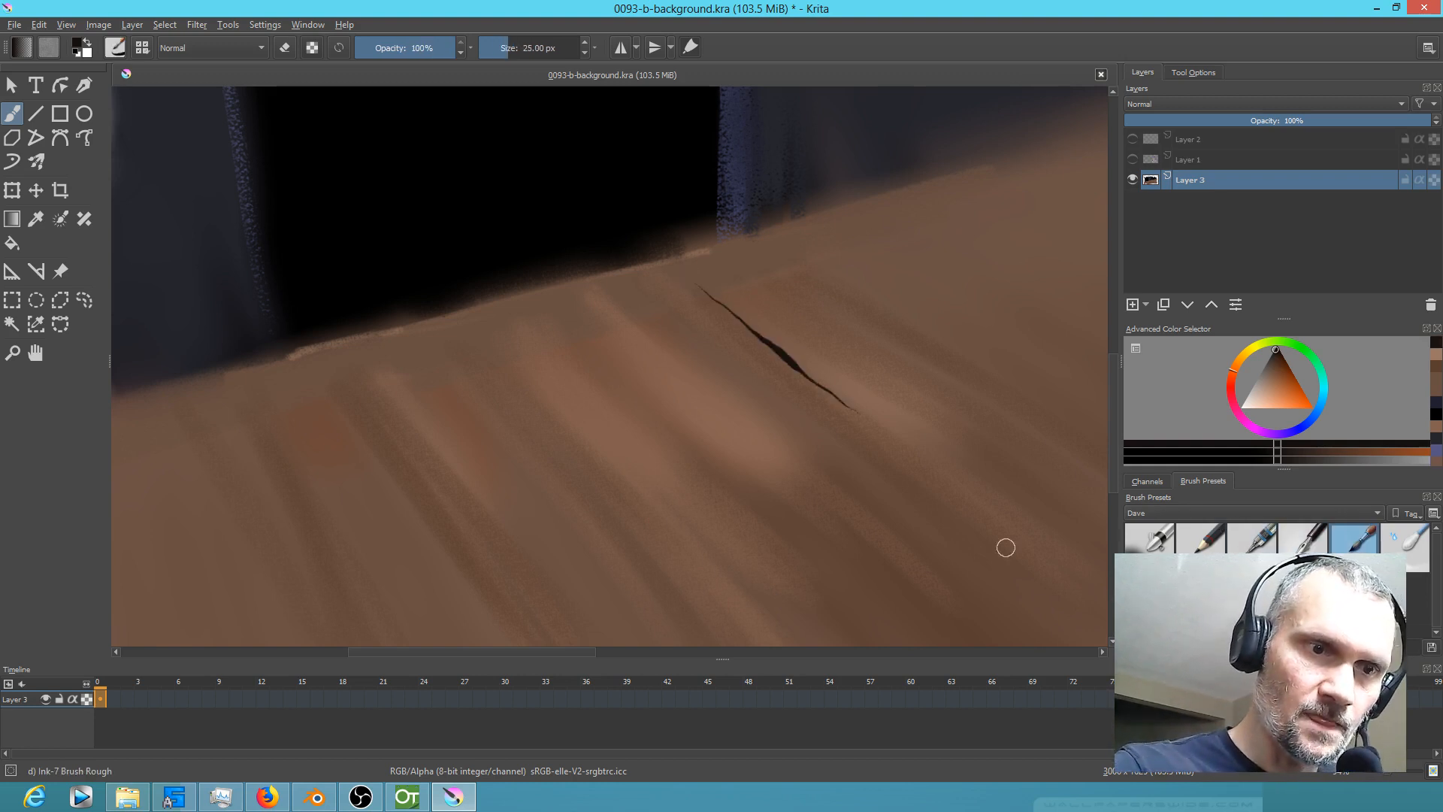
pyautogui.moveTo(639, 395); pyautogui.dragTo(841, 575)
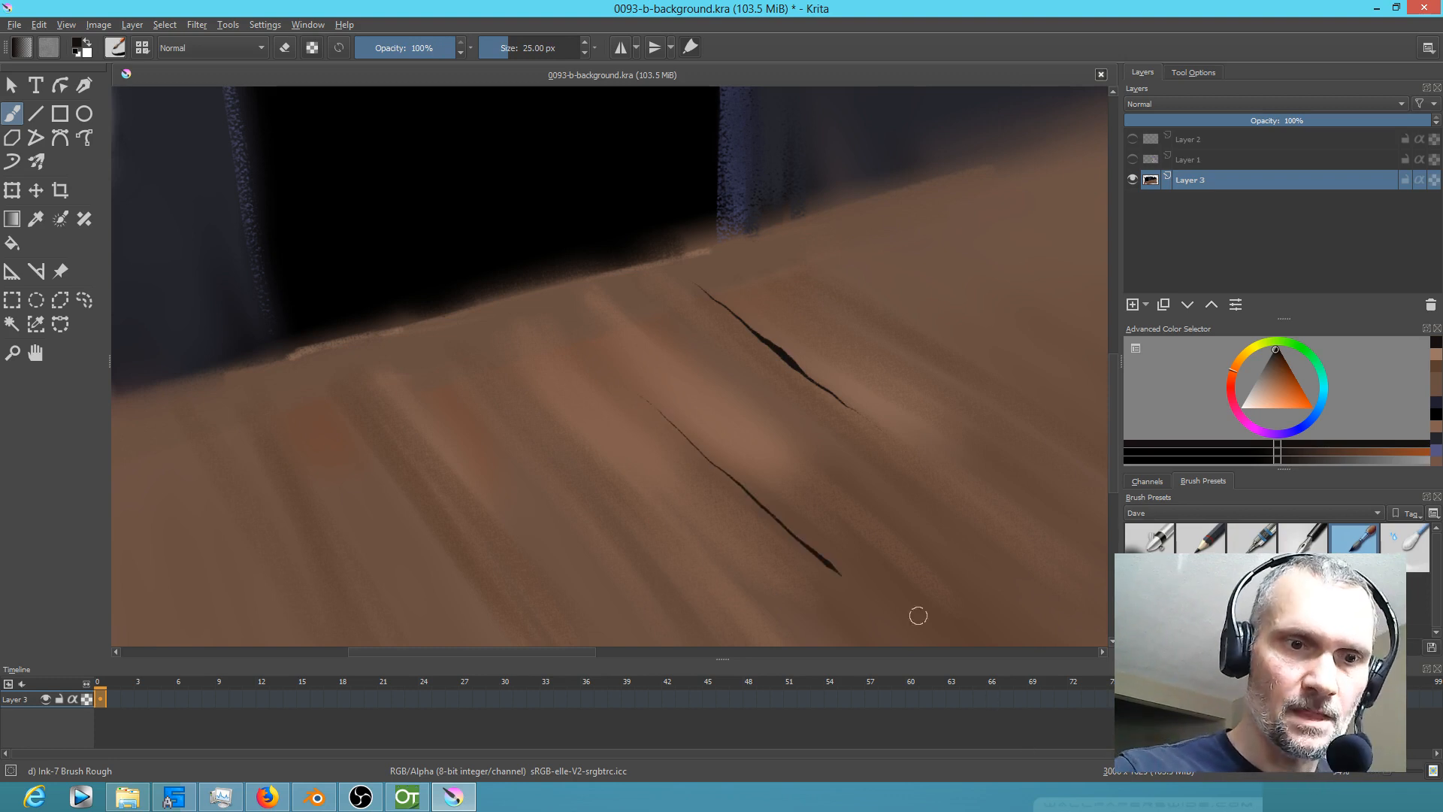
pyautogui.moveTo(481, 413); pyautogui.dragTo(600, 554)
pyautogui.moveTo(435, 502); pyautogui.dragTo(519, 613)
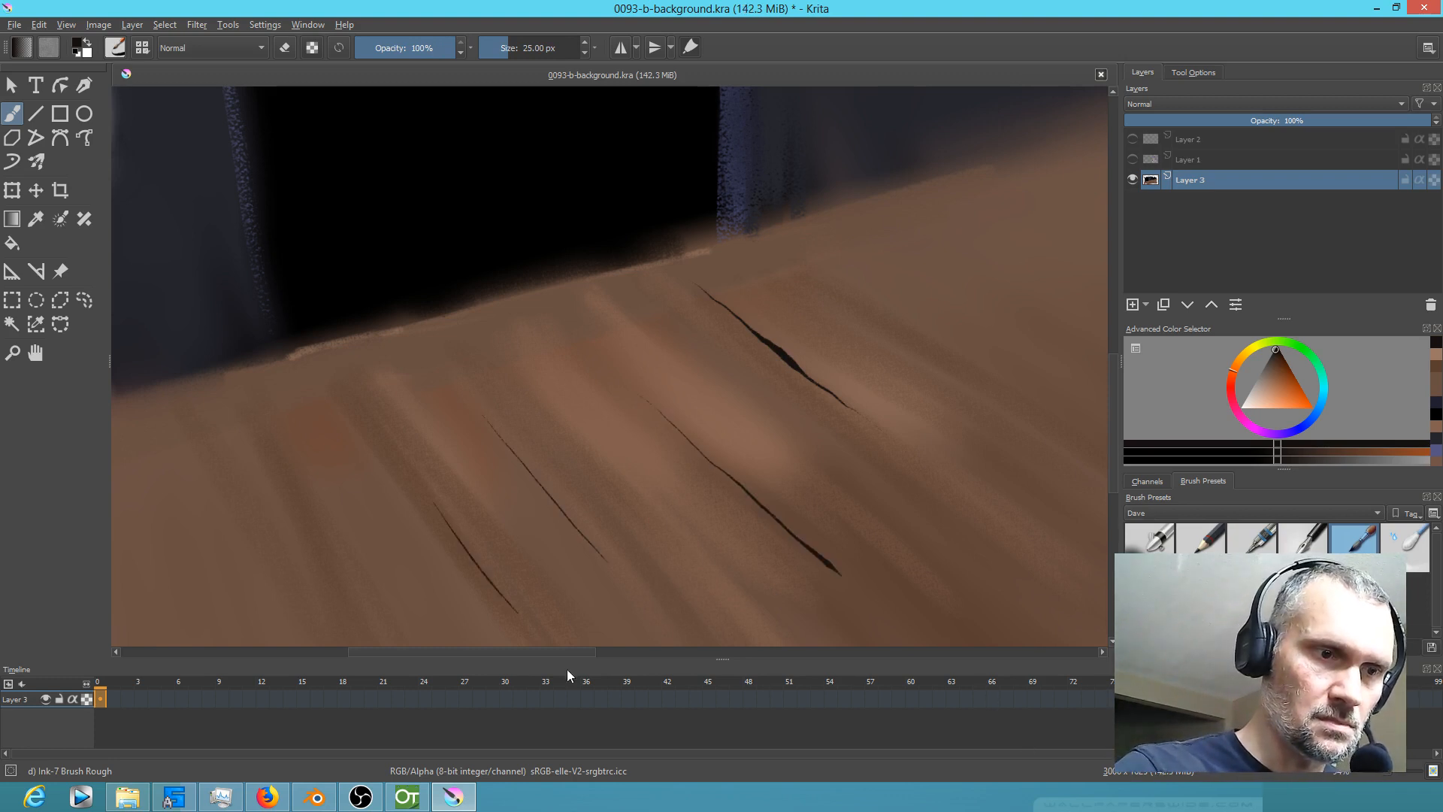
# Step: Choose a light beige and trace a thin highlight along the floor crack nearest the doorway's blue-edged side
pyautogui.keyDown('ctrl'); pyautogui.click(802, 408); pyautogui.keyUp('ctrl')
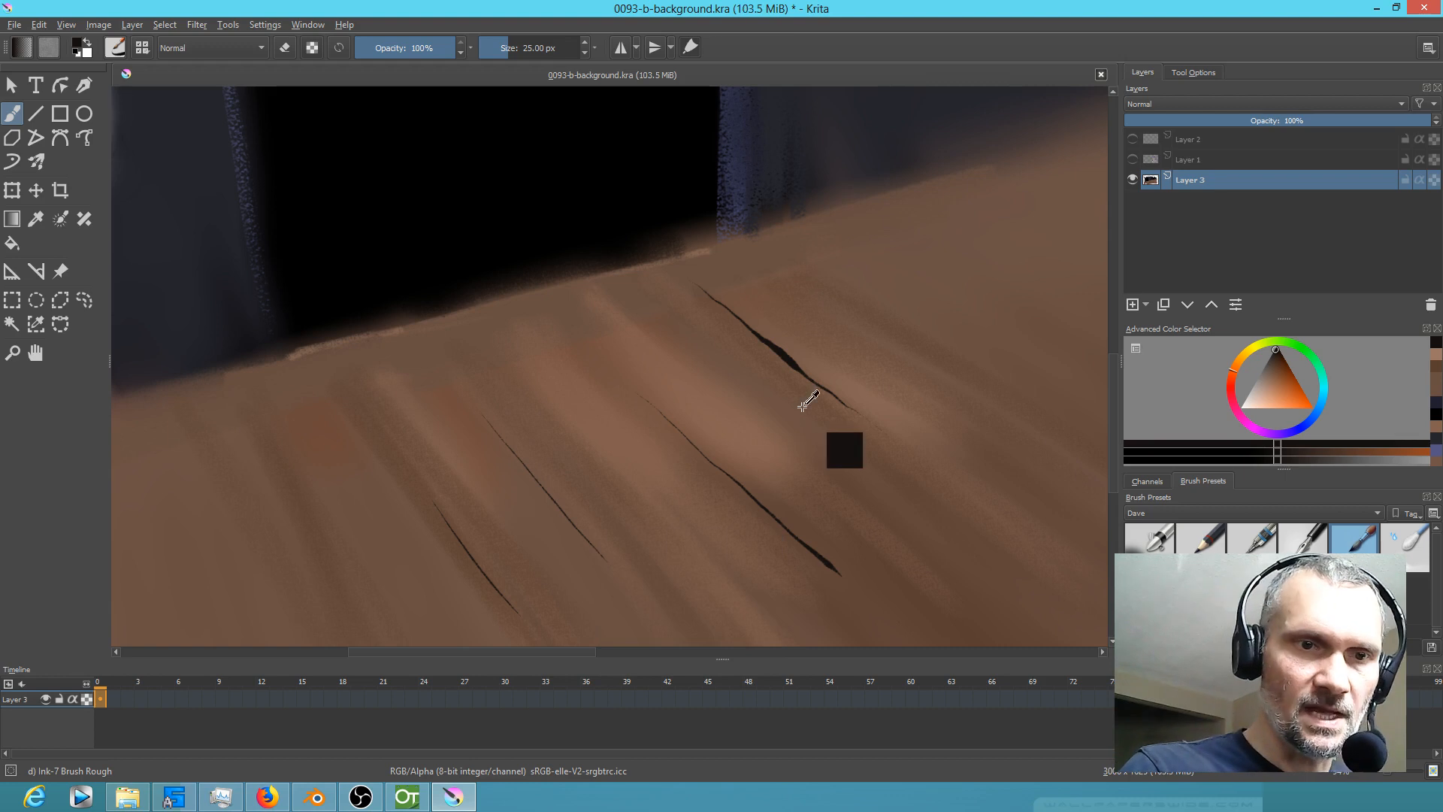
pyautogui.click(1265, 388)
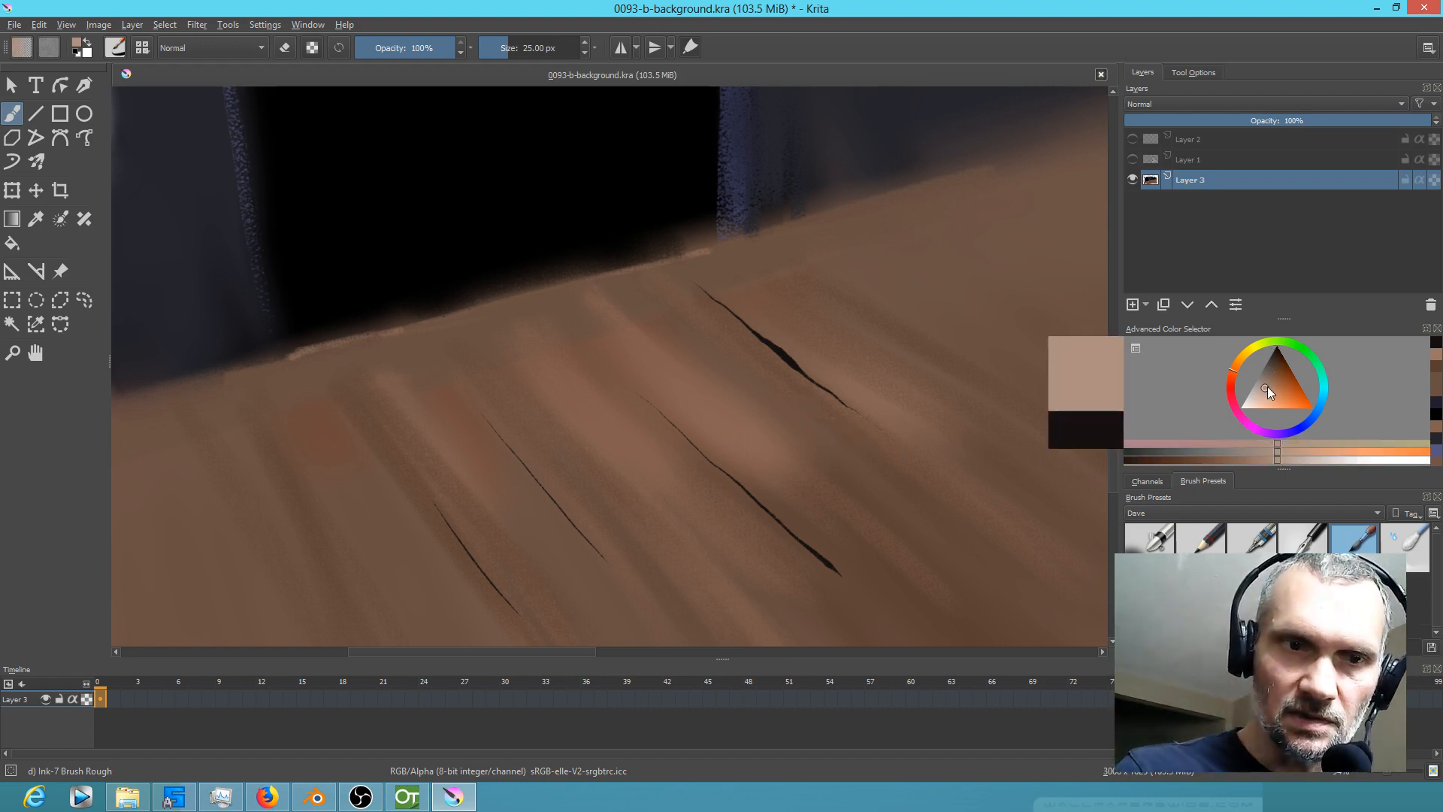
pyautogui.moveTo(727, 305); pyautogui.dragTo(821, 384)
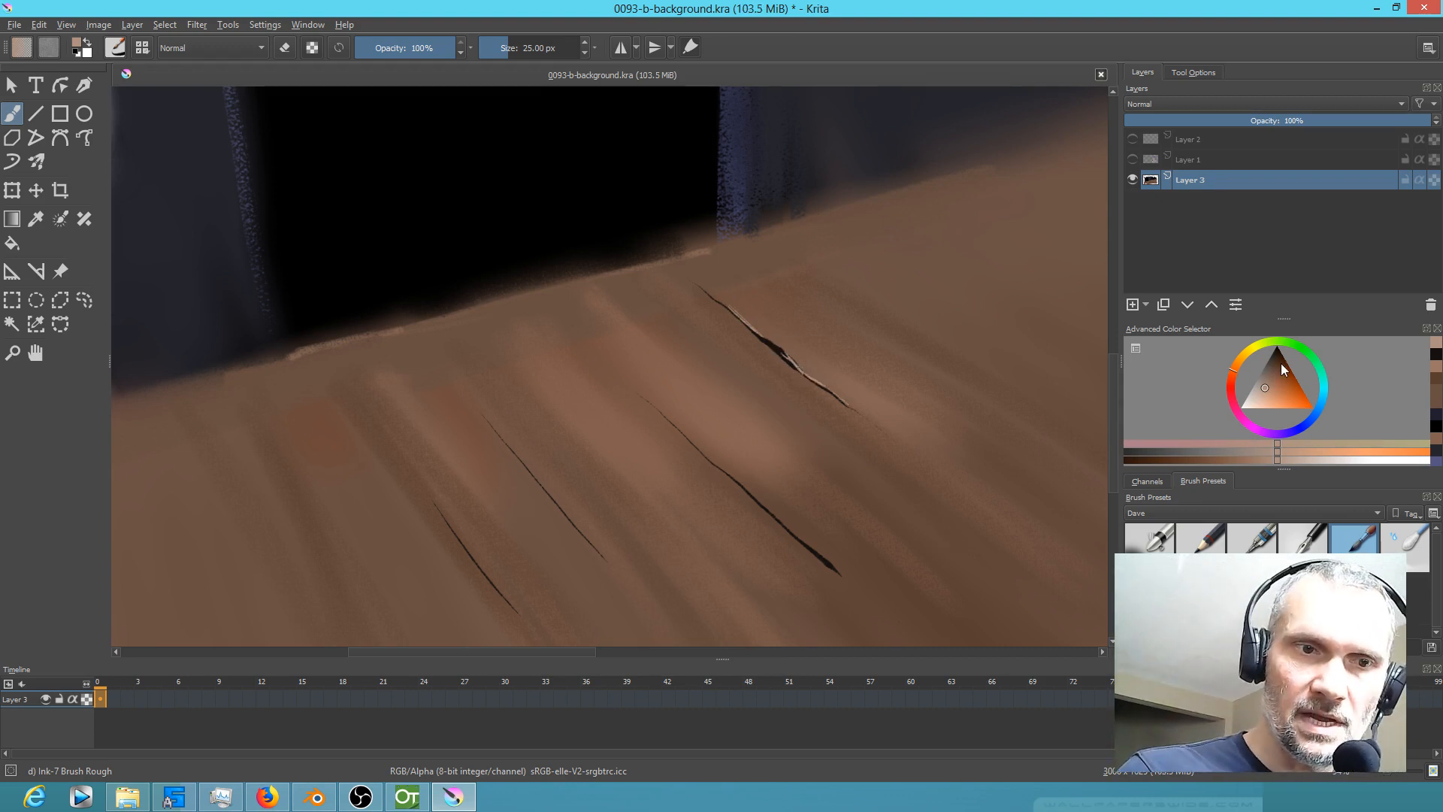
# Step: Sample a dark brown, add a knot on the middle crack, and paint a short knotted crack near the floor's lower edge
pyautogui.keyDown('ctrl'); pyautogui.click(812, 380); pyautogui.keyUp('ctrl')
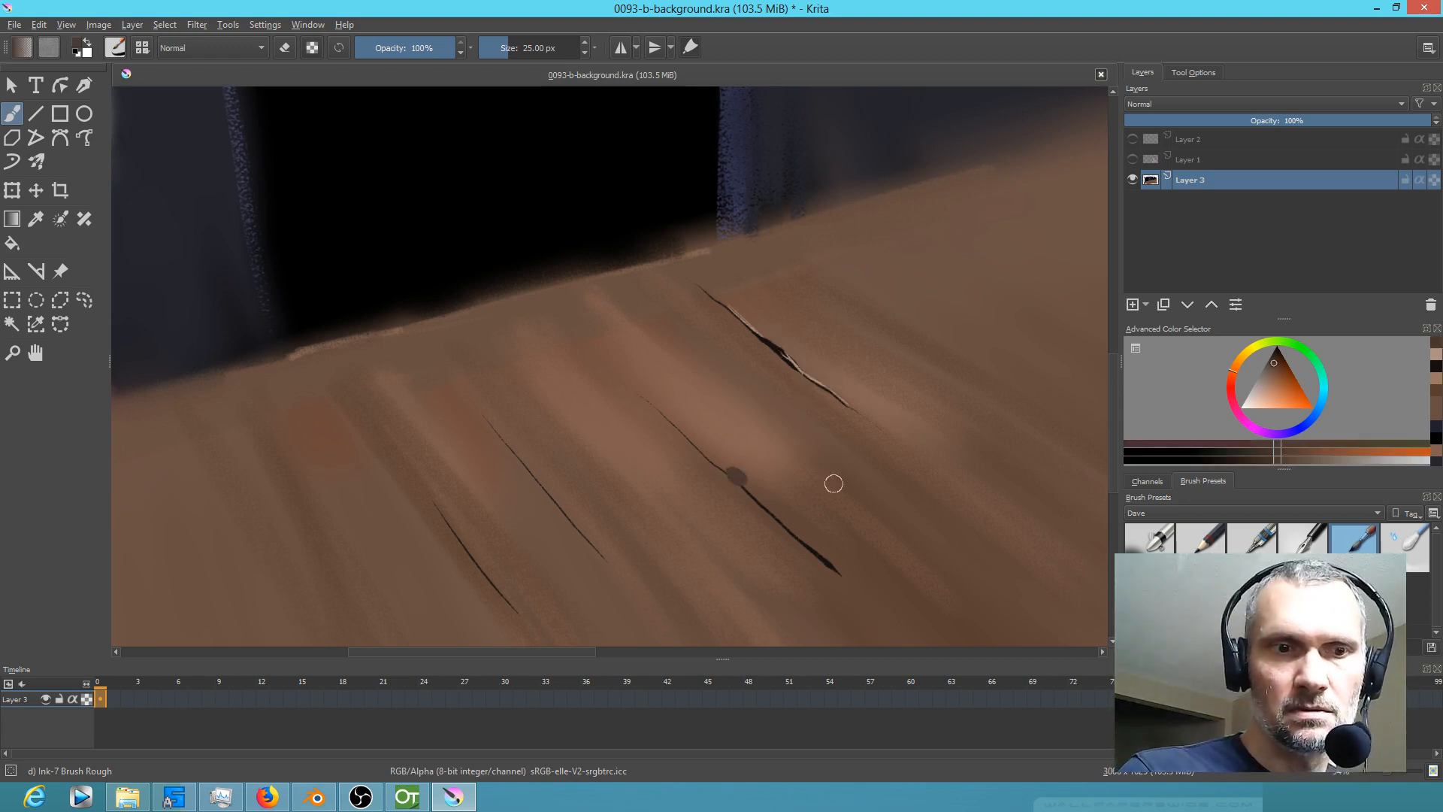
pyautogui.moveTo(750, 532); pyautogui.dragTo(735, 355)
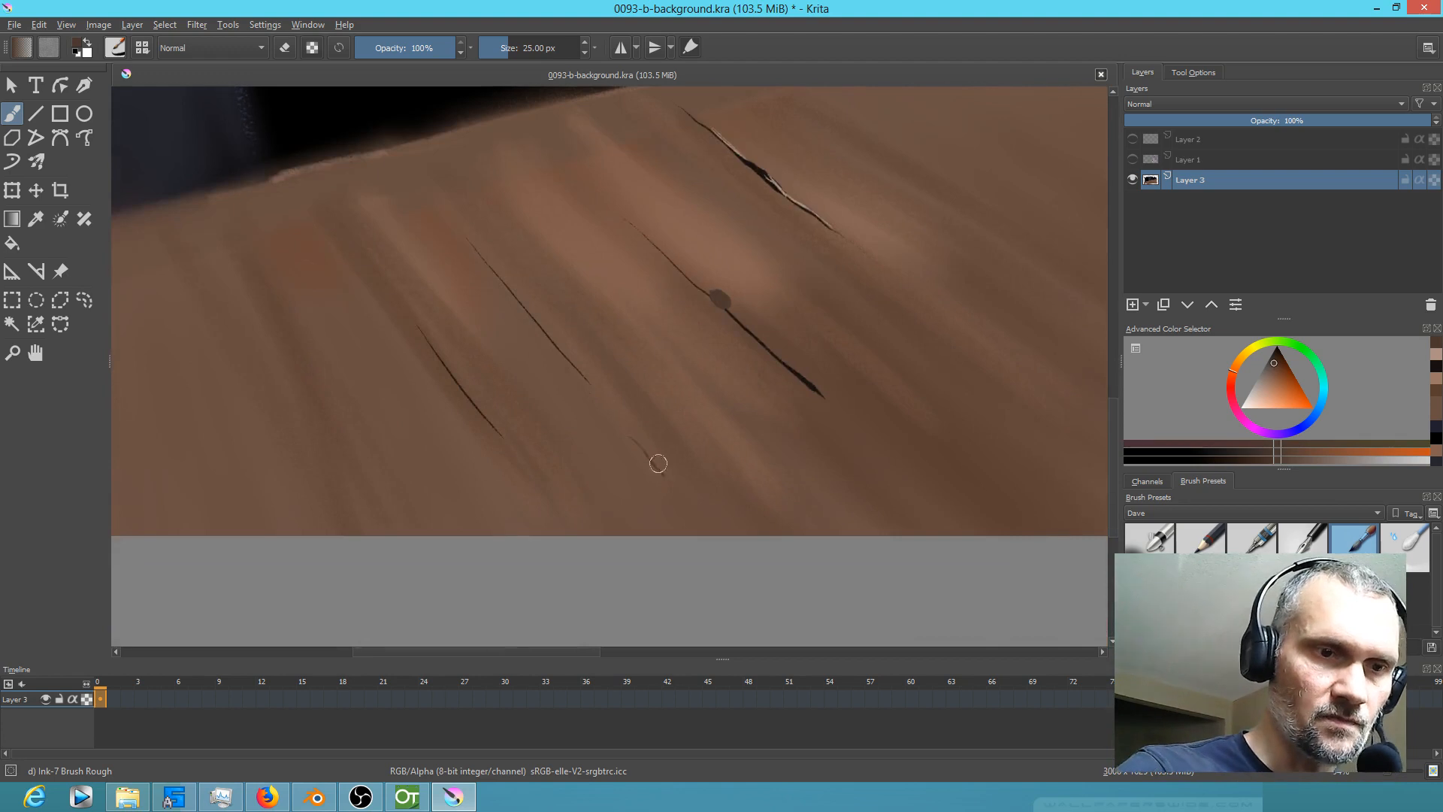
pyautogui.moveTo(639, 443); pyautogui.dragTo(696, 517)
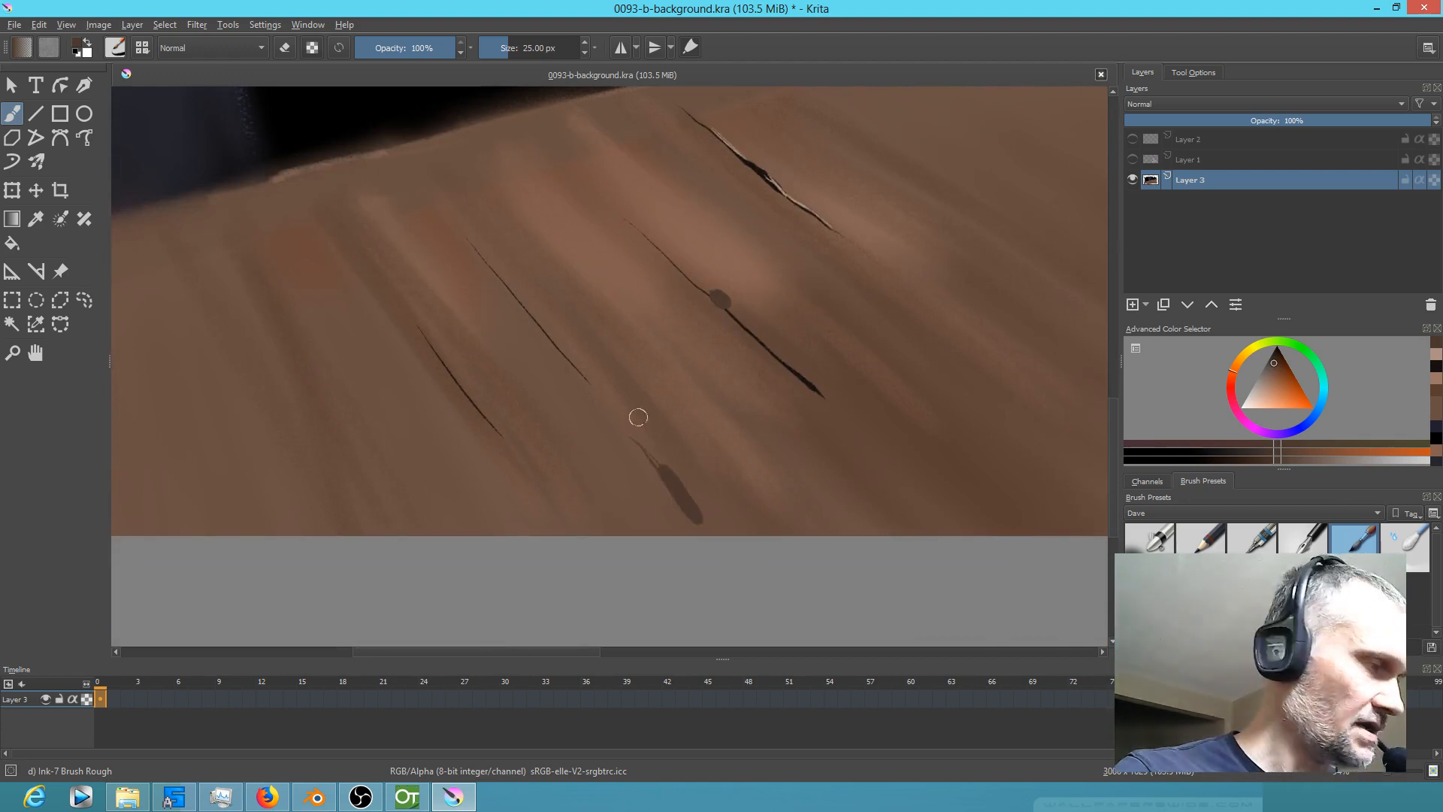
pyautogui.hotkey('ctrl', 'z')
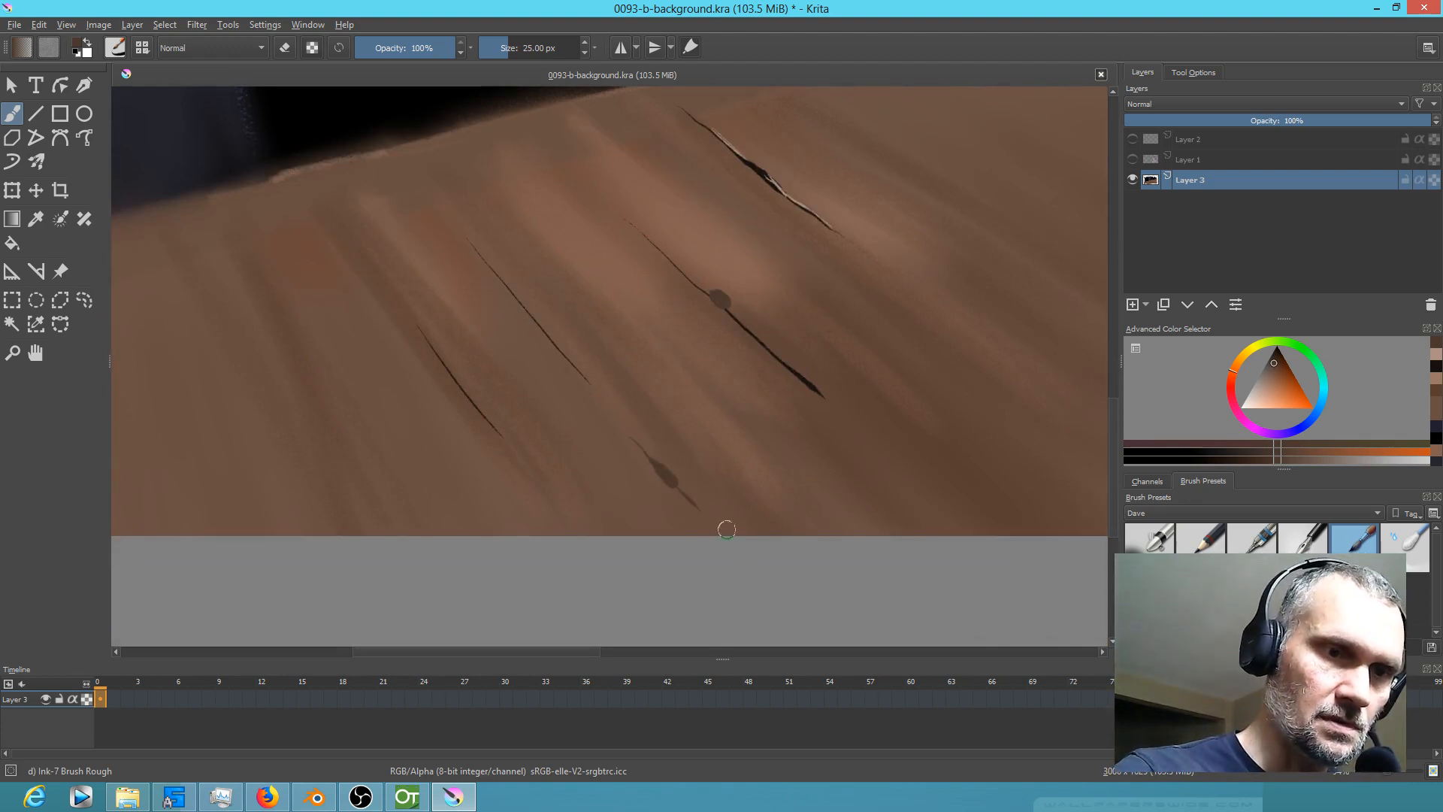
# Step: Sample a light brown tone and paint thin highlights along the floor's cracks, knots and wood grain
pyautogui.keyDown('ctrl'); pyautogui.click(781, 197); pyautogui.keyUp('ctrl')
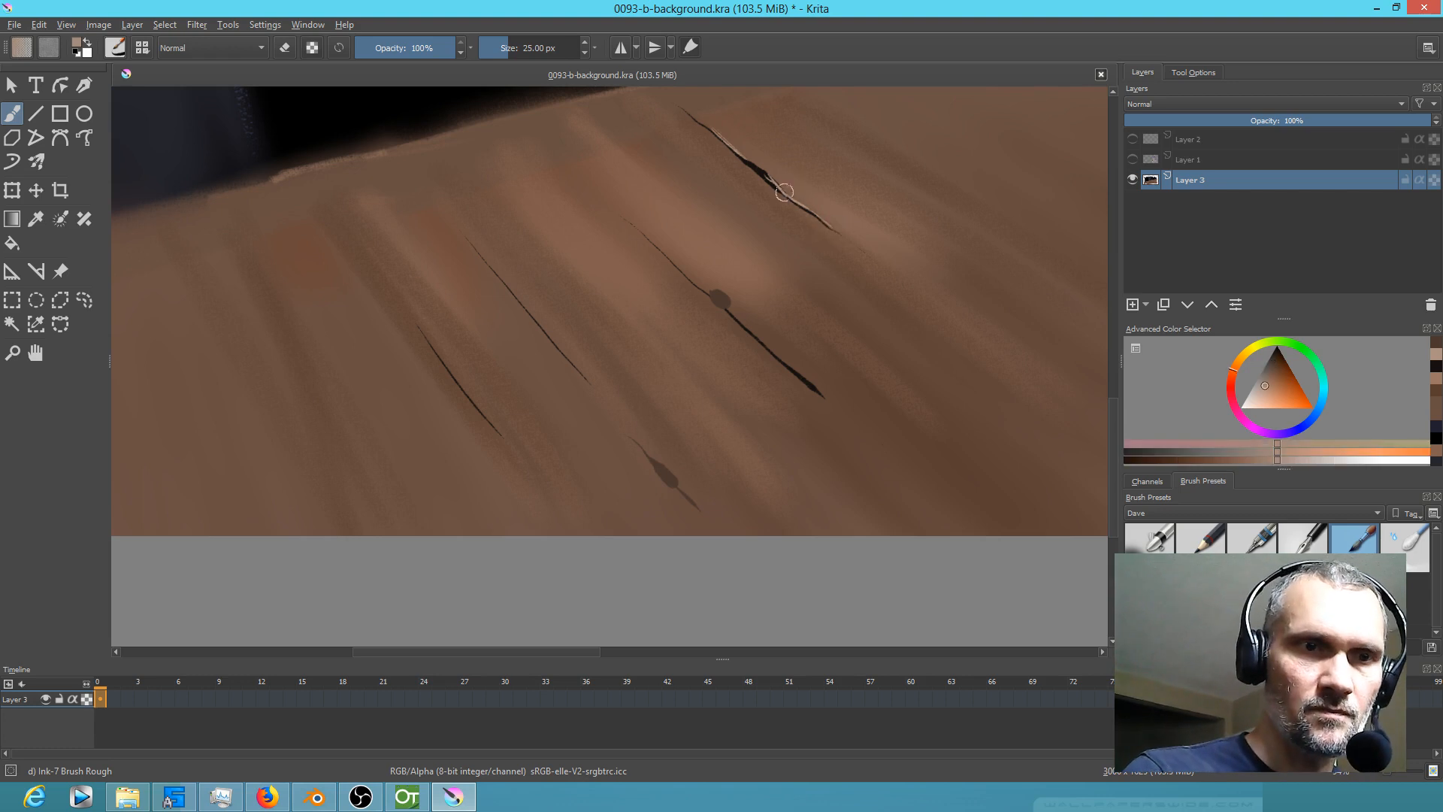
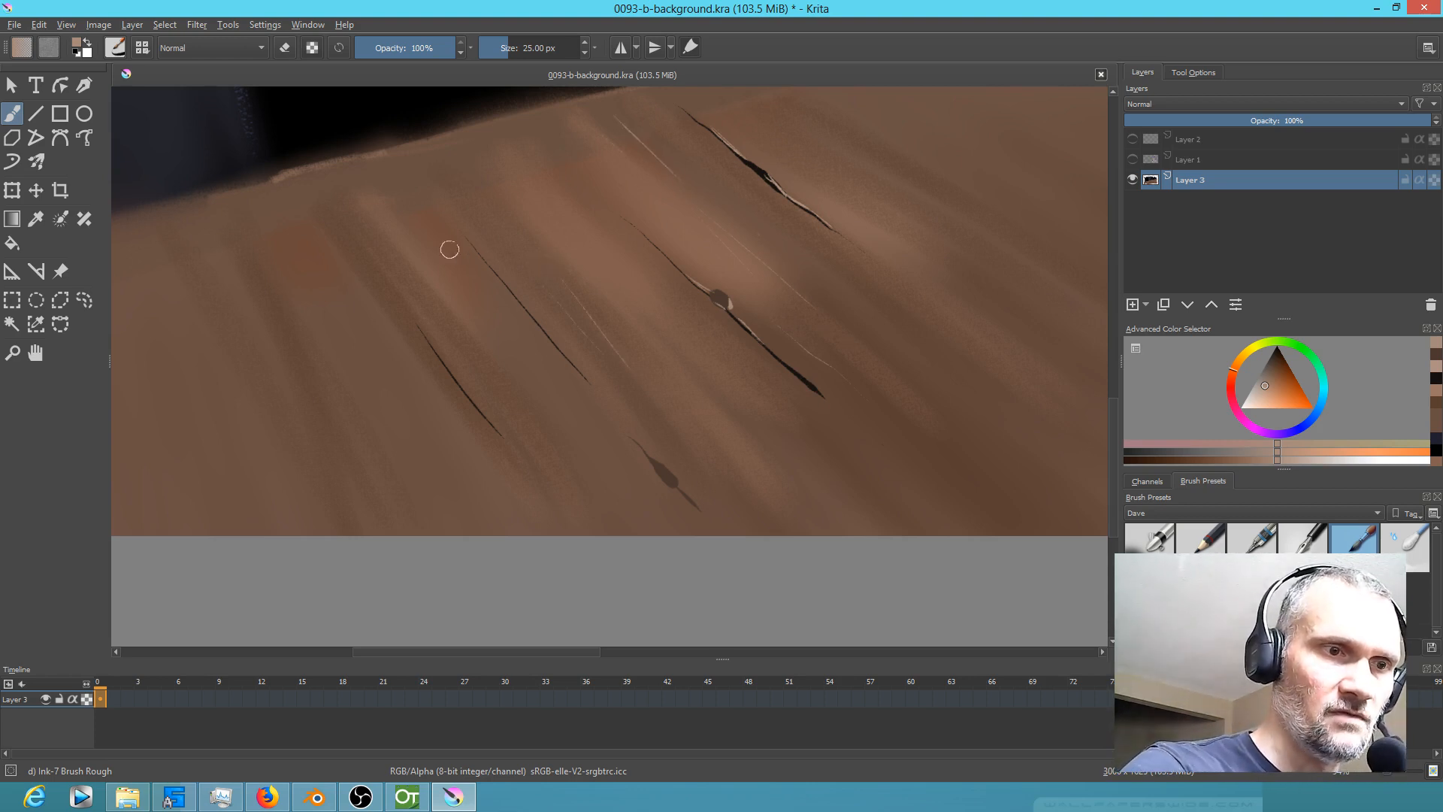
pyautogui.moveTo(404, 237); pyautogui.dragTo(498, 362)
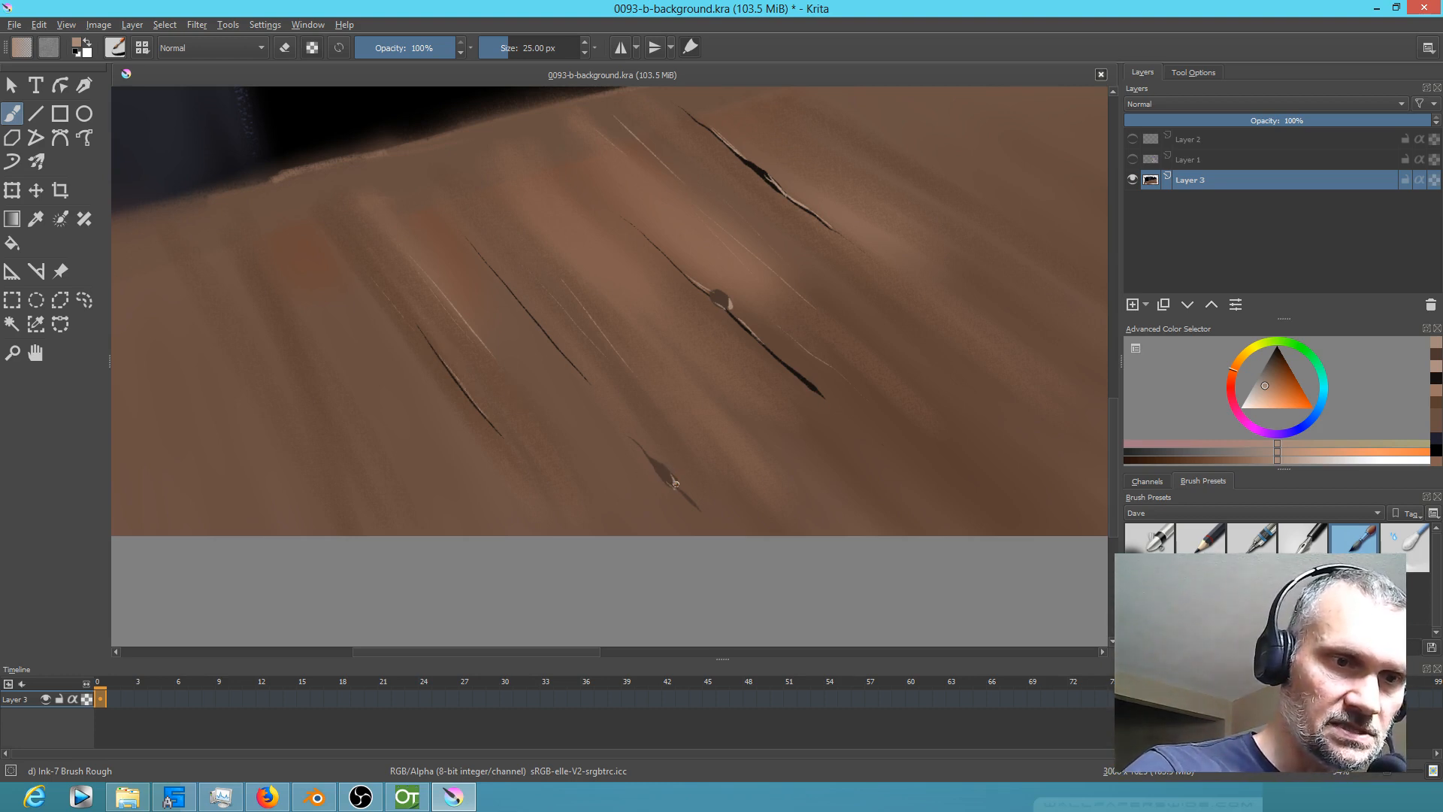
pyautogui.hotkey('ctrl', 'z')
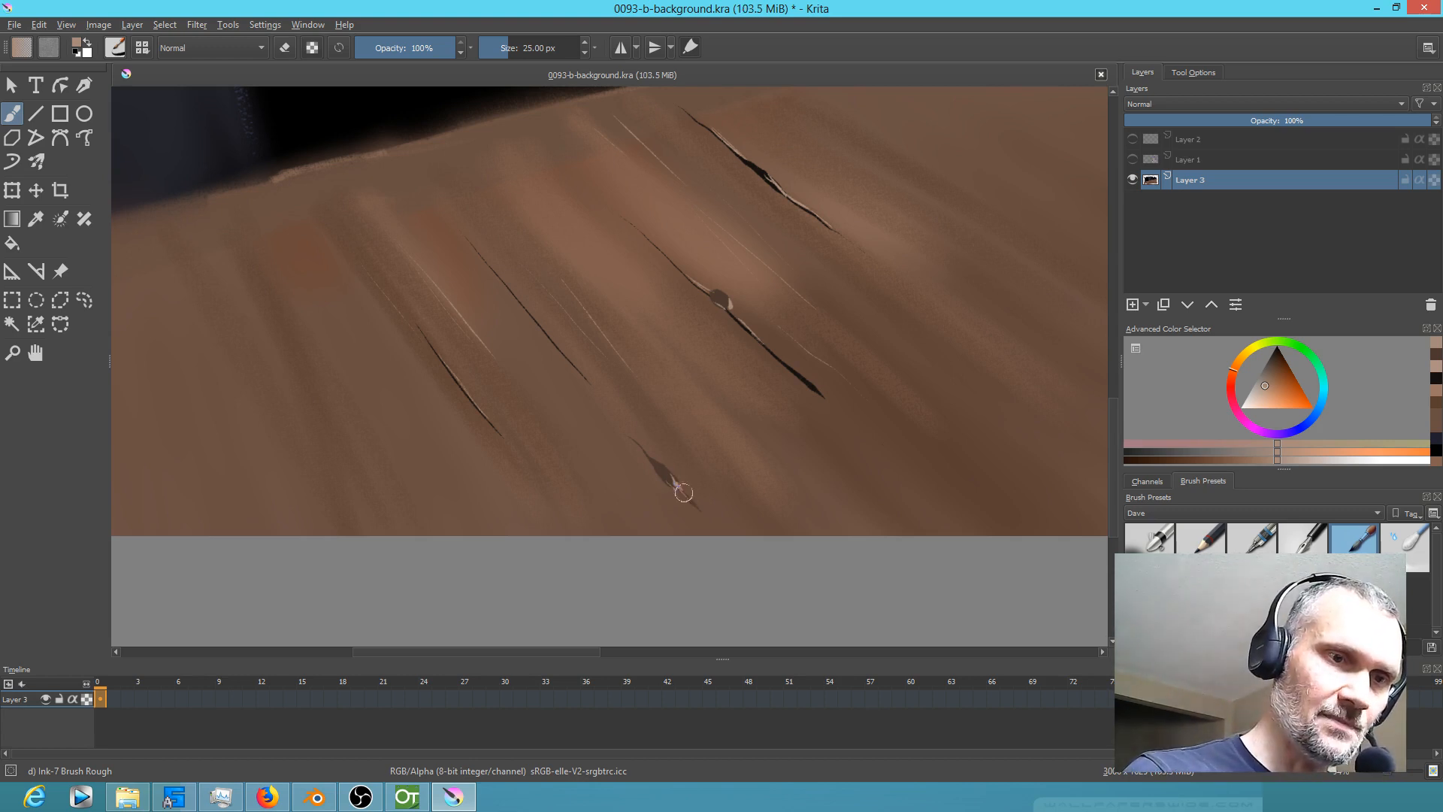
pyautogui.moveTo(635, 440); pyautogui.dragTo(697, 509)
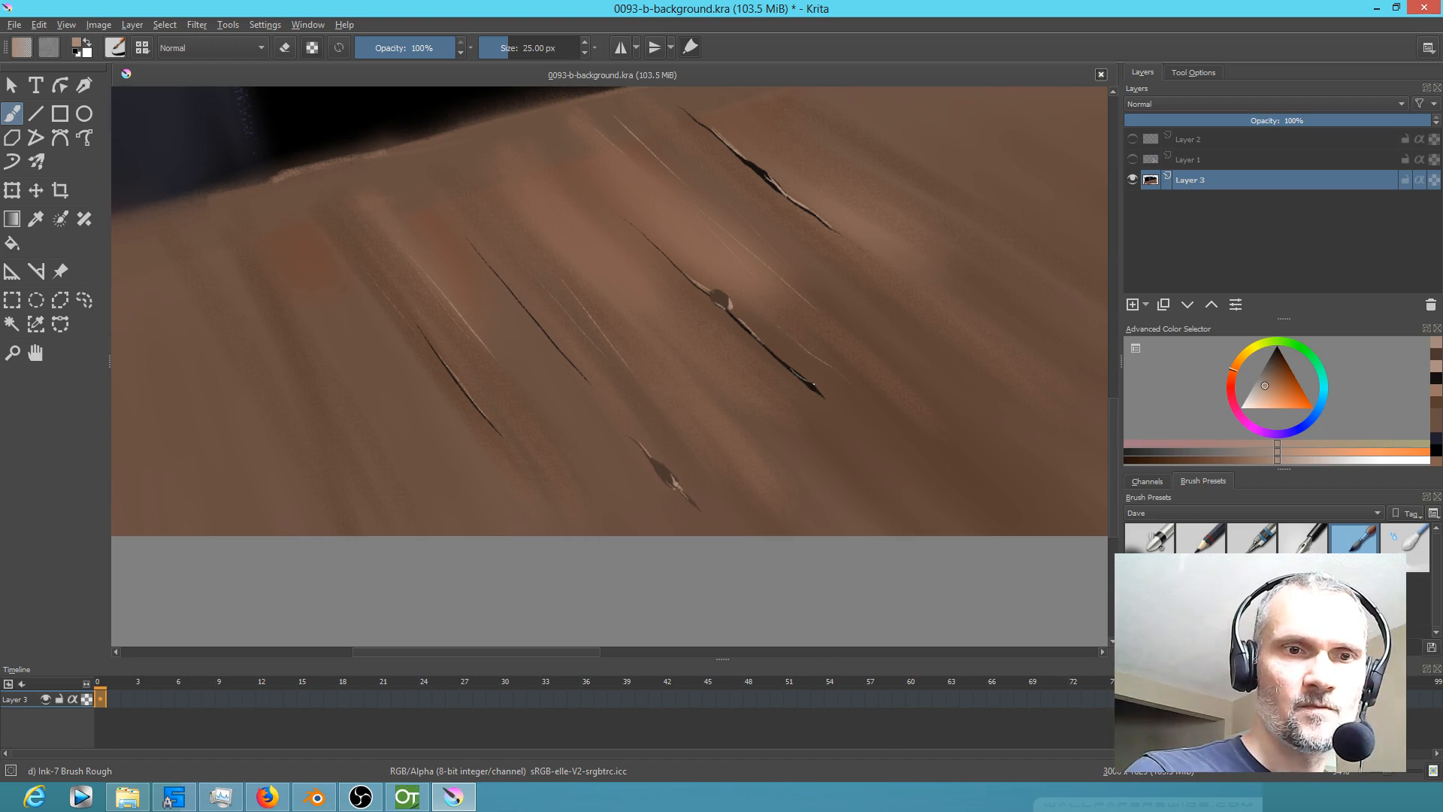
pyautogui.moveTo(824, 396); pyautogui.dragTo(841, 409)
# Step: Lower the brush opacity to 21% and paint faint grain highlights on the floorboards just below the doorway
pyautogui.scroll(-3, 624, 158)
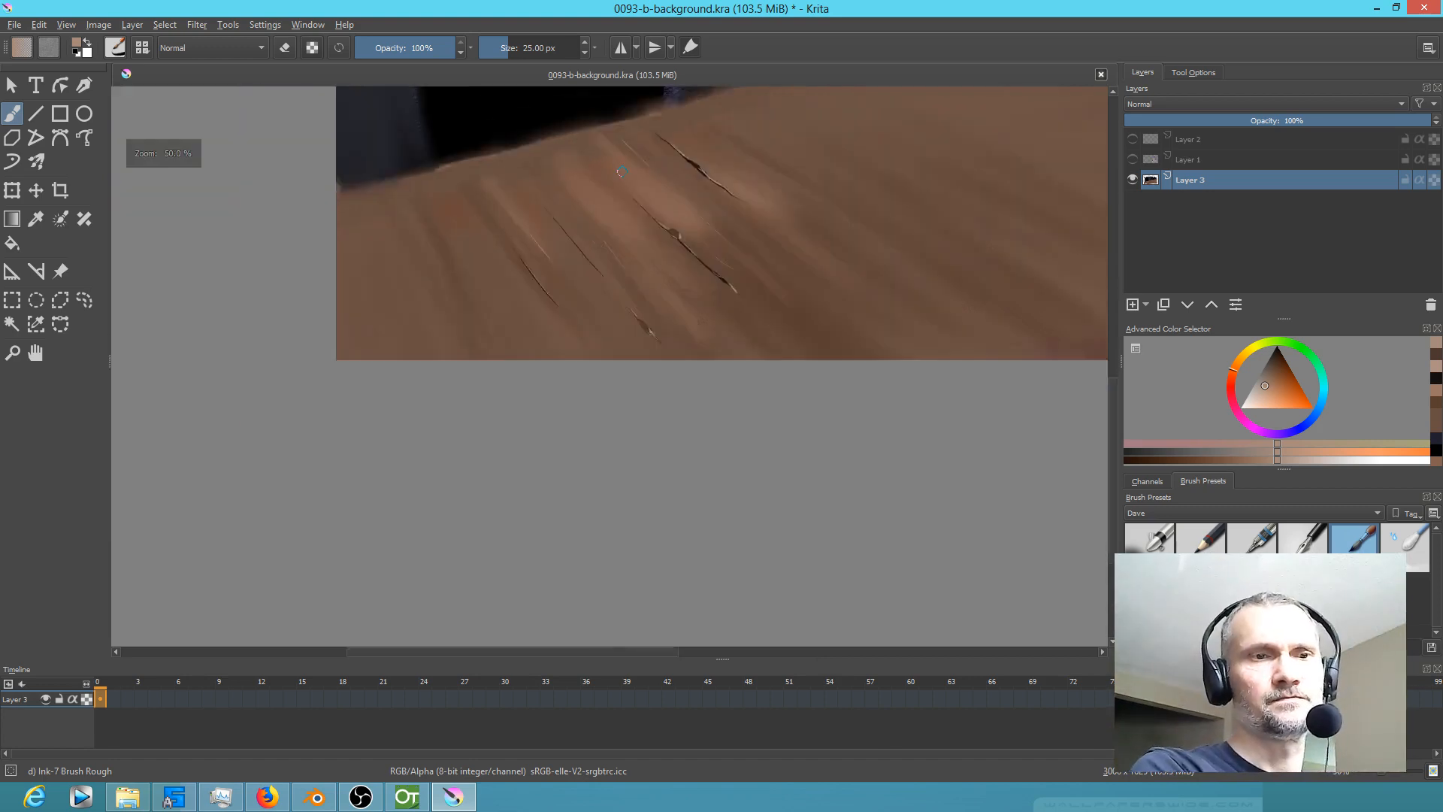
pyautogui.moveTo(650, 245); pyautogui.dragTo(525, 574)
pyautogui.scroll(3, 414, 531)
pyautogui.scroll(1, 414, 530)
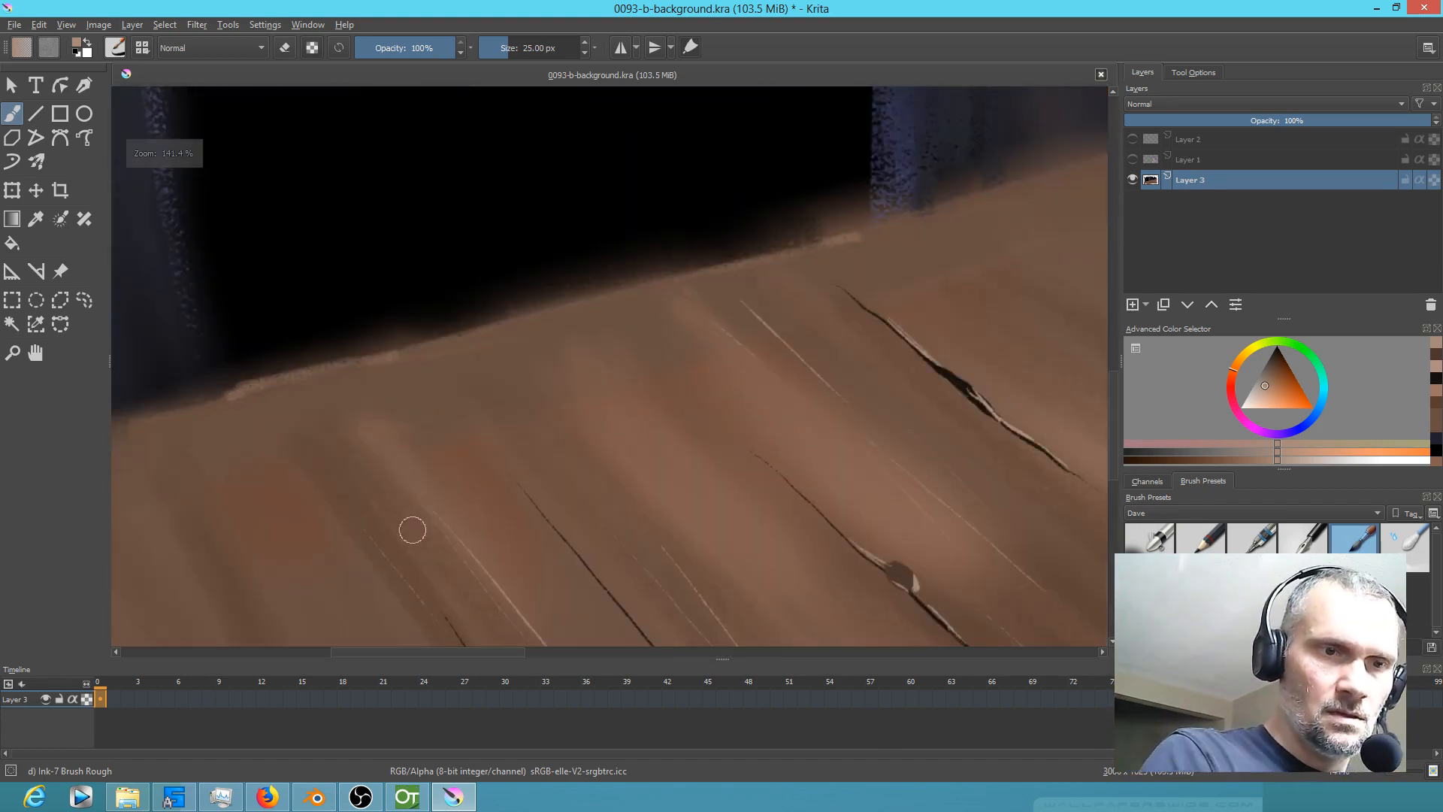
pyautogui.click(376, 41)
pyautogui.moveTo(618, 314); pyautogui.dragTo(723, 409)
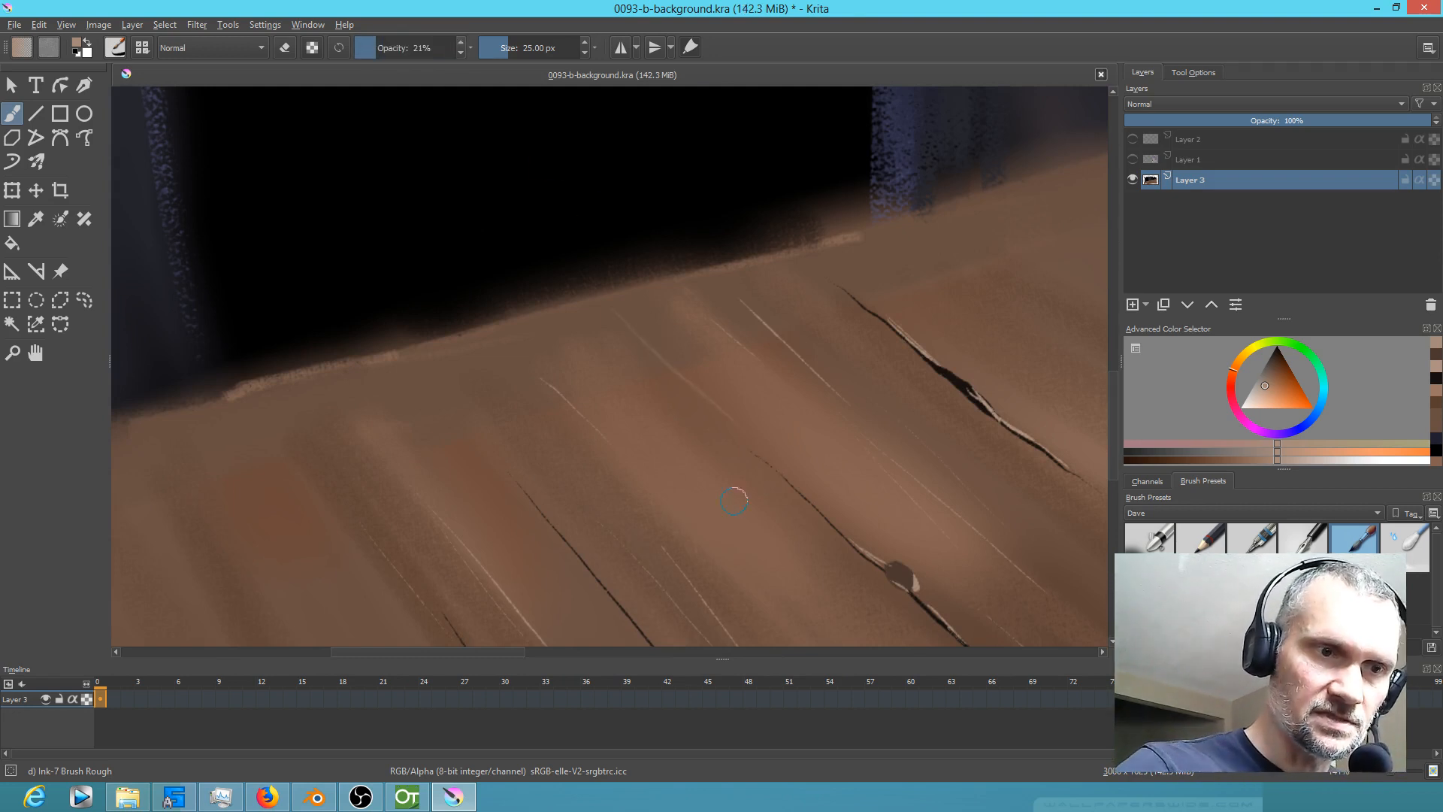
# Step: Reduce the brush opacity to 14% and add fainter grain lines to the floorboards on both sides of the cracks
pyautogui.moveTo(502, 233); pyautogui.dragTo(535, 104)
pyautogui.click(369, 42)
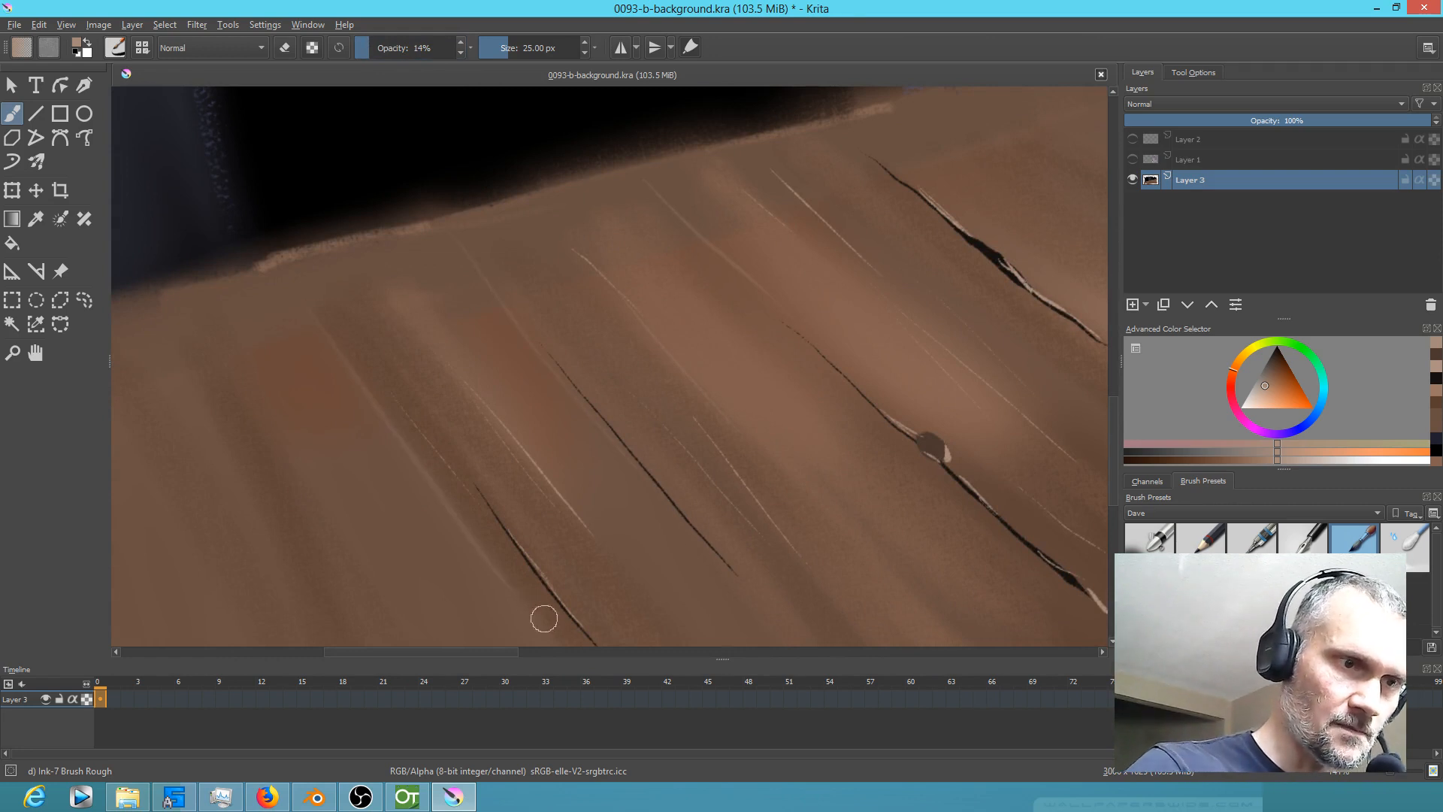
pyautogui.scroll(-2, 871, 496)
pyautogui.moveTo(872, 496); pyautogui.dragTo(709, 547)
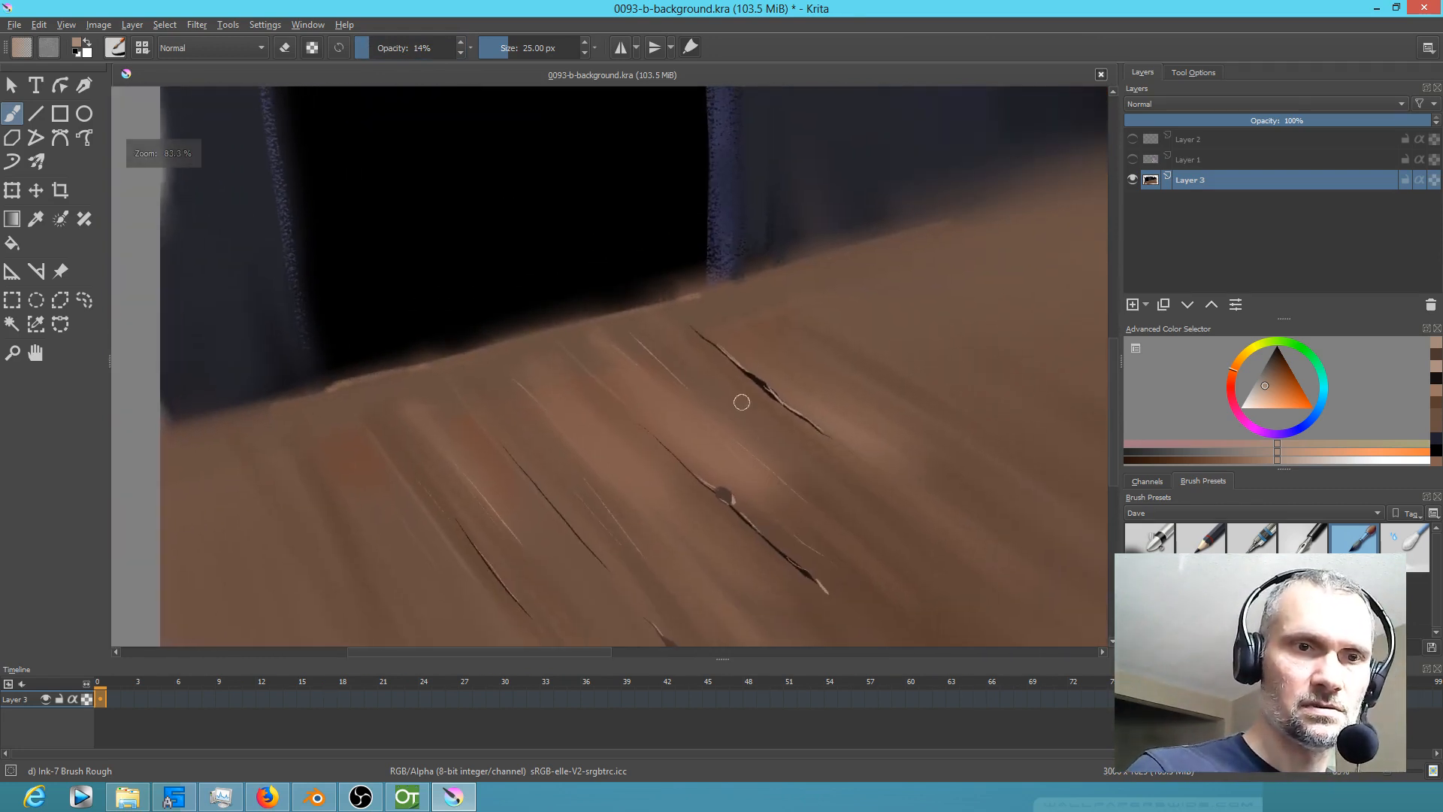
pyautogui.moveTo(755, 289); pyautogui.dragTo(945, 465)
pyautogui.moveTo(804, 331); pyautogui.dragTo(1059, 512)
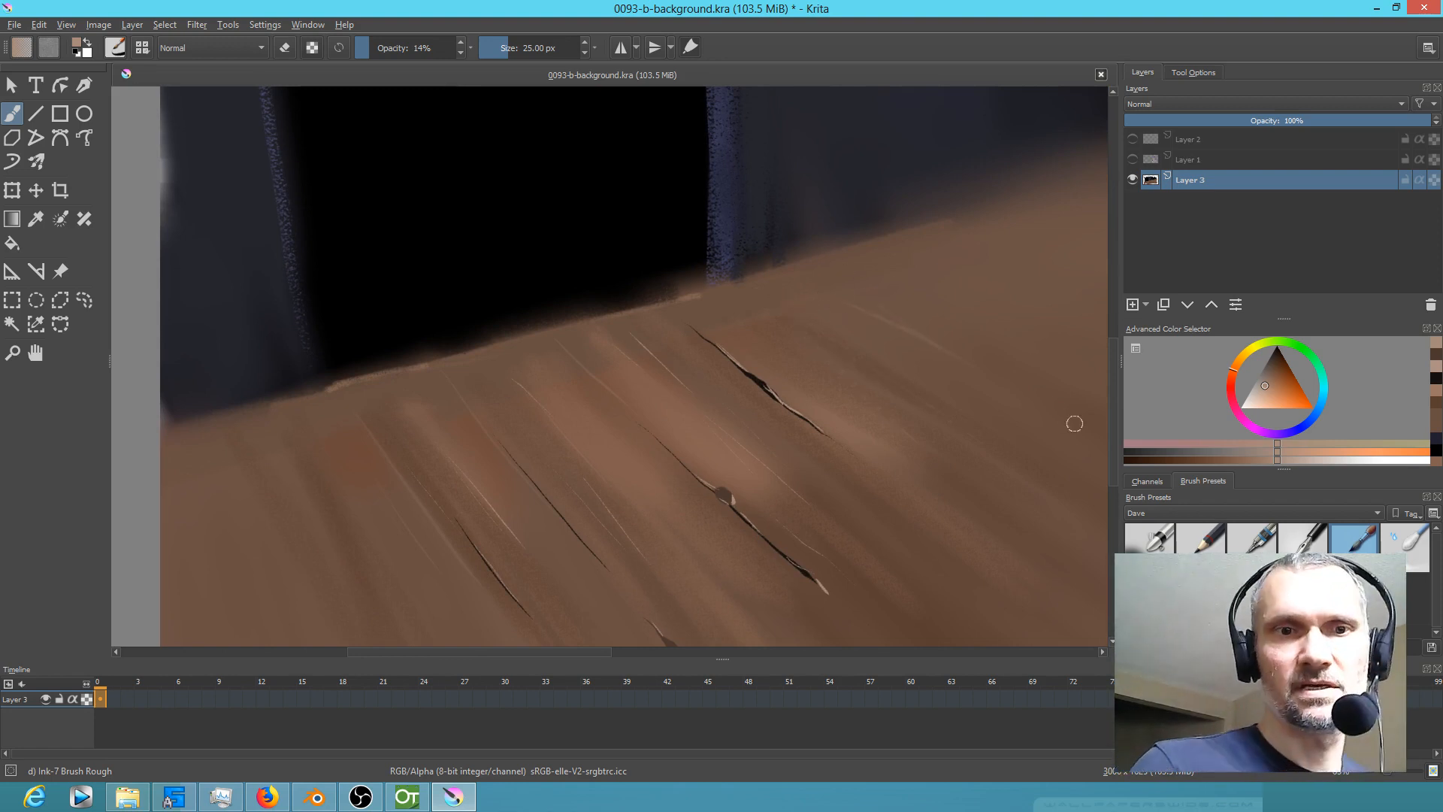
pyautogui.moveTo(996, 434); pyautogui.dragTo(954, 451)
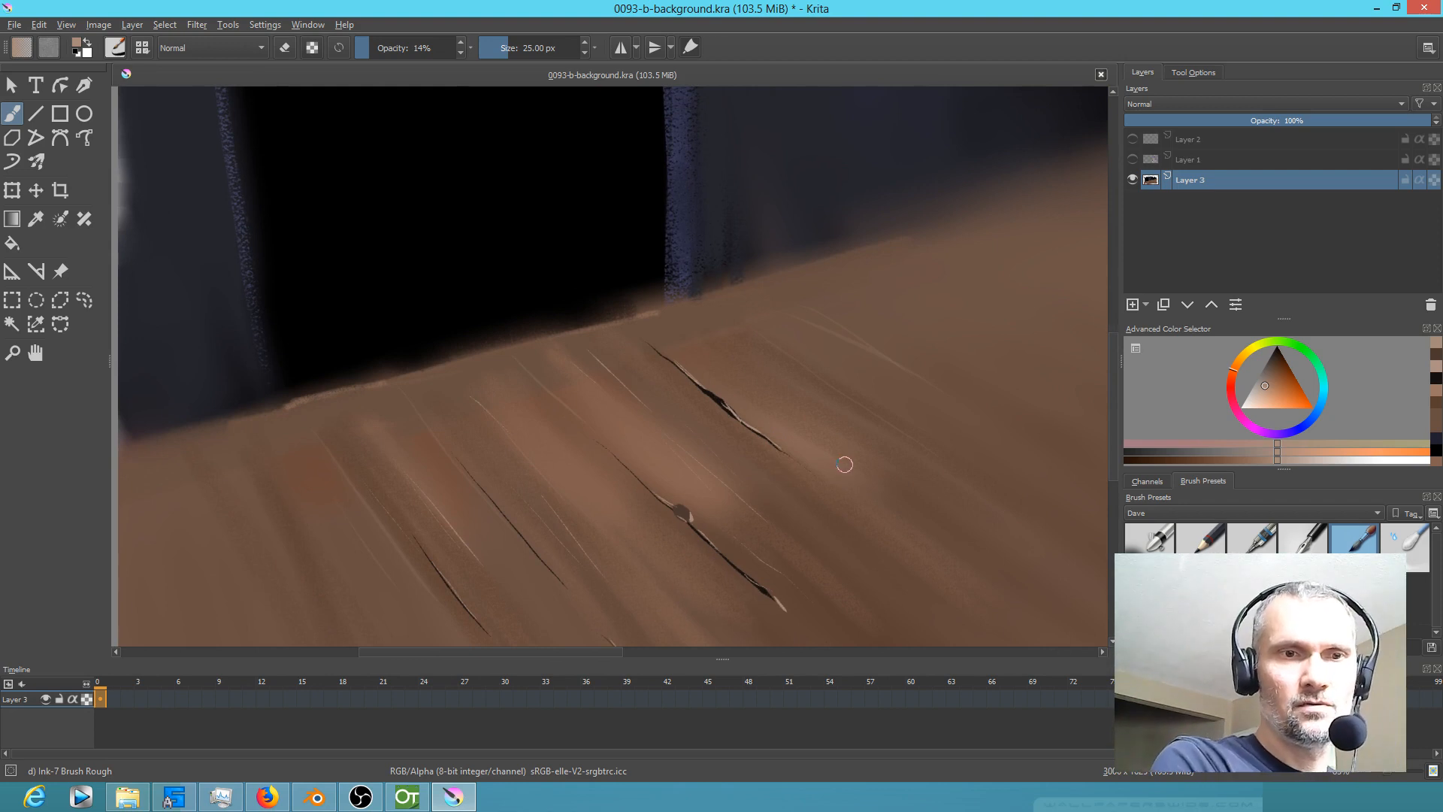
pyautogui.scroll(-3, 841, 464)
pyautogui.moveTo(870, 461); pyautogui.dragTo(627, 421)
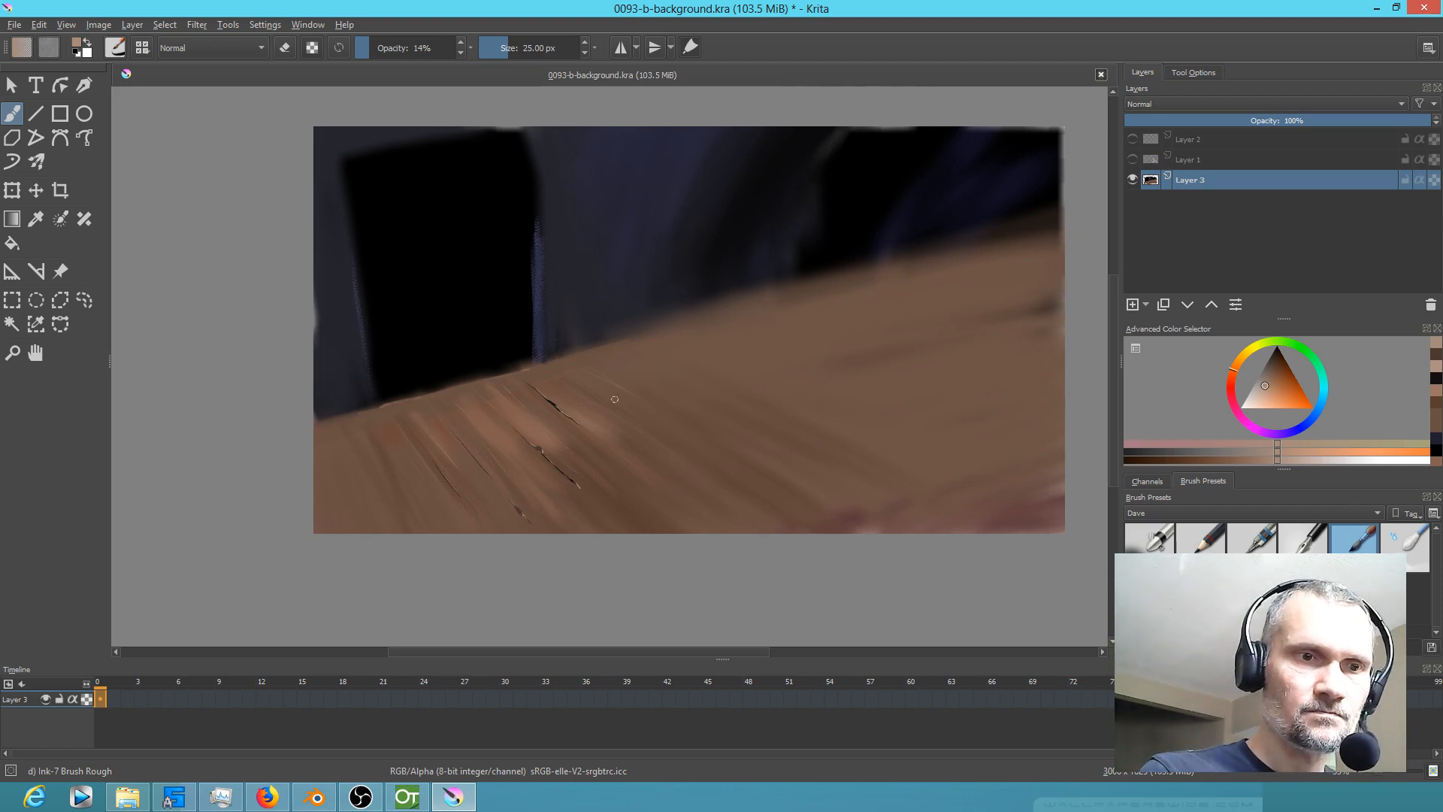
pyautogui.keyDown('ctrl'); pyautogui.click(654, 376); pyautogui.keyUp('ctrl')
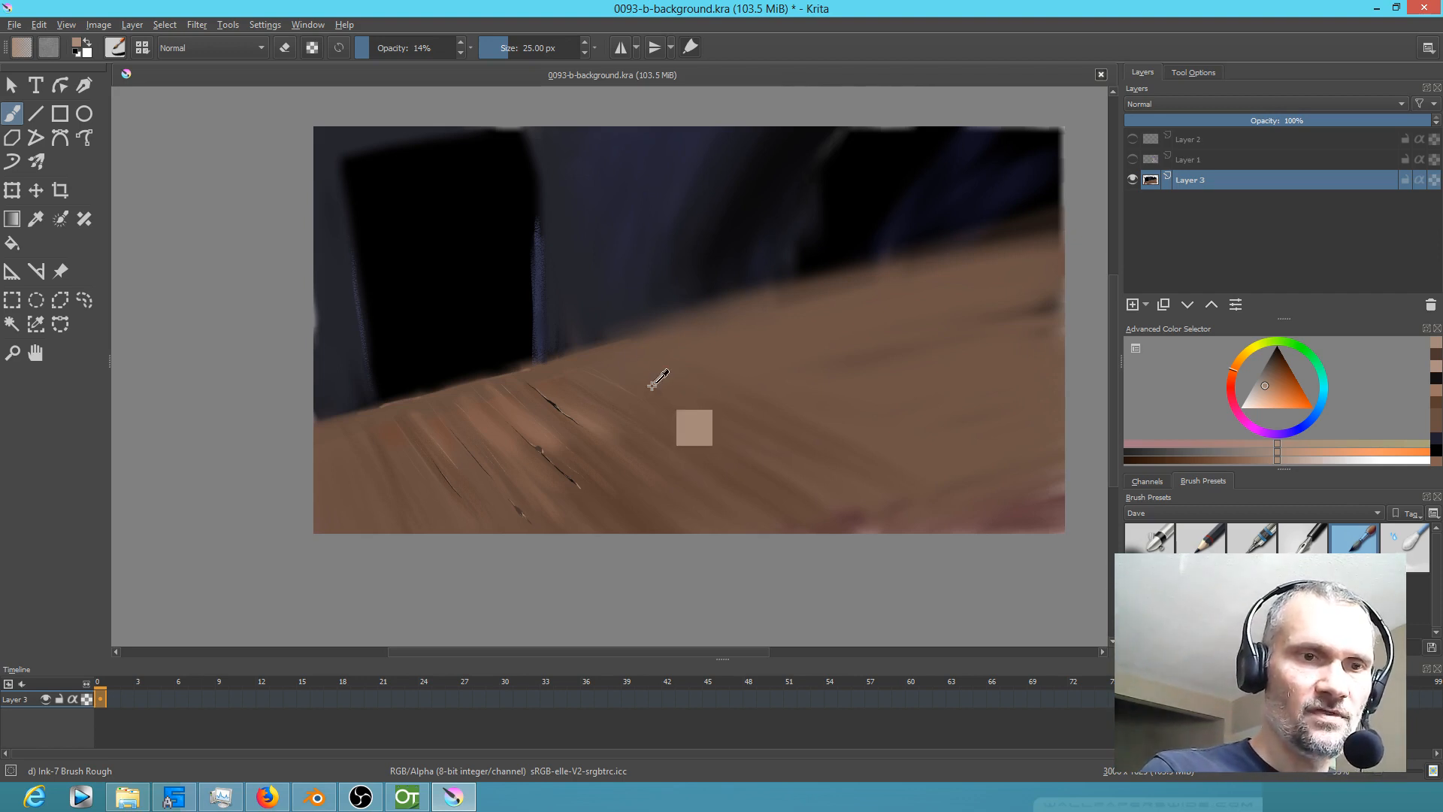
pyautogui.click(1276, 360)
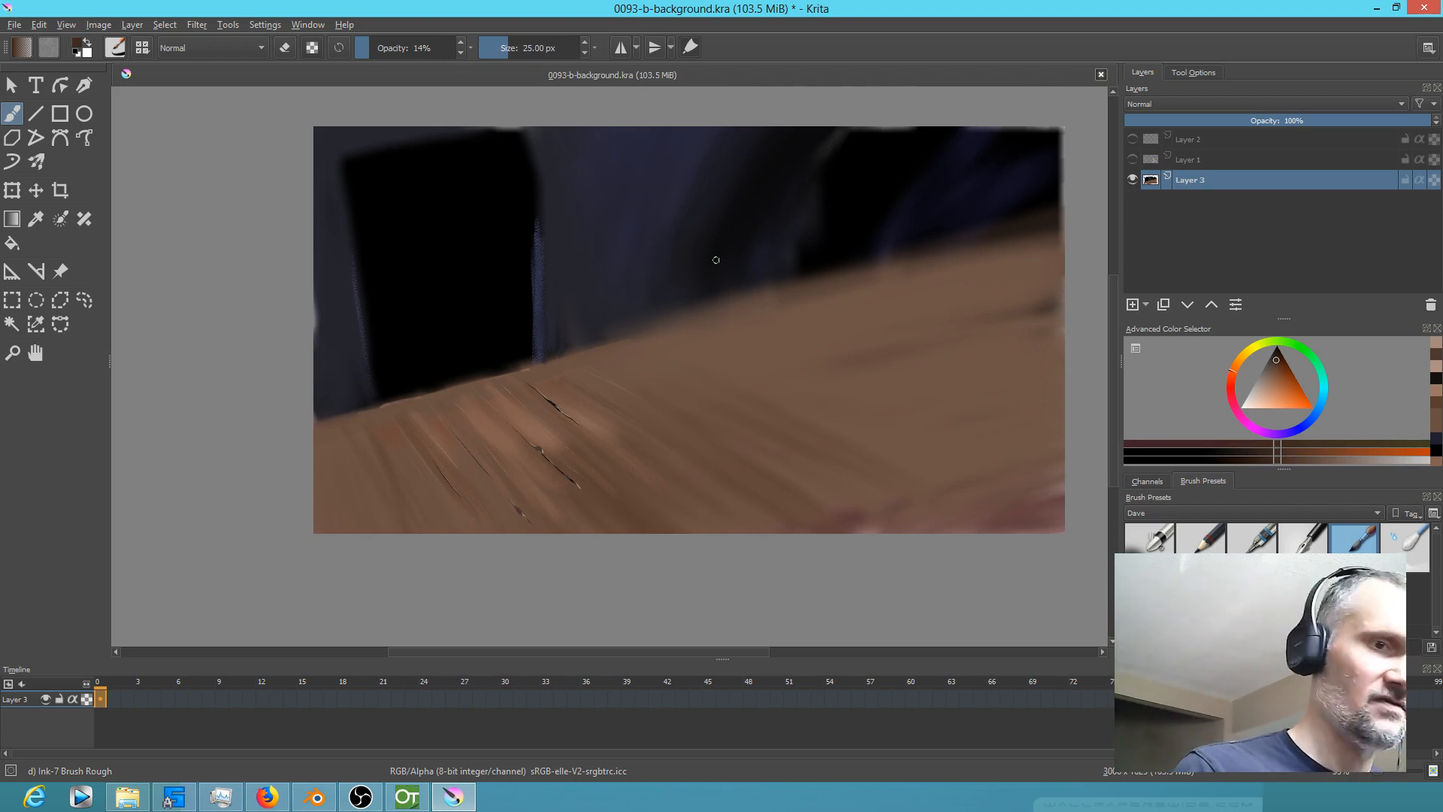
pyautogui.press('l')
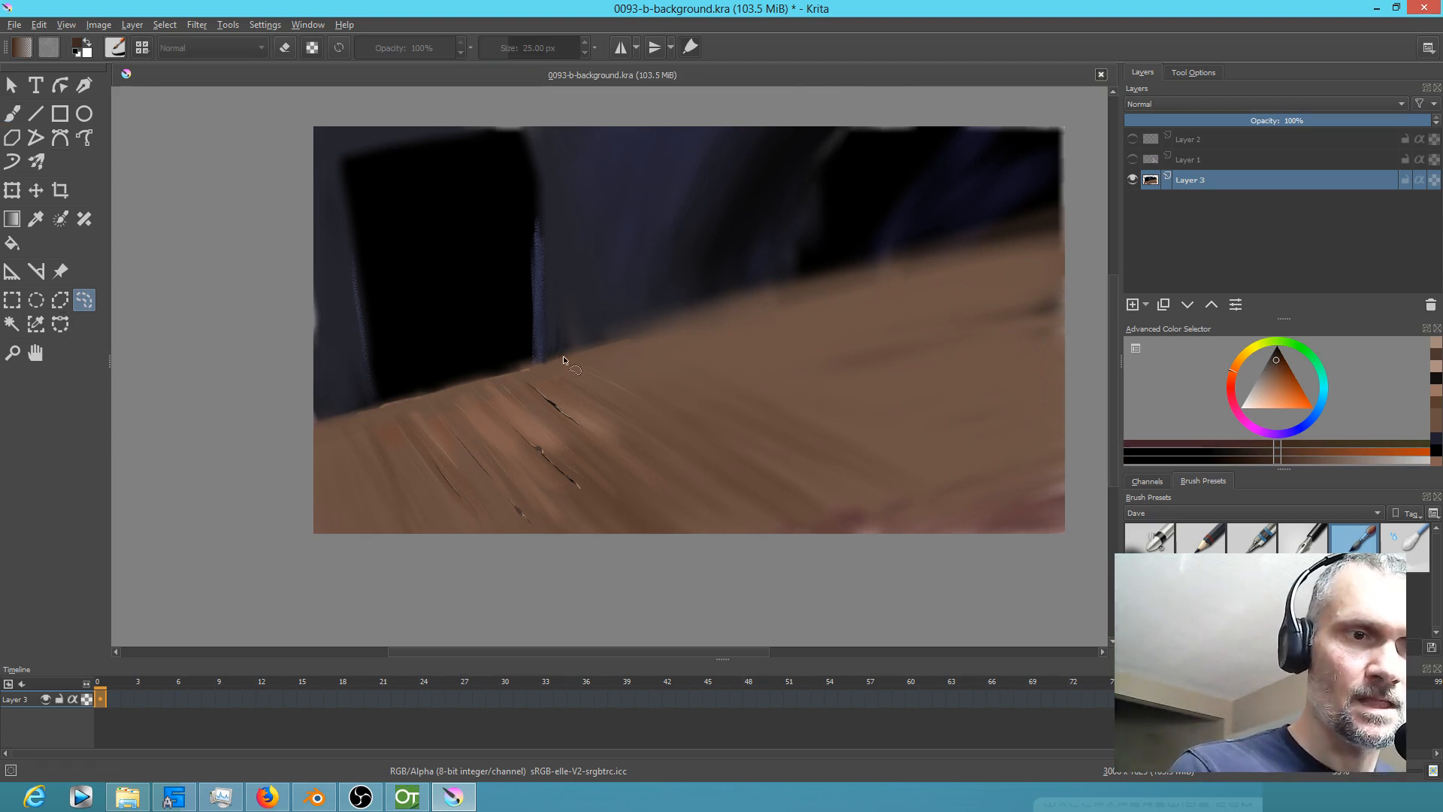
pyautogui.moveTo(538, 368)
pyautogui.mouseDown()
pyautogui.moveTo(894, 280)
pyautogui.moveTo(1097, 202)
pyautogui.moveTo(549, 362)
pyautogui.moveTo(740, 492)
pyautogui.moveTo(975, 581)
pyautogui.mouseUp()
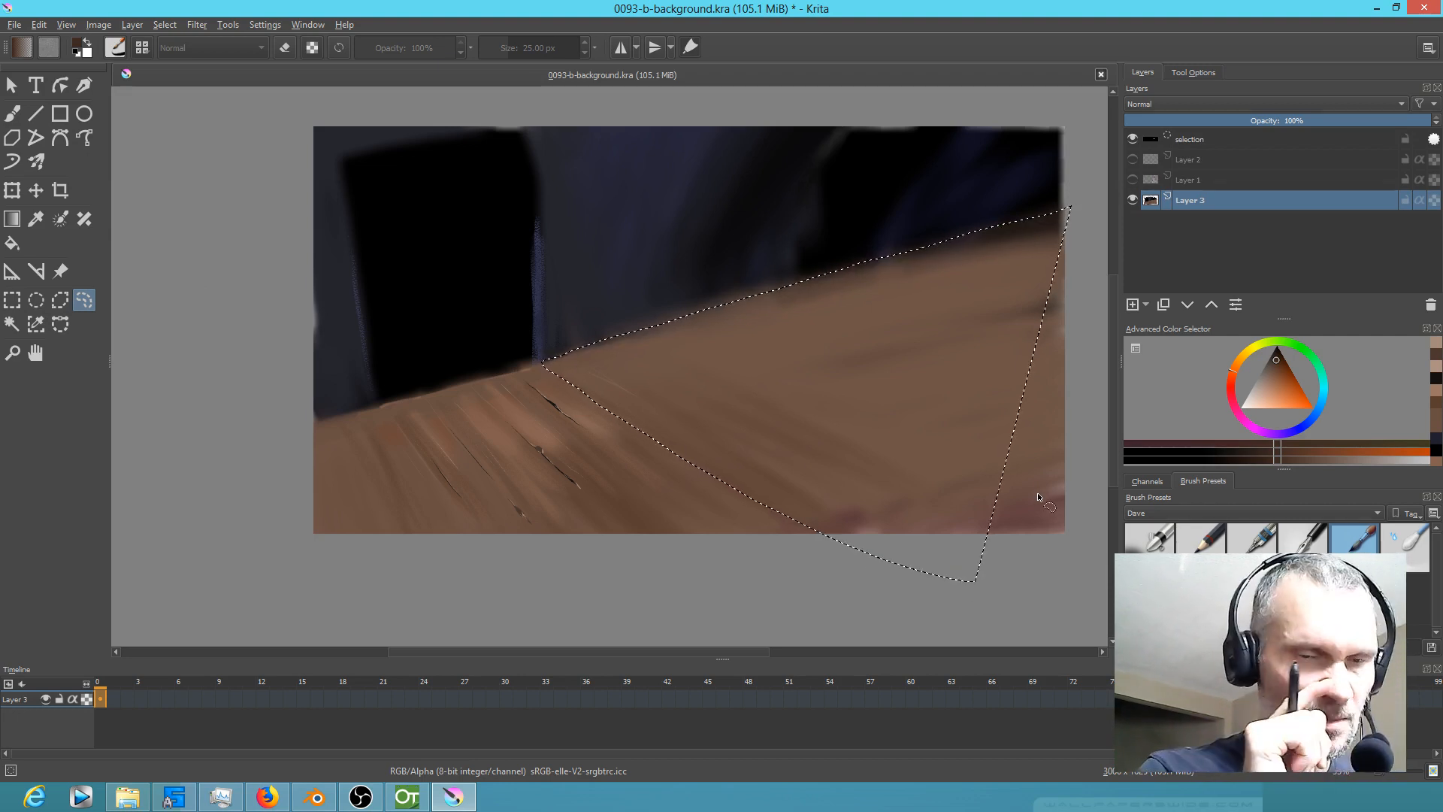
# Step: Outline the floor area right of the doorway with a freehand selection that extends past the canvas edges
pyautogui.scroll(-2, 773, 467)
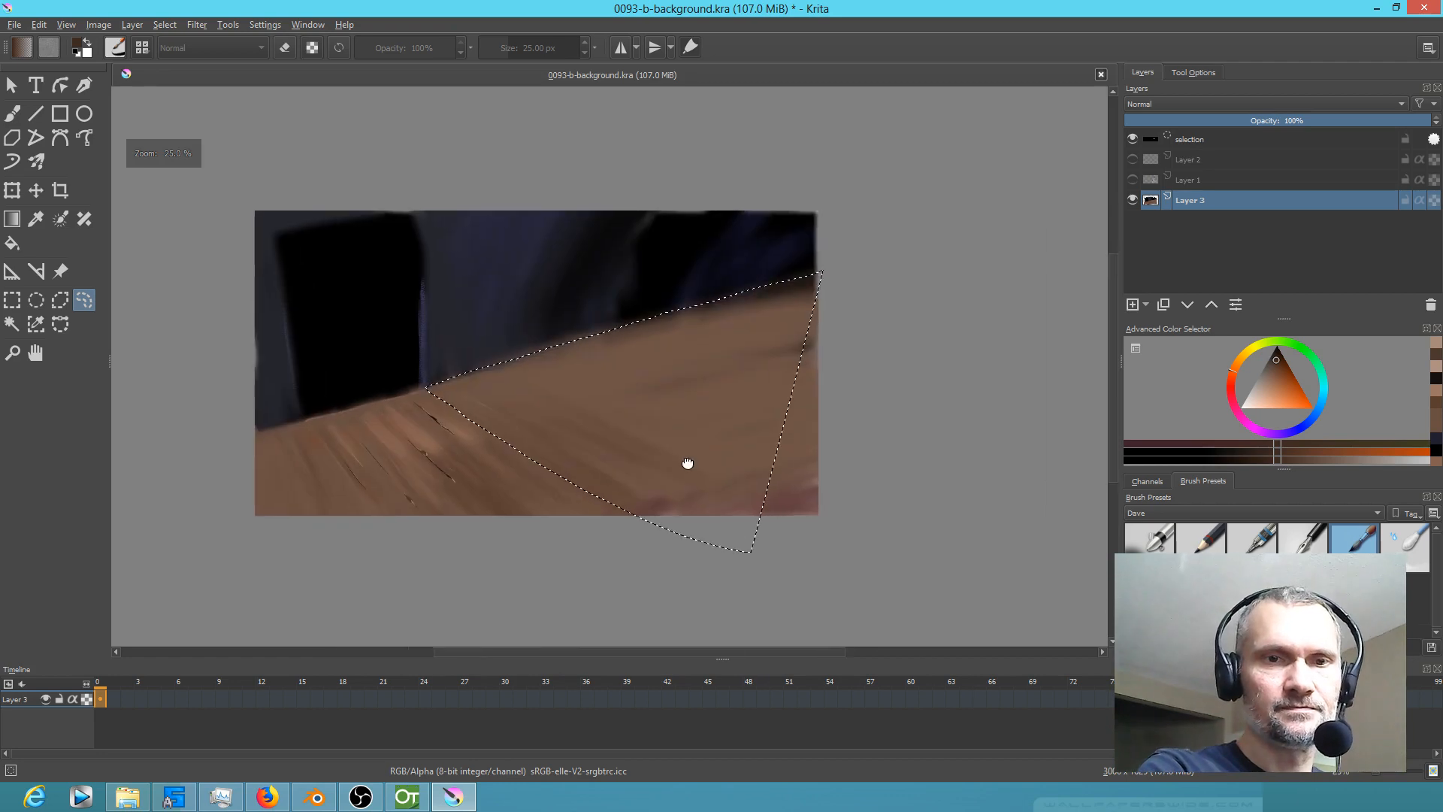
pyautogui.moveTo(864, 307)
pyautogui.mouseDown()
pyautogui.moveTo(717, 350)
pyautogui.moveTo(838, 318)
pyautogui.moveTo(648, 337)
pyautogui.moveTo(460, 428)
pyautogui.moveTo(883, 305)
pyautogui.mouseUp()
pyautogui.moveTo(903, 366)
pyautogui.mouseDown()
pyautogui.moveTo(915, 476)
pyautogui.moveTo(814, 587)
pyautogui.moveTo(642, 616)
pyautogui.moveTo(598, 593)
pyautogui.moveTo(658, 568)
pyautogui.moveTo(646, 549)
pyautogui.moveTo(454, 426)
pyautogui.mouseUp()
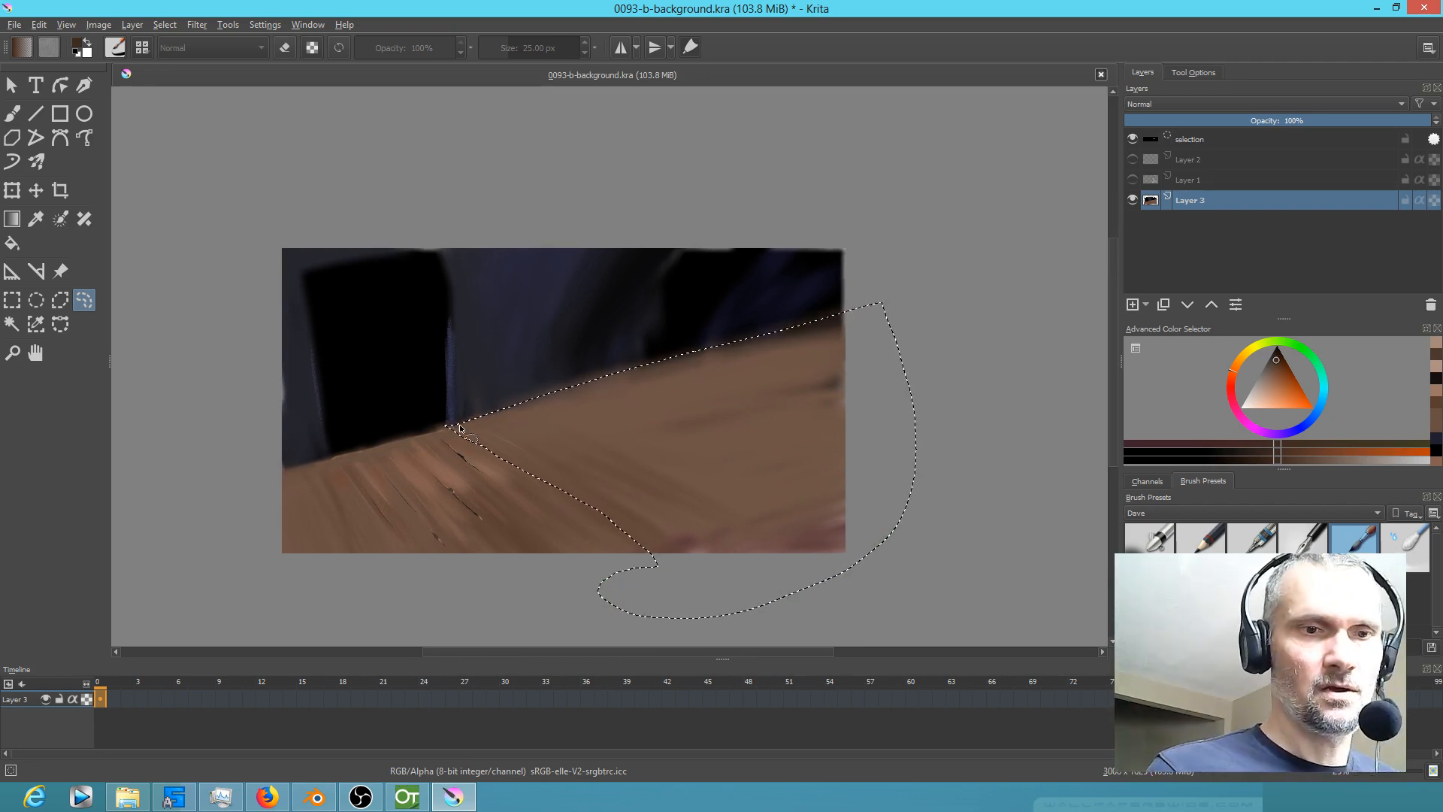
# Step: Add a new layer above Layer 3 and fill the selected floor area with black
pyautogui.click(1132, 305)
pyautogui.moveTo(1287, 382); pyautogui.dragTo(1276, 334)
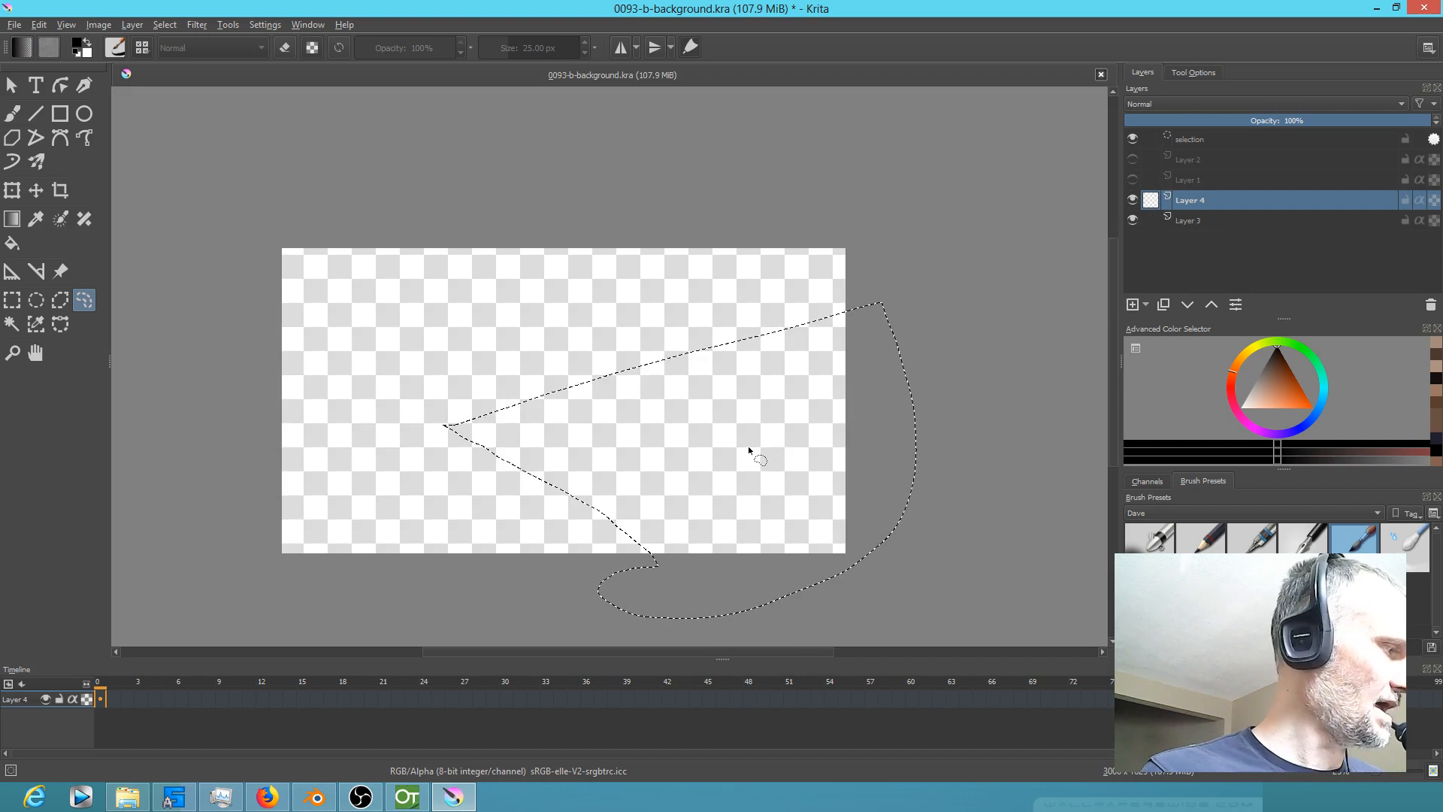
pyautogui.press('f')
pyautogui.click(757, 453)
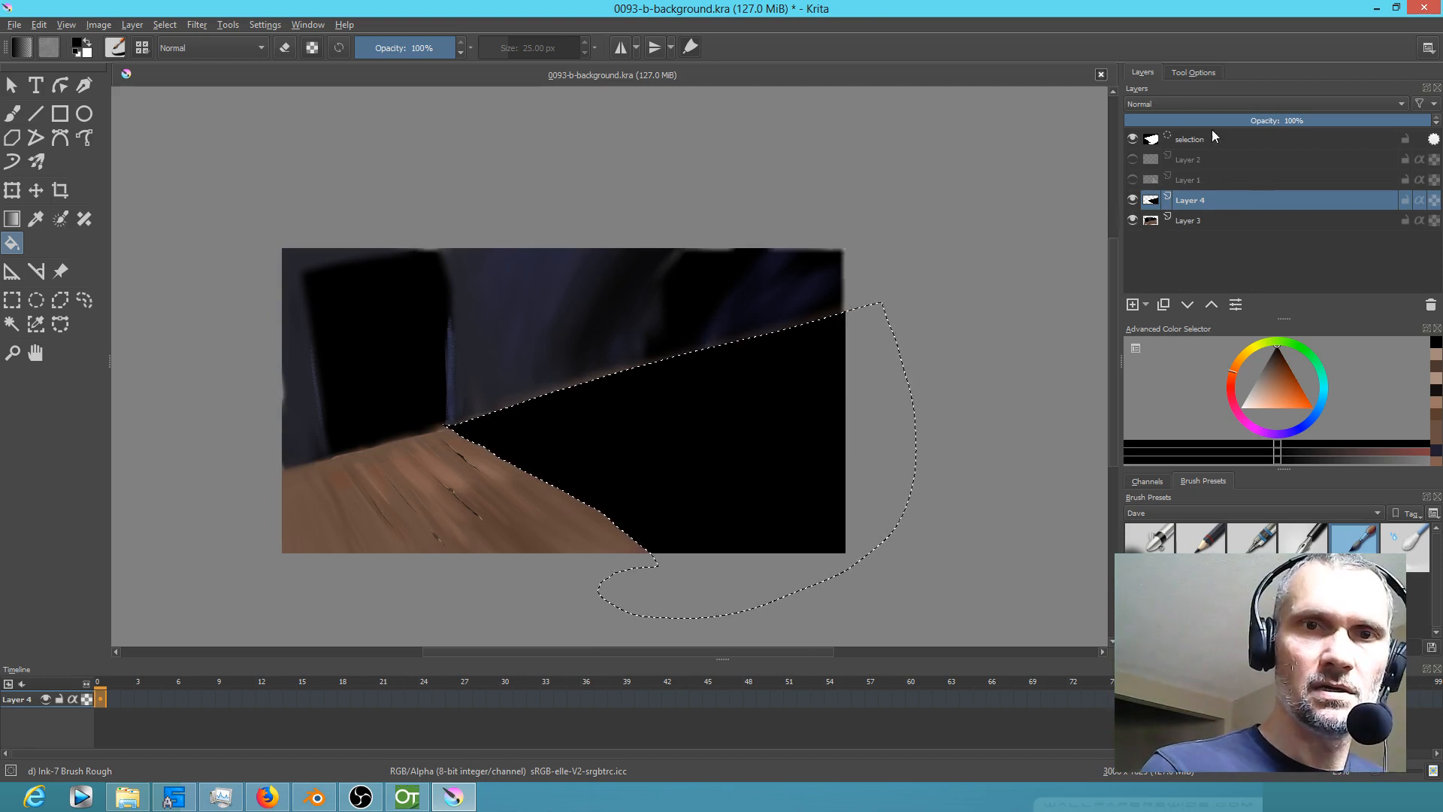
# Step: Clear the selection and lower the black shadow layer's opacity to 18%
pyautogui.click(1177, 120)
pyautogui.moveTo(1174, 120)
pyautogui.mouseDown()
pyautogui.moveTo(1135, 121)
pyautogui.moveTo(1192, 122)
pyautogui.mouseUp()
pyautogui.hotkey('ctrl', 'shift', 'a')
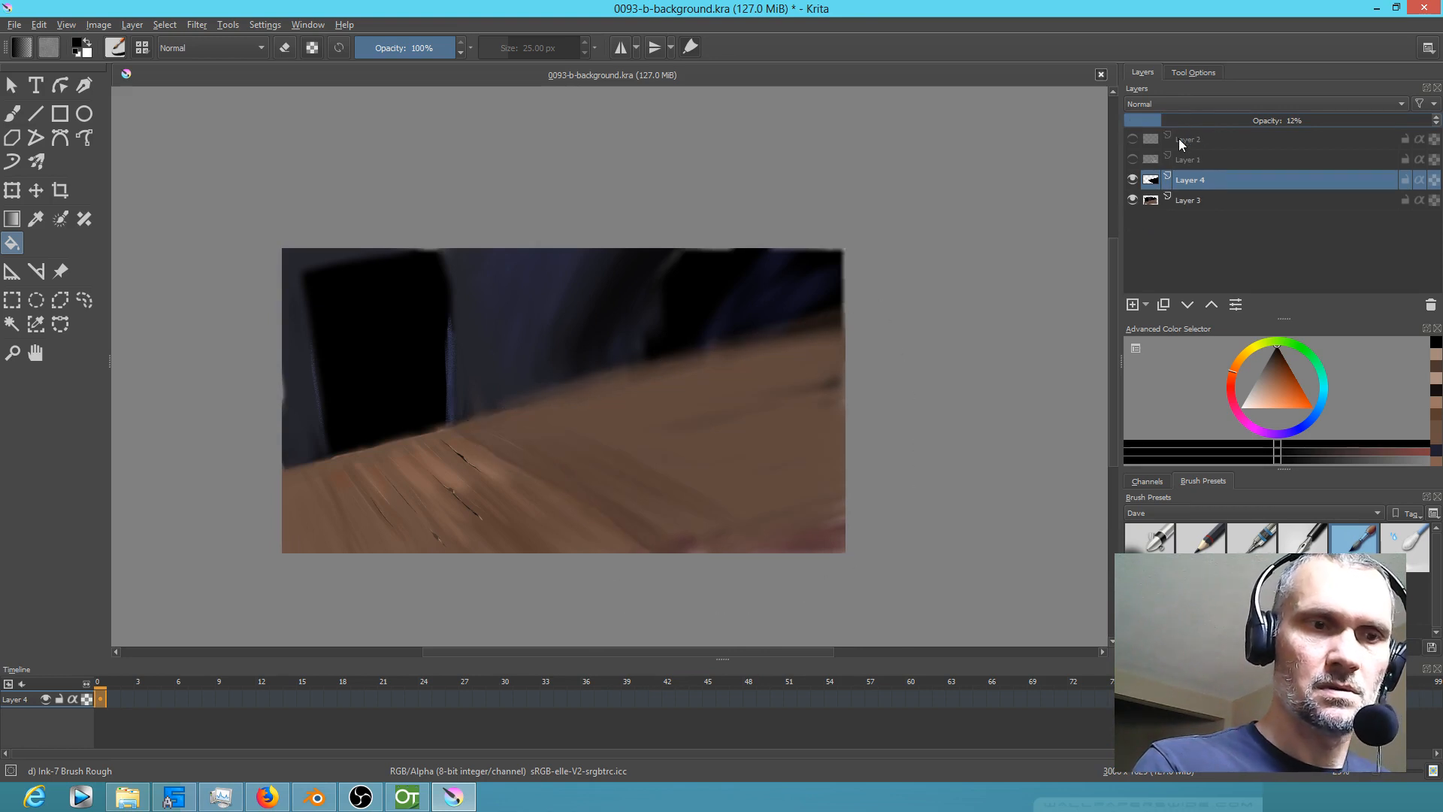
pyautogui.click(1171, 121)
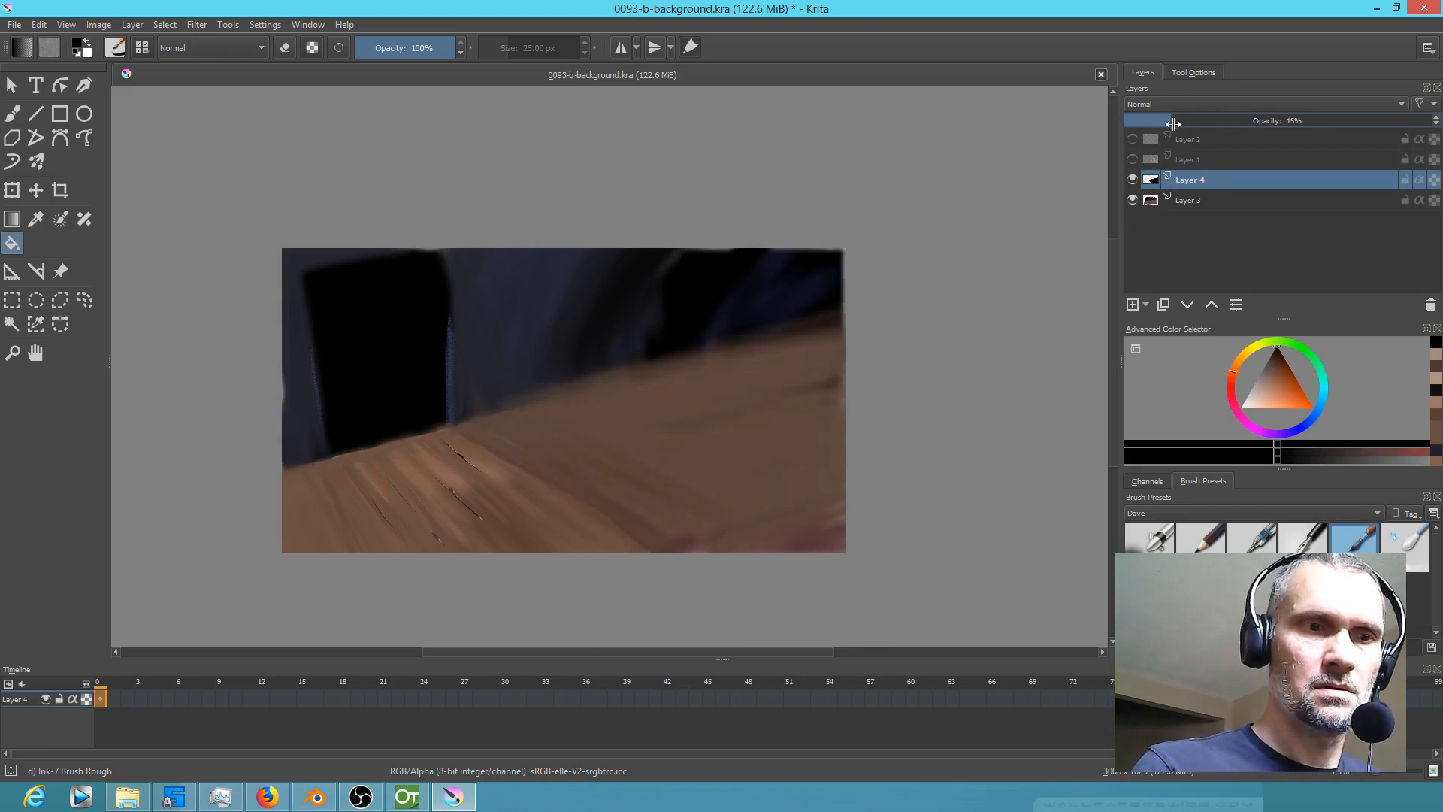
pyautogui.moveTo(1172, 125)
pyautogui.mouseDown()
pyautogui.moveTo(1148, 124)
pyautogui.moveTo(1180, 123)
pyautogui.mouseUp()
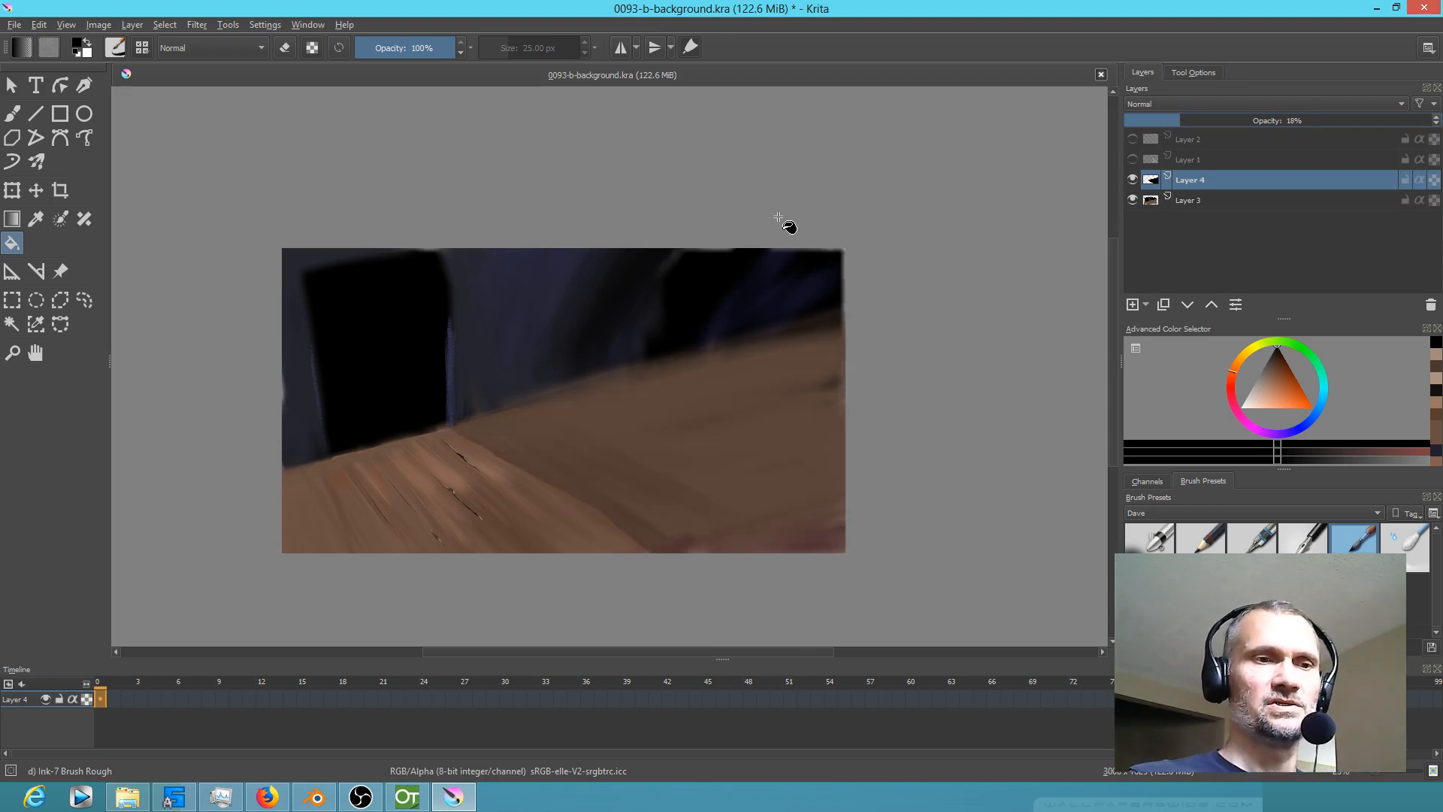
# Step: Sample the doorway edge's blue, choose a lighter shade of it, and set the brush opacity to 100%
pyautogui.scroll(3, 466, 421)
pyautogui.moveTo(434, 520); pyautogui.dragTo(451, 530)
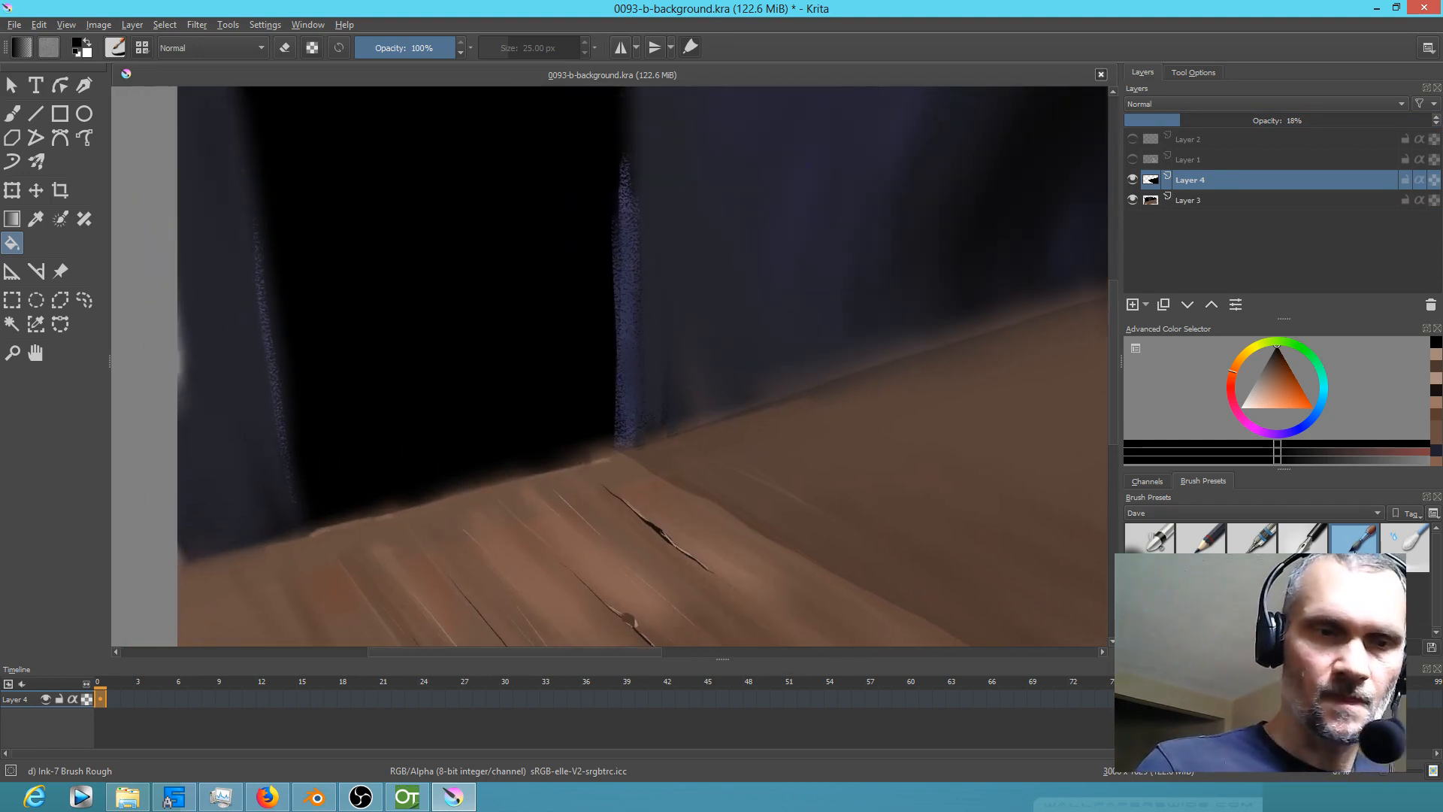
pyautogui.keyDown('ctrl'); pyautogui.click(618, 383); pyautogui.keyUp('ctrl')
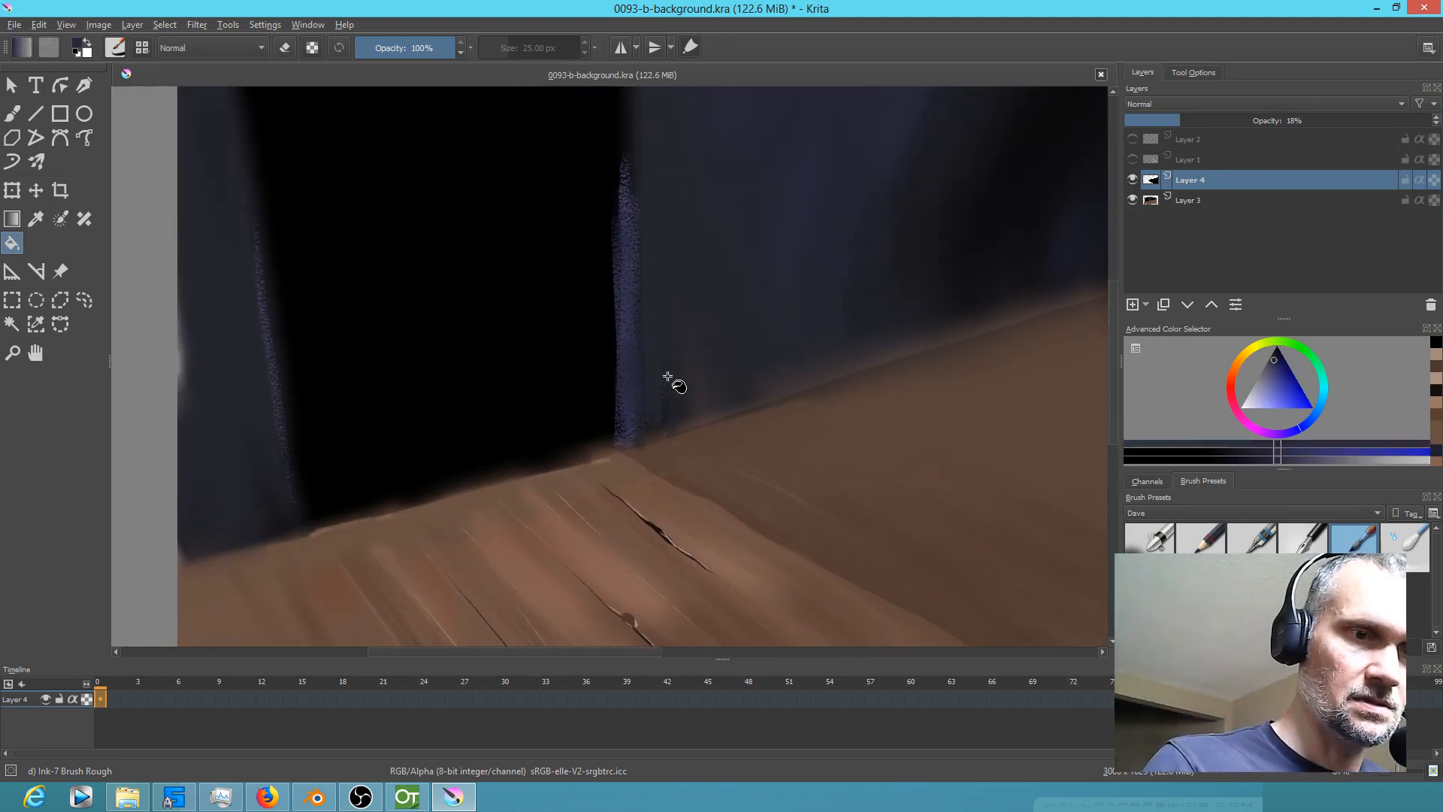
pyautogui.click(1266, 382)
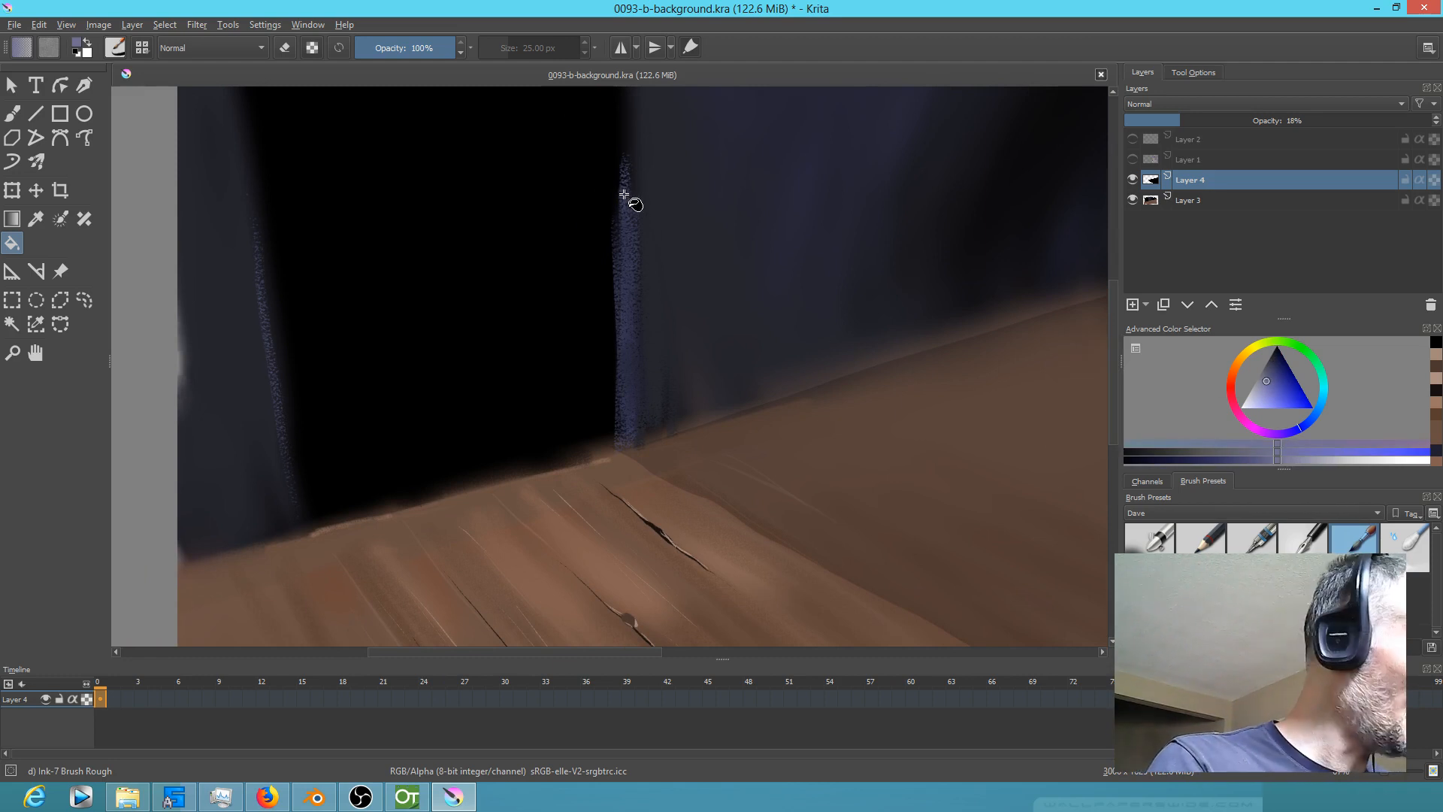
pyautogui.press('b')
pyautogui.moveTo(623, 187); pyautogui.dragTo(620, 311)
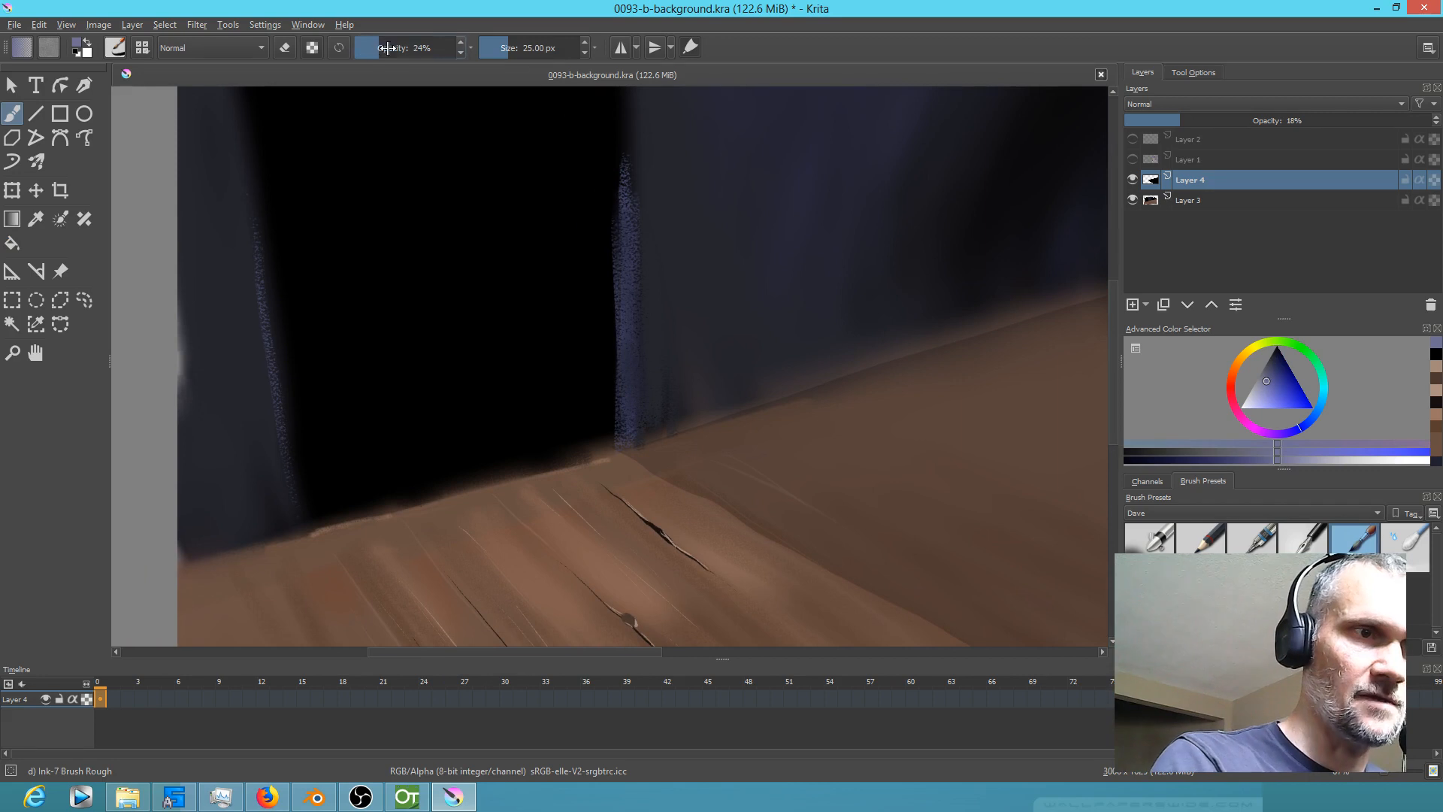
pyautogui.moveTo(367, 48); pyautogui.dragTo(464, 48)
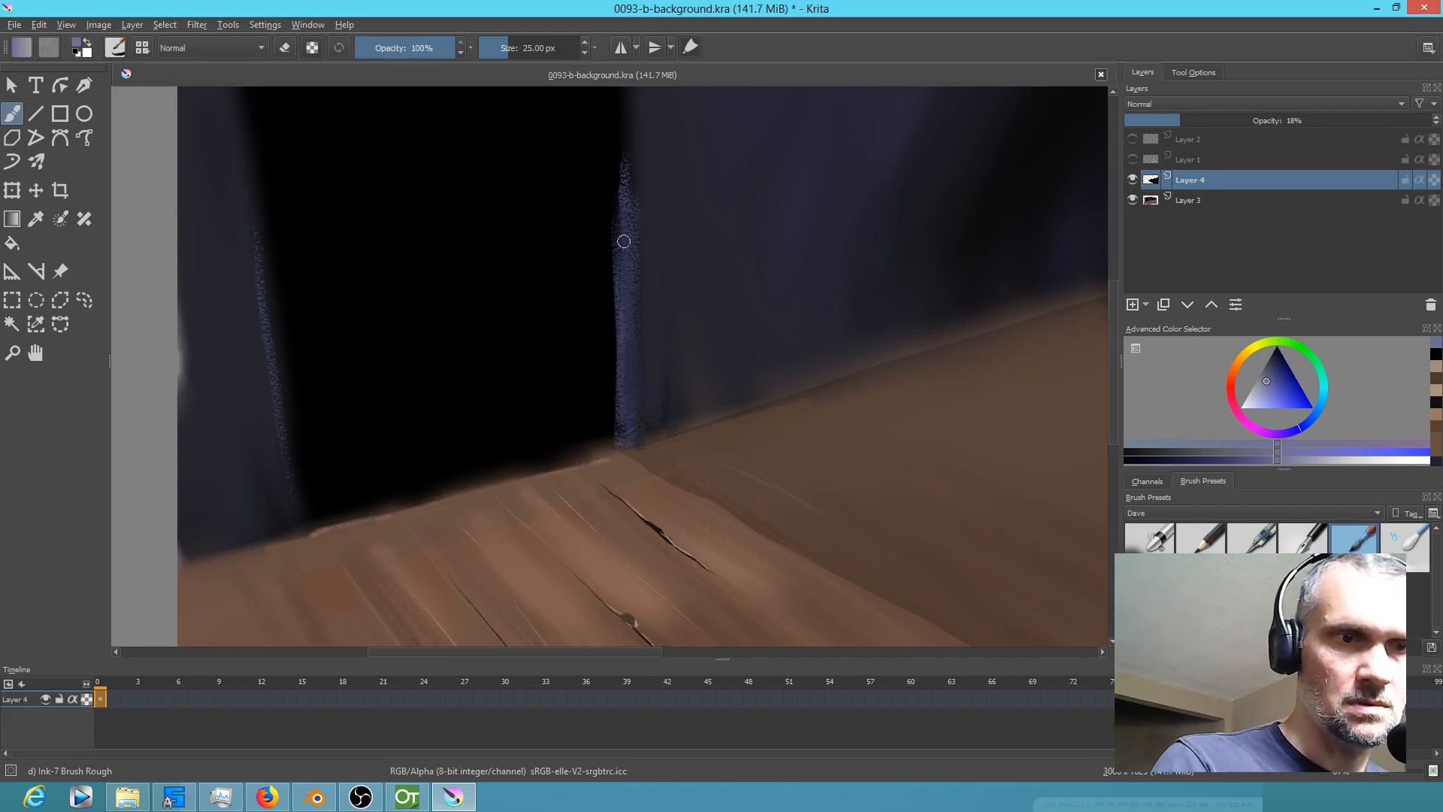
pyautogui.click(1264, 391)
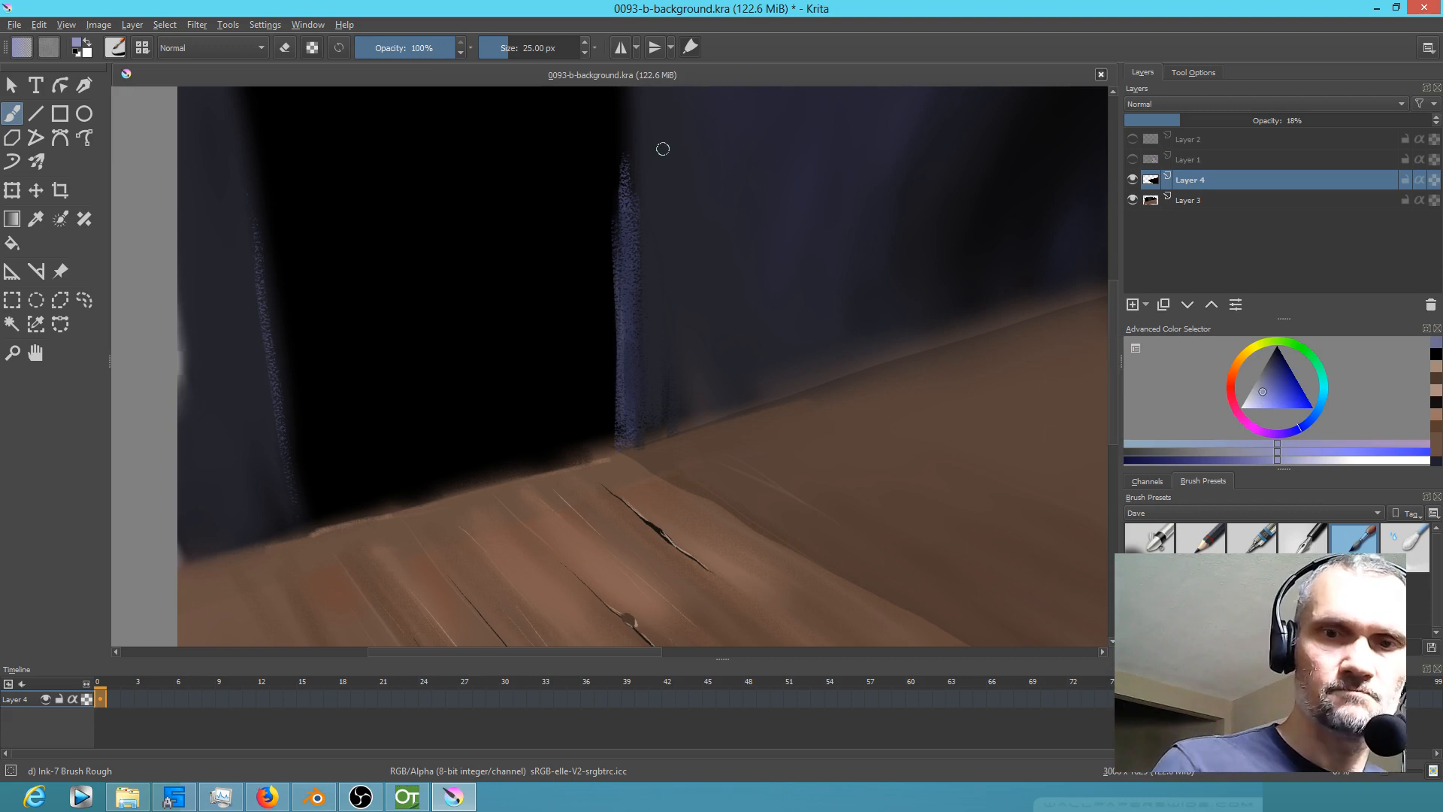
# Step: Paint light blue highlights along the right and left edges of the dark doorway
pyautogui.scroll(2, 641, 290)
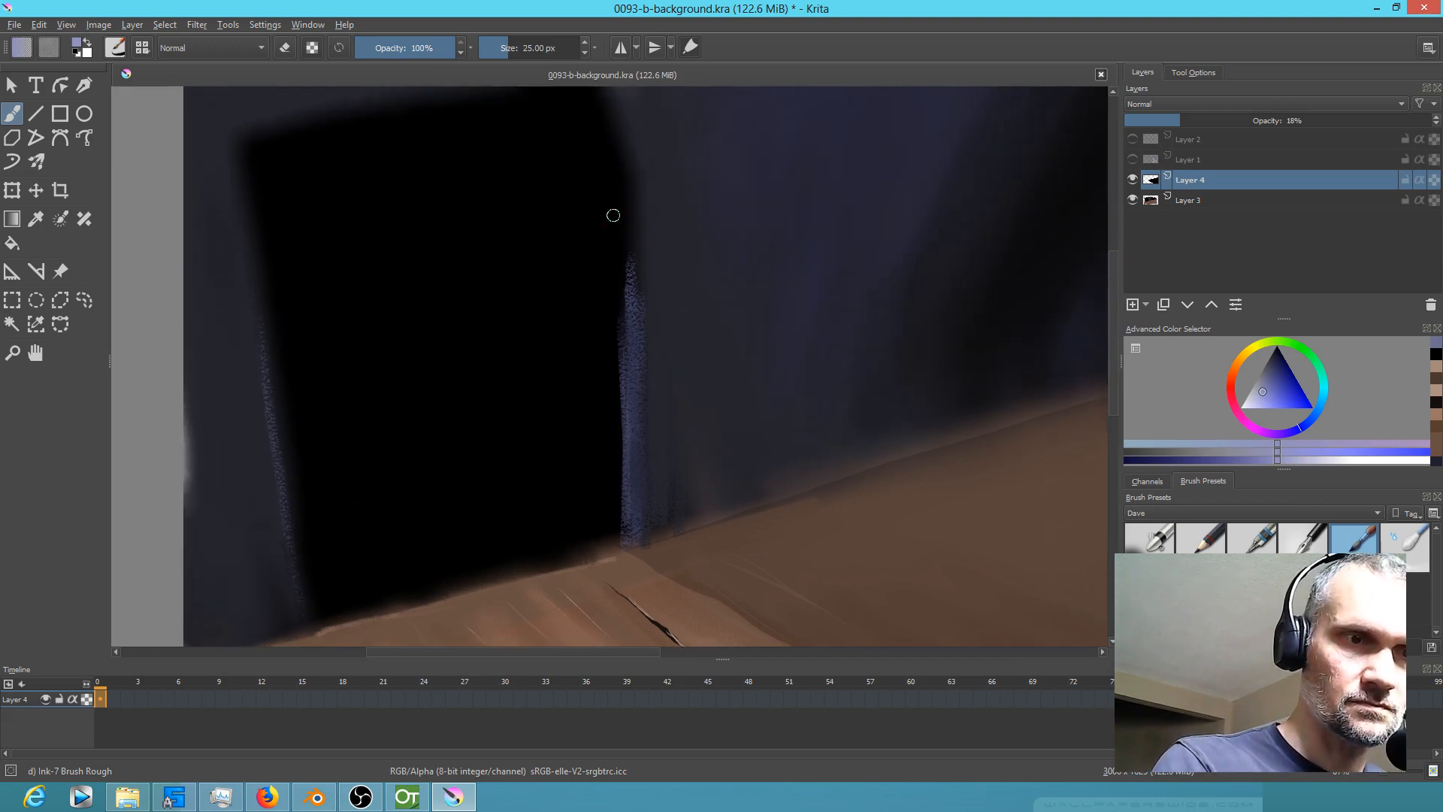
pyautogui.moveTo(639, 205); pyautogui.dragTo(643, 410)
pyautogui.moveTo(638, 351); pyautogui.dragTo(636, 471)
pyautogui.moveTo(642, 413)
pyautogui.mouseDown()
pyautogui.moveTo(641, 520)
pyautogui.moveTo(808, 441)
pyautogui.moveTo(832, 447)
pyautogui.mouseUp()
pyautogui.moveTo(432, 340); pyautogui.dragTo(454, 512)
pyautogui.moveTo(450, 451); pyautogui.dragTo(457, 508)
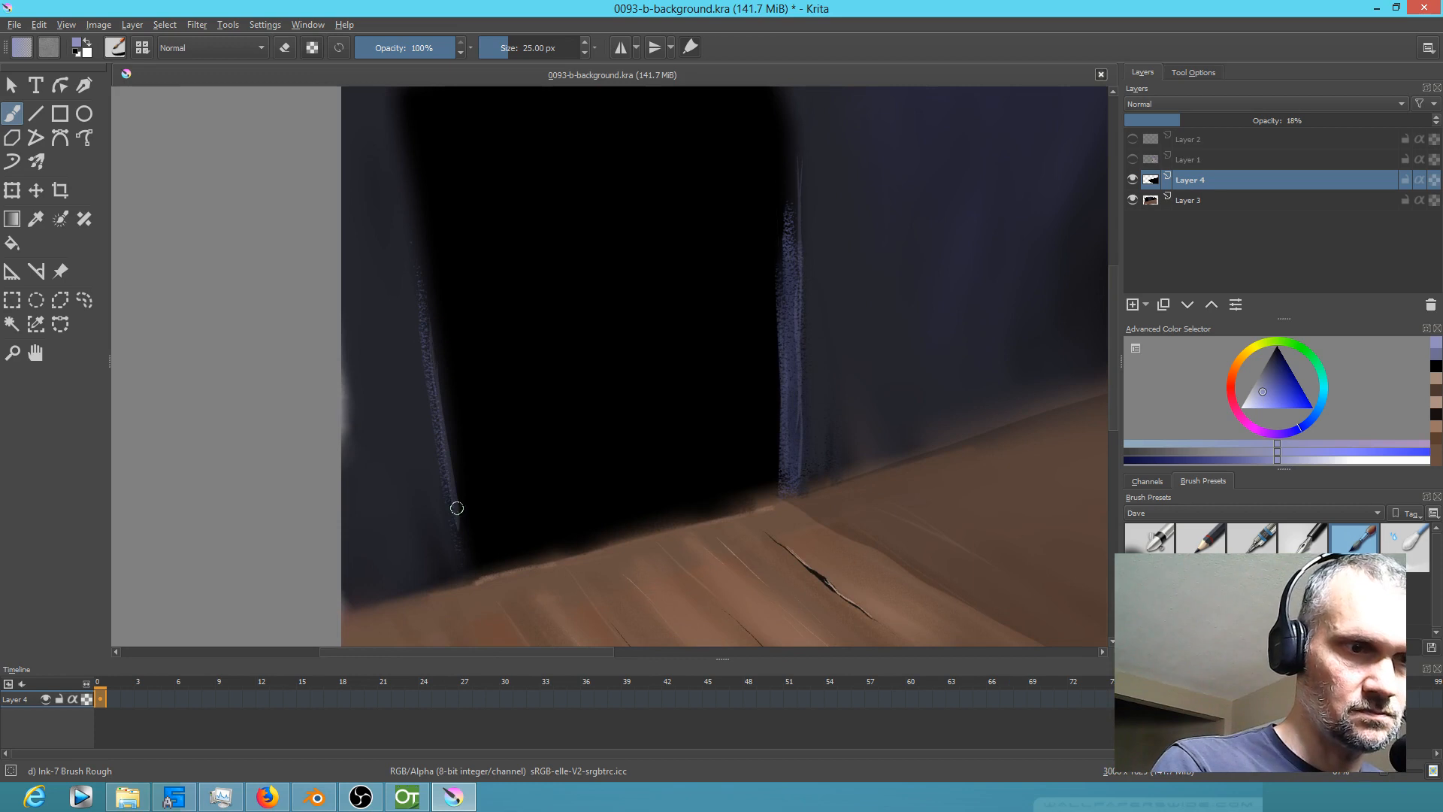
# Step: On Layer 3, paint thin black cracks into the floorboards along the base of the doorway and wall
pyautogui.moveTo(799, 493); pyautogui.dragTo(767, 543)
pyautogui.moveTo(643, 343); pyautogui.dragTo(615, 363)
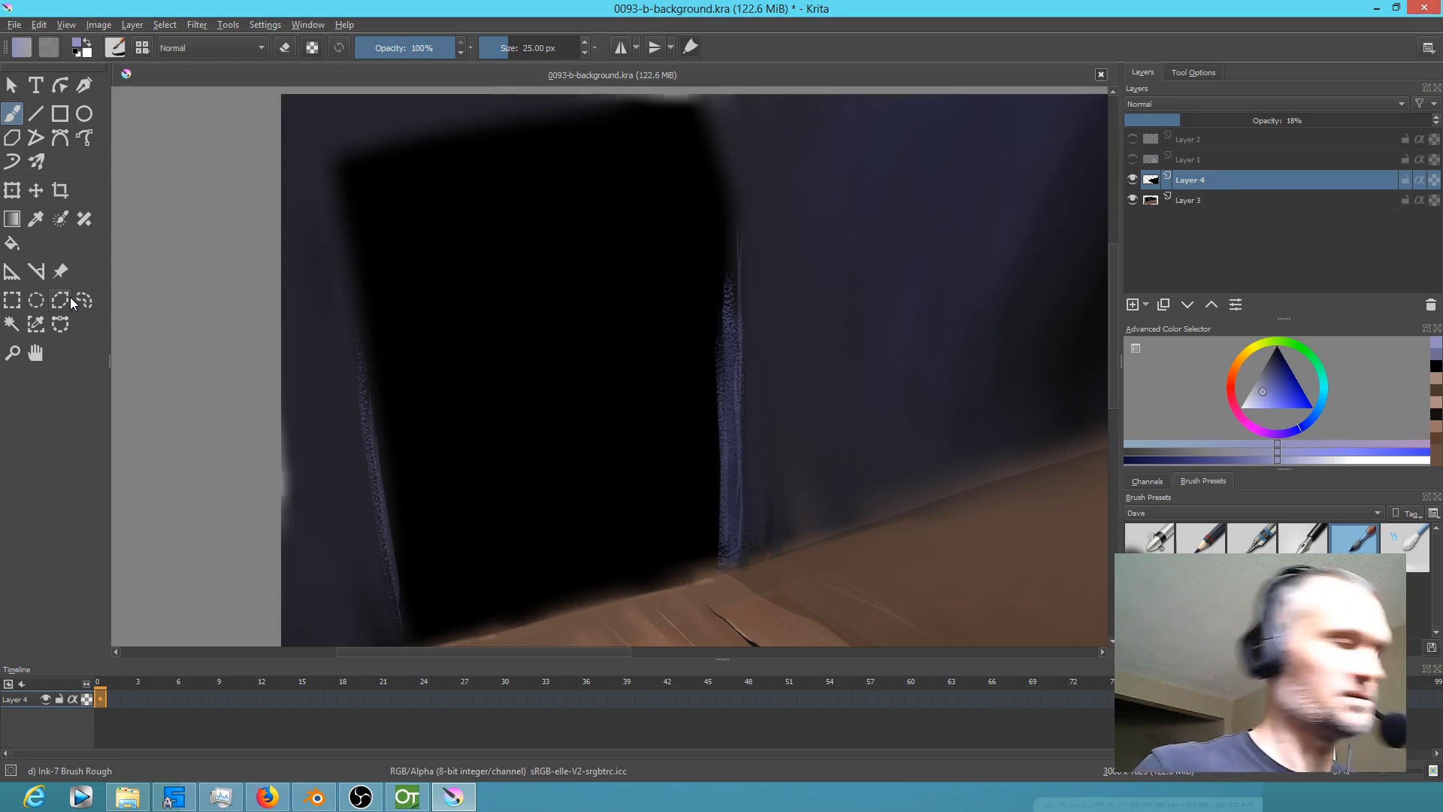
pyautogui.moveTo(850, 408)
pyautogui.mouseDown()
pyautogui.moveTo(927, 261)
pyautogui.moveTo(795, 184)
pyautogui.moveTo(770, 192)
pyautogui.mouseUp()
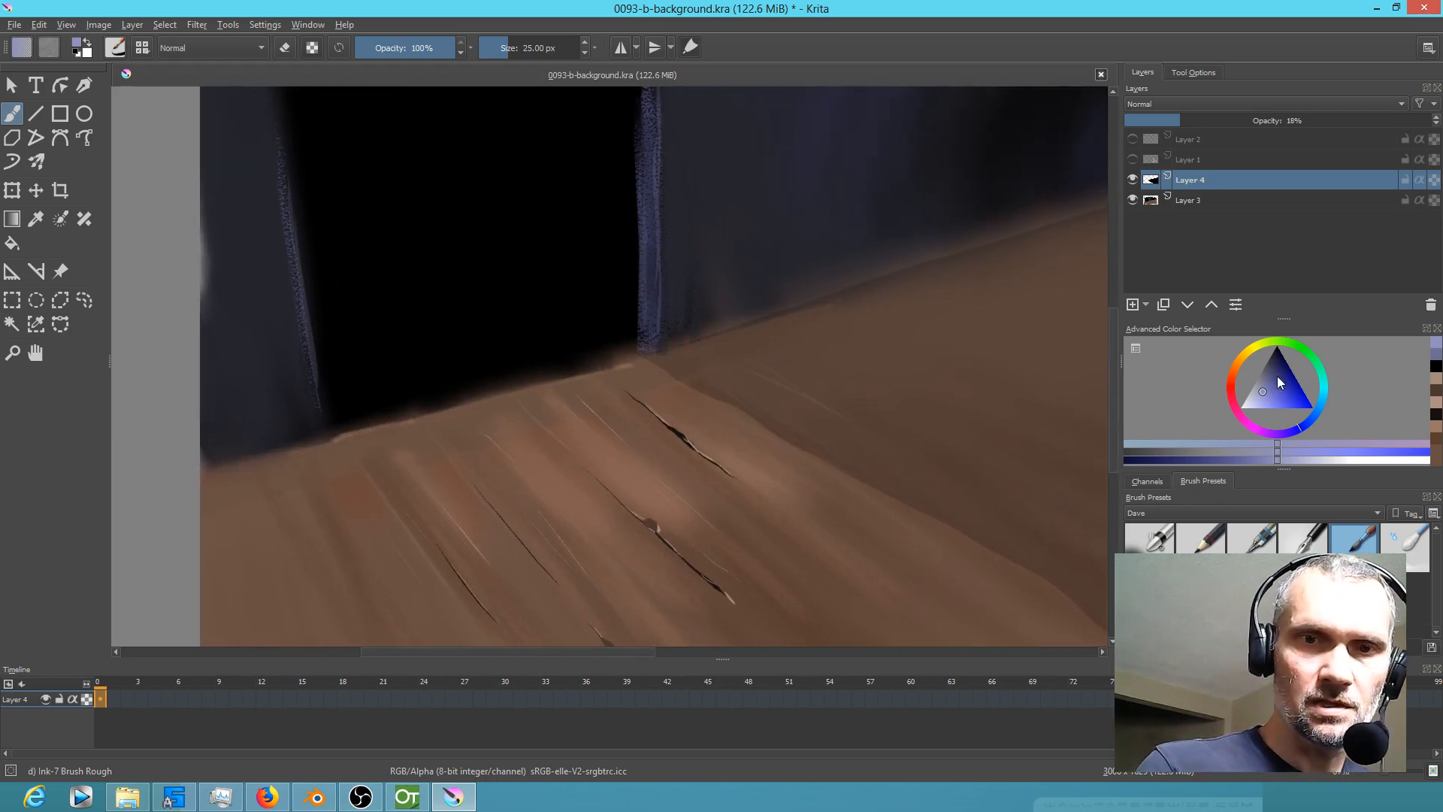
pyautogui.moveTo(1282, 381); pyautogui.dragTo(1280, 344)
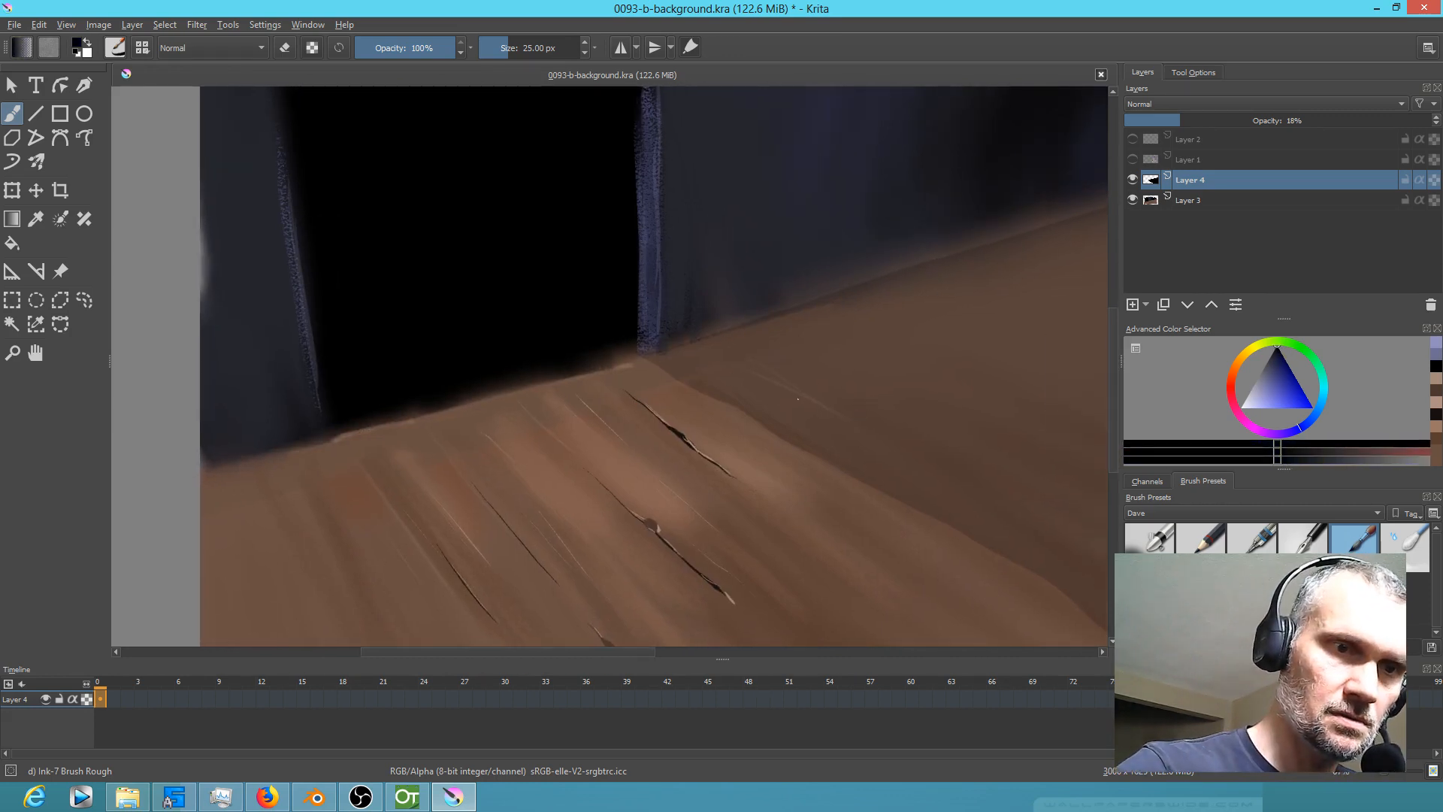
pyautogui.click(1193, 202)
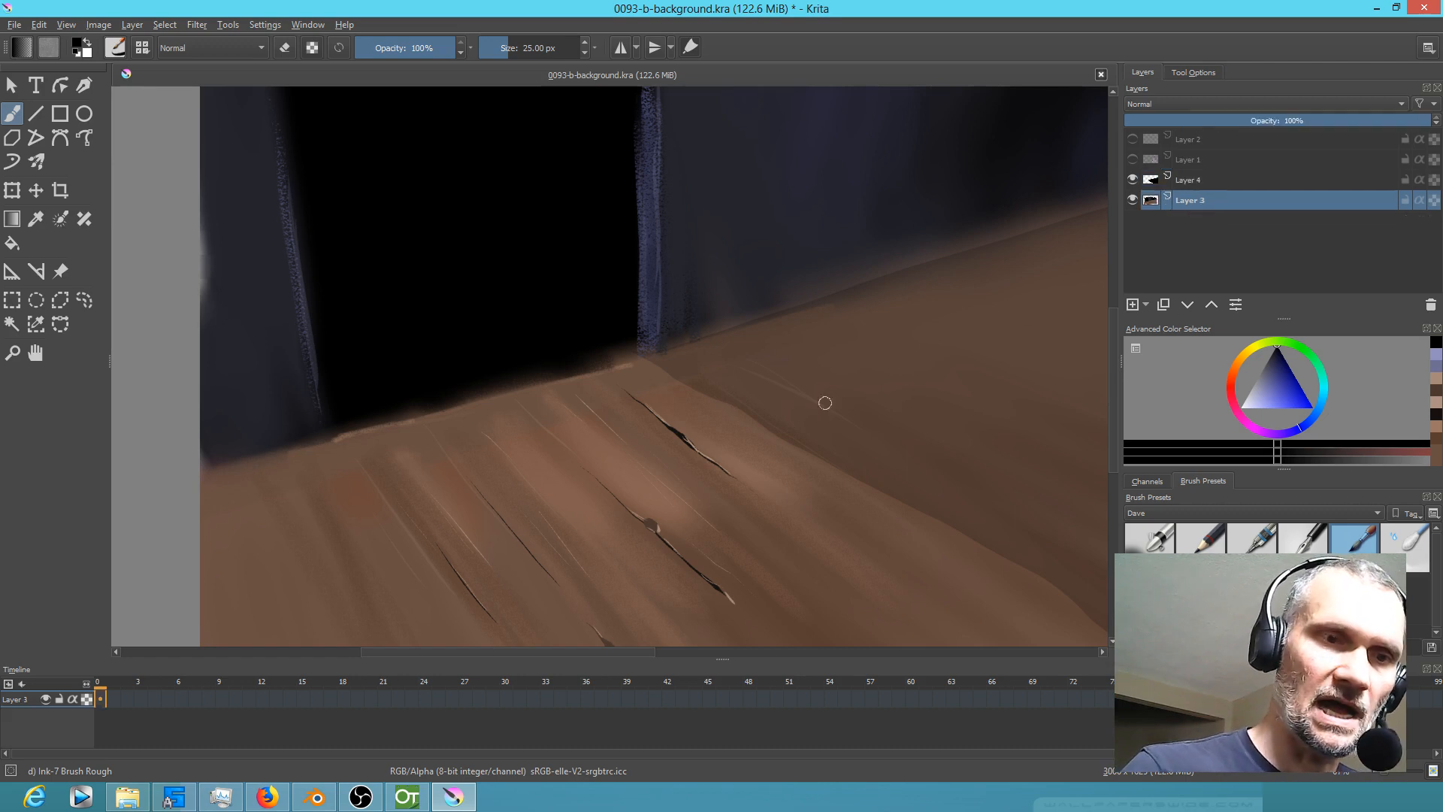
pyautogui.moveTo(669, 348); pyautogui.dragTo(729, 383)
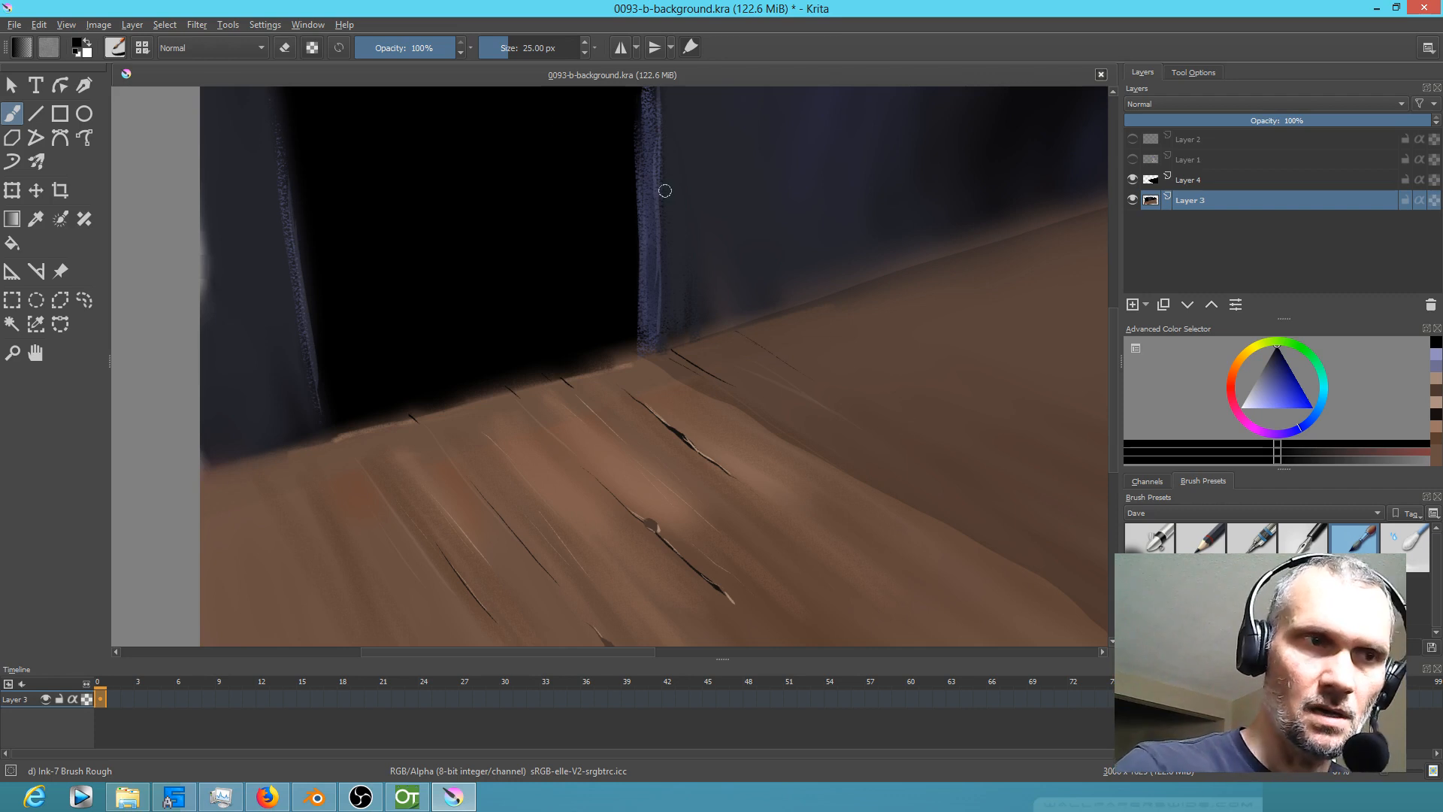
# Step: Lower the brush opacity to 24%, paint fainter cracks across the floorboards, and undo the too-dark stroke near the left wall
pyautogui.click(380, 48)
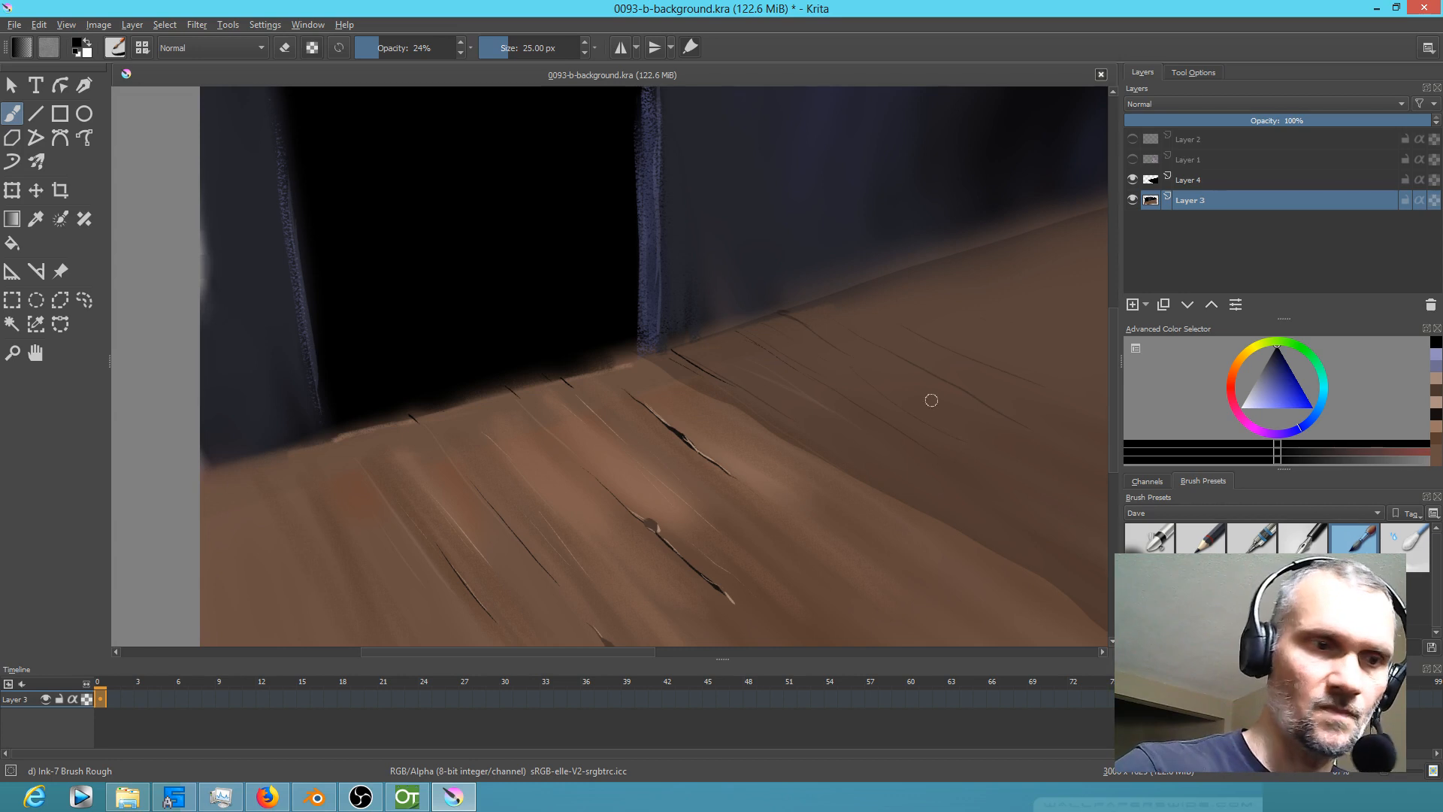
pyautogui.moveTo(252, 483); pyautogui.dragTo(308, 614)
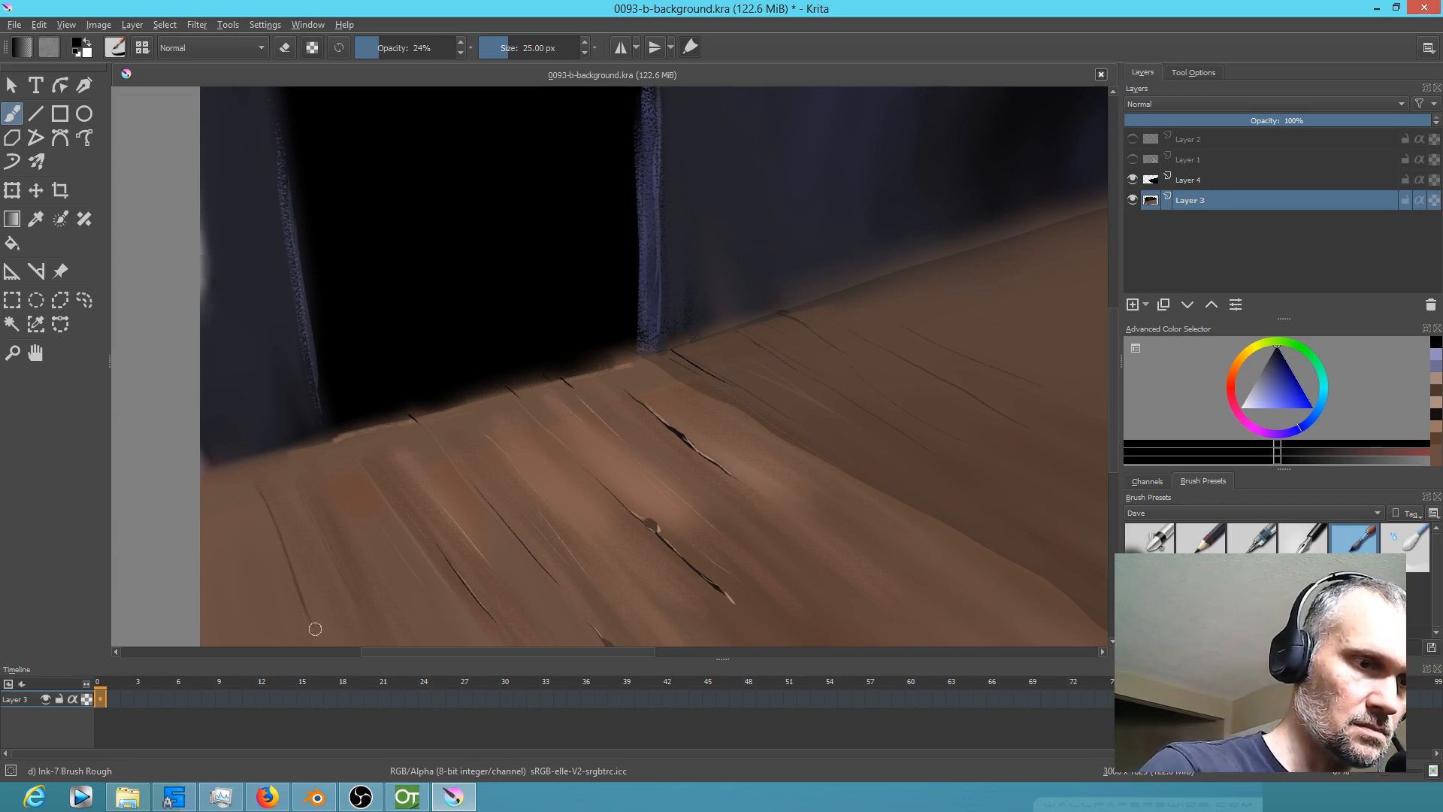
pyautogui.hotkey('ctrl', 'z')
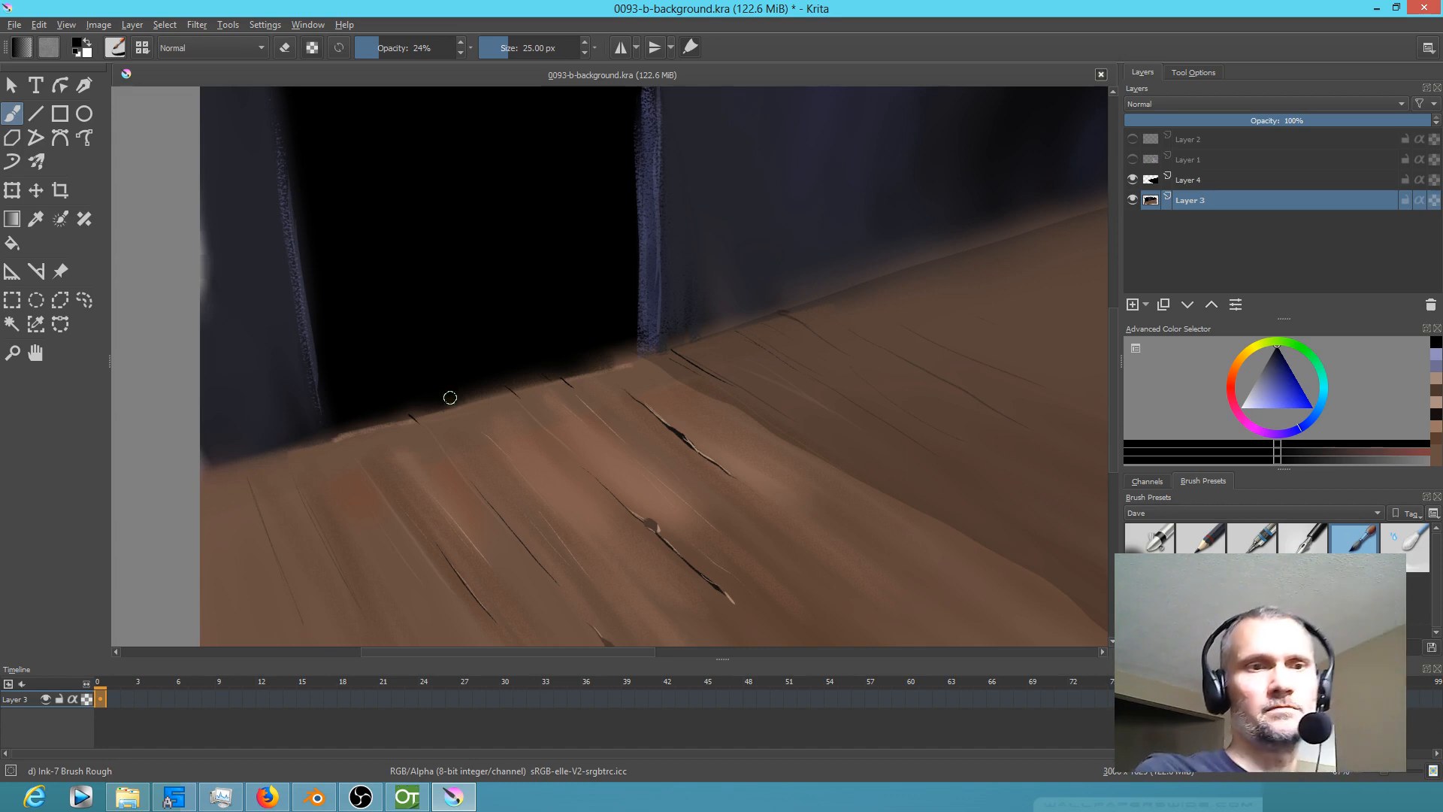
# Step: Switch to Blender to compare the background with the neighbouring shot in the video edit, and return to Krita
pyautogui.scroll(2, 676, 393)
pyautogui.scroll(-3, 677, 393)
pyautogui.moveTo(700, 407); pyautogui.dragTo(735, 476)
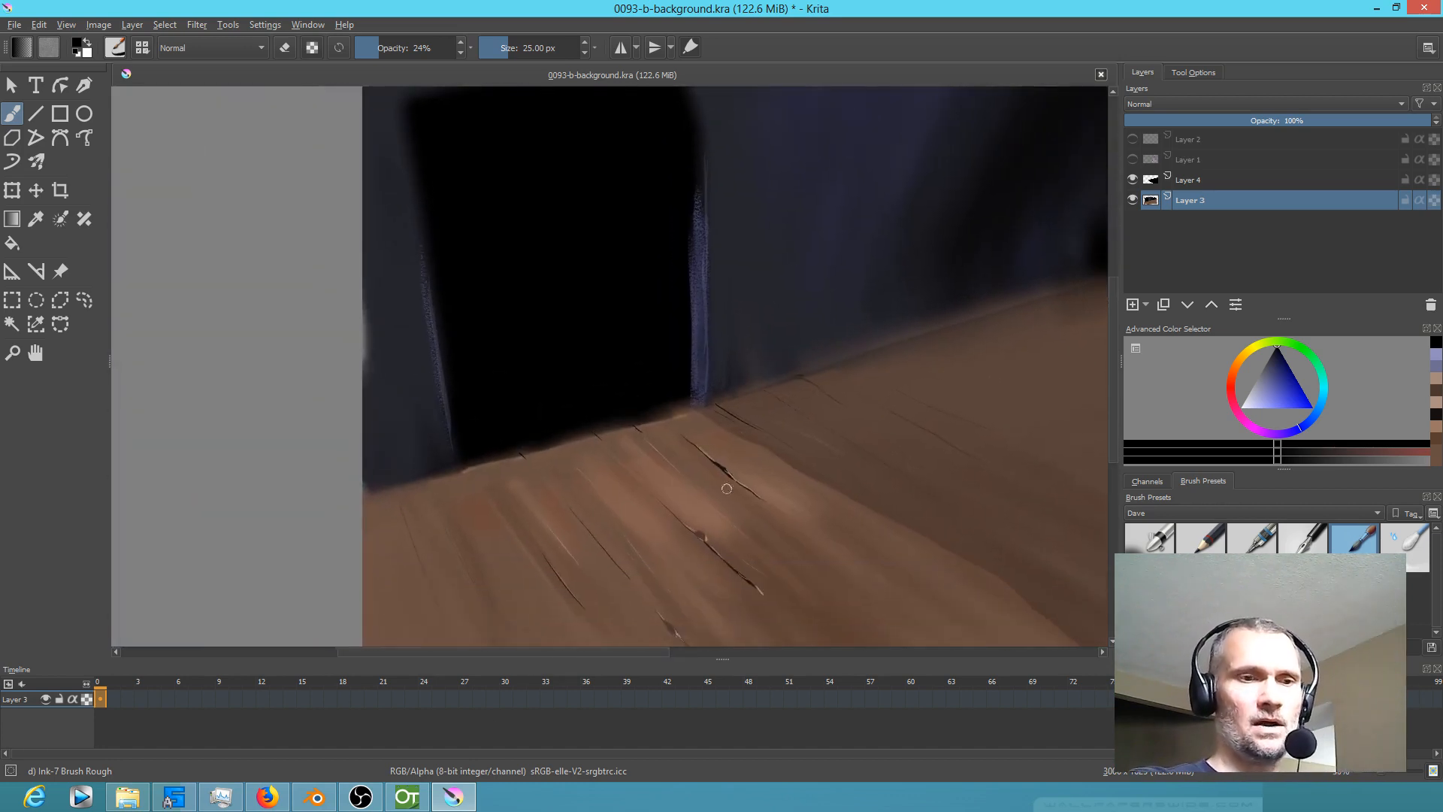
pyautogui.click(315, 797)
pyautogui.scroll(-1, 848, 433)
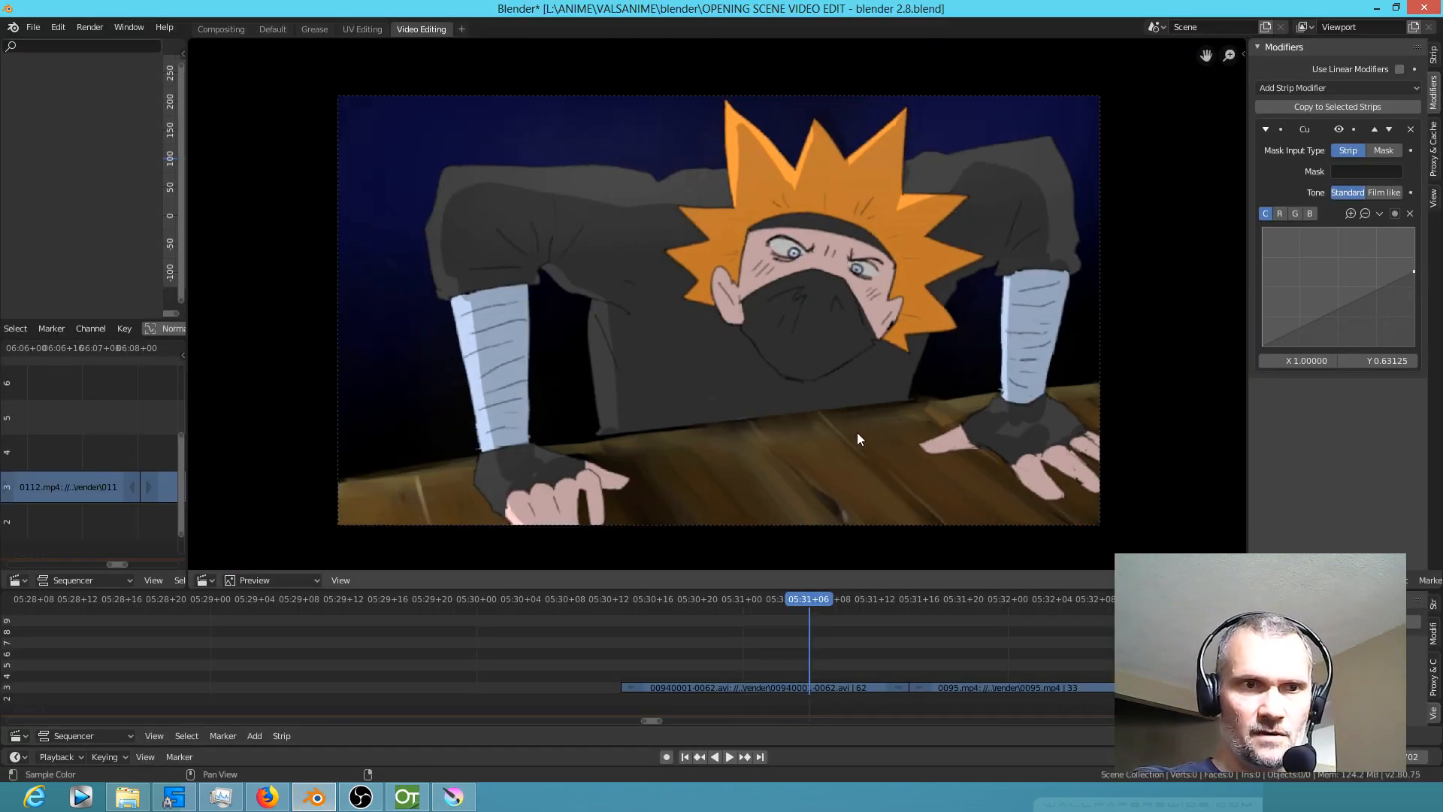
pyautogui.click(454, 800)
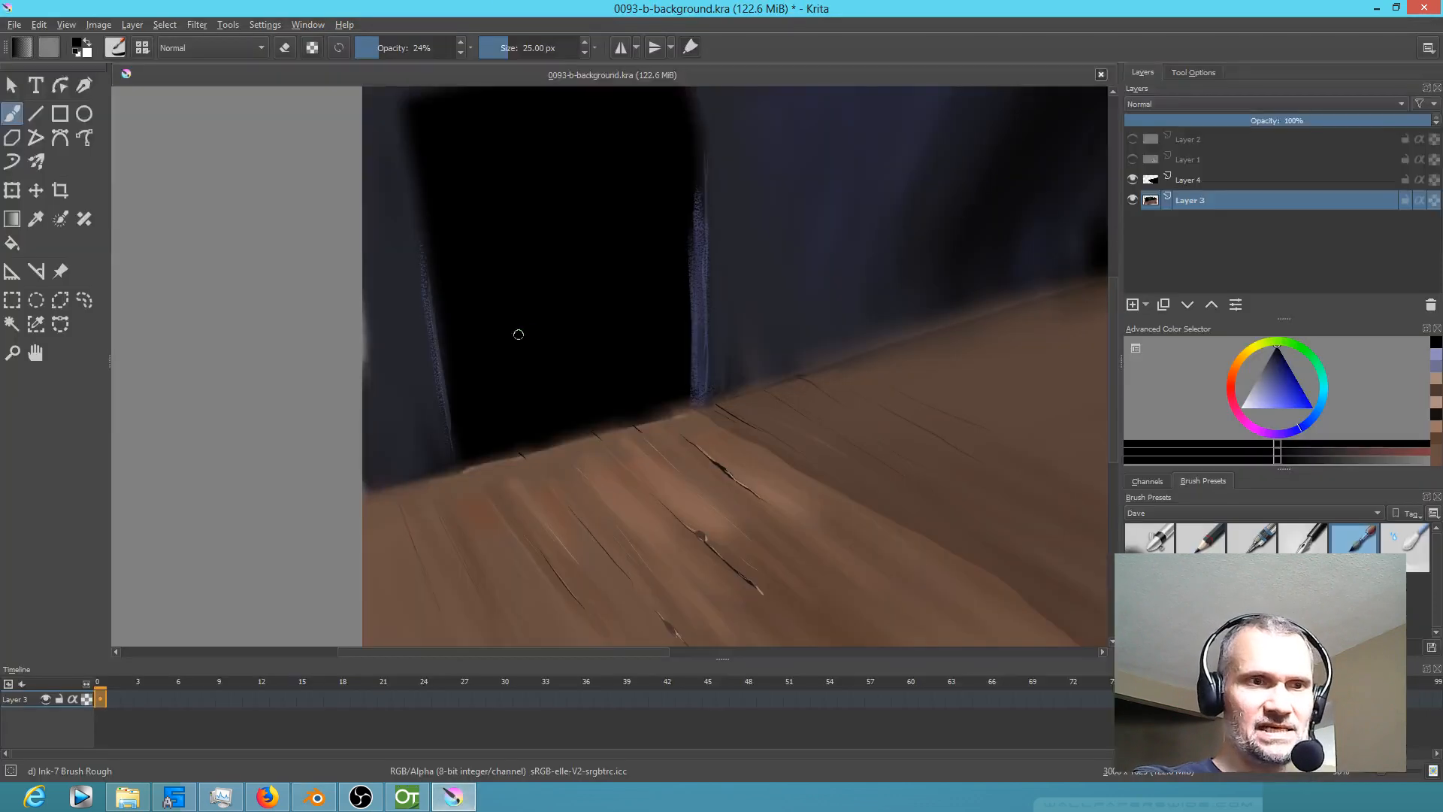
# Step: Airbrush a soft dark blue glow inside the black doorway using the Airbrush Soft preset at about 270 px
pyautogui.moveTo(619, 299); pyautogui.dragTo(587, 398)
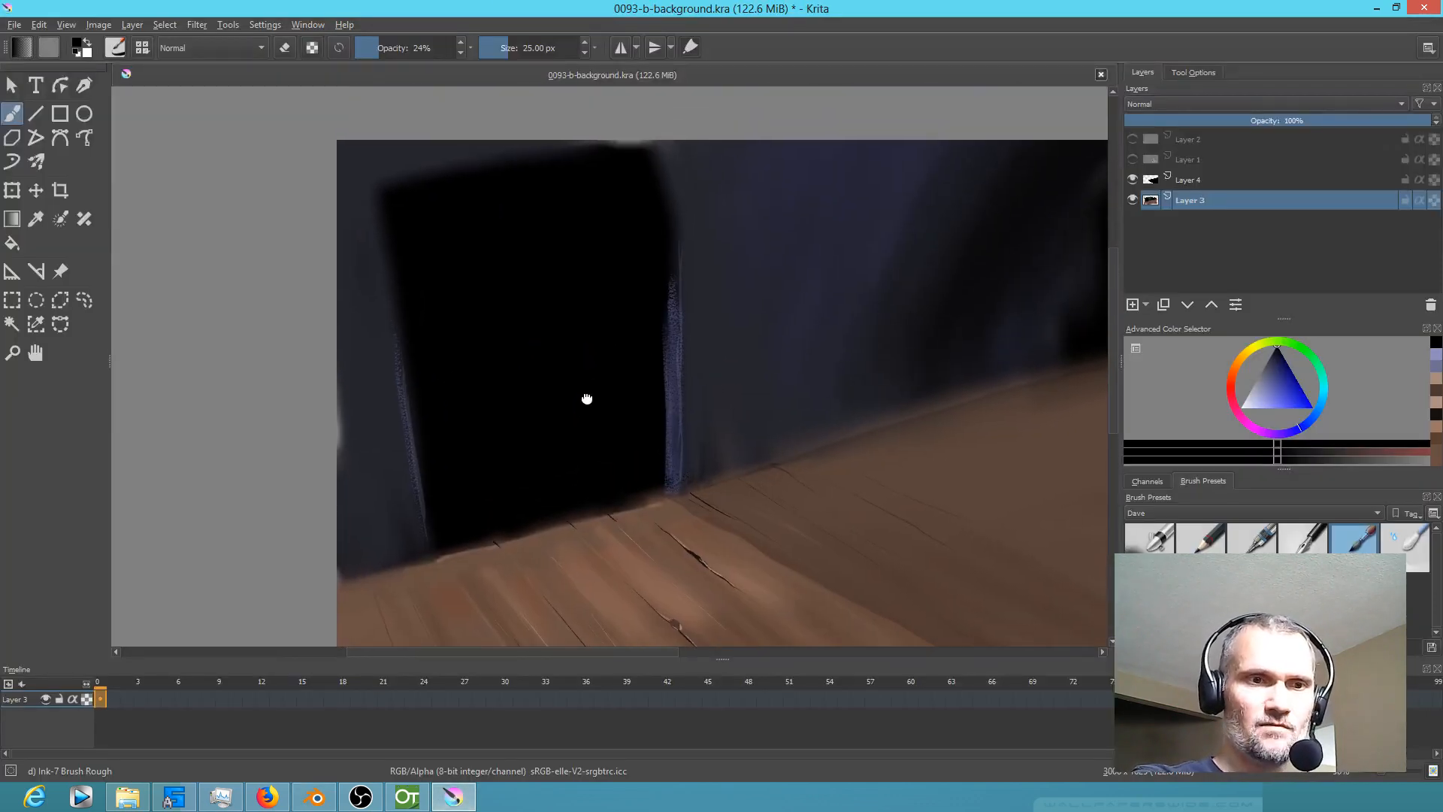
pyautogui.click(1150, 539)
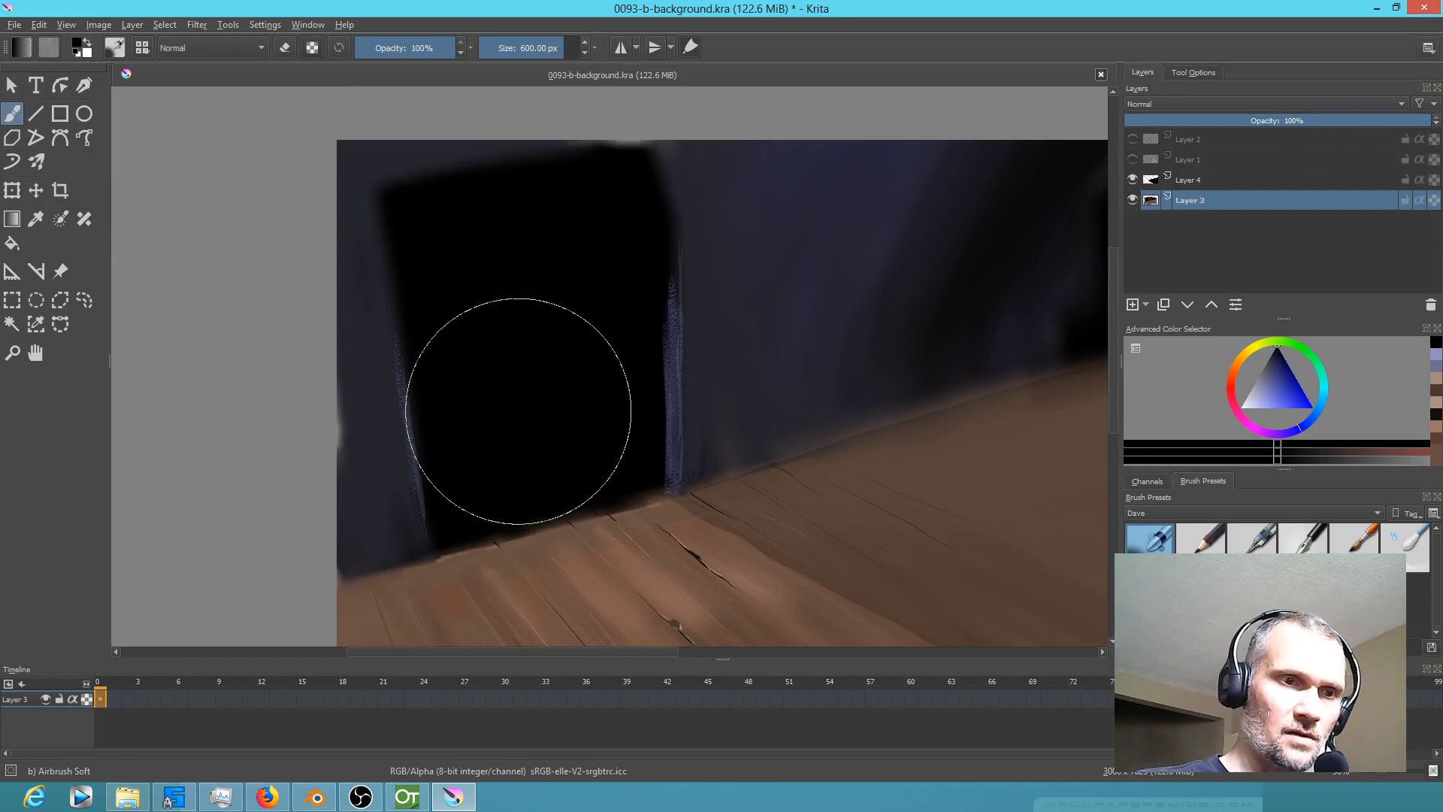
pyautogui.keyDown('shift'); pyautogui.moveTo(551, 372); pyautogui.dragTo(313, 372); pyautogui.keyUp('shift')
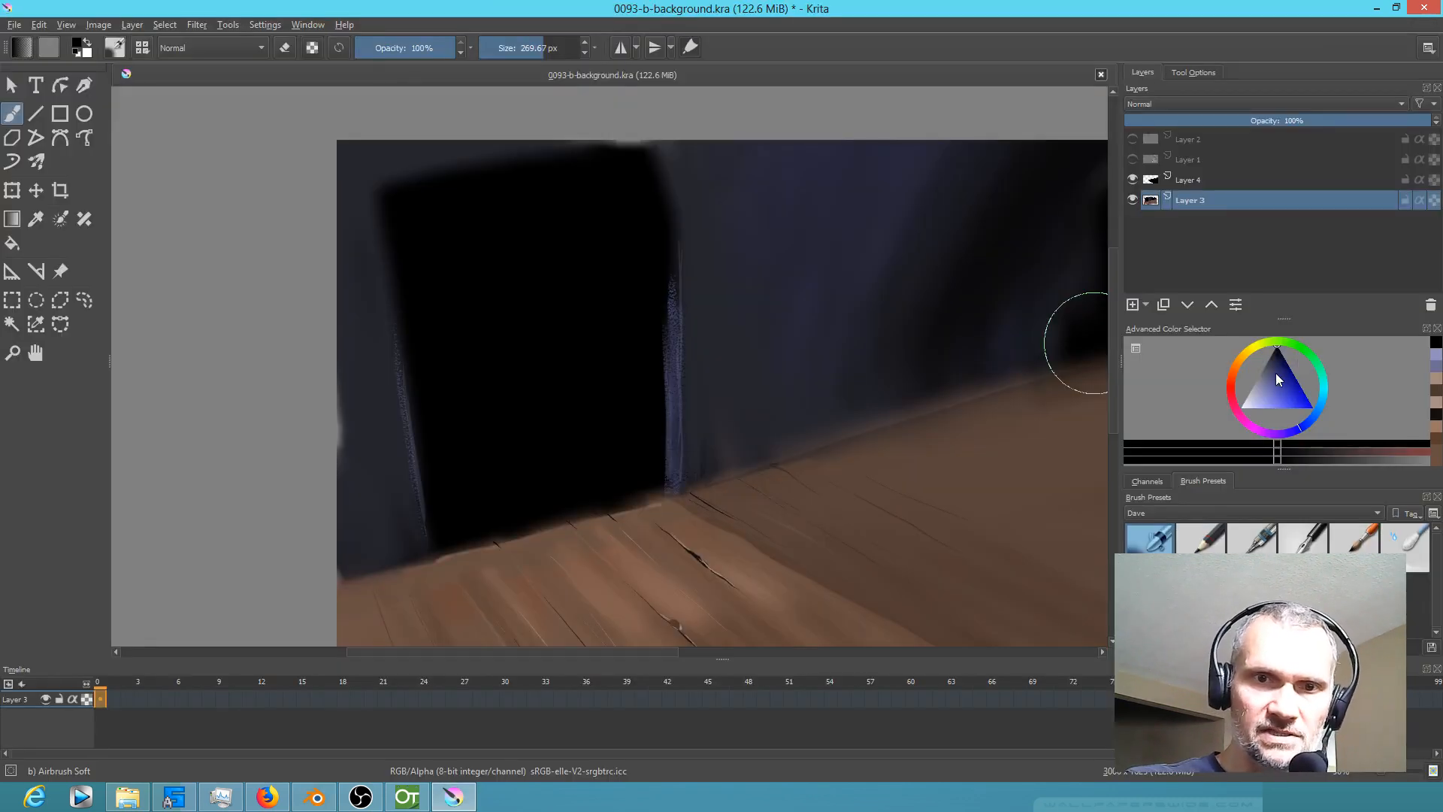
pyautogui.click(1277, 375)
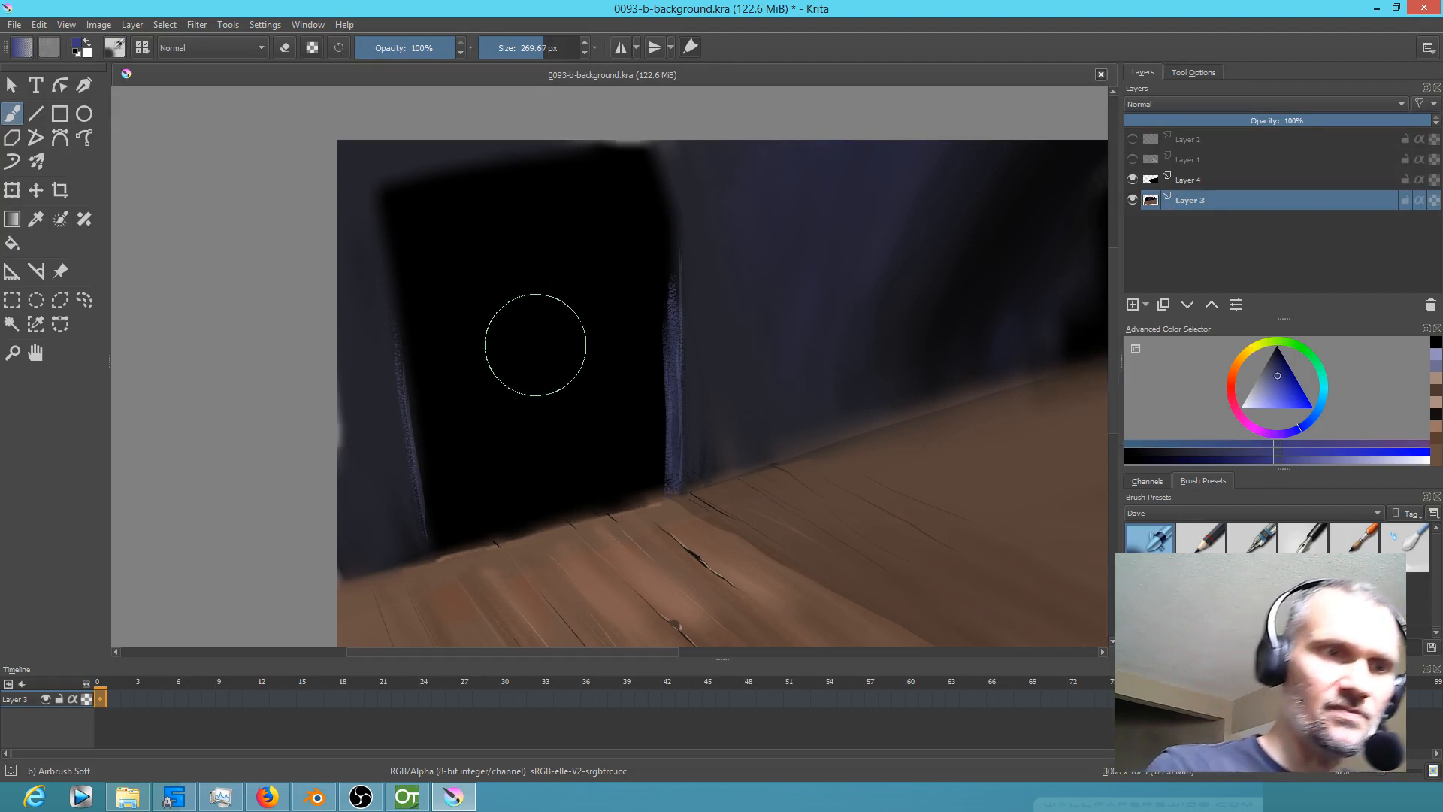
pyautogui.moveTo(611, 253)
pyautogui.mouseDown()
pyautogui.moveTo(579, 306)
pyautogui.moveTo(480, 380)
pyautogui.moveTo(469, 418)
pyautogui.moveTo(612, 368)
pyautogui.moveTo(521, 444)
pyautogui.moveTo(616, 363)
pyautogui.moveTo(540, 372)
pyautogui.mouseUp()
pyautogui.moveTo(457, 386)
pyautogui.mouseDown()
pyautogui.moveTo(641, 255)
pyautogui.moveTo(617, 231)
pyautogui.moveTo(566, 251)
pyautogui.moveTo(527, 338)
pyautogui.moveTo(446, 454)
pyautogui.mouseUp()
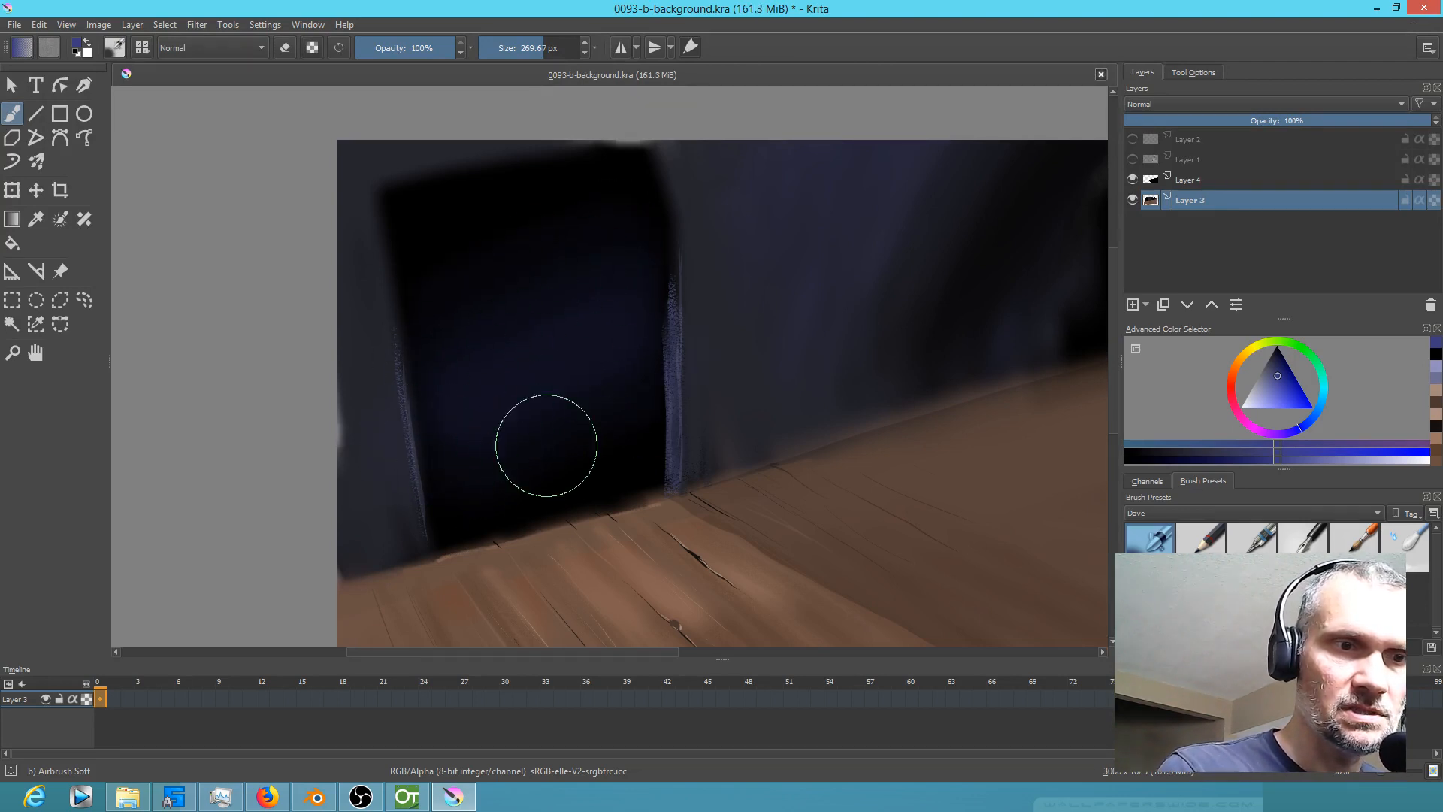
pyautogui.moveTo(481, 293)
pyautogui.mouseDown()
pyautogui.moveTo(393, 285)
pyautogui.moveTo(438, 423)
pyautogui.moveTo(550, 382)
pyautogui.mouseUp()
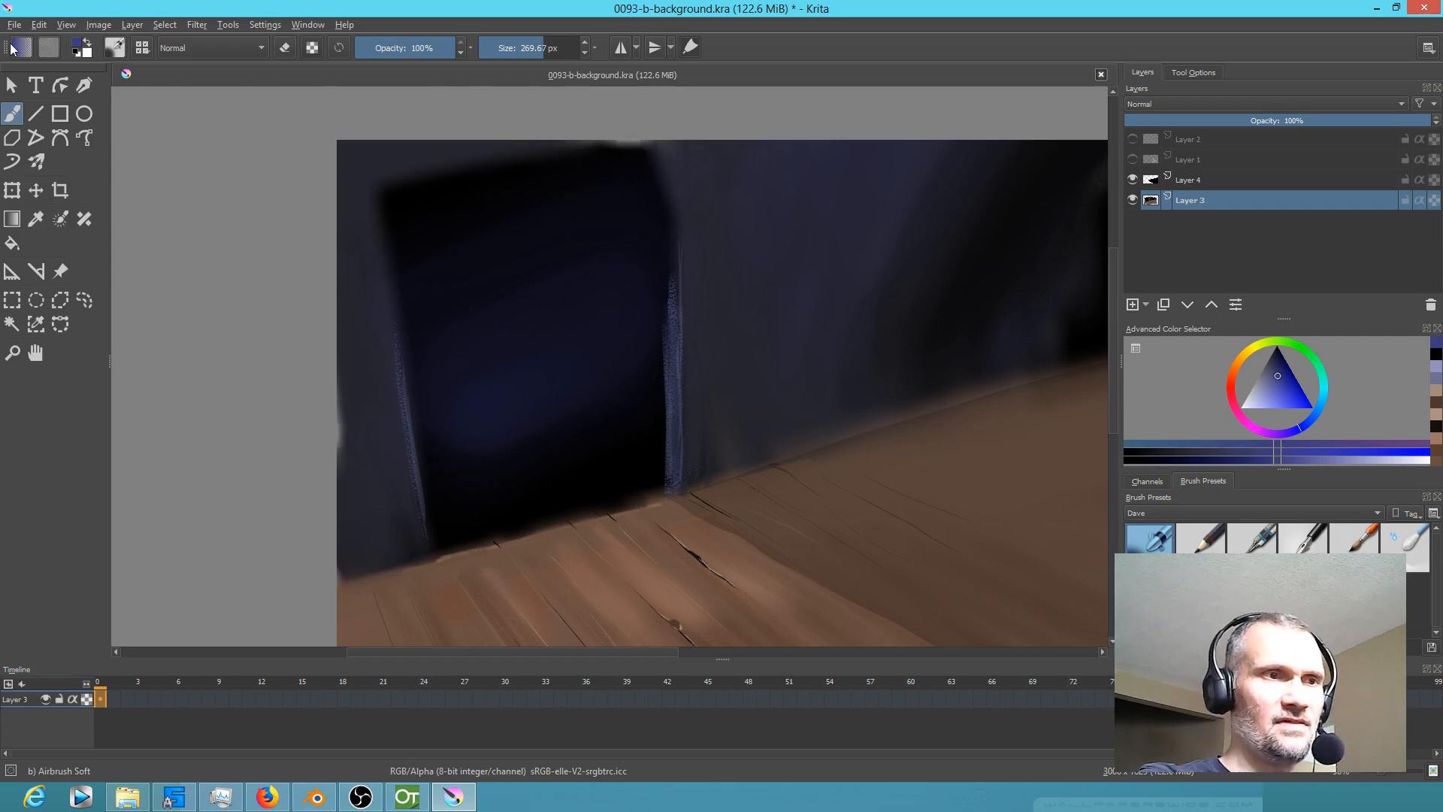
# Step: Save the Krita document and start saving a copy in the VALSANIME > IMG > bkgds folder
pyautogui.click(14, 25)
pyautogui.click(30, 91)
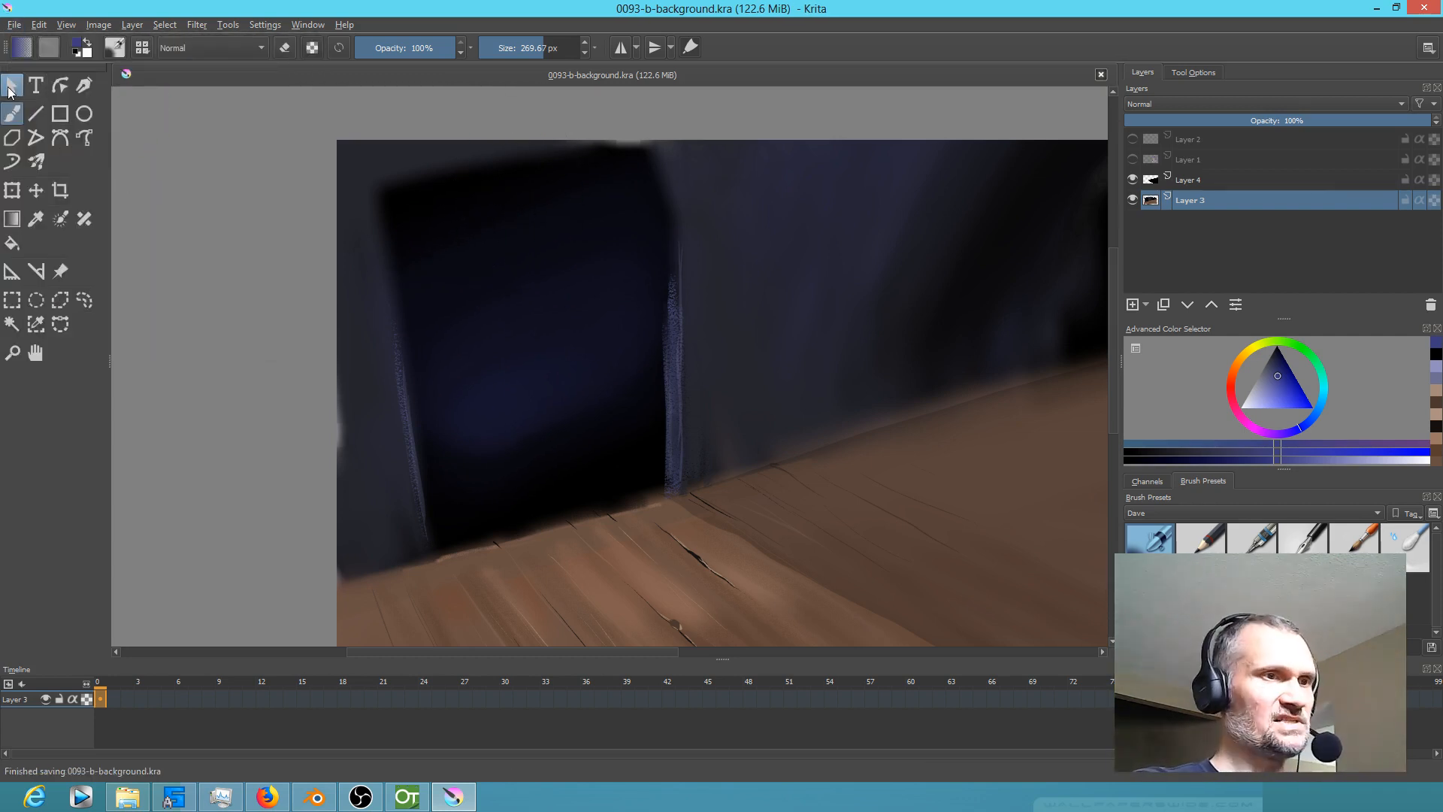
pyautogui.click(19, 26)
pyautogui.click(34, 109)
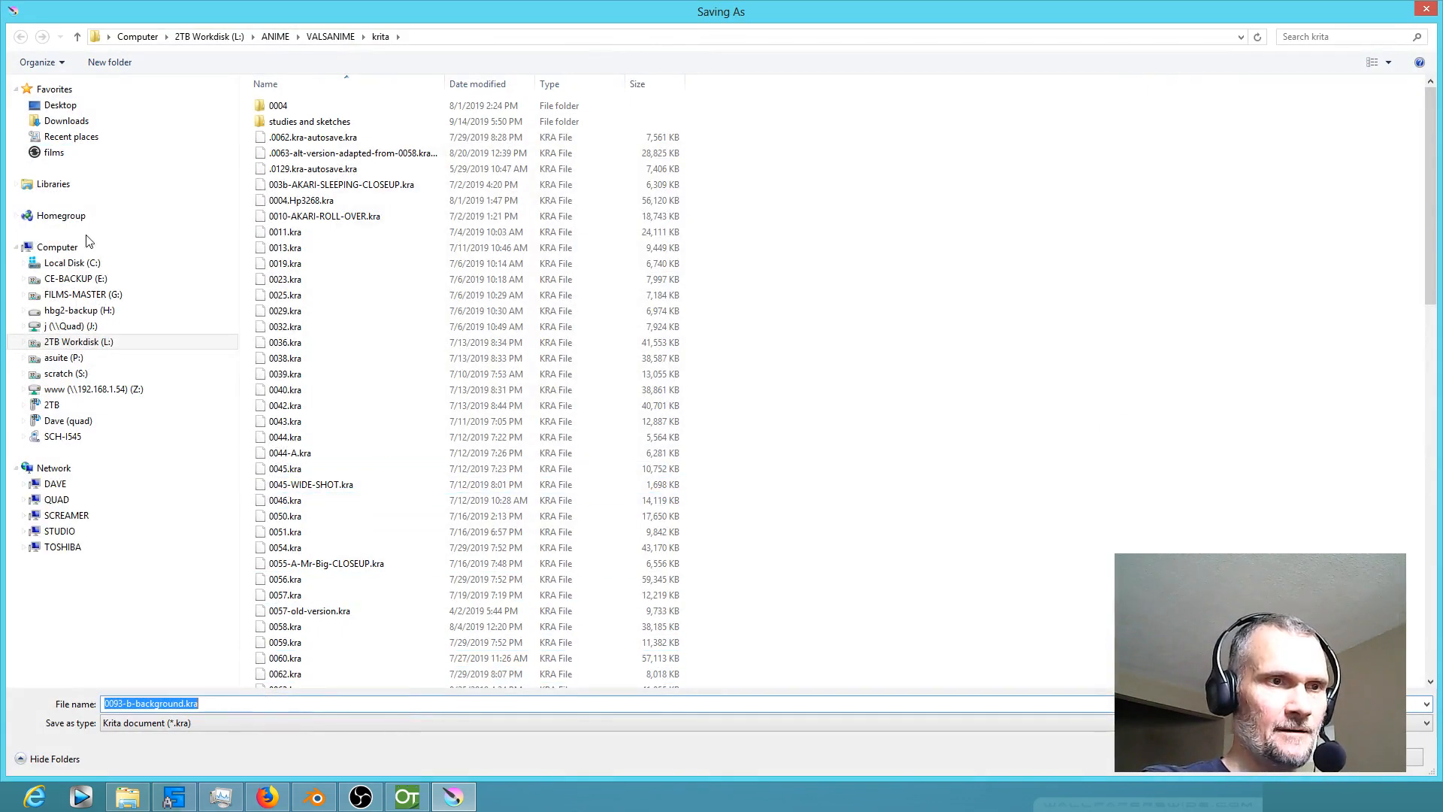
pyautogui.click(328, 41)
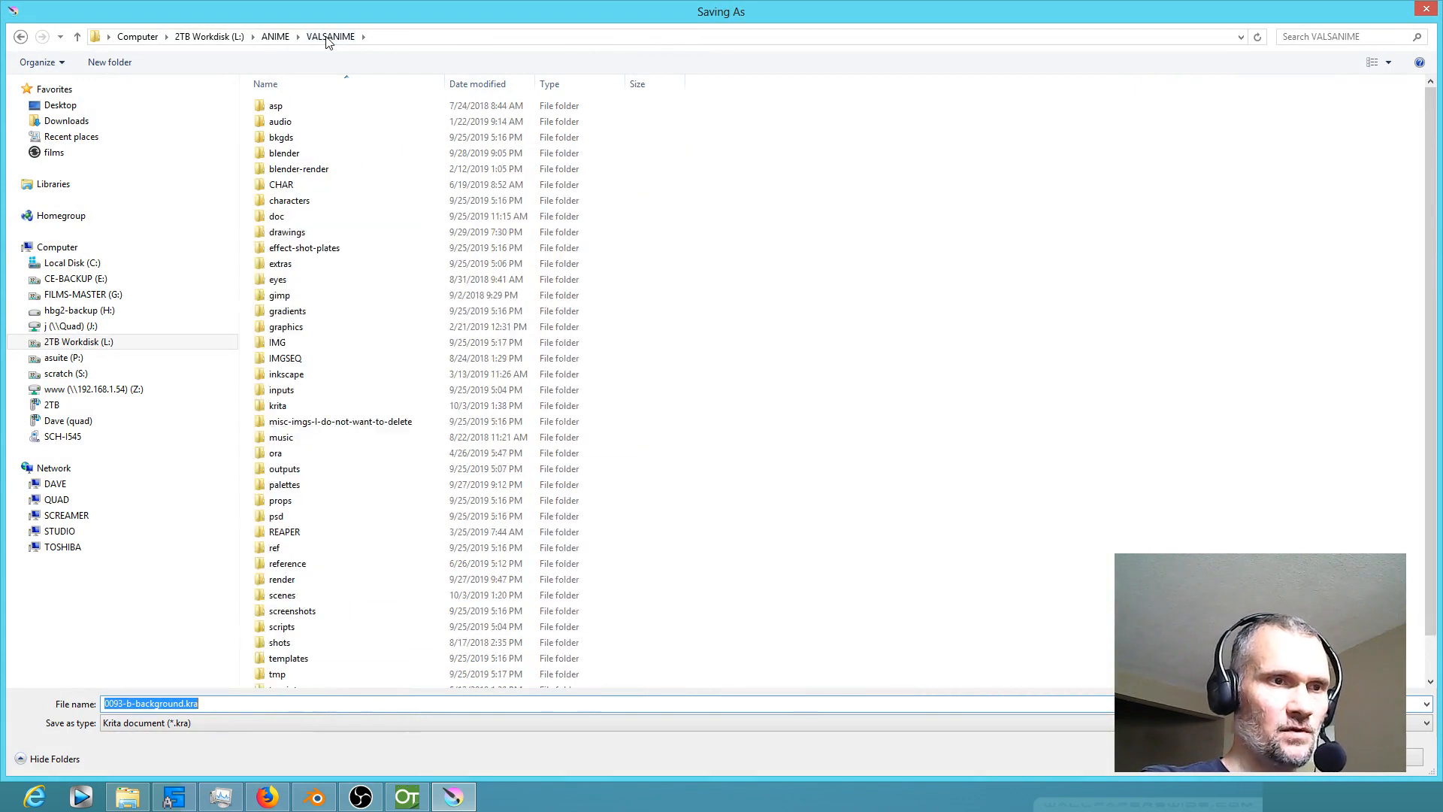
pyautogui.doubleClick(285, 344)
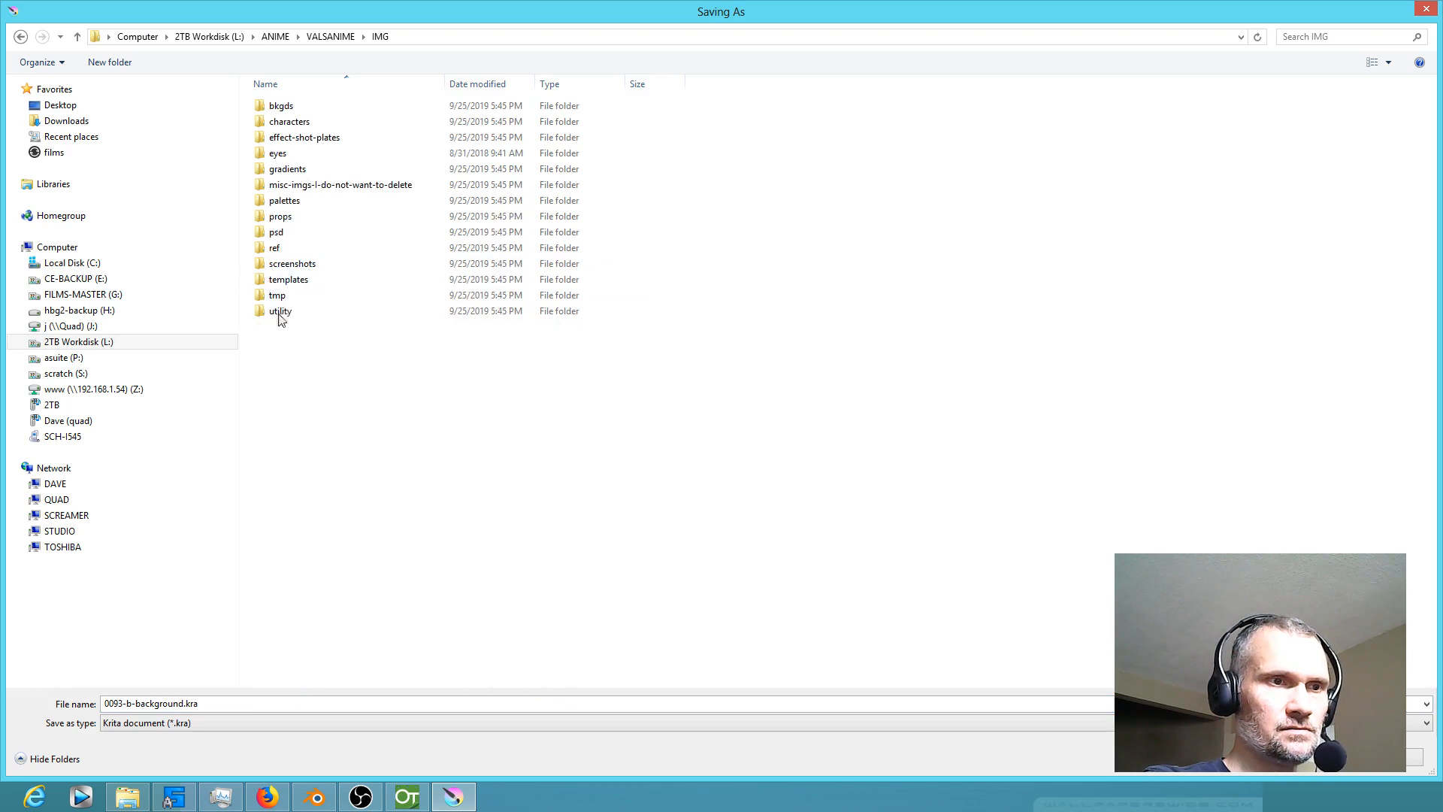
pyautogui.doubleClick(282, 106)
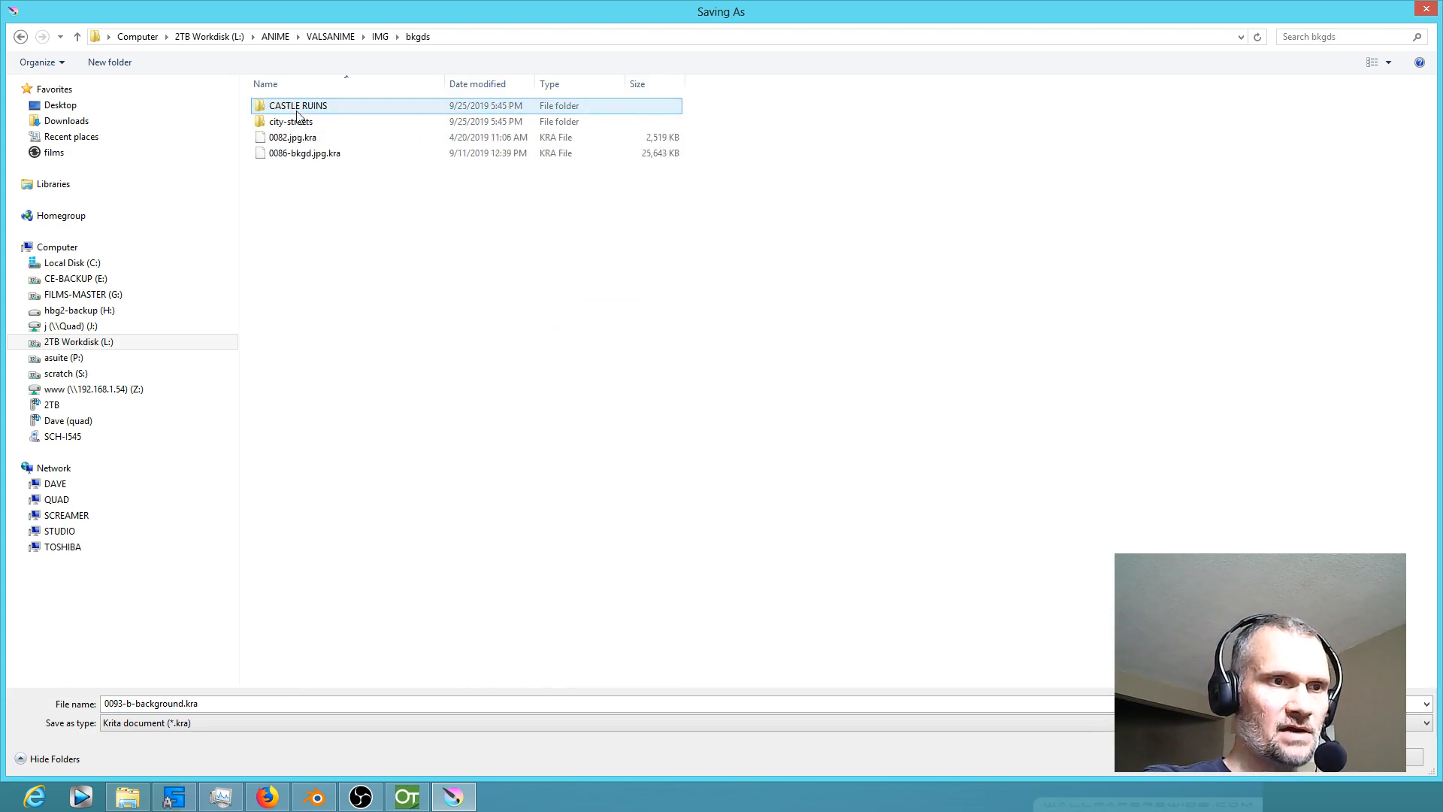
# Step: Save the copy as the JPEG image 0093-b-background.jpg at 88% quality
pyautogui.click(209, 733)
pyautogui.click(168, 501)
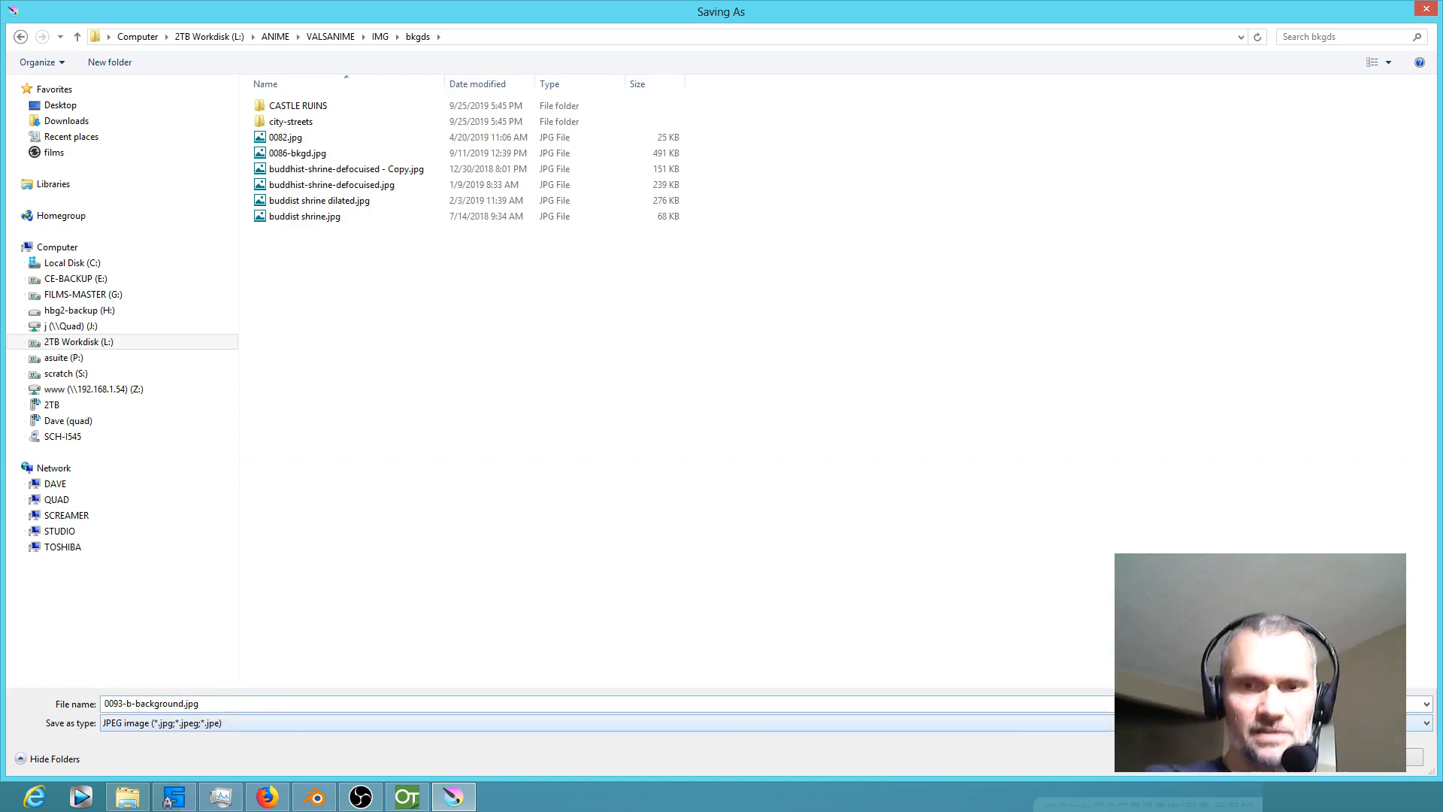
pyautogui.click(1335, 767)
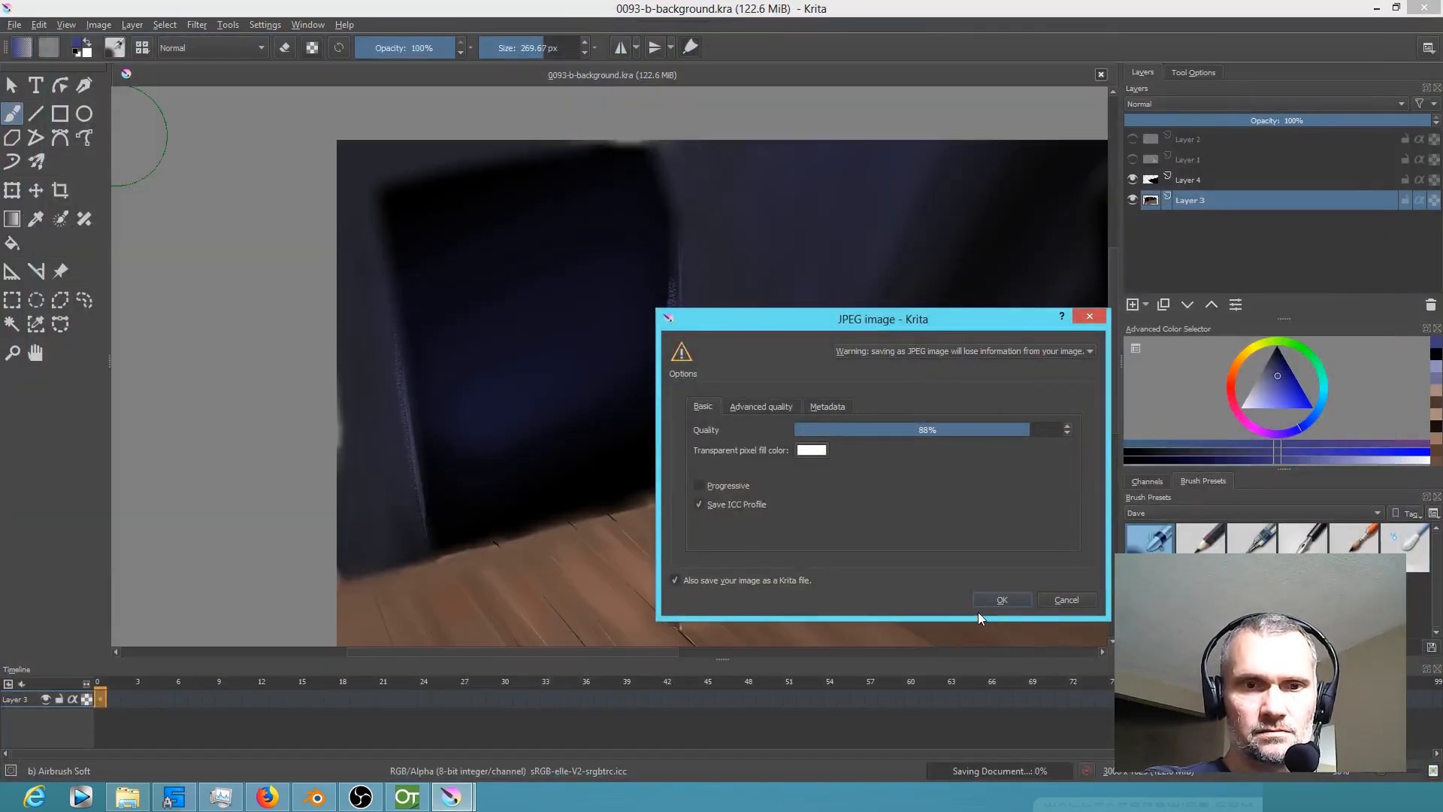
pyautogui.click(1011, 599)
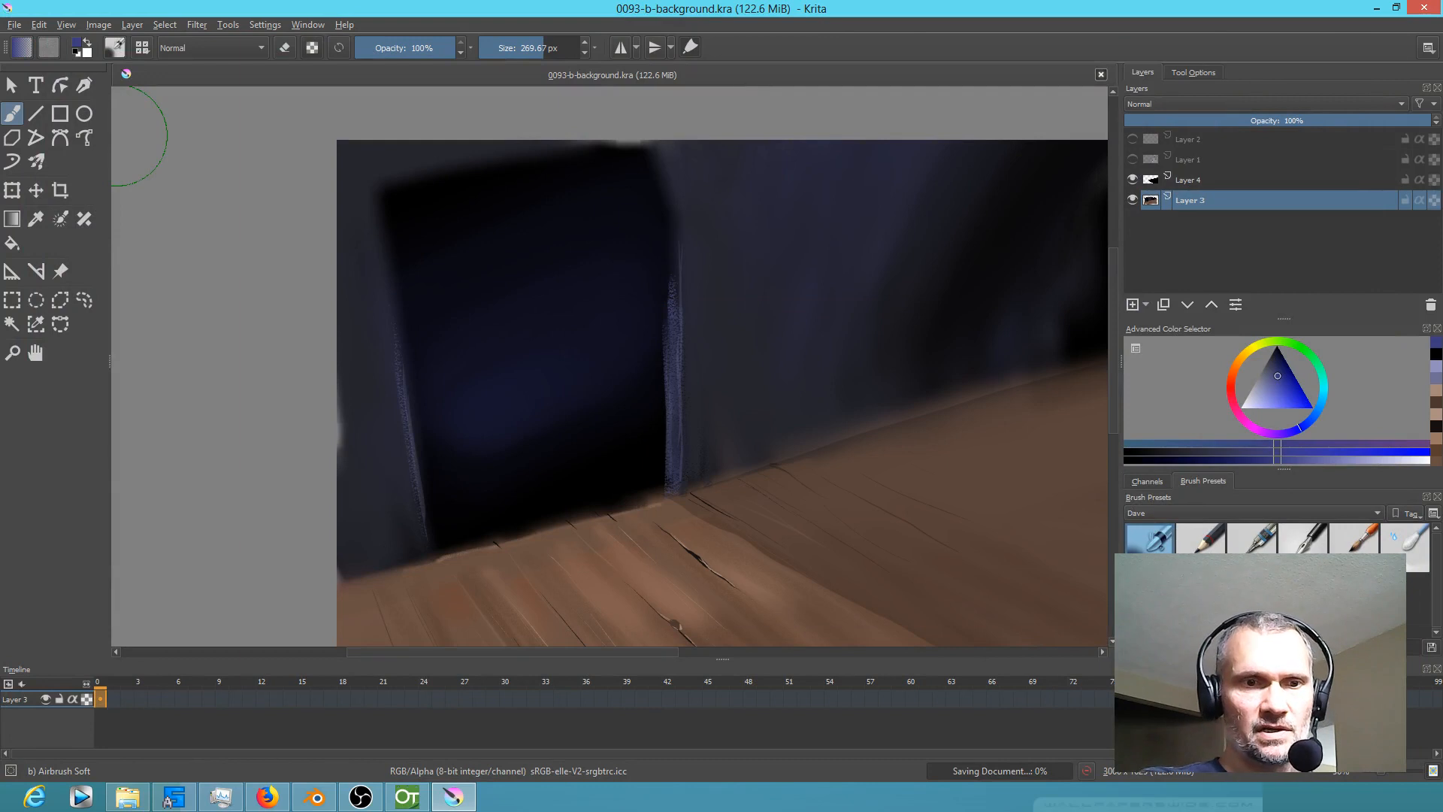
# Step: Switch to the 0093-b scene in OpenToonz and insert an empty column before the white background column Col1
pyautogui.click(407, 796)
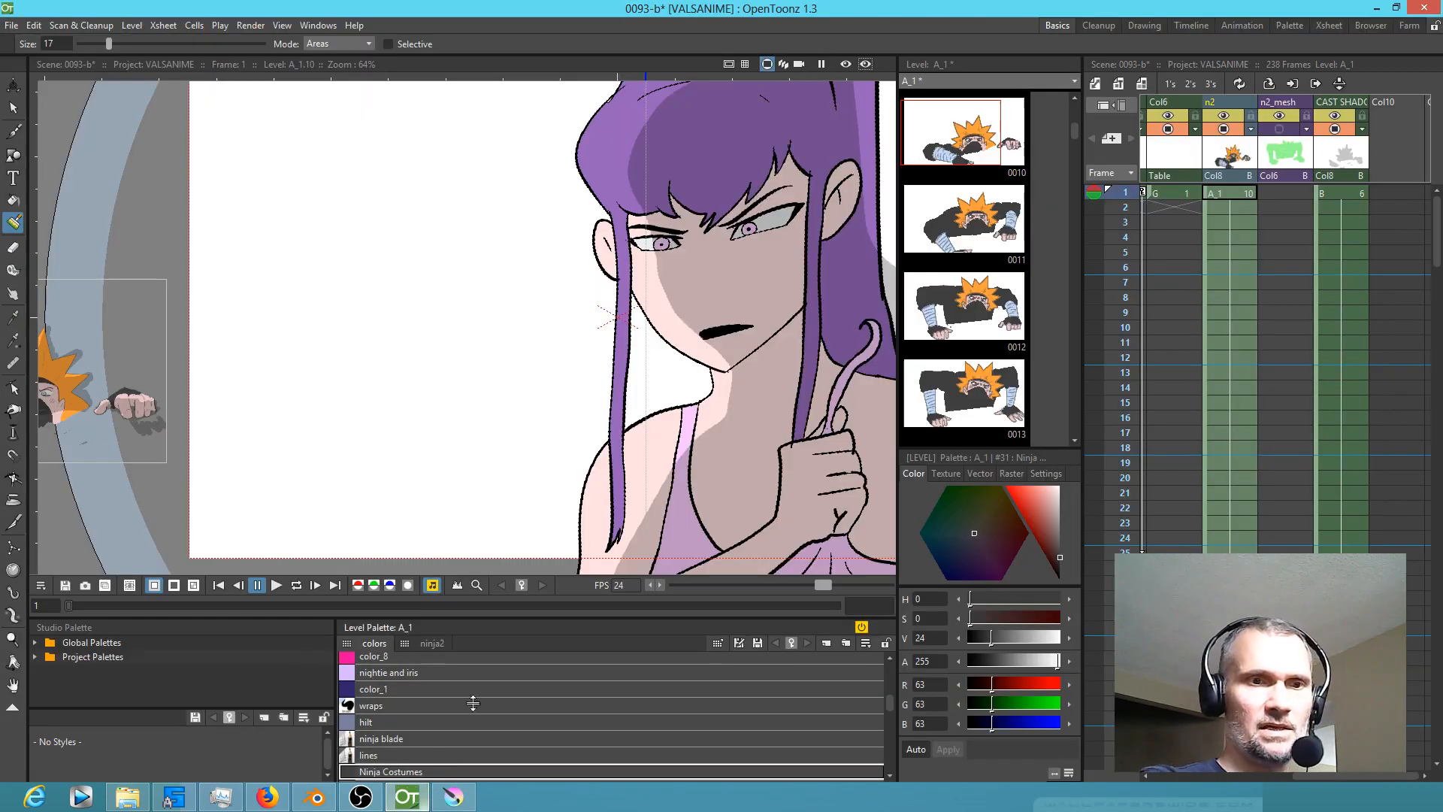
pyautogui.scroll(-2, 537, 380)
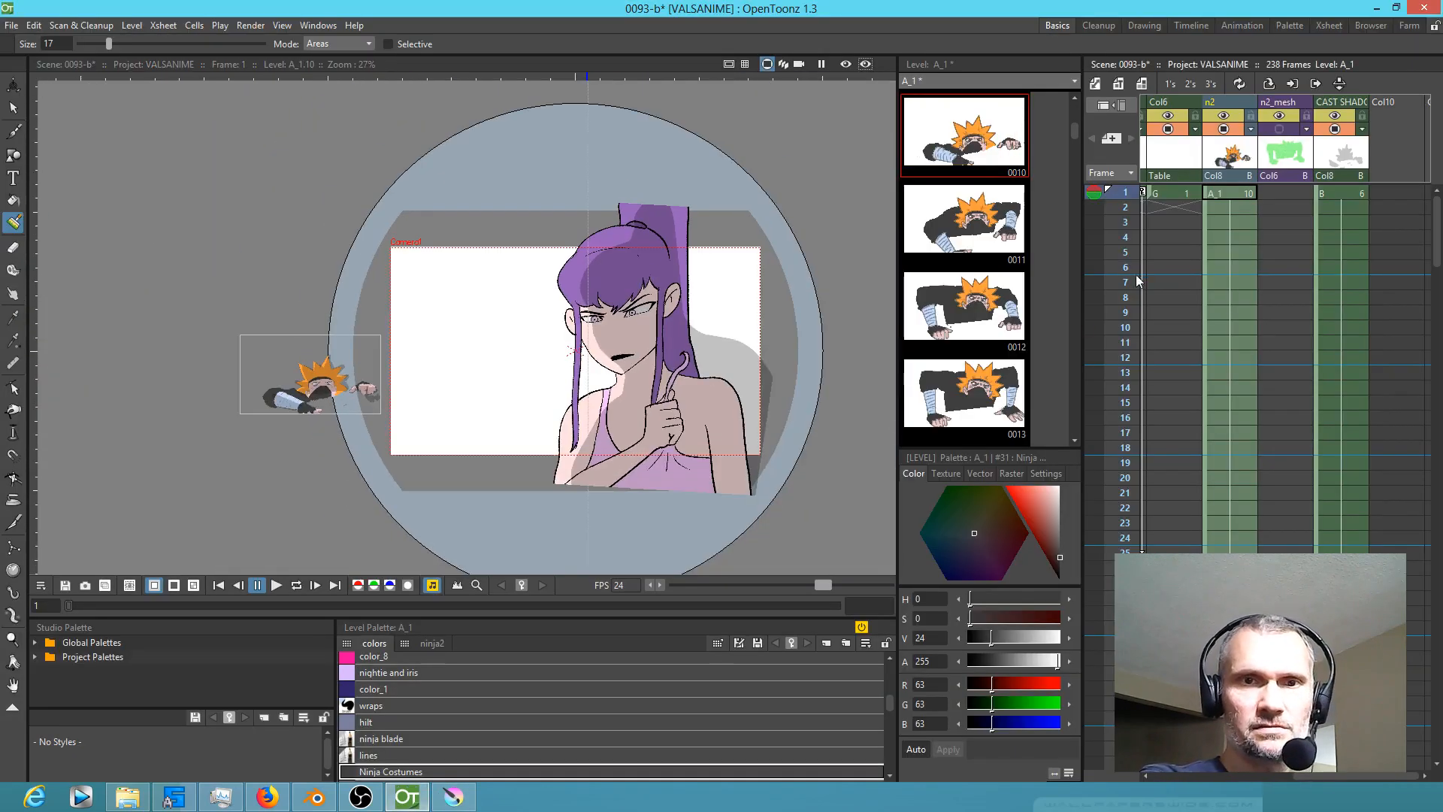
pyautogui.hscroll(-5, 1242, 227)
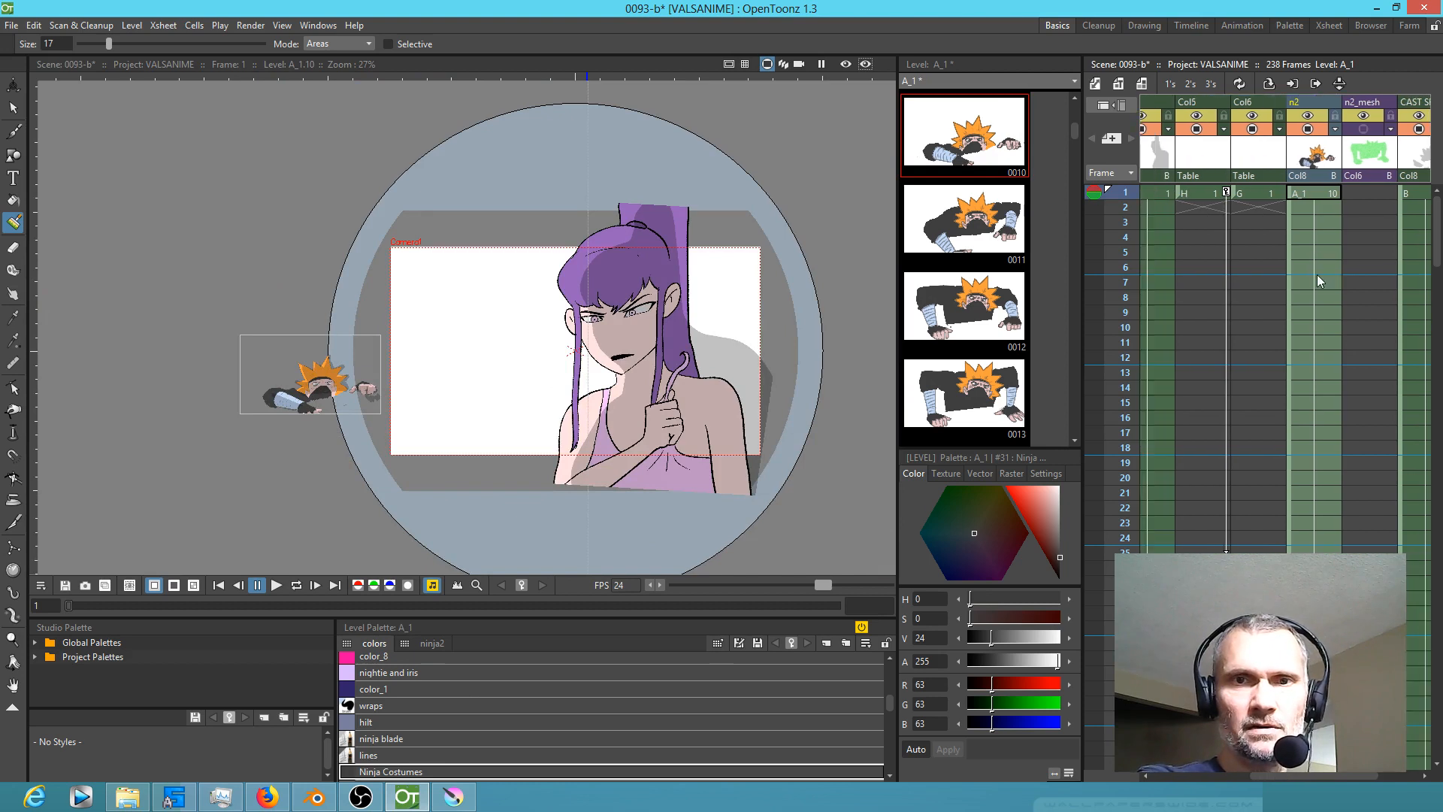
pyautogui.hscroll(-2, 1410, 283)
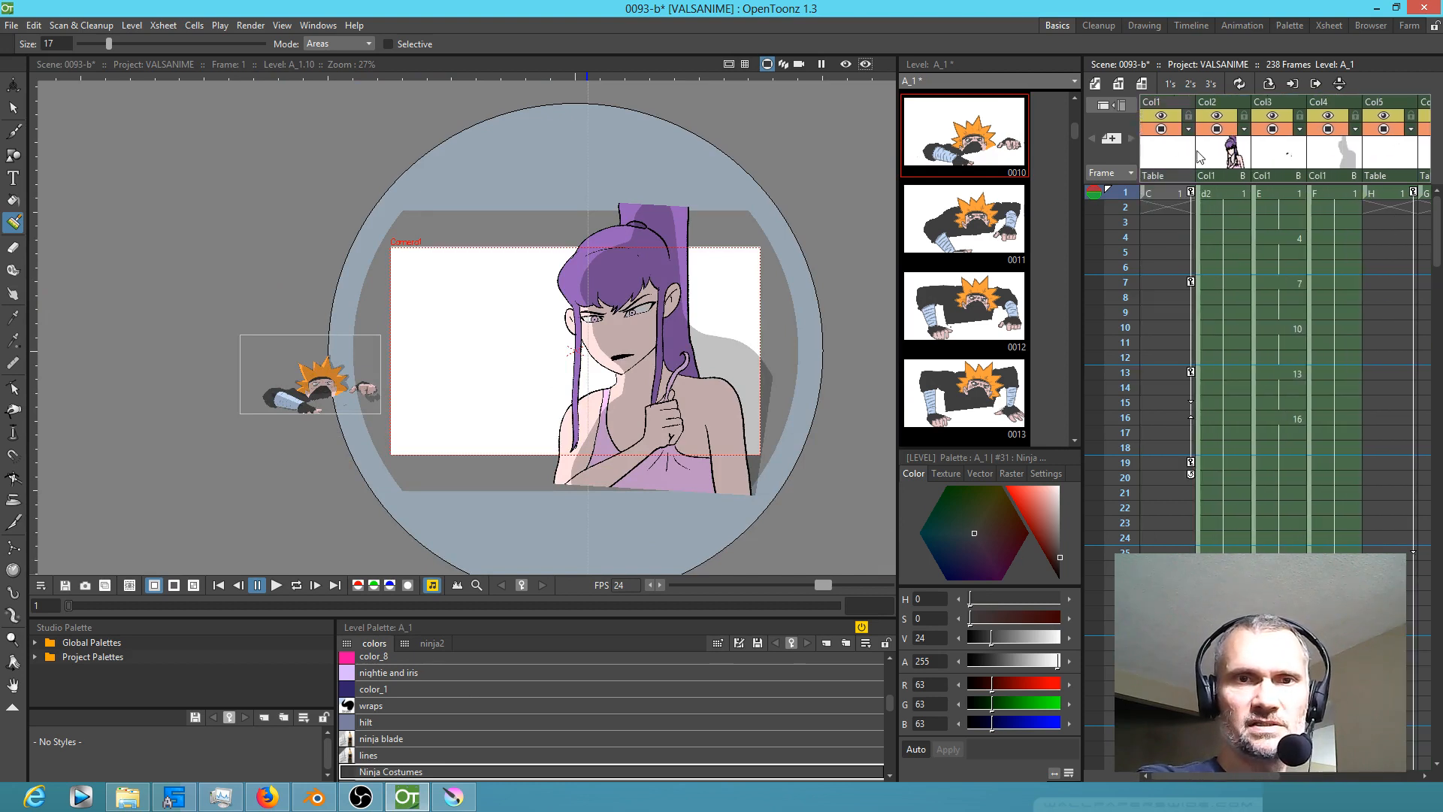
pyautogui.click(1170, 163)
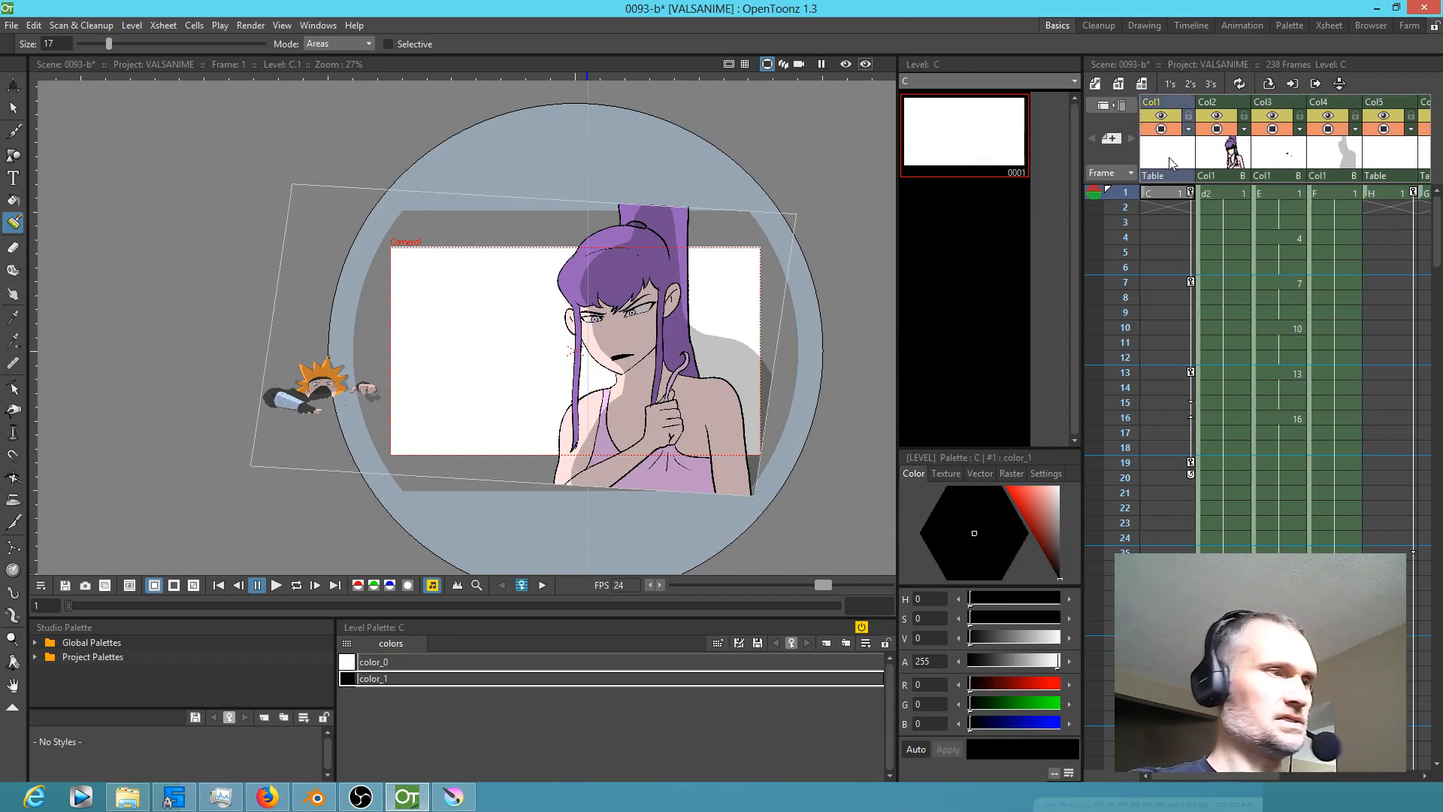
pyautogui.press('Insert')
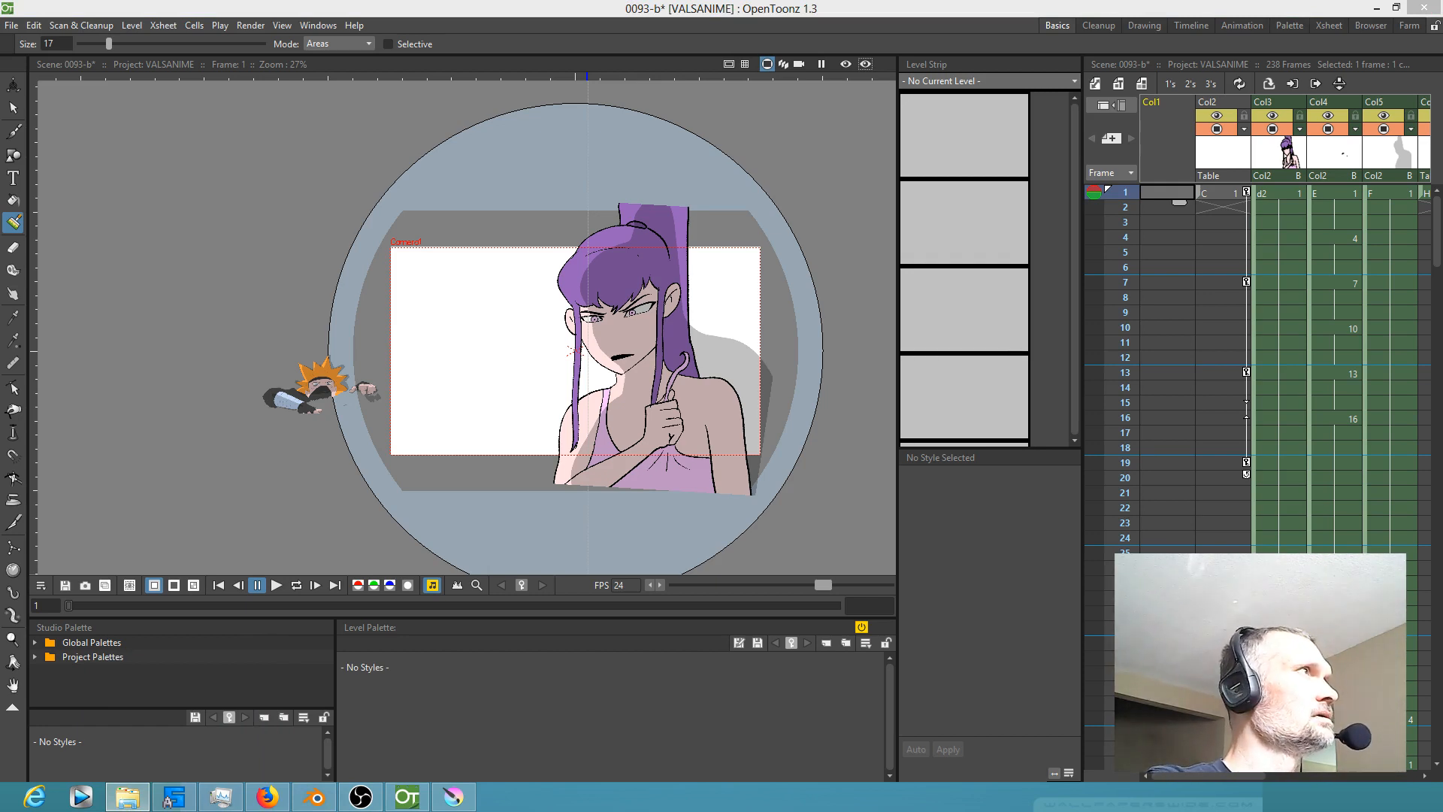
# Step: Load the 0093-b-background image from the file browser into frame 1 of the empty first column
pyautogui.moveTo(151, 4); pyautogui.dragTo(540, 346)
pyautogui.click(707, 418)
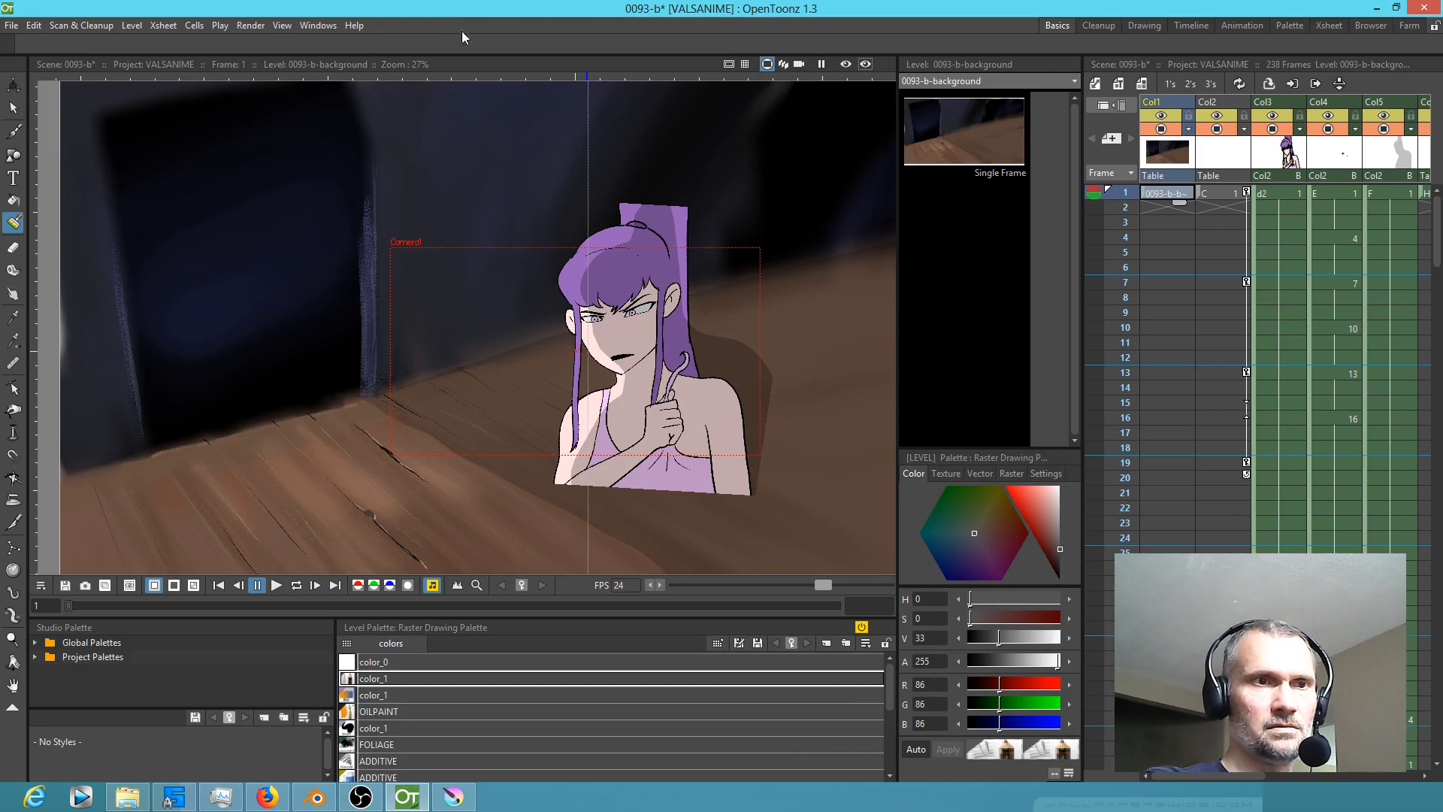
# Step: In the 3D camera stand view, push the background column back behind the characters to a depth of about Z 55.29 fld
pyautogui.scroll(-5, 526, 285)
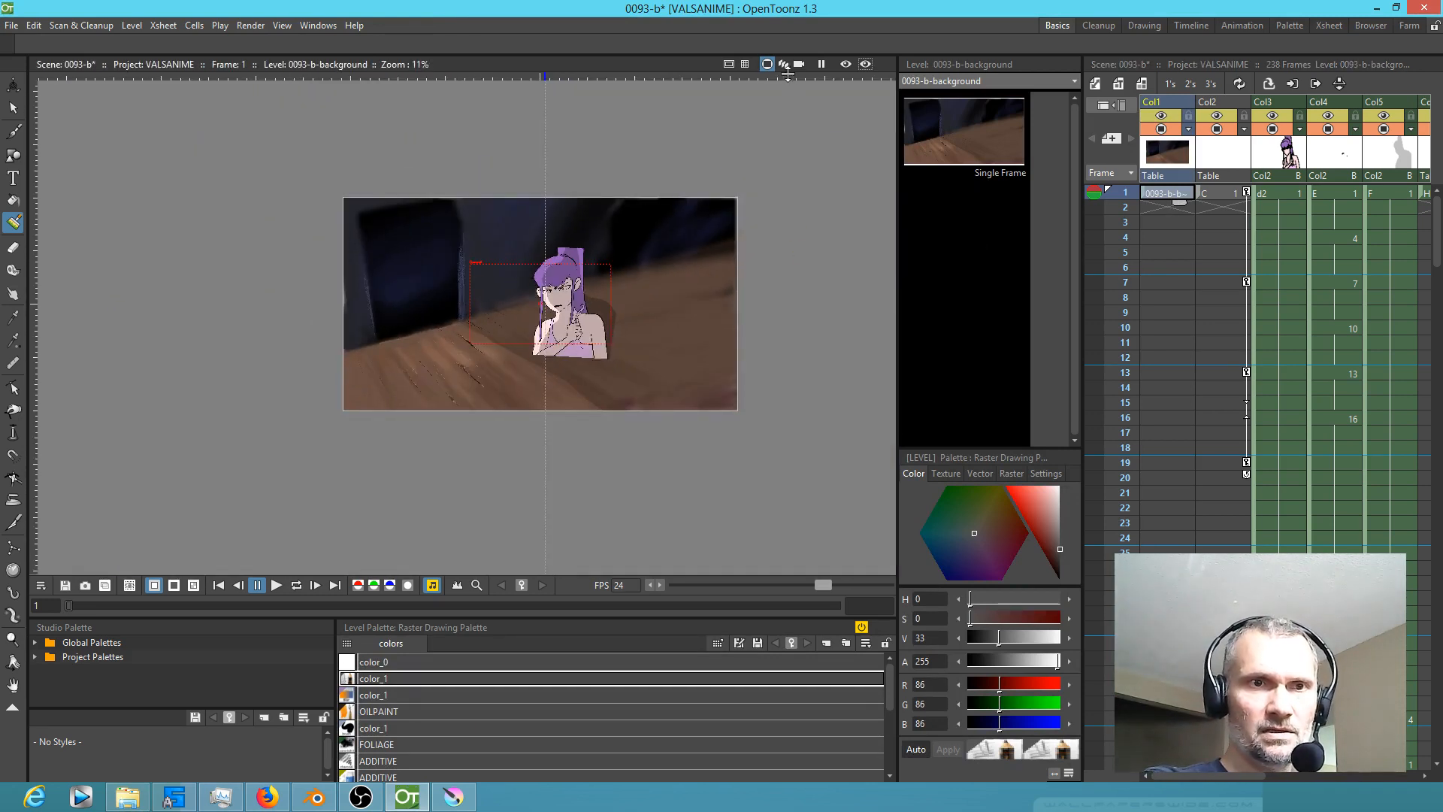
pyautogui.click(784, 65)
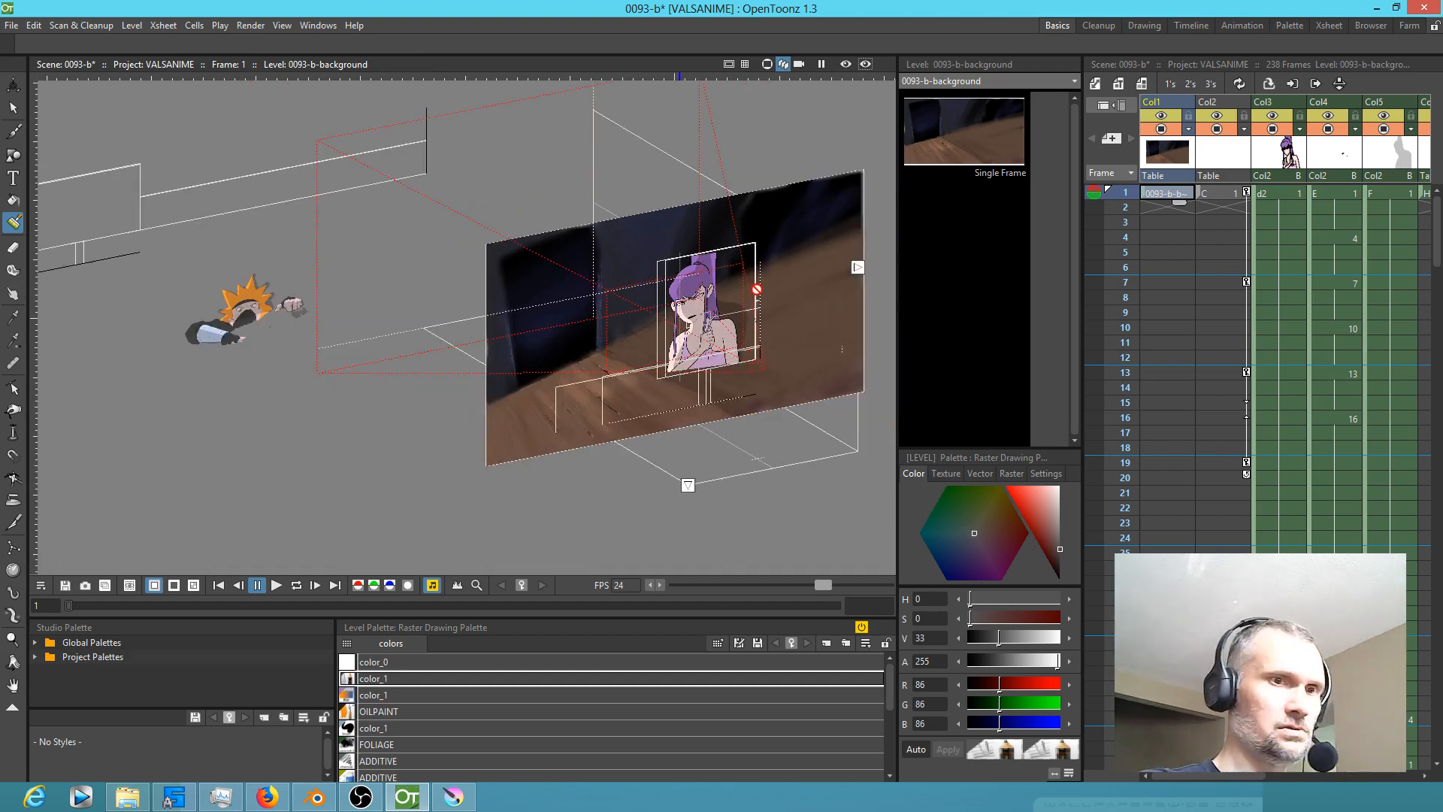
pyautogui.press('a')
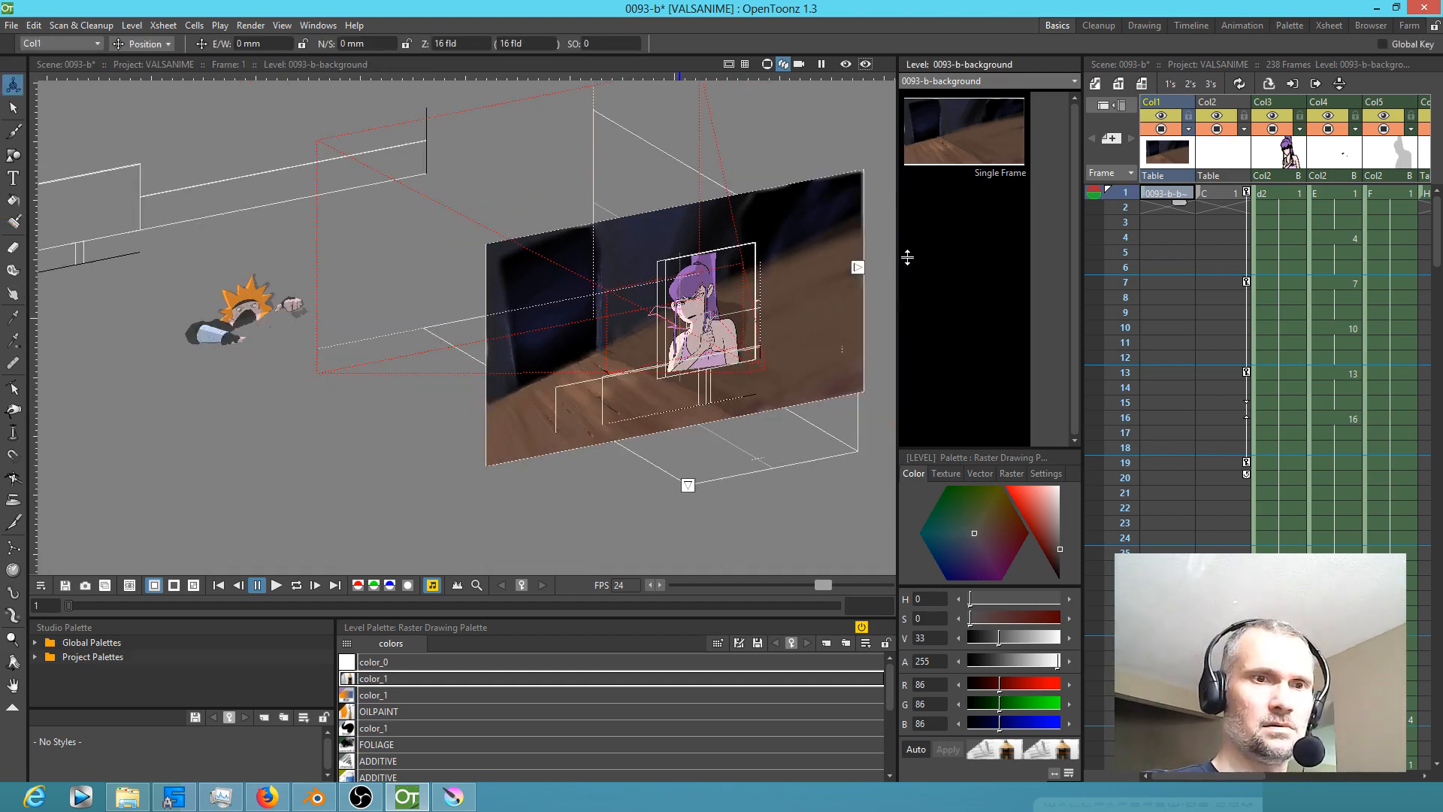
pyautogui.moveTo(813, 342); pyautogui.dragTo(560, 223)
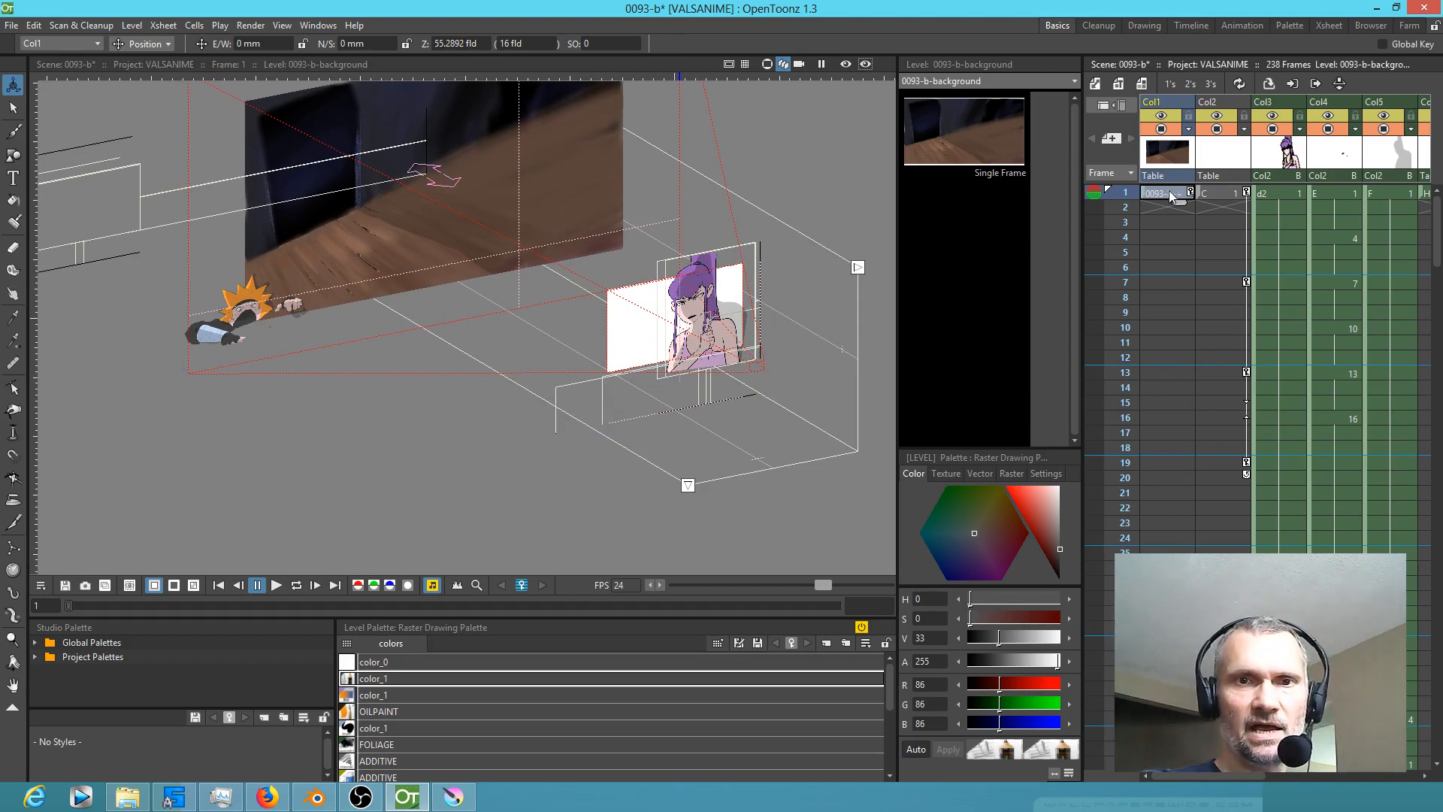
# Step: Extend the background's exposure in Col1 from frame 1 to the end of the scene and look through the camera
pyautogui.moveTo(1179, 202); pyautogui.dragTo(1173, 582)
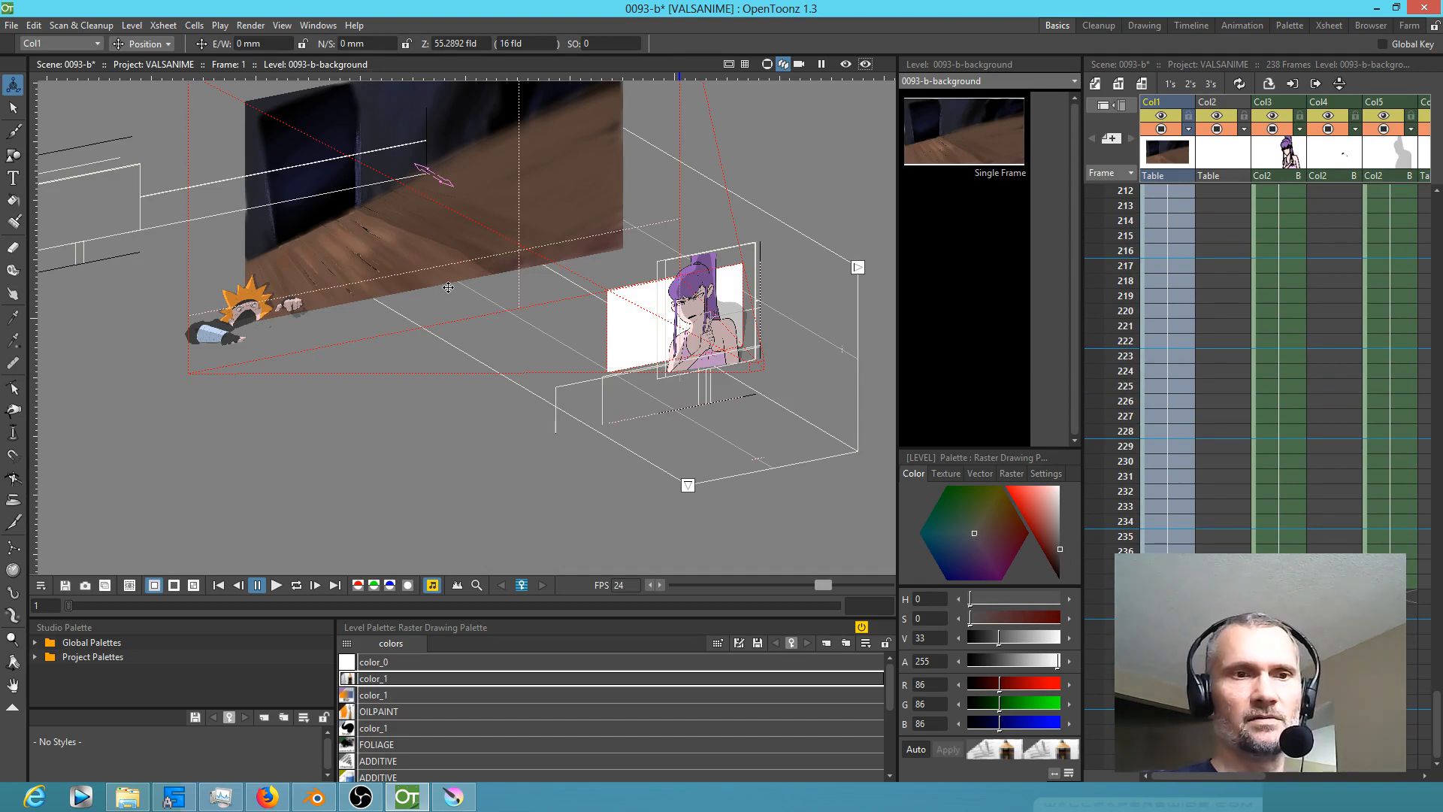
pyautogui.press('9')
pyautogui.click(800, 64)
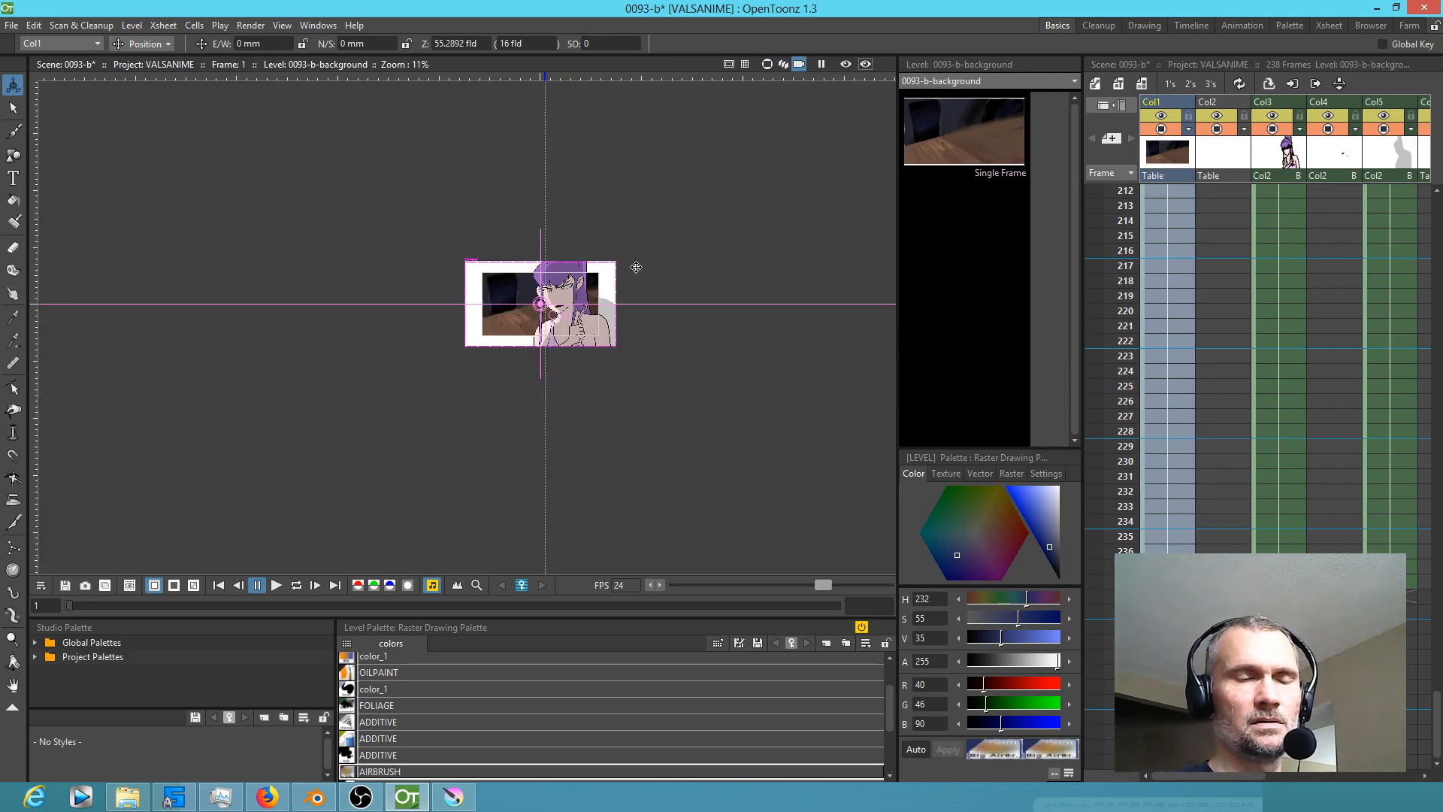
# Step: Scale the background up at frame 1 to about 456% so that it fills the camera frame
pyautogui.scroll(3, 567, 345)
pyautogui.scroll(3, 505, 351)
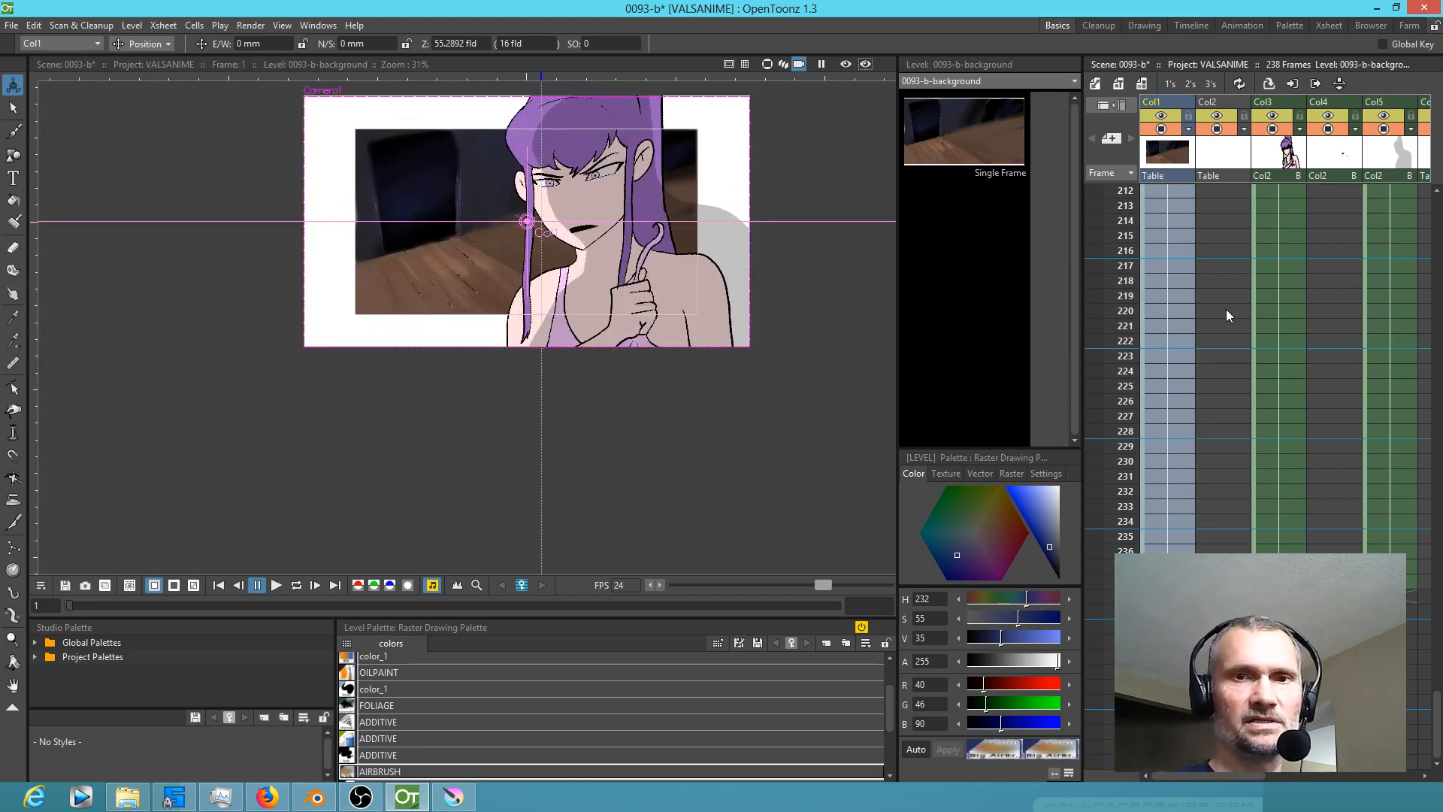
pyautogui.scroll(10, 1216, 306)
pyautogui.scroll(1, 1211, 305)
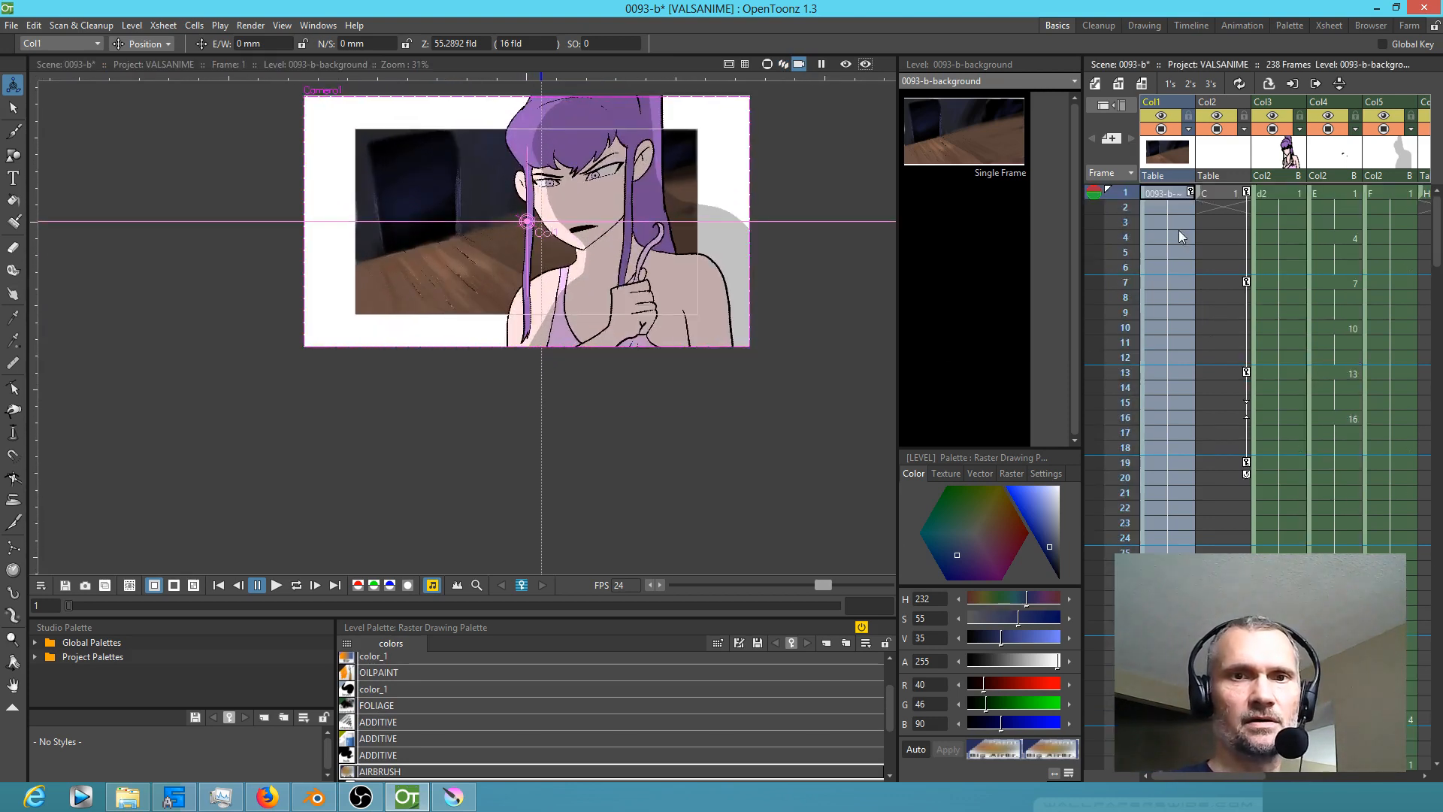
pyautogui.click(1167, 193)
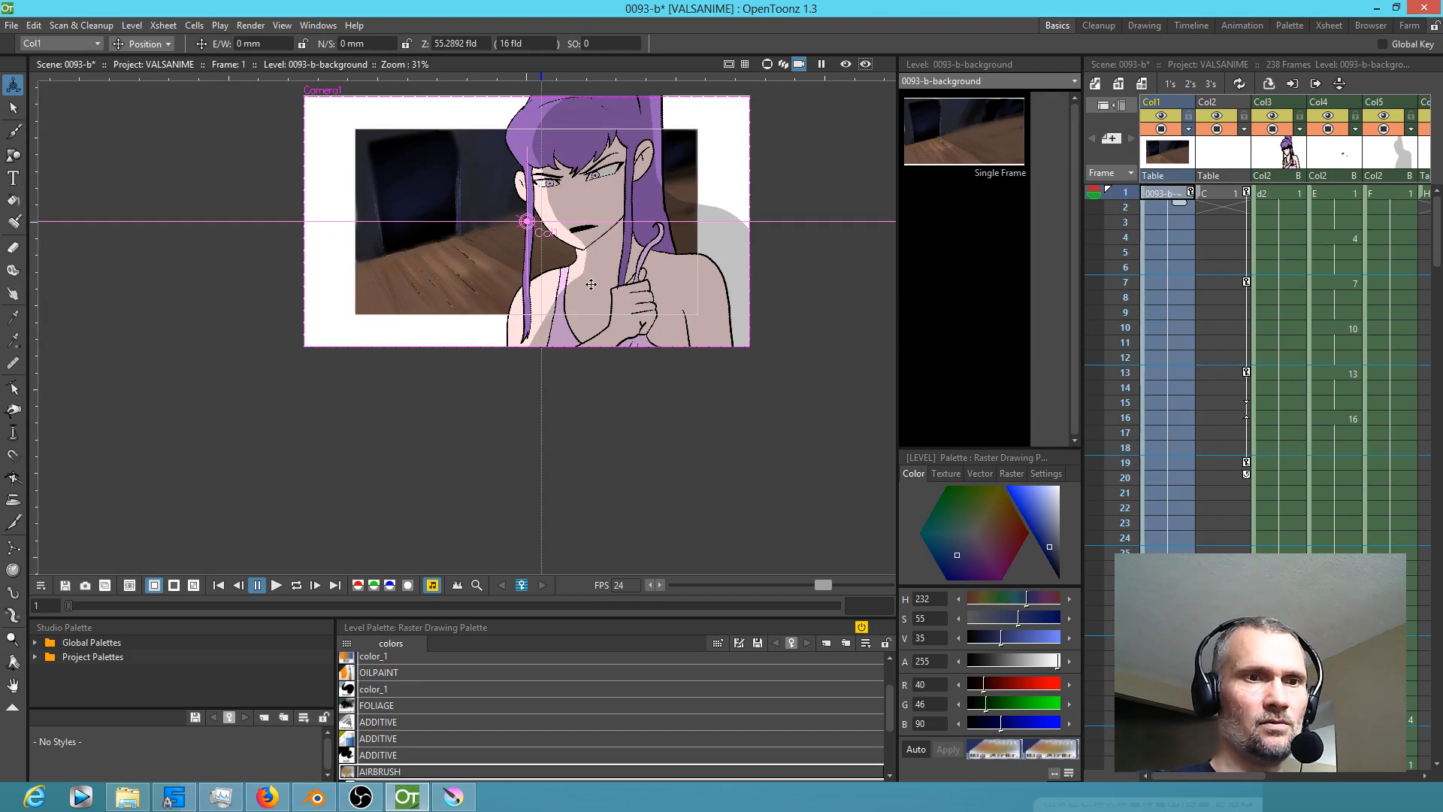
pyautogui.click(167, 45)
pyautogui.click(157, 94)
pyautogui.moveTo(645, 289); pyautogui.dragTo(1026, 656)
# Step: Go to frame 99 and scale the background to about 294% globally
pyautogui.scroll(-10, 1220, 364)
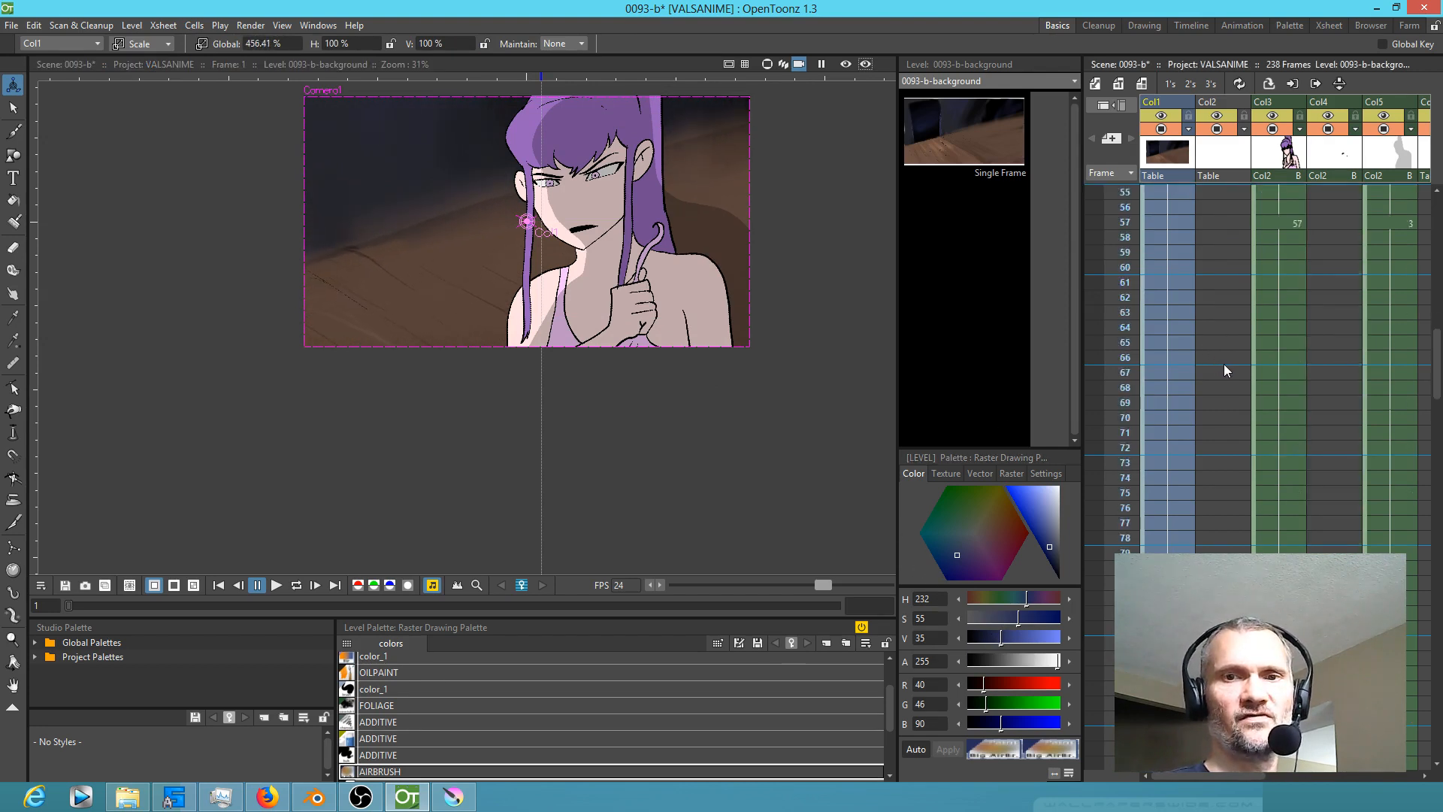
pyautogui.moveTo(1125, 400)
pyautogui.mouseDown()
pyautogui.moveTo(1128, 531)
pyautogui.moveTo(1121, 411)
pyautogui.mouseUp()
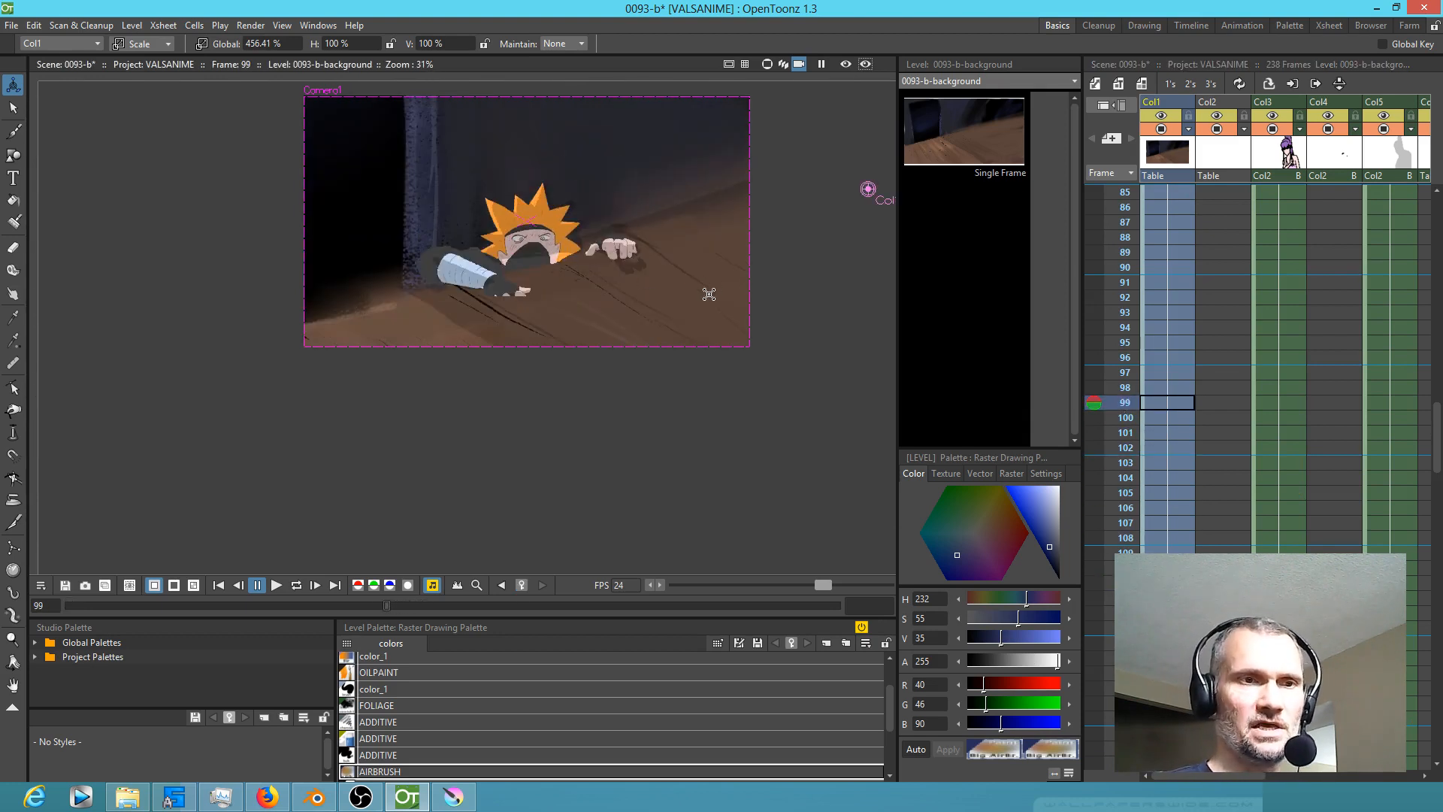
pyautogui.moveTo(707, 306); pyautogui.dragTo(854, 295)
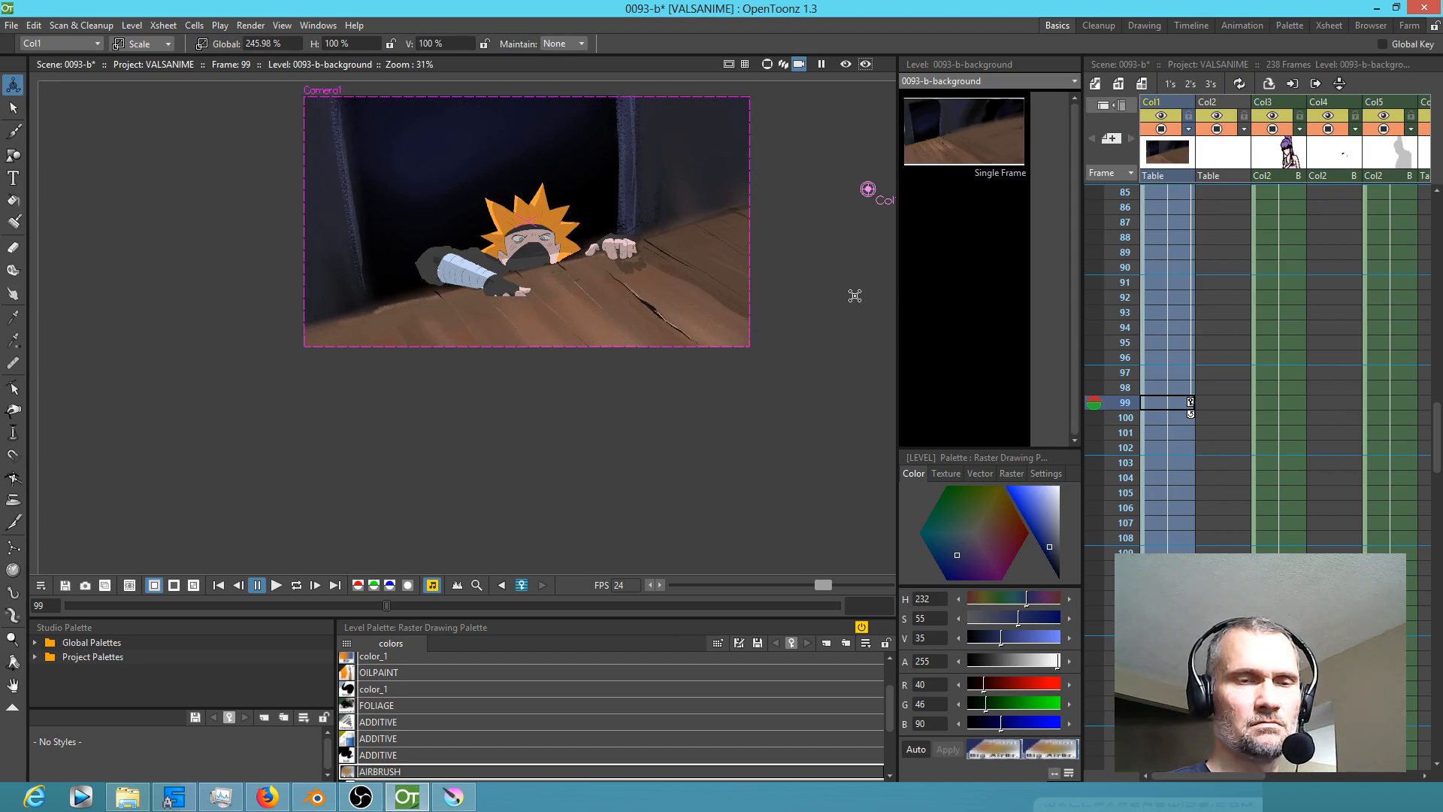
pyautogui.moveTo(856, 296); pyautogui.dragTo(882, 316)
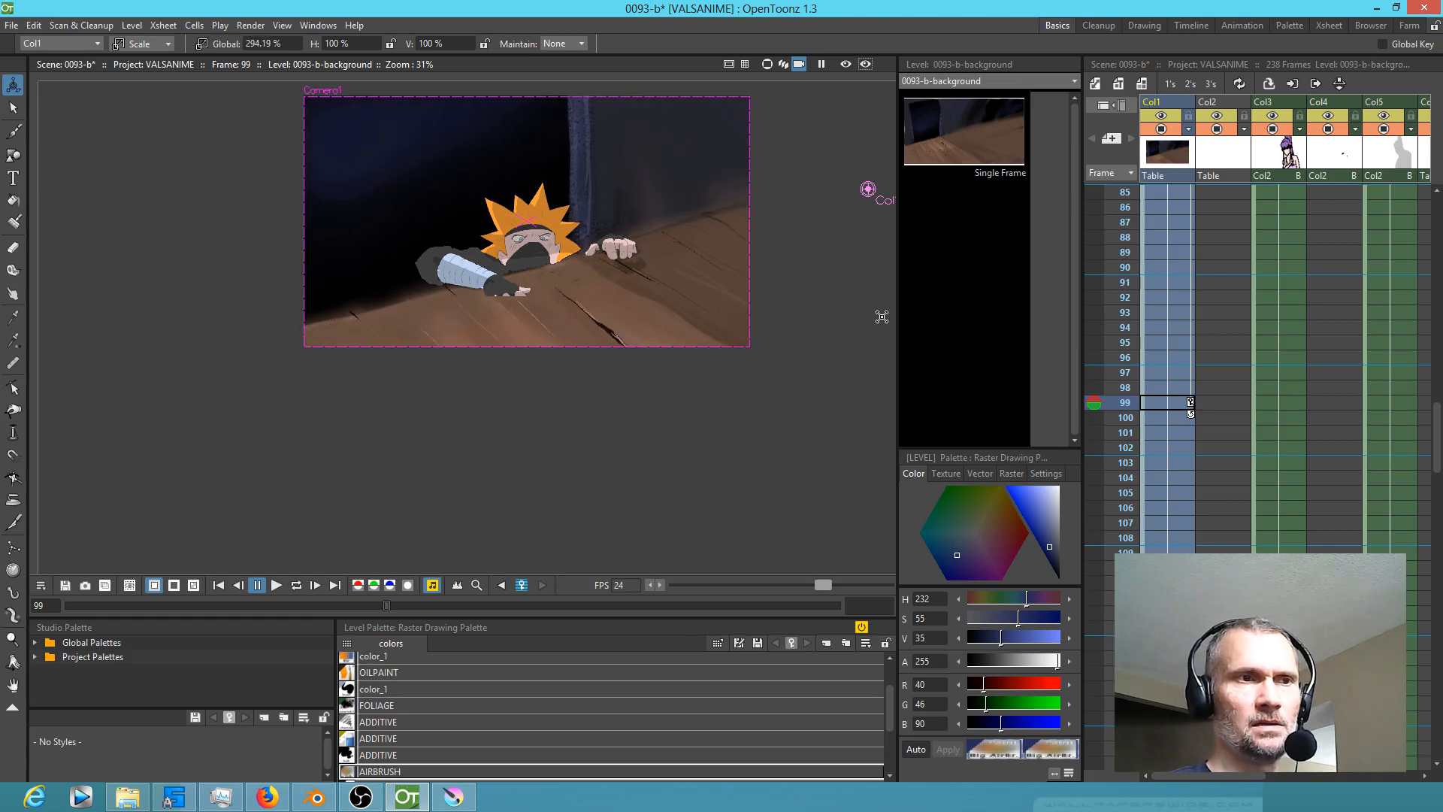
# Step: Reposition the background at frame 99 to about 153.28 mm E/W and 40.77 mm N/S, framing the doorway behind the orange-haired character
pyautogui.click(143, 44)
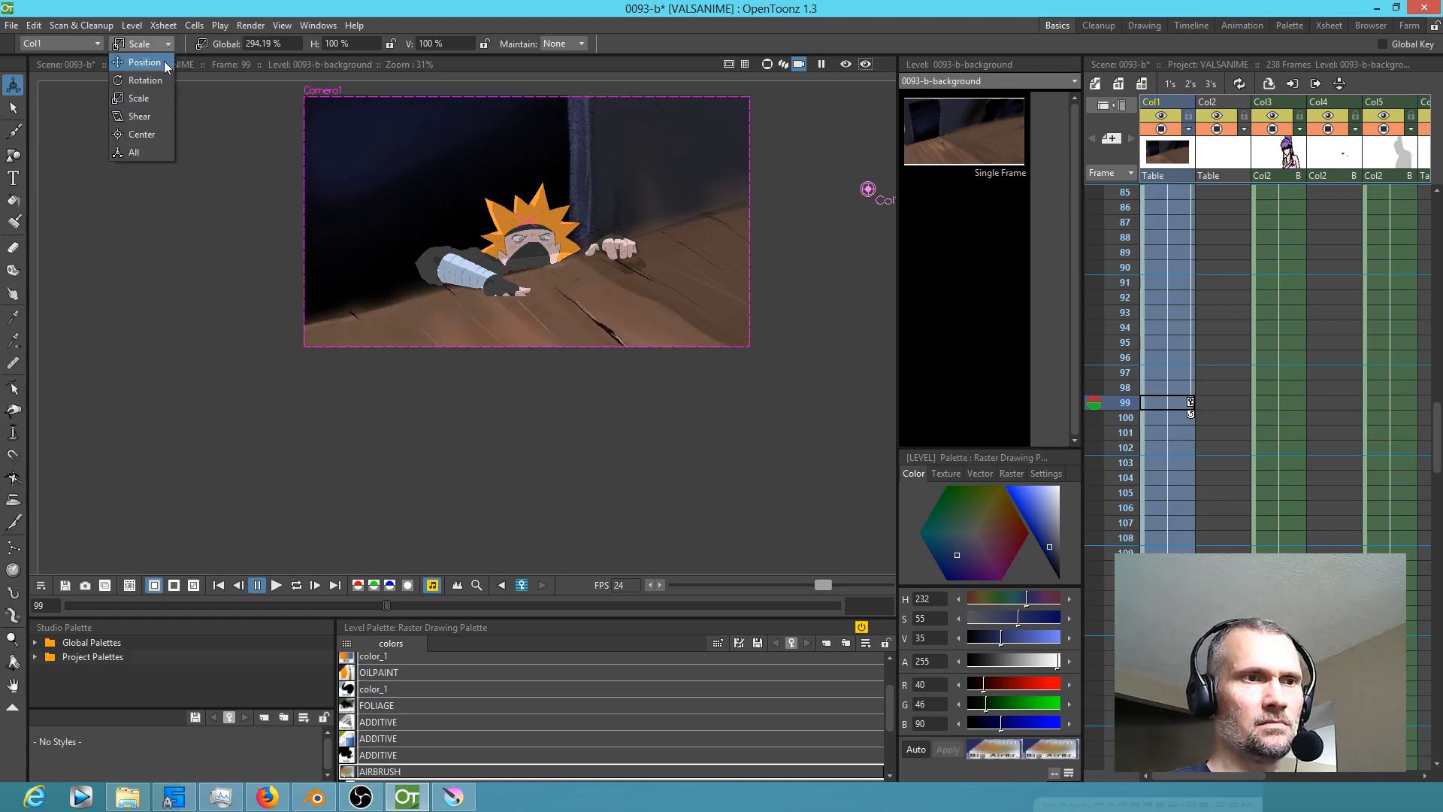
pyautogui.click(139, 61)
pyautogui.moveTo(658, 305); pyautogui.dragTo(729, 286)
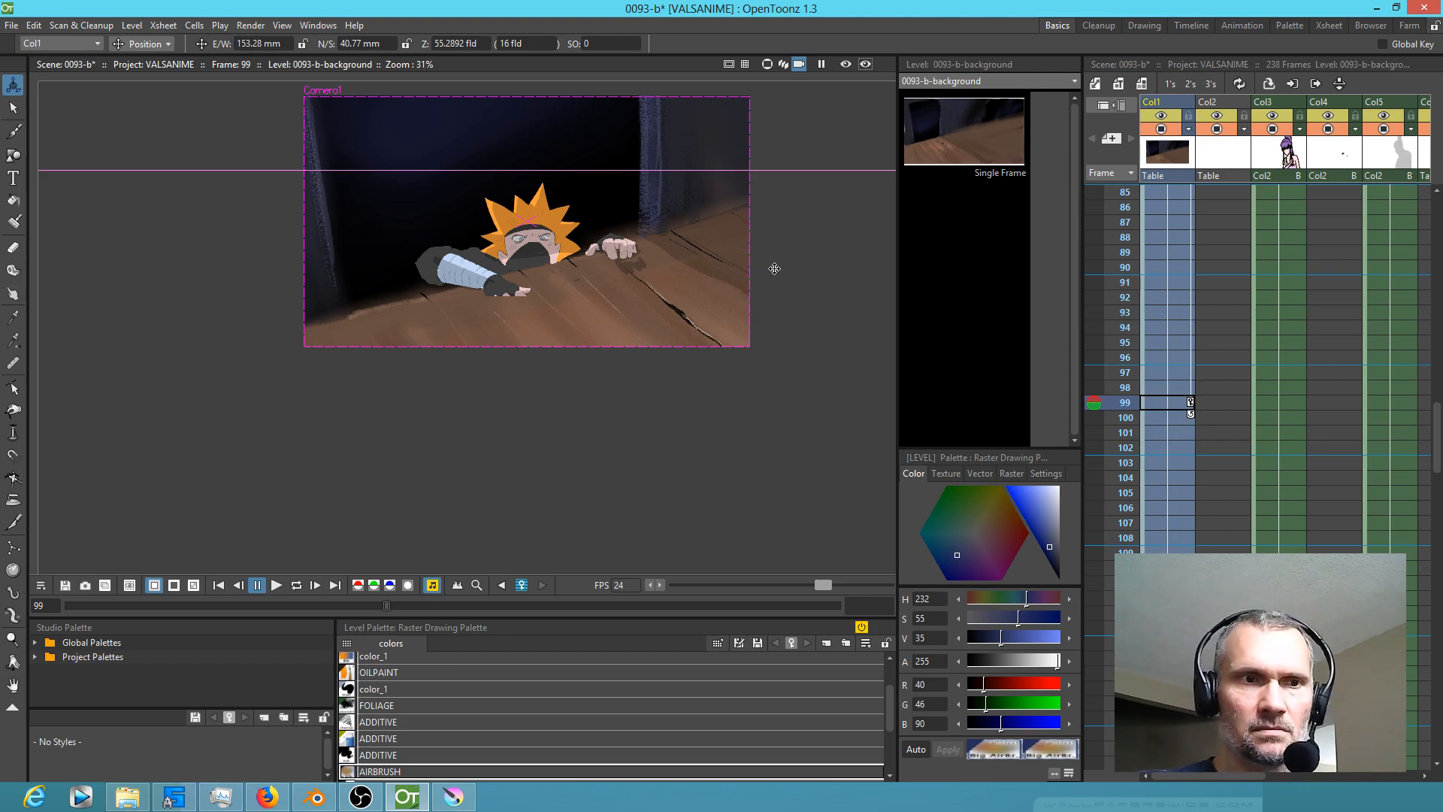
pyautogui.scroll(2, 551, 282)
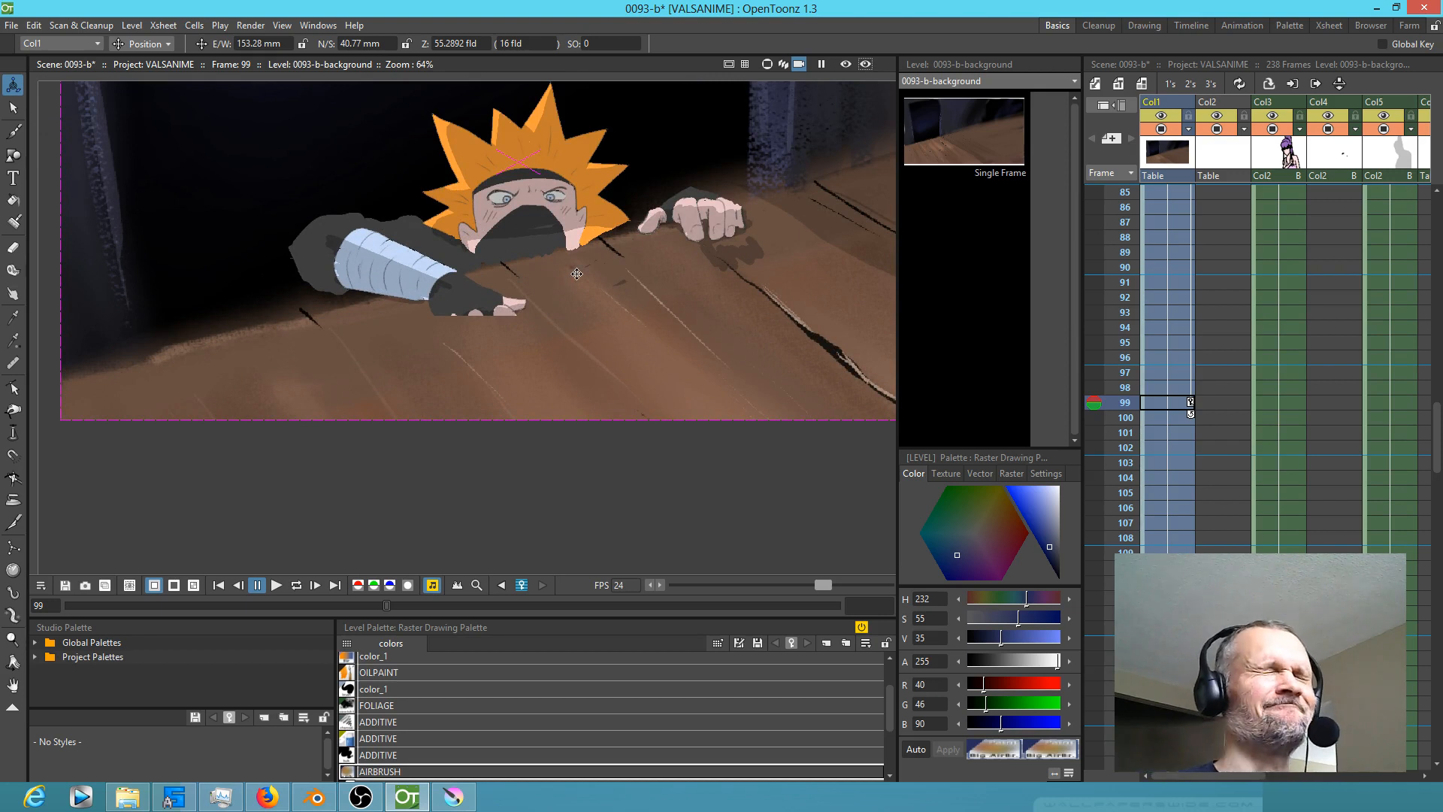
# Step: Move the background's keyframe from frame 99 to frame 1, replacing the keyframe there
pyautogui.rightClick(1190, 403)
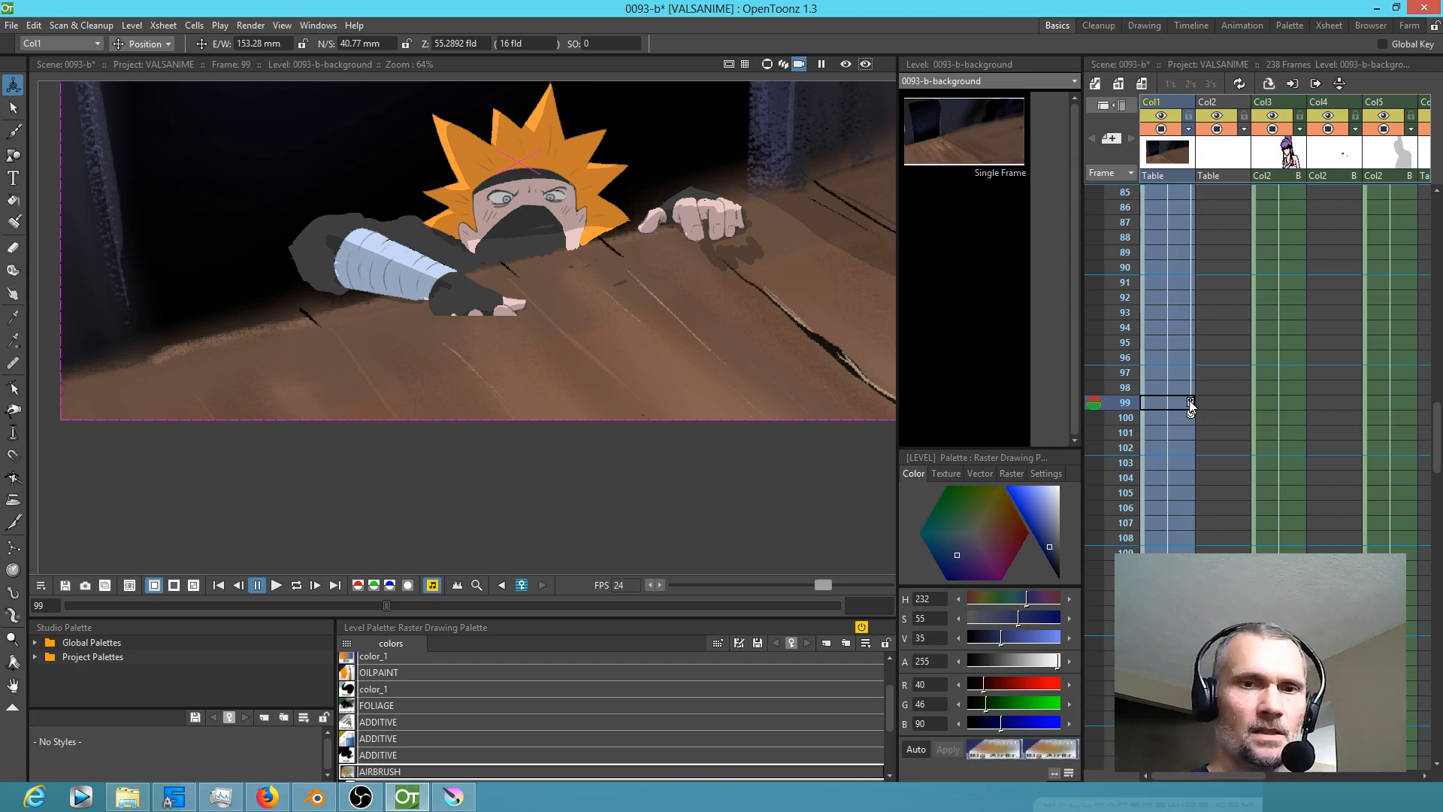
pyautogui.press('Delete')
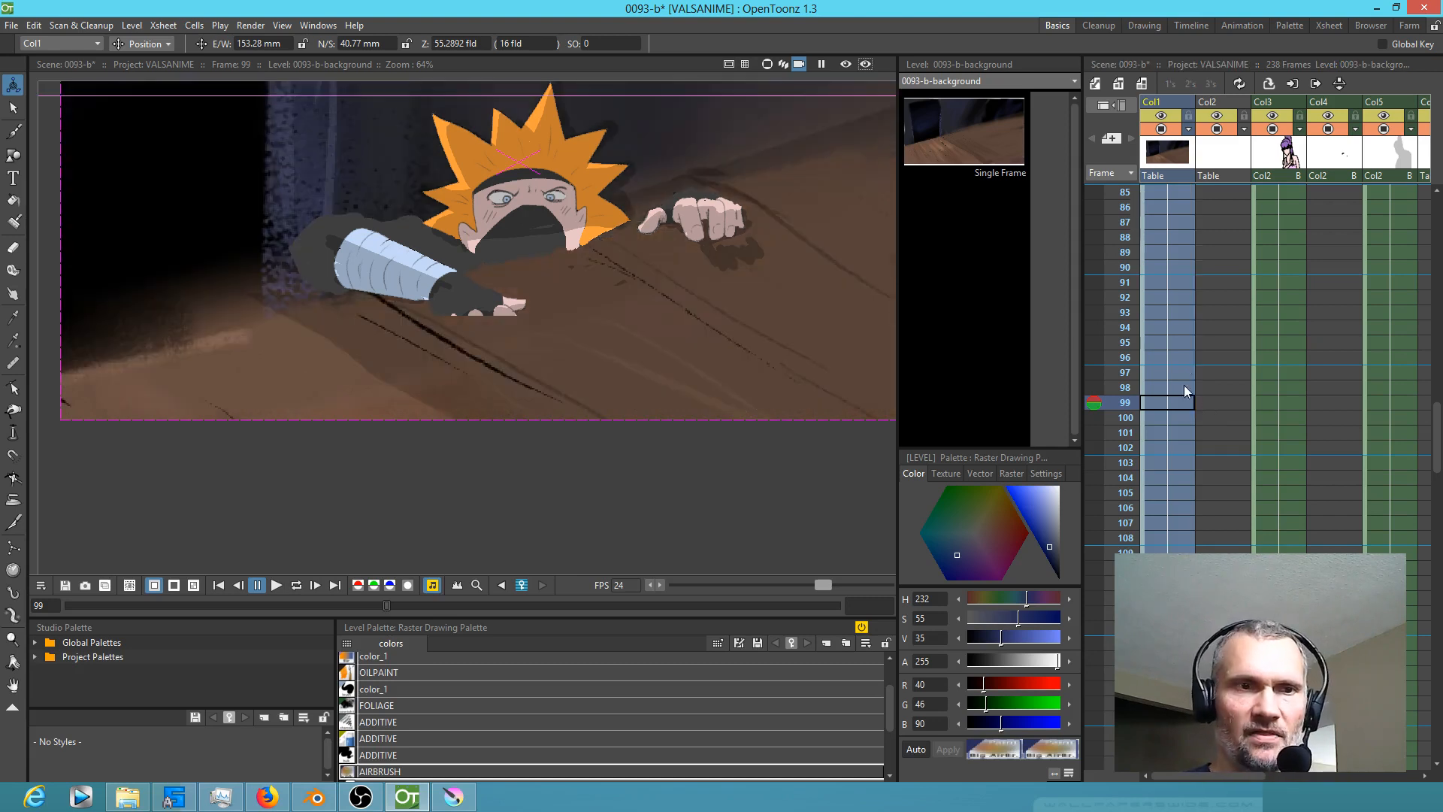
pyautogui.scroll(14, 1185, 308)
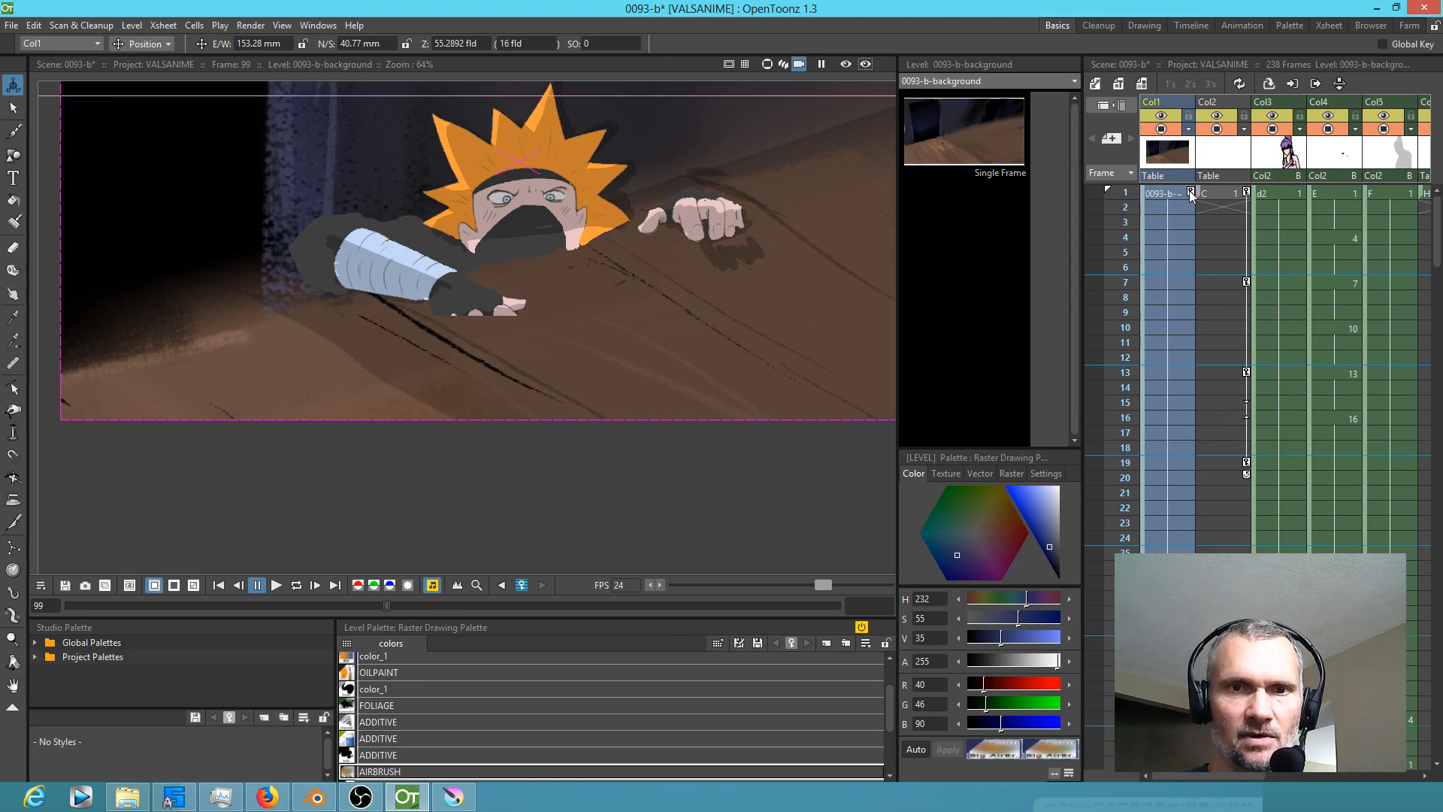
pyautogui.click(1190, 193)
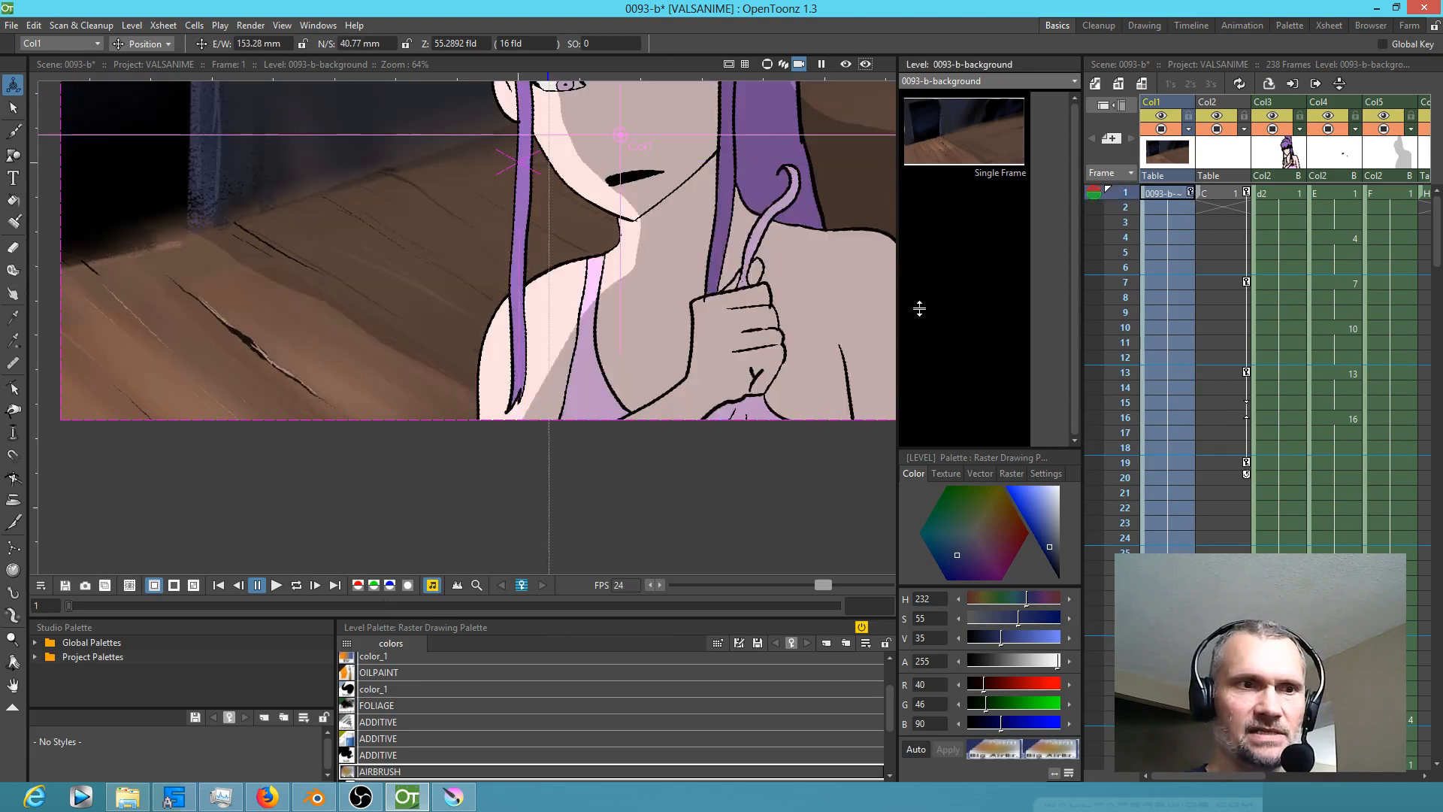
# Step: Play the scene from frame 1 in the camera view to check the background behind the purple-haired character, then stop playback
pyautogui.scroll(-3, 628, 297)
pyautogui.moveTo(1122, 206)
pyautogui.mouseDown()
pyautogui.moveTo(1118, 766)
pyautogui.moveTo(1065, 556)
pyautogui.moveTo(1065, 91)
pyautogui.moveTo(1111, 274)
pyautogui.moveTo(1110, 155)
pyautogui.mouseUp()
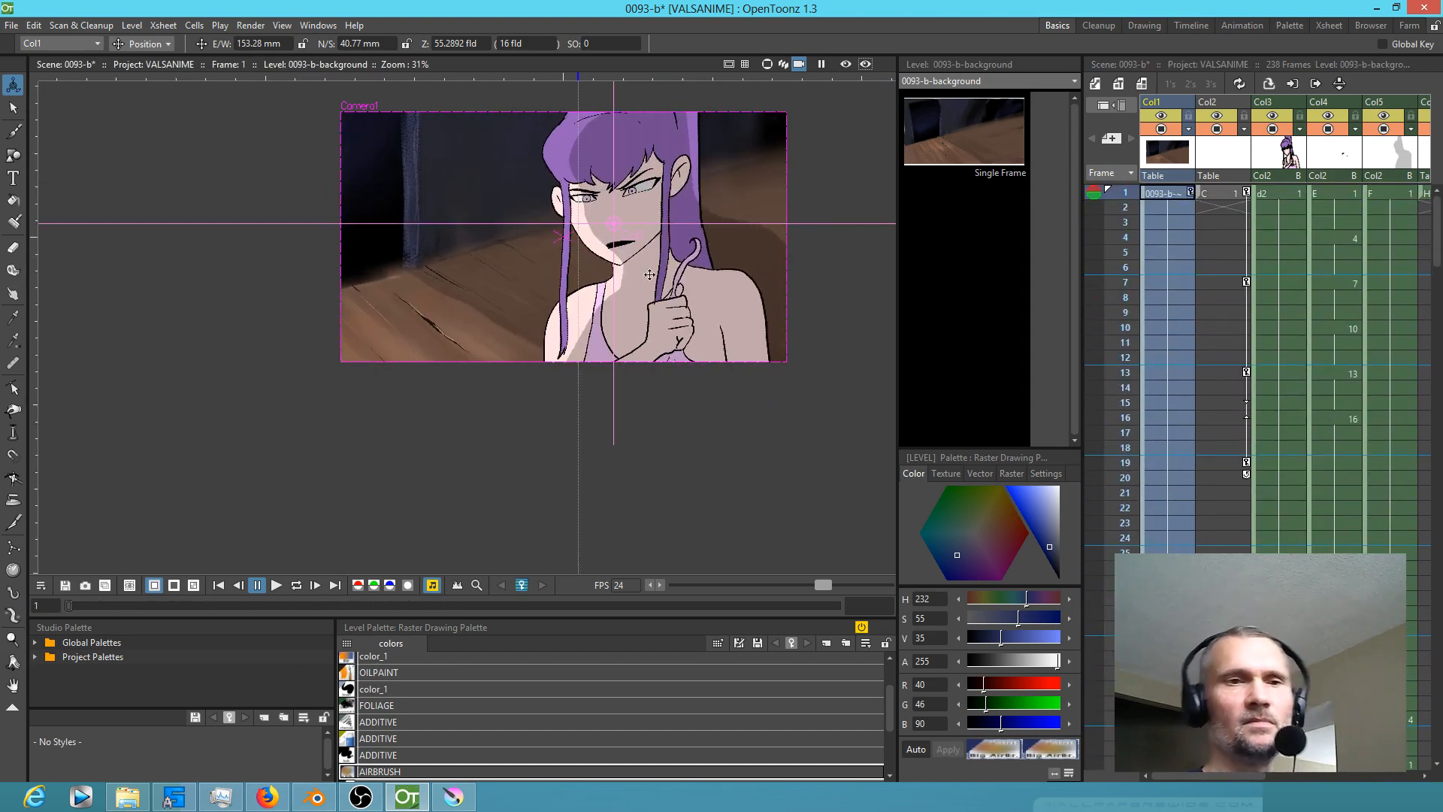
pyautogui.moveTo(662, 264); pyautogui.dragTo(582, 323)
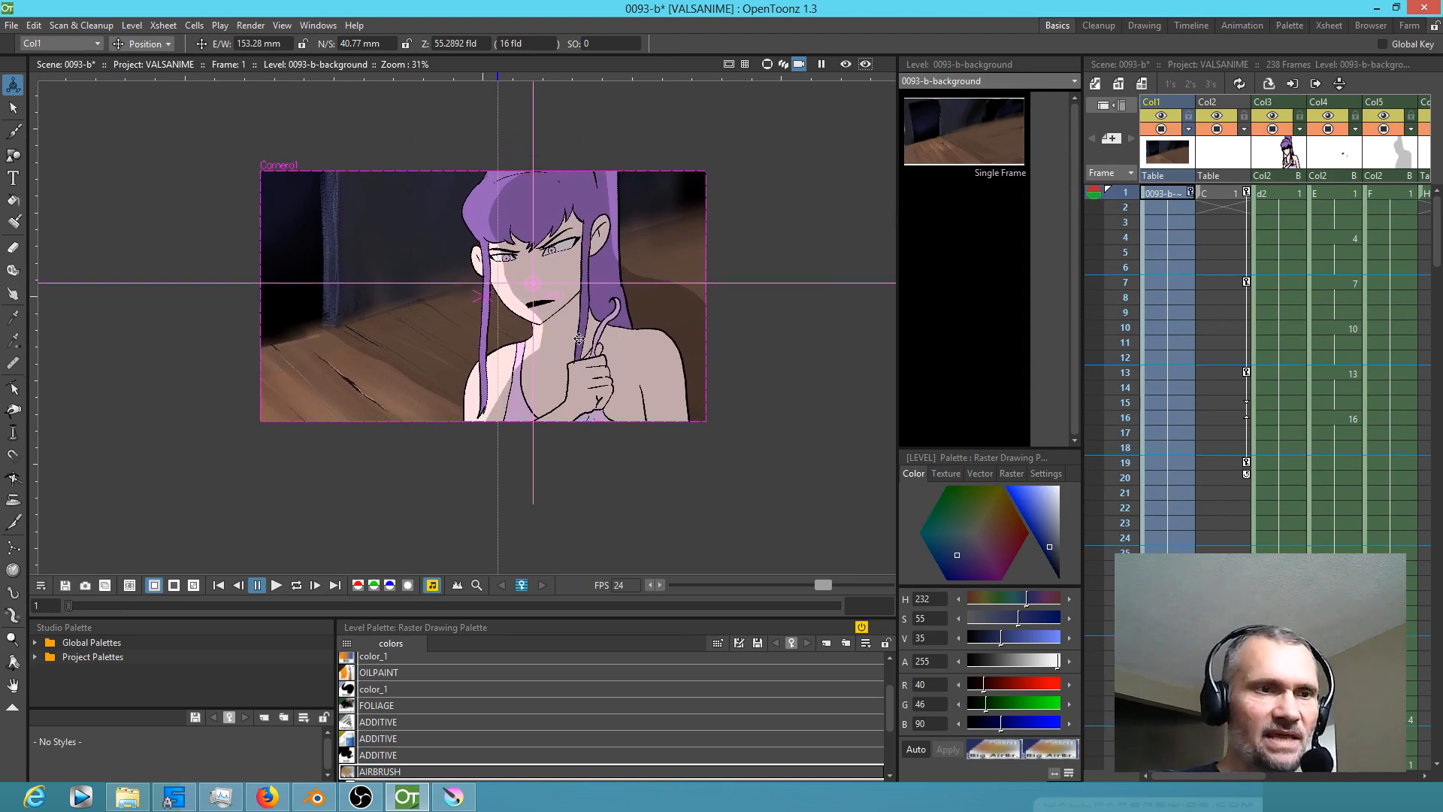
pyautogui.click(1157, 192)
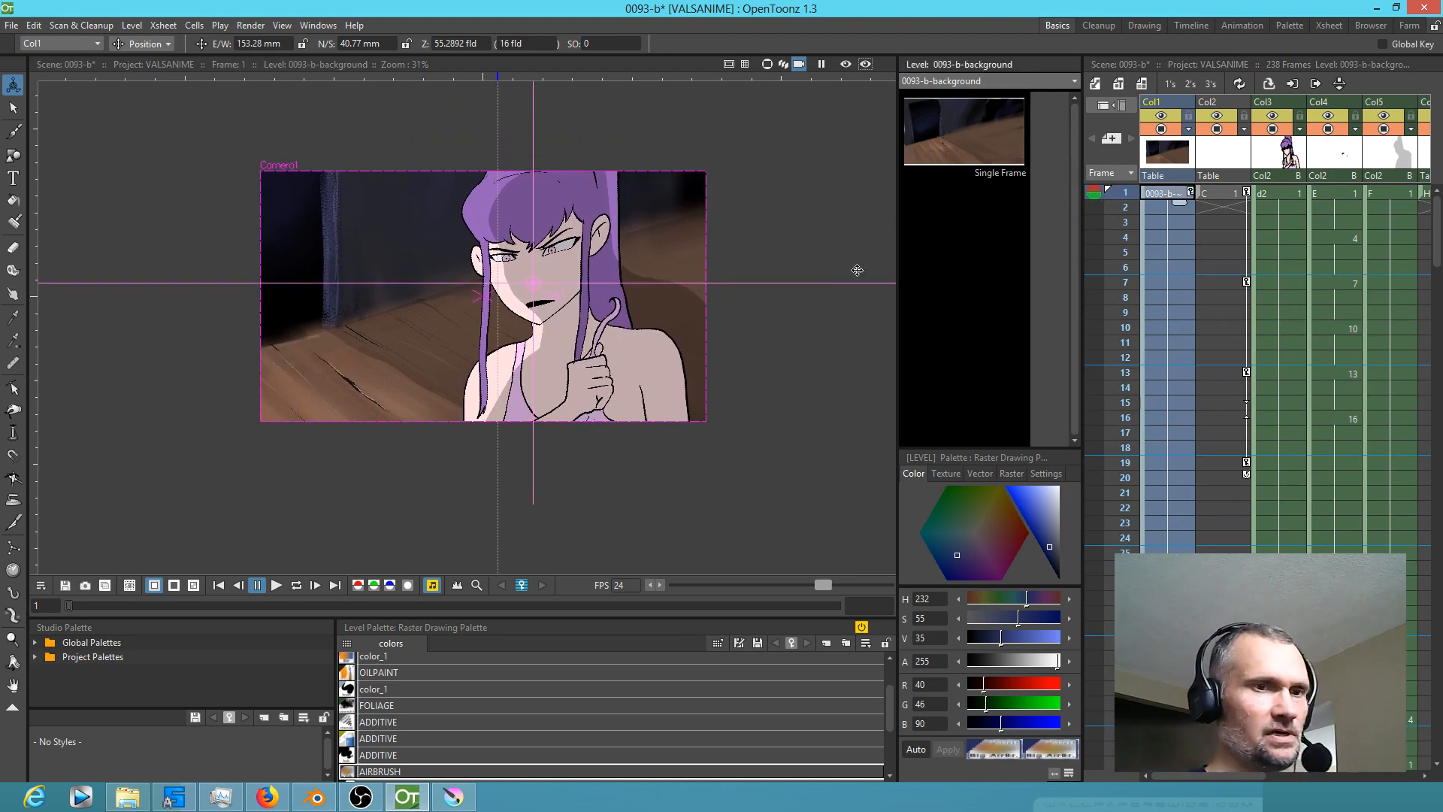
pyautogui.scroll(-1, 725, 235)
pyautogui.scroll(3, 724, 227)
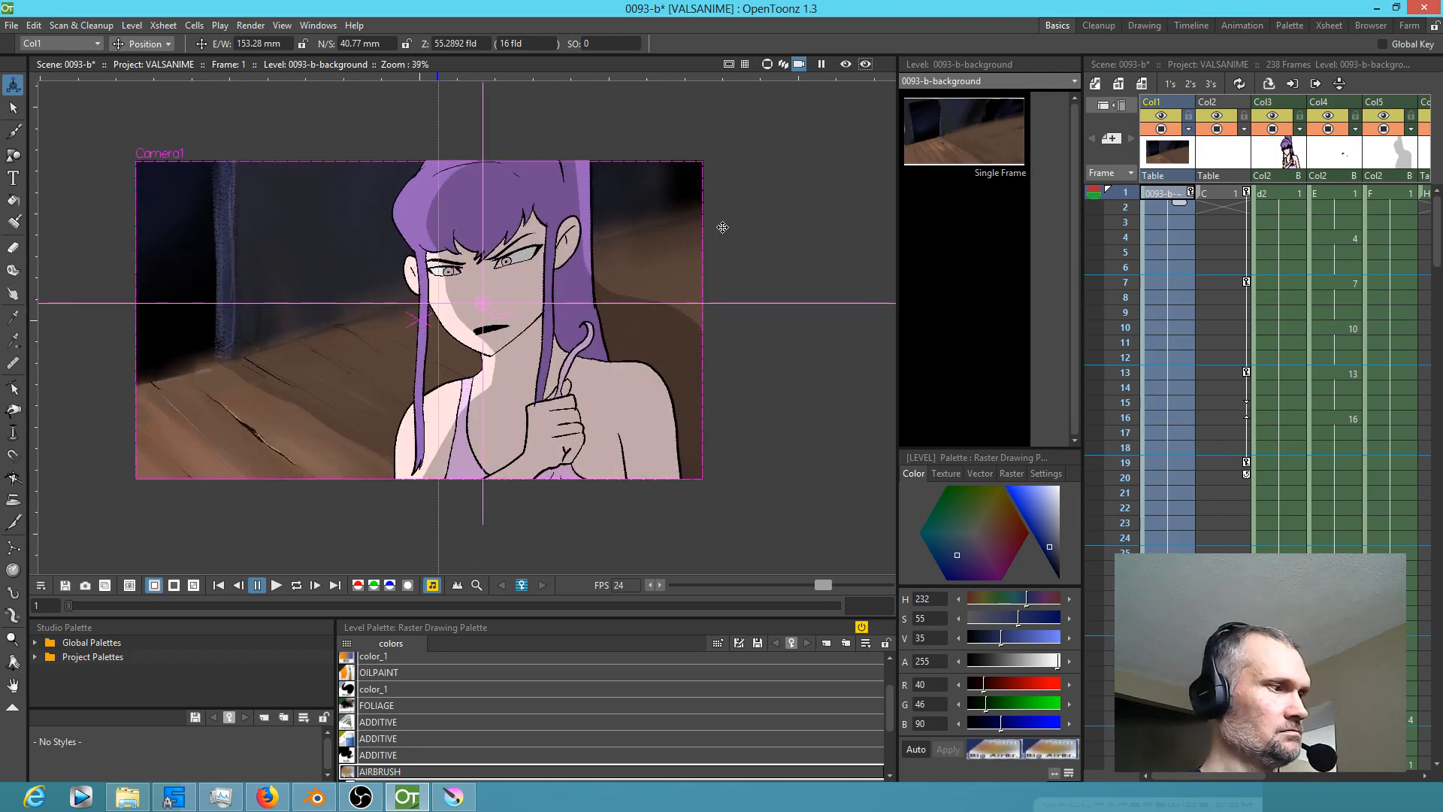
pyautogui.press('l')
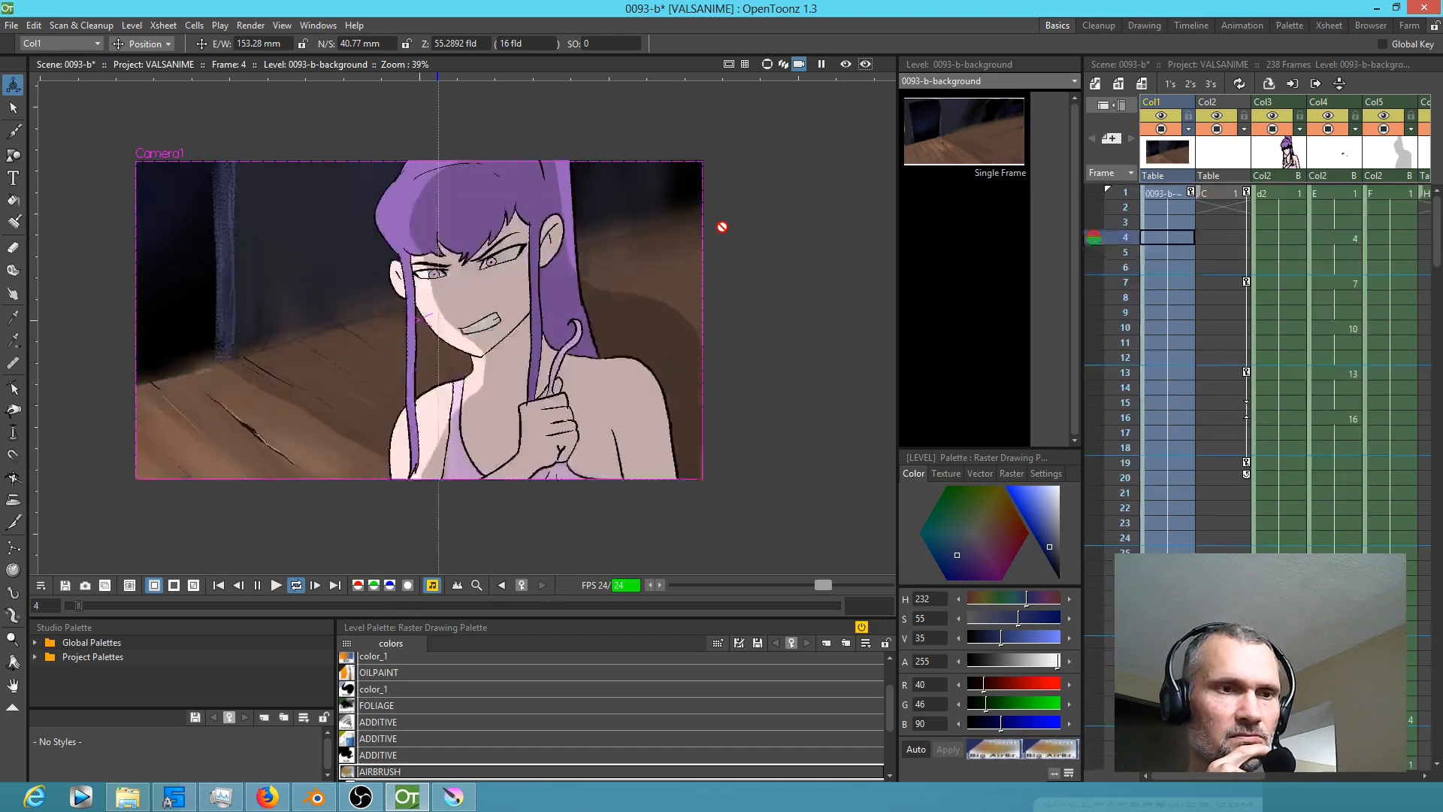
pyautogui.press('p')
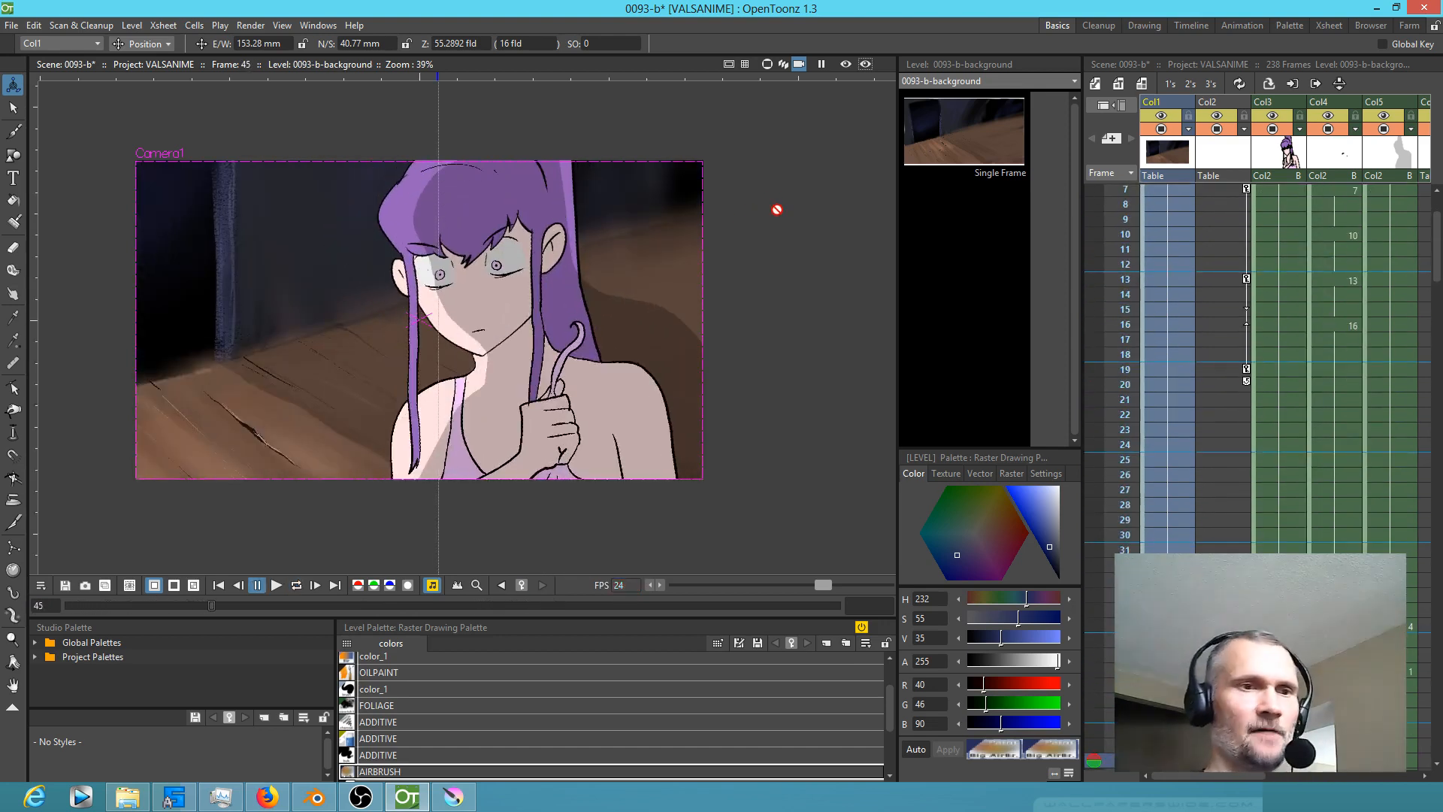
# Step: Scrub the later frames around frame 146 and check how the background fits behind the orange-haired character
pyautogui.scroll(-15, 1188, 498)
pyautogui.scroll(-10, 1230, 490)
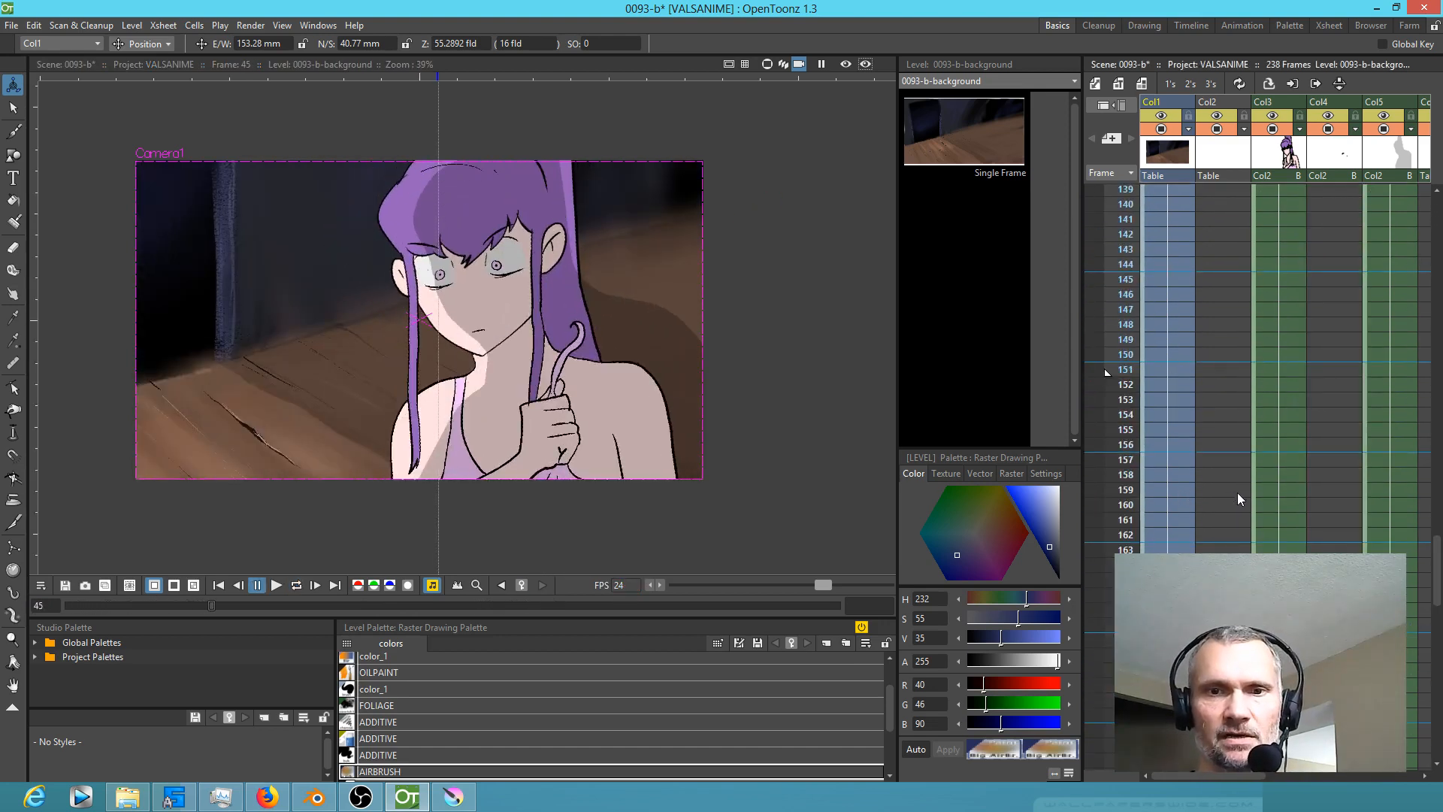
pyautogui.click(1126, 281)
pyautogui.moveTo(1125, 281); pyautogui.dragTo(1116, 204)
pyautogui.moveTo(1329, 349); pyautogui.dragTo(1153, 459)
pyautogui.moveTo(1239, 389); pyautogui.dragTo(1196, 491)
pyautogui.moveTo(1212, 317); pyautogui.dragTo(1266, 698)
pyautogui.moveTo(1244, 433); pyautogui.dragTo(1293, 718)
pyautogui.scroll(15, 1244, 296)
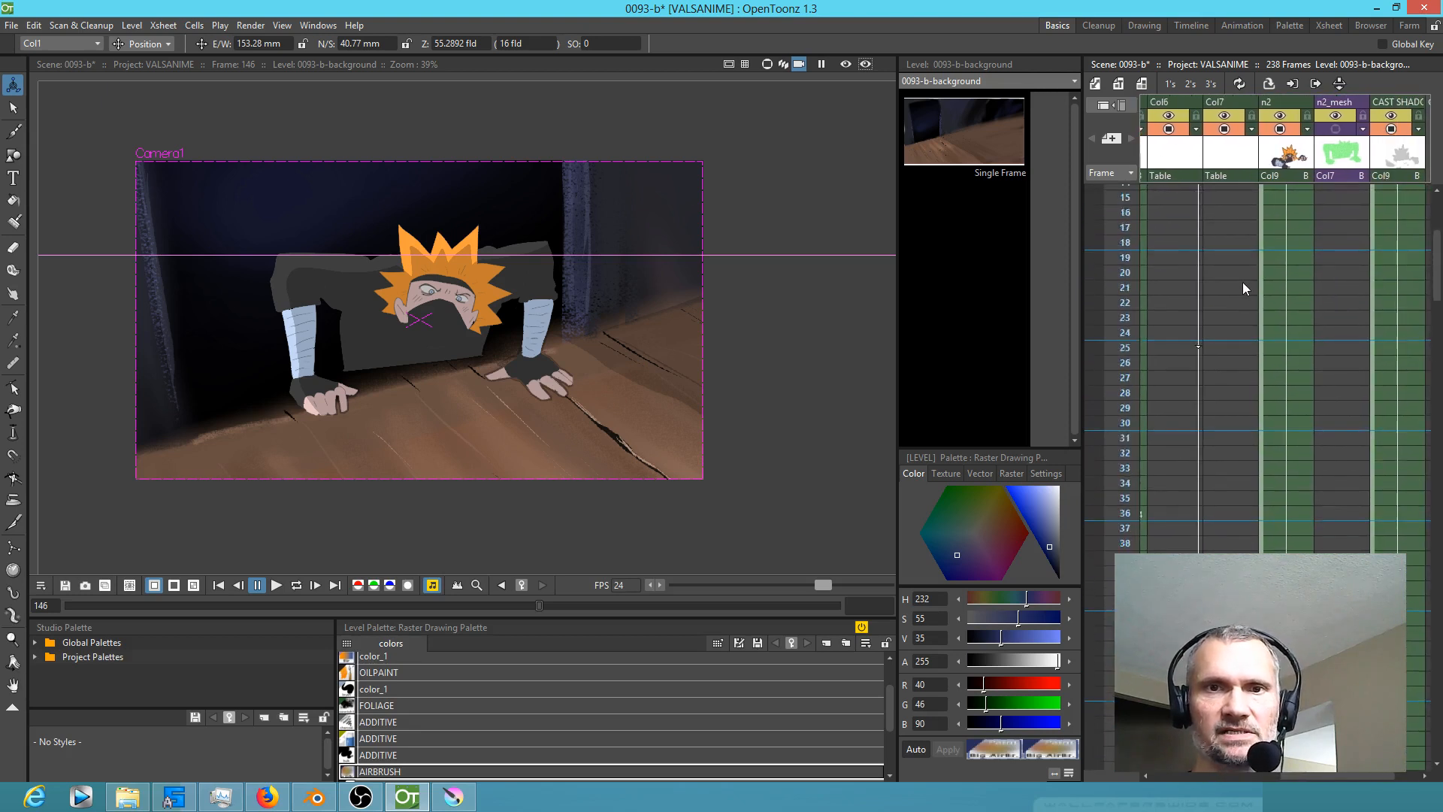
# Step: Examine Col7's keyframe at frame 84 in the standard and camera views, checking its position against the background
pyautogui.click(1239, 194)
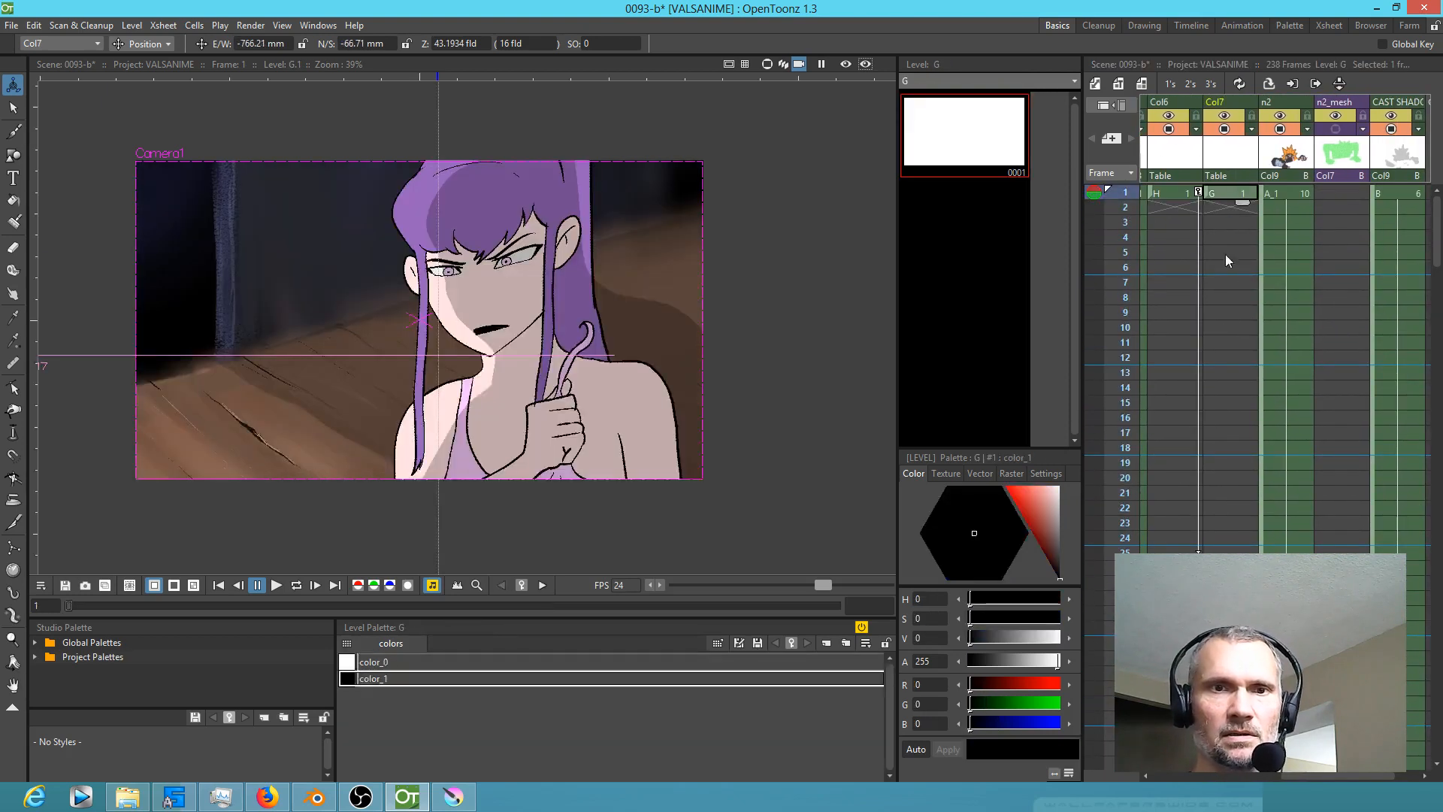
pyautogui.scroll(-10, 1220, 353)
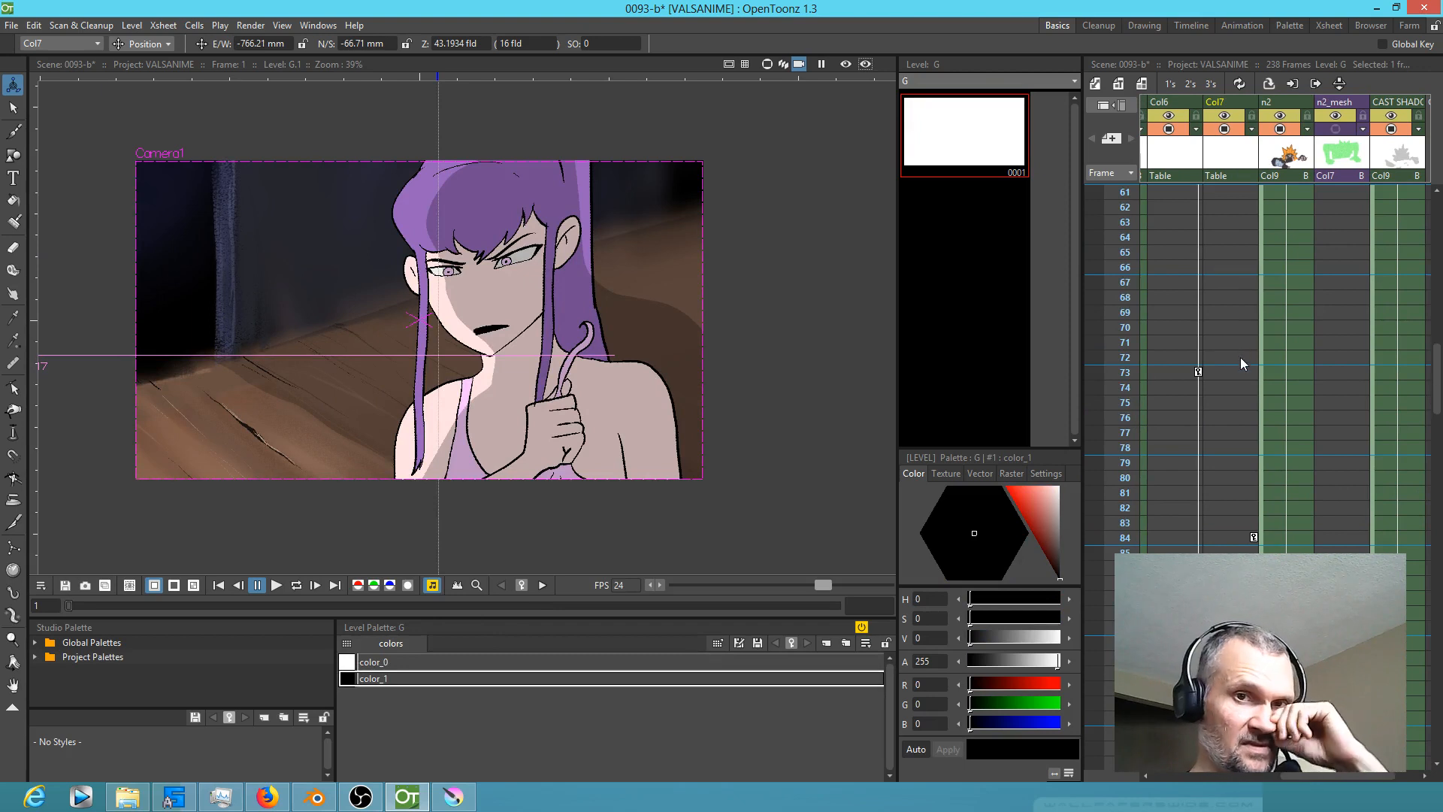
pyautogui.click(1244, 538)
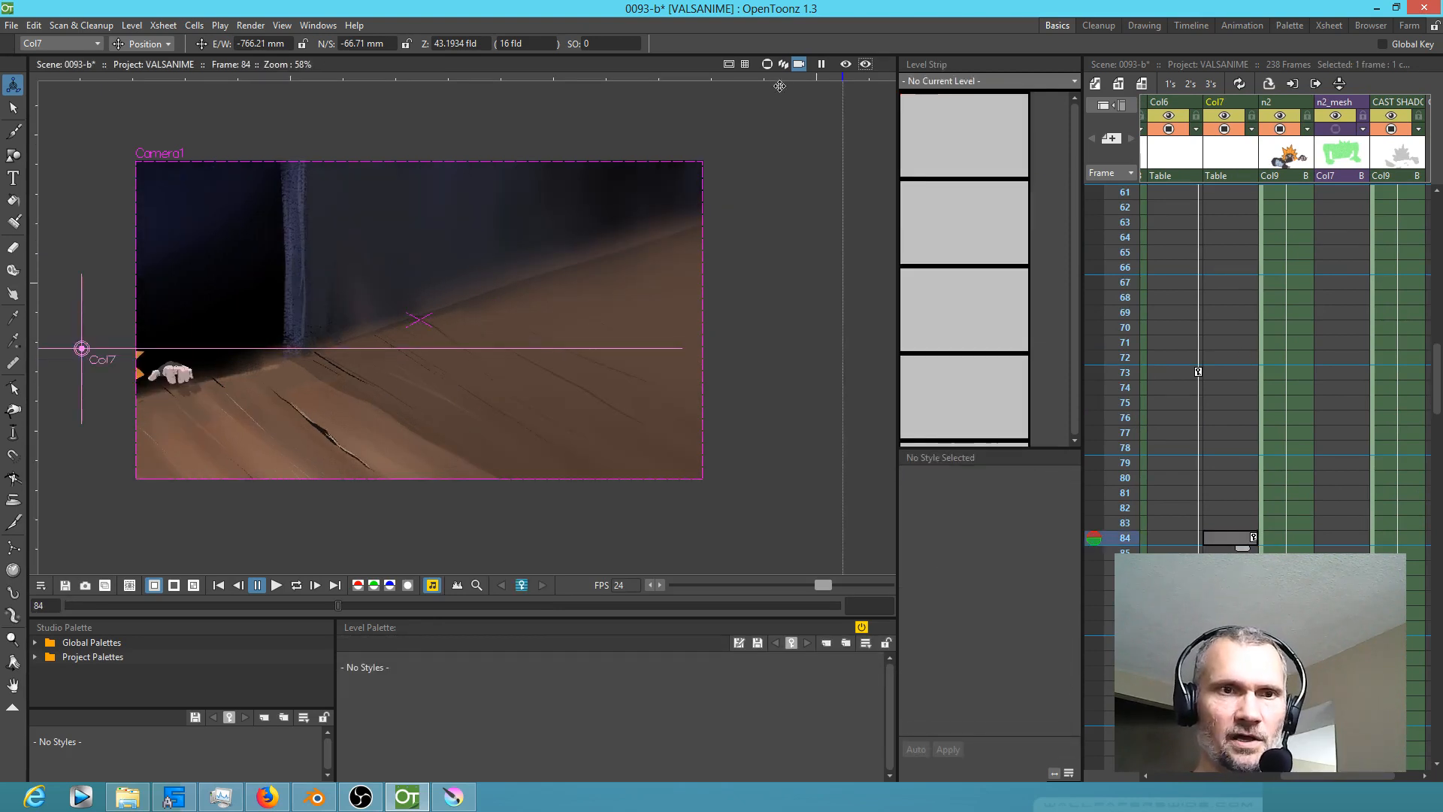
pyautogui.click(766, 64)
pyautogui.scroll(-2, 697, 365)
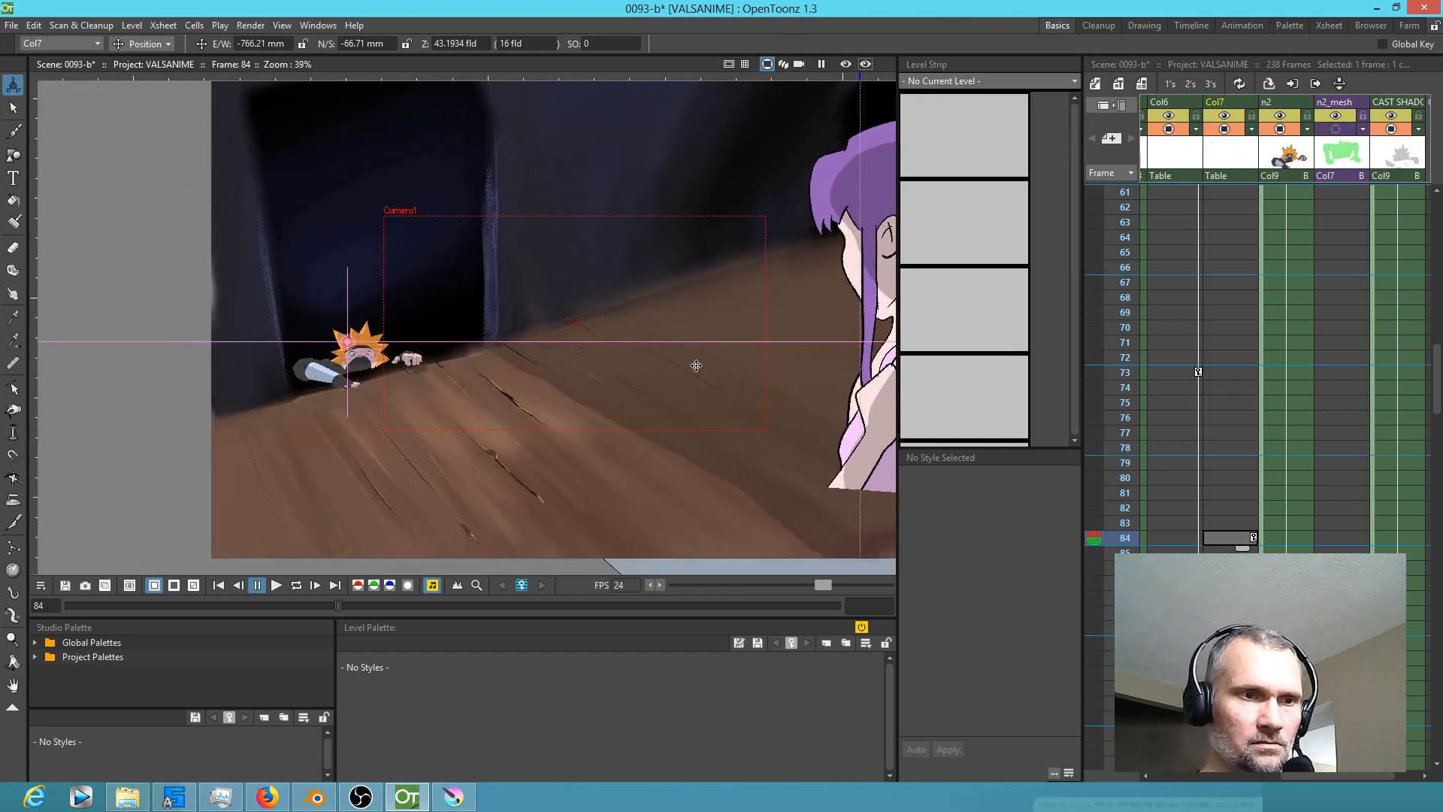
pyautogui.moveTo(1124, 523)
pyautogui.mouseDown()
pyautogui.moveTo(1125, 567)
pyautogui.moveTo(1146, 511)
pyautogui.moveTo(1144, 532)
pyautogui.mouseUp()
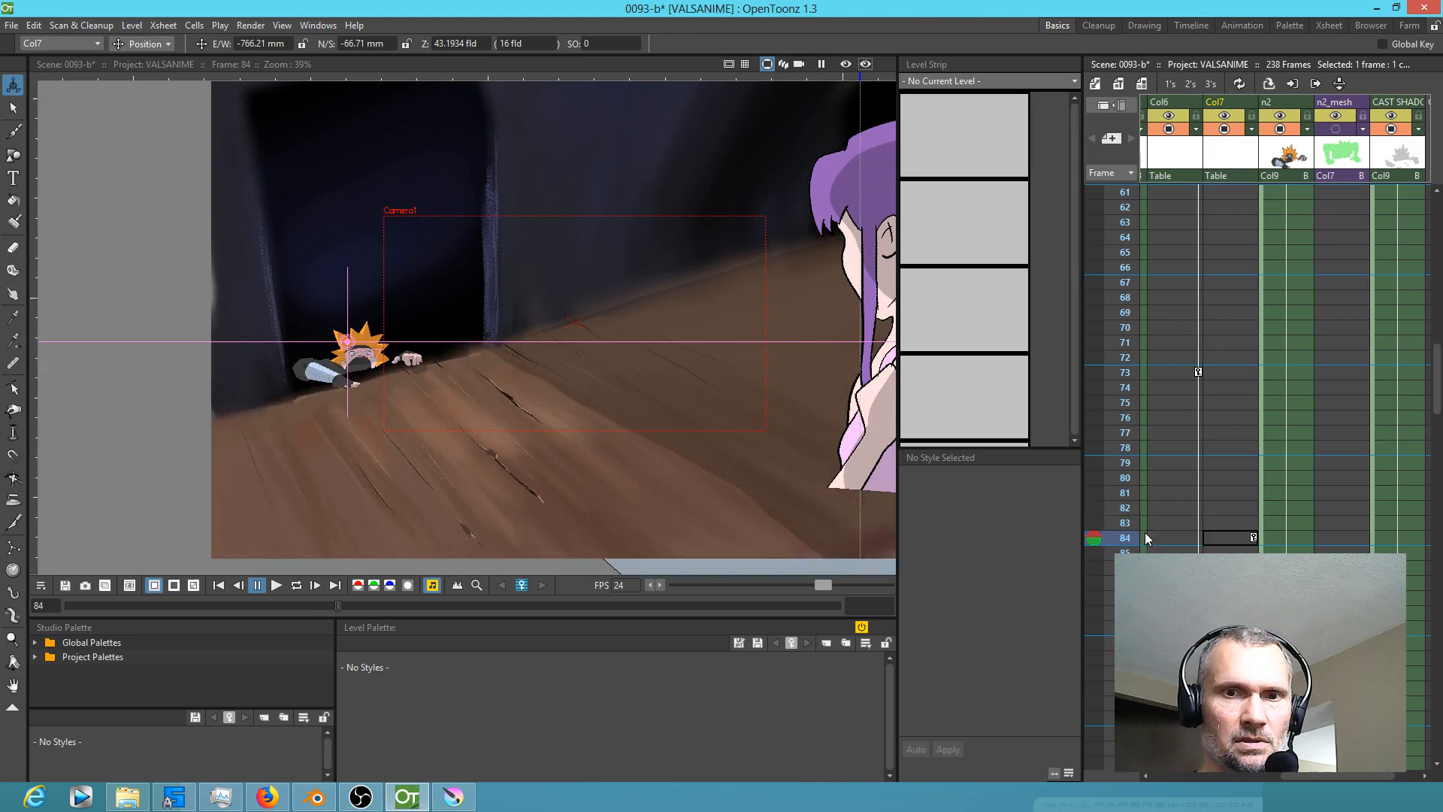
pyautogui.click(799, 64)
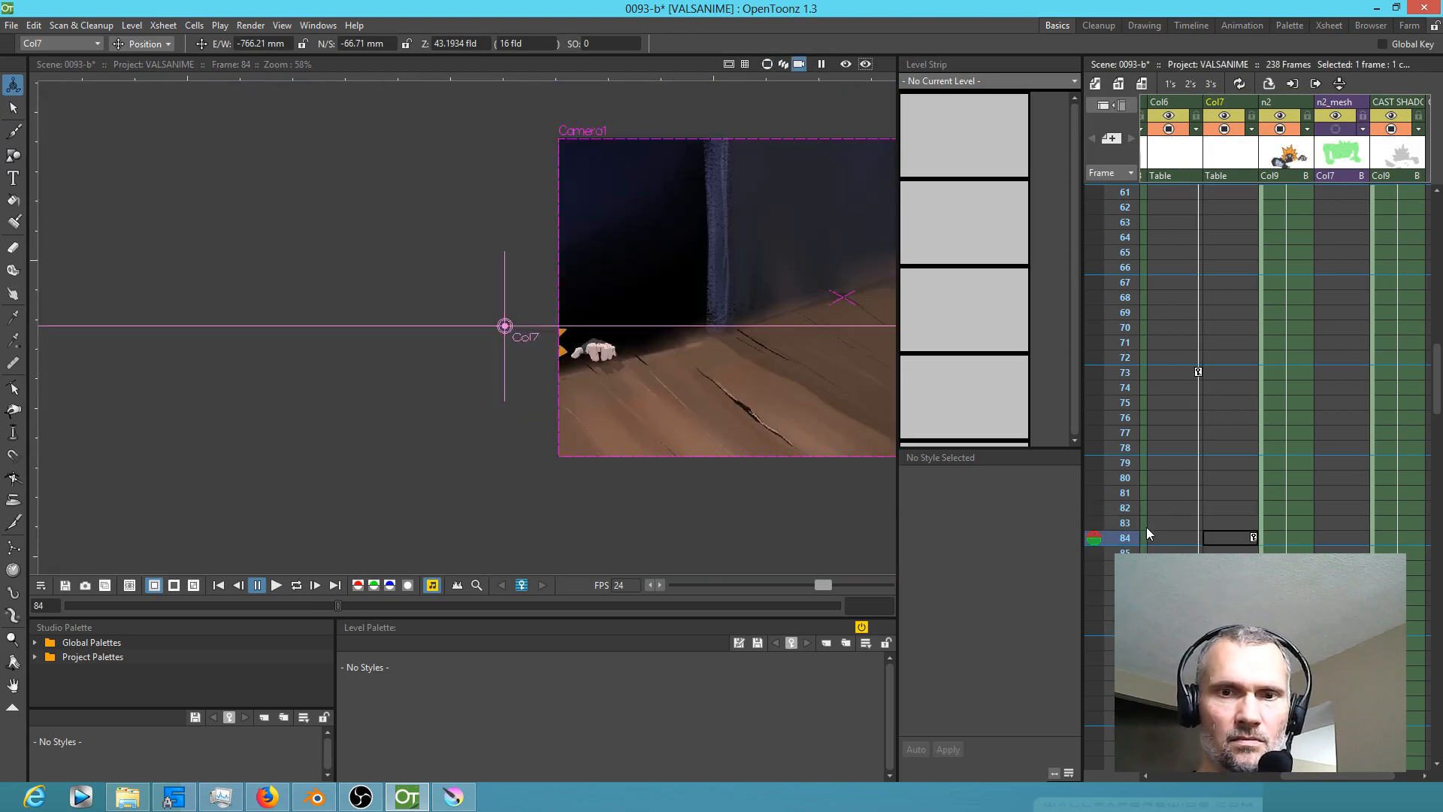
pyautogui.scroll(-3, 1247, 506)
pyautogui.hscroll(-1, 1245, 502)
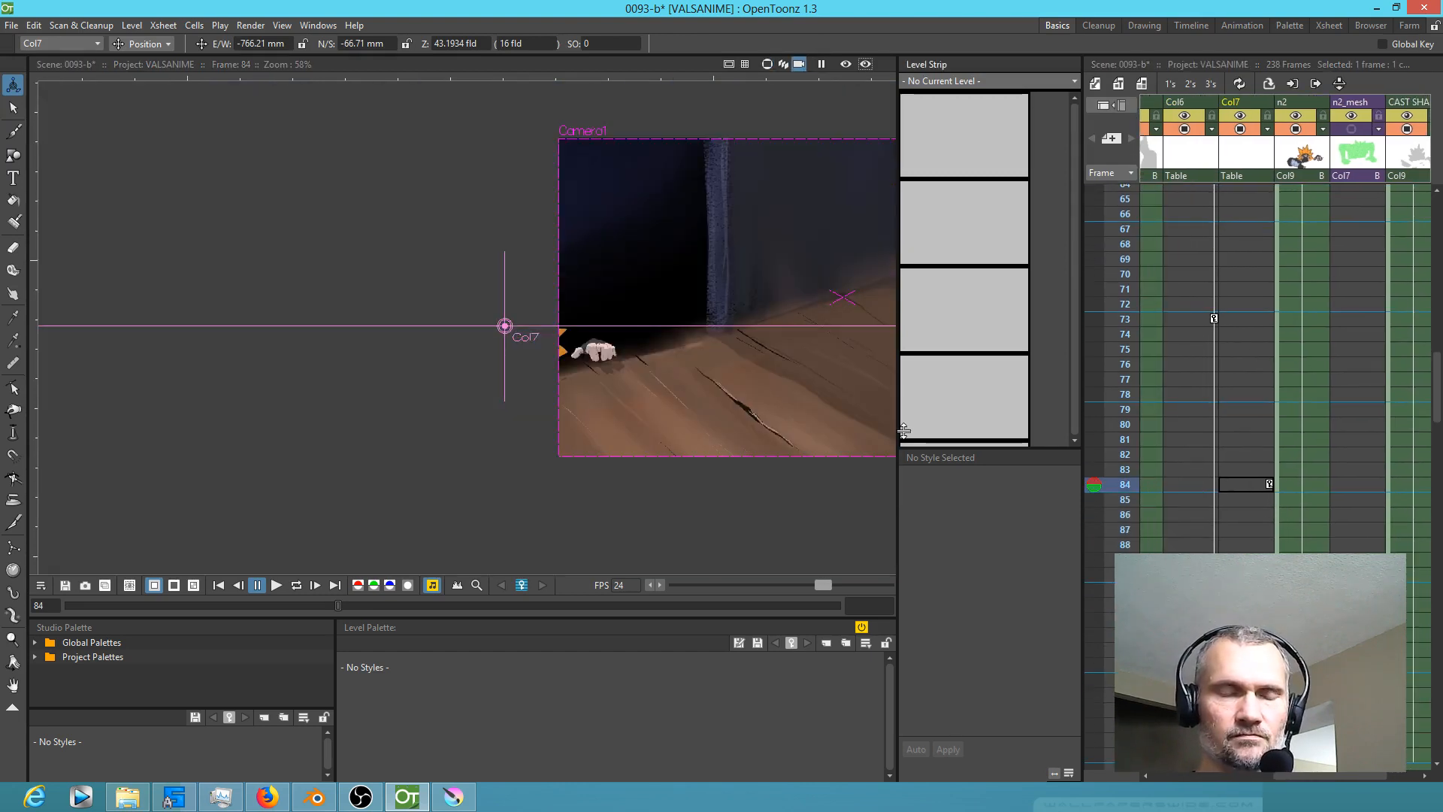
# Step: Scale Col7 to 106.71% globally at frame 97 so the orange-haired character better fits the background
pyautogui.moveTo(1130, 490)
pyautogui.mouseDown()
pyautogui.moveTo(1128, 575)
pyautogui.moveTo(1127, 544)
pyautogui.mouseUp()
pyautogui.moveTo(856, 375); pyautogui.dragTo(536, 339)
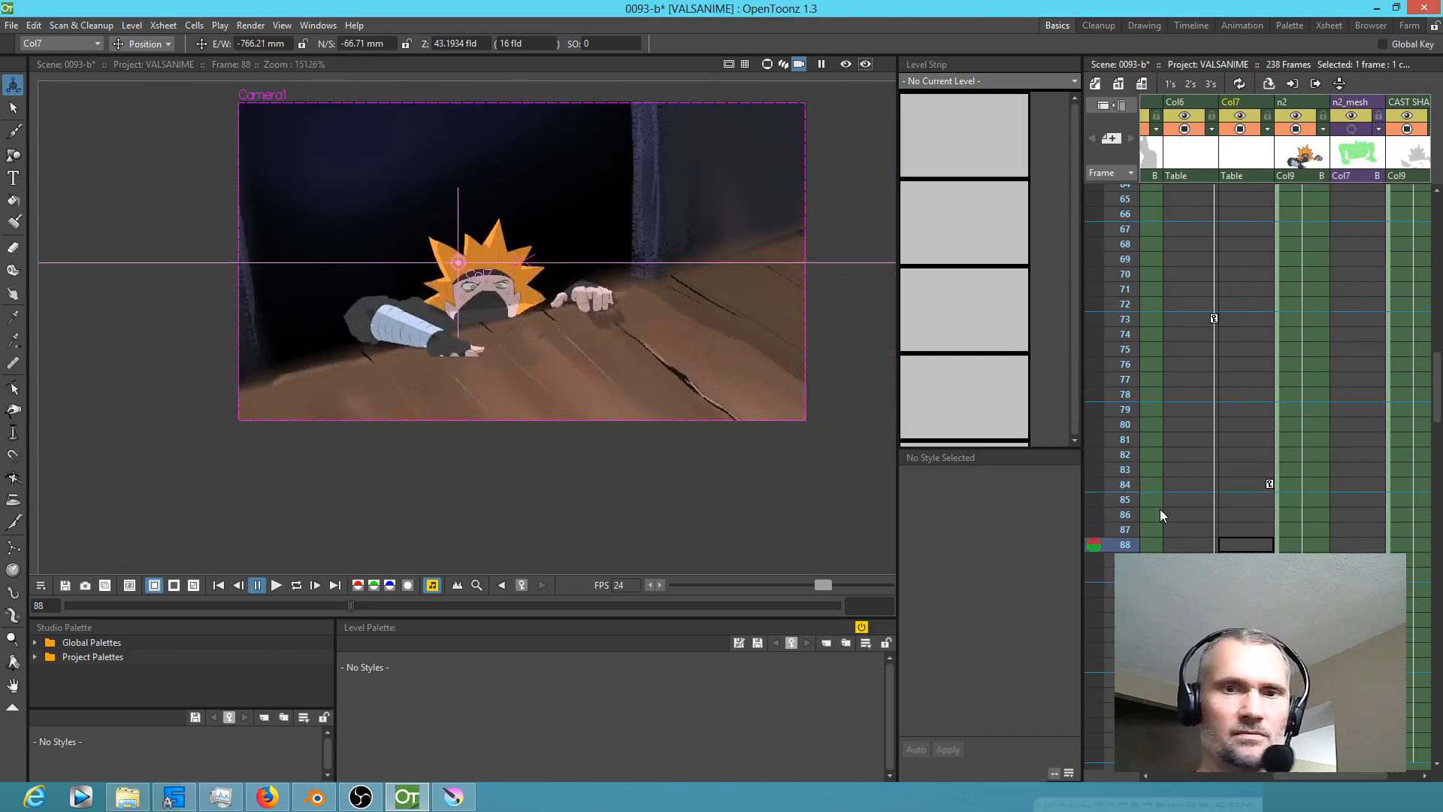
pyautogui.moveTo(1127, 472)
pyautogui.mouseDown()
pyautogui.moveTo(1133, 605)
pyautogui.moveTo(1171, 478)
pyautogui.moveTo(1149, 619)
pyautogui.moveTo(1195, 529)
pyautogui.moveTo(1158, 679)
pyautogui.mouseUp()
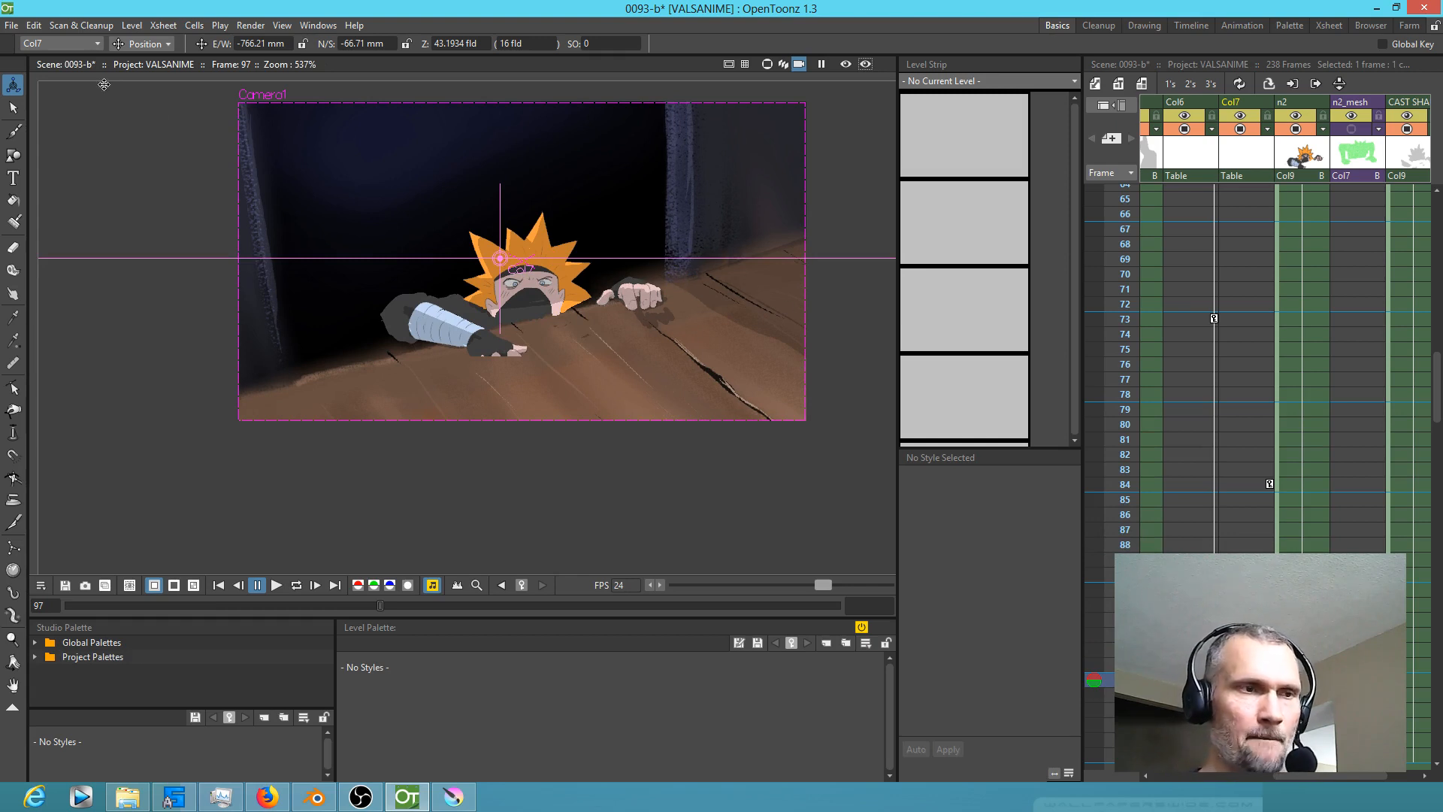
pyautogui.click(164, 44)
pyautogui.click(162, 97)
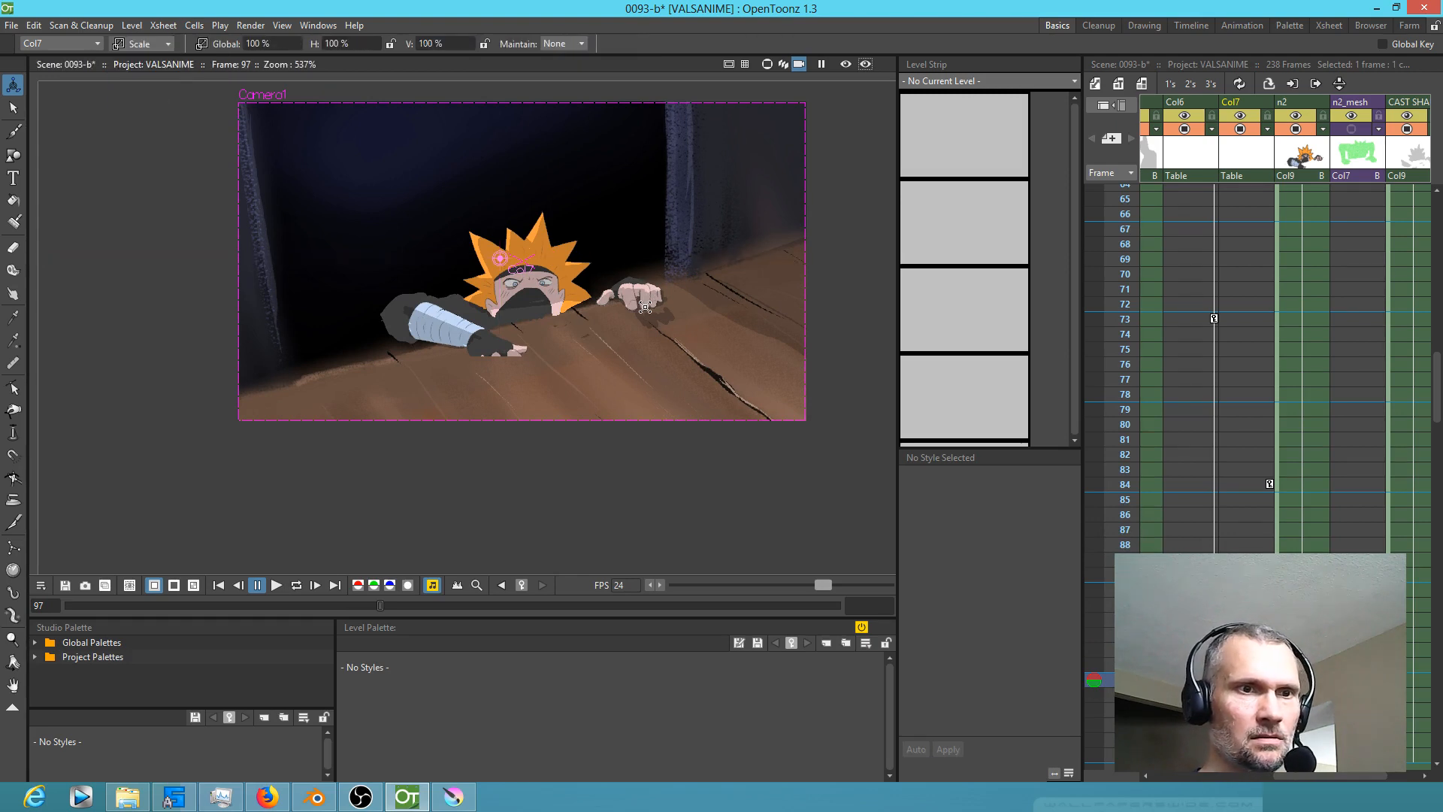
pyautogui.moveTo(645, 307); pyautogui.dragTo(656, 307)
# Step: Rotate Col7 to 3.11° at frame 97 and move it to E/W -778.47 mm, N/S -63.21 mm
pyautogui.click(142, 43)
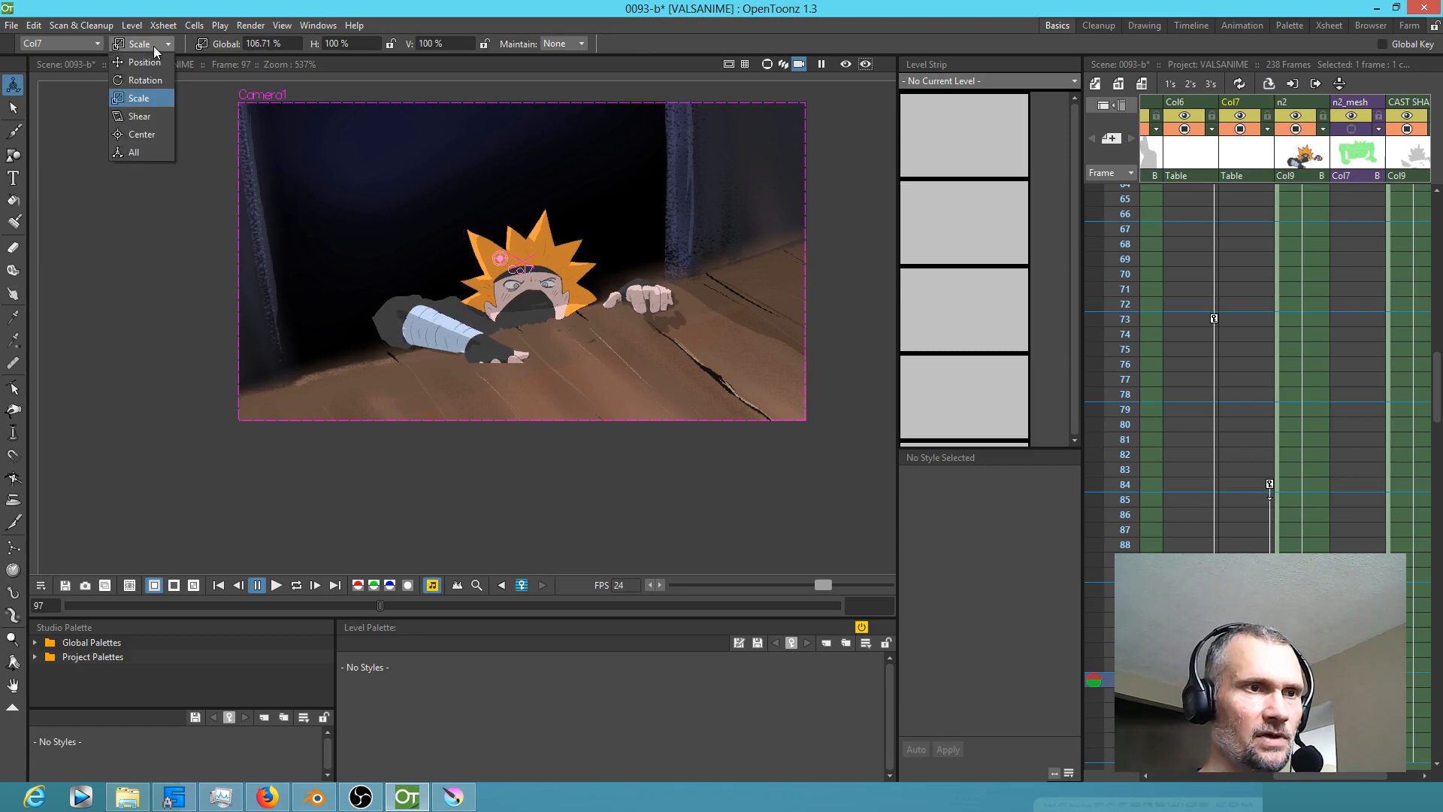
pyautogui.click(143, 84)
pyautogui.moveTo(708, 309); pyautogui.dragTo(714, 301)
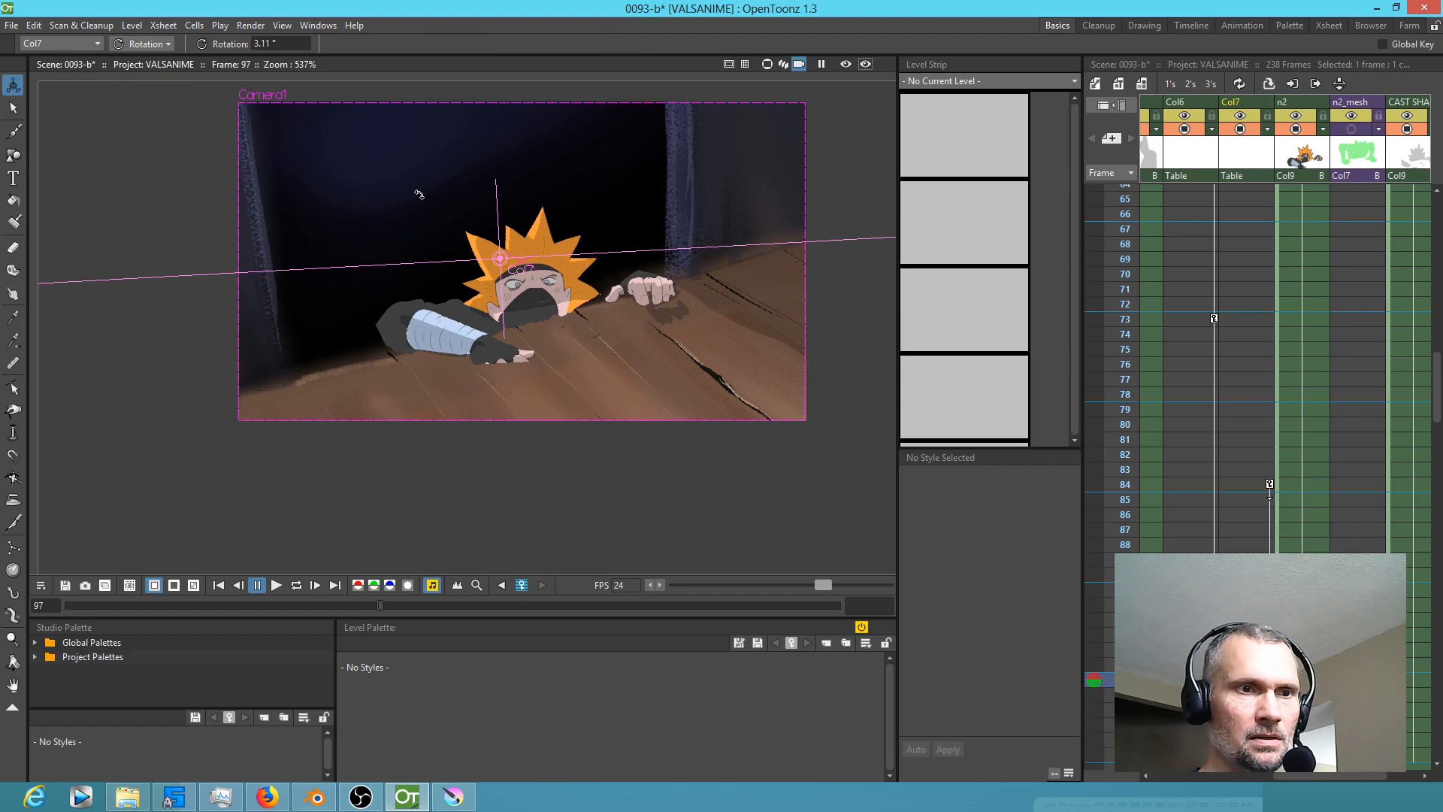
pyautogui.click(143, 43)
pyautogui.click(143, 69)
pyautogui.moveTo(570, 296); pyautogui.dragTo(559, 293)
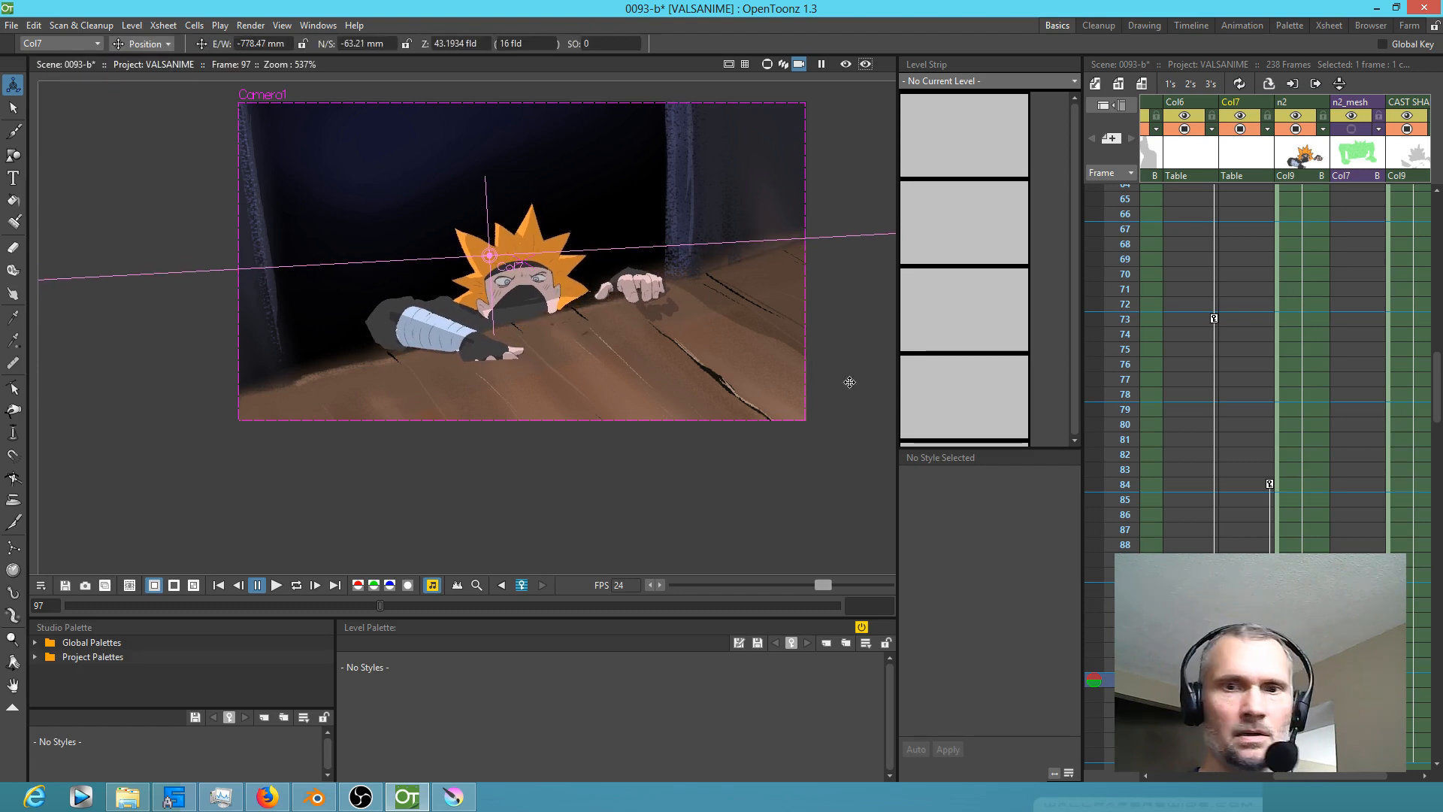
# Step: Move Col7's keyframe from frame 97 to frame 84, replacing the keyframe there
pyautogui.hotkey('ctrl', 's')
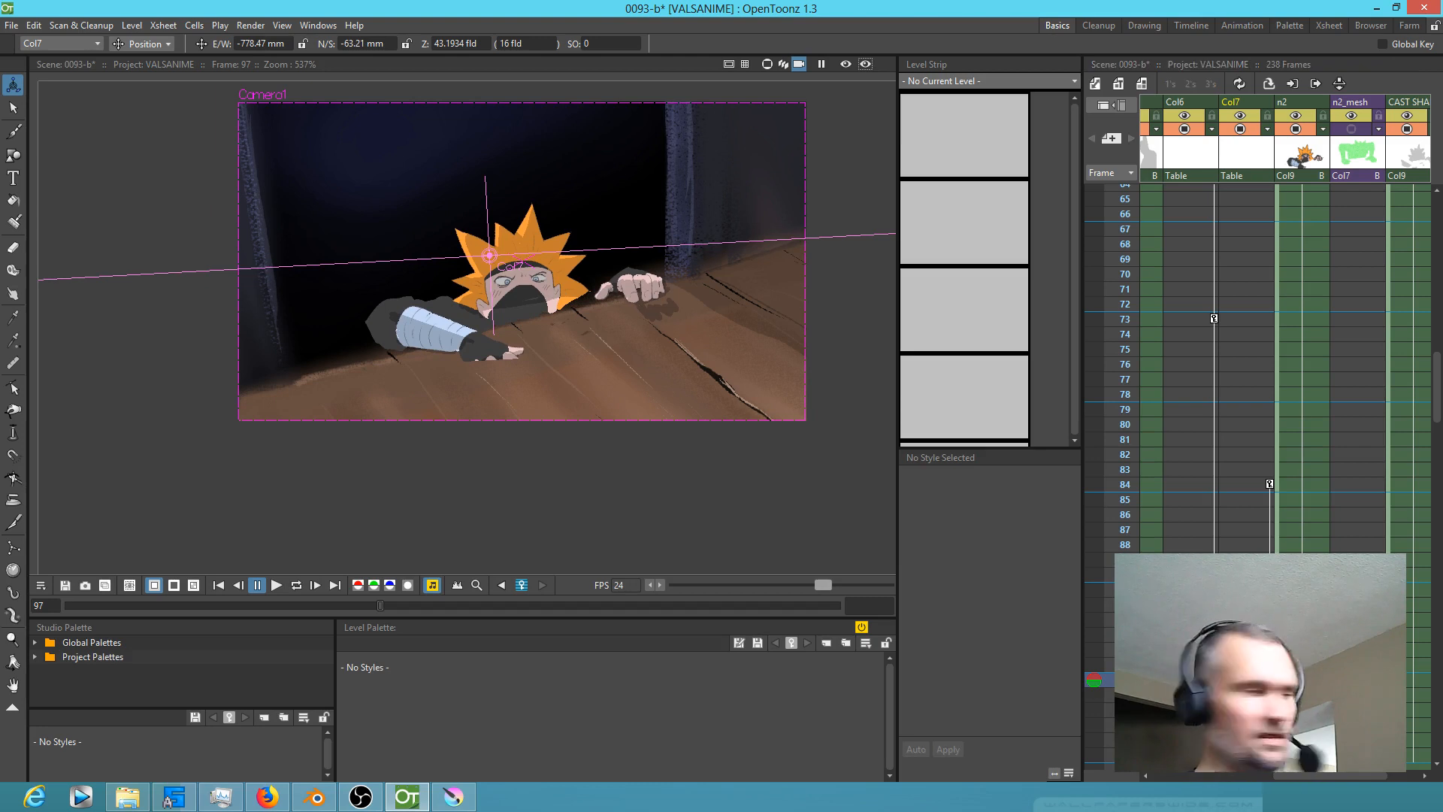
pyautogui.click(1261, 530)
pyautogui.click(1270, 484)
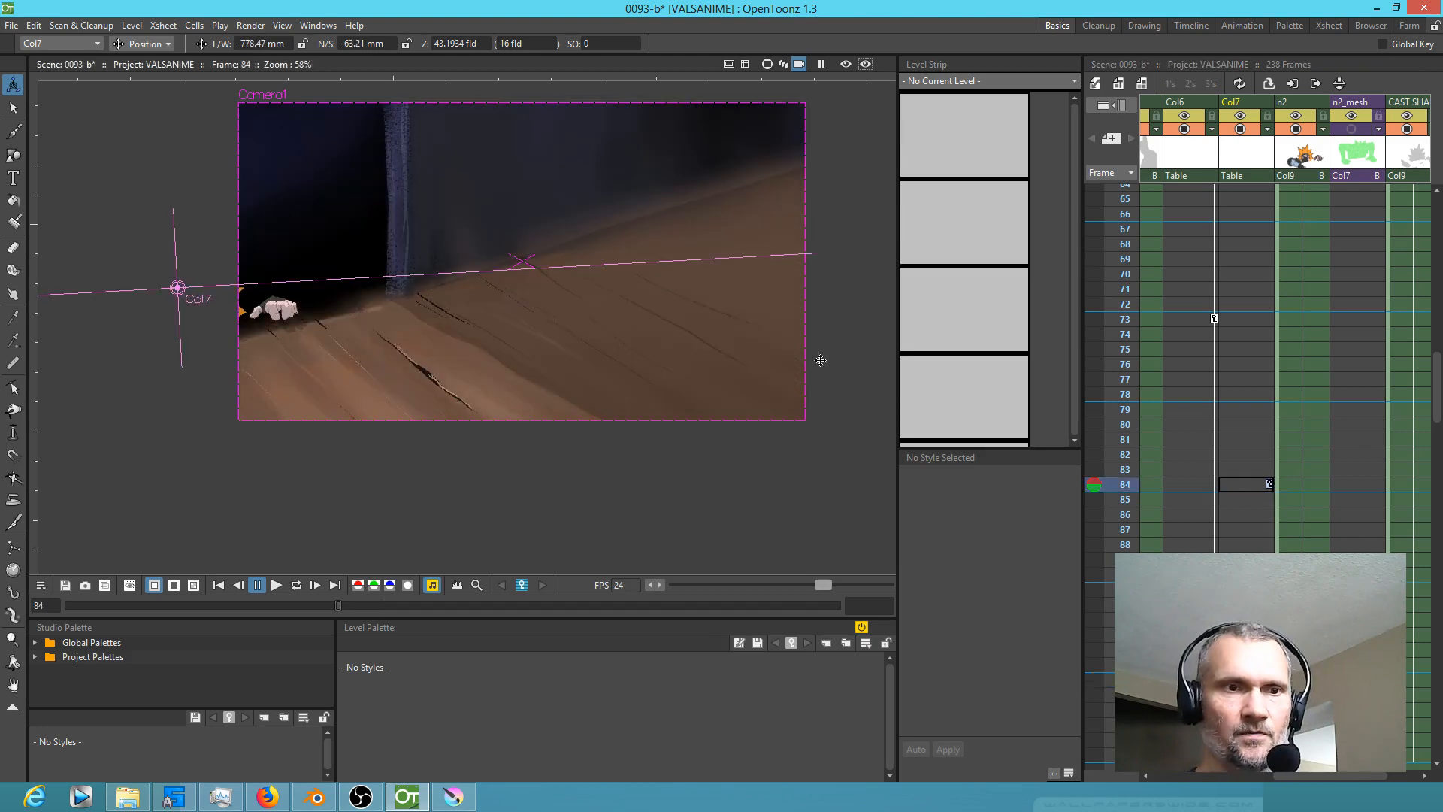
# Step: Scrub to frame 114 and preview it to check how the character's hands and shadow sit on the floor
pyautogui.moveTo(1120, 376)
pyautogui.mouseDown()
pyautogui.moveTo(1123, 664)
pyautogui.moveTo(1150, 779)
pyautogui.moveTo(1147, 474)
pyautogui.moveTo(1147, 609)
pyautogui.mouseUp()
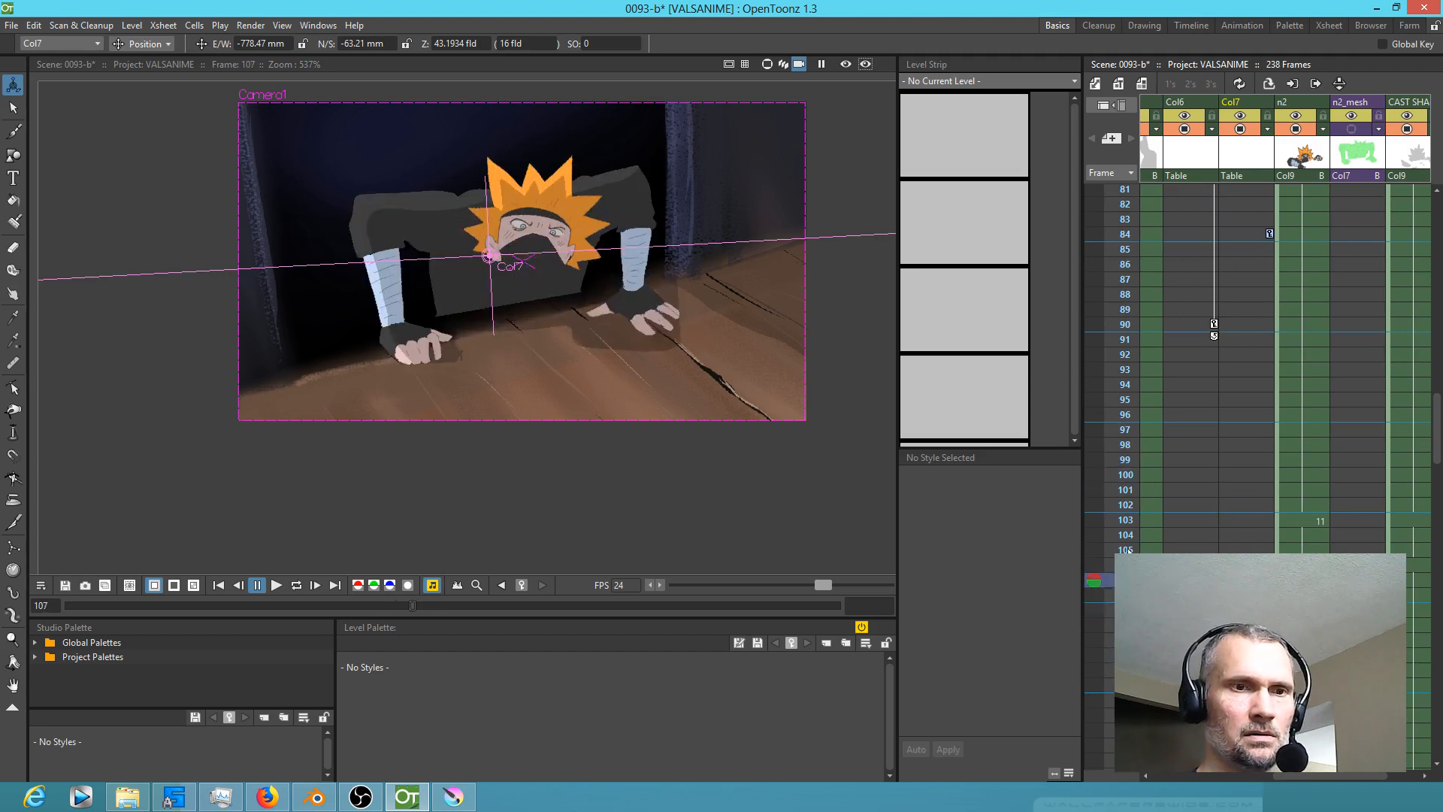
pyautogui.hscroll(2, 1252, 412)
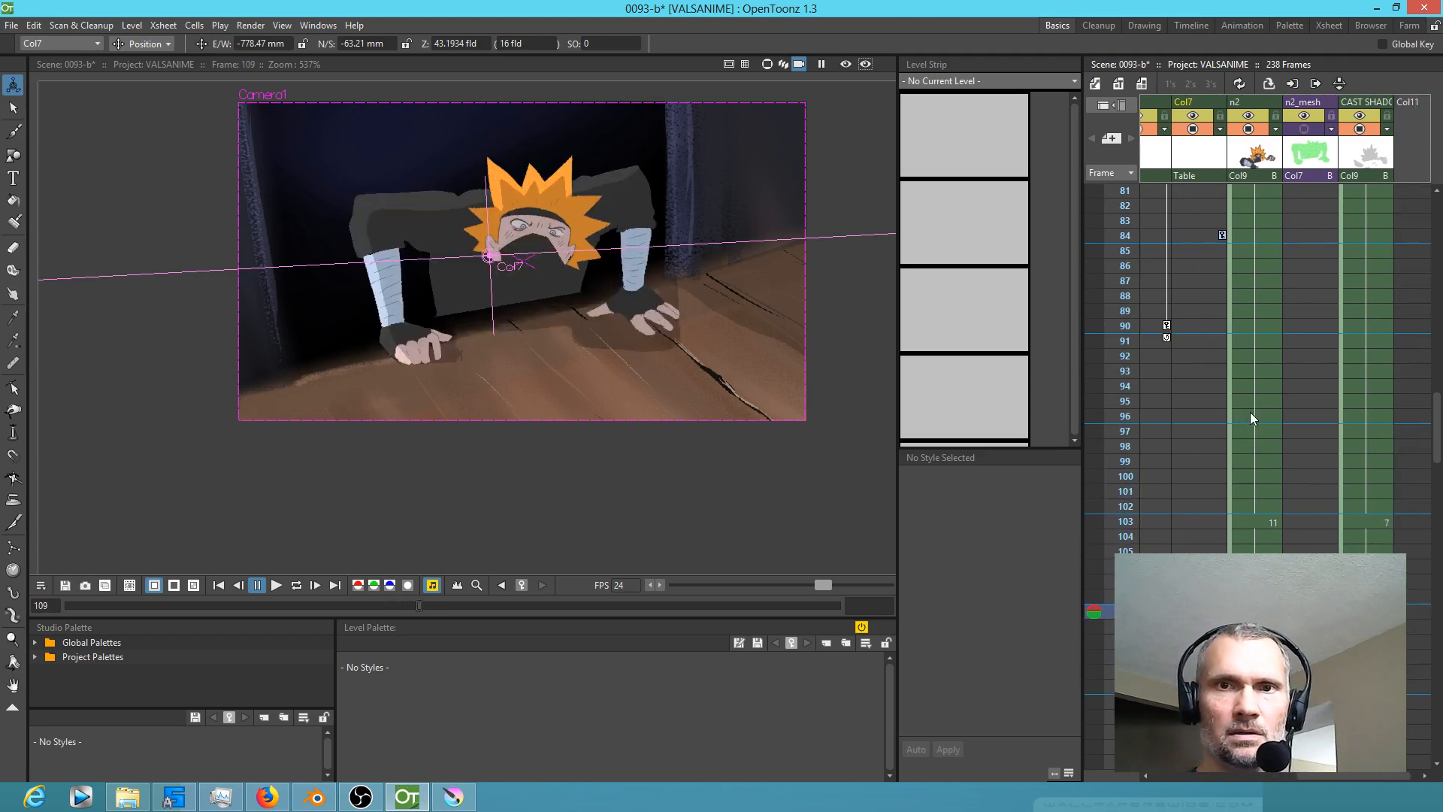
pyautogui.moveTo(1125, 212); pyautogui.dragTo(1123, 567)
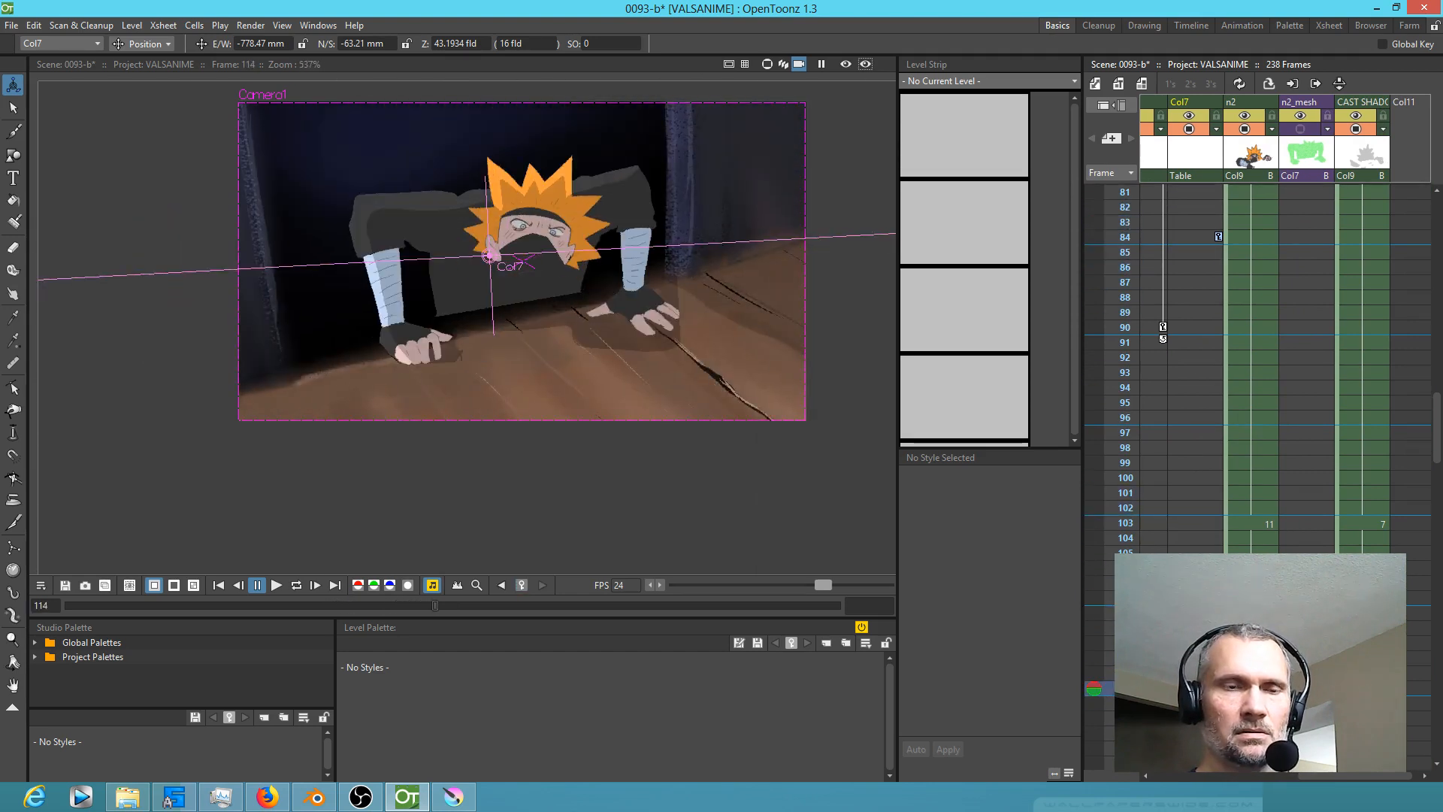
pyautogui.click(846, 65)
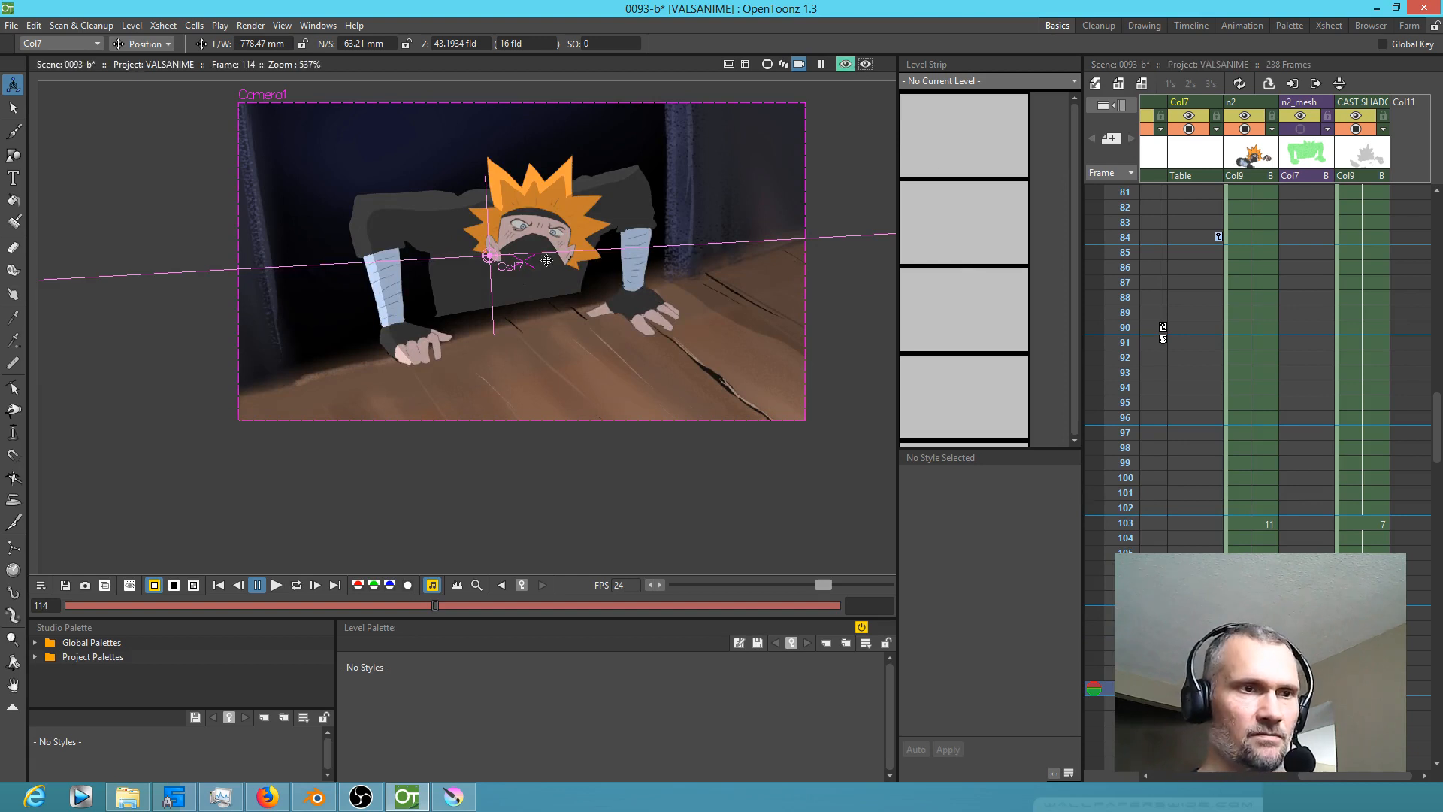
# Step: Place Col7's center on the floor between the hands and move Col7 to E/W -779.35 mm, N/S -80.72 mm at frame 114
pyautogui.click(143, 44)
pyautogui.click(143, 136)
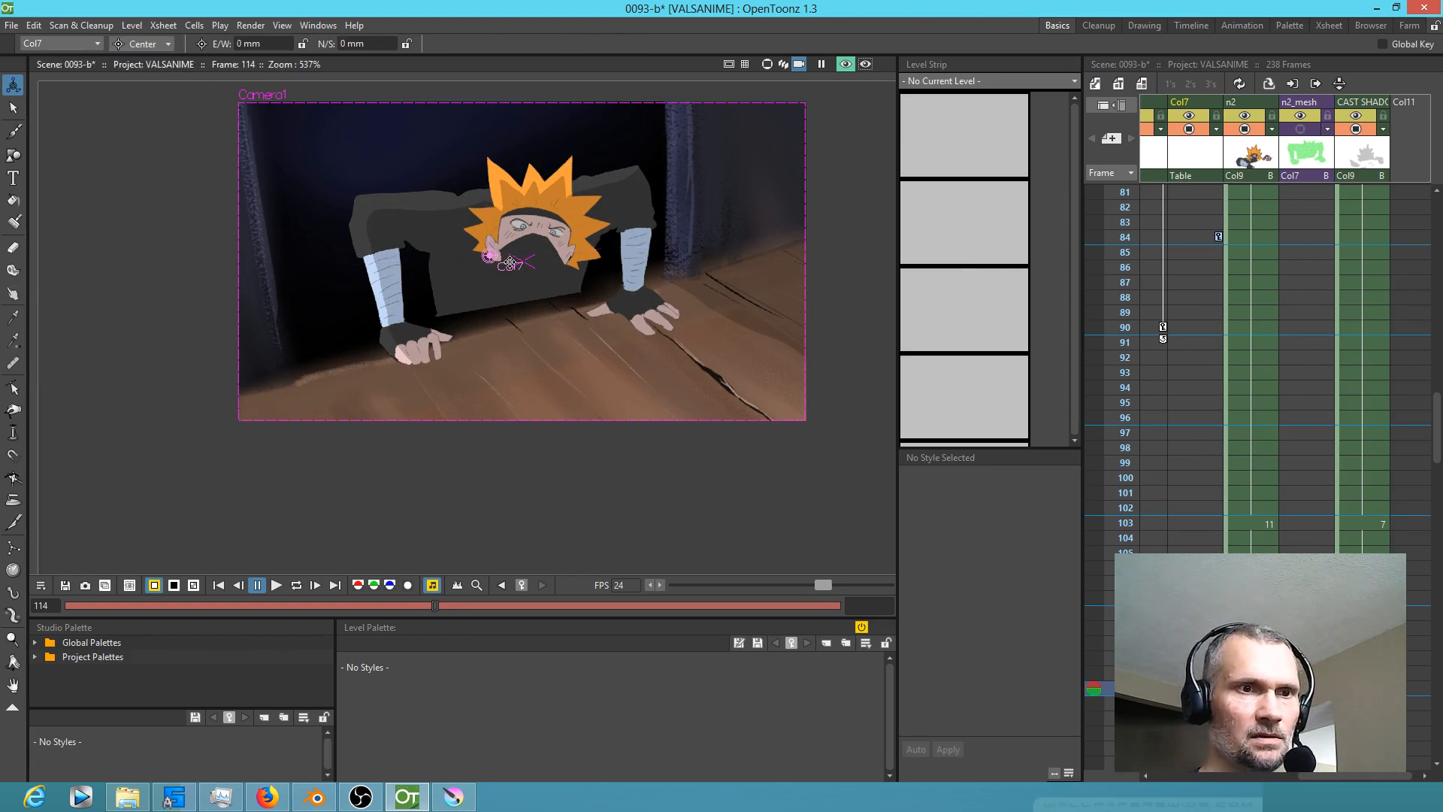
pyautogui.moveTo(525, 314); pyautogui.dragTo(524, 315)
pyautogui.click(165, 43)
pyautogui.click(143, 59)
pyautogui.moveTo(559, 287); pyautogui.dragTo(556, 256)
pyautogui.click(845, 65)
# Step: Rotate Col7 slightly further counterclockwise at frame 114 and lower it to N/S -82.99 mm
pyautogui.click(171, 43)
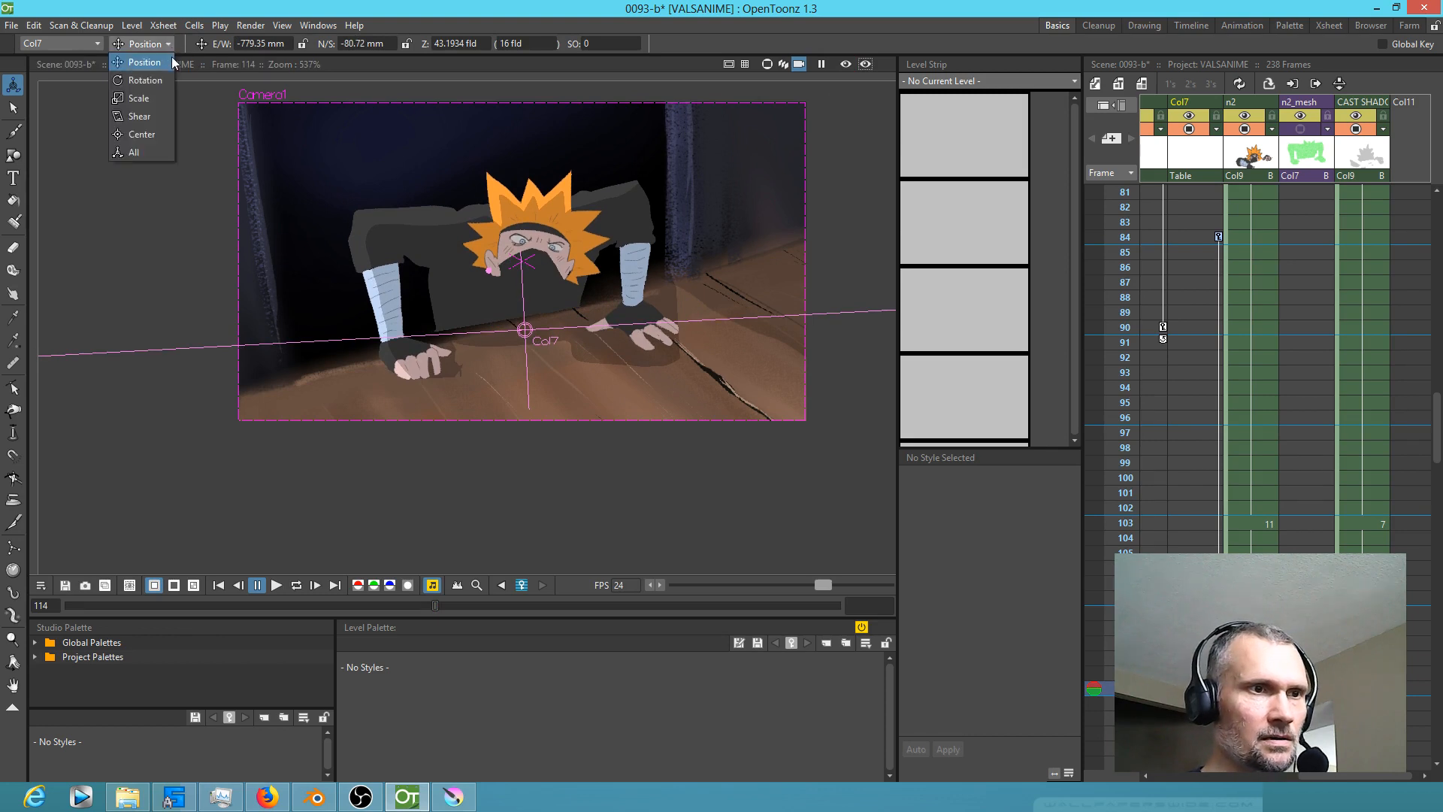
pyautogui.click(135, 75)
pyautogui.moveTo(702, 323); pyautogui.dragTo(704, 316)
pyautogui.click(147, 44)
pyautogui.click(151, 59)
pyautogui.scroll(3, 567, 292)
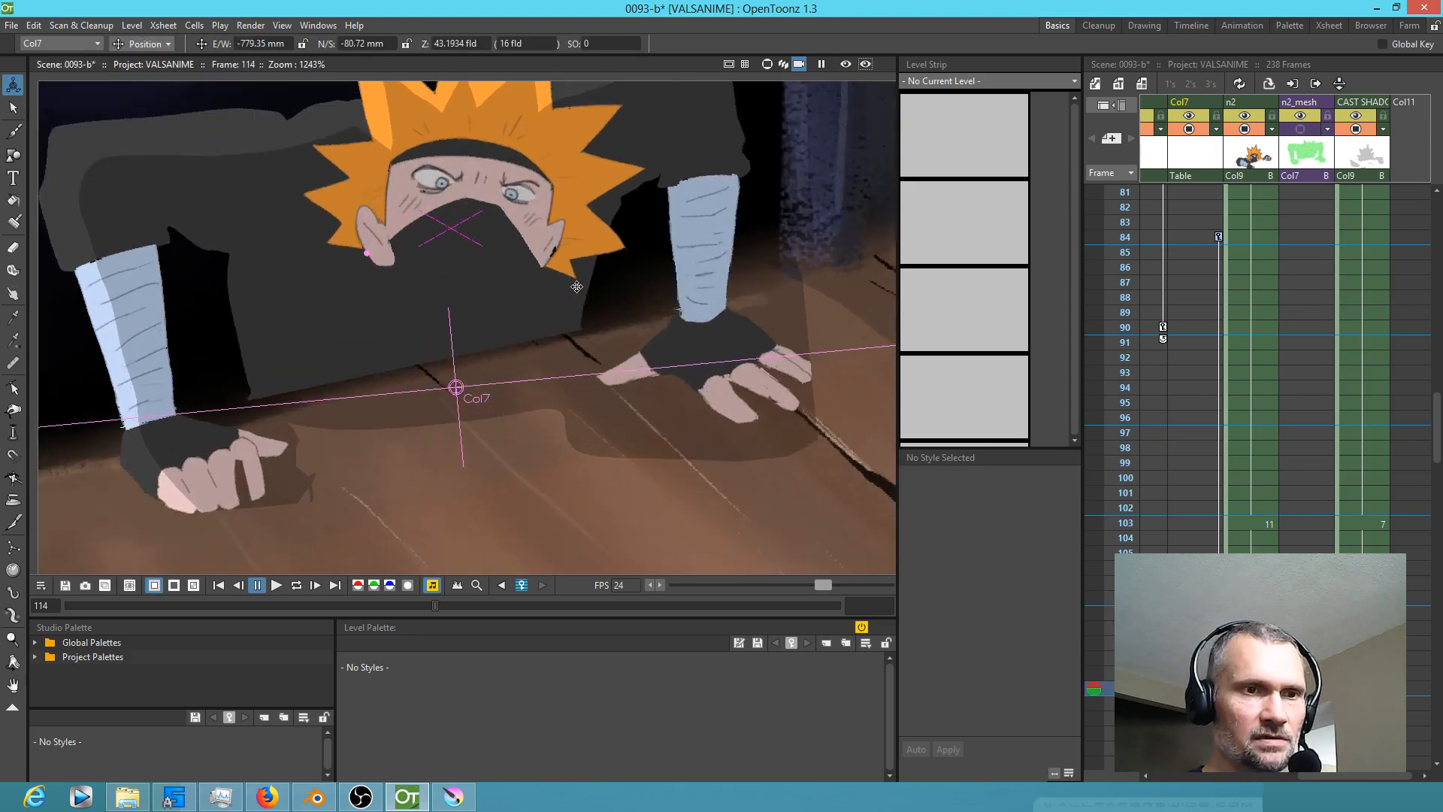
pyautogui.moveTo(517, 305); pyautogui.dragTo(517, 309)
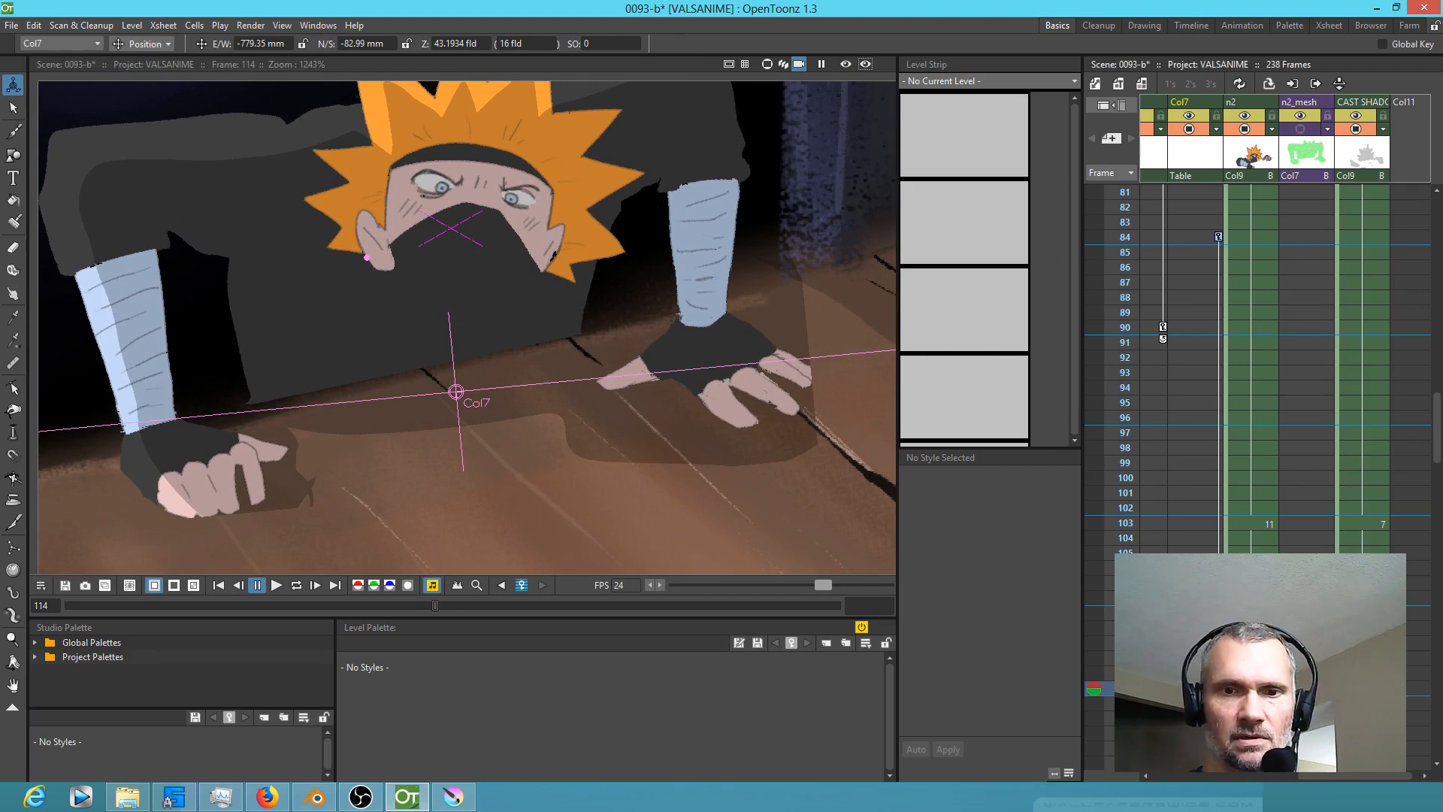
# Step: Replace Col7's keyframe at frame 84 with the one from frame 114 and check the character up to frame 99
pyautogui.hotkey('ctrl', 'z')
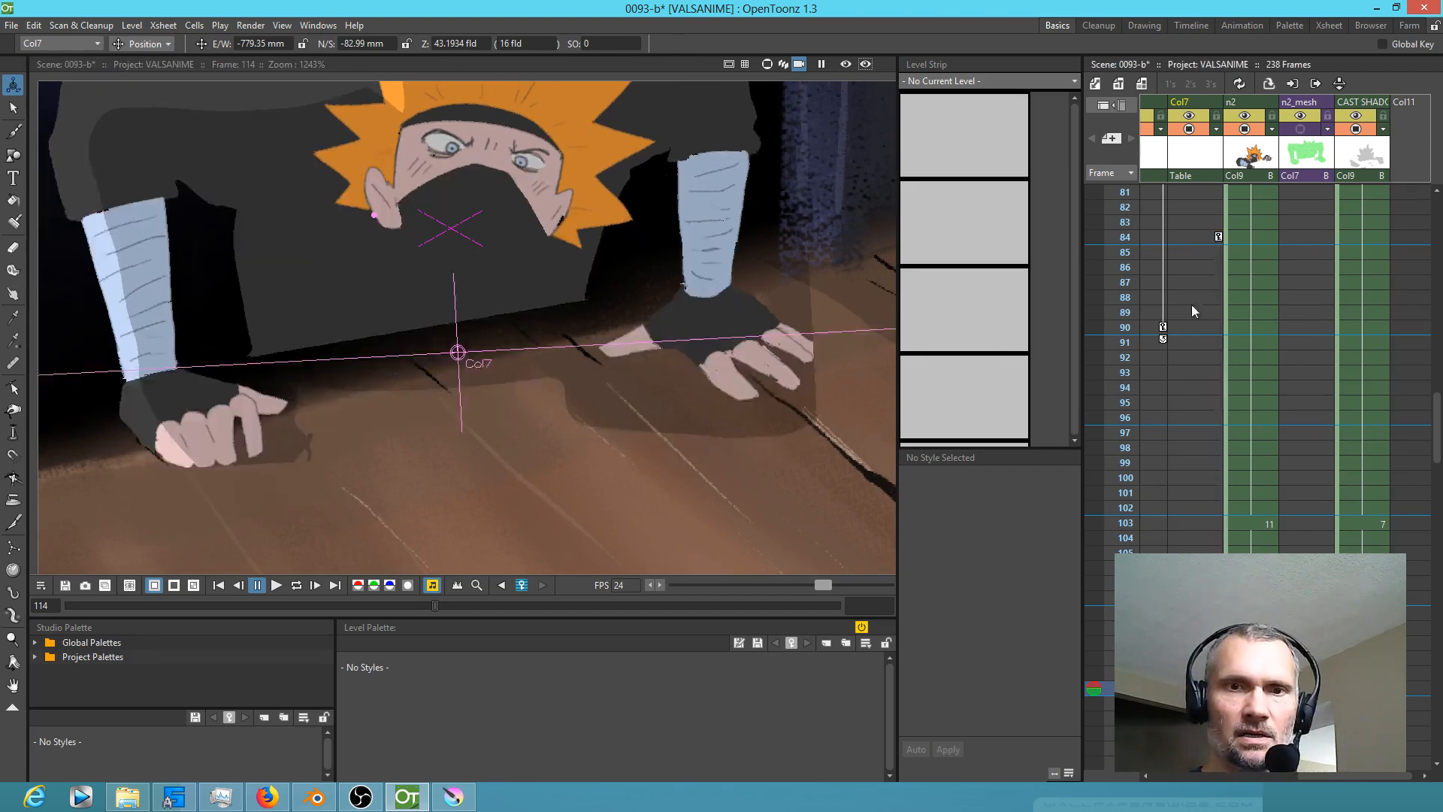
pyautogui.click(1221, 241)
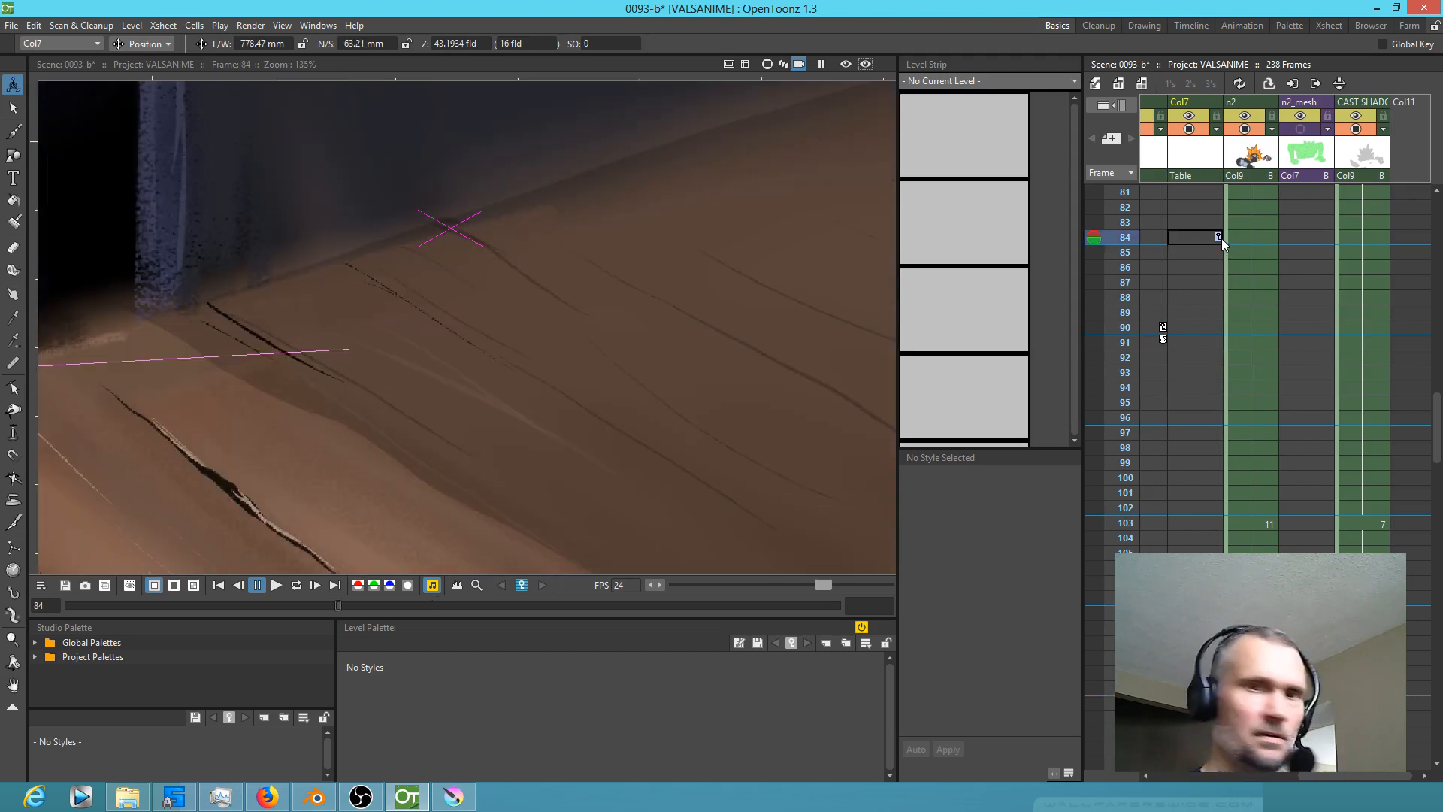
pyautogui.press('Down')
pyautogui.moveTo(1125, 263)
pyautogui.mouseDown()
pyautogui.moveTo(1130, 404)
pyautogui.moveTo(1113, 464)
pyautogui.mouseUp()
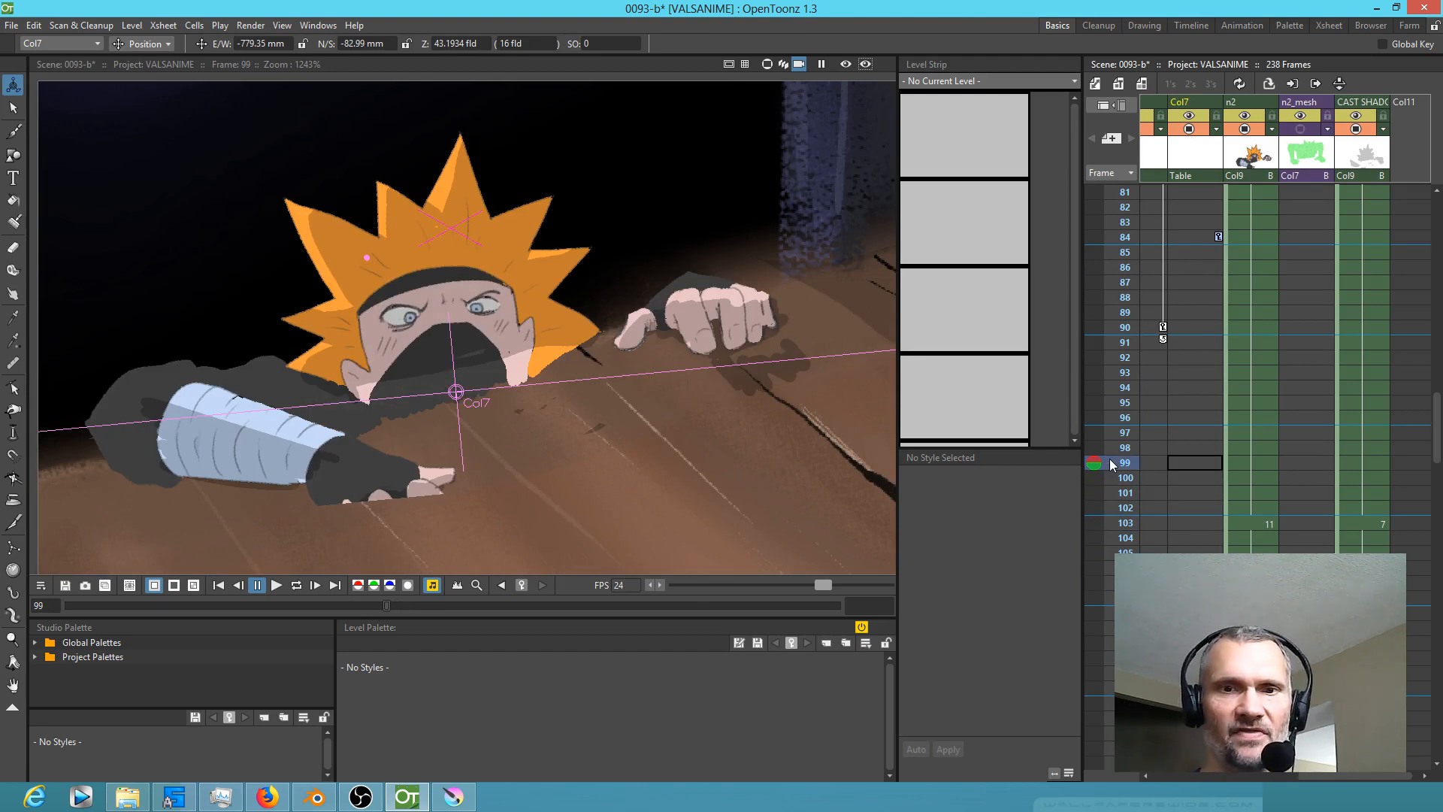
# Step: Select n2's drawing at frame 103 and save the scene together with all its levels
pyautogui.click(1252, 520)
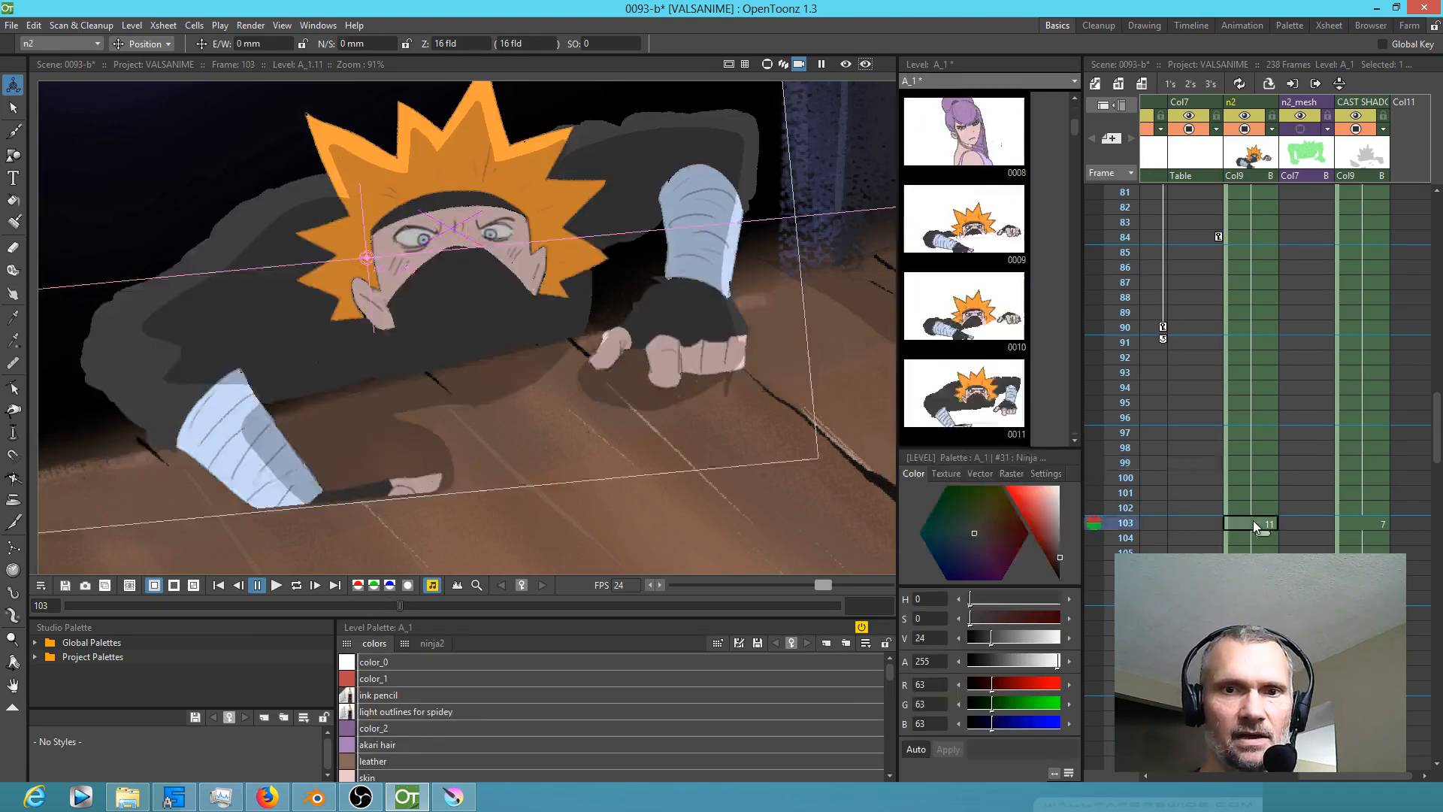
pyautogui.scroll(5, 1269, 236)
pyautogui.scroll(2, 1269, 233)
pyautogui.scroll(-8, 1270, 233)
pyautogui.scroll(2, 1275, 259)
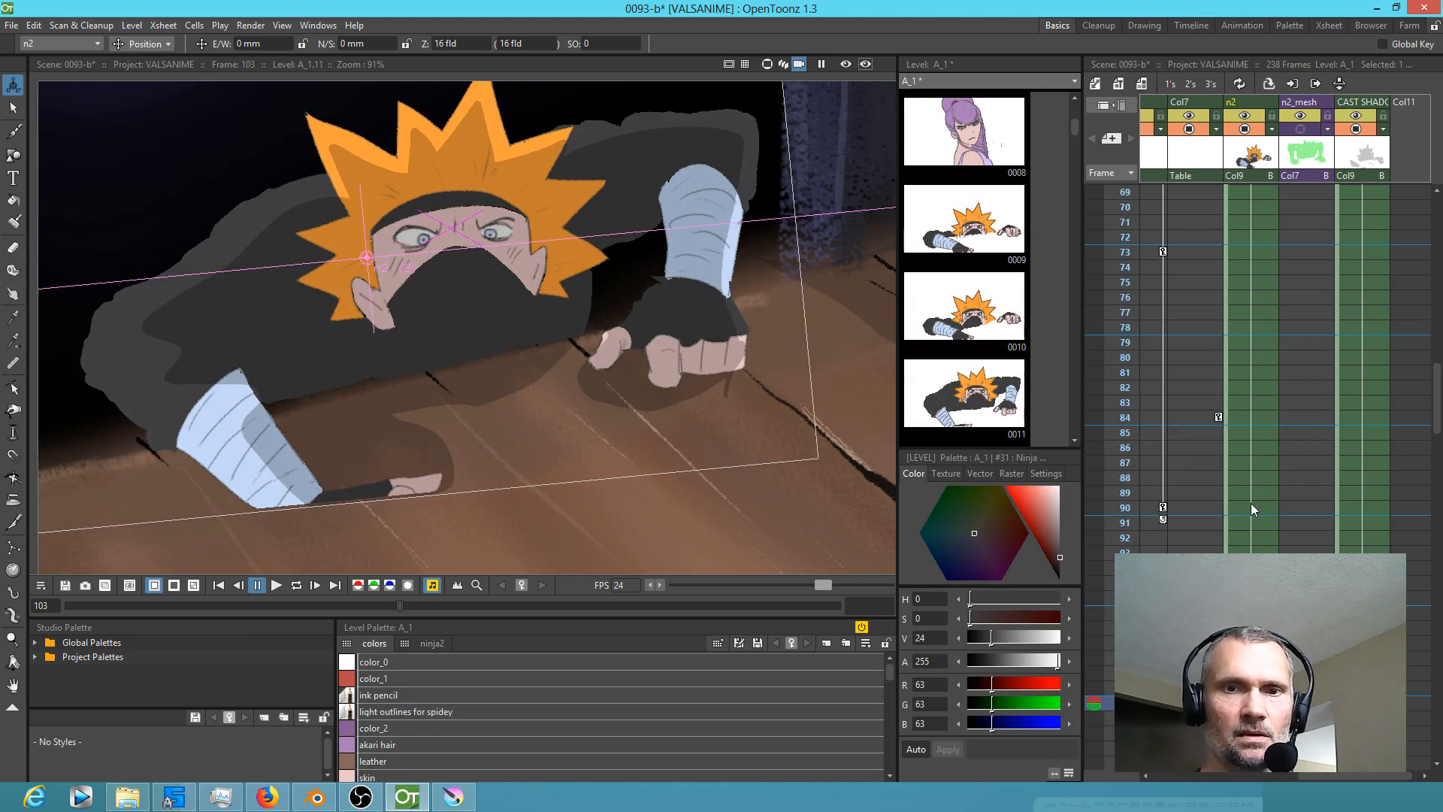
pyautogui.click(4, 29)
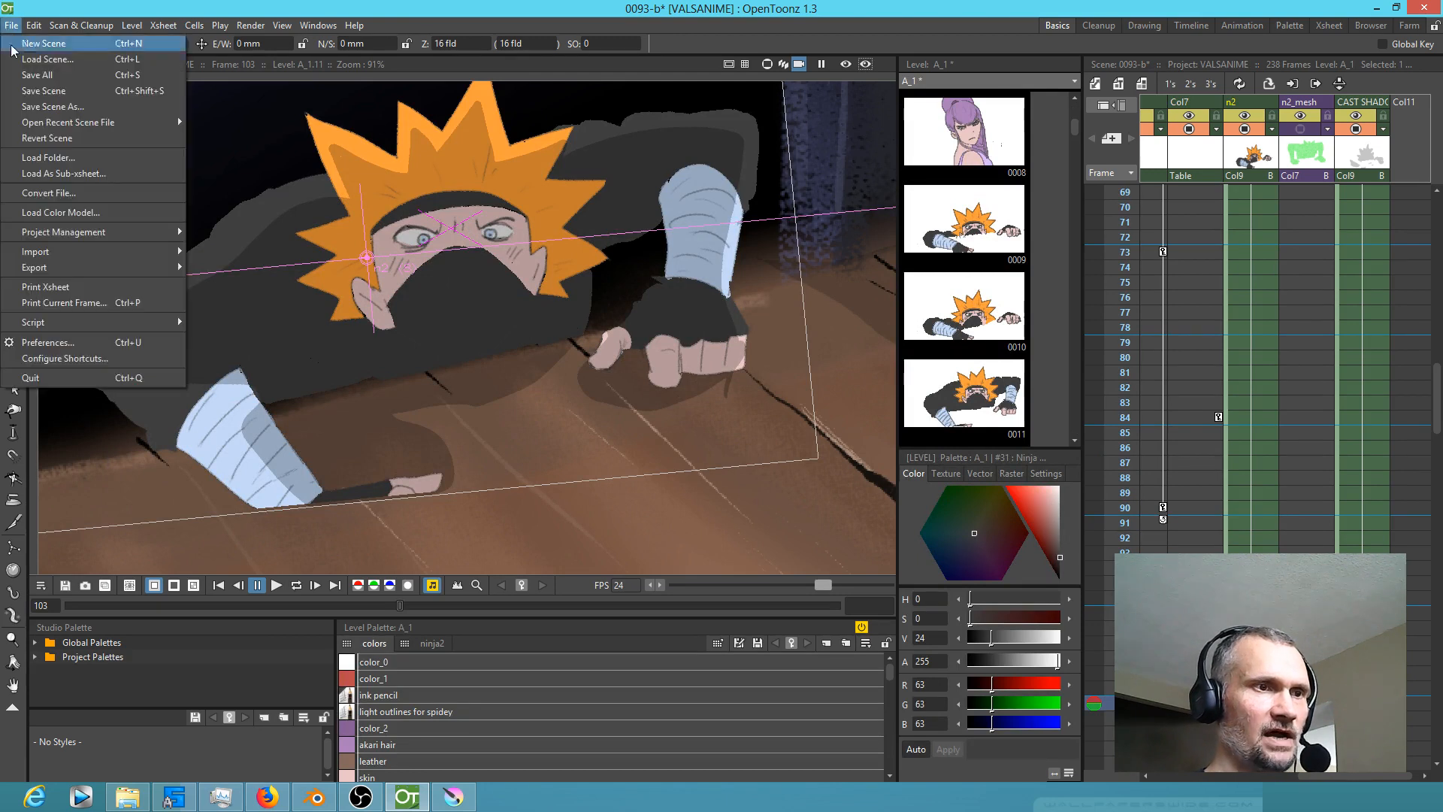
pyautogui.click(38, 74)
# Step: Examine the Autocreation setting in the drawing preferences, then close the preferences
pyautogui.click(18, 29)
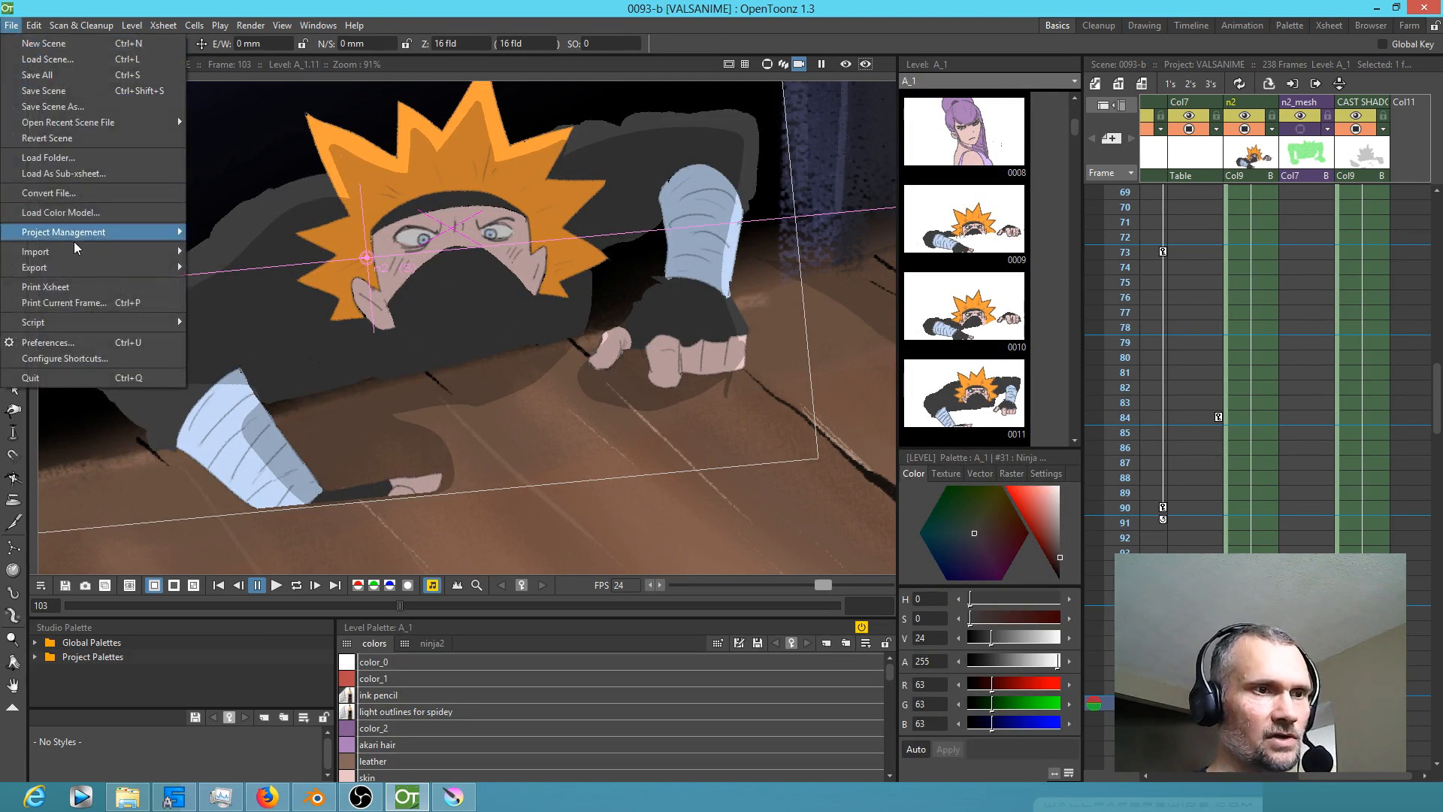
pyautogui.click(47, 342)
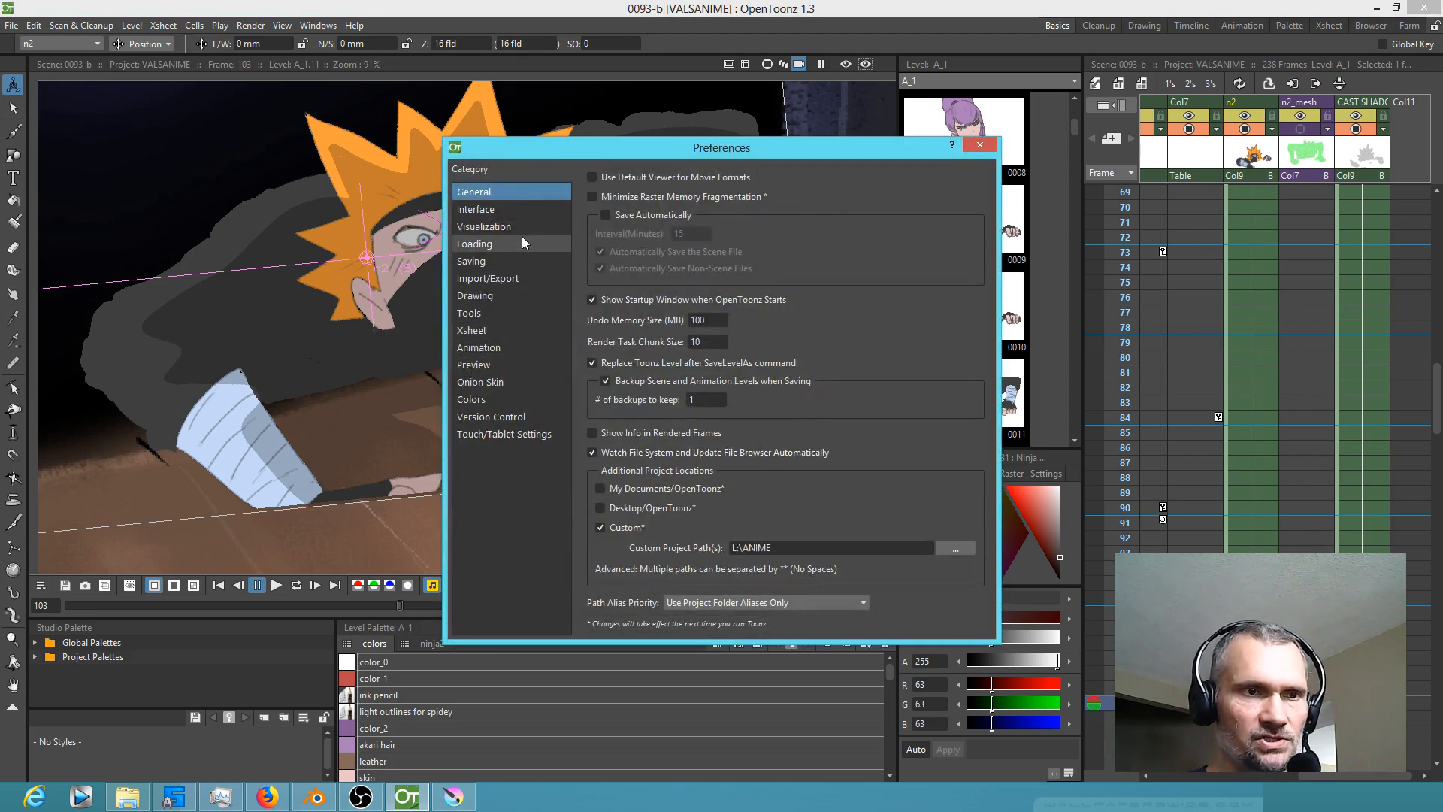
pyautogui.click(493, 295)
pyautogui.click(728, 291)
pyautogui.click(720, 304)
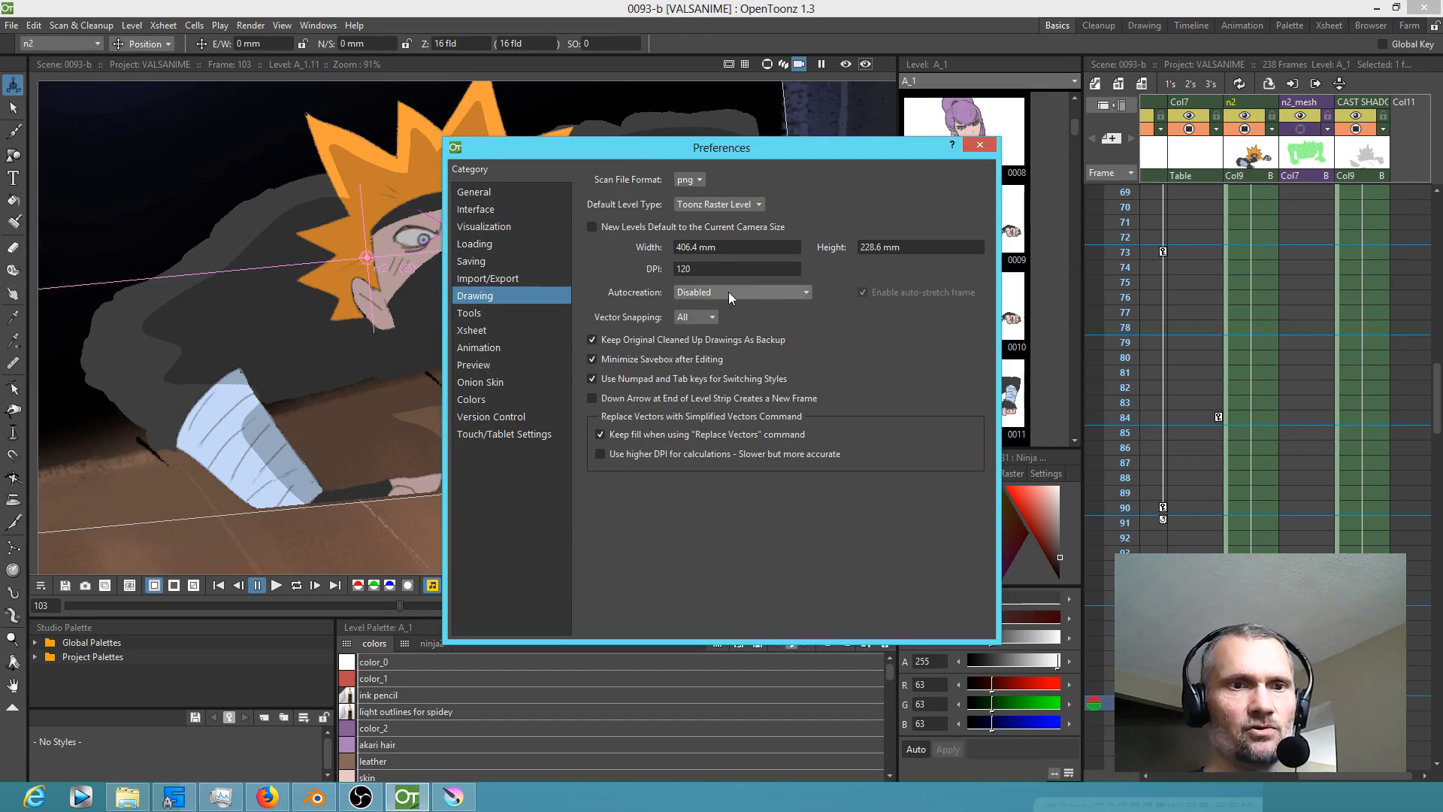
pyautogui.click(981, 146)
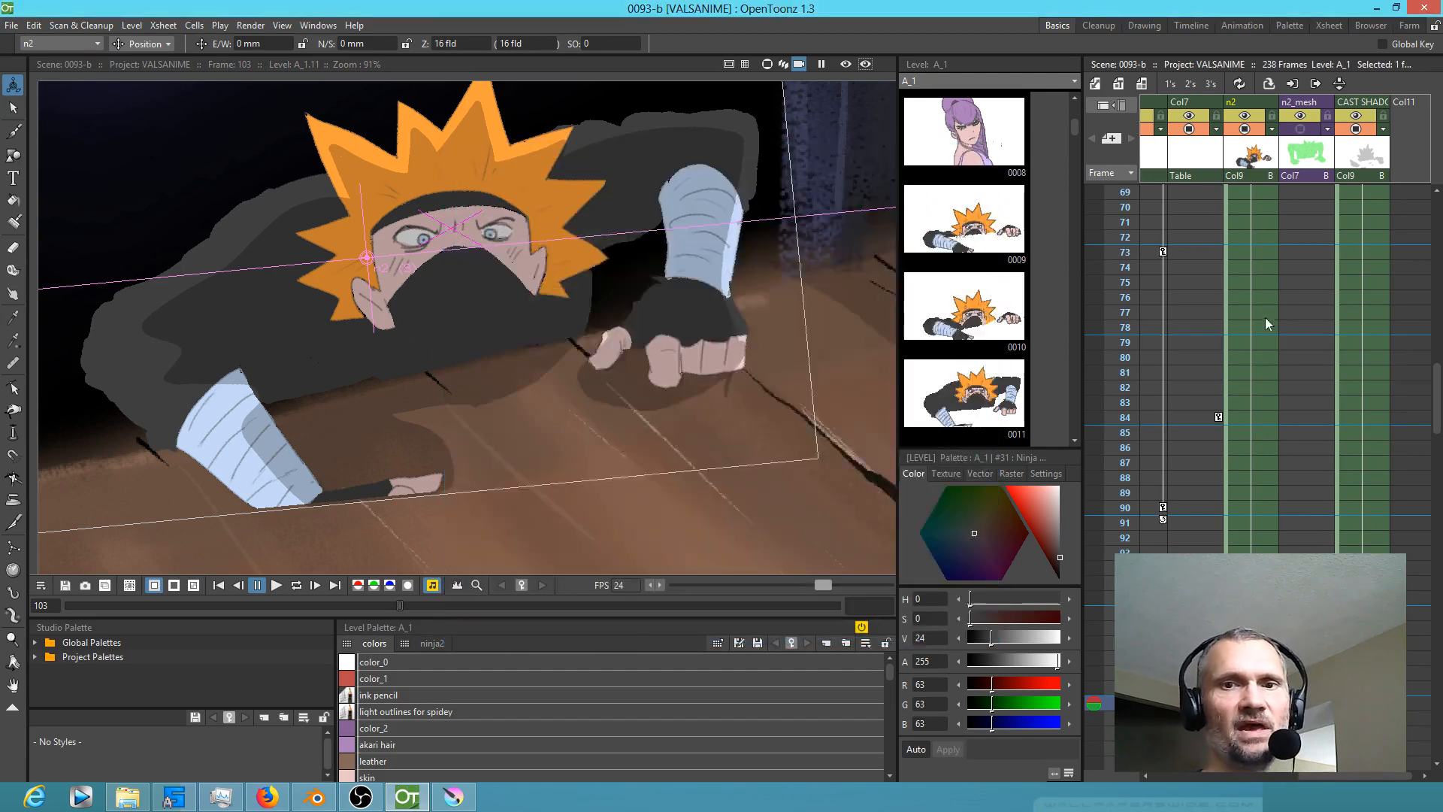
# Step: Erase the parts of n2's drawing at frame 91 that overlap the floor below the character's face and chest
pyautogui.click(1264, 523)
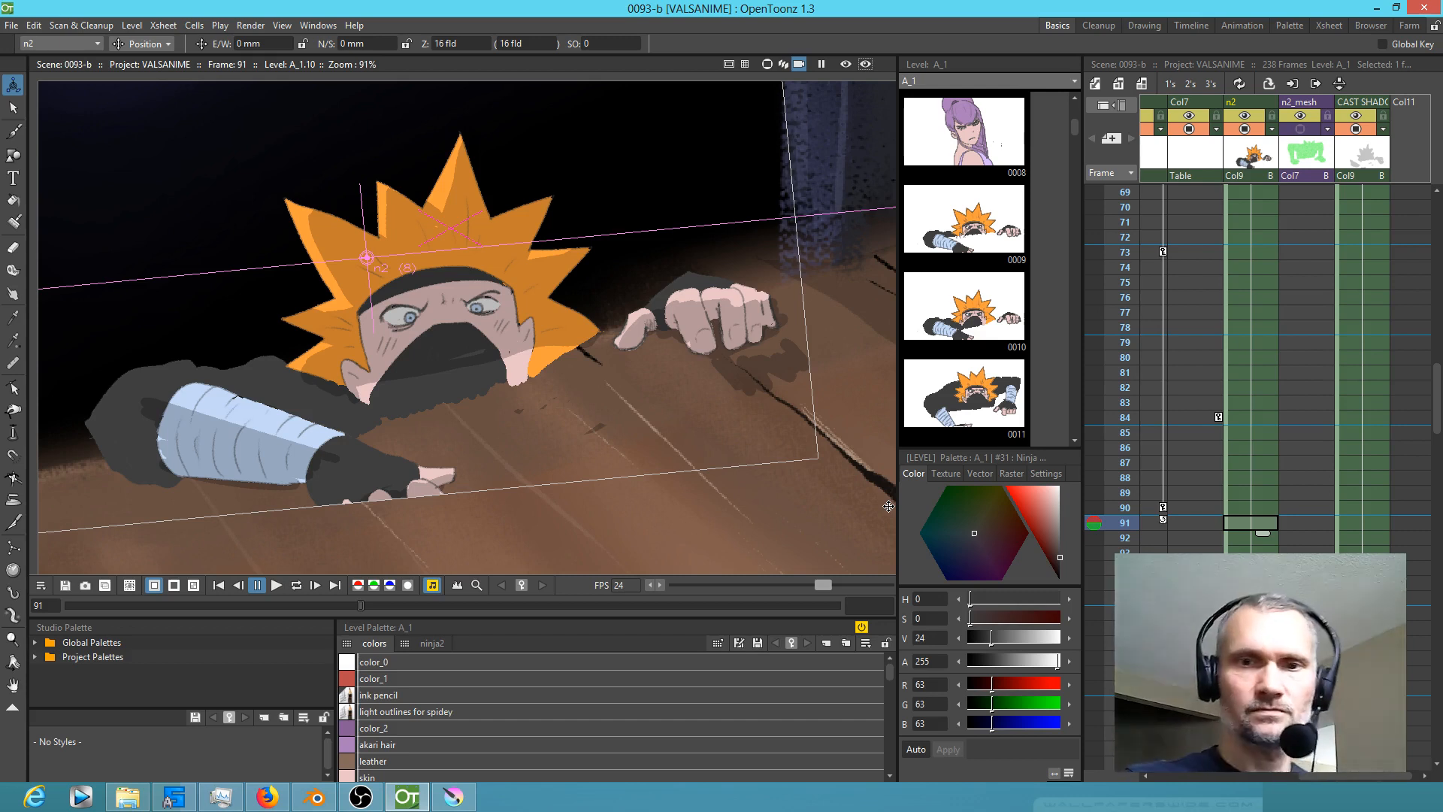
pyautogui.scroll(5, 1254, 373)
pyautogui.scroll(18, 1248, 196)
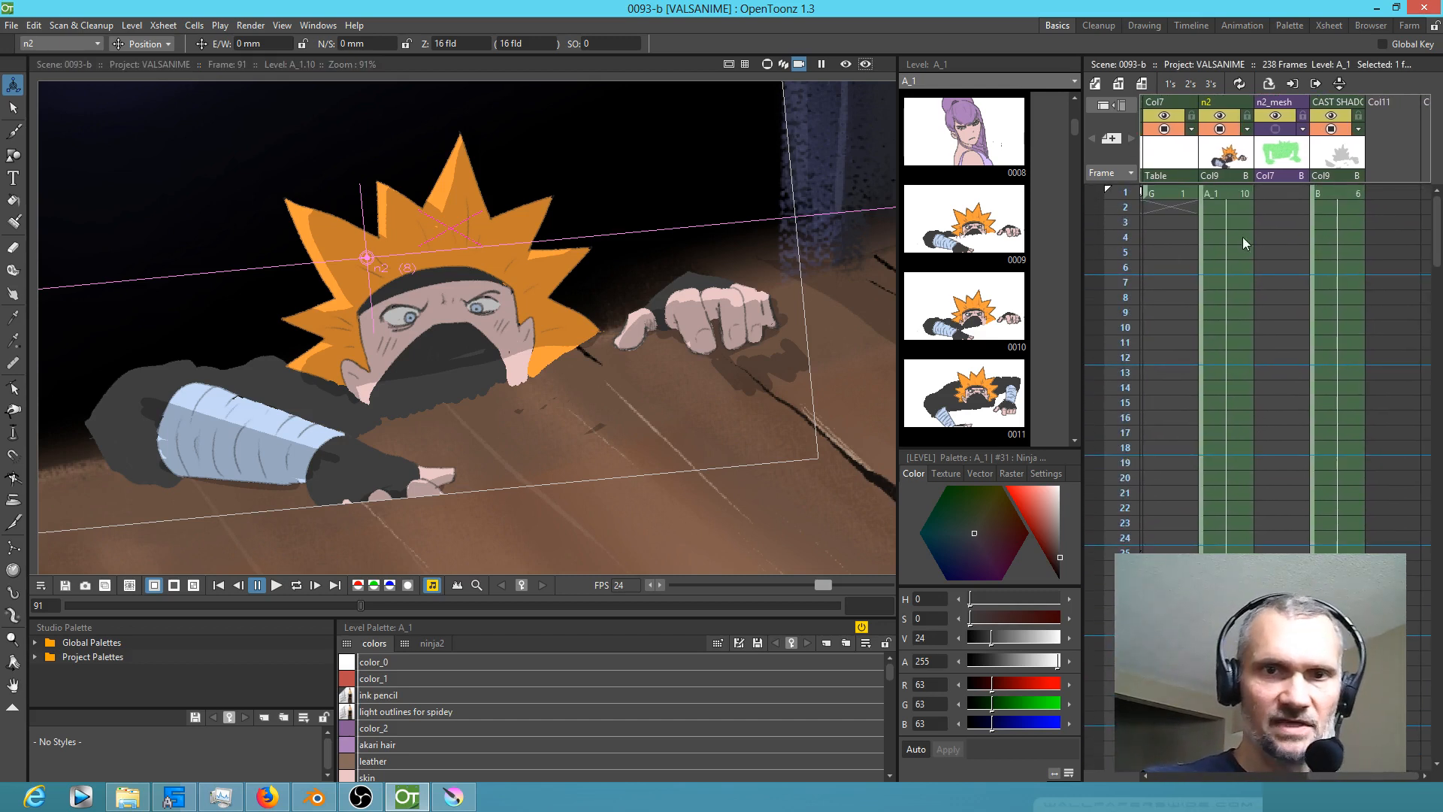
pyautogui.scroll(-14, 1281, 375)
pyautogui.scroll(-7, 1279, 372)
pyautogui.click(1267, 612)
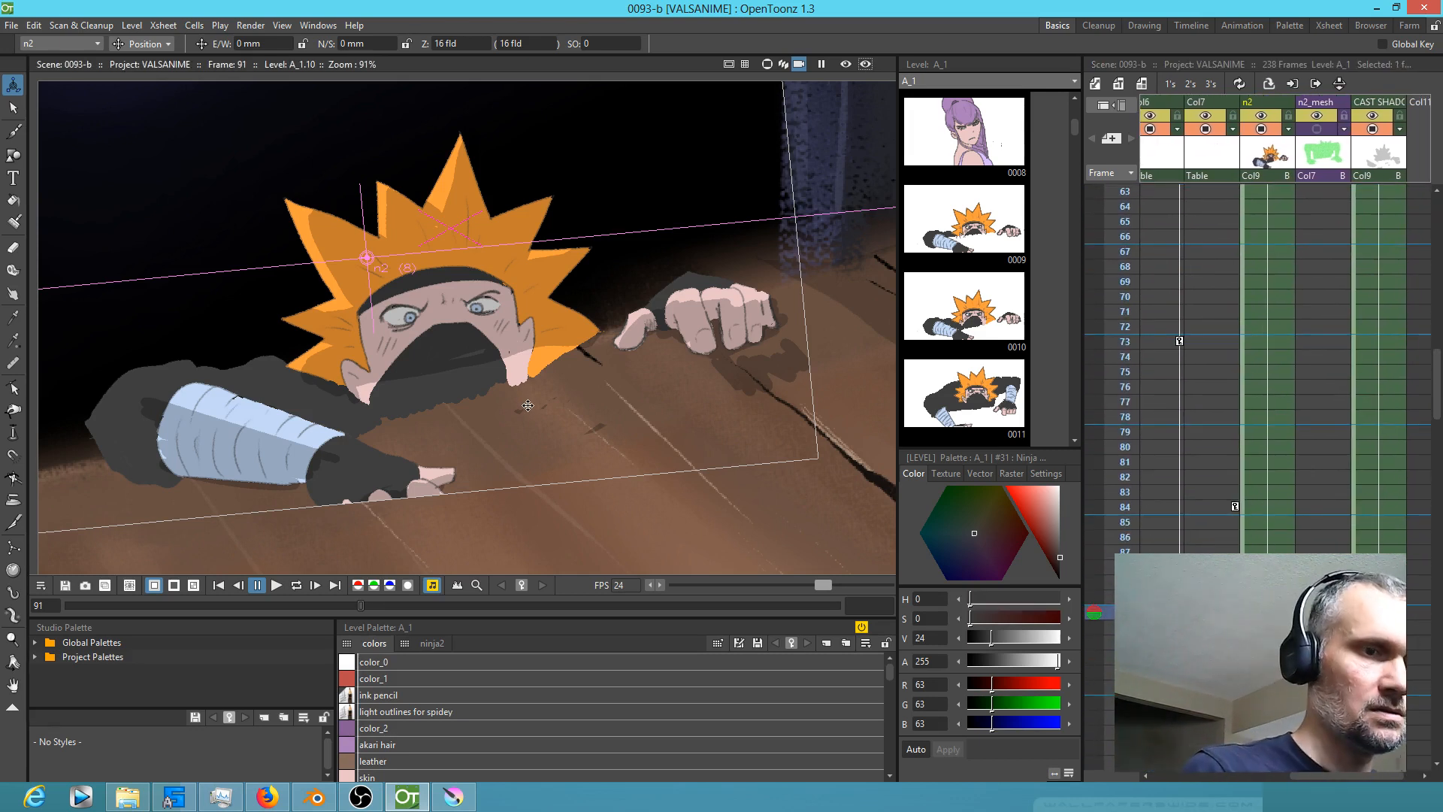
pyautogui.press('a')
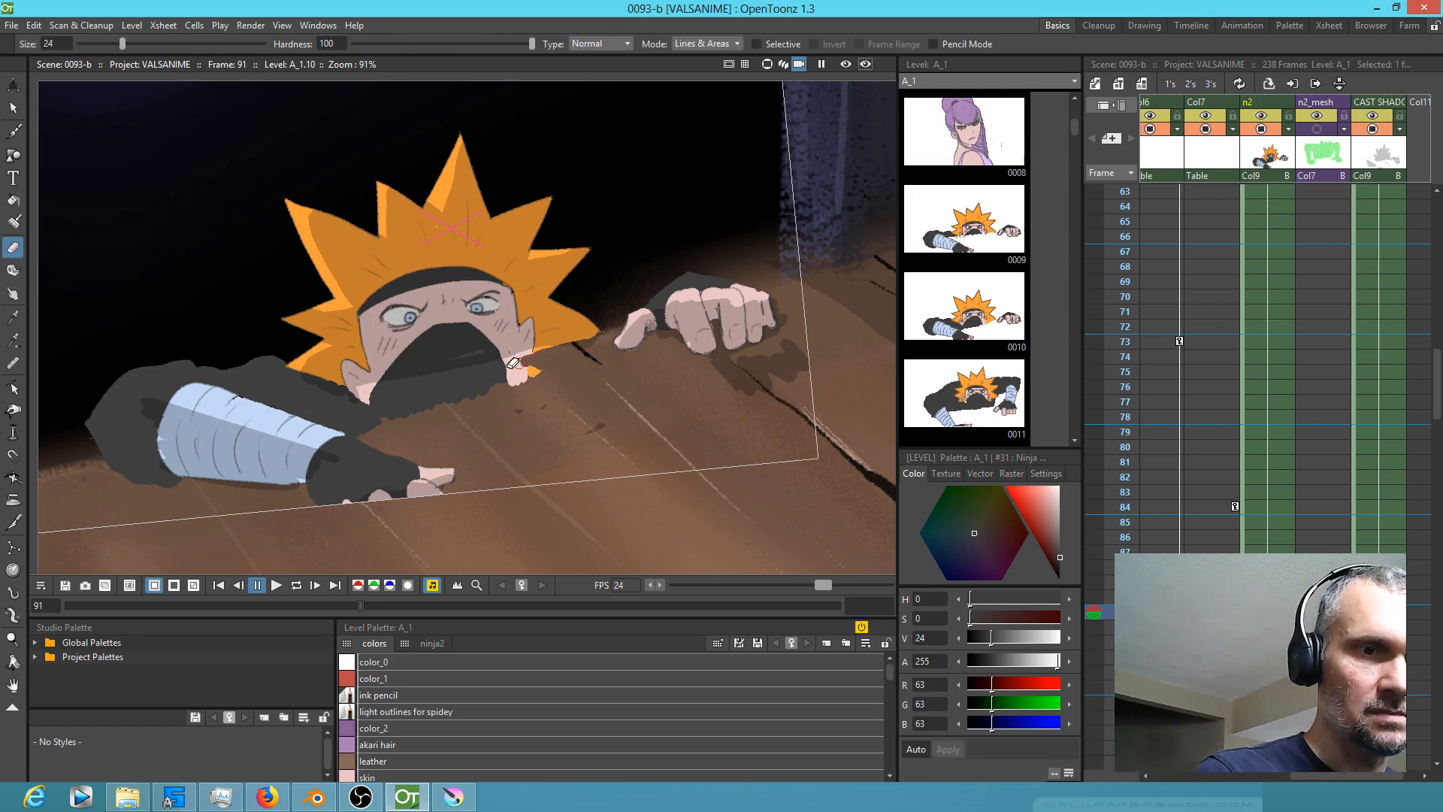
pyautogui.moveTo(488, 373)
pyautogui.mouseDown()
pyautogui.moveTo(545, 372)
pyautogui.moveTo(412, 403)
pyautogui.moveTo(398, 382)
pyautogui.moveTo(309, 410)
pyautogui.mouseUp()
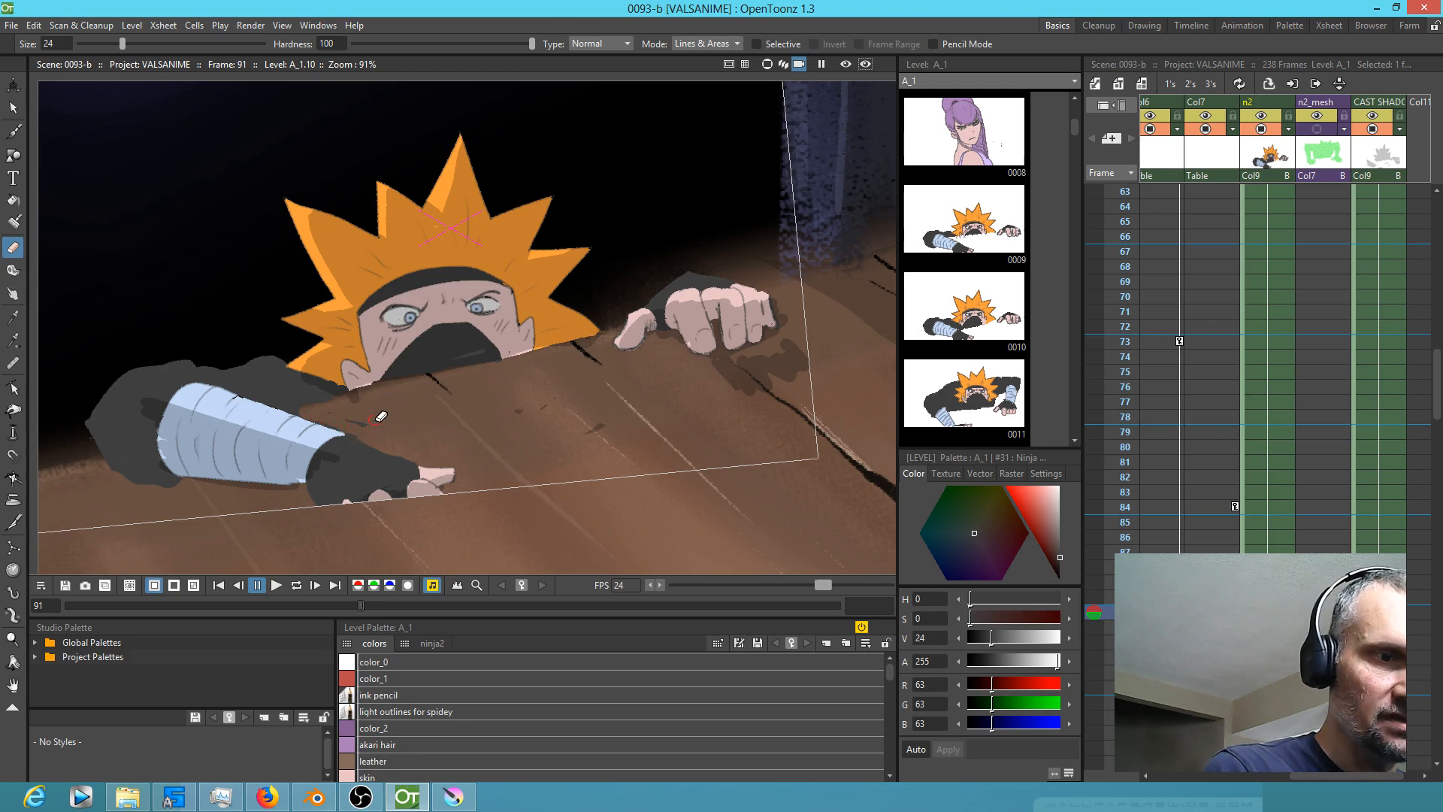
pyautogui.moveTo(309, 407); pyautogui.dragTo(304, 409)
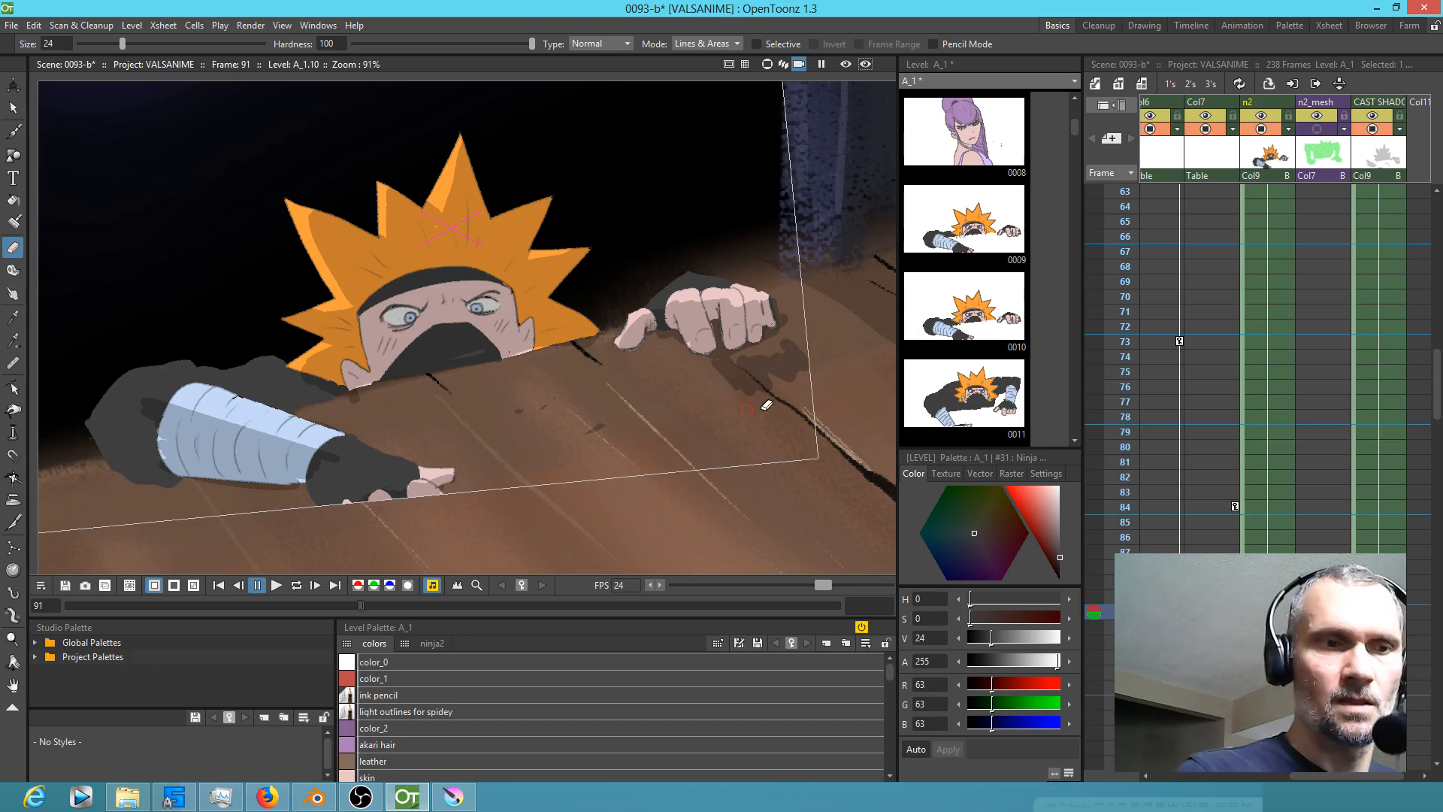
# Step: Paint frame 91's cast shadow below the fist, face and forearm with the SHADOWS style at brush size 40, and preview the frame
pyautogui.moveTo(595, 433); pyautogui.dragTo(674, 432)
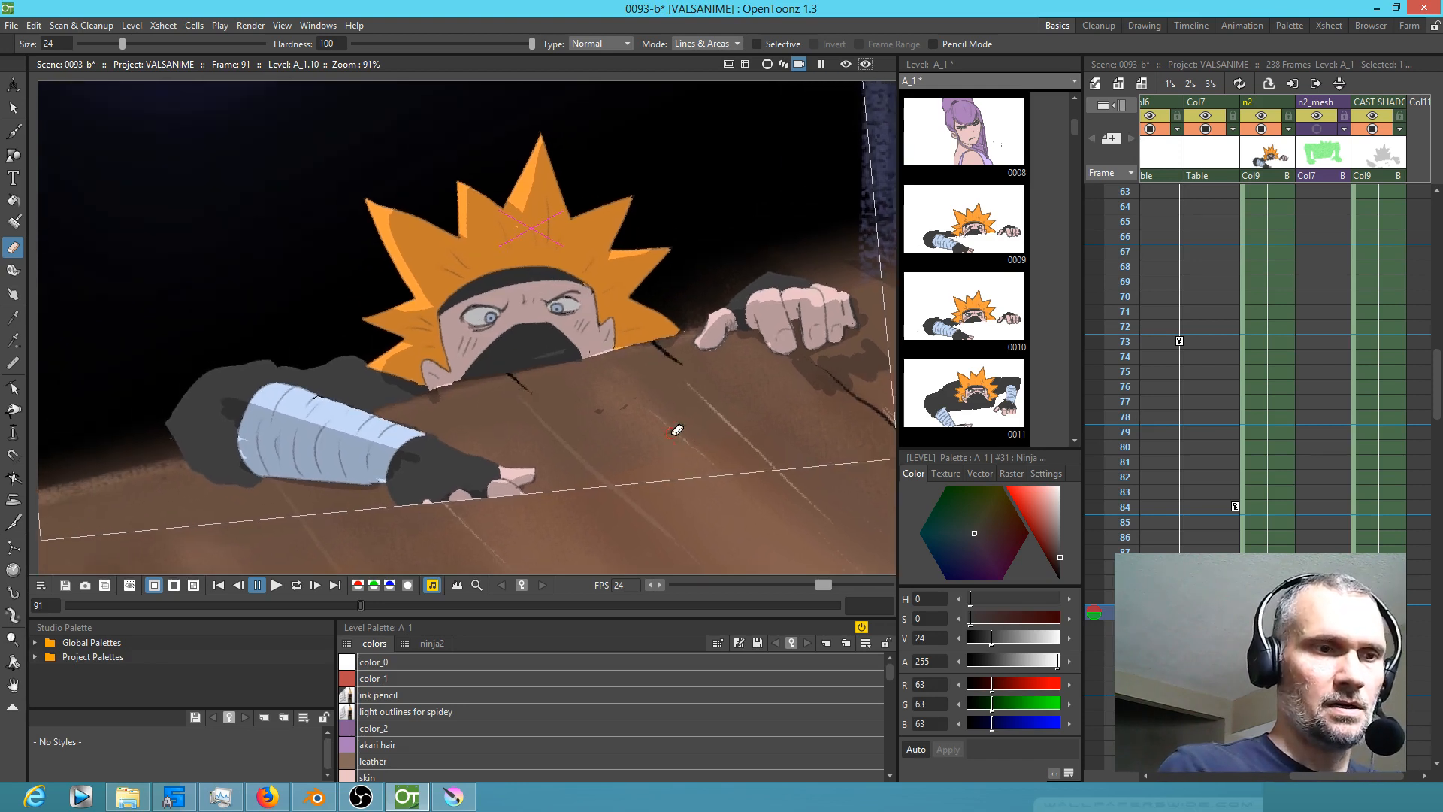
pyautogui.scroll(-2, 511, 433)
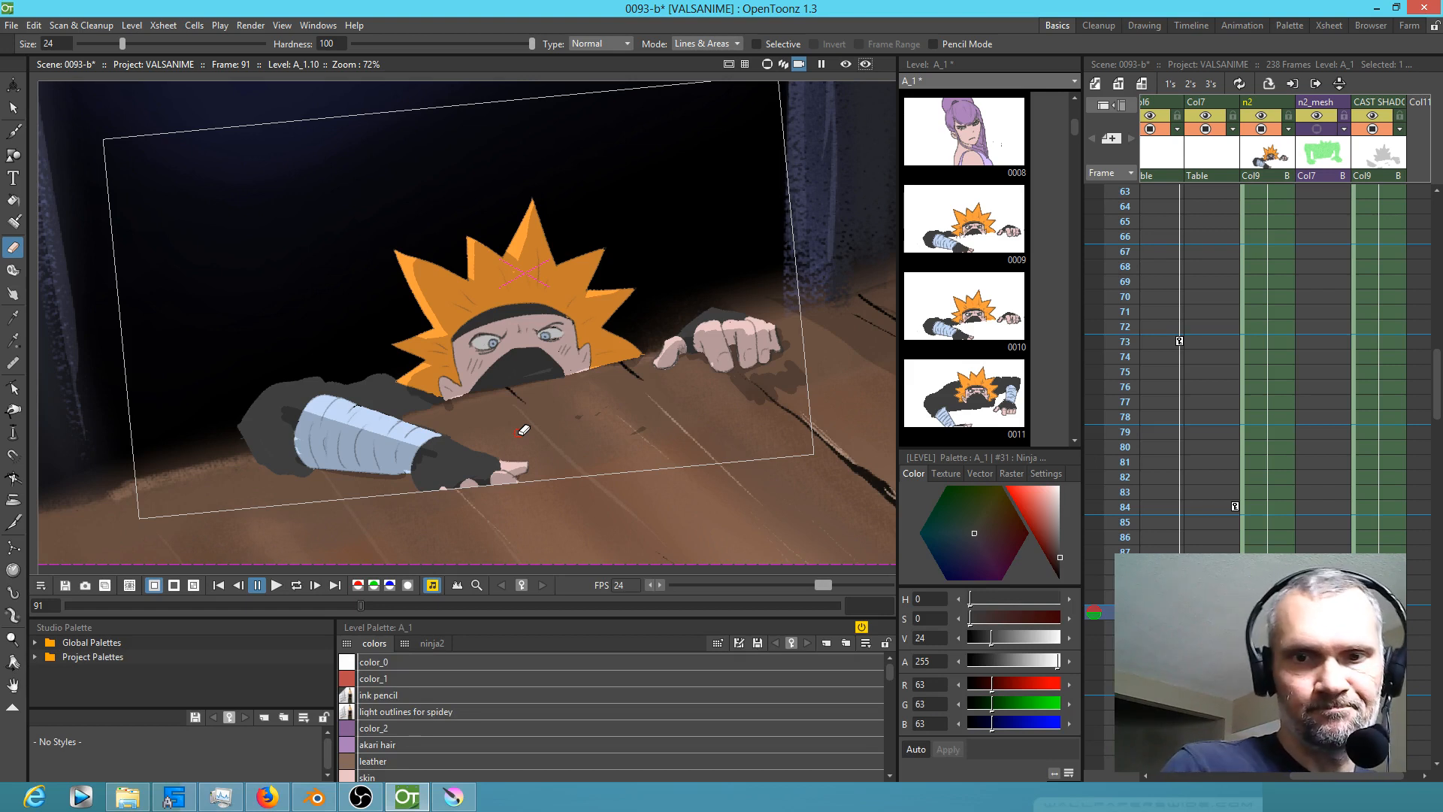
pyautogui.click(1379, 611)
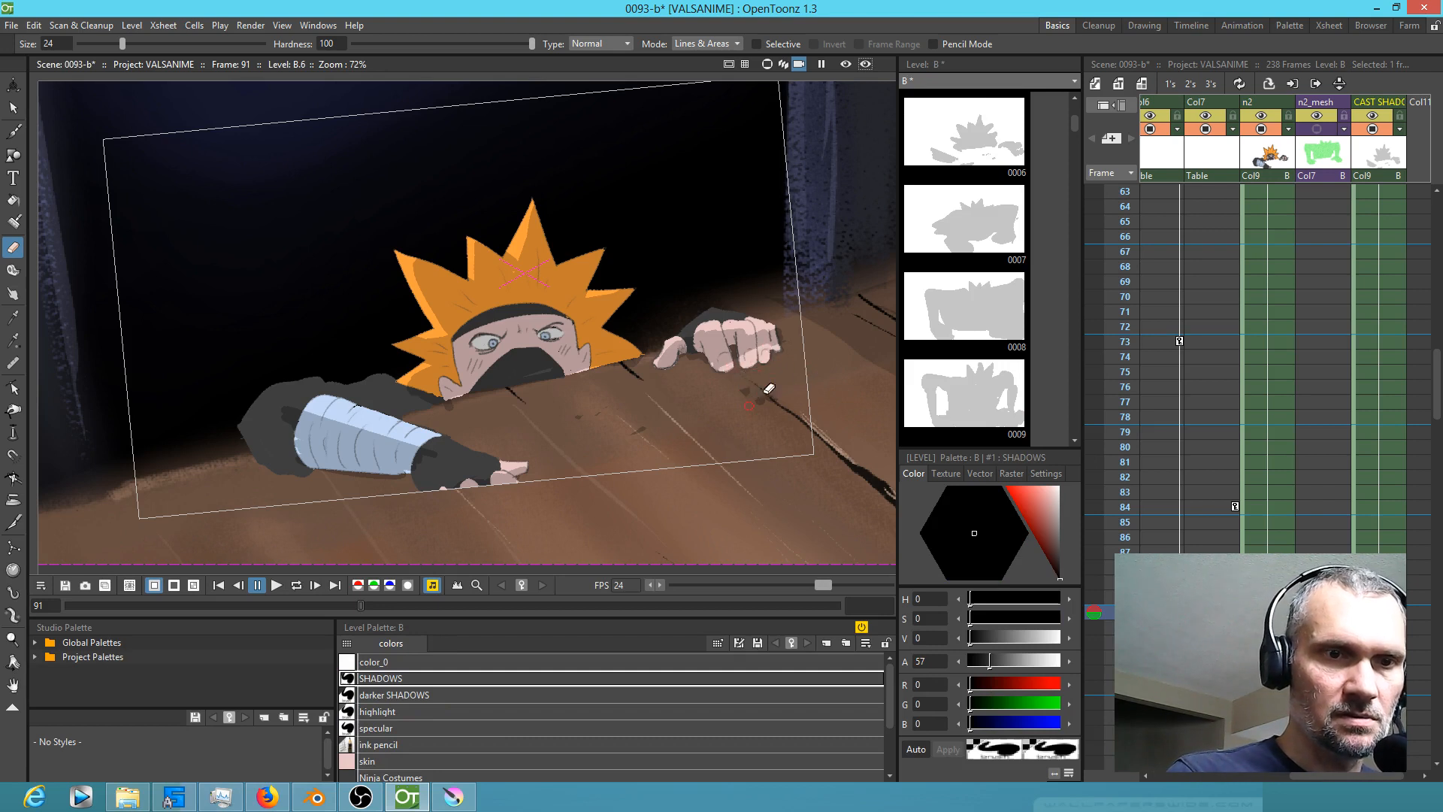
pyautogui.press('p')
pyautogui.moveTo(755, 361)
pyautogui.mouseDown()
pyautogui.moveTo(723, 369)
pyautogui.moveTo(743, 383)
pyautogui.moveTo(779, 364)
pyautogui.mouseUp()
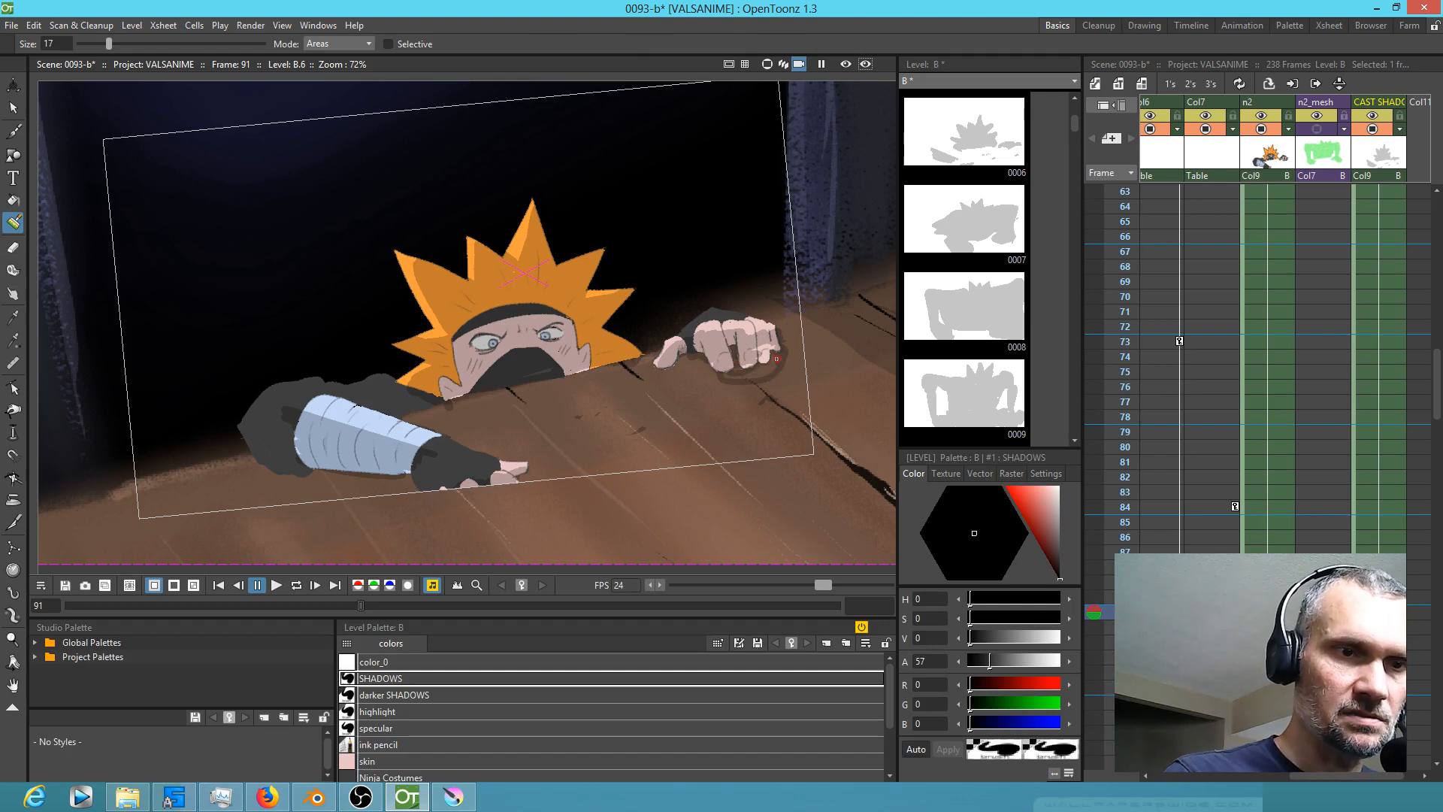
pyautogui.moveTo(109, 44); pyautogui.dragTo(152, 43)
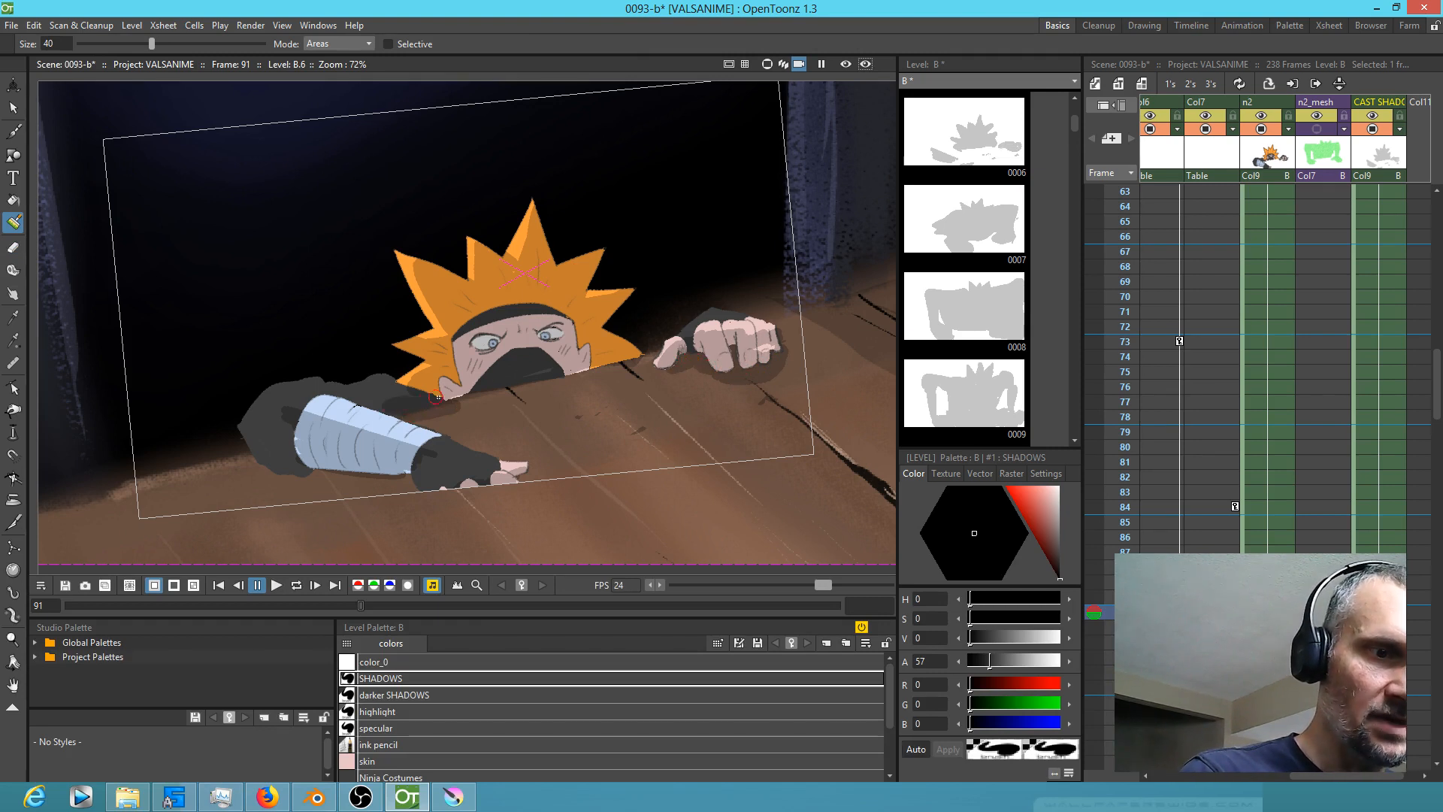
pyautogui.moveTo(458, 391)
pyautogui.mouseDown()
pyautogui.moveTo(633, 365)
pyautogui.moveTo(526, 413)
pyautogui.moveTo(430, 415)
pyautogui.moveTo(499, 412)
pyautogui.moveTo(584, 380)
pyautogui.moveTo(651, 397)
pyautogui.moveTo(580, 402)
pyautogui.moveTo(600, 418)
pyautogui.moveTo(568, 411)
pyautogui.mouseUp()
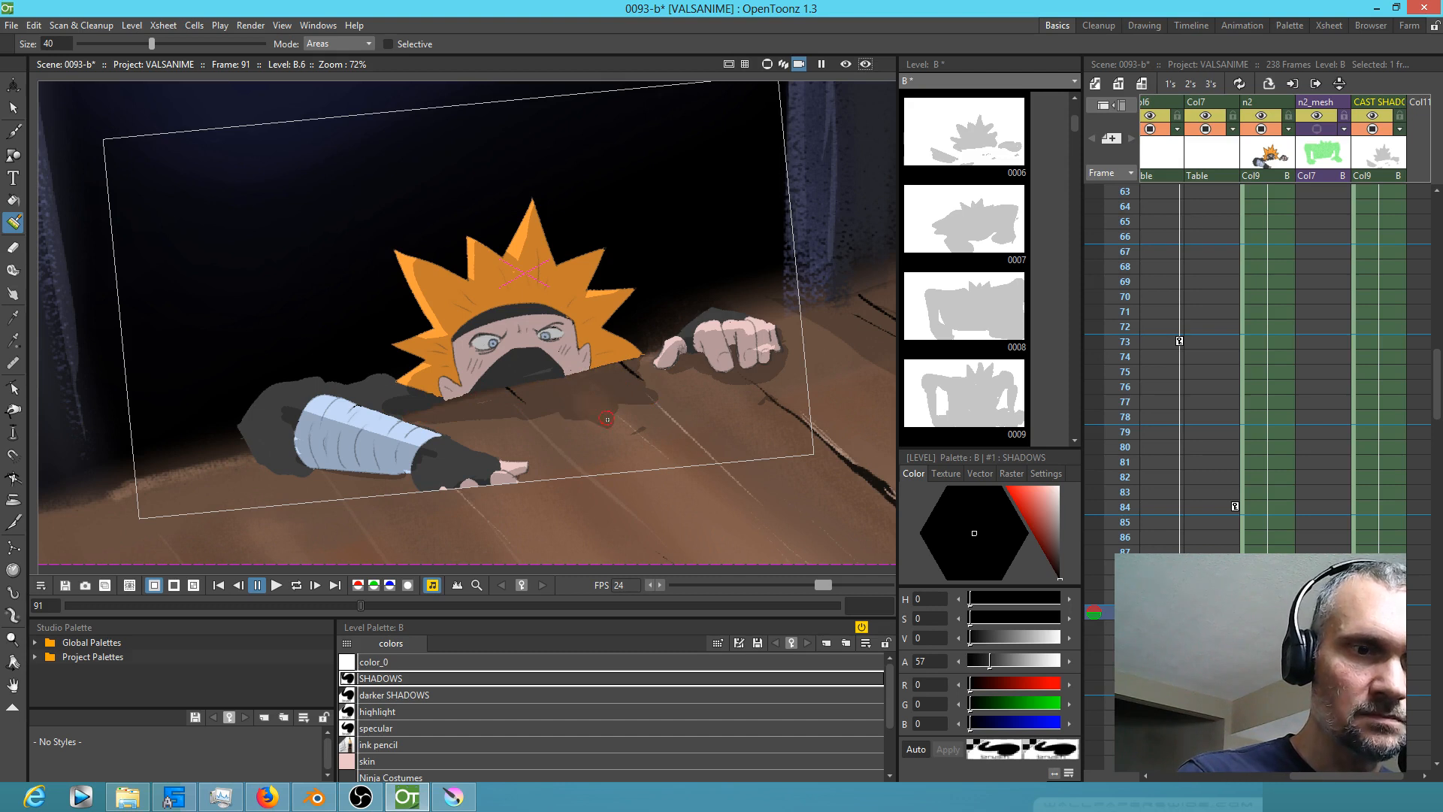
pyautogui.moveTo(503, 425)
pyautogui.mouseDown()
pyautogui.moveTo(430, 419)
pyautogui.moveTo(448, 469)
pyautogui.moveTo(432, 450)
pyautogui.moveTo(482, 479)
pyautogui.moveTo(442, 490)
pyautogui.moveTo(431, 472)
pyautogui.moveTo(418, 488)
pyautogui.moveTo(336, 484)
pyautogui.moveTo(383, 489)
pyautogui.moveTo(269, 449)
pyautogui.moveTo(266, 461)
pyautogui.moveTo(374, 472)
pyautogui.mouseUp()
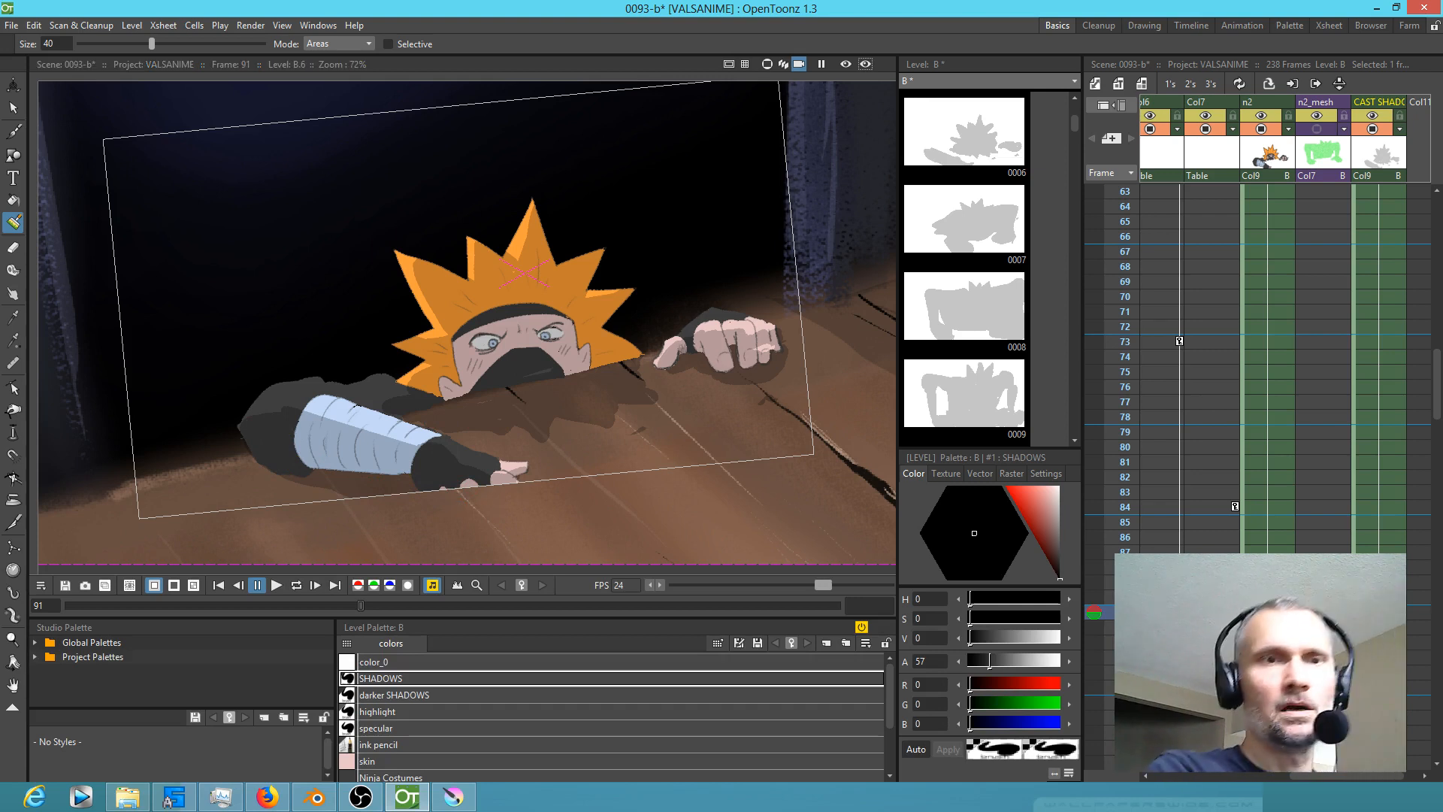
pyautogui.click(842, 65)
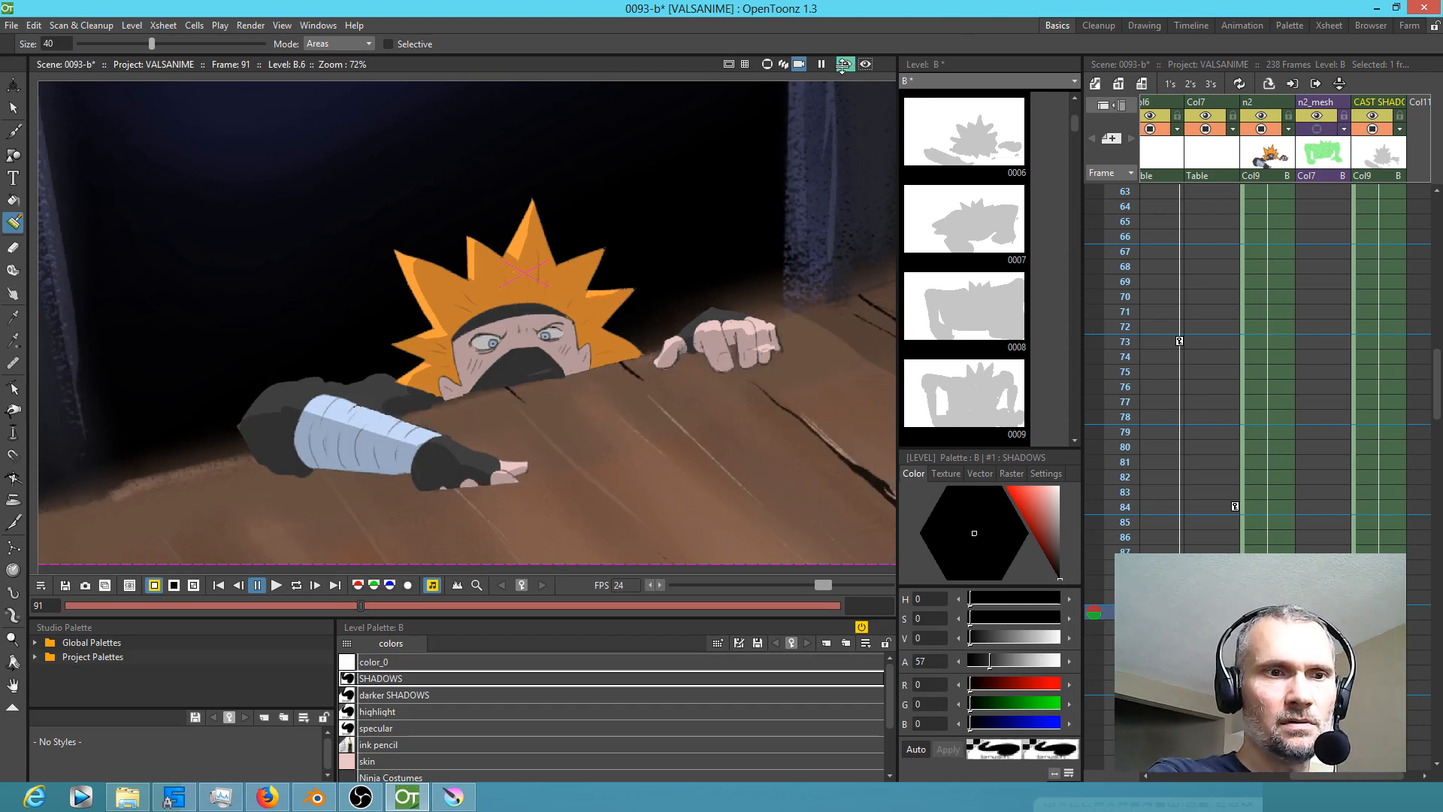
pyautogui.click(842, 65)
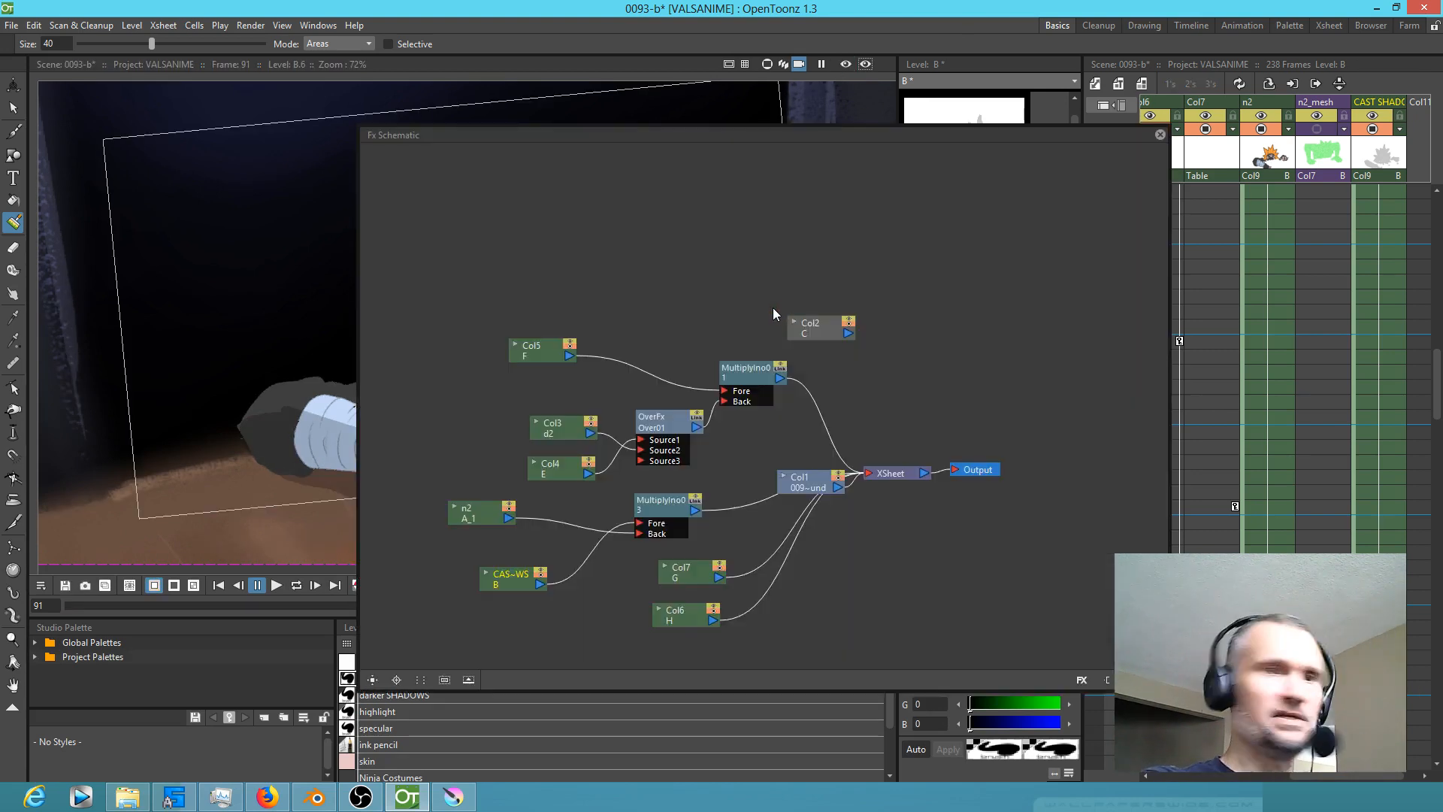
# Step: Connect n2 and CAST SHADOWS directly to the Xsheet node and delete the Multiply Ino node that combined them
pyautogui.moveTo(656, 515); pyautogui.dragTo(628, 529)
pyautogui.moveTo(508, 518); pyautogui.dragTo(637, 516)
pyautogui.moveTo(817, 481); pyautogui.dragTo(845, 575)
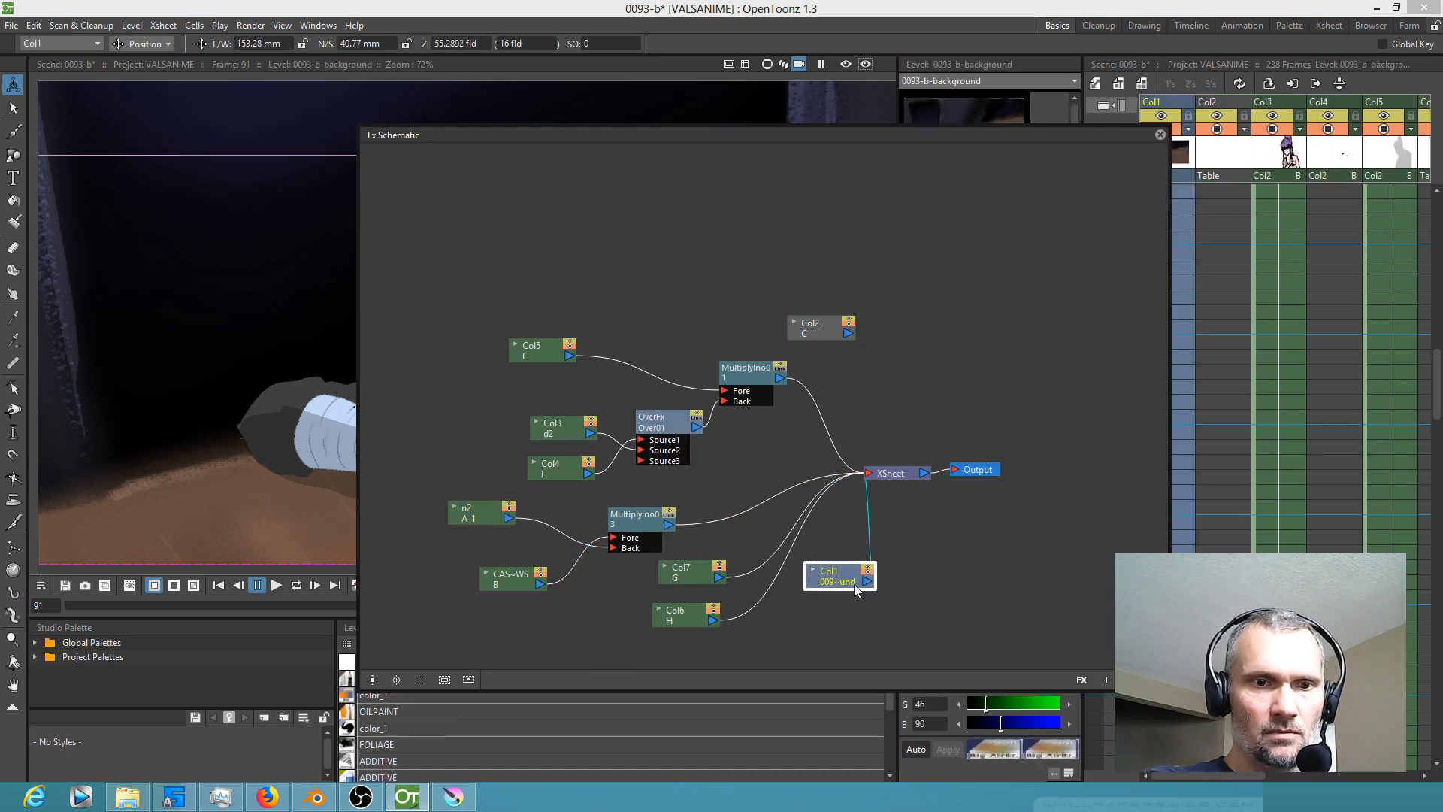
pyautogui.moveTo(509, 518); pyautogui.dragTo(863, 472)
pyautogui.click(742, 518)
pyautogui.moveTo(540, 584); pyautogui.dragTo(866, 474)
pyautogui.click(635, 530)
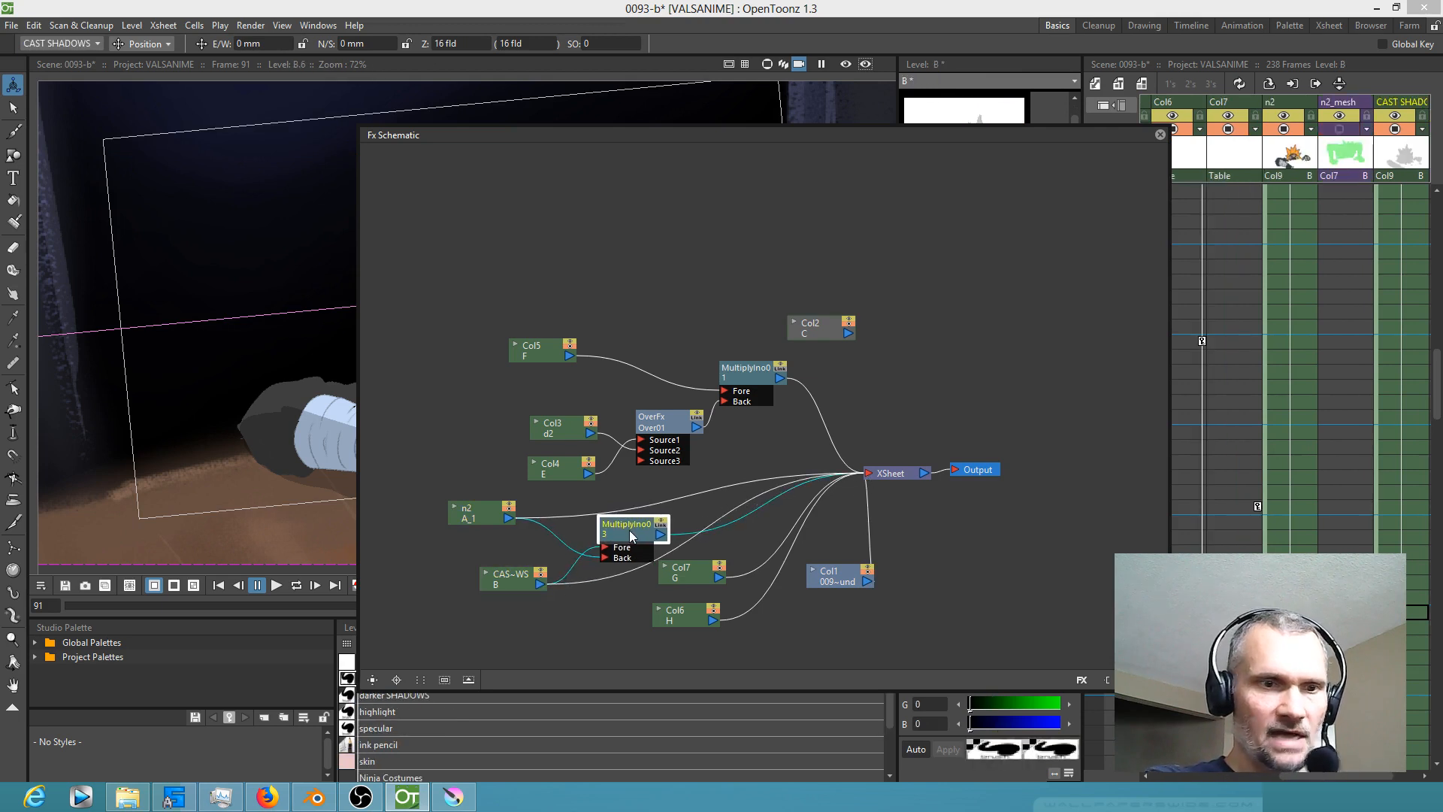
pyautogui.press('Delete')
pyautogui.click(1131, 680)
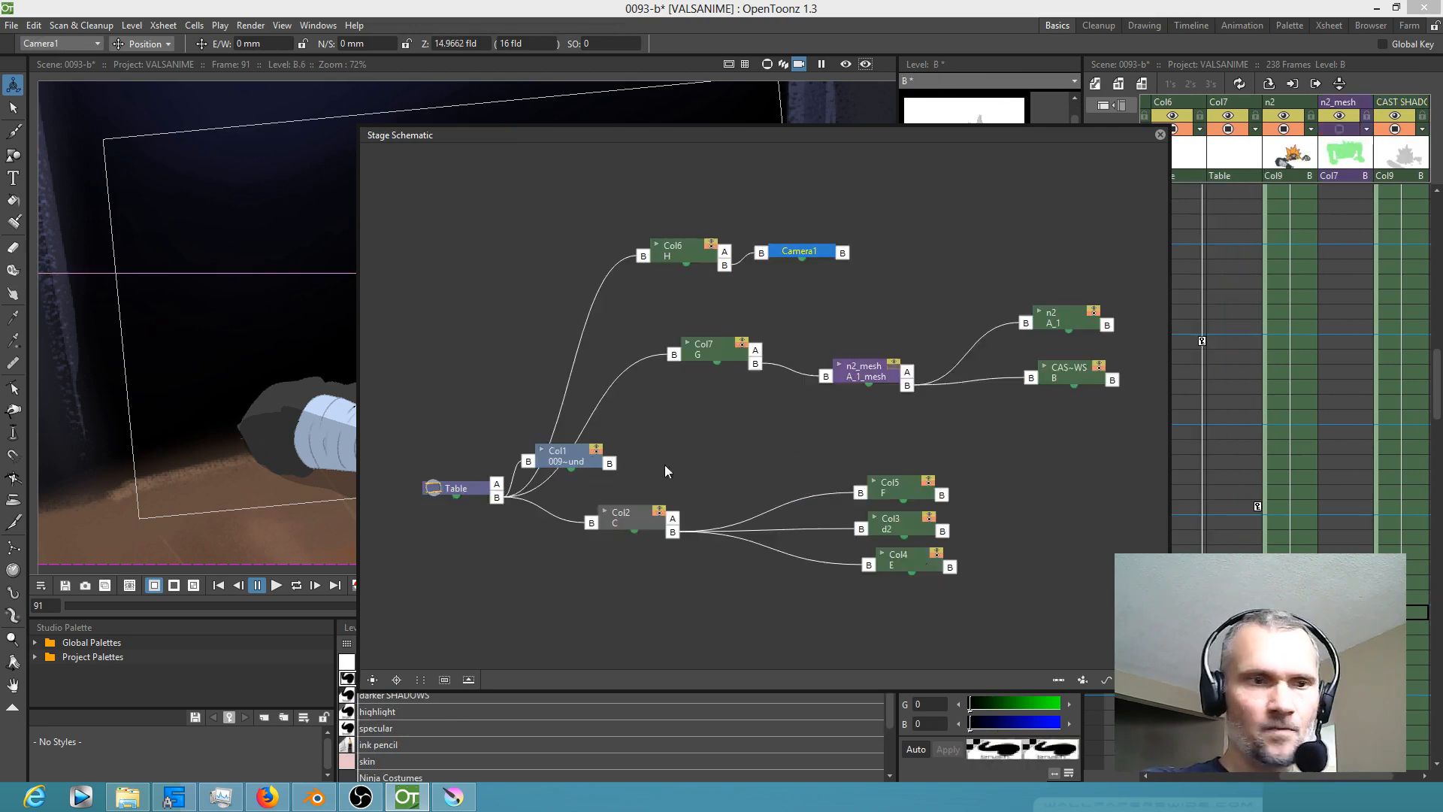
pyautogui.click(1160, 135)
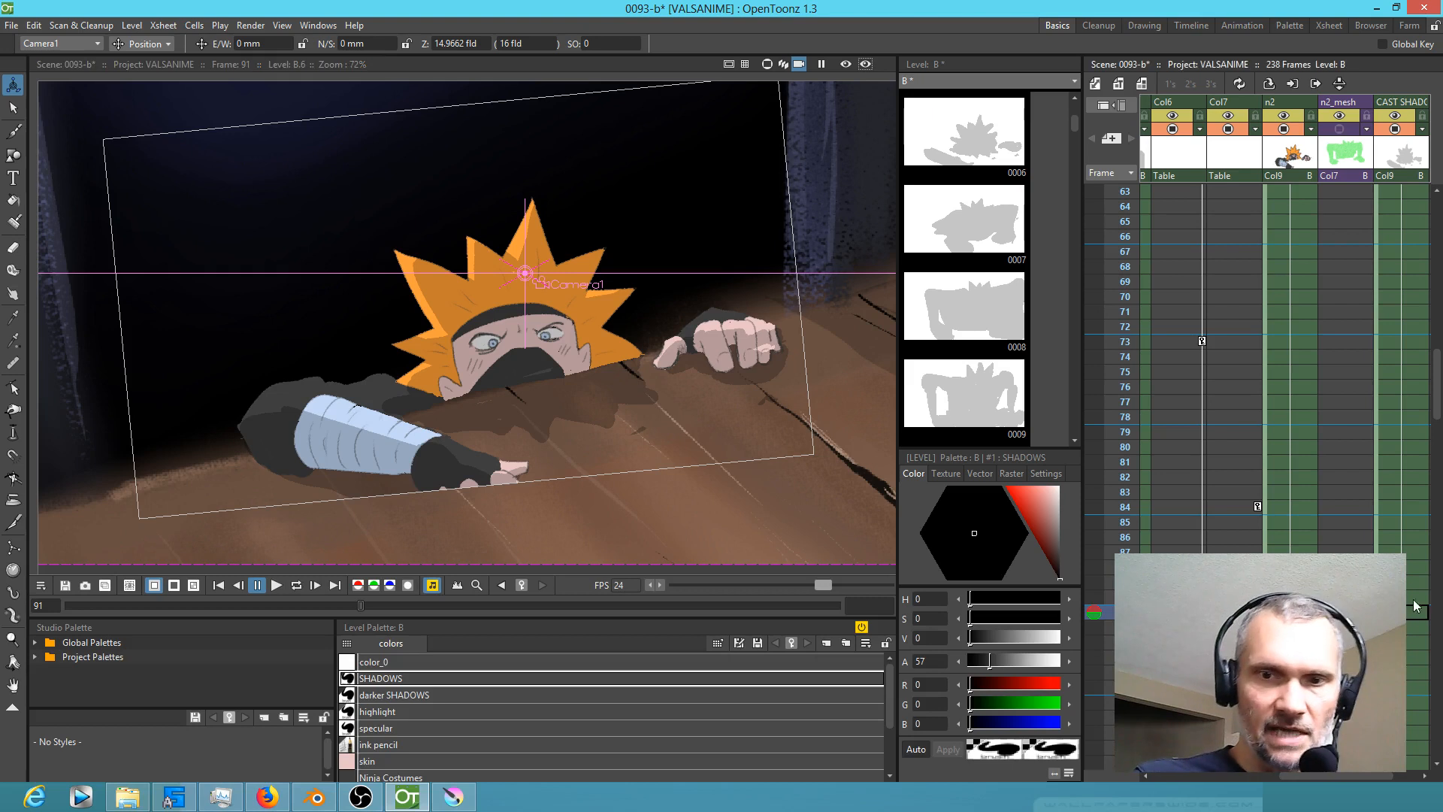
# Step: Paint the cast shadow on the floor below the character's chest and forearm in the CAST SHADOWS drawing at frame 103
pyautogui.press('b')
pyautogui.press('j')
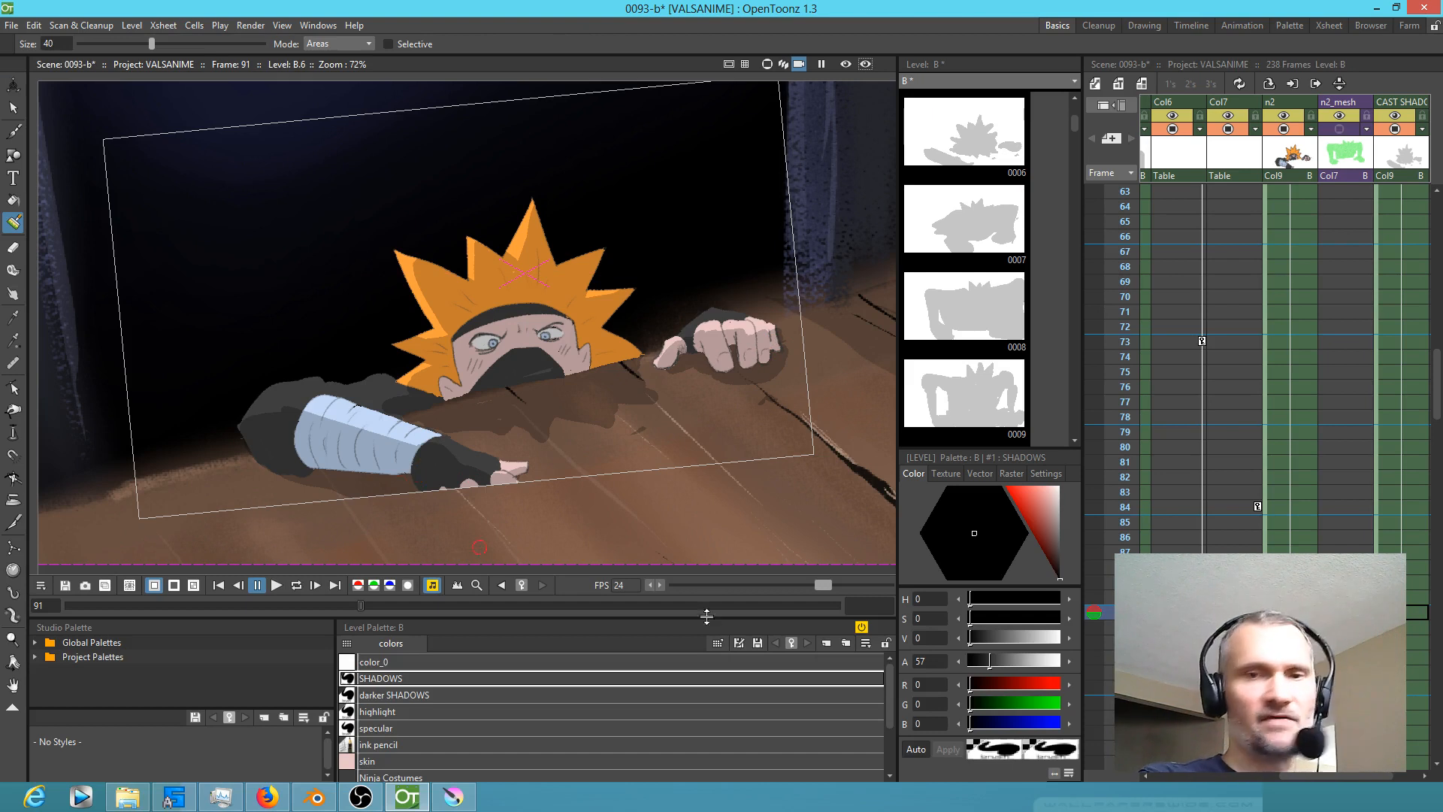
pyautogui.moveTo(1361, 628); pyautogui.dragTo(1254, 421)
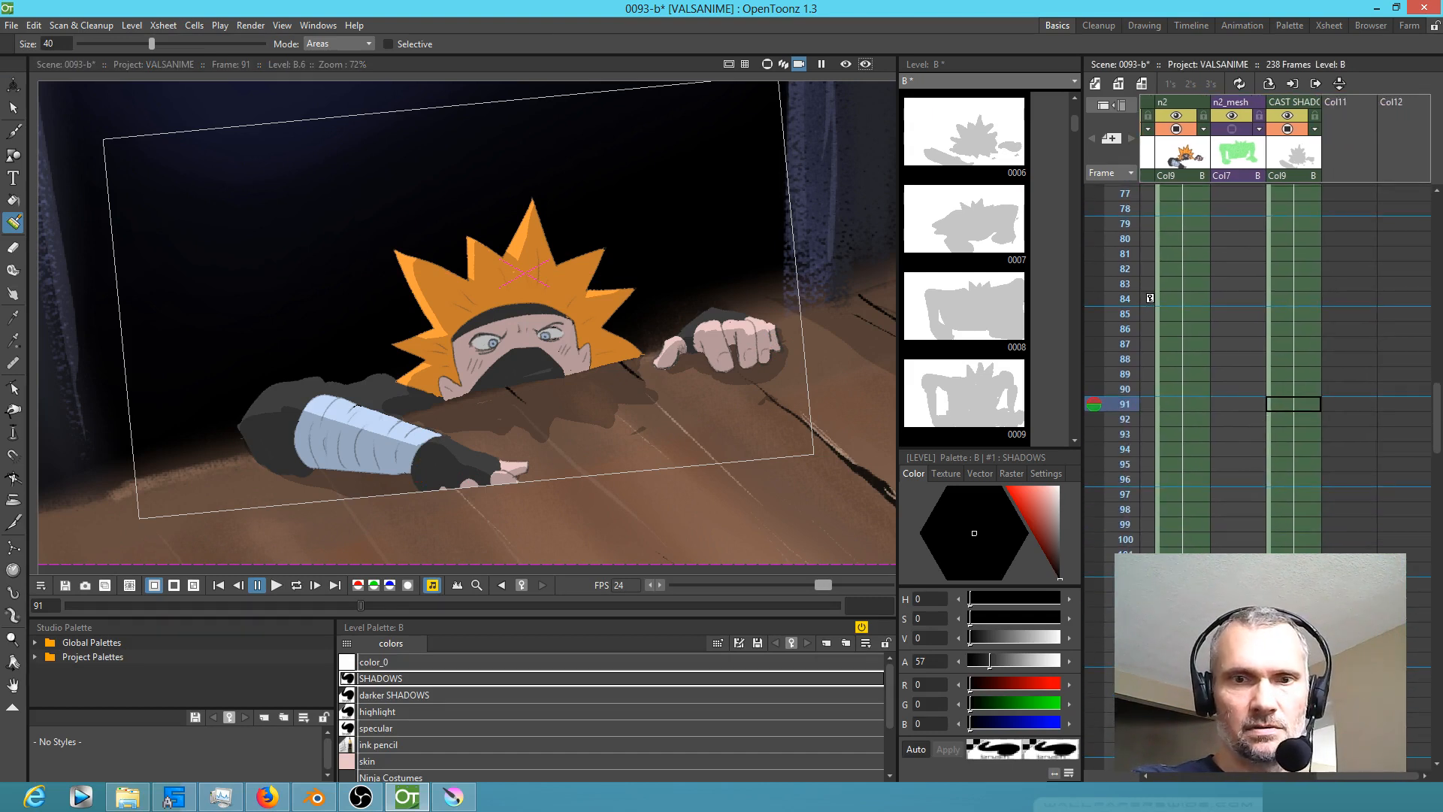
pyautogui.click(1293, 584)
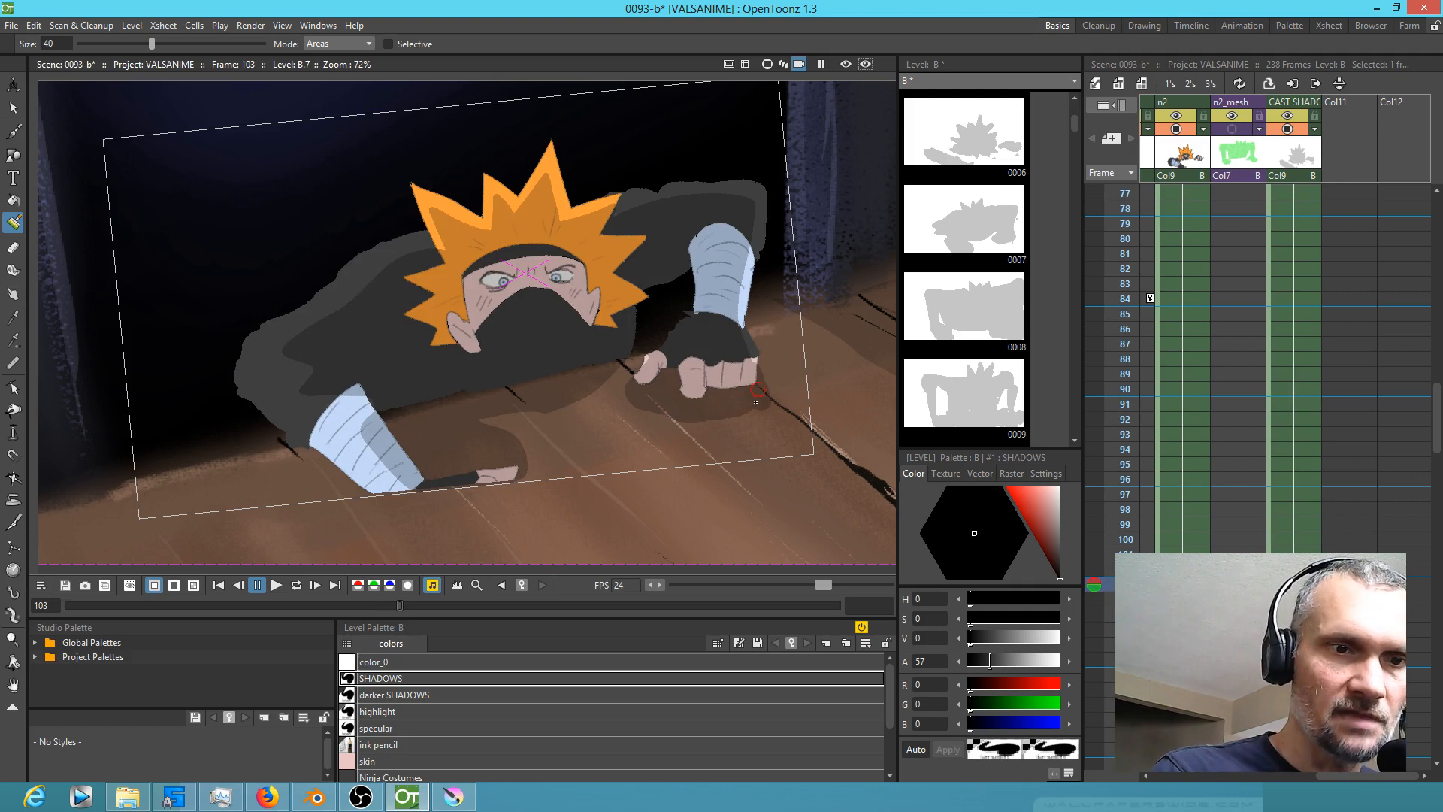
pyautogui.moveTo(572, 387)
pyautogui.mouseDown()
pyautogui.moveTo(473, 423)
pyautogui.moveTo(616, 377)
pyautogui.moveTo(522, 419)
pyautogui.moveTo(581, 409)
pyautogui.moveTo(646, 431)
pyautogui.moveTo(598, 419)
pyautogui.moveTo(605, 449)
pyautogui.moveTo(613, 411)
pyautogui.moveTo(632, 416)
pyautogui.moveTo(631, 403)
pyautogui.moveTo(593, 436)
pyautogui.moveTo(545, 419)
pyautogui.moveTo(543, 465)
pyautogui.mouseUp()
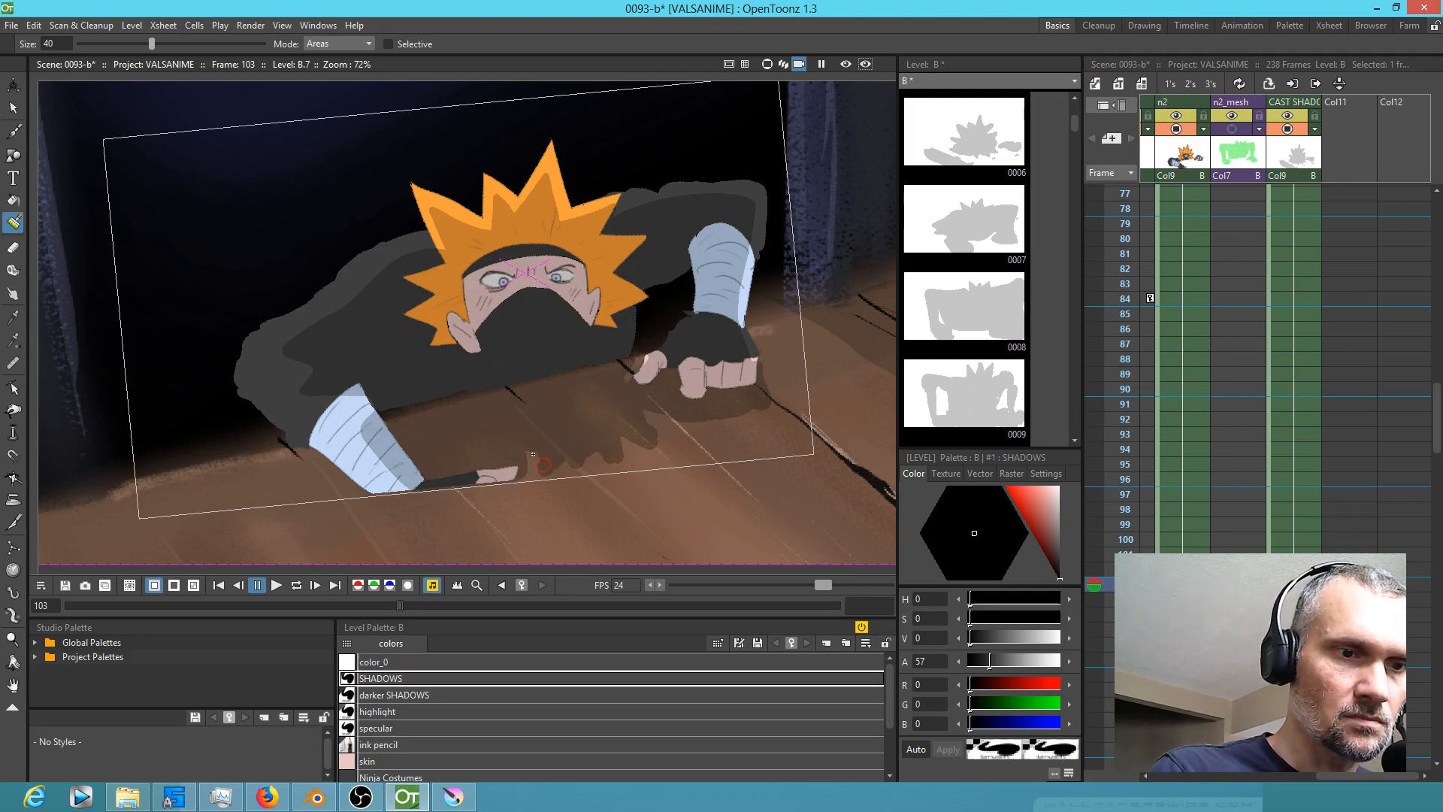
pyautogui.moveTo(638, 371); pyautogui.dragTo(643, 360)
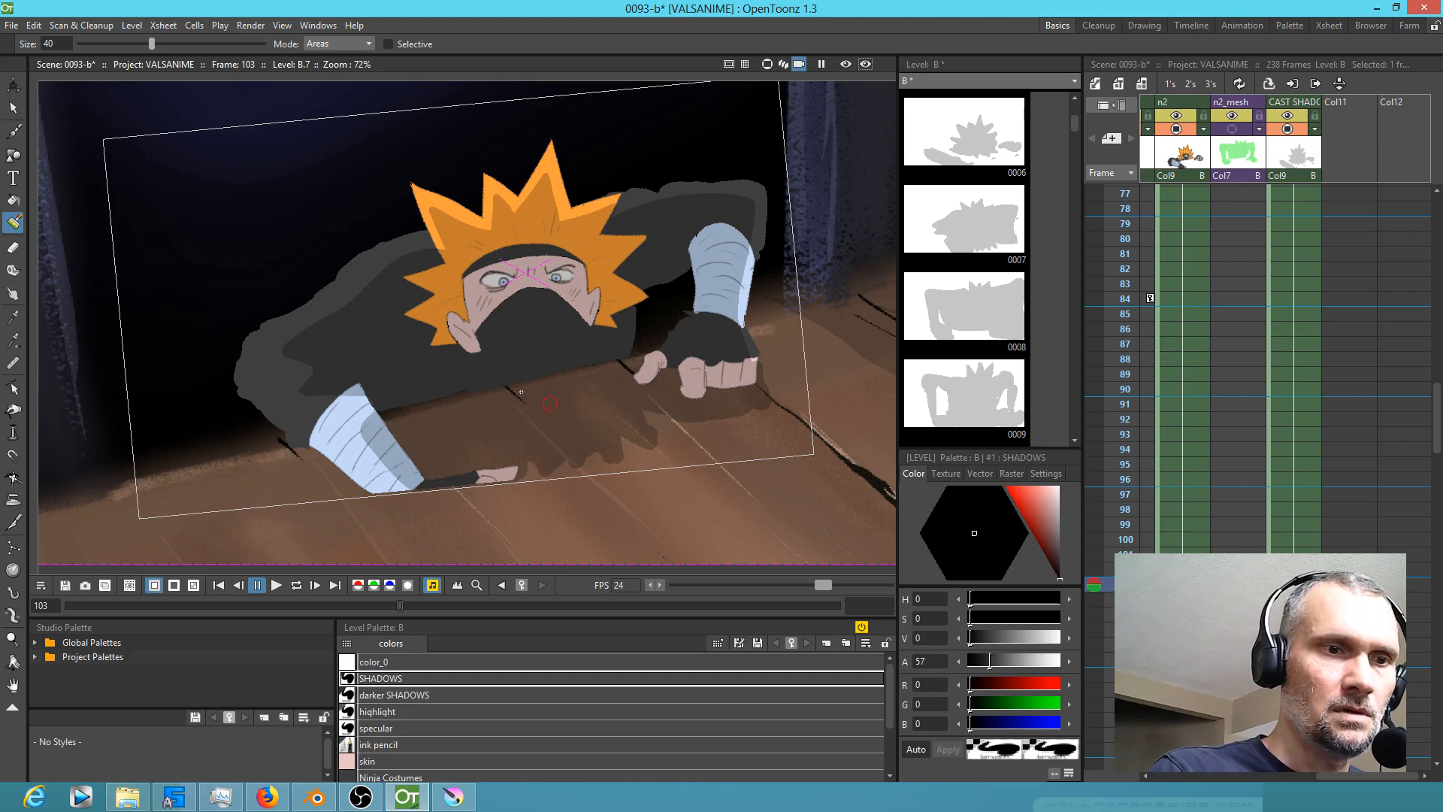
pyautogui.moveTo(355, 379)
pyautogui.mouseDown()
pyautogui.moveTo(321, 365)
pyautogui.moveTo(375, 448)
pyautogui.mouseUp()
# Step: Paint the floor shadow between the character's hands in the CAST SHADOWS drawing at frame 106 and save the scene
pyautogui.press('.')
pyautogui.press('.')
pyautogui.press('.')
pyautogui.moveTo(408, 415)
pyautogui.mouseDown()
pyautogui.moveTo(398, 469)
pyautogui.moveTo(426, 430)
pyautogui.moveTo(469, 443)
pyautogui.moveTo(486, 467)
pyautogui.moveTo(566, 450)
pyautogui.moveTo(430, 451)
pyautogui.moveTo(582, 422)
pyautogui.moveTo(601, 428)
pyautogui.moveTo(539, 446)
pyautogui.moveTo(623, 432)
pyautogui.moveTo(620, 462)
pyautogui.moveTo(541, 458)
pyautogui.mouseUp()
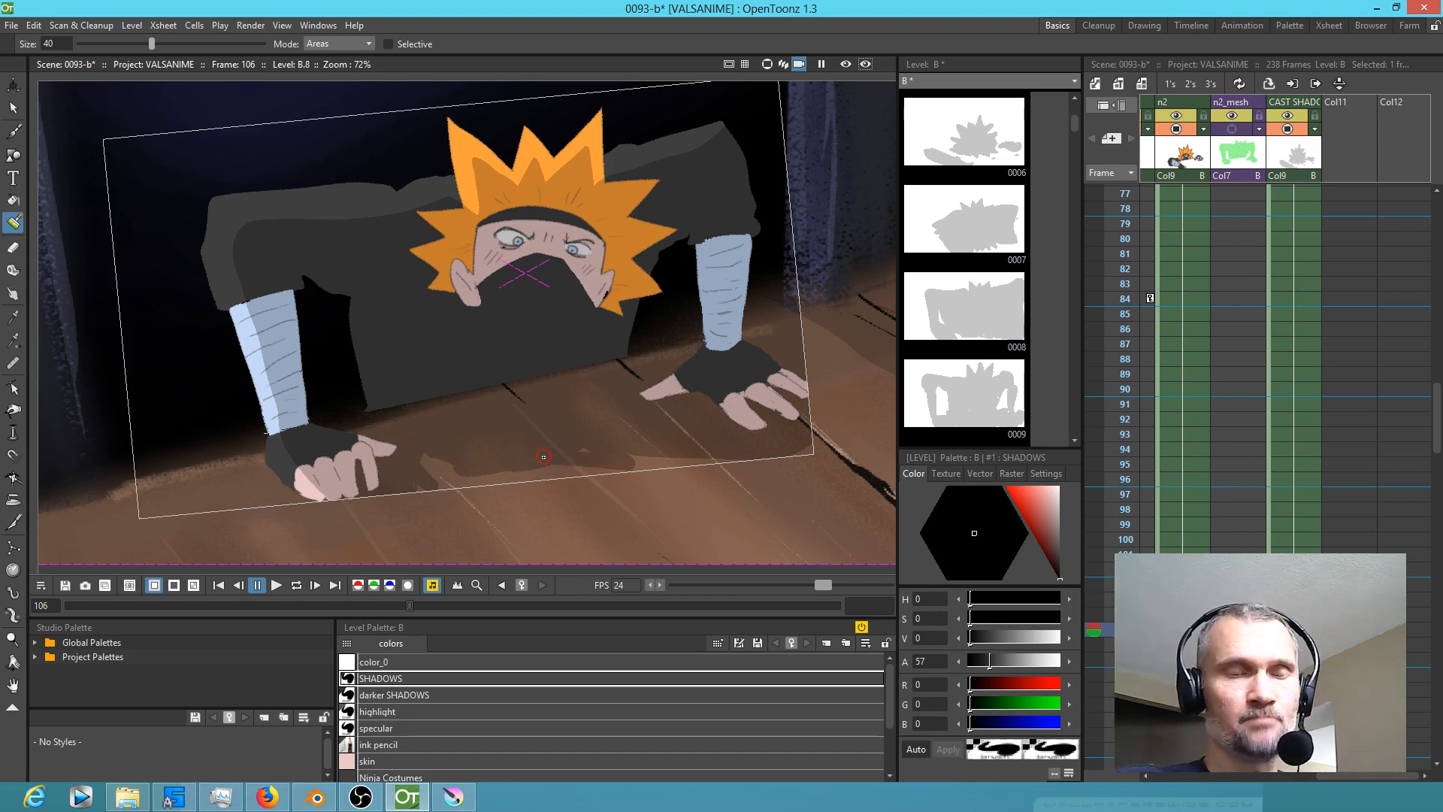
pyautogui.scroll(-2, 591, 448)
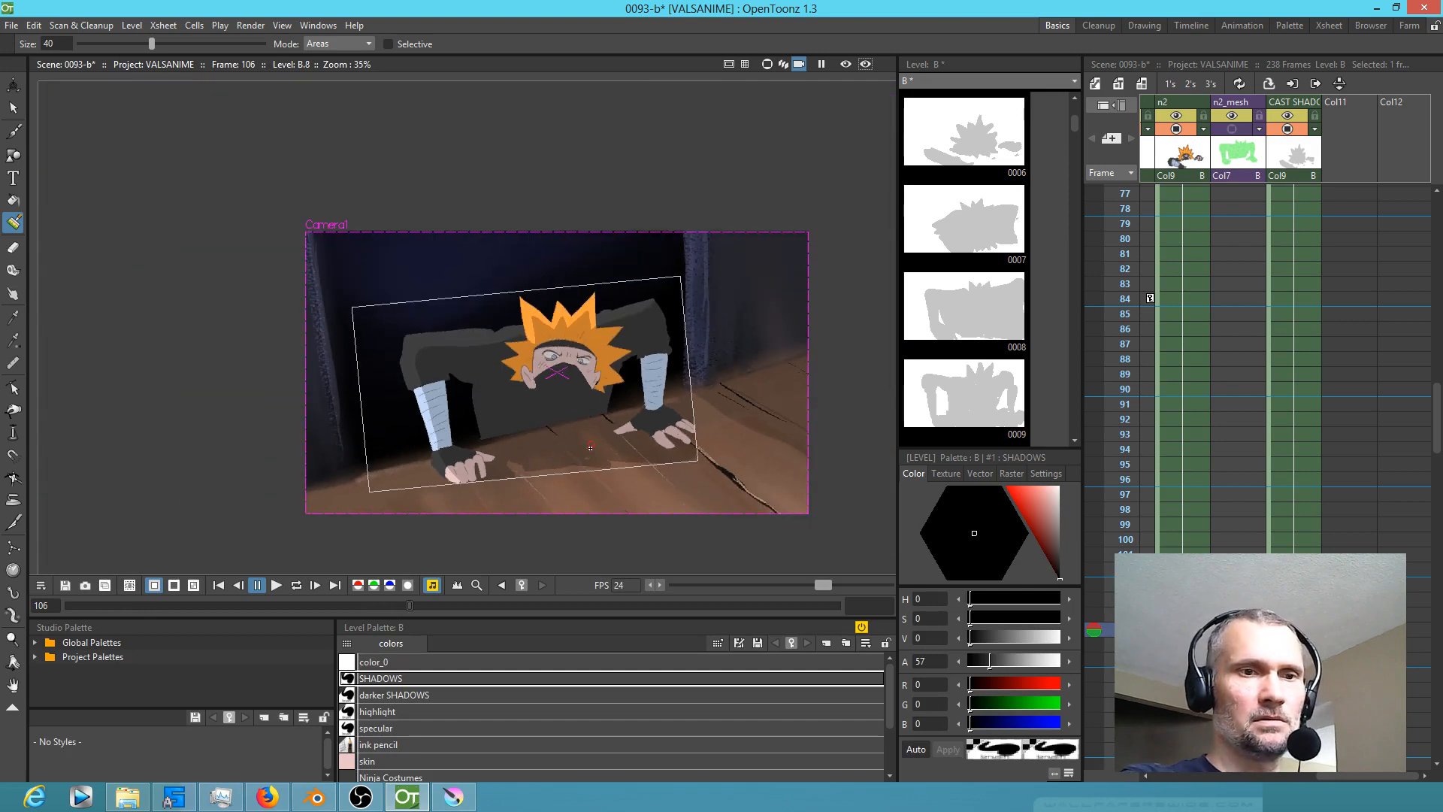
pyautogui.moveTo(608, 433); pyautogui.dragTo(528, 429)
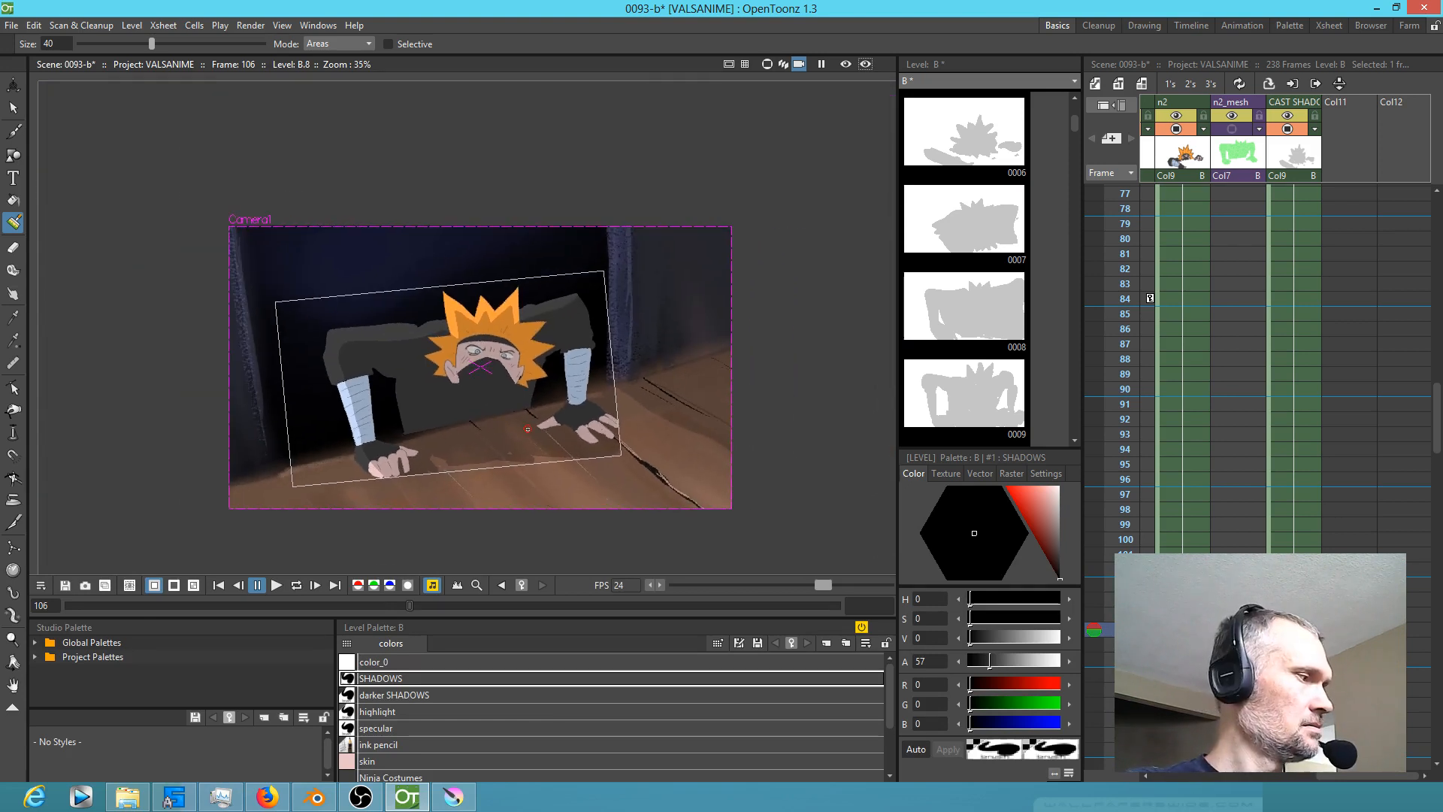
pyautogui.hotkey('ctrl', 's')
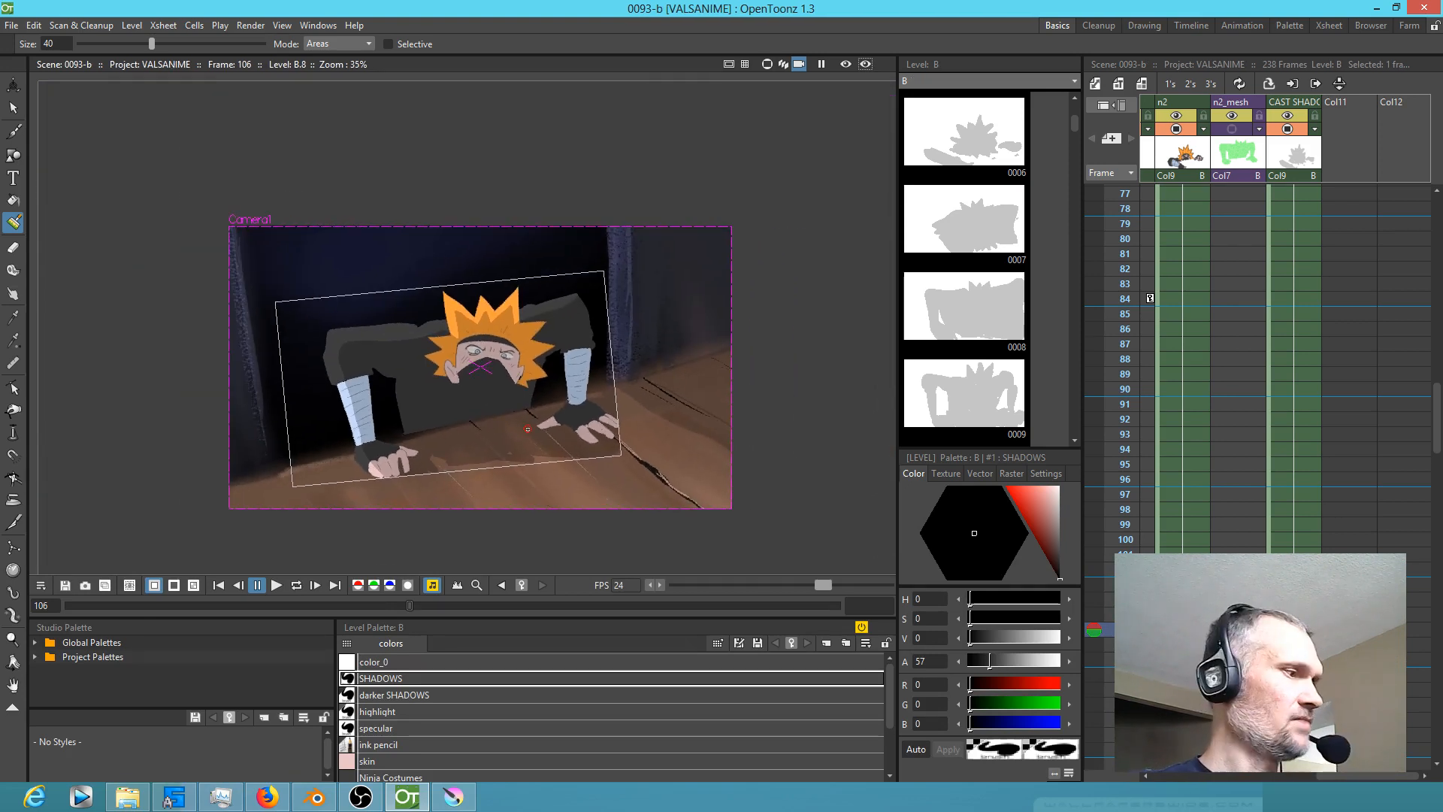
# Step: Play the scene back from the first frame to check the animation with its painted shadows
pyautogui.press('Home')
pyautogui.press('l')
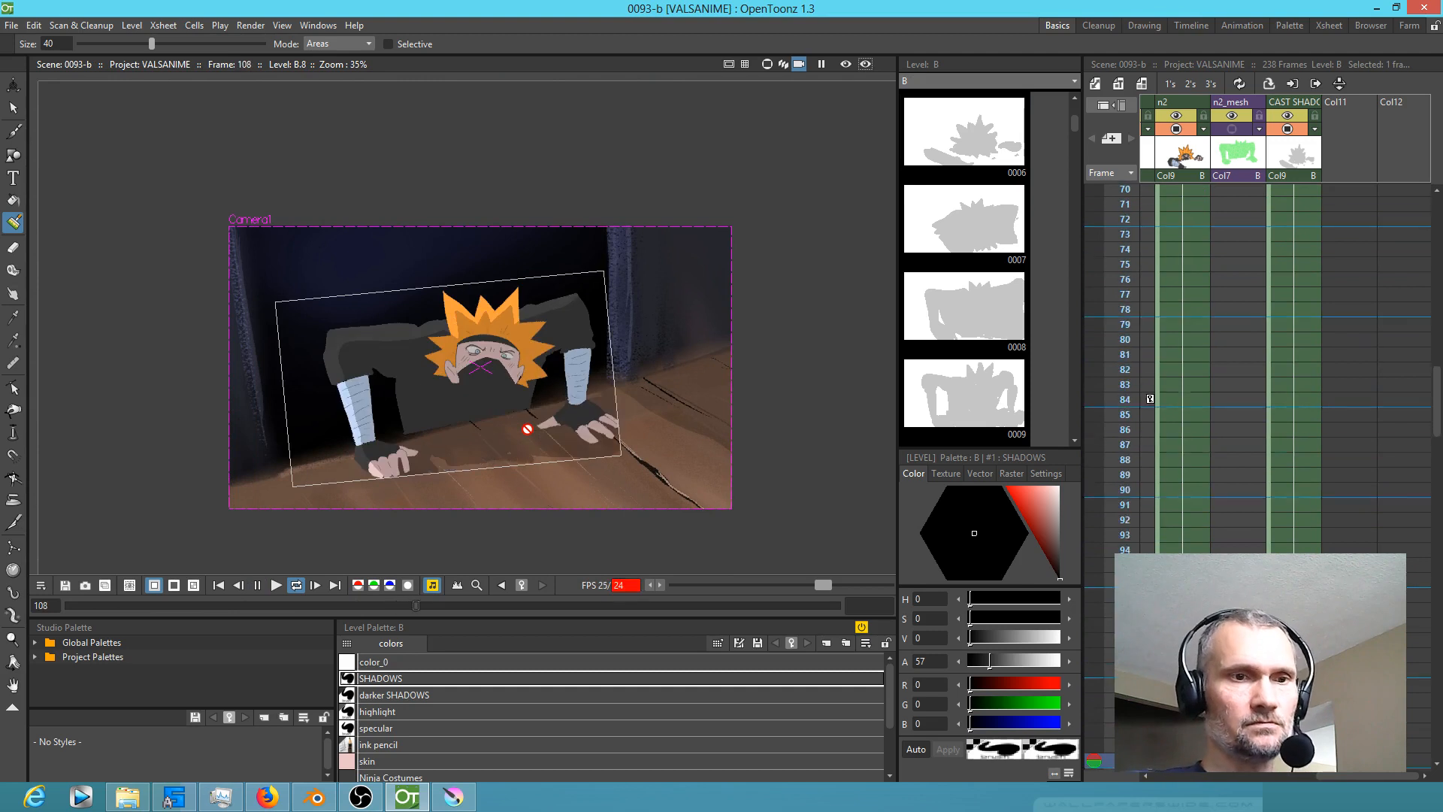
pyautogui.press('l')
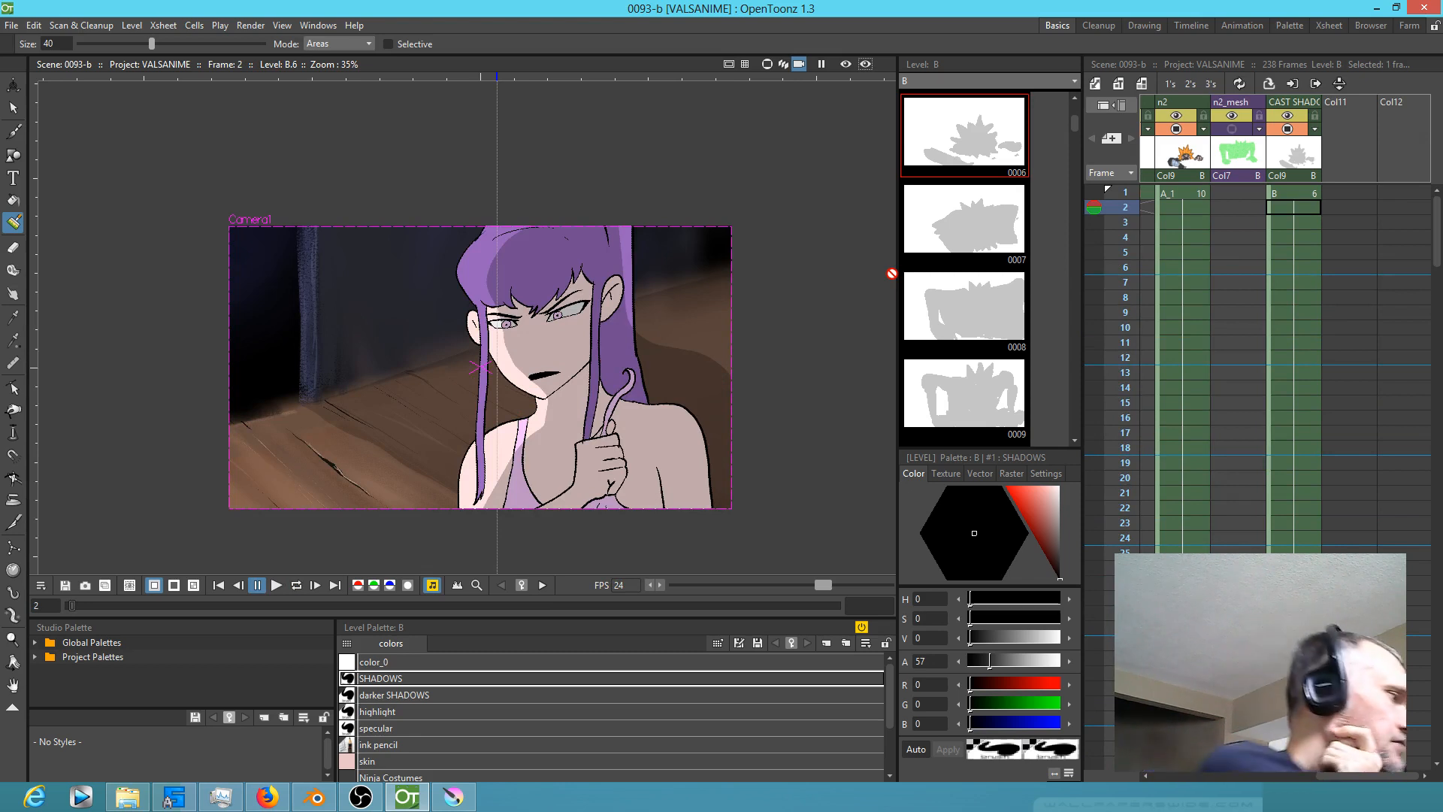
# Step: Move the Col1 background node above the other nodes in the FX schematic and rename its column bkgd
pyautogui.press('s')
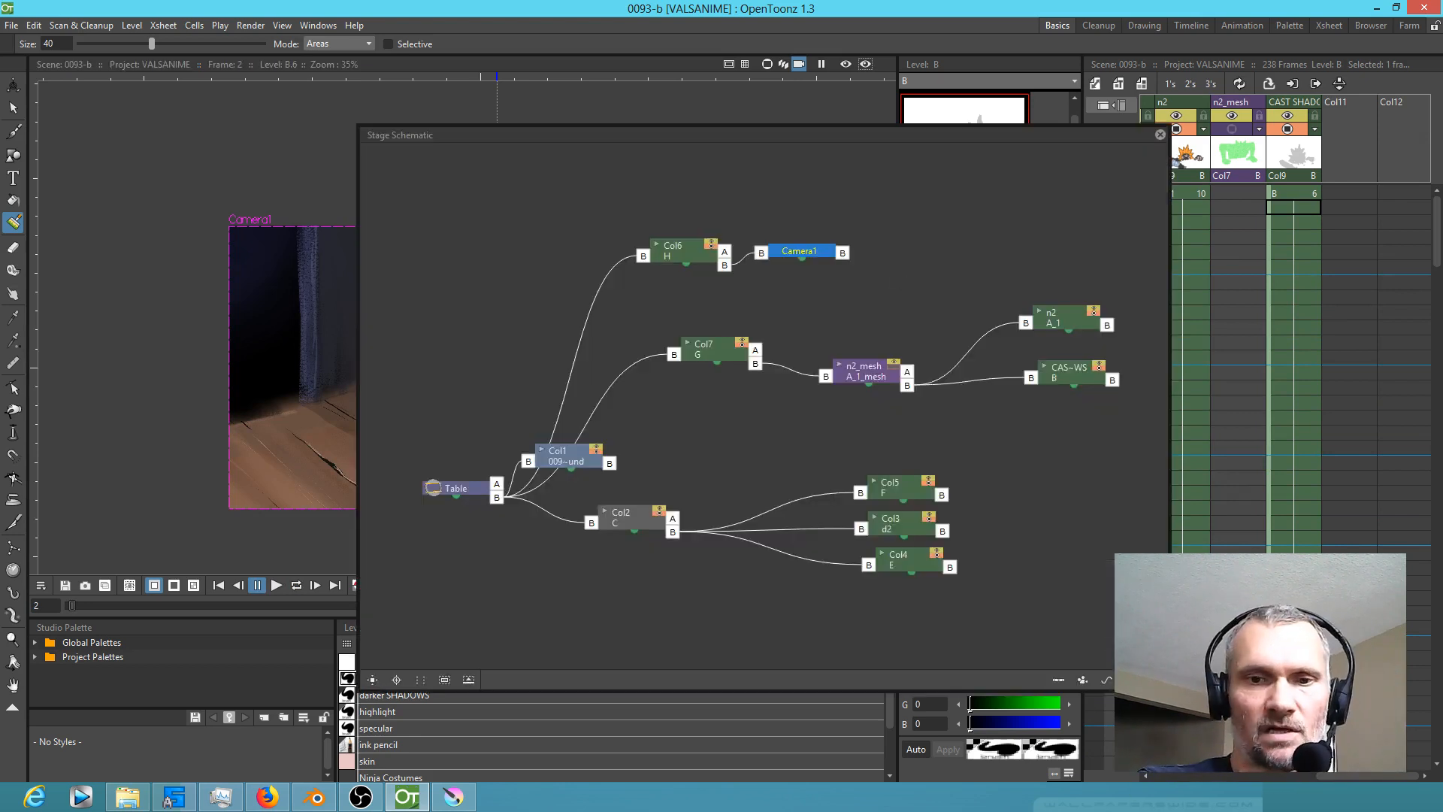
pyautogui.click(1107, 679)
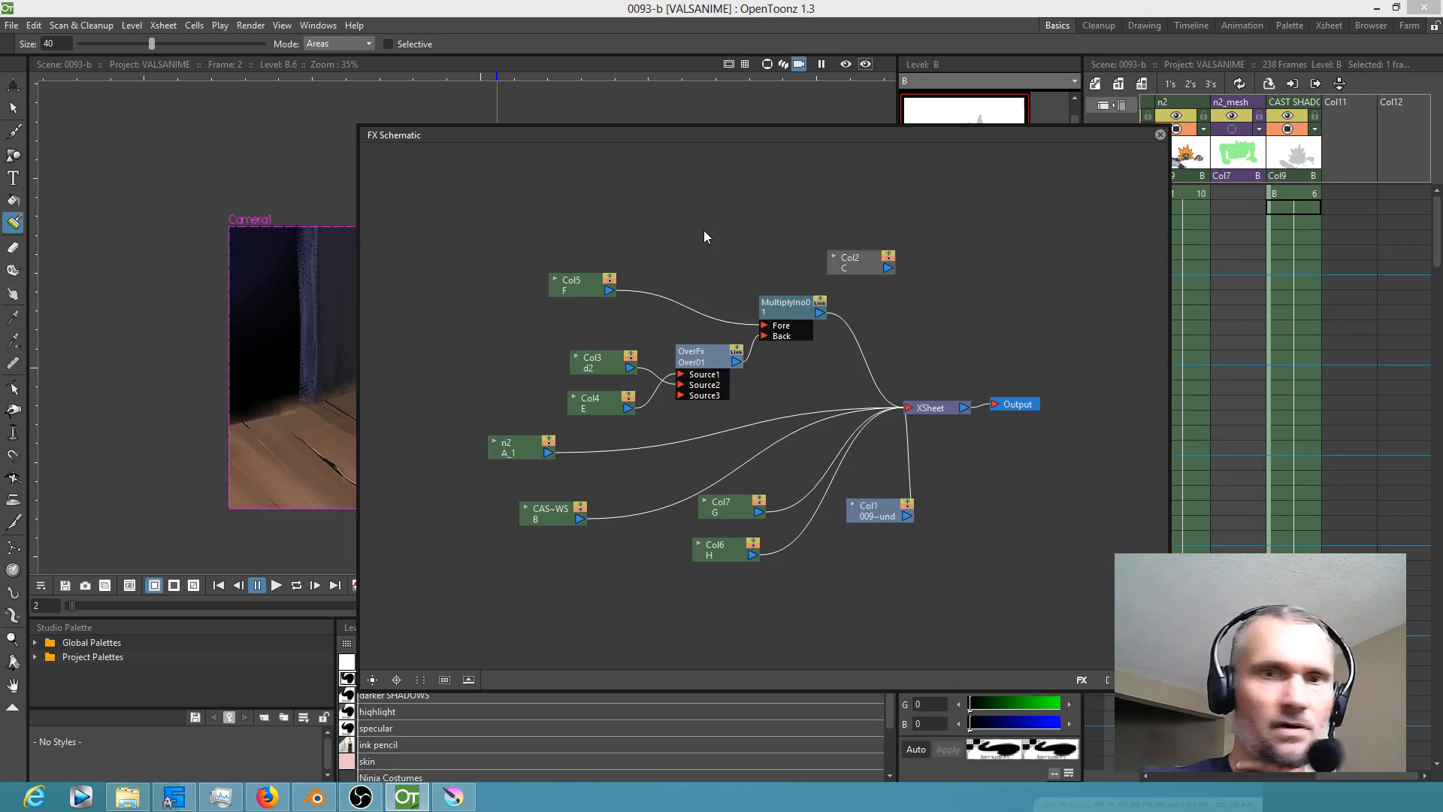
pyautogui.moveTo(1007, 137); pyautogui.dragTo(1120, 365)
pyautogui.moveTo(1219, 282); pyautogui.dragTo(1440, 271)
pyautogui.moveTo(1251, 256); pyautogui.dragTo(1440, 258)
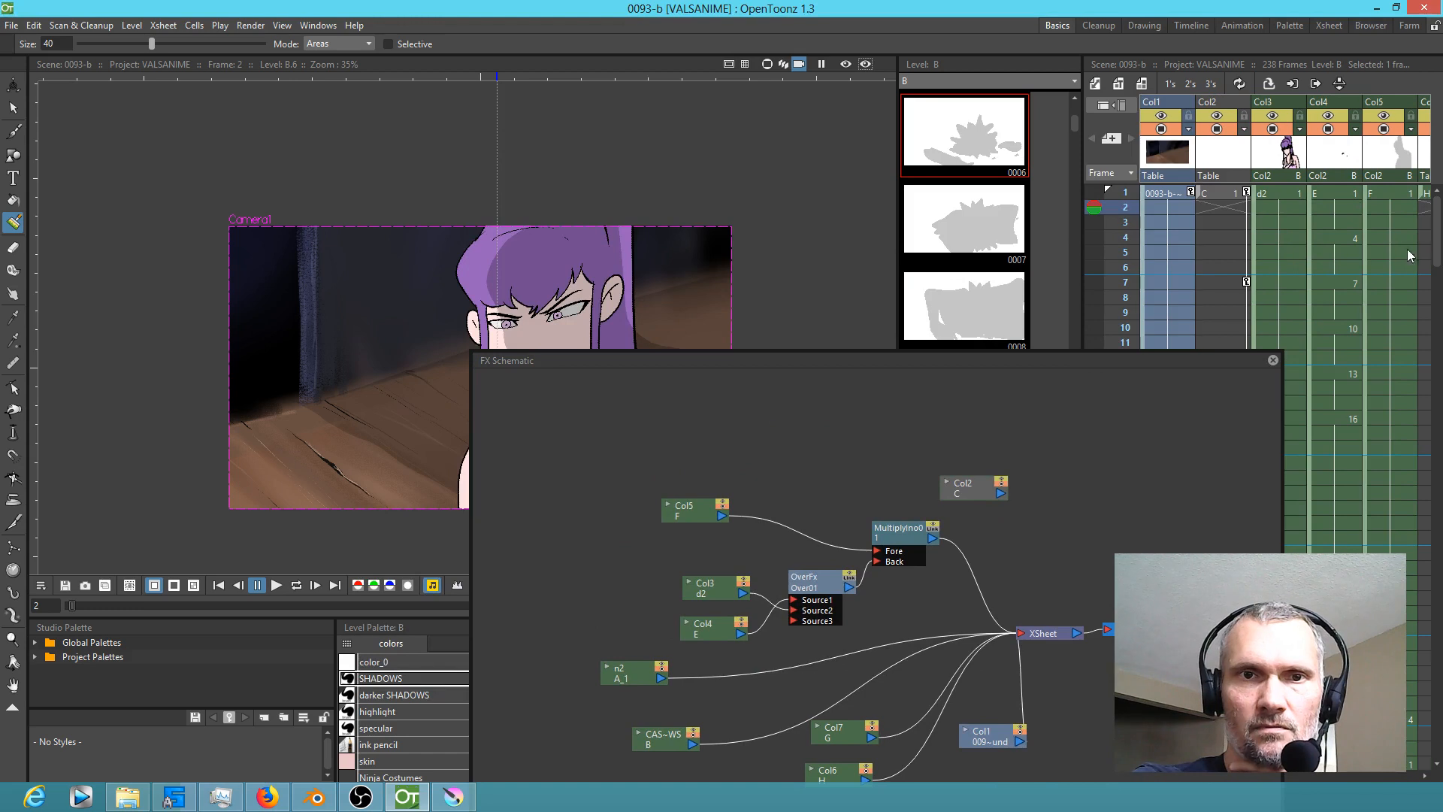
pyautogui.moveTo(995, 736); pyautogui.dragTo(560, 421)
pyautogui.doubleClick(1151, 102)
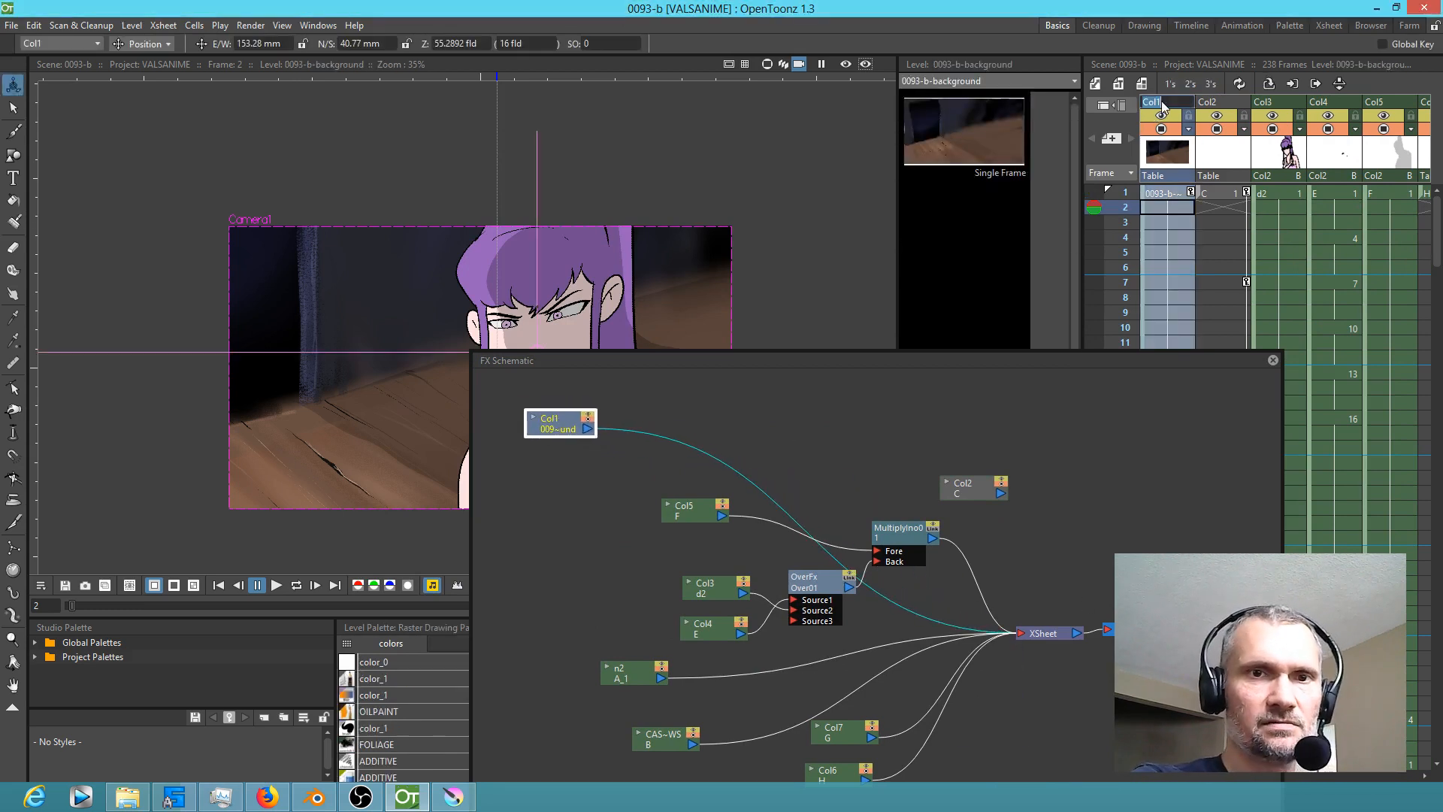
pyautogui.write('b')
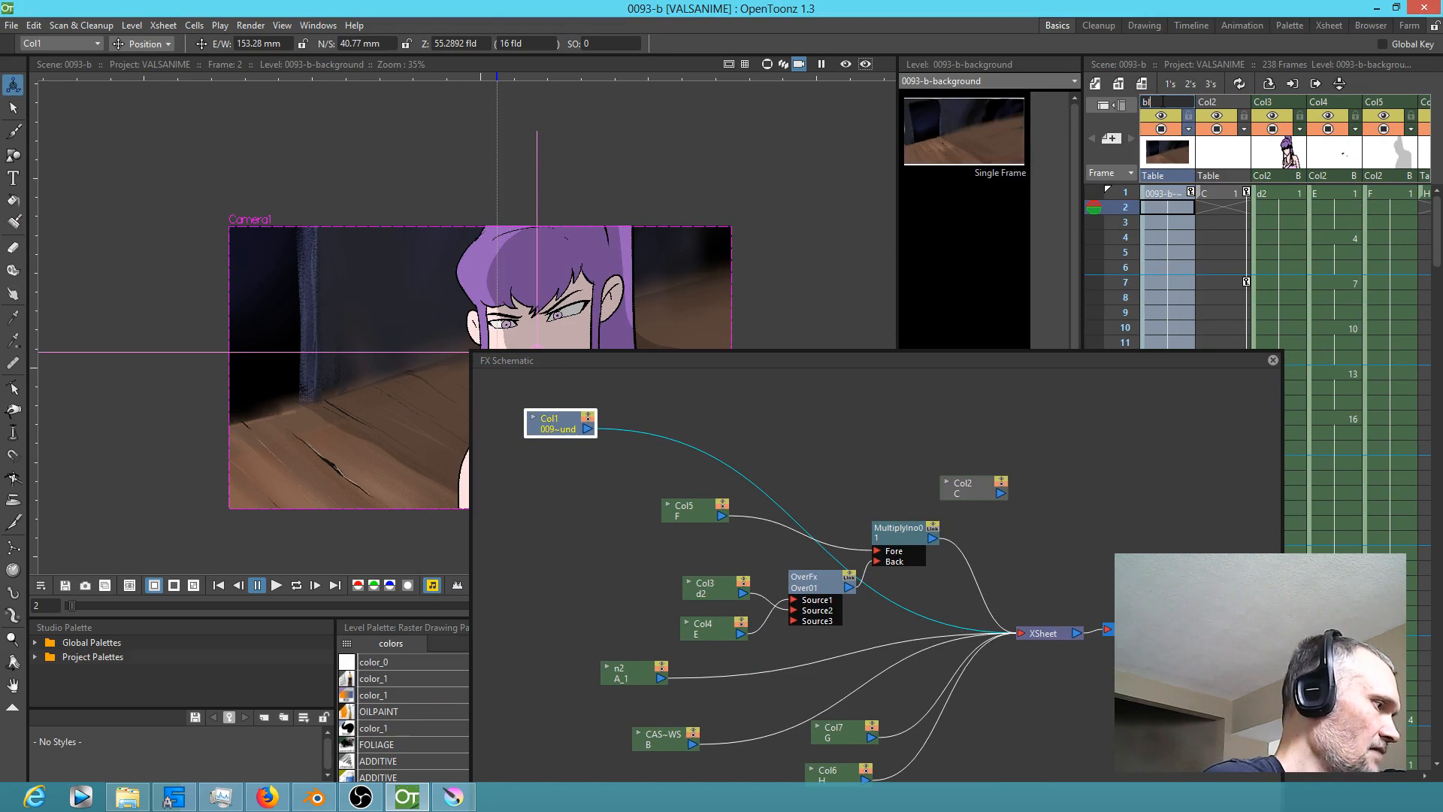
pyautogui.write('kgd')
pyautogui.press('Return')
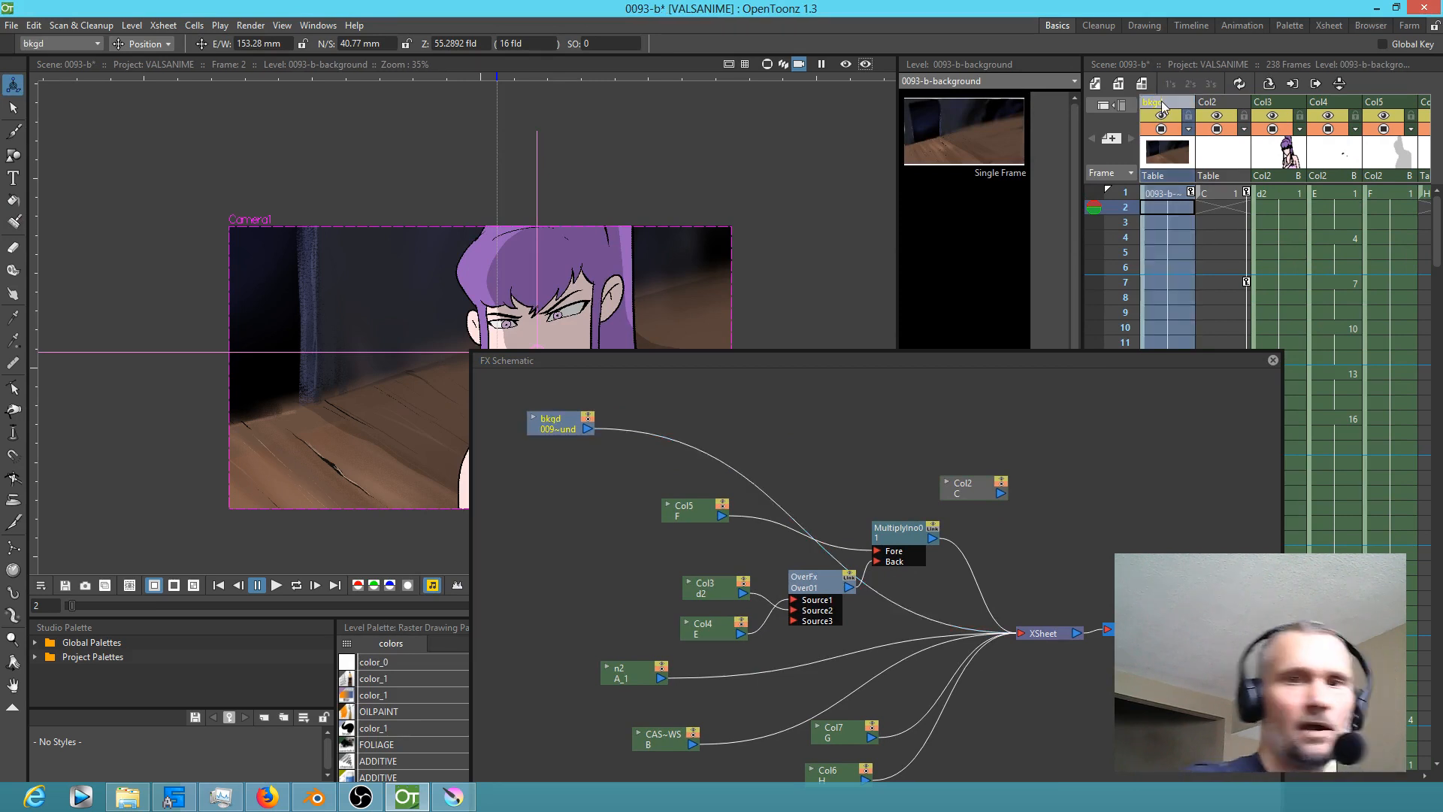
# Step: Try a Bokeh Iwa effect on the link between bkgd and Xsheet, and delete its node
pyautogui.rightClick(671, 446)
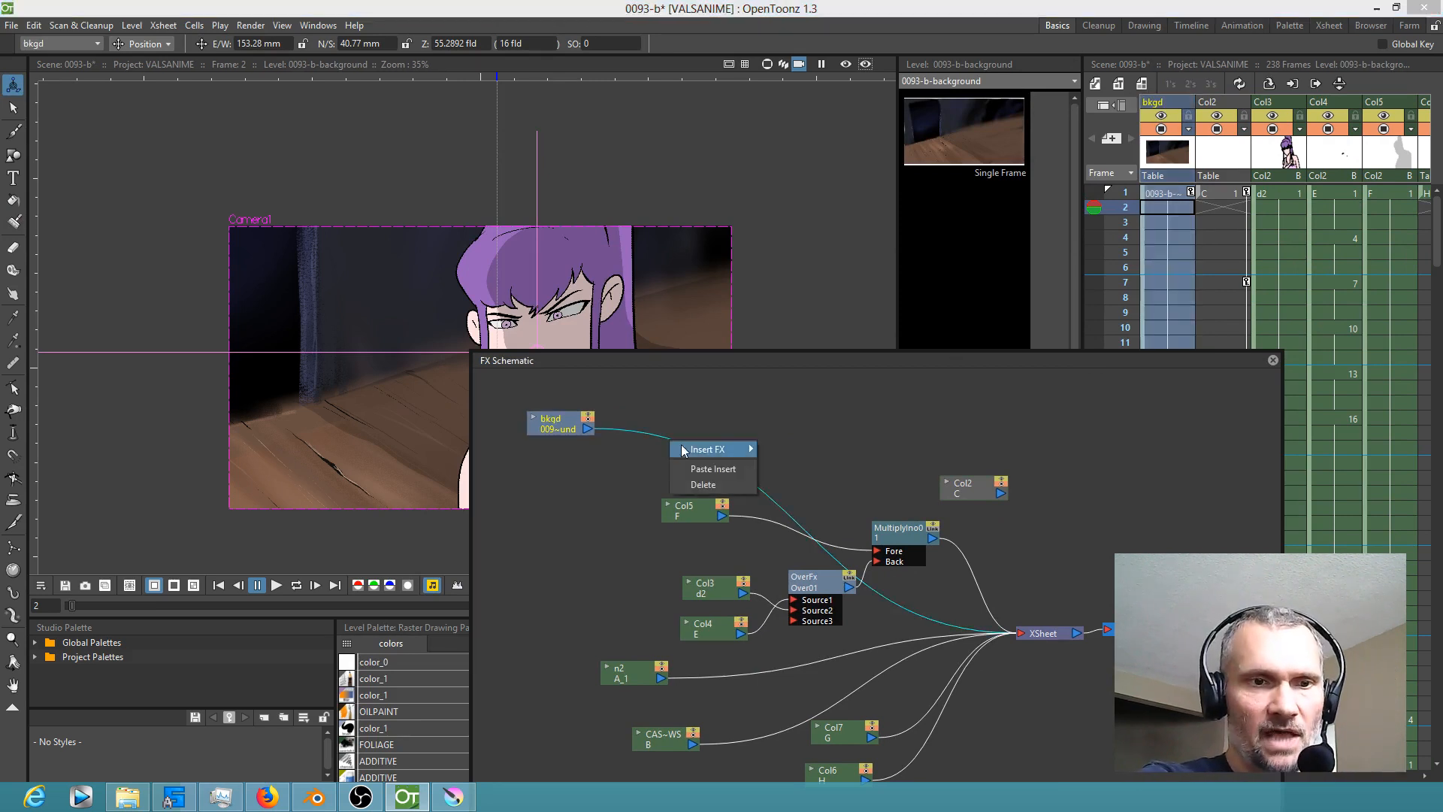
pyautogui.moveTo(711, 449)
pyautogui.moveTo(797, 467)
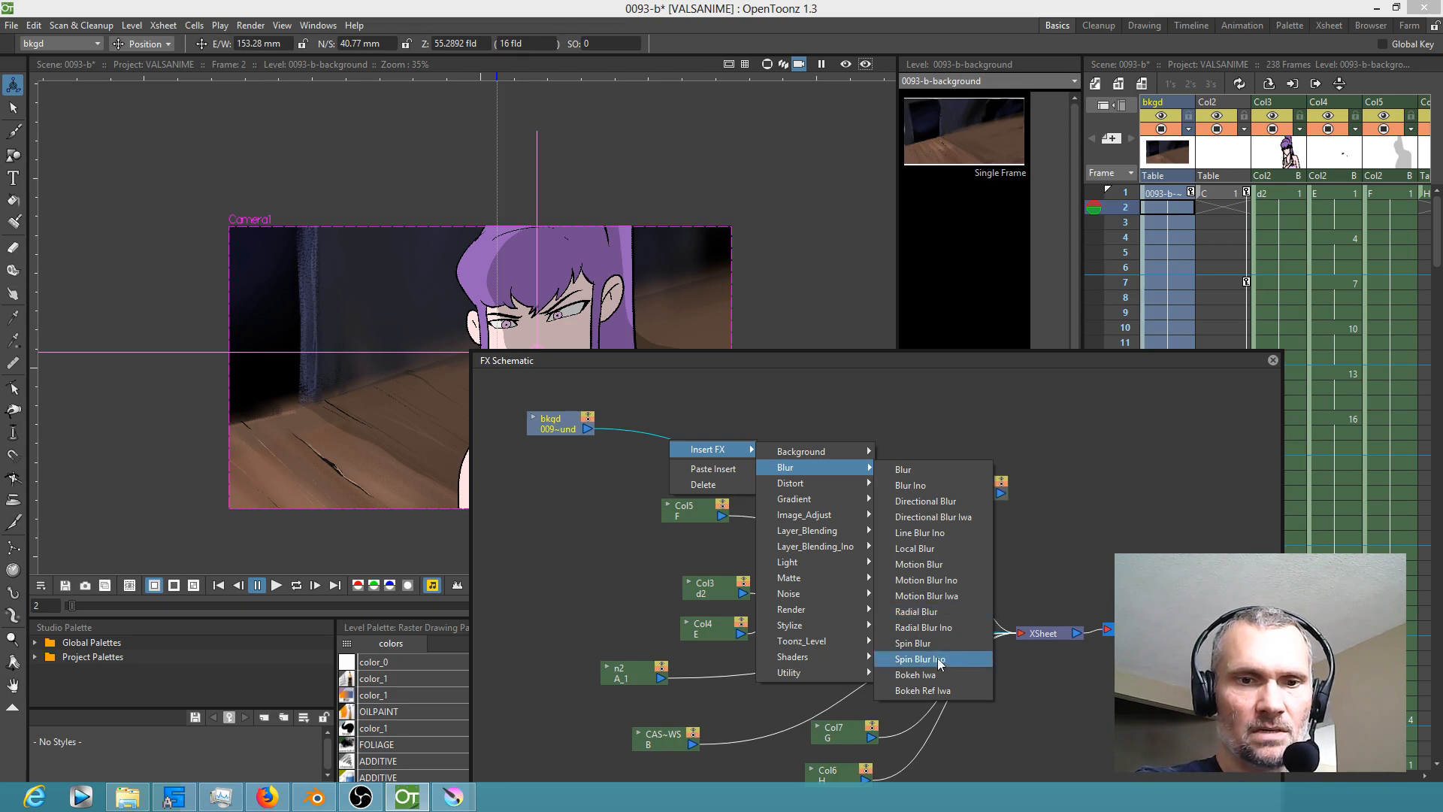
pyautogui.click(935, 674)
pyautogui.moveTo(683, 419); pyautogui.dragTo(738, 410)
pyautogui.press('Delete')
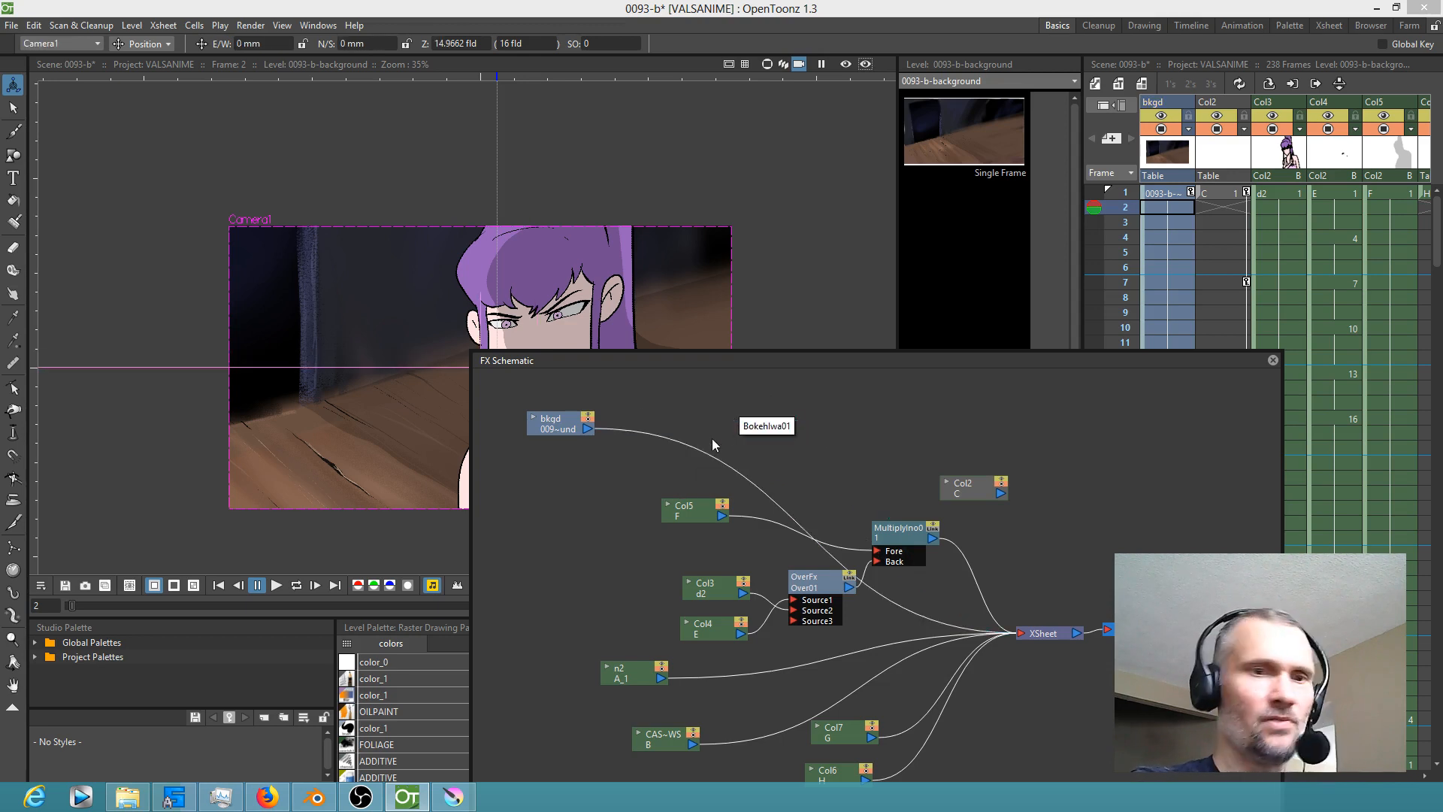
# Step: Insert a Radial Blur effect on the link between bkgd and XSheet and preview the rendered frame
pyautogui.rightClick(692, 445)
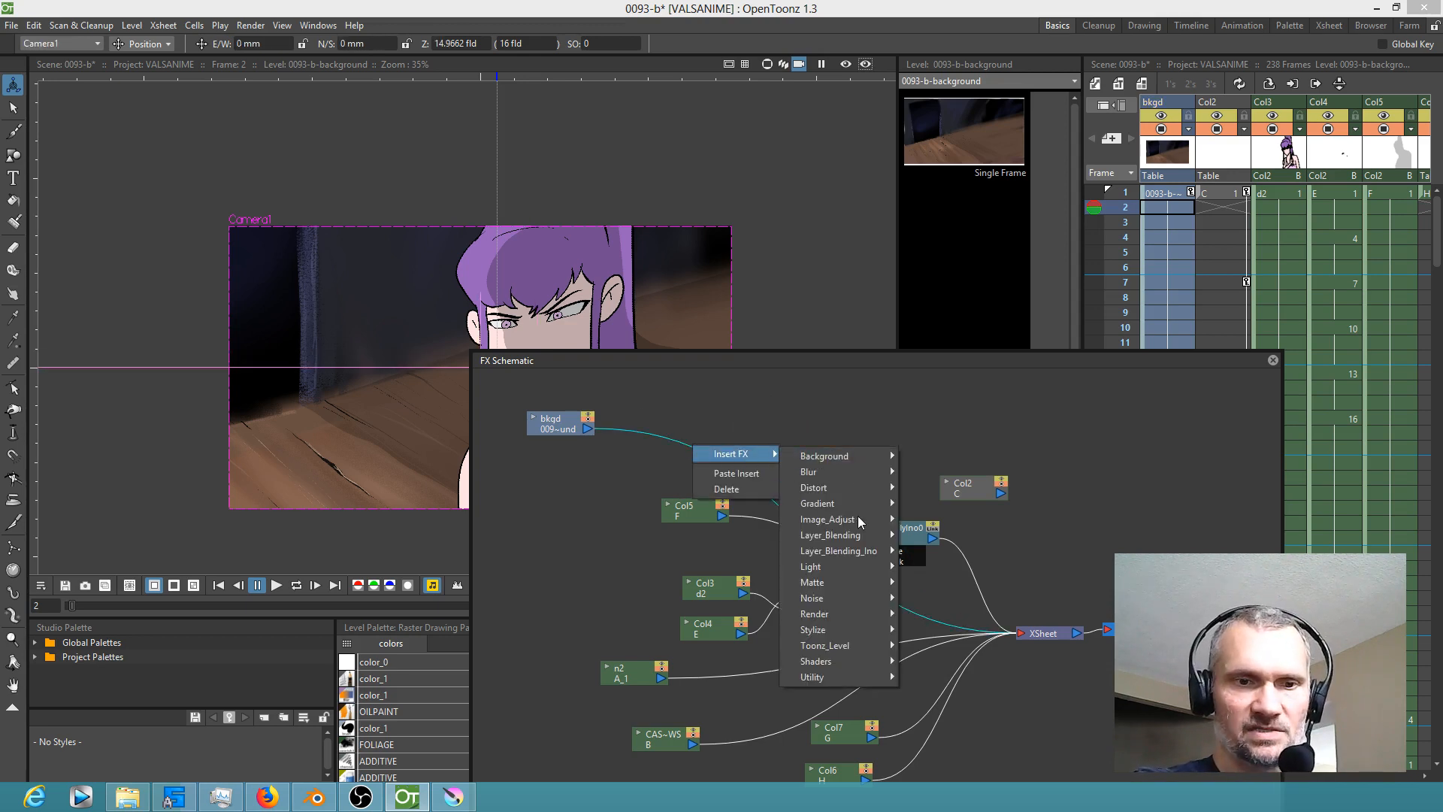
pyautogui.moveTo(884, 486)
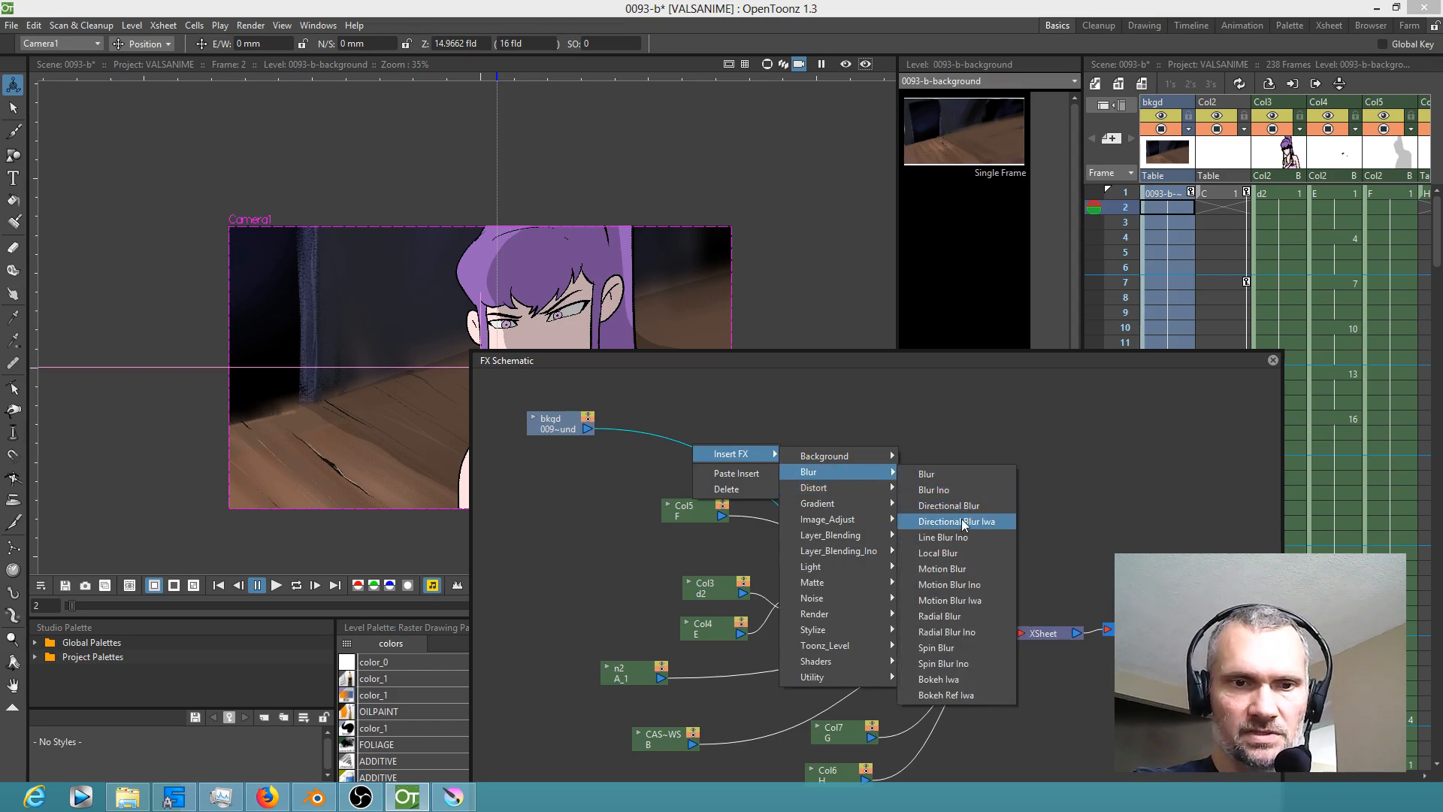
pyautogui.click(959, 615)
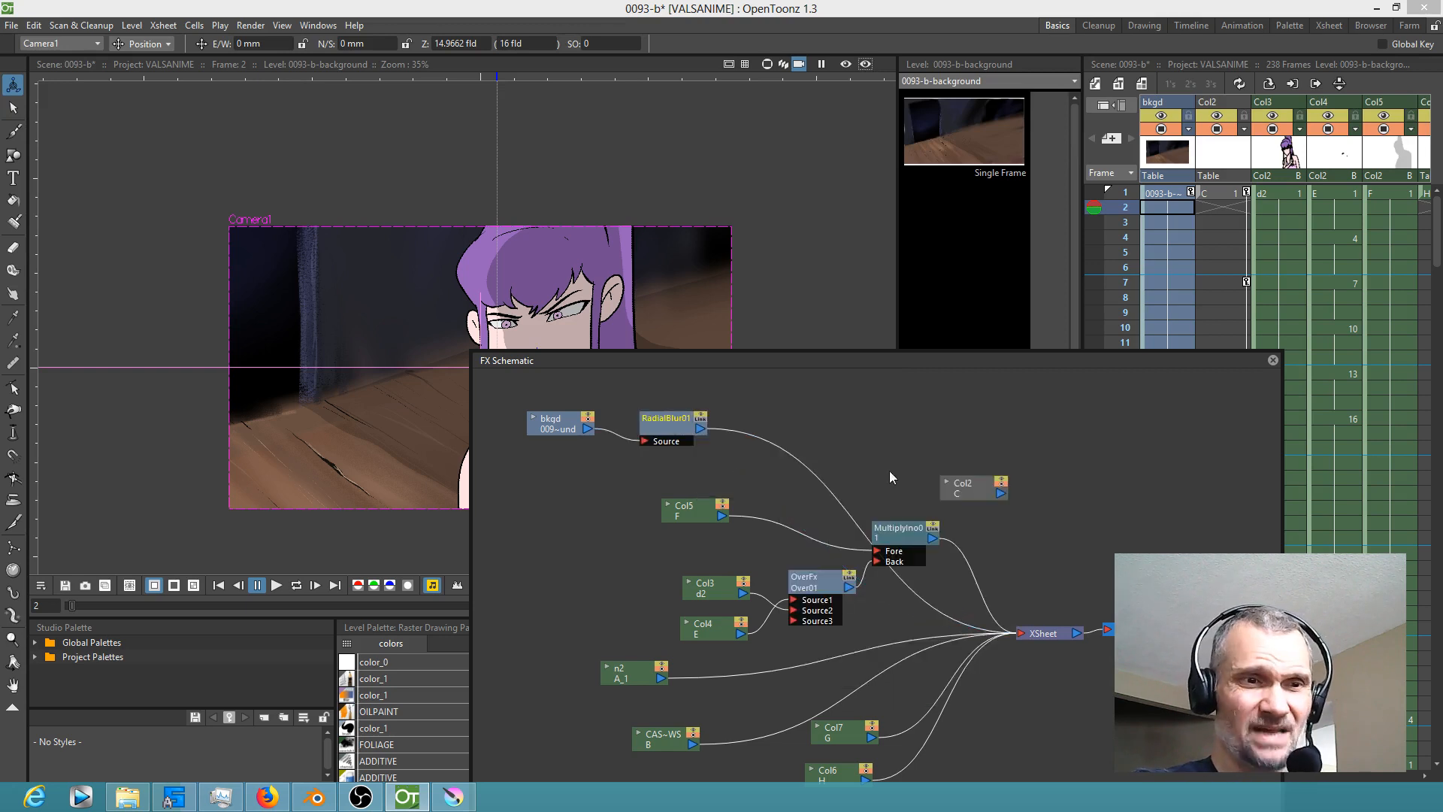
pyautogui.click(845, 64)
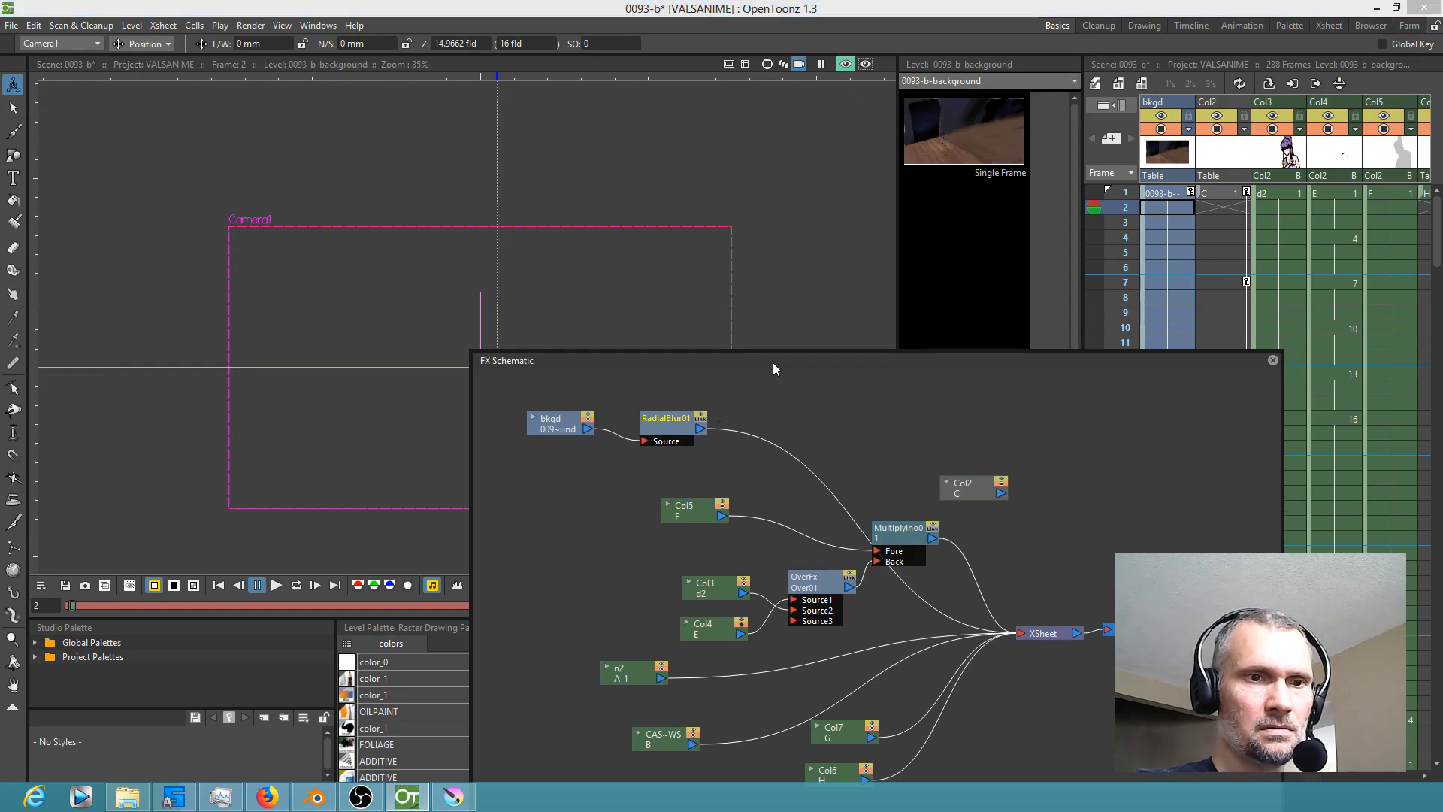
pyautogui.moveTo(758, 359); pyautogui.dragTo(1030, 263)
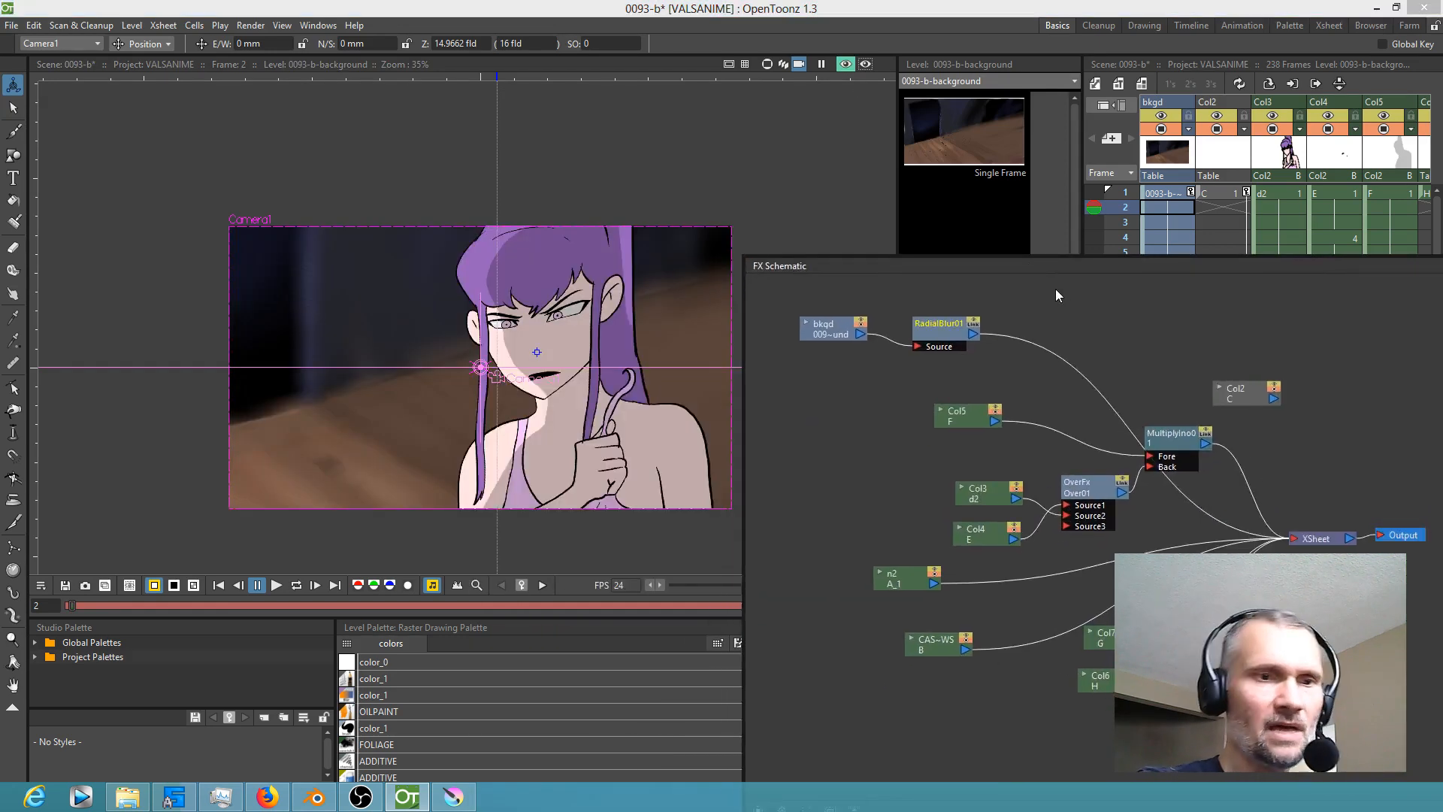
# Step: Set the Radial Blur effect's Blur value to 100 and add a keyframe for it at frame 2
pyautogui.click(955, 339)
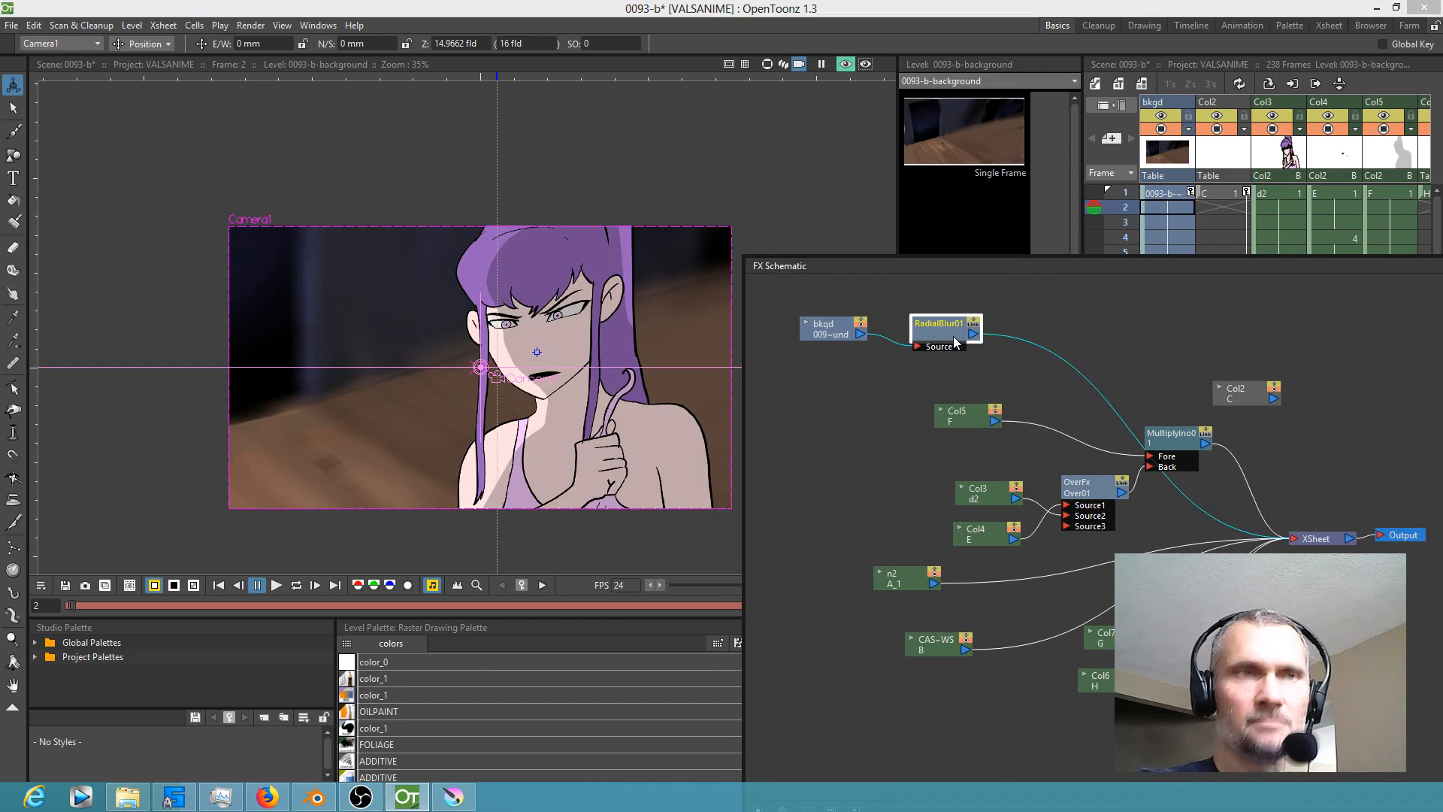
pyautogui.doubleClick(944, 329)
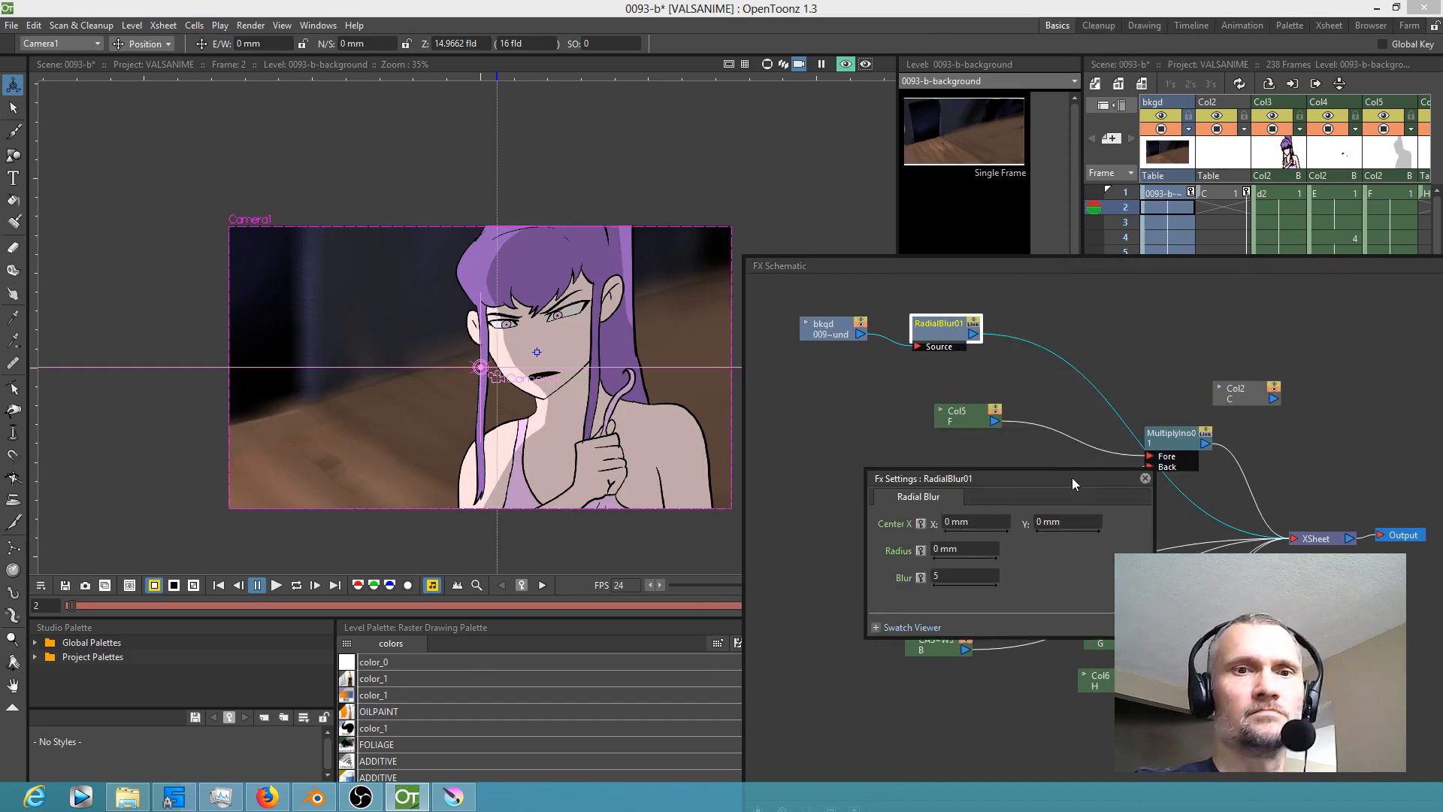
pyautogui.doubleClick(973, 549)
pyautogui.click(944, 574)
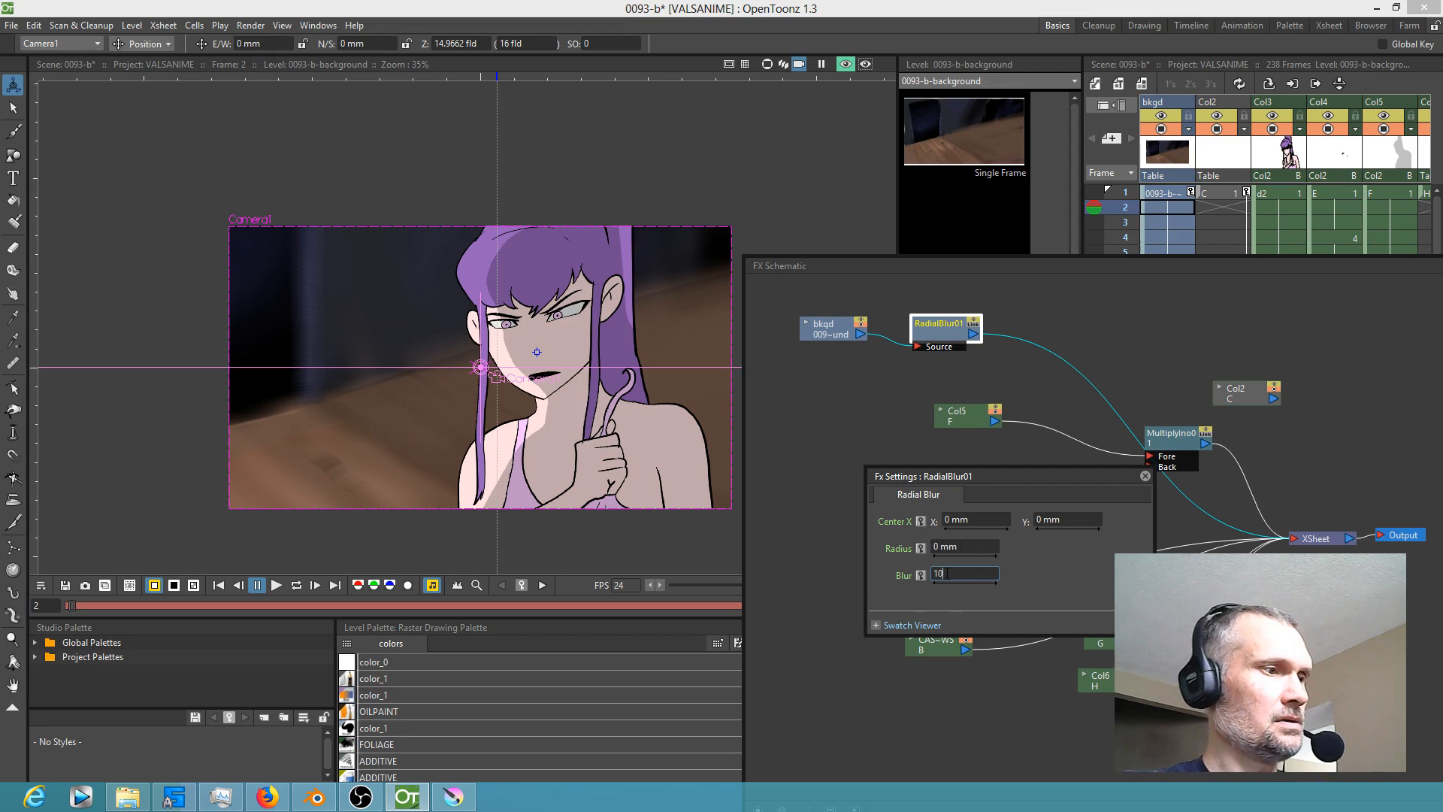
pyautogui.press('Return')
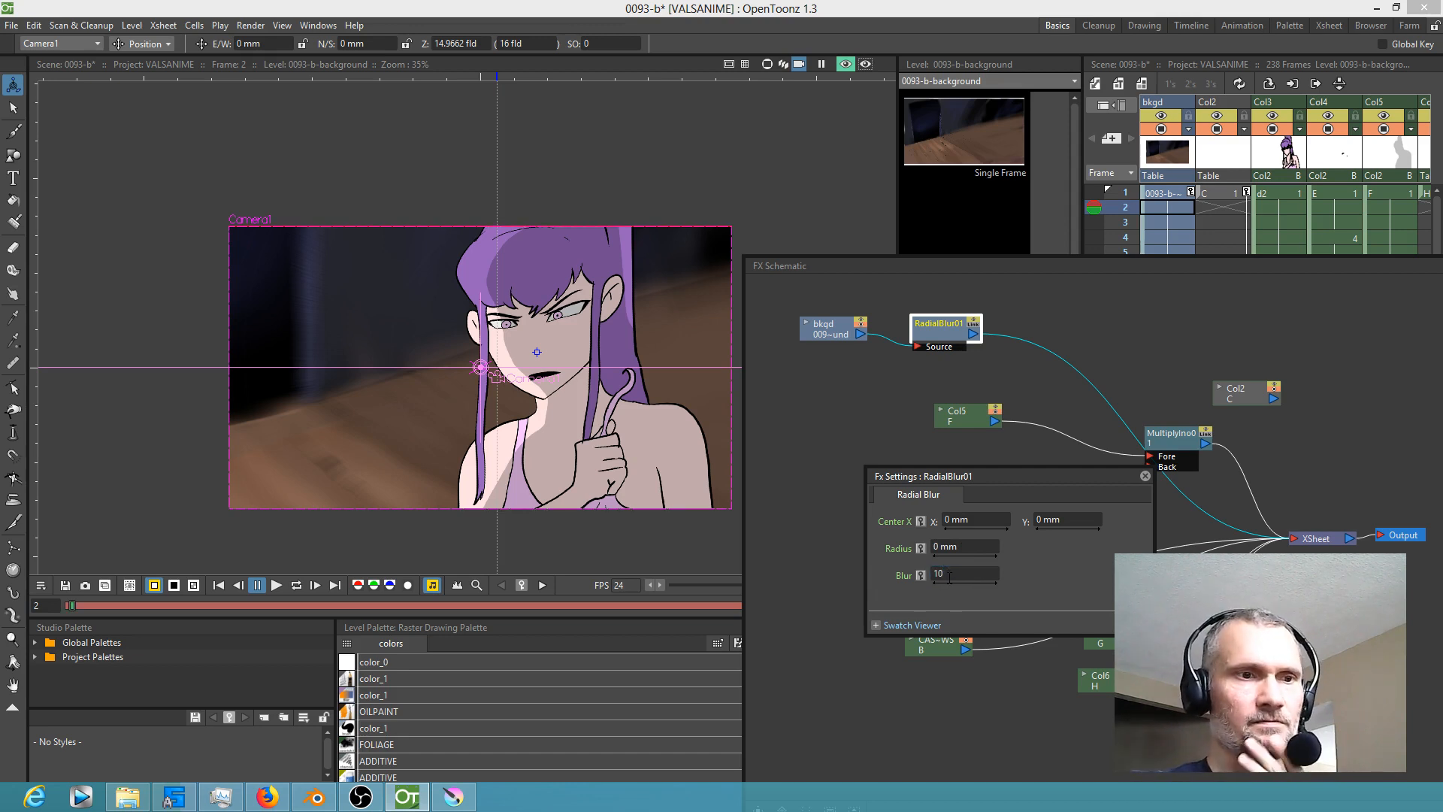
pyautogui.click(933, 573)
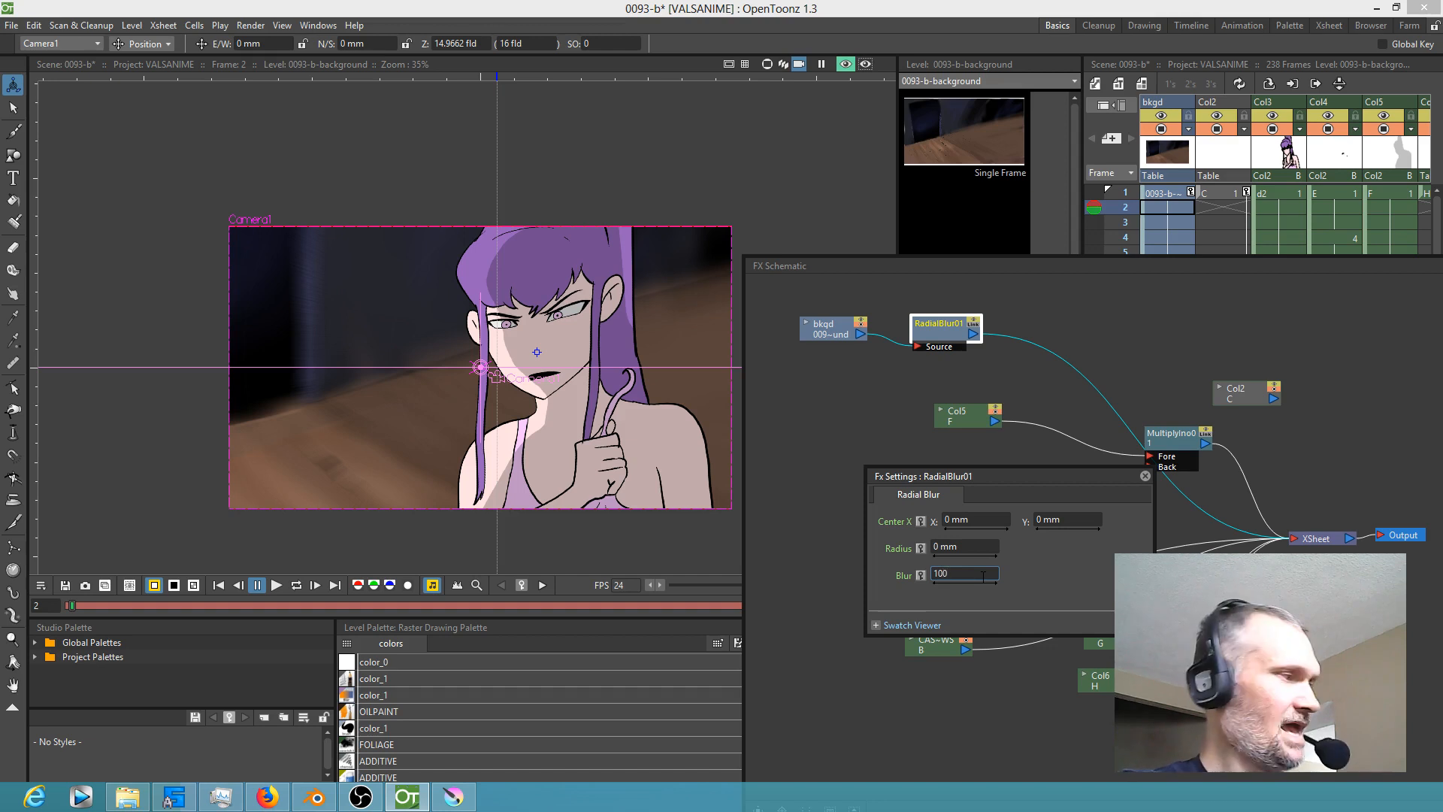
pyautogui.click(977, 546)
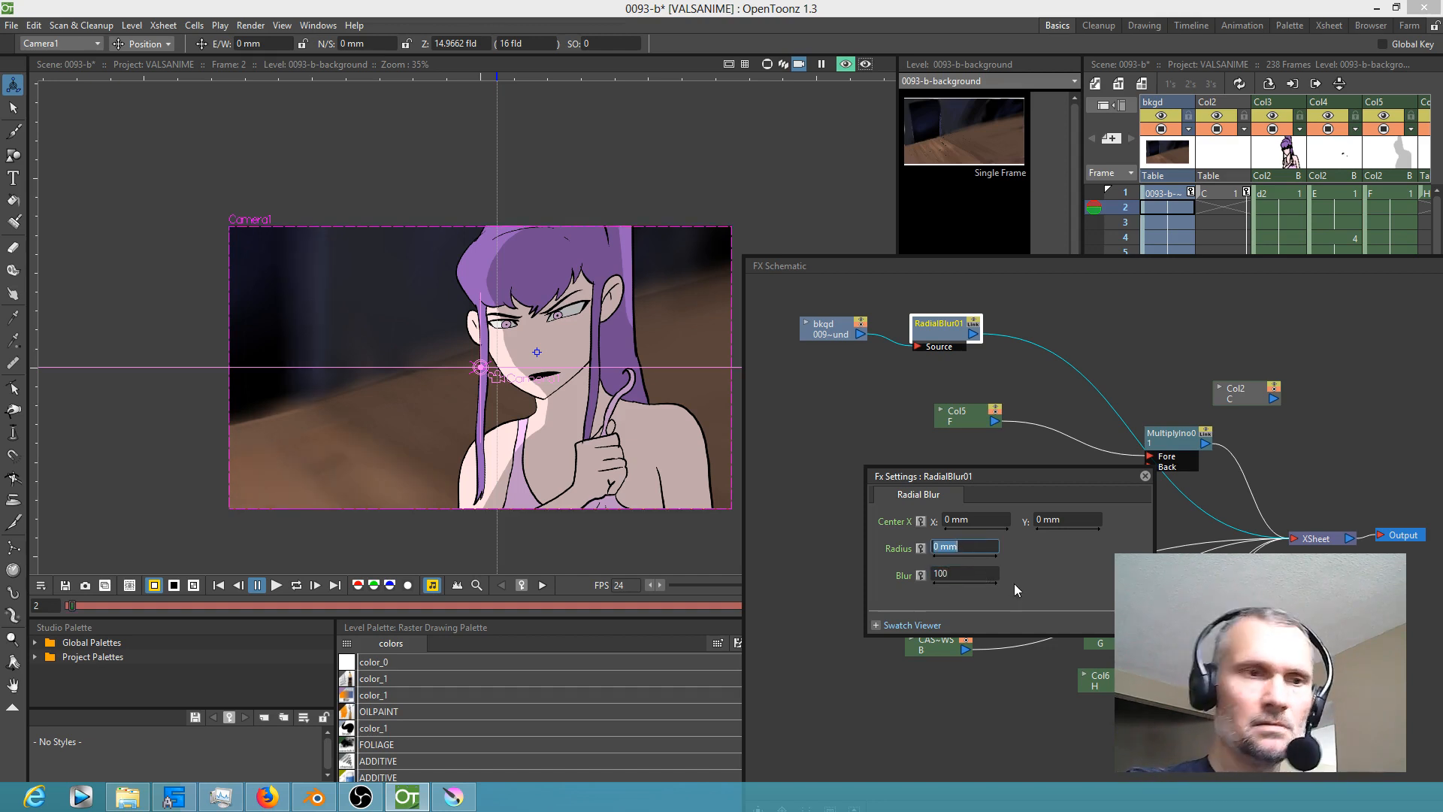
pyautogui.click(921, 575)
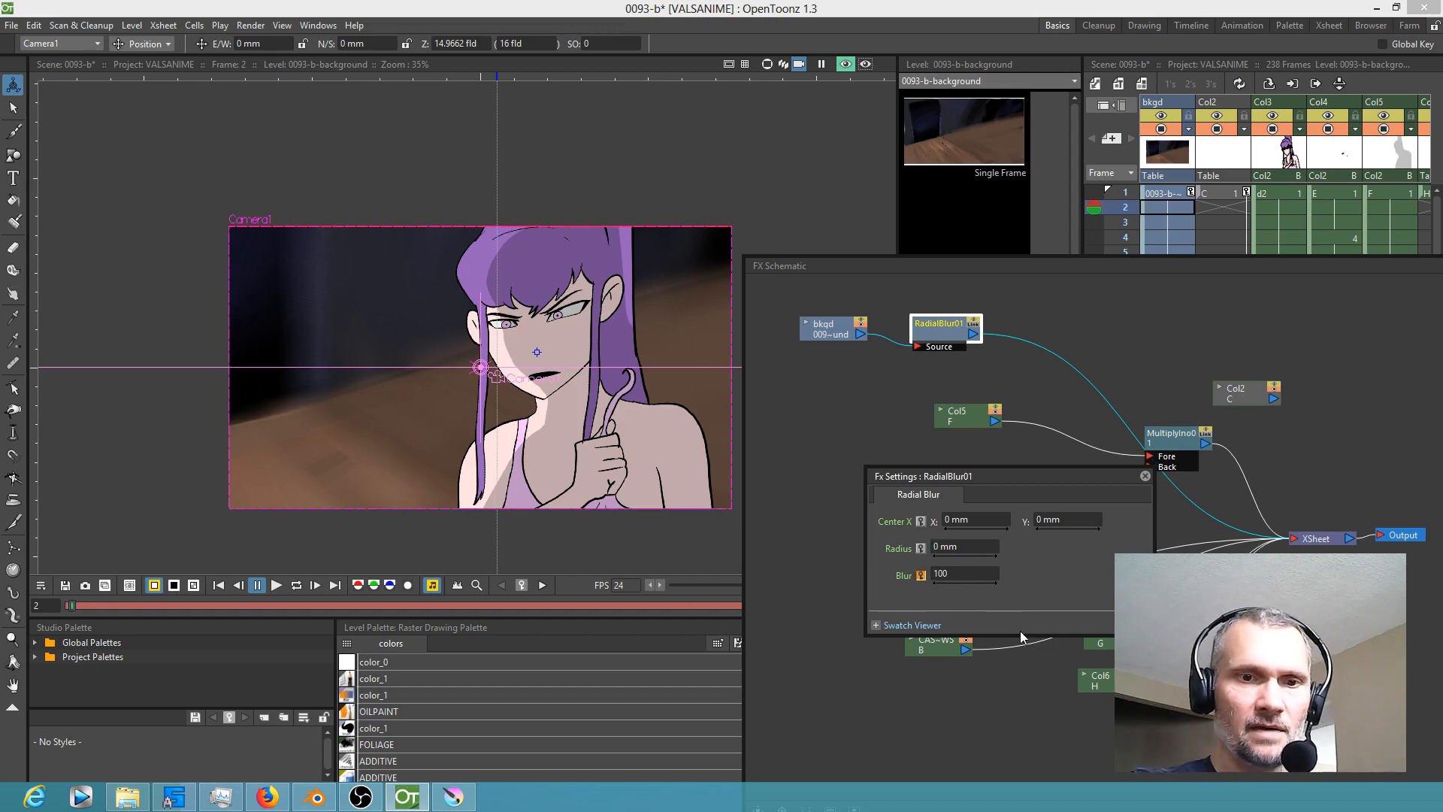
# Step: Close the FX schematic, go to frame 93 and open the Radial Blur effect's Blur value for editing
pyautogui.moveTo(691, 347); pyautogui.dragTo(605, 329)
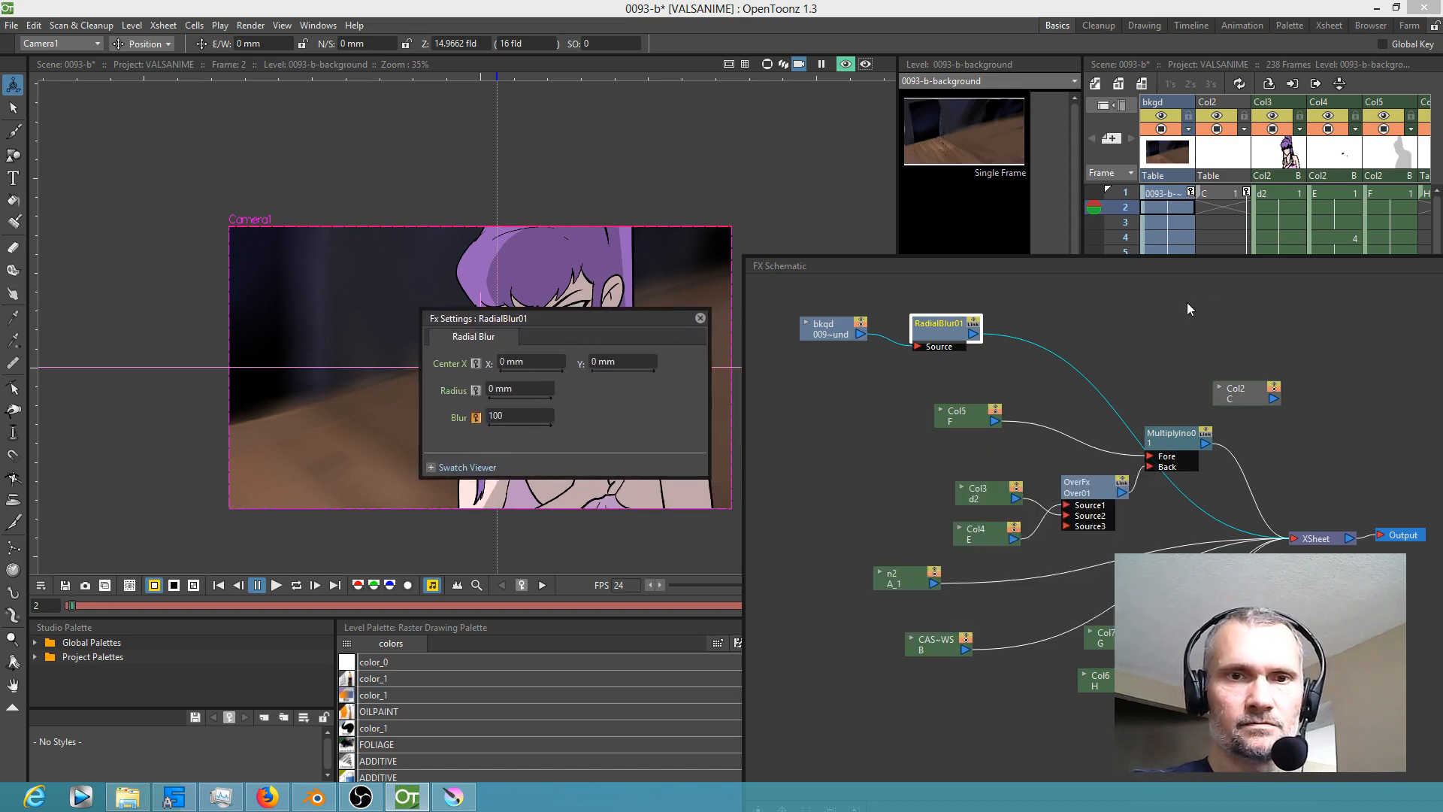
pyautogui.moveTo(1227, 267); pyautogui.dragTo(830, 488)
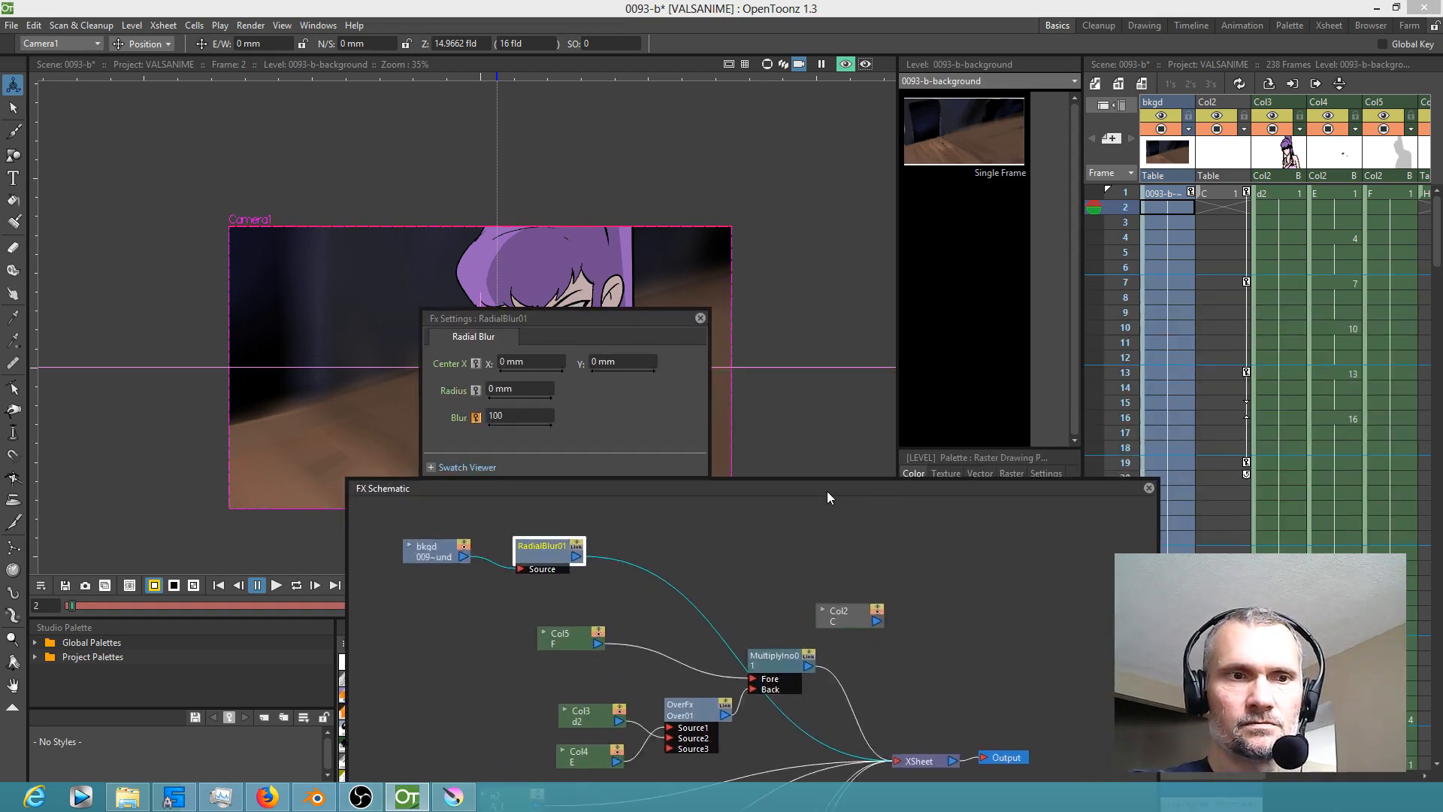
pyautogui.click(1149, 487)
pyautogui.click(1168, 462)
pyautogui.moveTo(1115, 509); pyautogui.dragTo(1130, 811)
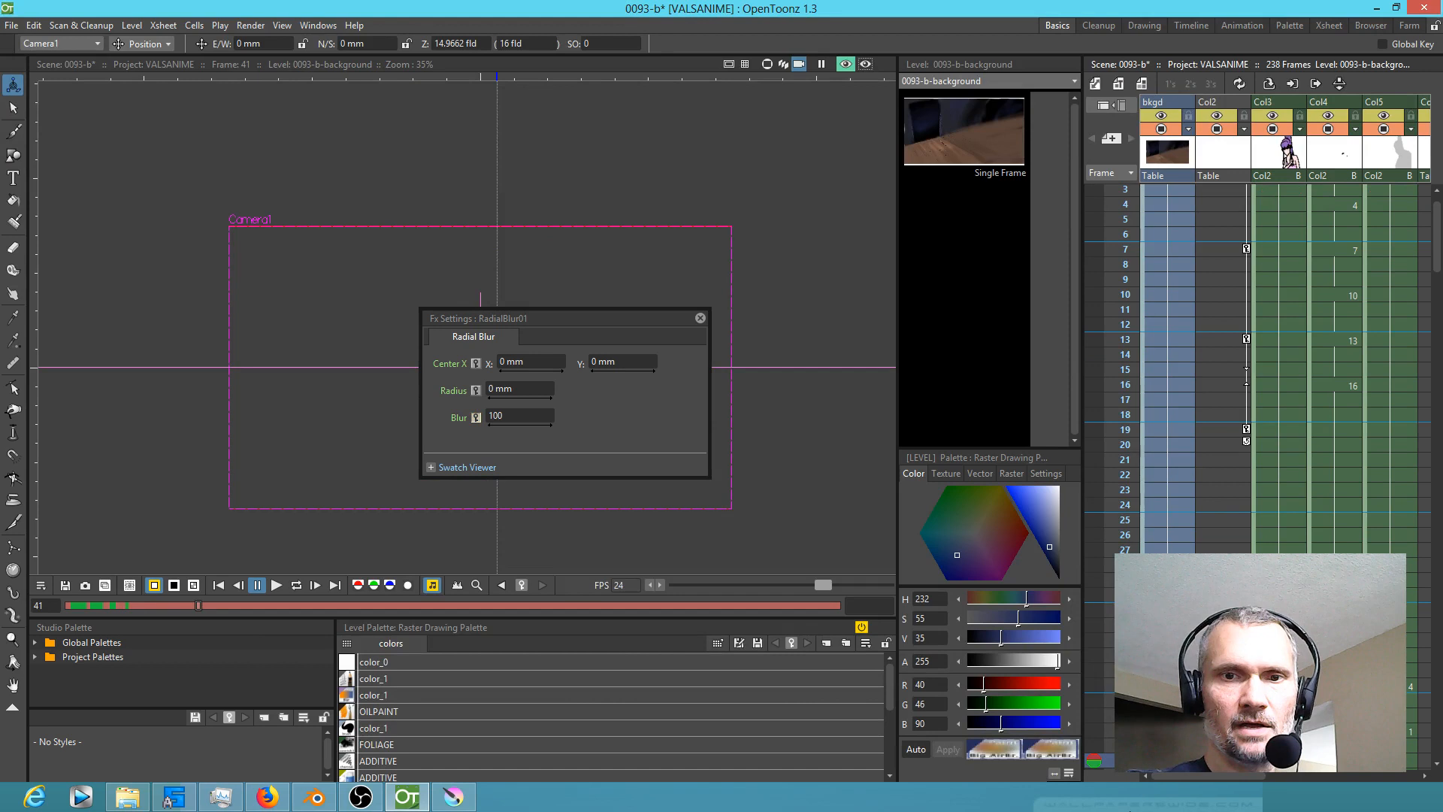
pyautogui.moveTo(1130, 811); pyautogui.dragTo(1189, 810)
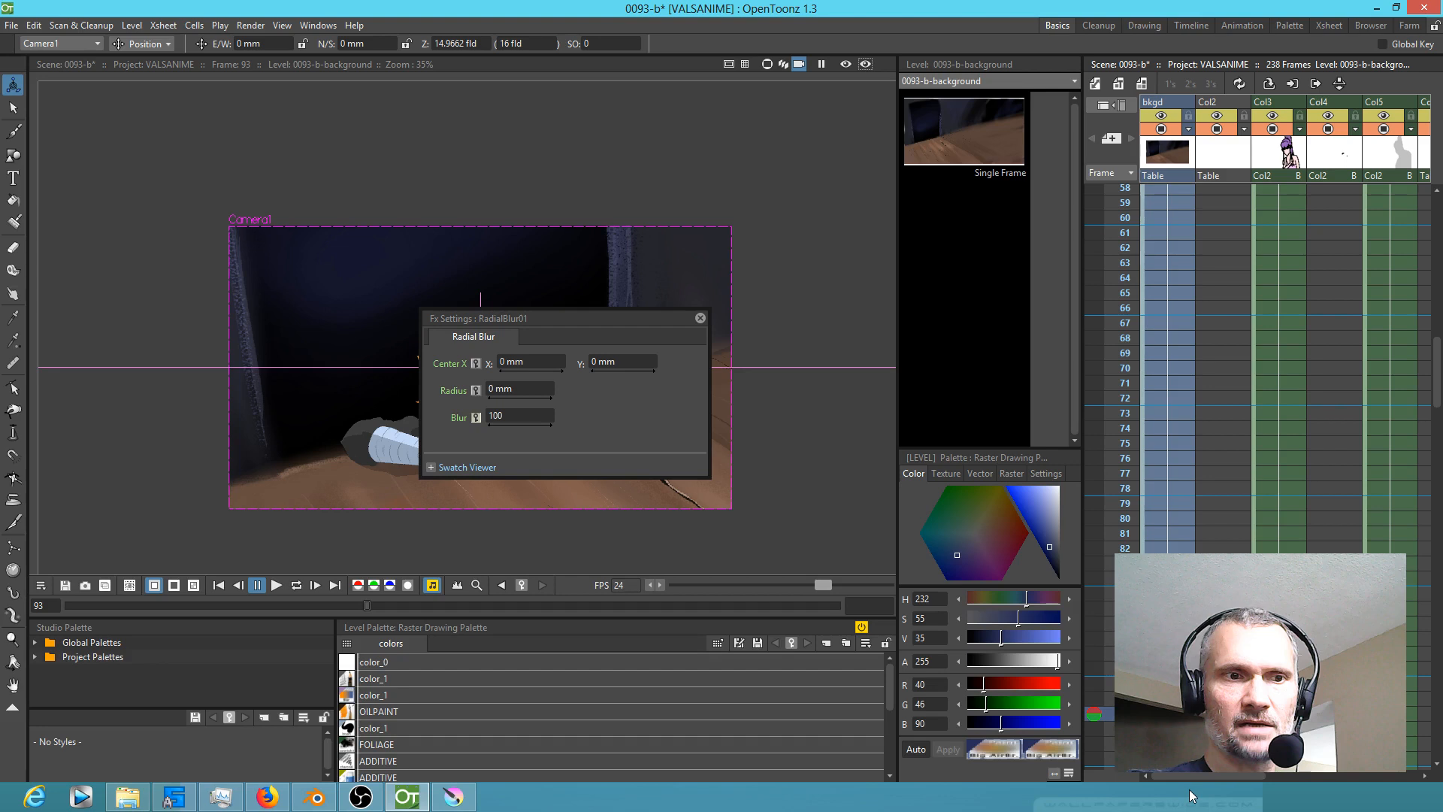
pyautogui.click(517, 415)
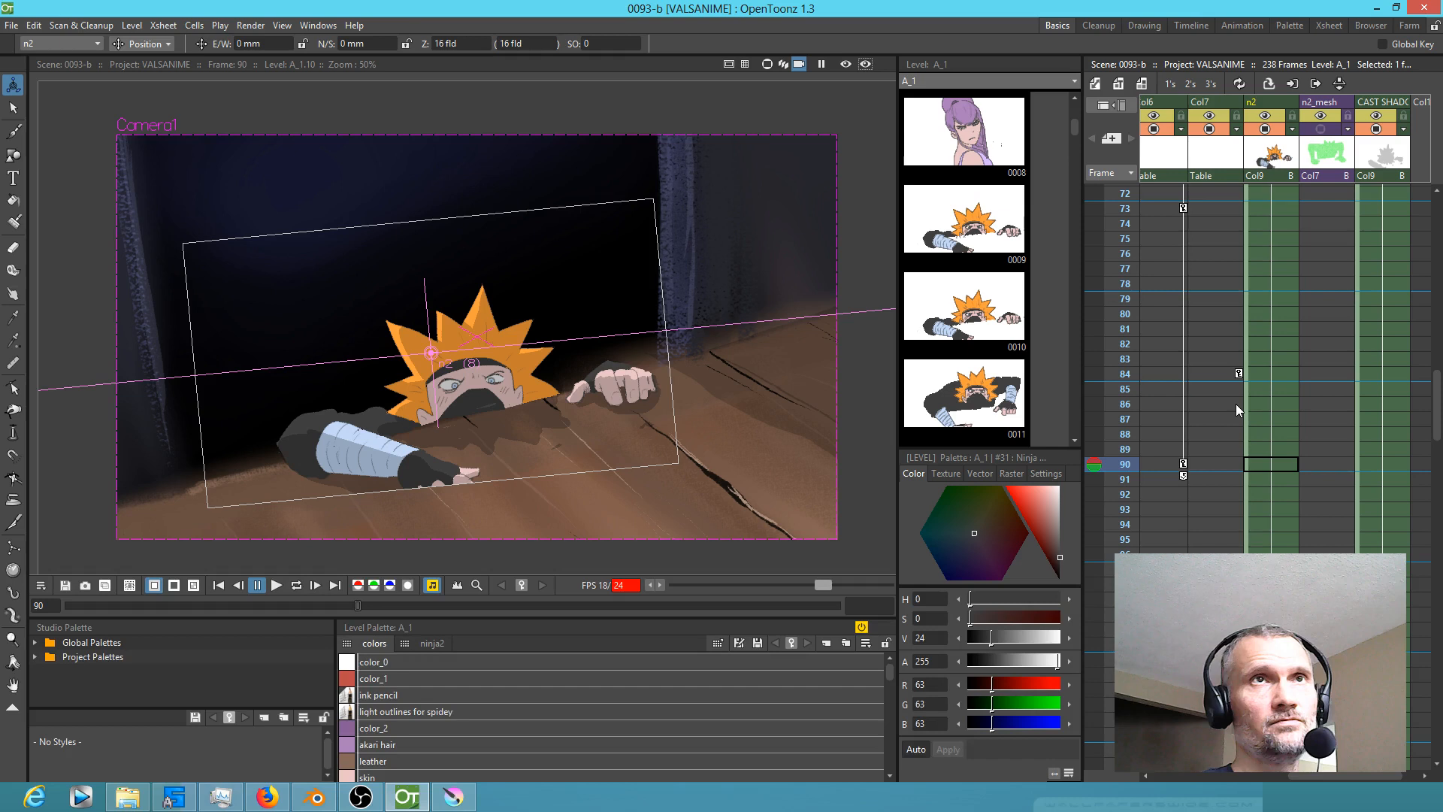
# Step: Outline the orange-haired character's missing fingers on the wrapped arm's hand at frame 92 and fill them with skin
pyautogui.click(1110, 676)
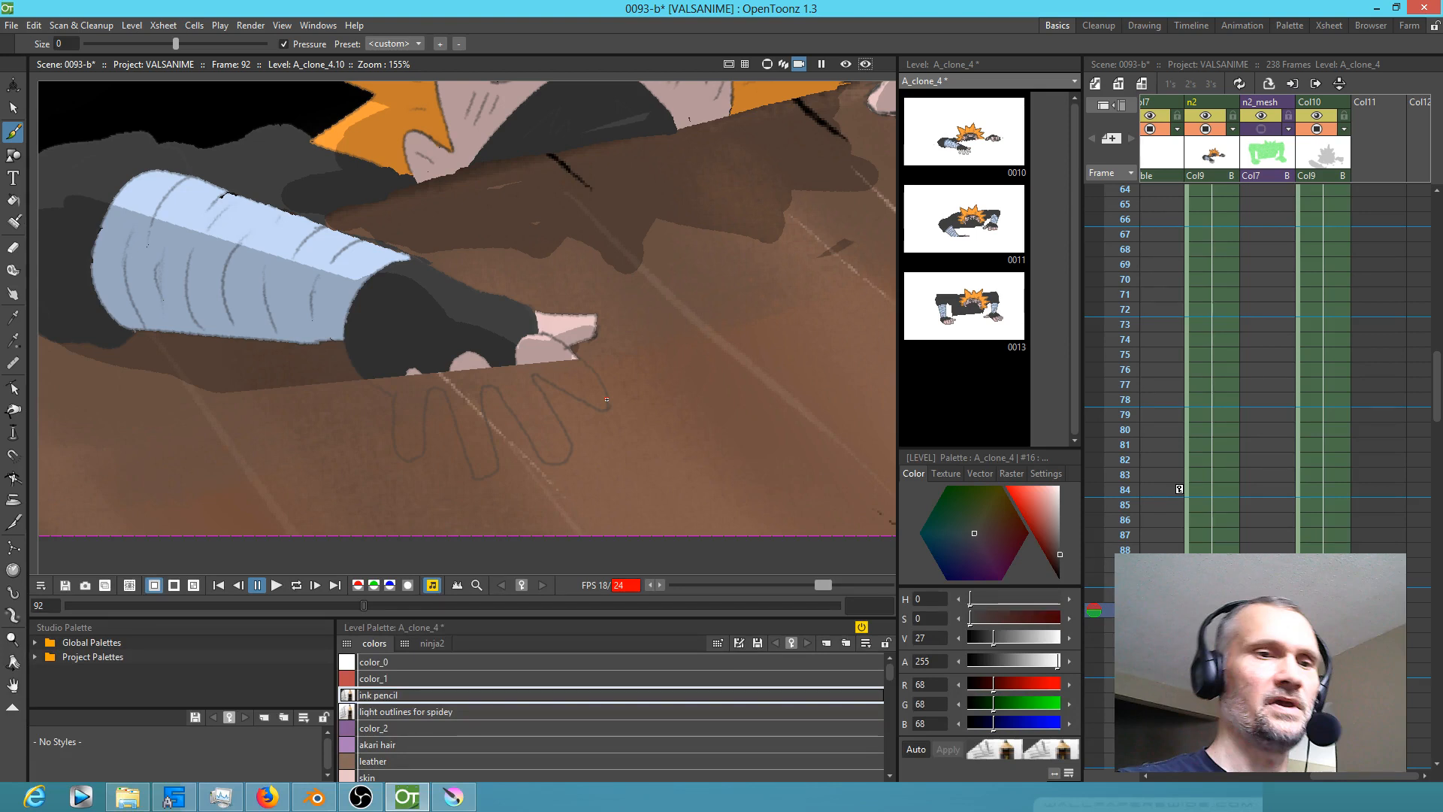
pyautogui.press('a')
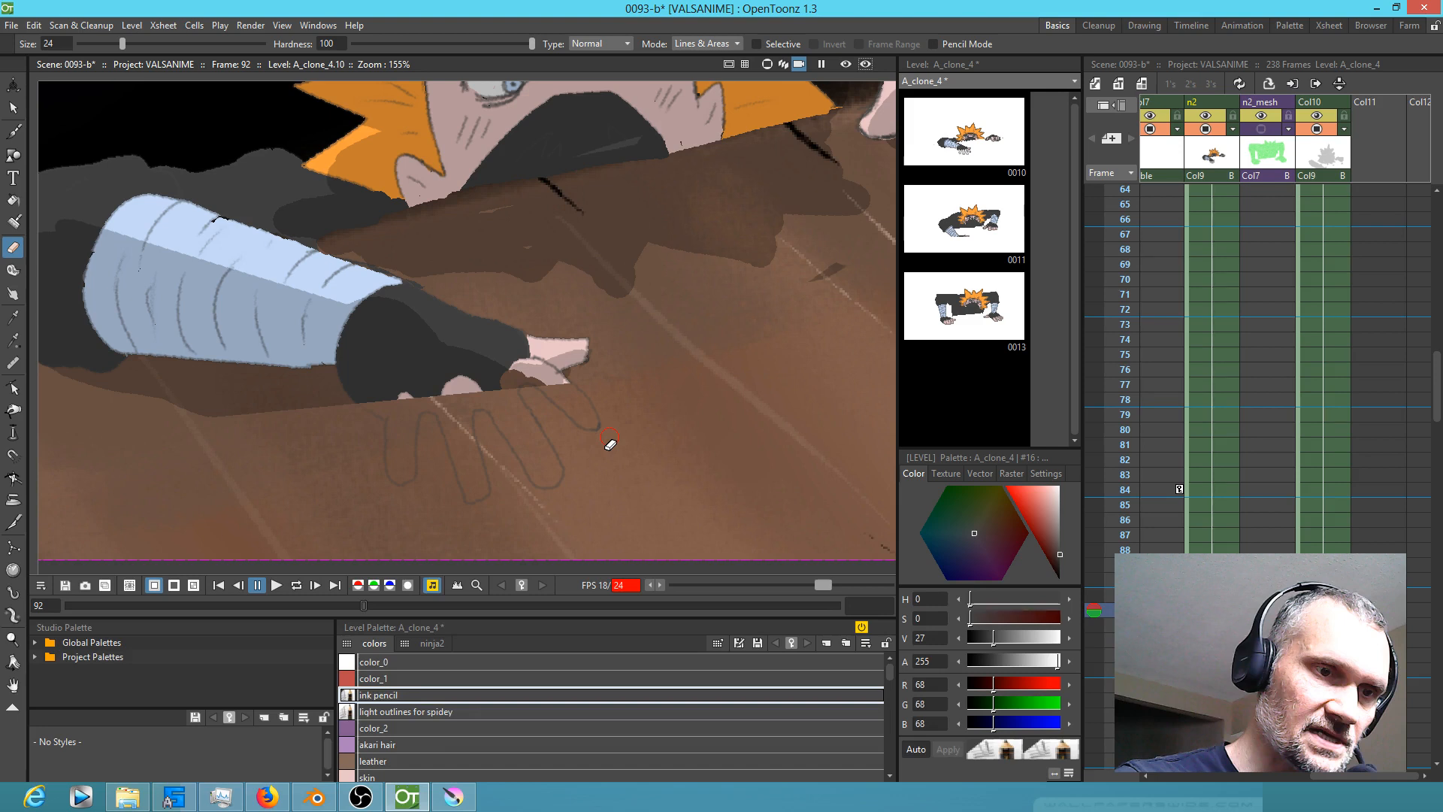
pyautogui.click(449, 688)
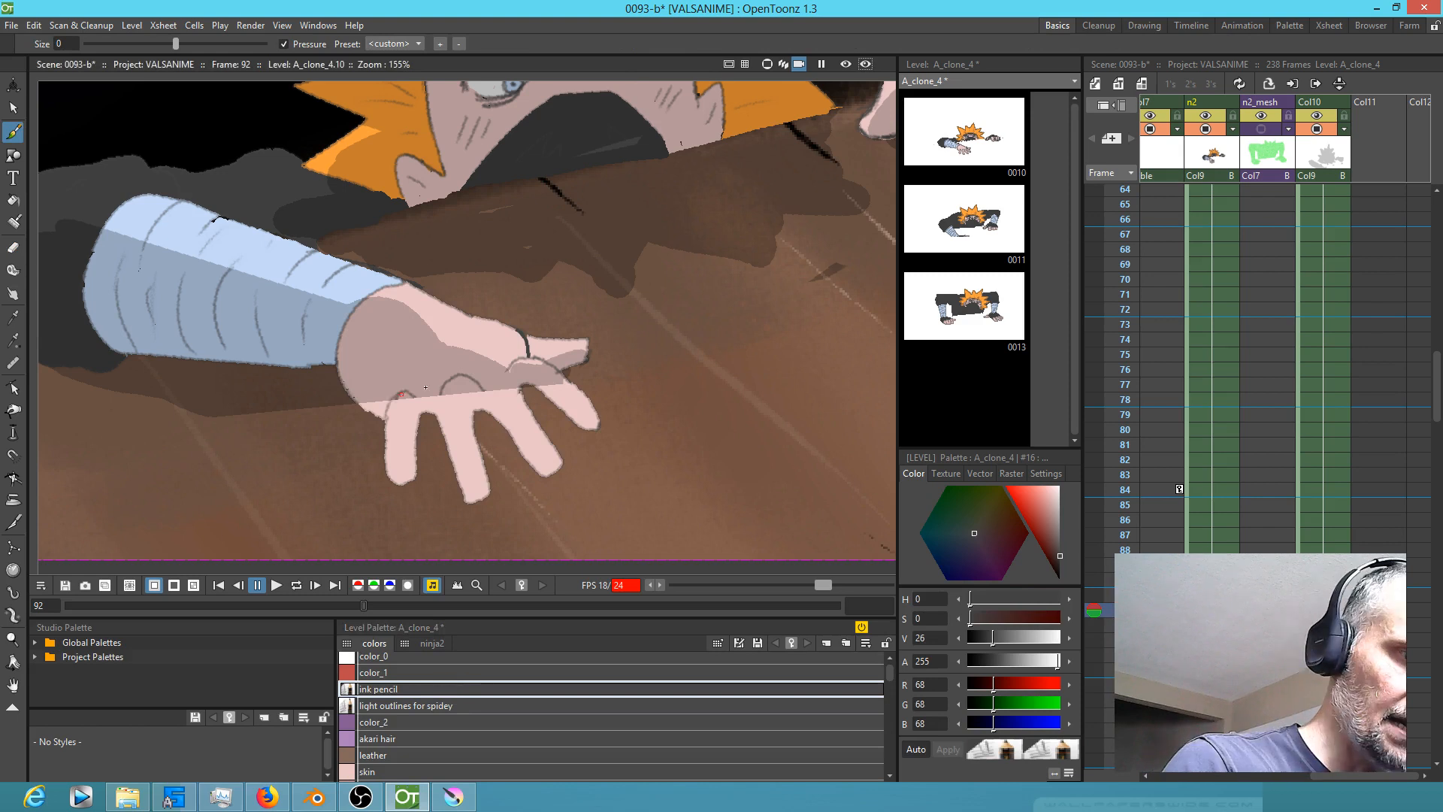
# Step: Erase the stray lines around the finger bases in Lines mode and redraw the knuckle contours with the ink pencil style
pyautogui.press('e')
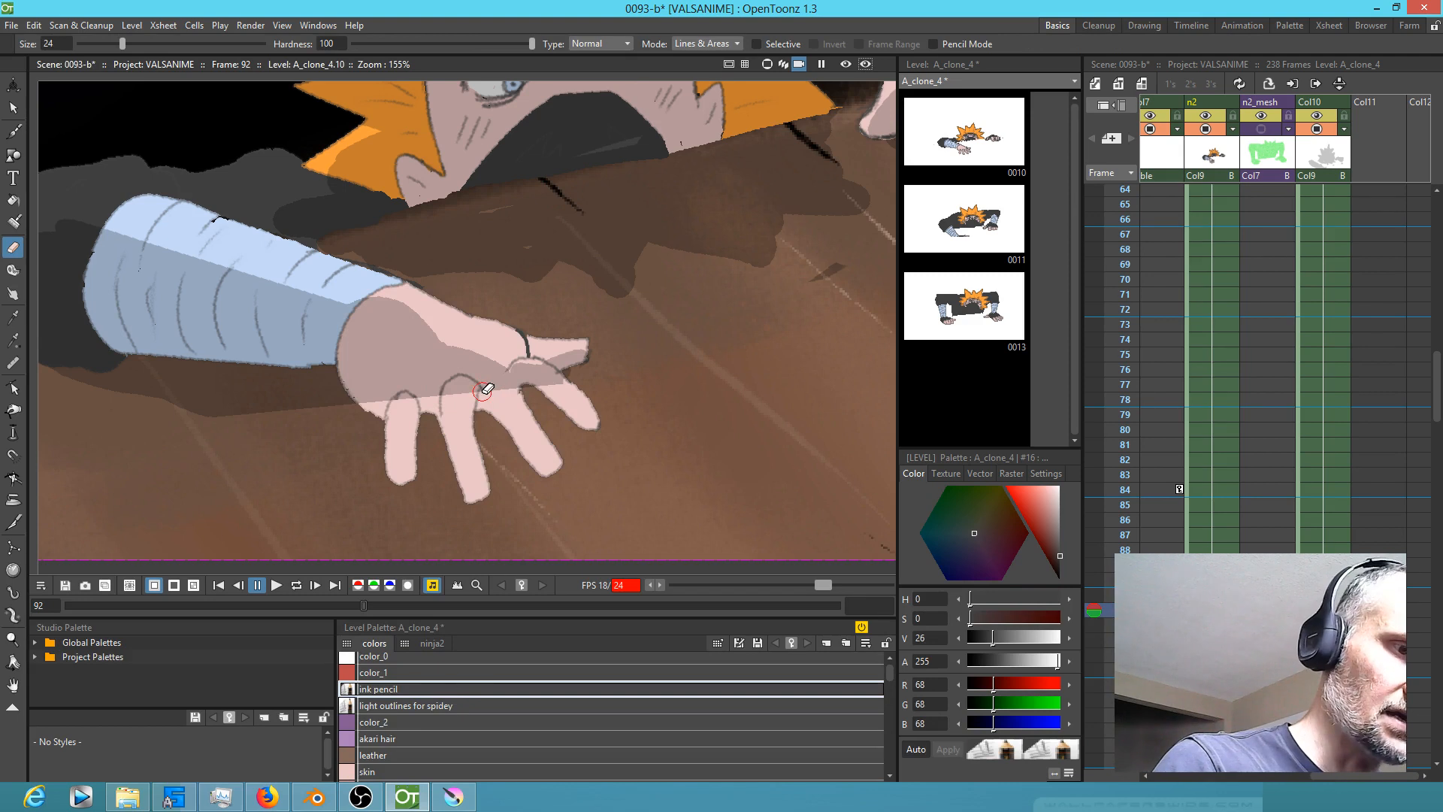
pyautogui.click(720, 47)
pyautogui.click(706, 58)
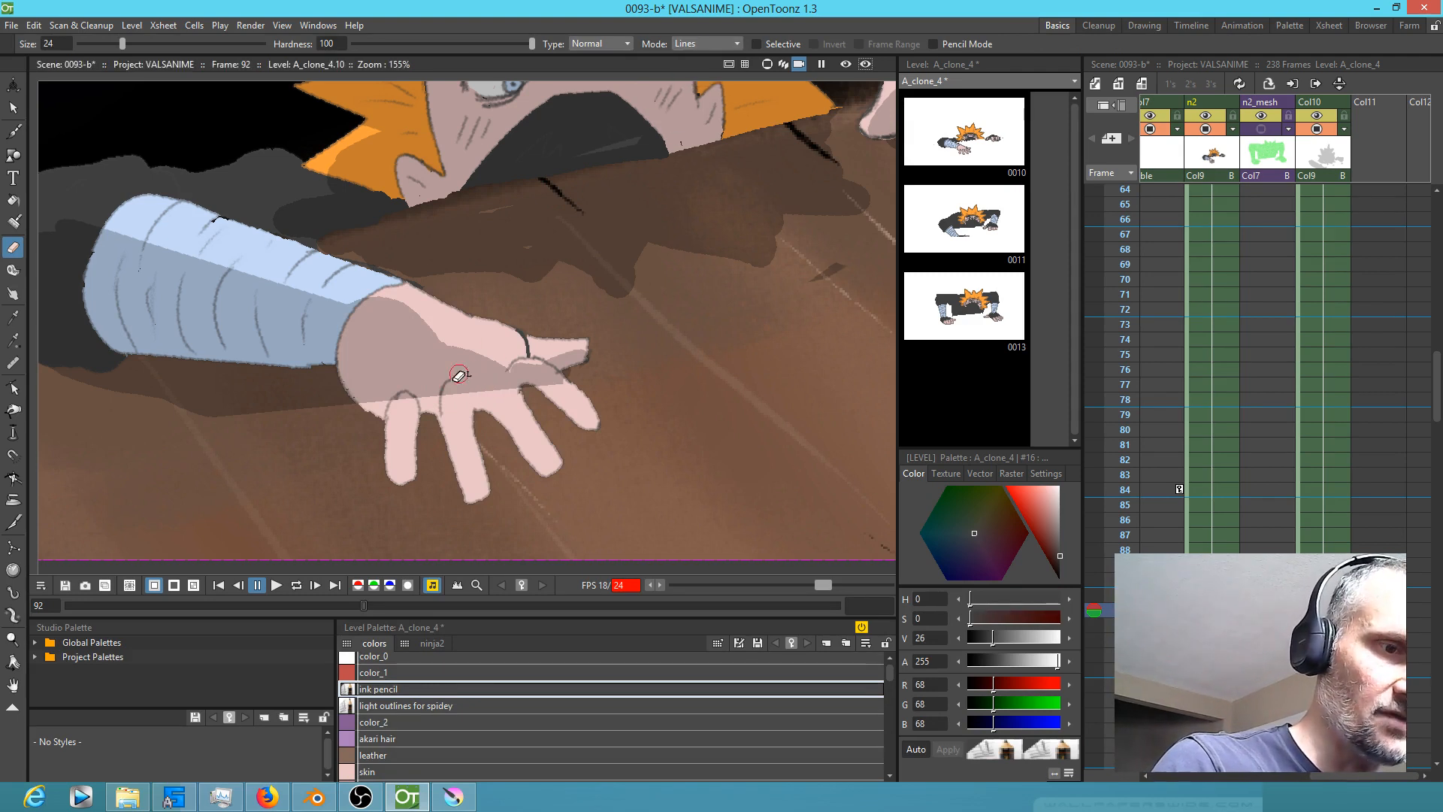
pyautogui.press('b')
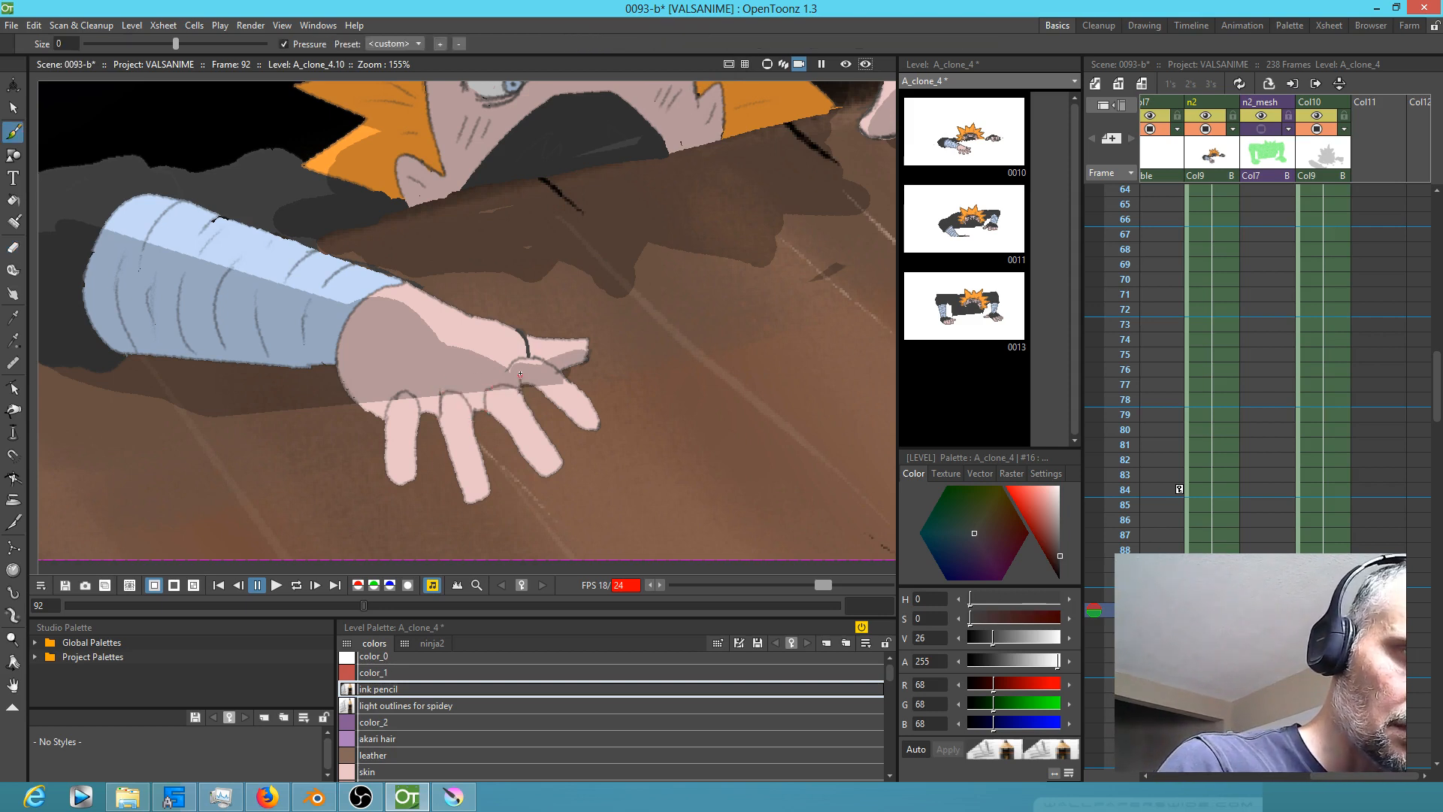
pyautogui.press('e')
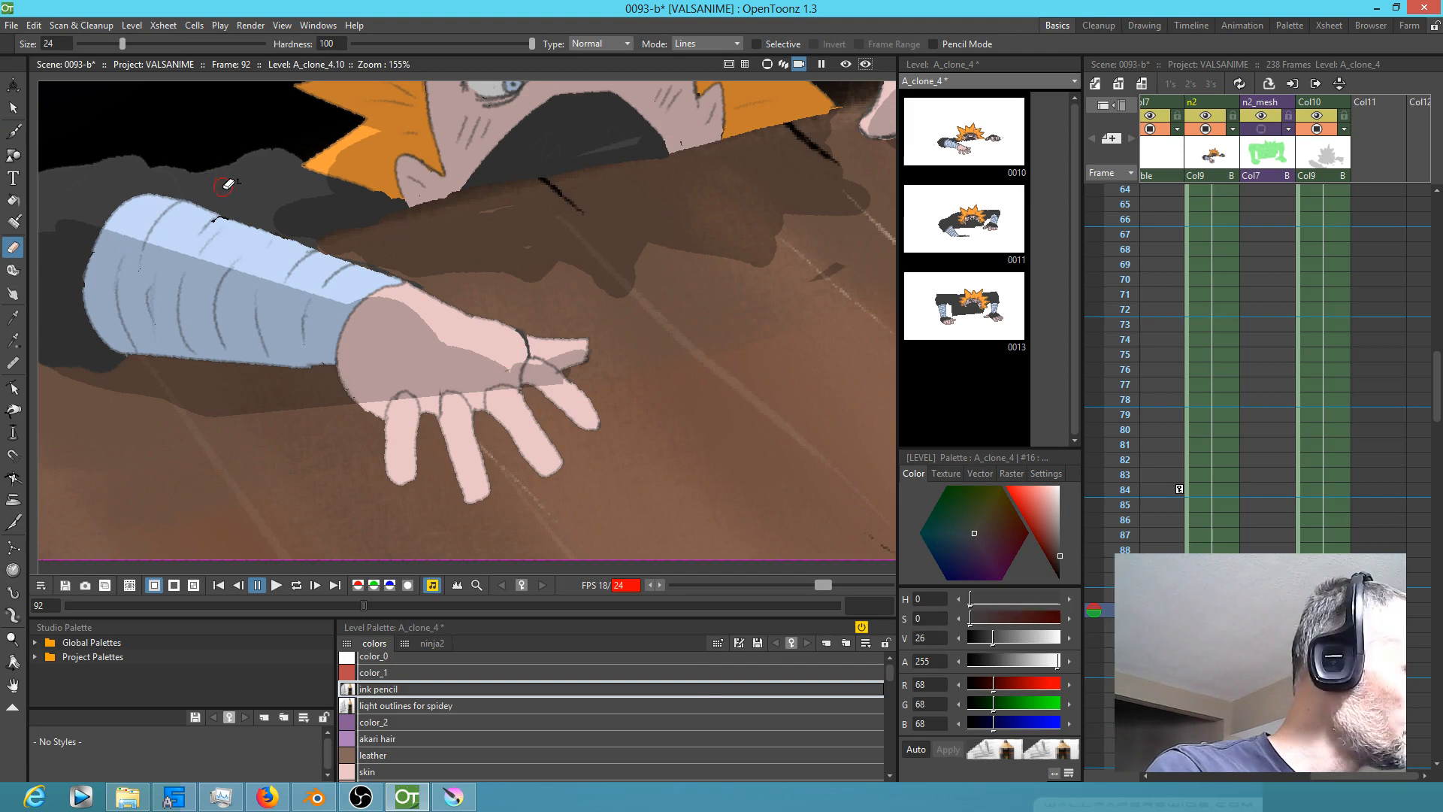
# Step: Pick the dark Ninja Costumes colour from the sleeve and fill the glove area of the hand with it
pyautogui.press('k')
pyautogui.click(239, 167)
pyautogui.press('f')
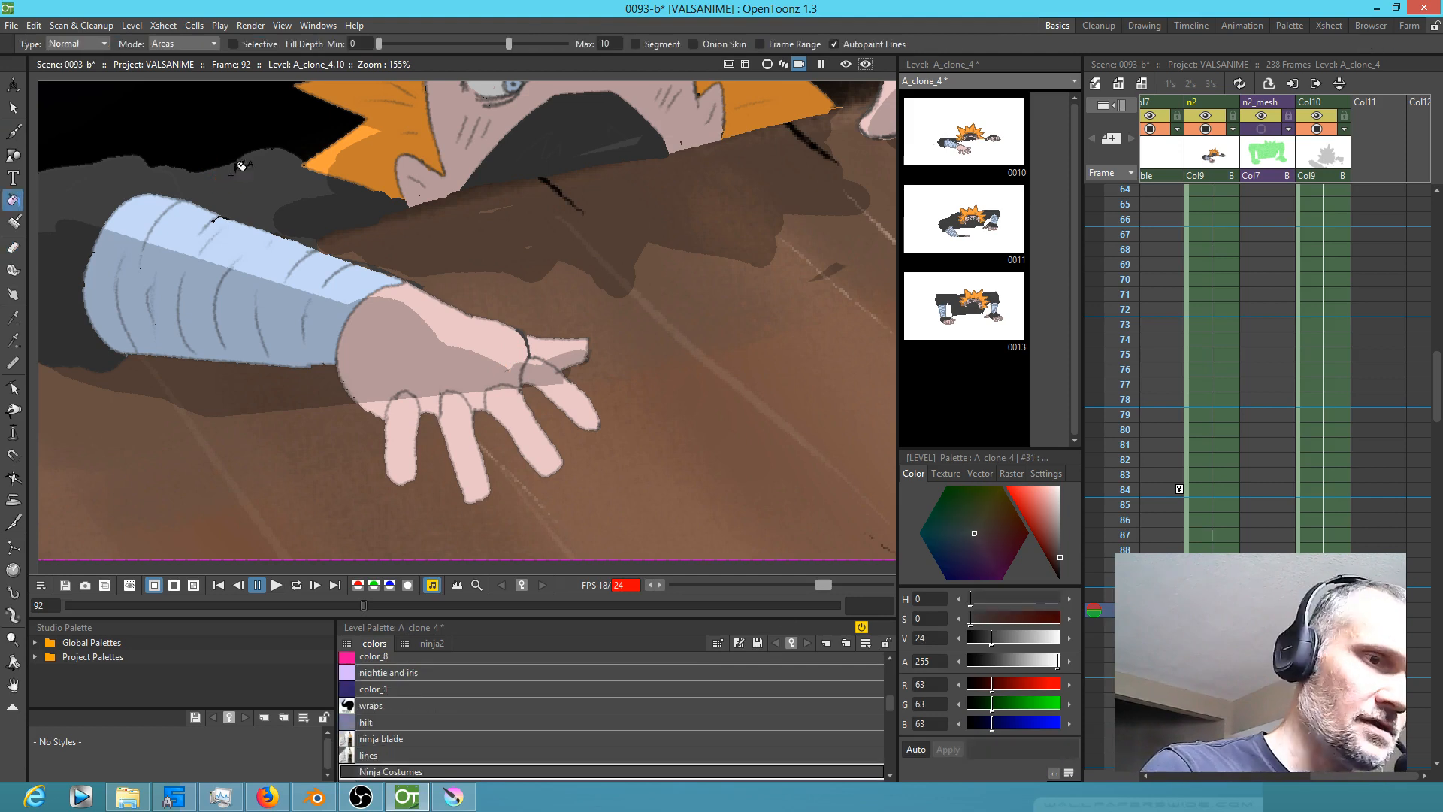
pyautogui.click(411, 343)
pyautogui.moveTo(728, 449); pyautogui.dragTo(569, 458)
pyautogui.scroll(-5, 578, 448)
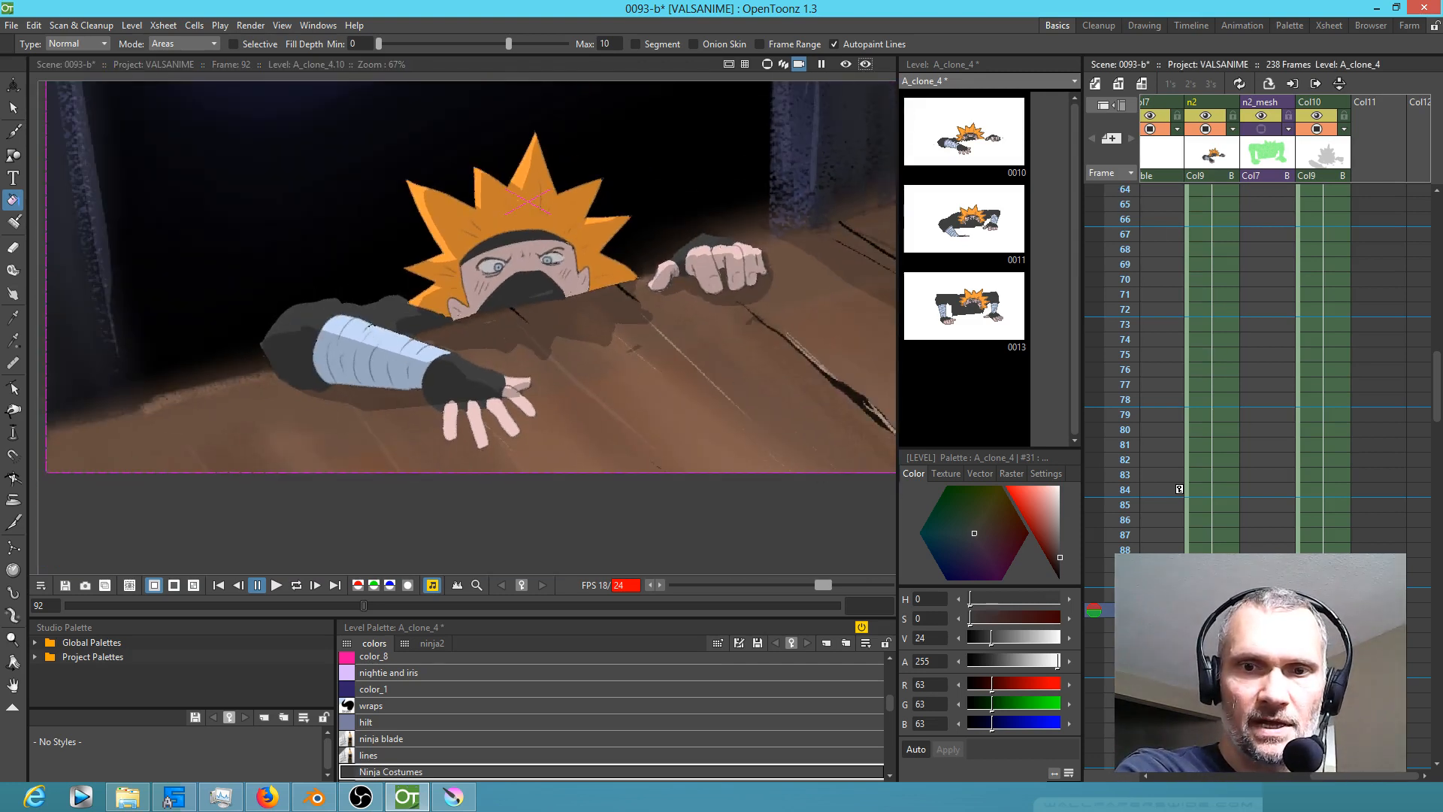
# Step: Enlarge the canvas of the Col10 shadow level B_clone_3 to 3000 by 2000 pixels
pyautogui.click(1324, 594)
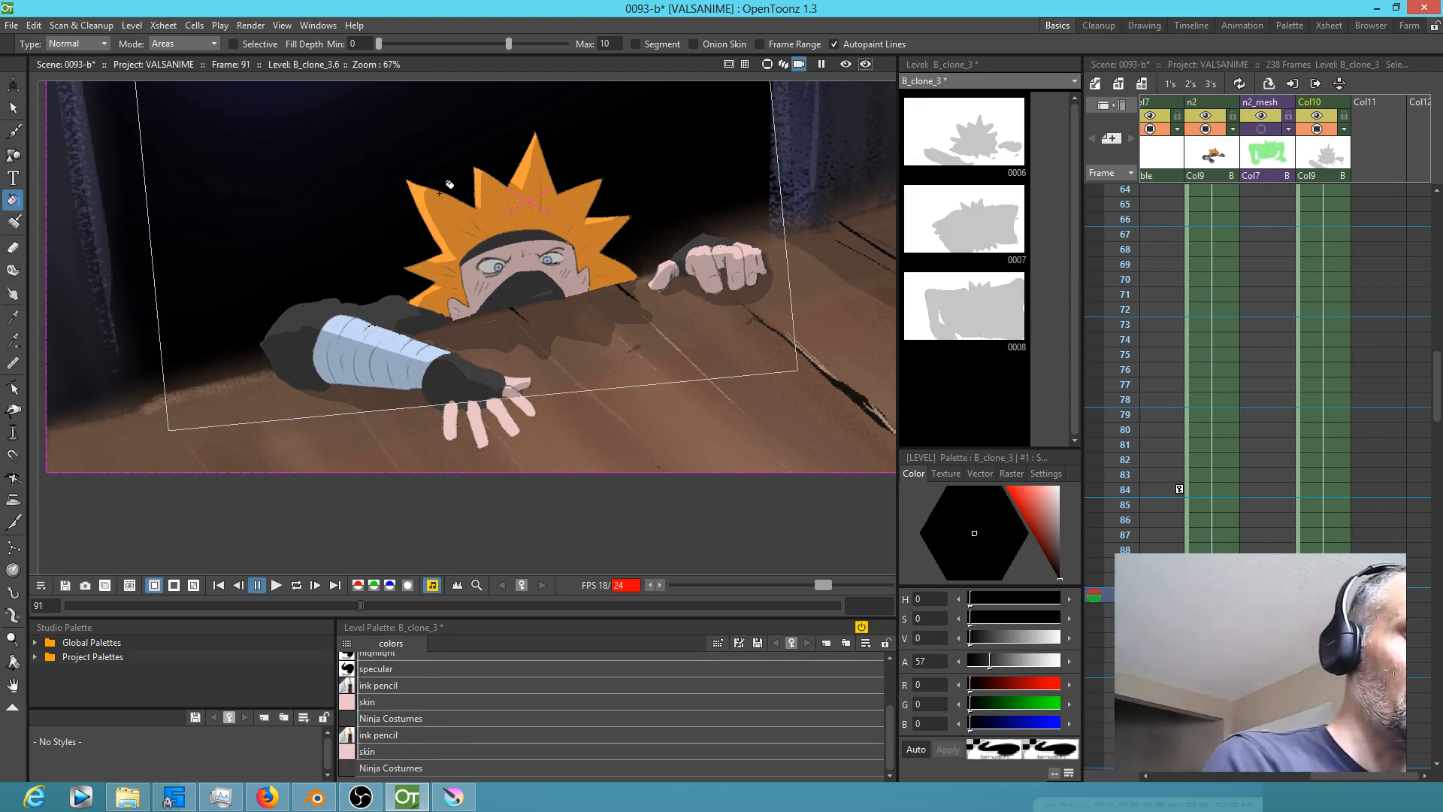
pyautogui.click(1328, 278)
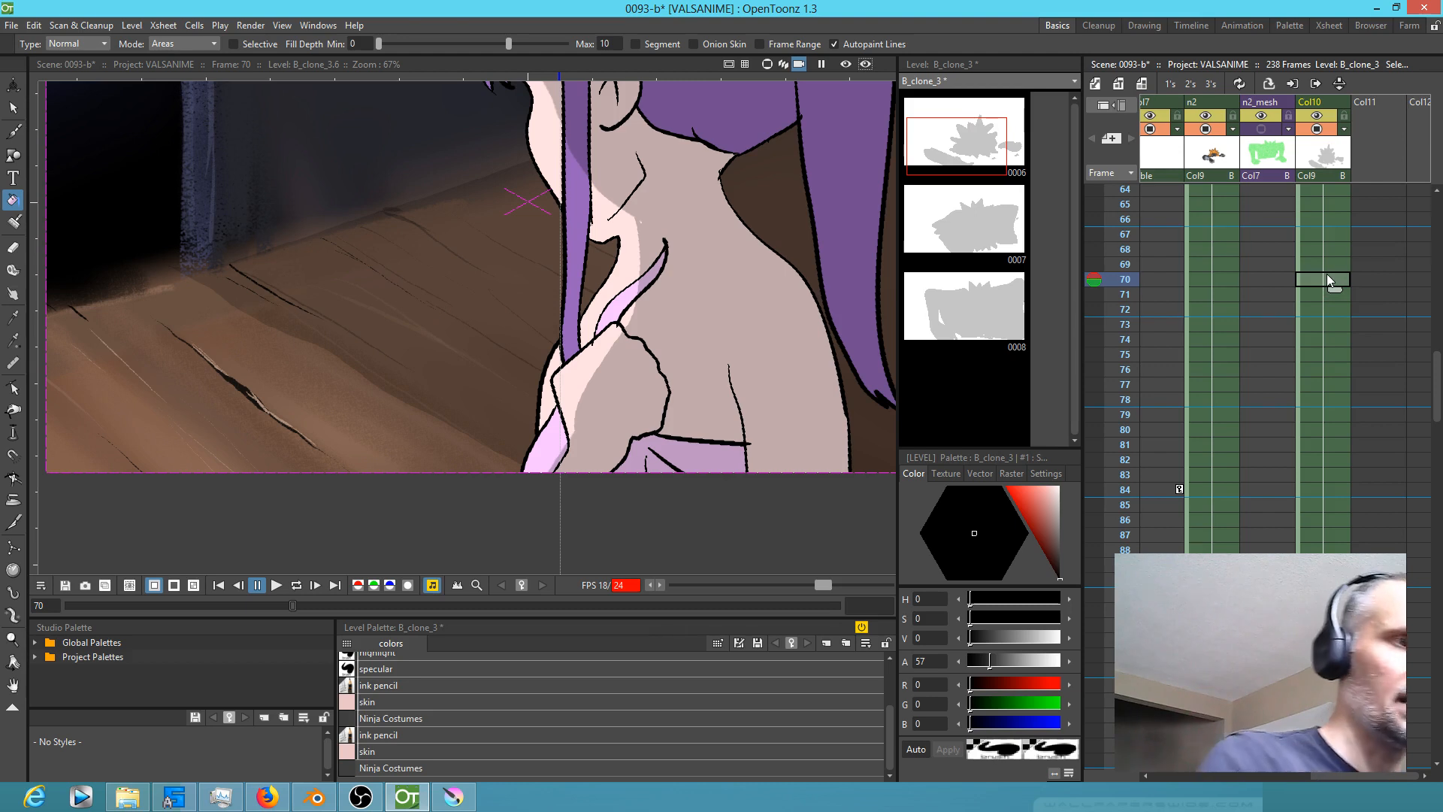
pyautogui.click(131, 25)
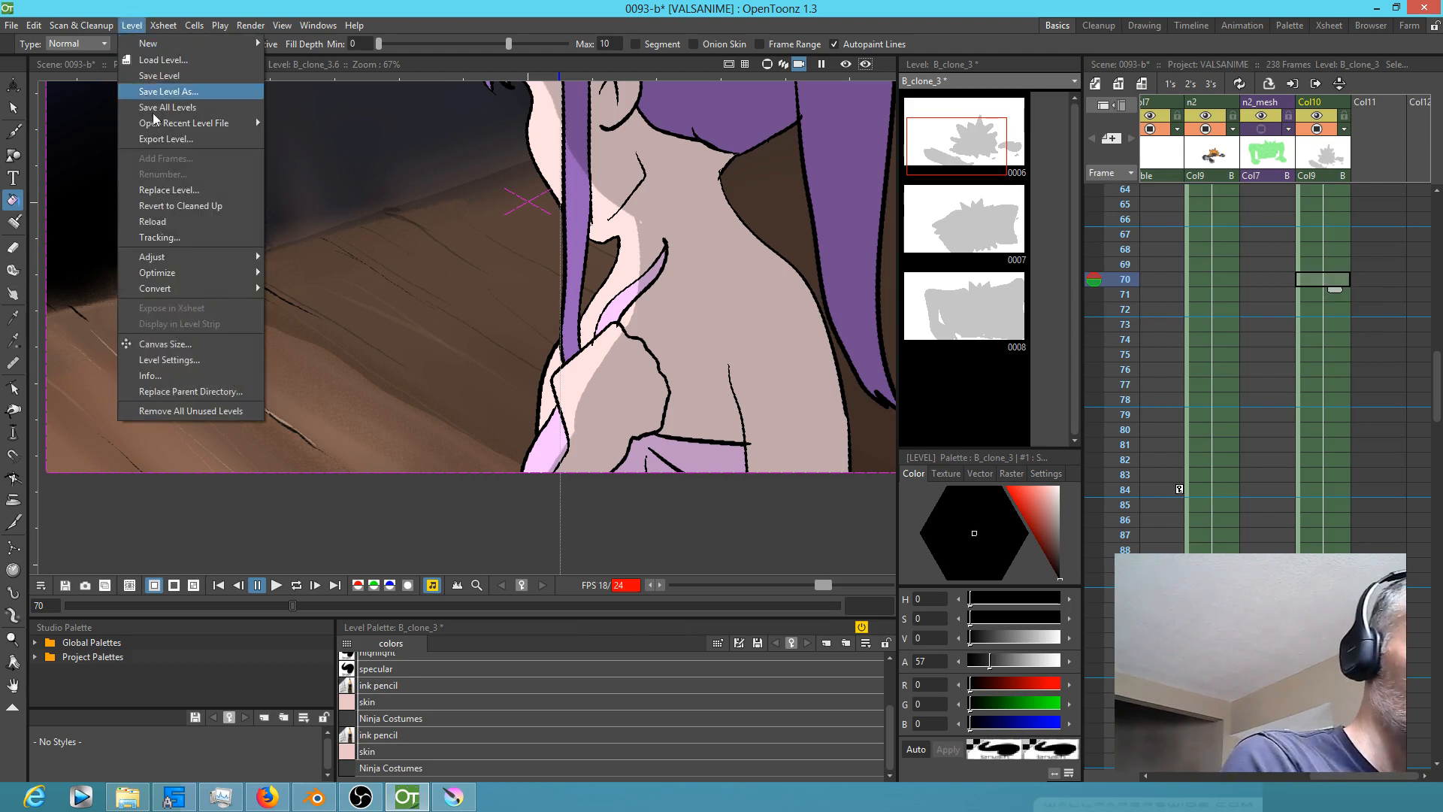
pyautogui.click(174, 346)
pyautogui.doubleClick(734, 374)
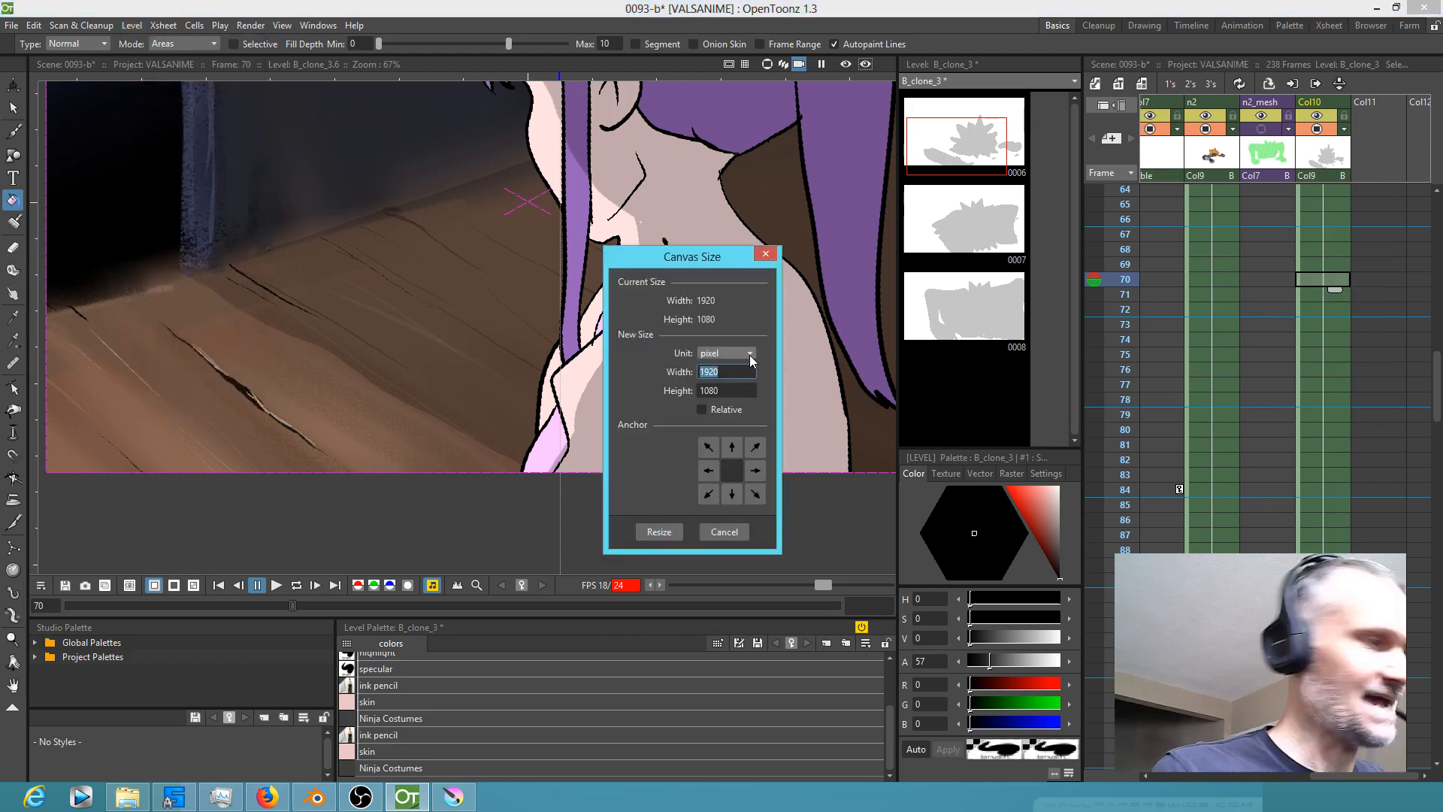
pyautogui.write('3000')
pyautogui.doubleClick(741, 387)
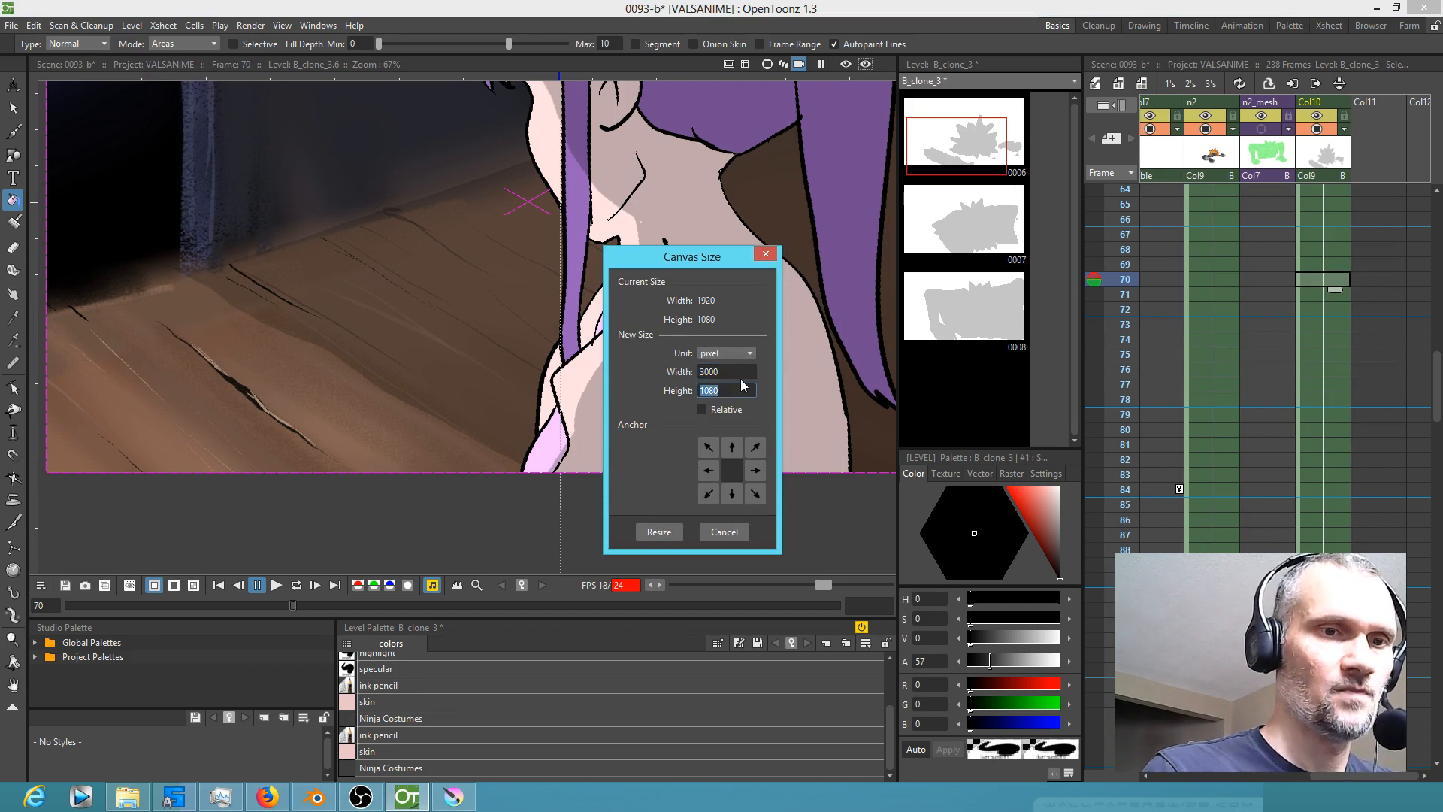
pyautogui.write('2000')
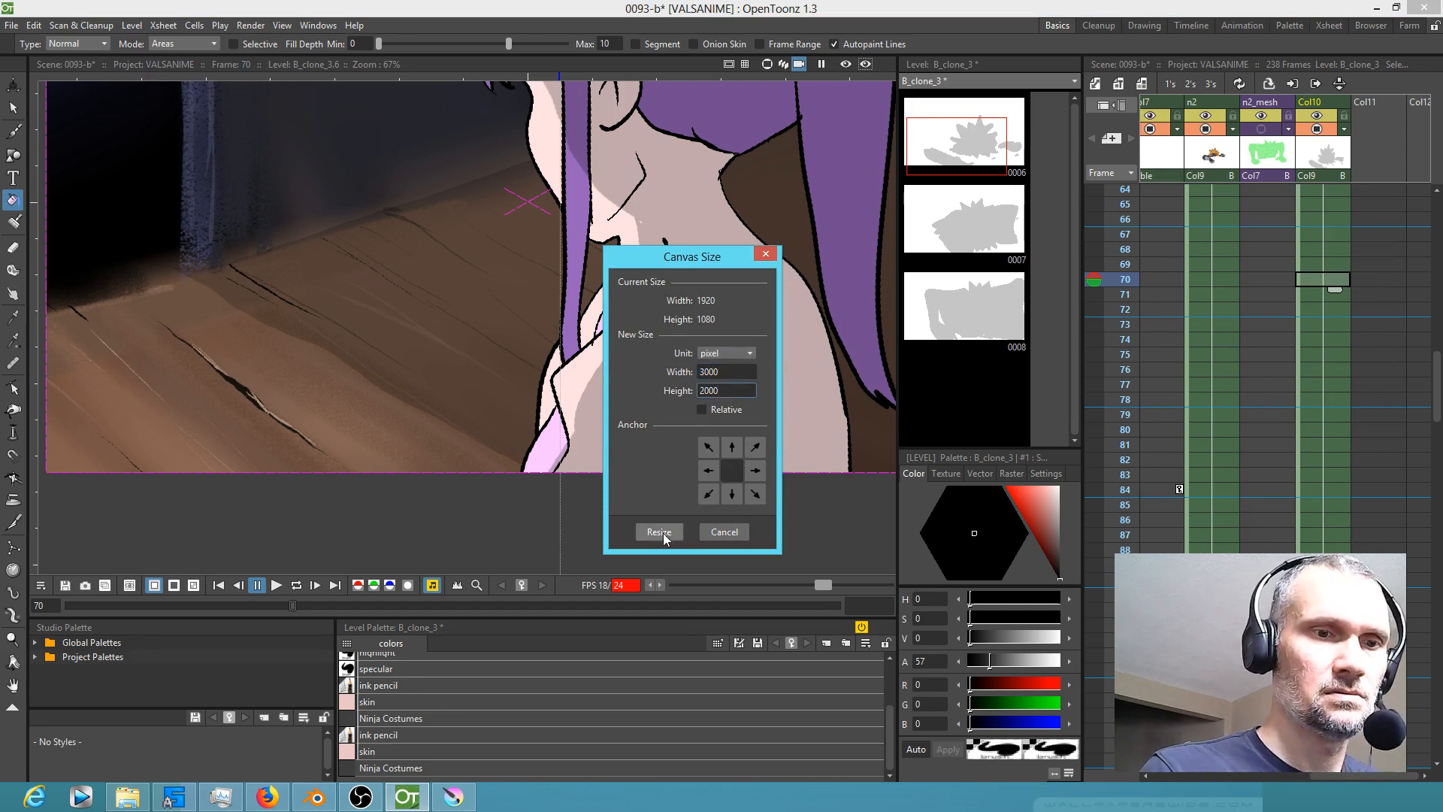
pyautogui.click(659, 531)
pyautogui.scroll(-1, 112, 314)
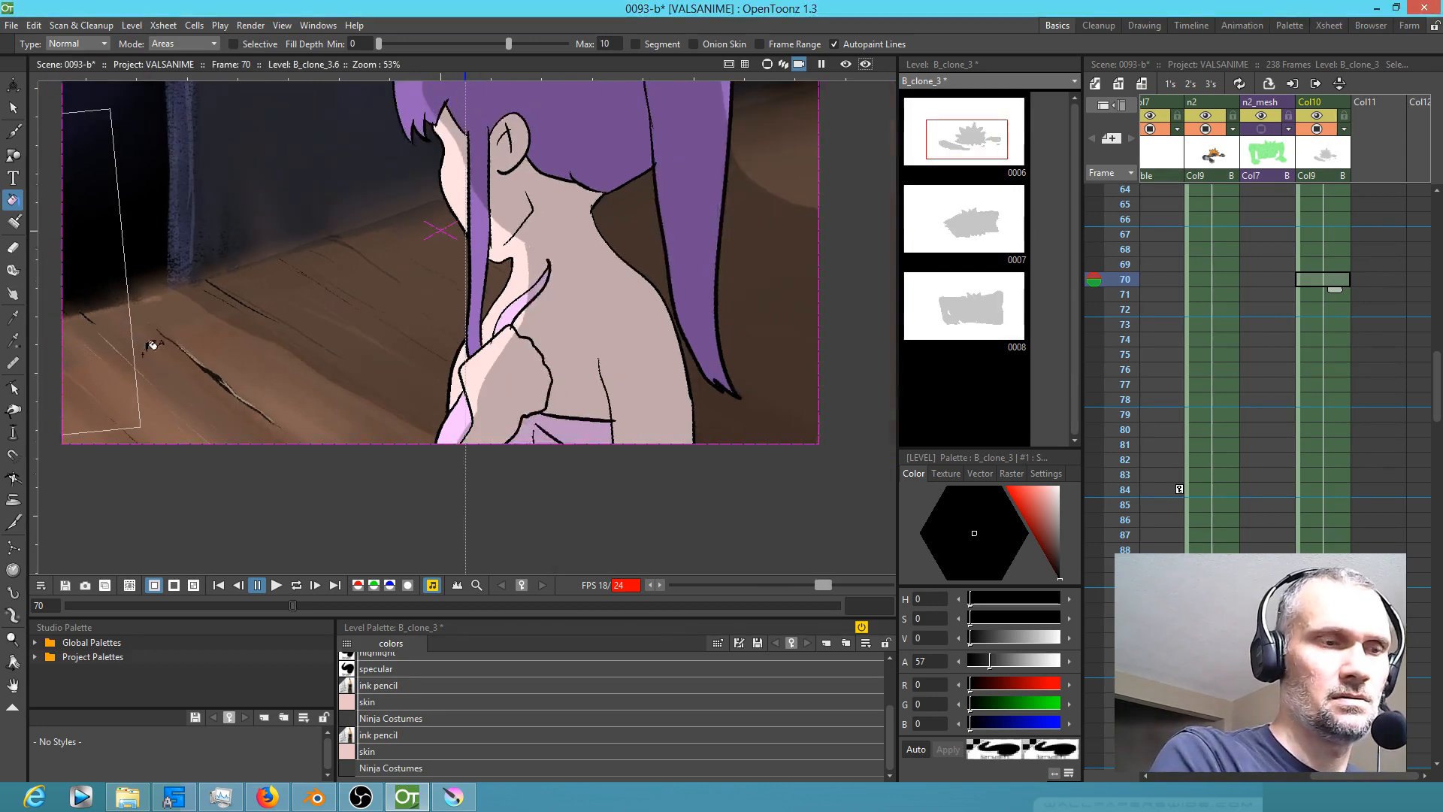
# Step: Paint the cast shadow around the wrapped arm's hand and the spiky hair shadow on the floorboards in B_clone_3 at frame 88
pyautogui.click(1323, 549)
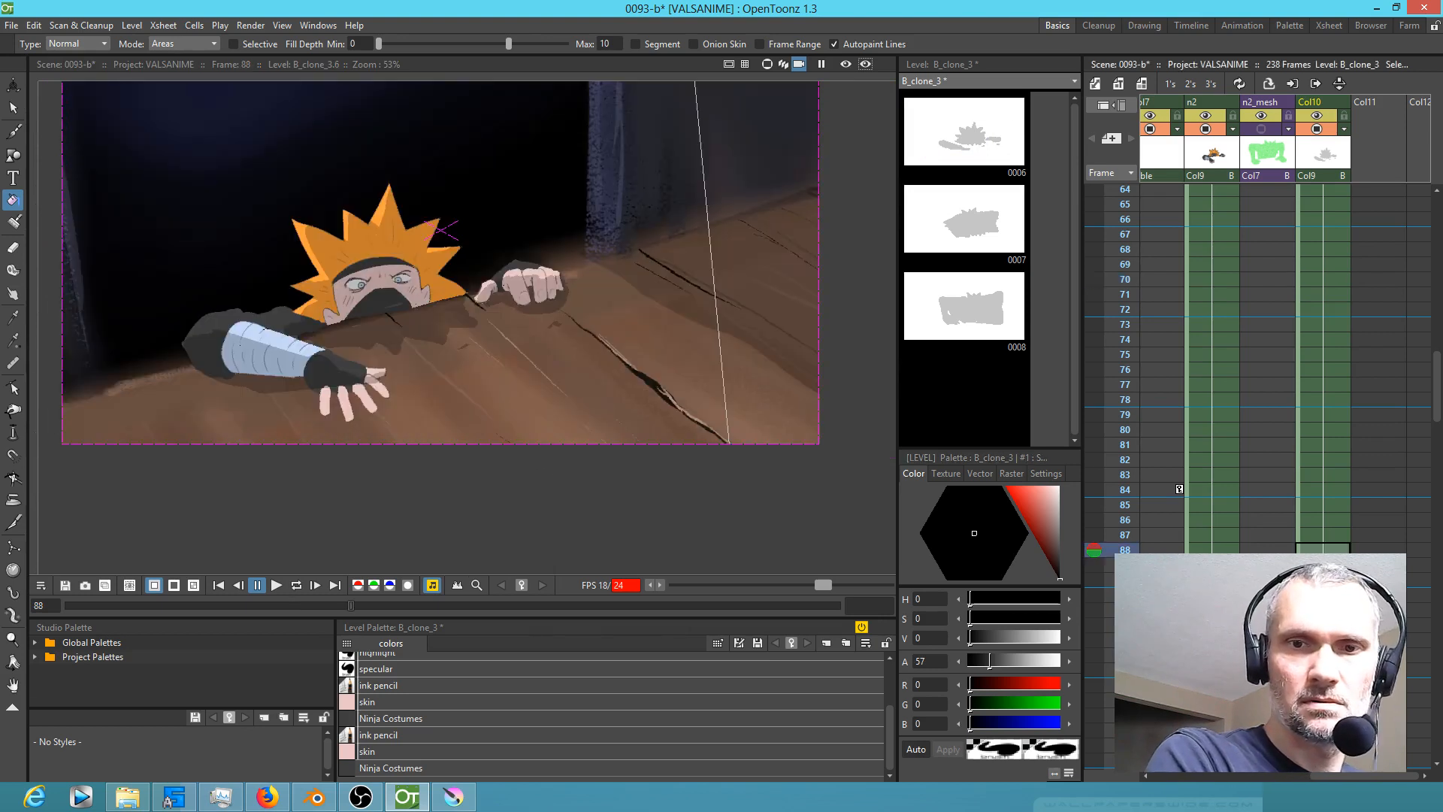
pyautogui.scroll(3, 618, 405)
pyautogui.moveTo(601, 405); pyautogui.dragTo(744, 392)
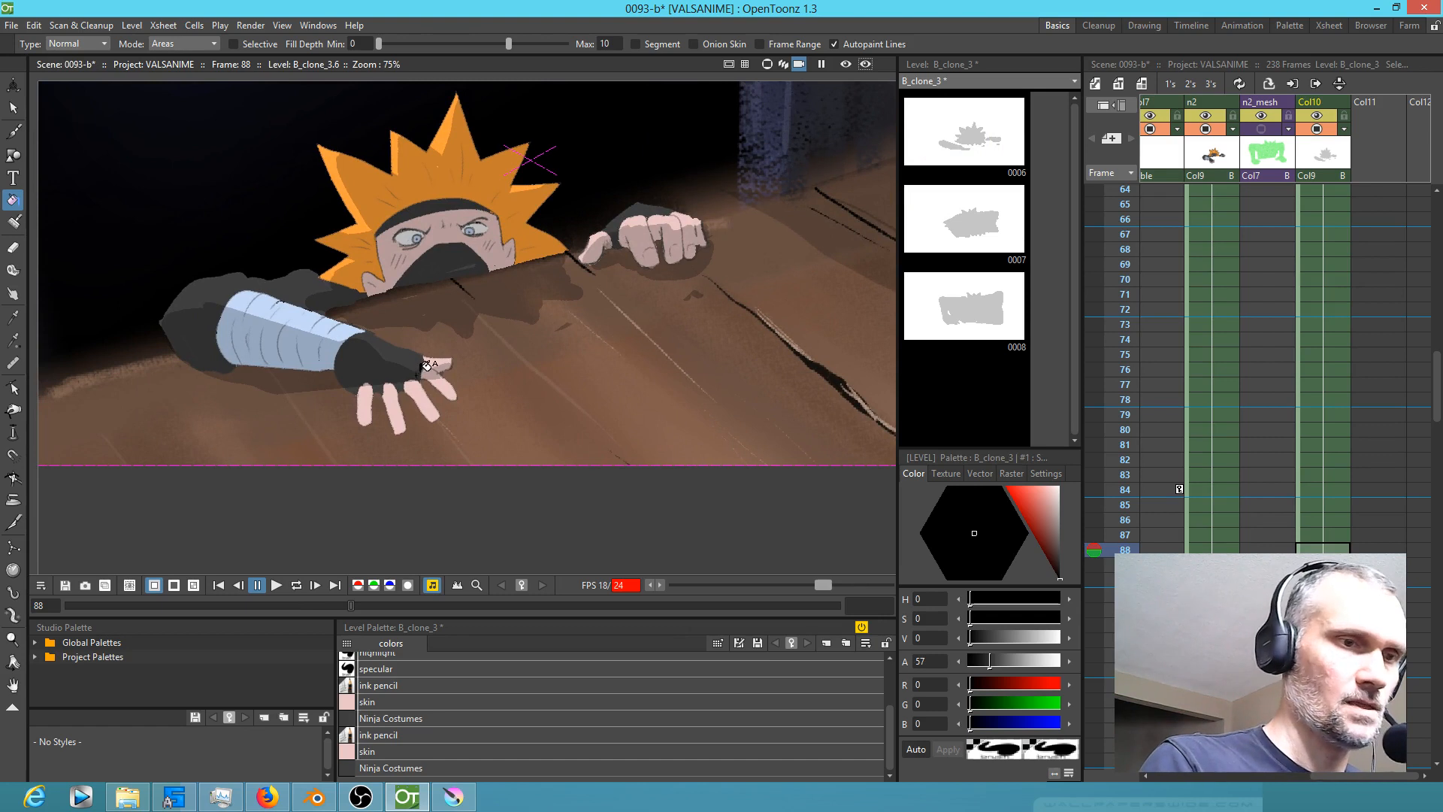
pyautogui.press('b')
pyautogui.moveTo(346, 394)
pyautogui.mouseDown()
pyautogui.moveTo(364, 420)
pyautogui.moveTo(386, 379)
pyautogui.moveTo(398, 412)
pyautogui.moveTo(420, 421)
pyautogui.moveTo(439, 382)
pyautogui.mouseUp()
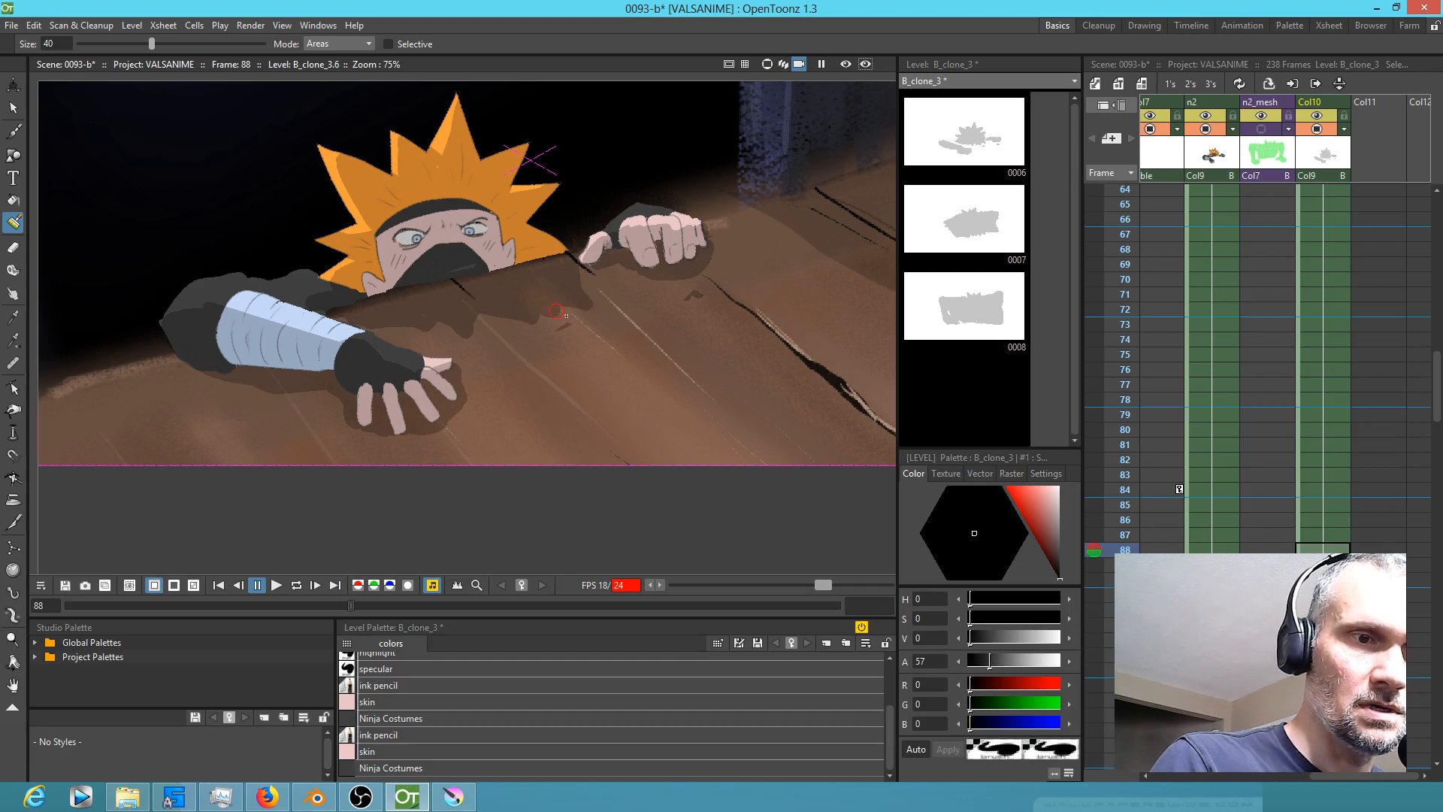
pyautogui.moveTo(580, 338)
pyautogui.mouseDown()
pyautogui.moveTo(528, 321)
pyautogui.moveTo(539, 356)
pyautogui.moveTo(481, 314)
pyautogui.moveTo(518, 326)
pyautogui.moveTo(515, 314)
pyautogui.moveTo(495, 308)
pyautogui.moveTo(504, 351)
pyautogui.moveTo(460, 346)
pyautogui.mouseUp()
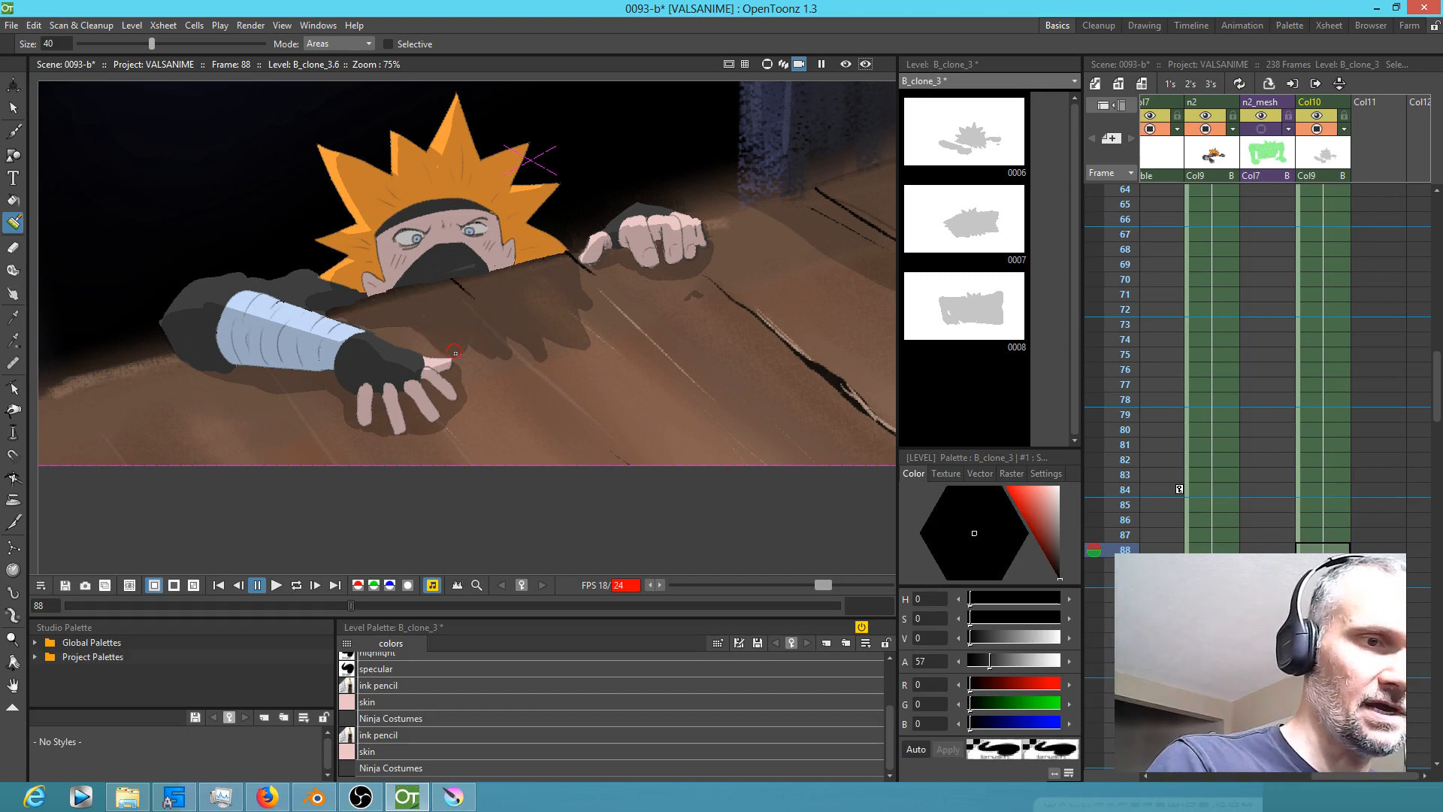
pyautogui.moveTo(405, 328)
pyautogui.mouseDown()
pyautogui.moveTo(449, 369)
pyautogui.moveTo(426, 351)
pyautogui.moveTo(439, 378)
pyautogui.moveTo(418, 335)
pyautogui.moveTo(378, 316)
pyautogui.moveTo(433, 351)
pyautogui.moveTo(497, 339)
pyautogui.moveTo(448, 343)
pyautogui.moveTo(493, 375)
pyautogui.moveTo(477, 348)
pyautogui.moveTo(522, 339)
pyautogui.moveTo(486, 338)
pyautogui.moveTo(546, 383)
pyautogui.moveTo(504, 334)
pyautogui.moveTo(549, 349)
pyautogui.mouseUp()
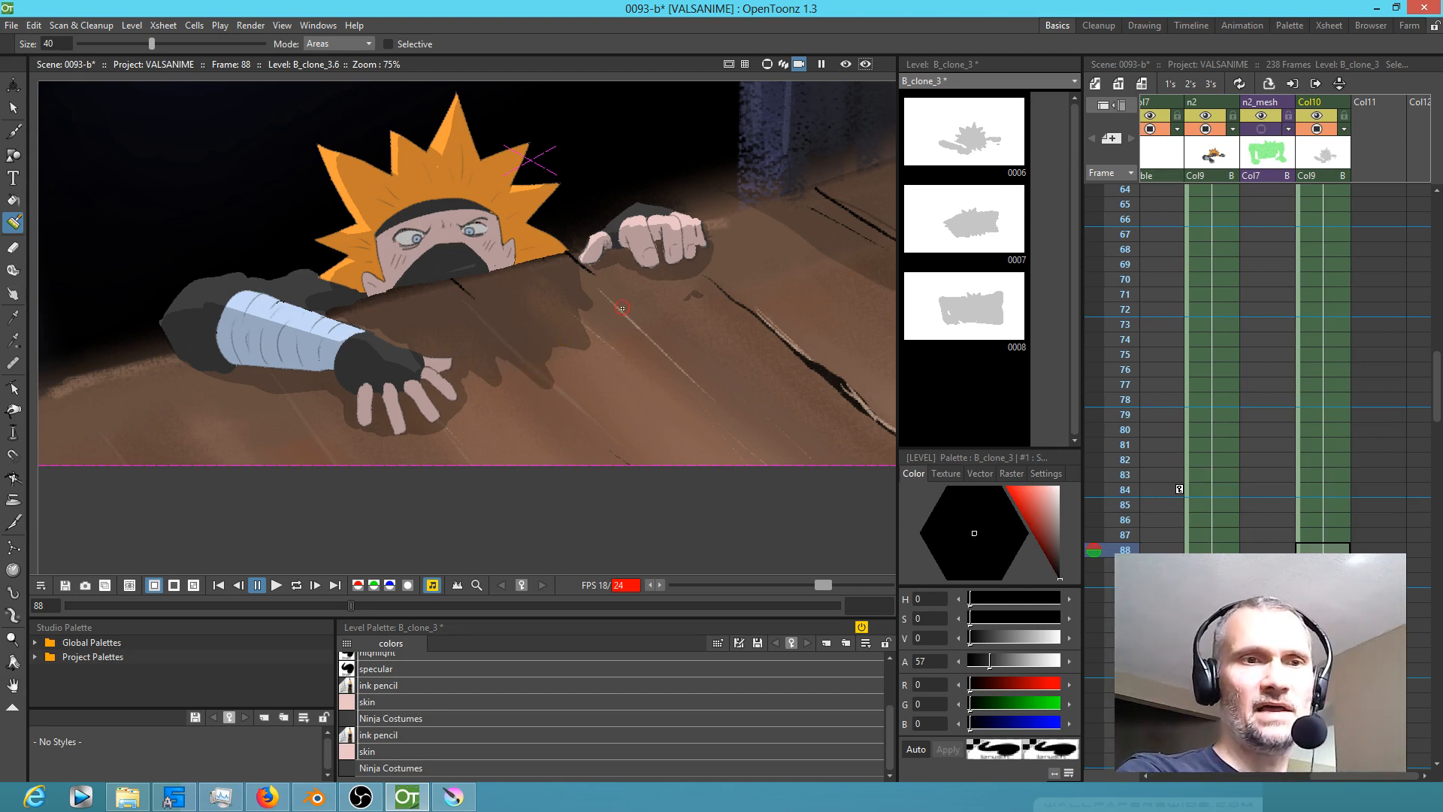
pyautogui.press('a')
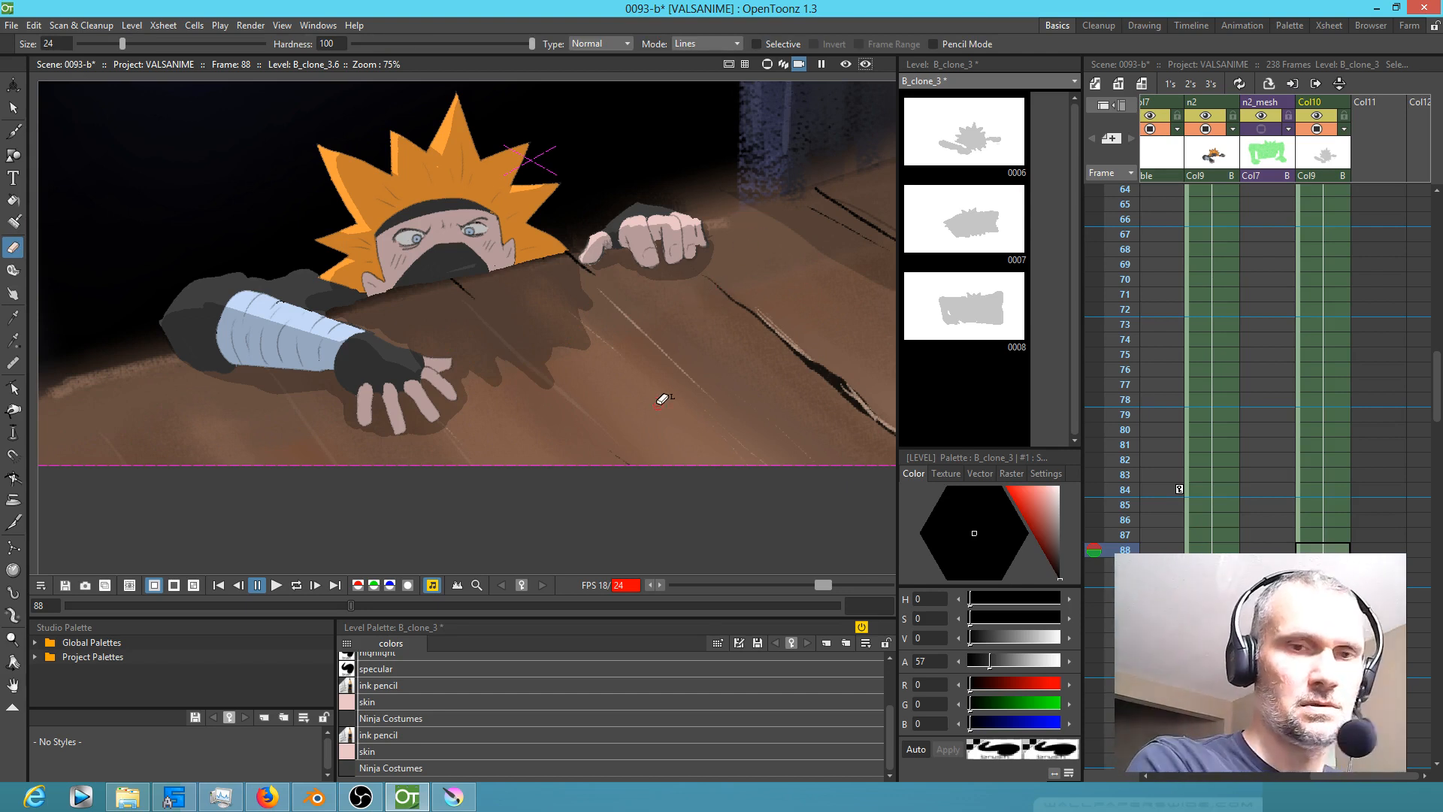
pyautogui.scroll(-1, 774, 391)
pyautogui.moveTo(1269, 572); pyautogui.dragTo(1220, 470)
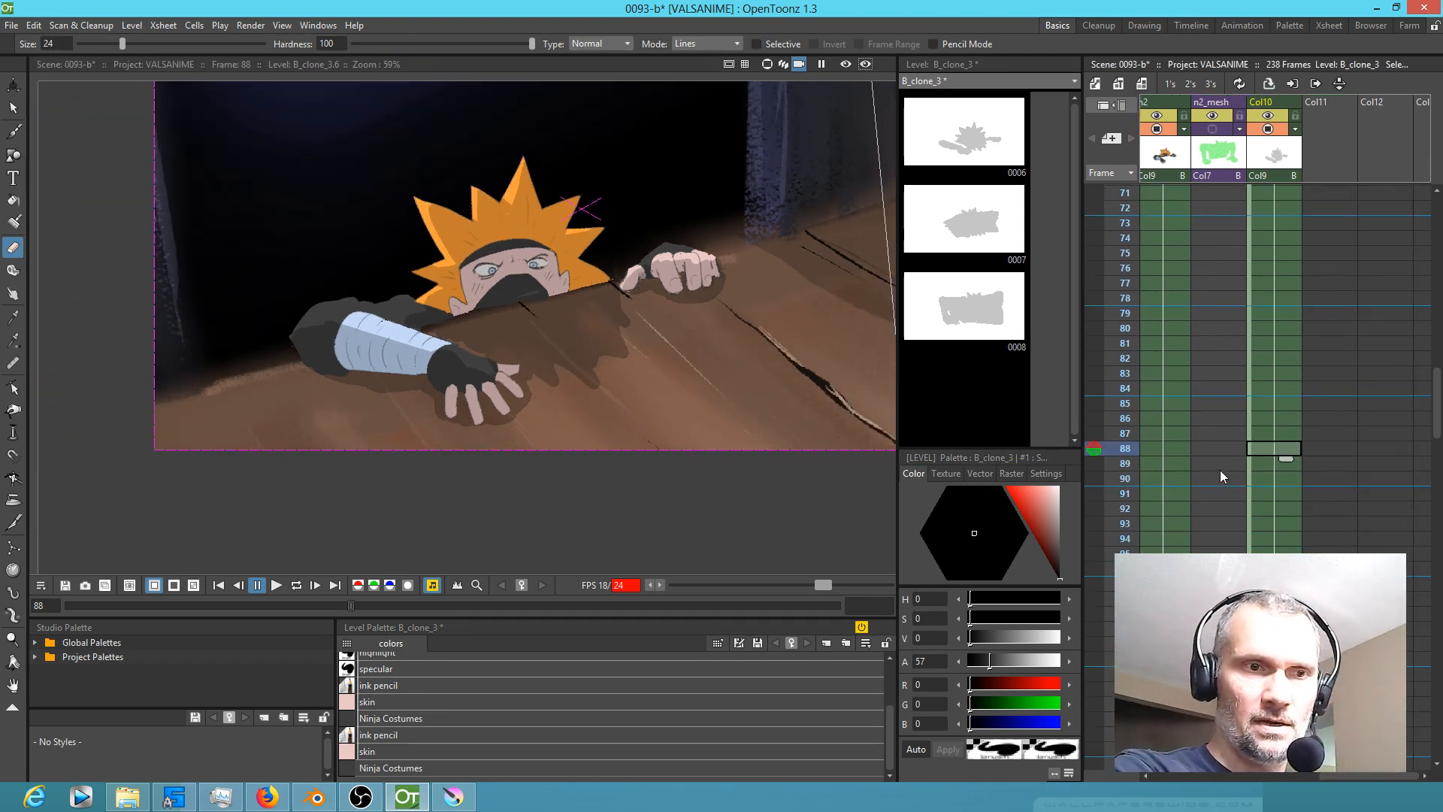
pyautogui.press('k')
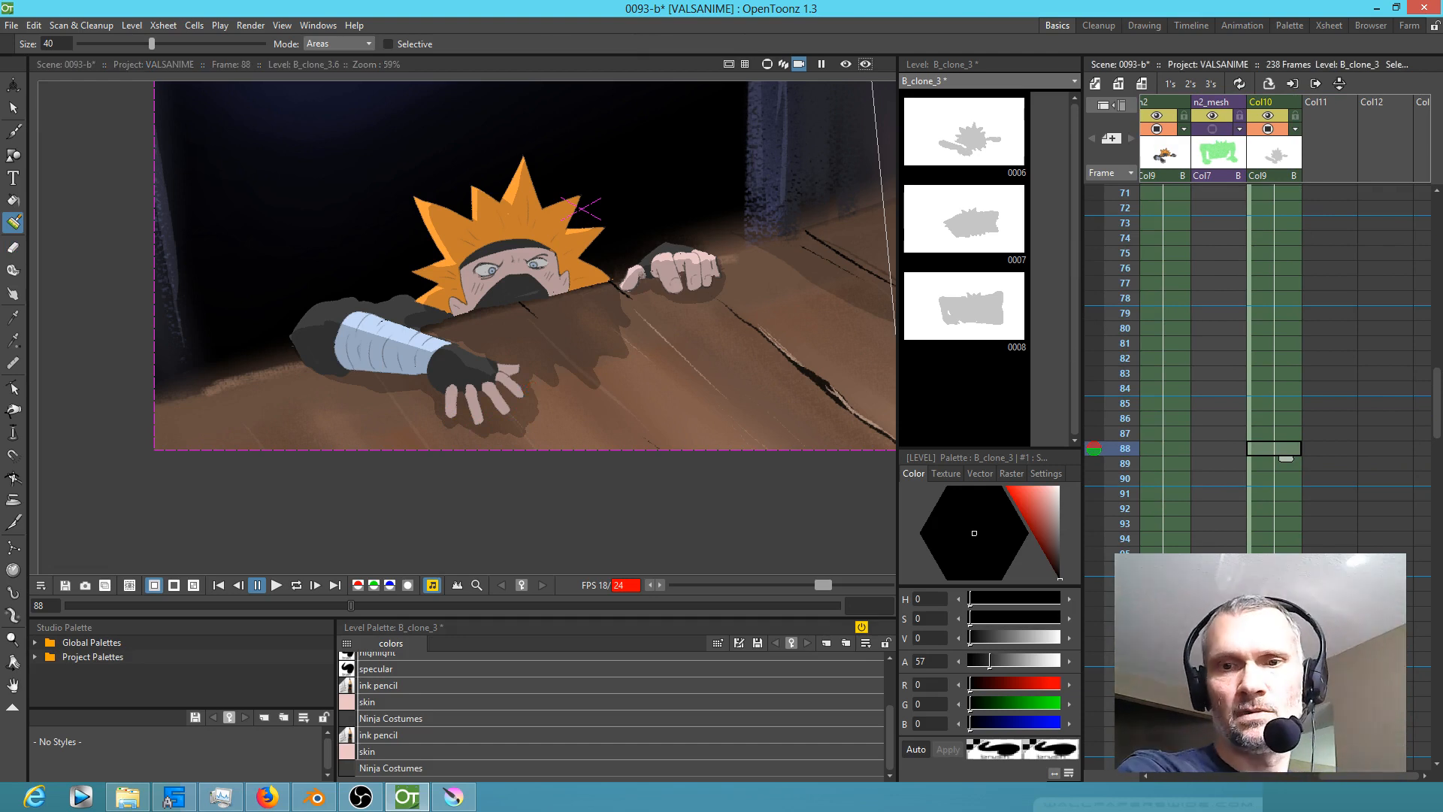
# Step: Paint pointed hair shadows and the wrapped arm's cast shadow on the floor in Col10 at frame 103
pyautogui.hotkey('shift', '.')
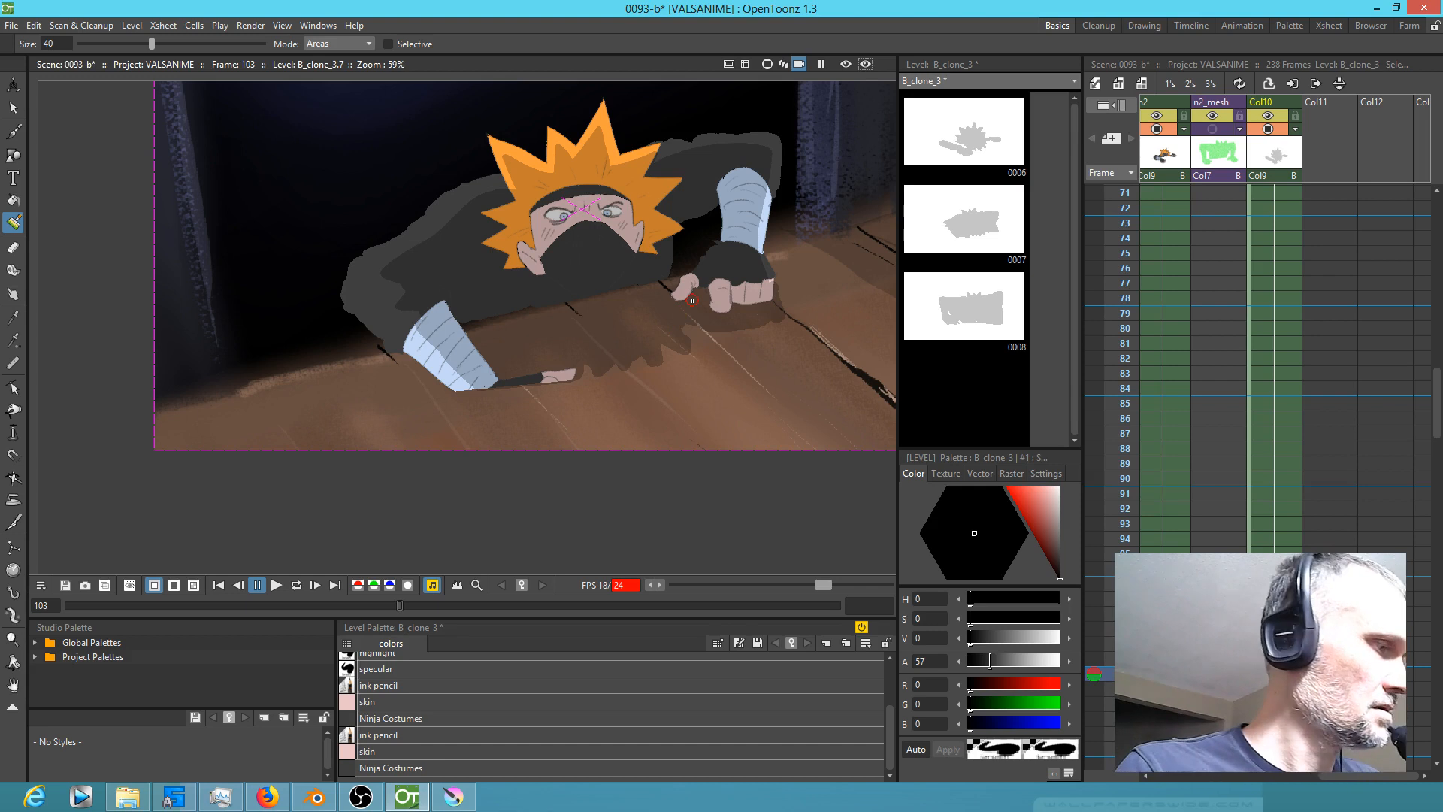
pyautogui.hotkey('alt', ',')
pyautogui.hotkey('shift', '.')
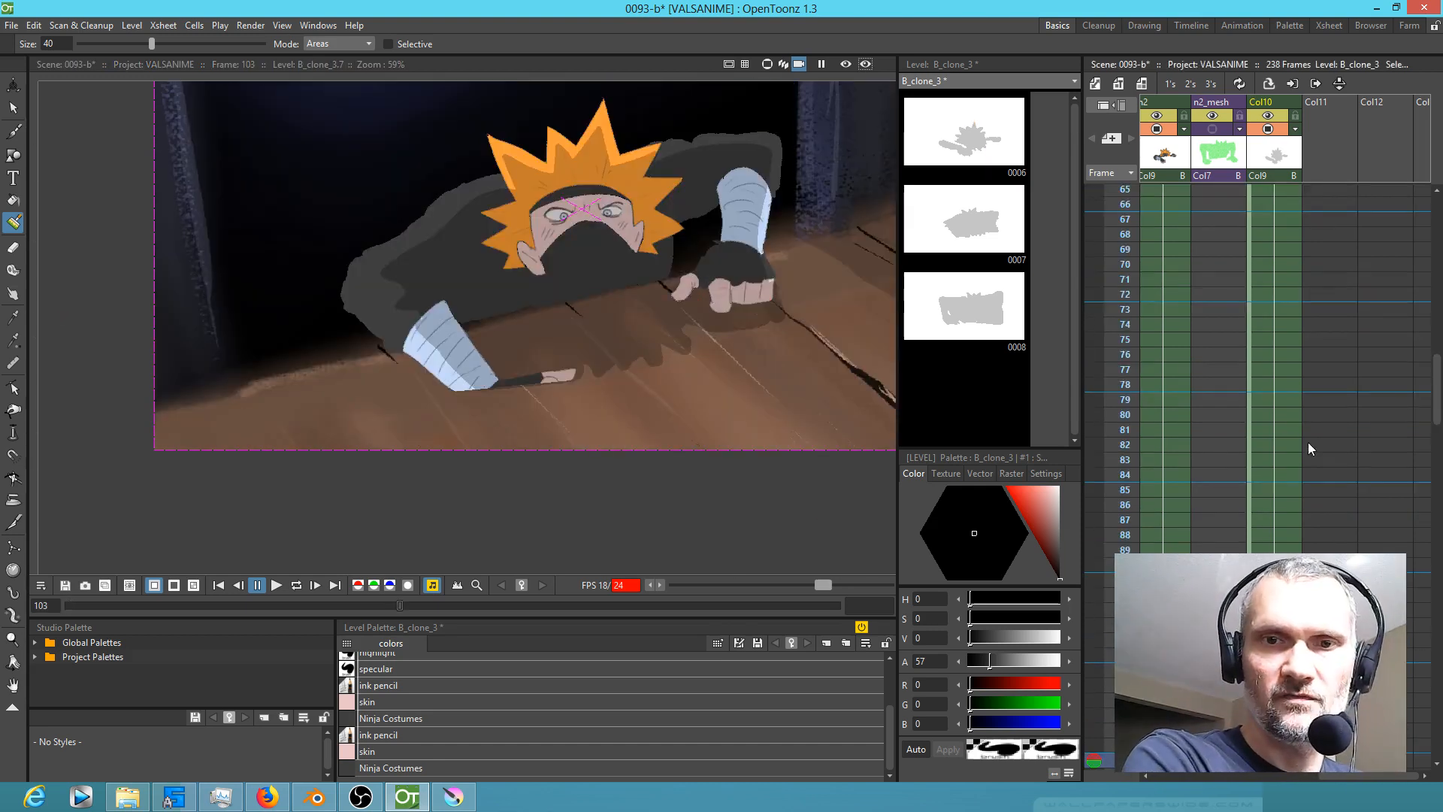
pyautogui.click(1279, 414)
pyautogui.click(1285, 459)
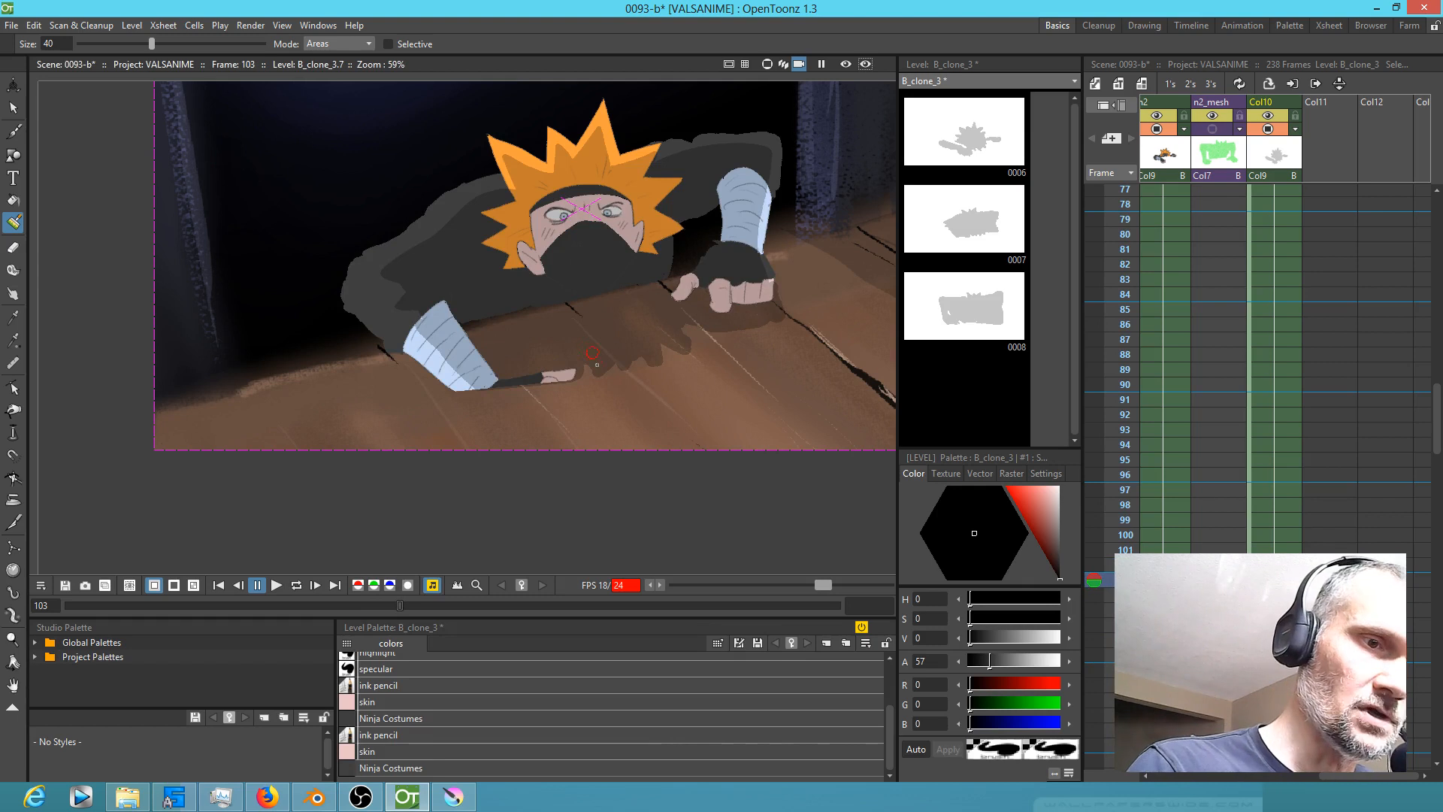
pyautogui.moveTo(572, 365)
pyautogui.mouseDown()
pyautogui.moveTo(614, 409)
pyautogui.moveTo(607, 357)
pyautogui.moveTo(588, 372)
pyautogui.moveTo(595, 384)
pyautogui.moveTo(616, 365)
pyautogui.moveTo(661, 394)
pyautogui.moveTo(648, 346)
pyautogui.moveTo(626, 357)
pyautogui.moveTo(666, 345)
pyautogui.moveTo(656, 350)
pyautogui.moveTo(703, 362)
pyautogui.moveTo(707, 322)
pyautogui.mouseUp()
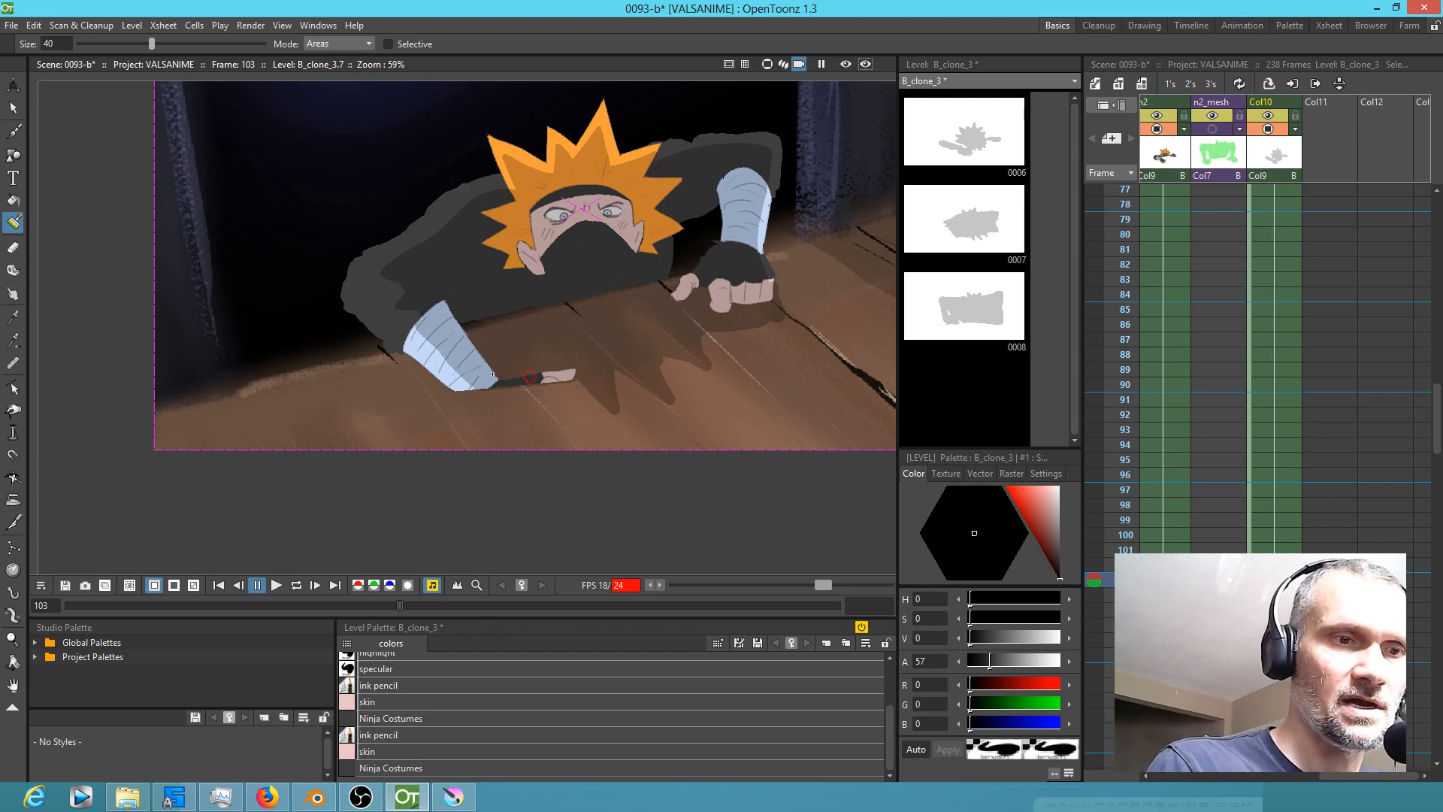
pyautogui.moveTo(376, 364)
pyautogui.mouseDown()
pyautogui.moveTo(484, 413)
pyautogui.moveTo(412, 301)
pyautogui.moveTo(417, 371)
pyautogui.moveTo(443, 395)
pyautogui.moveTo(508, 445)
pyautogui.moveTo(500, 434)
pyautogui.moveTo(541, 422)
pyautogui.moveTo(494, 404)
pyautogui.moveTo(498, 421)
pyautogui.moveTo(544, 436)
pyautogui.moveTo(530, 386)
pyautogui.moveTo(568, 406)
pyautogui.moveTo(565, 387)
pyautogui.moveTo(571, 424)
pyautogui.mouseUp()
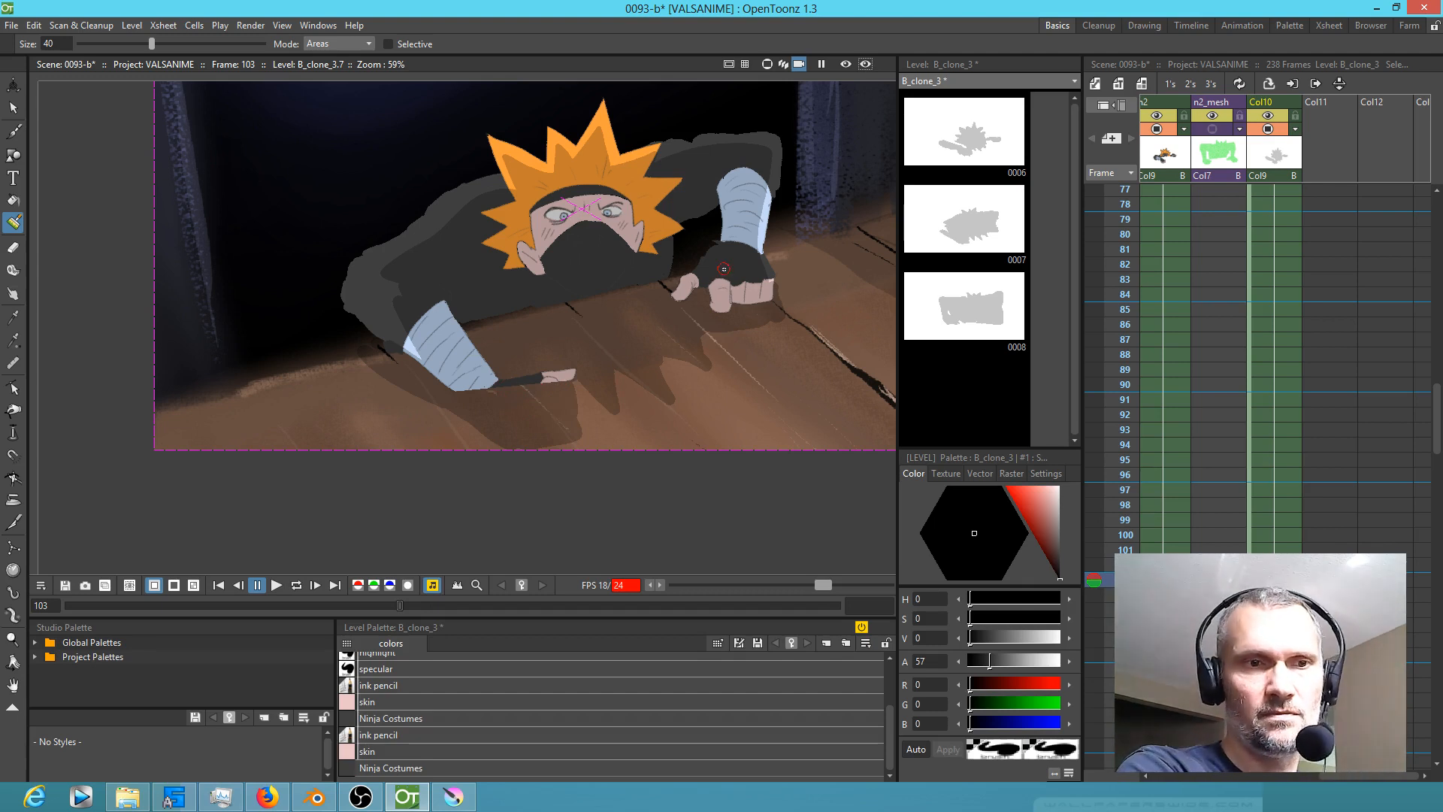
# Step: Paint the shadow under the hand beside the lit wrapped forearm and the spiky hair shadow on the floor at frame 106
pyautogui.click(1108, 625)
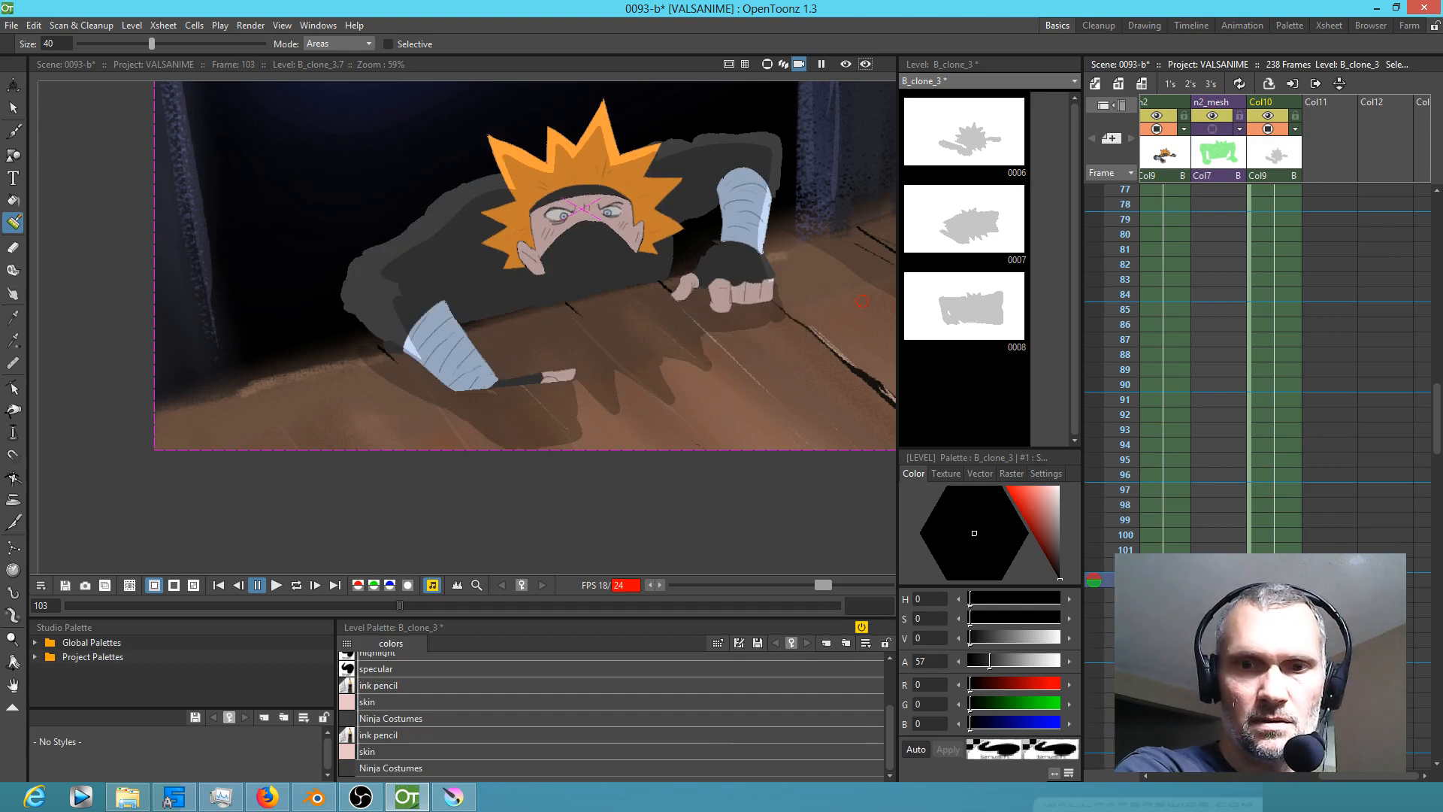
pyautogui.press('.')
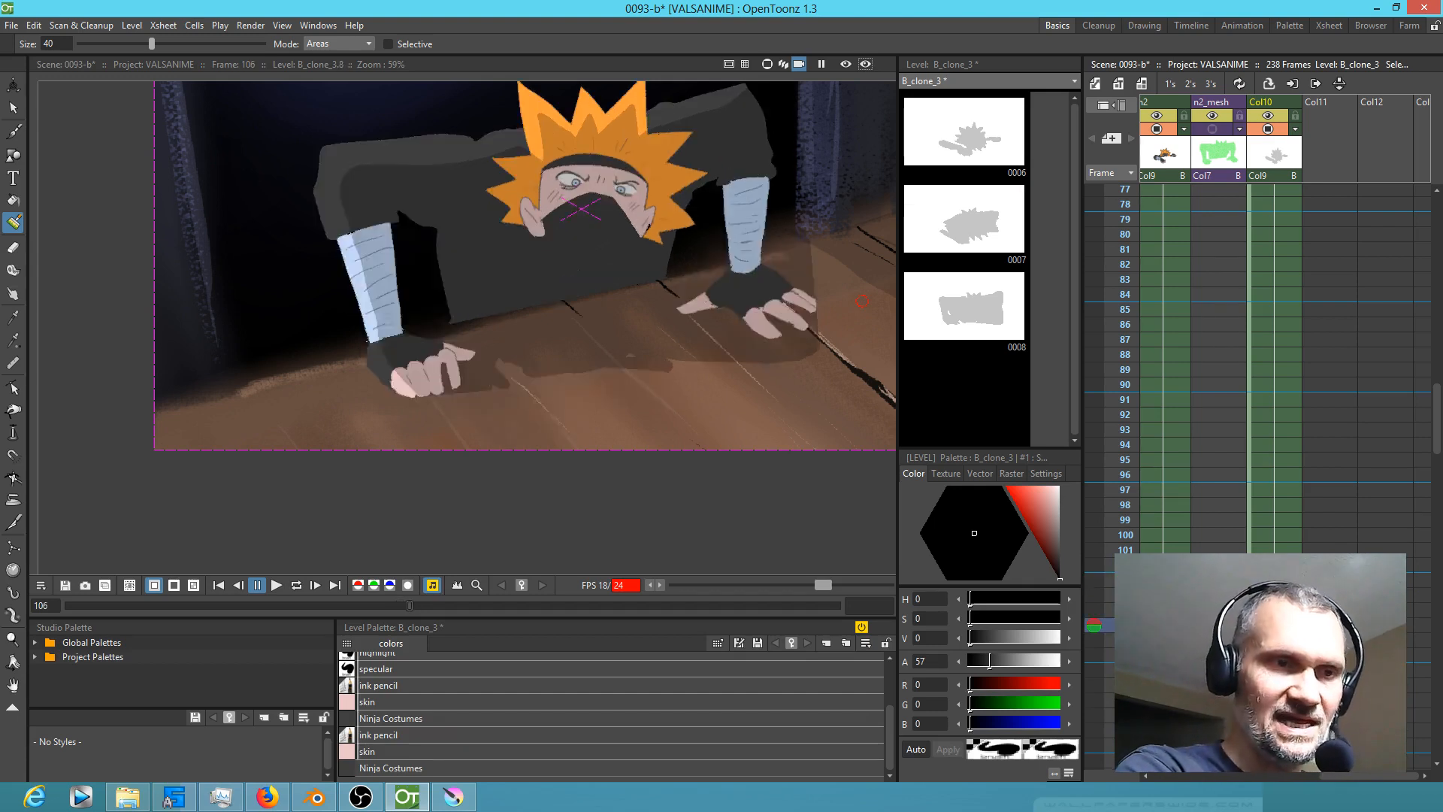
pyautogui.moveTo(398, 375)
pyautogui.mouseDown()
pyautogui.moveTo(412, 402)
pyautogui.moveTo(445, 412)
pyautogui.moveTo(498, 387)
pyautogui.moveTo(460, 394)
pyautogui.mouseUp()
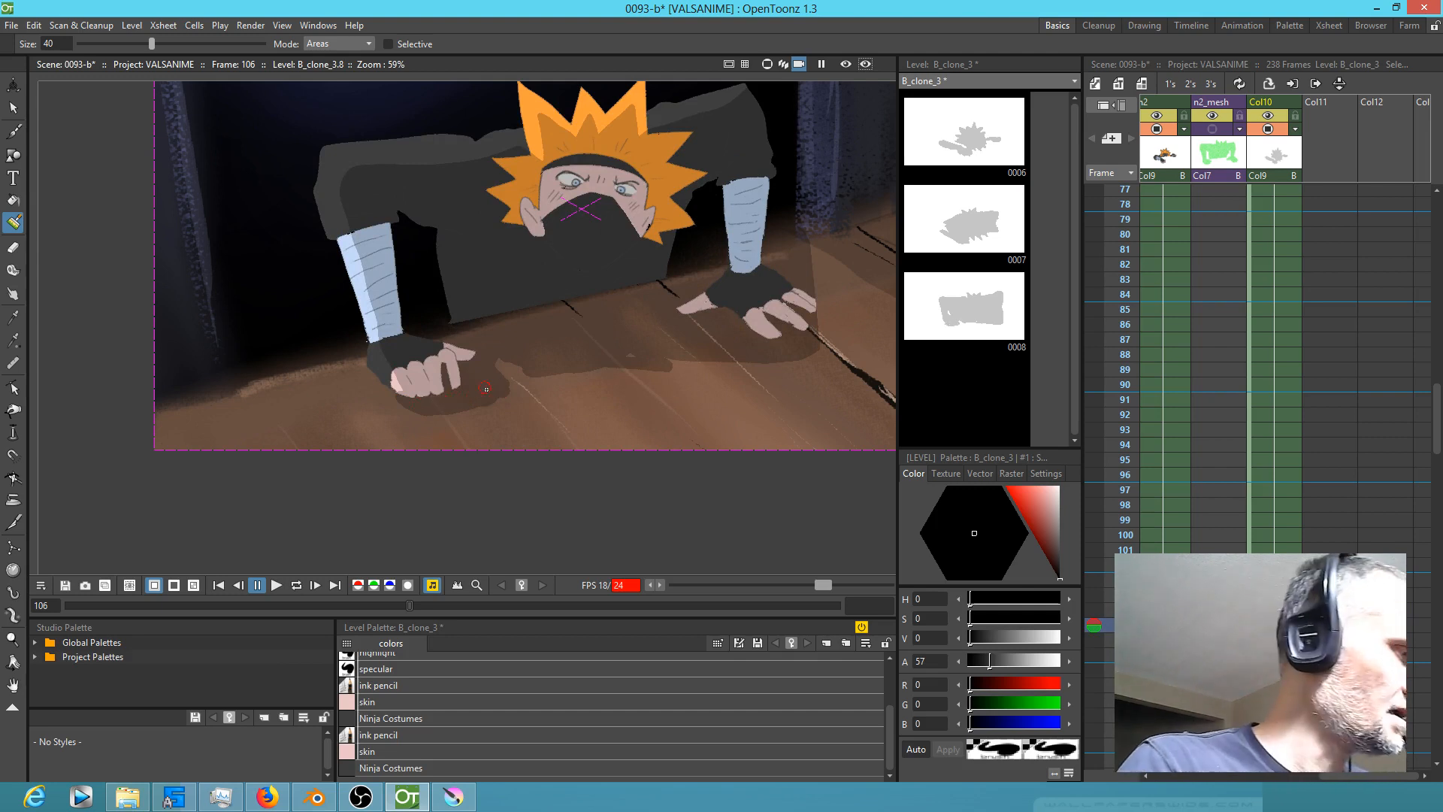
pyautogui.moveTo(510, 360)
pyautogui.mouseDown()
pyautogui.moveTo(574, 410)
pyautogui.moveTo(535, 366)
pyautogui.moveTo(580, 402)
pyautogui.moveTo(565, 366)
pyautogui.moveTo(615, 404)
pyautogui.moveTo(584, 370)
pyautogui.moveTo(642, 359)
pyautogui.moveTo(632, 391)
pyautogui.moveTo(640, 360)
pyautogui.moveTo(662, 394)
pyautogui.moveTo(624, 357)
pyautogui.moveTo(627, 382)
pyautogui.moveTo(683, 355)
pyautogui.moveTo(654, 357)
pyautogui.moveTo(691, 372)
pyautogui.mouseUp()
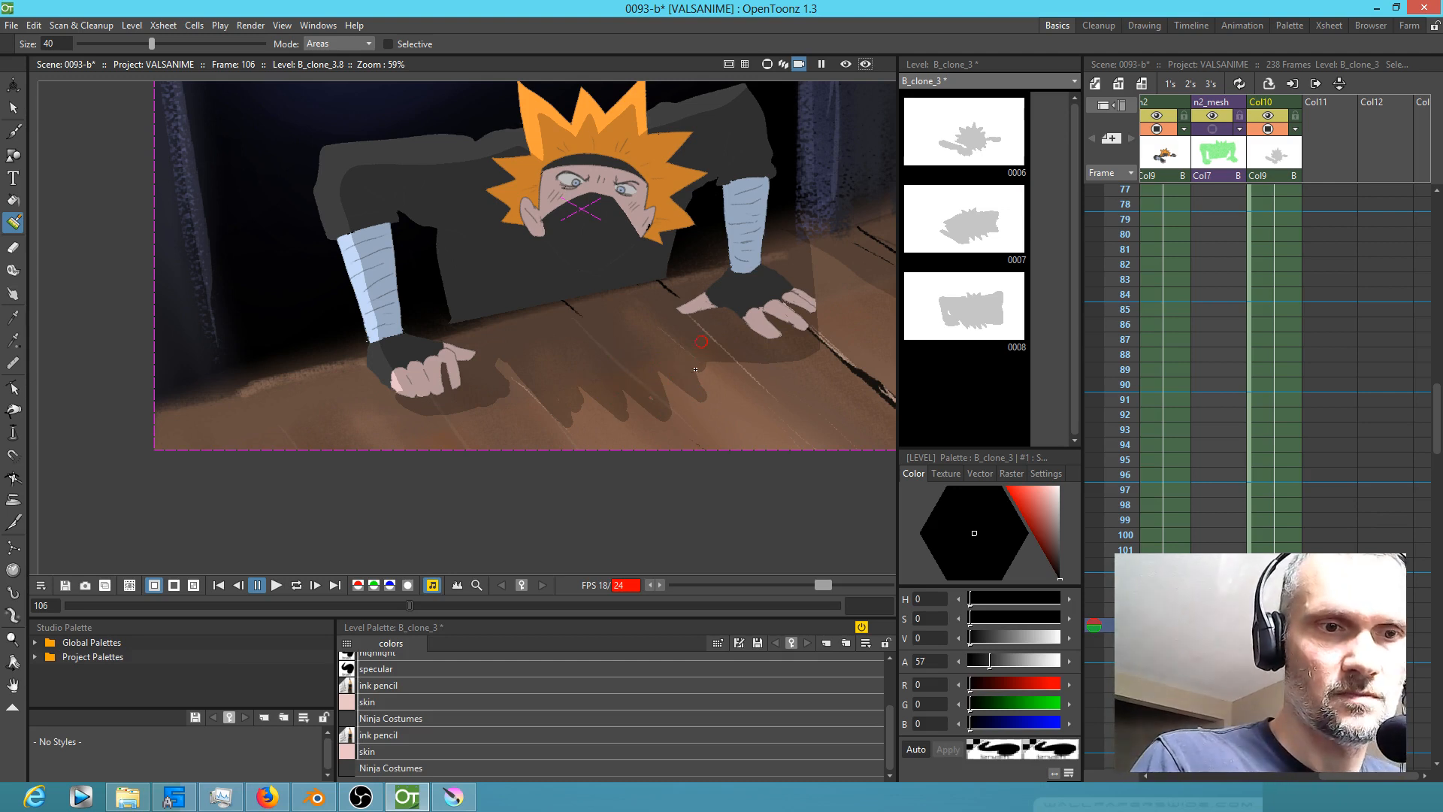
# Step: Save all the work and sharpen the hair shadow's spikes at frame 106 with the eraser in Areas mode, size 31
pyautogui.press('a')
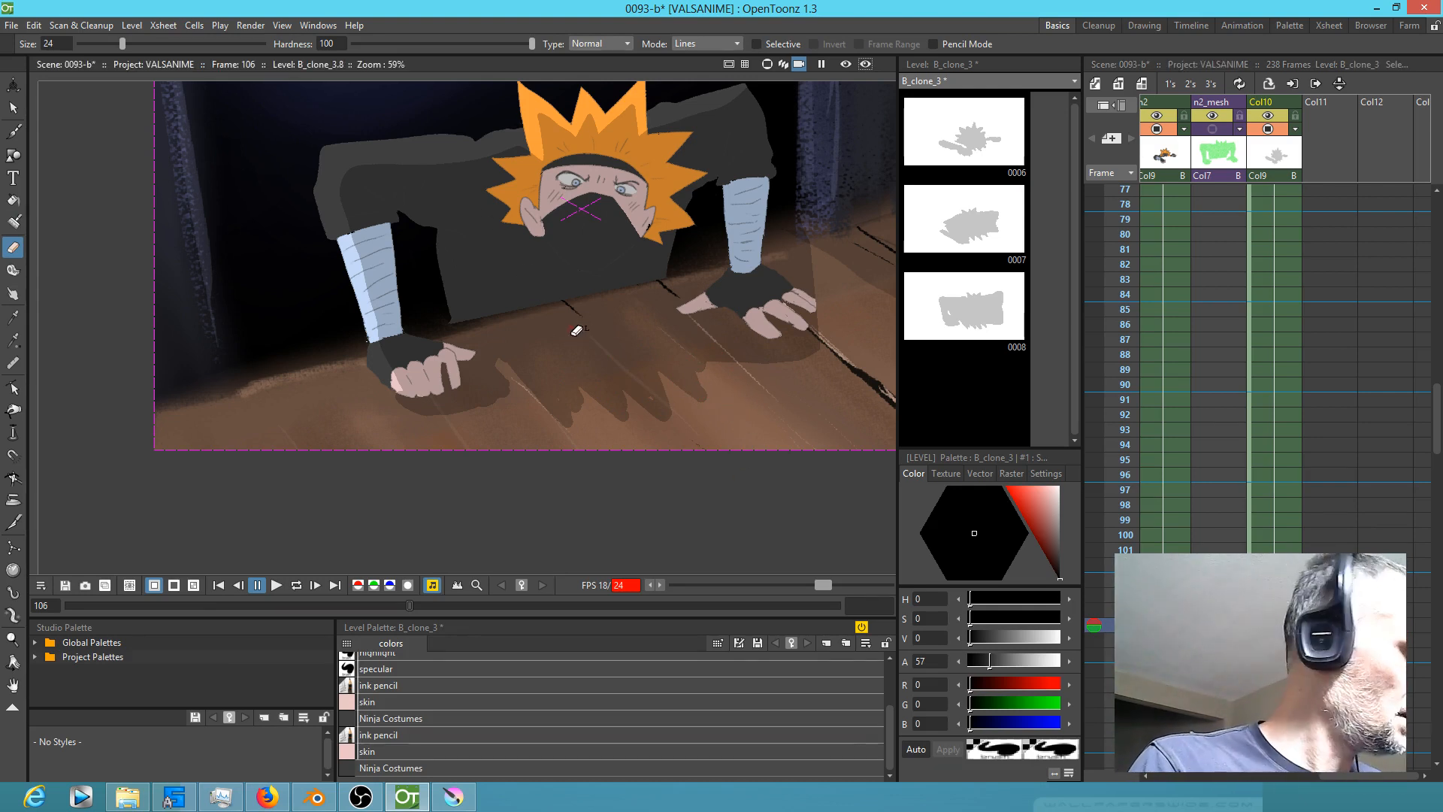
pyautogui.press('i')
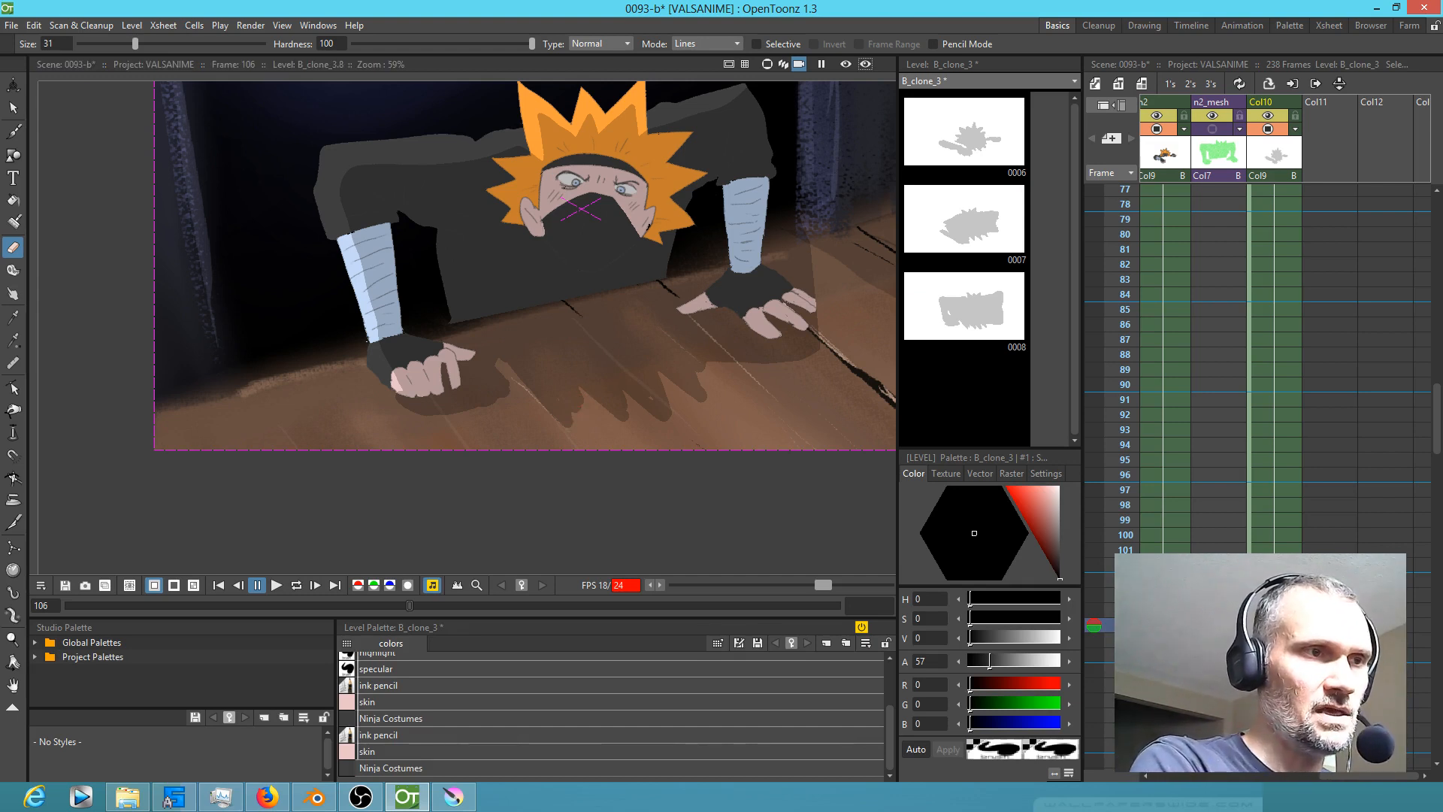
pyautogui.click(12, 25)
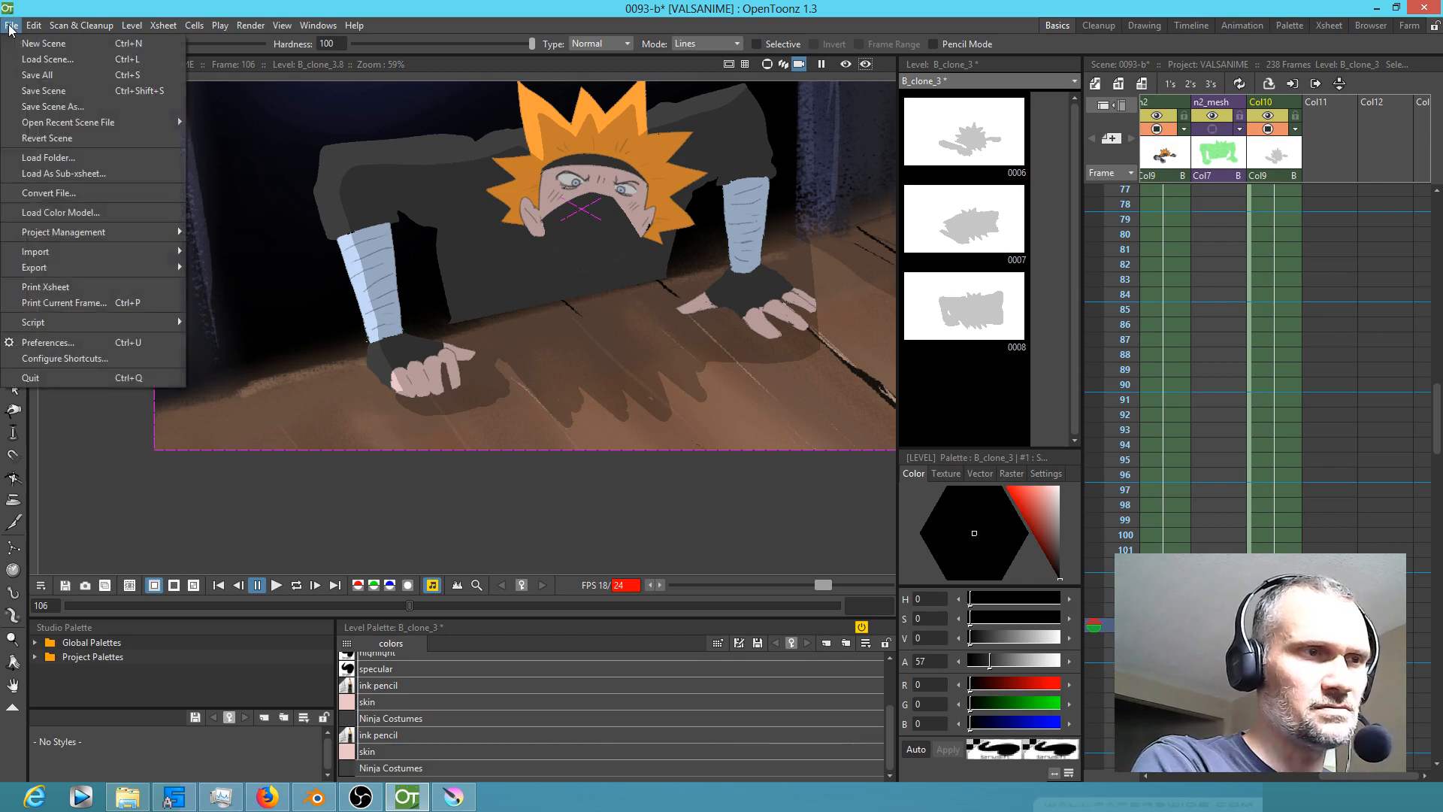
pyautogui.click(18, 75)
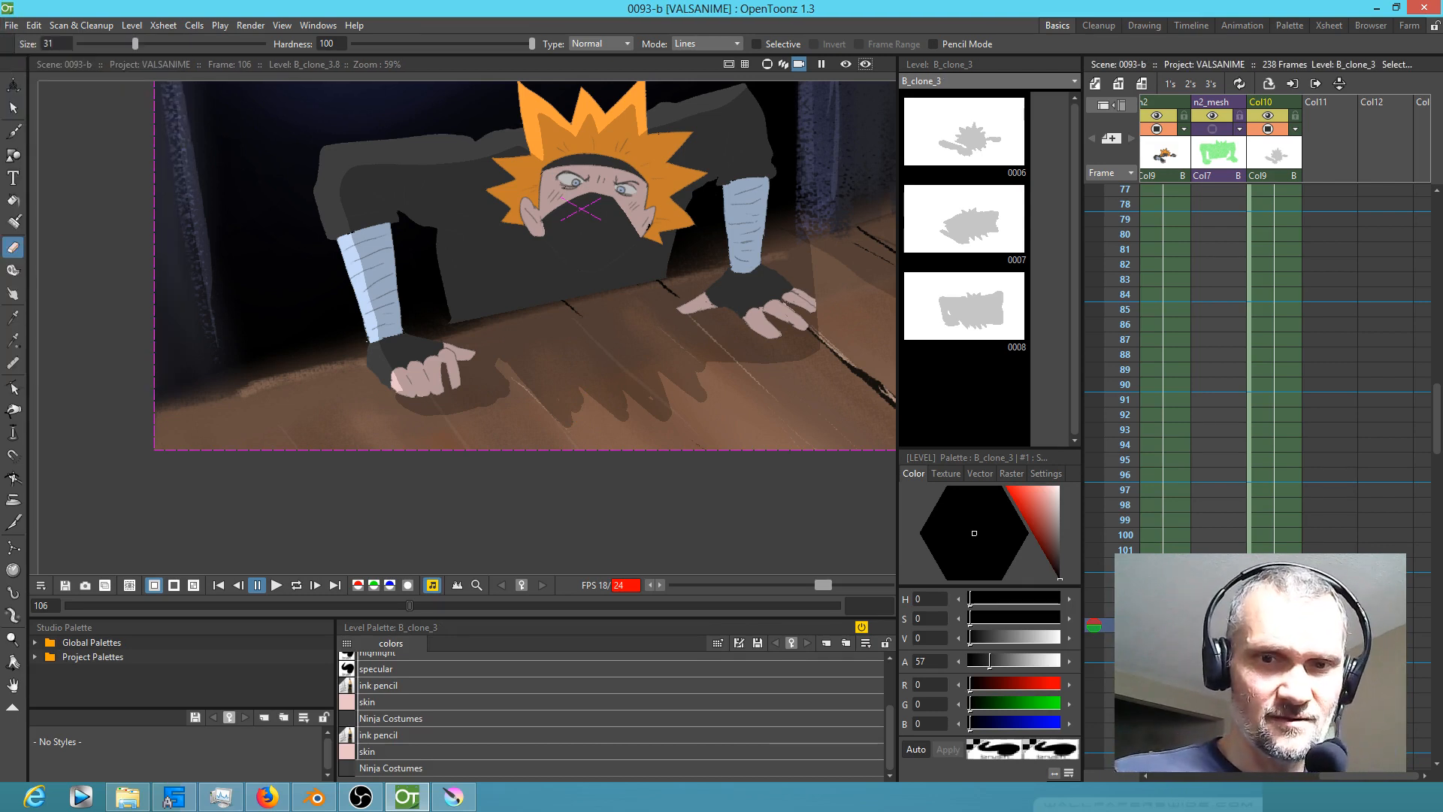
pyautogui.click(697, 42)
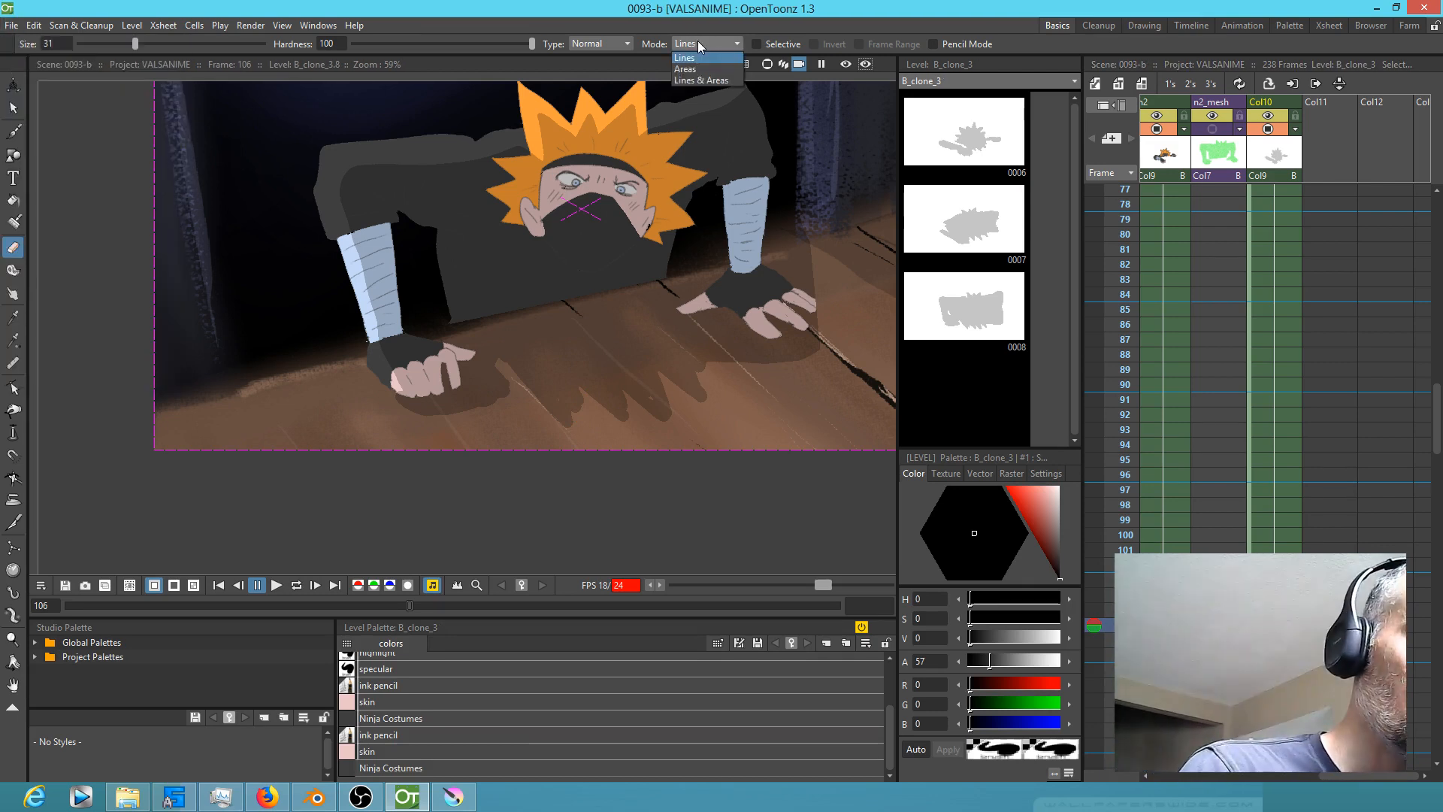
pyautogui.click(695, 68)
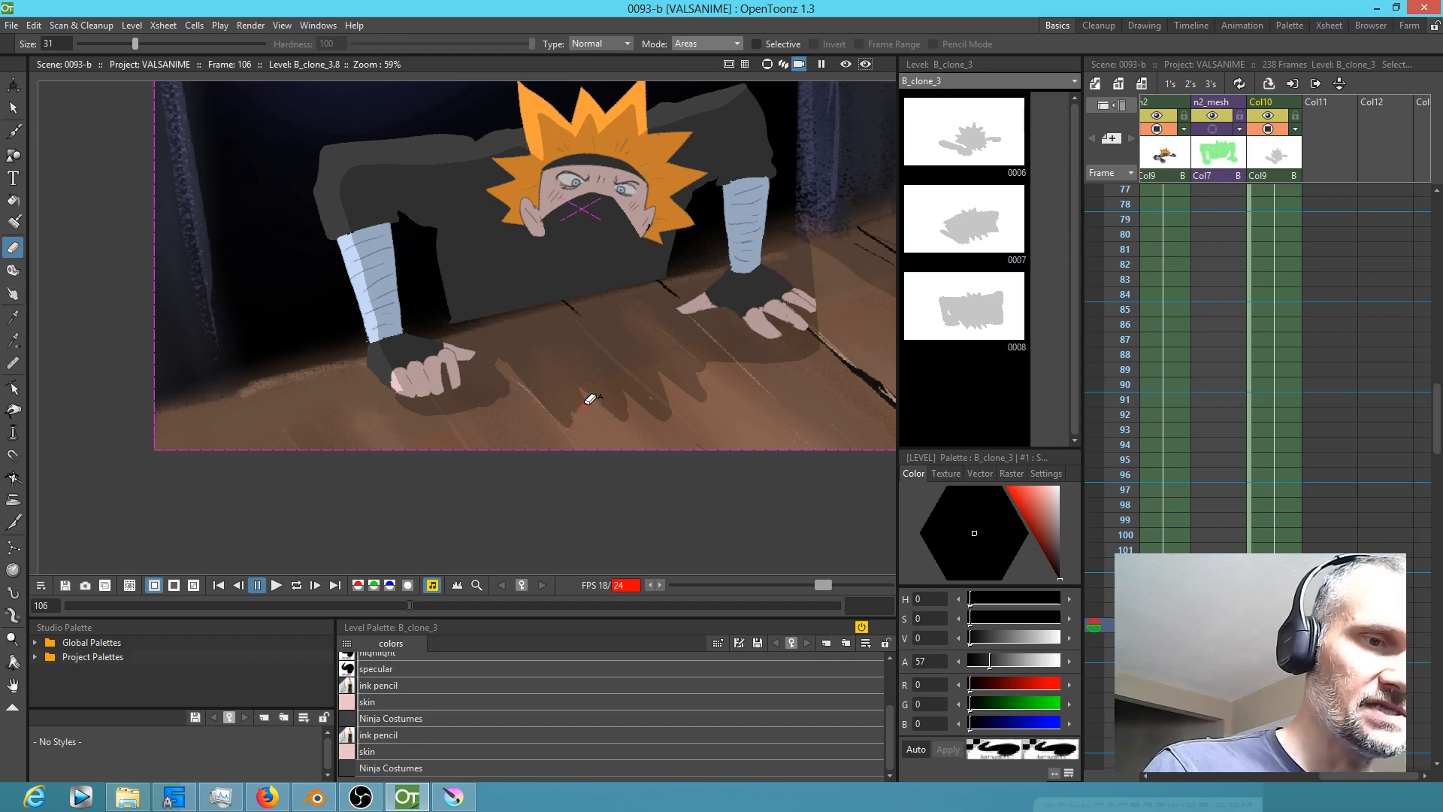
pyautogui.moveTo(579, 421)
pyautogui.mouseDown()
pyautogui.moveTo(642, 414)
pyautogui.moveTo(612, 422)
pyautogui.moveTo(586, 398)
pyautogui.moveTo(626, 424)
pyautogui.moveTo(628, 397)
pyautogui.moveTo(636, 434)
pyautogui.moveTo(690, 444)
pyautogui.moveTo(632, 398)
pyautogui.moveTo(665, 417)
pyautogui.mouseUp()
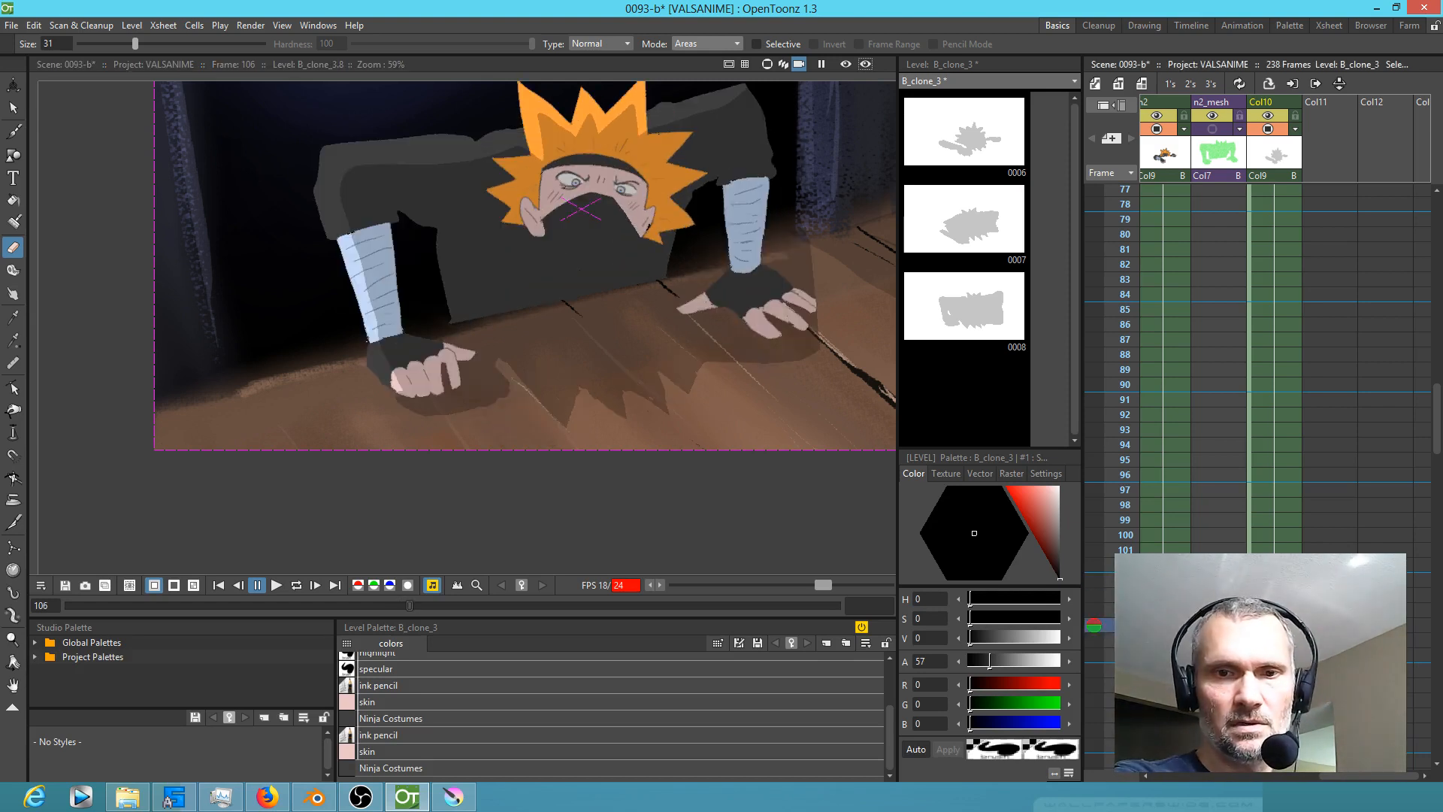
# Step: Extend the torso's lower edge in column n2 at frame 106 with the dark Ninja Costumes colour
pyautogui.click(1164, 625)
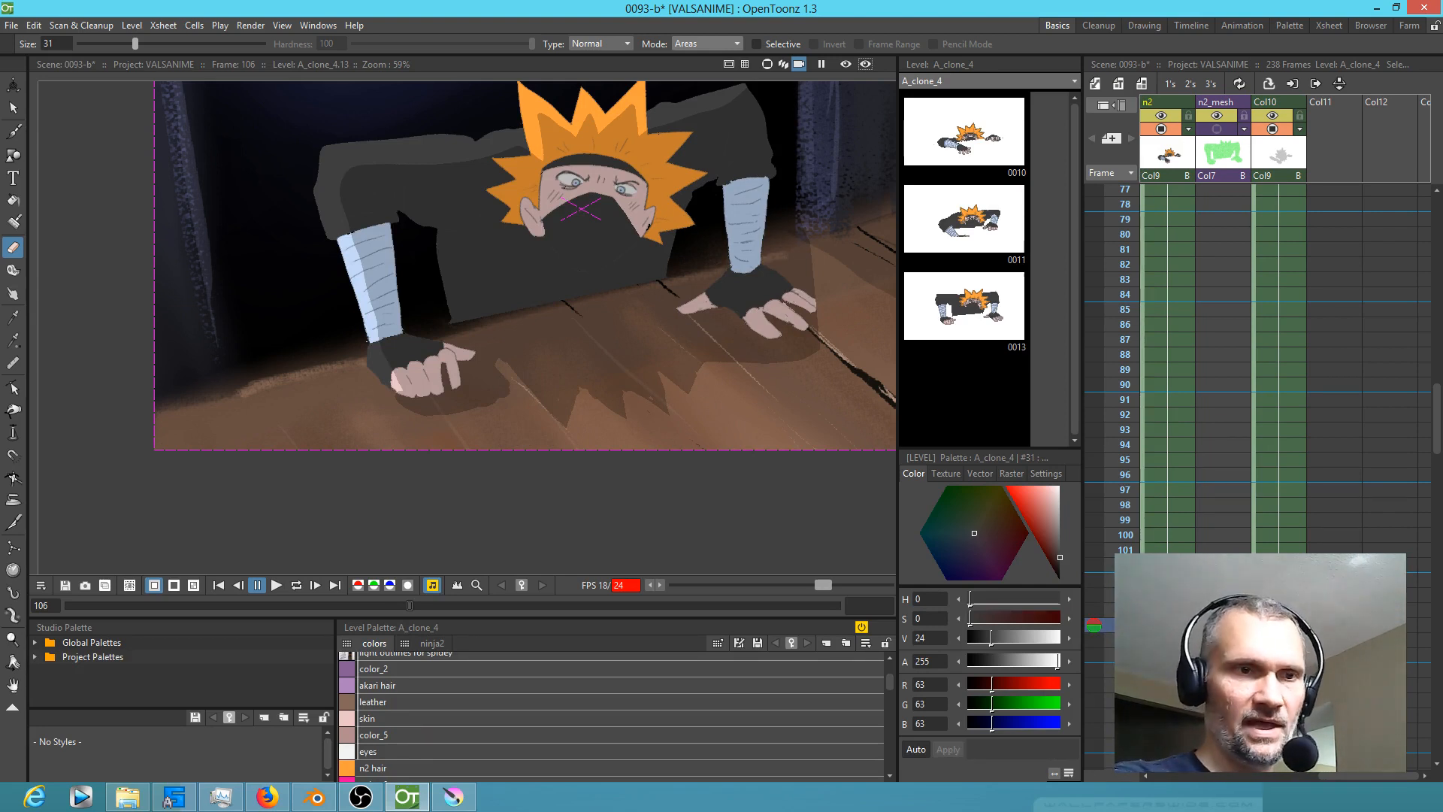
pyautogui.press('j')
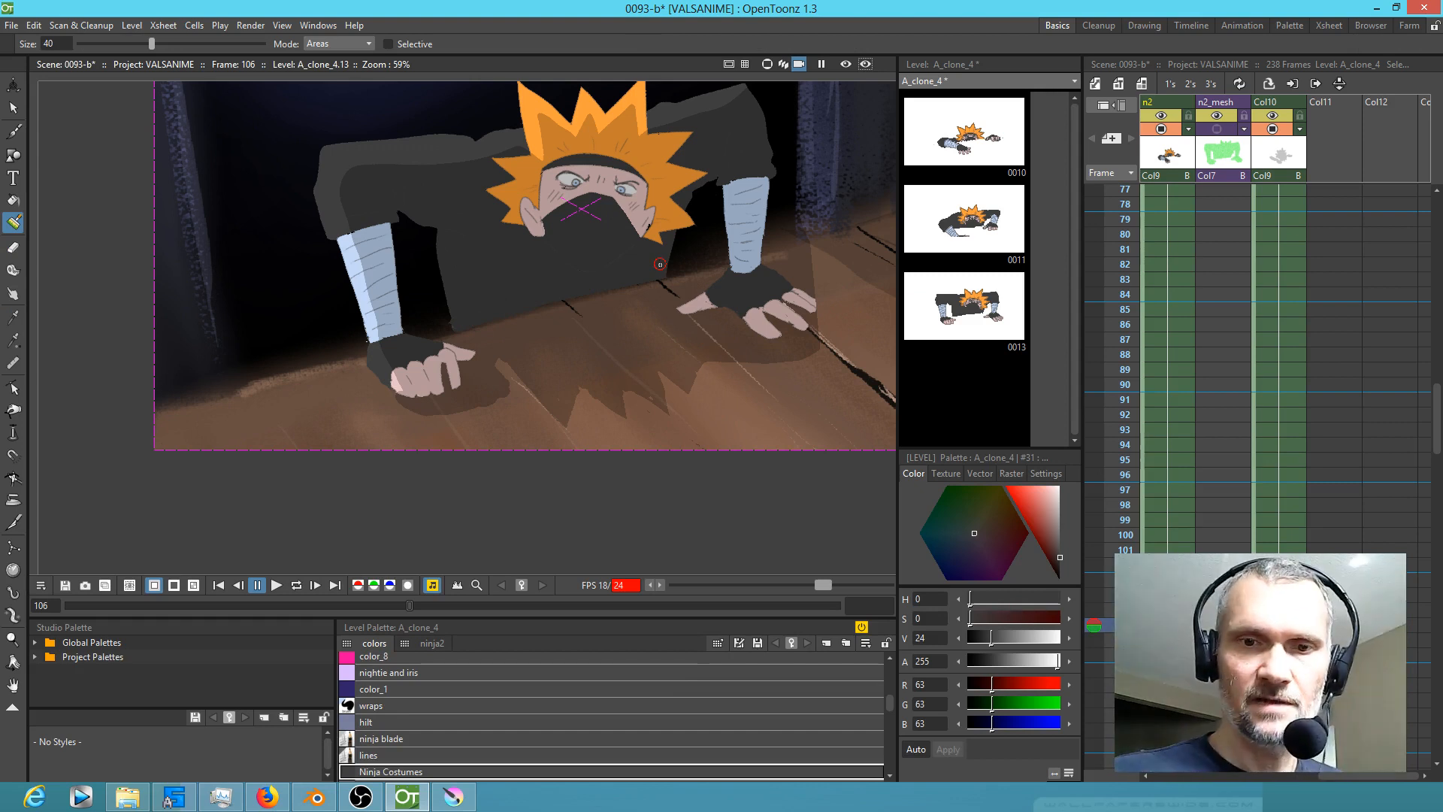
# Step: Pick the wraps colour at frame 103 and extend the lower end of the wrapped forearm resting on the floor
pyautogui.click(1128, 579)
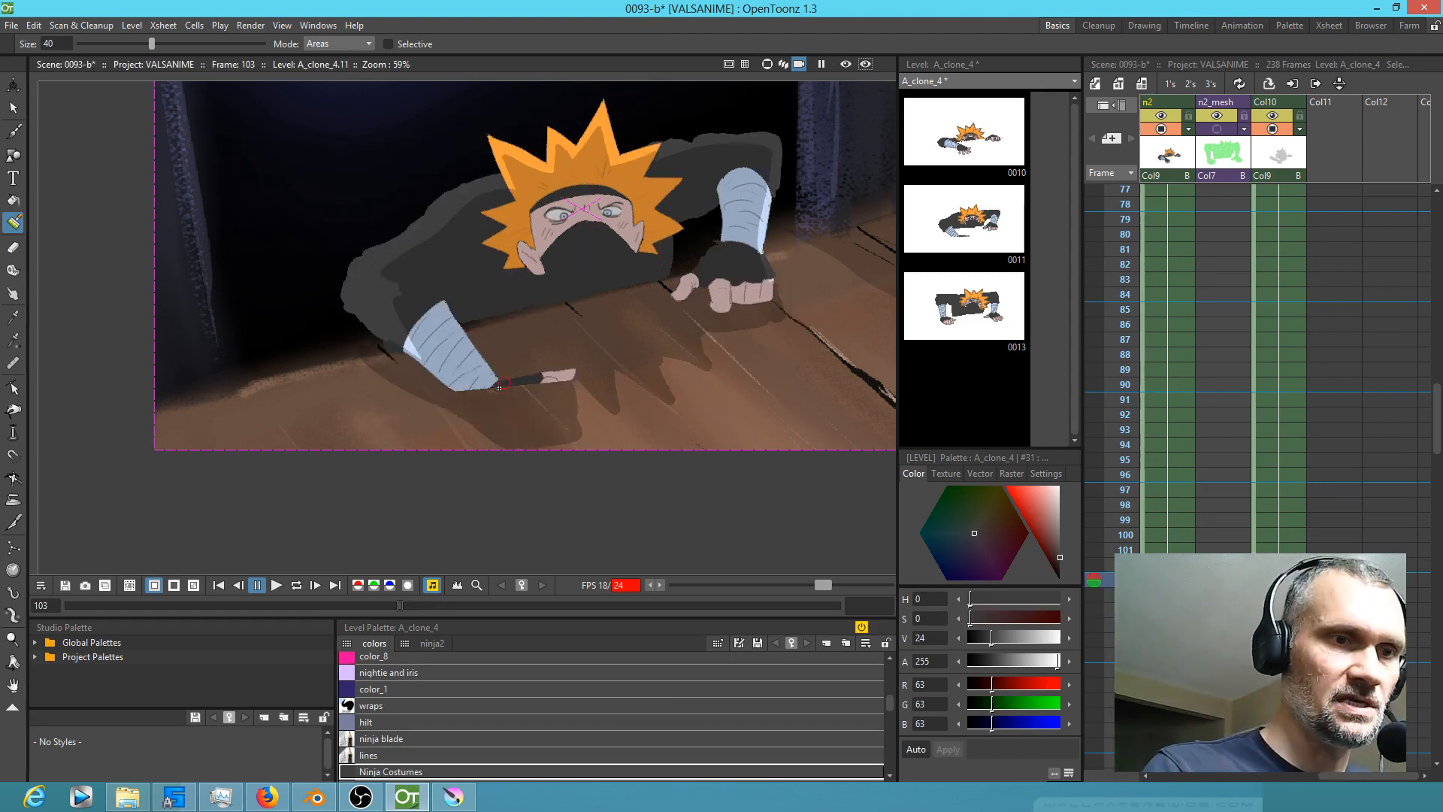
pyautogui.press('k')
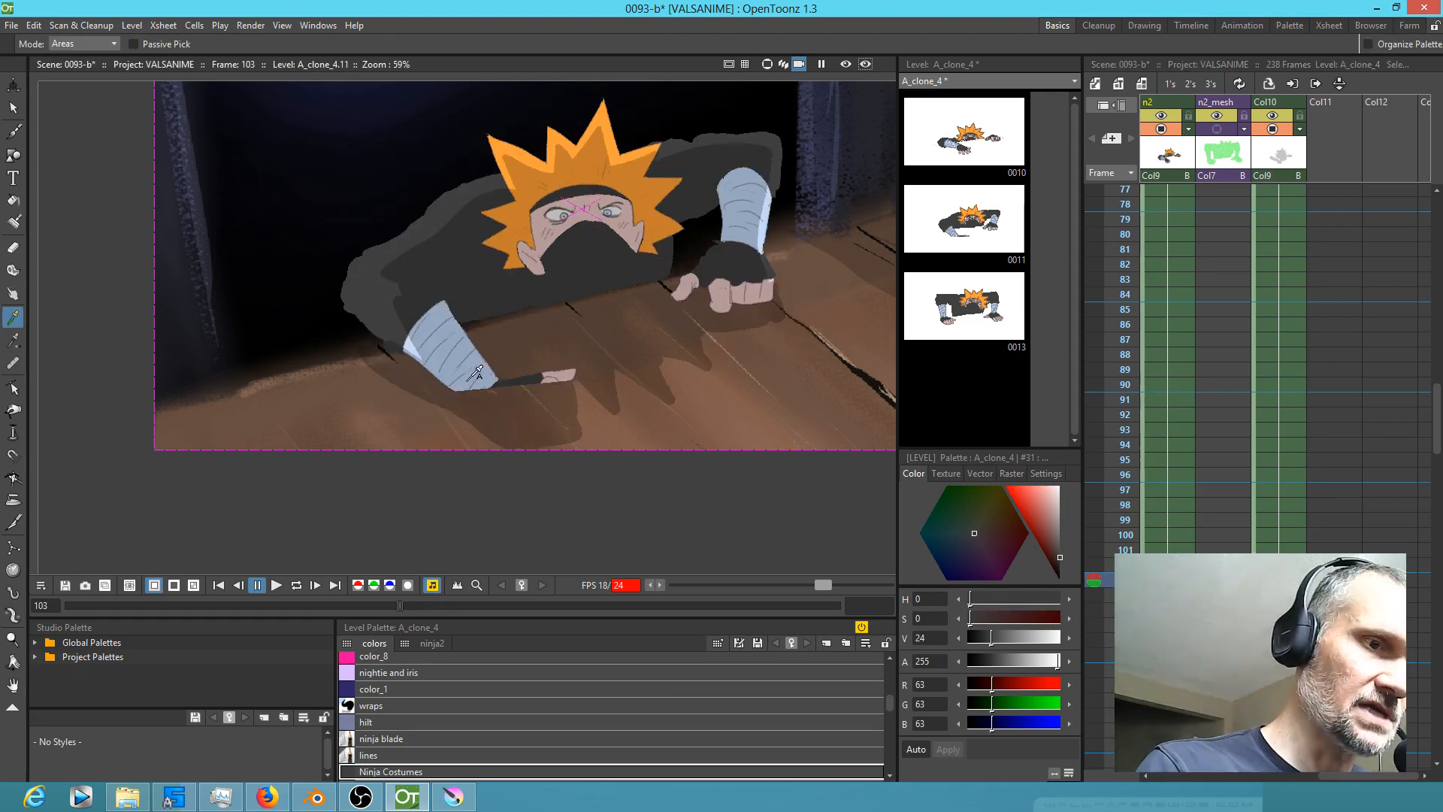
pyautogui.click(472, 379)
pyautogui.press('j')
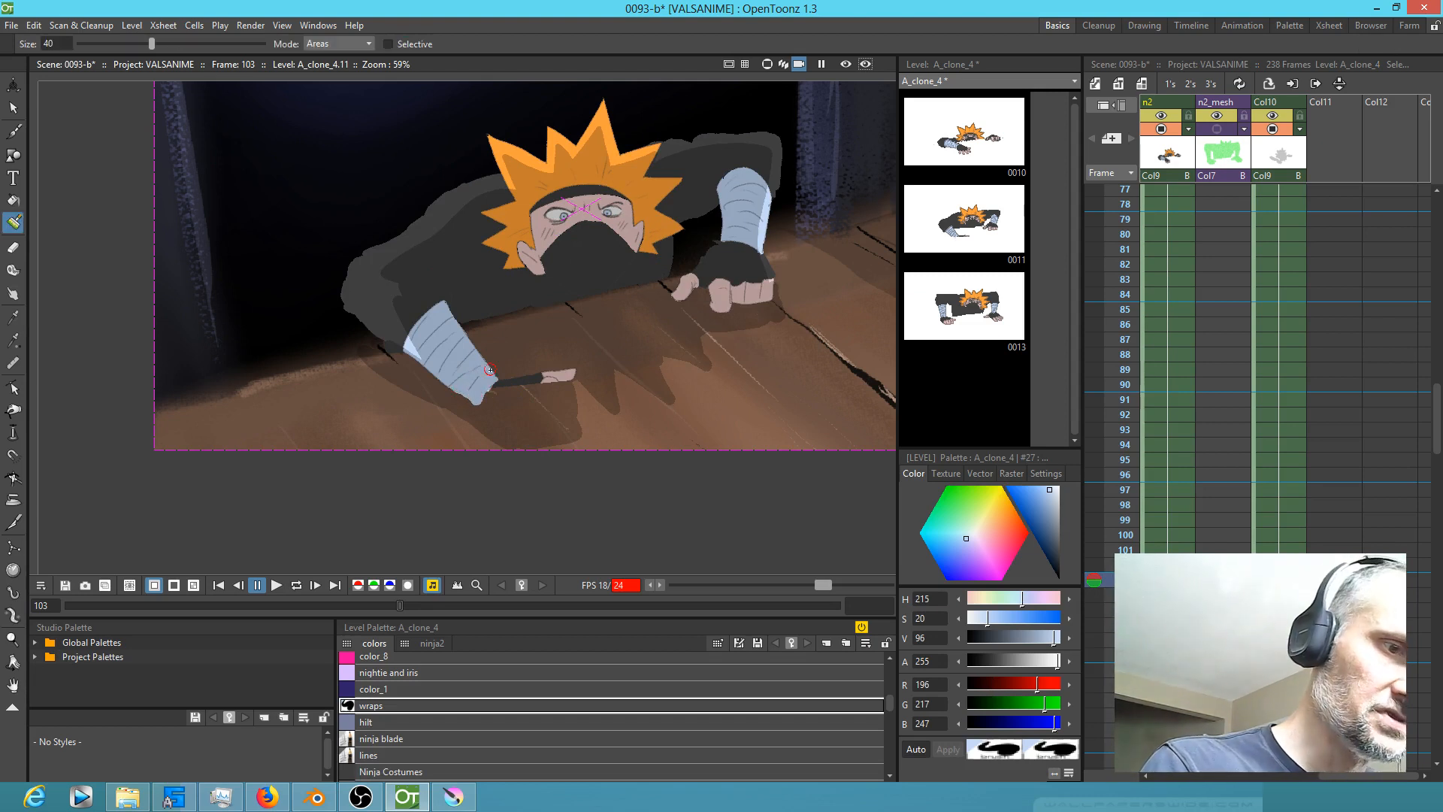
# Step: Pick the dark Ninja Costumes colour and paint the missing glove area below the wrapped forearm at frame 103
pyautogui.press('k')
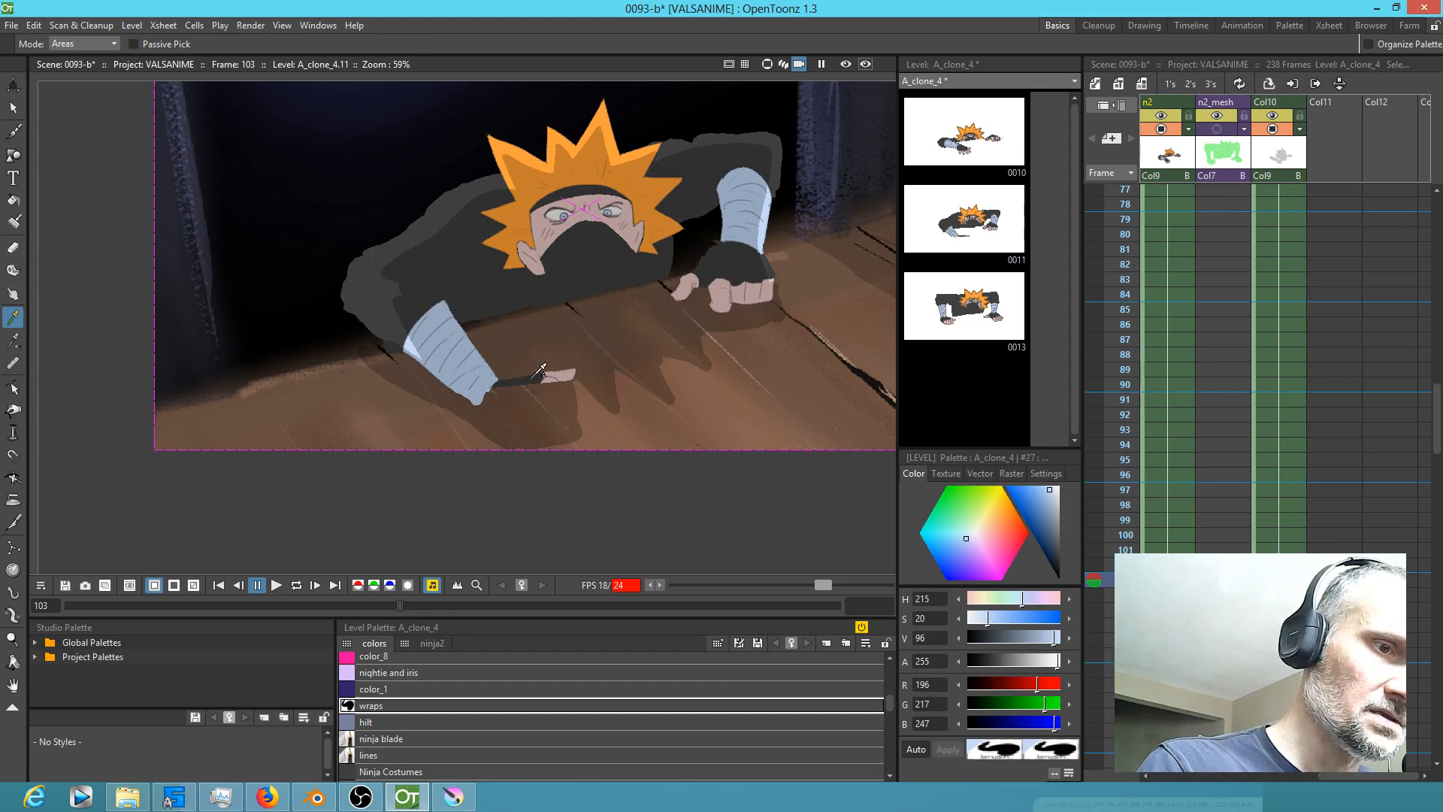
pyautogui.click(538, 370)
pyautogui.press('j')
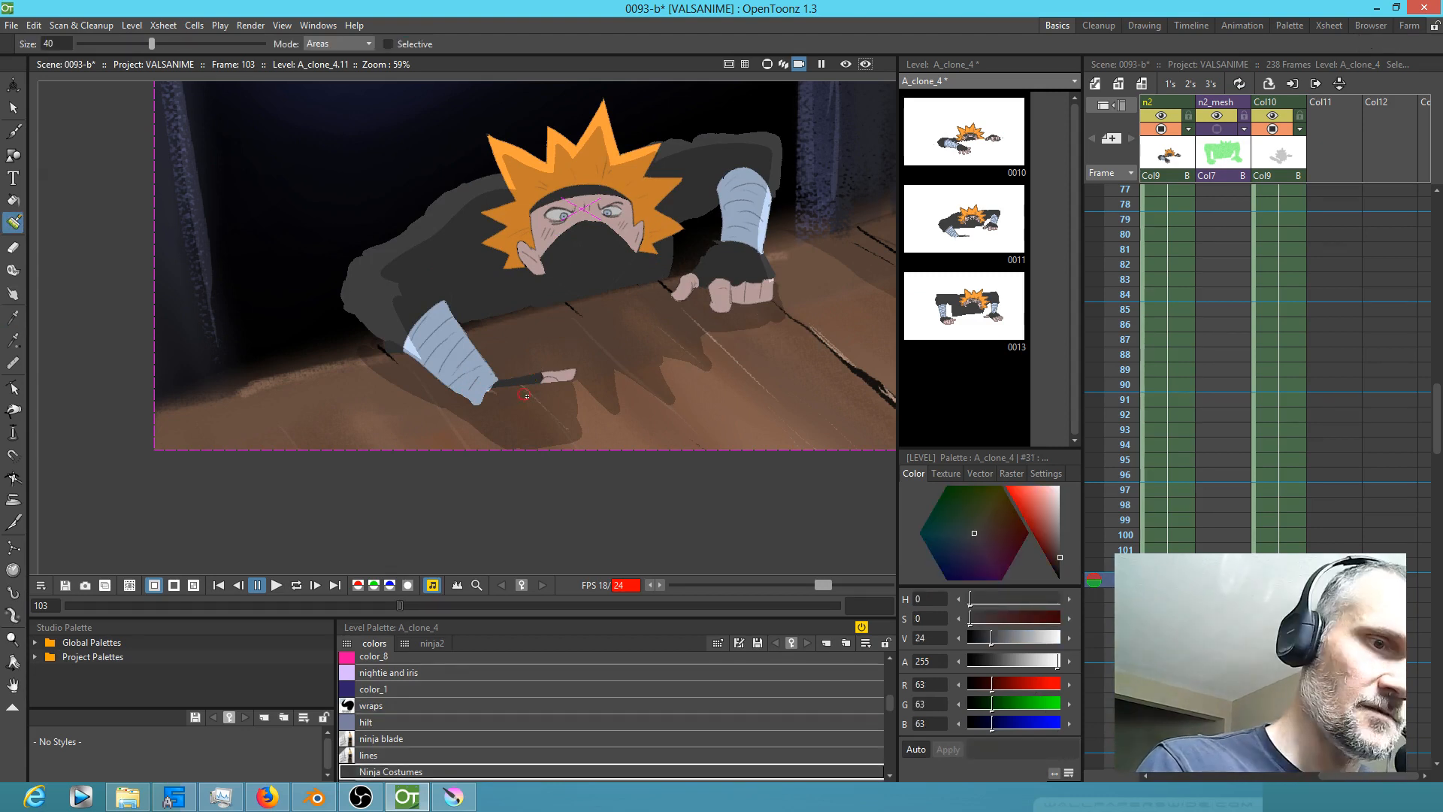
pyautogui.moveTo(522, 391); pyautogui.dragTo(507, 392)
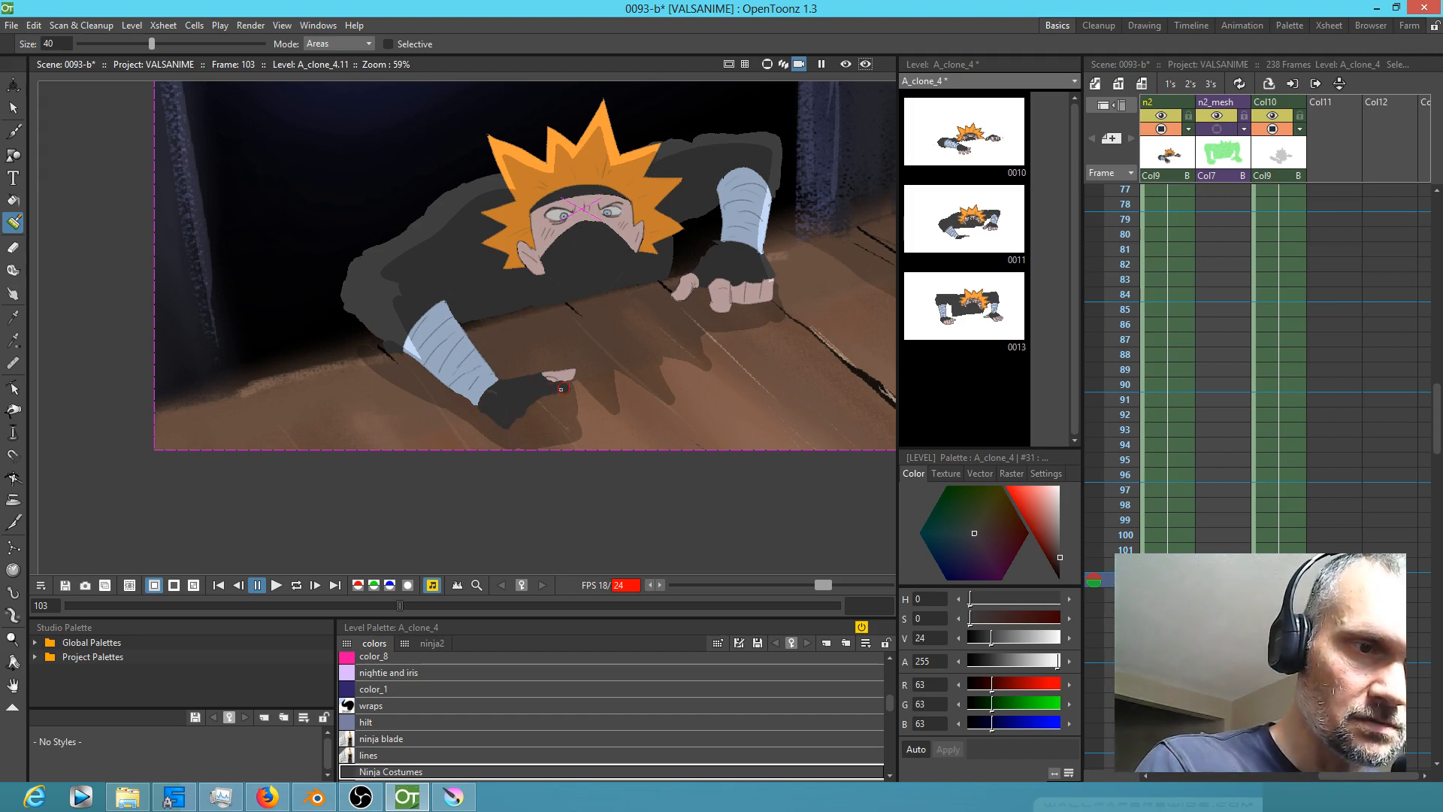
# Step: Pick the skin colour from the thumb and paint the missing fingers in front of the glove at frame 103
pyautogui.press('k')
pyautogui.click(569, 374)
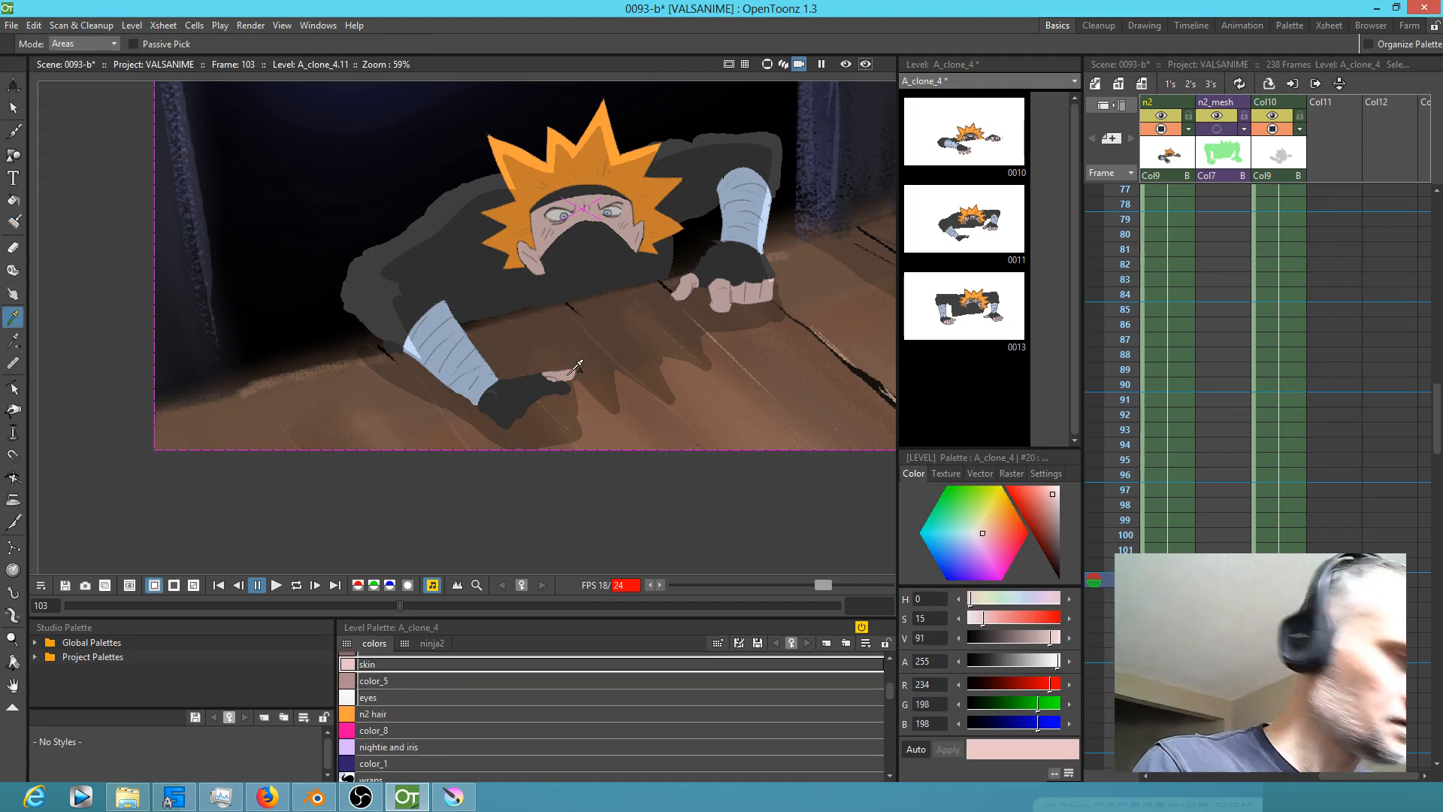
pyautogui.press('b')
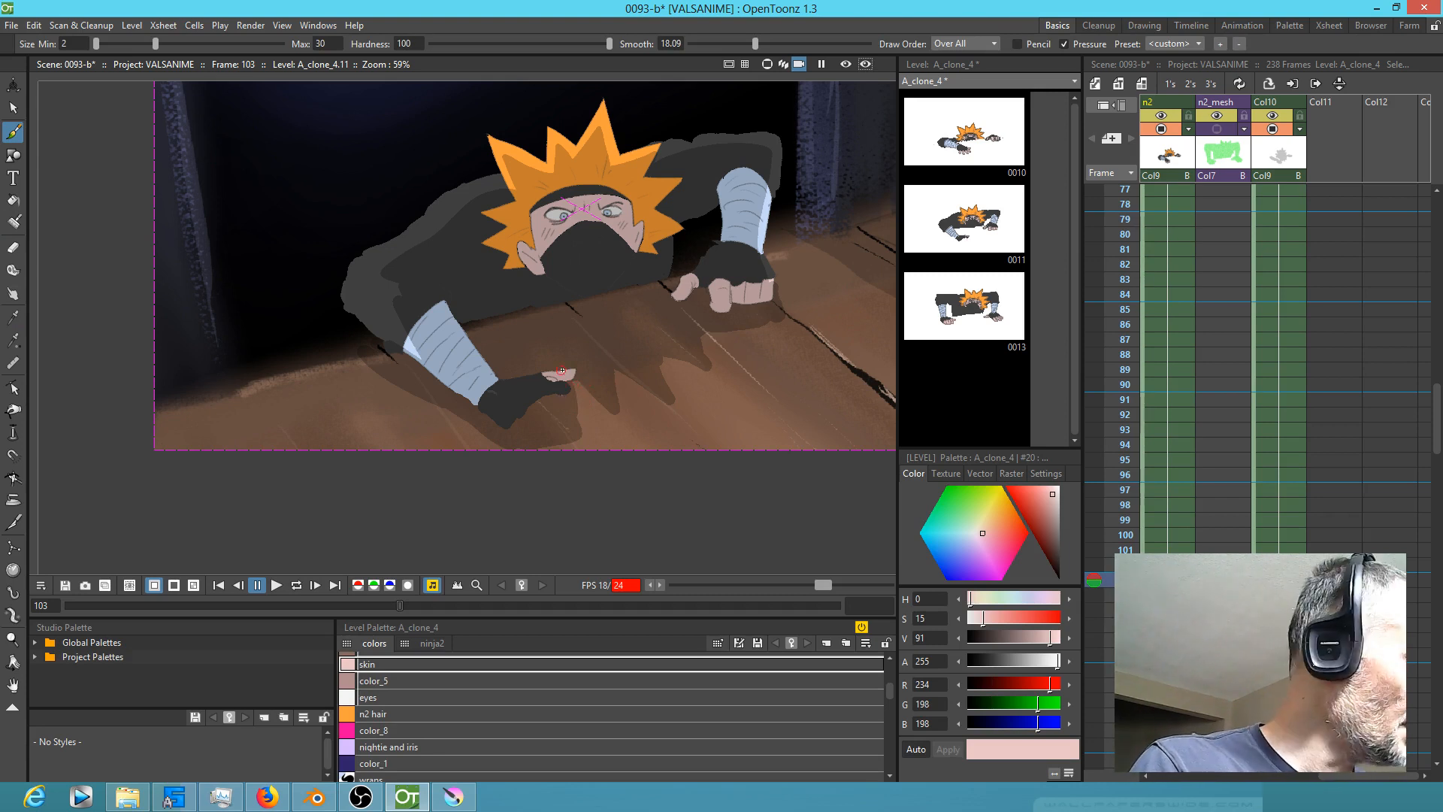
pyautogui.press('j')
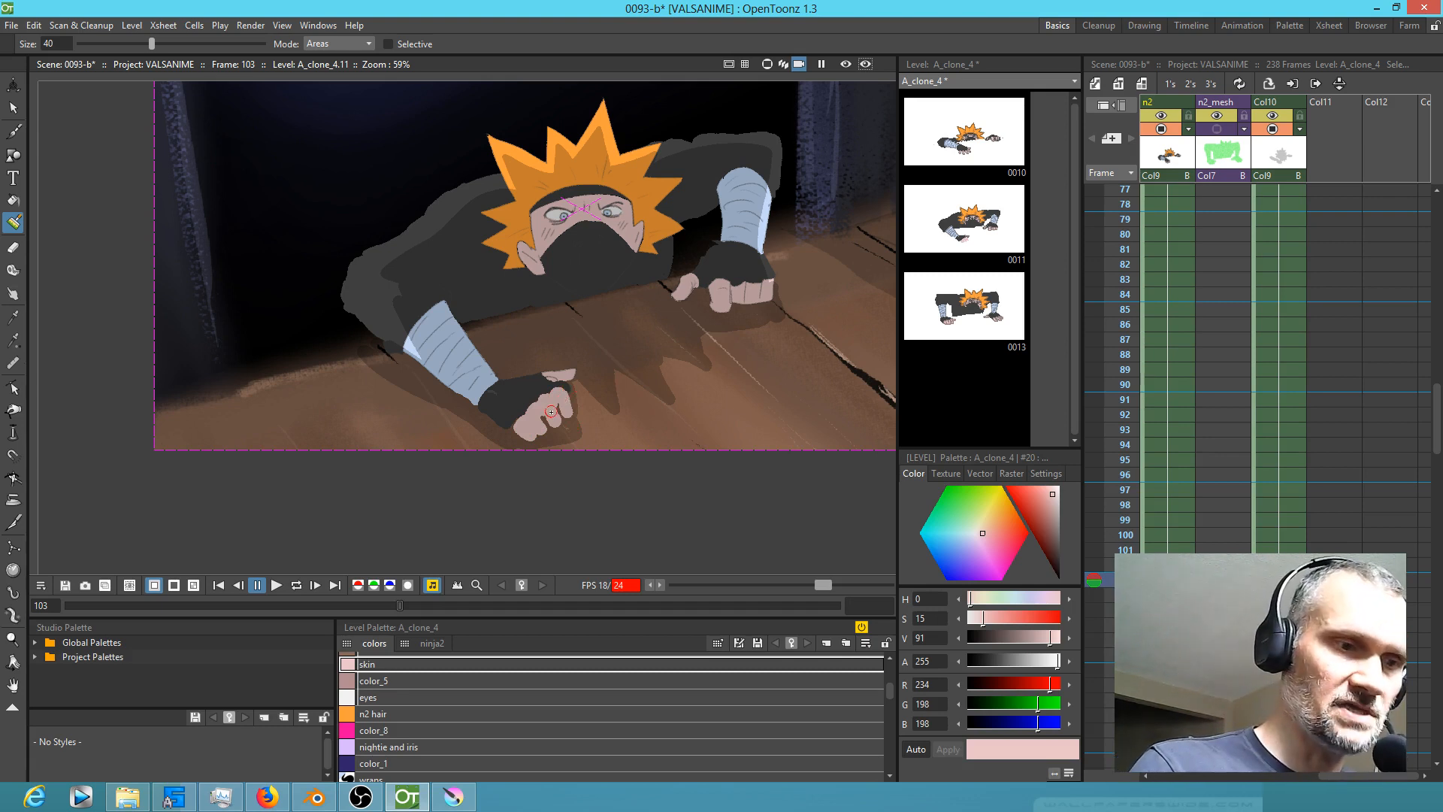
# Step: Outline the newly painted fingers at frame 103 with the ink pencil style
pyautogui.press('b')
pyautogui.scroll(3, 839, 665)
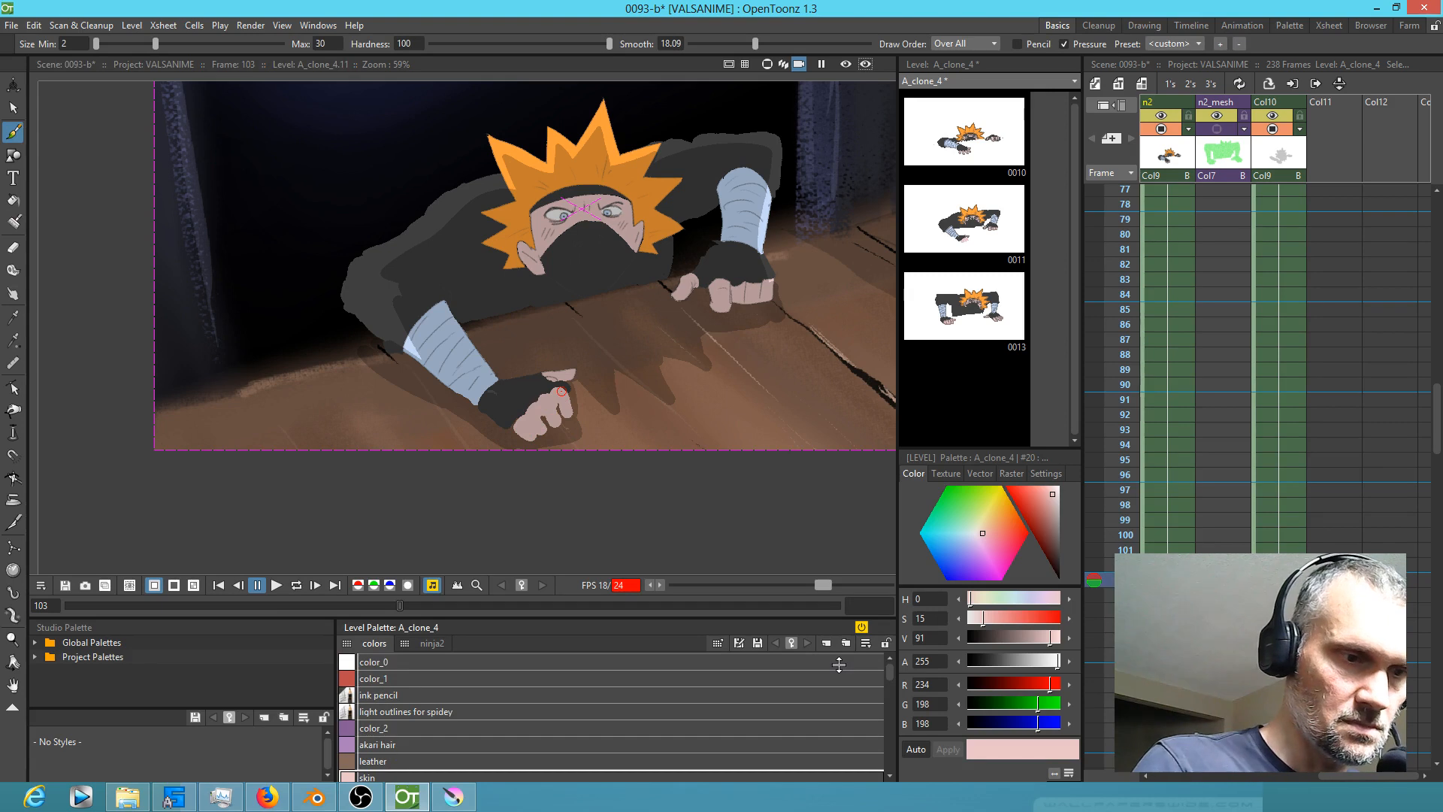
pyautogui.click(393, 695)
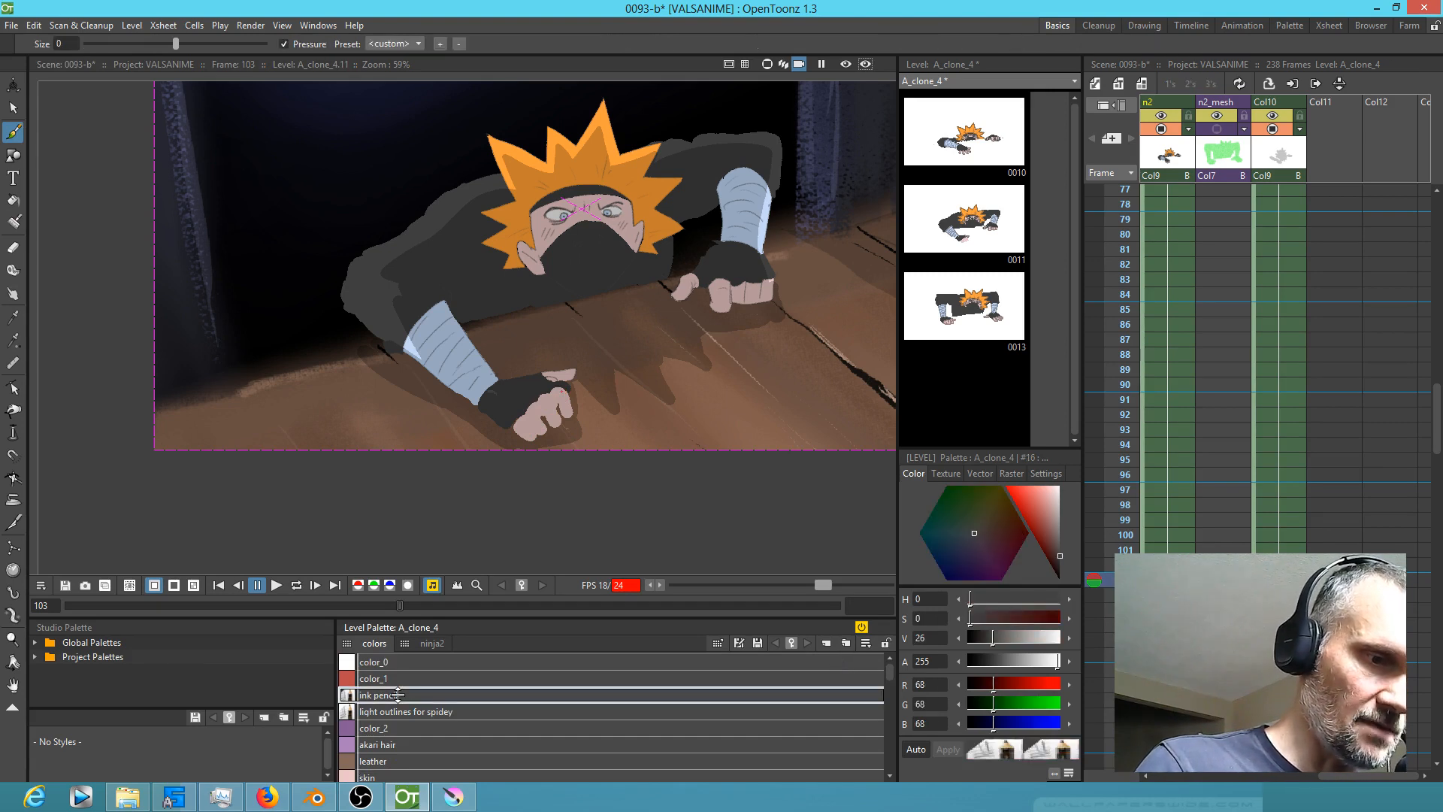
pyautogui.scroll(4, 560, 444)
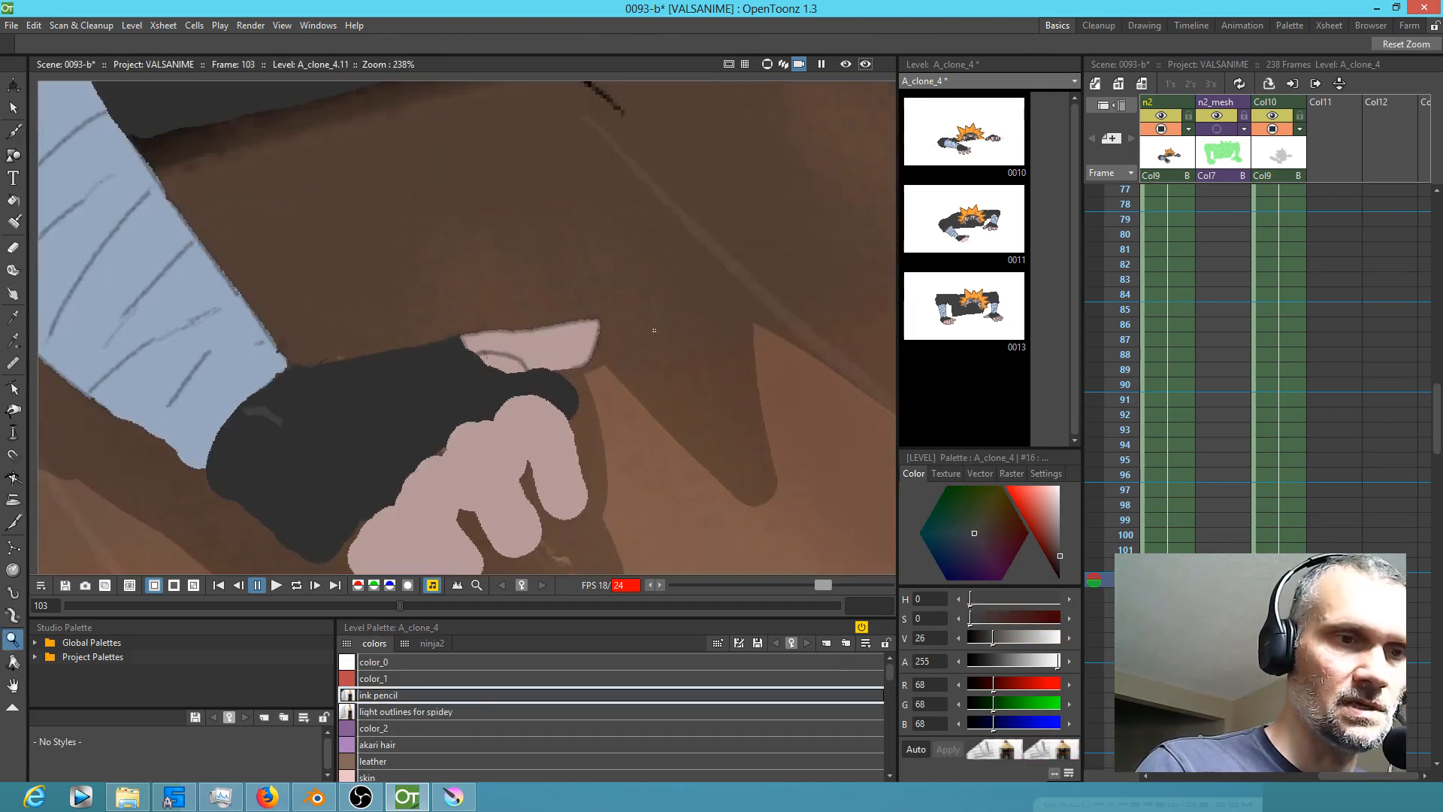
pyautogui.moveTo(553, 251)
pyautogui.mouseDown()
pyautogui.moveTo(578, 318)
pyautogui.moveTo(612, 302)
pyautogui.mouseUp()
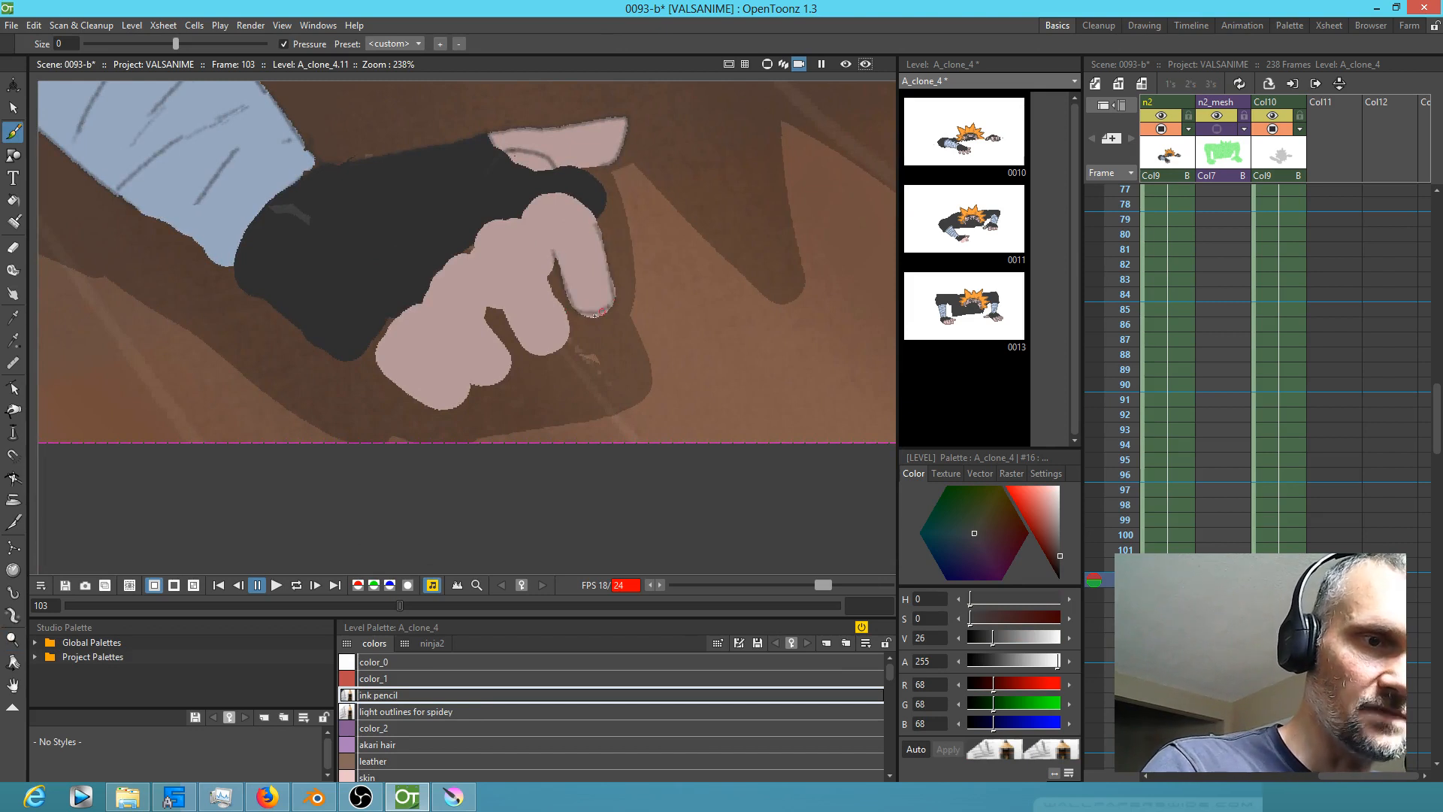
pyautogui.moveTo(551, 274)
pyautogui.mouseDown()
pyautogui.moveTo(569, 341)
pyautogui.moveTo(568, 319)
pyautogui.moveTo(548, 354)
pyautogui.mouseUp()
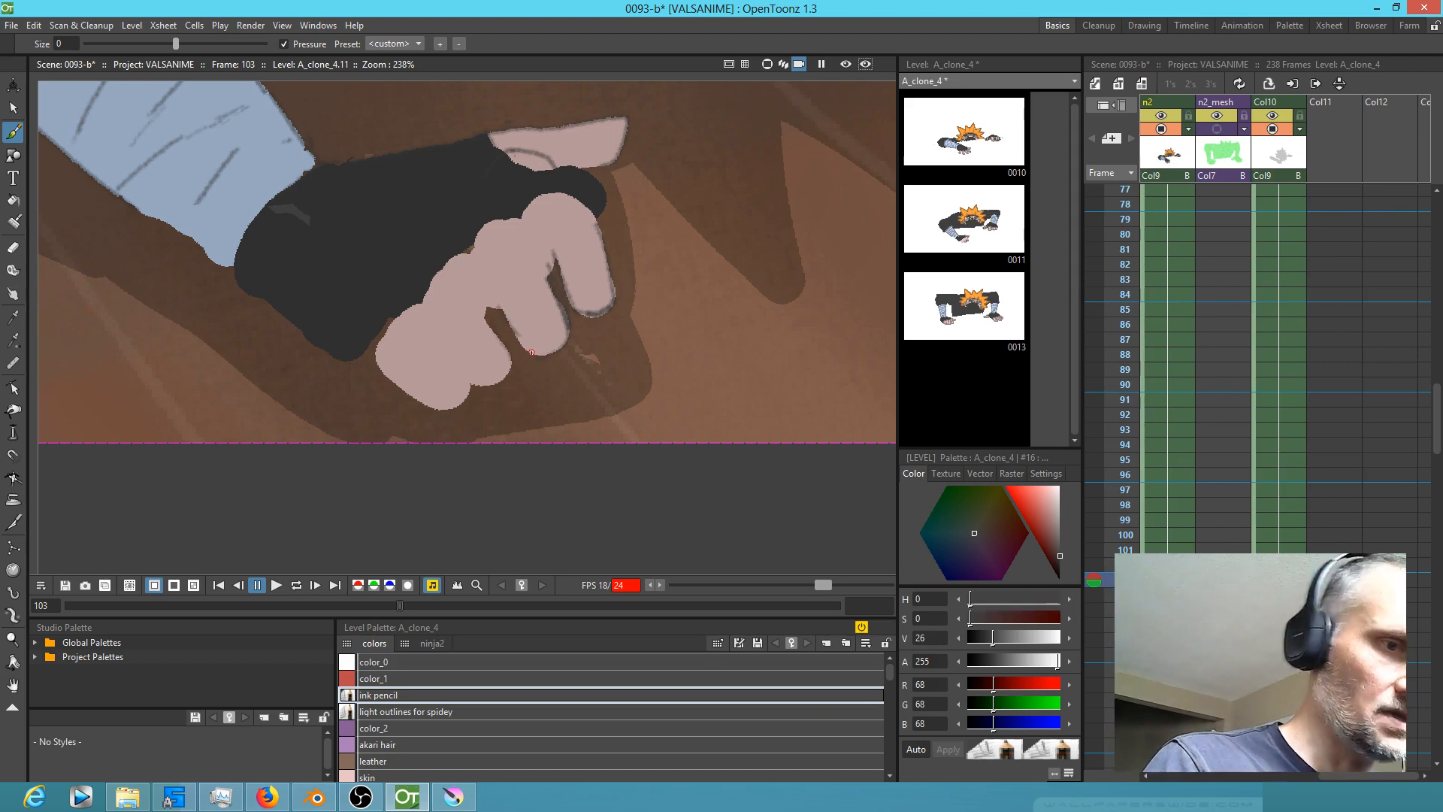
# Step: Pick the skin colour and fill the gaps between the fingers at frame 103 with an area paint brush of size 26
pyautogui.press('k')
pyautogui.click(470, 338)
pyautogui.press('q')
pyautogui.moveTo(474, 323); pyautogui.dragTo(474, 315)
pyautogui.moveTo(151, 44); pyautogui.dragTo(126, 45)
pyautogui.moveTo(478, 315)
pyautogui.mouseDown()
pyautogui.moveTo(494, 362)
pyautogui.moveTo(512, 324)
pyautogui.moveTo(502, 292)
pyautogui.moveTo(527, 336)
pyautogui.moveTo(493, 334)
pyautogui.moveTo(507, 367)
pyautogui.mouseUp()
pyautogui.moveTo(547, 252); pyautogui.dragTo(577, 291)
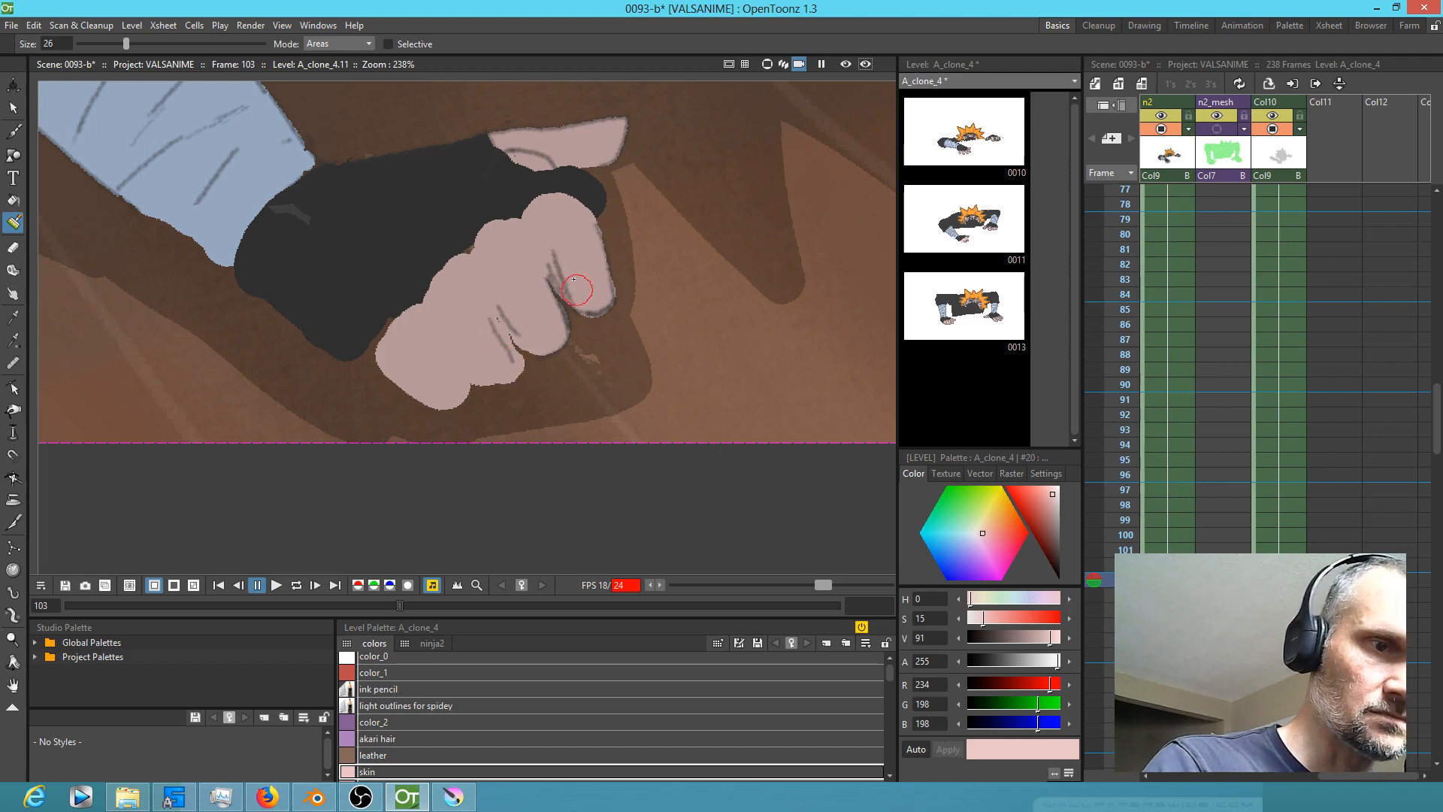
# Step: Draw the ink pencil line separating the little finger from its neighbour at frame 103
pyautogui.click(398, 689)
pyautogui.press('k')
pyautogui.click(455, 333)
pyautogui.click(399, 688)
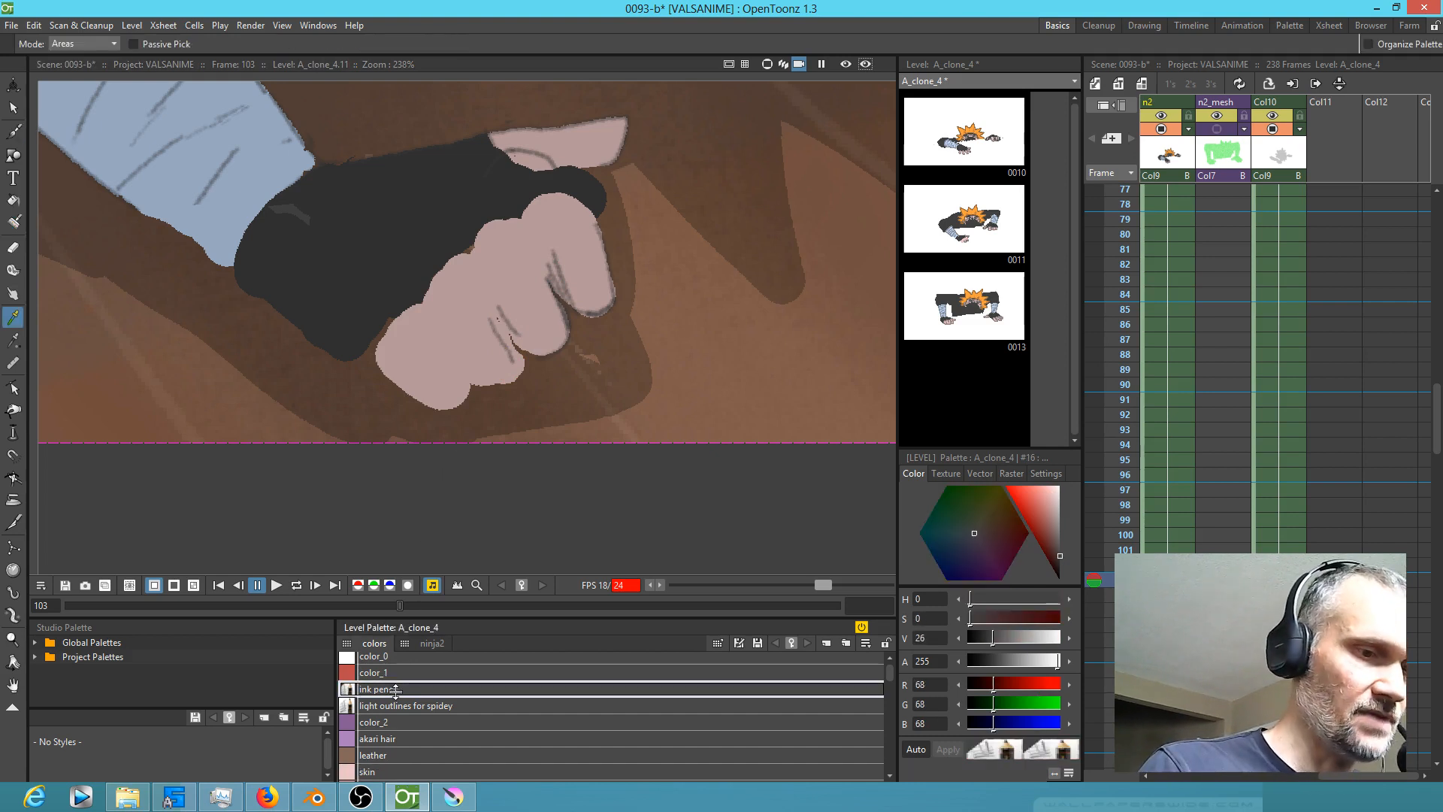
pyautogui.press('b')
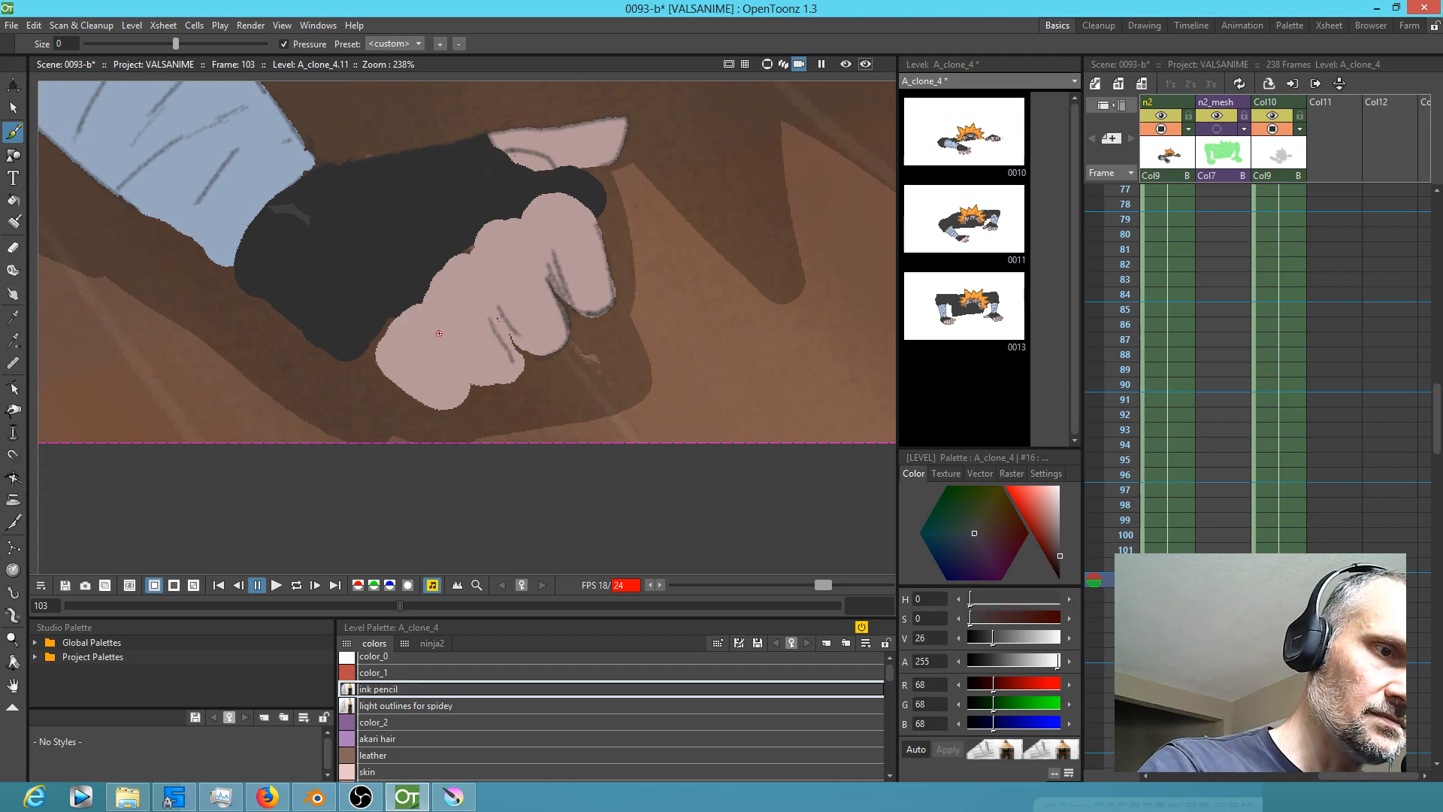
pyautogui.moveTo(438, 332); pyautogui.dragTo(472, 382)
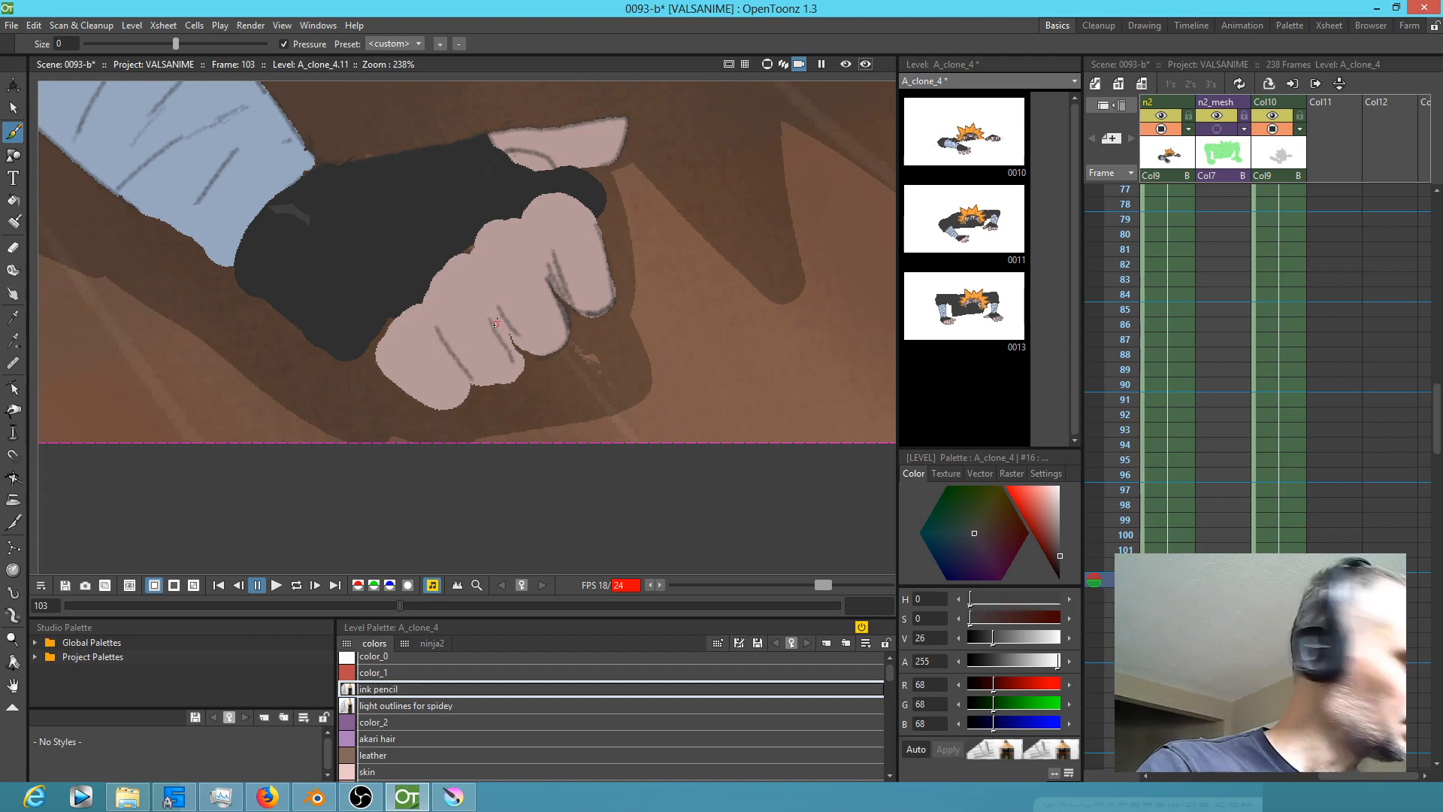
# Step: Erase the stray ink lines between the other fingers at frame 103 with the eraser in Lines mode
pyautogui.press('e')
pyautogui.click(723, 45)
pyautogui.click(685, 58)
pyautogui.moveTo(501, 340)
pyautogui.mouseDown()
pyautogui.moveTo(555, 282)
pyautogui.moveTo(530, 253)
pyautogui.moveTo(548, 245)
pyautogui.moveTo(593, 290)
pyautogui.mouseUp()
pyautogui.moveTo(547, 211); pyautogui.dragTo(565, 276)
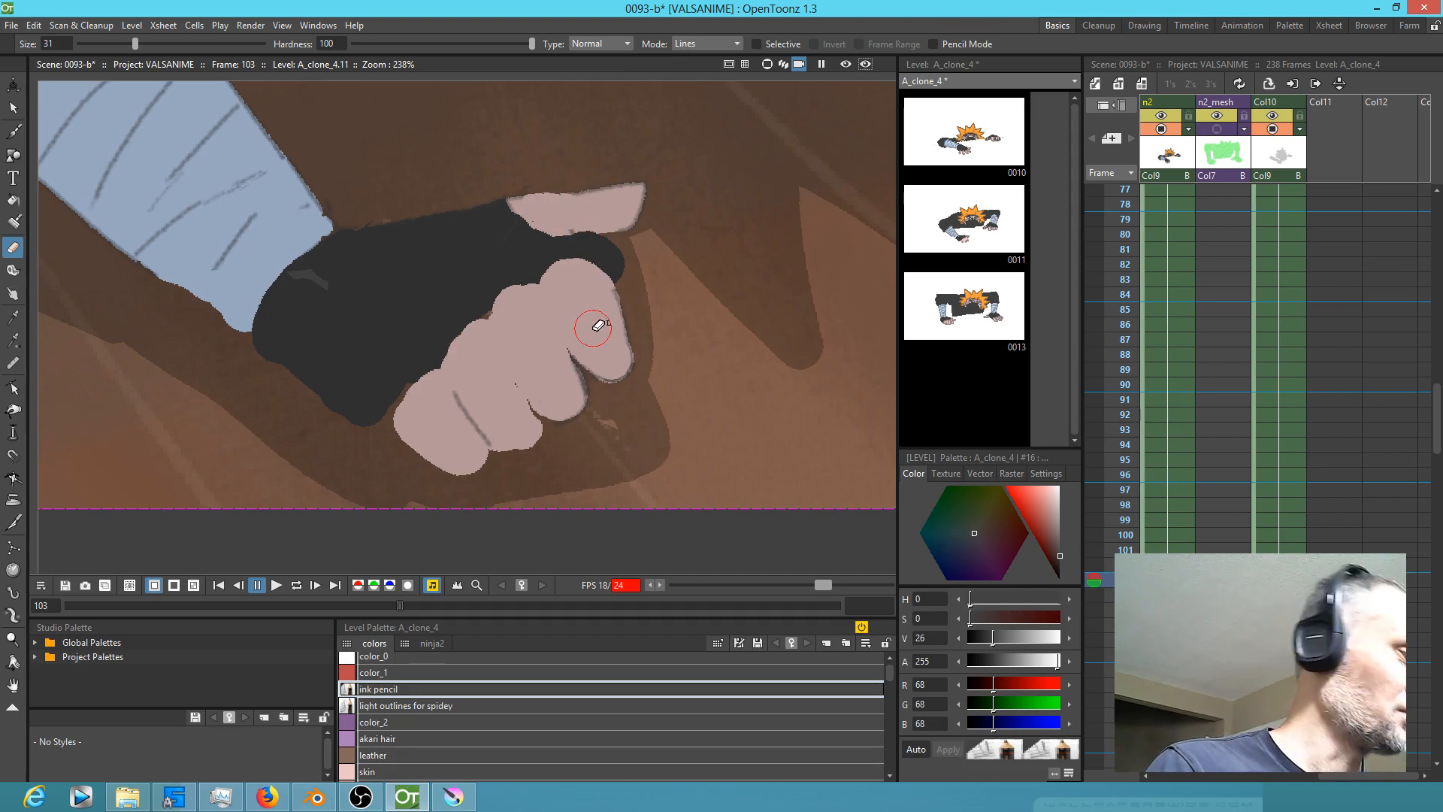
# Step: Redraw the ink pencil dividing lines between the remaining fingers and finish the outline of the fingertips
pyautogui.press('b')
pyautogui.moveTo(546, 296); pyautogui.dragTo(576, 357)
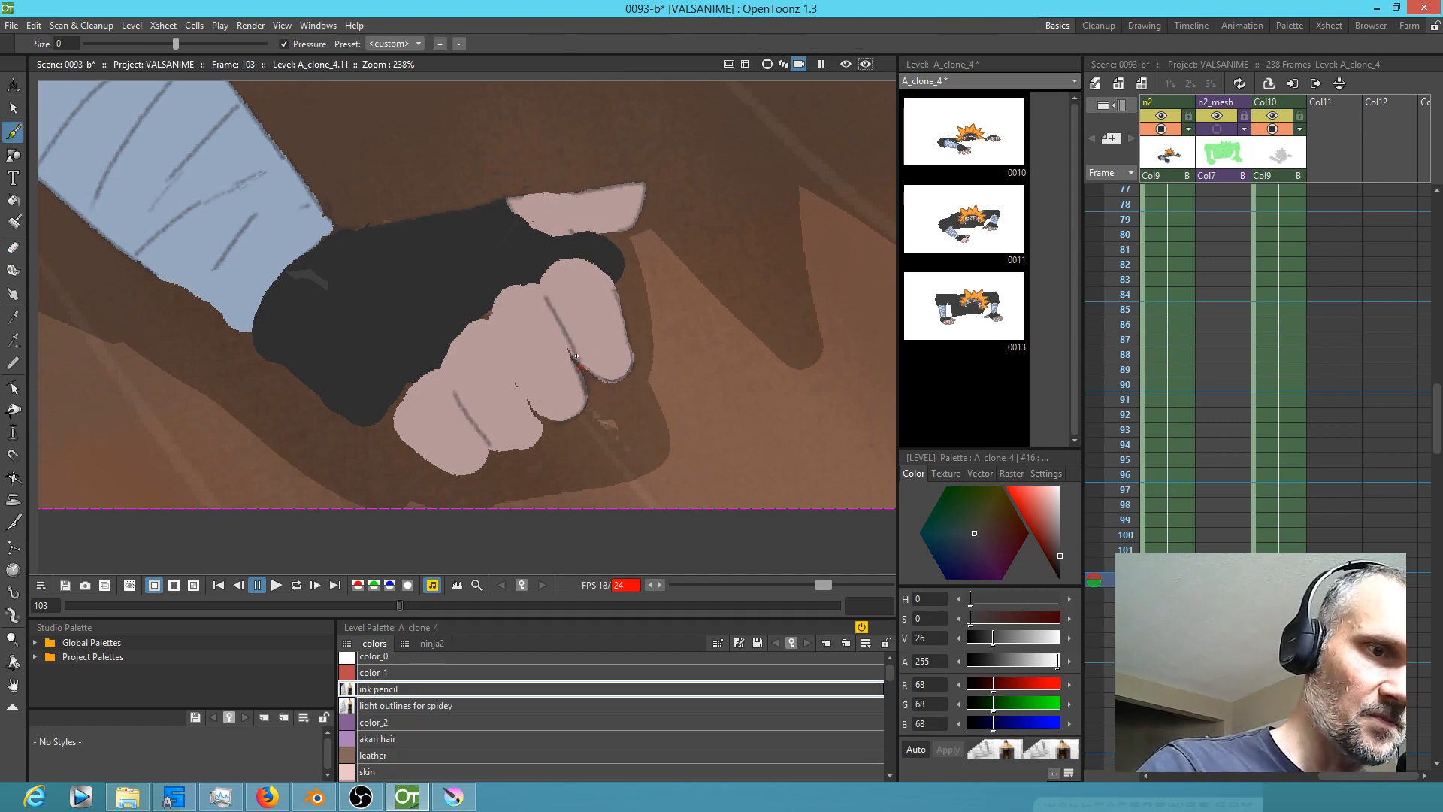
pyautogui.moveTo(494, 331); pyautogui.dragTo(540, 415)
pyautogui.moveTo(452, 390)
pyautogui.mouseDown()
pyautogui.moveTo(488, 445)
pyautogui.moveTo(555, 445)
pyautogui.moveTo(504, 454)
pyautogui.moveTo(587, 391)
pyautogui.mouseUp()
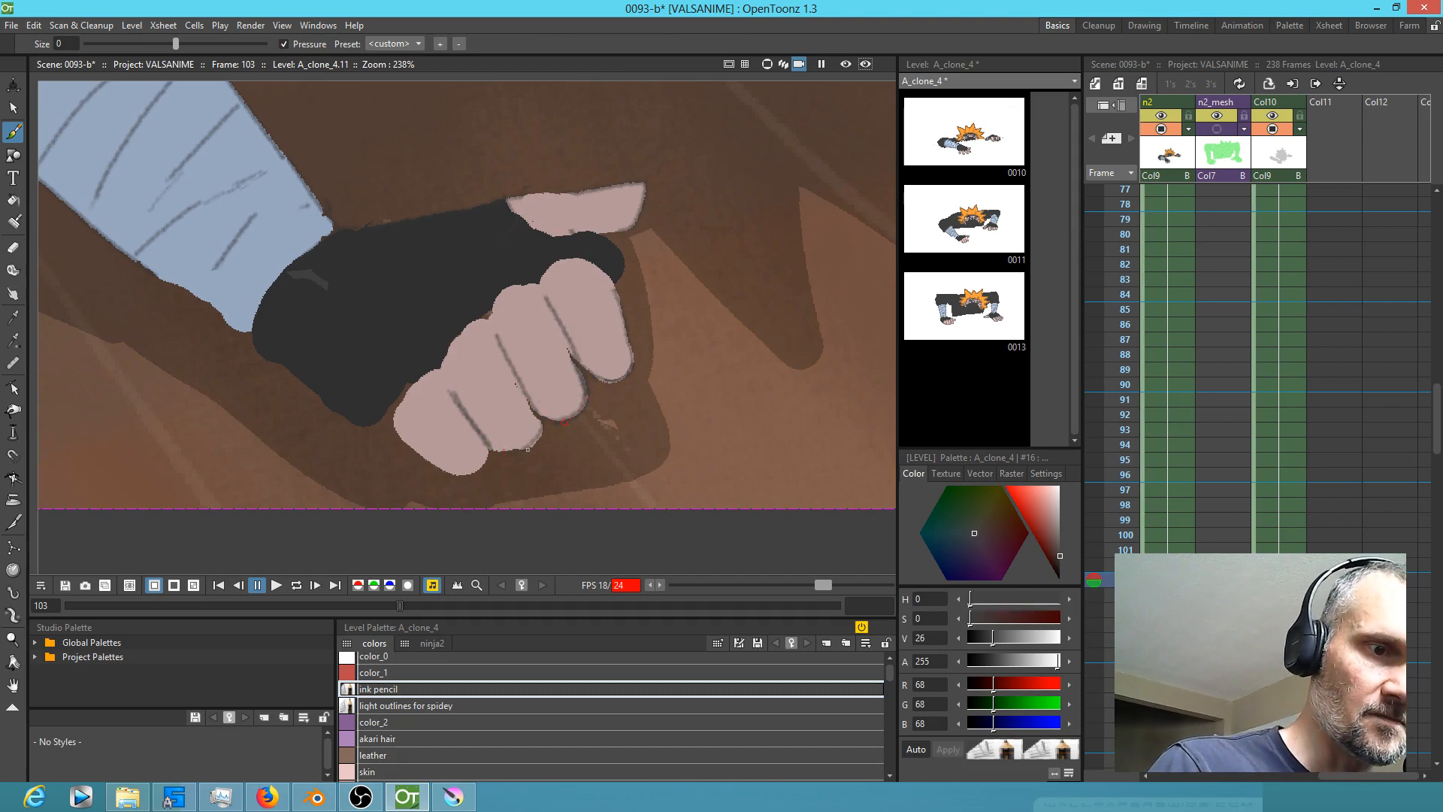
# Step: Pick the Ninja Costumes colour and fill the gap between the glove and the little finger with a size 8 paint brush
pyautogui.press('k')
pyautogui.click(376, 312)
pyautogui.press('q')
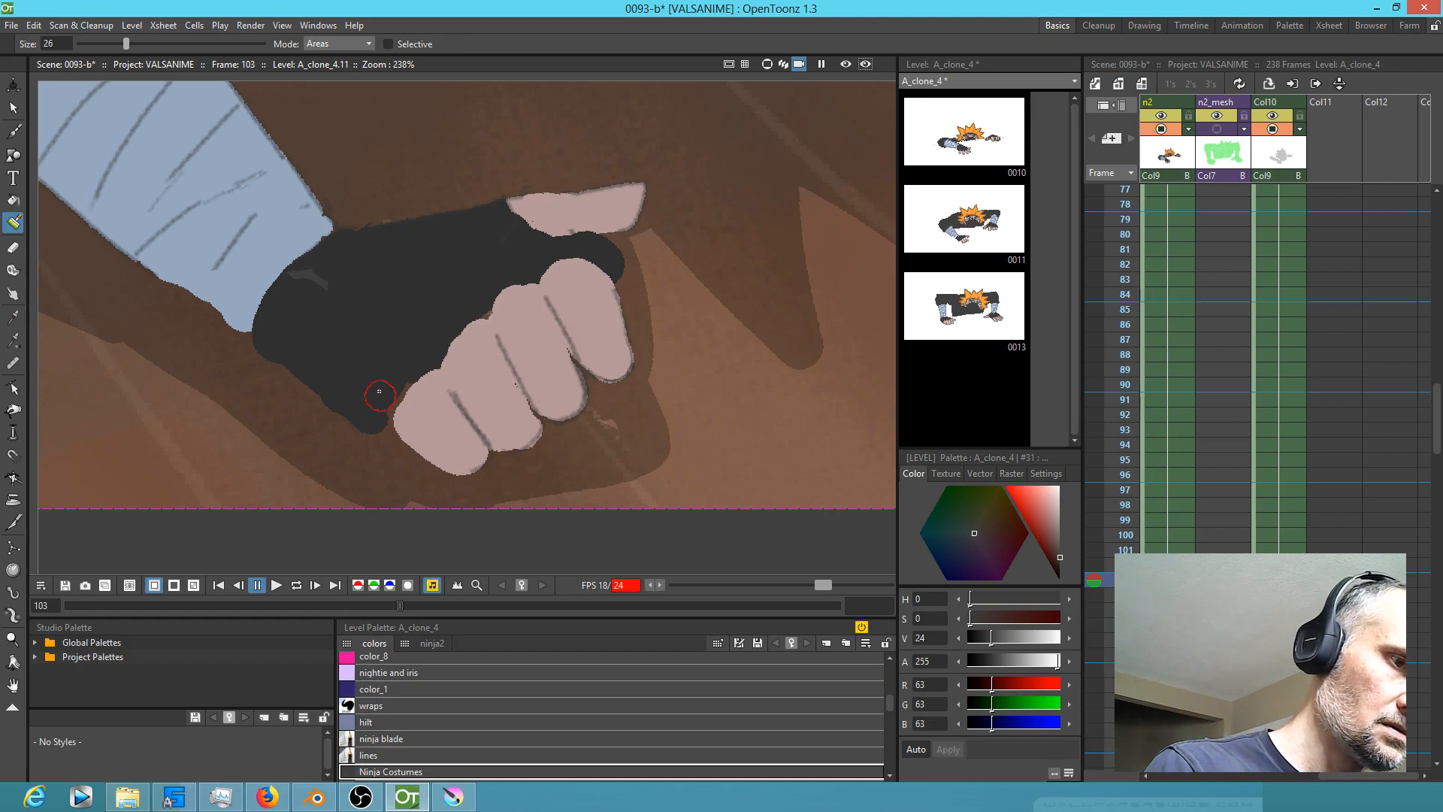
pyautogui.moveTo(125, 44); pyautogui.dragTo(91, 44)
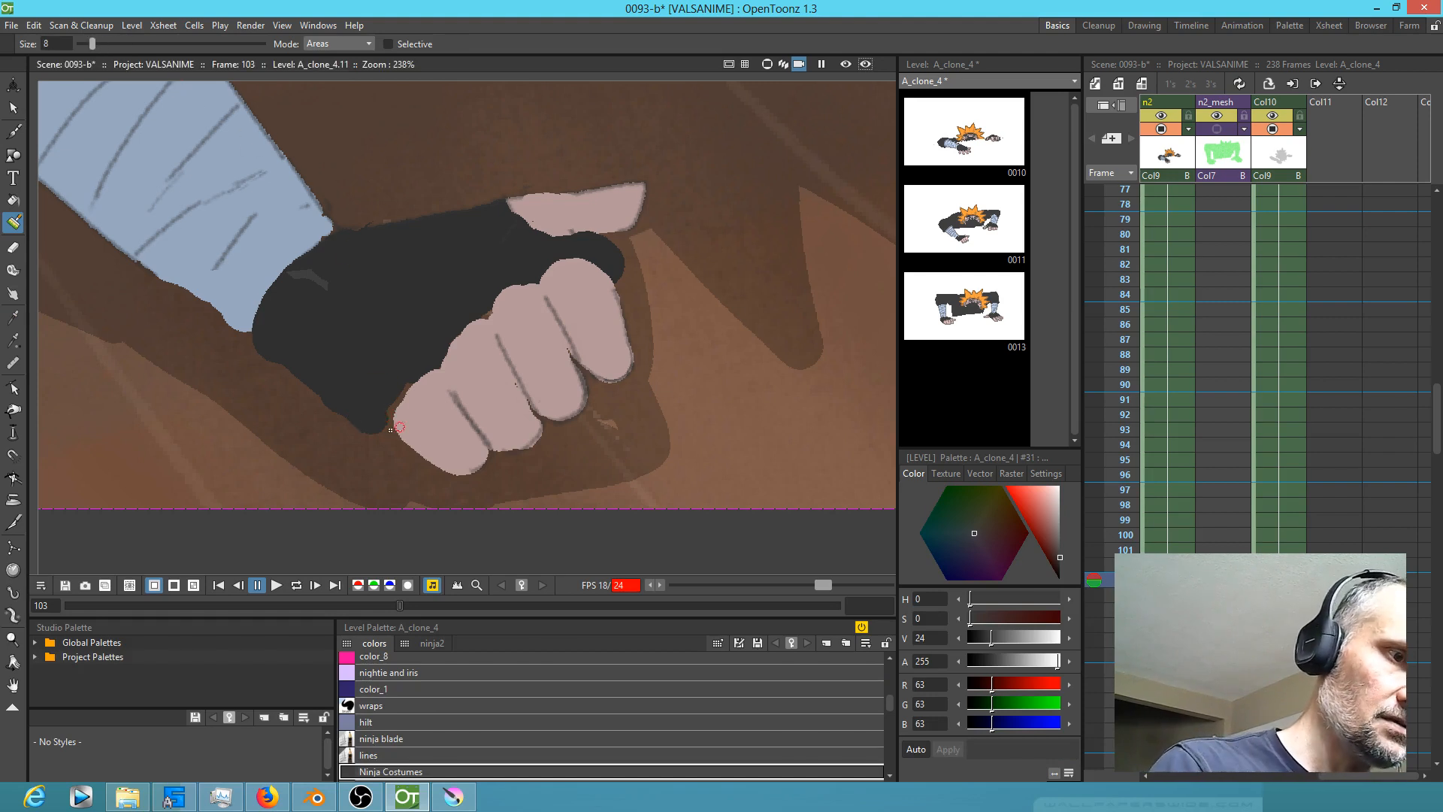
pyautogui.moveTo(392, 432); pyautogui.dragTo(390, 430)
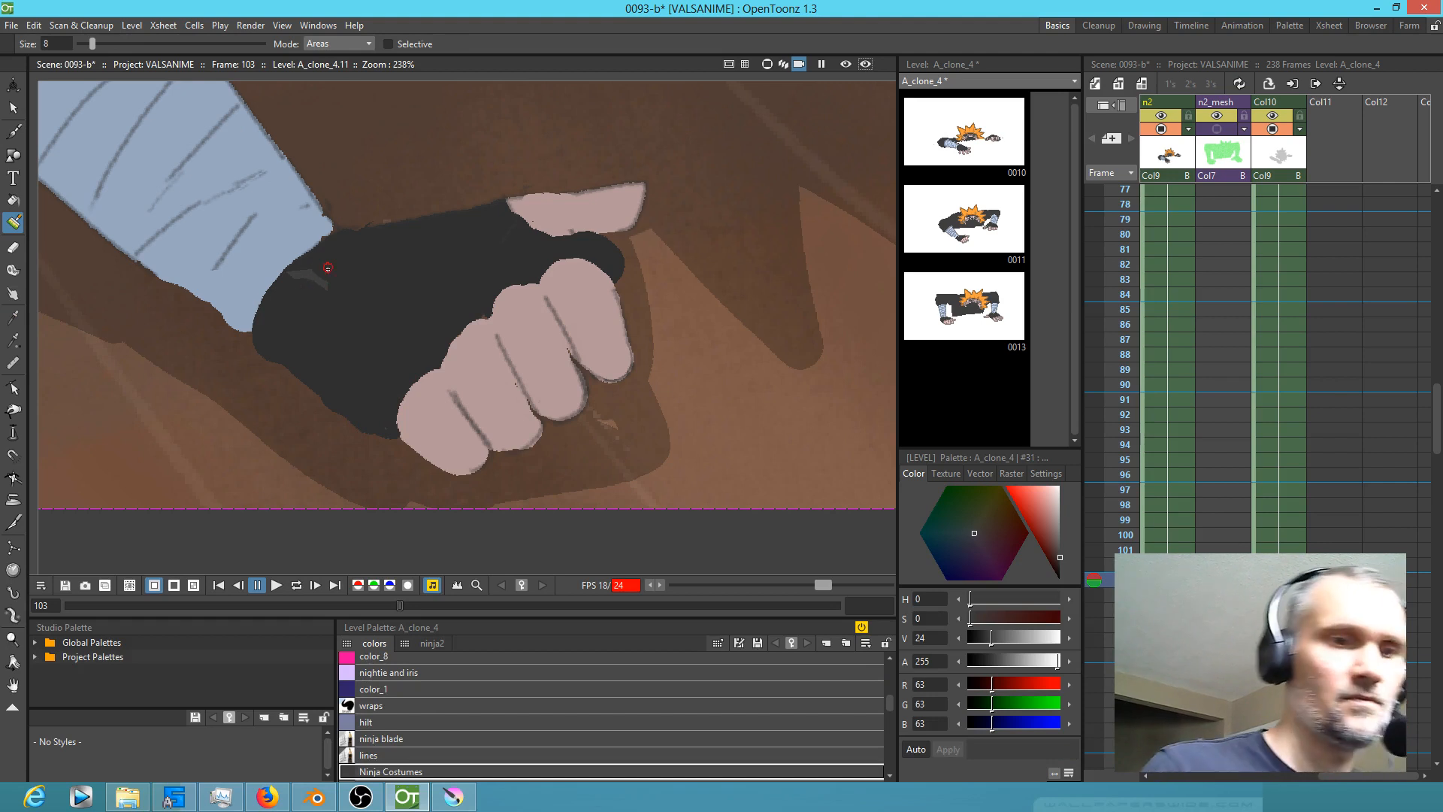
pyautogui.scroll(-10, 413, 376)
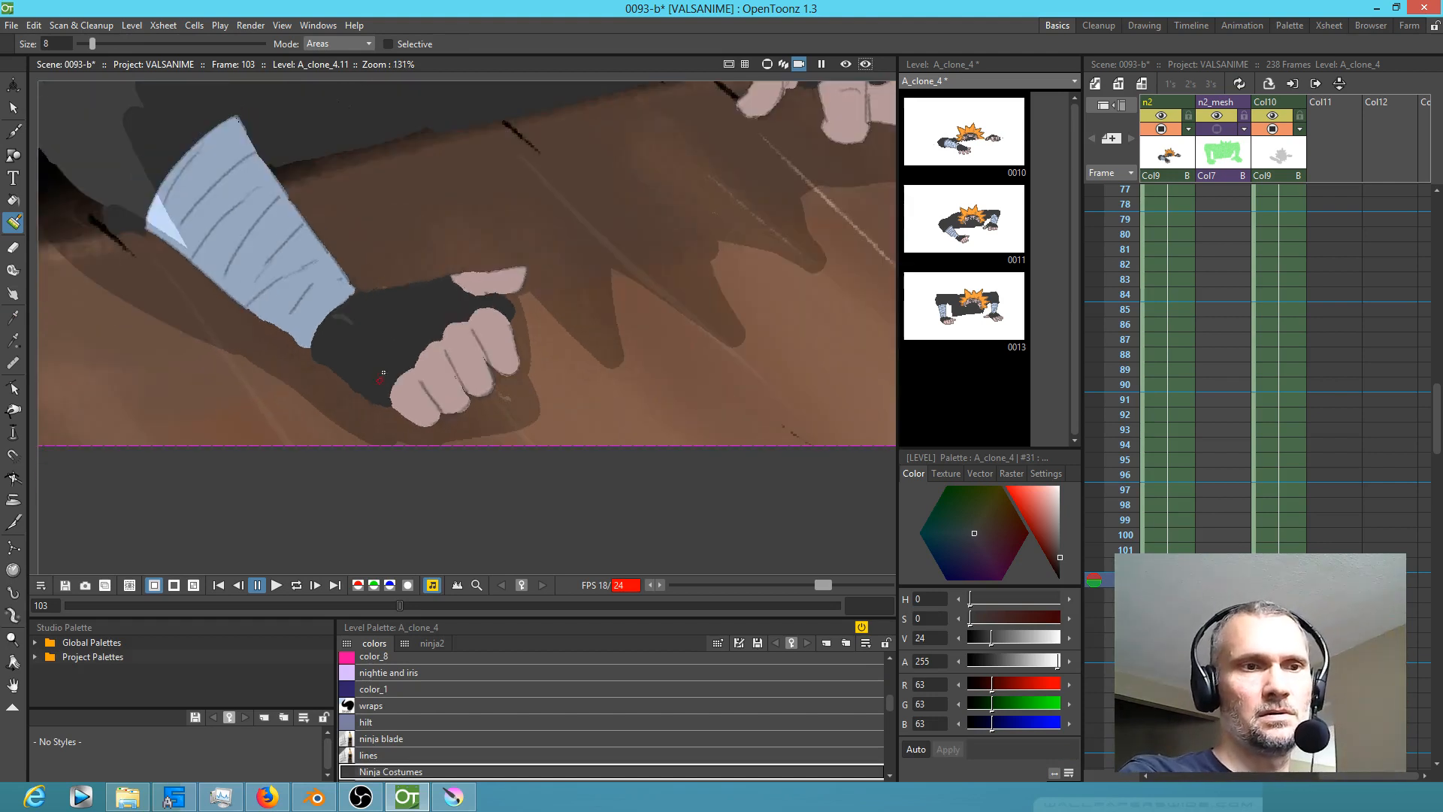
pyautogui.moveTo(413, 376); pyautogui.dragTo(396, 390)
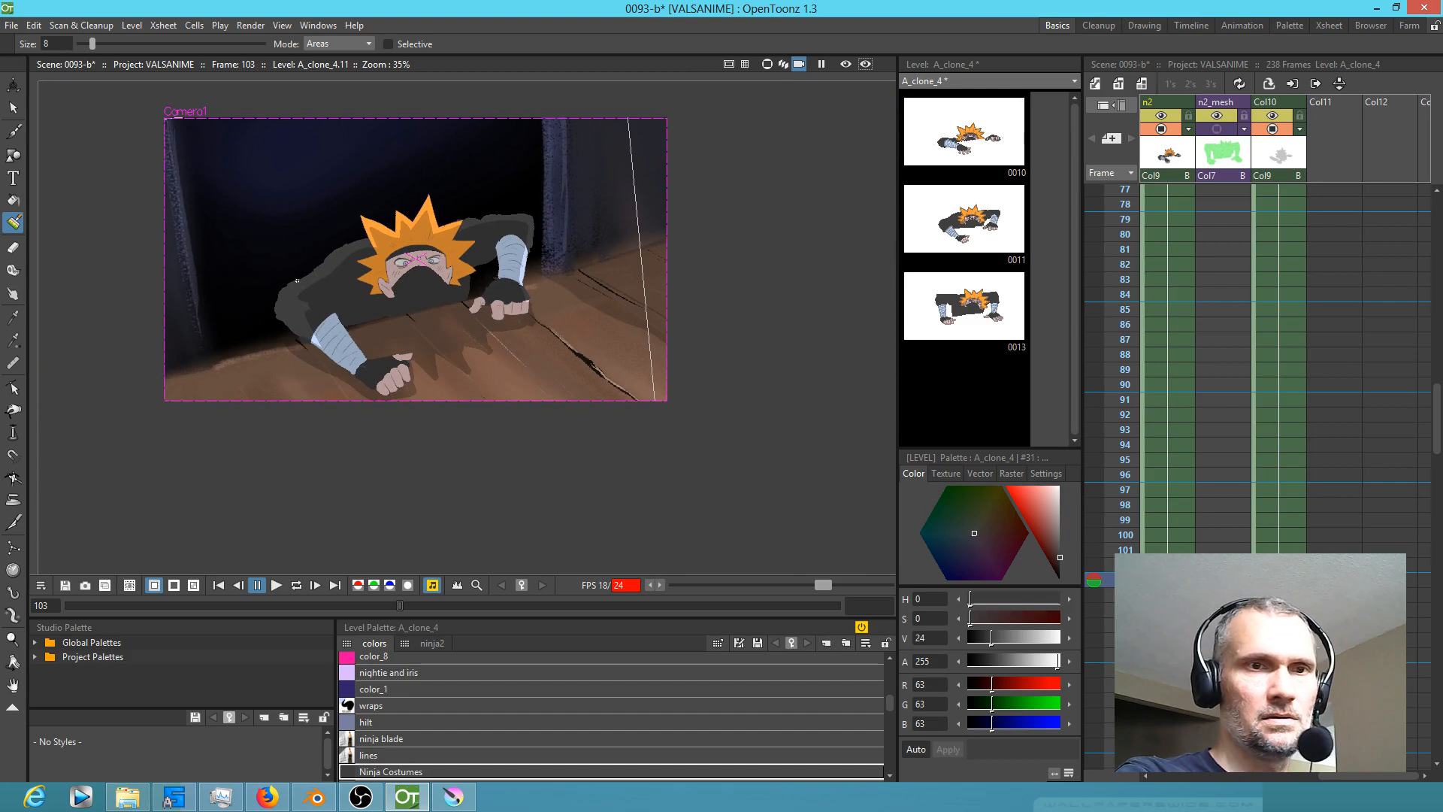
# Step: Return to the first frame and save the scene with its edited level
pyautogui.click(1179, 338)
pyautogui.hotkey('alt', ',')
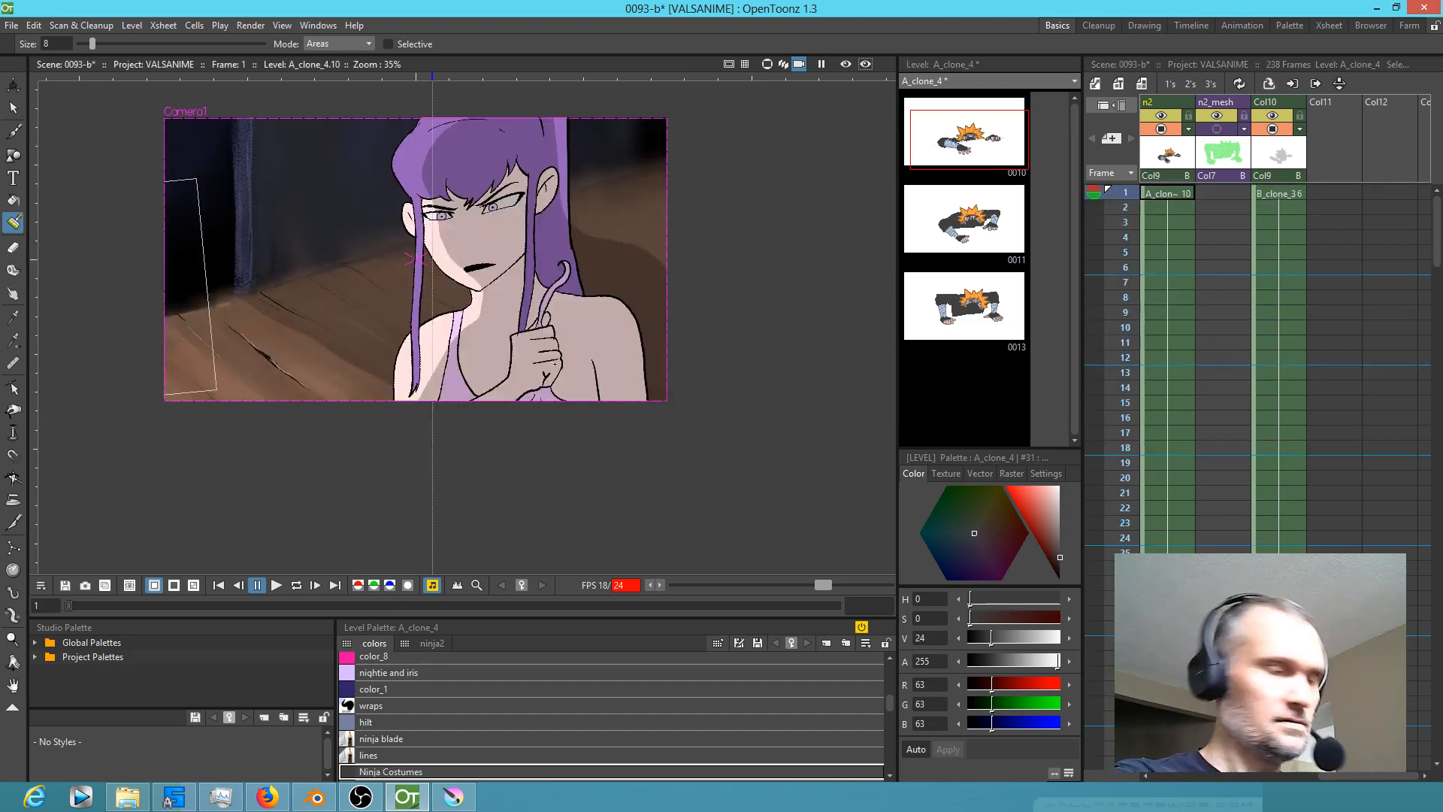
pyautogui.scroll(-1, 555, 368)
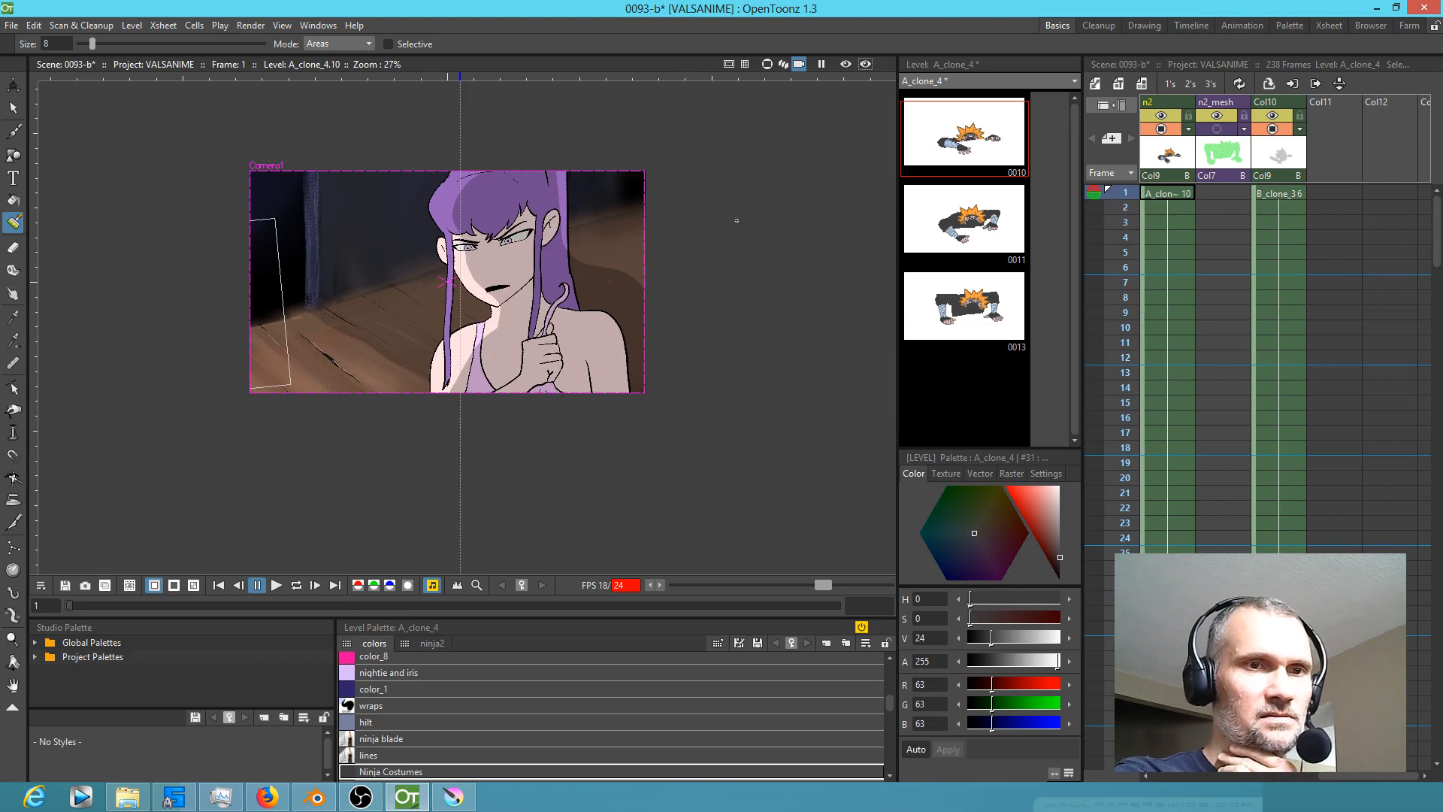
pyautogui.scroll(4, 612, 298)
pyautogui.moveTo(606, 296); pyautogui.dragTo(732, 369)
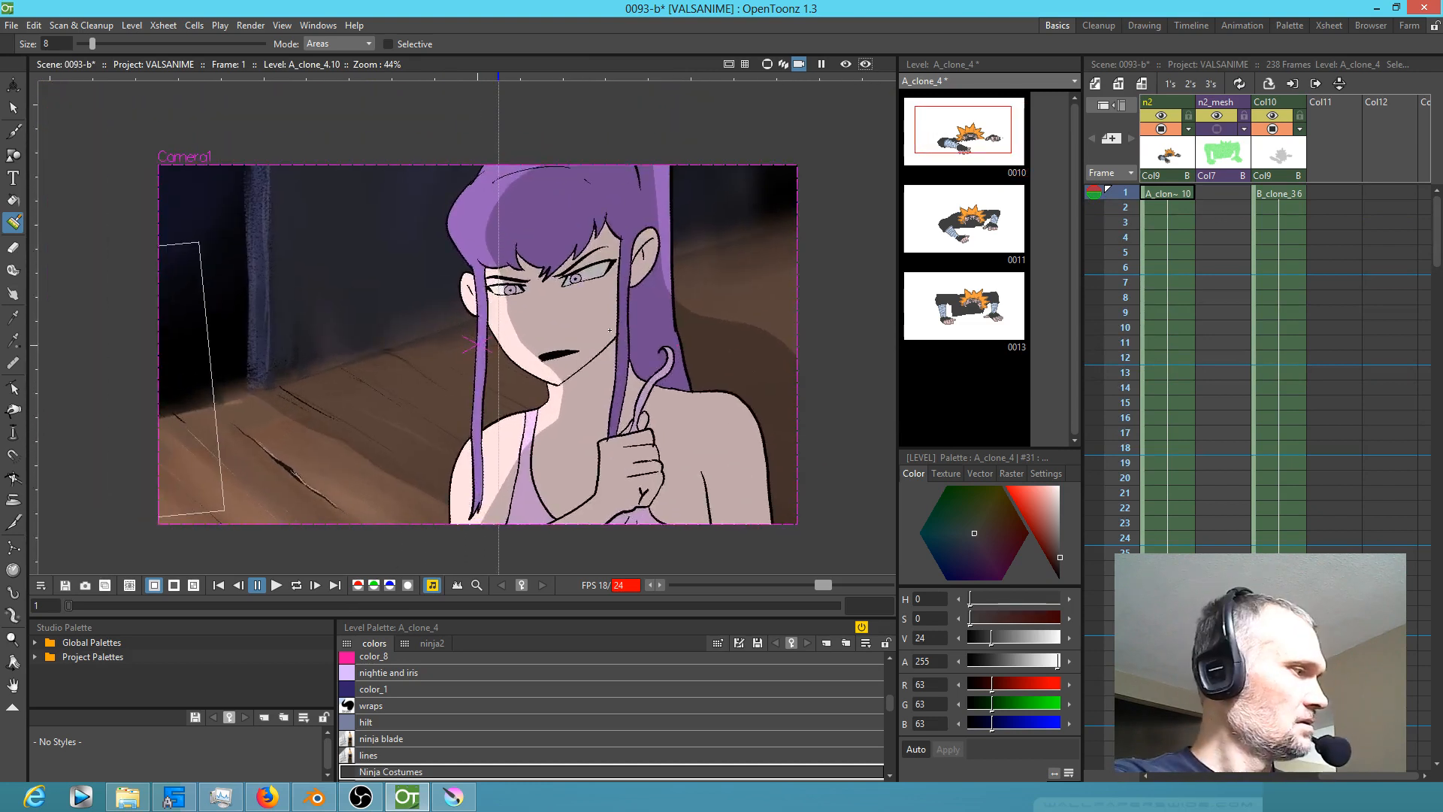
pyautogui.hotkey('ctrl', 's')
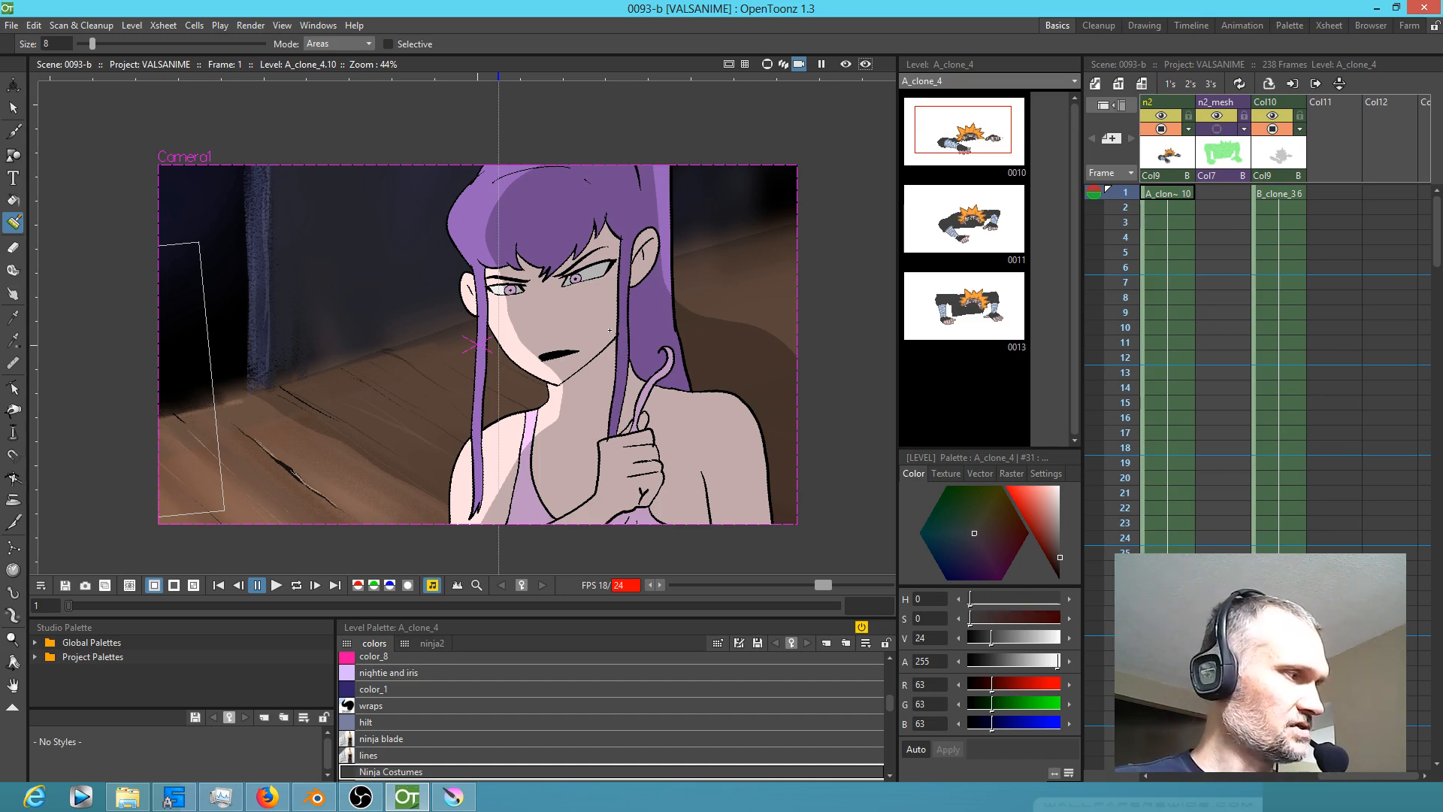
# Step: Play back the animation and examine the ninja and its cast shadow in columns n2 and Col10 between frames 106 and 115
pyautogui.press('l')
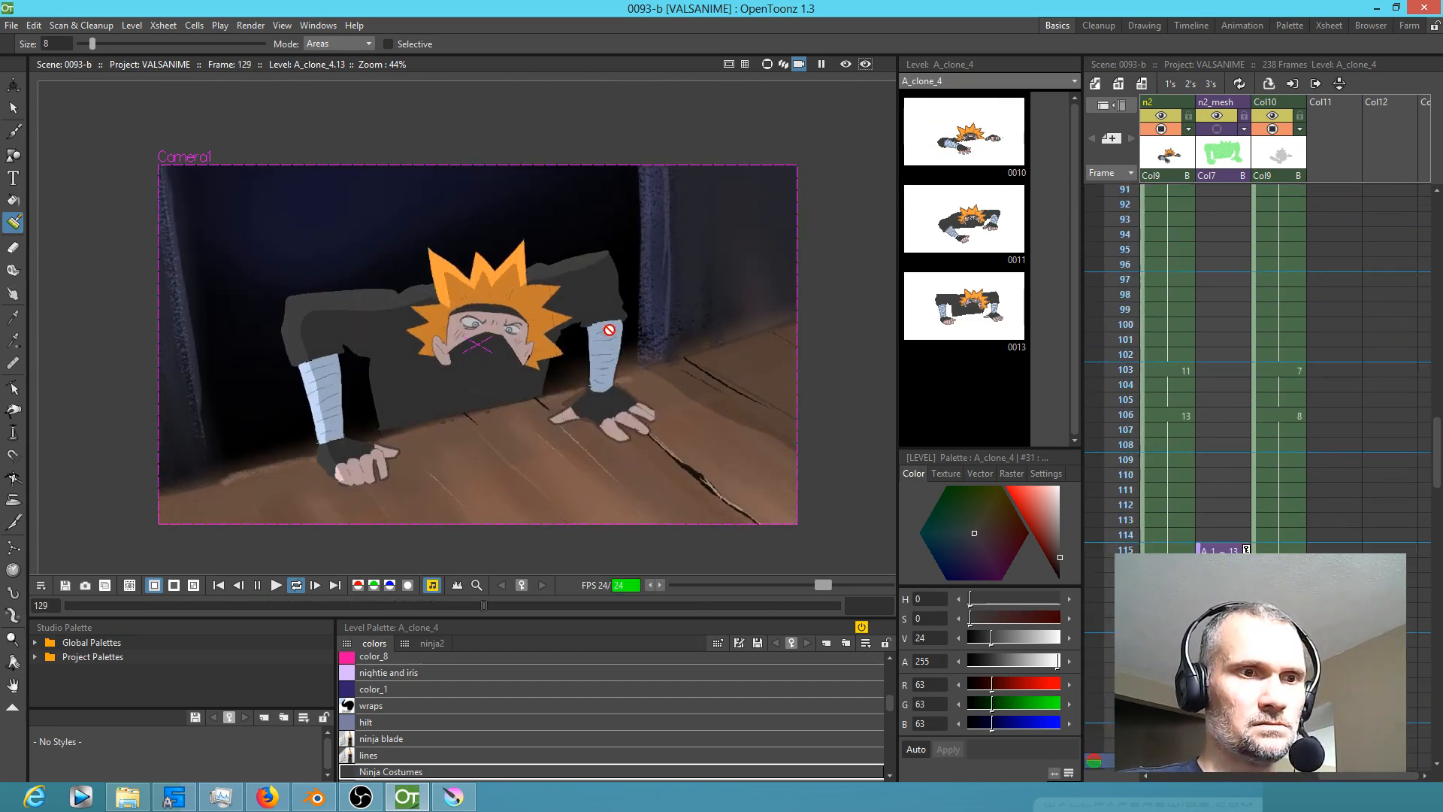
pyautogui.press('l')
pyautogui.scroll(-2, 1264, 536)
pyautogui.scroll(-15, 1264, 539)
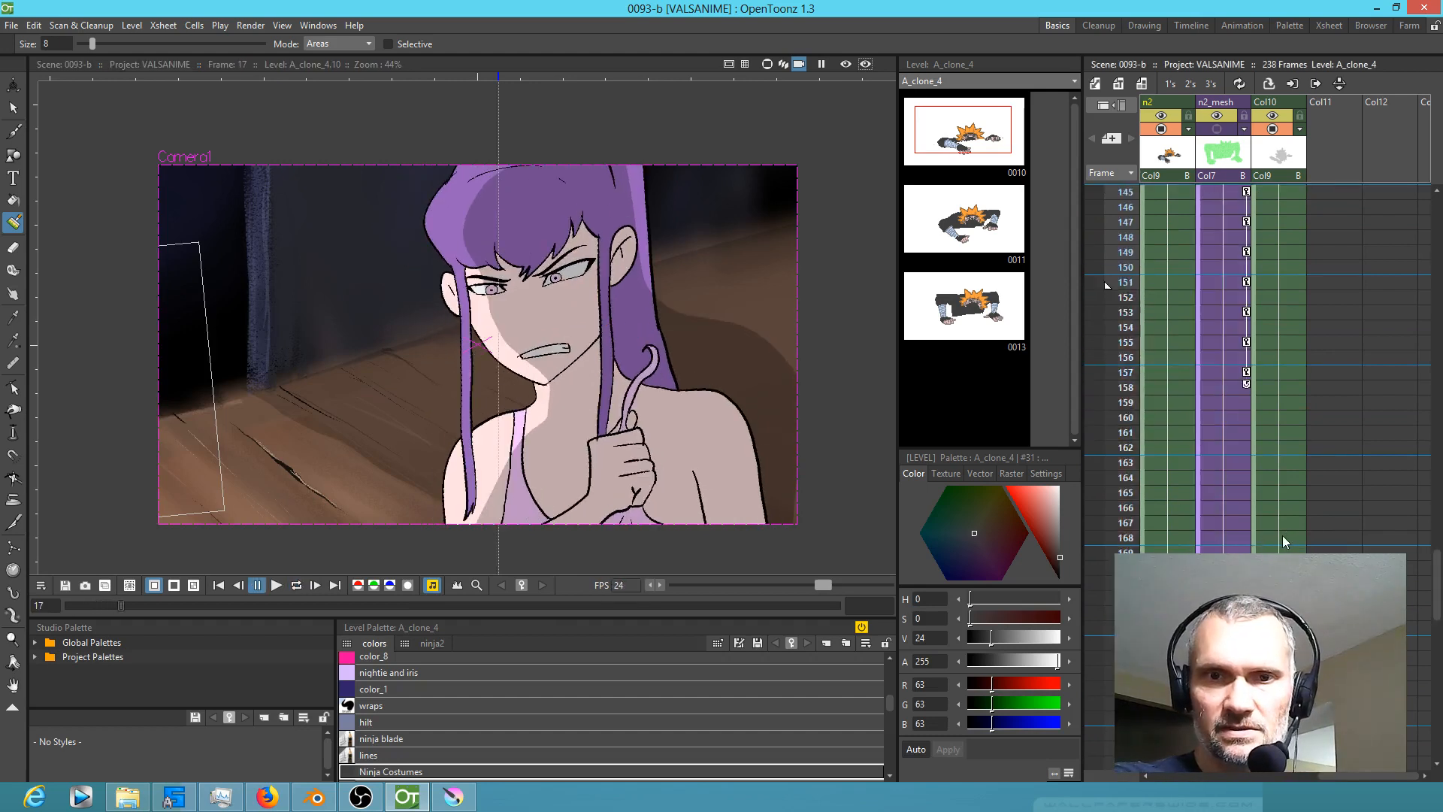
pyautogui.scroll(4, 1282, 526)
pyautogui.scroll(-1, 1283, 521)
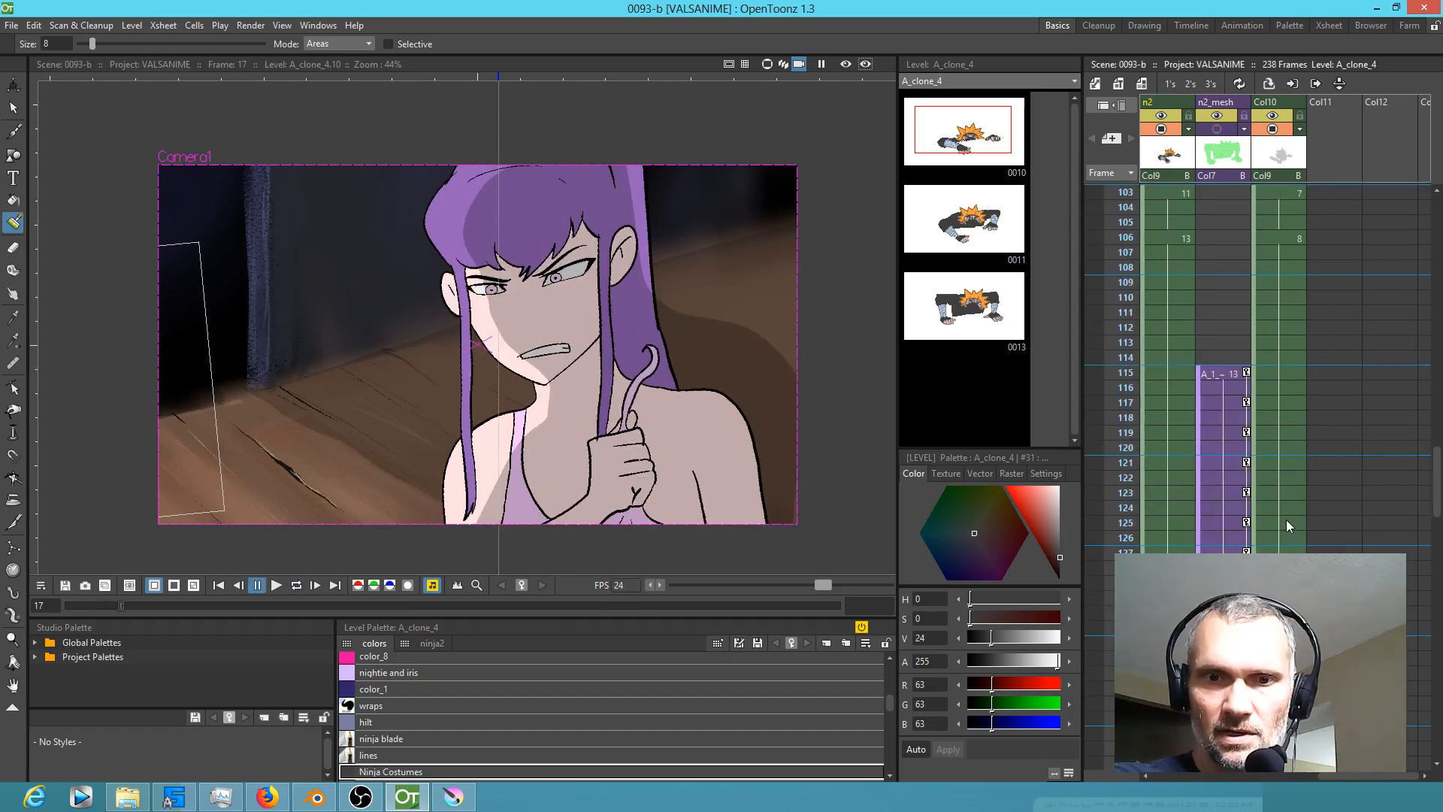
pyautogui.click(1128, 327)
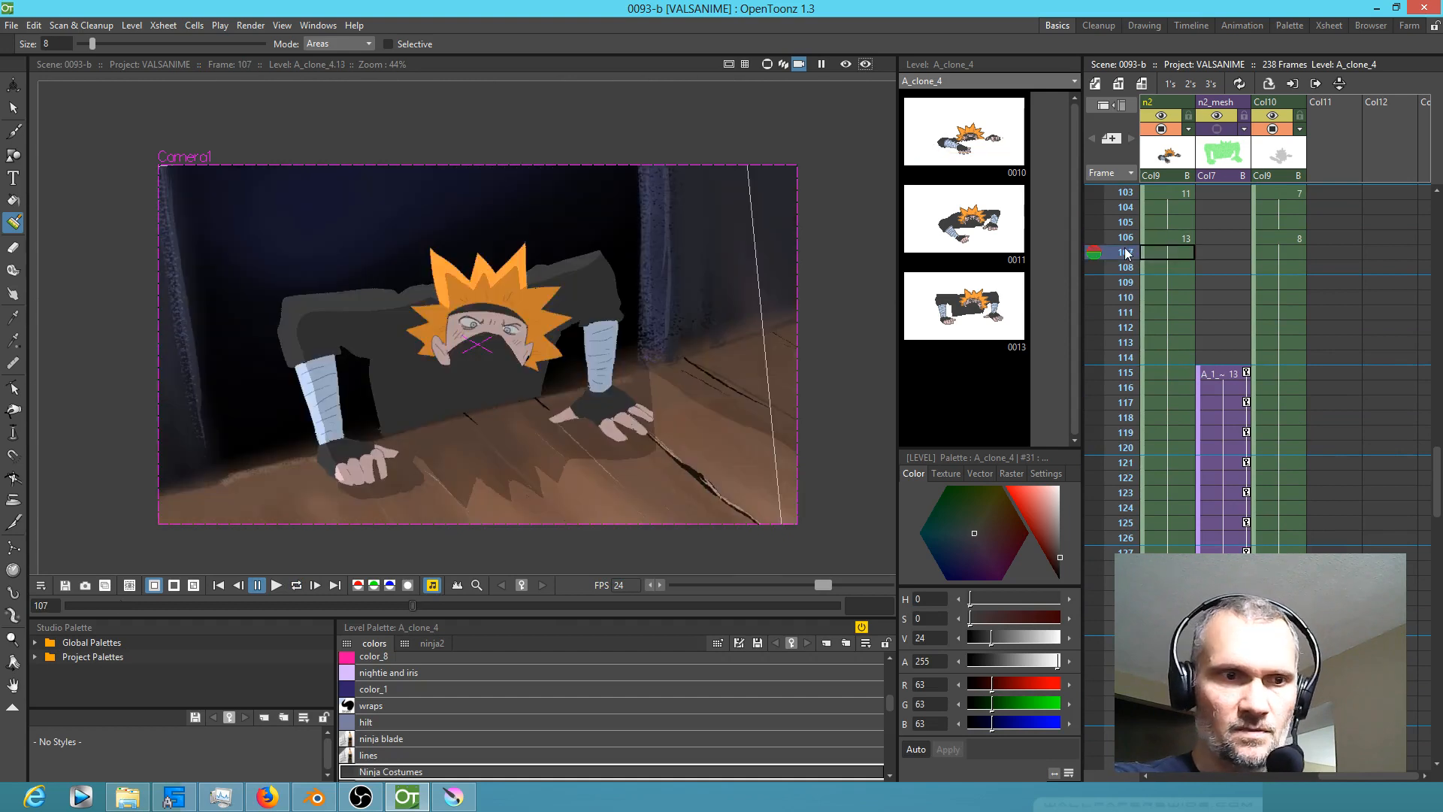
pyautogui.moveTo(1133, 333); pyautogui.dragTo(1151, 370)
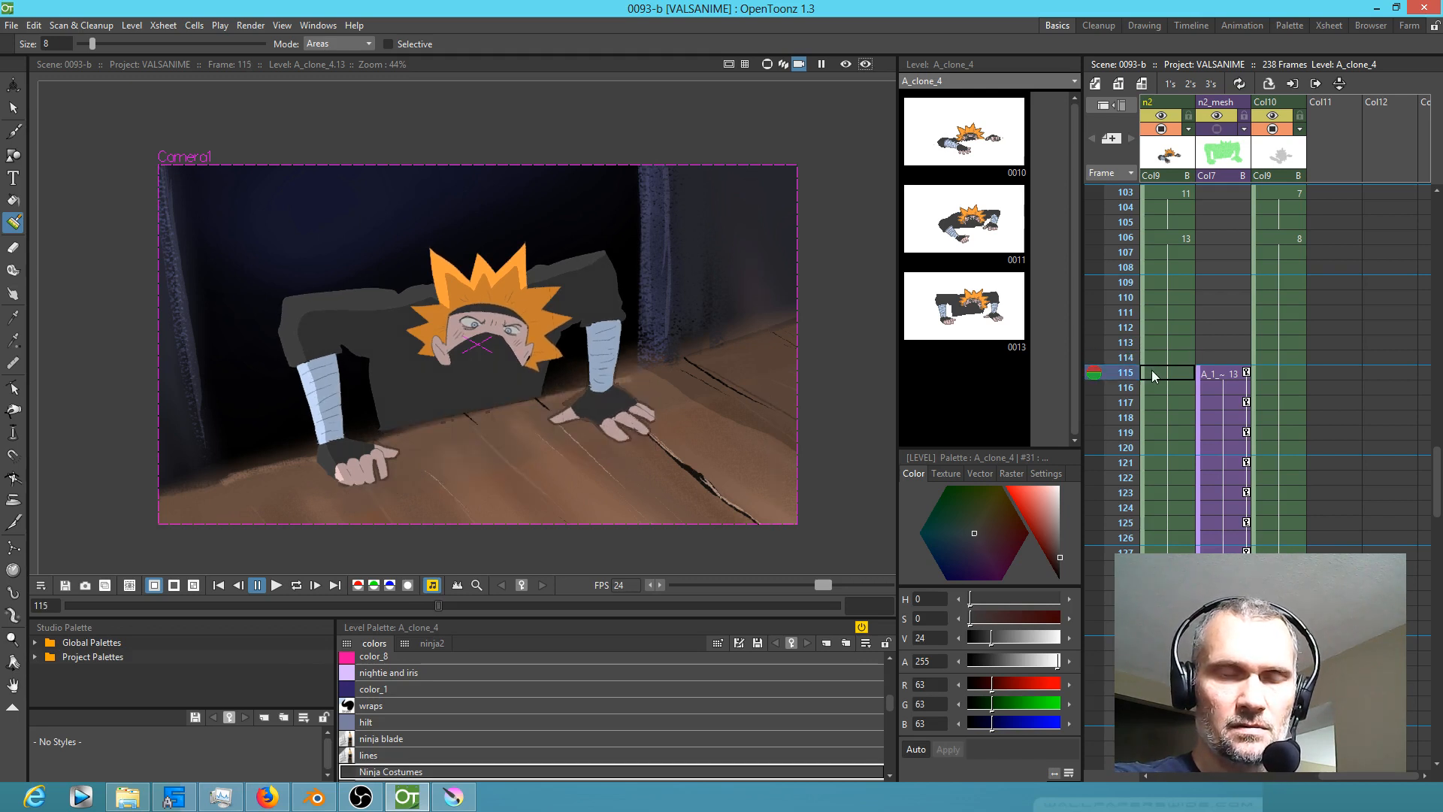
pyautogui.click(1291, 240)
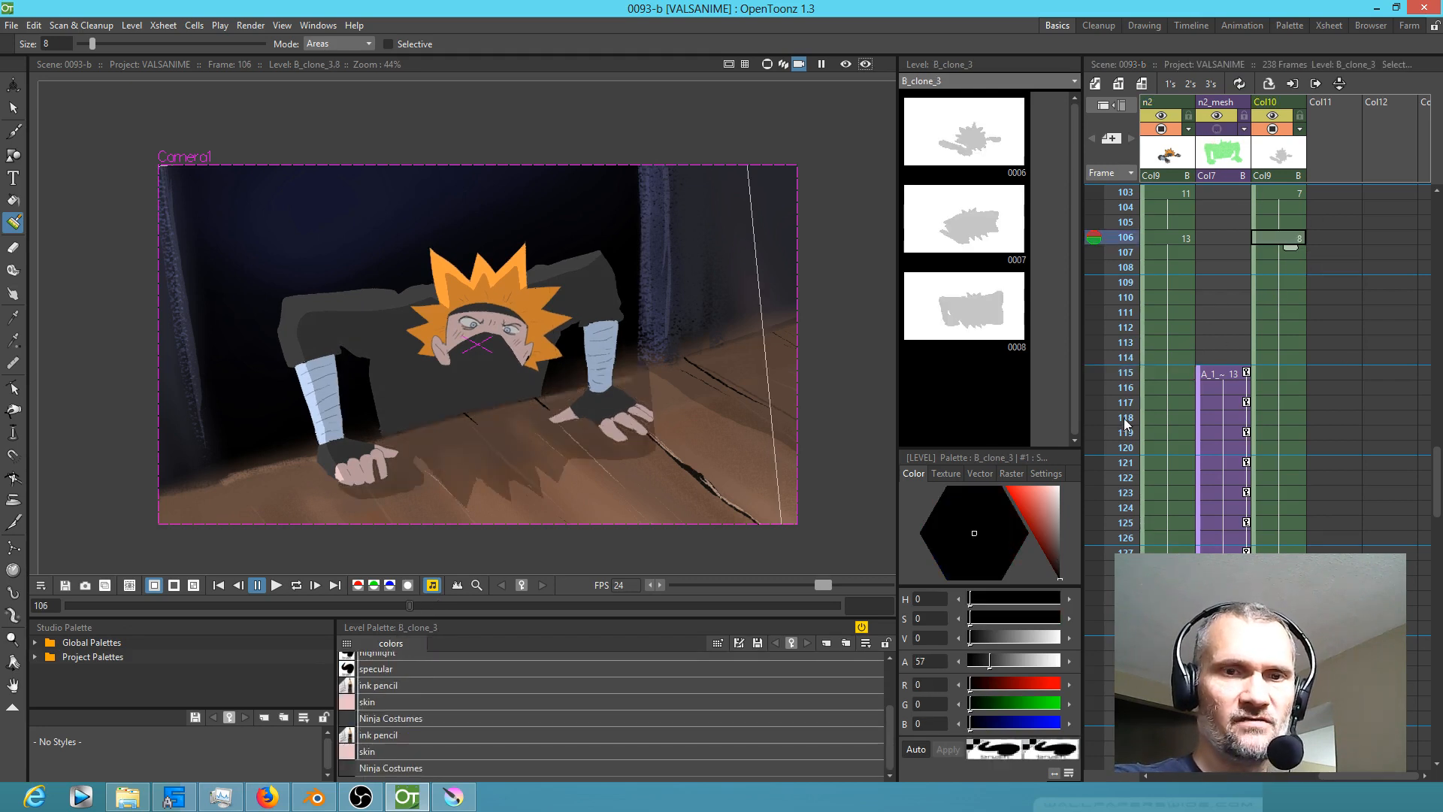
pyautogui.moveTo(1117, 339); pyautogui.dragTo(1136, 364)
pyautogui.moveTo(1135, 314)
pyautogui.mouseDown()
pyautogui.moveTo(1153, 251)
pyautogui.moveTo(1153, 365)
pyautogui.mouseUp()
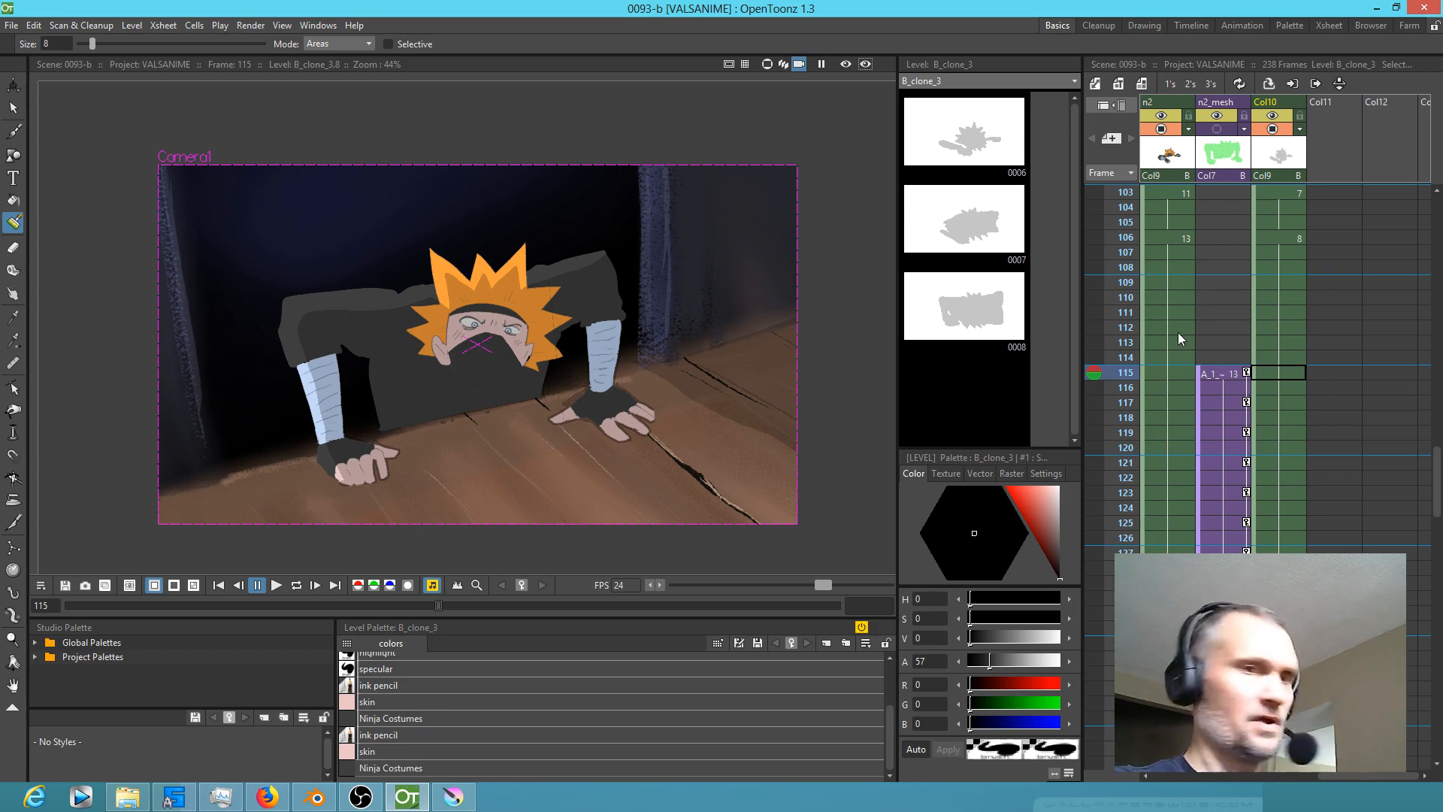
# Step: In the stage schematic, relink the Col10 shadow from n2_mesh to the B port of Col7 and check the shadow at frame 112
pyautogui.press('Tab')
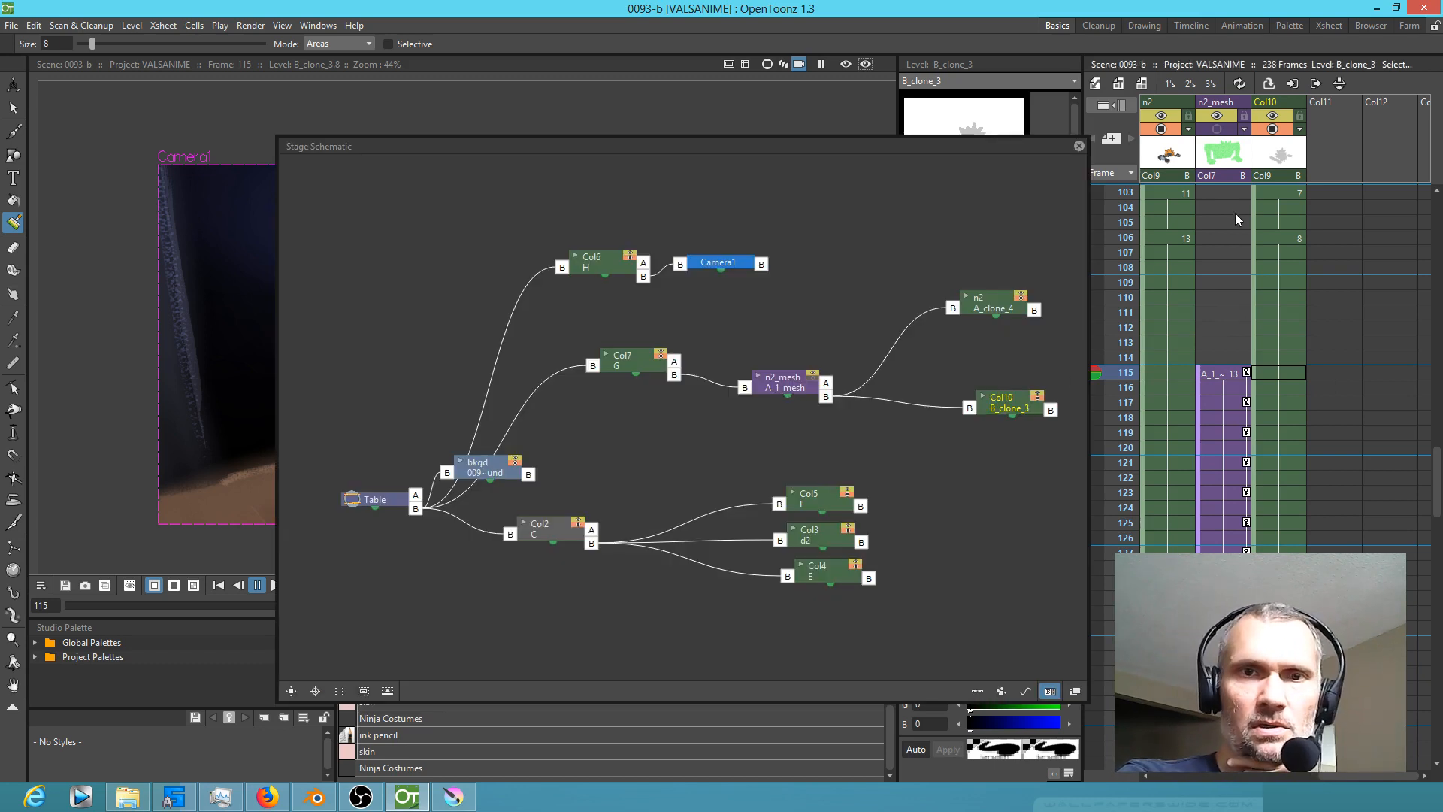
pyautogui.moveTo(1004, 403); pyautogui.dragTo(969, 414)
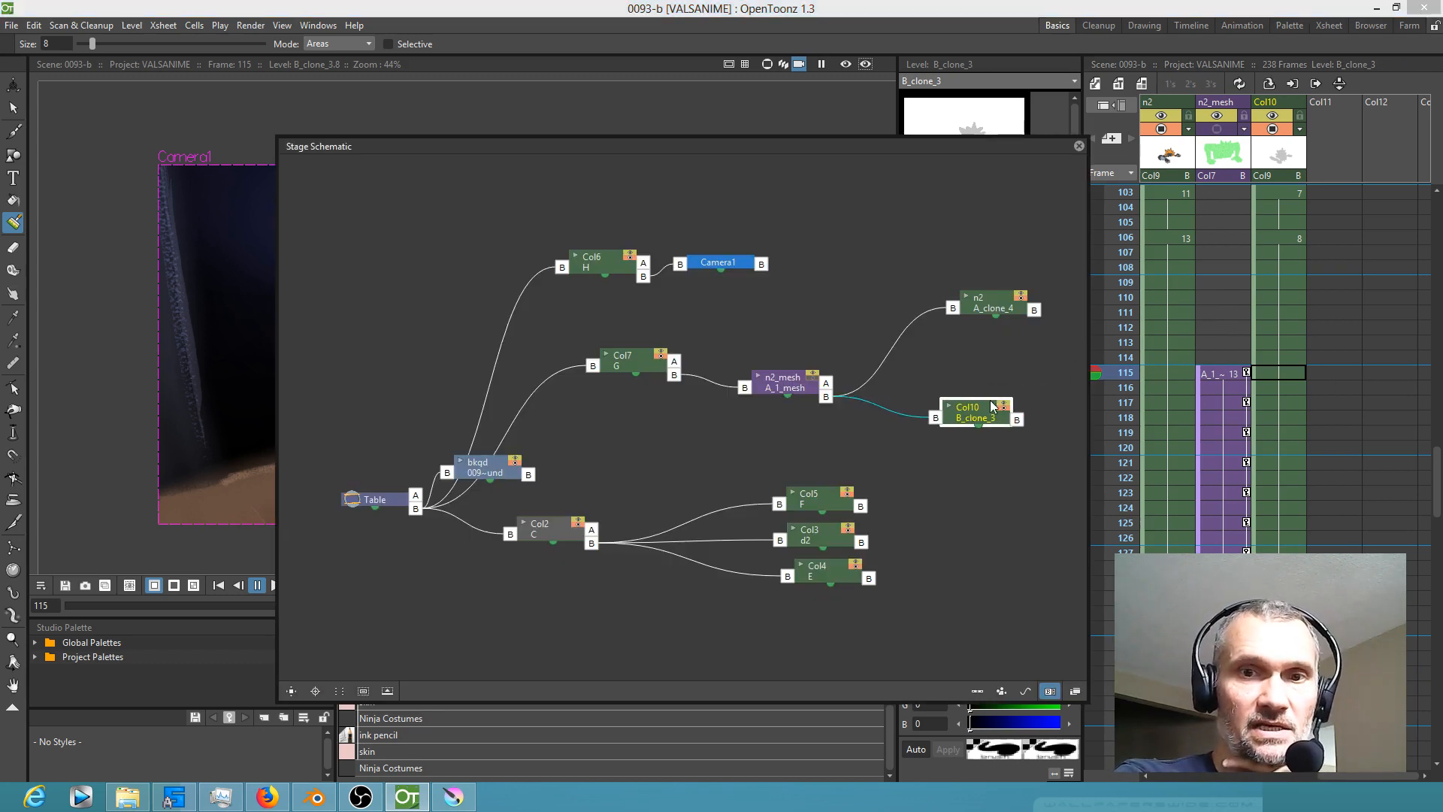
pyautogui.moveTo(795, 387); pyautogui.dragTo(799, 365)
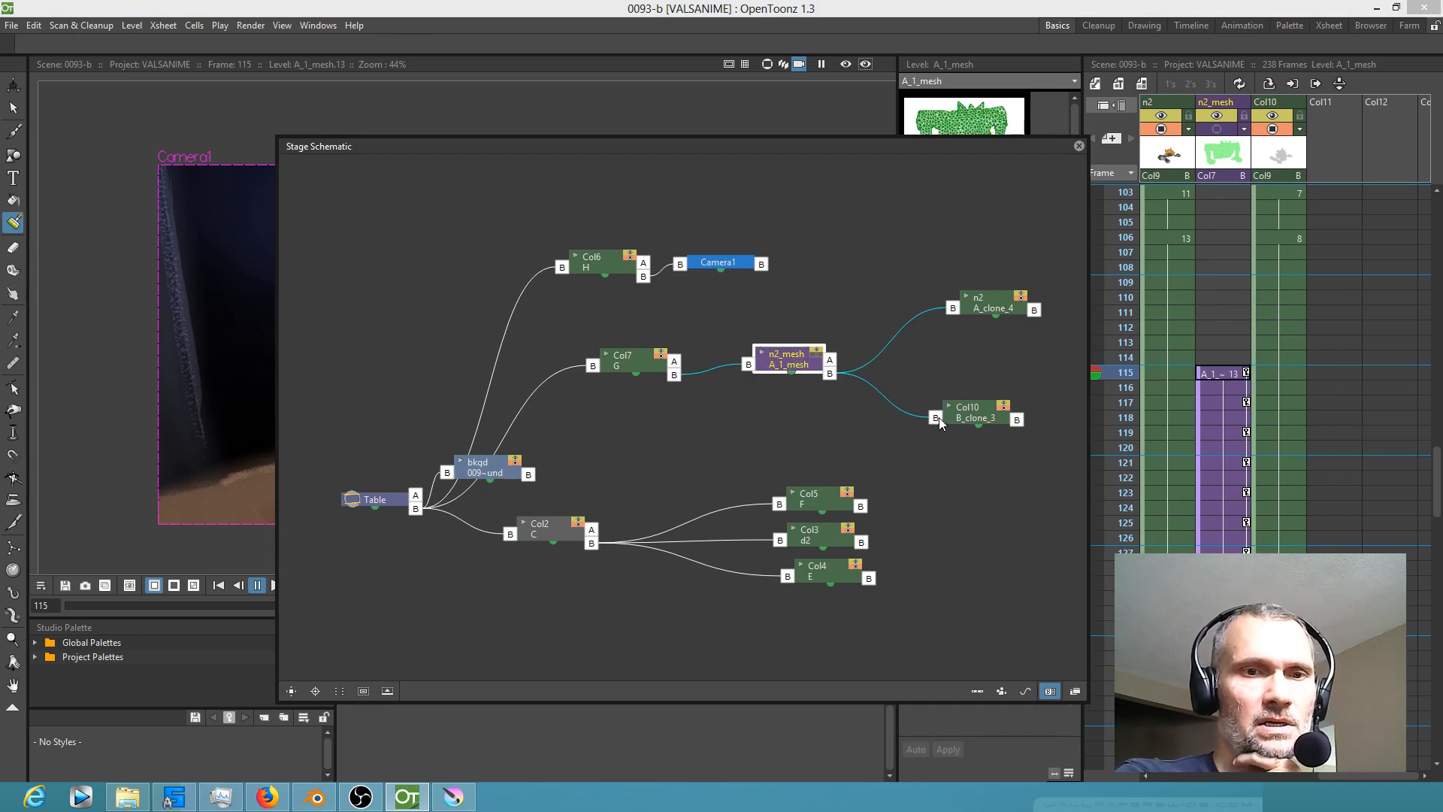
pyautogui.moveTo(937, 419); pyautogui.dragTo(678, 380)
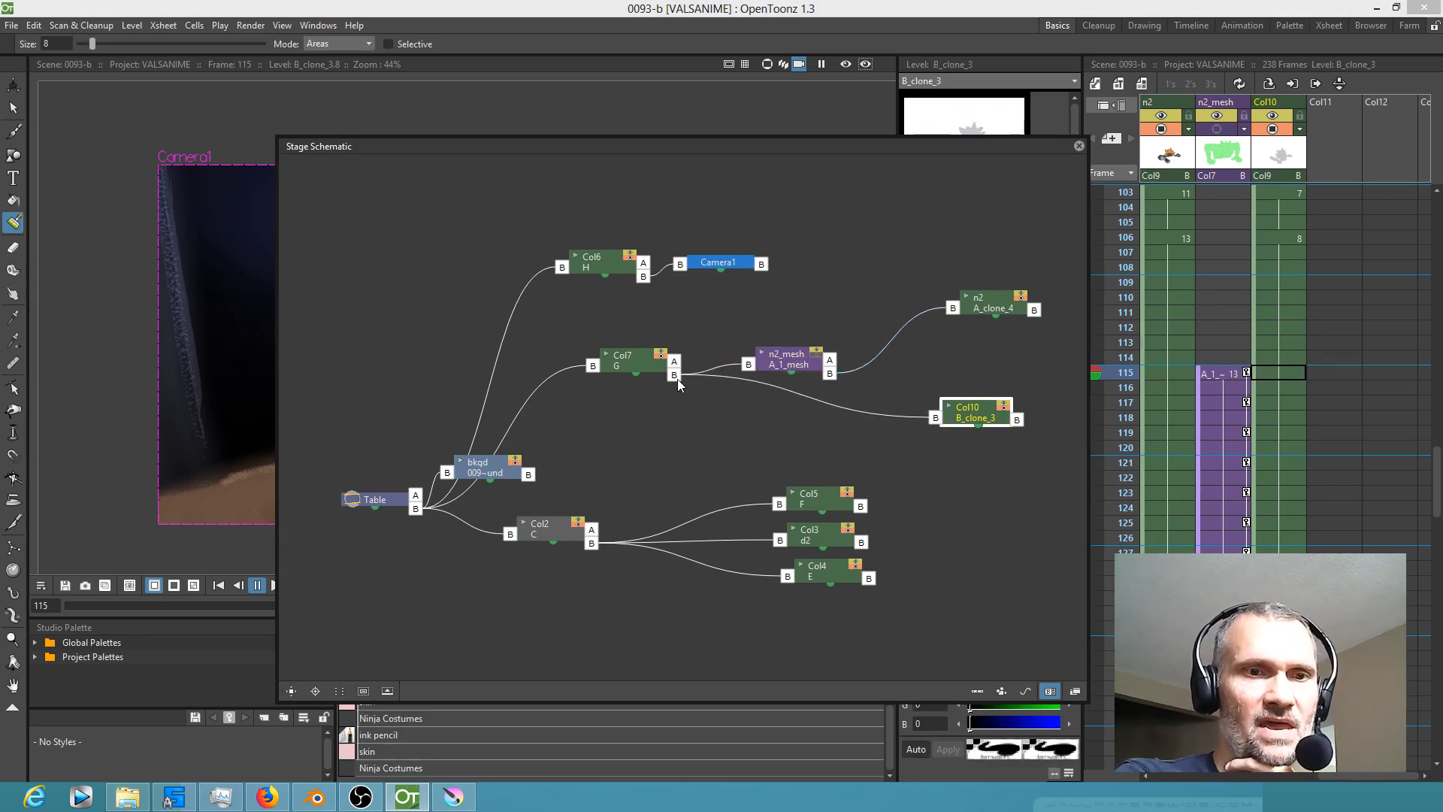
pyautogui.moveTo(789, 367); pyautogui.dragTo(816, 332)
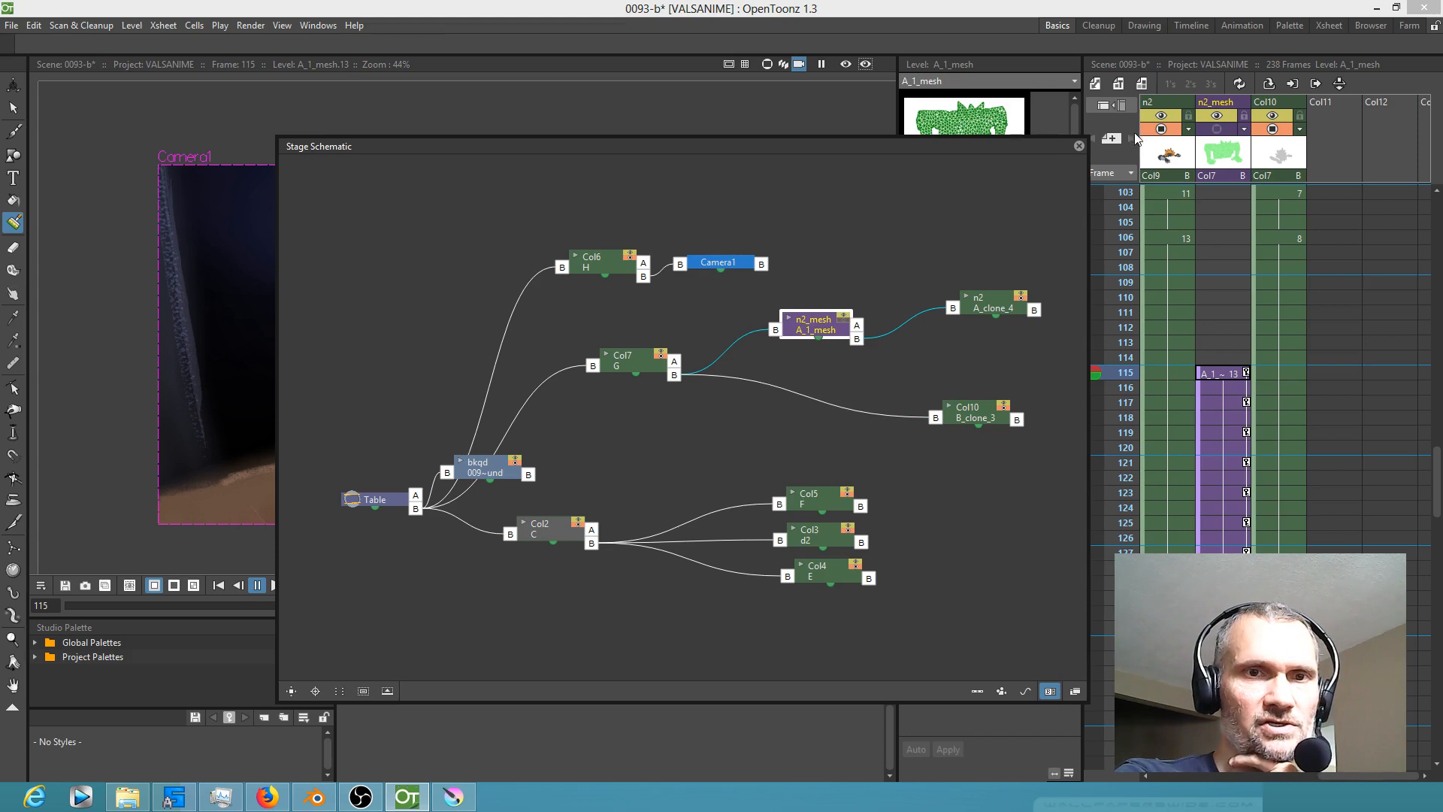
pyautogui.click(1078, 147)
pyautogui.moveTo(1120, 385); pyautogui.dragTo(1121, 334)
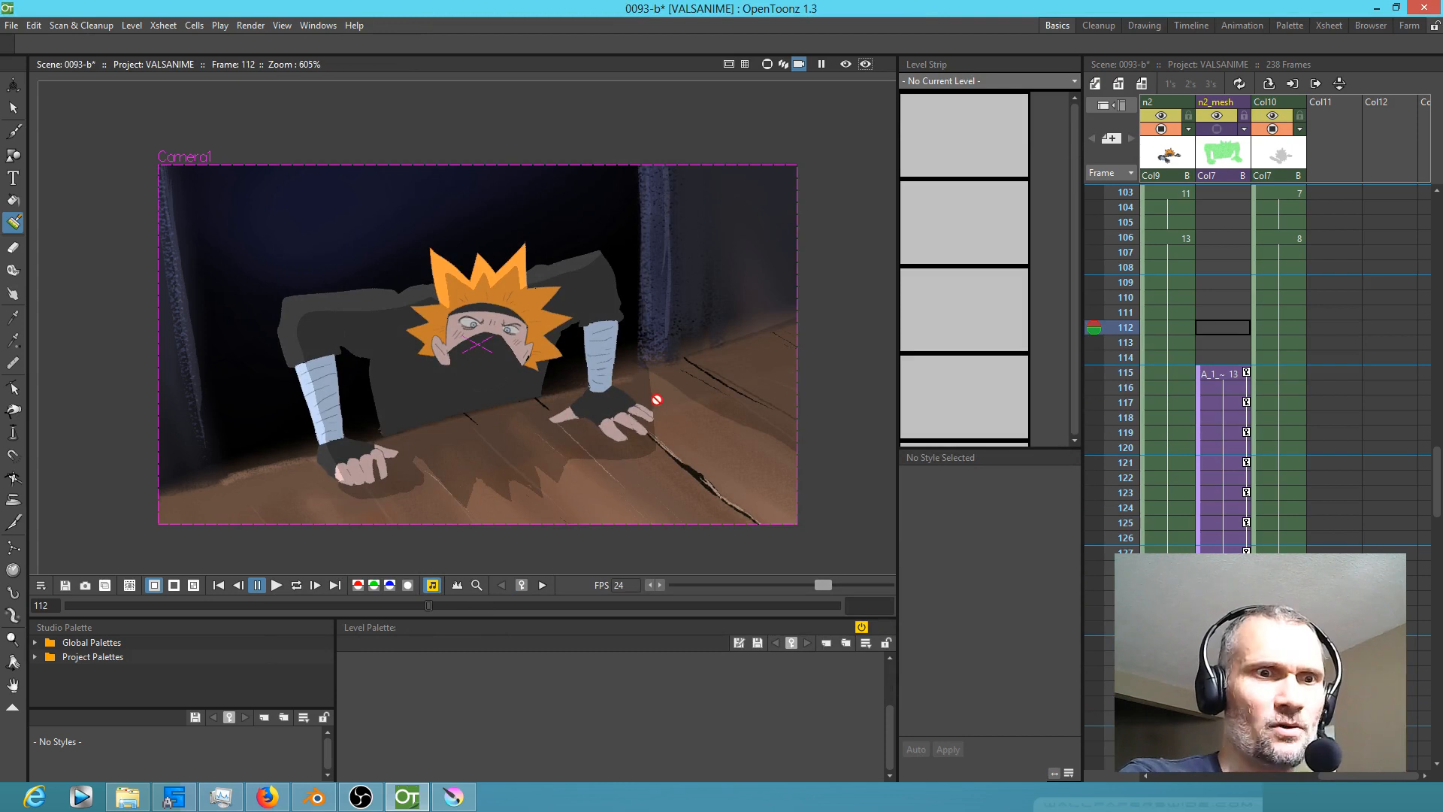
pyautogui.scroll(-2, 656, 400)
pyautogui.scroll(4, 661, 457)
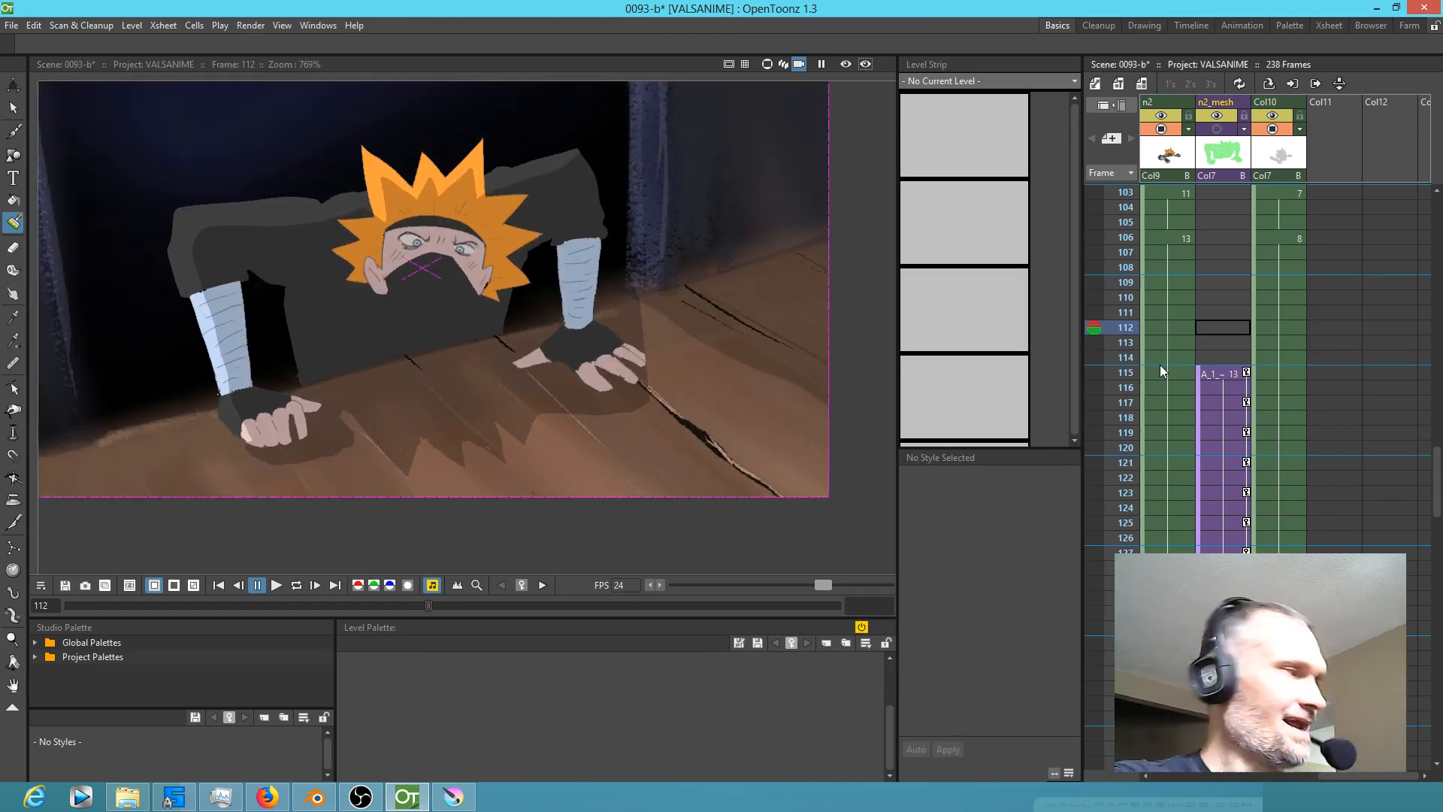
# Step: Play back the whole animation in the viewer and save scene 0093-b
pyautogui.click(1161, 364)
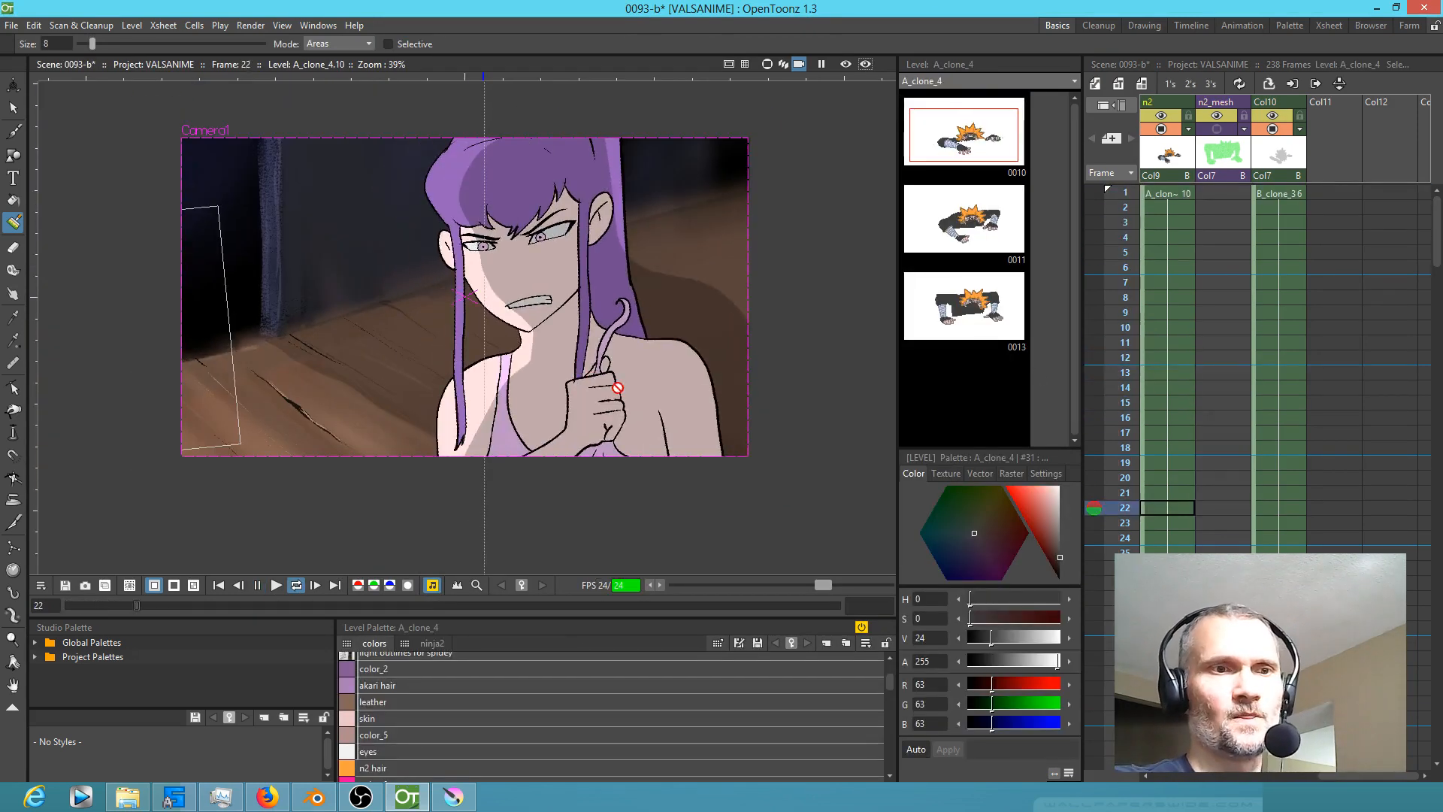
pyautogui.moveTo(618, 388); pyautogui.dragTo(729, 408)
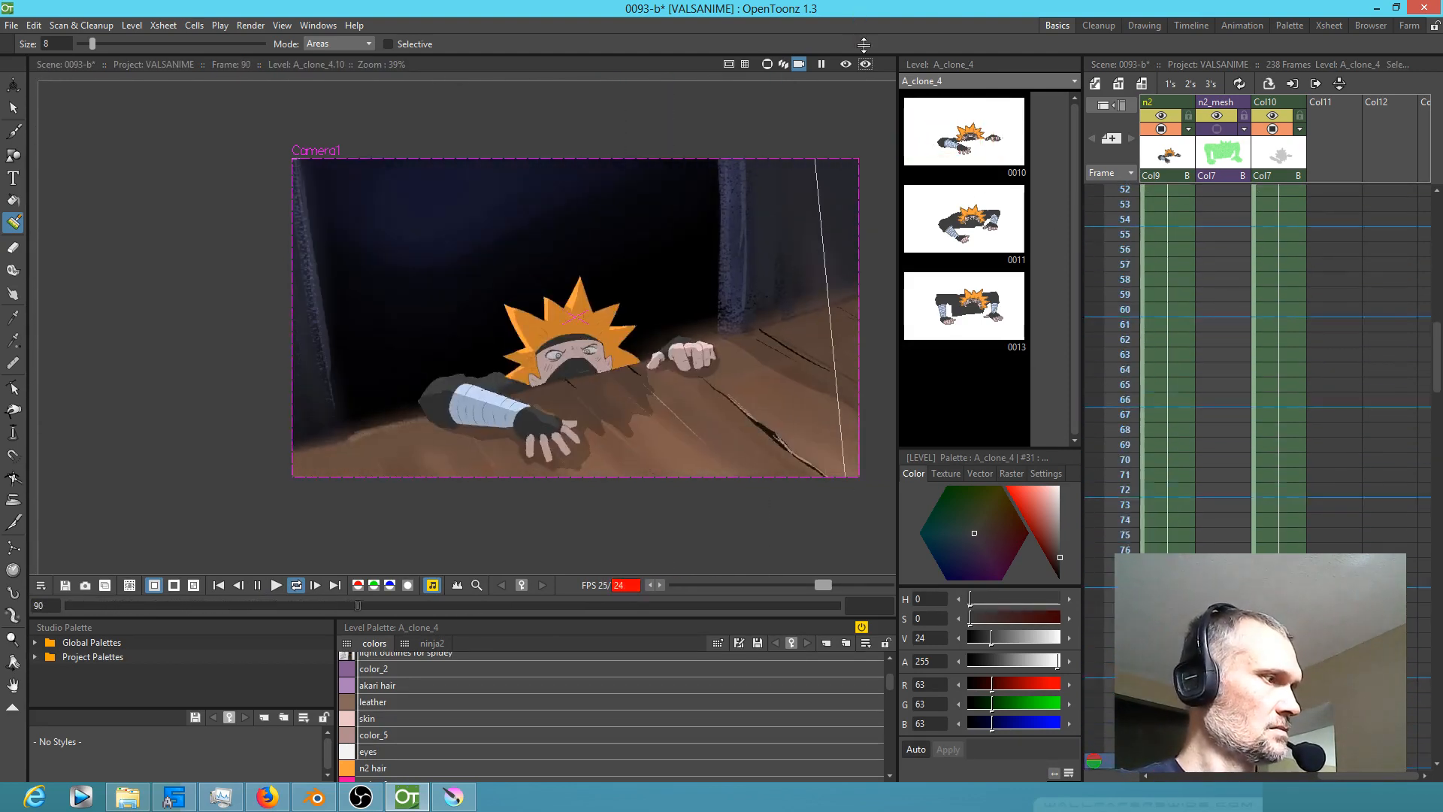
pyautogui.hotkey('ctrl', 's')
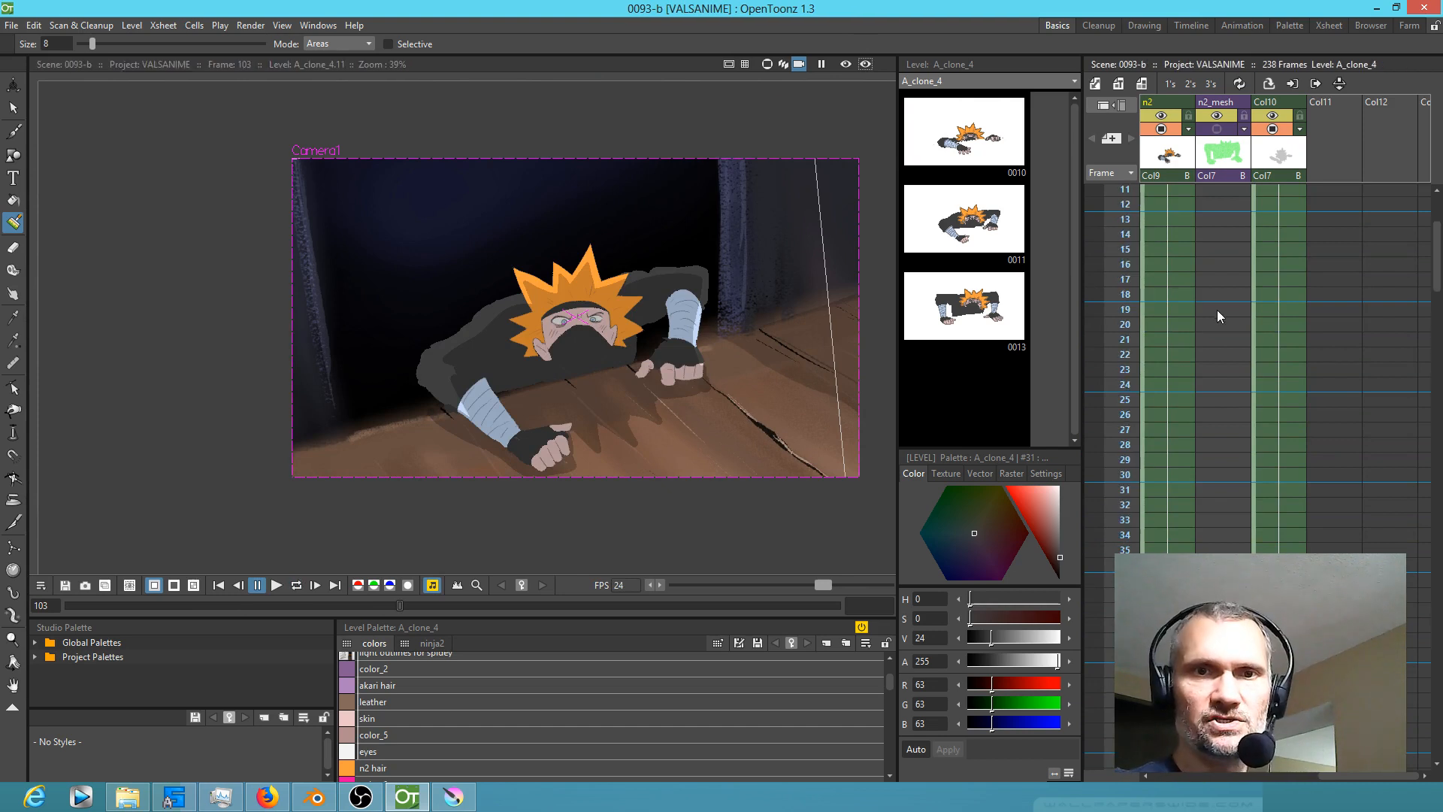
# Step: Recolour the outline style color_1 of the d2 level in Col3 to a muted brown with H 0, S 27, V 47
pyautogui.moveTo(1215, 308); pyautogui.dragTo(1432, 451)
pyautogui.moveTo(1144, 363); pyautogui.dragTo(1368, 437)
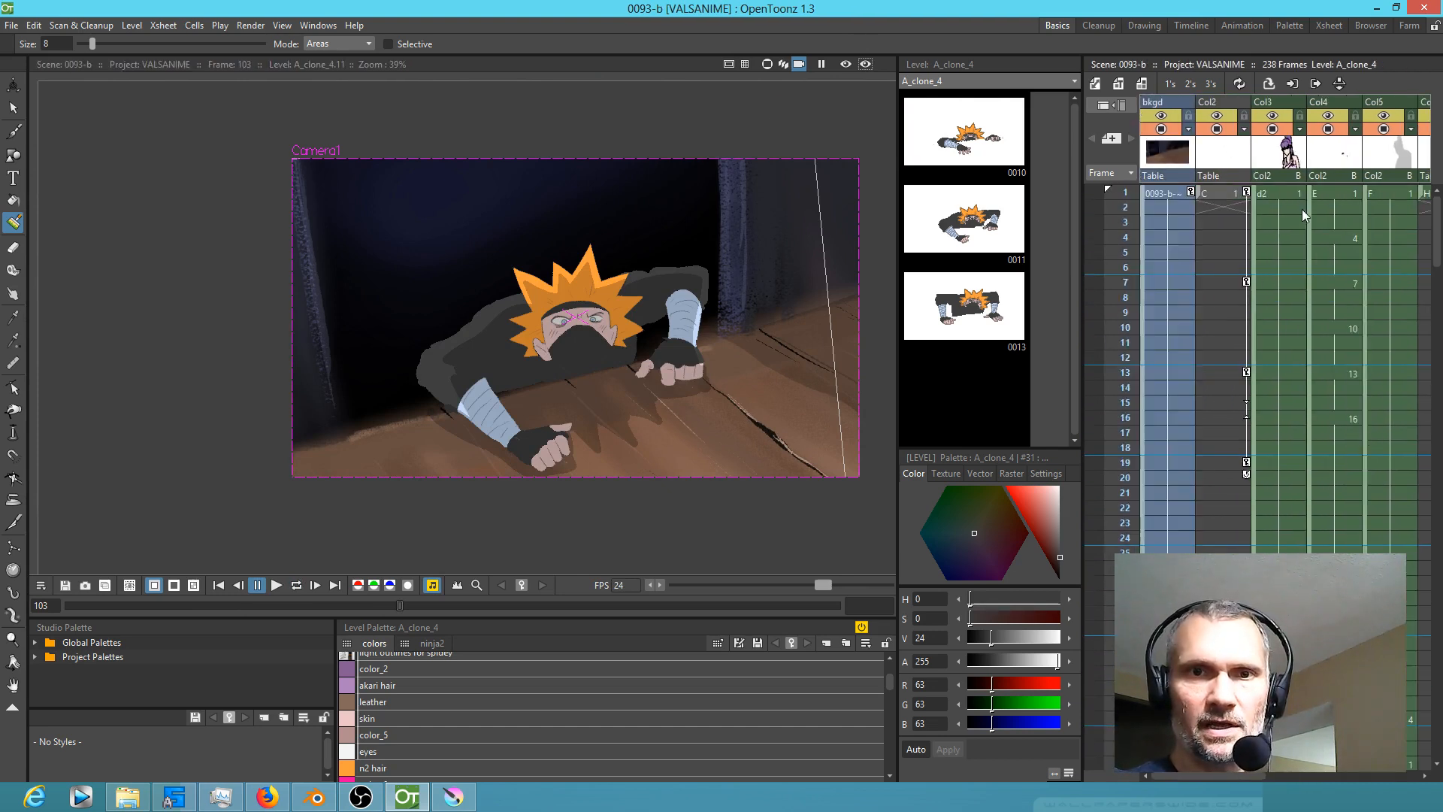
pyautogui.click(1287, 193)
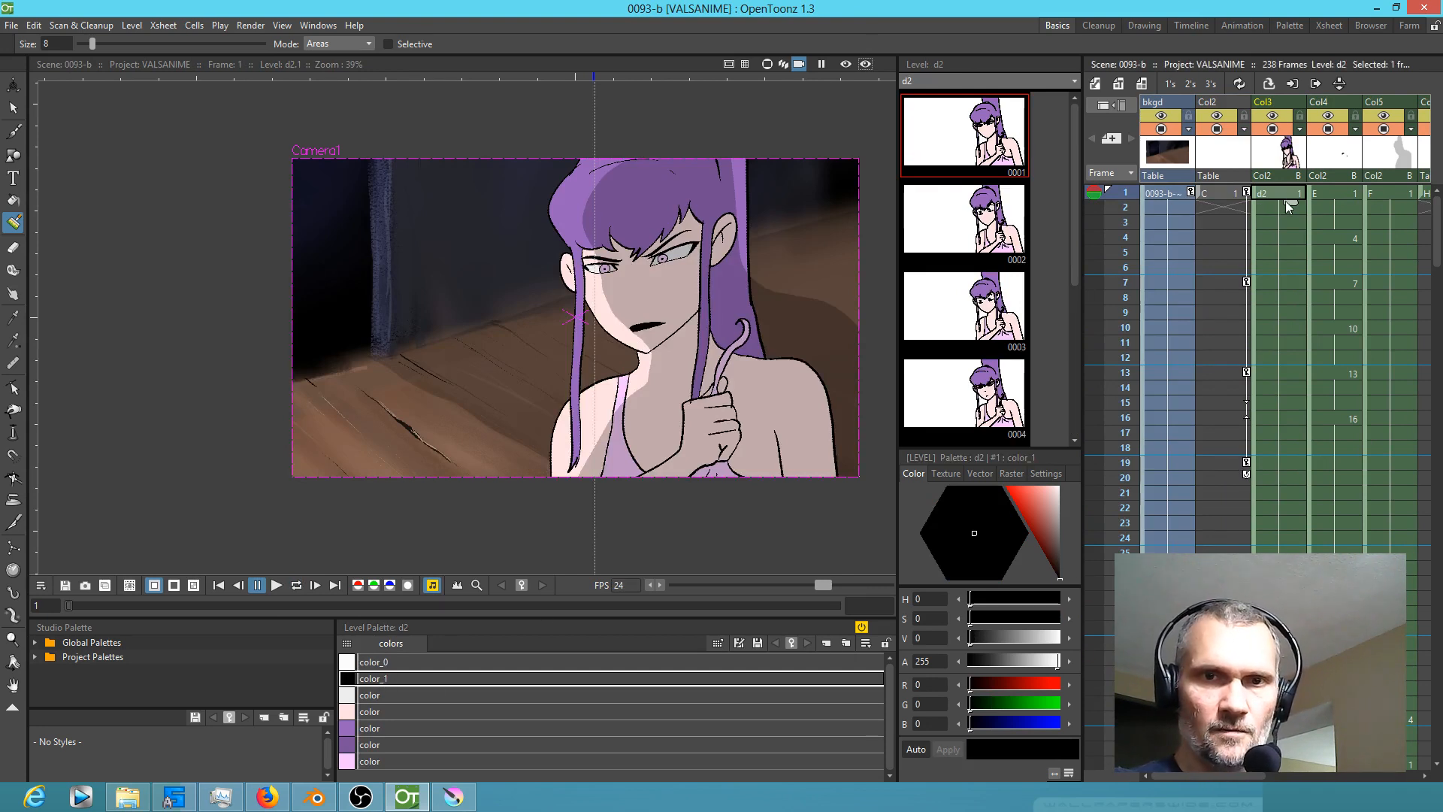
pyautogui.scroll(4, 666, 284)
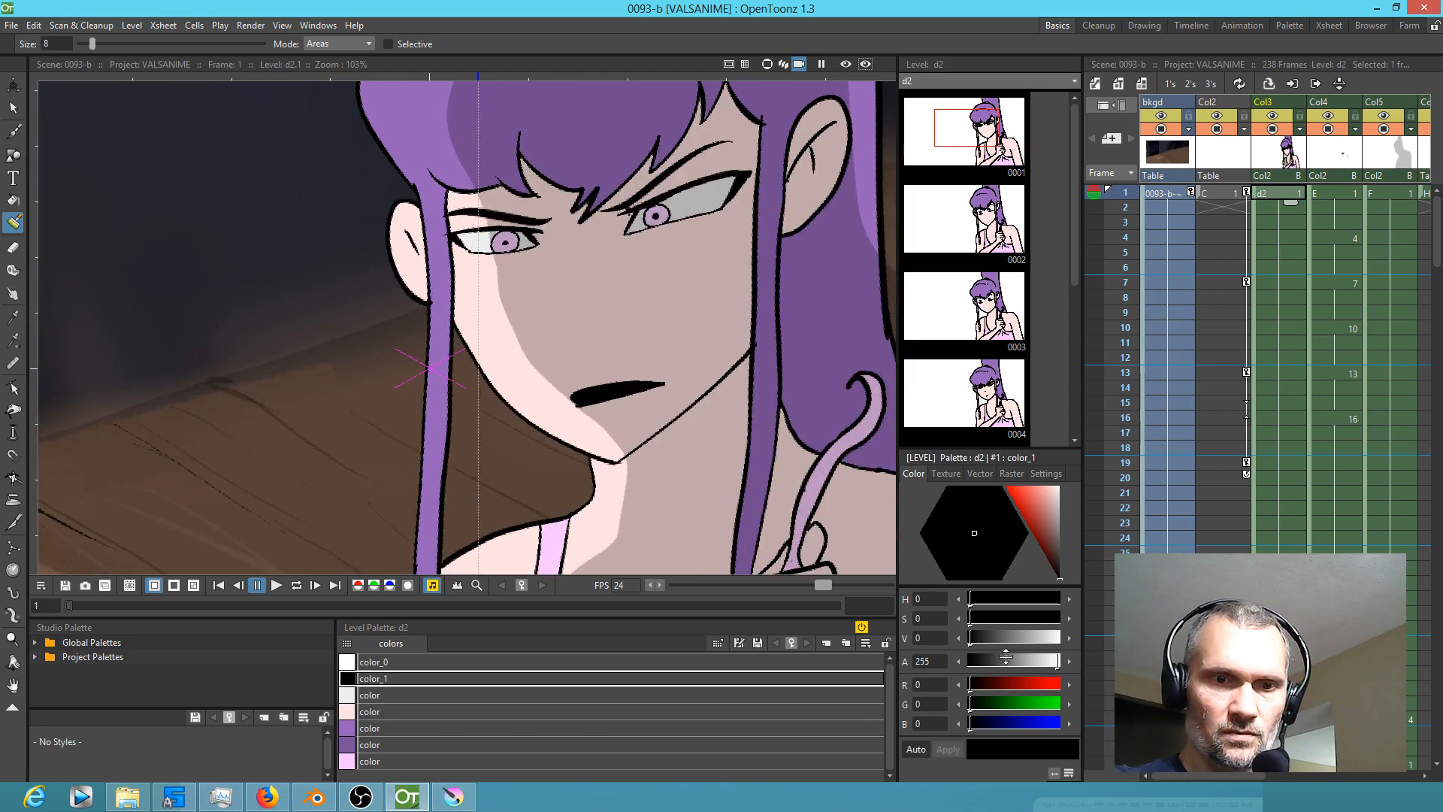
pyautogui.moveTo(970, 638)
pyautogui.mouseDown()
pyautogui.moveTo(1101, 655)
pyautogui.moveTo(1010, 648)
pyautogui.mouseUp()
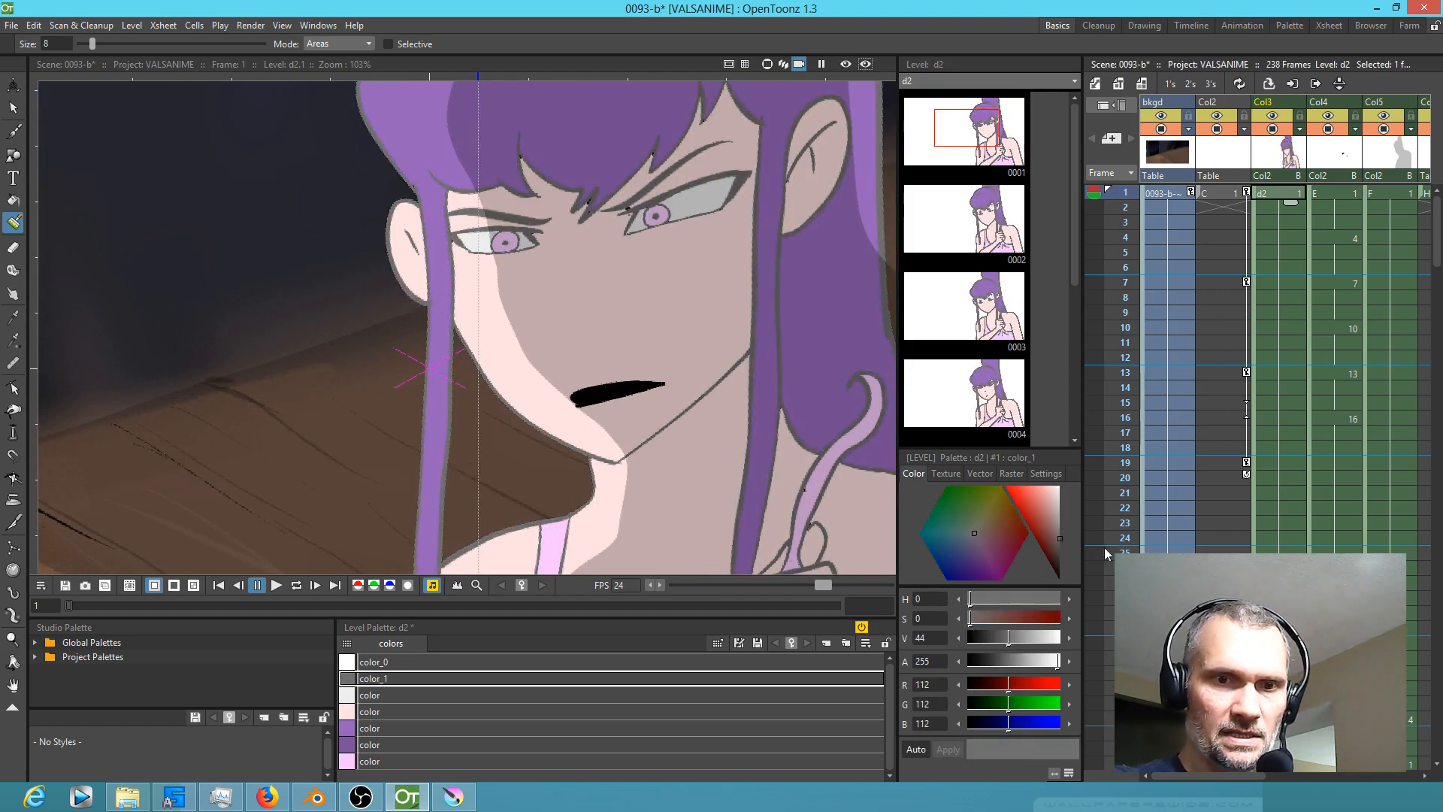
pyautogui.click(1052, 542)
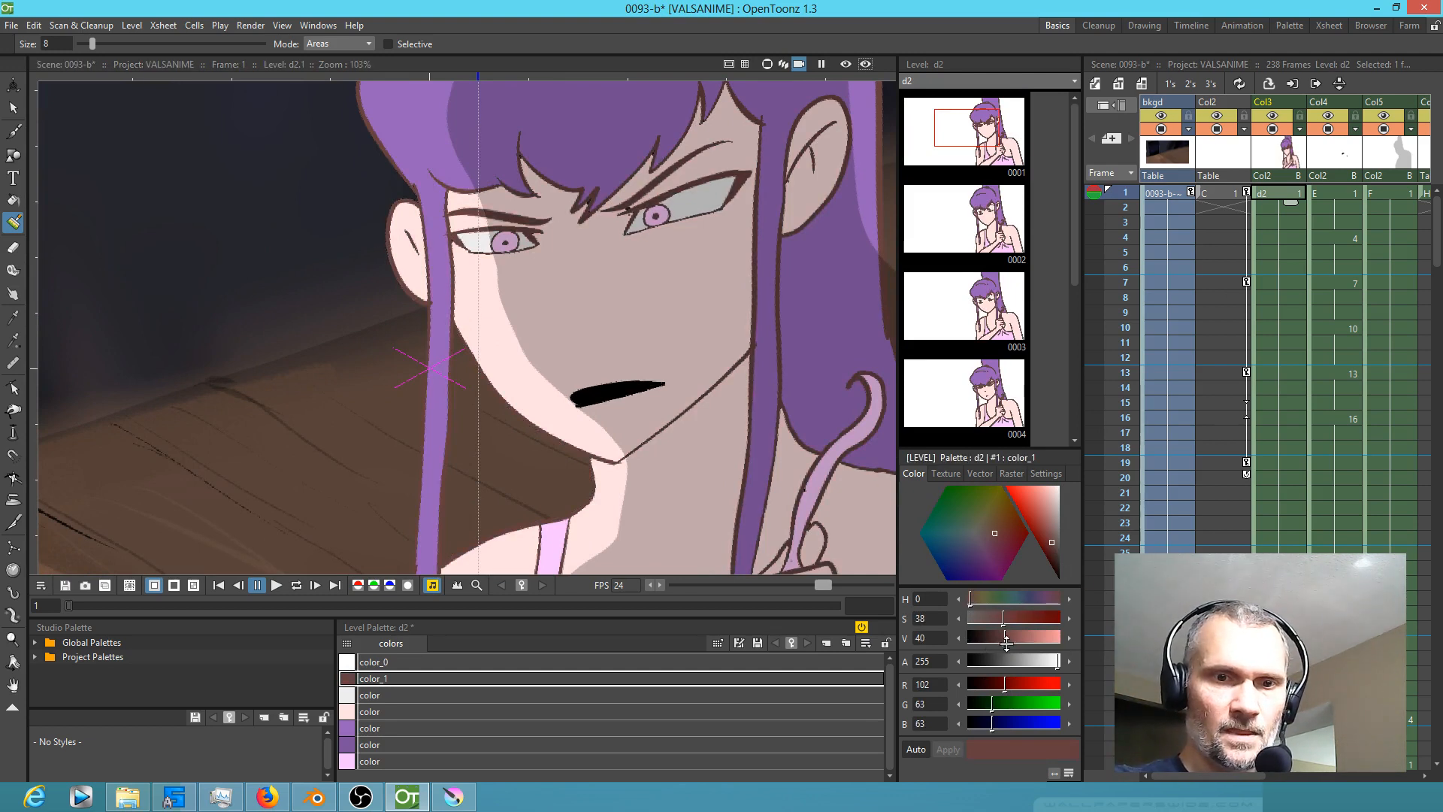
pyautogui.moveTo(1002, 618)
pyautogui.mouseDown()
pyautogui.moveTo(1024, 639)
pyautogui.moveTo(1006, 639)
pyautogui.mouseUp()
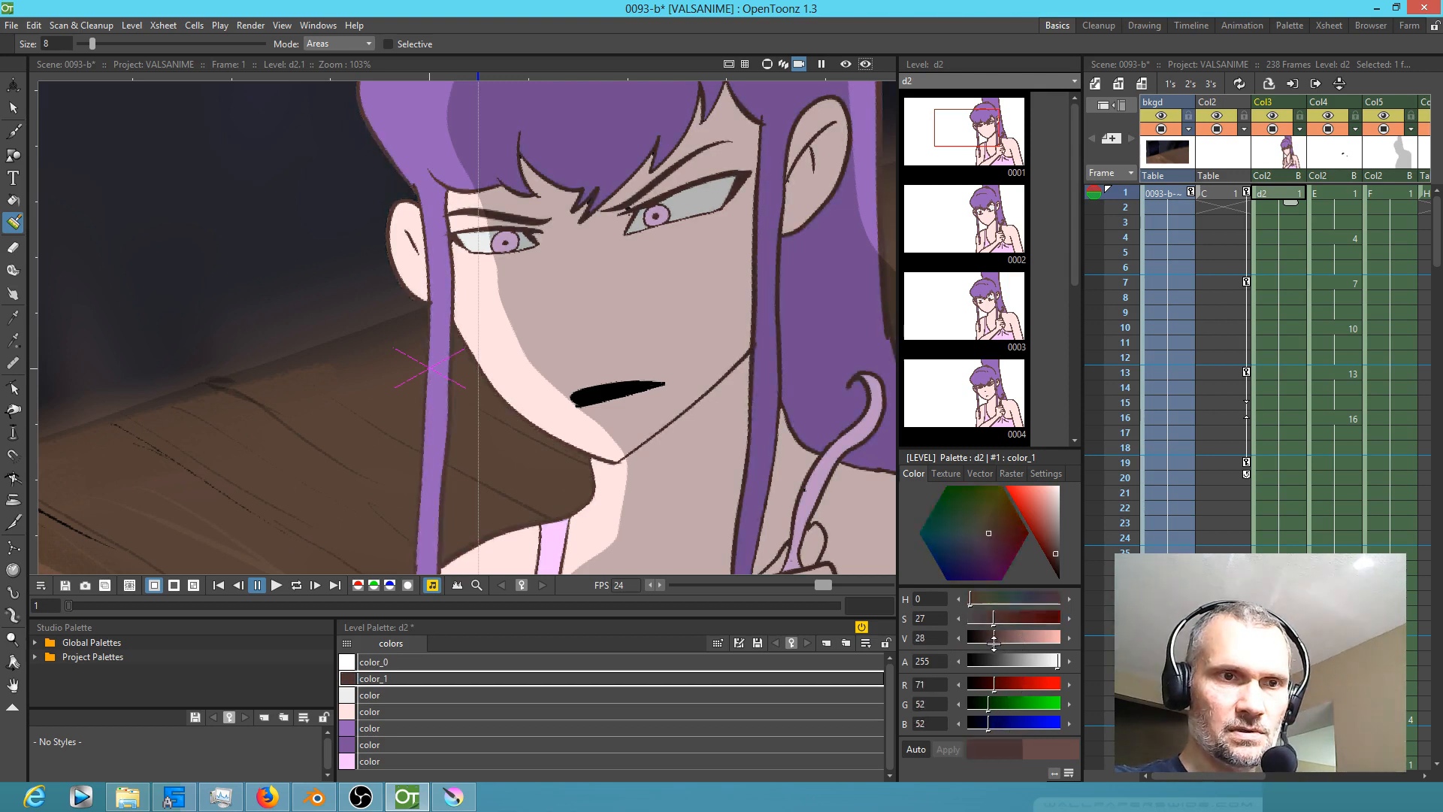
pyautogui.scroll(-4, 768, 351)
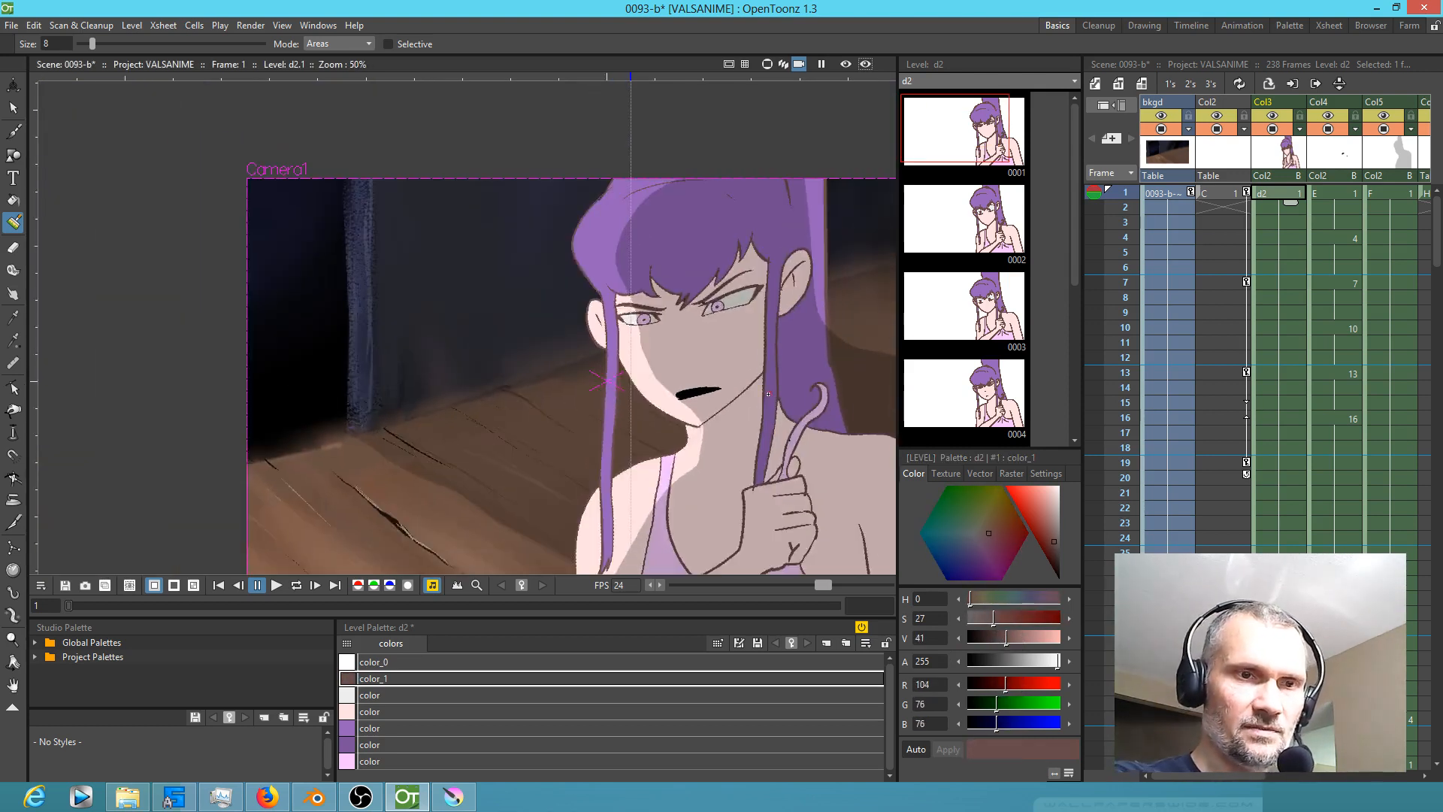
pyautogui.scroll(2, 793, 382)
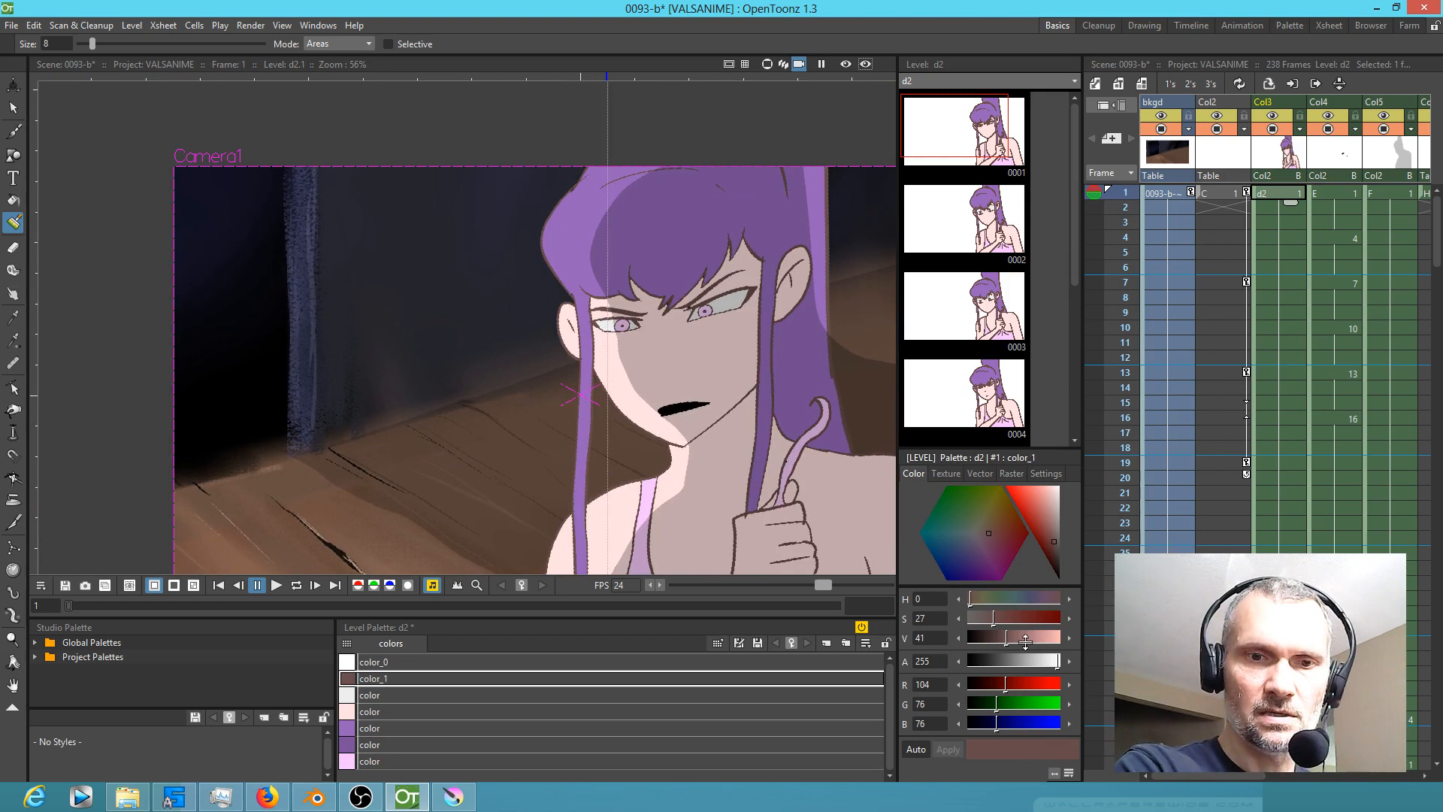
pyautogui.moveTo(1005, 637); pyautogui.dragTo(1012, 639)
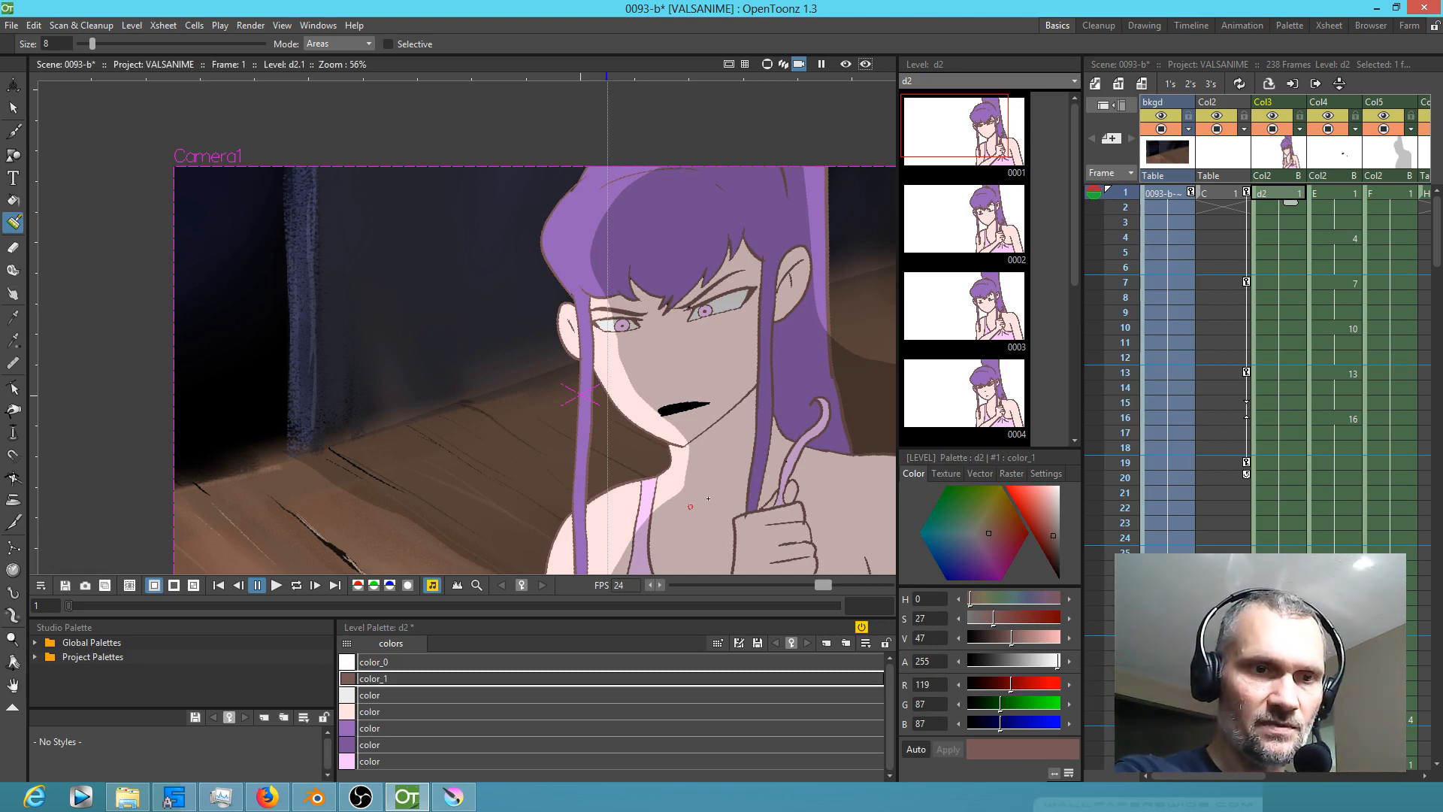
# Step: Save the scene together with the recoloured d2 palette and render a preview of the frames
pyautogui.click(12, 26)
pyautogui.click(28, 75)
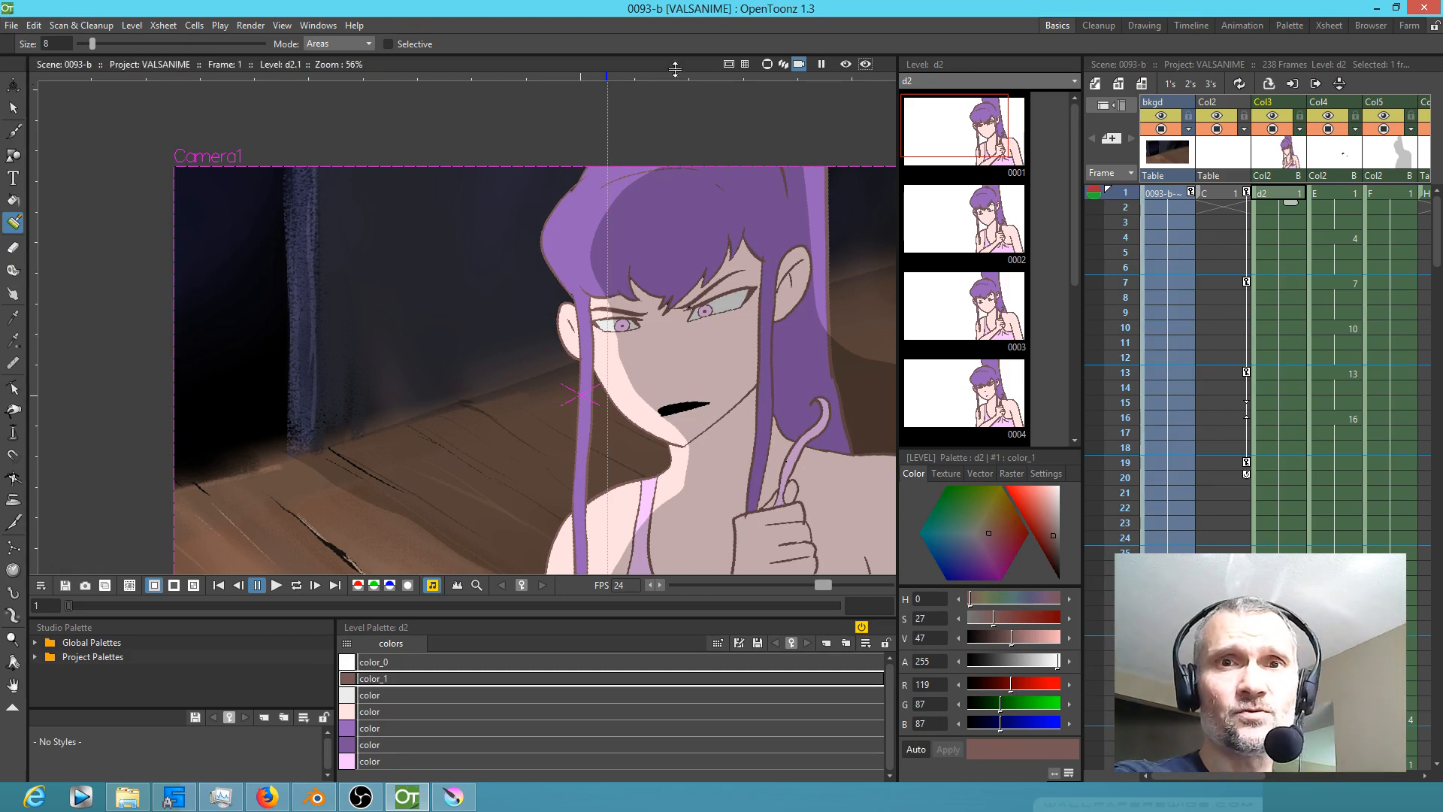
pyautogui.hotkey('ctrl', 'r')
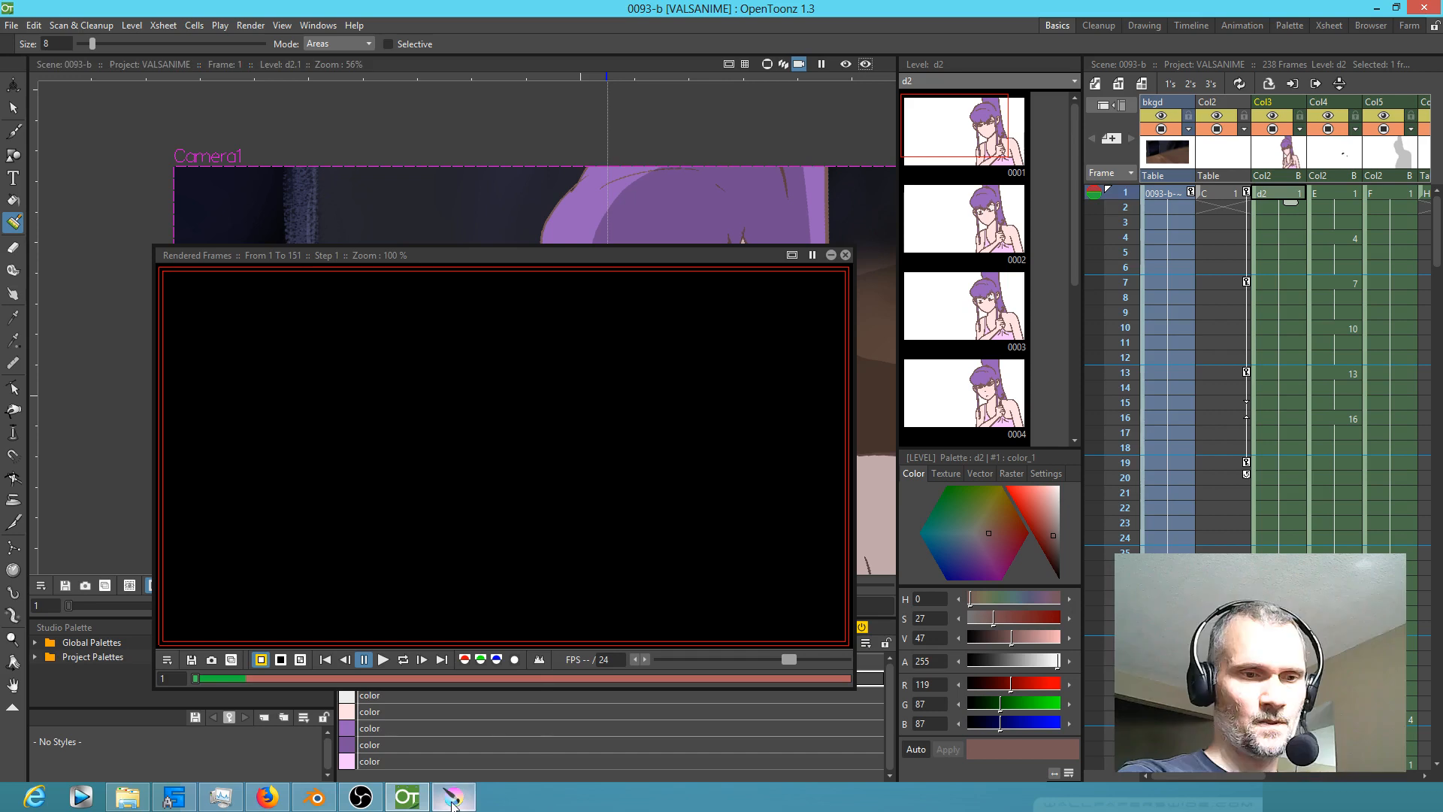
# Step: Delete the RadialBlur01 effect attached to the bkgd node in the FX schematic, preview the result and save the scene
pyautogui.moveTo(454, 804)
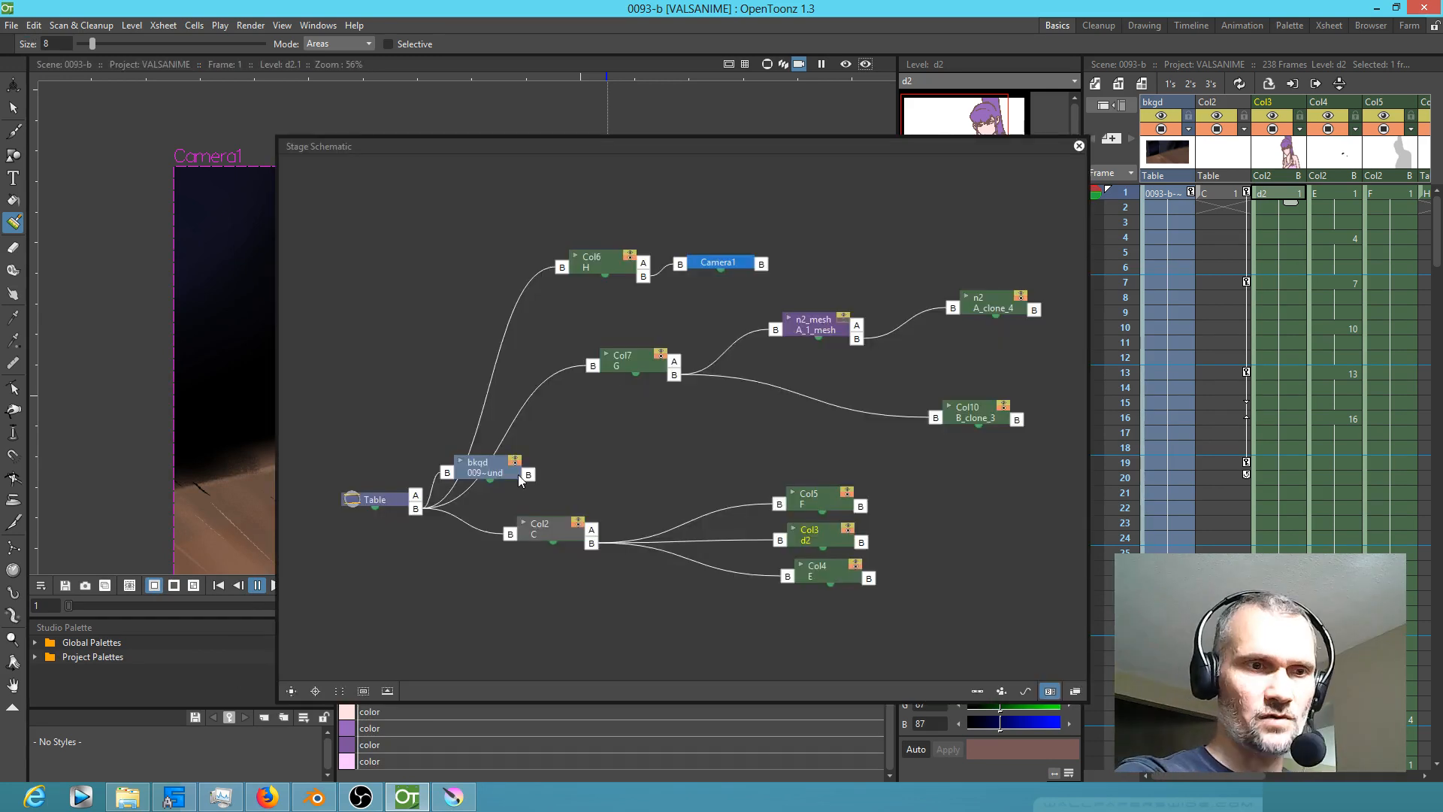
pyautogui.click(1074, 691)
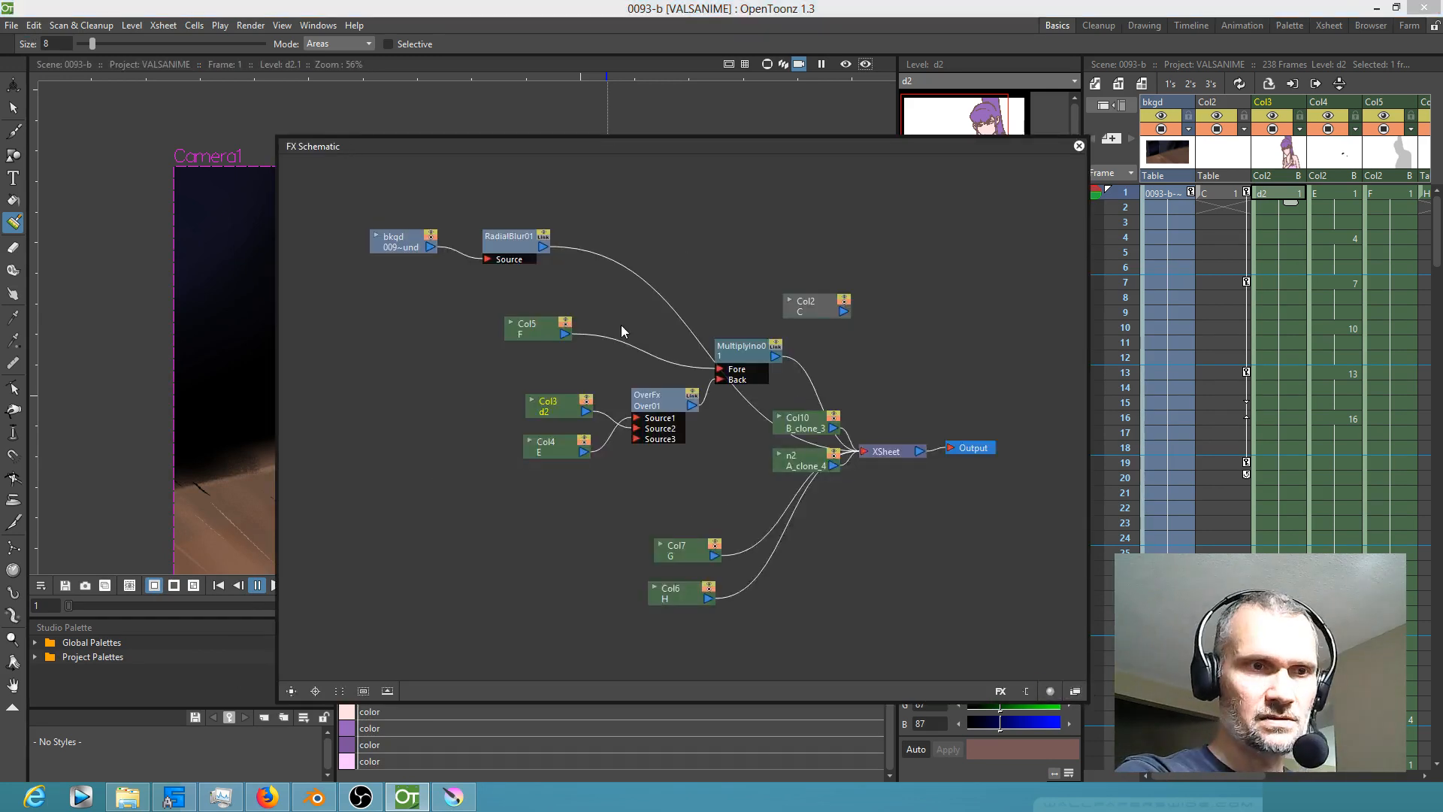
pyautogui.click(535, 258)
pyautogui.press('Delete')
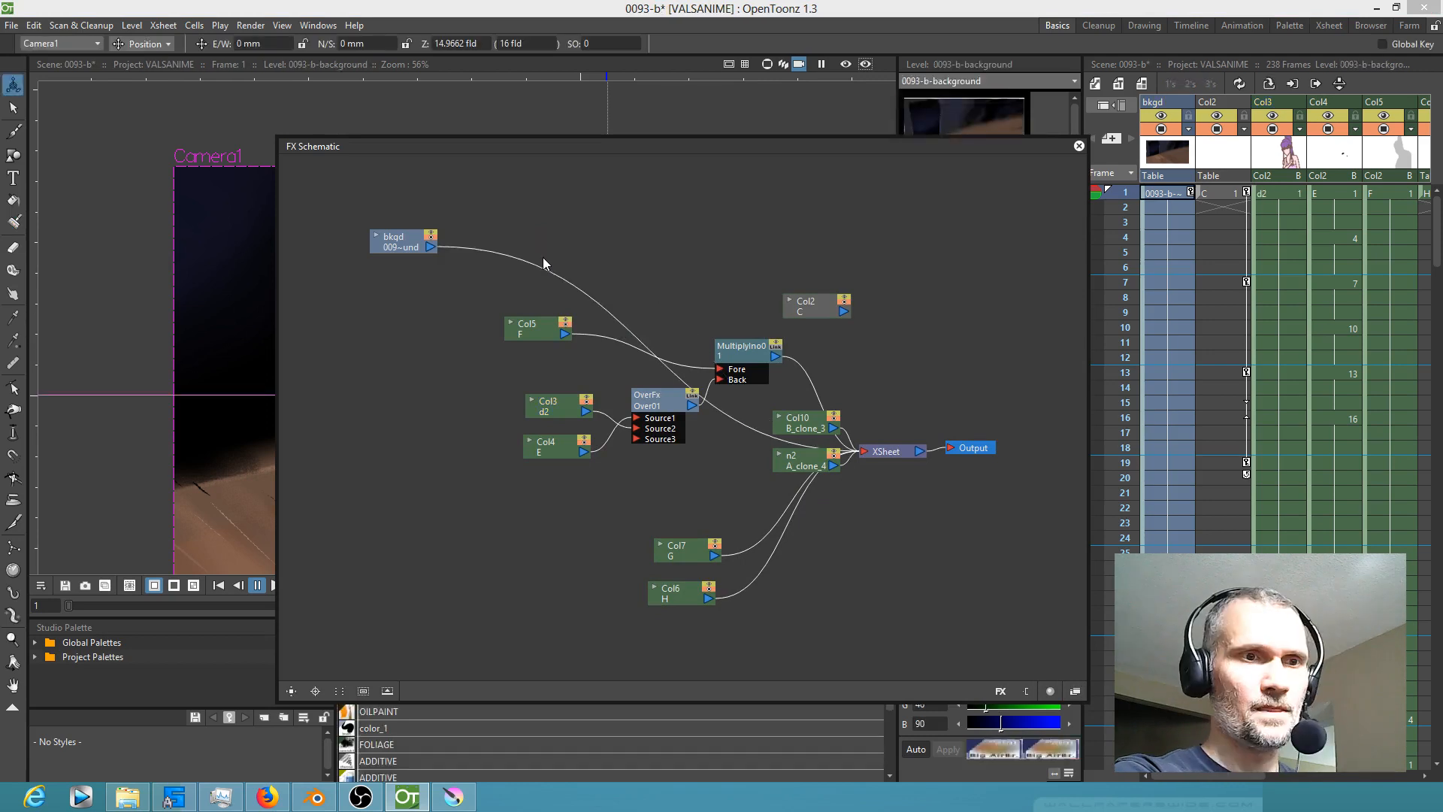
pyautogui.click(1079, 146)
pyautogui.click(845, 64)
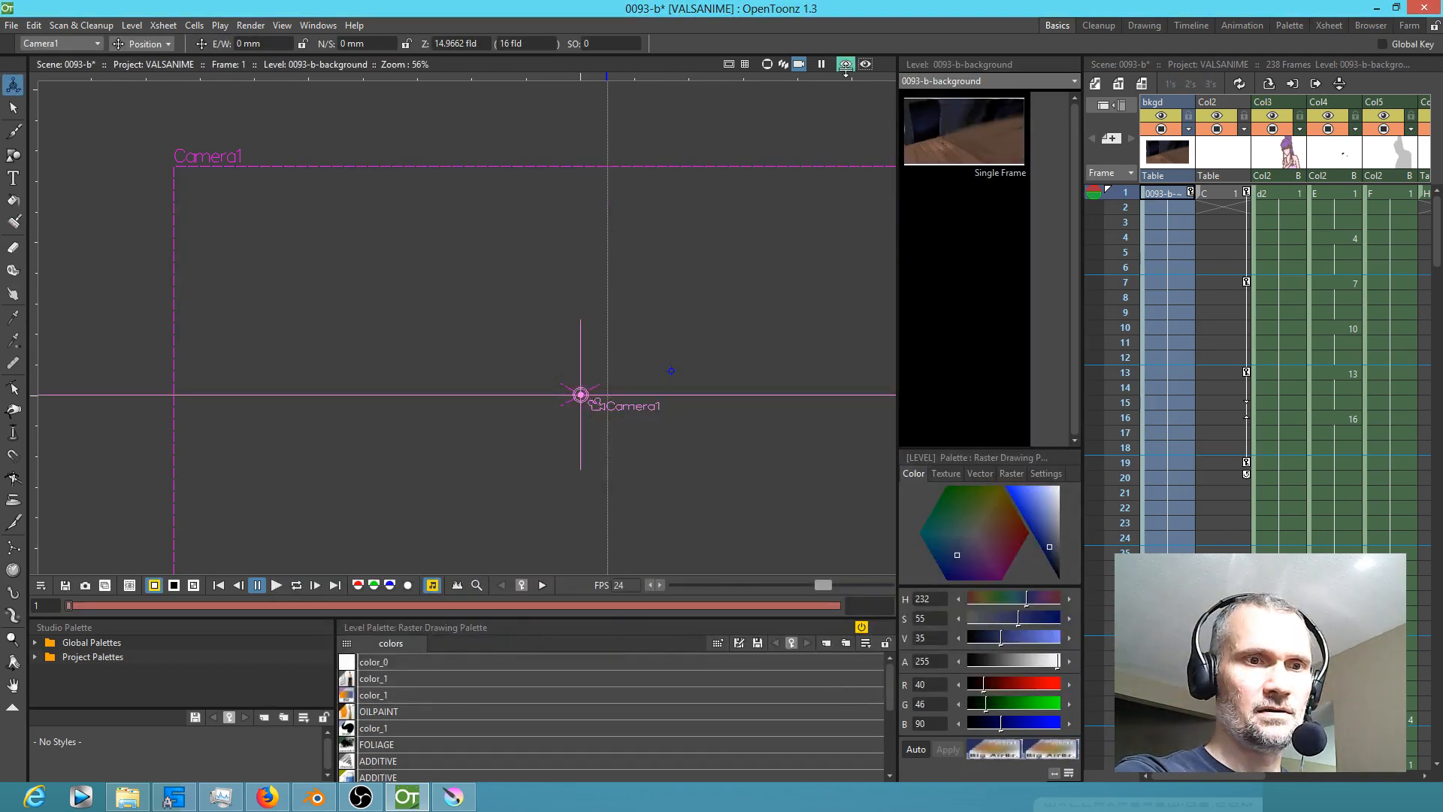
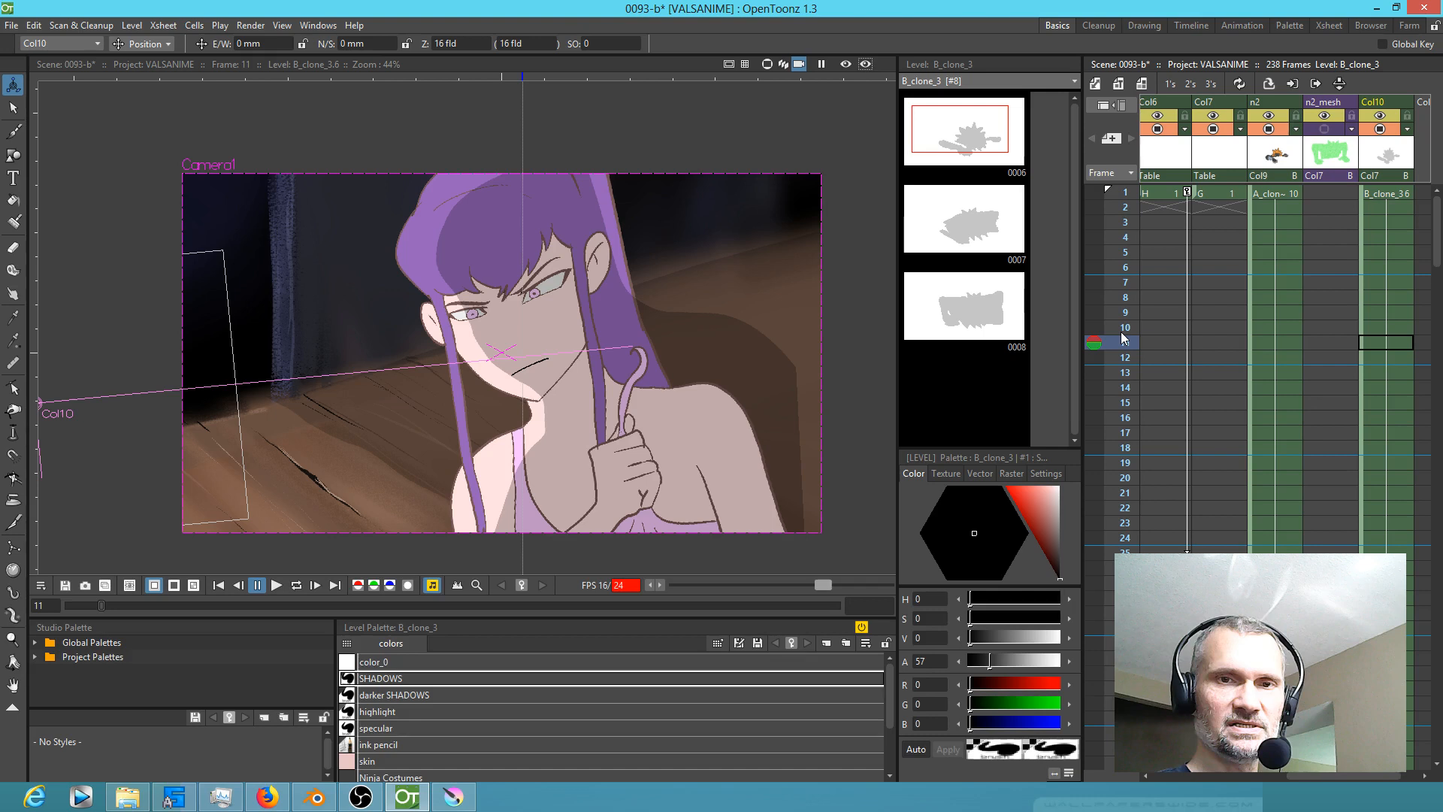
pyautogui.hotkey('ctrl', 's')
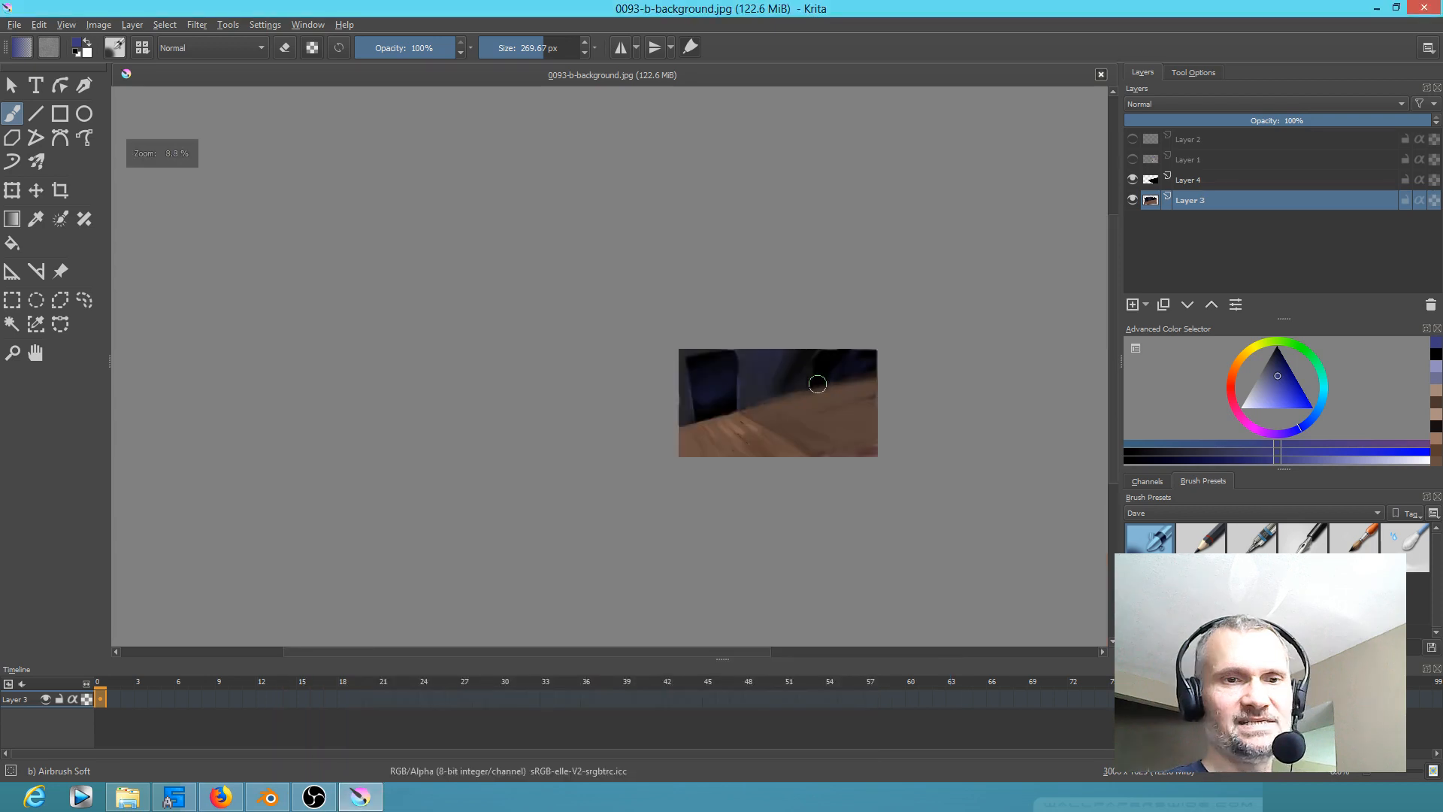
# Step: Switch from the Krita background painting to OpenToonz and reopen the recent scene 0093-b
pyautogui.scroll(3, 818, 384)
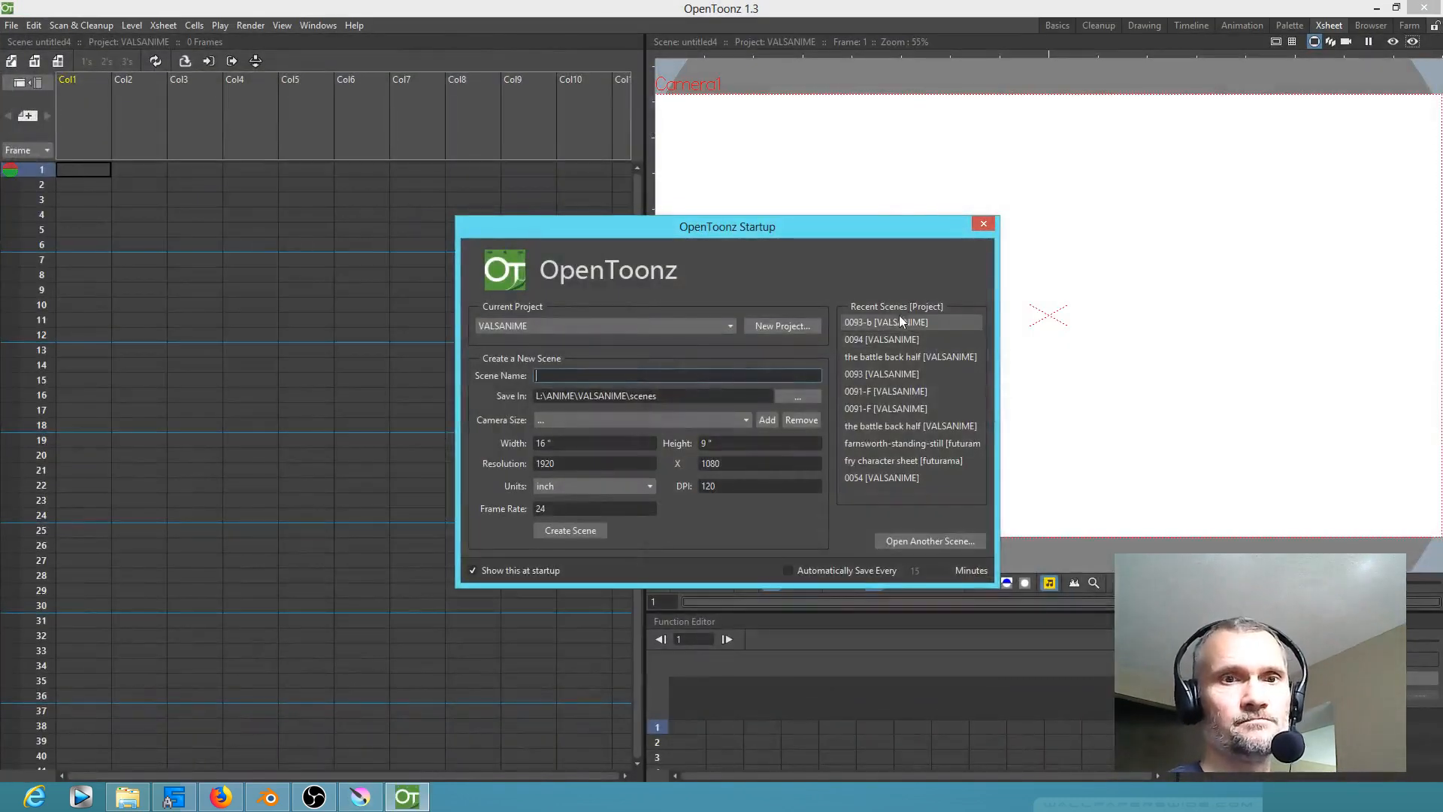
pyautogui.click(899, 322)
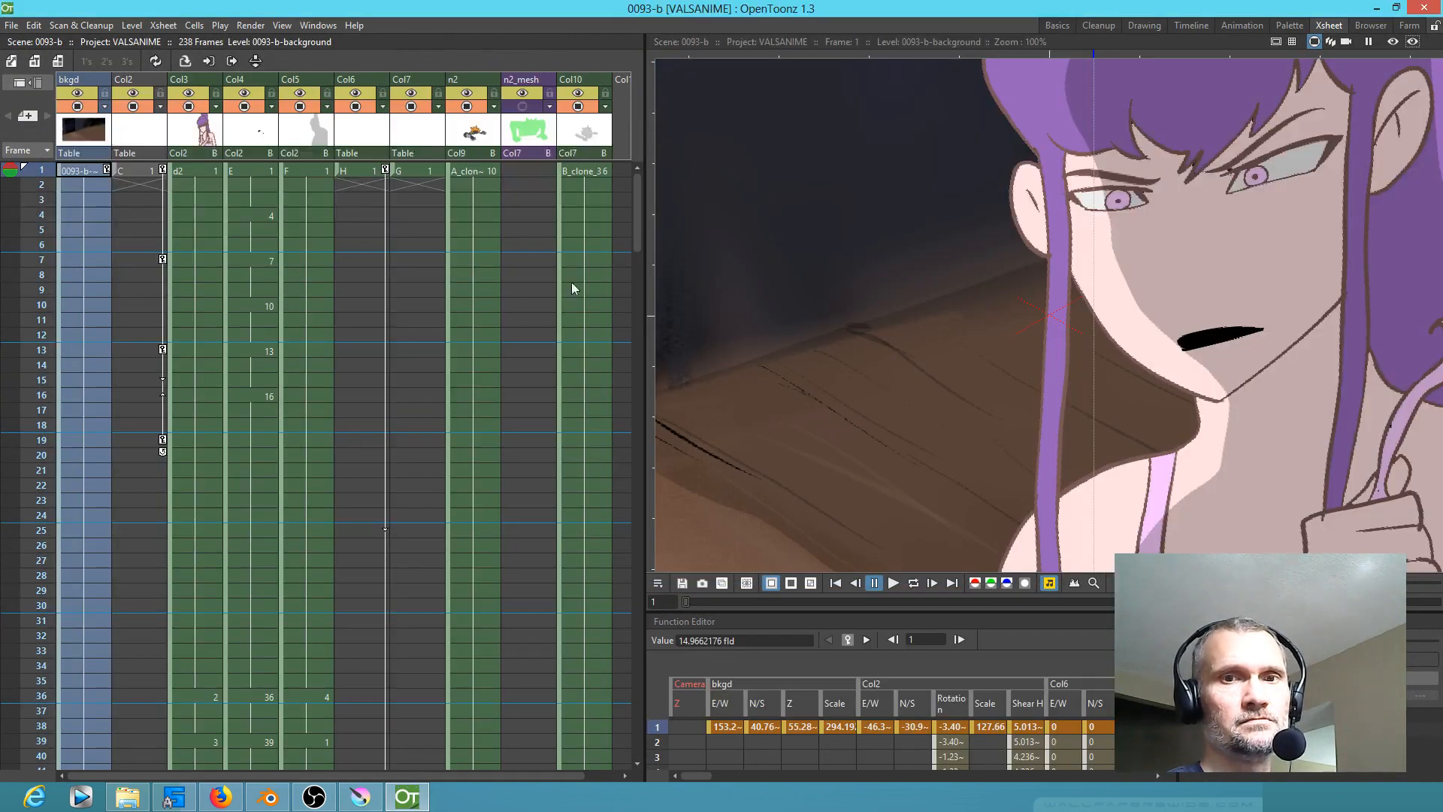
pyautogui.scroll(-3, 940, 323)
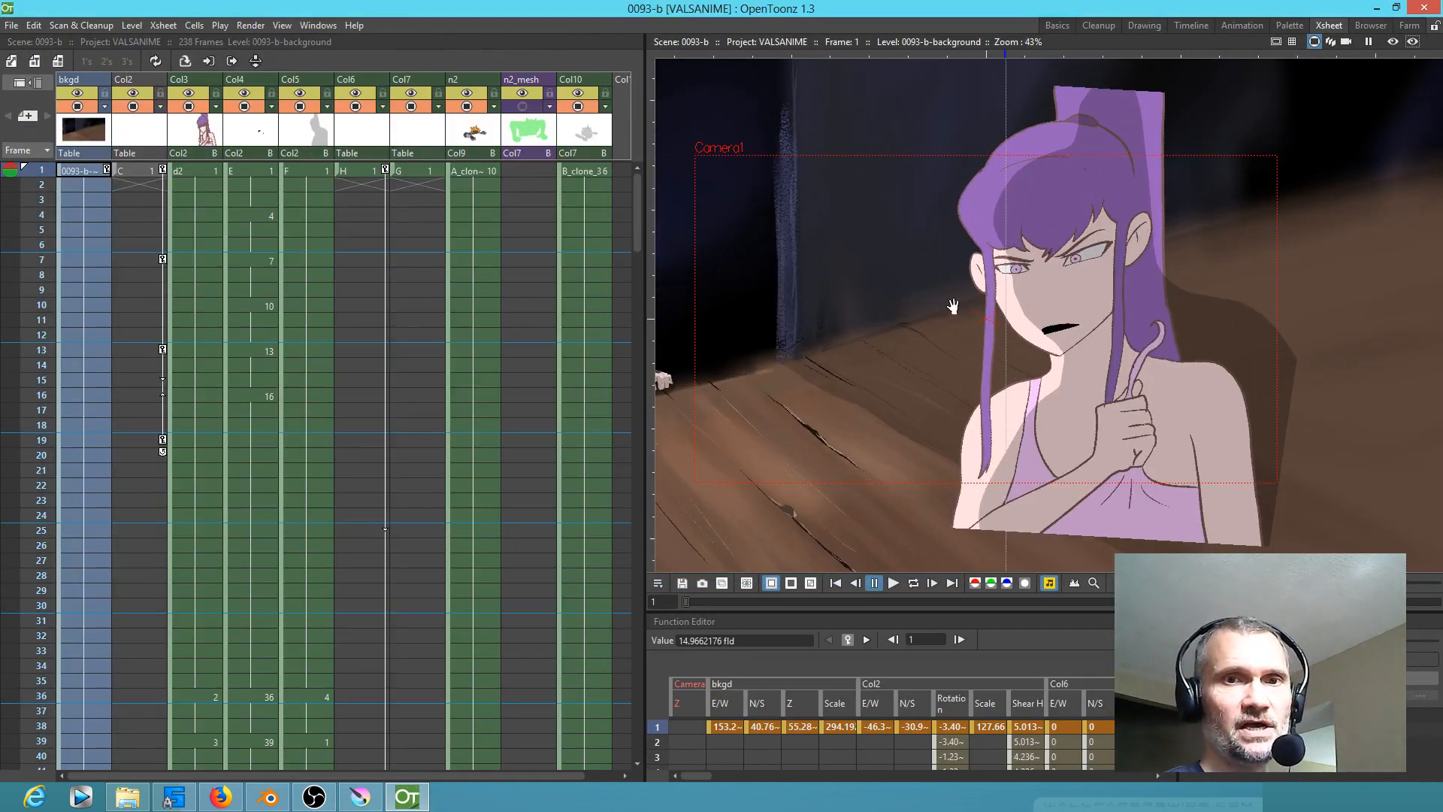
# Step: Play back the animation through the camera view and check a rendered preview of frame 128
pyautogui.click(59, 171)
pyautogui.press('l')
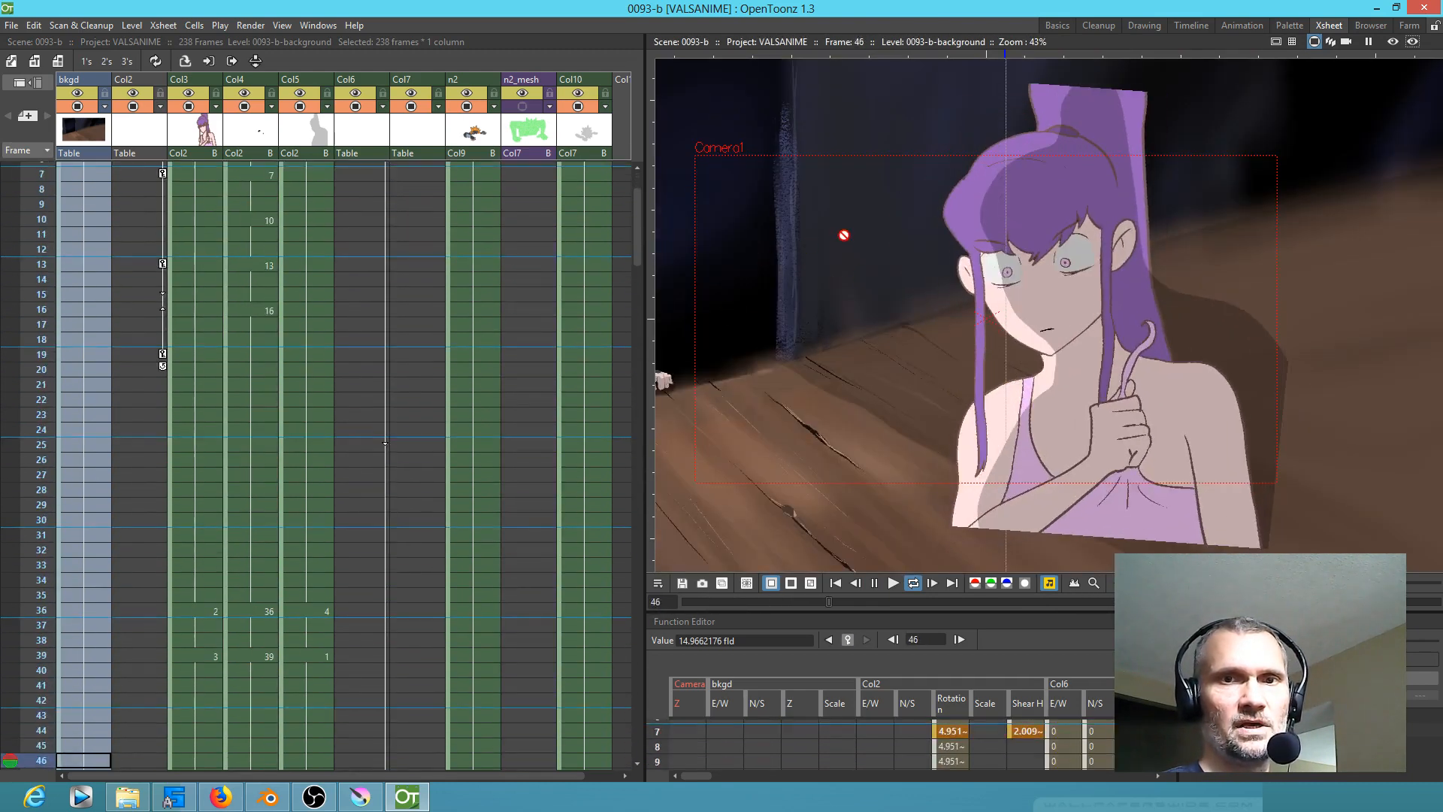
pyautogui.click(1346, 42)
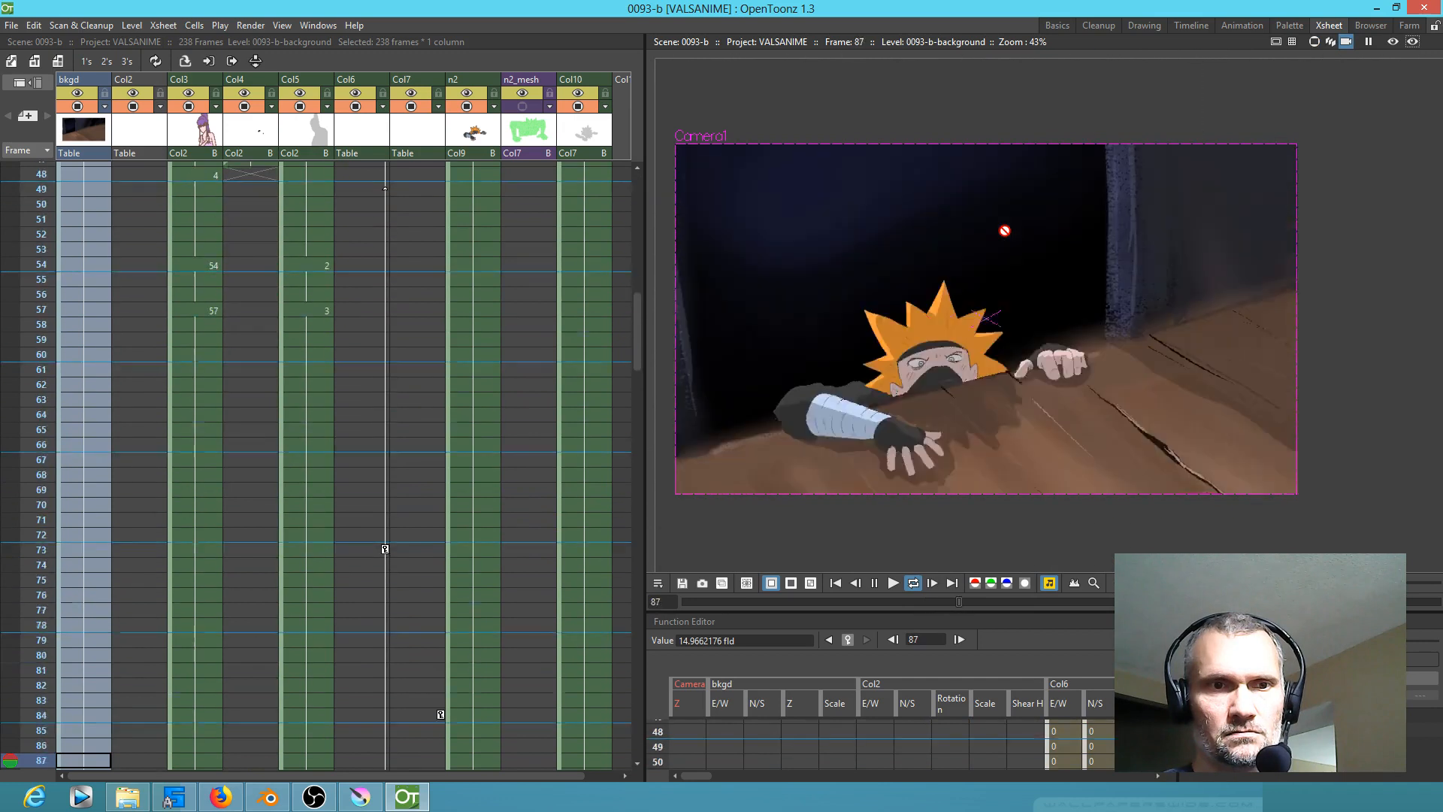
pyautogui.press('l')
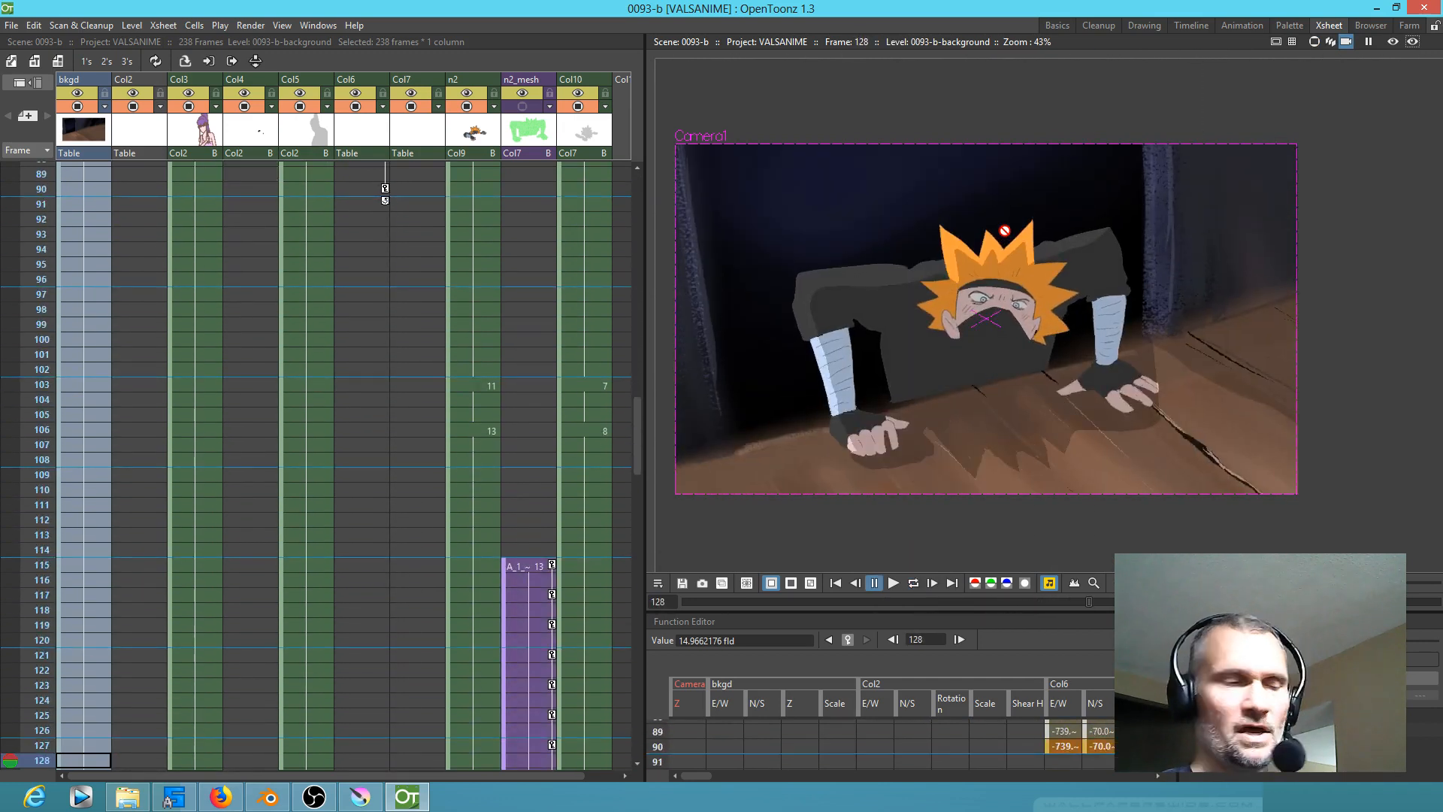
pyautogui.click(1391, 44)
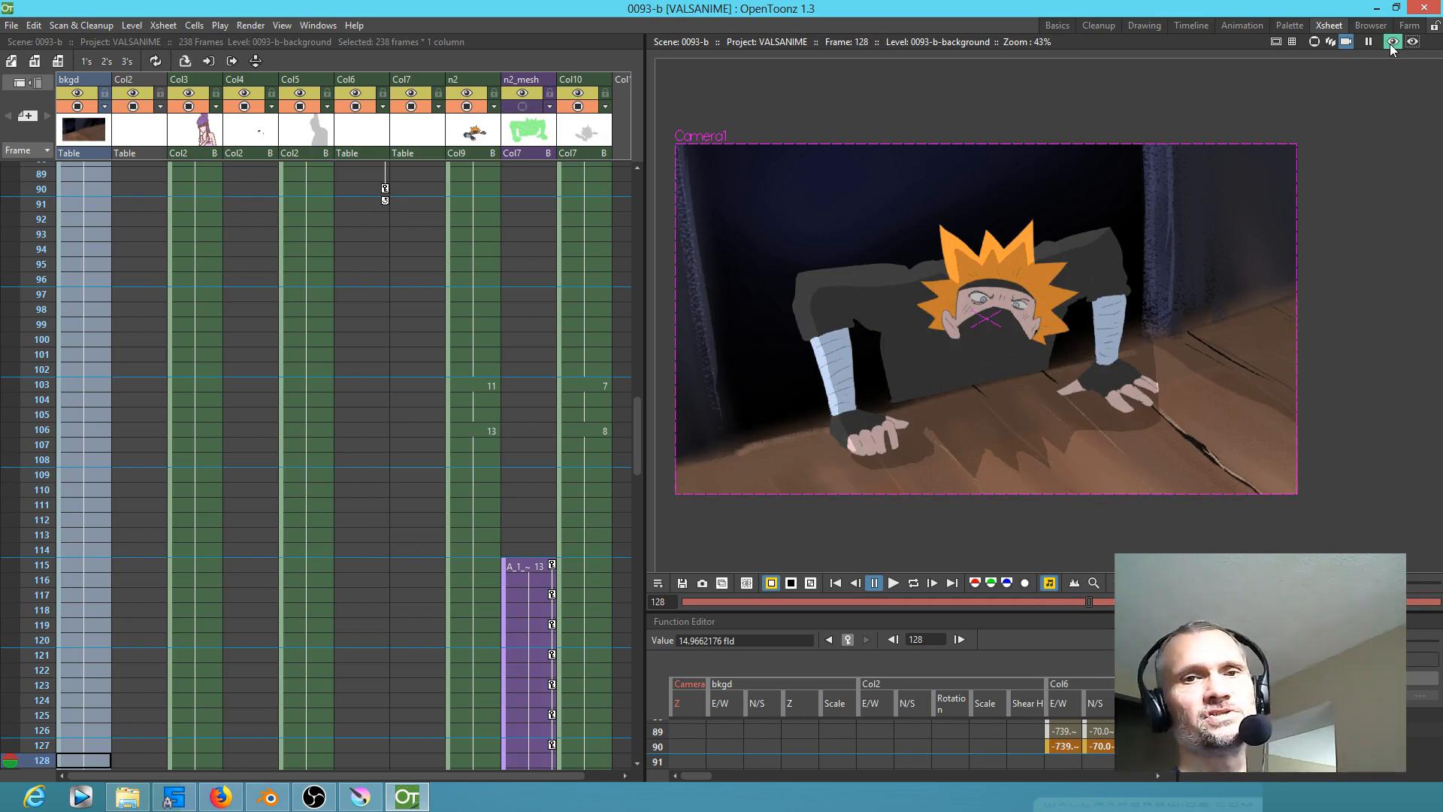
pyautogui.click(1390, 43)
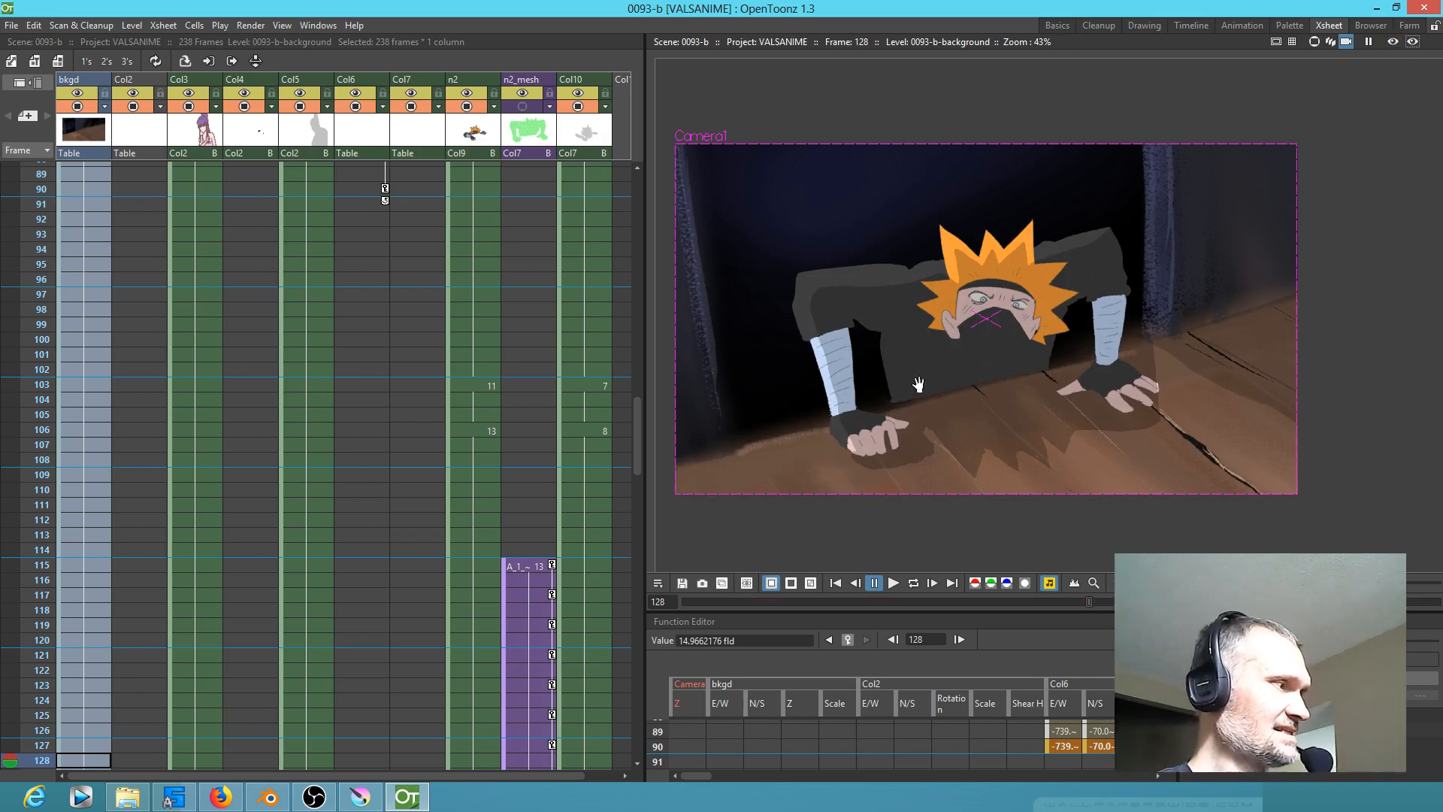
# Step: Open the stage schematic, enlarge it over the xsheet and switch it to the FX schematic
pyautogui.press('s')
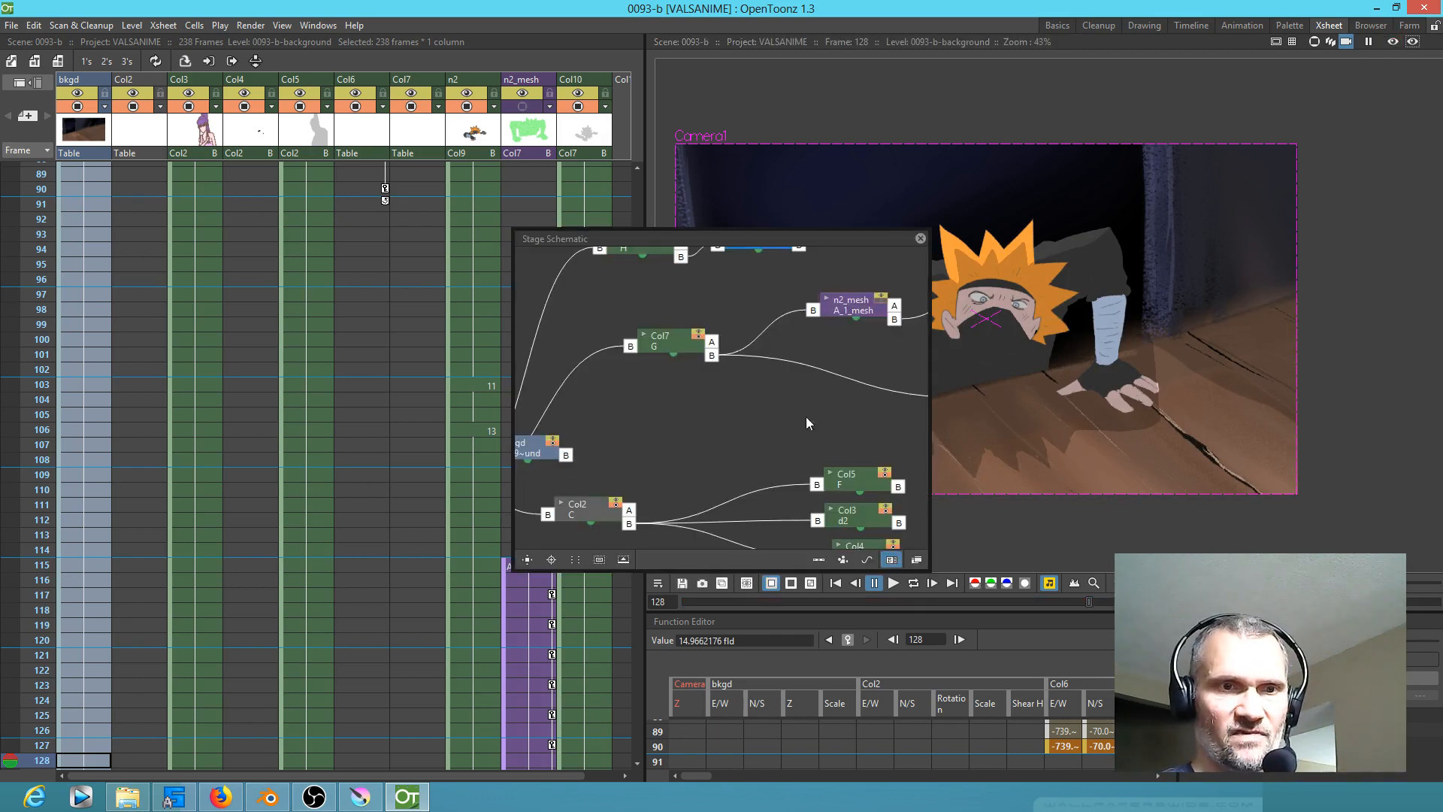
pyautogui.moveTo(795, 238); pyautogui.dragTo(458, 100)
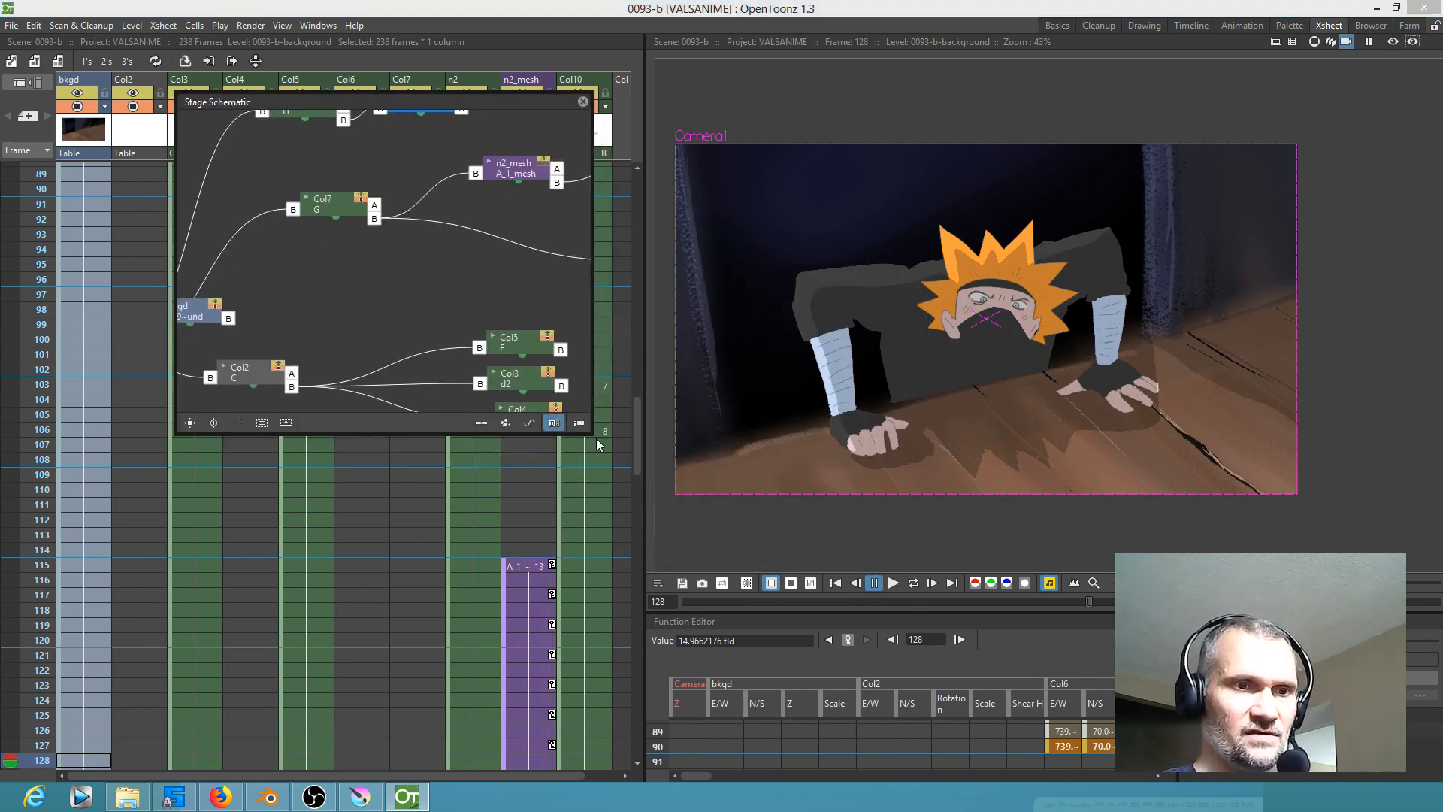
pyautogui.moveTo(594, 431); pyautogui.dragTo(1168, 701)
pyautogui.moveTo(761, 404); pyautogui.dragTo(954, 498)
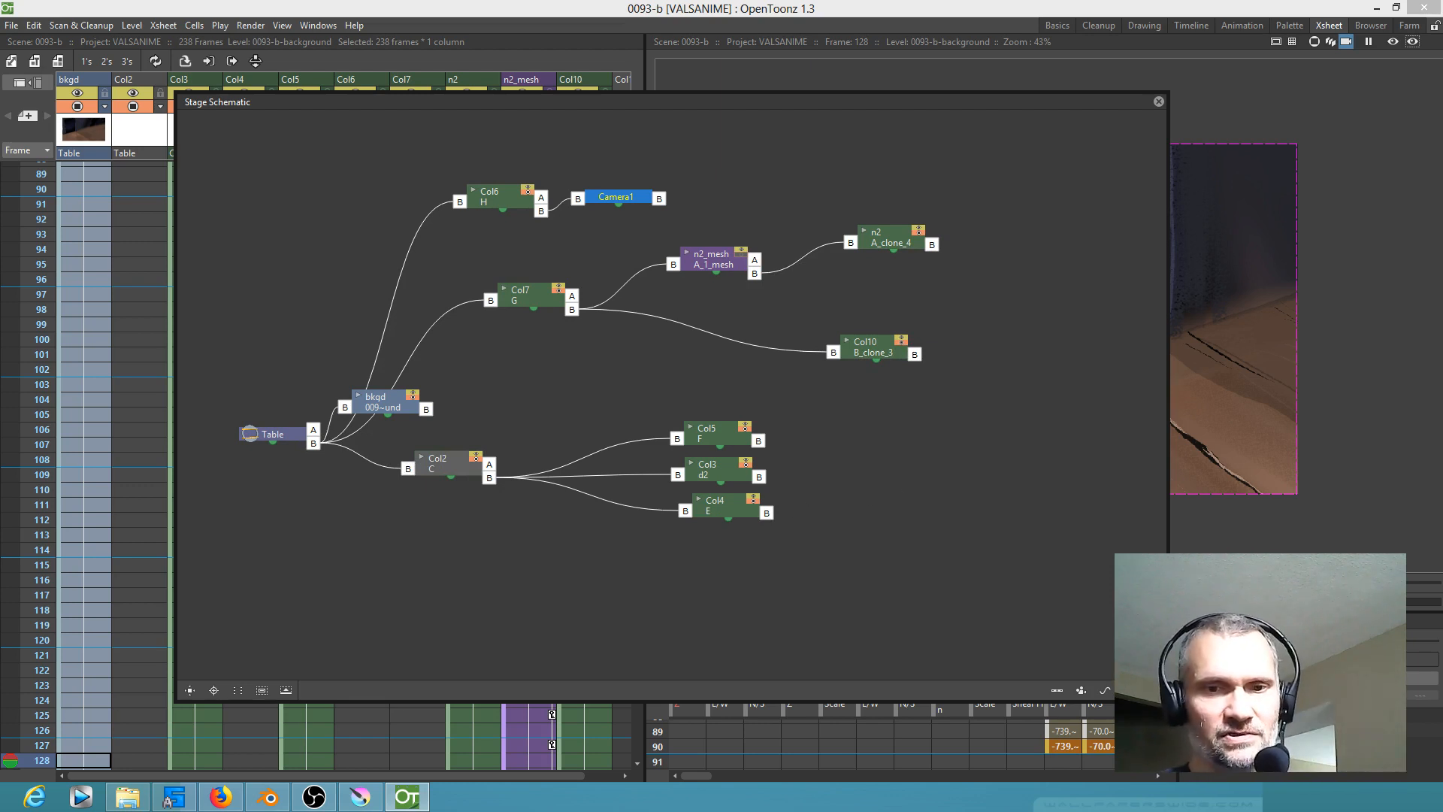
pyautogui.click(1080, 690)
# Step: Move the bkgd node aside, insert a Radial Blur effect on its link to the XSheet and open the effect's settings
pyautogui.moveTo(385, 223); pyautogui.dragTo(355, 203)
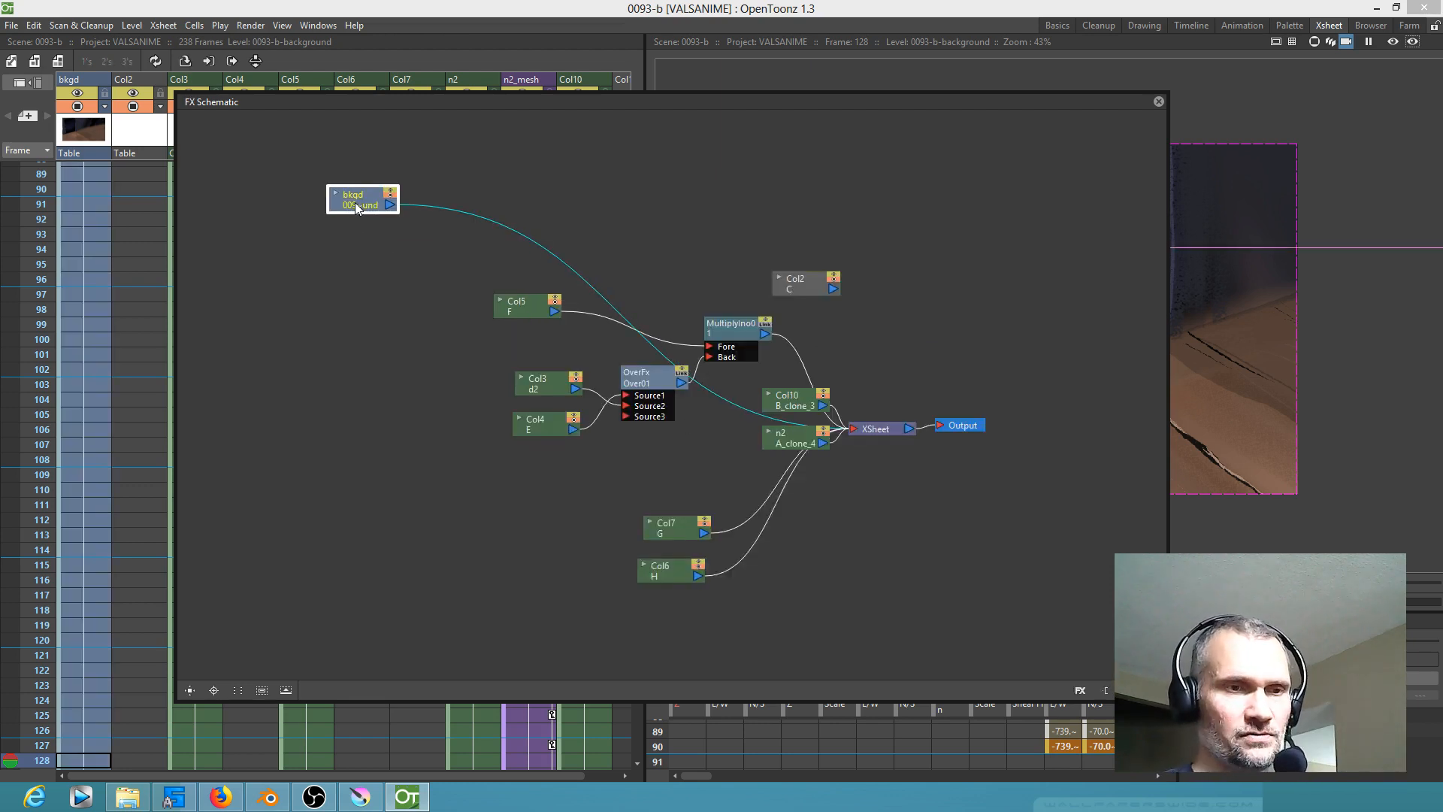
pyautogui.rightClick(470, 214)
pyautogui.moveTo(488, 224)
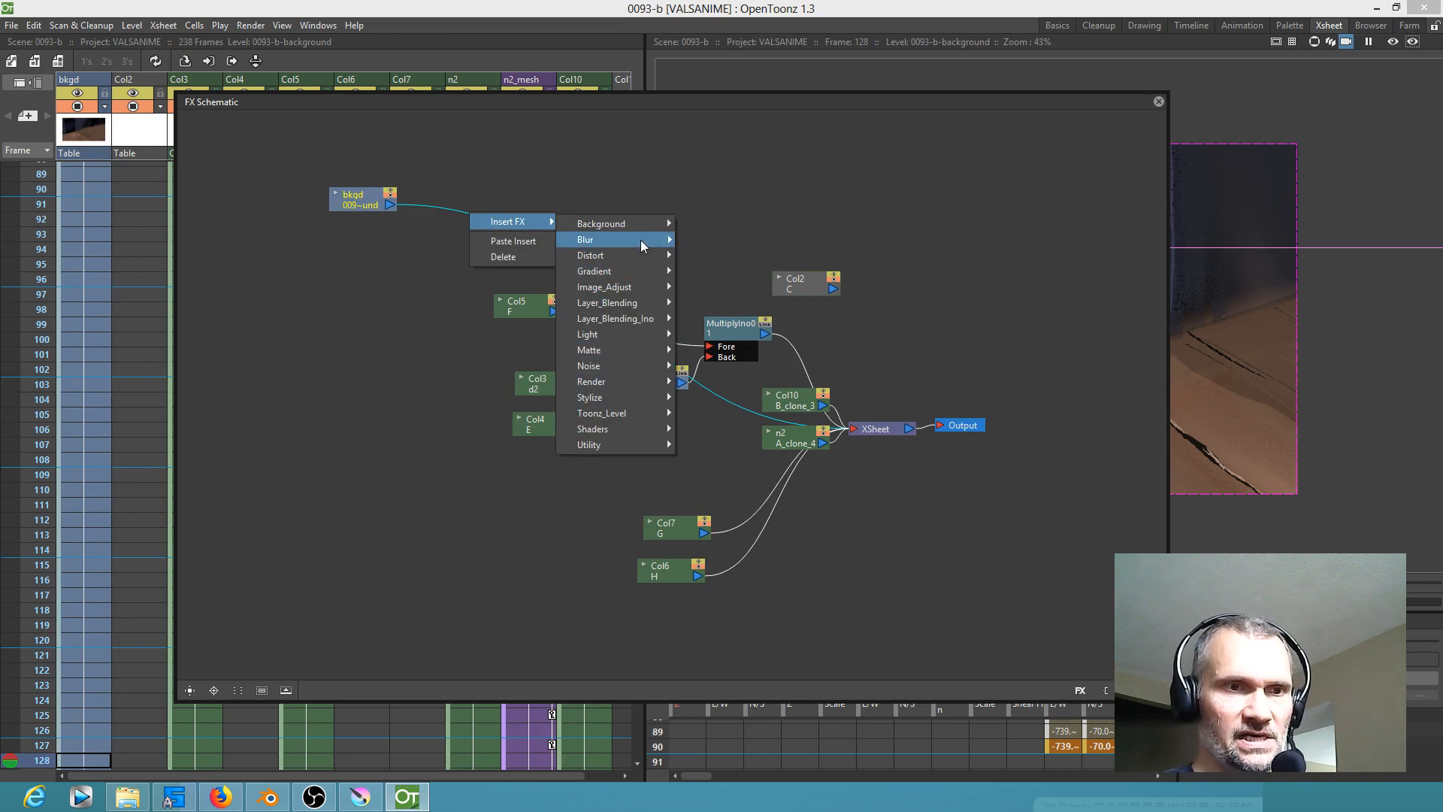
pyautogui.moveTo(640, 240)
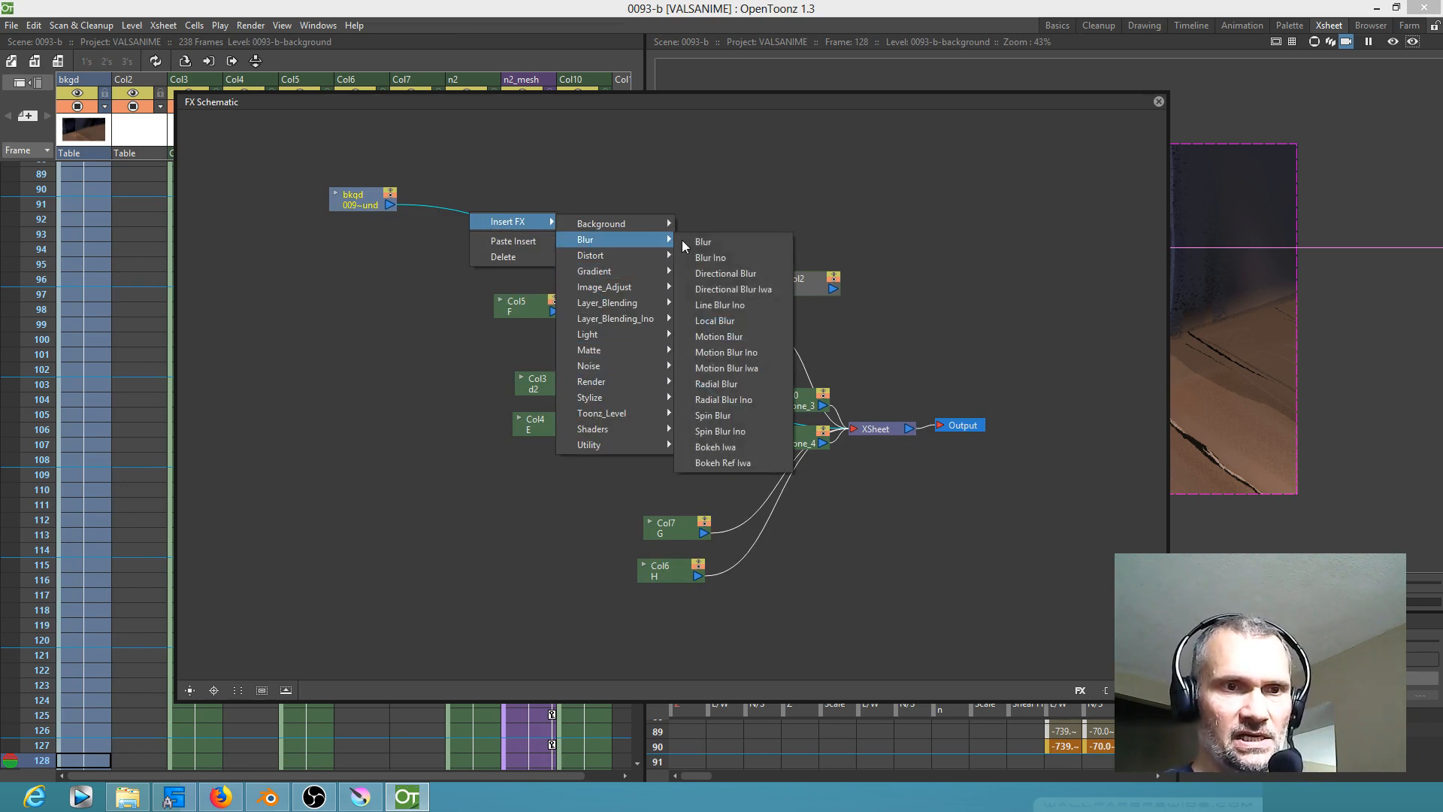
pyautogui.click(729, 383)
pyautogui.click(488, 203)
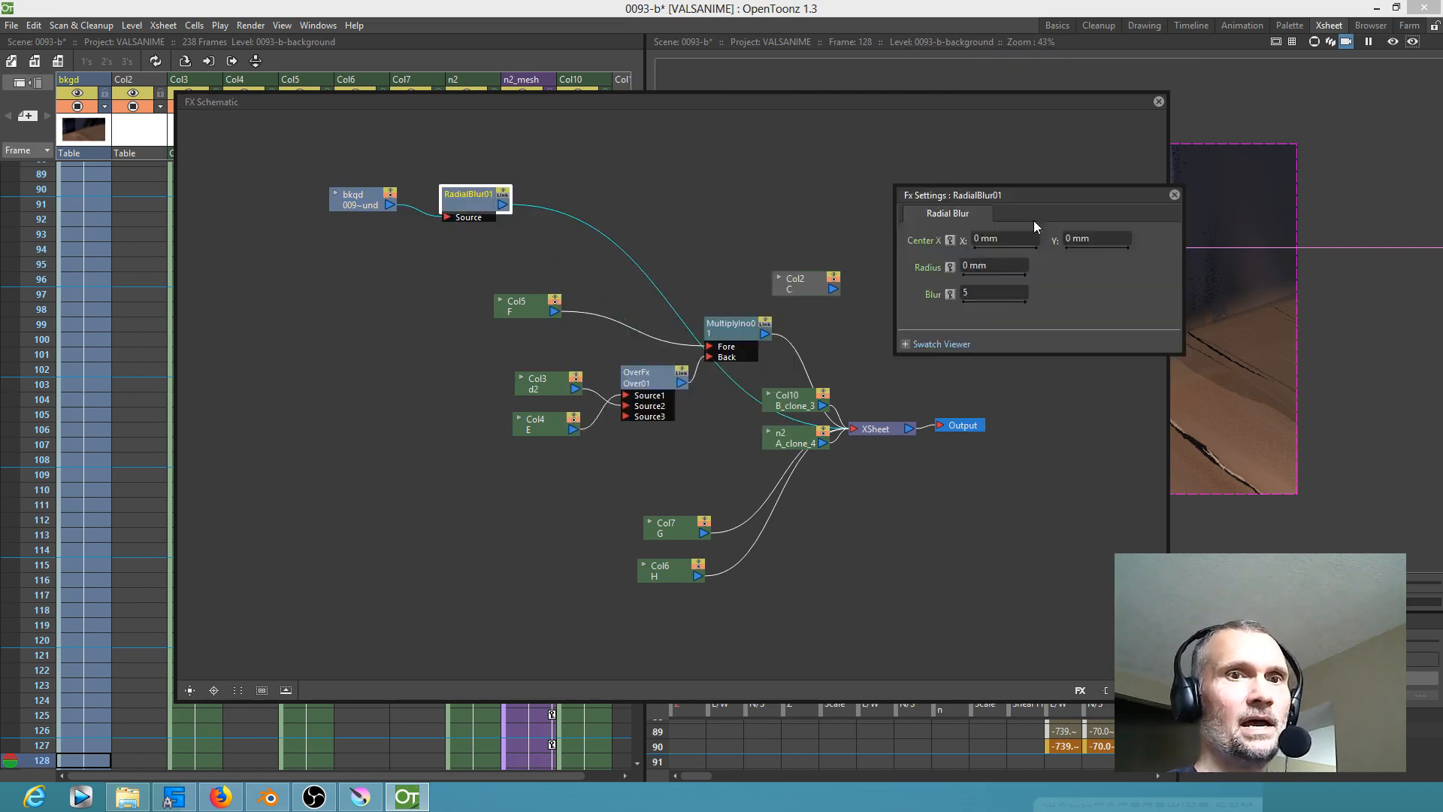
# Step: Set the radial blur's Blur value to 100 at frame 128 and close the FX schematic
pyautogui.moveTo(1034, 194); pyautogui.dragTo(991, 330)
pyautogui.click(925, 427)
pyautogui.write('5')
pyautogui.press('BackSpace')
pyautogui.write('100')
pyautogui.press('Return')
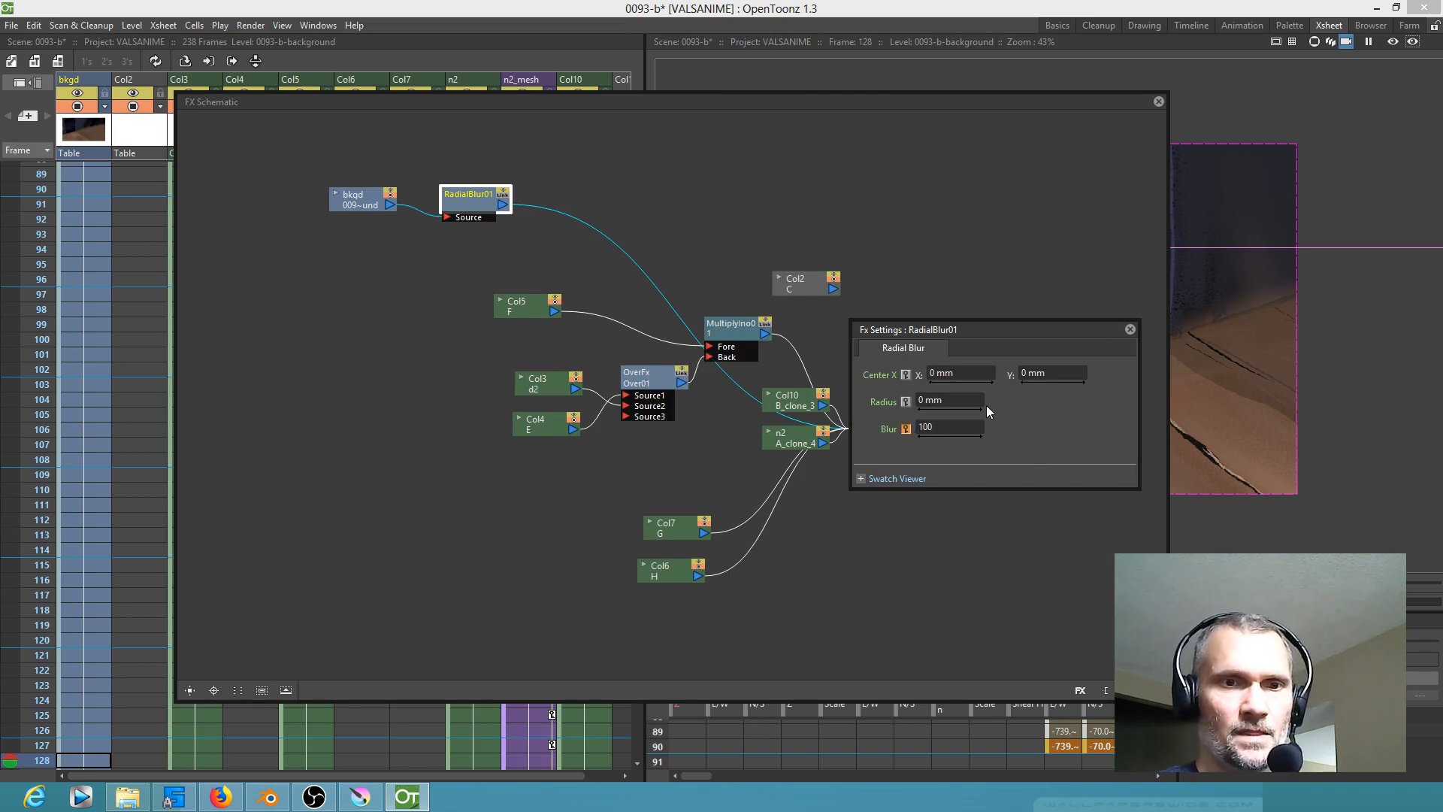
pyautogui.click(1158, 101)
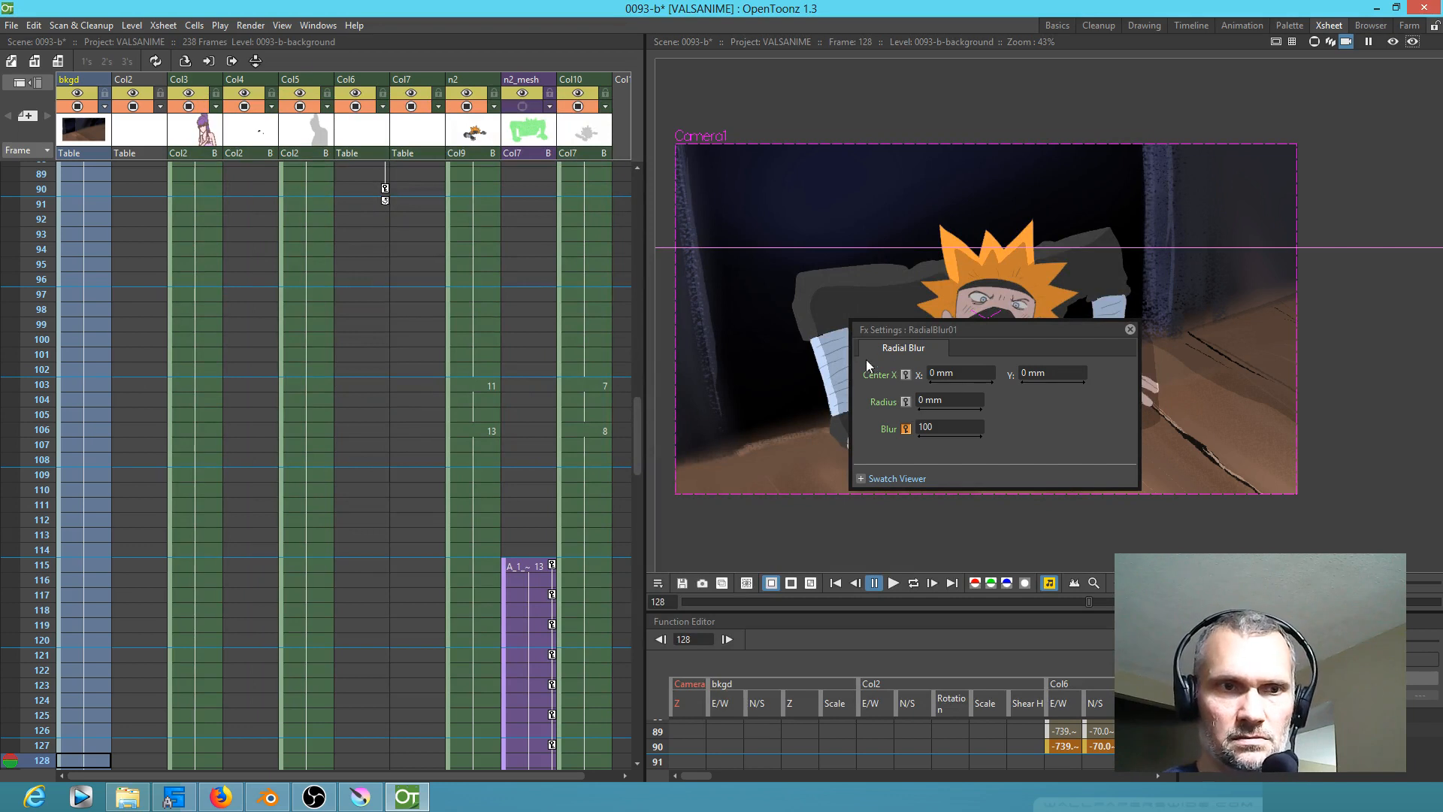
# Step: Replace the Blur keyframe at frame 128 with one of 100 at frame 1 and close the effect settings
pyautogui.click(939, 426)
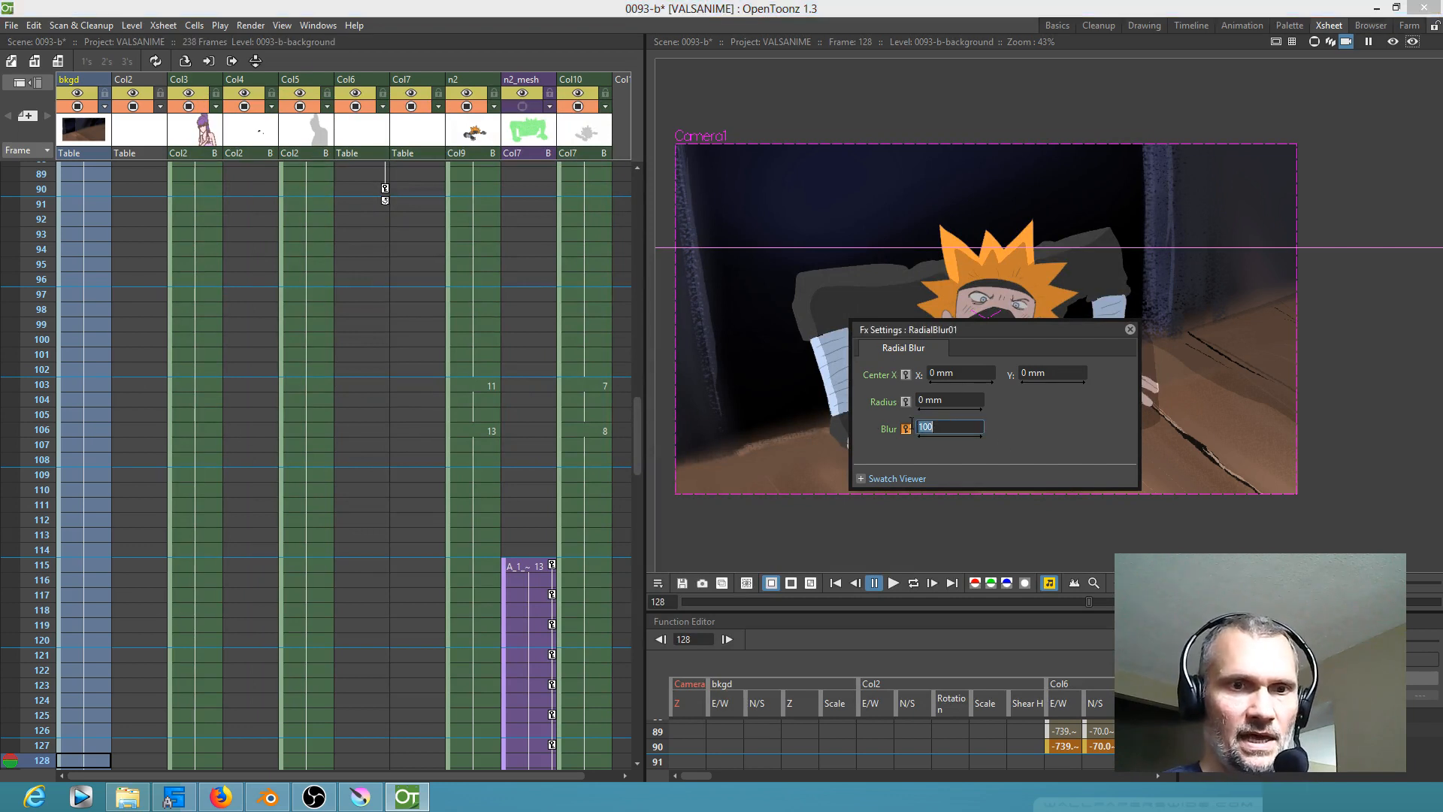
pyautogui.click(877, 475)
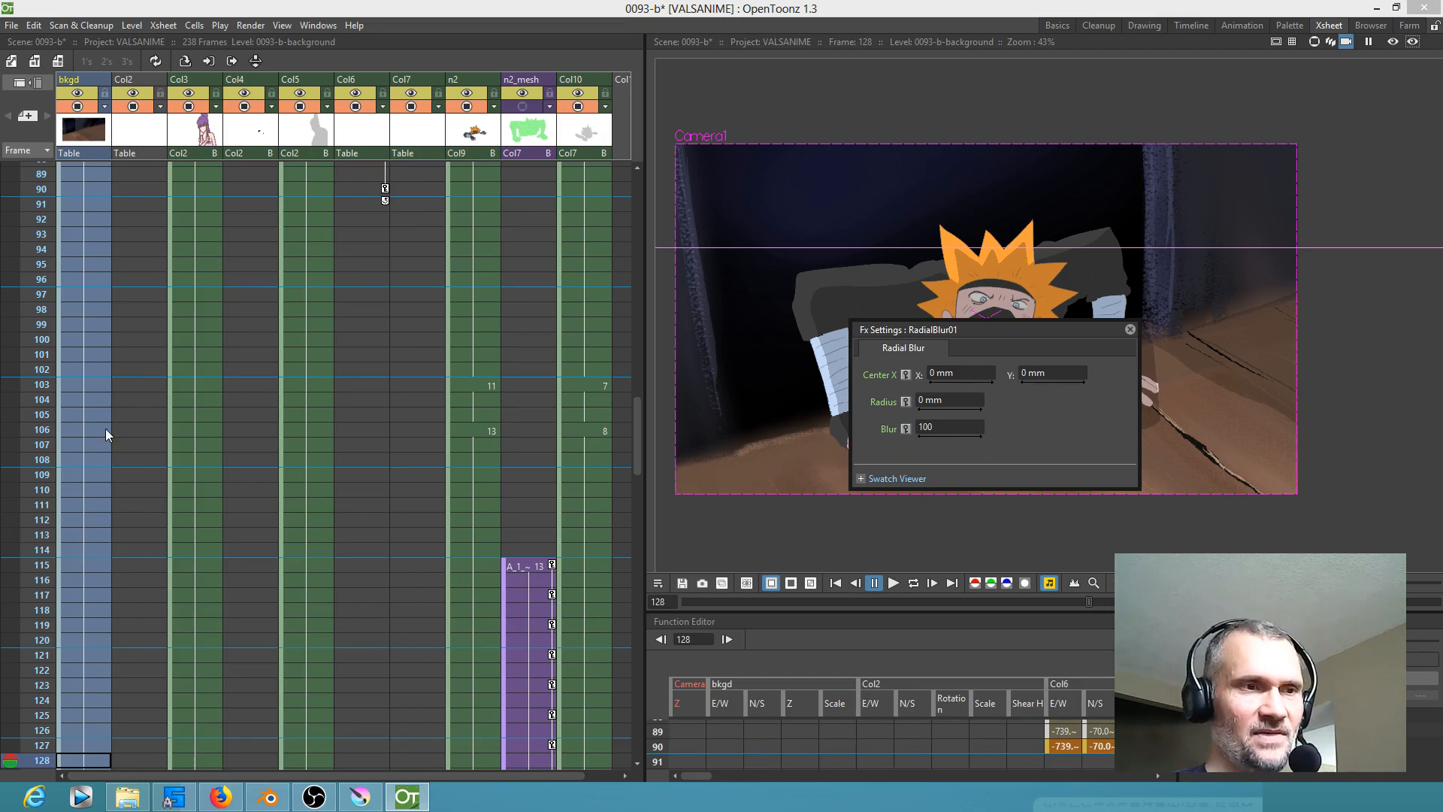
pyautogui.click(103, 172)
pyautogui.scroll(10, 90, 207)
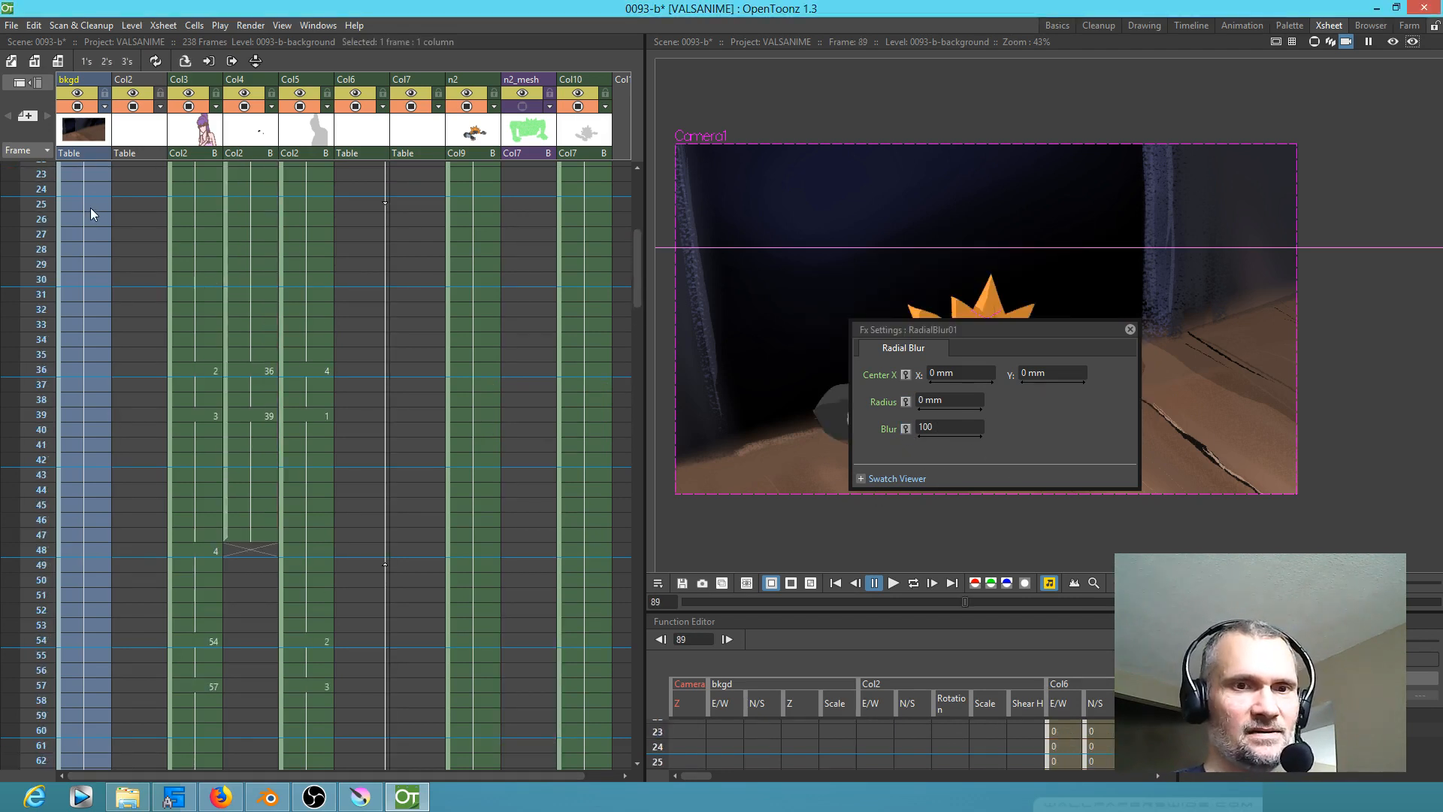
pyautogui.click(75, 172)
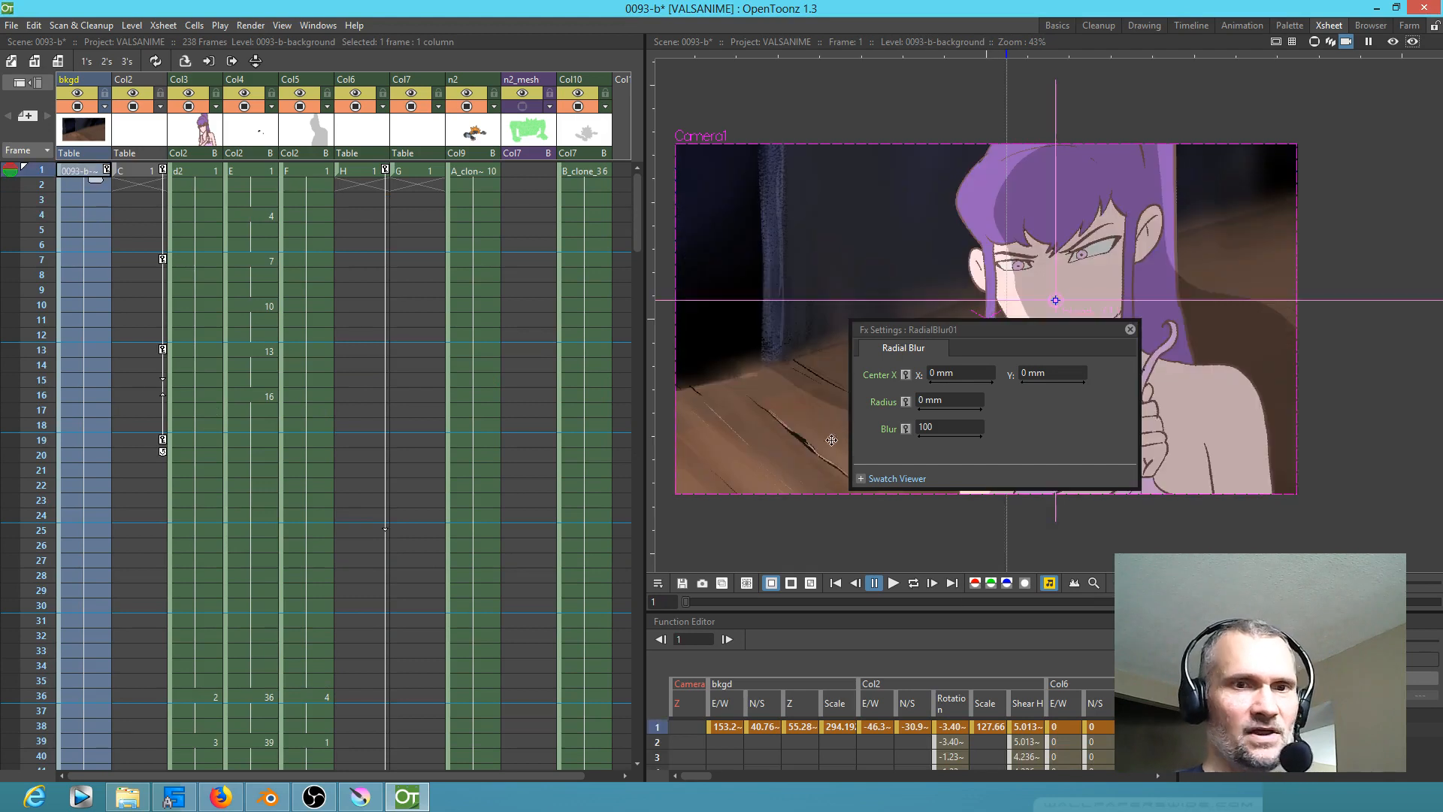
pyautogui.click(906, 429)
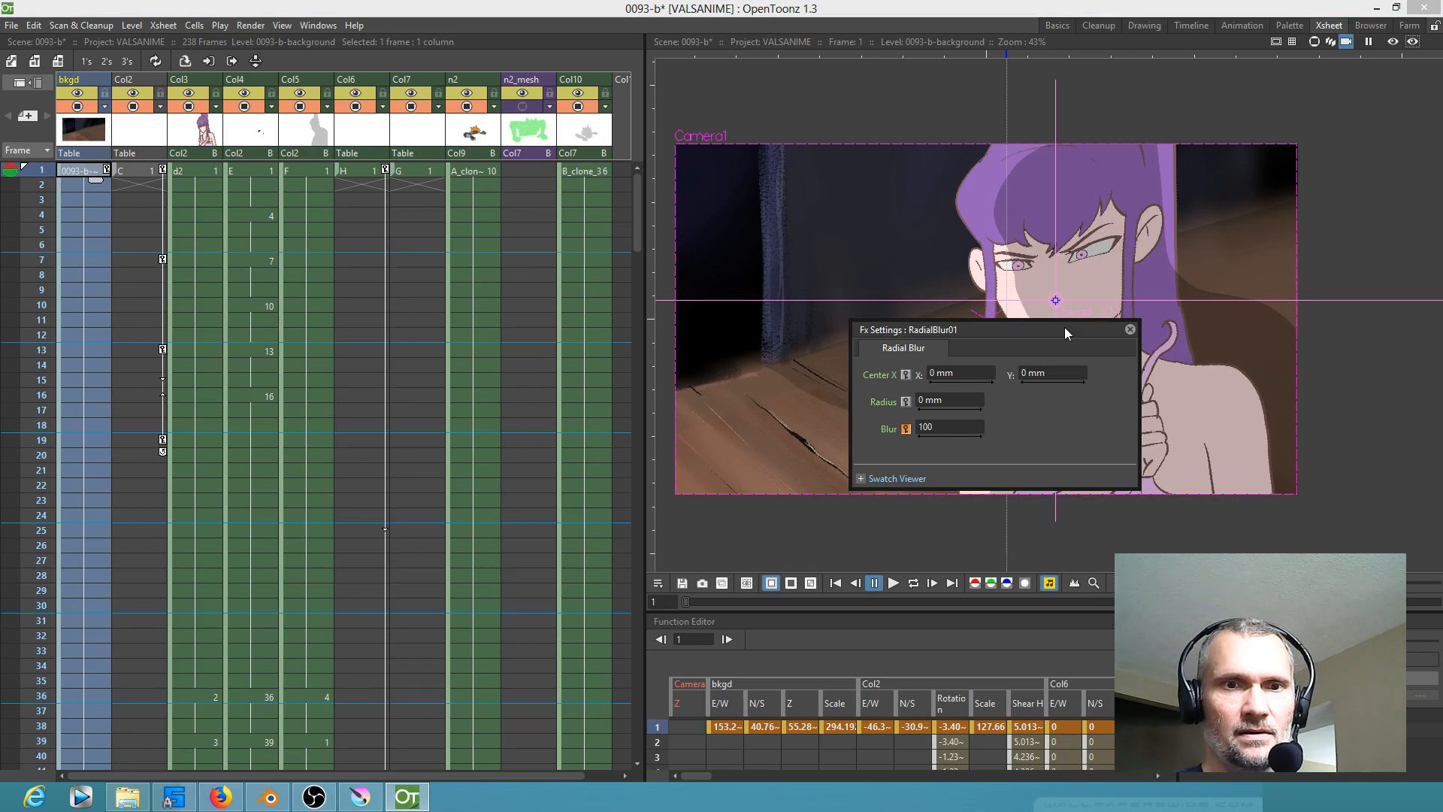
pyautogui.click(1131, 329)
# Step: Compare the rendered preview of frame 1 with the normal camera view to judge the radial blur
pyautogui.click(1398, 43)
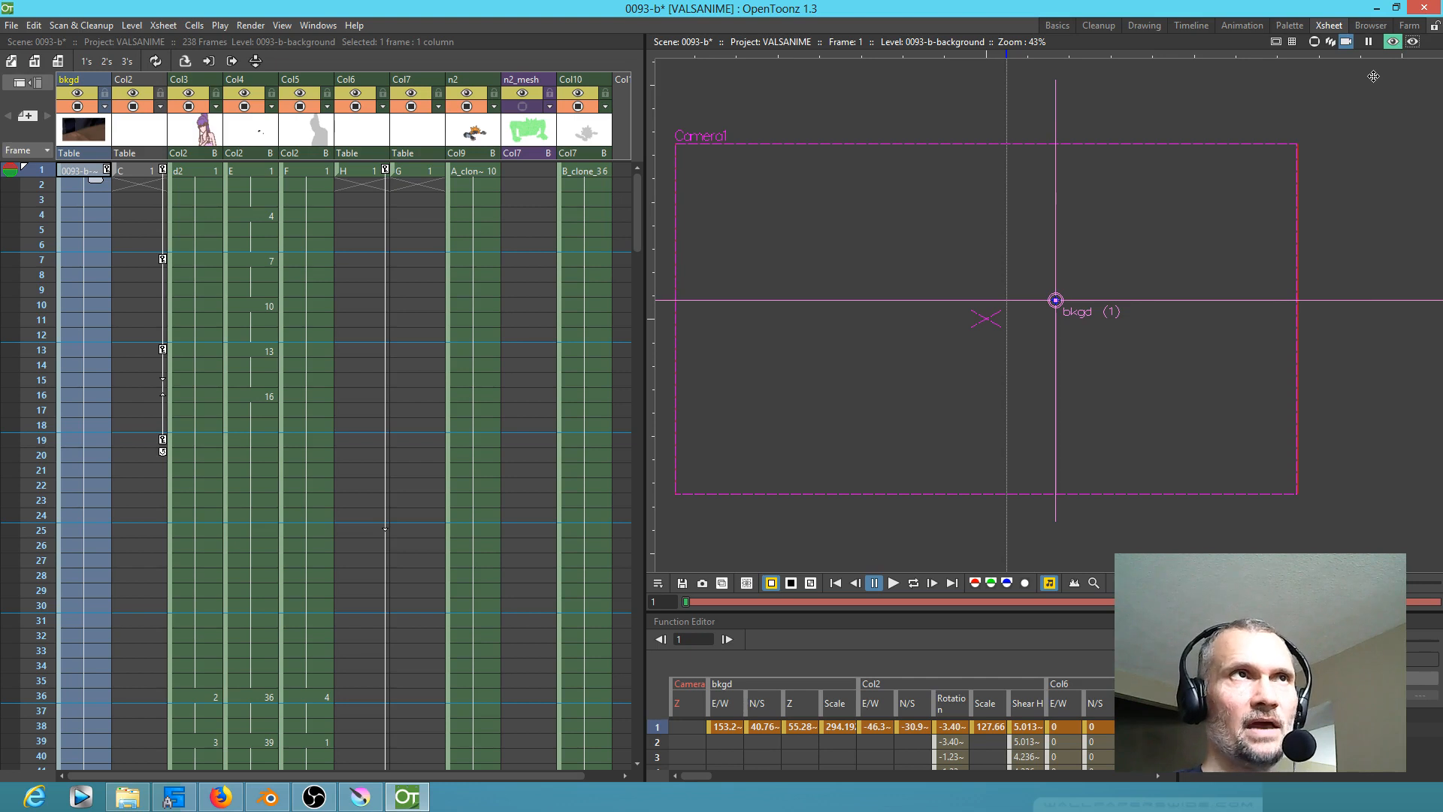
pyautogui.click(1392, 42)
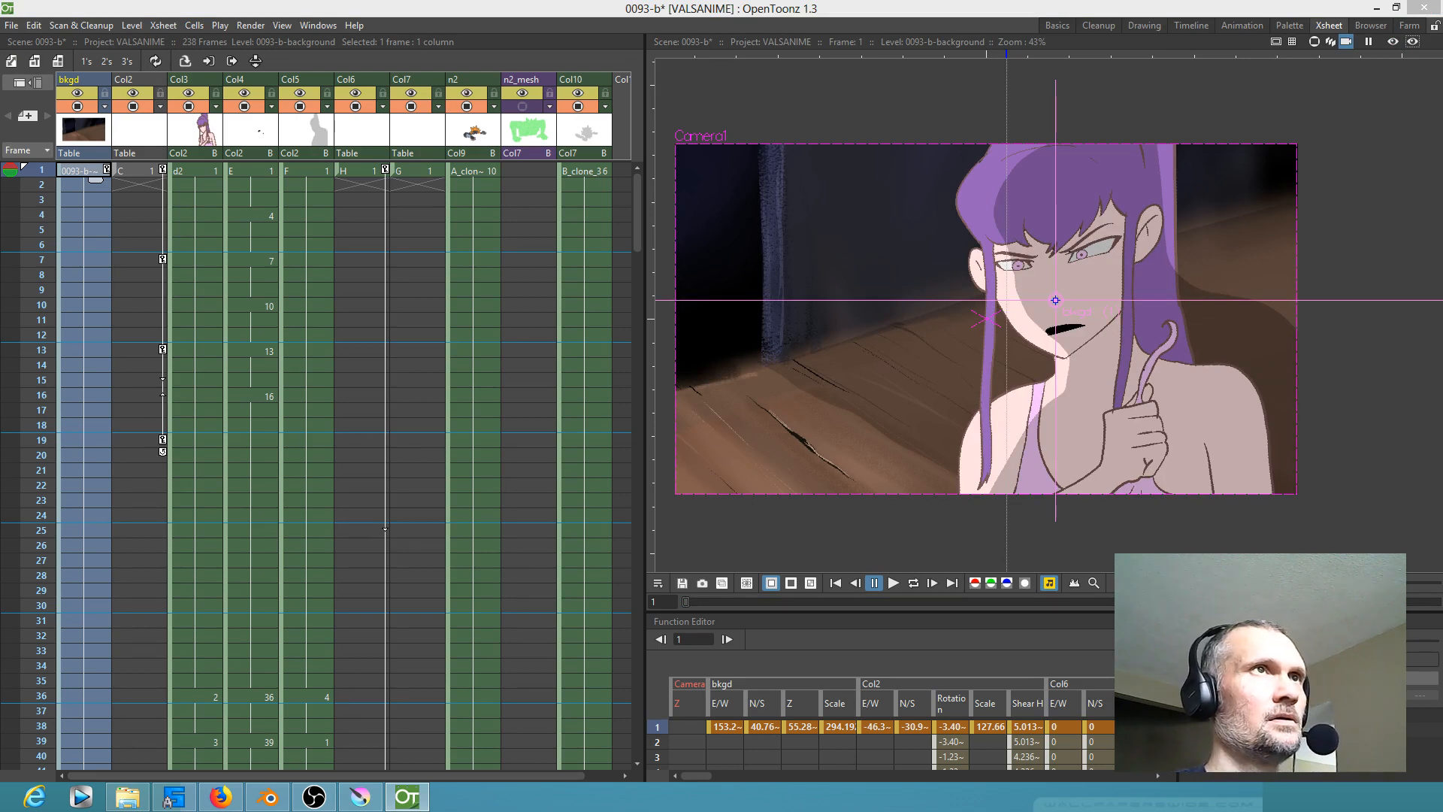
pyautogui.click(1395, 42)
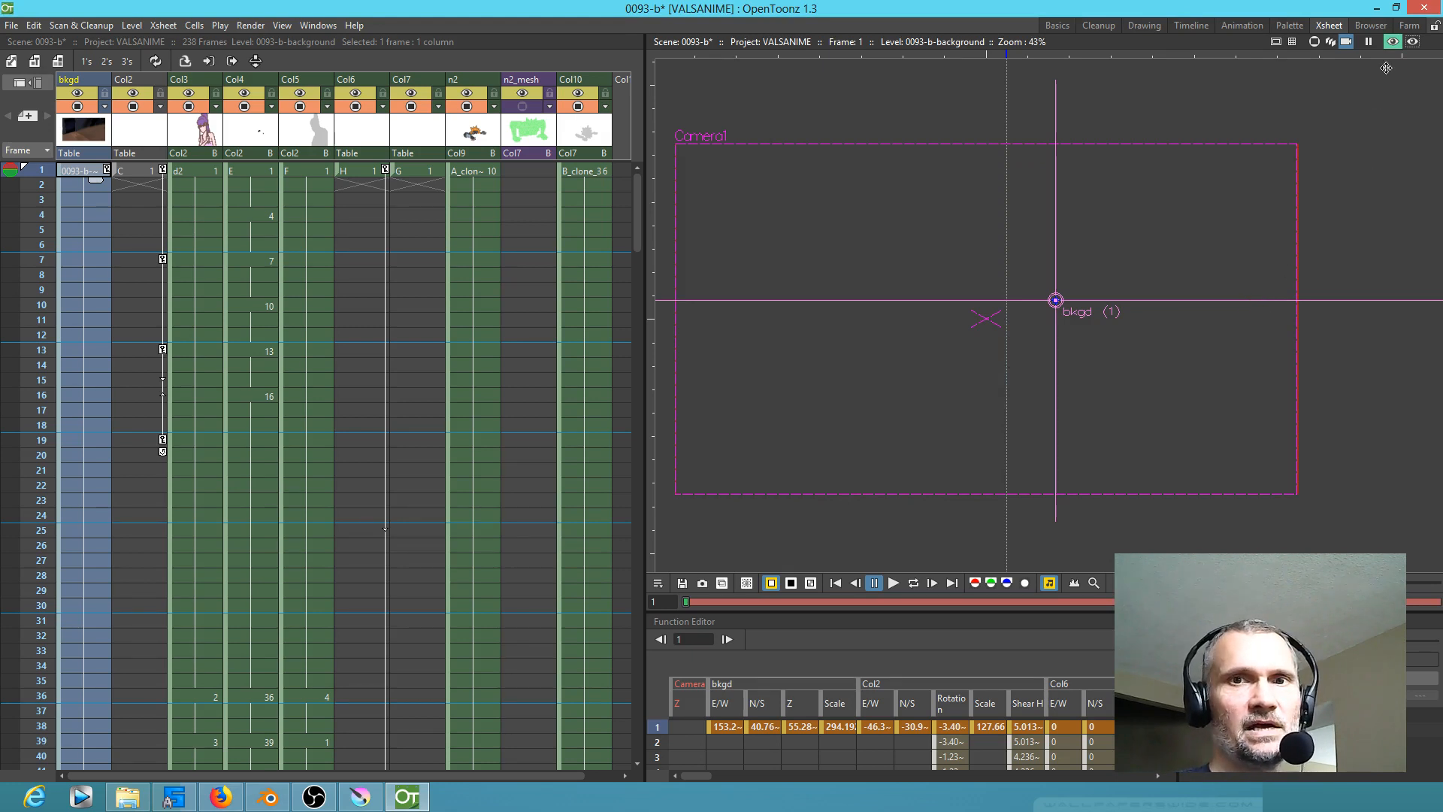
pyautogui.click(1392, 43)
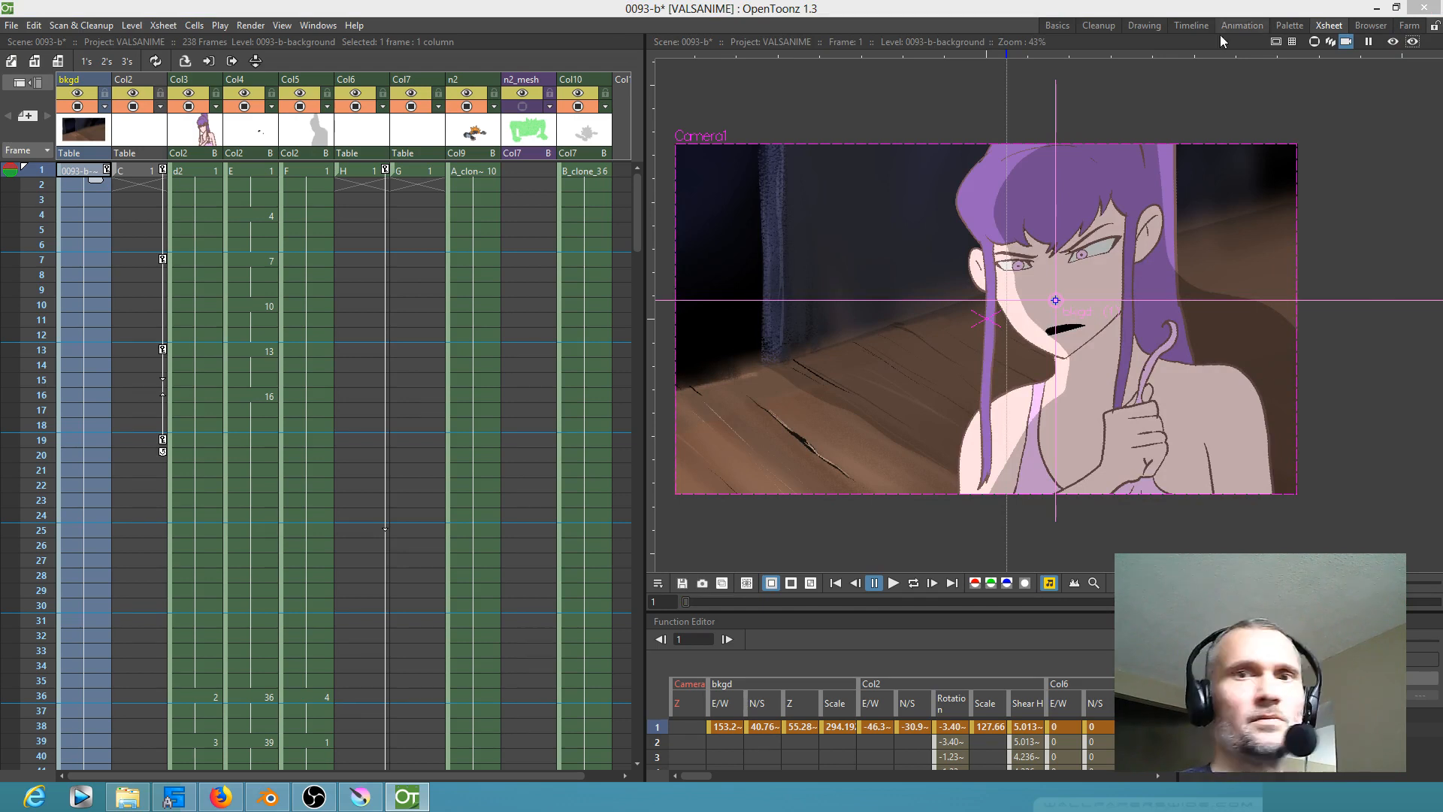
pyautogui.click(1394, 43)
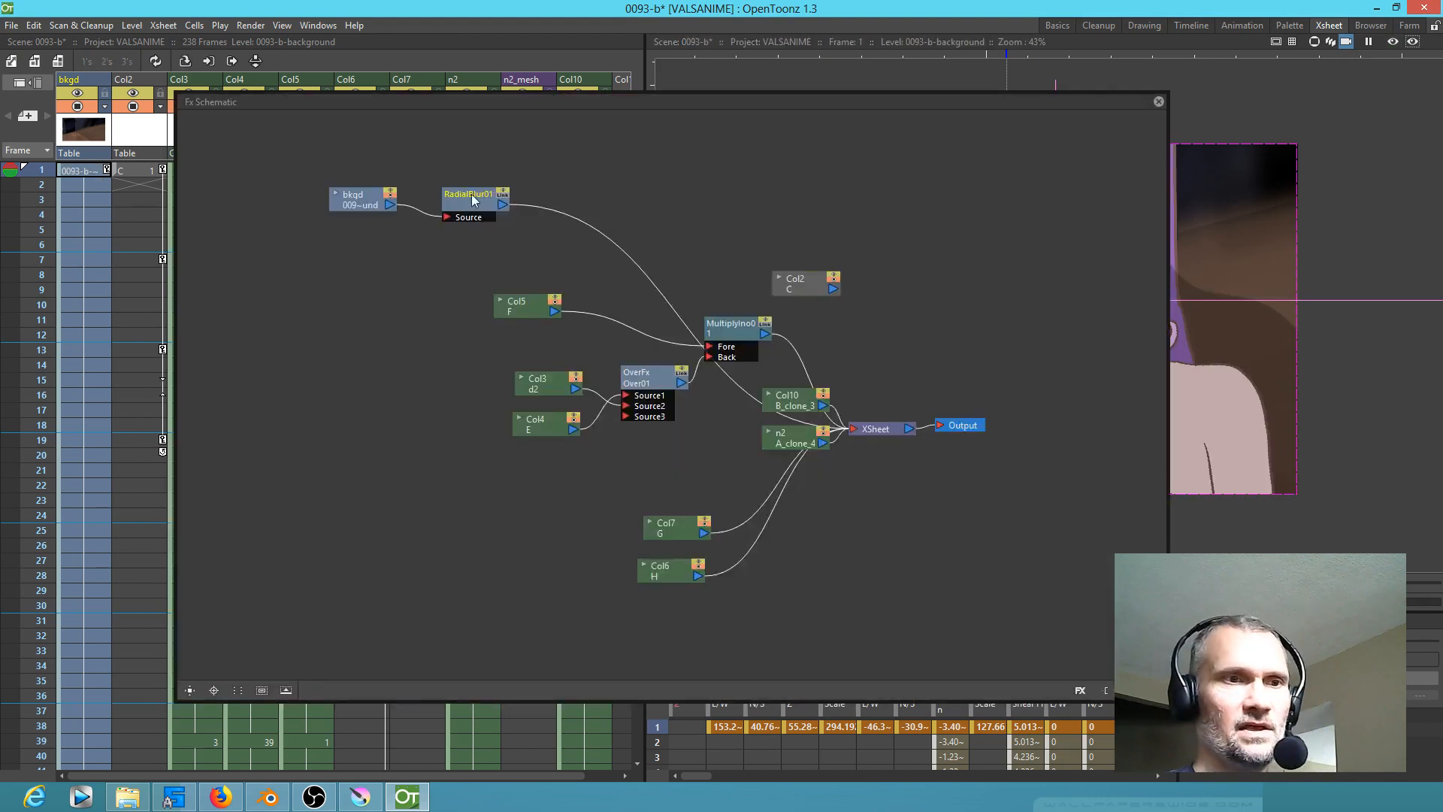
# Step: Delete the Radial Blur effect node, shift the bkgd node slightly and close the FX schematic
pyautogui.moveTo(474, 199); pyautogui.dragTo(496, 193)
pyautogui.press('Delete')
pyautogui.moveTo(368, 201); pyautogui.dragTo(394, 216)
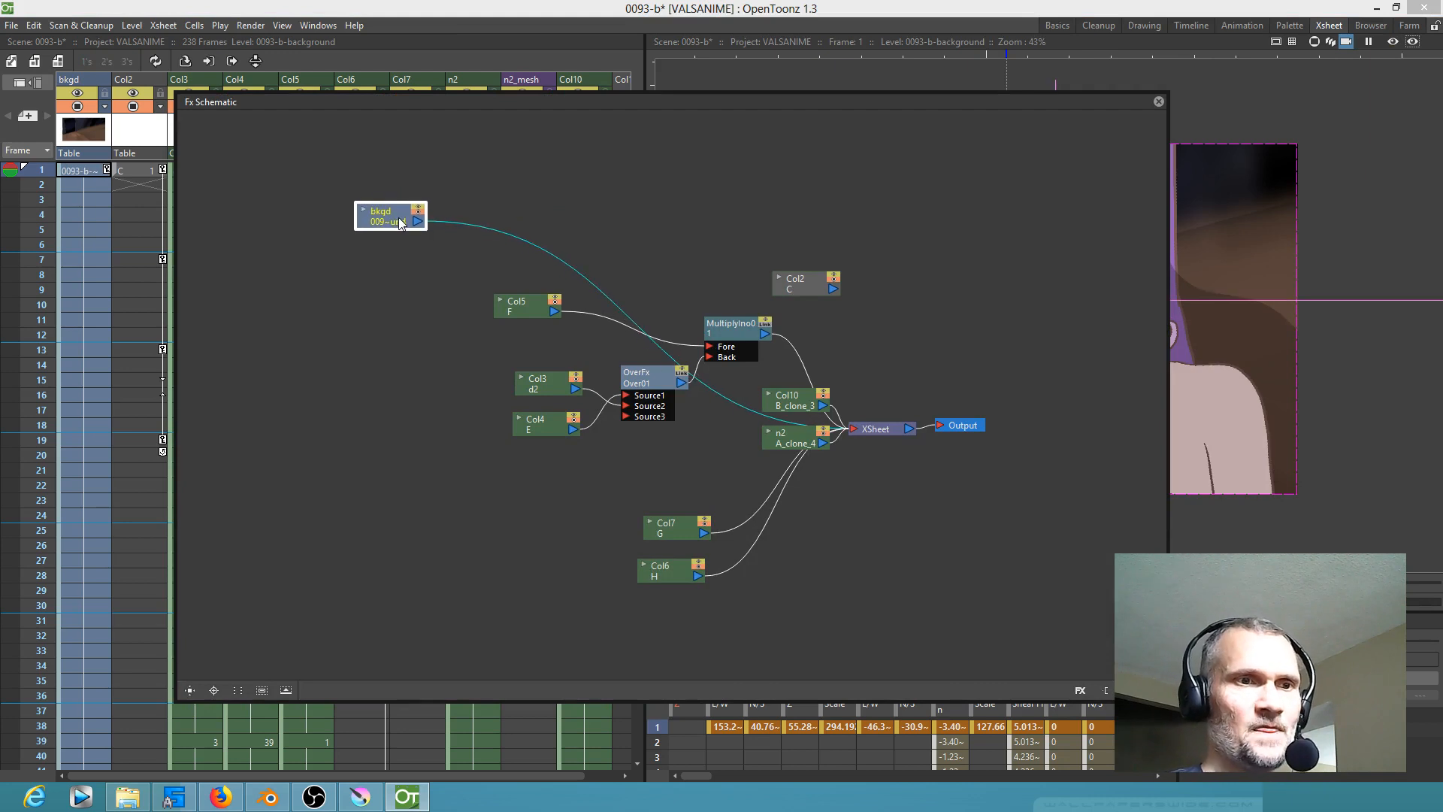
pyautogui.click(1158, 101)
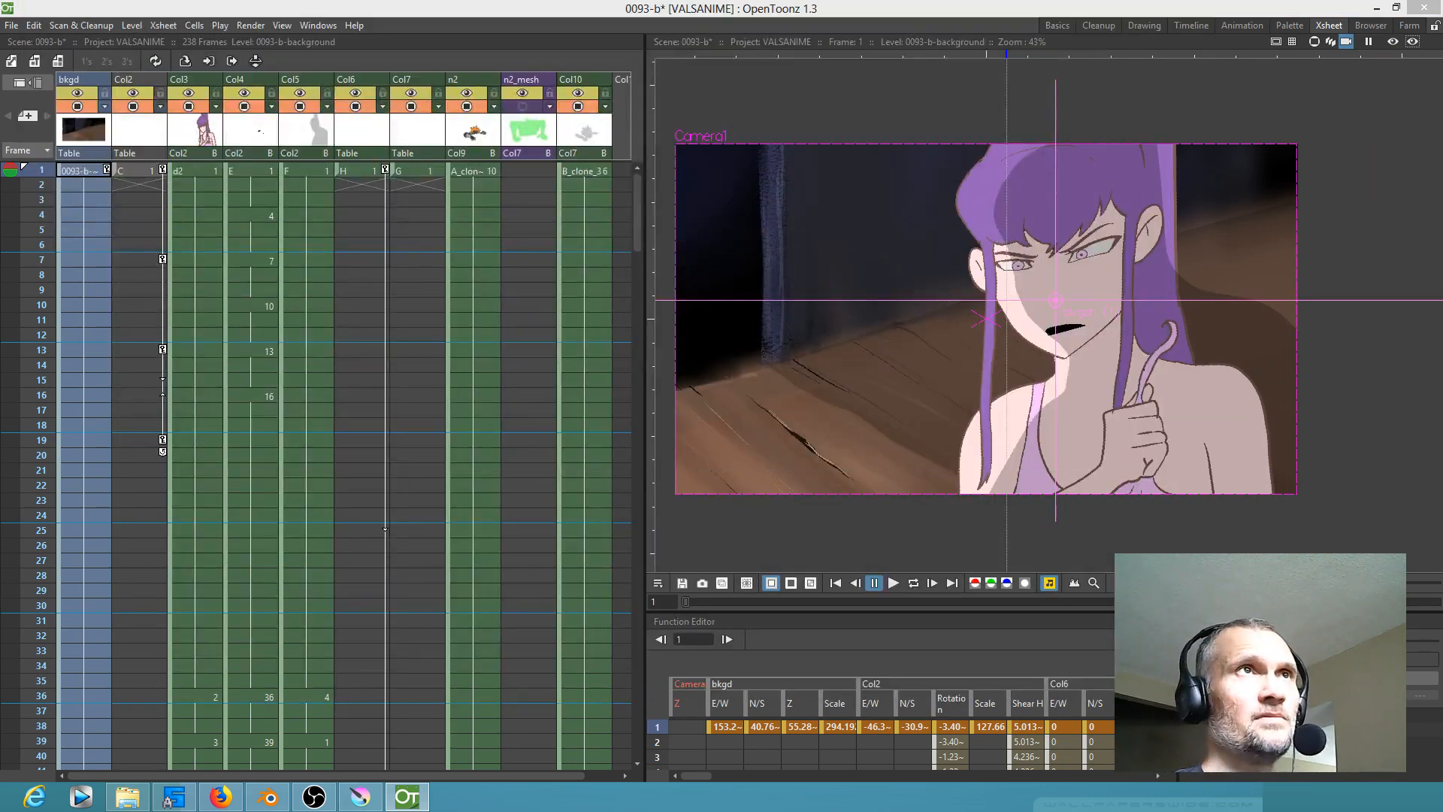
# Step: Check the rendered previews of frames 1 and 40 without the blur, playing the animation between them
pyautogui.click(1394, 44)
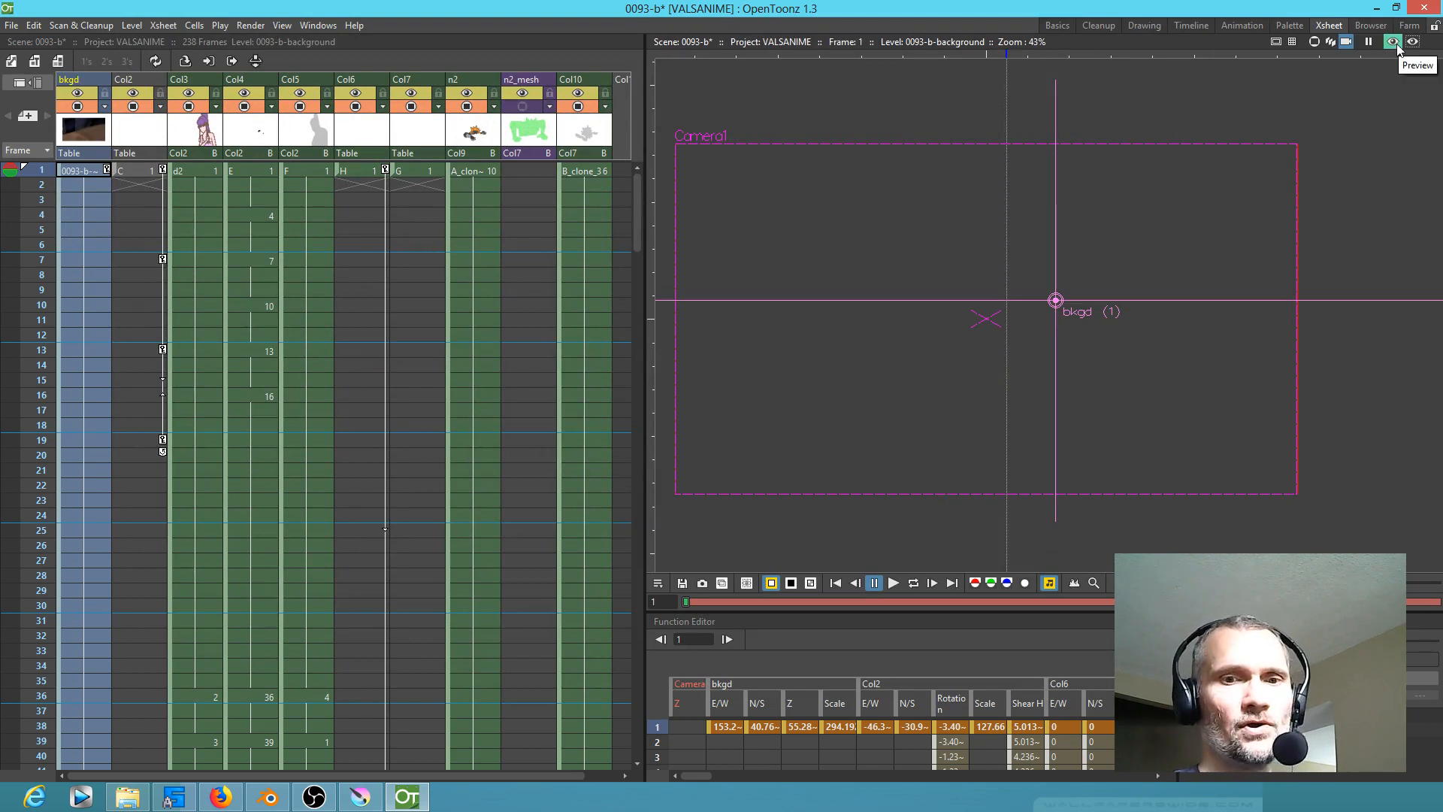
pyautogui.click(1394, 42)
pyautogui.click(83, 174)
pyautogui.press('l')
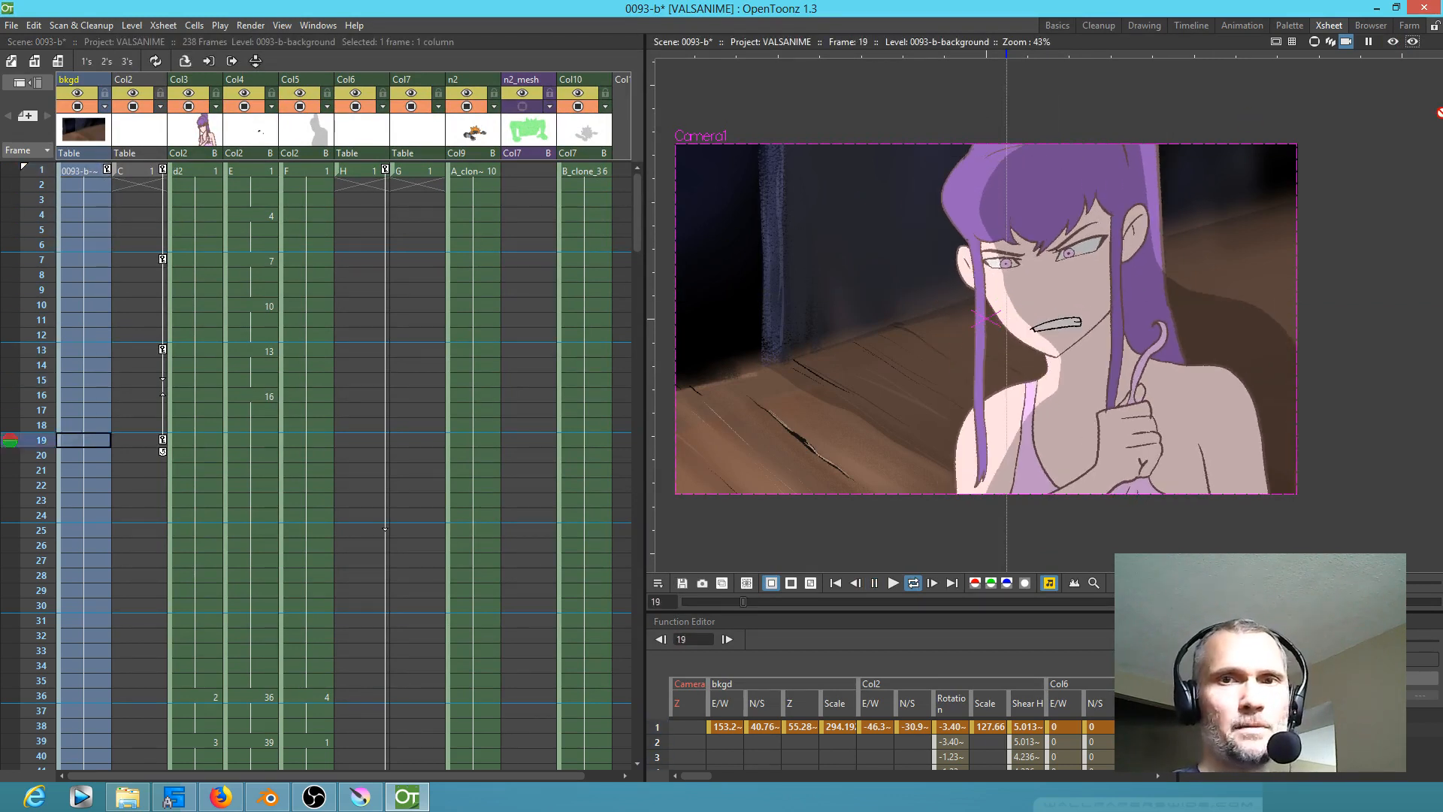
pyautogui.press('l')
pyautogui.click(1391, 43)
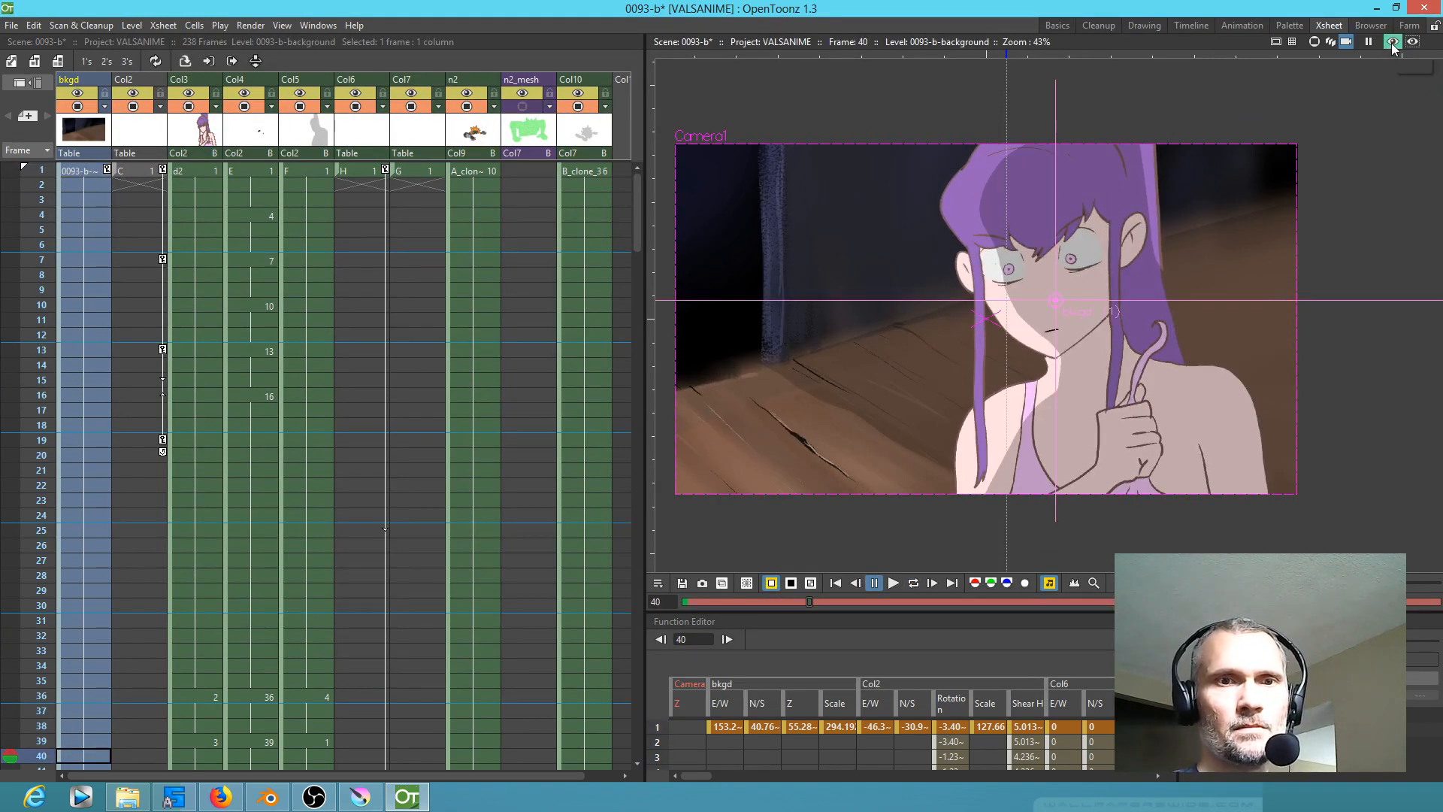
pyautogui.click(1392, 43)
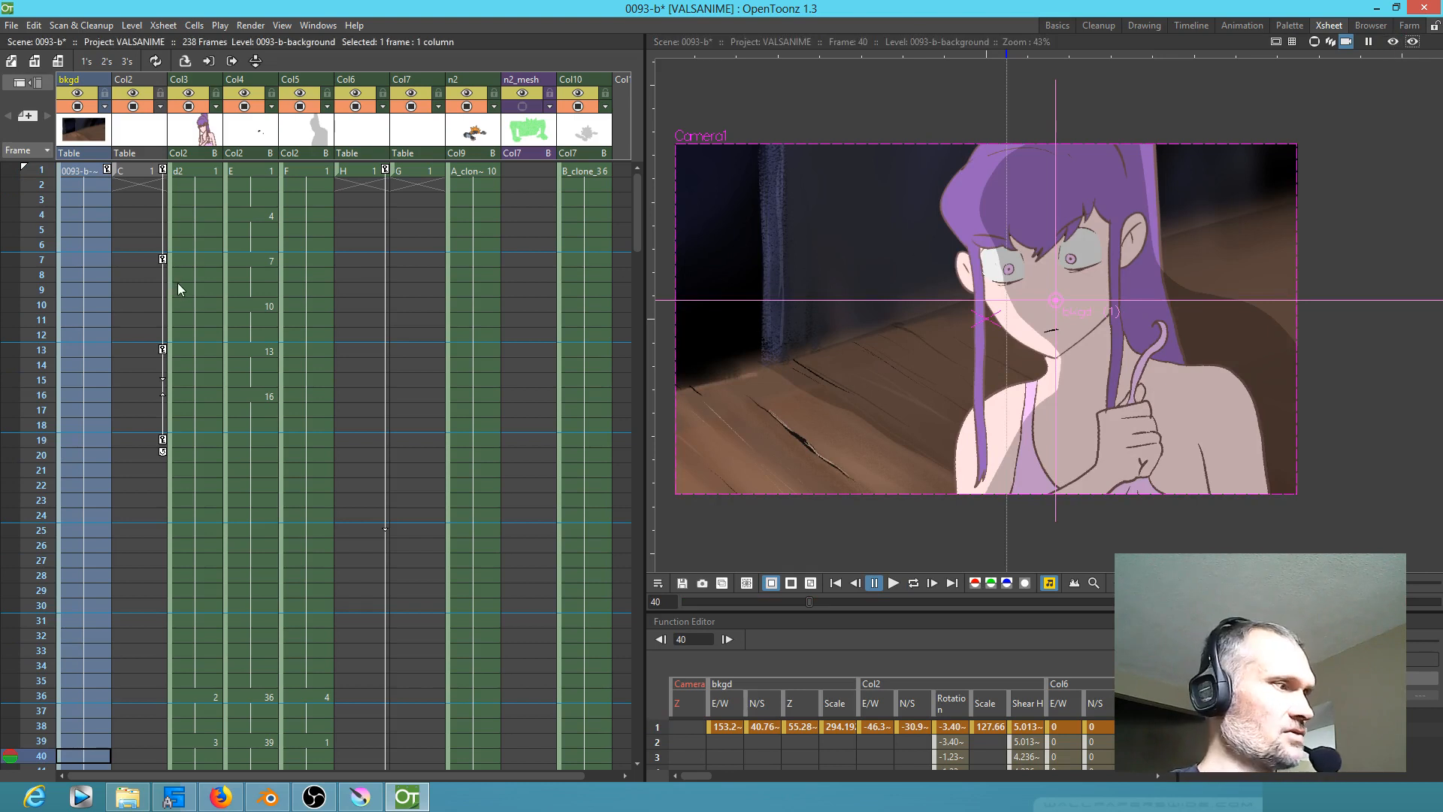
# Step: Return to frame 1 of the bkgd column and check its rendered preview again
pyautogui.click(83, 171)
pyautogui.click(1392, 43)
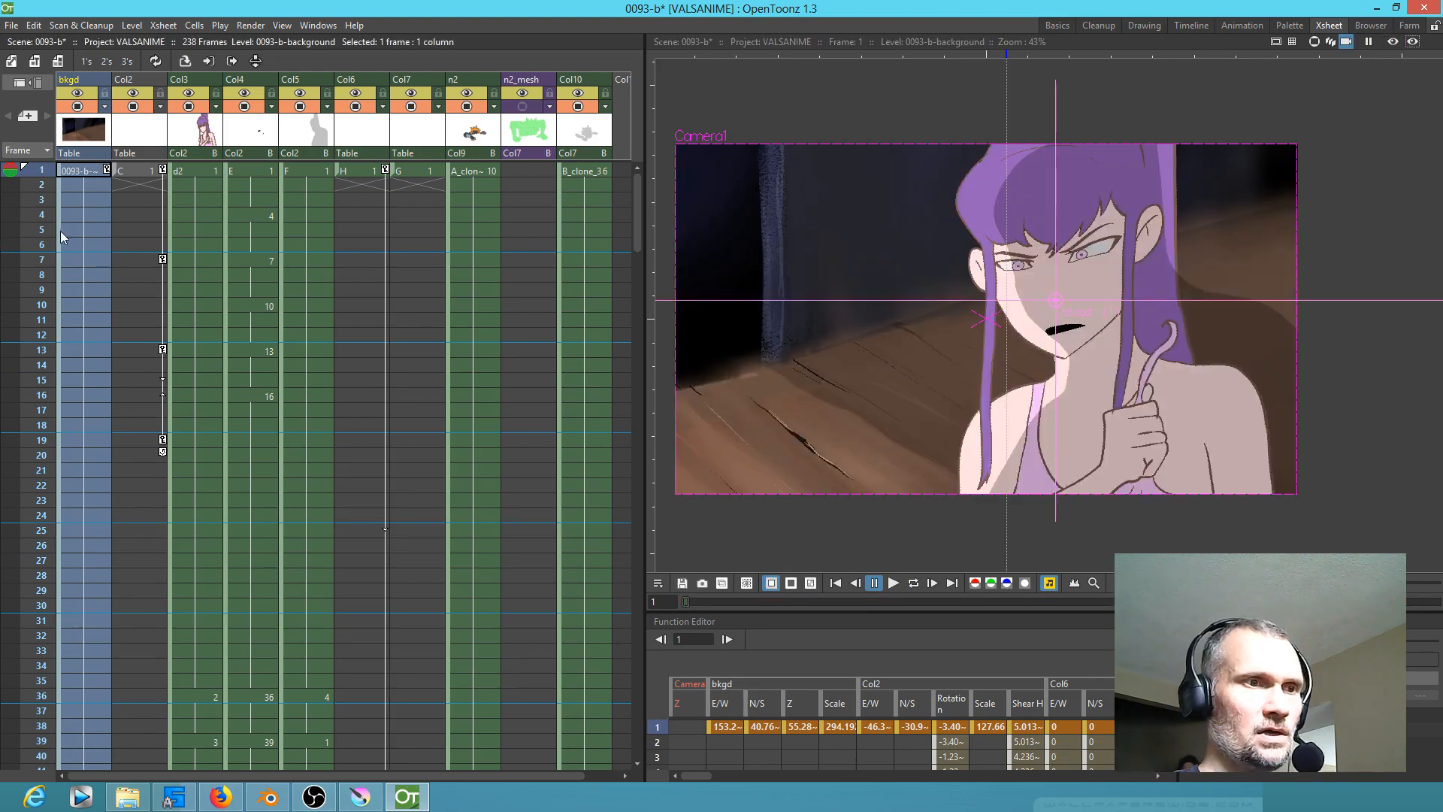
pyautogui.moveTo(23, 170); pyautogui.dragTo(68, 167)
pyautogui.click(1392, 42)
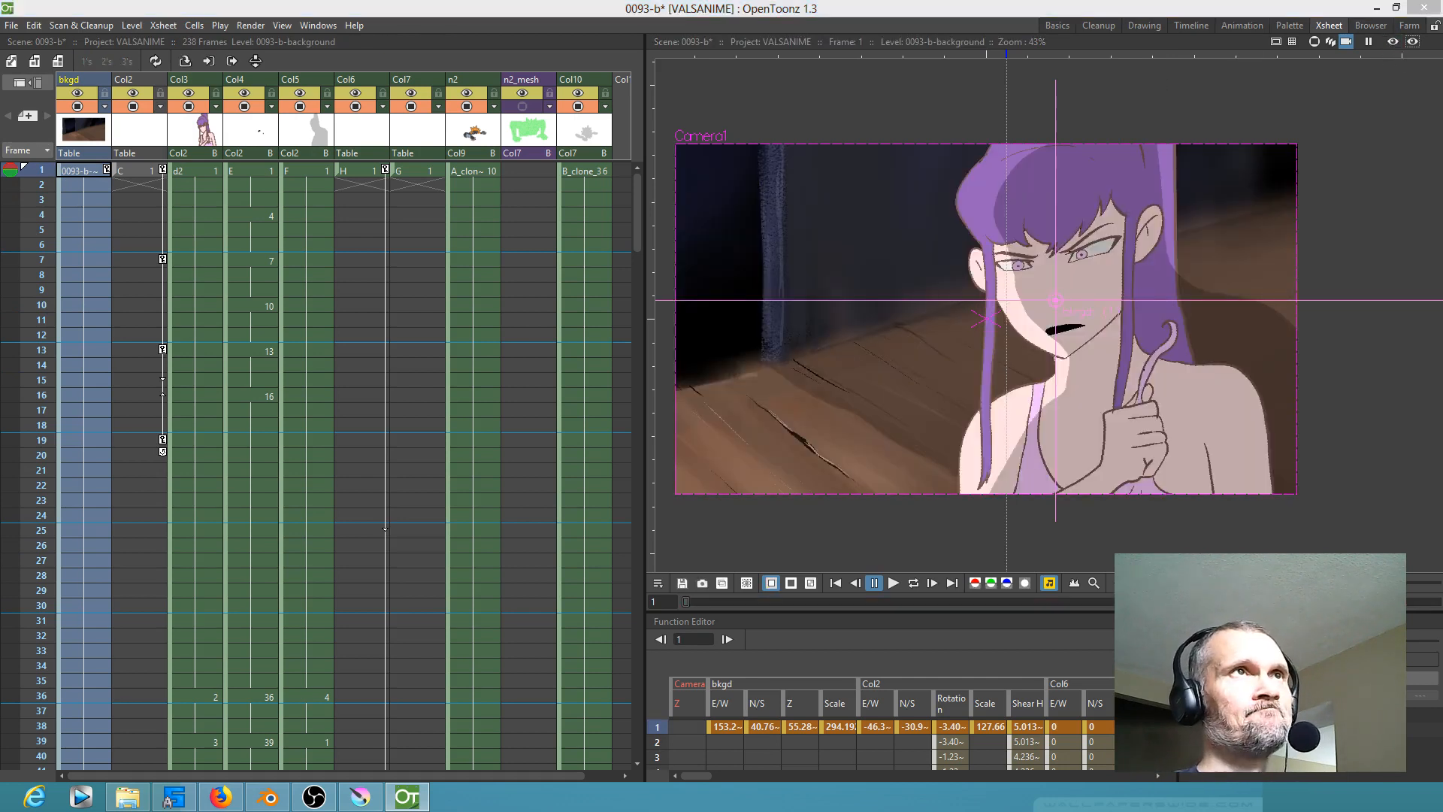
# Step: Save the scene
pyautogui.click(1157, 11)
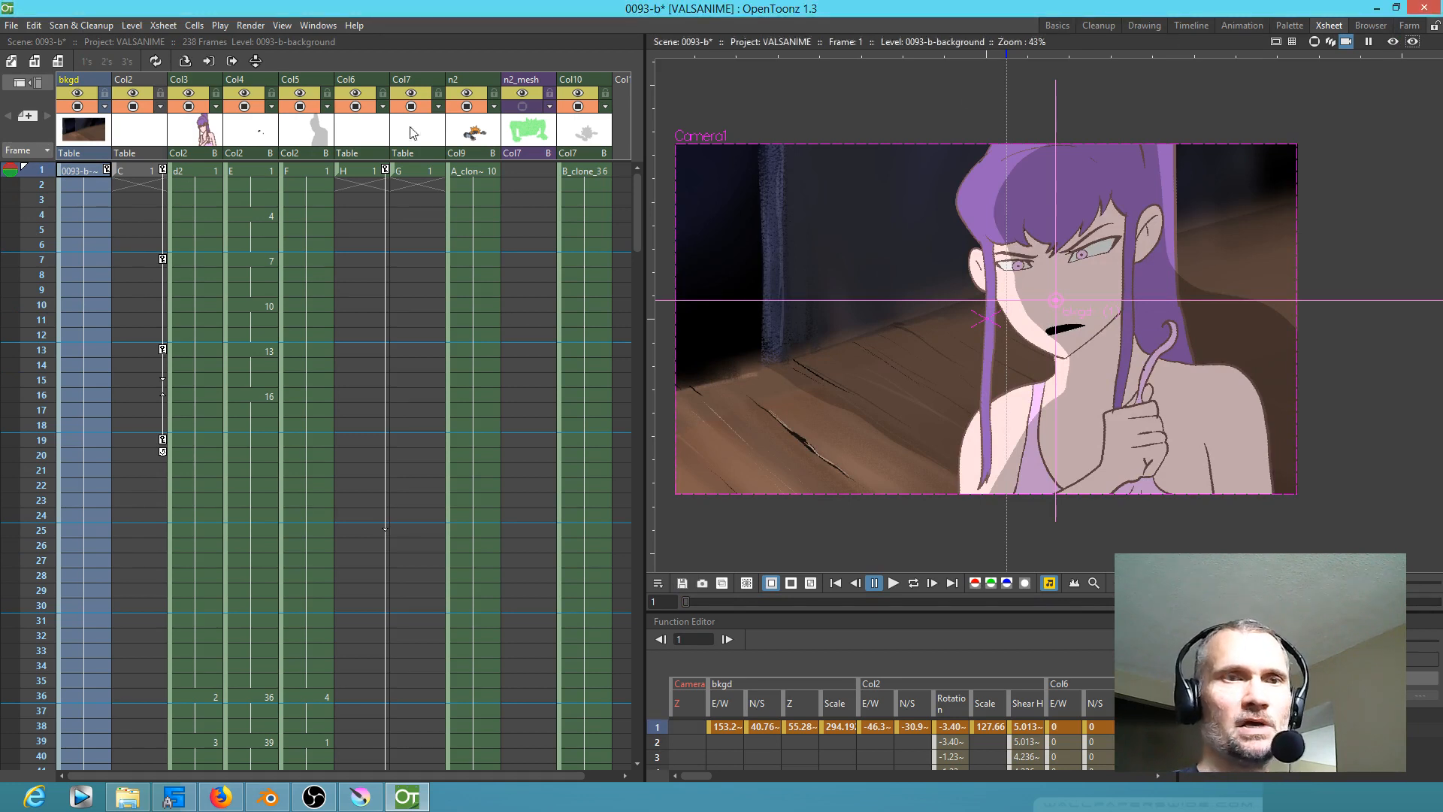
pyautogui.click(12, 25)
pyautogui.click(38, 74)
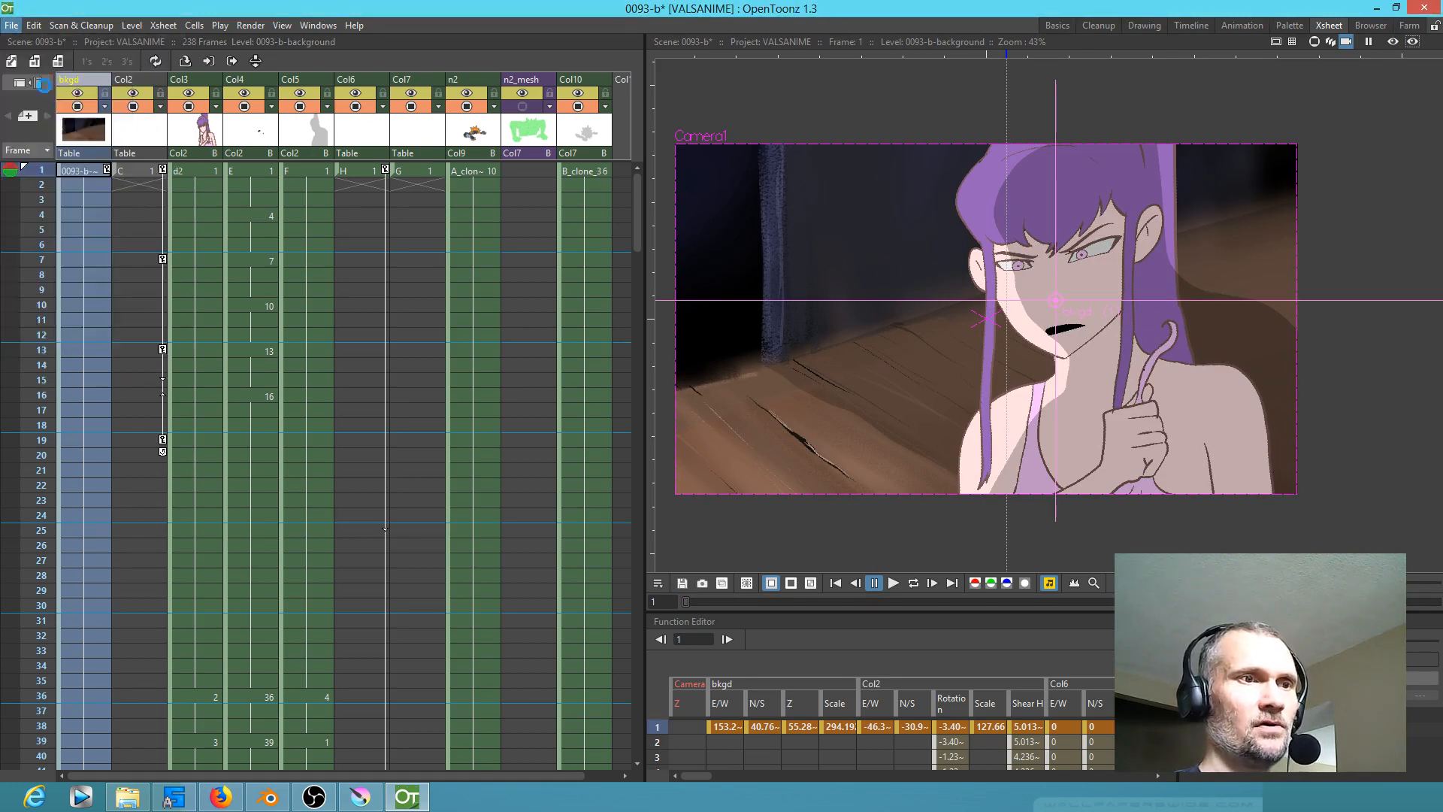